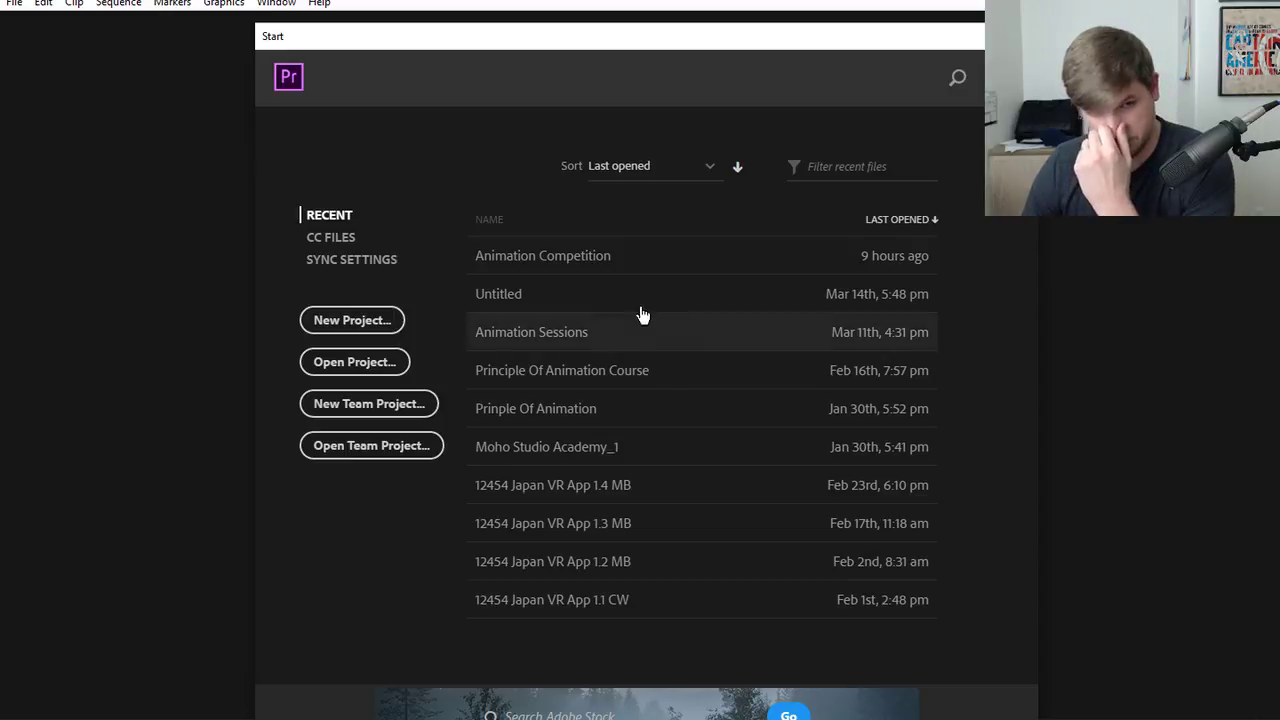
- Open the Animation Competition project and play the Silly Bird sequence from the start with the program monitor maximized, restoring the workspace when done
left_click(596, 258)
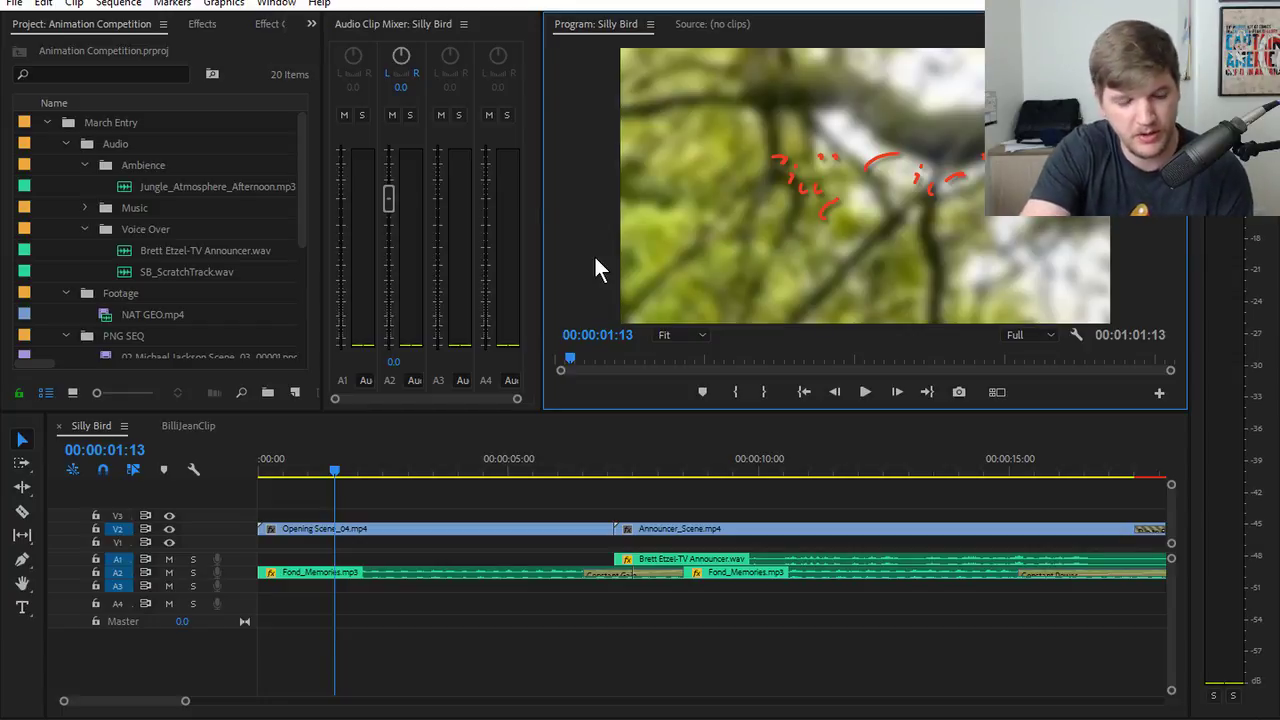
key("grave")
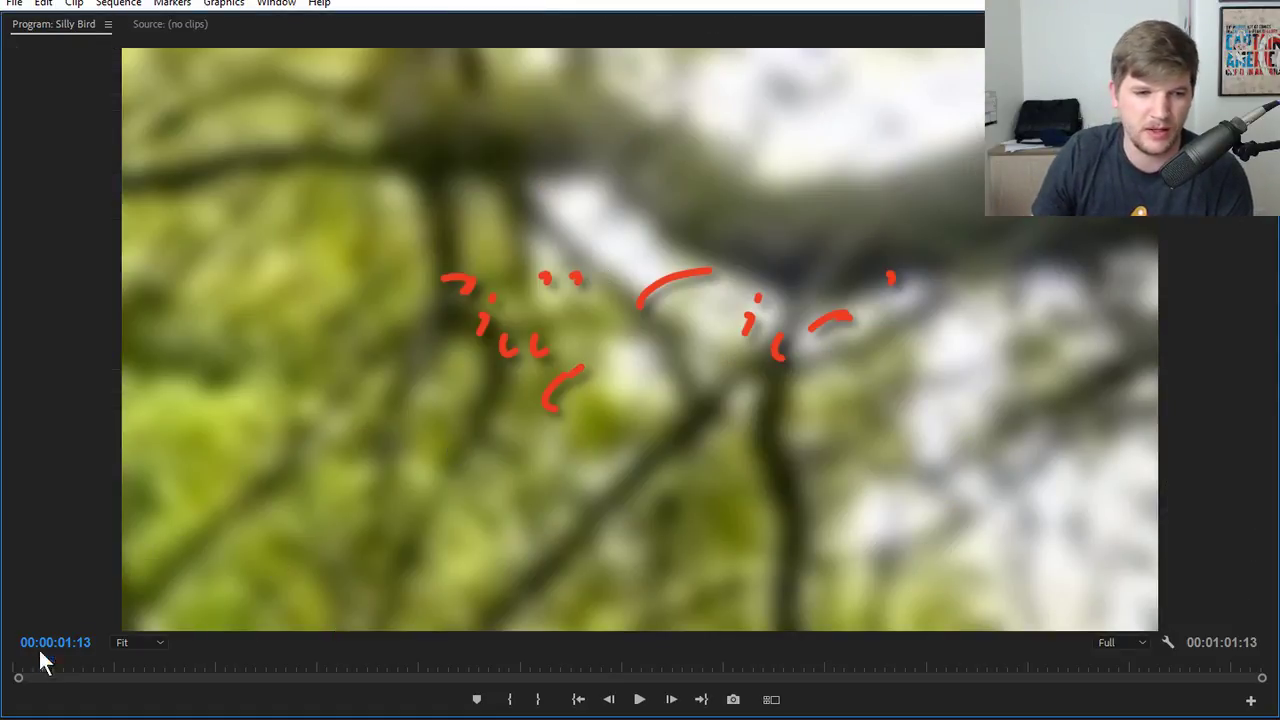
left_click_drag(45, 672, 8, 670)
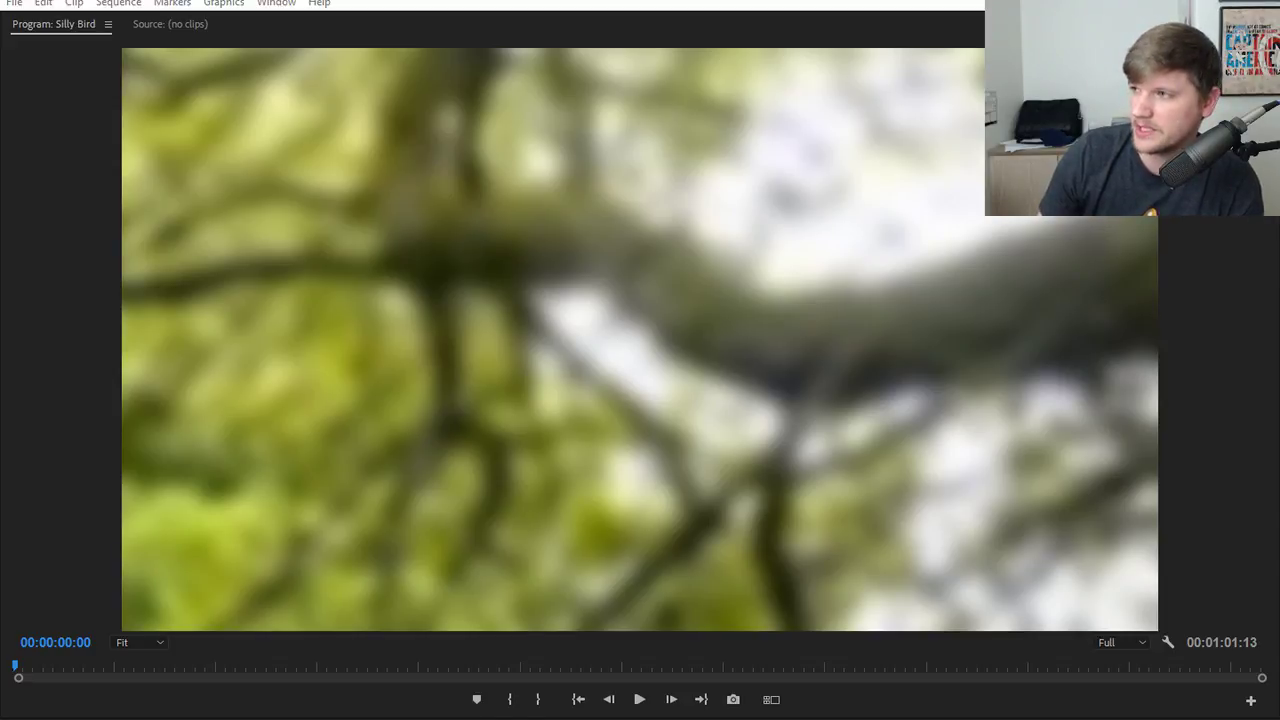
key("grave")
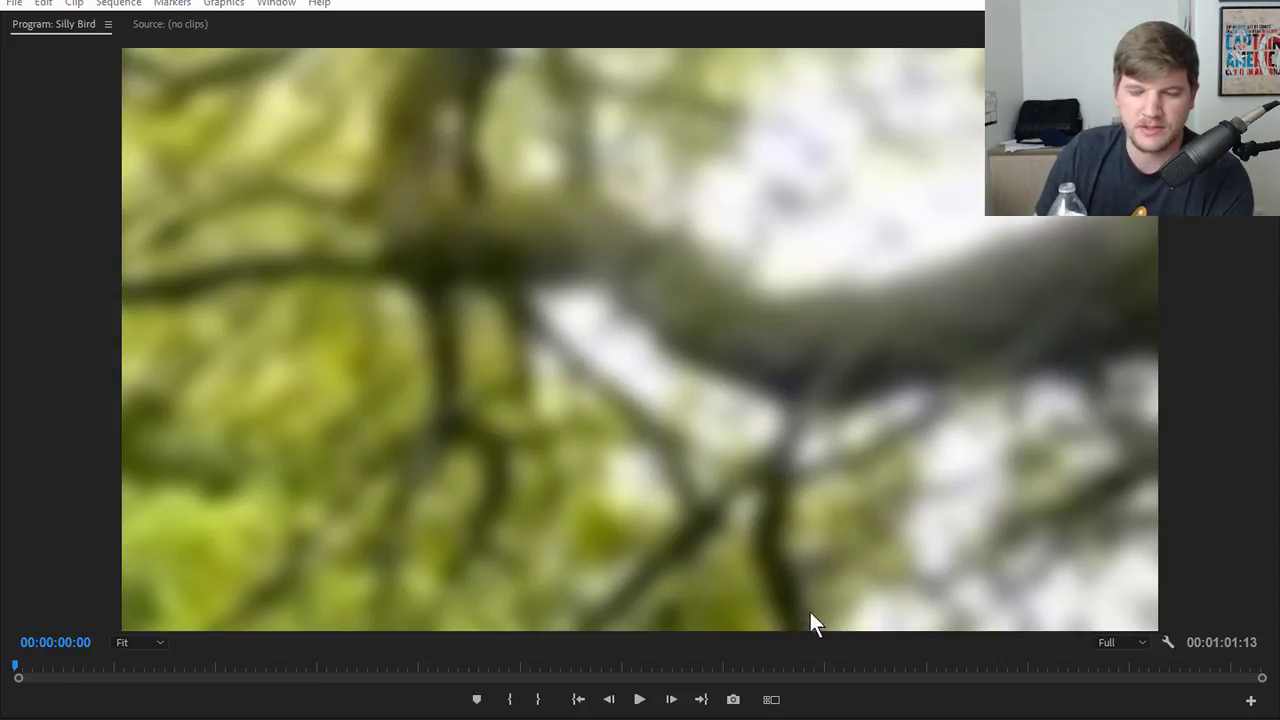
left_click(640, 700)
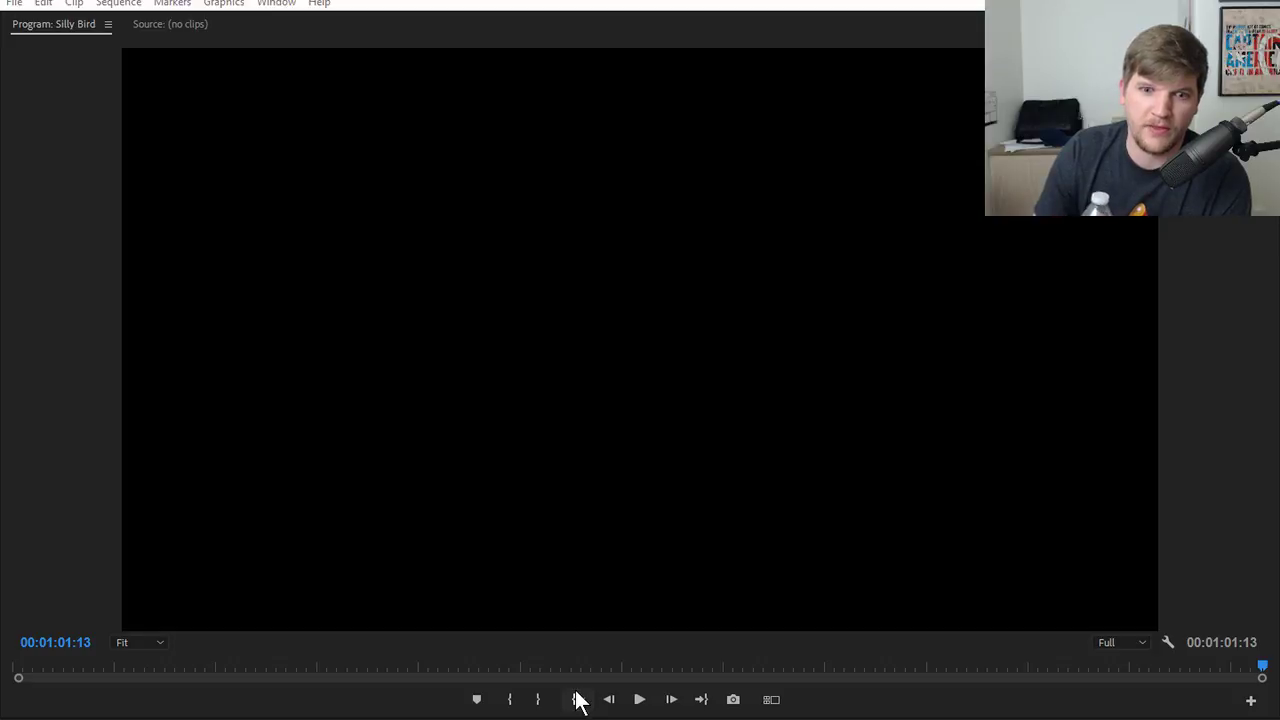
left_click(71, 307)
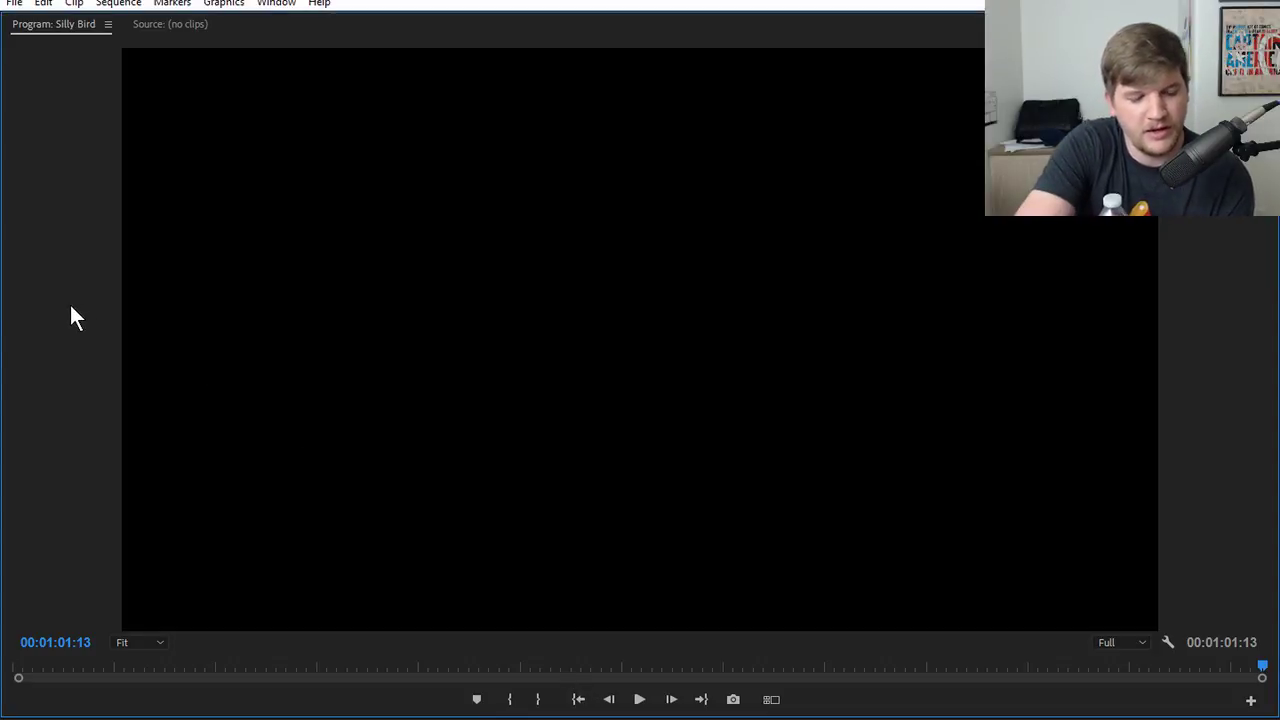
key("grave")
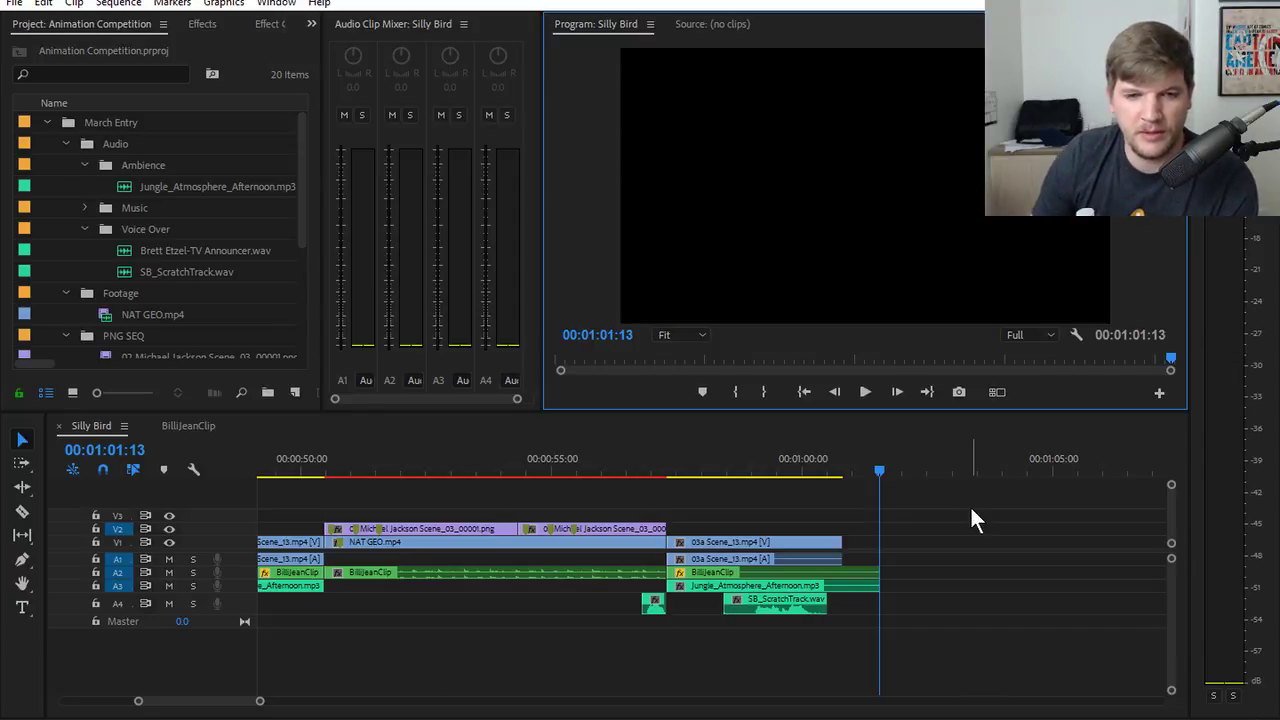
- Replay the bird-eating shot from around 00:00:48:00 into the cut to NAT GEO.mp4 to check its sound
left_click_drag(341, 470, 297, 495)
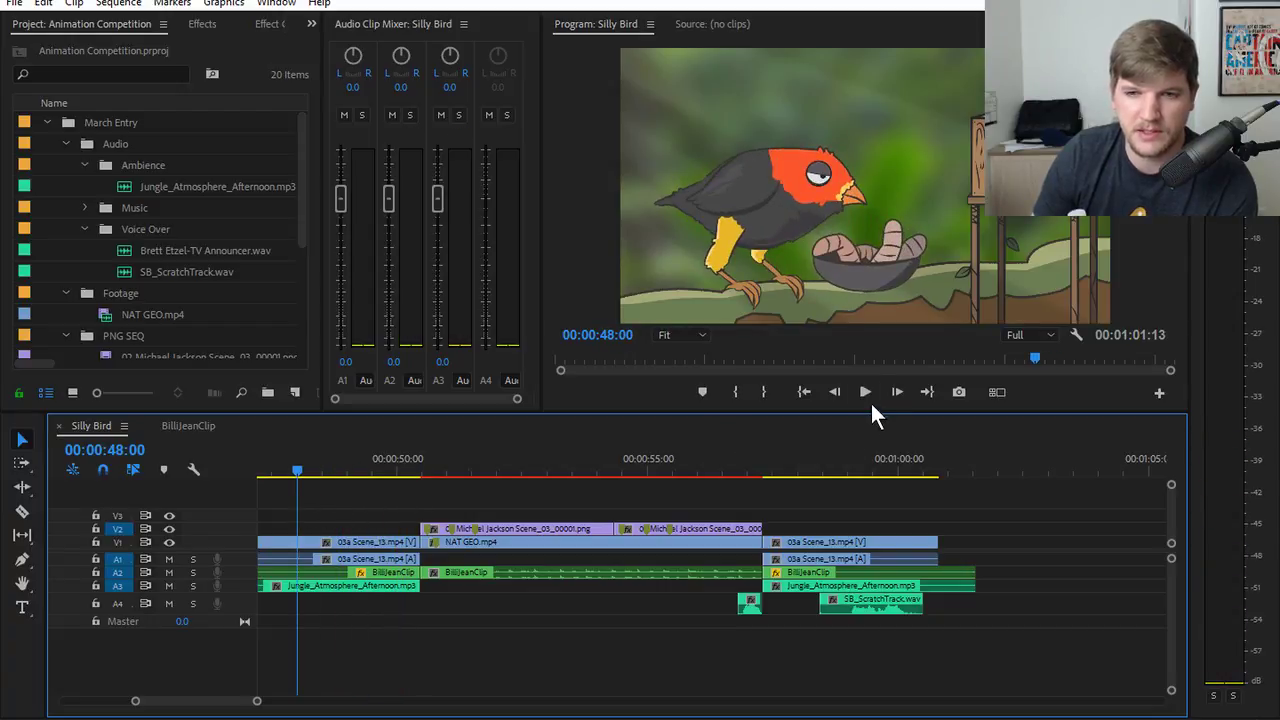
left_click(866, 392)
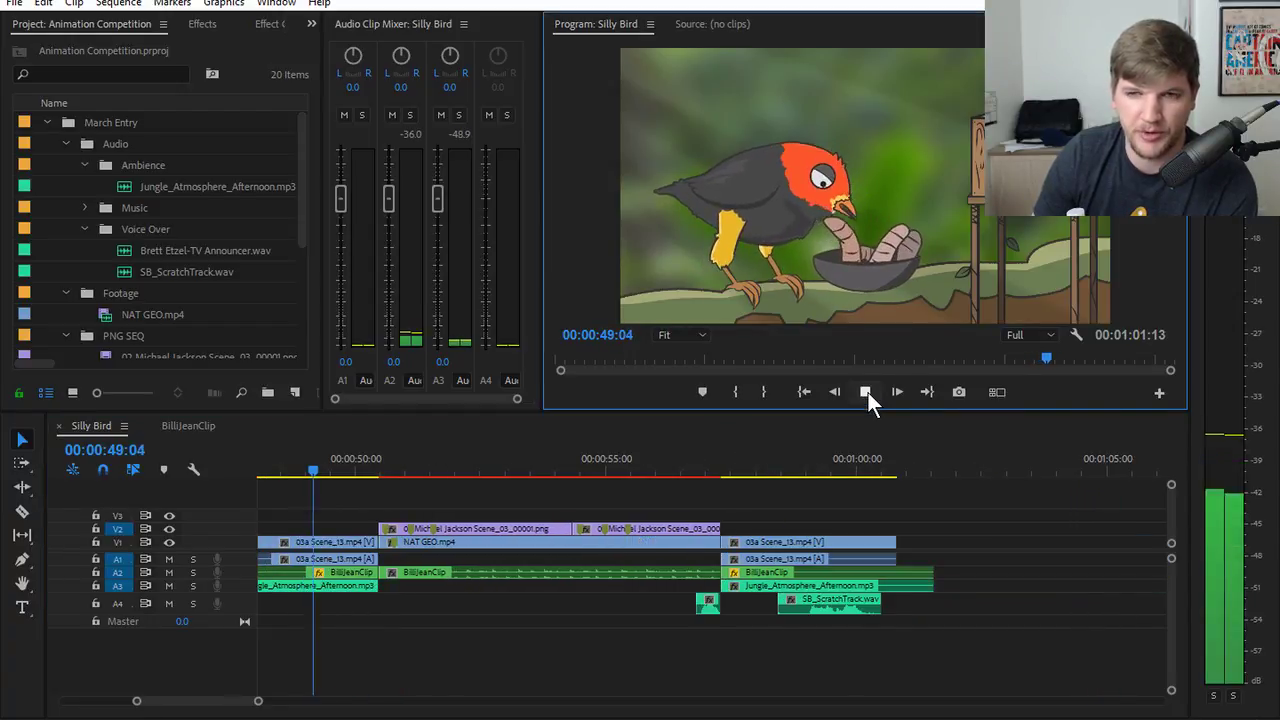
left_click(866, 392)
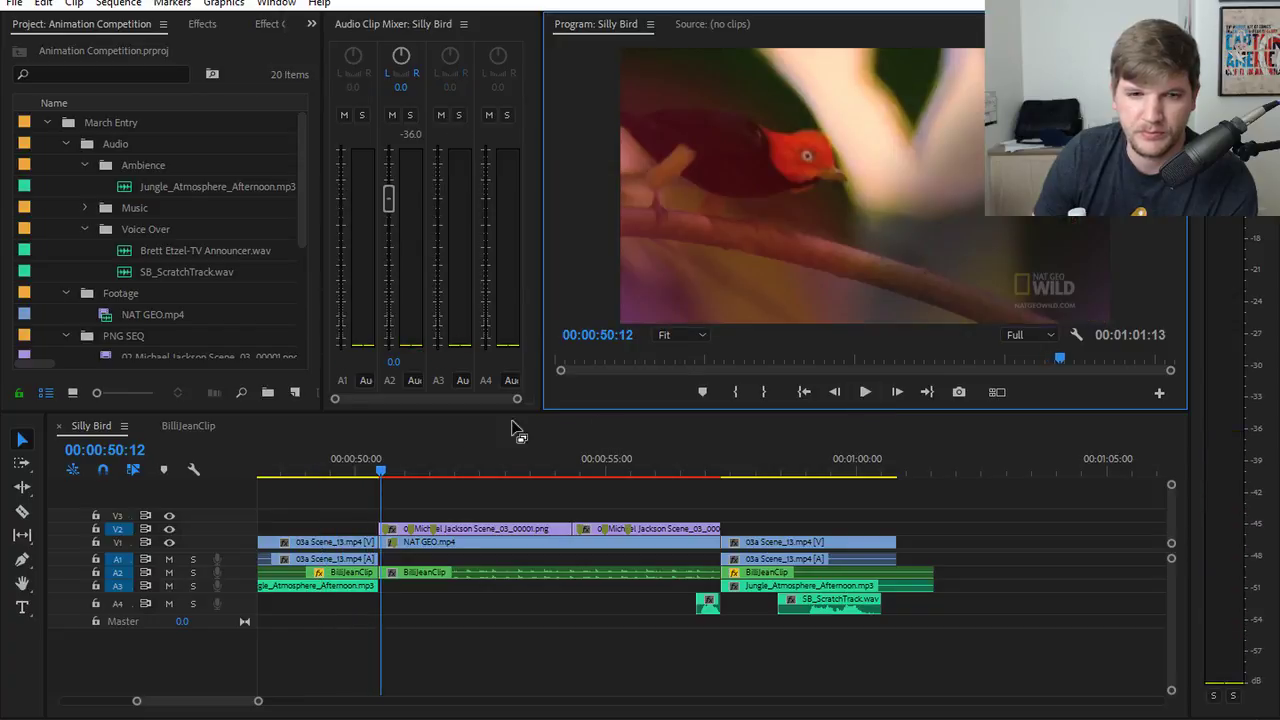
left_click(291, 473)
left_click(866, 392)
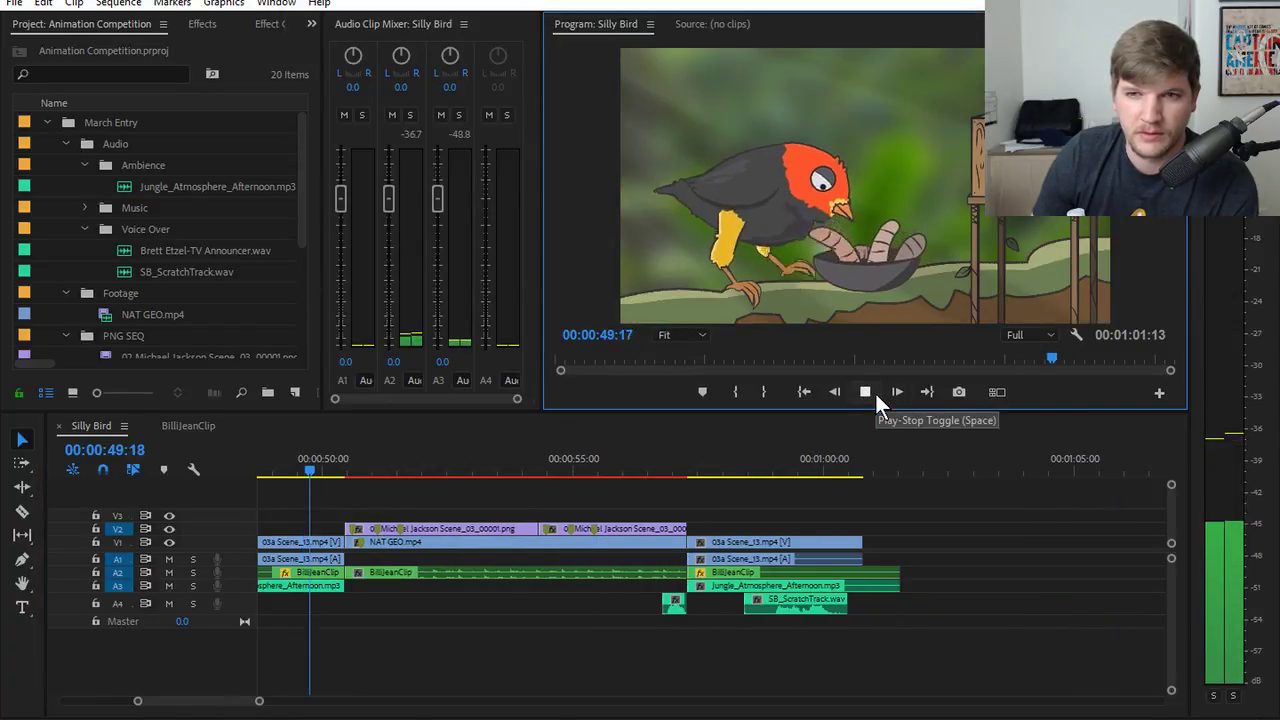
left_click_drag(323, 455, 271, 471)
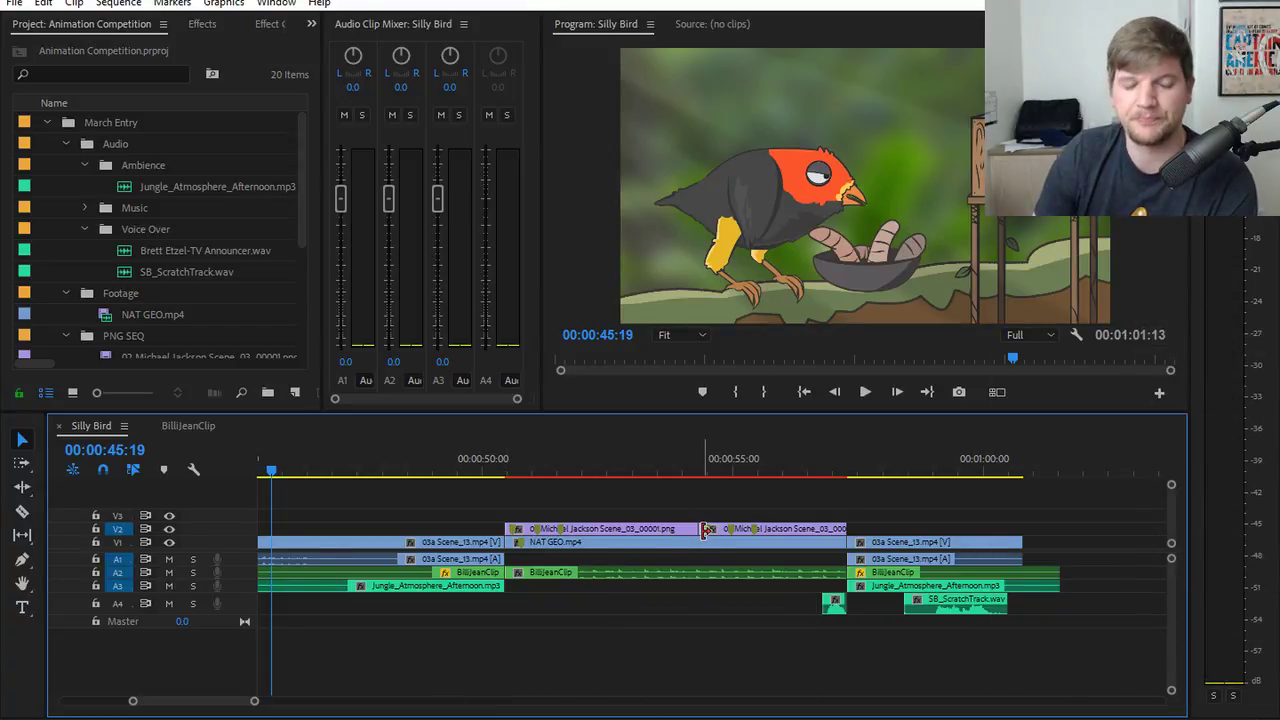
left_click_drag(707, 530, 708, 530)
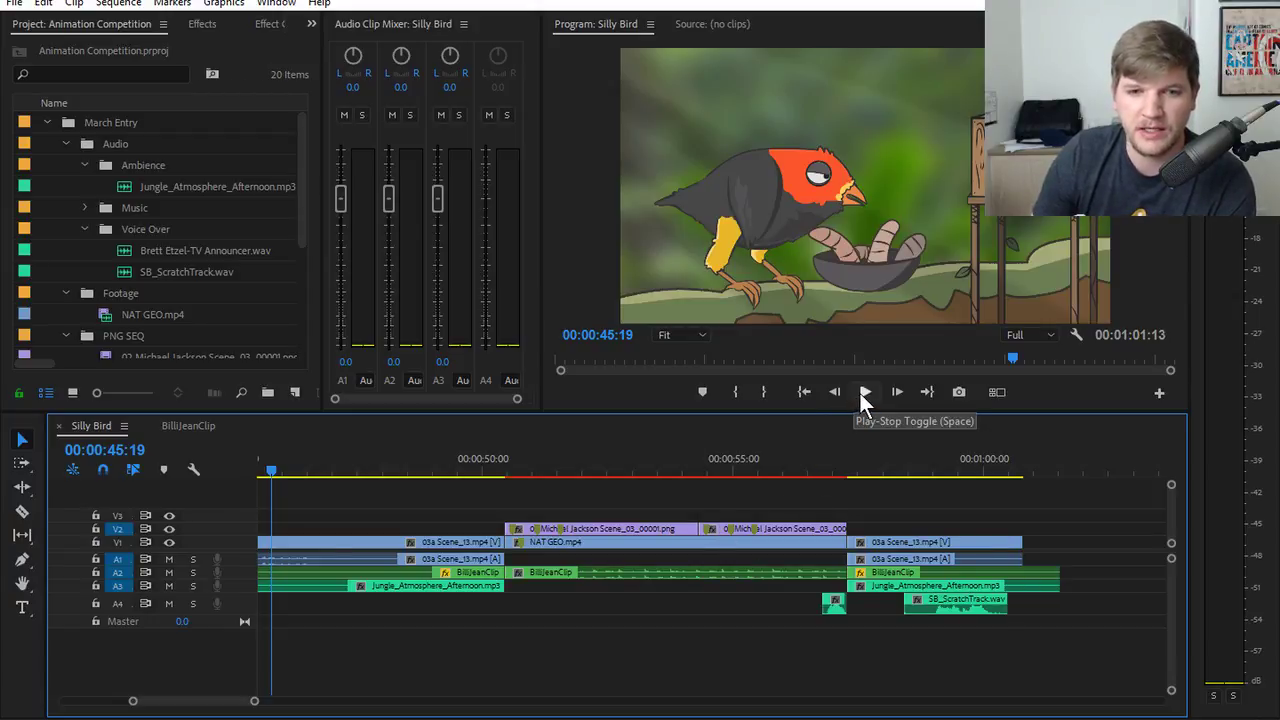
- Review the 03a Scene_13.mp4 shot from 00:00:42:10 to the NAT GEO.mp4 cut, and return the playhead to 00:00:49:03
left_click_drag(483, 465, 370, 490)
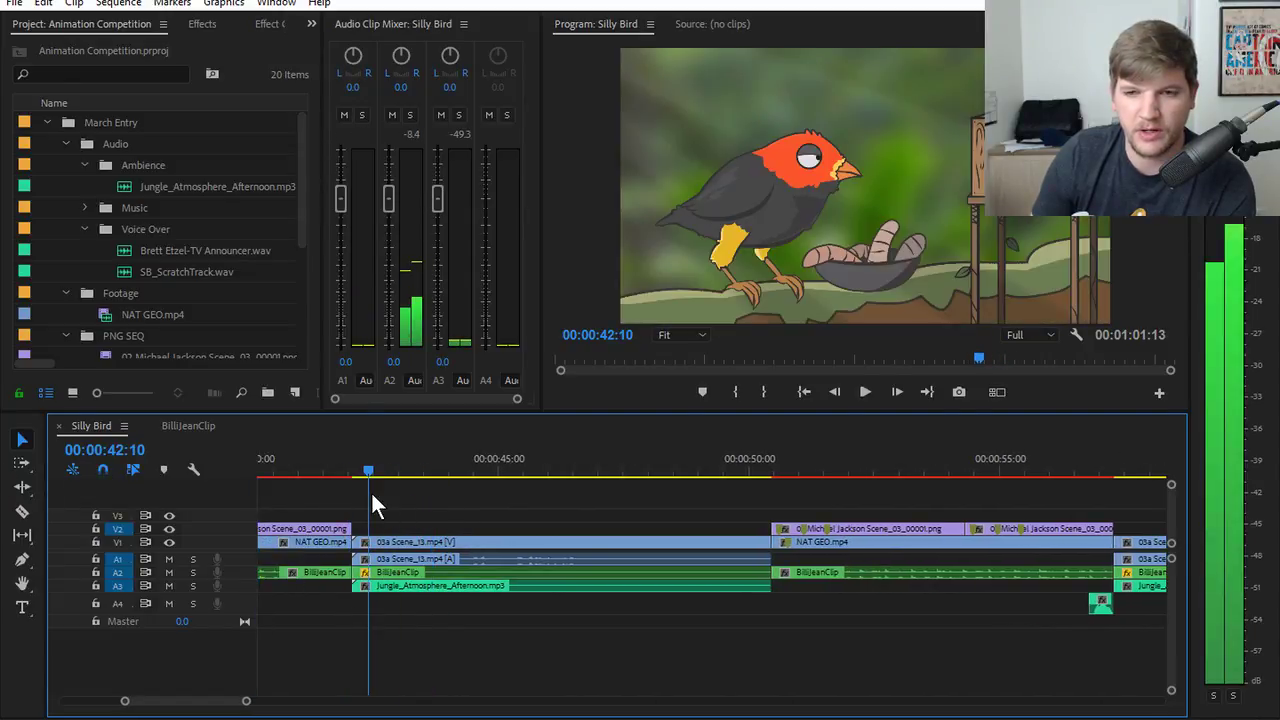
left_click(865, 392)
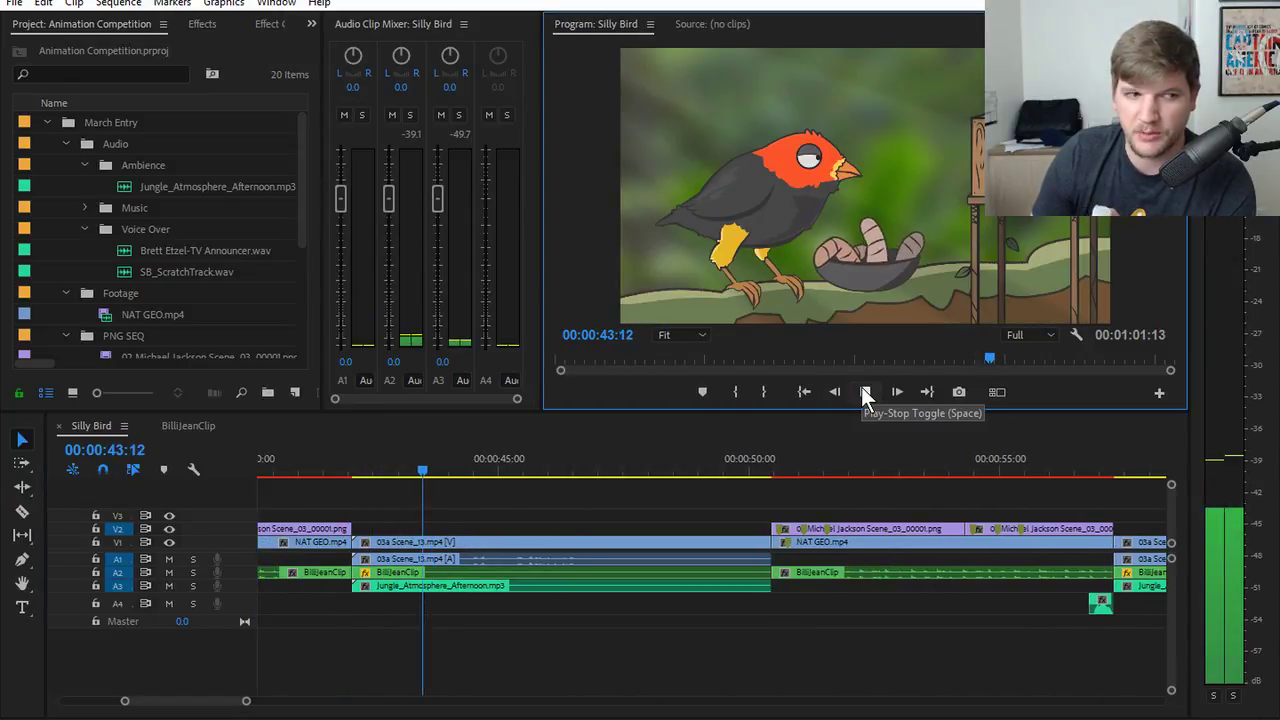
left_click(865, 392)
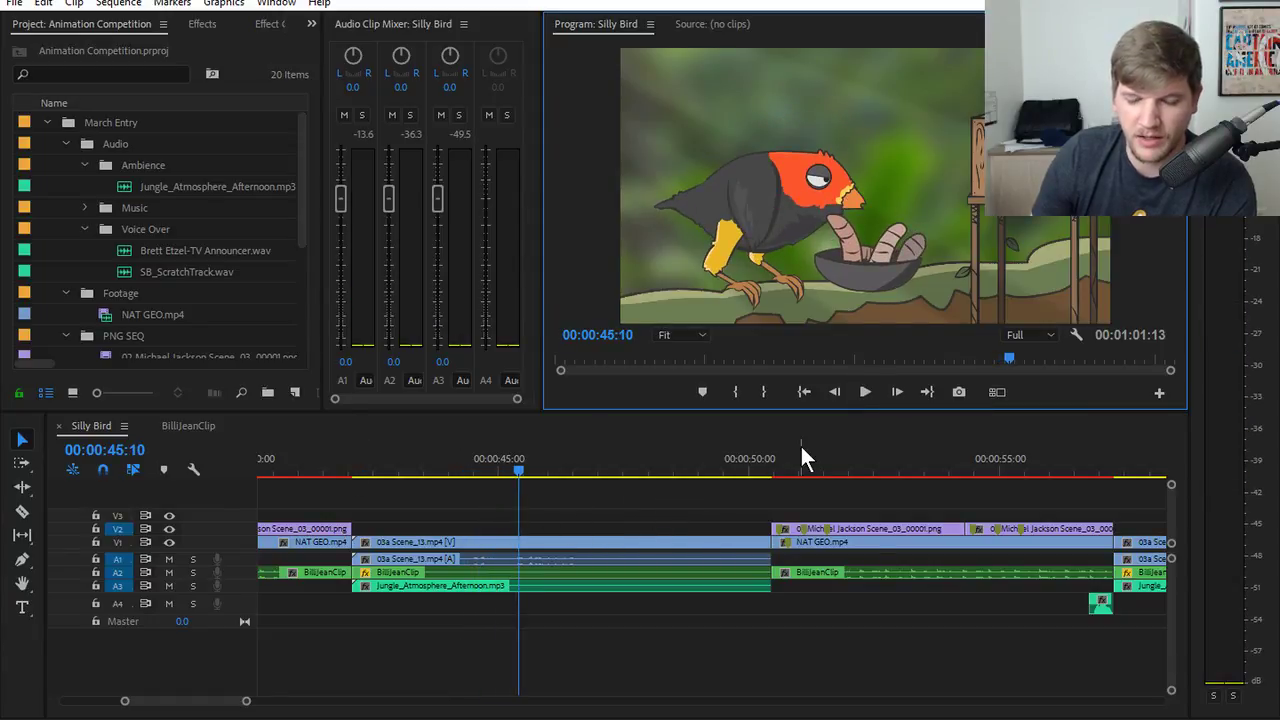
left_click(866, 393)
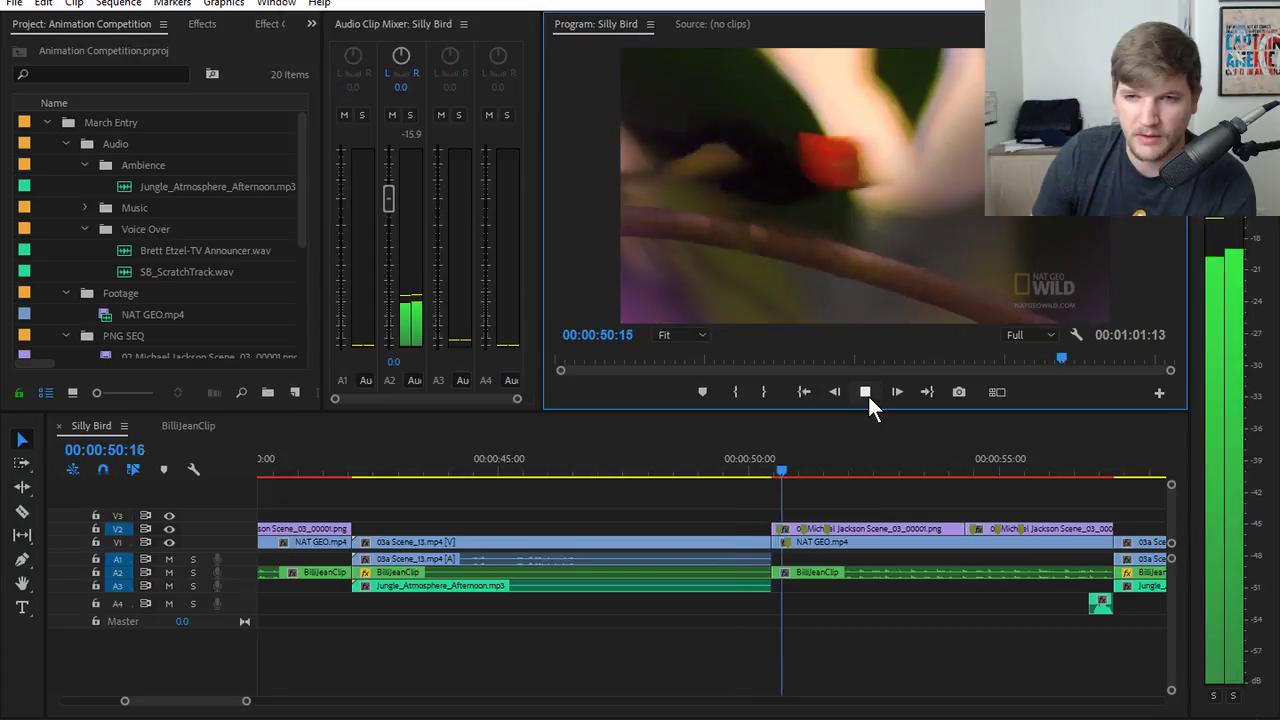
left_click(866, 392)
left_click(706, 468)
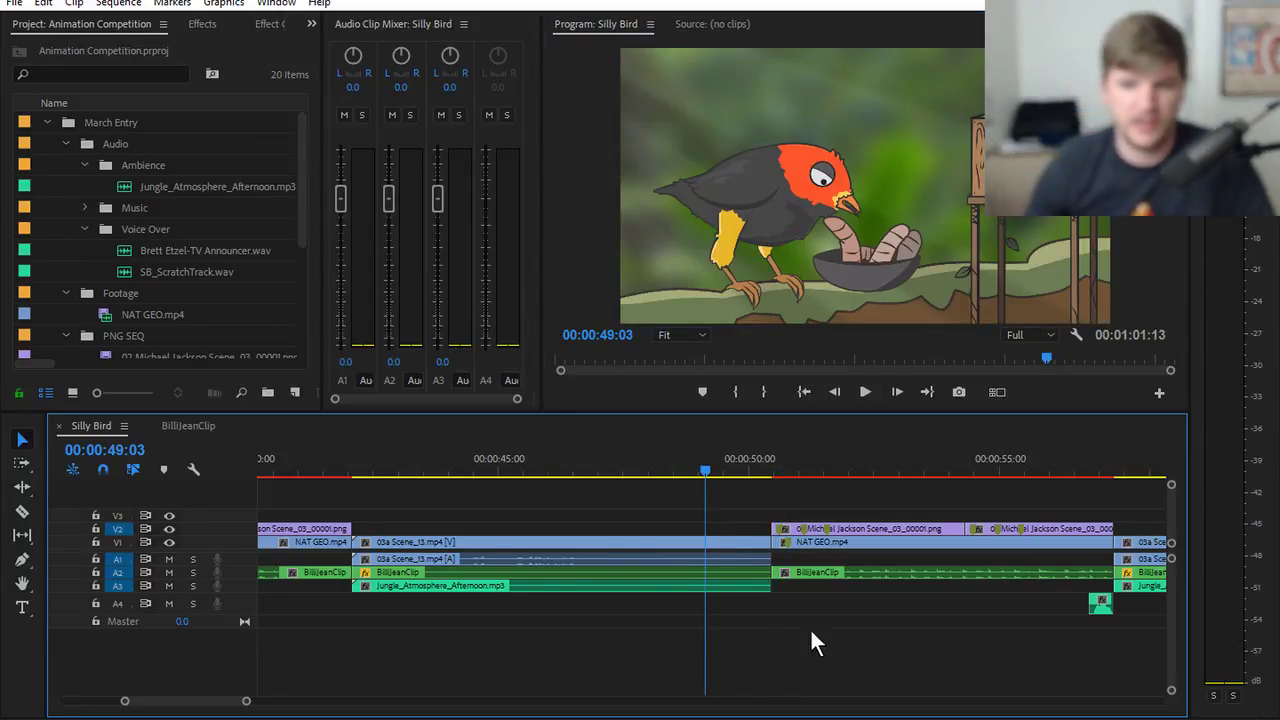
- Switch to Notepad, write the note "eating sound fx" in the blank document, and minimize it
left_click(826, 717)
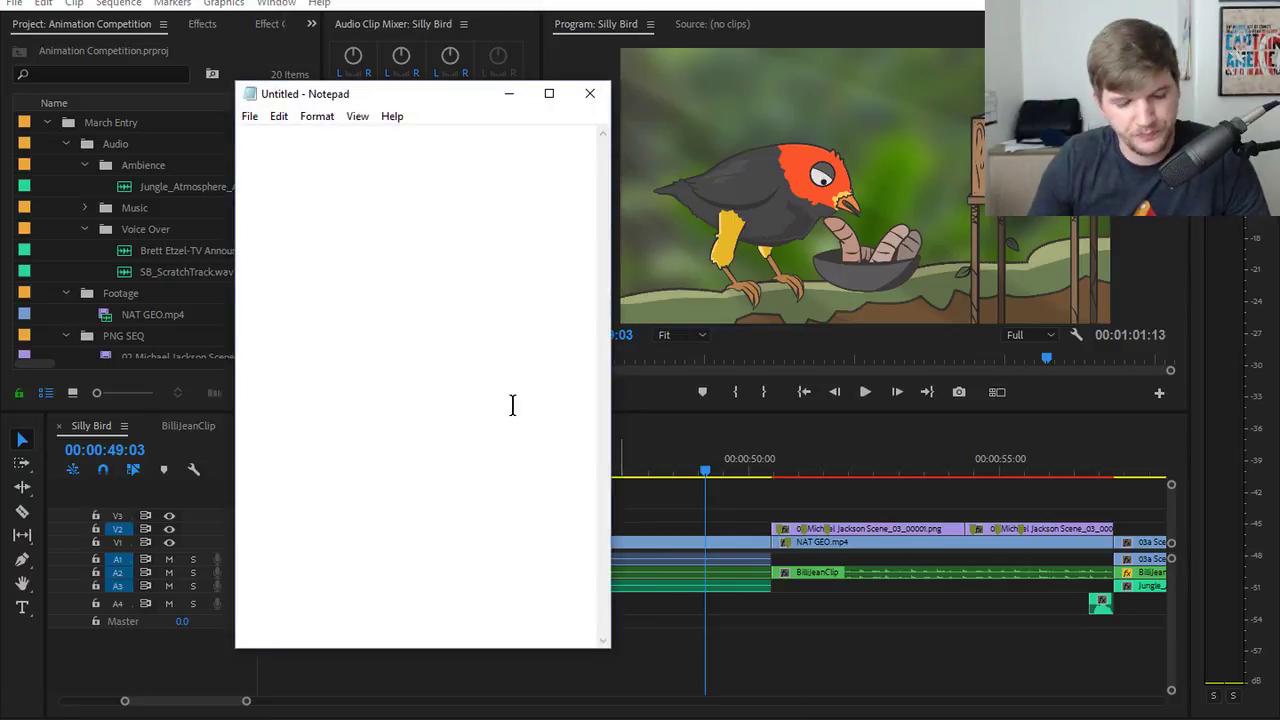
key("BackSpace")
key("BackSpace")
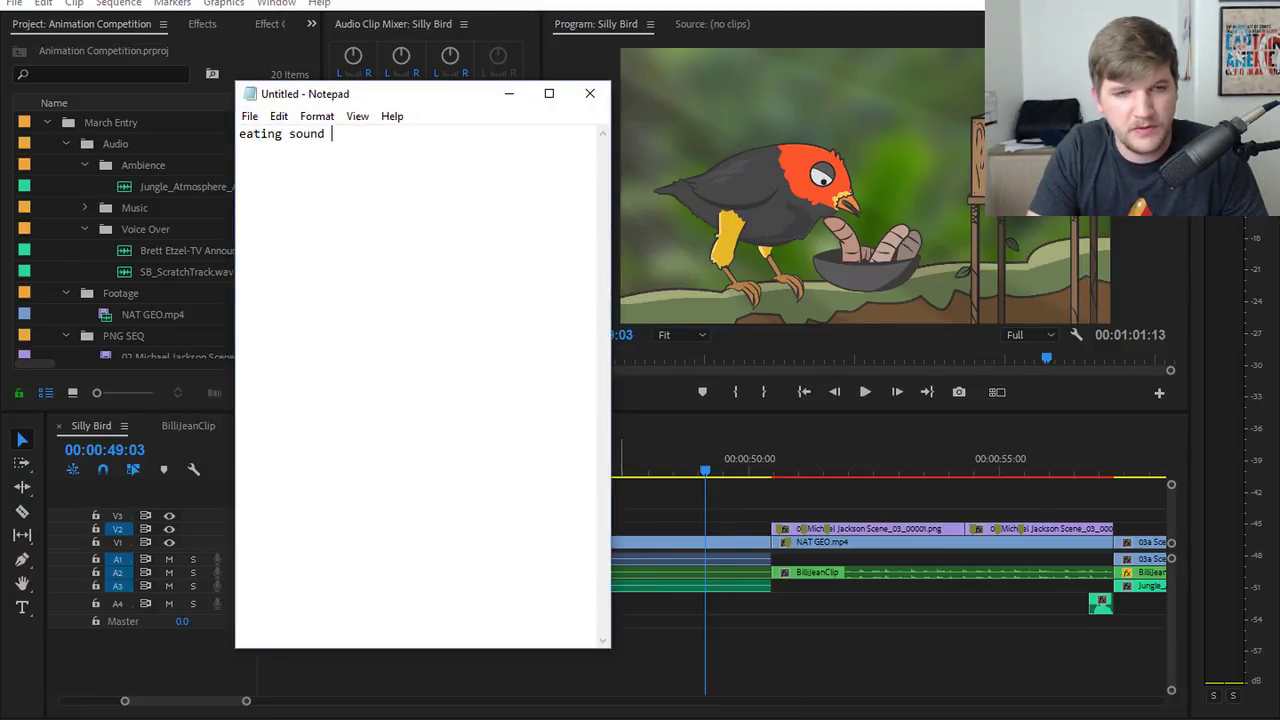
key("Return")
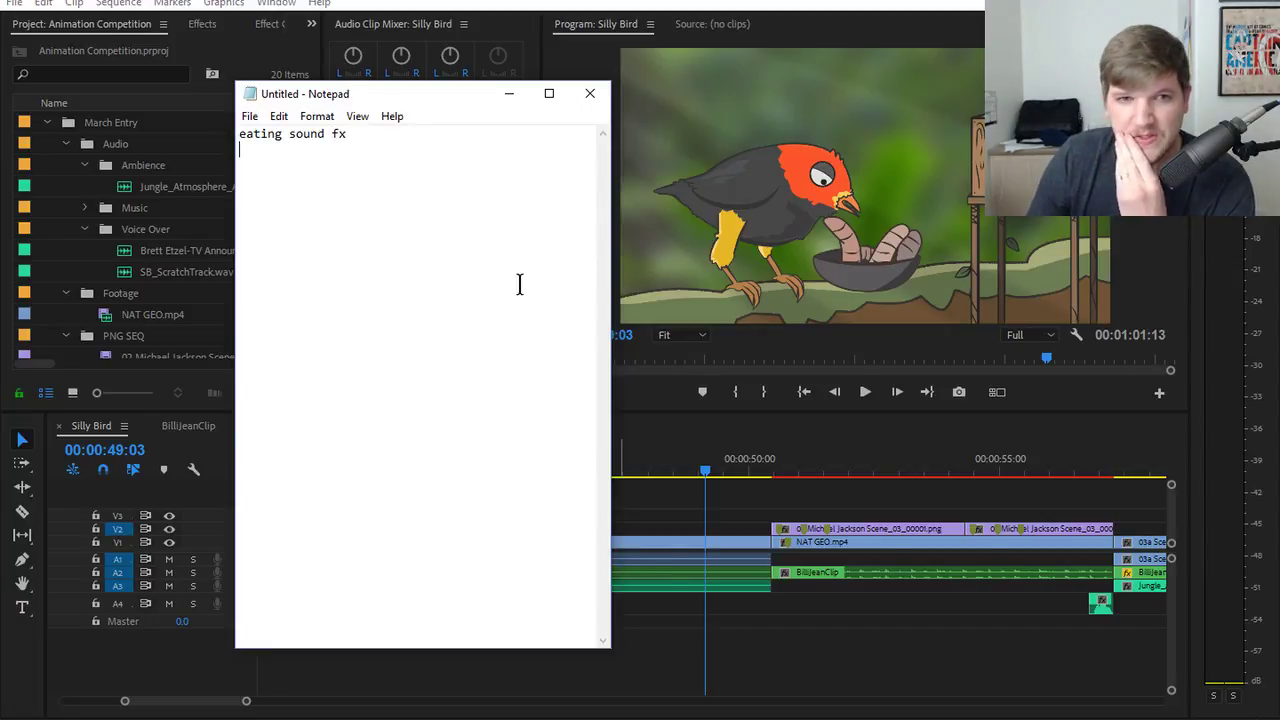
left_click(512, 94)
- Replay the 03a Scene_13.mp4 shot from 00:00:42:05 to its end, listening for missing sound effects
left_click_drag(705, 471, 452, 484)
left_click(864, 391)
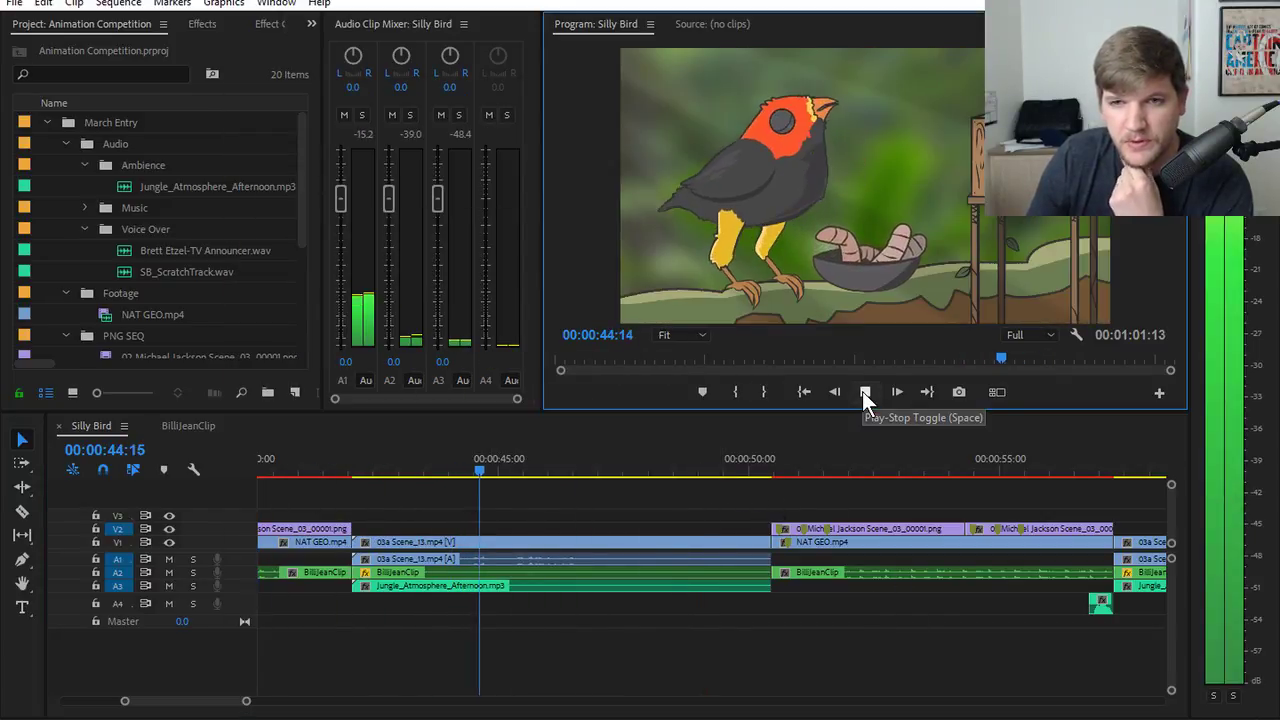
left_click(263, 470)
left_click_drag(191, 477, 519, 473)
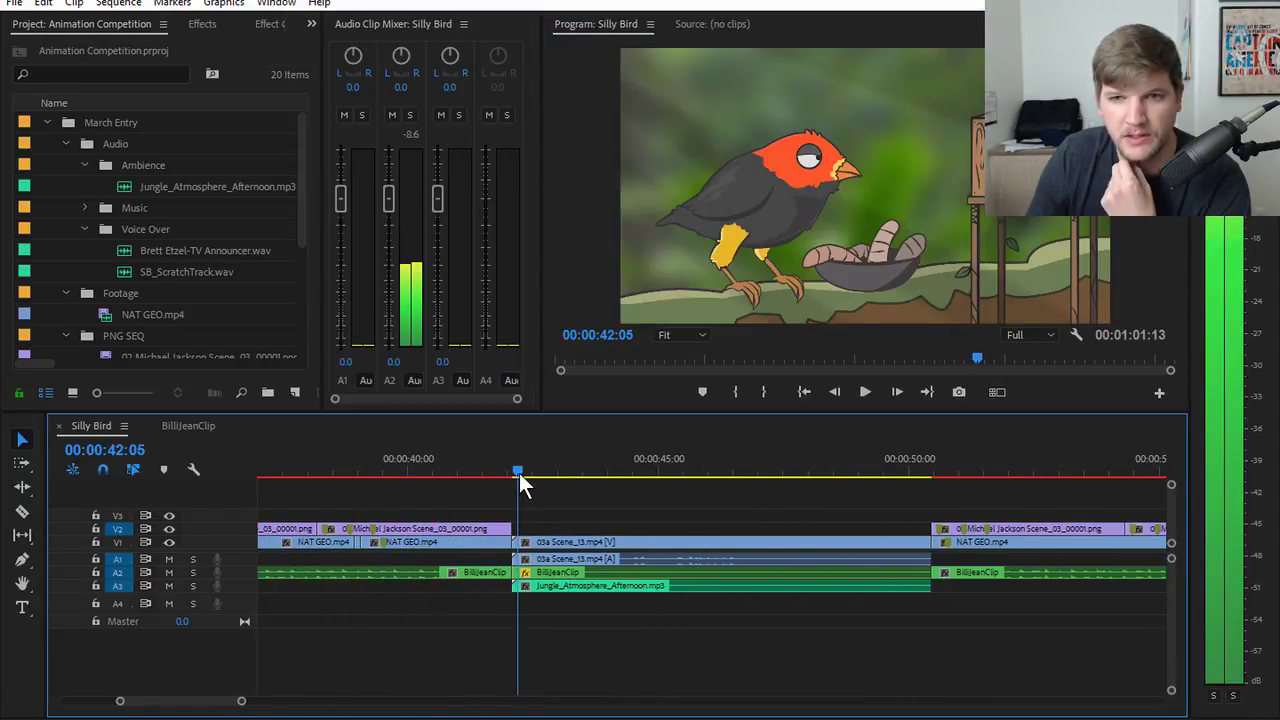
left_click(866, 393)
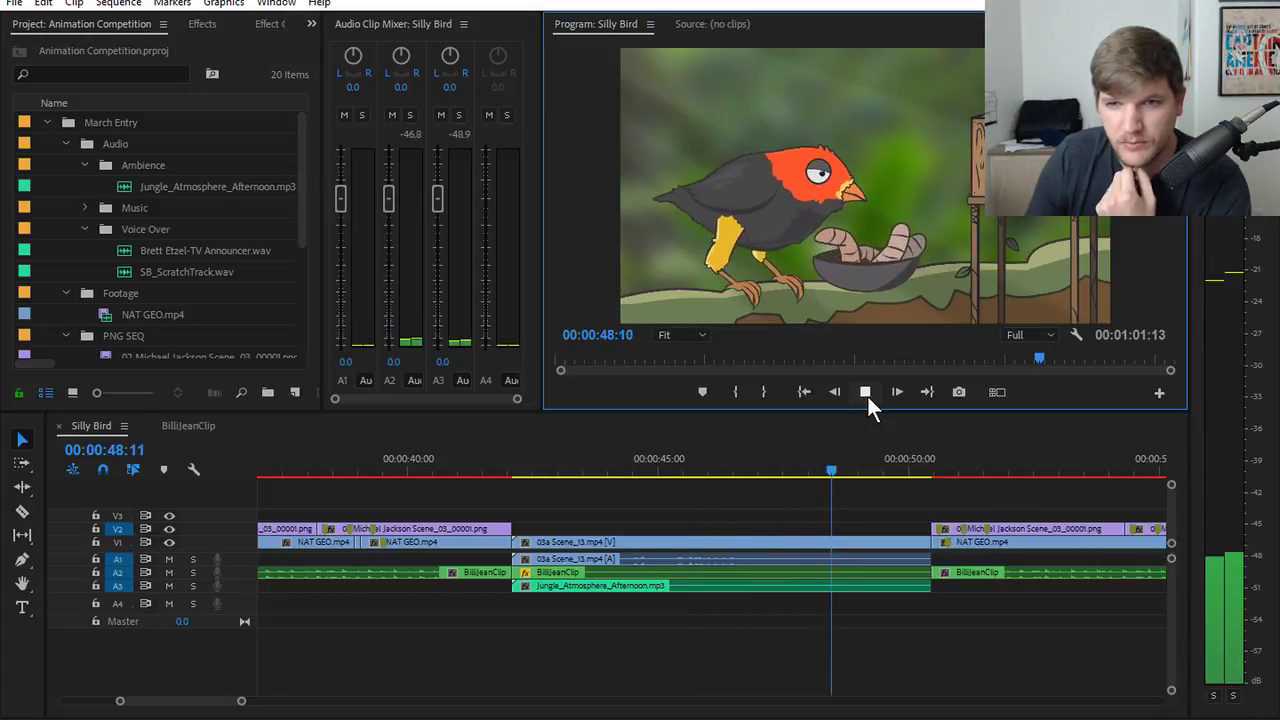
left_click(866, 393)
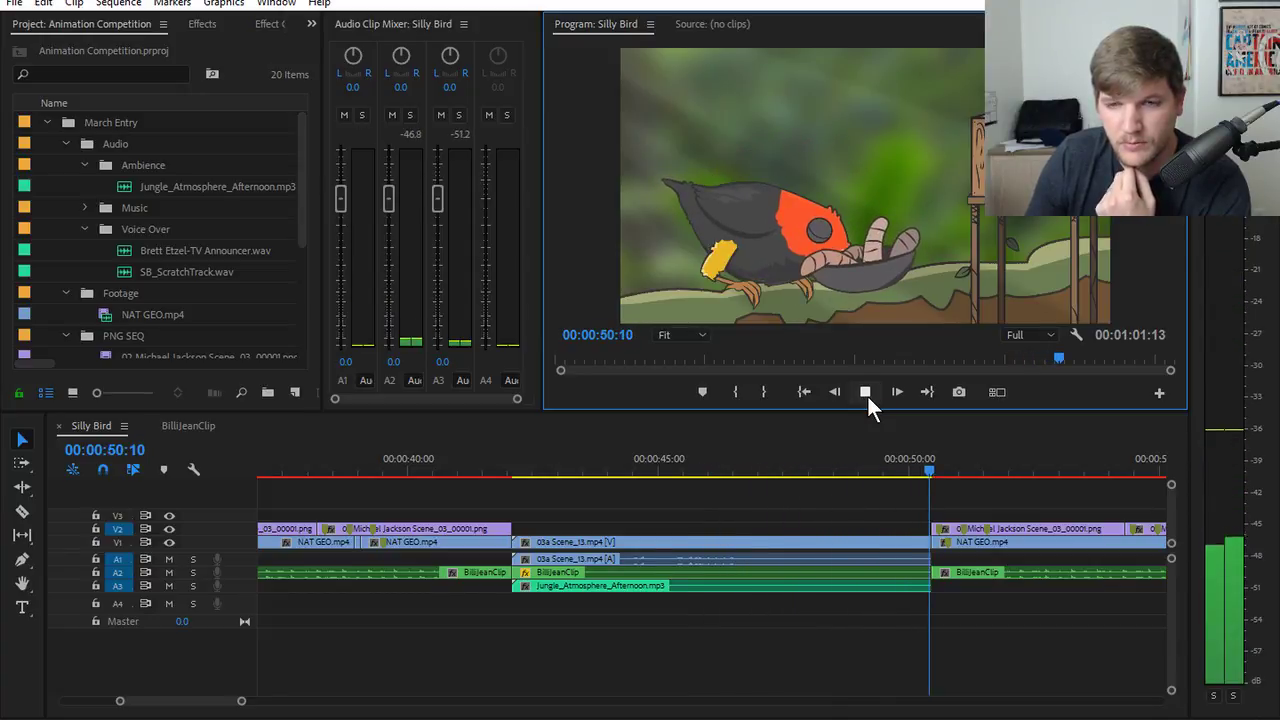
- Add the line "smacking lips fx" above "eating sound fx" in the Notepad list, and minimize the notes
left_click(533, 716)
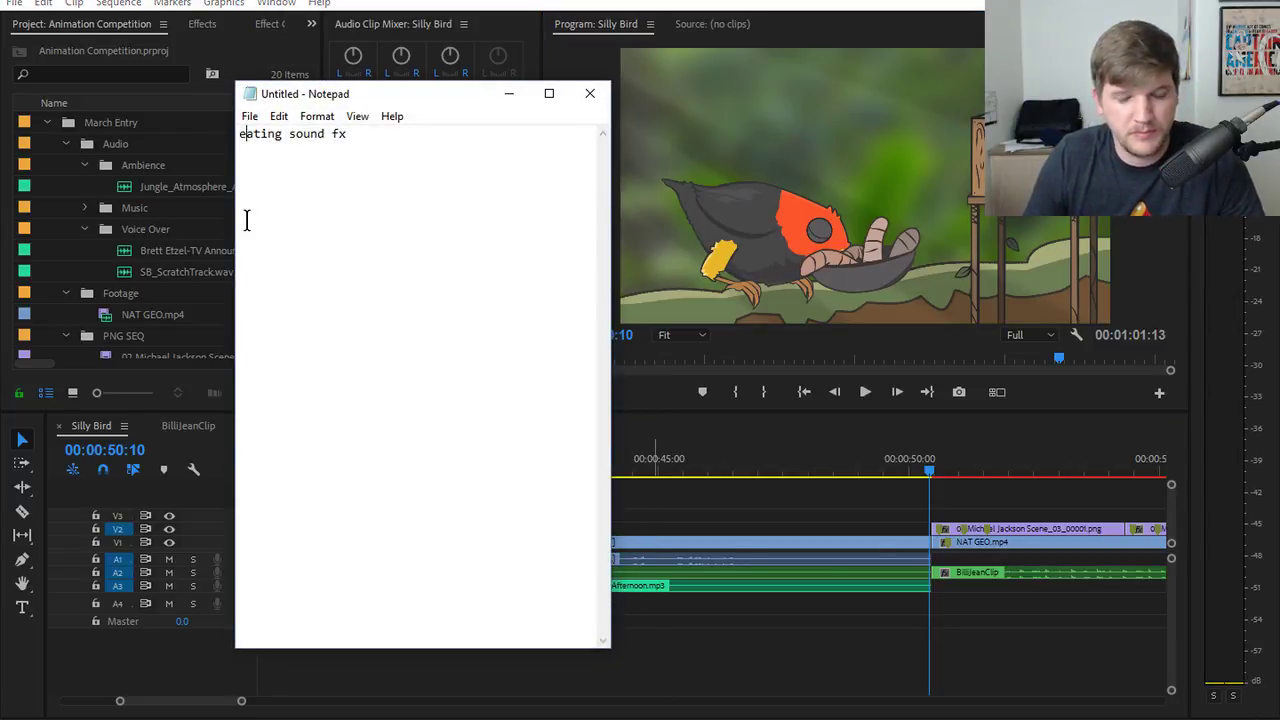
key("Return")
type("smack")
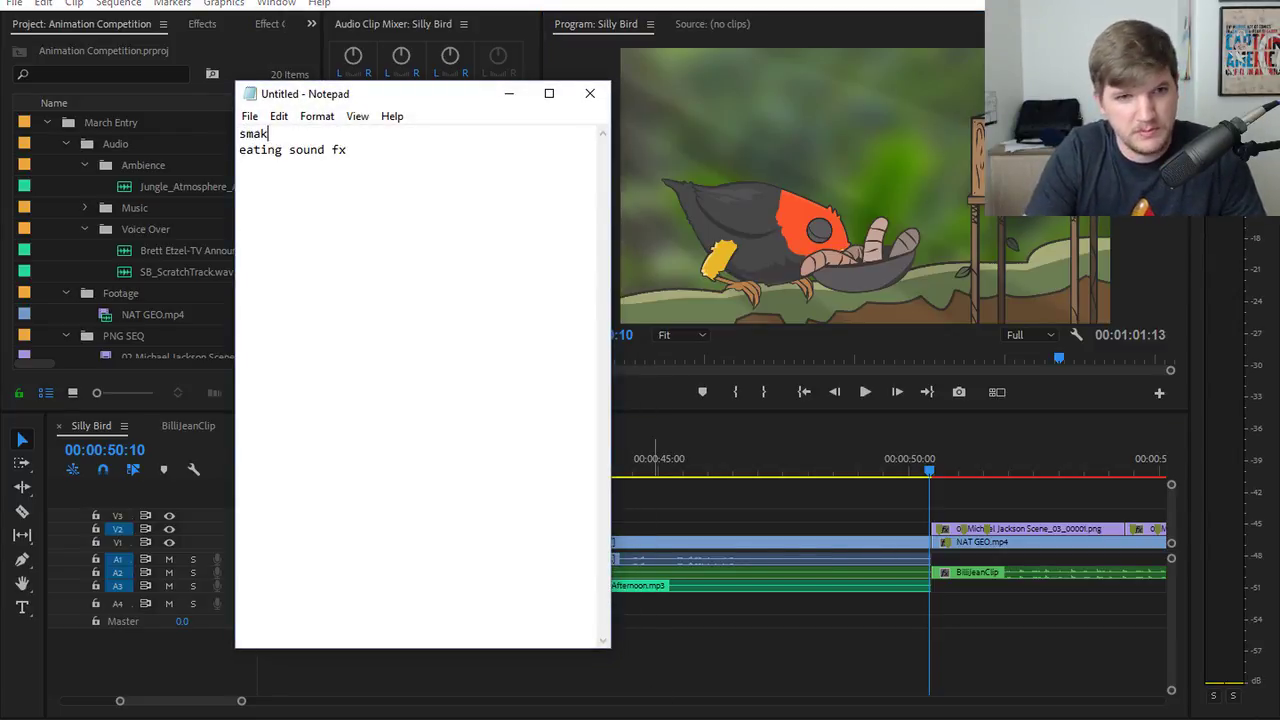
type("ing")
key("BackSpace")
key("BackSpace")
key("BackSpace")
key("BackSpace")
type("cking l")
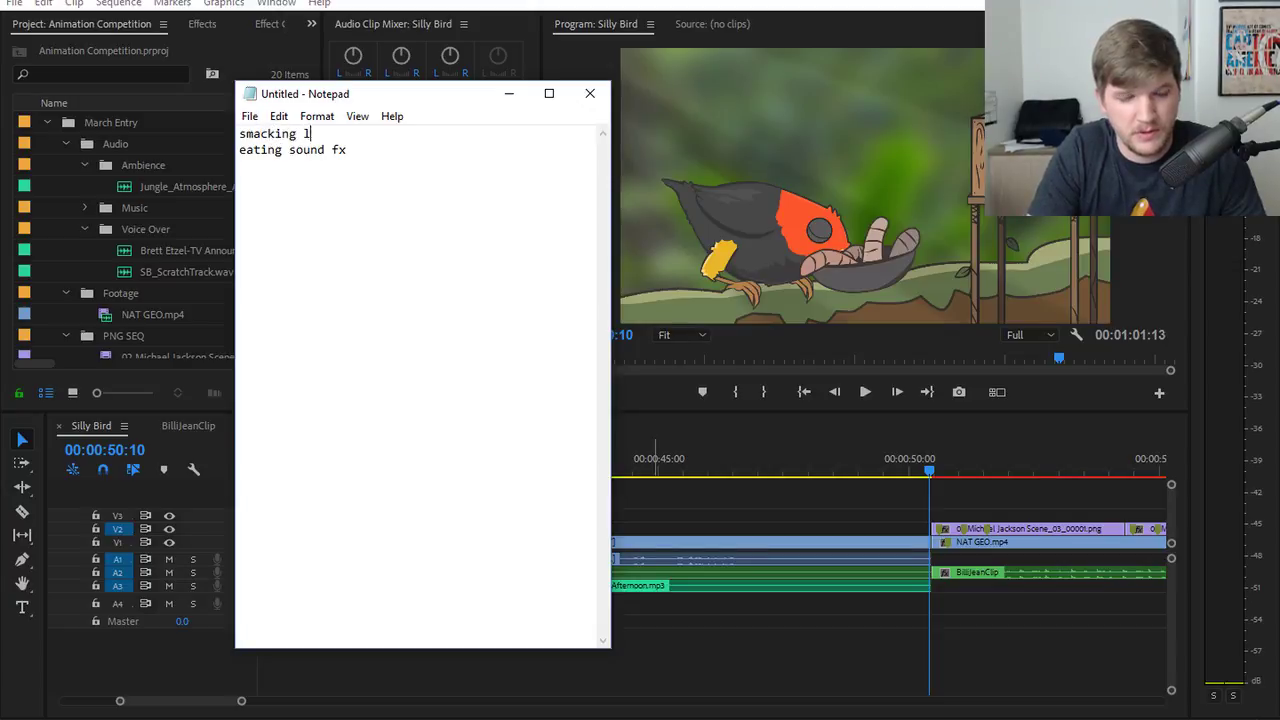
type("ips ")
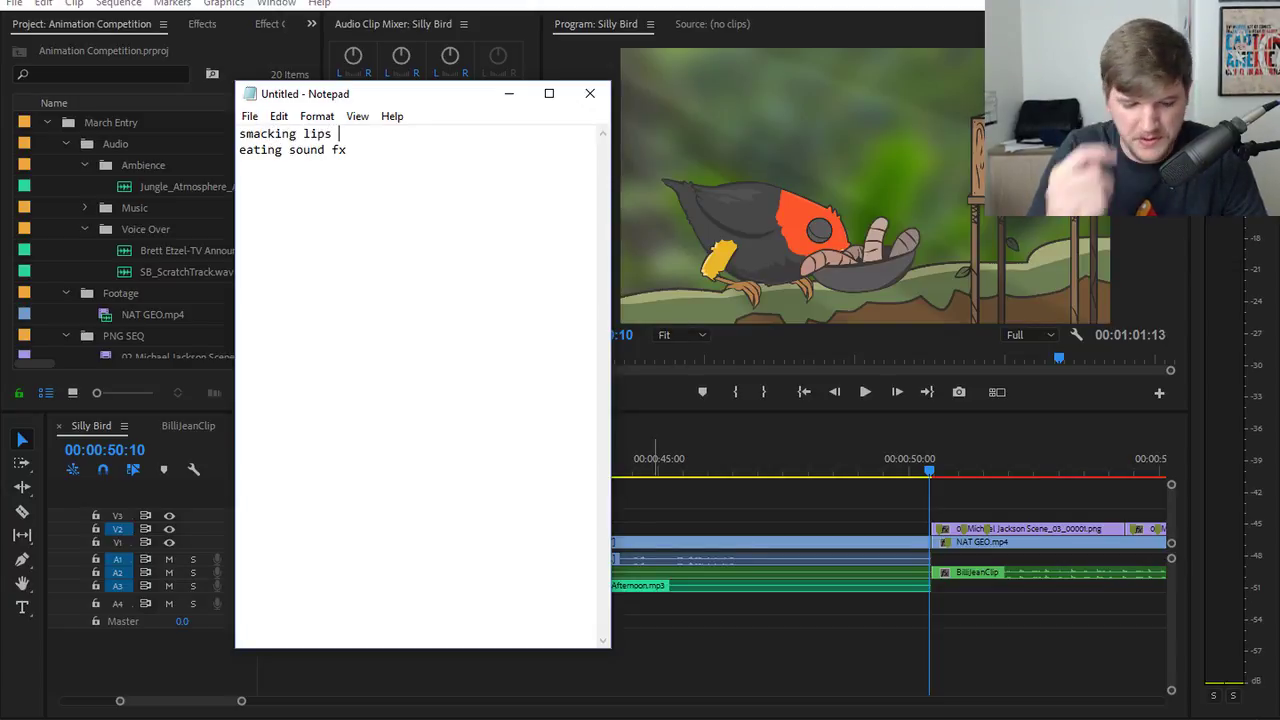
type("fx")
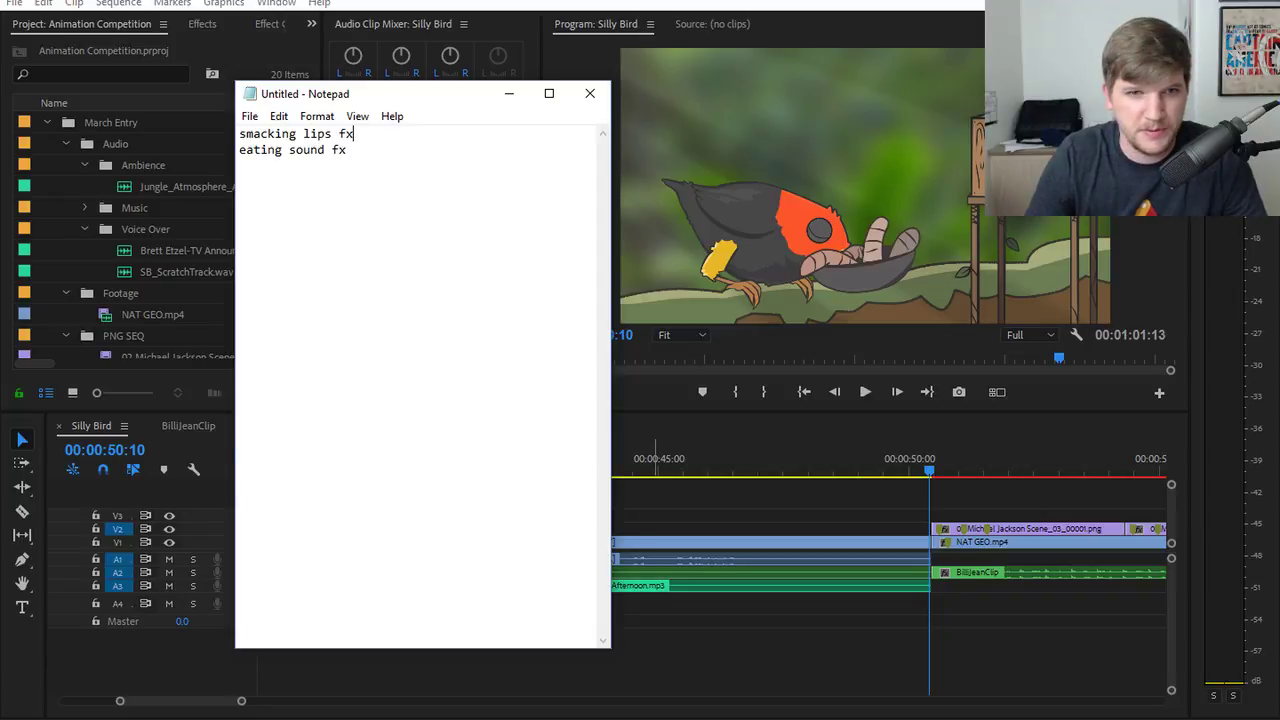
key("Return")
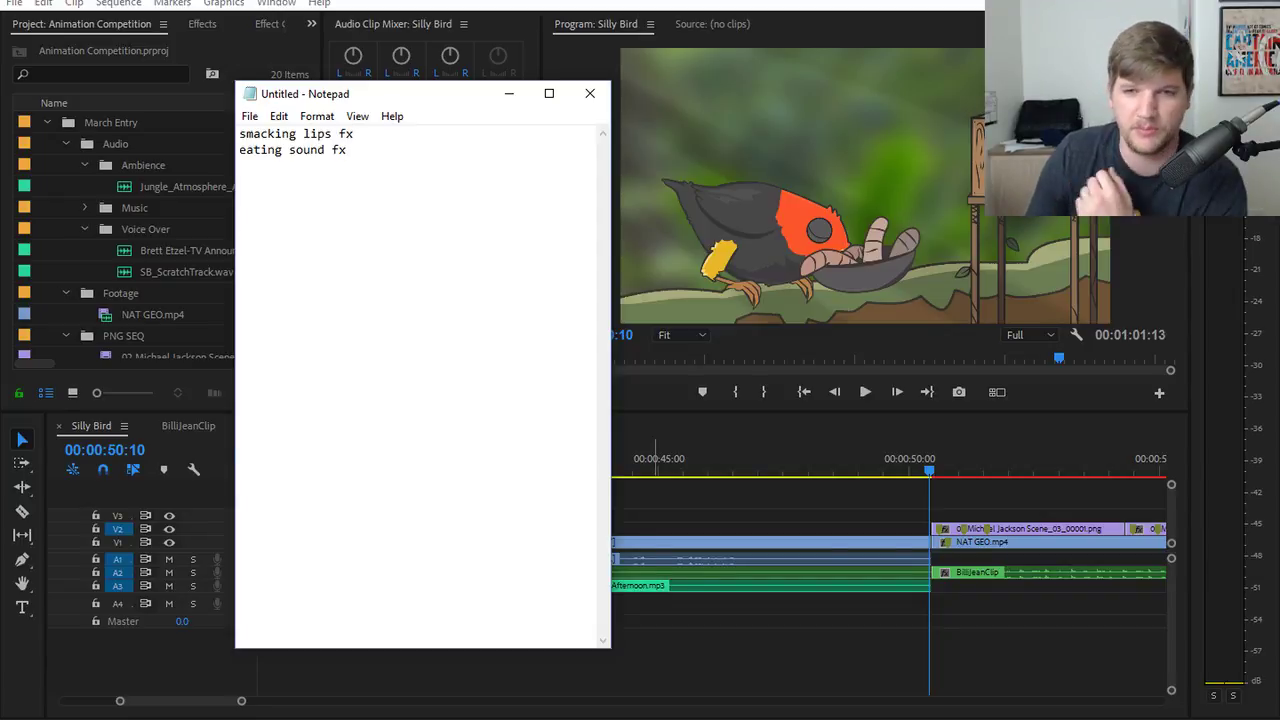
left_click(509, 93)
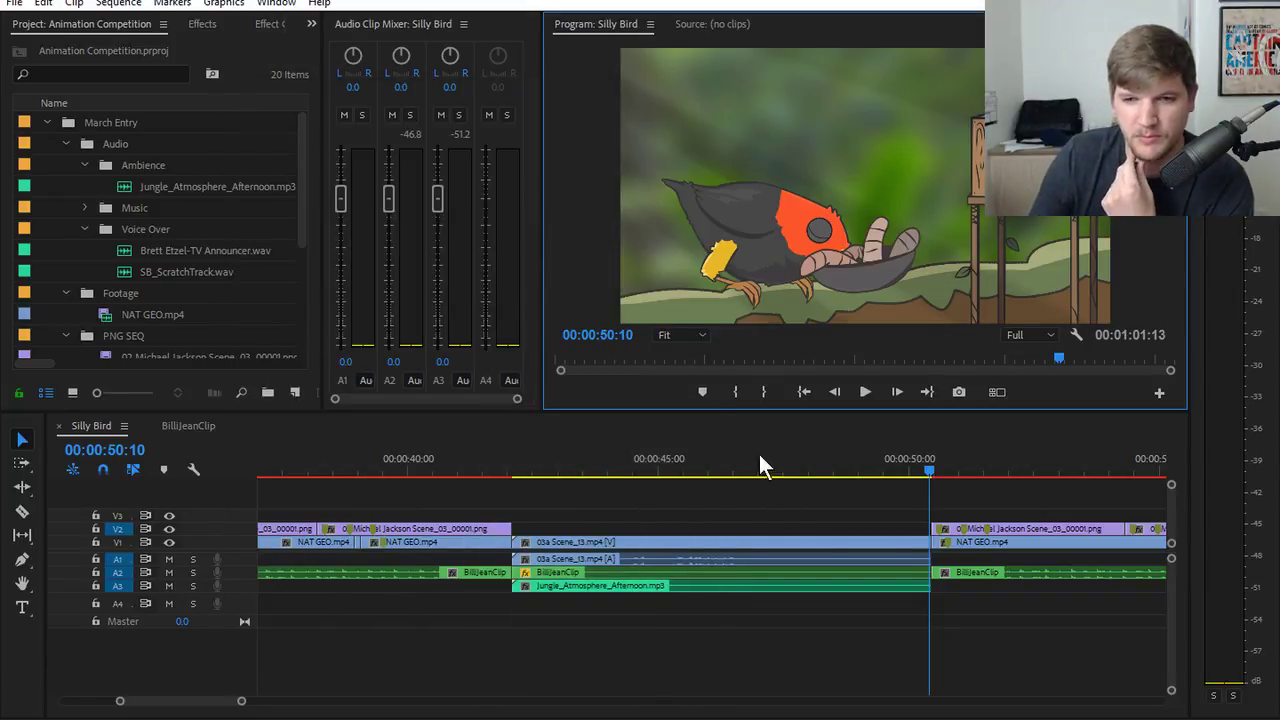
- Scrub through the 03a Scene_13.mp4 shot up to 00:00:49:06 and inspect the bird's eating motion
left_click(692, 472)
left_click_drag(696, 468, 868, 456)
left_click(613, 220)
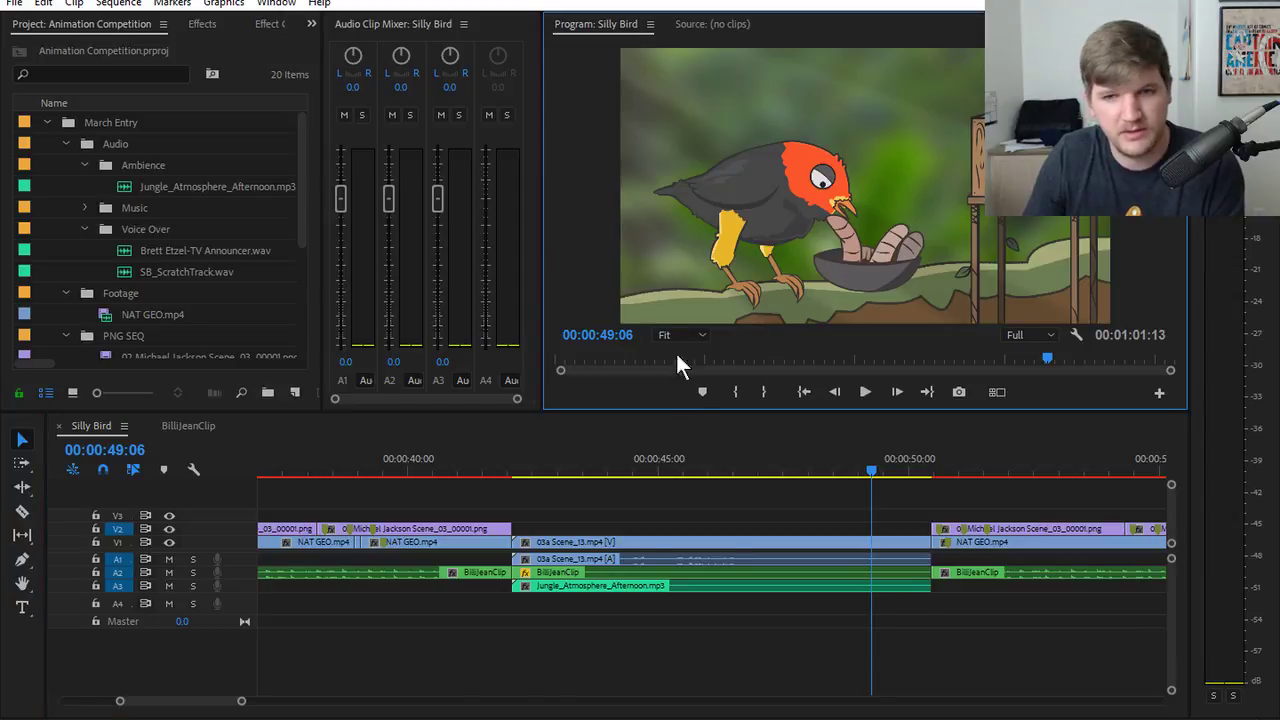
key("grave")
key("grave")
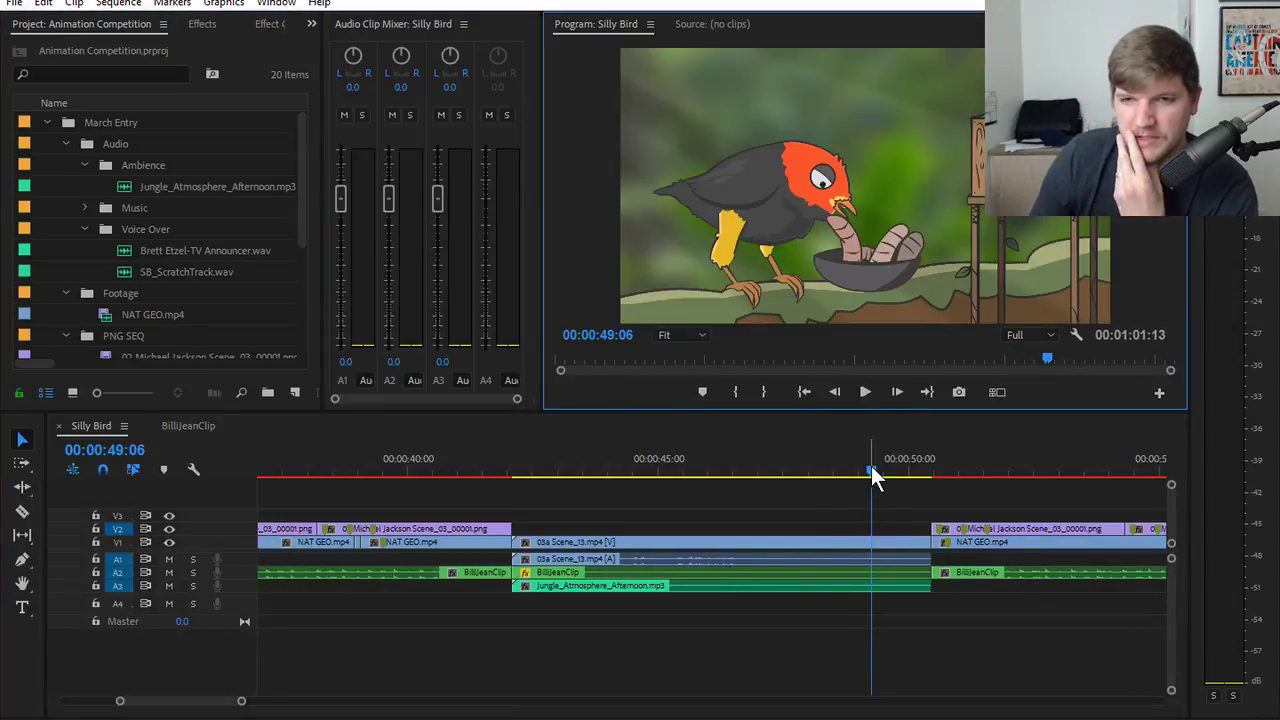
- Replay the eating moment from 00:00:45:12 and from about 00:00:48:03, continuing into the NAT GEO.mp4 shot up to 00:00:53:23
left_click_drag(871, 466, 685, 470)
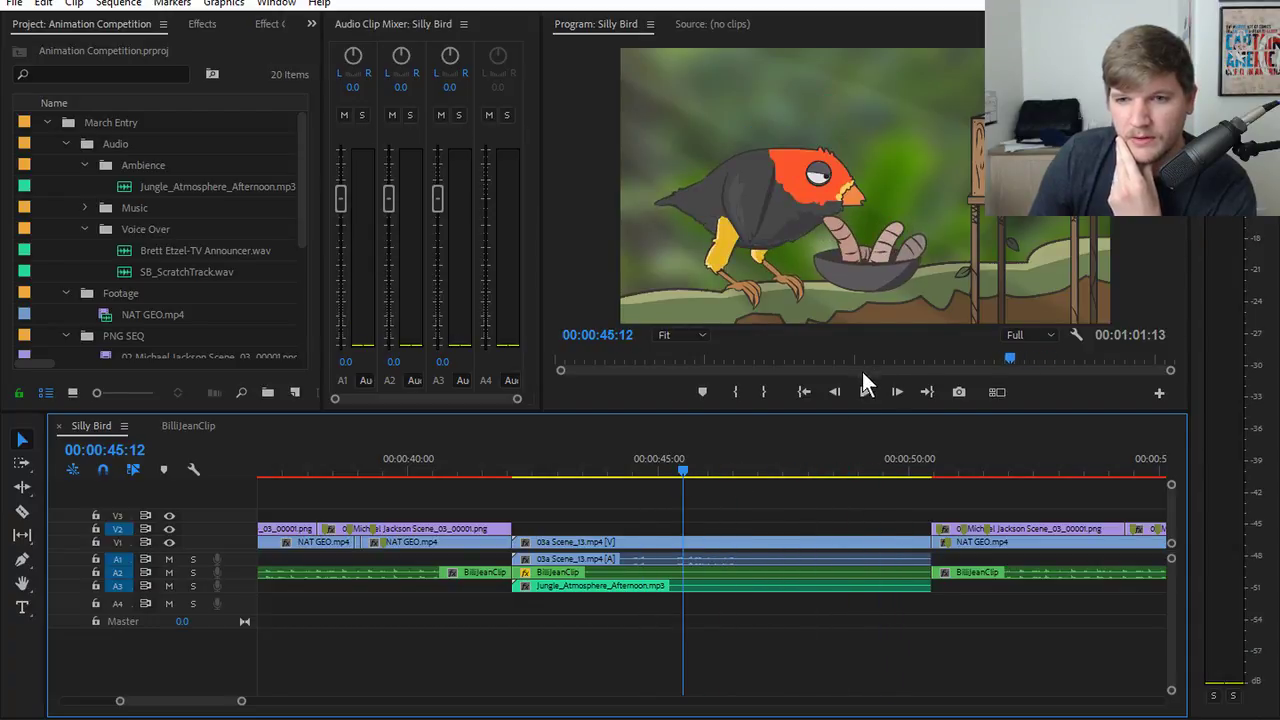
left_click(866, 391)
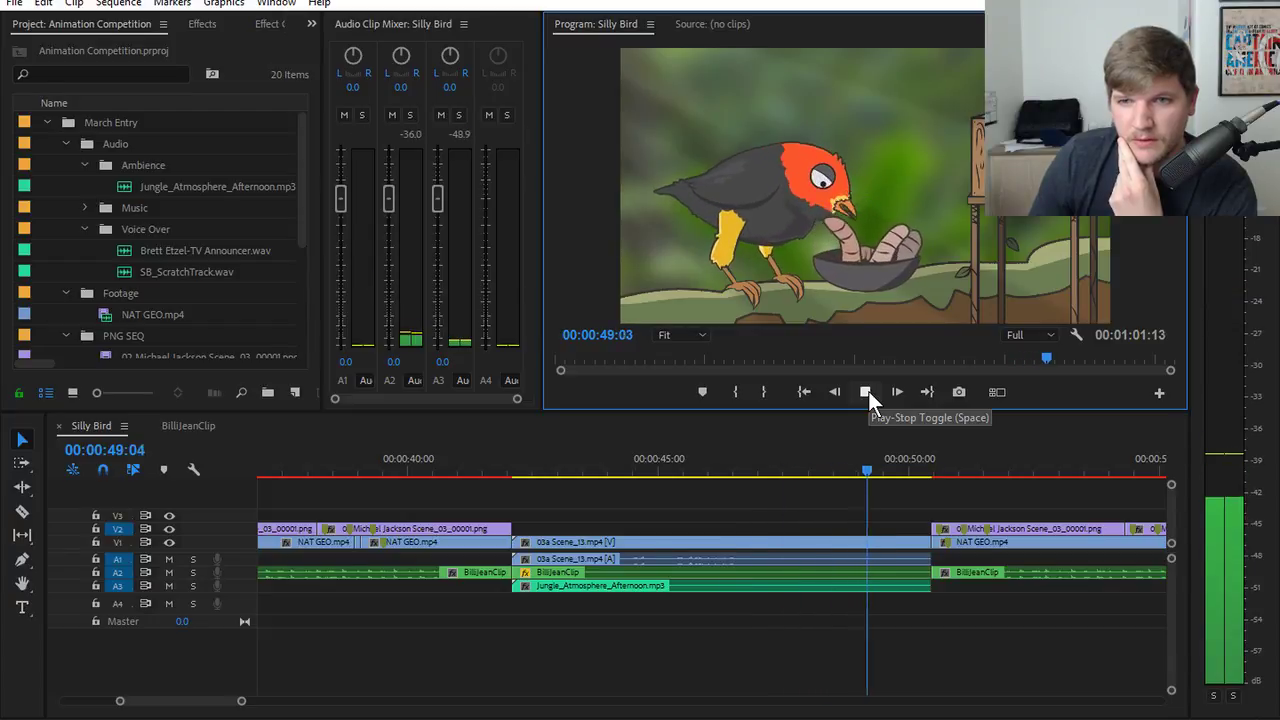
left_click(868, 391)
left_click(835, 450)
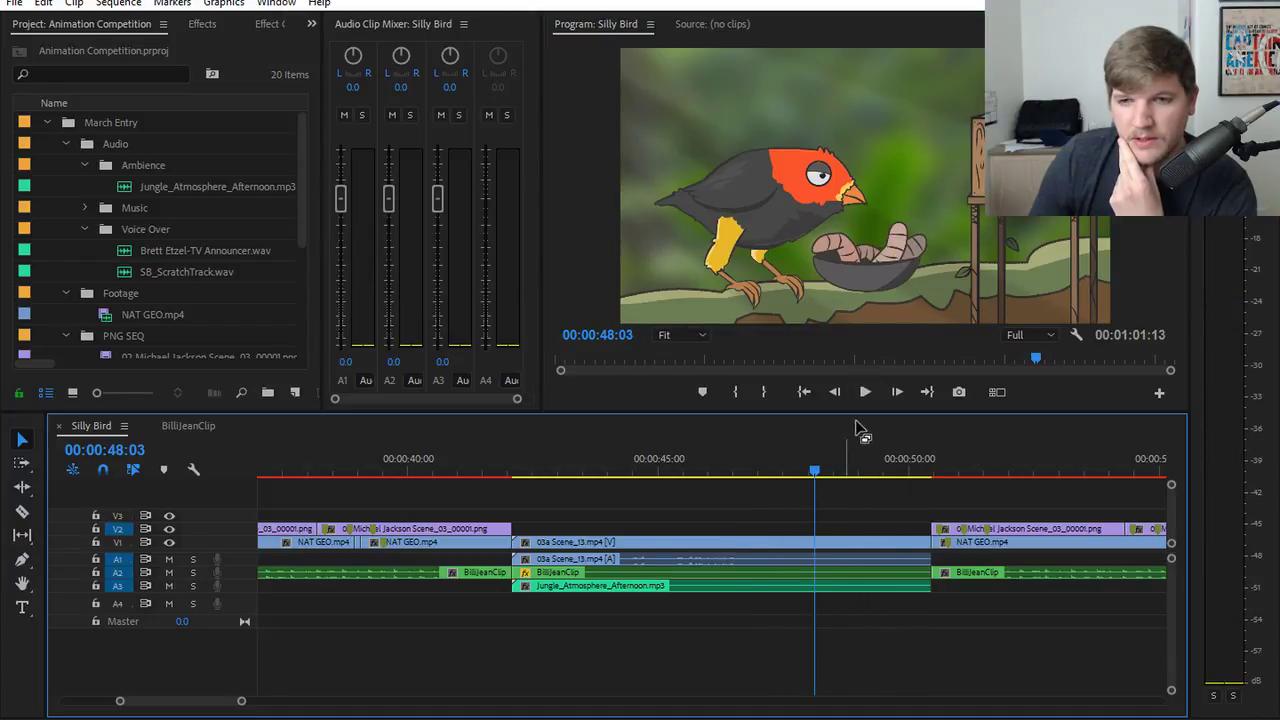
left_click(864, 392)
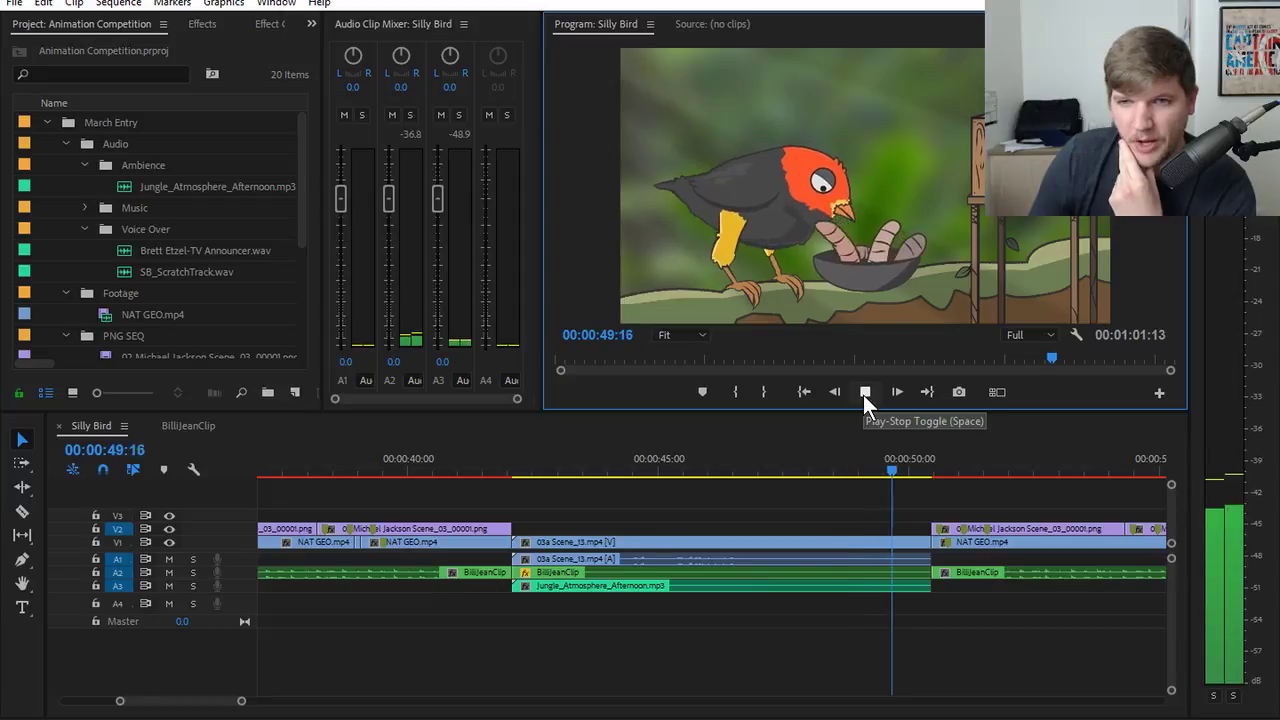
left_click(864, 392)
left_click(821, 460)
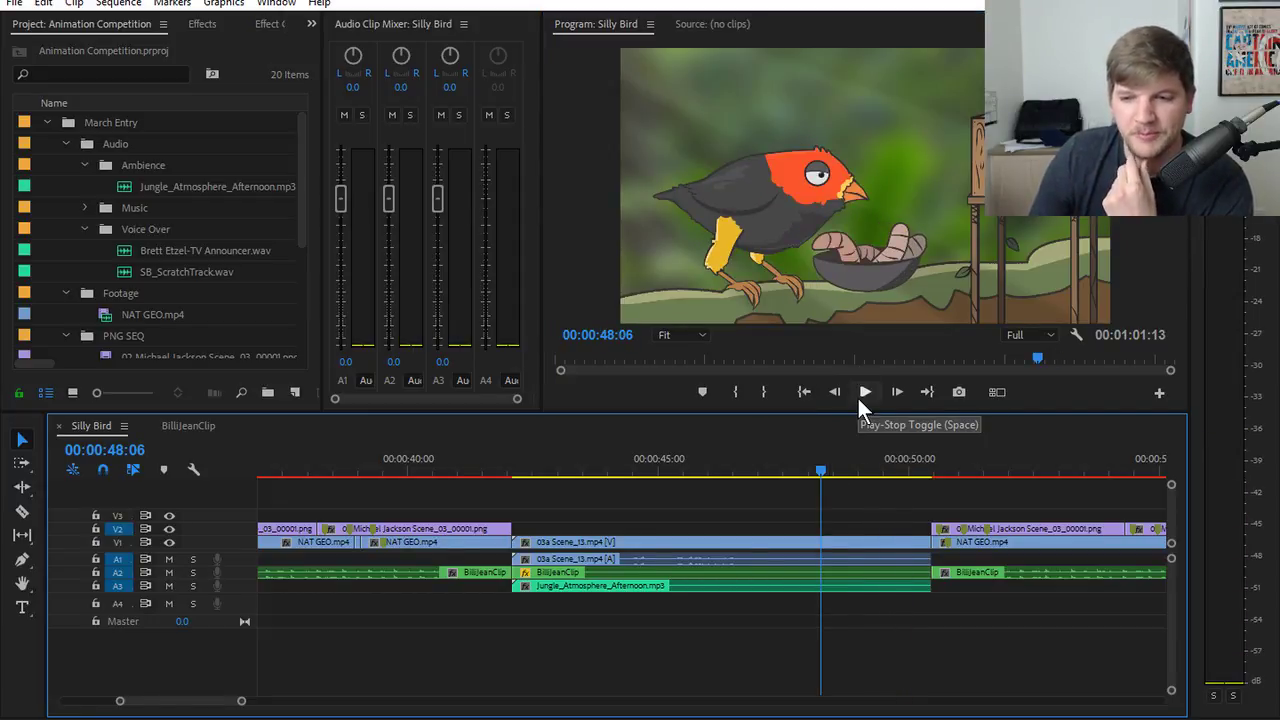
left_click(859, 398)
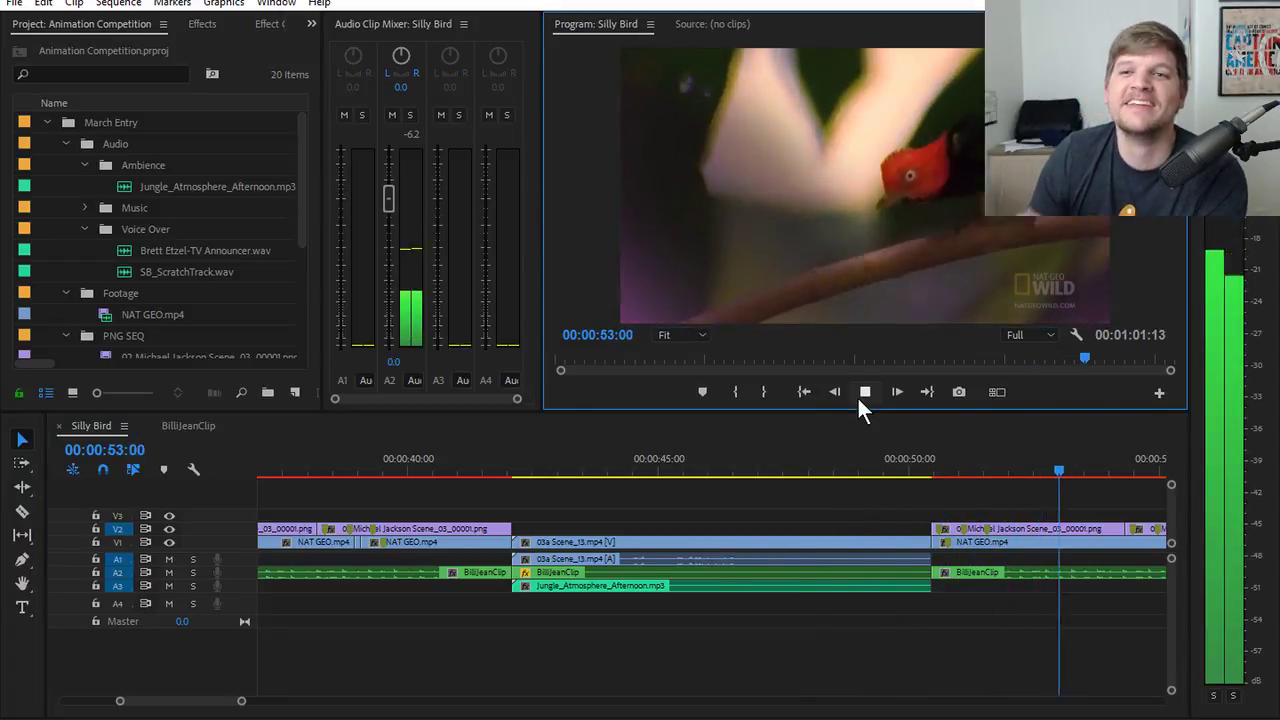
left_click(858, 395)
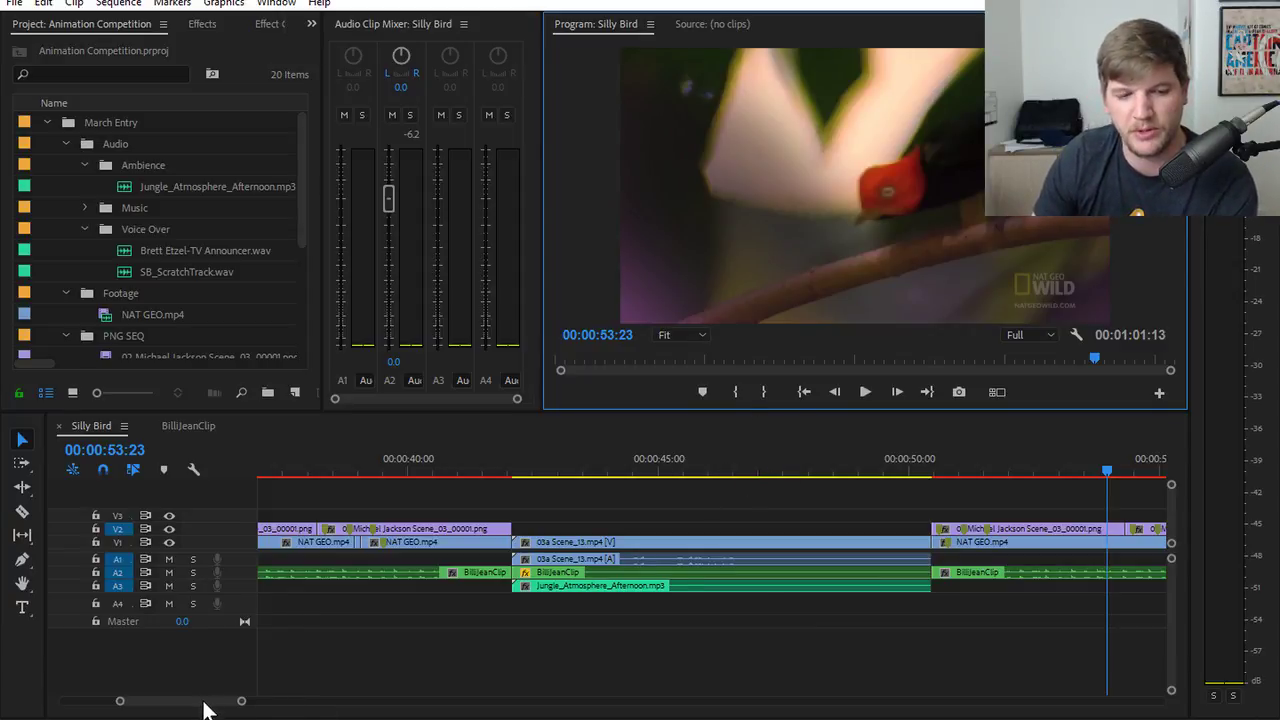
- Play the rest of the NAT GEO.mp4 shot from 00:00:53:23, and replay its cut to the closing 03a Scene_13.mp4 shot from 00:00:55:15
left_click_drag(204, 706, 214, 706)
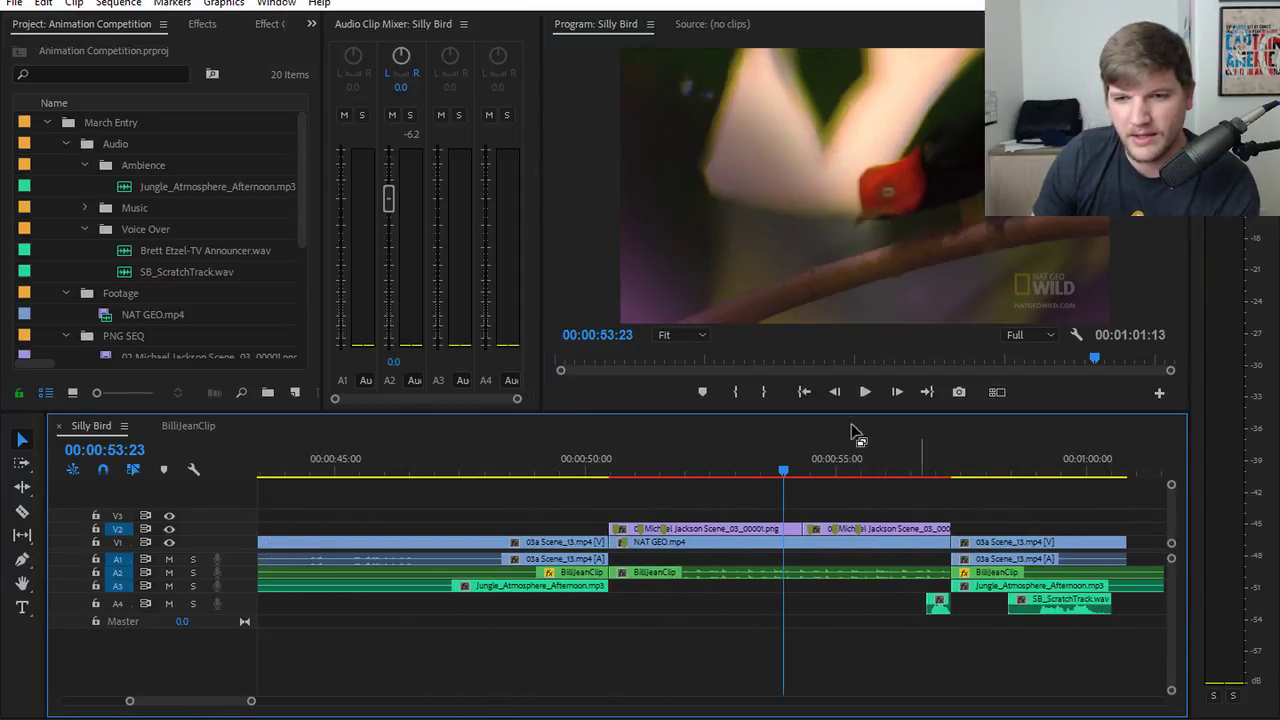
left_click(865, 392)
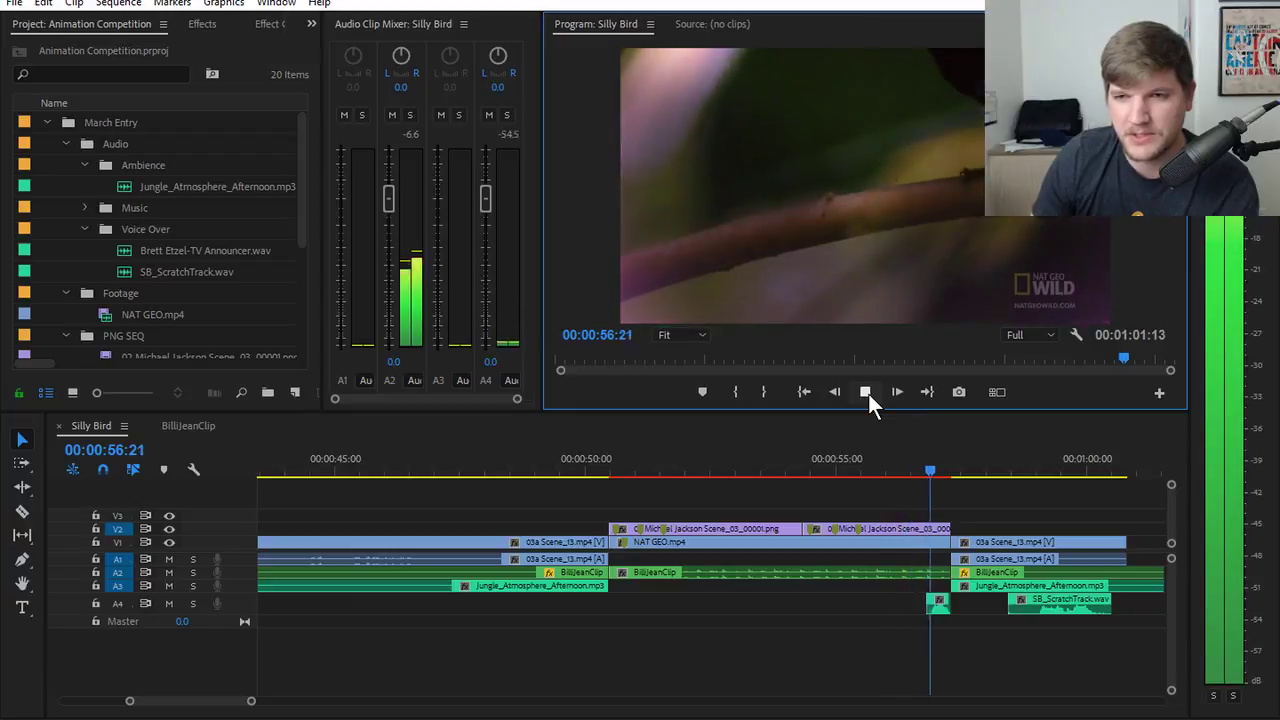
left_click(864, 462)
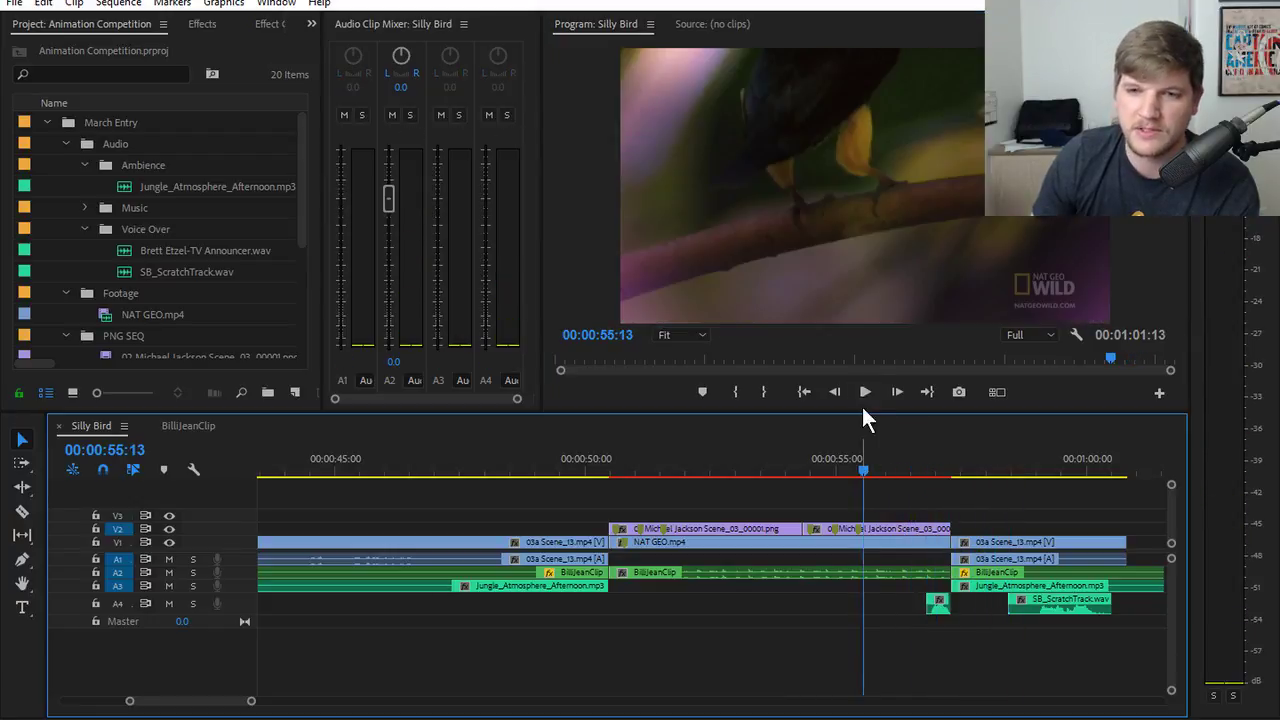
left_click(865, 392)
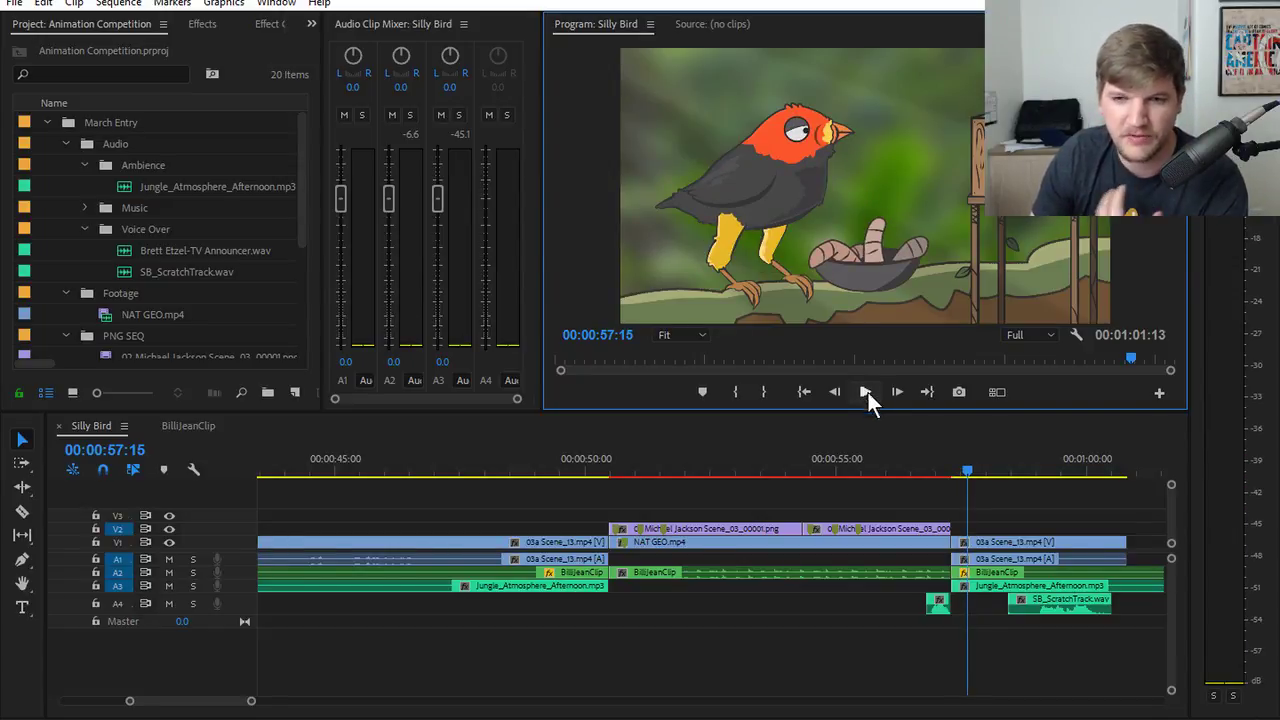
left_click(867, 461)
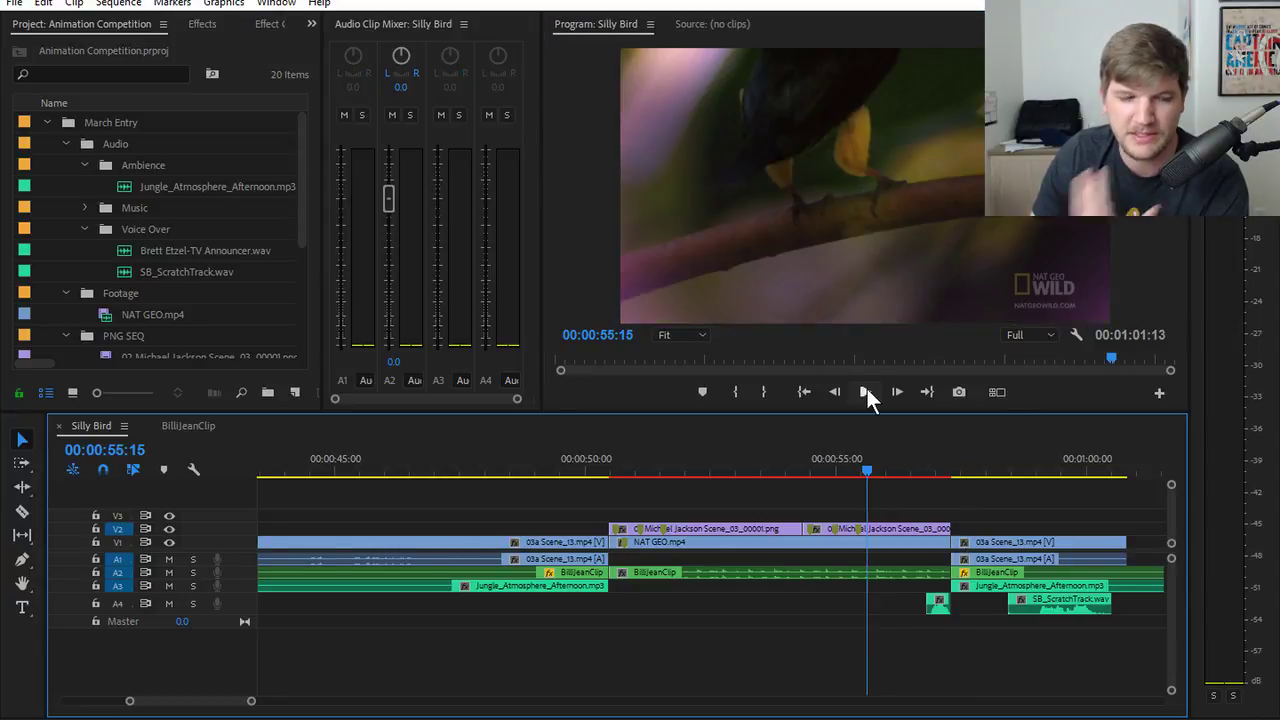
left_click(866, 390)
left_click(866, 394)
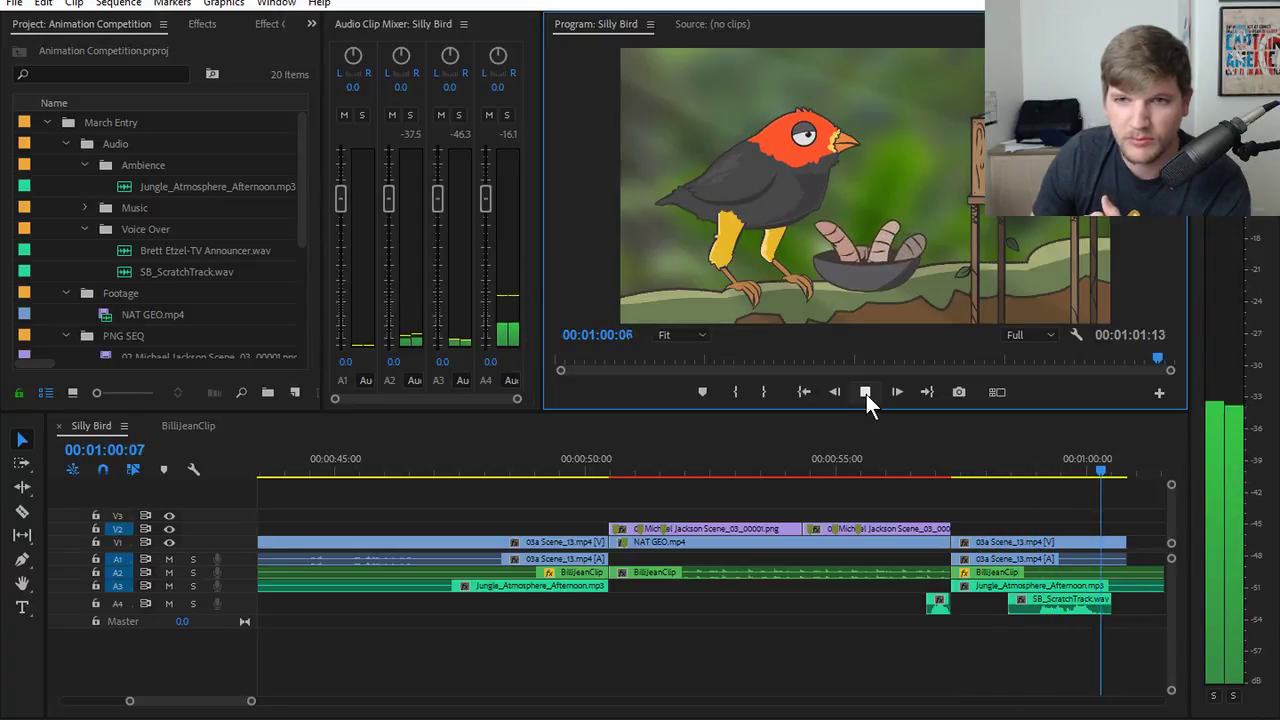
left_click(866, 394)
- Replay the ending from about 00:00:56:10, listening to the level of the two voice clips on track A4
left_click_drag(909, 467, 1030, 470)
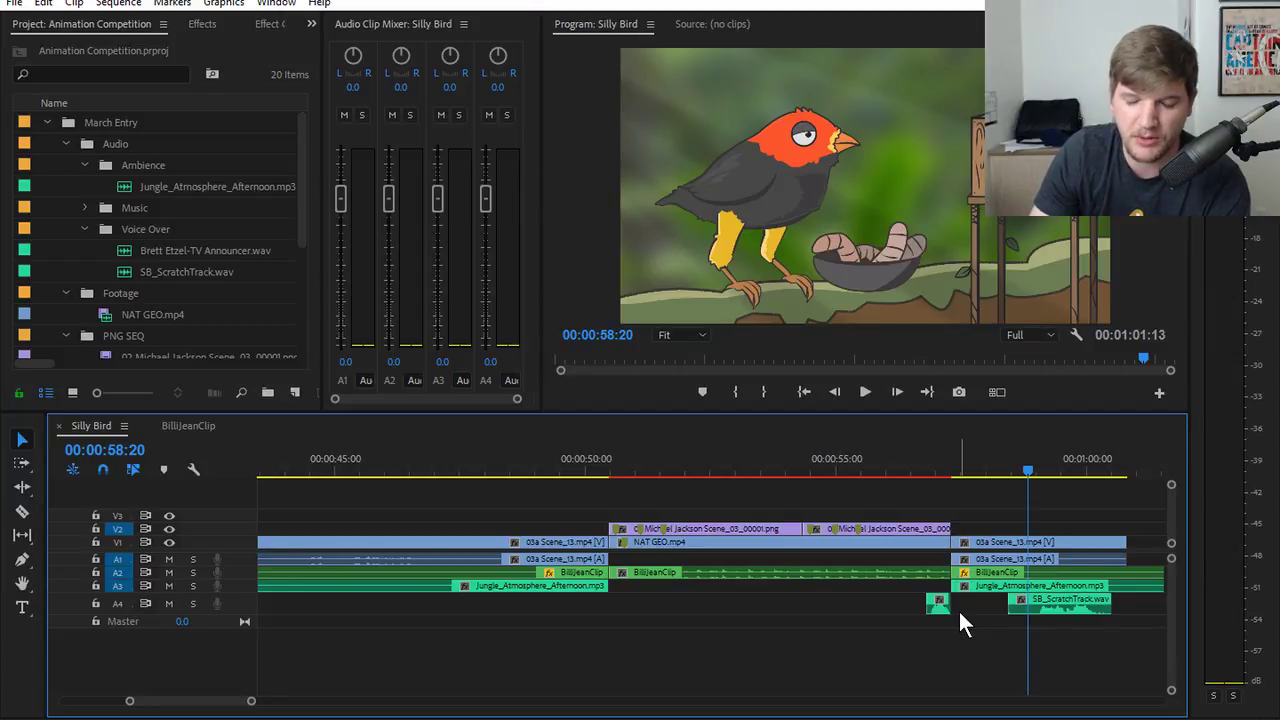
left_click(914, 471)
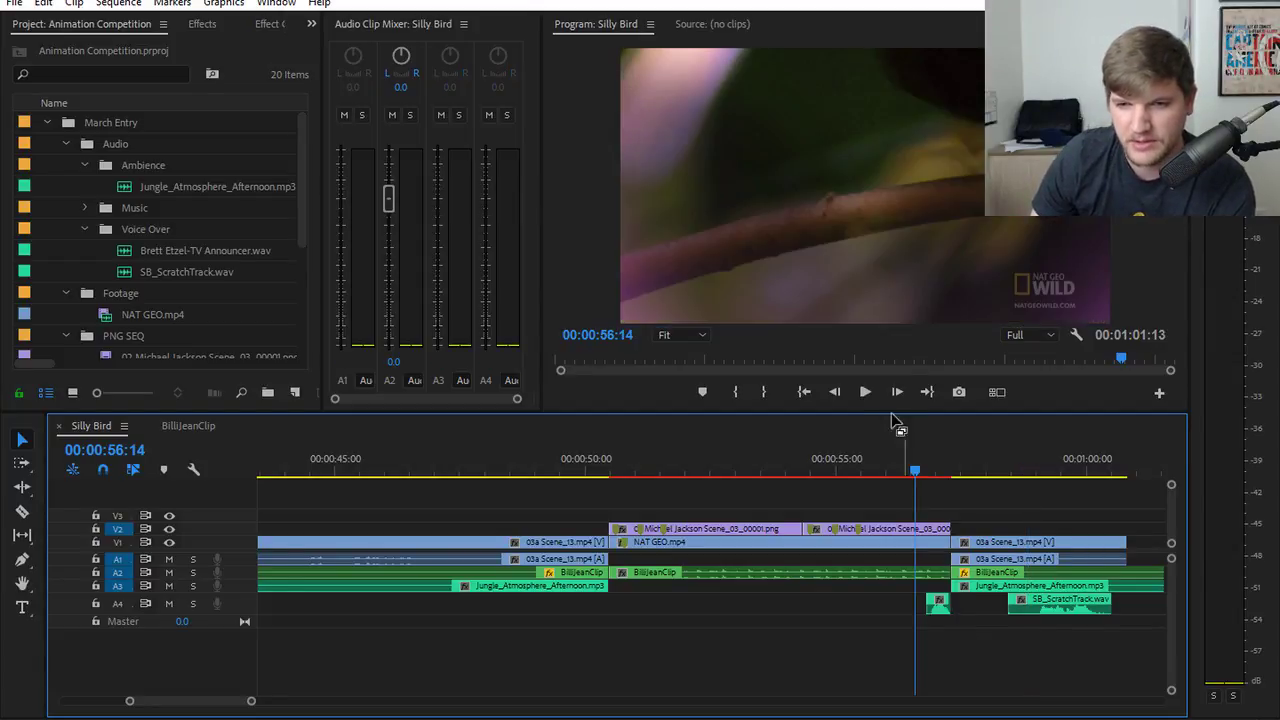
left_click(866, 391)
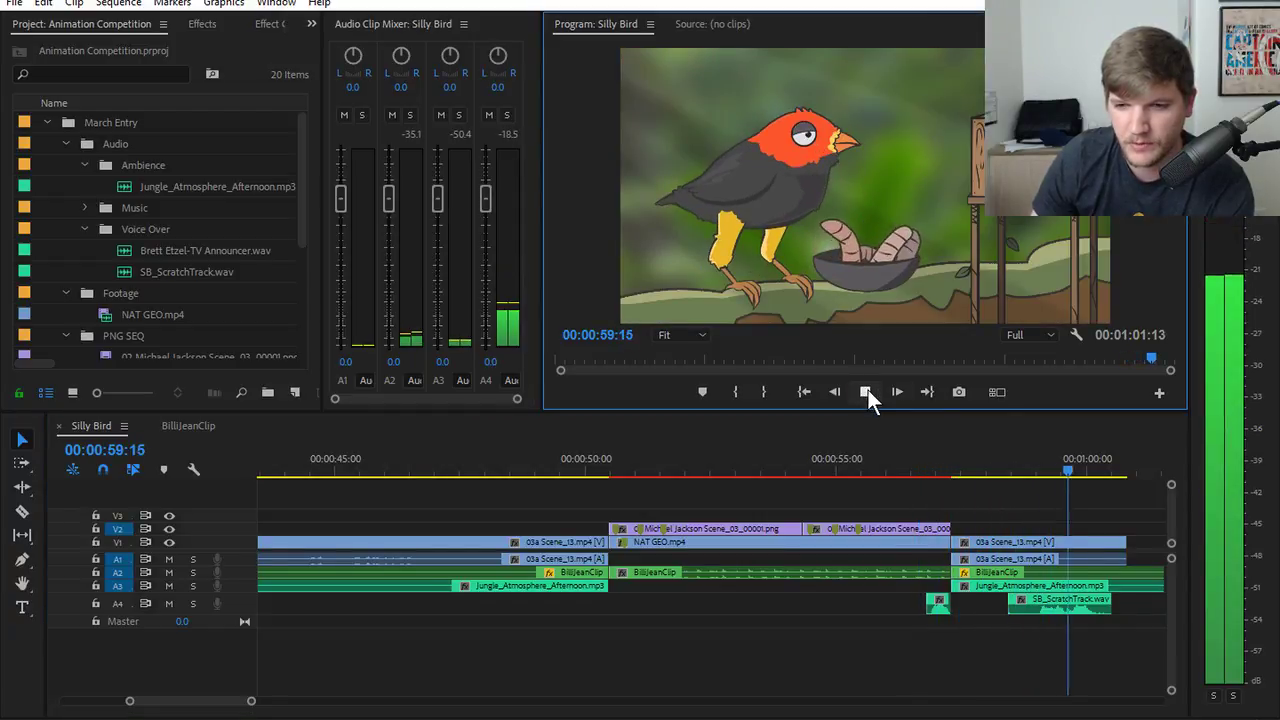
left_click(866, 391)
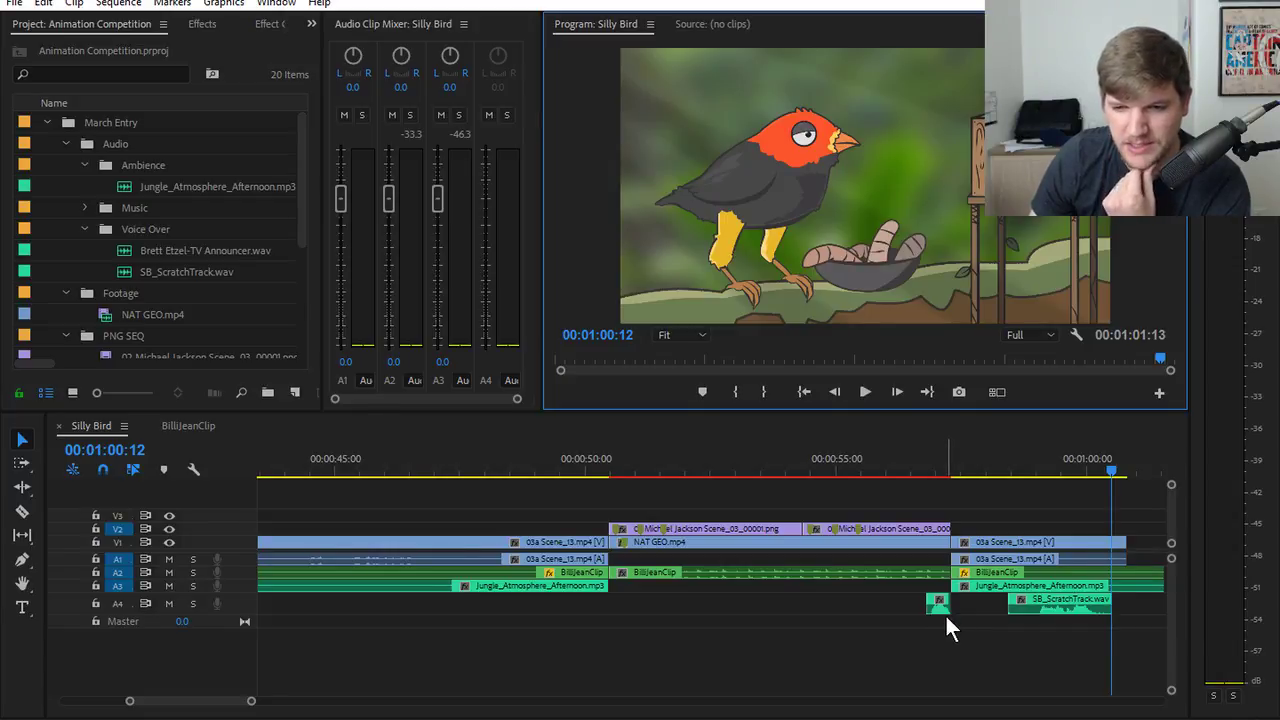
left_click(907, 472)
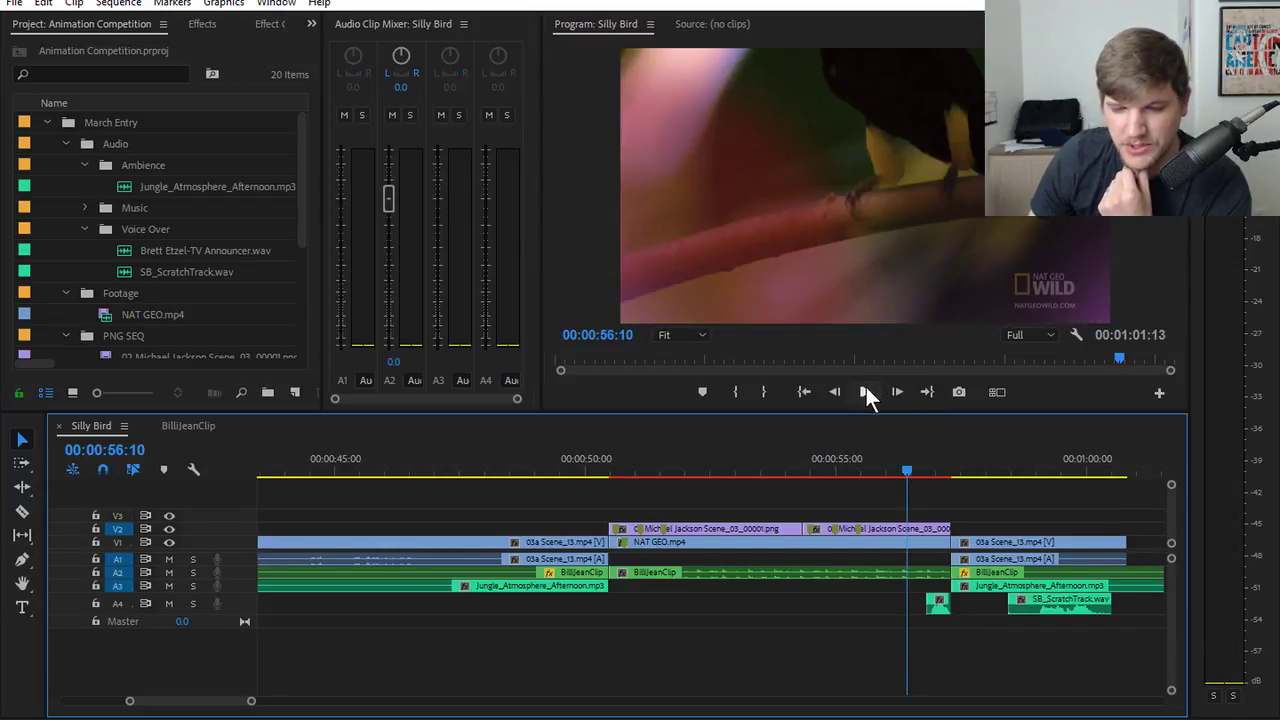
left_click(864, 390)
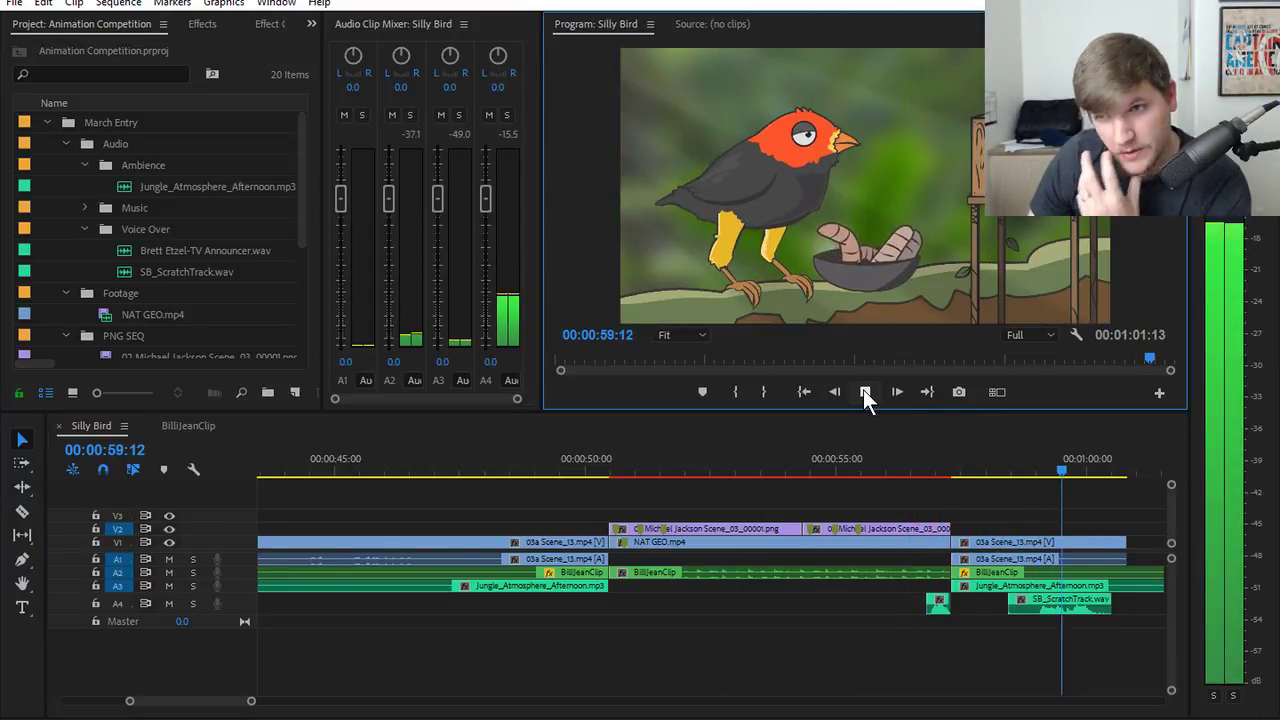
left_click(864, 391)
- Raise the audio gain of the two voice clips on A4, and replay the ending from 00:00:56:06 to 00:00:59:22 to check them
left_click(938, 603)
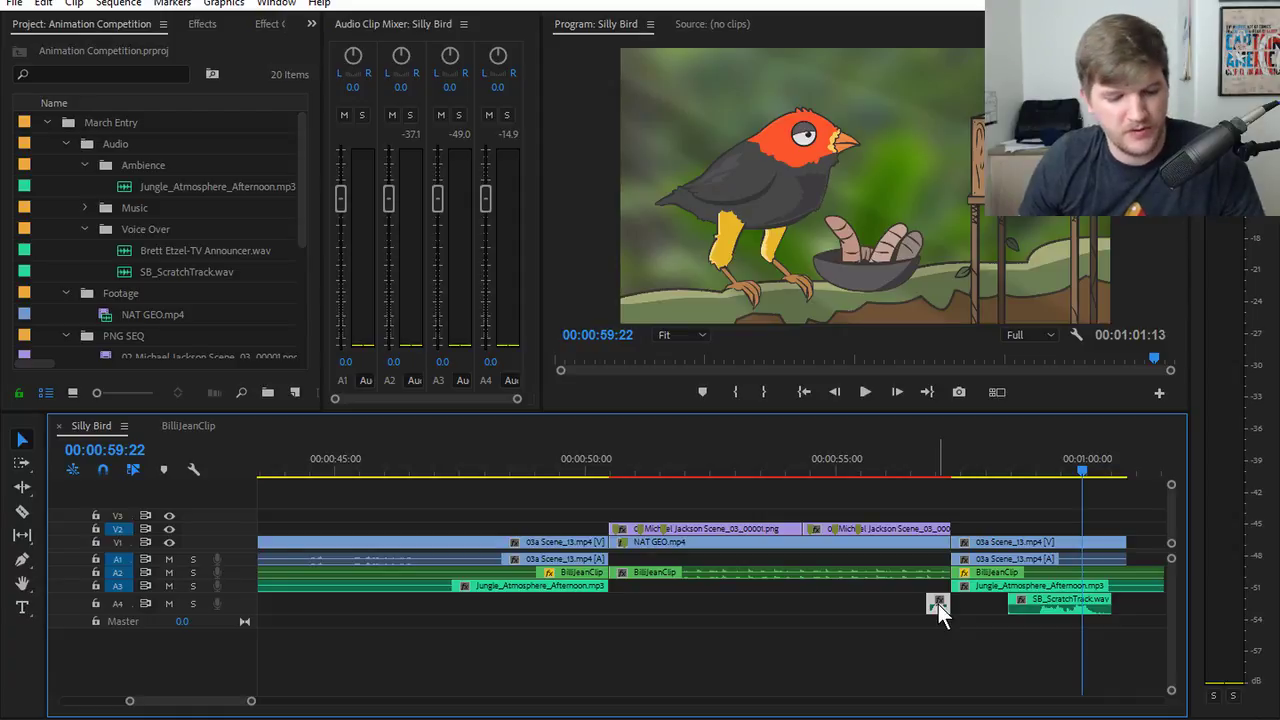
key("g")
key("Return")
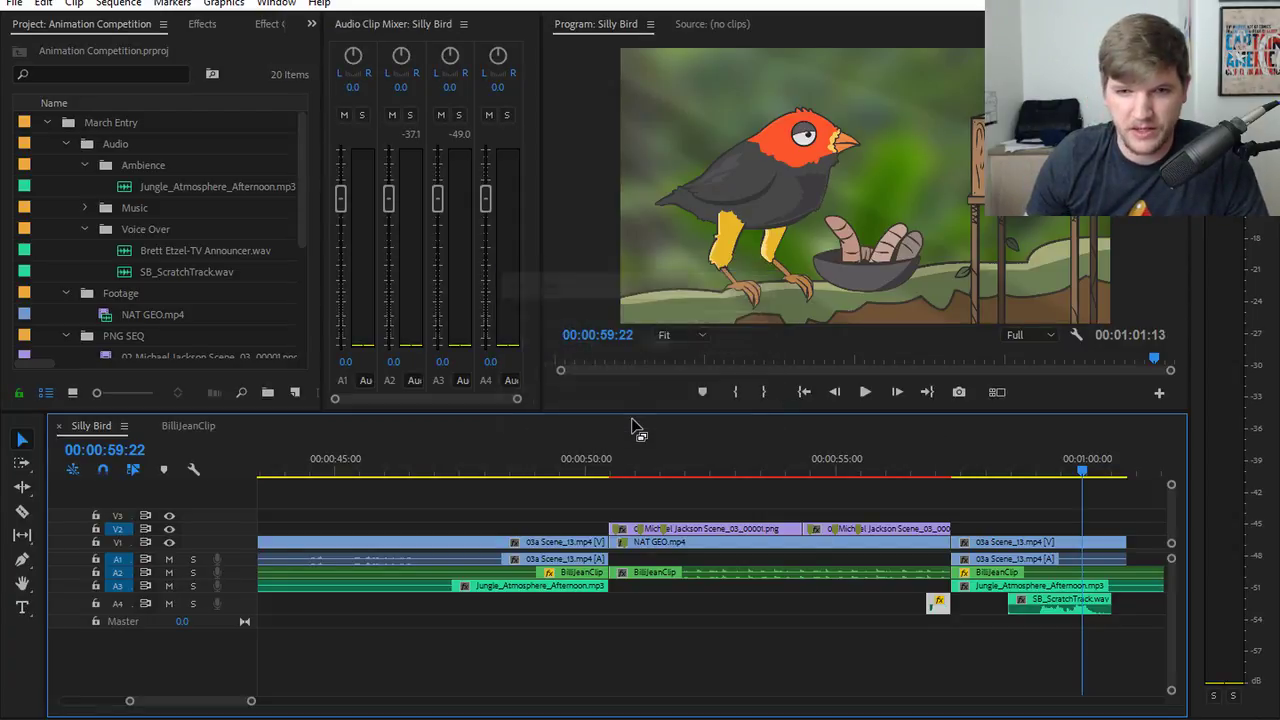
left_click(1032, 599)
right_click(1033, 599)
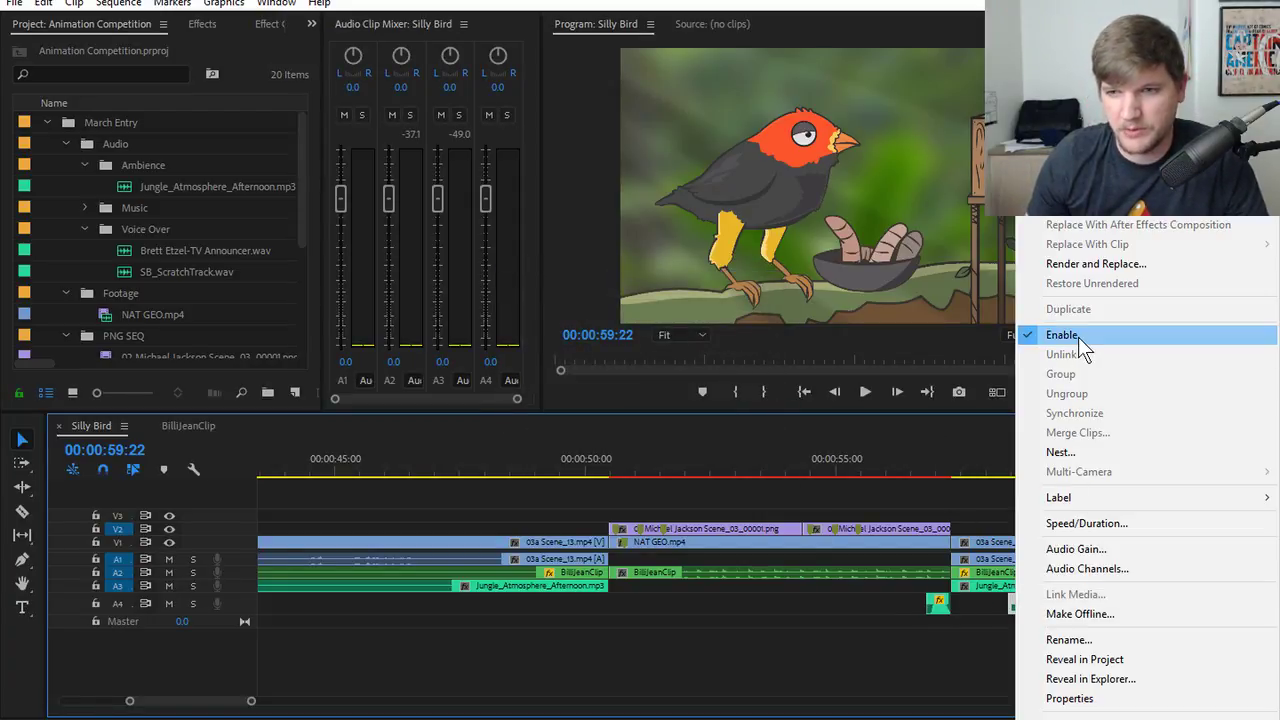
left_click(1083, 553)
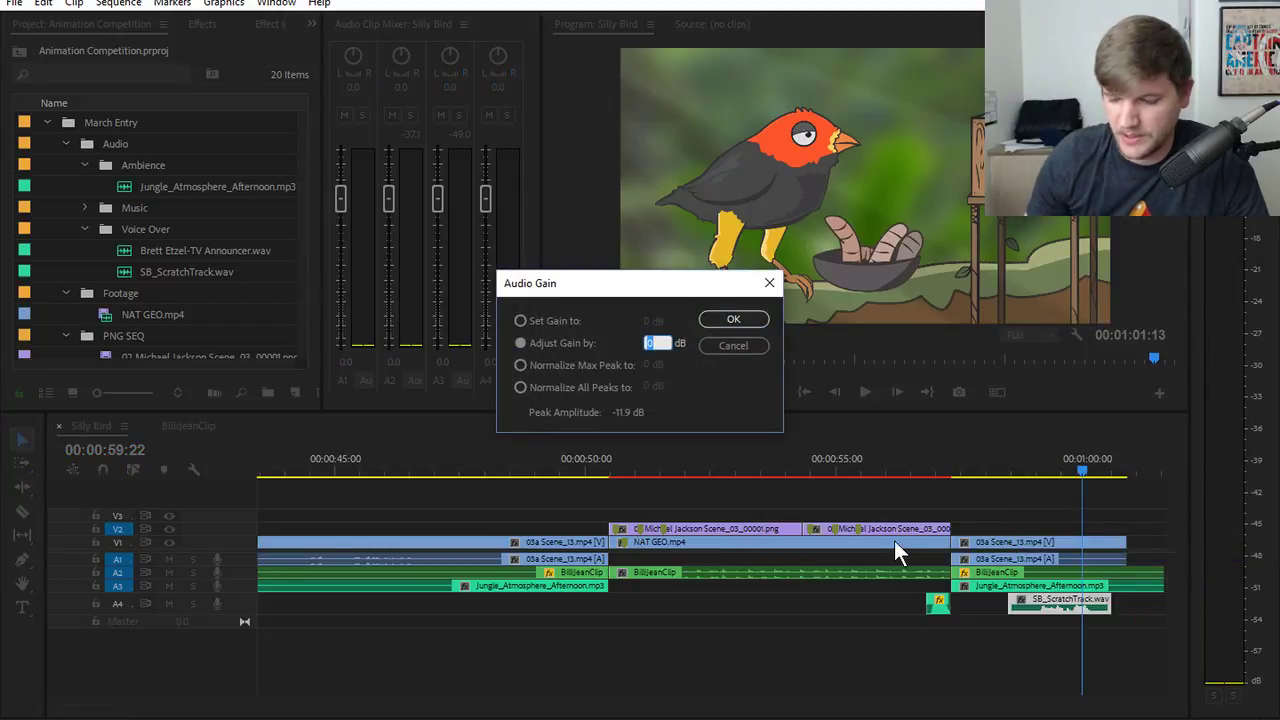
key("Return")
left_click(903, 474)
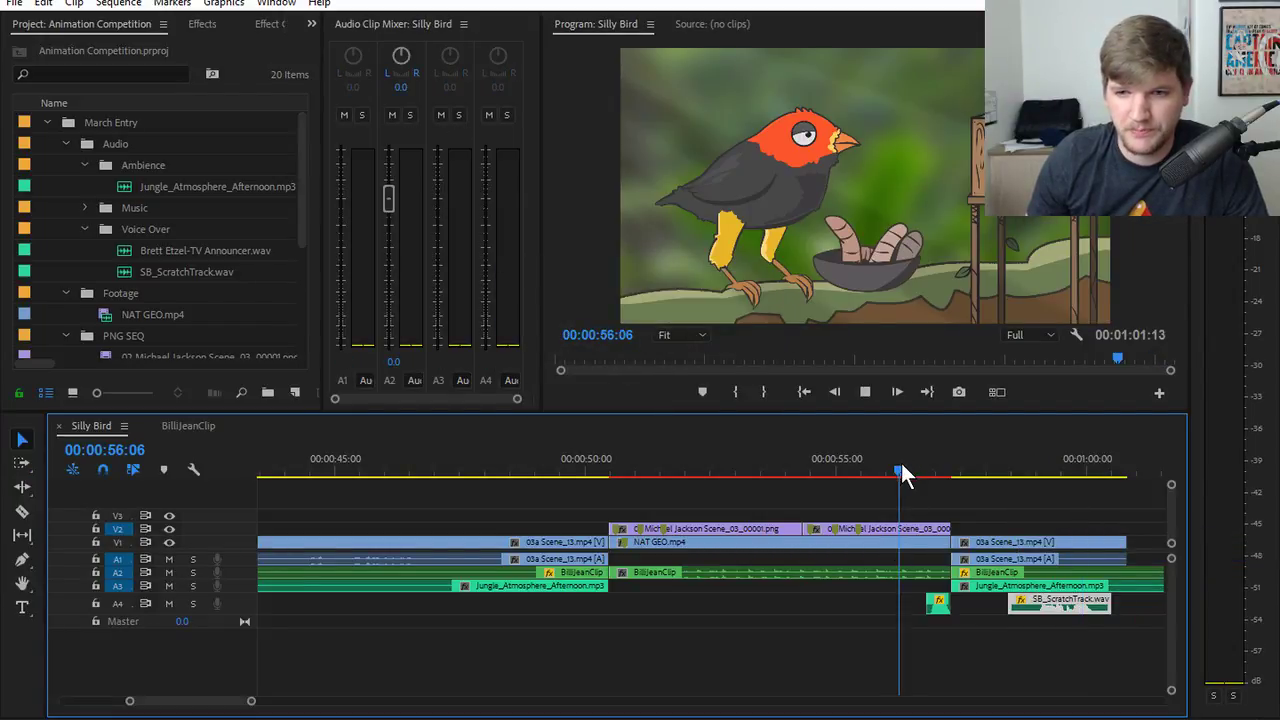
key("space")
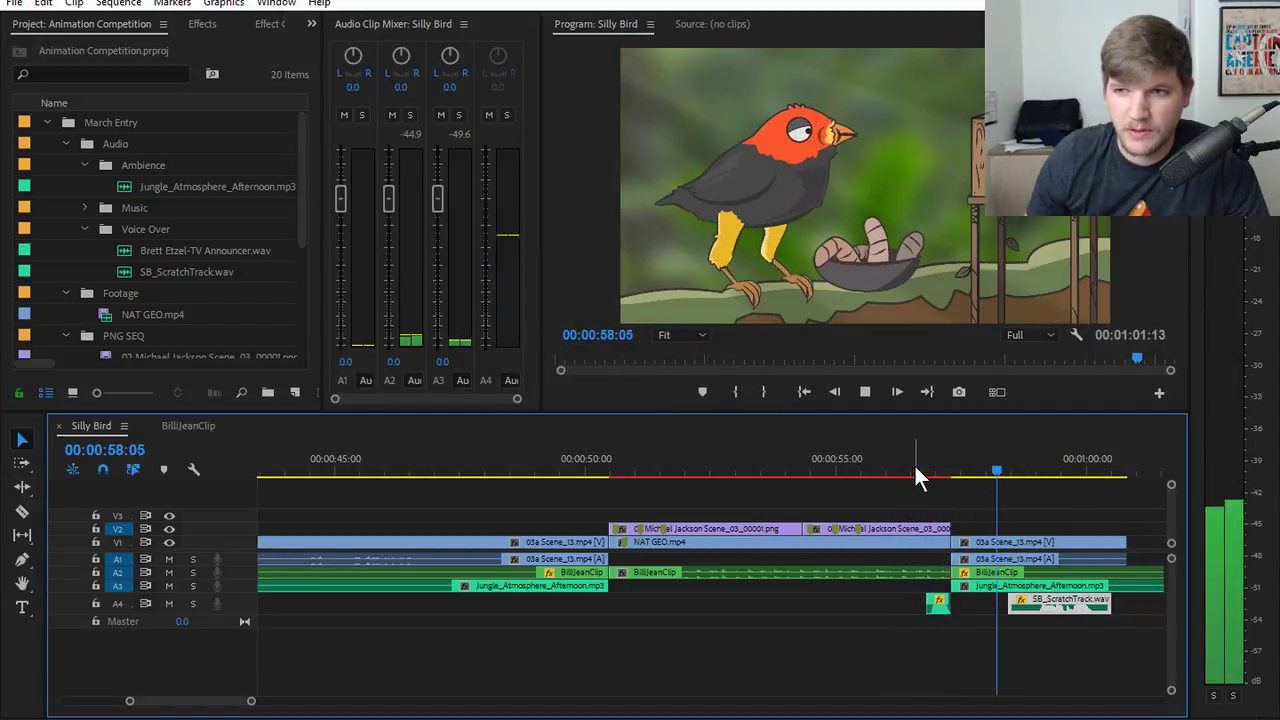
key("space")
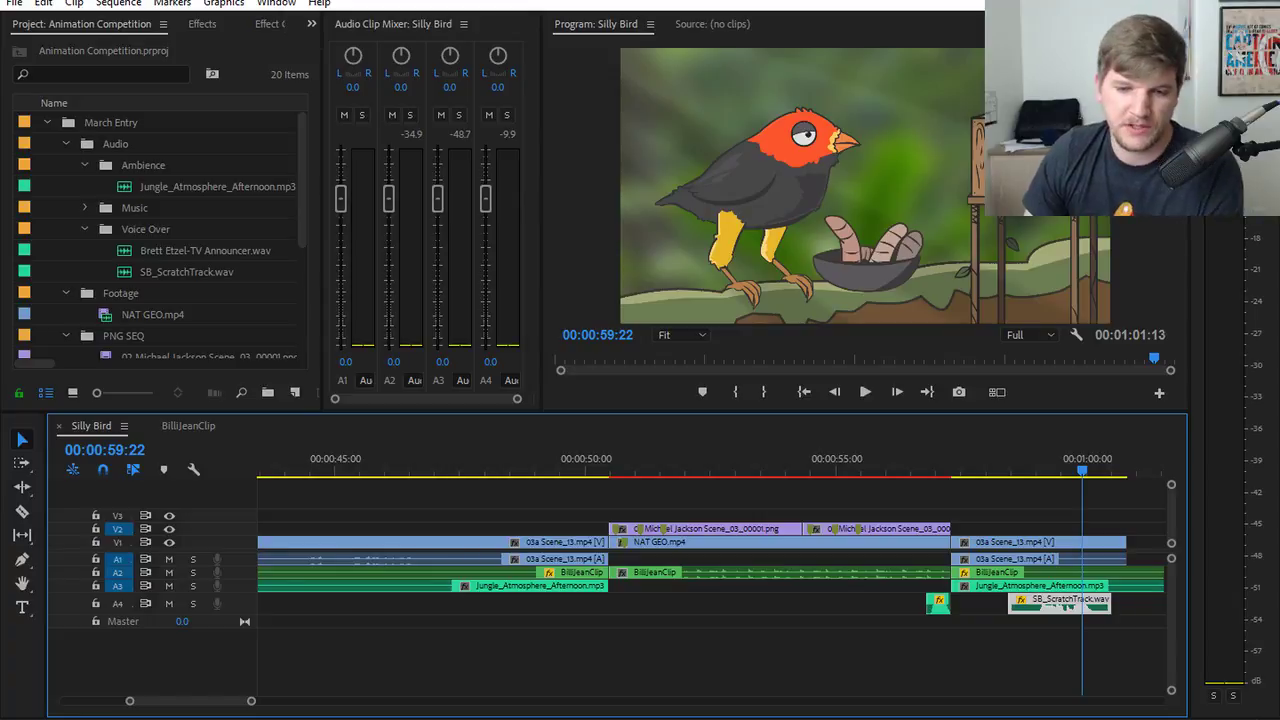
- Switch to Notepad, add the lines "bowl snatch animation" and "dance offscreen animation" below "eating sound fx", and minimize the notes
key("alt+Tab")
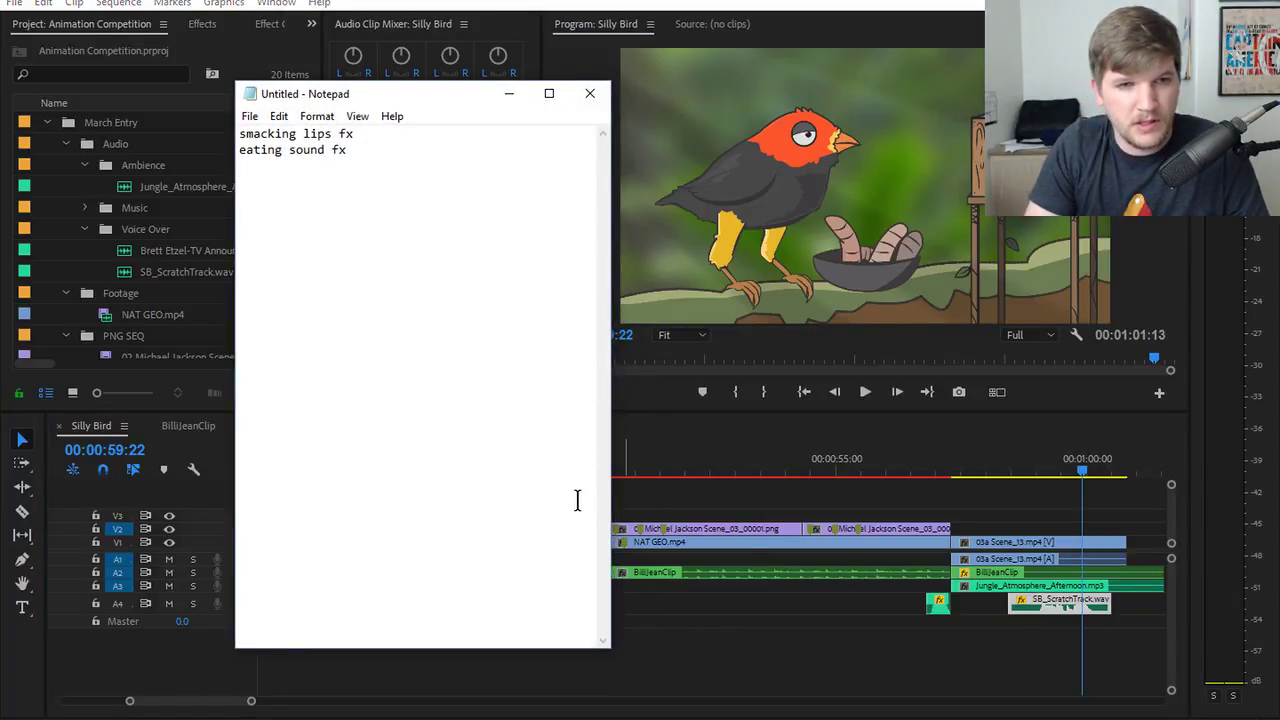
type("bow")
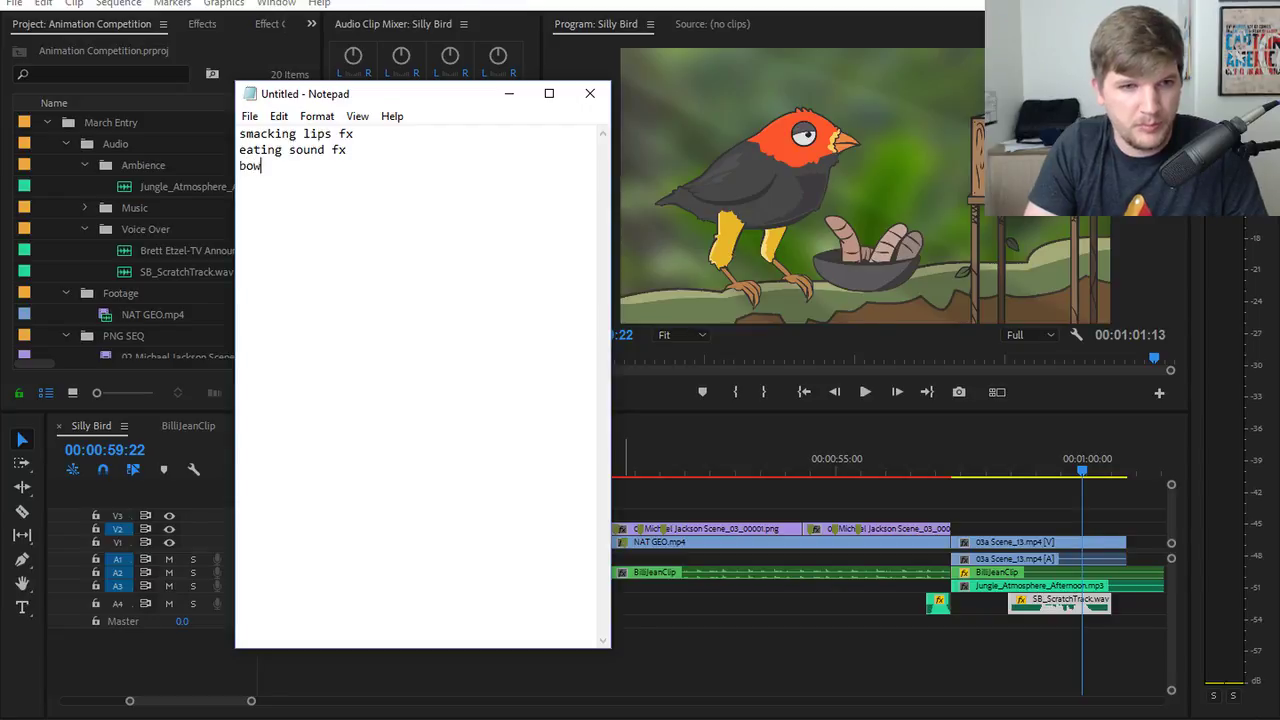
type("l snatch animation")
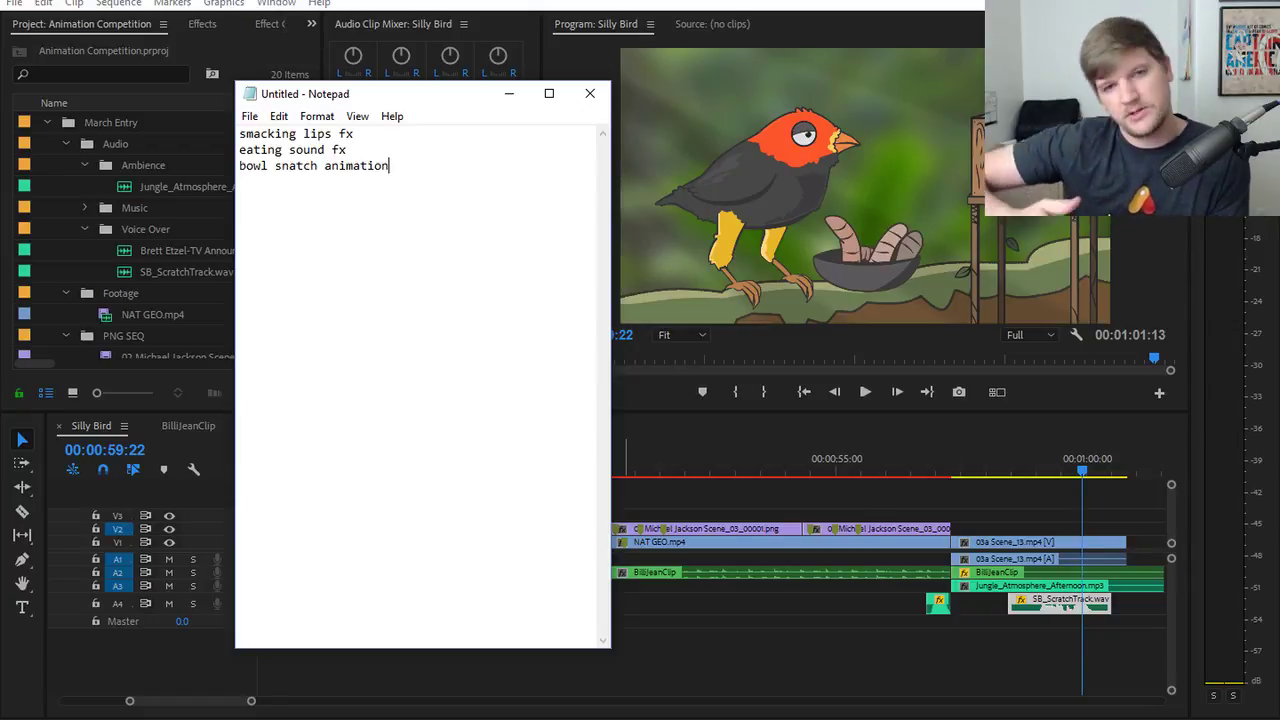
key("Return")
type("da")
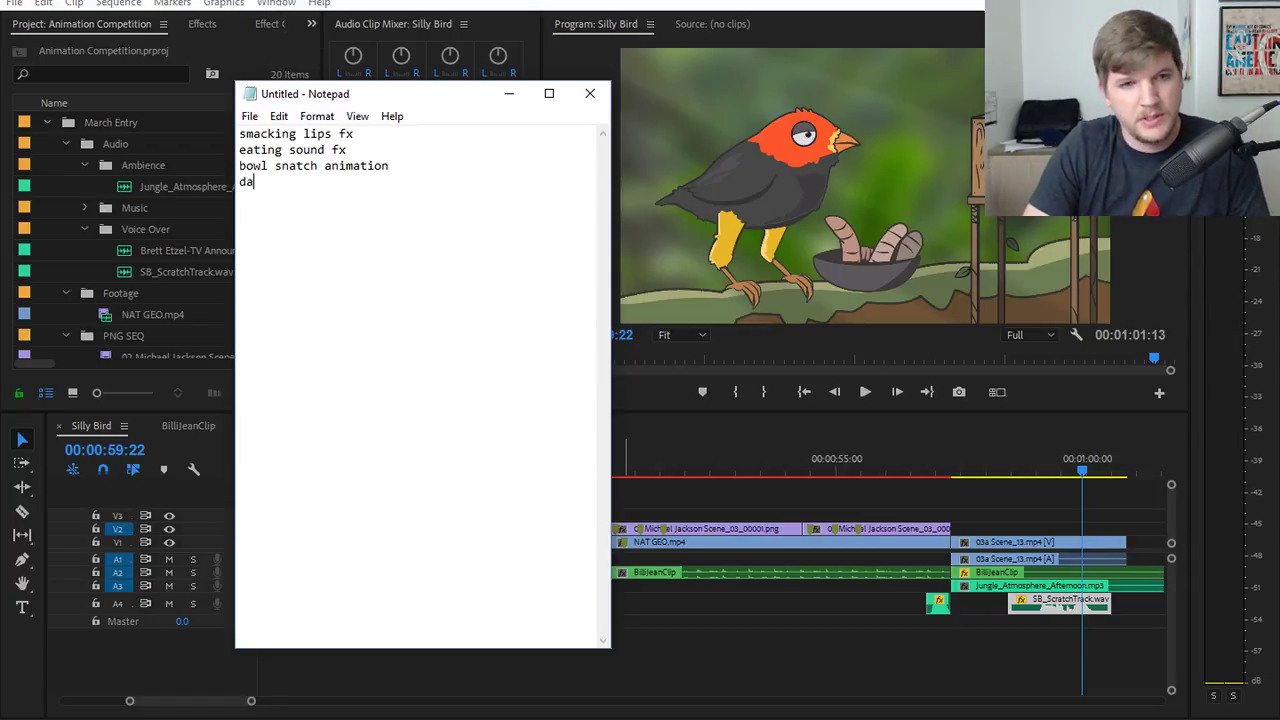
type("nce offscr")
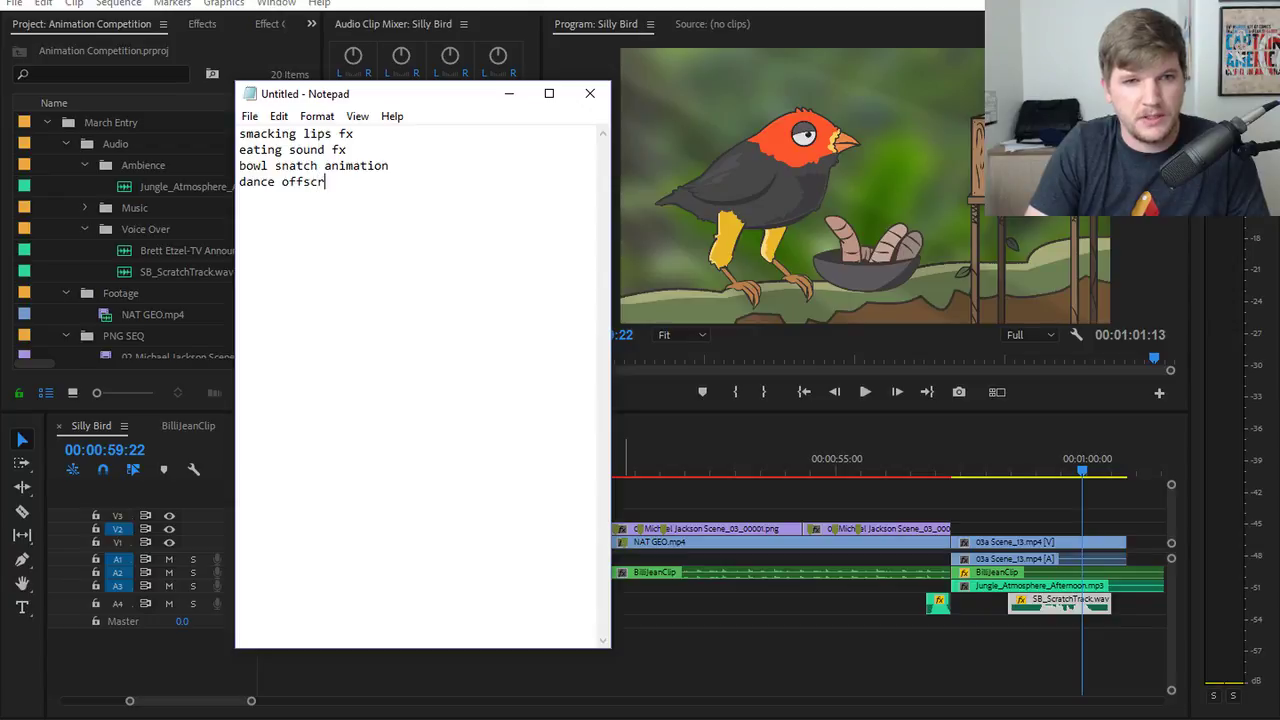
type("een animation")
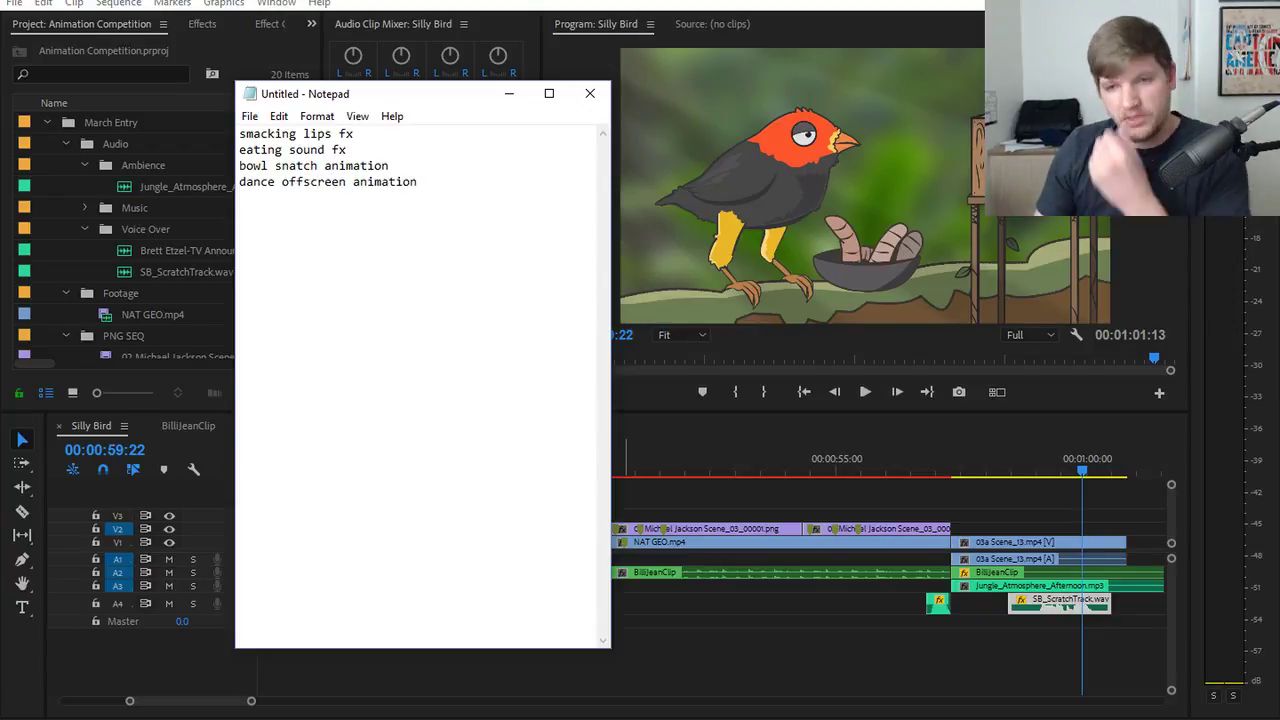
left_click(508, 96)
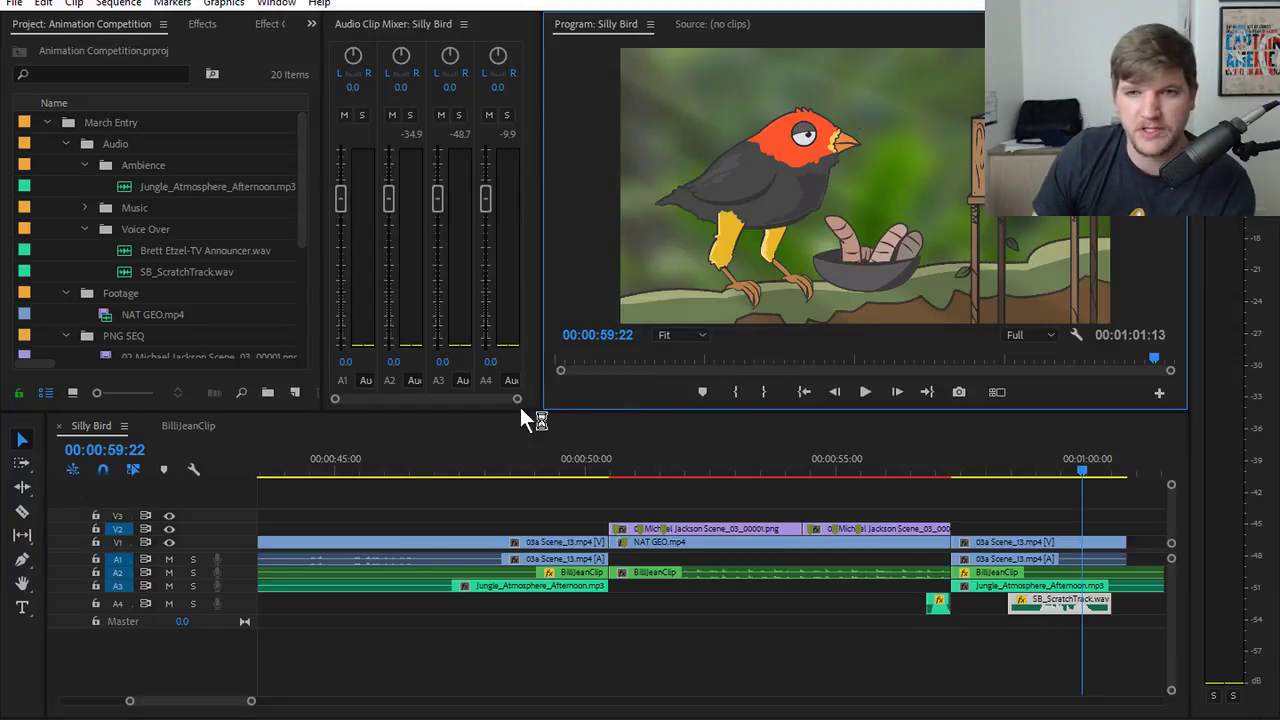
- Move the playhead to 00:00:46:04, and scrub the closing 03a Scene_13.mp4 shot between 00:00:59:04 and 00:00:57:22
left_click(331, 476)
left_click_drag(332, 475, 393, 478)
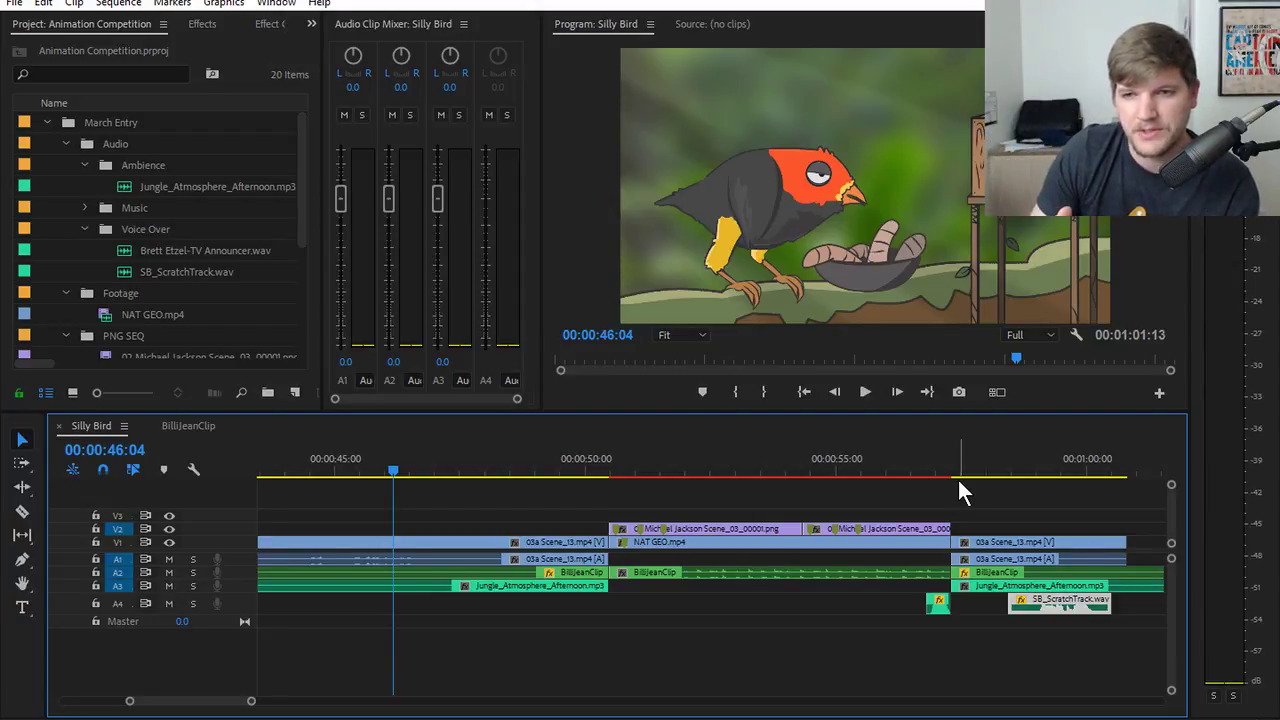
left_click_drag(955, 466, 1046, 481)
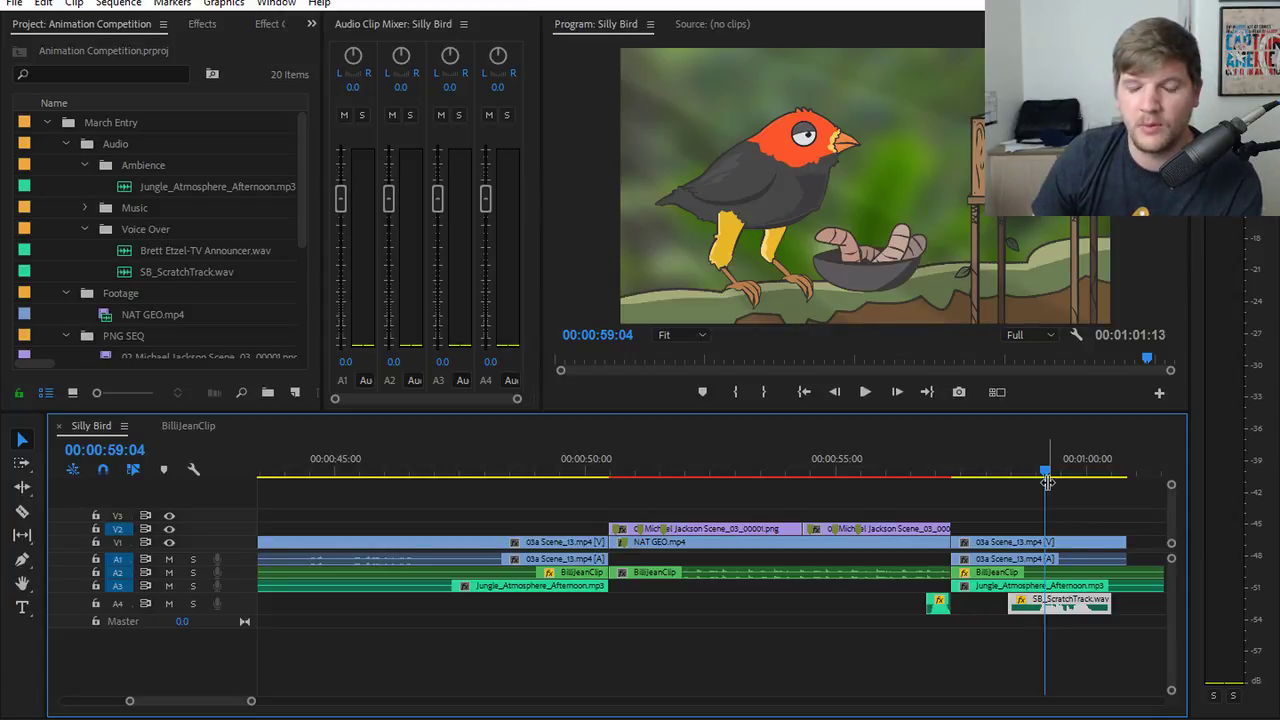
left_click_drag(1051, 475, 982, 473)
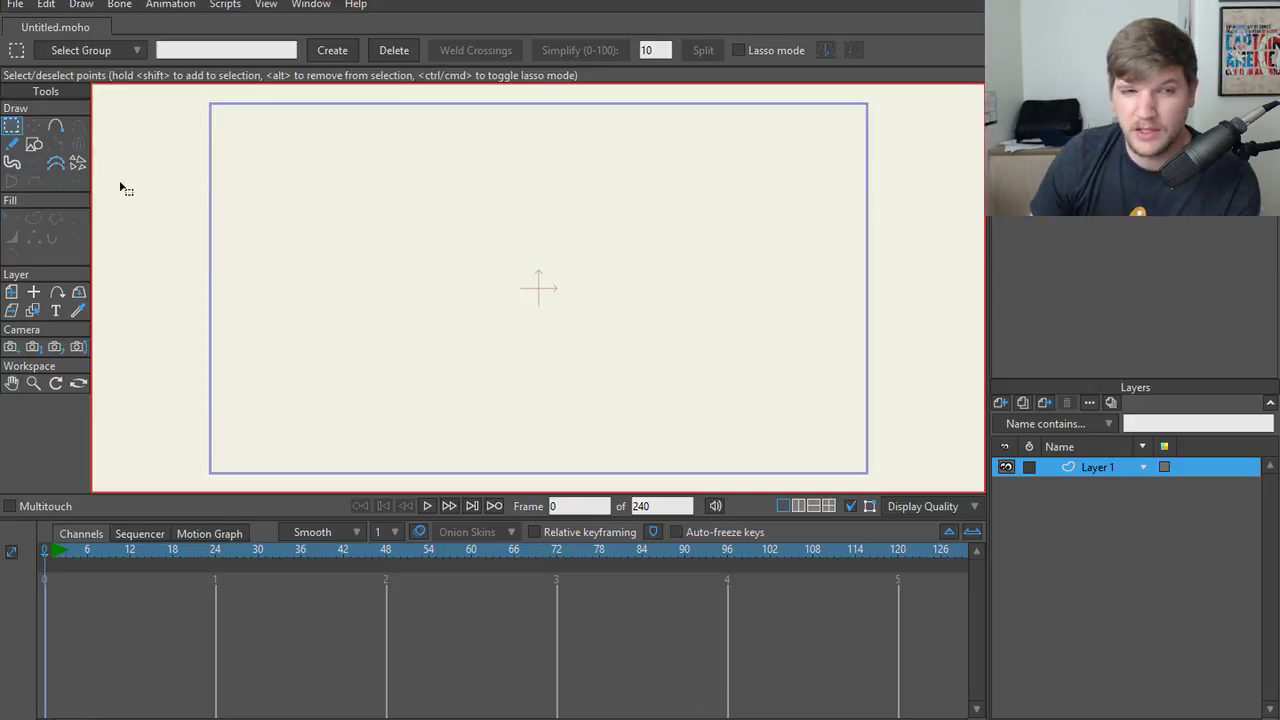
- Switch to Moho and open the recent project 03a Scene_13.moho
left_click(16, 4)
mouse_move(89, 89)
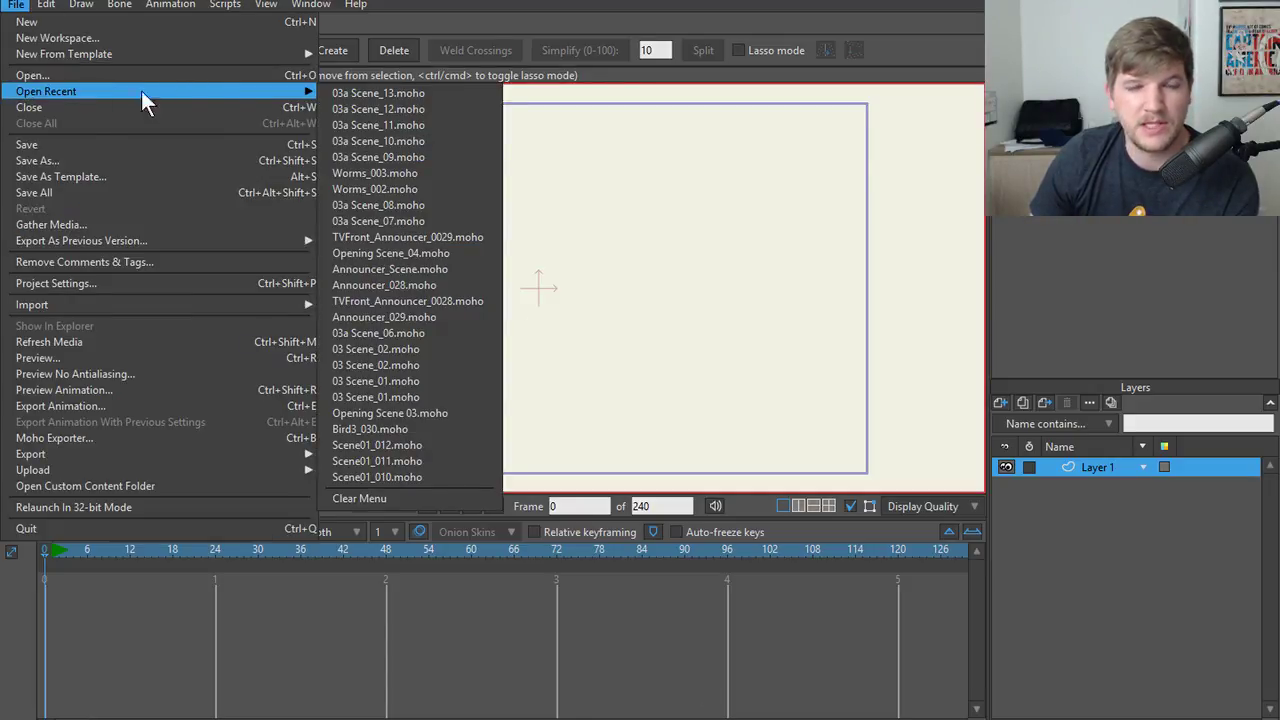
left_click(353, 95)
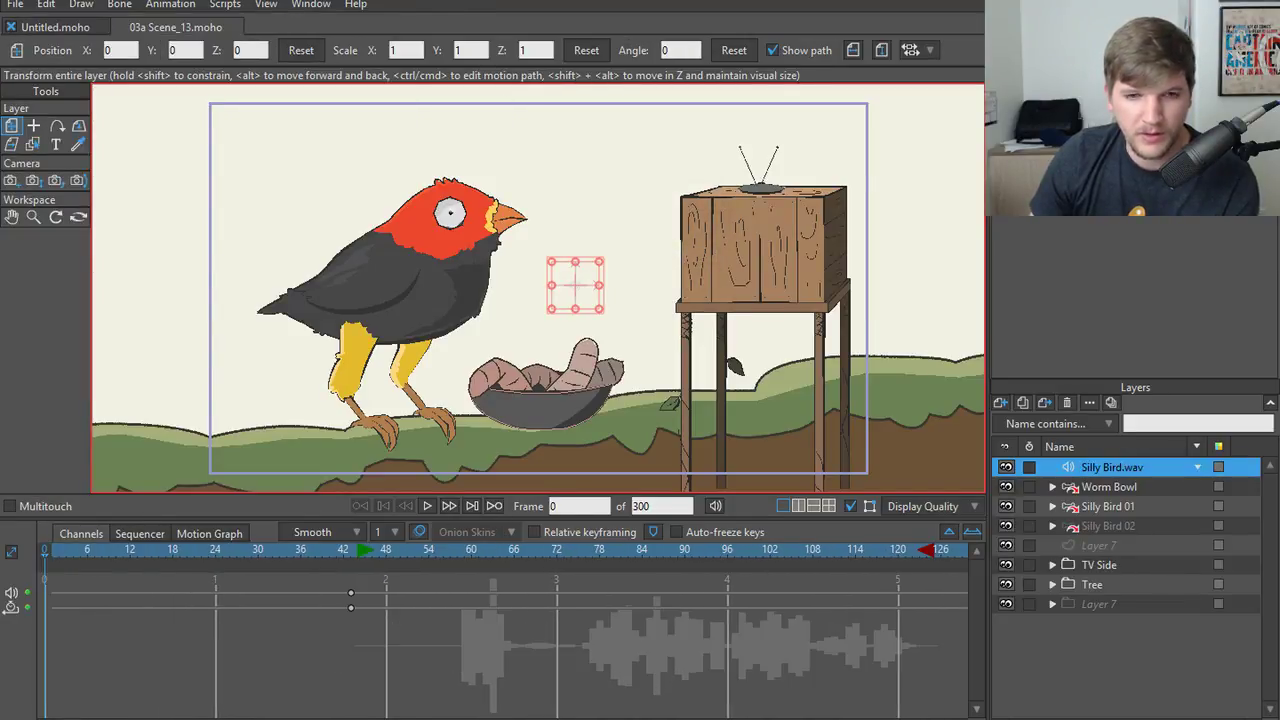
- Play the scene from frame 0 to 210, inspect frames 215 and 223, and look over the timeline past frame 300
left_click(428, 506)
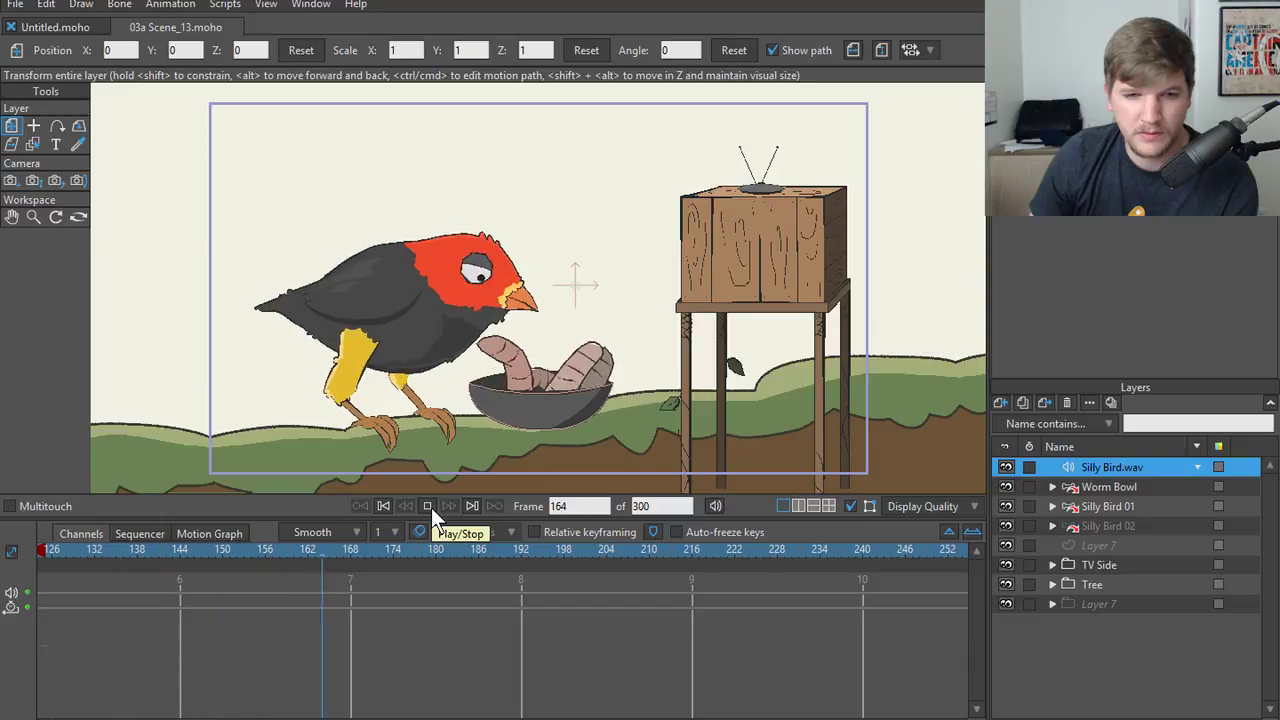
left_click(428, 506)
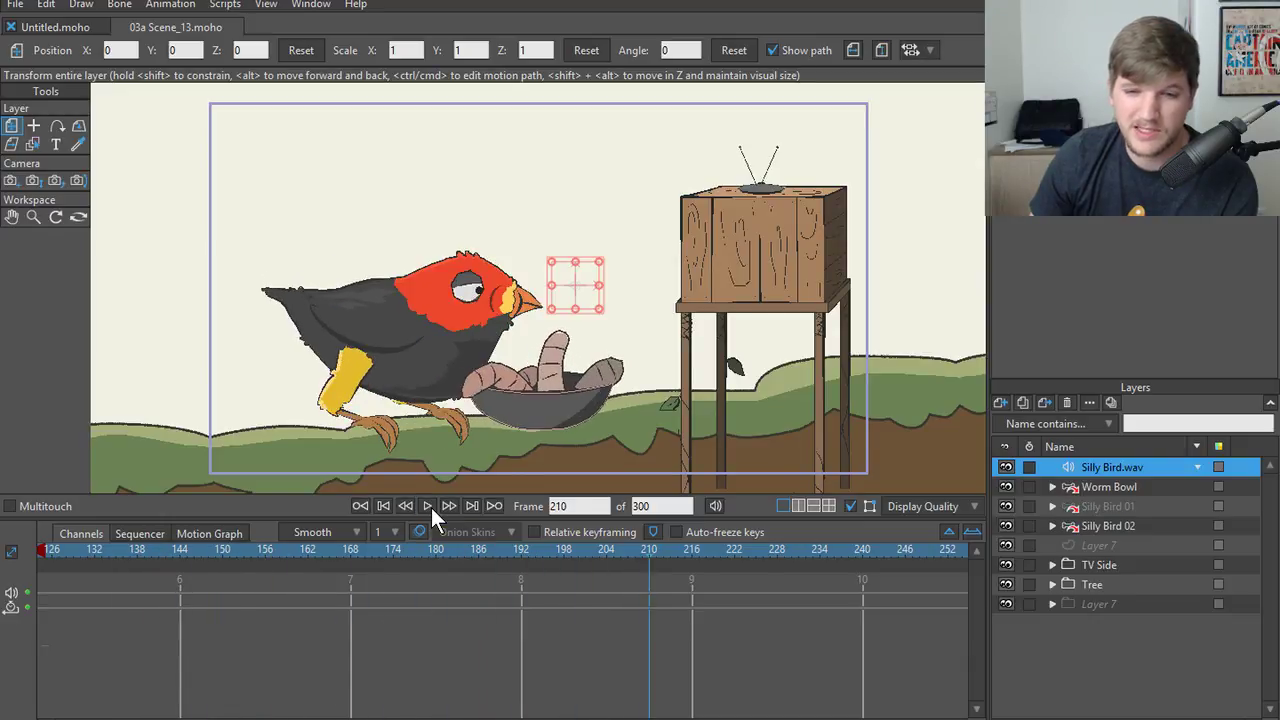
left_click(688, 550)
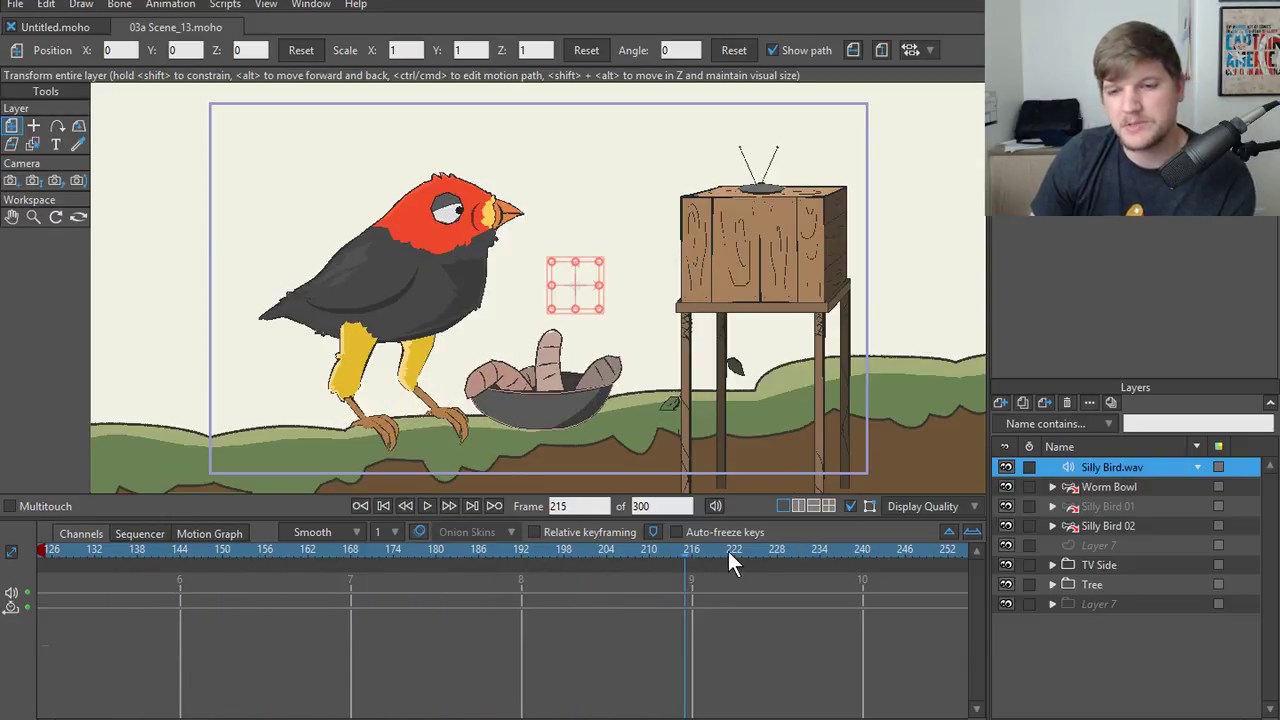
left_click(743, 551)
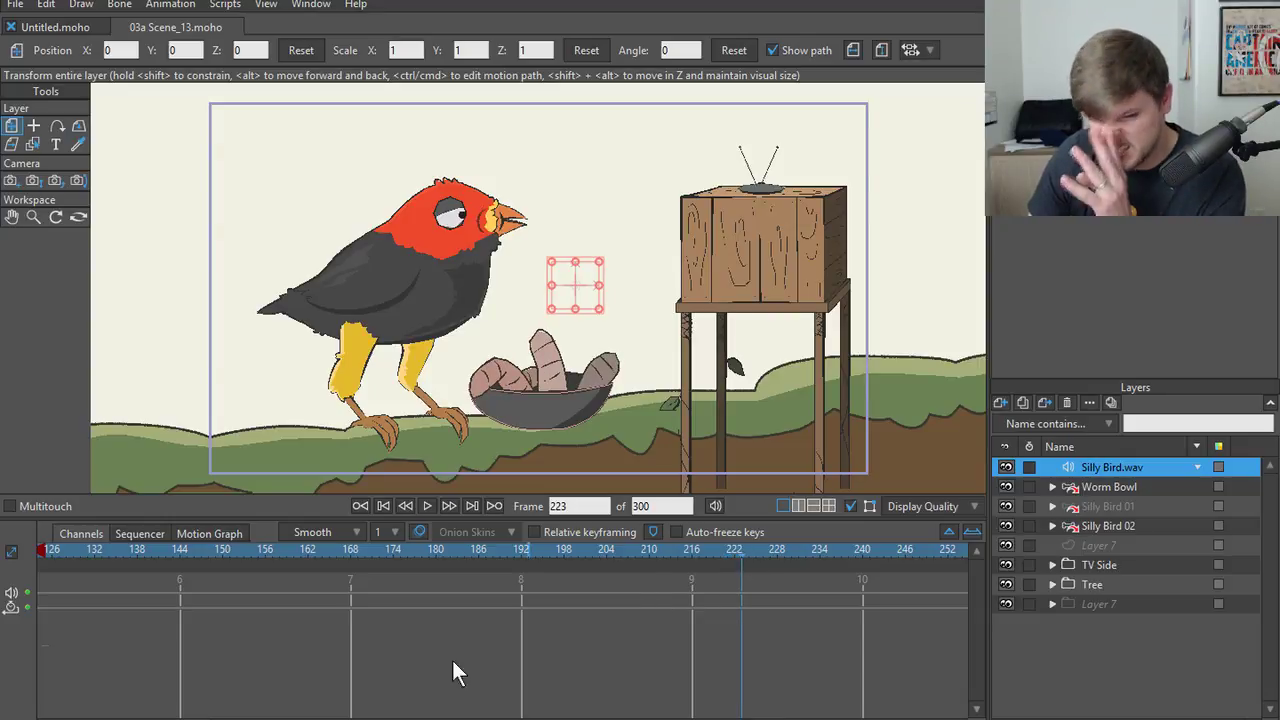
scroll(200, 700, "right", 6)
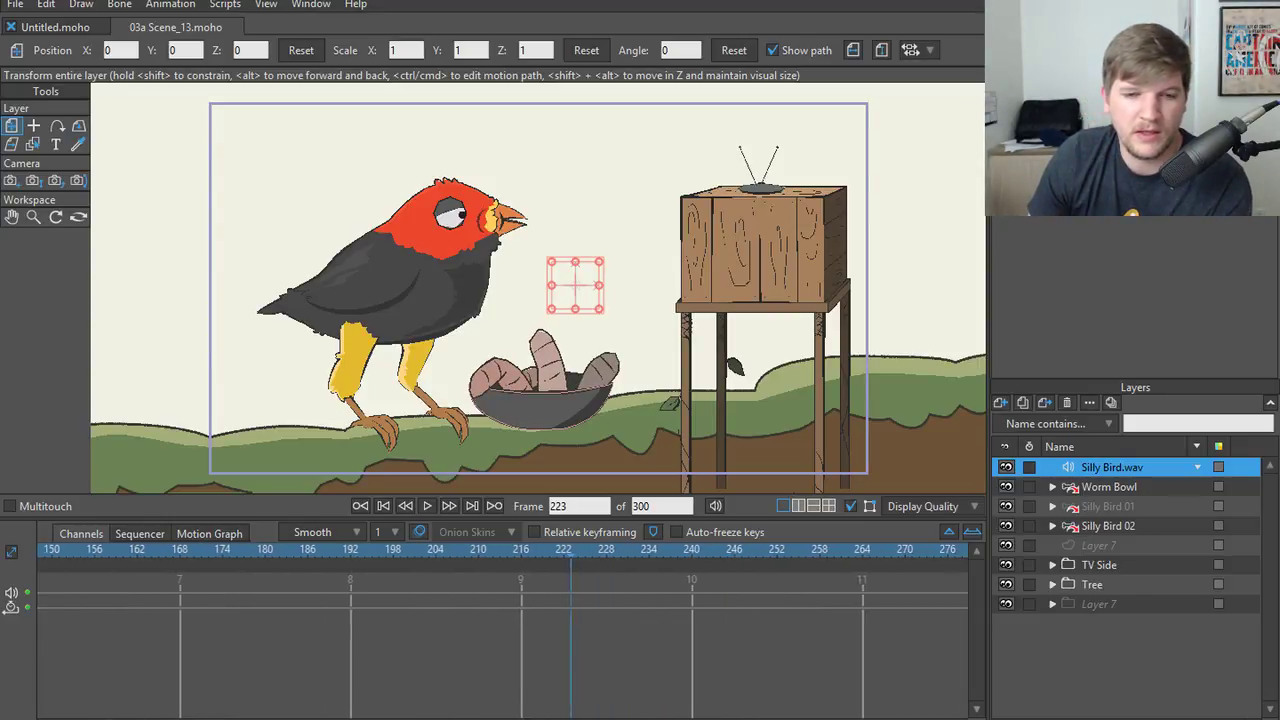
scroll(258, 716, "right", 1)
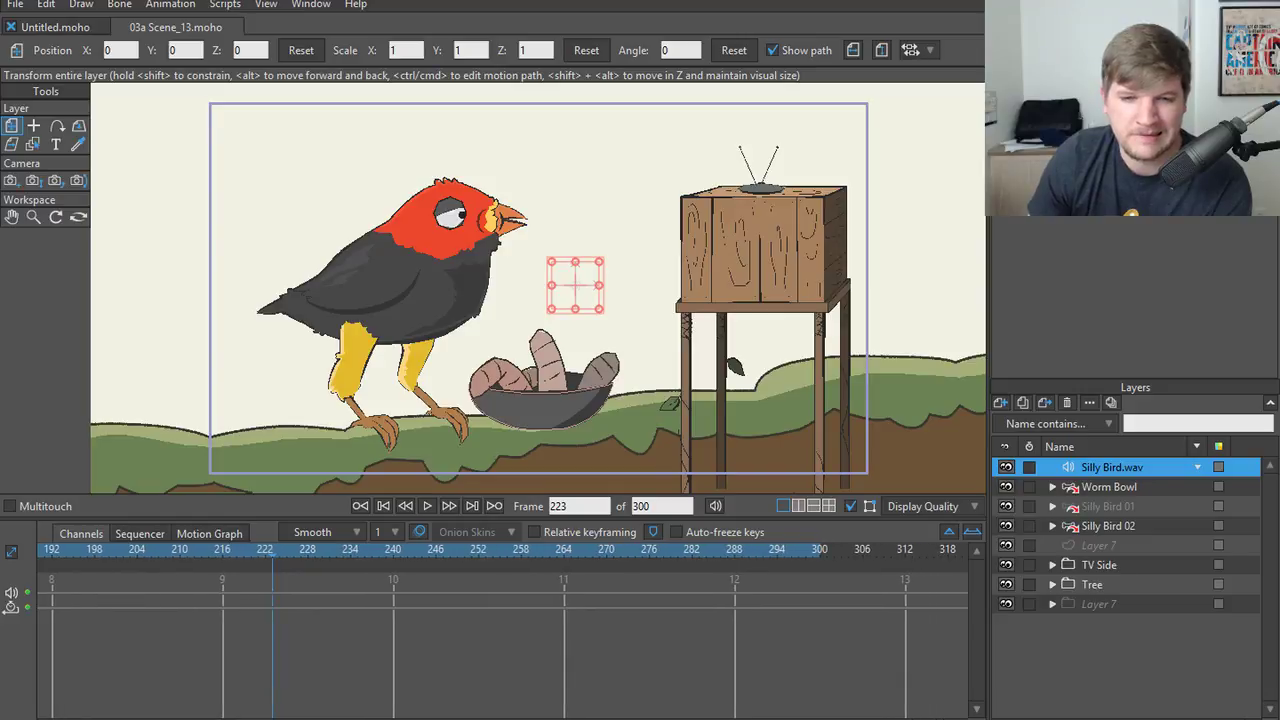
scroll(258, 716, "right", 20)
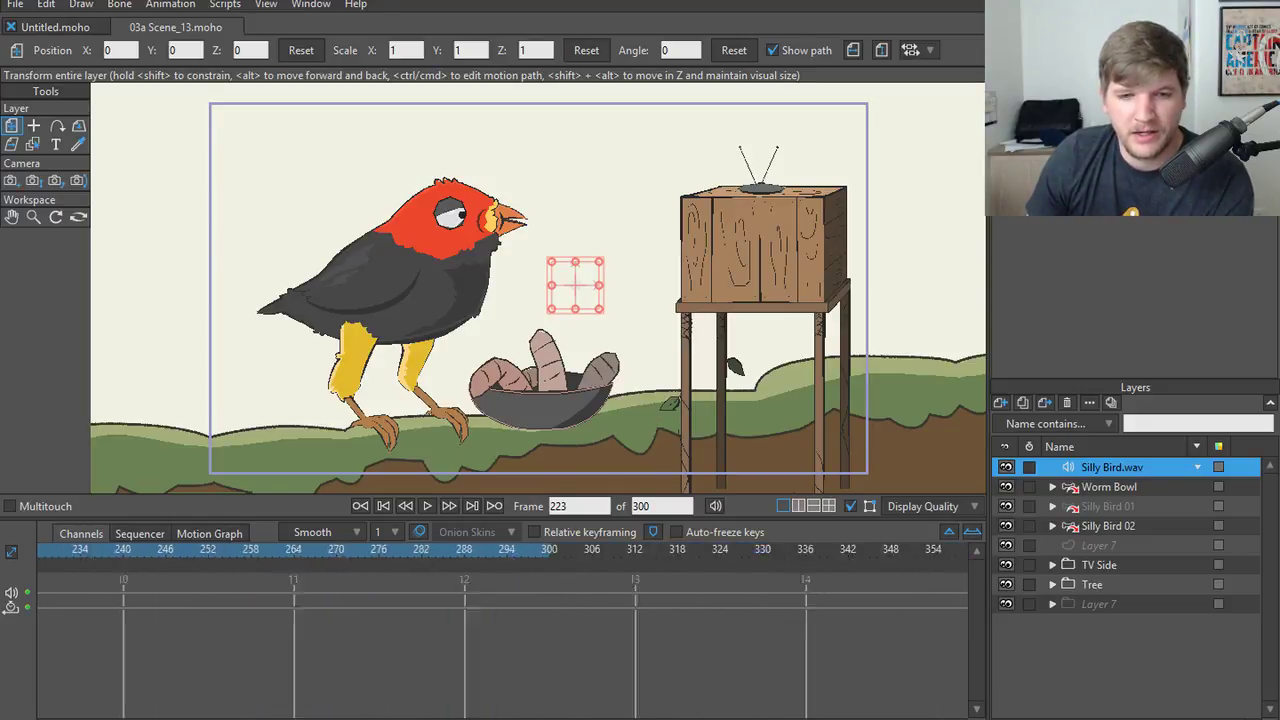
scroll(472, 716, "left", 15)
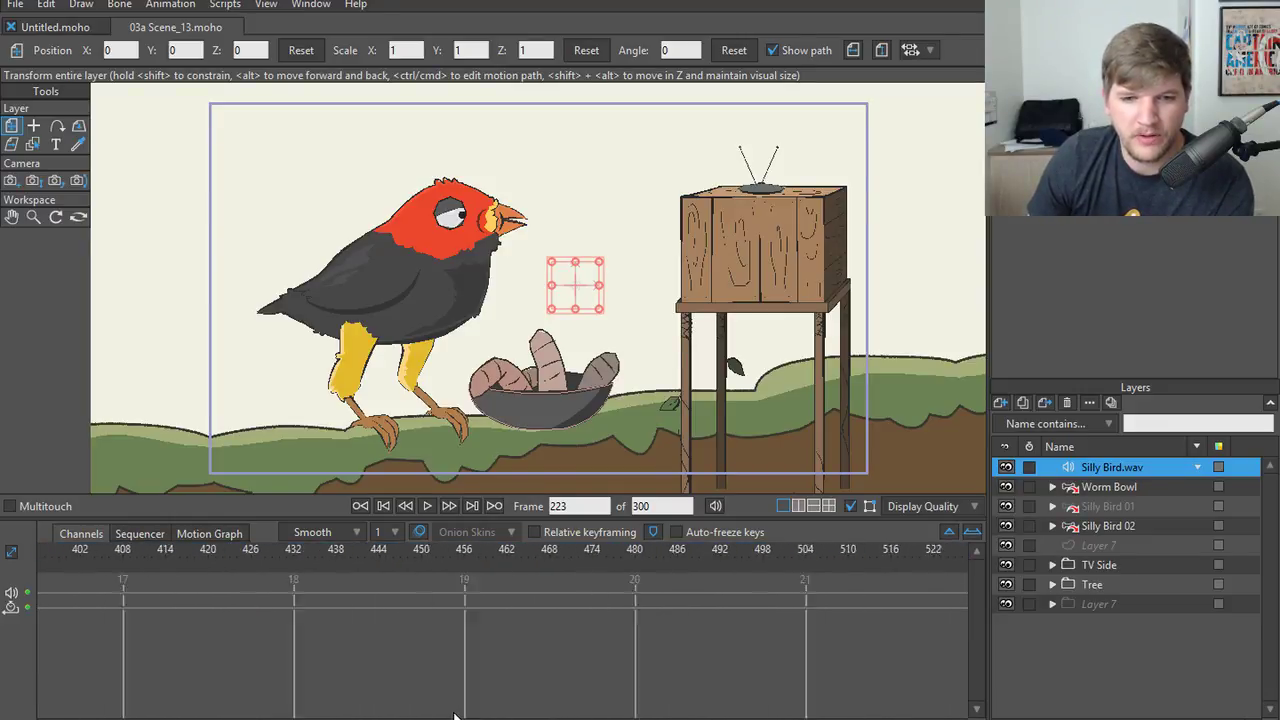
scroll(314, 716, "left", 20)
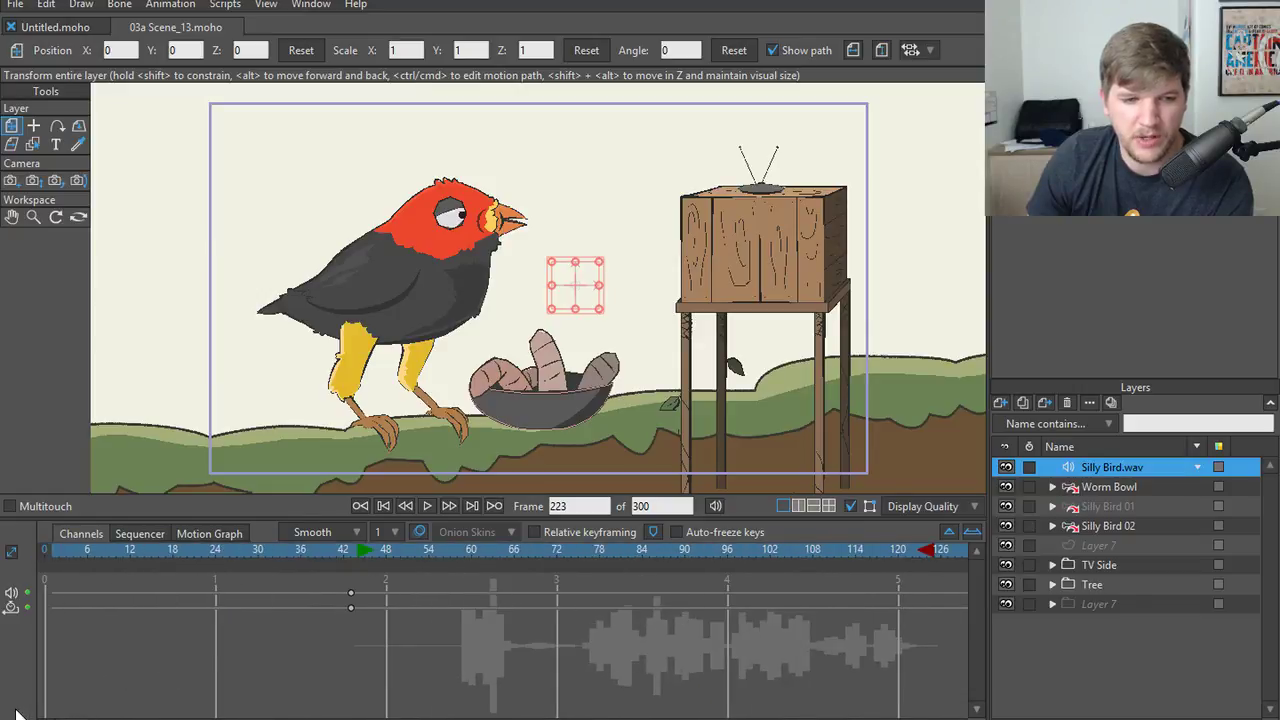
- Switch to Premiere Pro, compare the Silly Bird sequence at 00:00:50:11 and 00:00:43:03, and play the NAT GEO.mp4 shot from 00:00:50:15 to 00:00:52:02
mouse_move(893, 719)
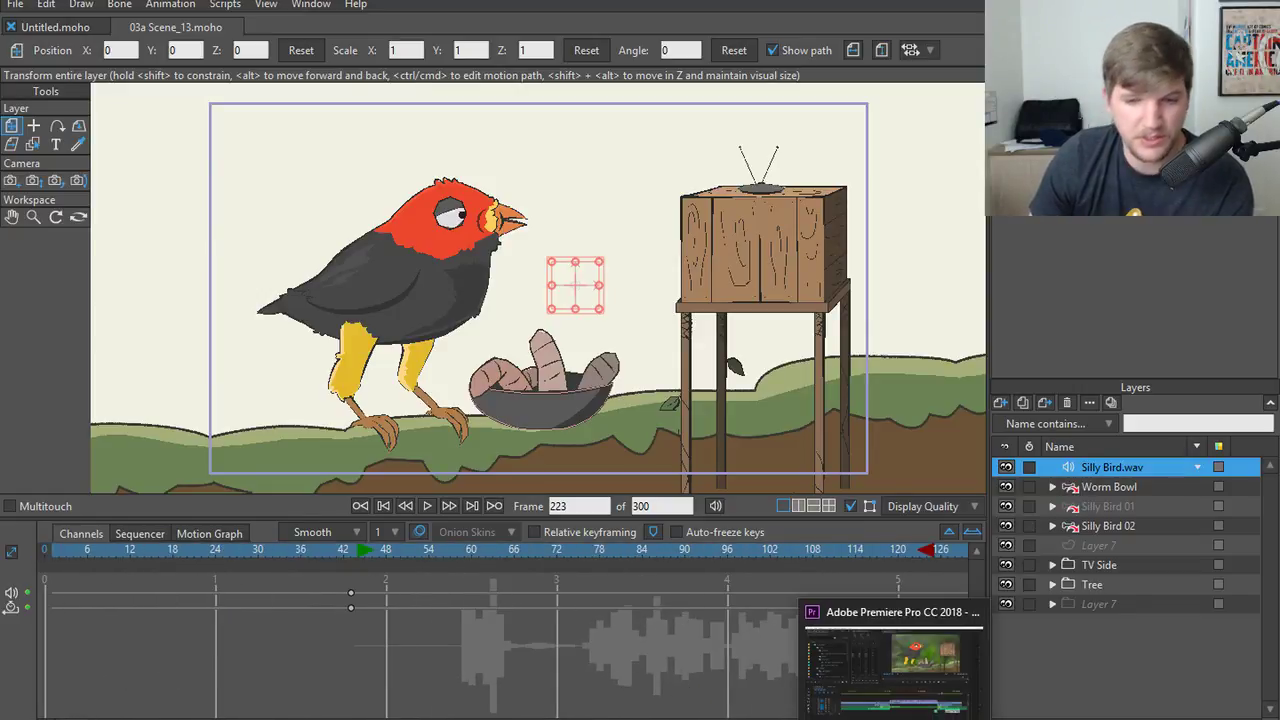
left_click(890, 660)
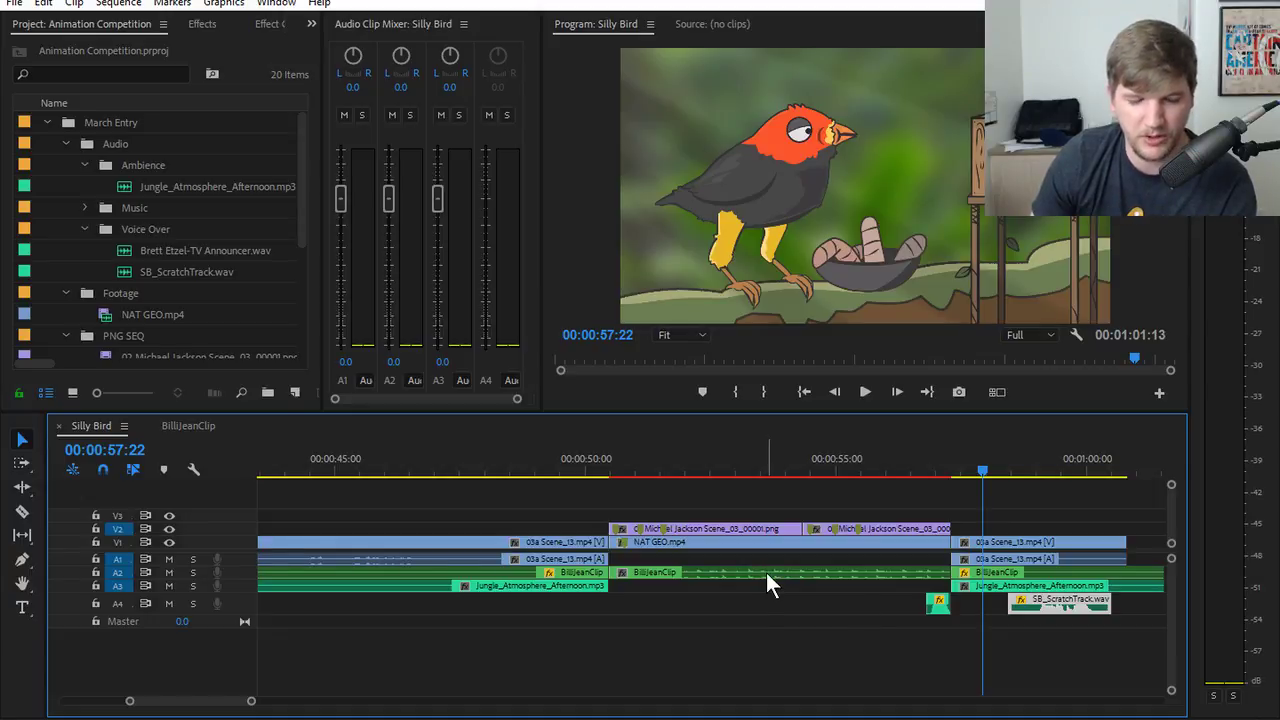
left_click(610, 470)
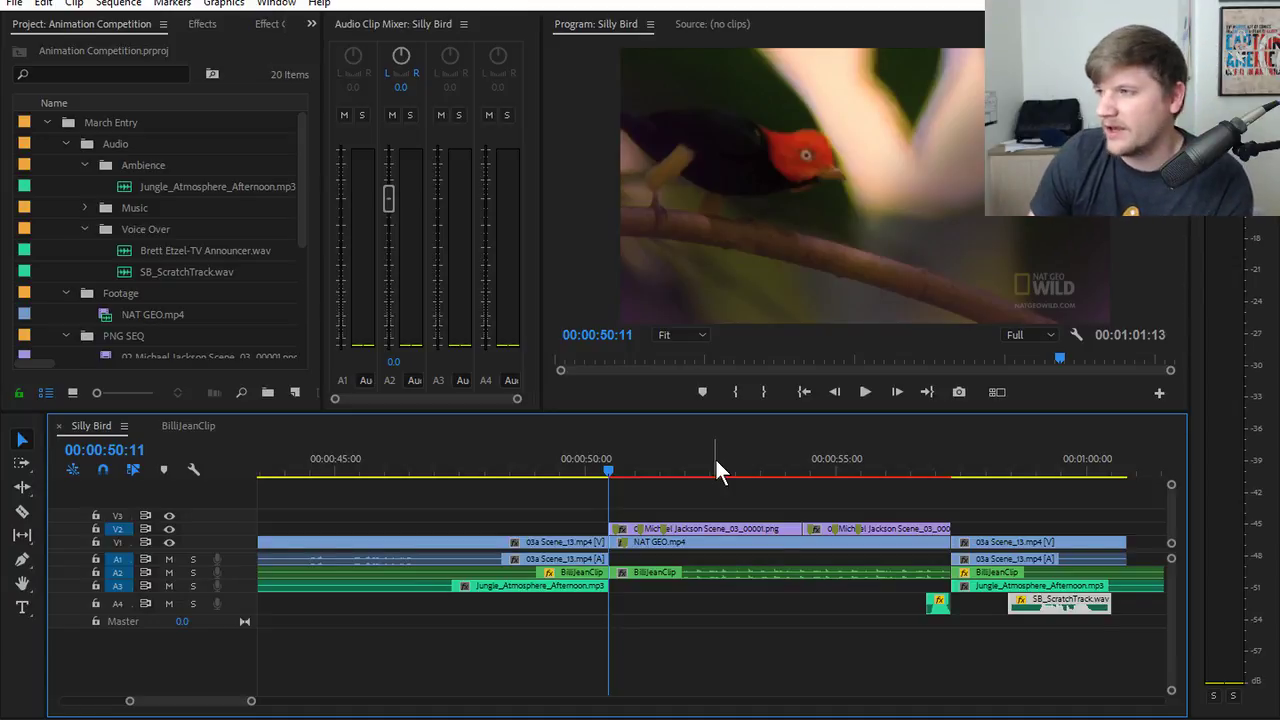
left_click_drag(608, 466, 348, 477)
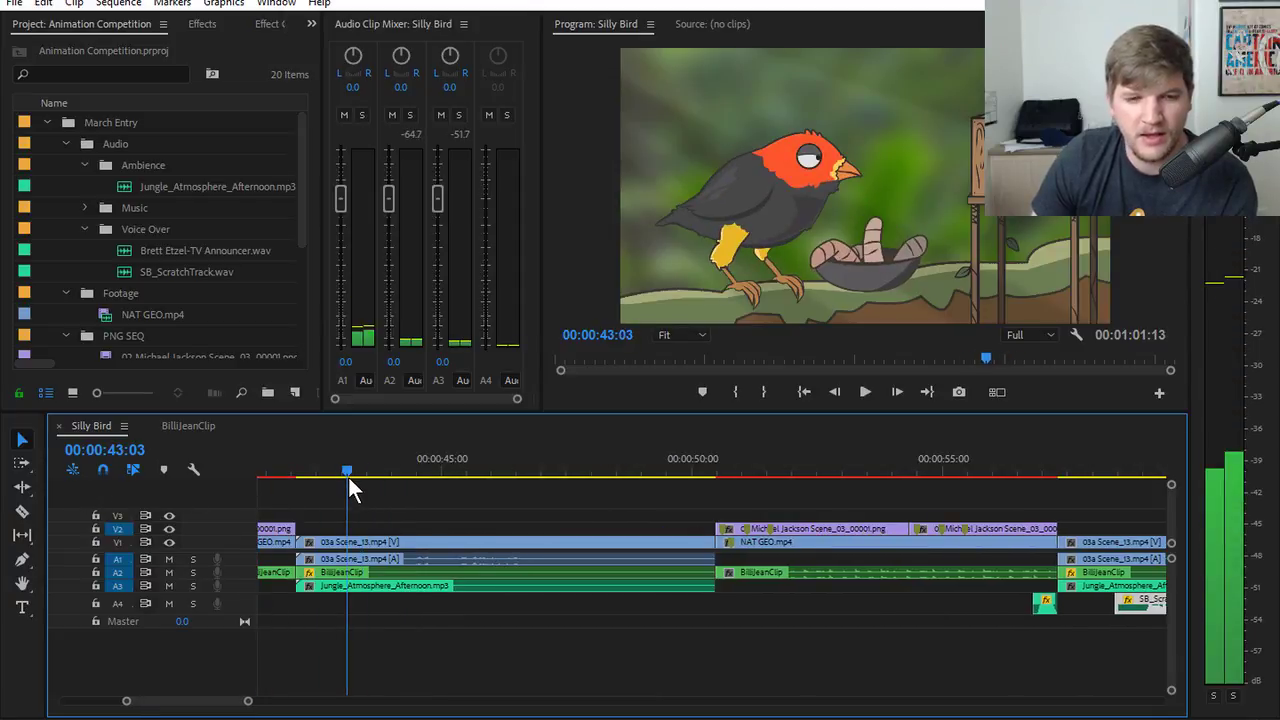
left_click(727, 467)
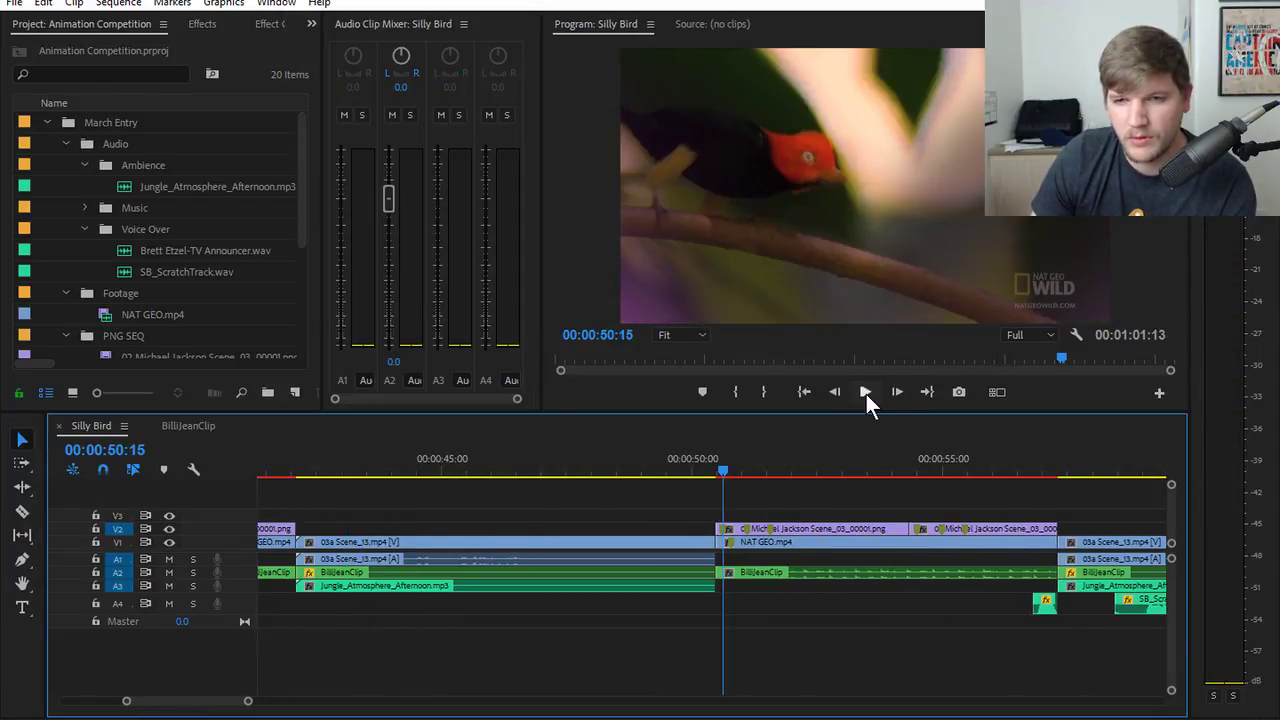
left_click(866, 392)
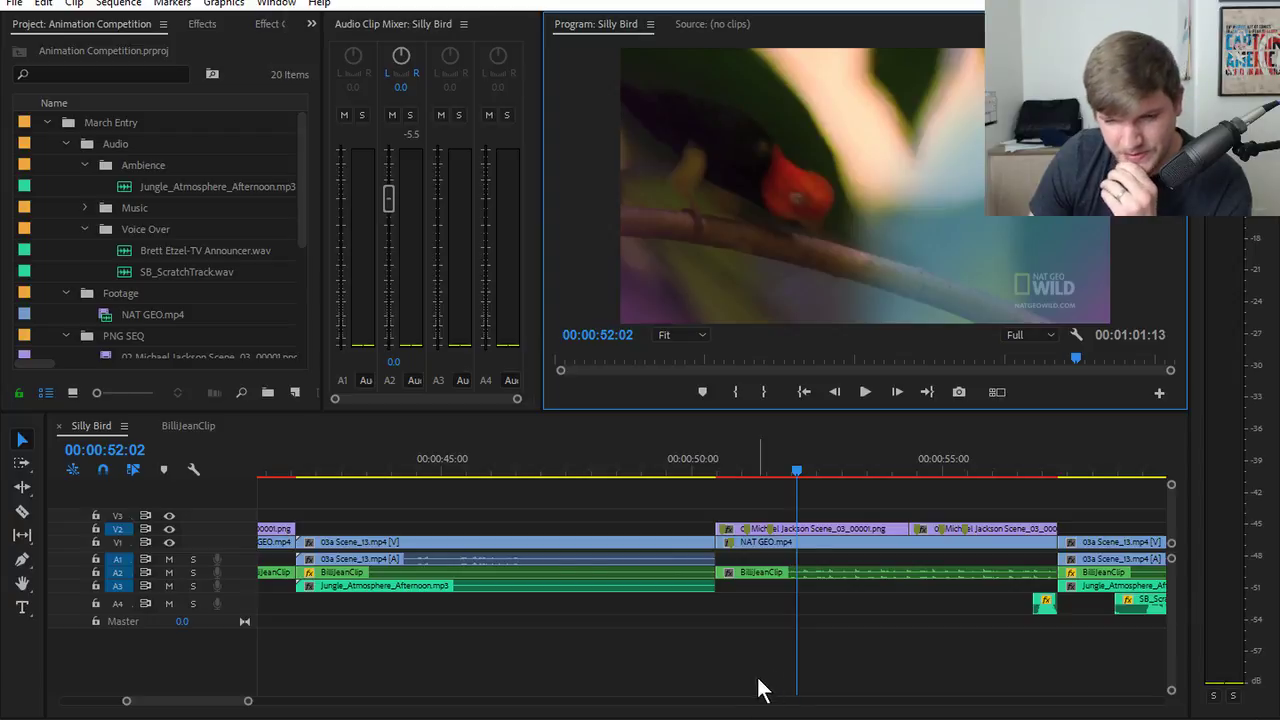
- Switch back to Moho, scrub the scene to frame 89, and turn off the Paths detail of the Bowl layer inside Worm Bowl
key("alt+Tab")
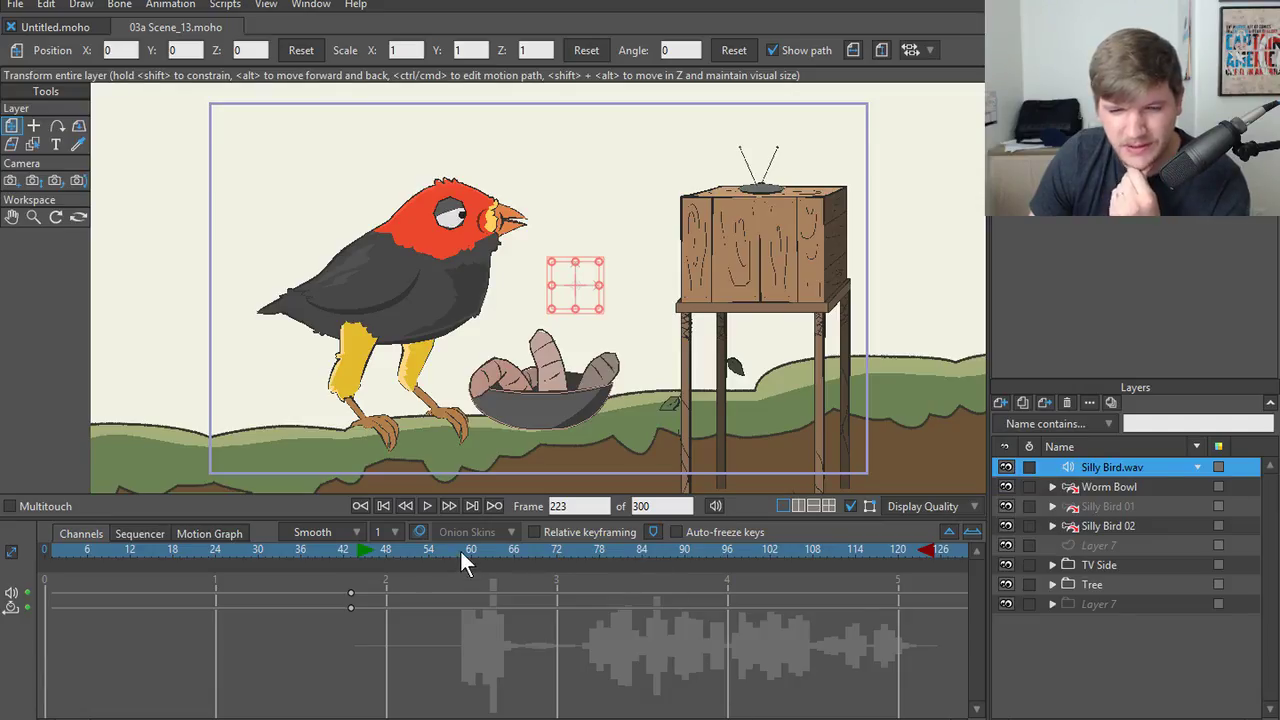
left_click_drag(460, 551, 678, 549)
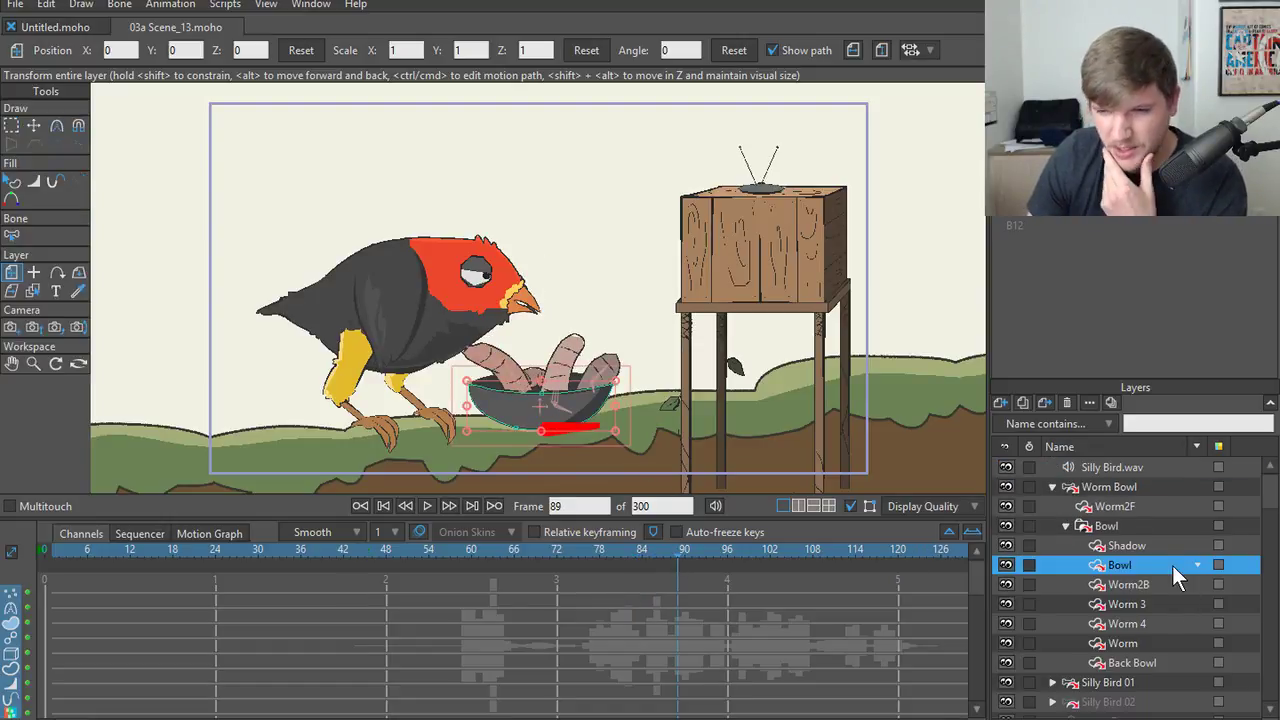
left_click(1199, 565)
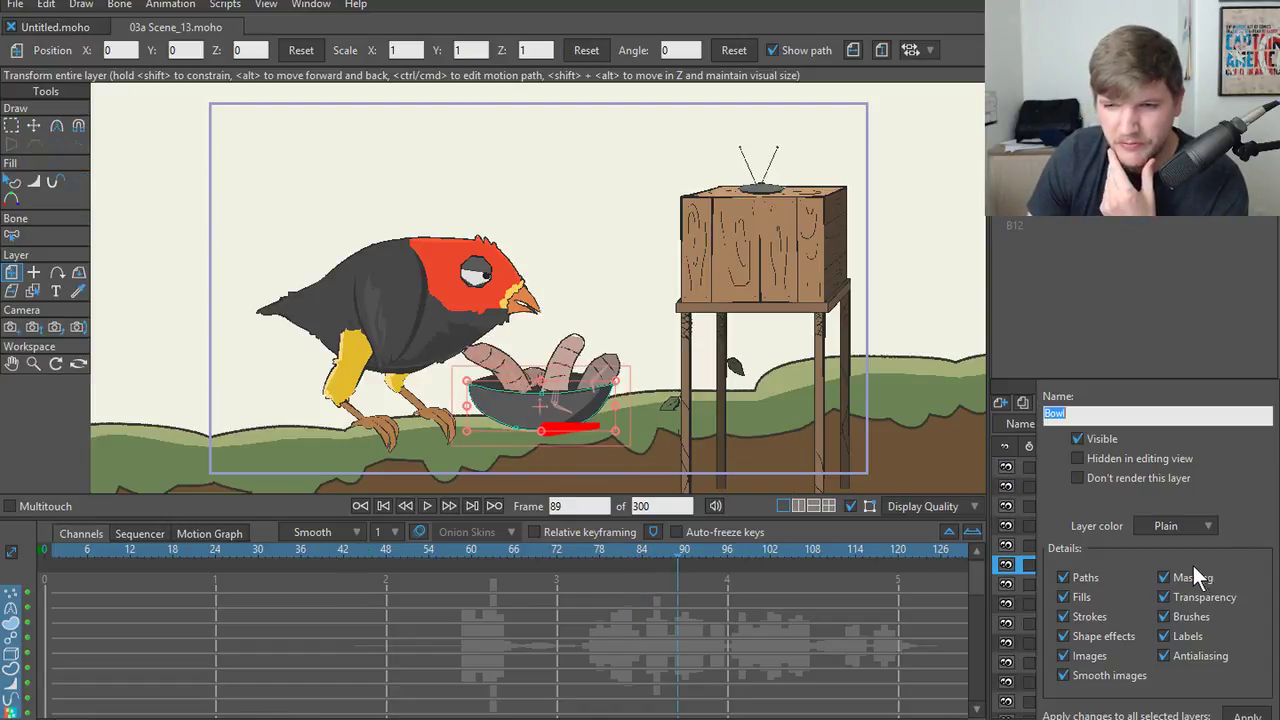
left_click(1064, 577)
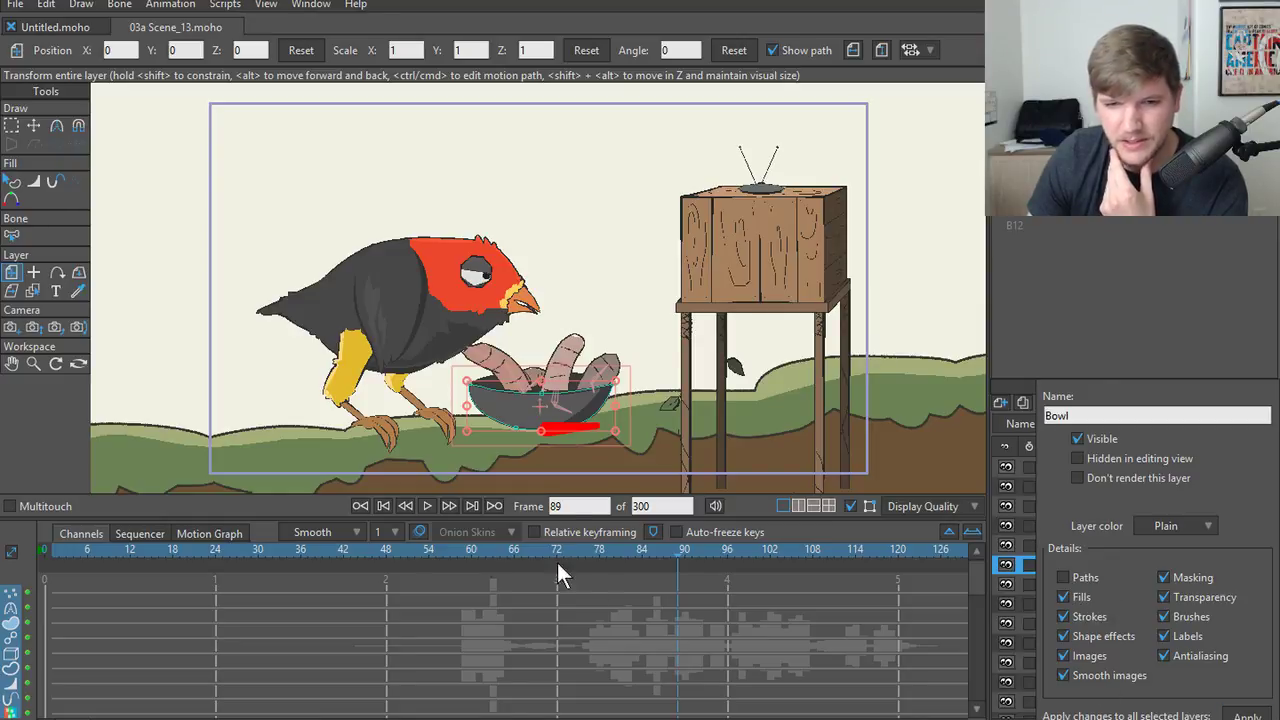
- Return to frame 0 and select the Worm Bowl bone layer with the Select Bone tool active
left_click(372, 513)
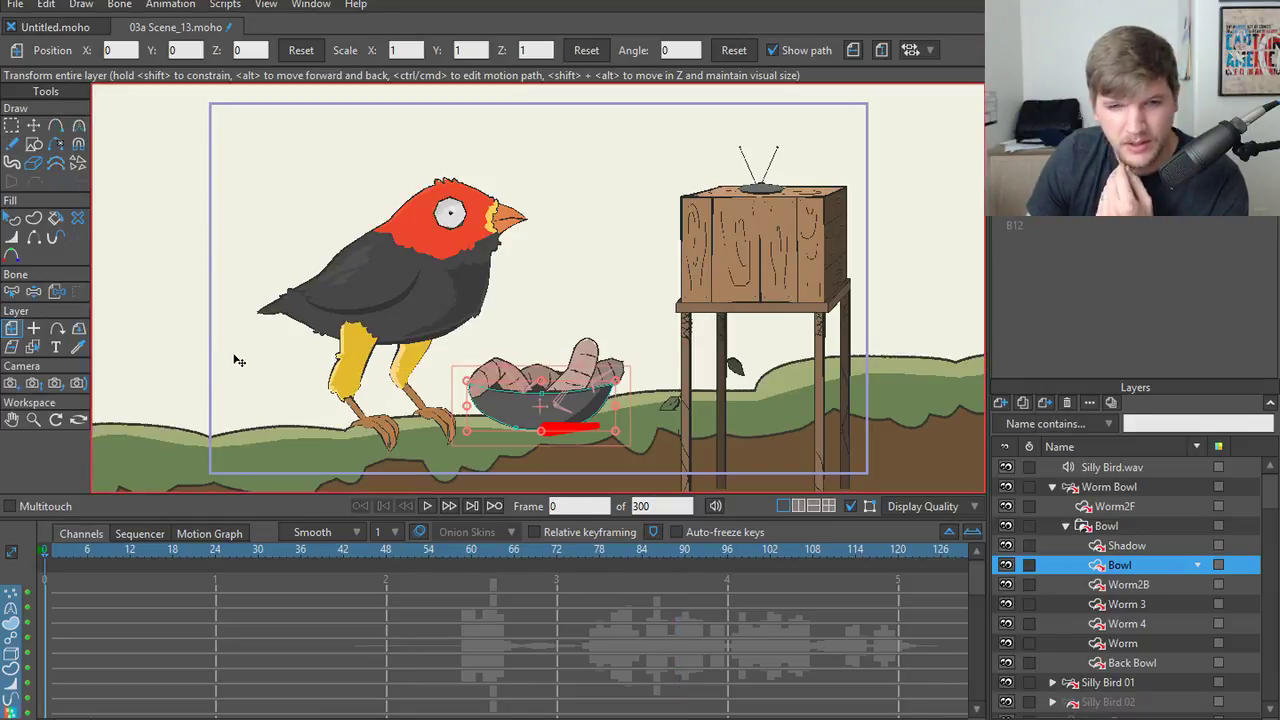
key("z")
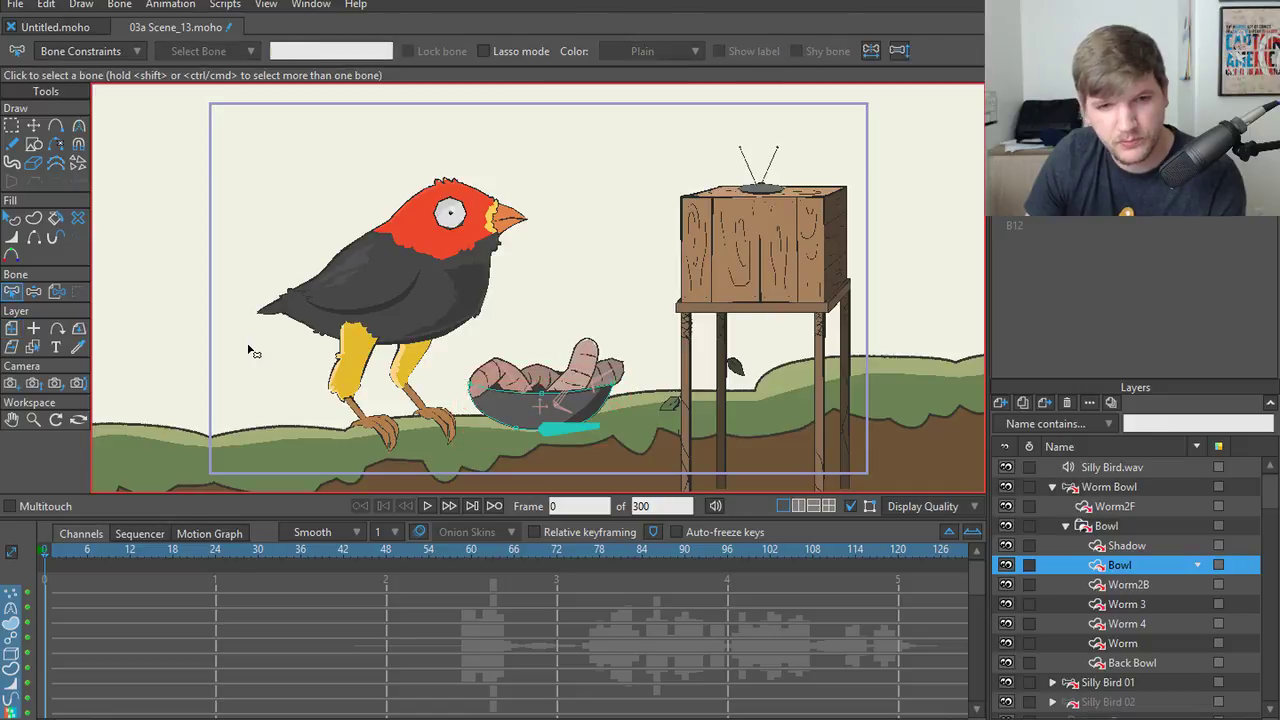
left_click(1131, 484)
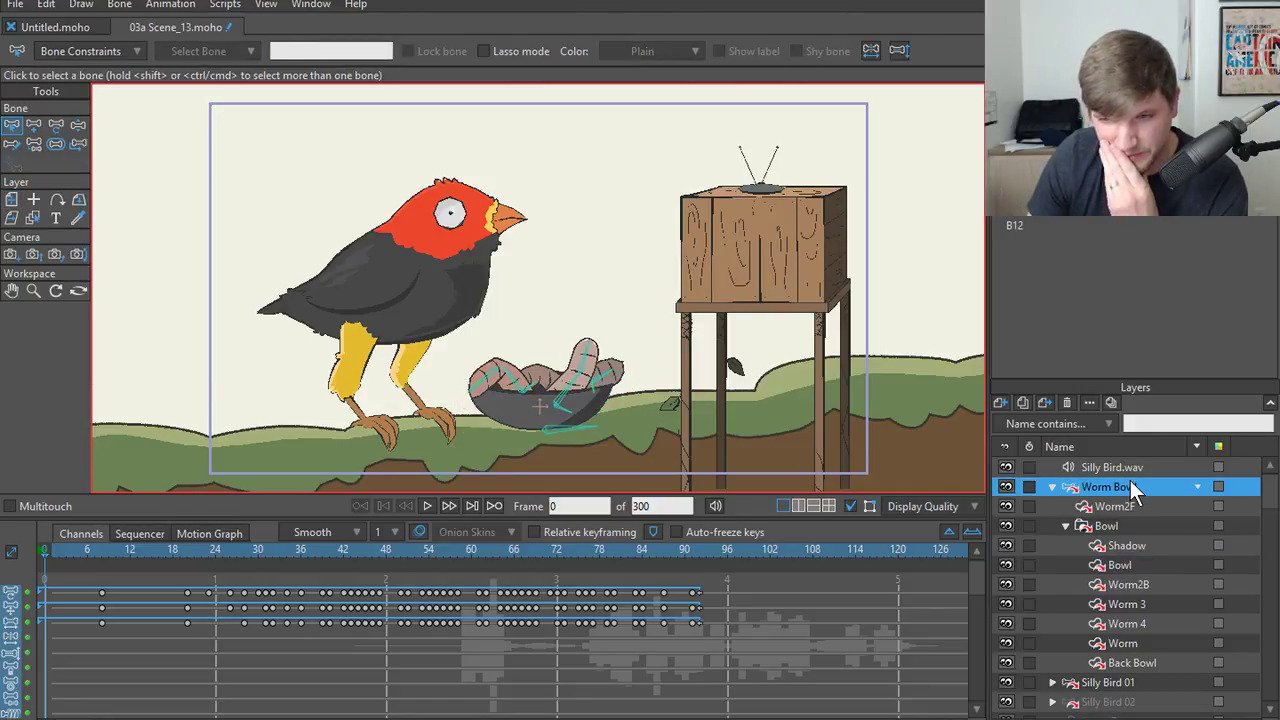
left_click(1128, 486)
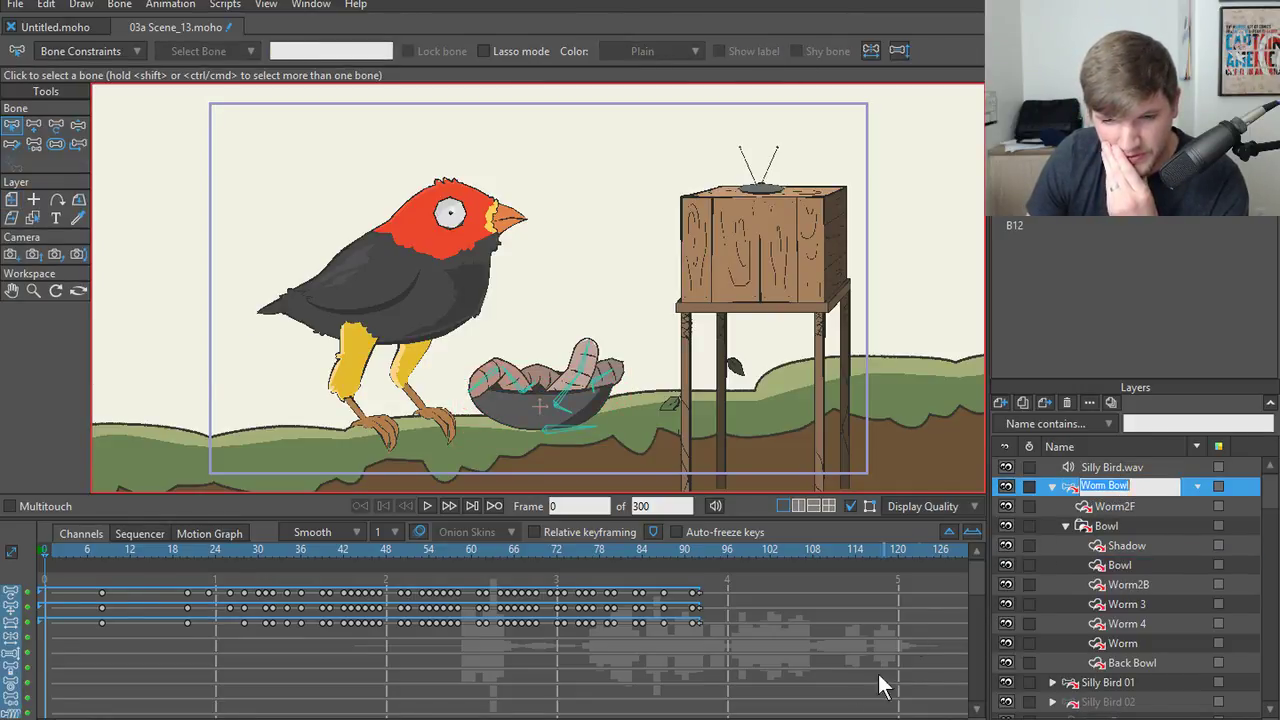
- Switch to Notepad, insert the line "scared animation" between "eating sound fx" and "bowl snatch animation", and minimize the notes
key("alt+Tab")
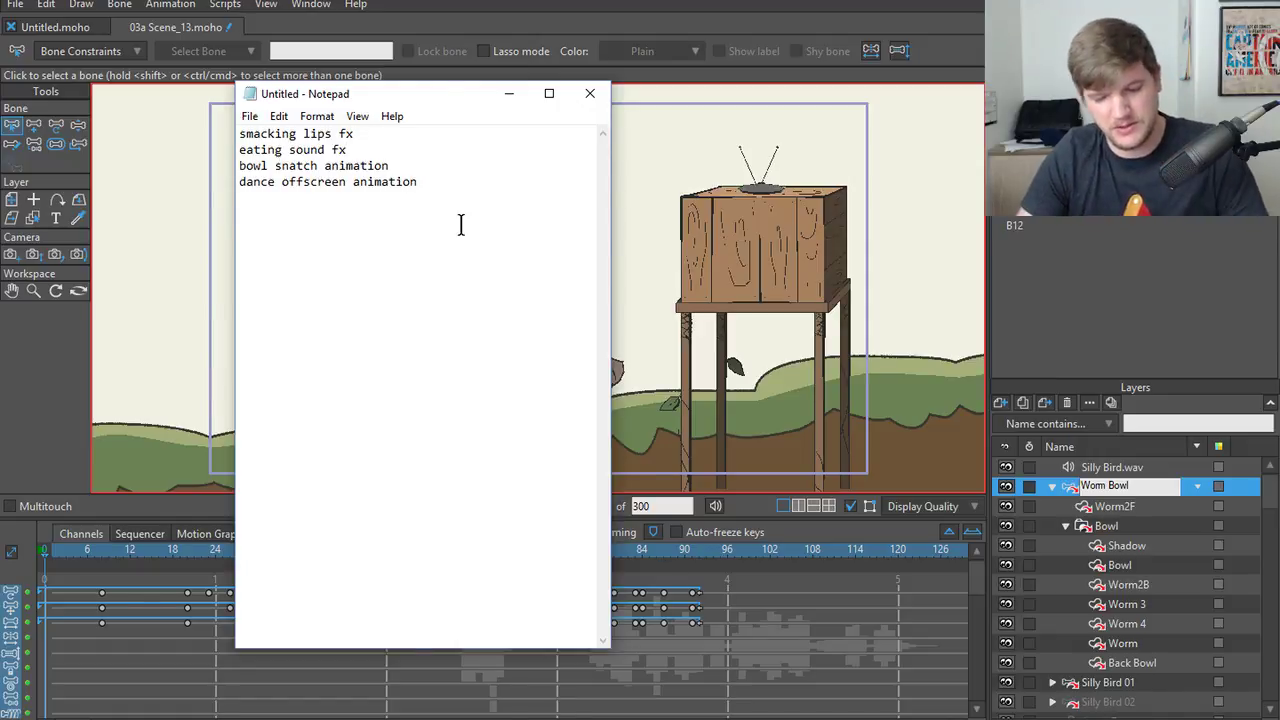
key("Return")
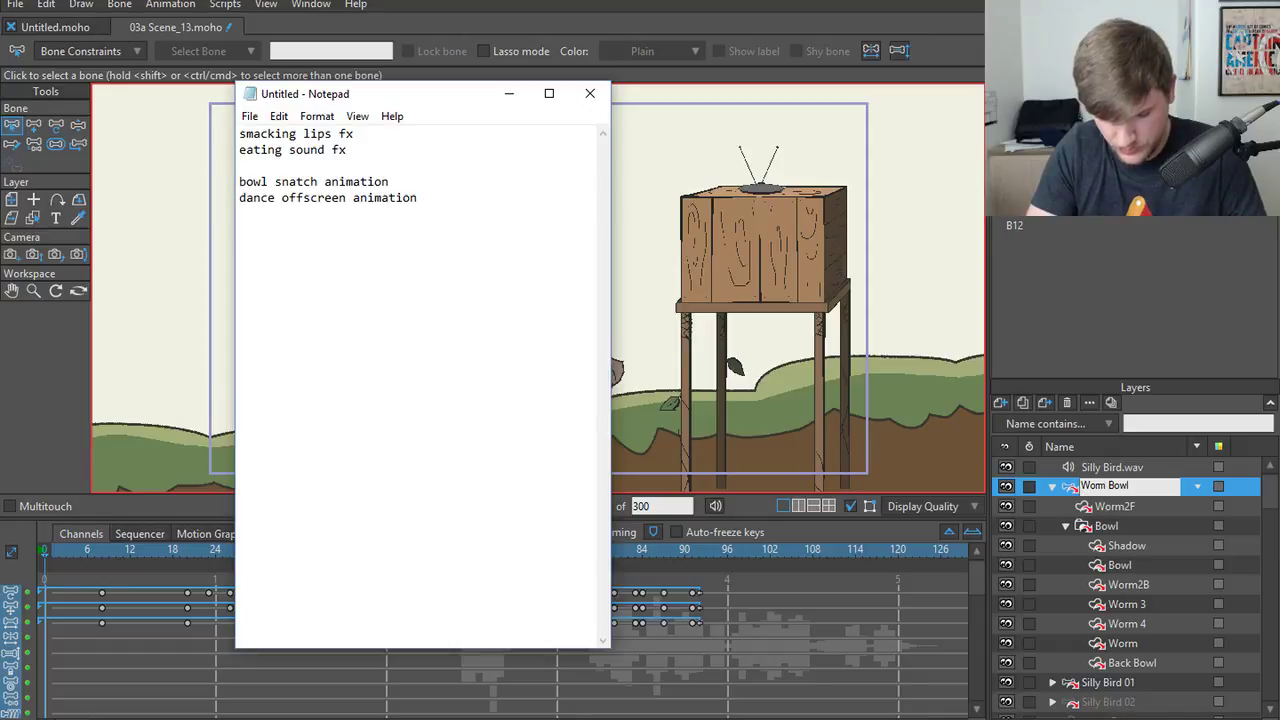
type("Sca")
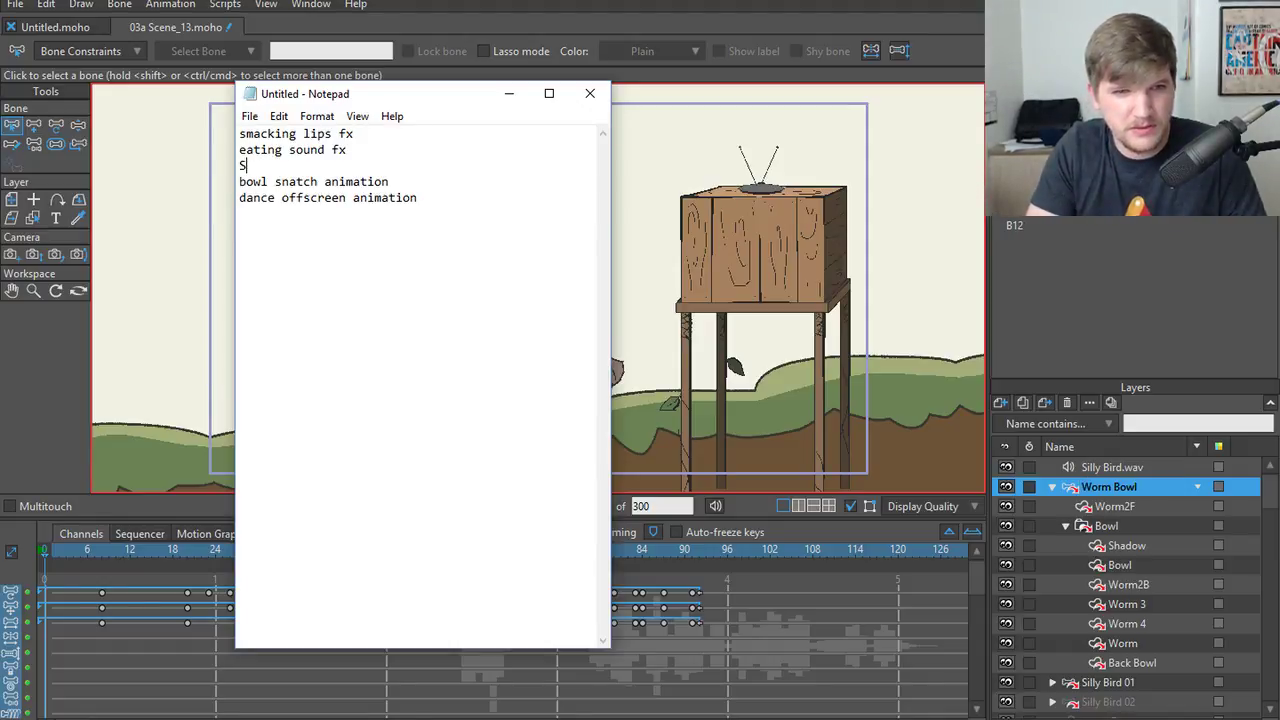
key("BackSpace")
type("s")
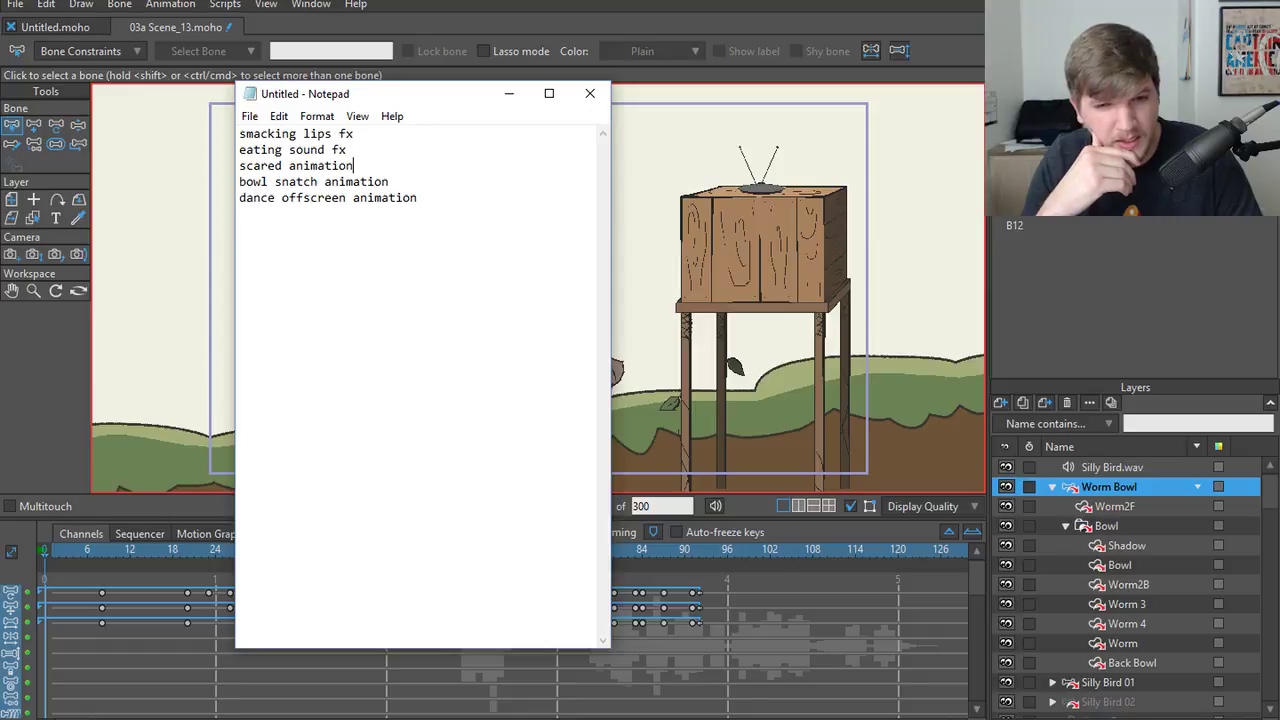
left_click(510, 93)
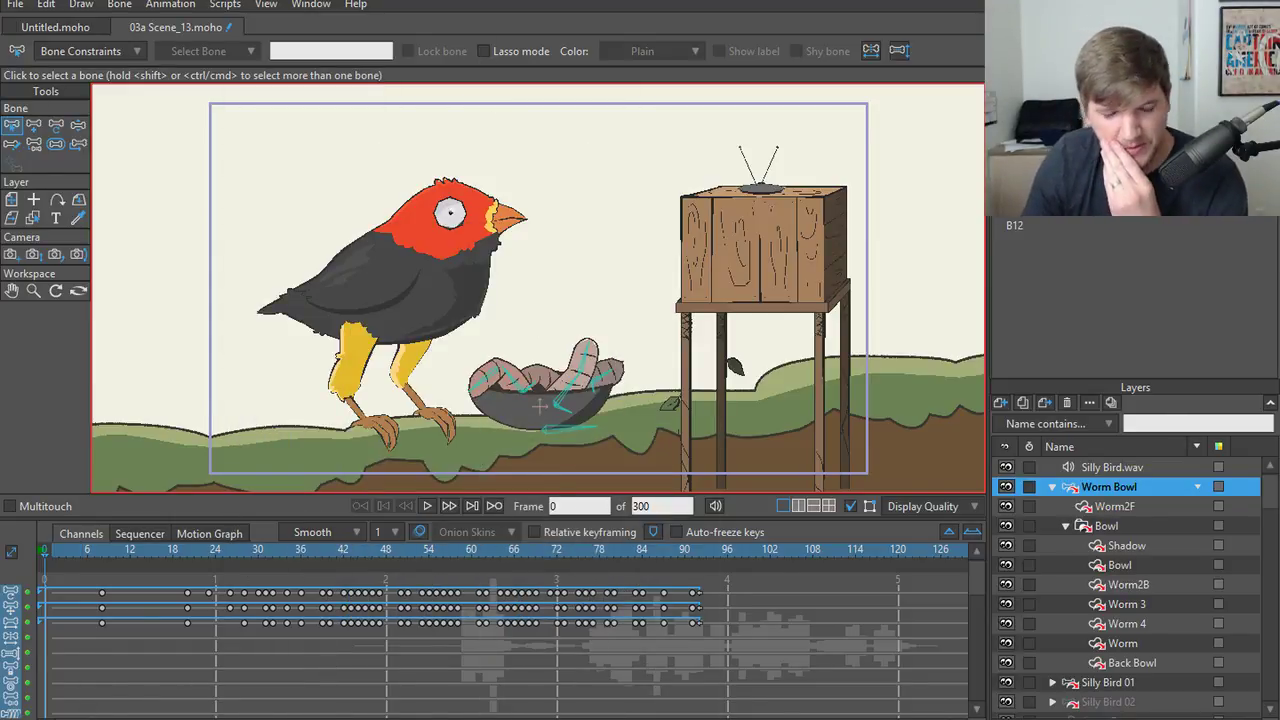
- Scrub the Moho scene from about frame 25 to frame 203, checking the bird's poses against the worm bowl
scroll(500, 640, "right", 5)
scroll(500, 640, "left", 5)
left_click(223, 552)
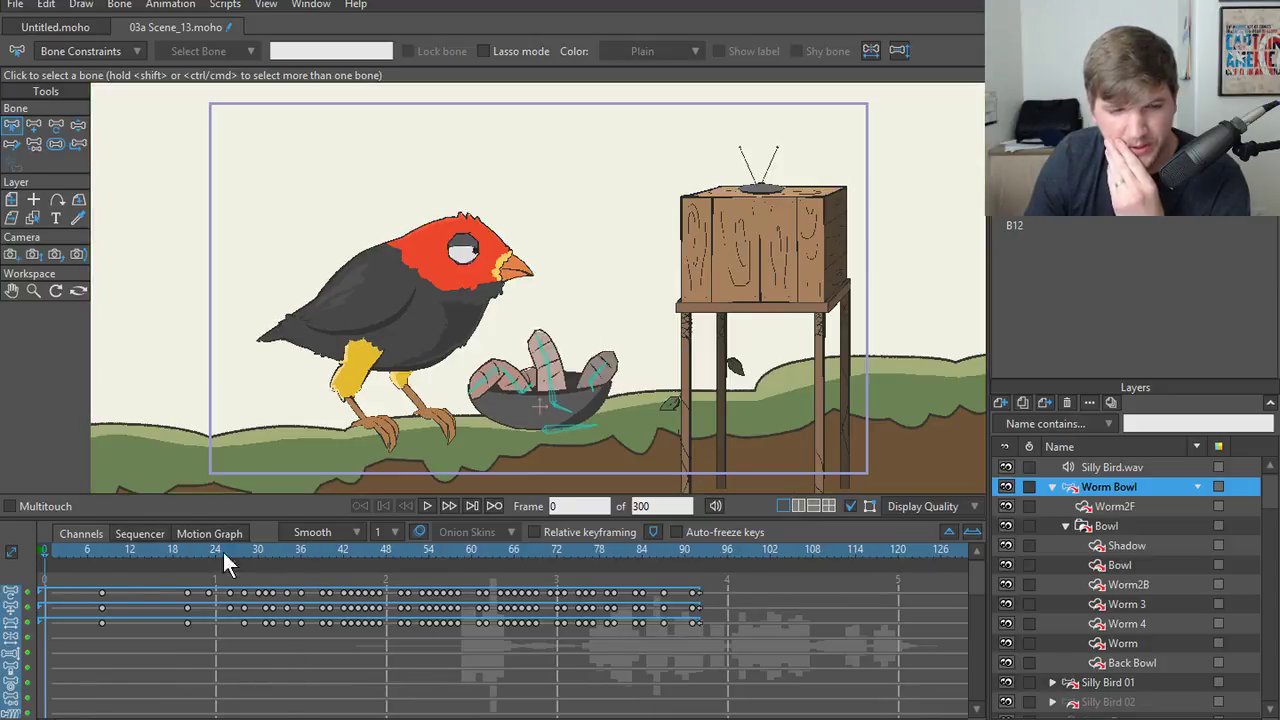
left_click_drag(223, 552, 261, 568)
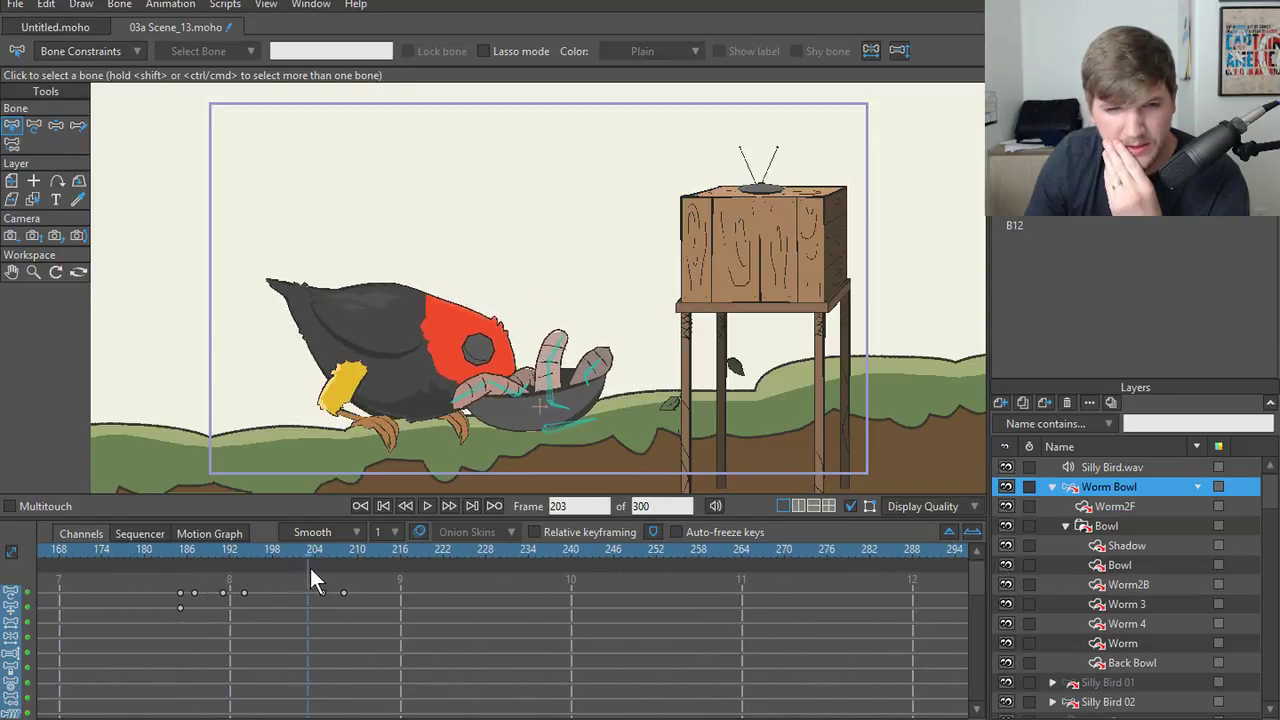
- Rewind the Moho scene to frame 0 and play it through to about frame 188
left_click_drag(363, 575, 259, 612)
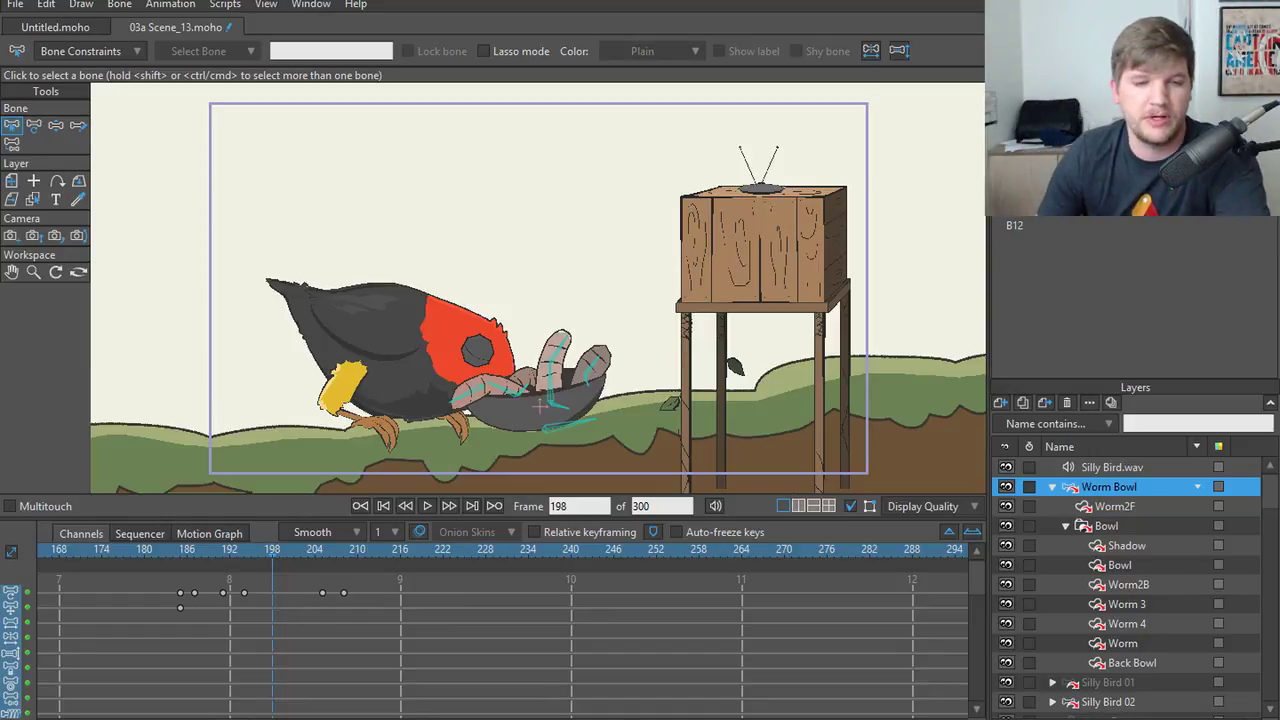
left_click(380, 502)
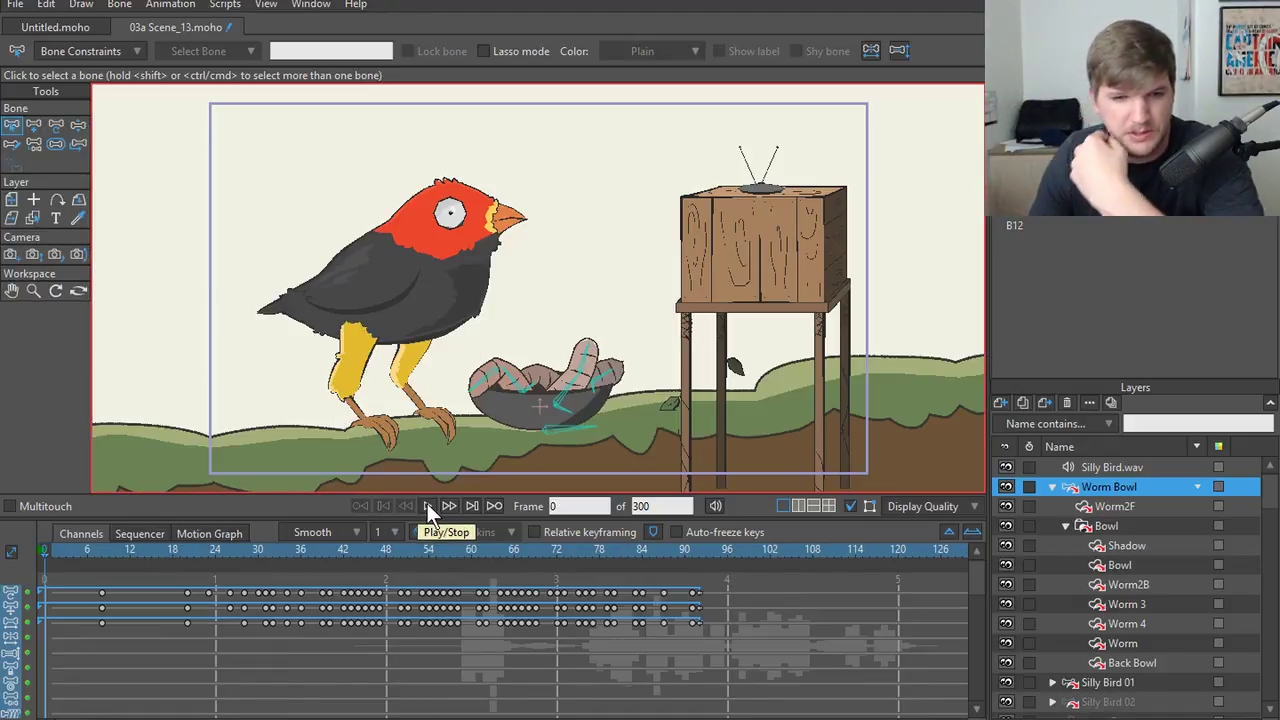
left_click(427, 503)
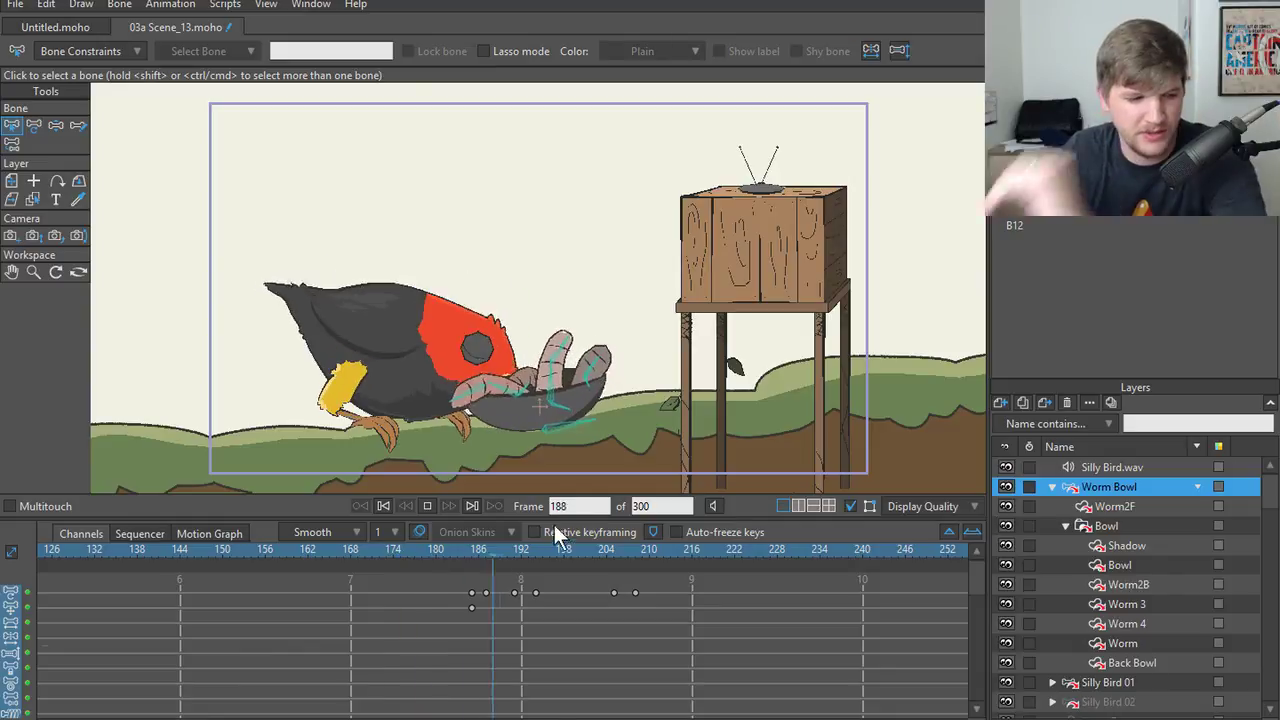
left_click(428, 508)
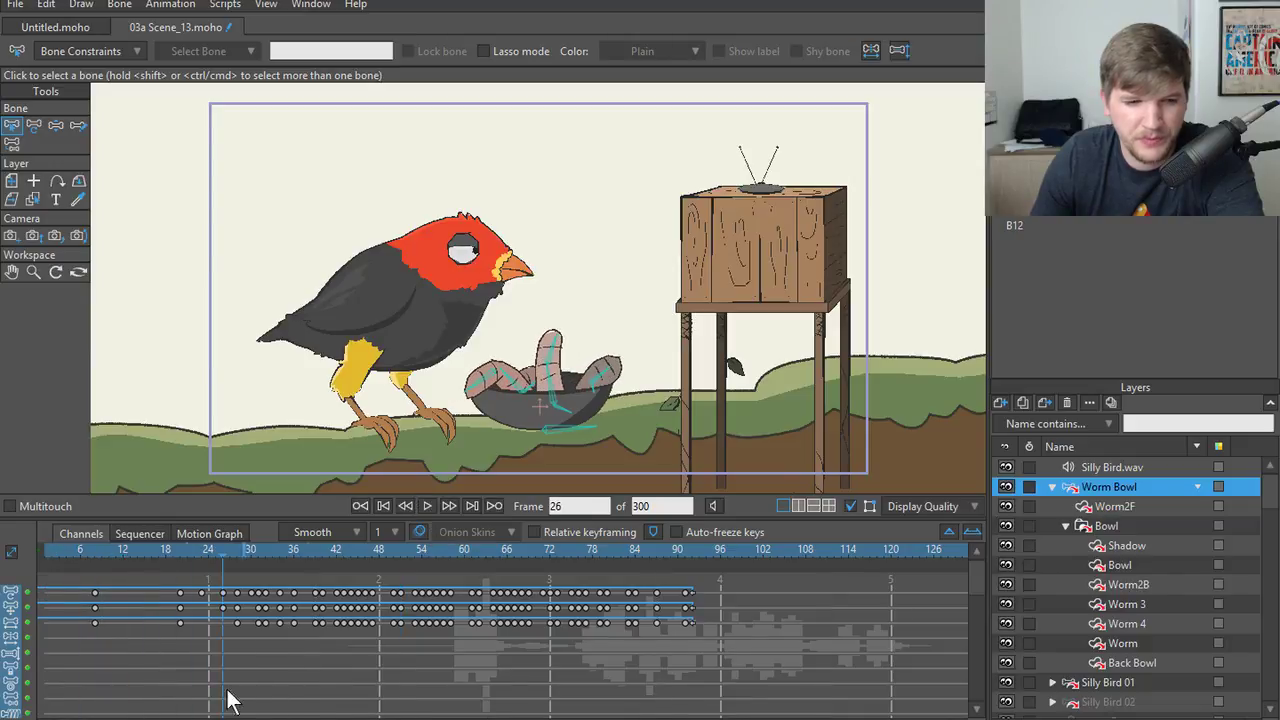
- Play the scene from frame 116 to about frame 207, checking how the bird reaches into the worm bowl
scroll(229, 694, "right", 3)
scroll(500, 620, "right", 2)
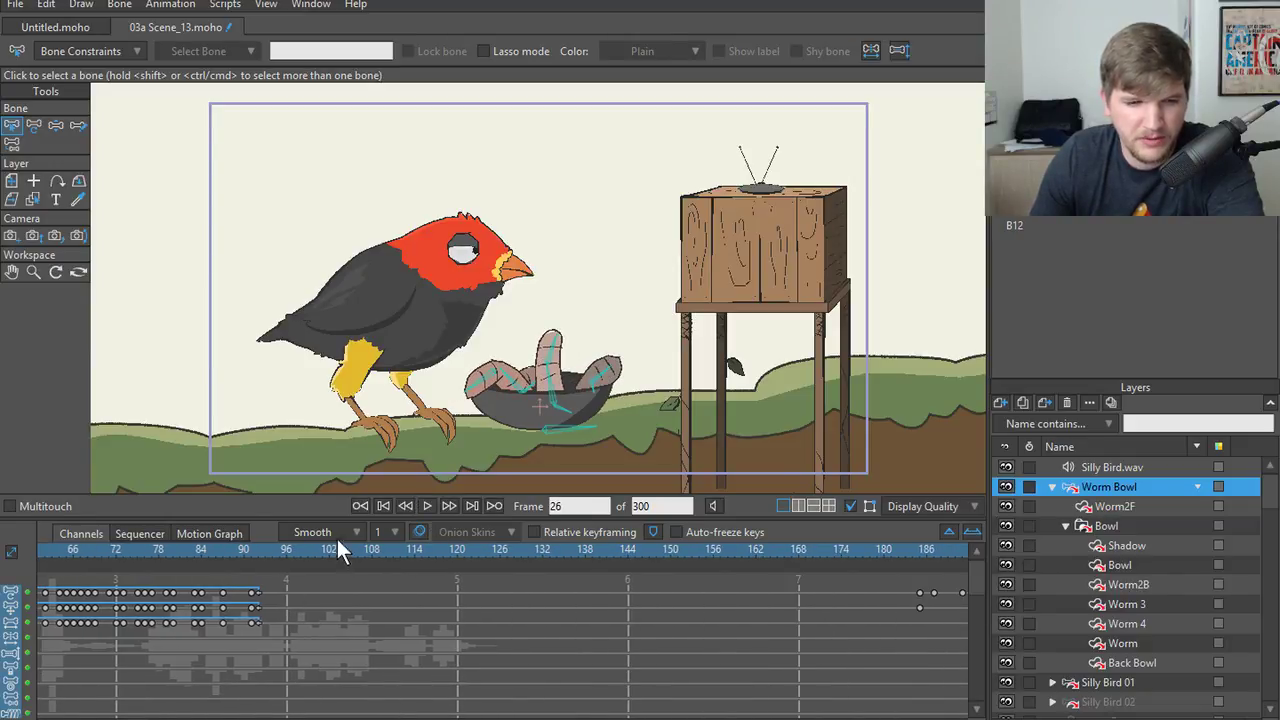
left_click_drag(265, 546, 428, 553)
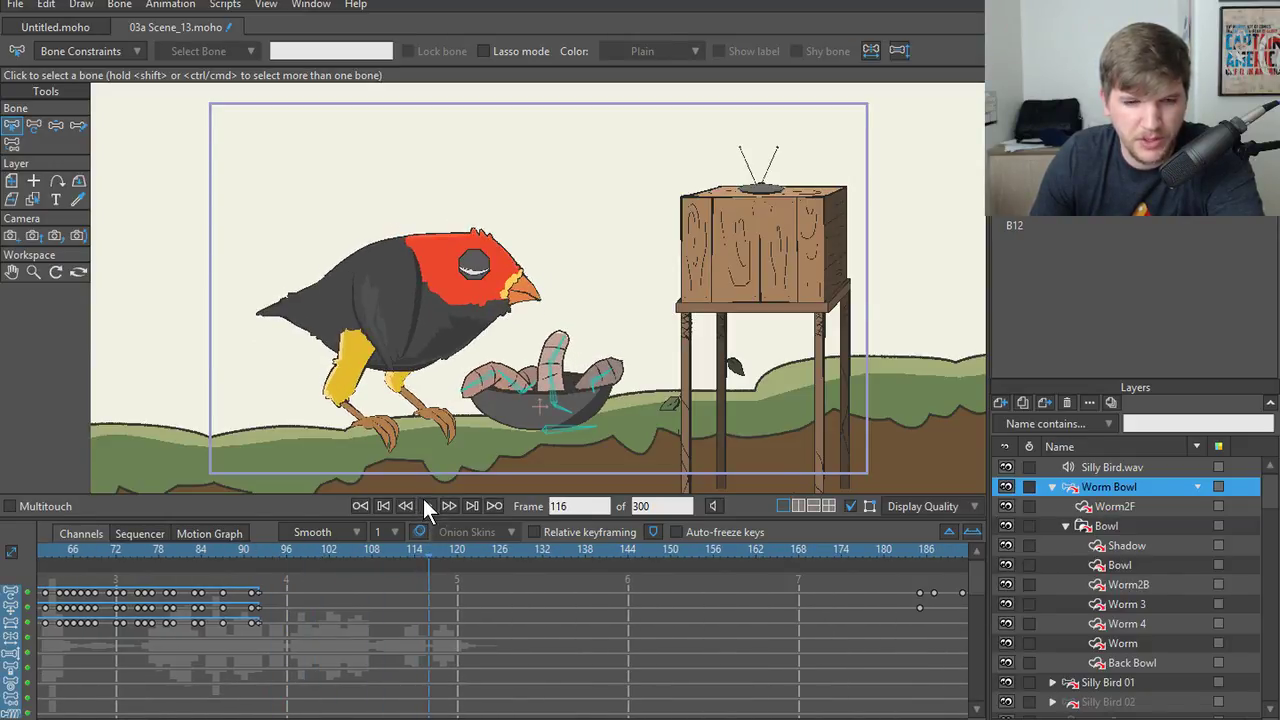
left_click(426, 506)
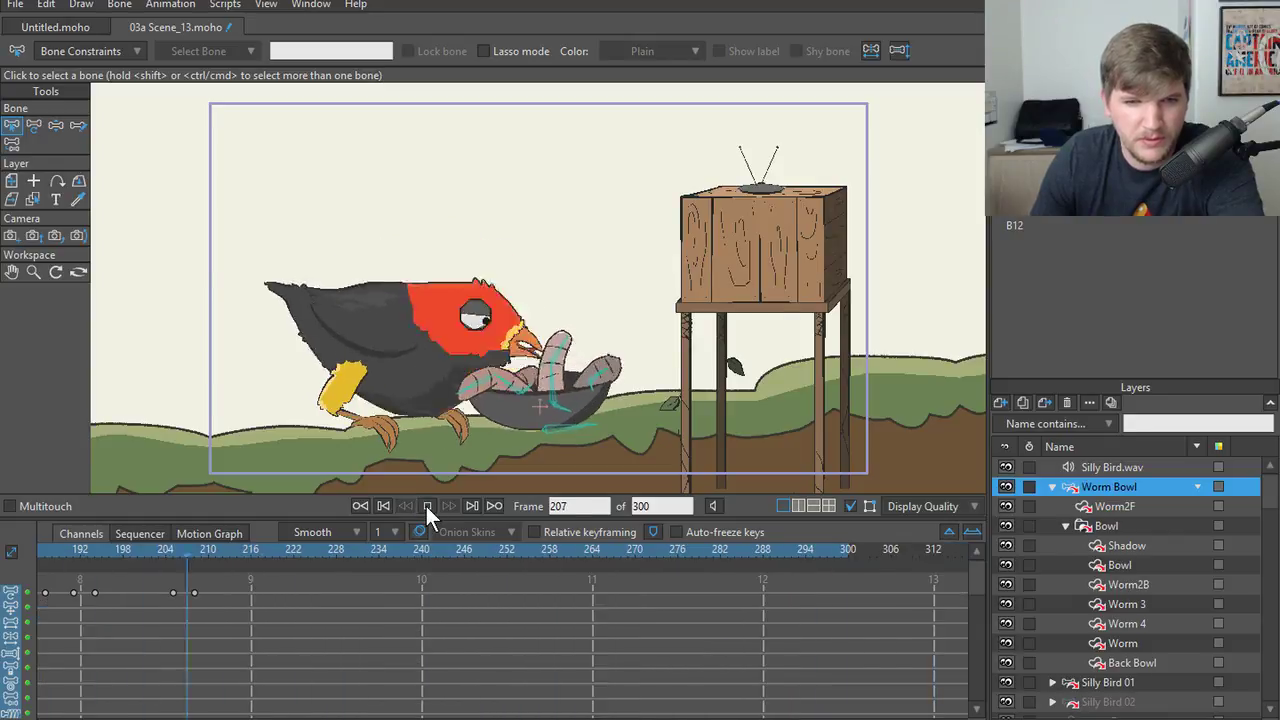
left_click(426, 506)
- Scrub the scene between frames 110 and 203 and add a blank document-wide timeline marker just past frame 168
left_click_drag(246, 552, 153, 551)
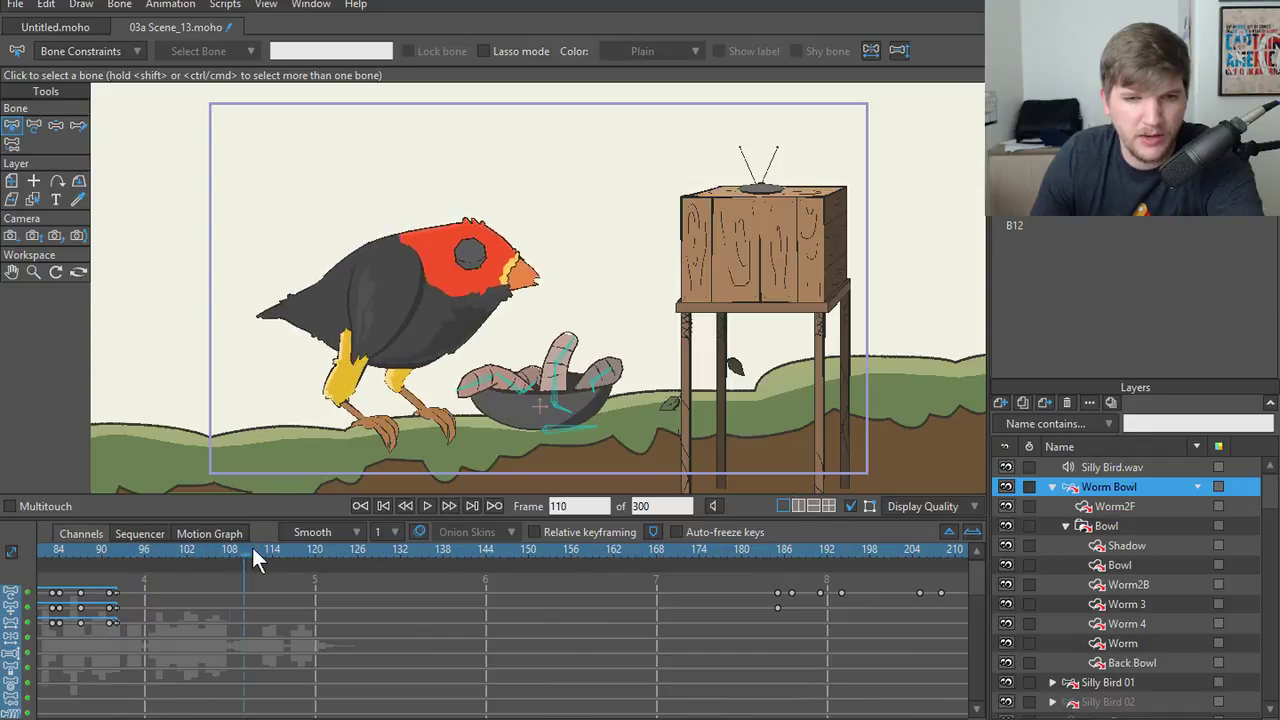
left_click_drag(497, 556, 289, 566)
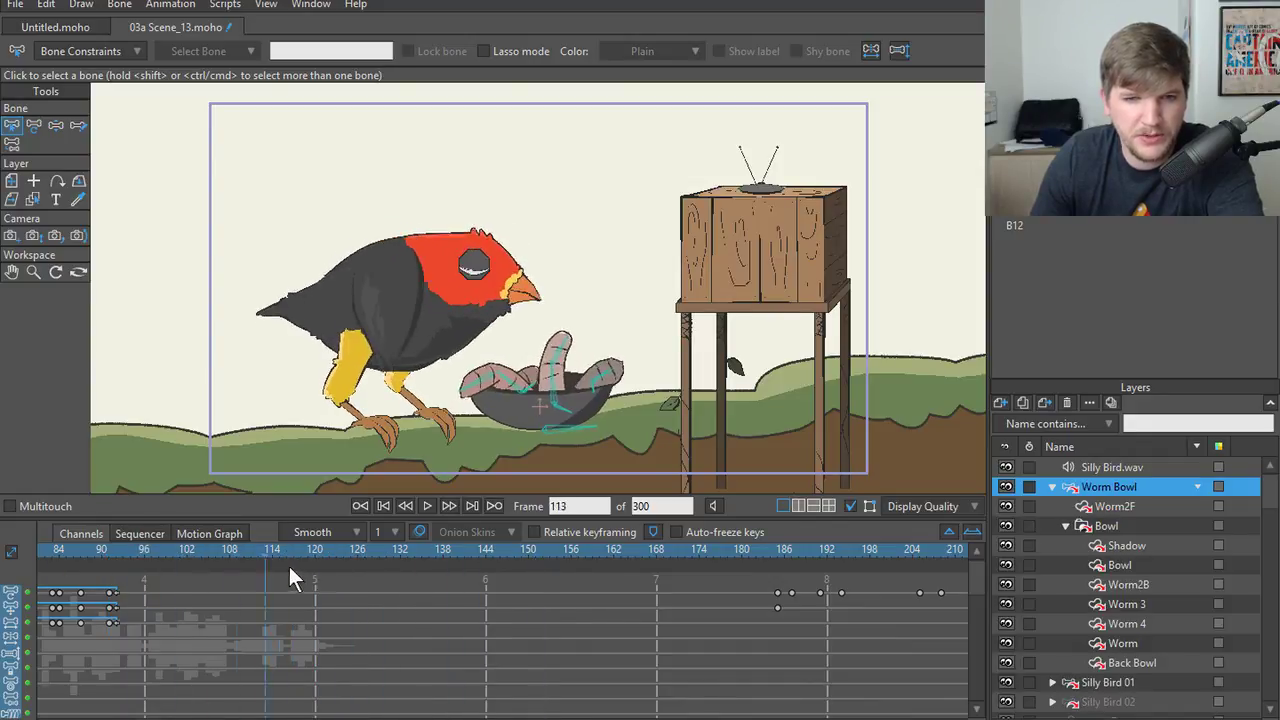
left_click_drag(427, 566, 550, 563)
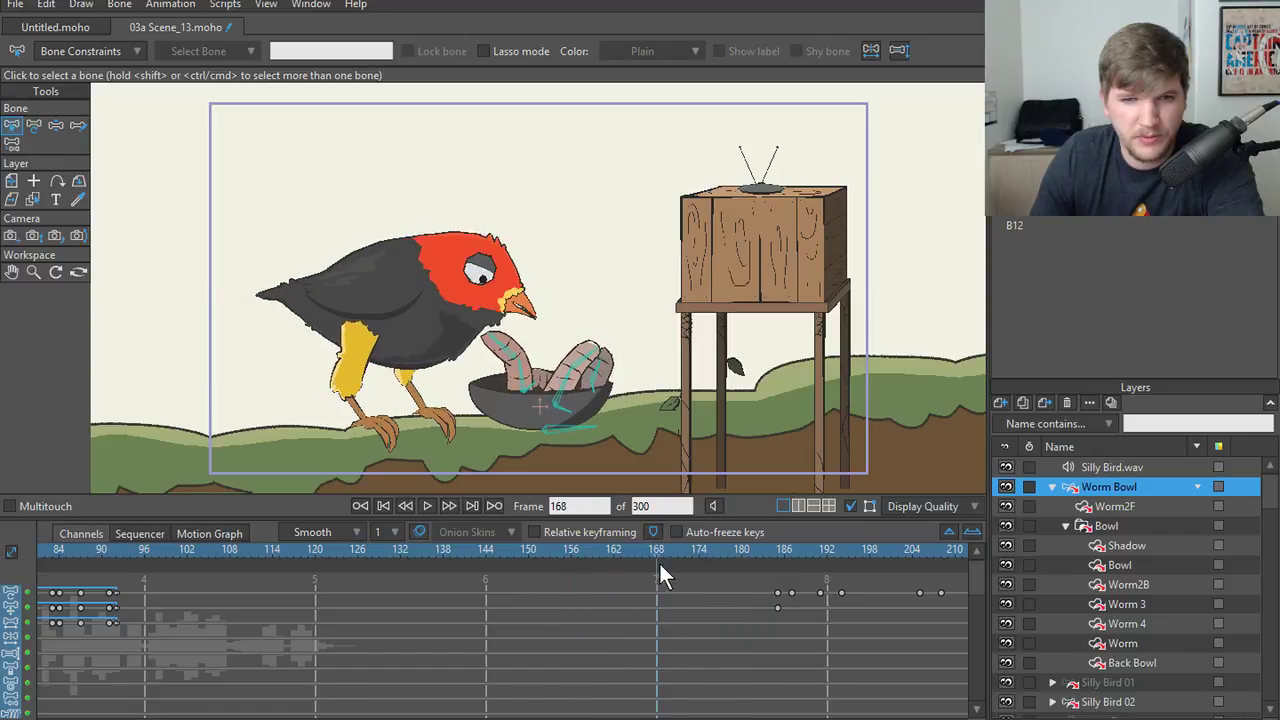
left_click_drag(691, 563, 903, 567)
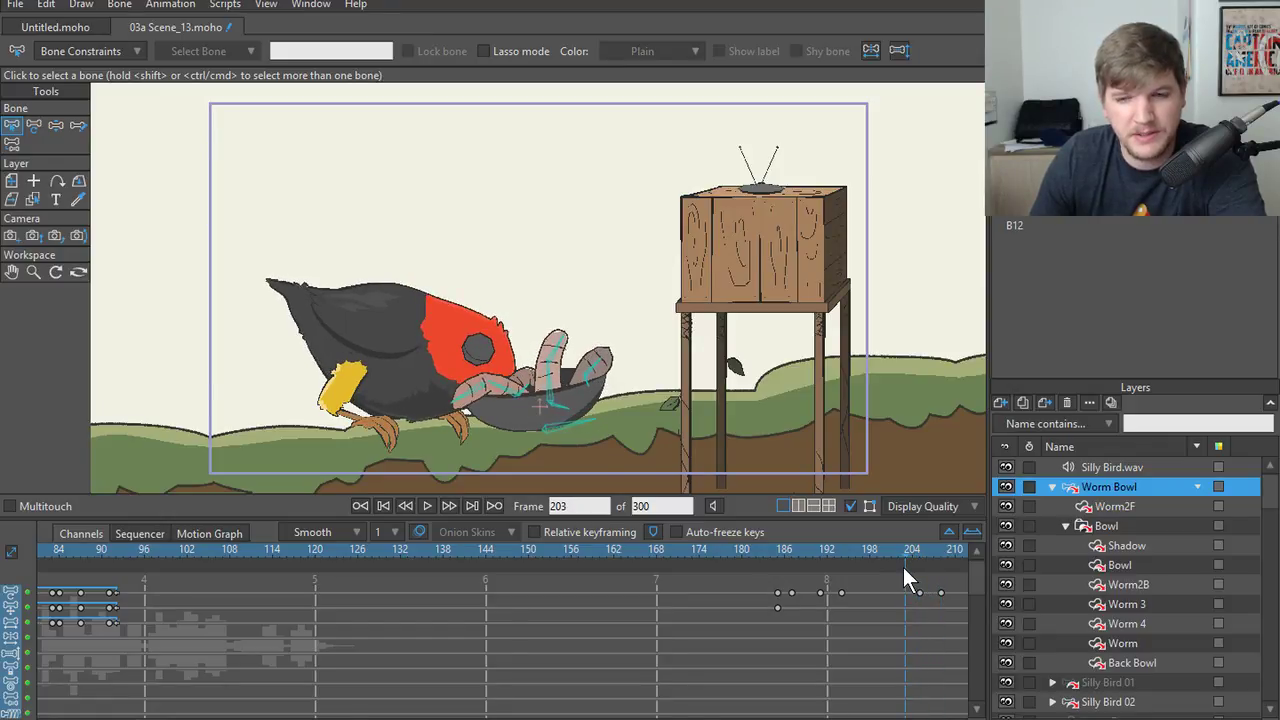
double_click(668, 547)
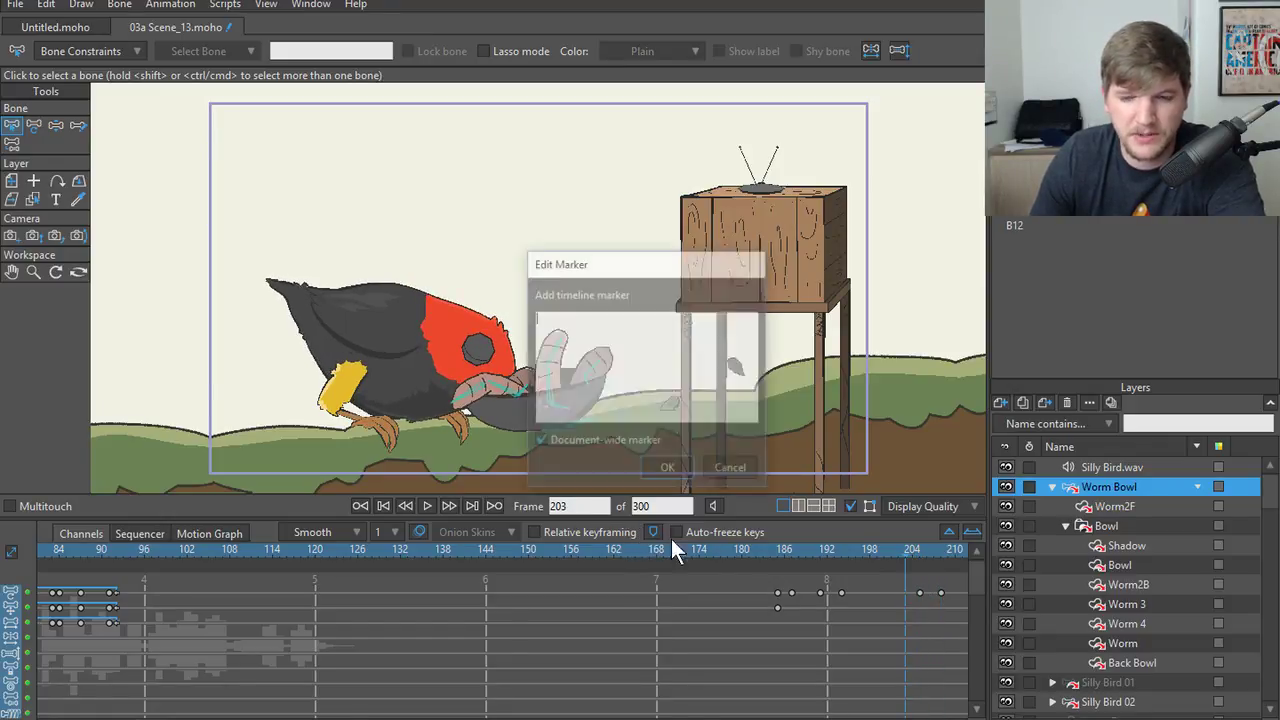
left_click(664, 466)
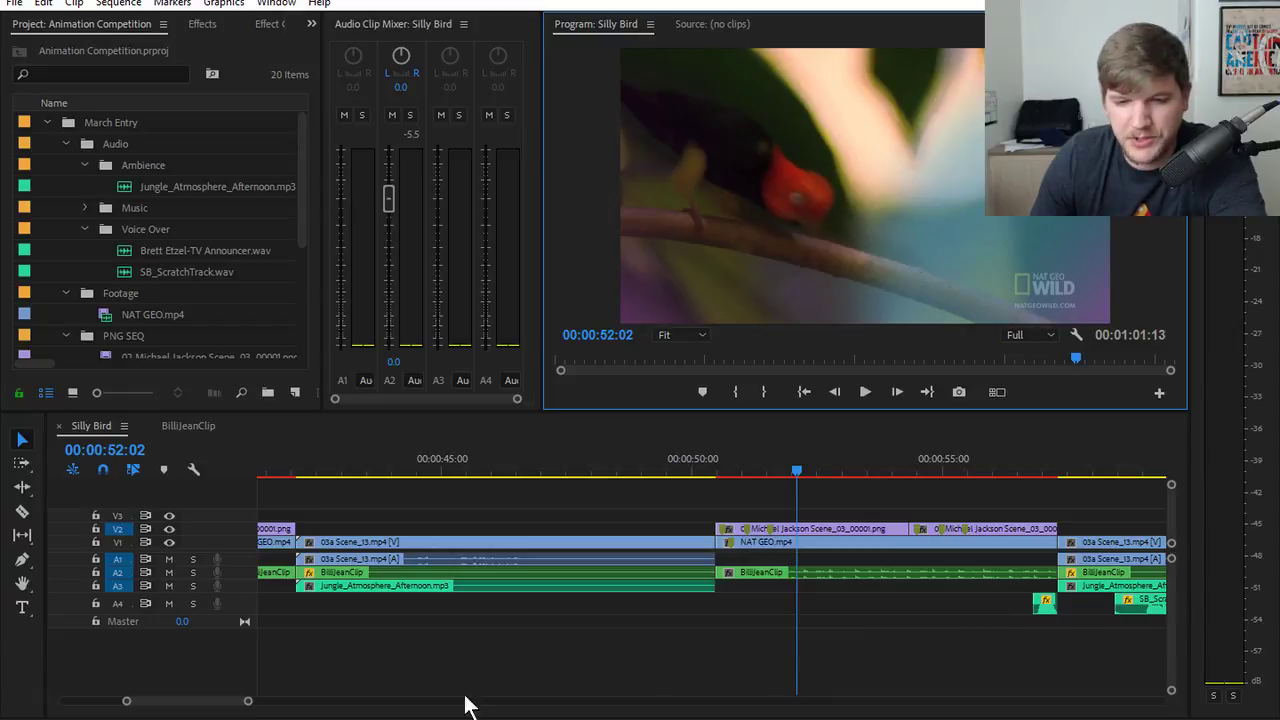
- Switch to Premiere Pro and repeatedly play the end of the Silly Bird sequence from about 00:00:56:07, checking the voice timing
scroll(244, 710, "down", 5)
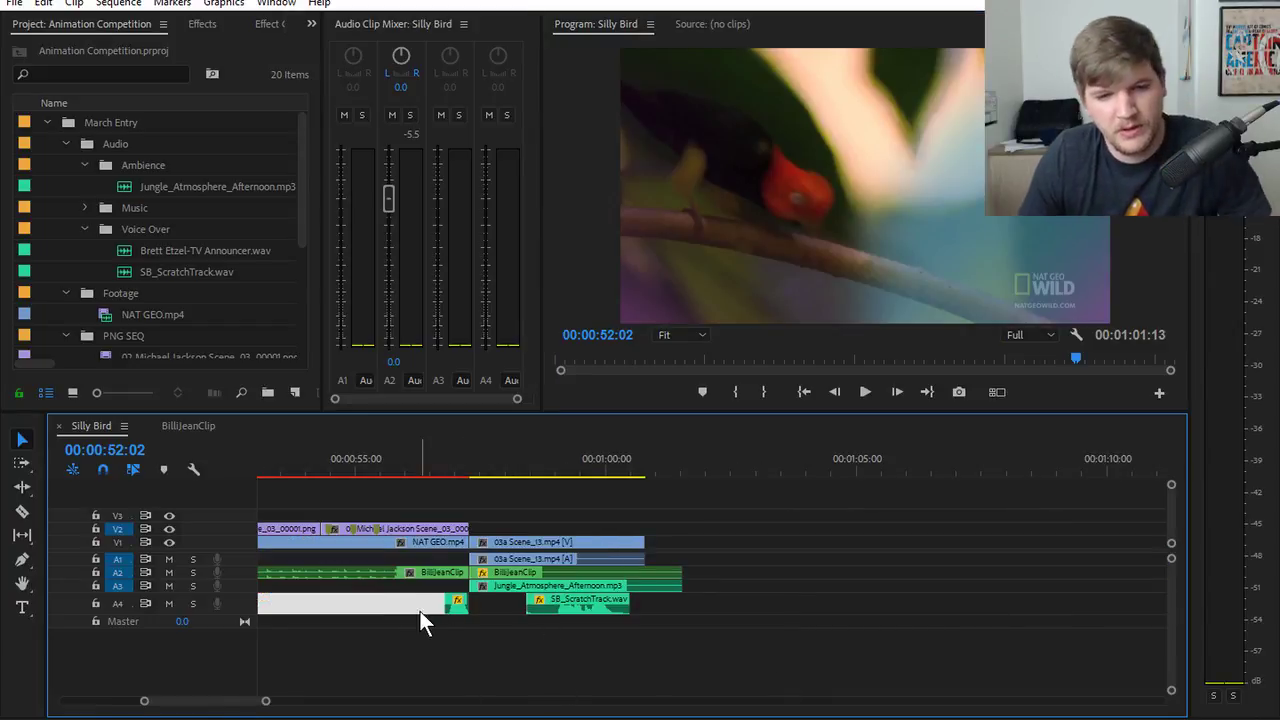
left_click(421, 466)
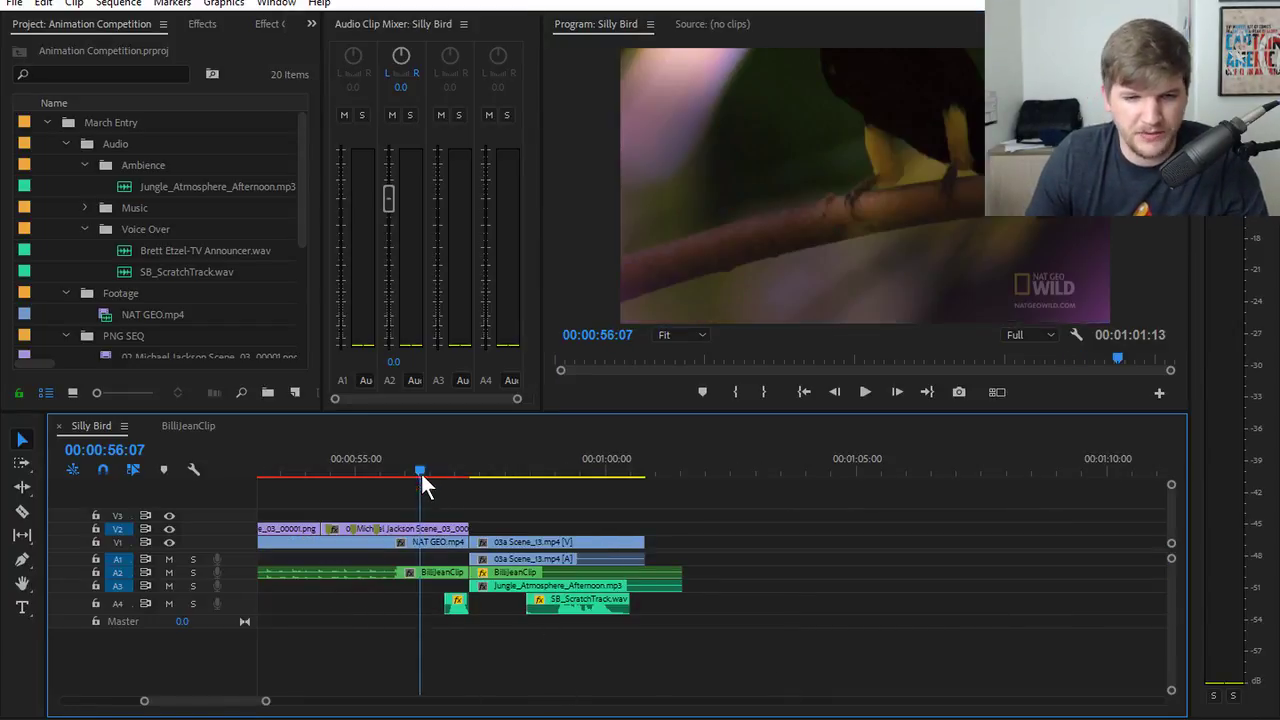
key("space")
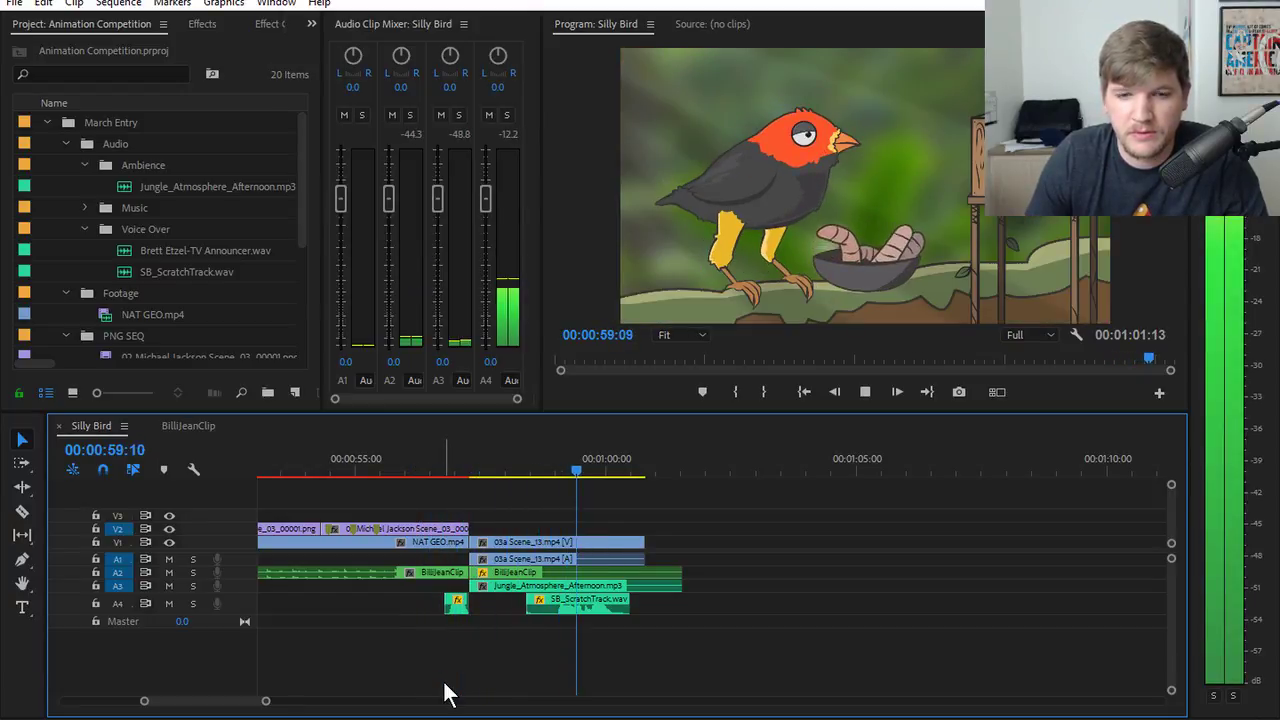
left_click(442, 466)
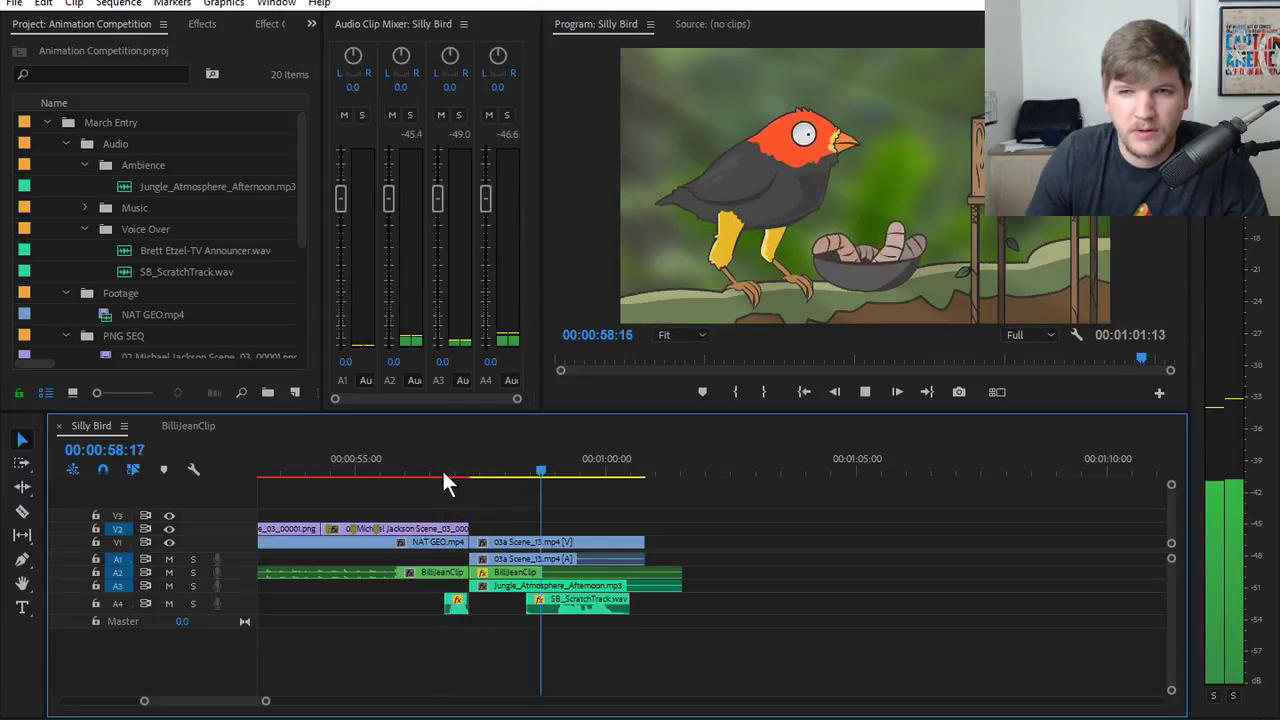
left_click(430, 469)
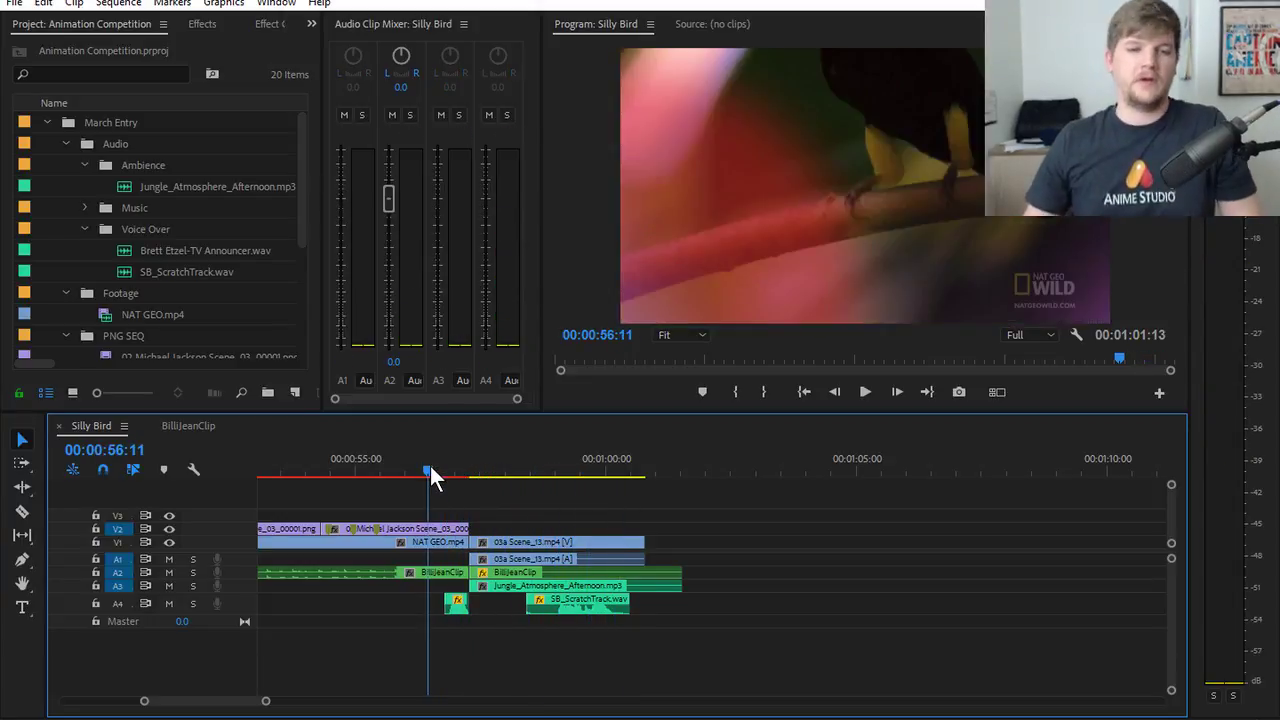
key("space")
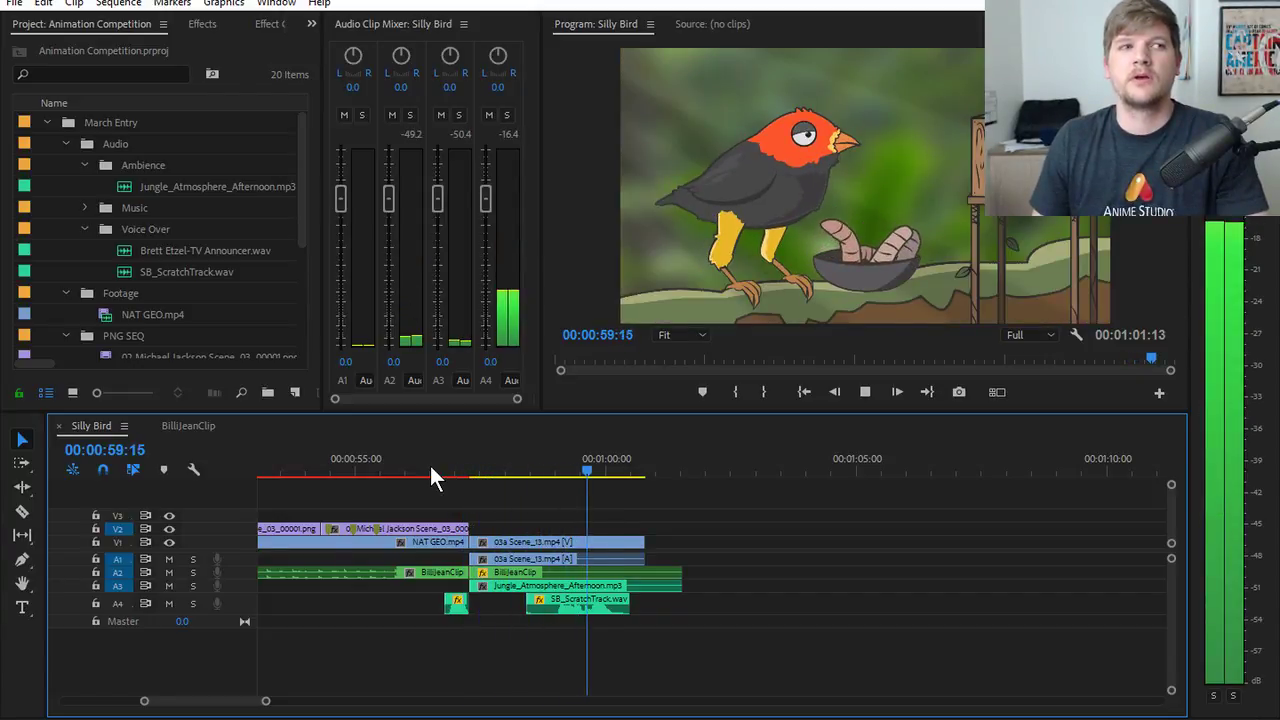
left_click(431, 466)
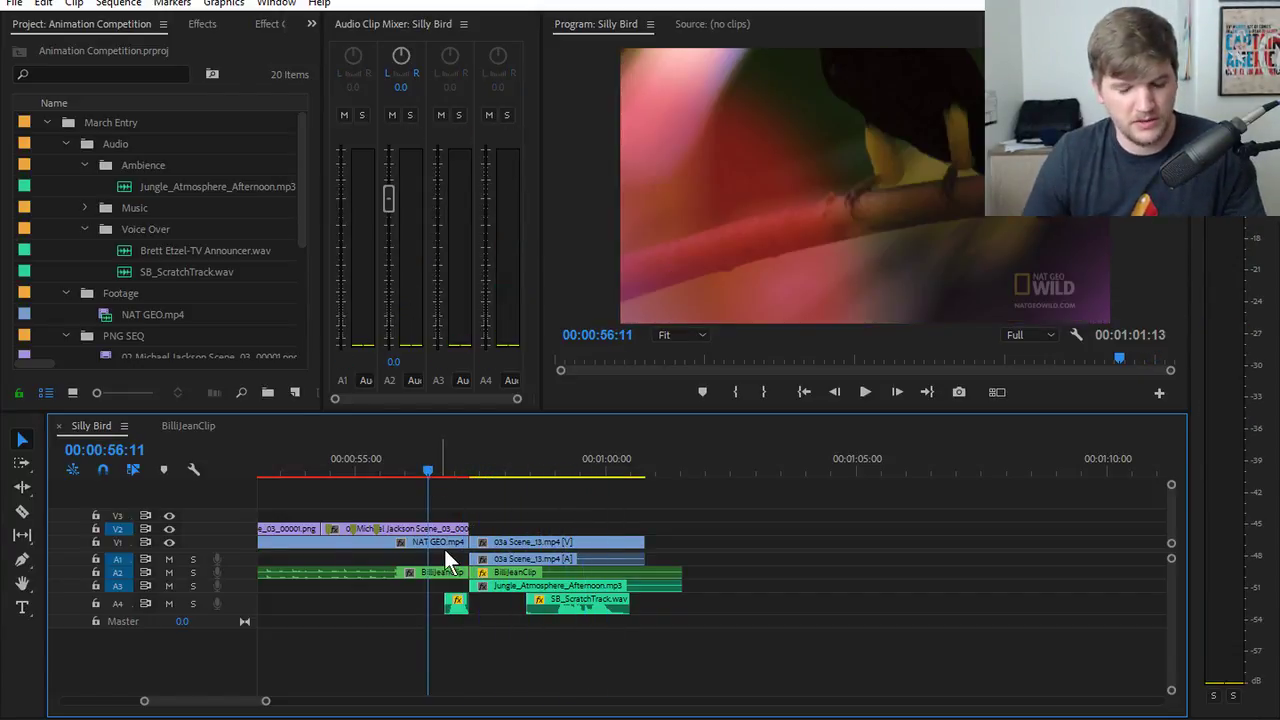
key("space")
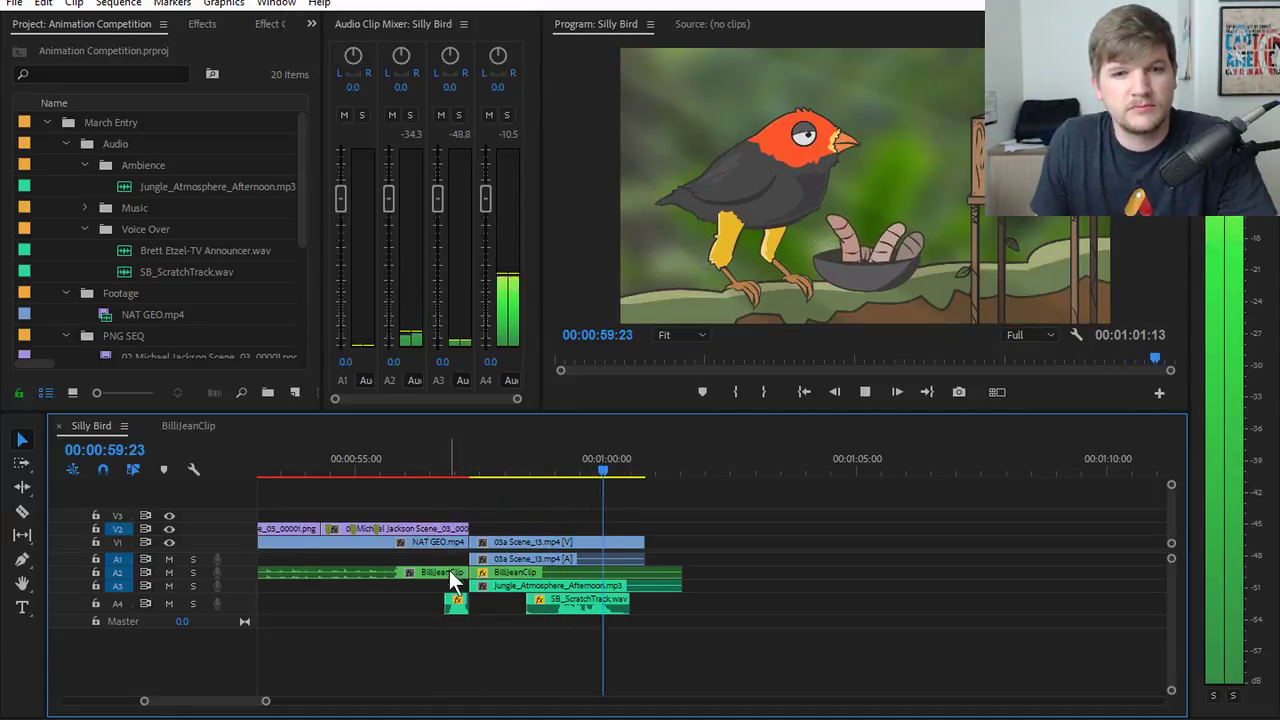
left_click(435, 469)
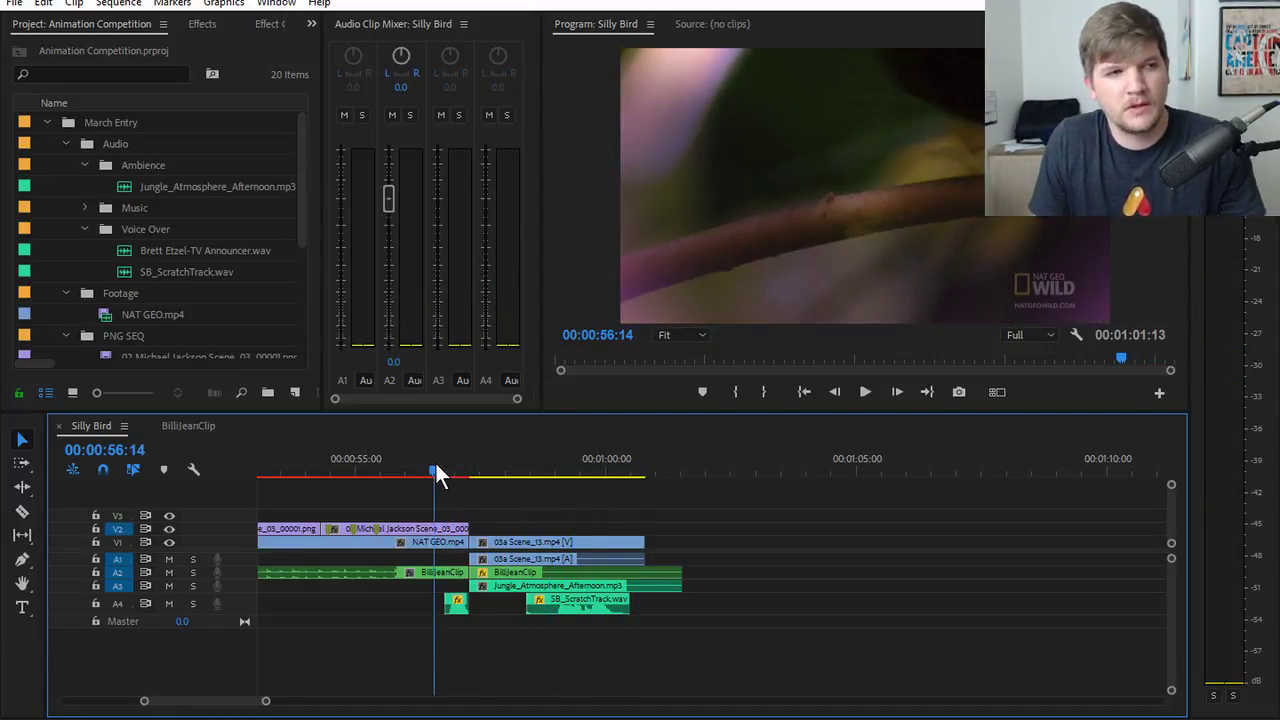
key("space")
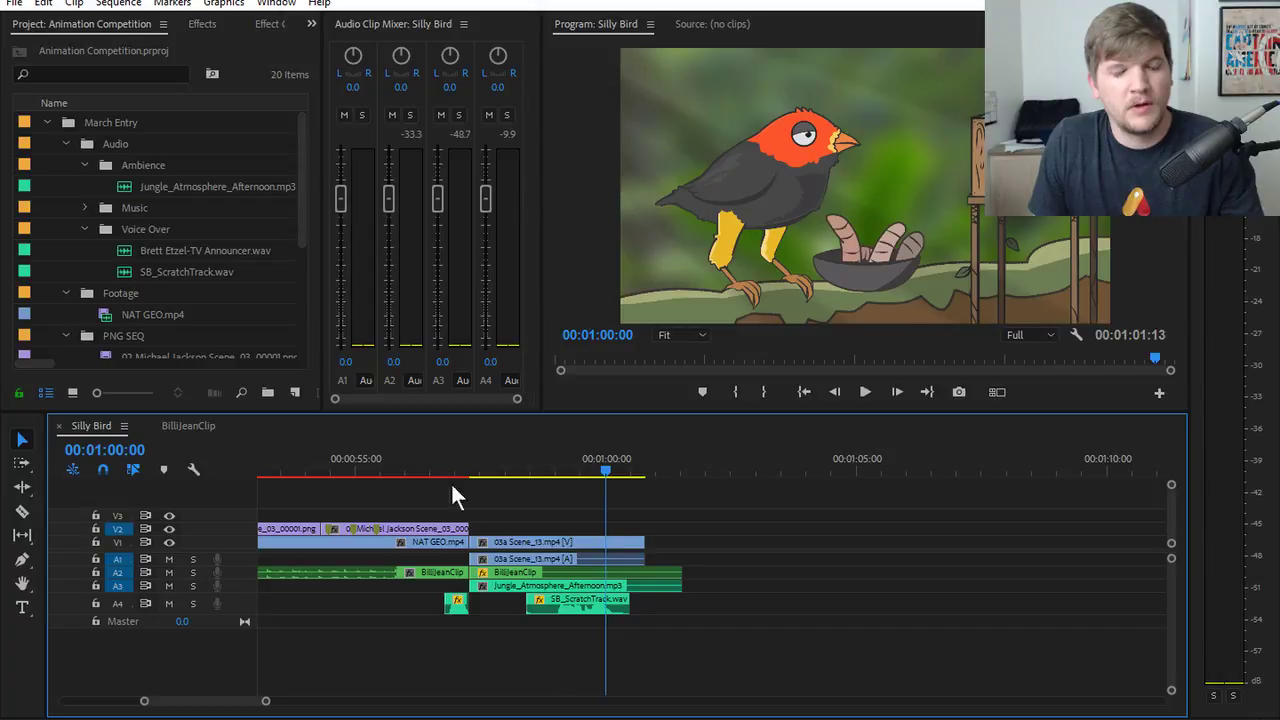
- Move the last SB_ScratchTrack.wav clip on A4 about half a second earlier and play the section from around 00:00:56:08
left_click_drag(549, 608, 527, 618)
left_click(415, 464)
key("space")
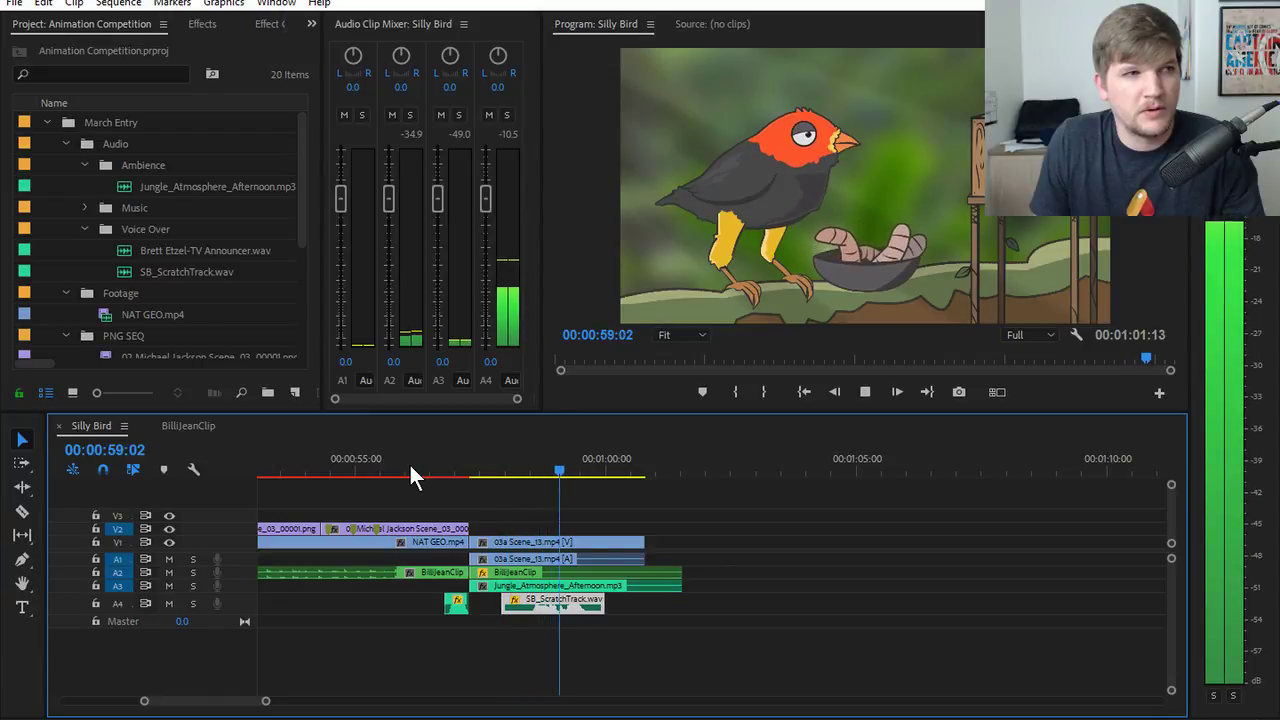
key("space")
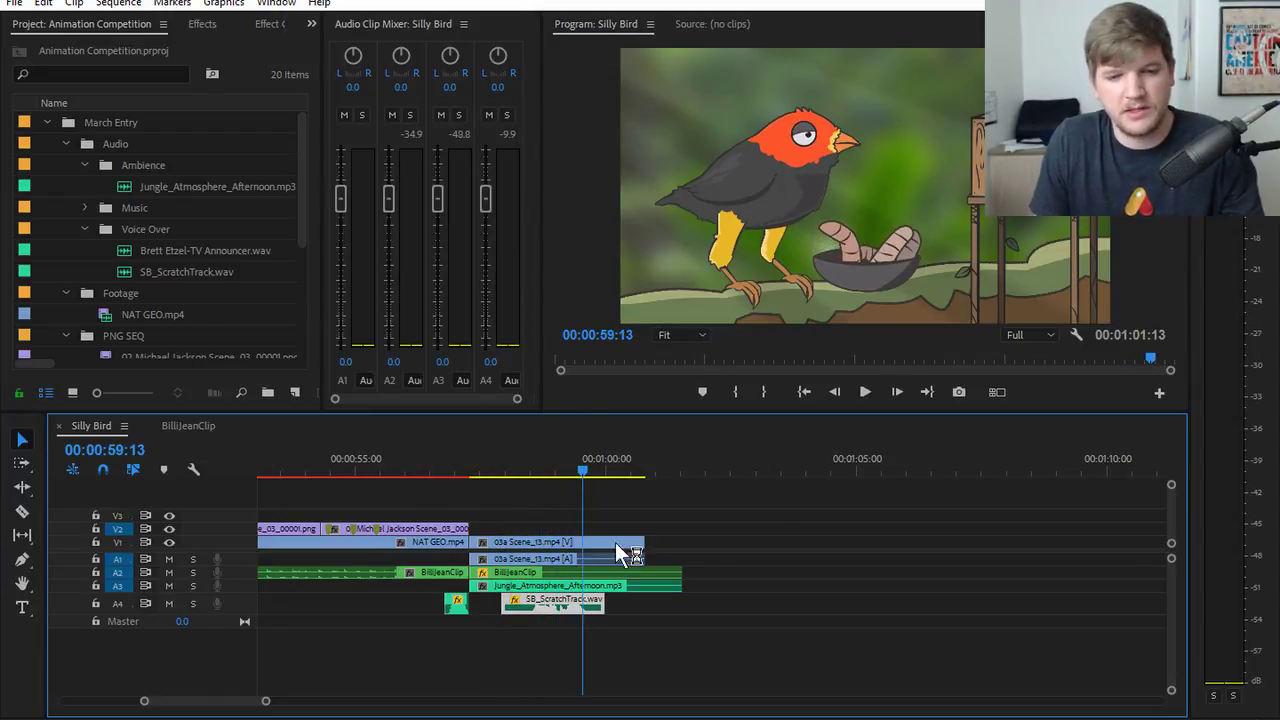
left_click(425, 476)
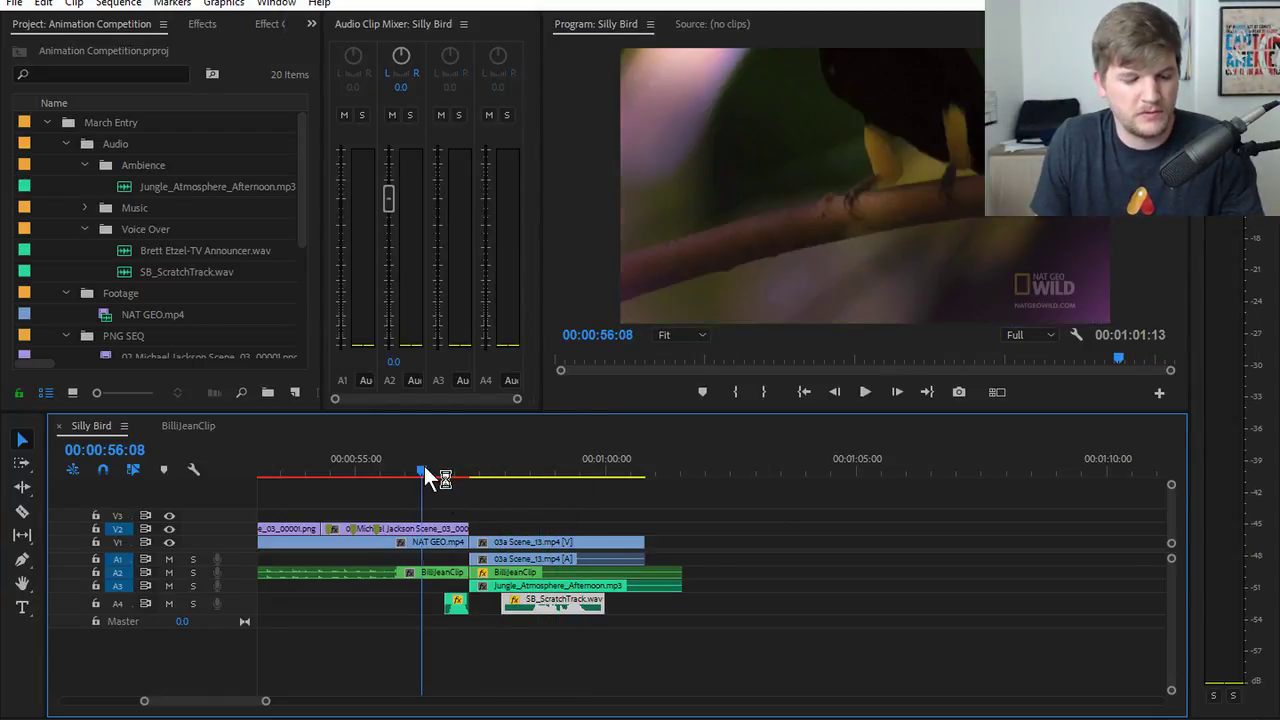
key("space")
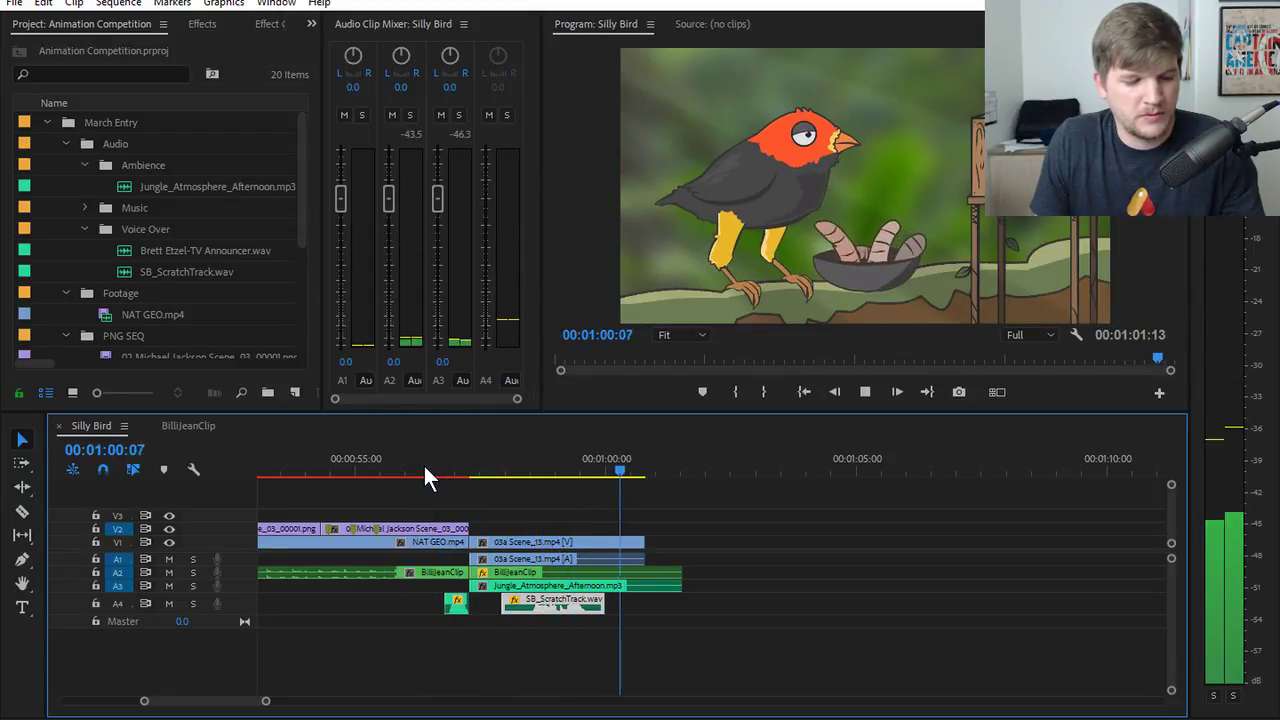
key("space")
- Nest the two voice clips at the end of track A4 into a sequence named "Hey!"
left_click_drag(364, 602, 544, 608)
right_click(543, 608)
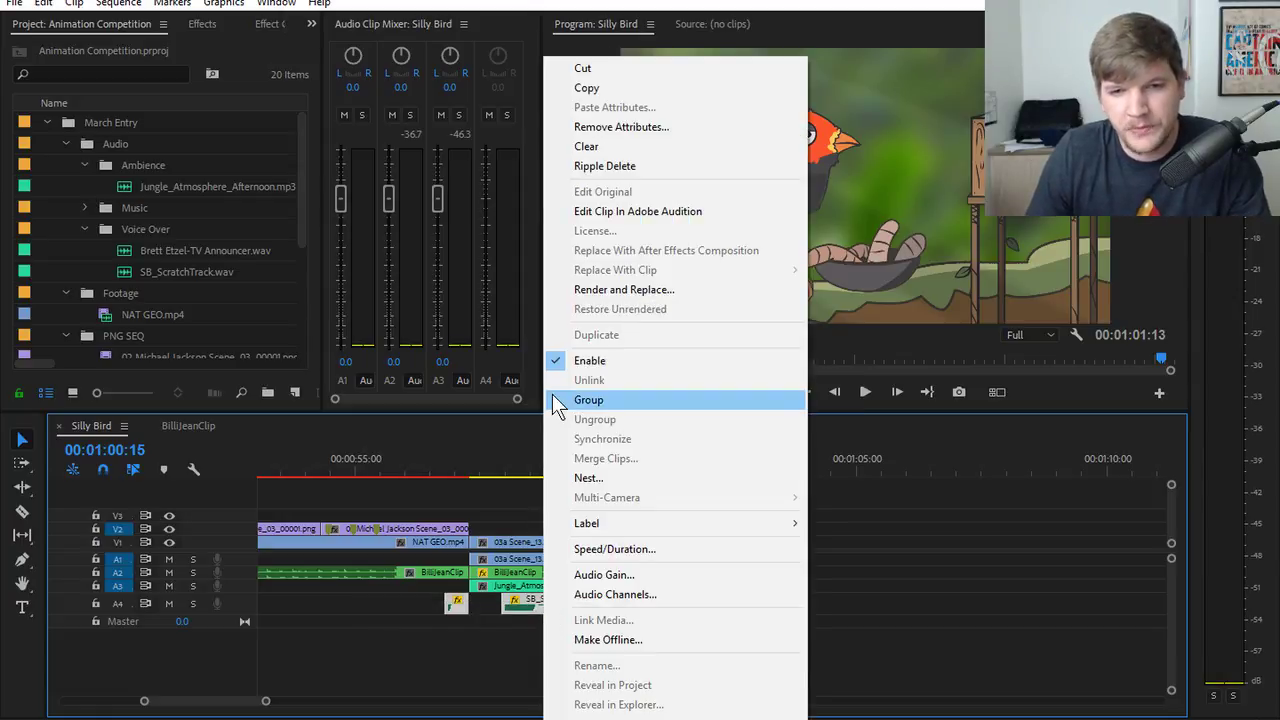
left_click(586, 479)
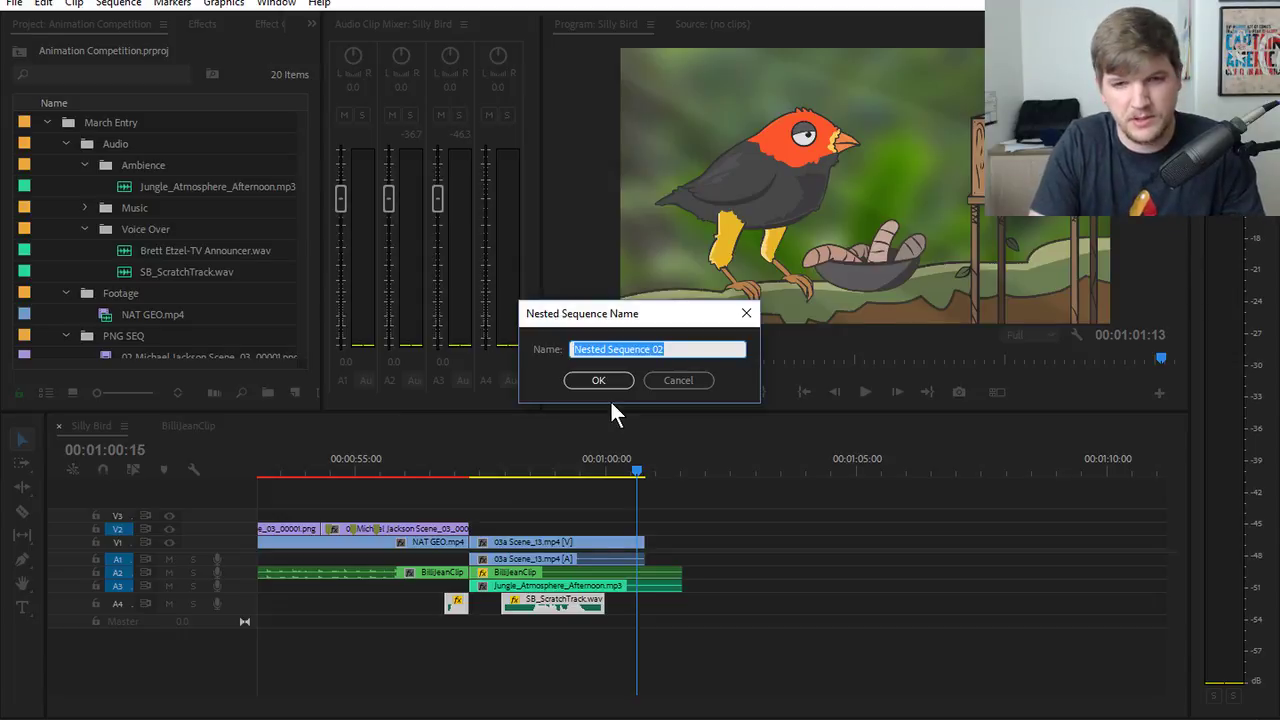
type("Hey!")
key("Return")
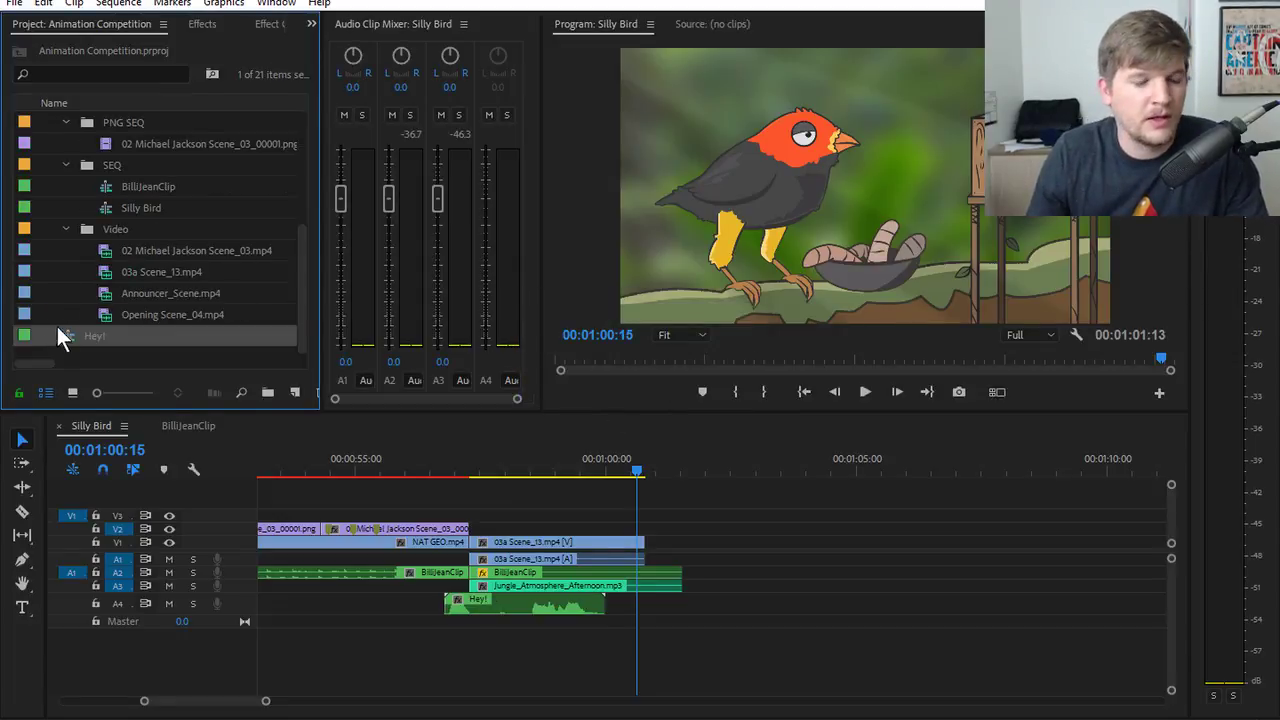
- Export the Hey! sequence as audio only in MP3 format to Hey!.mp3 in the Silly Bird Scene folder
left_click(20, 4)
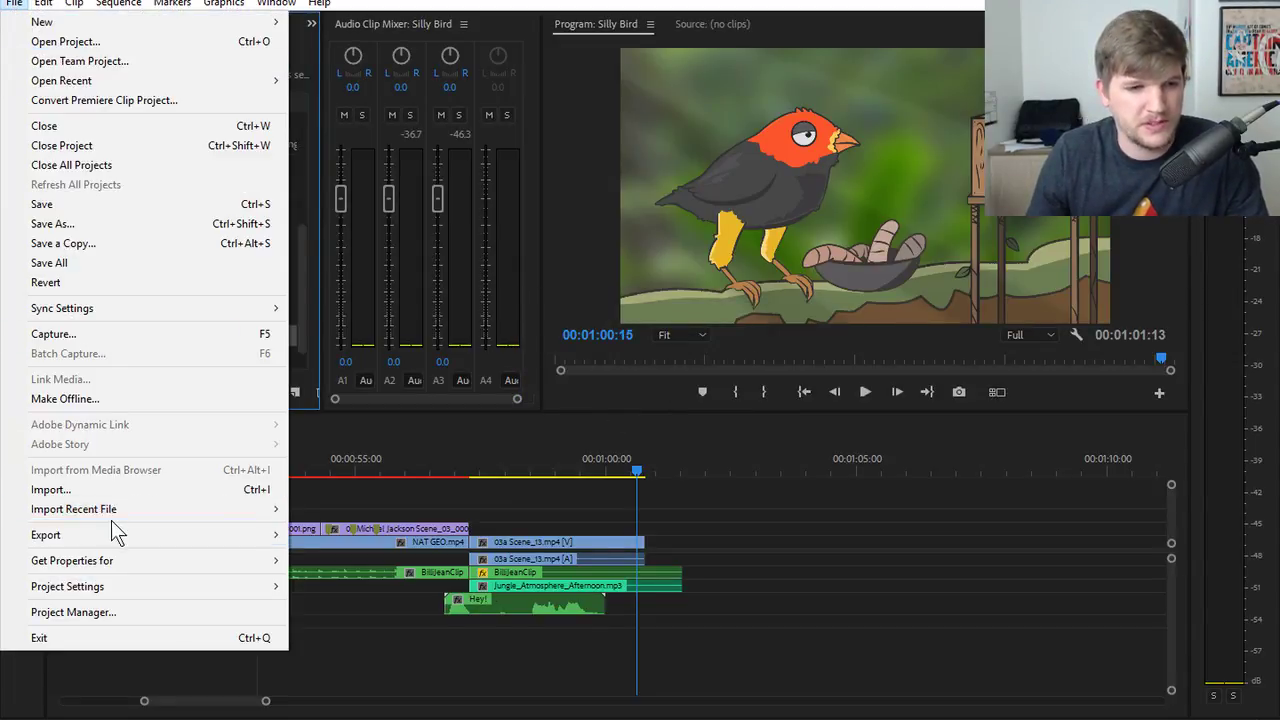
mouse_move(110, 533)
left_click(339, 536)
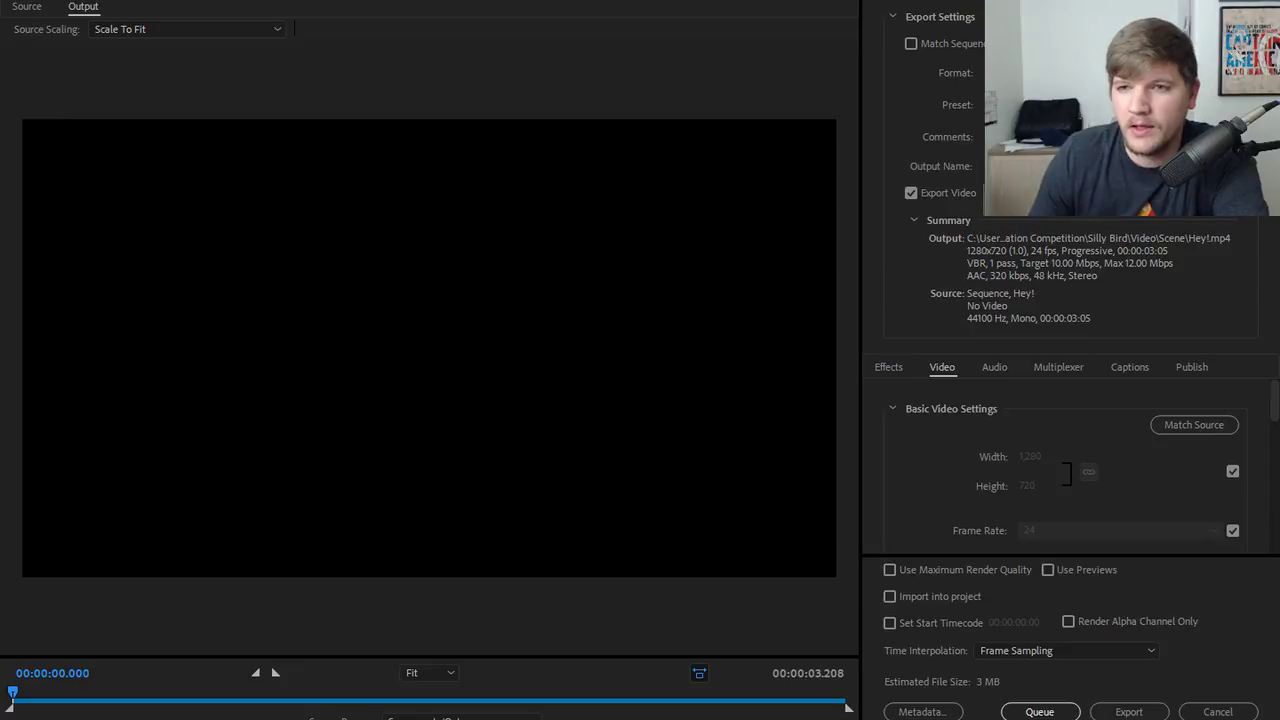
left_click(912, 193)
left_click(1080, 72)
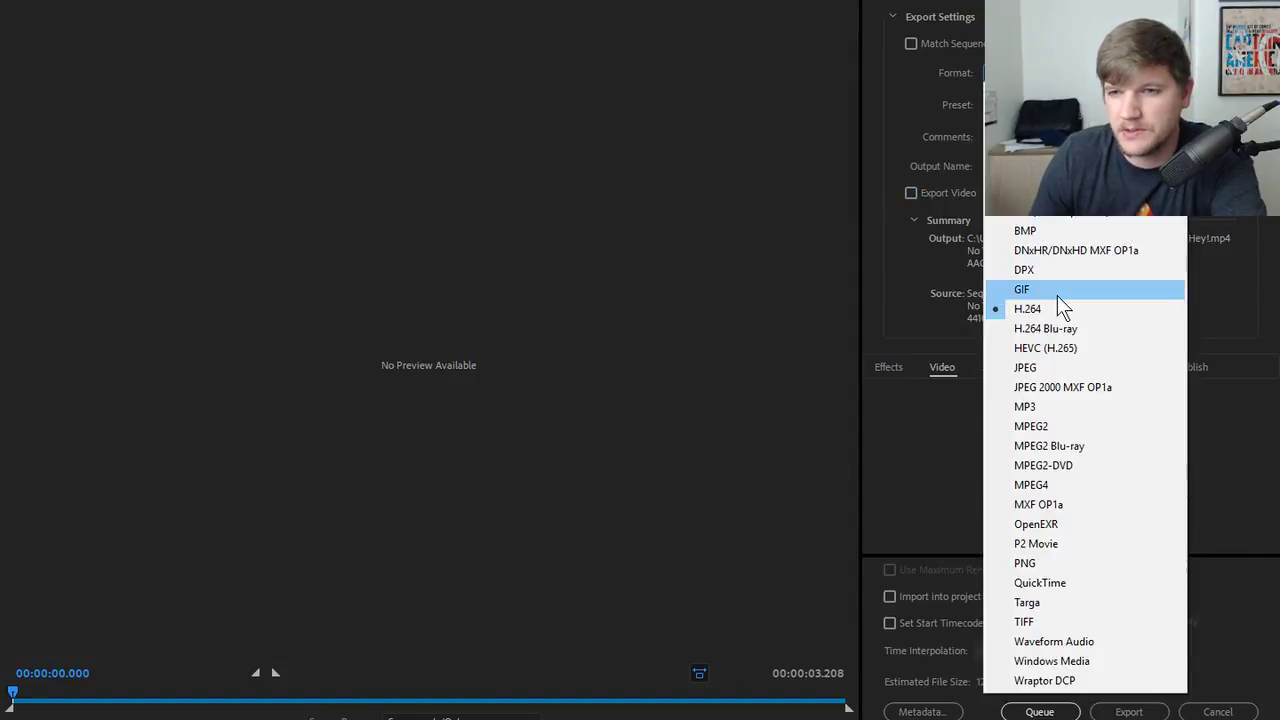
left_click(1048, 405)
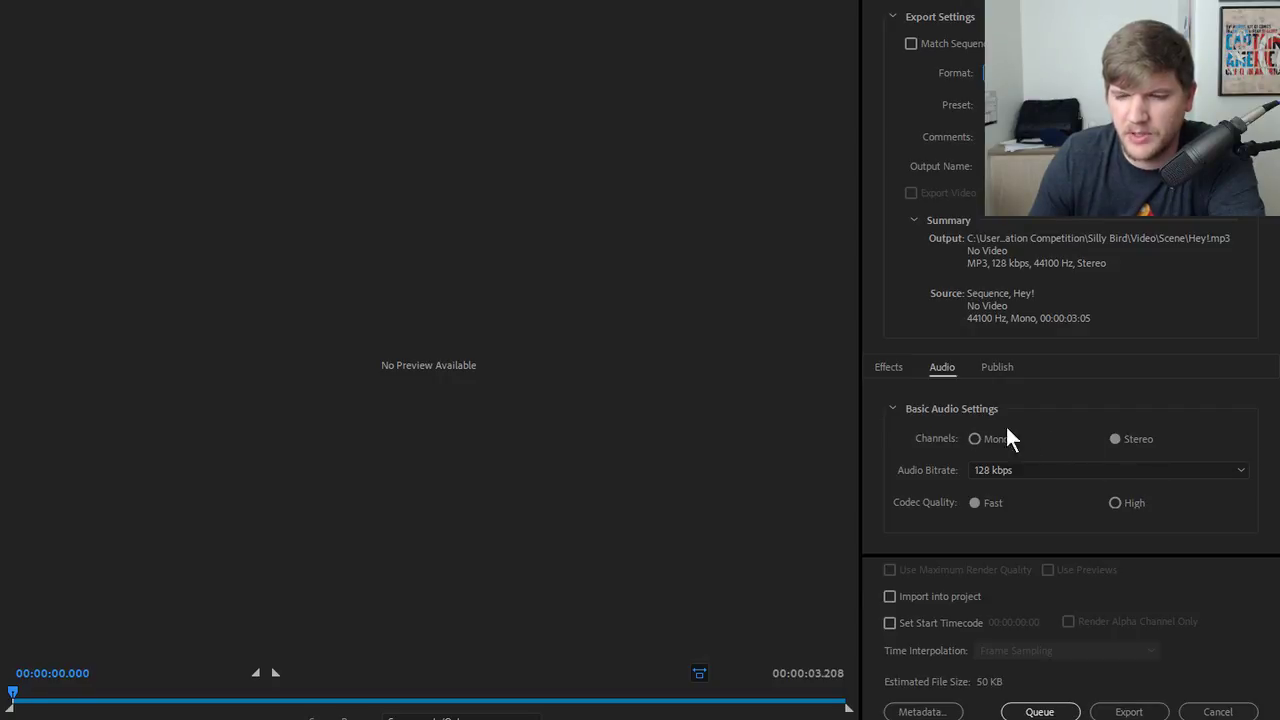
left_click(1122, 712)
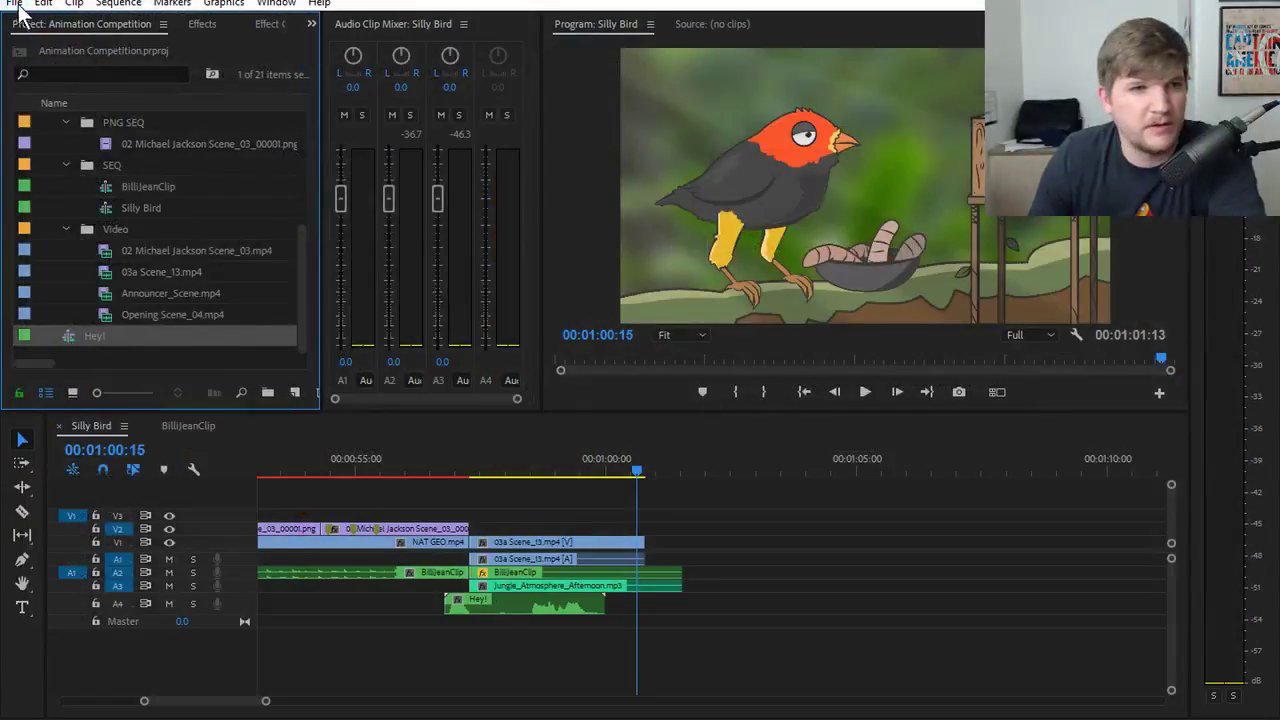
- Open the Hey! sequence's export settings to check which folder the exported Hey! audio was saved in, and leave without exporting
left_click(15, 4)
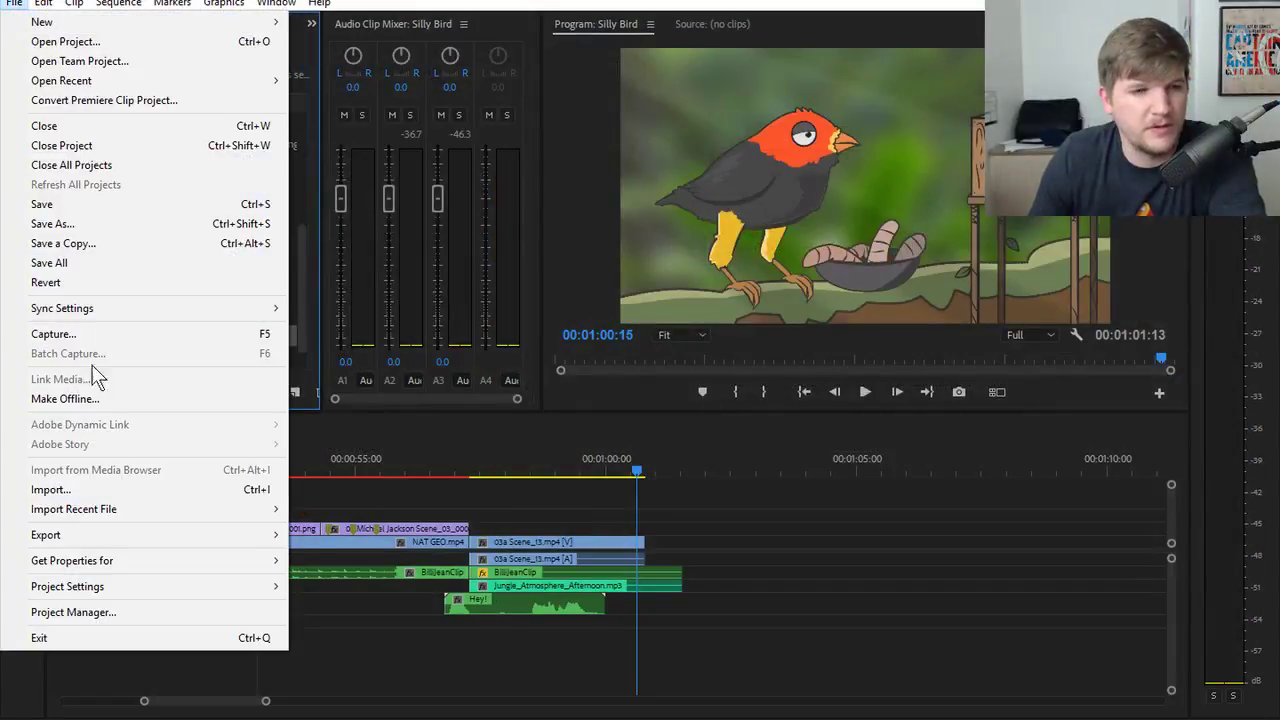
mouse_move(120, 533)
left_click(350, 536)
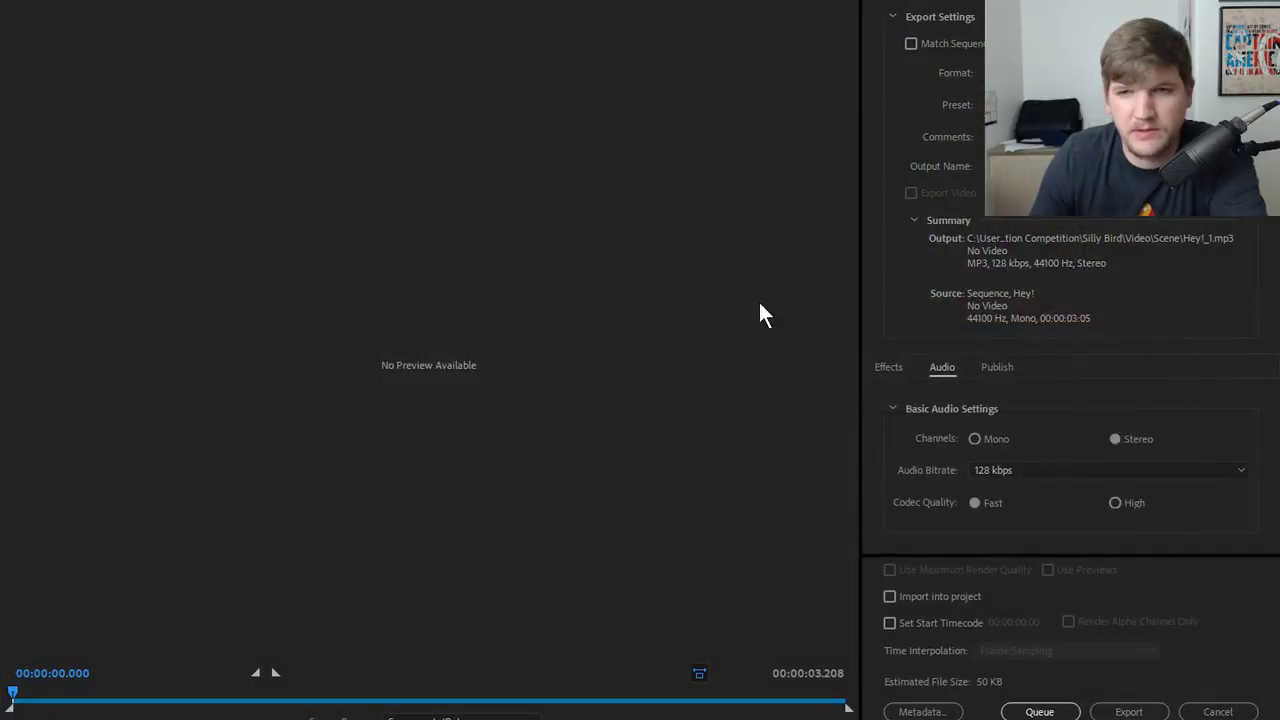
left_click(1006, 166)
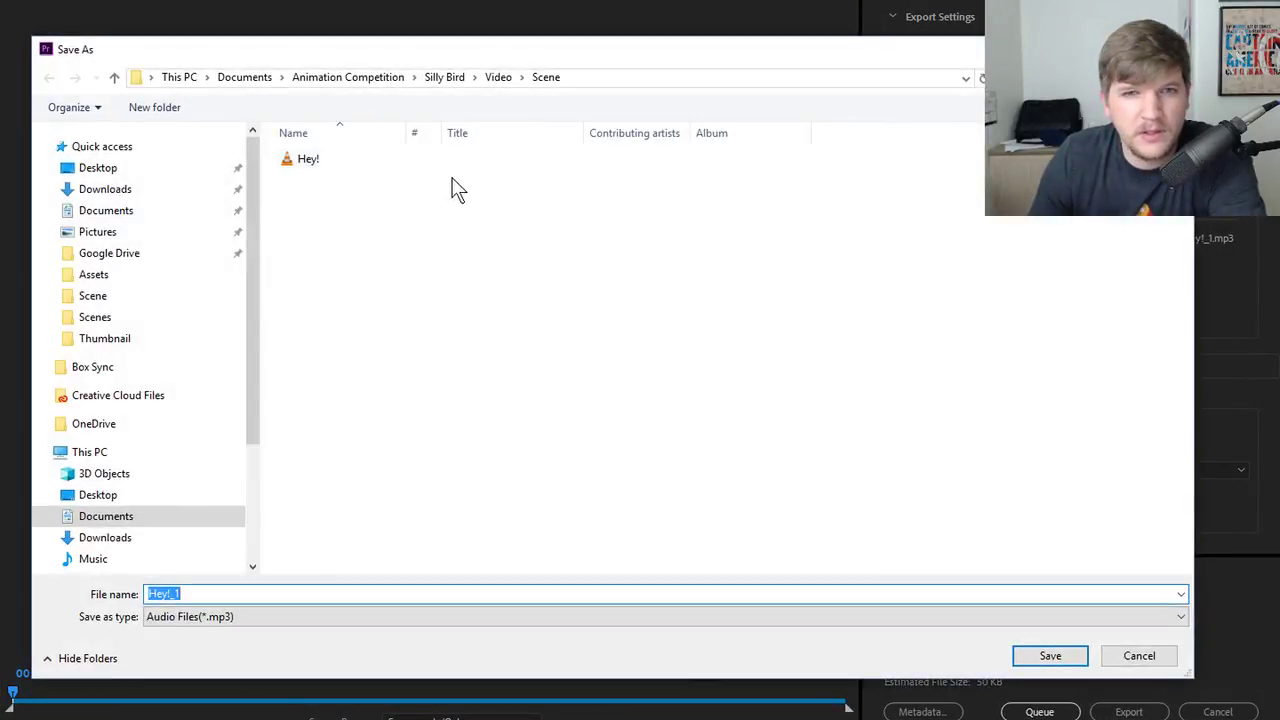
left_click(1172, 49)
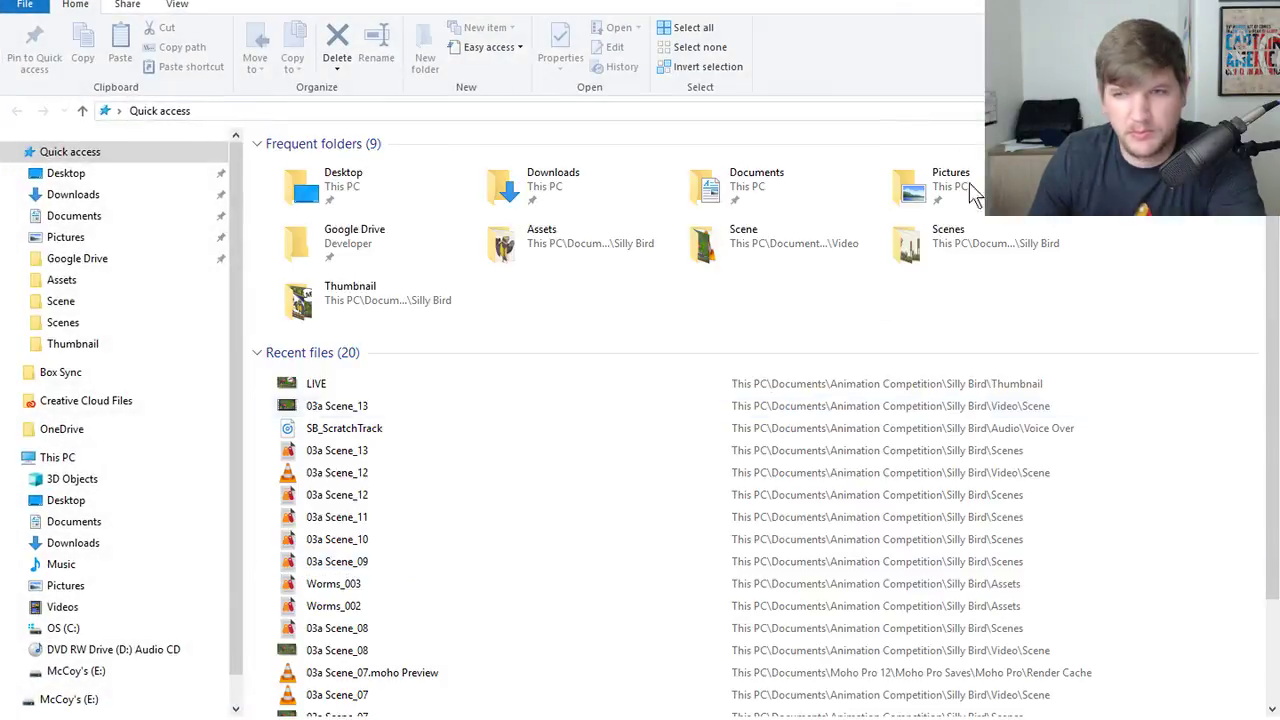
- Switch to File Explorer and transfer the Hey! audio file from Silly Bird\Video\Scene to Silly Bird\Audio\Voice Over
left_click(88, 216)
double_click(400, 219)
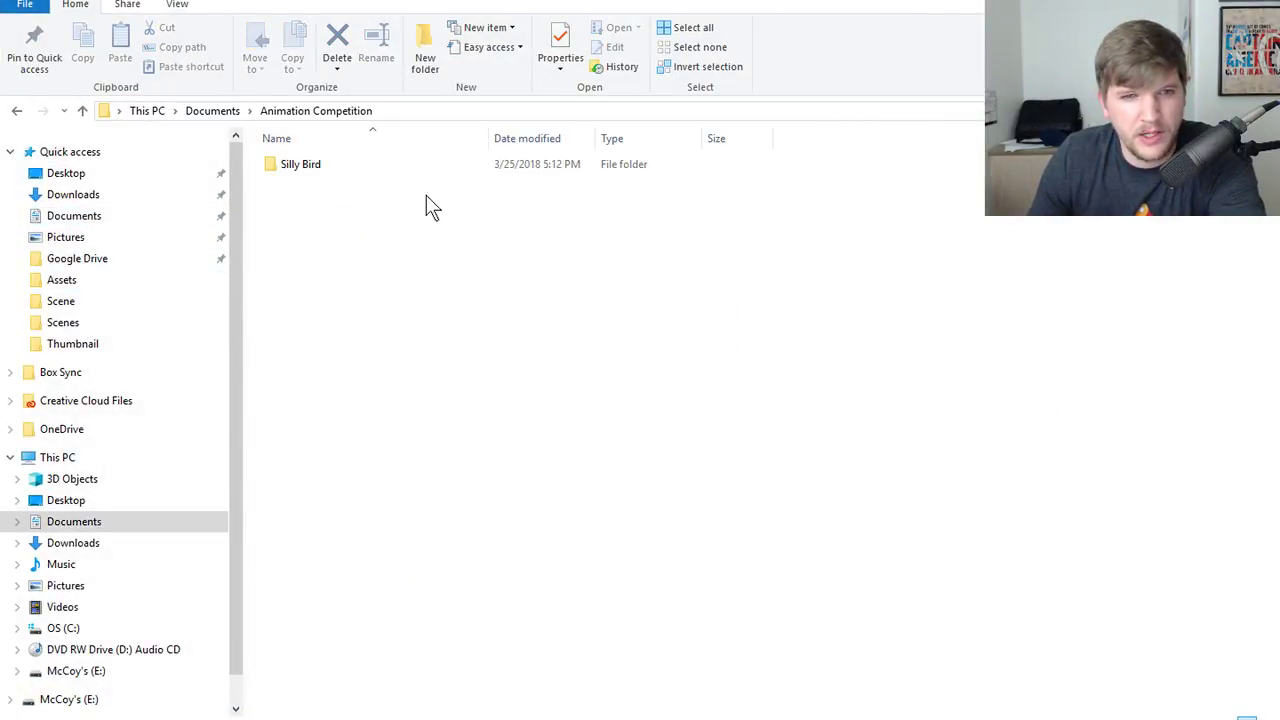
double_click(352, 166)
double_click(344, 350)
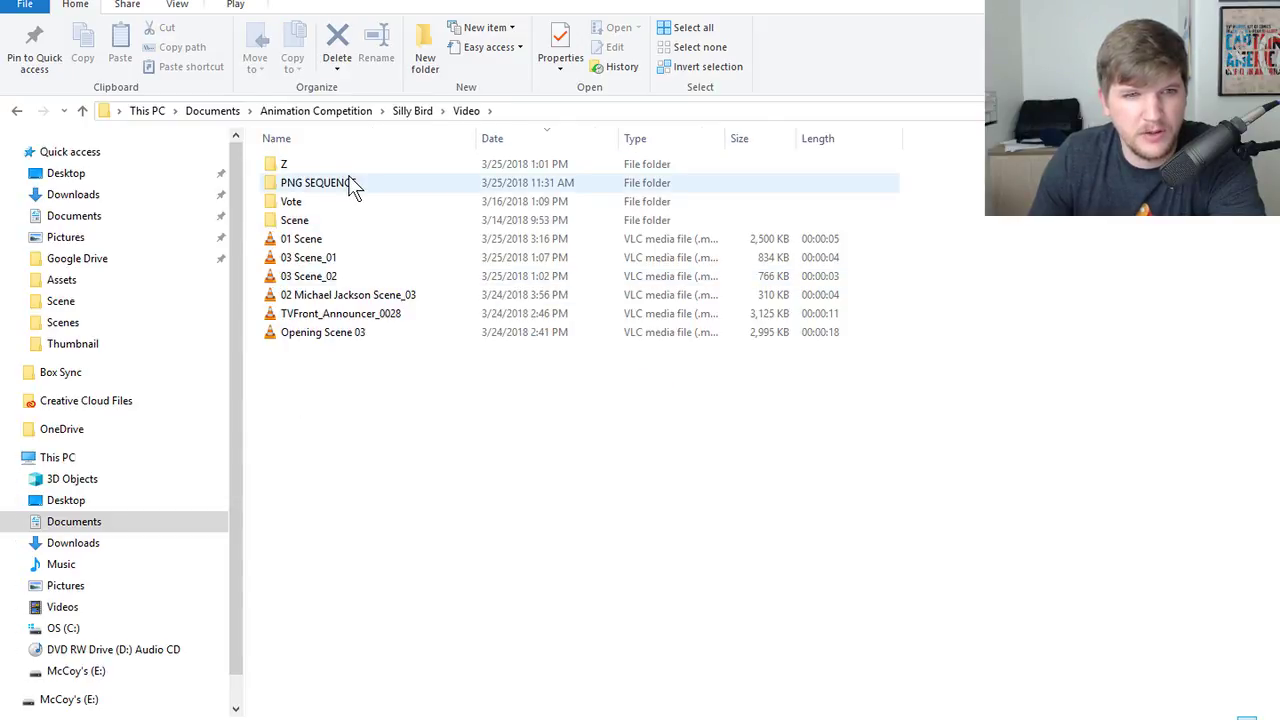
double_click(322, 221)
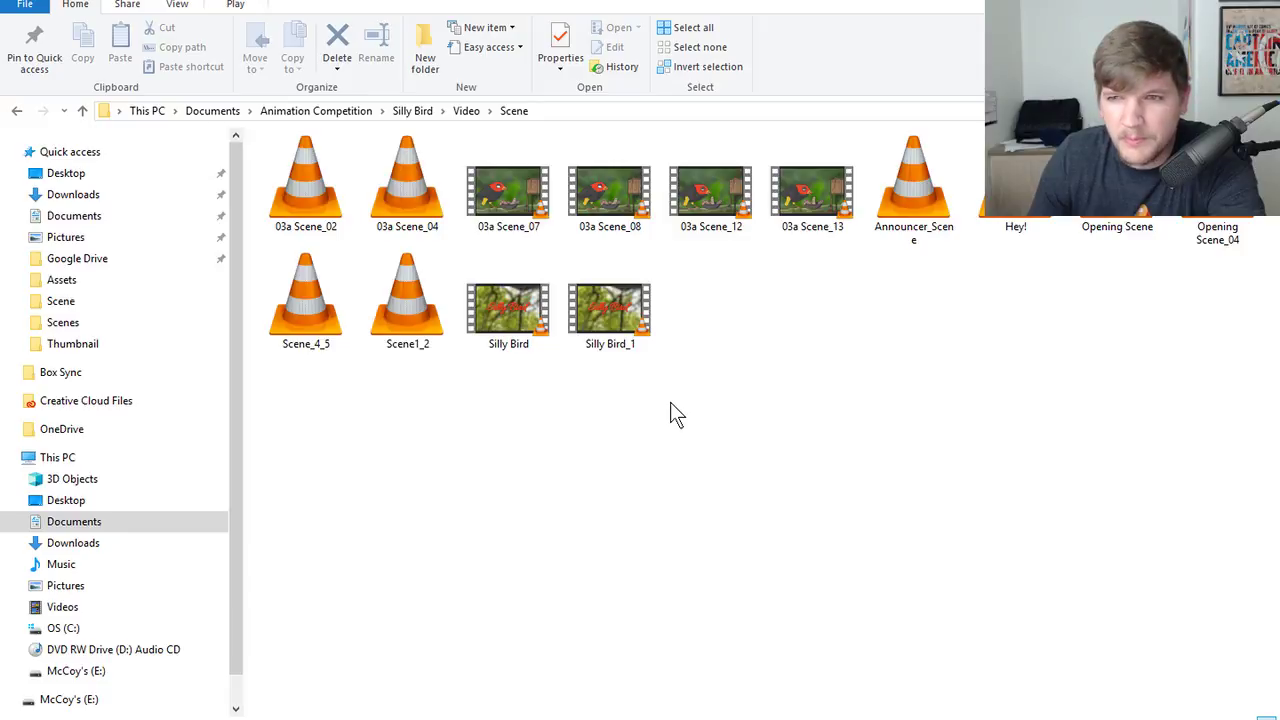
left_click(1016, 190)
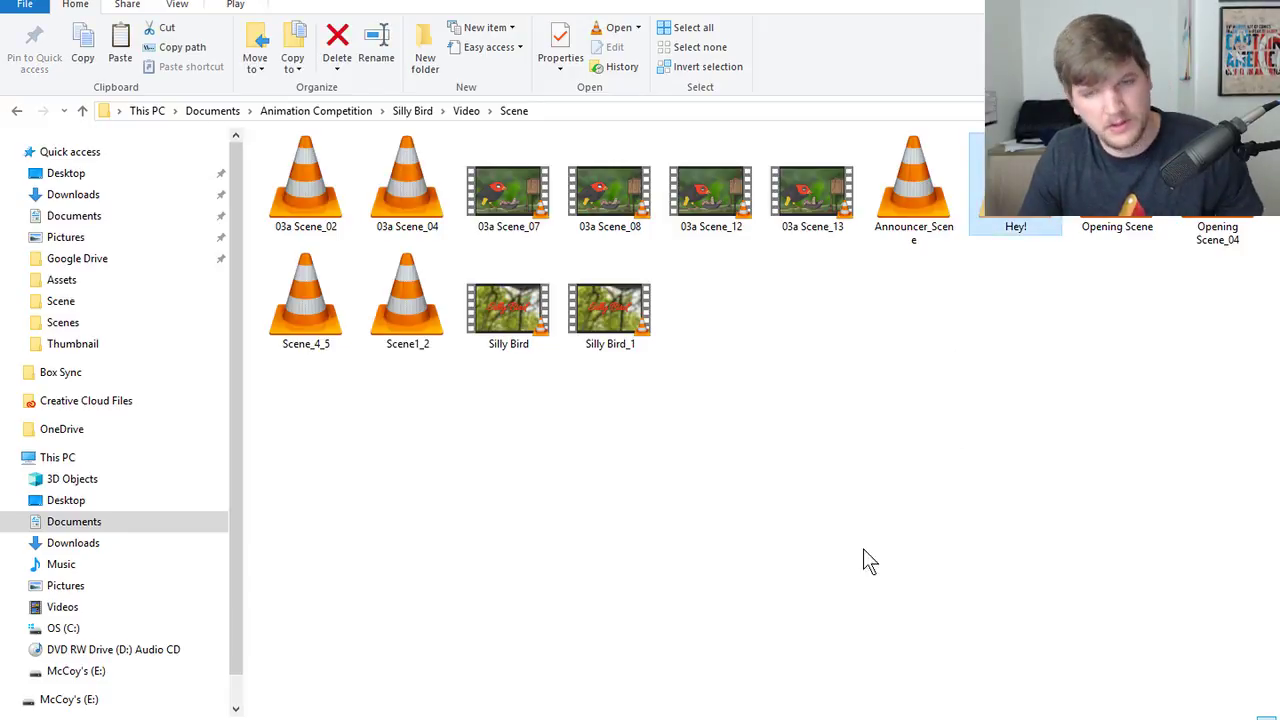
left_click(468, 112)
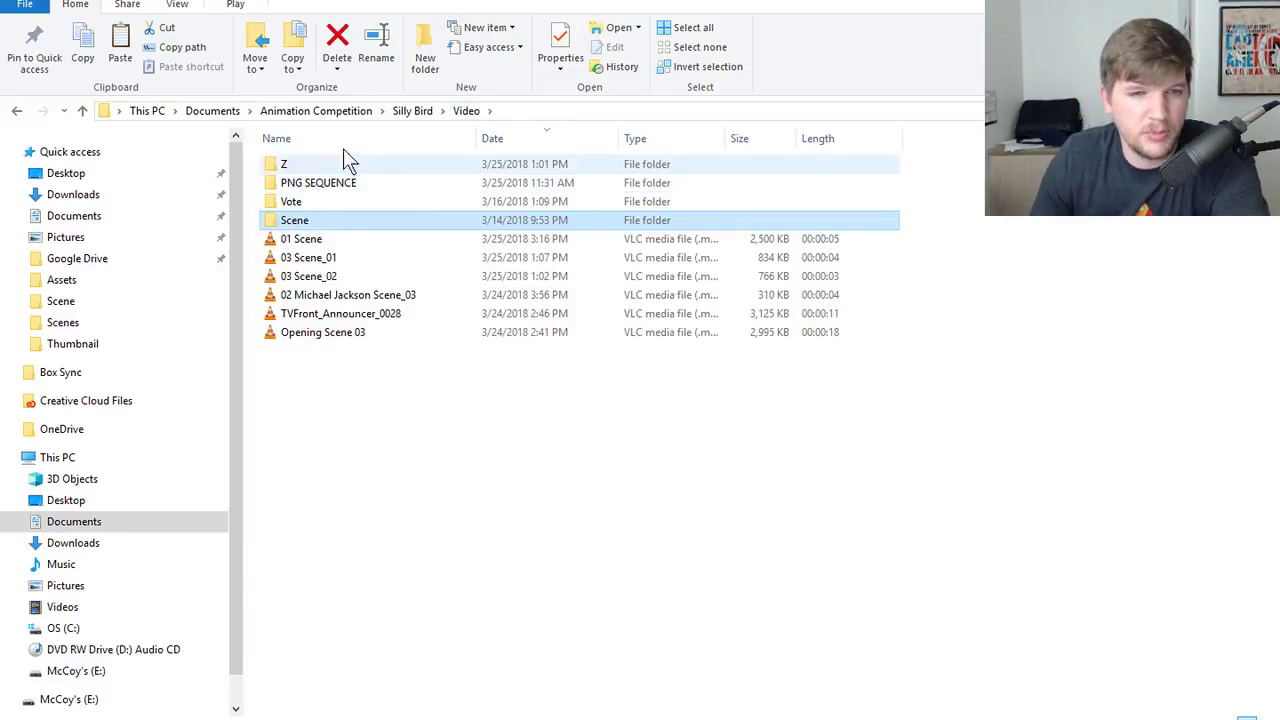
left_click(403, 111)
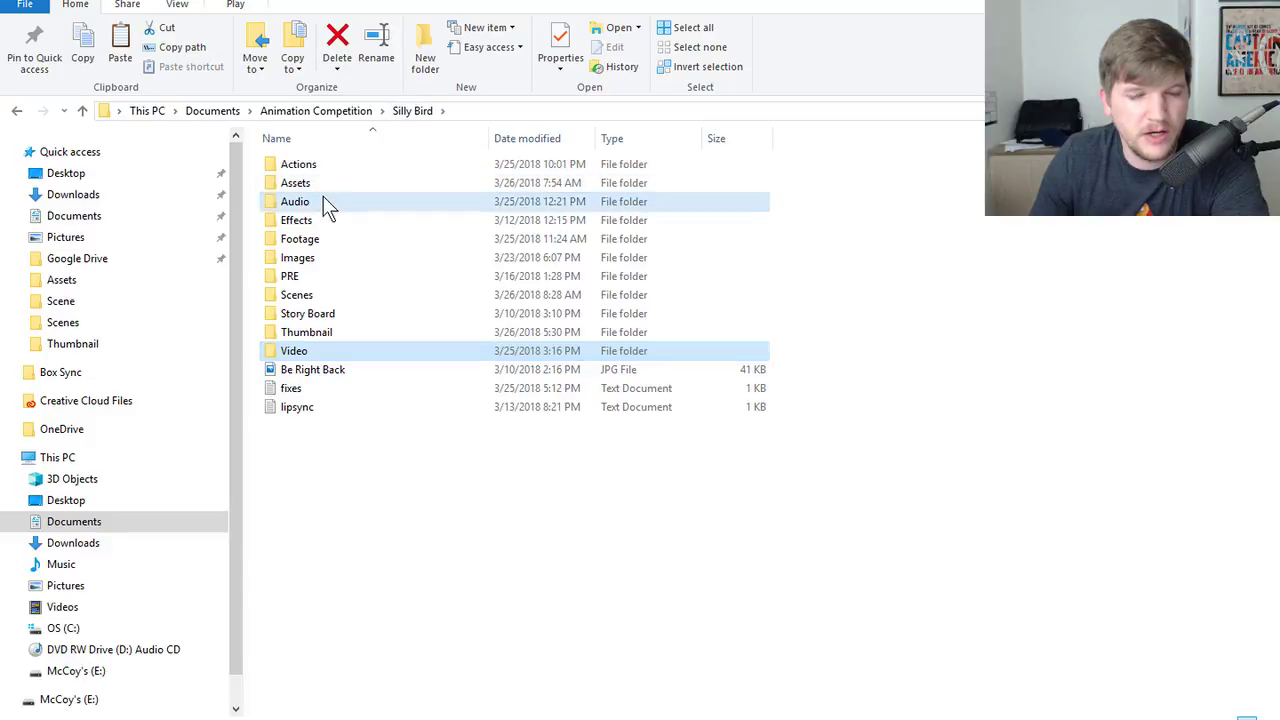
double_click(323, 200)
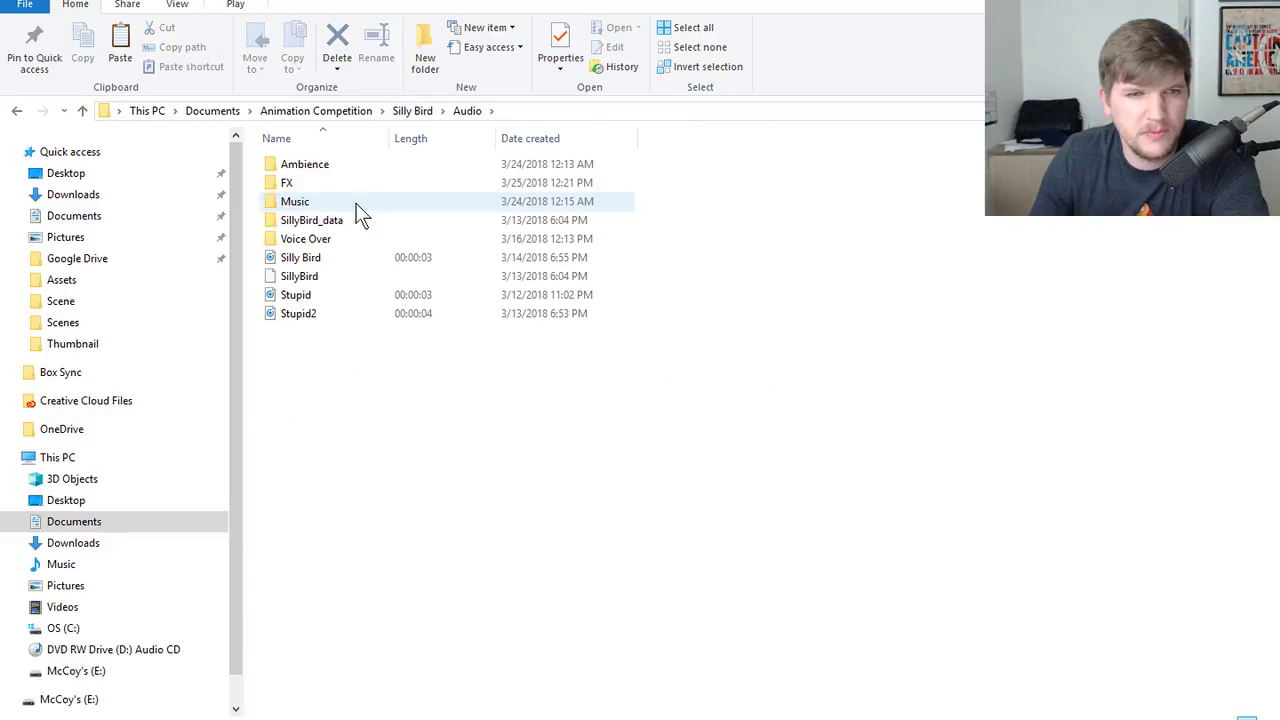
double_click(314, 243)
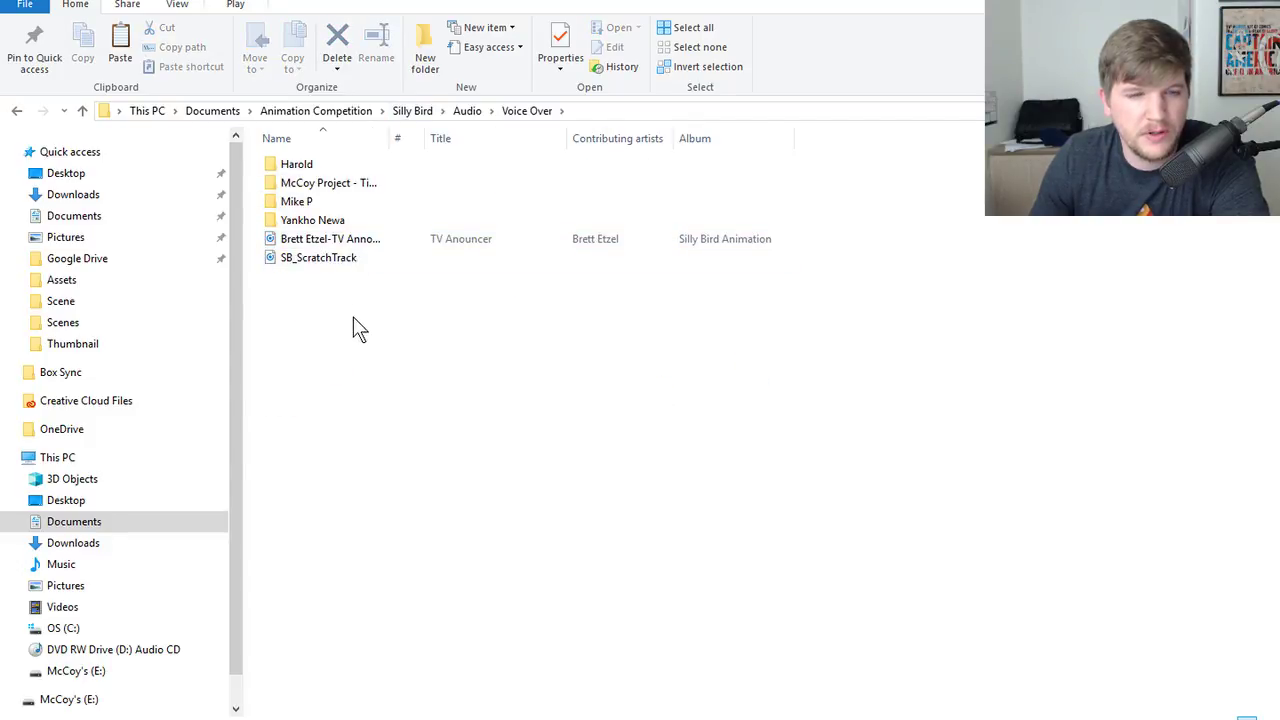
key("ctrl+v")
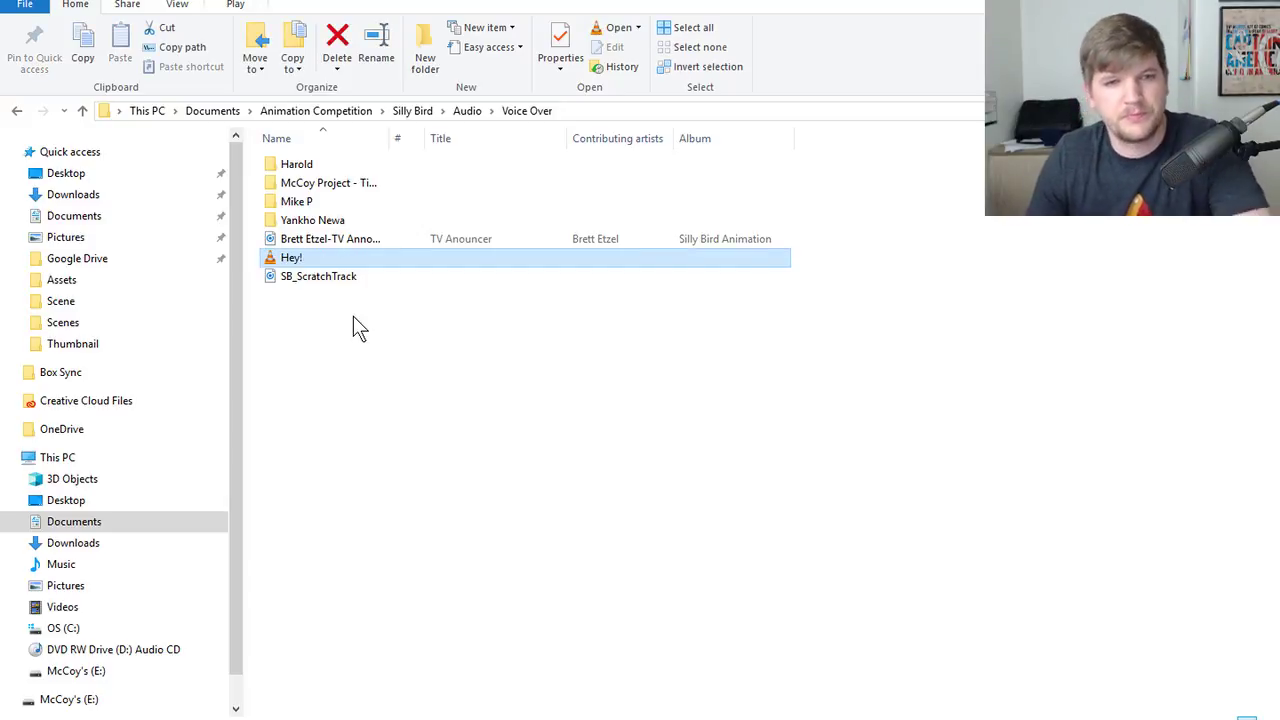
- Play the Hey! file in the Voice Over folder to check it, and save the Premiere Pro project
left_click(353, 316)
left_click(283, 260)
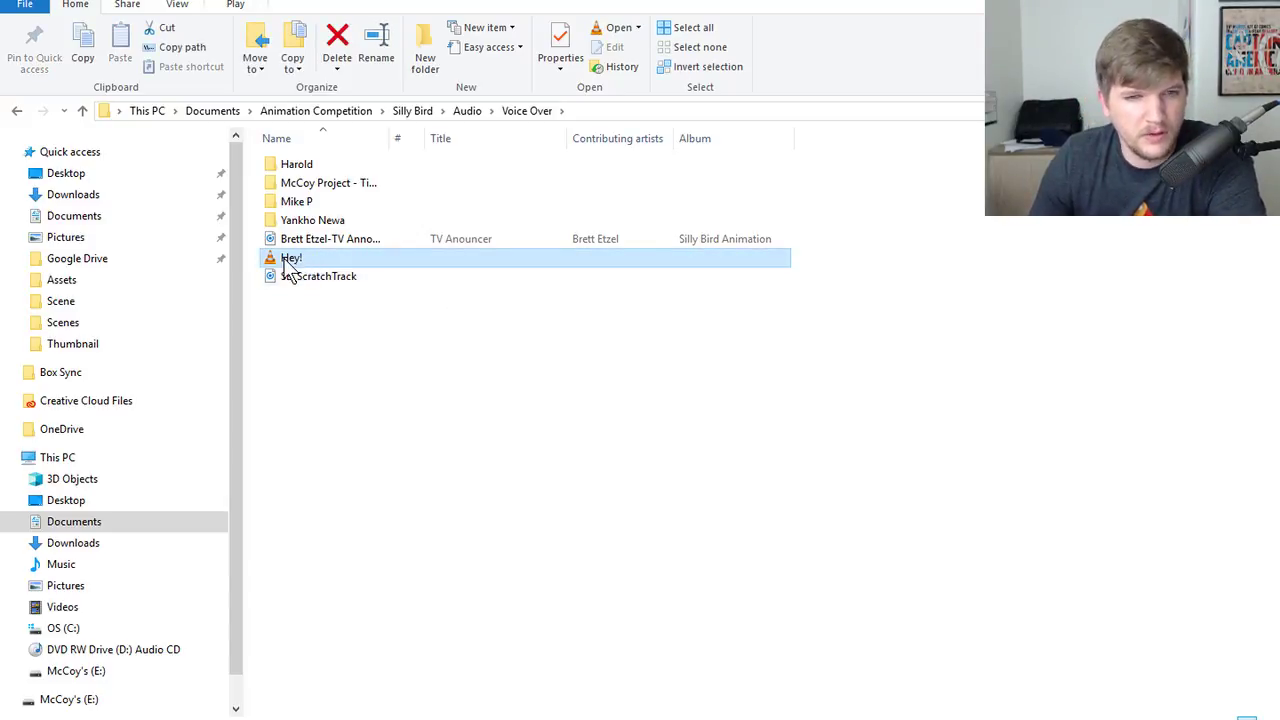
double_click(284, 260)
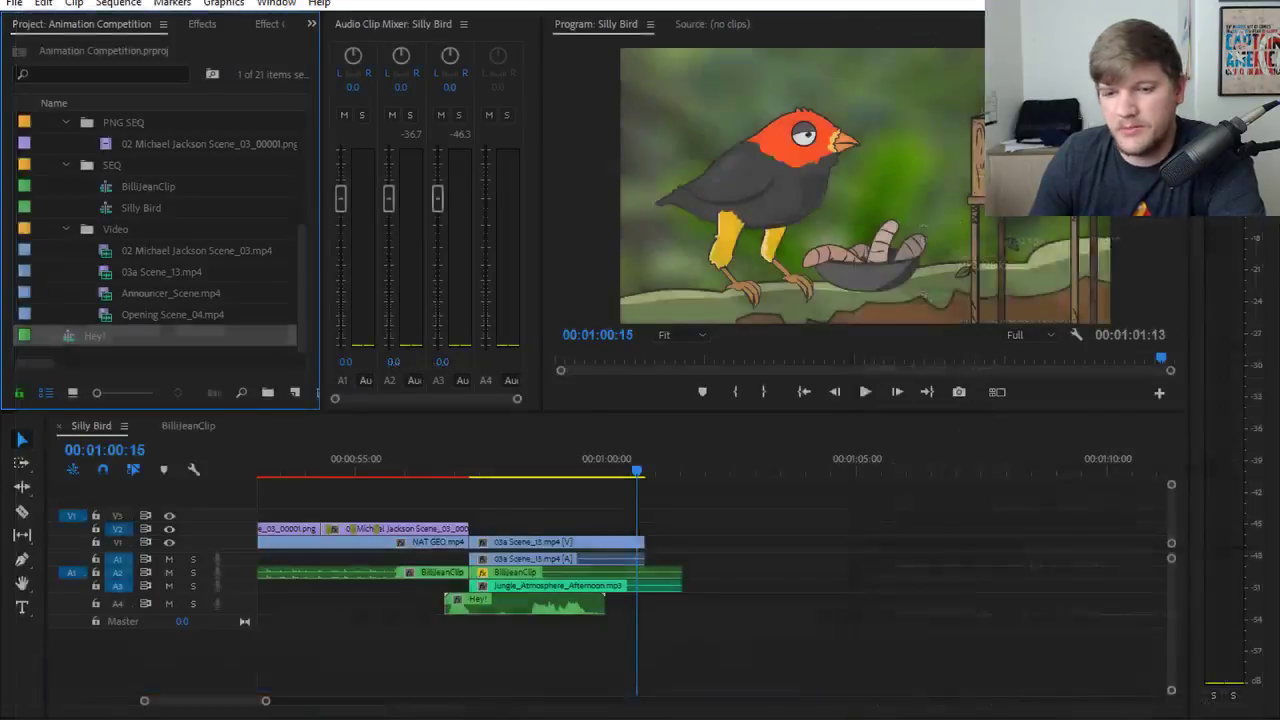
key("ctrl+s")
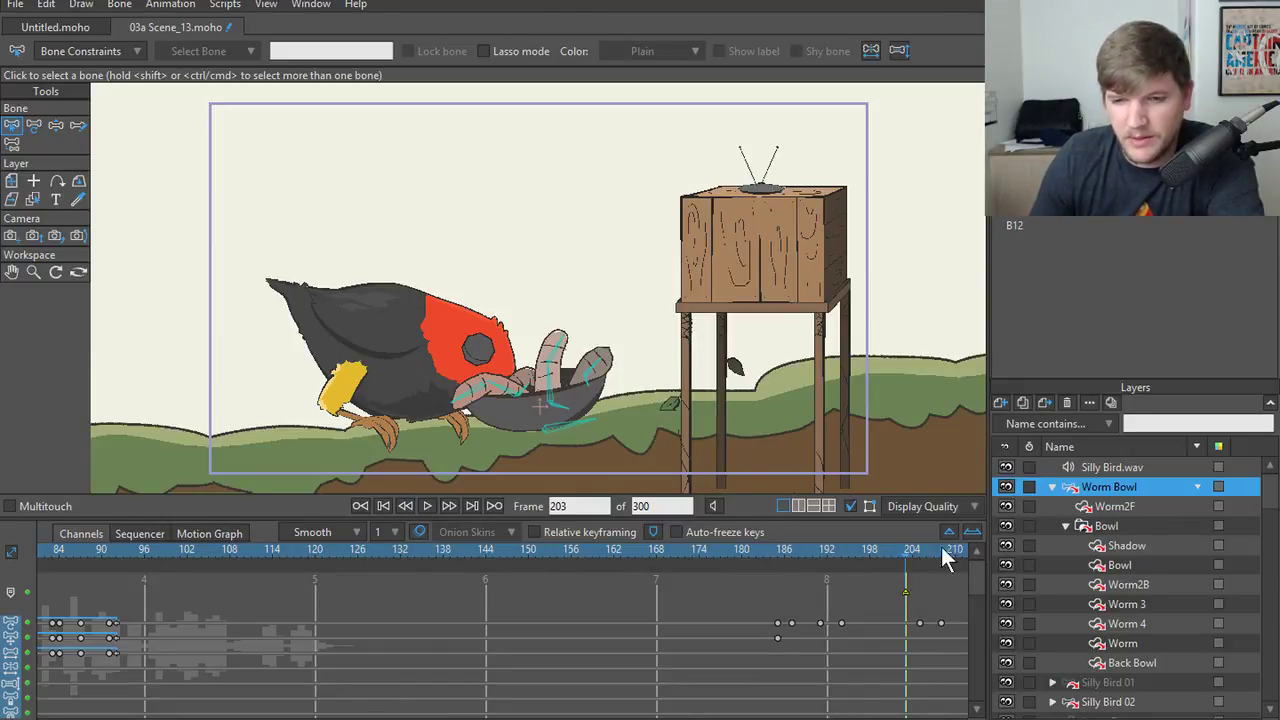
- Switch to Moho and try to add an audio layer with Silly Bird.wav from the Audio folder to 03a Scene_13.moho
left_click(1066, 467)
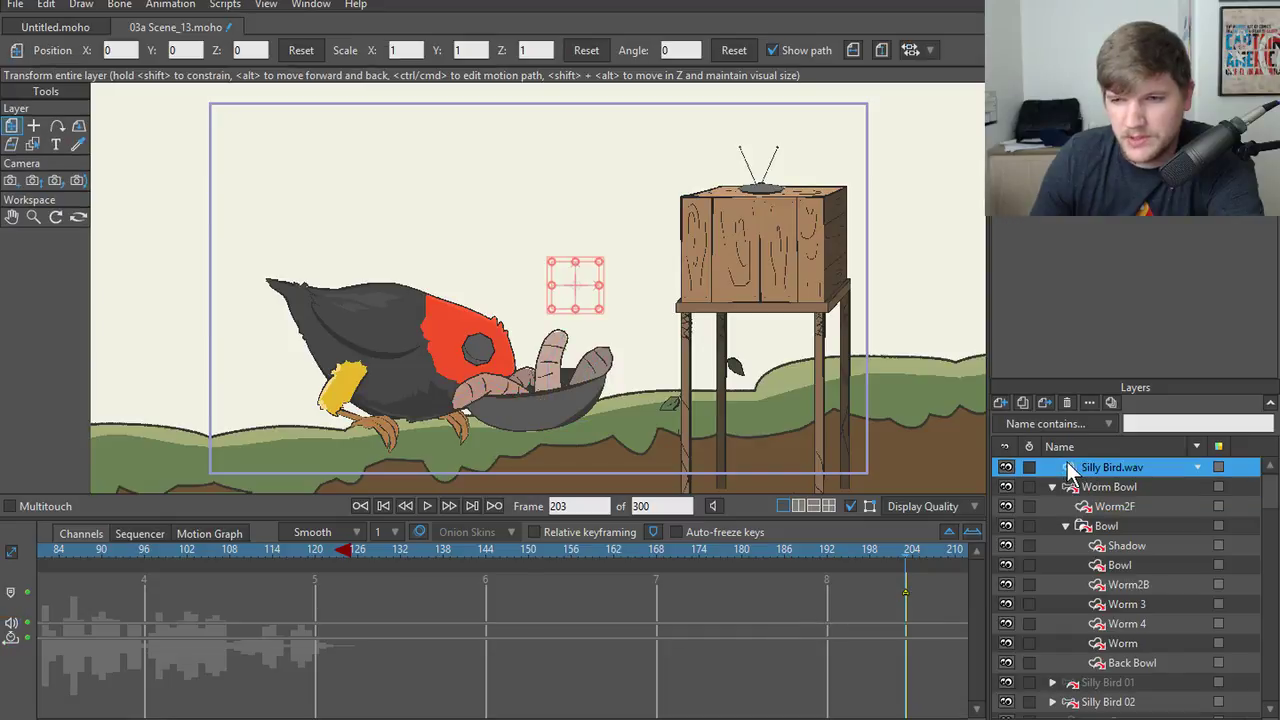
left_click(1003, 403)
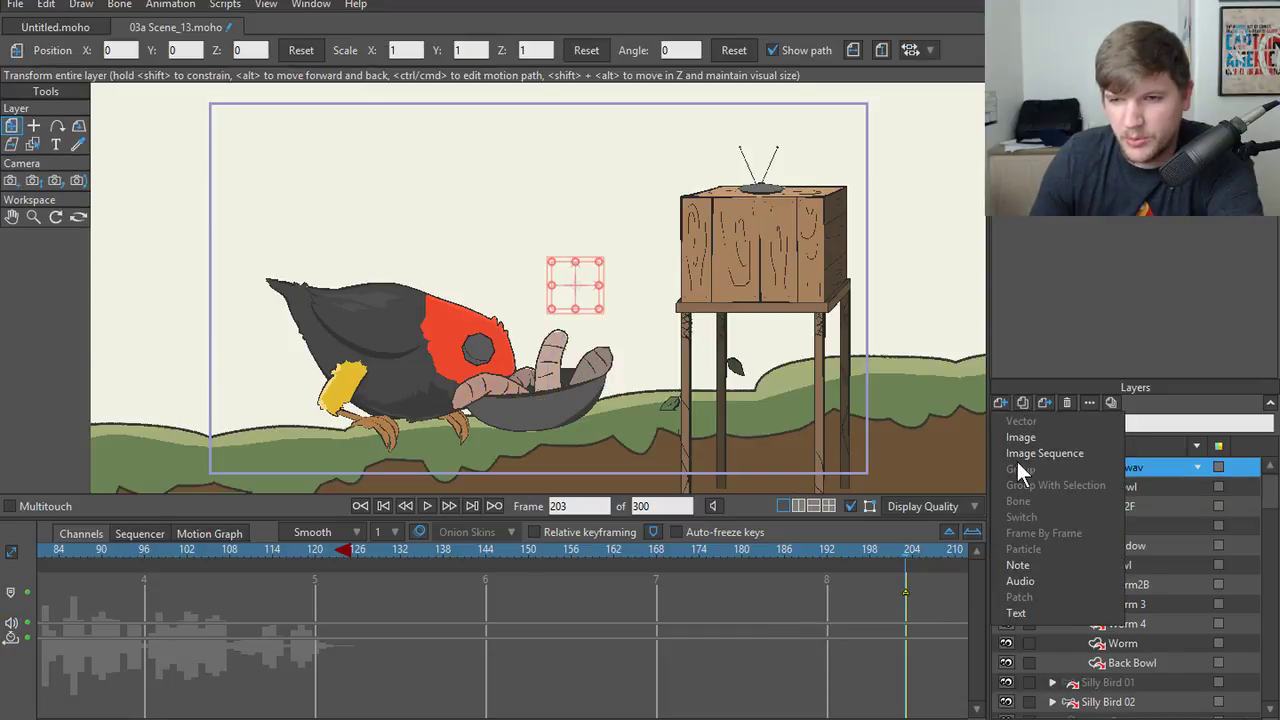
left_click(1020, 582)
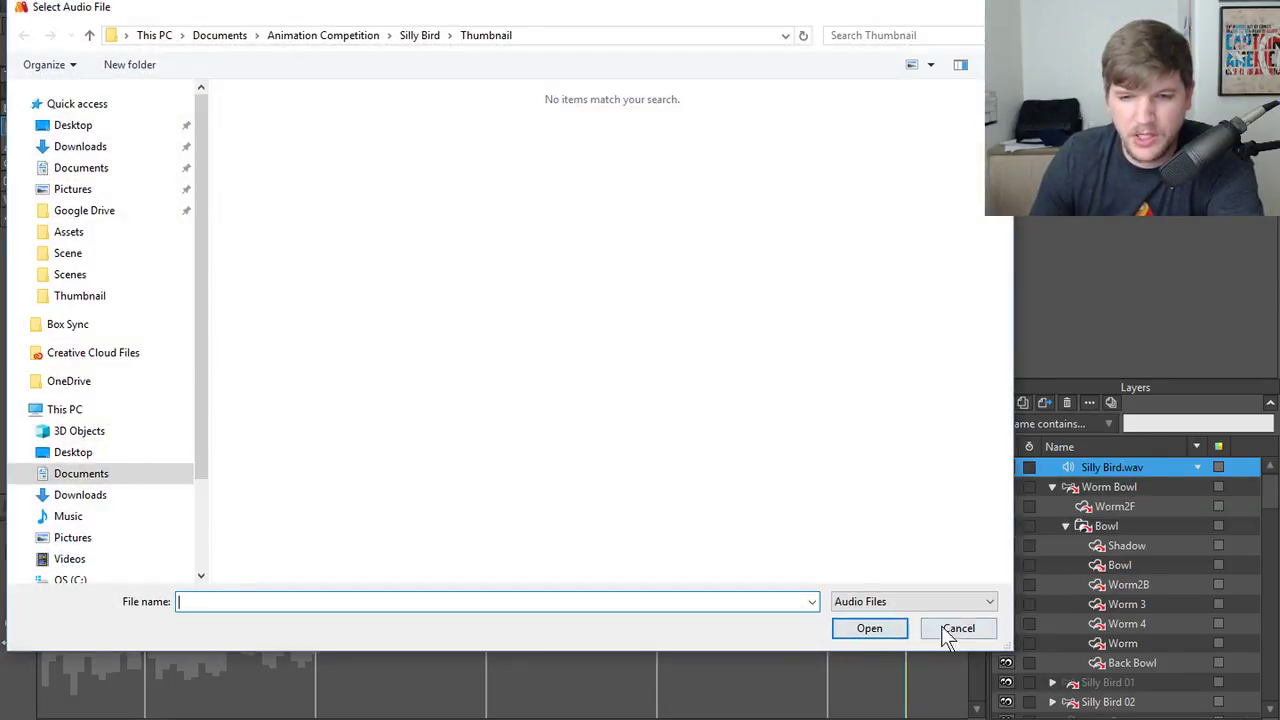
left_click(421, 36)
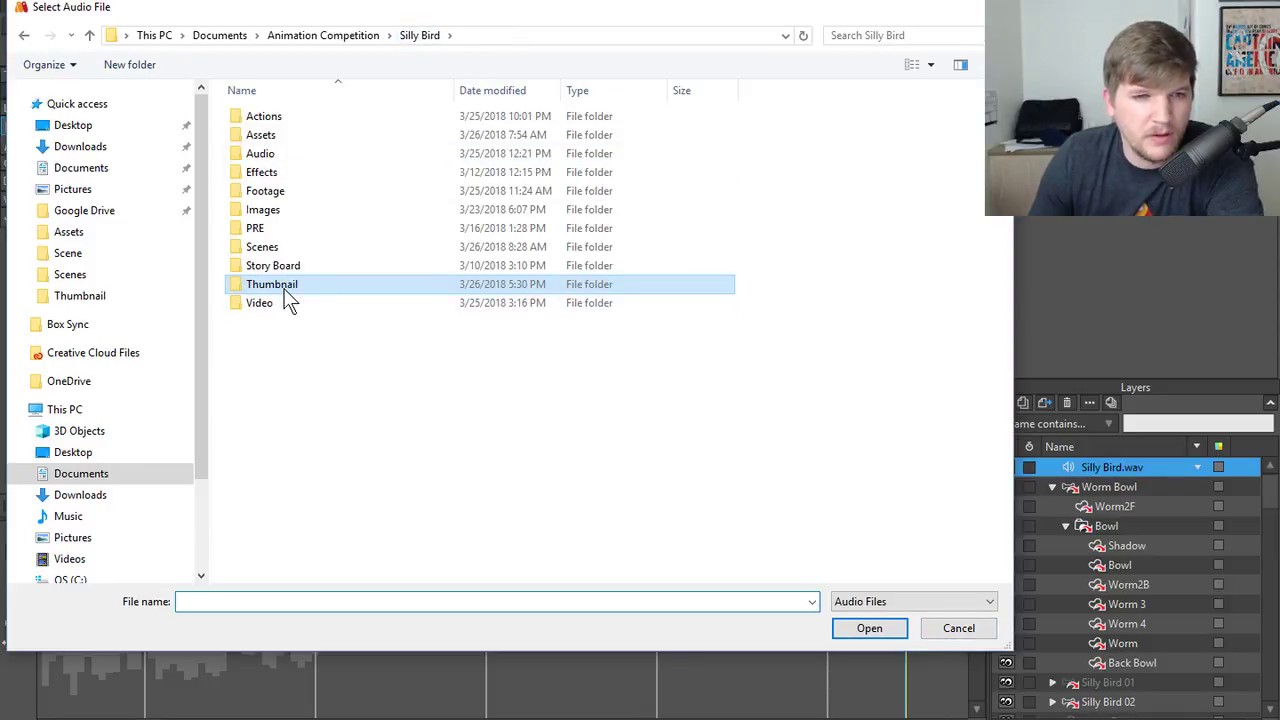
double_click(285, 153)
double_click(275, 212)
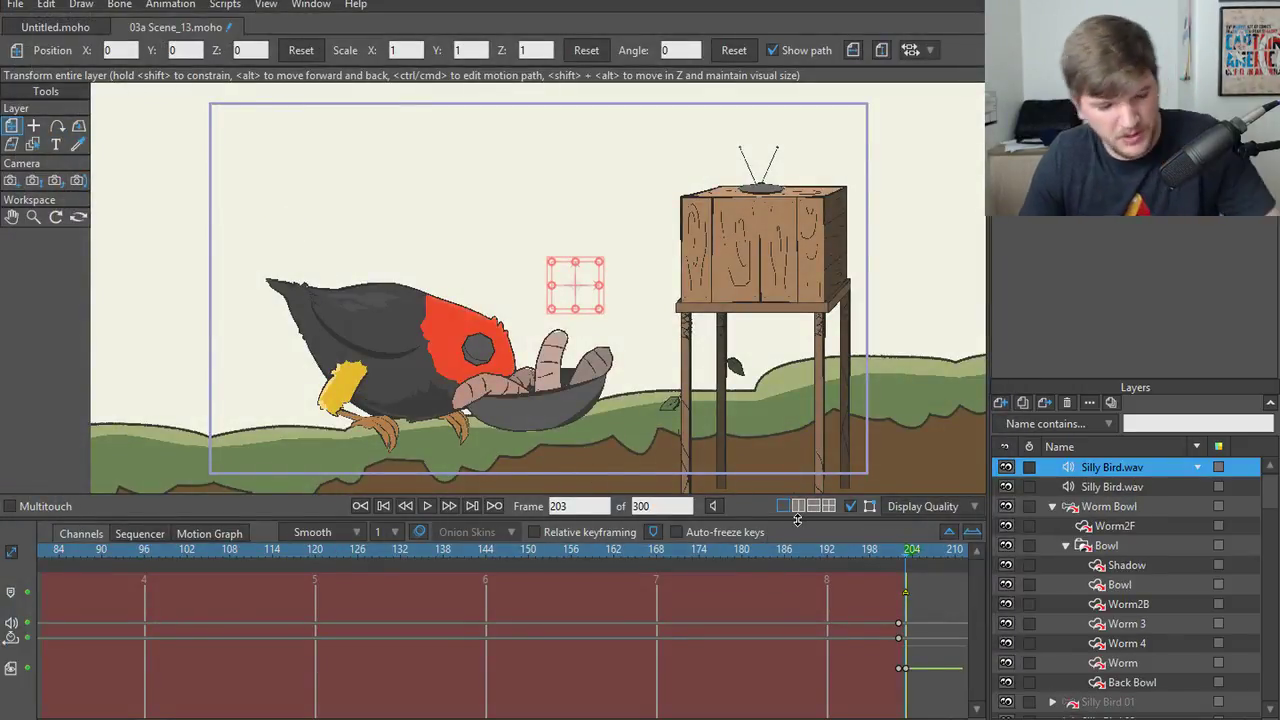
- Add Hey!.mp3 from the Audio\Voice Over folder as an audio layer above the Silly Bird.wav layer
left_click(1001, 403)
left_click(1020, 582)
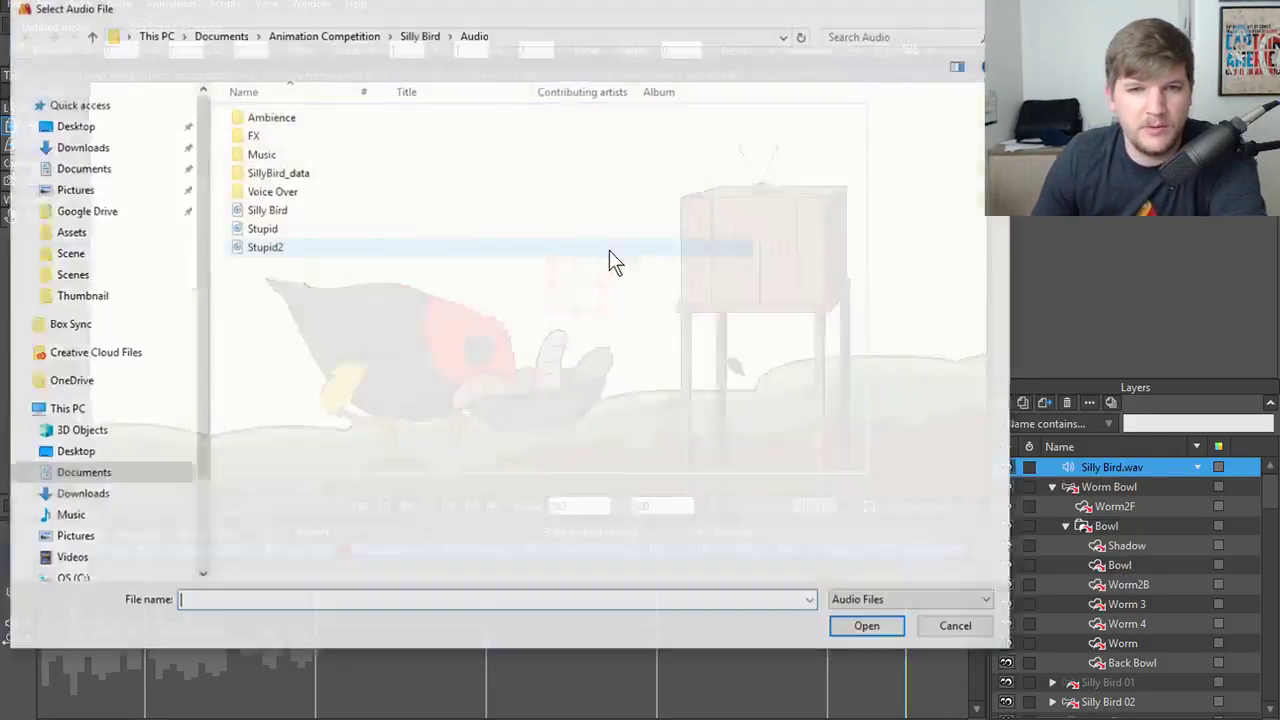
double_click(296, 188)
double_click(294, 211)
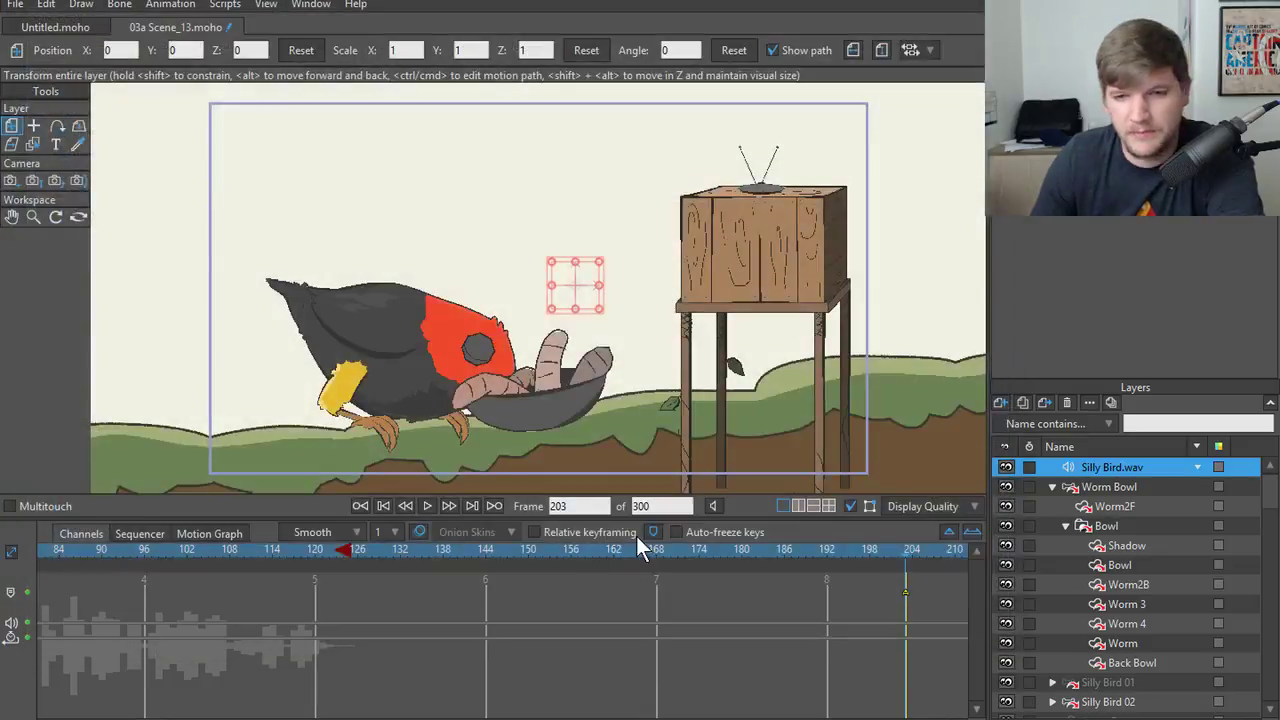
- Play the scene from about frames 134 and 148 with the sound on, checking the Hey!.mp3 timing against the bird's movement
left_click_drag(611, 641, 263, 641)
left_click_drag(433, 549, 112, 555)
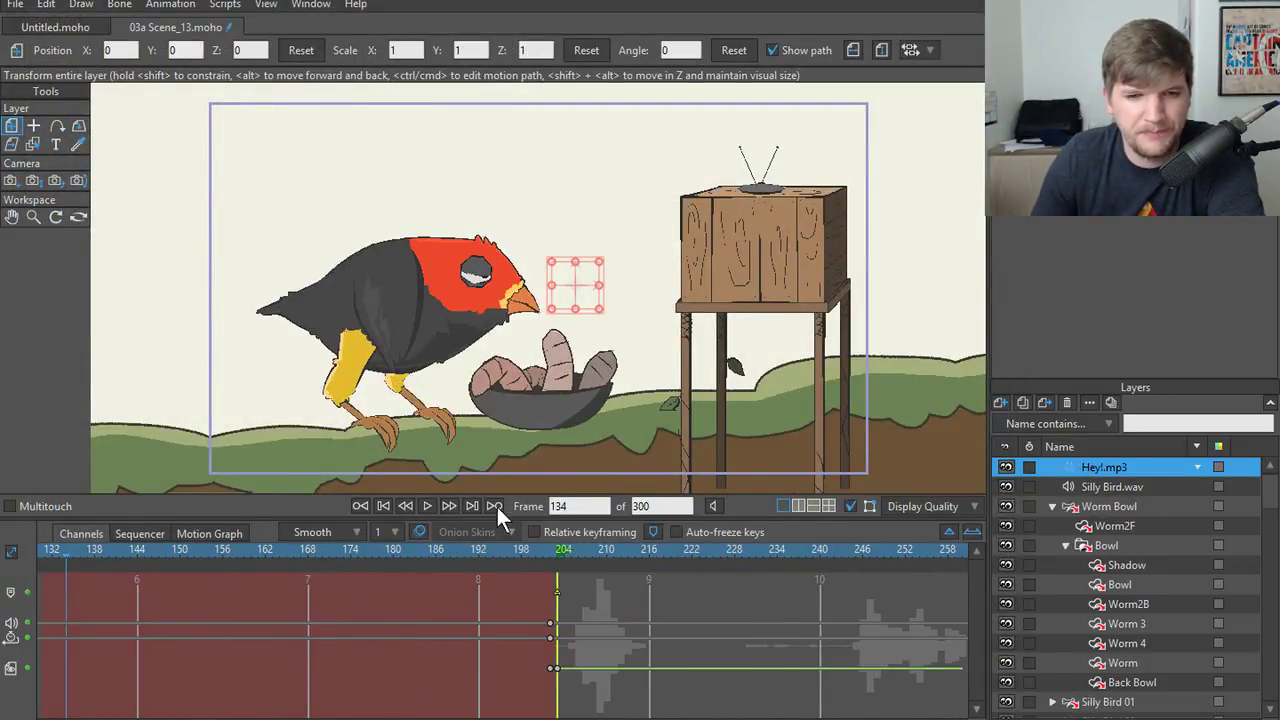
left_click(424, 509)
left_click(426, 507)
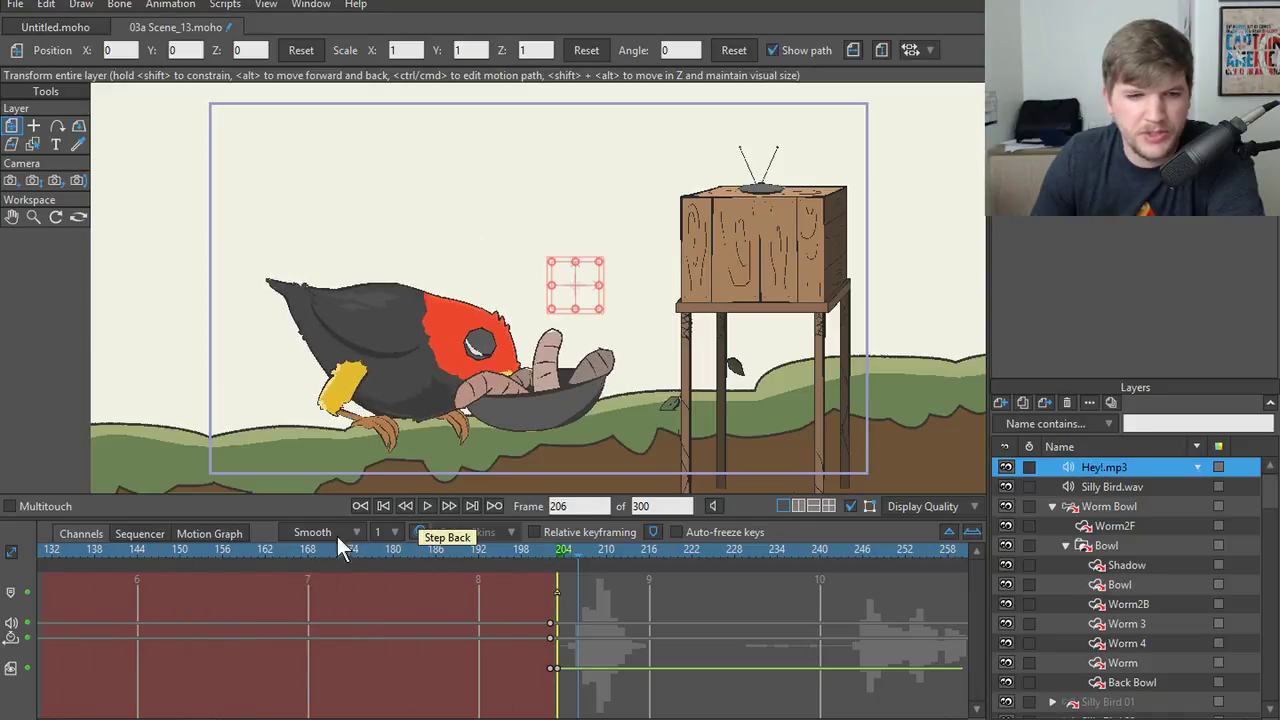
left_click(68, 551)
left_click(425, 507)
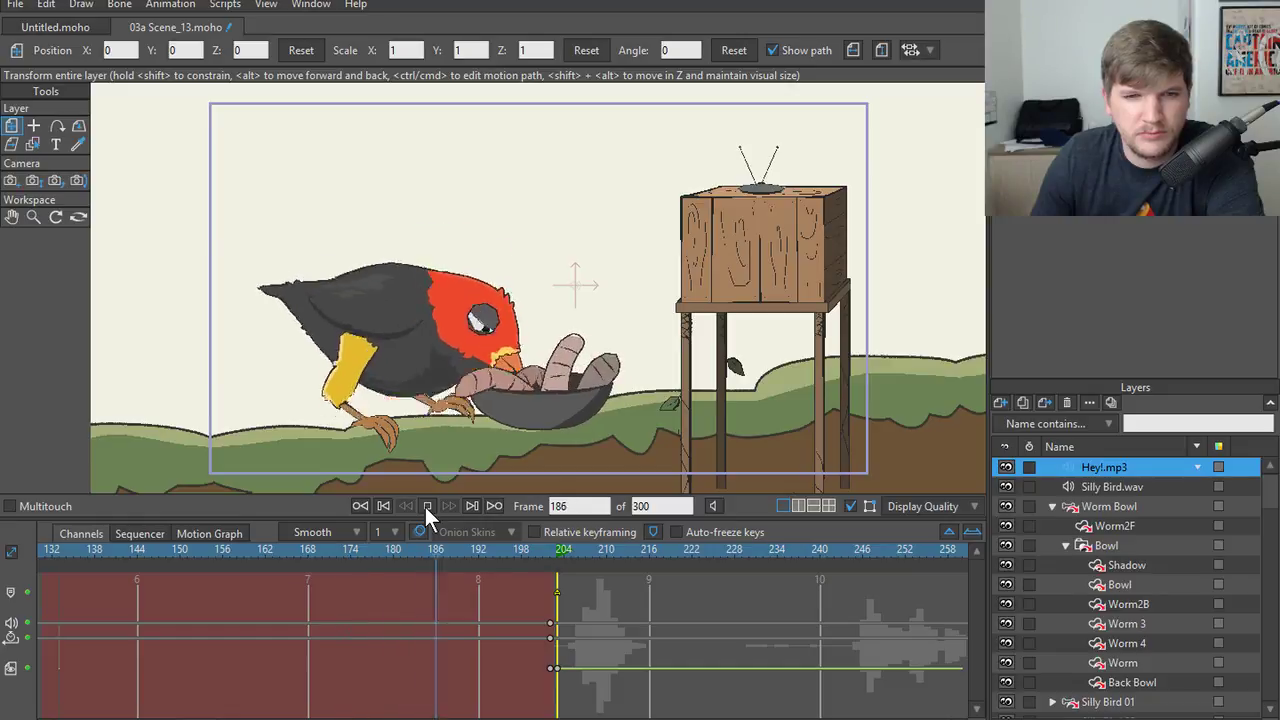
left_click(426, 507)
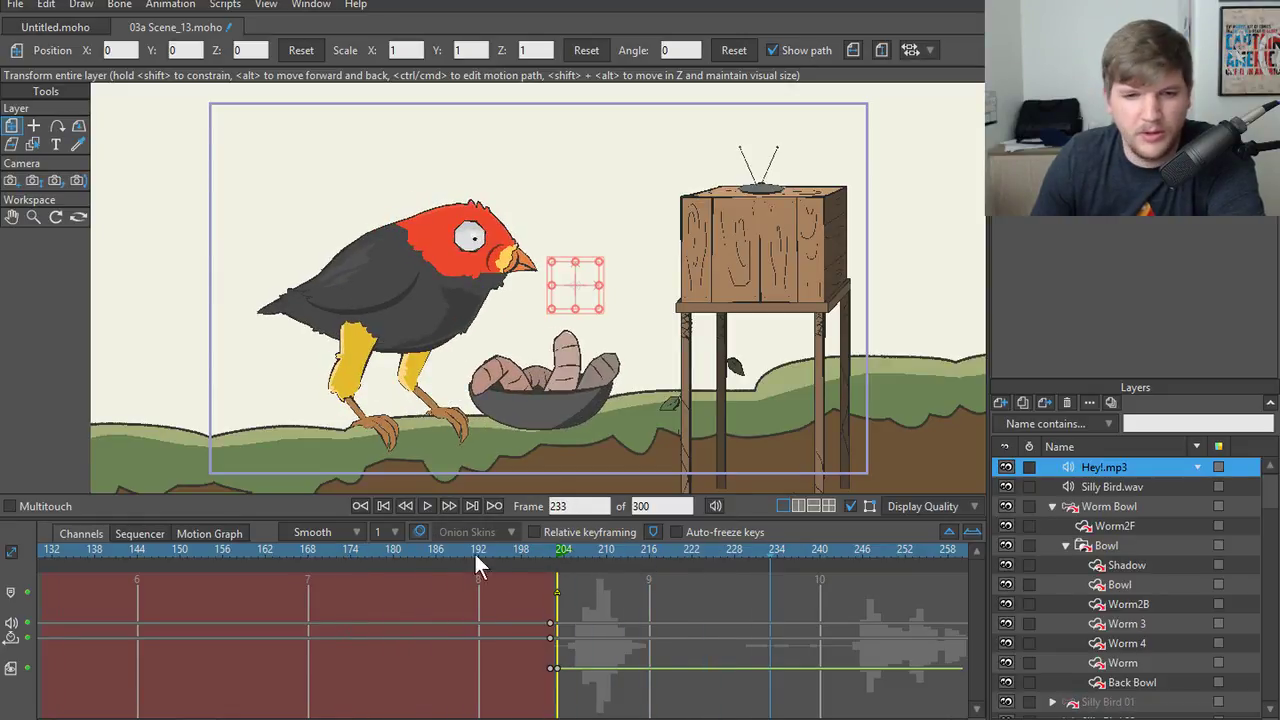
left_click(165, 548)
left_click(431, 506)
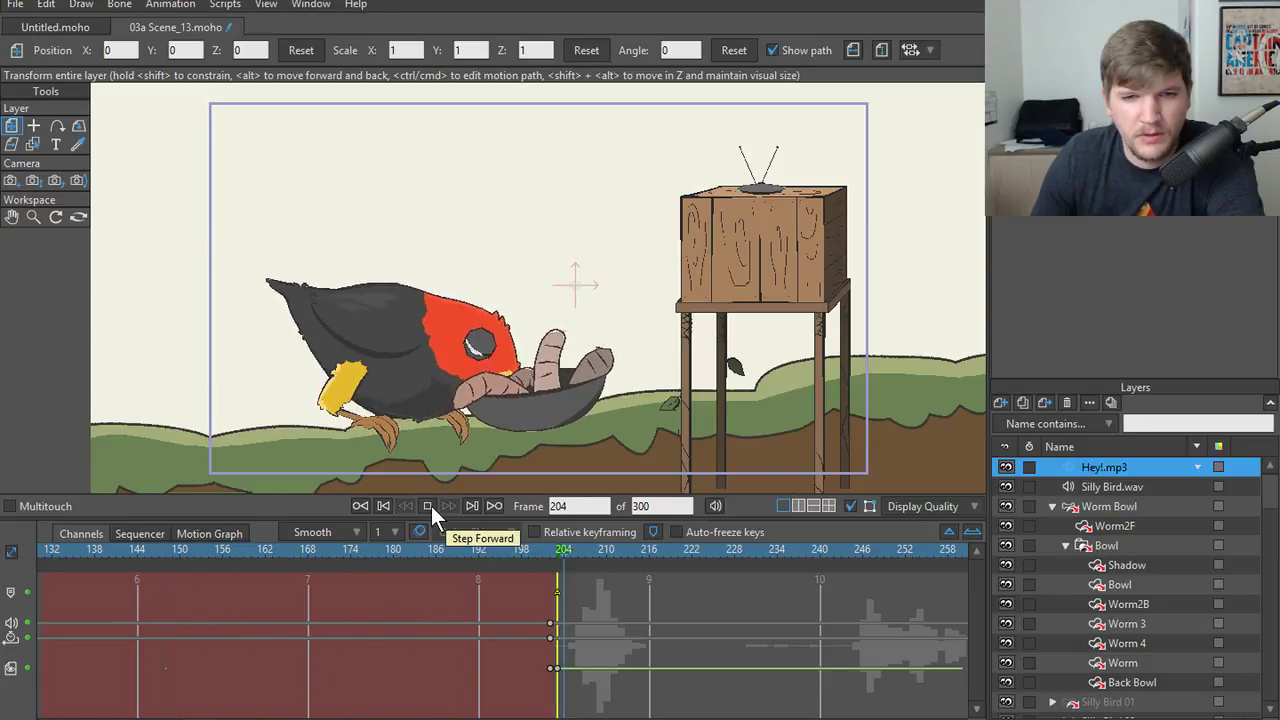
left_click(431, 506)
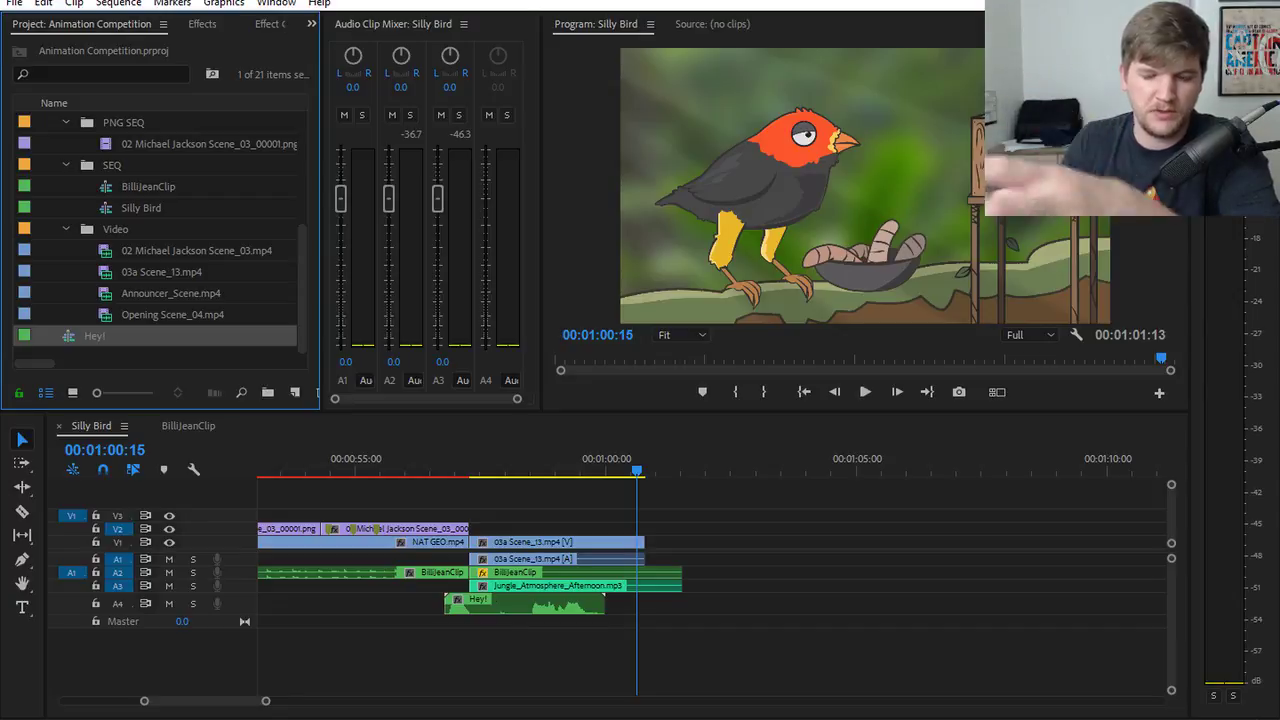
- Switch to Premiere Pro and play the Silly Bird sequence from about 00:00:49:01 to check where the Hey! voice falls
left_click_drag(457, 462, 325, 503)
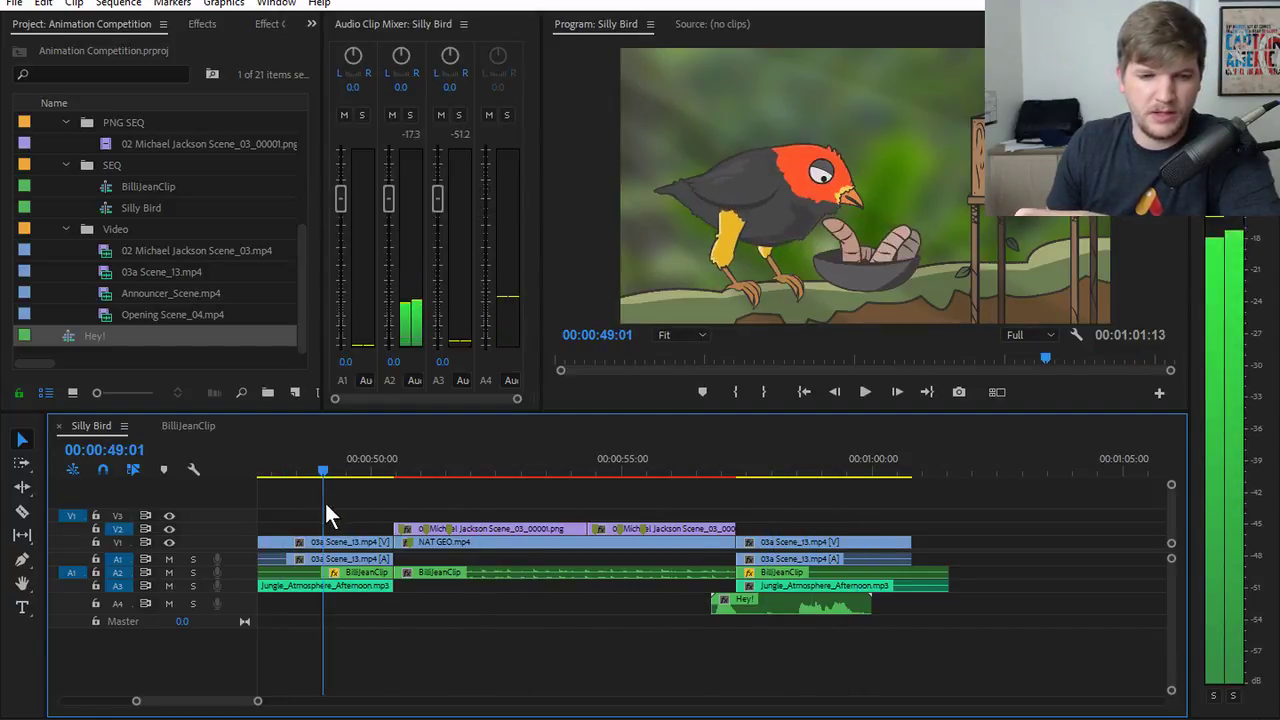
left_click(868, 392)
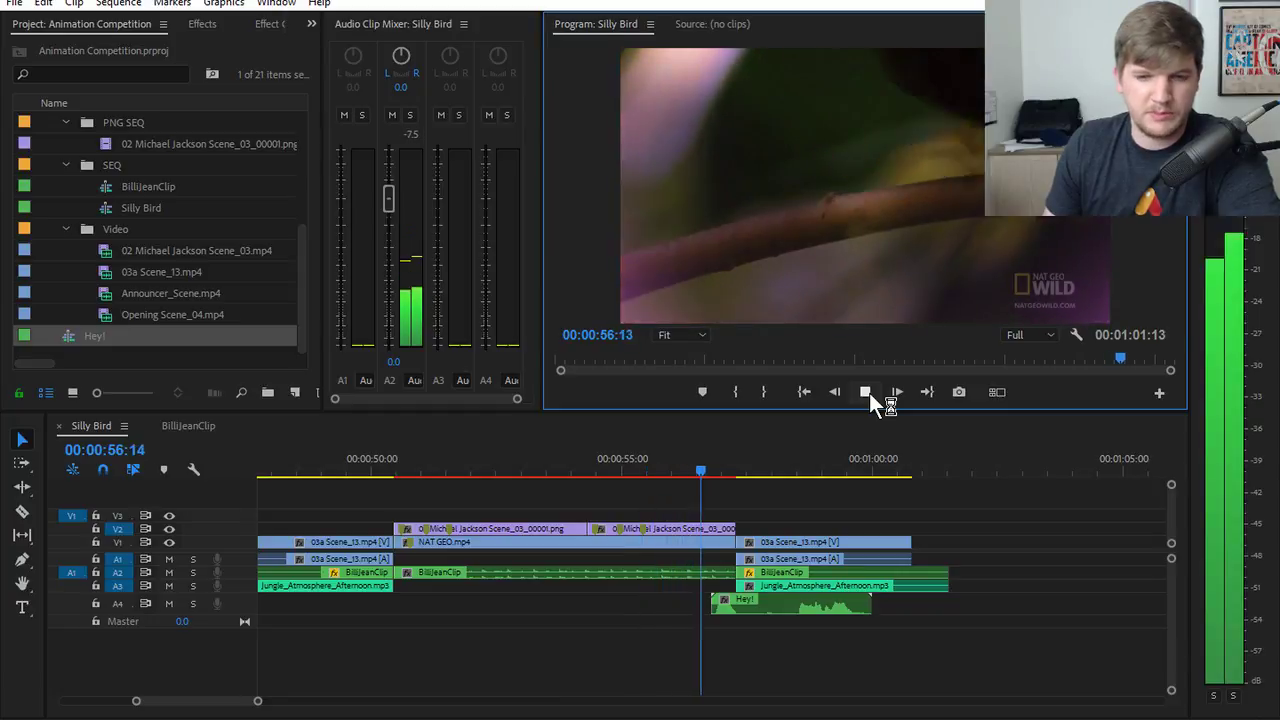
left_click(867, 393)
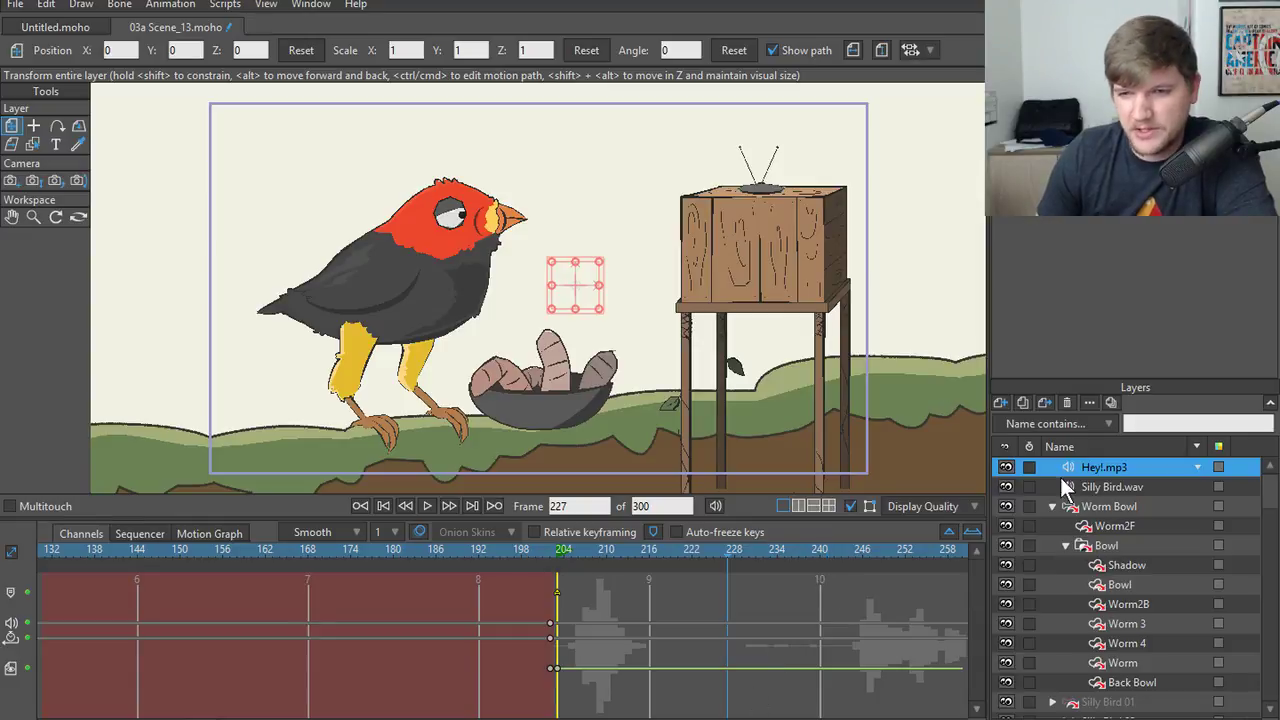
- Preview the scene from about frame 192, then shift the Hey!.mp3 clip earlier in the sequencer so it starts at frame 195
left_click(476, 550)
left_click(427, 506)
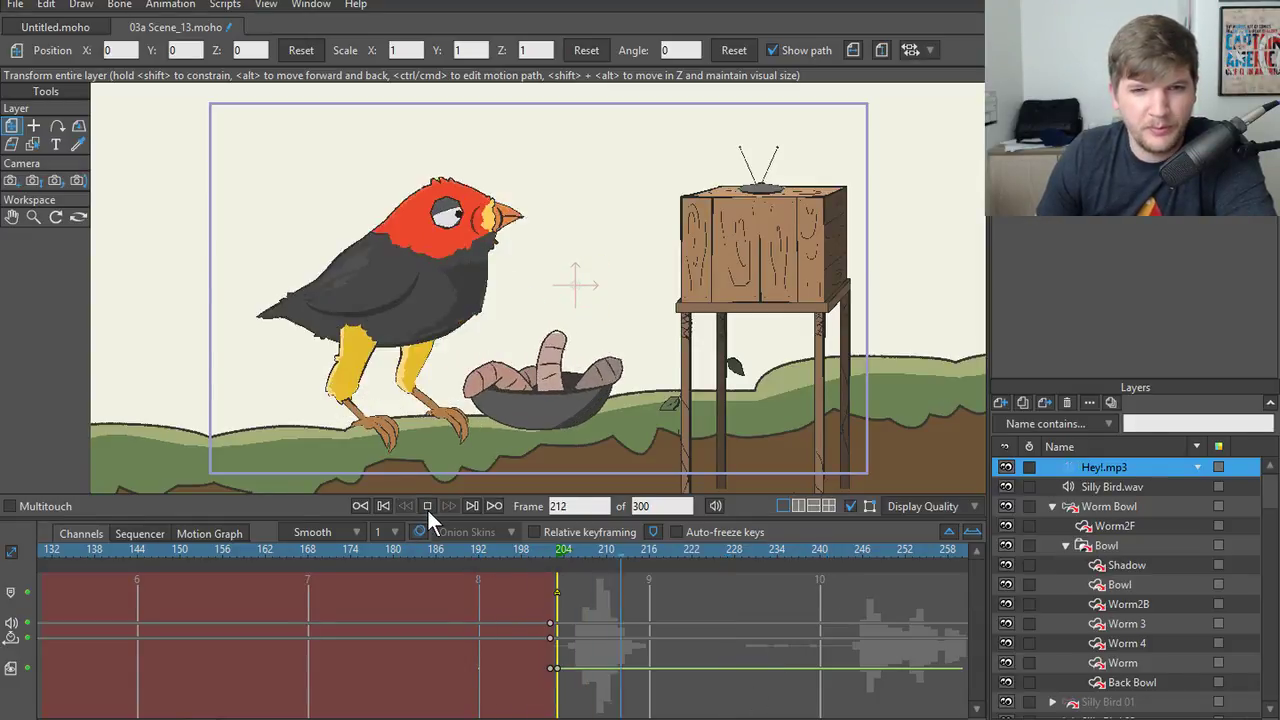
mouse_move(507, 549)
left_mouse_down()
mouse_move(328, 549)
mouse_move(616, 552)
mouse_move(498, 551)
left_mouse_up()
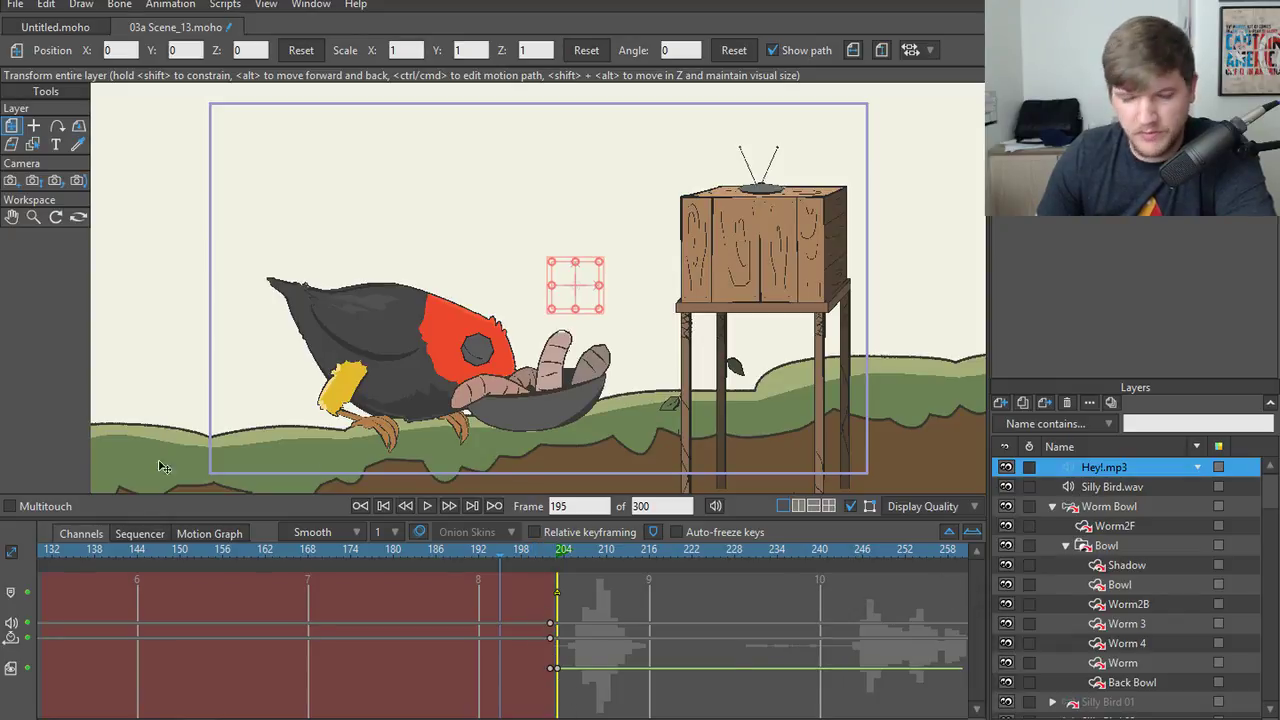
left_click(132, 533)
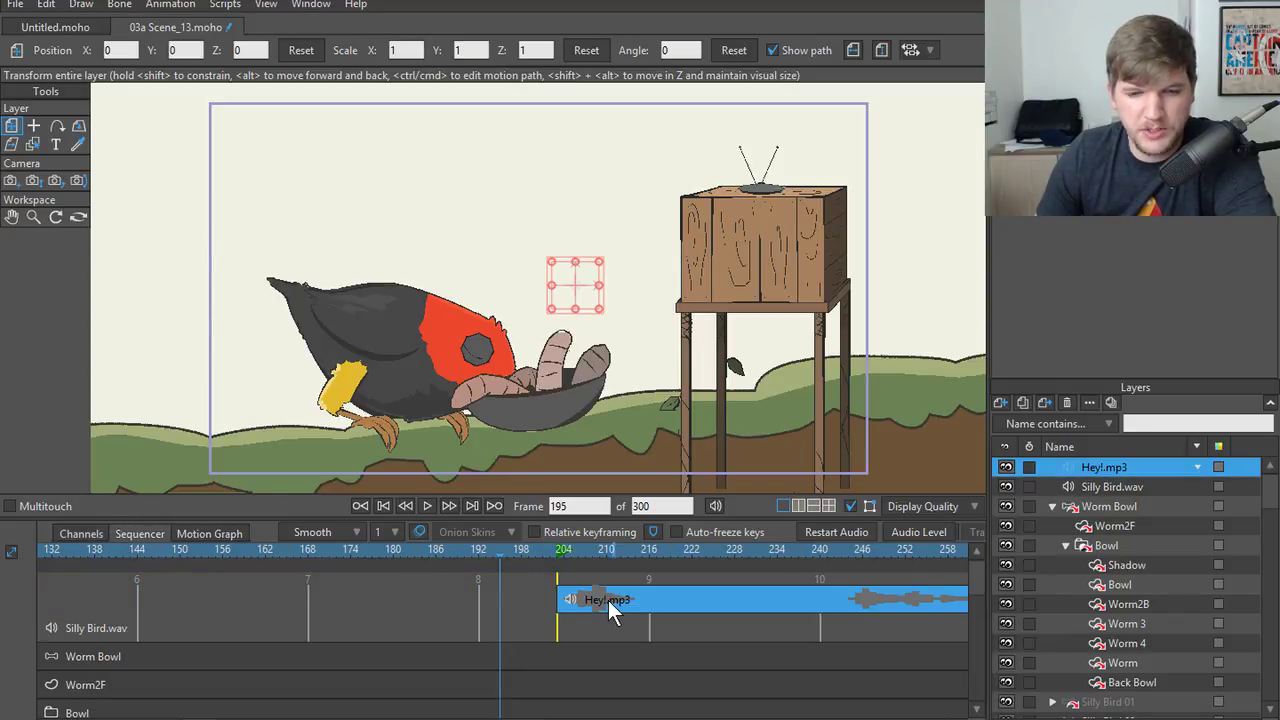
left_click_drag(608, 600, 554, 600)
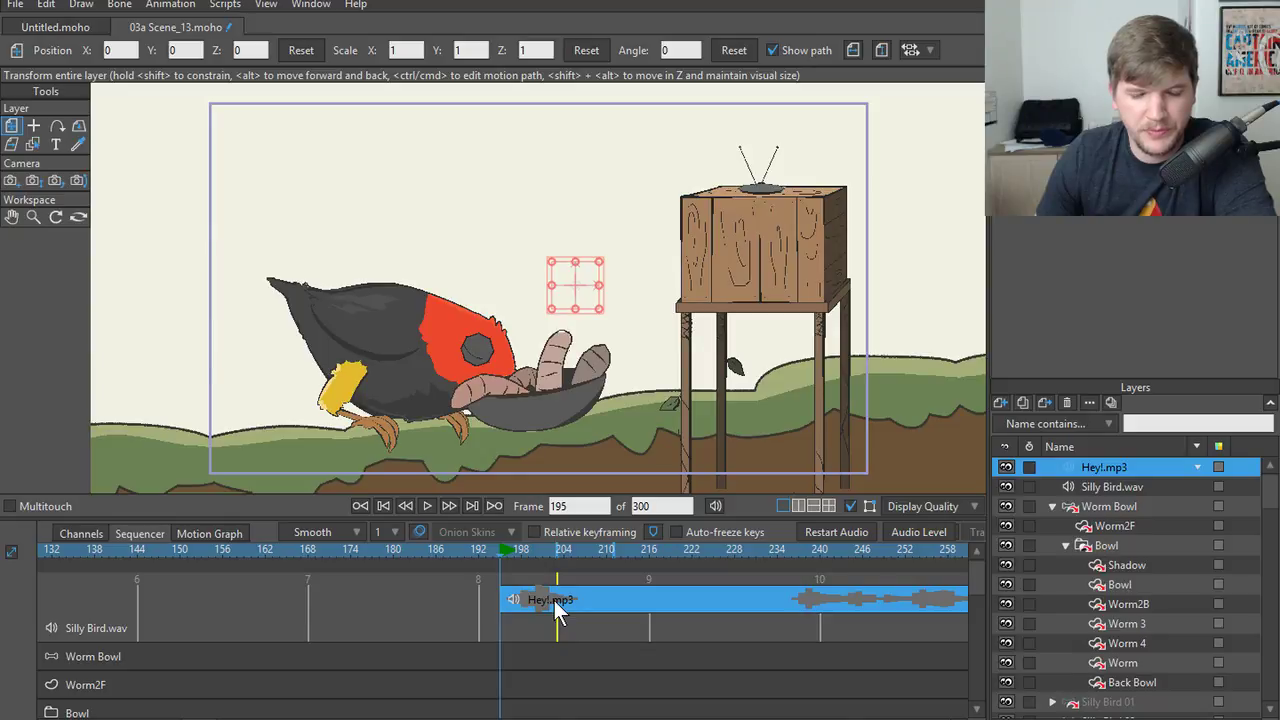
- Play the scene from about frame 168 and scrub from frame 195 to 208, checking the Hey! voice against the bird's head movement
left_click(315, 548)
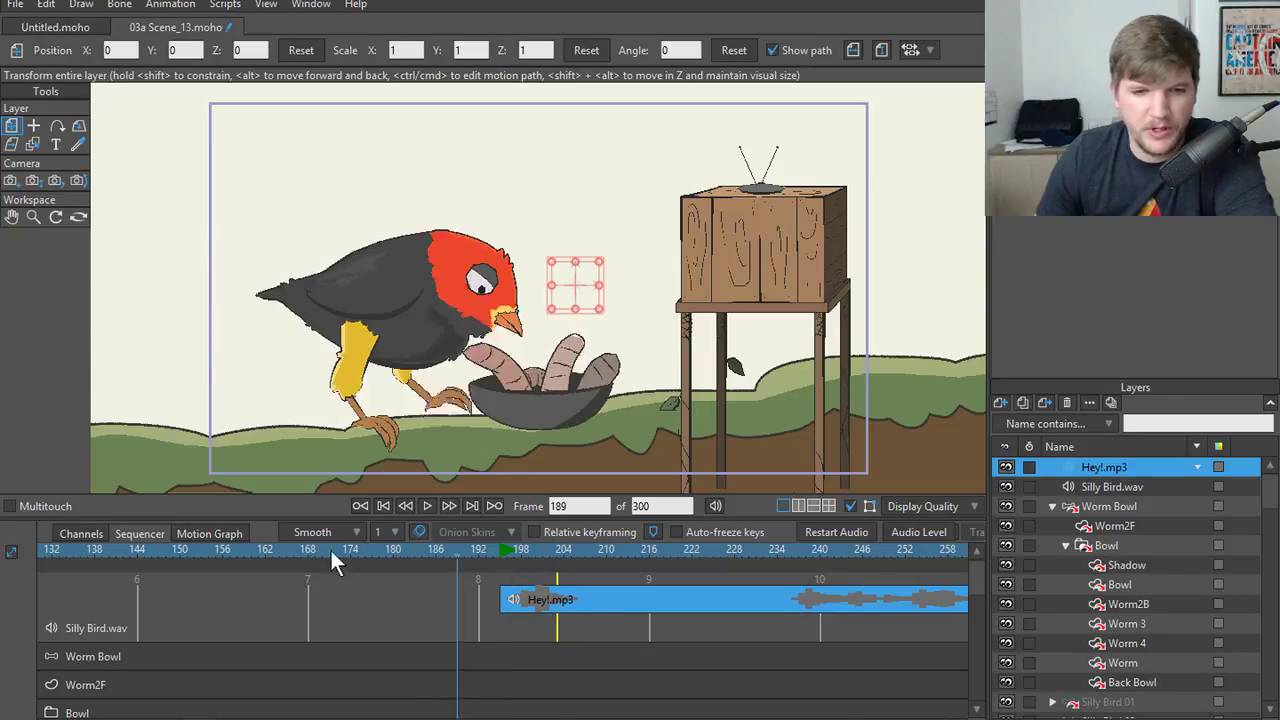
left_click(427, 505)
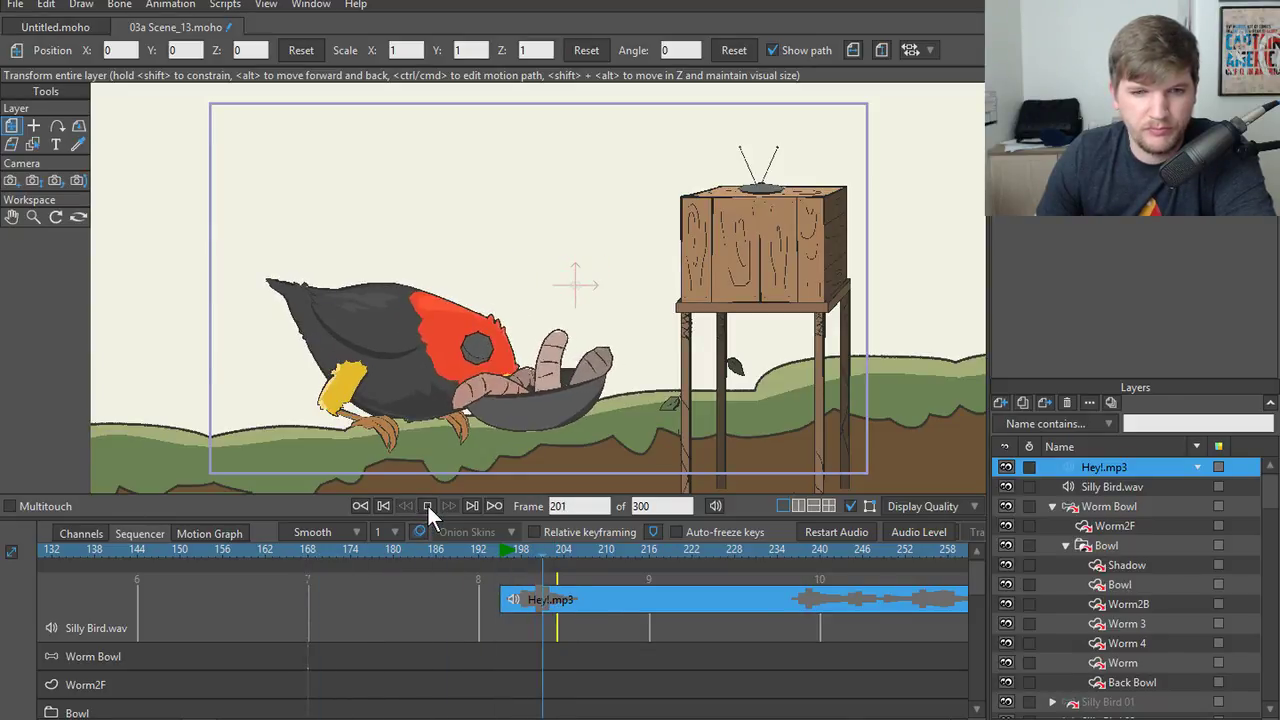
left_click(427, 505)
left_click(499, 549)
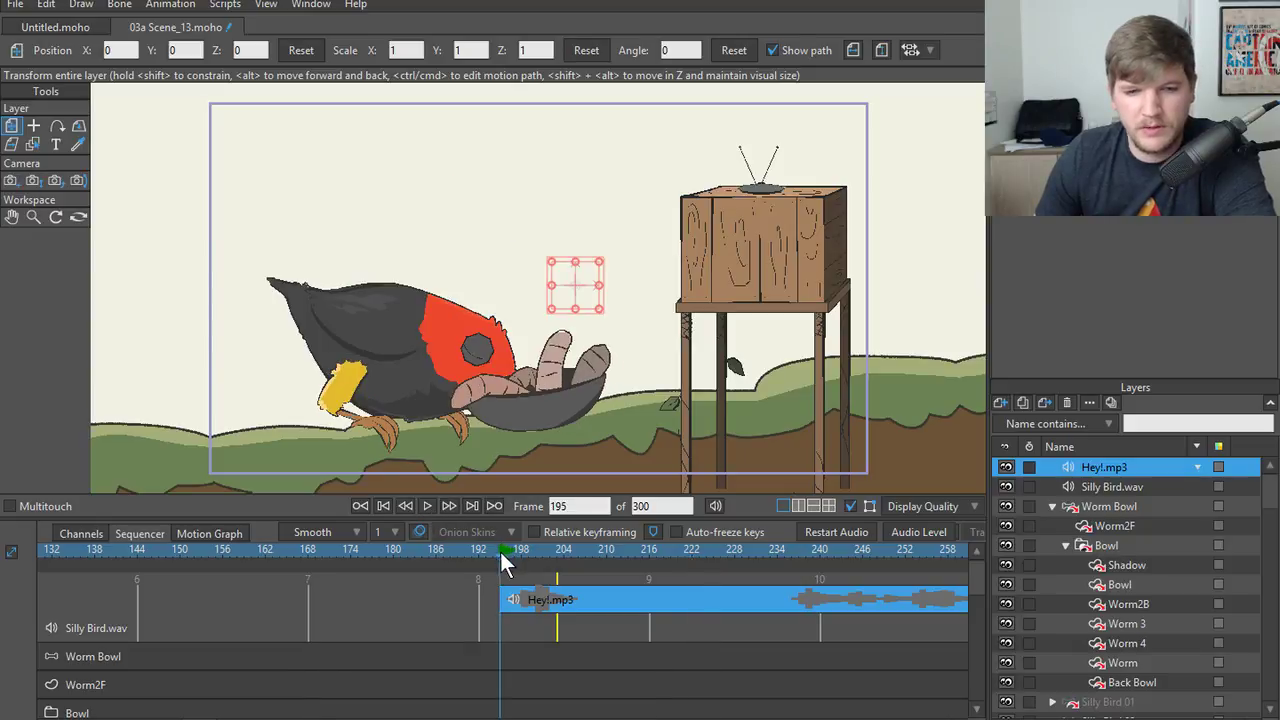
left_click(106, 532)
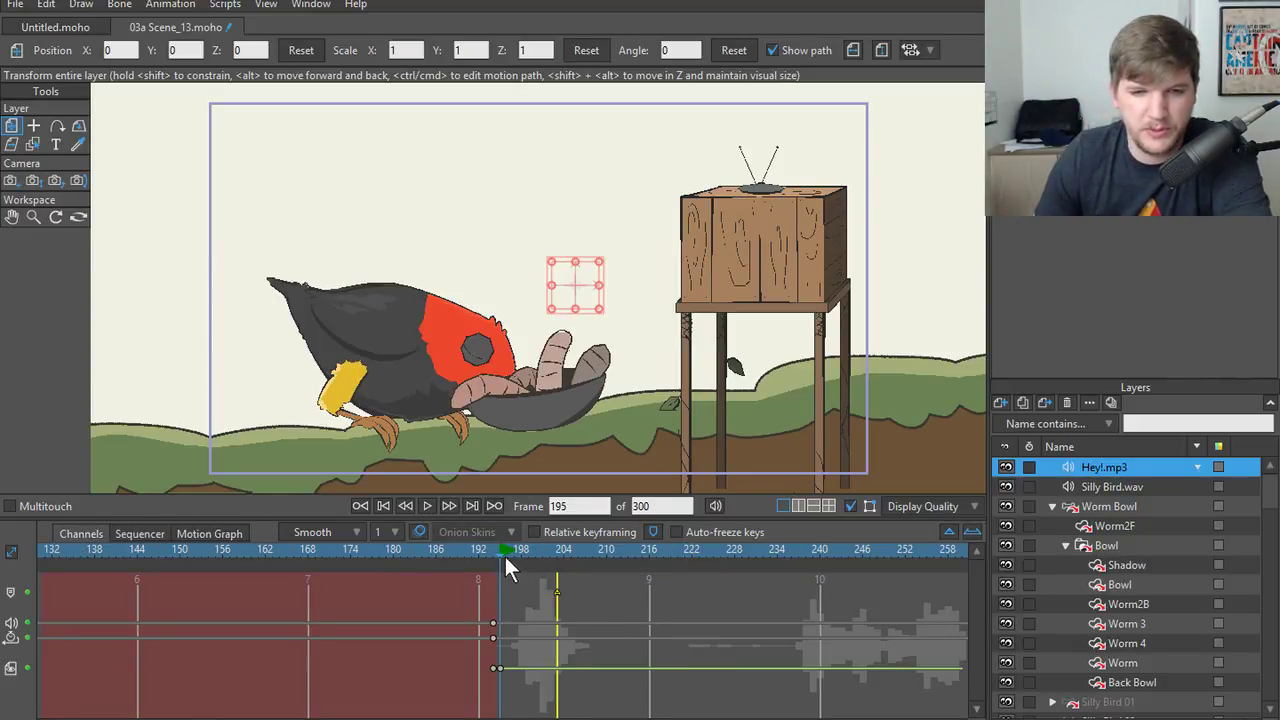
left_click_drag(500, 554, 589, 560)
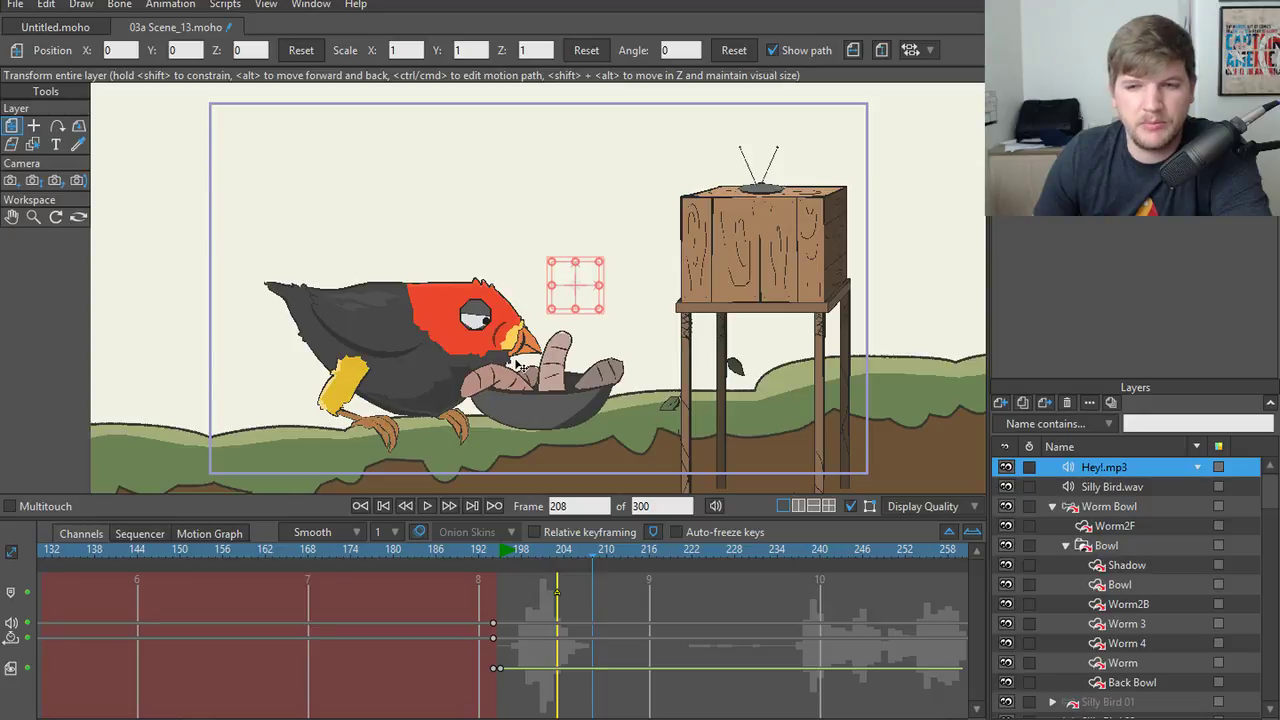
- Collapse the Worm Bowl layer and set the keyframe interpolation interval to 2
left_click(1146, 500)
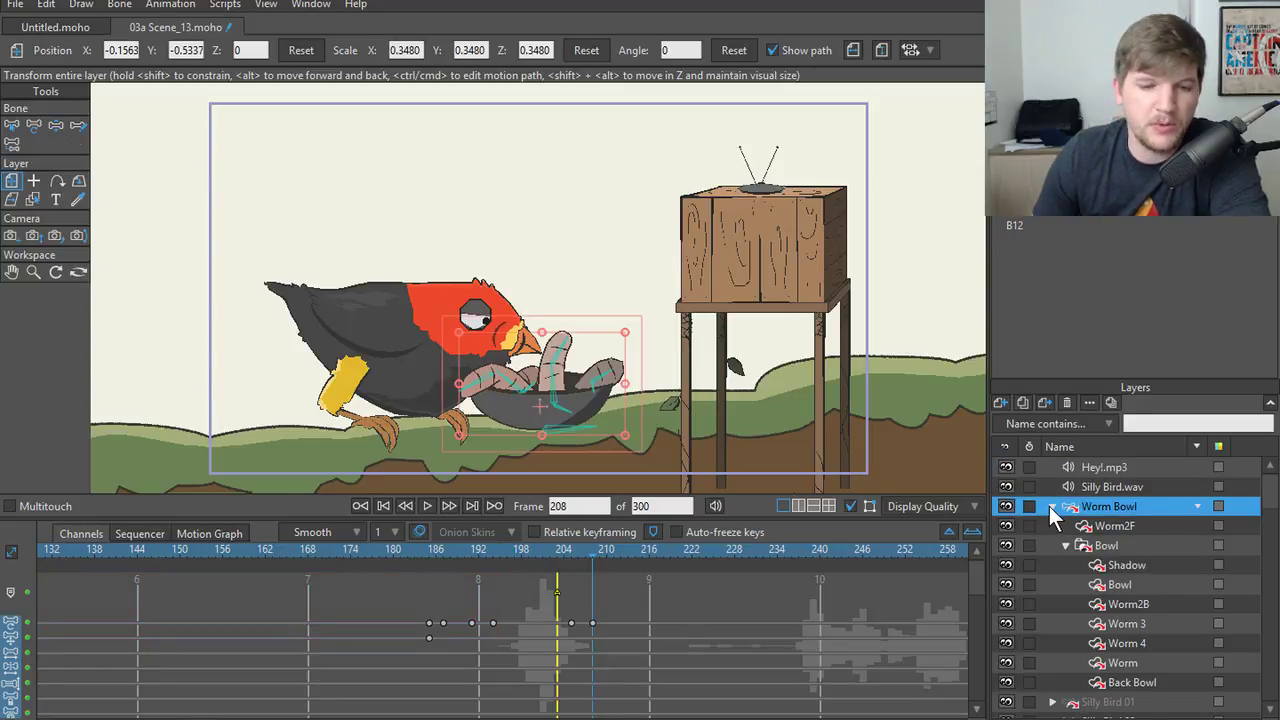
left_click(1051, 507)
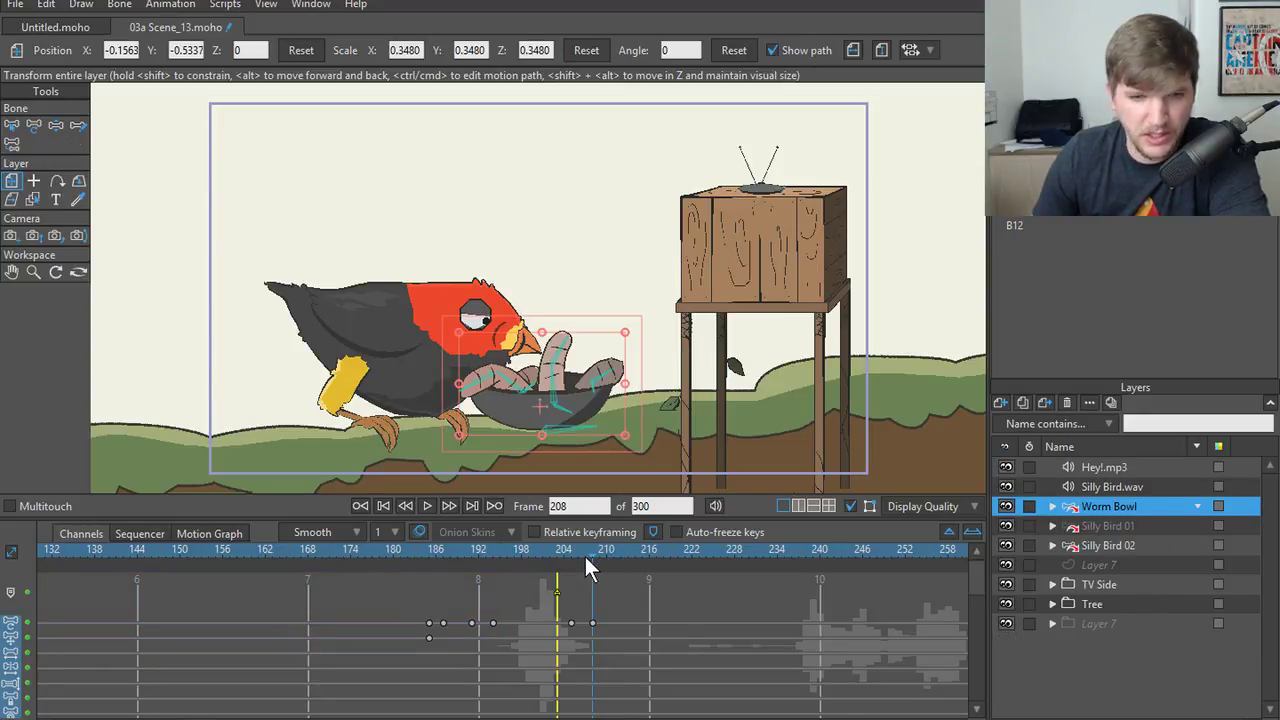
left_click(391, 532)
left_click(412, 582)
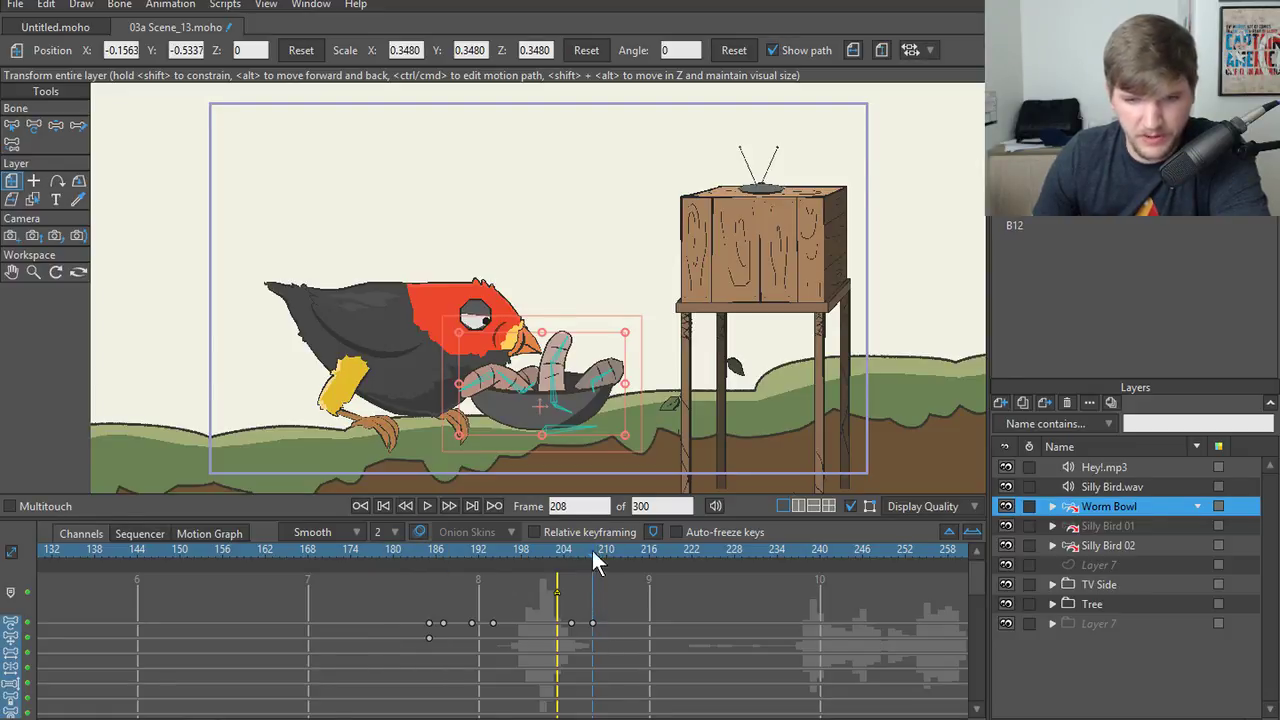
- Compare the Silly Bird 01 and Silly Bird 02 layers' keyframes, return to frame 0 and play the scene through the switch between them
left_click(1120, 526)
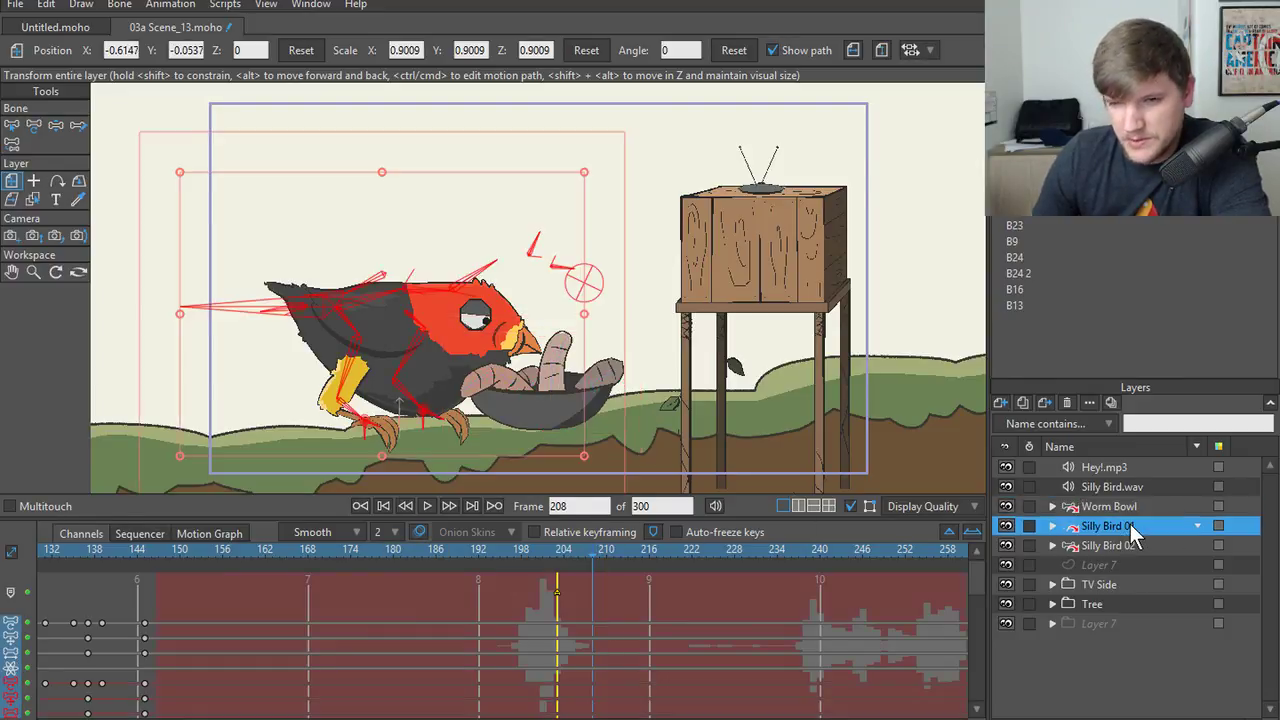
left_click(1118, 545)
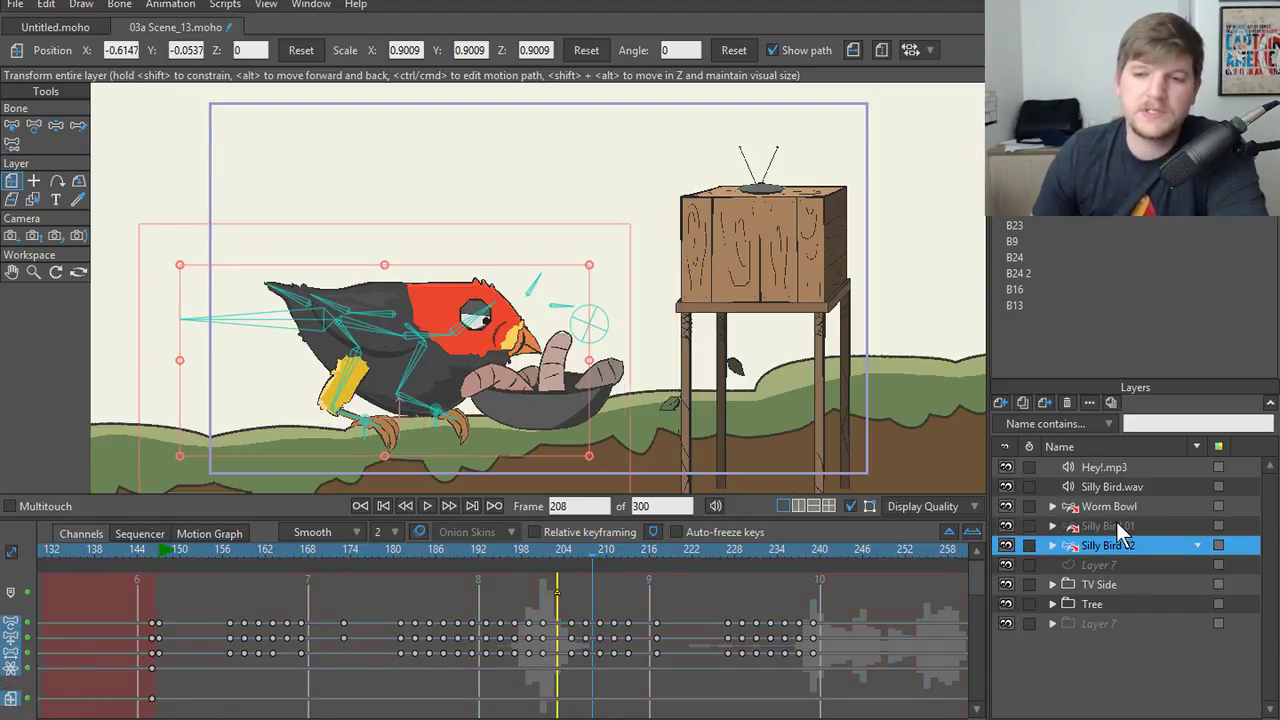
left_click(1116, 524)
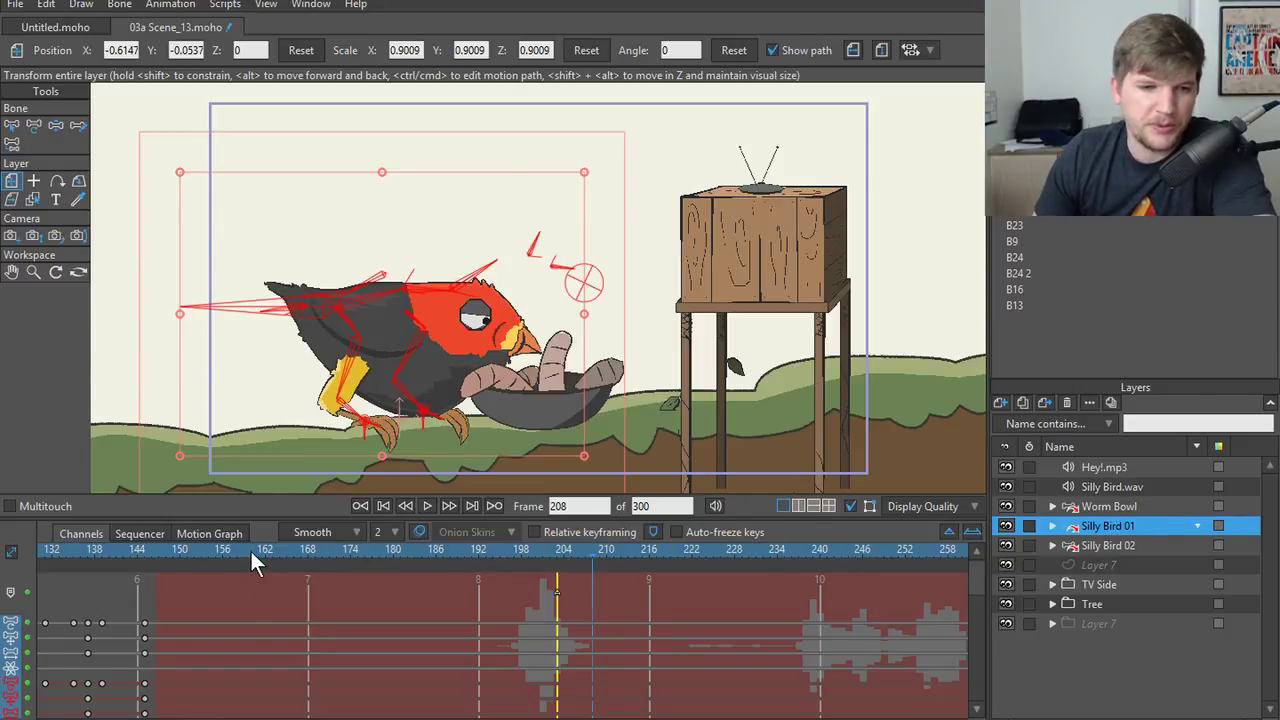
left_click_drag(250, 548, 1, 574)
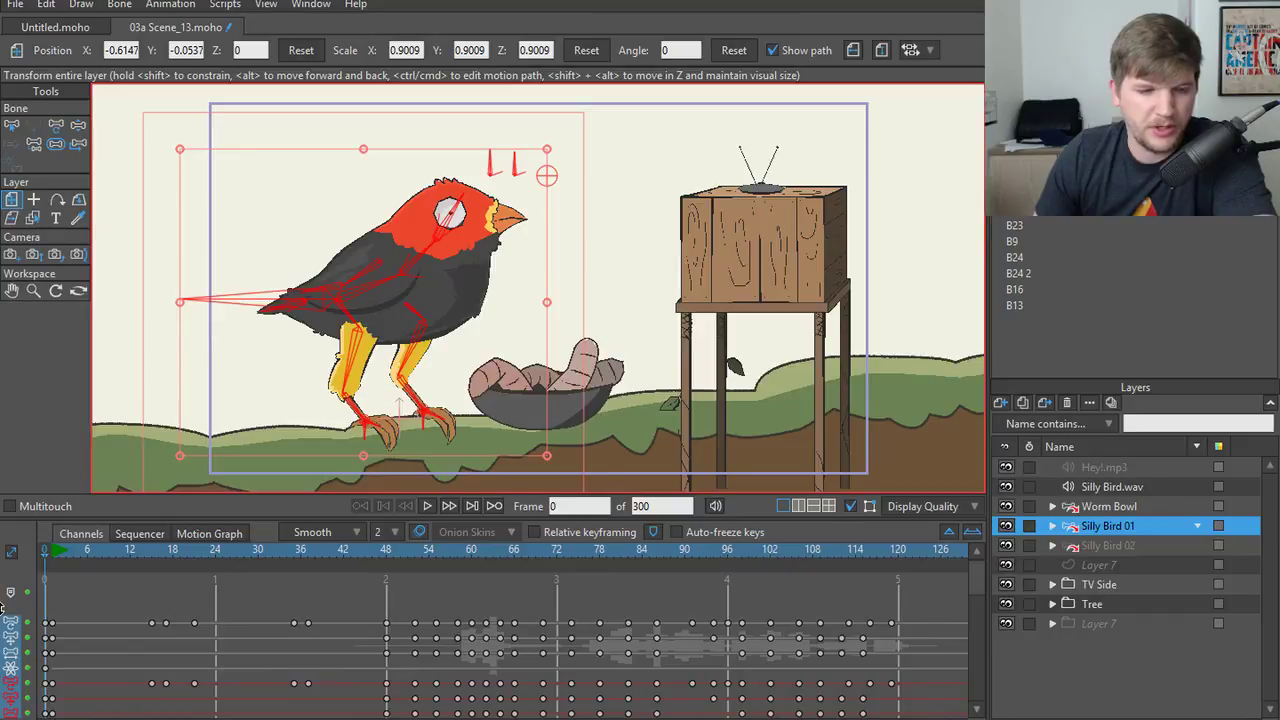
left_click(1106, 542)
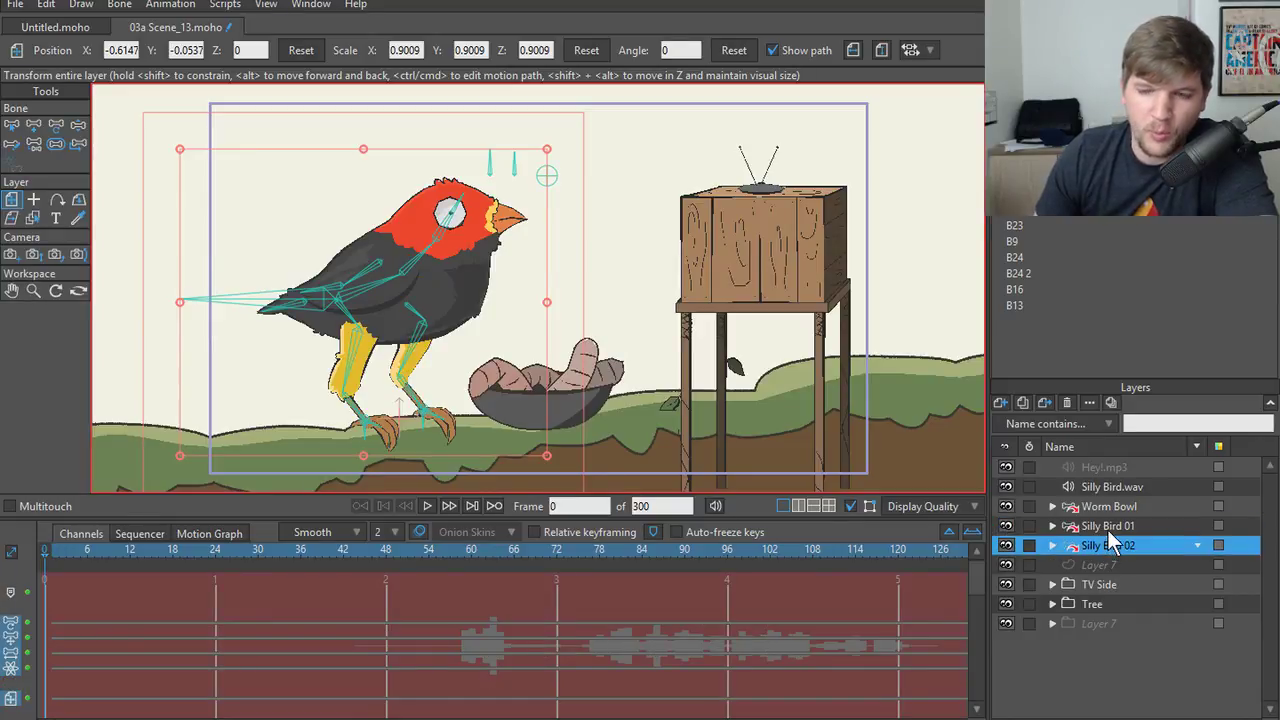
left_click(1107, 528)
left_click(1105, 540)
left_click(1104, 533)
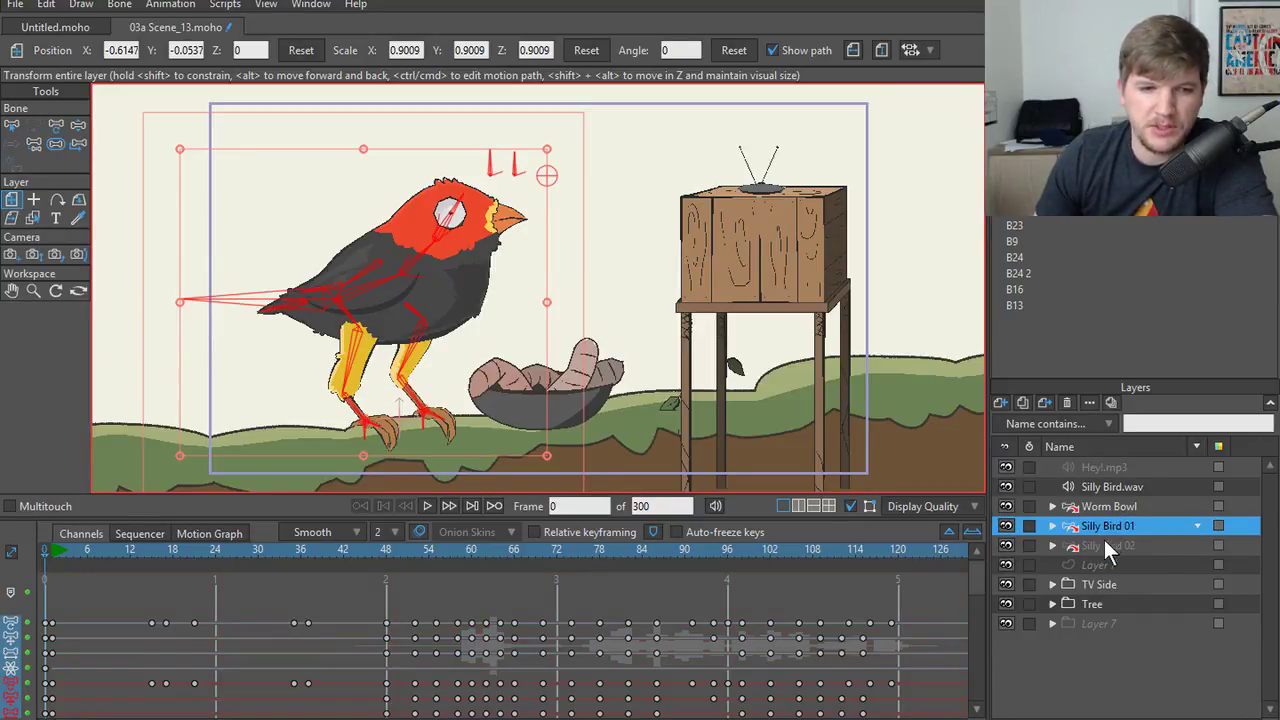
left_click(427, 506)
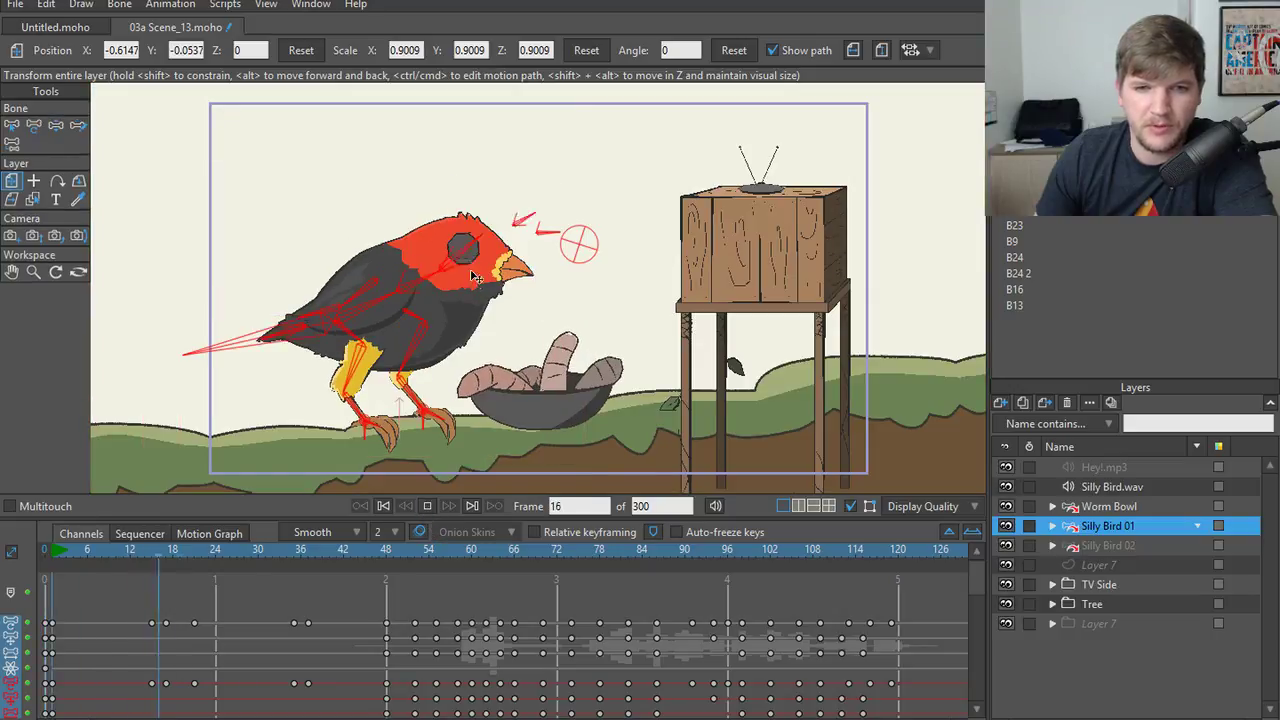
left_click(1107, 545)
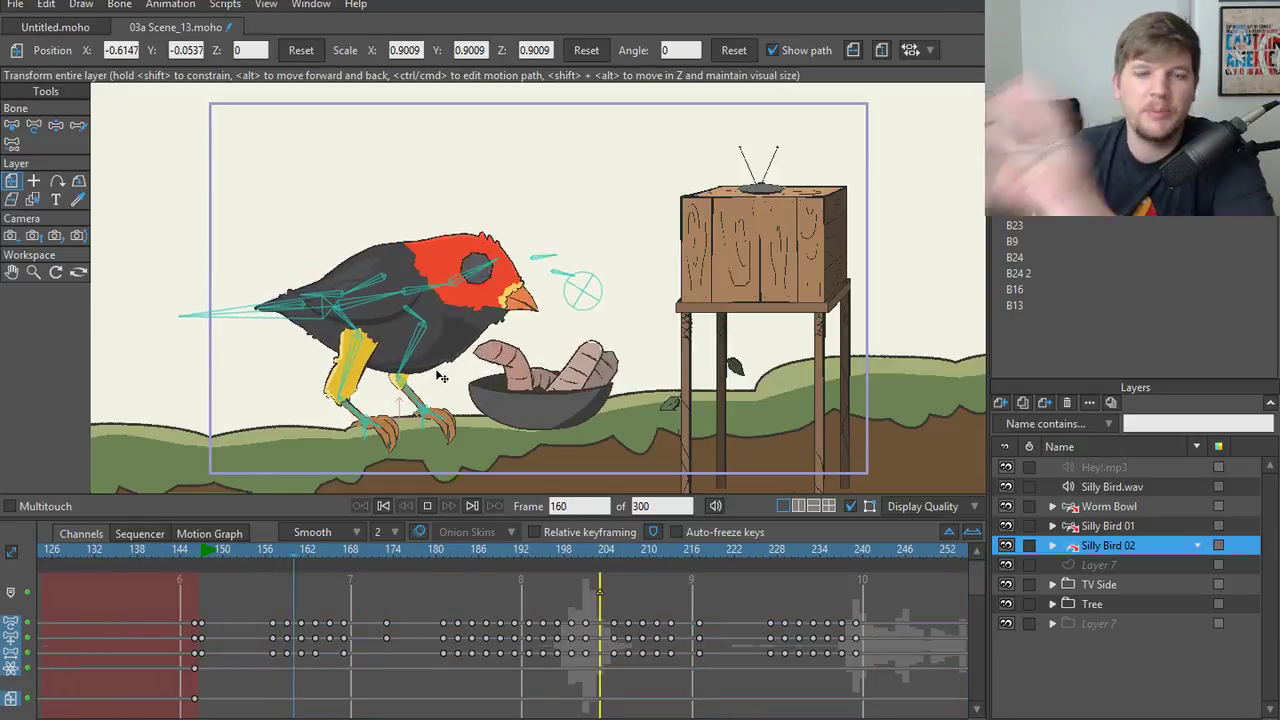
- Scrub between frames 131 and 155 with Silly Bird 01 and Silly Bird 02 selected alternately, comparing their poses around the layer switch
left_click(85, 547)
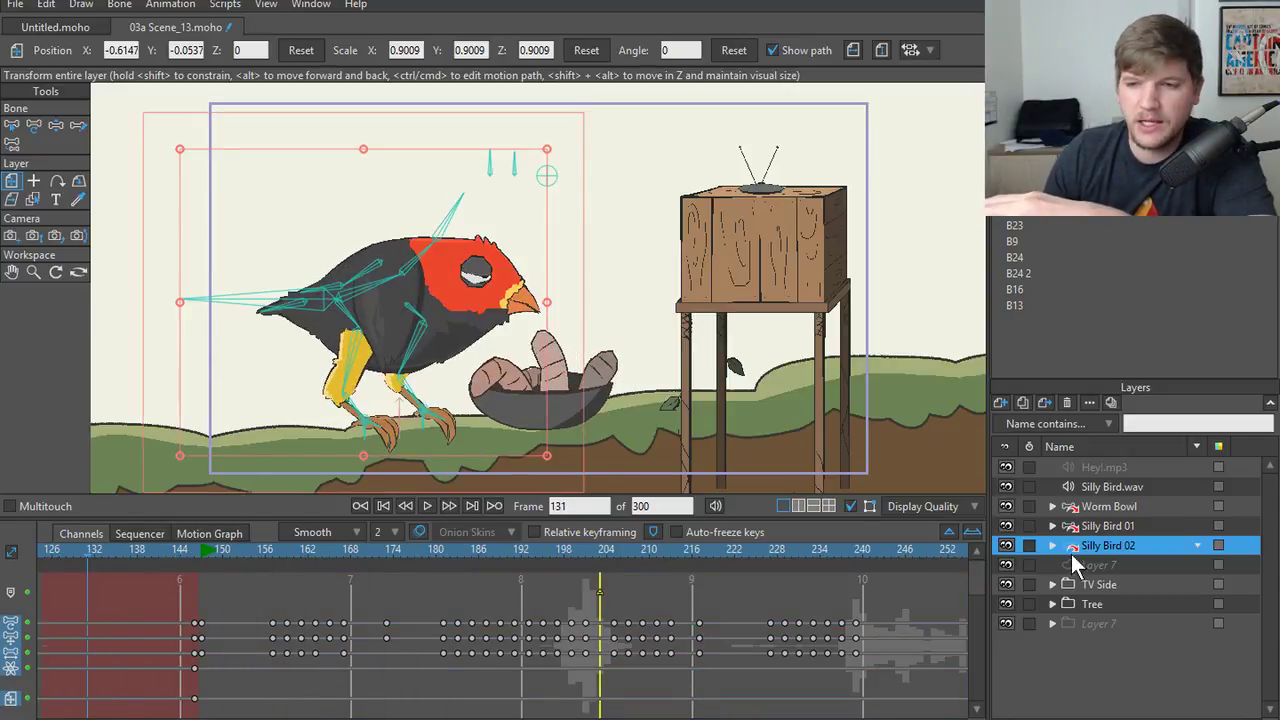
left_click(1116, 529)
left_click_drag(85, 550, 260, 578)
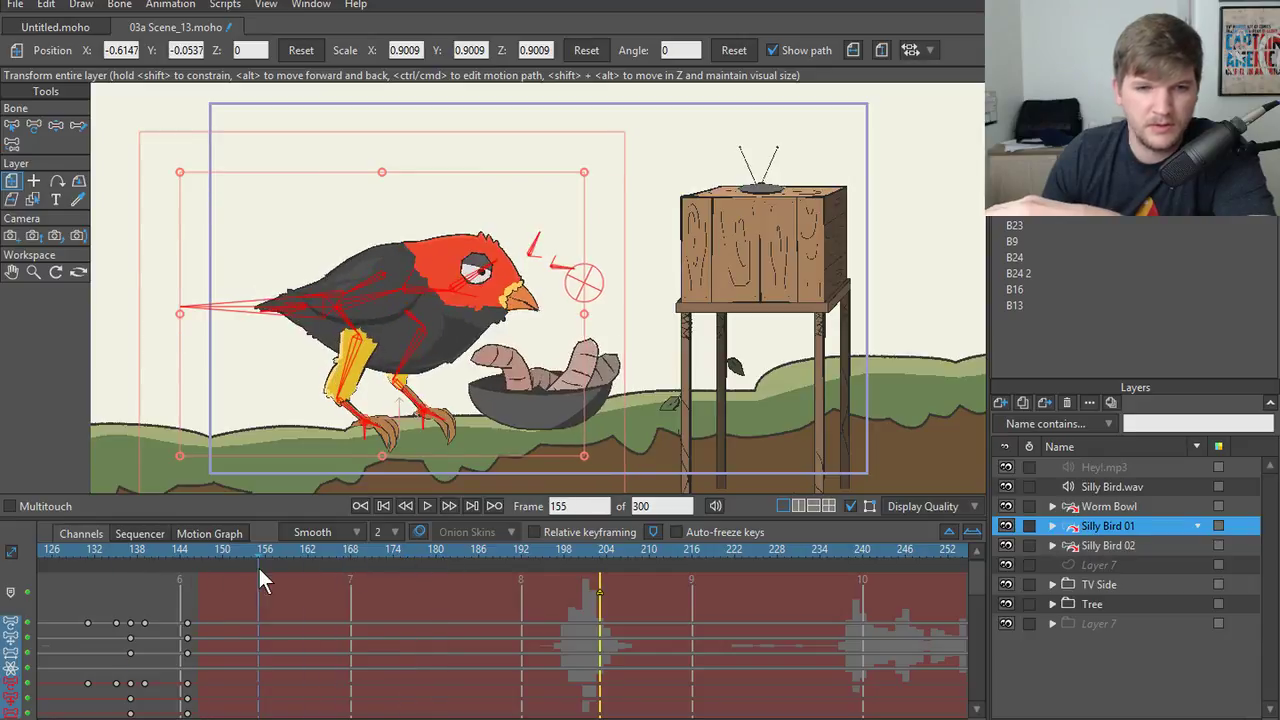
left_click(1101, 543)
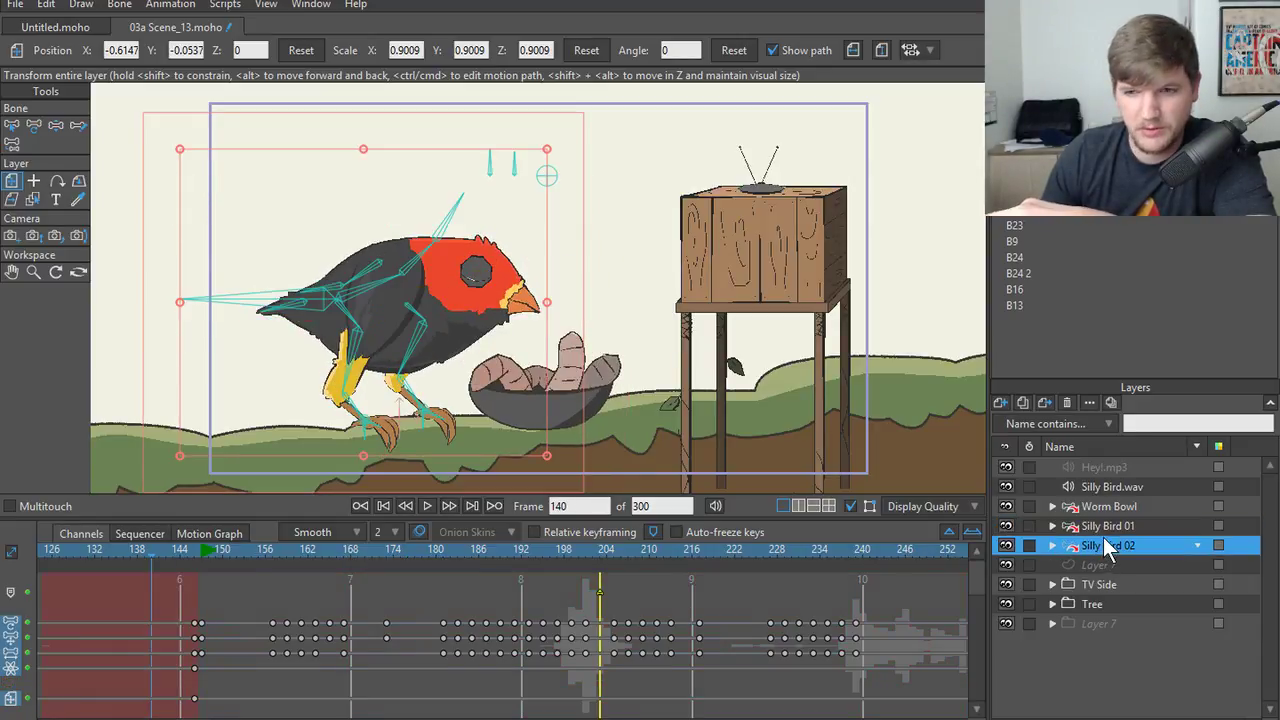
left_click(1103, 533)
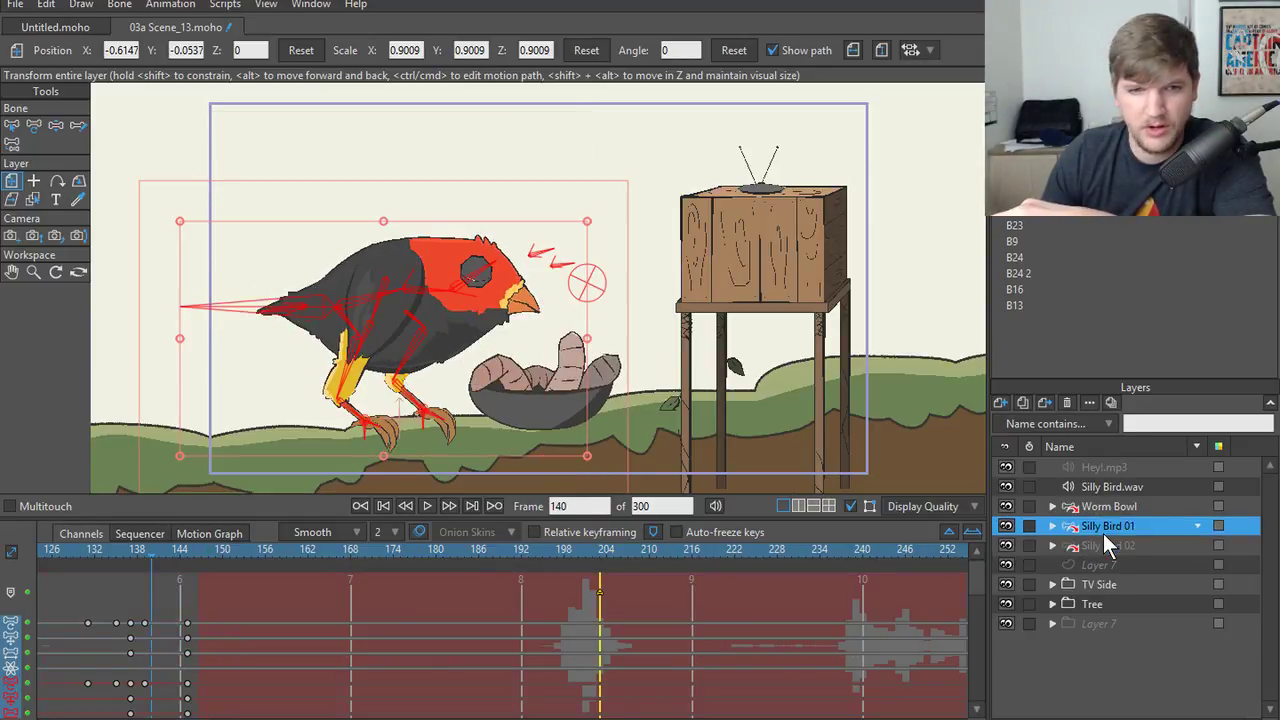
left_click(81, 553)
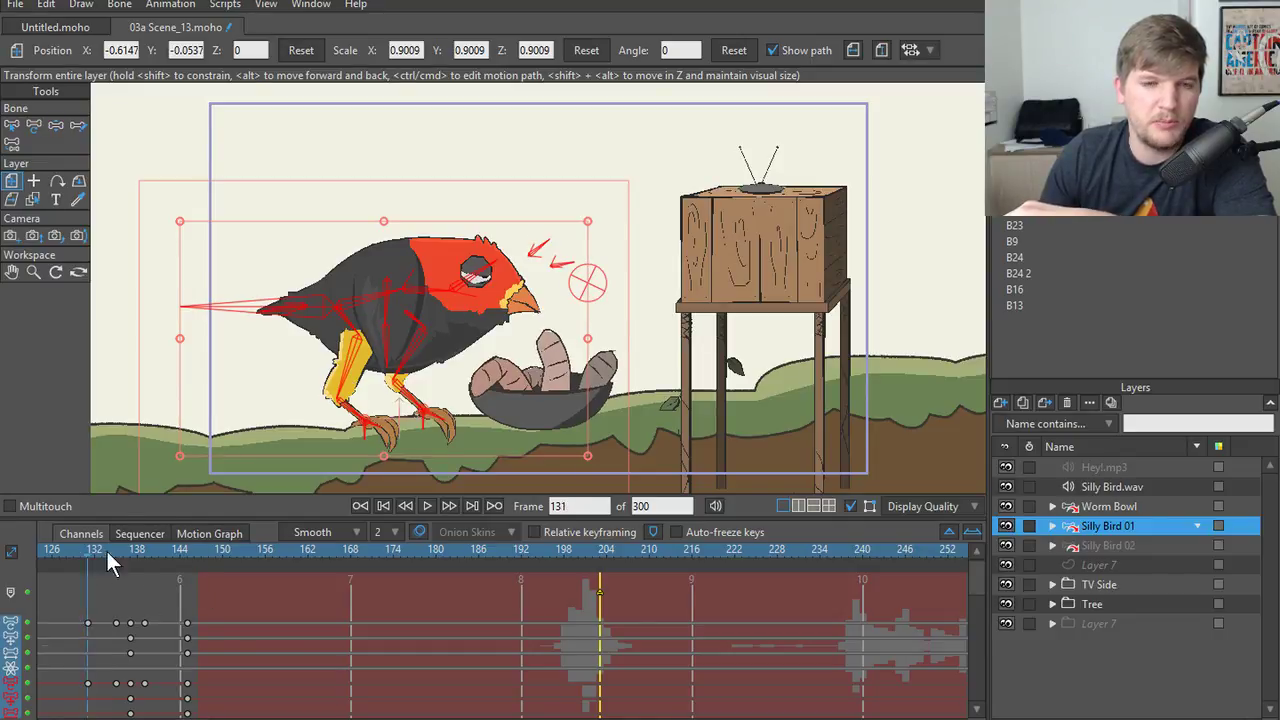
left_click_drag(106, 548, 189, 555)
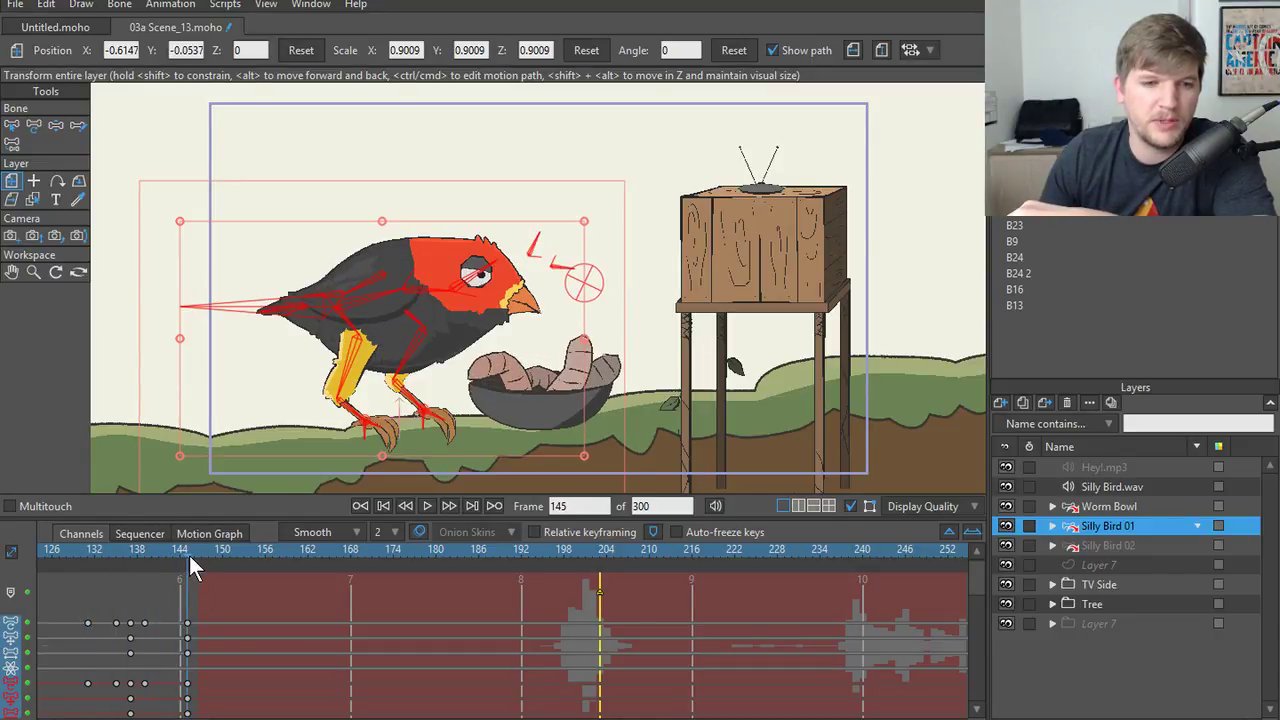
left_click(1127, 545)
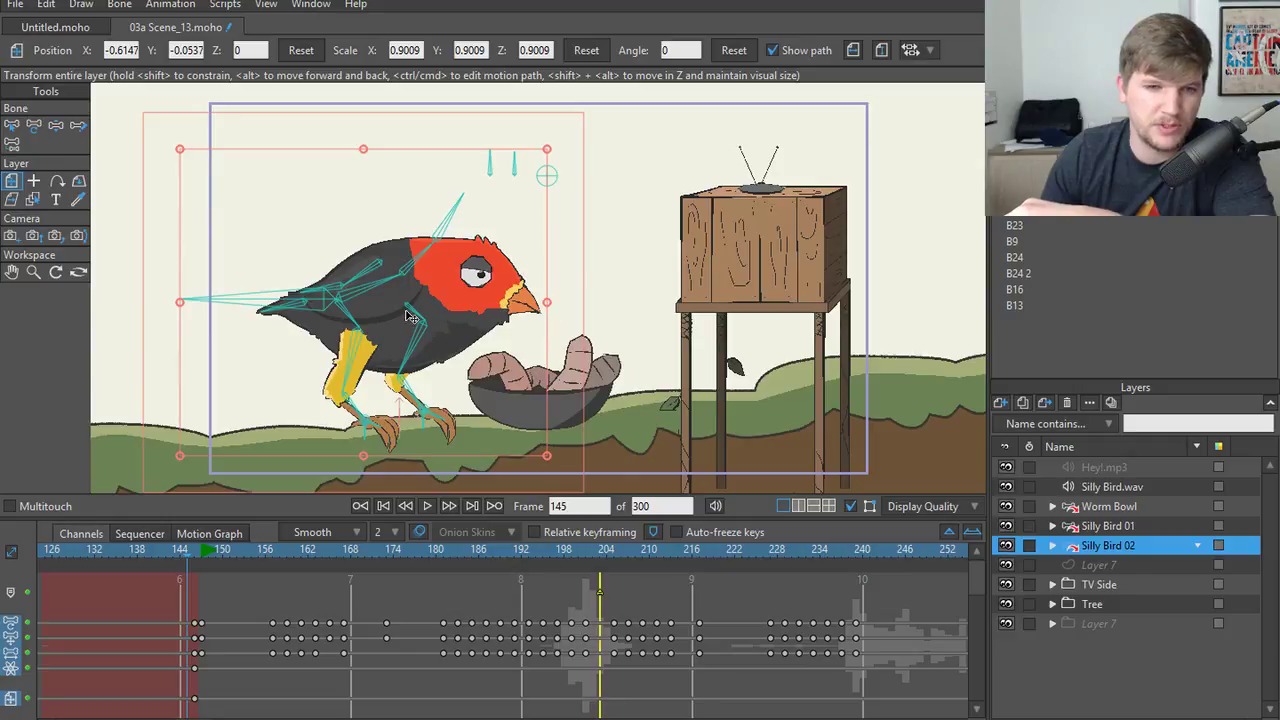
- Play the scene from frame 84 and again from about frame 131, then scrub to frame 168 to review the Silly Bird 02 motion
left_click_drag(192, 549, 161, 527)
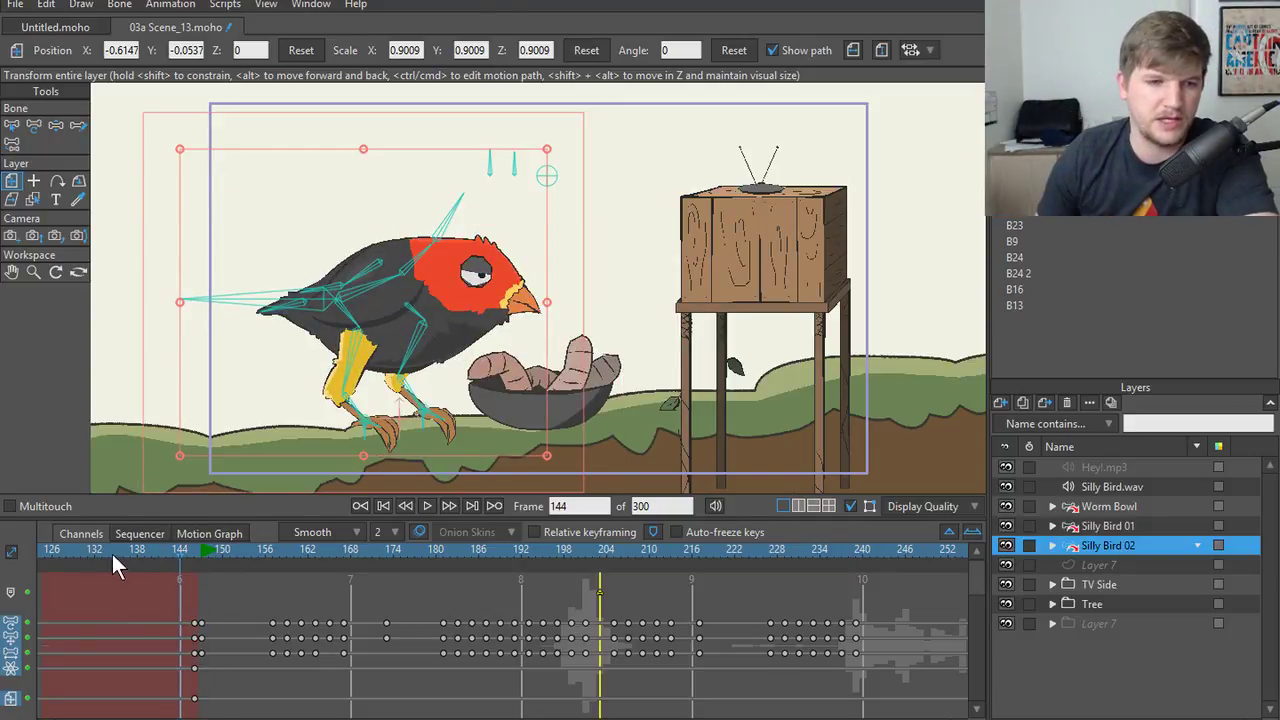
left_click_drag(112, 554, 44, 552)
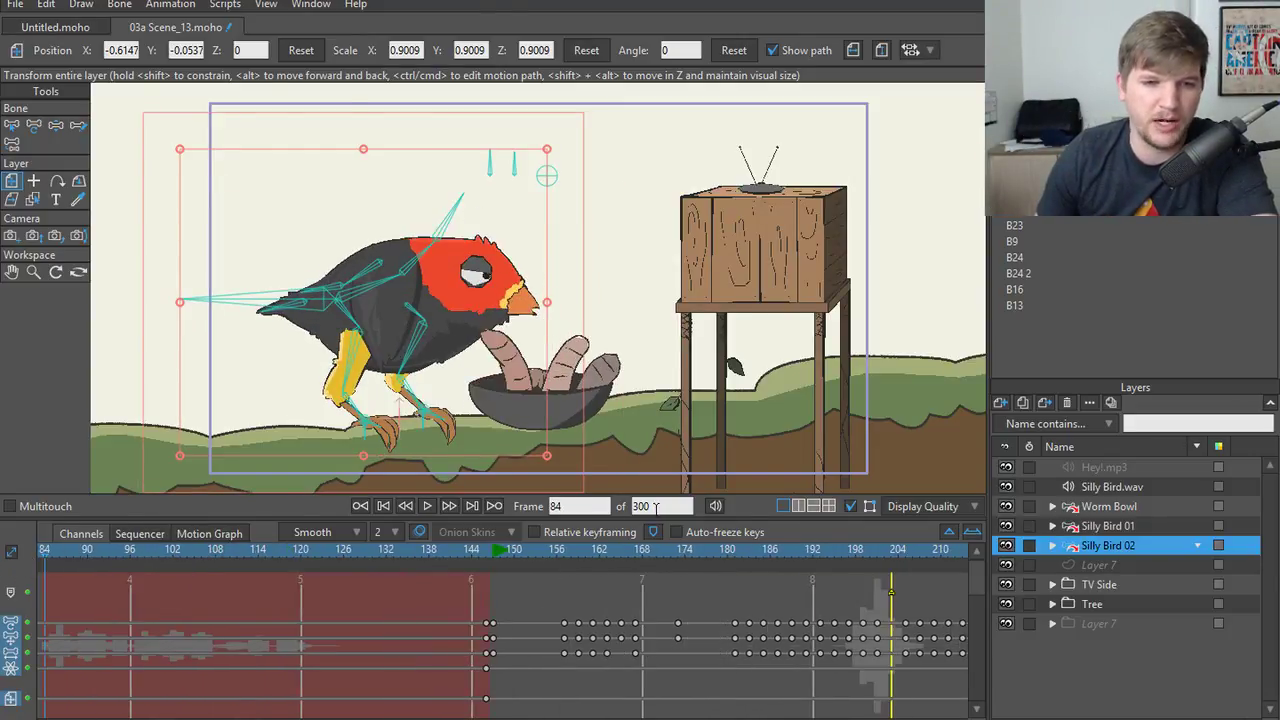
left_click(435, 503)
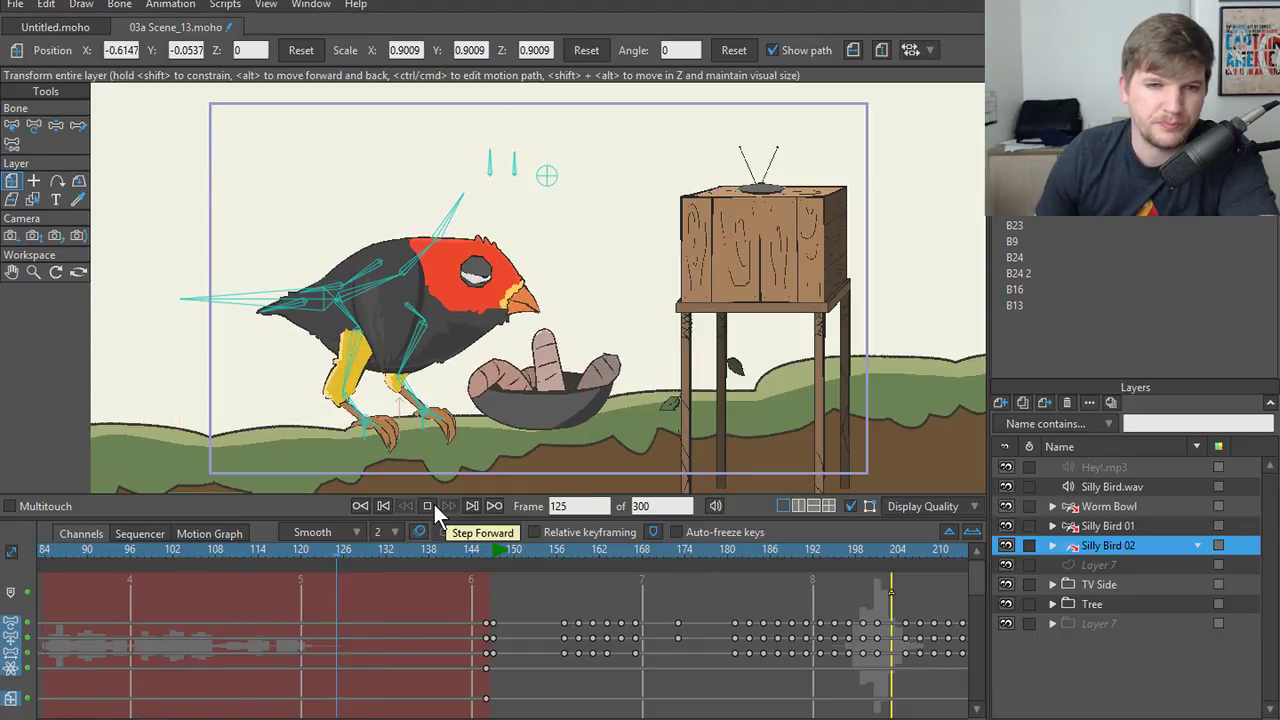
left_click(434, 504)
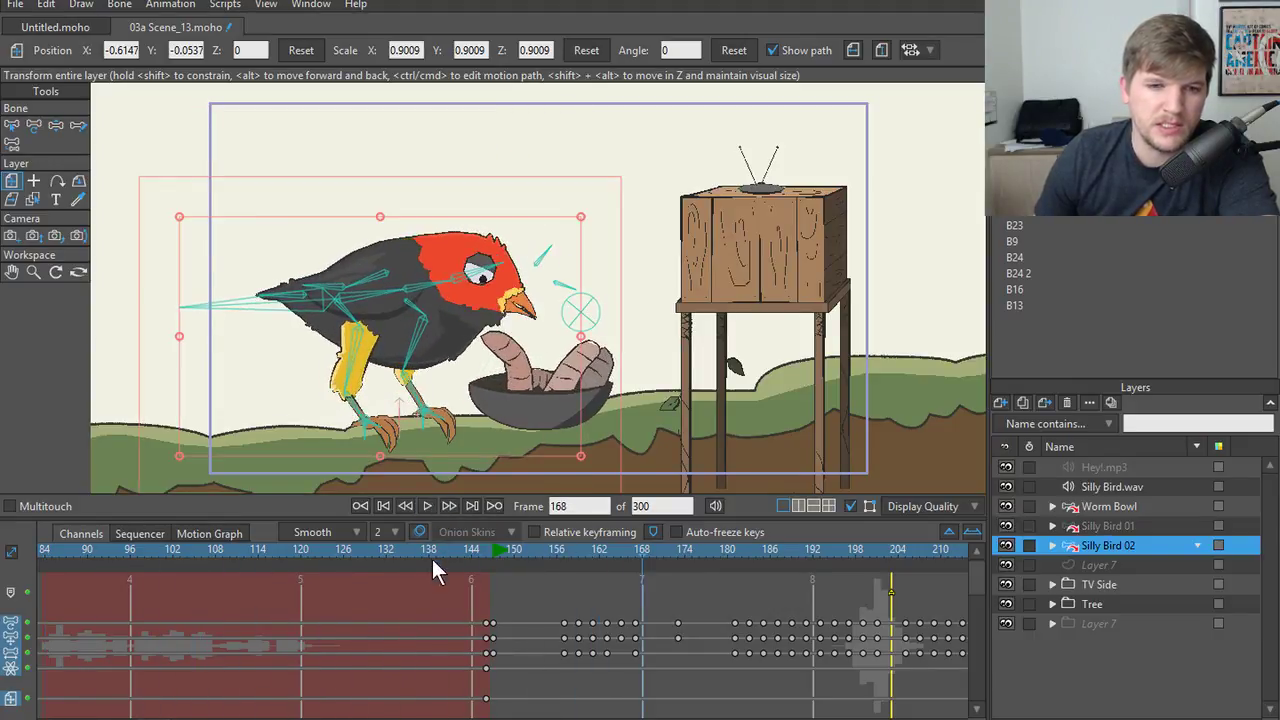
left_click_drag(432, 559, 389, 551)
left_click(425, 506)
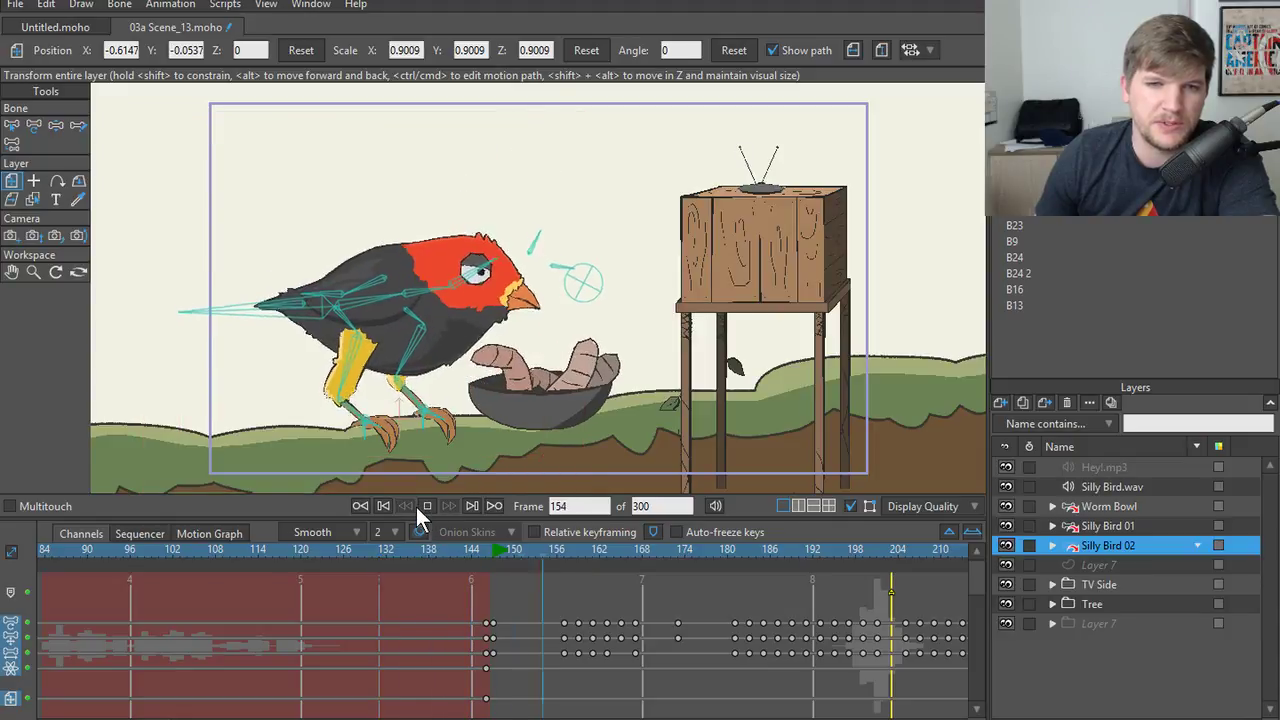
left_click(384, 553)
left_click(429, 508)
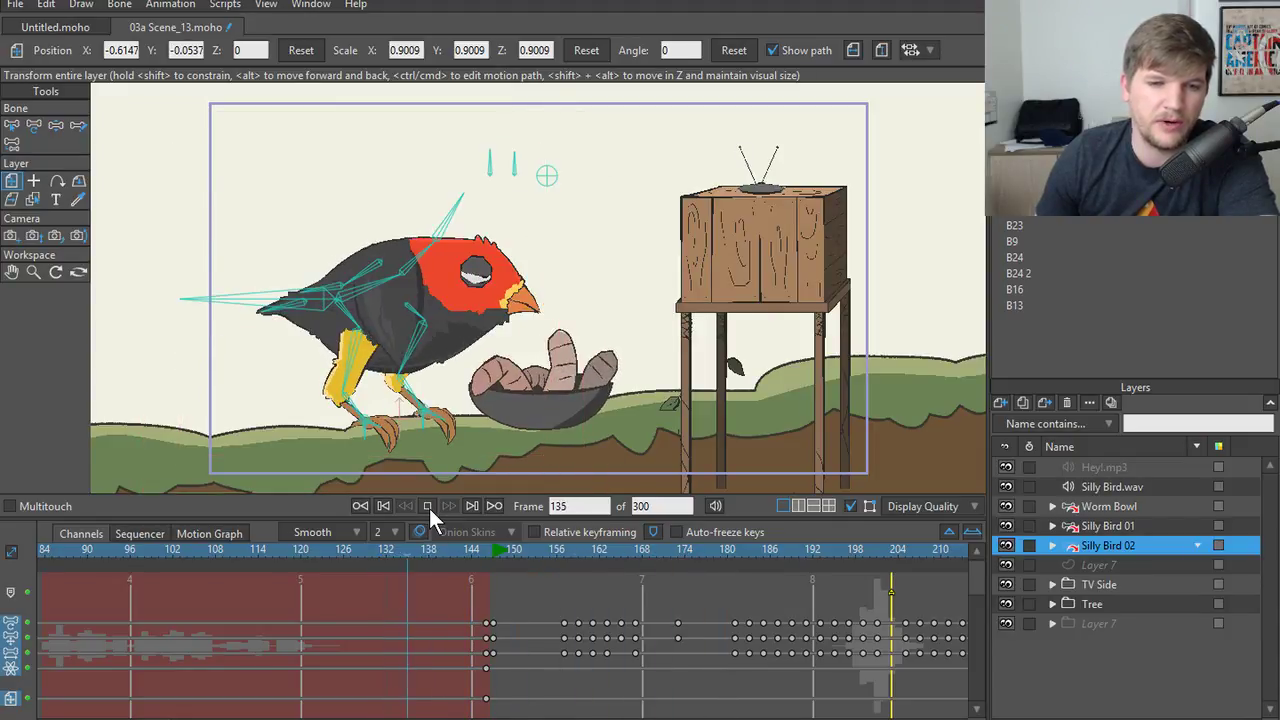
left_click(429, 508)
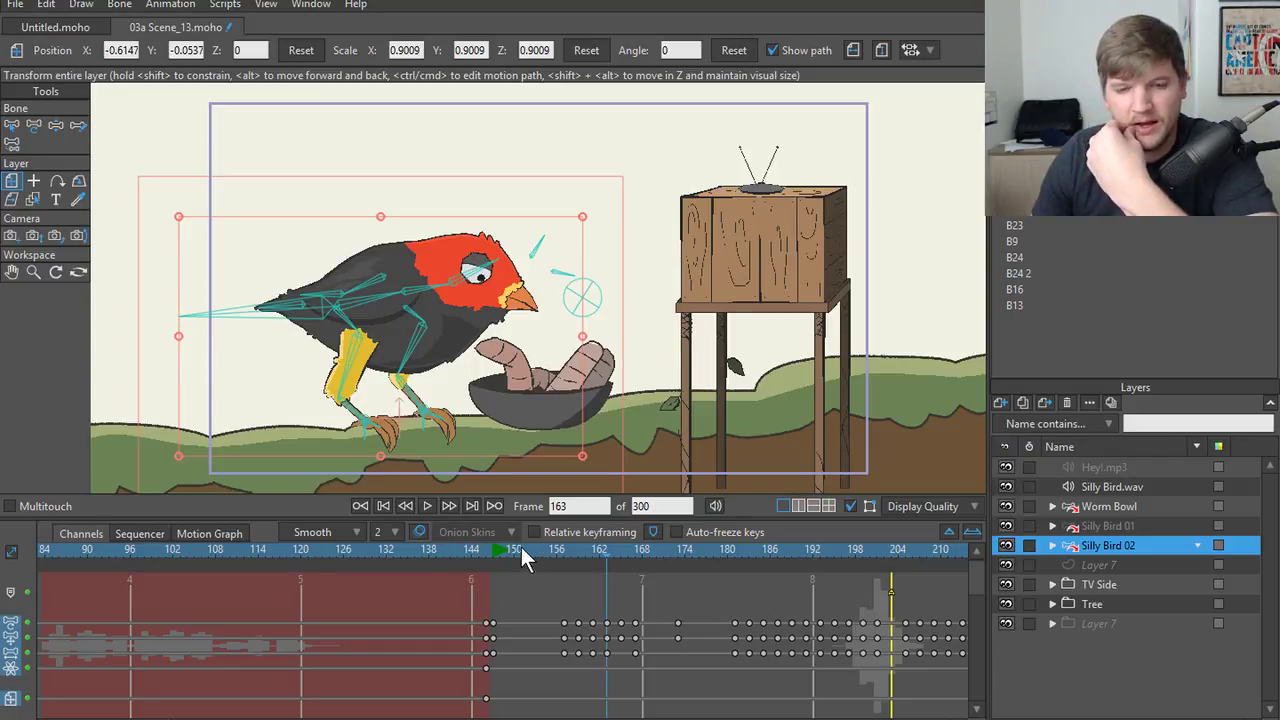
left_click_drag(608, 547, 763, 549)
left_click_drag(683, 551, 640, 558)
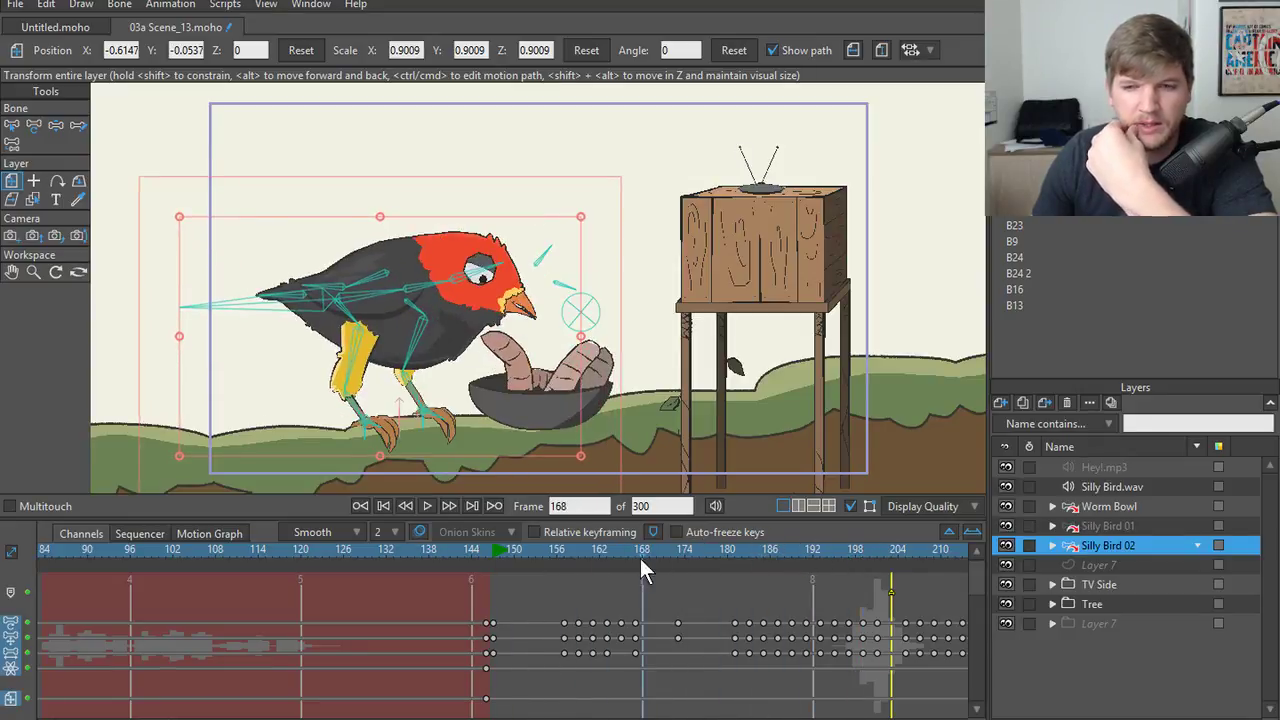
- Alternate between the Silly Bird 01 and Silly Bird 02 layers and scrub from frame 165 to 212 to examine their keyframes and poses
left_click(1128, 527)
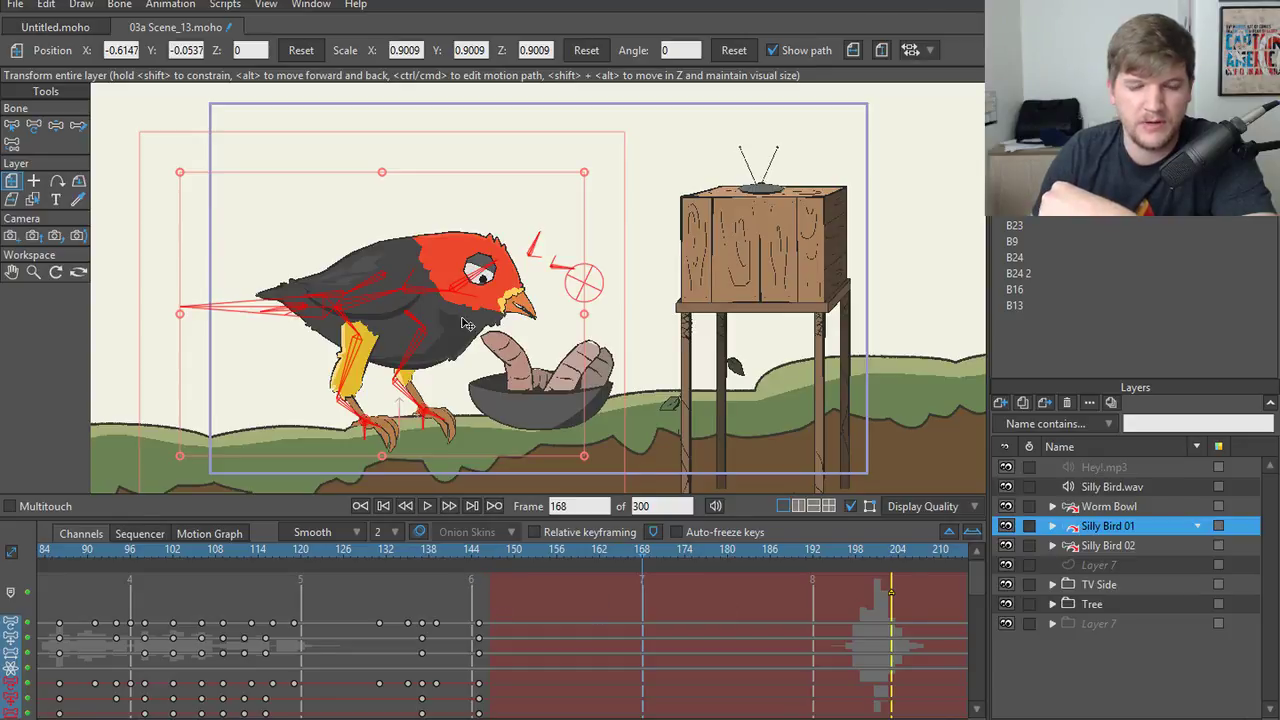
left_click_drag(480, 550, 621, 552)
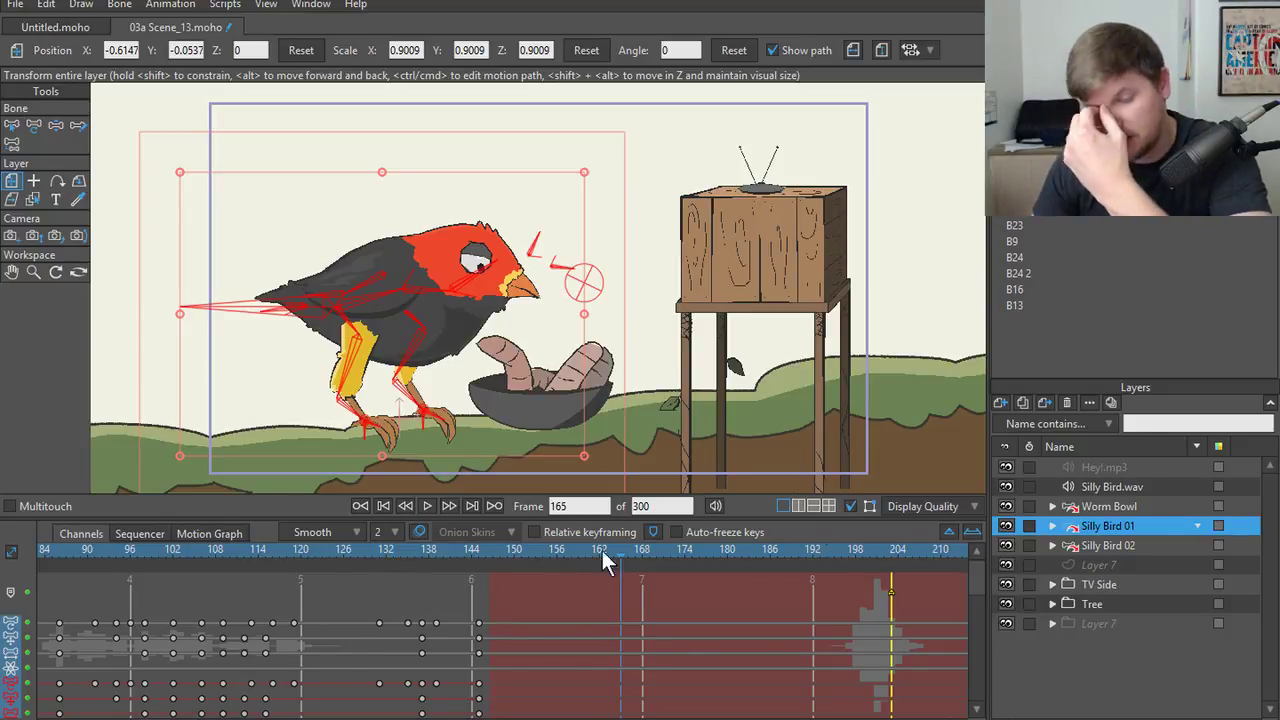
left_click(1108, 550)
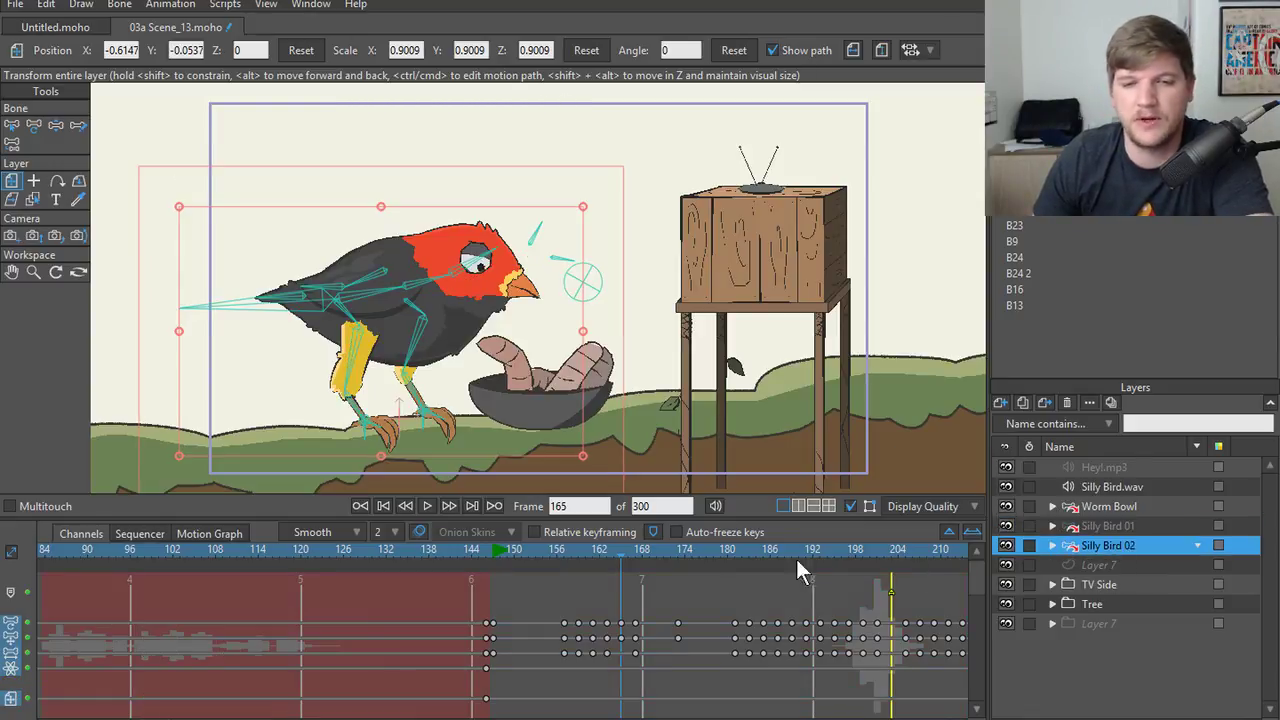
left_click_drag(489, 552, 322, 590)
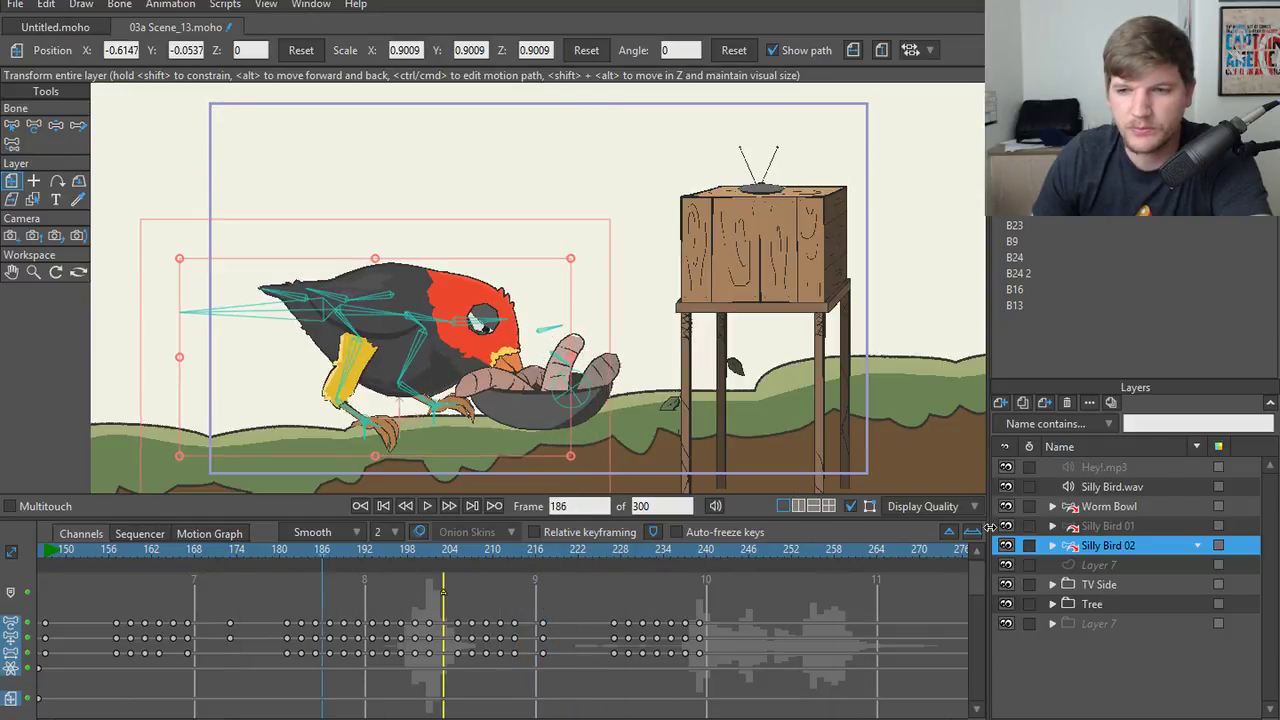
left_click(1105, 527)
left_click(1114, 543)
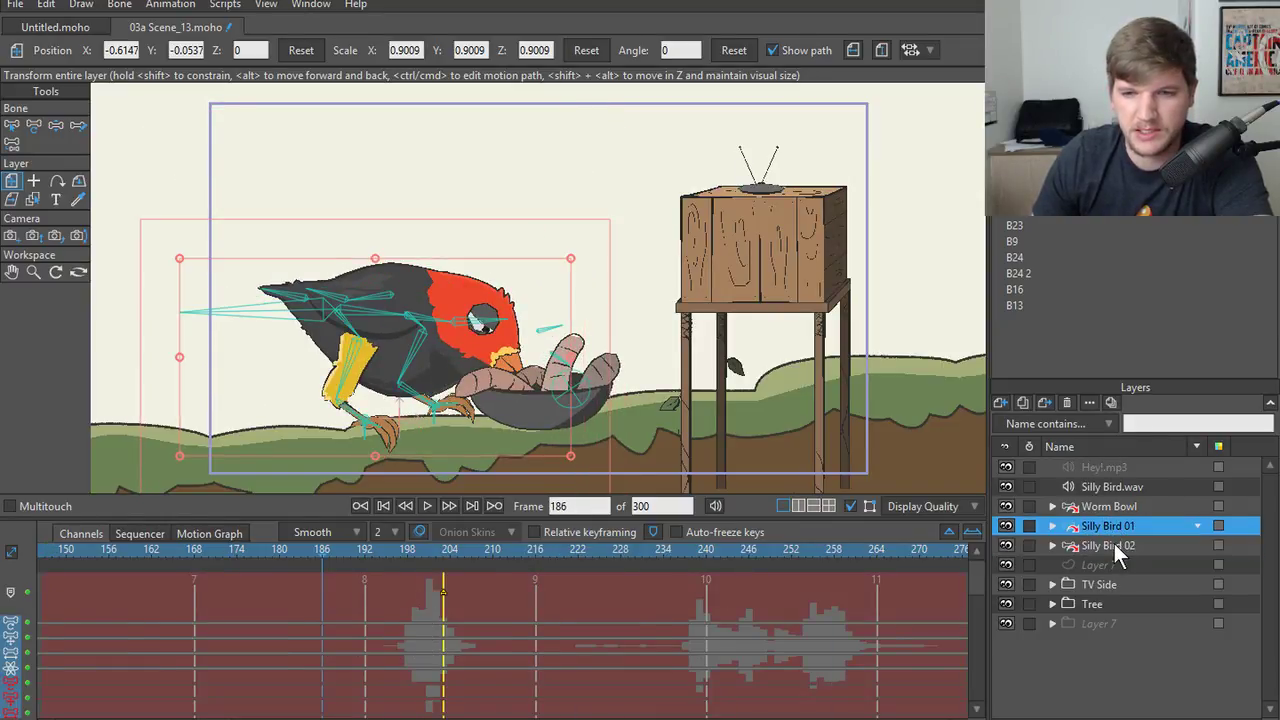
mouse_move(447, 556)
left_mouse_down()
mouse_move(551, 553)
mouse_move(422, 553)
mouse_move(720, 552)
mouse_move(427, 573)
mouse_move(451, 560)
left_mouse_up()
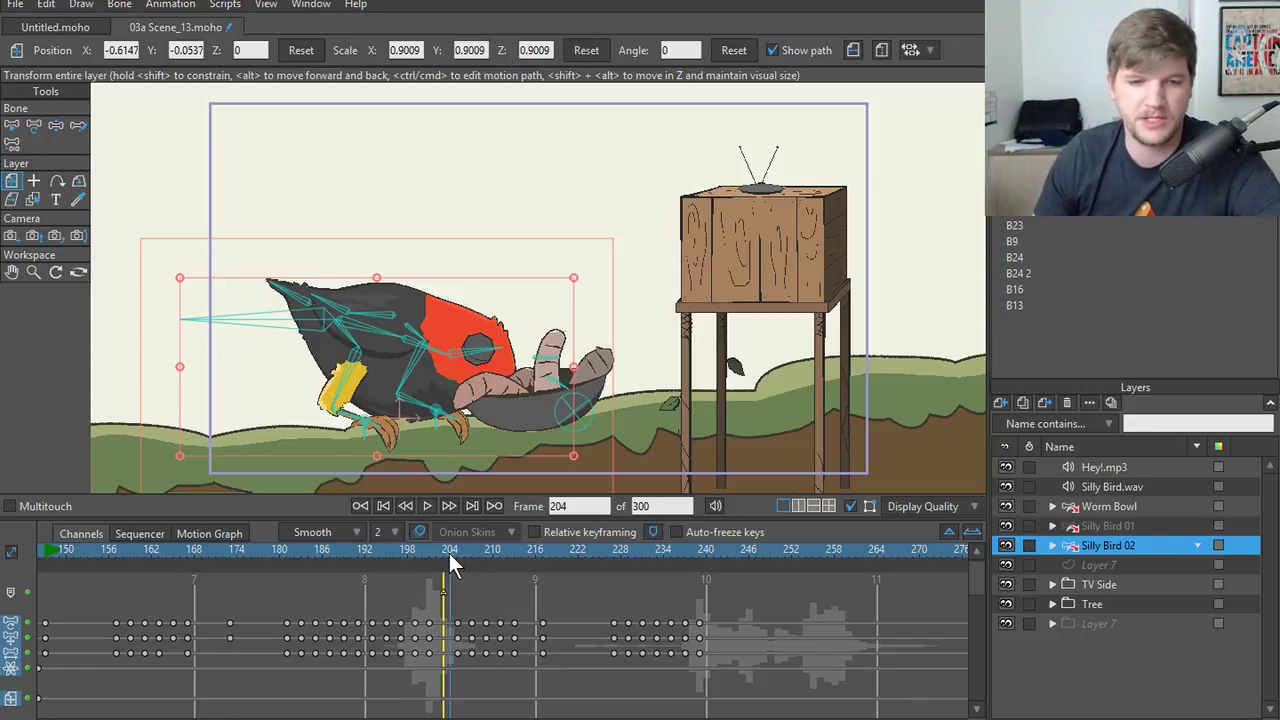
left_click_drag(450, 565, 506, 550)
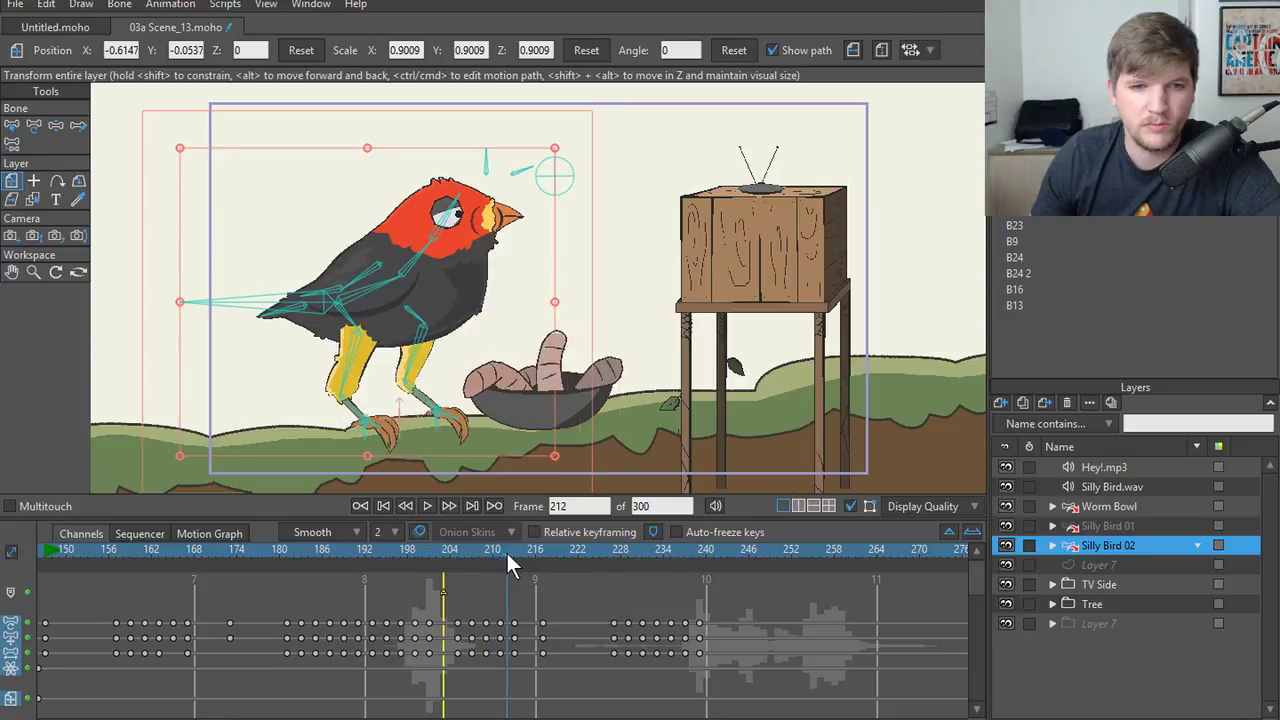
- Inspect the Body Fluff layer's motion between frames 212 and 186, then reselect Silly Bird 02 and go to frame 182
left_click(366, 330, "ctrl+alt")
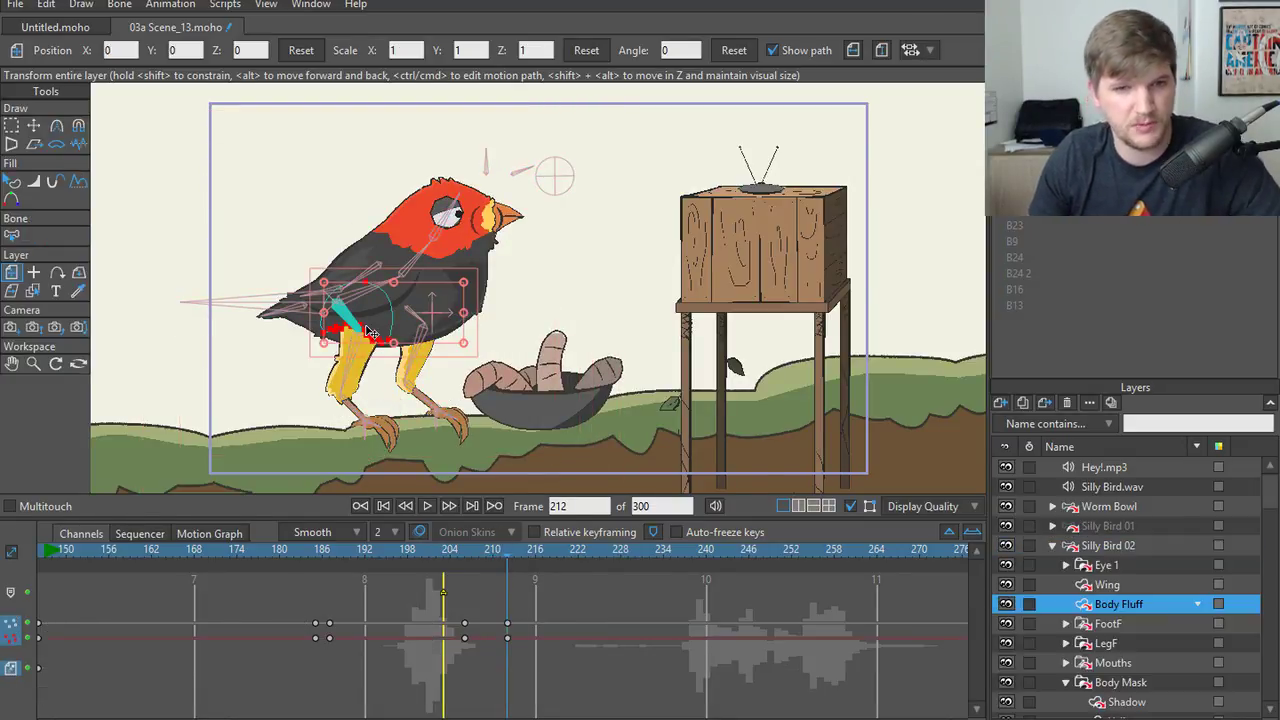
scroll(356, 311, "up", 3)
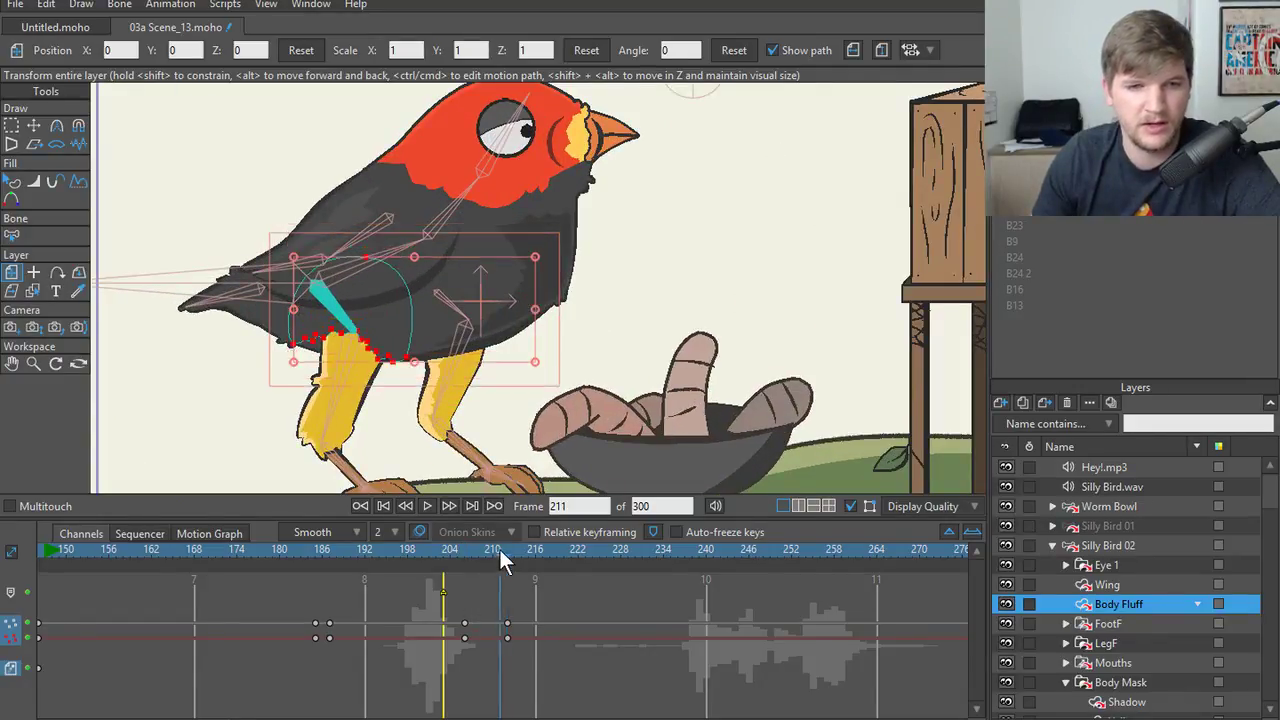
left_click_drag(499, 549, 322, 549)
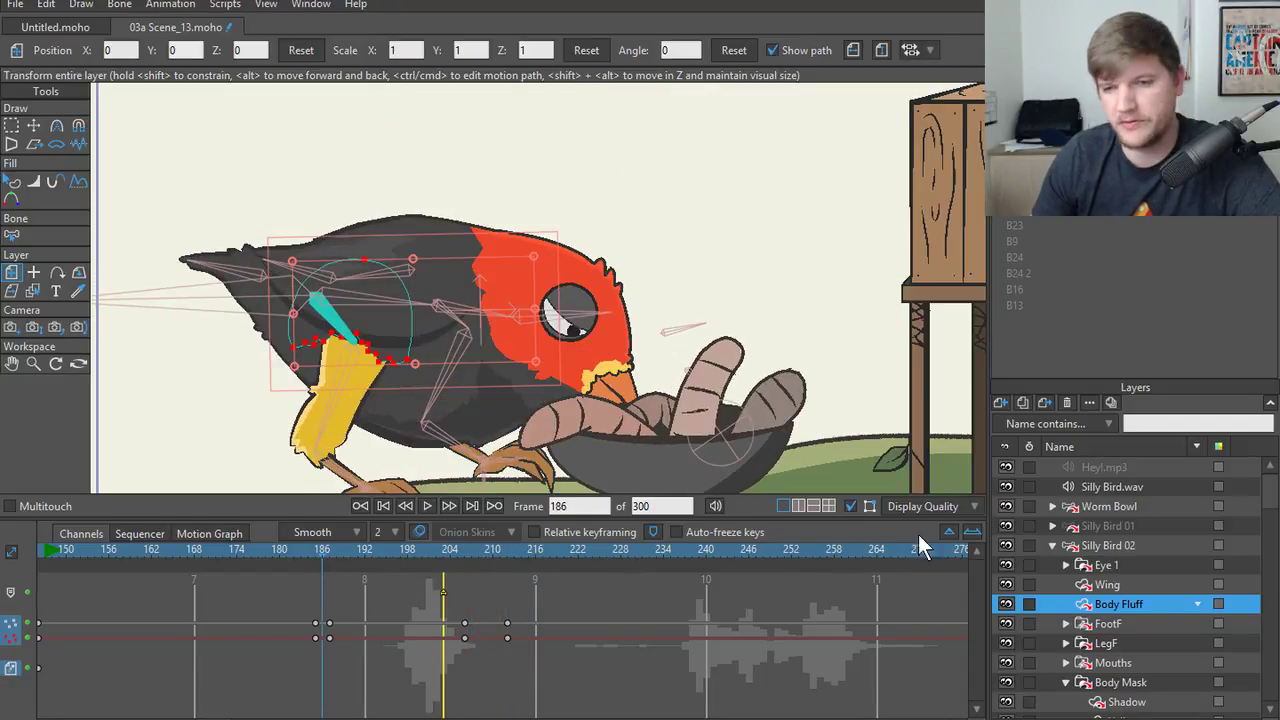
left_click(1137, 548)
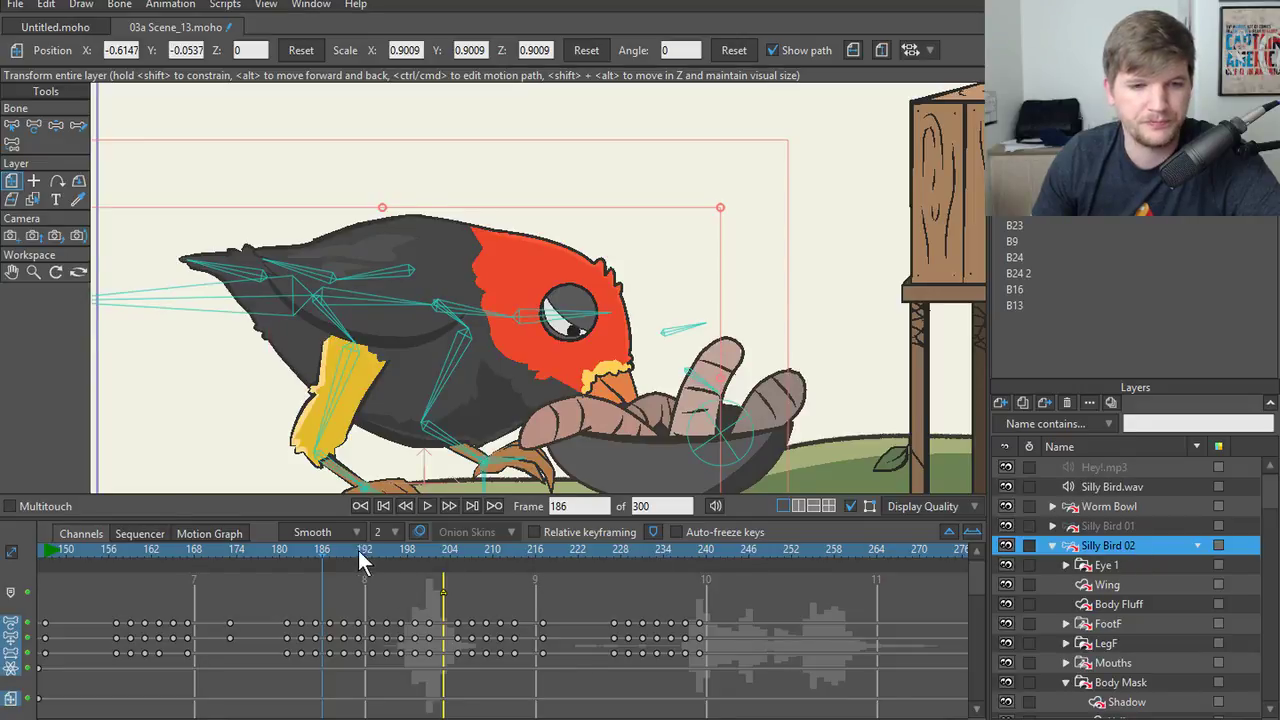
left_click_drag(360, 550, 293, 550)
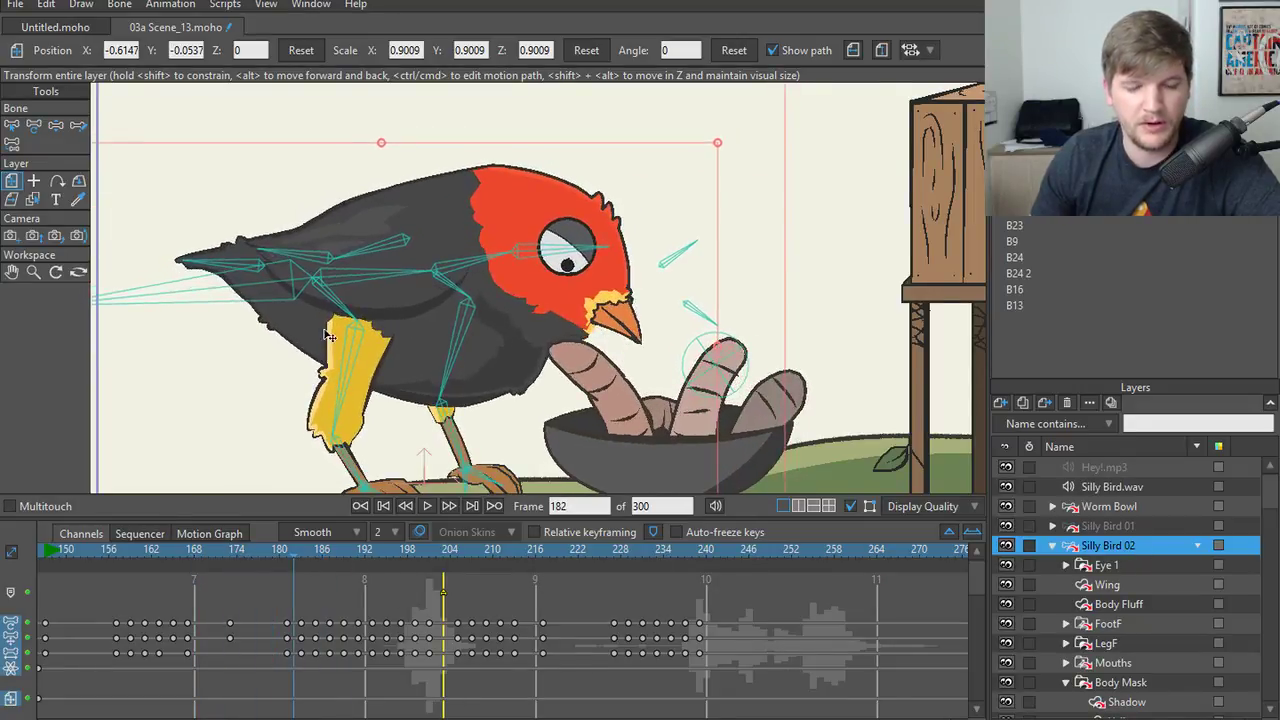
- Fit the whole scene in view and mask everything outside the camera frame
scroll(329, 336, "down", 5)
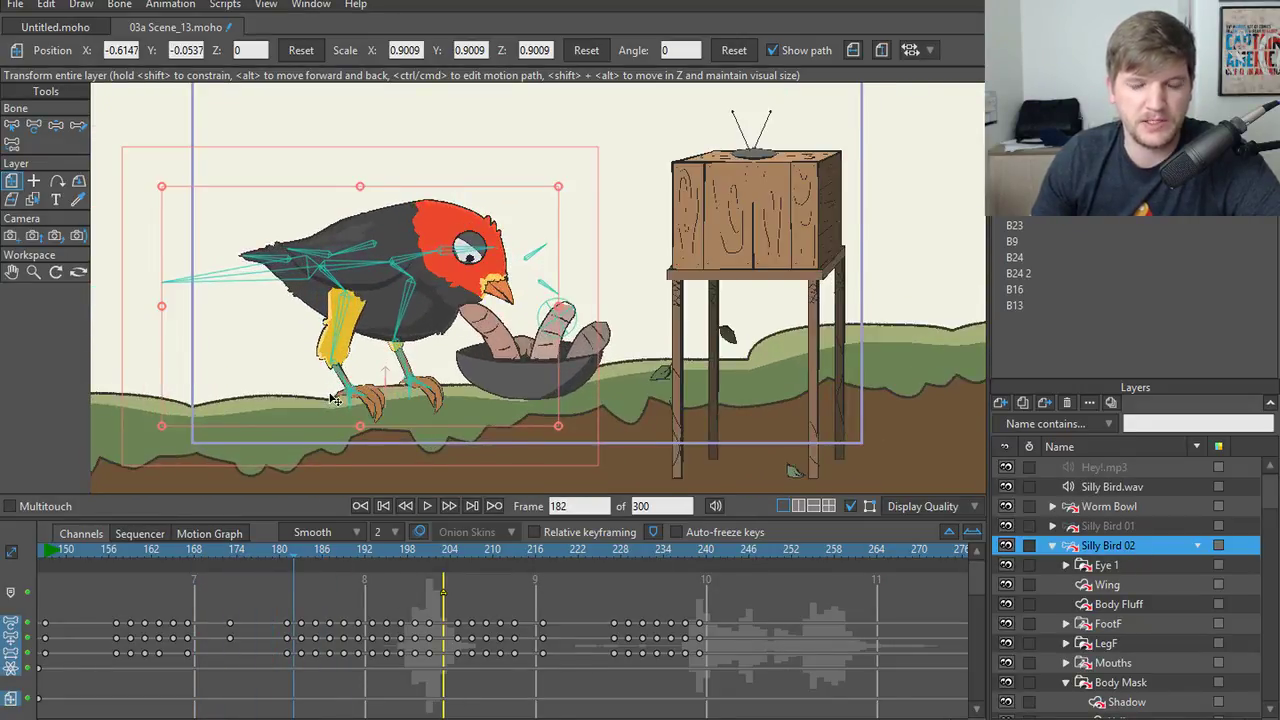
left_click_drag(335, 400, 301, 438)
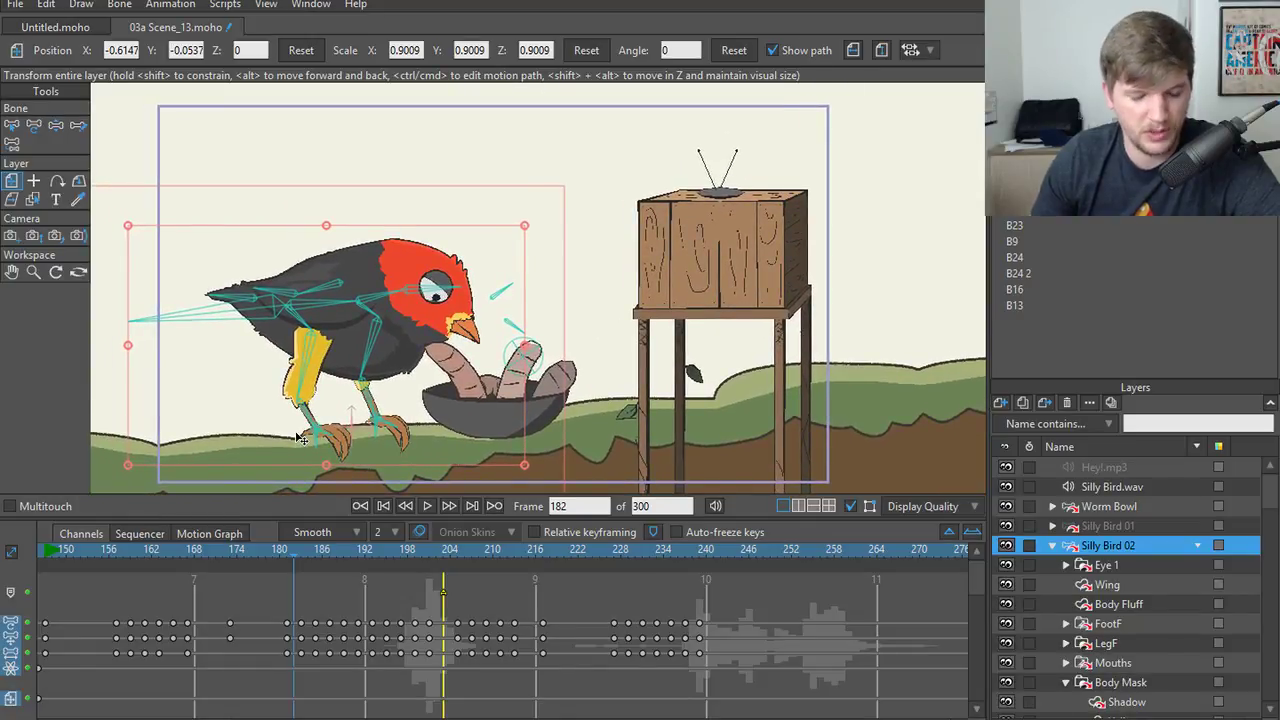
key("ctrl+m")
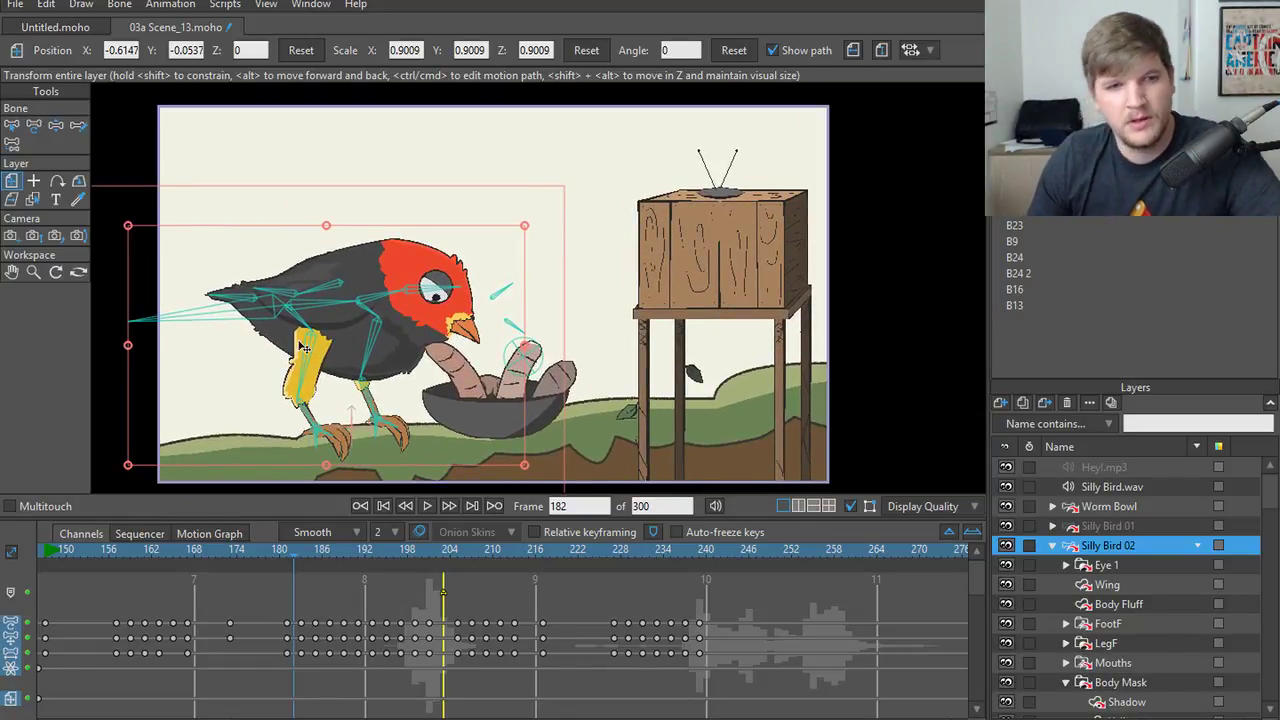
- Add a Silly Bird 02 bone keyframe at frame 203 and shift all following keyframes so they start at frame 240
left_click_drag(372, 553, 460, 567)
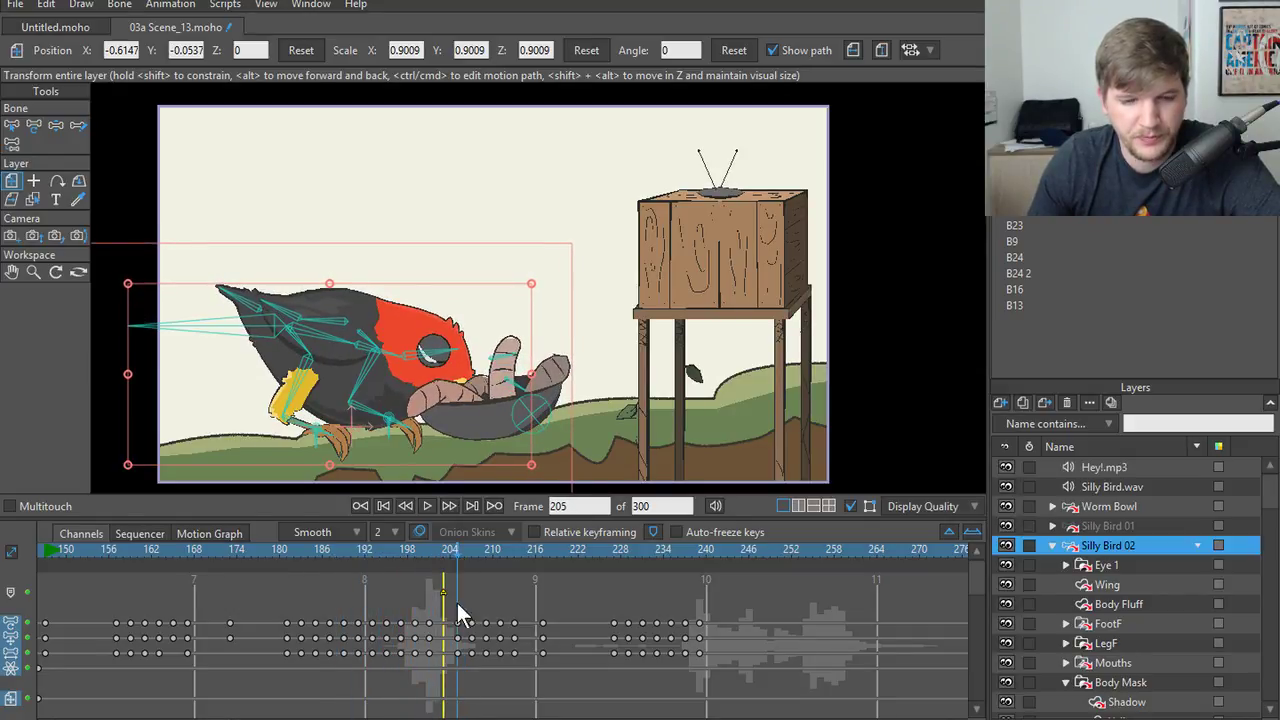
left_click(448, 555)
left_click(443, 557)
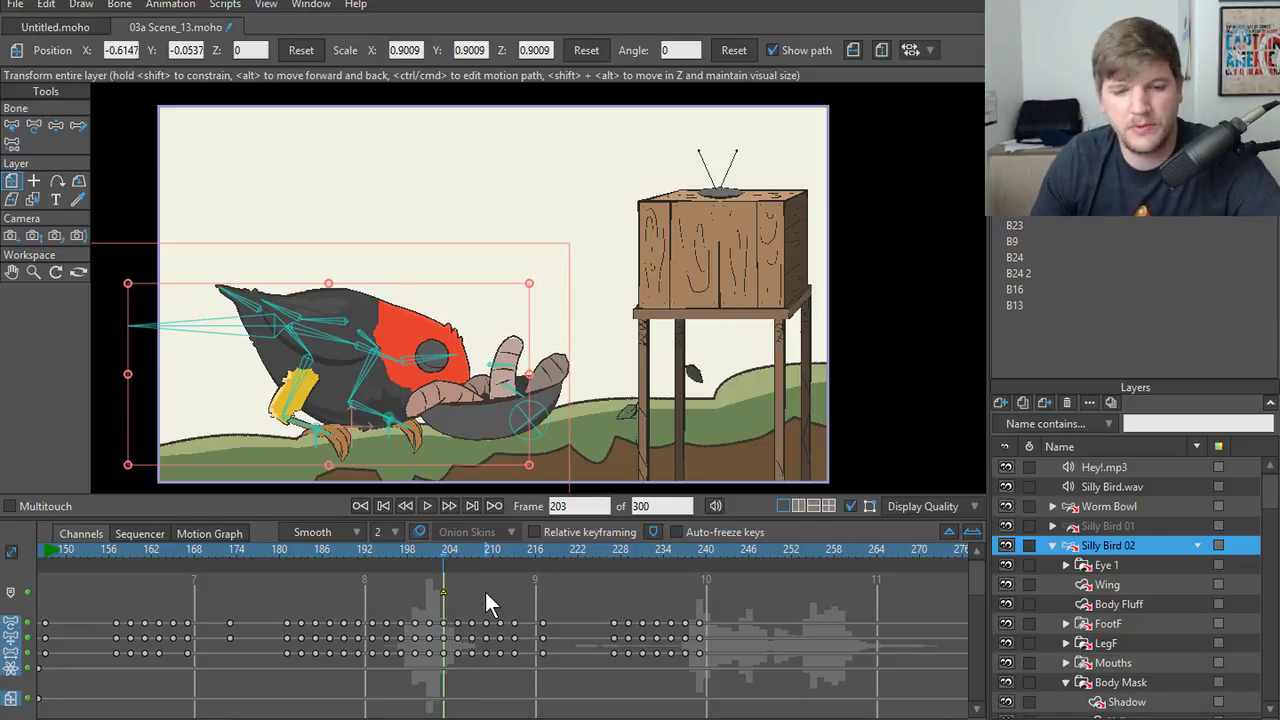
left_click_drag(451, 611, 846, 686)
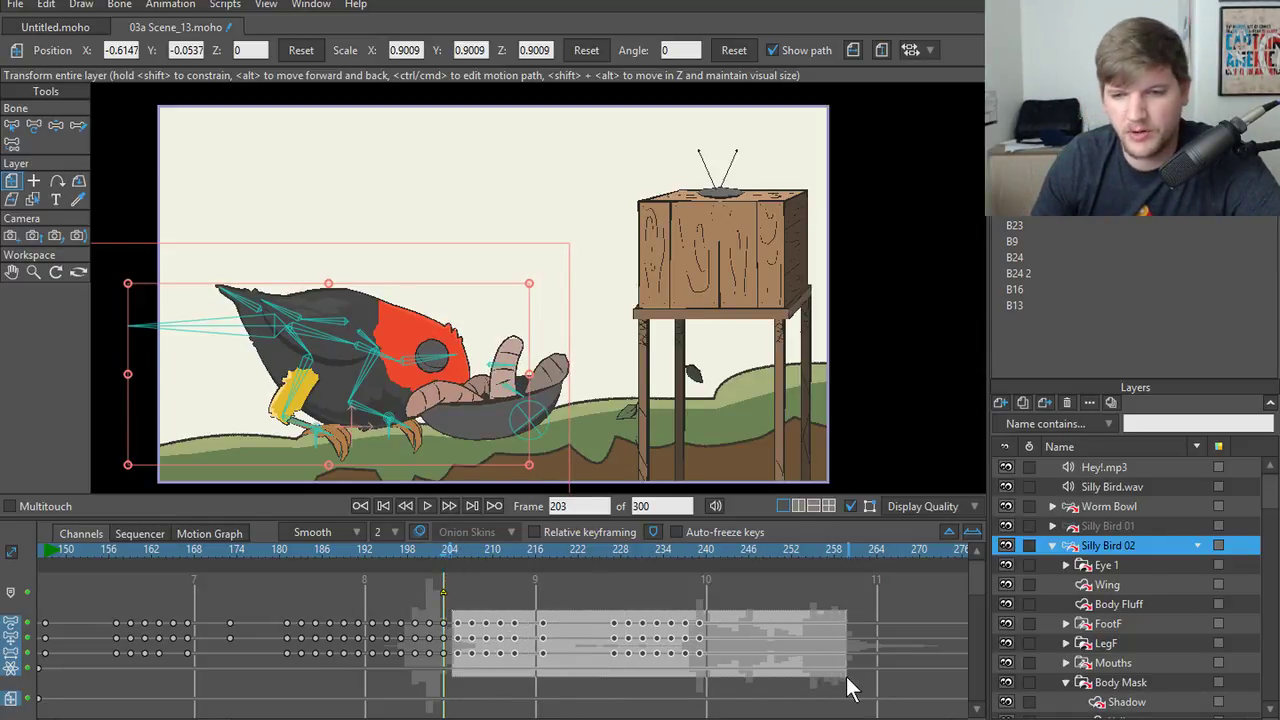
left_click_drag(458, 625, 710, 627)
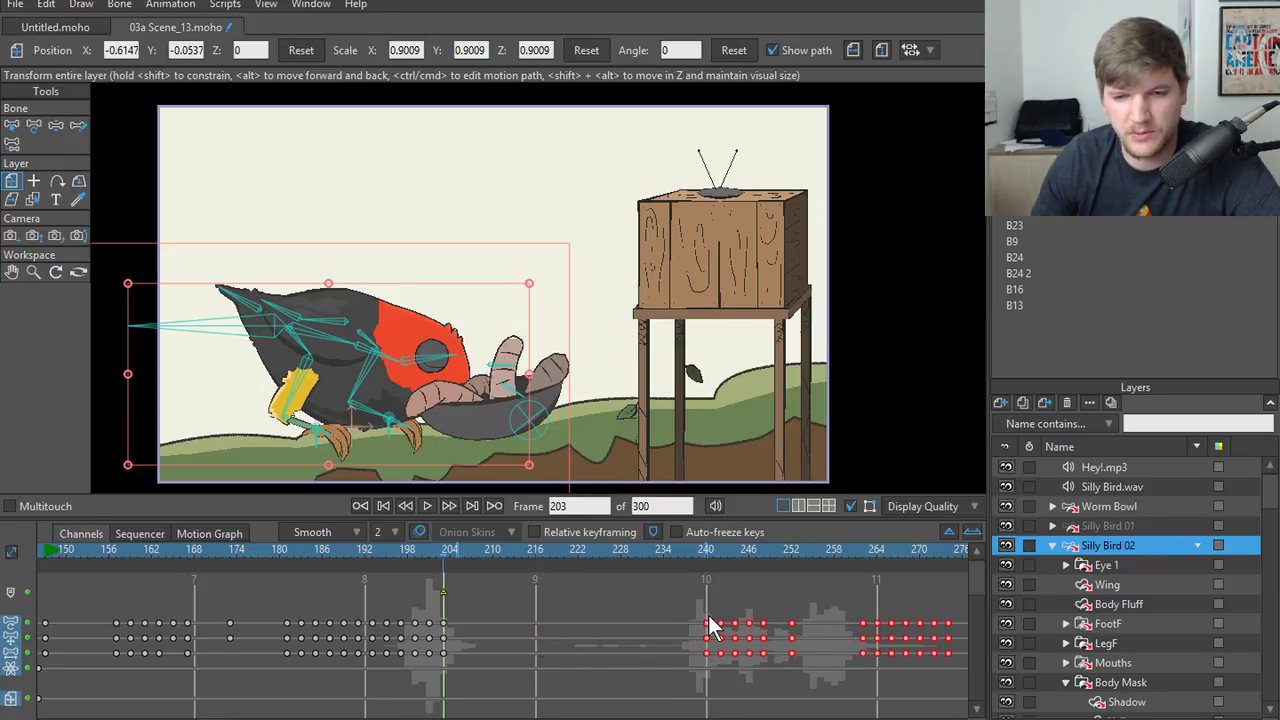
- Play and scrub the retimed Silly Bird 02 motion between frames 182 and 252 to check the shifted poses against the audio
key("space")
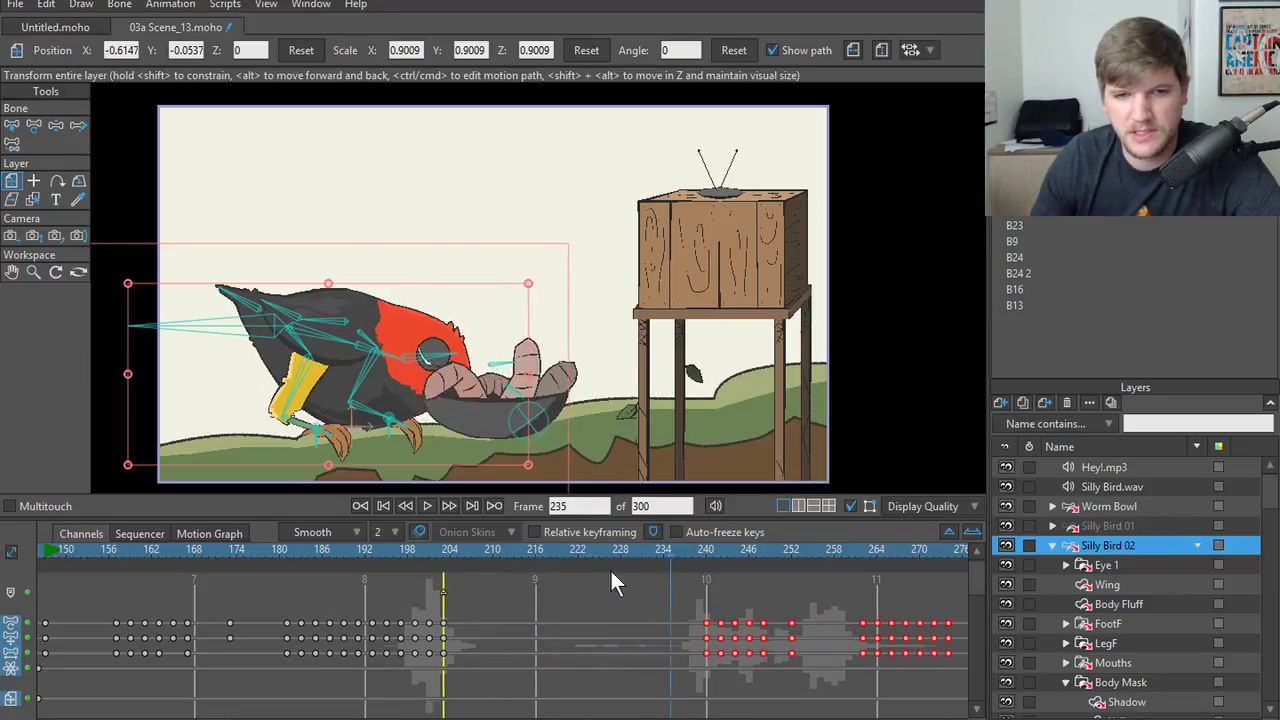
left_click_drag(629, 579, 577, 593)
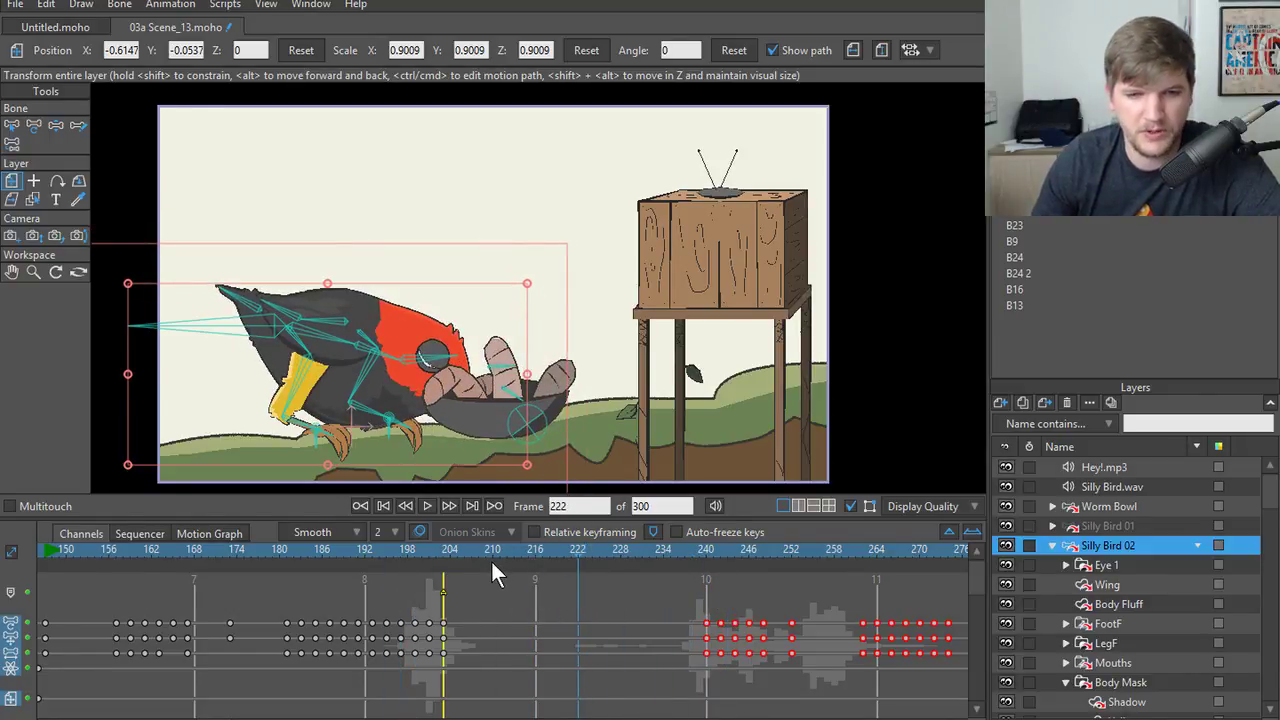
left_click_drag(490, 558, 295, 555)
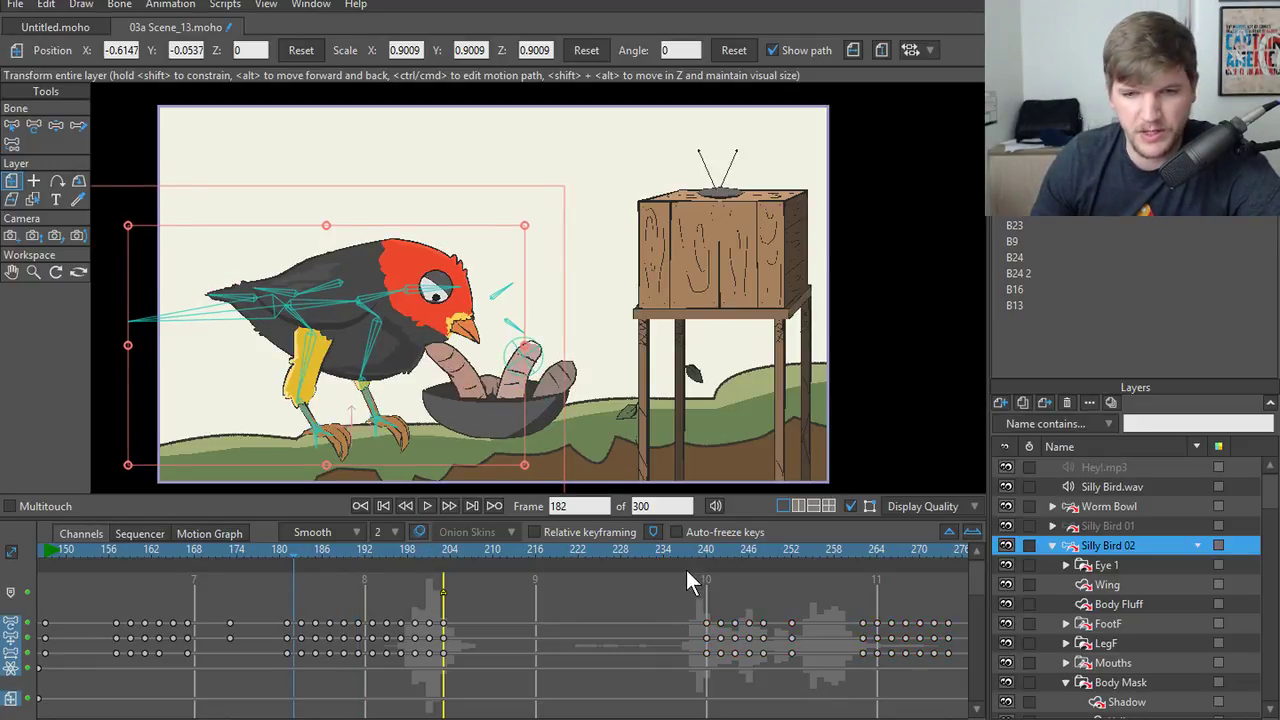
left_click_drag(700, 548, 795, 557)
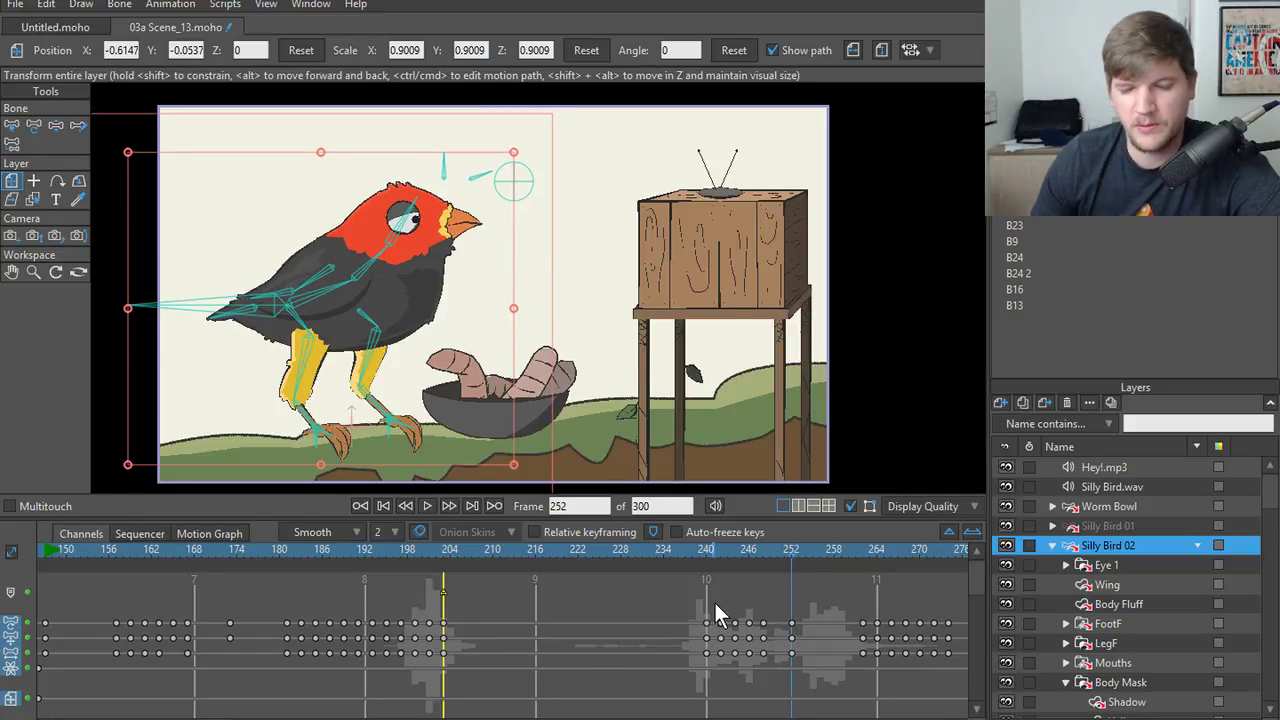
- Delete Silly Bird 02's keyframes from frame 240 to 248 and move the keyframe at 252 to frame 209
left_click_drag(714, 600, 778, 702)
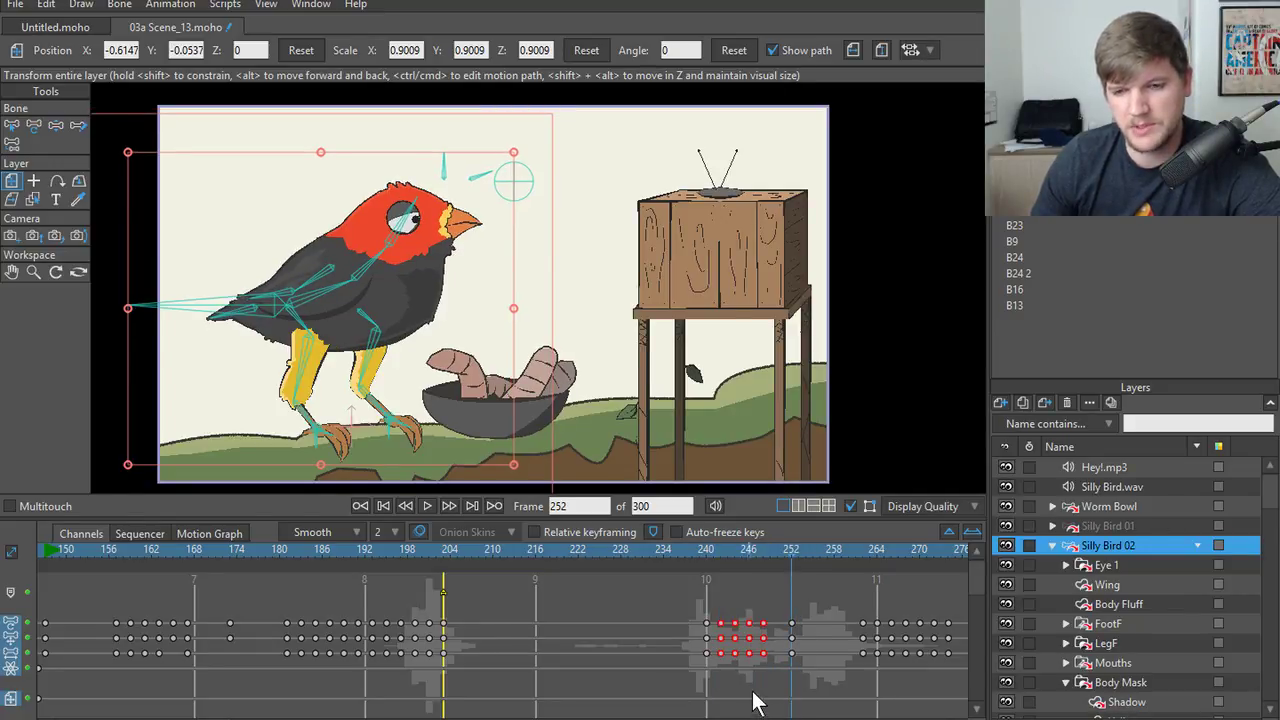
left_click(754, 690)
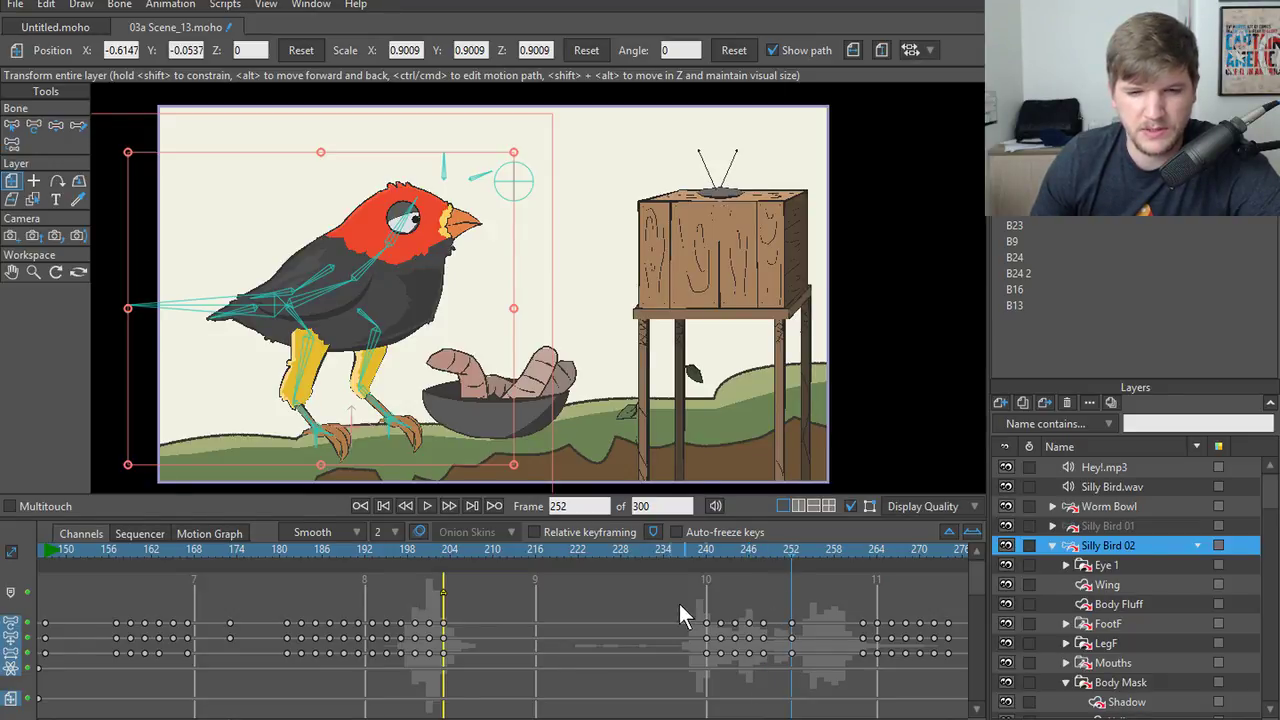
left_click_drag(679, 603, 777, 694)
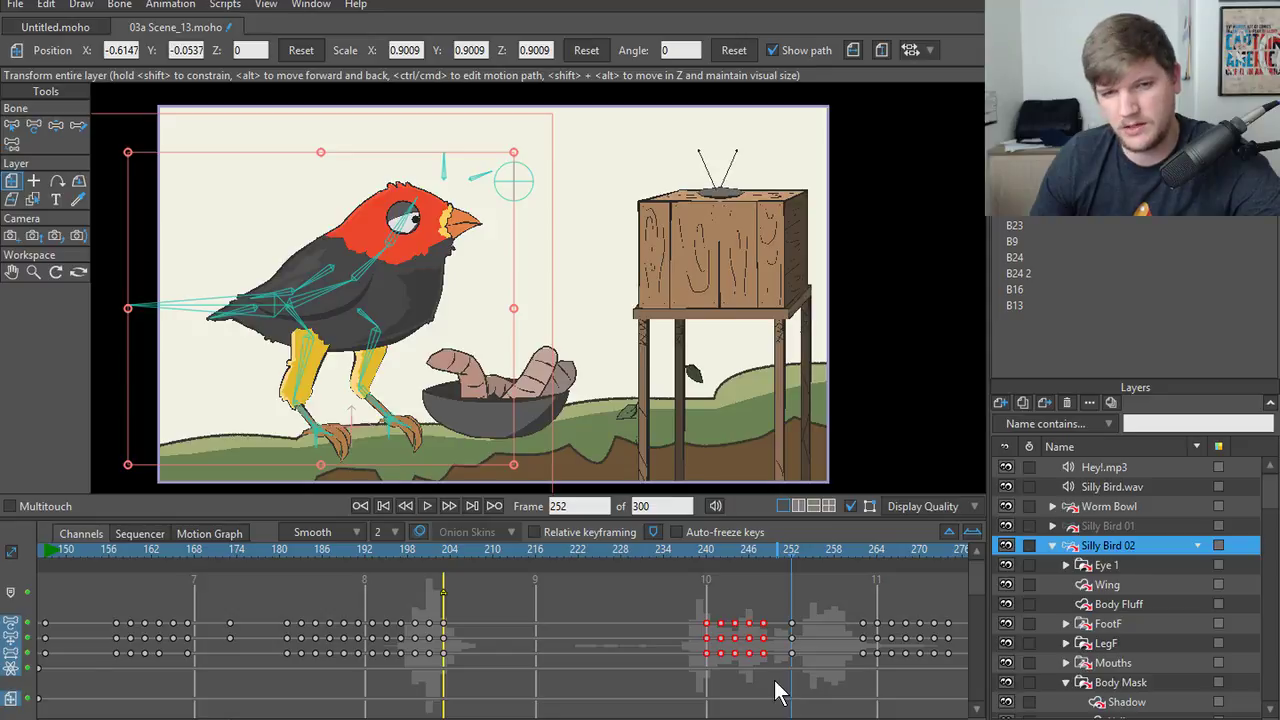
left_click_drag(714, 557, 759, 550)
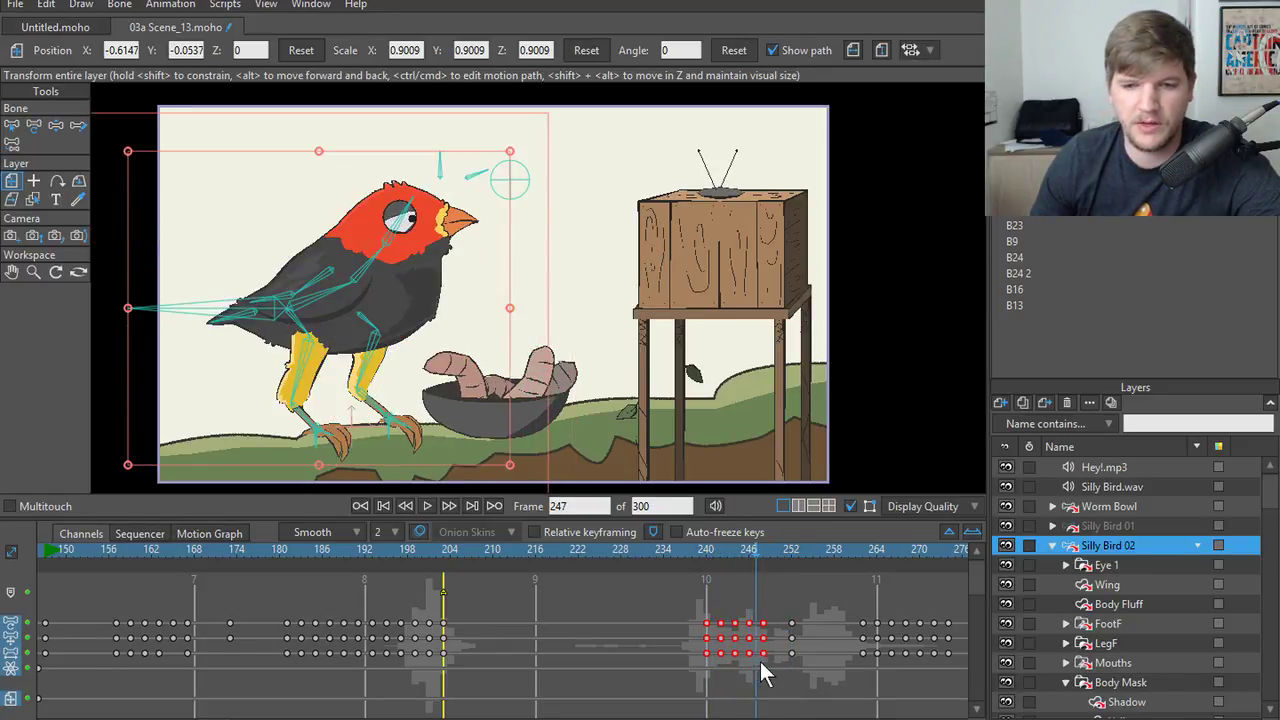
key("Delete")
left_click_drag(791, 623, 480, 622)
- Play the section from about frame 187 to 221 repeatedly to review how the bird's head raise fits the Hey! audio
left_click(379, 556)
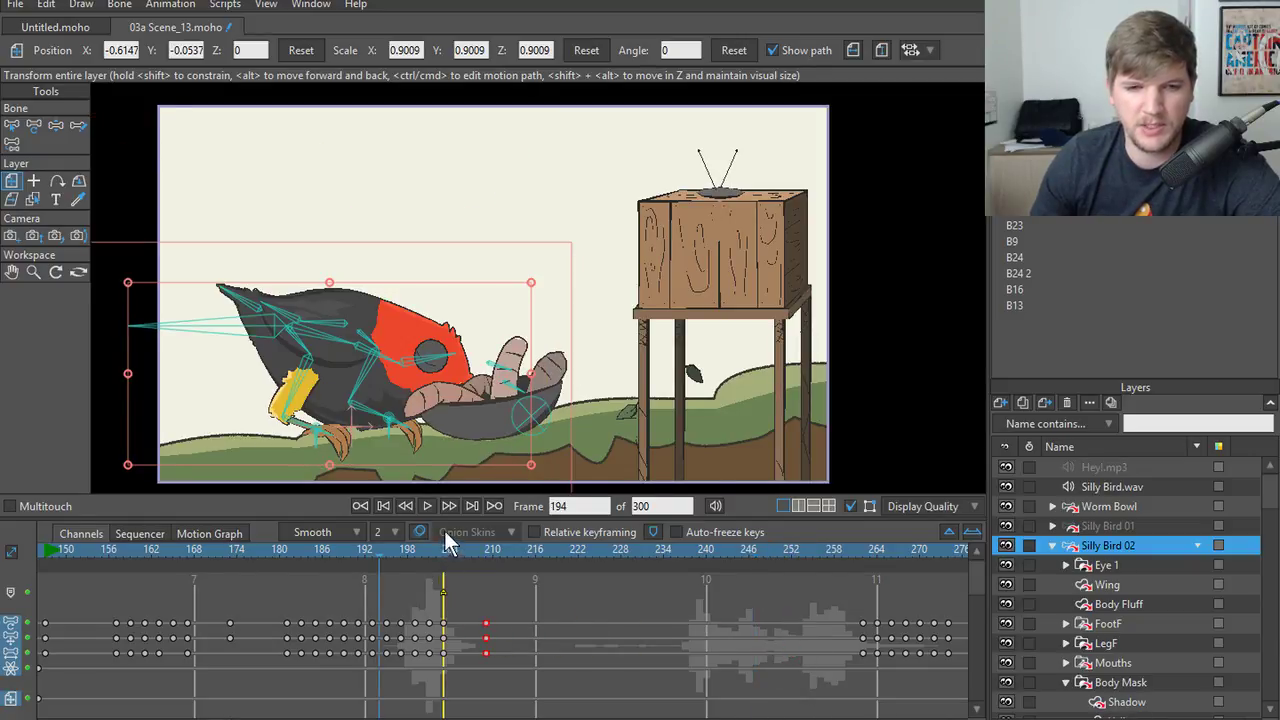
left_click(426, 503)
left_click(426, 503)
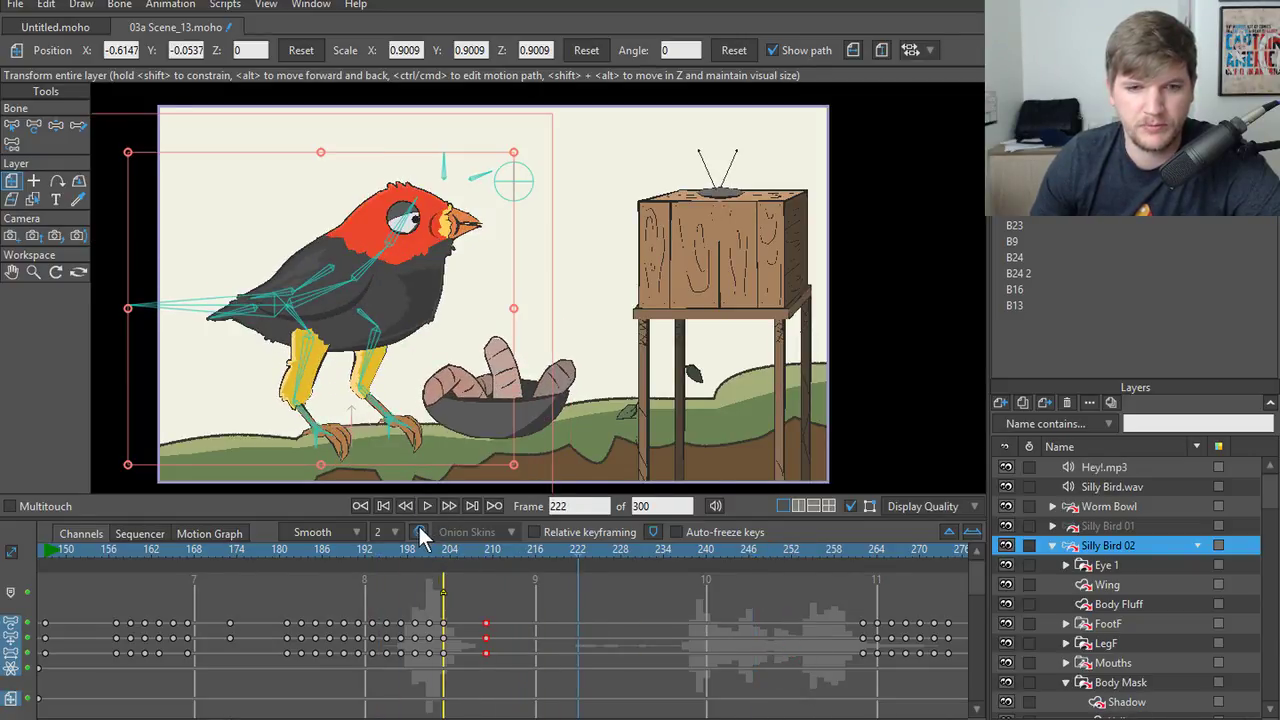
left_click(426, 505)
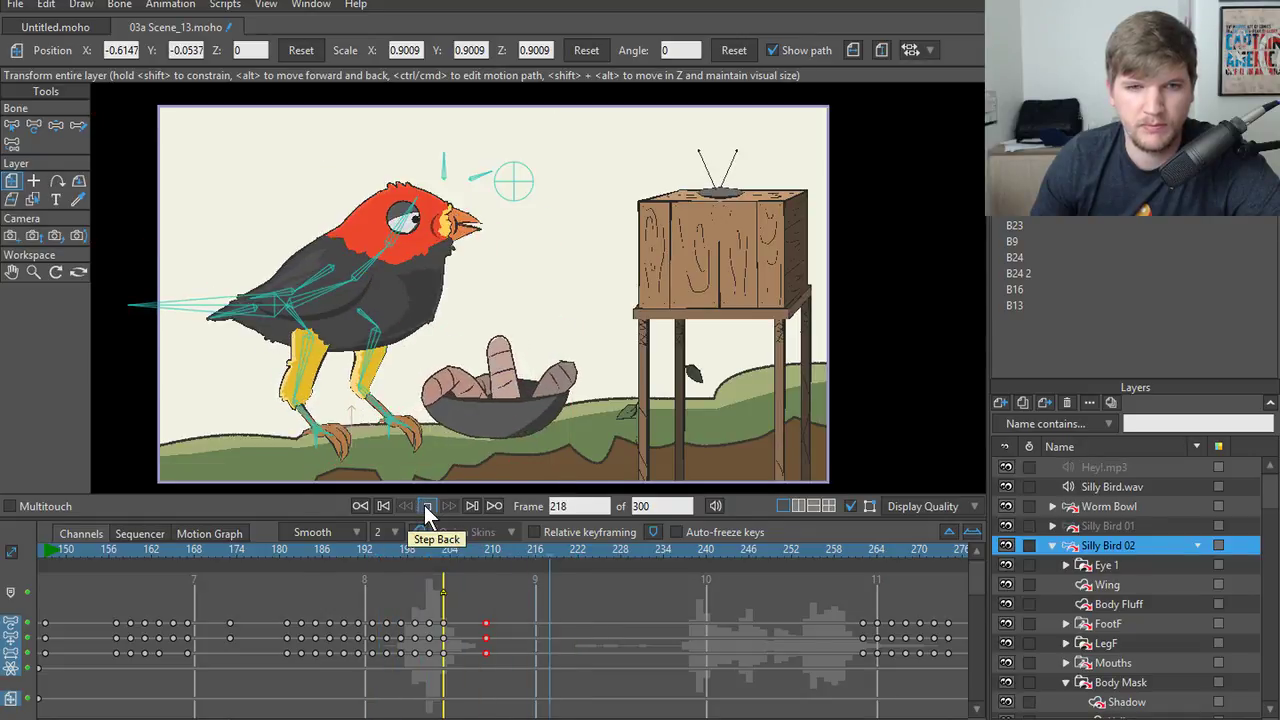
left_click_drag(387, 556, 491, 557)
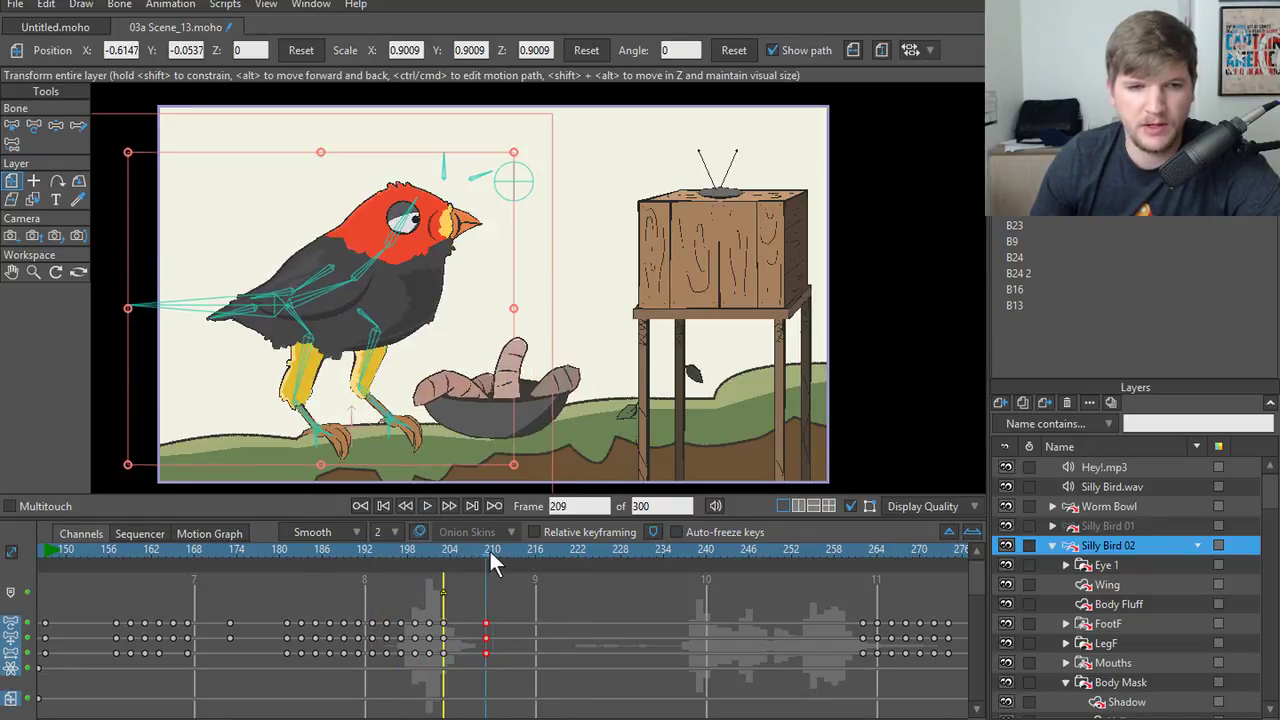
left_click(328, 559)
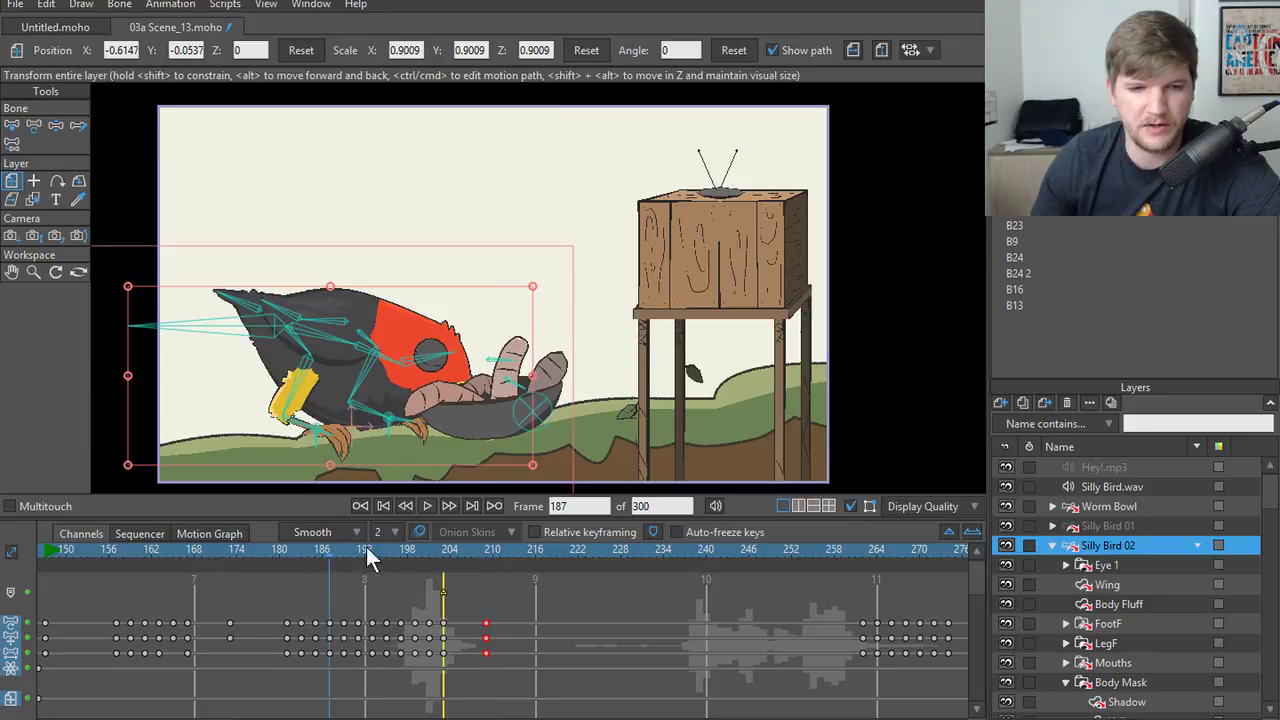
left_click(425, 503)
left_click(425, 503)
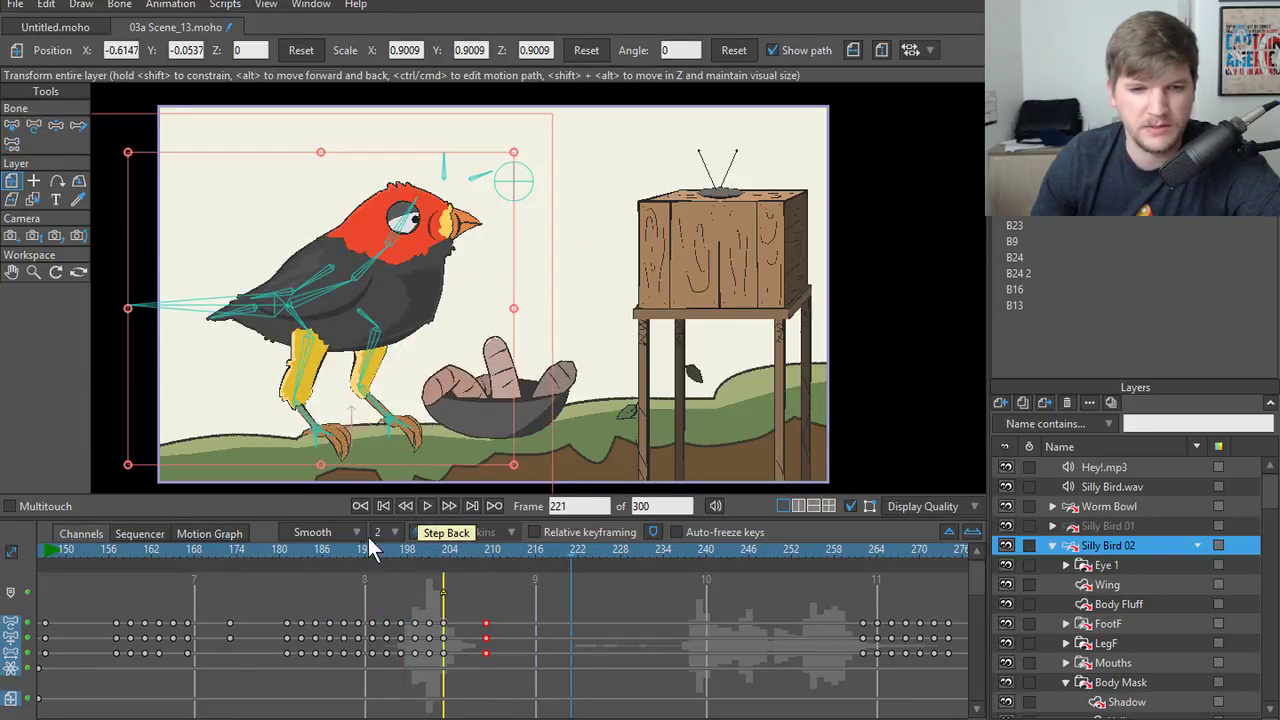
left_click(352, 552)
left_click(427, 506)
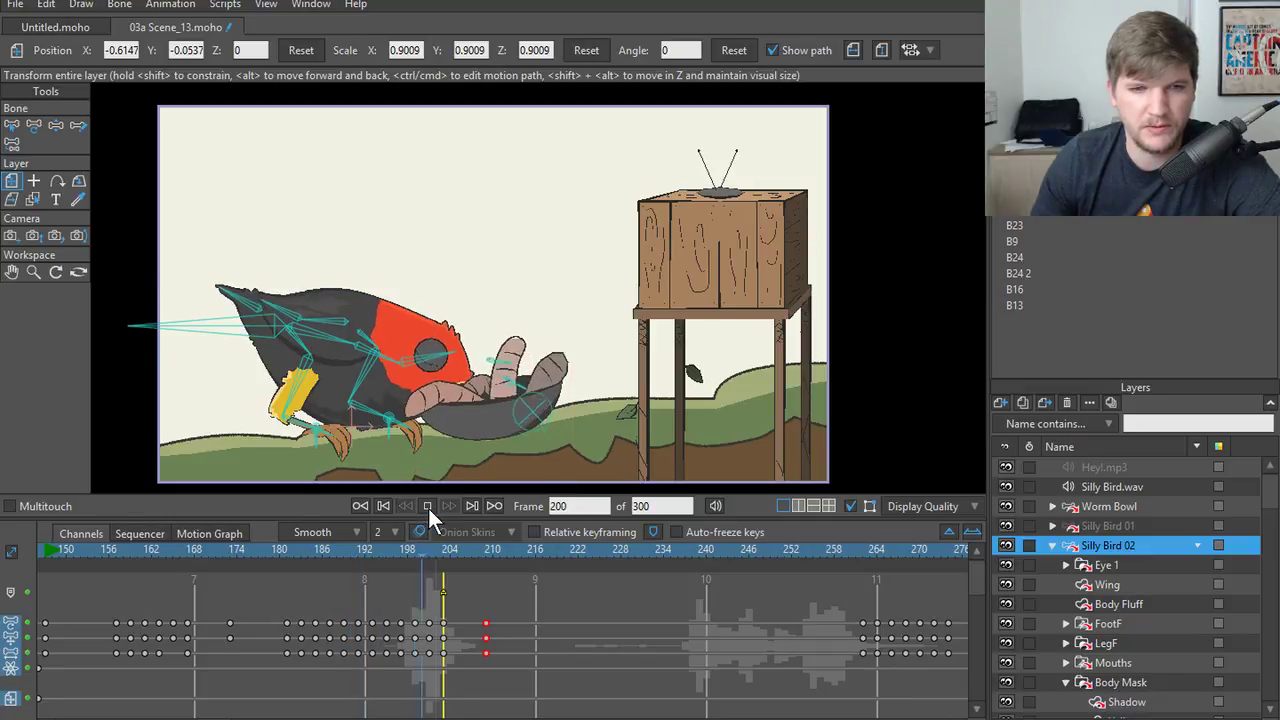
left_click(437, 549)
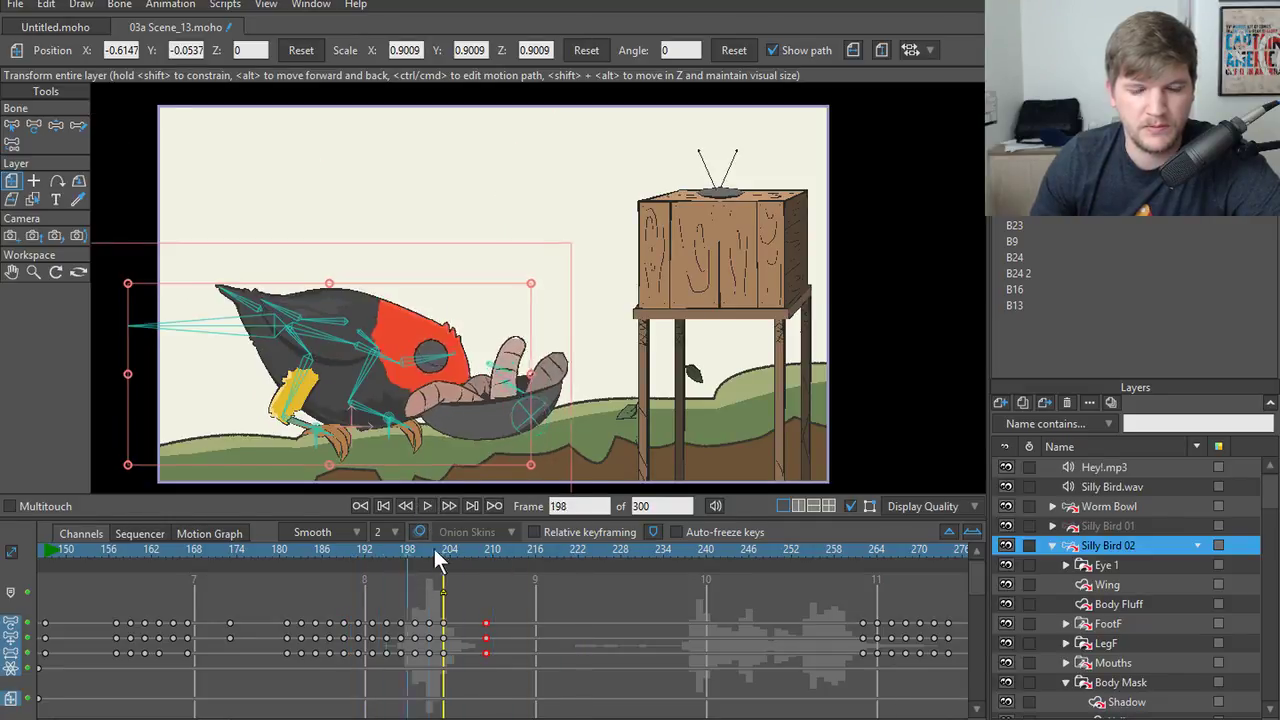
- Move Silly Bird 02's keyframe following frame 203 to frame 207 and remove the bone channel beneath the bone scale channel
mouse_move(478, 551)
left_mouse_down()
mouse_move(488, 554)
mouse_move(473, 557)
left_mouse_up()
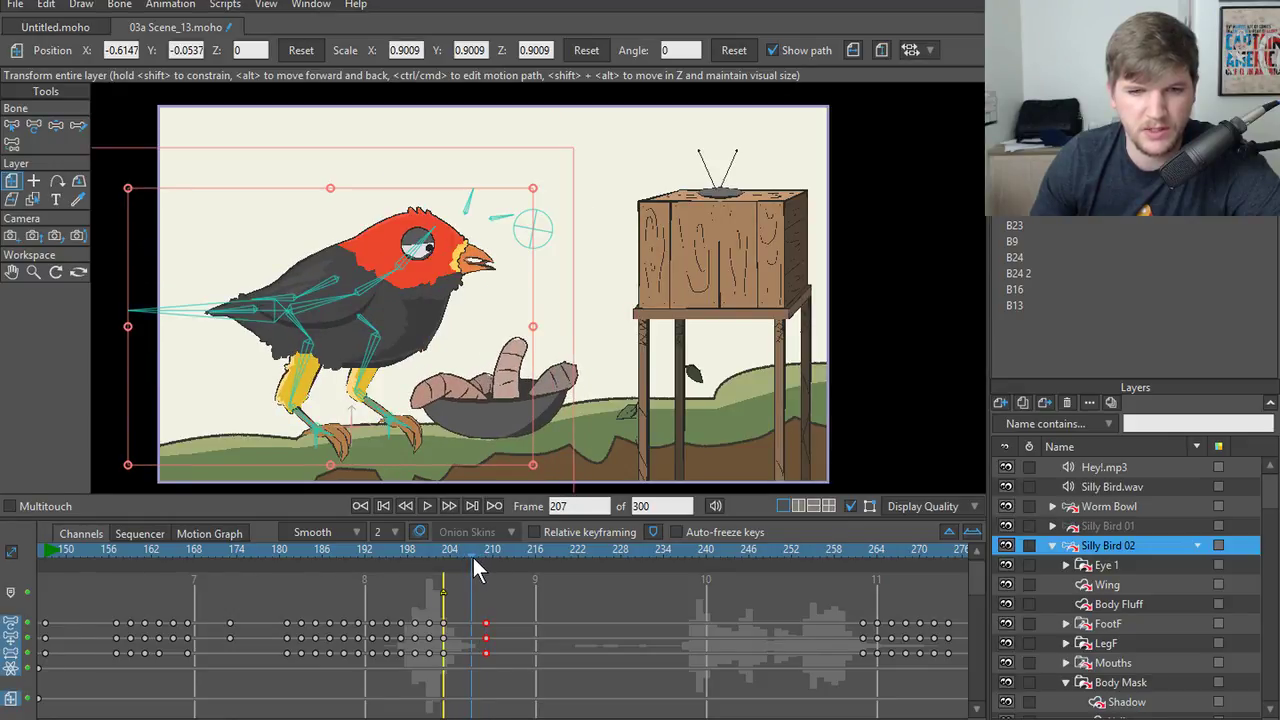
left_click(467, 630)
left_click_drag(486, 626, 474, 624)
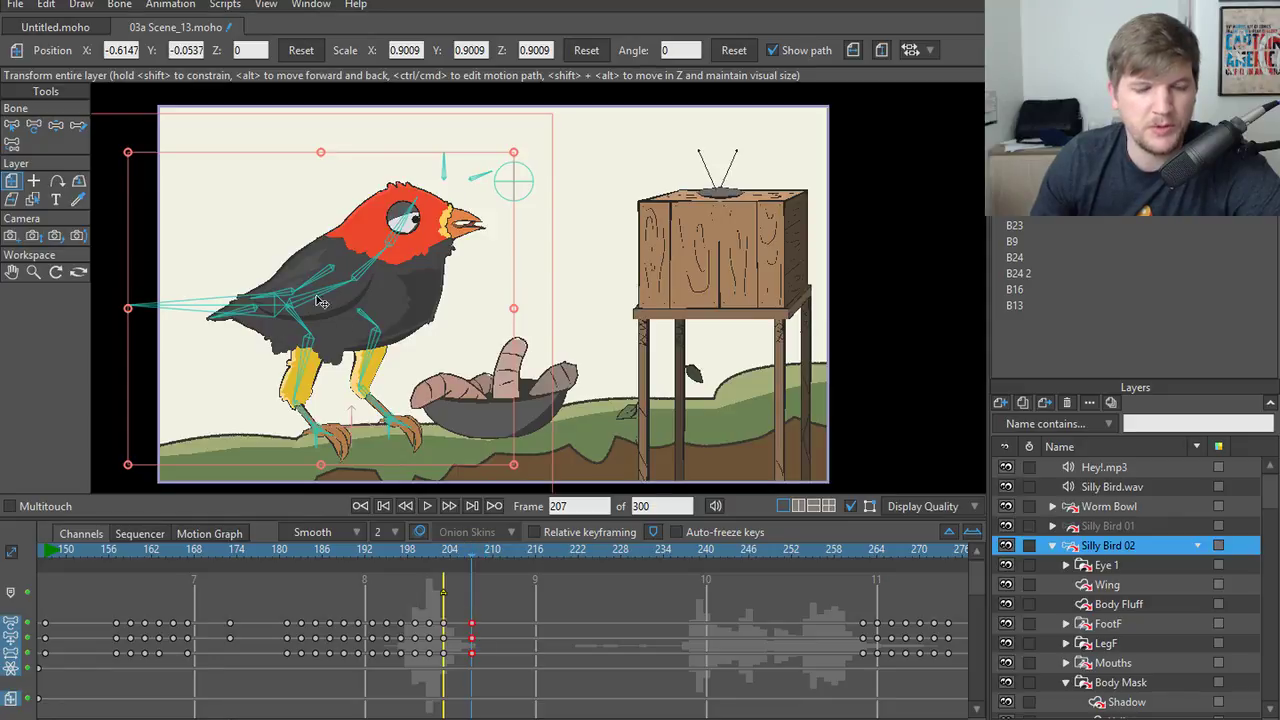
left_click(520, 641)
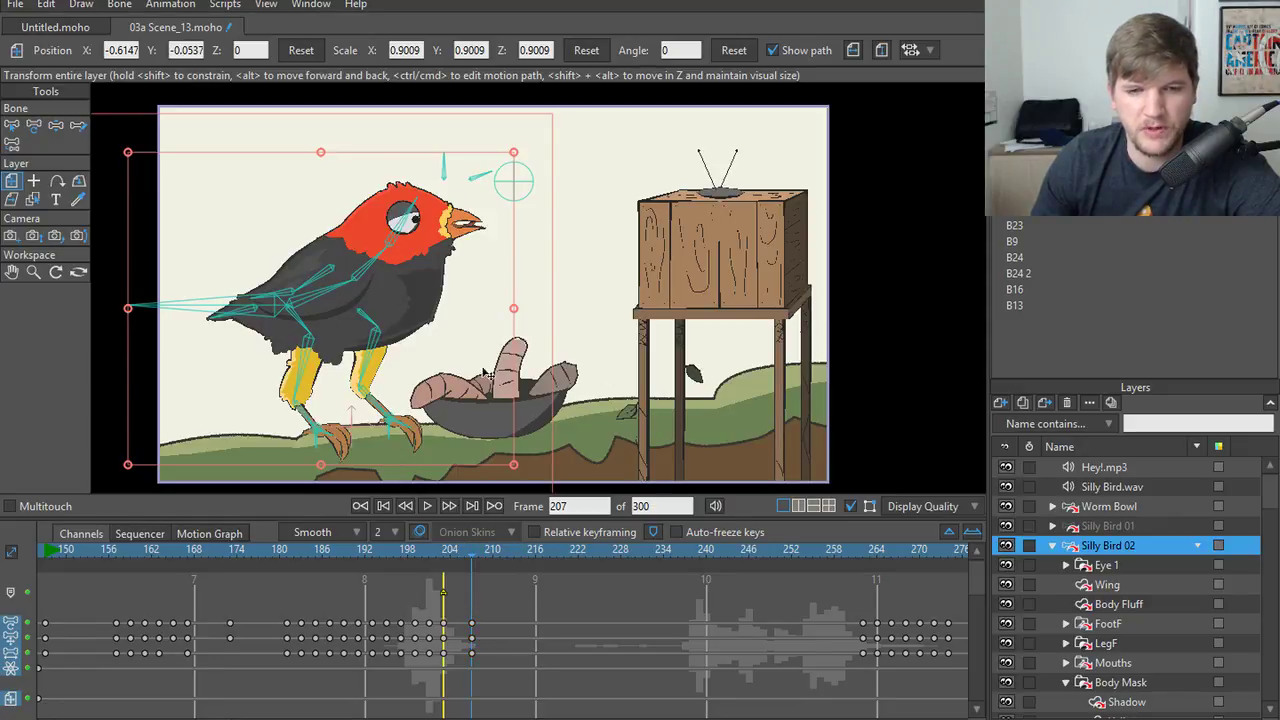
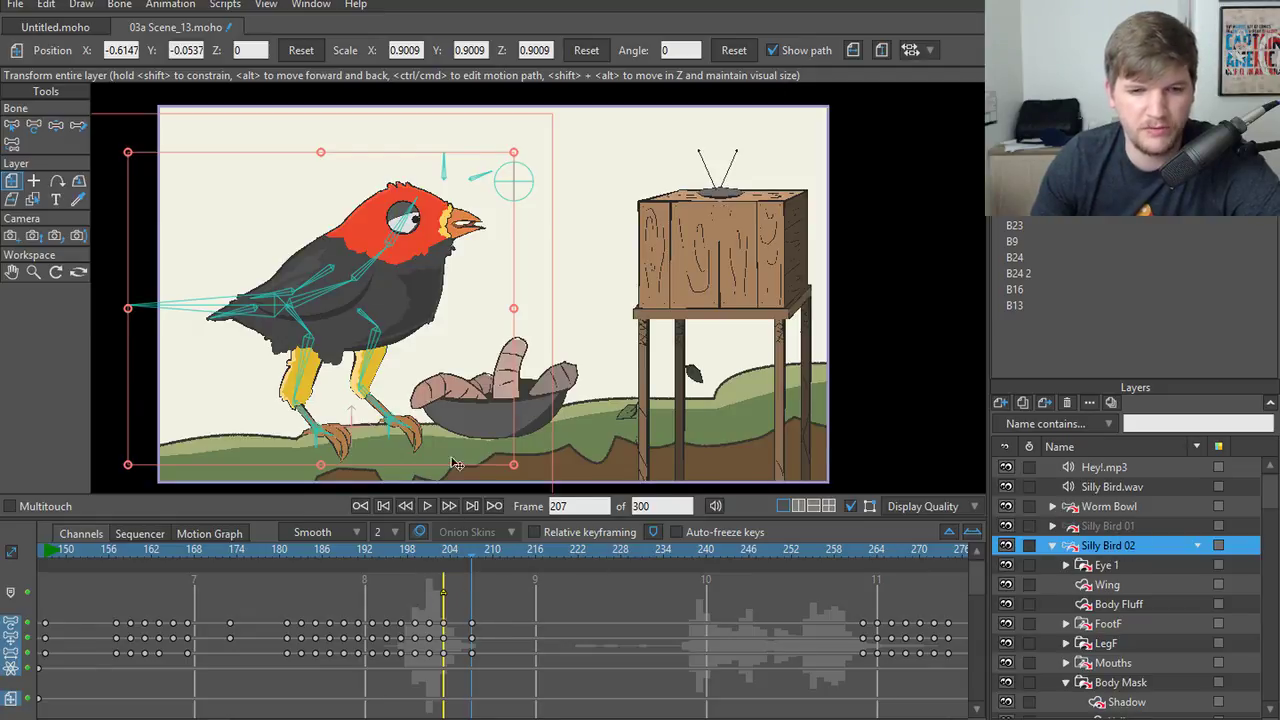
right_click(10, 671)
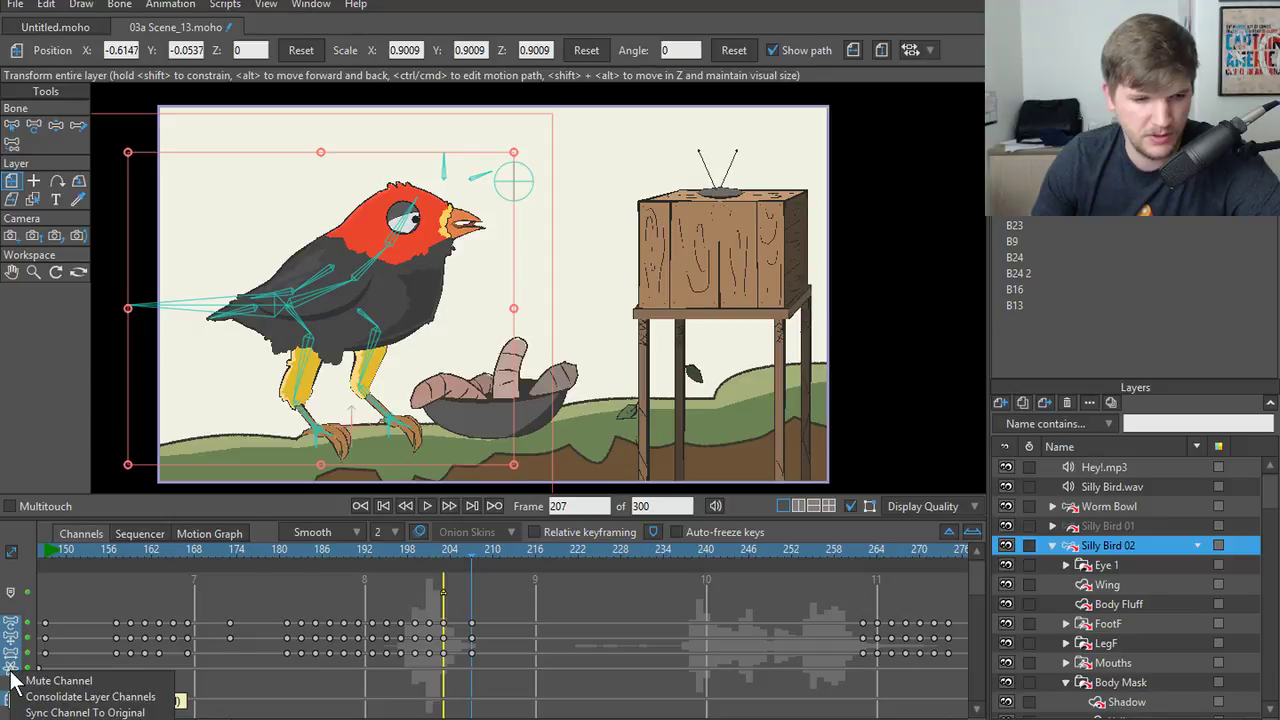
left_click(309, 686)
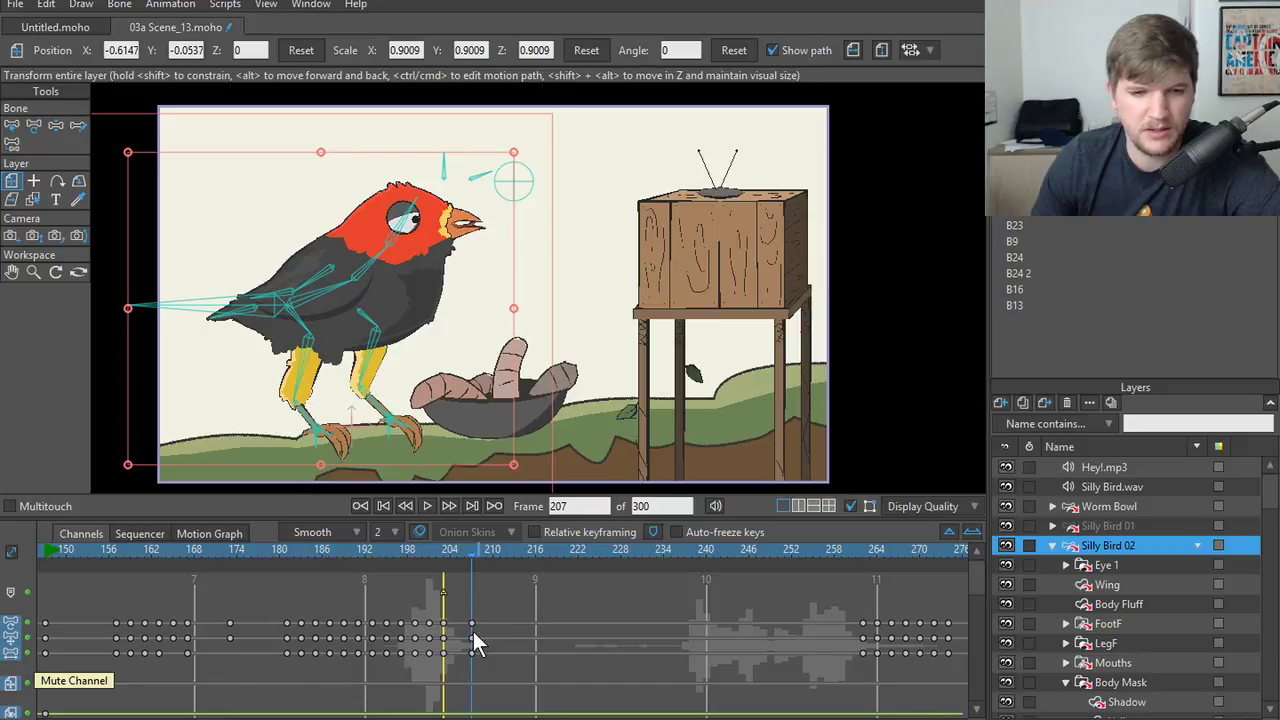
- Play the head raise from frame 185 and again from frame 196 to check the closer keyframe against the Hey! audio
left_click(280, 550)
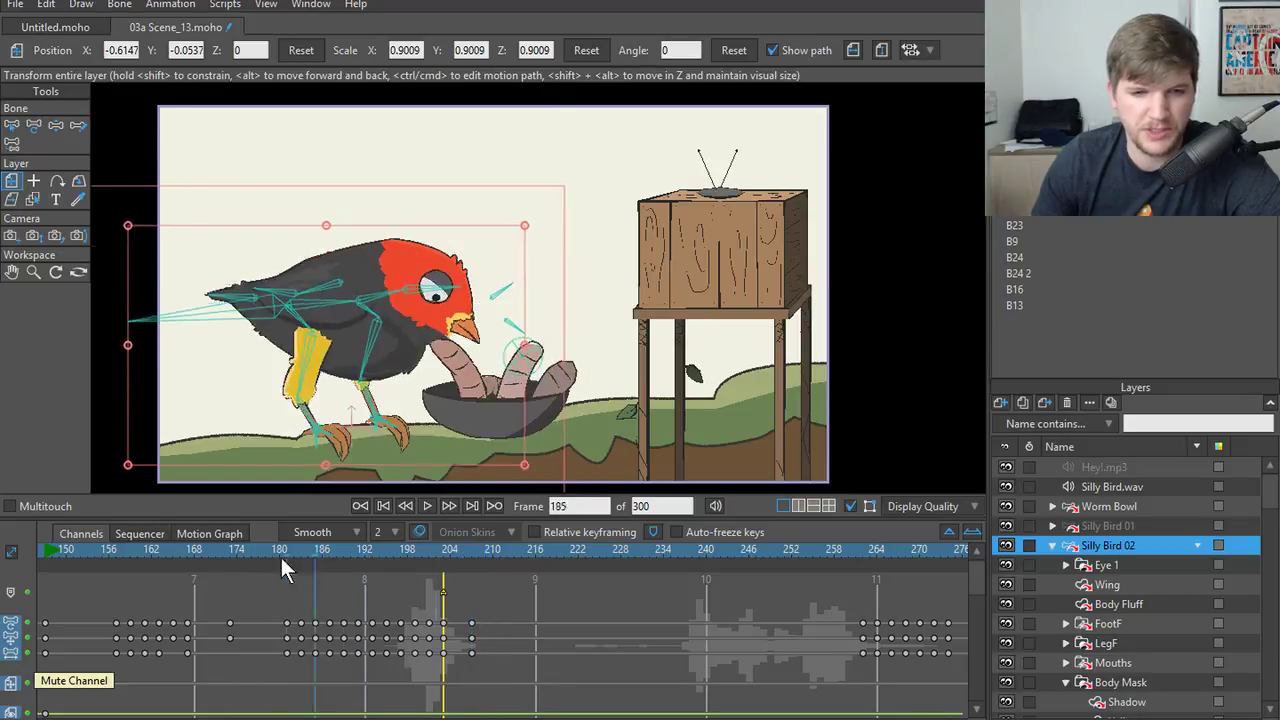
left_click(423, 506)
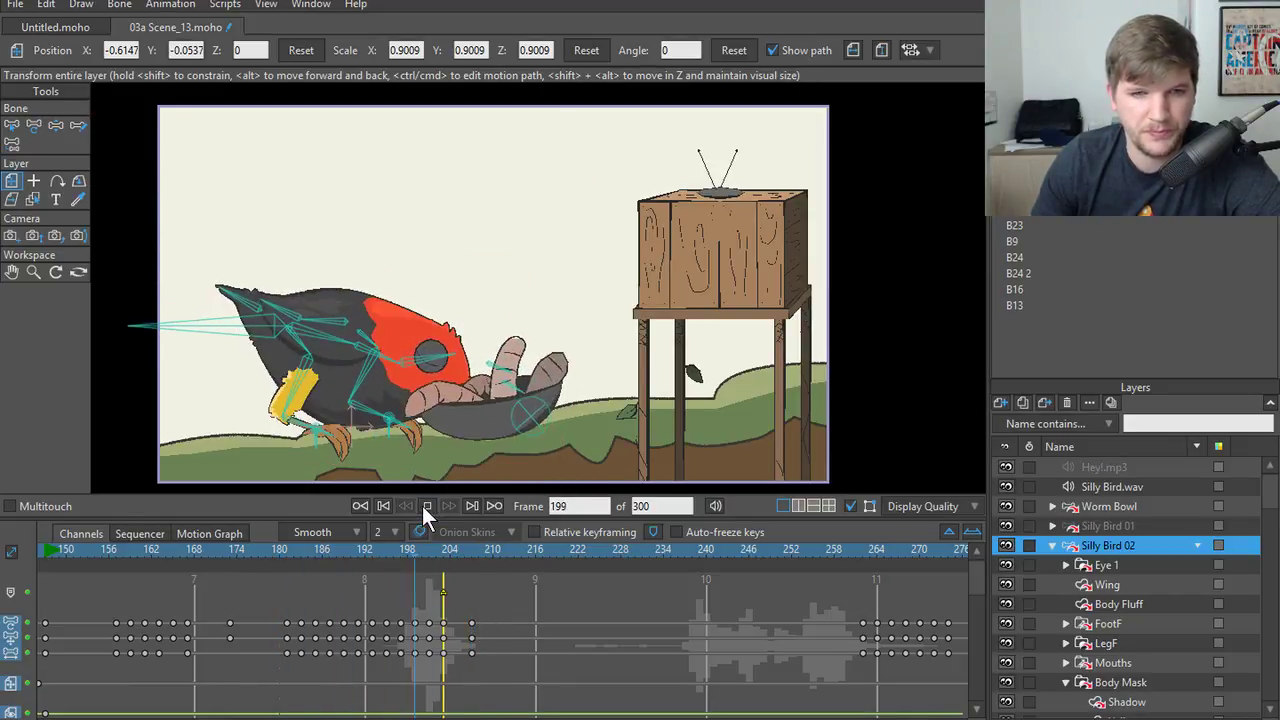
left_click(425, 506)
left_click(393, 553)
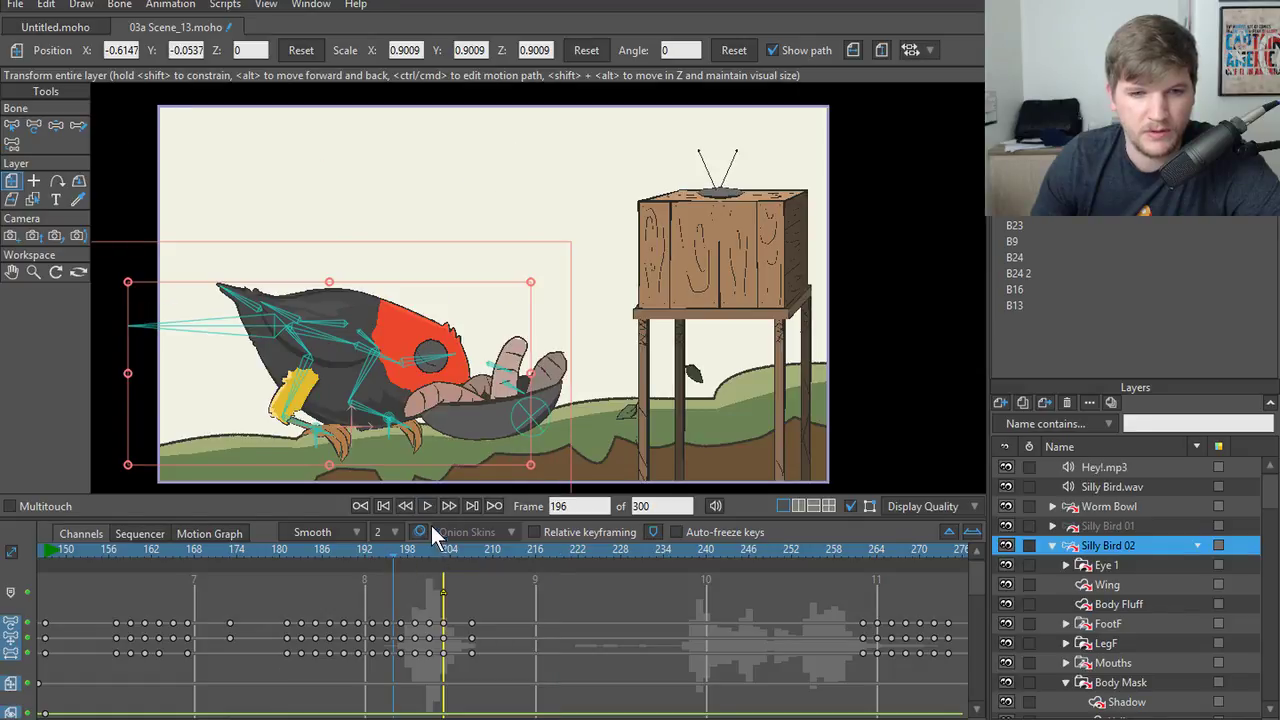
left_click(430, 507)
left_click(430, 507)
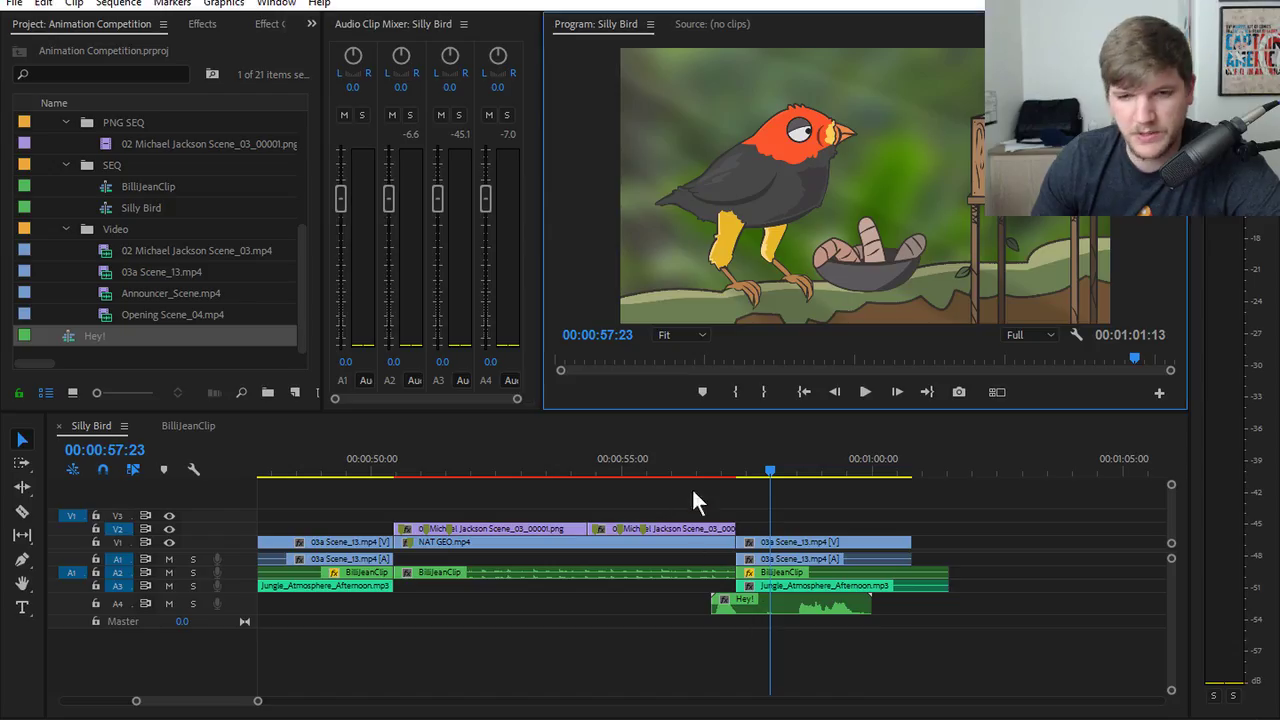
- Switch to Premiere Pro and repeatedly play the Silly Bird sequence across the cut from NAT GEO.mp4 to 03a Scene_13.mp4 with the Hey! audio
left_click(718, 465)
left_click(663, 465)
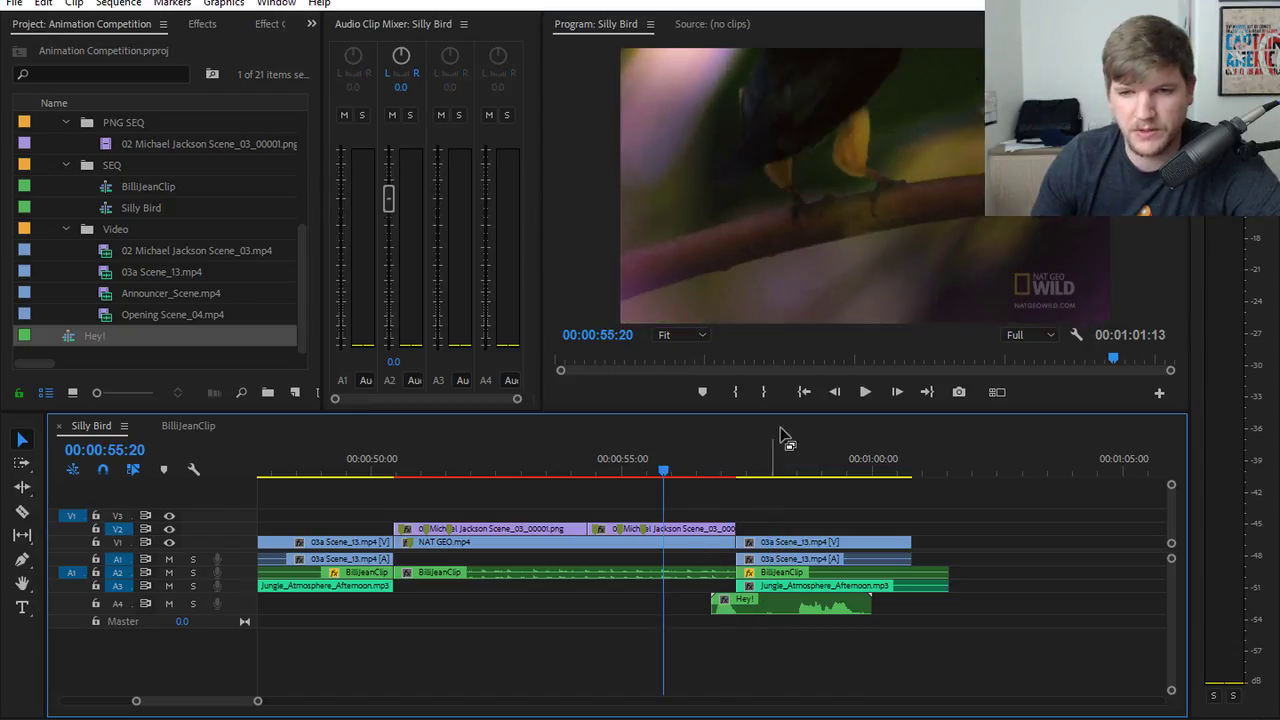
left_click(865, 392)
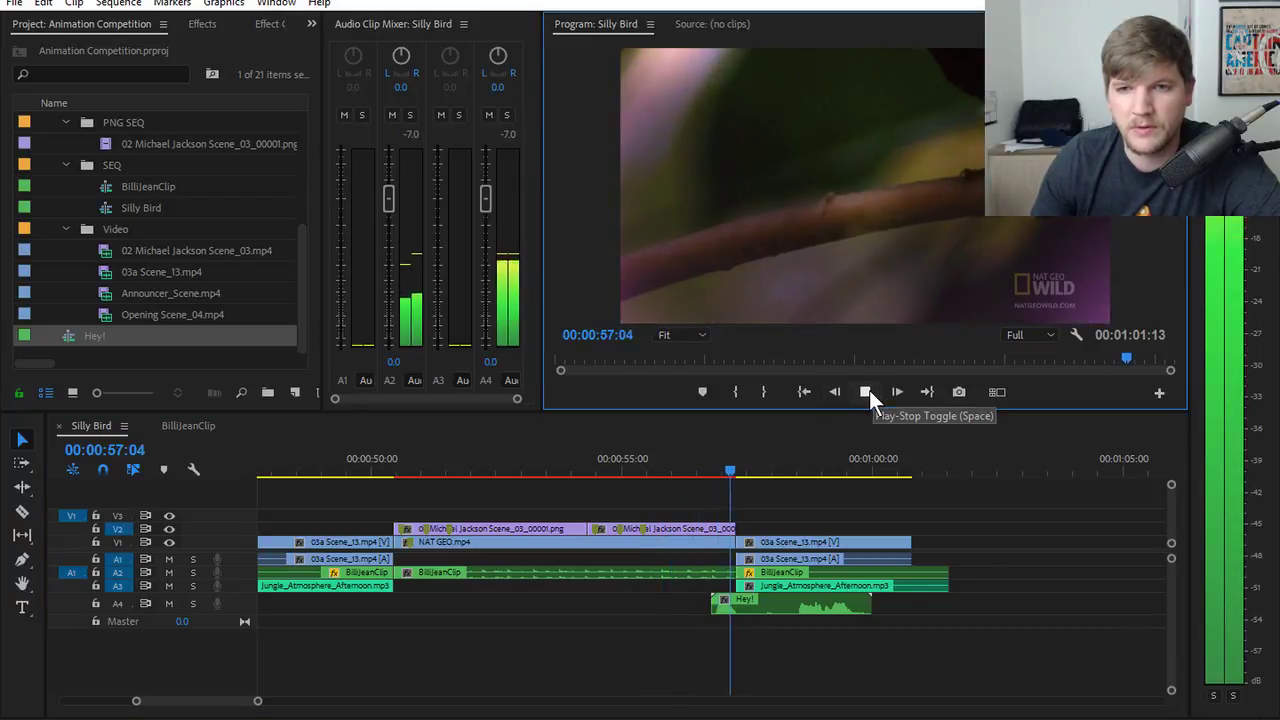
left_click(869, 390)
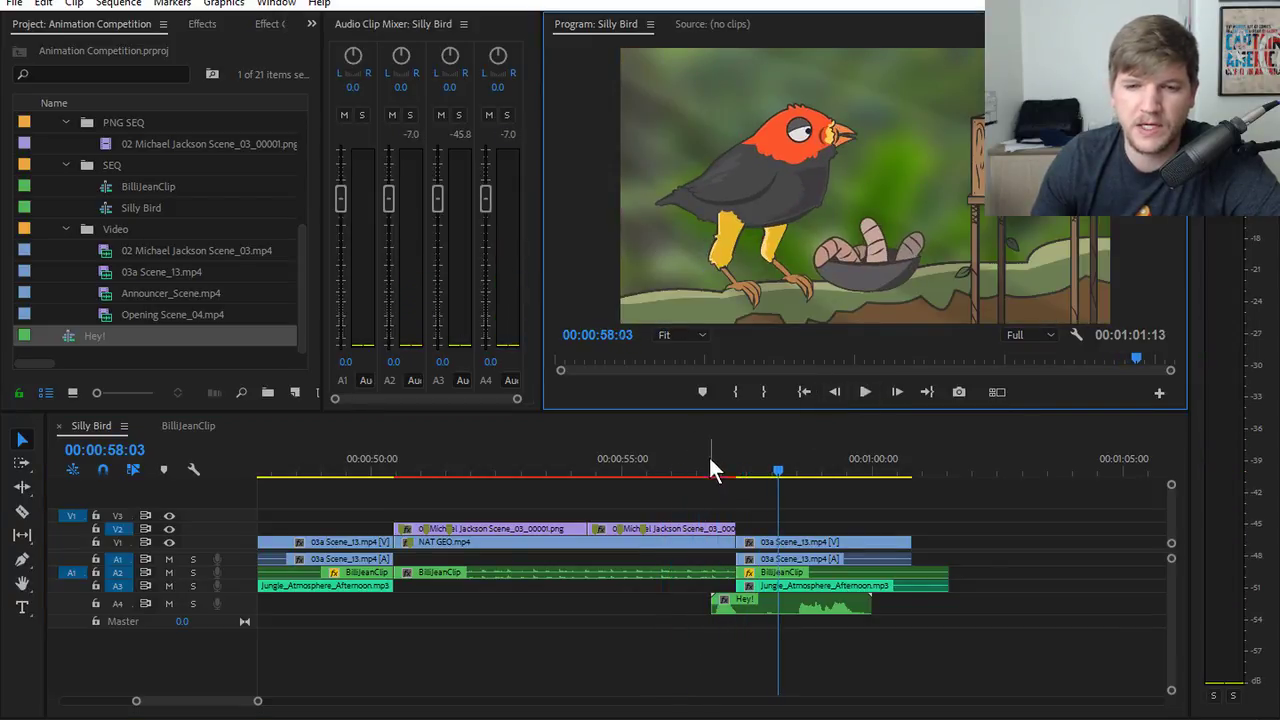
left_click(708, 463)
left_click(867, 392)
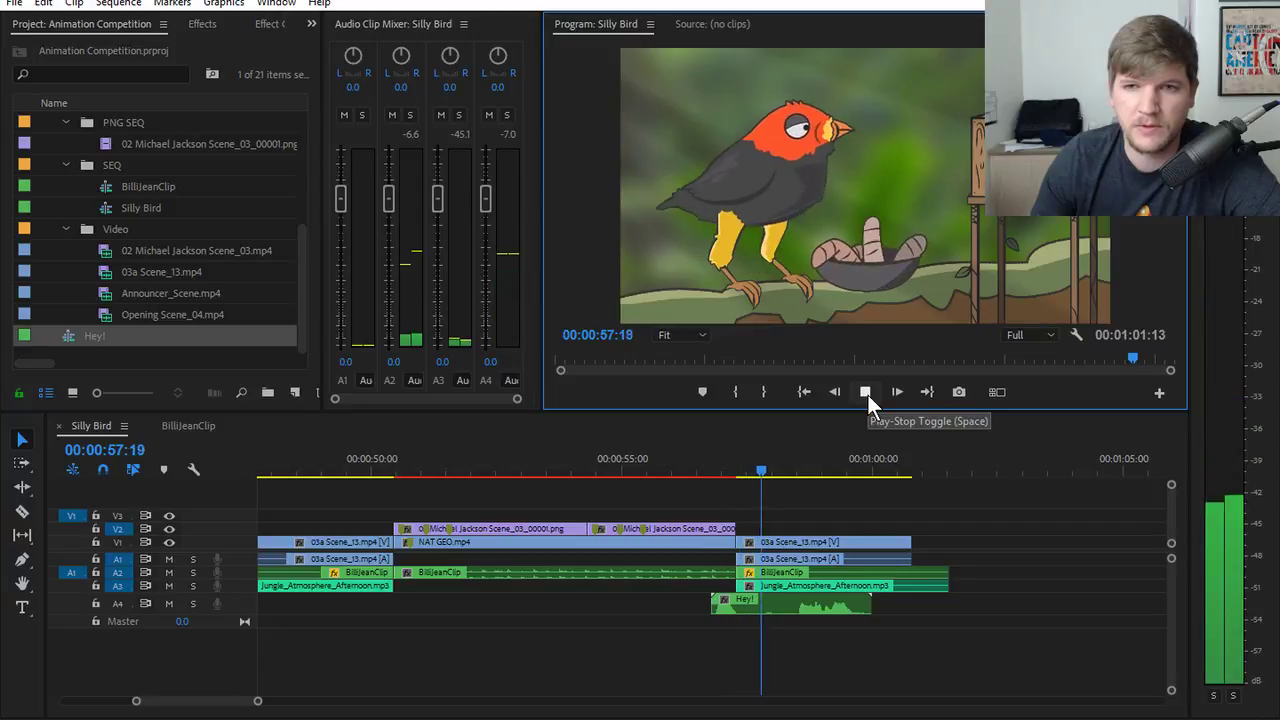
left_click(867, 394)
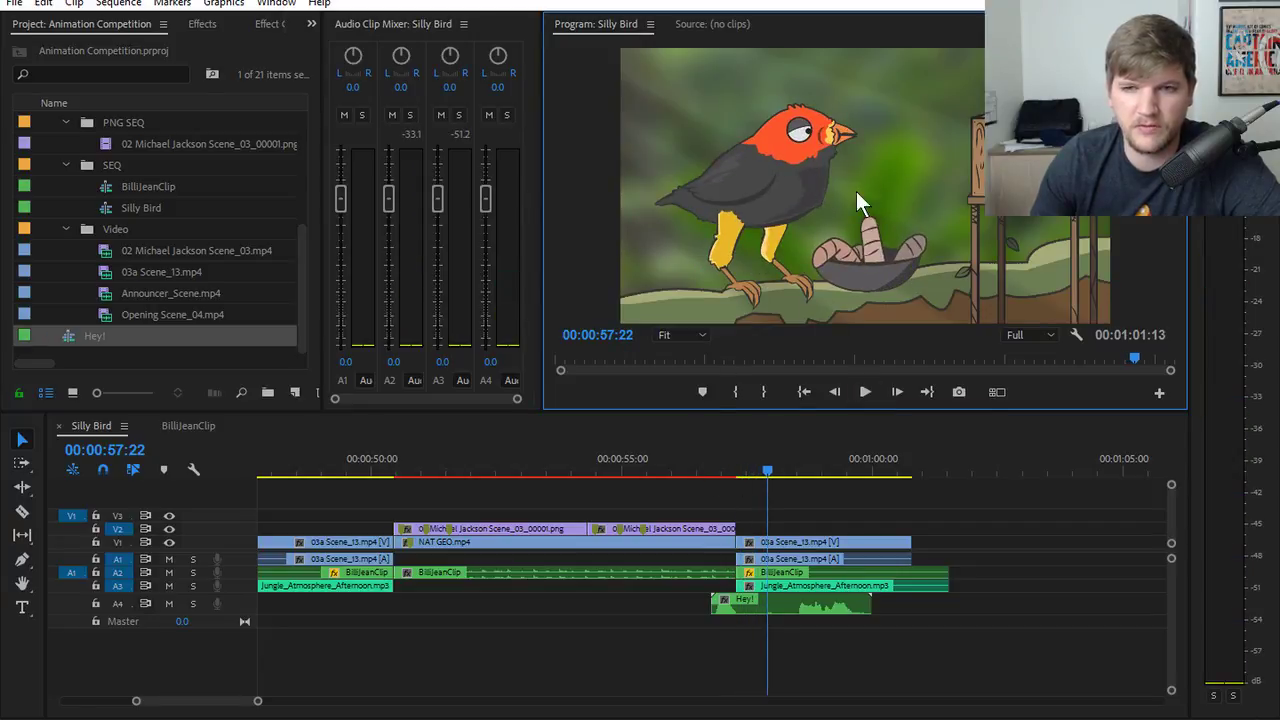
left_click(700, 464)
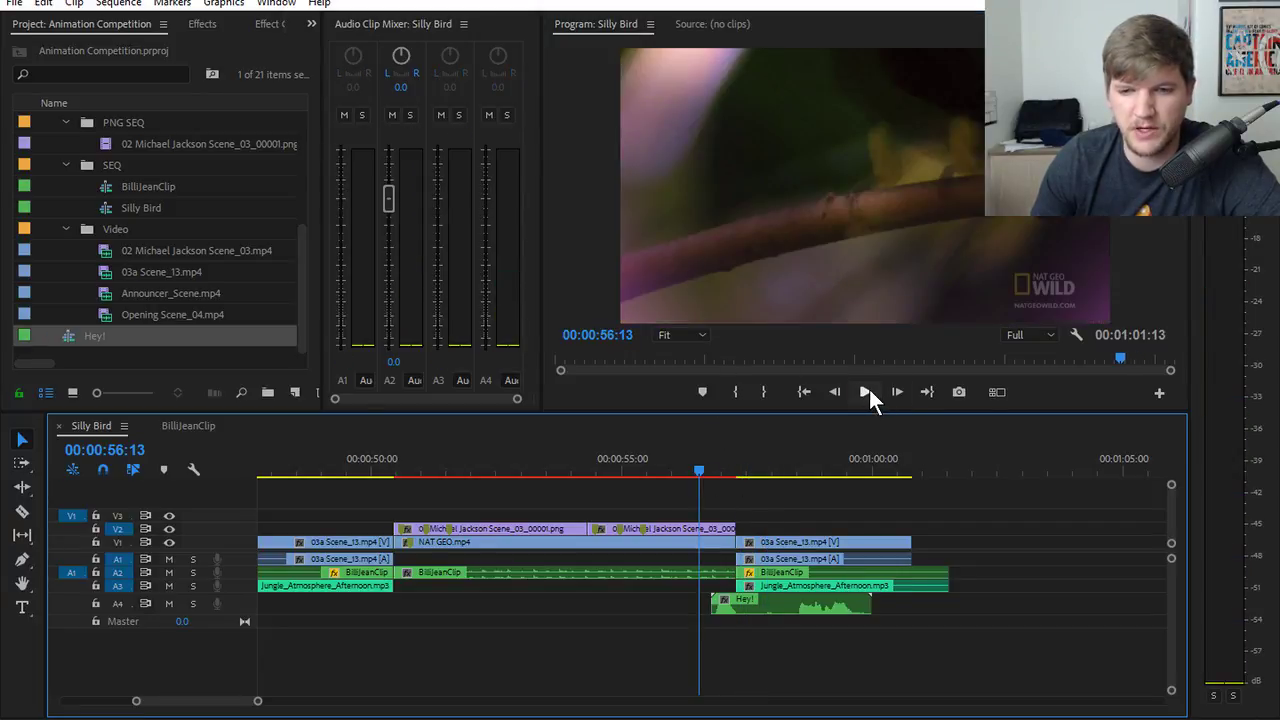
left_click(867, 391)
left_click(869, 390)
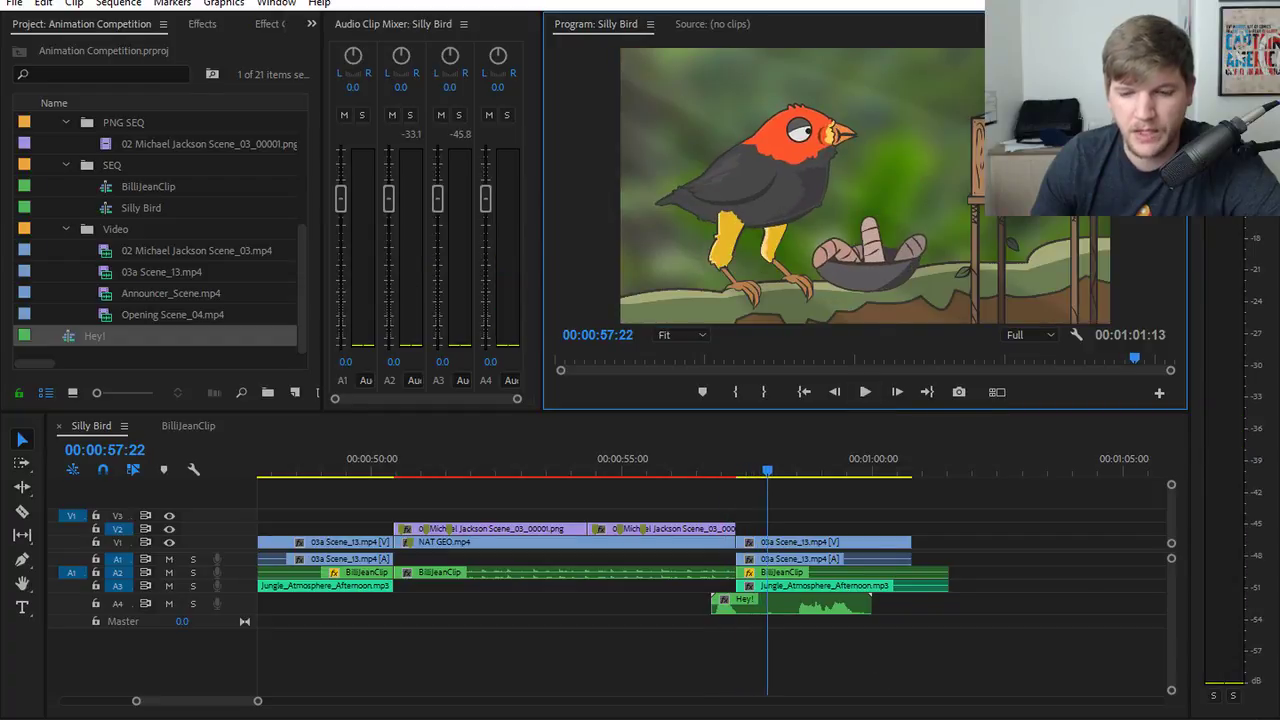
left_click(709, 462)
left_click(867, 392)
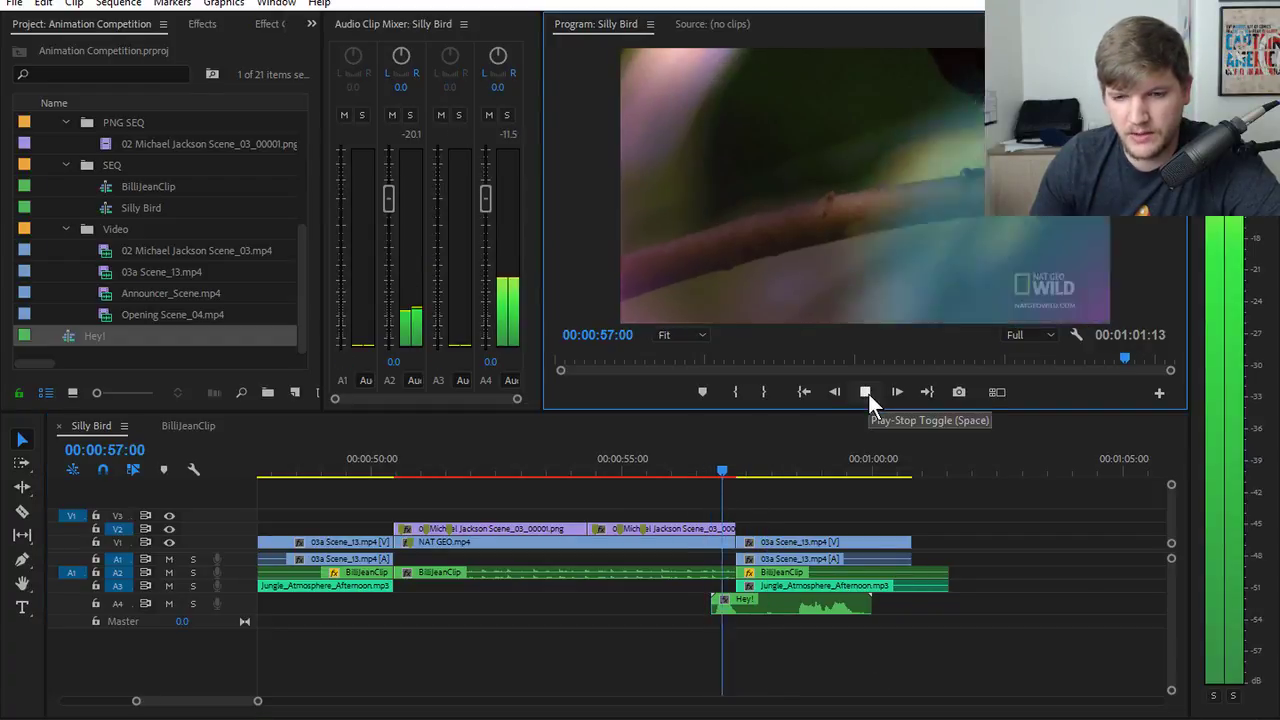
left_click(867, 392)
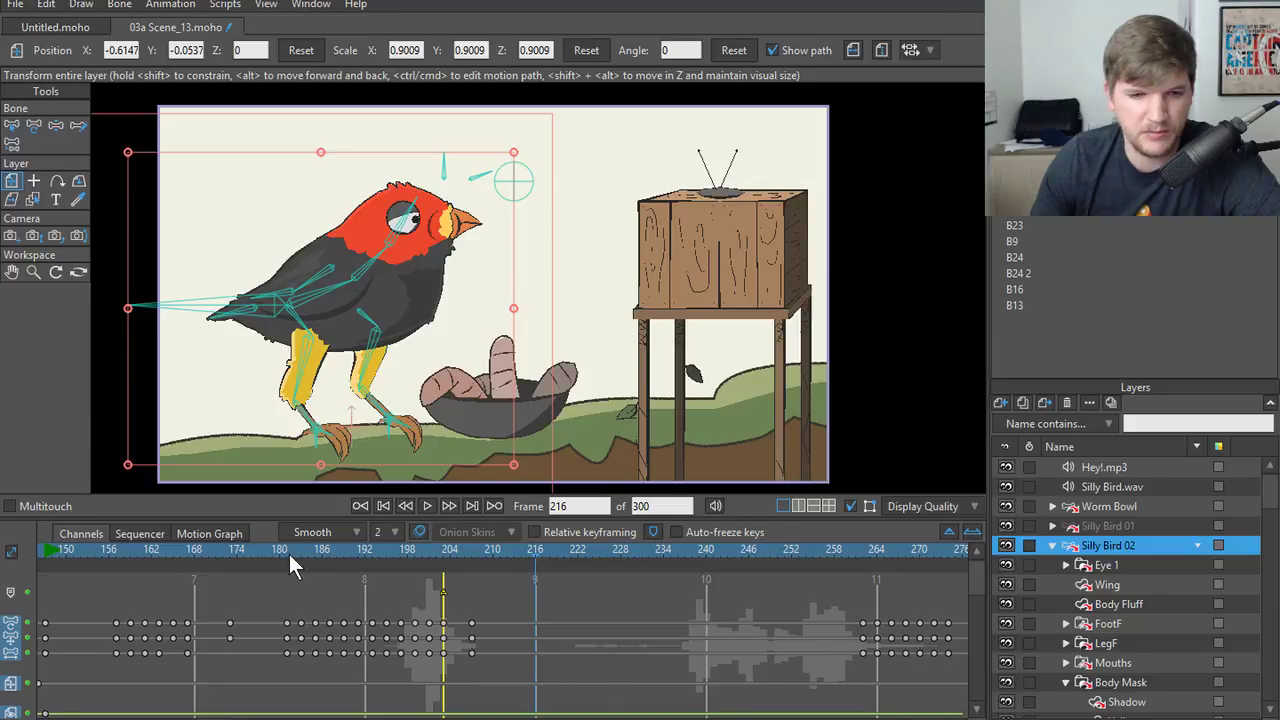
- Switch back to Moho, play the bird's head raise from frame 178, and examine the pose at frame 203
left_click(265, 551)
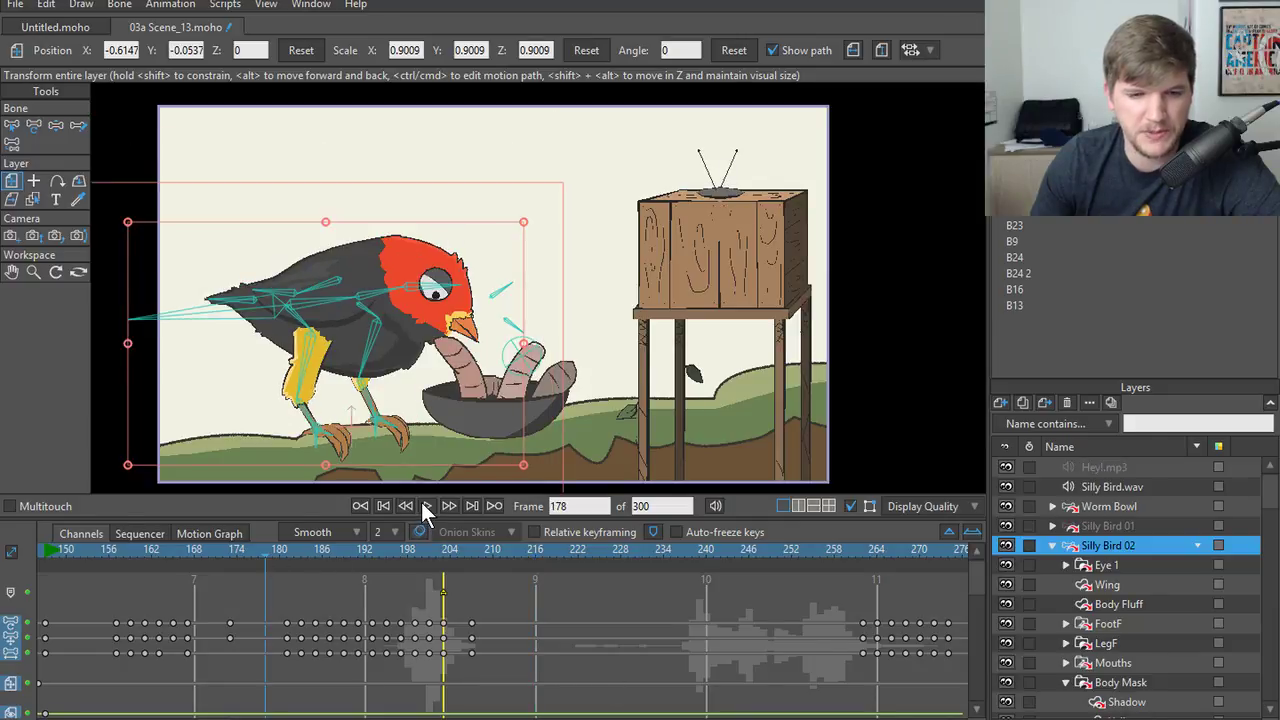
left_click(423, 505)
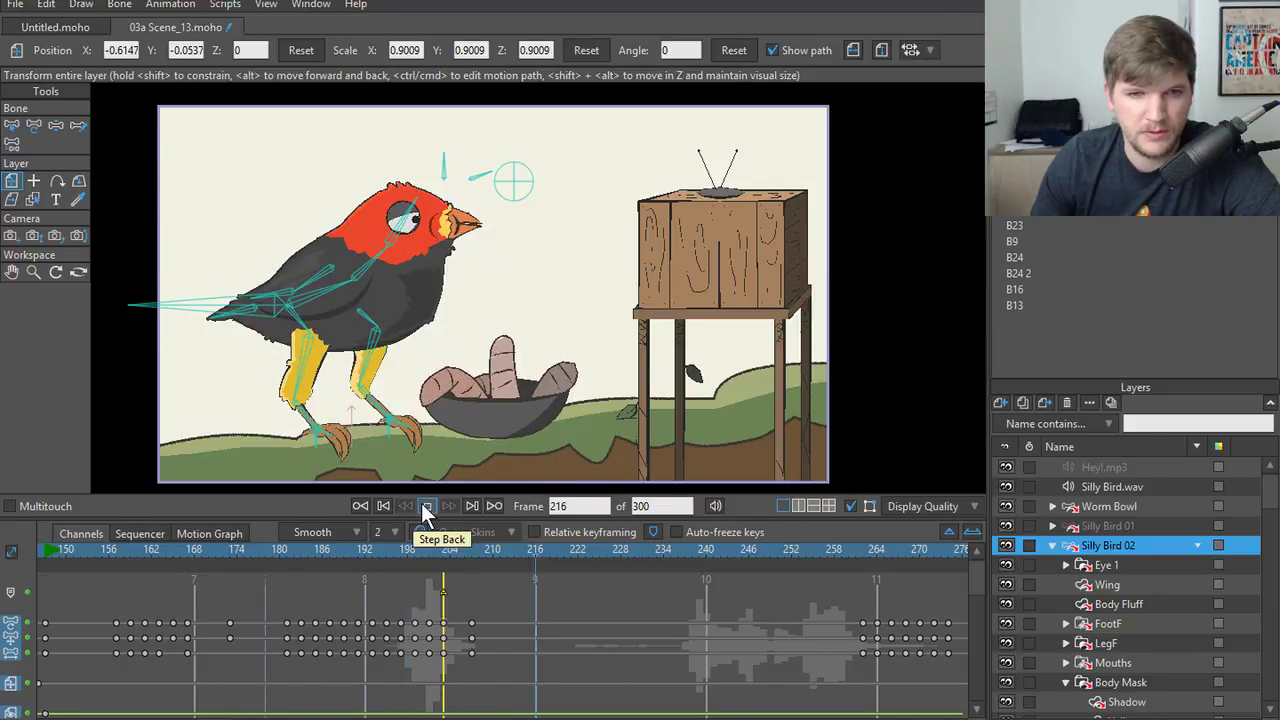
left_click(426, 507)
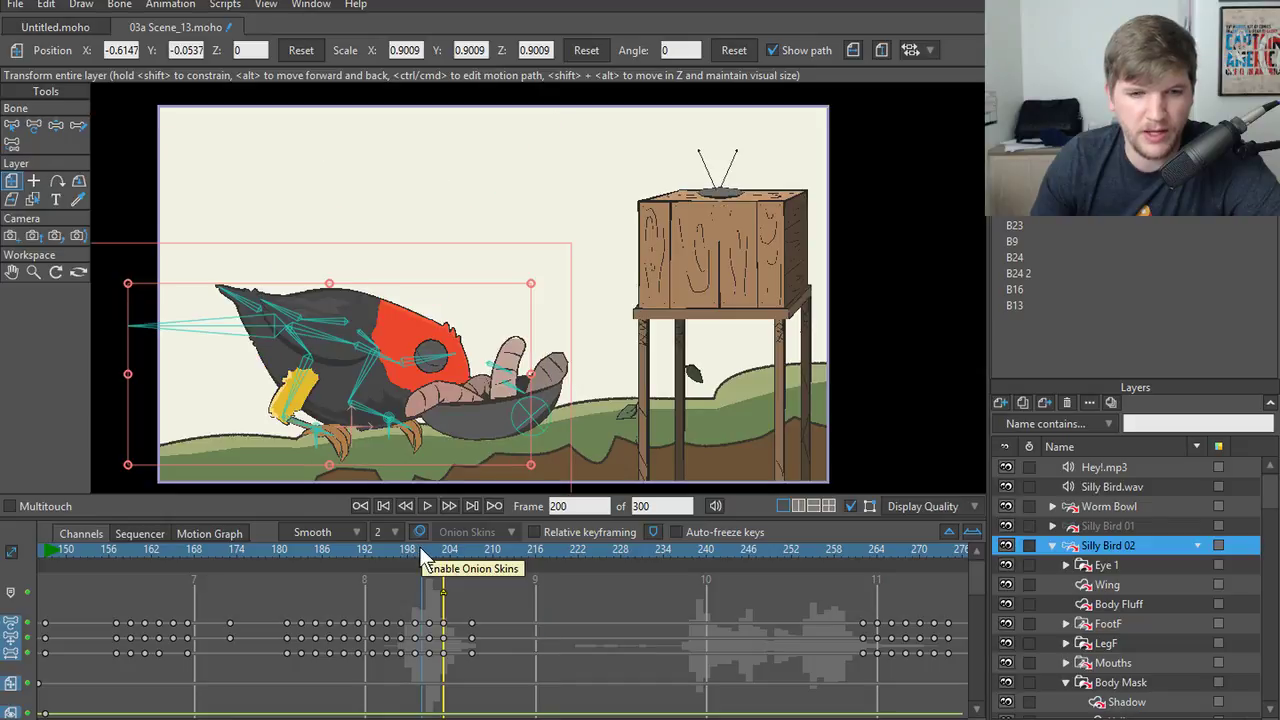
left_click(443, 550)
mouse_move(442, 550)
left_mouse_down()
mouse_move(457, 550)
mouse_move(441, 551)
left_mouse_up()
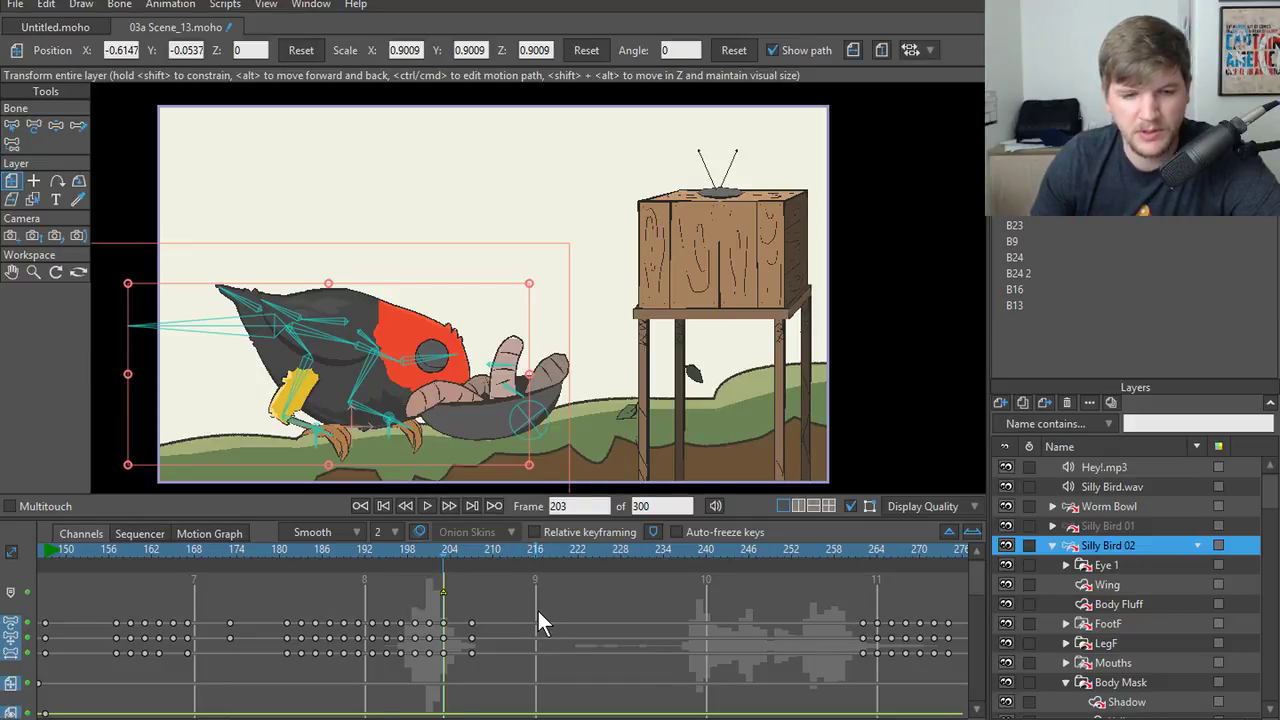
- Undo the recent Silly Bird 02 keyframe moves and deletions together with the last timing shift of the Hey!.mp3 layer
key("ctrl+z")
key("ctrl+z")
key("ctrl+z")
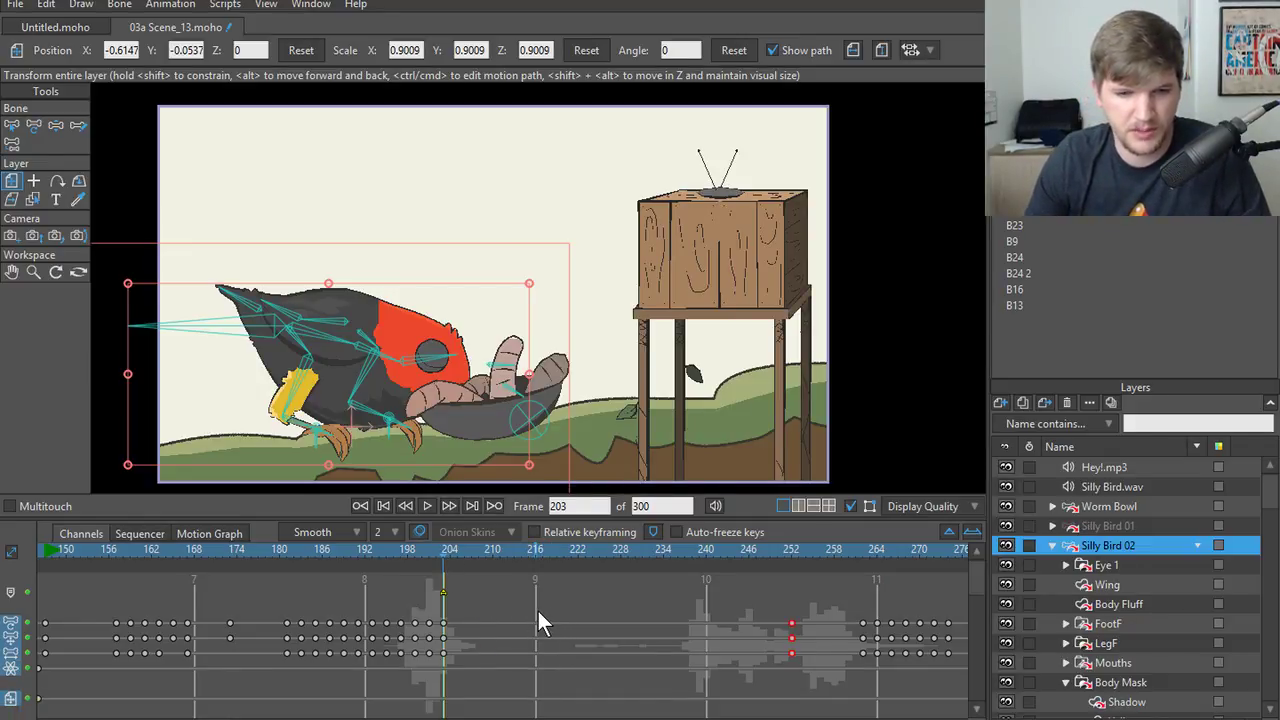
key("ctrl+z")
key("ctrl+z")
key("ctrl+z")
key("ctrl+z")
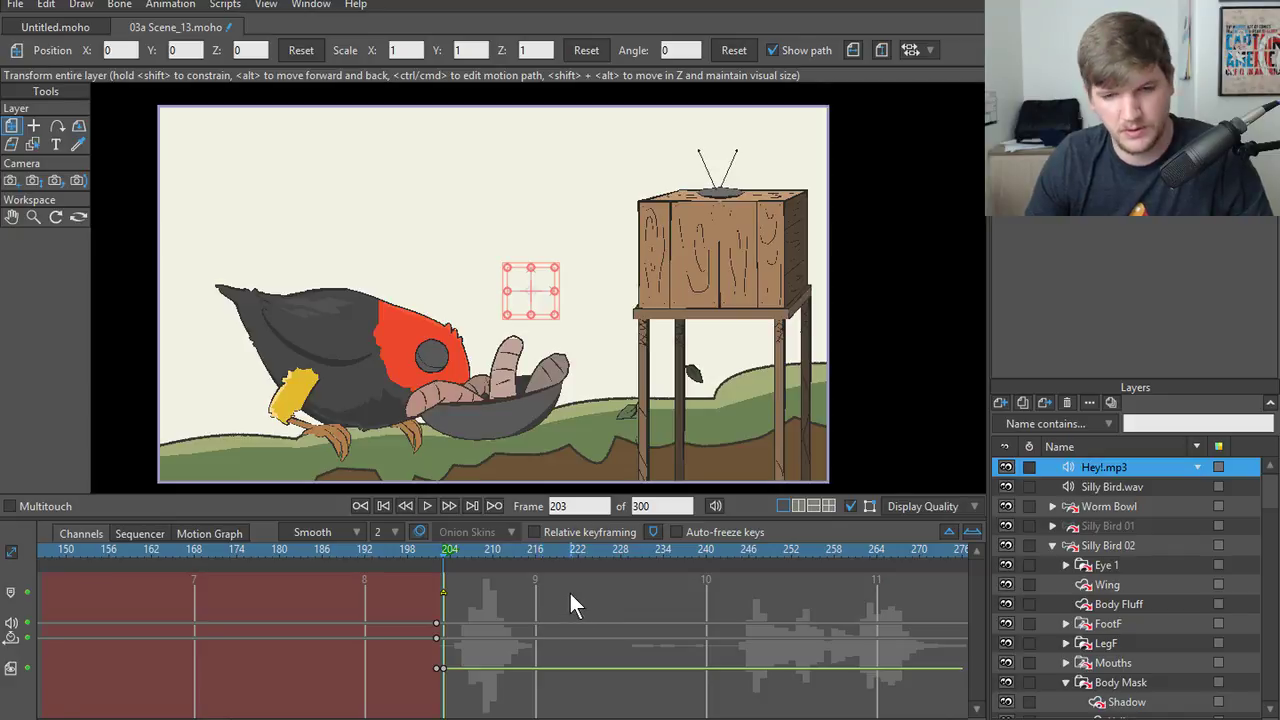
- Select the Silly Bird 02 layer and play from frame 196 to check its restored keyframes against the Hey! audio
left_click(1110, 545)
left_click_drag(450, 556, 390, 568)
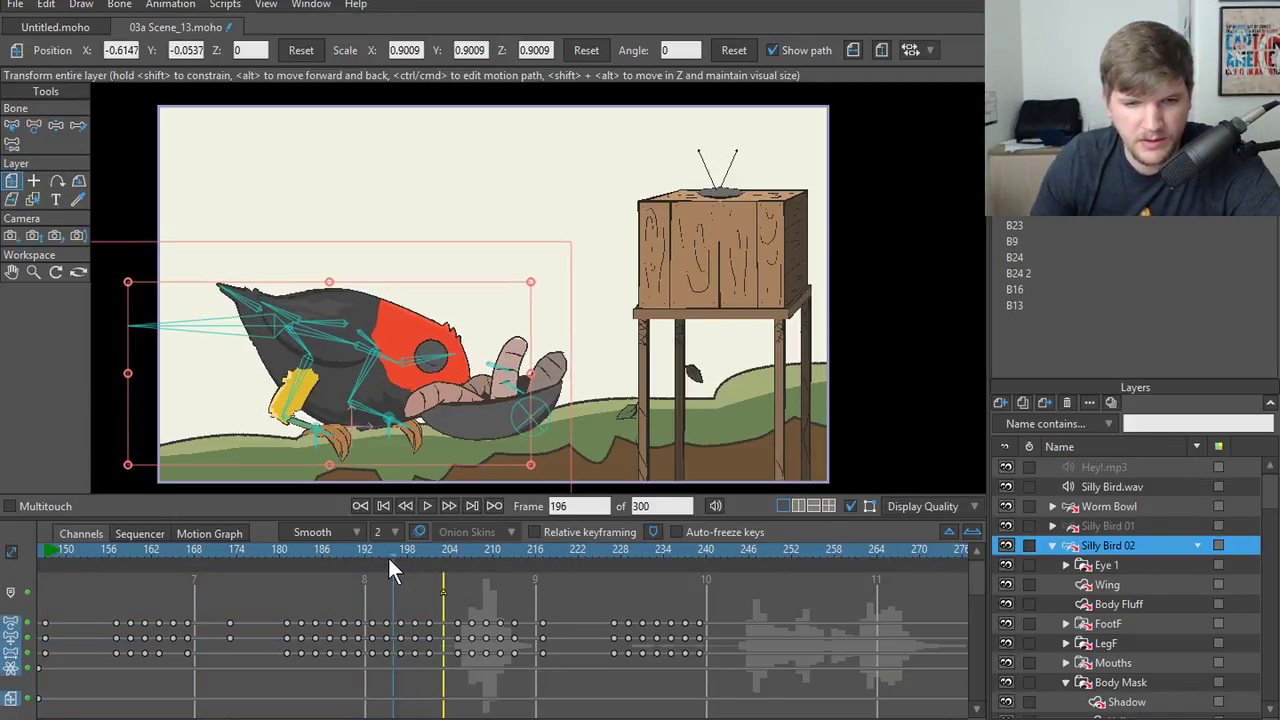
left_click(428, 505)
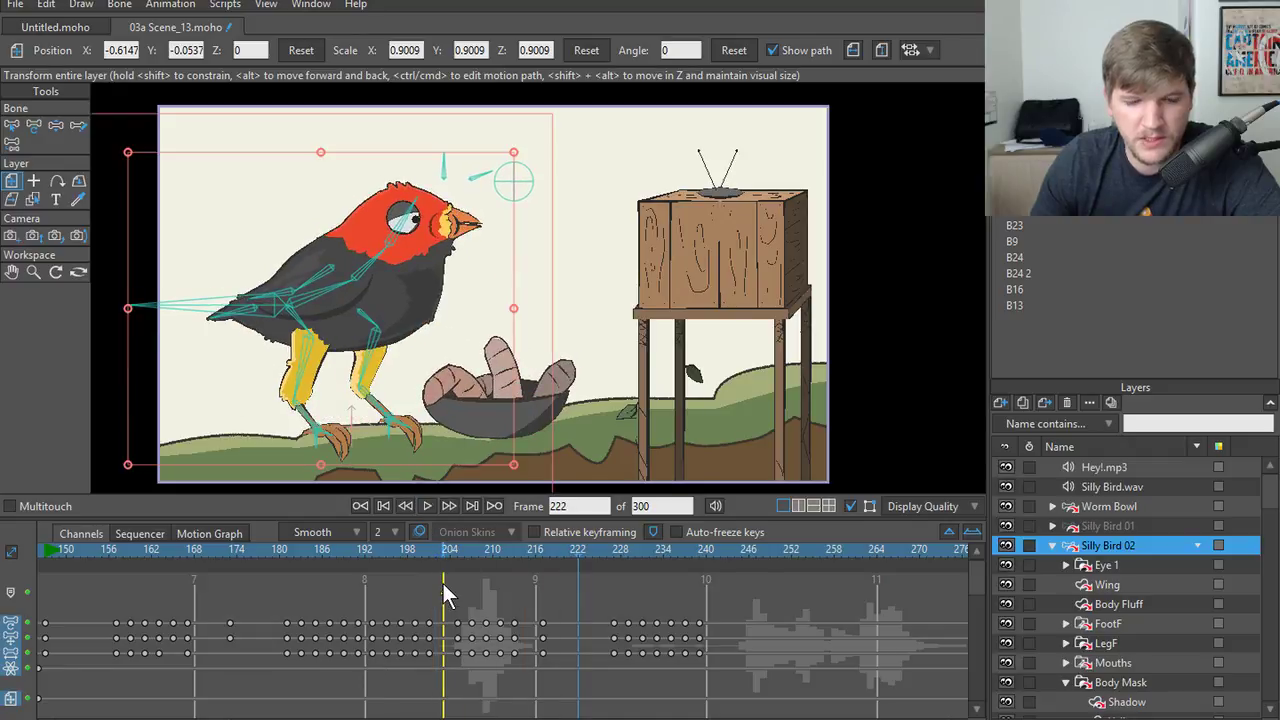
left_click(427, 505)
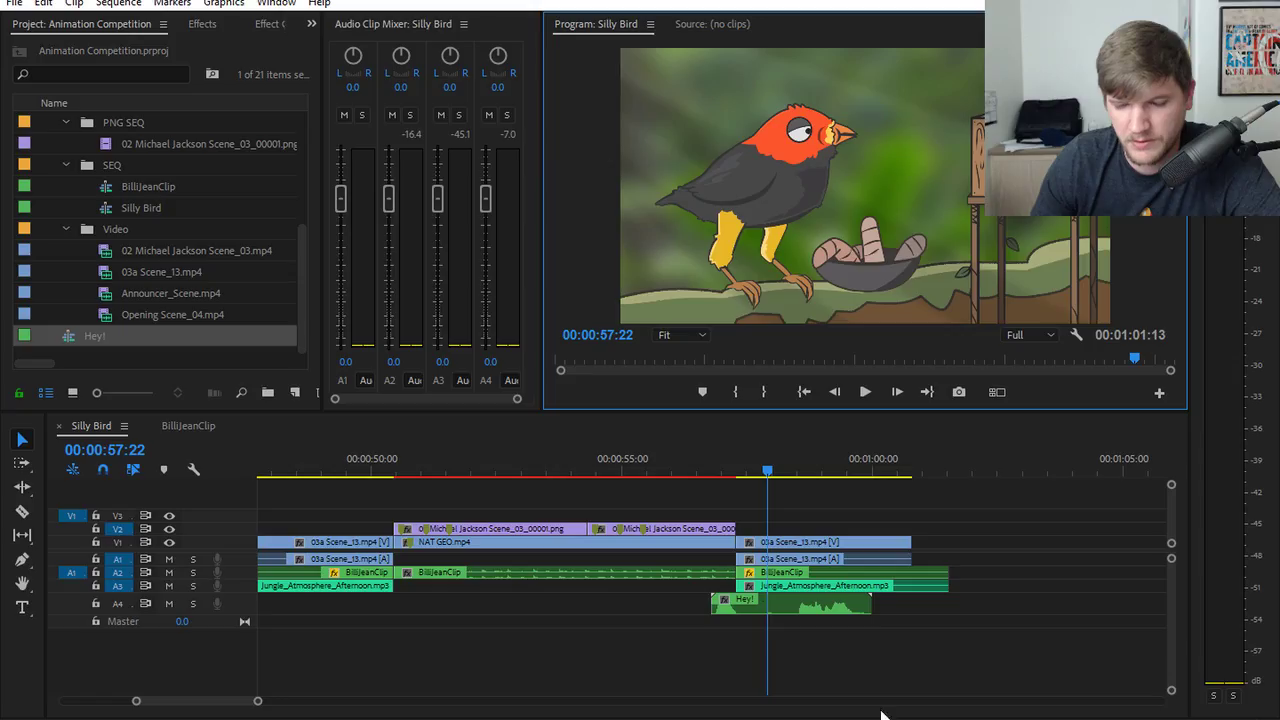
- Switch to Premiere Pro and replay the cut into 03a Scene_13.mp4 twice to compare the head raise with the Hey! clip
left_click_drag(768, 476, 700, 473)
left_click(865, 391)
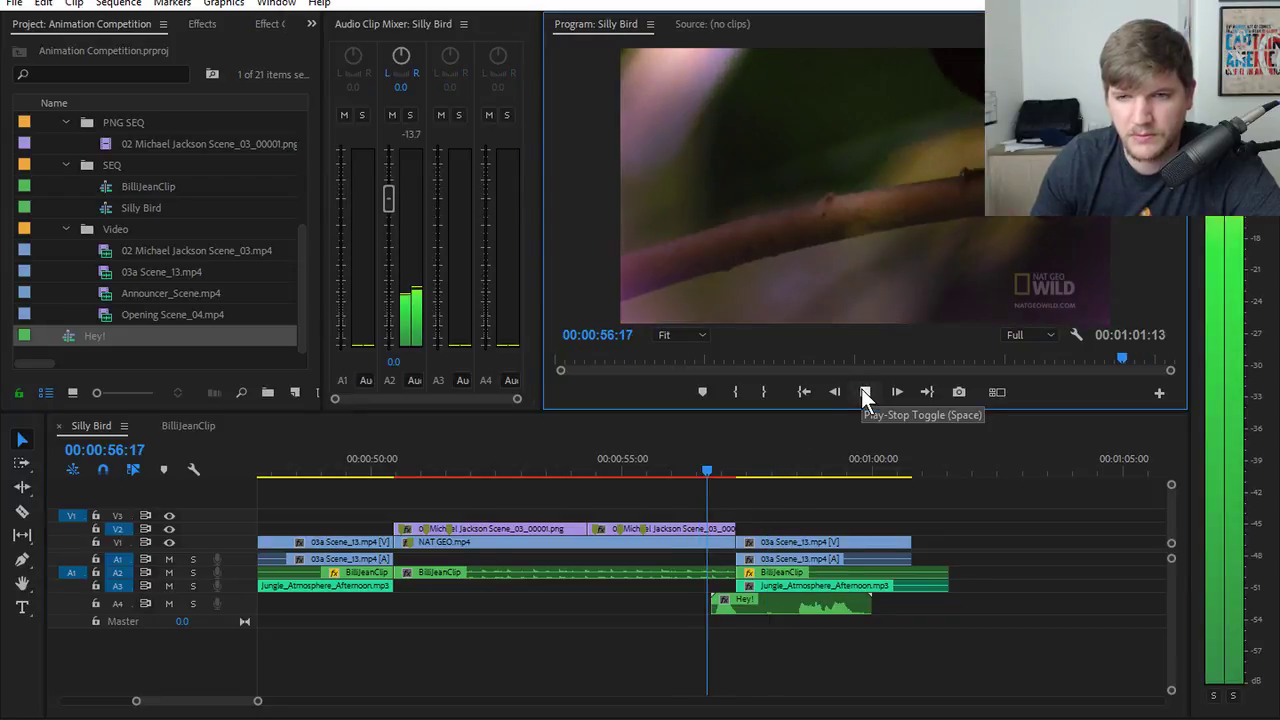
left_click(865, 391)
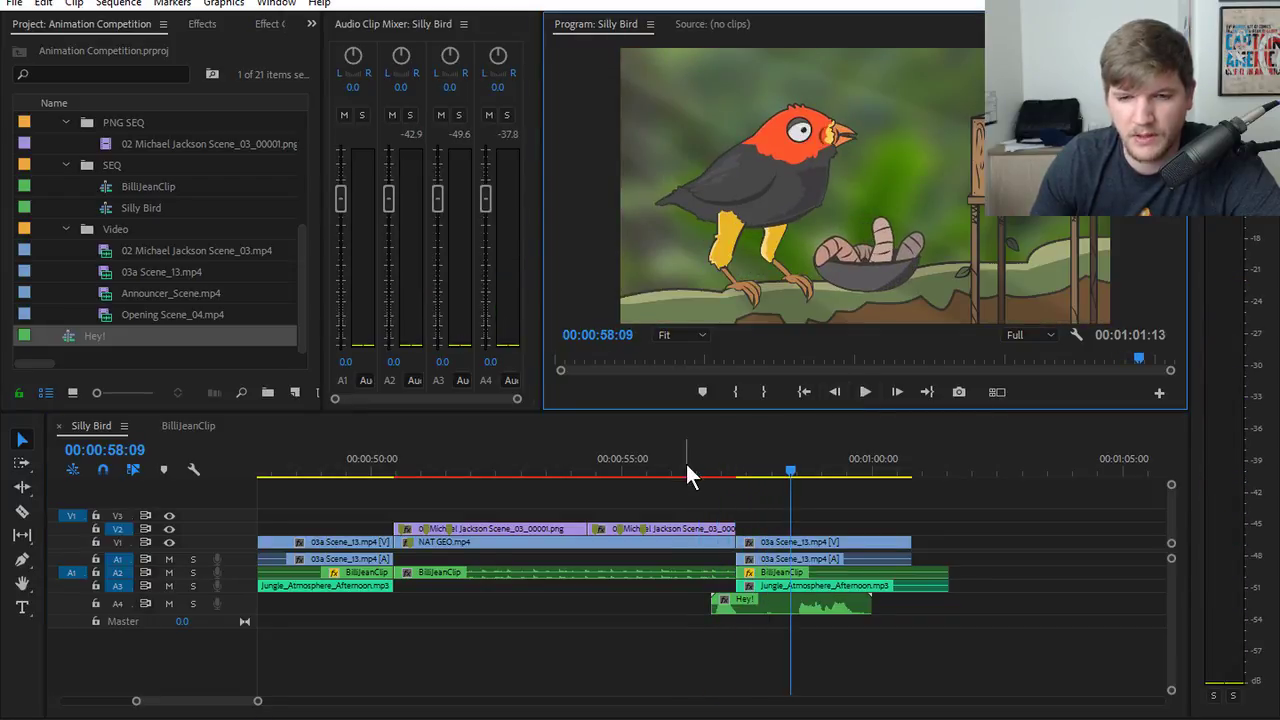
left_click(686, 465)
left_click(869, 392)
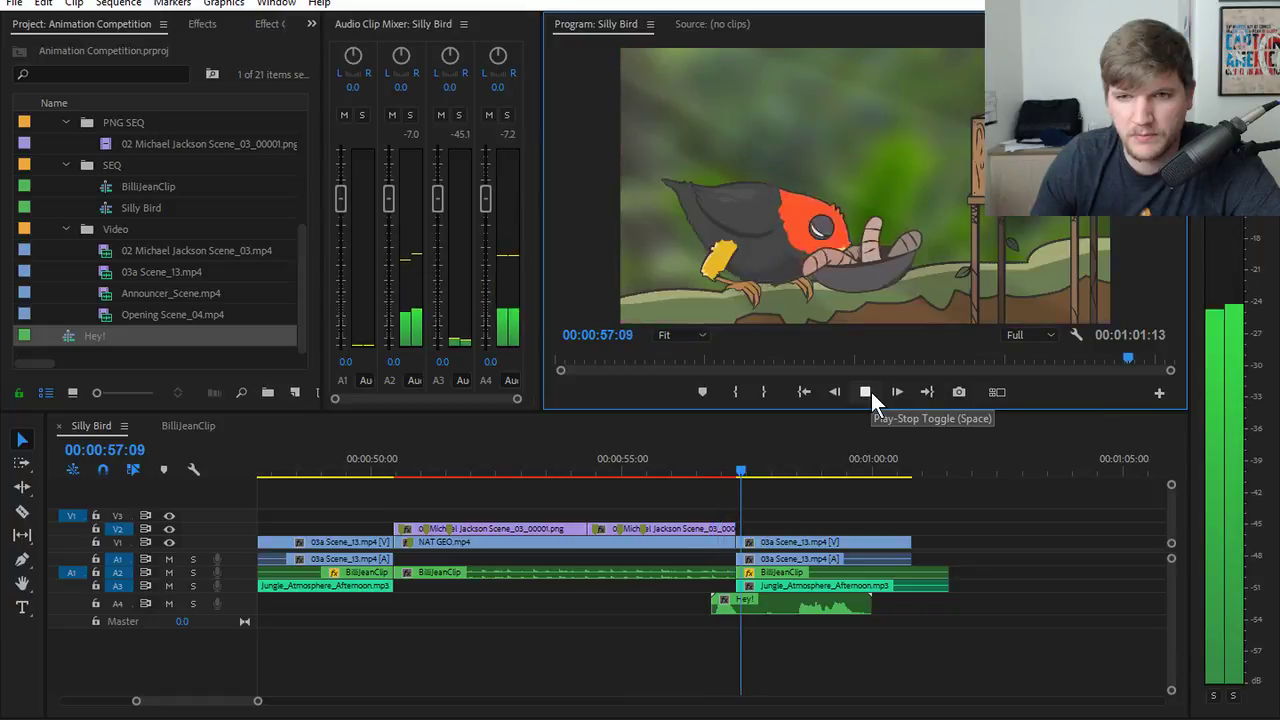
left_click(868, 392)
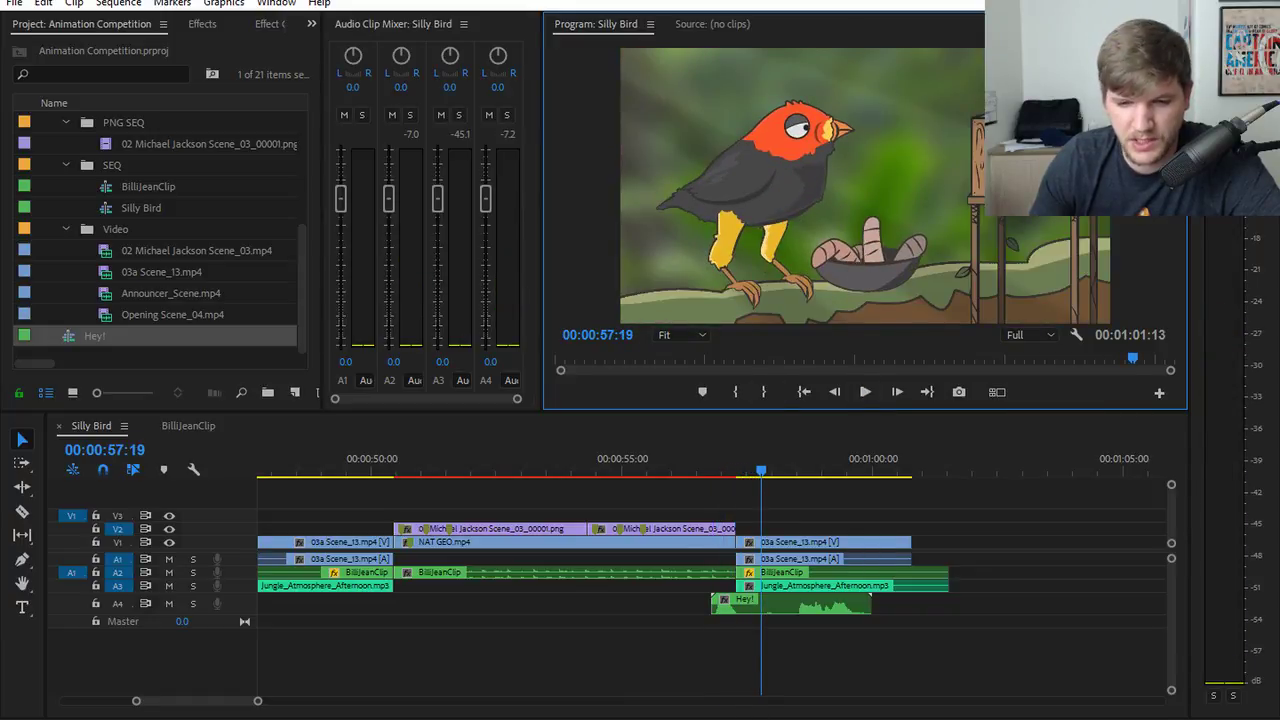
- Return to Moho and play Silly Bird 02's motion from frame 197 to 226 with the Hey! audio
key("alt+Tab")
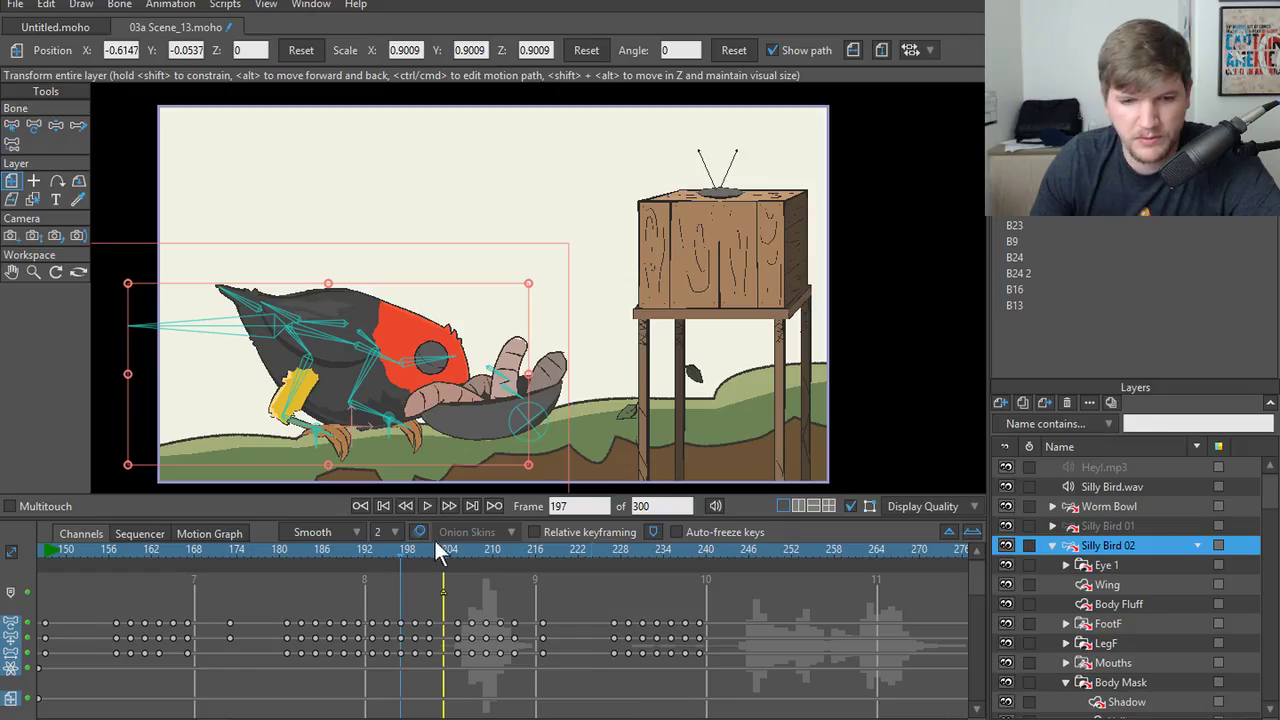
left_click(432, 507)
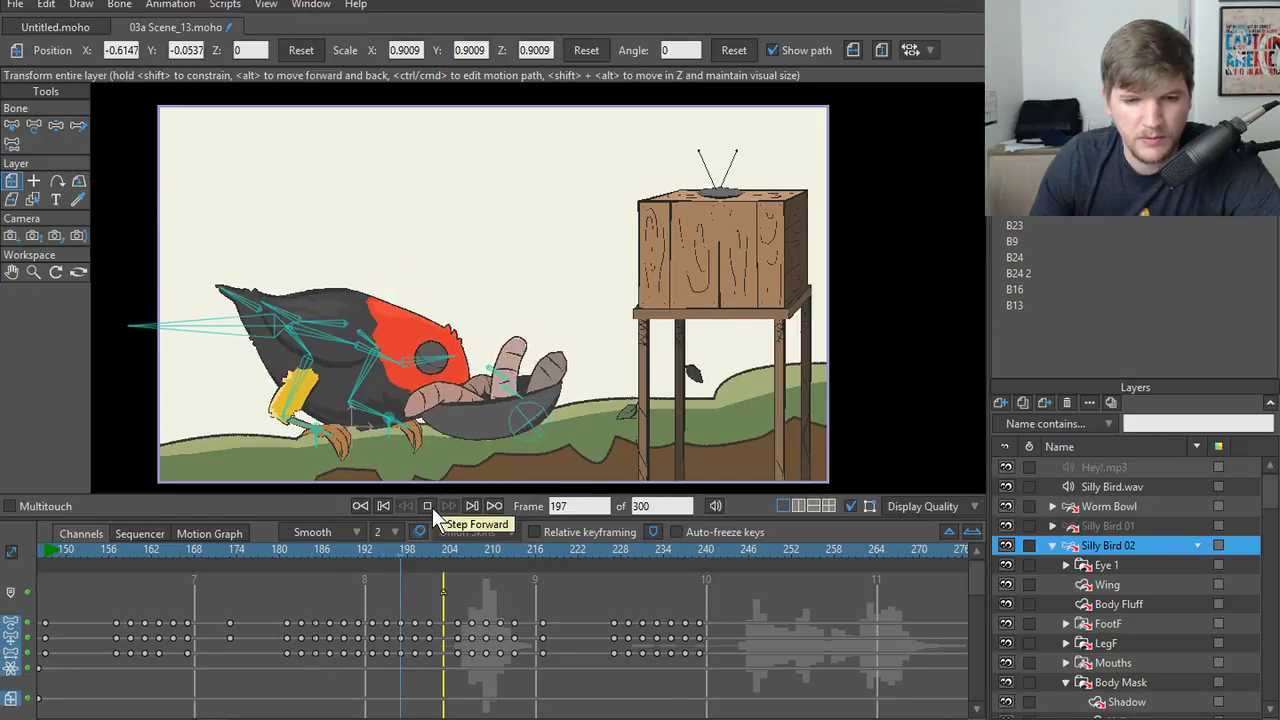
left_click(432, 508)
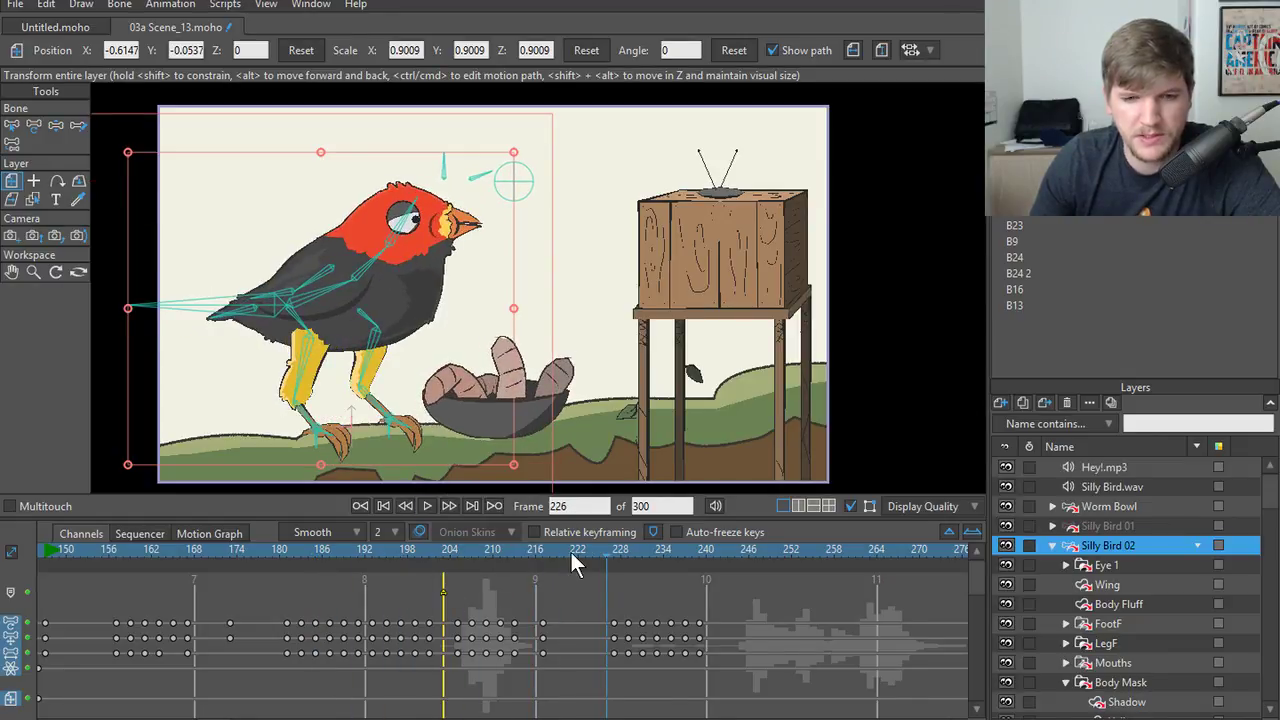
- Scrub Silly Bird 02's head raise between frames 201 and 217 to check its poses
left_click(507, 565)
left_click_drag(429, 566, 535, 578)
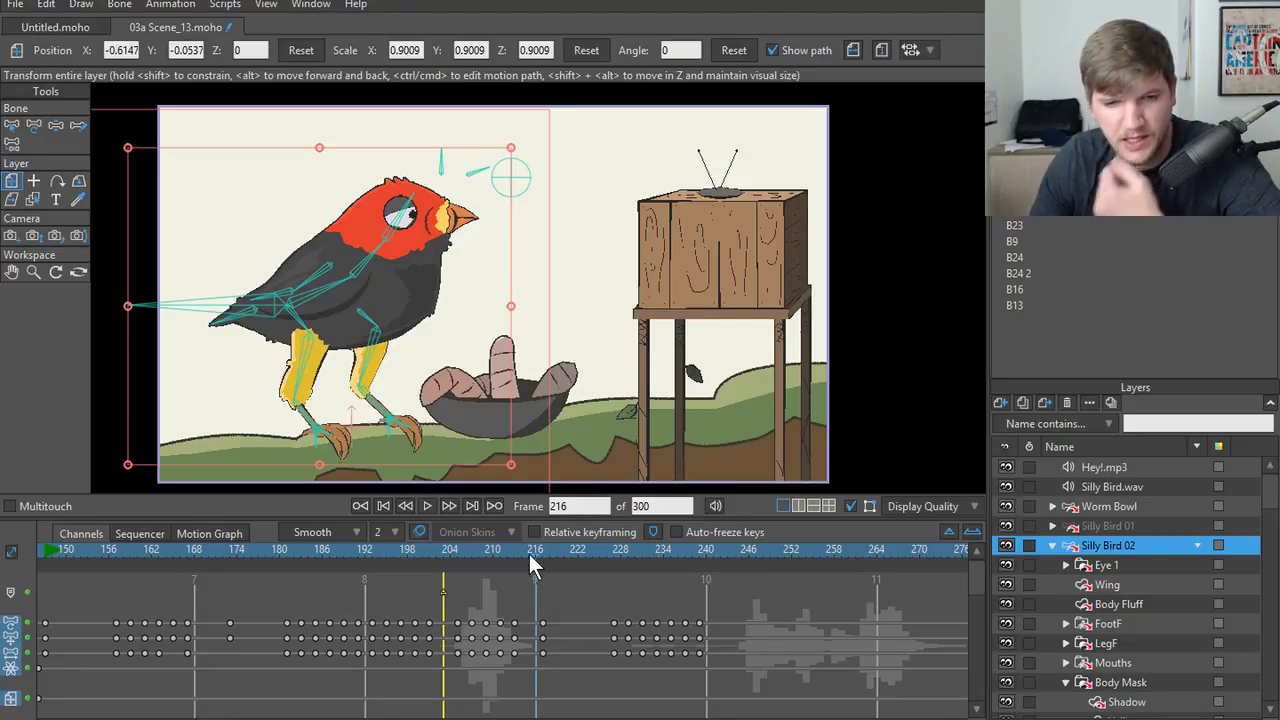
mouse_move(523, 557)
left_mouse_down()
mouse_move(351, 577)
mouse_move(456, 563)
mouse_move(541, 572)
left_mouse_up()
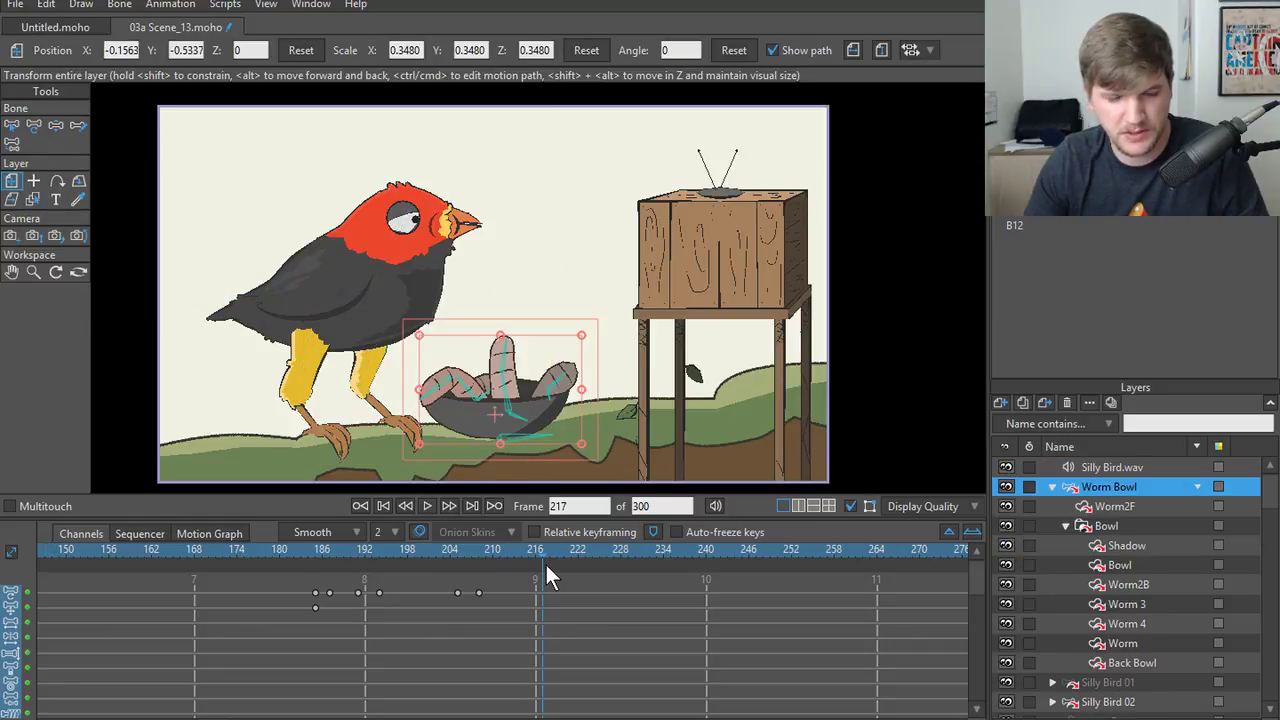
- Inspect the Worm Bowl bone layer and its bowl layers for keyframes, ending on the Silly Bird 02 layer
left_click(1120, 565)
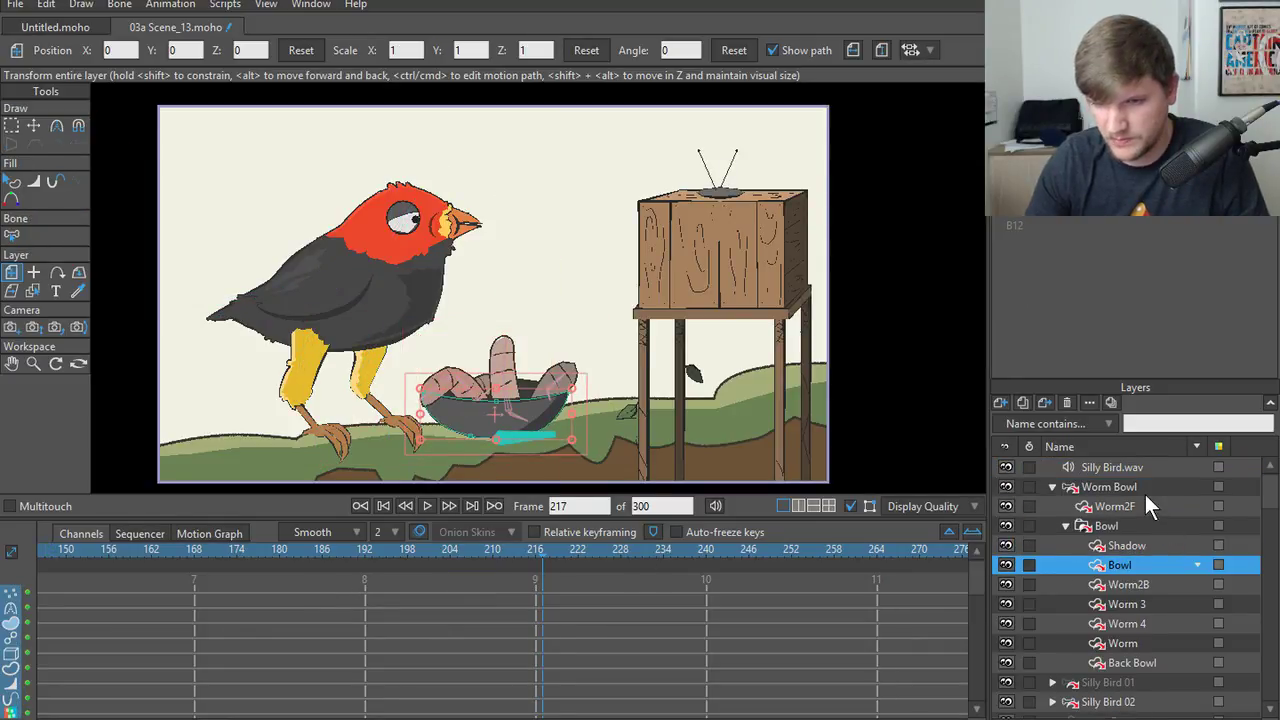
left_click(1110, 487)
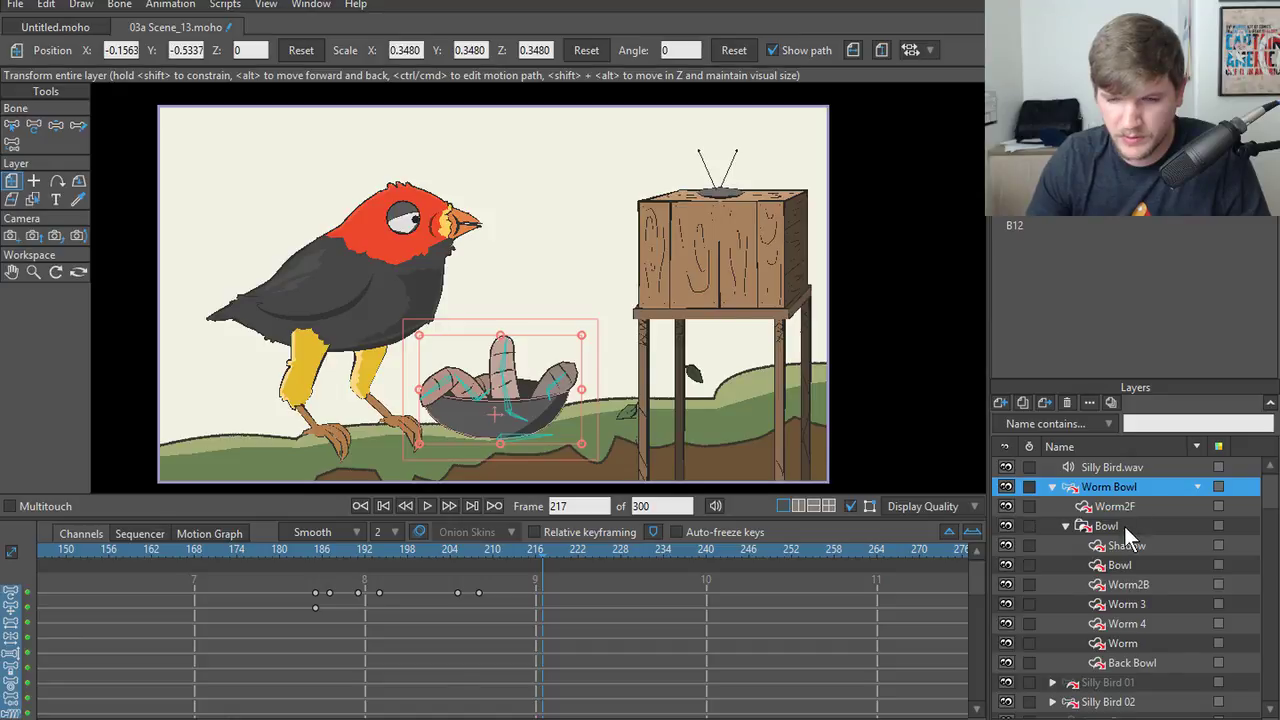
left_click(1124, 526)
scroll(1134, 580, "down", 1)
left_click(1132, 662)
left_click(1130, 682)
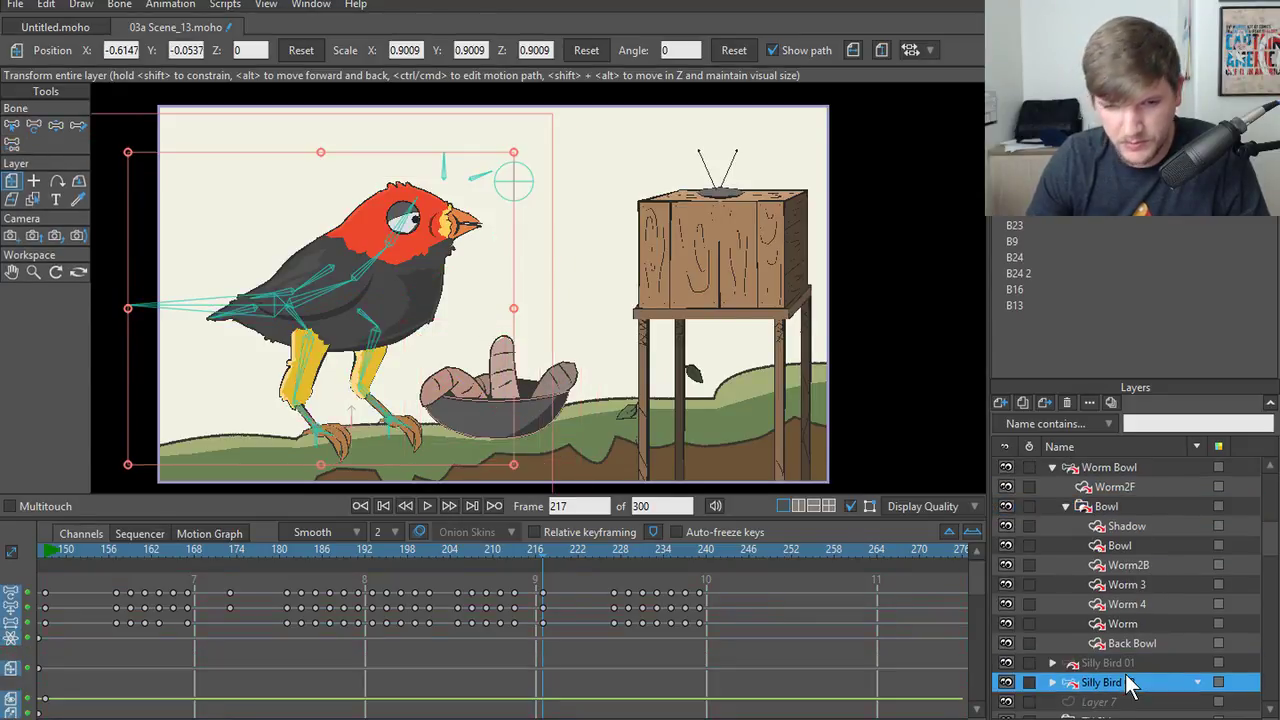
- Play Silly Bird 02's head raise twice from about frame 200
left_click_drag(535, 556, 423, 557)
key("space")
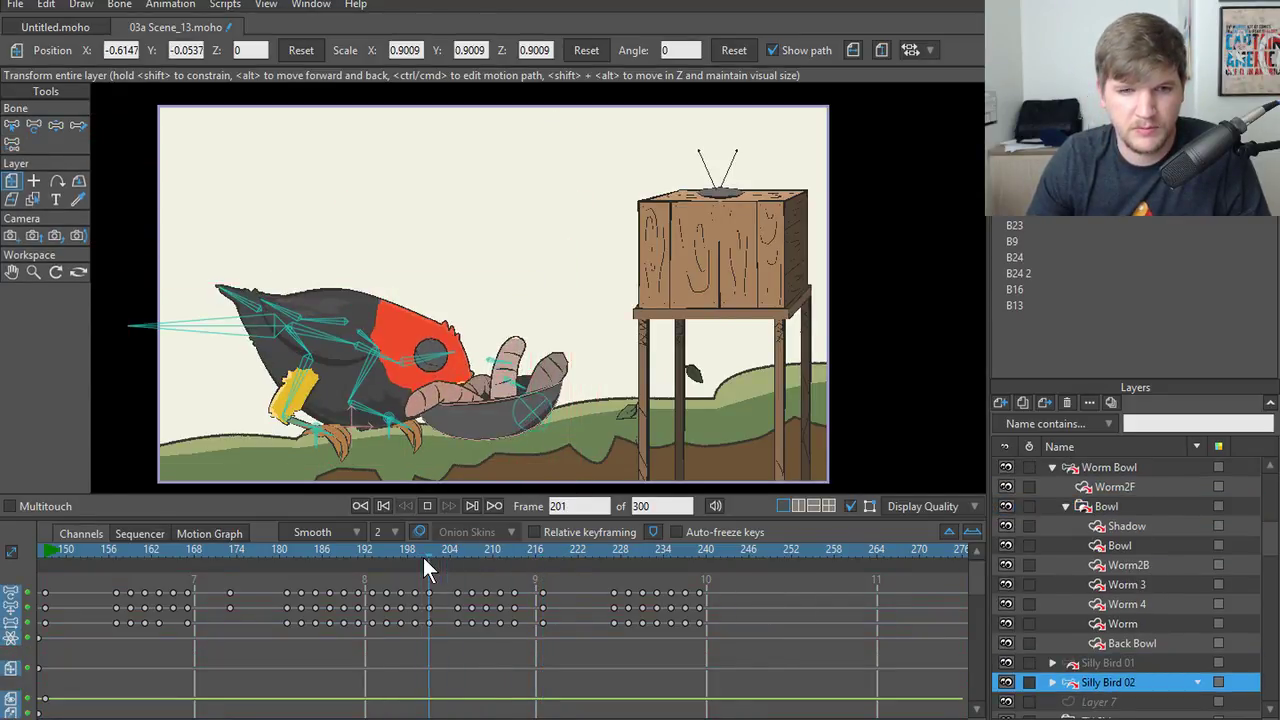
key("space")
left_click(411, 557)
key("space")
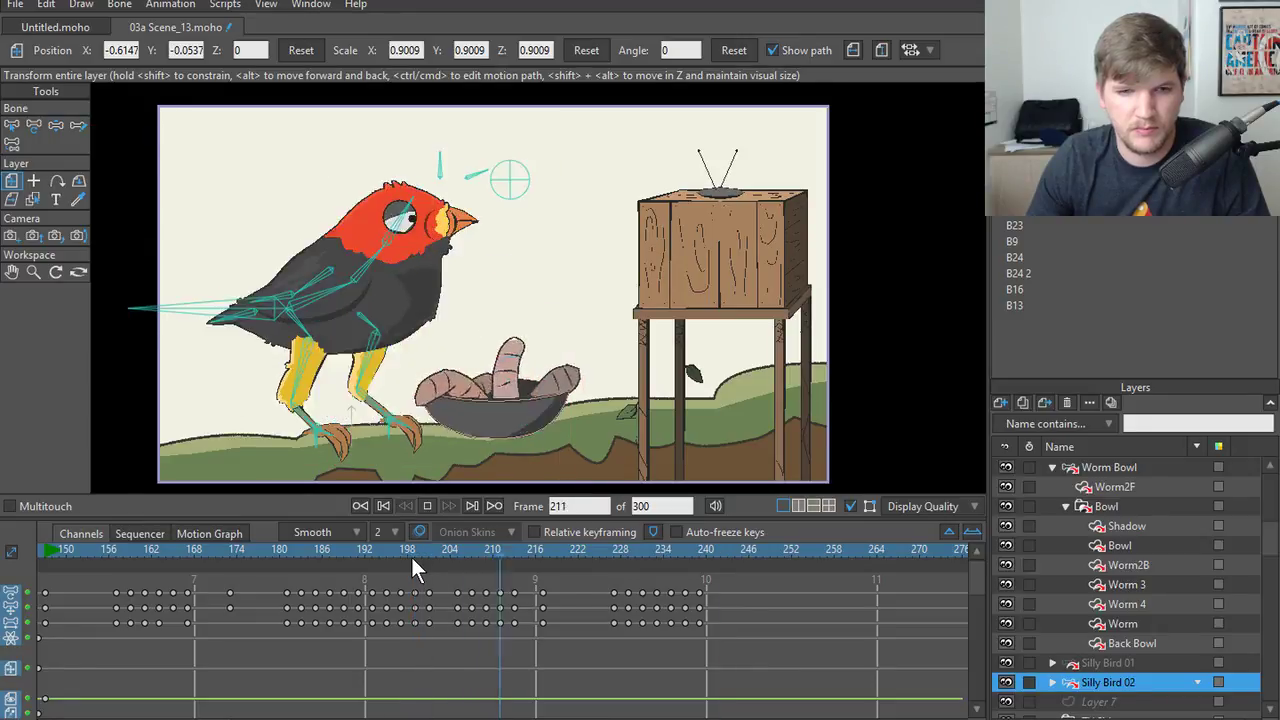
- Move back to frame 166 and redo the undone edits to restore the Hey! audio and the marker at frame 203
left_click_drag(5, 568, 494, 567)
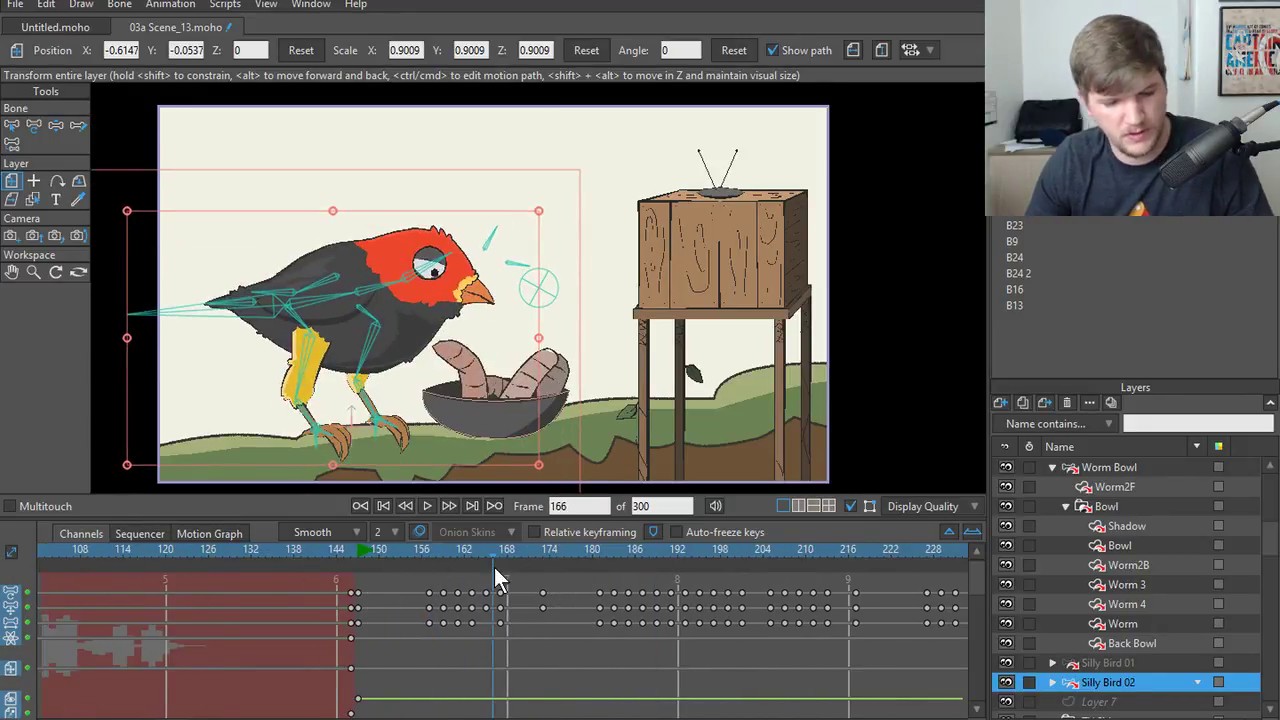
key("Up")
key("Up")
key("Up")
key("Up")
key("Up")
key("Up")
key("Up")
key("Up")
key("Up")
key("Up")
key("Up")
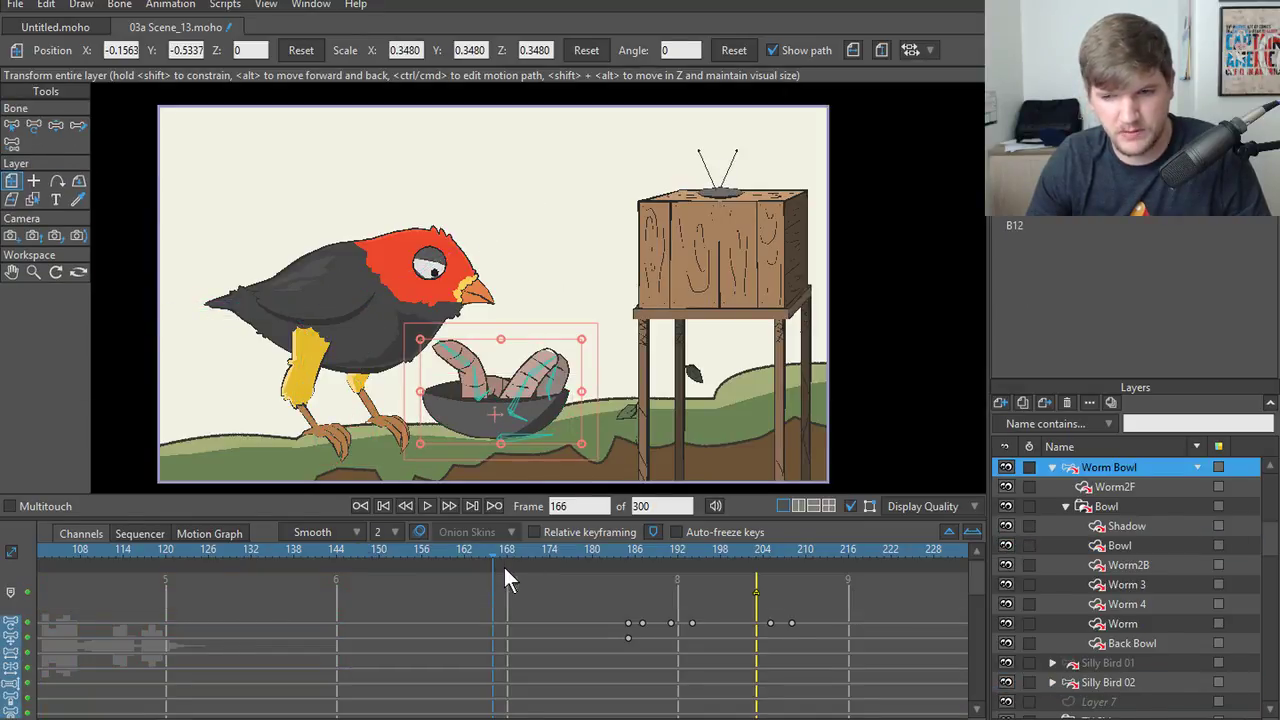
key("Up")
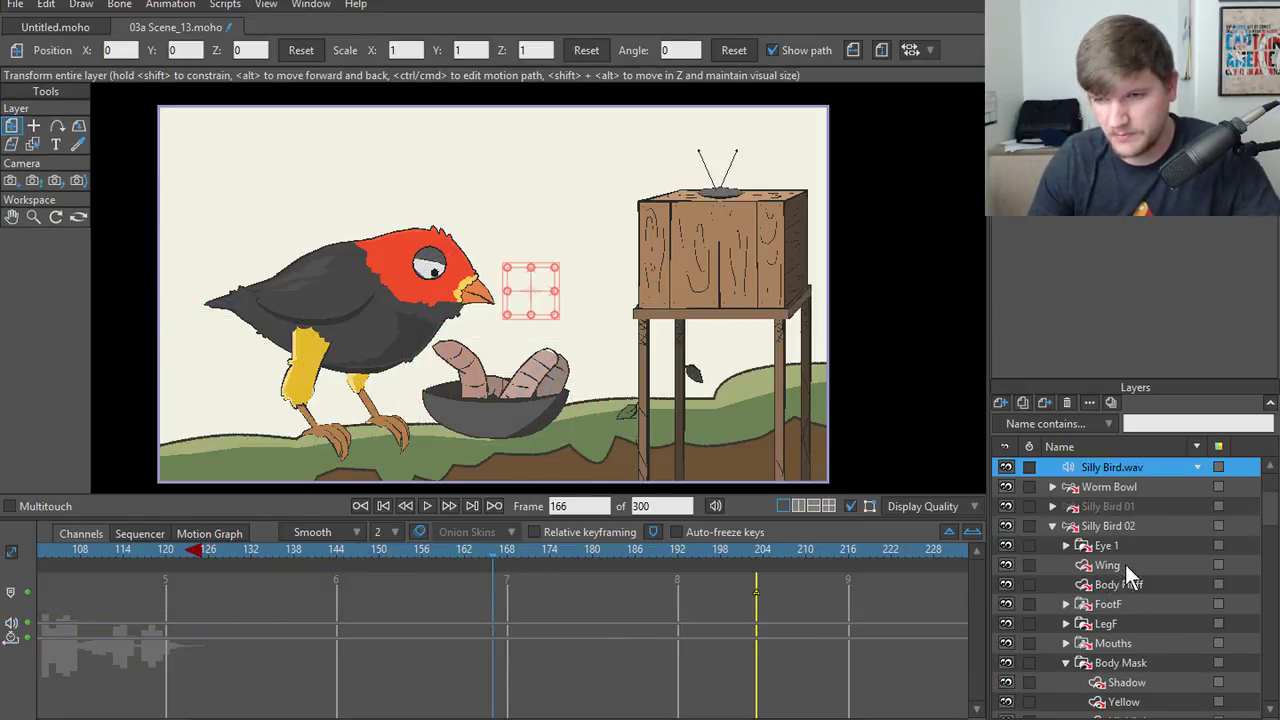
left_click(47, 5)
left_click(107, 37)
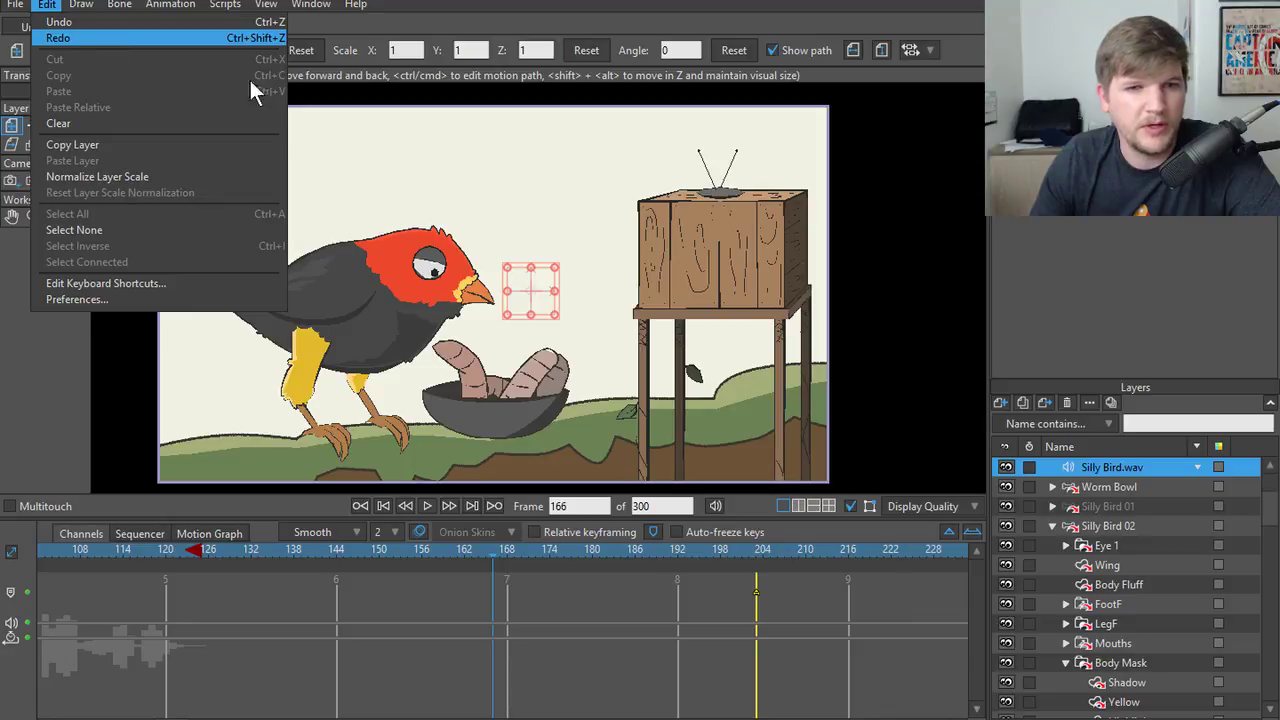
- Select Silly Bird 02 and play the scene from frame 166 to check the head raise against the restored Hey! audio
left_click(1120, 528)
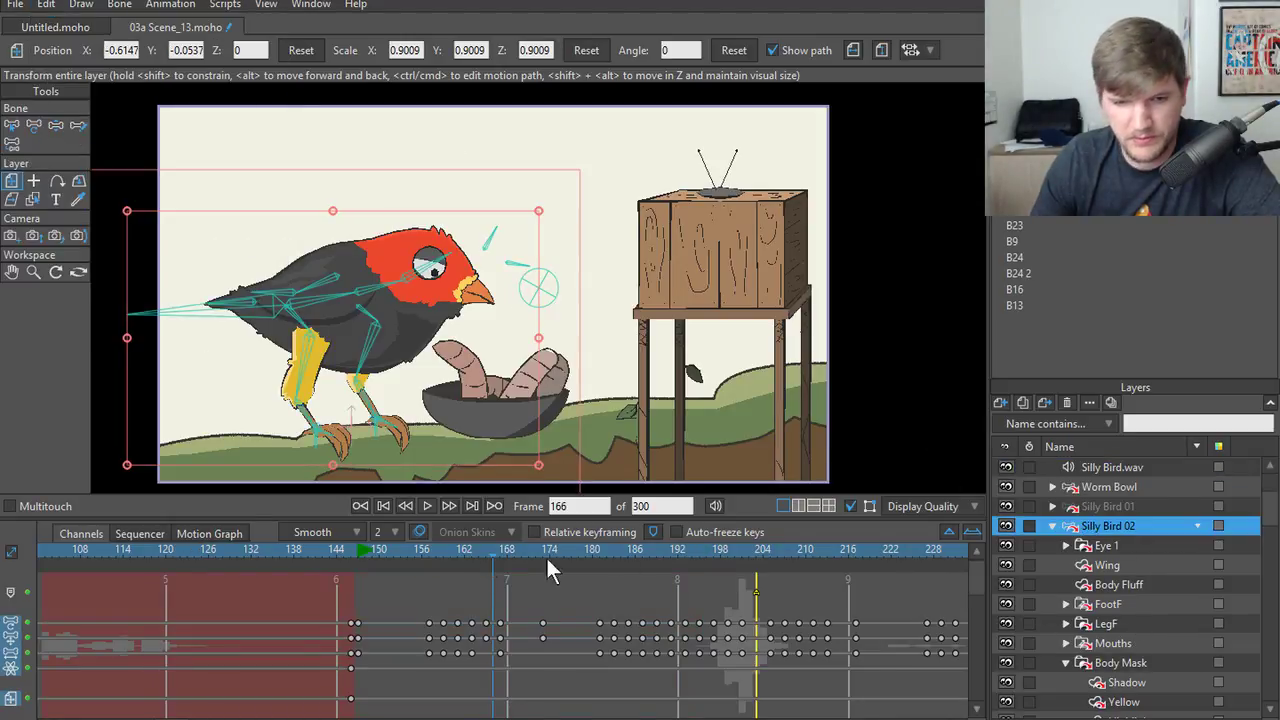
left_click(426, 505)
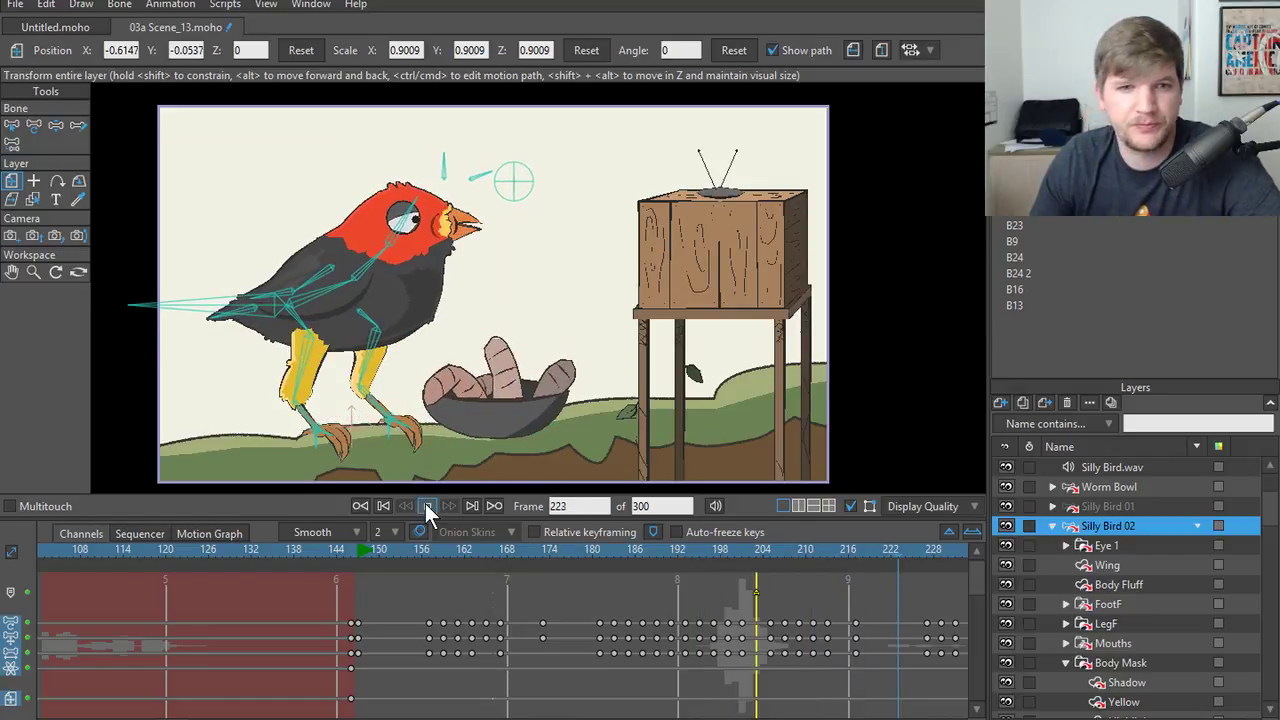
left_click(426, 505)
scroll(504, 632, "right", 5)
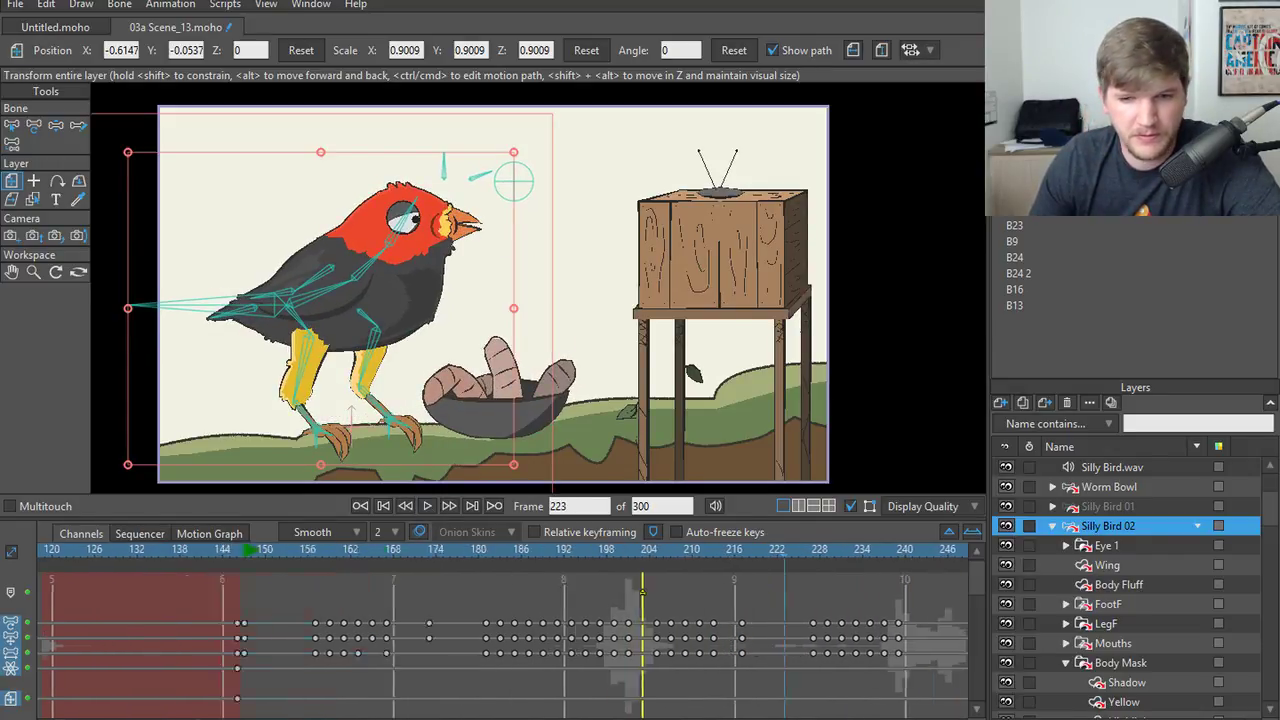
left_click(424, 505)
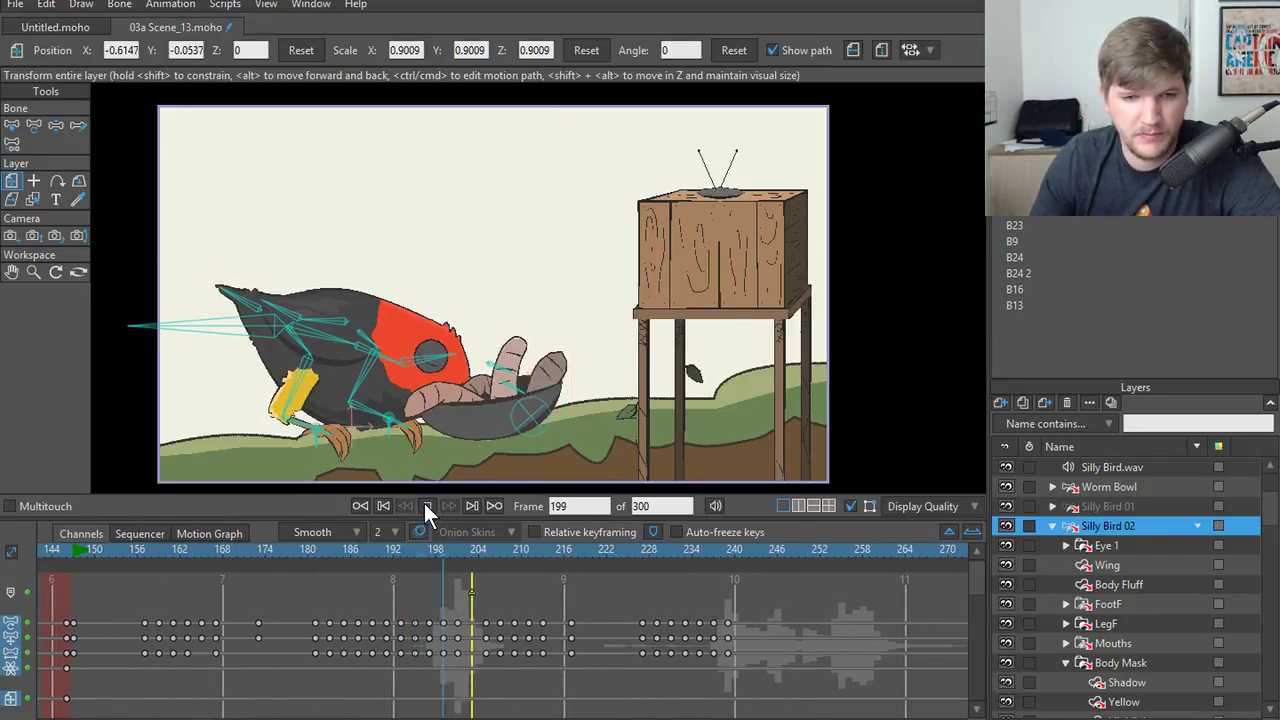
left_click(424, 504)
- Shift the Hey!.mp3 clip earlier in the Sequencer to start at about frame 187 and play the scene
left_click_drag(272, 548, 418, 603)
left_click(143, 535)
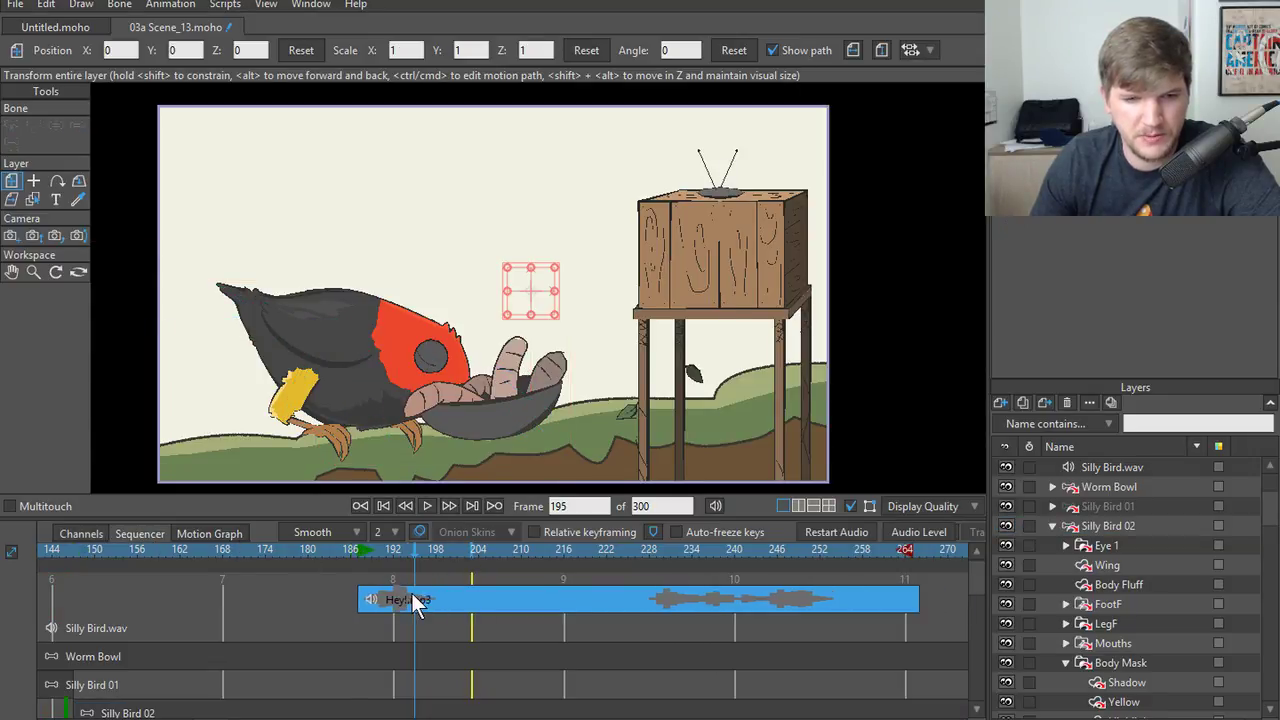
left_click(258, 549)
left_click(424, 508)
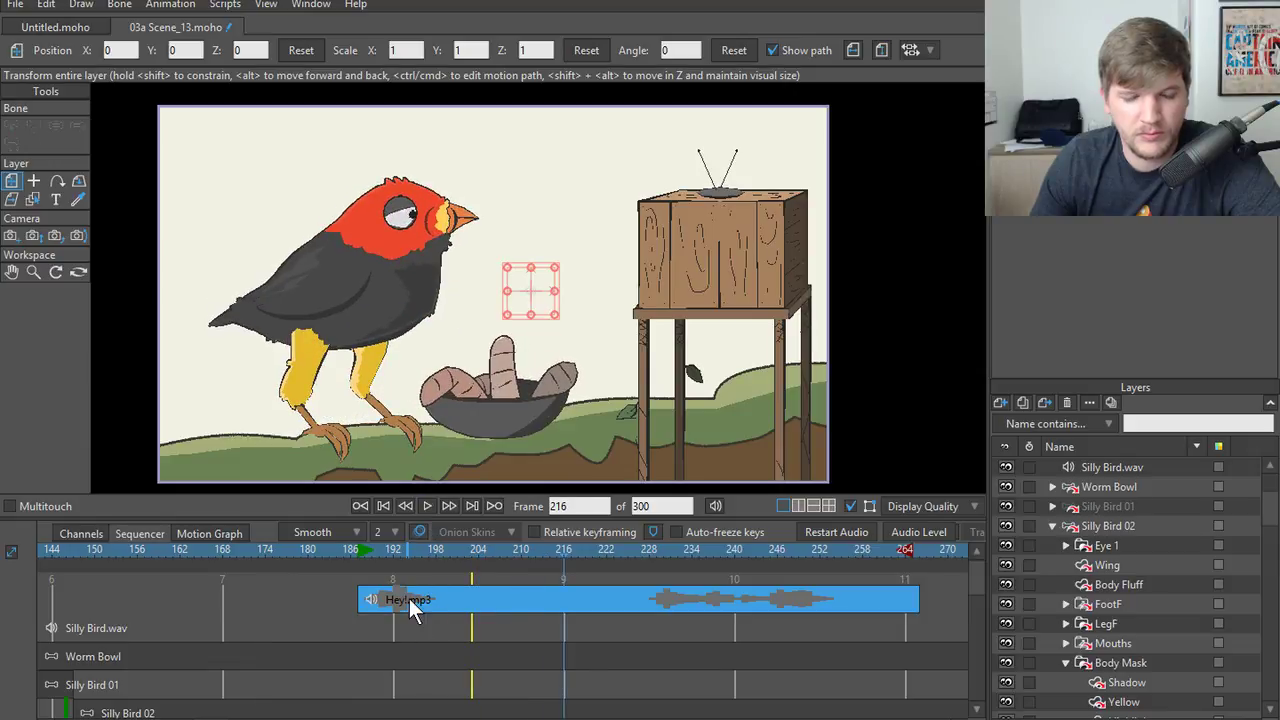
- Nudge the Hey!.mp3 clip later in two small moves to start at about frame 190, playing the scene after each move
left_click_drag(409, 598, 424, 599)
left_click(338, 552)
left_click(427, 505)
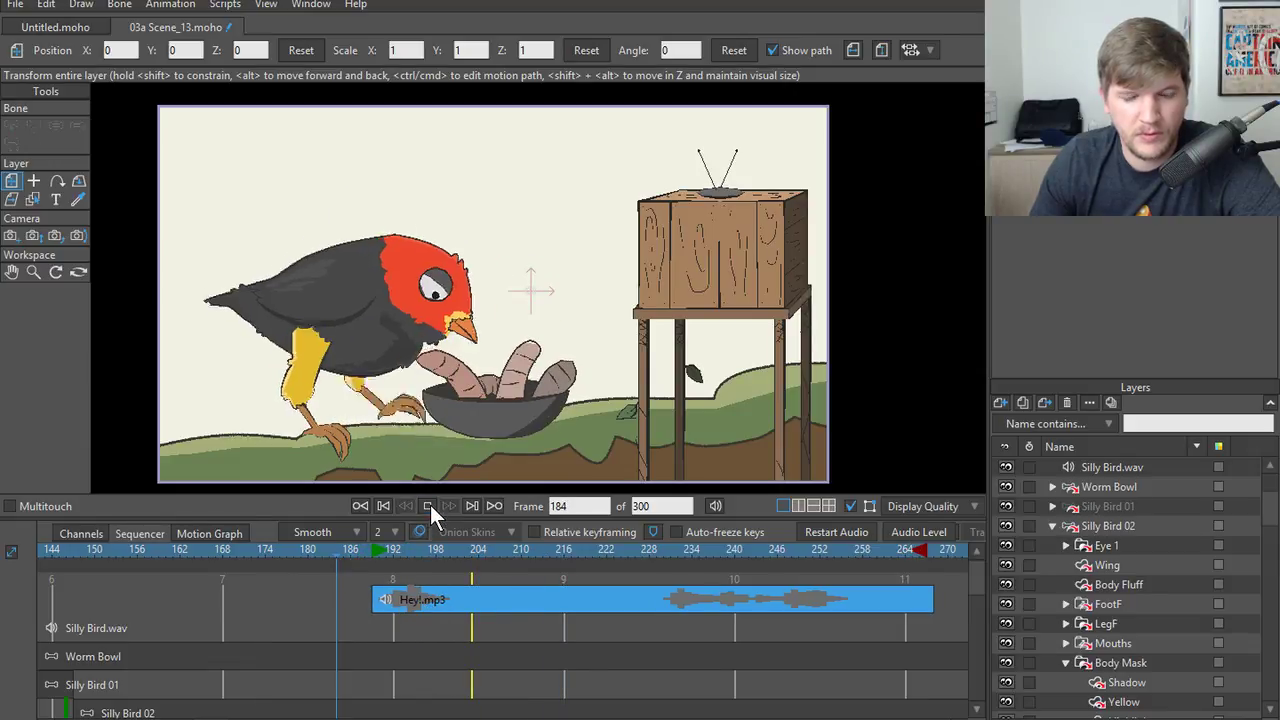
left_click(427, 505)
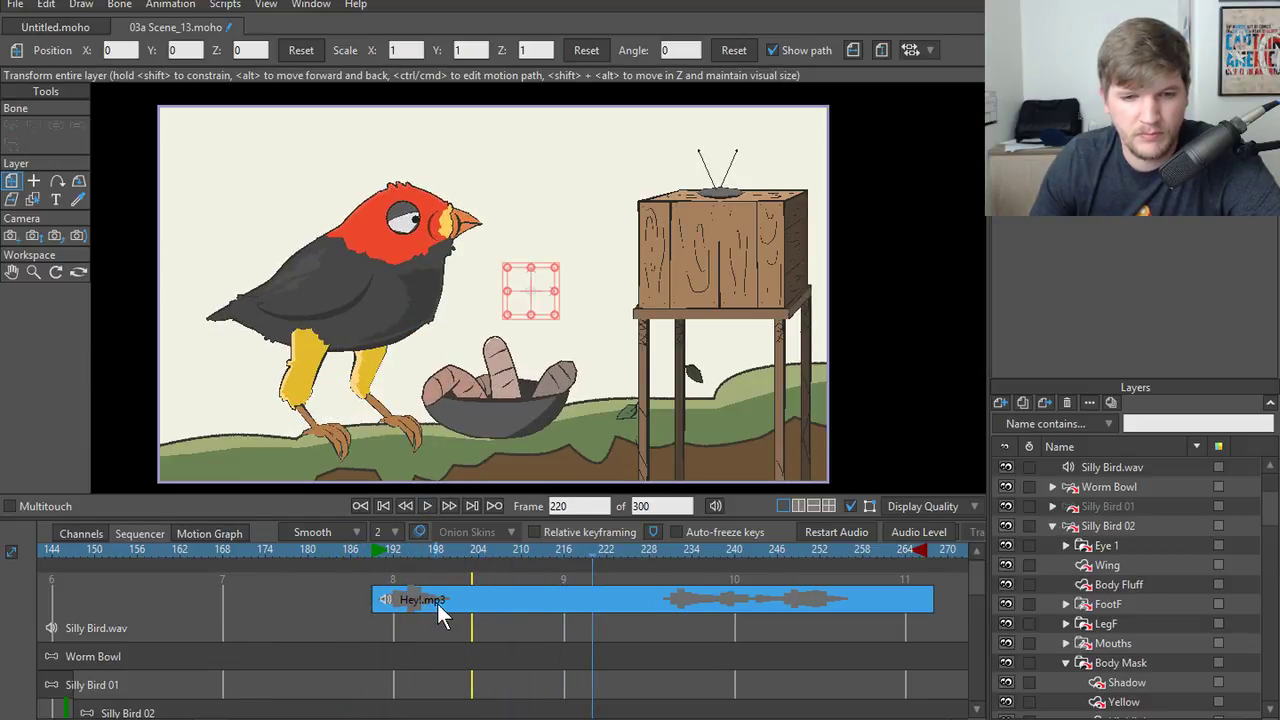
left_click_drag(437, 603, 444, 603)
left_click(343, 550)
left_click(426, 506)
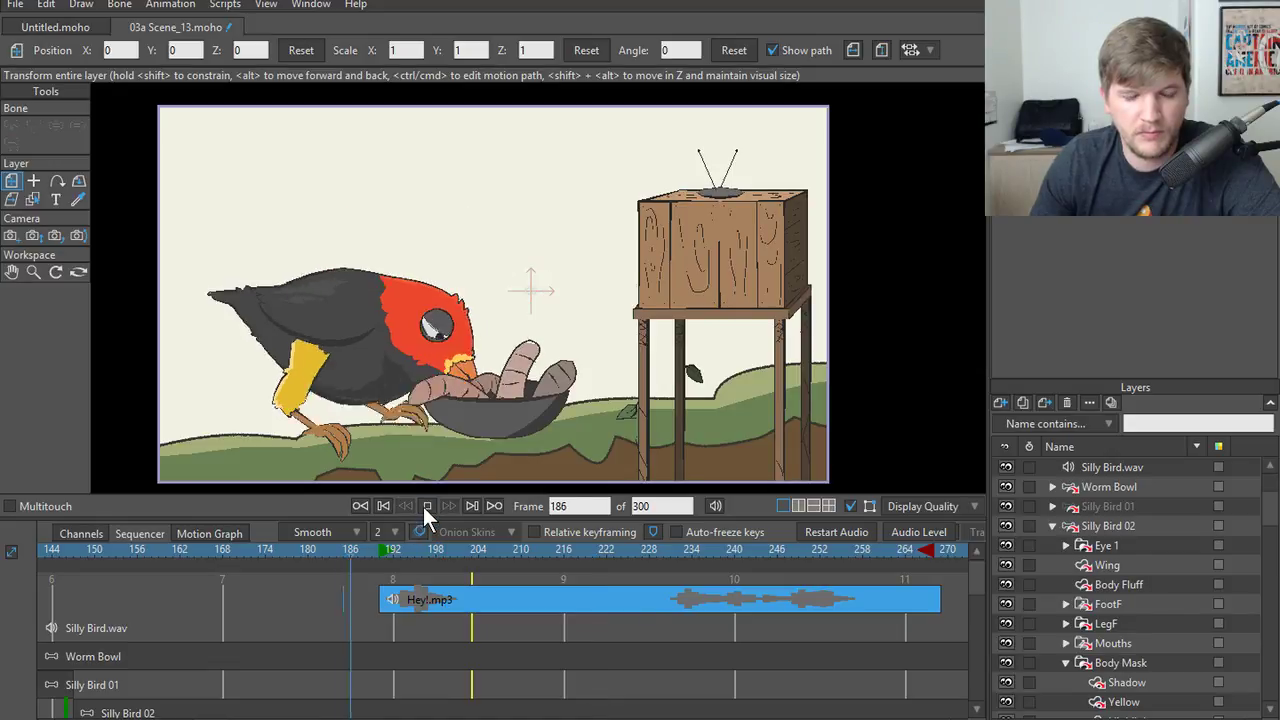
left_click(427, 506)
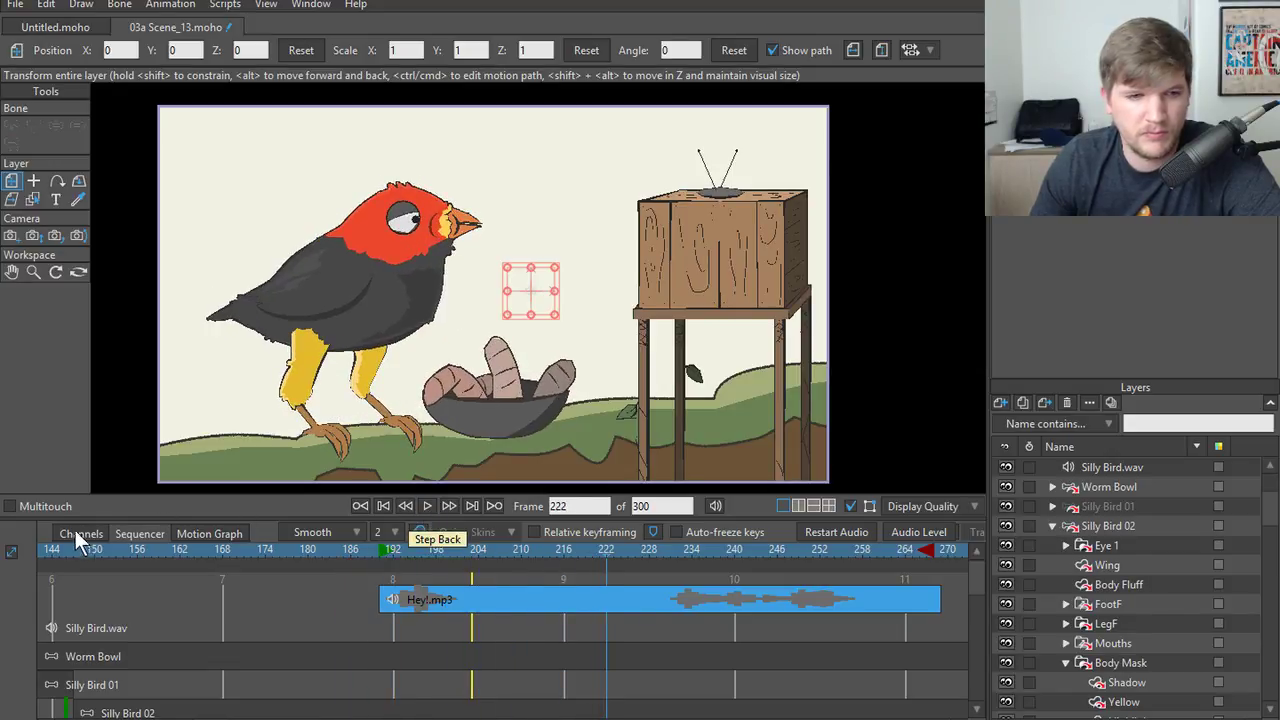
- Shift Silly Bird 02's keyframes from frame 207 onward about 18 frames later, so they start at frame 225
left_click(1131, 522)
left_click_drag(486, 552, 836, 694)
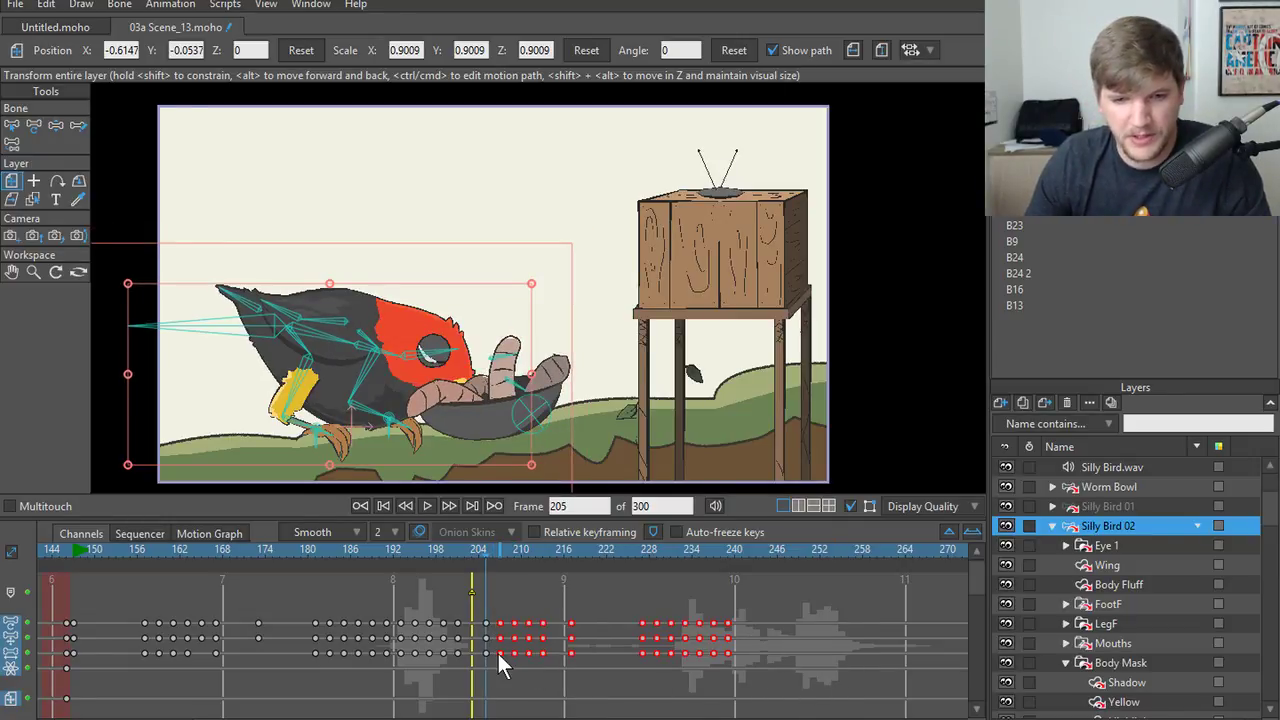
left_click_drag(500, 653, 627, 657)
- Copy Silly Bird 02's frame 205 keyframes to frame 209 and play the motion with the Hey! audio
left_click(505, 608)
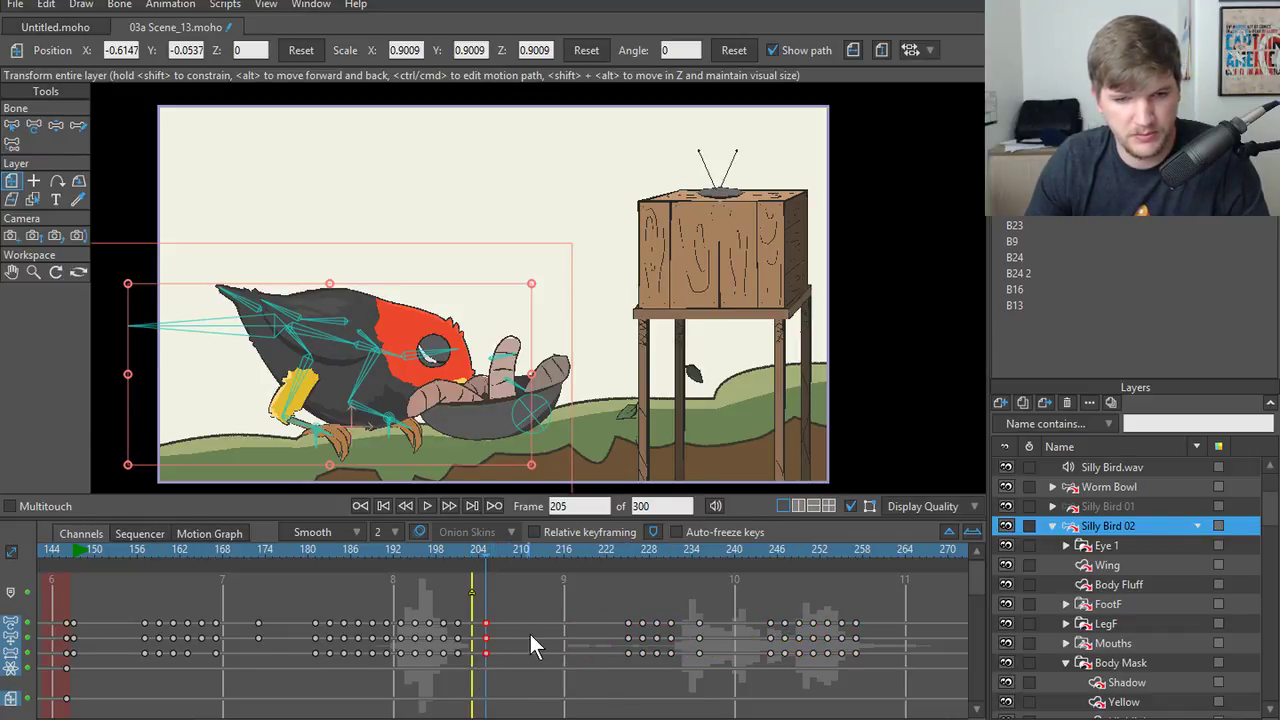
left_click_drag(500, 610, 489, 648)
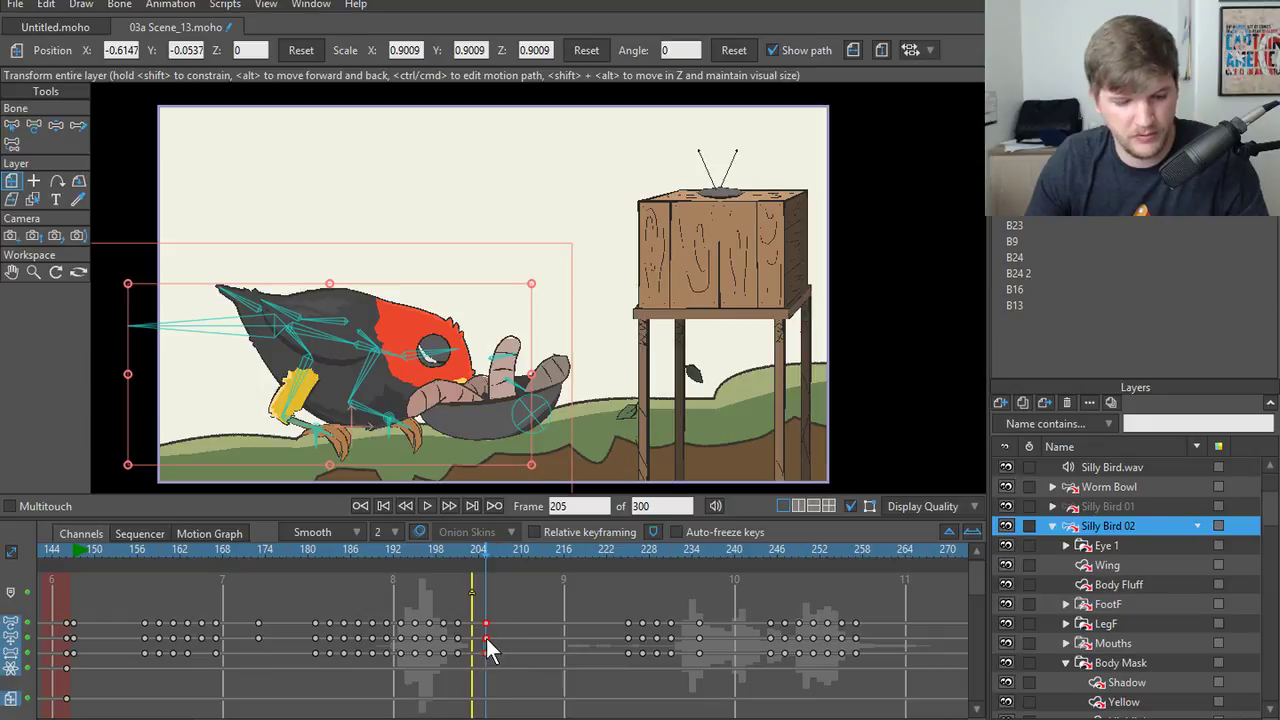
left_click_drag(488, 557, 516, 566)
key("space")
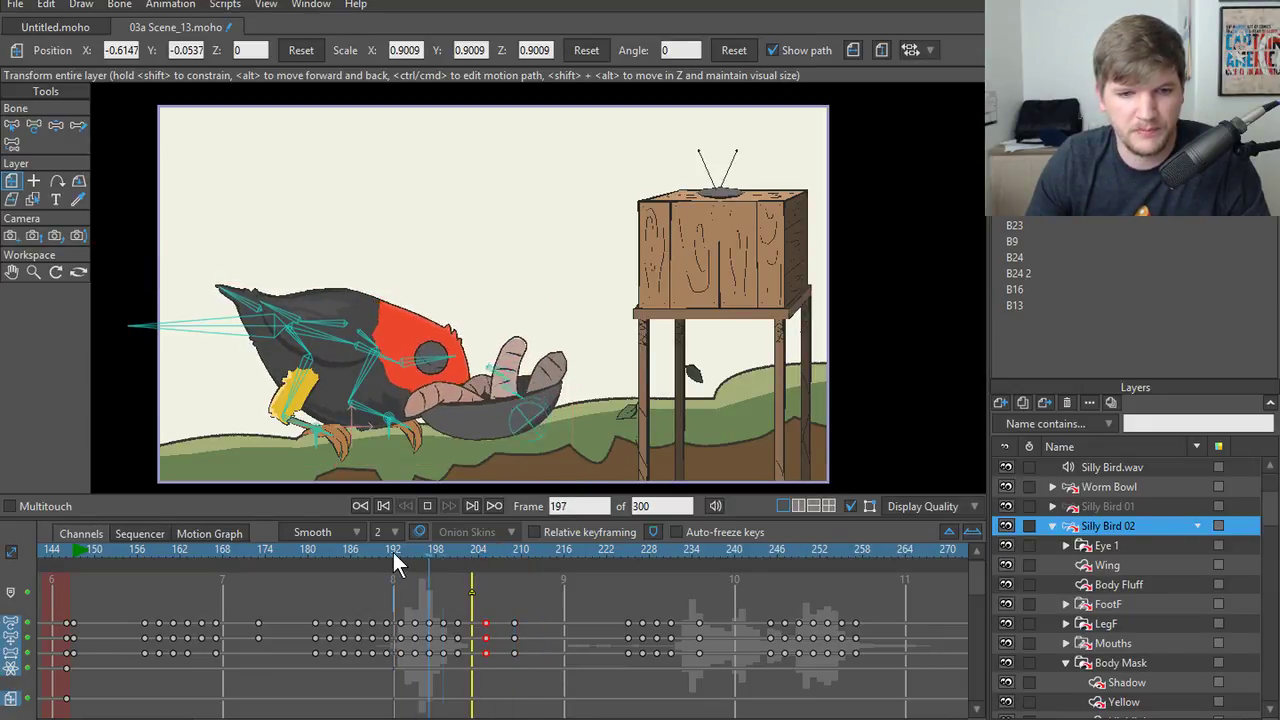
key("space")
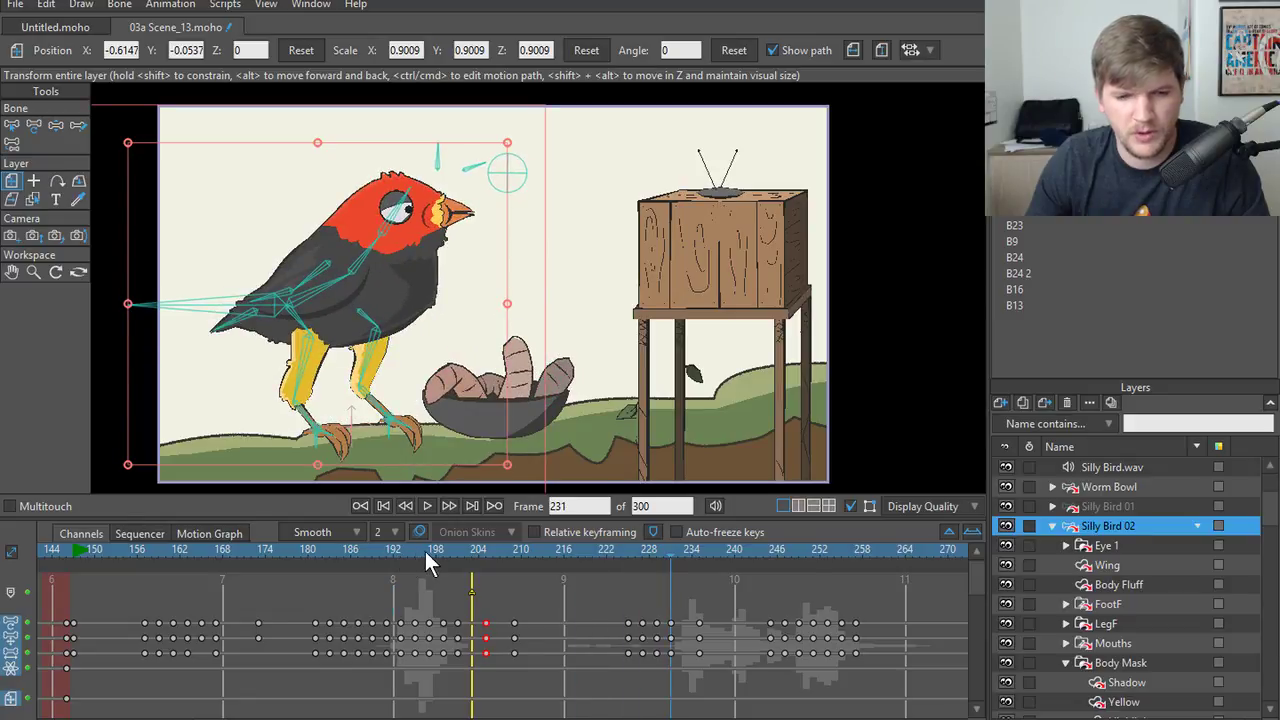
- Check Silly Bird 02's poses up to frame 235 and delete its keyframes from frame 225 to 231
left_click(484, 557)
left_click_drag(484, 560, 512, 560)
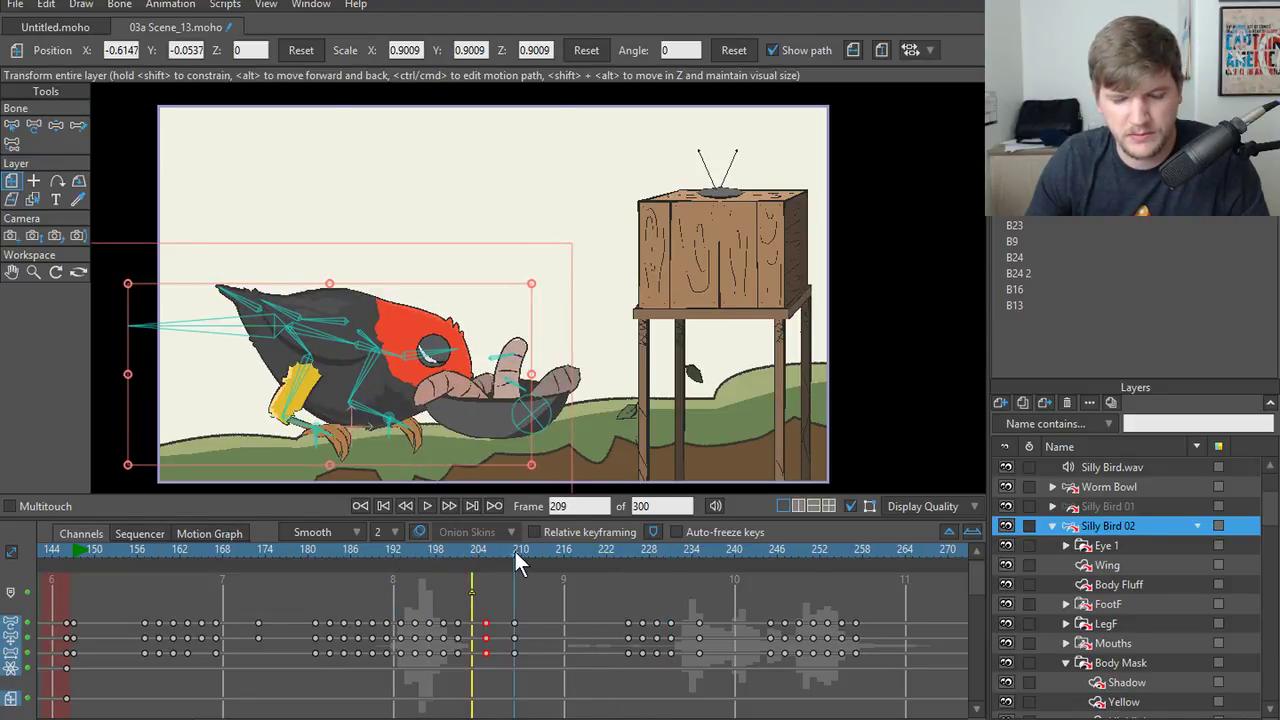
left_click_drag(614, 558, 696, 562)
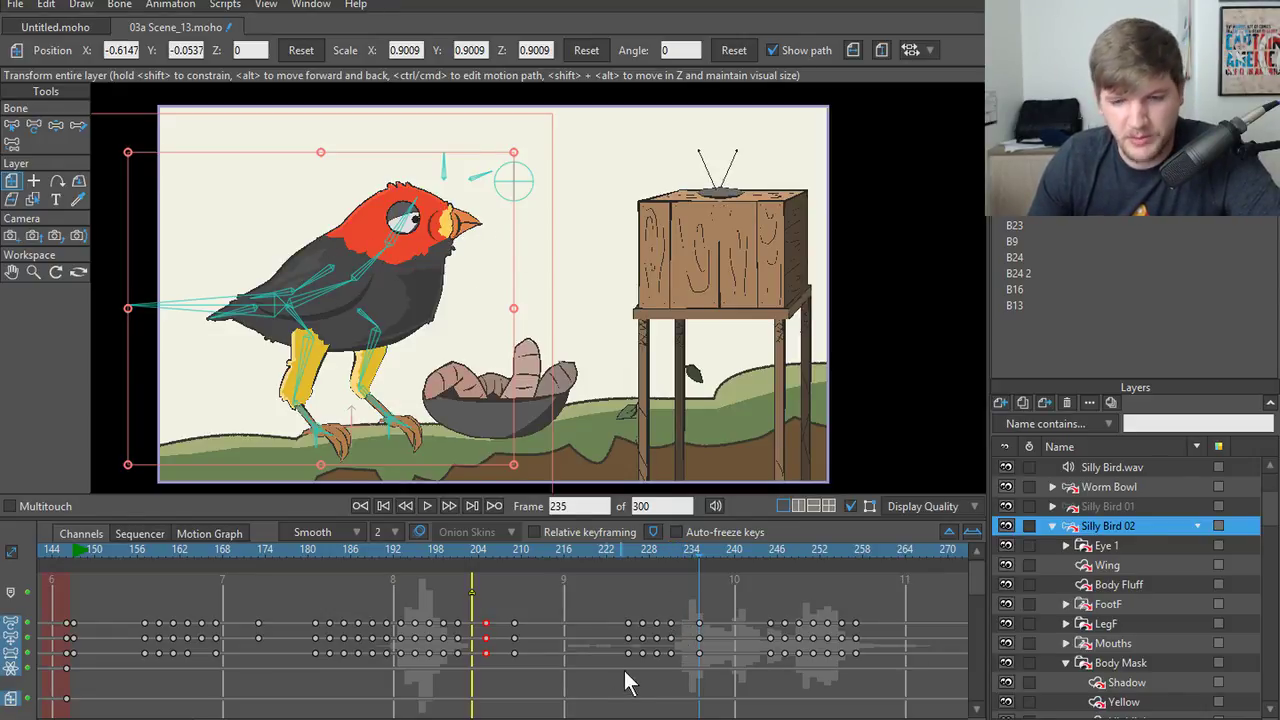
left_click_drag(688, 612, 700, 677)
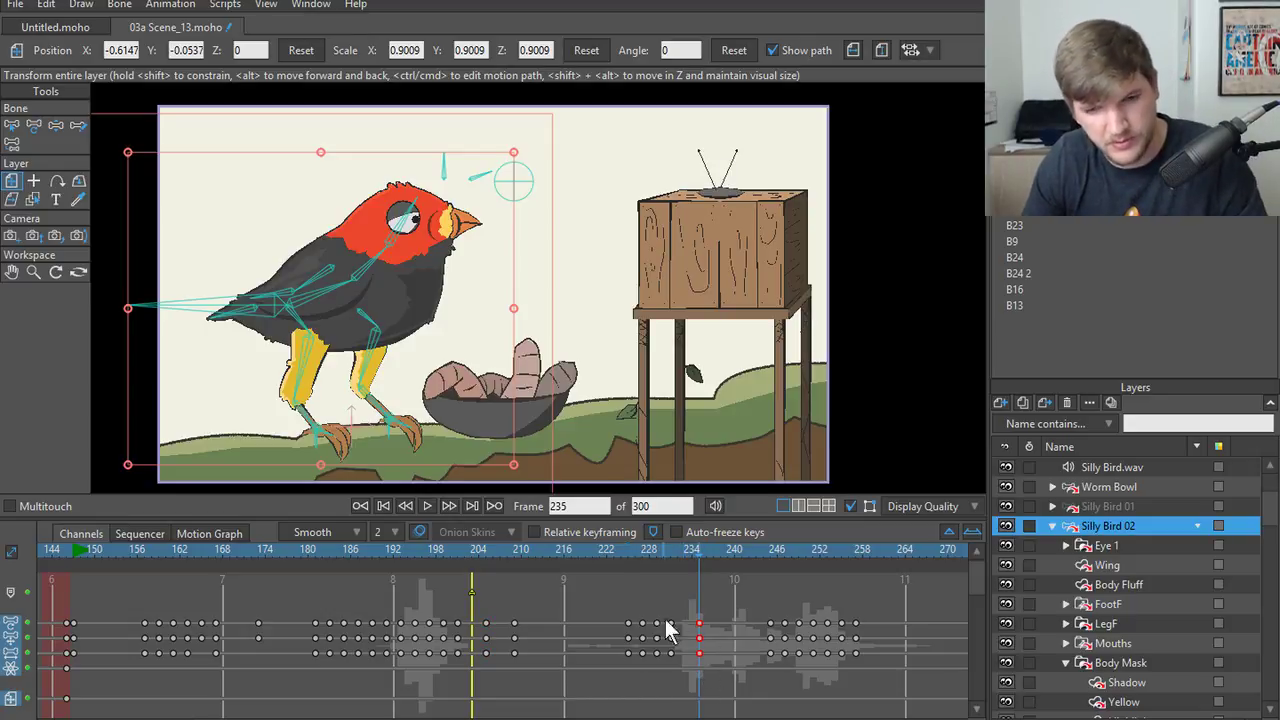
left_click_drag(560, 549, 691, 691)
key("space")
key("Delete")
- Play the retimed head raise from frame 196 and return to frame 205
left_click_drag(489, 562, 422, 557)
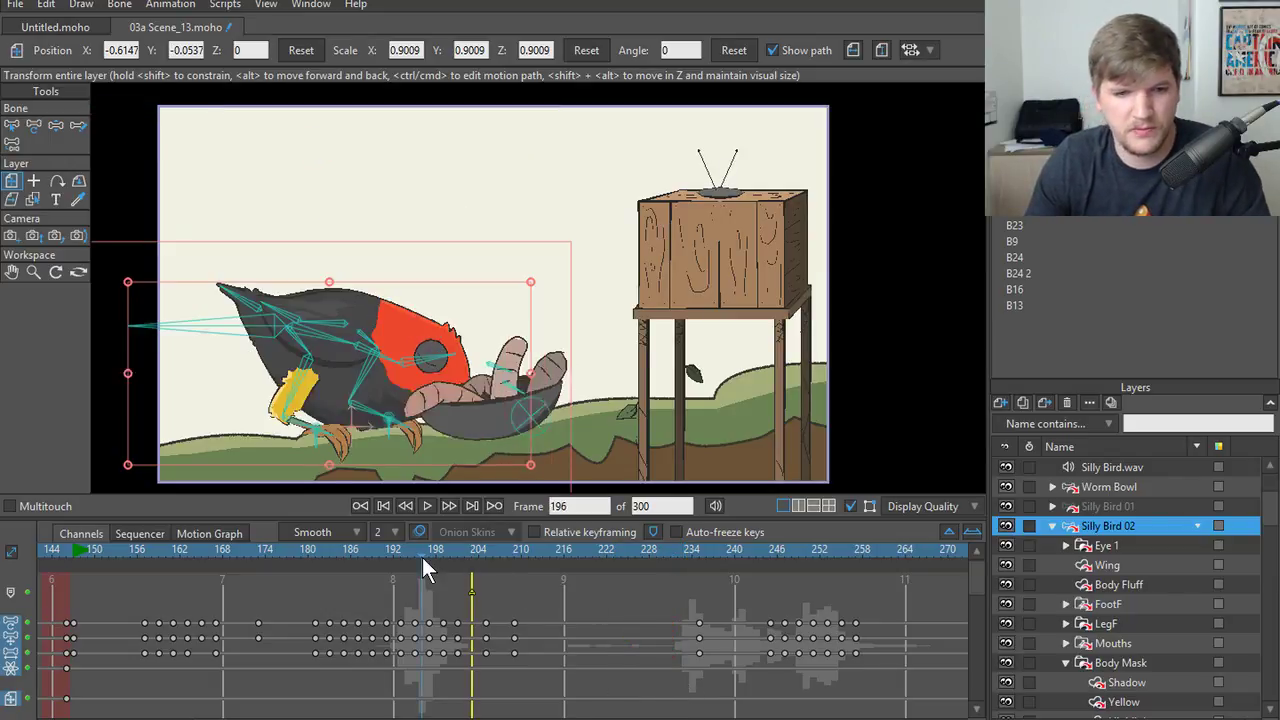
key("space")
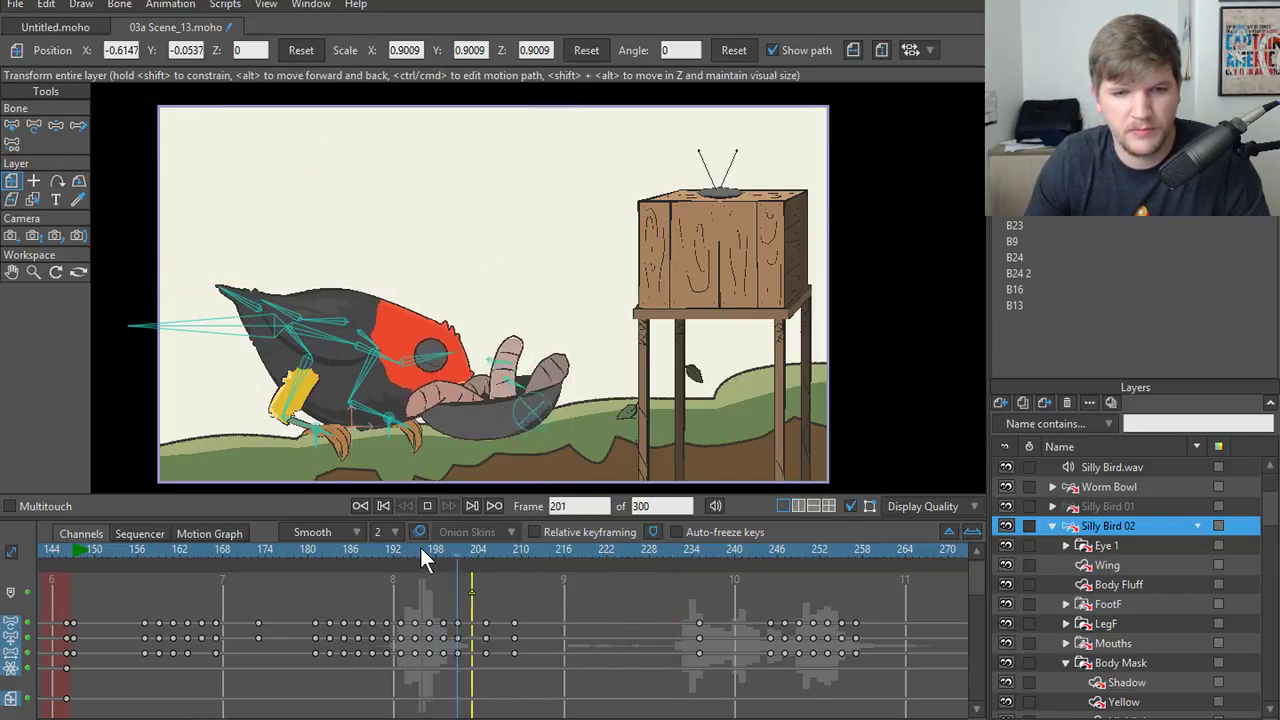
left_click(486, 551)
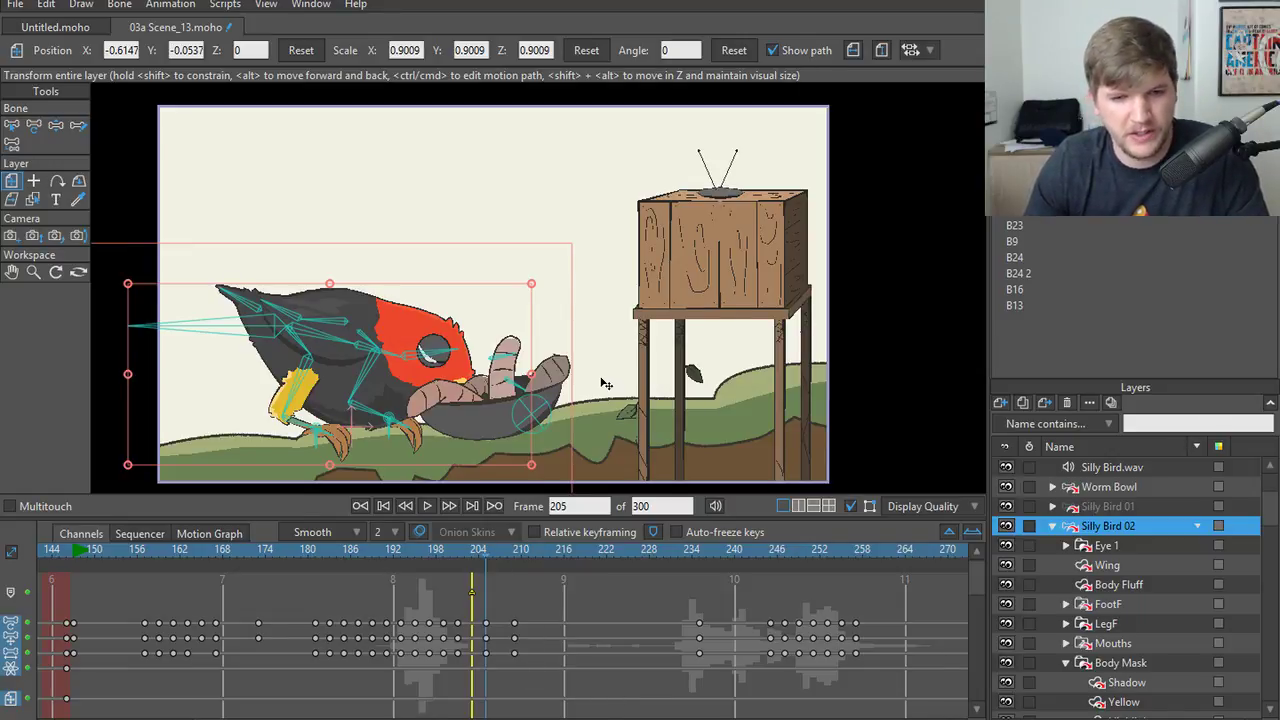
- Show the artwork outside the camera frame and examine the bird's bowed pose up to frame 205
scroll(602, 379, "down", 1)
scroll(612, 369, "up", 1)
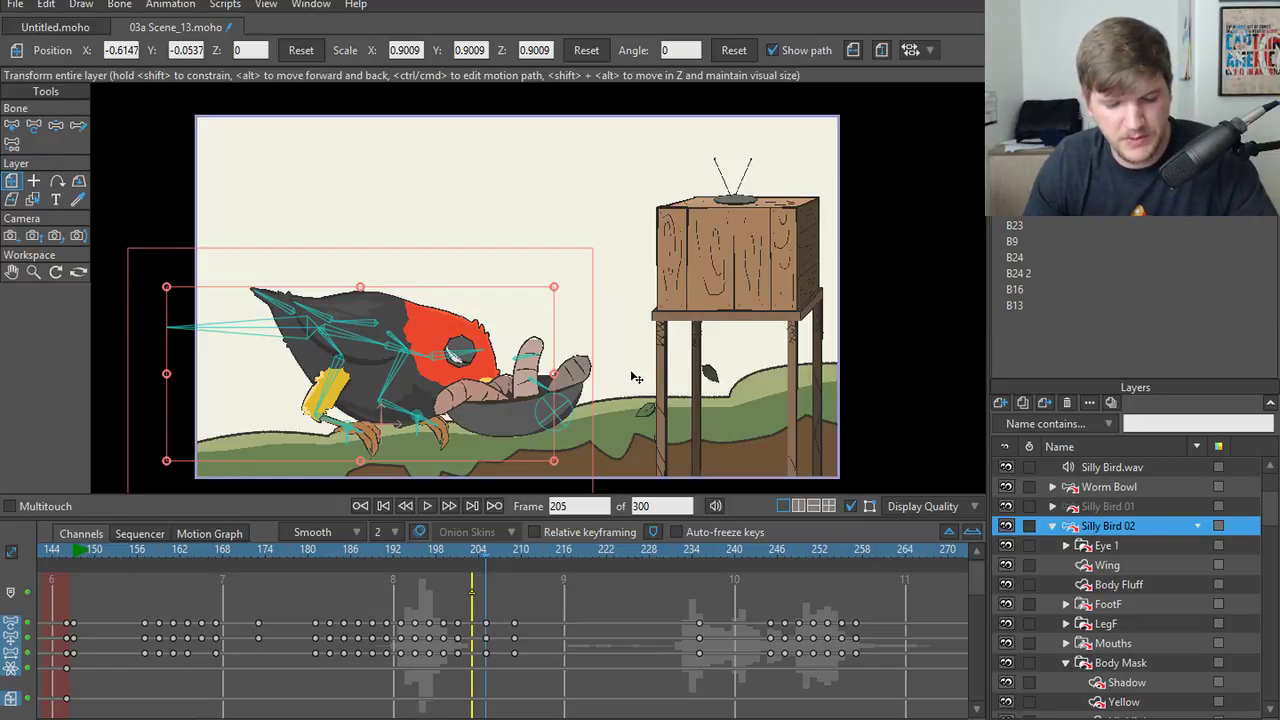
key("ctrl+m")
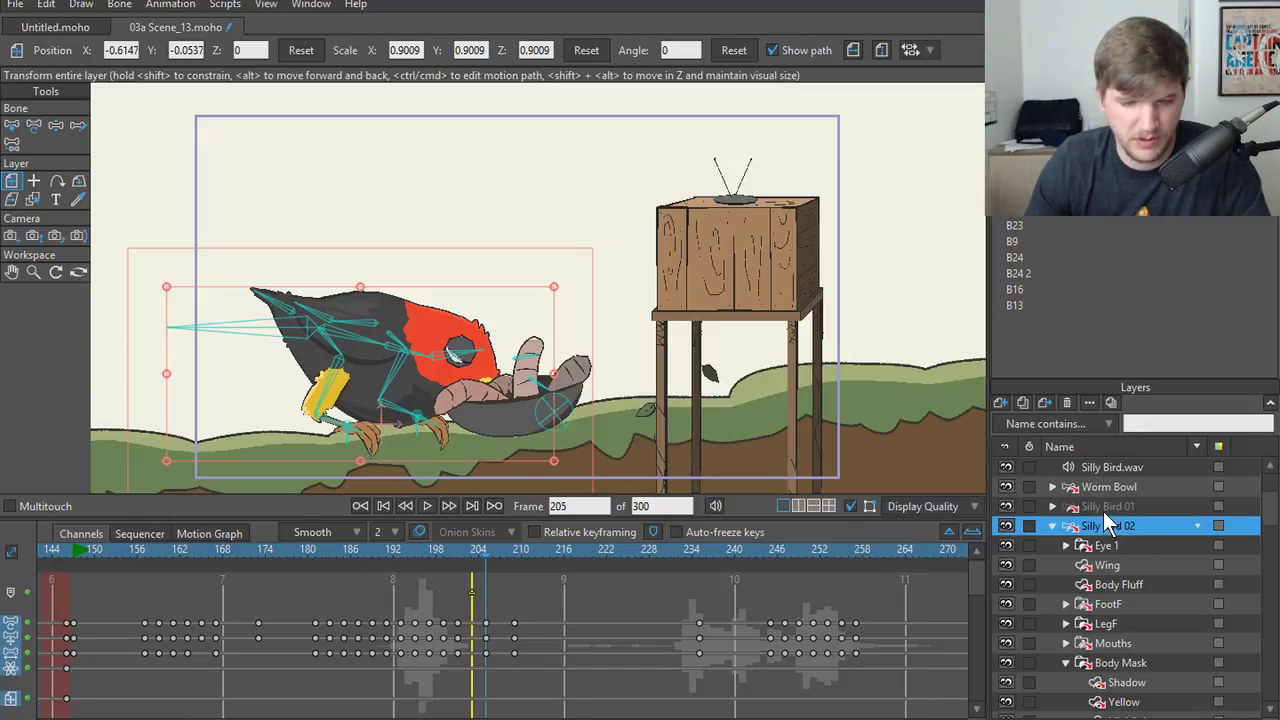
left_click_drag(501, 328, 525, 287)
scroll(513, 346, "up", 2)
left_click_drag(456, 550, 485, 552)
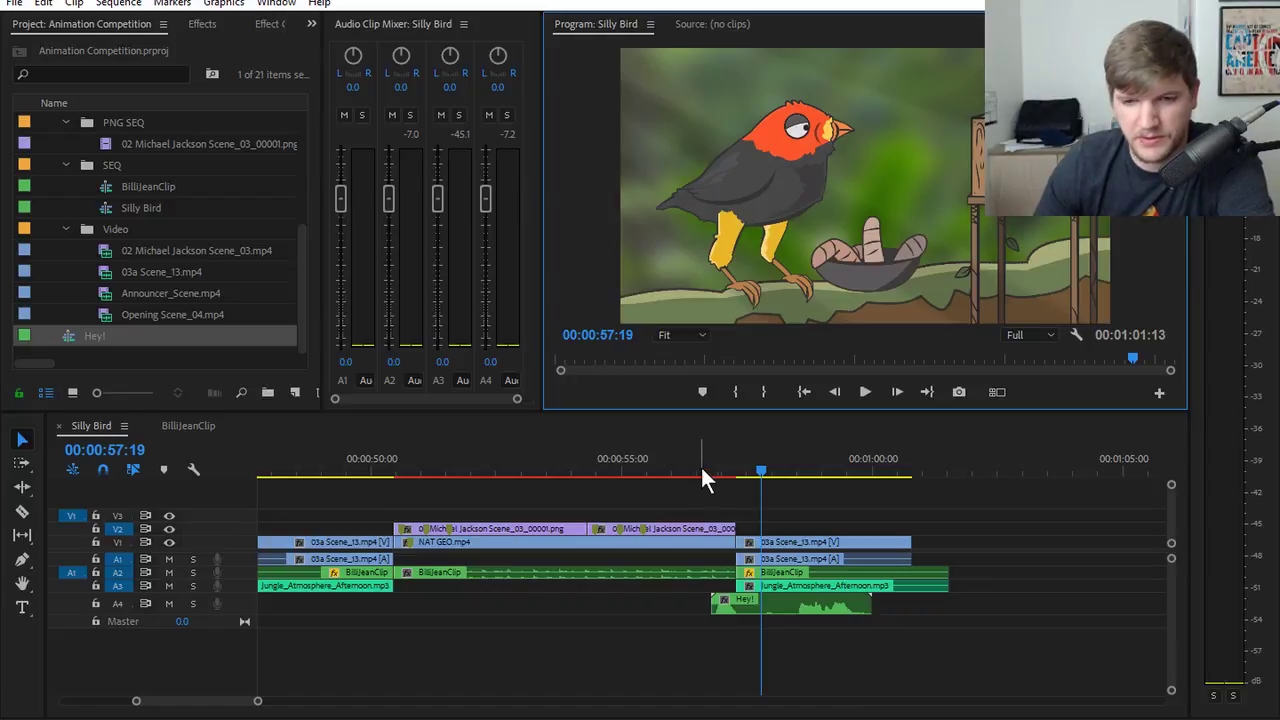
- Switch to Premiere Pro and replay the cut from the NAT GEO clip to scene 13 with the Hey! audio
left_click(704, 469)
left_click(863, 392)
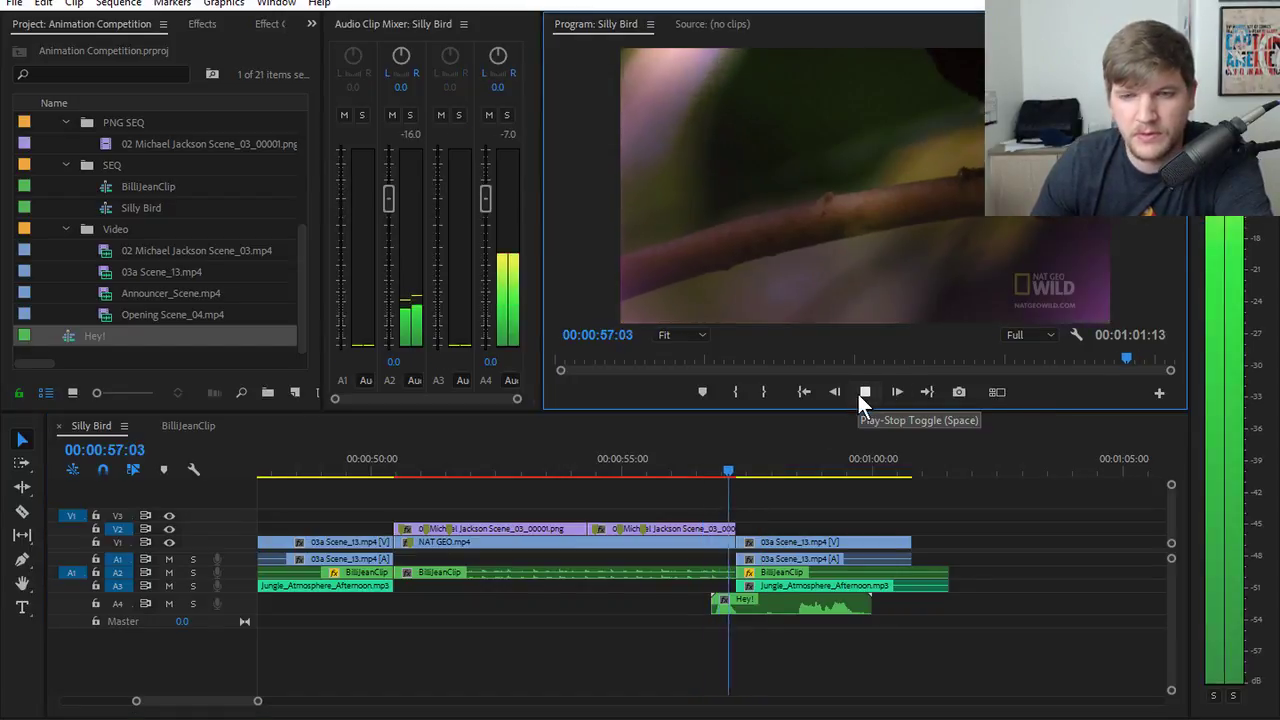
left_click(857, 391)
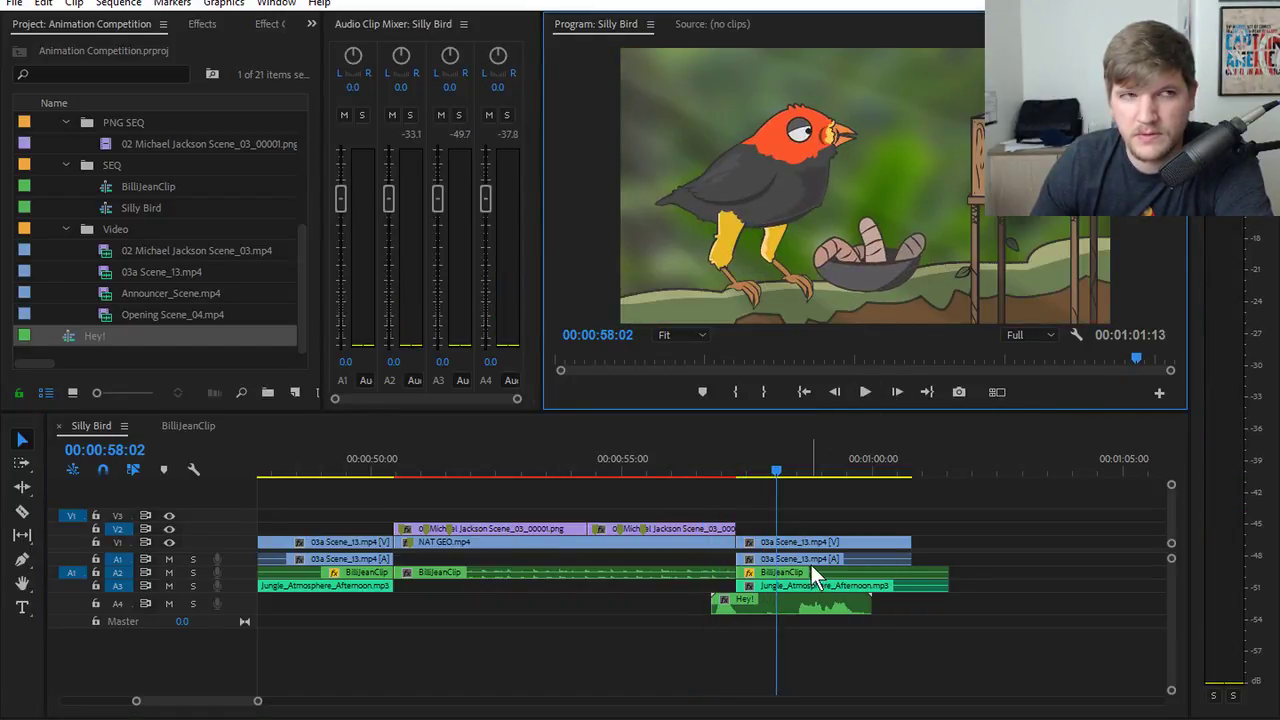
left_click(704, 469)
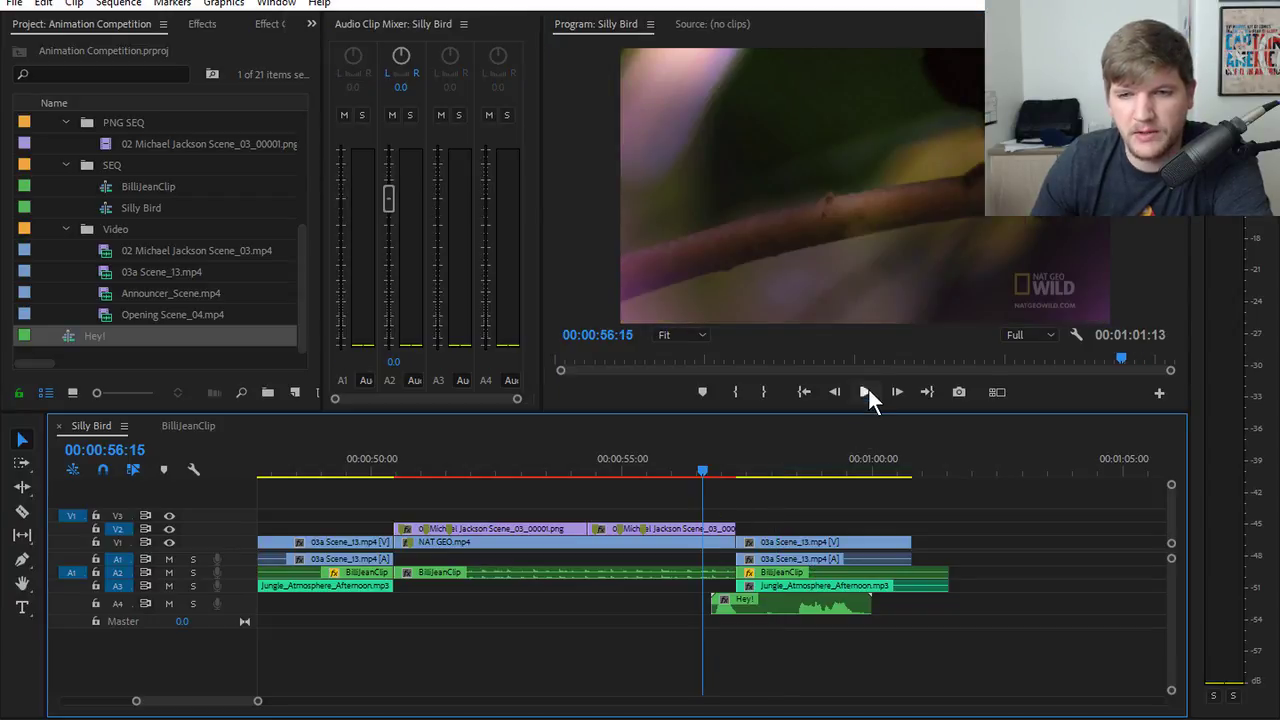
left_click(866, 392)
left_click(866, 392)
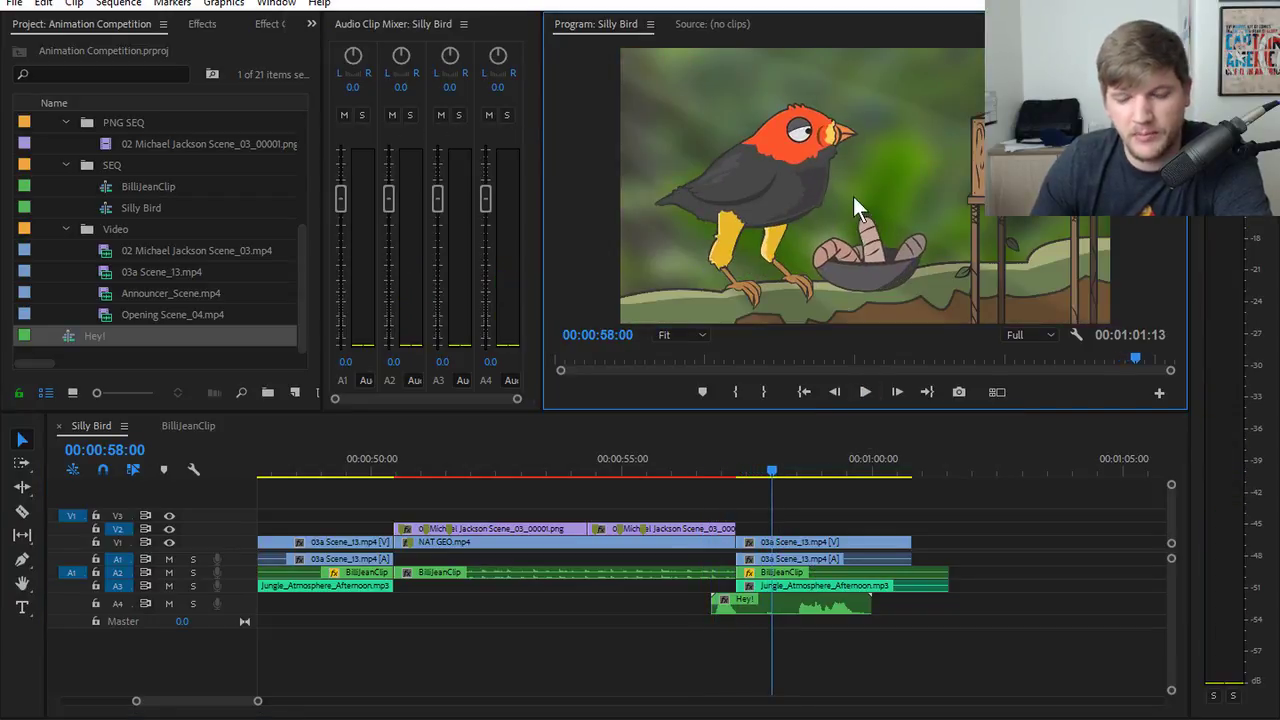
left_click(717, 469)
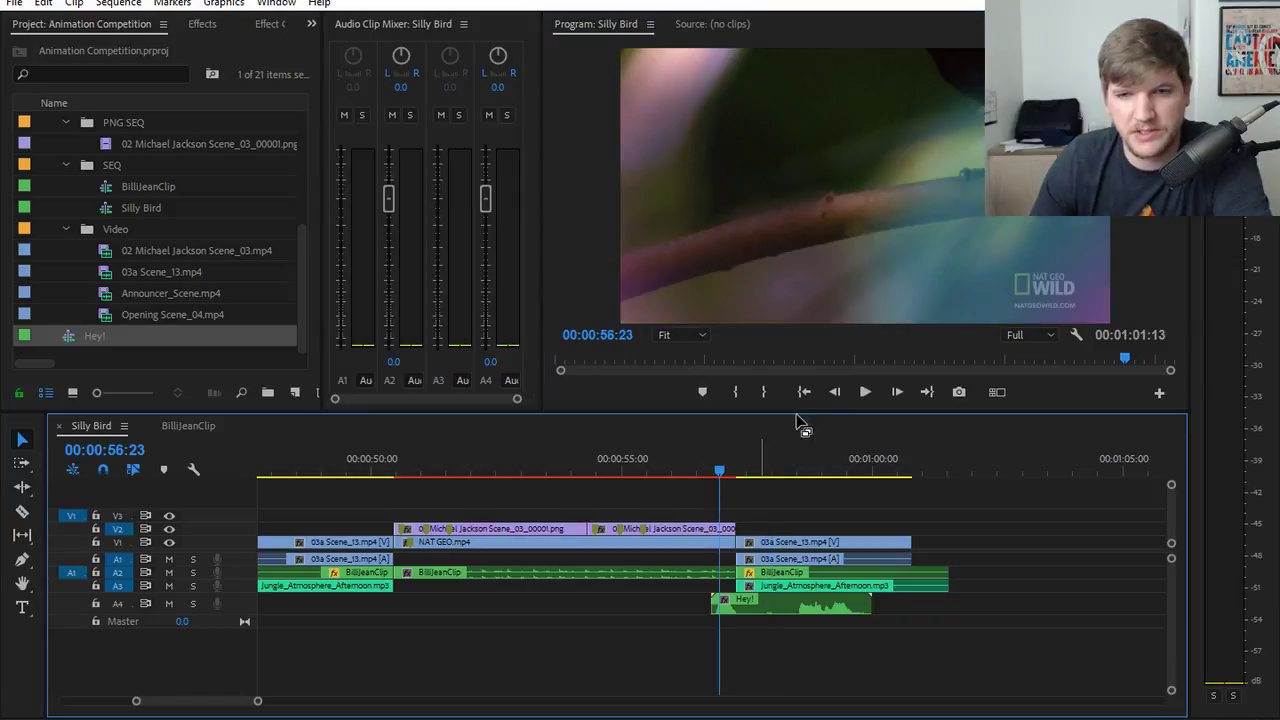
left_click(865, 391)
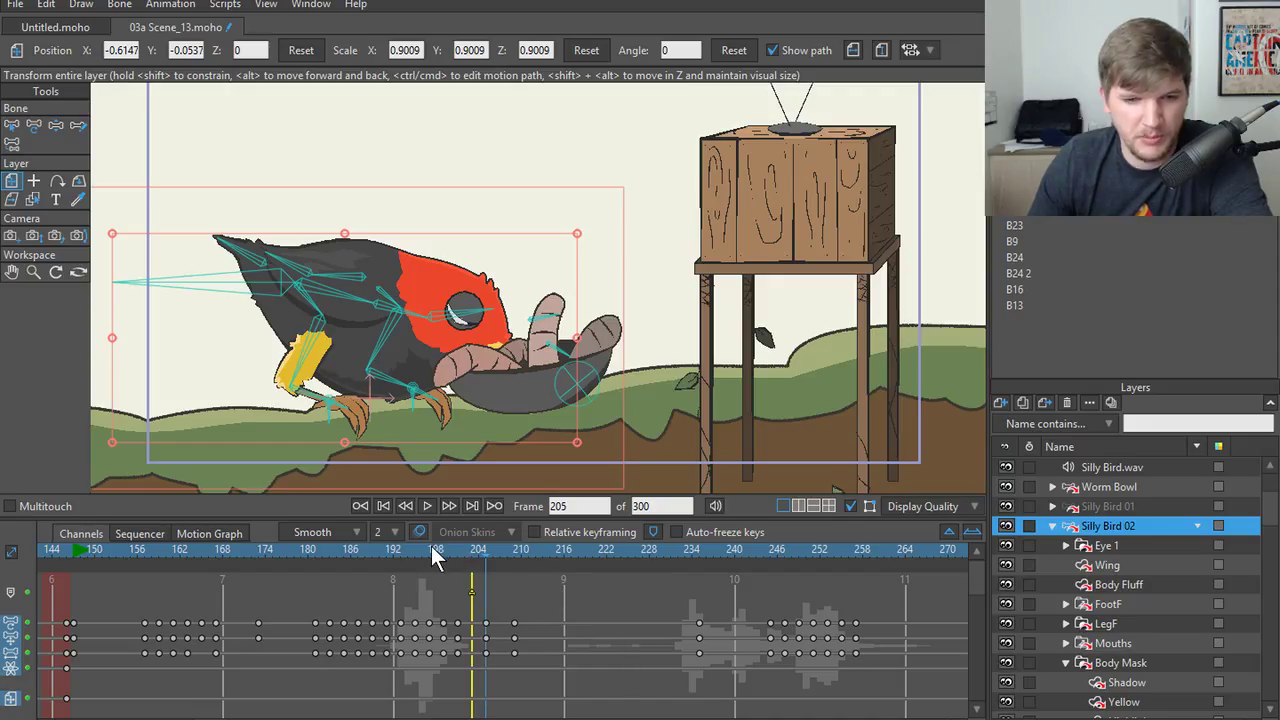
- In Moho, rotate Silly Bird 02's blink and angry bones at frame 205 so the bowed bird's eye opens wide
left_click_drag(431, 546, 484, 560)
key("z")
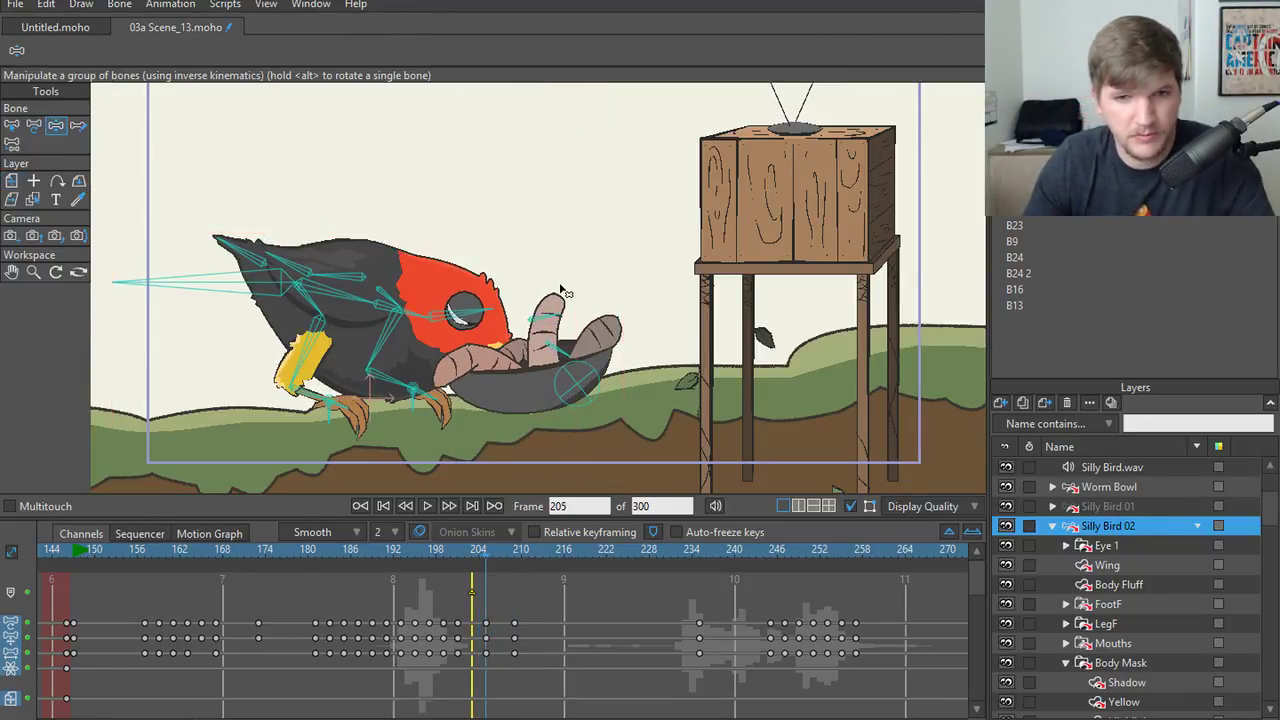
left_click(548, 310)
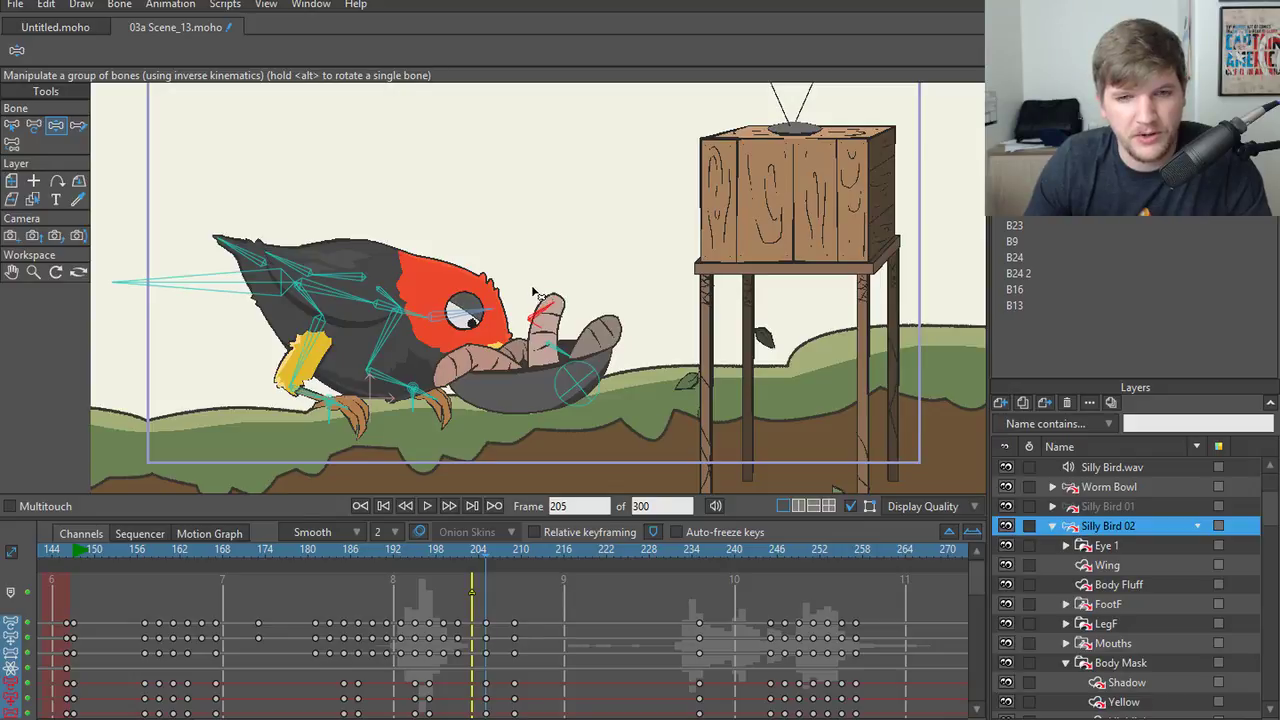
left_click_drag(537, 293, 563, 333)
- Play the eye opening and head raise from frame 182 and return to frame 201
key("space")
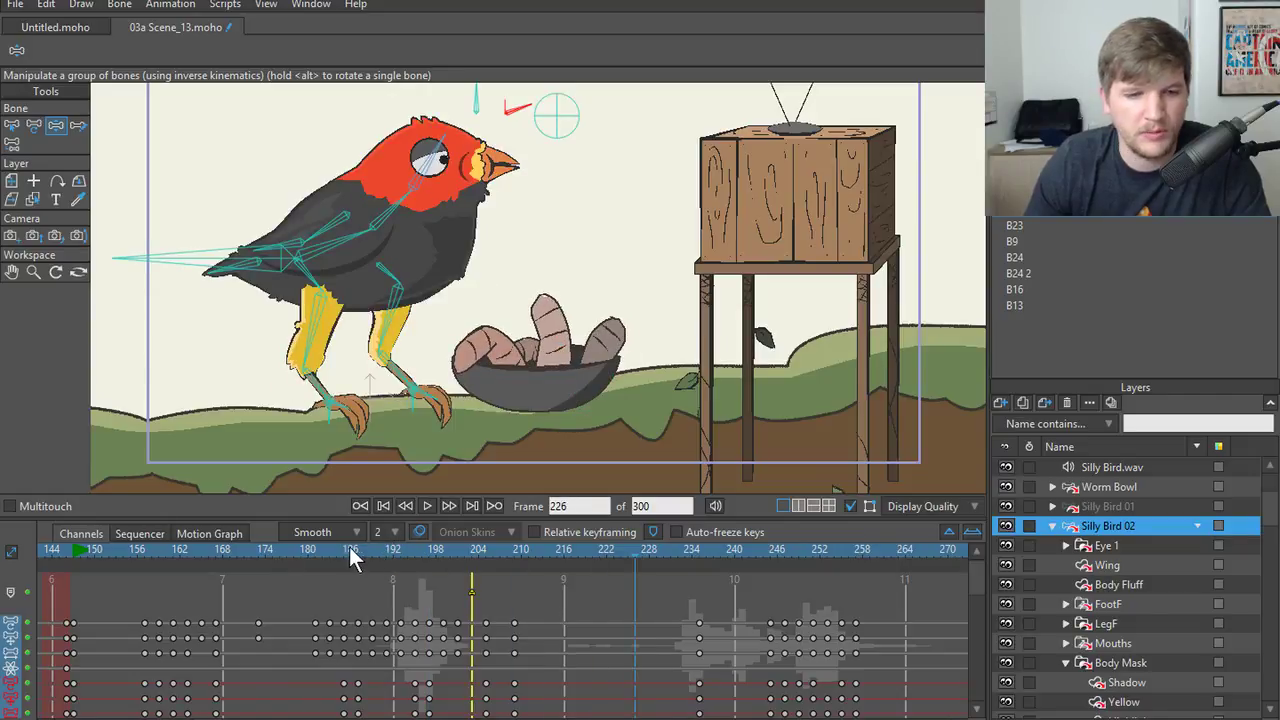
left_click_drag(336, 548, 324, 548)
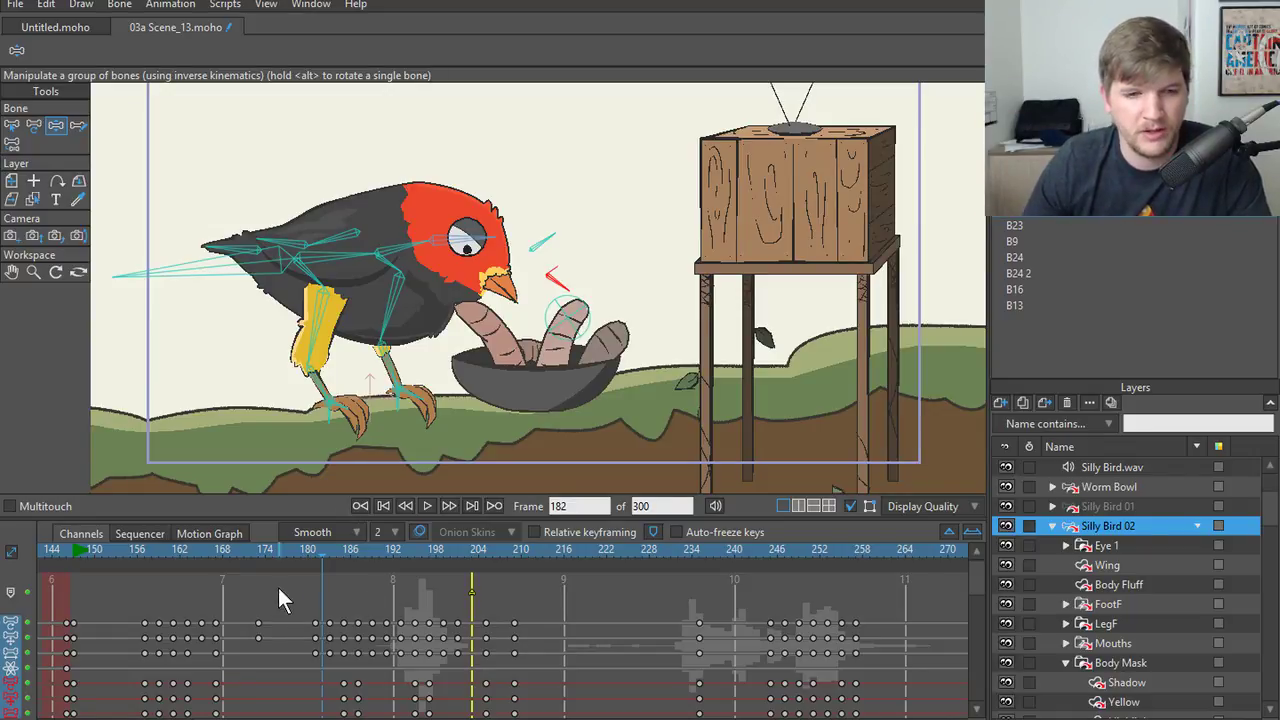
key("space")
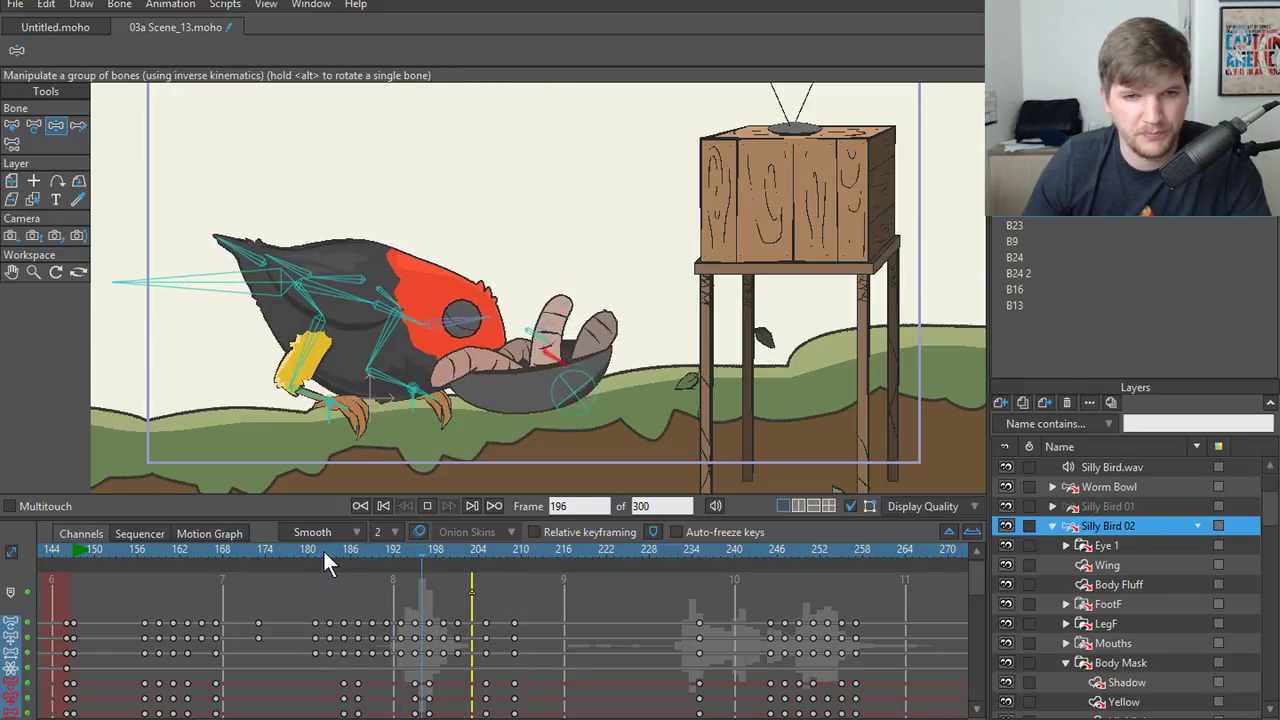
left_click(436, 552)
left_click_drag(436, 552, 460, 543)
- Delete the blink and angry bones' keyframes after frame 205, leaving the bird's other bone keyframes in place
key("b")
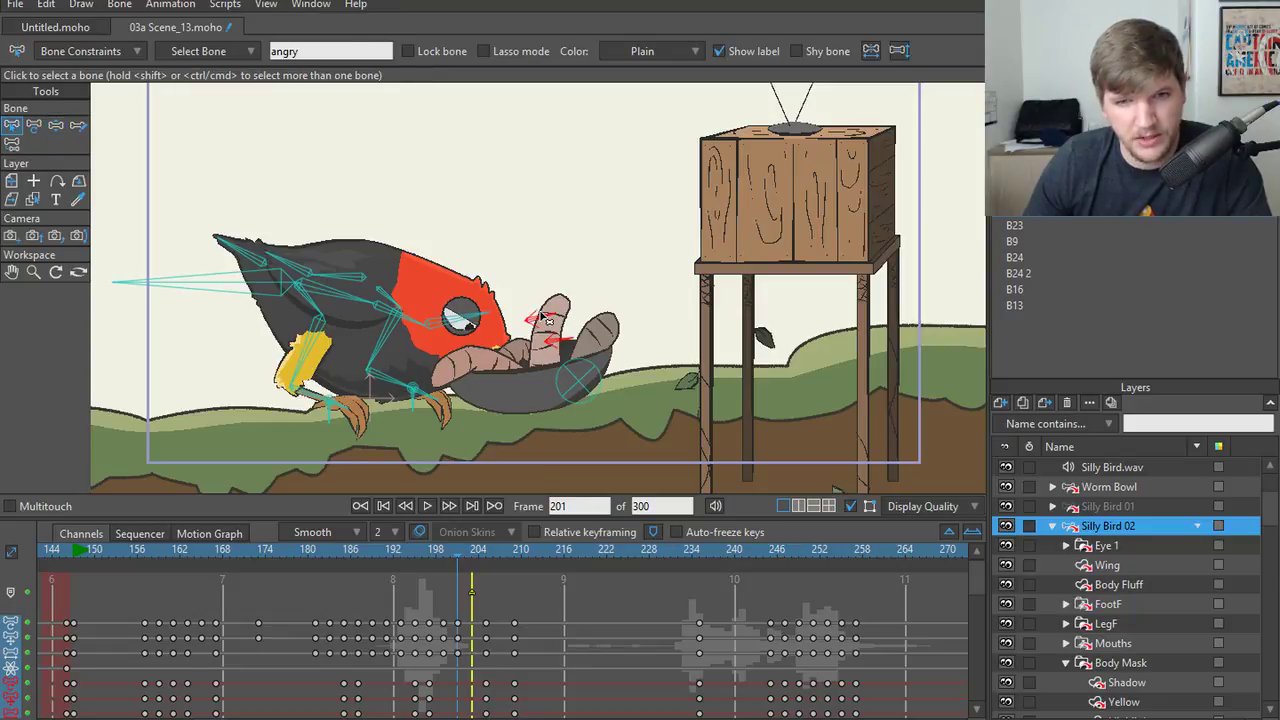
left_click(547, 319)
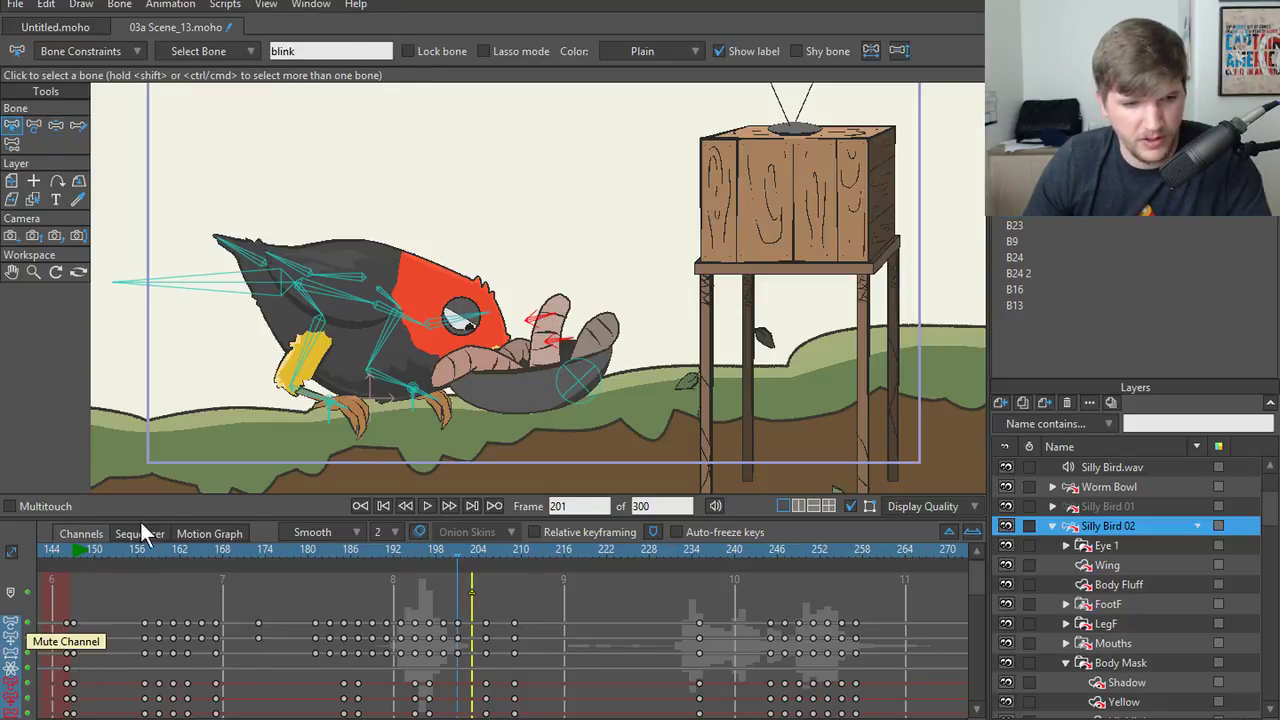
left_click_drag(141, 506, 141, 476)
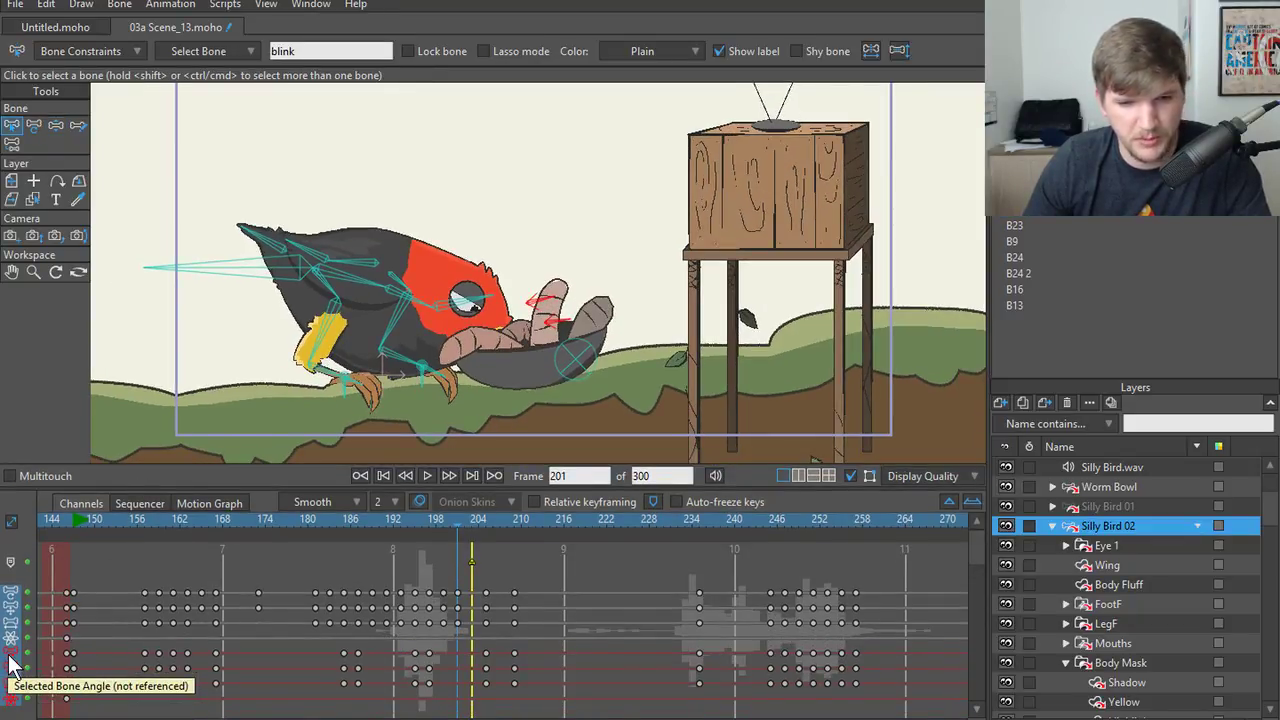
left_click_drag(456, 517, 488, 545)
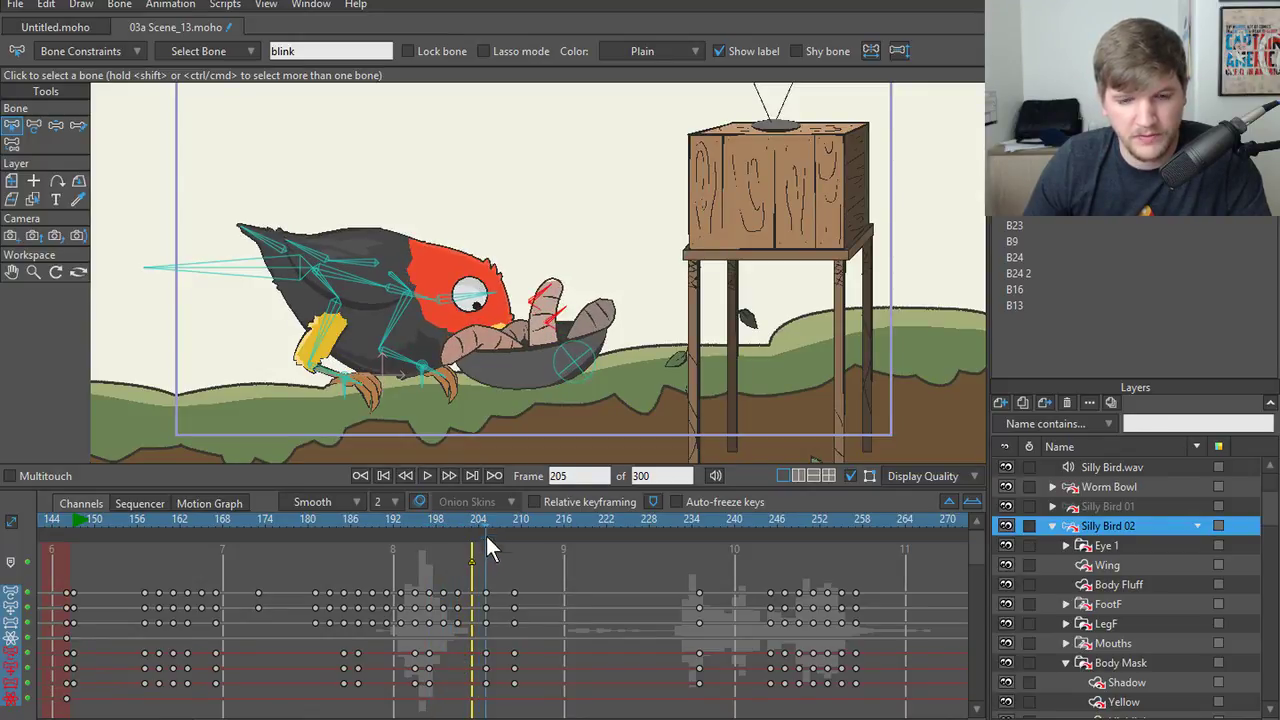
left_click_drag(494, 646, 888, 668)
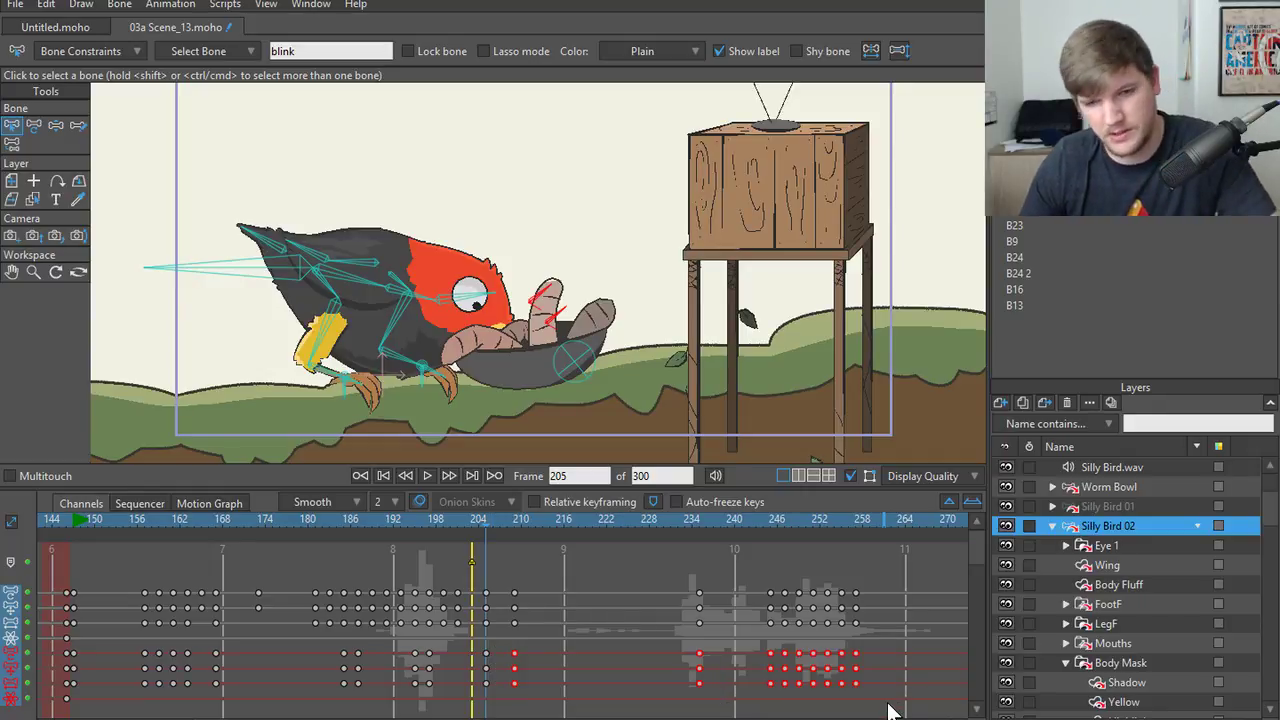
key("Delete")
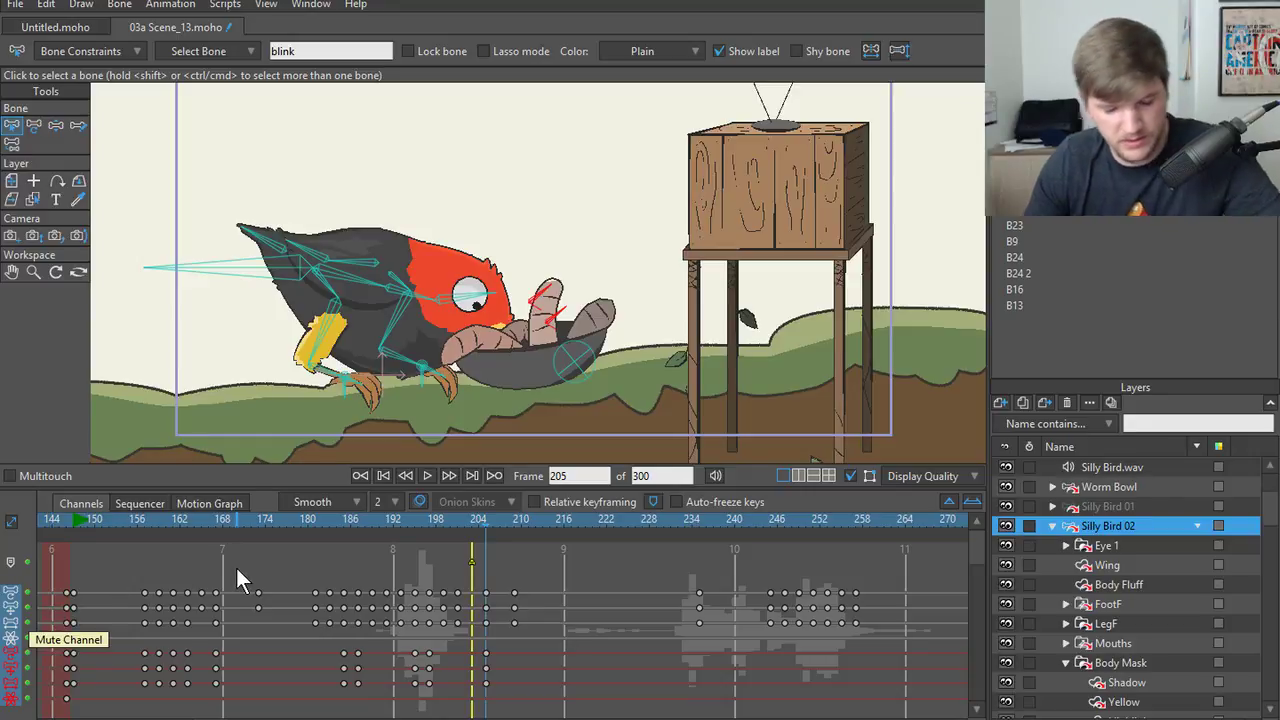
- Deselect the bones and sync the channel below Bone Scale and the Layer Motion Blur channel to the original
left_click(208, 411)
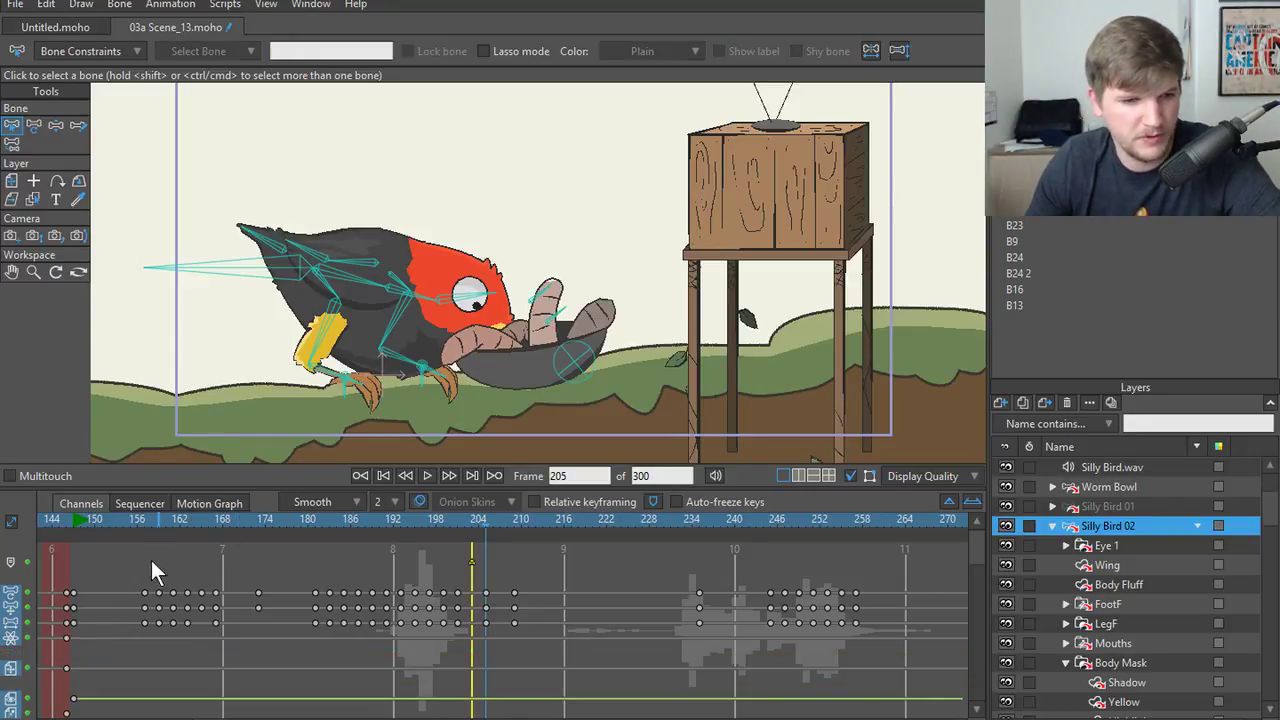
right_click(12, 648)
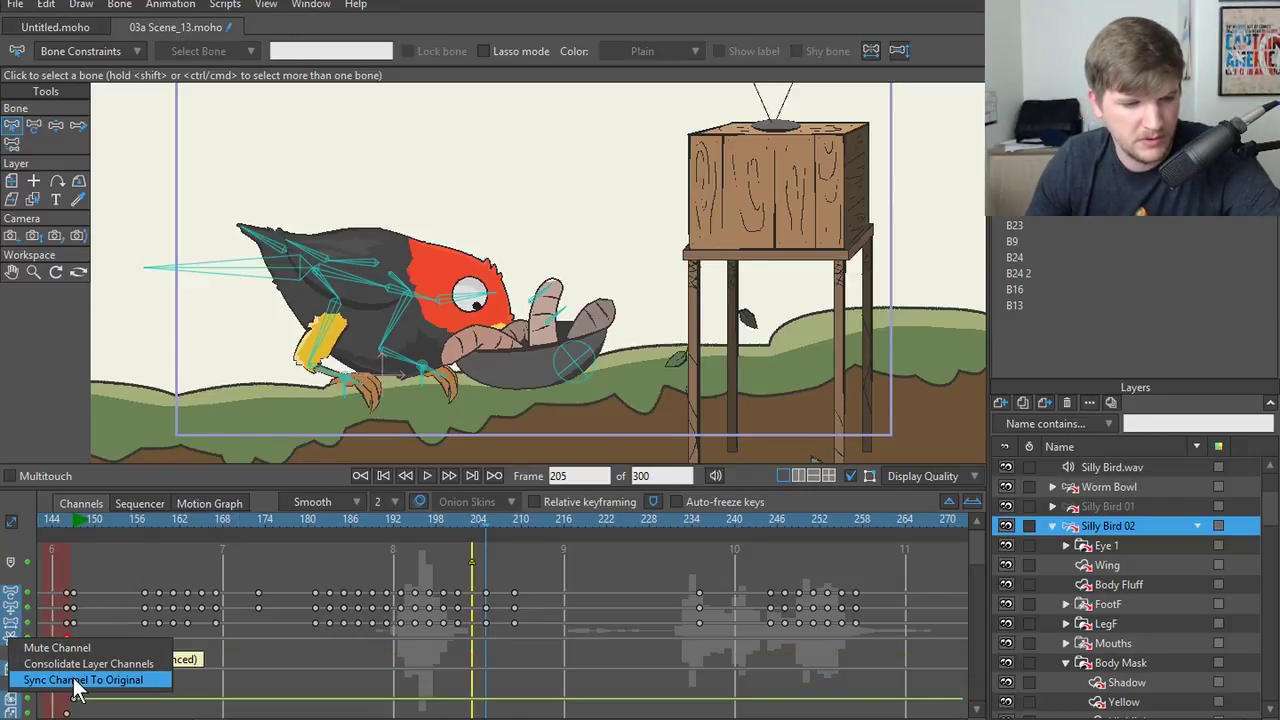
left_click(74, 681)
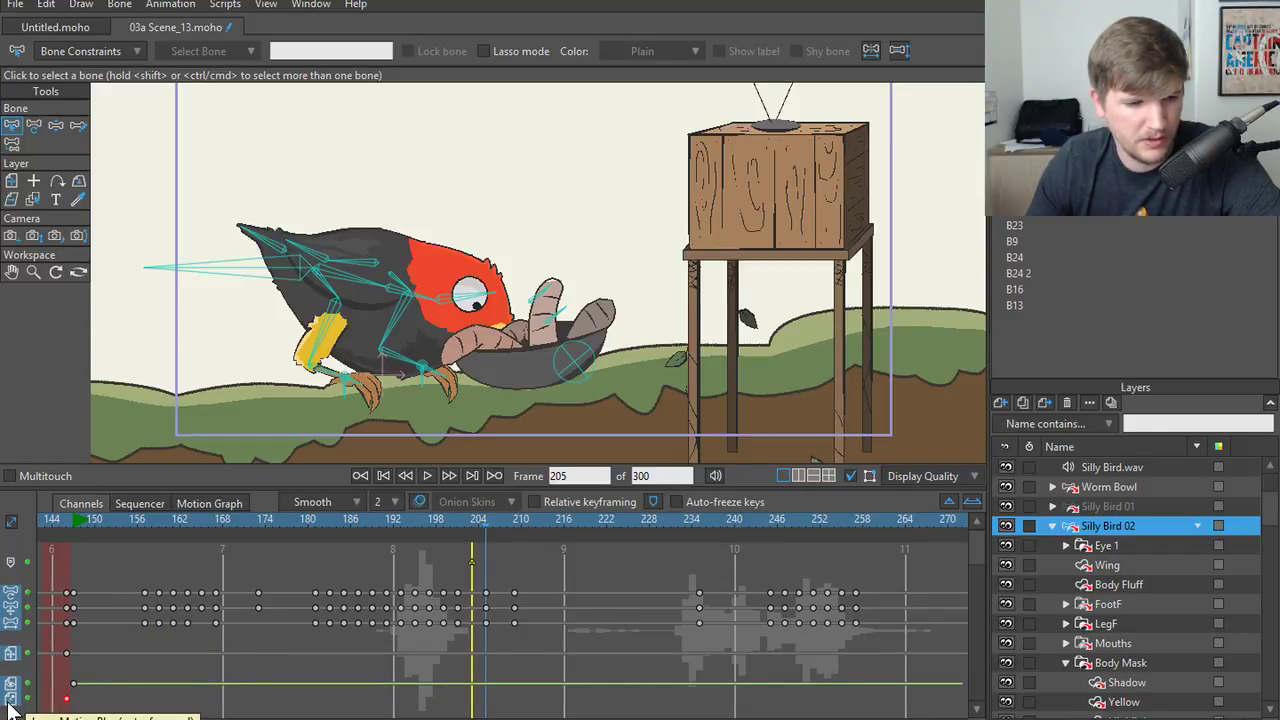
right_click(12, 706)
left_click(86, 709)
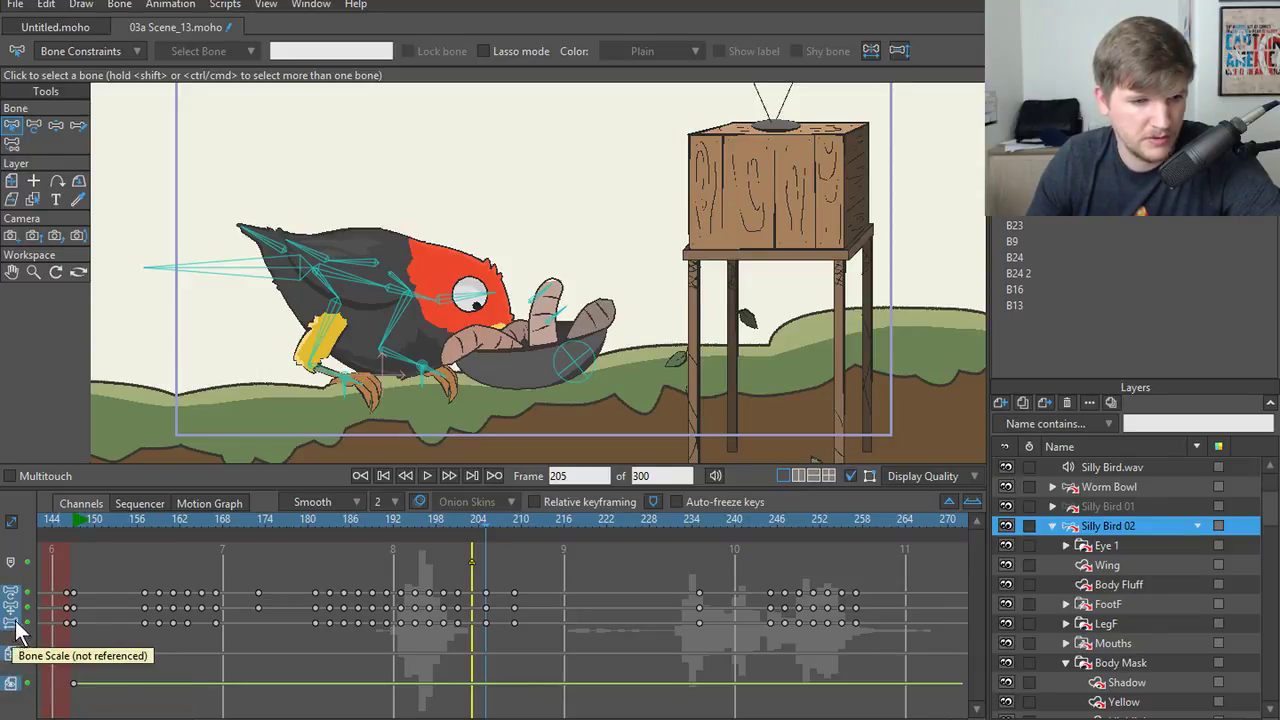
- Replay Silly Bird 02's bow and head raise from about frame 178 to check the eye timing
left_click(293, 519)
left_click(424, 476)
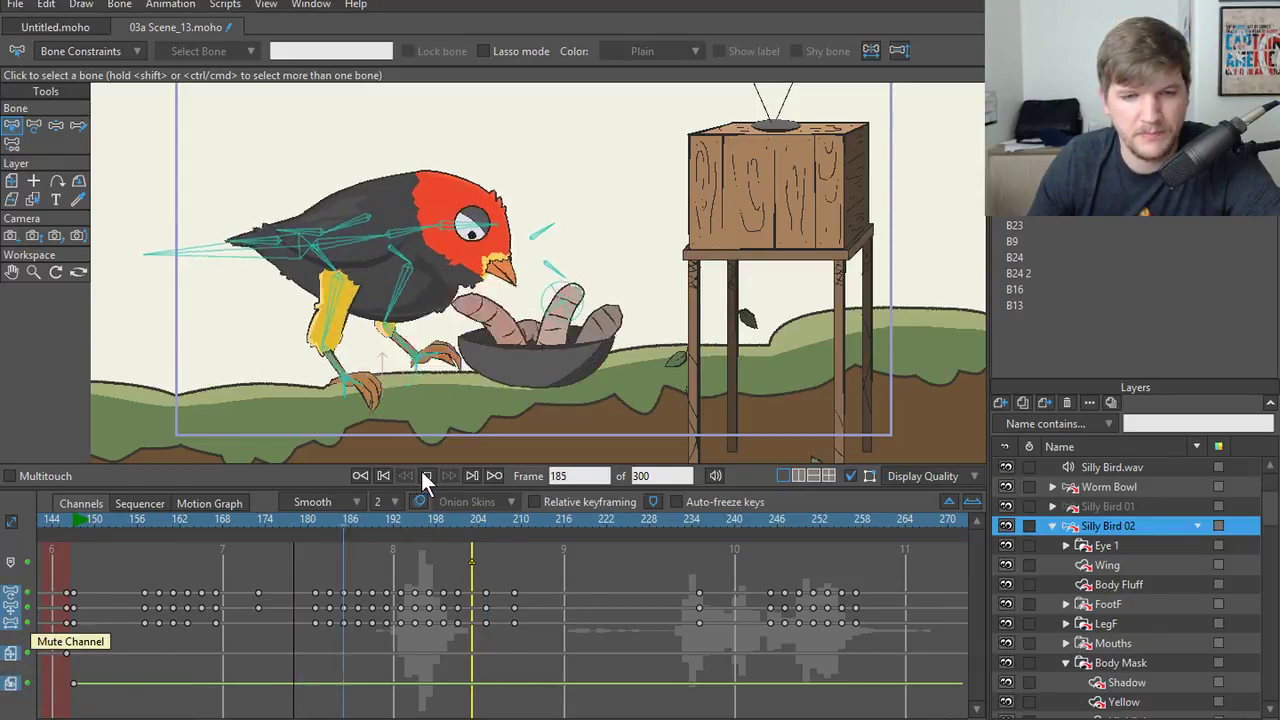
left_click(405, 477)
left_click(426, 476)
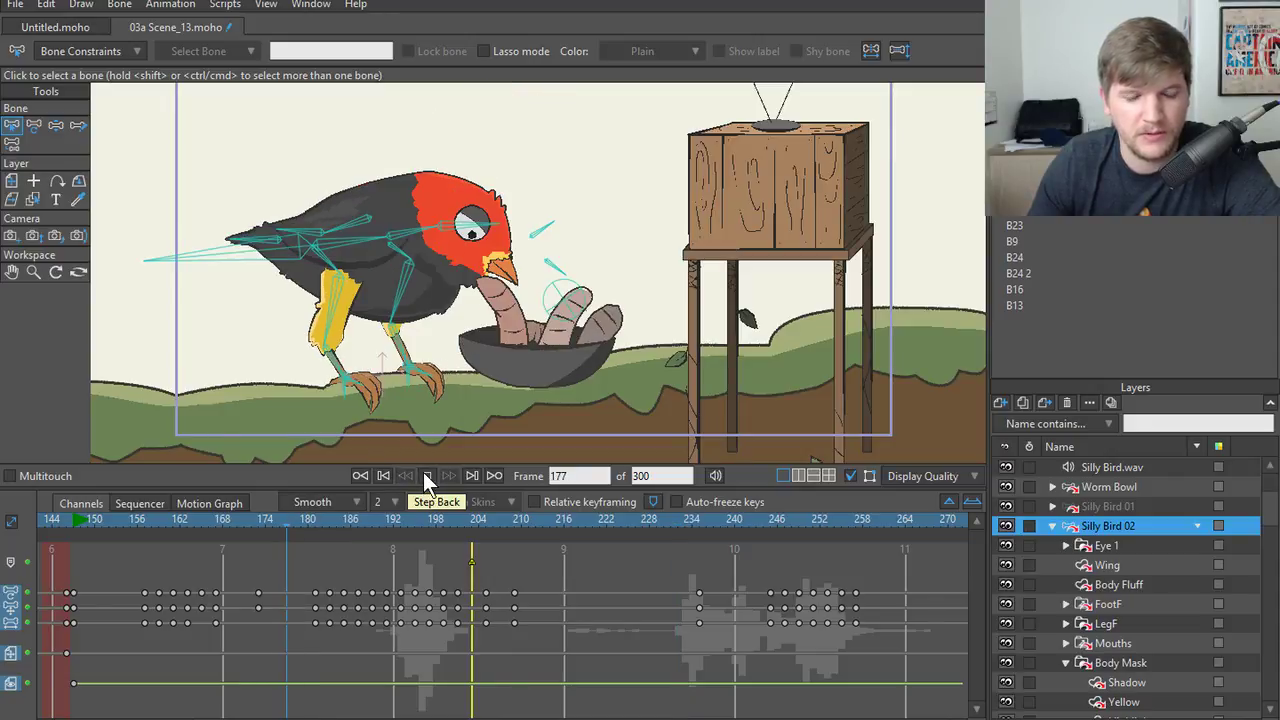
left_click(425, 475)
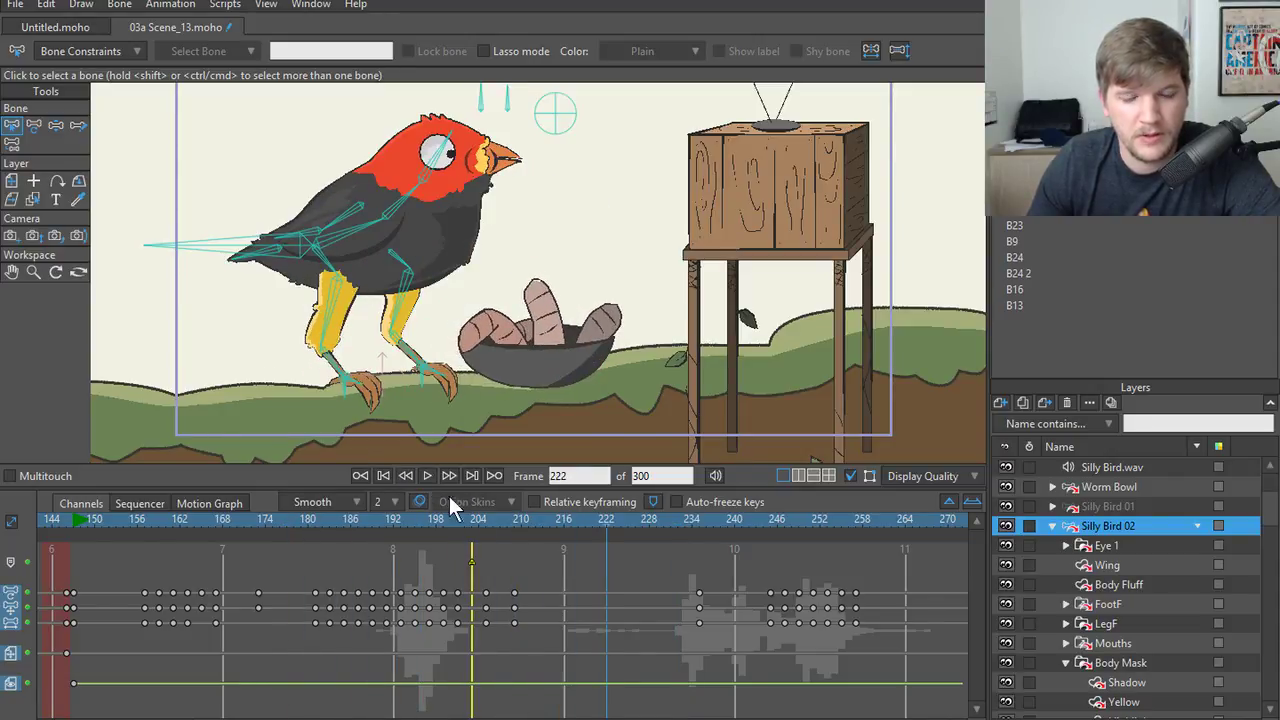
left_click_drag(483, 520, 307, 515)
left_click(429, 474)
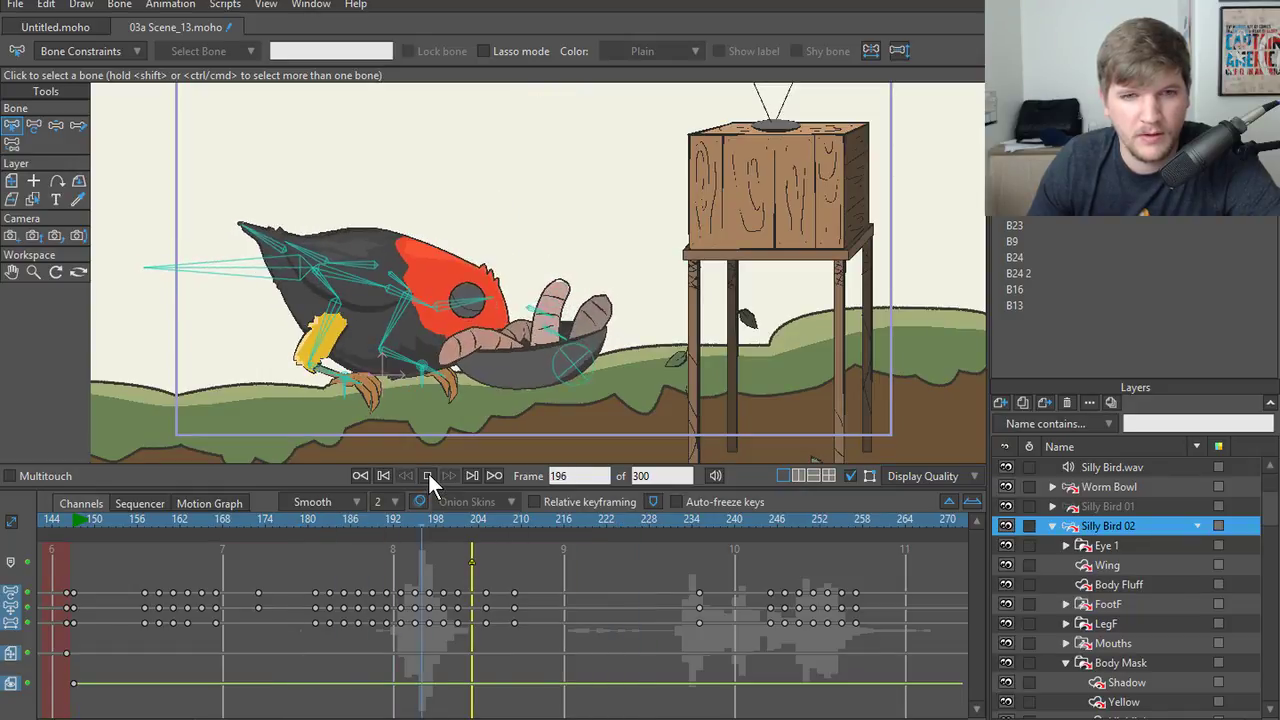
- Stop playback and pose the bird's head lower toward the worm bowl at frame 207 with Manipulate Bones
left_click(428, 475)
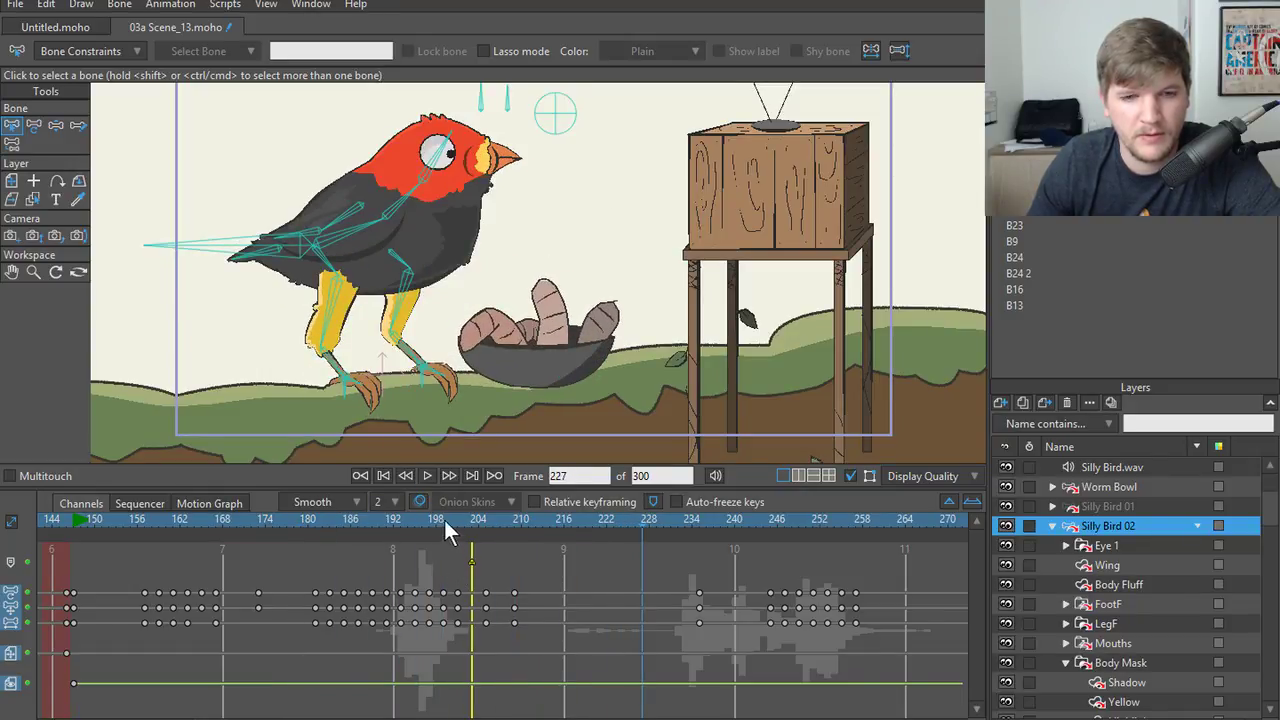
left_click_drag(444, 520, 500, 534)
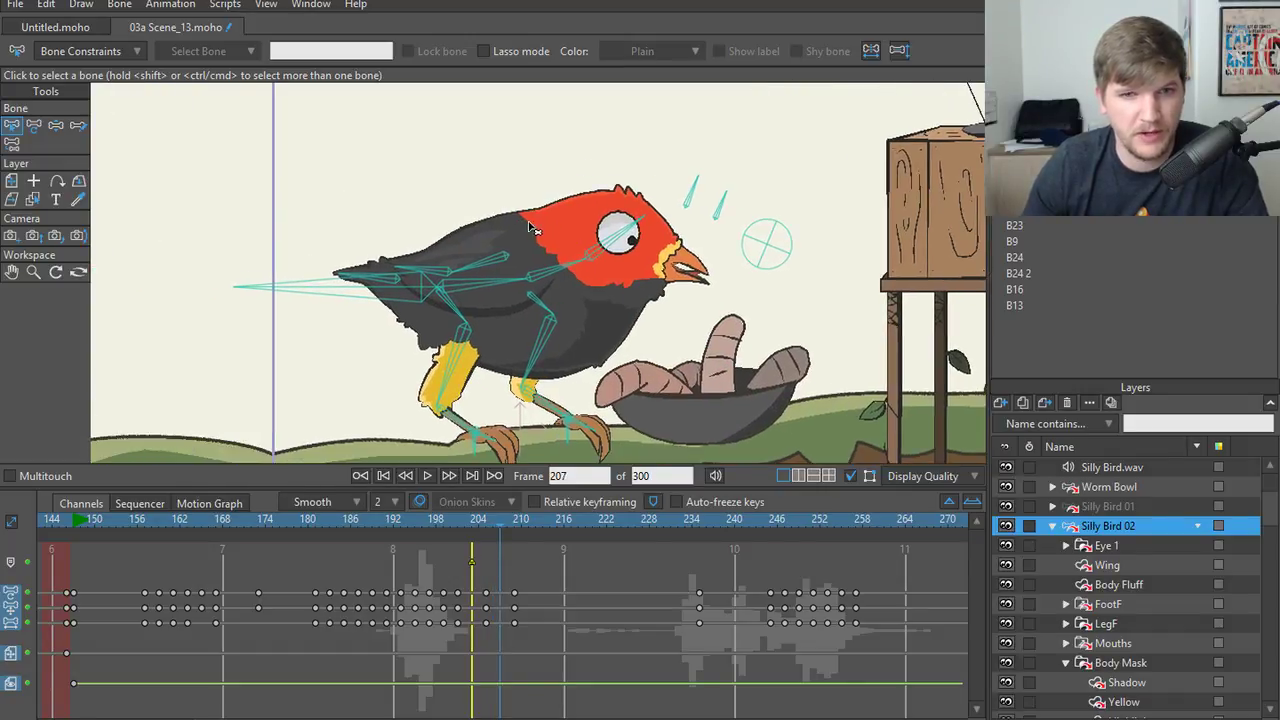
key("z")
left_click_drag(500, 298, 635, 345)
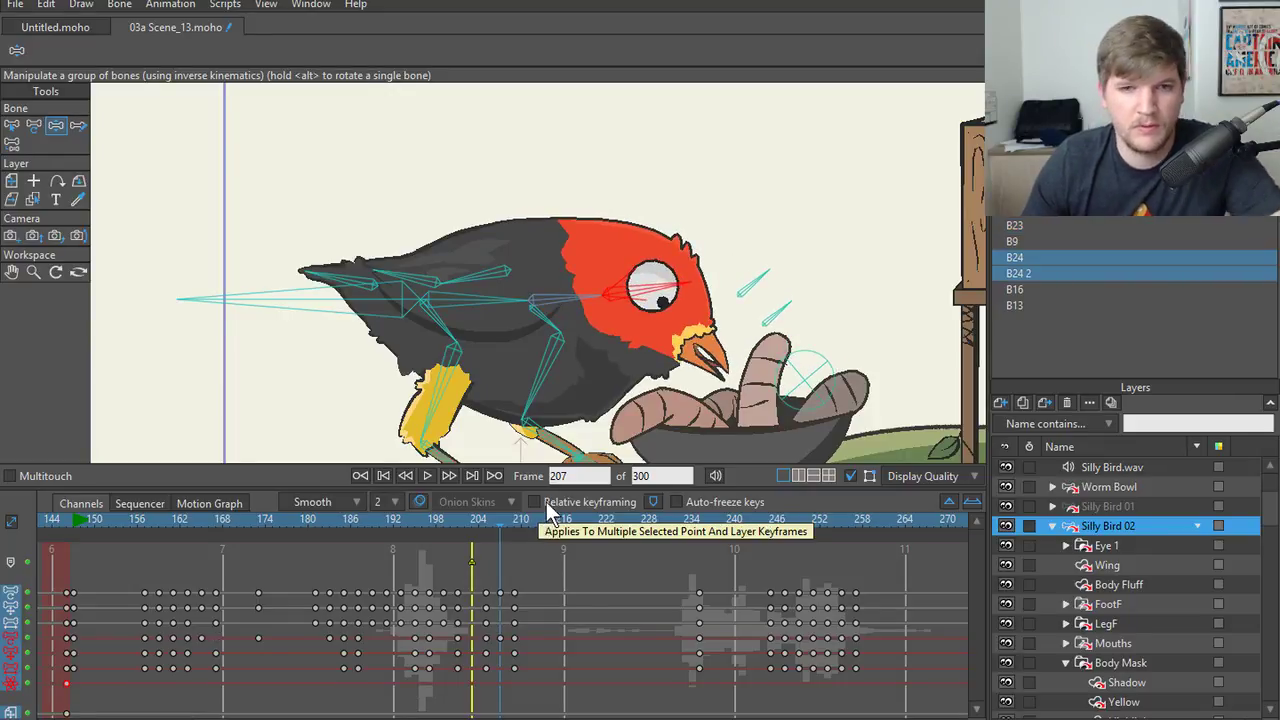
- Step back and forth through frames 205 to 209 to check the adjusted head pose as the bird rises from the bowl
key("ctrl+Left")
key("Right")
key("Right")
key("Right")
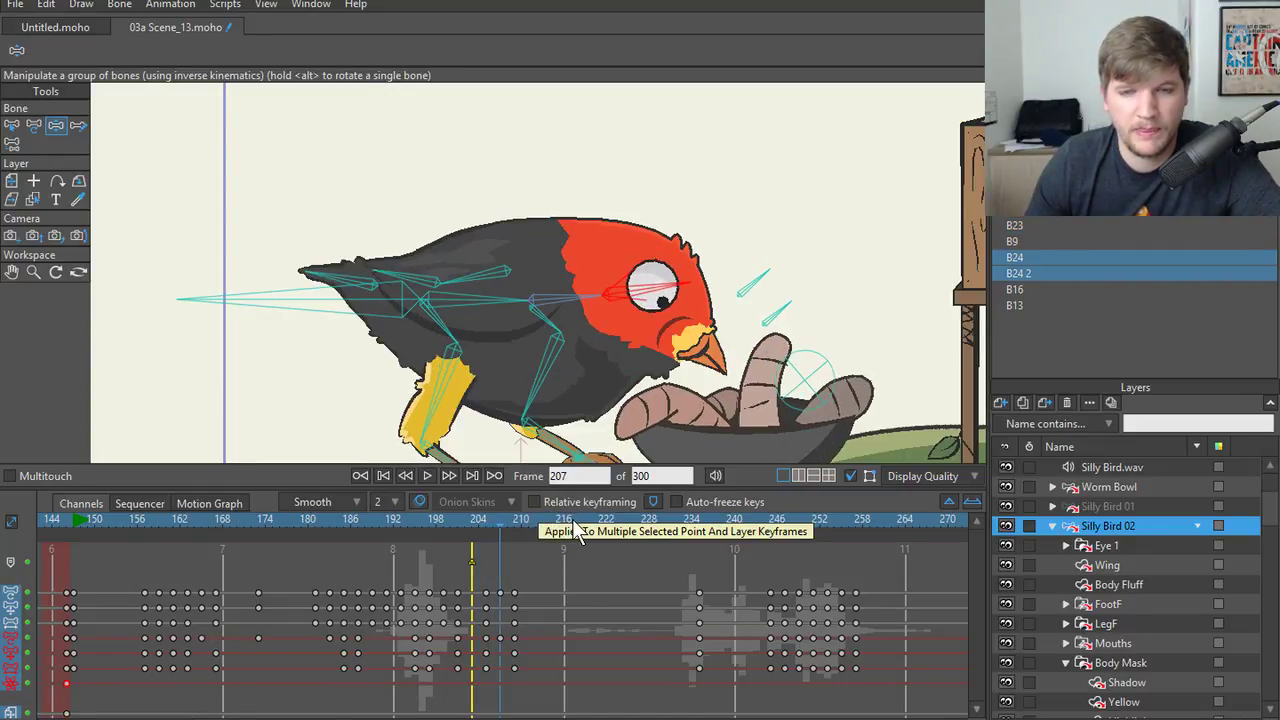
key("Left")
key("Left")
key("Left")
key("Left")
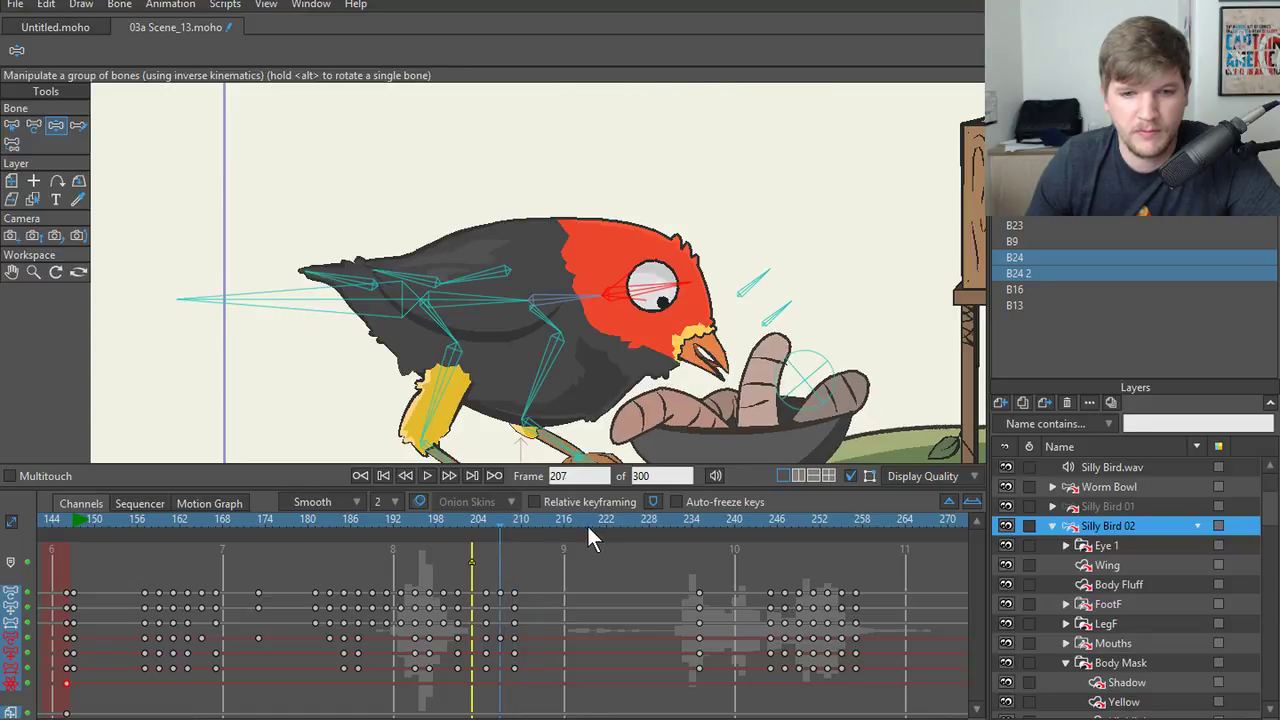
key("Right")
key("Right")
key("Right")
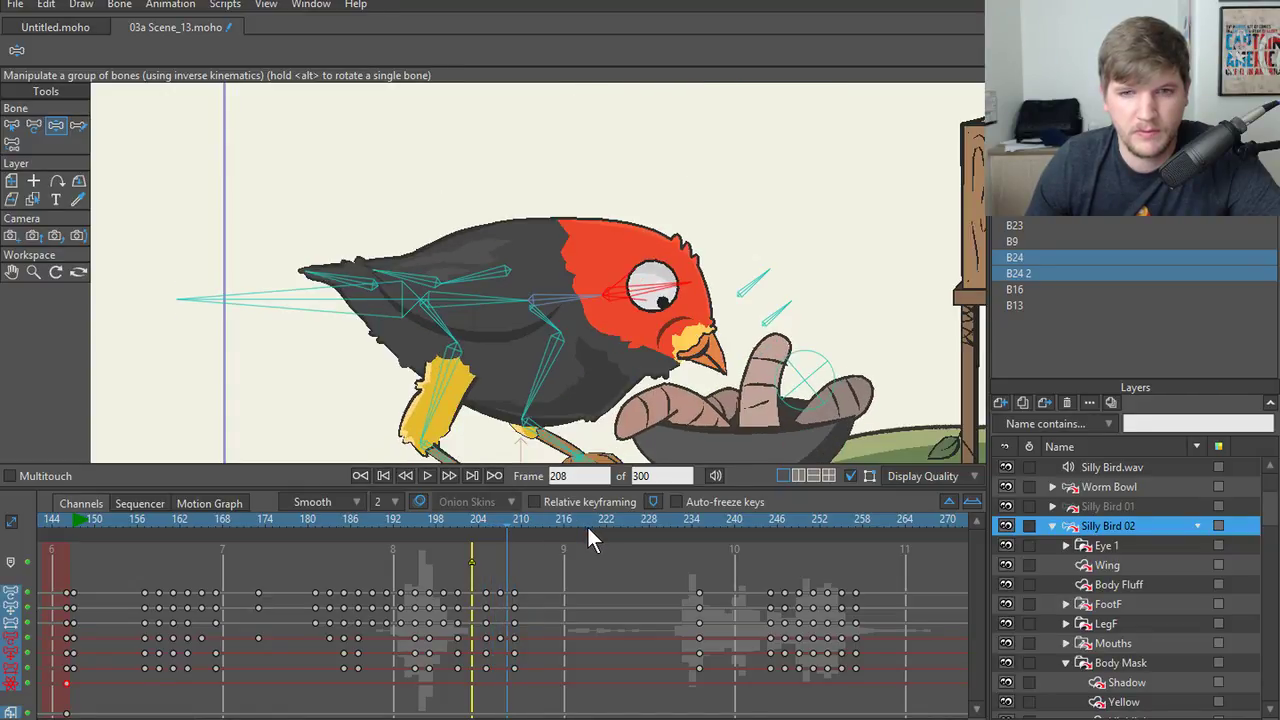
key("Right")
key("Left")
key("Left")
key("Left")
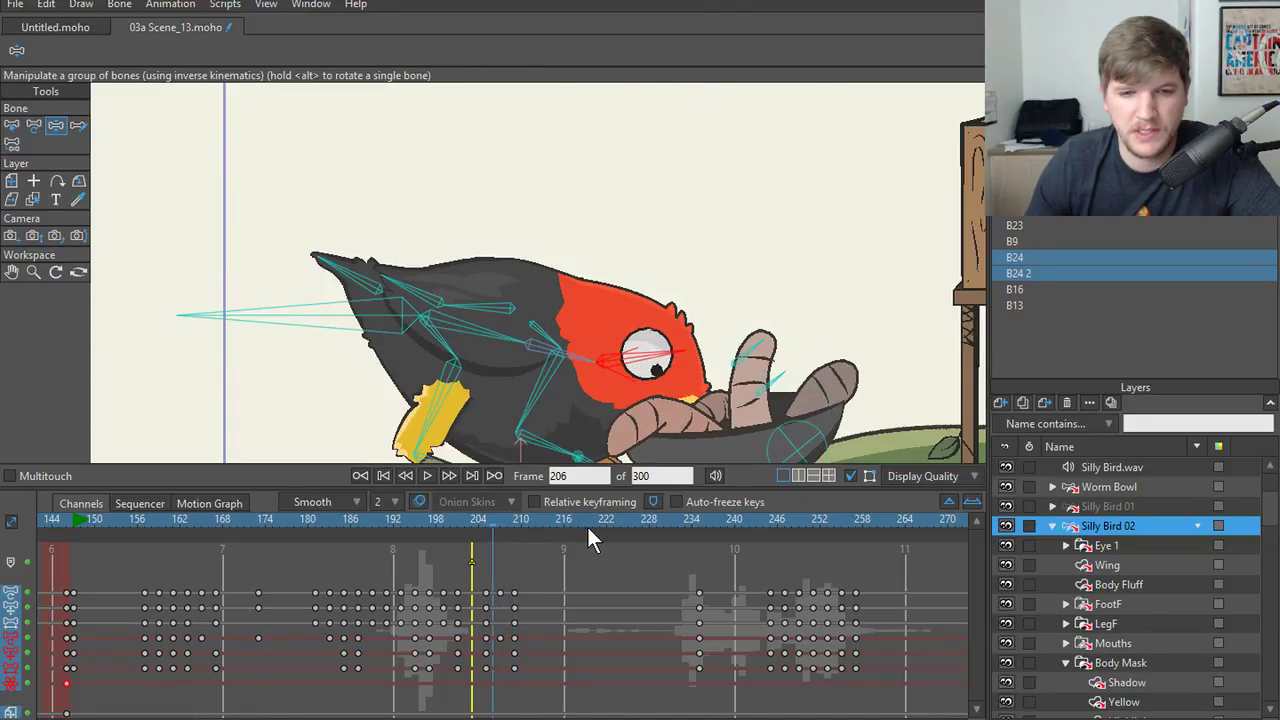
key("Right")
key("Right")
key("Right")
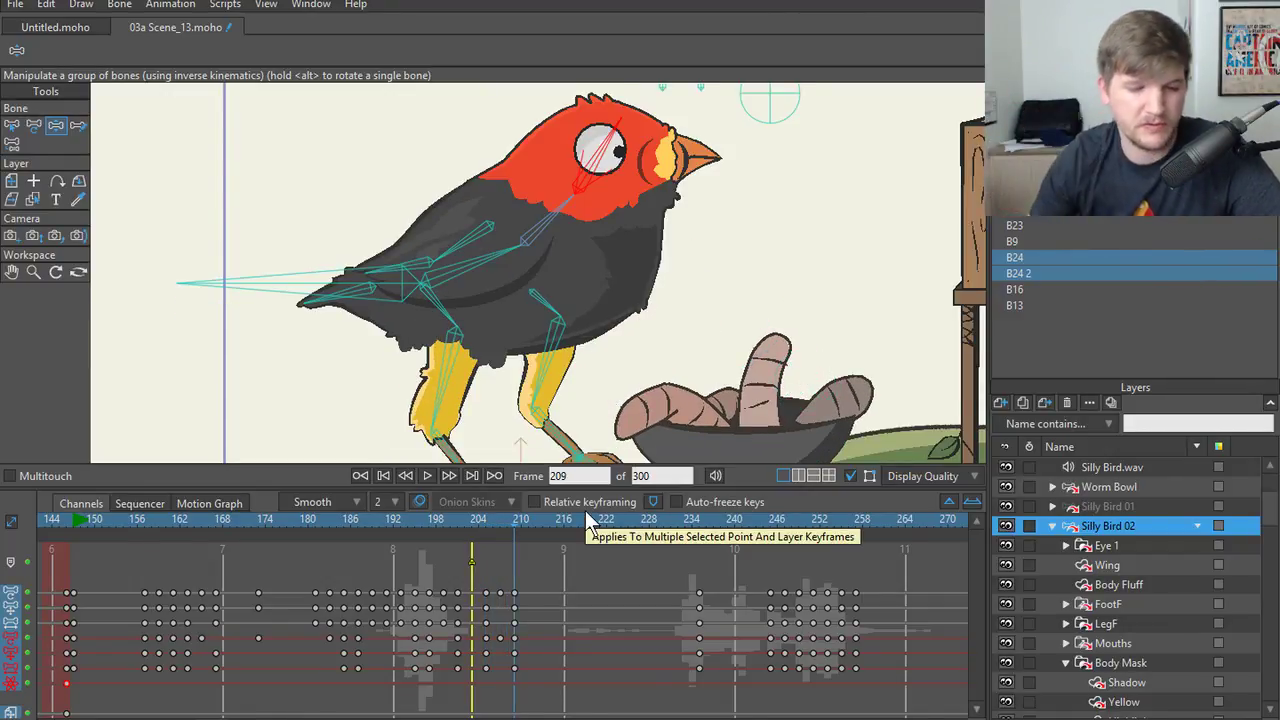
key("Left")
key("Left")
key("Left")
key("Left")
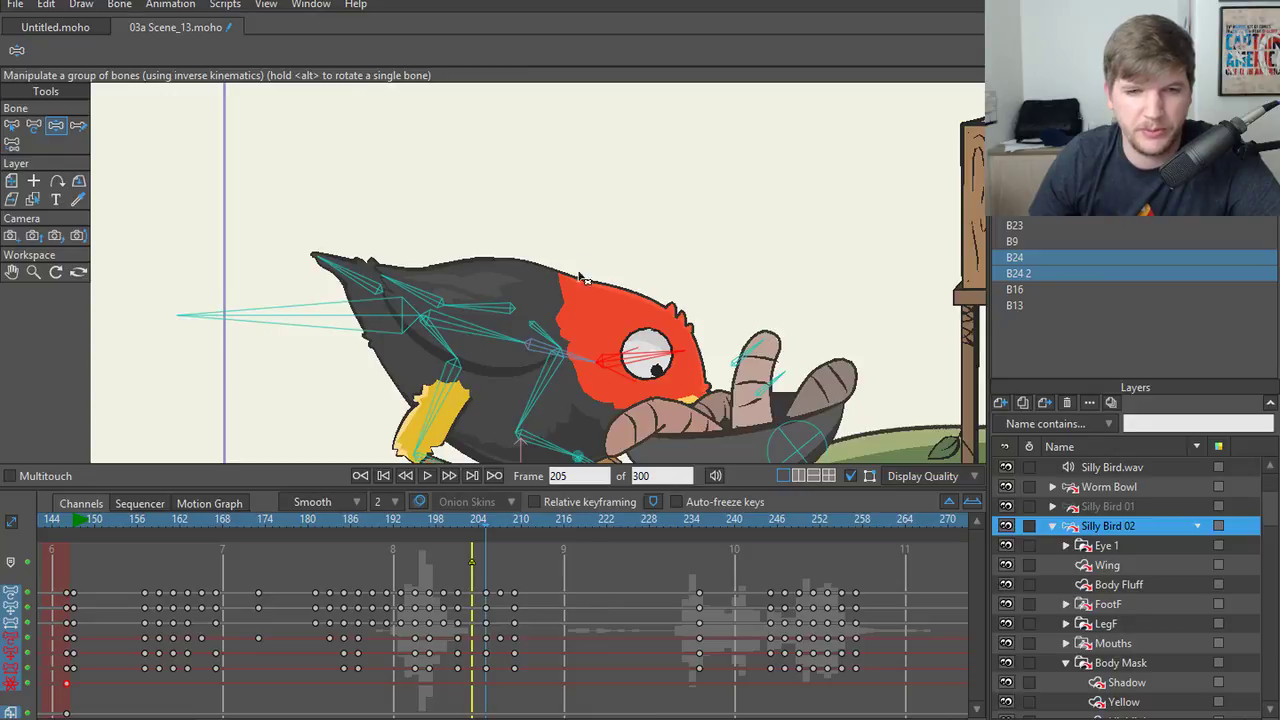
- Deselect the bones and examine the whole bird's movement frame by frame between frames 205 and 209
scroll(580, 279, "down", 2)
scroll(520, 305, "up", 1)
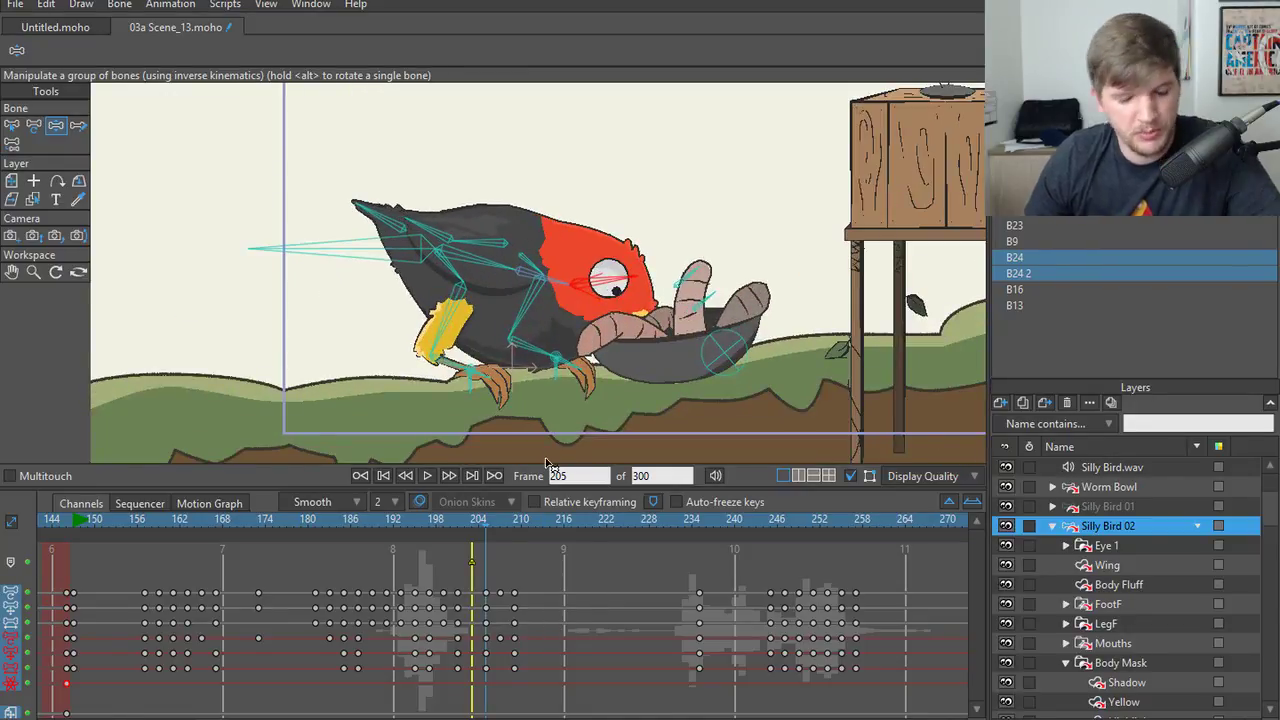
key("b")
left_click(383, 362)
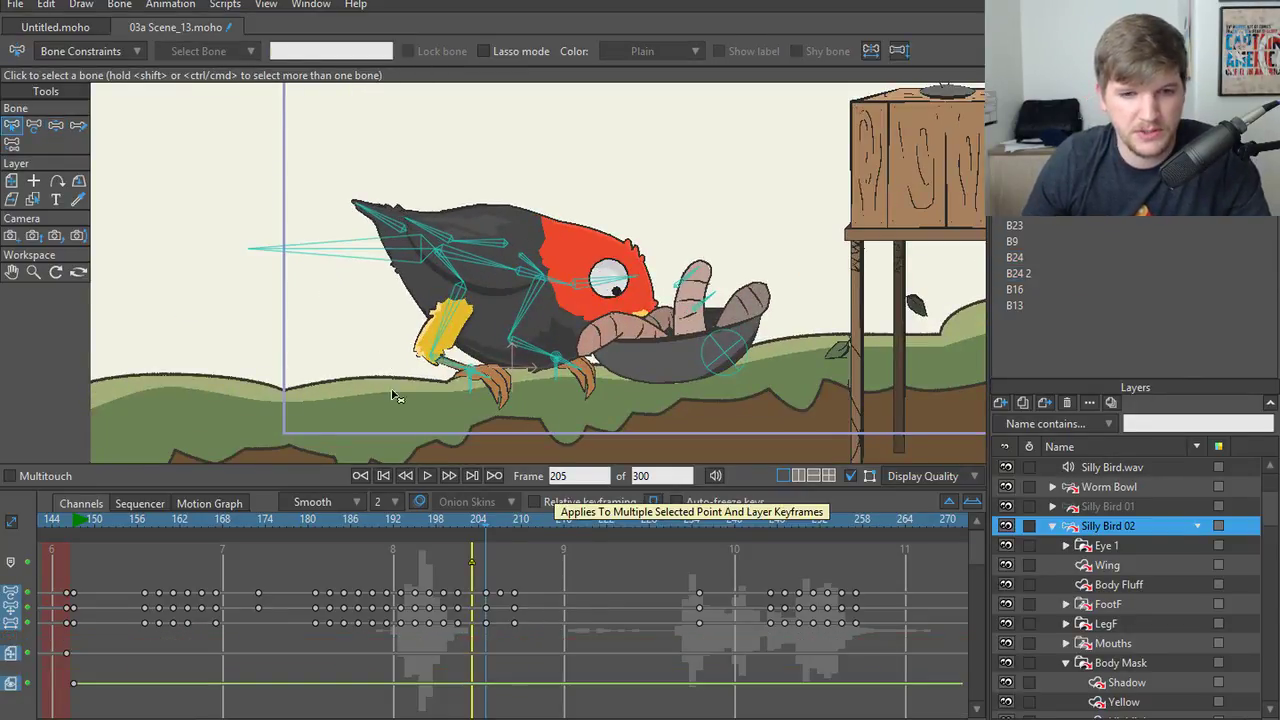
key("Right")
key("Left")
key("Left")
key("Left")
key("Left")
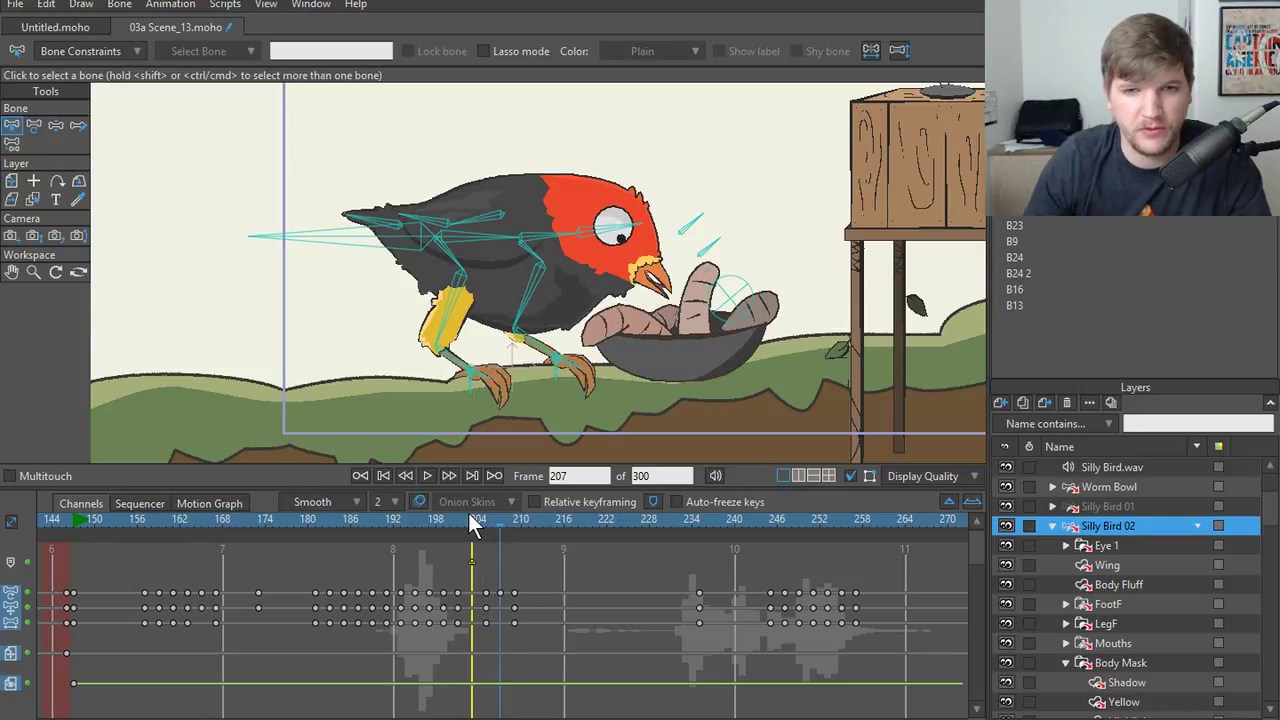
key("Right")
key("Right")
key("Right")
key("Right")
key("Right")
key("Left")
key("Left")
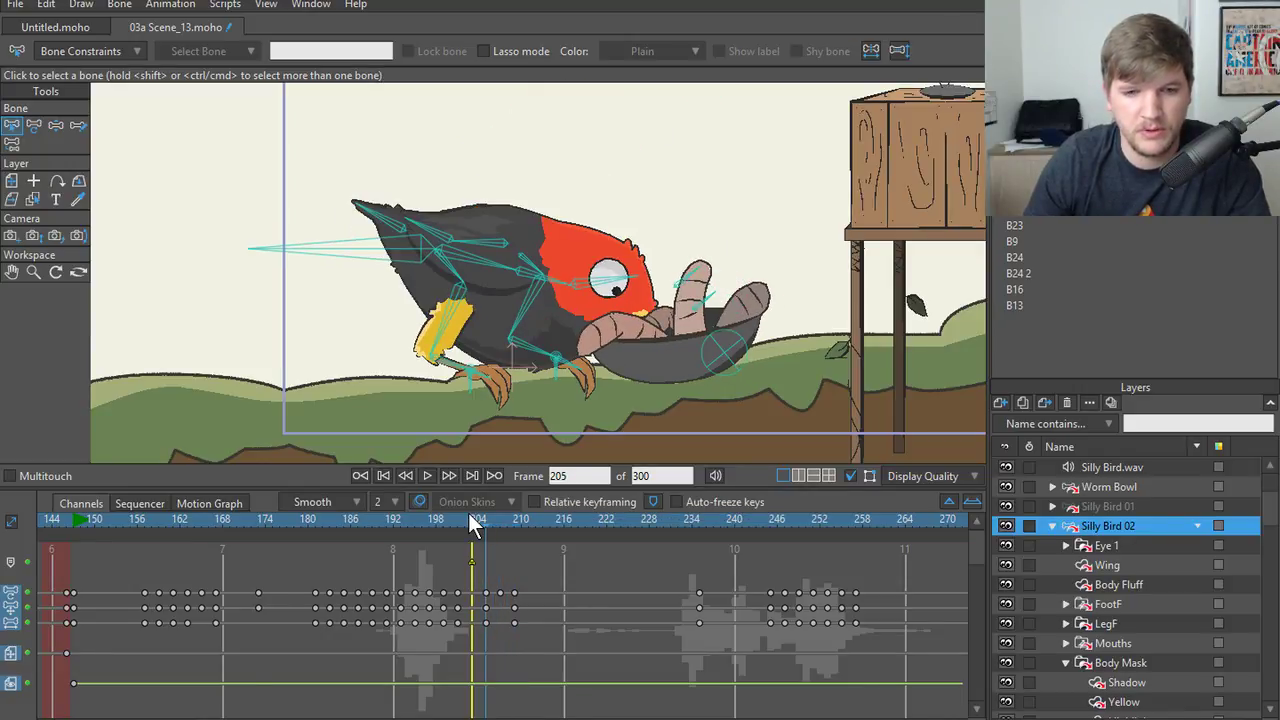
key("Right")
key("Right")
key("Right")
key("Right")
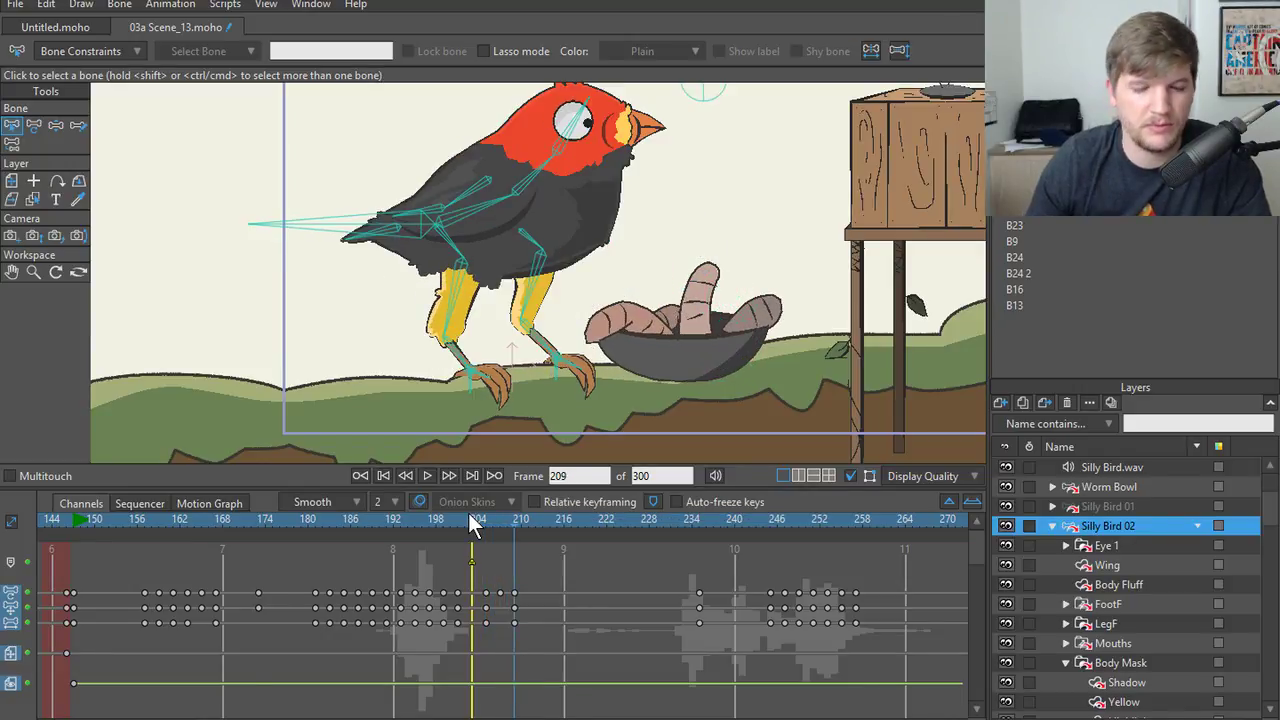
- Select the bone keyframes from frame 205 to 209 and freeze the bird's pose at frame 207
left_click(486, 520)
left_click_drag(480, 577, 564, 620)
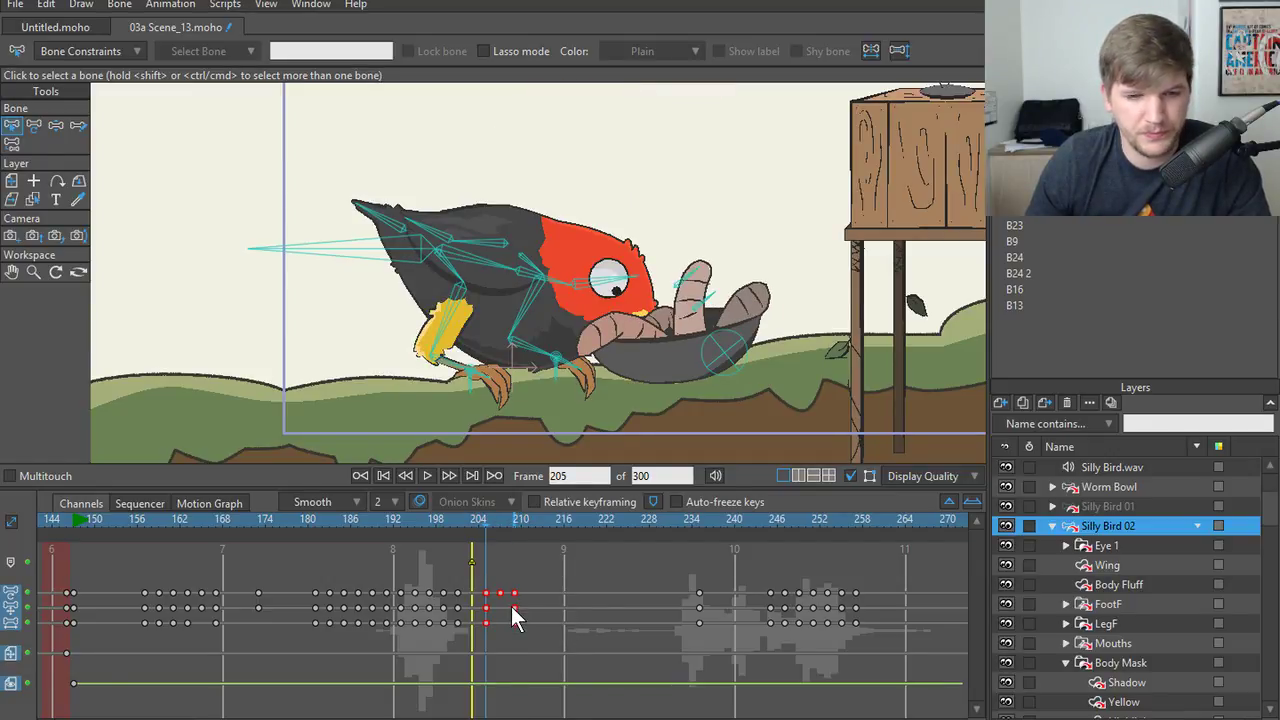
left_click(496, 516)
left_click(500, 514)
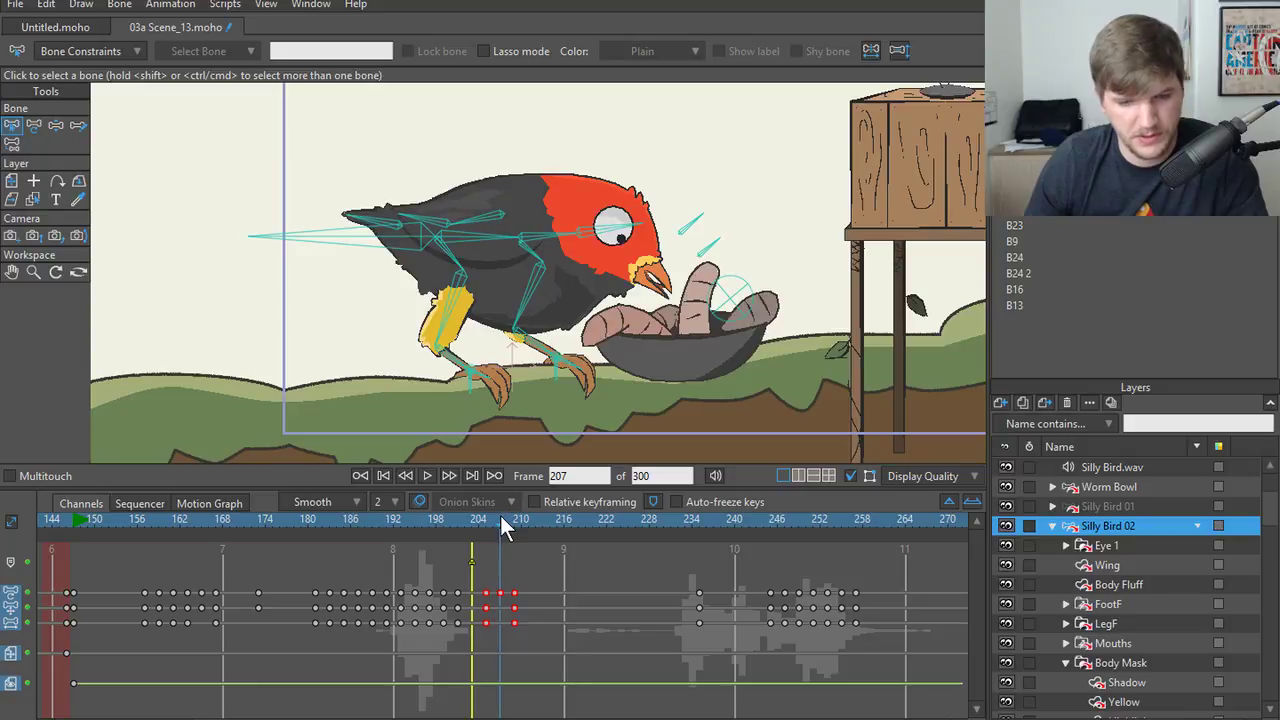
key("ctrl+f")
left_click(490, 524)
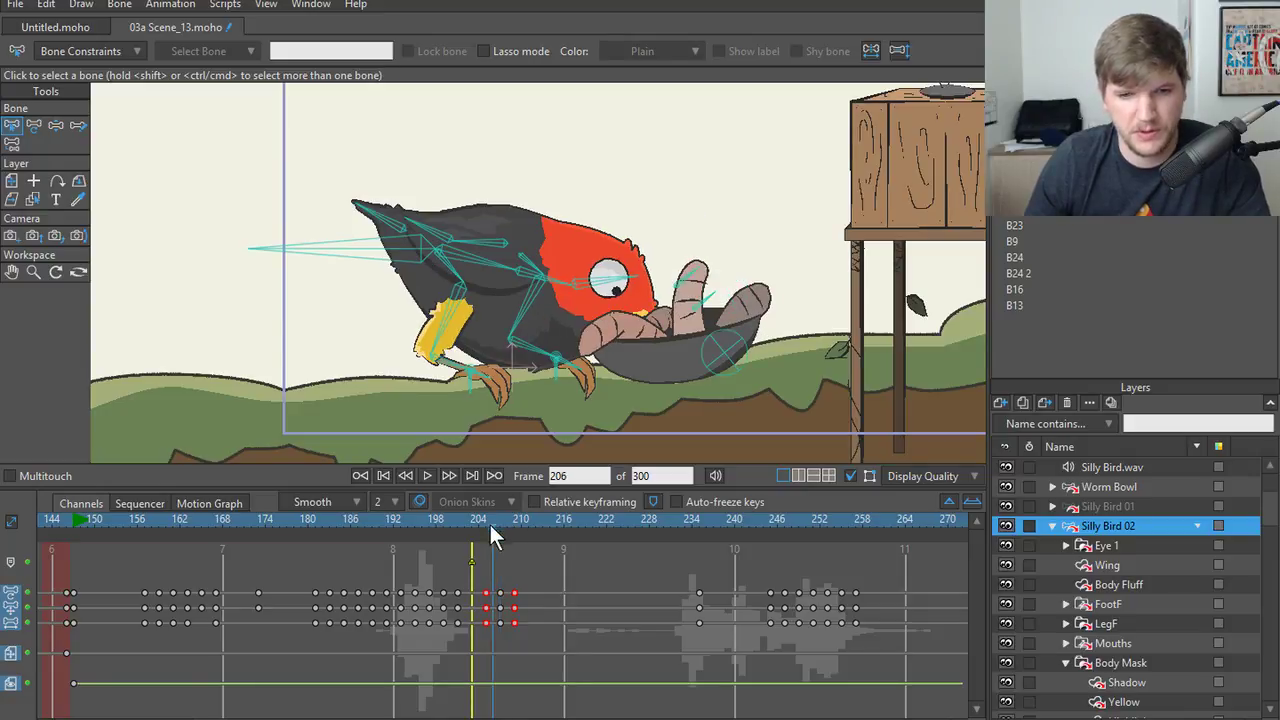
- Set the interpolation interval of the bone keyframes from frame 205 to 209 to 1
right_click(512, 619)
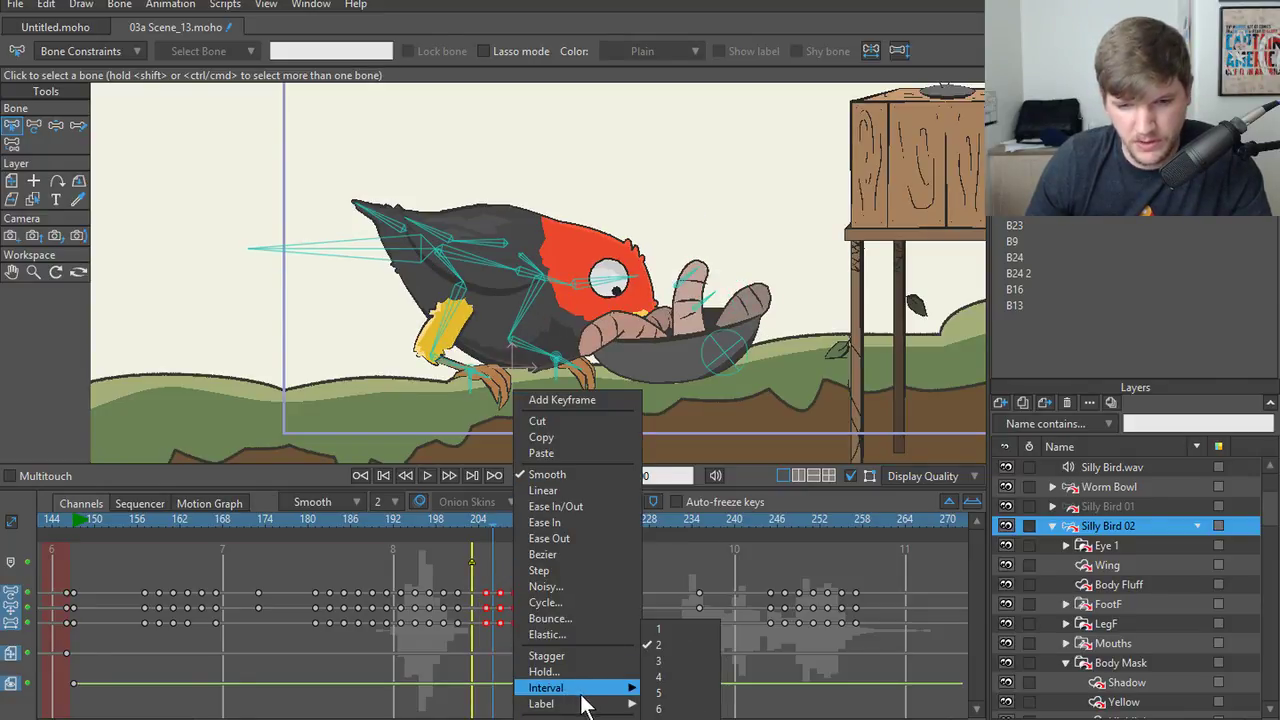
mouse_move(610, 704)
left_click(677, 628)
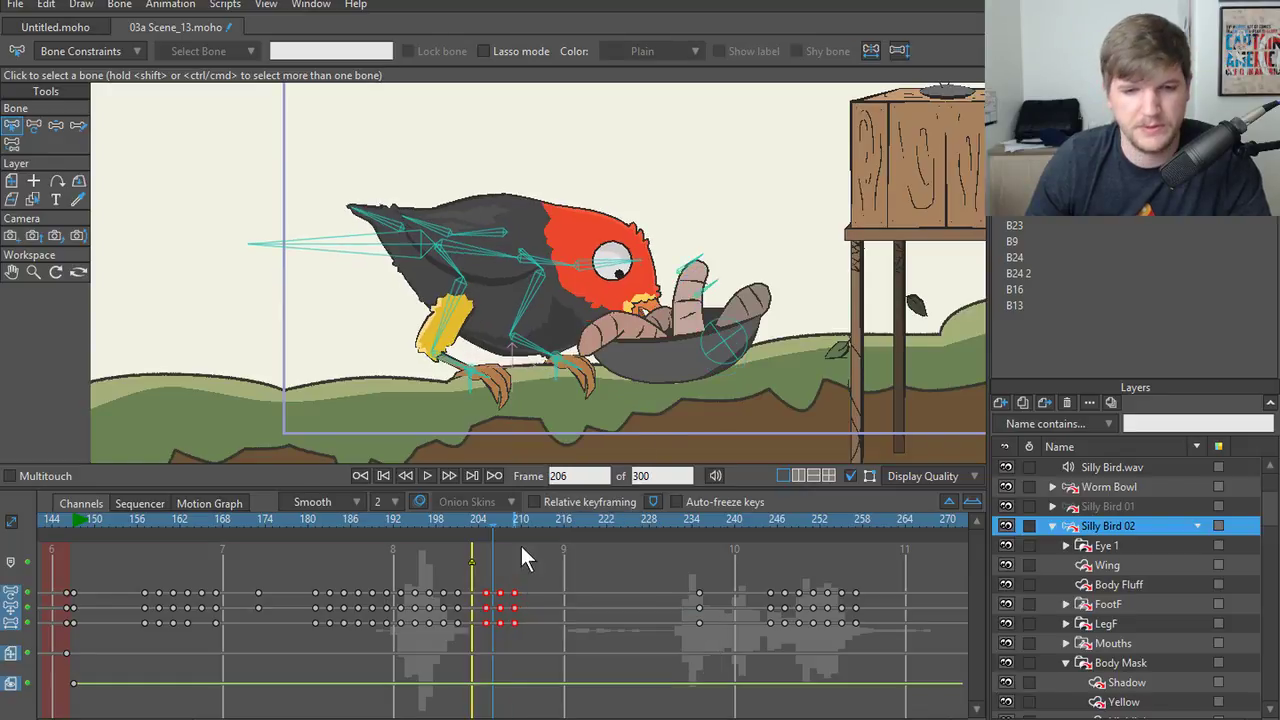
left_click(521, 555)
- Play the animation and step through frames 203 to 210 to review the in-between poses of the bird's rise
key("space")
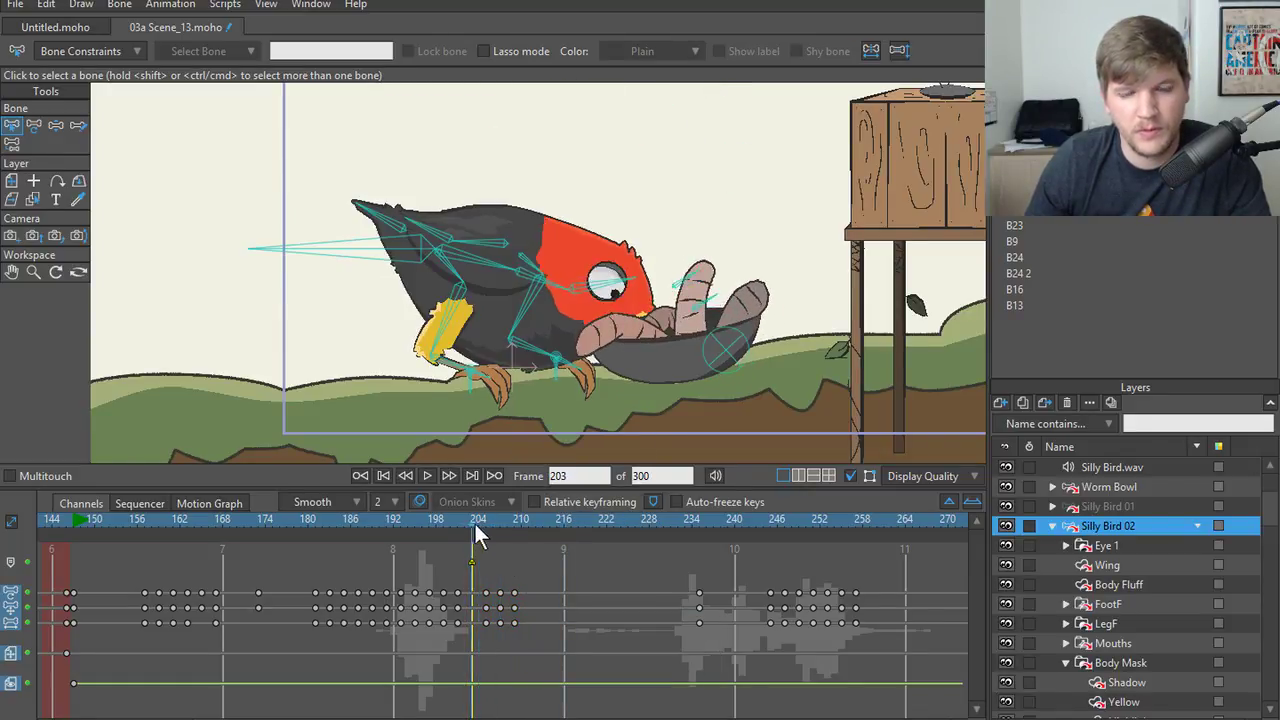
left_click(496, 521)
mouse_move(496, 521)
left_mouse_down()
mouse_move(510, 523)
mouse_move(474, 521)
mouse_move(487, 523)
left_mouse_up()
key("Right")
key("Right")
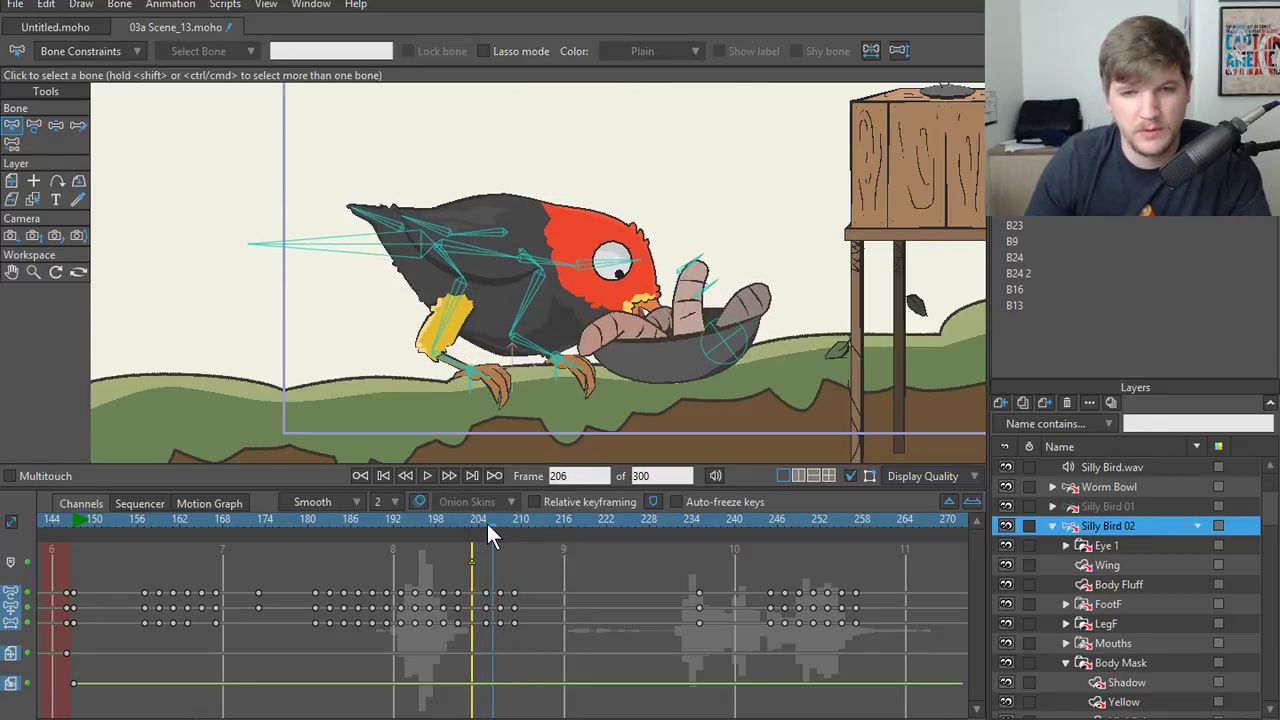
key("Right")
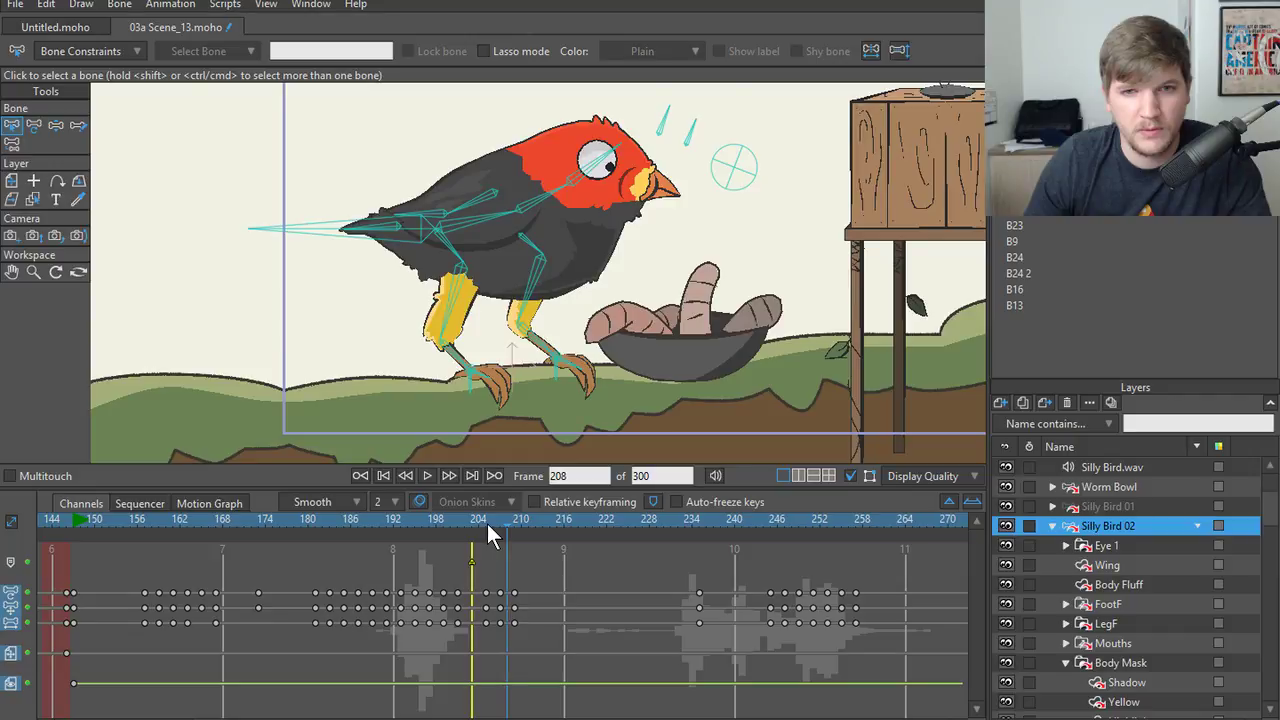
key("Left")
key("Left")
key("Left")
key("Left")
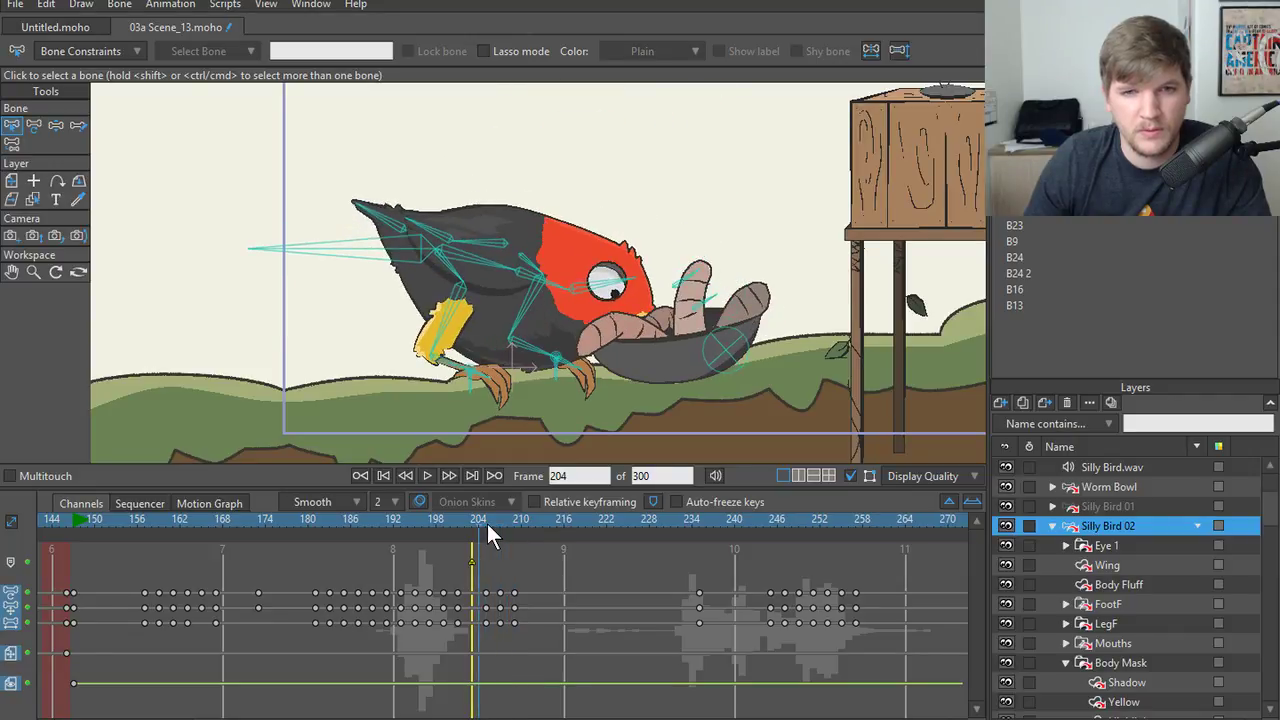
key("Right")
key("Right")
key("Right")
key("Right")
key("Right")
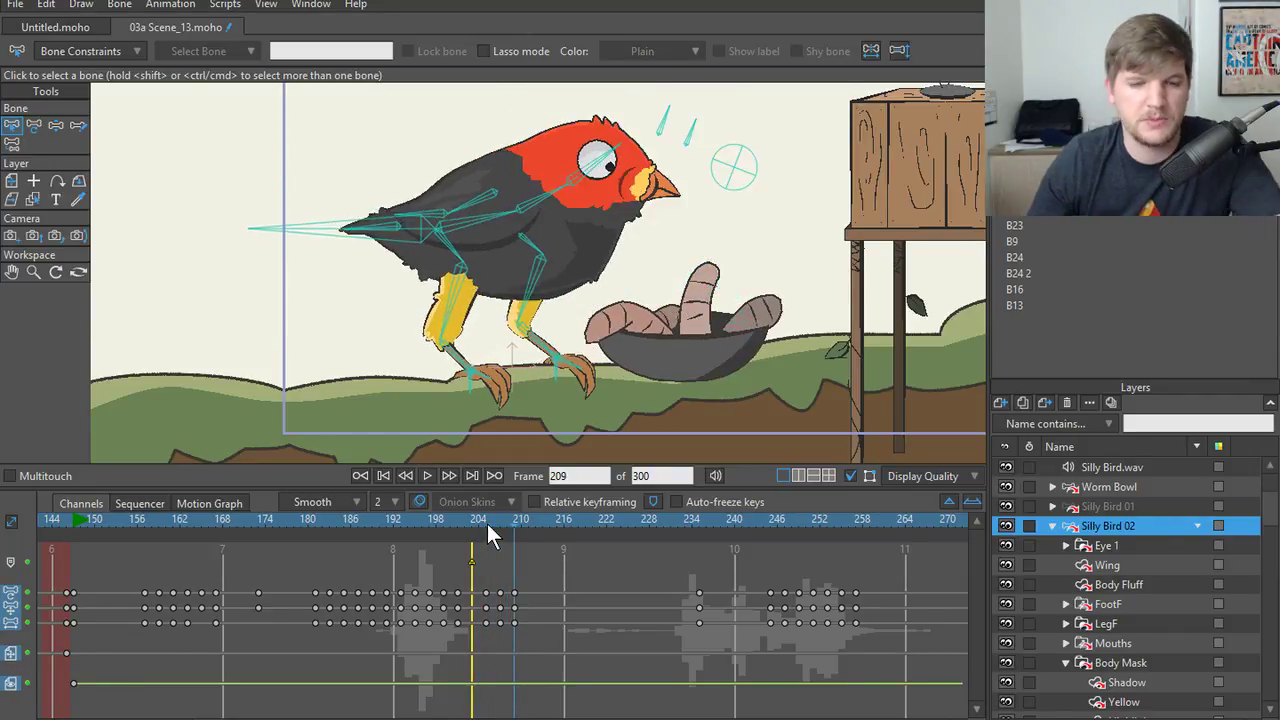
key("Left")
key("Left")
key("Left")
key("Left")
key("Right")
key("Right")
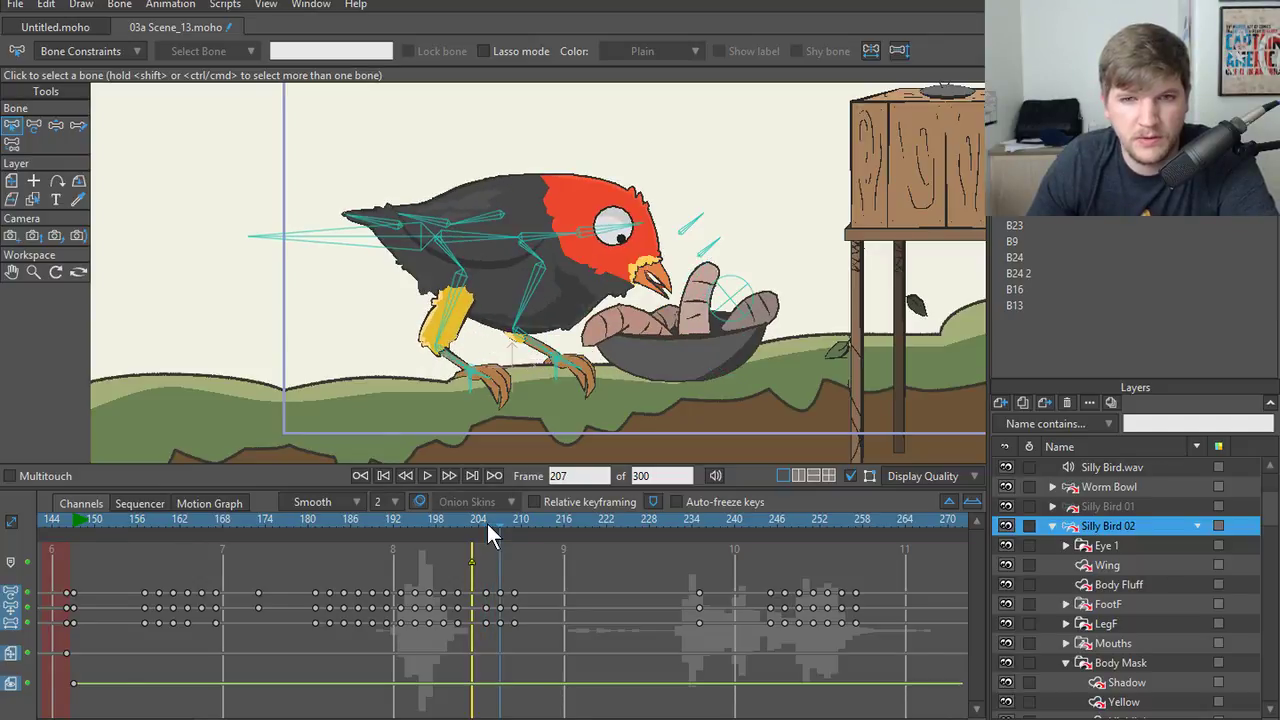
key("Right")
key("Right")
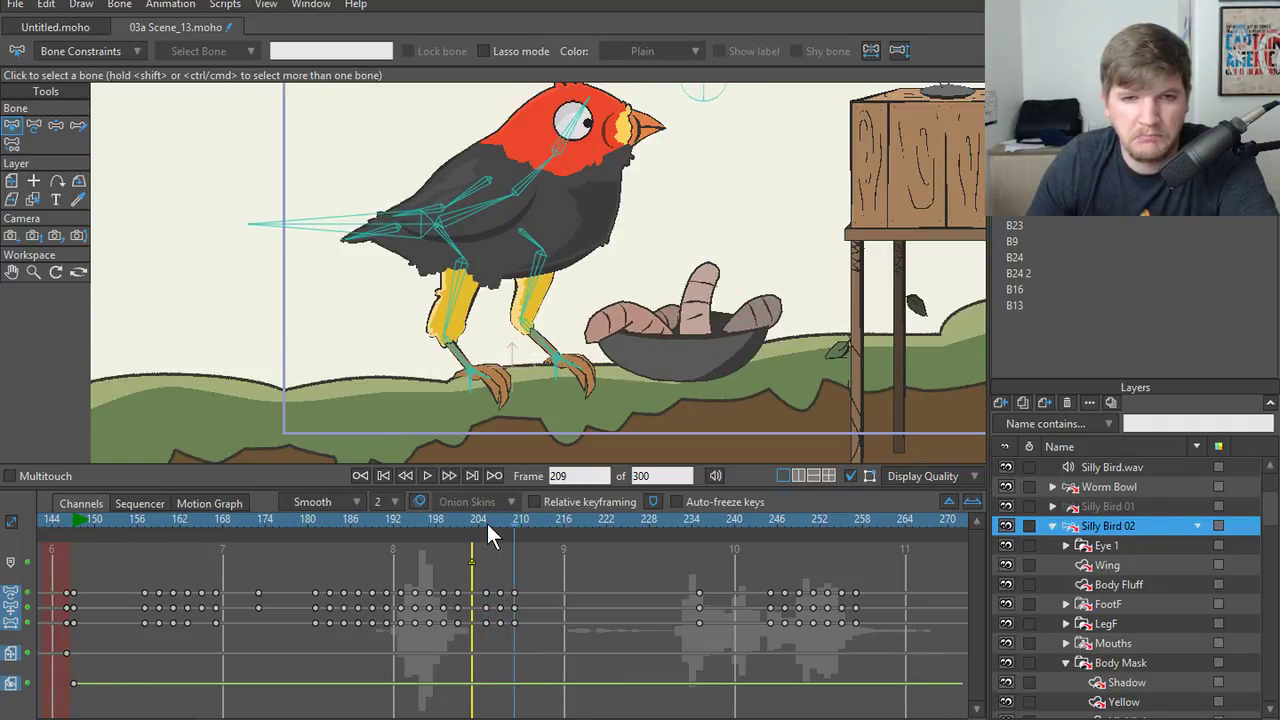
key("Left")
key("Left")
key("Left")
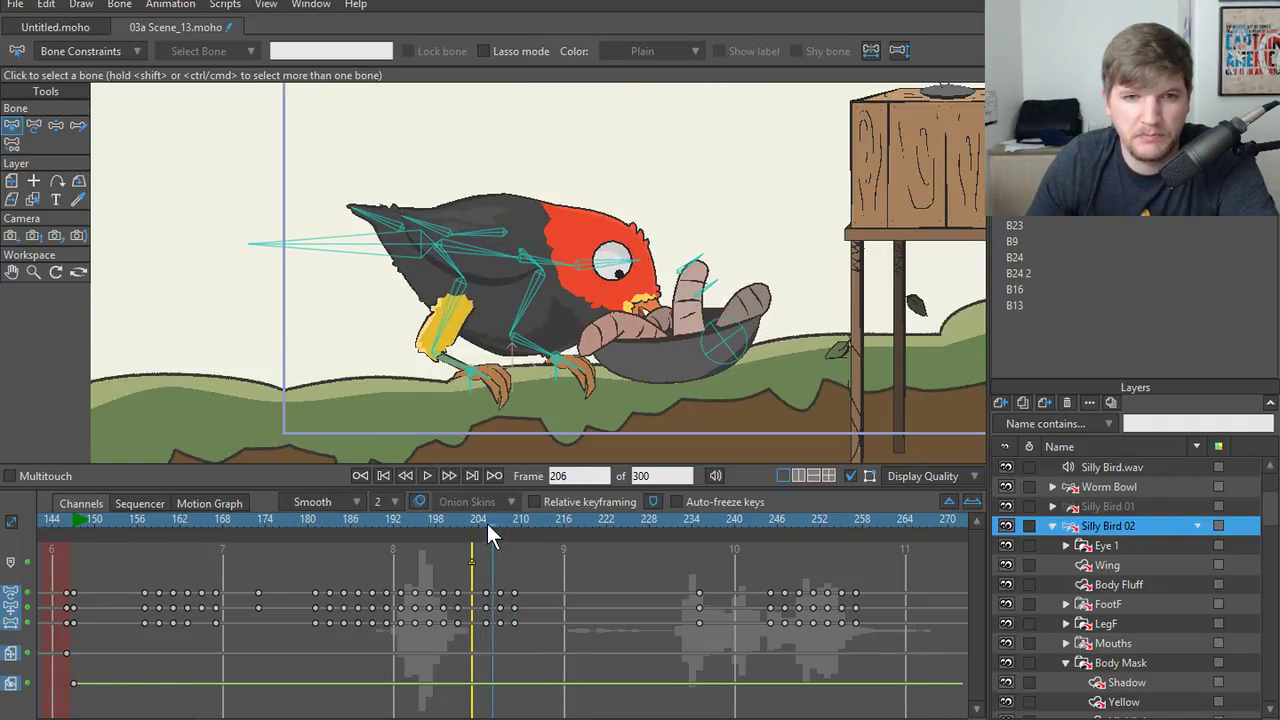
key("Right")
key("Right")
key("Right")
key("Right")
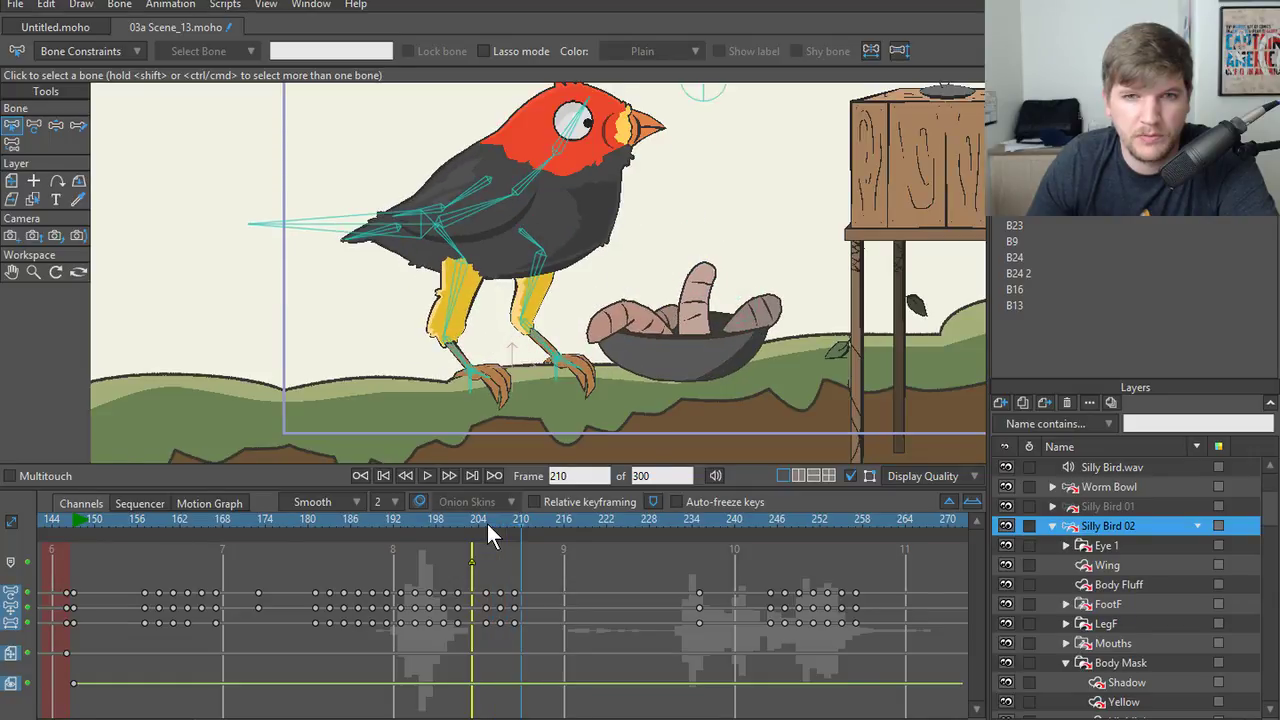
key("Left")
key("Right")
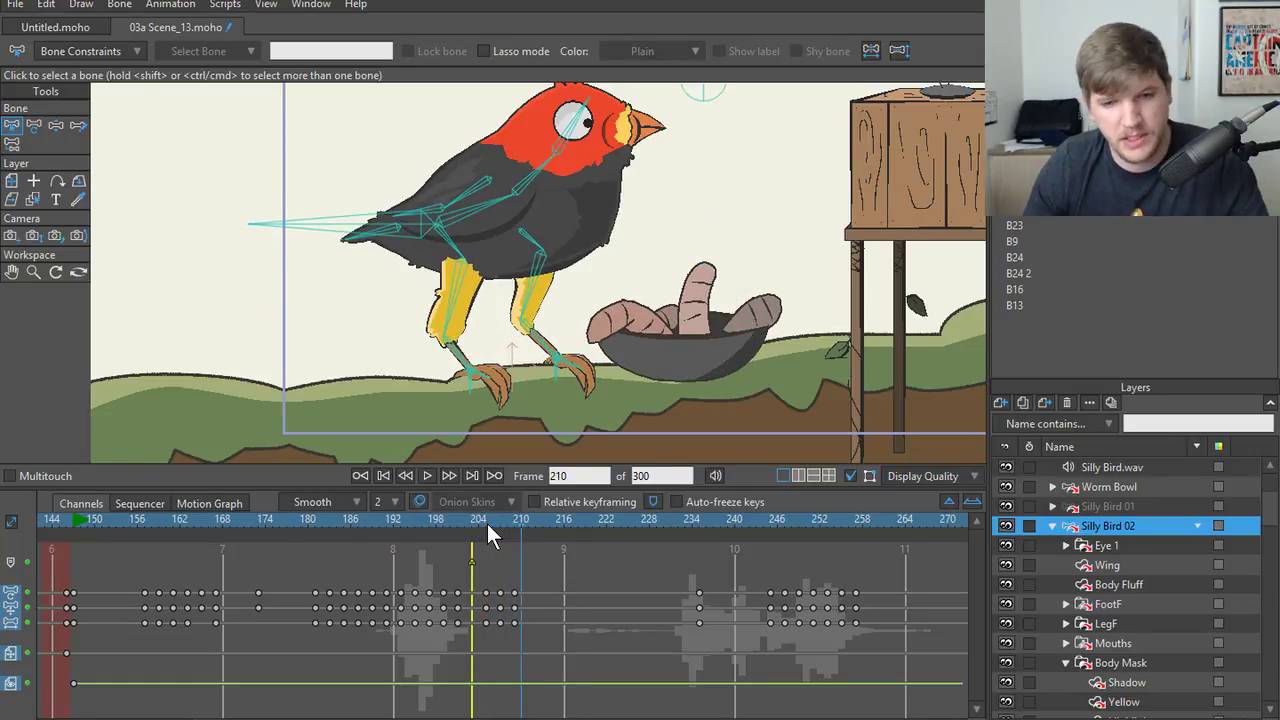
- Tilt the bird's head farther back at frame 209 by rotating its head bones
left_click_drag(513, 520, 514, 520)
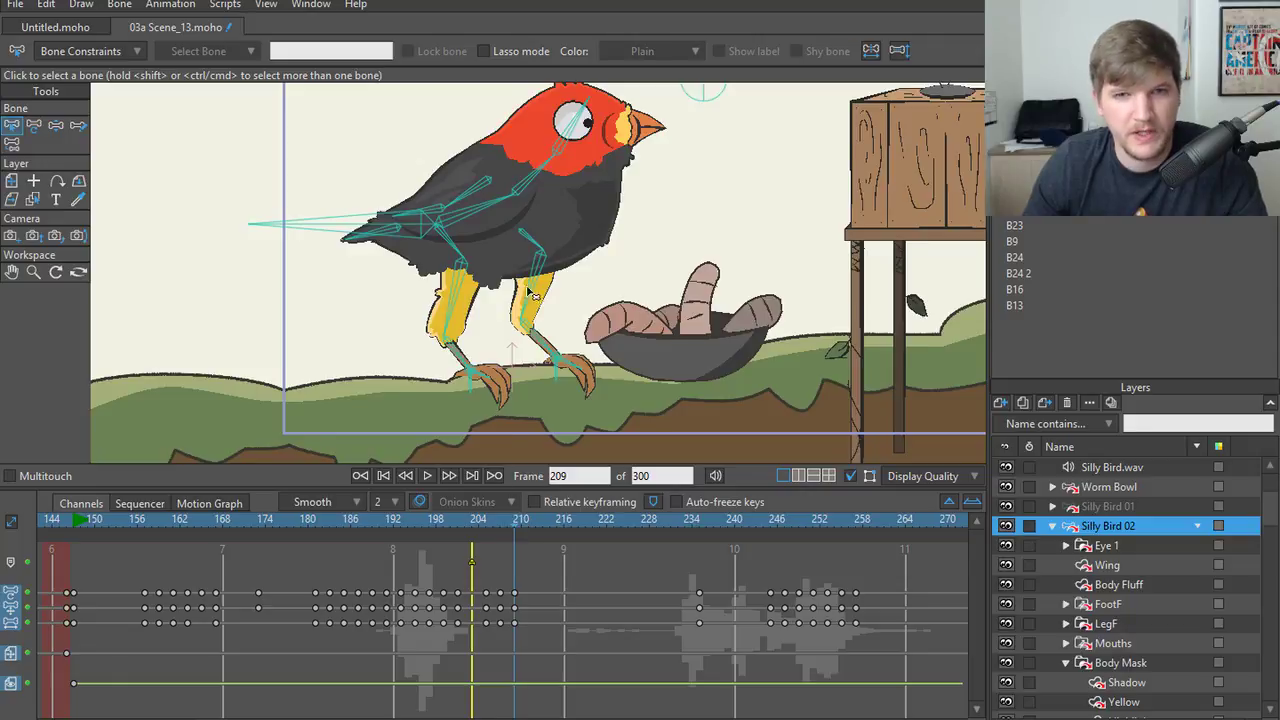
key("z")
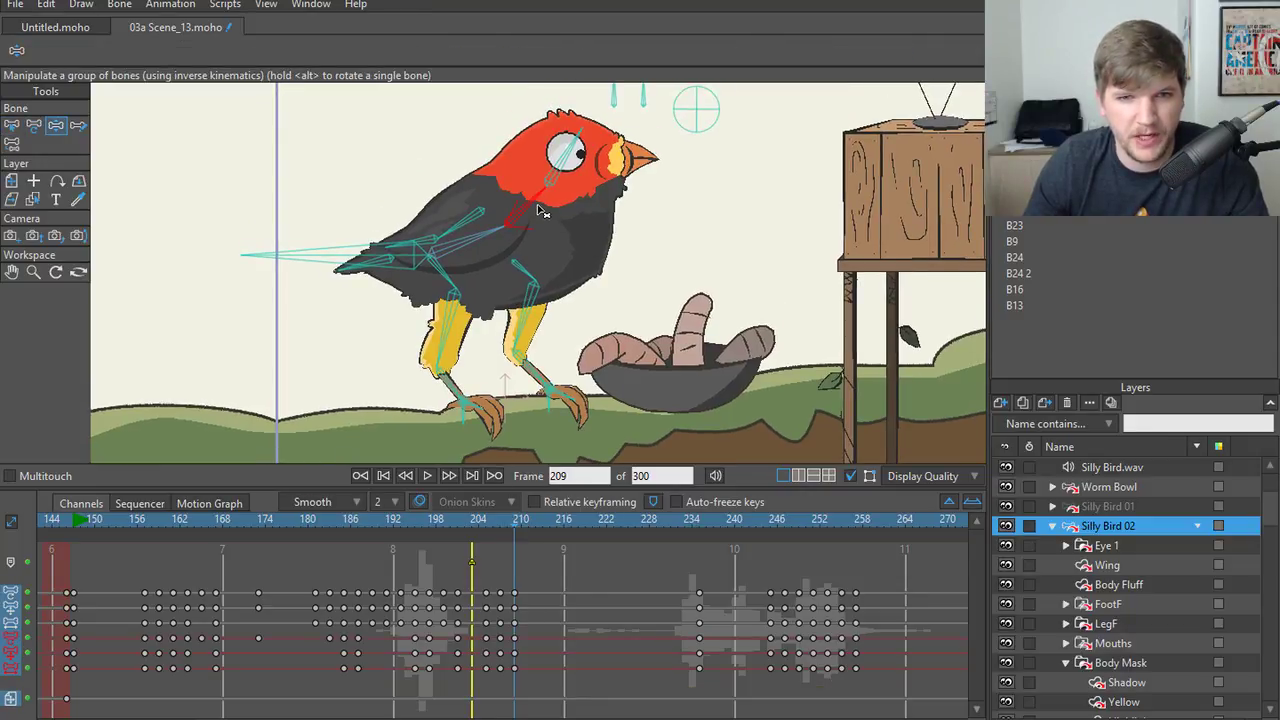
left_click(562, 182)
left_click_drag(562, 182, 558, 176)
left_click(570, 318)
- Copy the bird's bone keyframes from frame 235 to frame 212 and play back the motion from frame 196
left_click_drag(518, 522, 536, 527)
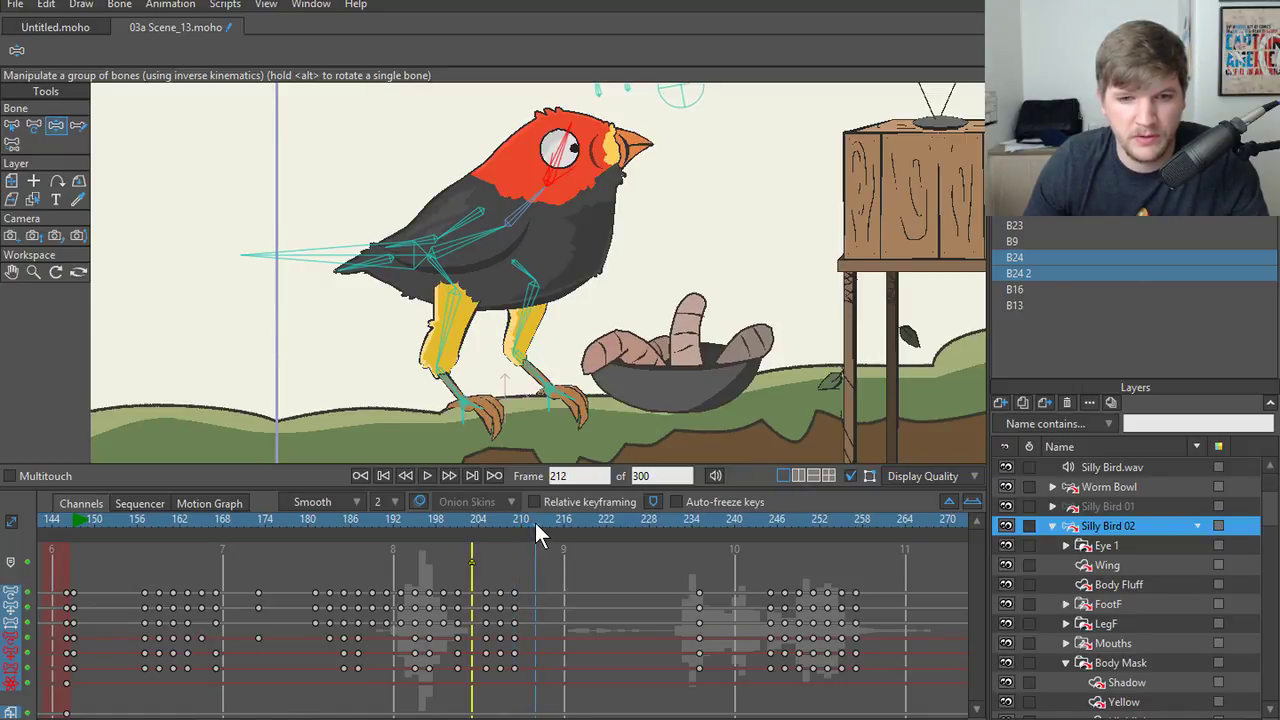
left_click_drag(700, 622, 707, 638)
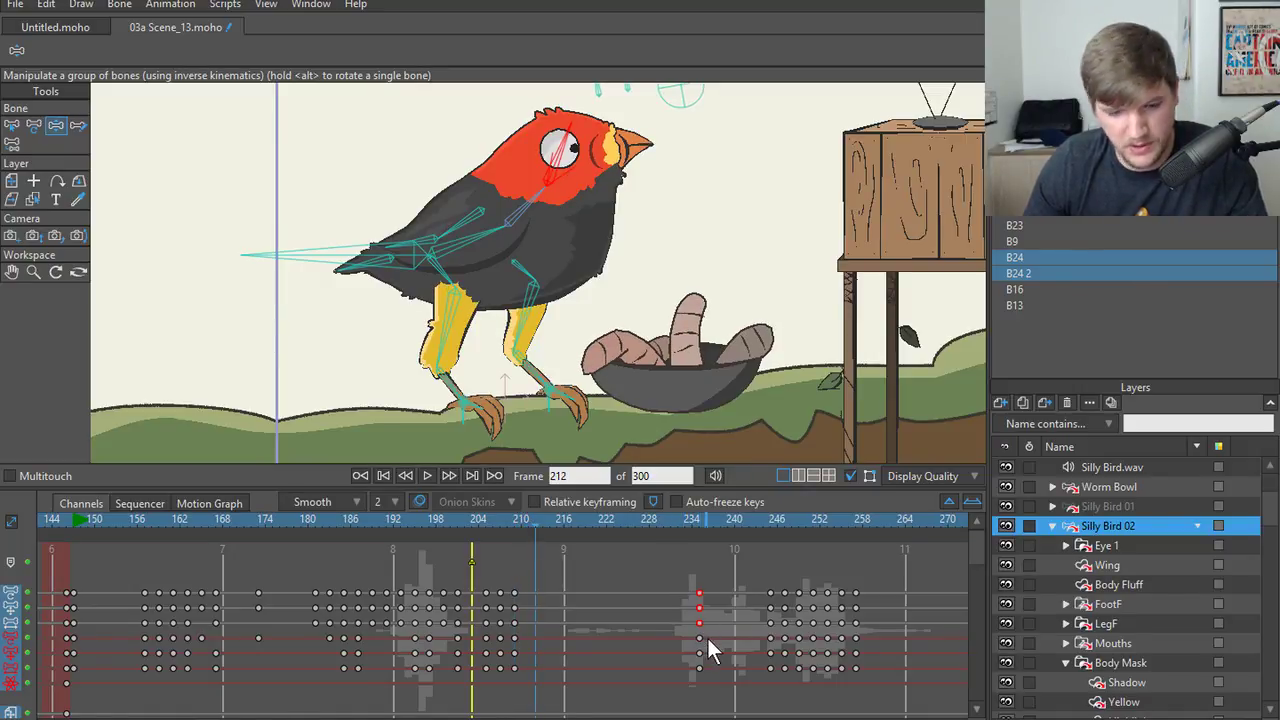
key("ctrl+c")
key("ctrl+v")
key("space")
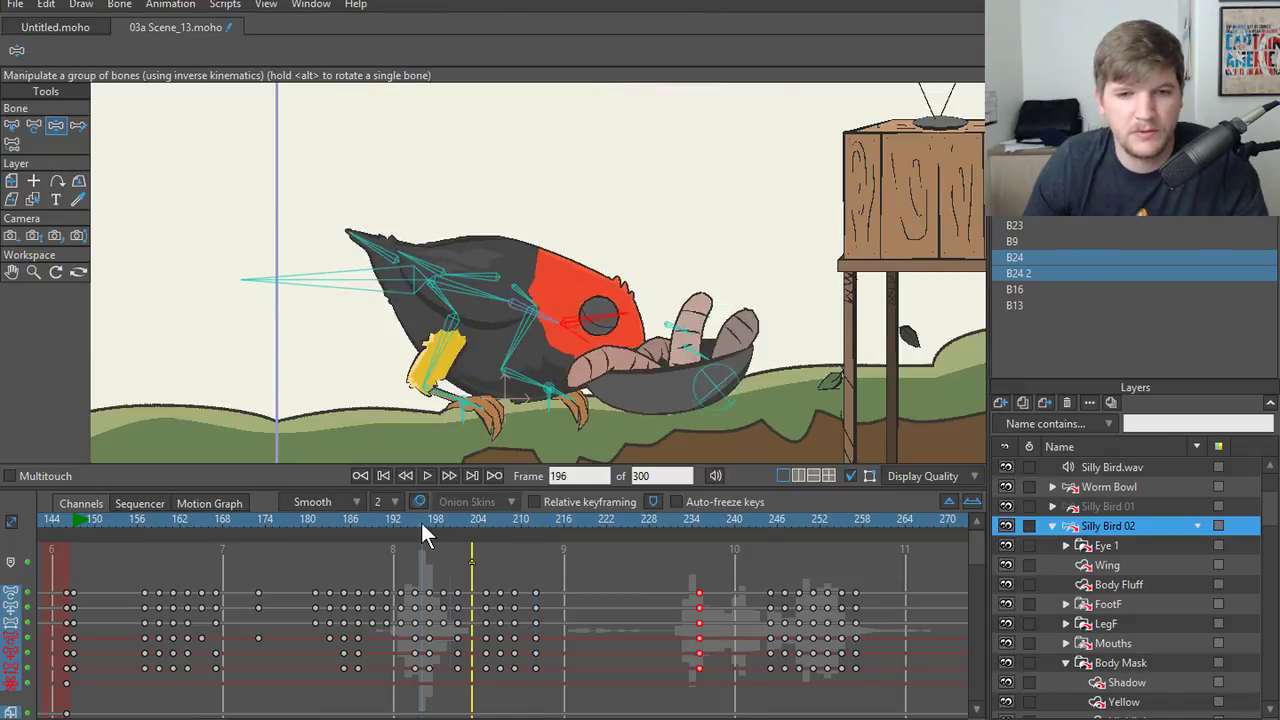
left_click(422, 518)
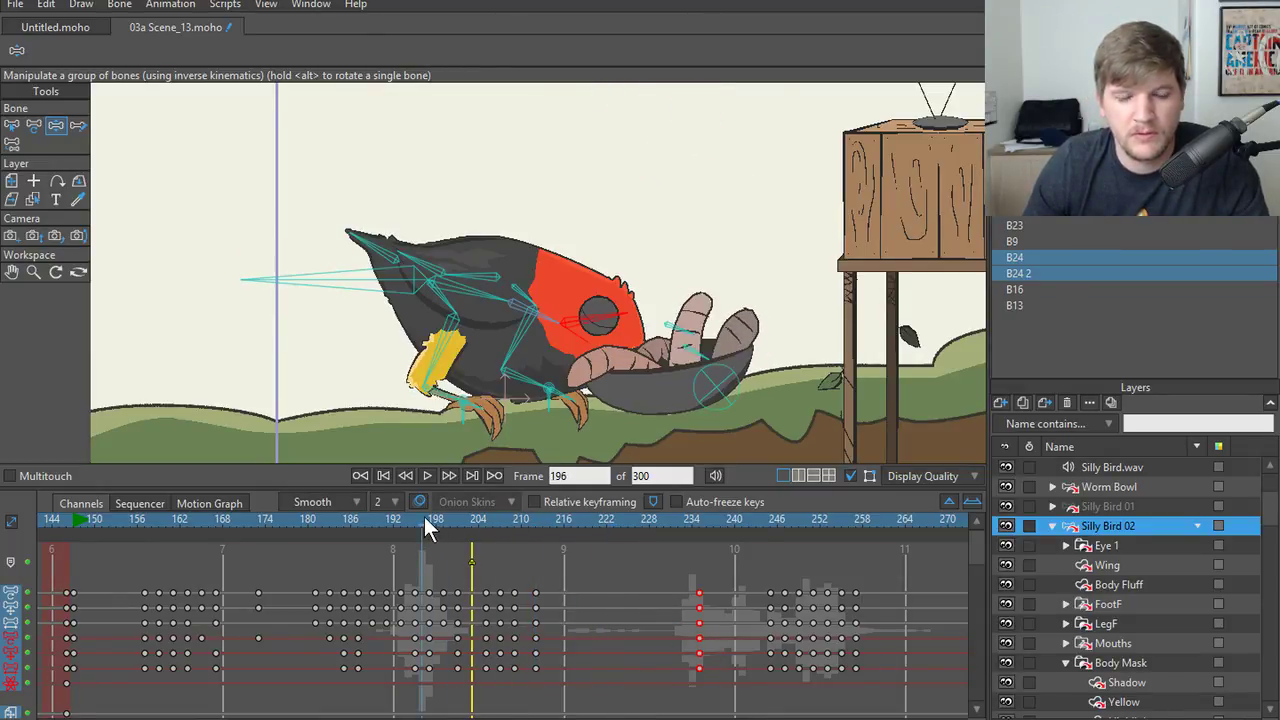
- Play back the bird's rise from around frame 196 to review its motion
key("space")
left_click(419, 519)
key("space")
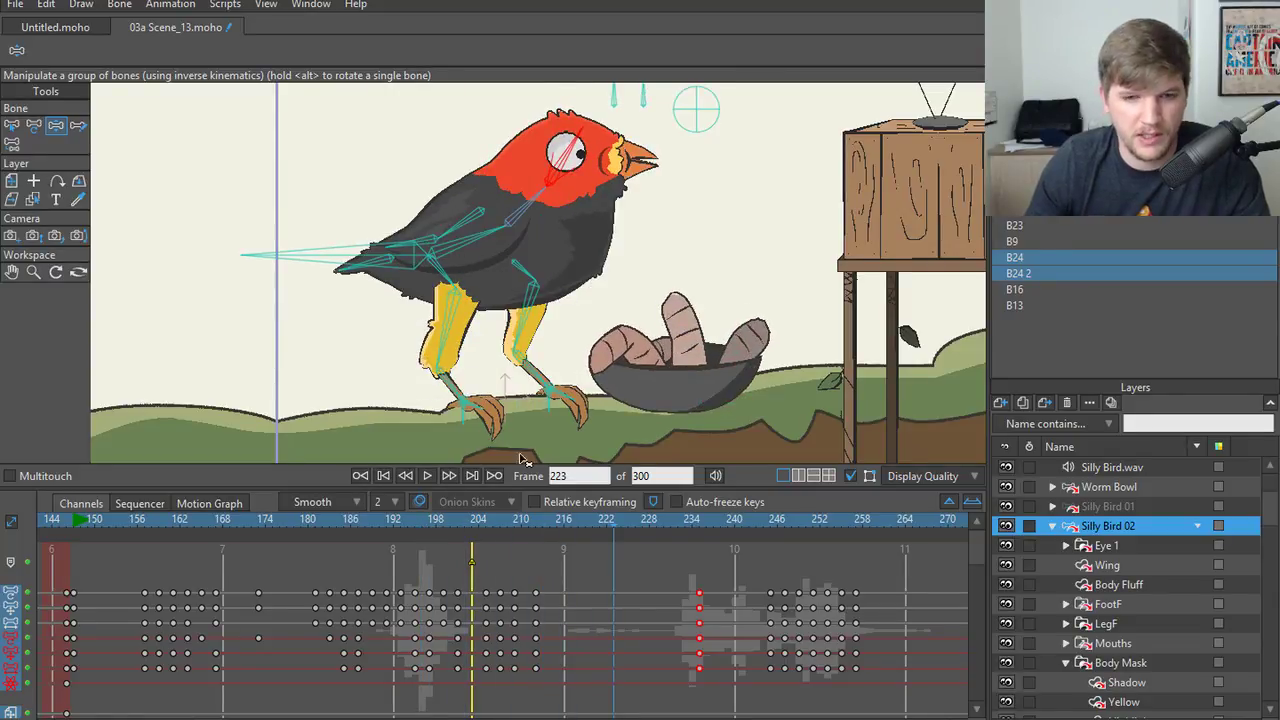
- Move the Body Fluff layer's point keyframe from frame 207 to frame 204
left_click_drag(462, 527, 501, 524)
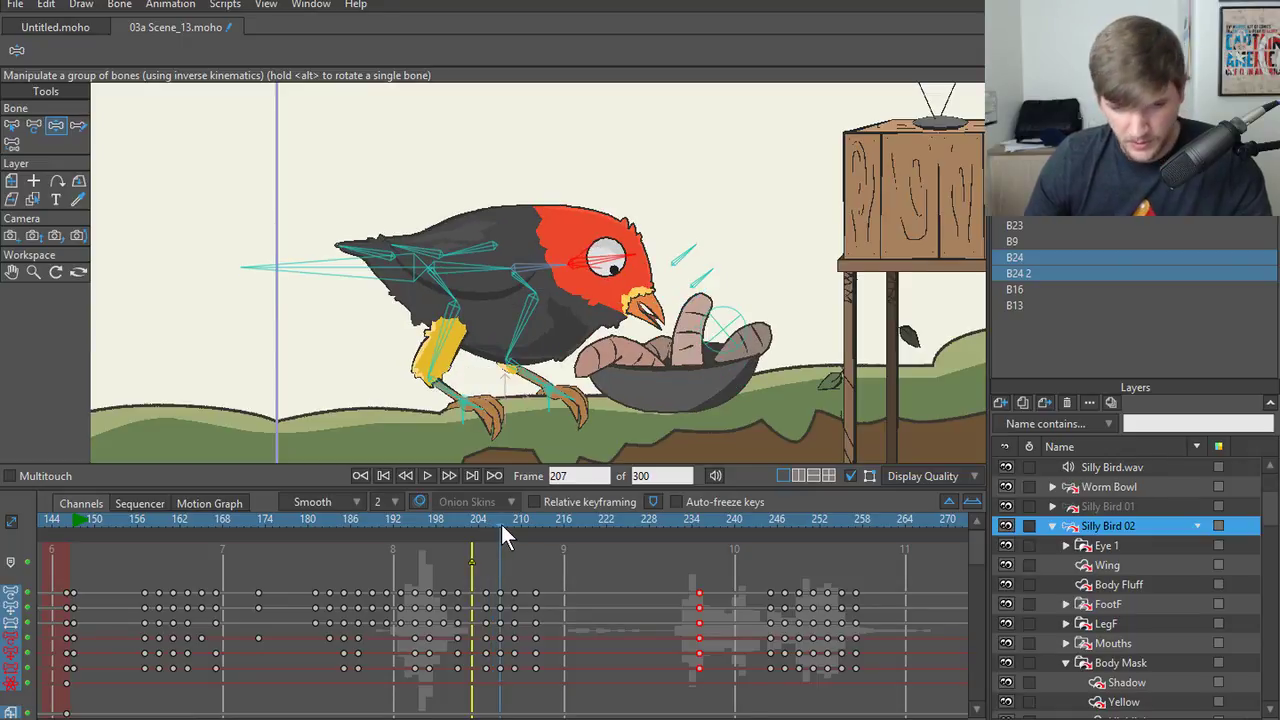
right_click(426, 303, "alt")
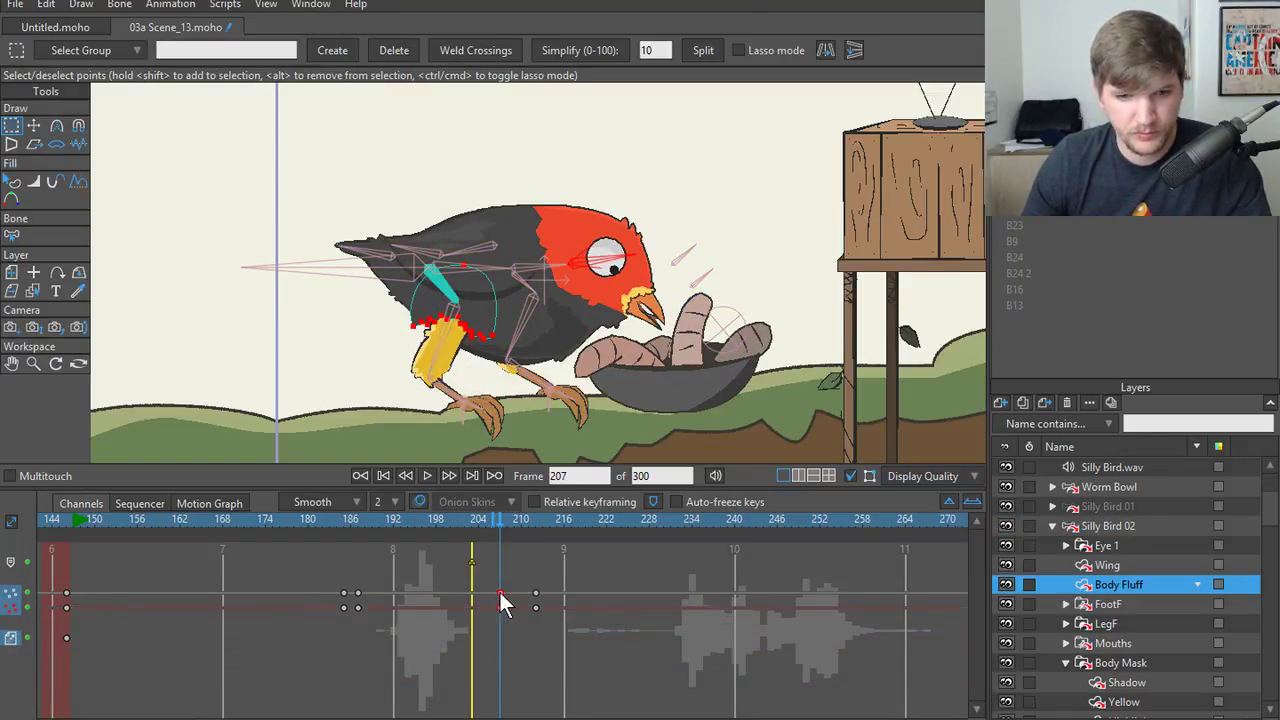
left_click_drag(500, 594, 477, 596)
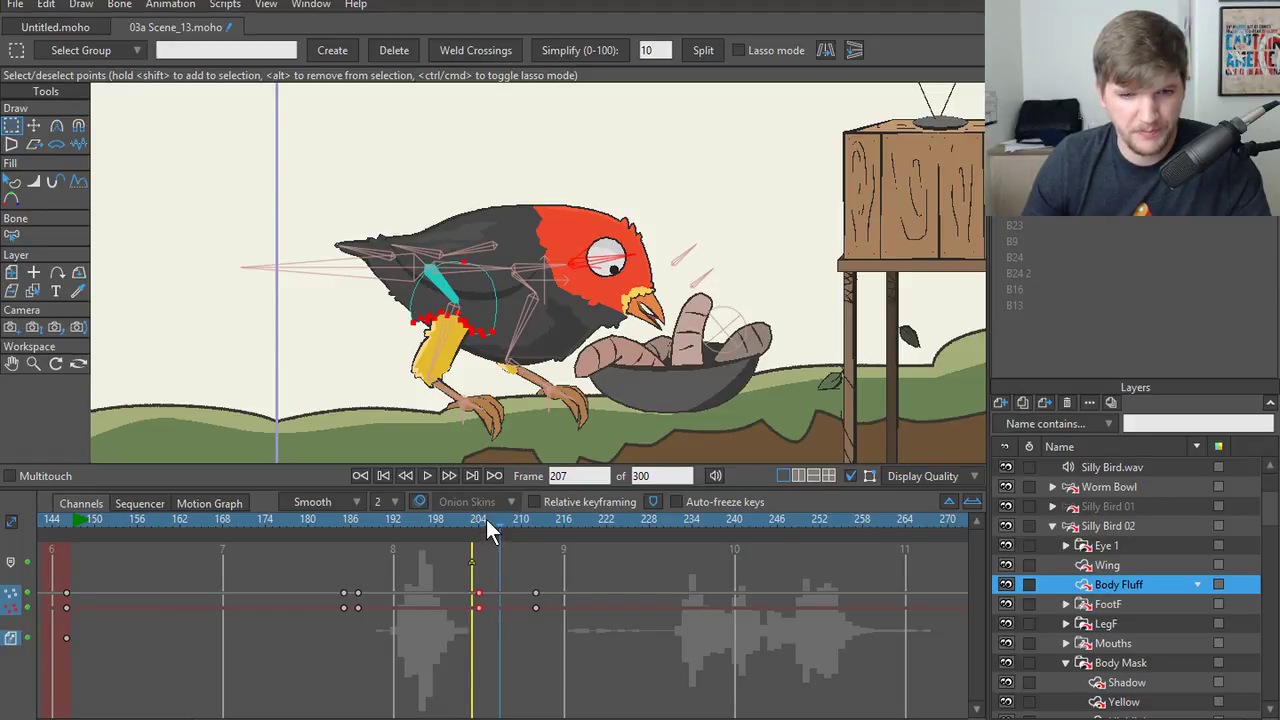
- Check the fluff during the rise and move the Body Fluff layer's point keyframe from frame 212 to frame 209
mouse_move(486, 519)
left_mouse_down()
mouse_move(458, 517)
mouse_move(526, 521)
mouse_move(508, 526)
left_mouse_up()
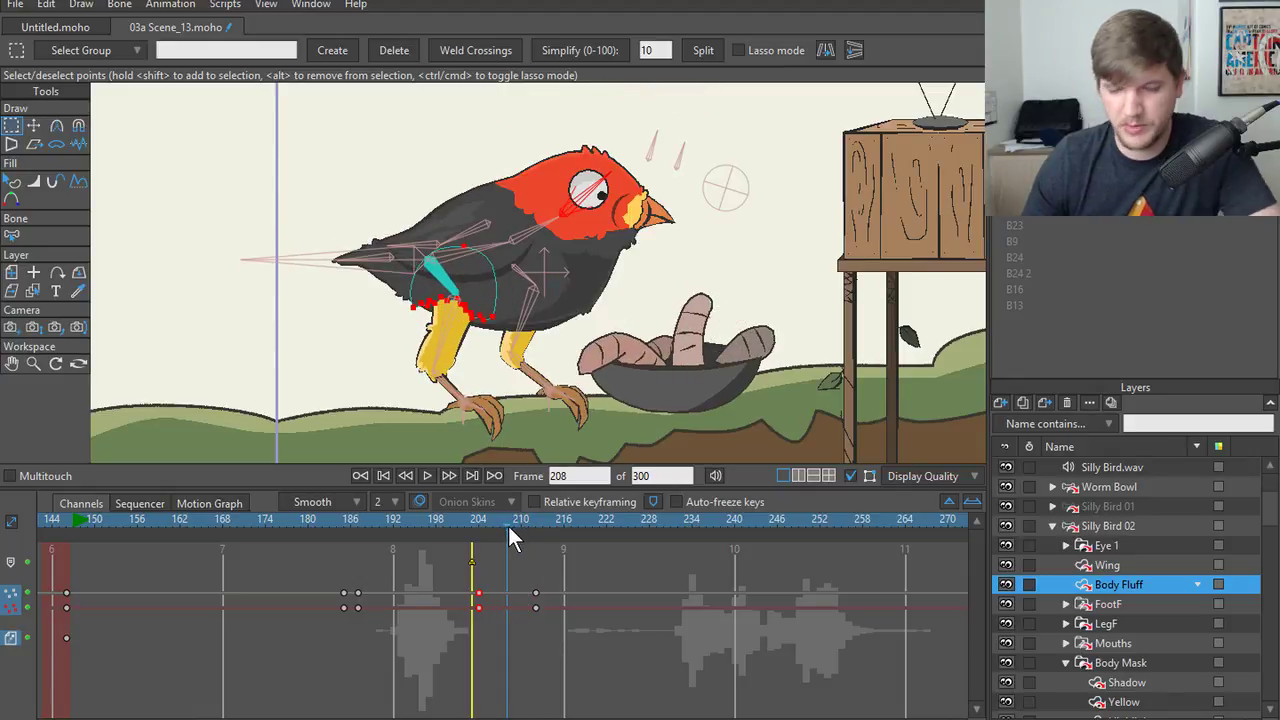
key("Left")
key("Right")
key("Right")
key("Right")
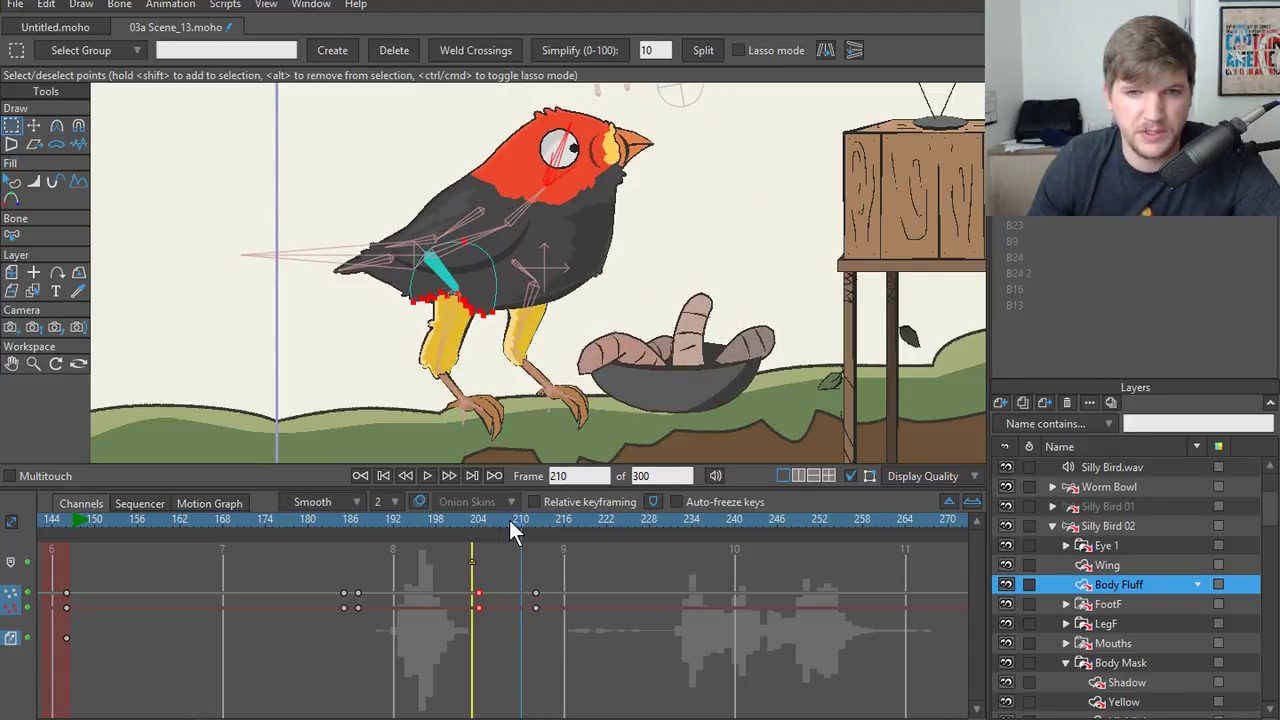
key("Left")
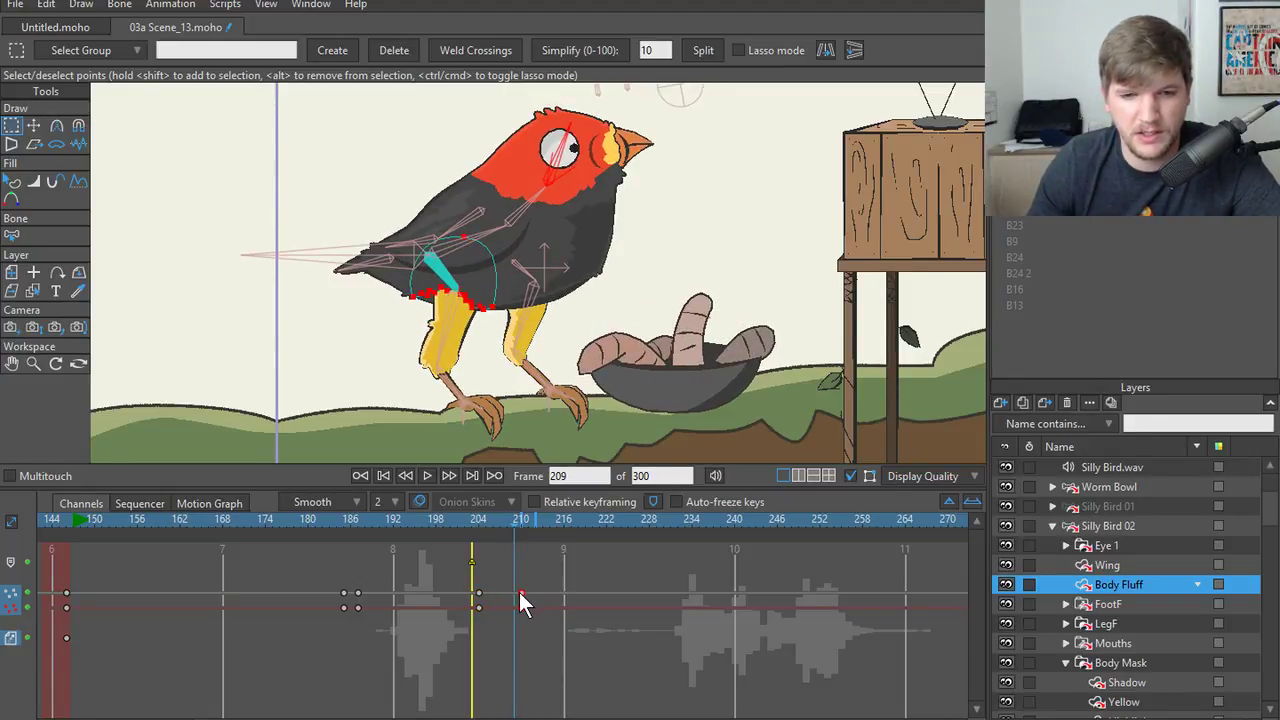
key("ctrl+v")
key("Left")
key("Left")
key("Left")
key("Left")
key("Left")
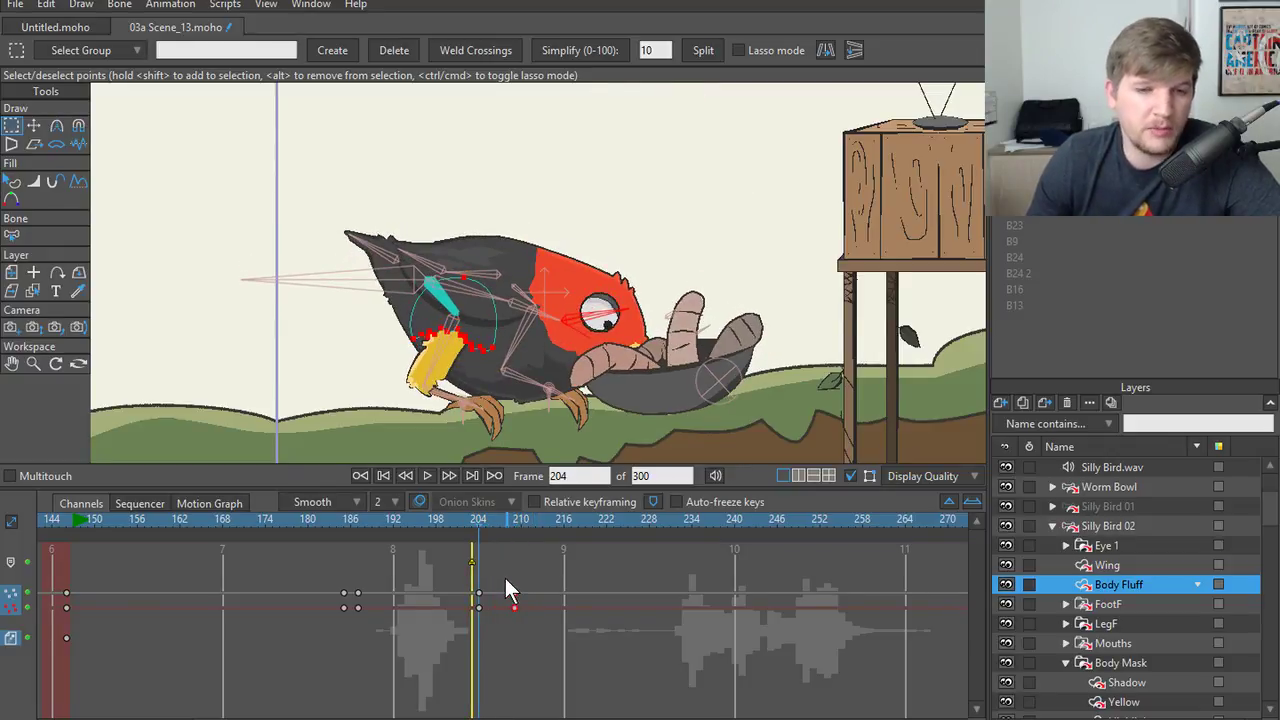
- Examine how the body fluff meets the legs in frames 203 to 210 with the bone and point overlays temporarily hidden
scroll(465, 372, "up", 2)
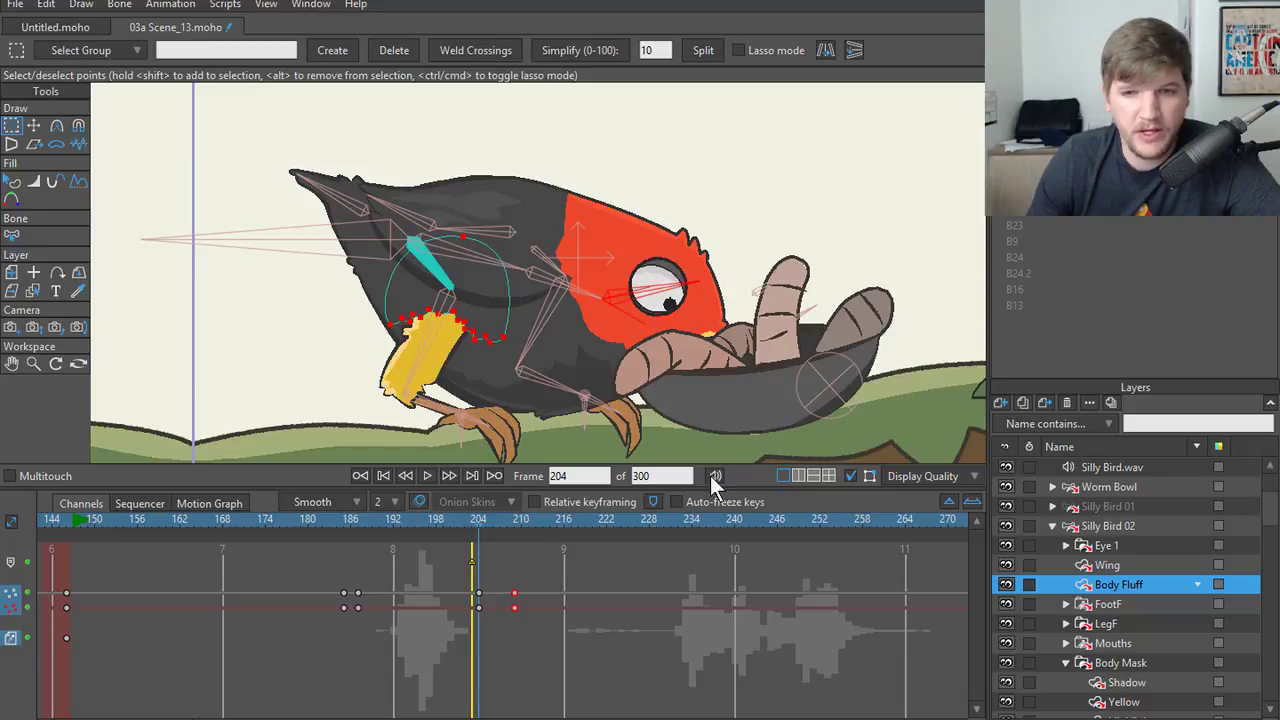
left_click(848, 475)
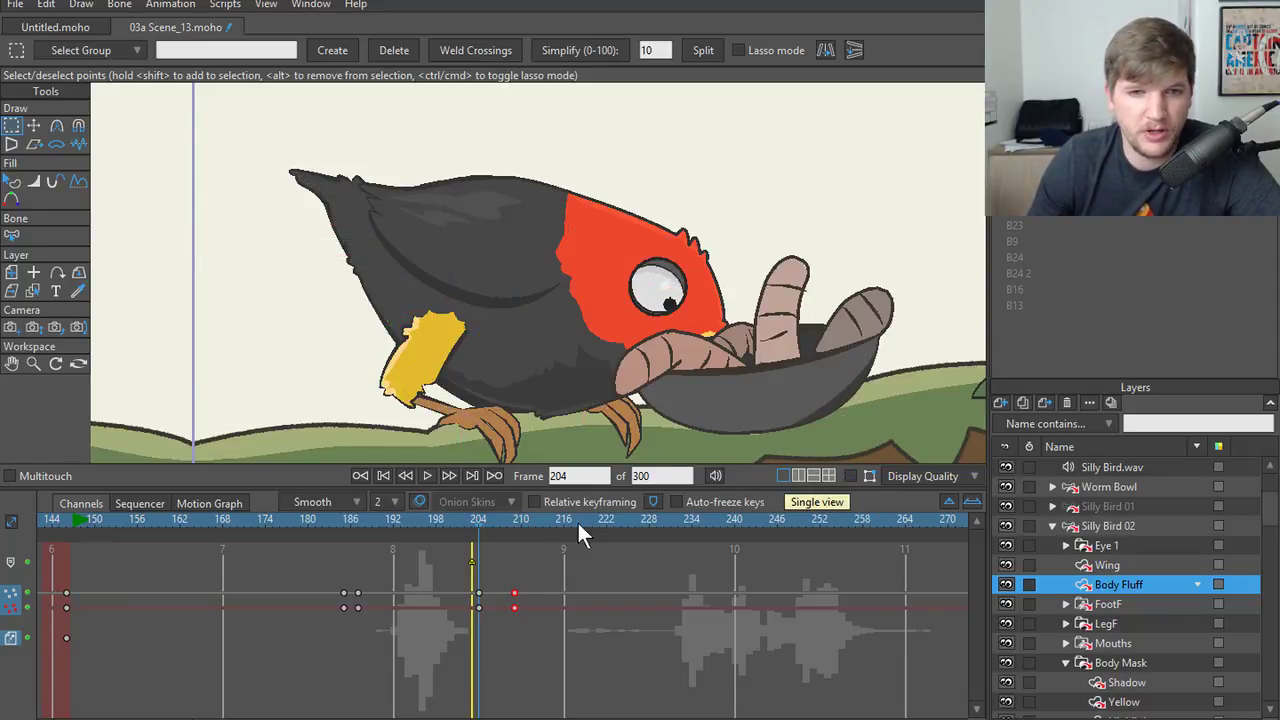
key("Left")
key("Right")
key("Right")
key("Right")
key("Right")
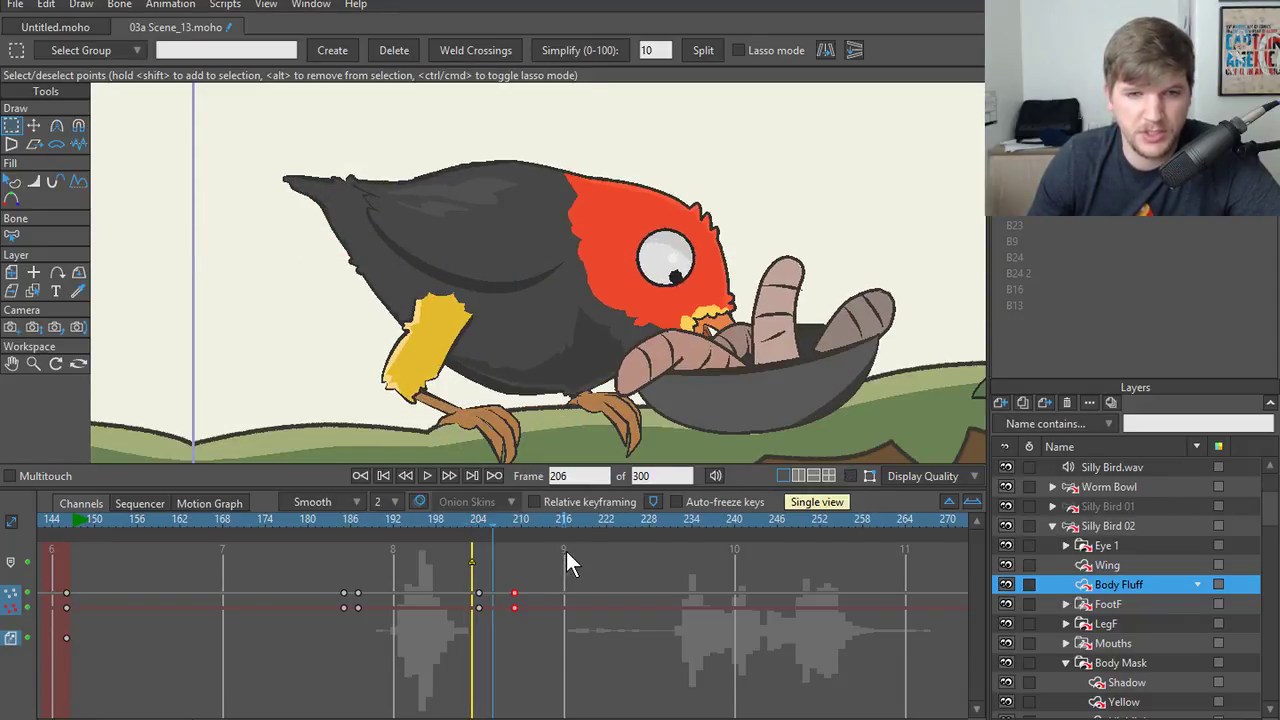
key("Right")
key("Right")
key("Left")
key("Left")
key("Left")
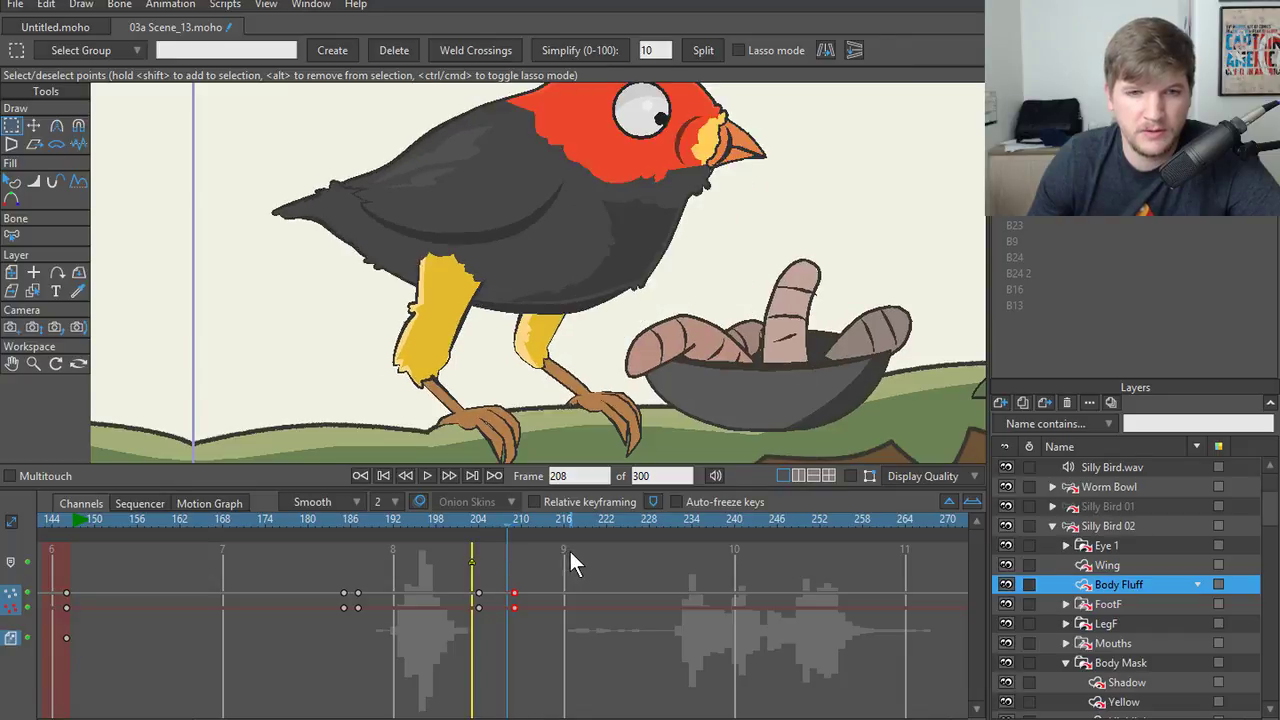
key("Right")
key("Right")
key("Right")
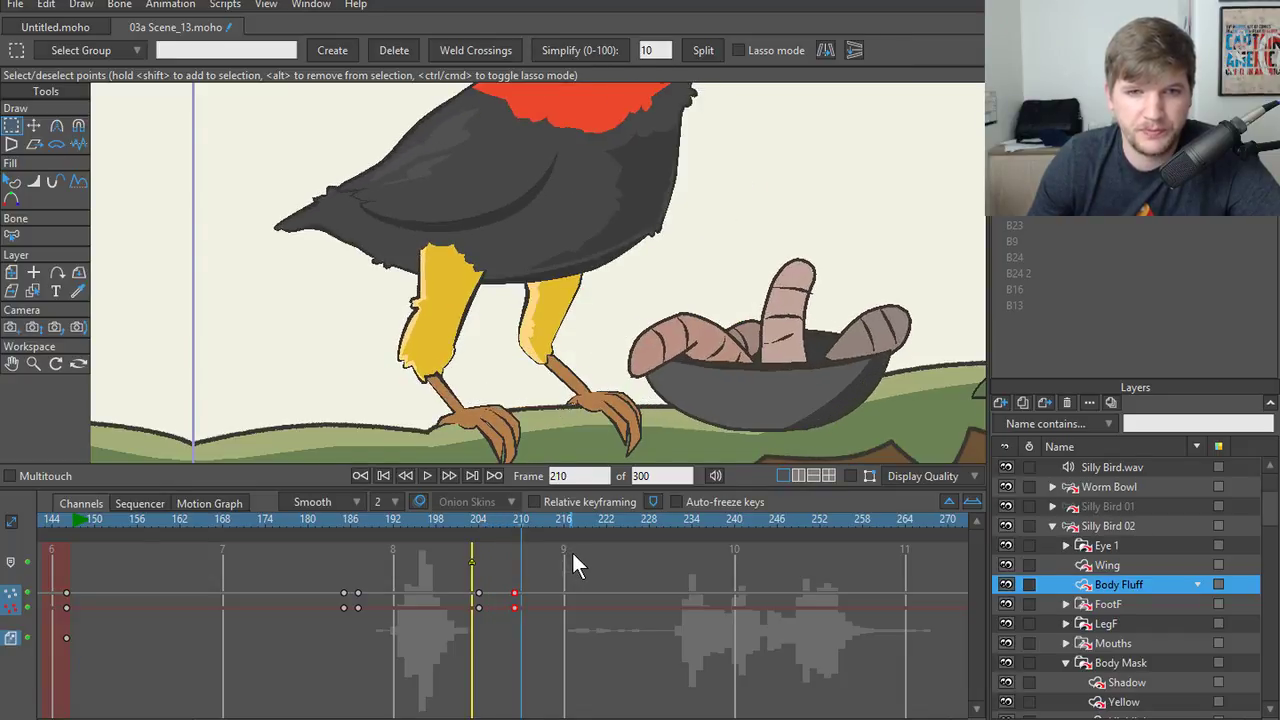
key("Left")
key("Right")
key("Right")
key("Left")
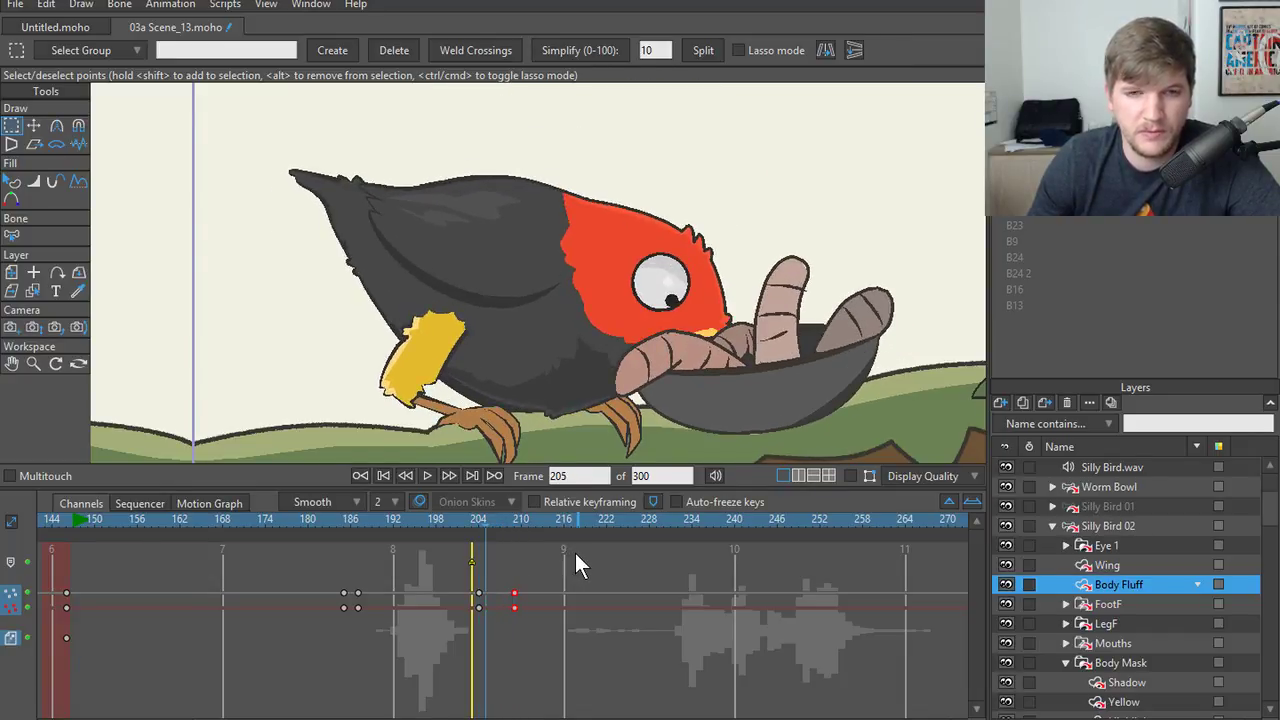
key("Left")
key("Left")
key("Right")
key("Right")
key("Left")
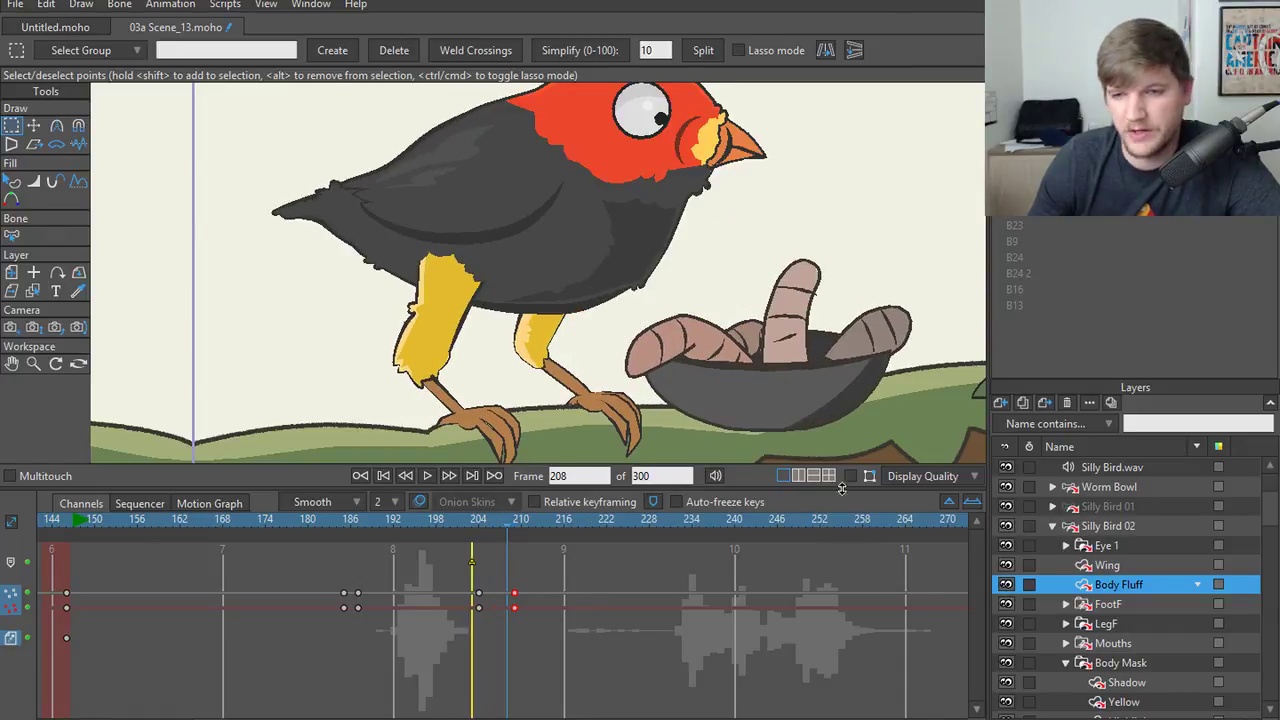
scroll(818, 316, "down", 5)
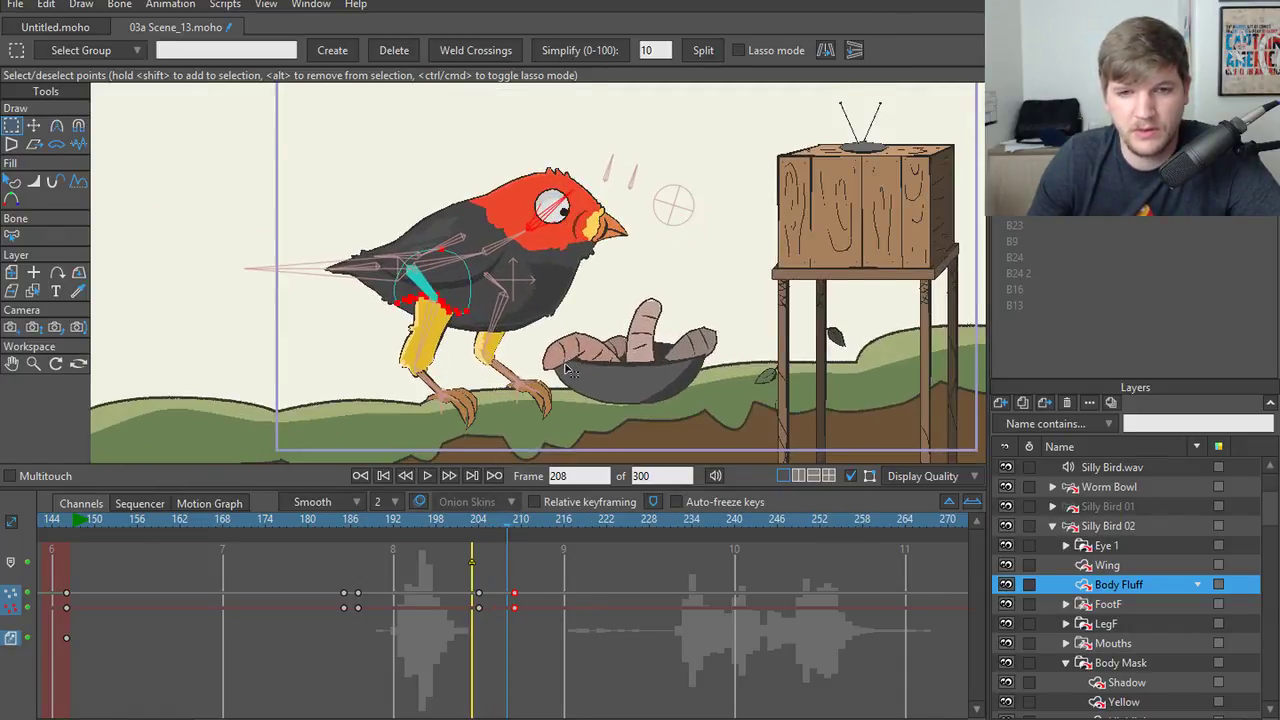
- Select the Silly Bird 02 bone layer and scrub back from frame 193 to frame 179
left_click(400, 521)
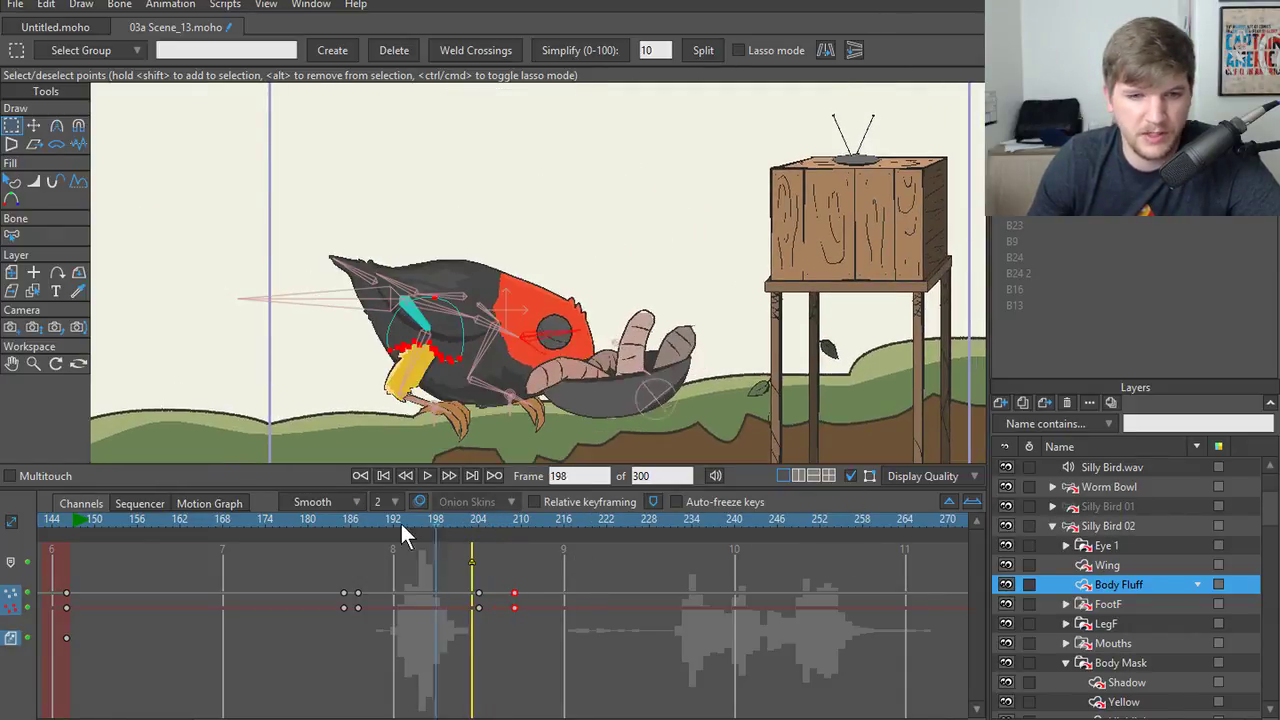
left_click(1126, 527)
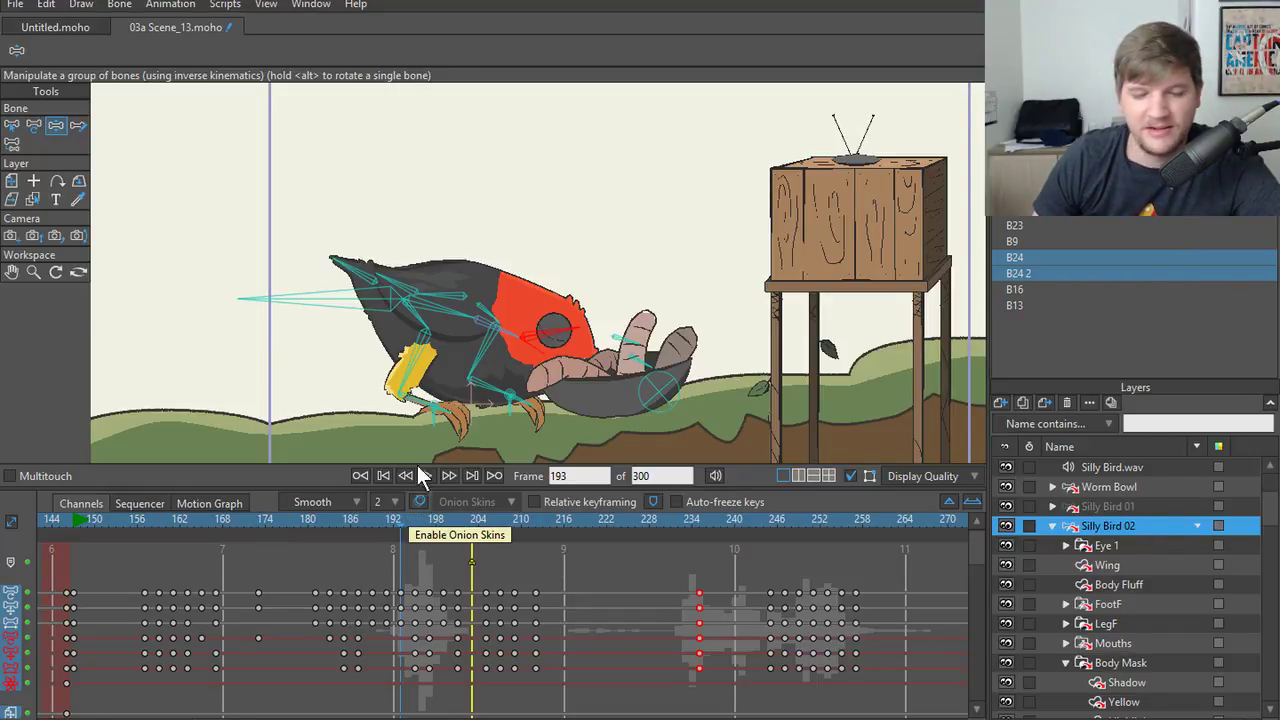
mouse_move(394, 519)
left_mouse_down()
mouse_move(312, 534)
mouse_move(375, 535)
left_mouse_up()
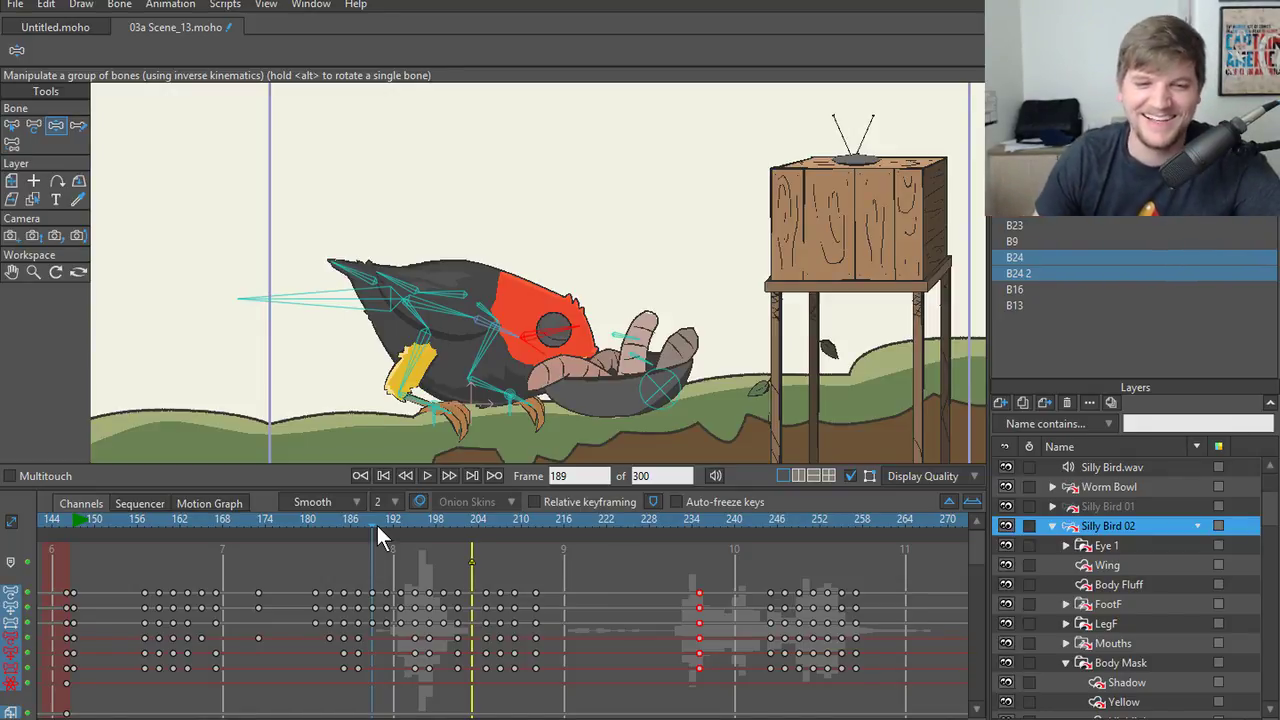
left_click_drag(378, 526, 302, 530)
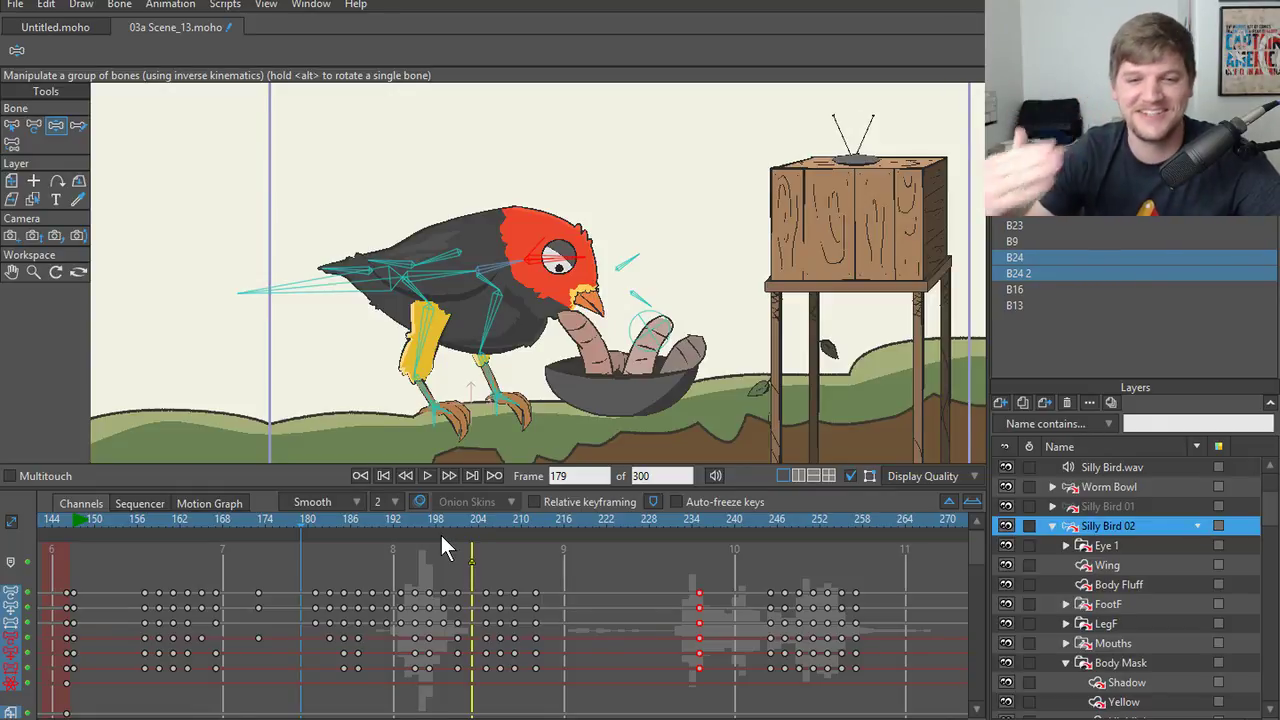
- Step back and forth through frames 198 to 212 to review the poses of the bird raising its head
left_click(436, 530)
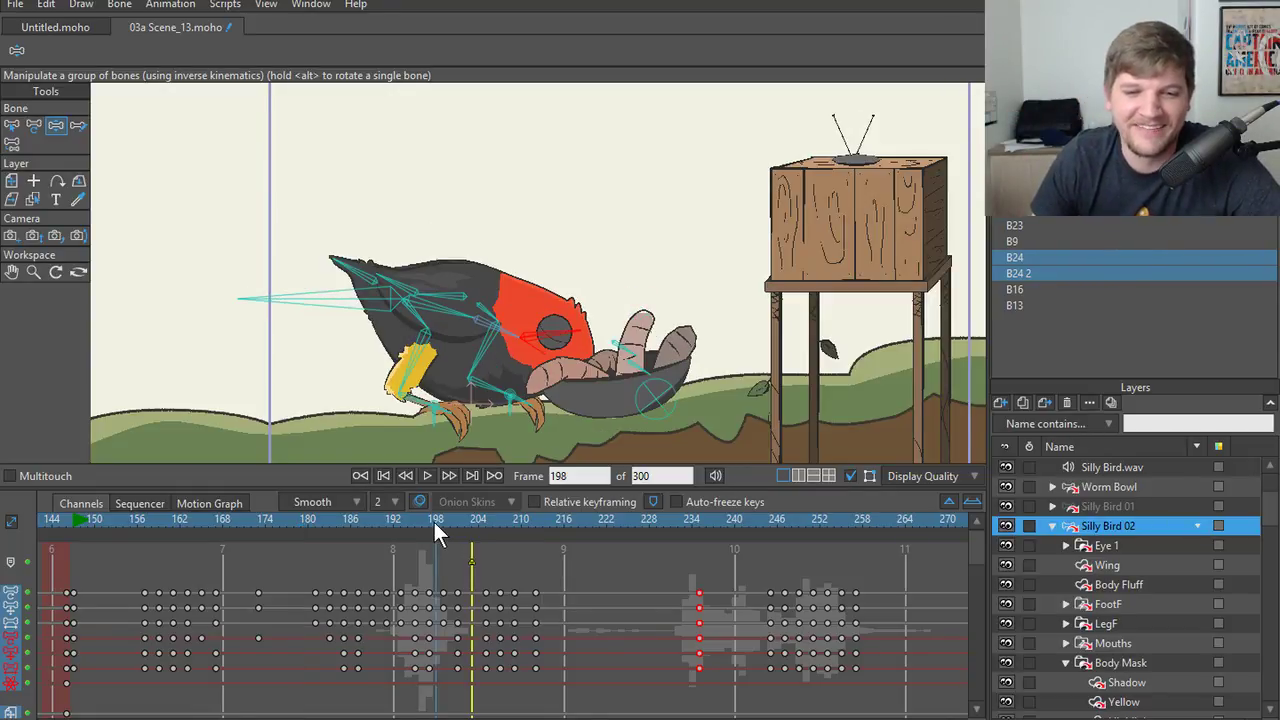
key("ctrl+Right")
key("ctrl+Right")
key("ctrl+Right")
key("ctrl+Right")
key("ctrl+Right")
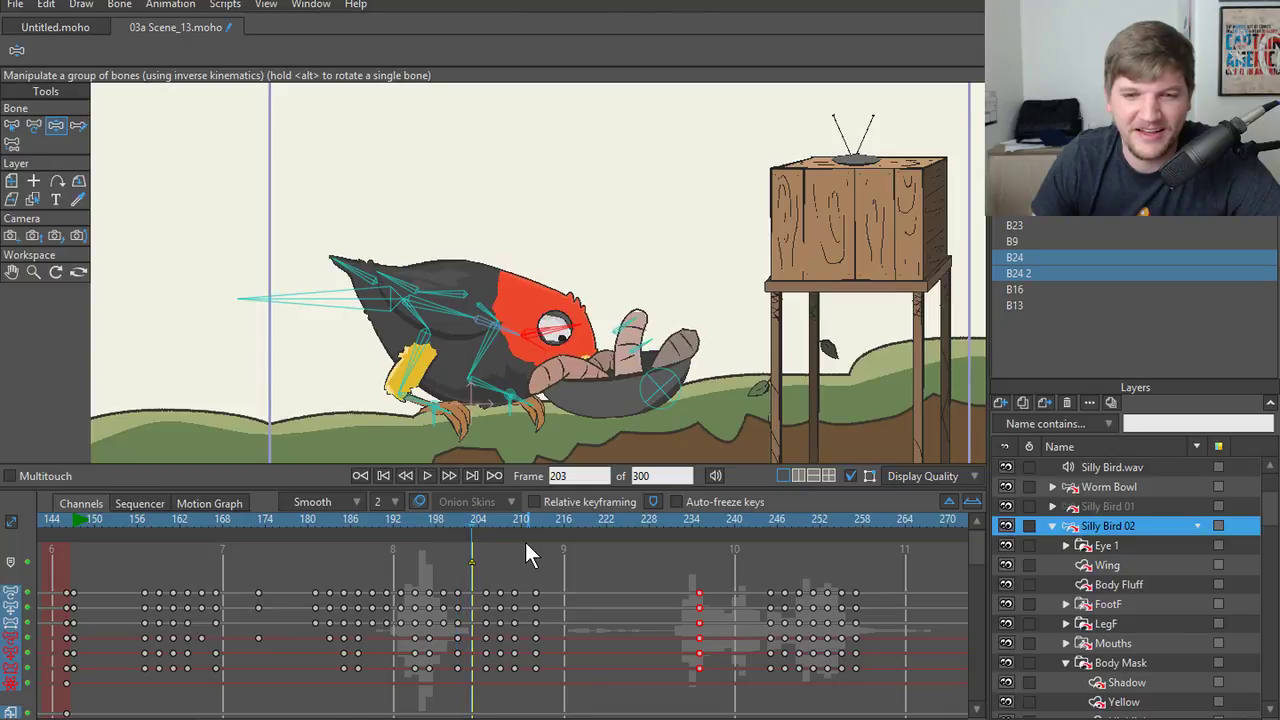
key("Right")
key("Right")
key("Right")
key("Right")
key("Right")
key("Right")
key("Left")
key("Left")
key("Left")
key("Left")
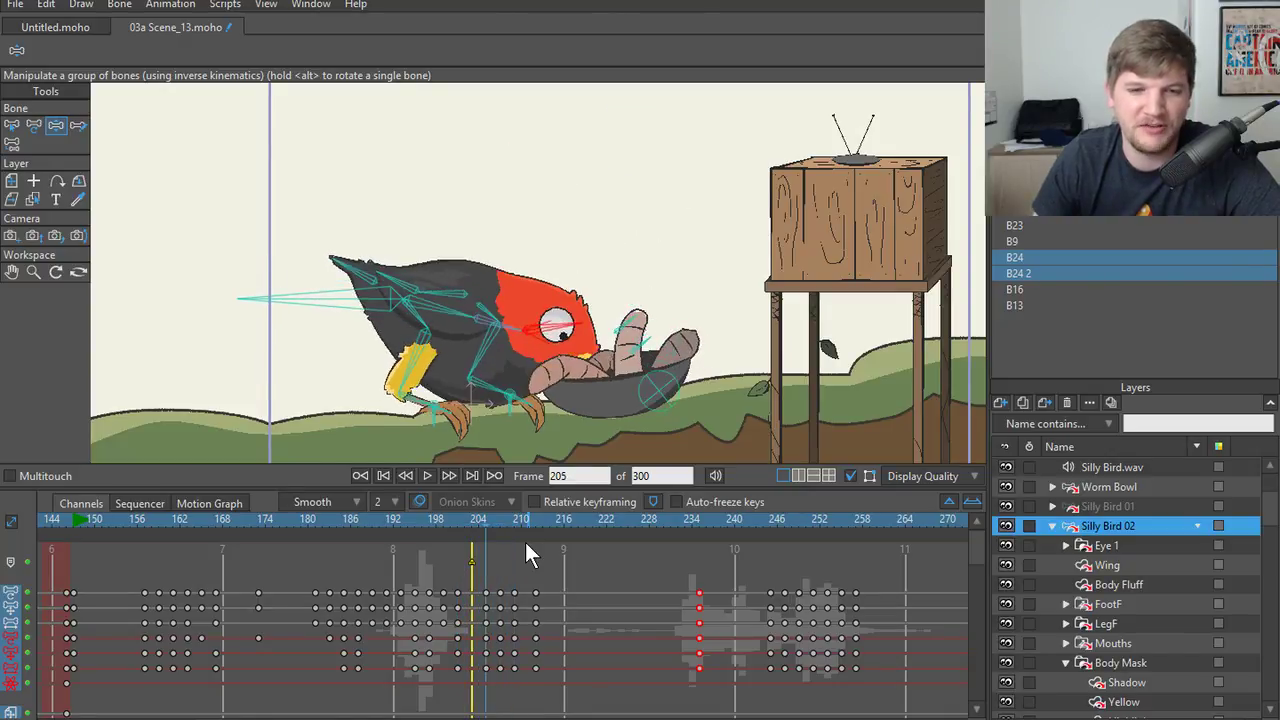
key("Right")
key("Right")
key("Right")
key("Right")
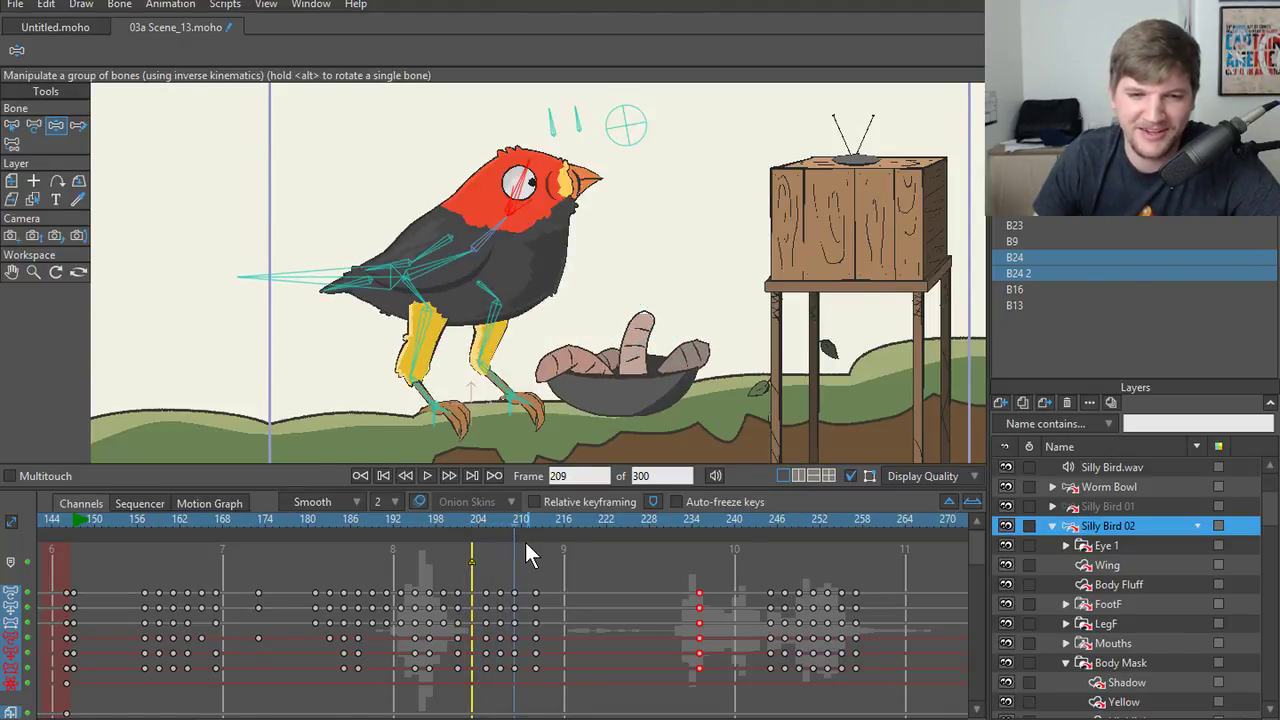
key("Right")
key("Right")
key("Right")
key("Left")
key("Left")
key("Left")
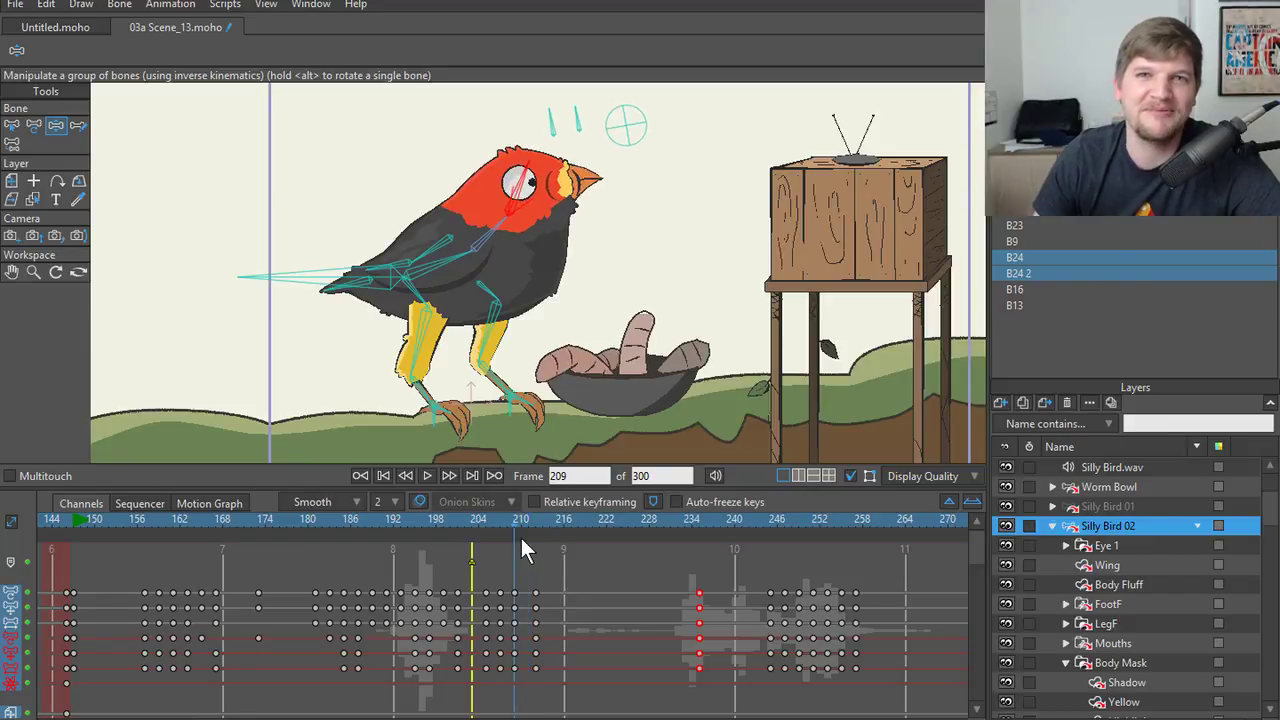
- Play the animation from frame 197 to judge the timing of the bird's rise
left_click(437, 518)
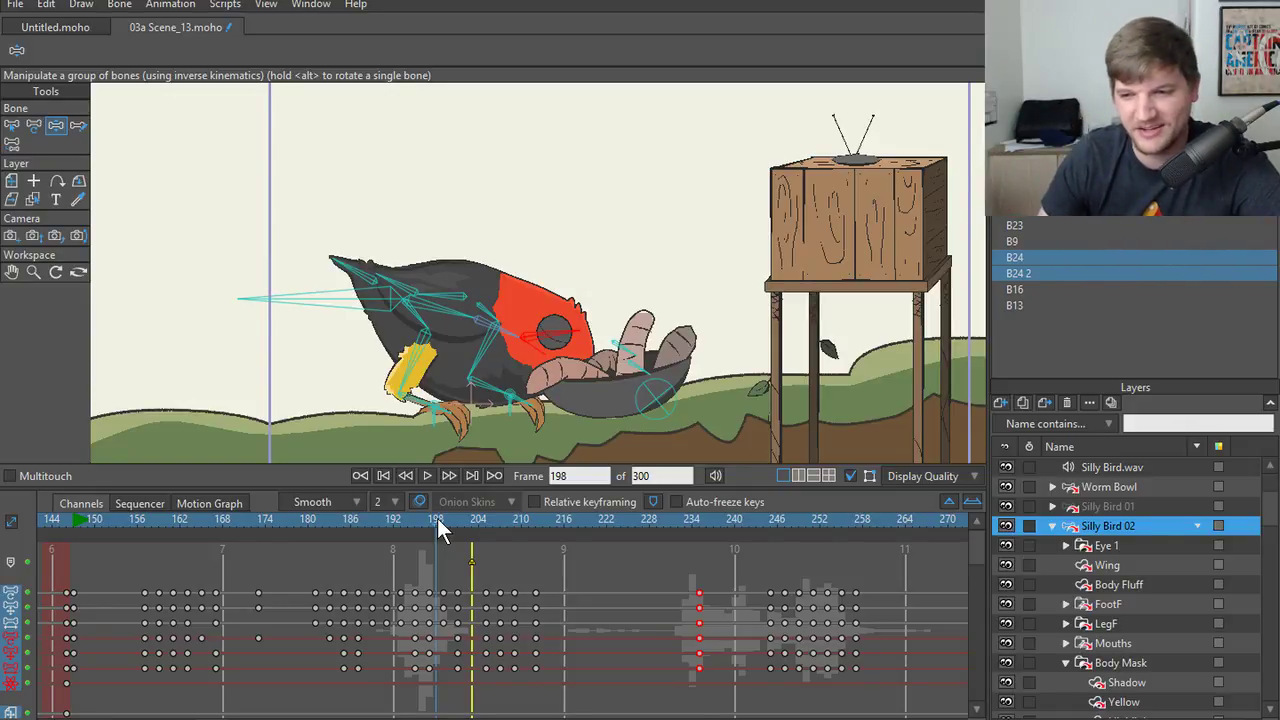
key("ctrl+Left")
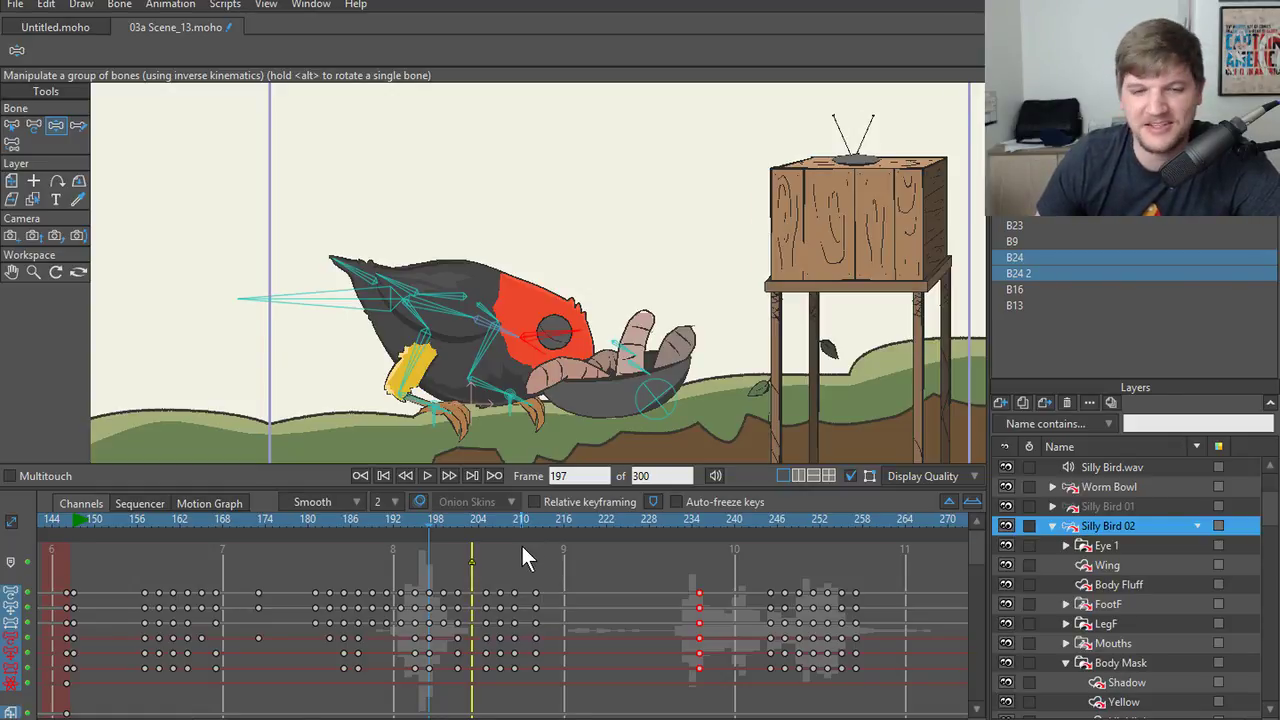
left_click(426, 476)
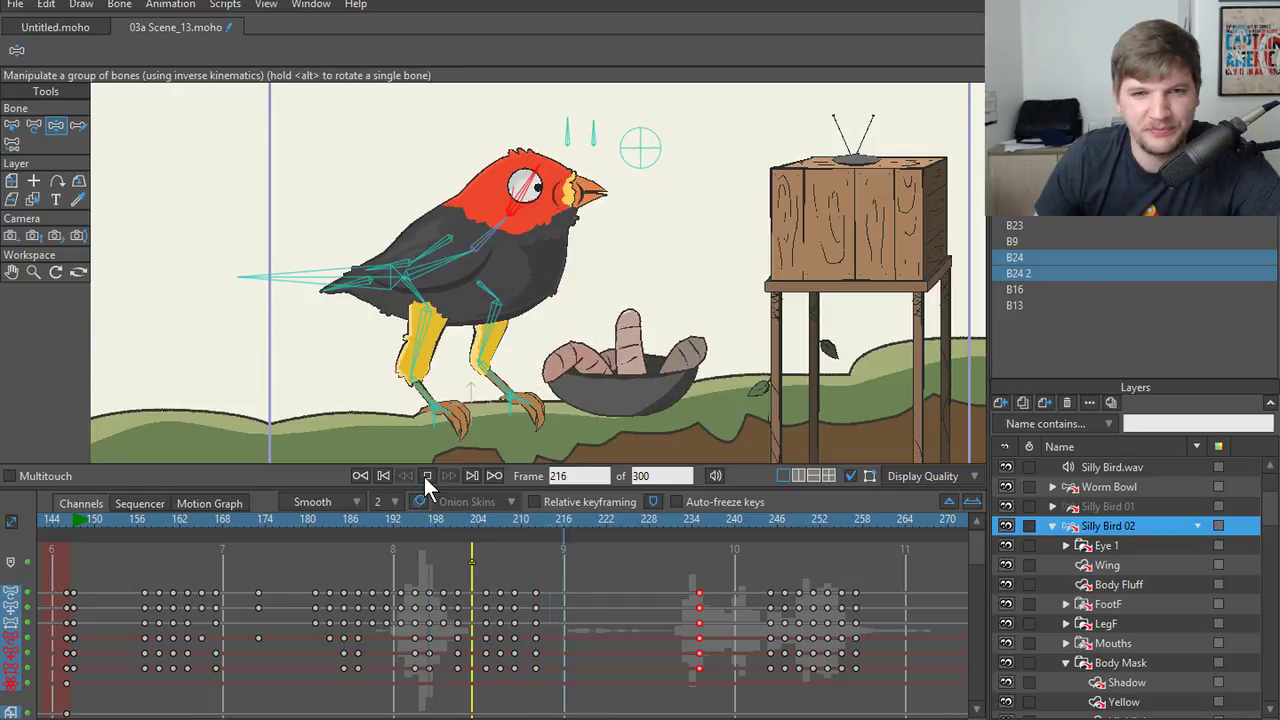
left_click(426, 476)
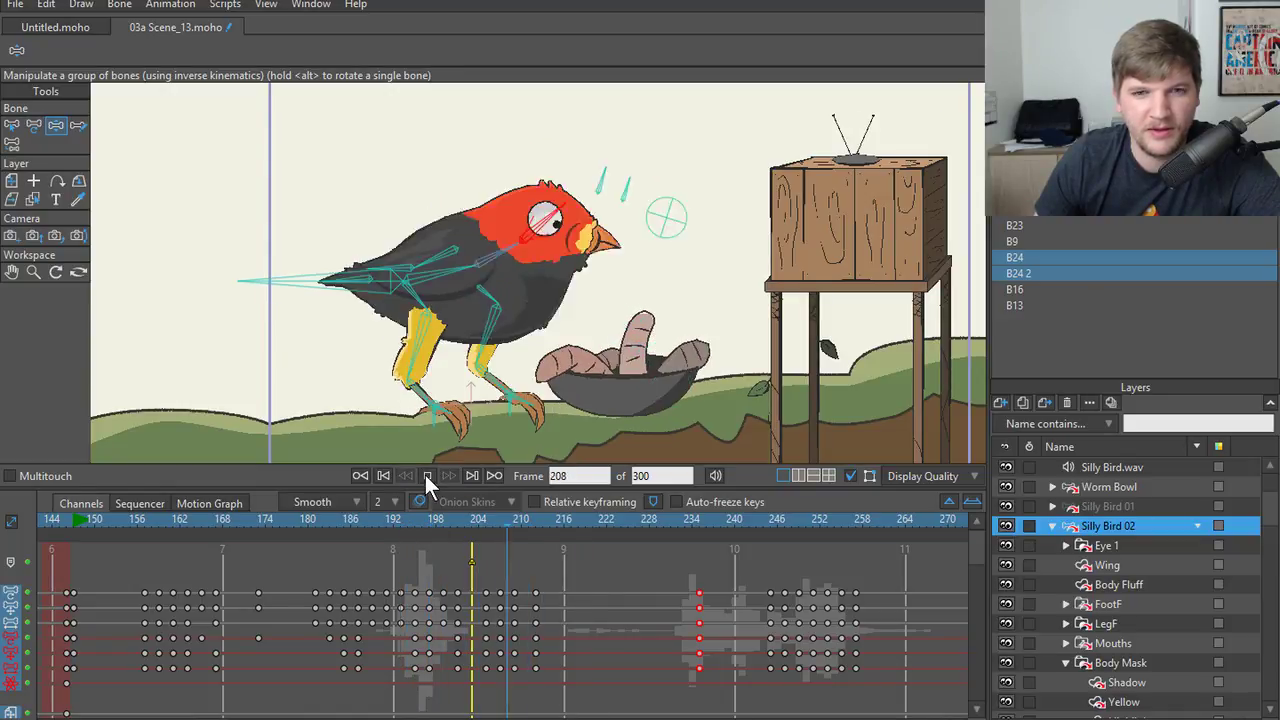
left_click(426, 476)
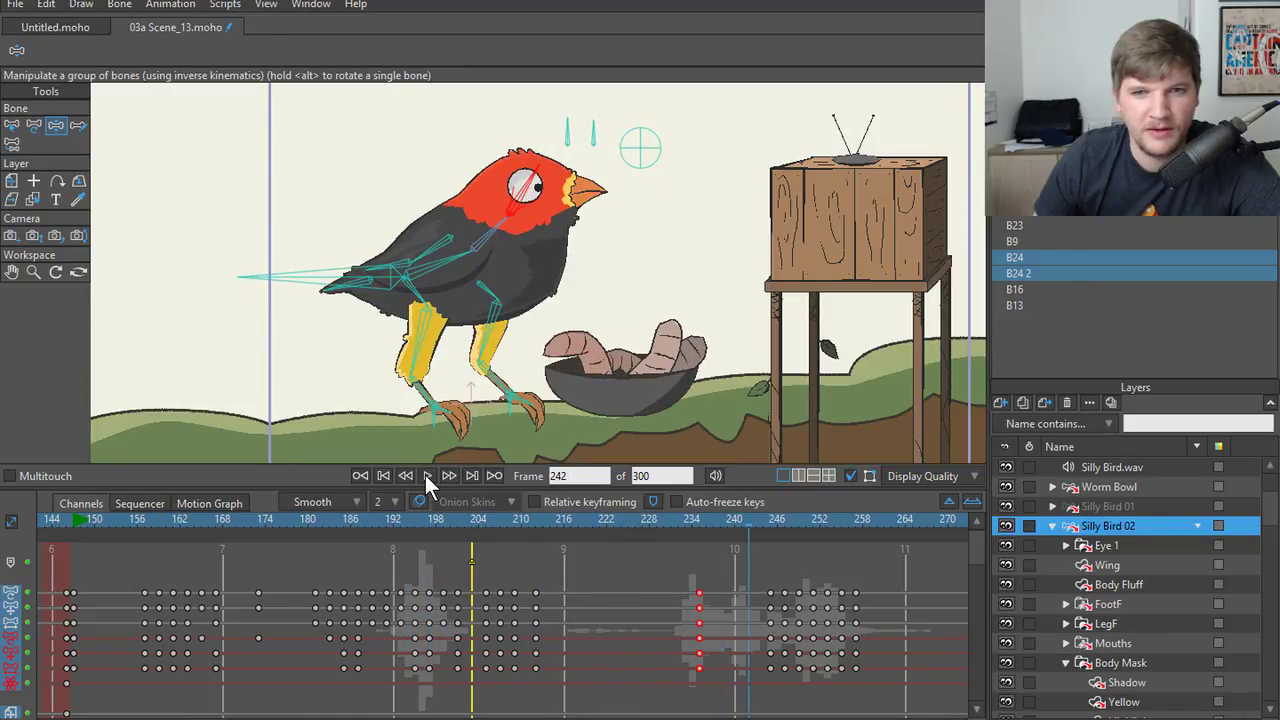
- Step back and forth through frames 200 to 206 to examine the bird's eye and head just before the rise
left_click(335, 519)
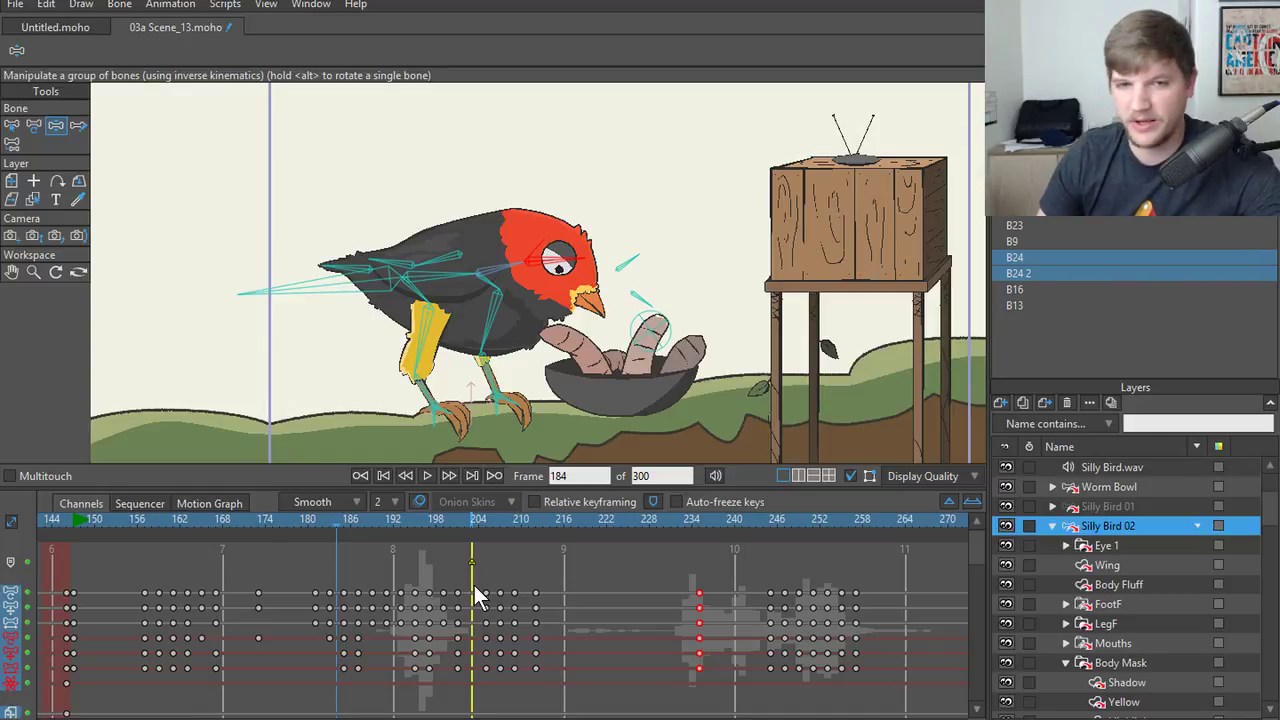
left_click(451, 517)
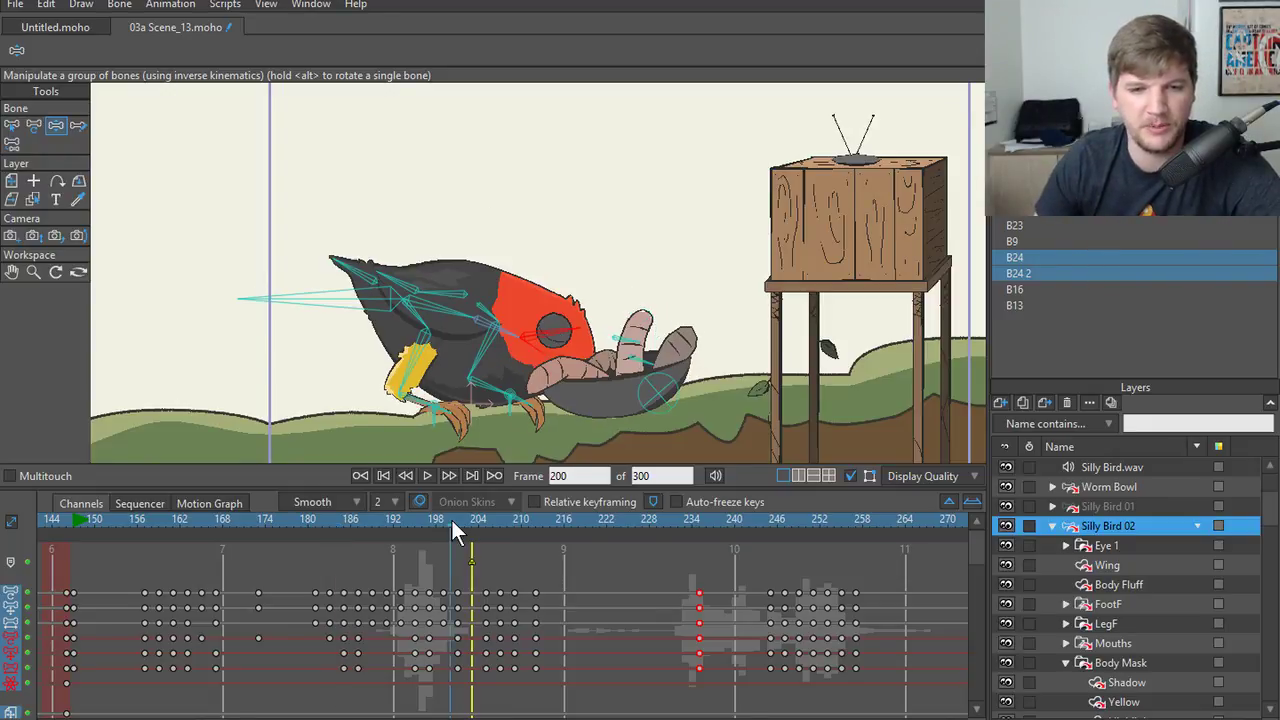
key("Right")
key("Right")
key("Right")
key("Right")
key("Right")
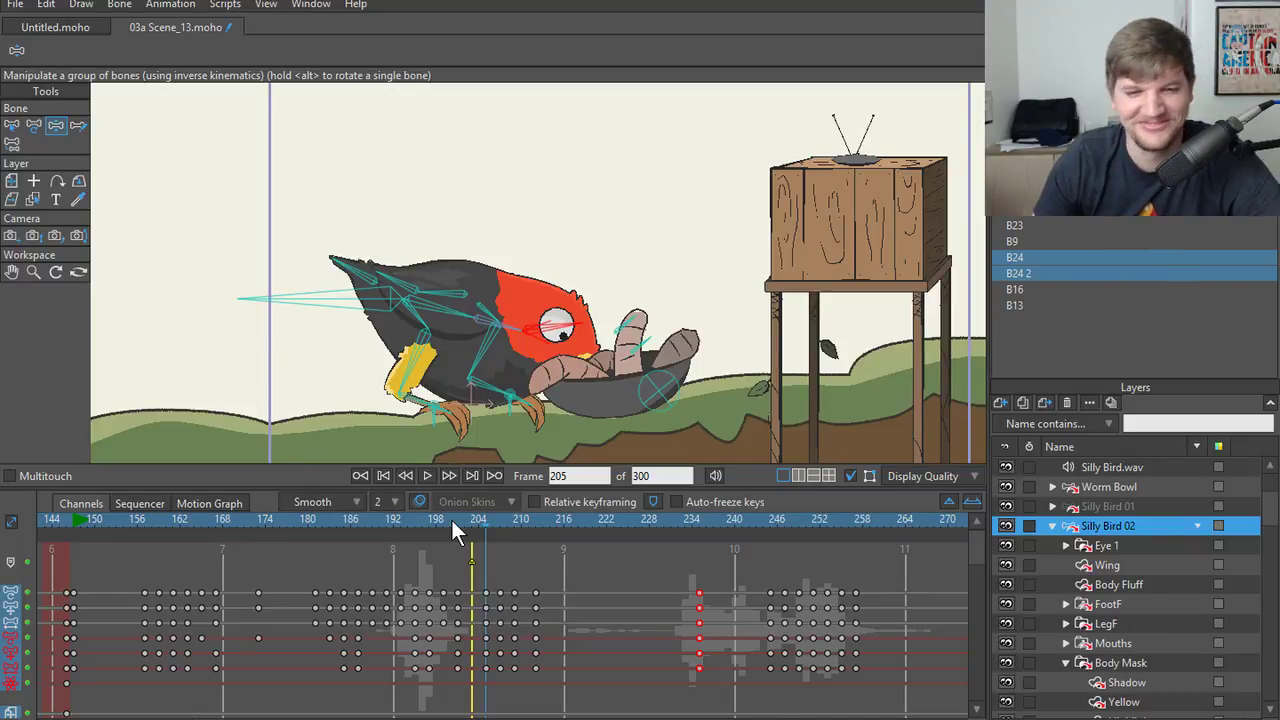
key("Right")
key("Left")
key("Left")
key("Left")
key("Left")
key("Left")
key("Left")
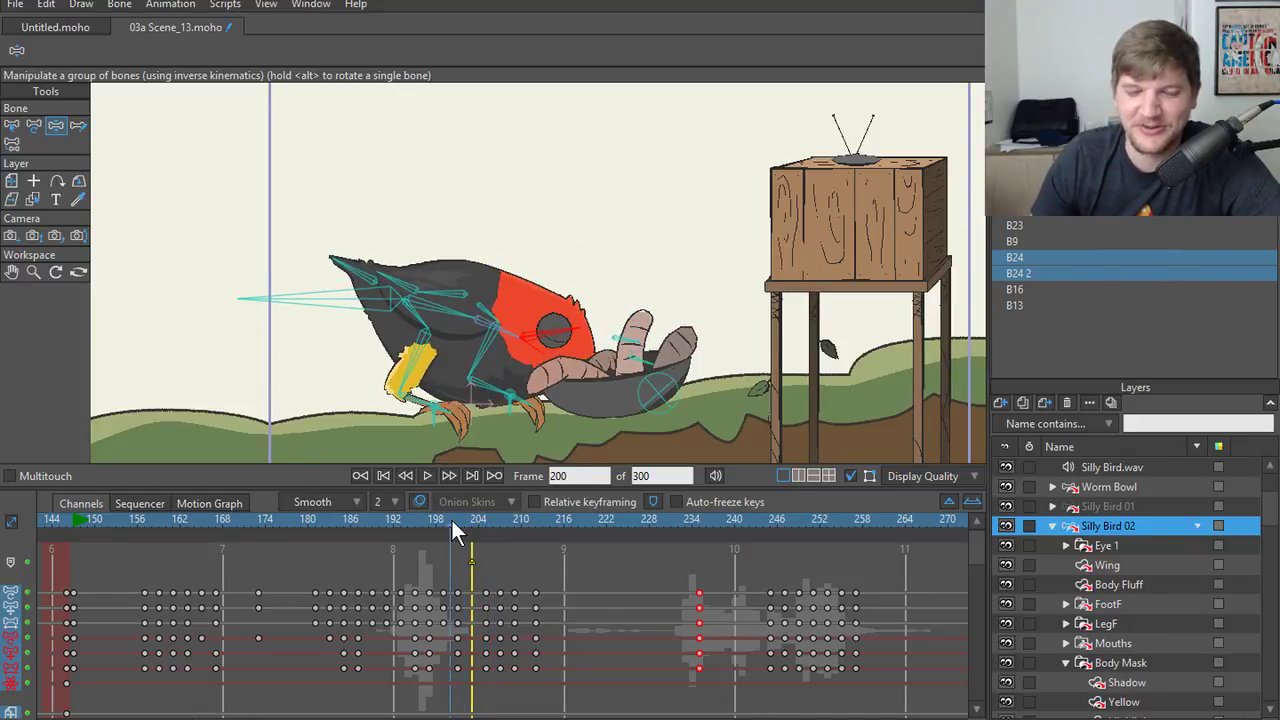
key("Right")
key("Right")
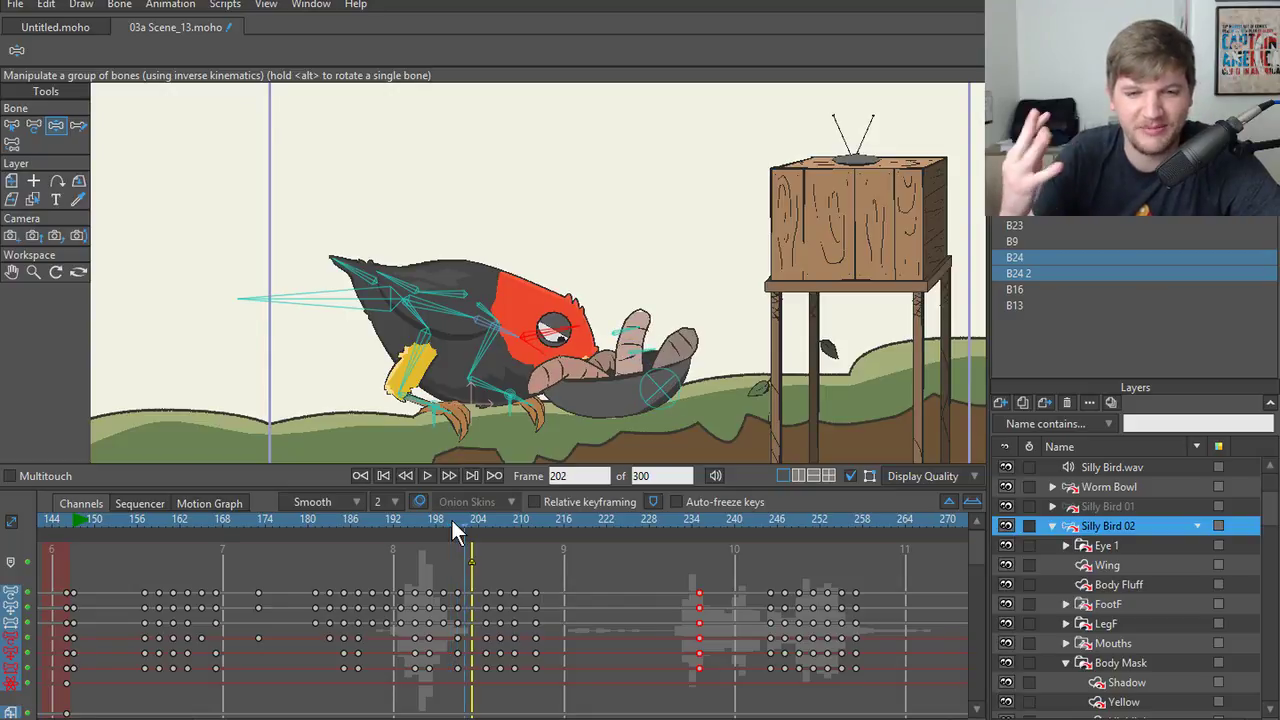
- Step forward through frames 200 to 213 to review the bird opening its eye and raising its head from the bowl
key("Right")
key("Right")
key("Right")
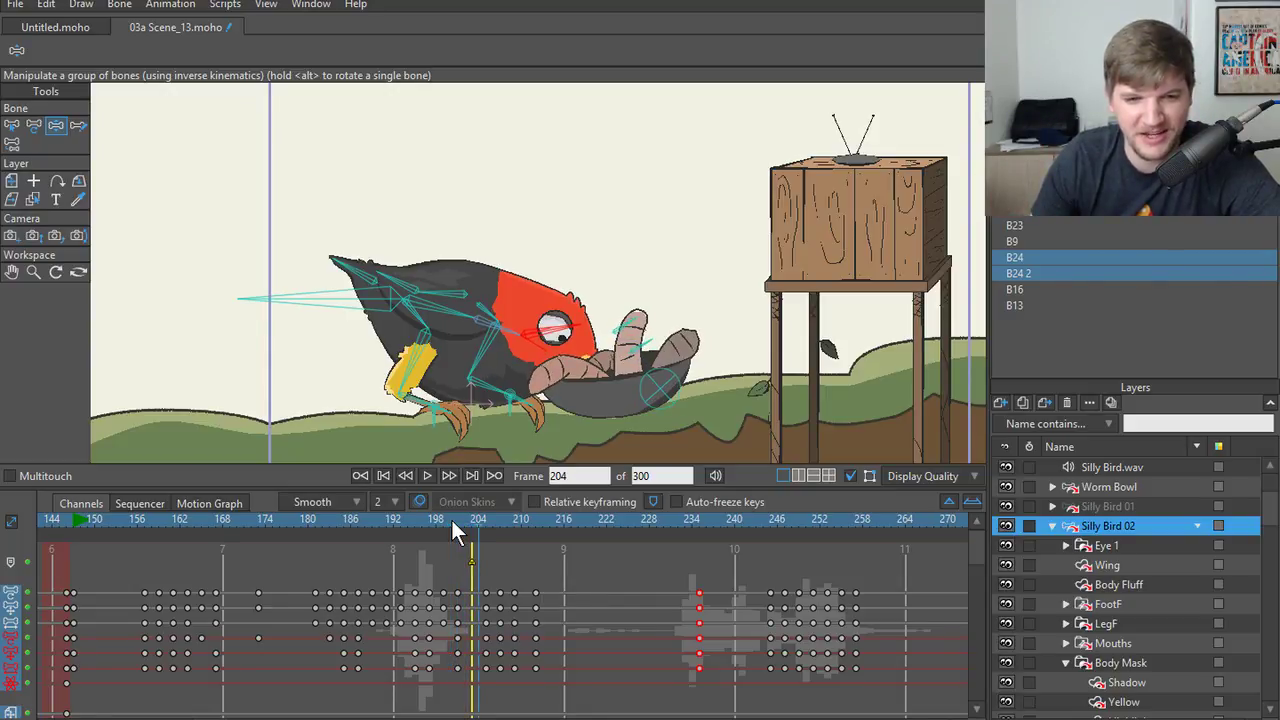
key("Right")
key("Right")
key("Right")
key("Right")
key("Right")
key("Right")
left_click(451, 517)
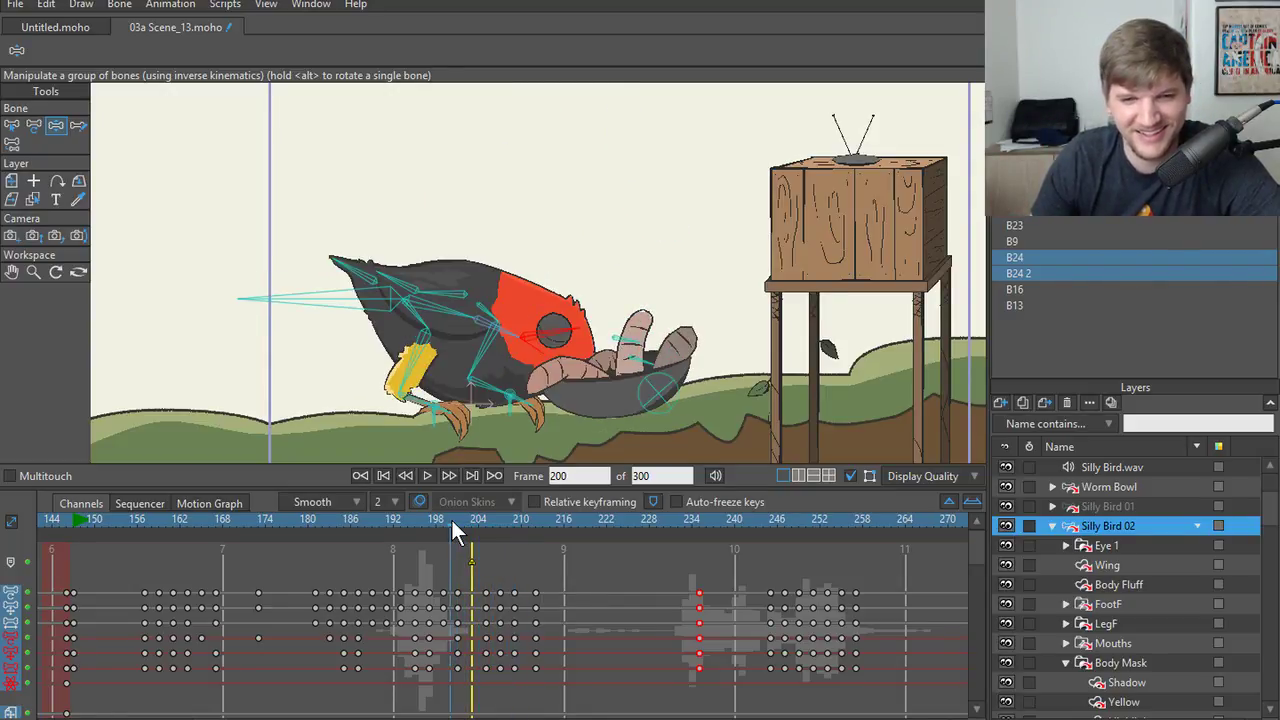
key("Right")
key("Right")
key("Right")
key("Right")
key("Right")
key("Right")
key("Right")
key("Right")
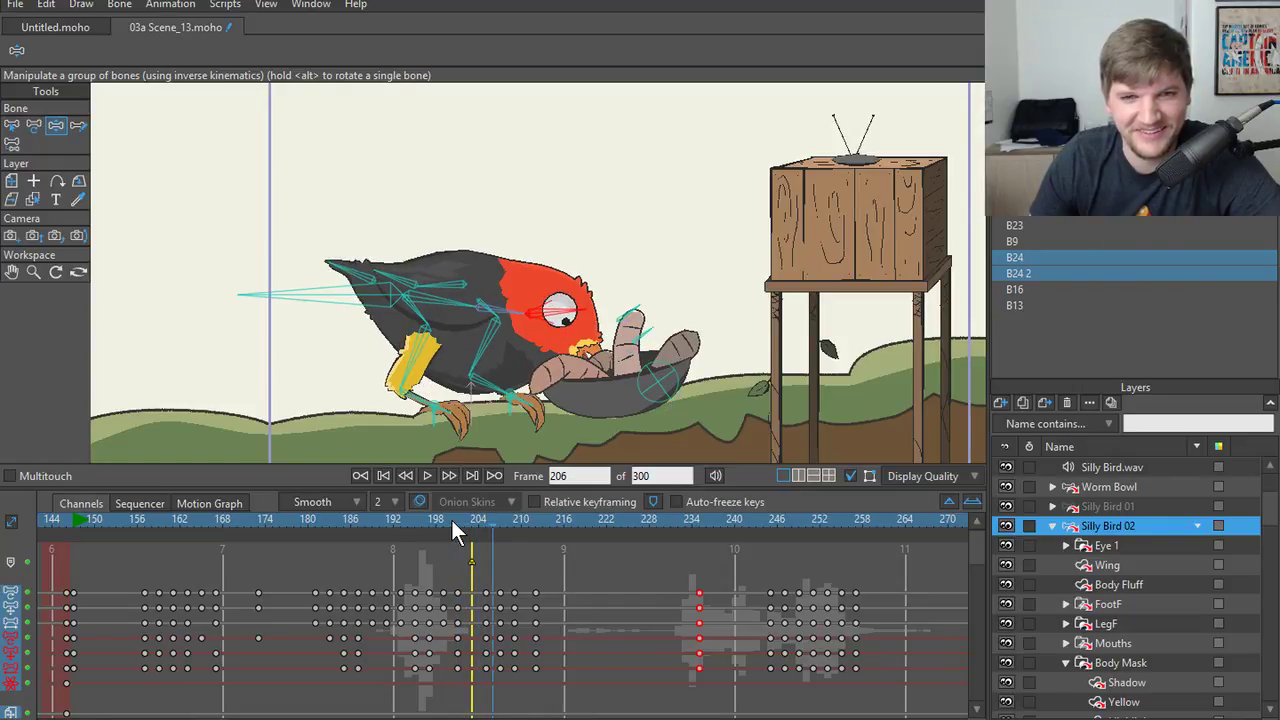
key("Right")
key("Right")
key("Right")
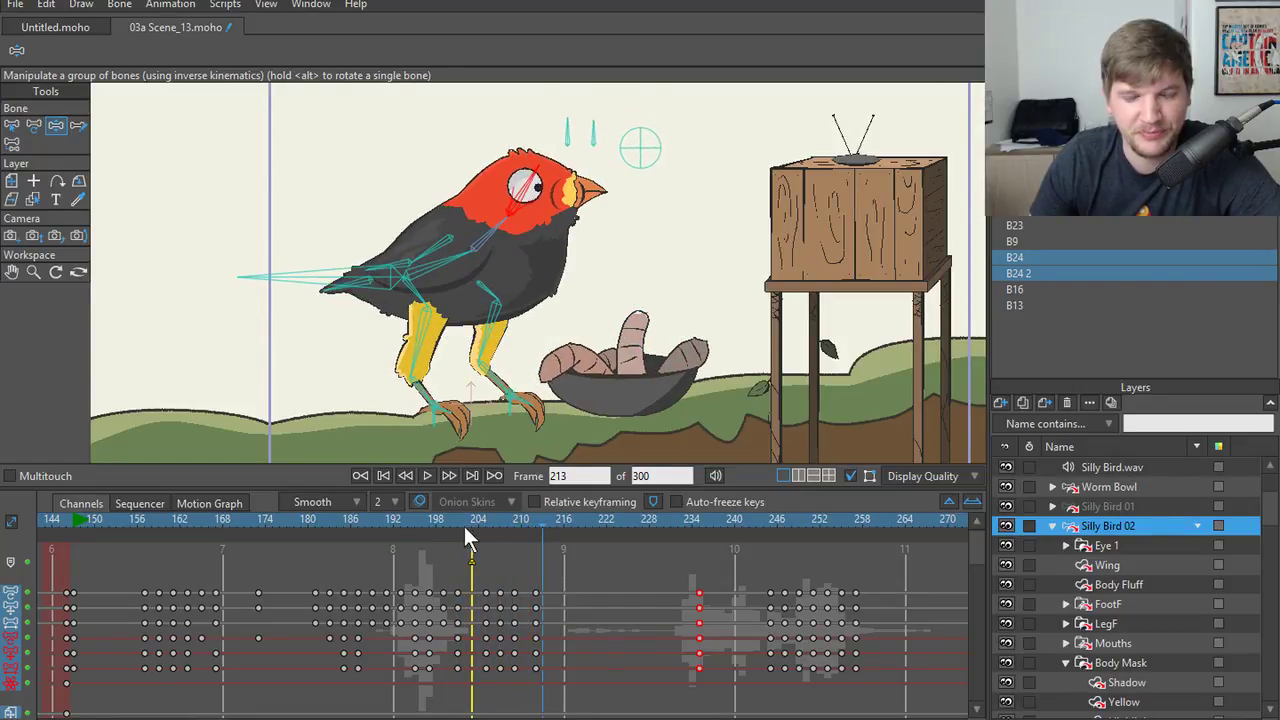
- Step back to frame 205 and forward again to frame 212 to recheck the poses of the head rise
key("Left")
key("Left")
key("Left")
key("Left")
key("Left")
key("Left")
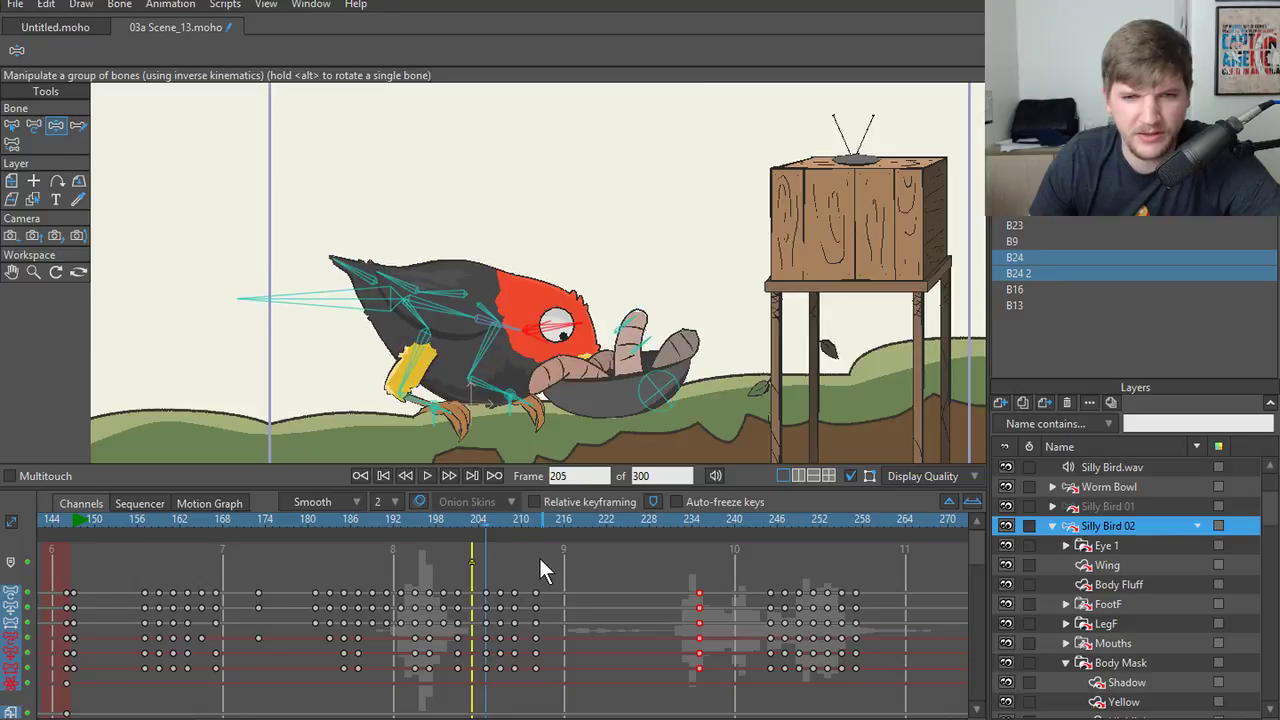
key("Right")
key("Right")
key("Right")
key("Right")
key("Right")
key("Right")
key("Right")
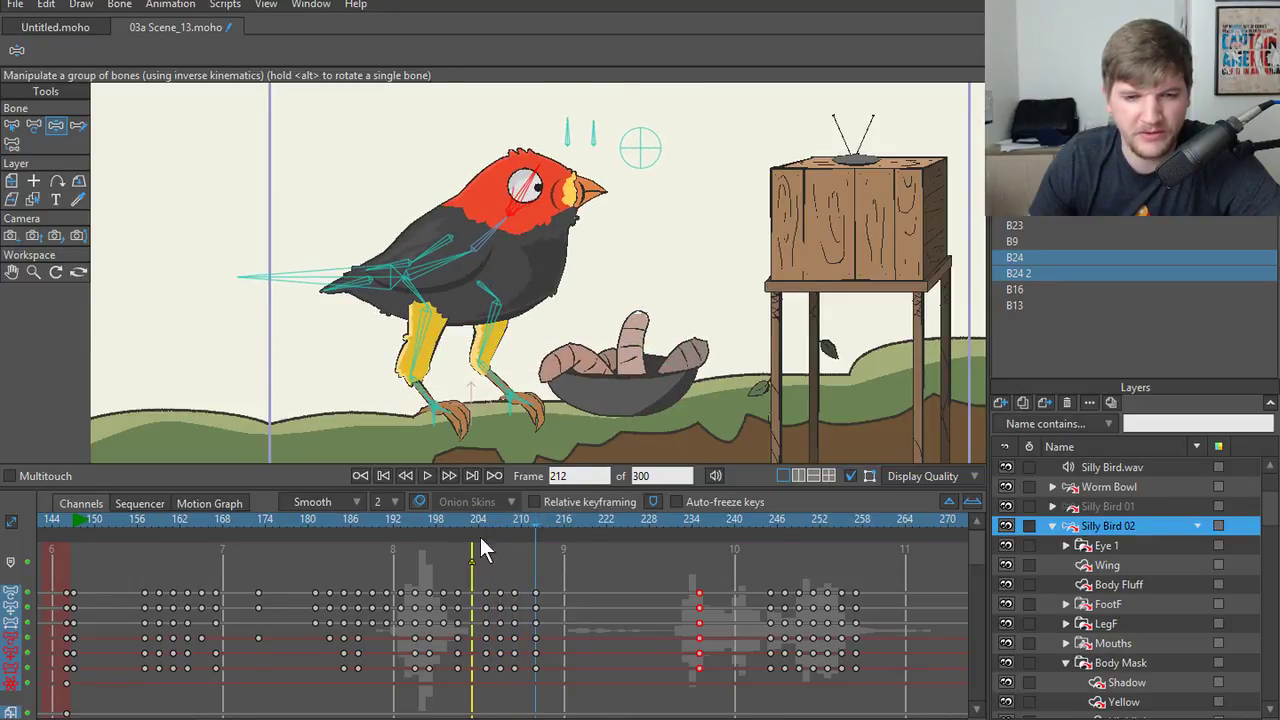
- Play the animation from frame 193 to judge the rise's timing, and scrub between frames 198 and 209 to recheck it
left_click(427, 476)
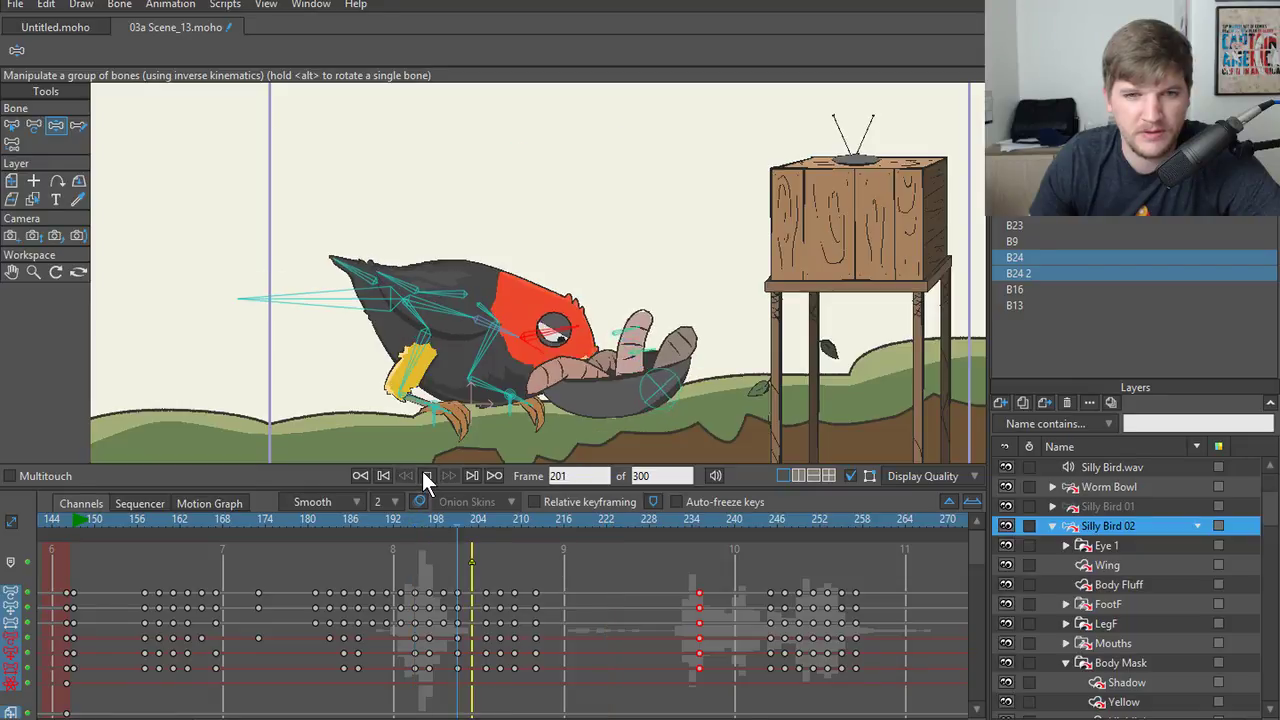
left_click(427, 476)
left_click(401, 520)
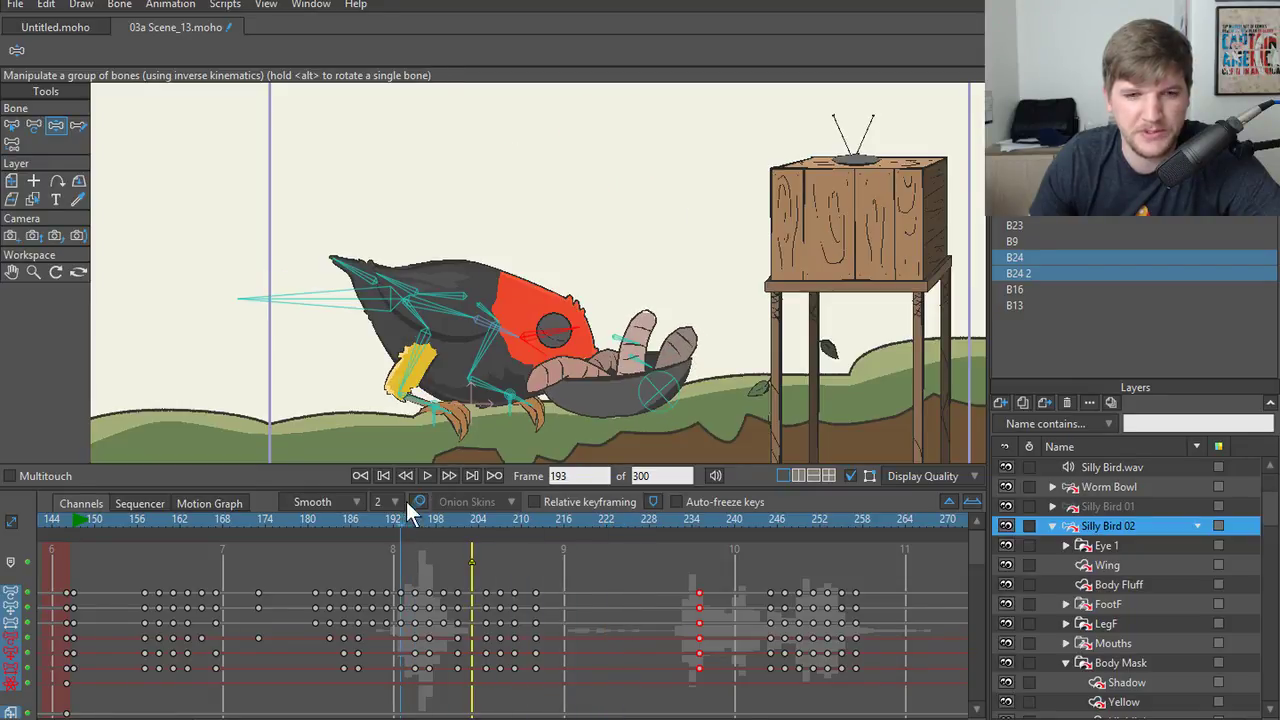
left_click(426, 477)
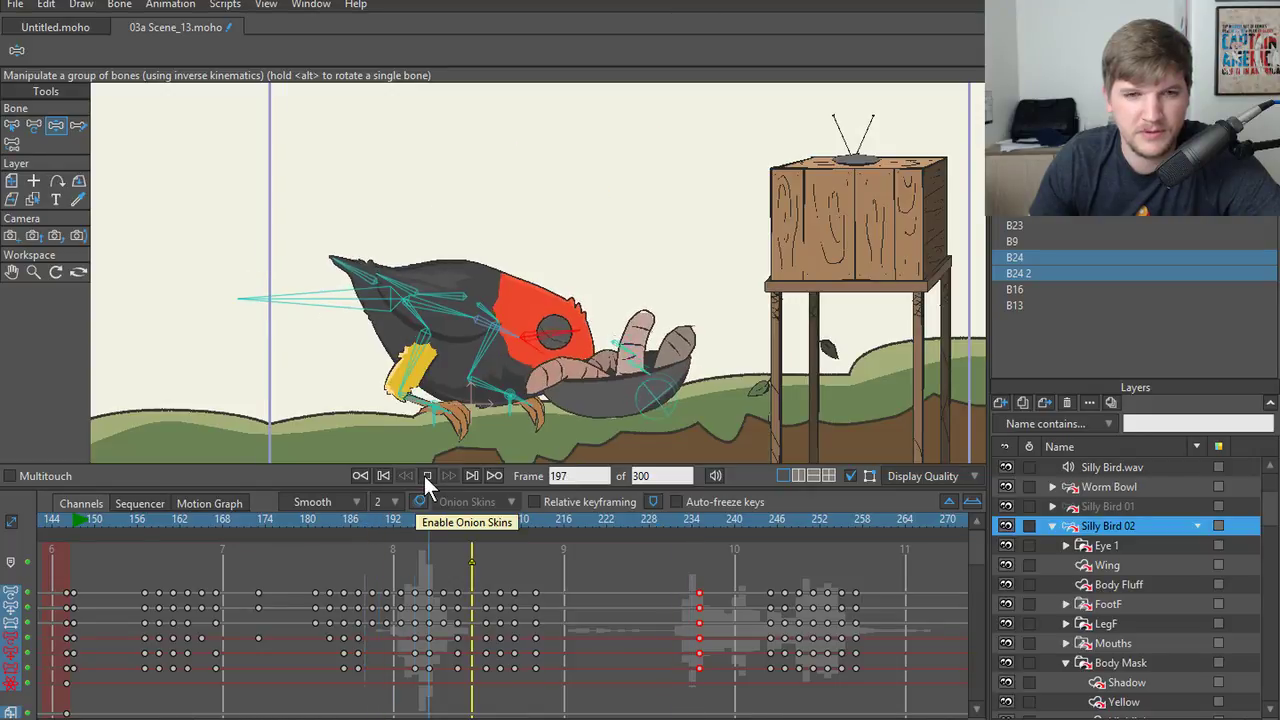
left_click(425, 476)
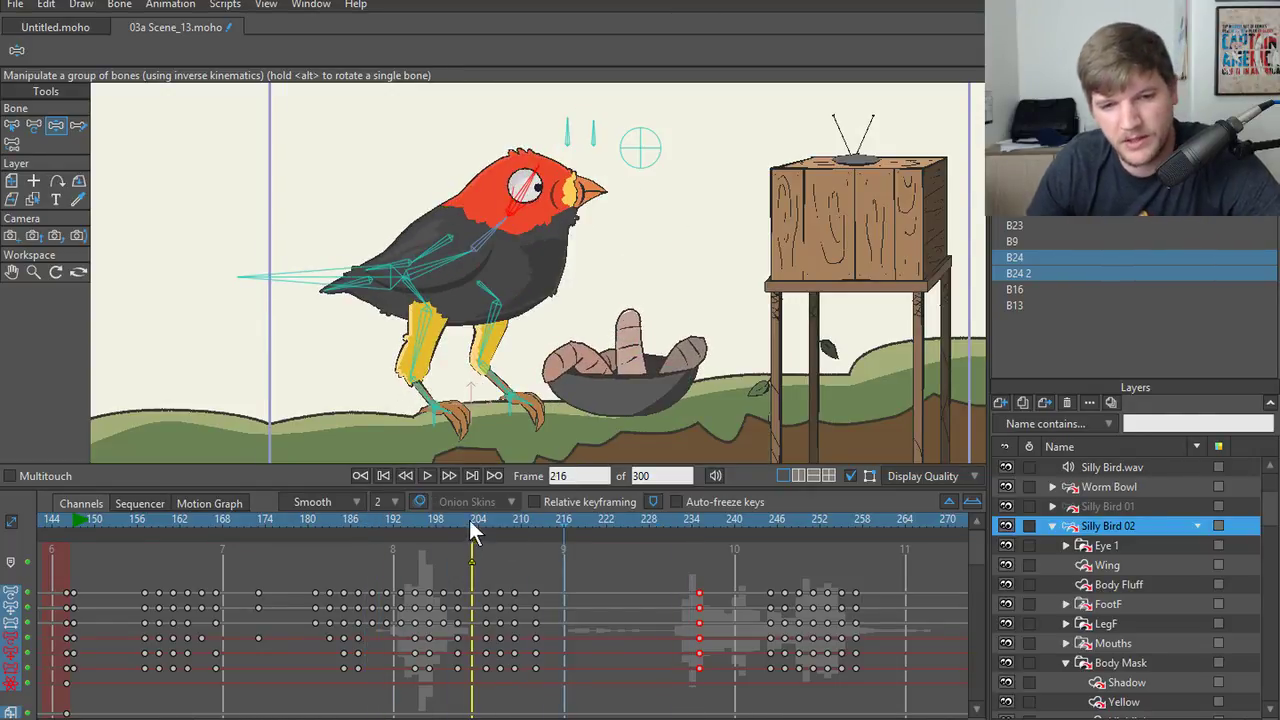
left_click(488, 519)
left_click_drag(488, 519, 516, 528)
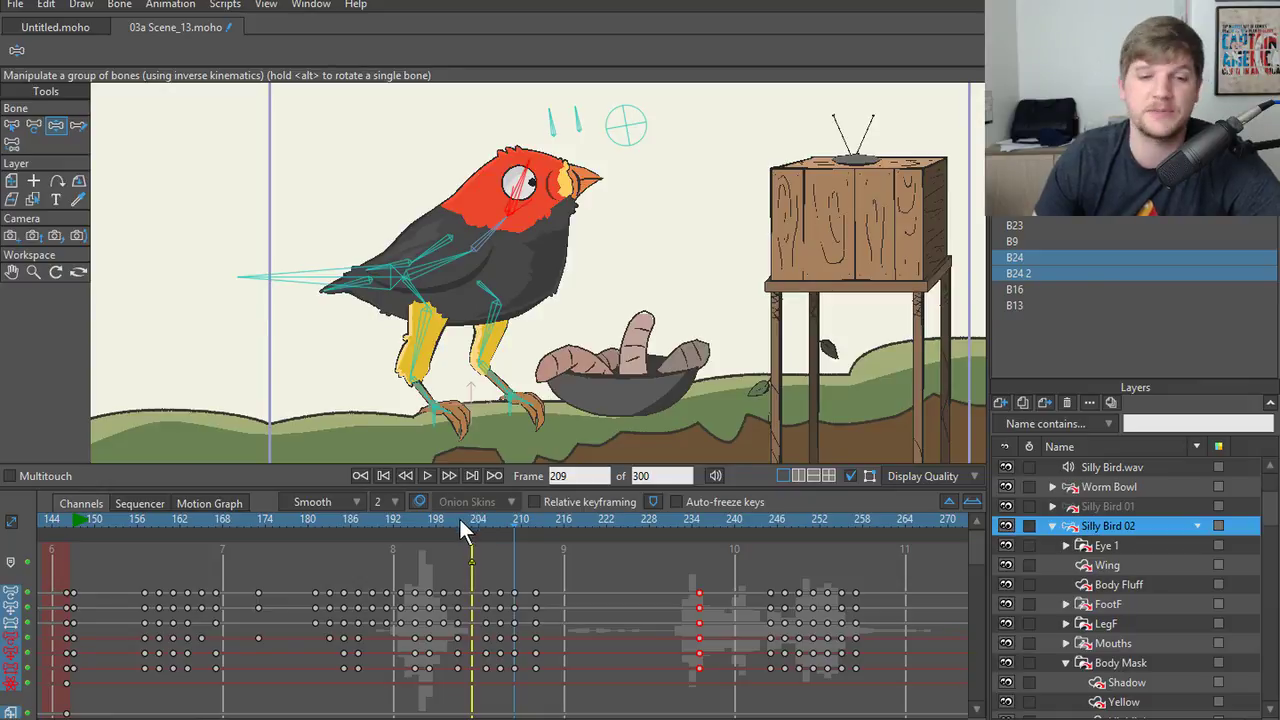
left_click_drag(481, 521, 436, 522)
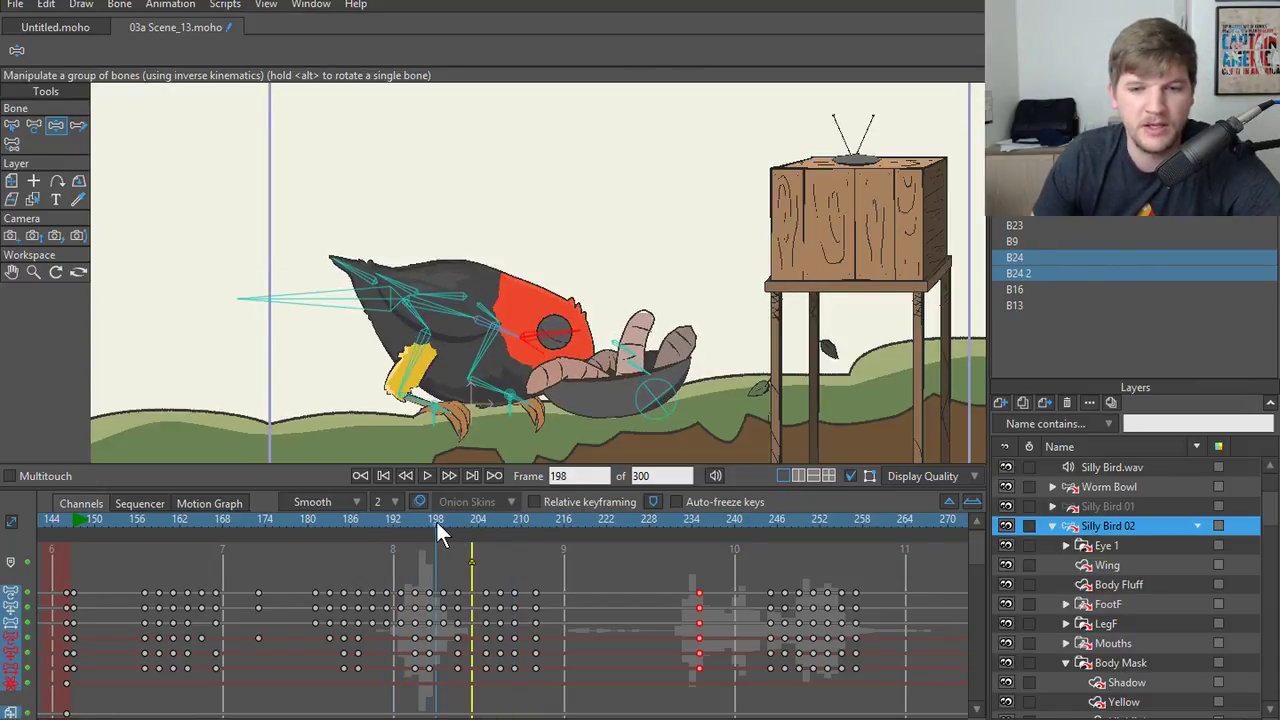
- Switch to Adobe Premiere Pro, maximize the Program monitor and play the Silly Bird sequence from 00:00:42:14
left_click(890, 719)
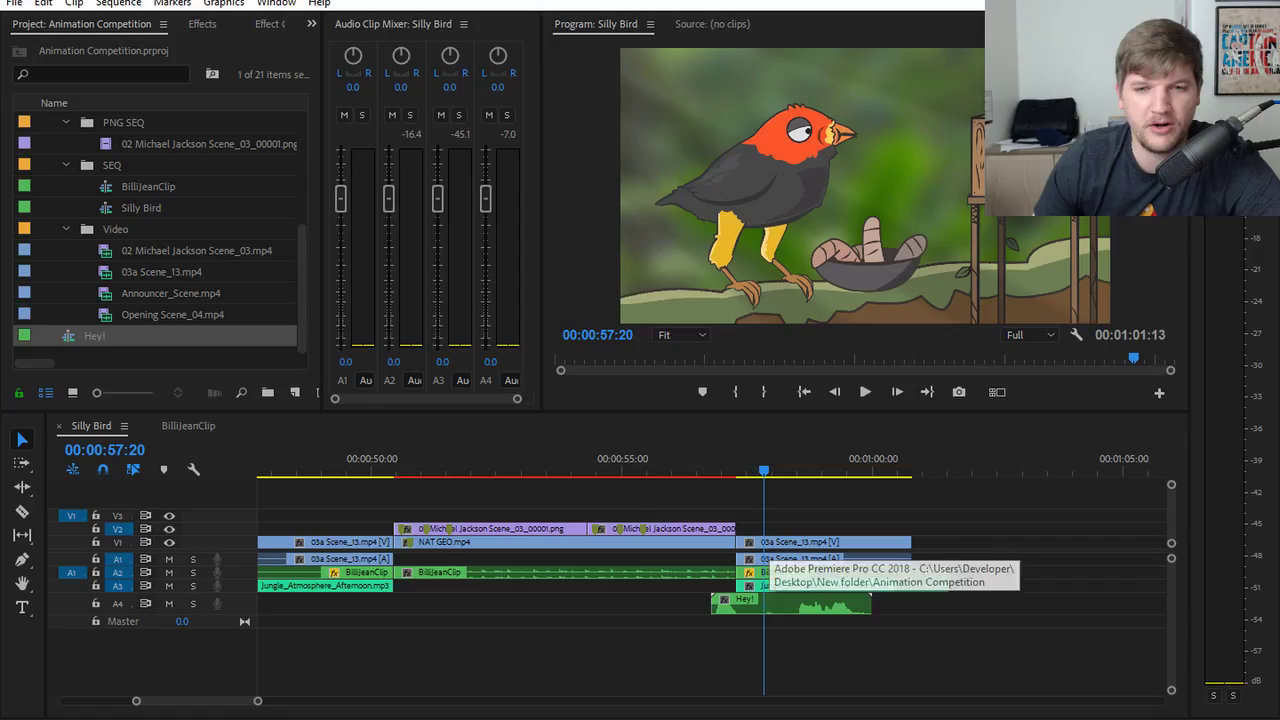
key("grave")
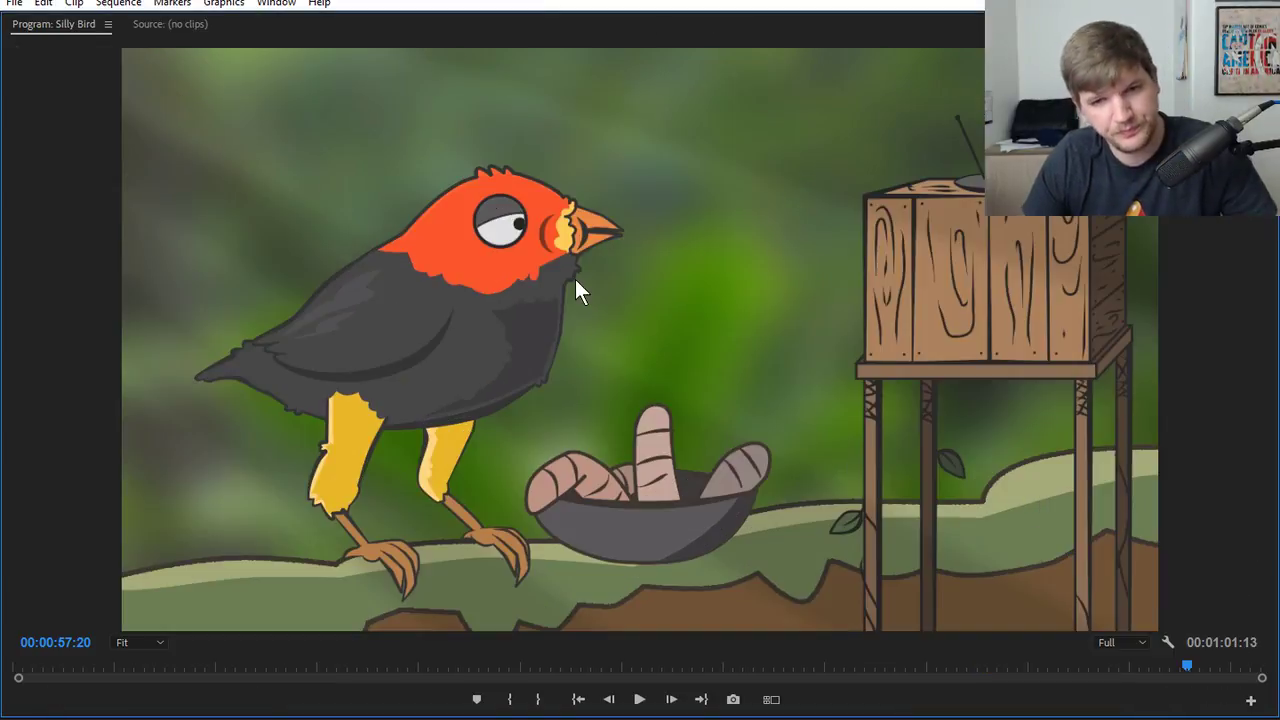
left_click(882, 665)
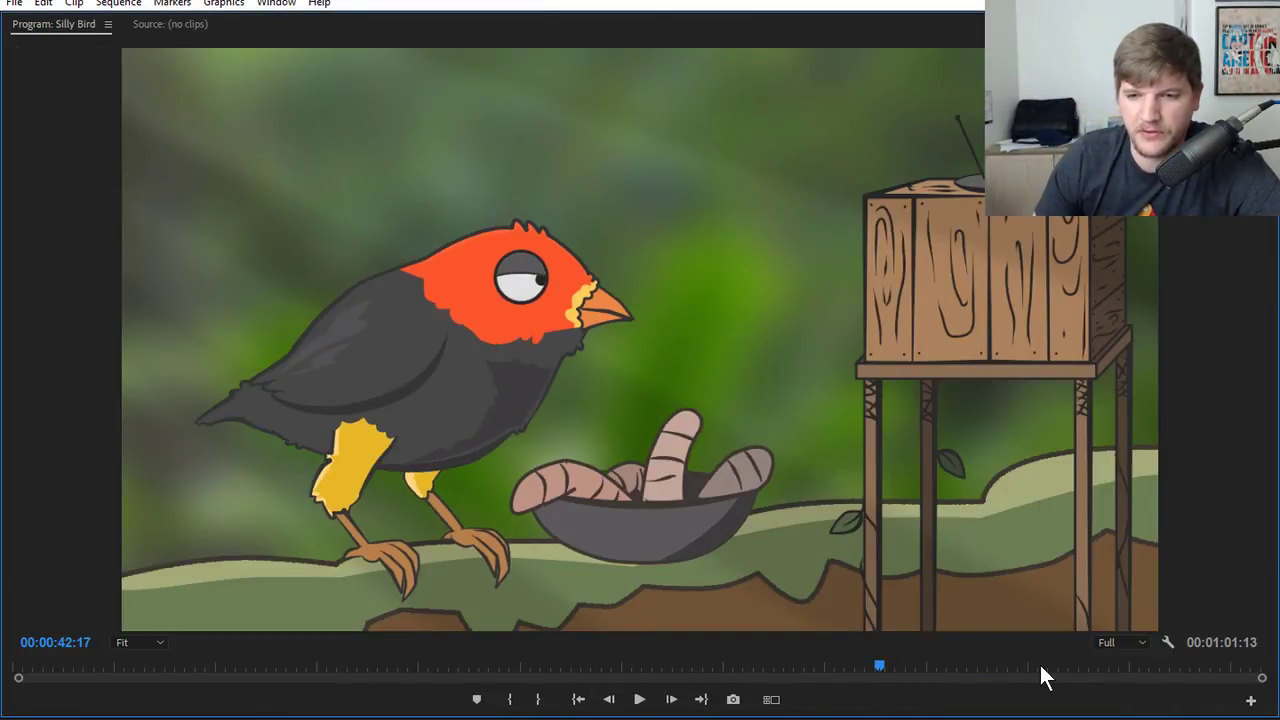
left_click_drag(1040, 665, 882, 686)
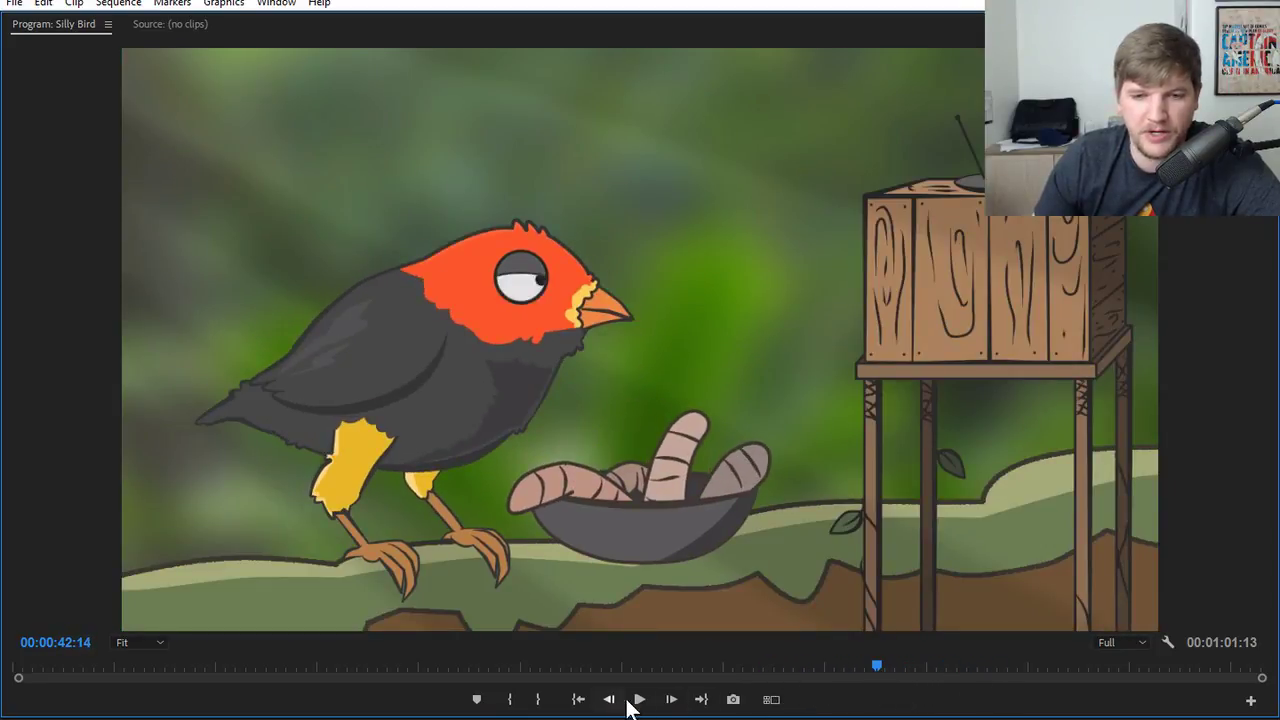
left_click(639, 699)
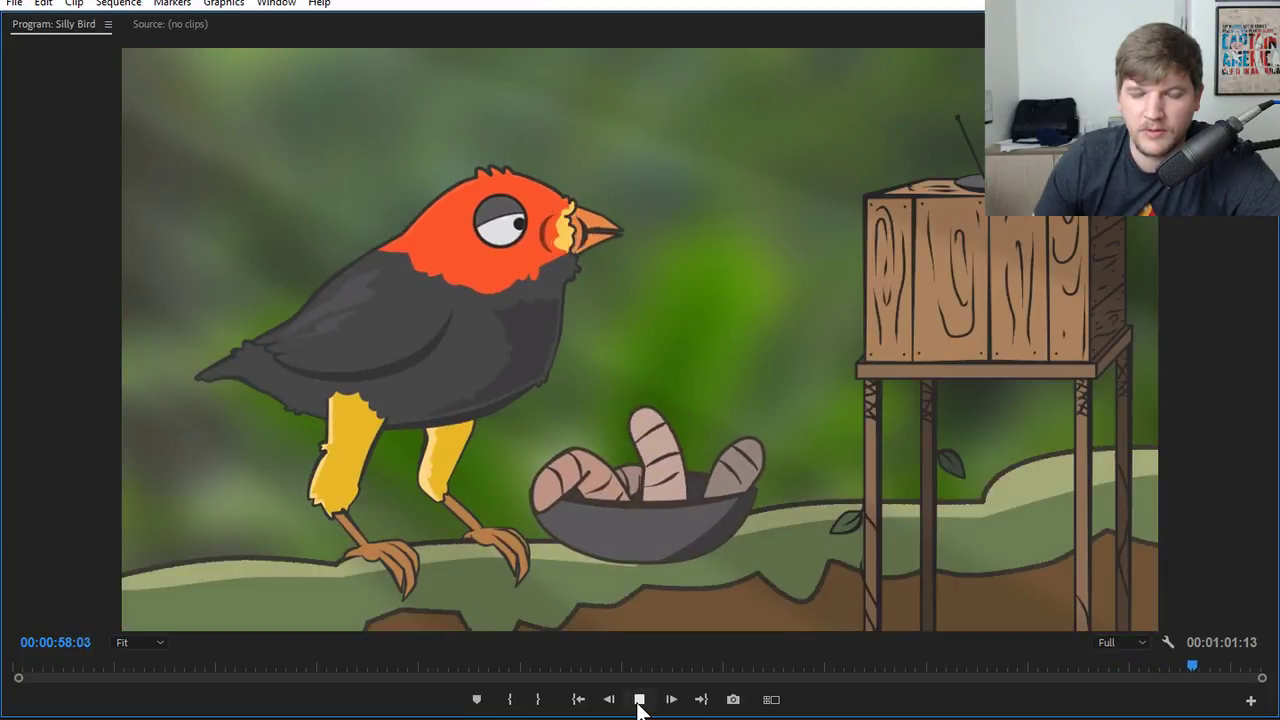
left_click(640, 700)
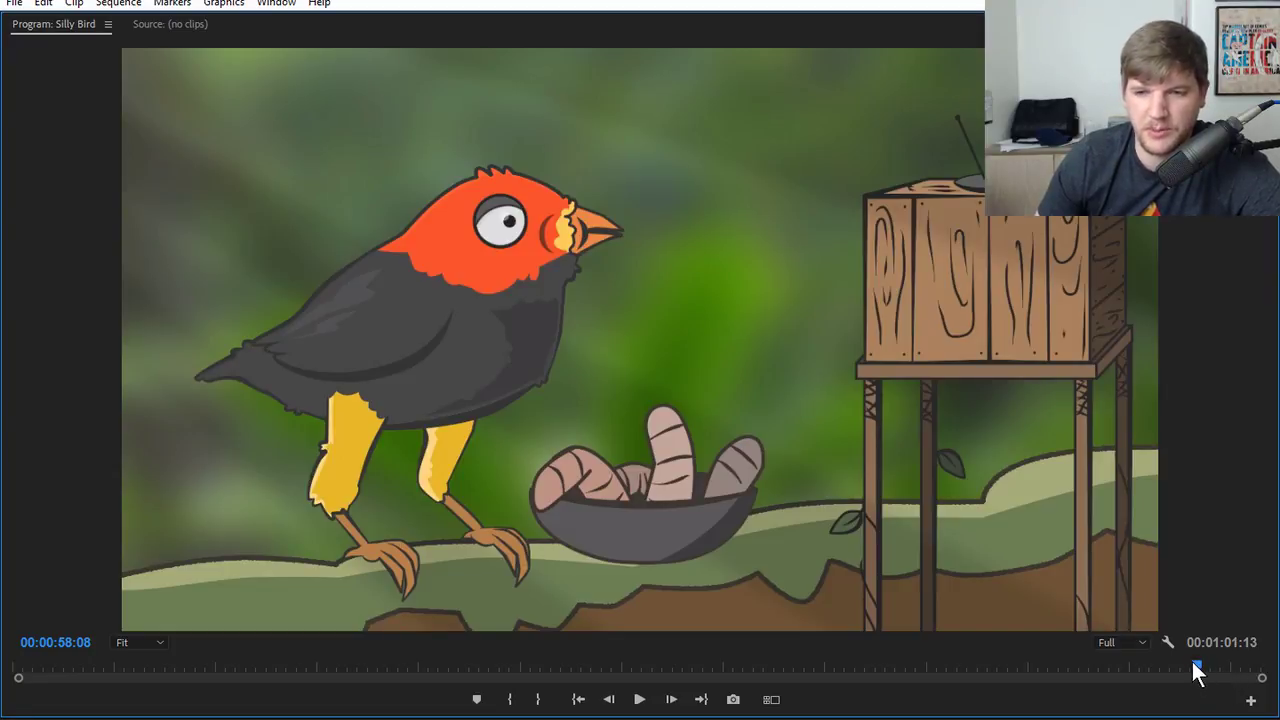
- Scrub the edited sequence between 00:00:54:14 and 00:00:58:17 to examine the bird's reaction and the footage preceding it
mouse_move(1194, 664)
left_mouse_down()
mouse_move(1147, 661)
mouse_move(1185, 665)
left_mouse_up()
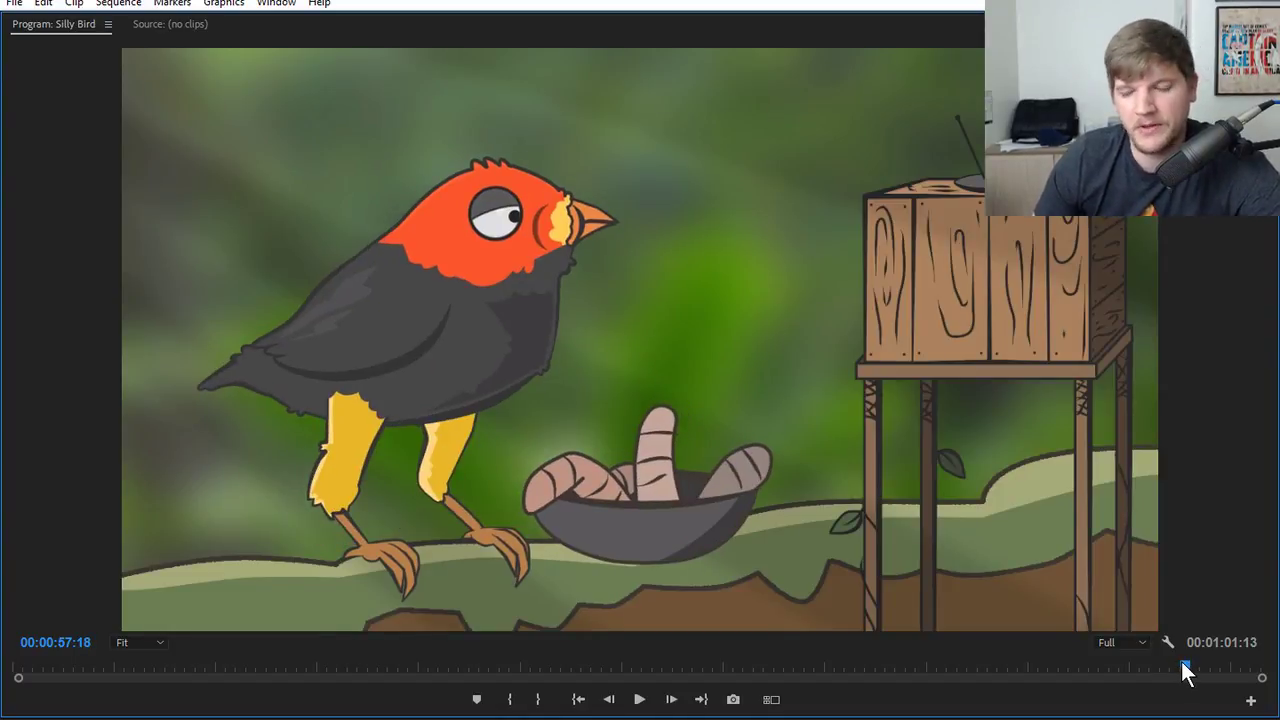
mouse_move(1184, 665)
left_mouse_down()
mouse_move(1137, 665)
mouse_move(1205, 665)
left_mouse_up()
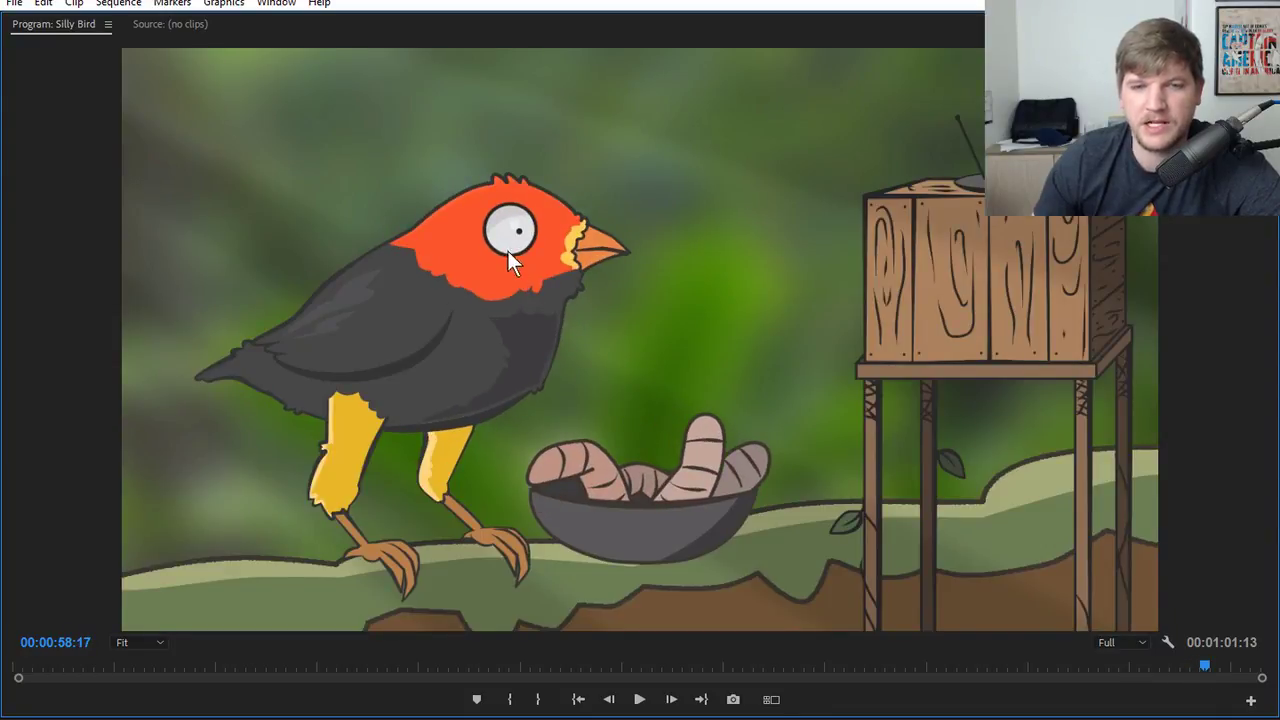
left_click_drag(1216, 656, 1121, 662)
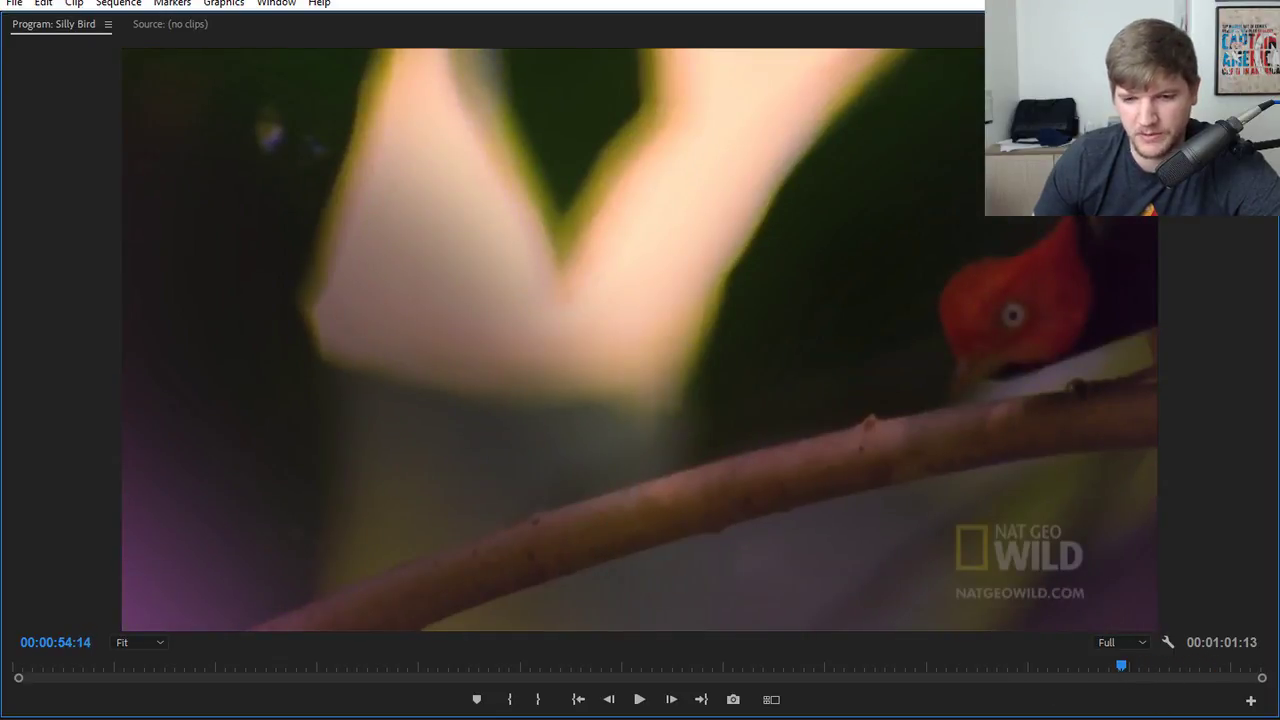
mouse_move(720, 719)
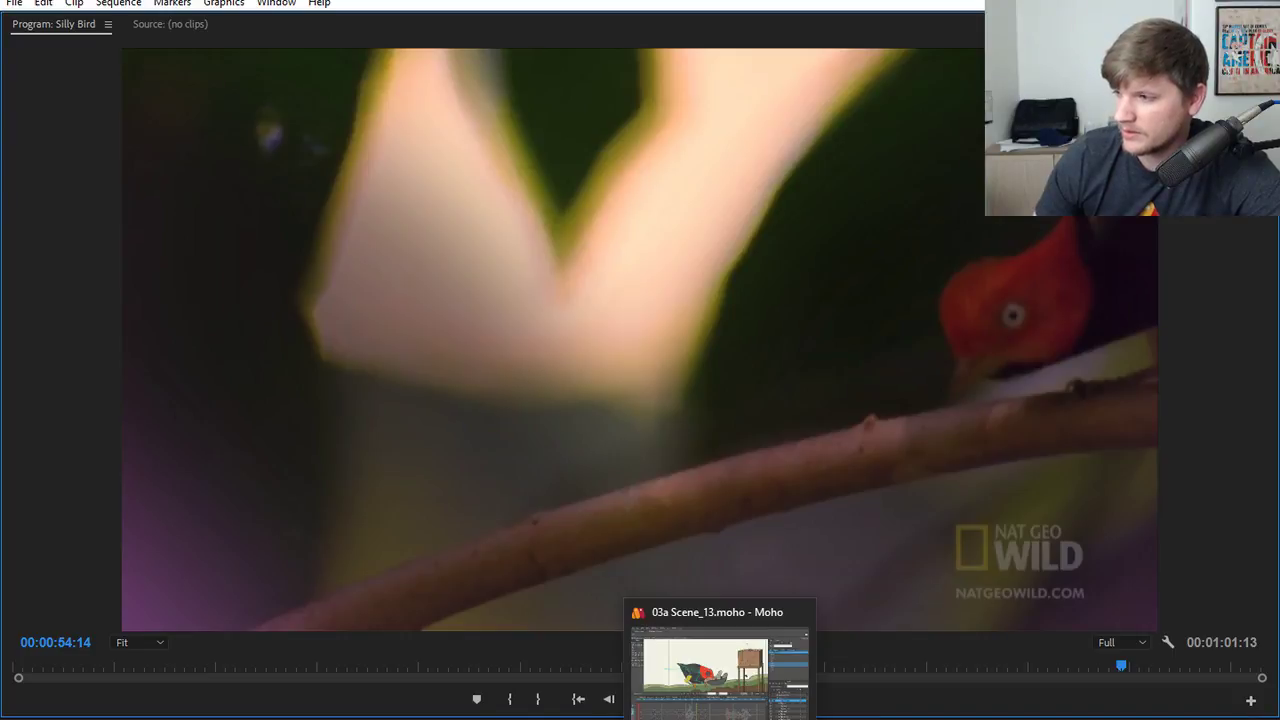
- Scrub closely between 00:00:57:08 and 00:00:58:08 to examine the bird's eye, beak and head during the rise
left_click_drag(1121, 665, 1198, 661)
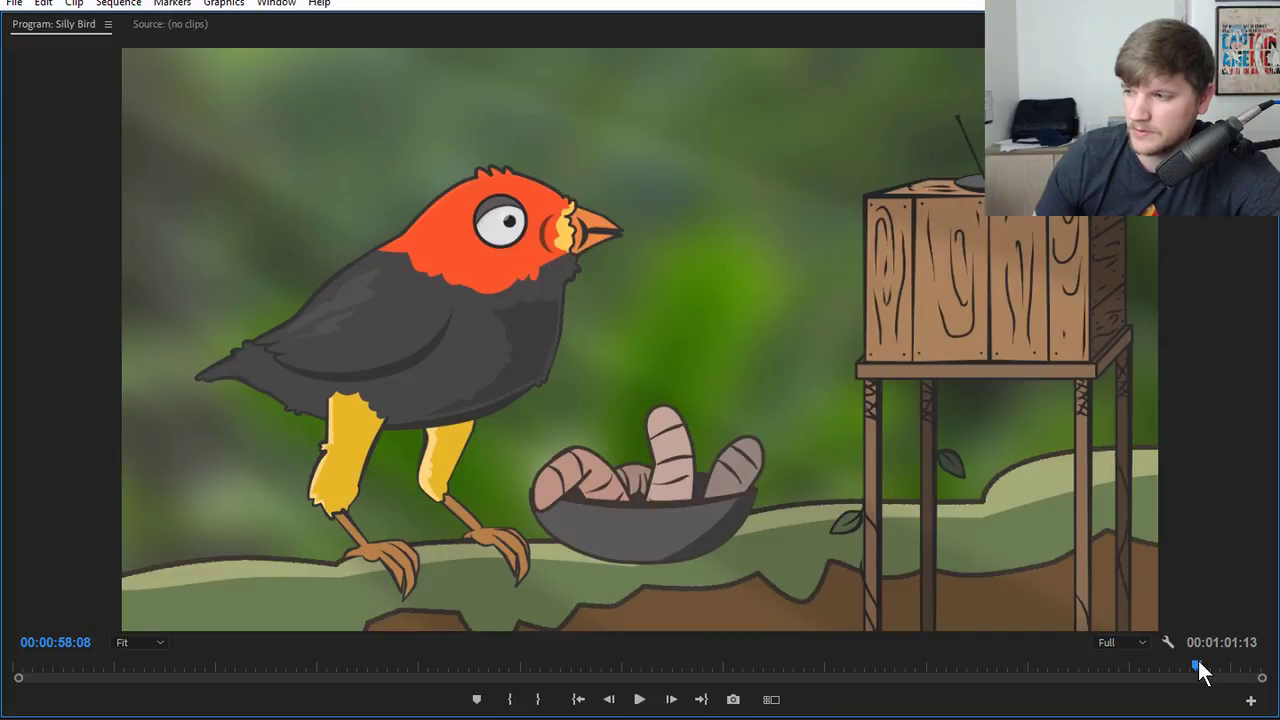
mouse_move(1198, 661)
left_mouse_down()
mouse_move(1174, 663)
mouse_move(1194, 661)
left_mouse_up()
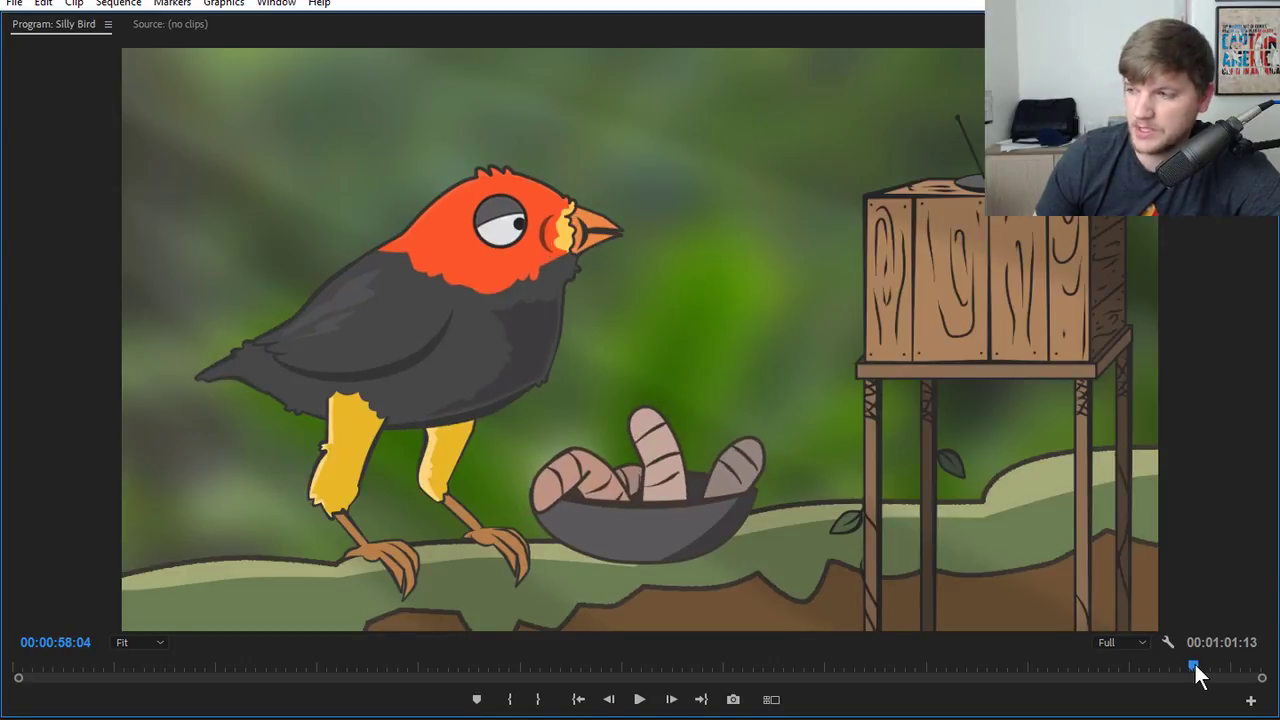
key("Left")
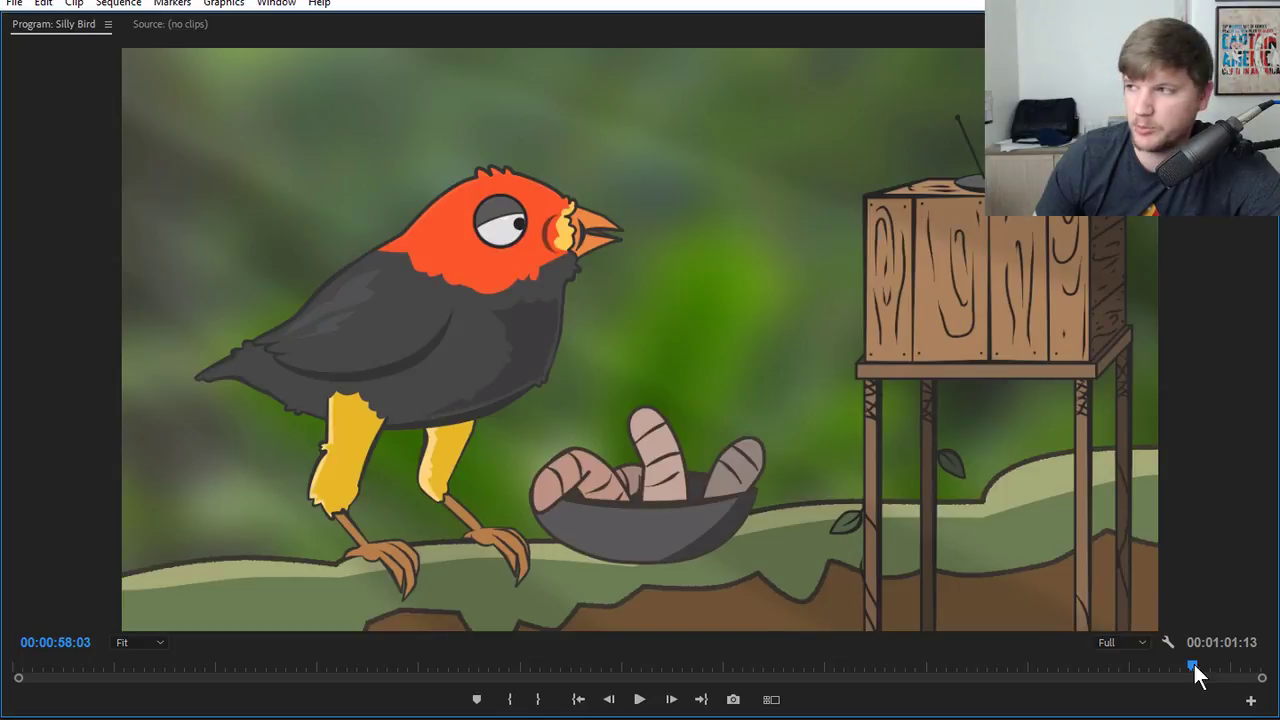
mouse_move(1194, 664)
left_mouse_down()
mouse_move(1175, 667)
mouse_move(1189, 667)
left_mouse_up()
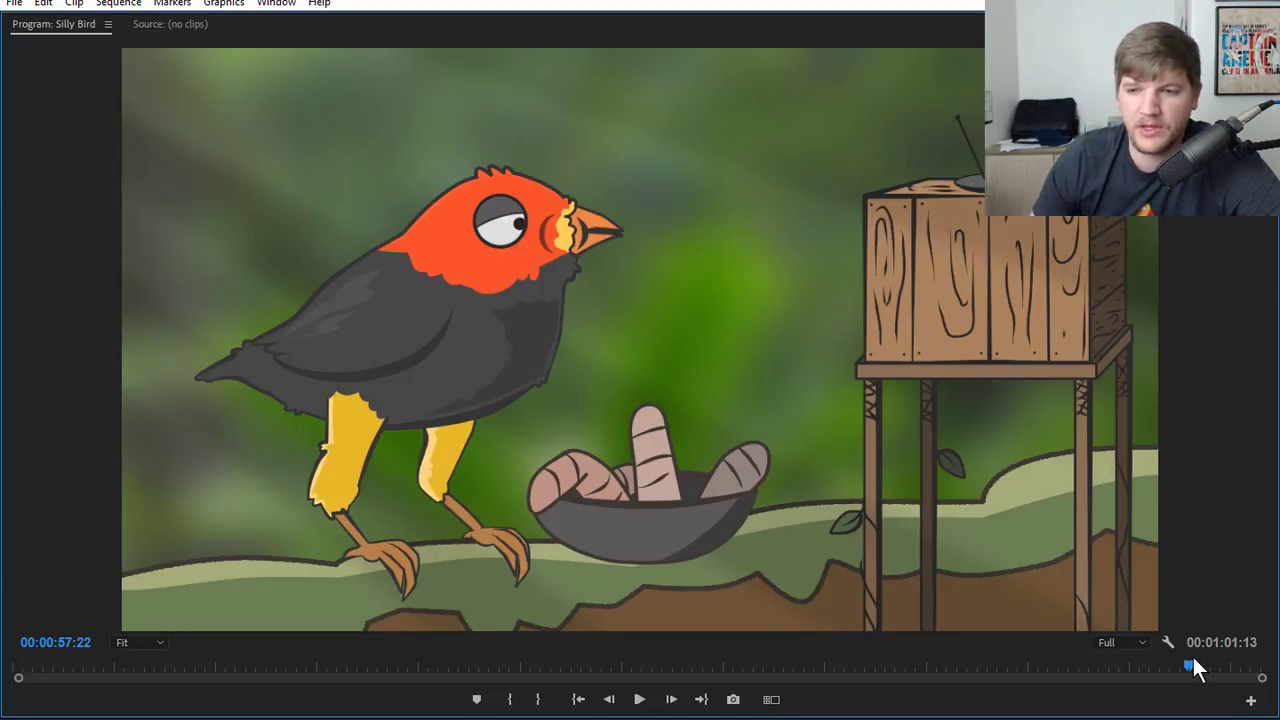
mouse_move(1190, 670)
left_mouse_down()
mouse_move(1141, 672)
mouse_move(1179, 660)
left_mouse_up()
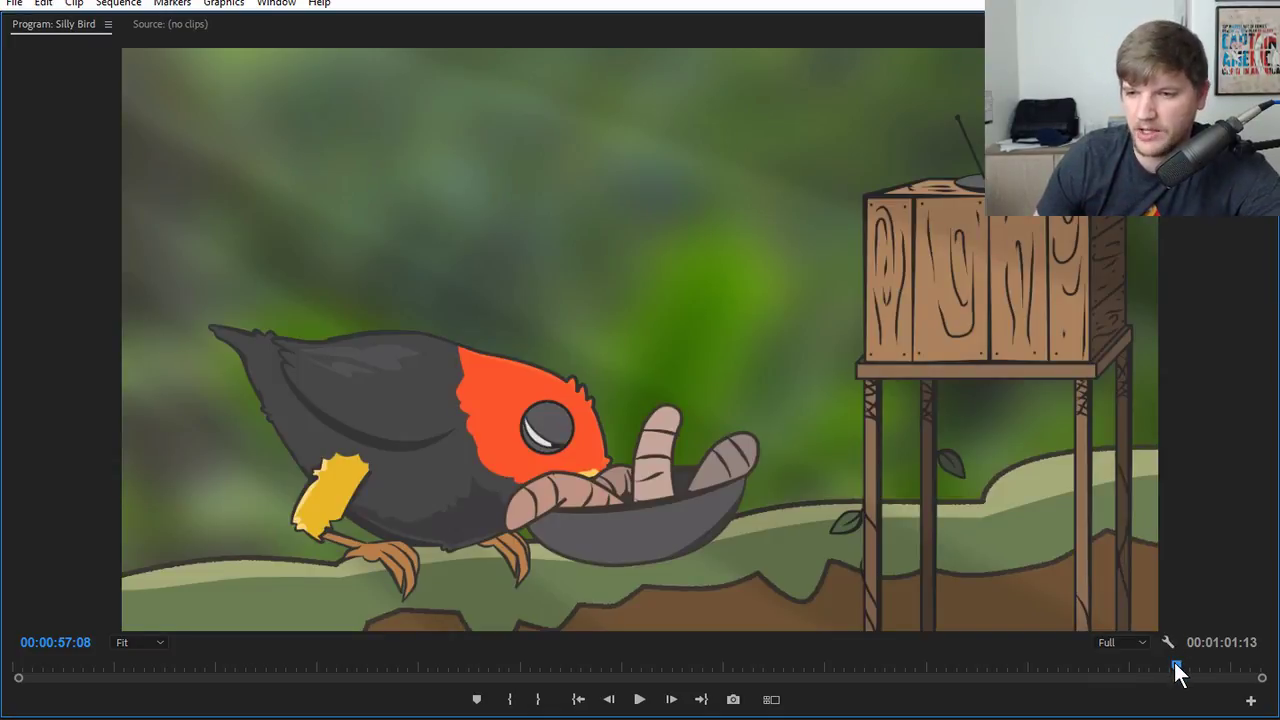
left_click_drag(1176, 675, 1180, 675)
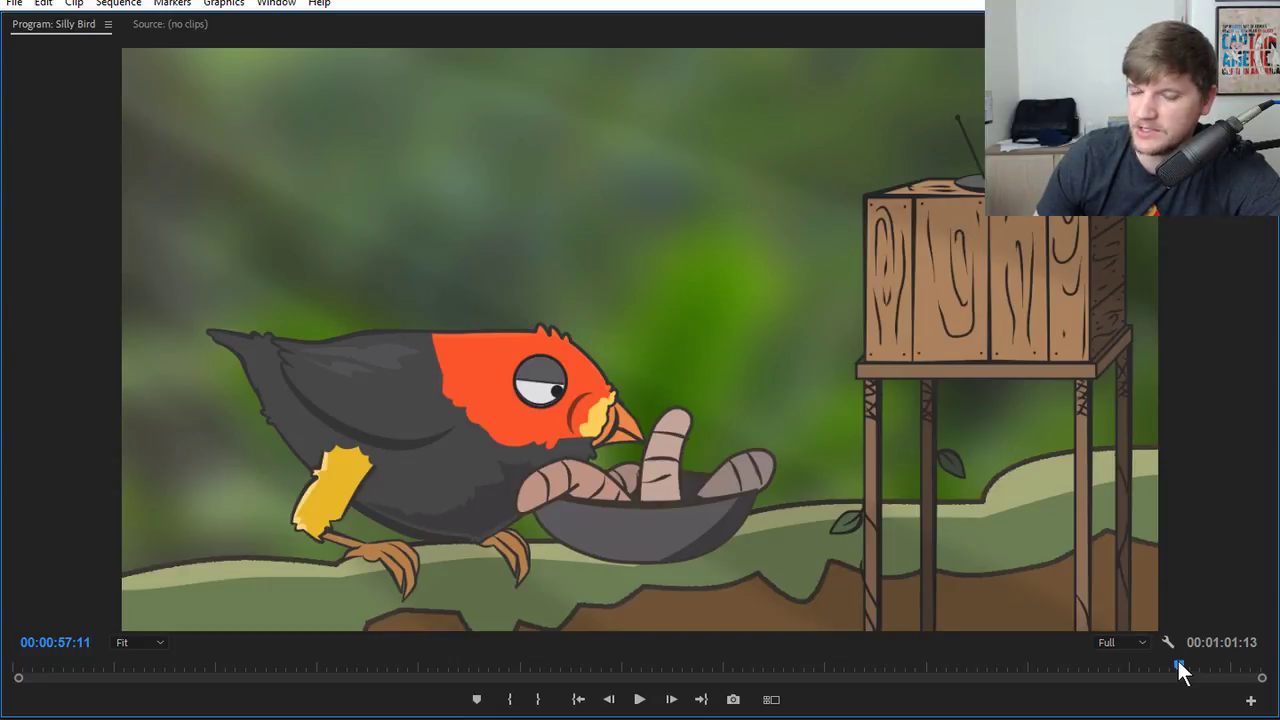
left_click_drag(1180, 673, 1187, 673)
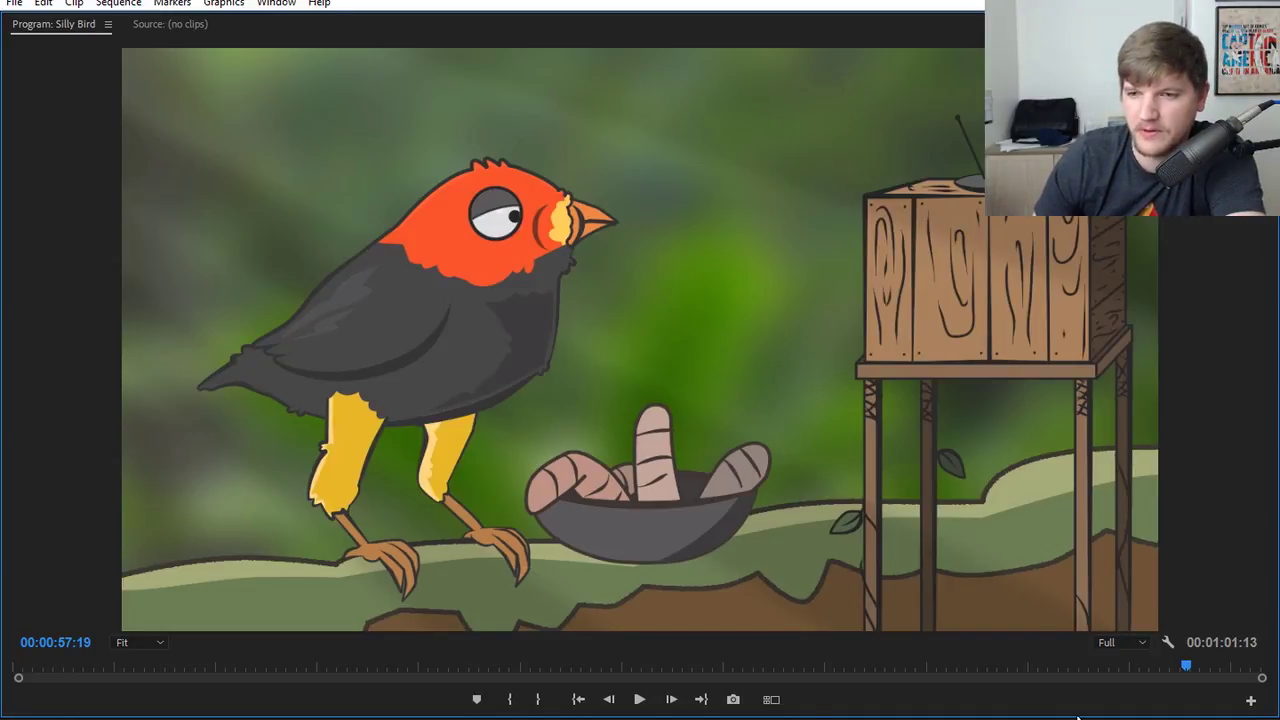
mouse_move(1179, 660)
left_mouse_down()
mouse_move(1120, 663)
mouse_move(1192, 660)
left_mouse_up()
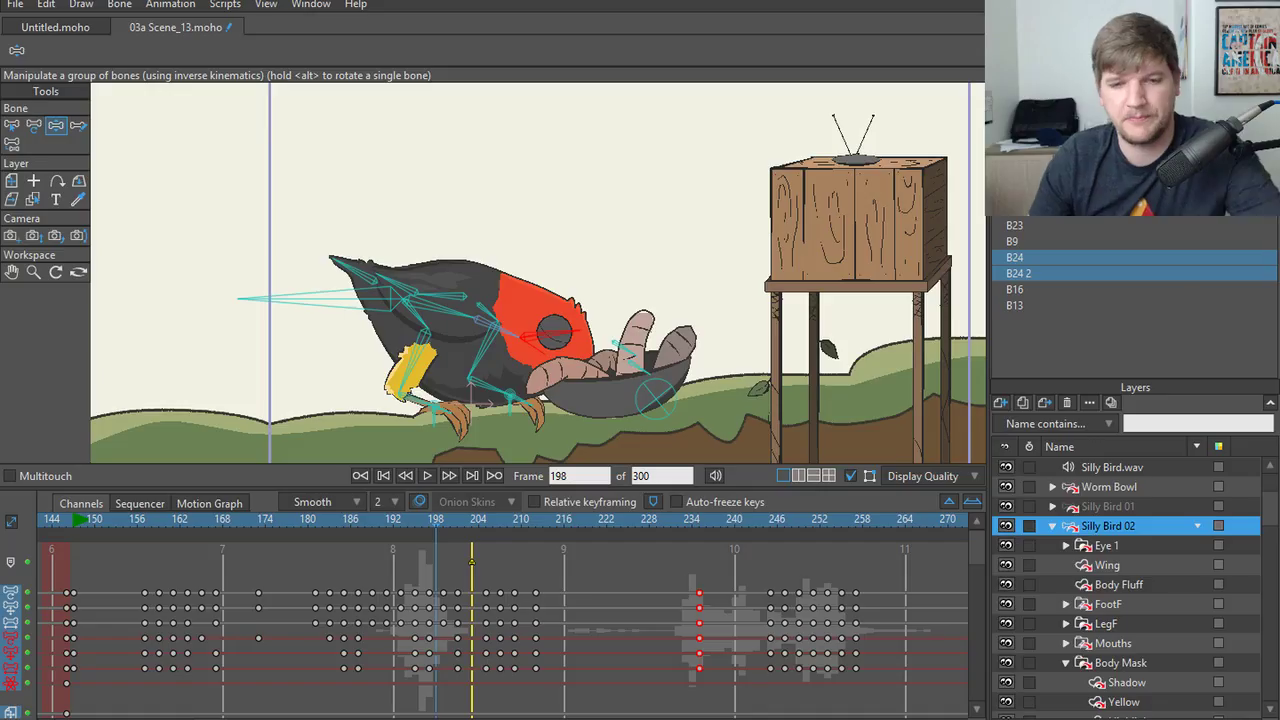
- Return to Moho, shift the Hey!.mp3 audio clip to start at about frame 207, and play from frame 189 to check its timing
left_click_drag(431, 521, 470, 541)
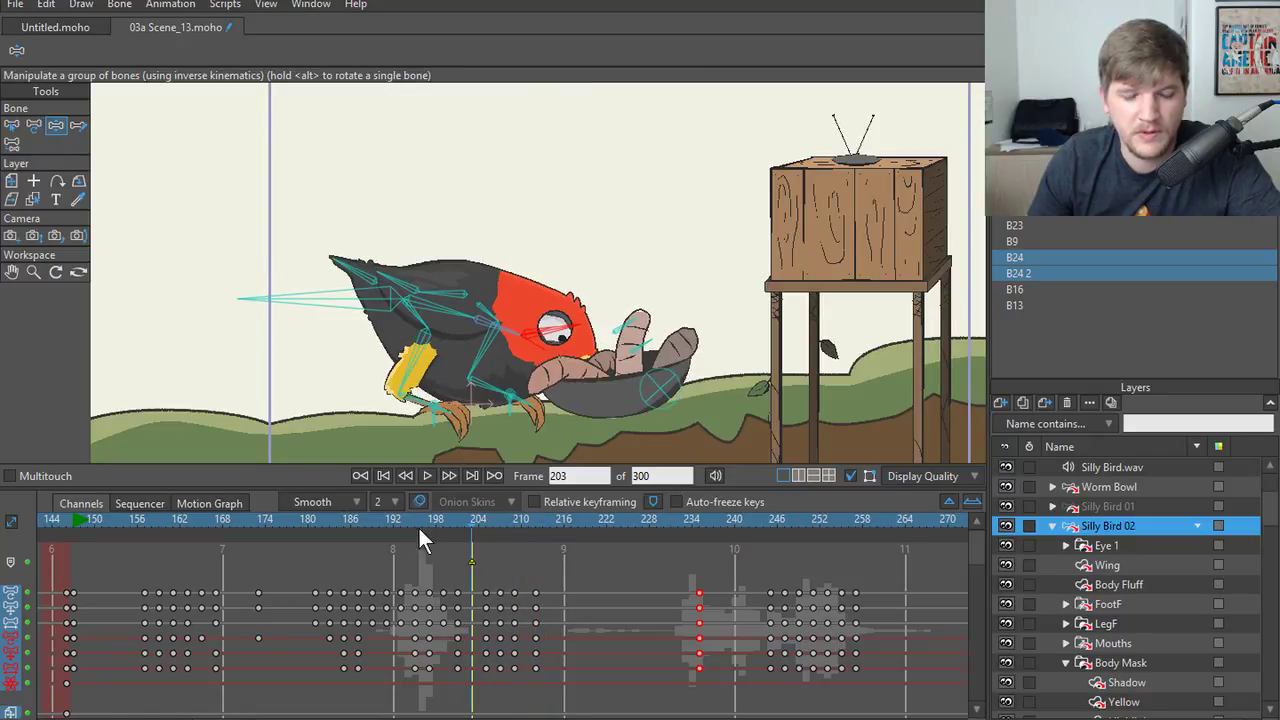
left_click(140, 503)
left_click_drag(447, 567, 545, 565)
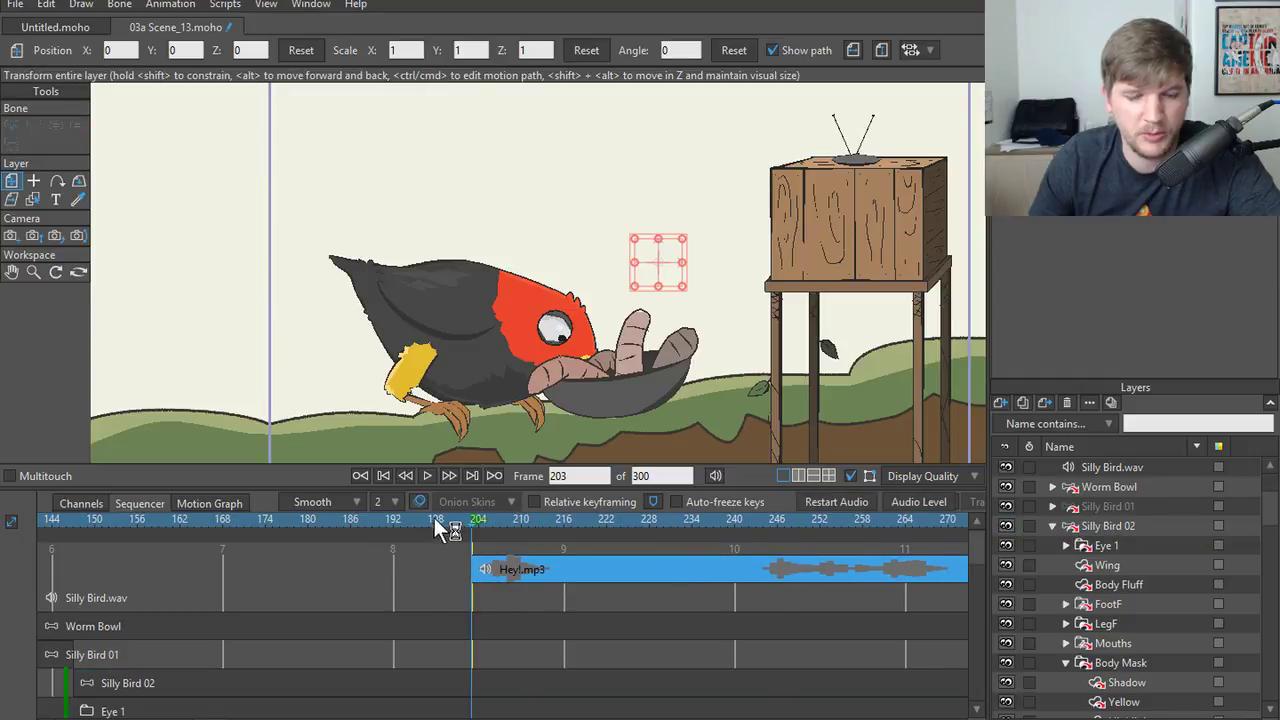
left_click_drag(437, 535, 596, 570)
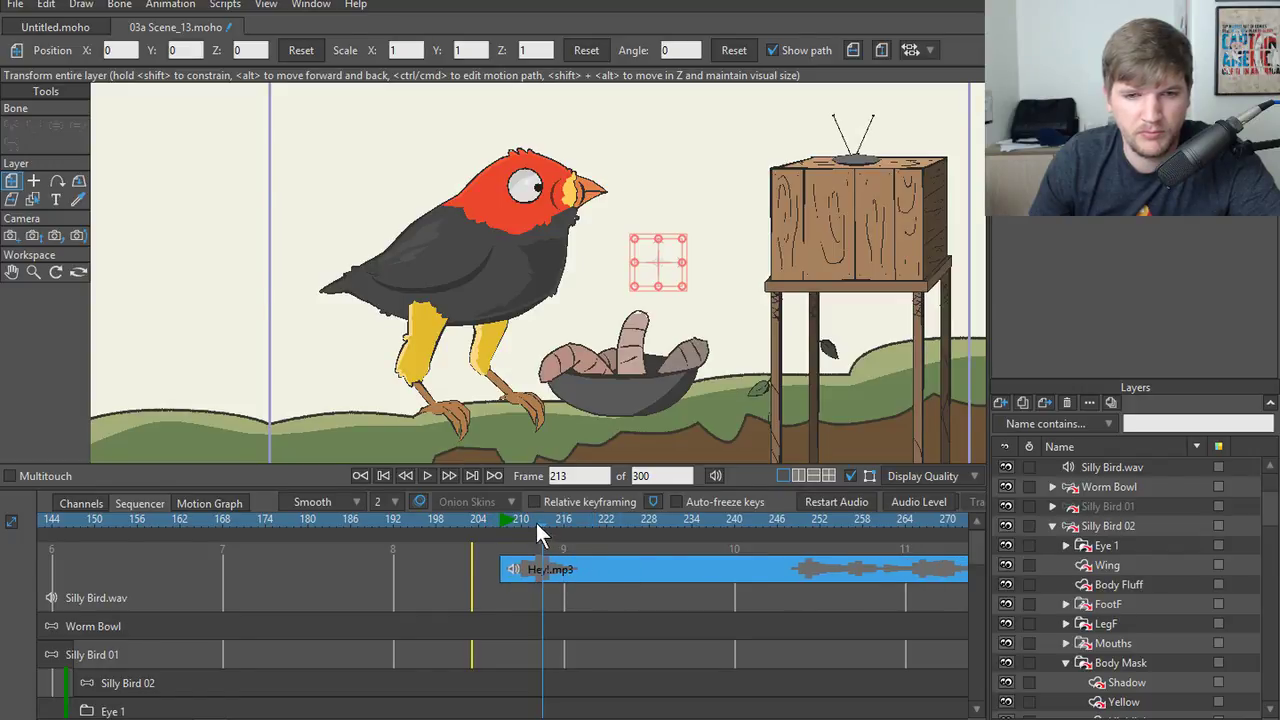
left_click_drag(535, 520, 372, 520)
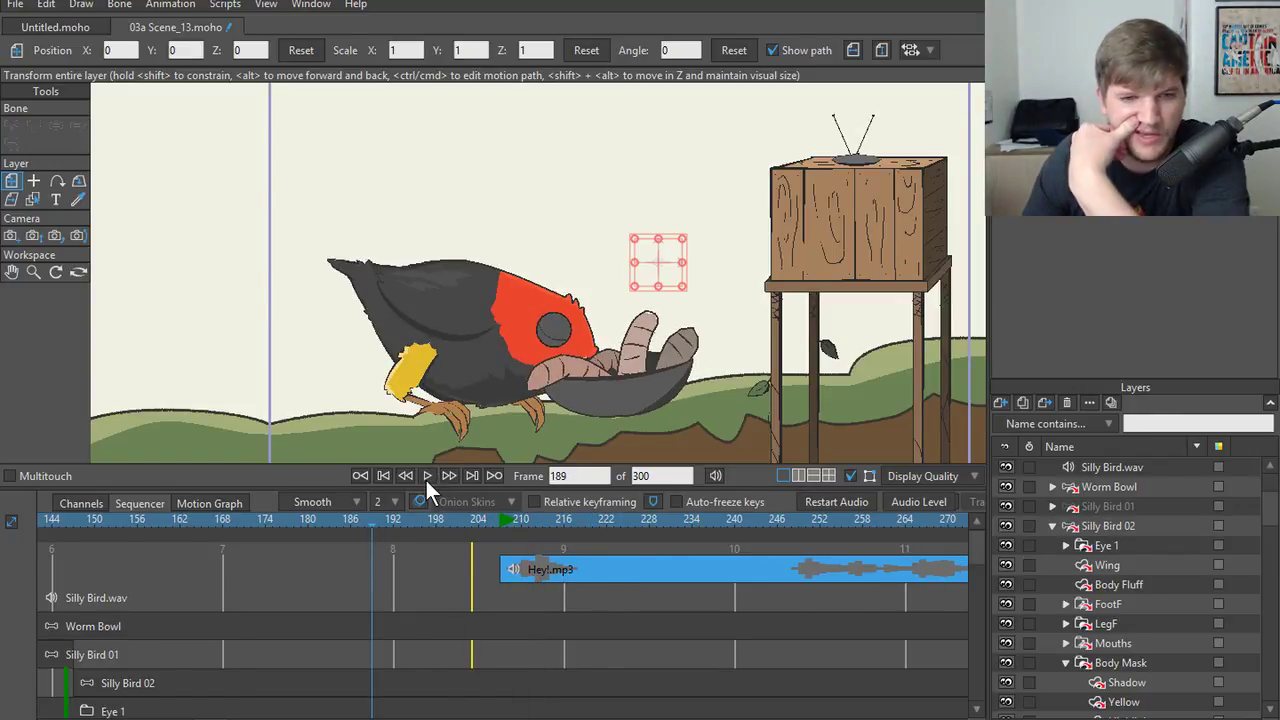
left_click(427, 475)
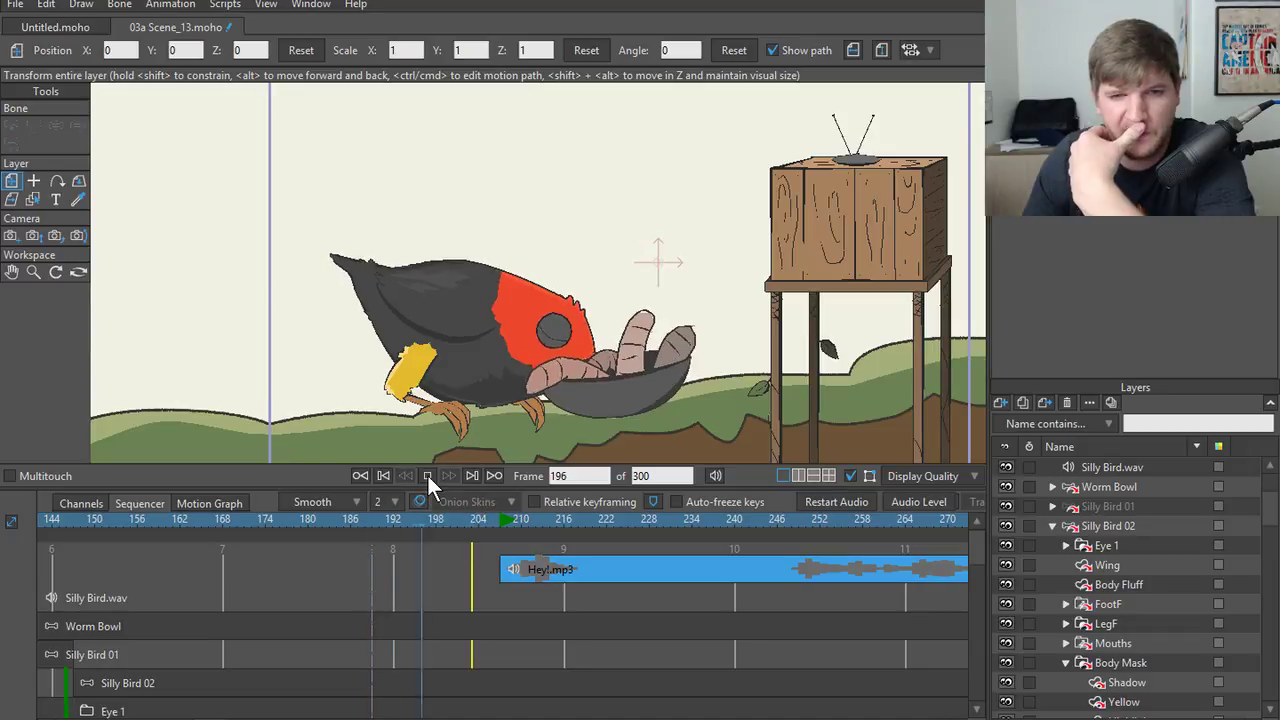
- Shift the Hey!.mp3 audio clip to start at about frame 211 and play from frames 204 and 196 to check its timing
left_click(427, 475)
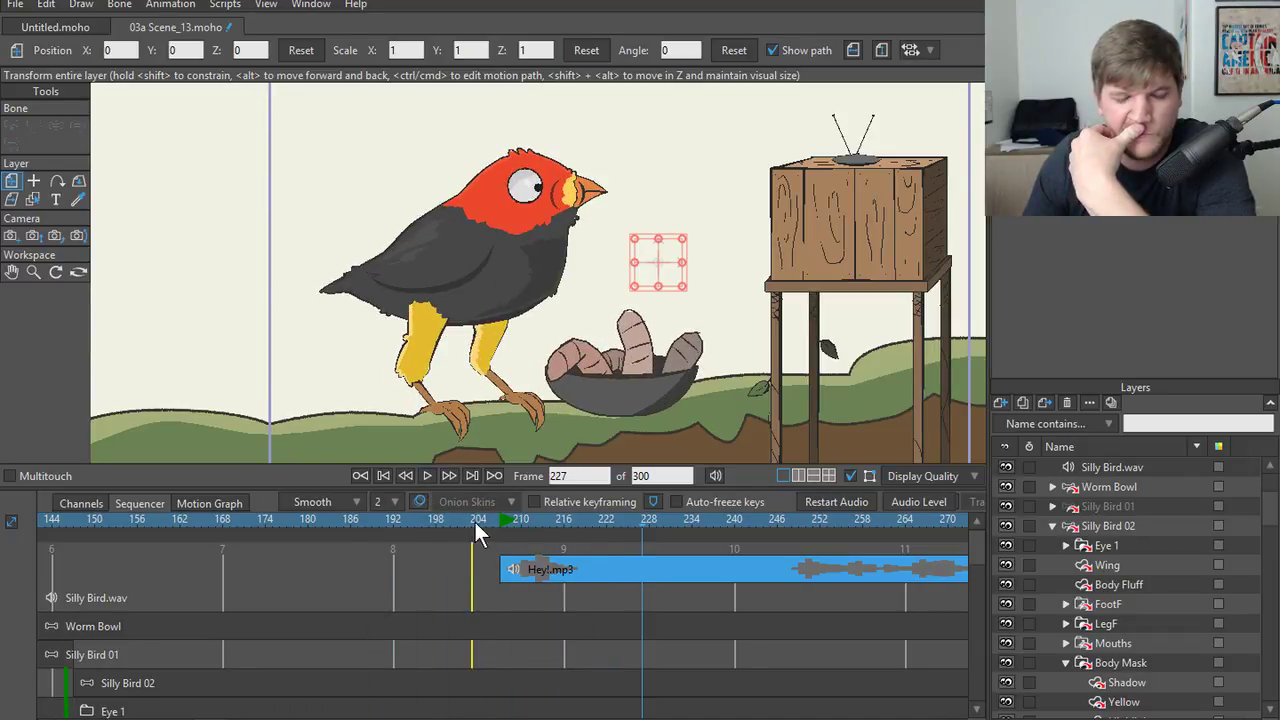
left_click(425, 477)
left_click_drag(563, 566, 603, 565)
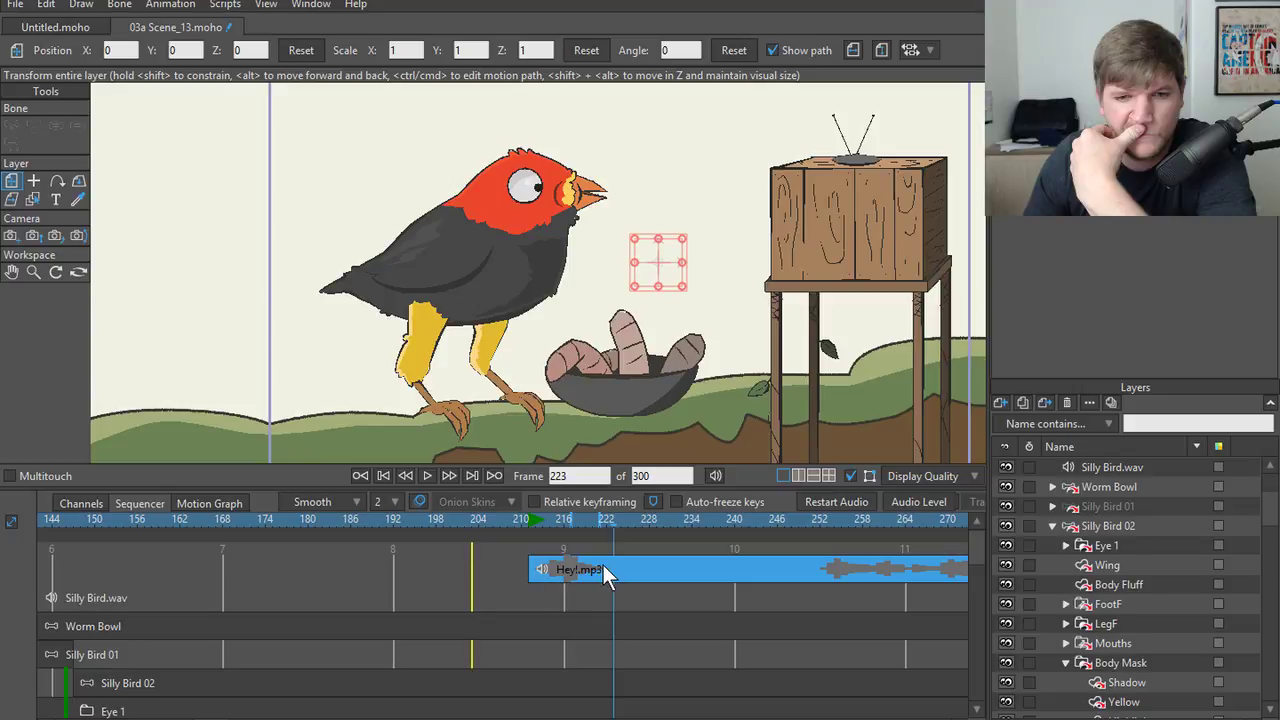
left_click(480, 522)
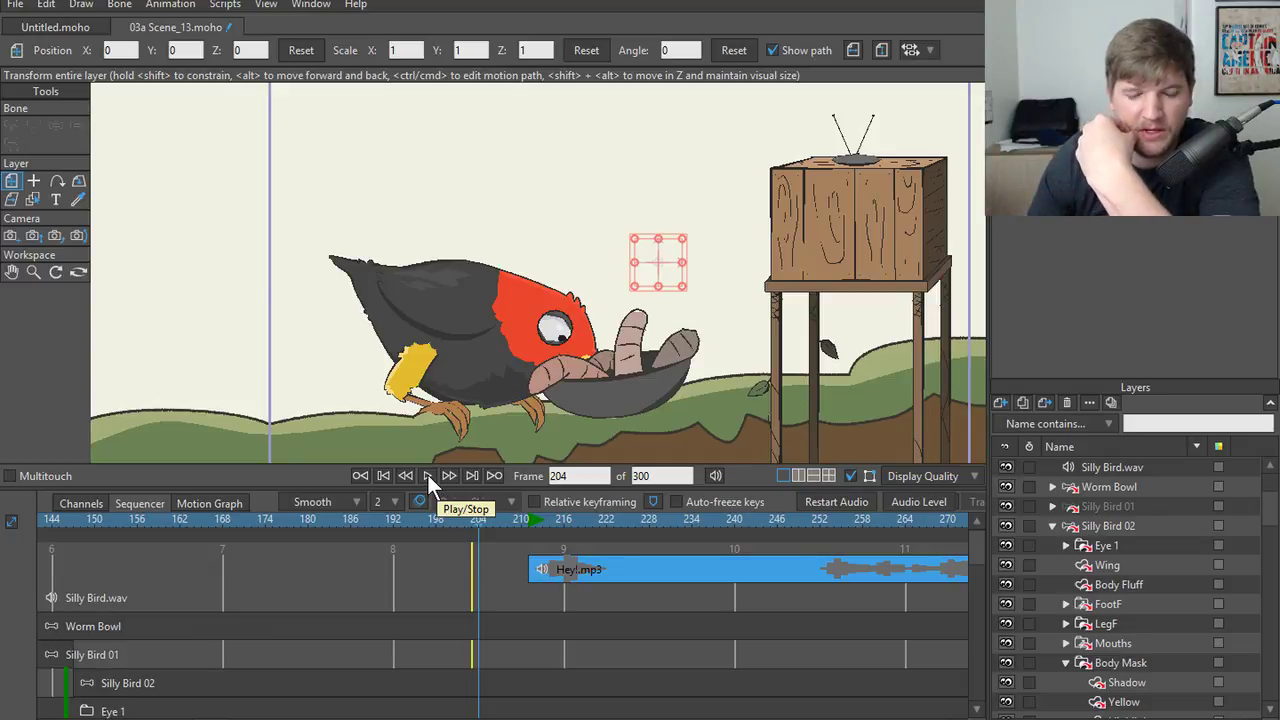
left_click(427, 476)
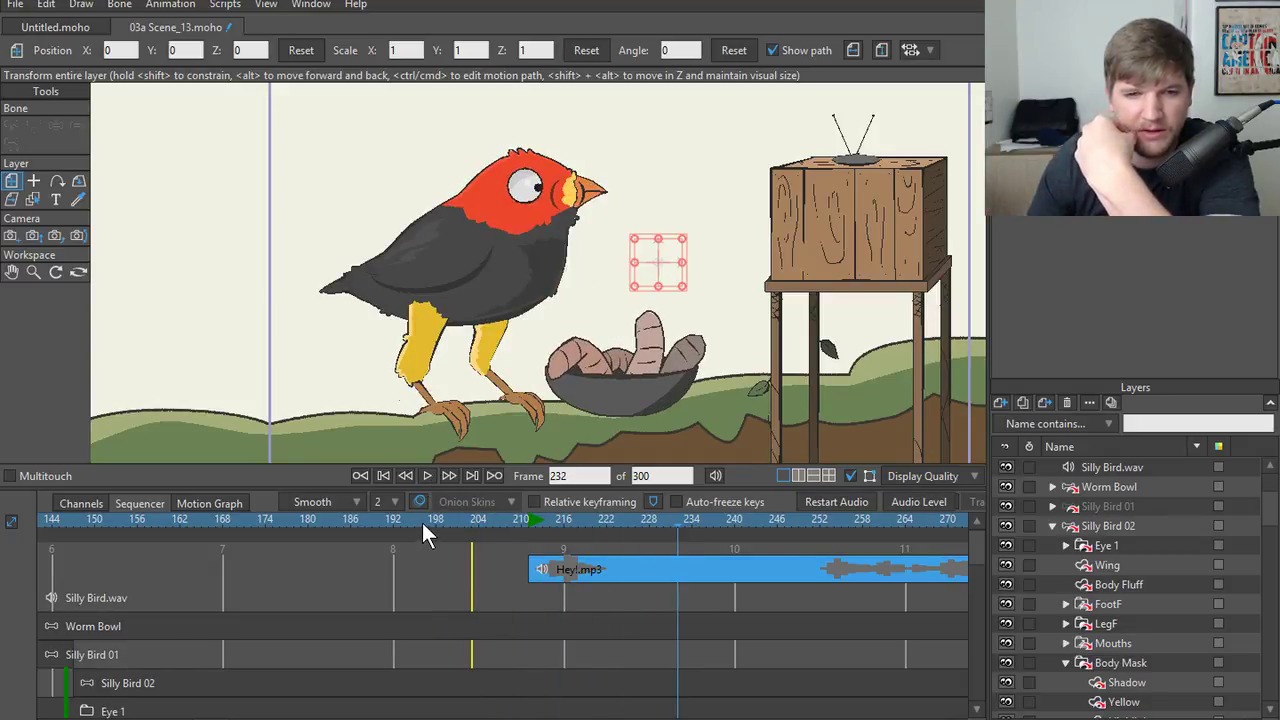
left_click(421, 476)
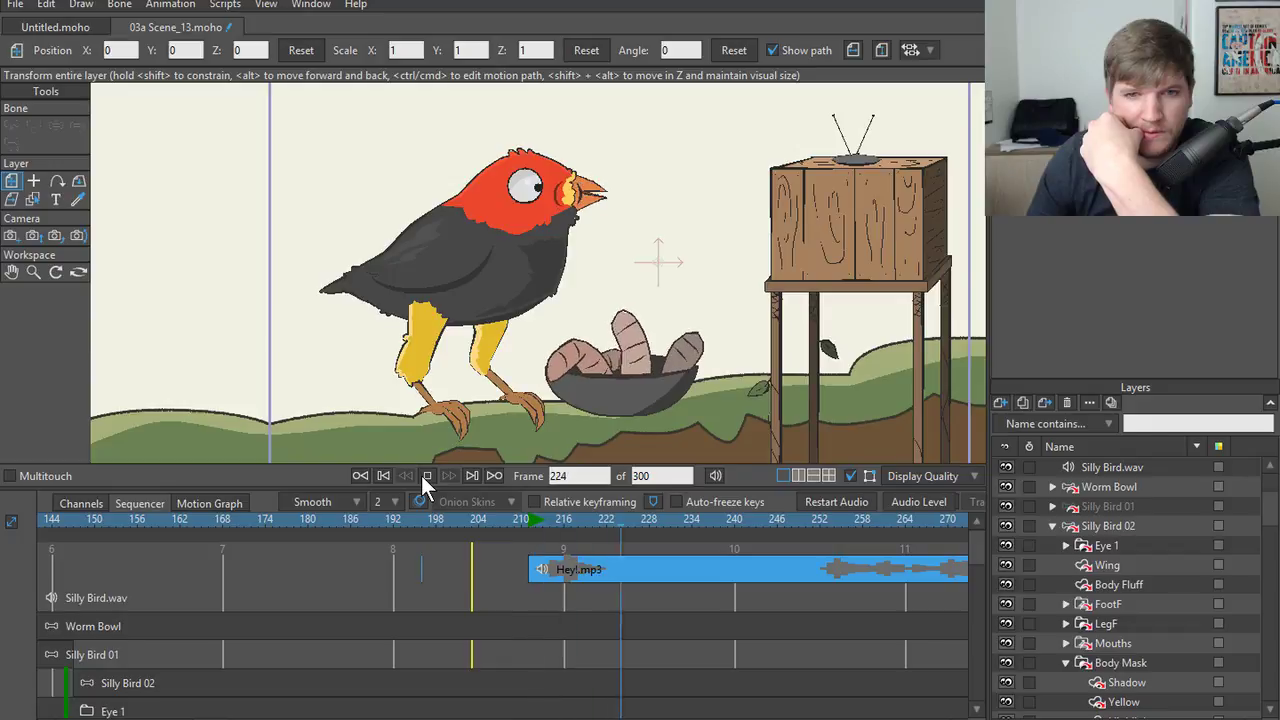
left_click(419, 538)
left_click(423, 477)
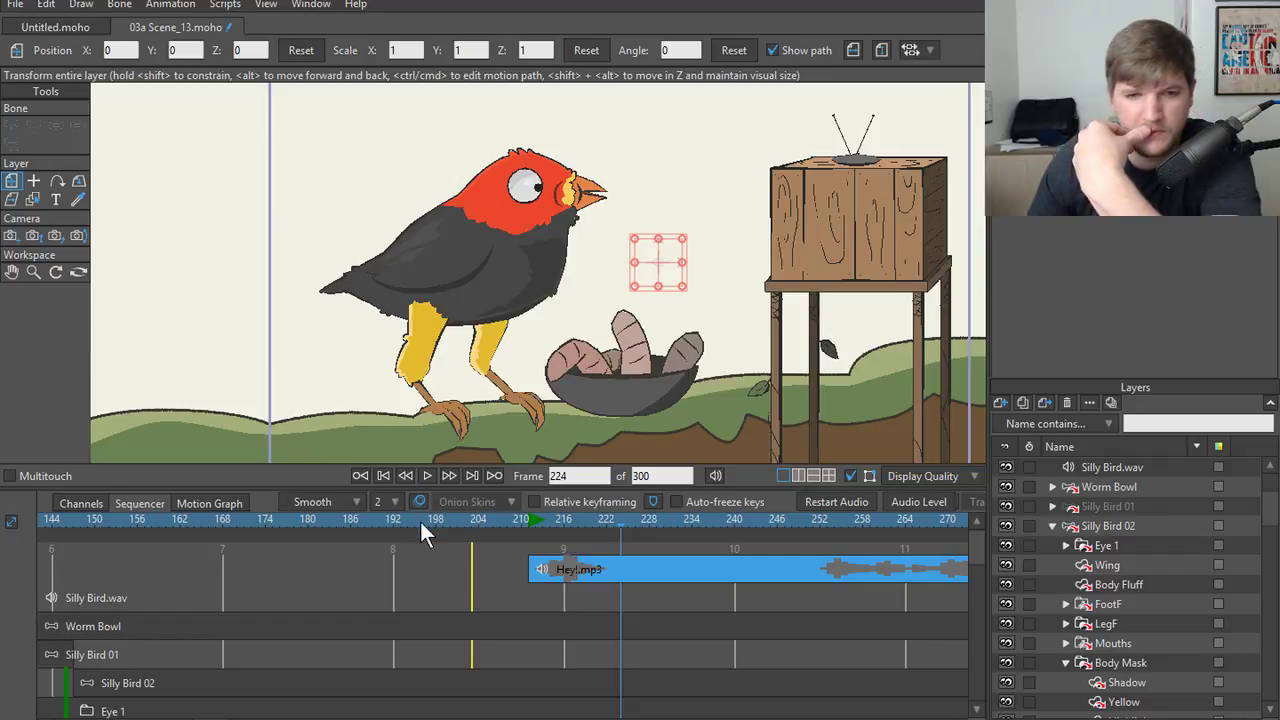
- Shift the Hey!.mp3 audio clip to start at about frame 214 and play from frame 193 to check it against the head rise
left_click_drag(420, 522, 551, 522)
left_click_drag(602, 574, 622, 577)
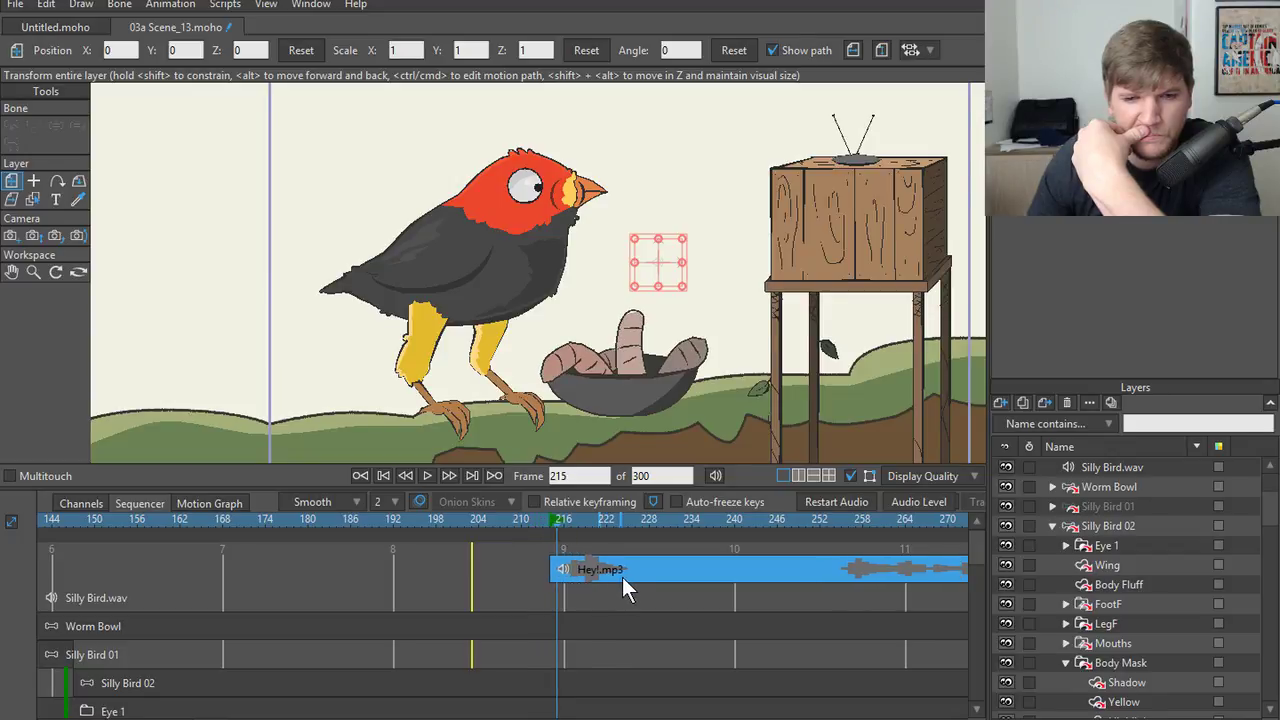
left_click(407, 523)
left_click(426, 476)
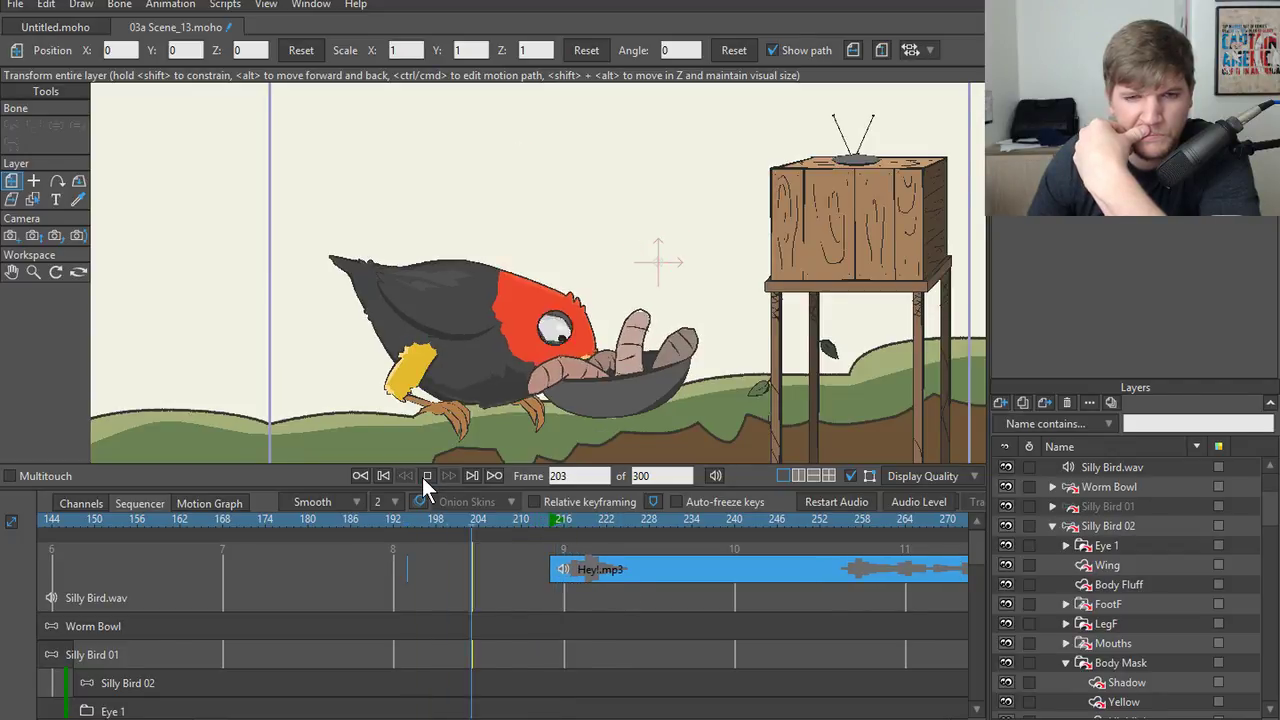
left_click(426, 476)
left_click(401, 523)
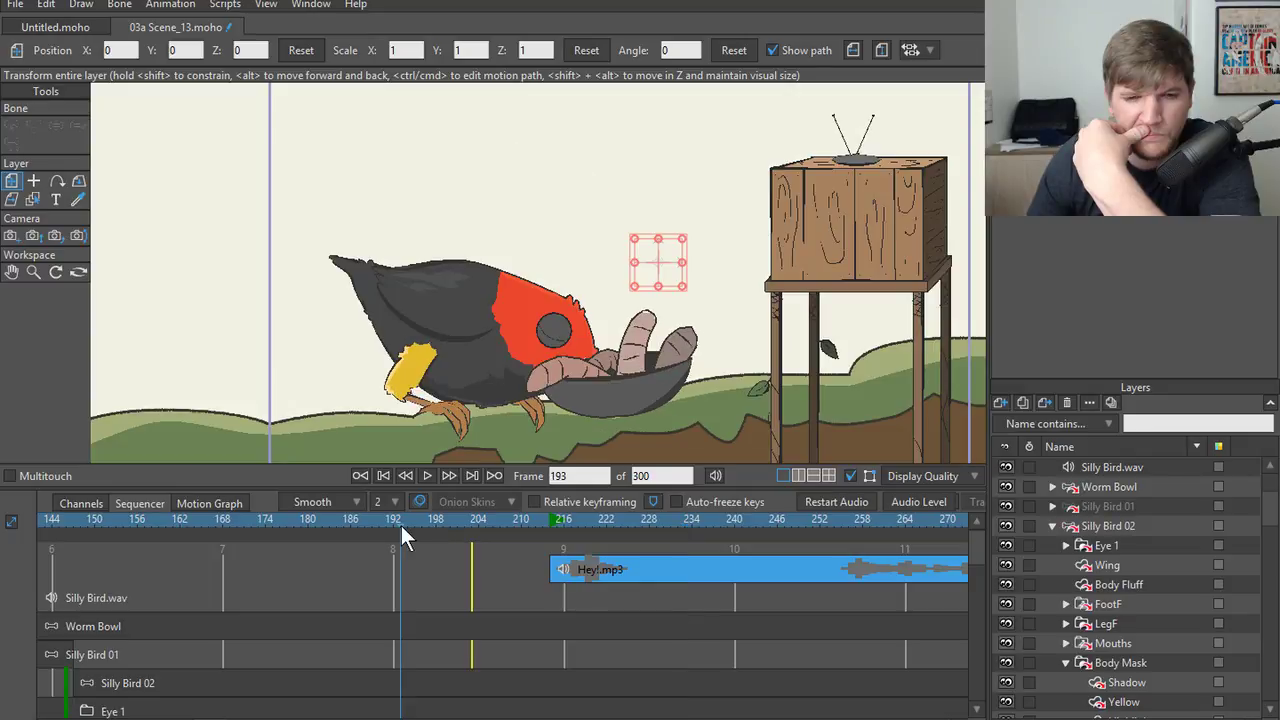
left_click(426, 476)
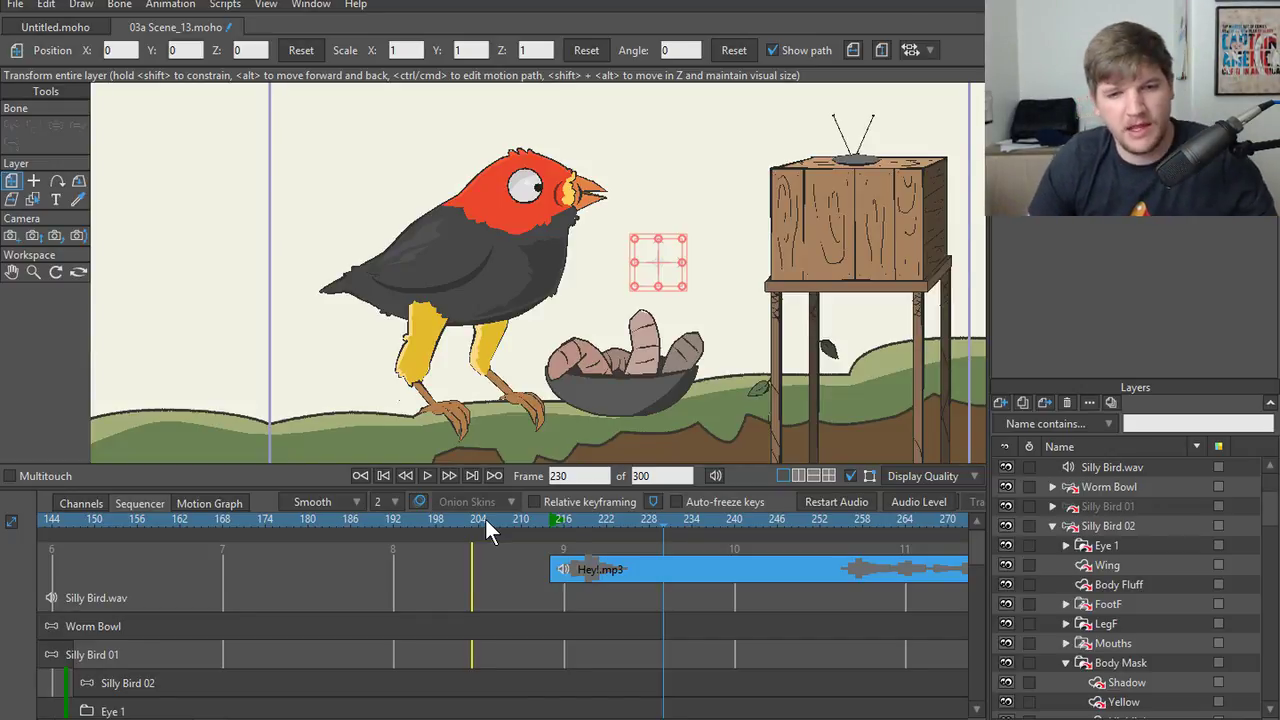
- Scrub and play between about frames 200 and 222 to examine the bird's head rise, eye and beak against the Hey!.mp3 audio
left_click_drag(485, 519, 603, 518)
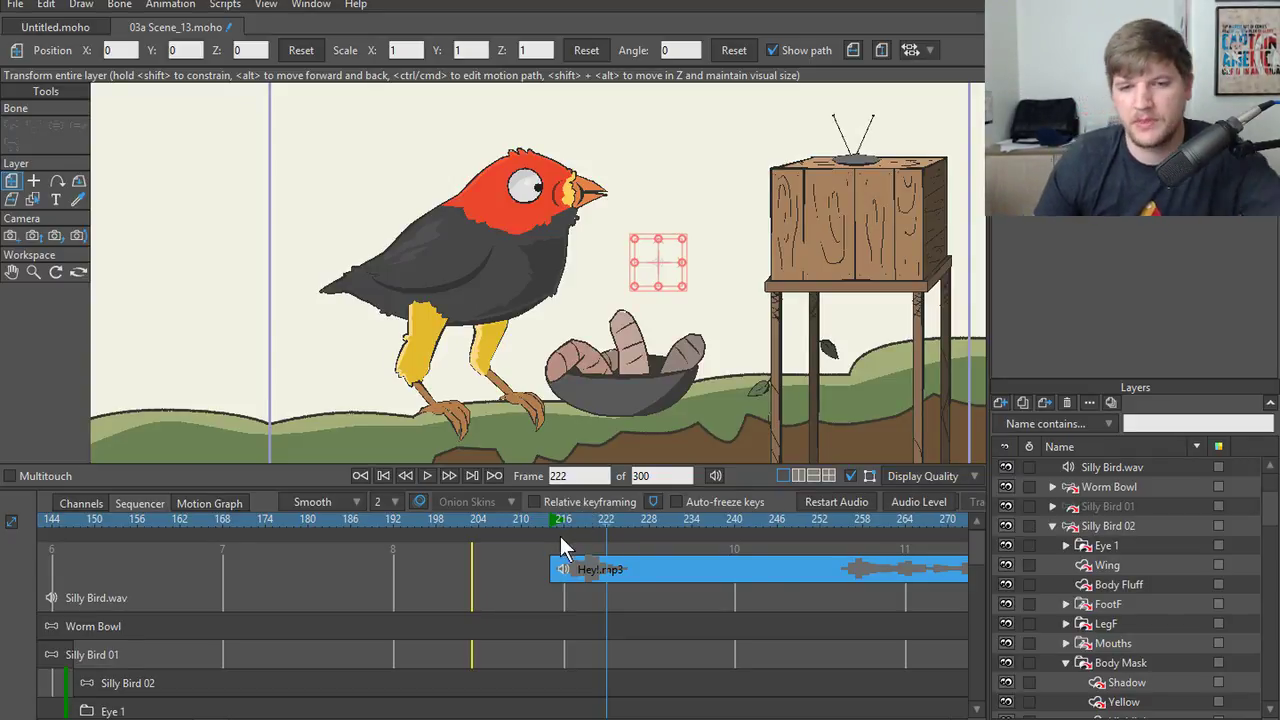
left_click_drag(534, 522, 496, 530)
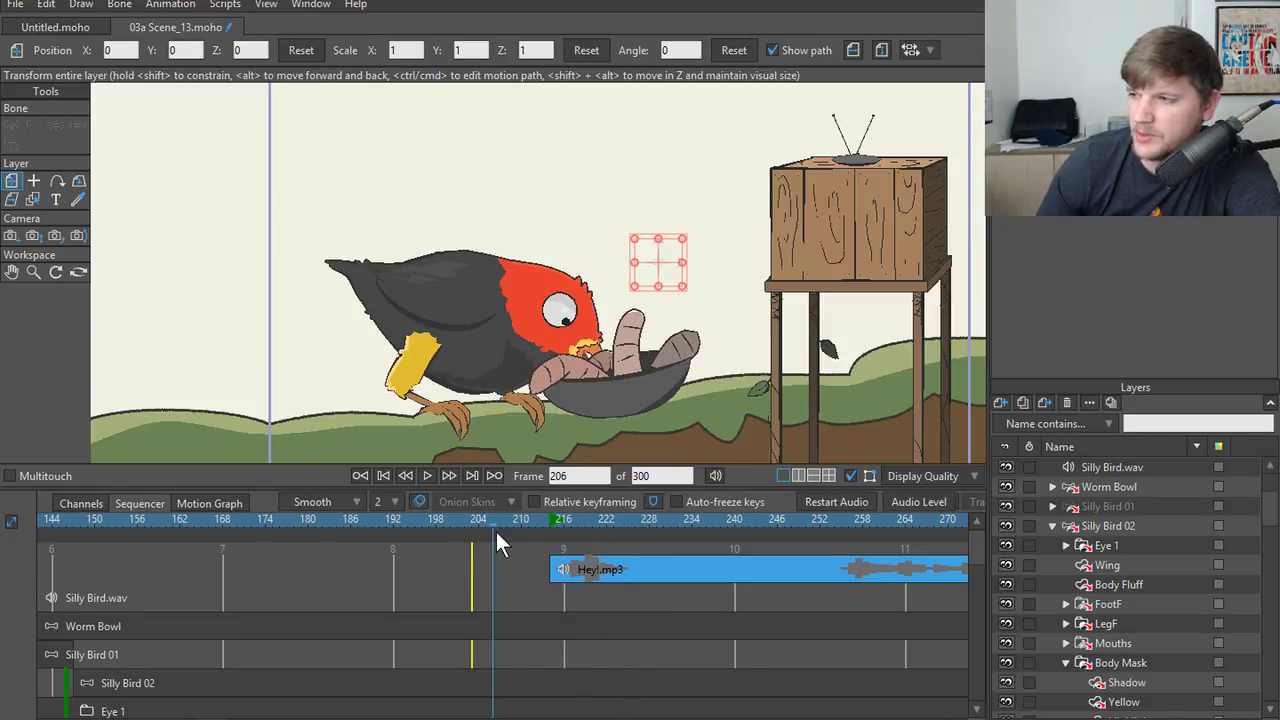
left_click_drag(495, 529, 606, 524)
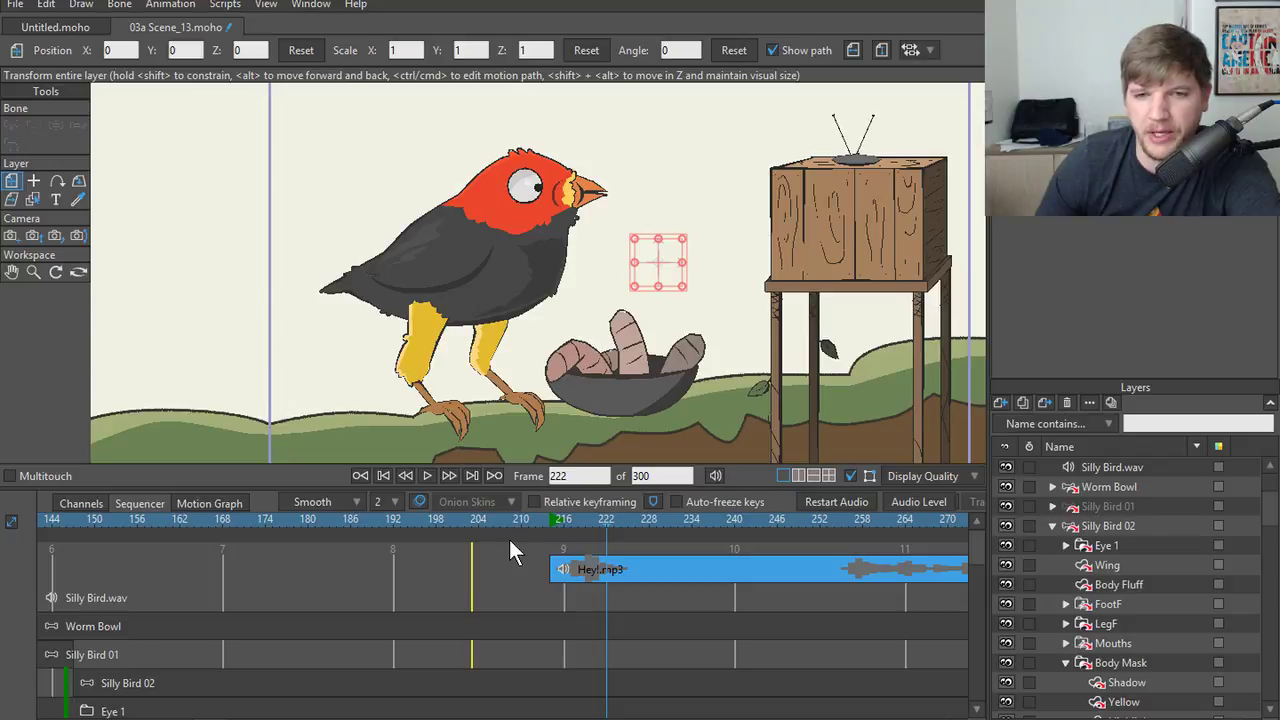
left_click_drag(517, 522, 608, 520)
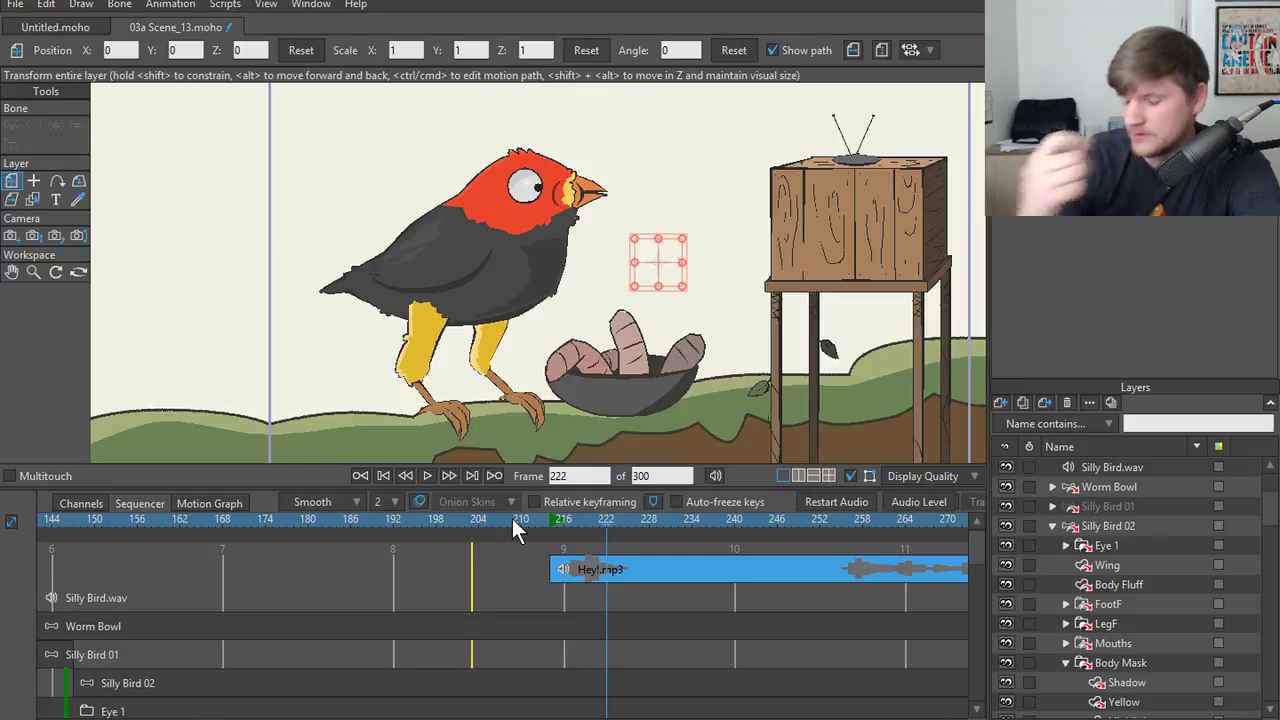
mouse_move(512, 518)
left_mouse_down()
mouse_move(501, 522)
mouse_move(551, 519)
mouse_move(478, 520)
mouse_move(520, 516)
mouse_move(481, 517)
mouse_move(512, 530)
left_mouse_up()
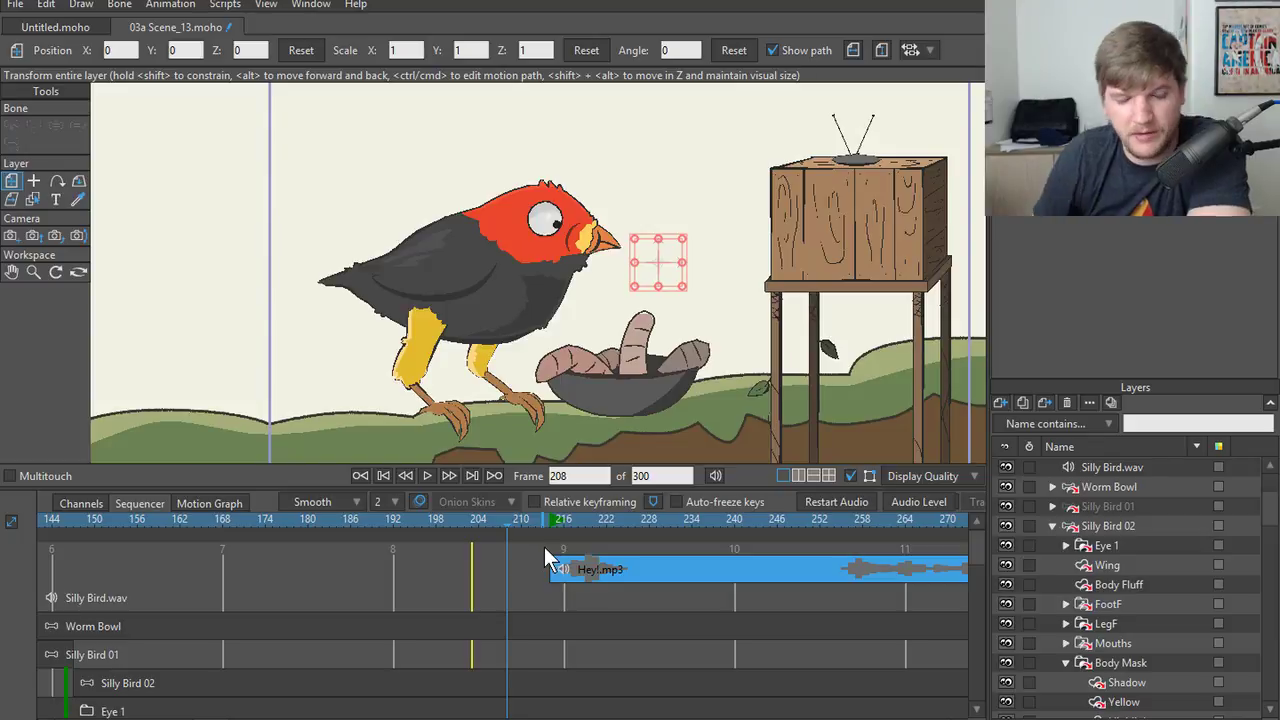
left_click(448, 524)
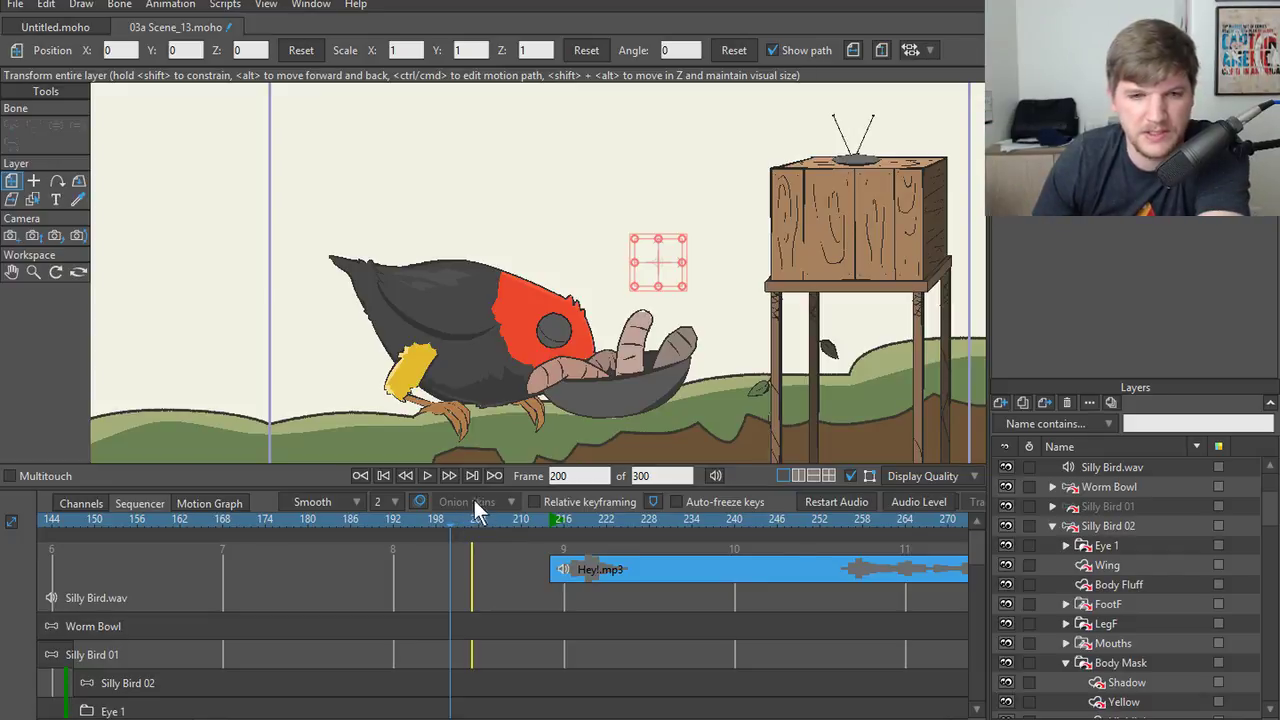
left_click(428, 476)
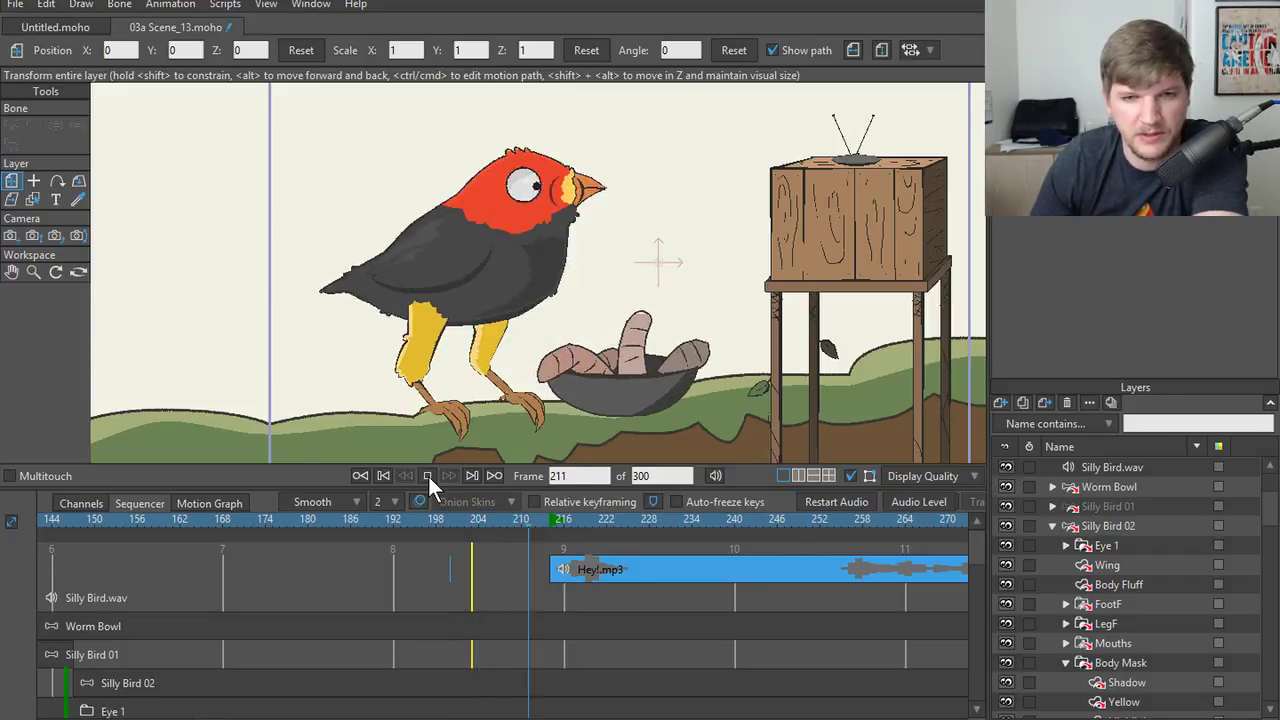
left_click(429, 476)
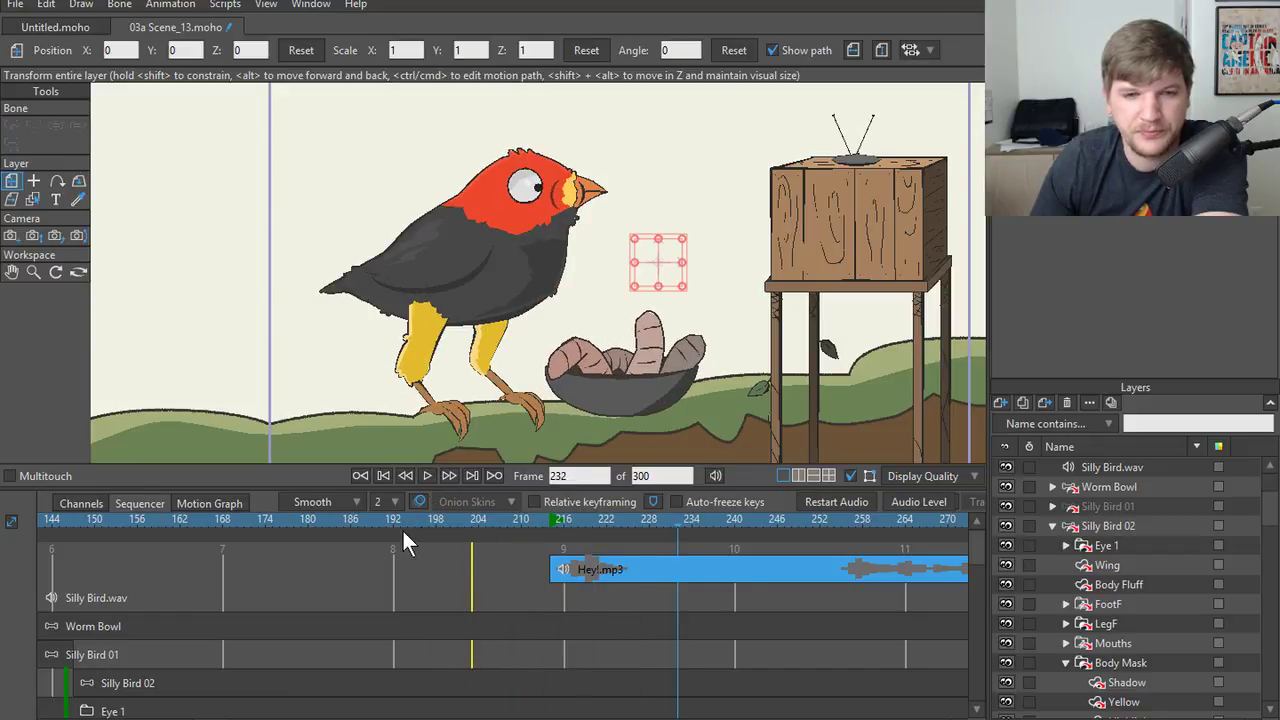
mouse_move(500, 526)
left_mouse_down()
mouse_move(541, 526)
mouse_move(405, 541)
mouse_move(556, 523)
mouse_move(440, 530)
mouse_move(519, 525)
left_mouse_up()
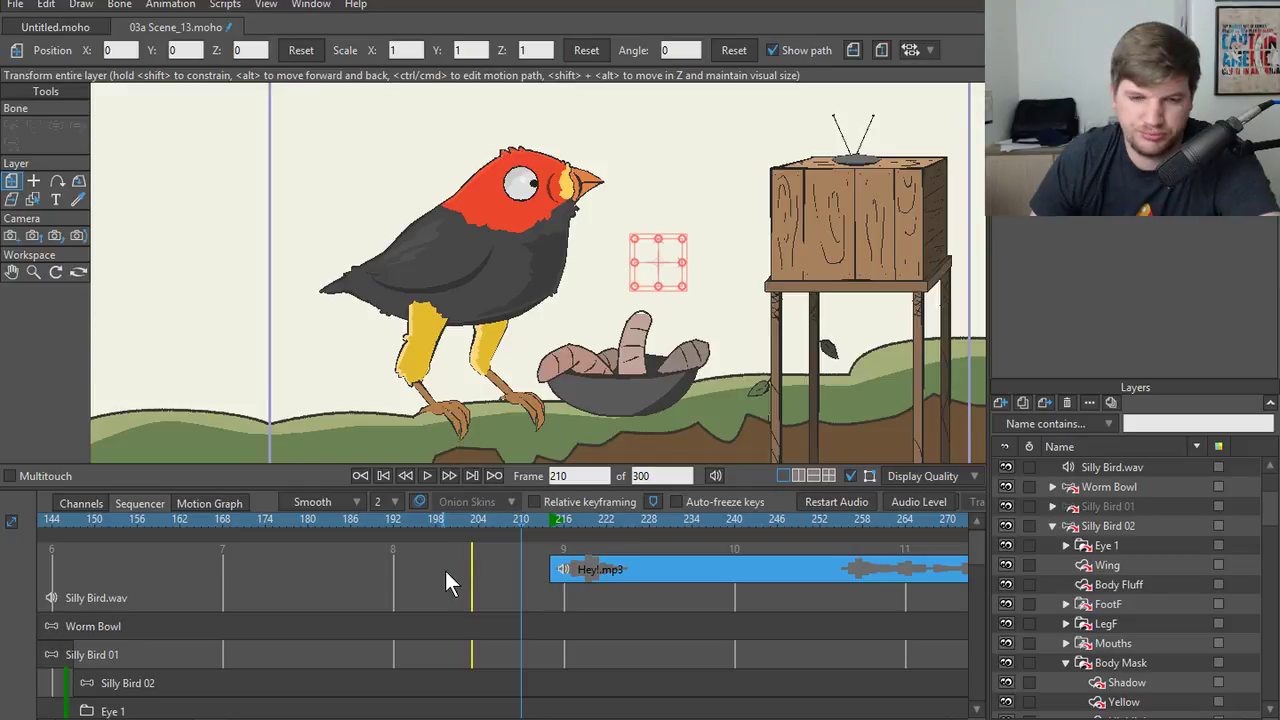
left_click(483, 518)
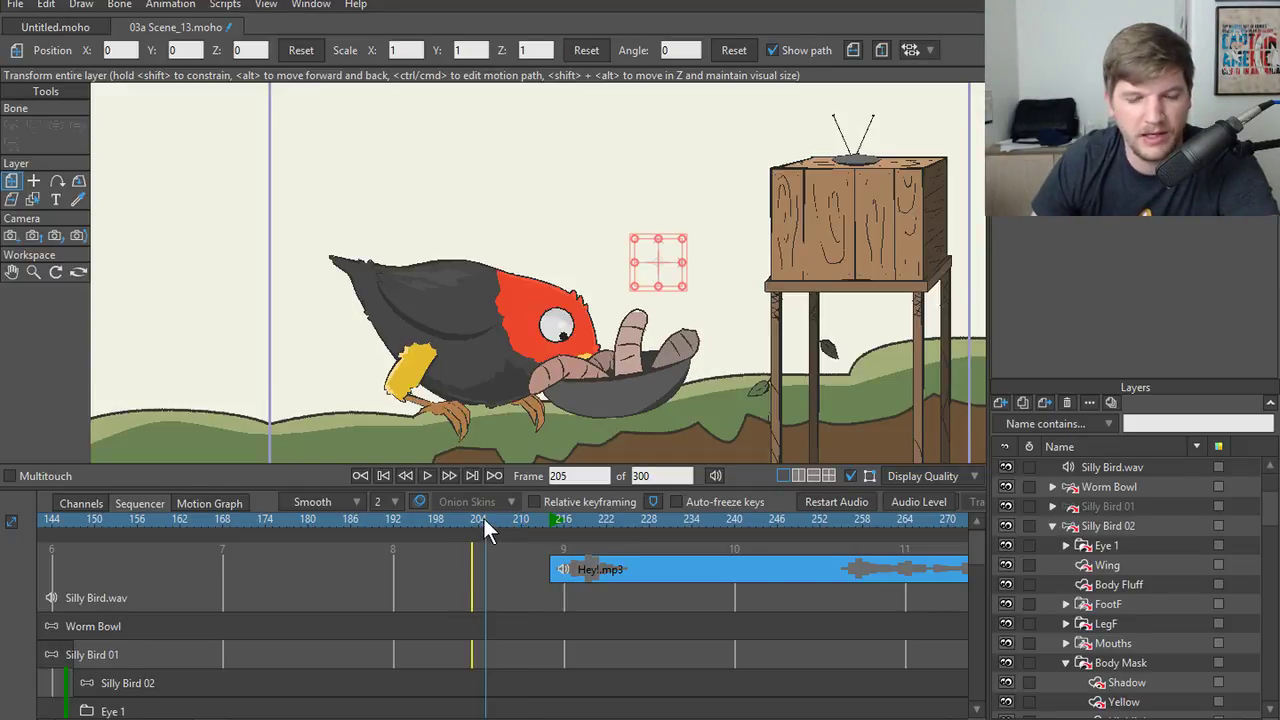
left_click_drag(483, 518, 457, 520)
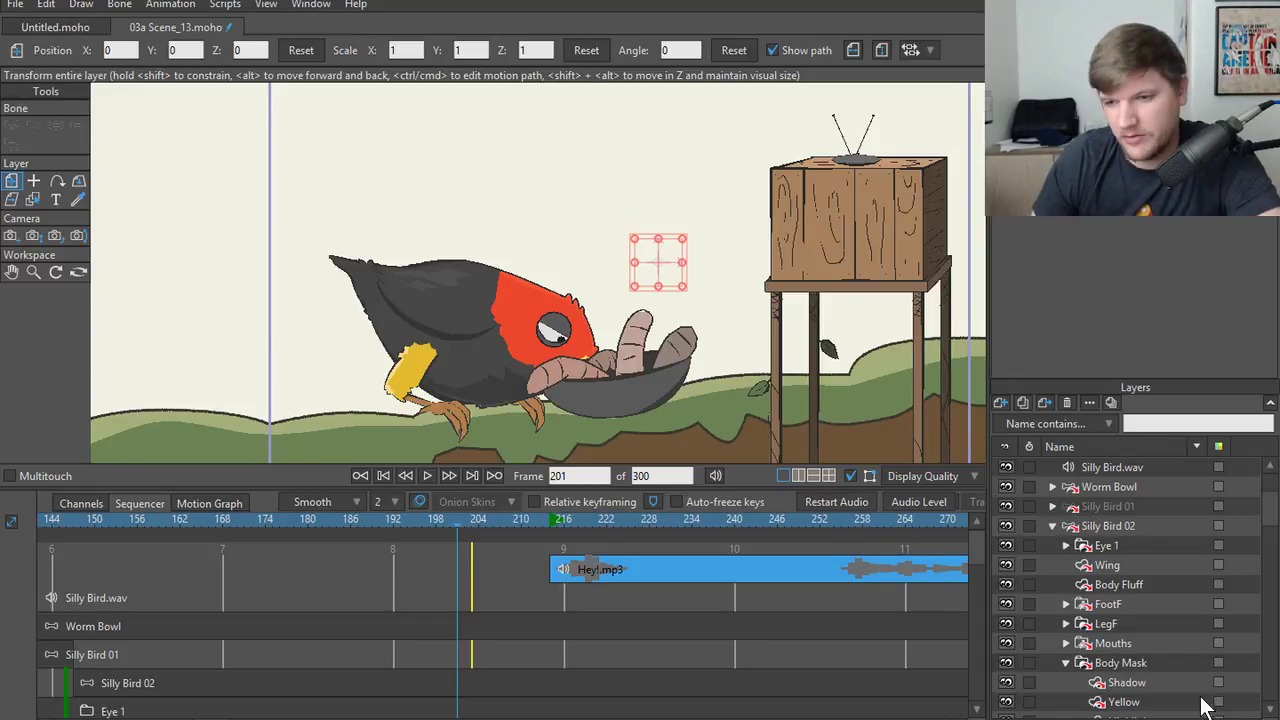
- Open the switch selection for the Mouths layer of Silly Bird 02 and preview its mouth shapes between AH3 and Chew3
scroll(1140, 612, "down", 2)
left_click(1112, 605)
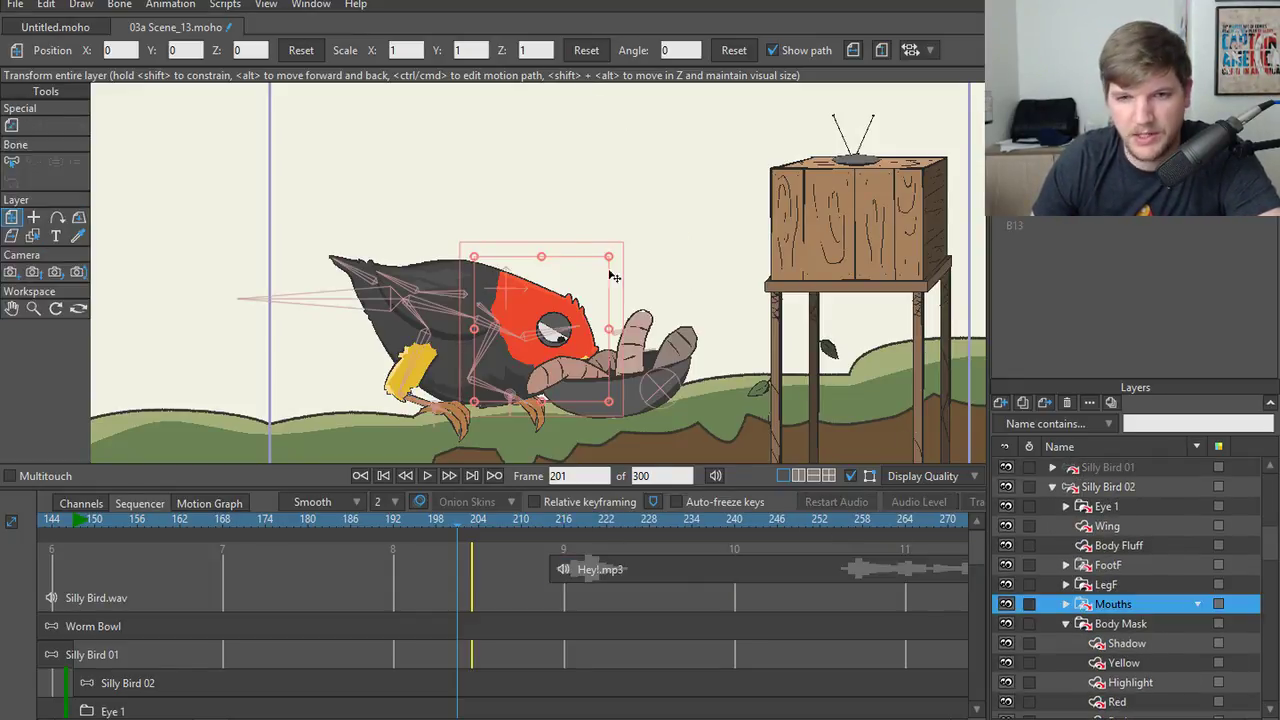
left_click(311, 5)
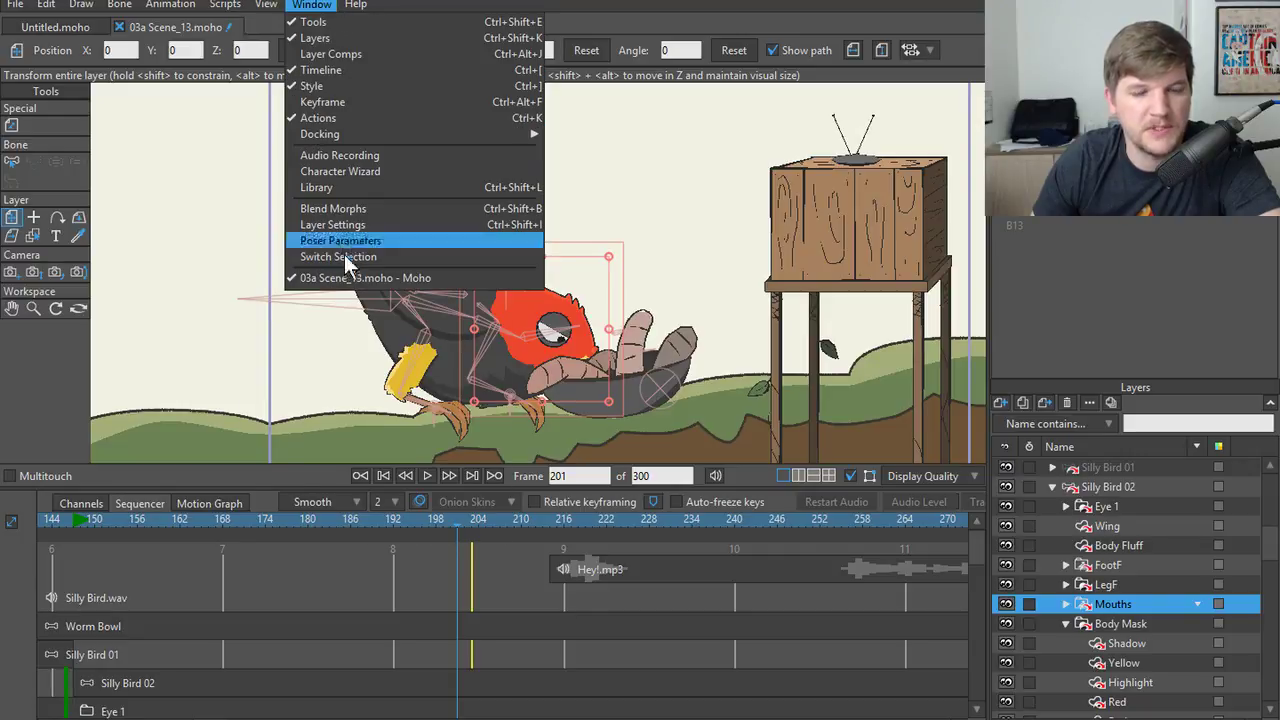
mouse_move(268, 5)
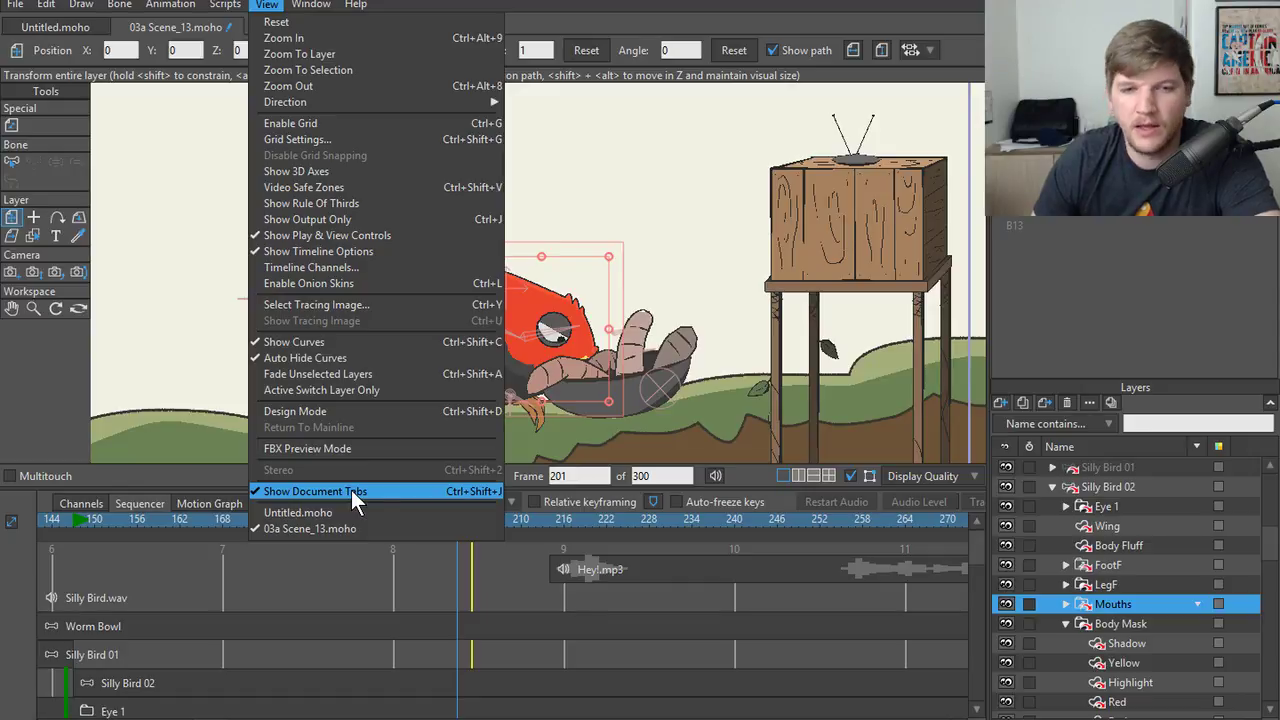
mouse_move(312, 5)
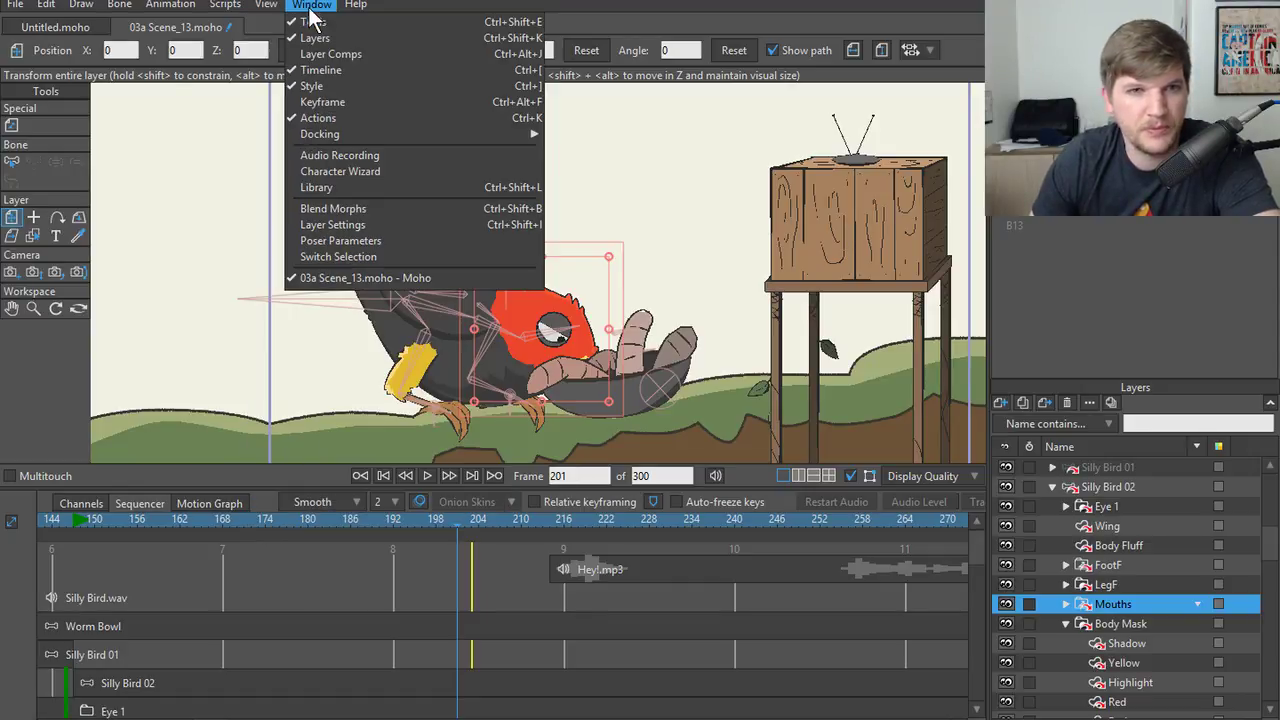
left_click(344, 257)
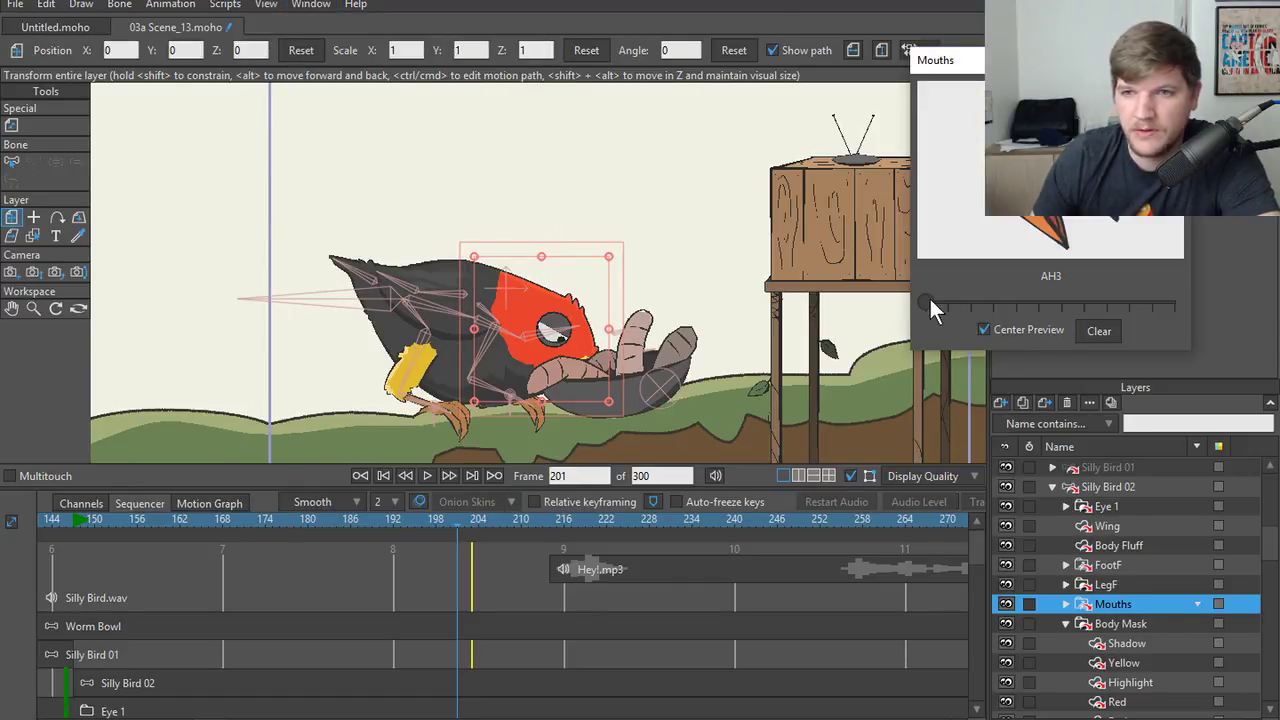
mouse_move(930, 300)
left_mouse_down()
mouse_move(966, 304)
mouse_move(917, 304)
mouse_move(1174, 310)
mouse_move(926, 306)
left_mouse_up()
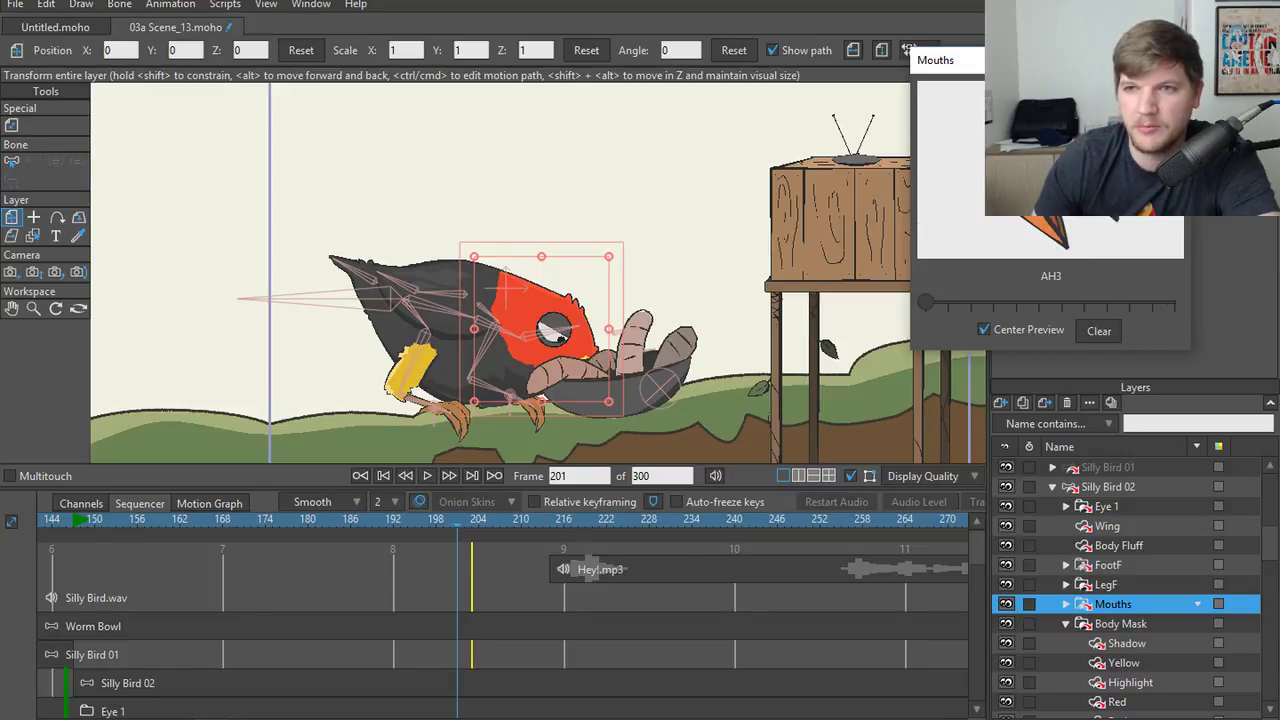
left_click_drag(1045, 62, 781, 161)
left_click_drag(663, 395, 901, 392)
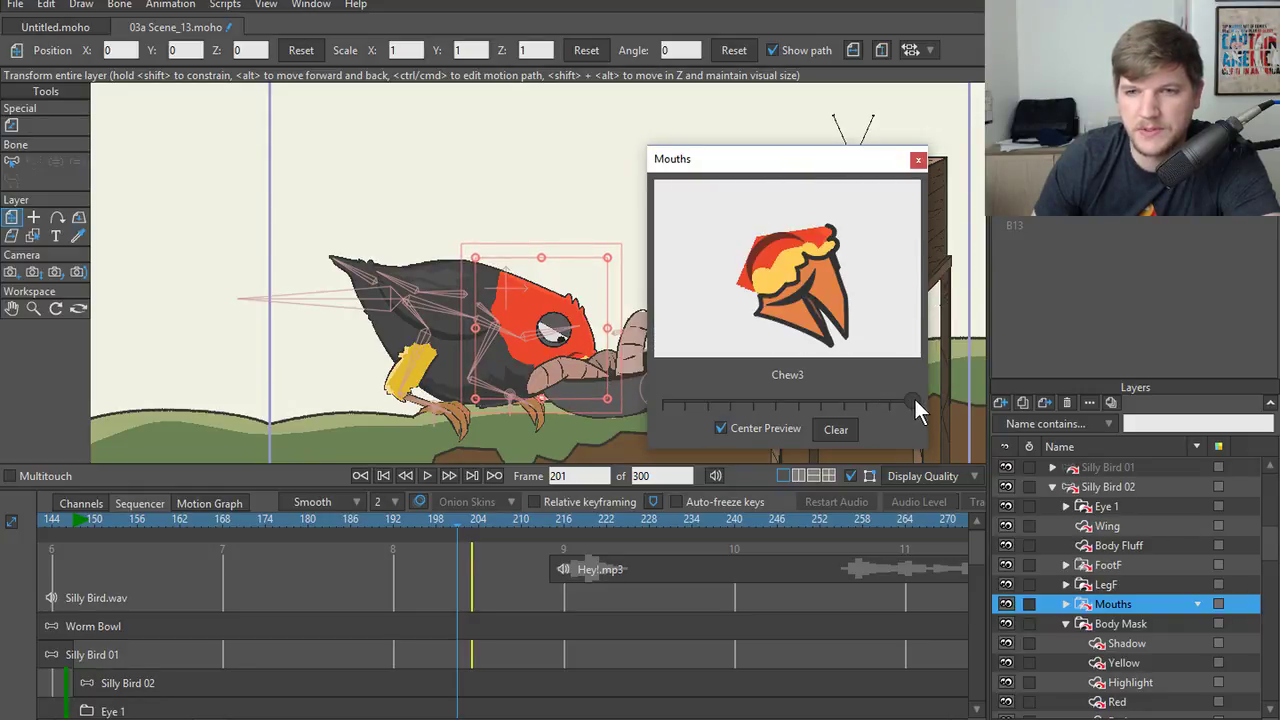
left_click_drag(913, 396, 651, 400)
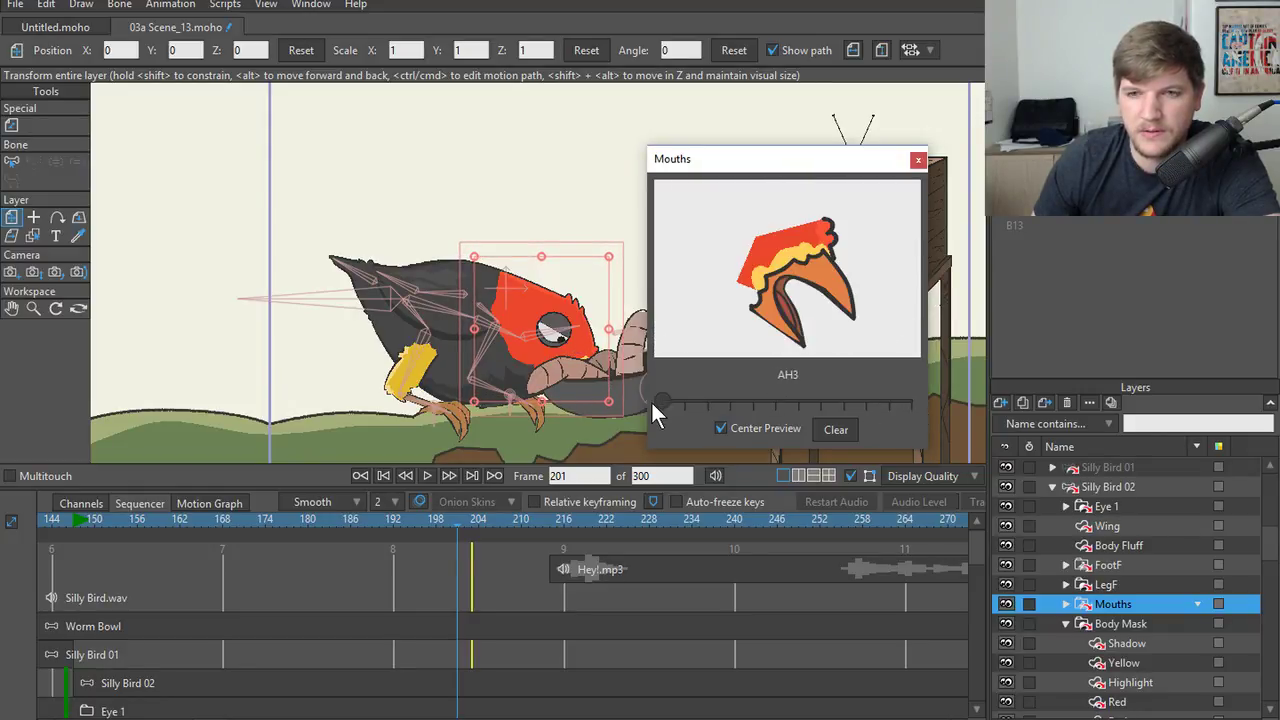
left_click(917, 161)
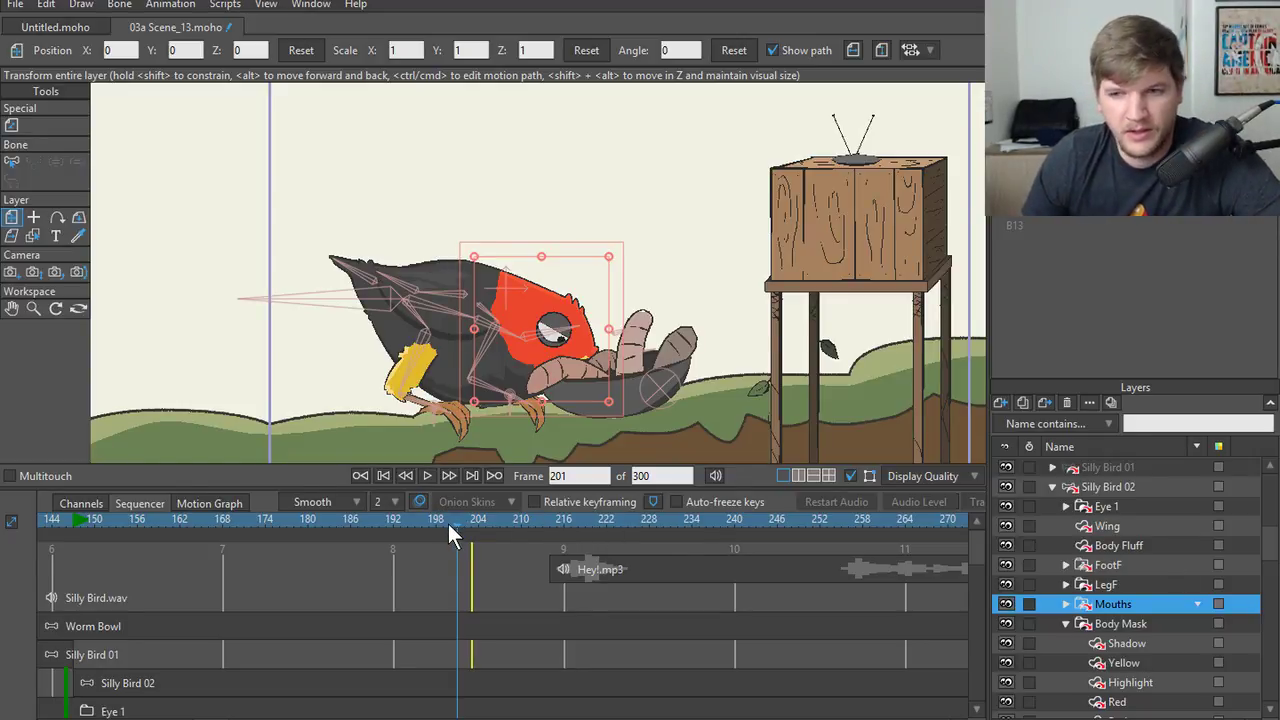
- Collapse and select the Silly Bird 02 layer and display its keyframe channels at frame 195
left_click(1051, 489)
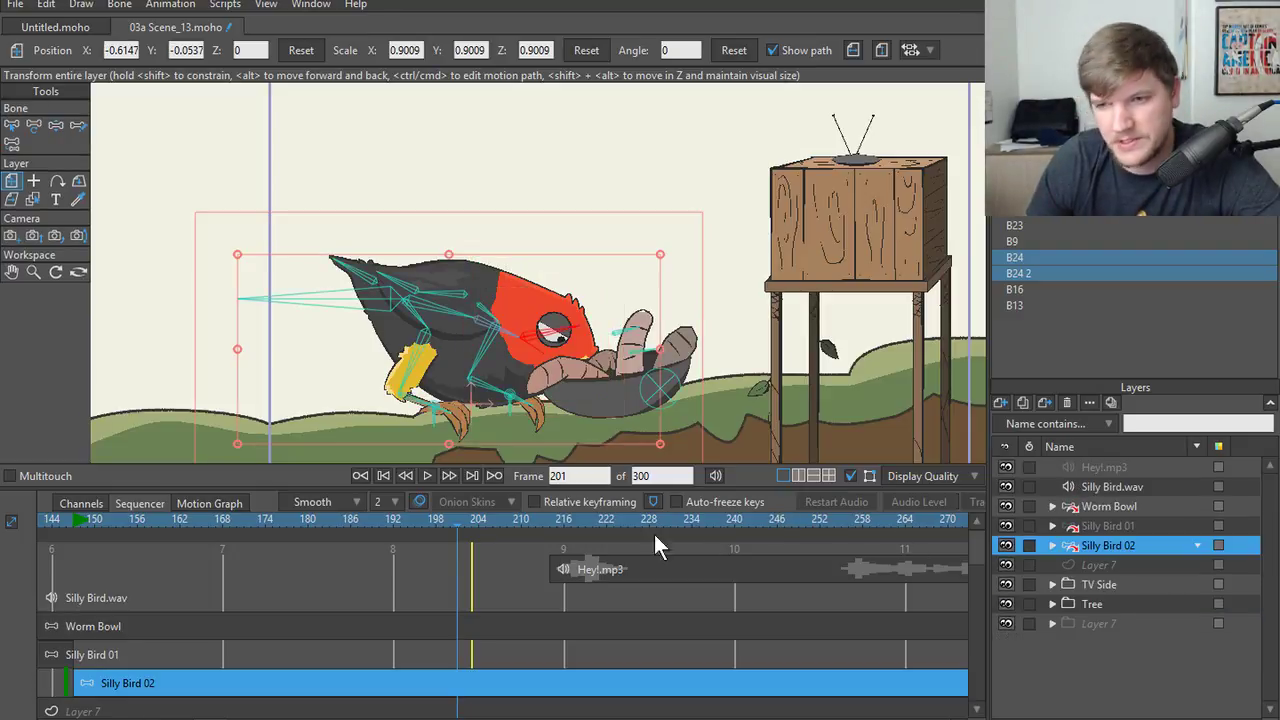
left_click(415, 519)
left_click(78, 505)
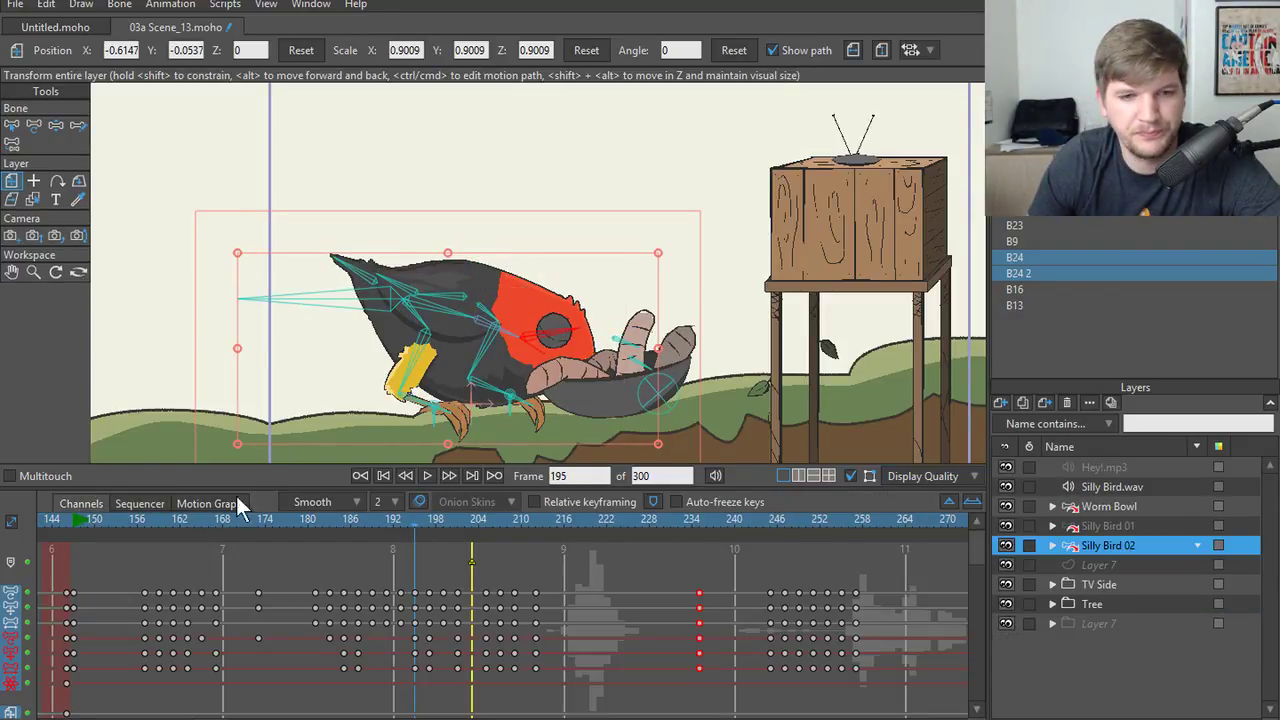
- Replay the bird's head rise from about frames 194 to 196 to review the Silly Bird 02 keyframes against the audio waveform
left_click(430, 478)
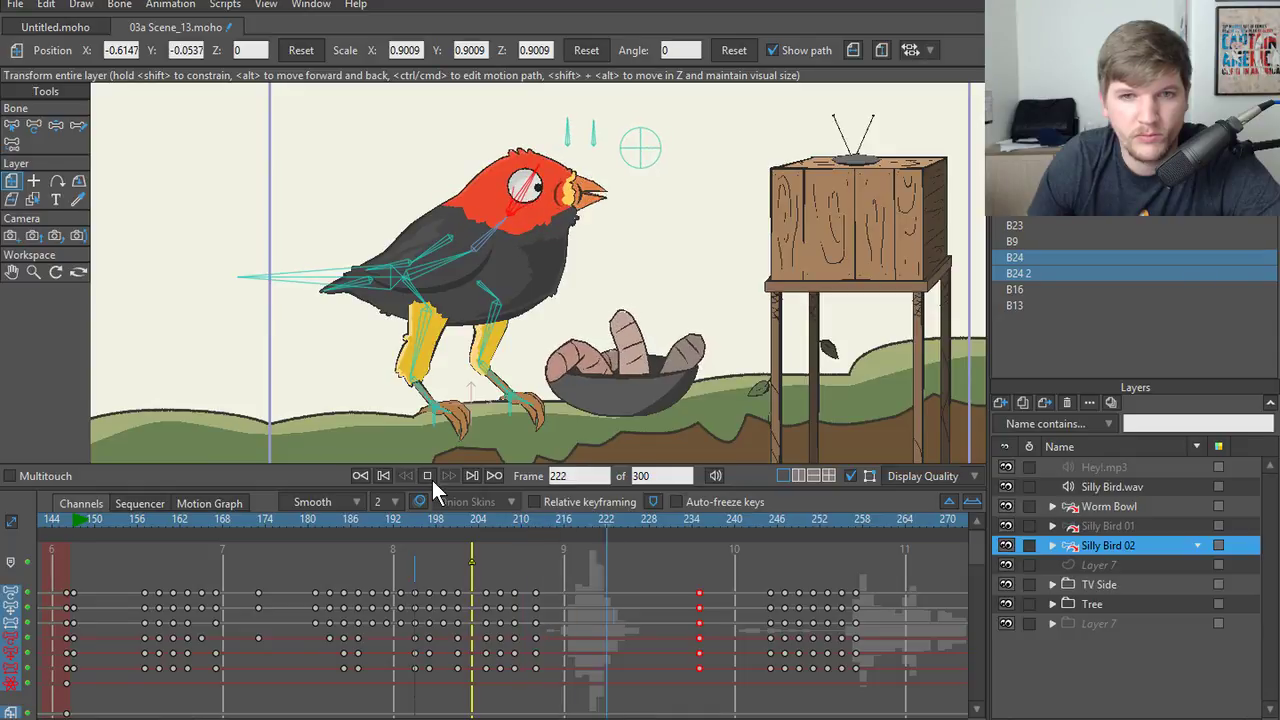
left_click(422, 519)
left_click(426, 476)
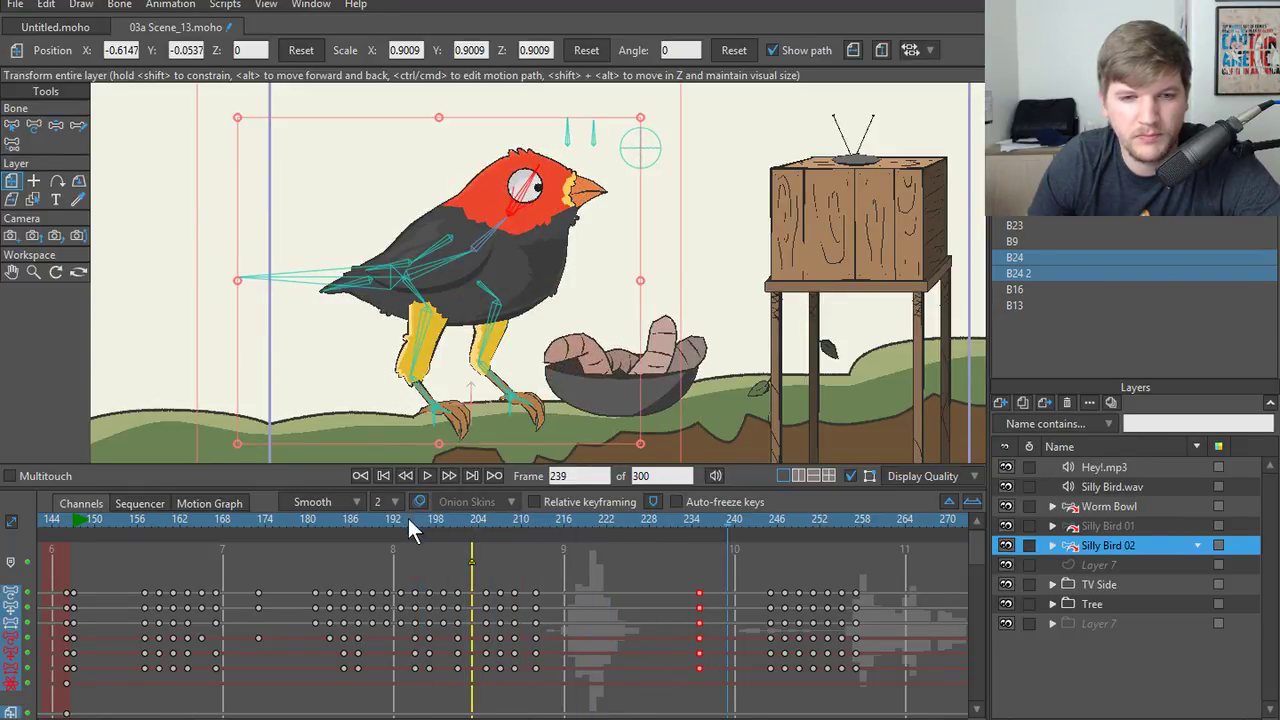
left_click(408, 518)
left_click(421, 473)
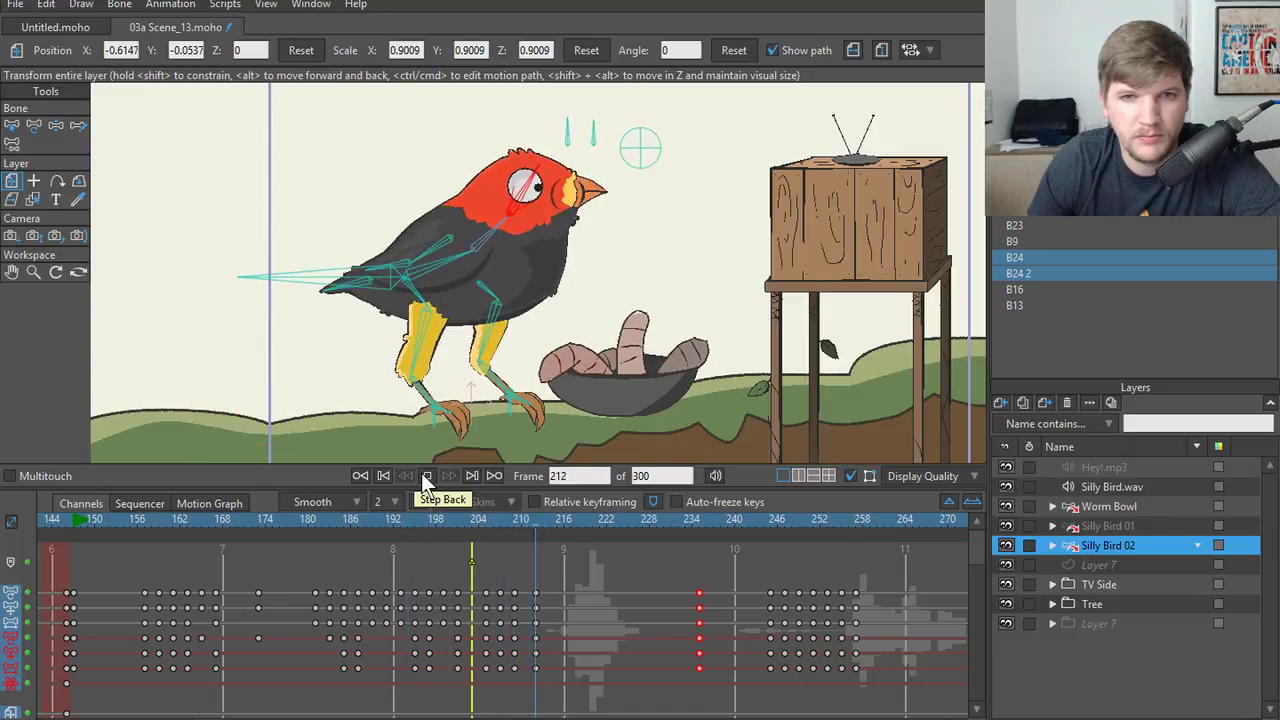
- Stop the playback and scrub from about frame 205 to 216 to check the bird's raised pose against the audio
left_click(421, 473)
left_click(489, 515)
left_click_drag(489, 513, 562, 519)
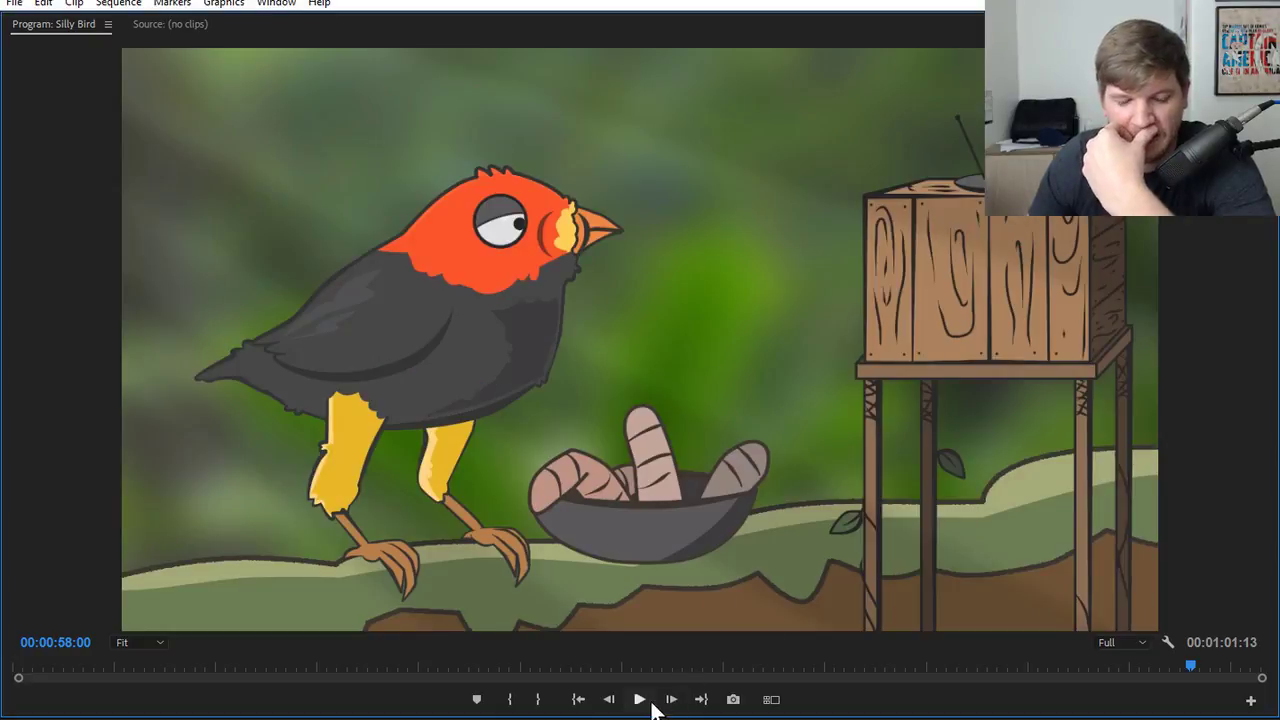
- Switch to Premiere Pro and repeatedly play the end of the Silly Bird sequence from about 00:00:52 to review the bird's head rise
left_click(640, 699)
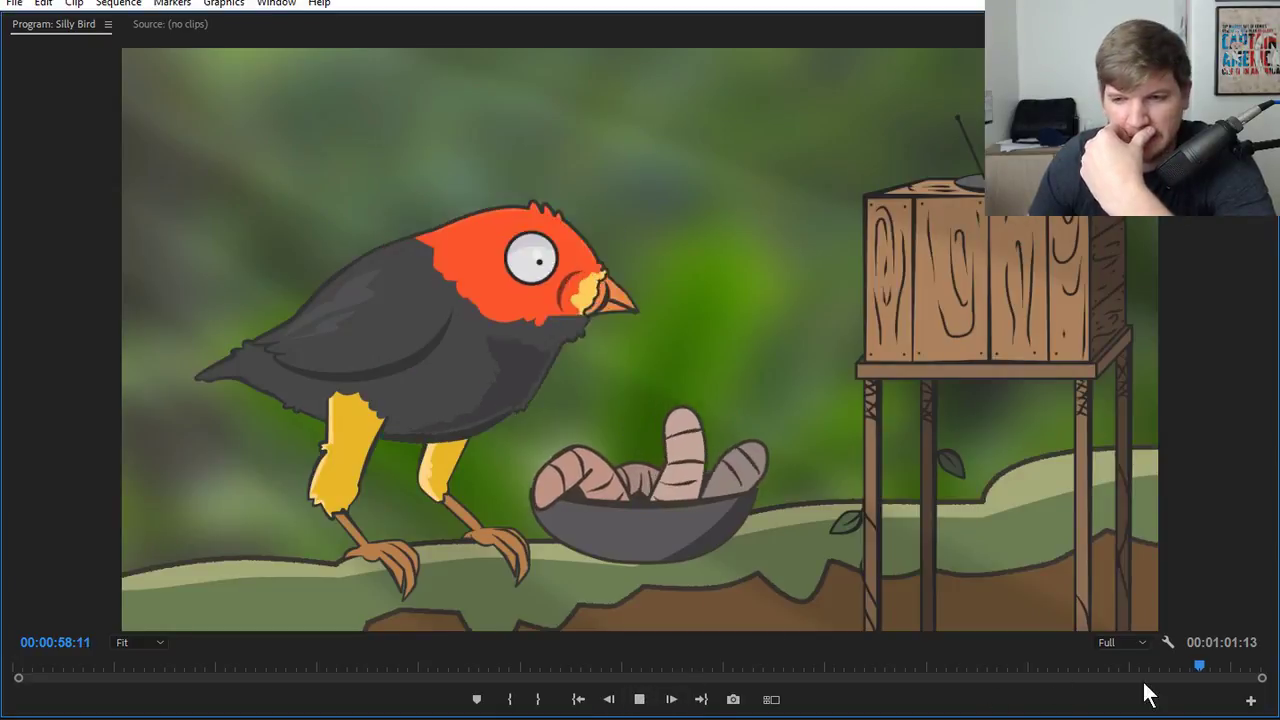
left_click(1115, 665)
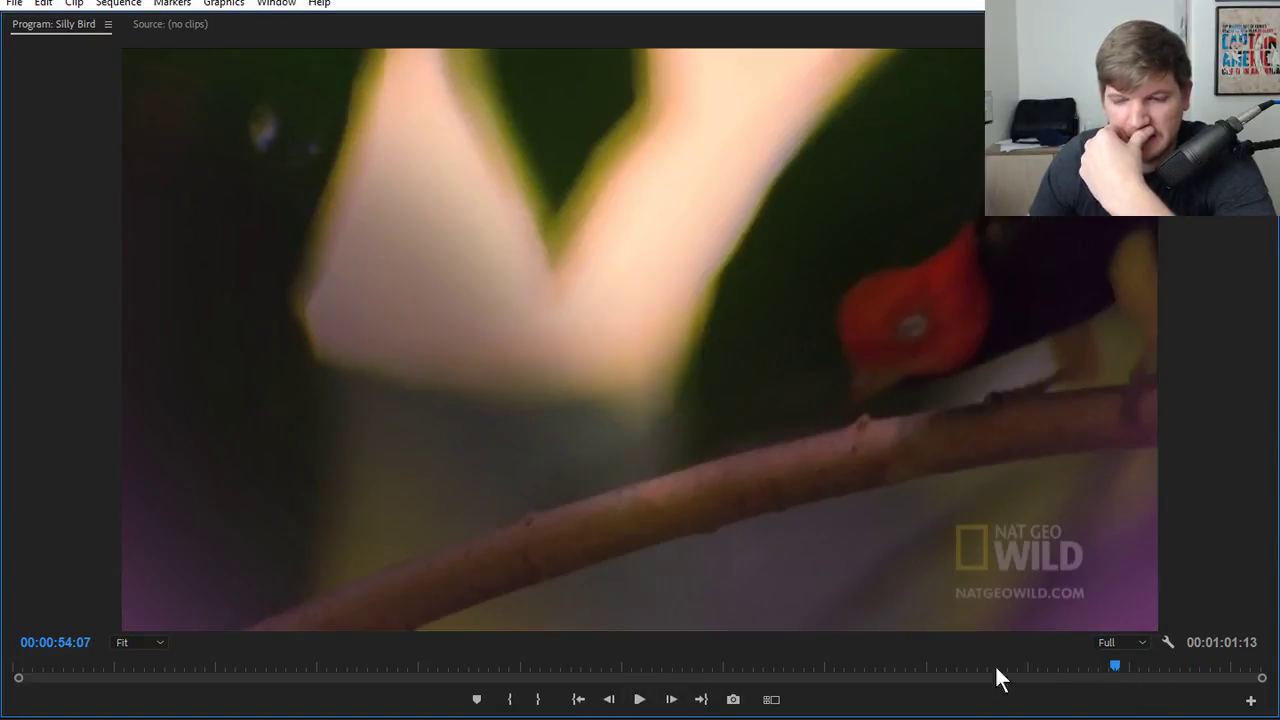
left_click(640, 699)
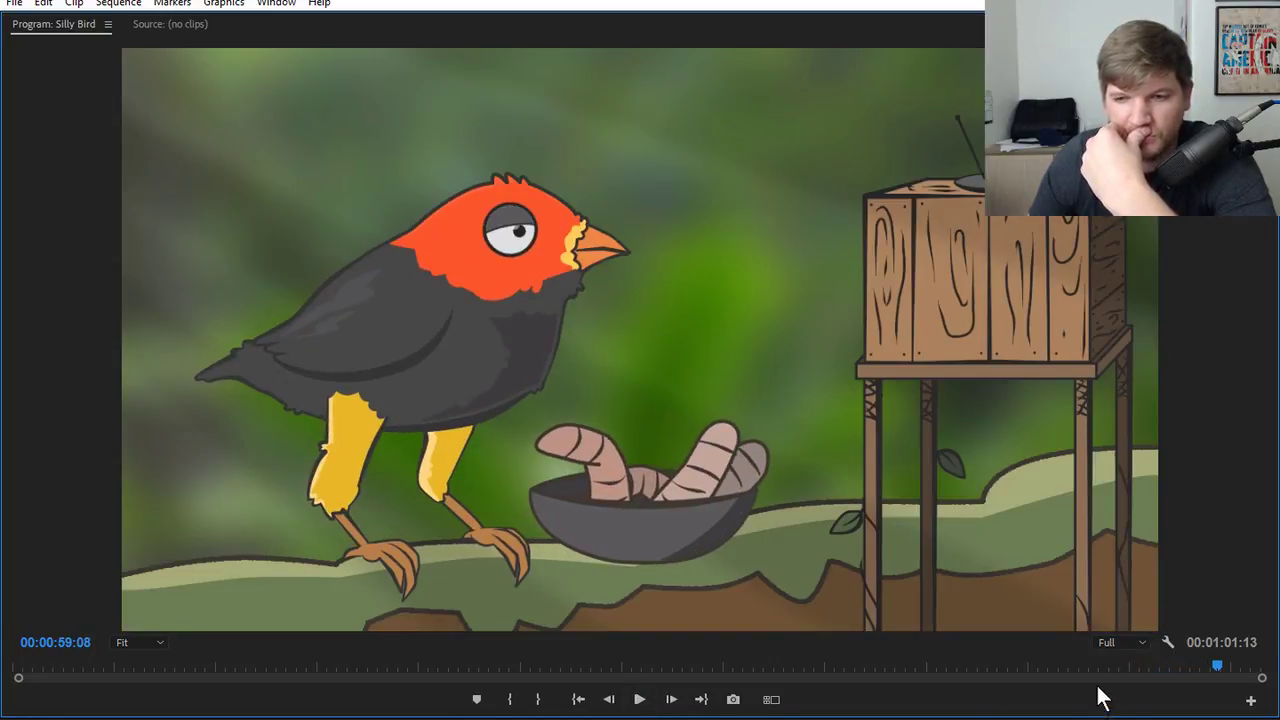
left_click(1104, 668)
left_click(640, 699)
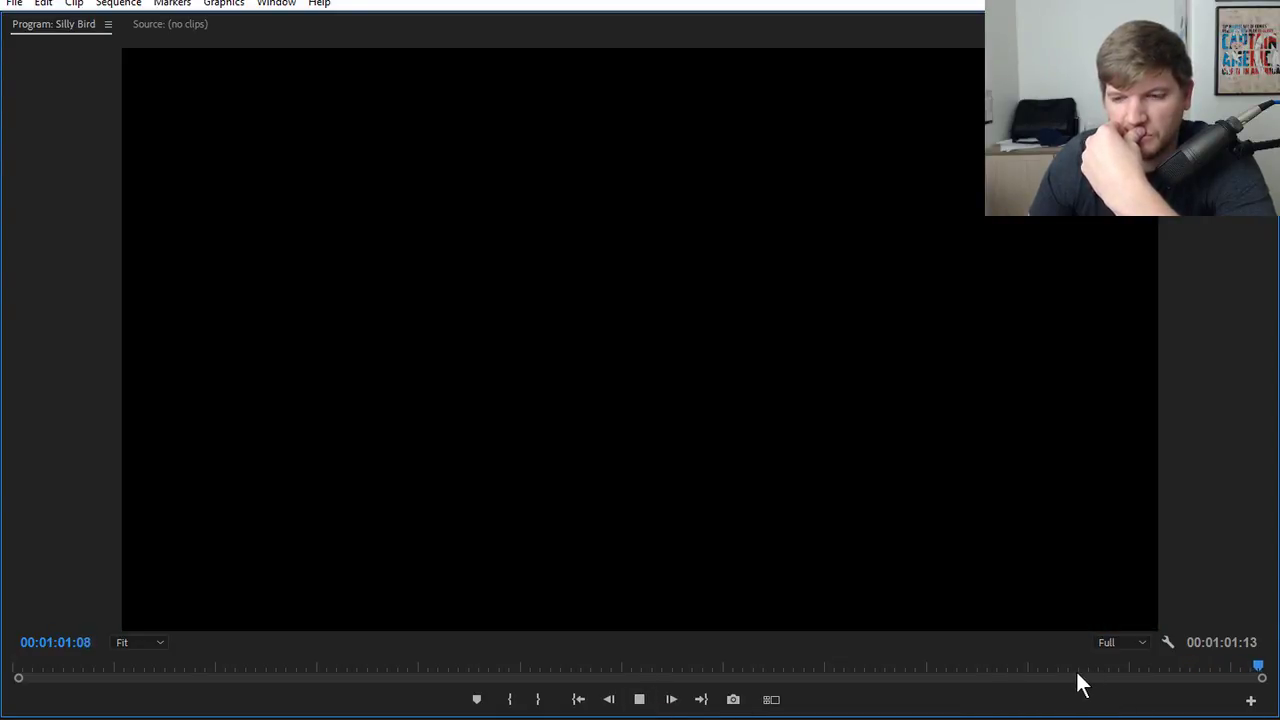
left_click(1076, 668)
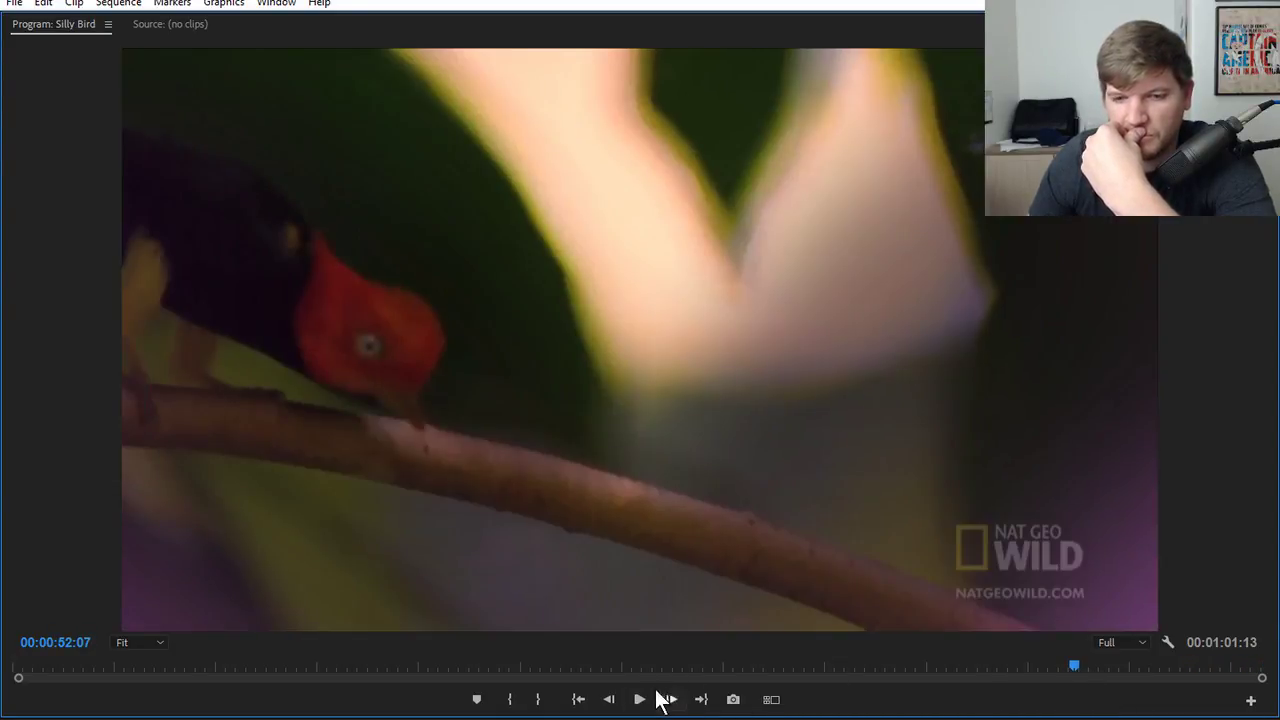
left_click(640, 699)
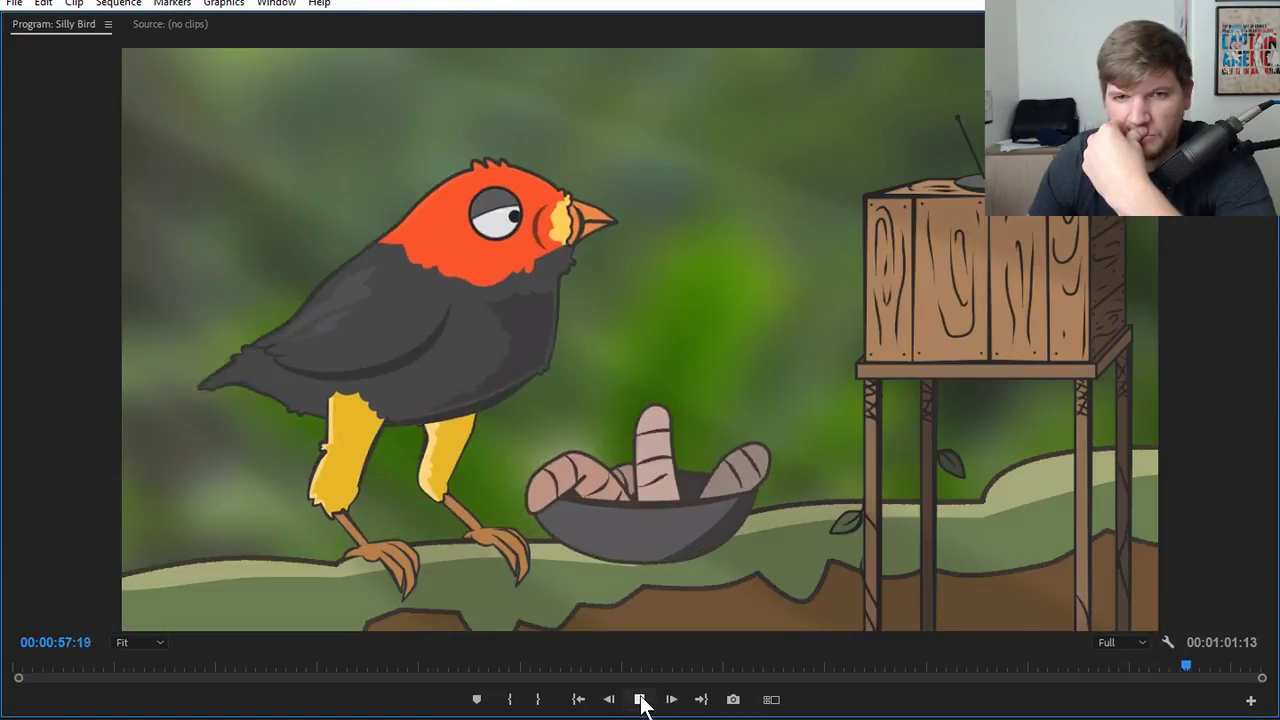
left_click(640, 699)
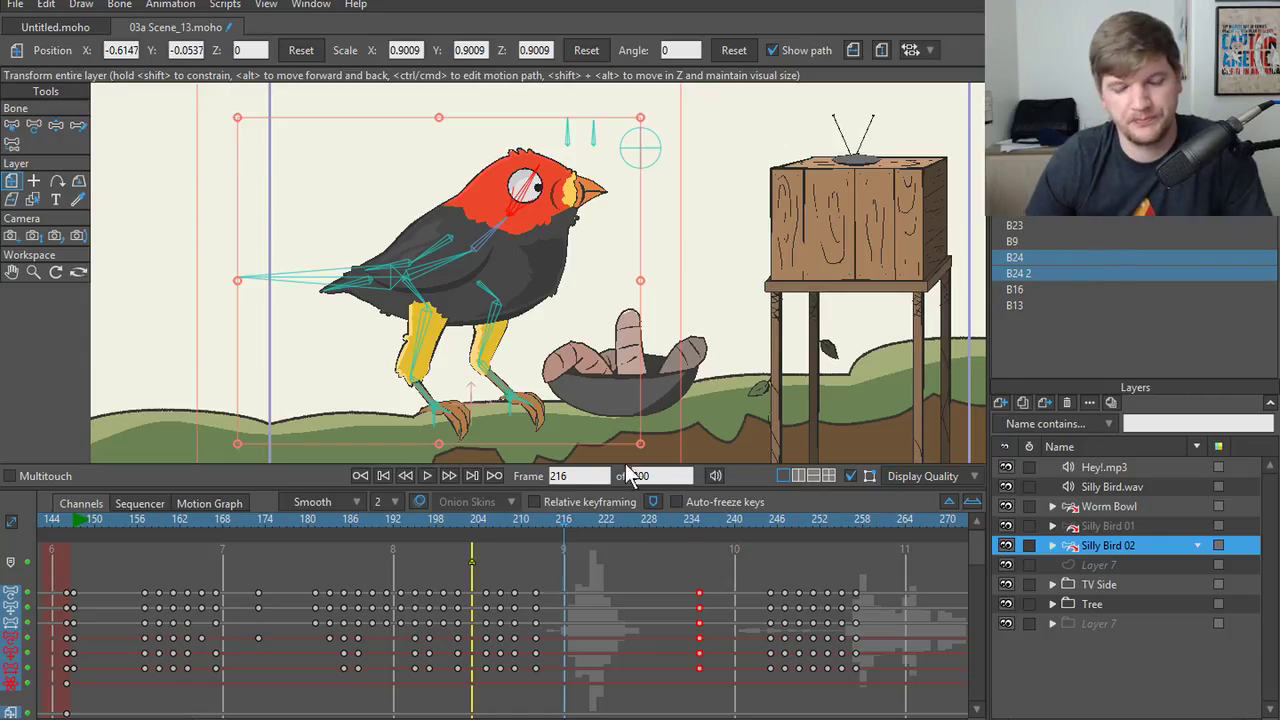
- In Moho, copy the Silly Bird 02 bone keyframe at frame 201 and paste it at frame 205 to hold the lowered head pose
left_click_drag(425, 526, 458, 523)
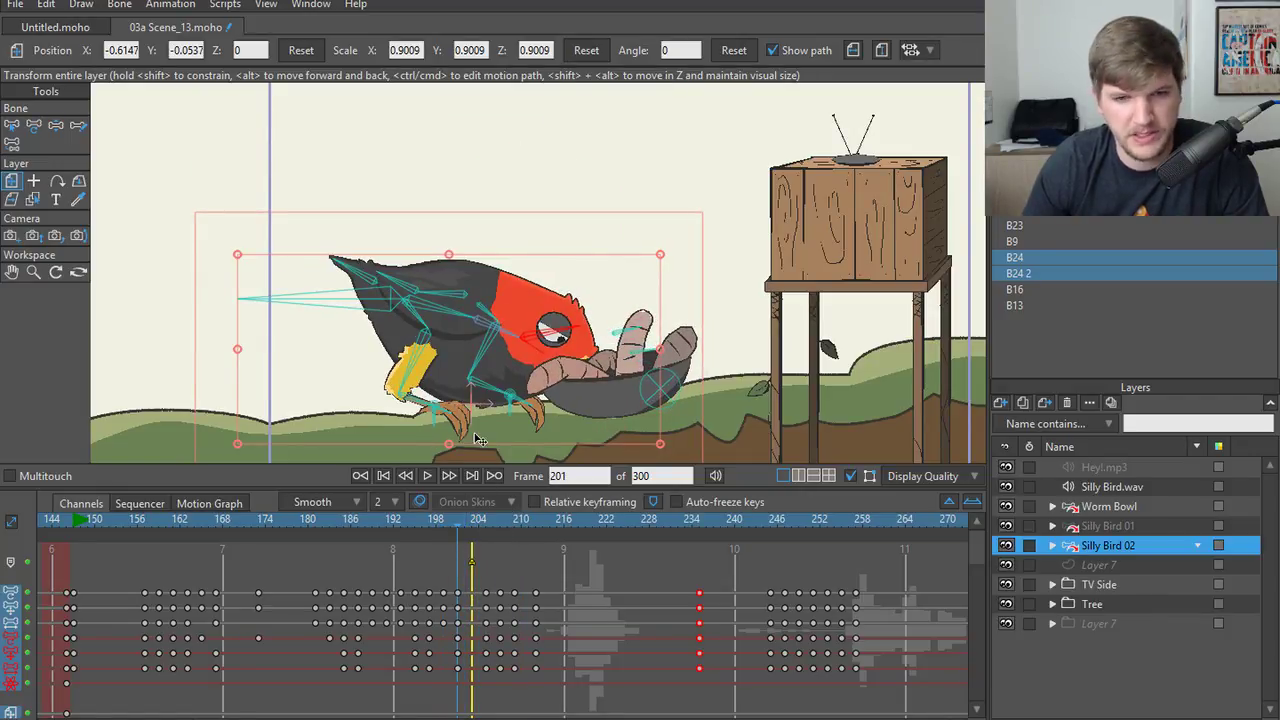
key("b")
left_click(630, 338)
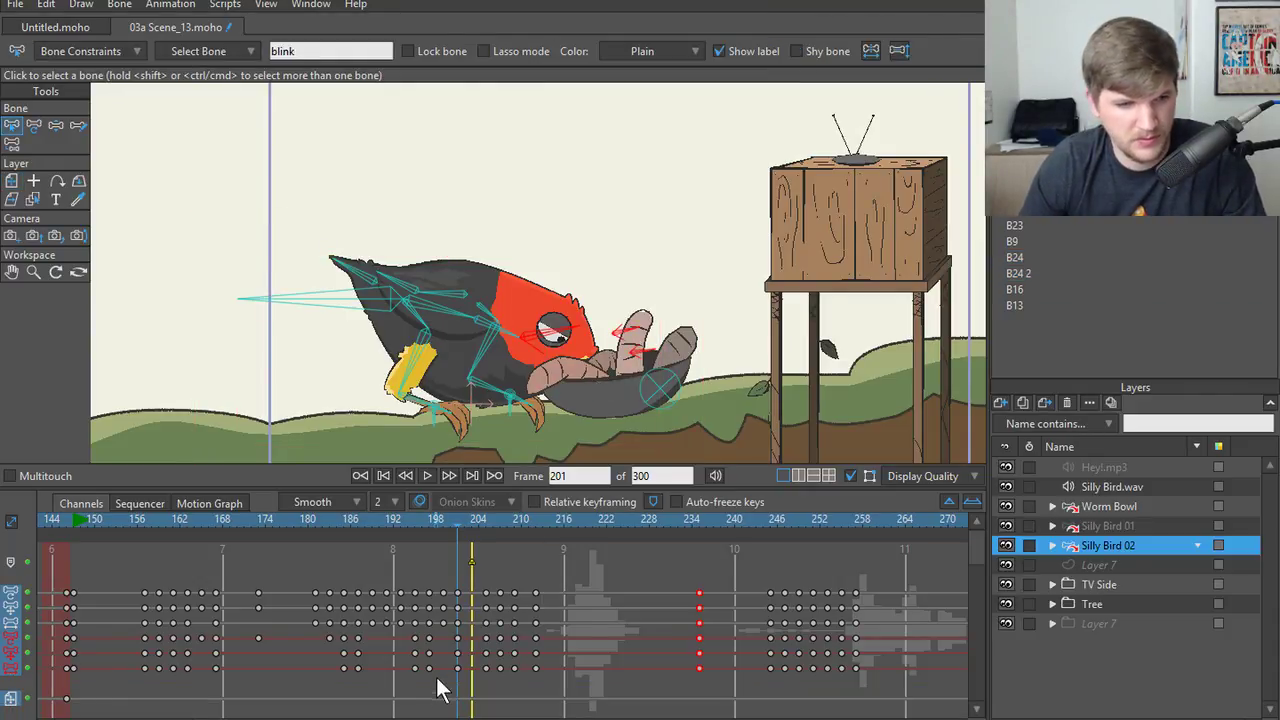
left_click(457, 638)
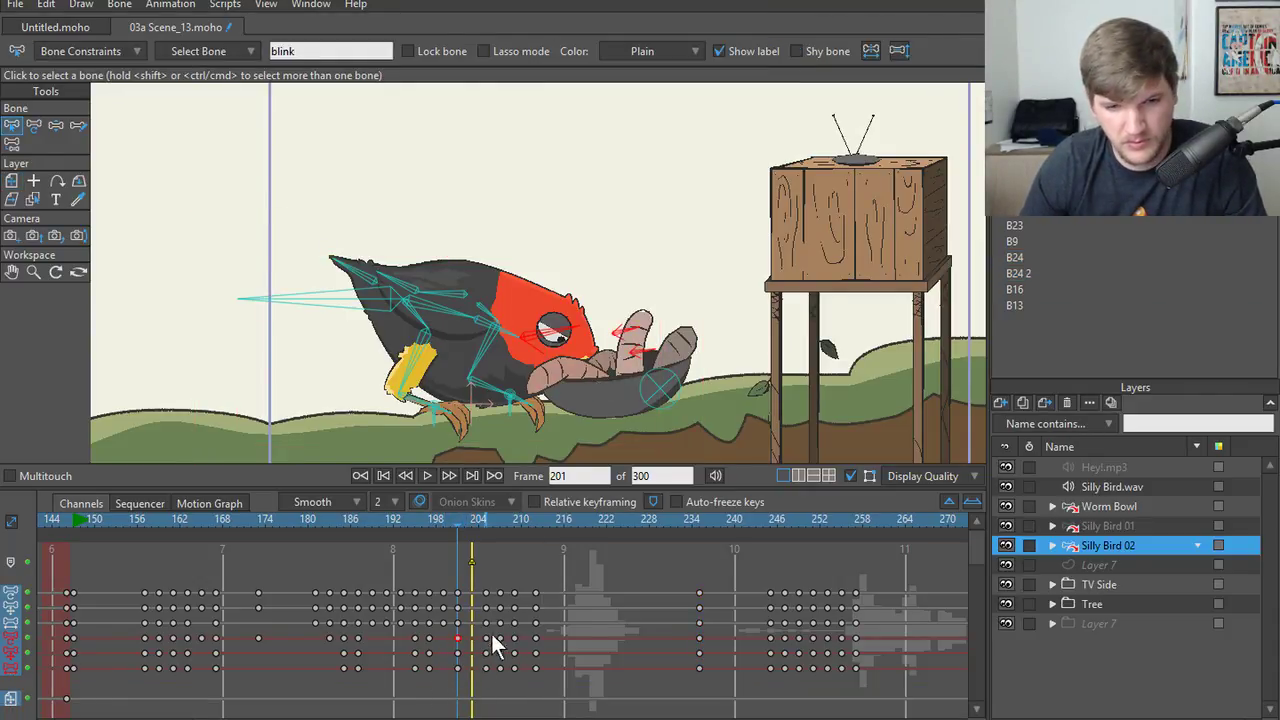
left_click(485, 522)
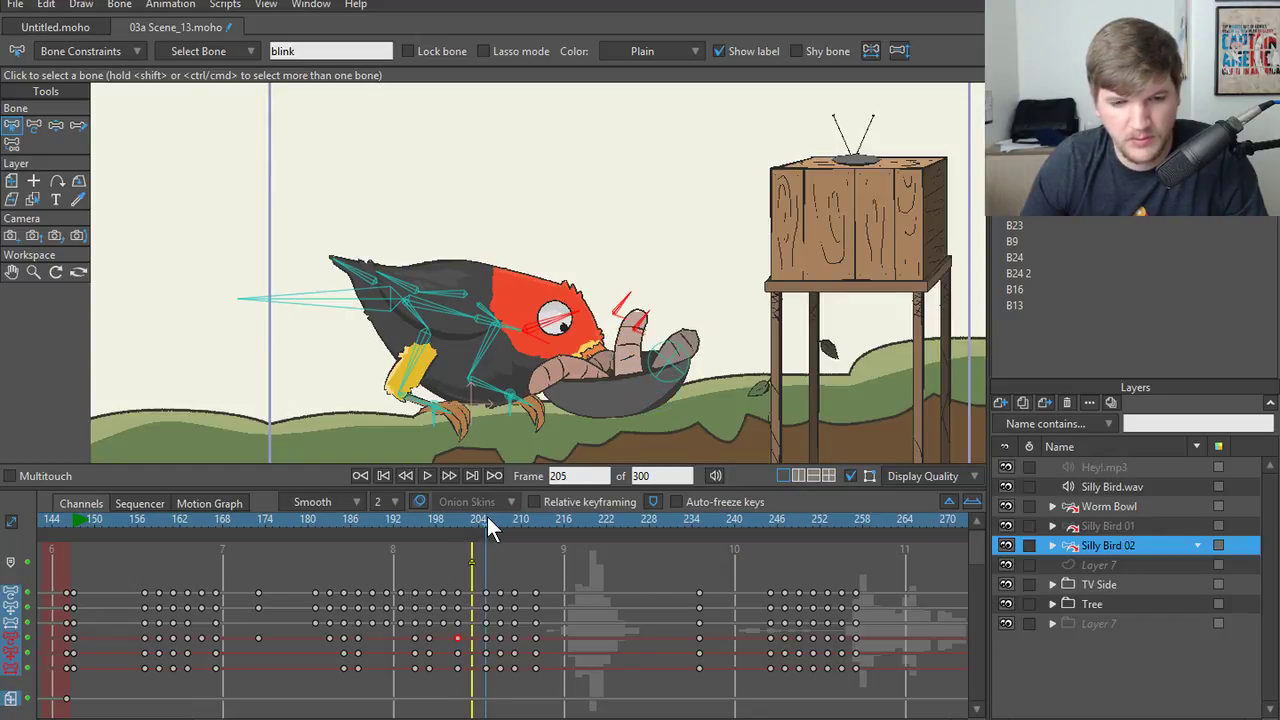
key("ctrl+v")
left_click(613, 231)
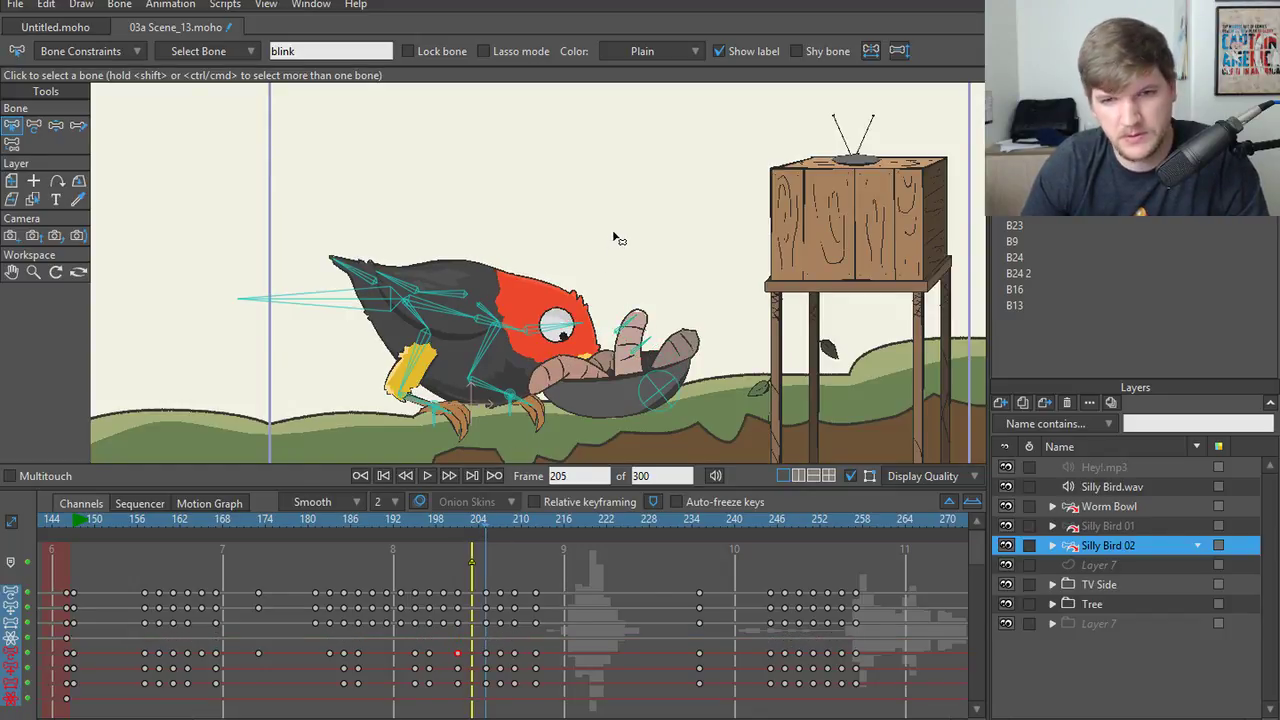
- Select the two eye control bones and rotate the lower one at frame 205 to bring down the bird's eyelid
left_click(630, 338)
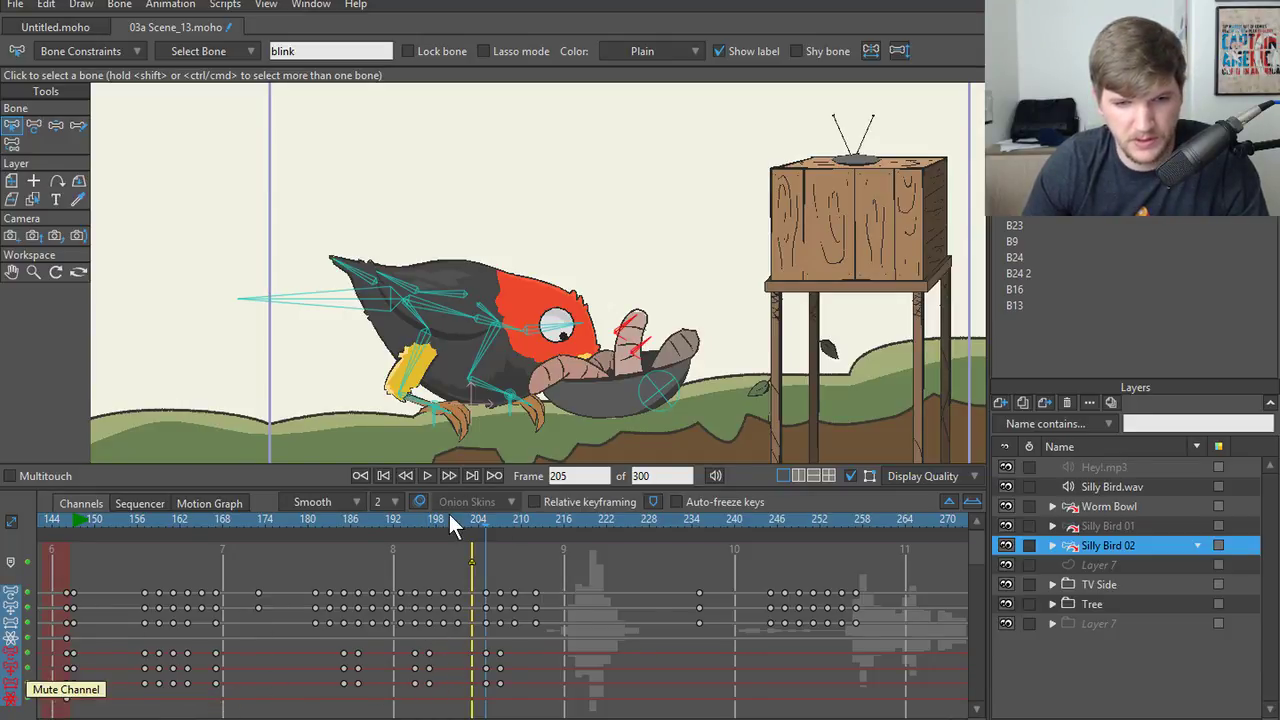
left_click_drag(449, 518, 485, 524)
left_click(429, 654)
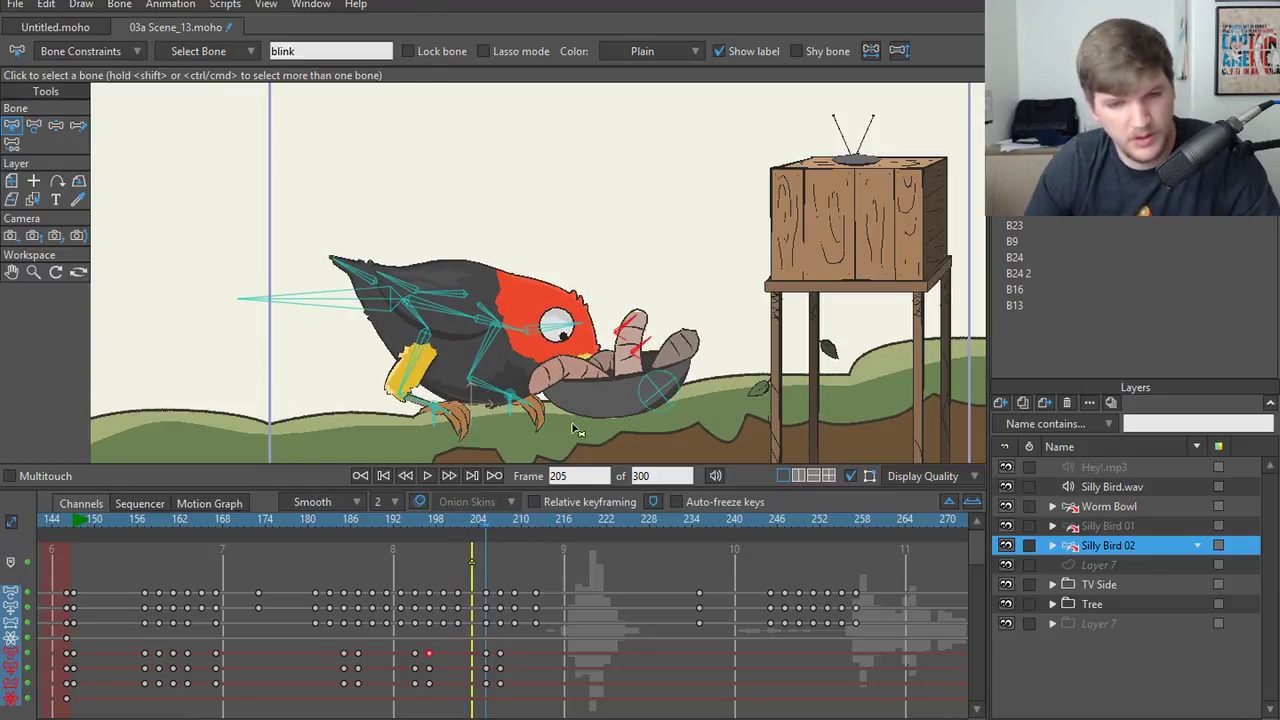
key("z")
left_click_drag(630, 340, 652, 375)
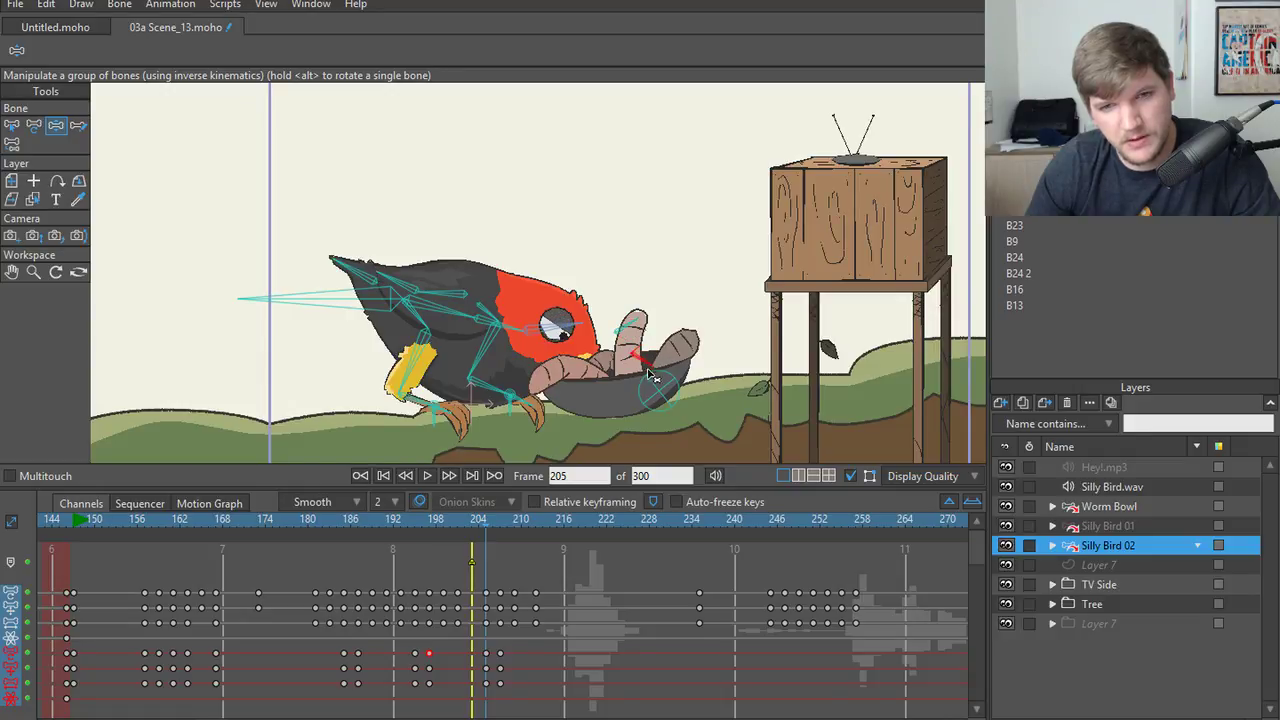
- Delete the eye control bones' keyframes at frame 207 so the lowered eyelid carries through the head rise
mouse_move(485, 524)
left_mouse_down()
mouse_move(334, 519)
mouse_move(503, 525)
left_mouse_up()
key("z")
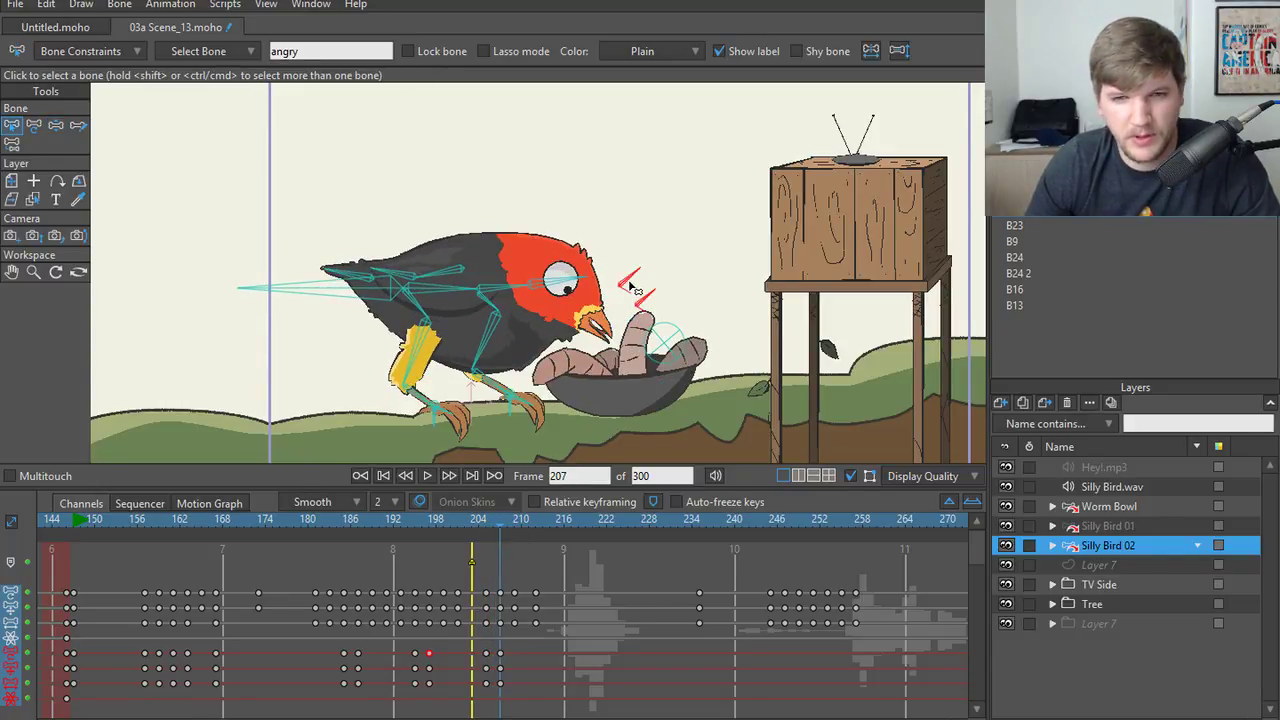
left_click(630, 281)
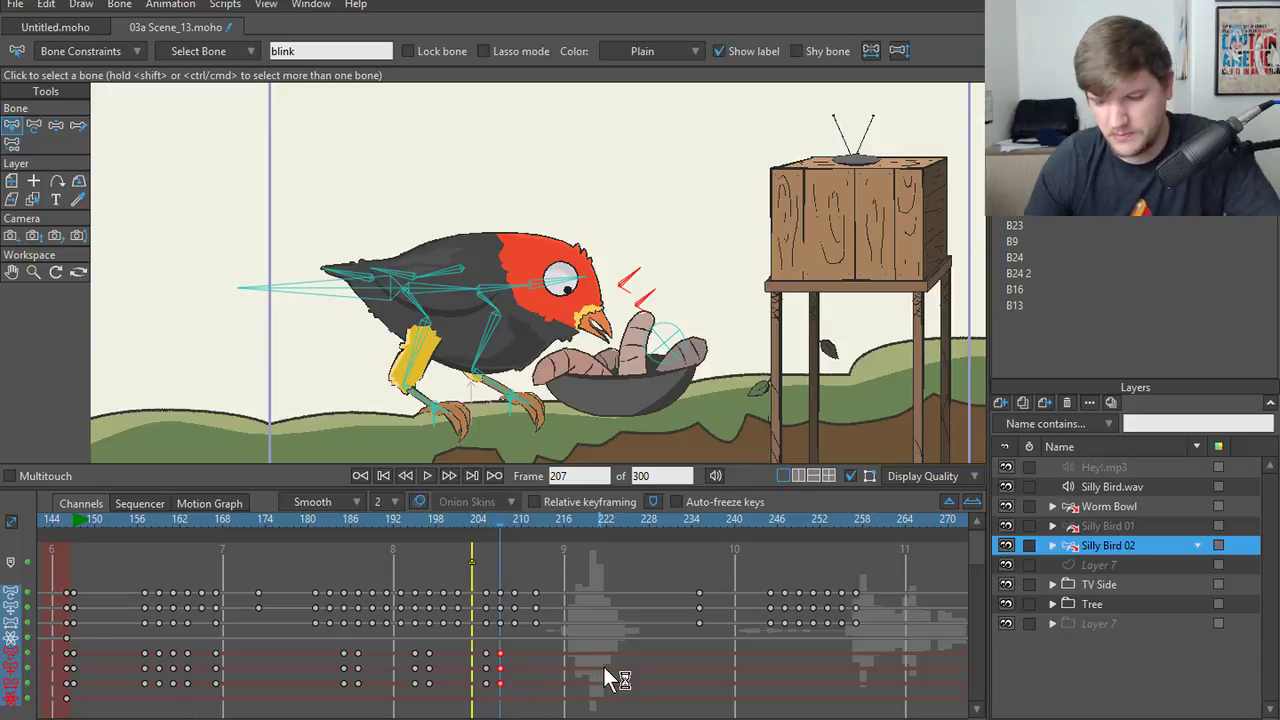
key("Delete")
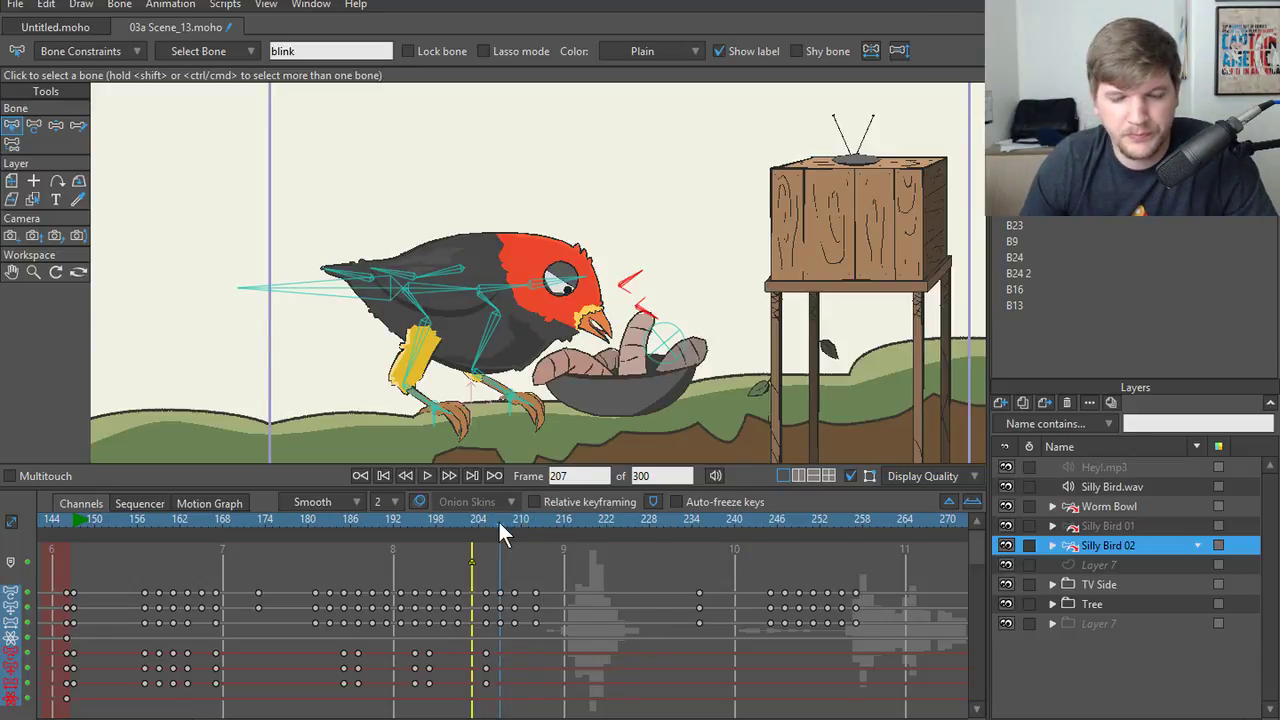
- Retime the Silly Bird 02 head-rise keyframes so they fall on frames 205, 209 and 213
mouse_move(500, 525)
left_mouse_down()
mouse_move(514, 522)
mouse_move(485, 535)
mouse_move(535, 537)
mouse_move(516, 539)
left_mouse_up()
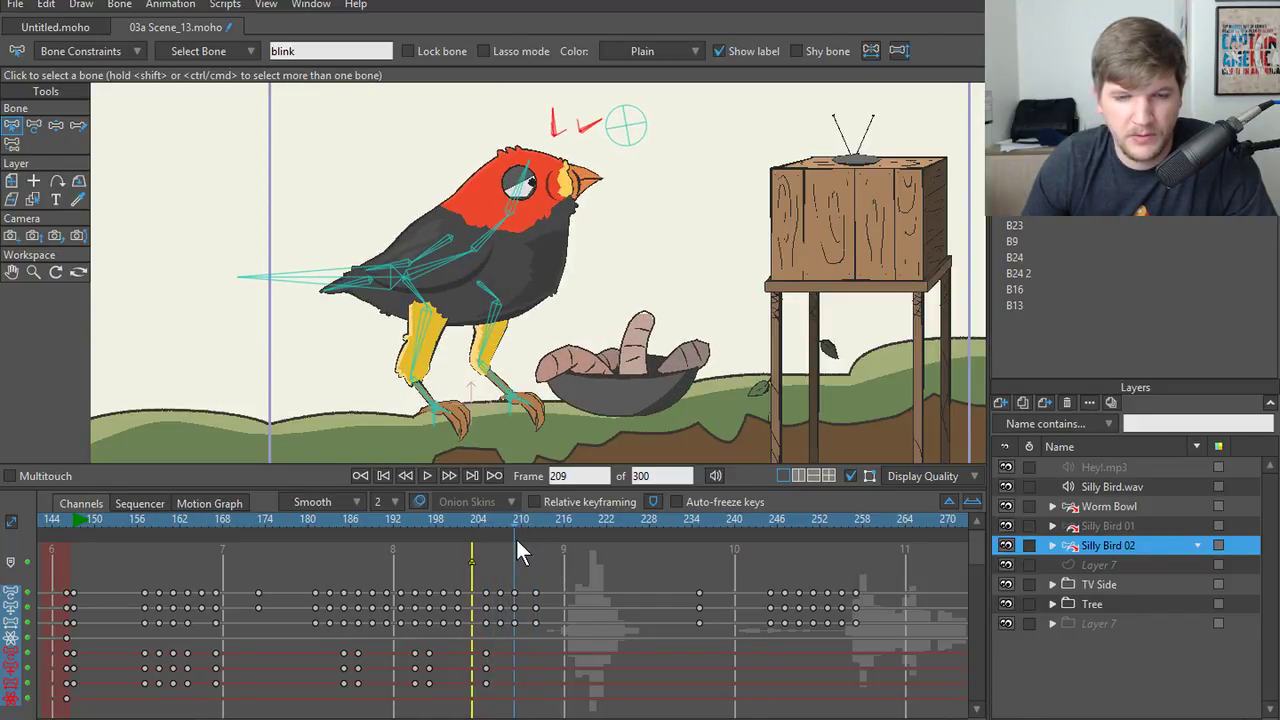
left_click_drag(554, 585, 543, 623)
left_click_drag(508, 519, 489, 526)
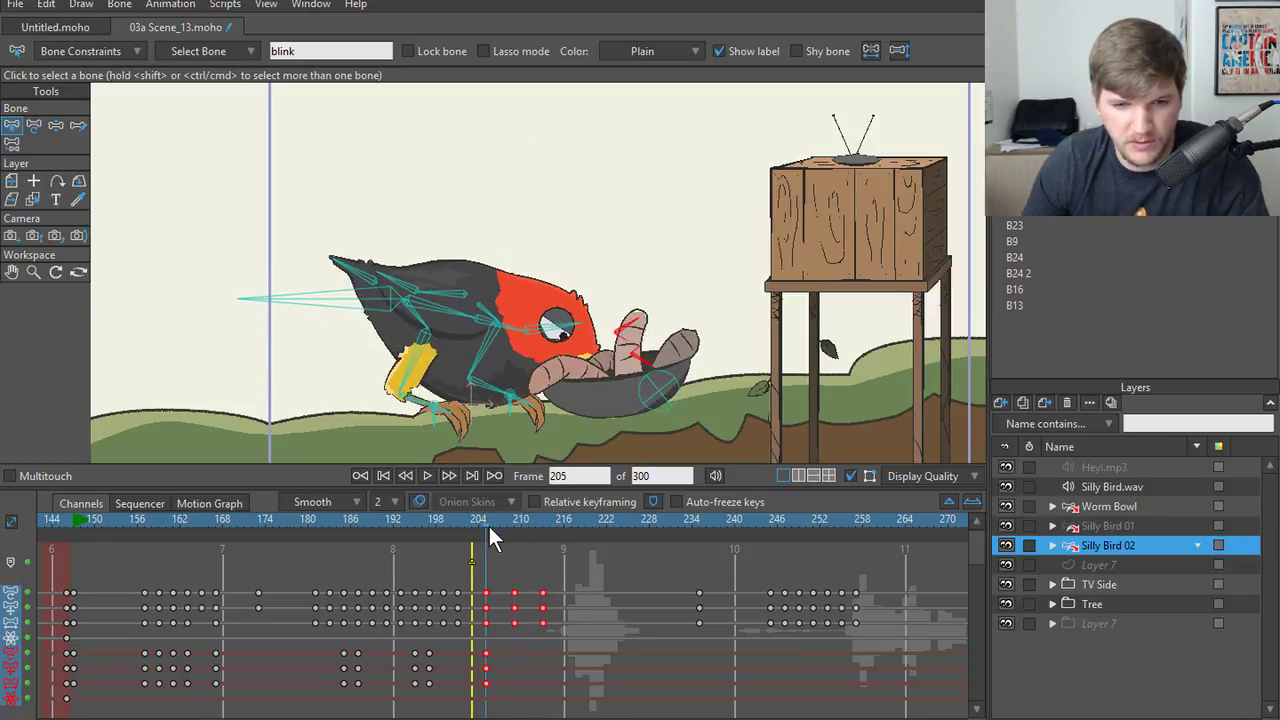
- Advance frame by frame from 205 to 213 and replay the head rise to examine the new spacing
key("Right")
key("Right")
key("Right")
key("Right")
key("Right")
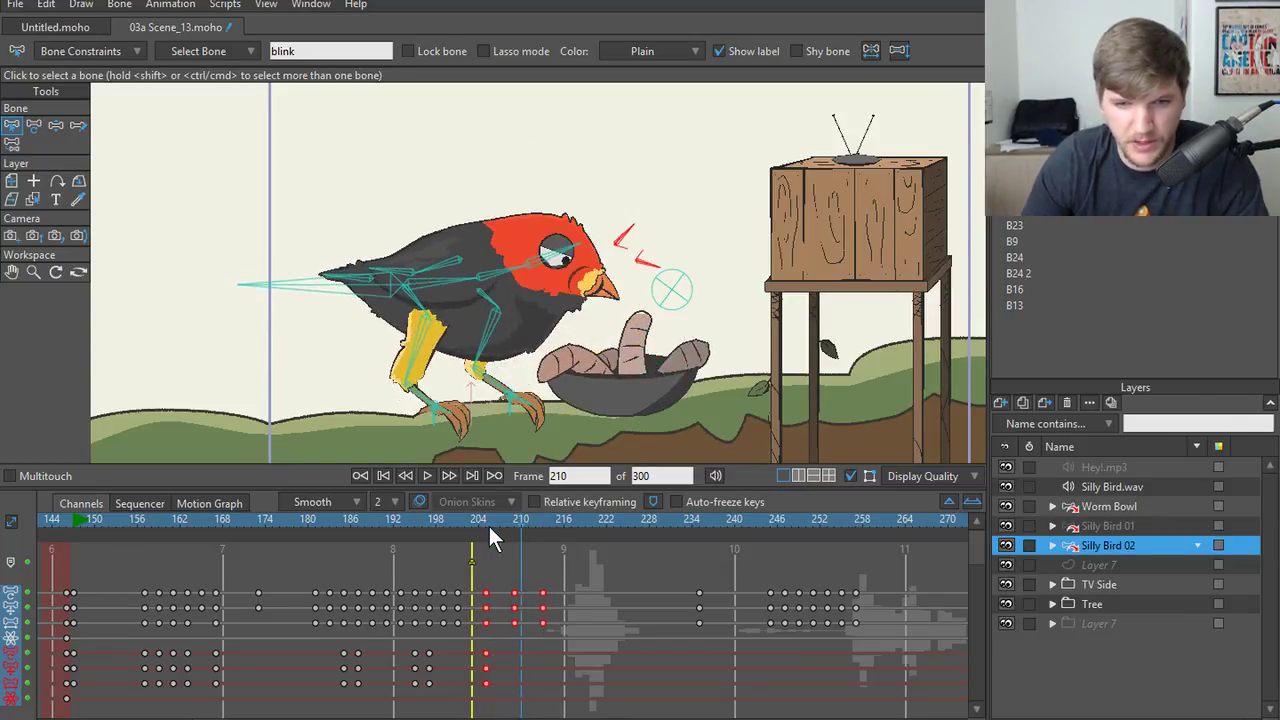
key("Right")
key("Right")
key("Right")
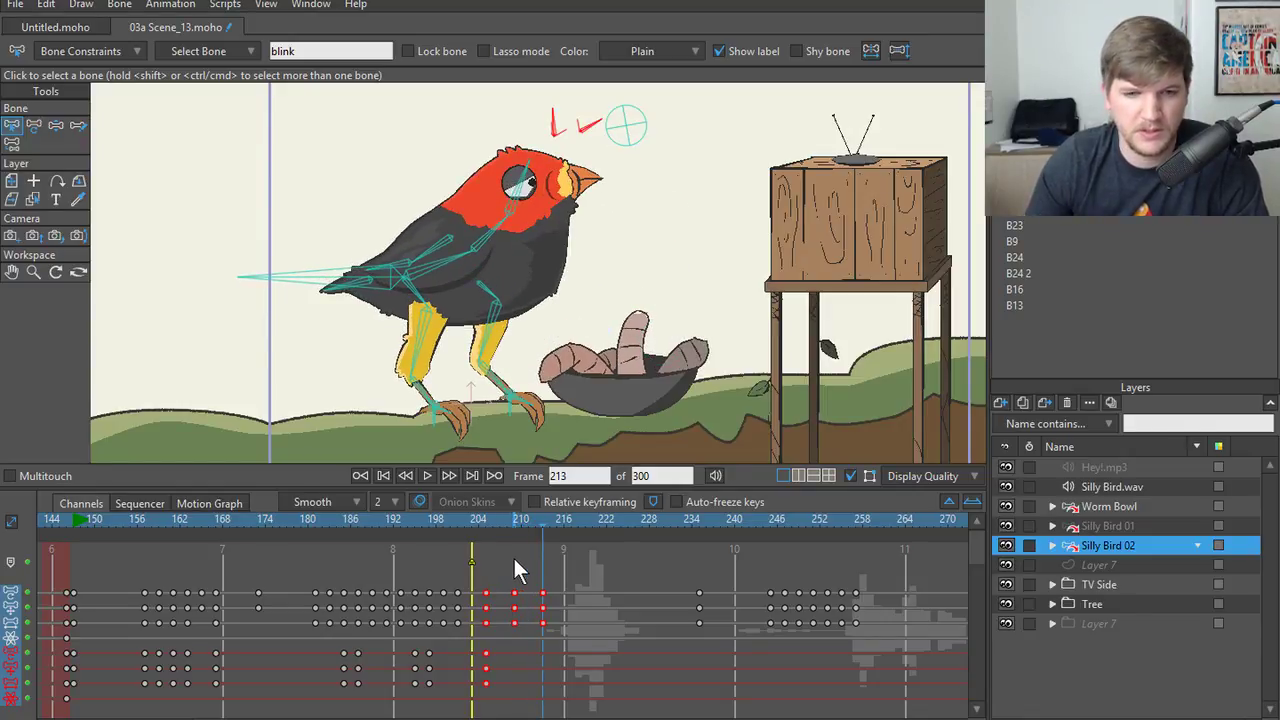
left_click(489, 518)
key("space")
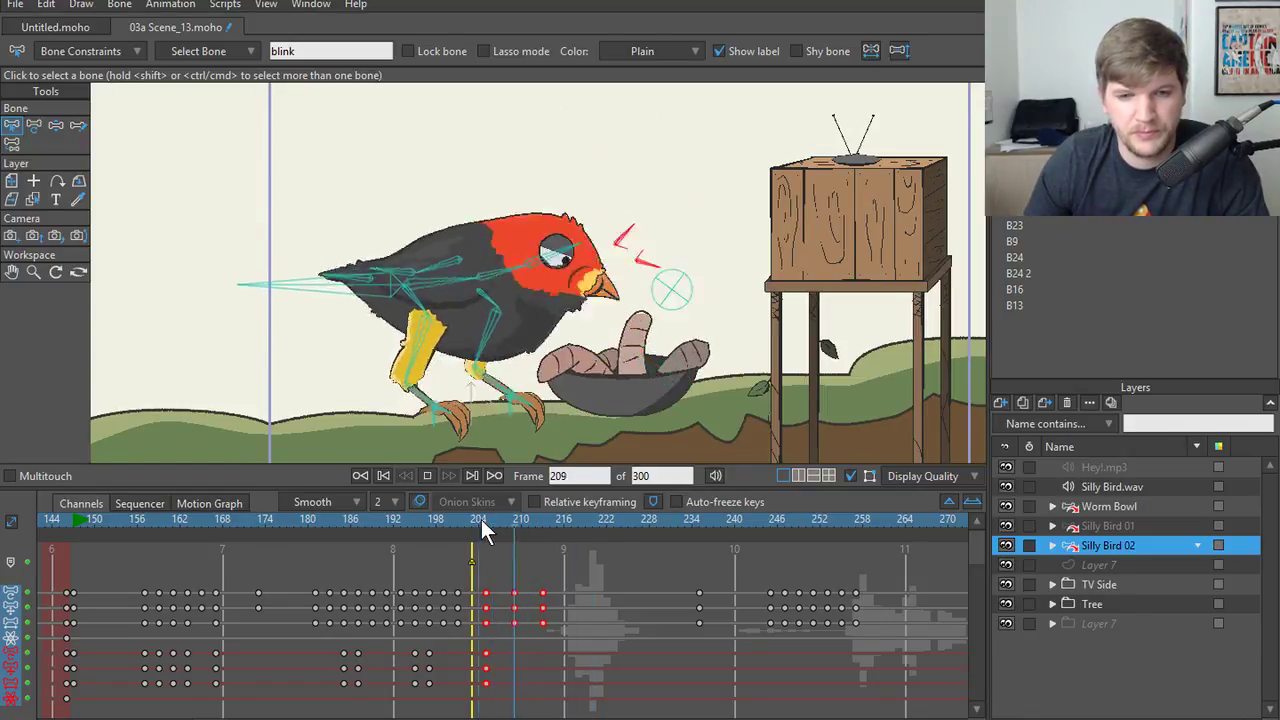
- Inspect the interval options of the head-rise keyframes and scrub the motion up to frame 213
left_click(545, 594)
left_click_drag(464, 623, 577, 583)
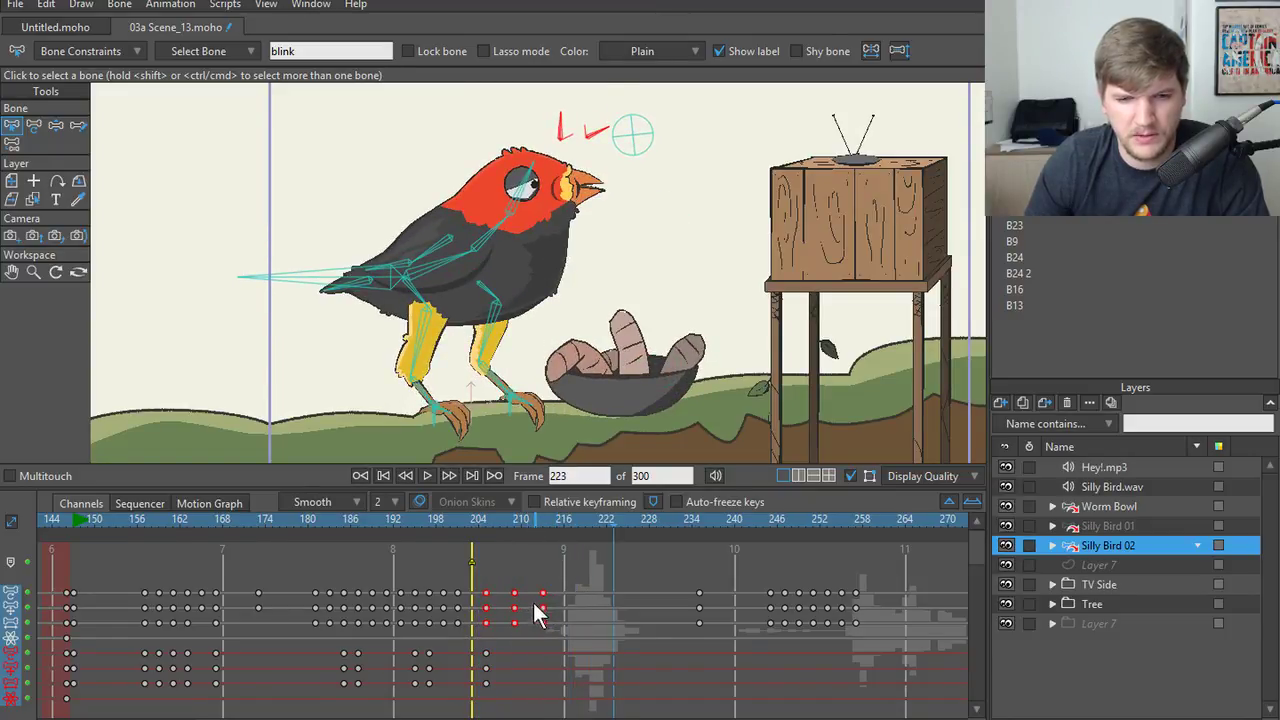
right_click(545, 590)
mouse_move(613, 690)
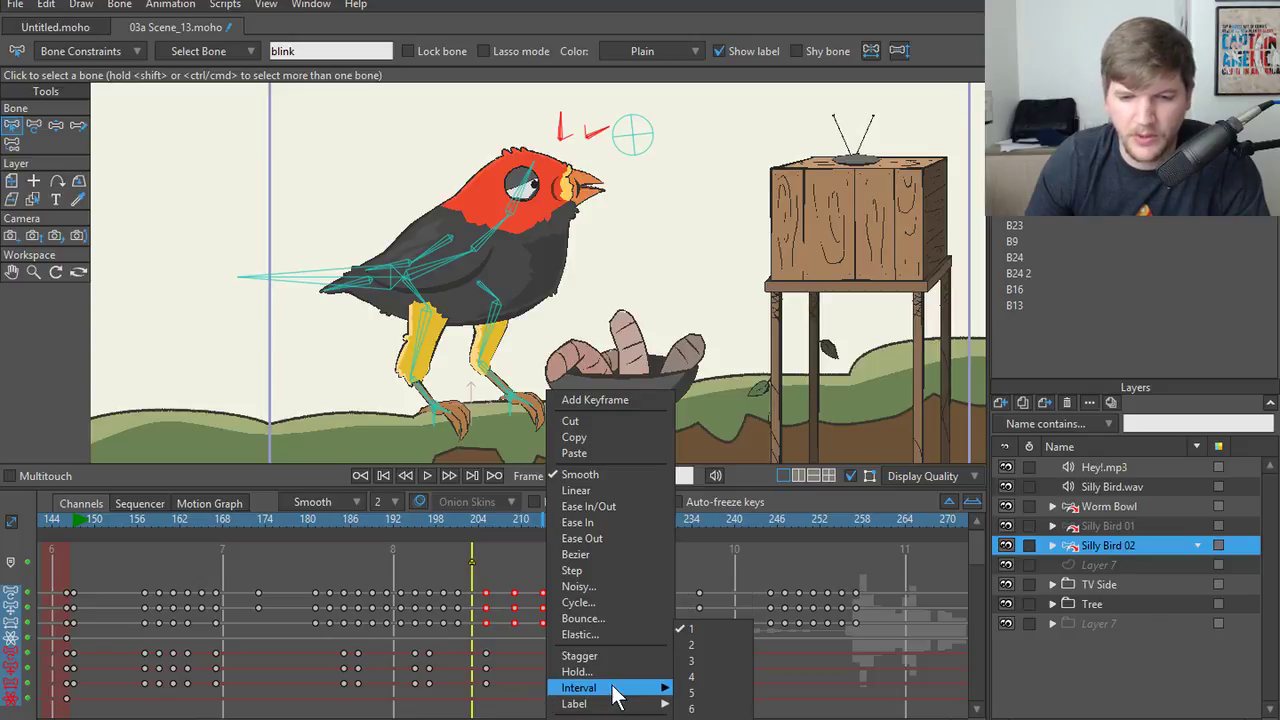
left_click(498, 568)
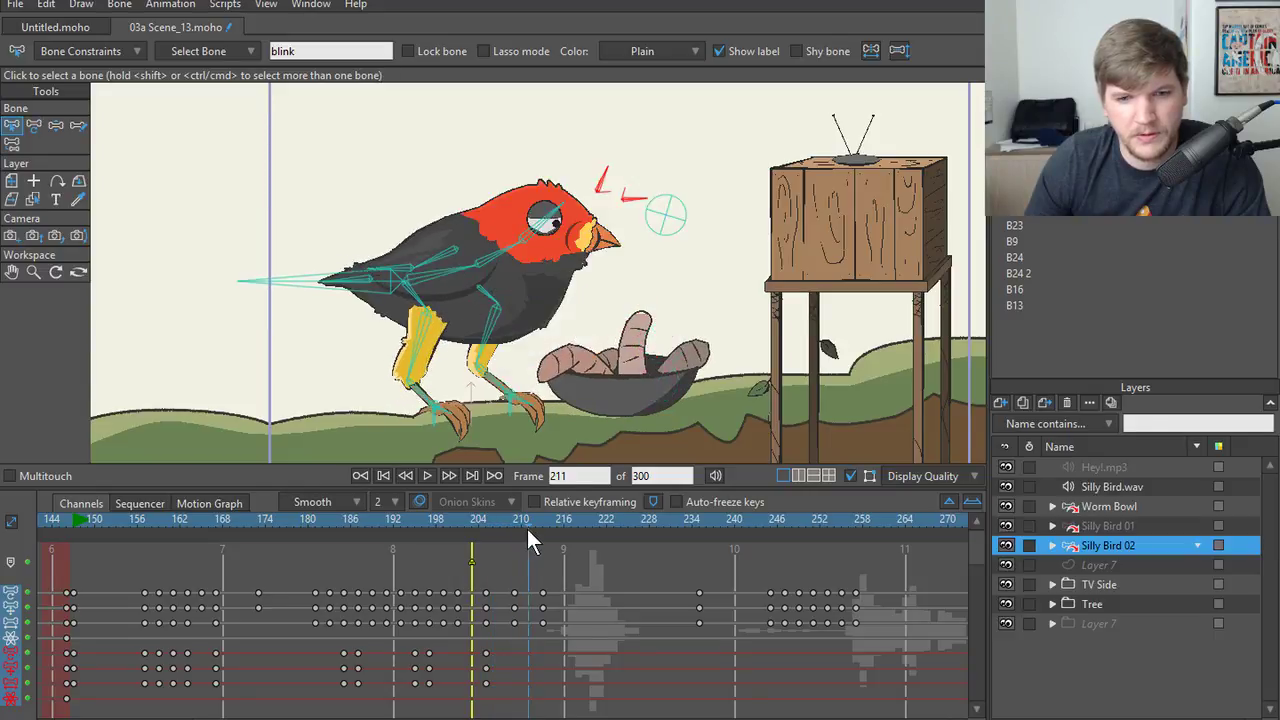
mouse_move(527, 529)
left_mouse_down()
mouse_move(478, 532)
mouse_move(541, 531)
left_mouse_up()
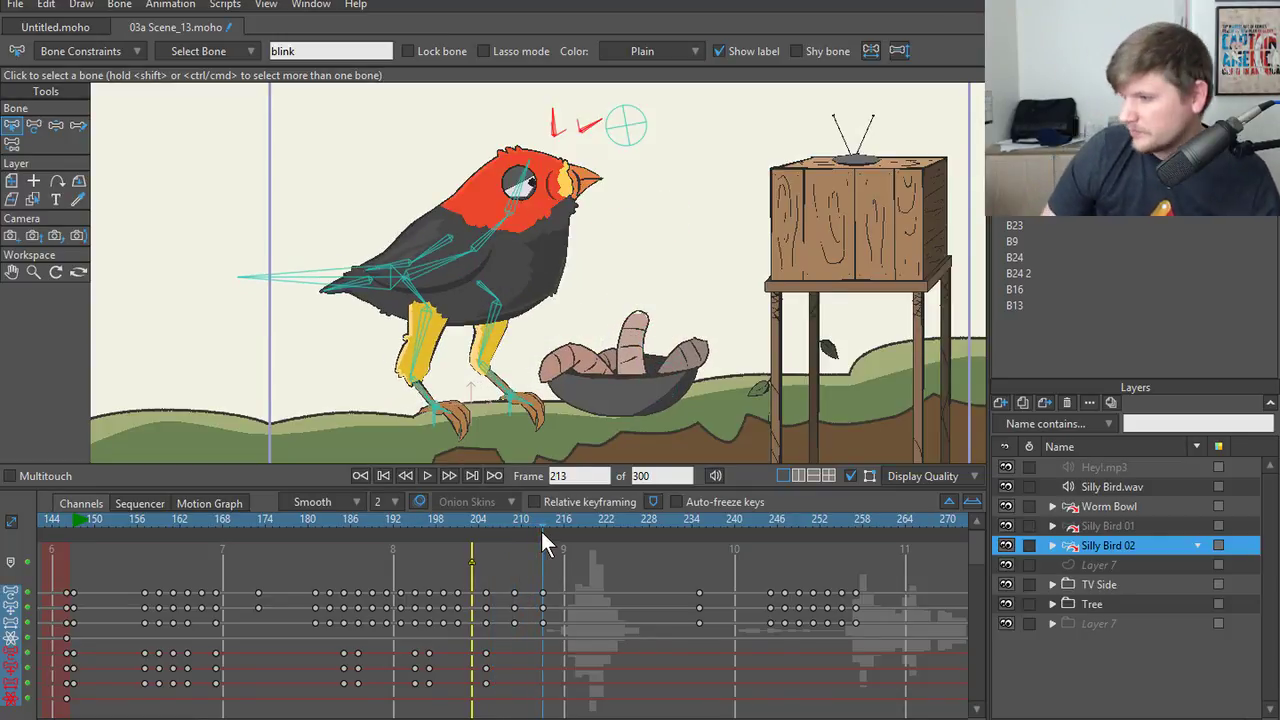
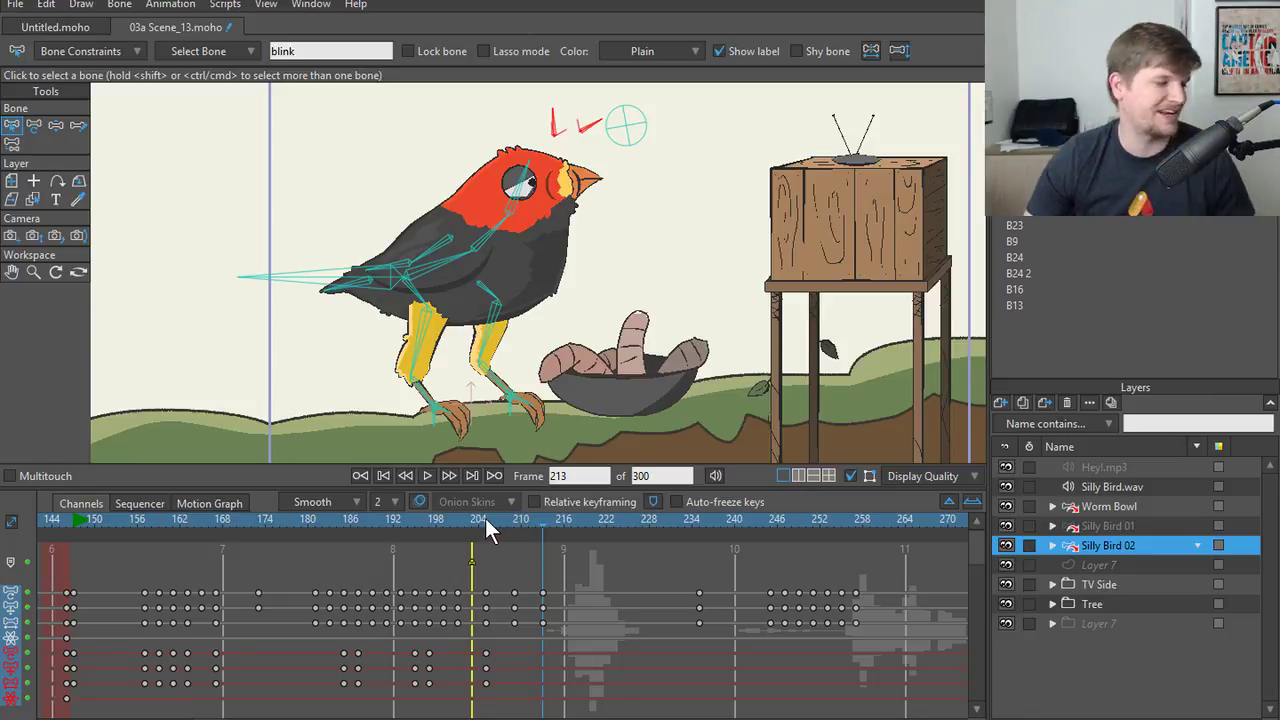
left_click_drag(446, 520, 544, 542)
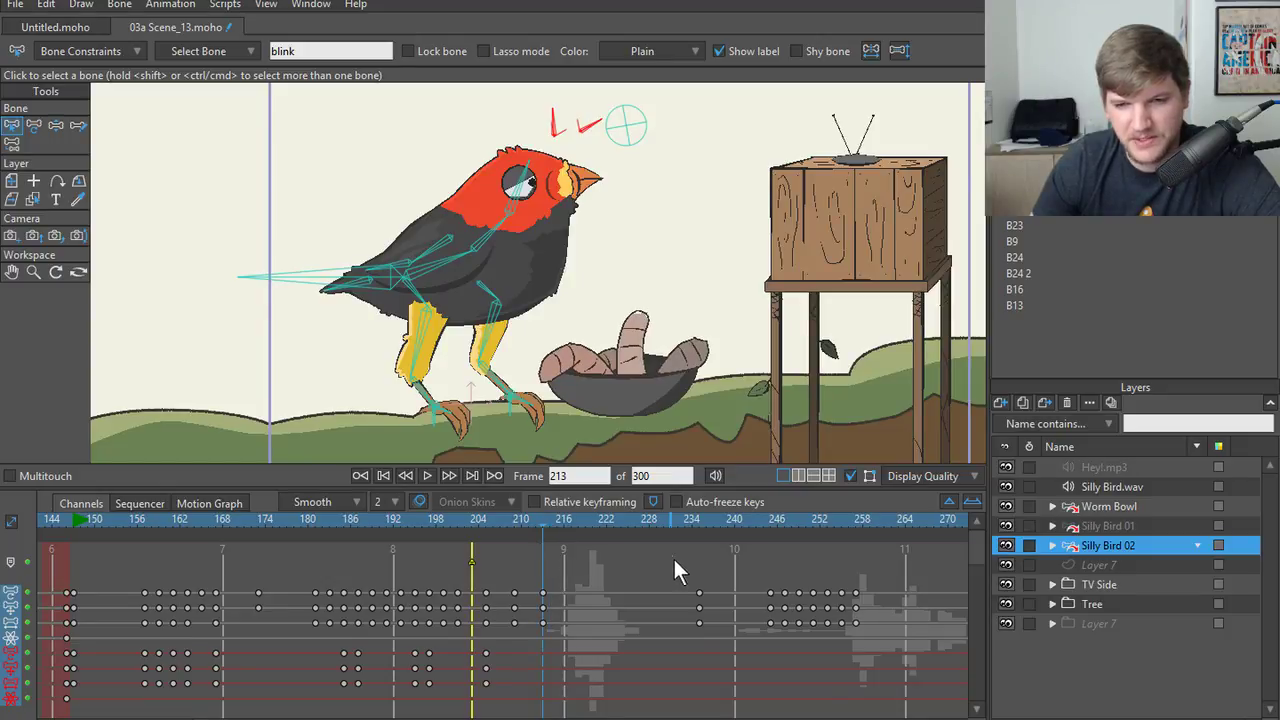
- Move the Silly Bird 02 bone keyframes from frame 235 to frame 217 and replay the settle after the head rise
left_click_drag(673, 559, 712, 632)
left_click_drag(647, 600, 578, 607)
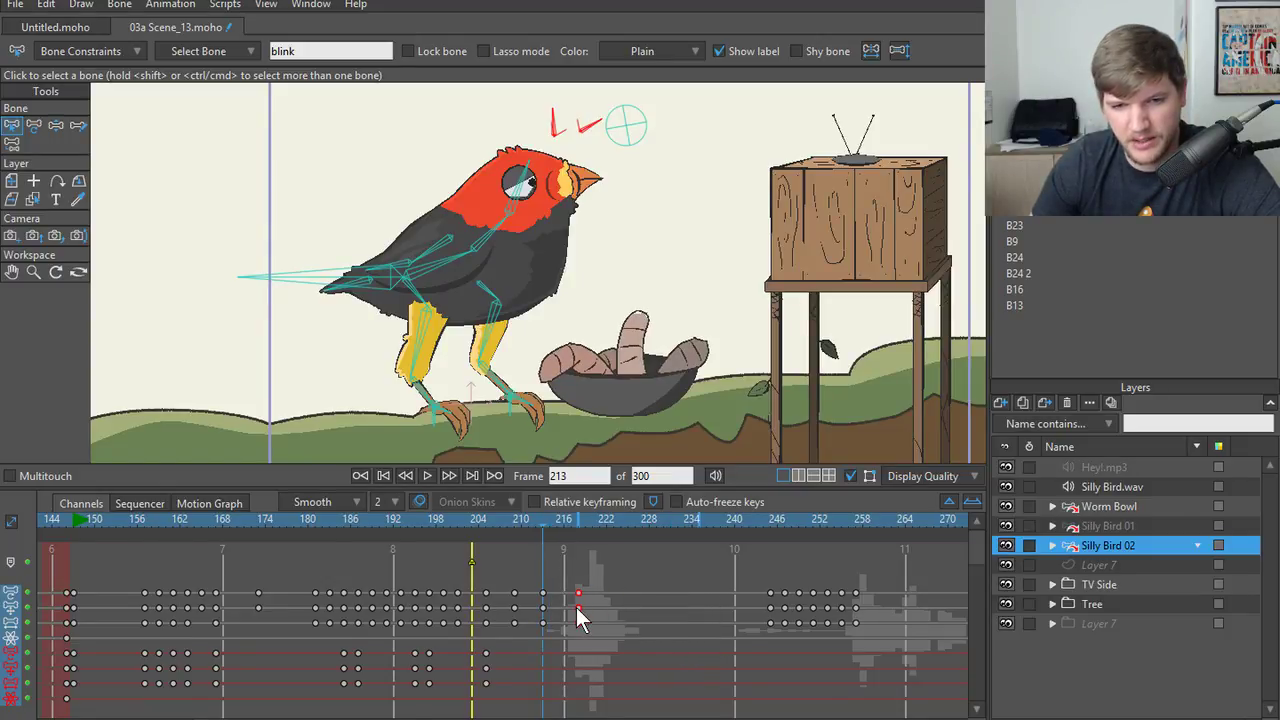
left_click(427, 476)
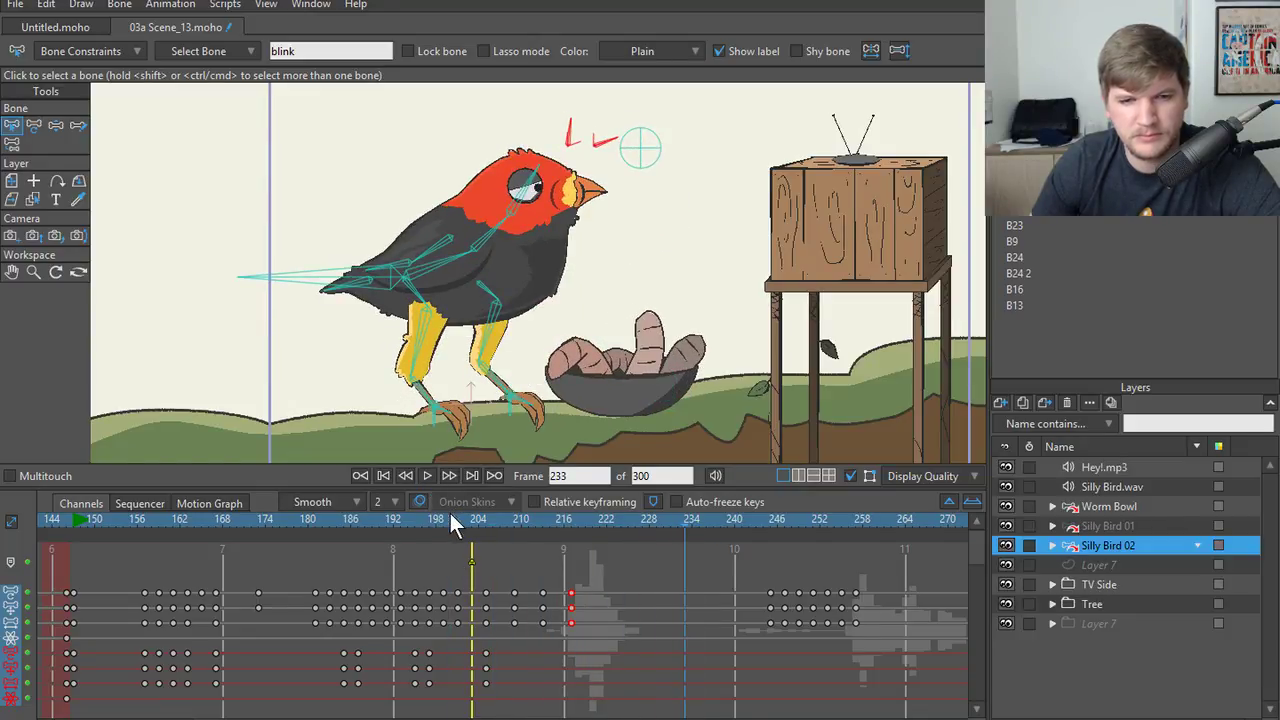
left_click_drag(458, 521, 569, 527)
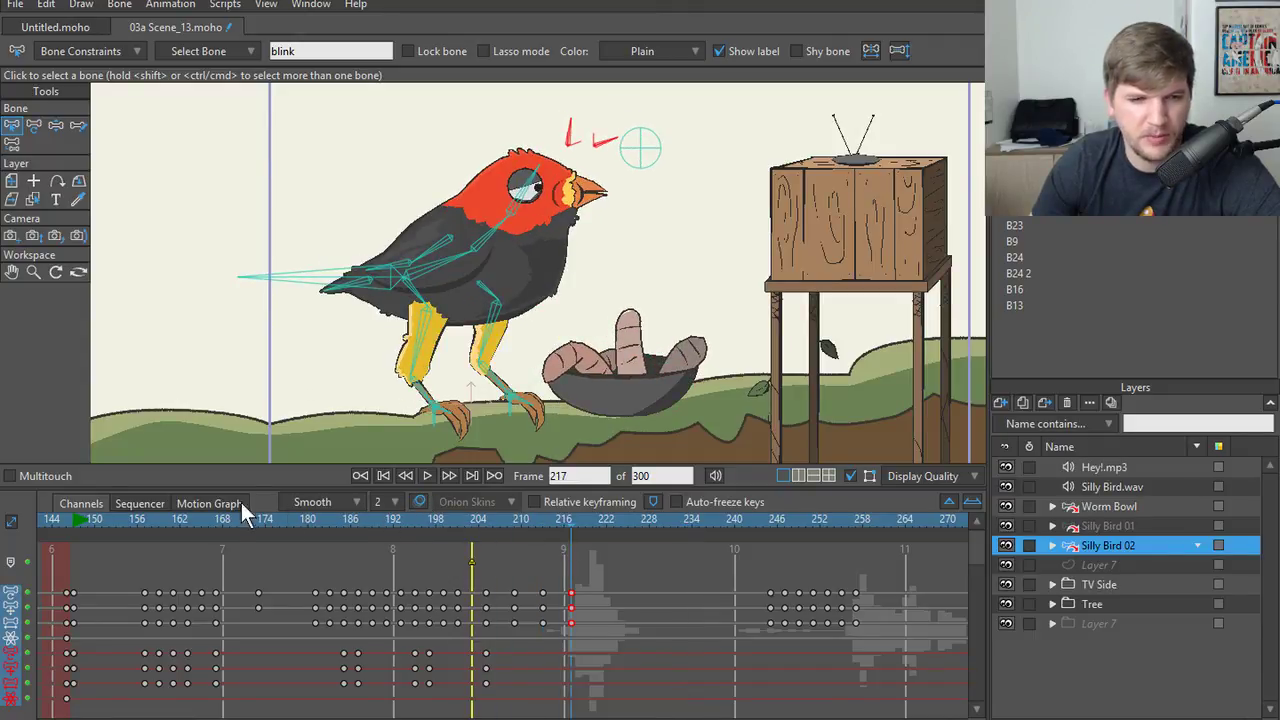
- Shift the Hey!.mp3 clip in the sequencer to start at about frame 218, and return to the keyframe channels at frame 202
left_click(133, 503)
left_click_drag(597, 573, 627, 572)
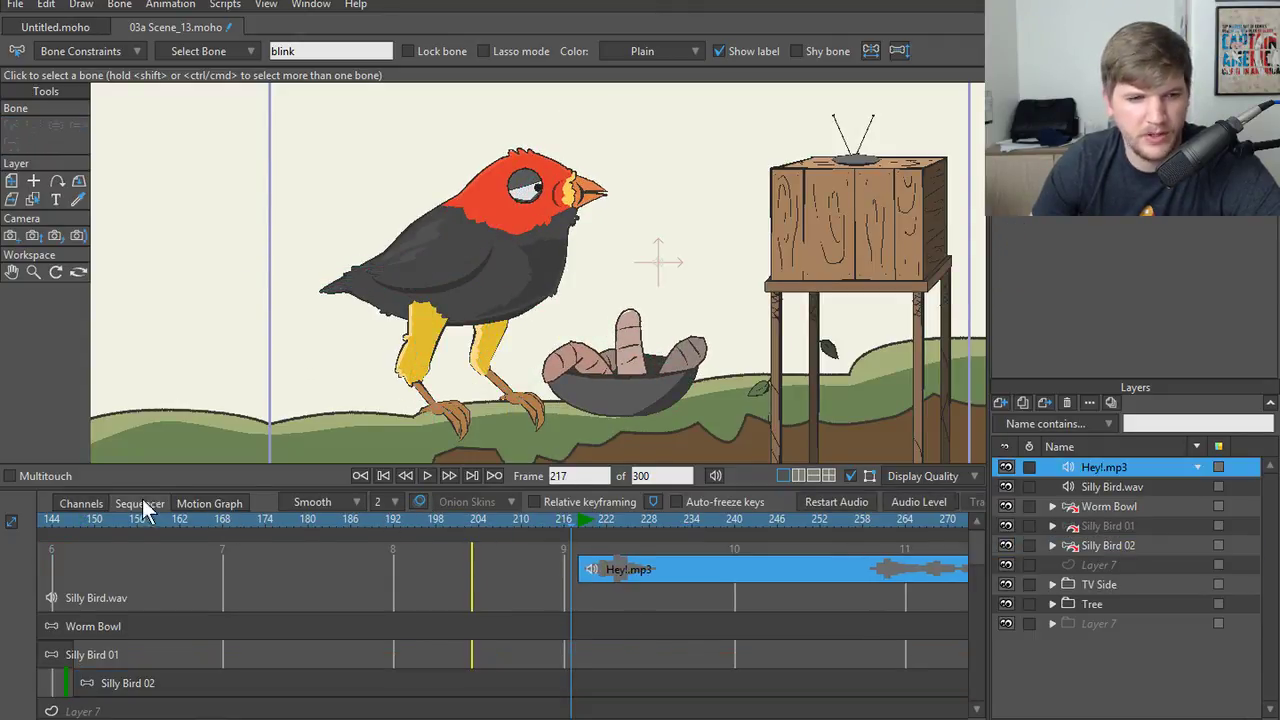
left_click(80, 503)
left_click(464, 520)
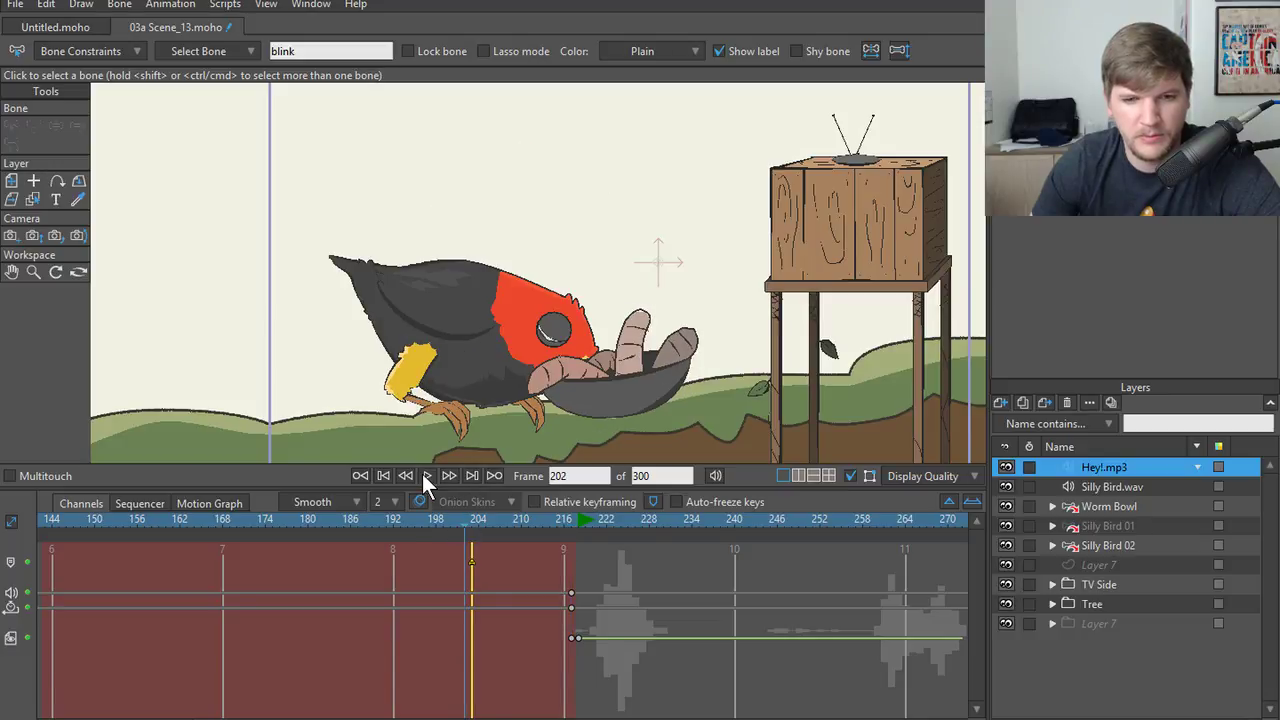
- Play the head rise on the Silly Bird 02 layer and scrub from frame 205 to frame 213
left_click(1130, 540)
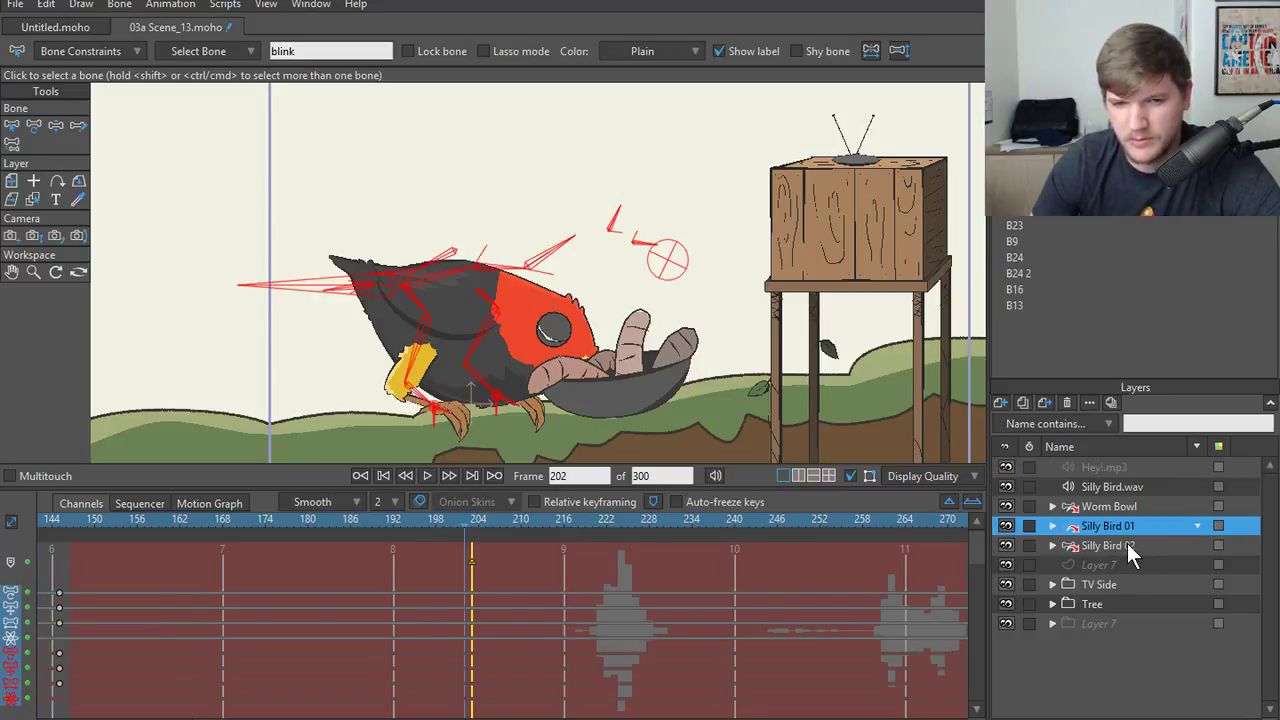
left_click(426, 476)
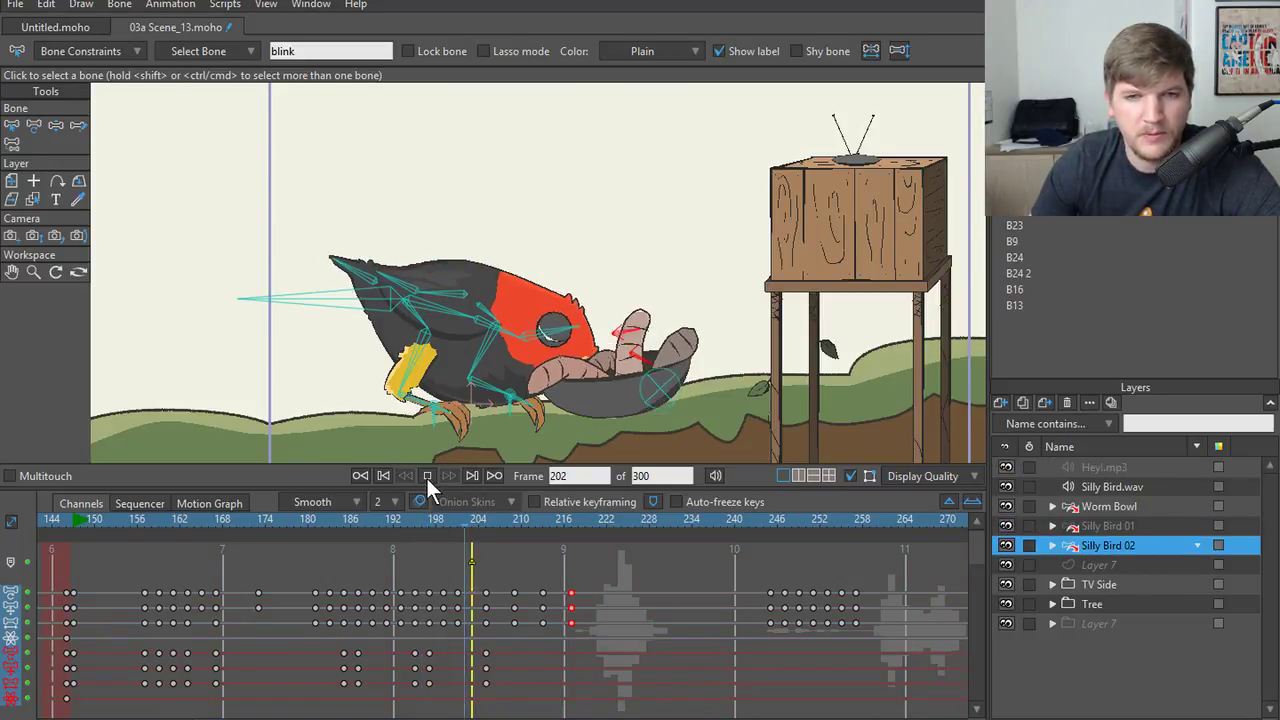
left_click(485, 521)
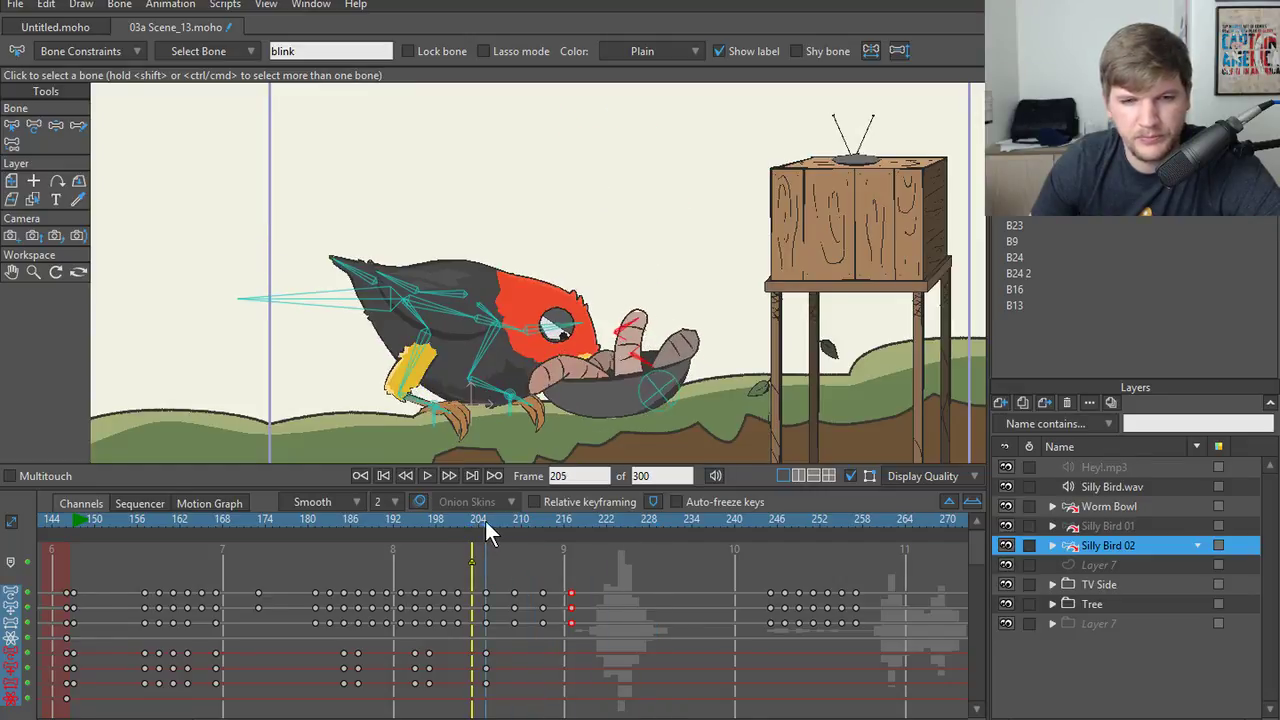
left_click(503, 522)
left_click_drag(503, 522, 539, 527)
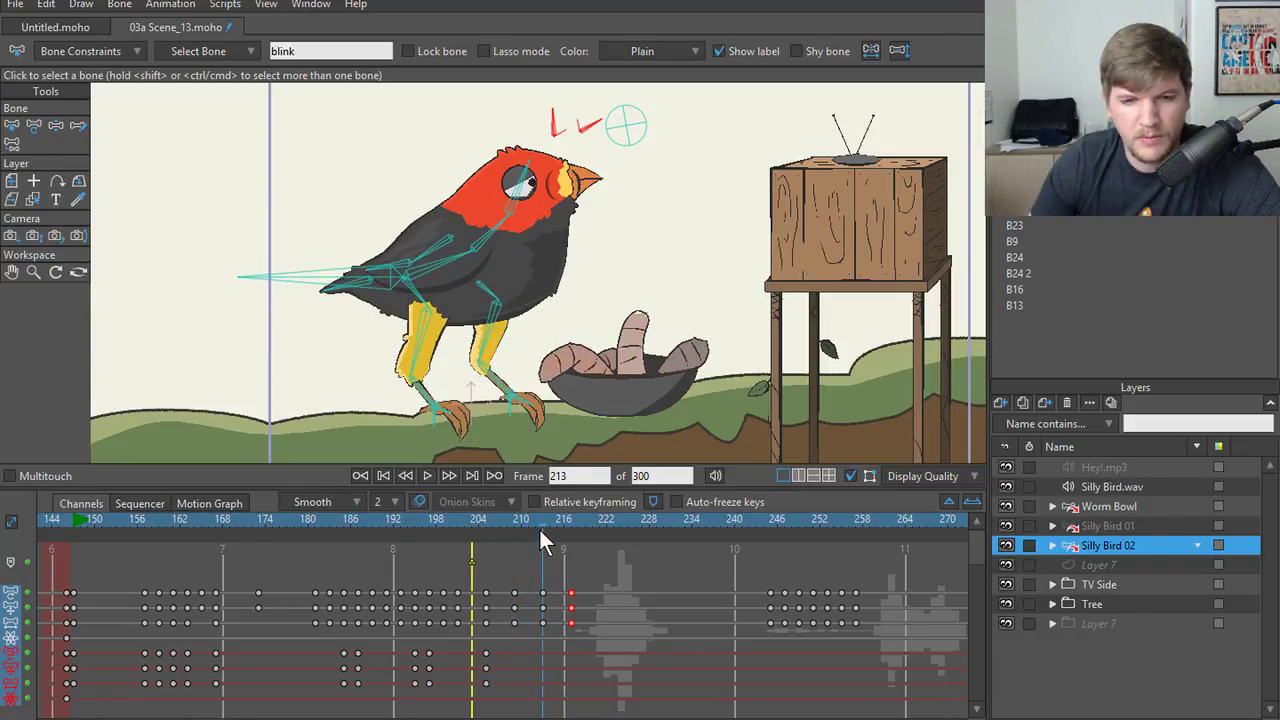
- Tilt the bird's head slightly forward and down at frame 213 using bone manipulation
key("z")
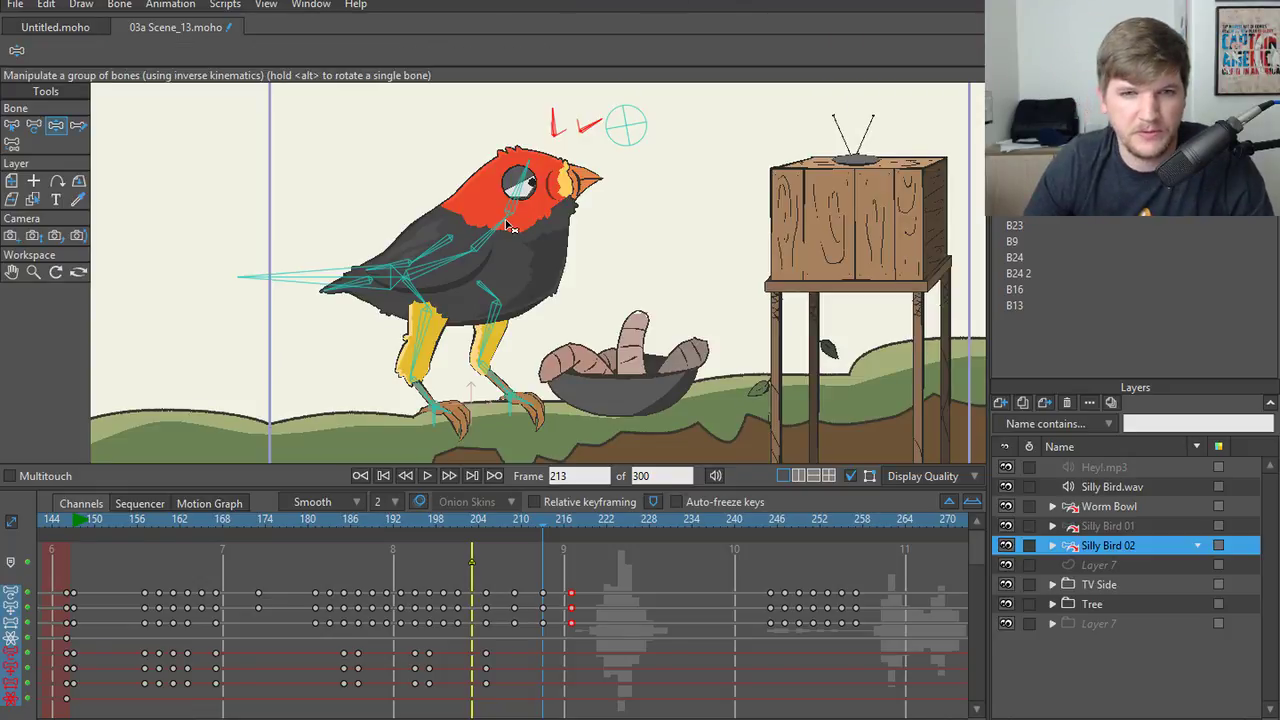
left_click_drag(514, 207, 527, 212)
mouse_move(540, 522)
left_mouse_down()
mouse_move(464, 520)
mouse_move(544, 528)
left_mouse_up()
- Try moving the wing bone slightly upward at frame 215
key("t")
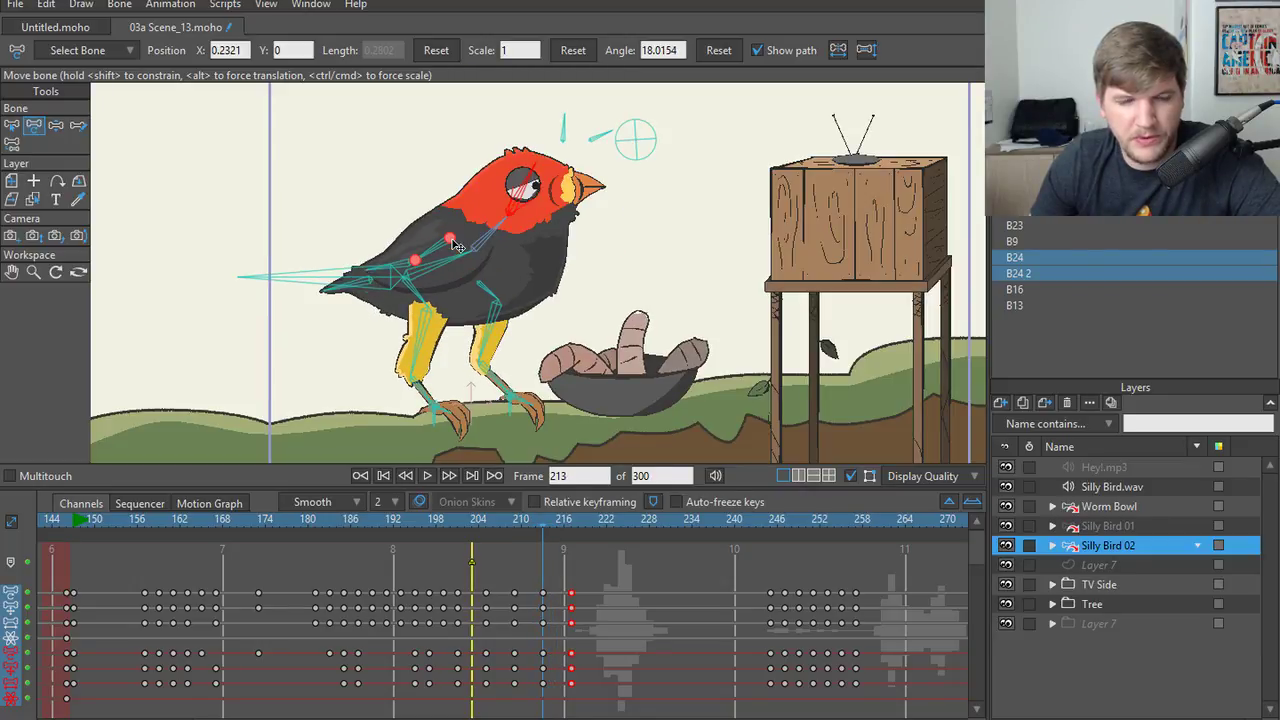
left_click(452, 243)
key("Right")
key("Right")
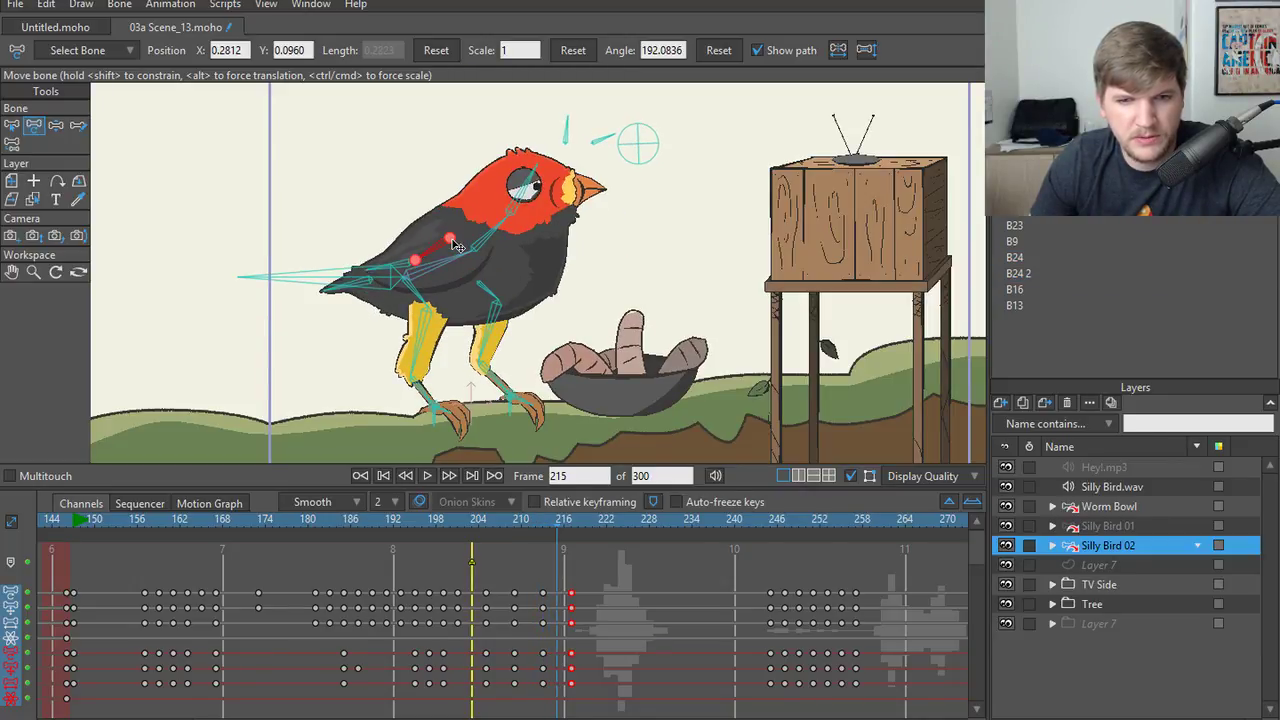
left_click_drag(455, 245, 450, 237)
scroll(440, 230, "up", 3)
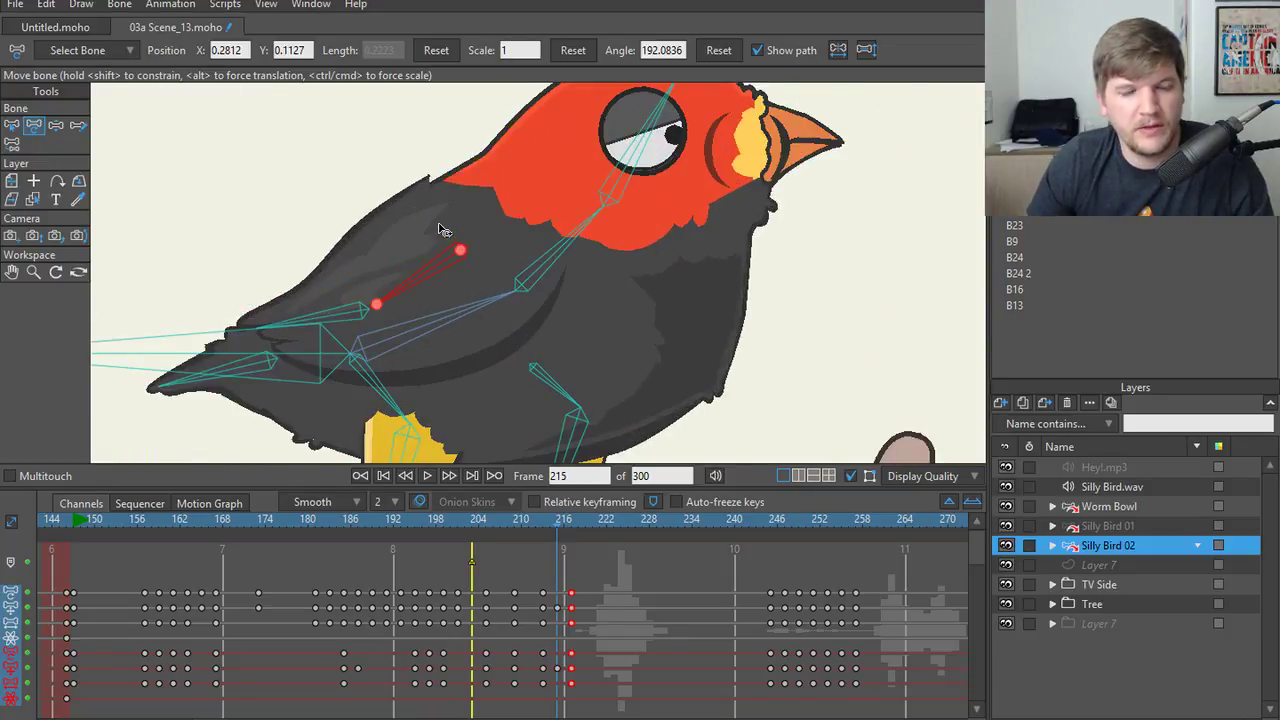
scroll(443, 229, "down", 3)
key("Left")
key("Left")
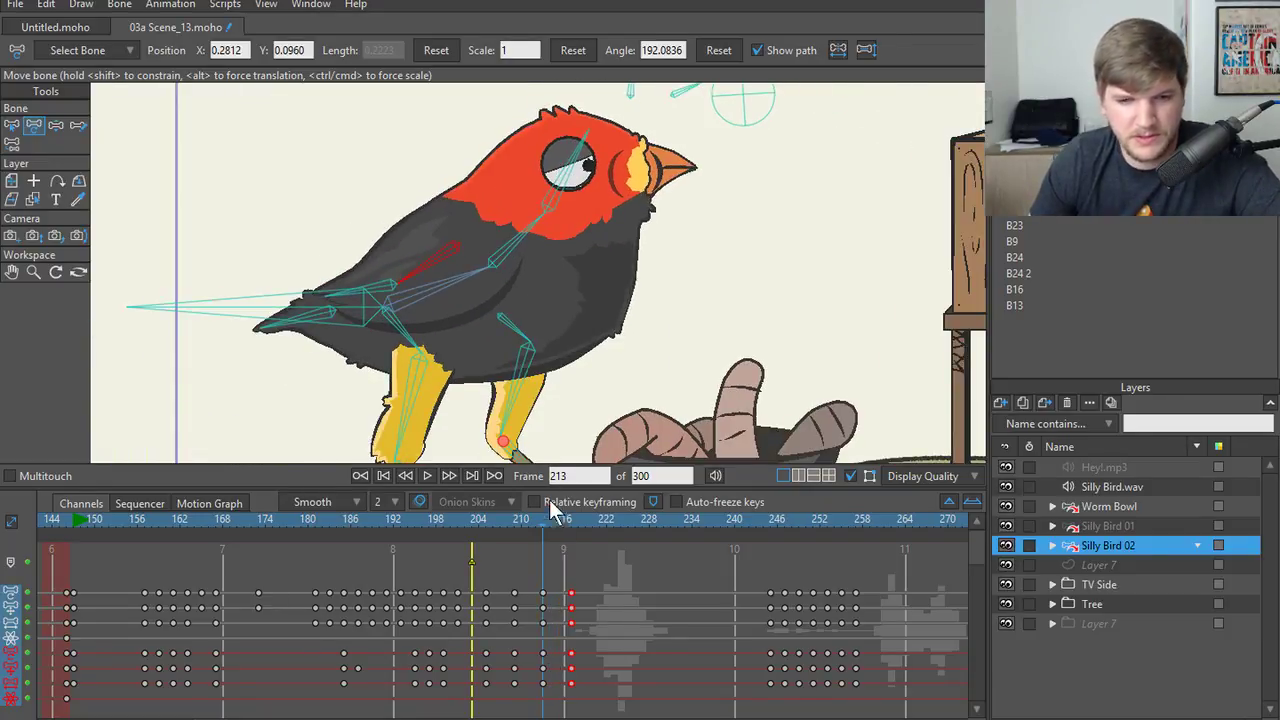
- Lift the bird's wing slightly at frame 215 by manipulating its wing bones
key("z")
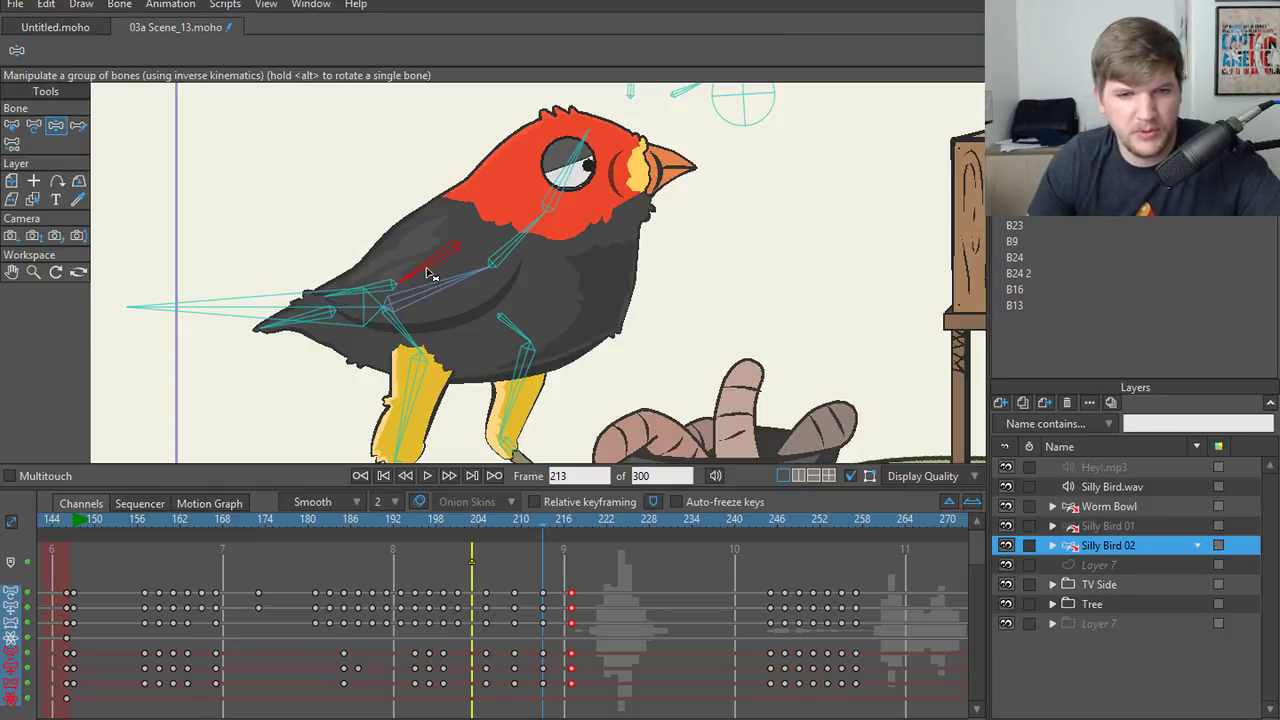
left_click(388, 288)
key("Right")
key("Right")
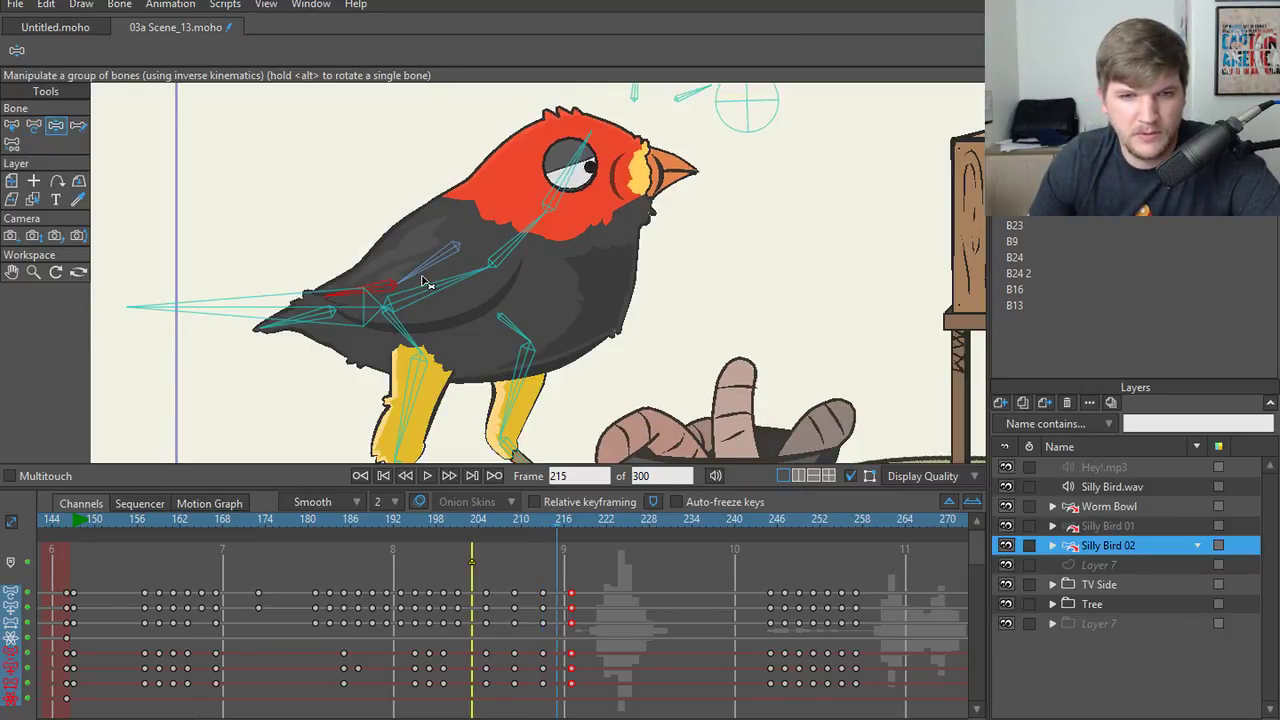
left_click(420, 281)
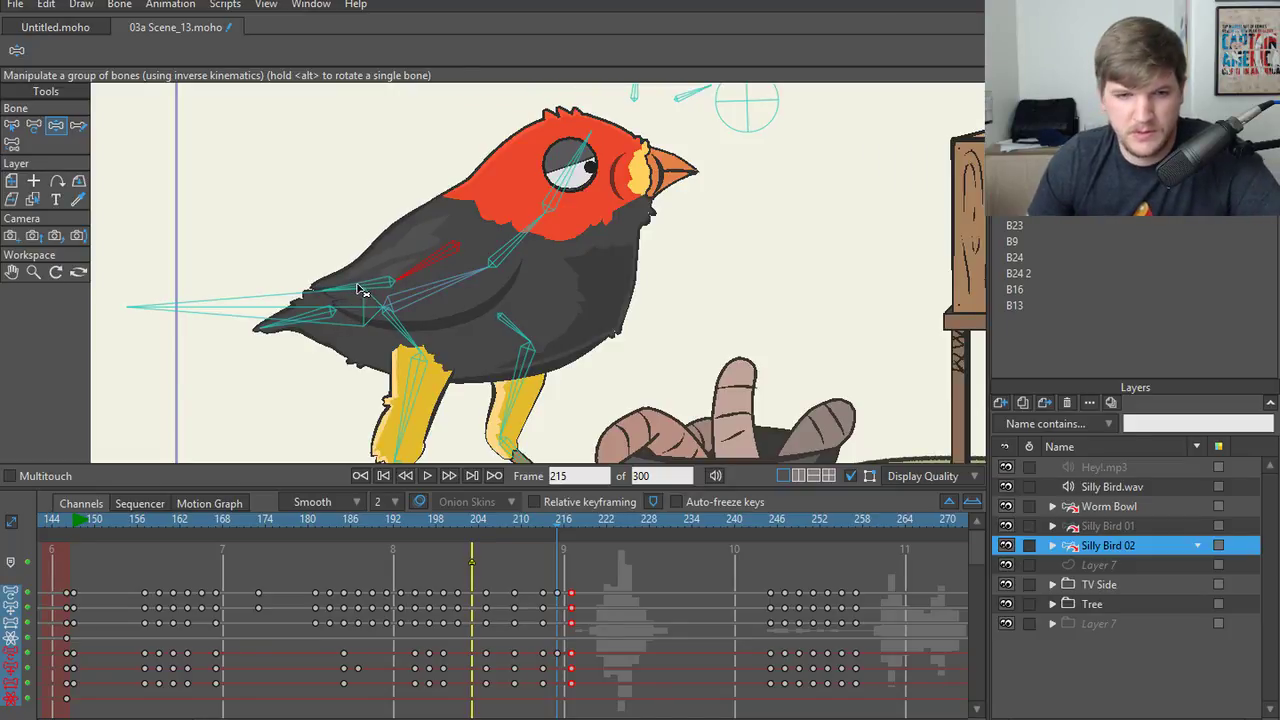
- Select both wing bones at frame 217 and delete their rotation keyframes there
key("Right")
key("Right")
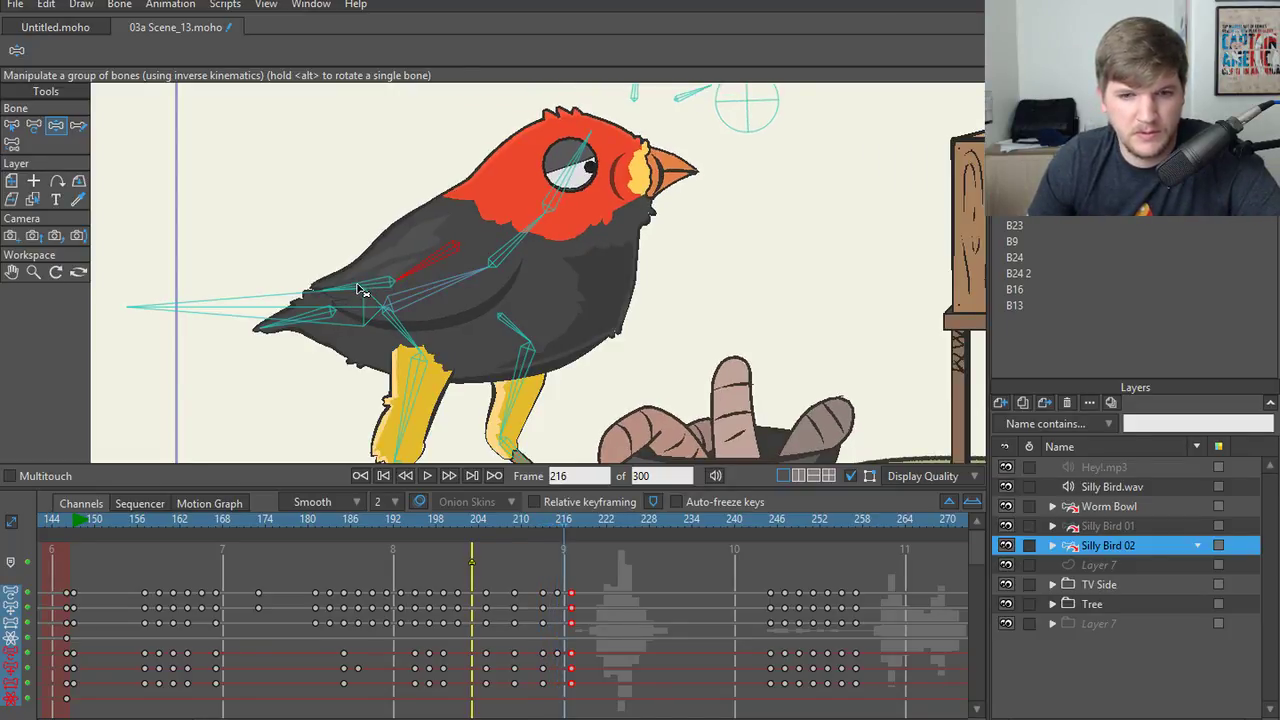
left_click(362, 290)
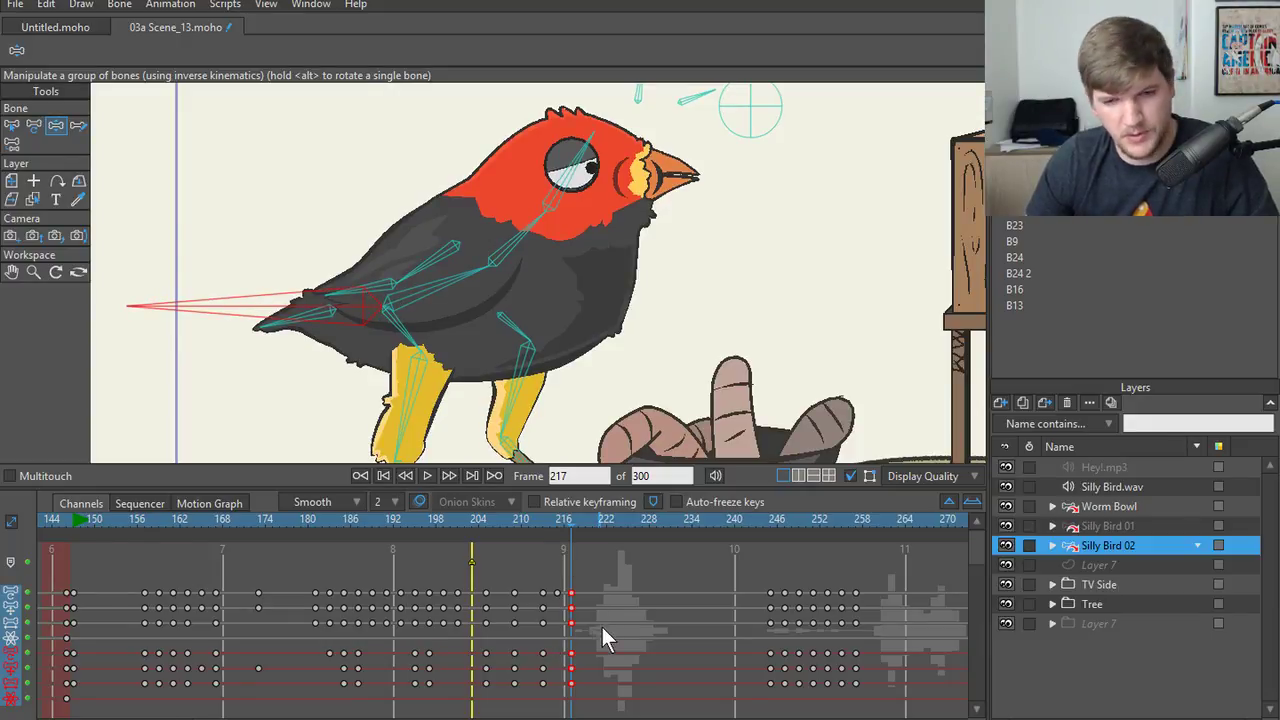
key("z")
left_click(385, 275)
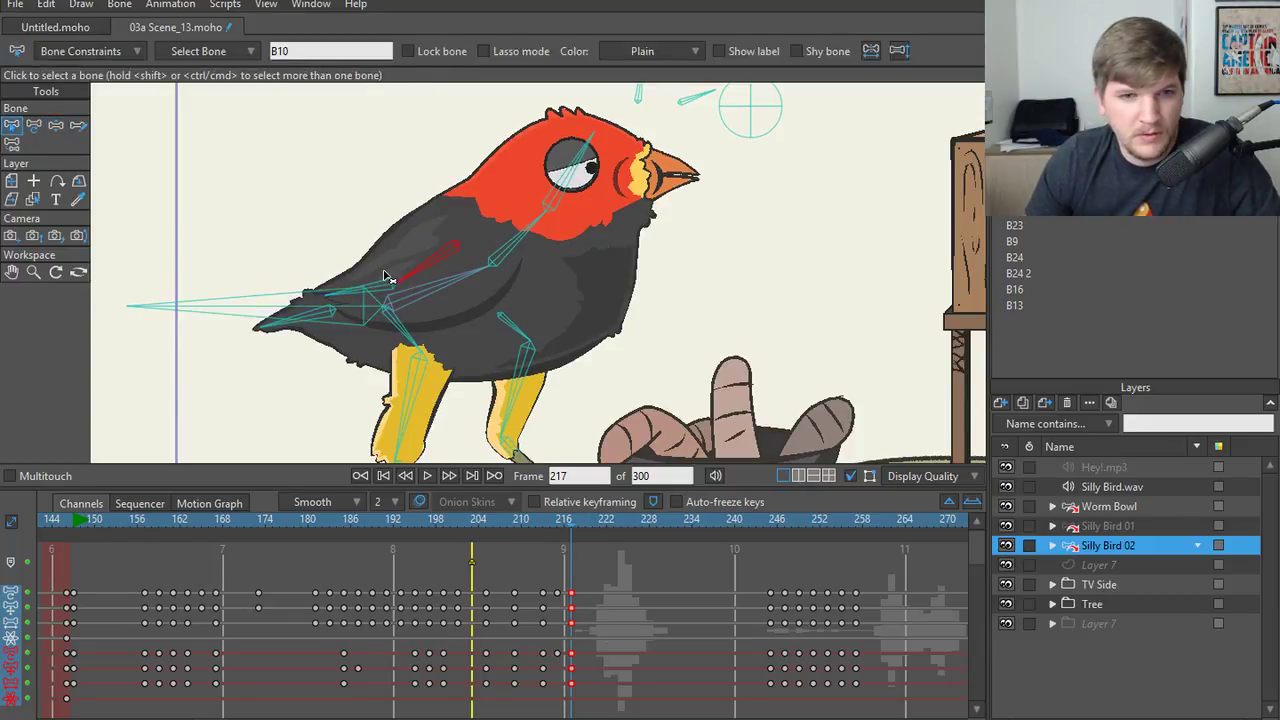
left_click(388, 295, "shift")
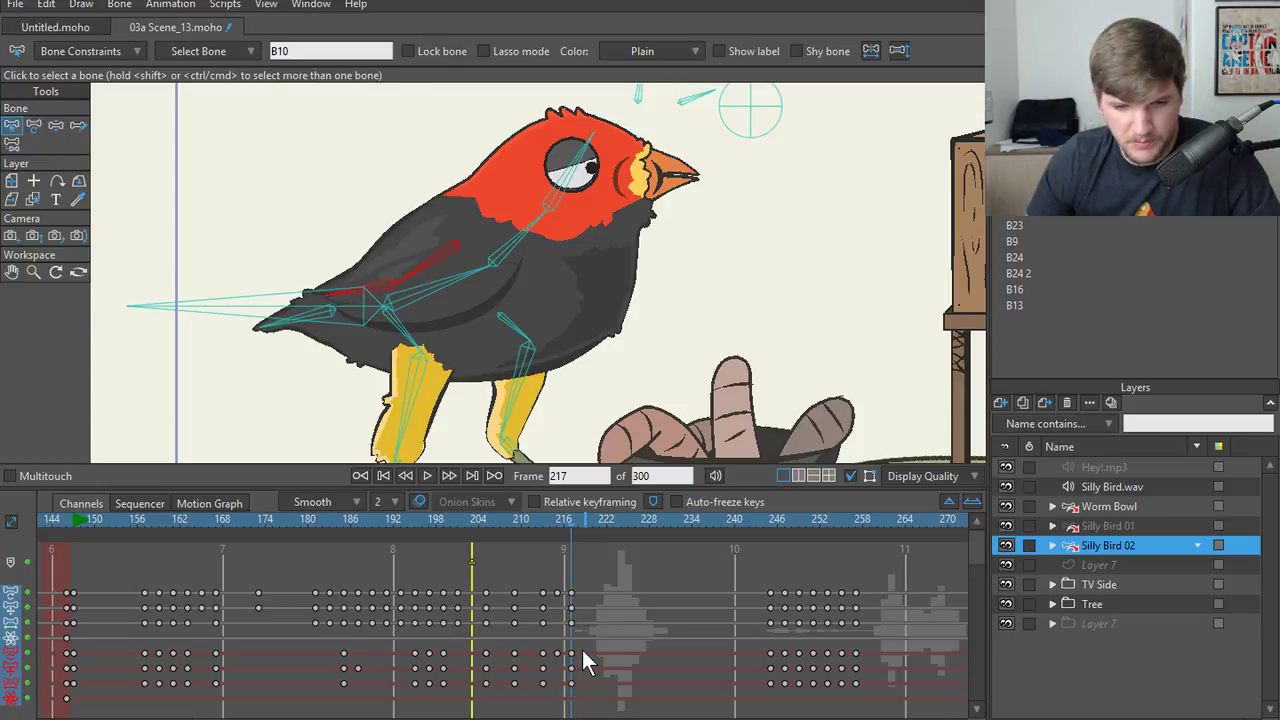
left_click_drag(571, 654, 585, 654)
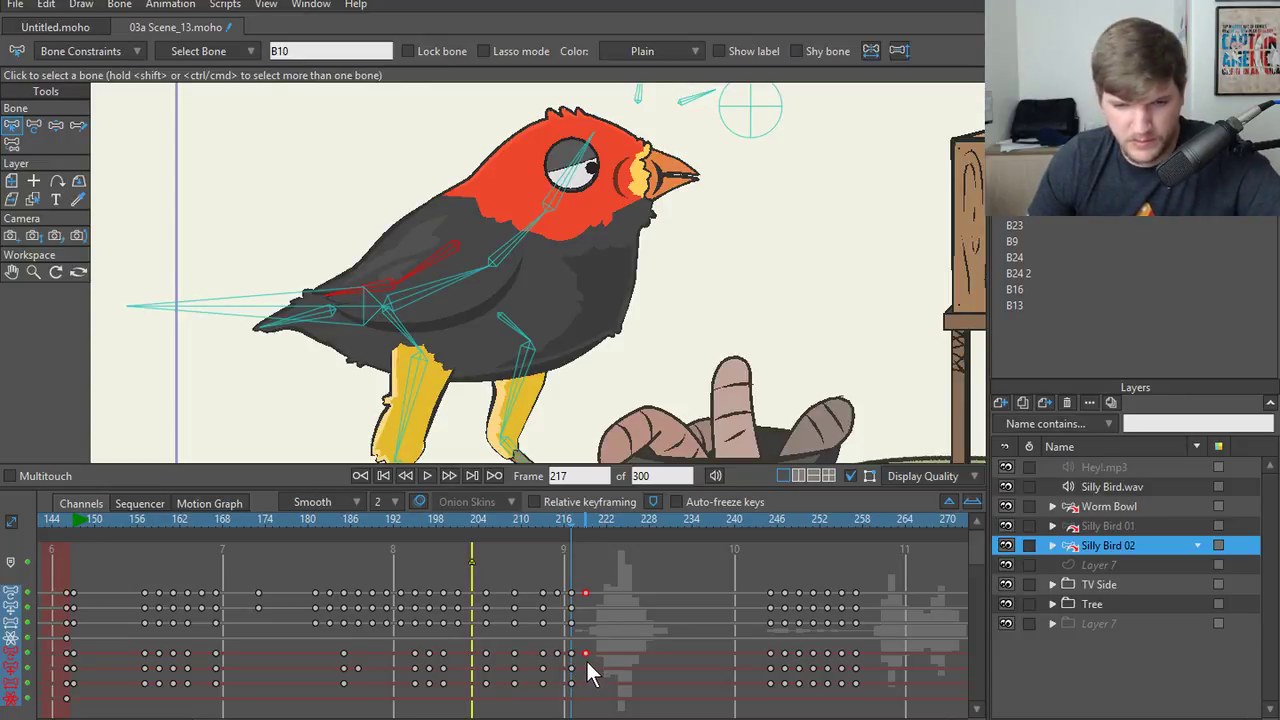
key("ctrl+z")
key("Delete")
- Raise the rear wing-tip bone further at frame 217
left_click_drag(553, 526, 571, 527)
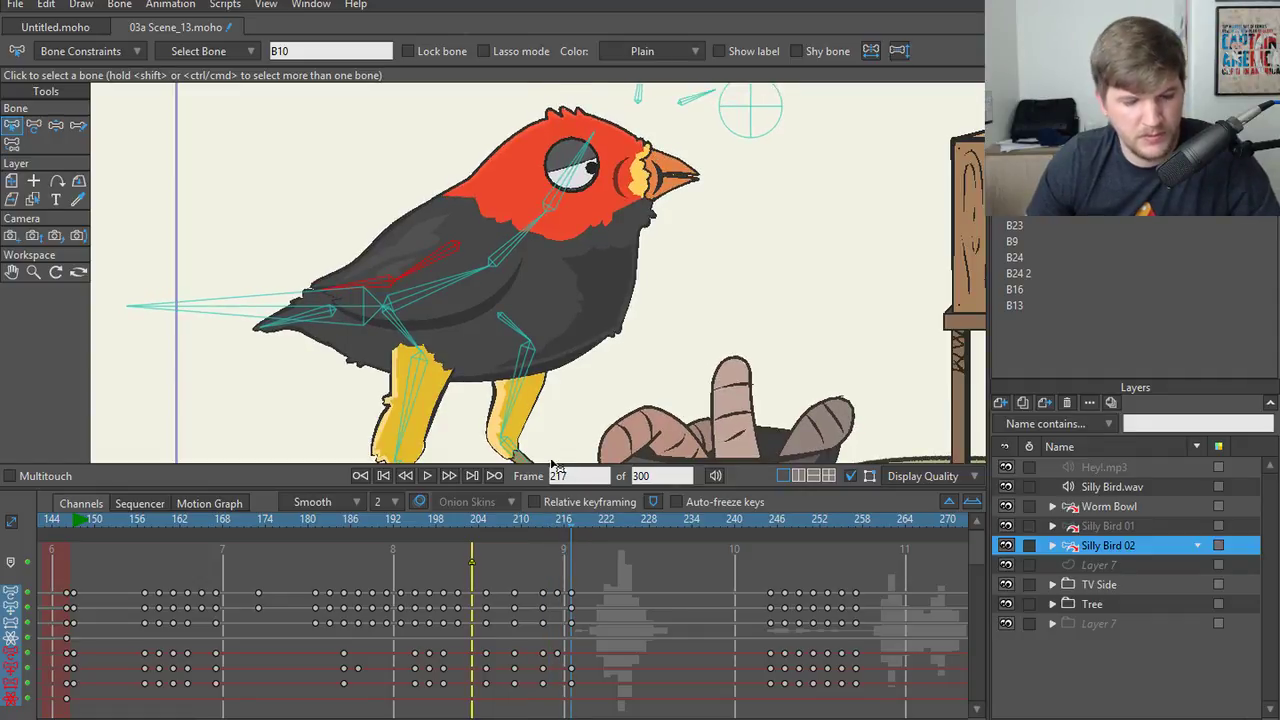
key("z")
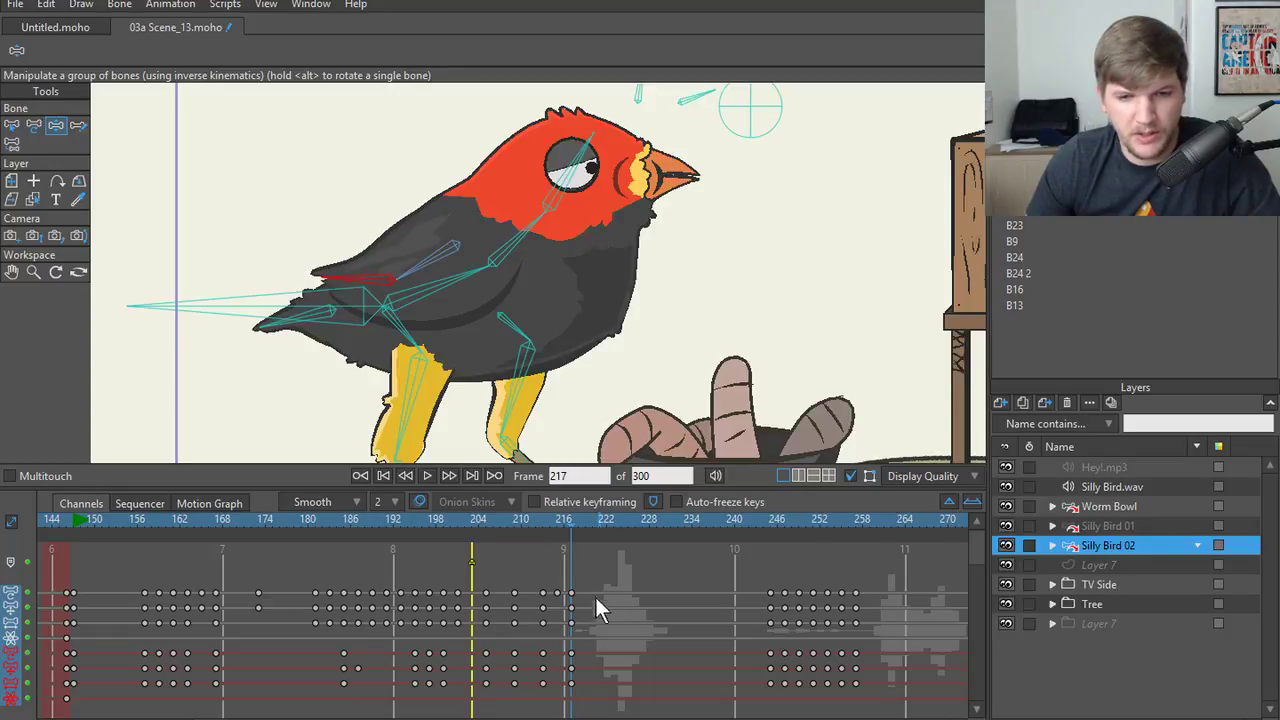
- Reset the position and angle of both wing bones at frame 219
left_click(581, 530)
left_click(585, 537)
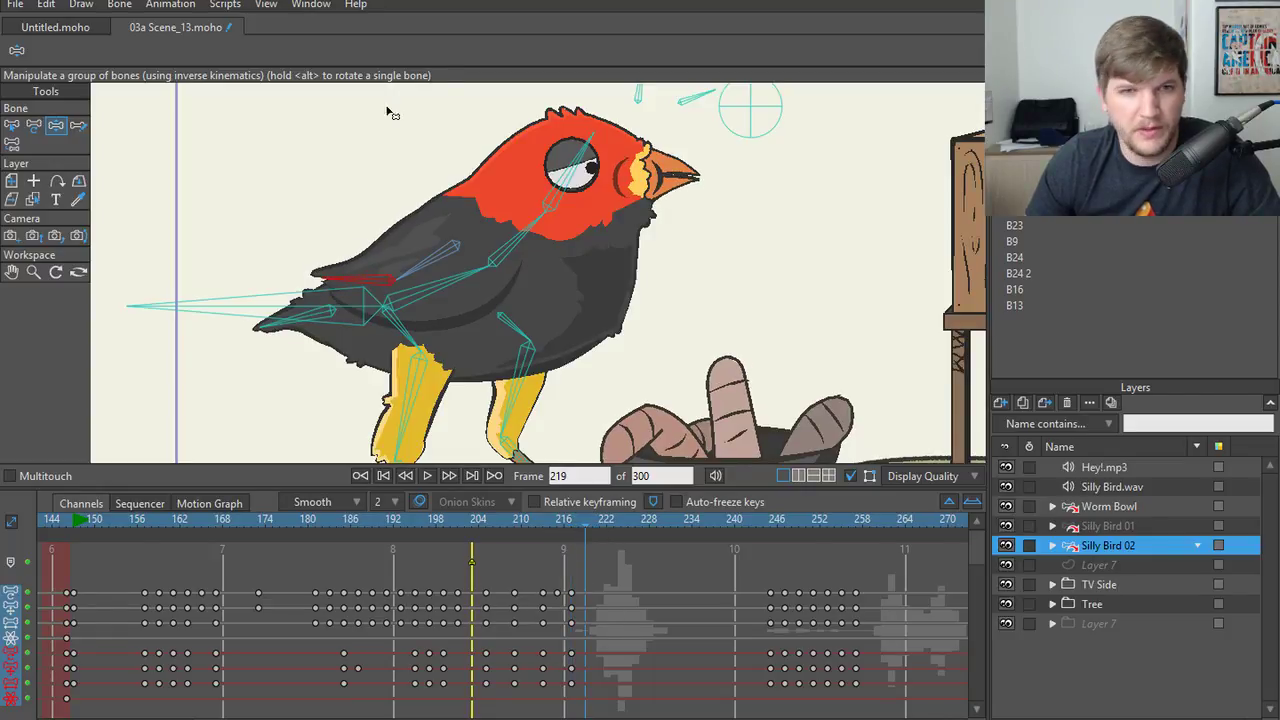
key("z")
left_click(430, 268)
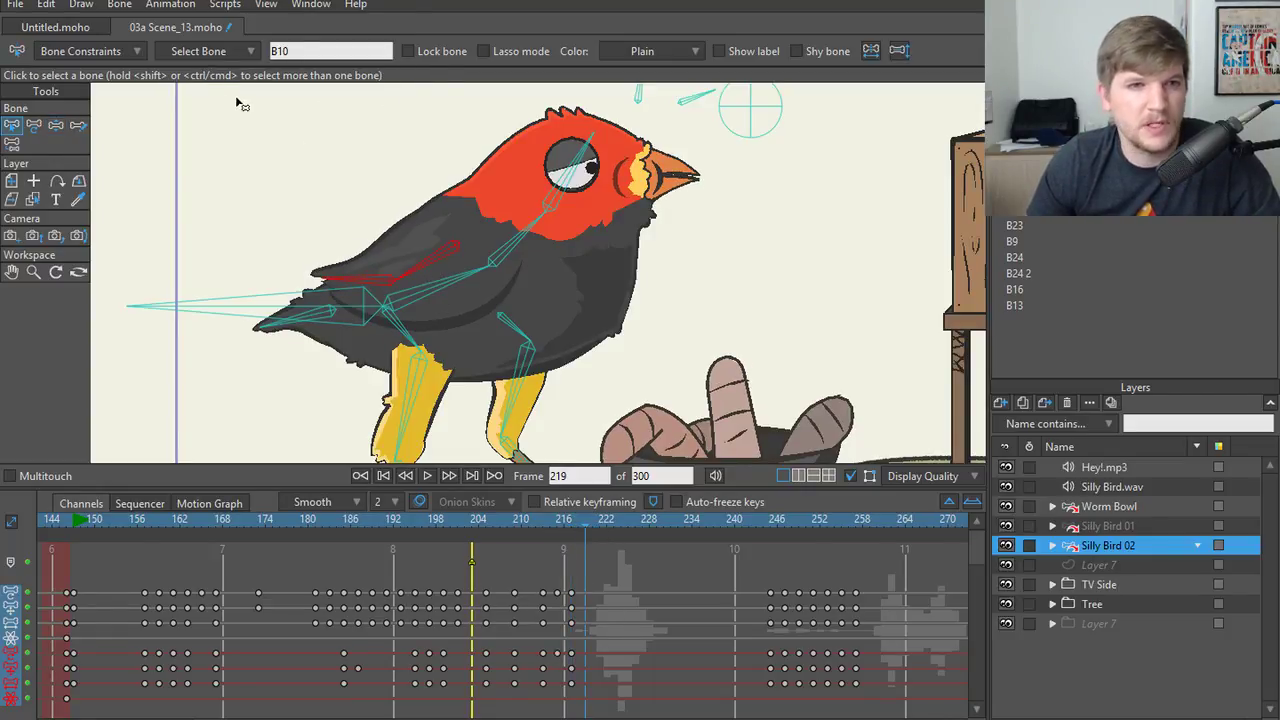
key("t")
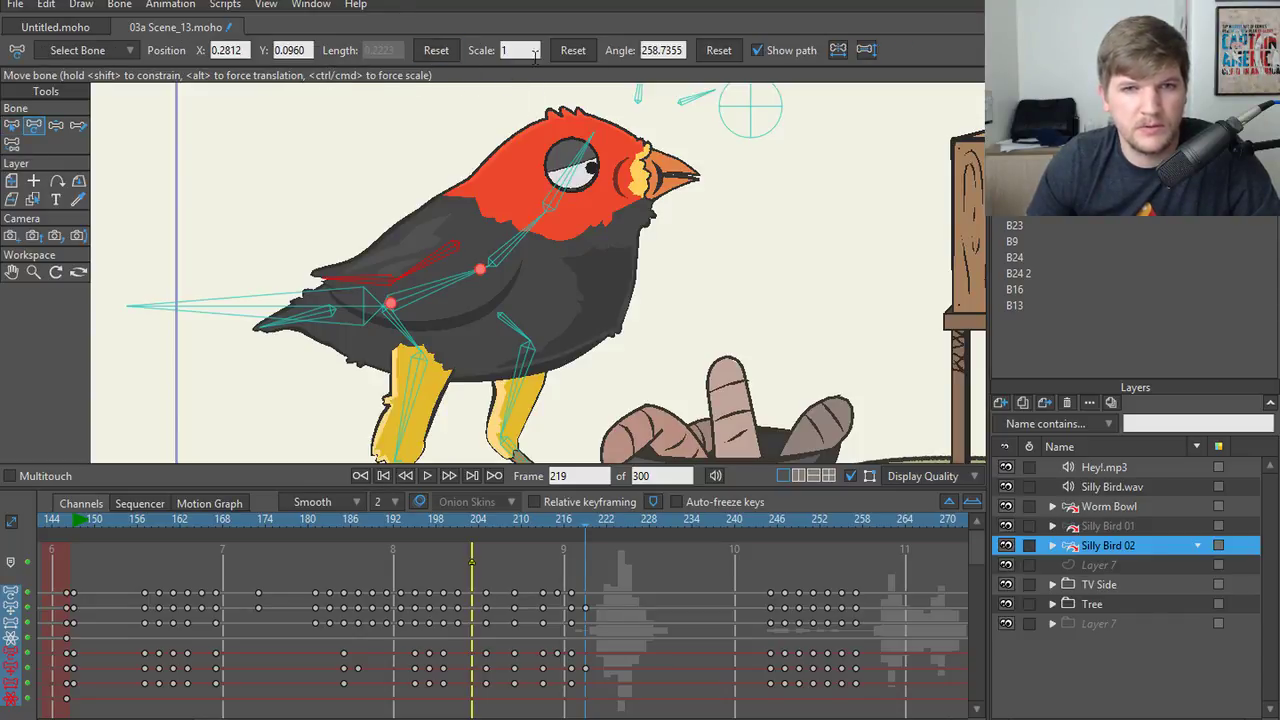
left_click(709, 51)
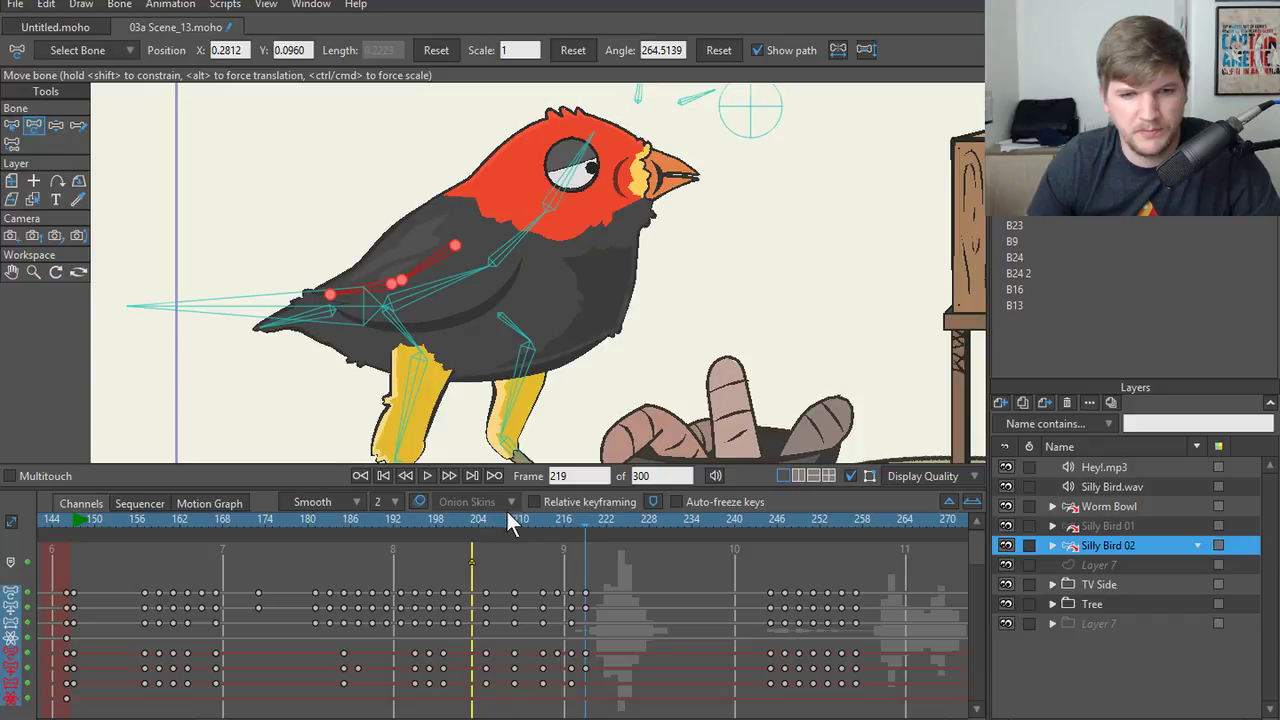
- Replay the head rise and step through frames 210 to 215 to examine the wing flick
left_click(444, 522)
key("space")
key("space")
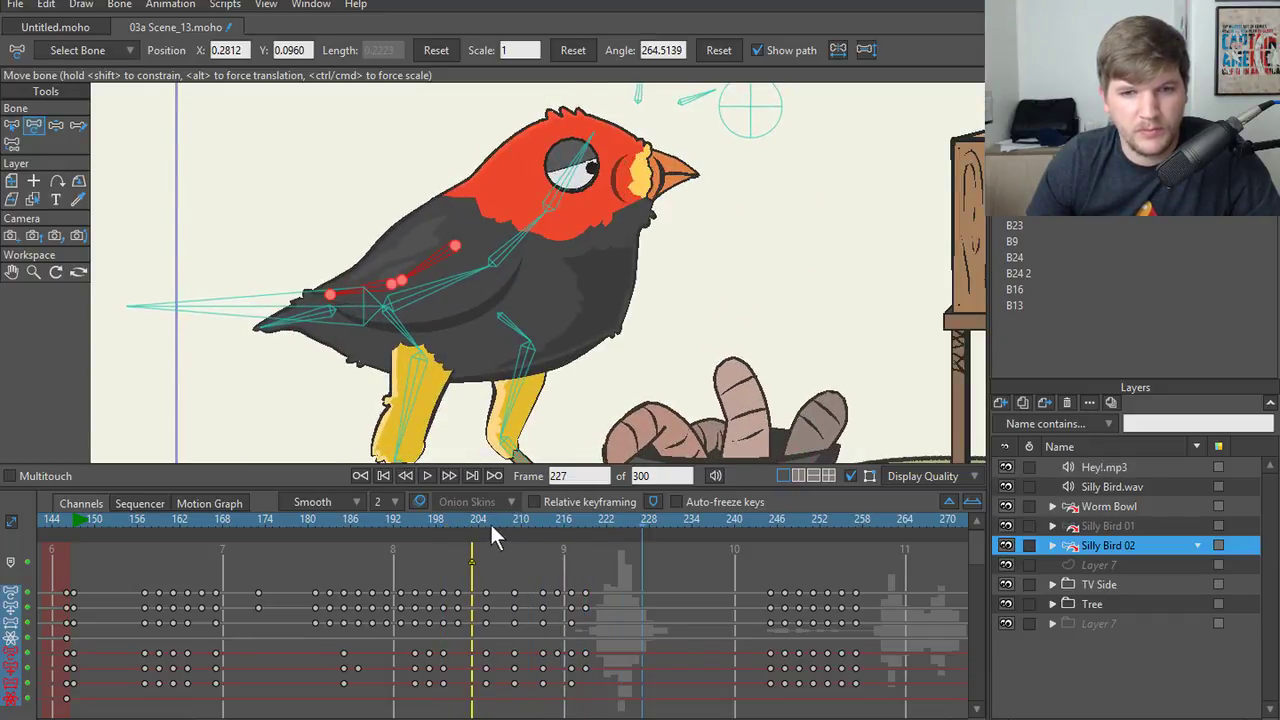
left_click_drag(488, 522, 533, 547)
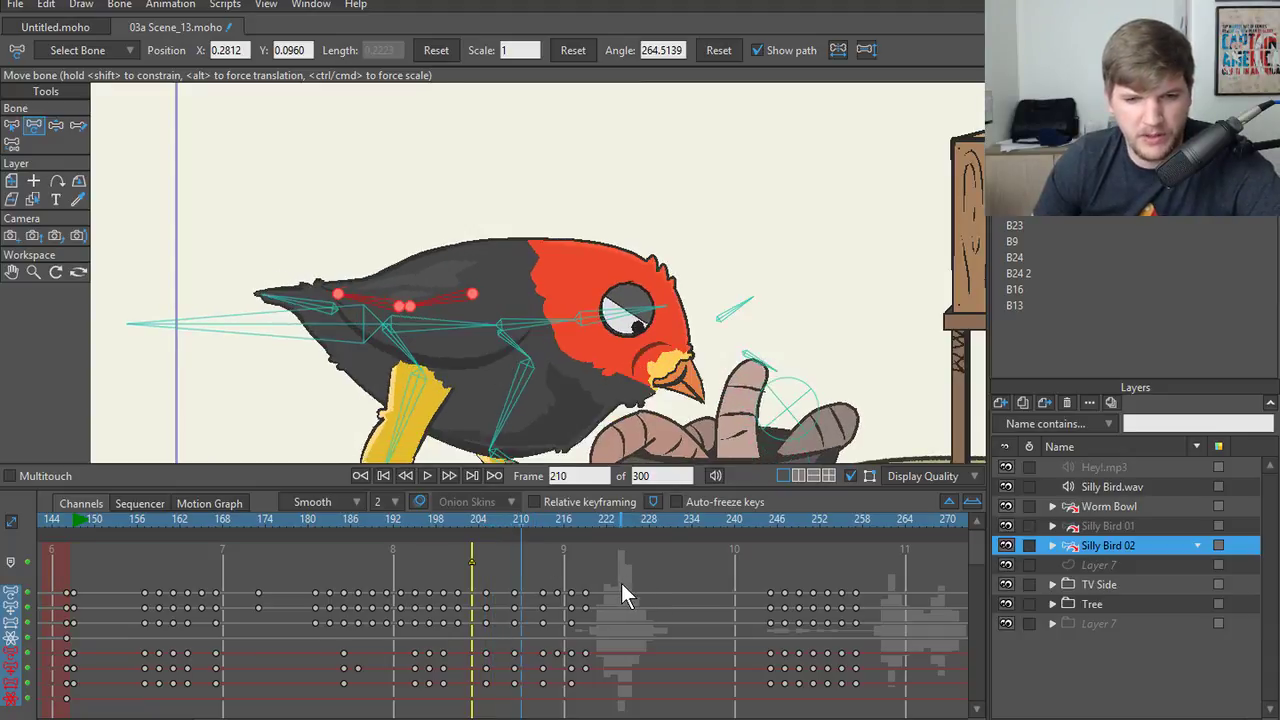
key("Right")
key("Right")
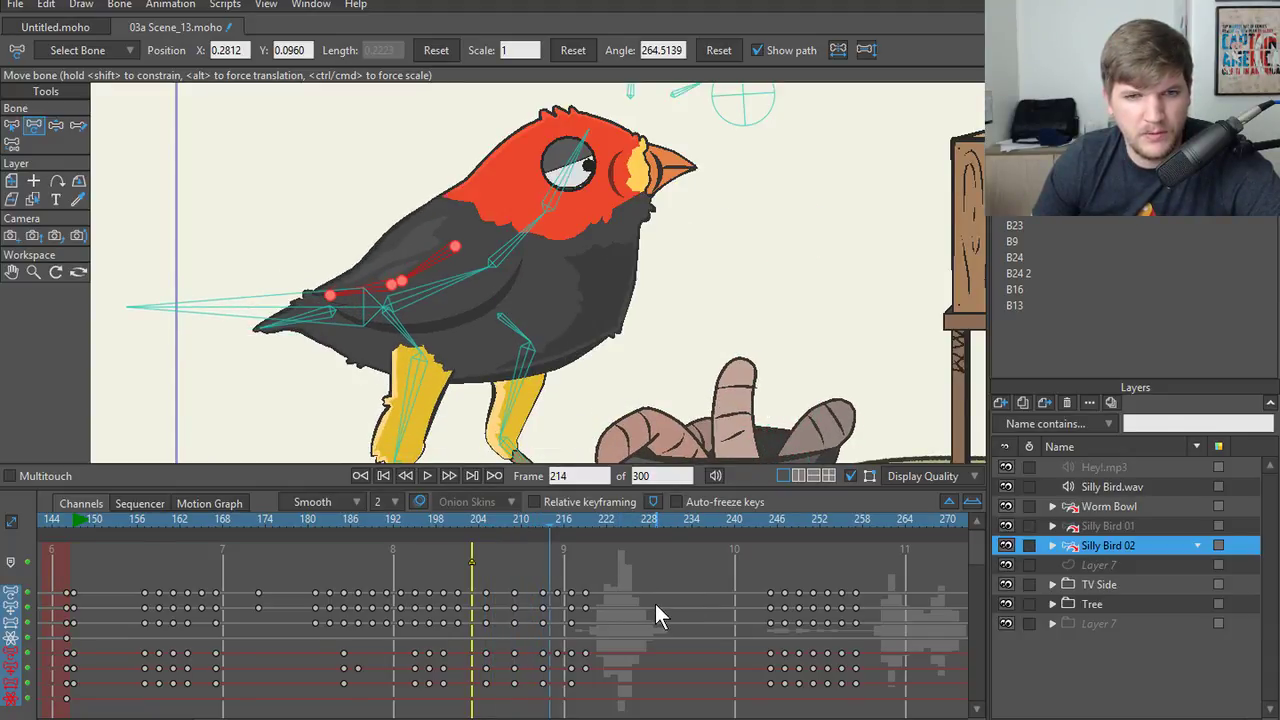
key("Left")
key("Left")
key("Right")
key("Right")
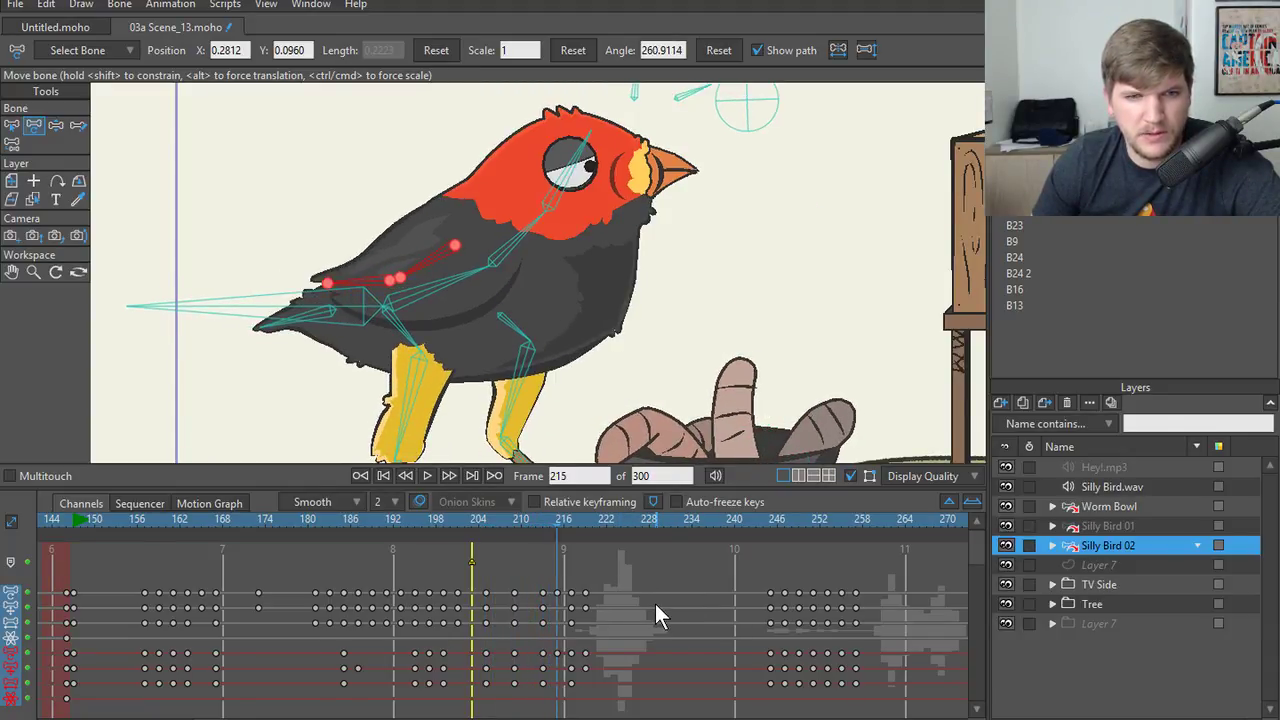
- Shift the wing bones' last three rotation keyframes two frames earlier, to frames 213, 215 and 217
key("Left")
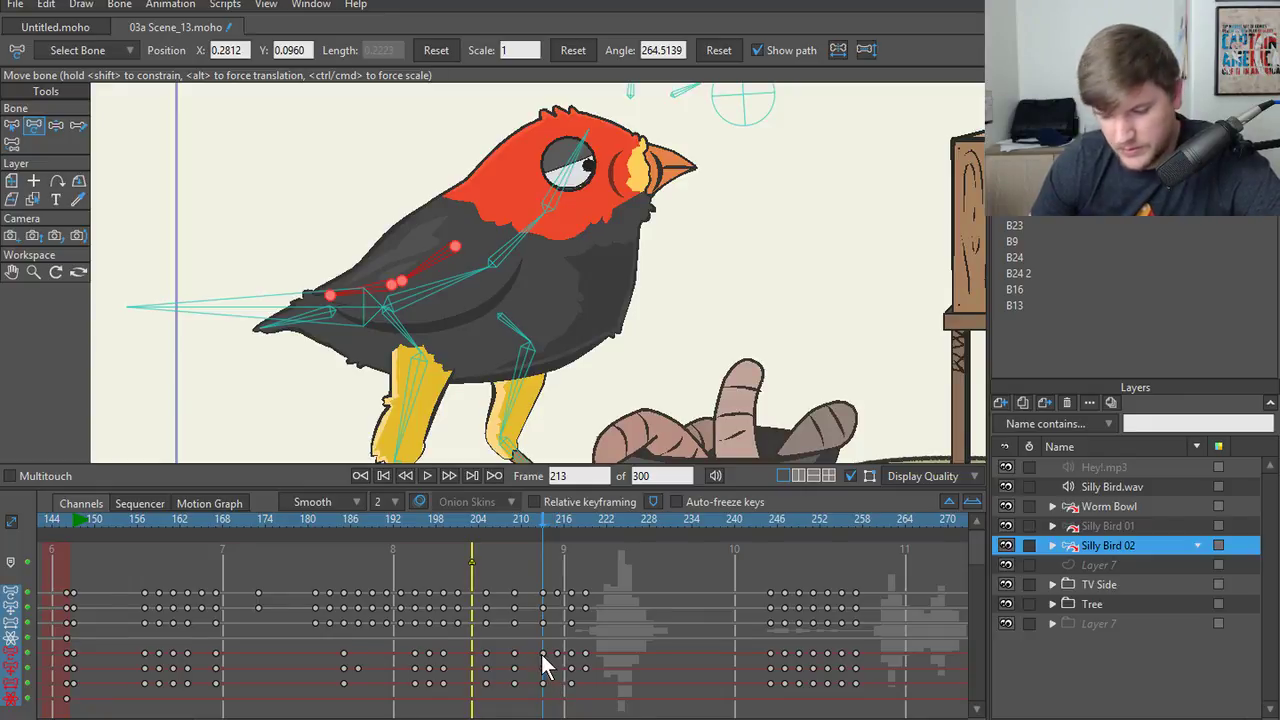
mouse_move(549, 646)
left_mouse_down()
mouse_move(611, 663)
mouse_move(549, 668)
left_mouse_up()
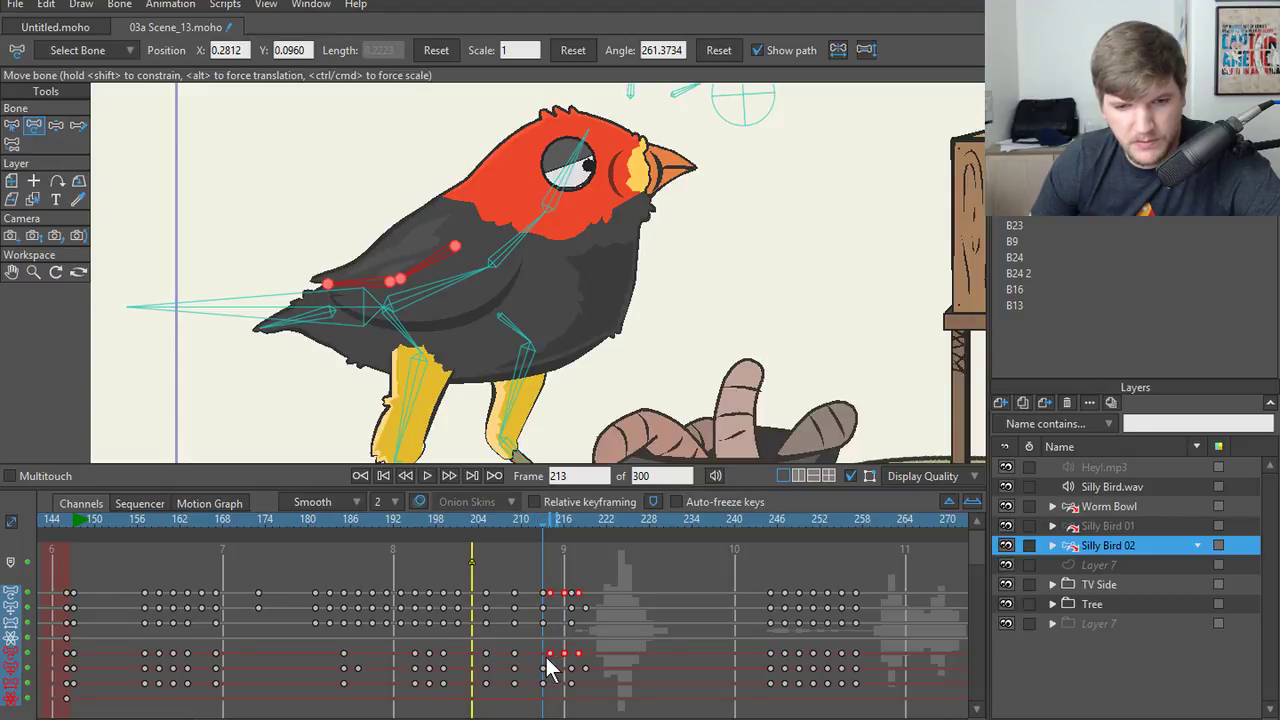
key("ctrl+Right")
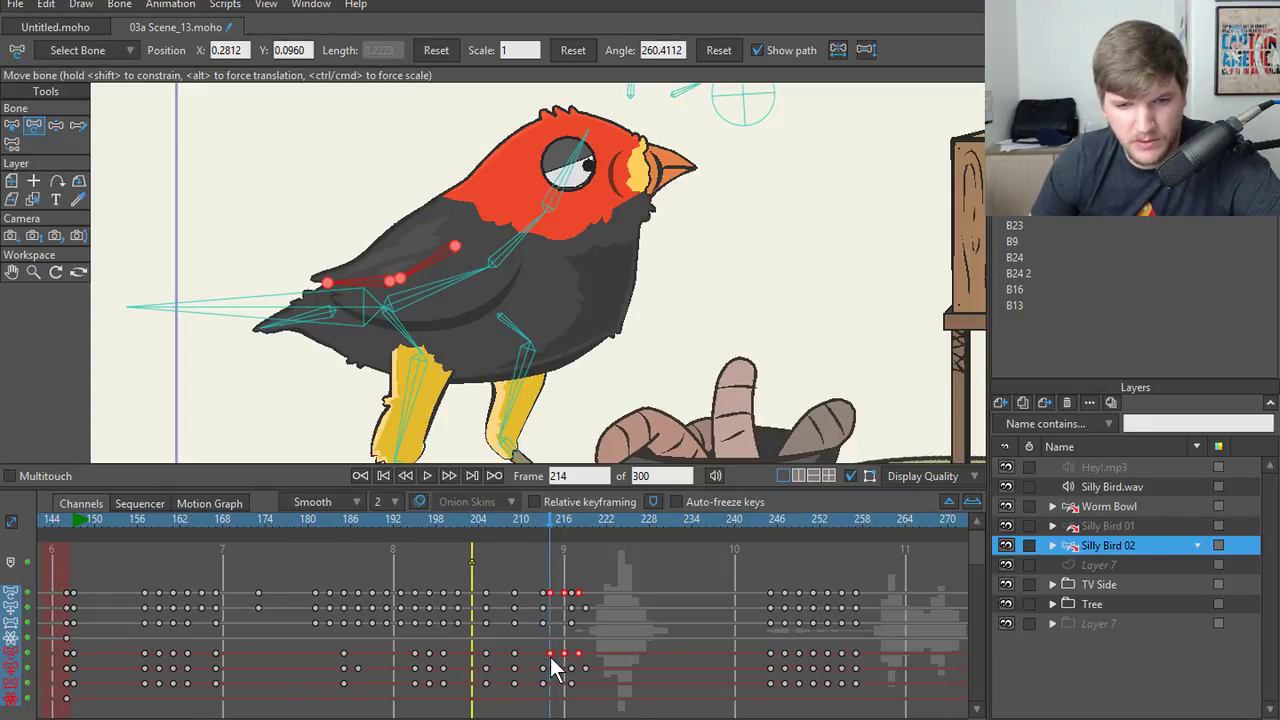
- Replay the head rise with the retimed wing flick in close-up and full view, and scrub back to frame 200
left_click(427, 476)
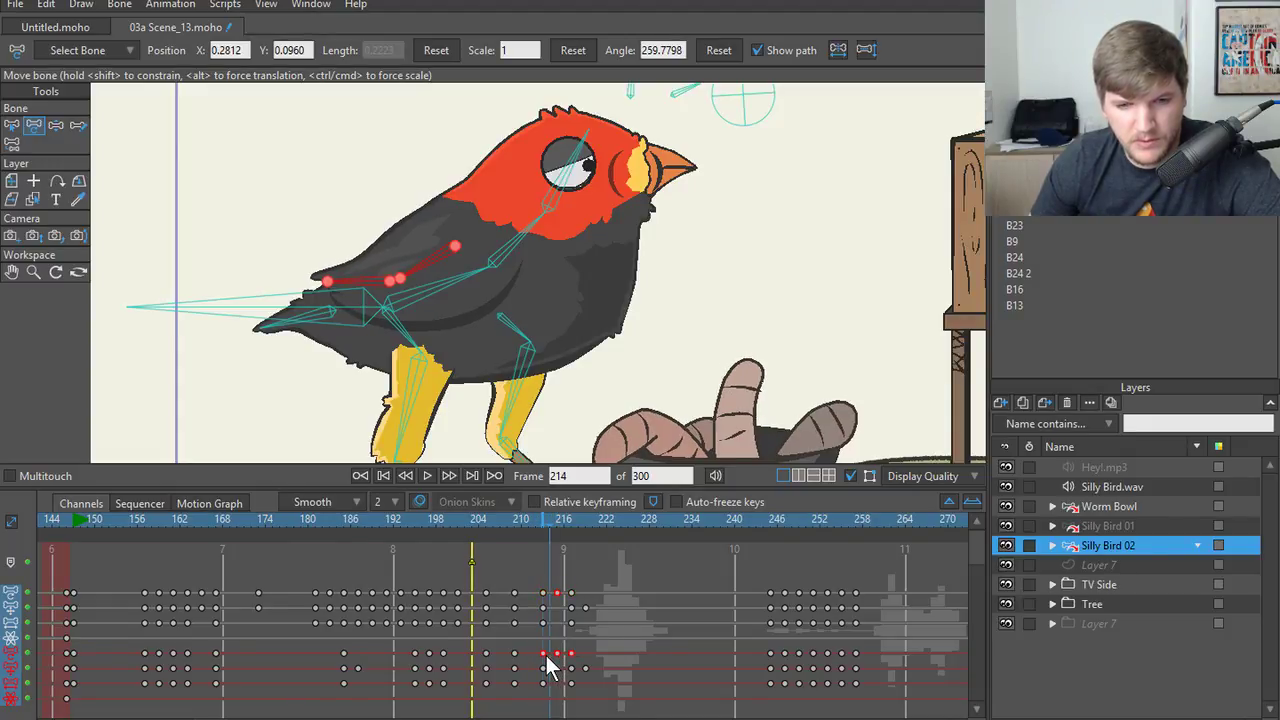
left_click(427, 480)
left_click(427, 480)
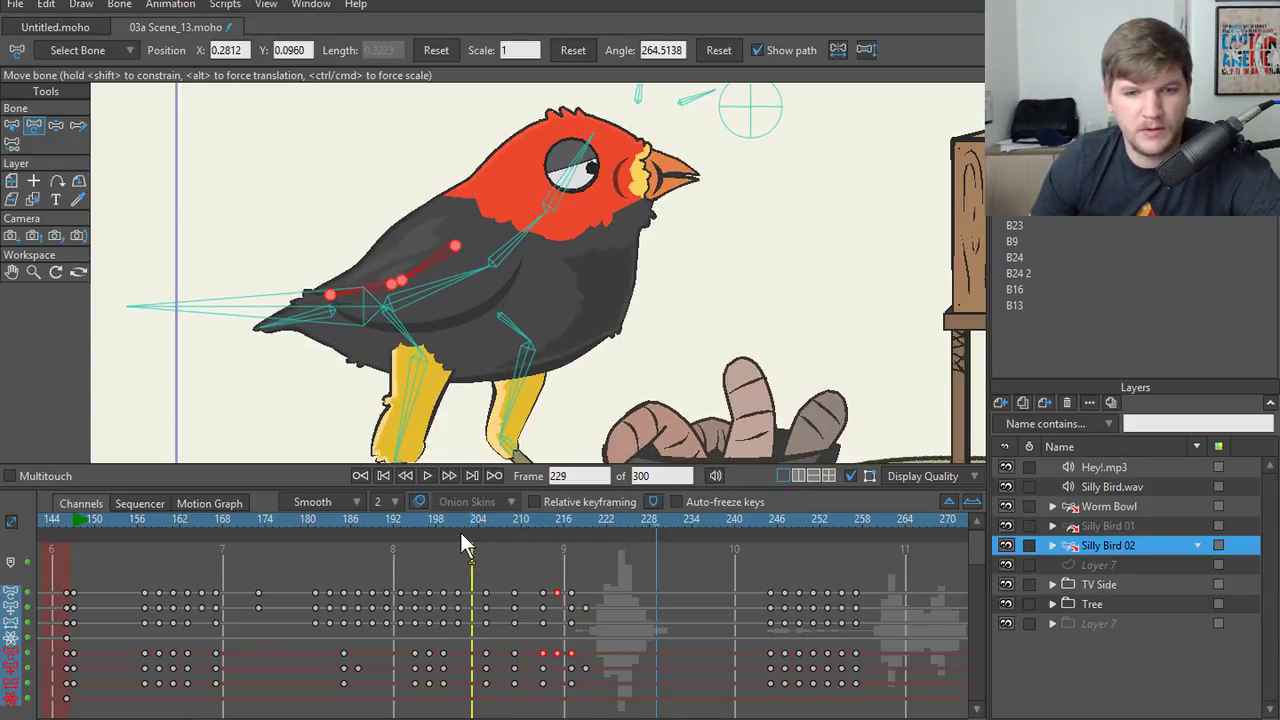
left_click(458, 522)
left_click(424, 479)
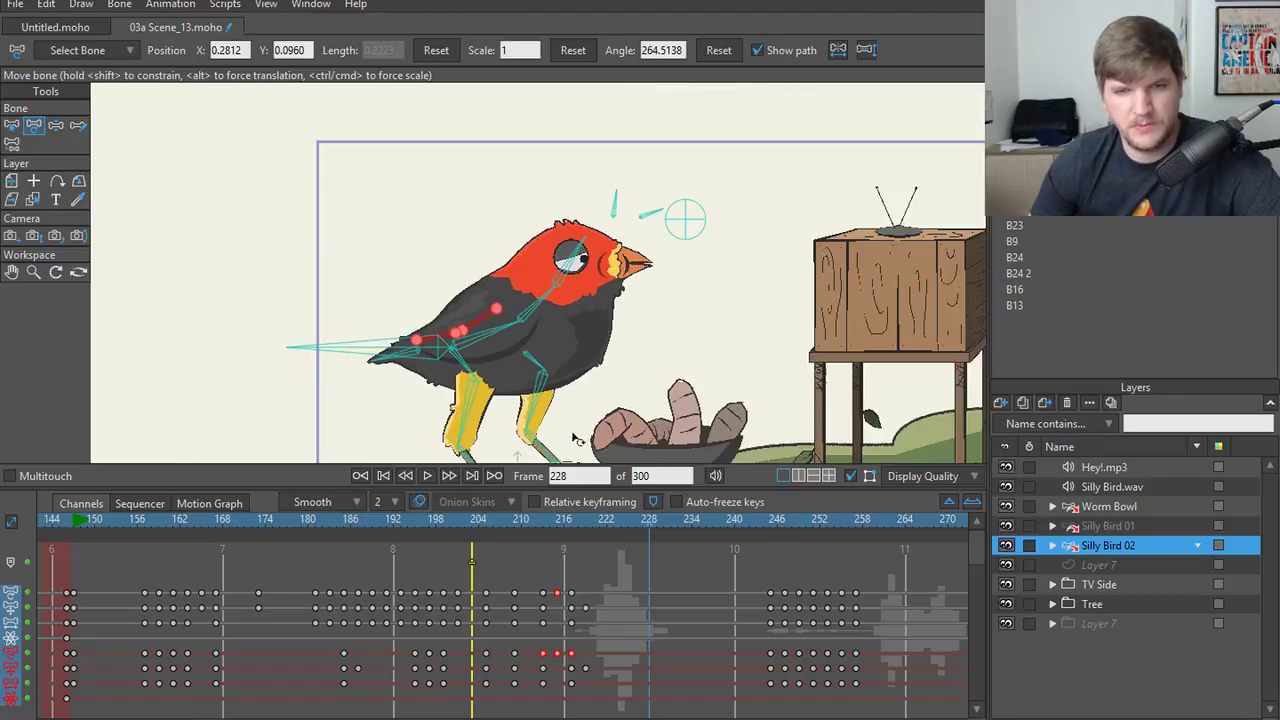
left_click(426, 475)
left_click(426, 473)
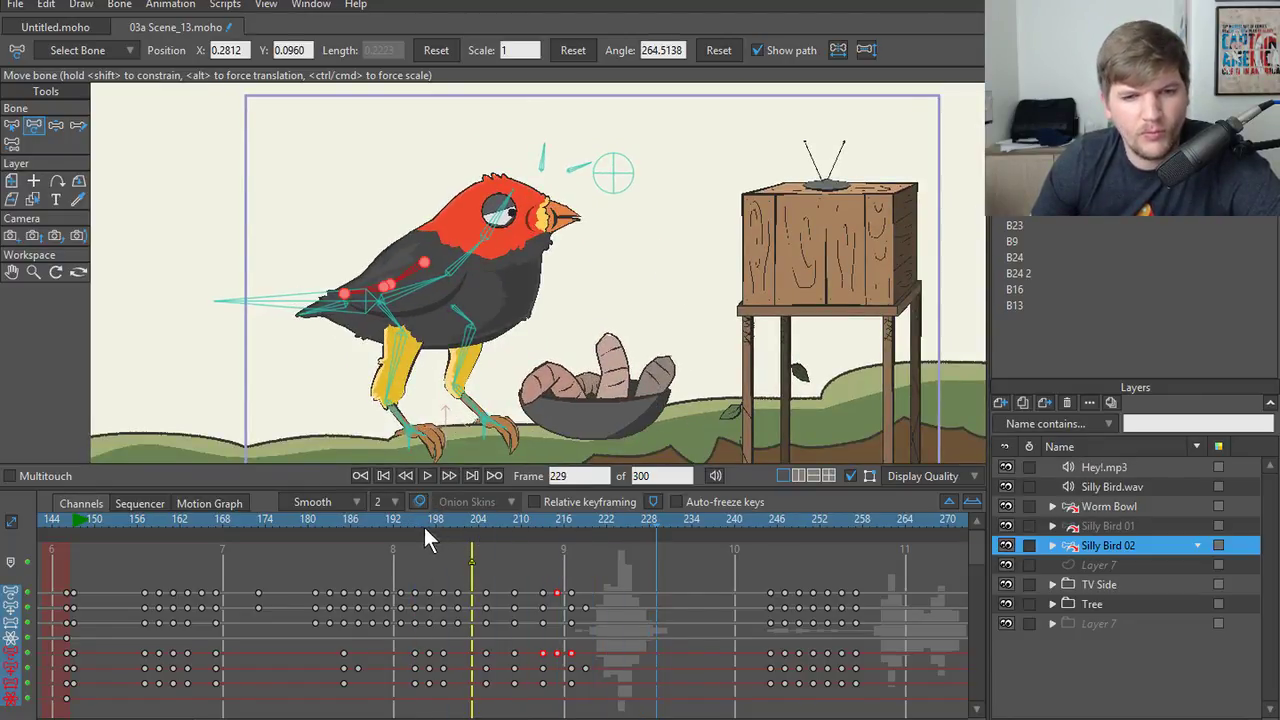
left_click_drag(424, 527, 452, 538)
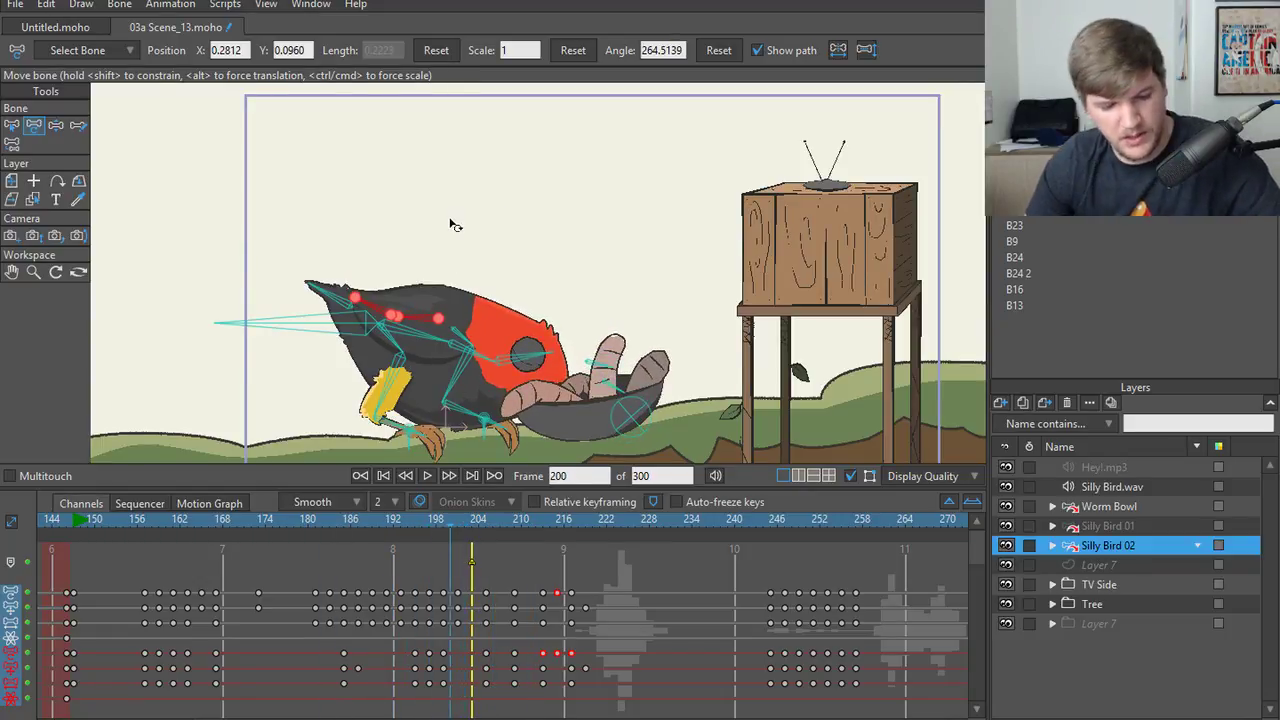
- Activate the Select Bone tool and move the playhead from frame 200 to 204
key("b")
key("ctrl+Left")
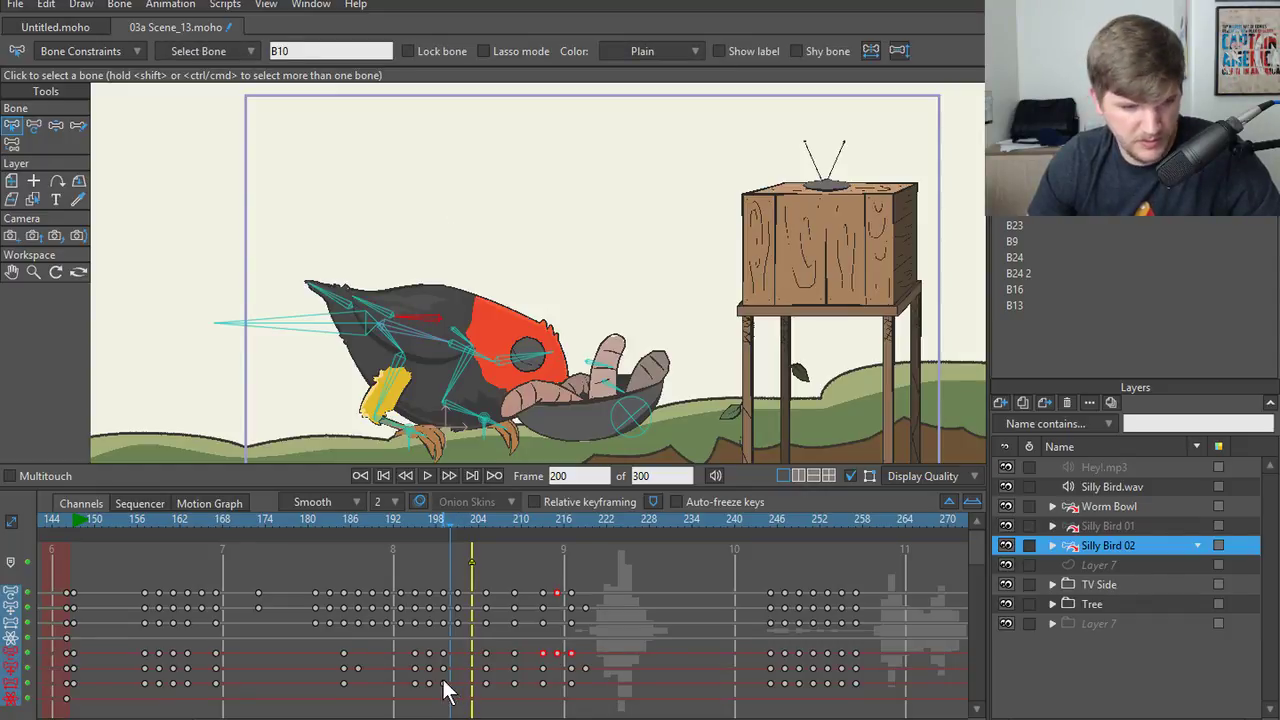
key("ctrl+Right")
key("ctrl+Right")
key("ctrl+Right")
key("ctrl+Right")
key("ctrl+Right")
key("ctrl+Right")
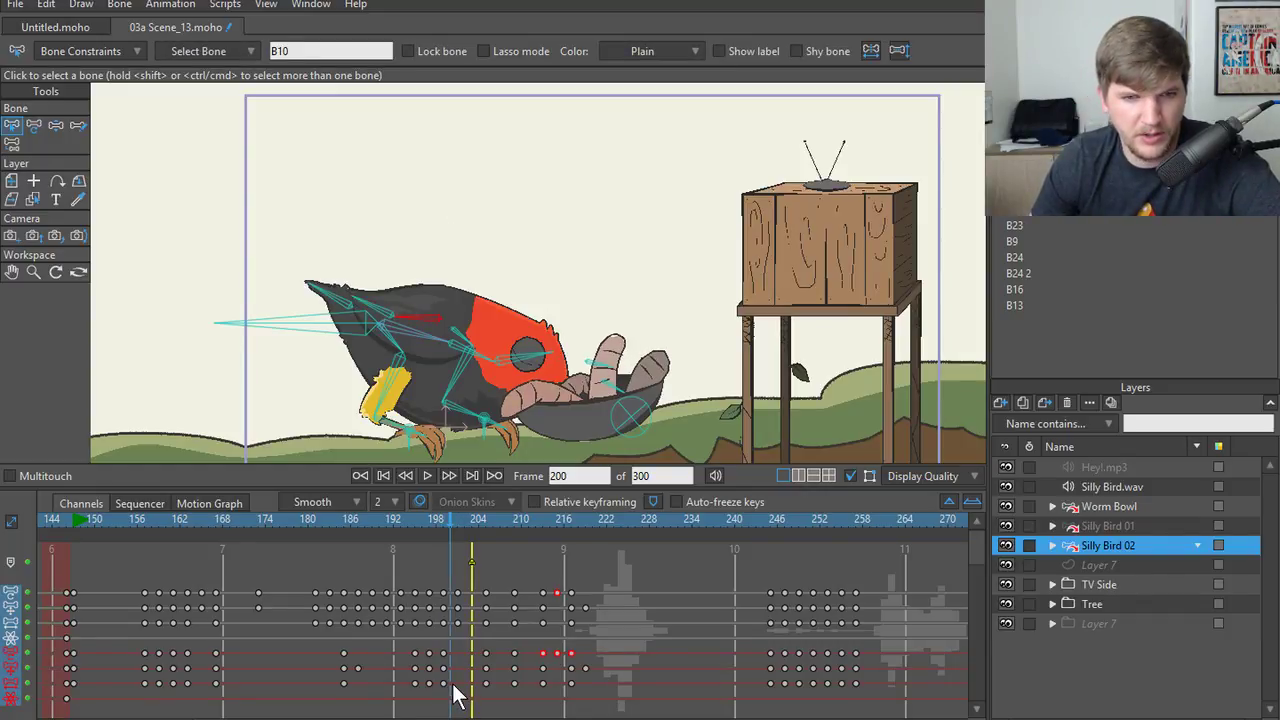
left_click(470, 695)
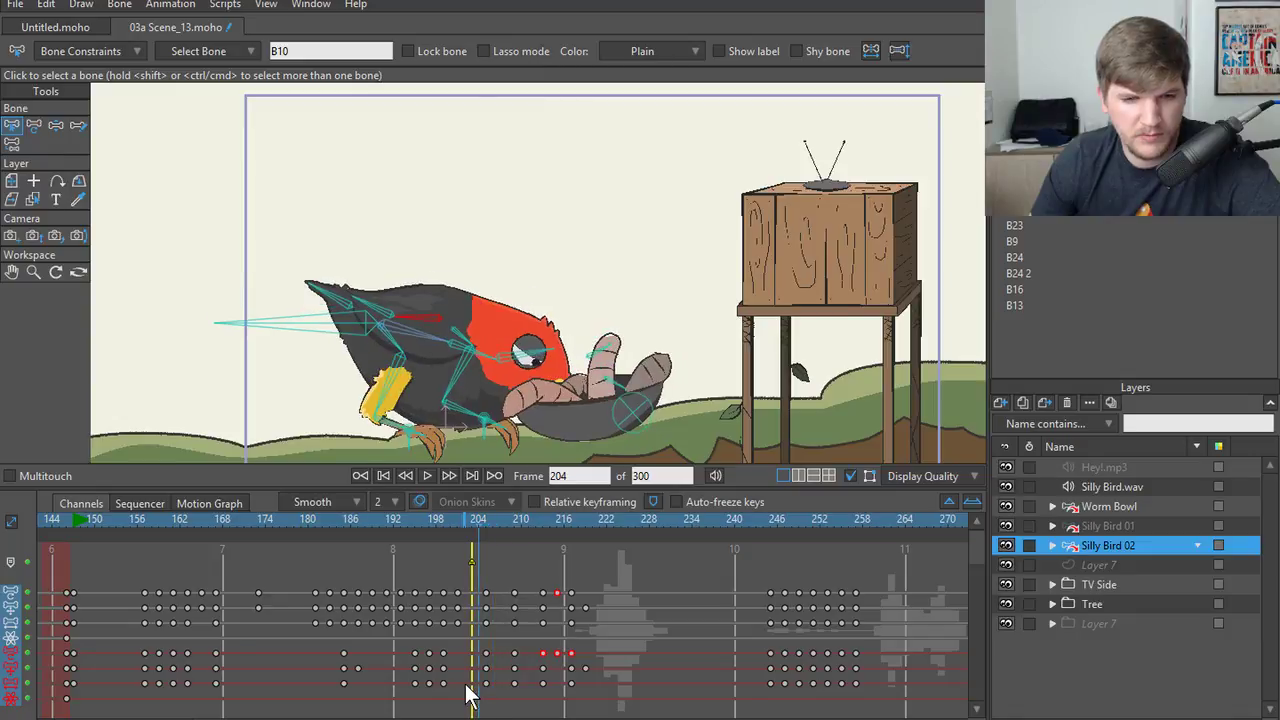
- Step back from frame 204 to 184 and replay the bird's head dip and rise from the worm bowl
key("Left")
key("Left")
key("Left")
key("Left")
key("Left")
key("Left")
key("Left")
key("Left")
key("Left")
key("Left")
key("Left")
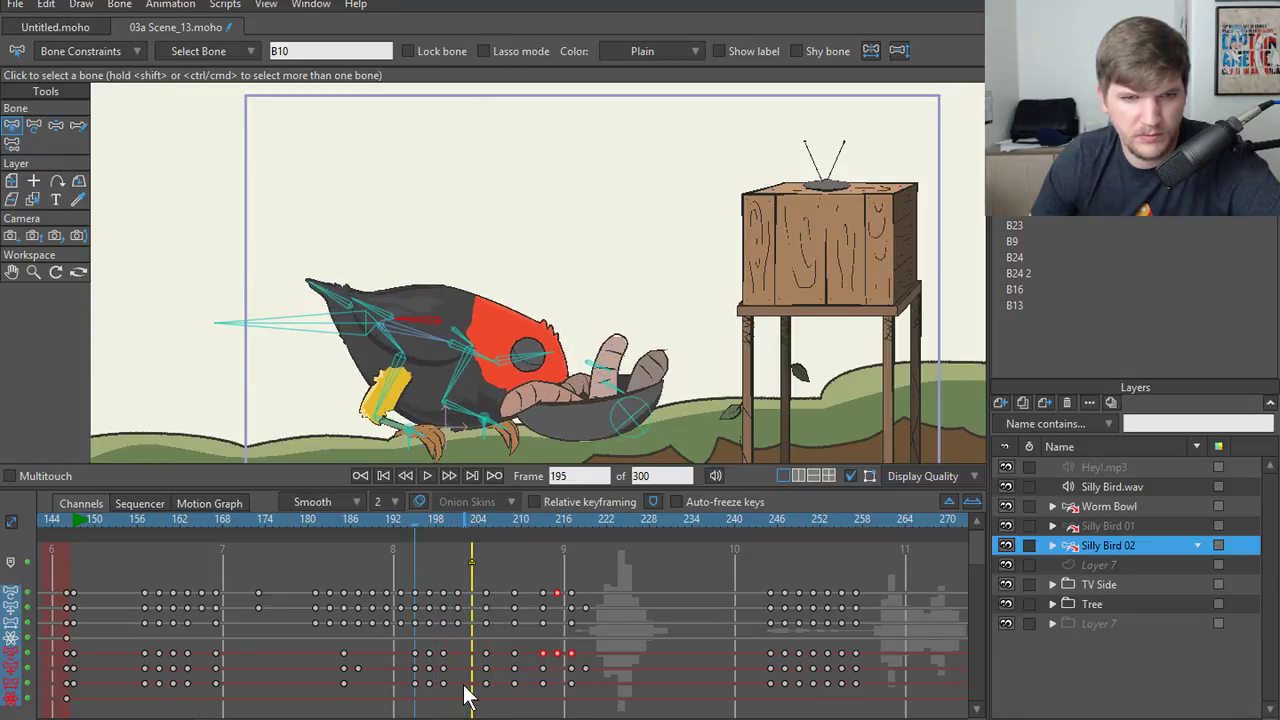
key("Left")
key("Left")
key("Left")
key("Left")
key("Left")
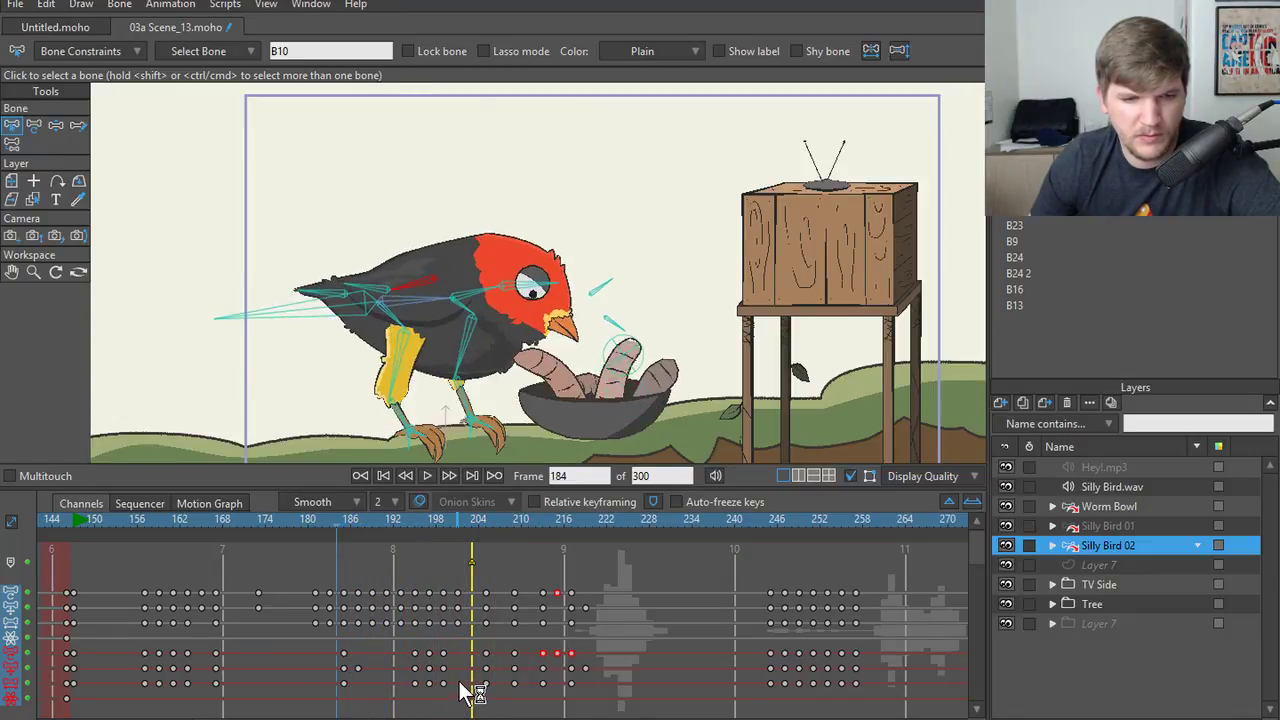
left_click(423, 476)
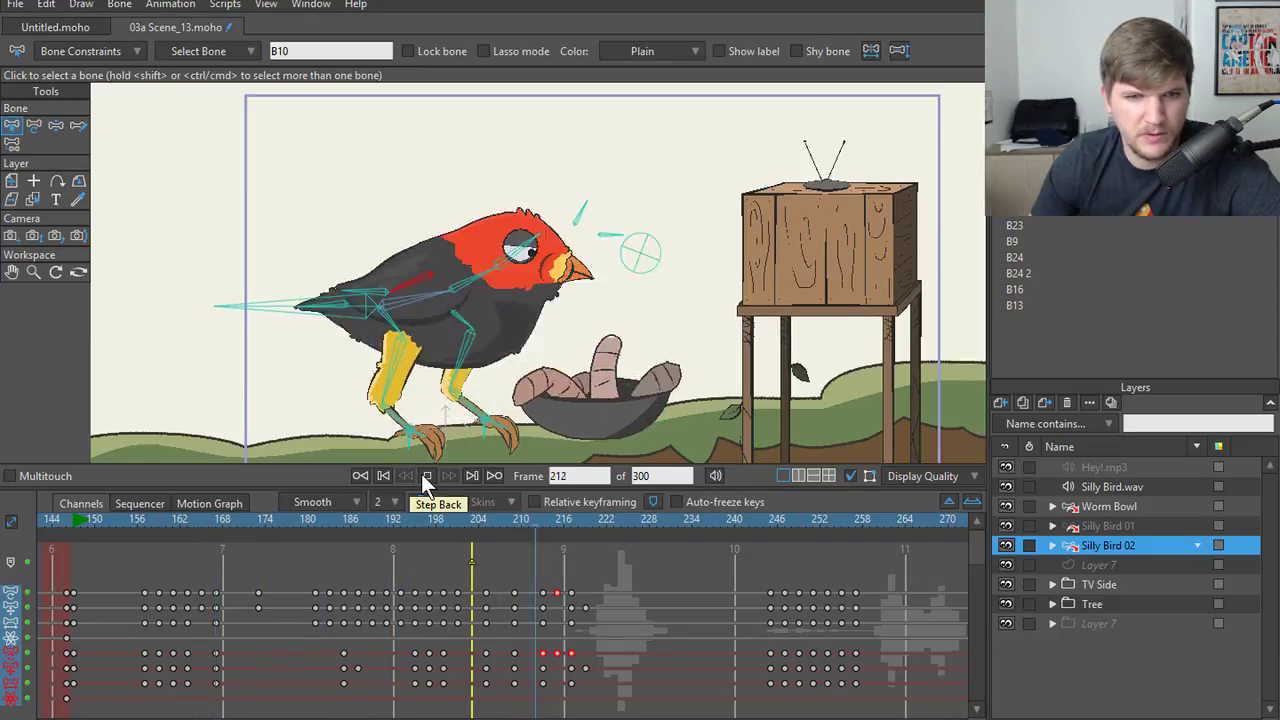
left_click(424, 476)
left_click_drag(379, 518, 417, 536)
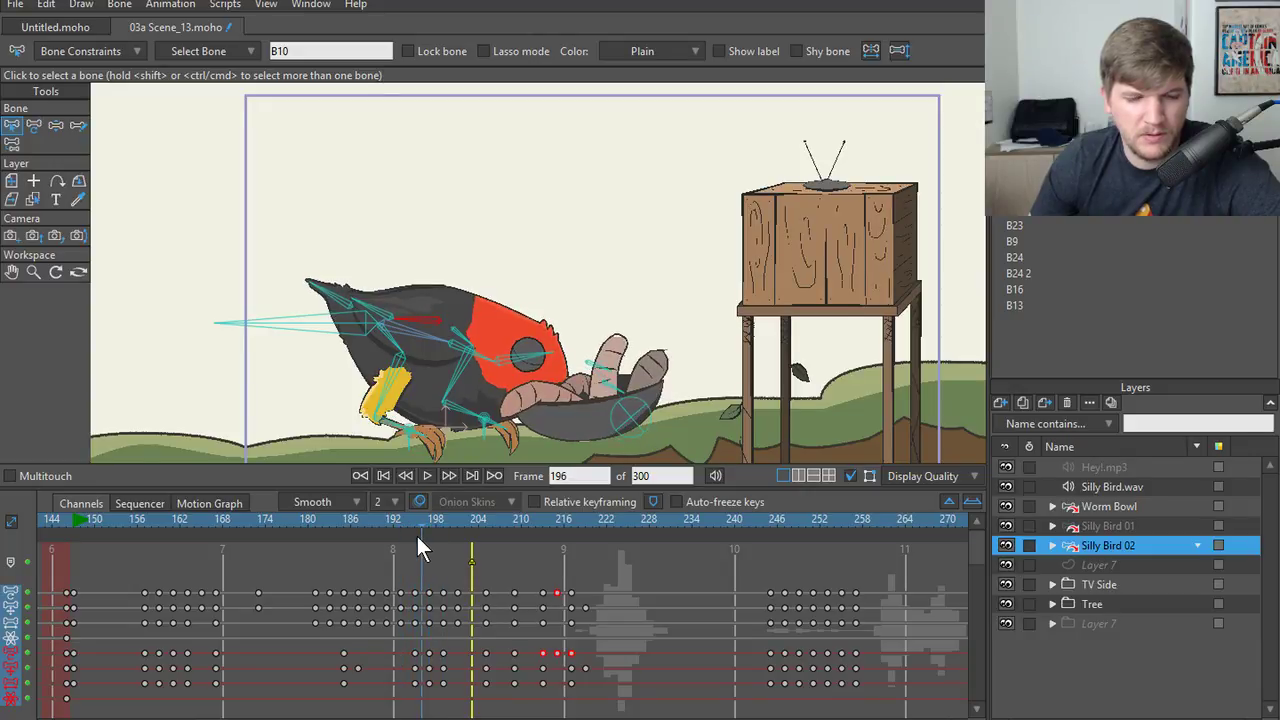
- Step back and forth through frames 195 to 199 to examine the bird's head-down pose in the bowl
key("Right")
key("Right")
key("Right")
key("Right")
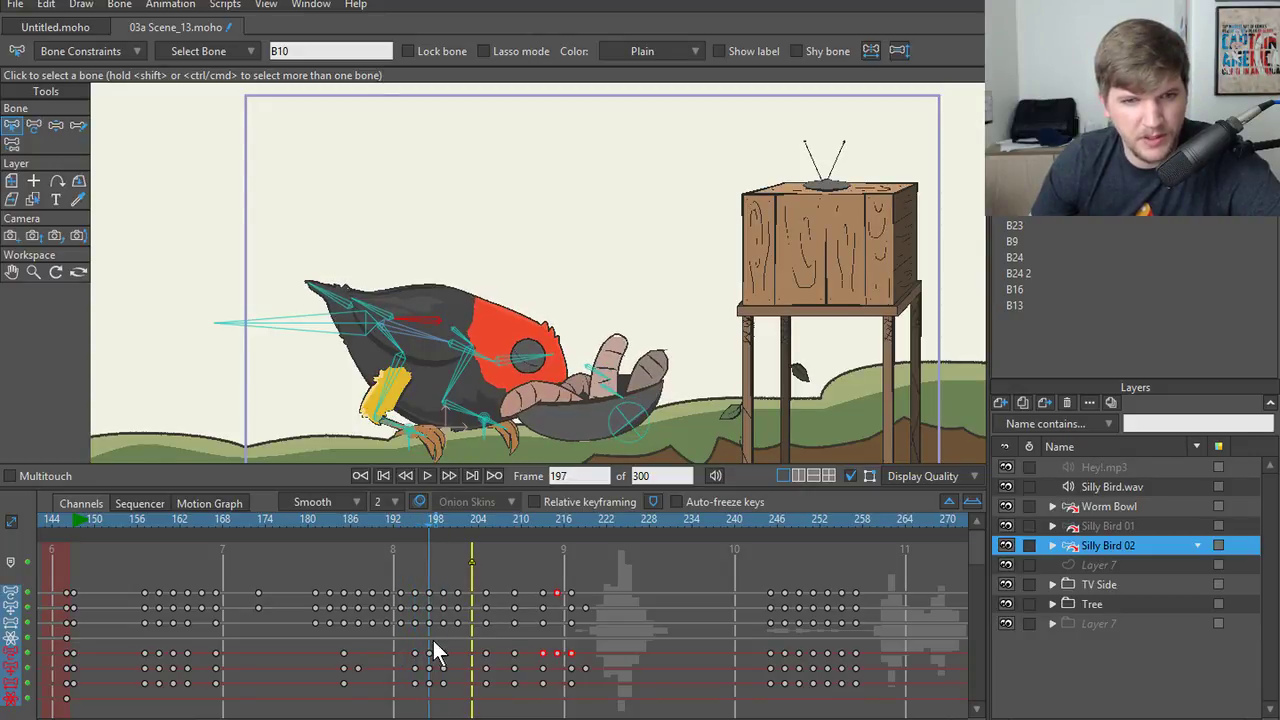
key("Left")
key("Left")
key("Left")
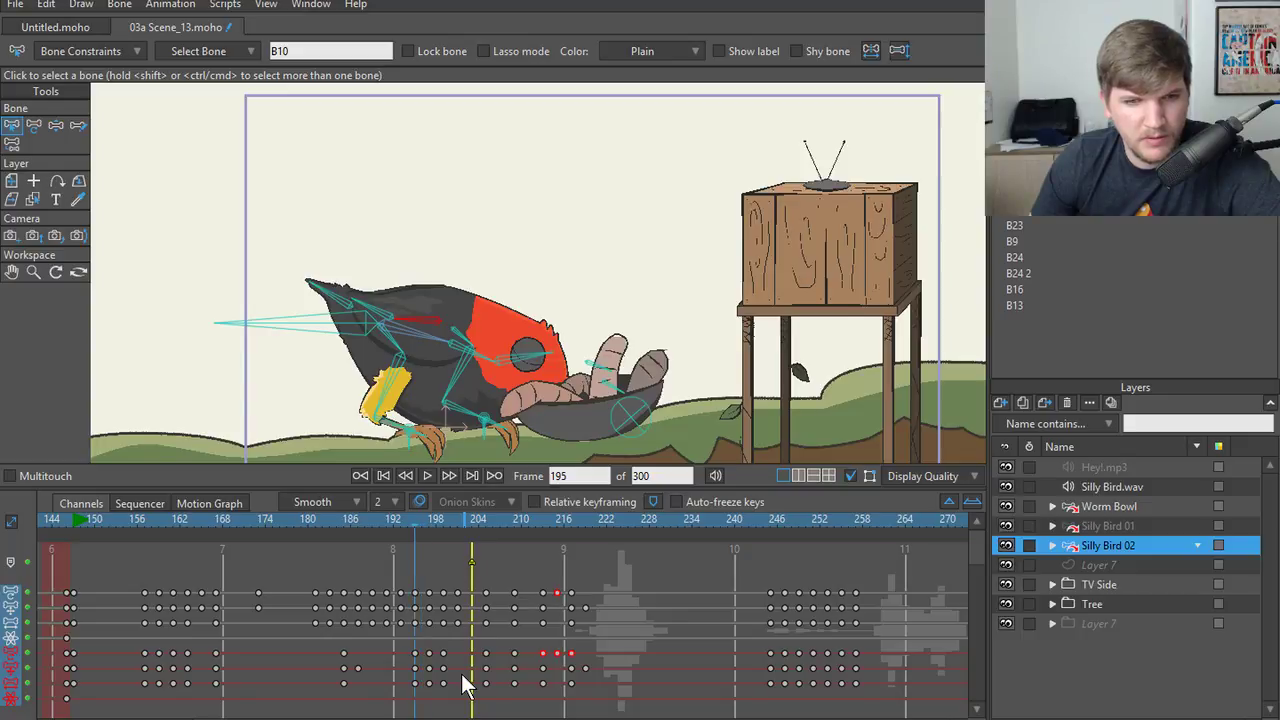
key("Right")
key("Right")
key("Right")
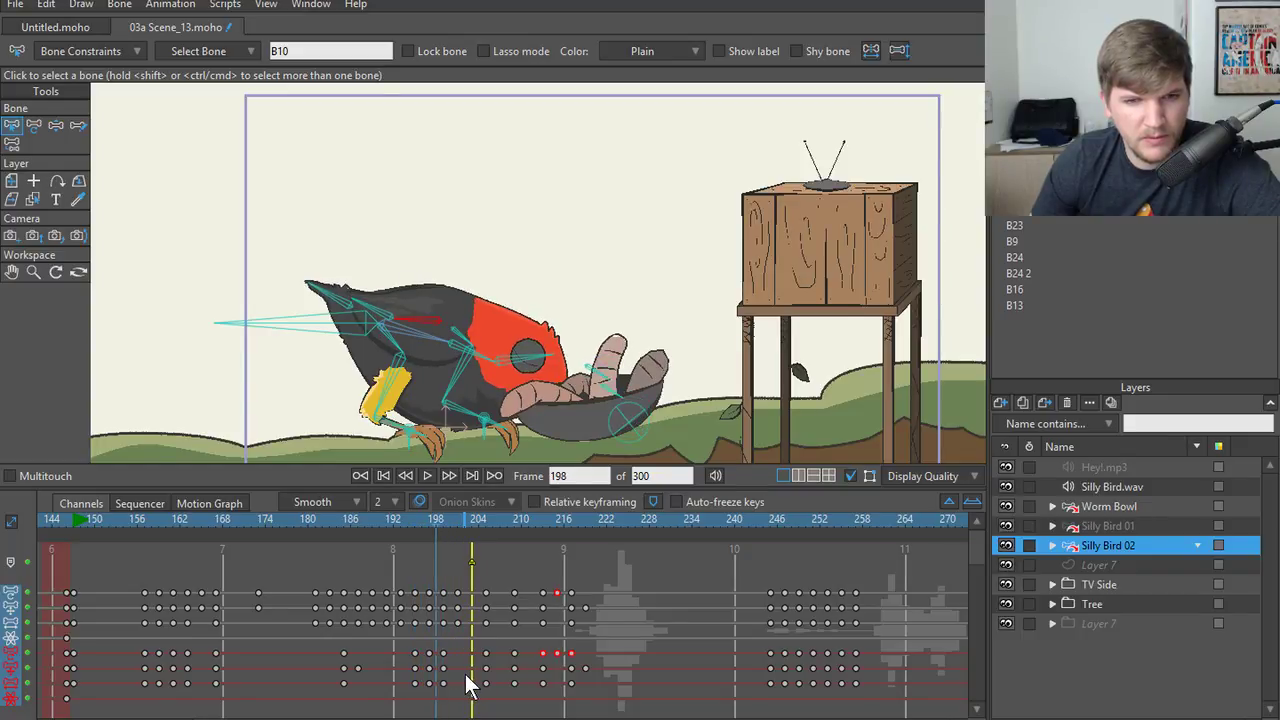
key("Right")
key("Left")
key("Left")
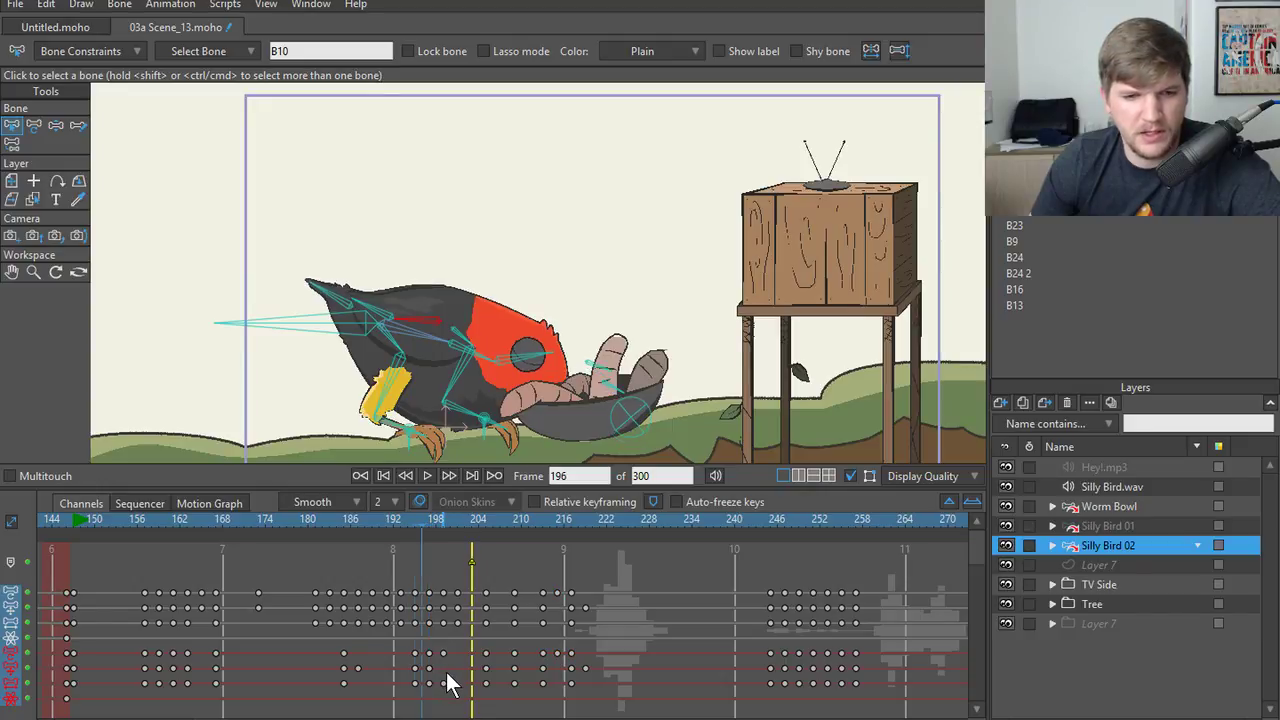
left_click(430, 668)
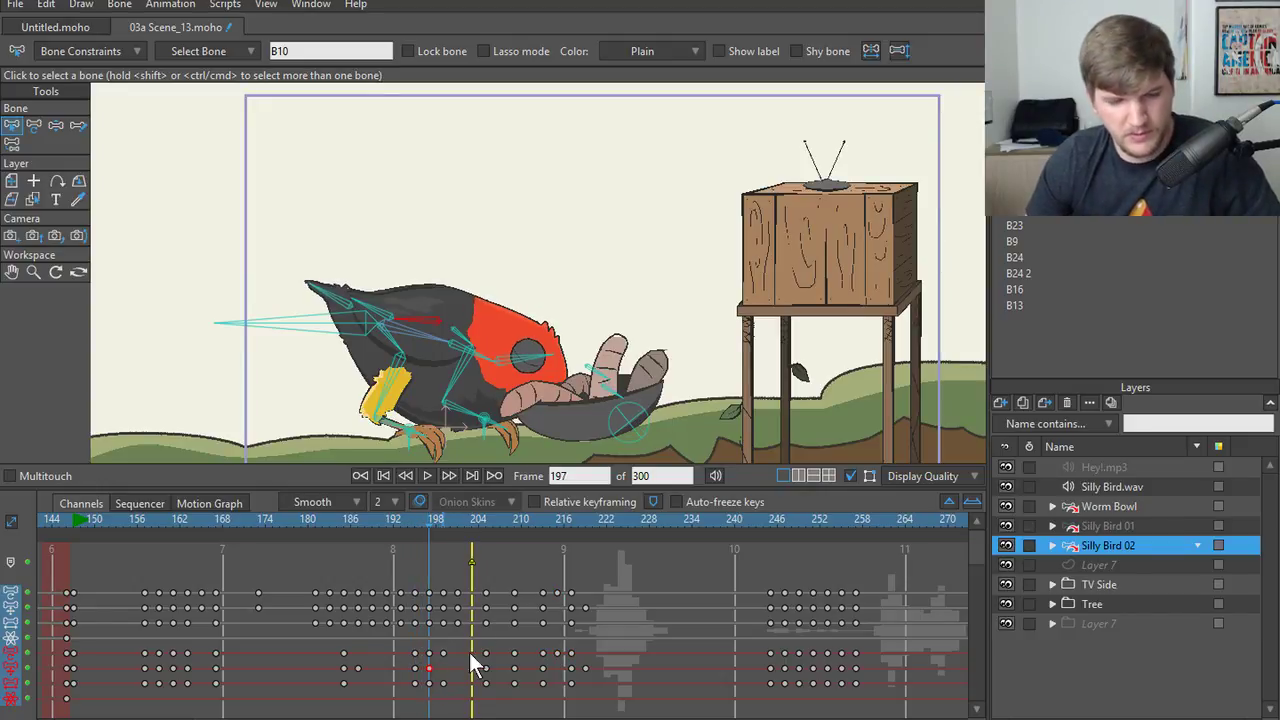
- Step from frame 205 to 215 and back to 212 to examine the poses of the head rise
left_click(488, 520)
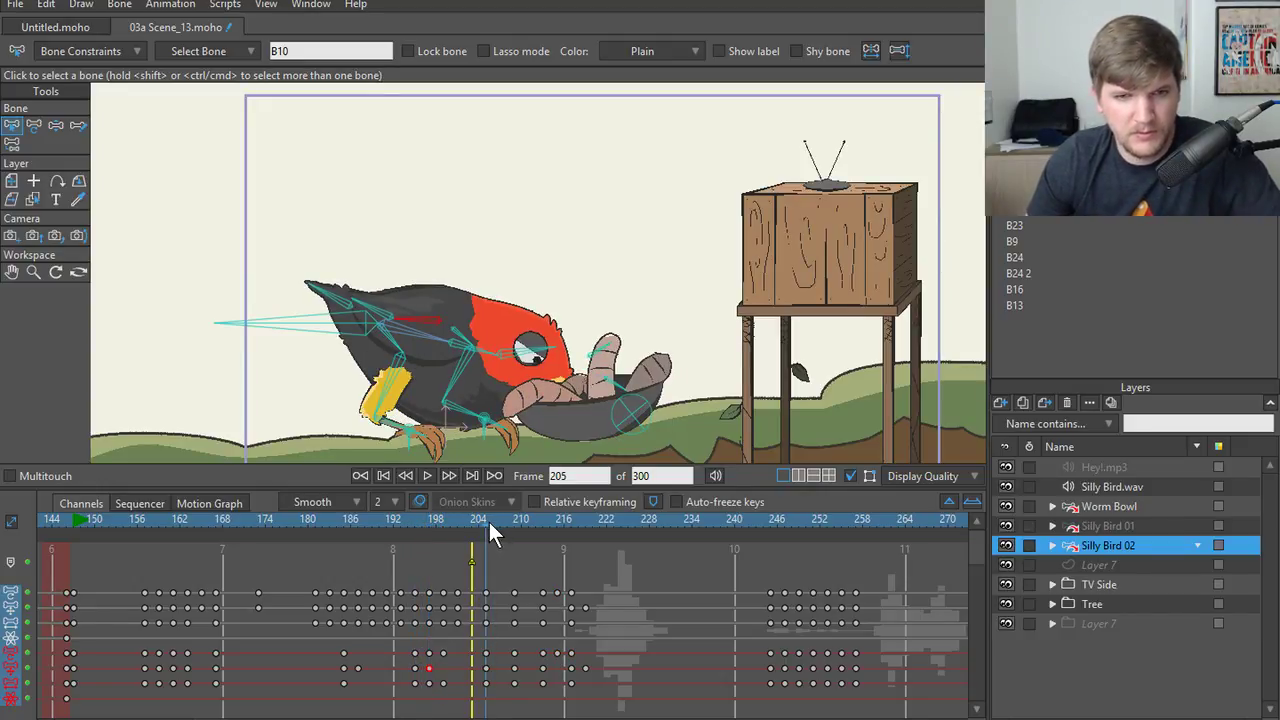
key("Right")
key("Right")
key("Right")
key("Right")
key("Right")
key("Right")
key("Right")
key("Right")
key("Right")
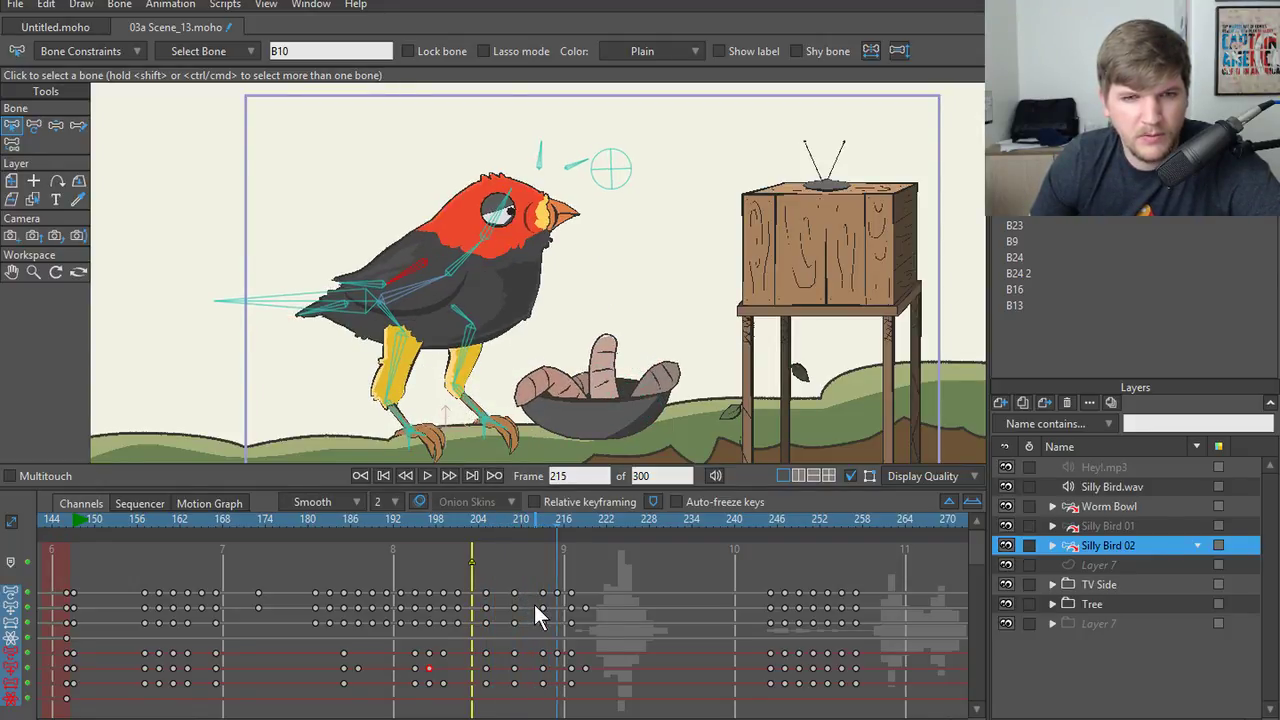
key("Left")
key("Left")
key("Left")
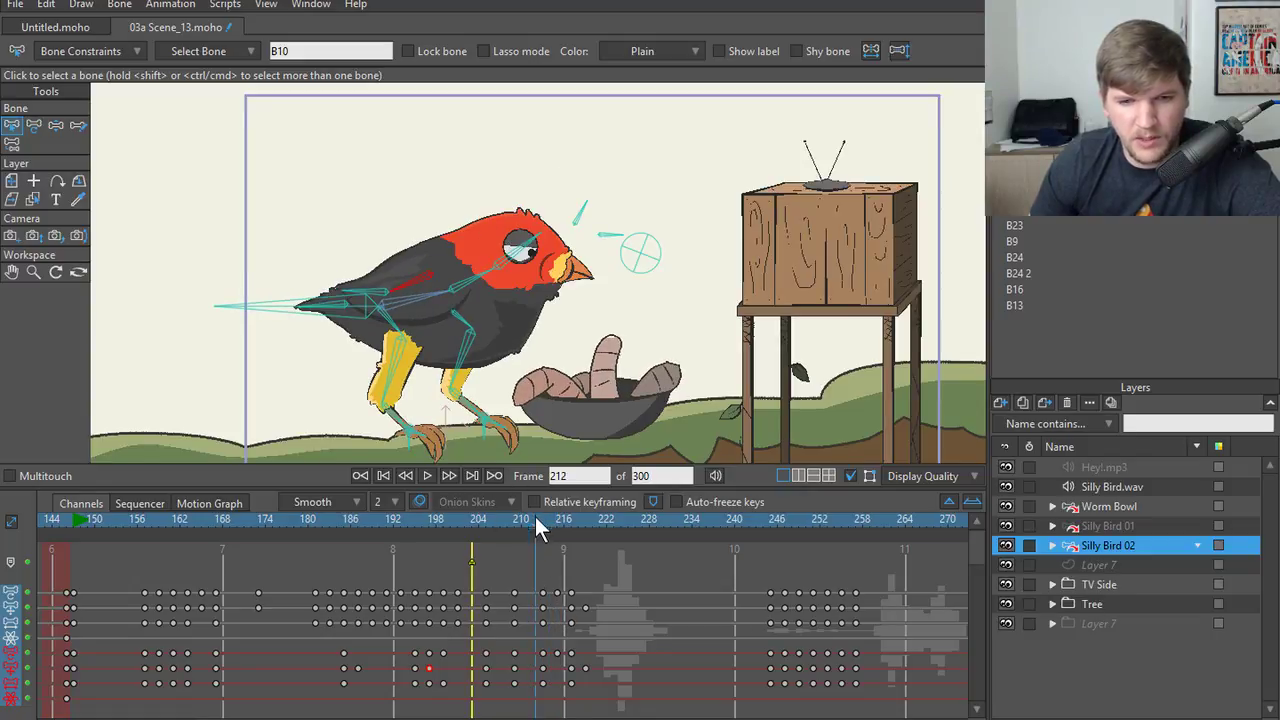
- Replay the head rise from frame 204 and move the playhead to frame 210
left_click_drag(535, 516, 474, 530)
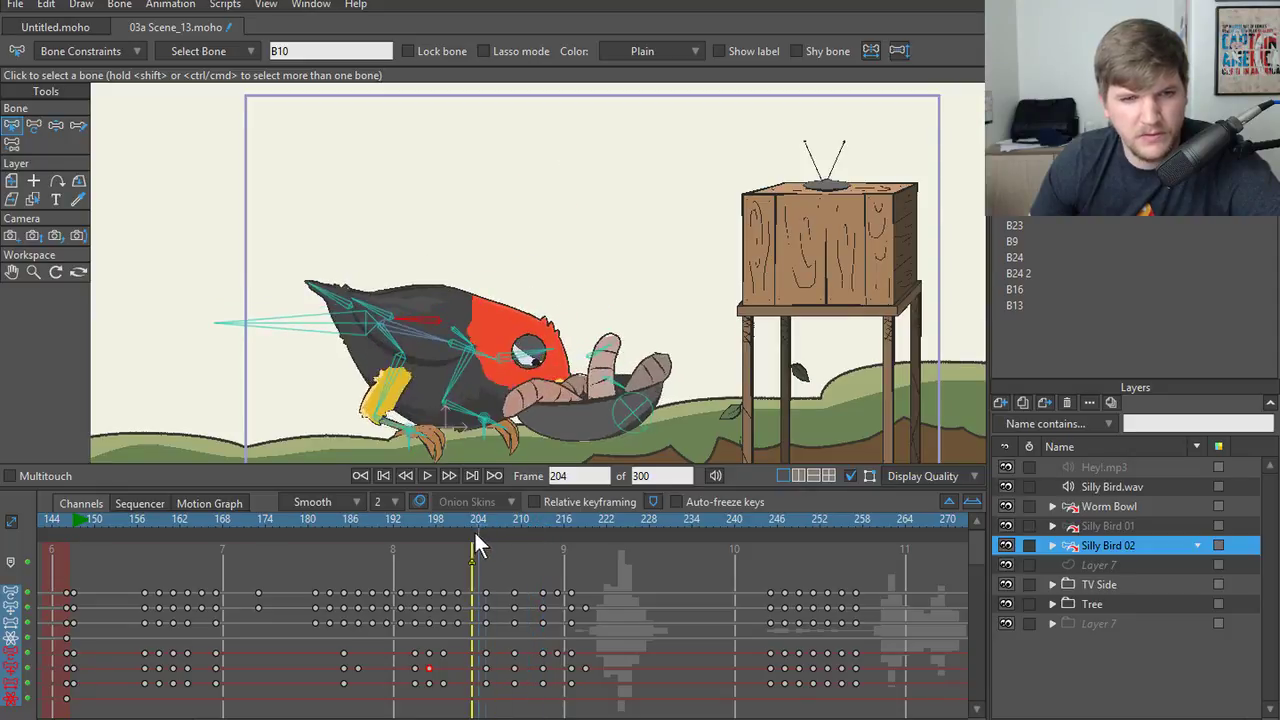
left_click(430, 479)
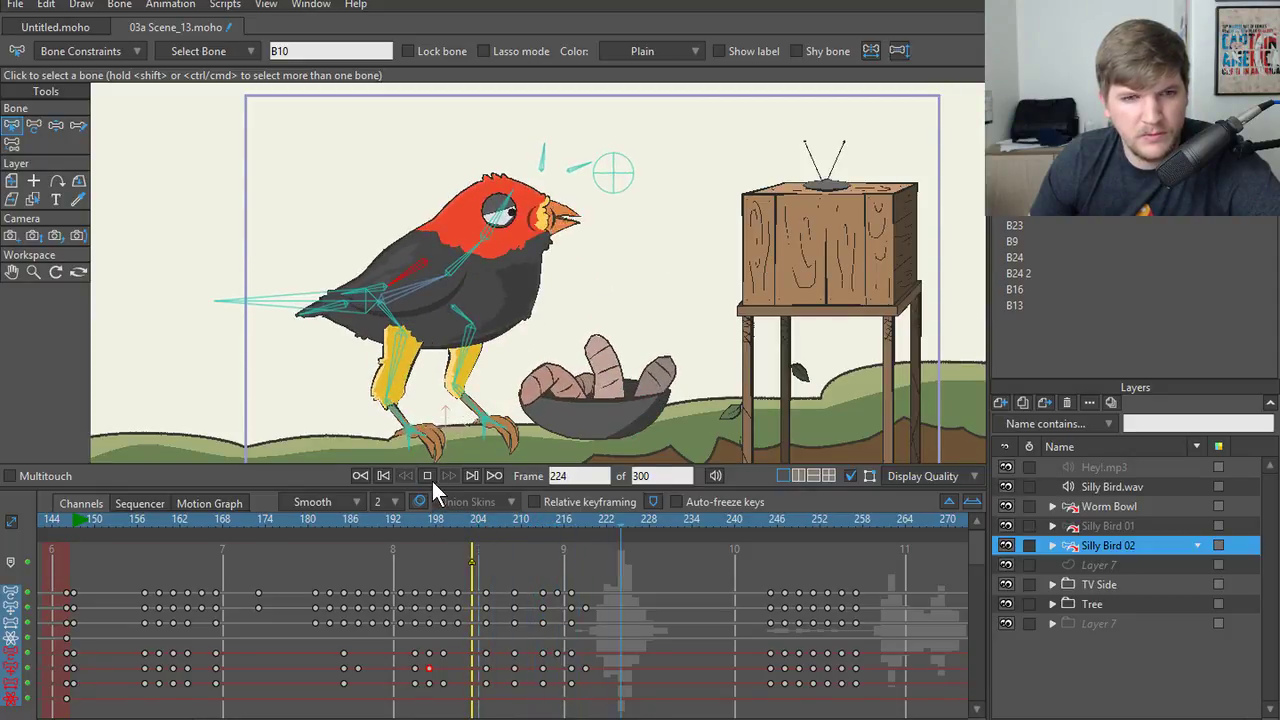
left_click(472, 523)
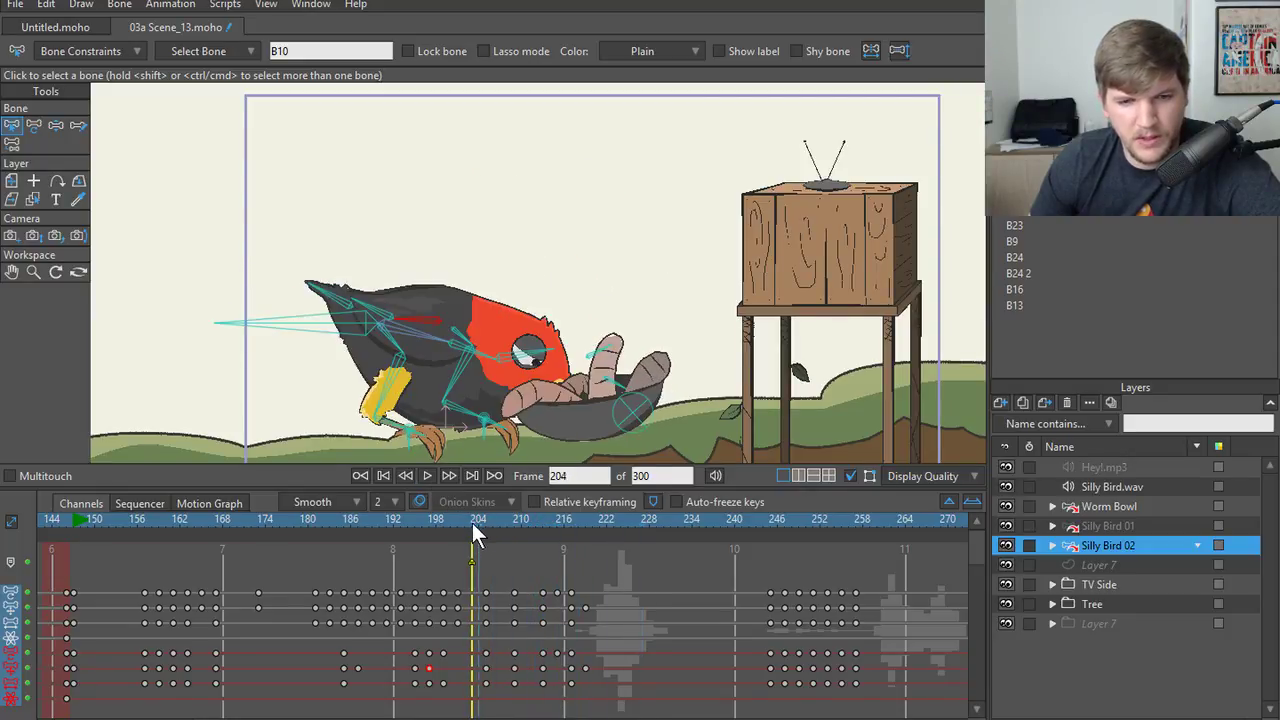
left_click(425, 475)
left_click_drag(505, 608, 522, 583)
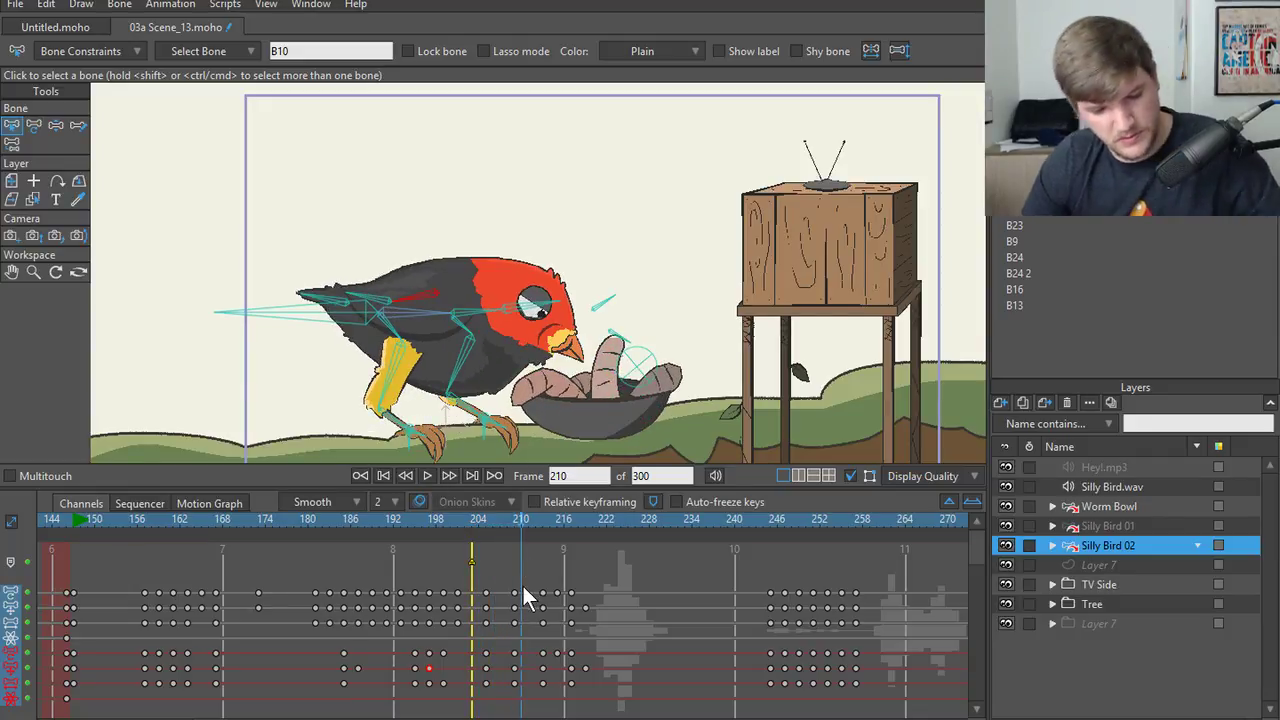
- Examine the wing bones in close-up, stepping through frames 210 to 214
scroll(390, 308, "up", 4)
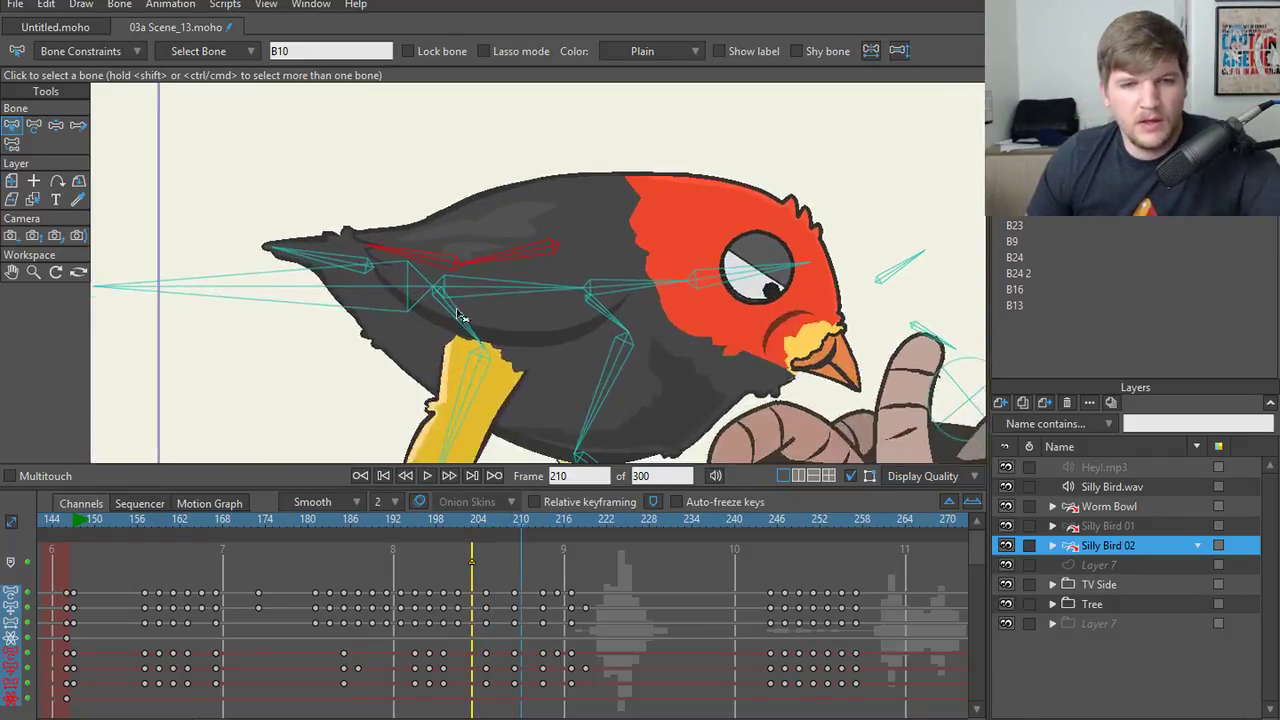
key("Right")
key("Right")
key("Right")
key("Right")
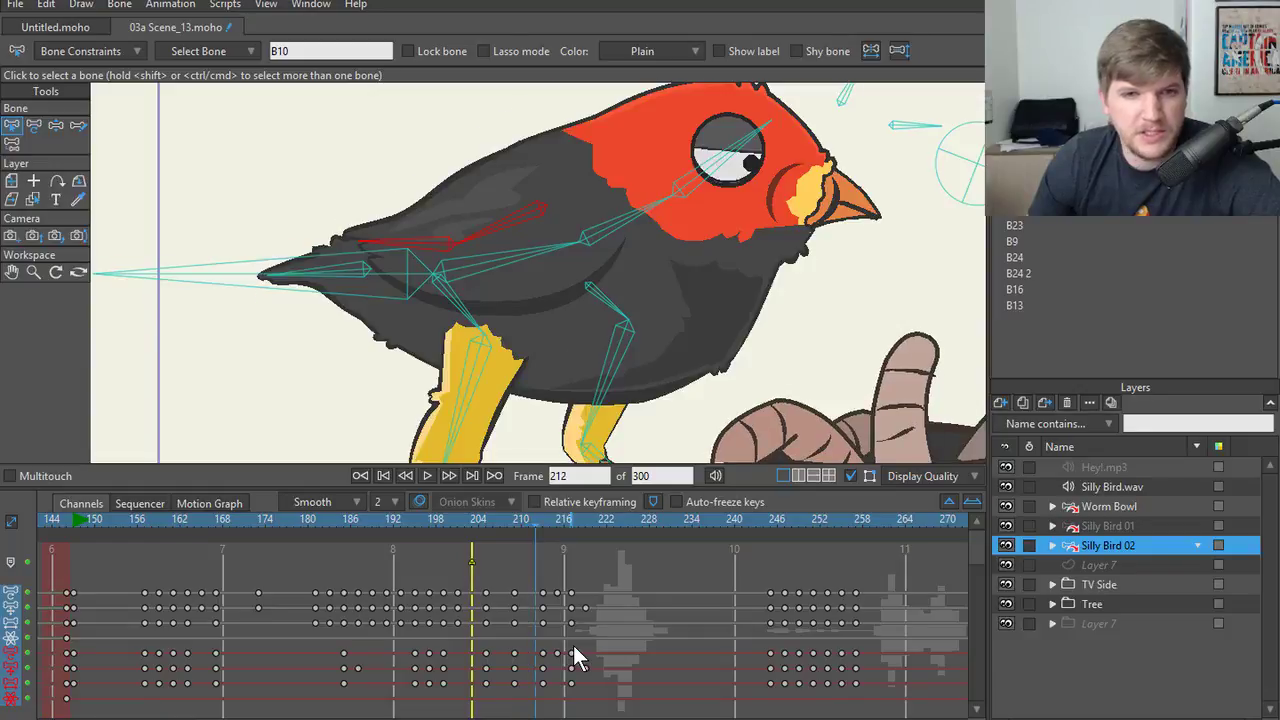
key("Left")
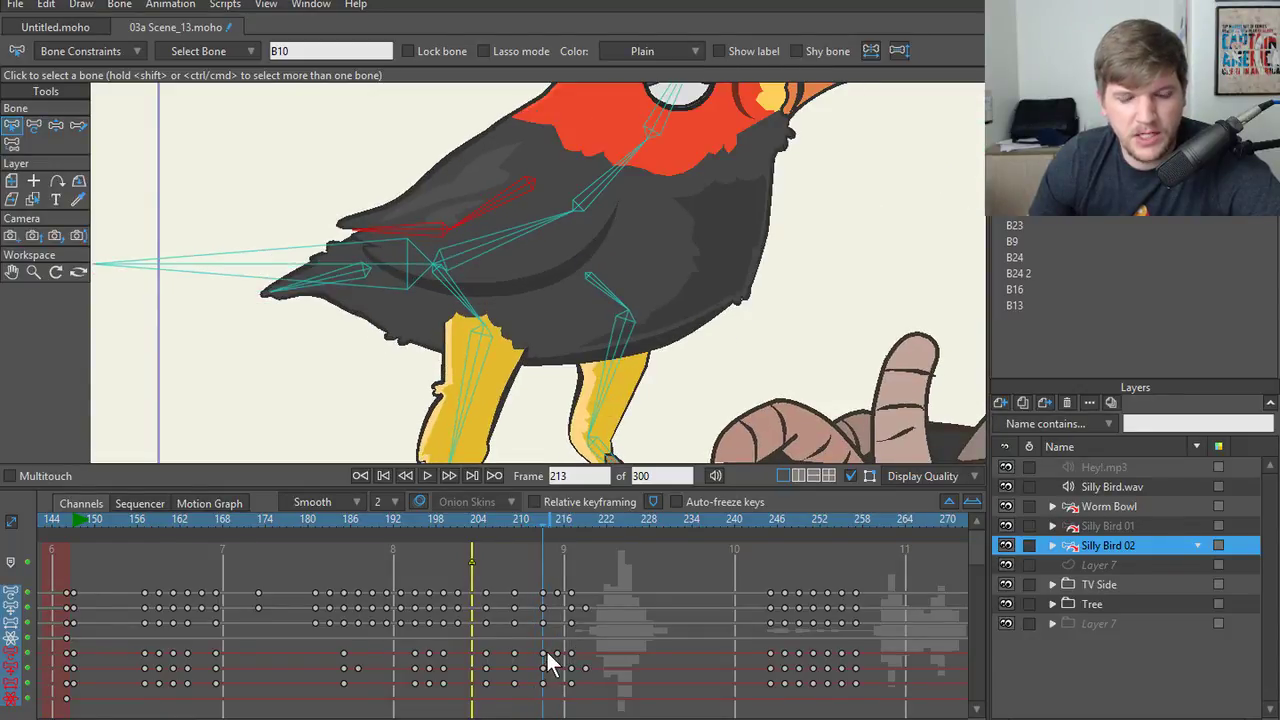
- Try shifting the wing bones' three flick rotation keyframes two frames earlier, to frames 211, 213 and 215
left_click_drag(531, 646, 584, 659)
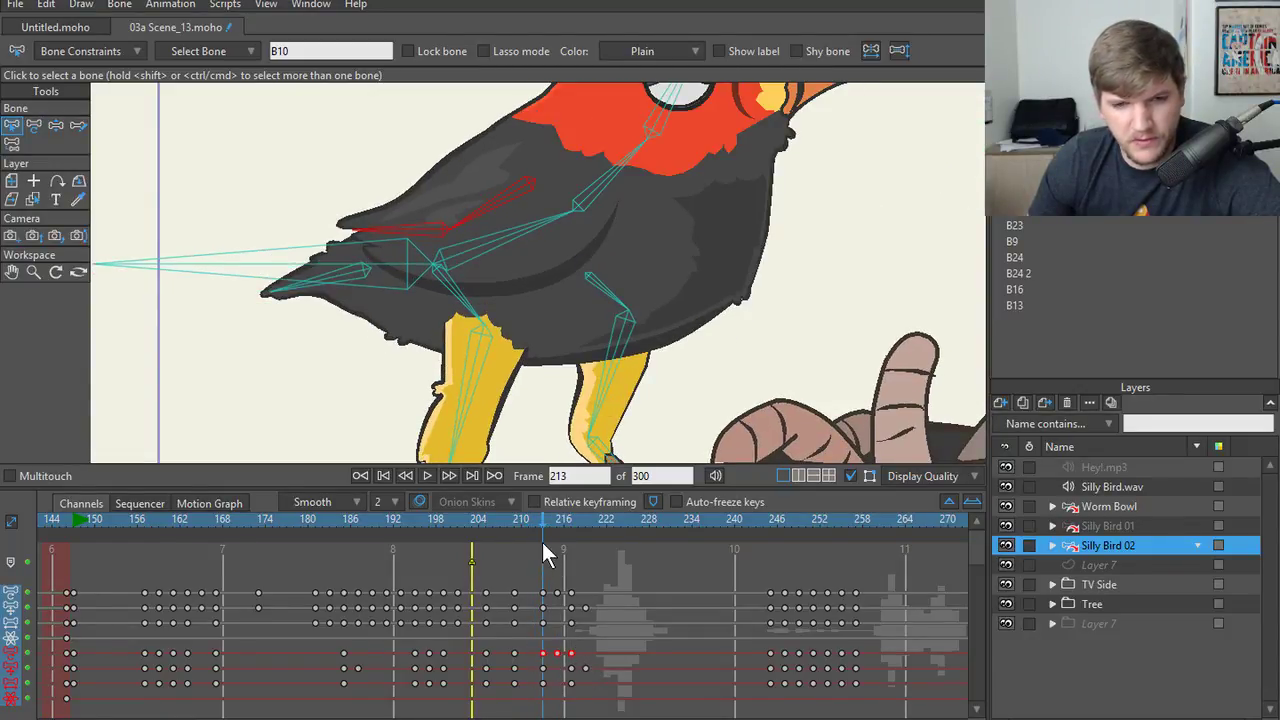
left_click_drag(538, 519, 527, 520)
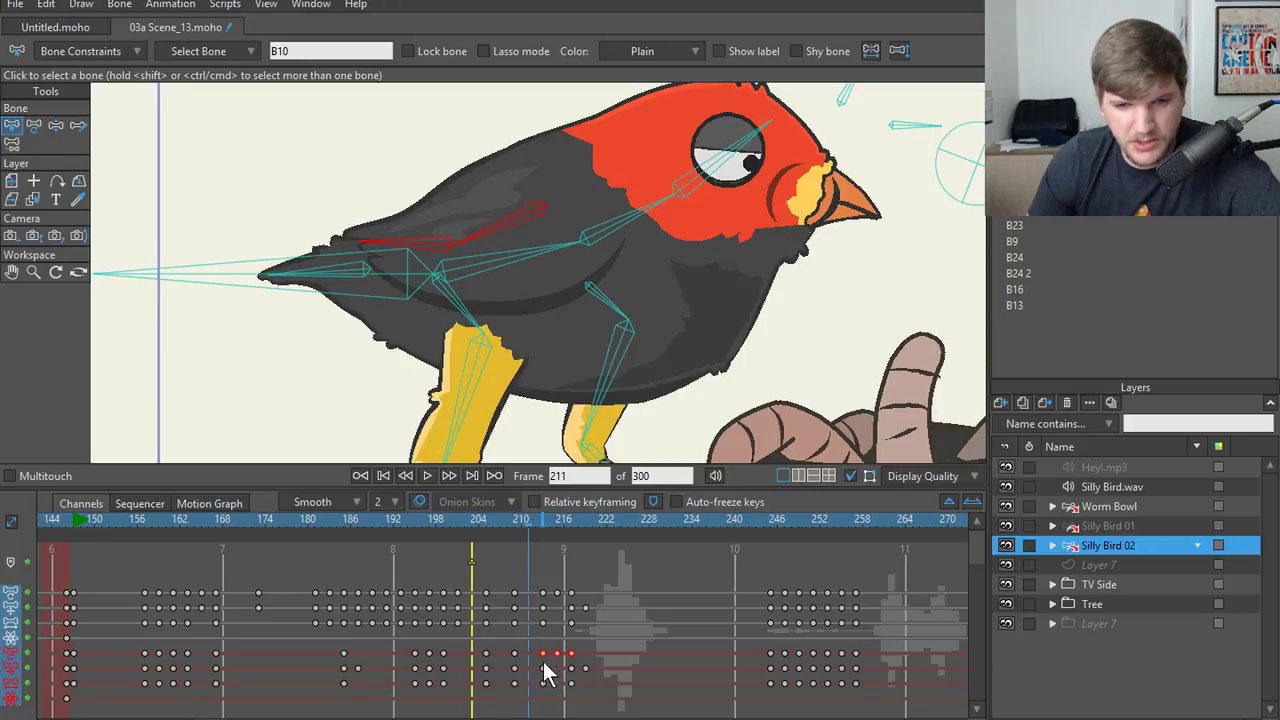
left_click_drag(543, 661, 529, 652)
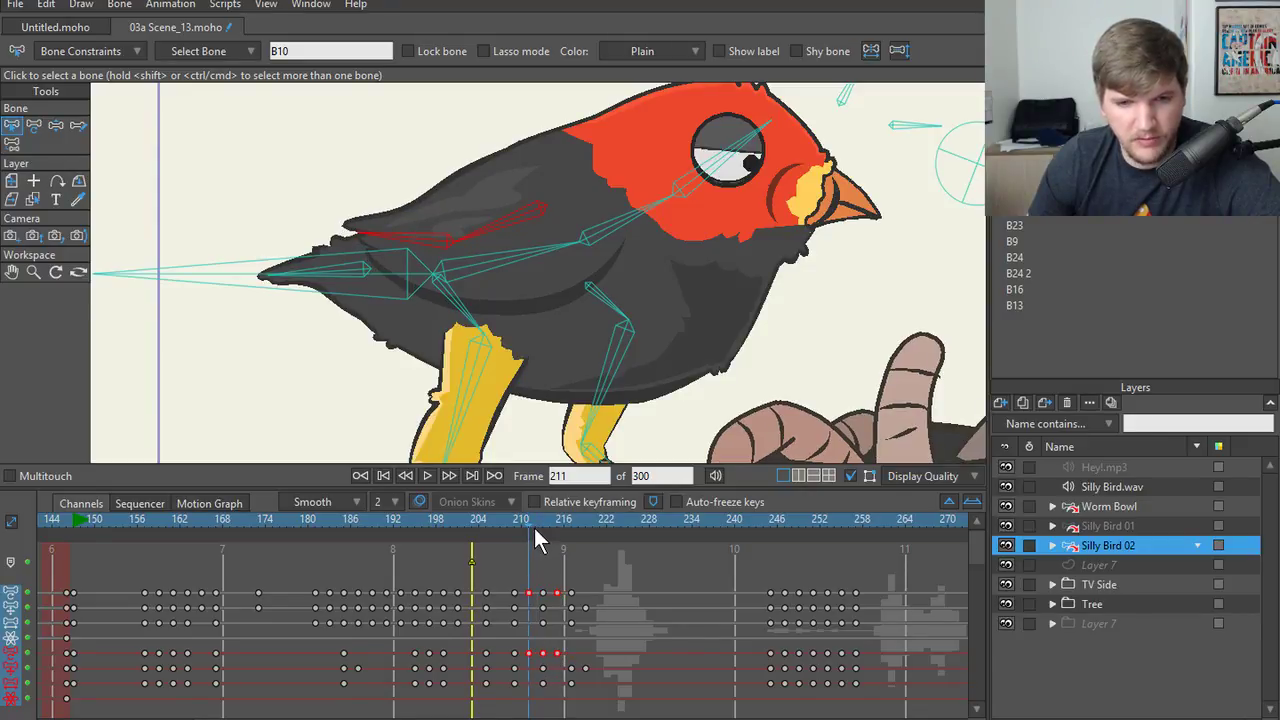
- Replay the head rise with the earlier wing flick in close-up and in a wider view, and scrub to frame 215
left_click_drag(533, 518, 359, 533)
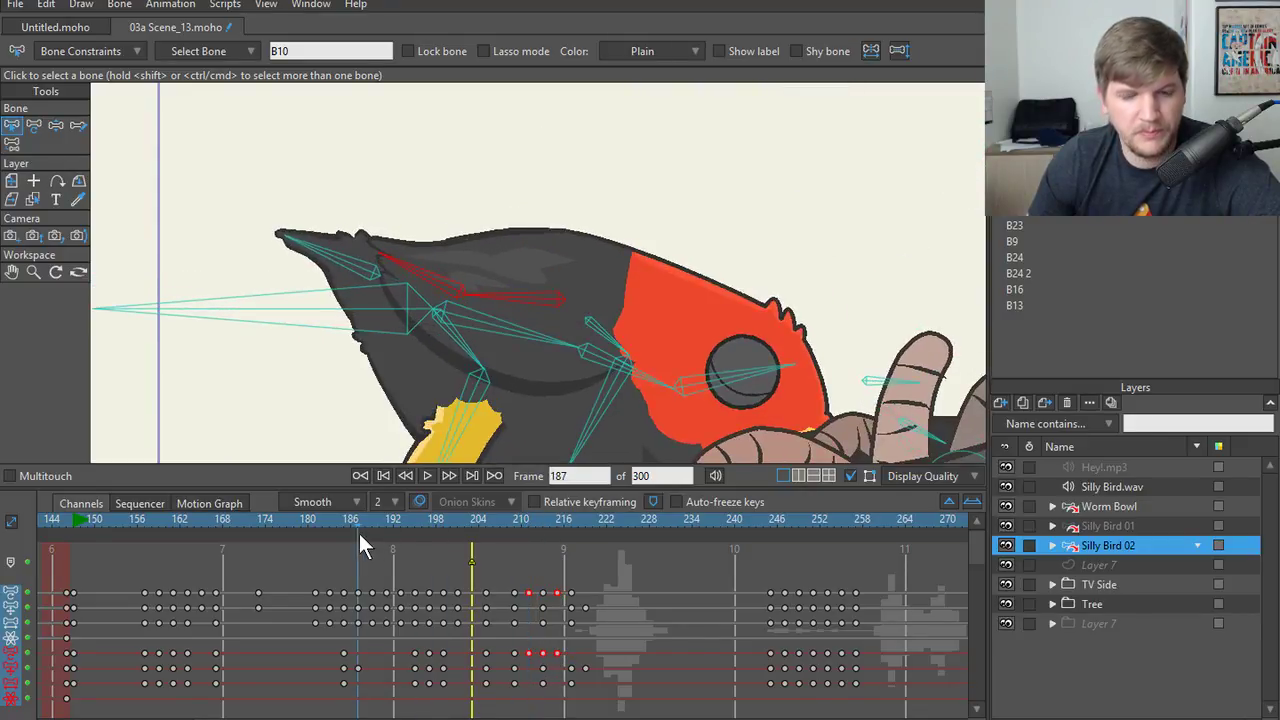
left_click(432, 476)
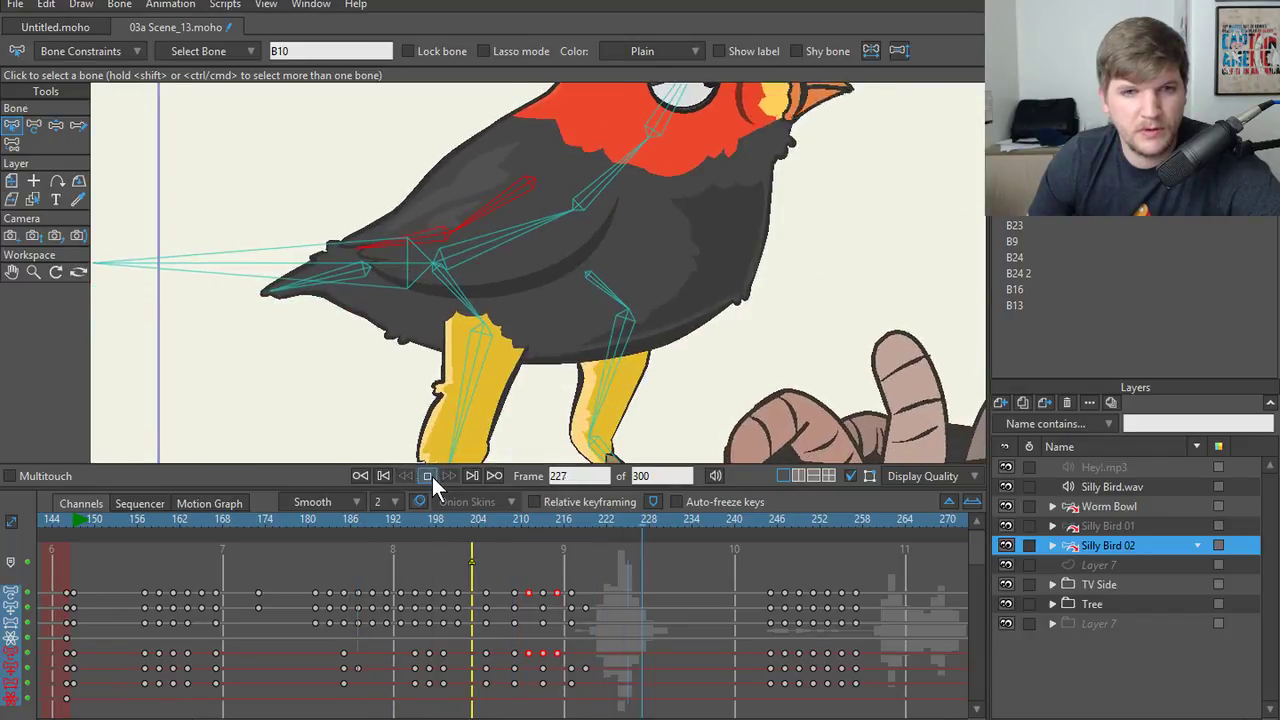
left_click(432, 476)
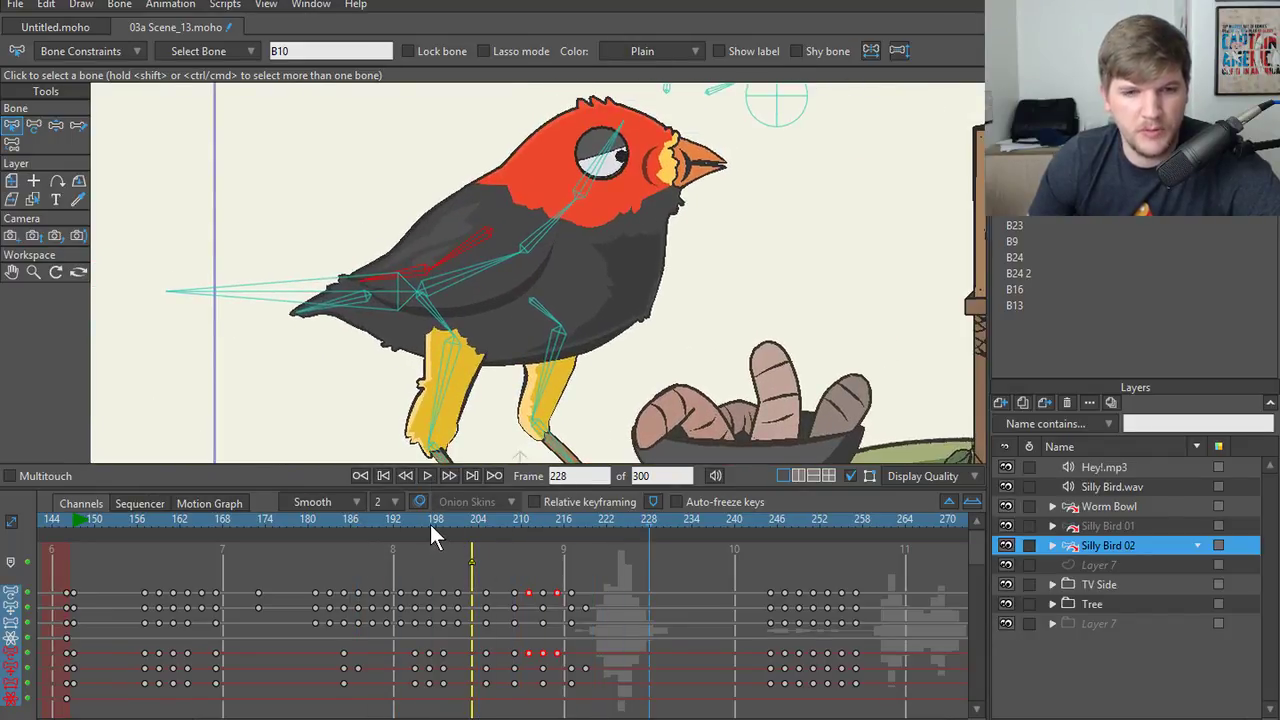
left_click(430, 476)
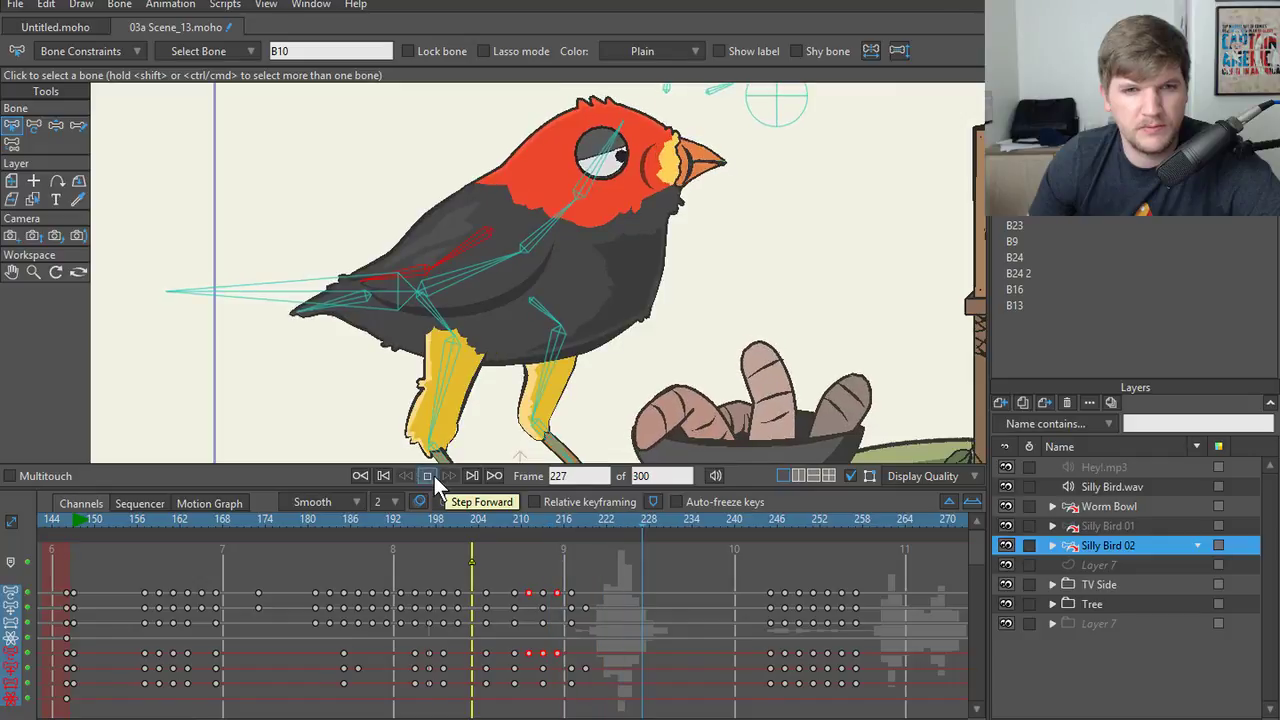
left_click(430, 476)
left_click_drag(505, 518, 558, 523)
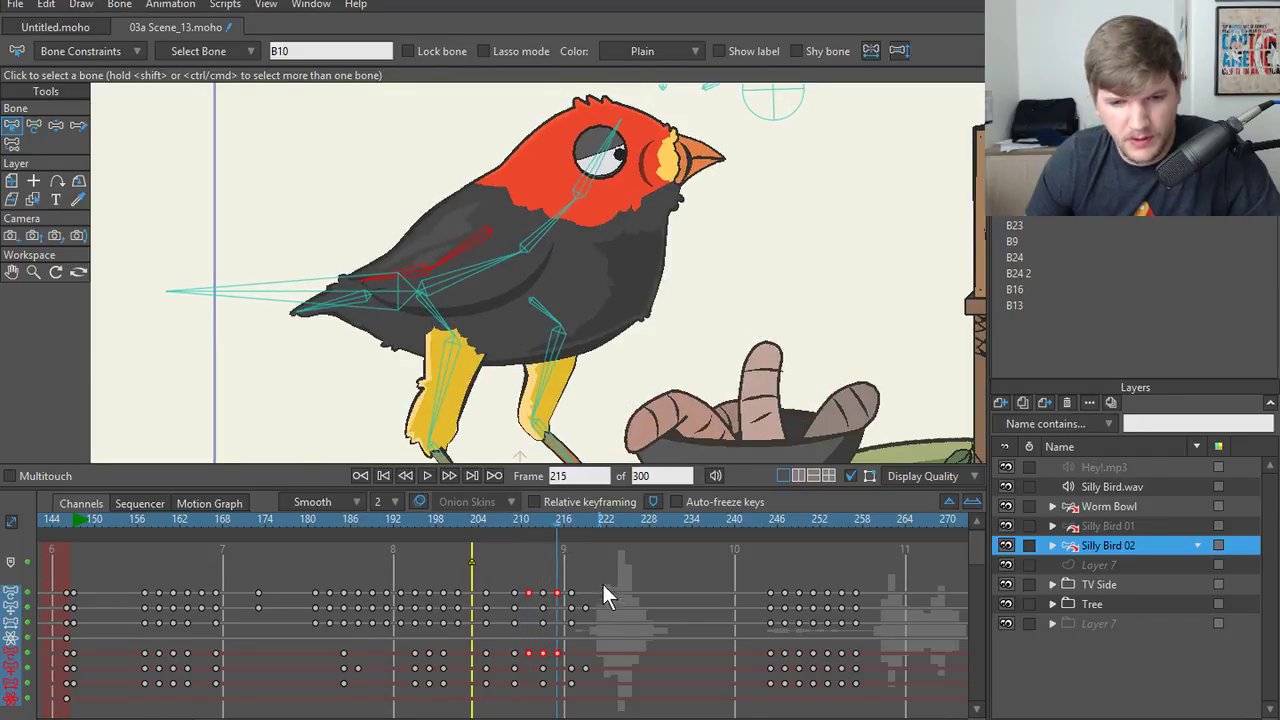
- Move the wing bones' three flick rotation keyframes two frames later again, to frames 213, 215 and 217
left_click(572, 662)
left_click_drag(530, 668, 528, 663)
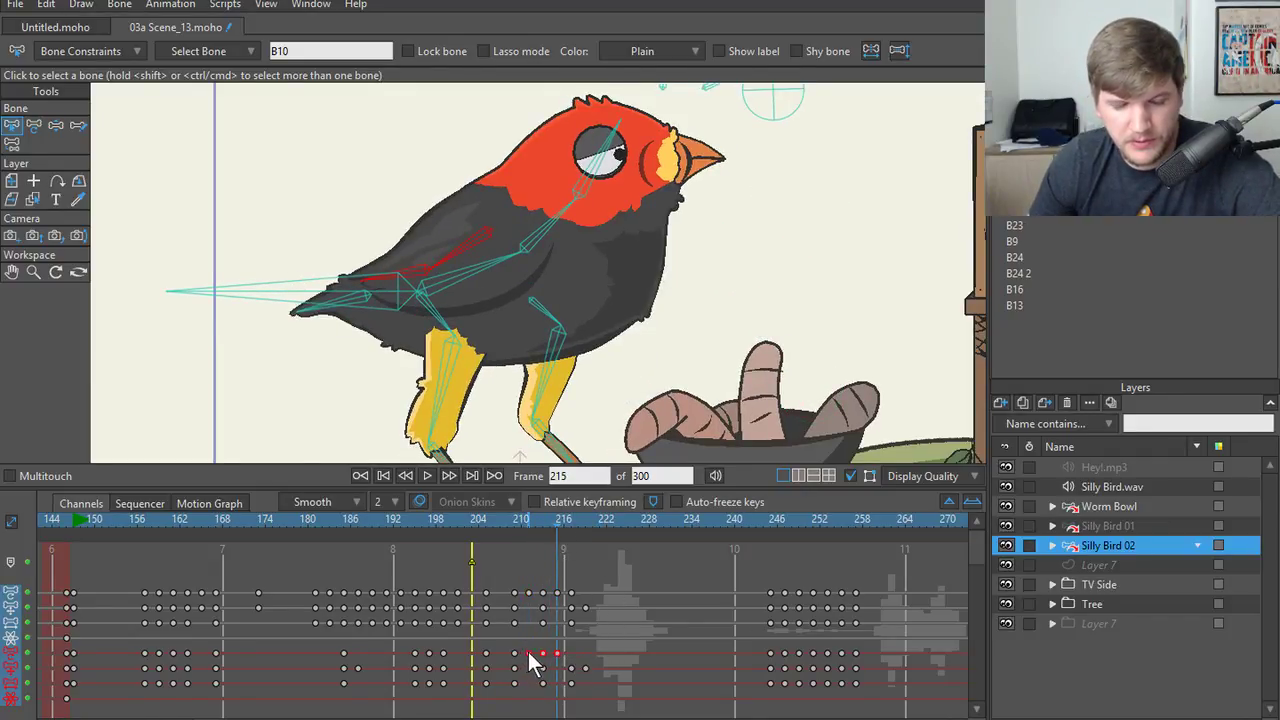
key("Left")
key("Left")
key("Left")
key("Right")
key("Right")
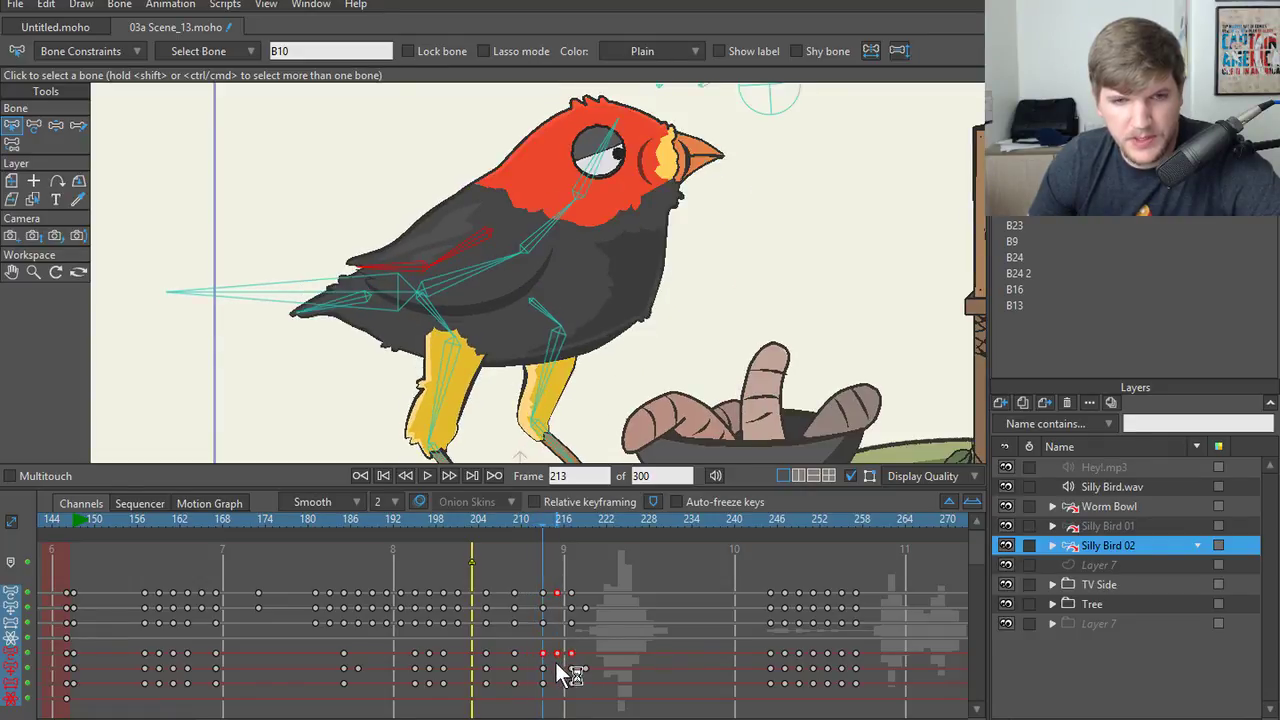
- Step back and forth around frames 213 and 214 to examine the start of the wing flick
key("Right")
key("Right")
key("Right")
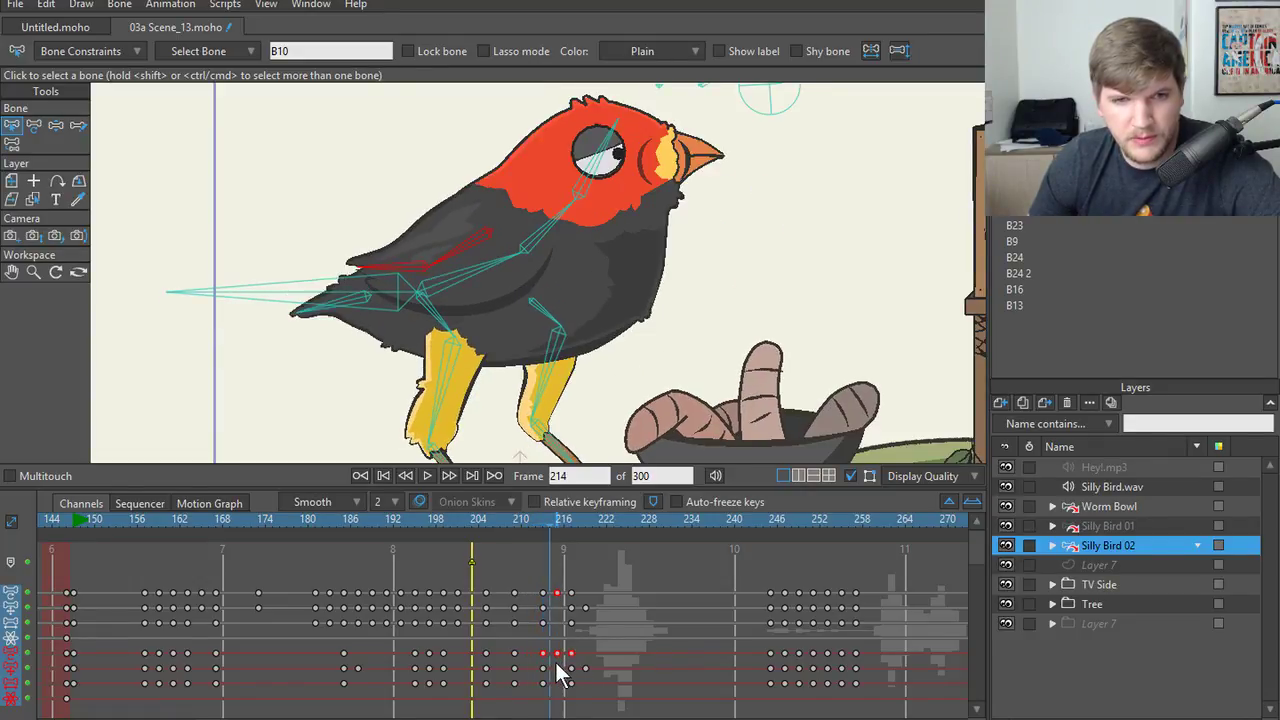
key("Left")
key("Left")
key("Left")
key("Left")
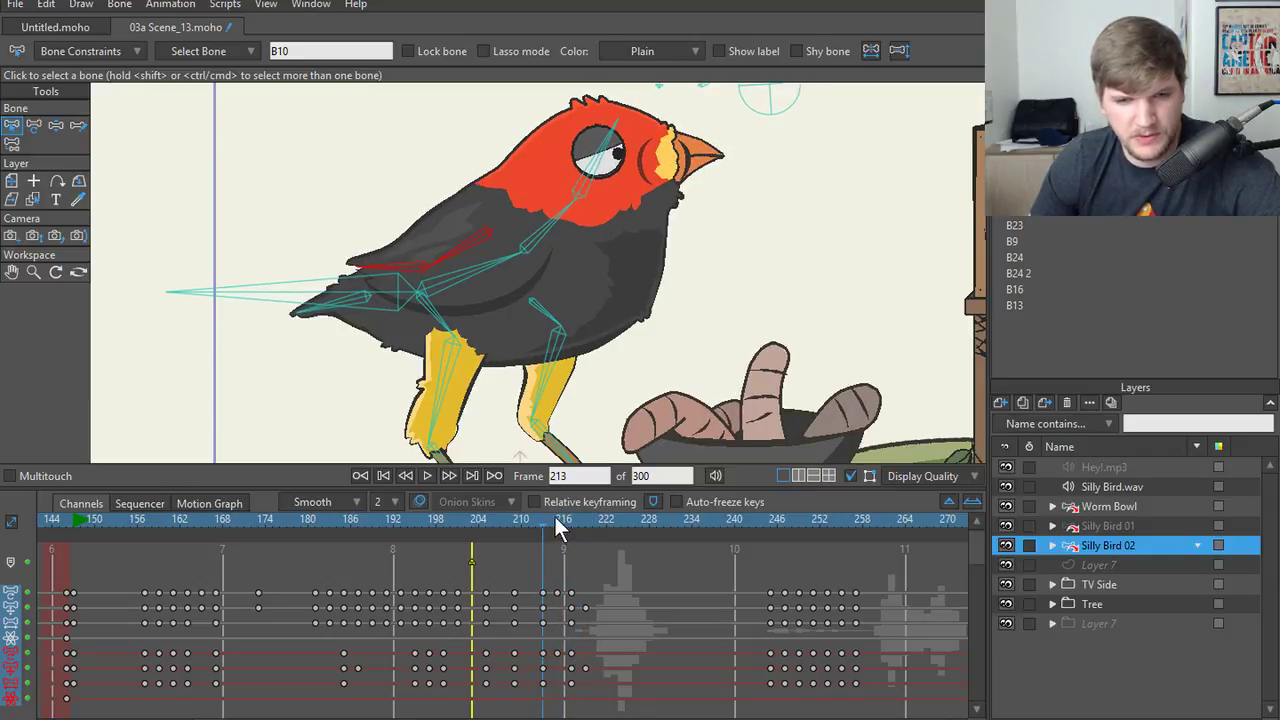
mouse_move(541, 527)
left_mouse_down()
mouse_move(518, 528)
mouse_move(558, 527)
mouse_move(545, 528)
left_mouse_up()
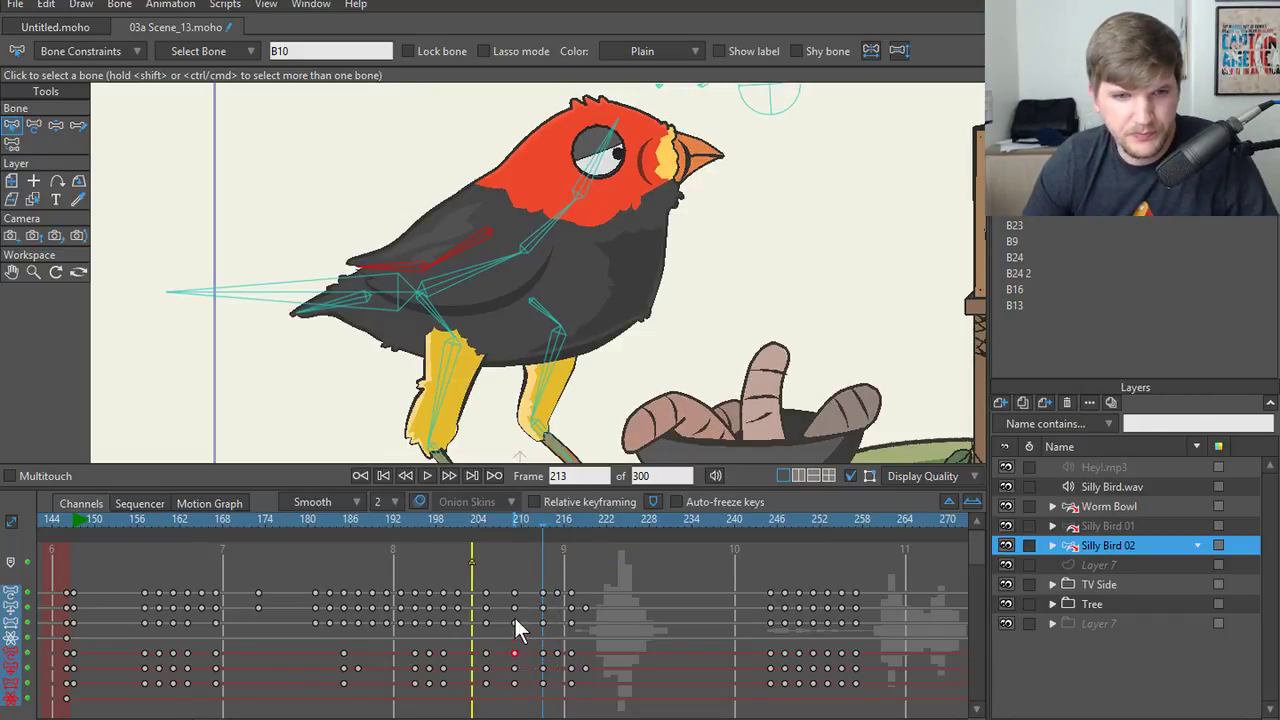
- Add a rotation keyframe for the wing bones at frame 211 and step through the flick from frame 209 to 218
left_click(515, 519)
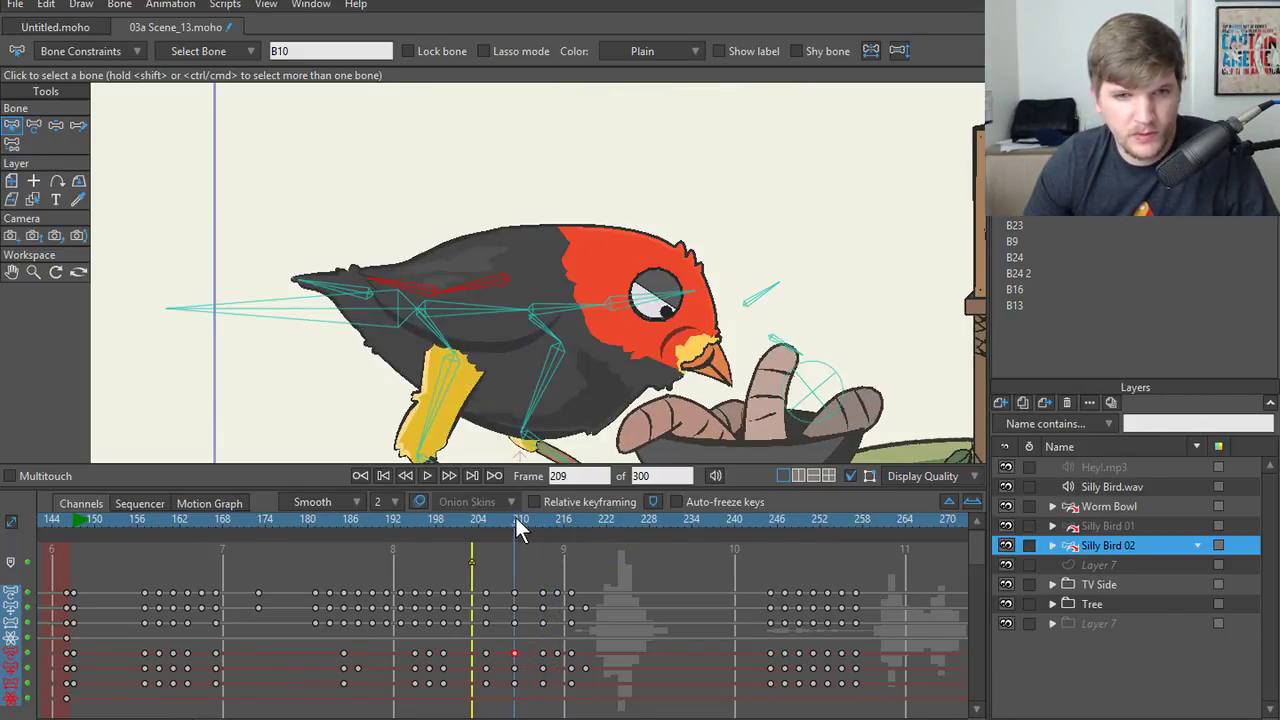
key("ctrl+Right")
key("ctrl+Right")
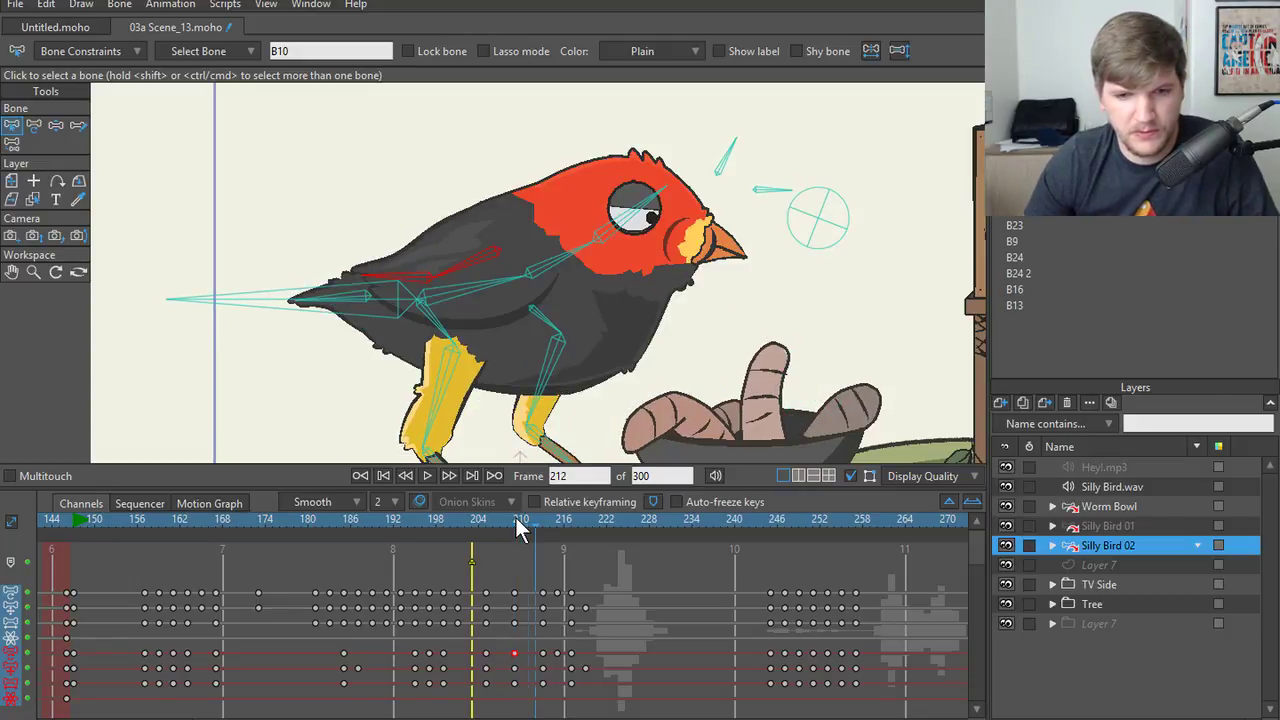
key("ctrl+Right")
key("ctrl+Right")
key("ctrl+Right")
key("ctrl+Right")
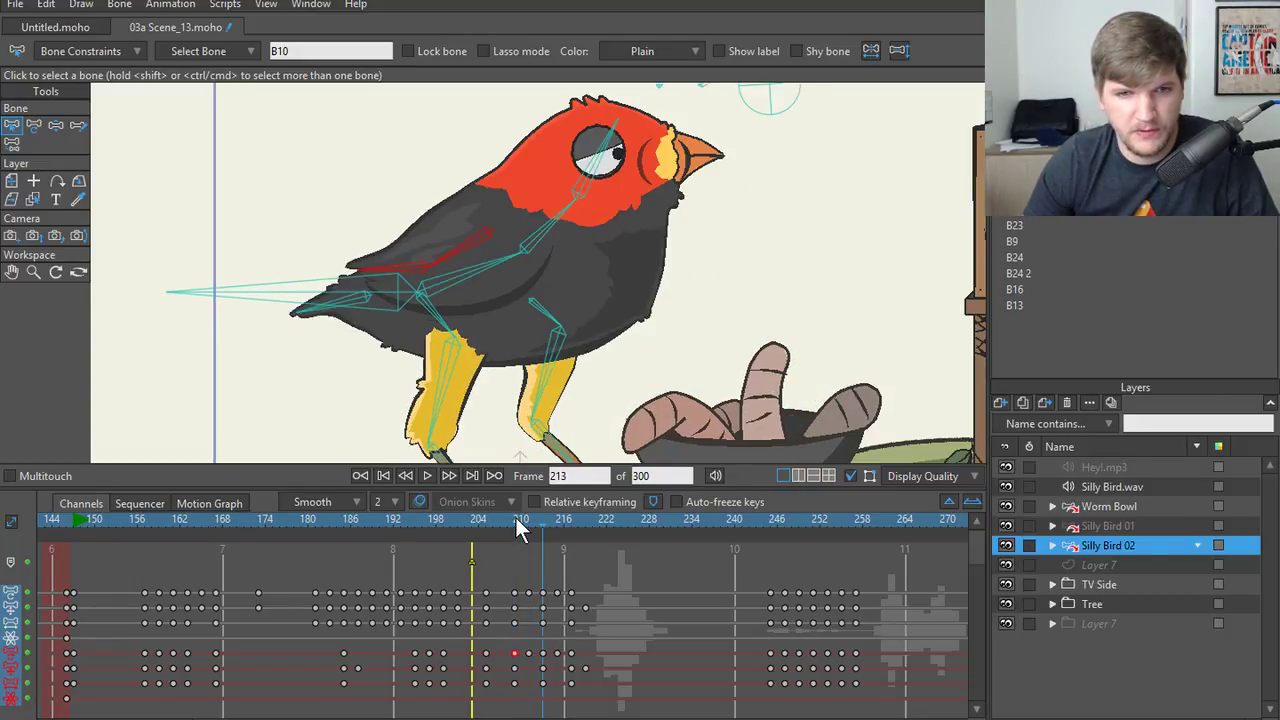
key("ctrl+Right")
key("ctrl+Right")
key("ctrl+Right")
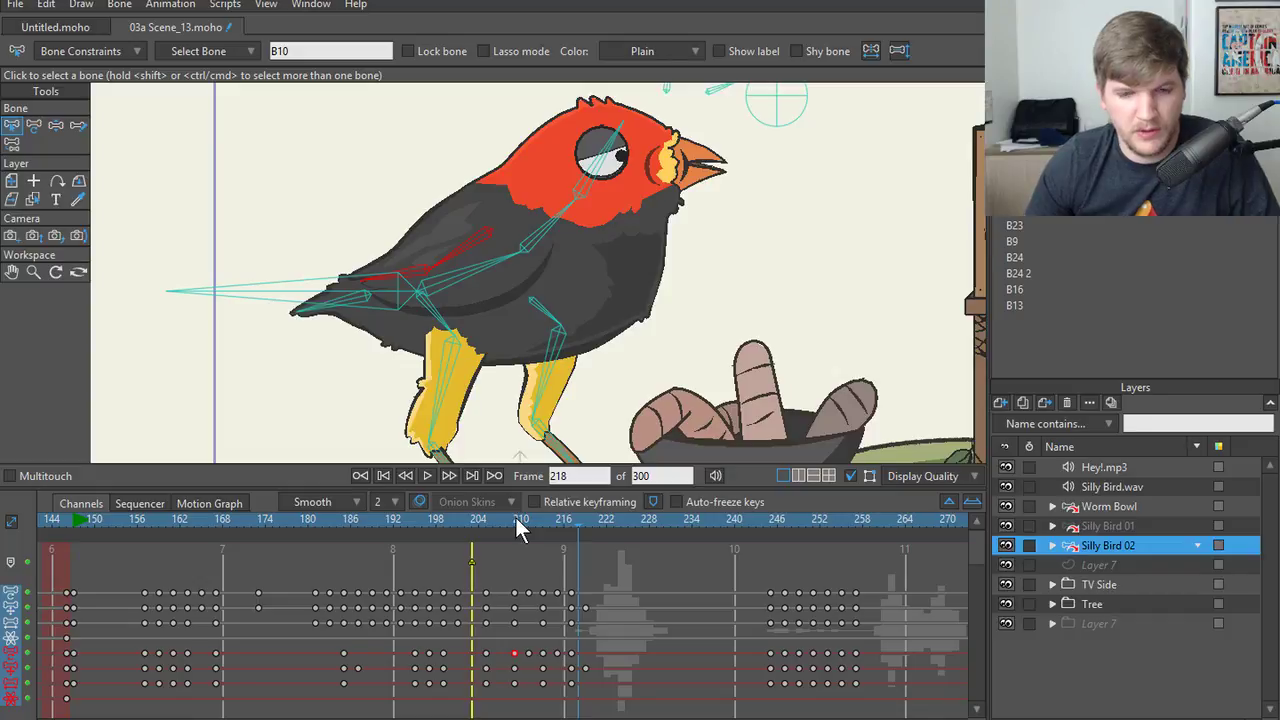
- Replay the head rise several times from just before the flick to judge the revised wing timing
left_click(507, 519)
left_click(426, 476)
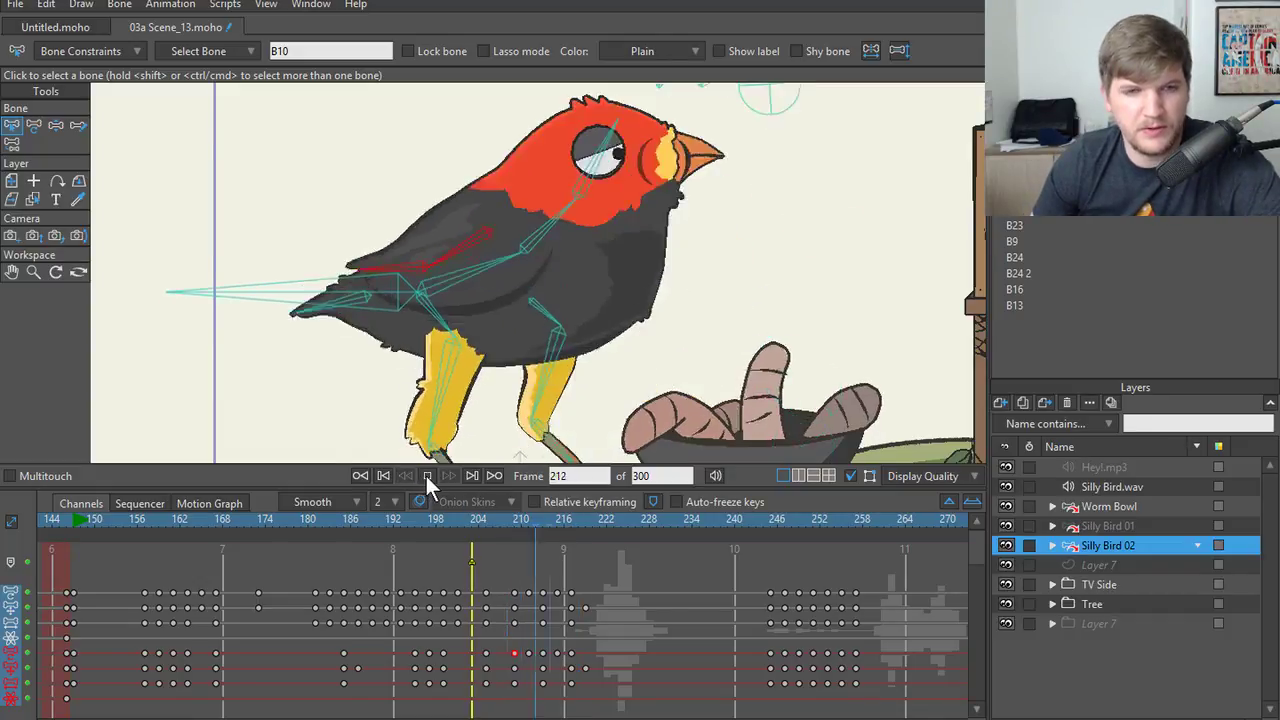
left_click(425, 474)
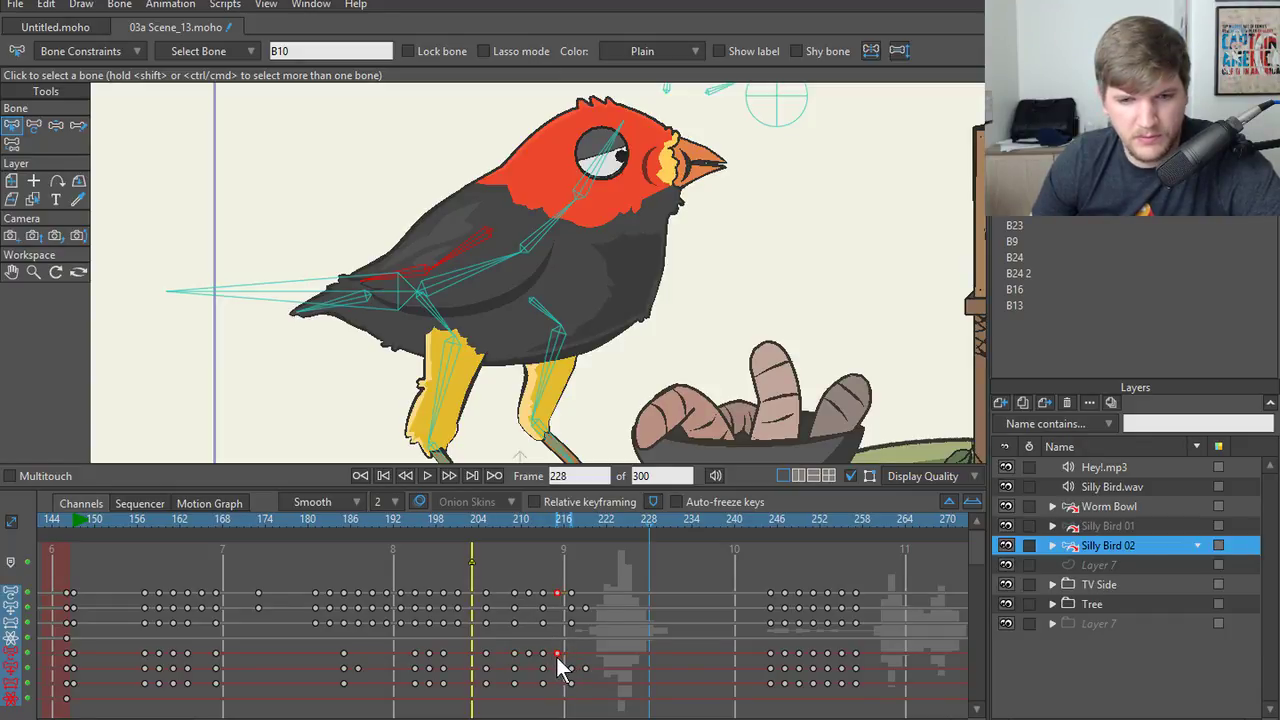
left_click(472, 520)
left_click(427, 475)
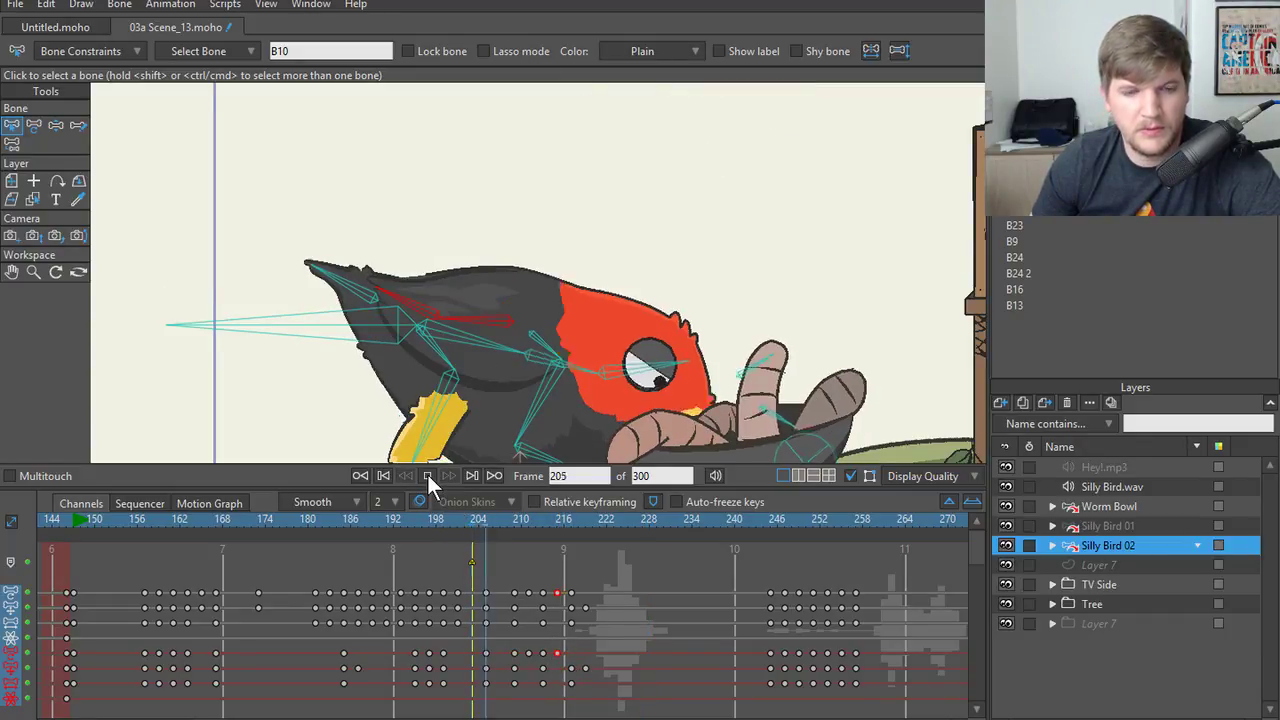
left_click(427, 476)
left_click(448, 518)
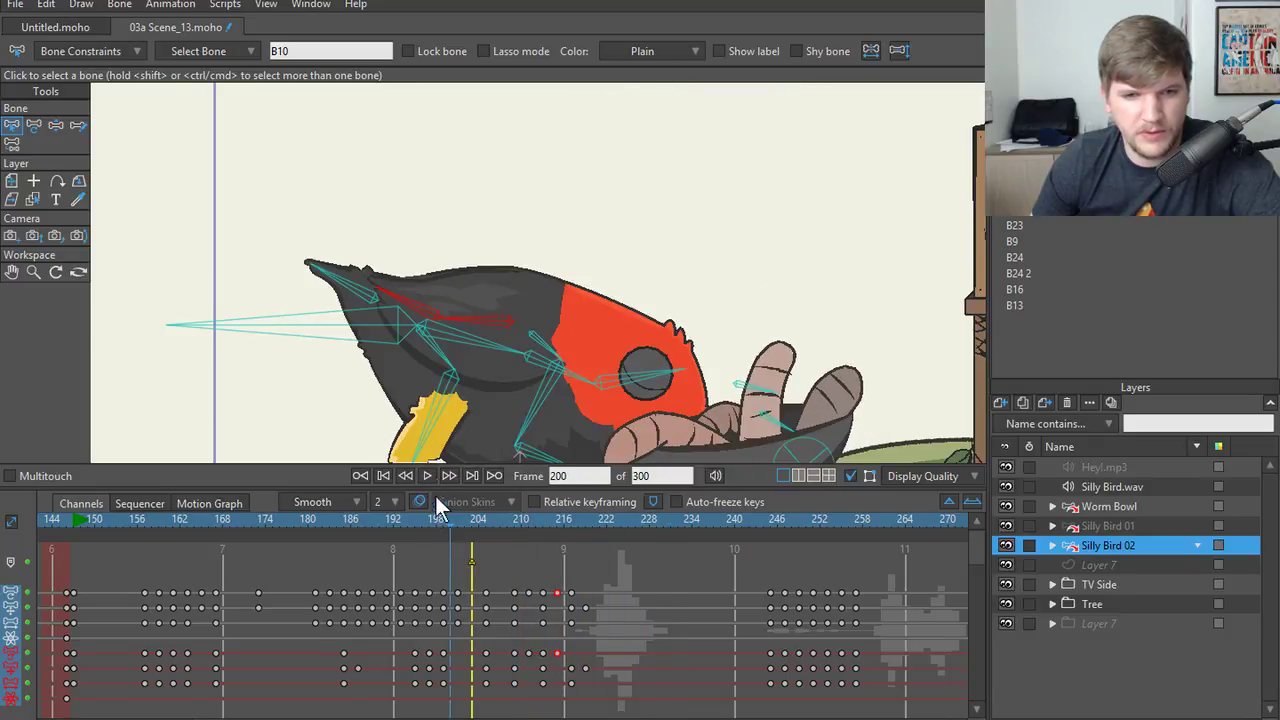
left_click(427, 475)
left_click(427, 475)
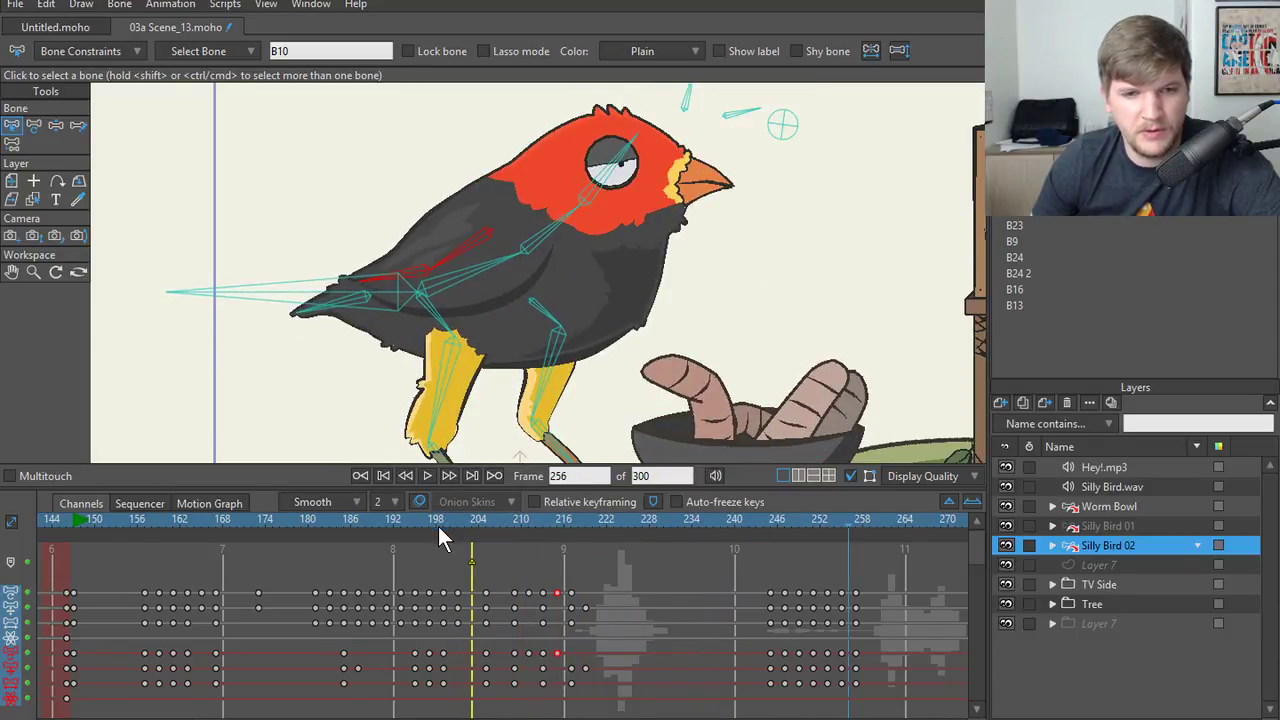
left_click(436, 520)
left_click(427, 475)
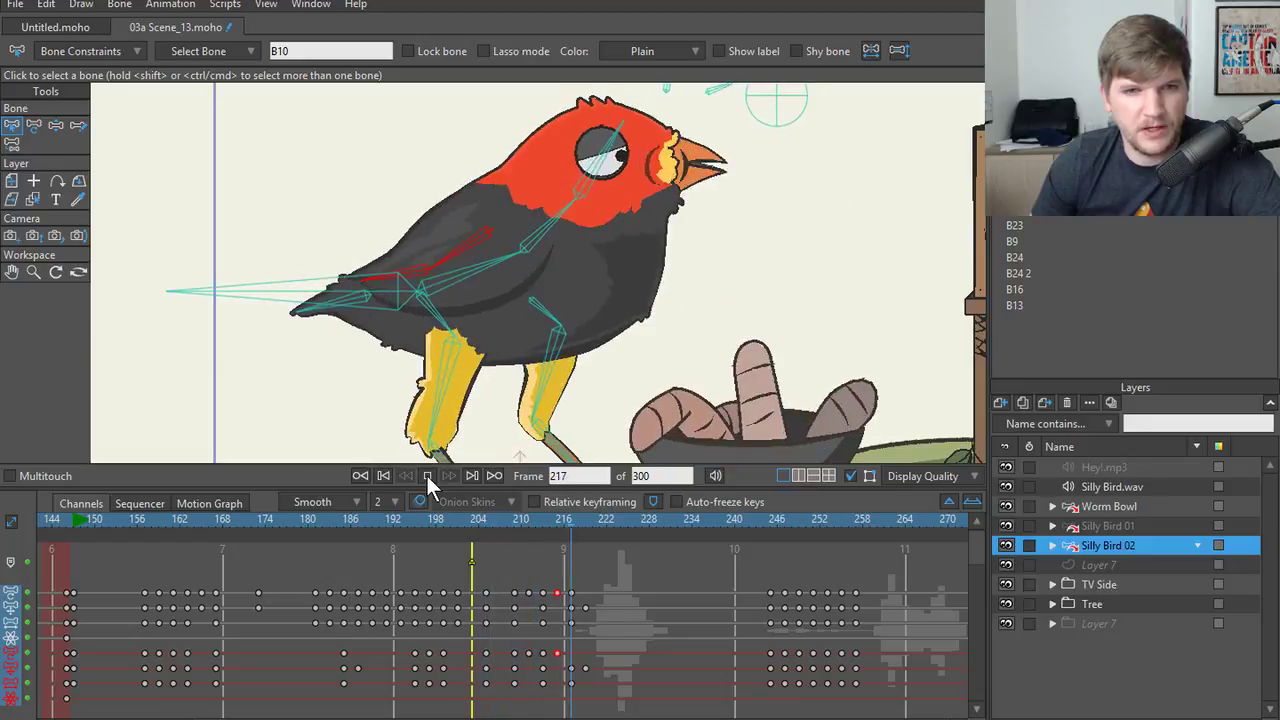
- Select the tail bone B9 with Manipulate Bones and tilt the tail slightly upward at frame 215
left_click_drag(501, 518, 531, 518)
key("z")
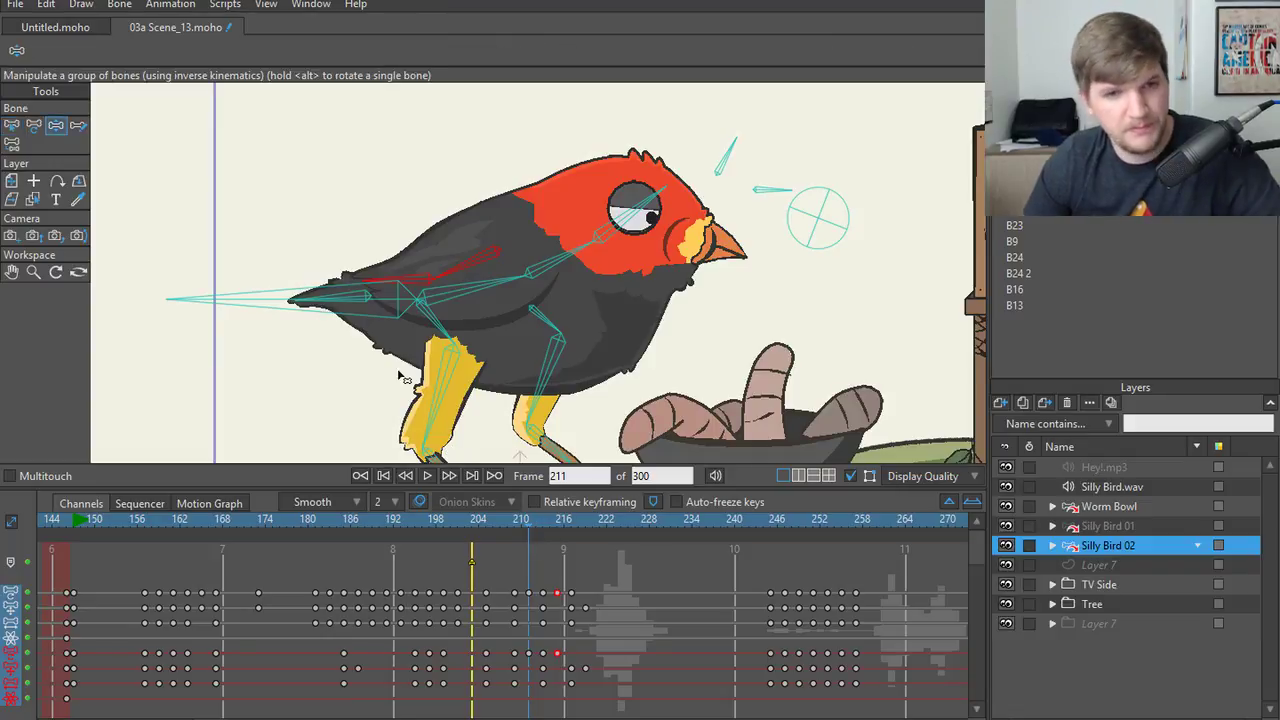
left_click(370, 318)
key("ctrl+z")
key("Right")
key("Right")
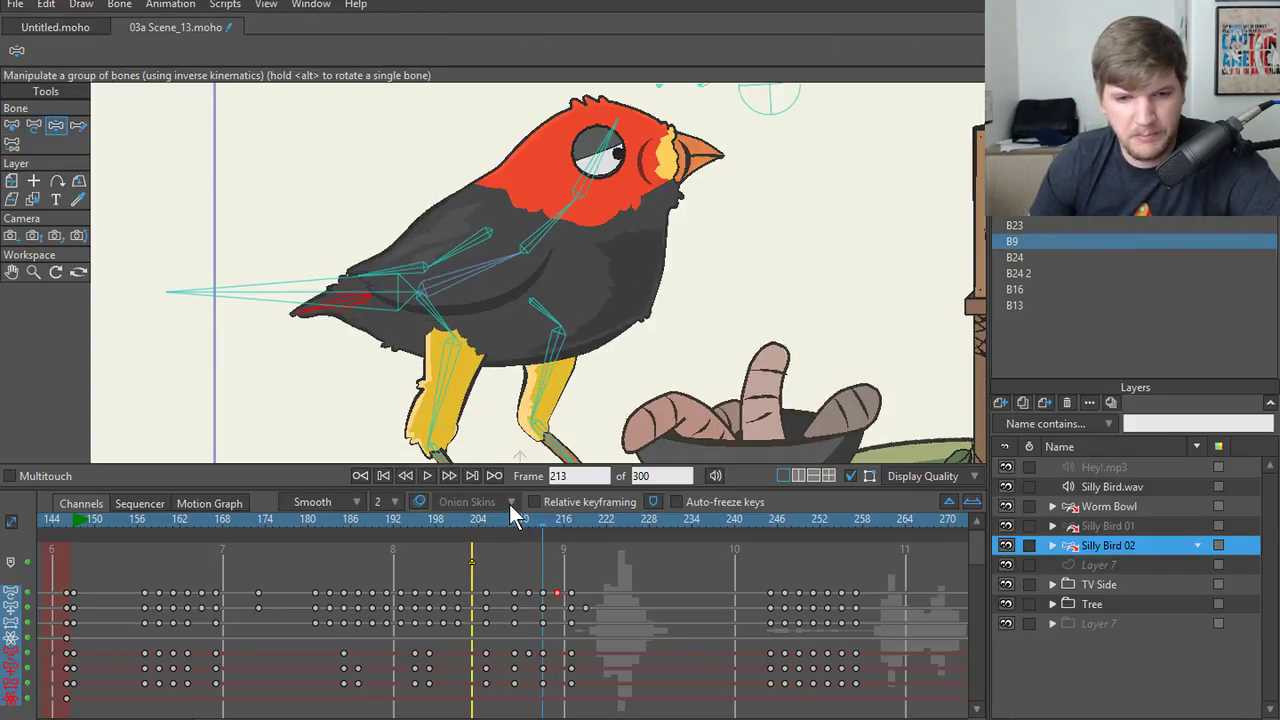
key("Right")
key("Right")
key("Left")
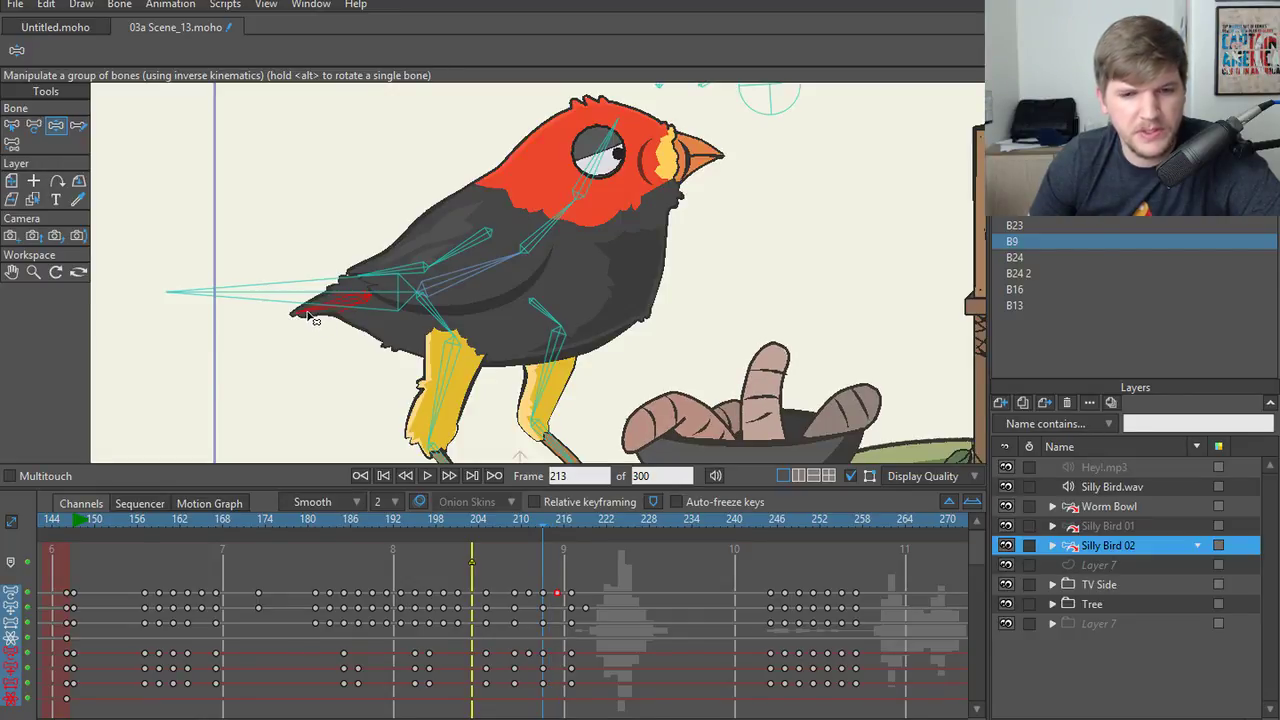
key("Right")
key("Right")
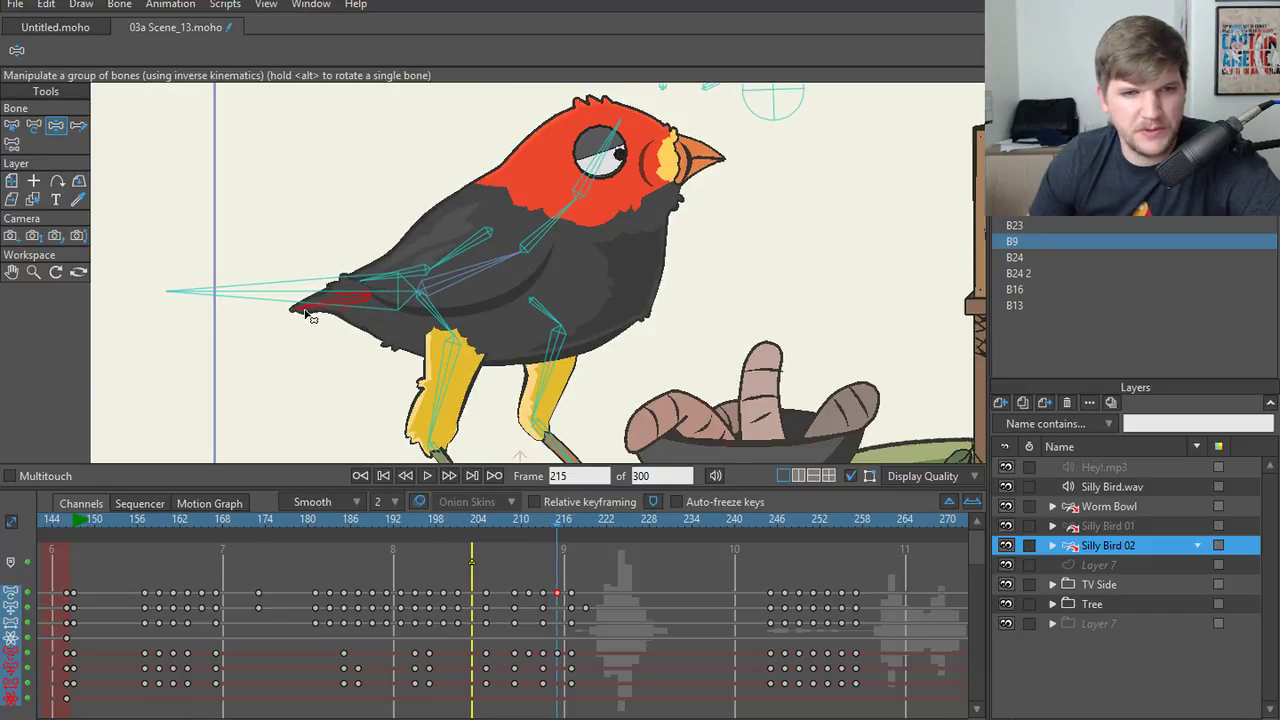
left_click_drag(308, 316, 306, 312)
- Step back and forth between about frames 213 and 217 to examine the tail's movement
key("Left")
key("Left")
key("Left")
key("Left")
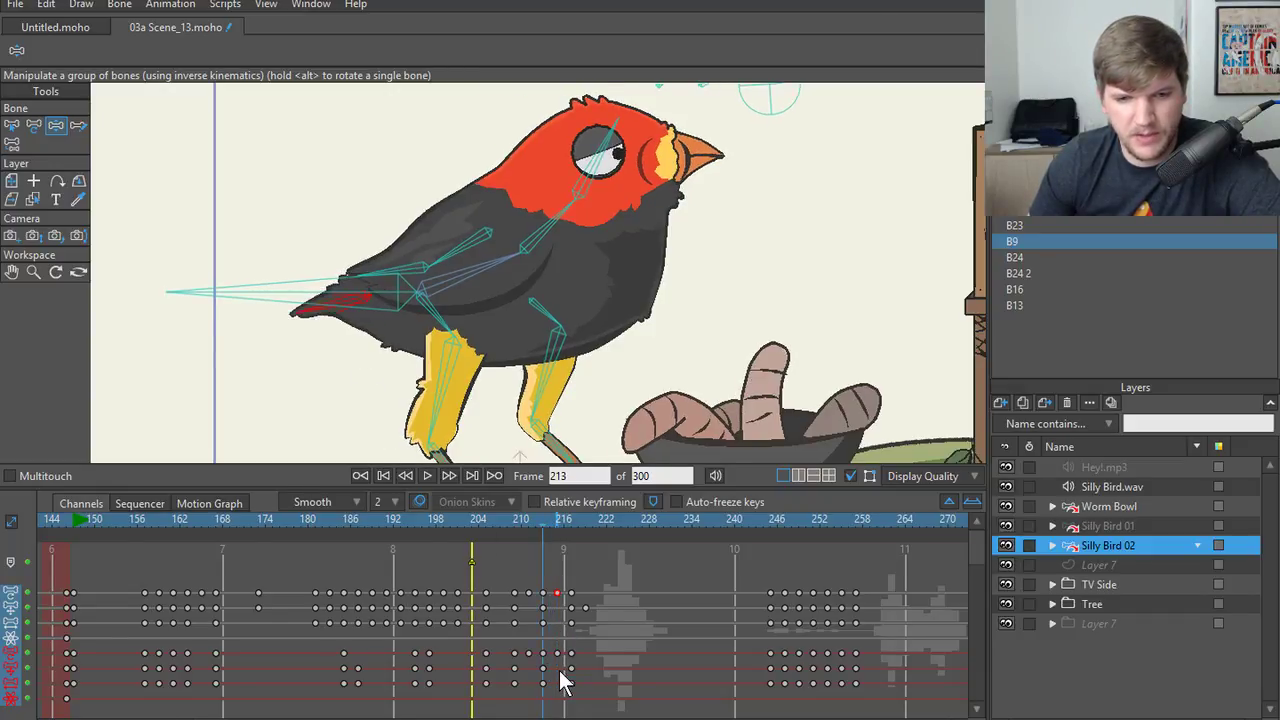
key("Right")
key("Right")
key("Right")
key("Right")
key("Right")
key("Right")
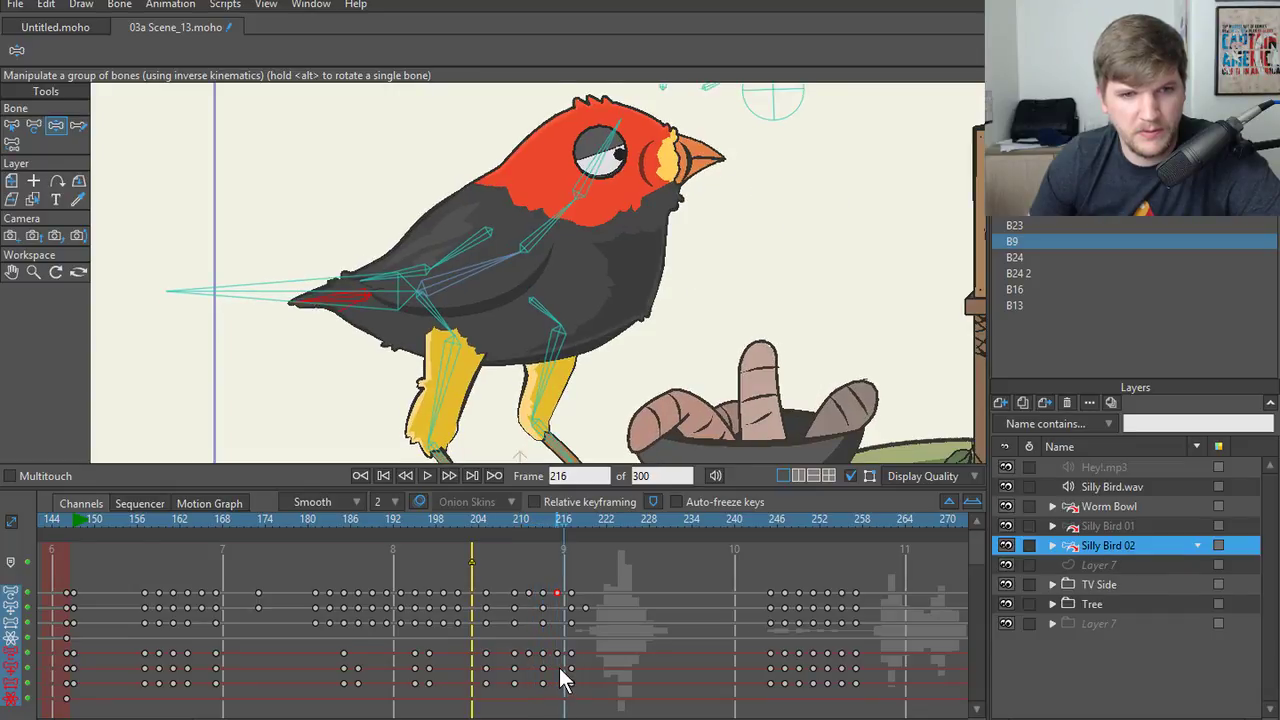
key("Left")
key("Left")
key("Right")
key("Right")
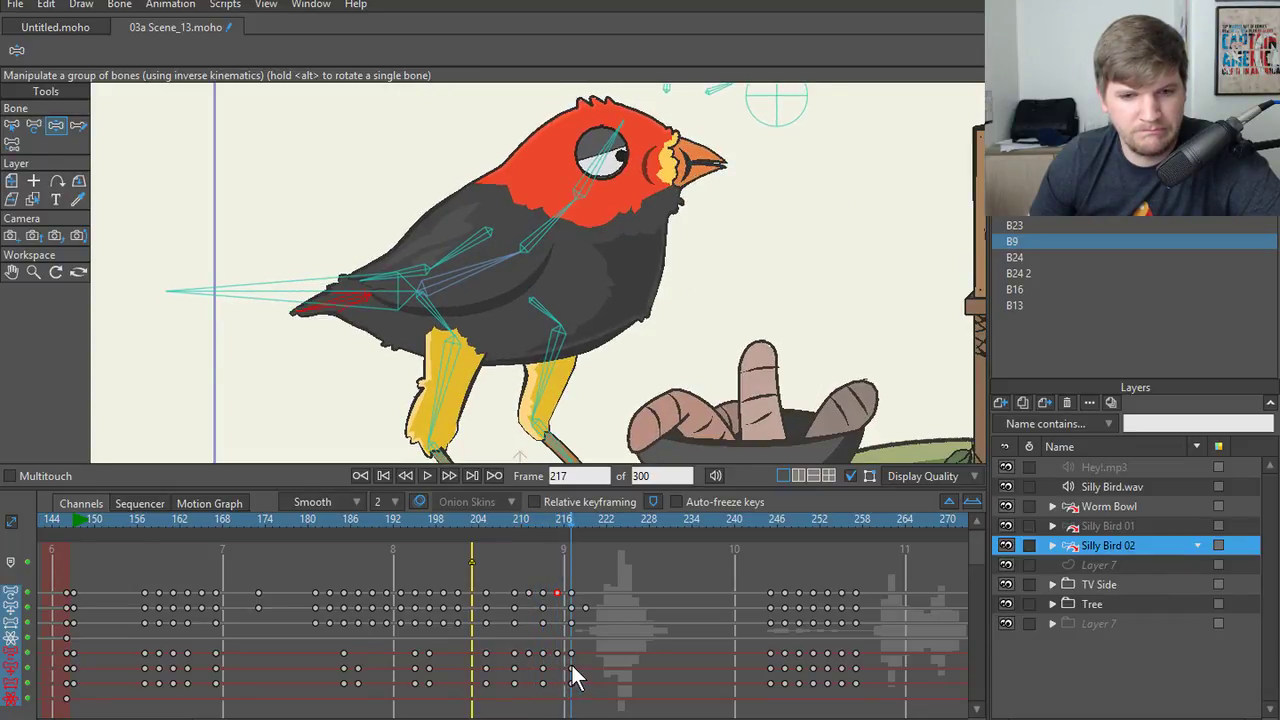
- Move the tail bone's rotation keyframe from frame 217 to frame 218 and step back through the movement
left_click_drag(573, 656, 579, 656)
key("Left")
key("Left")
key("Left")
key("Left")
key("Left")
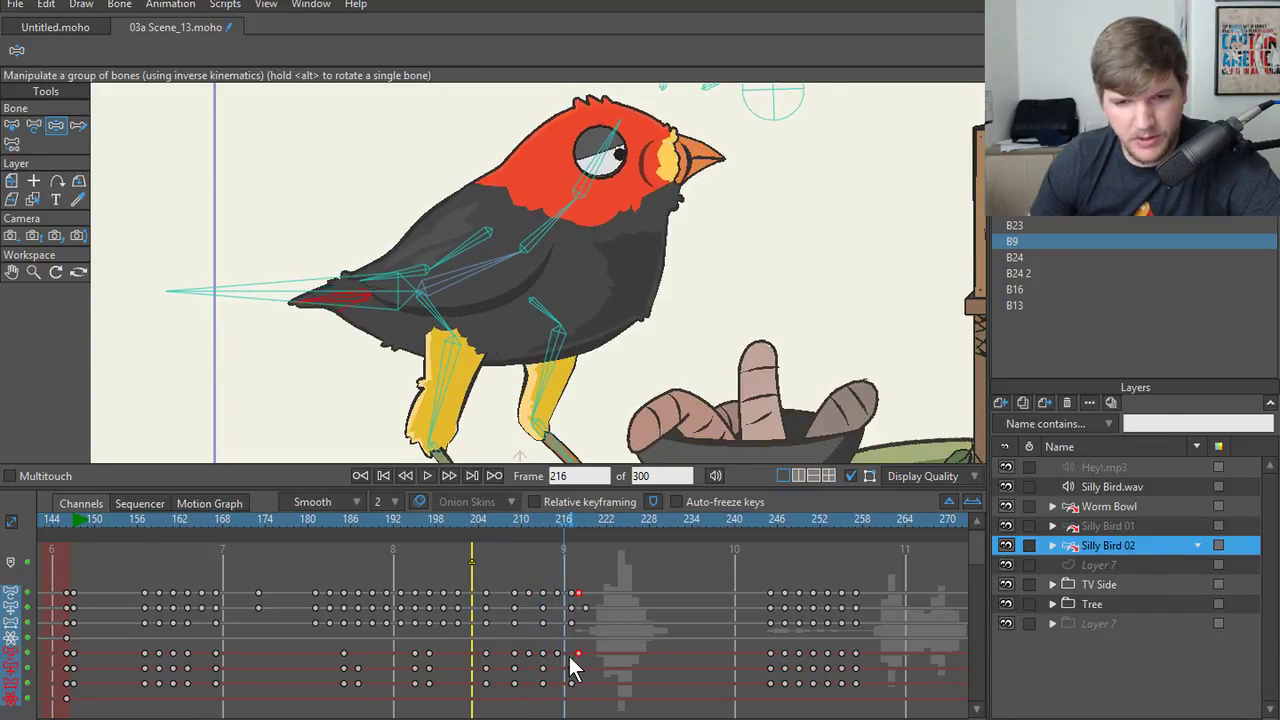
- Deselect the bones and replay the head rise from frame 203 to judge the tail flick
left_click(471, 521)
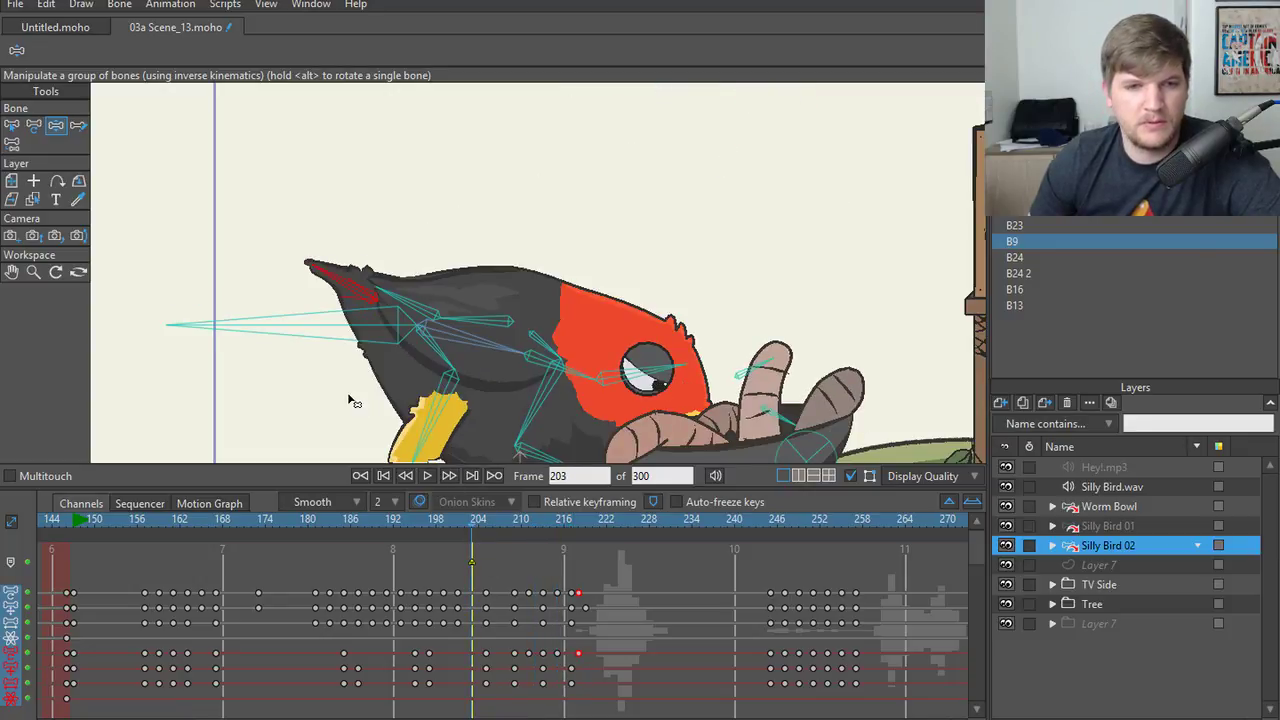
key("b")
left_click(381, 447)
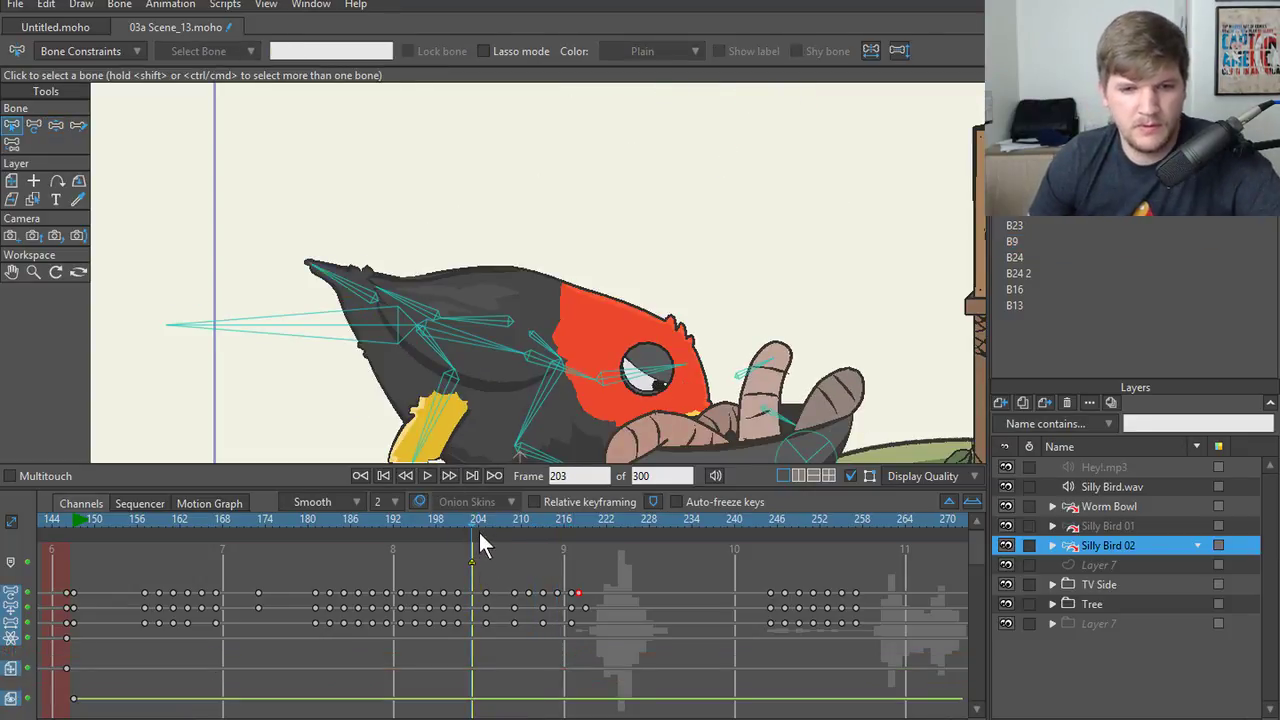
left_click(431, 477)
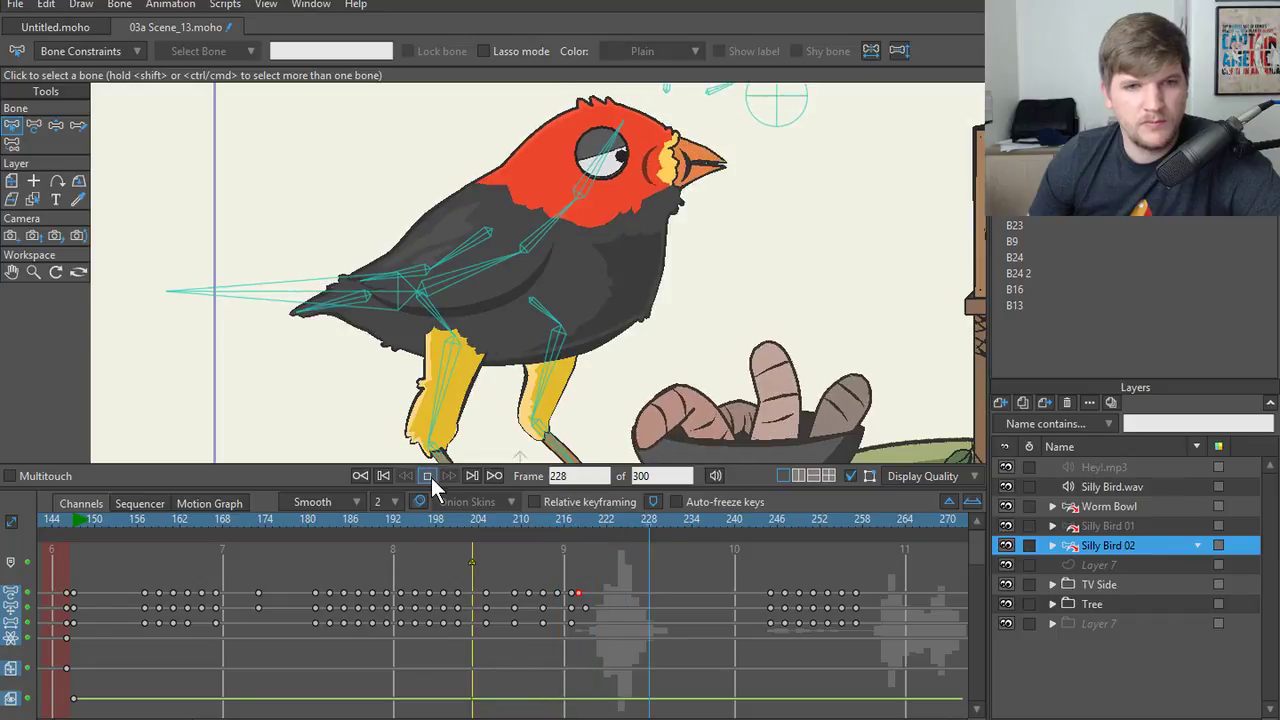
left_click(429, 476)
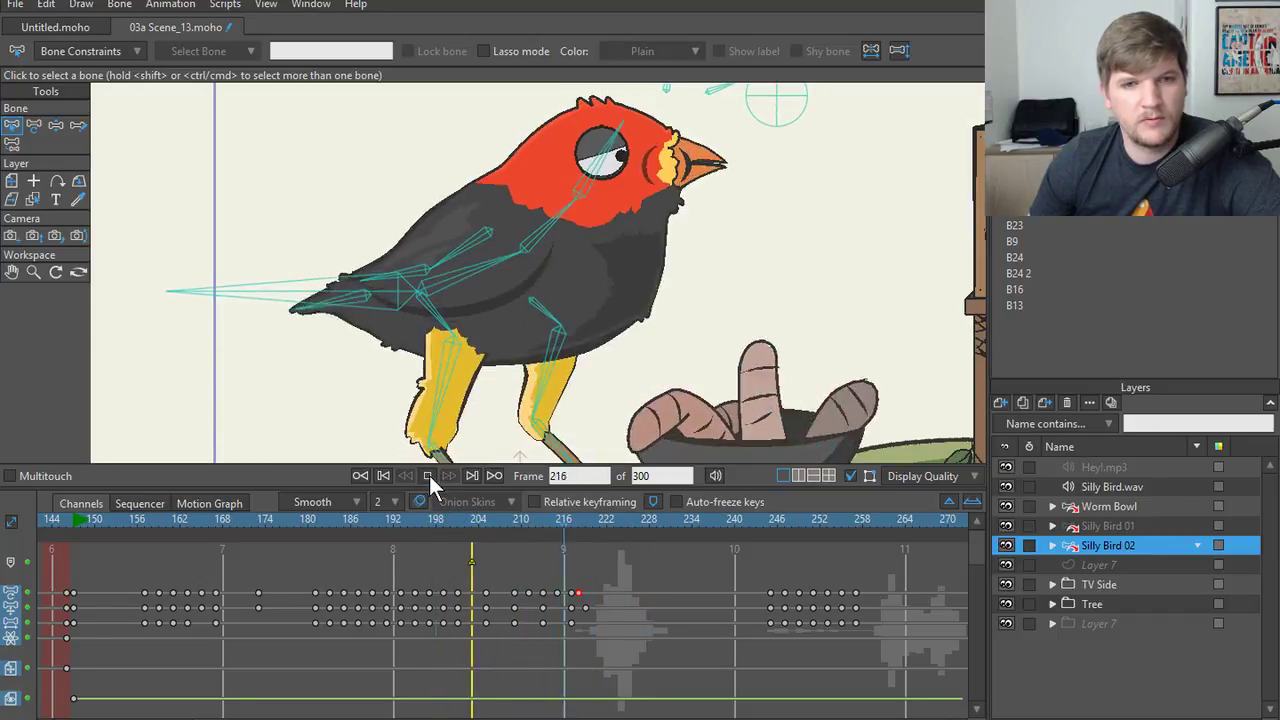
left_click(429, 475)
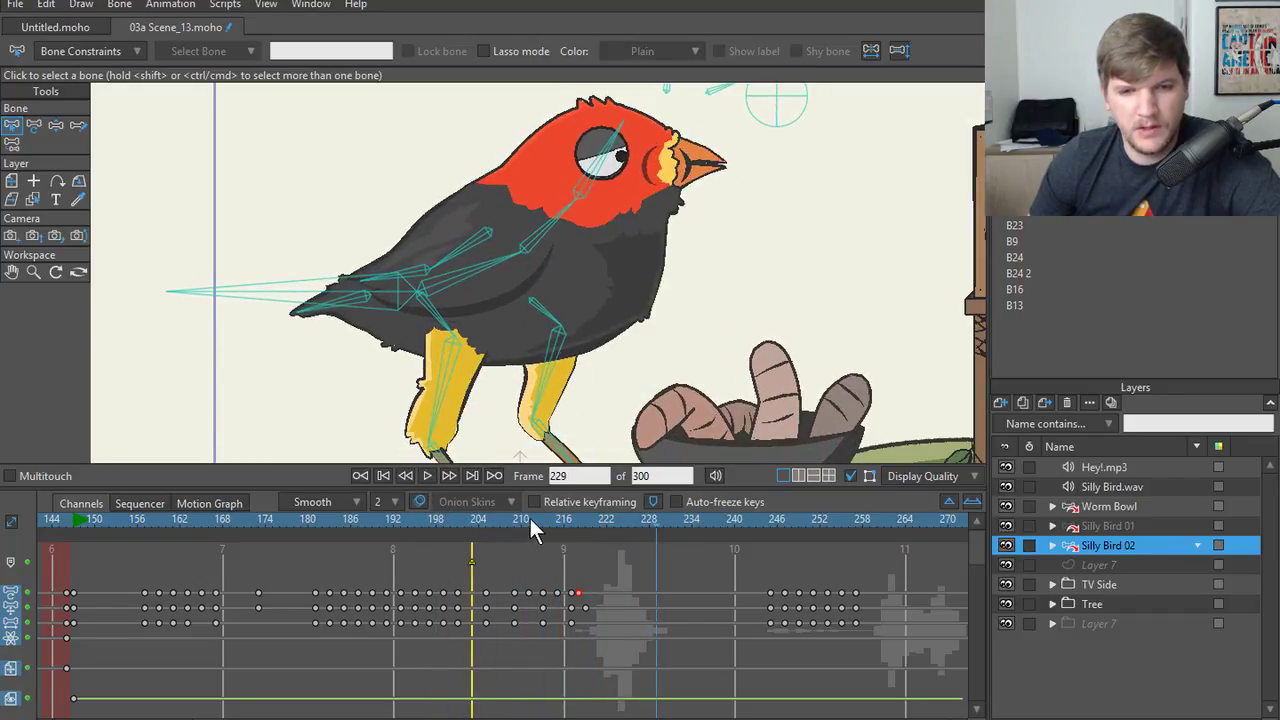
- Reselect the tail bone B9 at frame 215 and rotate it slightly downward with Transform Bone
left_click_drag(530, 522, 559, 523)
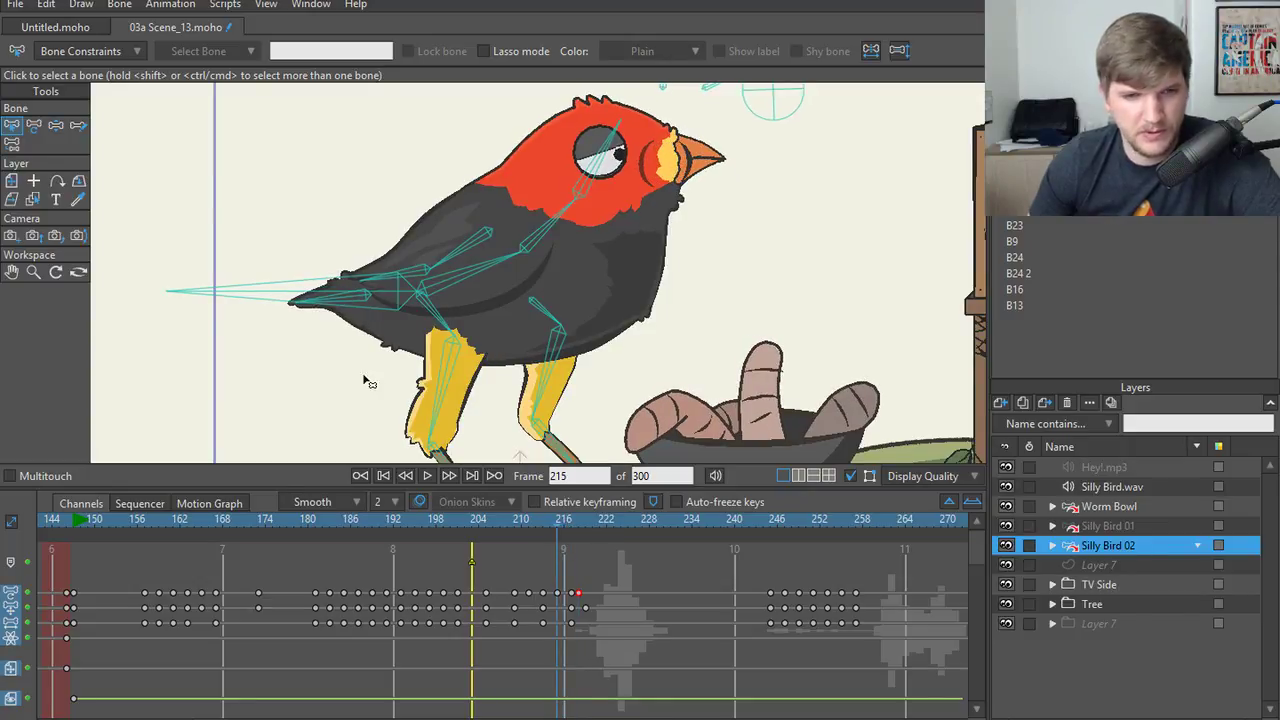
left_click(336, 307)
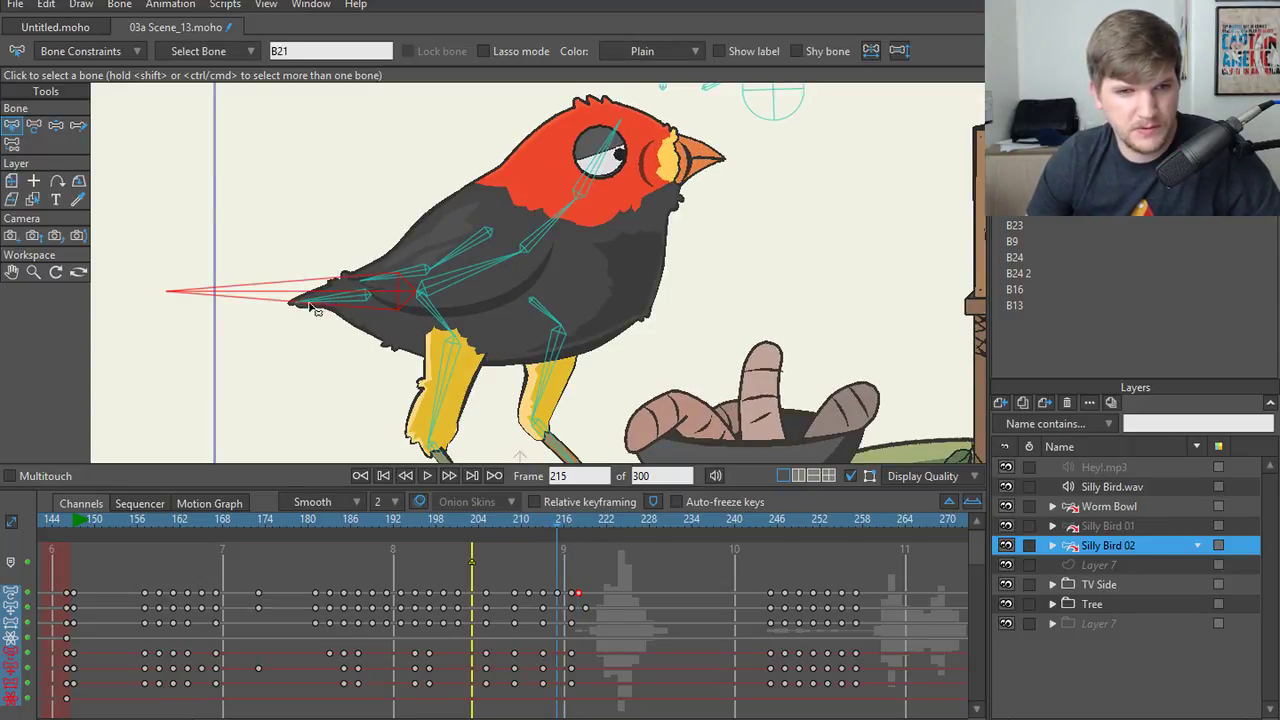
key("z")
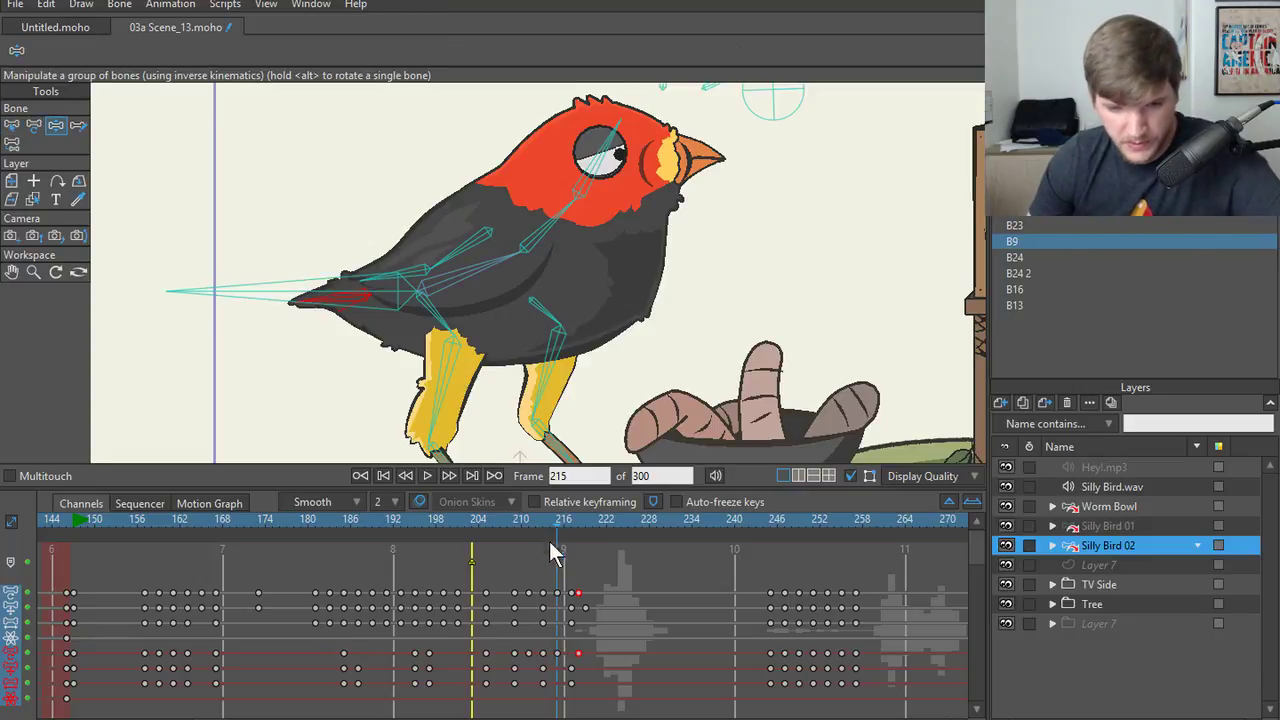
left_click(542, 516)
key("ctrl+Right")
key("ctrl+Right")
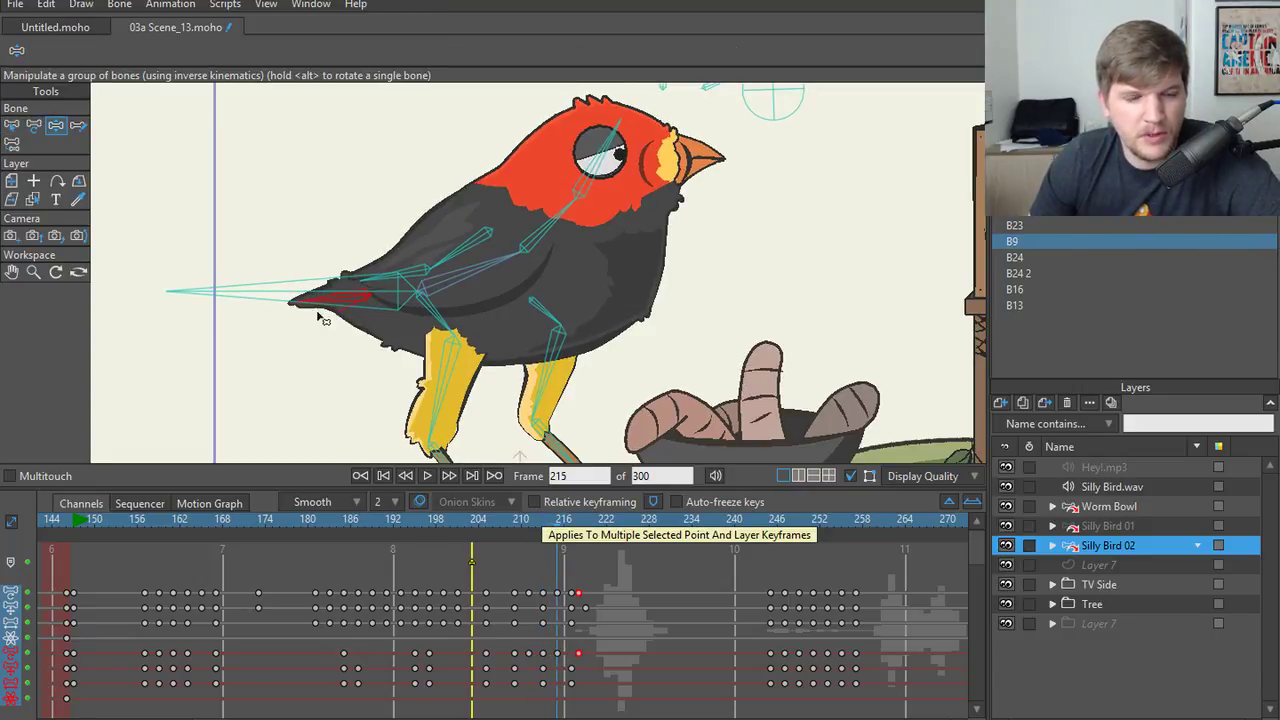
left_click(321, 305)
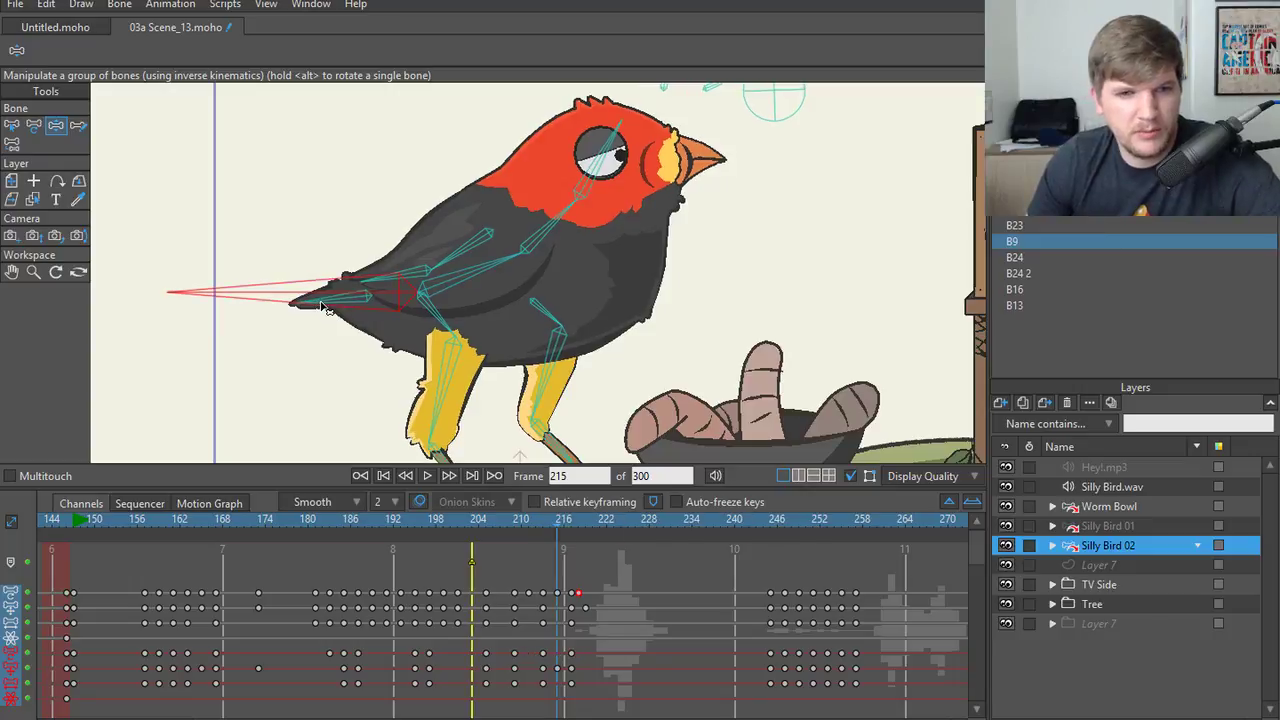
left_click(324, 304)
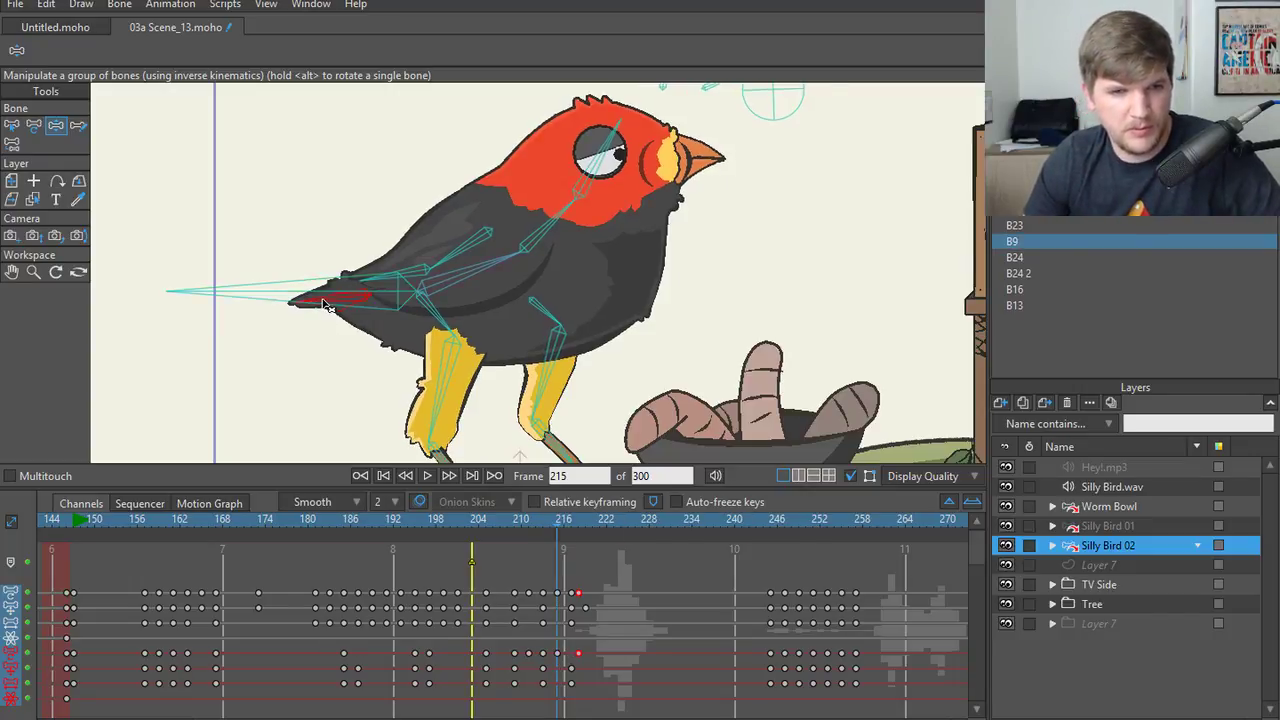
key("t")
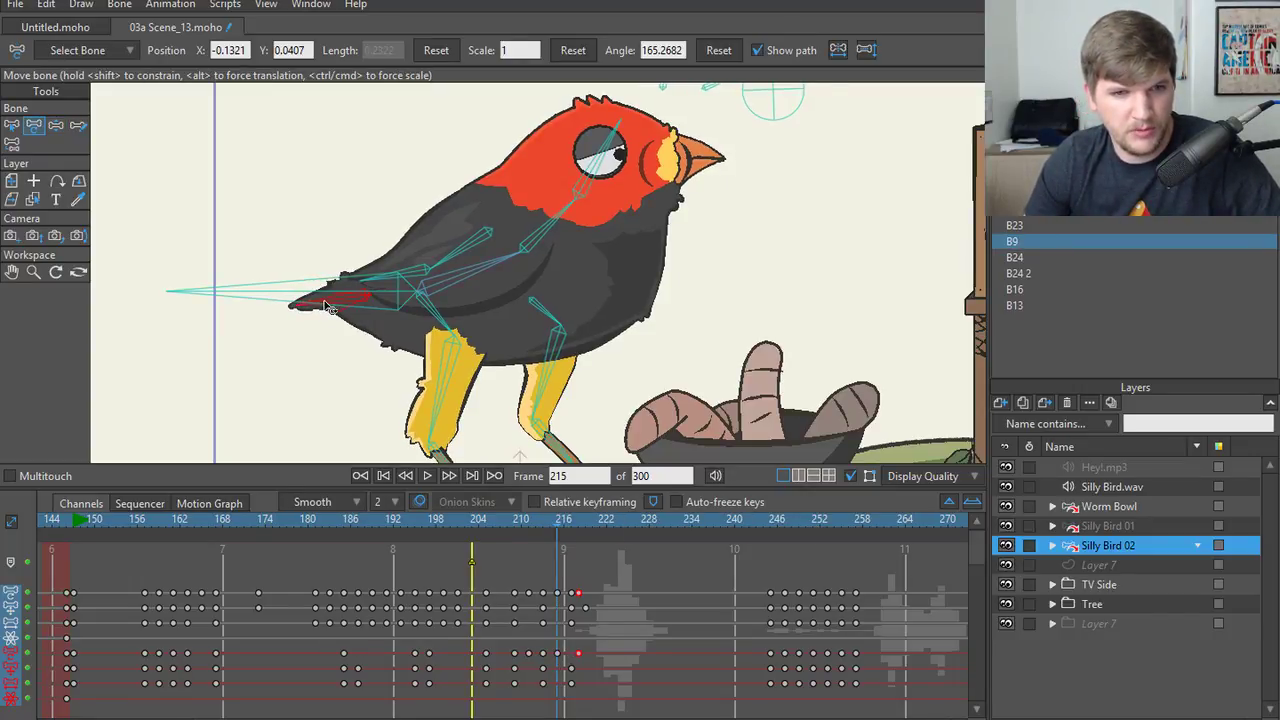
left_click_drag(324, 304, 324, 307)
- Step through frames 212 to 224 to examine how the softened tail flick settles
key("Left")
key("Left")
key("Left")
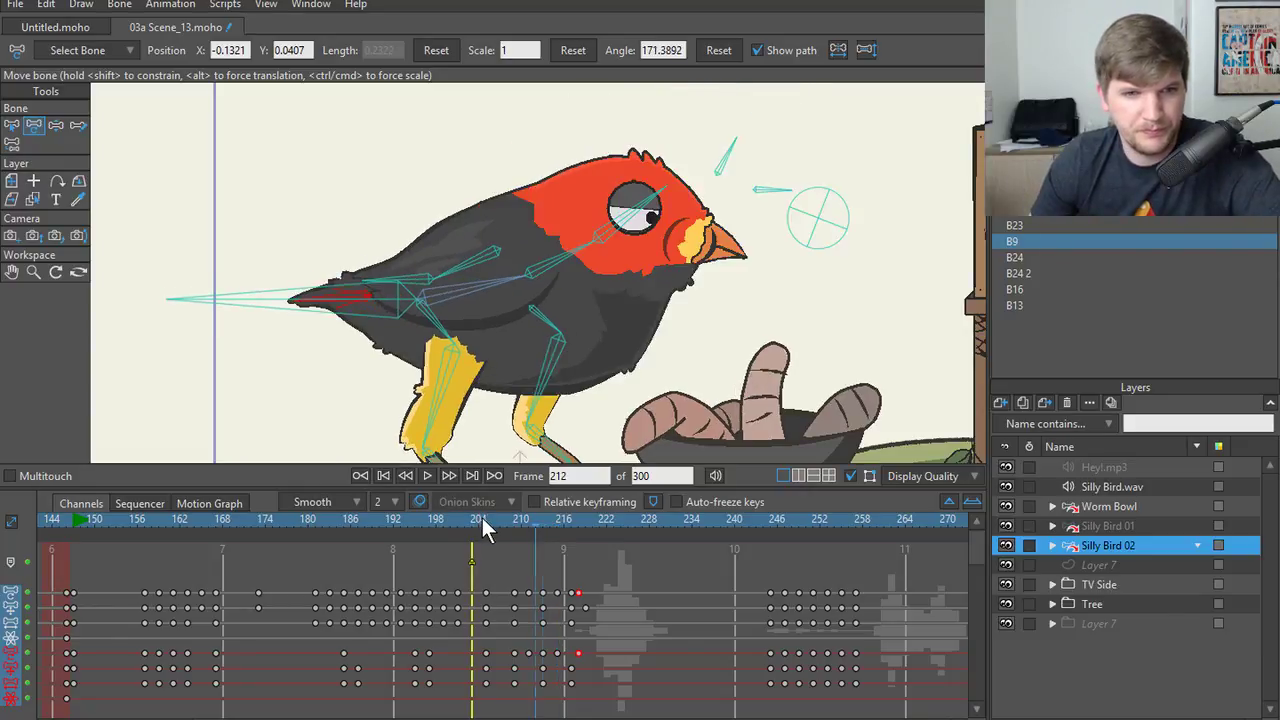
key("Right")
key("Right")
key("Right")
key("Right")
key("Right")
key("Right")
key("Right")
key("Right")
key("Right")
key("Right")
key("Right")
key("Right")
key("Right")
key("Right")
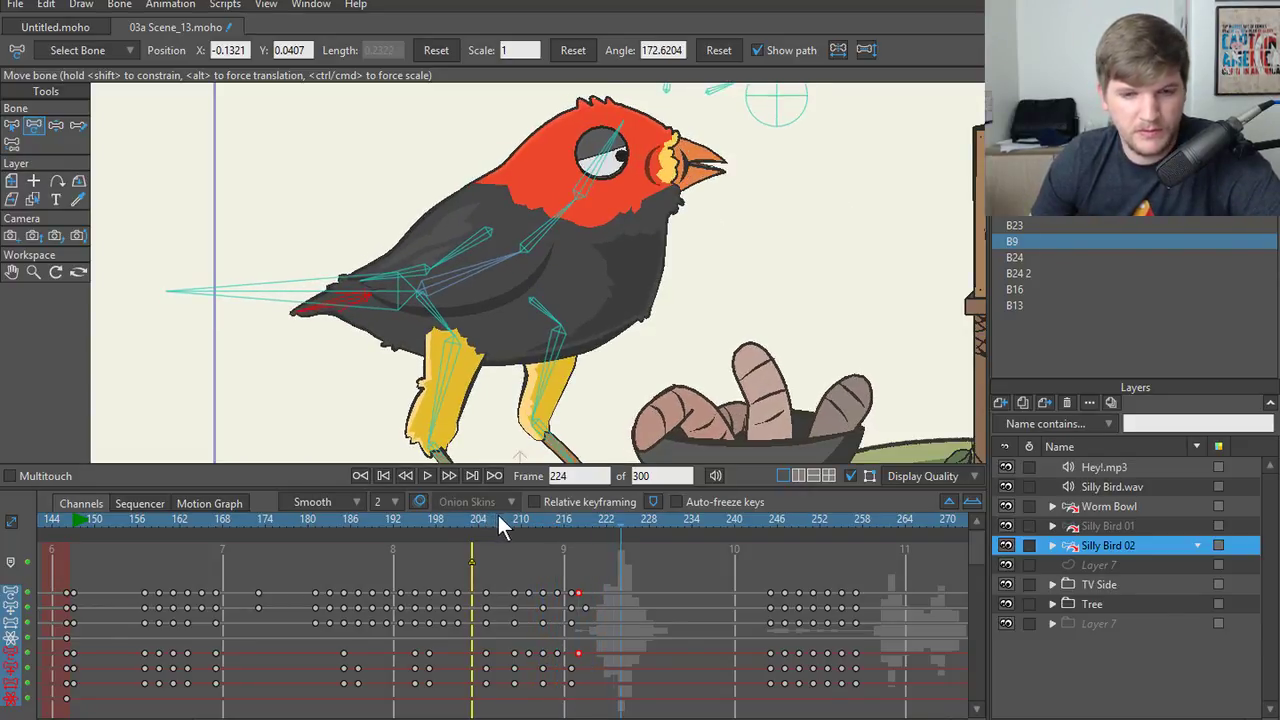
- Move the tail bone's rotation keyframe from frame 218 to frame 219 and play the animation
left_click(410, 518)
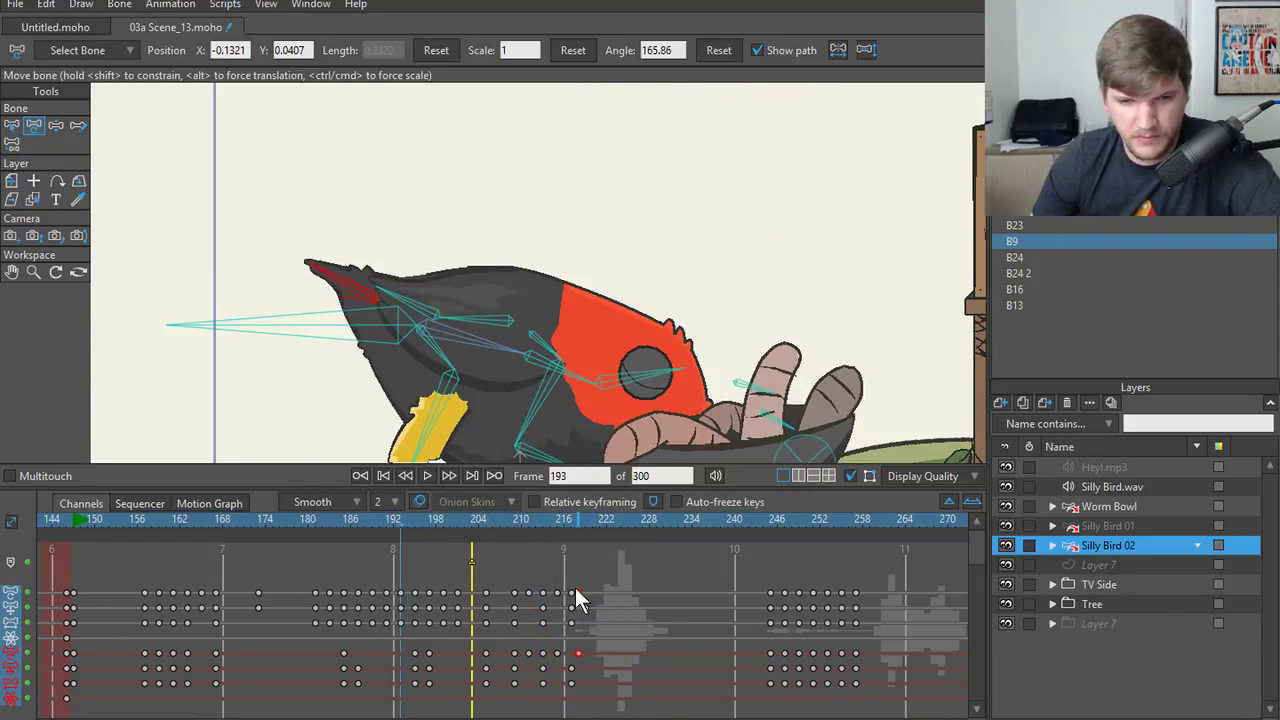
left_click(583, 515)
left_click(579, 518)
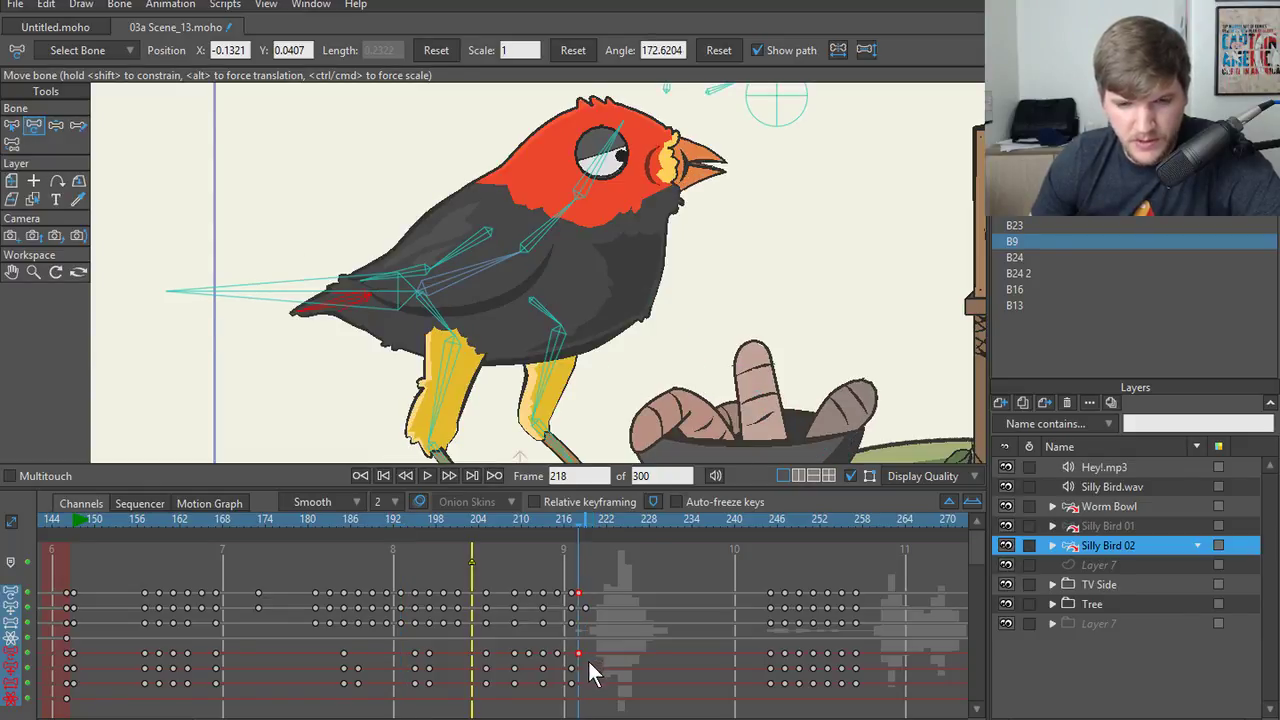
left_click(427, 477)
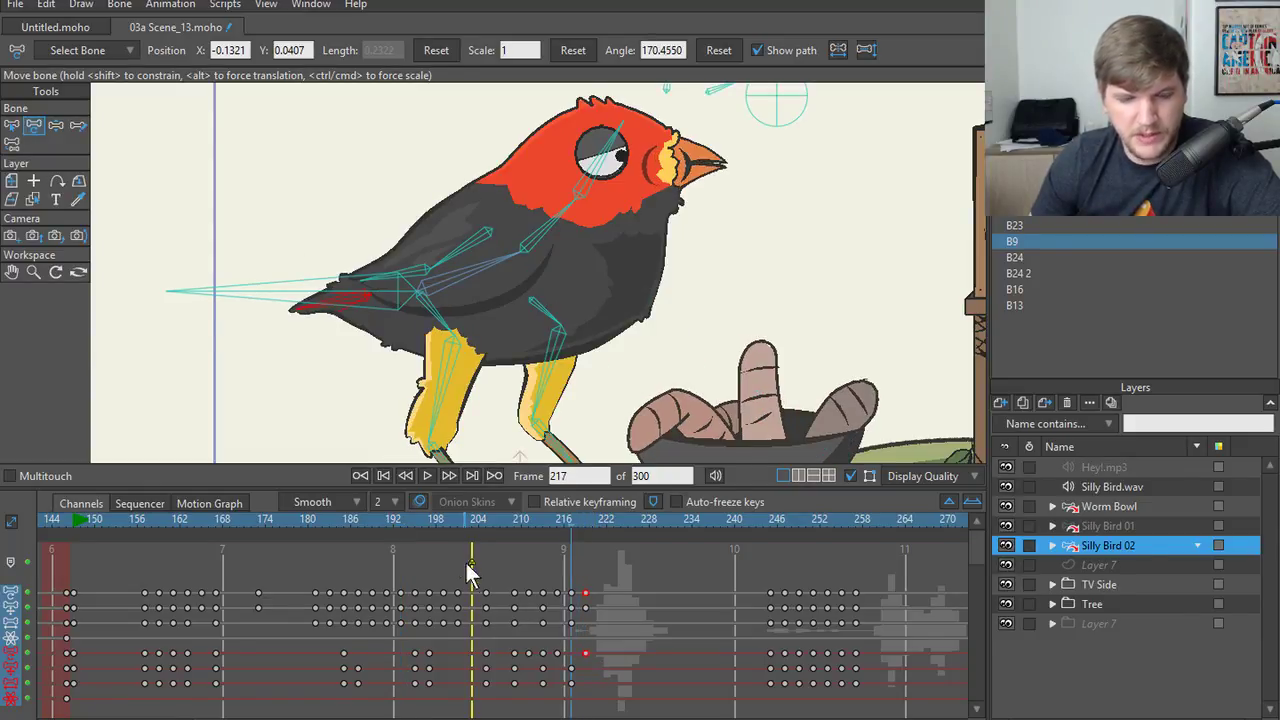
- Replay the head rise several times from around frame 194 to judge the retimed tail flick
left_click(396, 519)
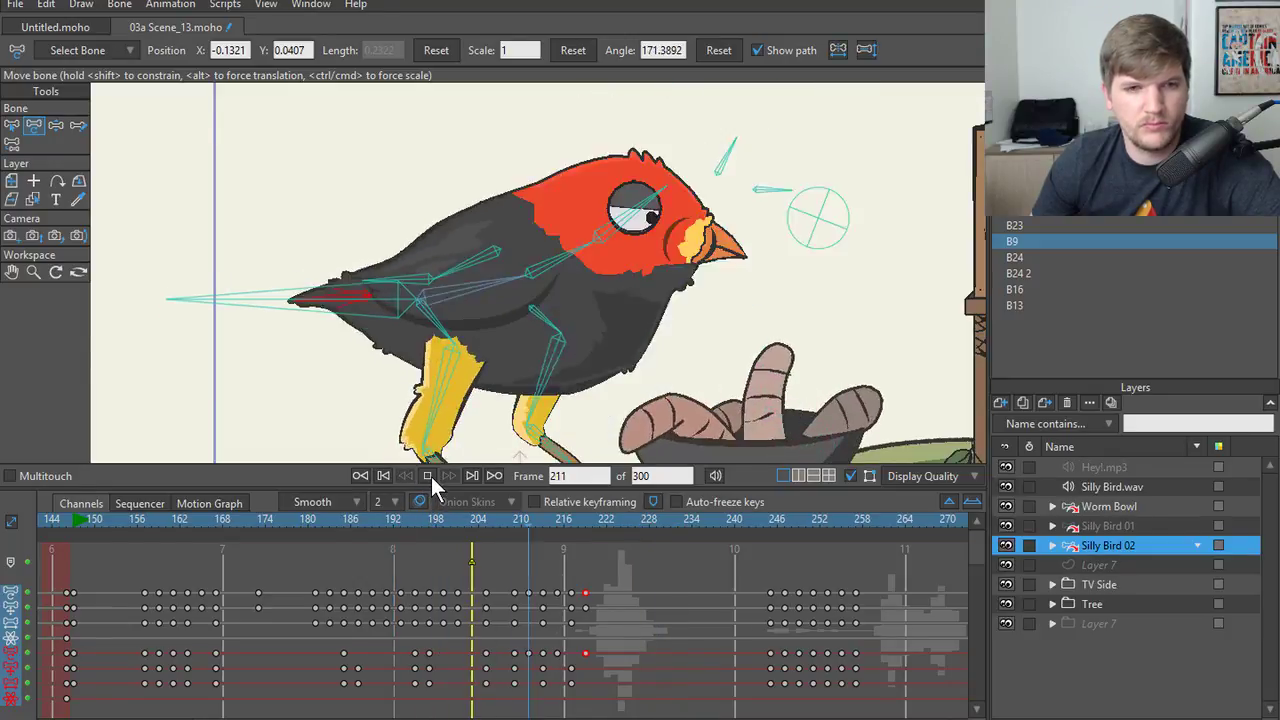
left_click(431, 476)
left_click(409, 519)
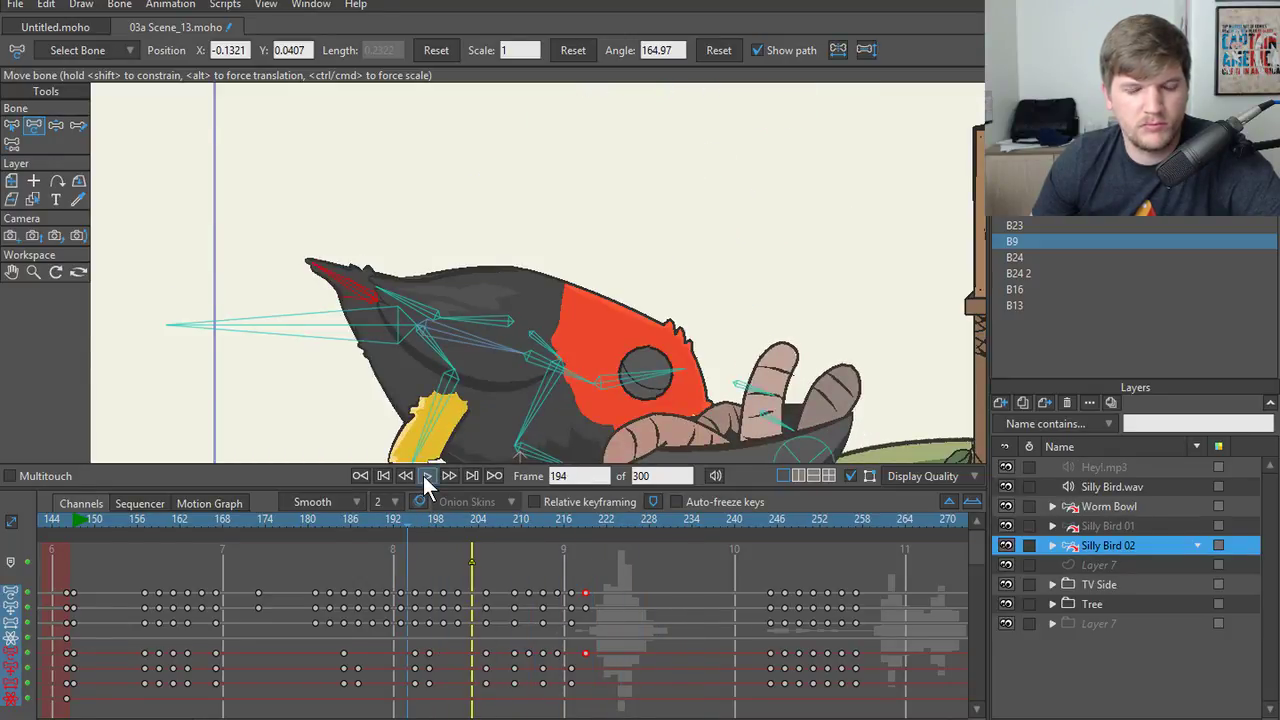
left_click(424, 476)
left_click(424, 476)
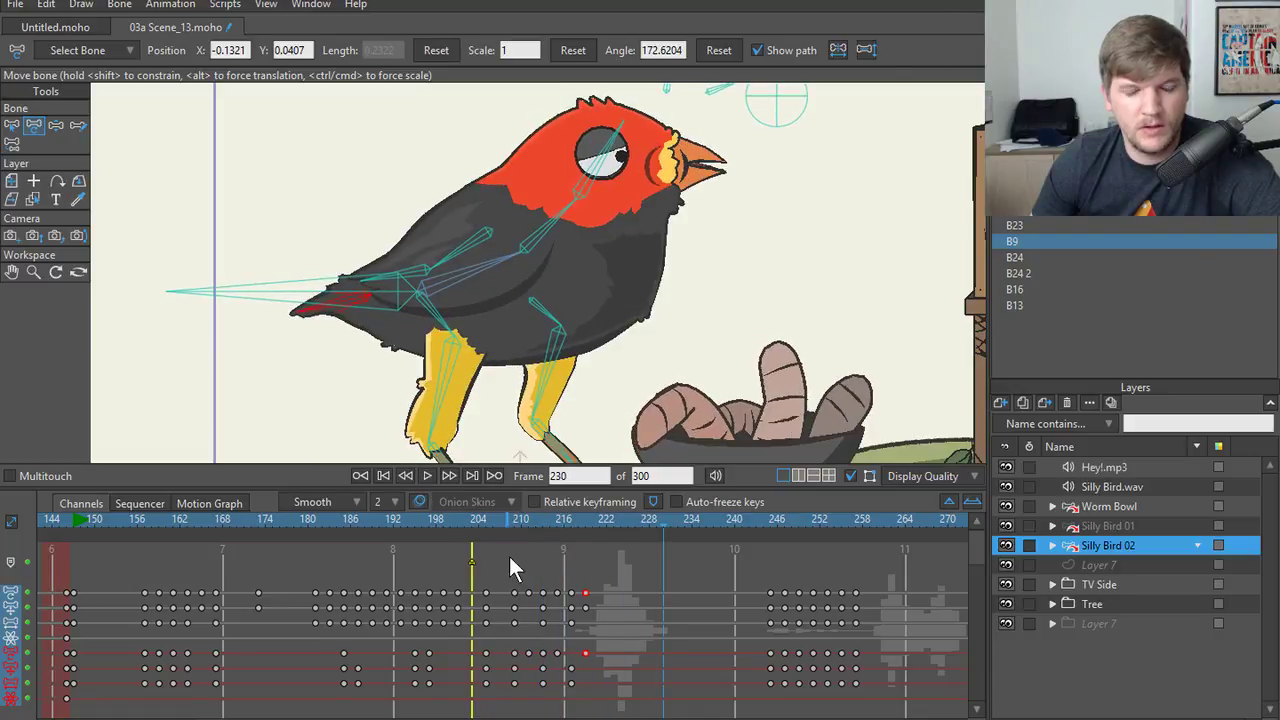
left_click_drag(487, 517, 406, 527)
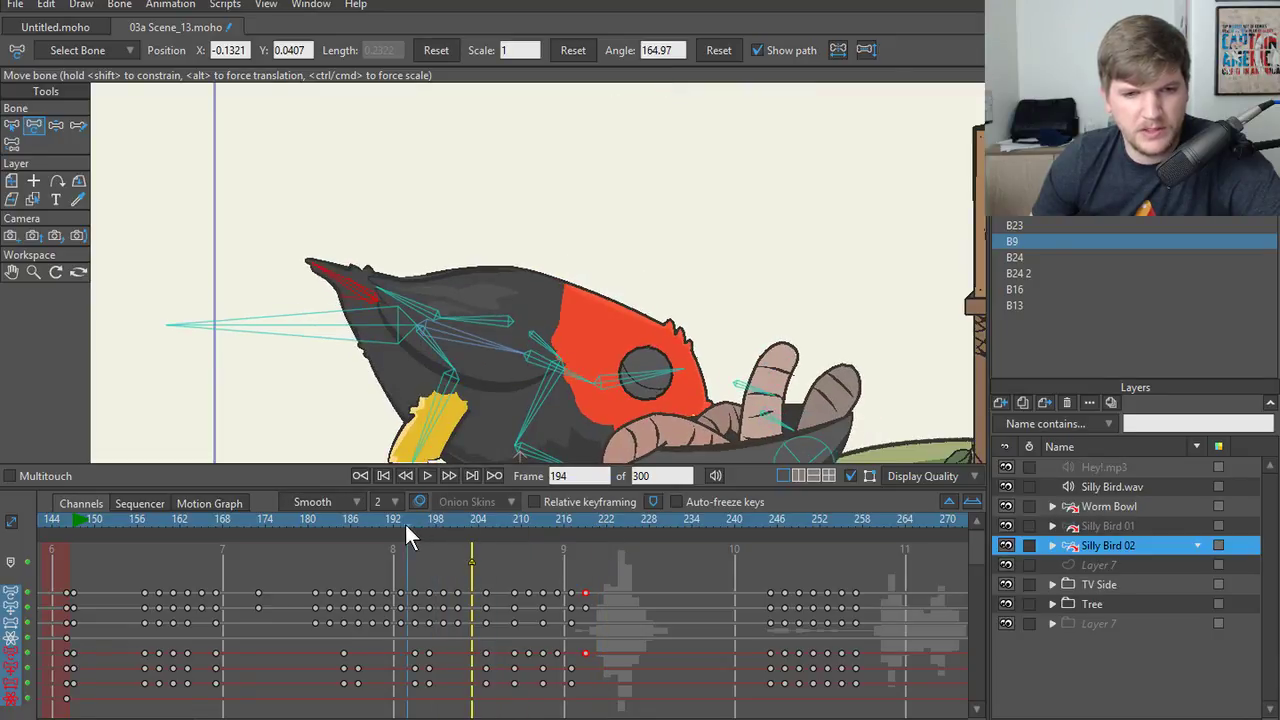
left_click(427, 476)
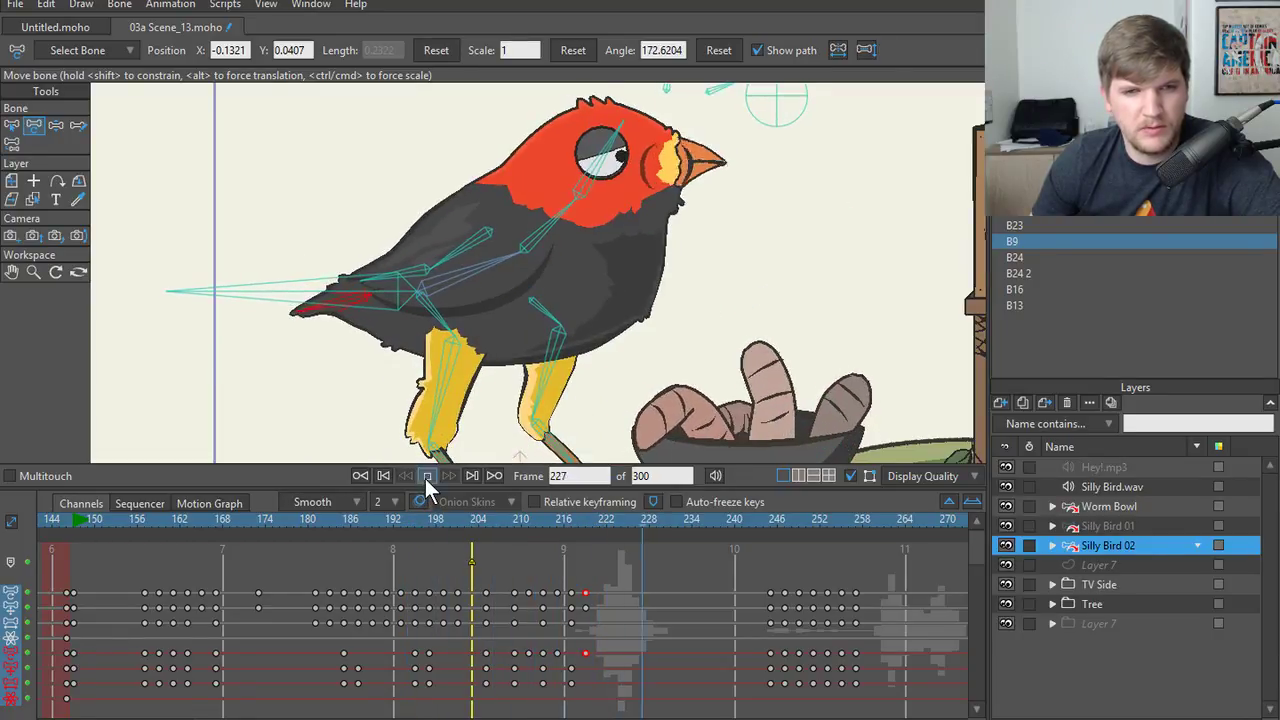
- Hide the bone overlay and replay the head rise from frame 189 with the wider scene in view
left_click(853, 477)
left_click(371, 518)
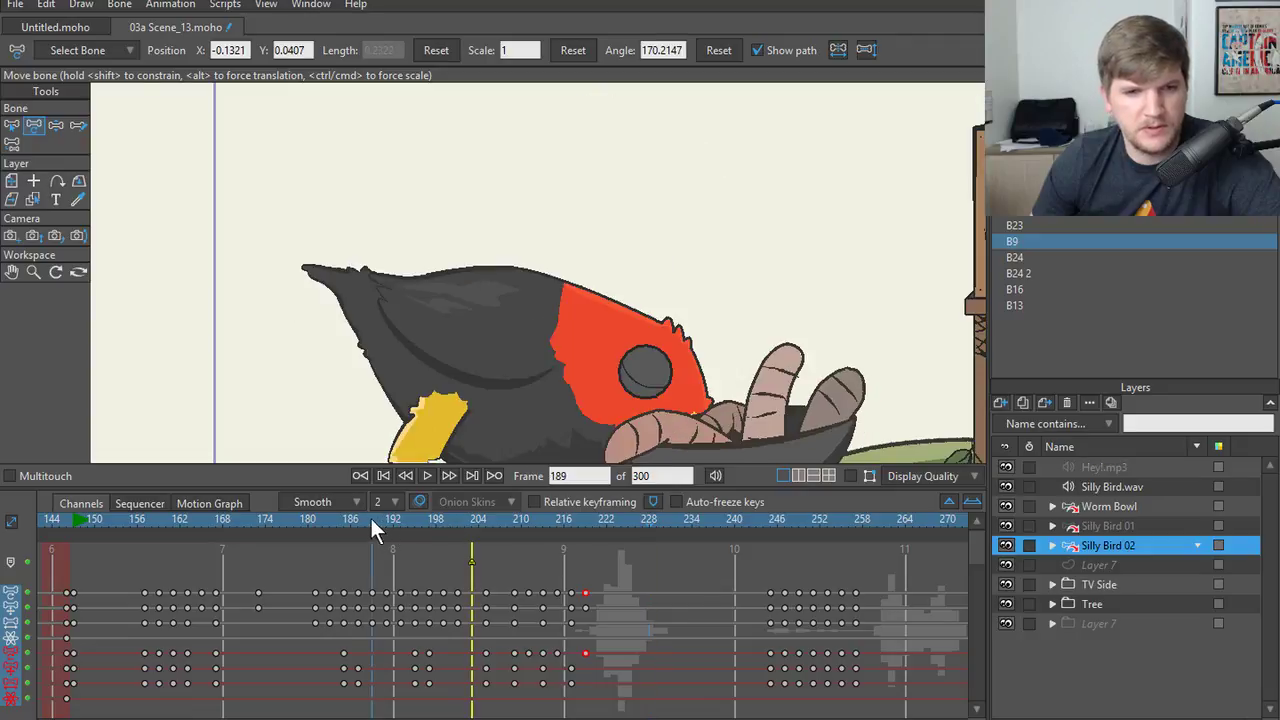
scroll(460, 350, "down", 3)
left_click(427, 476)
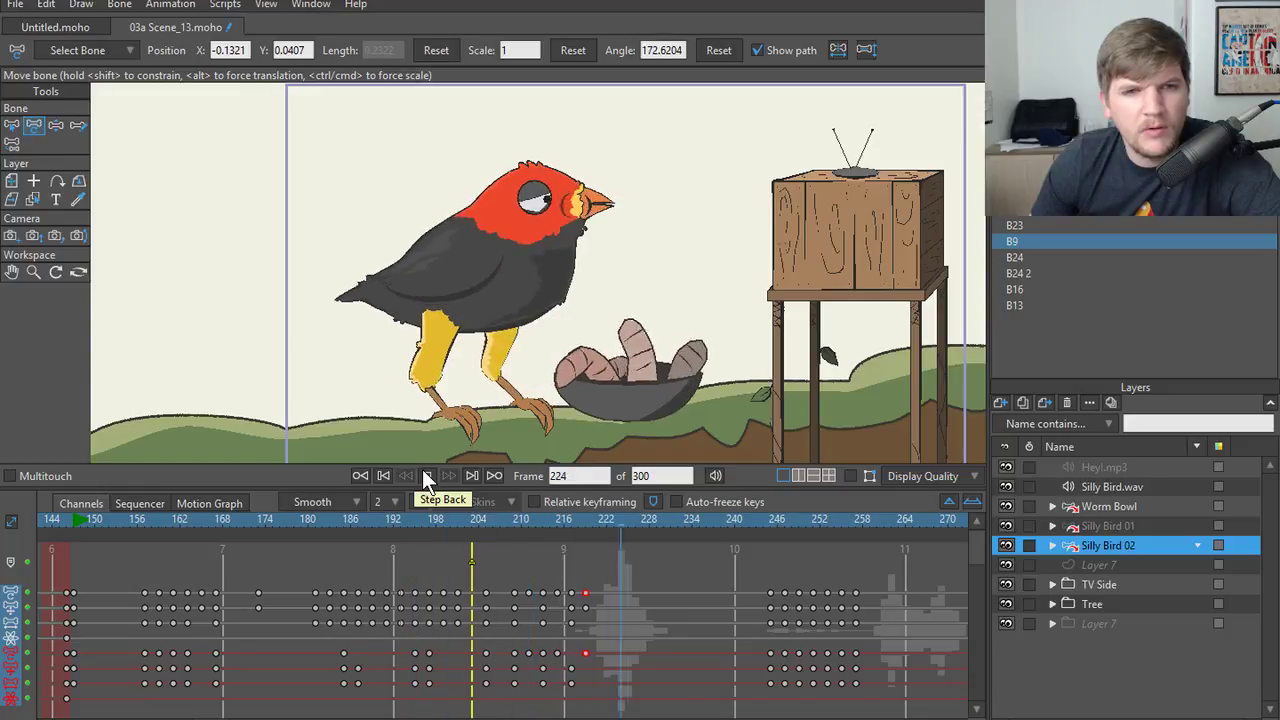
left_click(426, 475)
- Scrub around frames 217 to 219 and replay the head rise from about frame 204 without the bones
left_click_drag(554, 521, 585, 530)
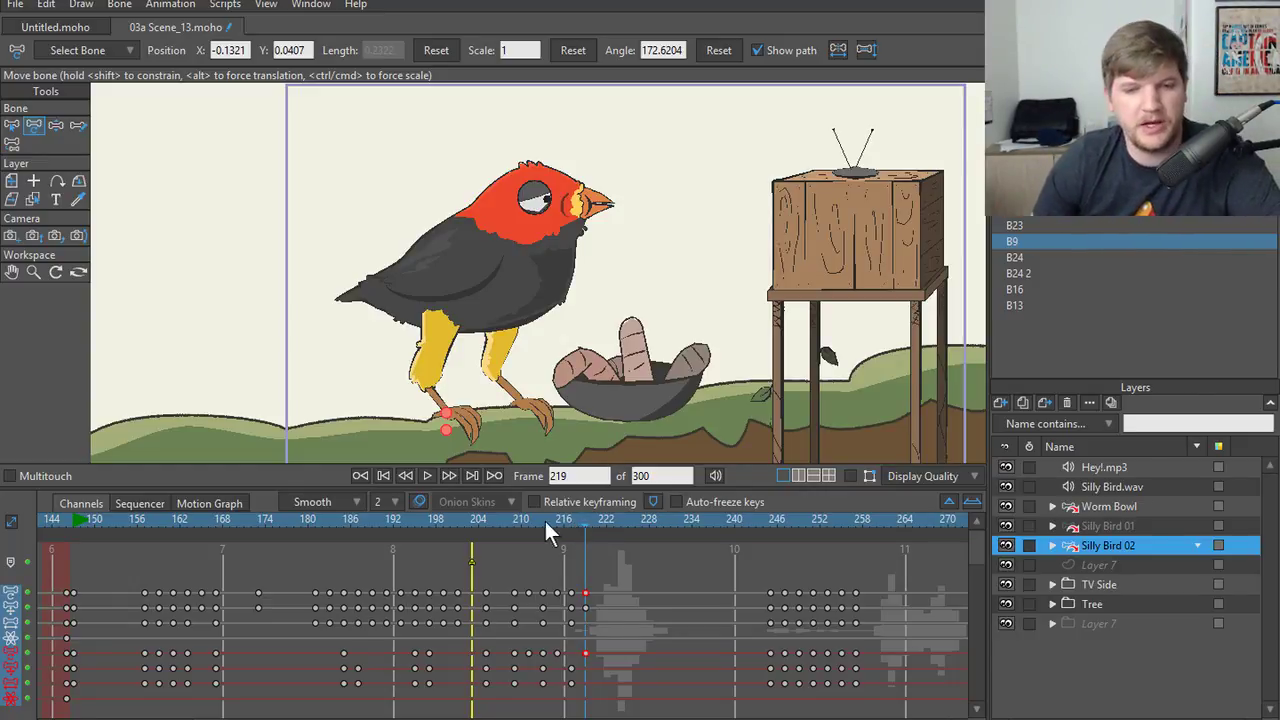
left_click_drag(545, 519, 478, 516)
left_click(427, 476)
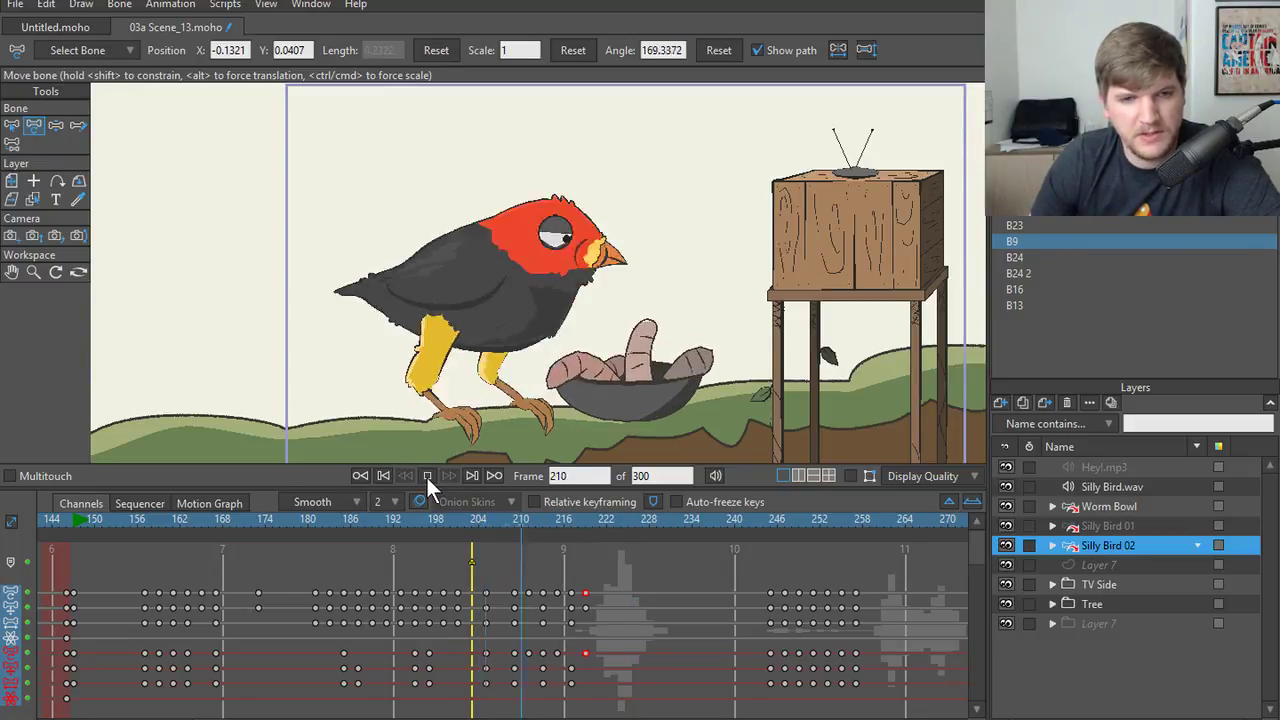
left_click(427, 476)
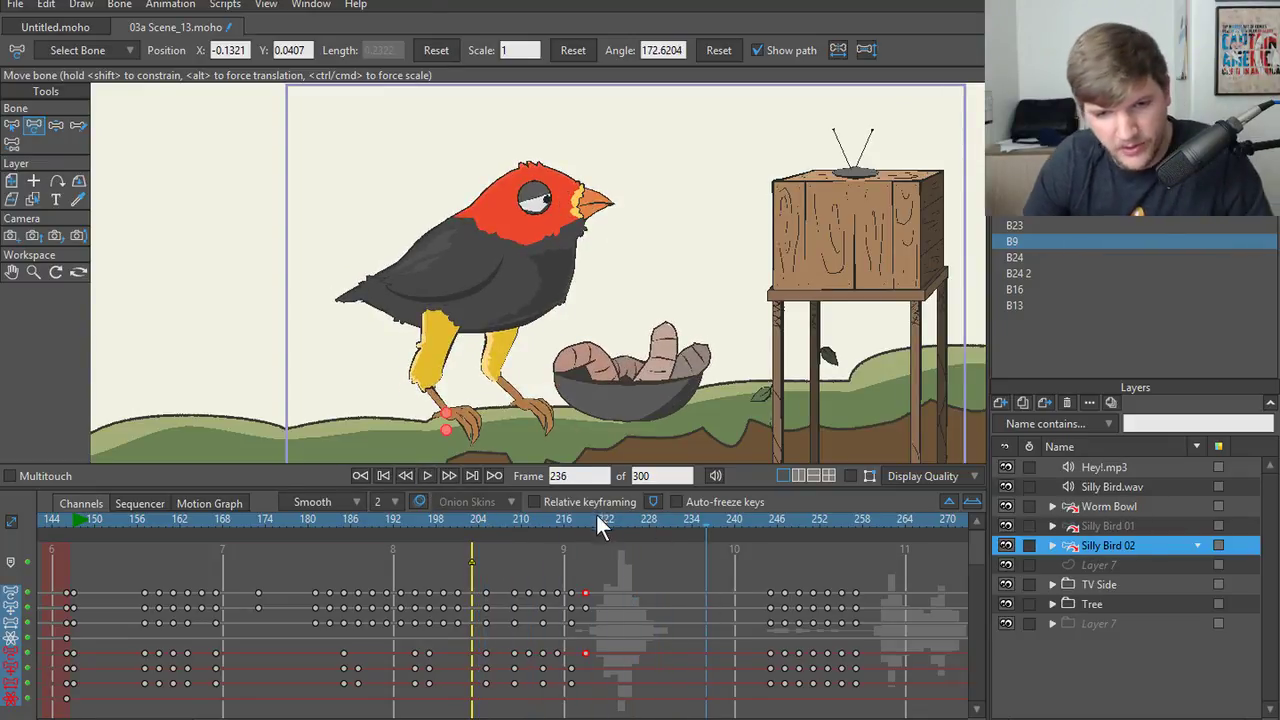
left_click_drag(597, 519, 570, 523)
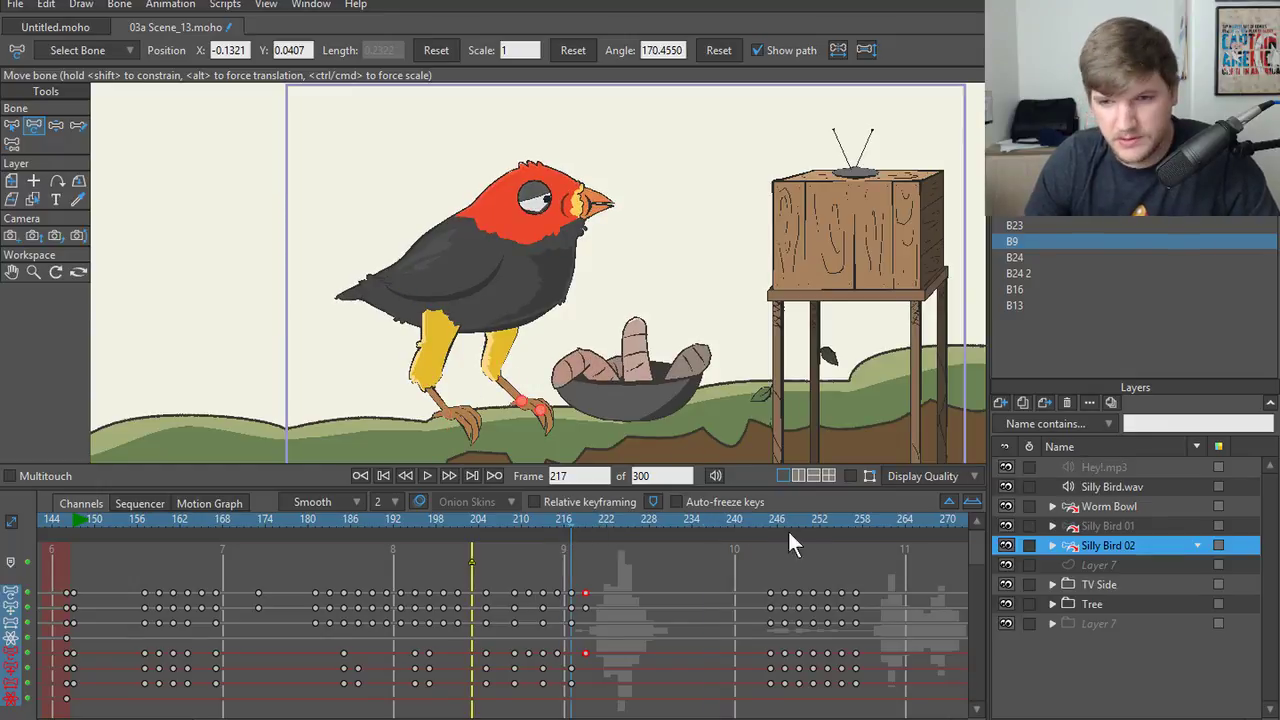
- Show the bone overlay again and select the large body bone B21 at frame 219 with Select Bone
left_click(850, 477)
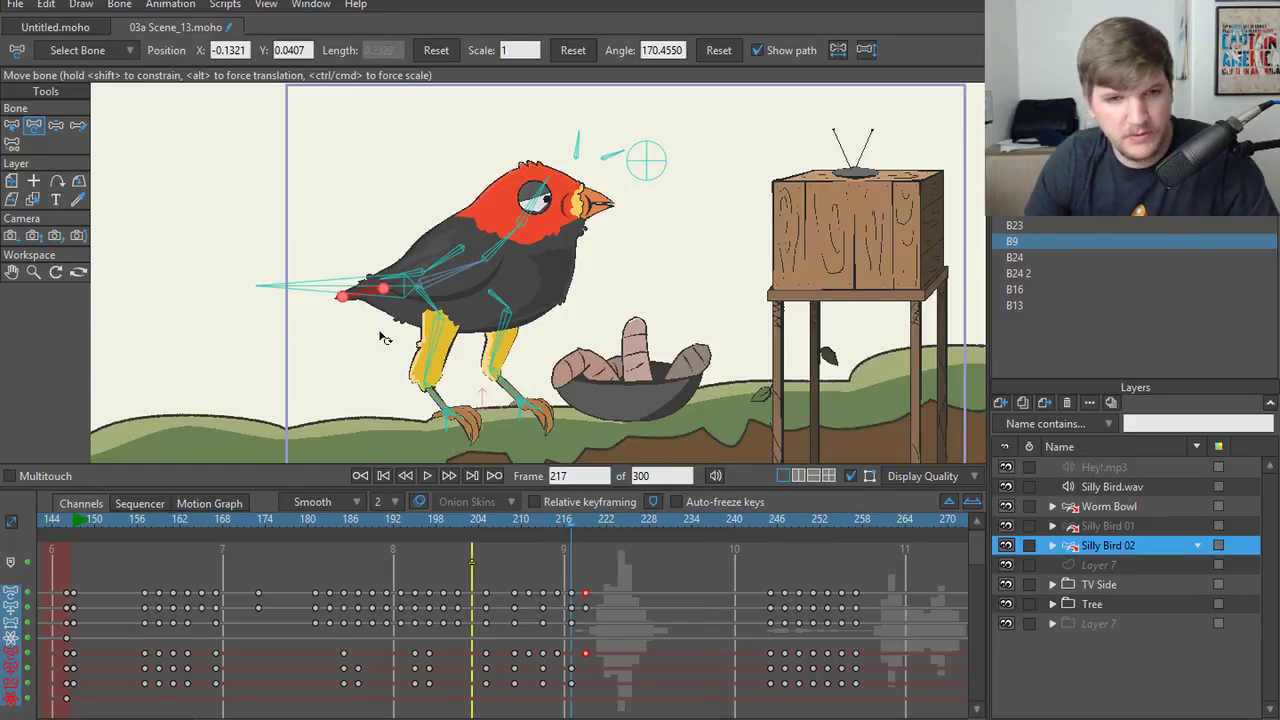
key("z")
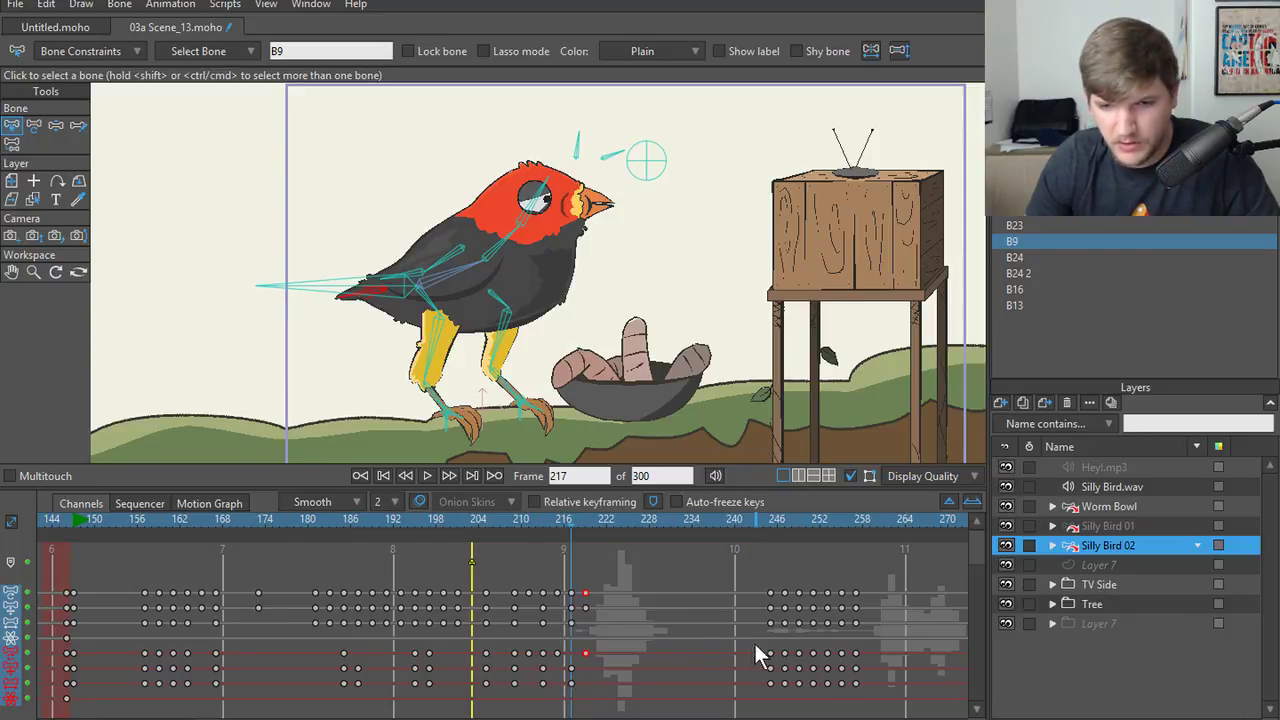
left_click(769, 519)
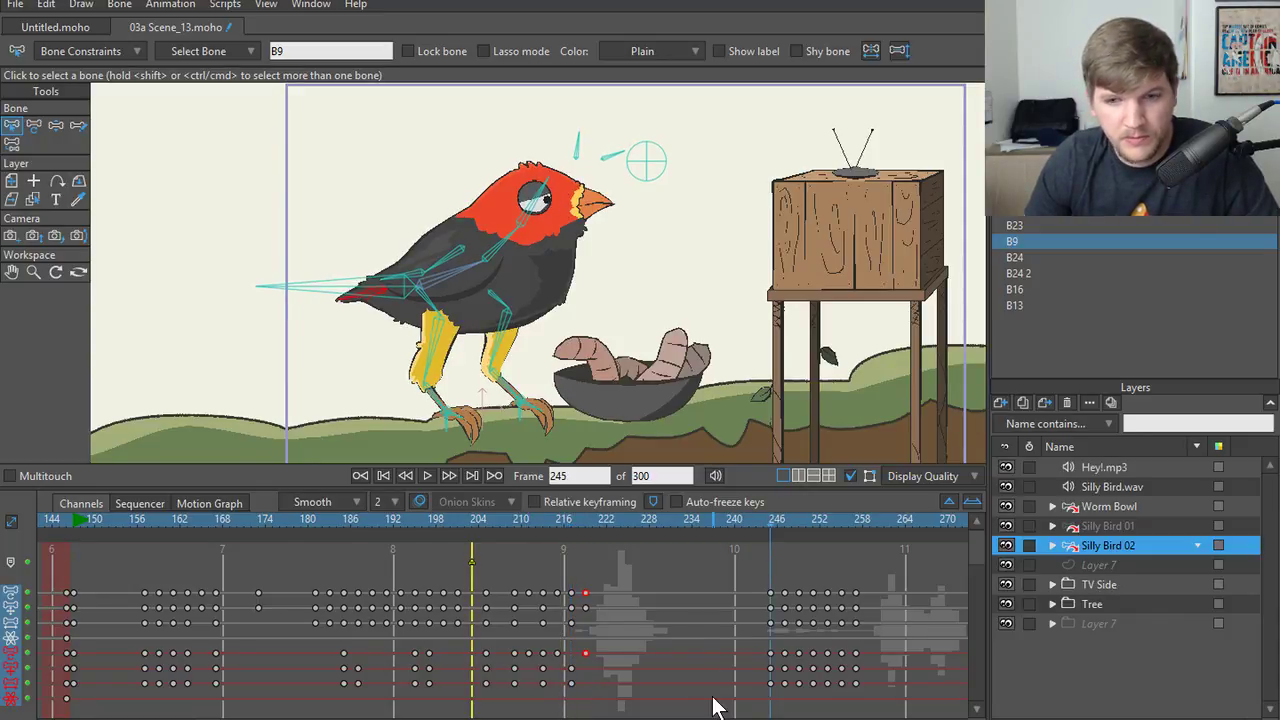
left_click_drag(606, 519, 583, 553)
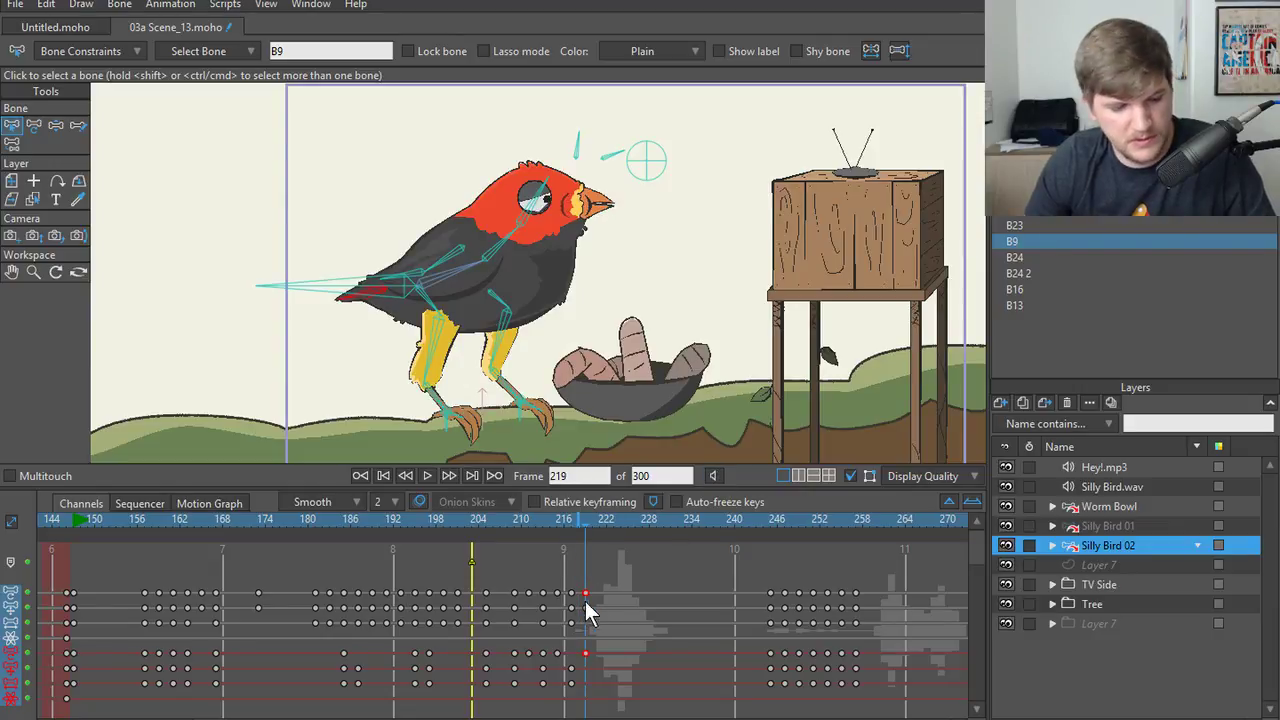
left_click(353, 296)
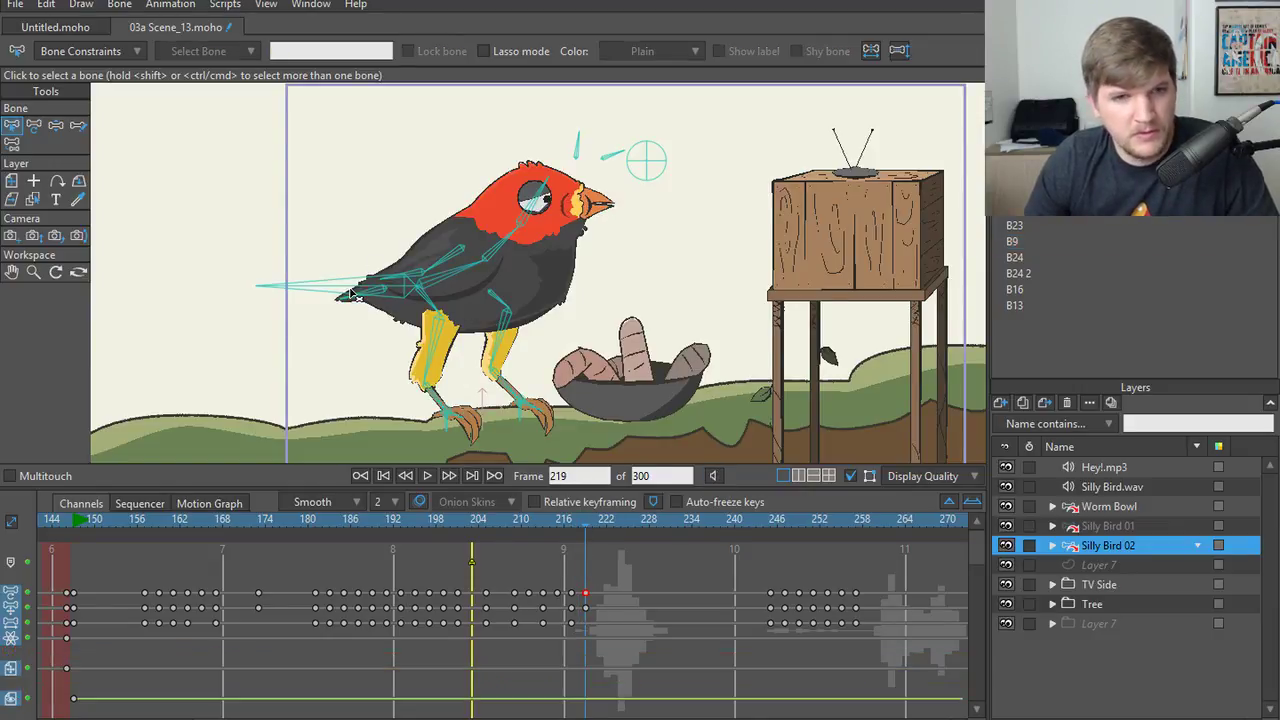
left_click(348, 292)
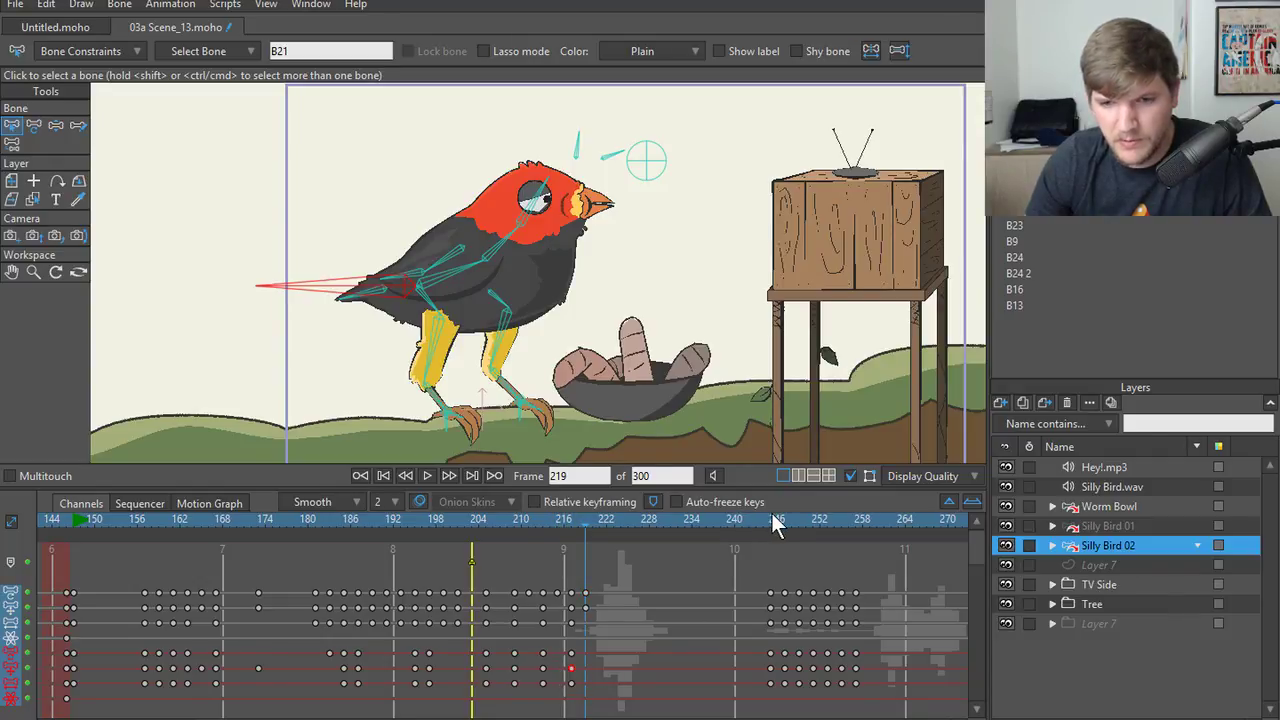
- Scrub and step through frames 211 to 217 to examine how the body settles after the head rise
left_click(558, 537)
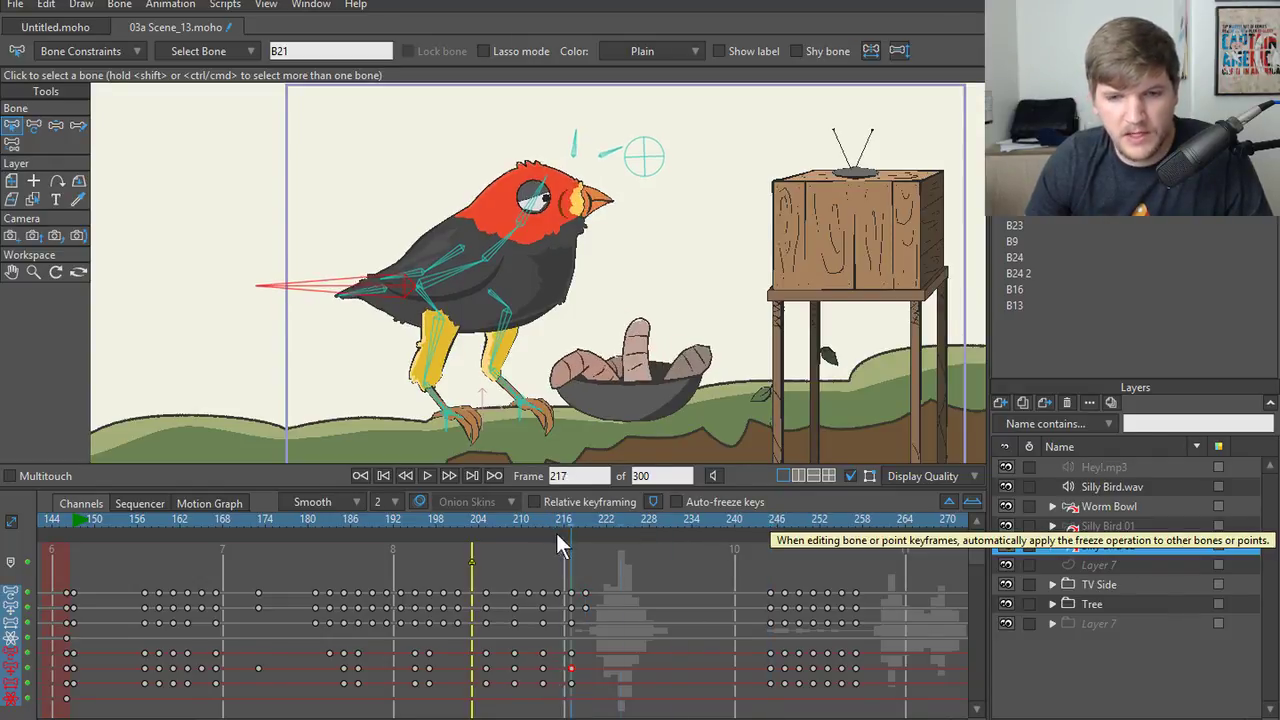
left_click(779, 527)
left_click_drag(723, 533, 529, 520)
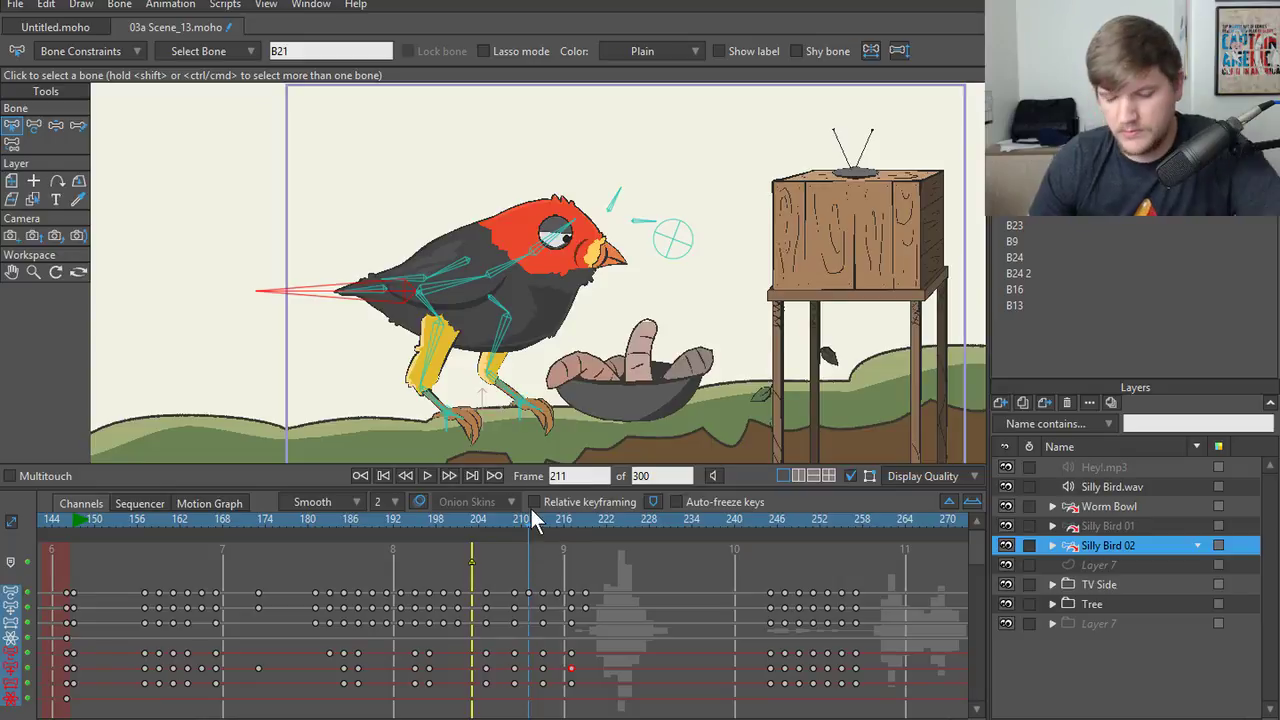
key("Right")
key("Right")
key("Right")
key("Right")
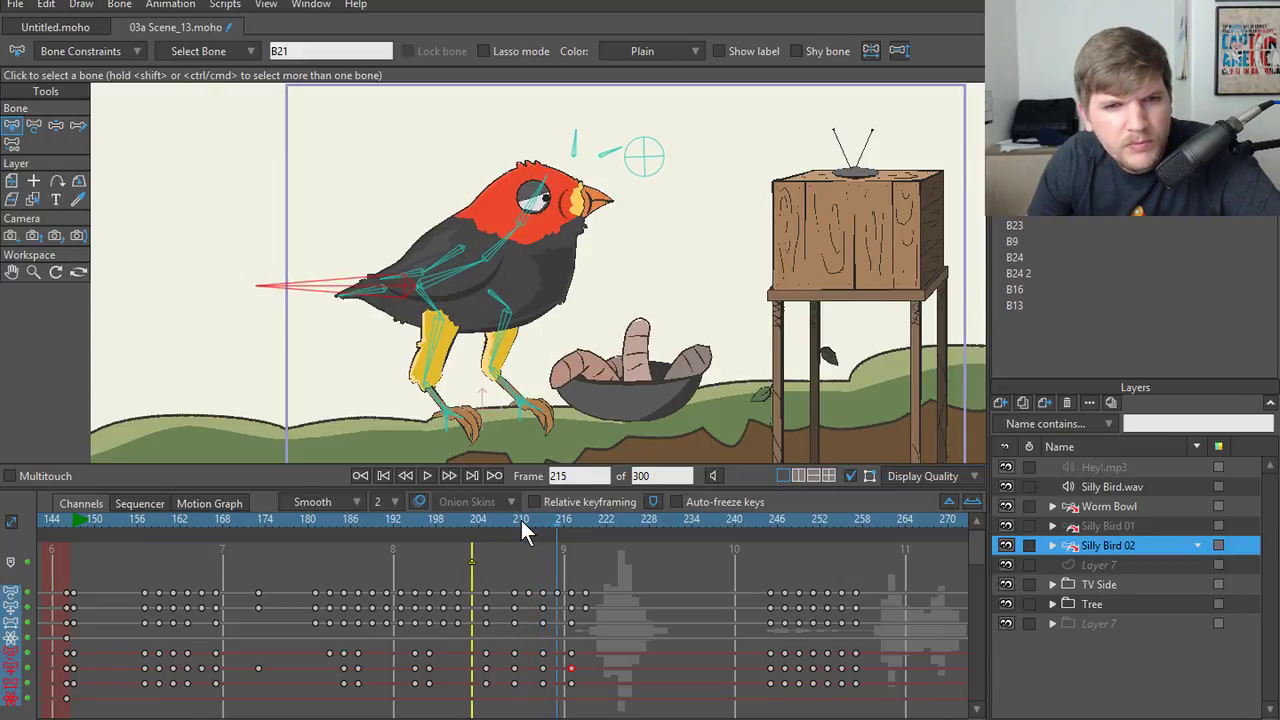
key("Left")
key("Left")
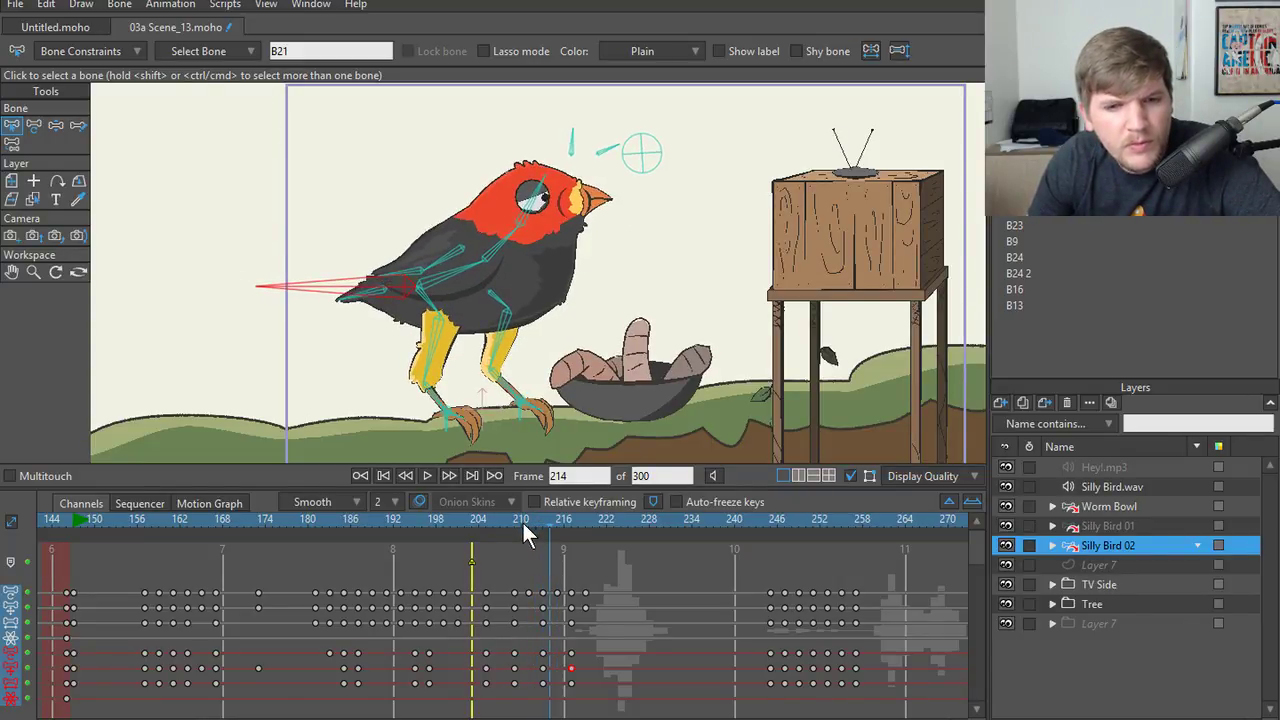
- Select the wing bones, including B10, and compare the wing pose across the frames around 213
scroll(657, 345, "up", 1)
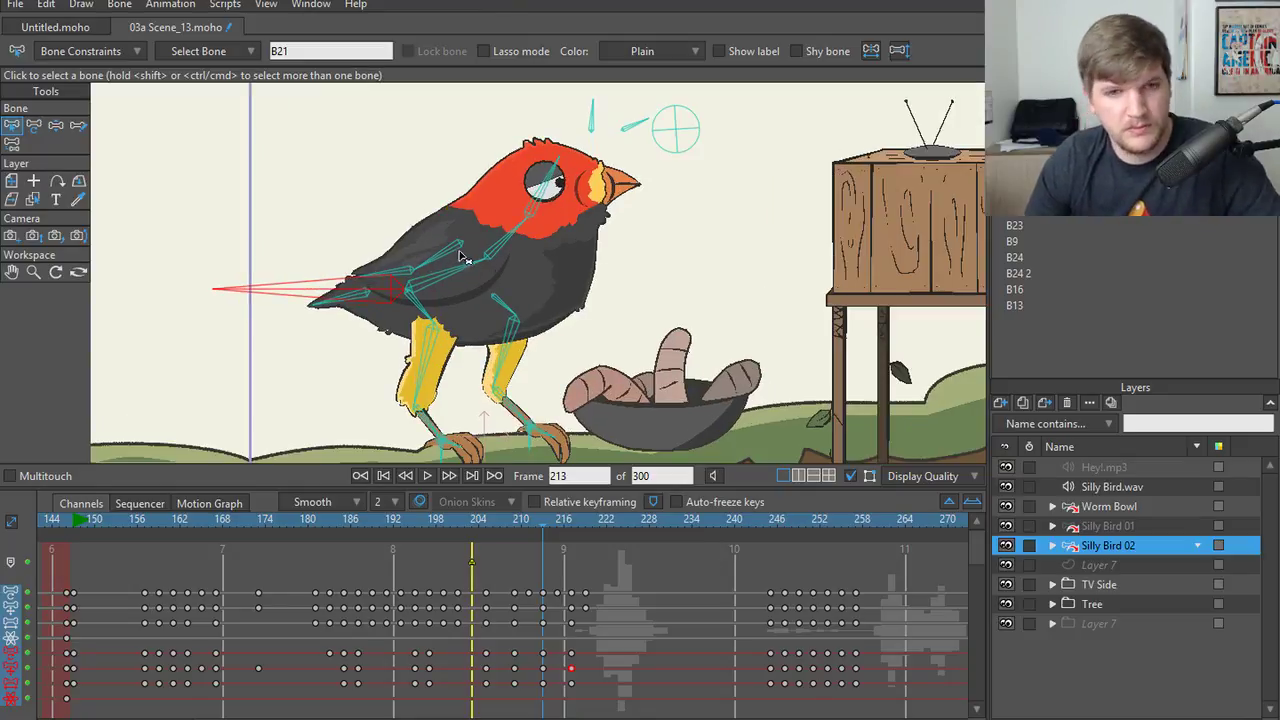
left_click(397, 277)
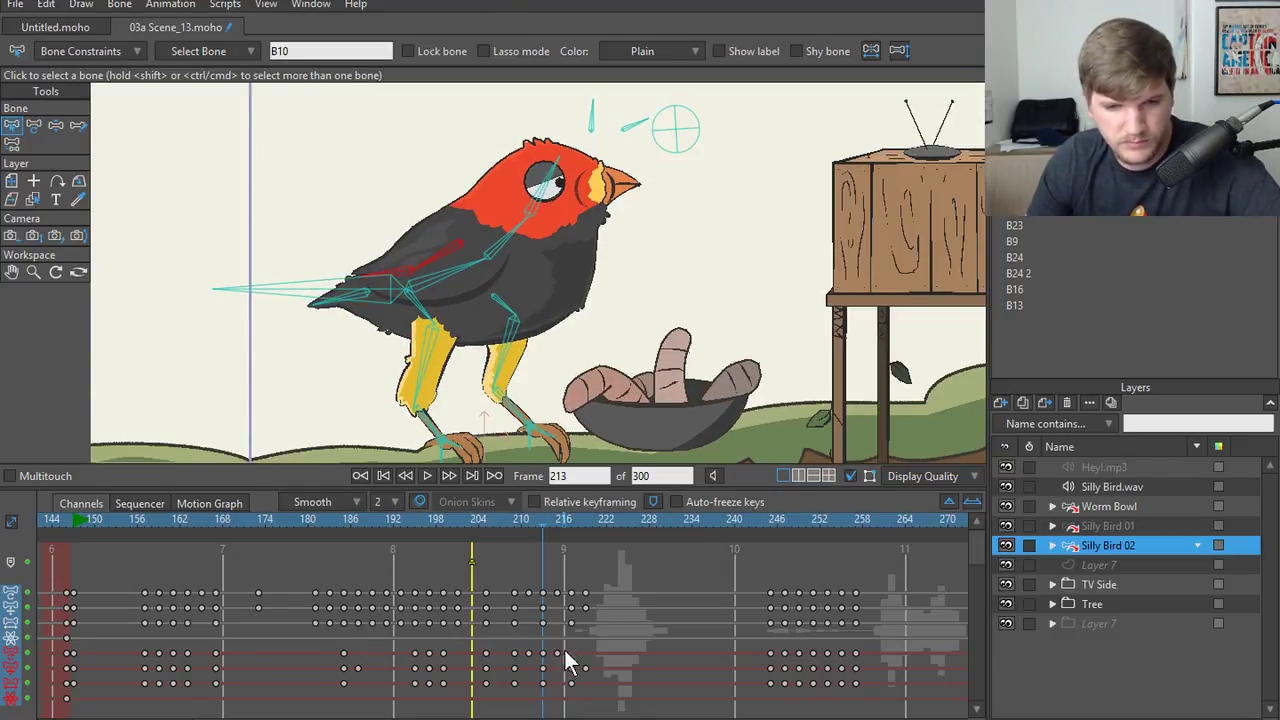
key("Right")
key("Left")
key("Left")
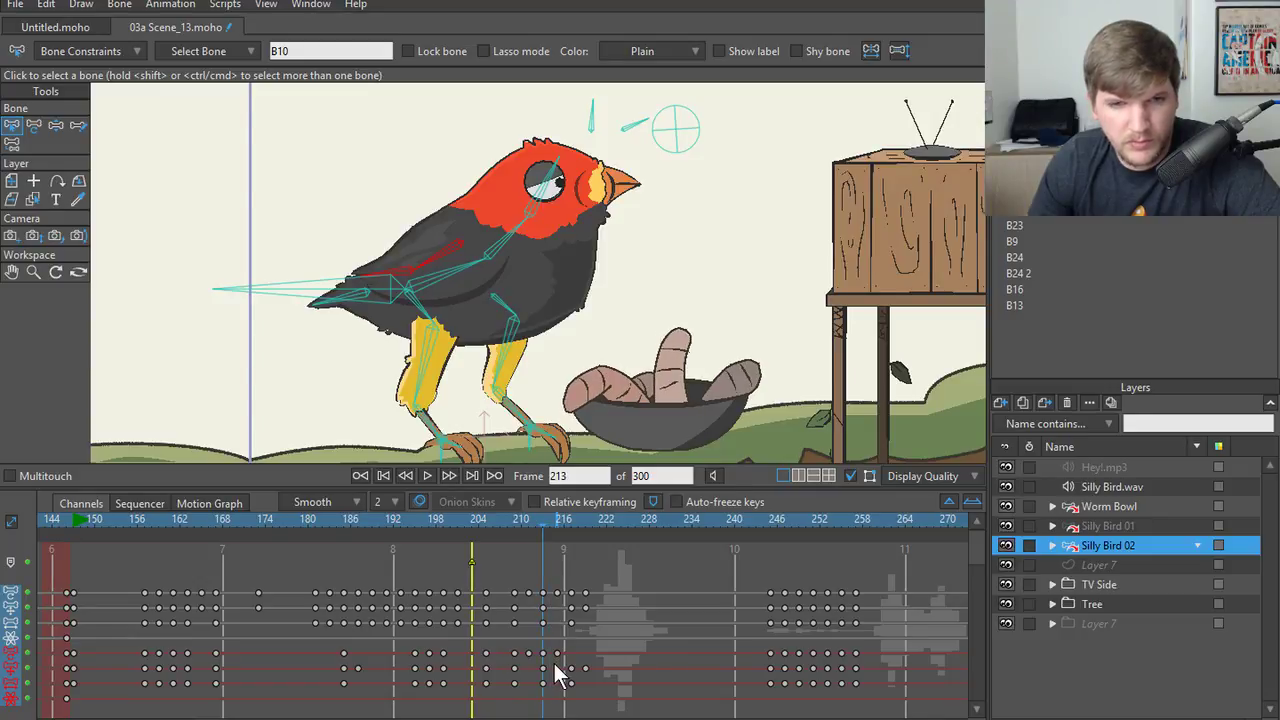
key("Right")
key("Left")
key("Left")
key("Right")
key("Right")
key("Left")
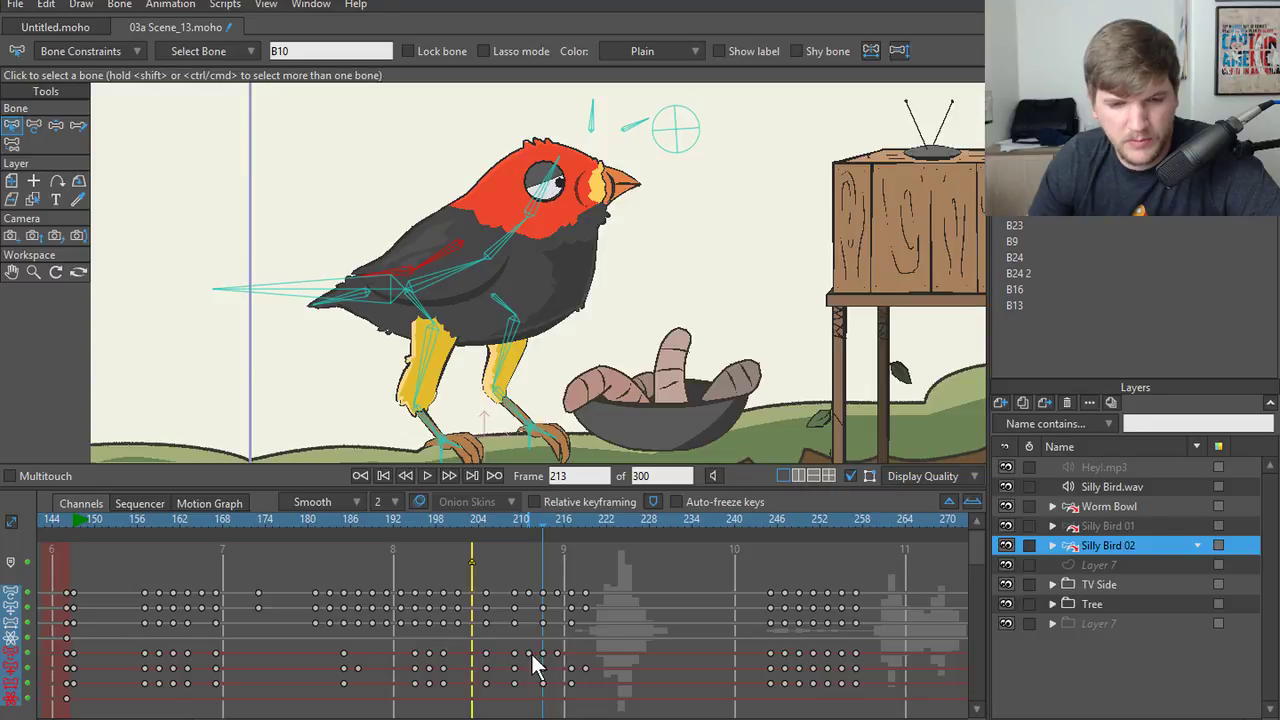
- Shift the wing bones' rotation keyframes from frames 211, 213 and 215 to frames 213, 215 and 217
left_click(536, 653)
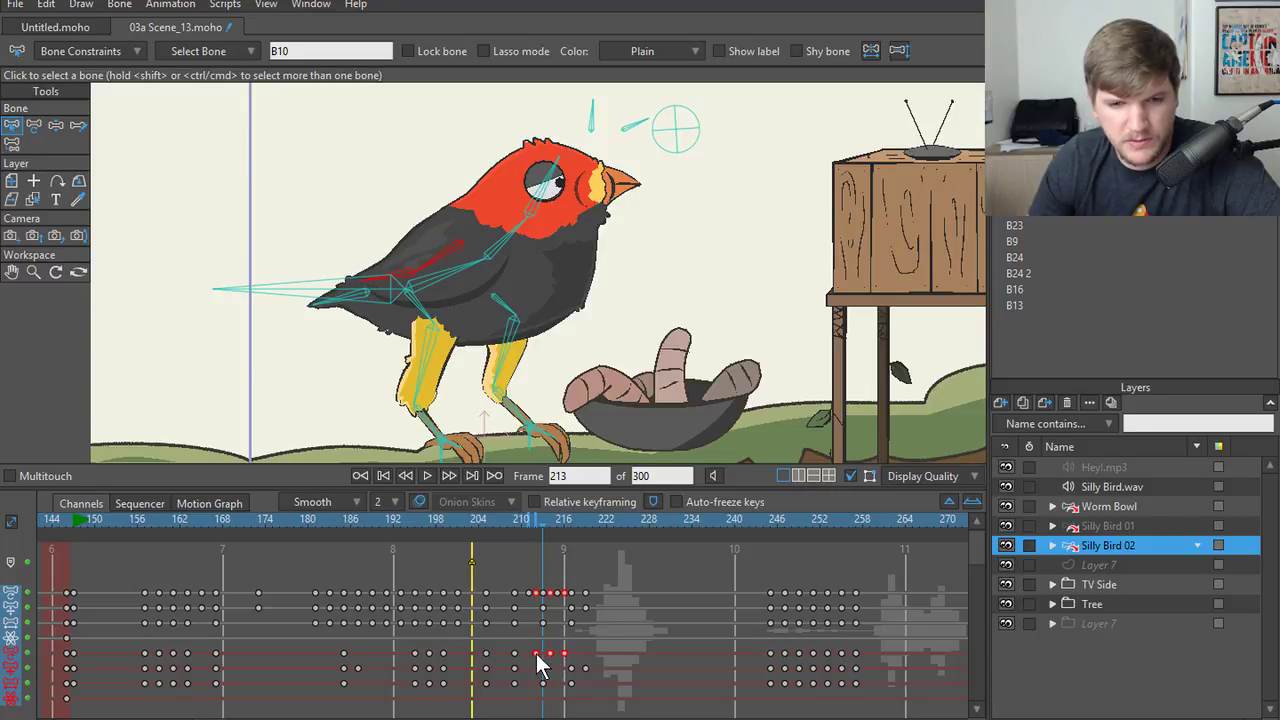
key("ctrl+Left")
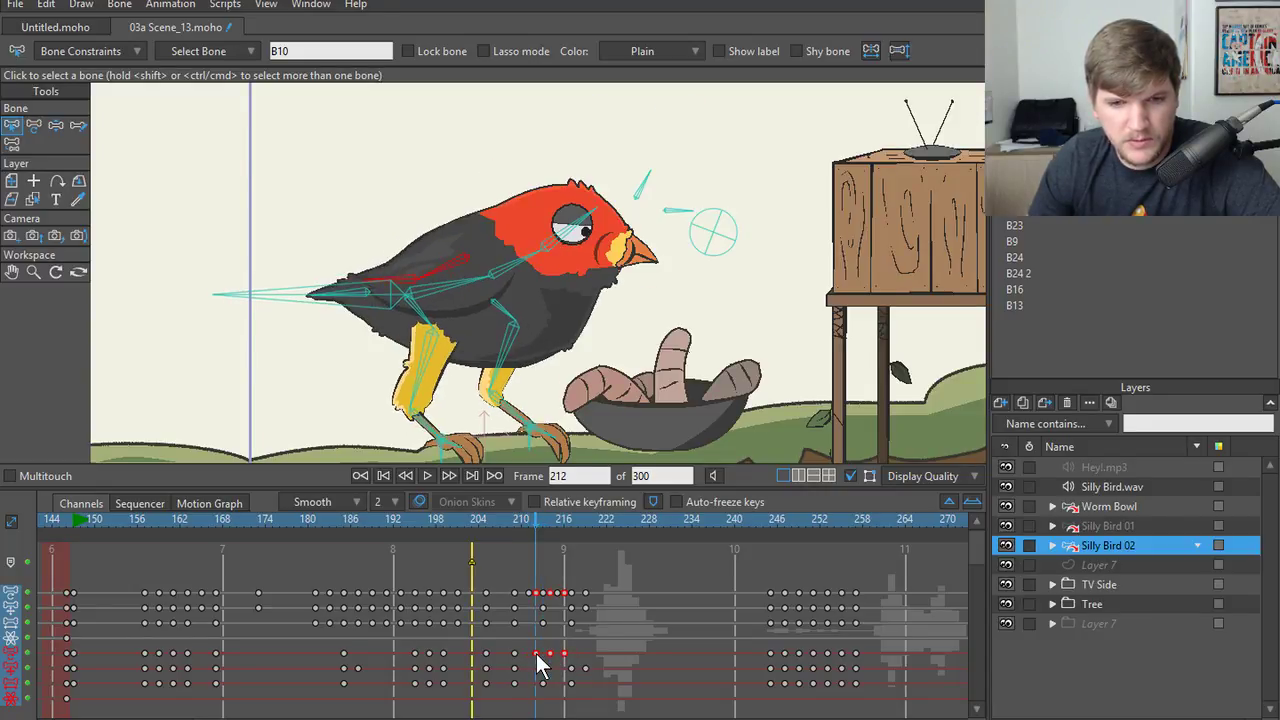
key("ctrl+Right")
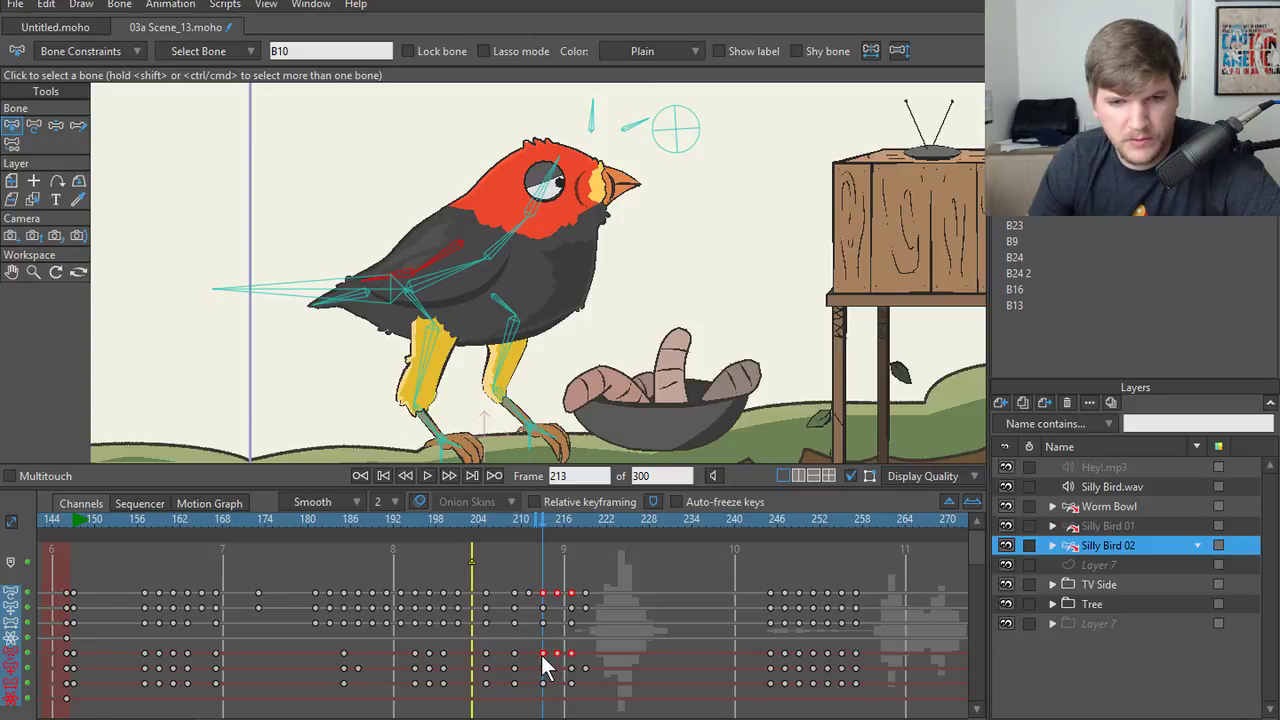
- Step from frame 213 to frame 223 and play the animation to review the delayed wing flick
key("ctrl+Right")
key("ctrl+Right")
key("ctrl+Right")
key("ctrl+Right")
key("ctrl+Right")
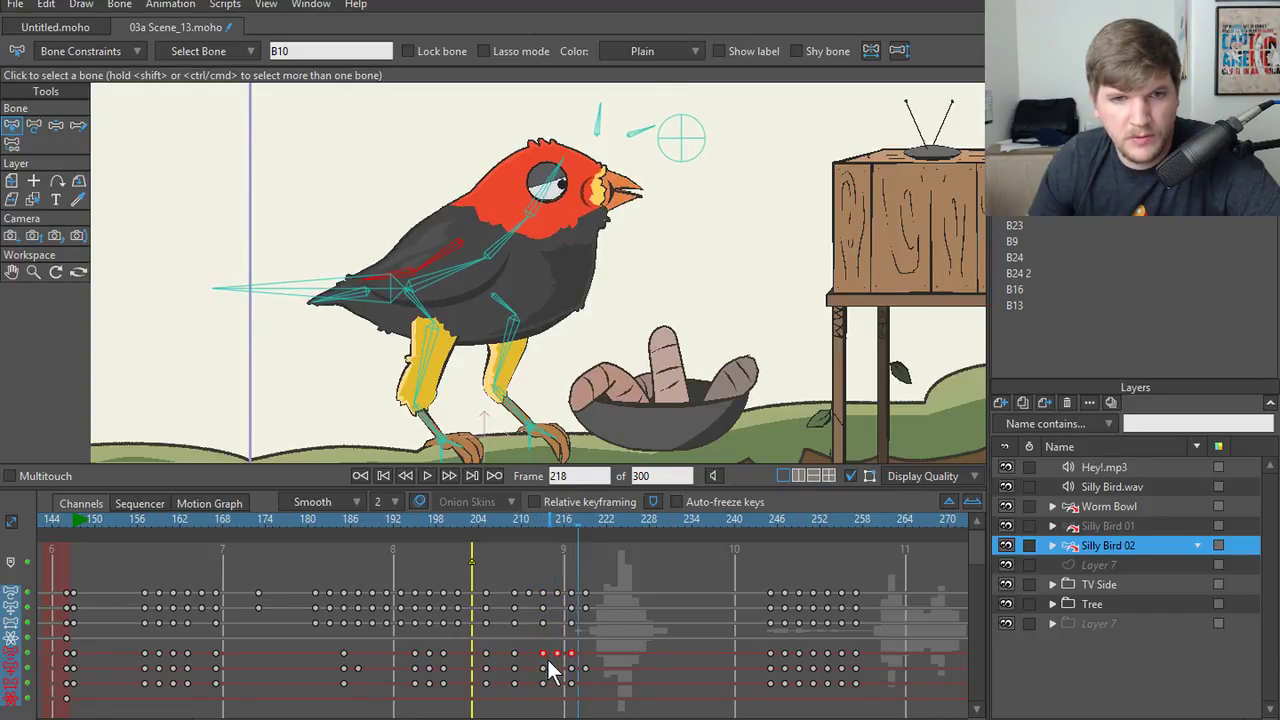
key("ctrl+Right")
key("ctrl+Right")
key("ctrl+Right")
key("ctrl+Right")
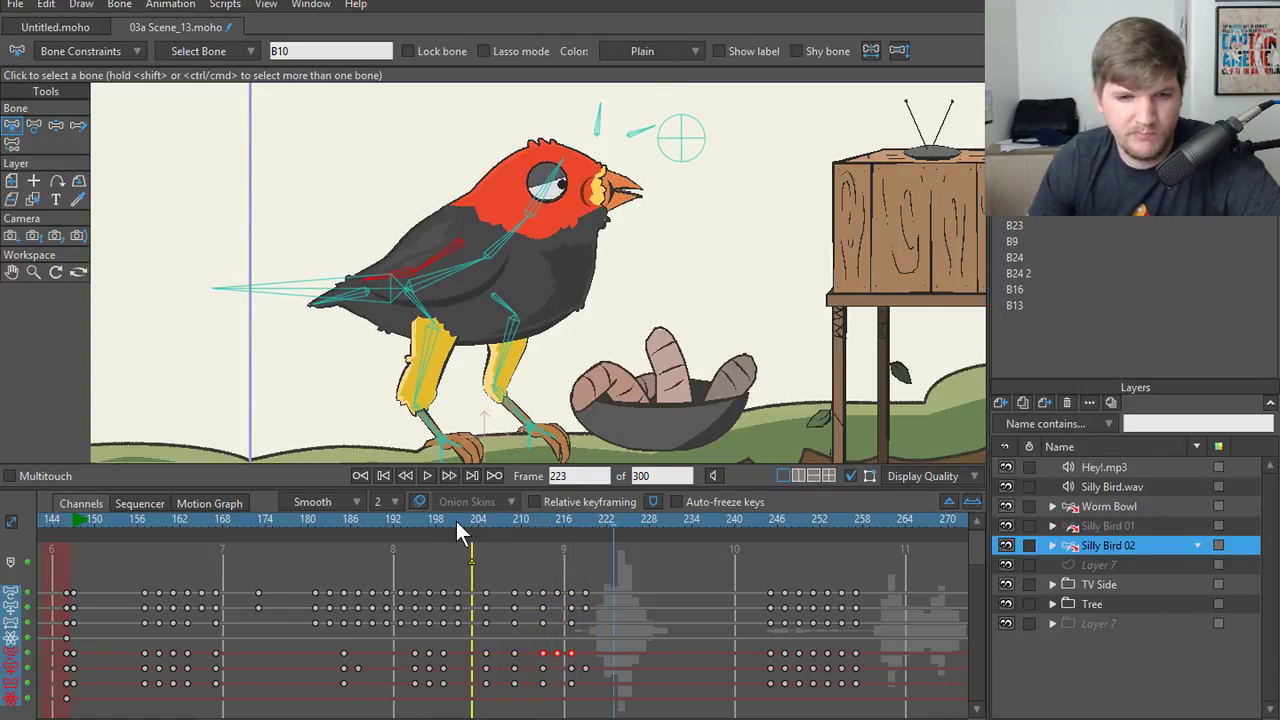
key("space")
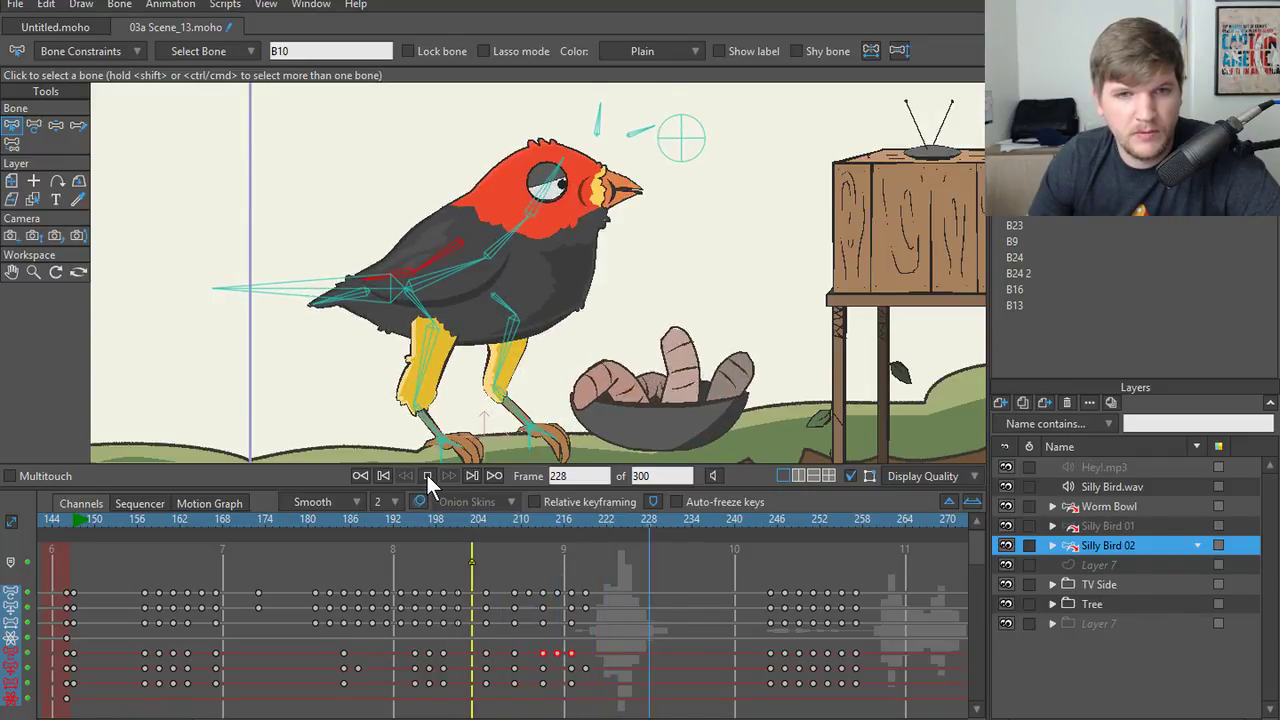
left_click(427, 476)
- View the wider scene and step through frames 205 to 212 to examine the bird's rise from the bowl
left_click_drag(563, 521, 598, 538)
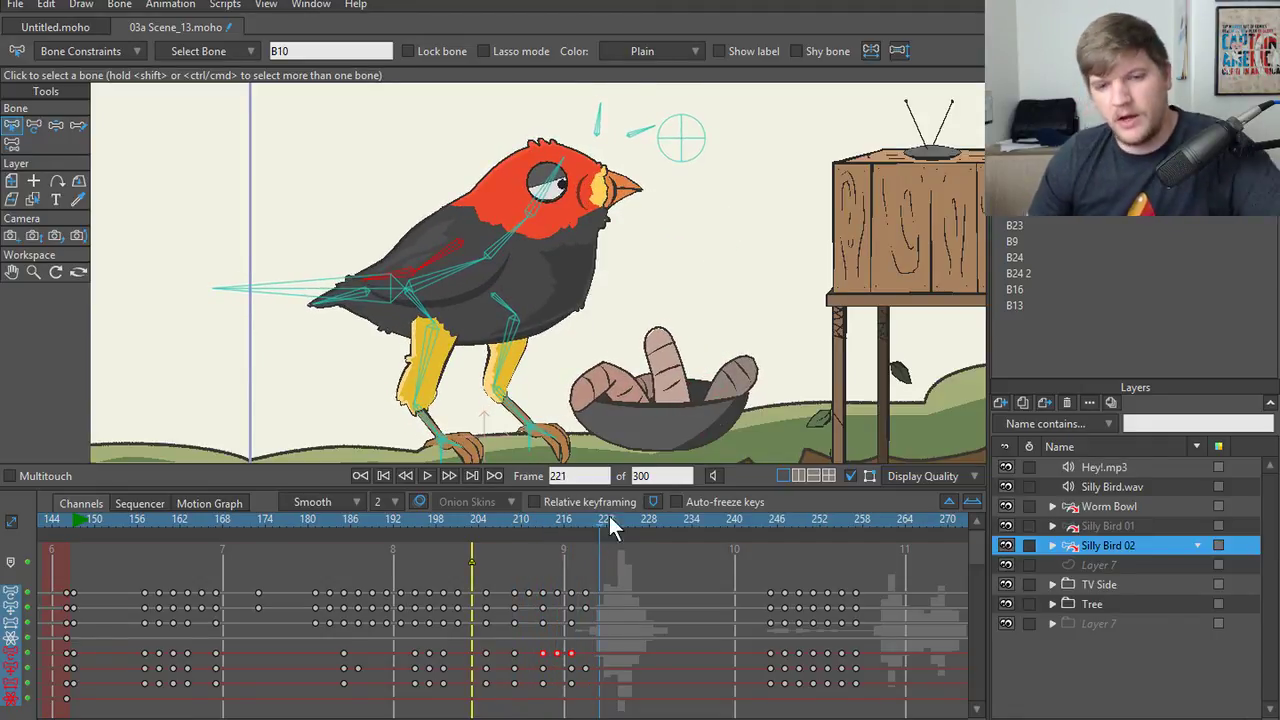
scroll(575, 343, "down", 3)
left_click_drag(558, 263, 498, 296)
mouse_move(505, 535)
left_mouse_down()
mouse_move(474, 532)
mouse_move(577, 524)
mouse_move(472, 530)
mouse_move(488, 528)
left_mouse_up()
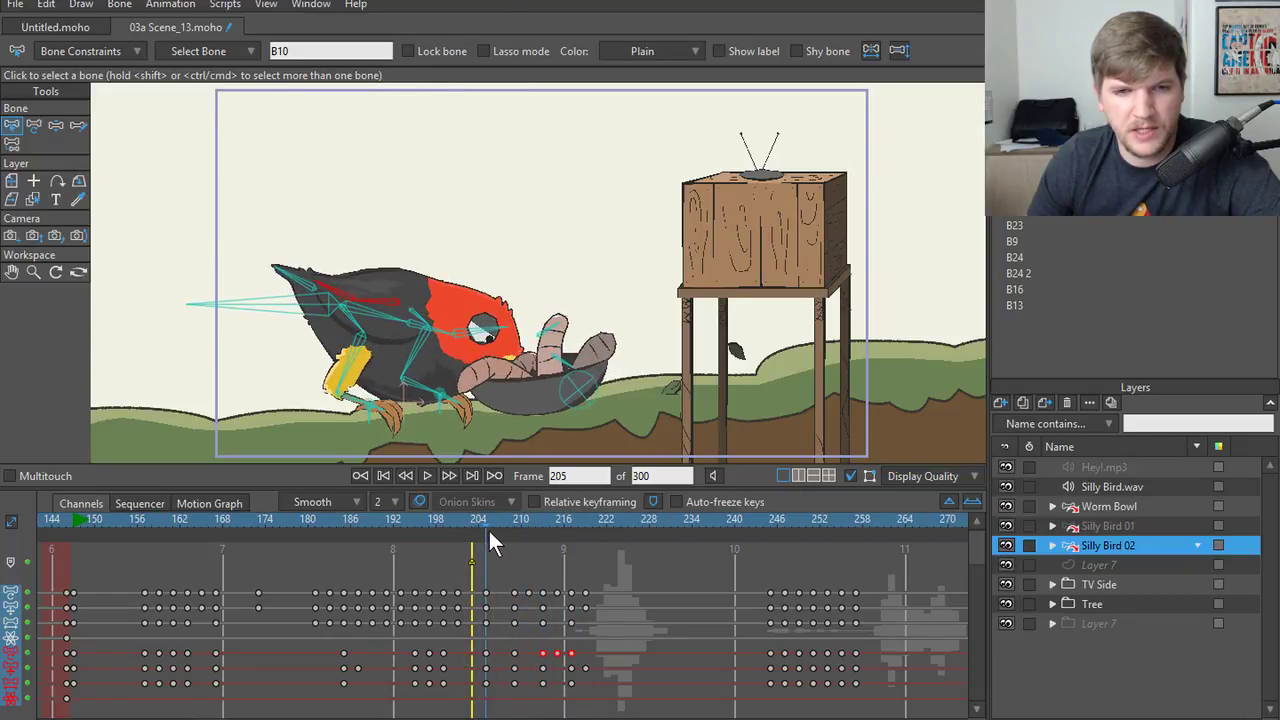
key("ctrl+Right")
key("ctrl+Right")
key("ctrl+Right")
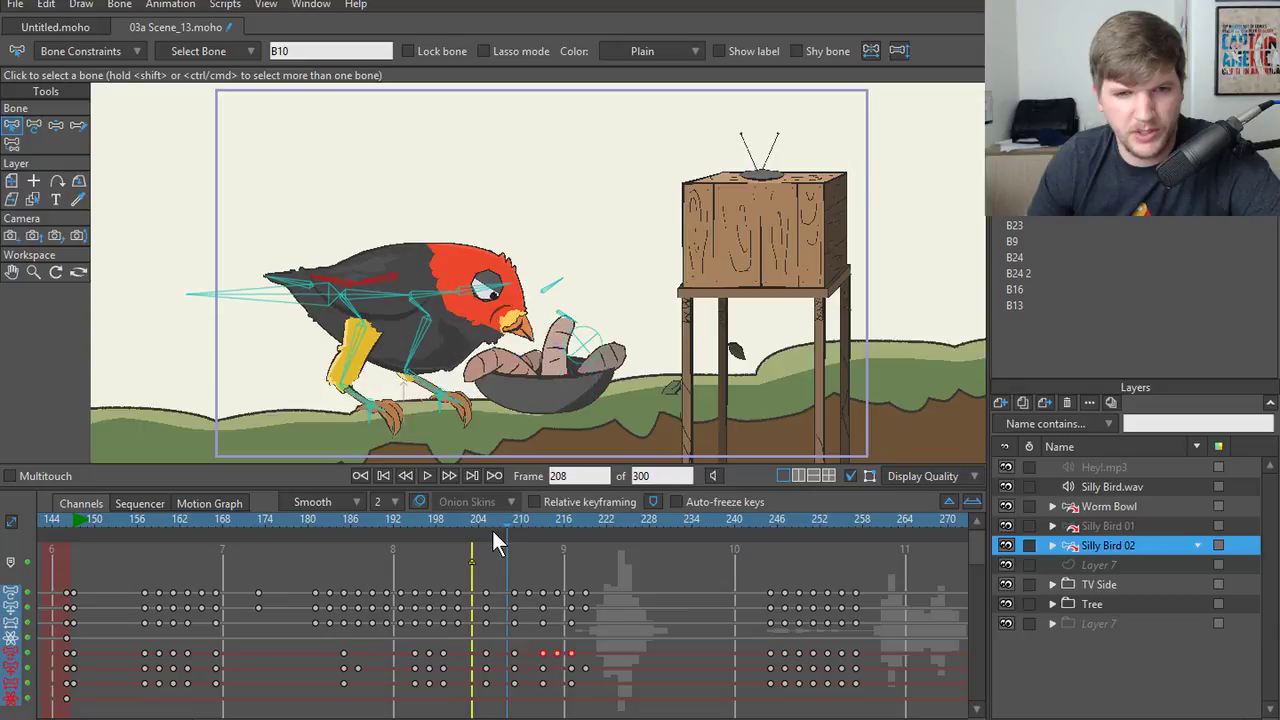
key("Right")
key("Right")
key("Right")
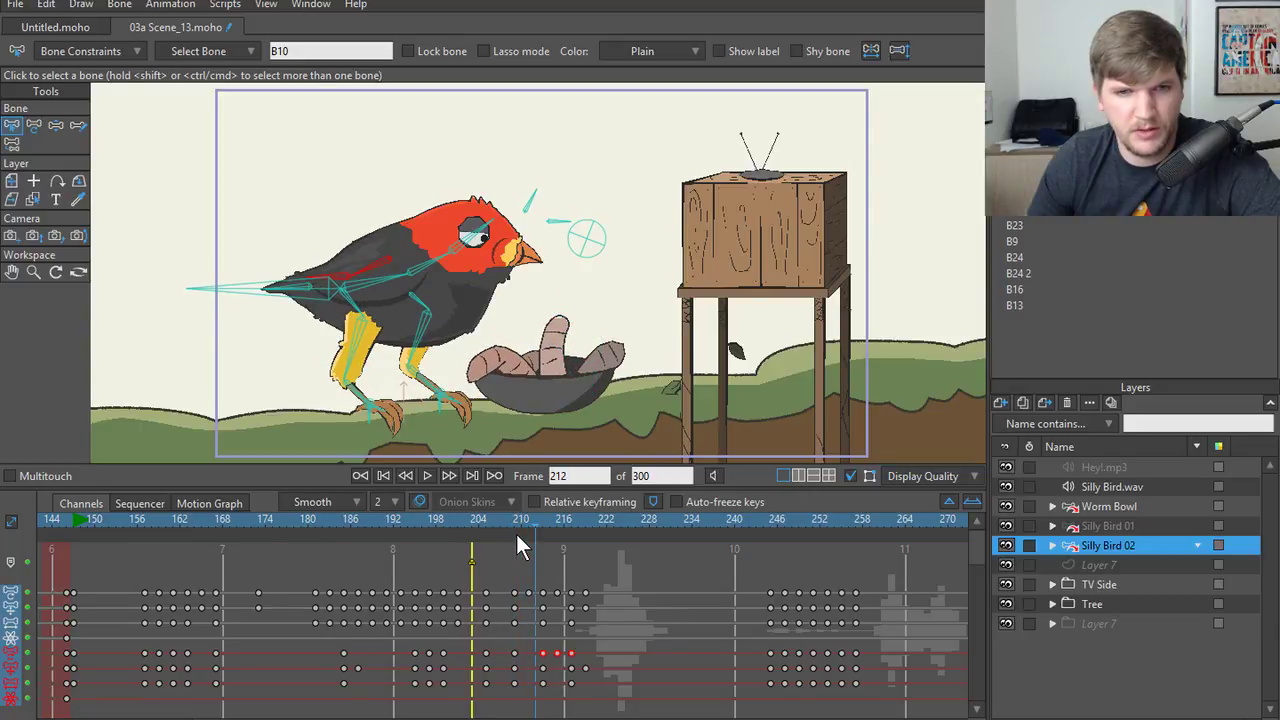
- Compare the bird's pose across frames 211 to 213 and repose the neck and head with bones B24 and B24 2 at frame 211
key("Left")
key("Left")
key("Right")
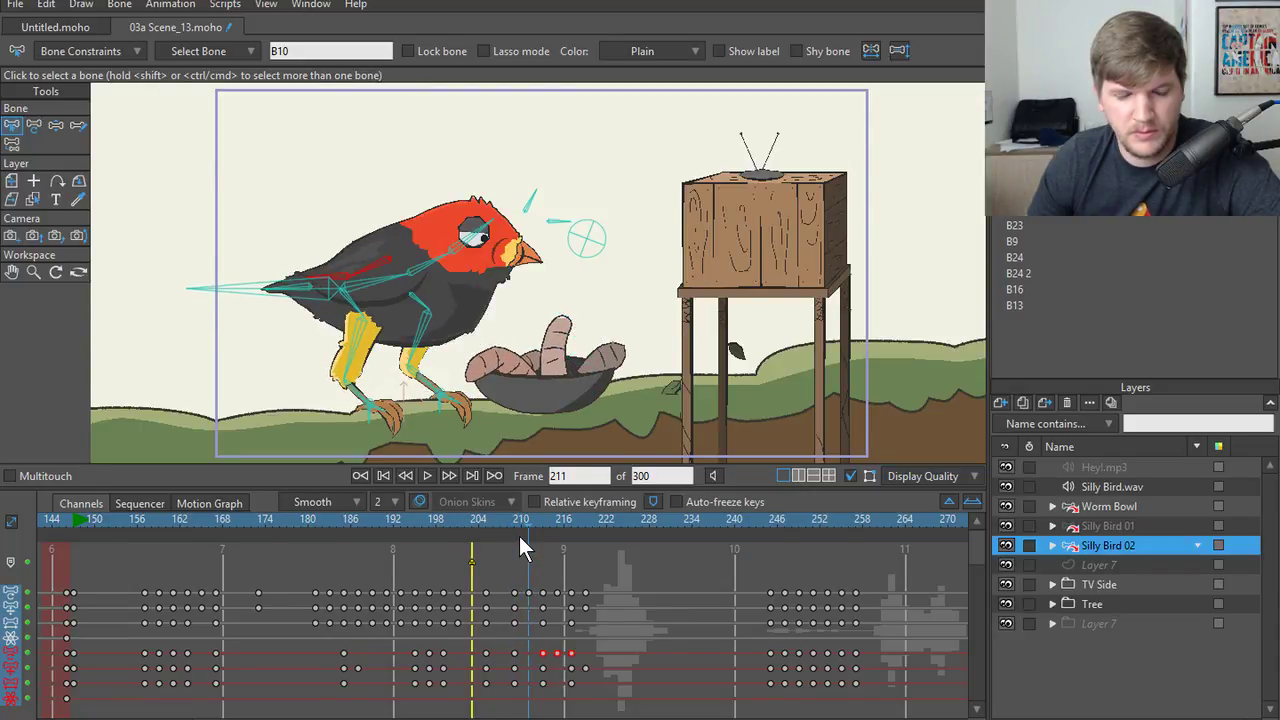
key("Right")
key("Right")
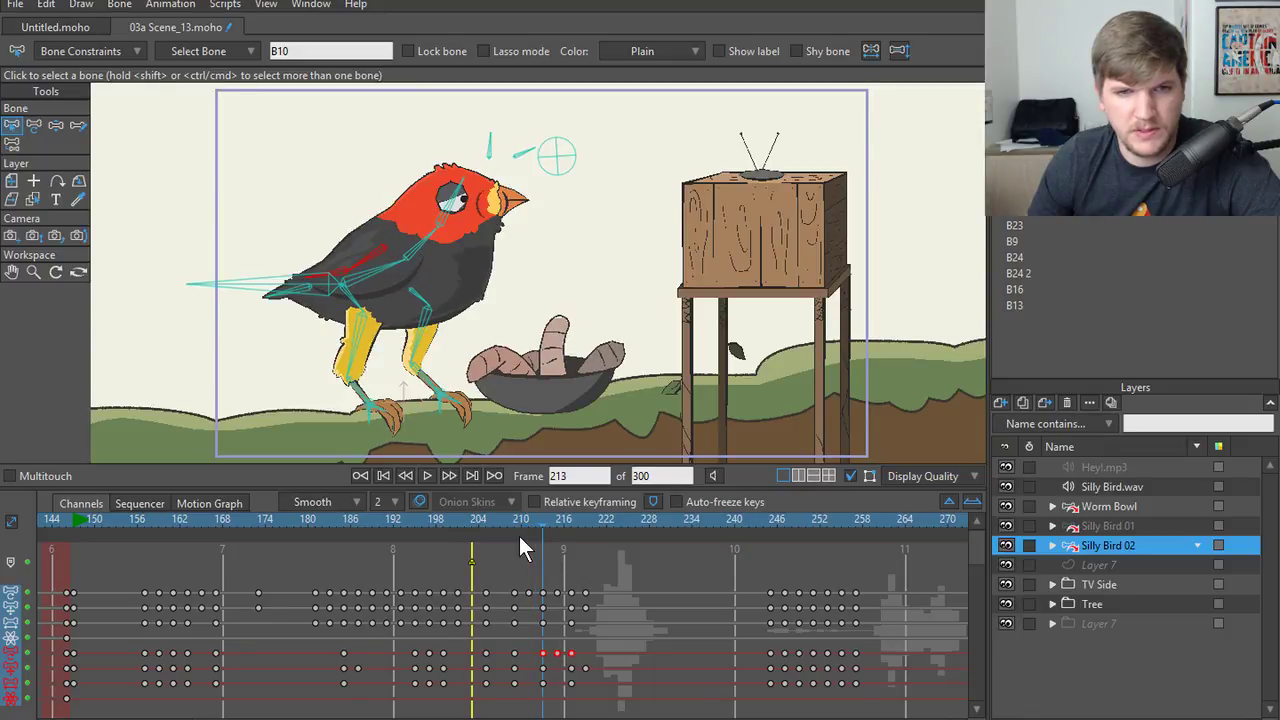
key("Left")
key("Left")
scroll(493, 338, "up", 2)
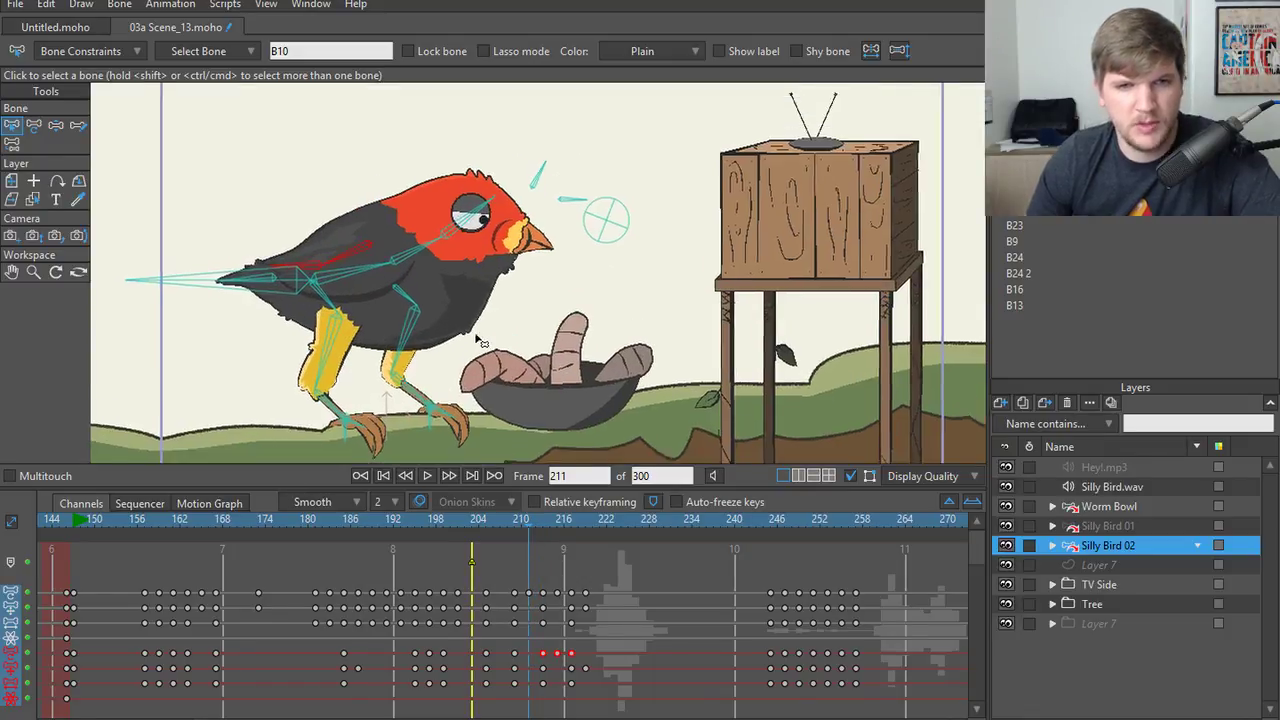
key("z")
left_click_drag(428, 263, 483, 243)
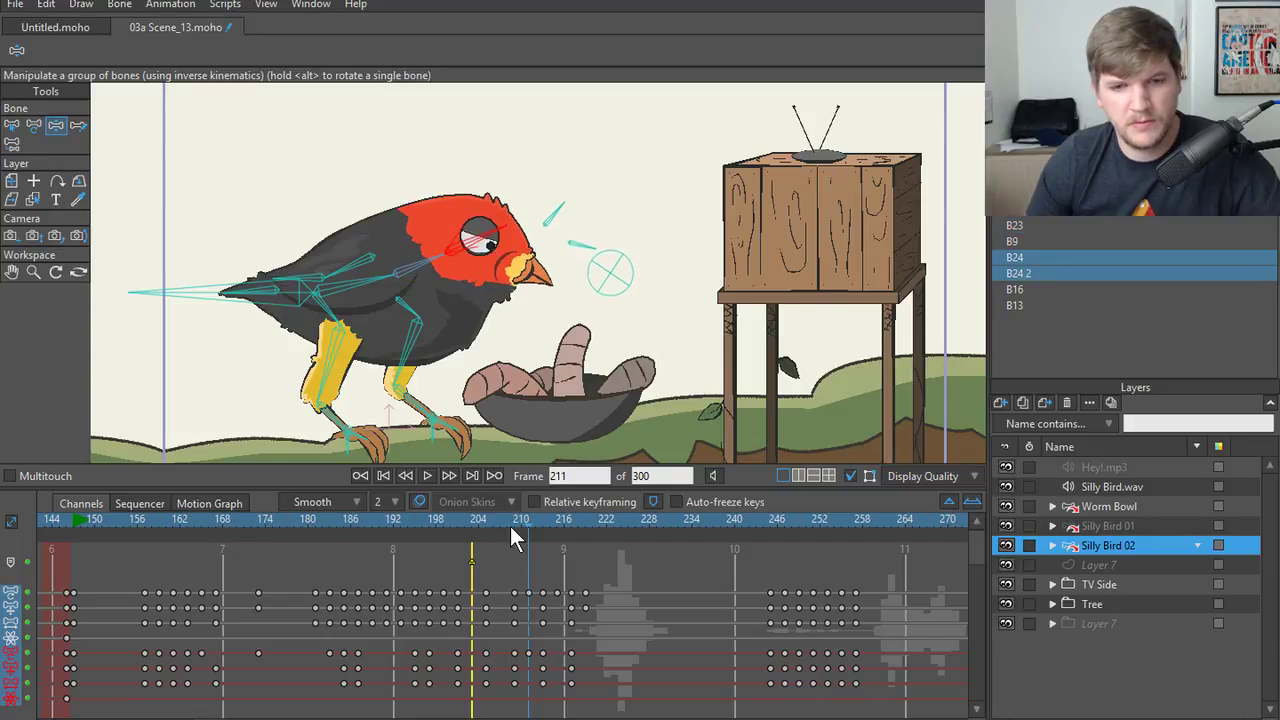
- Step back and forth through frames 209 to 215 to examine the reposed head's movement out of the bowl
key("Left")
key("Left")
key("Right")
key("Right")
key("Right")
key("Right")
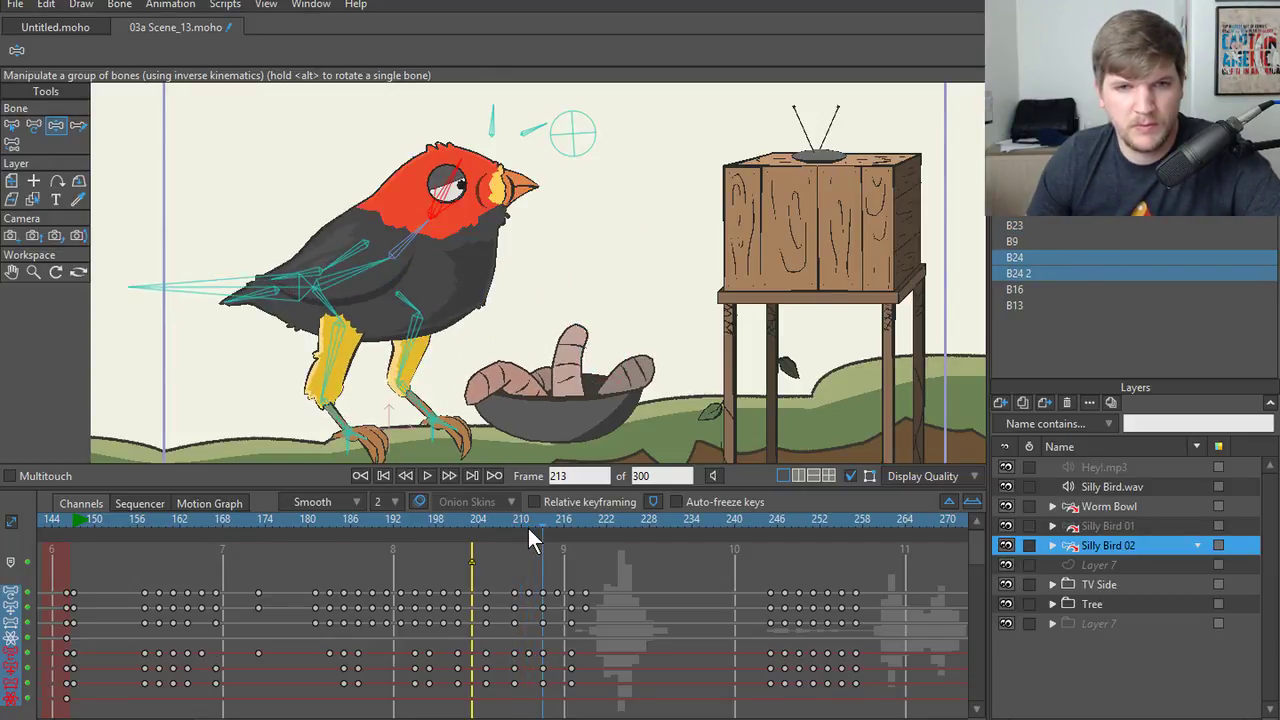
key("Left")
key("Left")
key("Left")
key("Right")
key("Right")
key("Right")
key("Right")
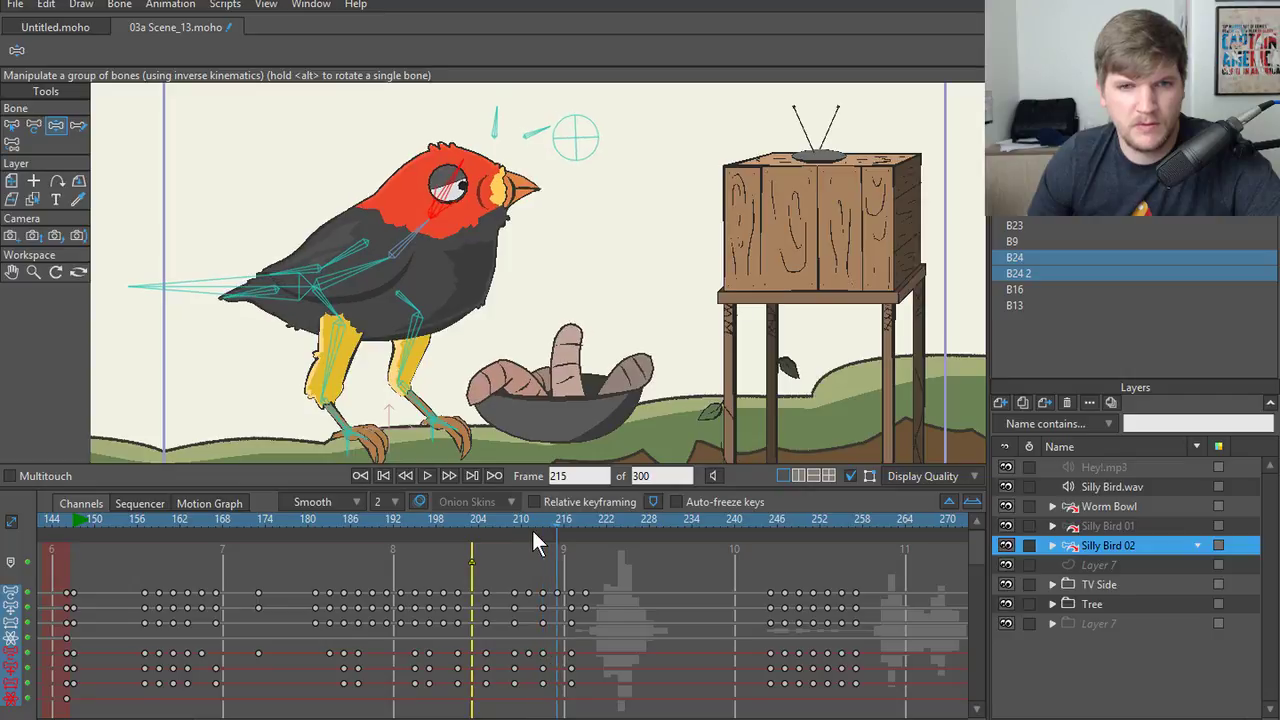
- Play the head rise several times, including from frame 187, to review its motion up to the Hey!.mp3 audio
left_click(430, 476)
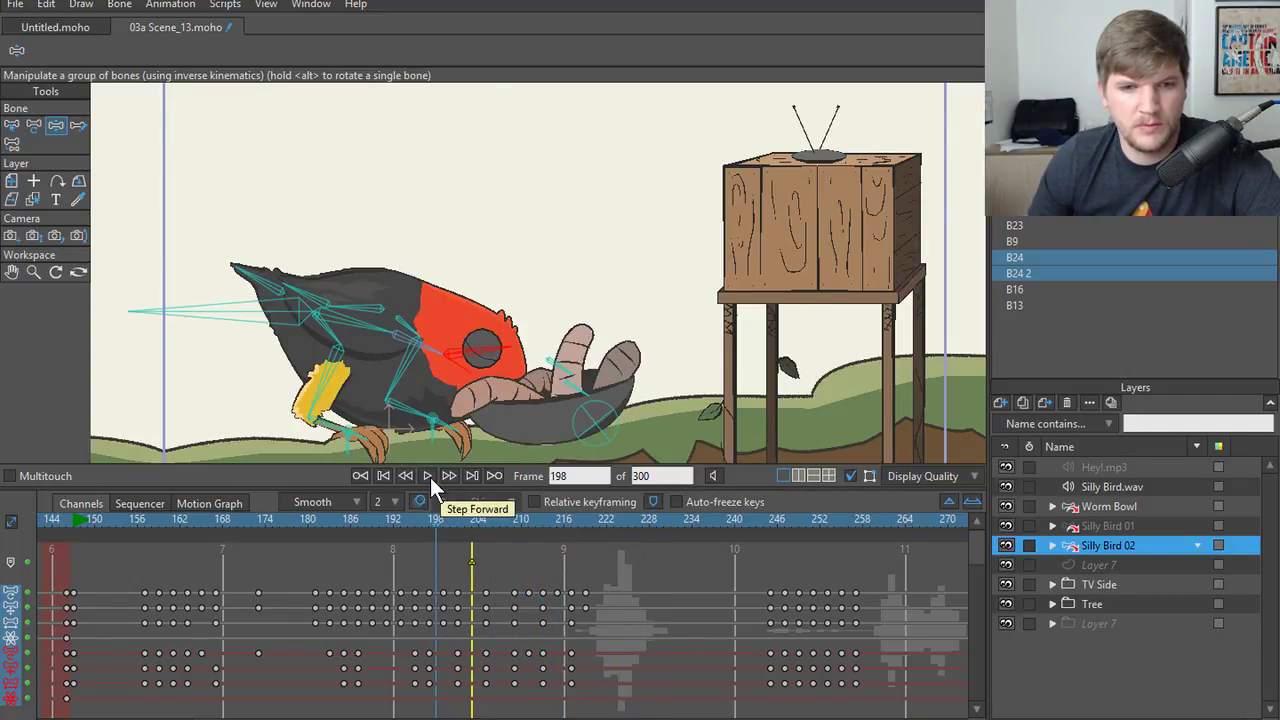
left_click(430, 476)
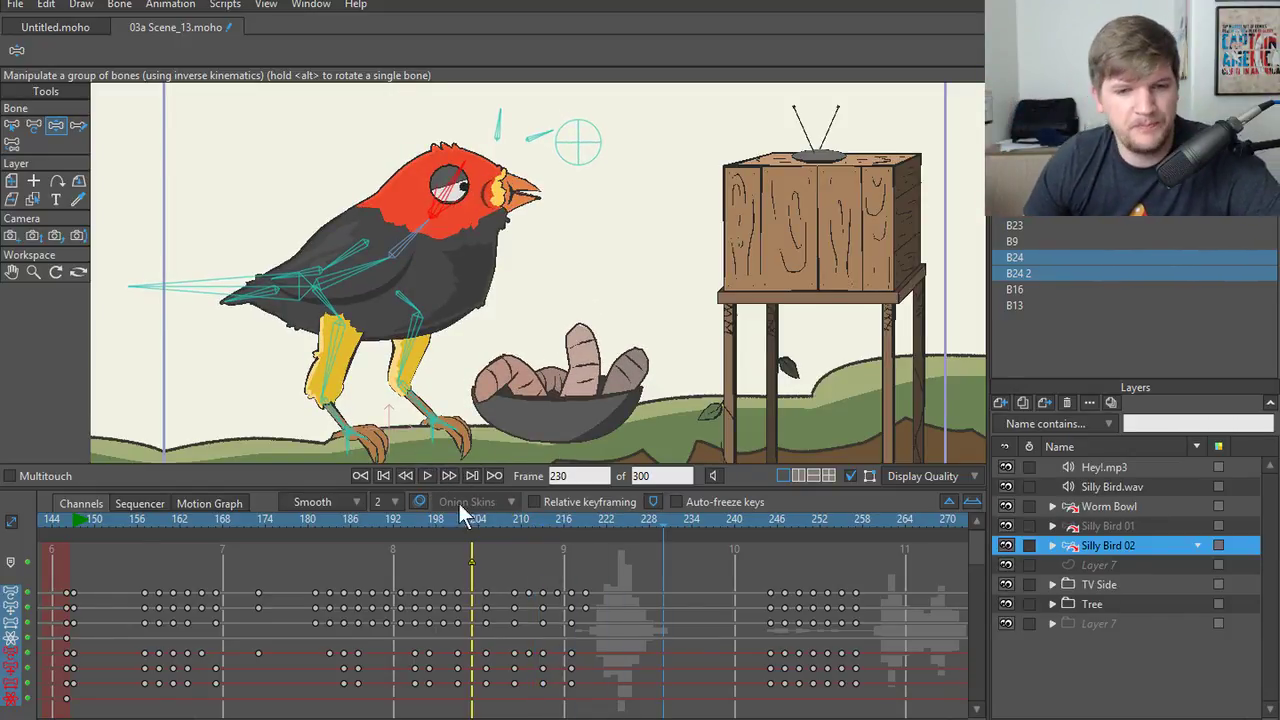
left_click(408, 523)
left_click(427, 476)
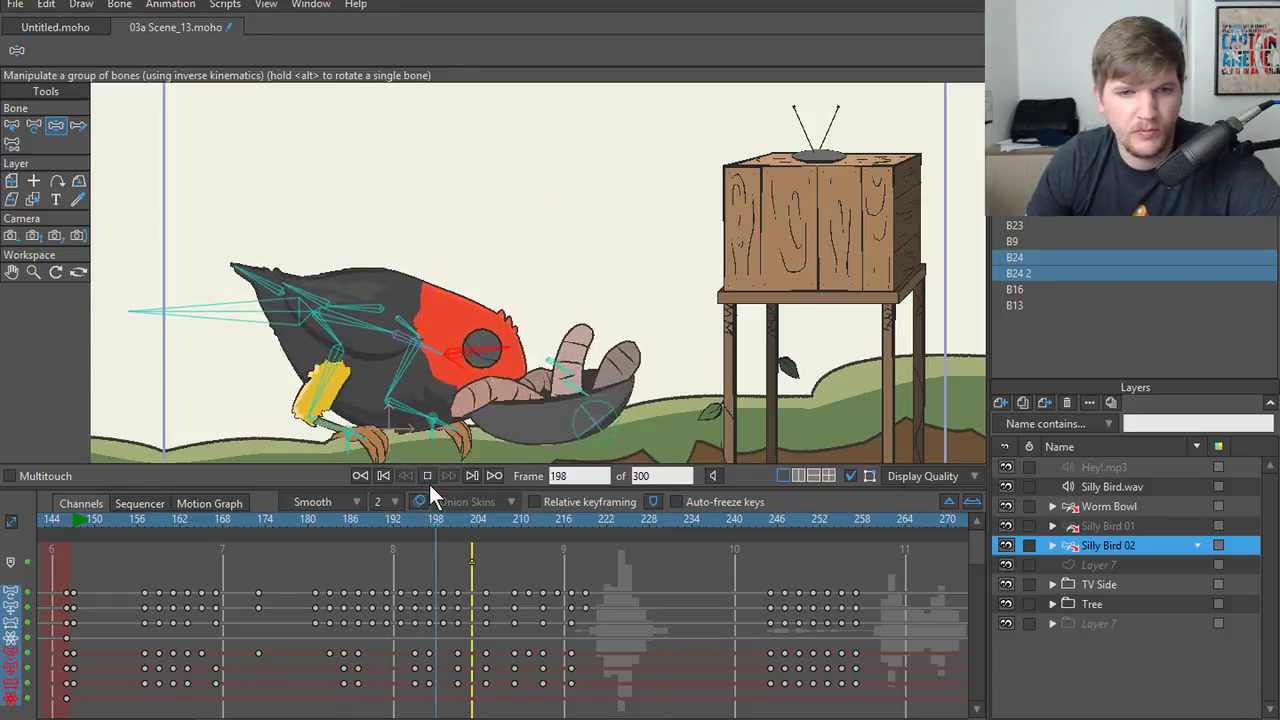
left_click(357, 523)
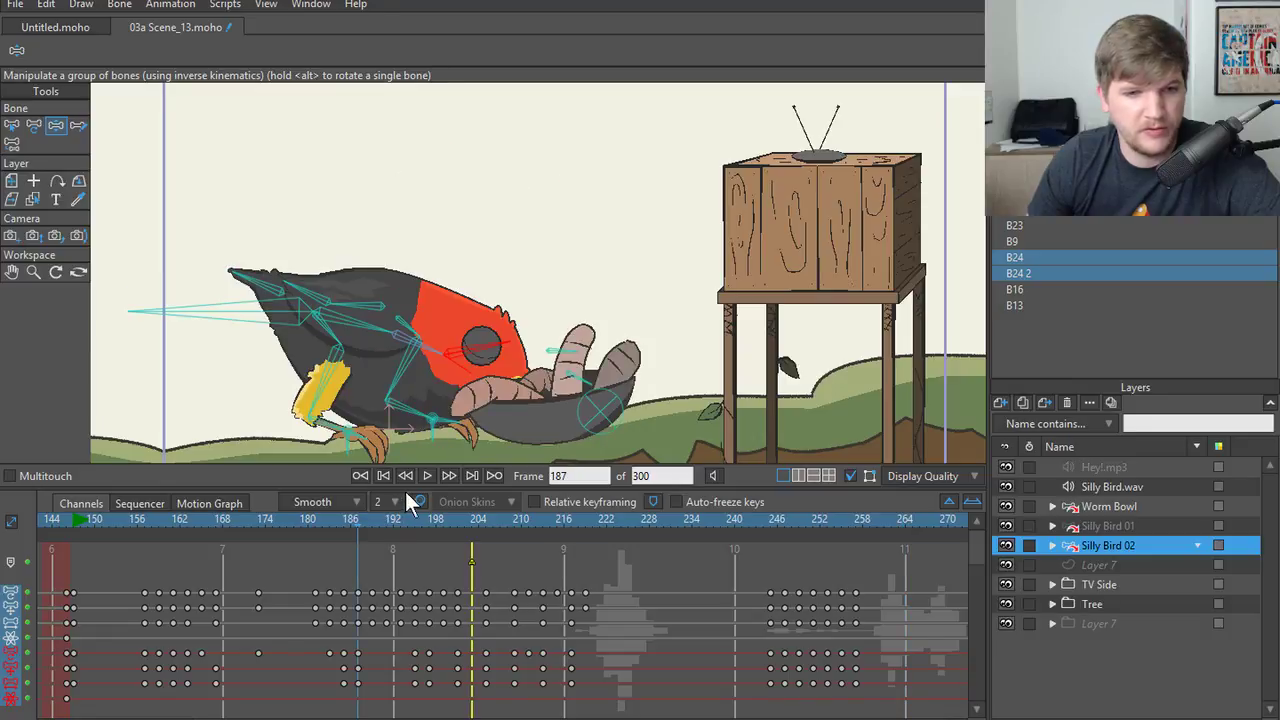
left_click(425, 477)
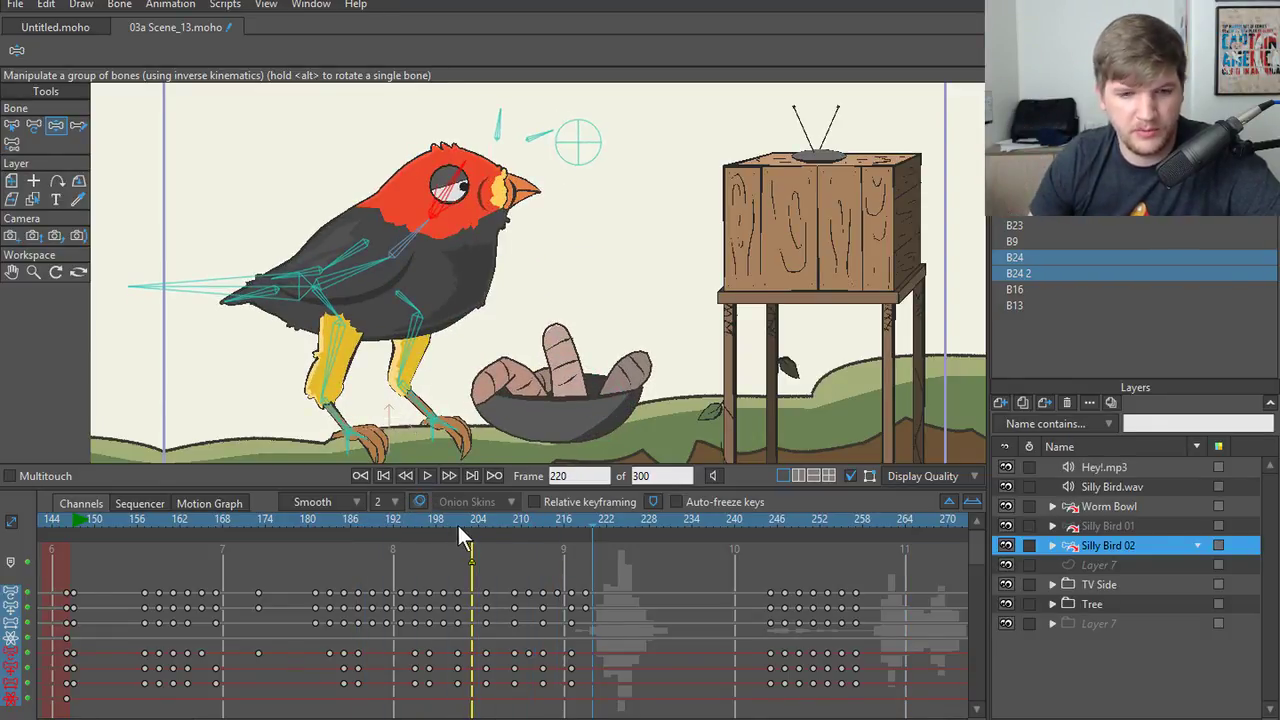
left_click(443, 519)
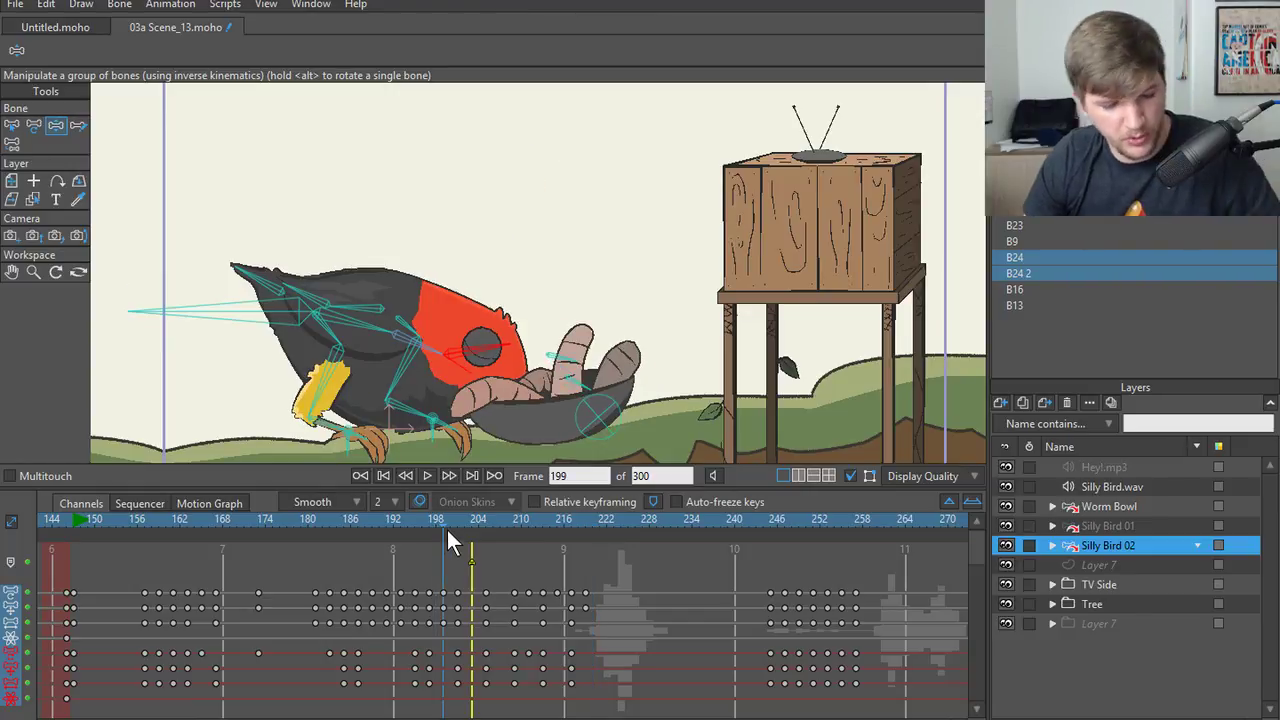
- Replay the bird's rise repeatedly from around frame 193 to check its timing against the Hey!.mp3 audio
left_click_drag(441, 515, 404, 534)
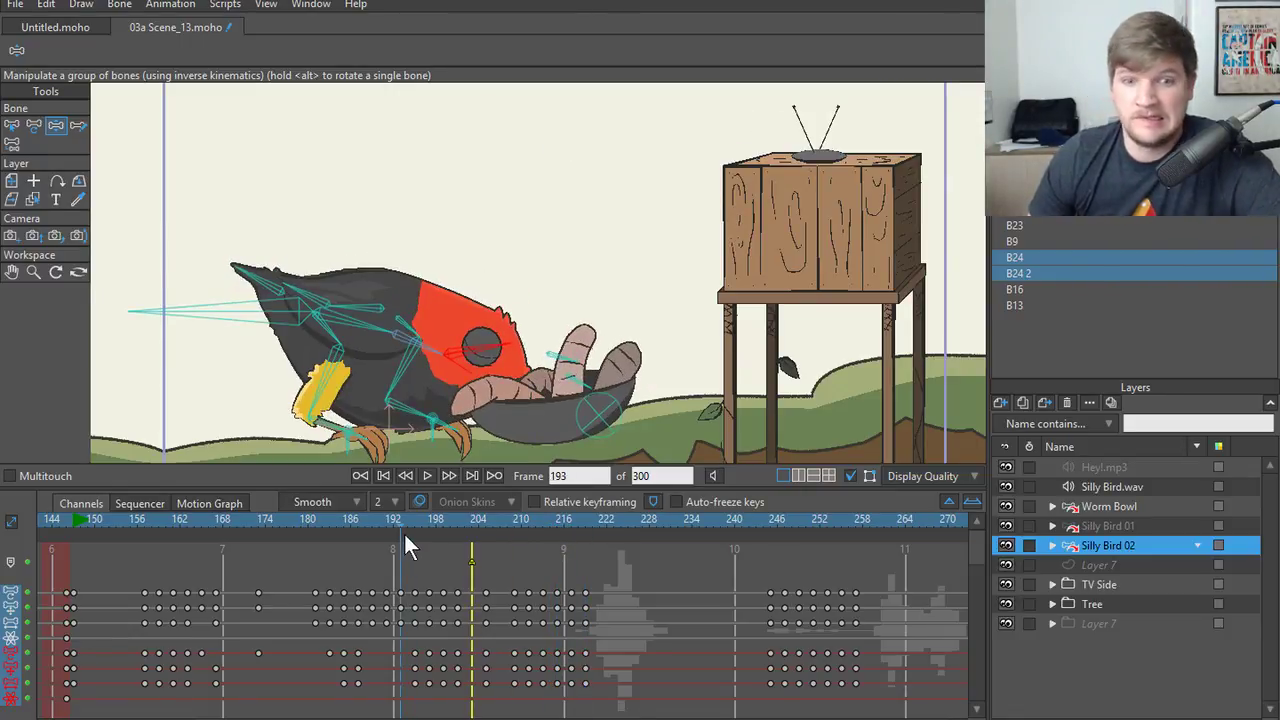
left_click(425, 477)
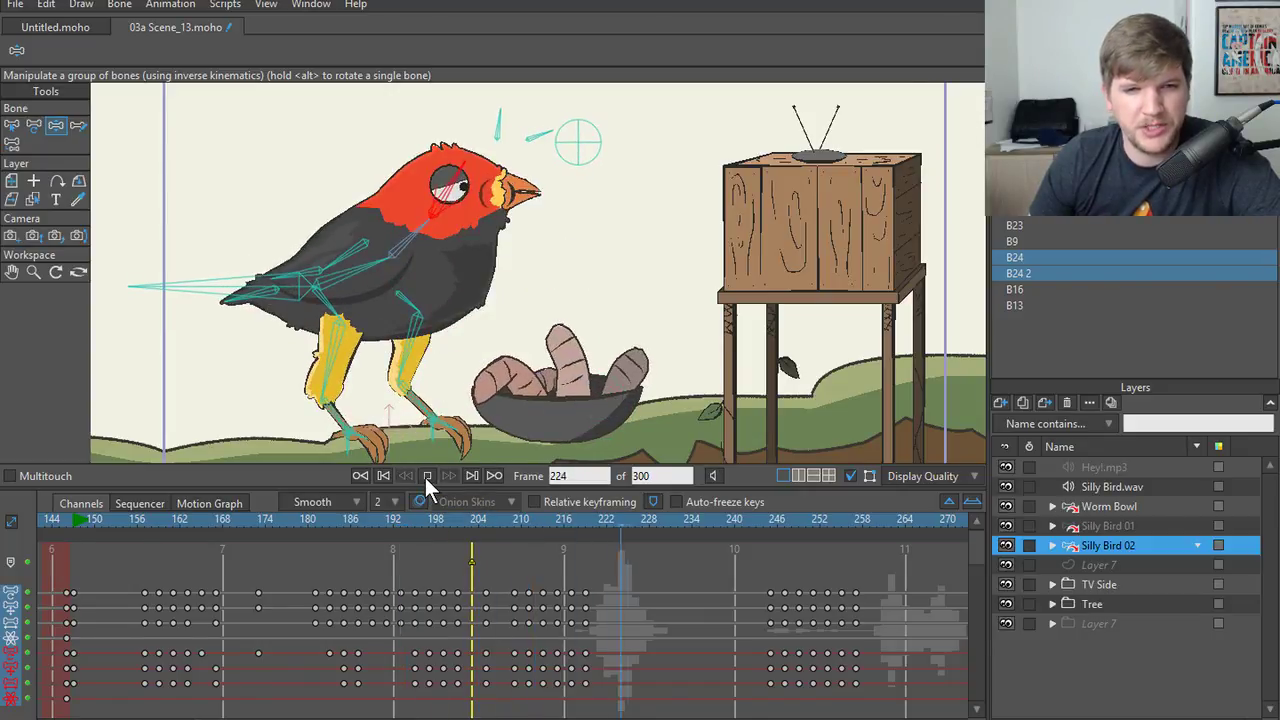
left_click(426, 478)
left_click(403, 522)
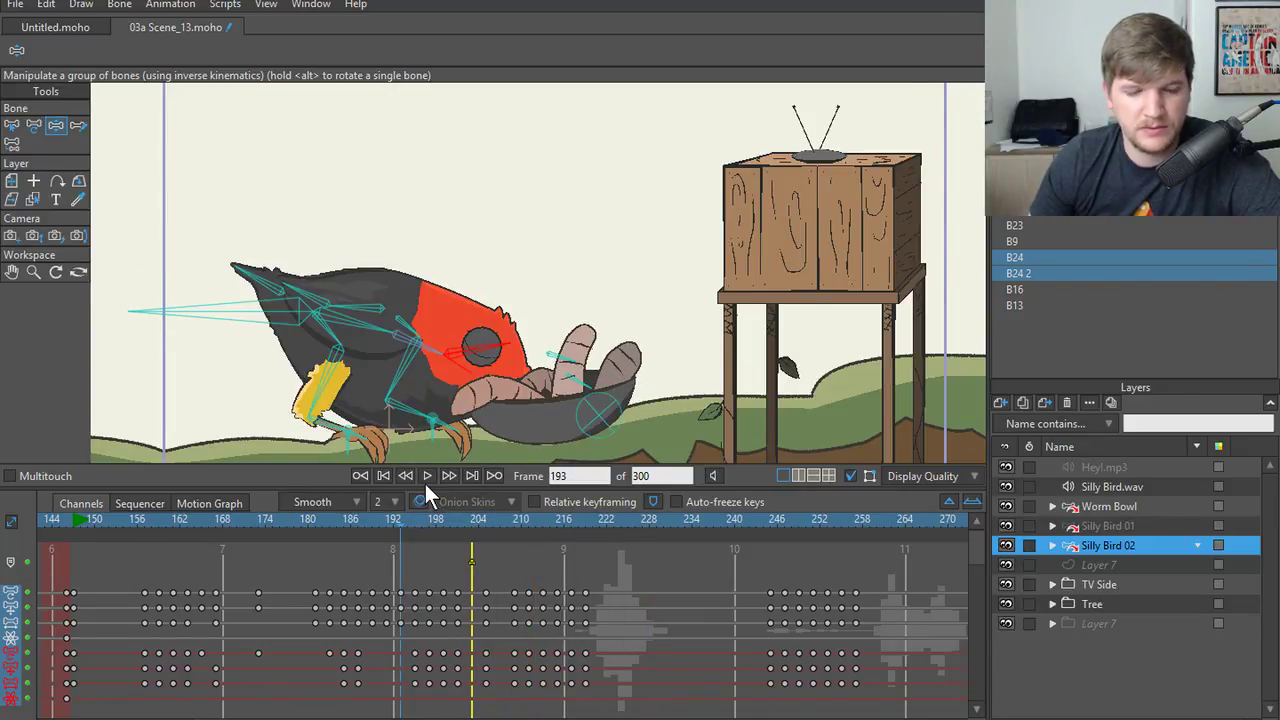
left_click(425, 478)
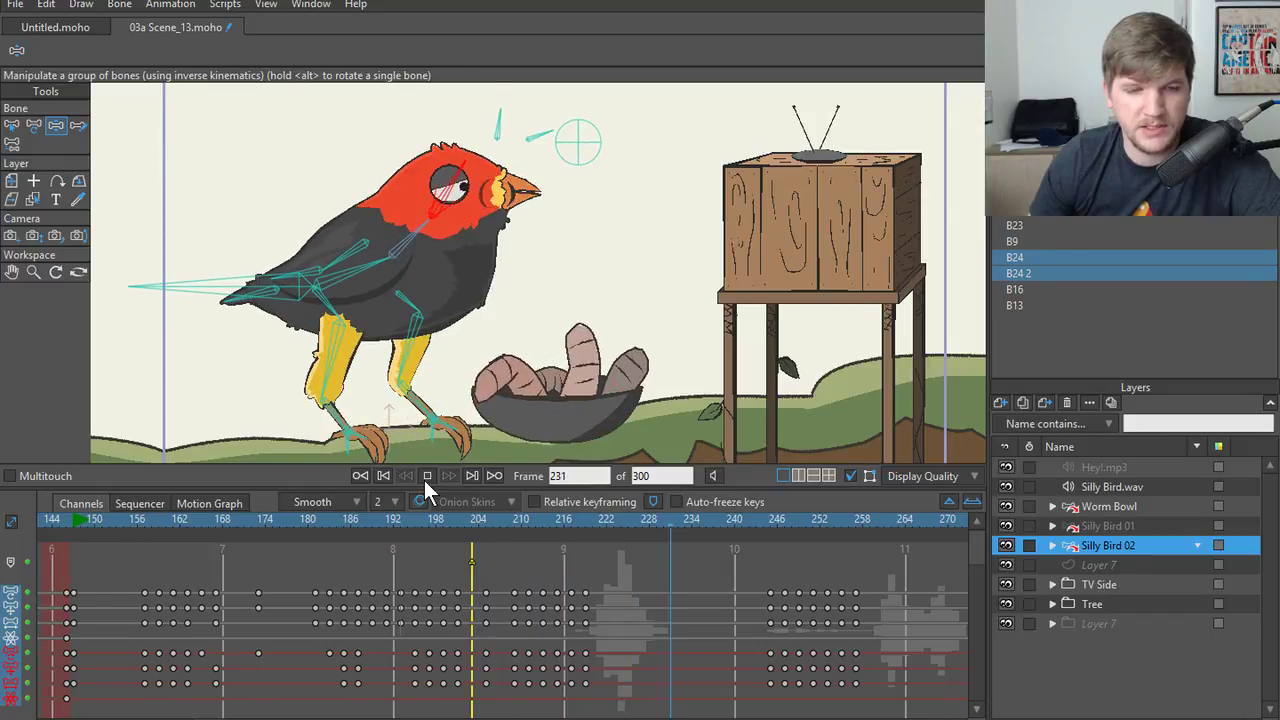
left_click(426, 478)
left_click(396, 521)
left_click(424, 475)
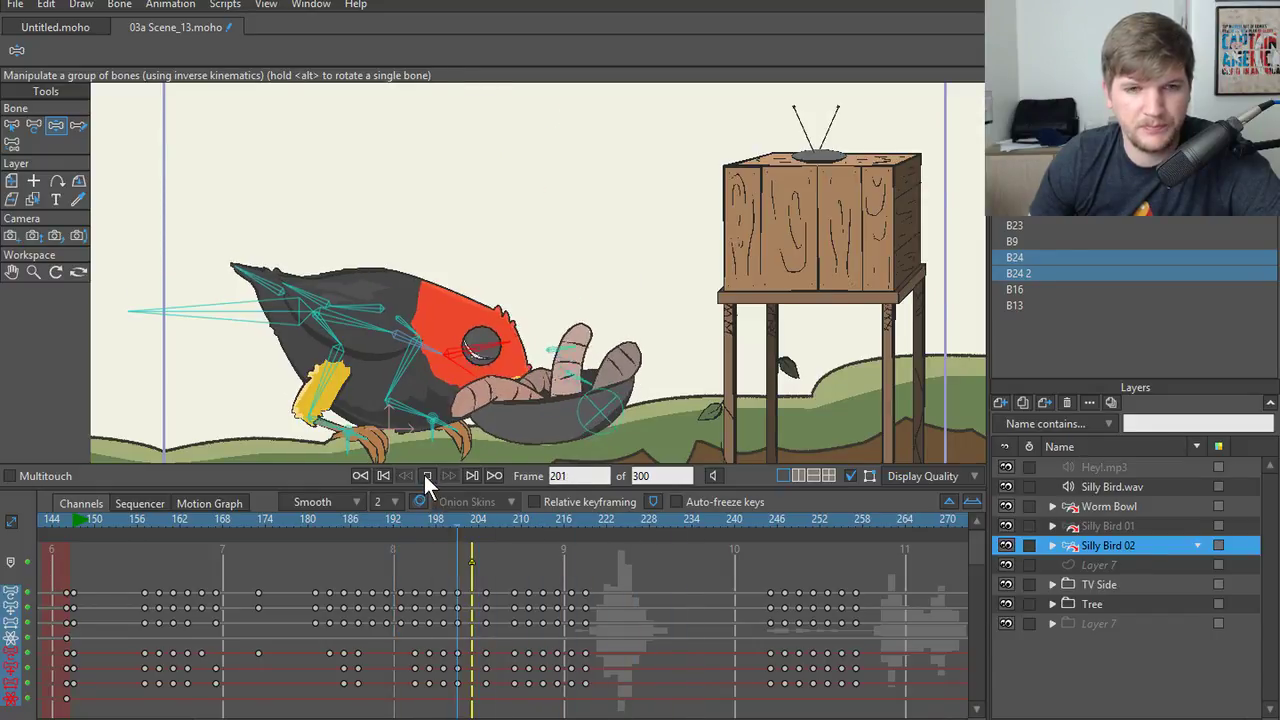
left_click(425, 476)
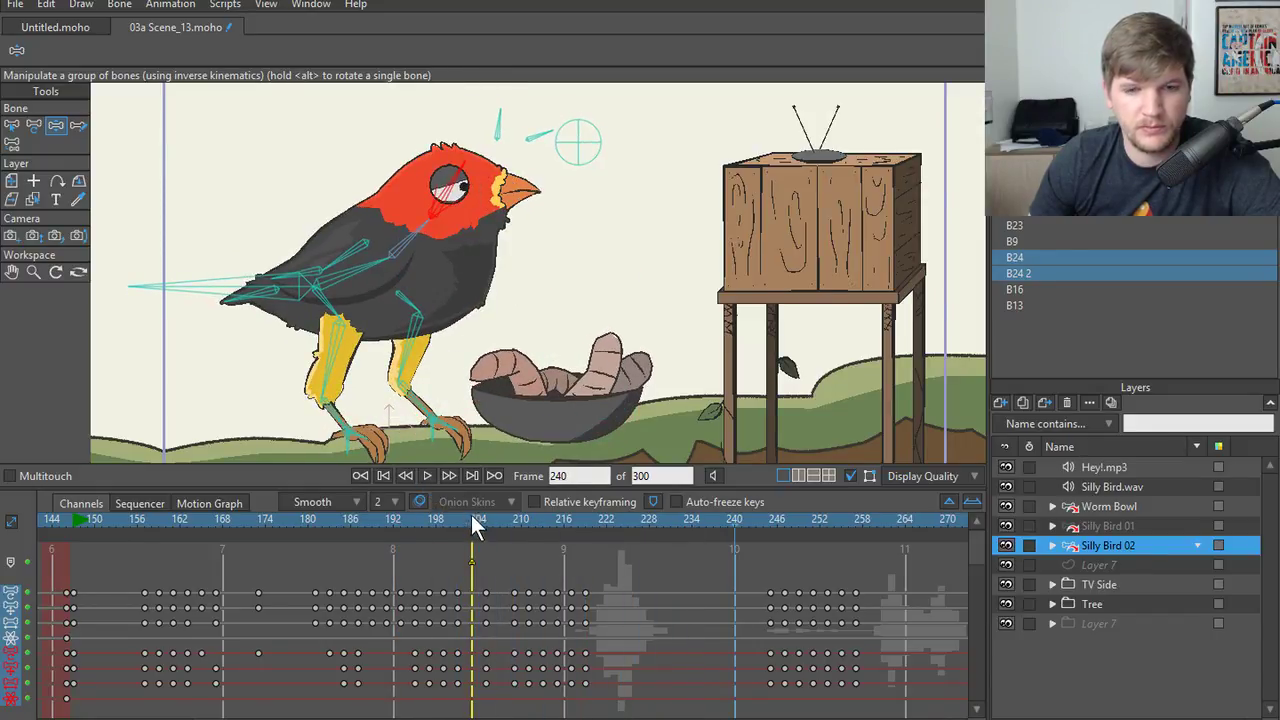
- Select bone B4, the round target in front of the bird's beak, at frame 209 and compare the pose with frame 211
left_click_drag(490, 516, 515, 546)
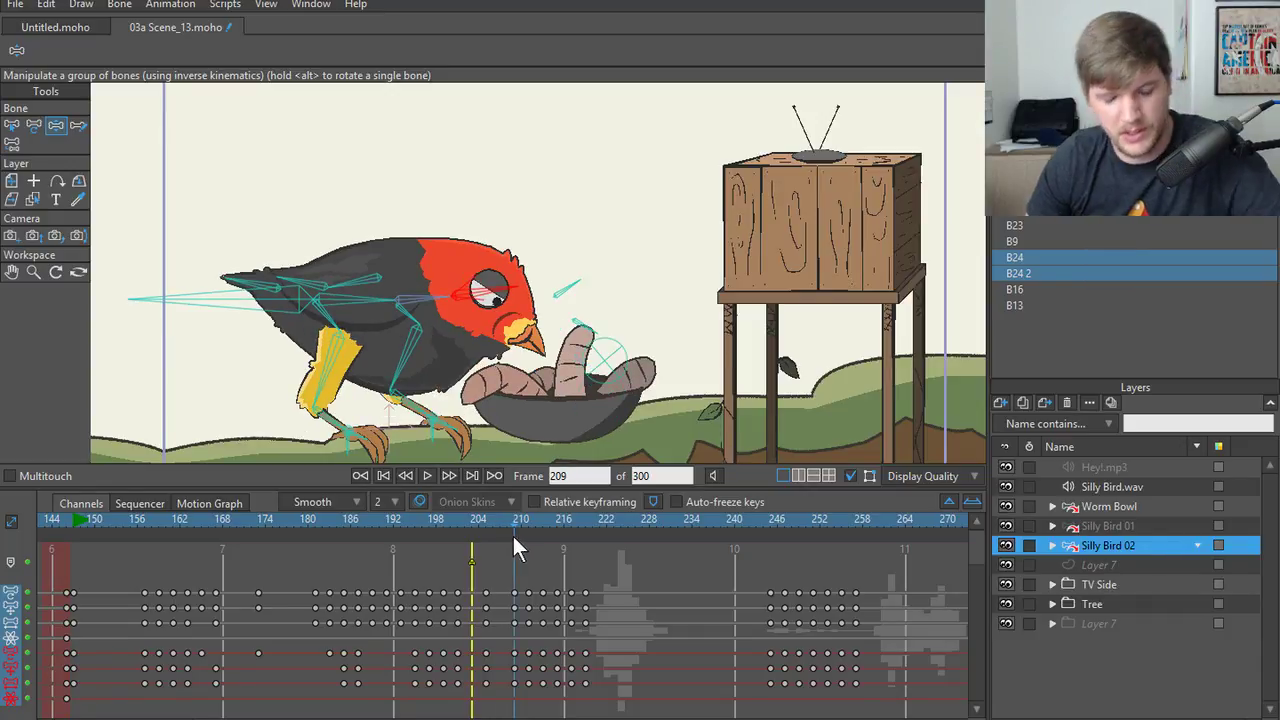
key("b")
left_click(609, 367)
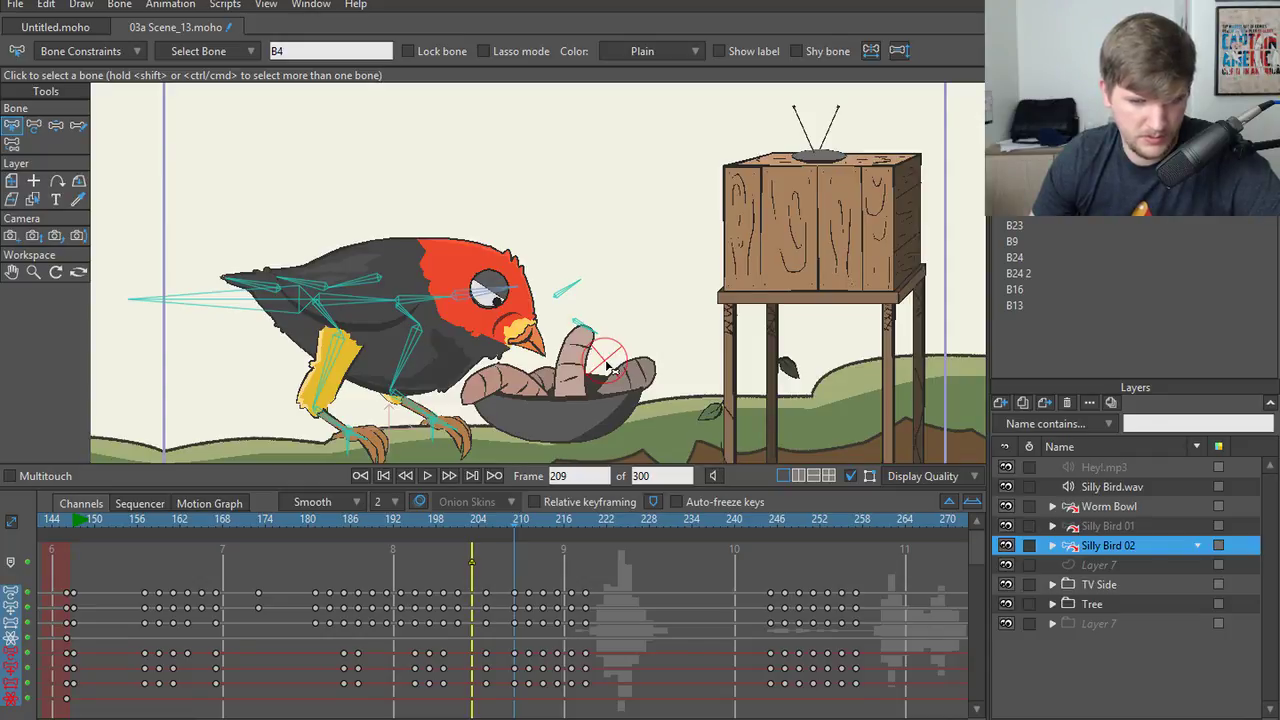
key("ctrl+Right")
key("ctrl+Right")
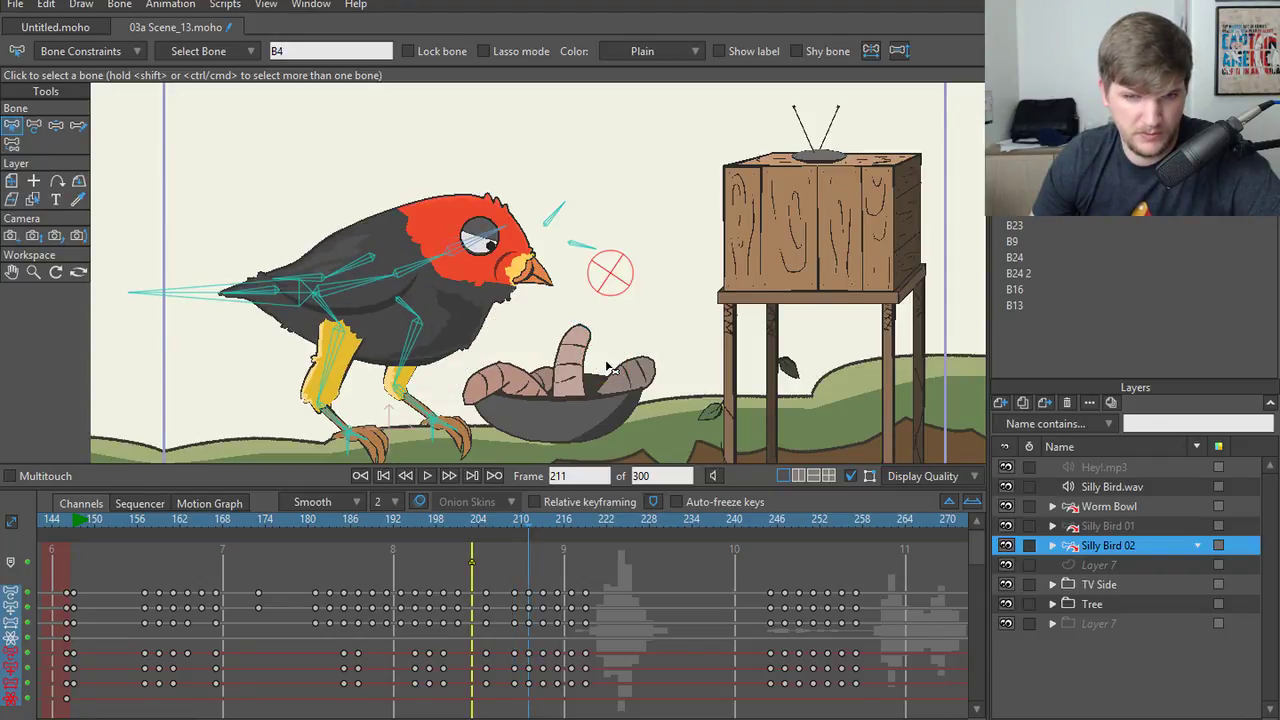
key("ctrl+Left")
key("ctrl+Left")
key("ctrl+Right")
key("ctrl+Right")
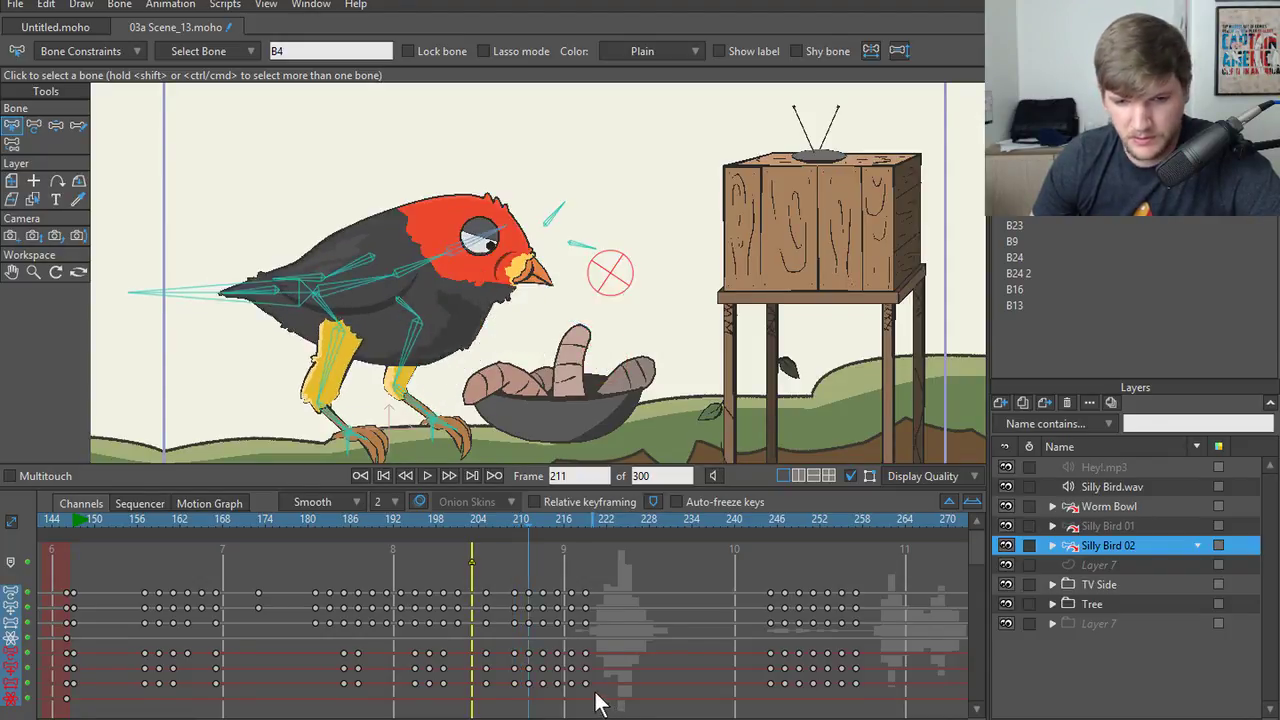
key("ctrl+Left")
key("ctrl+Left")
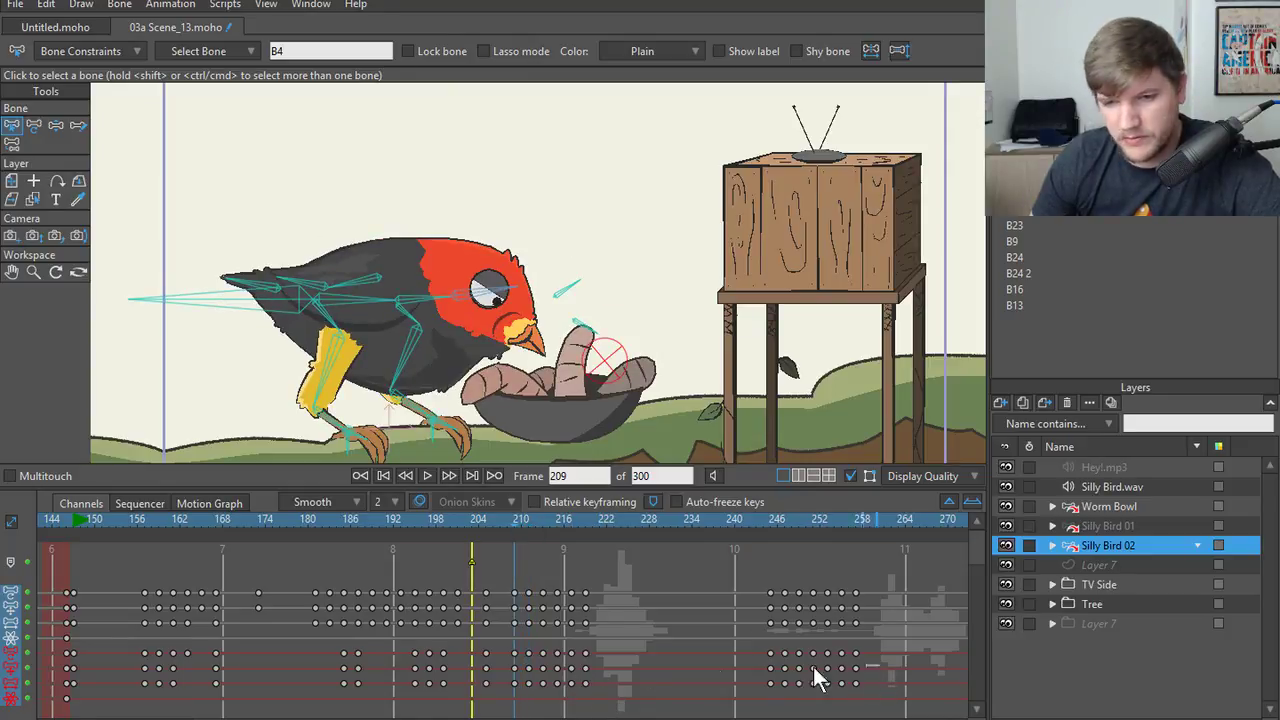
- Move bone B4 slightly at frame 211, to X 0.6035, Y -0.3438
left_click_drag(818, 680, 762, 672)
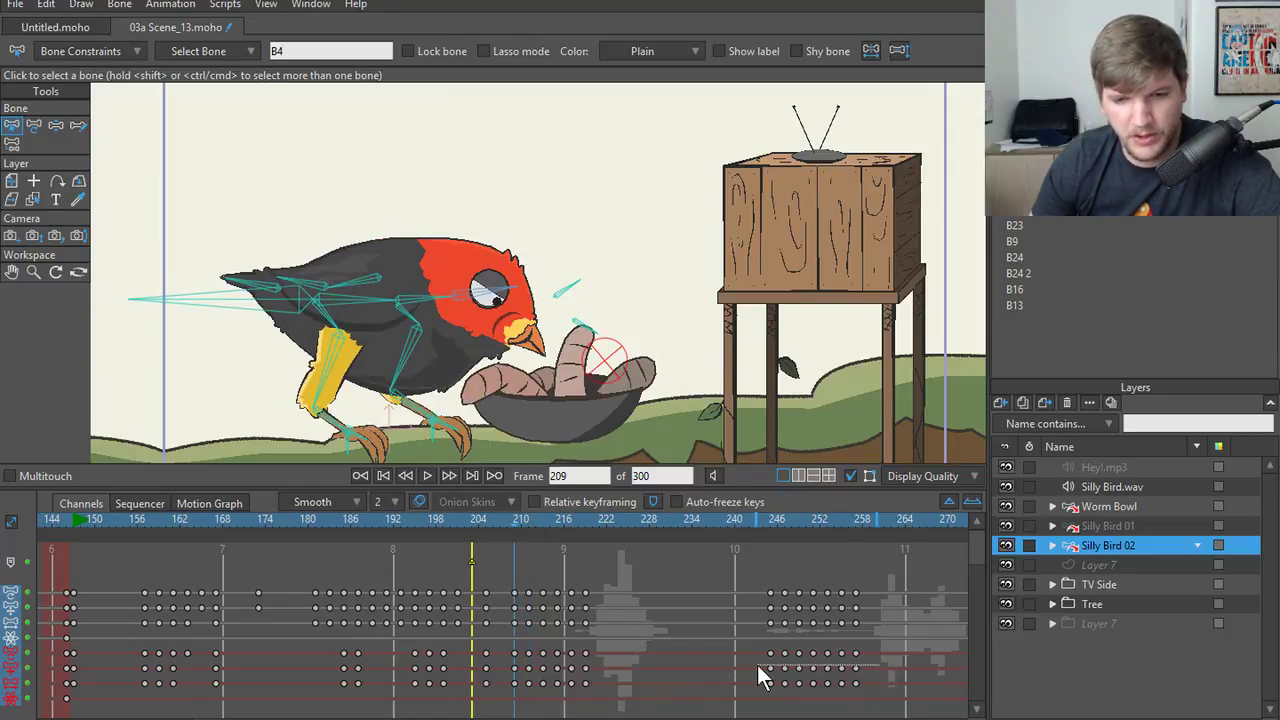
left_click(531, 516)
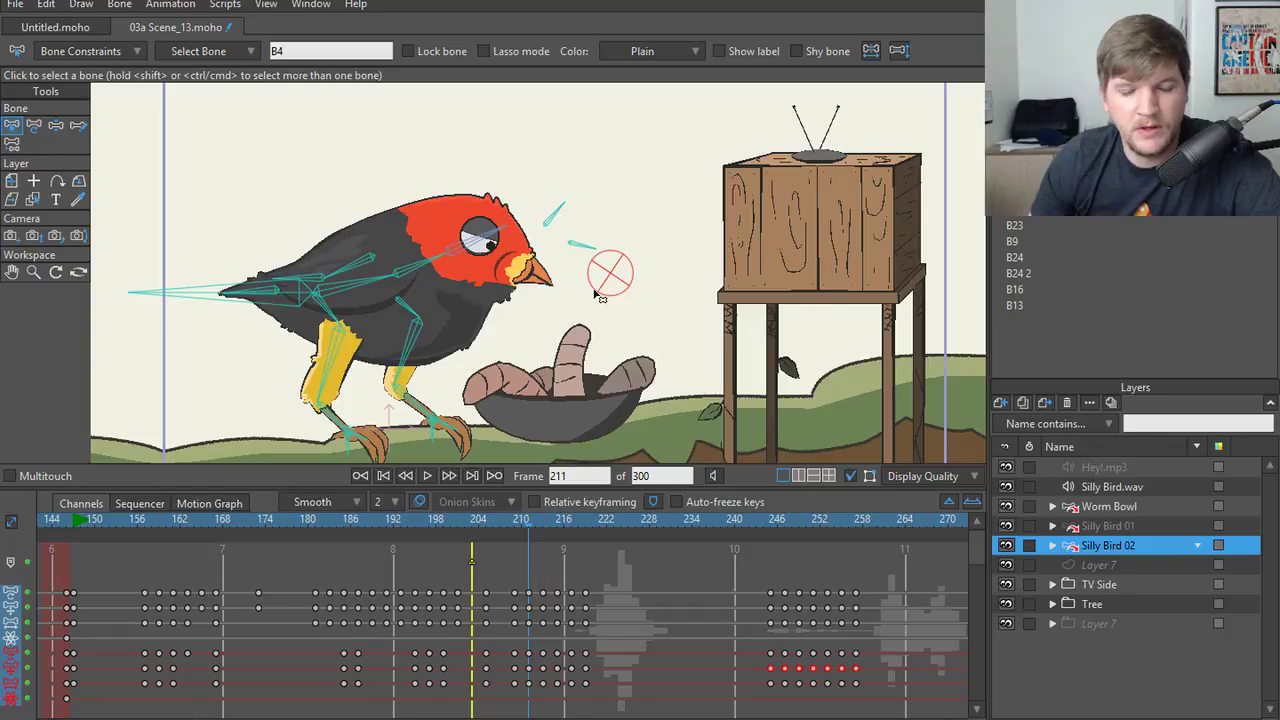
key("t")
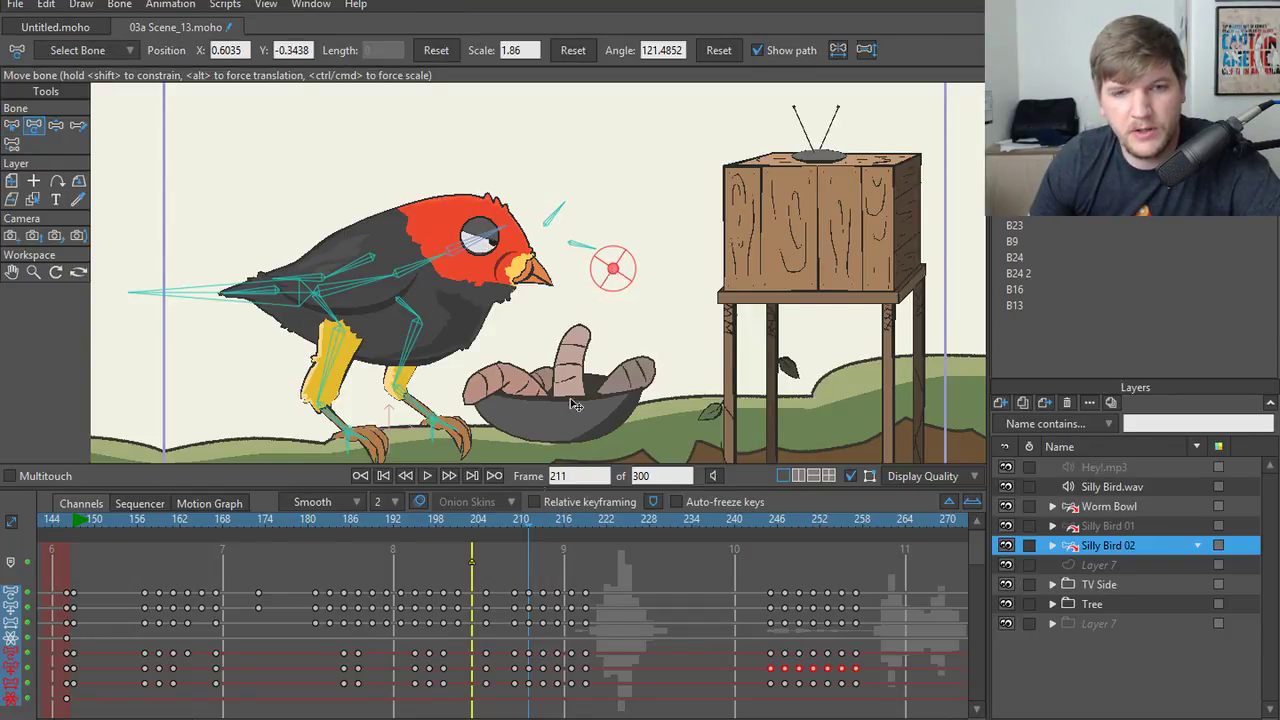
- Move bone B4 at frame 213 to X 0.5714, Y -0.3595
key("Left")
key("Left")
key("Right")
key("Right")
key("Right")
key("Right")
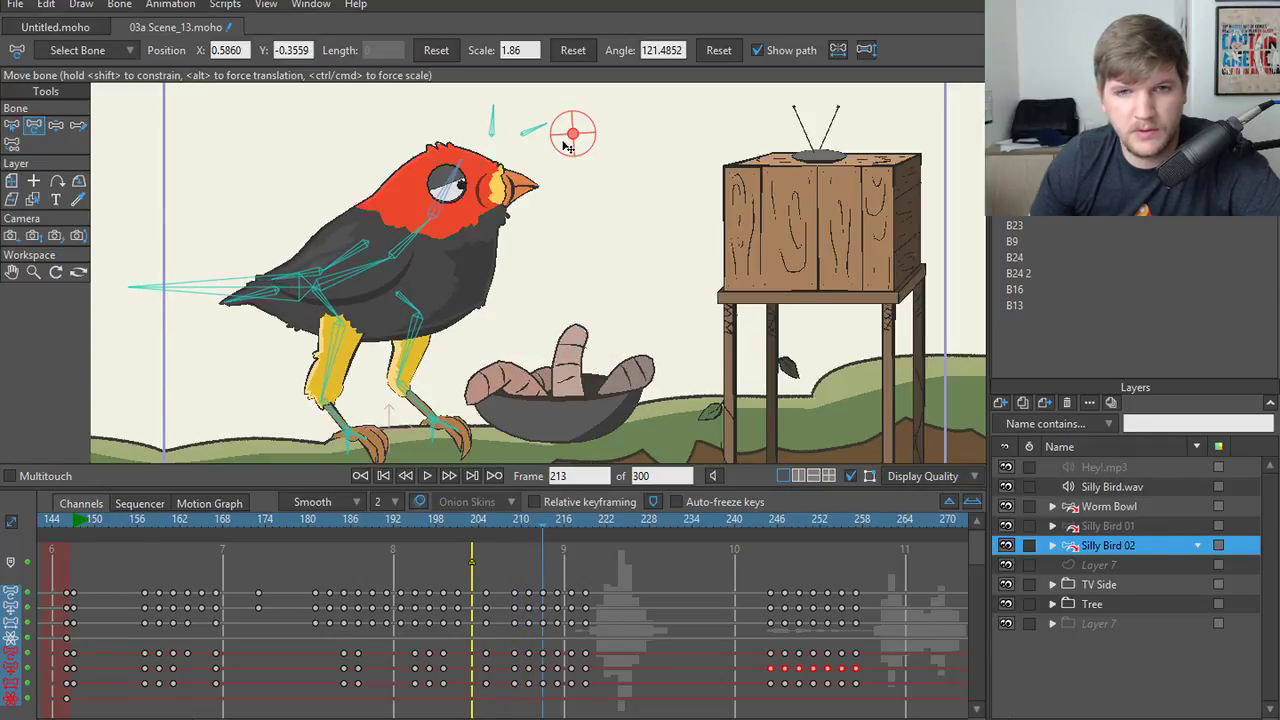
key("Right")
key("Right")
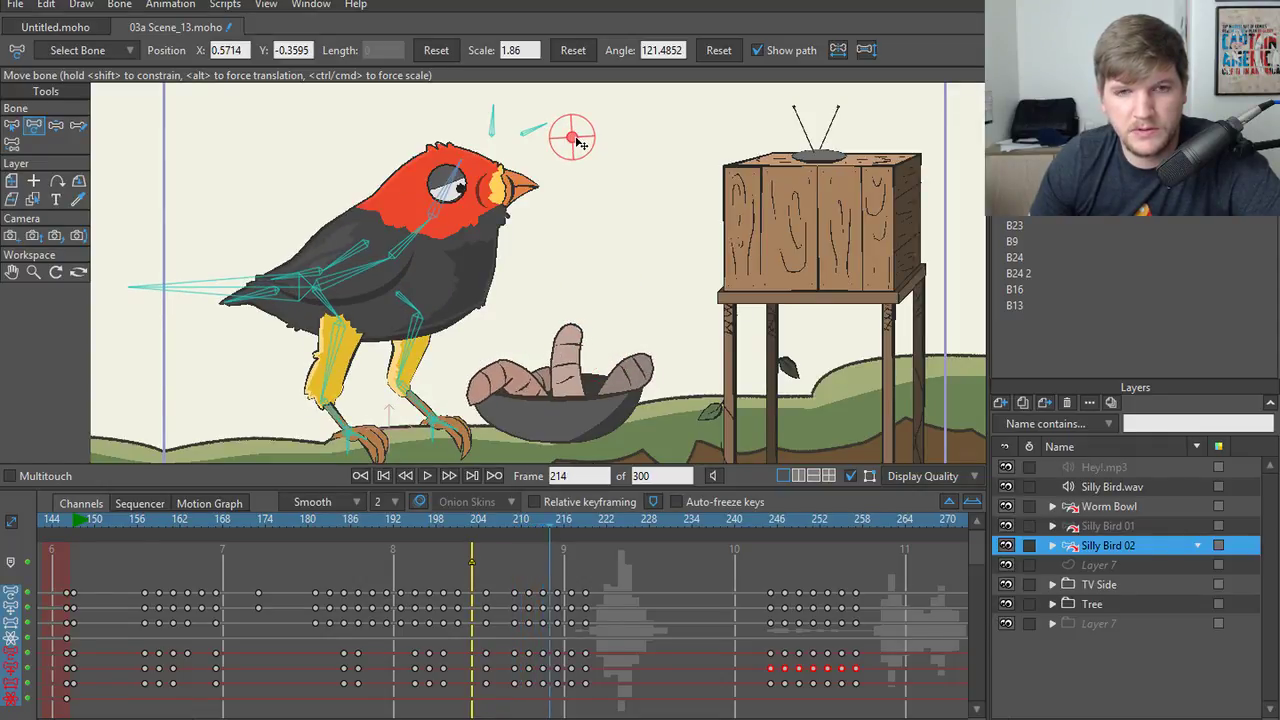
- Copy bone B4's translation key from frame 213 to frames 215 and 217
key("Left")
key("Left")
key("Left")
key("Left")
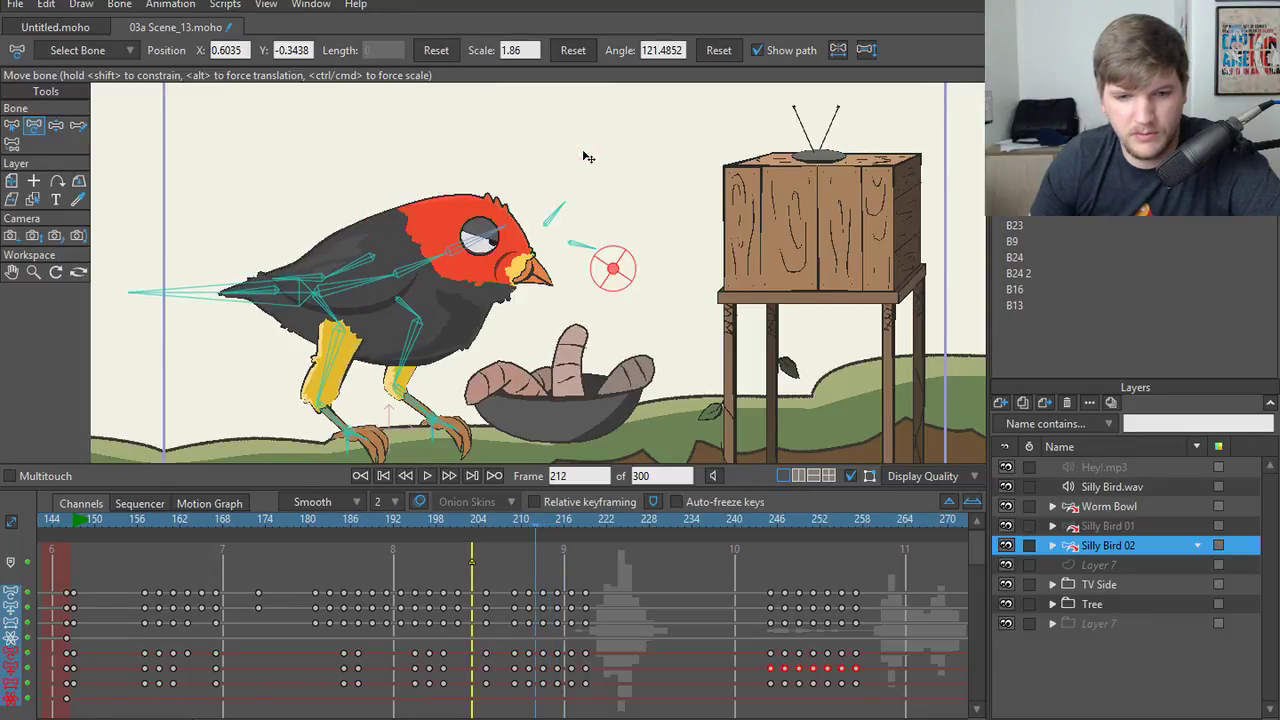
key("Right")
key("Right")
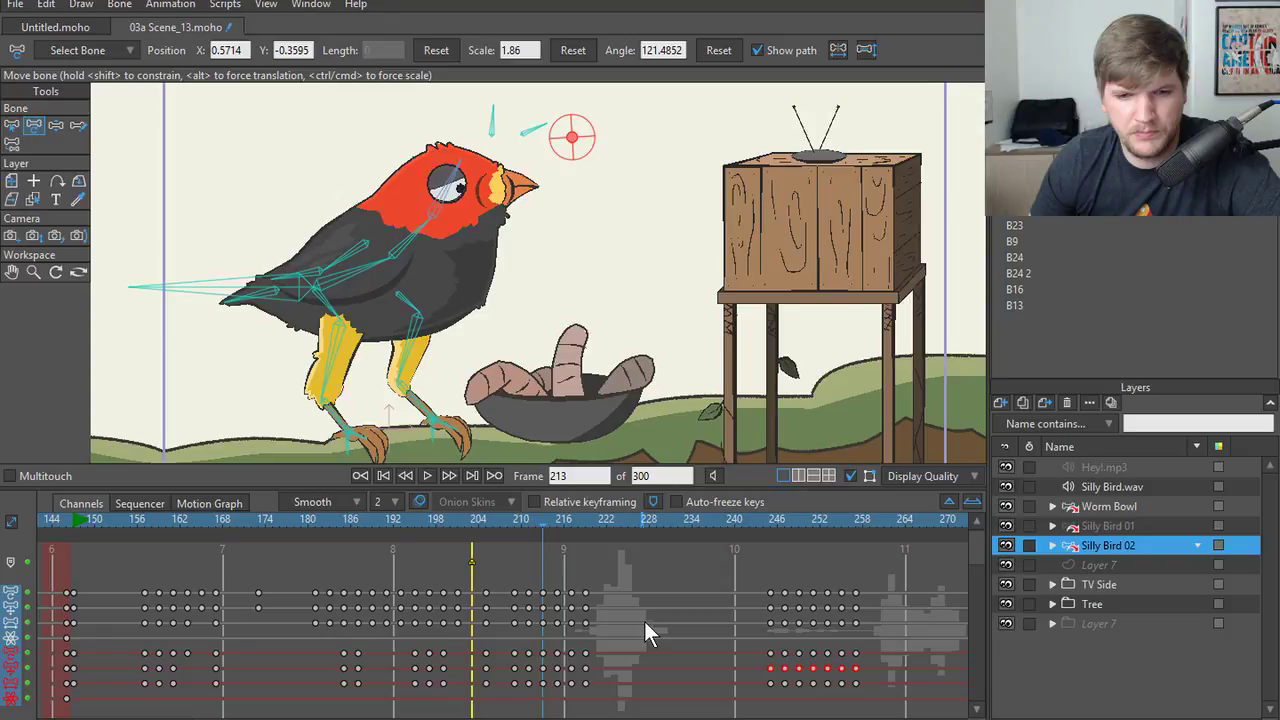
key("ctrl+Right")
key("ctrl+Right")
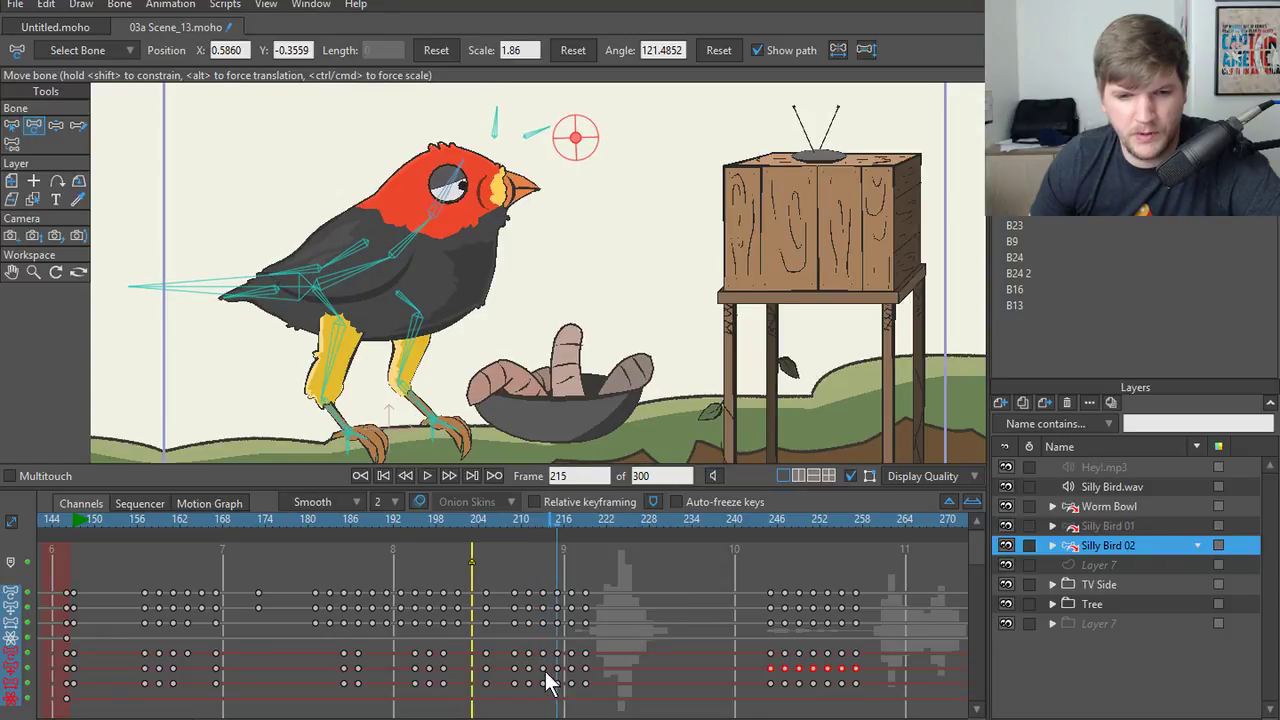
key("ctrl+v")
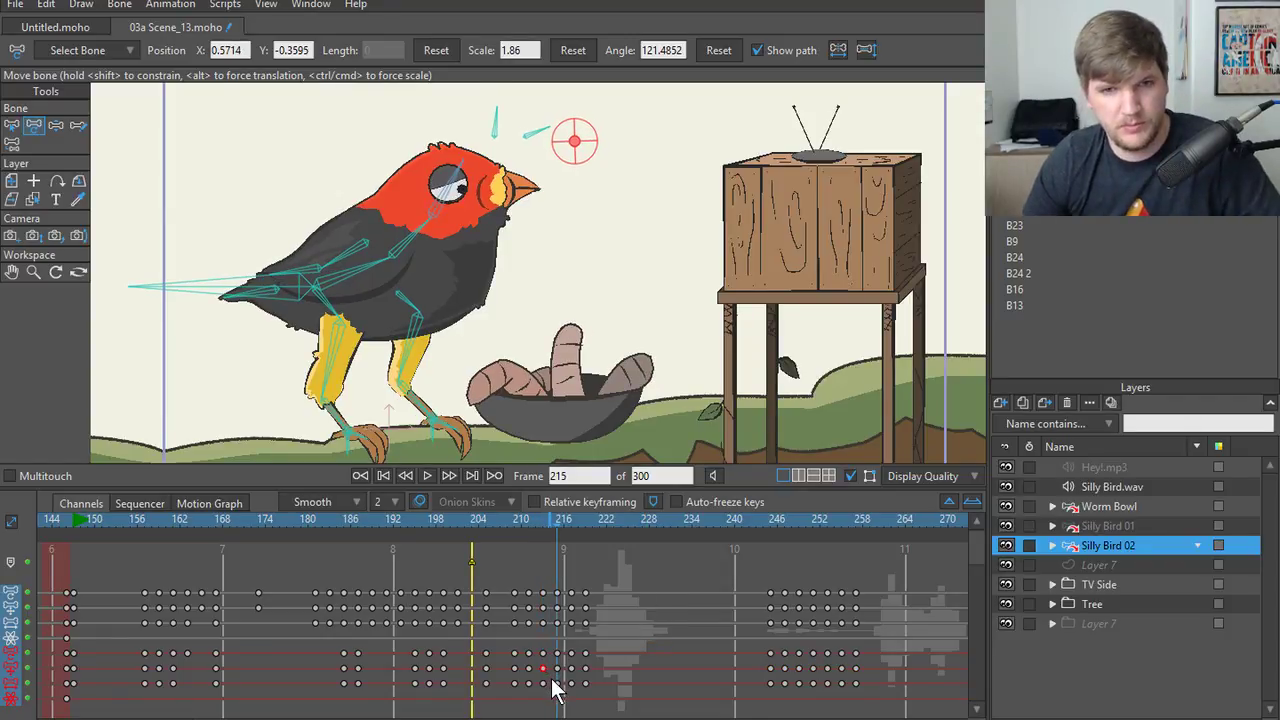
key("ctrl+Right")
key("ctrl+Right")
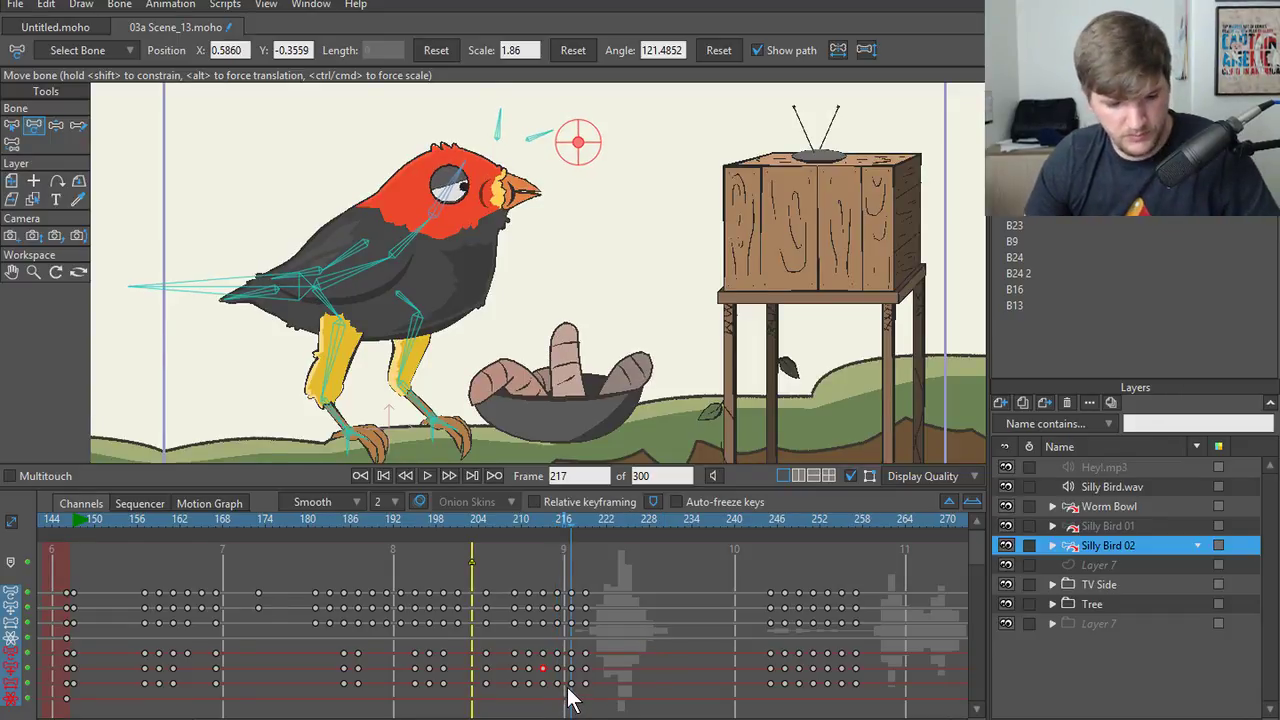
key("ctrl+v")
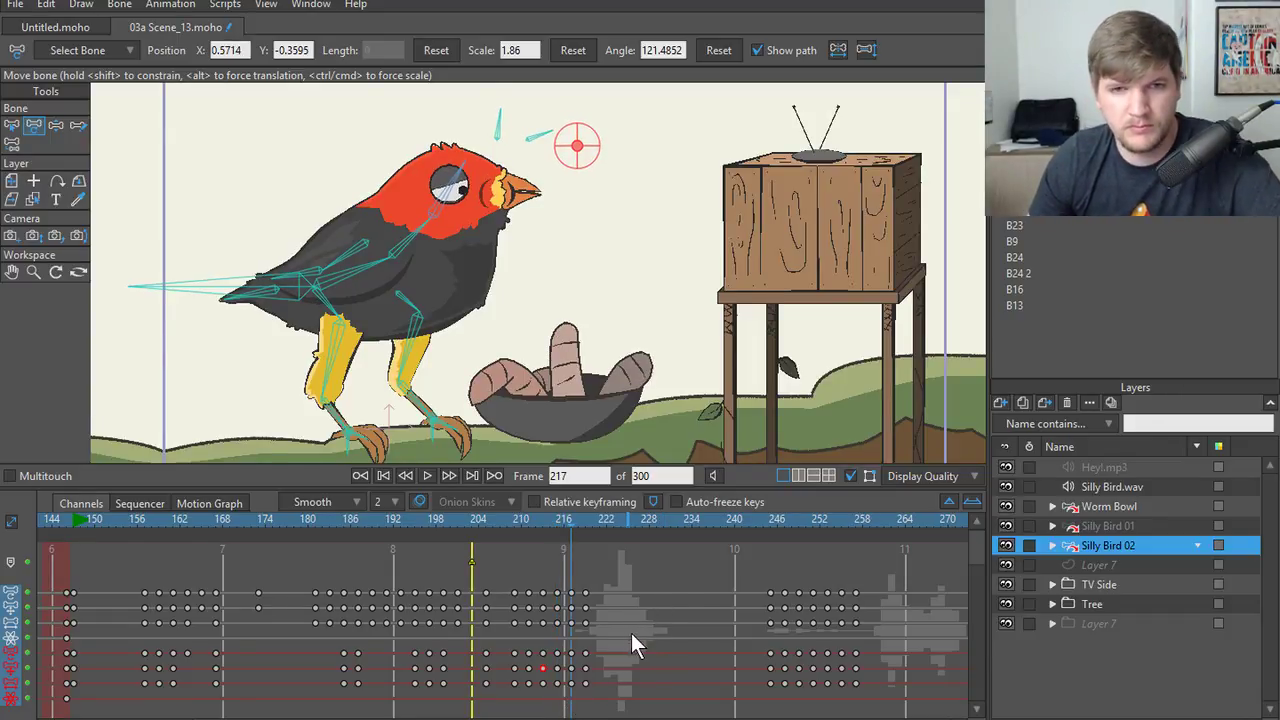
- Step back and forth between frames 209 and 222 to check the eye movement as the bird raises its head
key("ctrl+Right")
key("ctrl+Right")
key("ctrl+Right")
key("ctrl+Right")
key("ctrl+Right")
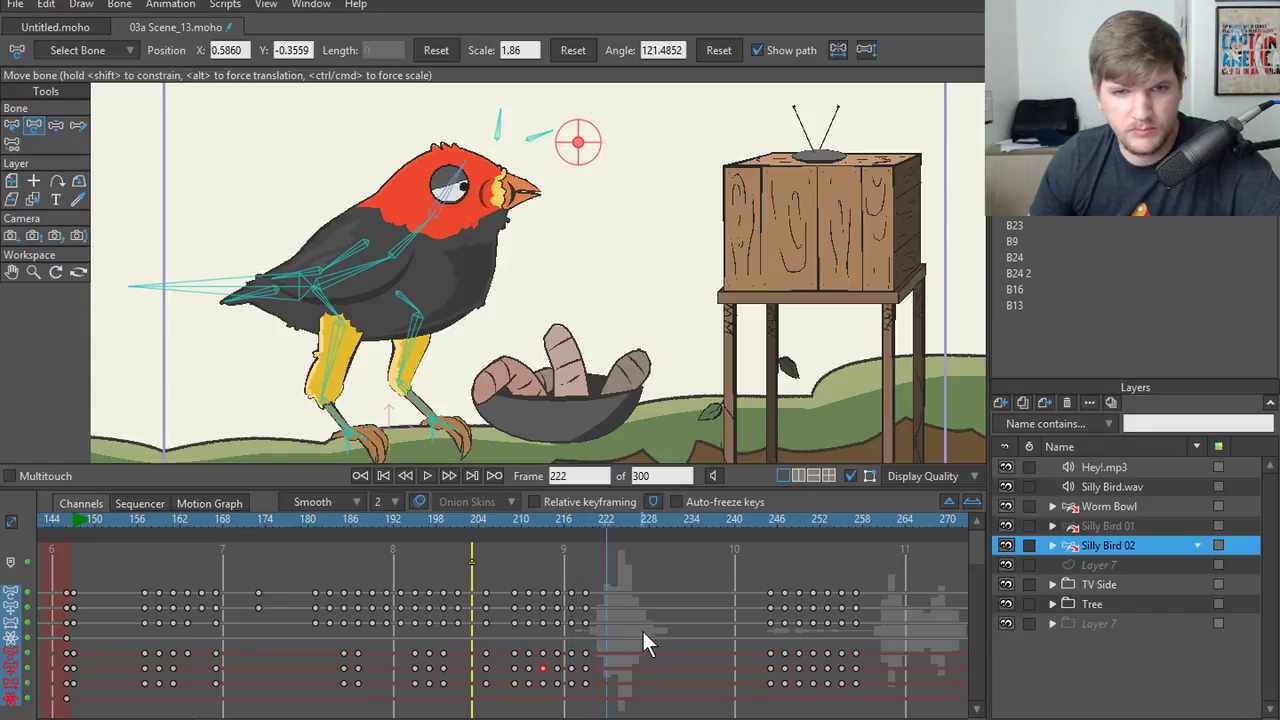
key("ctrl+Left")
key("ctrl+Left")
key("ctrl+Left")
key("ctrl+Left")
key("ctrl+Left")
key("ctrl+Left")
key("ctrl+Left")
key("ctrl+Left")
key("ctrl+Left")
key("ctrl+Left")
key("ctrl+Left")
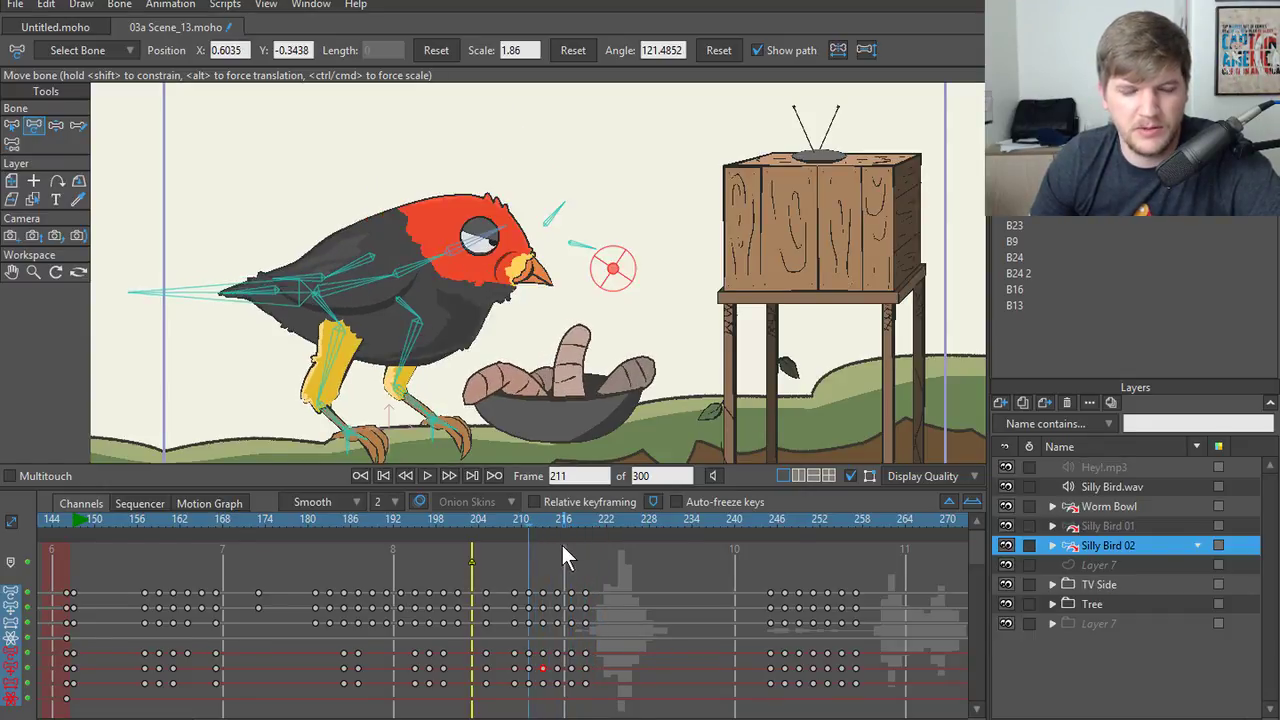
key("ctrl+Right")
key("ctrl+Right")
key("ctrl+Right")
key("ctrl+Right")
key("ctrl+Right")
key("ctrl+Right")
key("ctrl+Right")
key("ctrl+Right")
key("ctrl+Right")
key("ctrl+Right")
key("ctrl+Right")
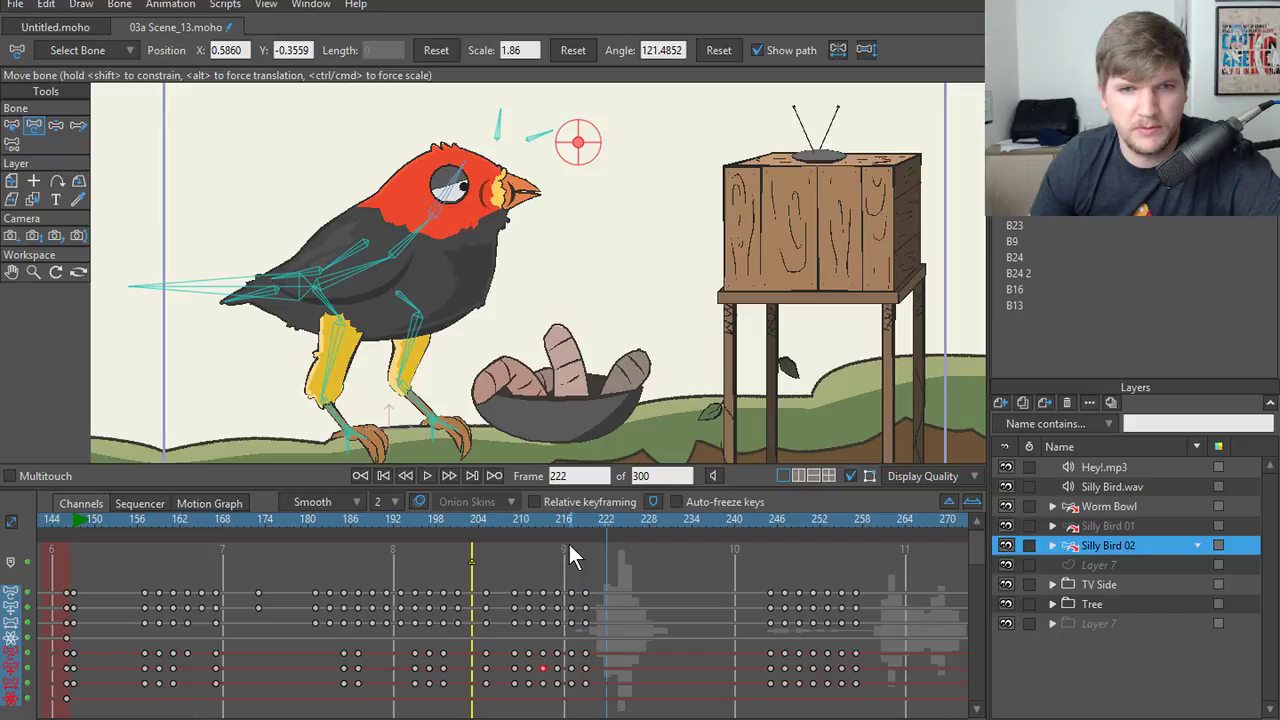
key("ctrl+Left")
key("ctrl+Left")
key("ctrl+Left")
key("ctrl+Left")
key("ctrl+Left")
key("ctrl+Left")
key("ctrl+Left")
key("ctrl+Left")
key("ctrl+Left")
key("ctrl+Left")
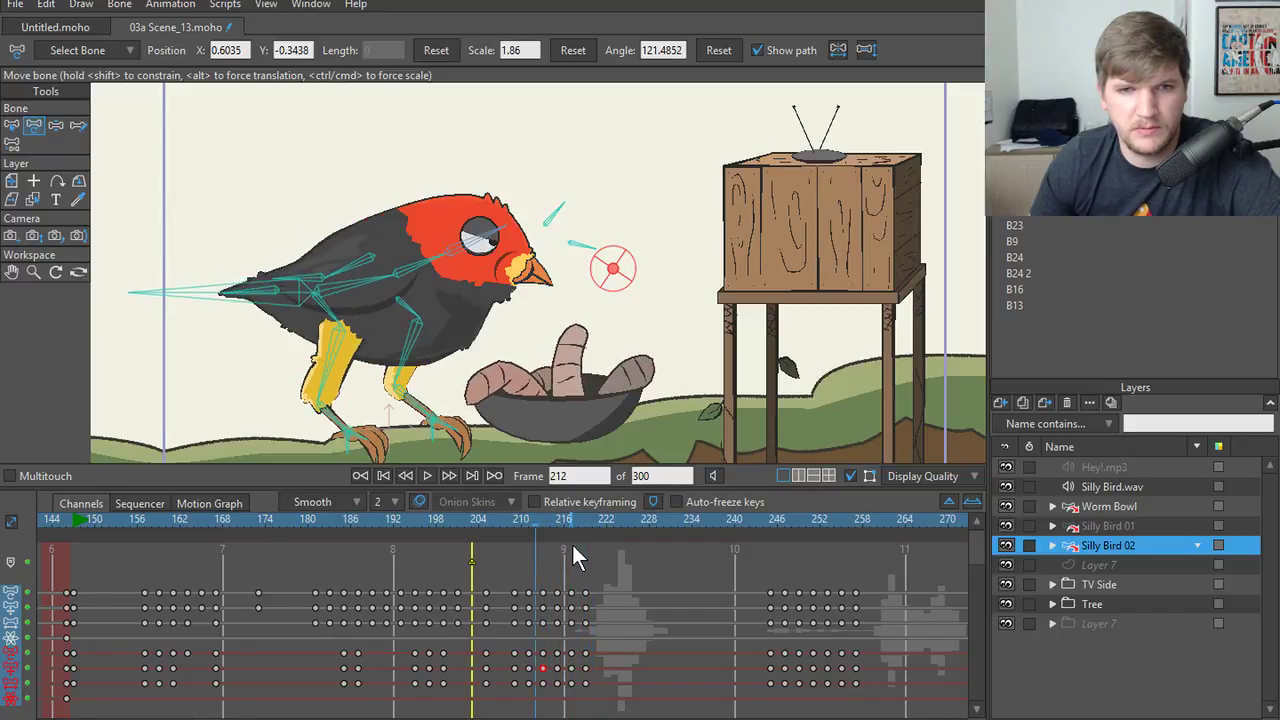
key("ctrl+Left")
key("ctrl+Left")
key("ctrl+Right")
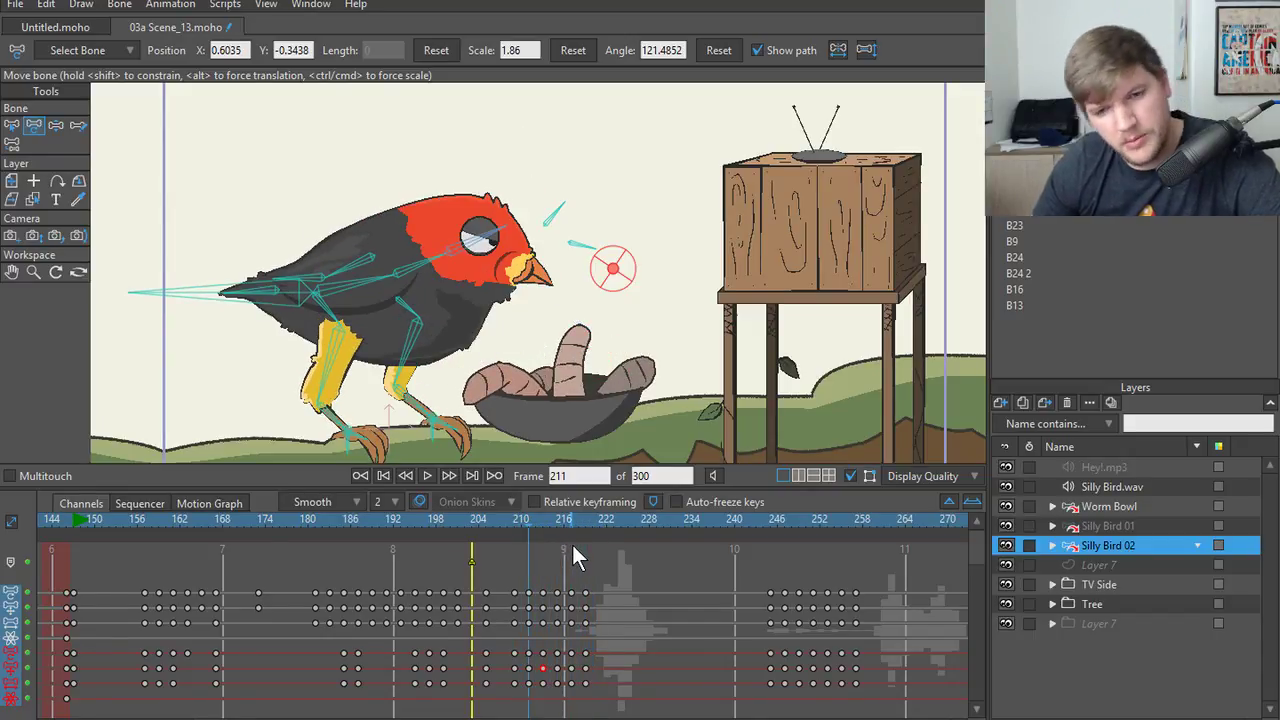
key("ctrl+Right")
key("ctrl+Right")
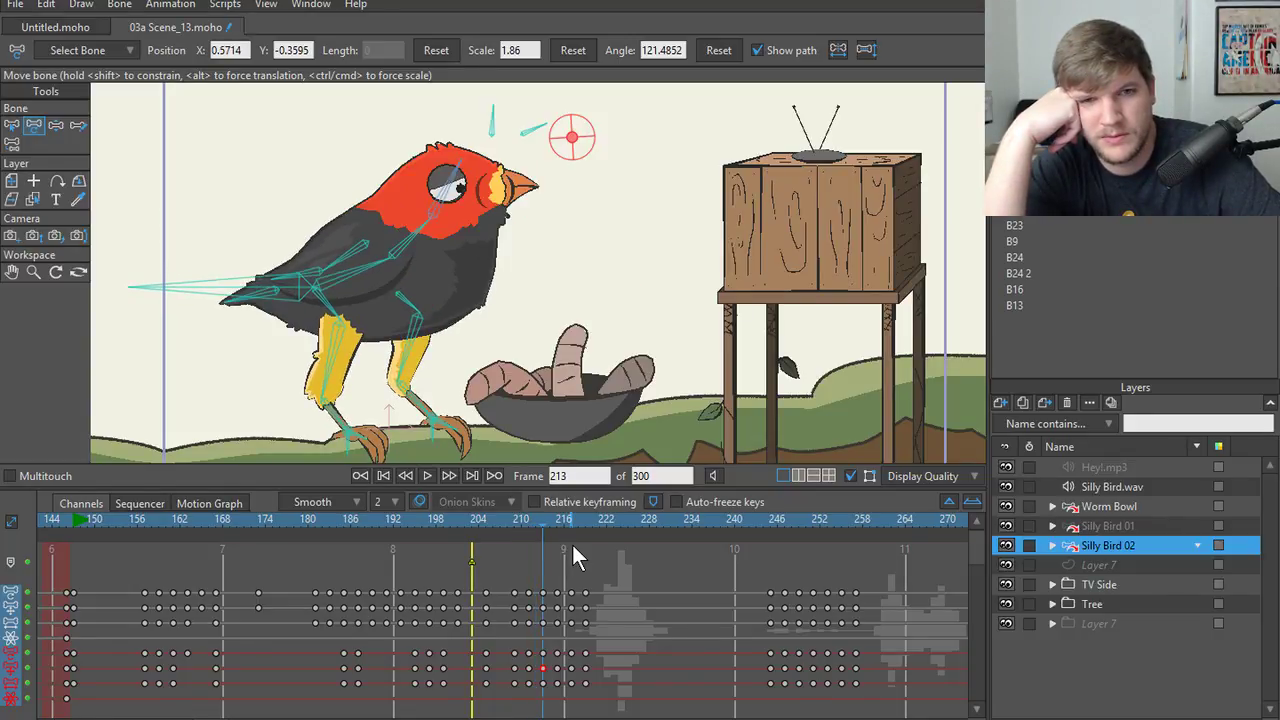
key("ctrl+Right")
key("ctrl+Right")
key("ctrl+Right")
key("ctrl+Right")
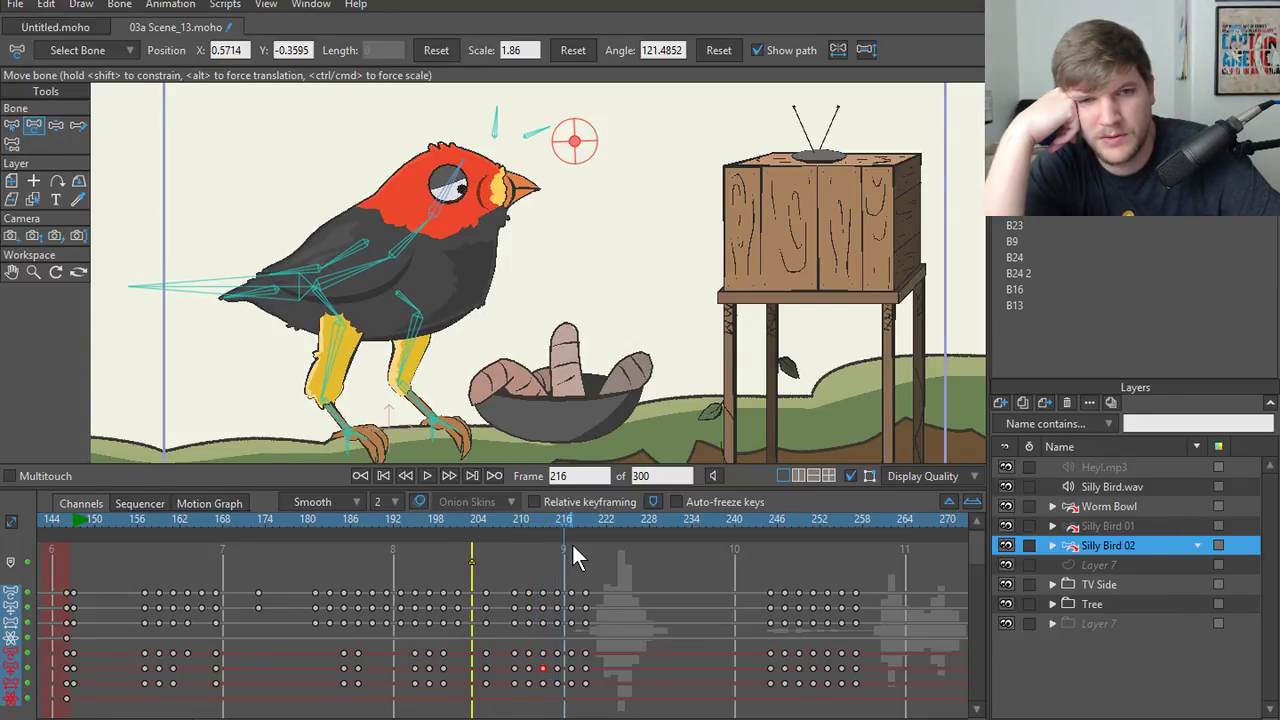
- Move bone B4 at frame 217 to X 0.5807, Y -0.3538 and copy that translation key to frame 219
key("ctrl+Right")
key("ctrl+Right")
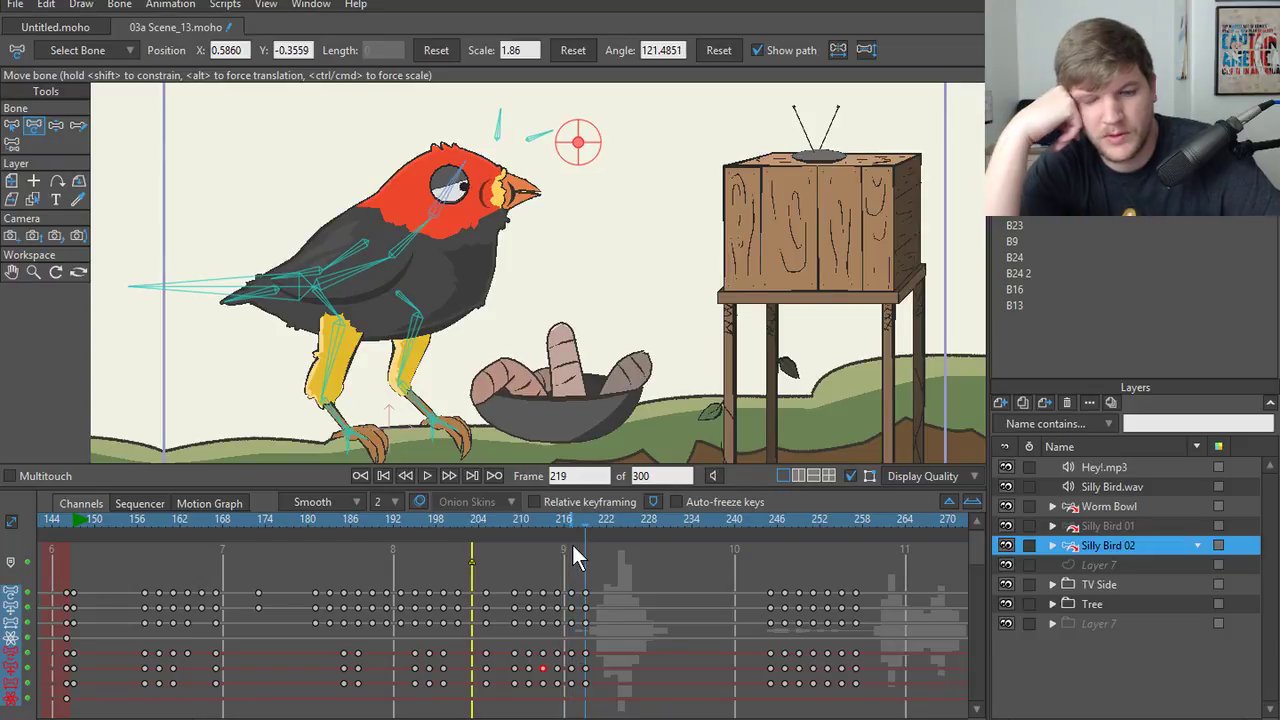
left_click(572, 669)
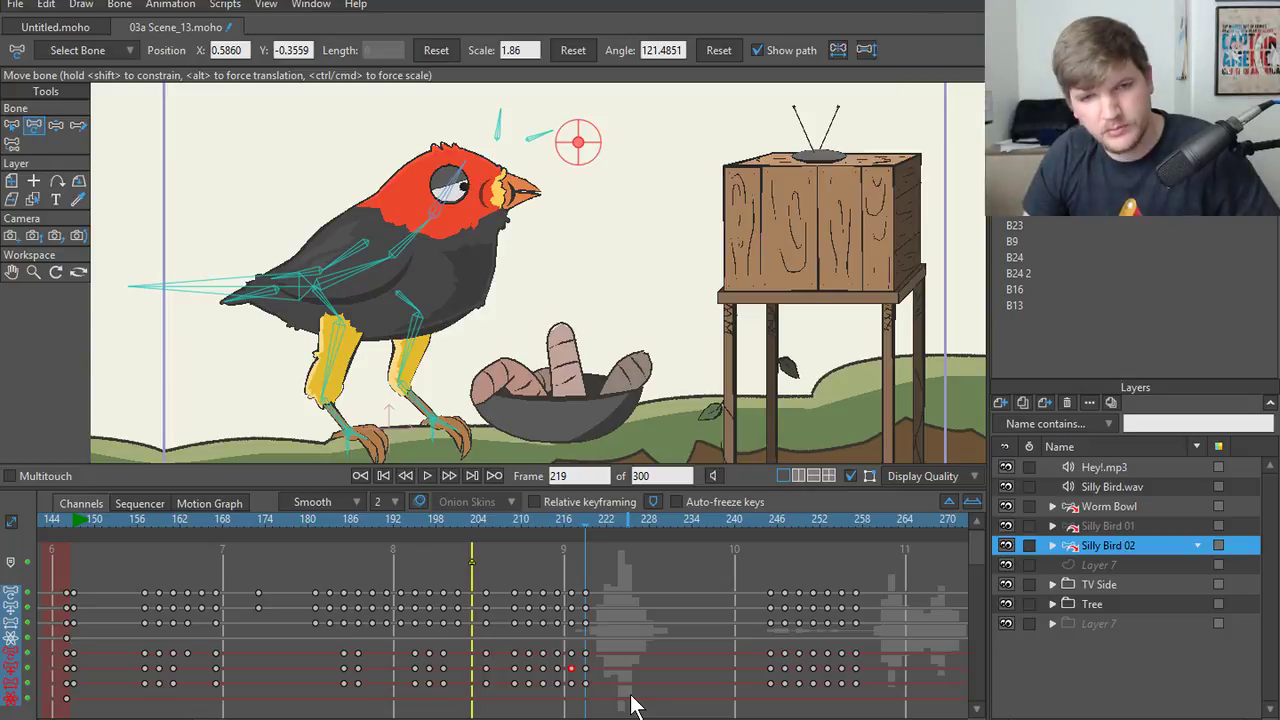
key("ctrl+v")
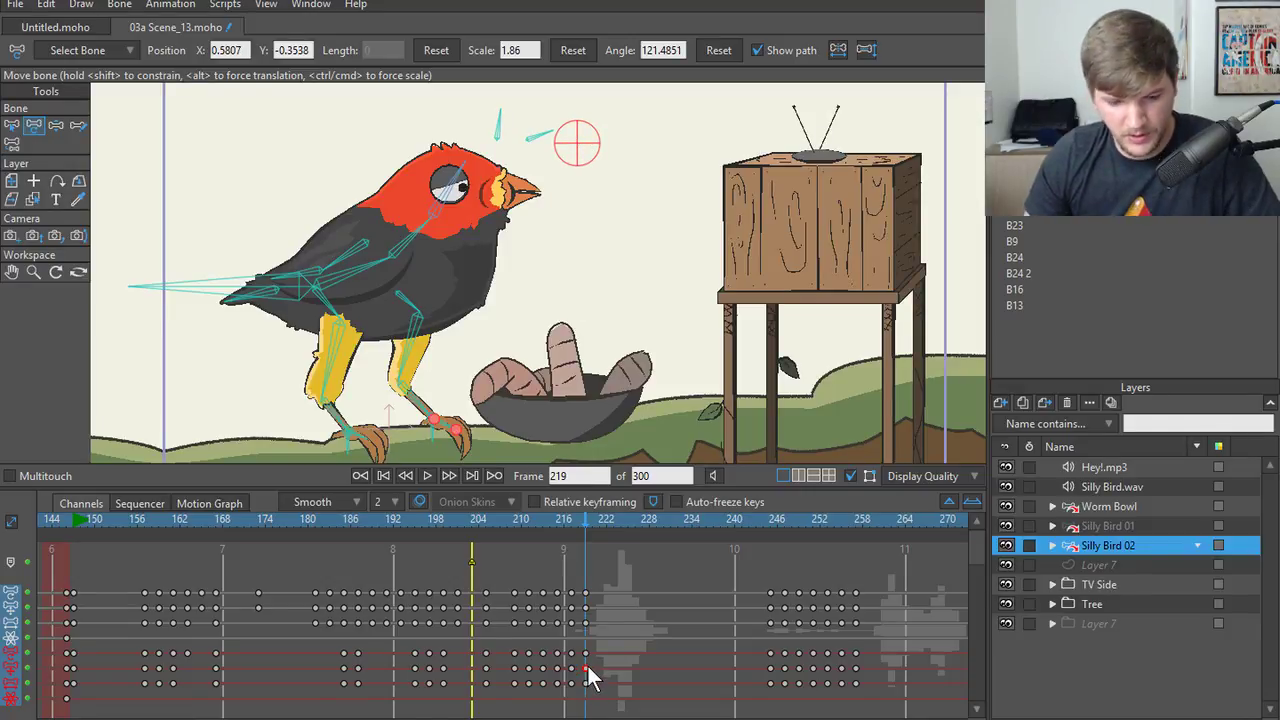
- Step through the frames before 219 to check the adjusted B4 keys
key("ctrl+Left")
key("ctrl+Left")
key("ctrl+Left")
key("ctrl+Left")
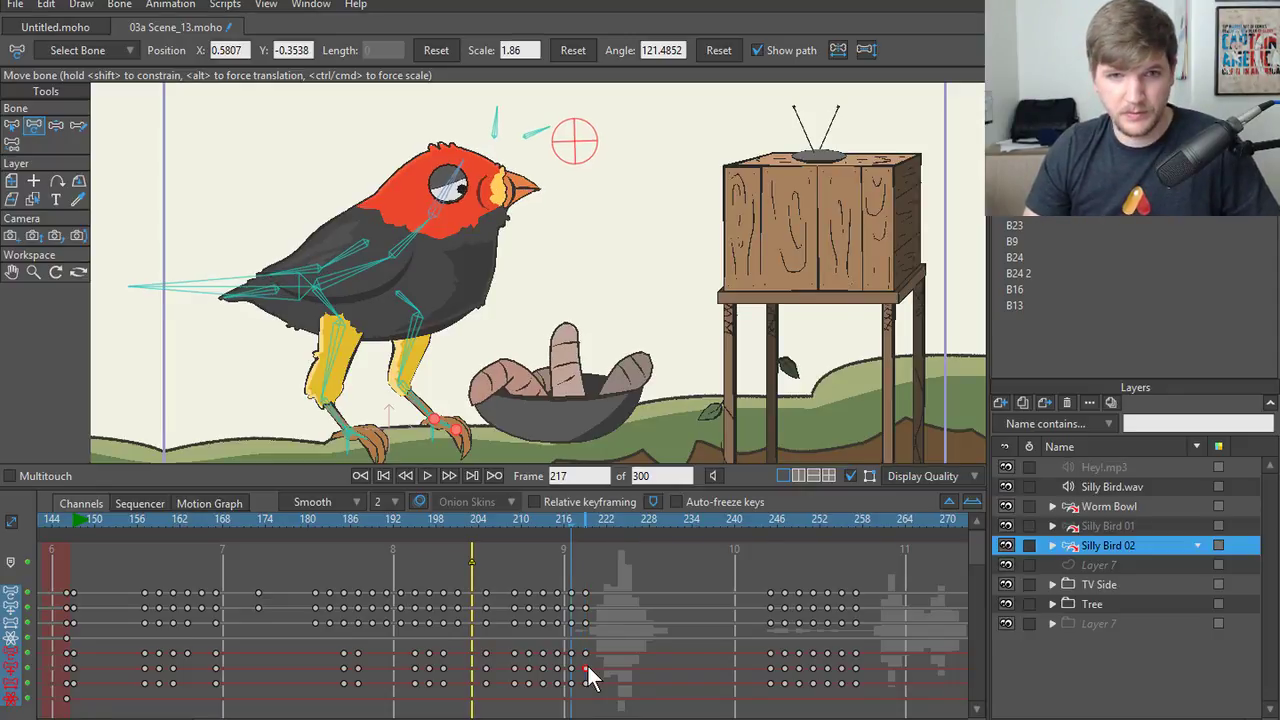
key("ctrl+Left")
key("ctrl+Left")
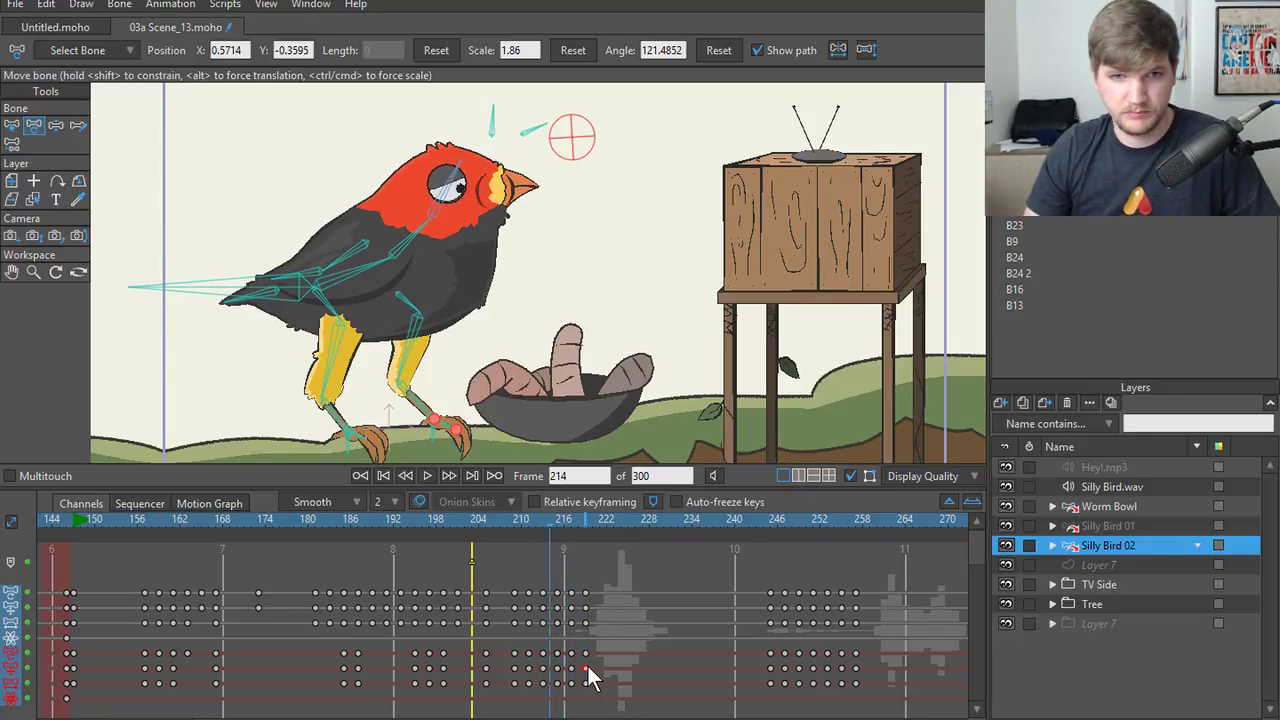
key("ctrl+Left")
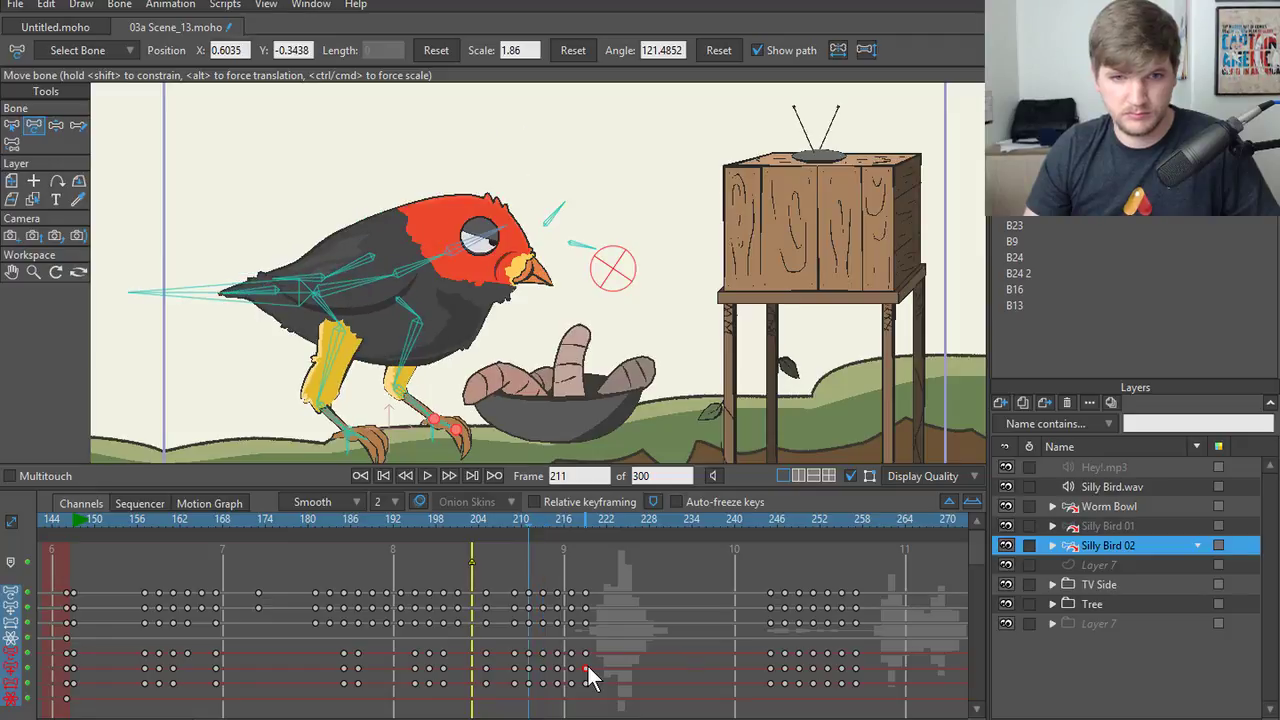
key("ctrl+Left")
key("ctrl+Right")
key("ctrl+Right")
key("ctrl+Right")
key("ctrl+Right")
key("ctrl+Right")
key("ctrl+Right")
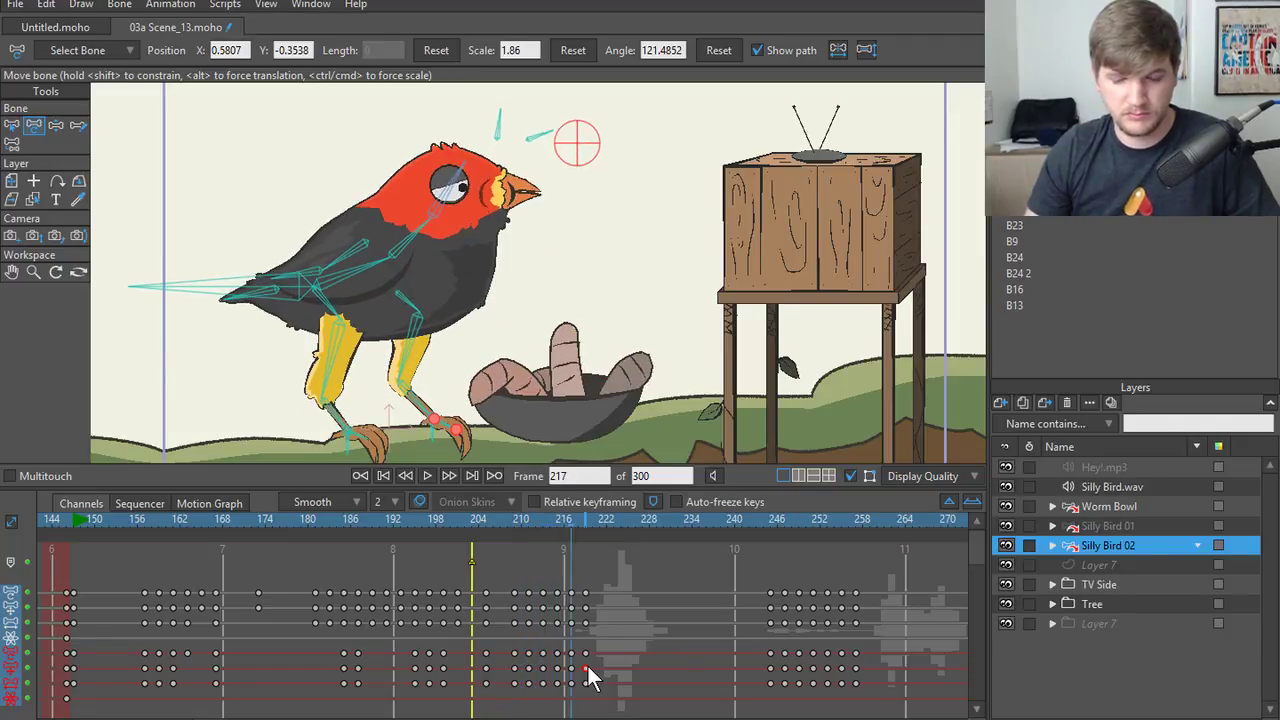
- Play back the head-raising animation, repeating it from about frame 196 with the audio turned on
key("space")
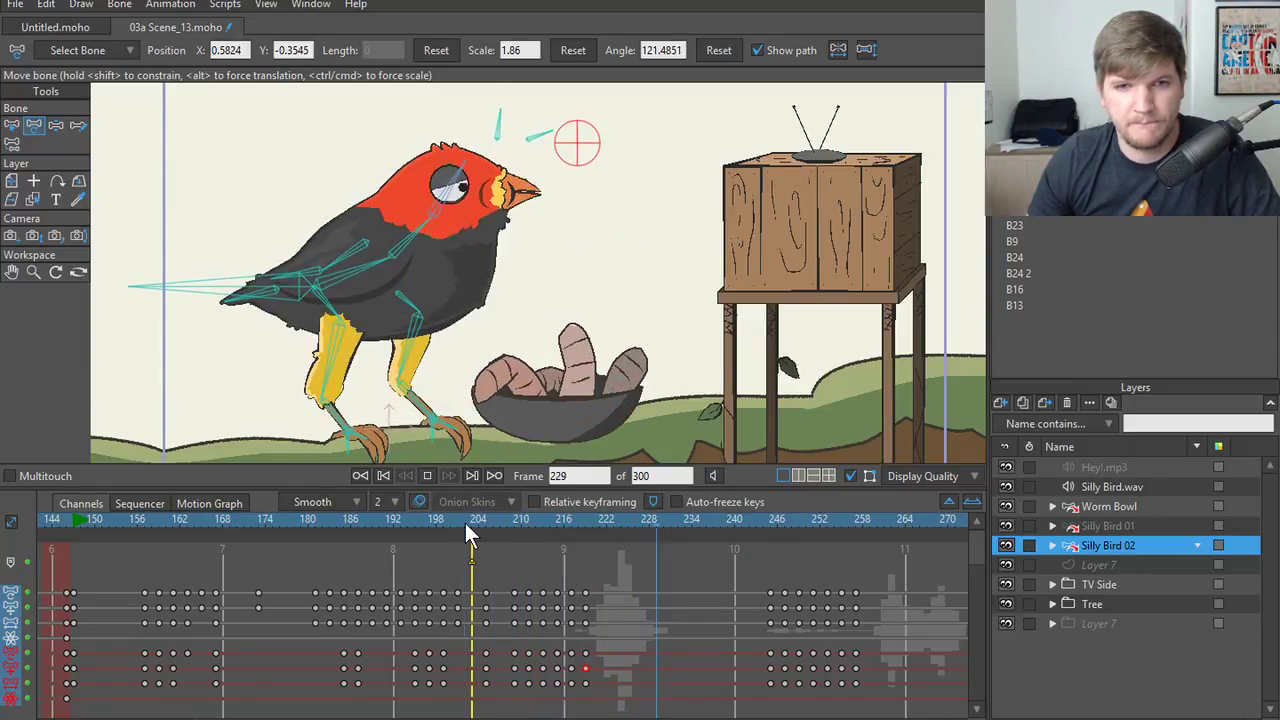
key("space")
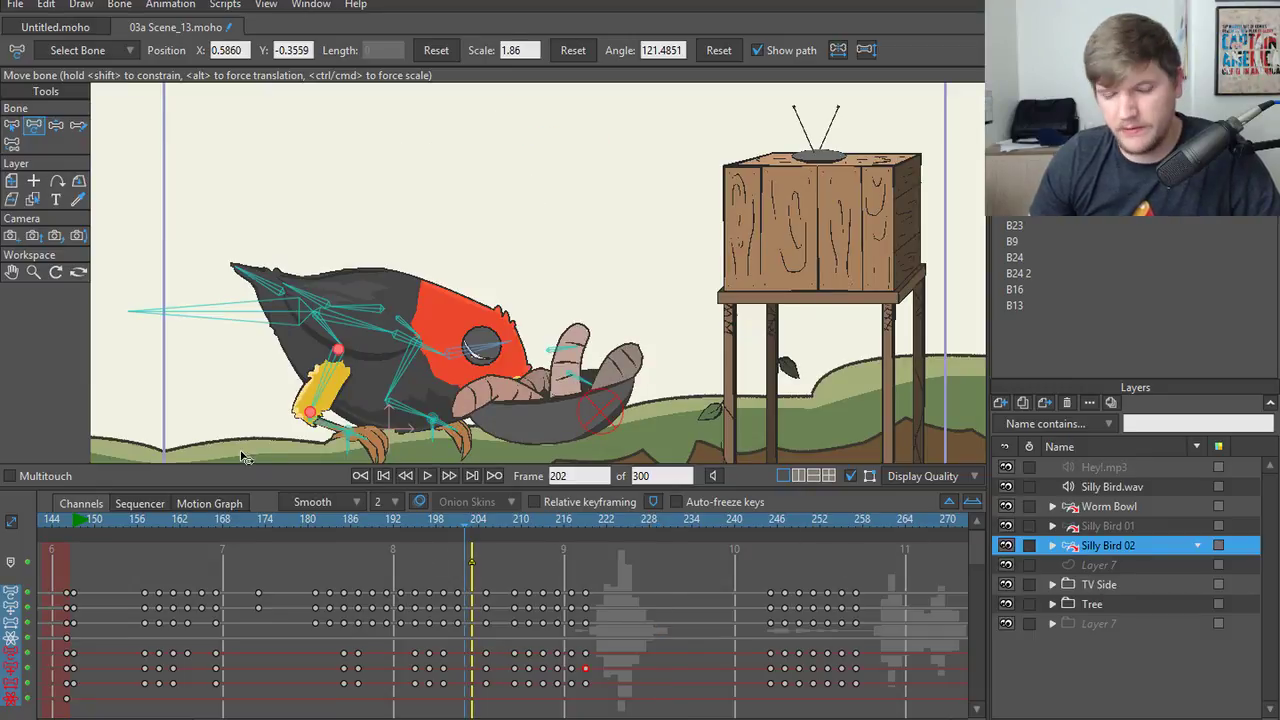
left_click(435, 533)
key("space")
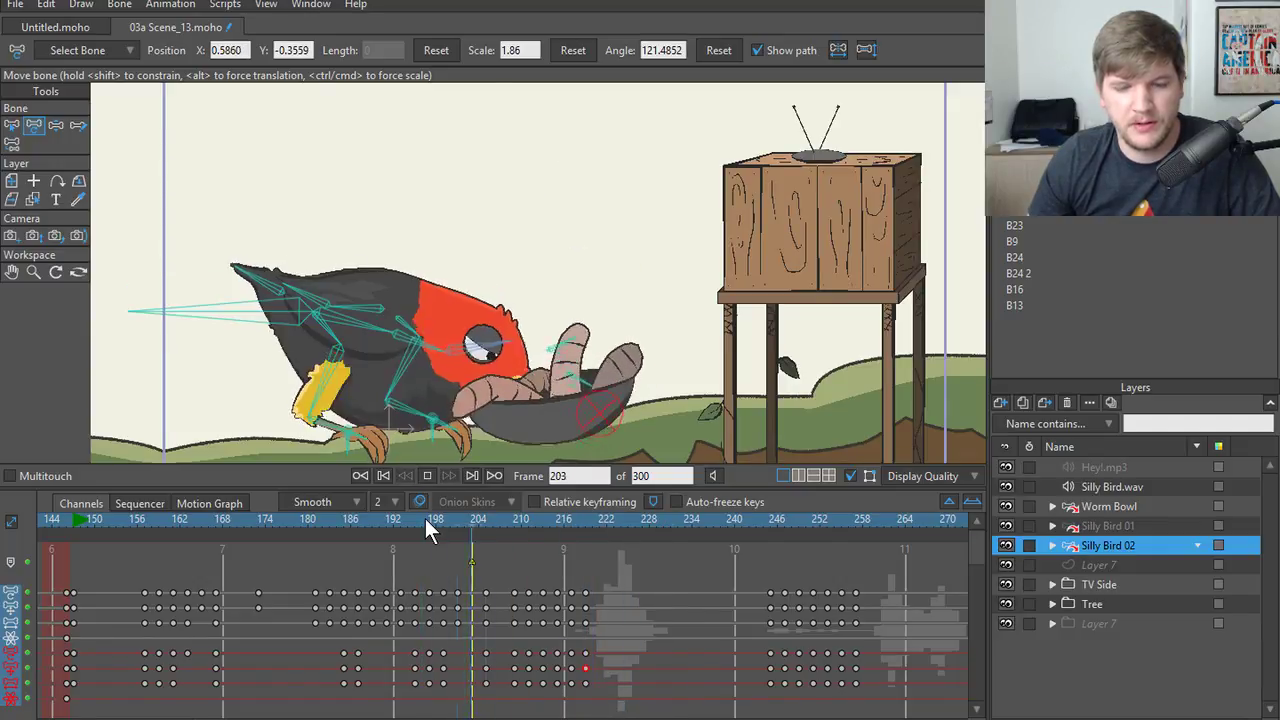
left_click(425, 518)
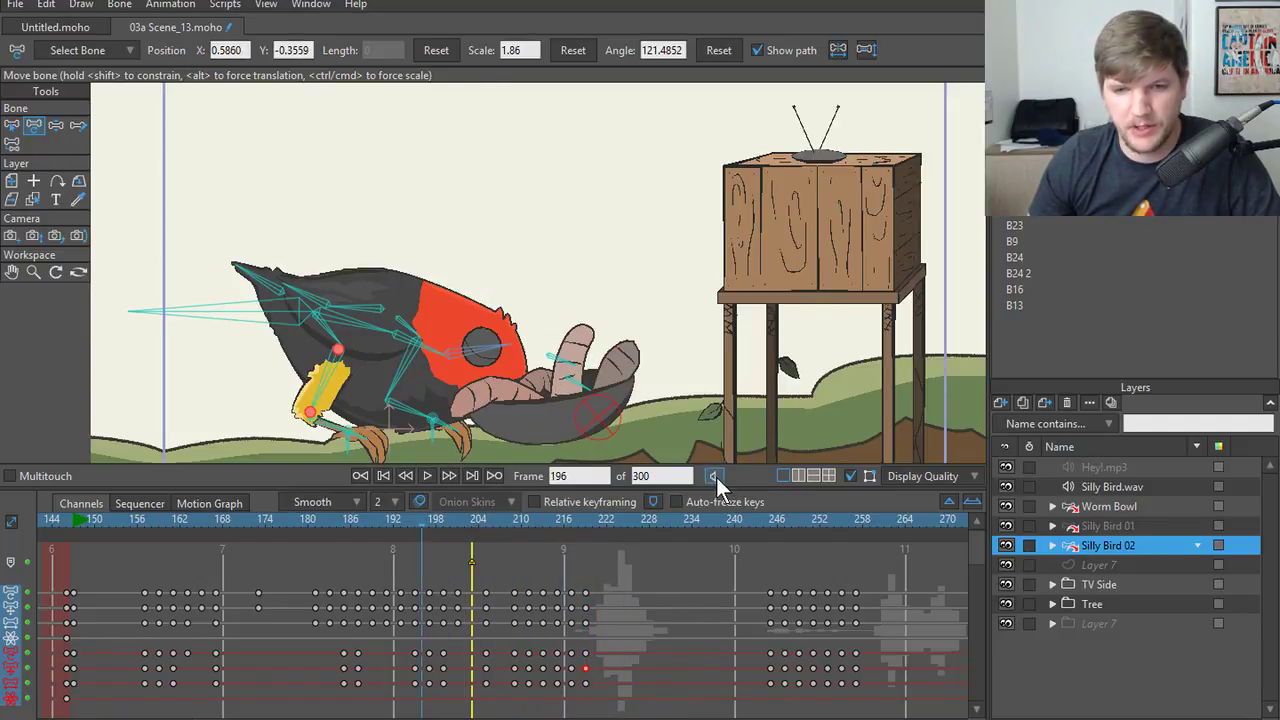
key("space")
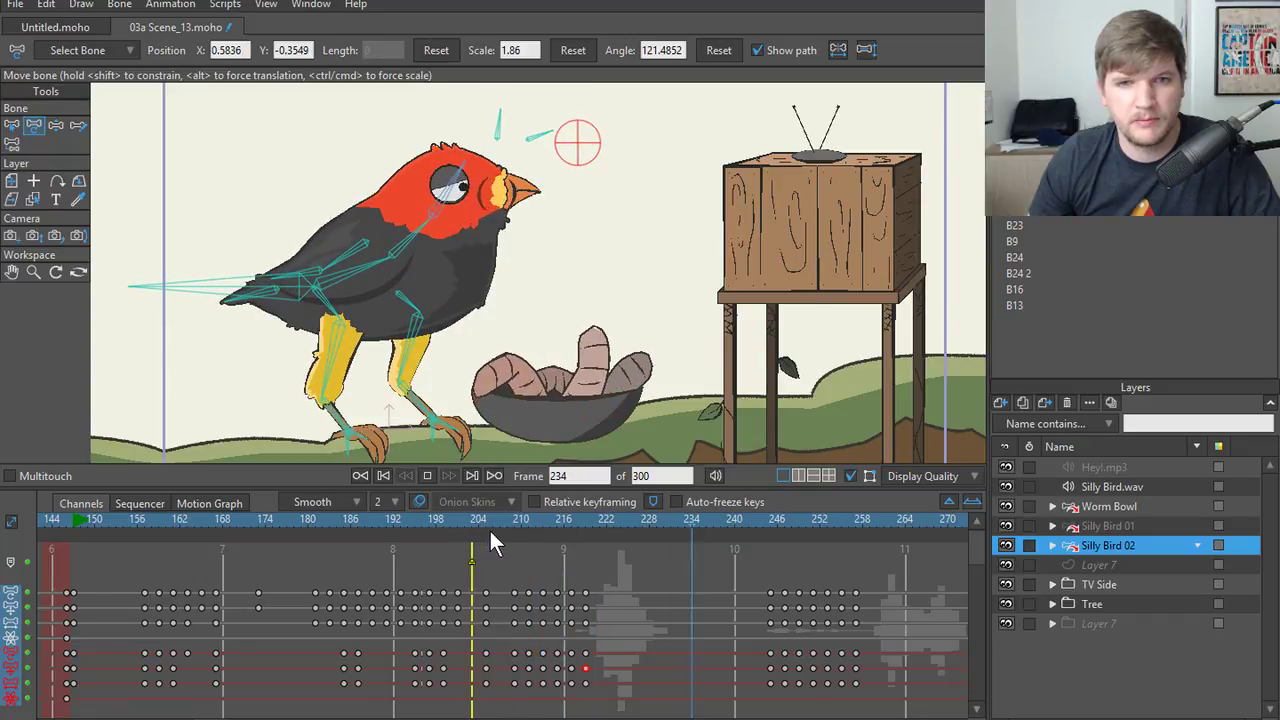
- Replay the head-raising animation from frame 196 and scrub back through it to frame 217
key("space")
left_click(422, 519)
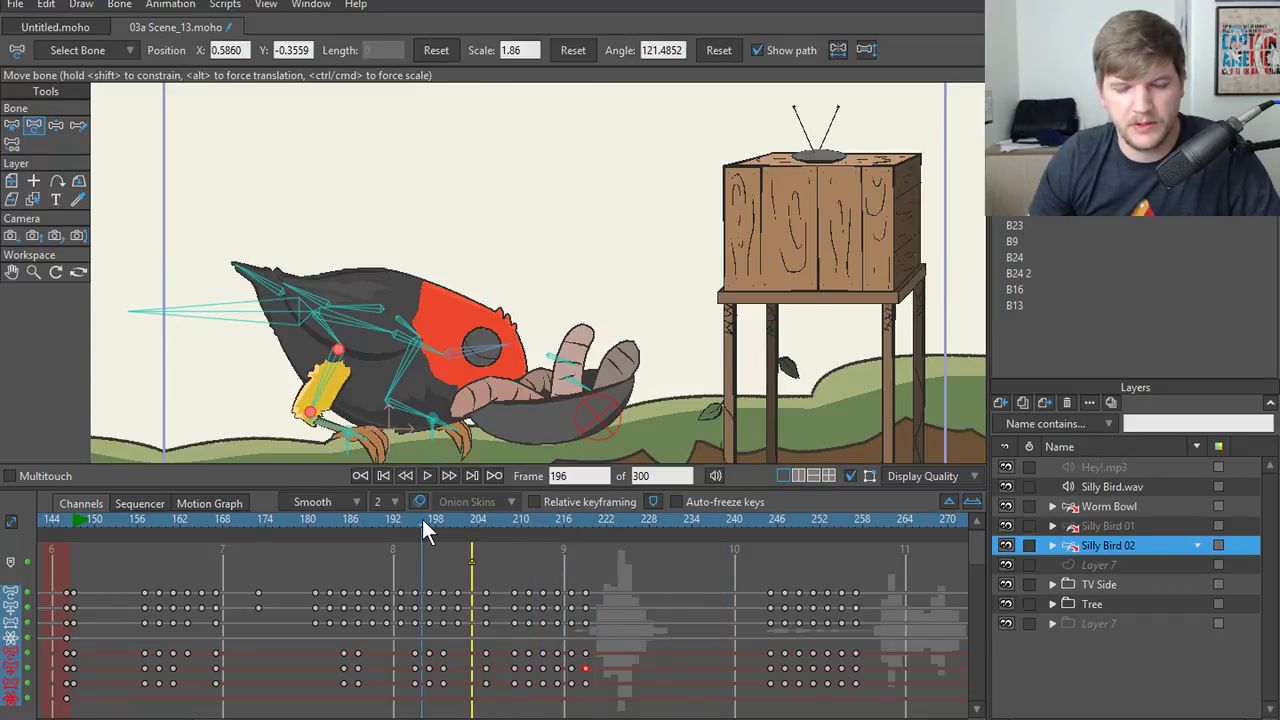
key("space")
key("space")
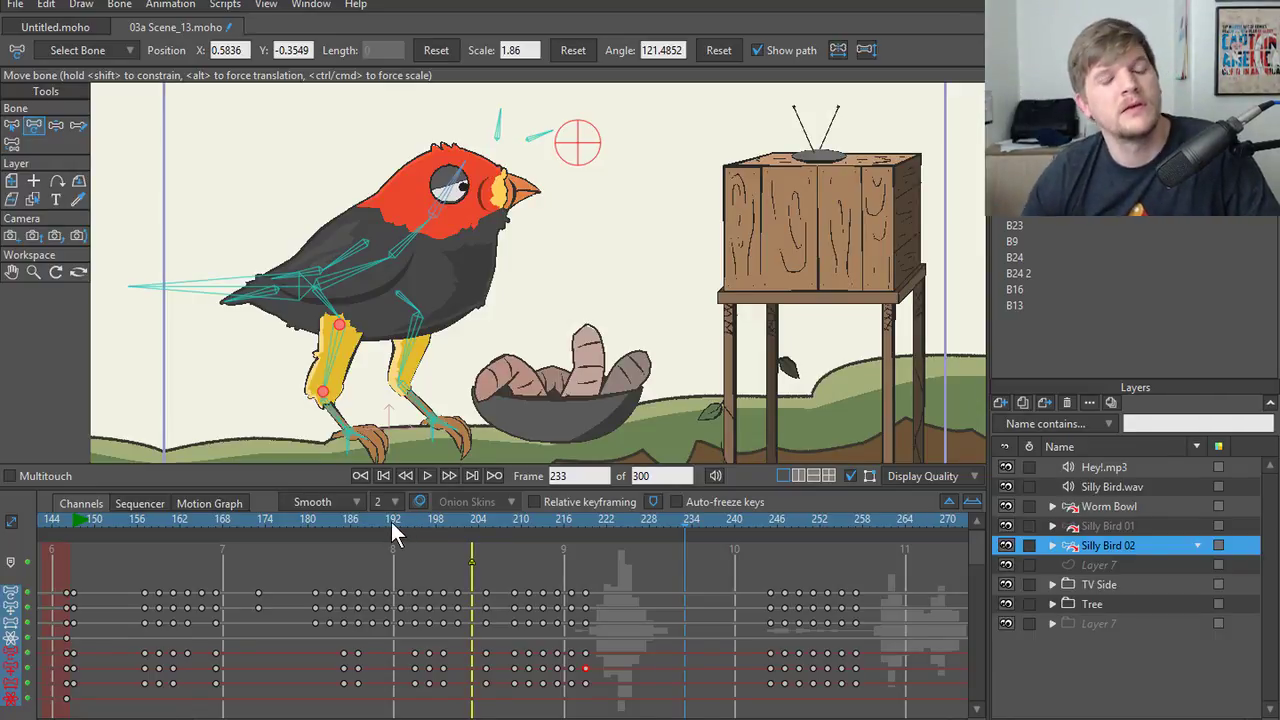
left_click_drag(391, 522, 571, 546)
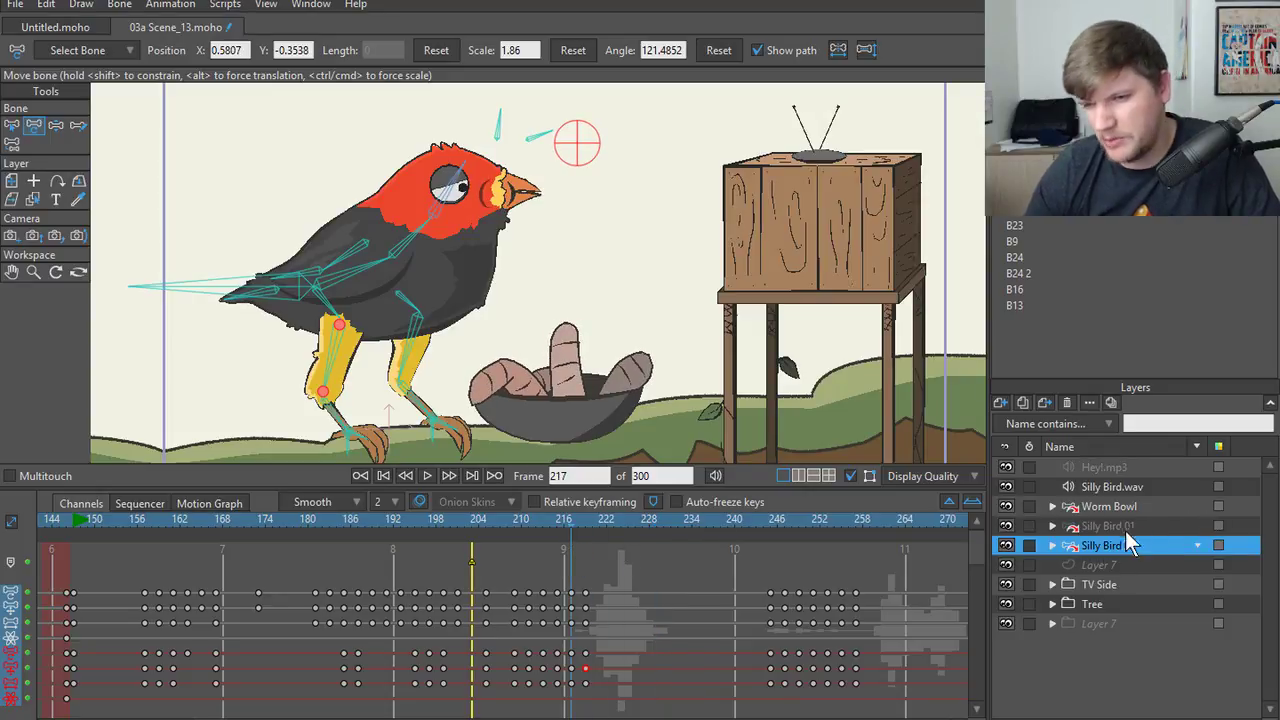
- Switch the Mouths layer inside Silly Bird 02 to the Chew3 mouth at frame 219
left_click(1053, 545)
scroll(1098, 638, "down", 1)
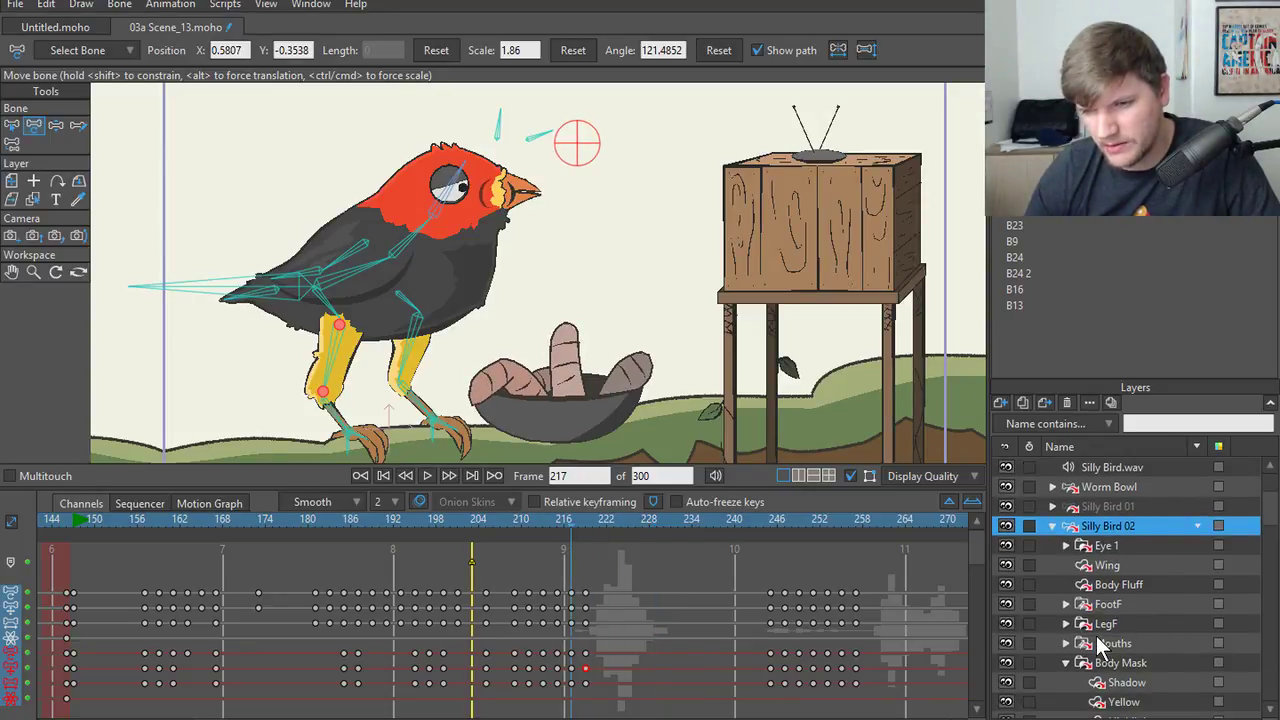
scroll(1135, 619, "down", 2)
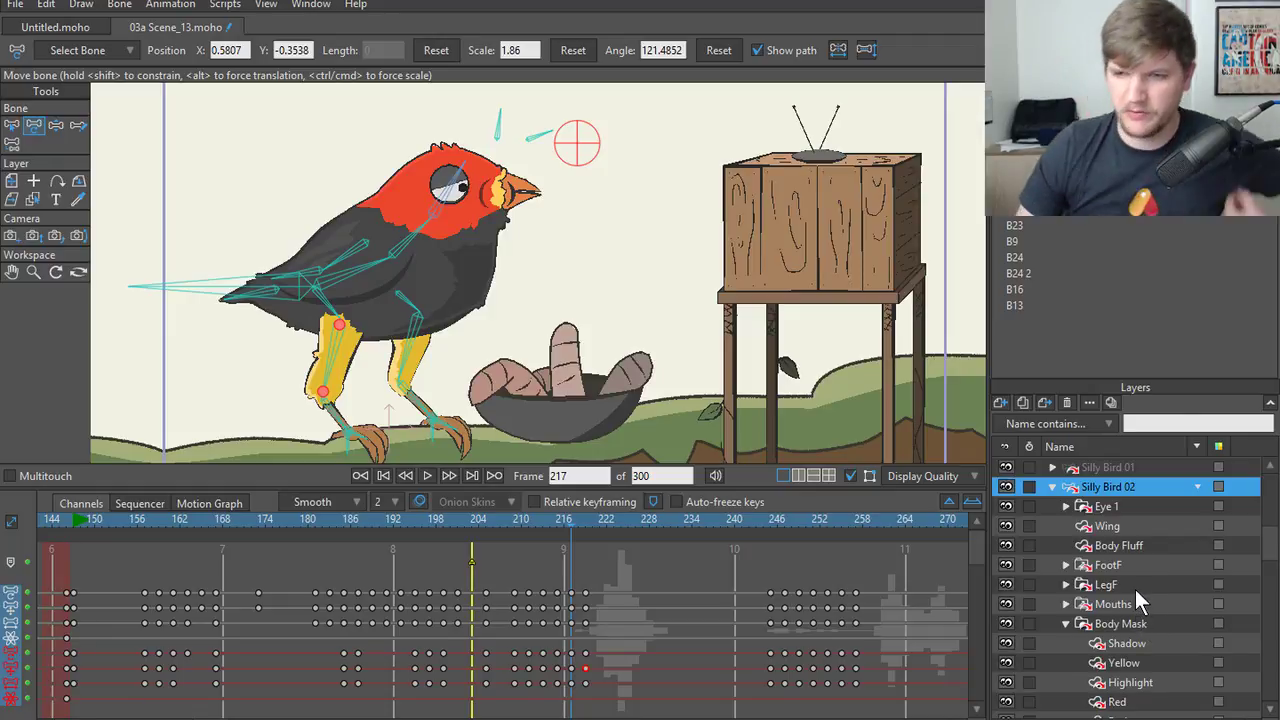
scroll(1132, 586, "down", 1)
left_click(1124, 584)
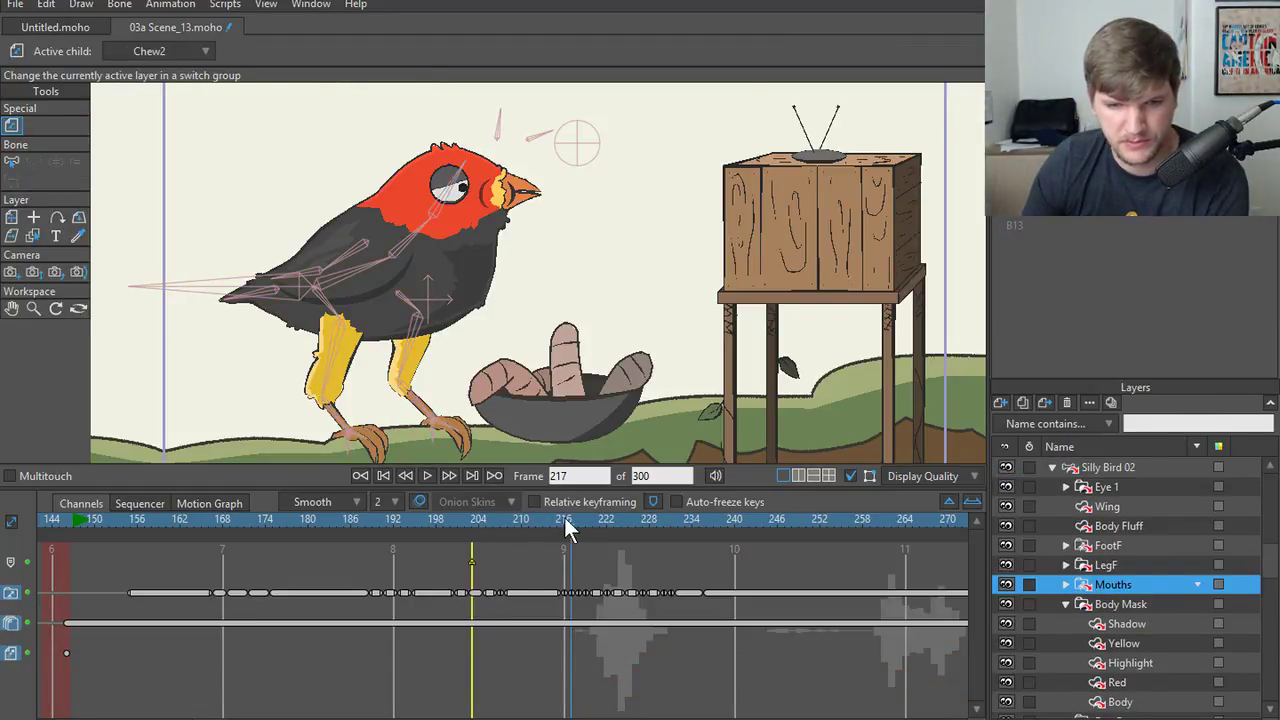
left_click_drag(565, 521, 584, 520)
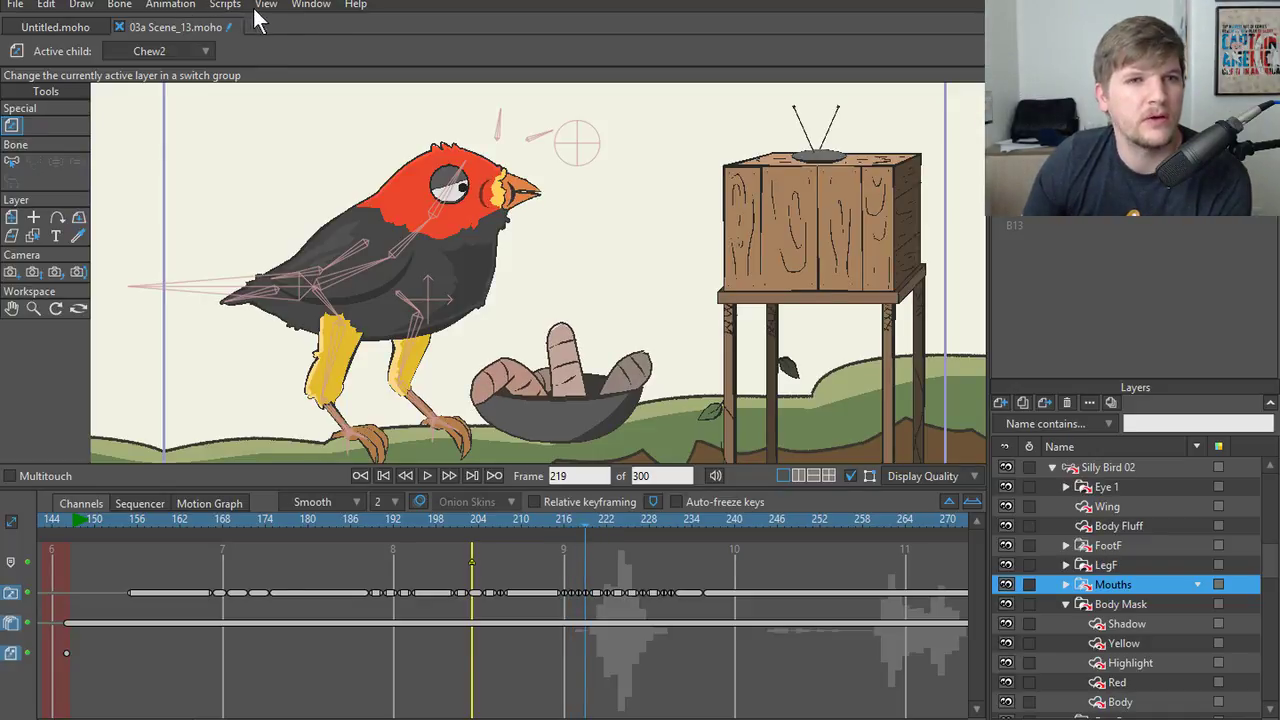
left_click(311, 4)
left_click(377, 257)
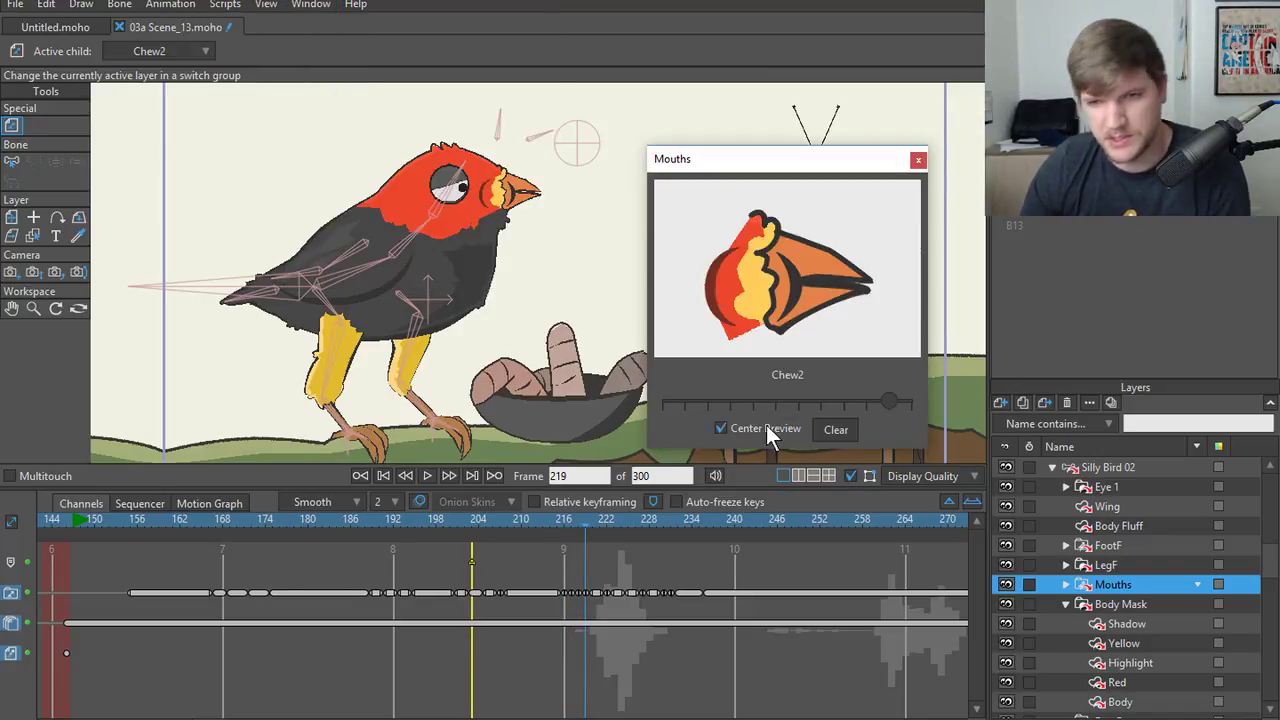
mouse_move(889, 402)
left_mouse_down()
mouse_move(852, 400)
mouse_move(911, 401)
left_mouse_up()
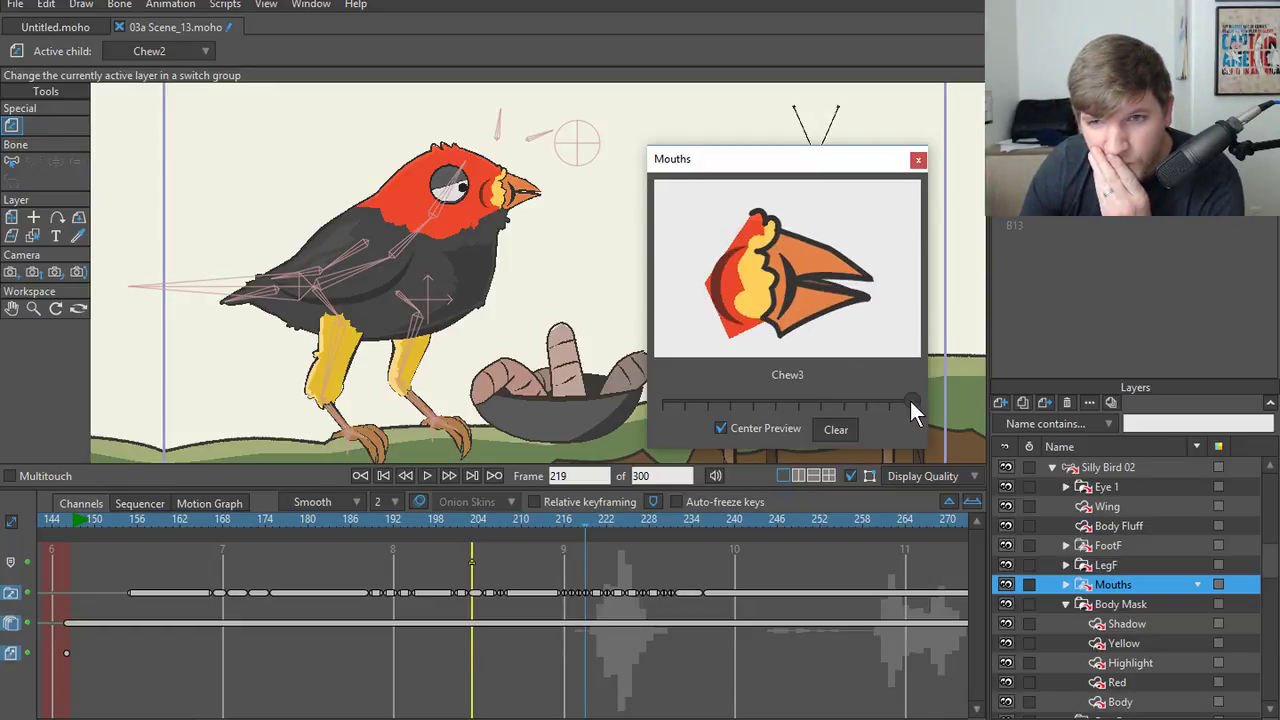
left_click(918, 160)
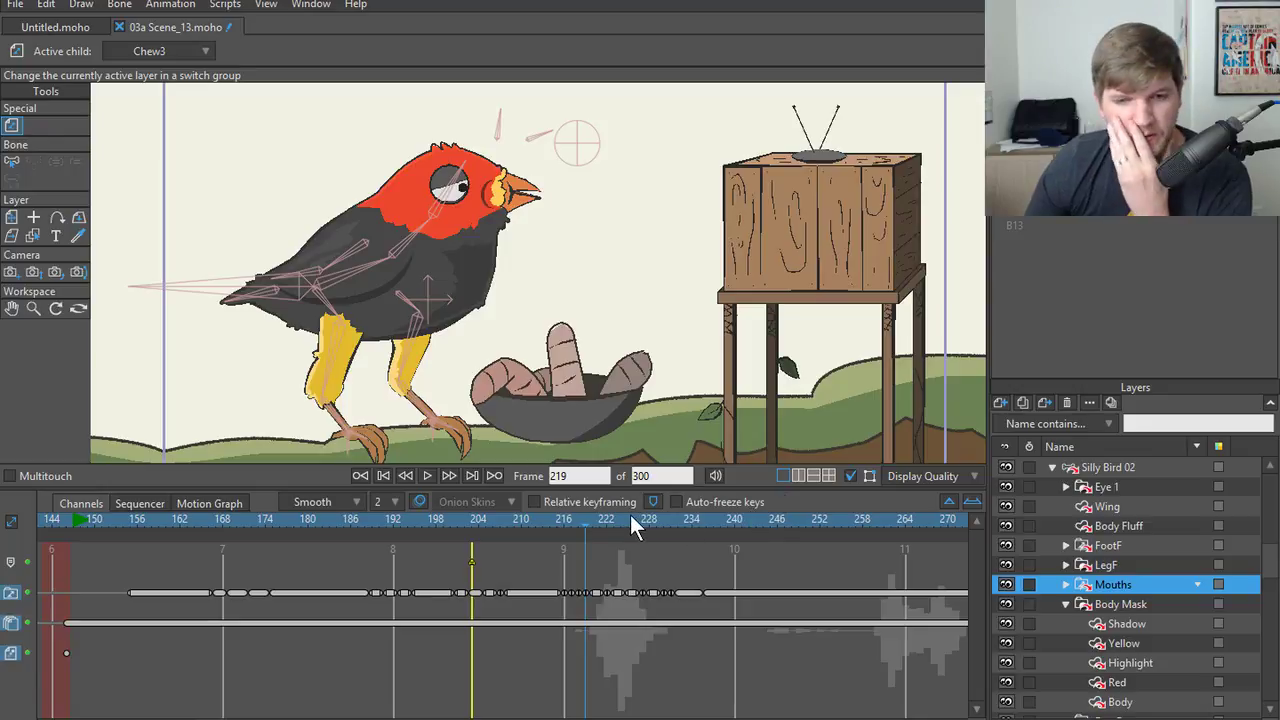
- Try to shift the Mouths layer's keys after about frame 208 roughly three frames later
left_click_drag(588, 523, 798, 562)
left_click_drag(537, 540, 713, 616)
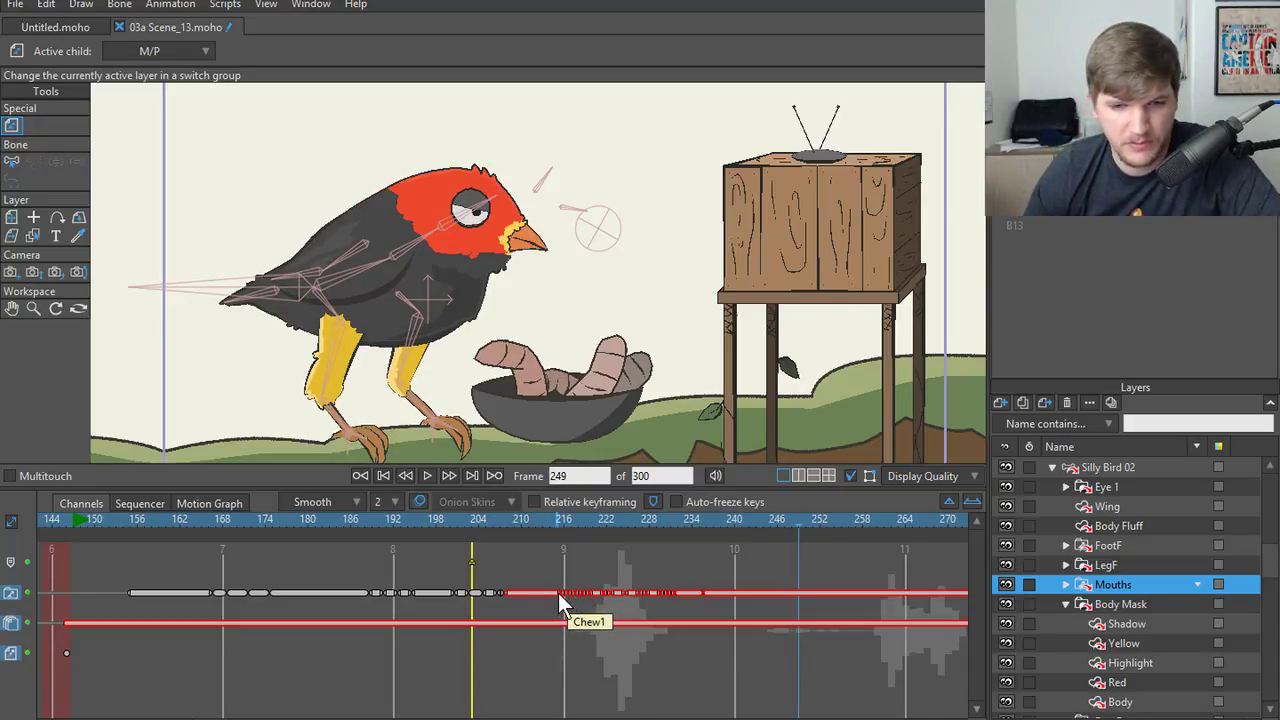
left_click_drag(558, 593, 579, 594)
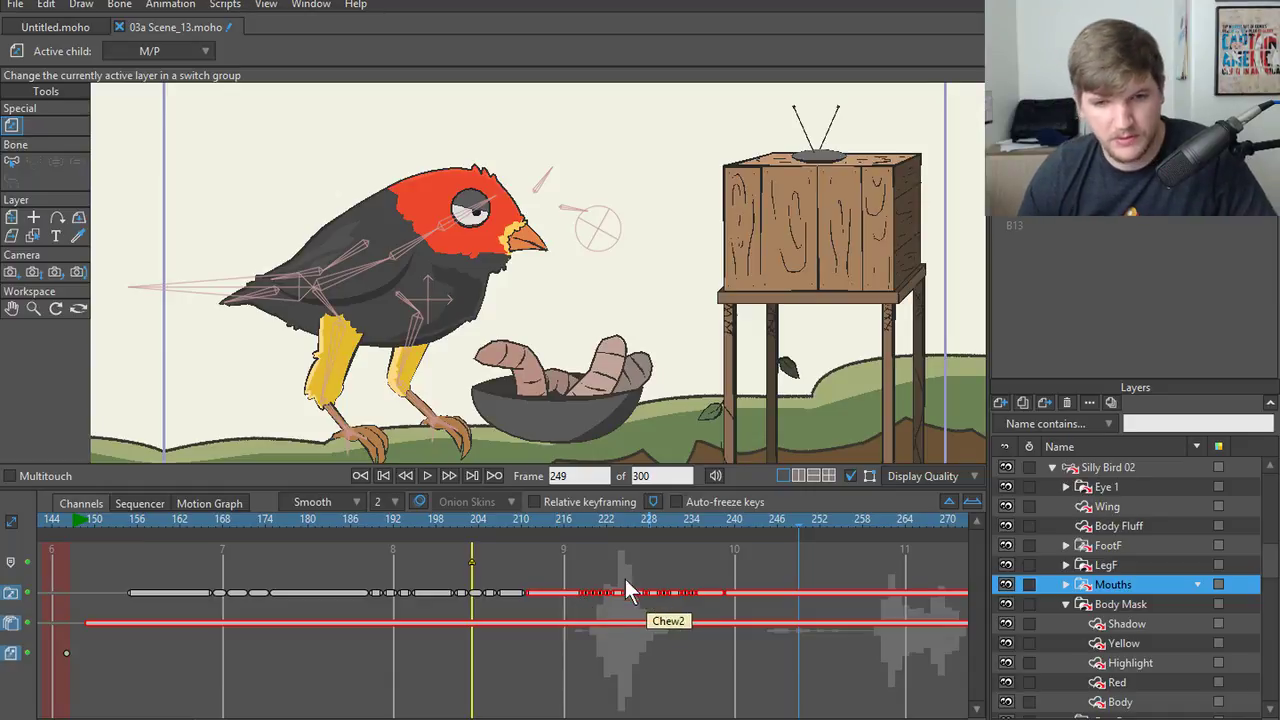
key("ctrl+z")
left_click(591, 563)
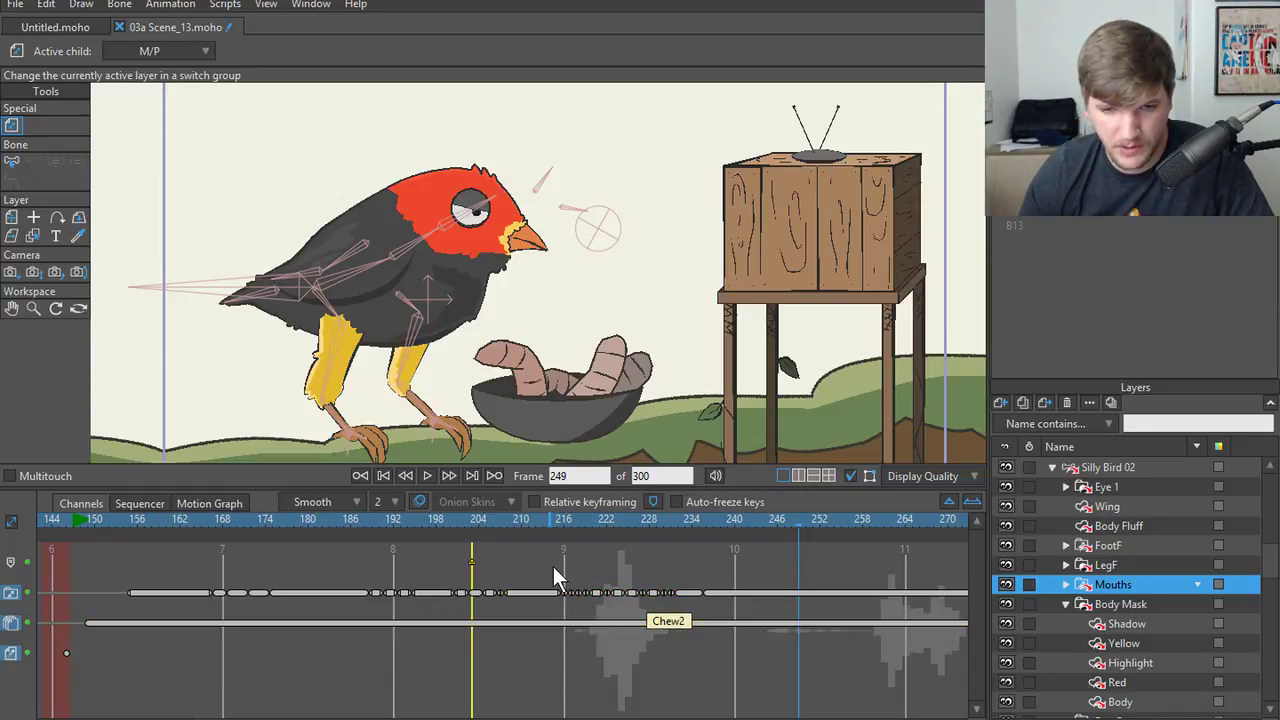
- Shift the Mouths switch keys that follow the bird's head raise later, so the moved block starts at about frame 233
left_click_drag(558, 564, 700, 618)
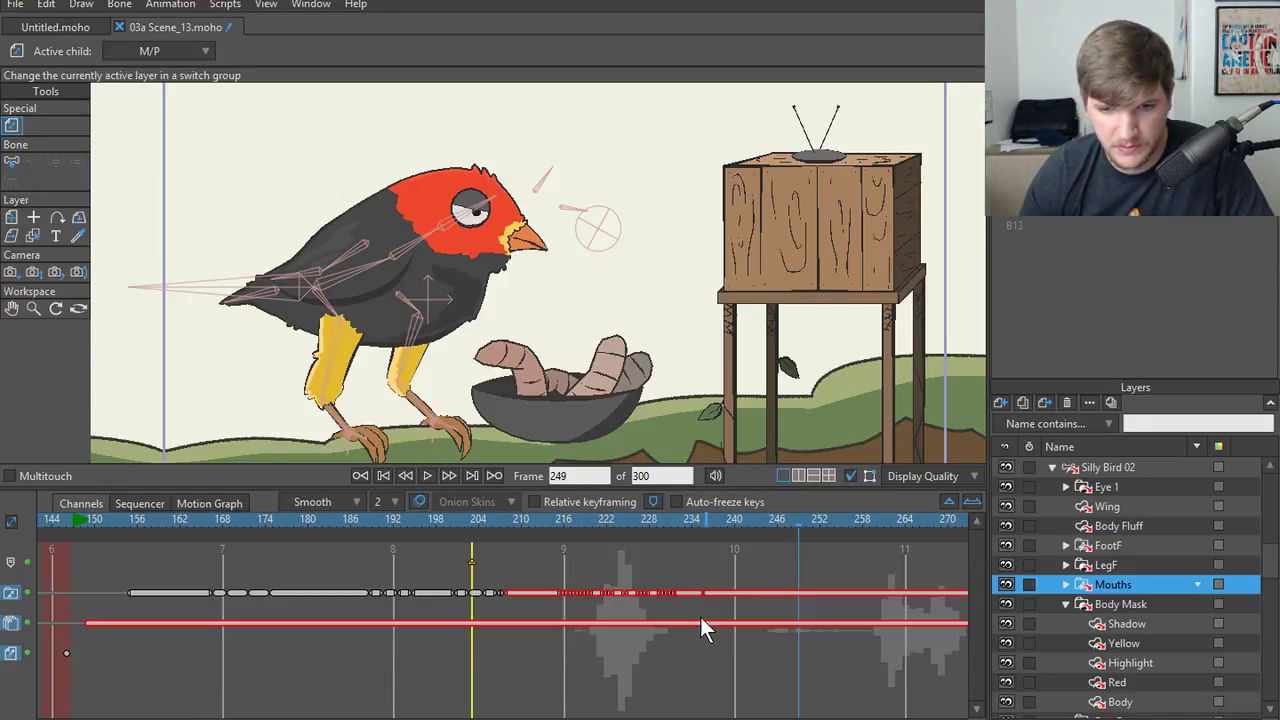
left_click_drag(741, 554, 616, 597)
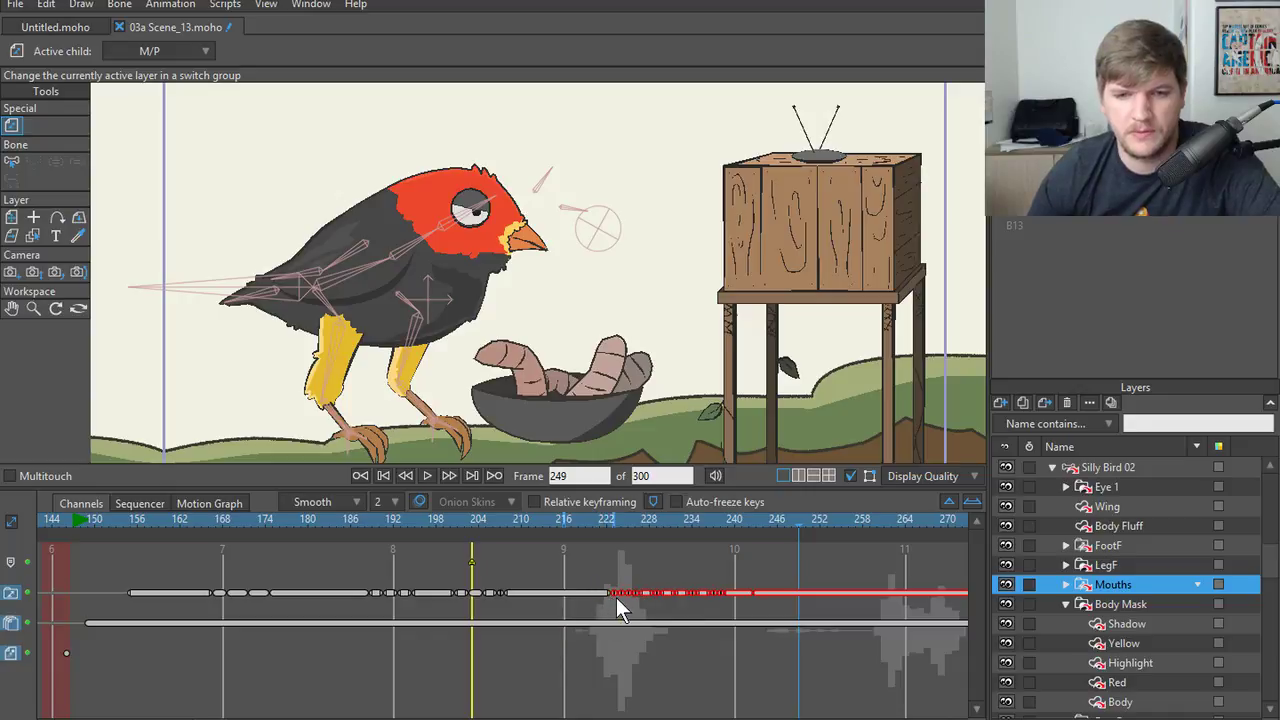
left_click(508, 520)
left_click_drag(506, 519, 814, 544)
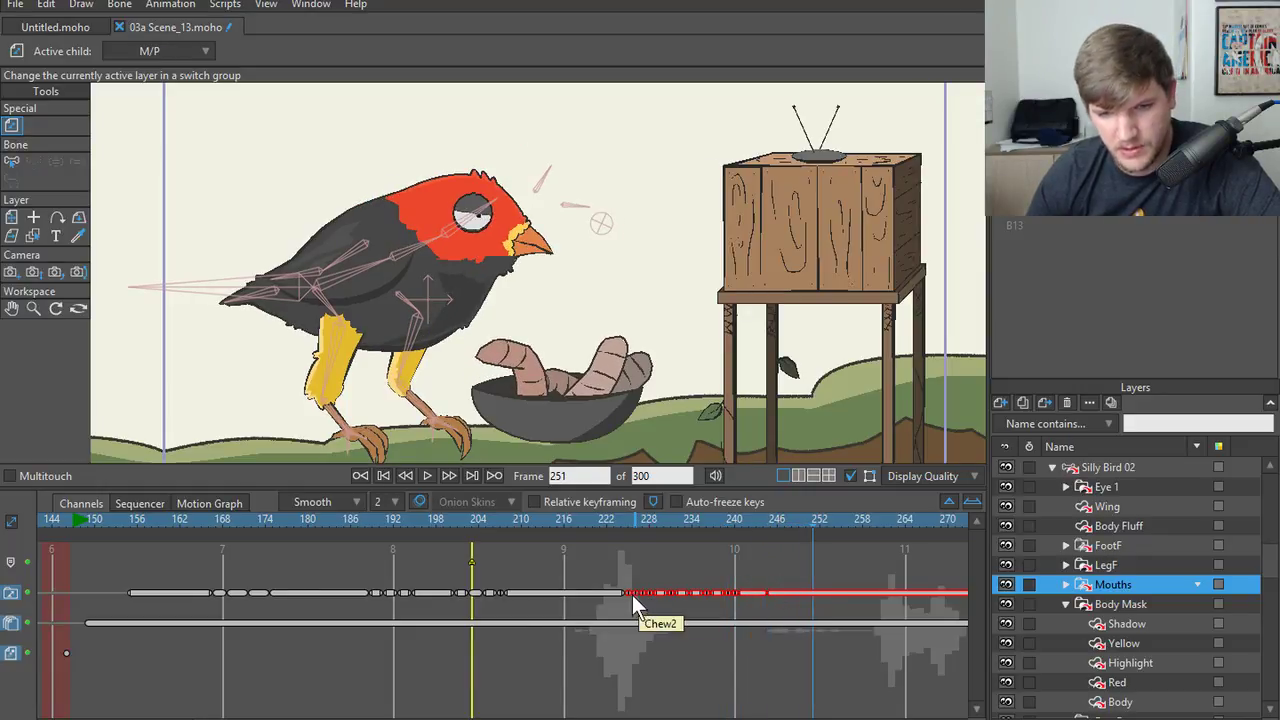
left_click_drag(629, 593, 675, 597)
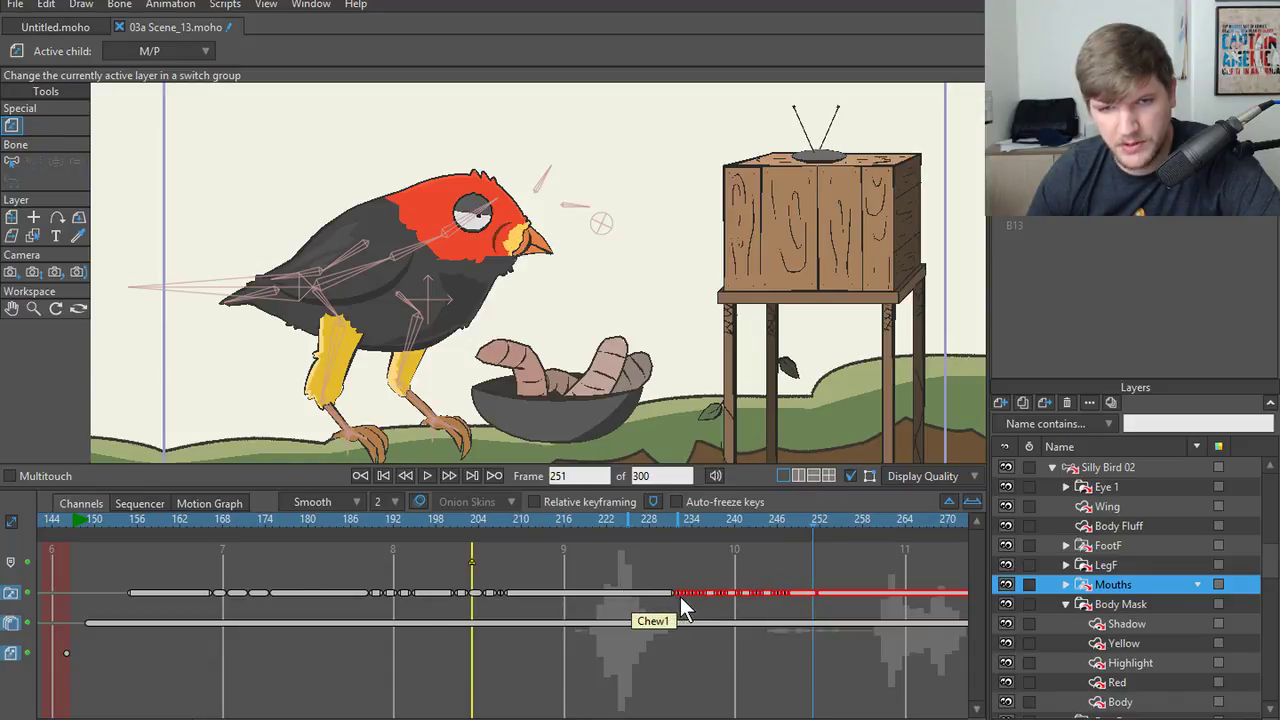
key("ctrl+Right")
key("ctrl+Right")
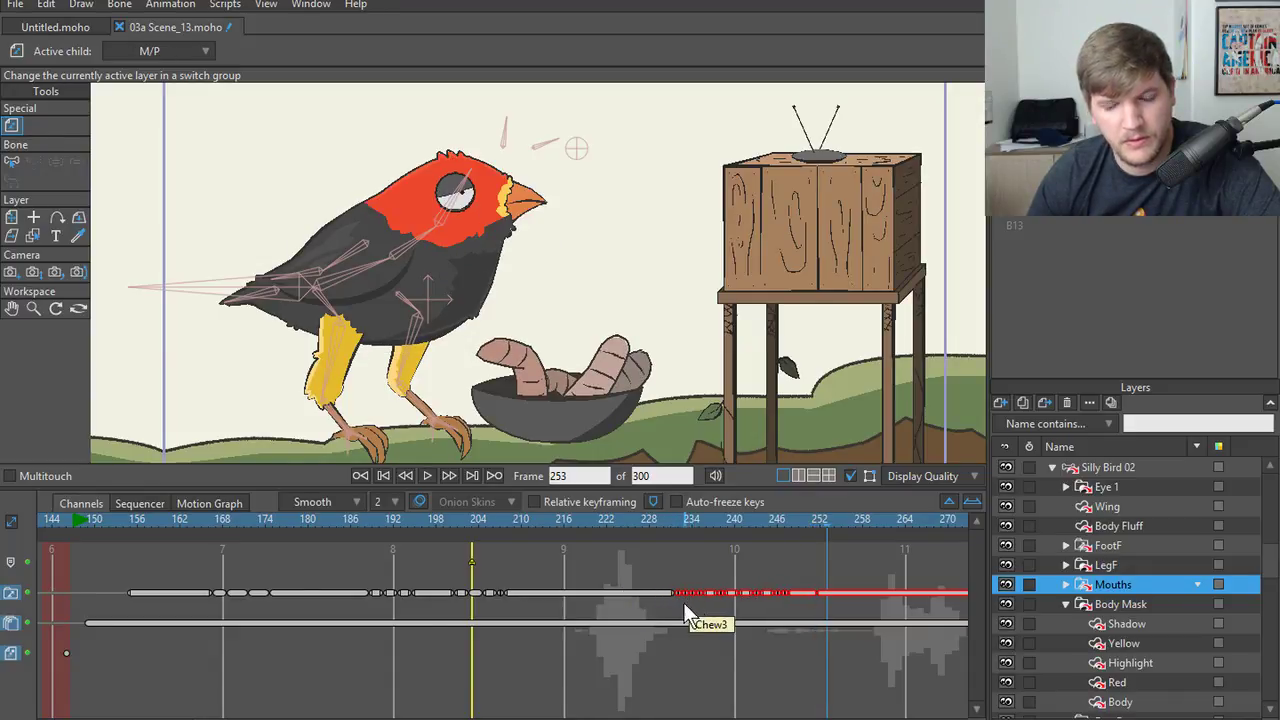
left_click_drag(676, 593, 686, 593)
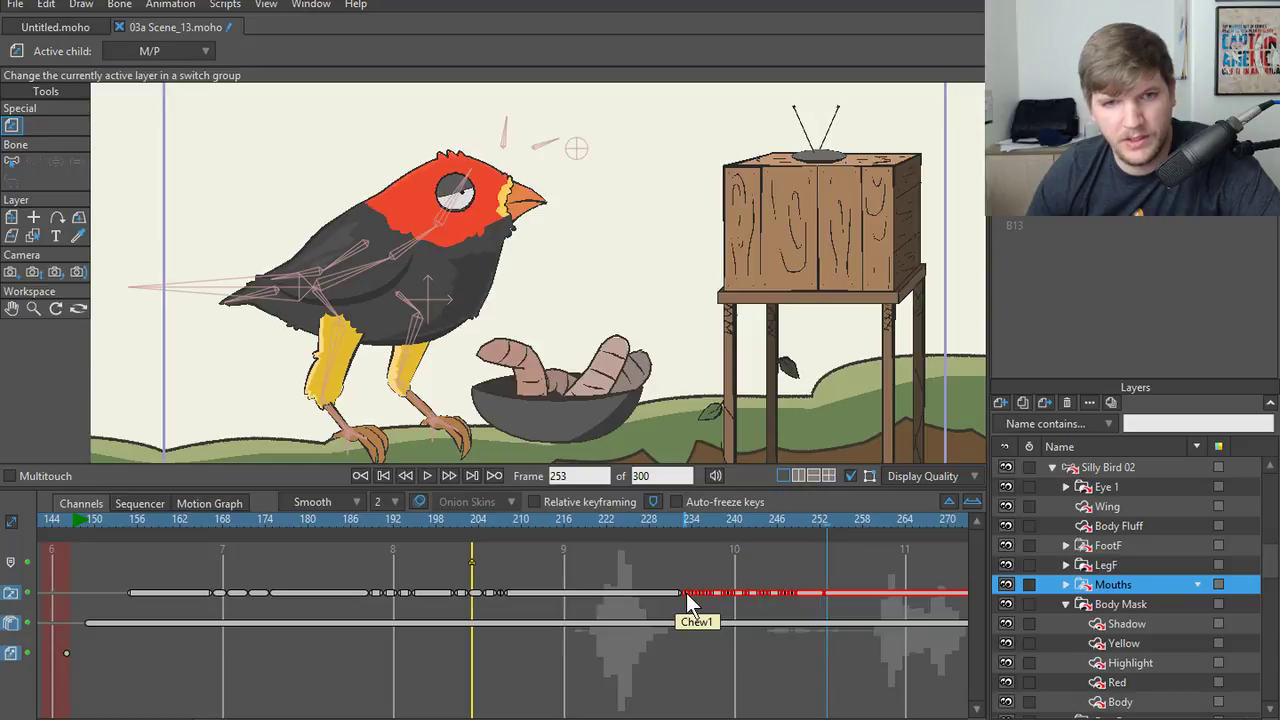
- Step ahead to frame 259, then play back the retimed mouth animation from about frame 200 to frame 247
key("ctrl+Right")
key("ctrl+Right")
key("ctrl+Right")
key("ctrl+Right")
key("ctrl+Right")
key("ctrl+Right")
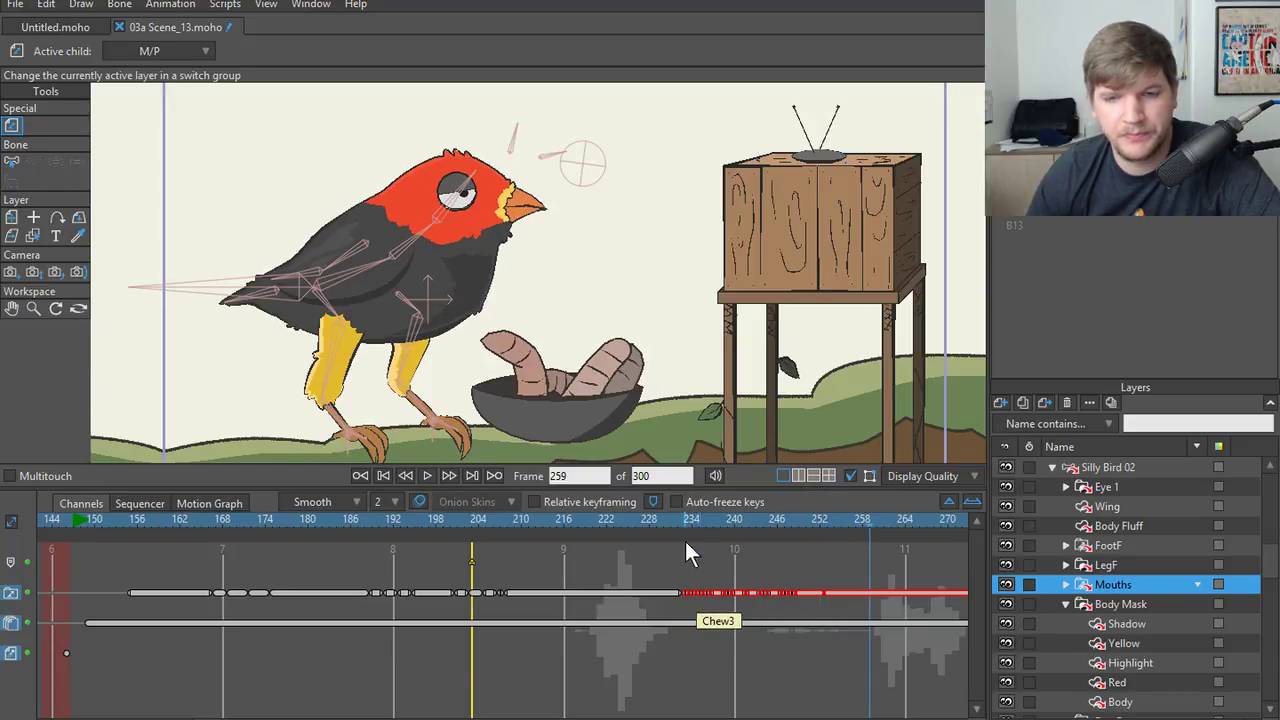
left_click_drag(672, 519, 501, 508)
left_click(433, 480)
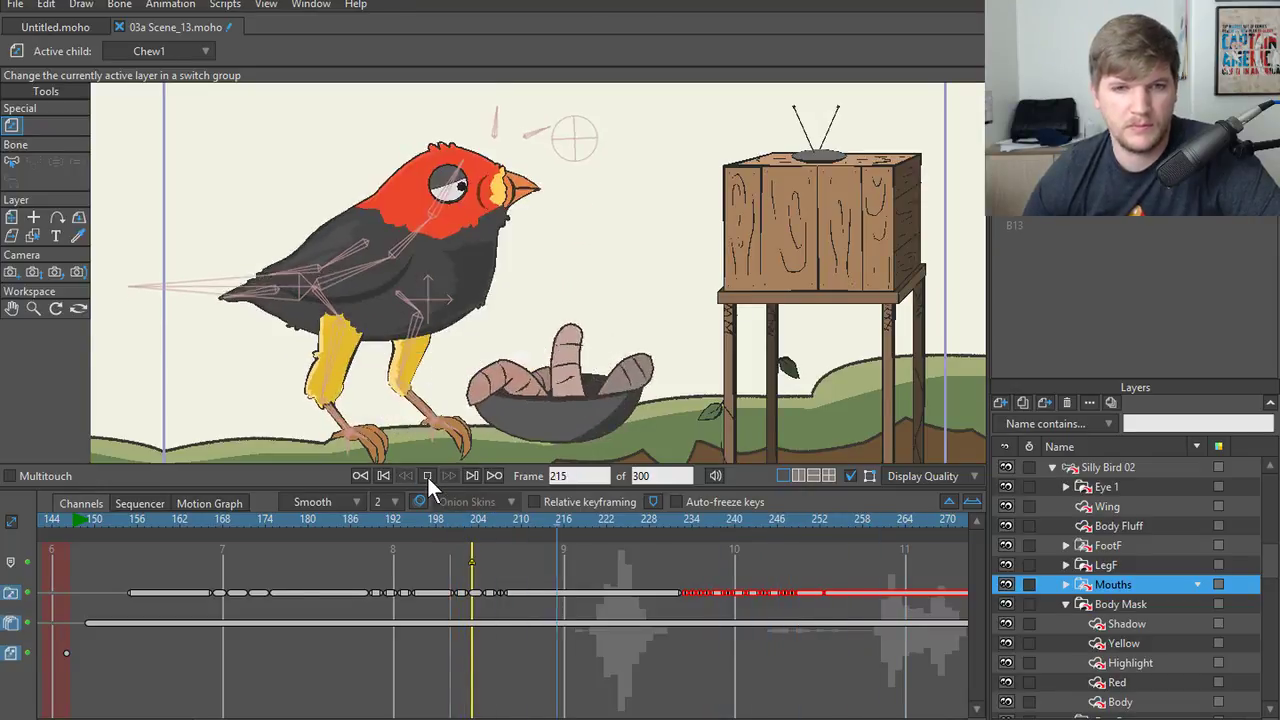
left_click(427, 477)
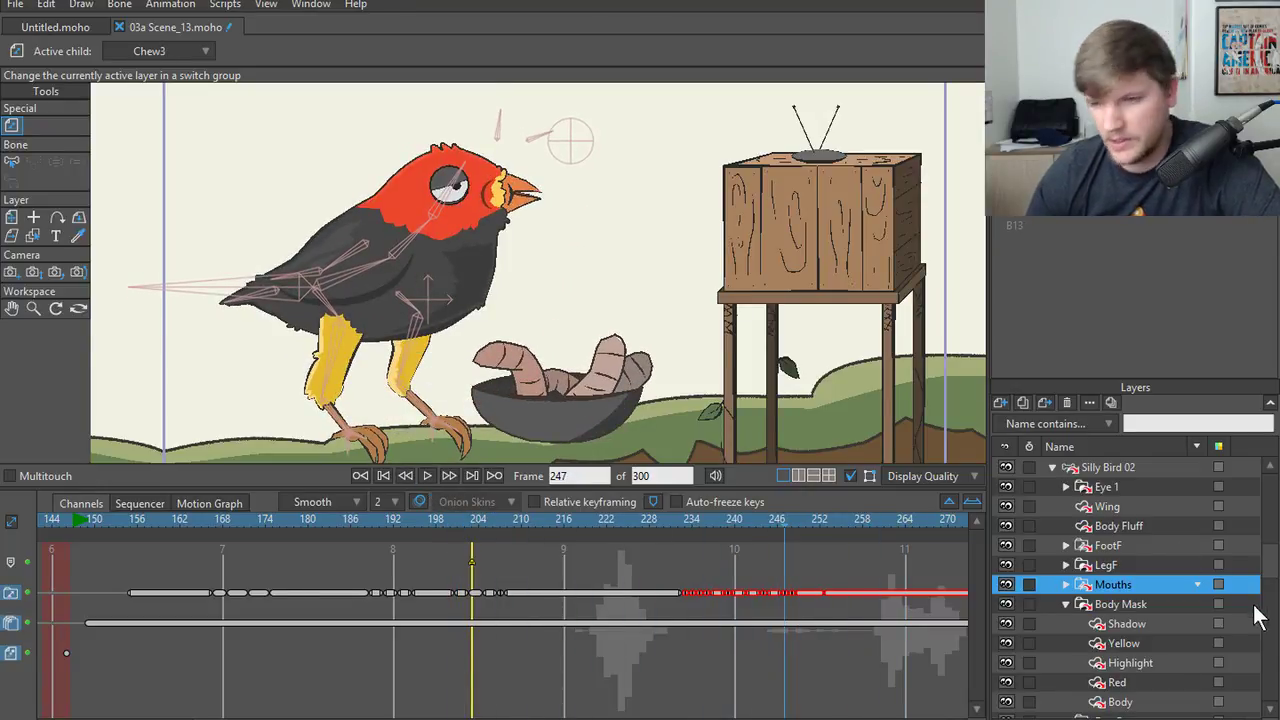
- Key the raised-head pose of the Silly Bird 02 bones again at frame 225 to hold it
left_click(1108, 467)
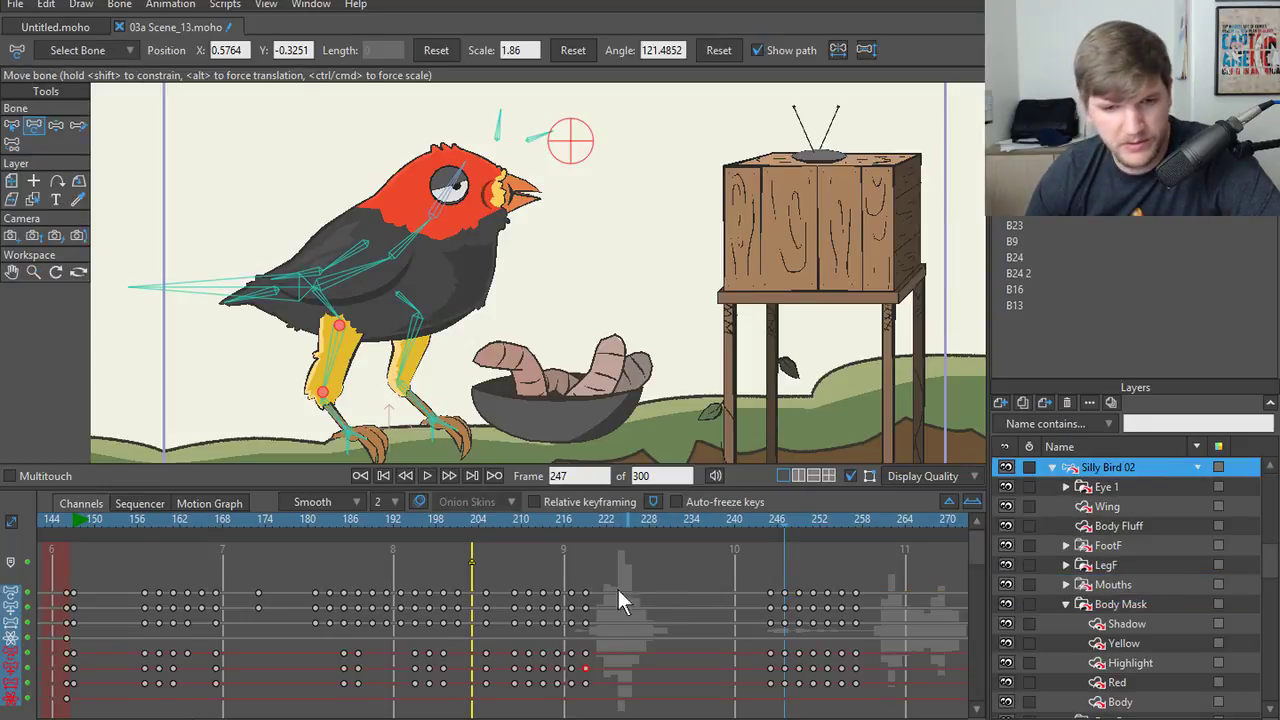
mouse_move(580, 524)
left_mouse_down()
mouse_move(498, 518)
mouse_move(607, 523)
mouse_move(586, 530)
left_mouse_up()
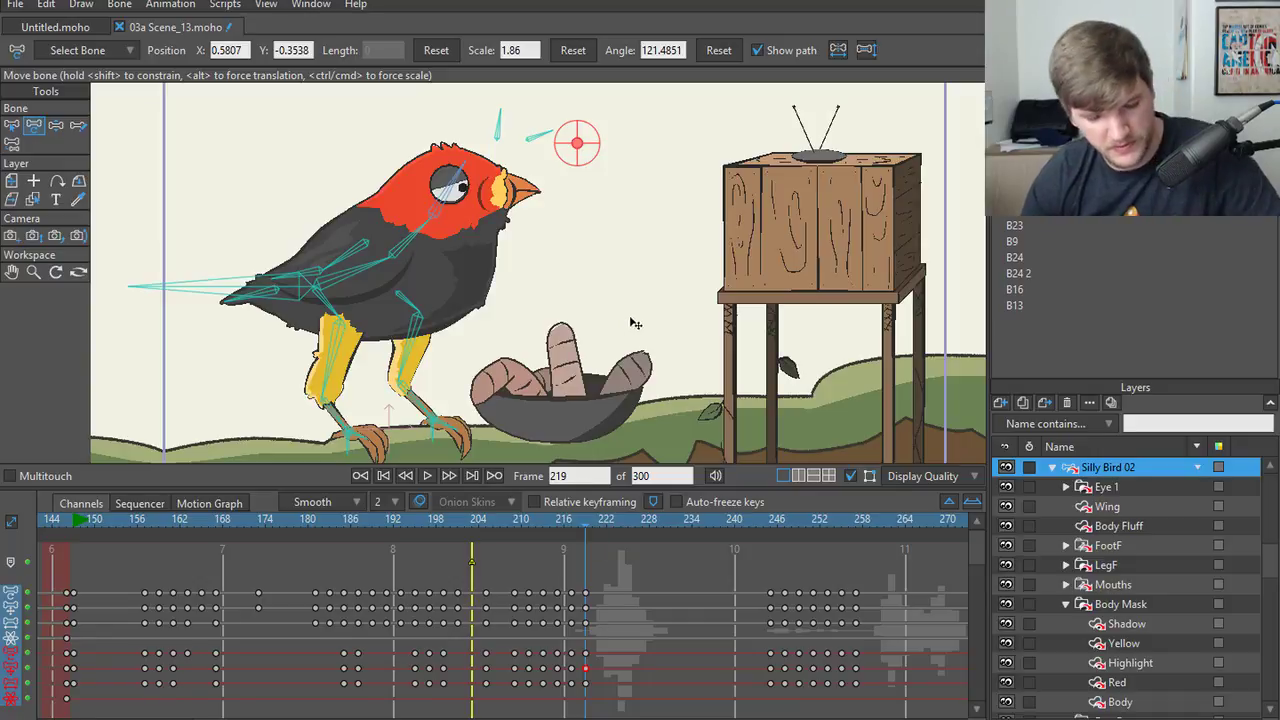
key("b")
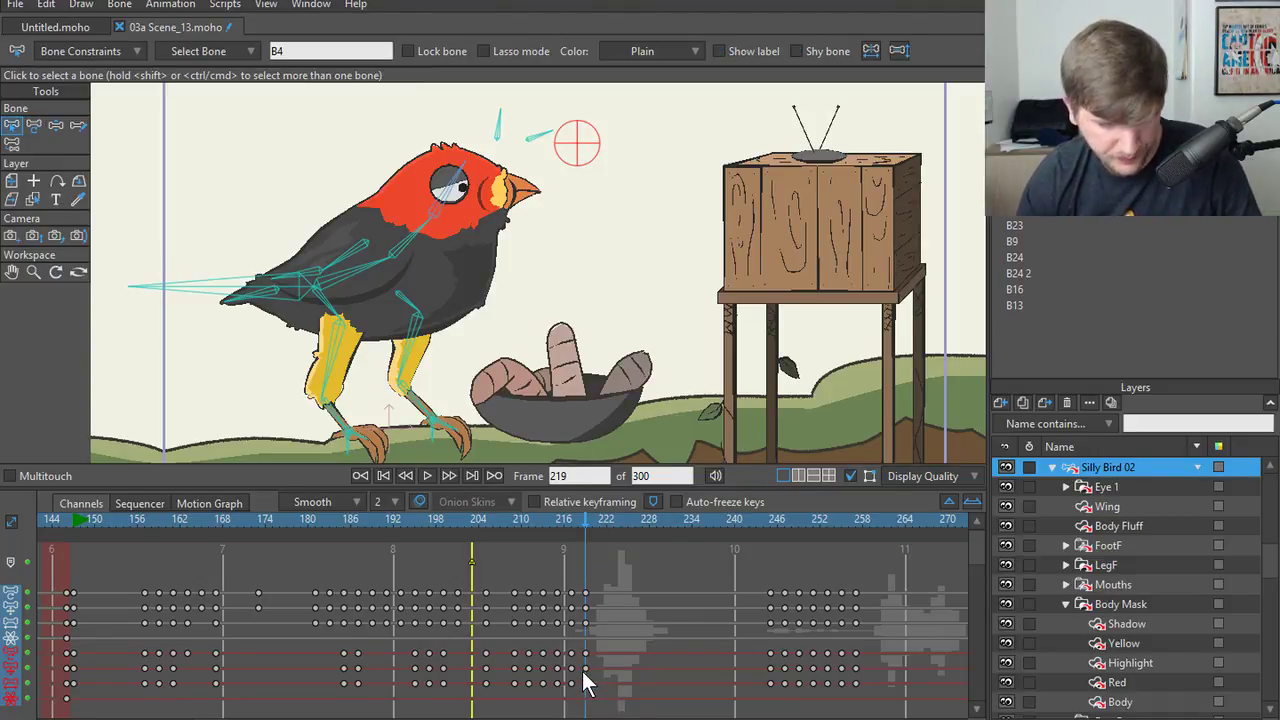
left_click(772, 521)
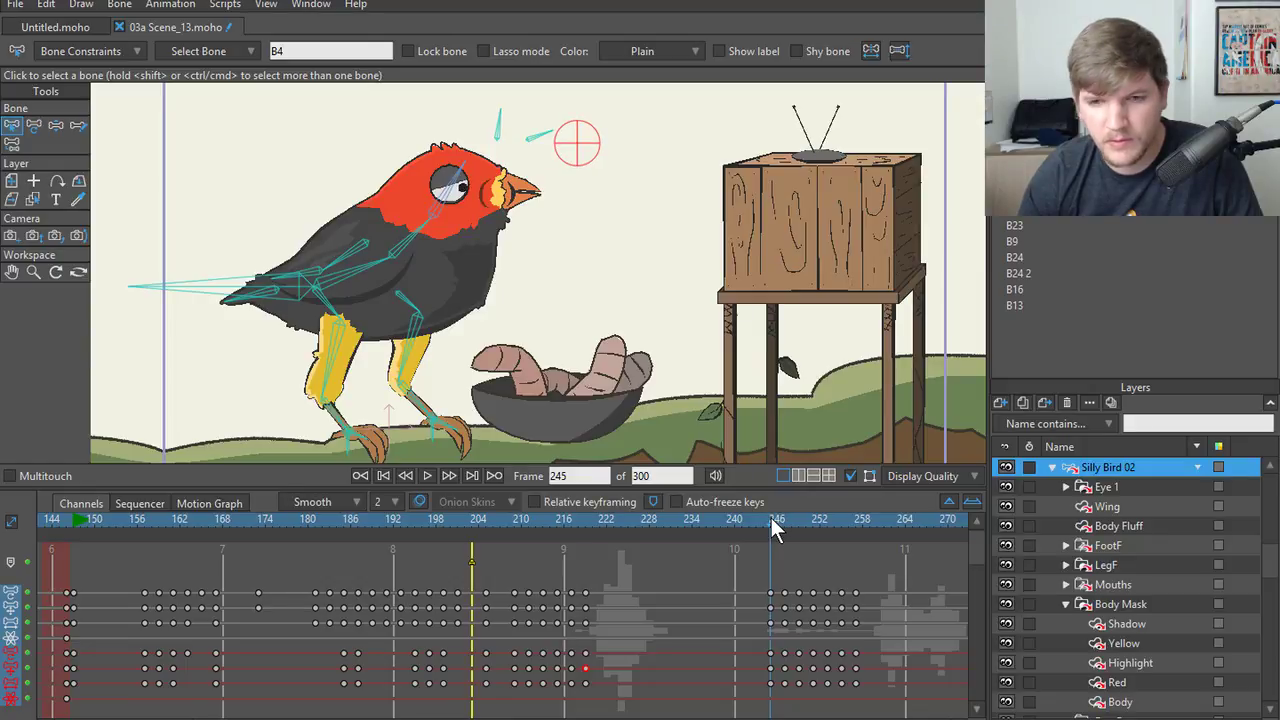
left_click_drag(771, 518, 619, 560)
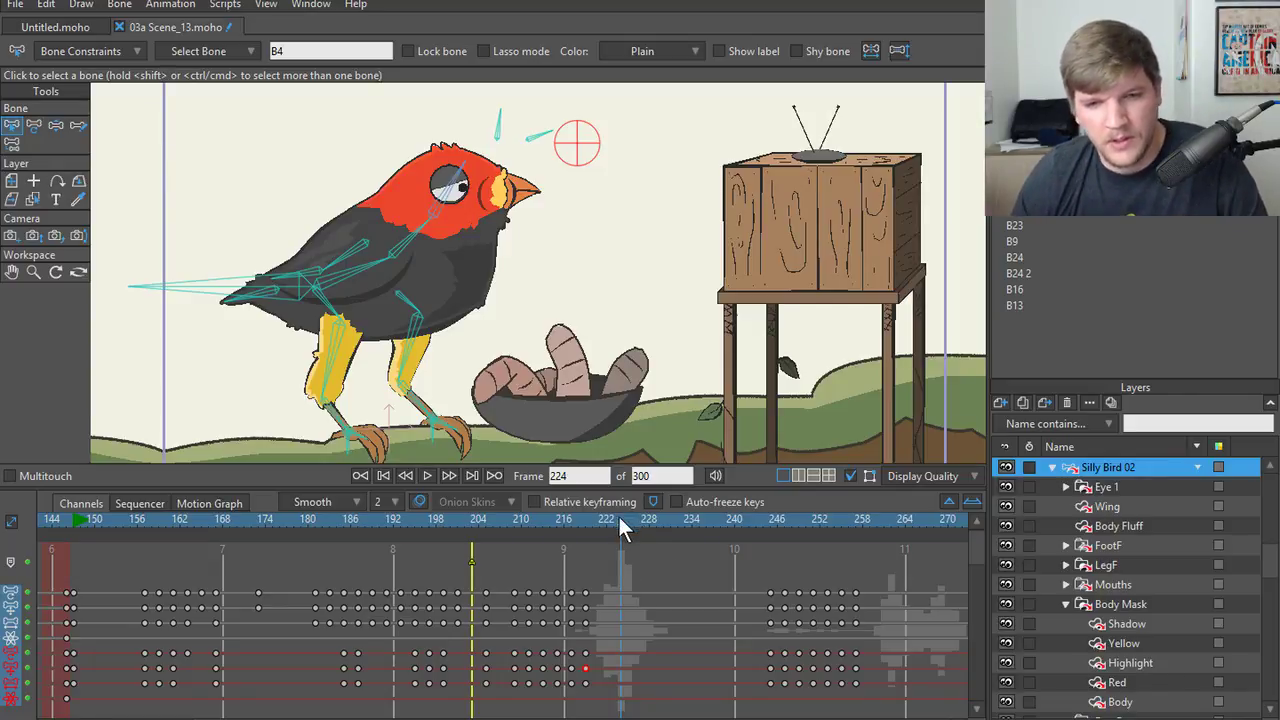
left_click(634, 520)
key("z")
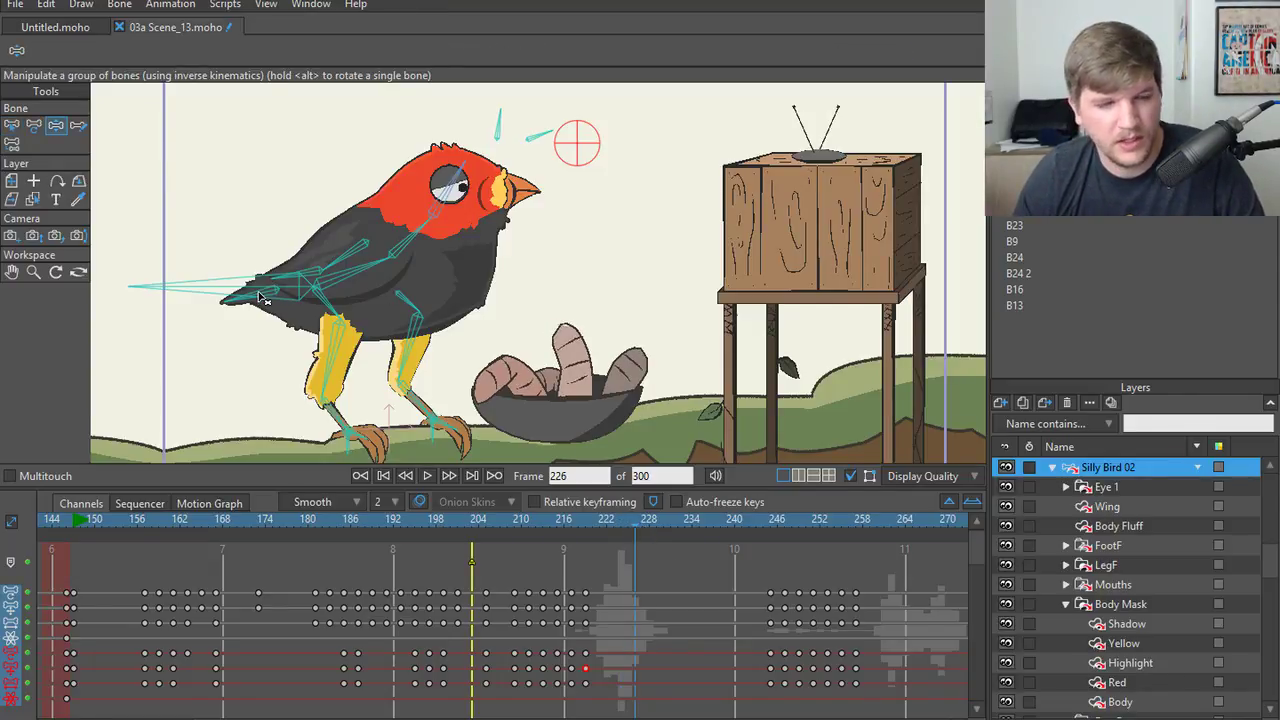
left_click_drag(593, 519, 628, 526)
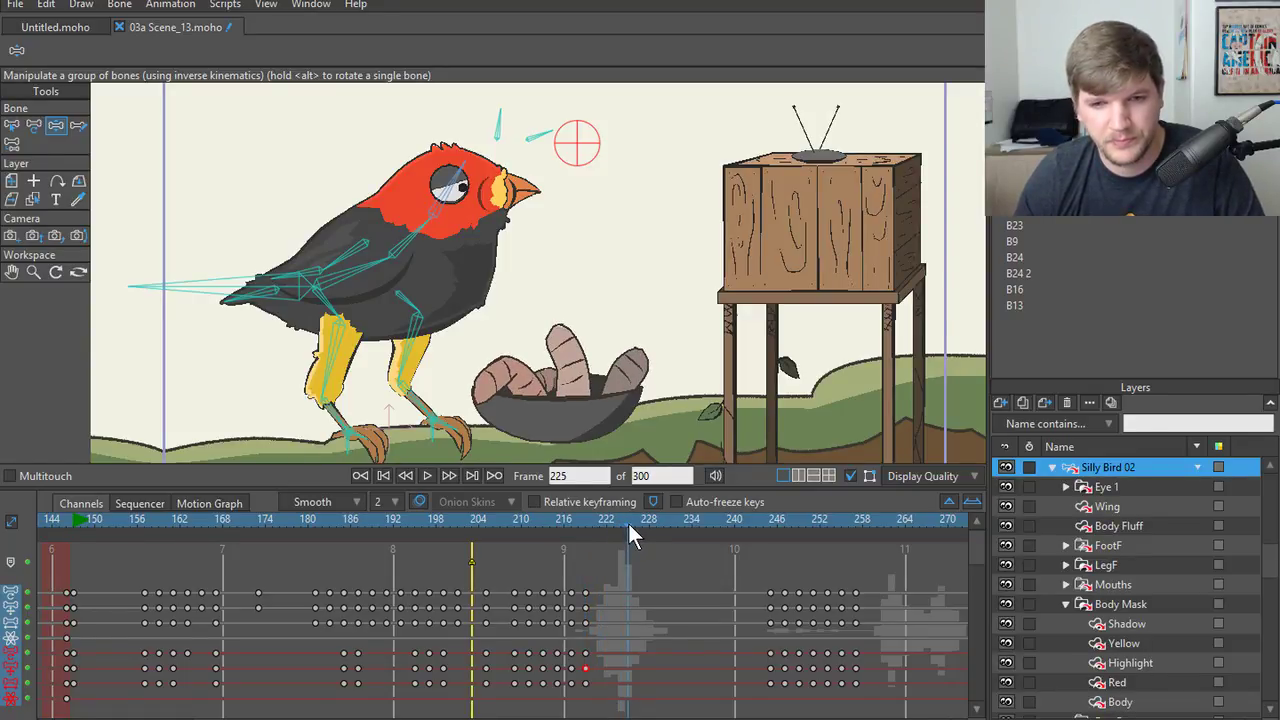
- At frame 227, lower the main body bone to X -0.4723, Y 0.0175 and pull the head down with the neck bones
left_click_drag(628, 523, 640, 521)
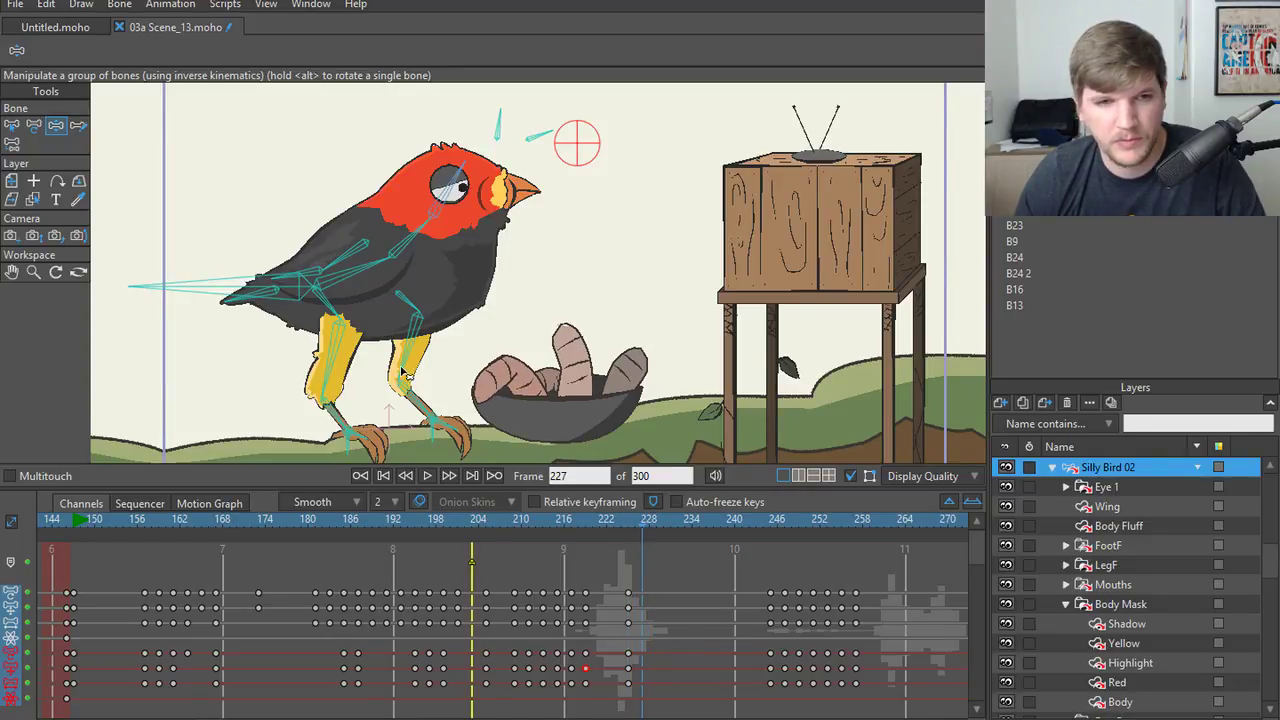
left_click_drag(184, 289, 186, 297)
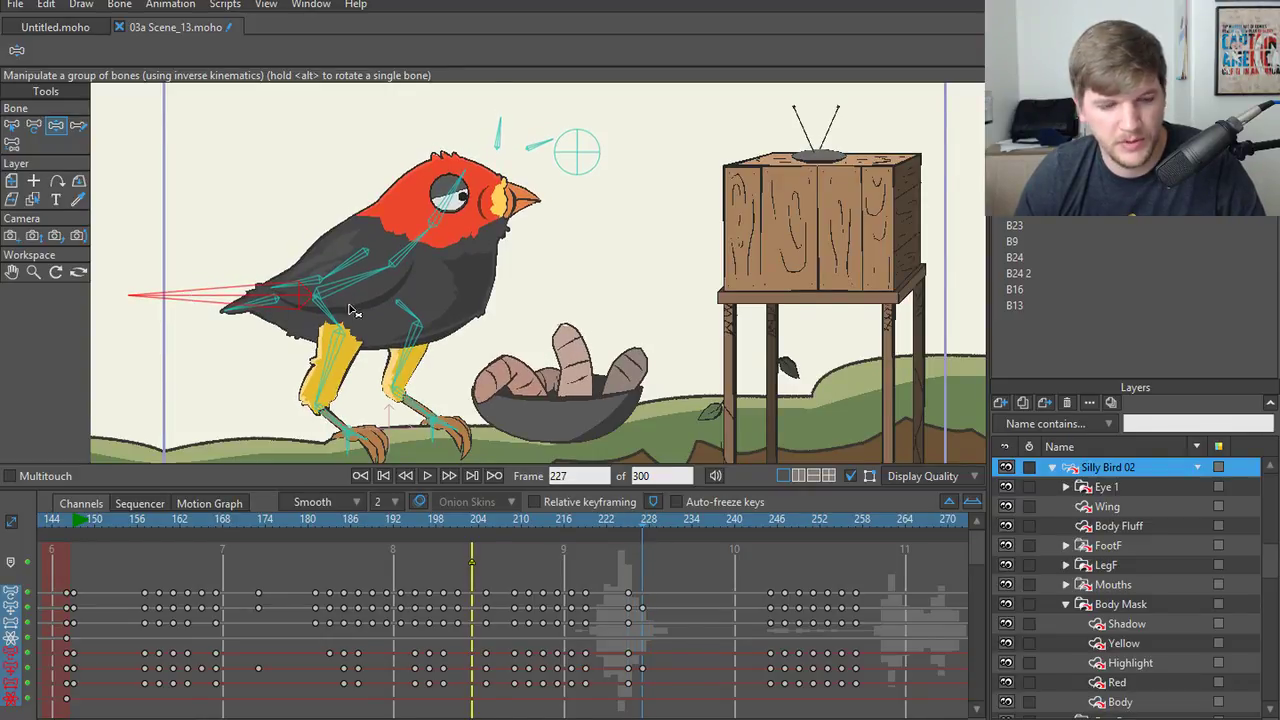
key("z")
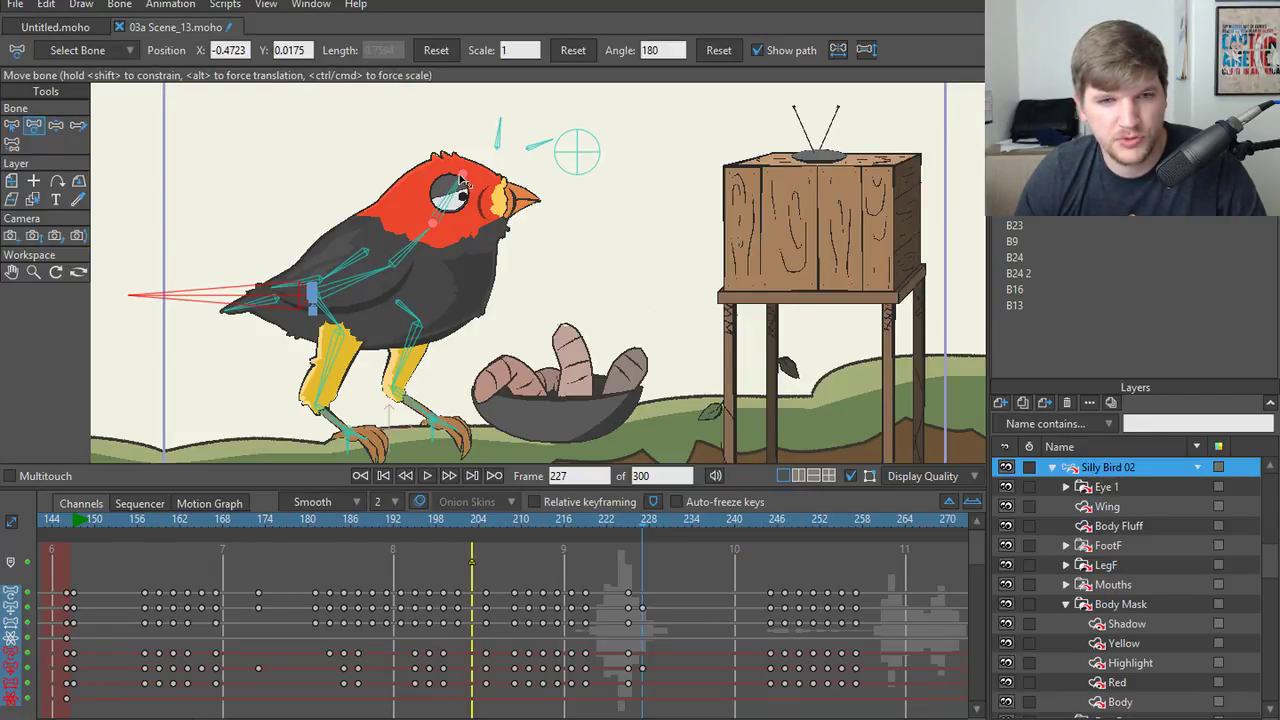
left_click_drag(636, 514, 644, 521)
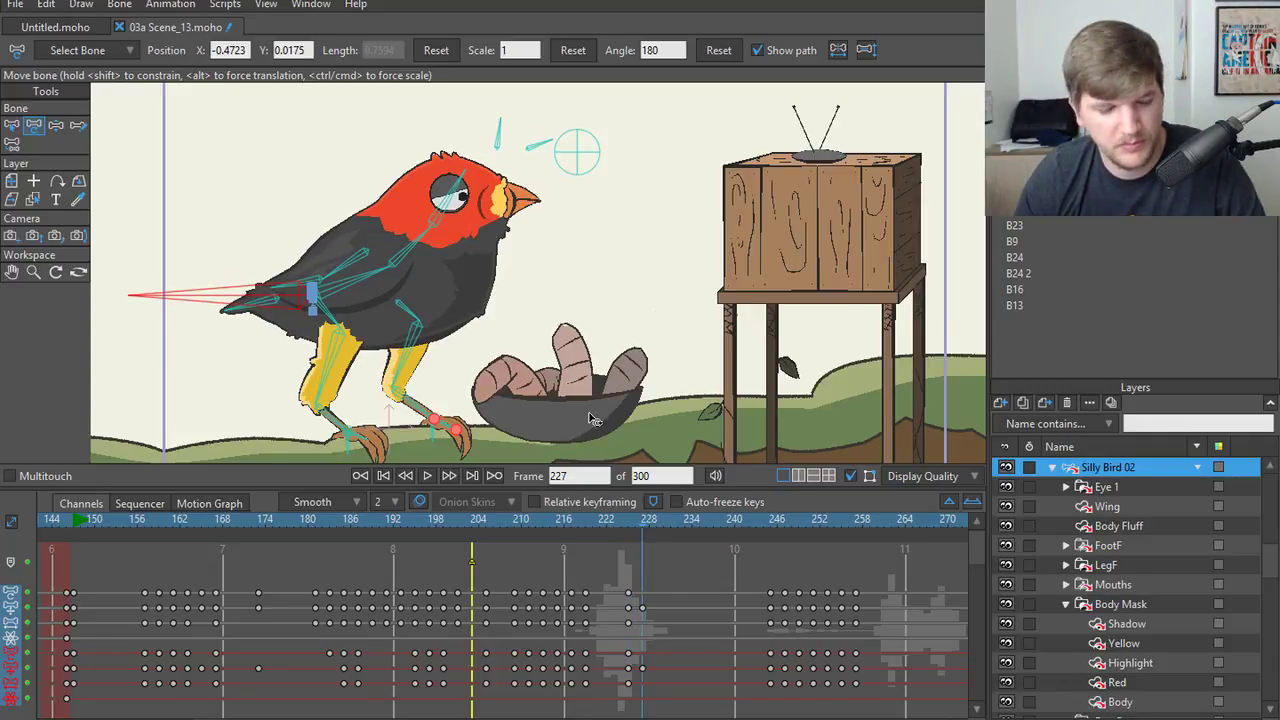
key("z")
key("z")
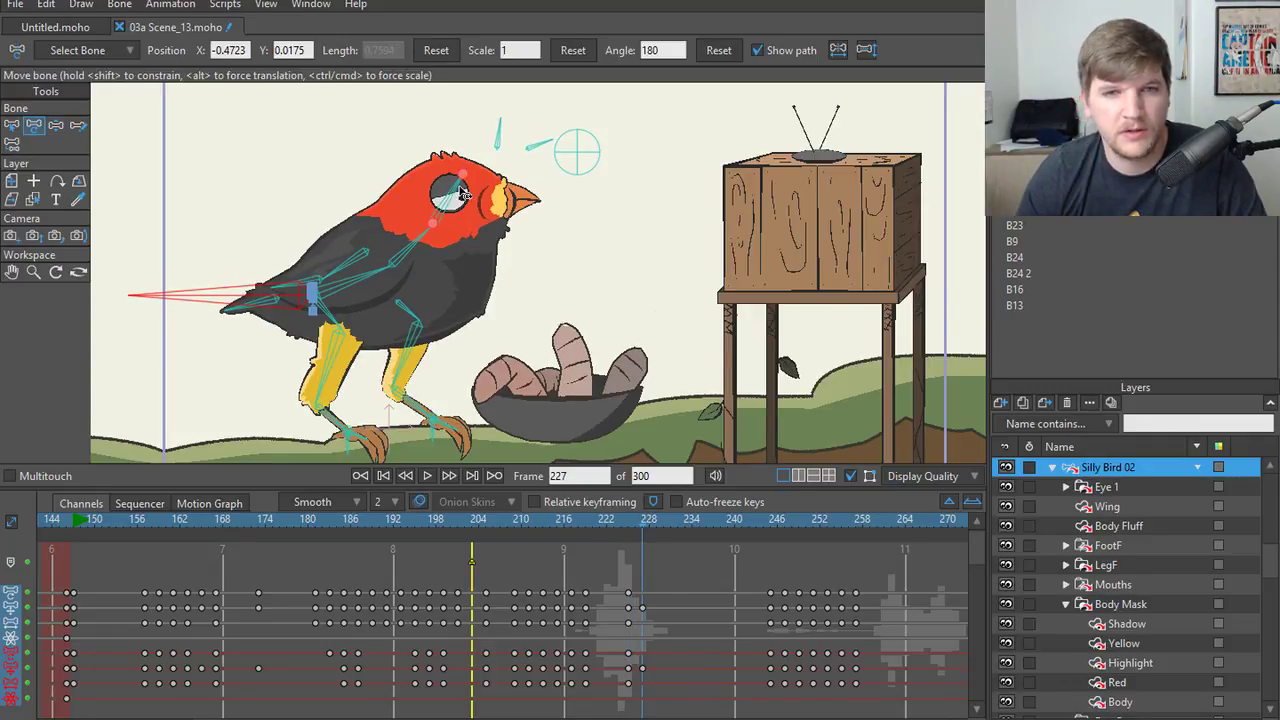
left_click_drag(462, 180, 470, 193)
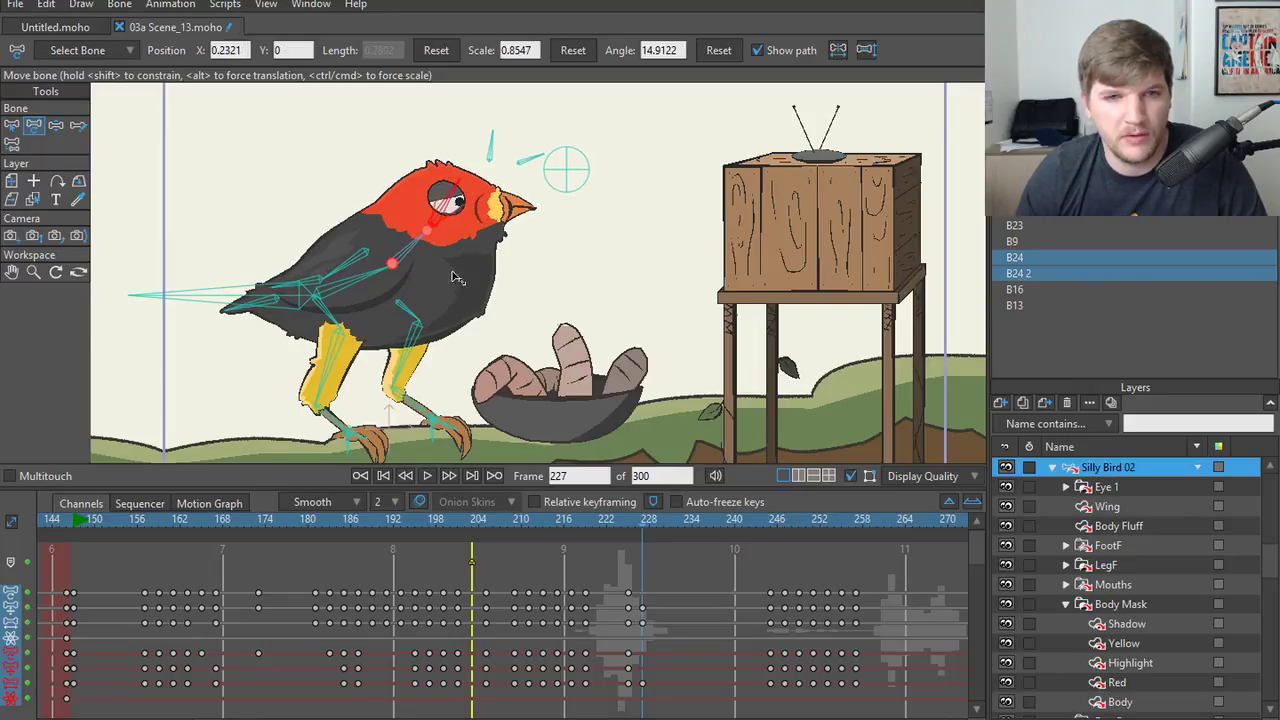
- Undo the head pull at frame 227, then try repositioning the neck bones again and undo each attempt
key("ctrl+z")
left_click_drag(424, 237, 432, 223)
key("ctrl+z")
left_click_drag(385, 276, 390, 286)
key("ctrl+z")
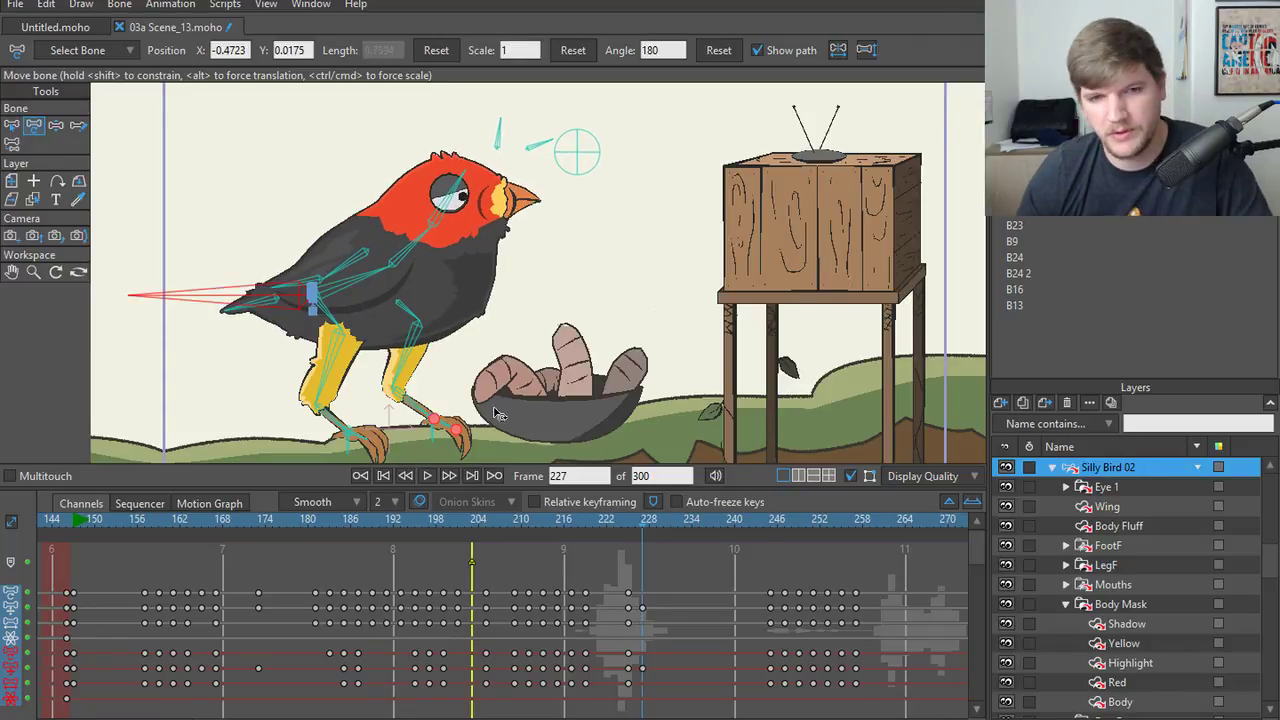
- Toggle squash and stretch scaling in the bone constraints of the bird's selected neck and head bones
key("z")
left_click(400, 268)
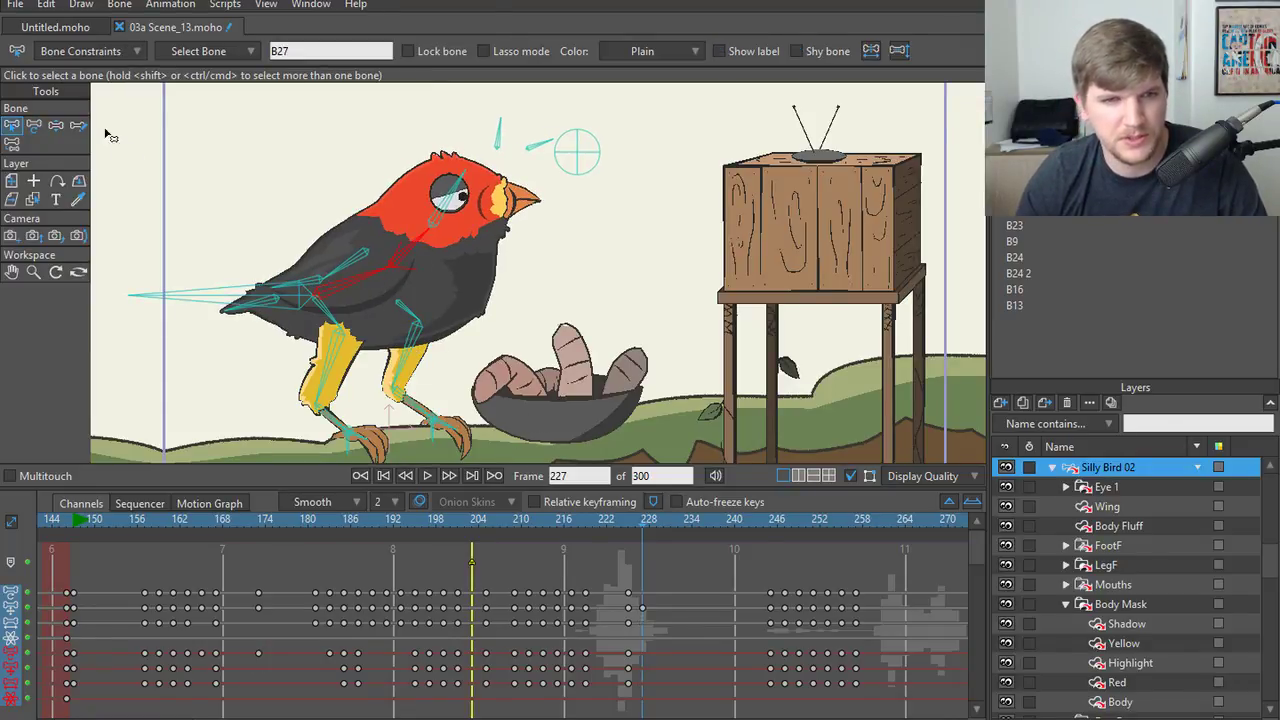
left_click(447, 226)
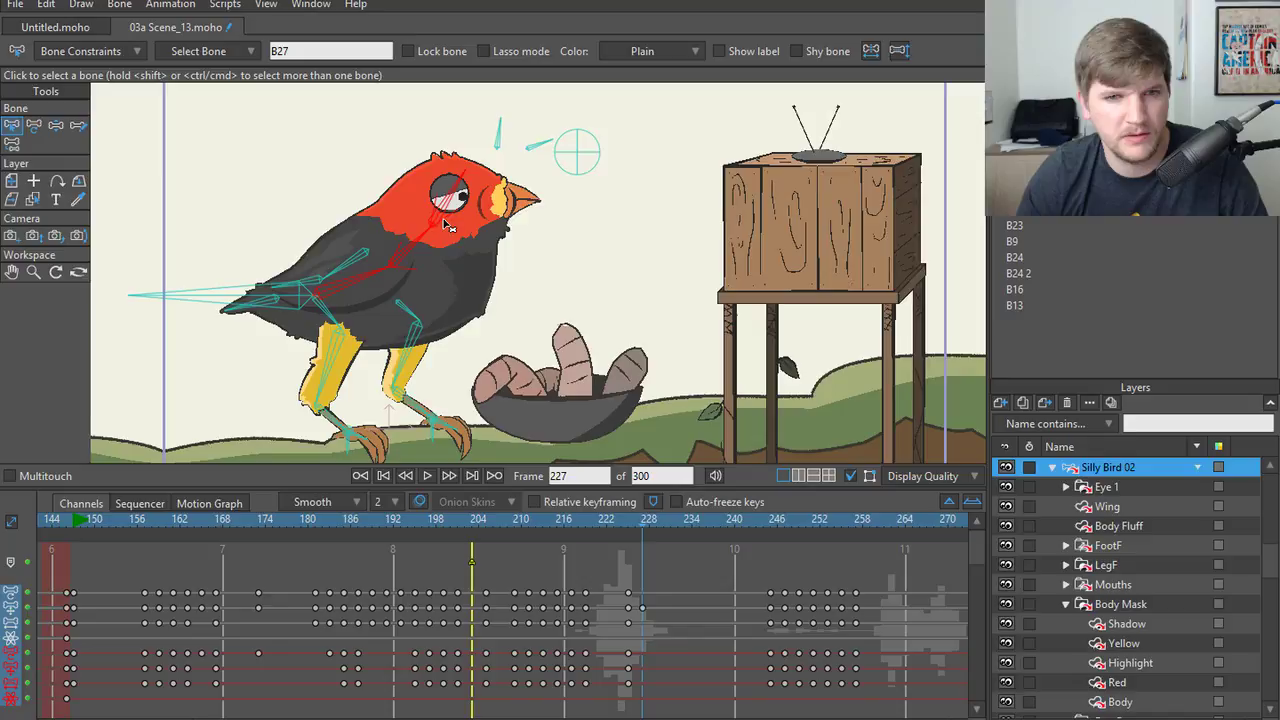
left_click(111, 54)
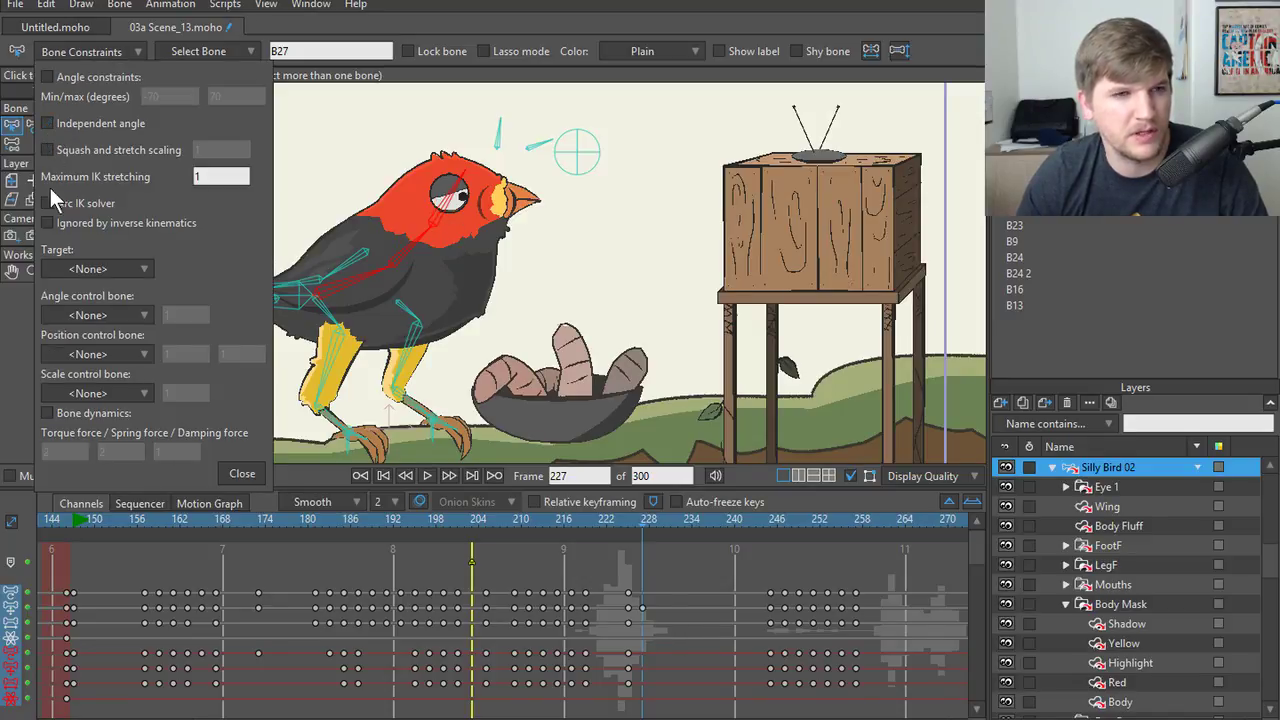
left_click(47, 150)
left_click(241, 474)
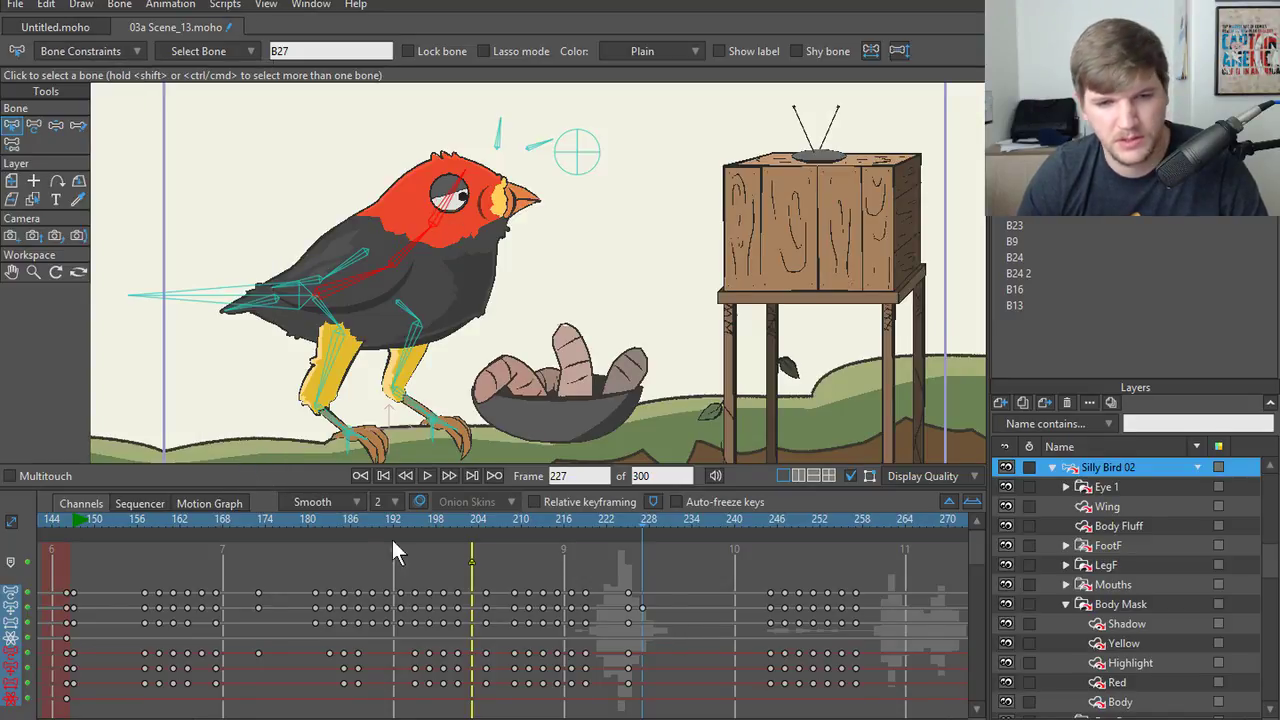
- Try shortening the selected neck and head bones to scale 0.9434 at frame 227, compare neighbouring frames, and undo the change
mouse_move(639, 521)
left_mouse_down()
mouse_move(622, 526)
mouse_move(633, 523)
left_mouse_up()
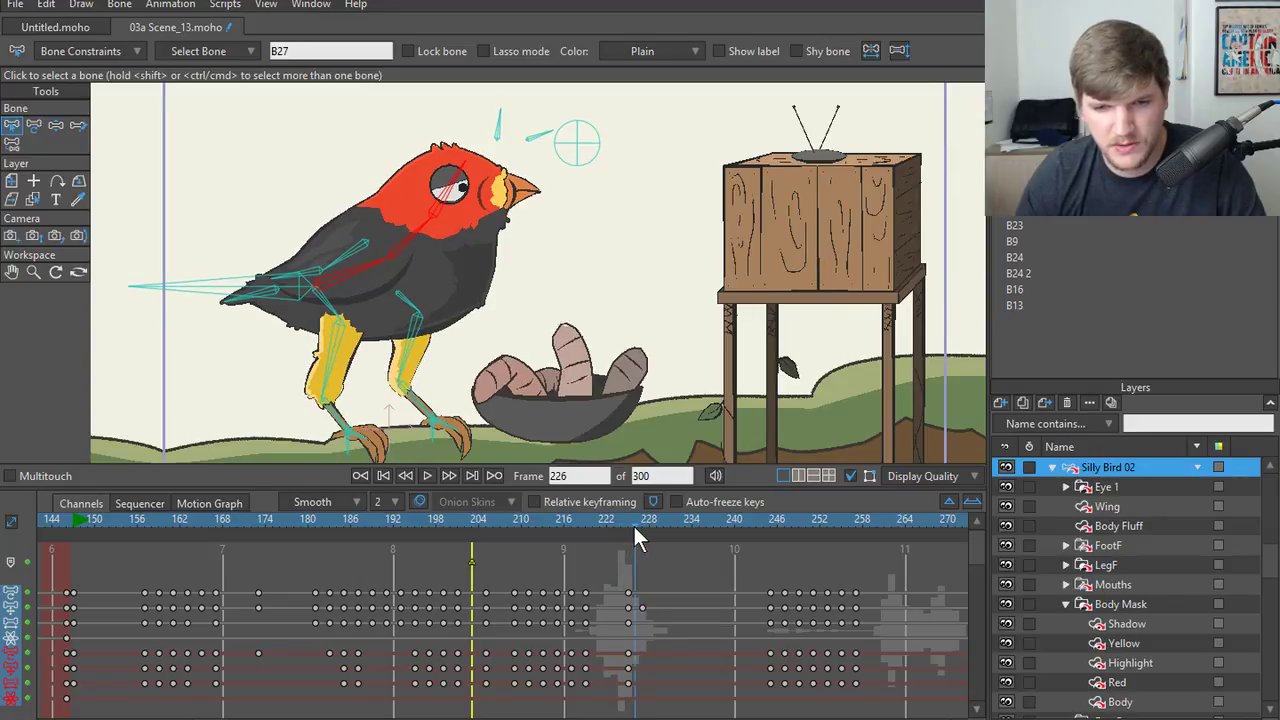
left_click(638, 528)
key("t")
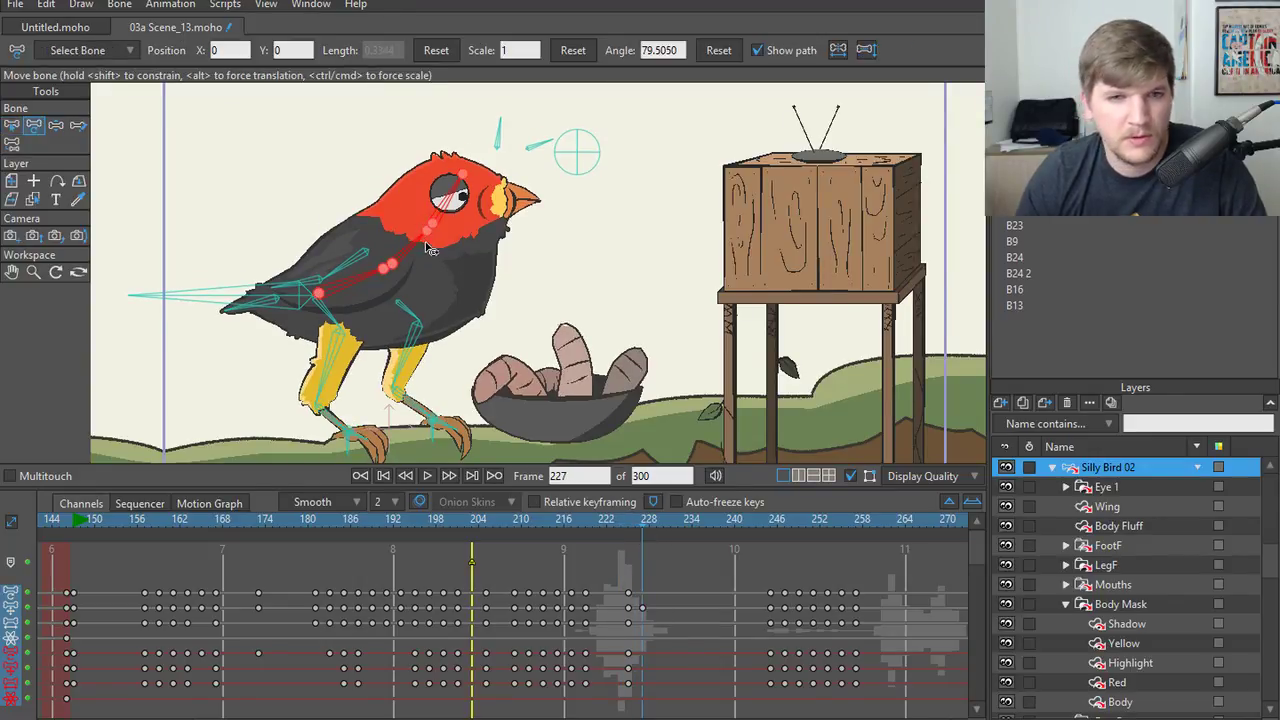
left_click_drag(424, 236, 423, 233)
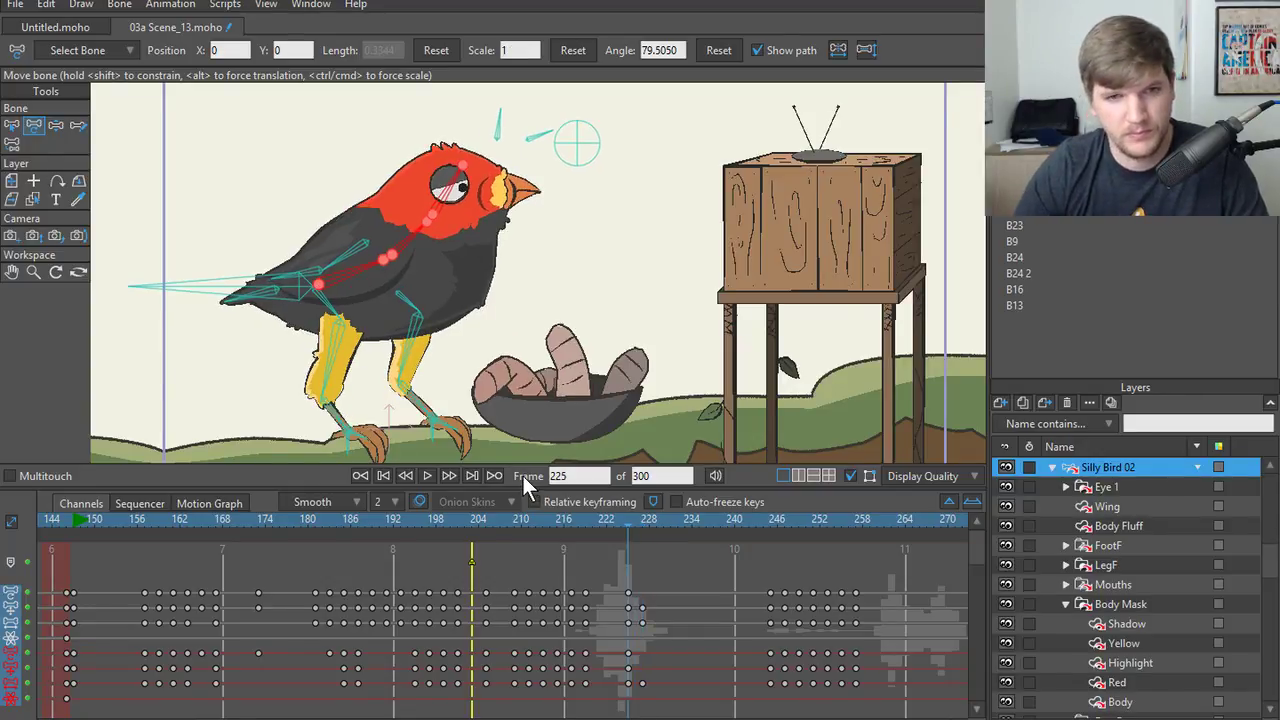
key("ctrl+Right")
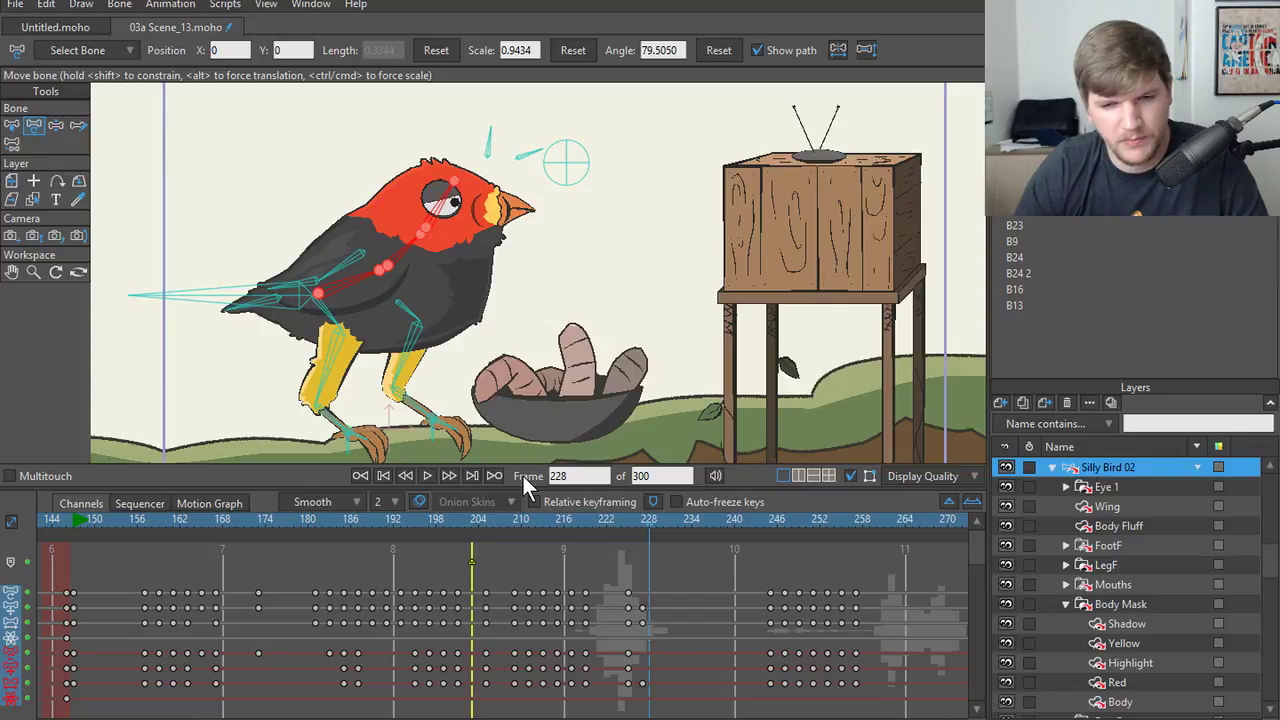
key("ctrl+z")
key("Left")
key("Left")
key("Left")
key("Right")
key("Right")
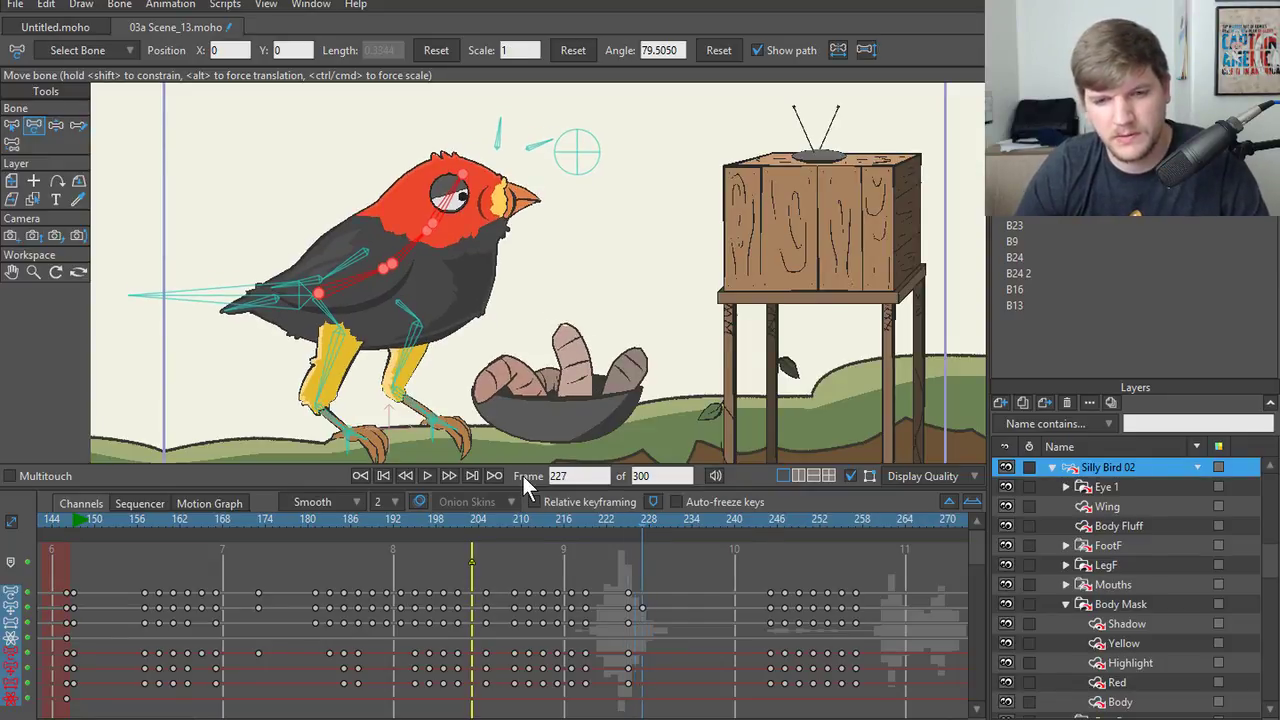
- At frame 227, shorten only the neck bones, leaving out the head bone, to scale 0.9434
key("z")
left_click(417, 255)
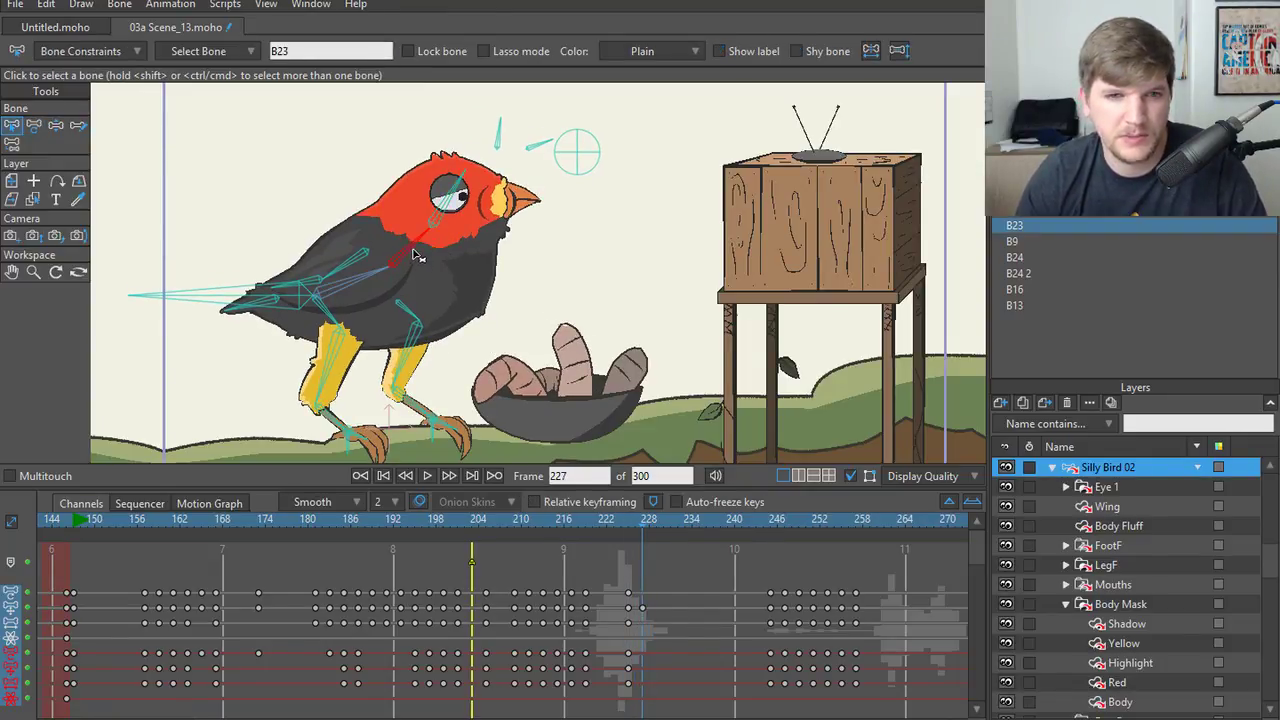
key("t")
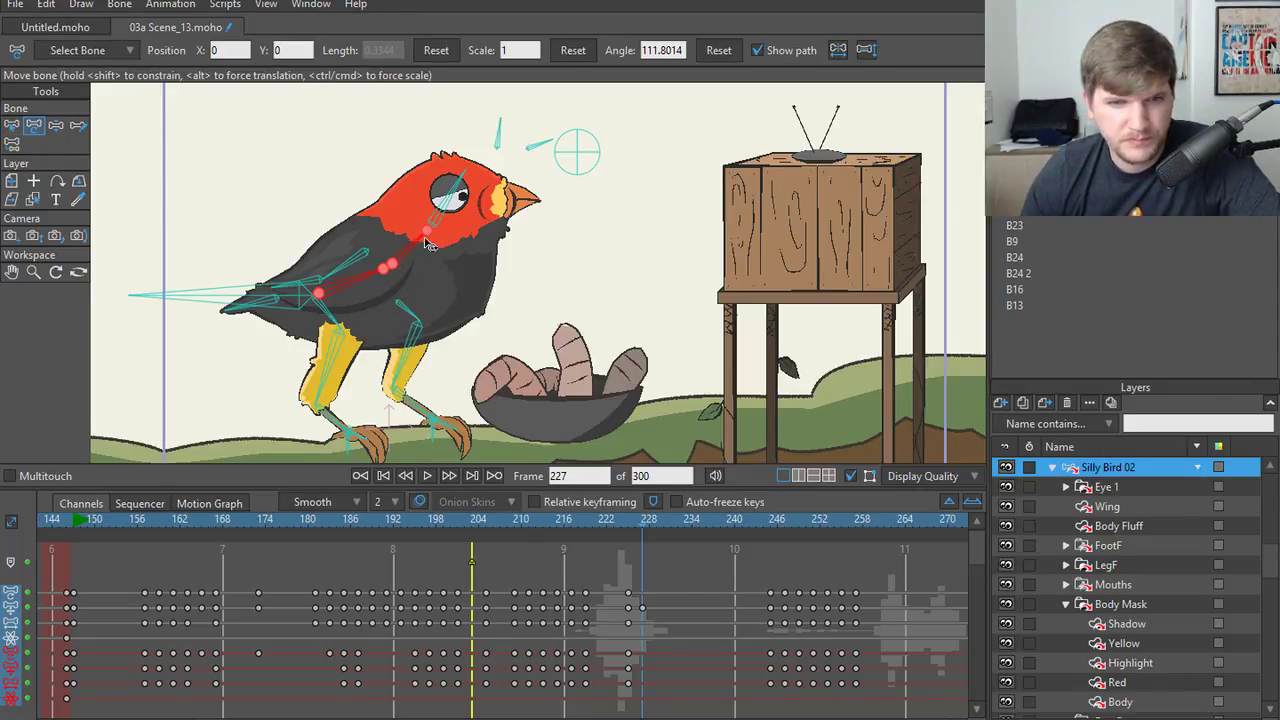
left_click_drag(425, 237, 421, 237)
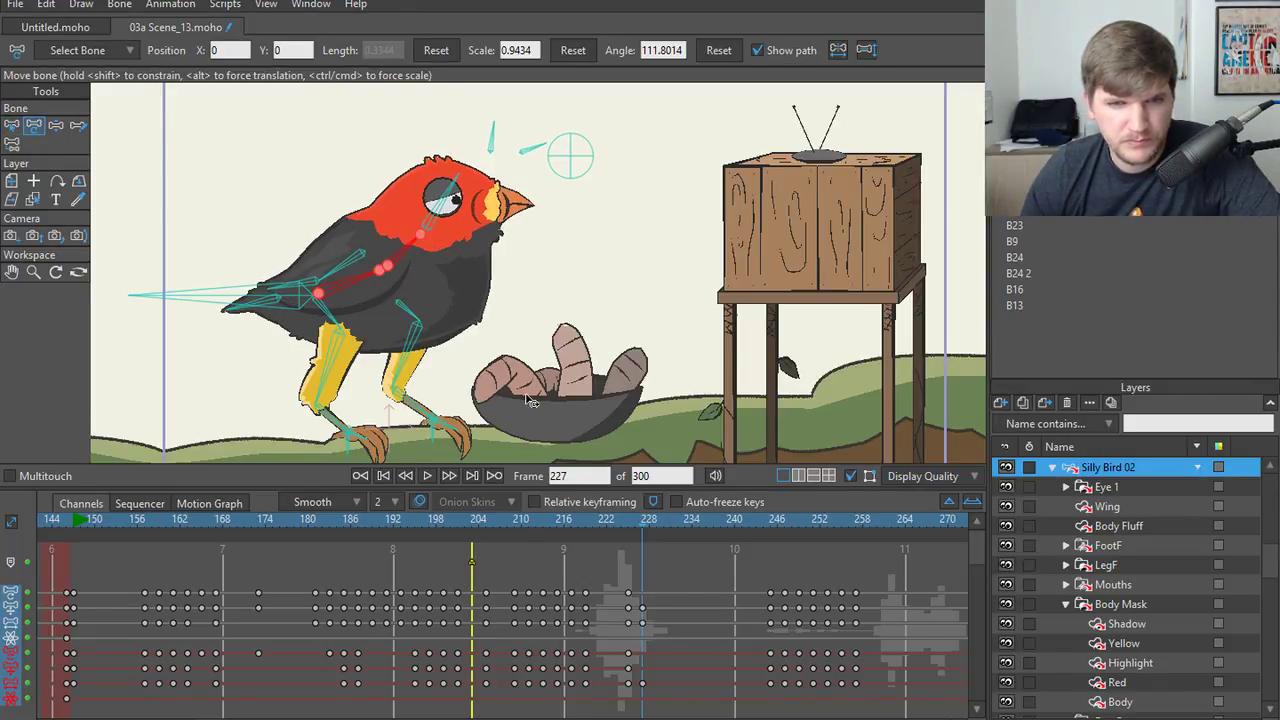
- Step back and forth between frames 225 and 230 to examine the neck squash against the raised-head pose
key("Left")
key("Left")
key("Right")
key("Right")
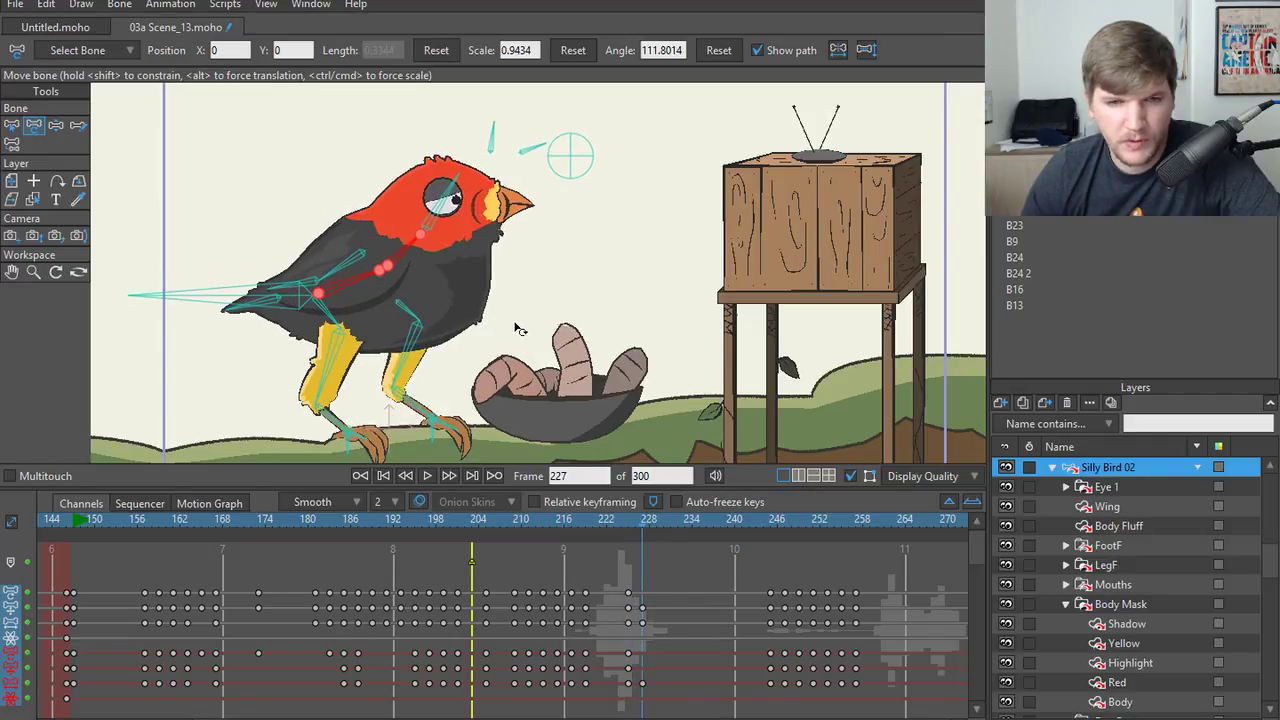
key("Right")
key("Right")
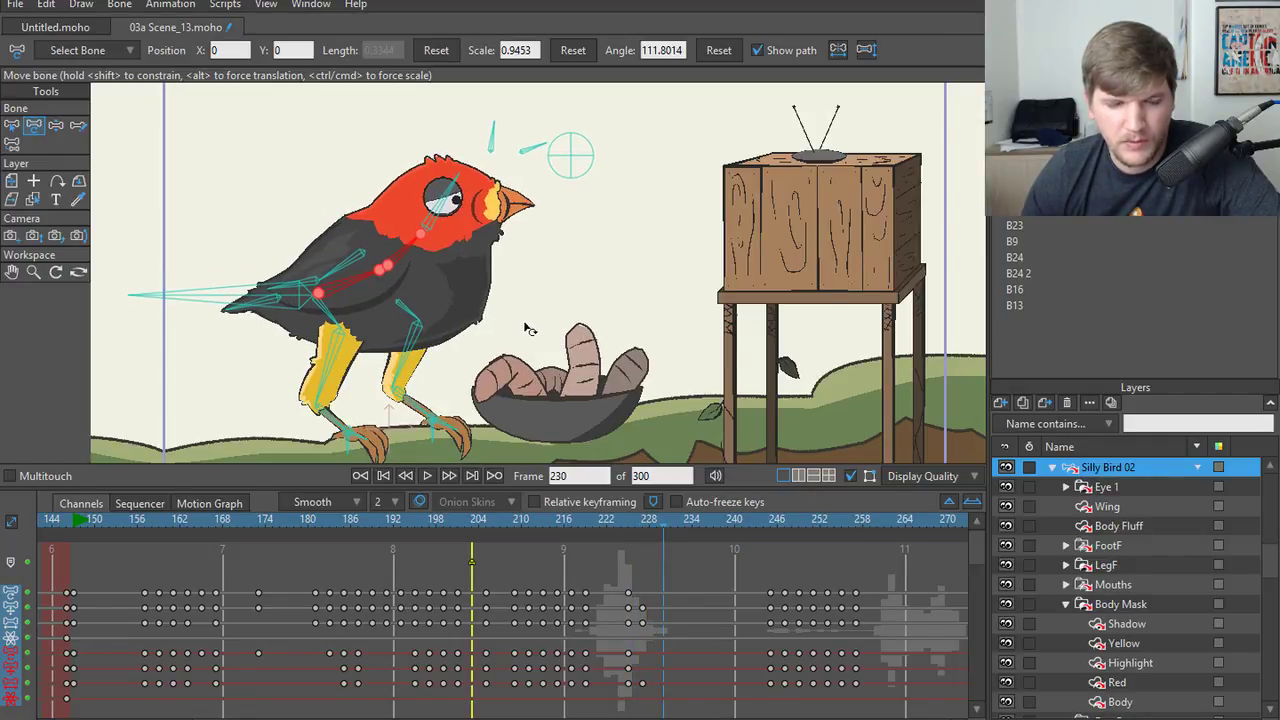
key("Left")
key("Left")
key("Left")
key("Left")
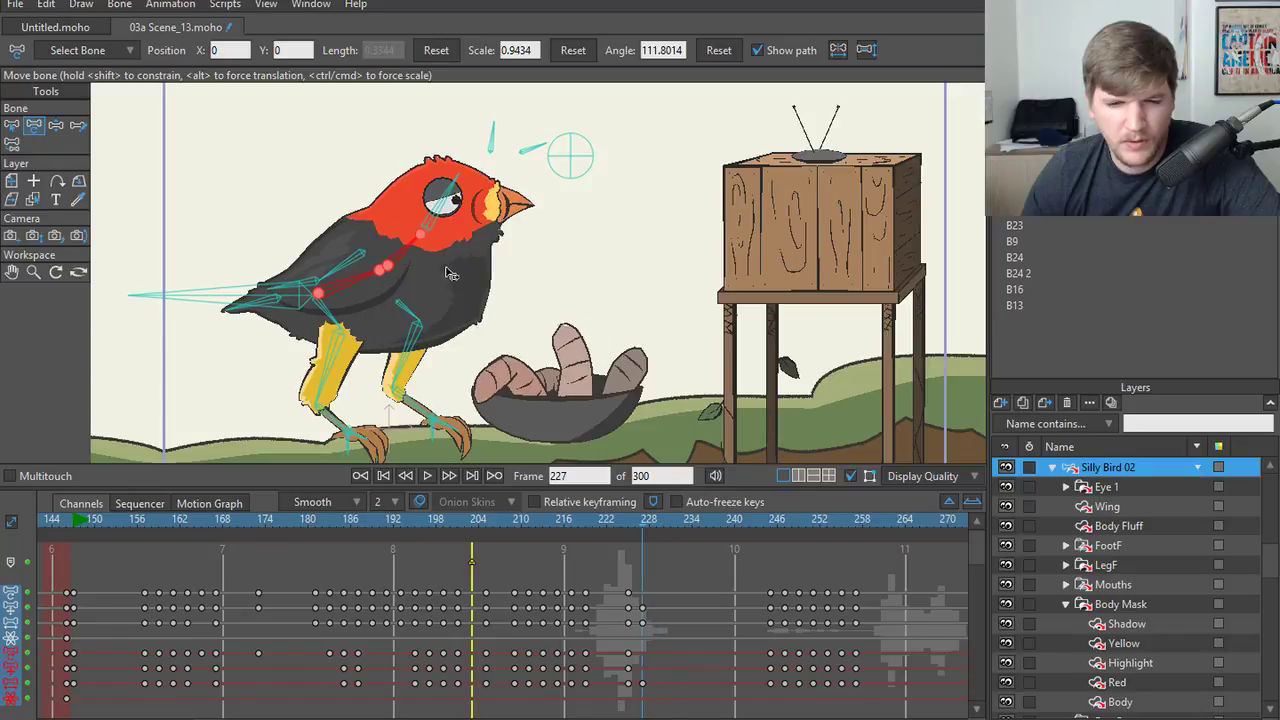
key("Right")
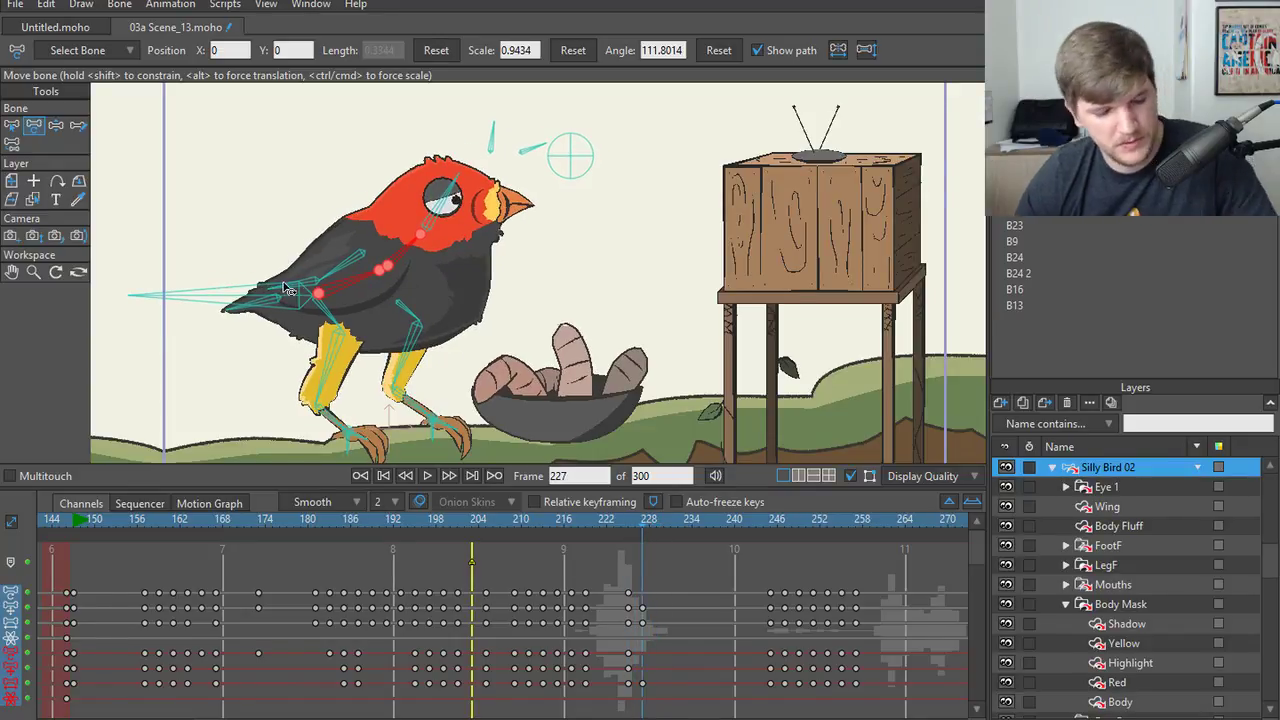
- Lower the main body bone at frame 227 to Y -0.0118, comparing the crouch with the pose at frame 225
key("z")
left_click_drag(212, 296, 216, 306)
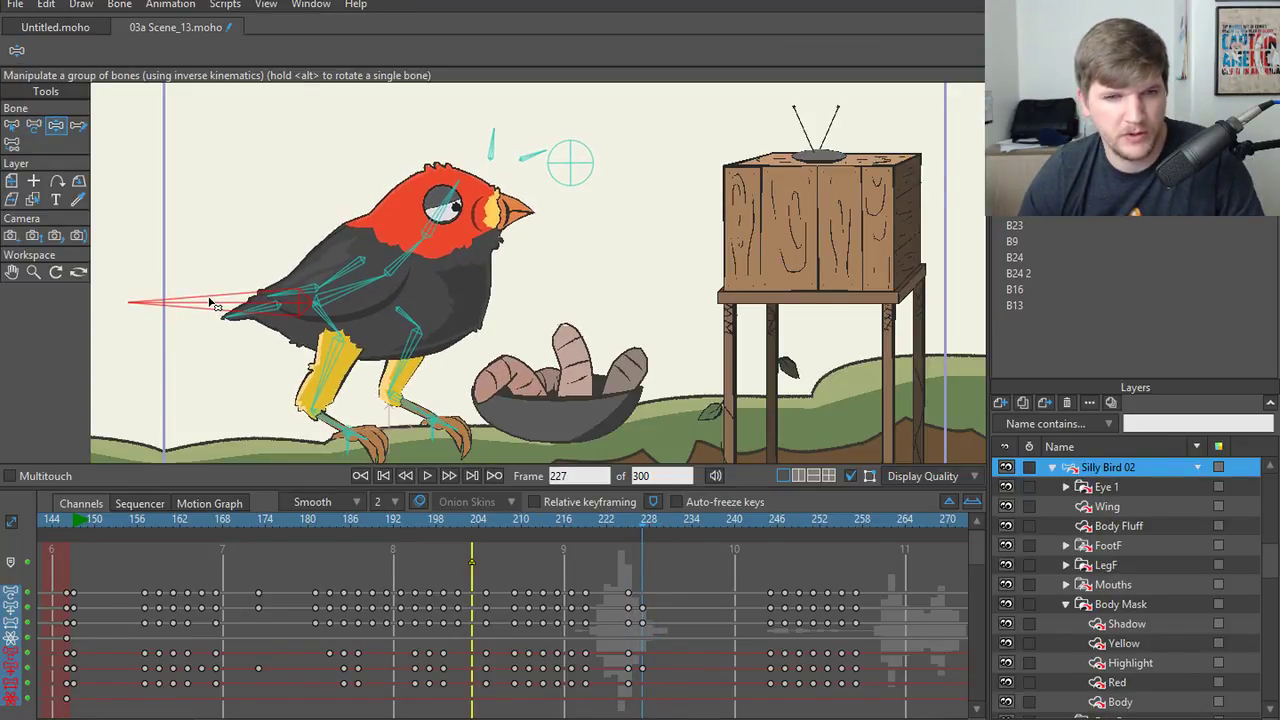
key("Left")
key("Left")
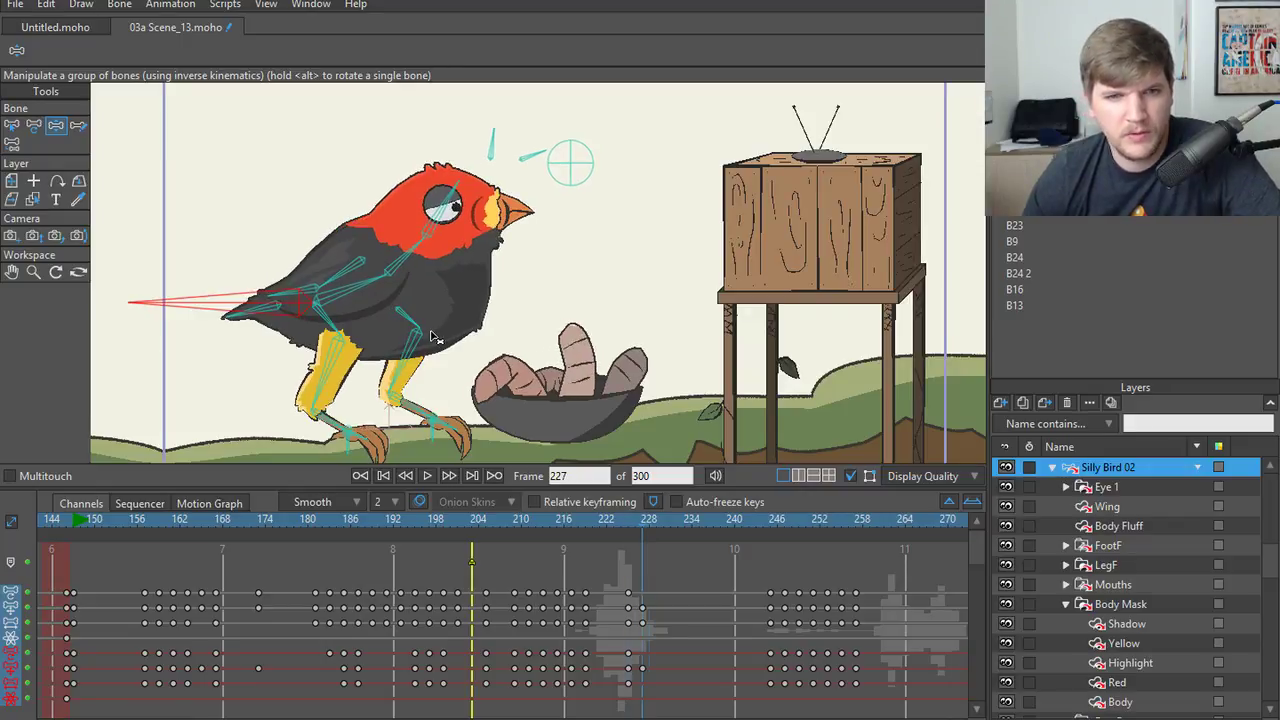
key("Right")
key("Right")
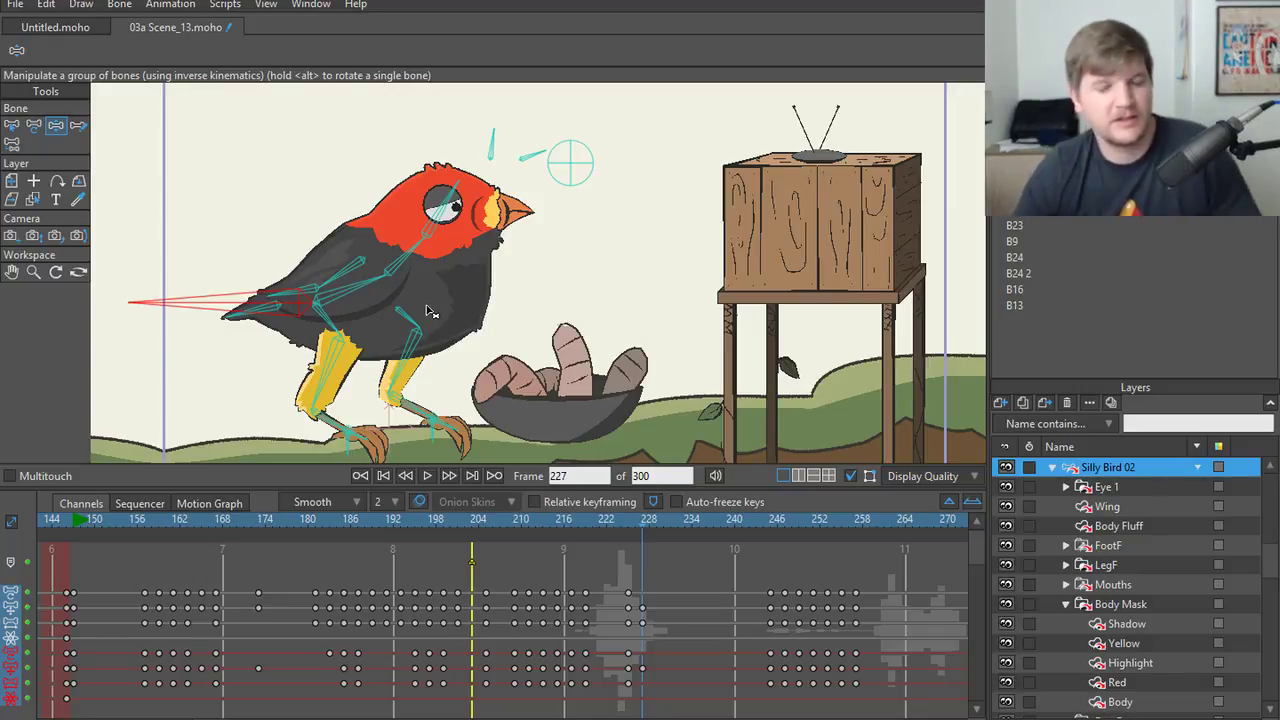
key("Right")
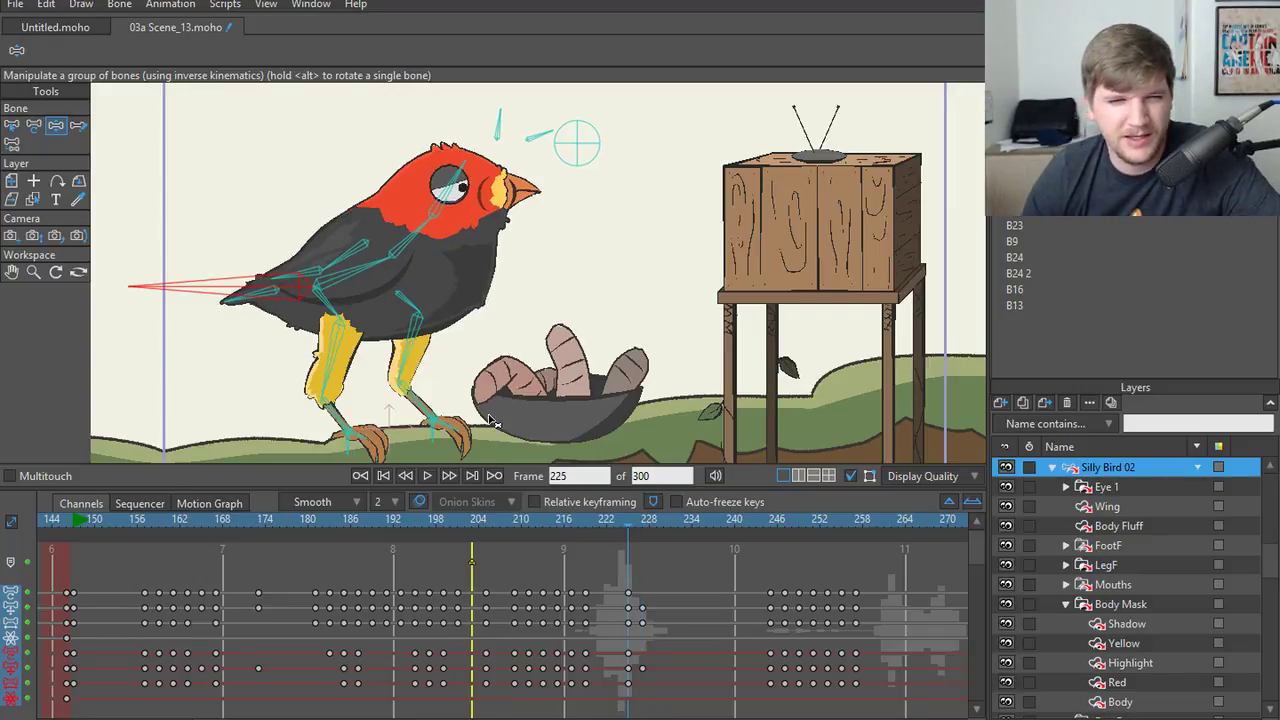
key("Left")
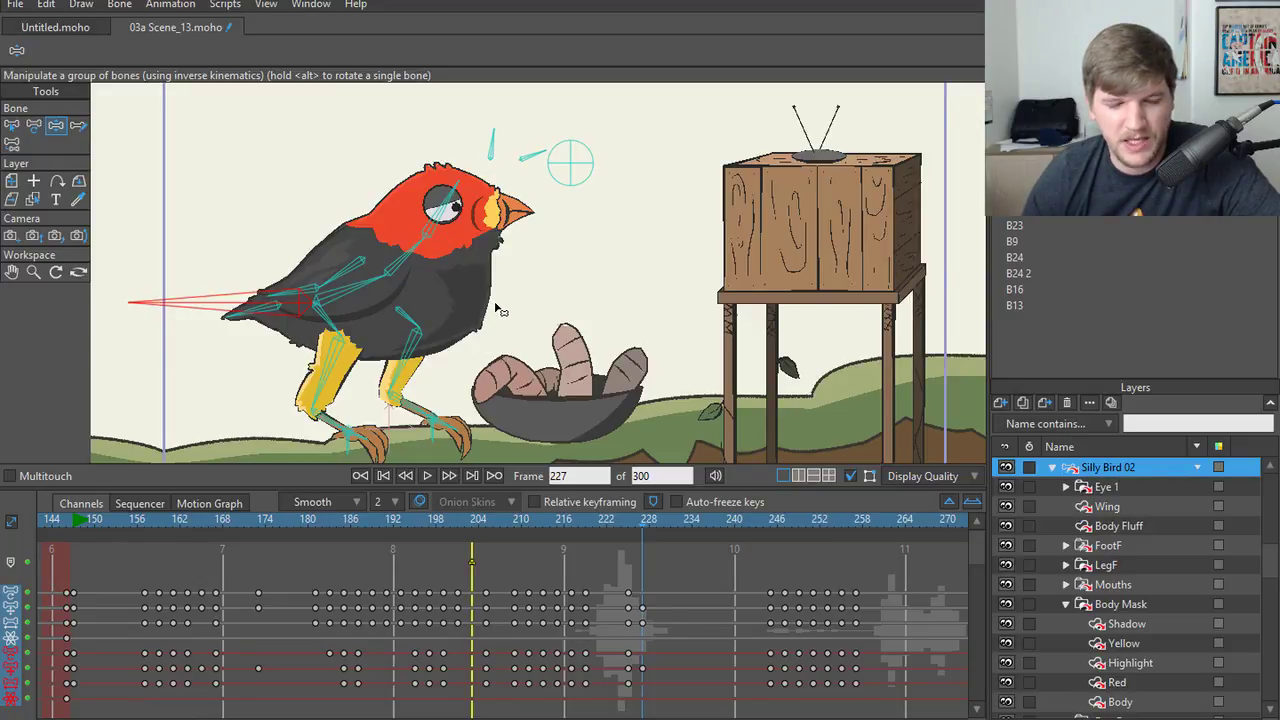
key("Right")
key("Left")
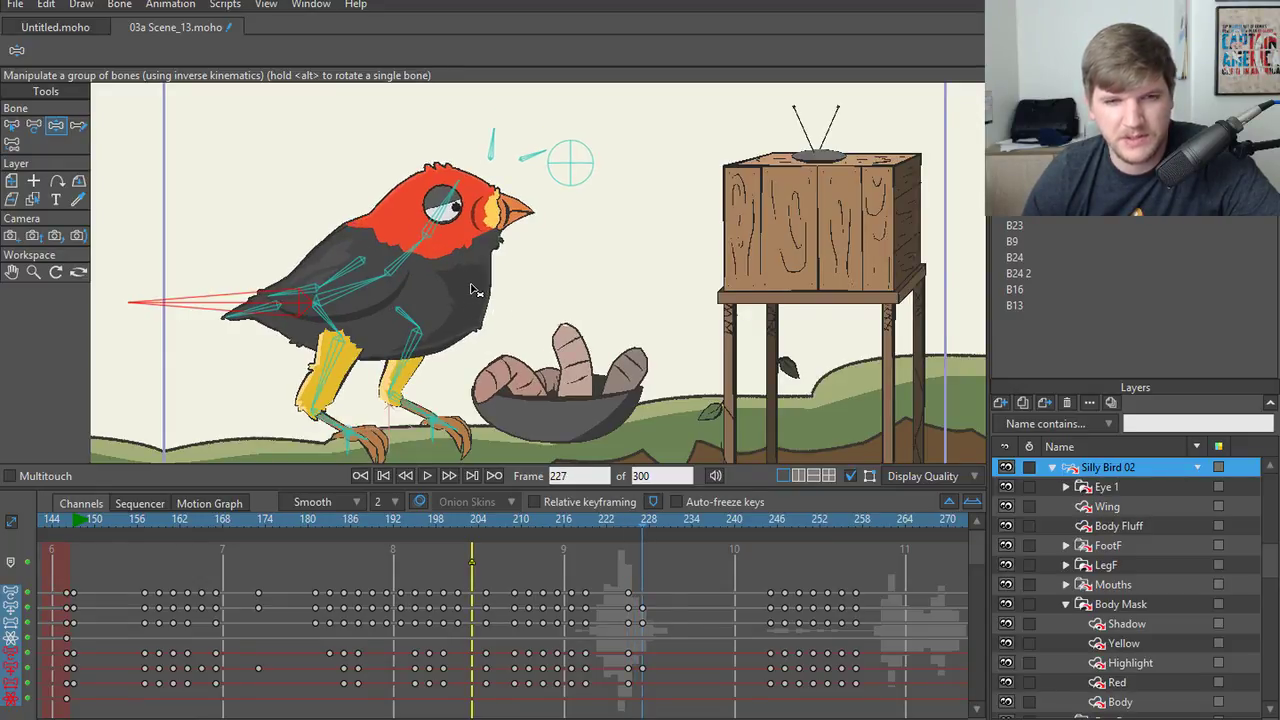
- Try shifting the head bone down at frame 227, undo it, and compare the pose with frame 225
key("b")
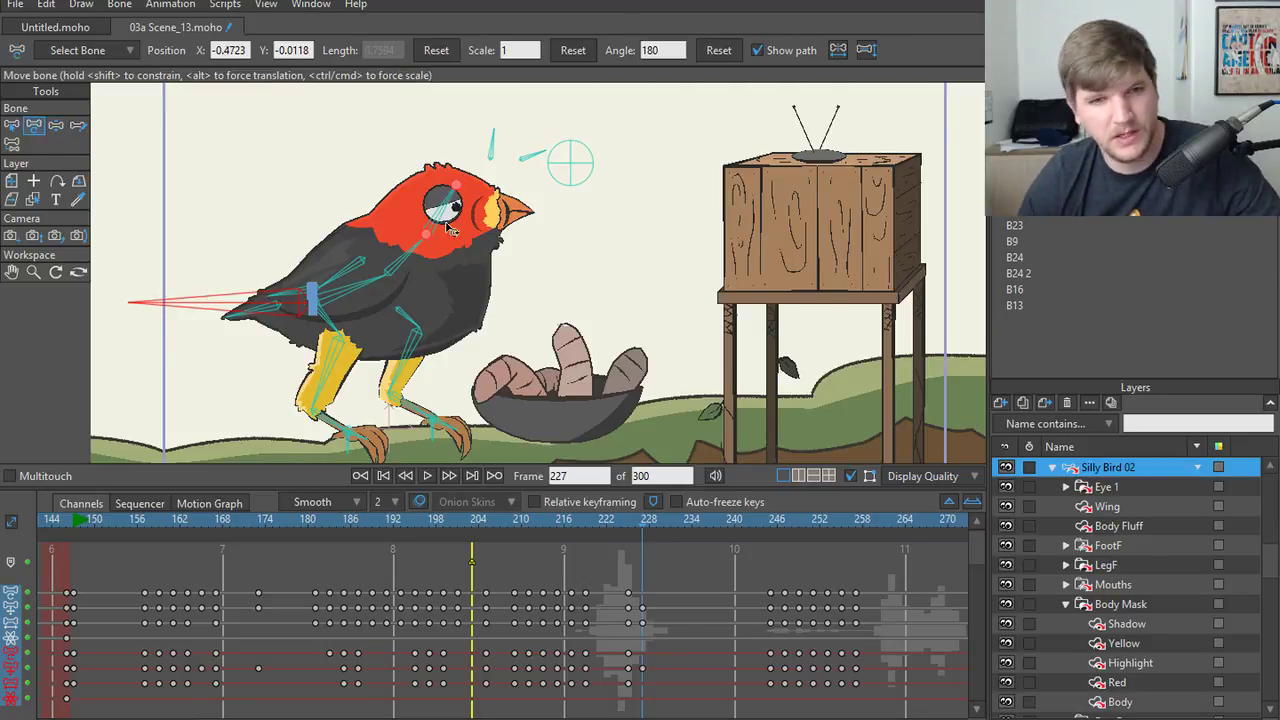
left_click_drag(433, 240, 428, 253)
key("ctrl+z")
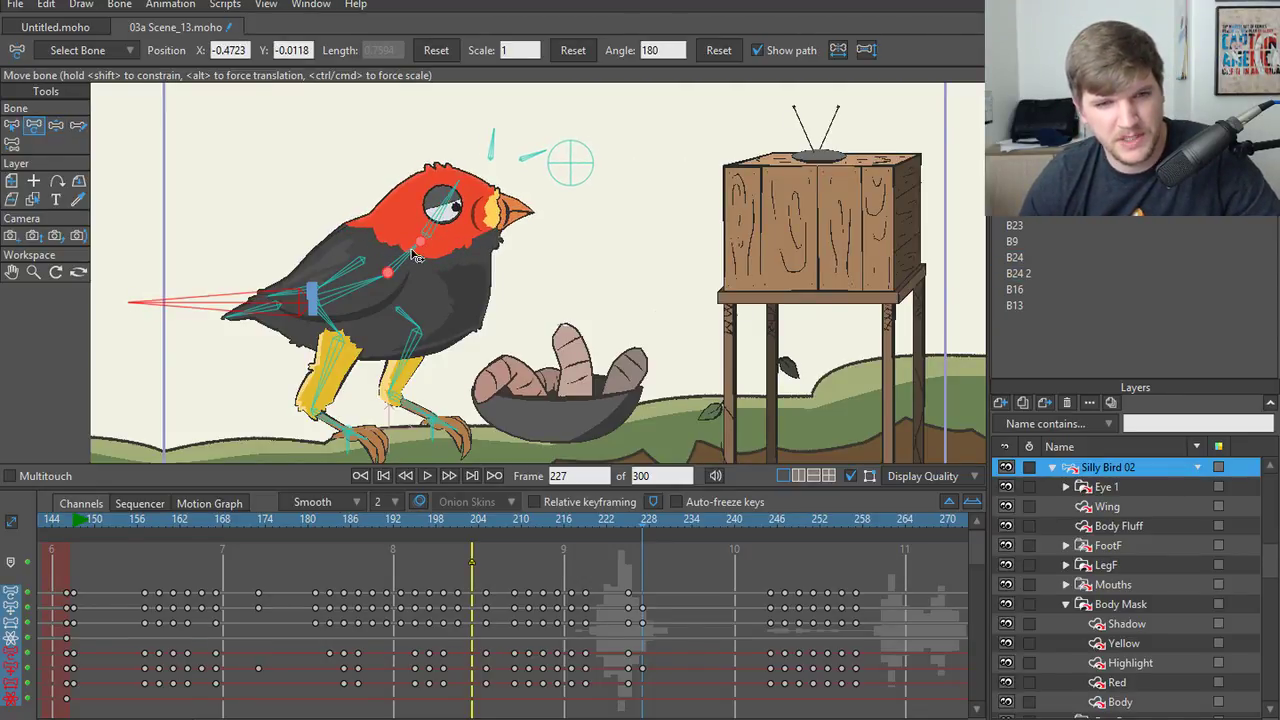
key("Left")
key("Left")
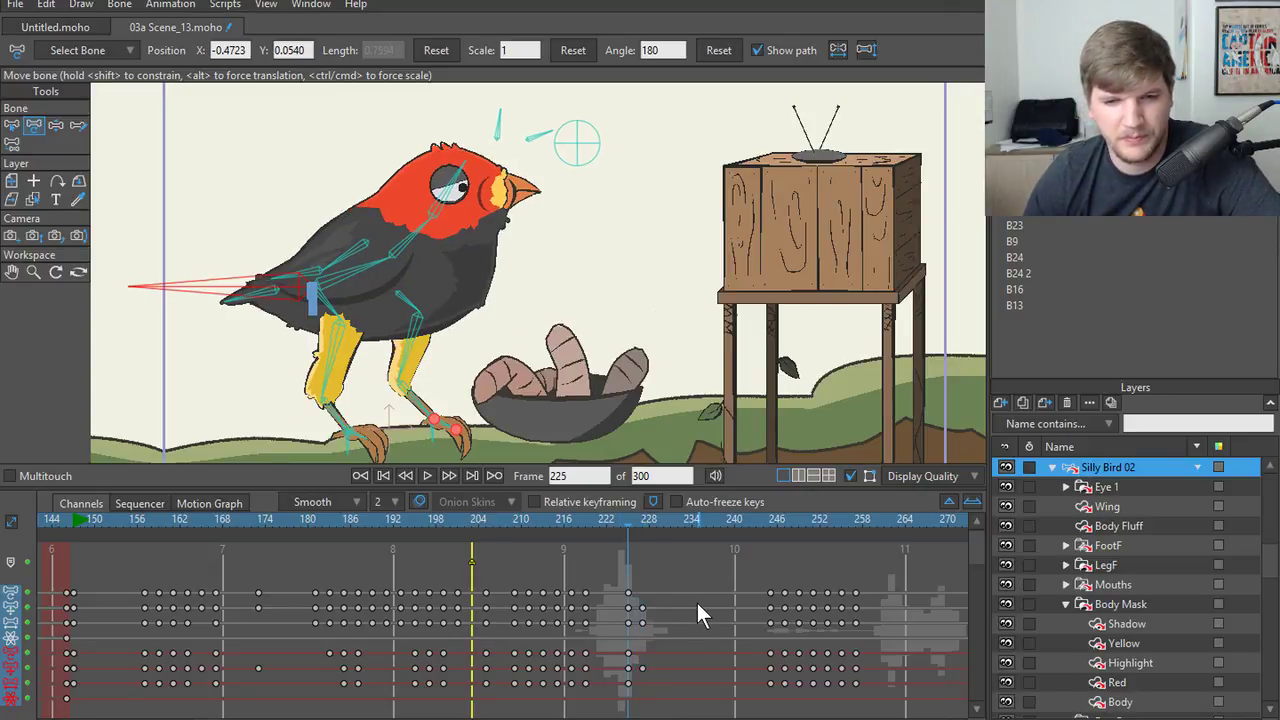
key("Right")
key("Right")
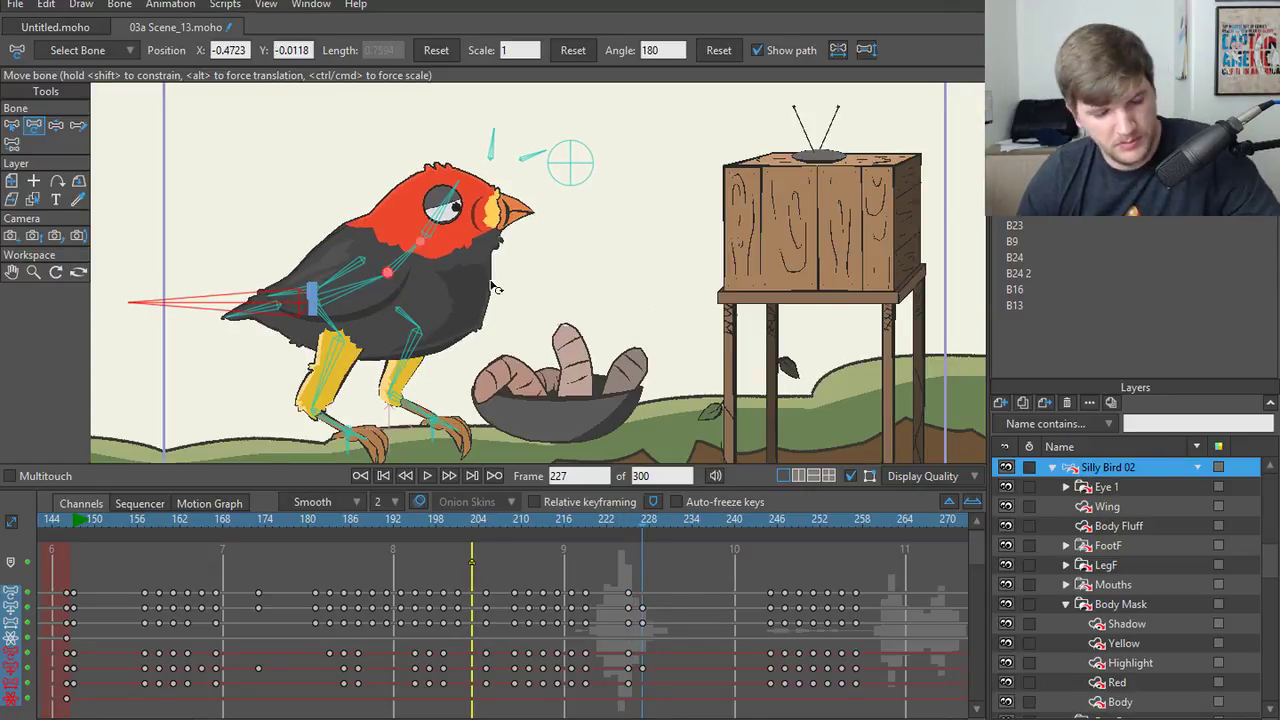
- Tilt the head downward at frame 227 by rotating the head bones to an angle of 5.2057
key("z")
left_click_drag(446, 228, 420, 249)
key("t")
key("ctrl+z")
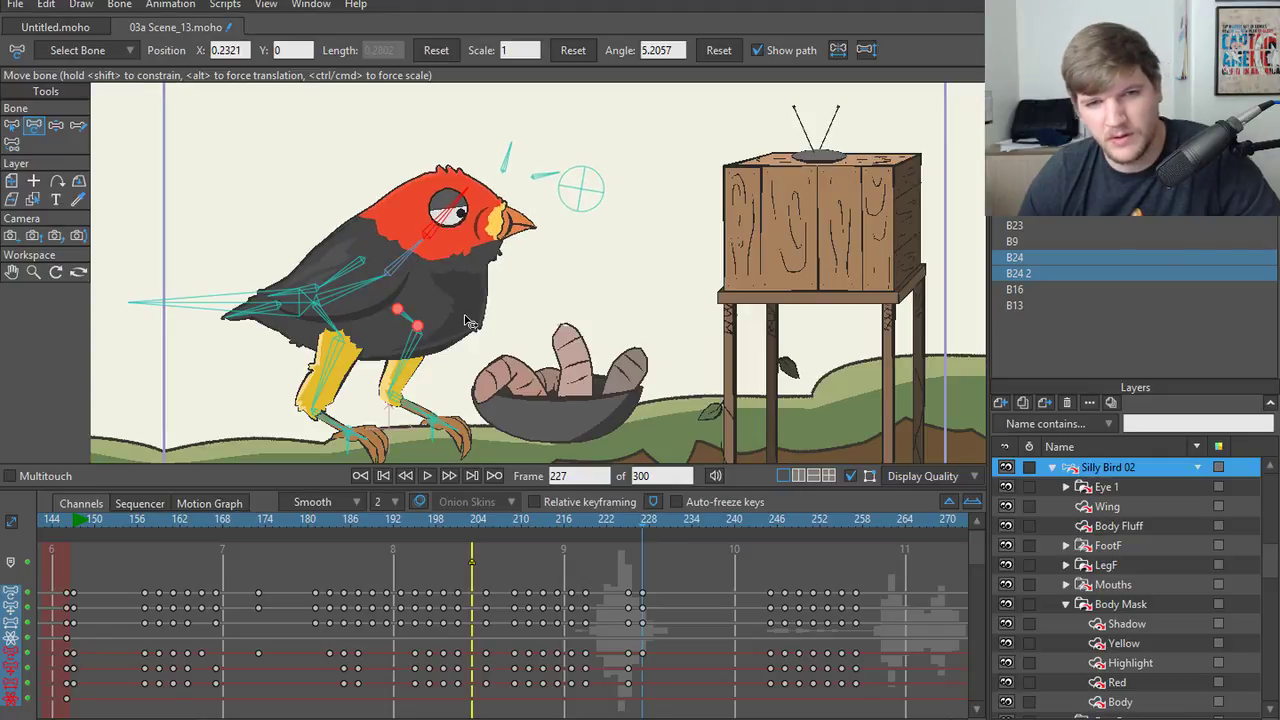
key("ctrl+shift+z")
key("ctrl+z")
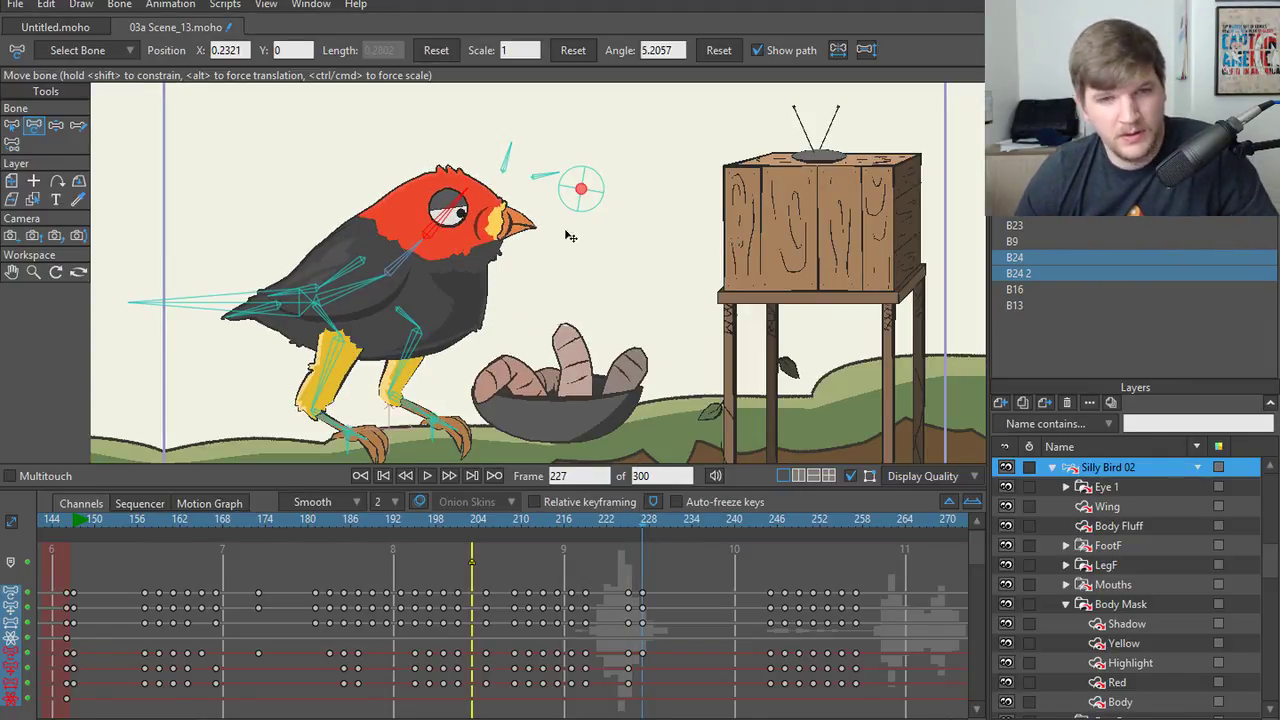
- Key the blink bone with the eye open at frame 225 and rotate it to close the eye at frame 227
key("z")
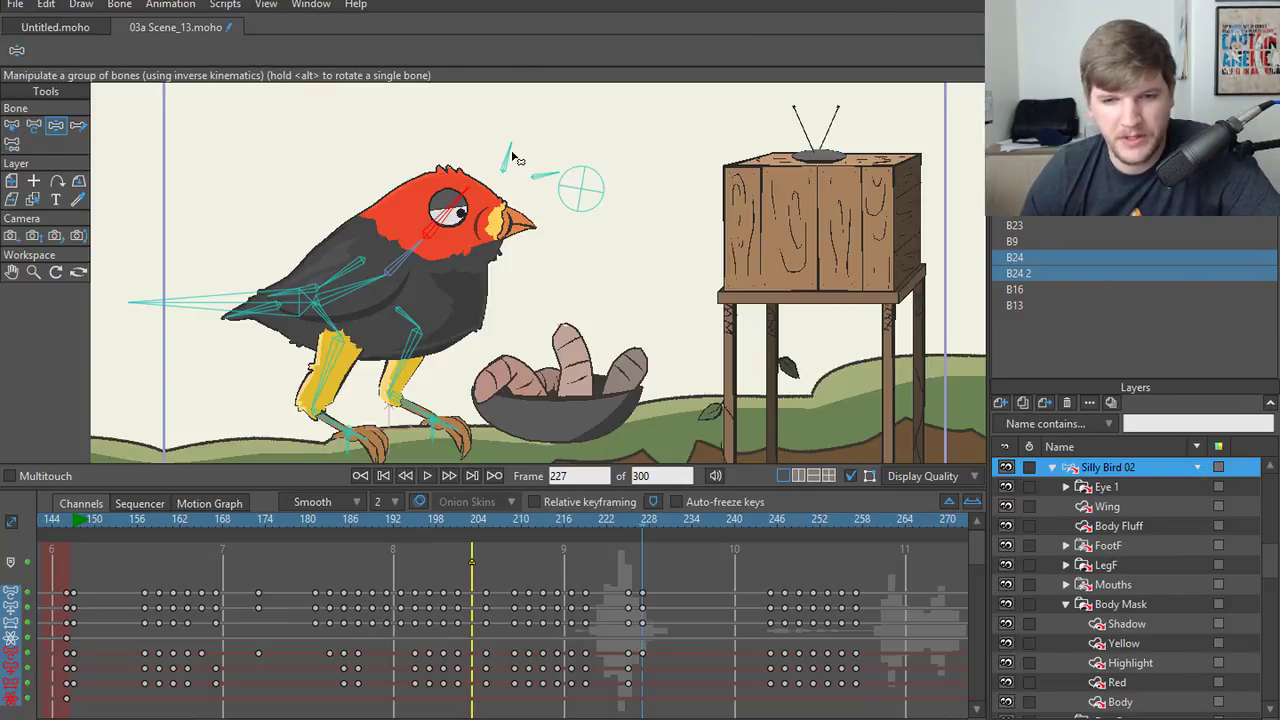
key("ctrl+Left")
key("ctrl+Left")
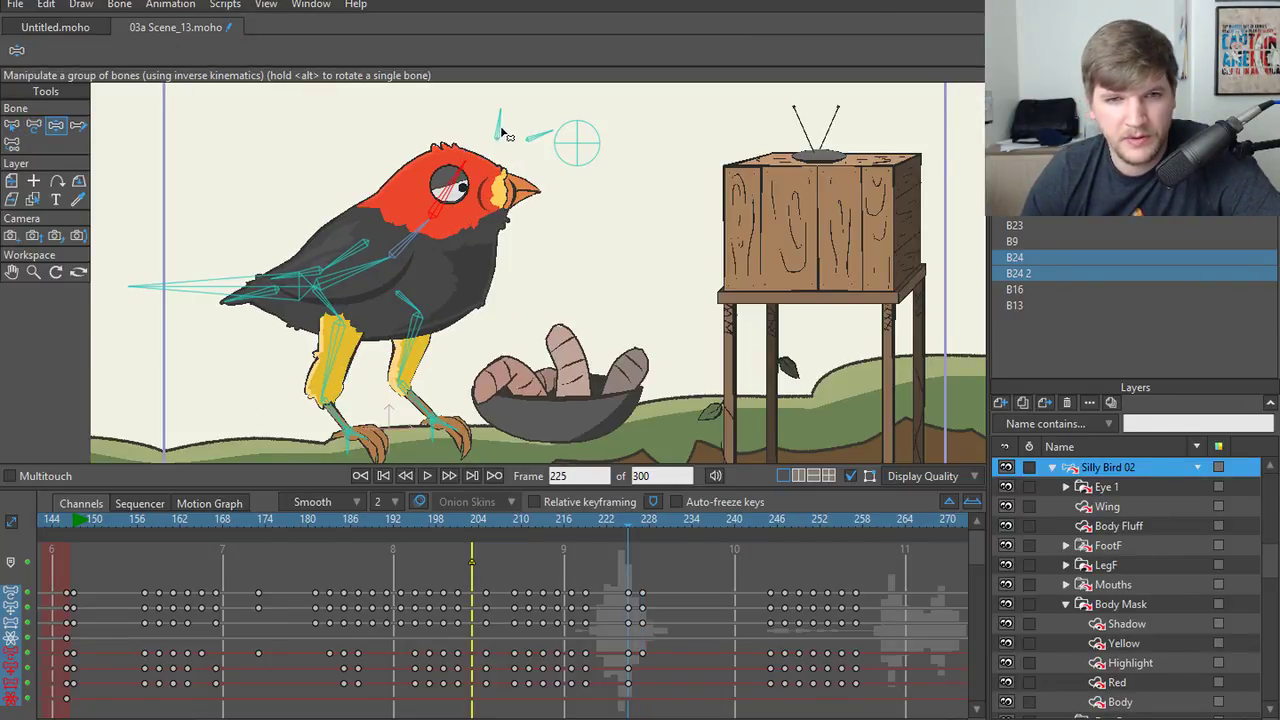
left_click(502, 132)
left_click_drag(503, 130, 516, 173)
key("ctrl+Right")
key("ctrl+Right")
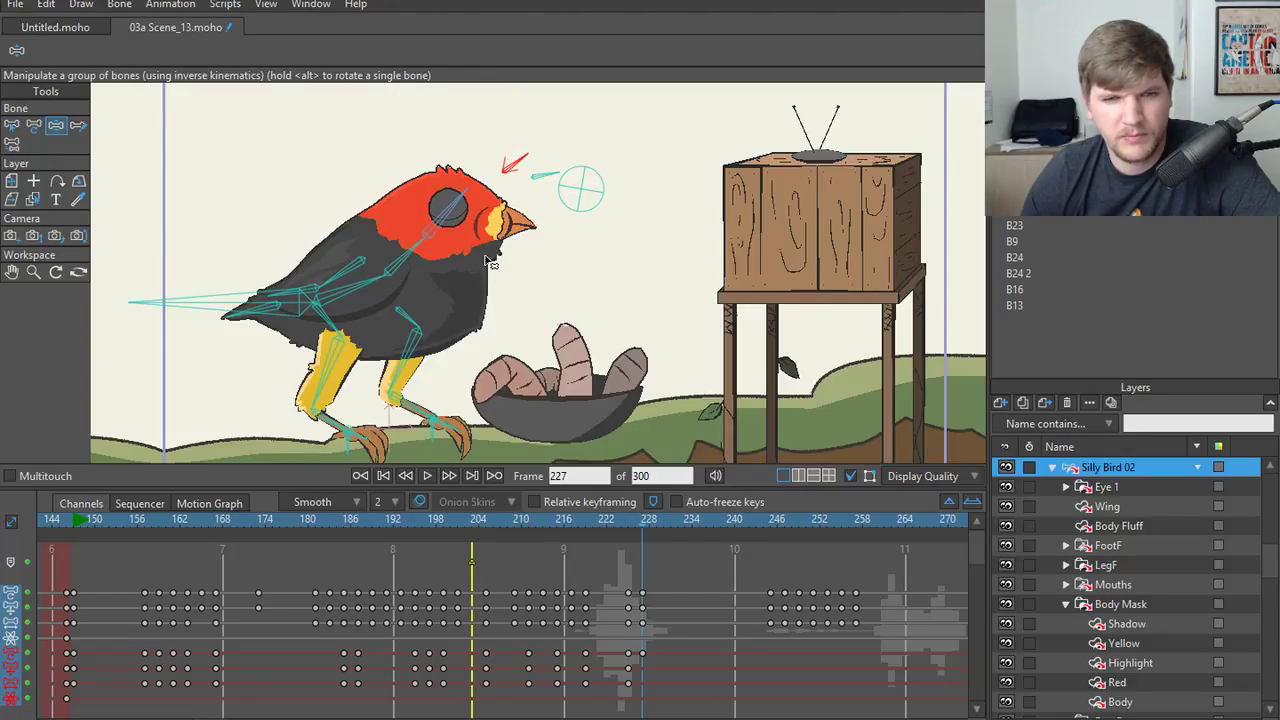
- Copy the Silly Bird 02 bone keys from frame 219 and paste them at frame 230 to return to the raised pose
key("ctrl+Right")
key("ctrl+Right")
key("ctrl+Right")
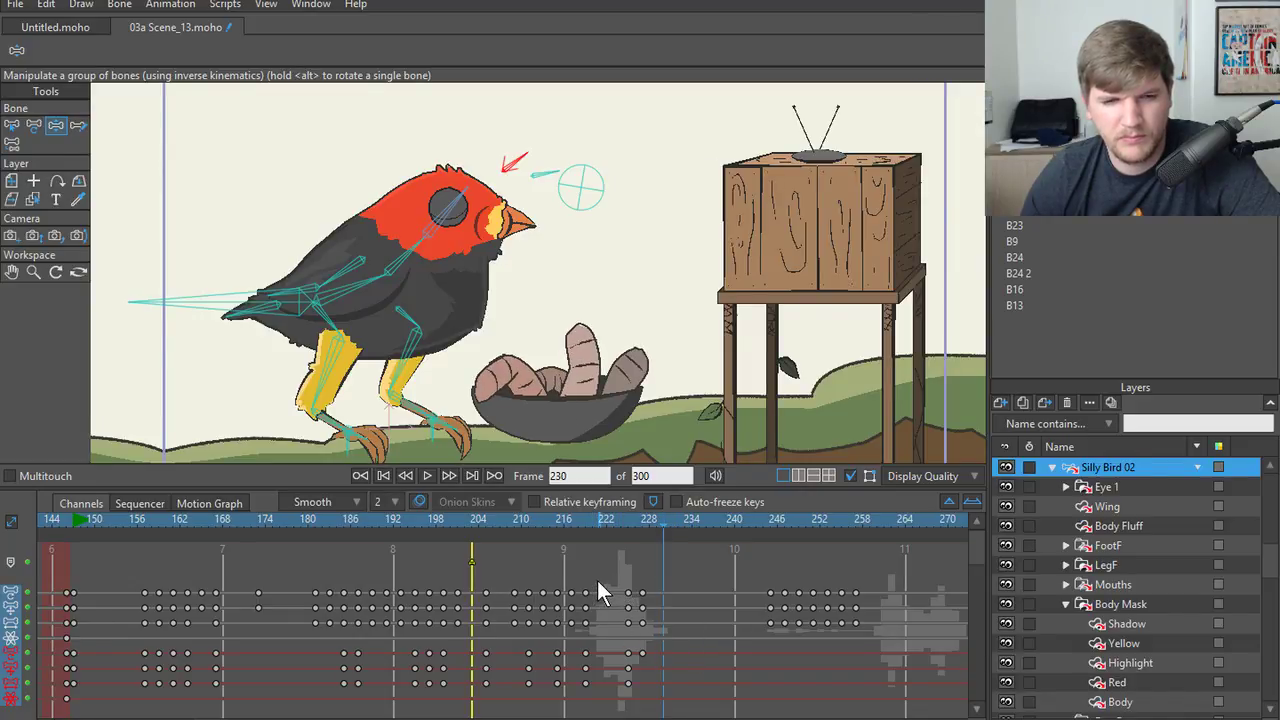
key("b")
left_click_drag(594, 578, 586, 626)
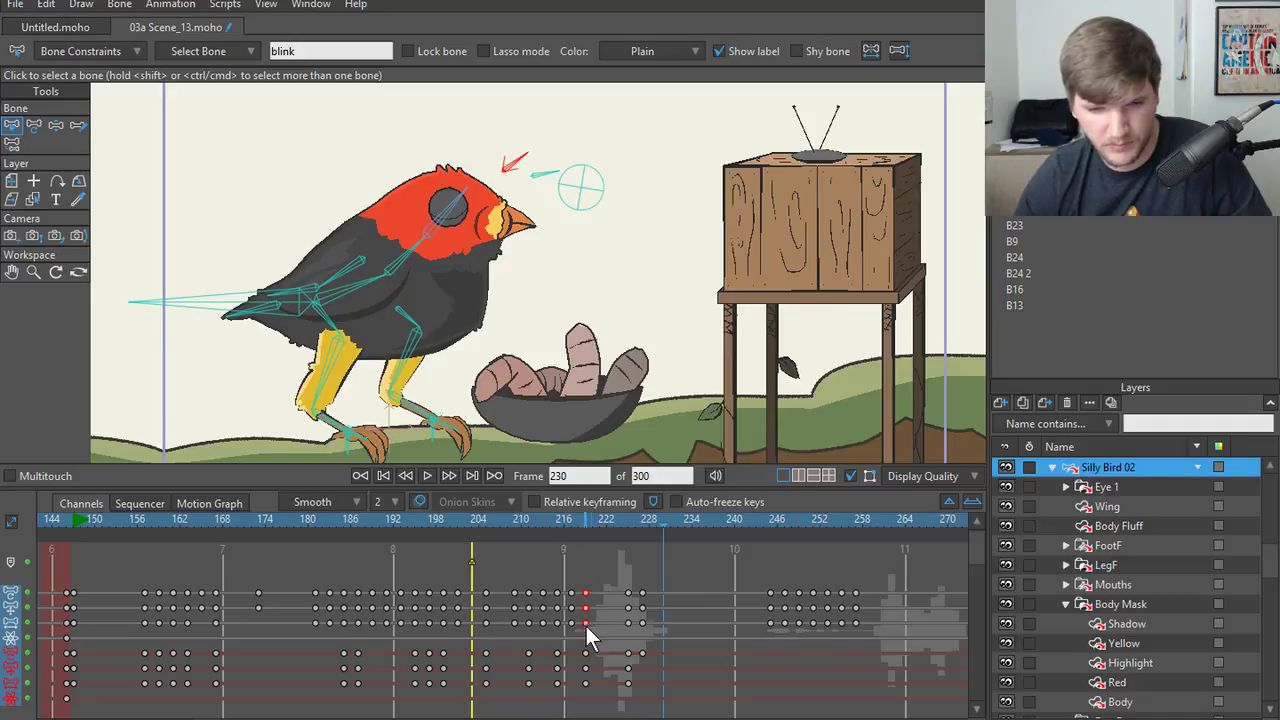
key("ctrl+c")
key("ctrl+v")
left_click(605, 522)
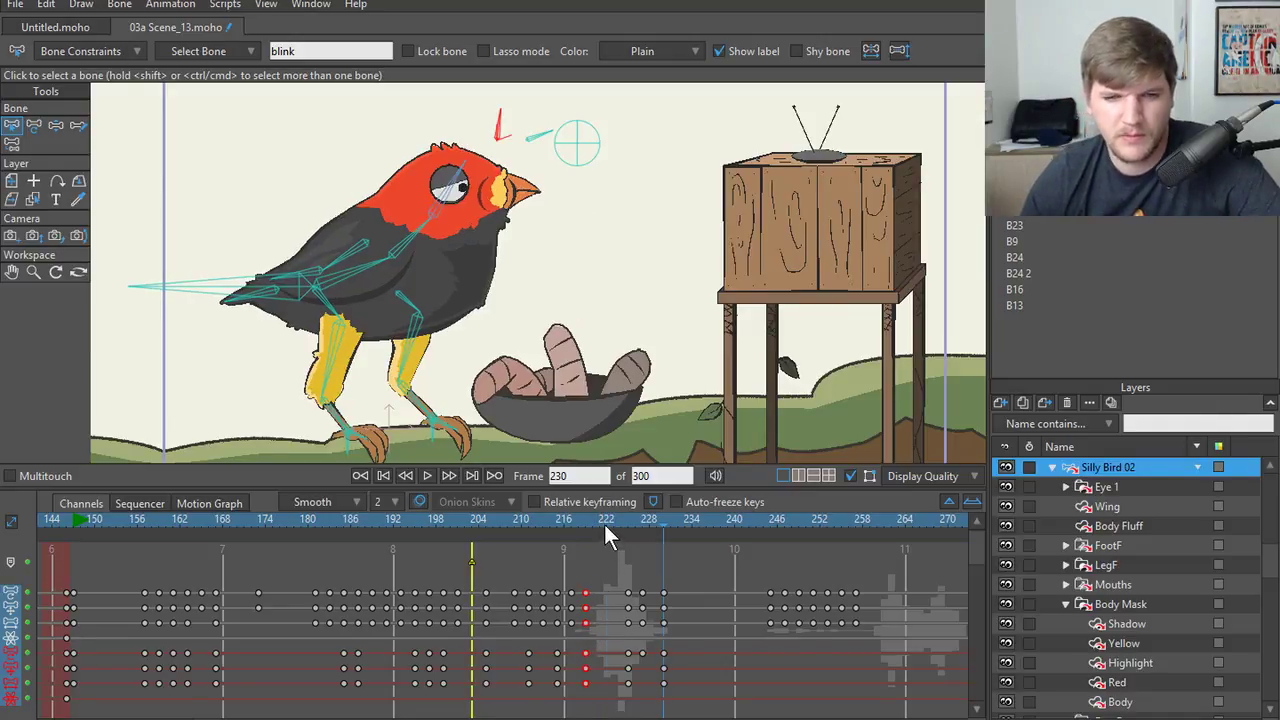
- Try the raised-pose bone keys at frame 229 and play back the reaction
key("Right")
key("Right")
key("Right")
key("Right")
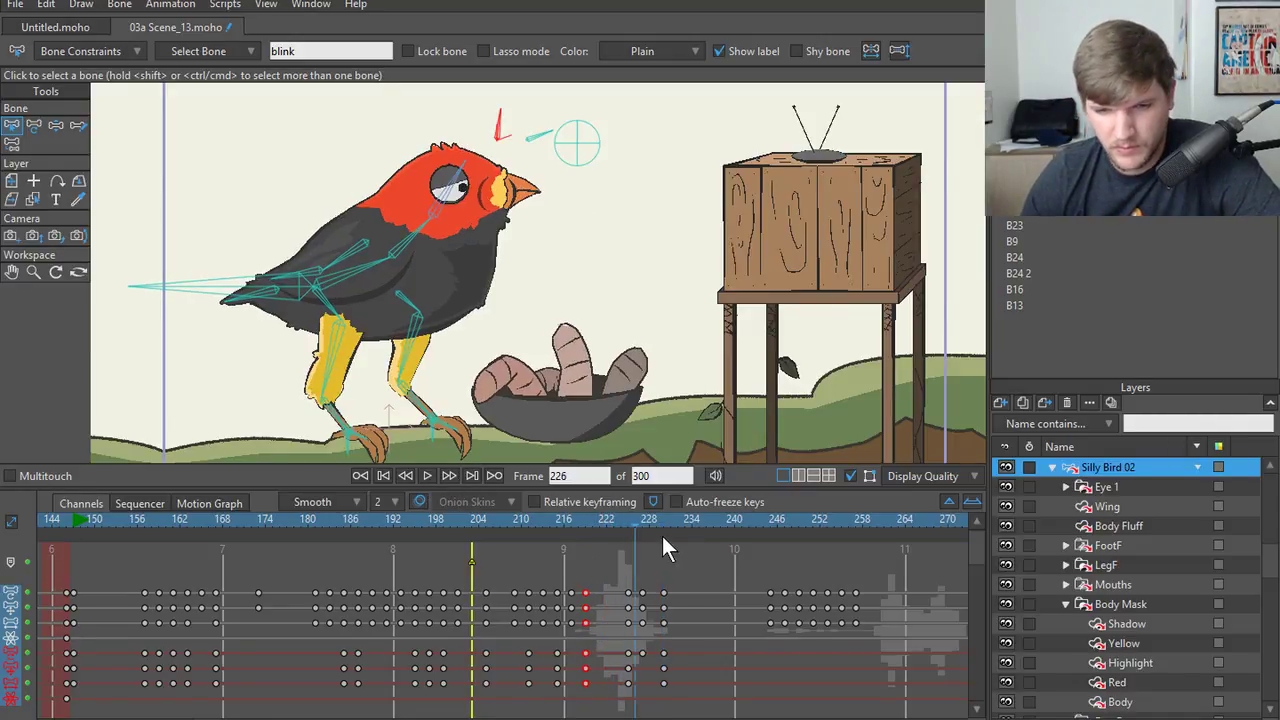
left_click(662, 526)
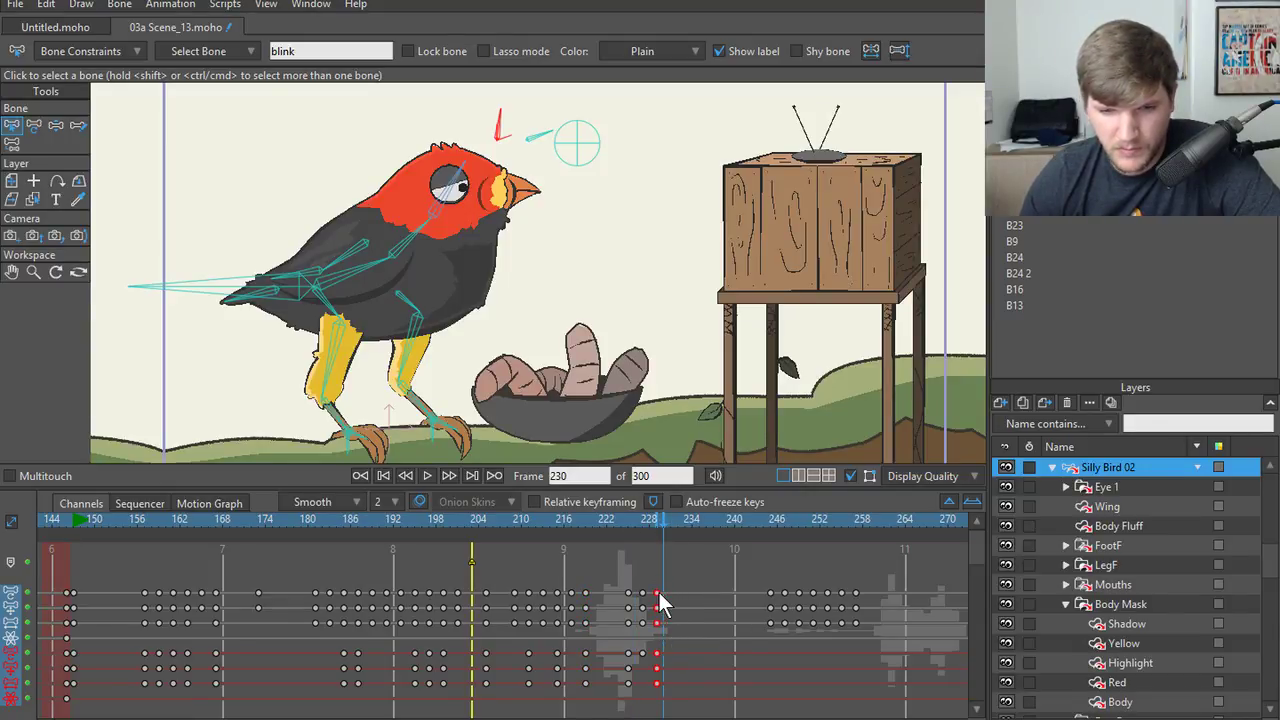
left_click_drag(666, 606, 660, 603)
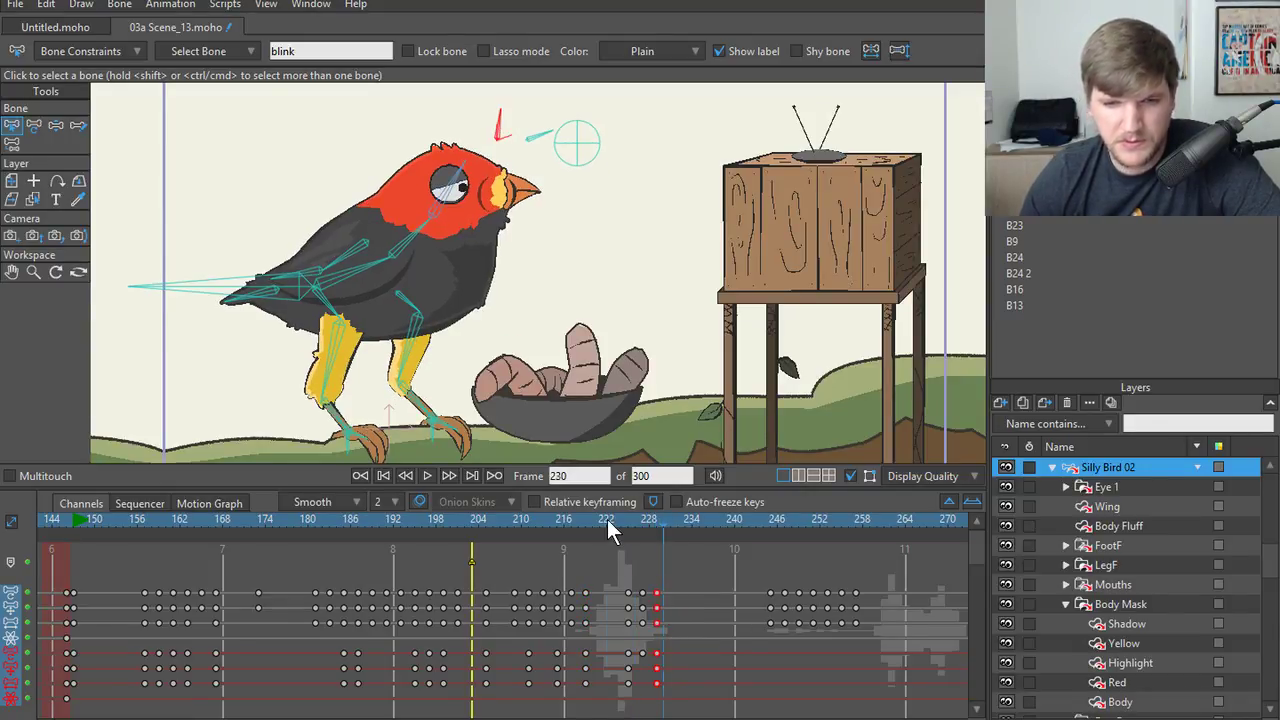
left_click(427, 476)
left_click(427, 476)
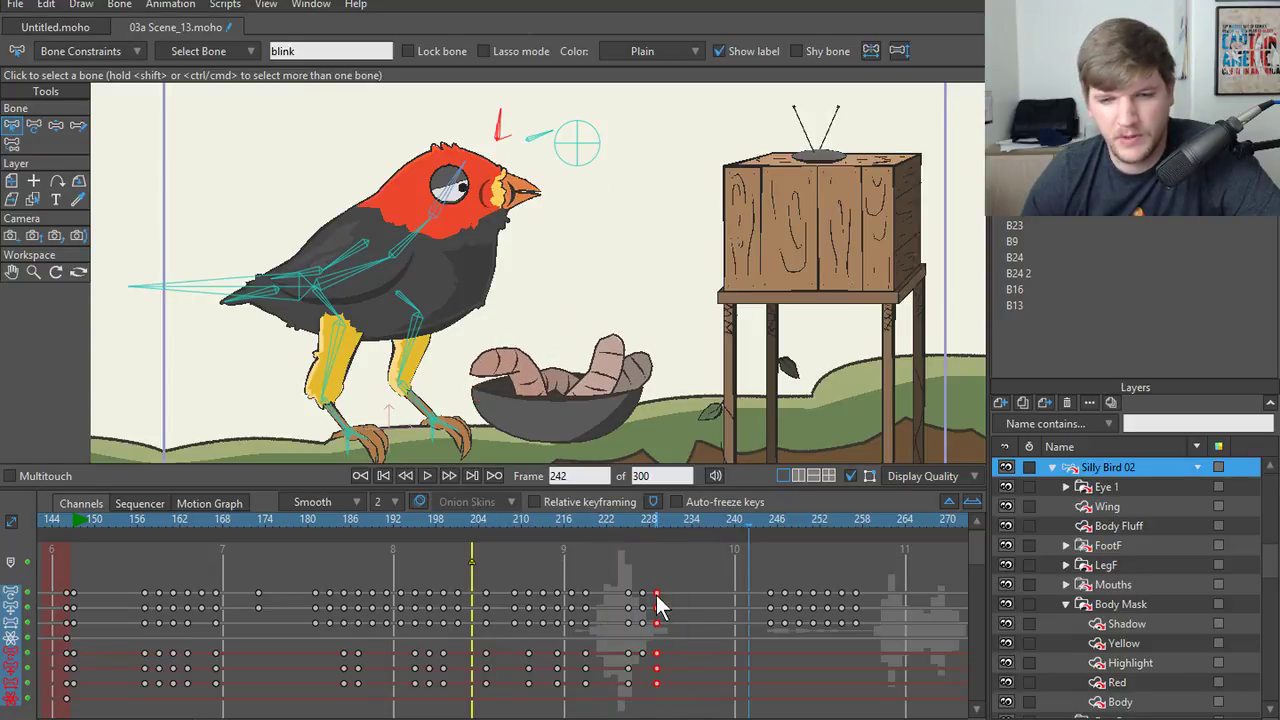
- Move the raised-pose bone keys to frame 231 and play back the squash and blink reaction
left_click_drag(659, 595, 666, 597)
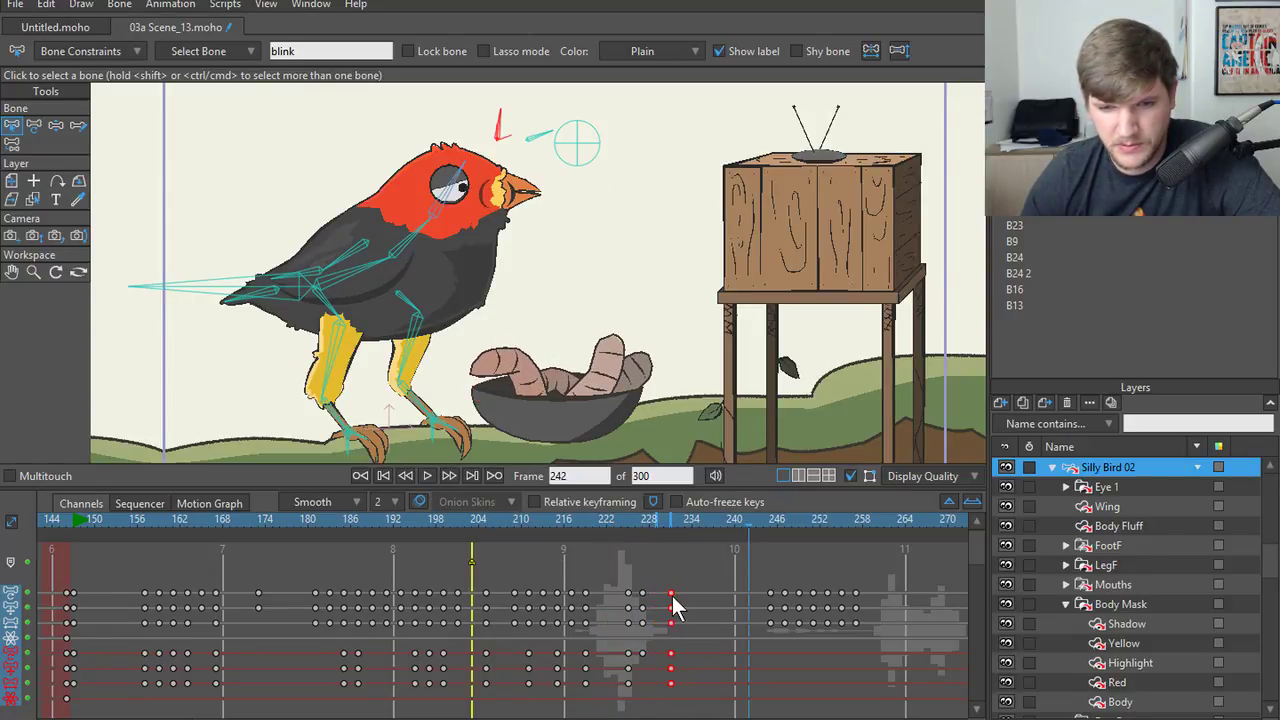
left_click_drag(667, 522, 562, 527)
left_click(428, 476)
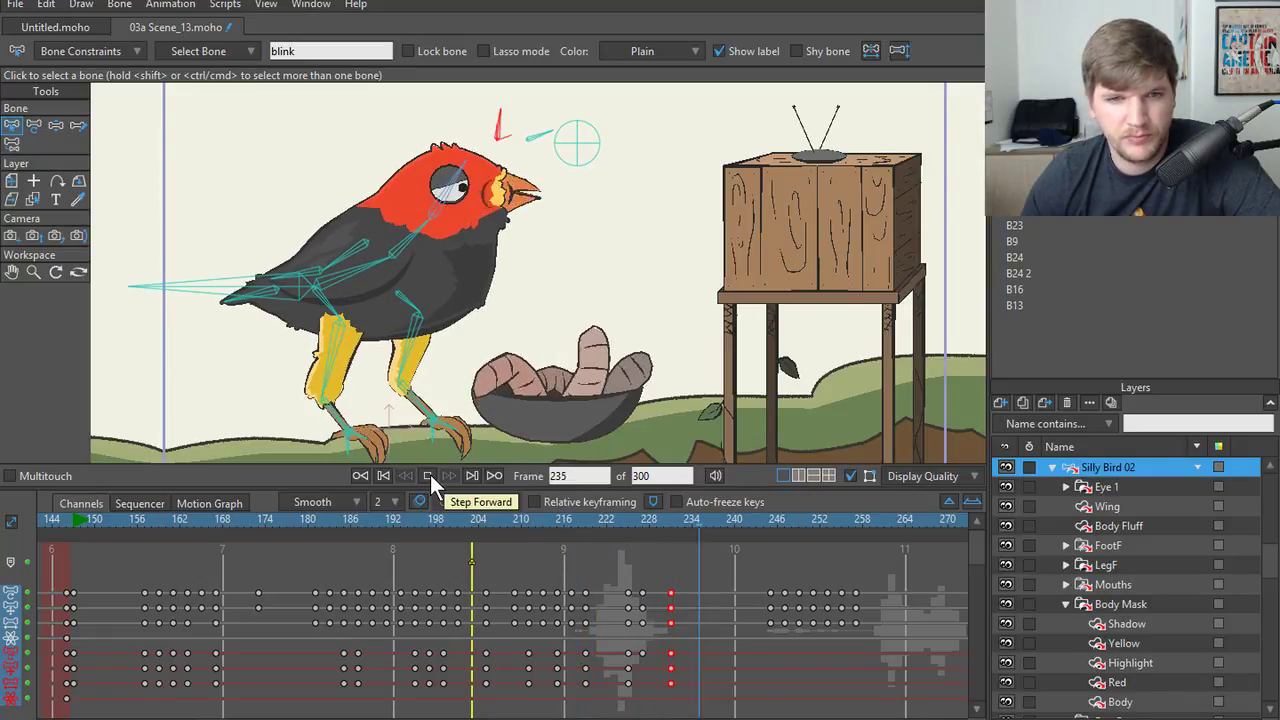
left_click_drag(512, 524, 602, 522)
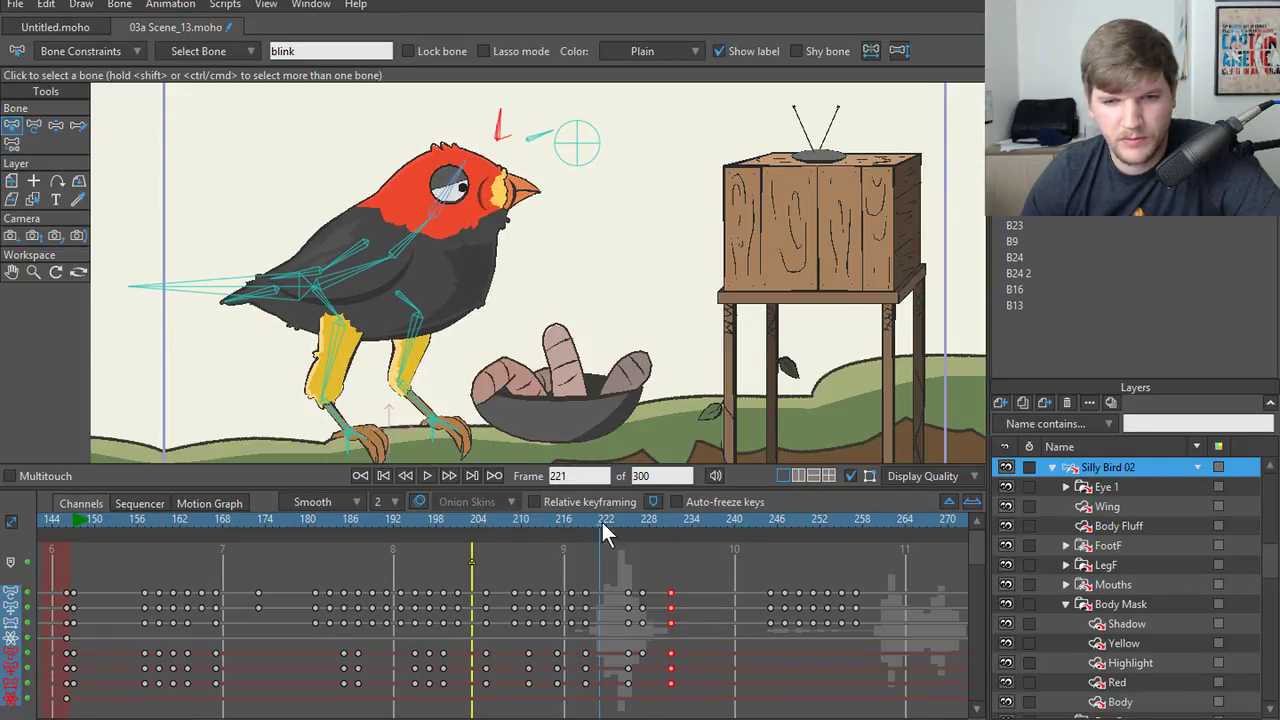
left_click(426, 477)
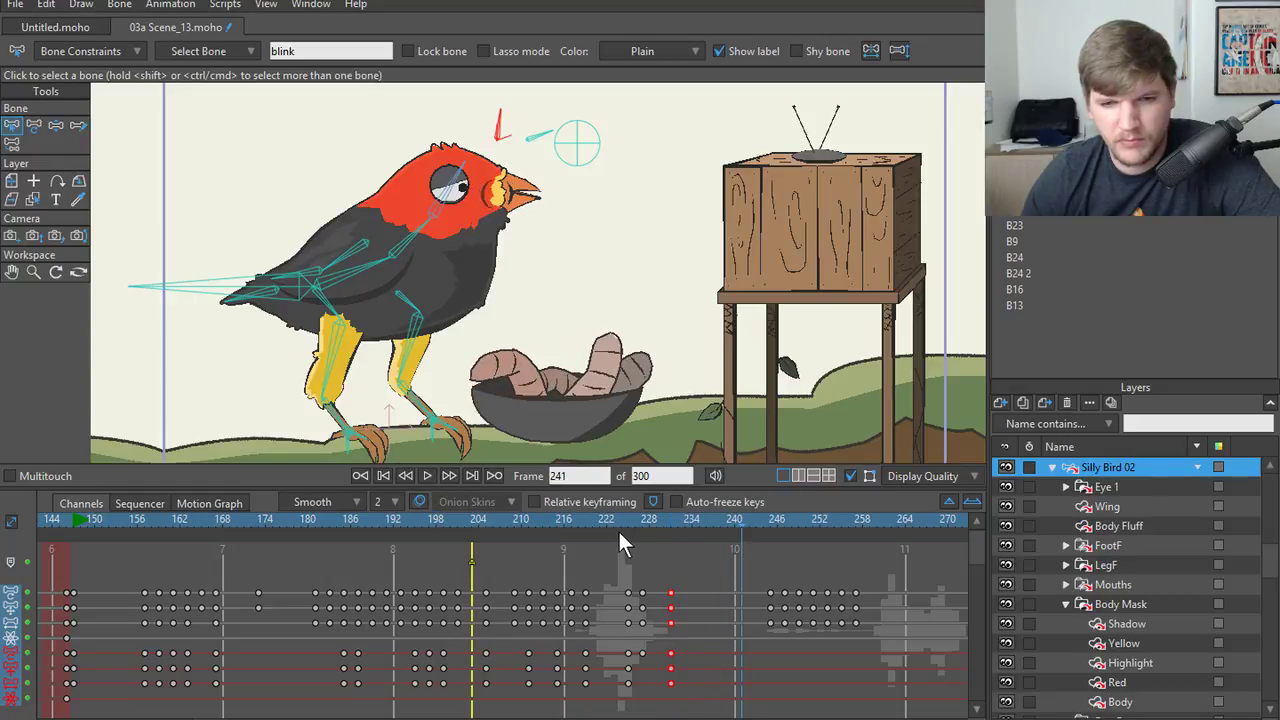
- Rotate the eyelid bones to begin opening the eye at frame 229 and open it wide at frame 231
left_click(656, 524)
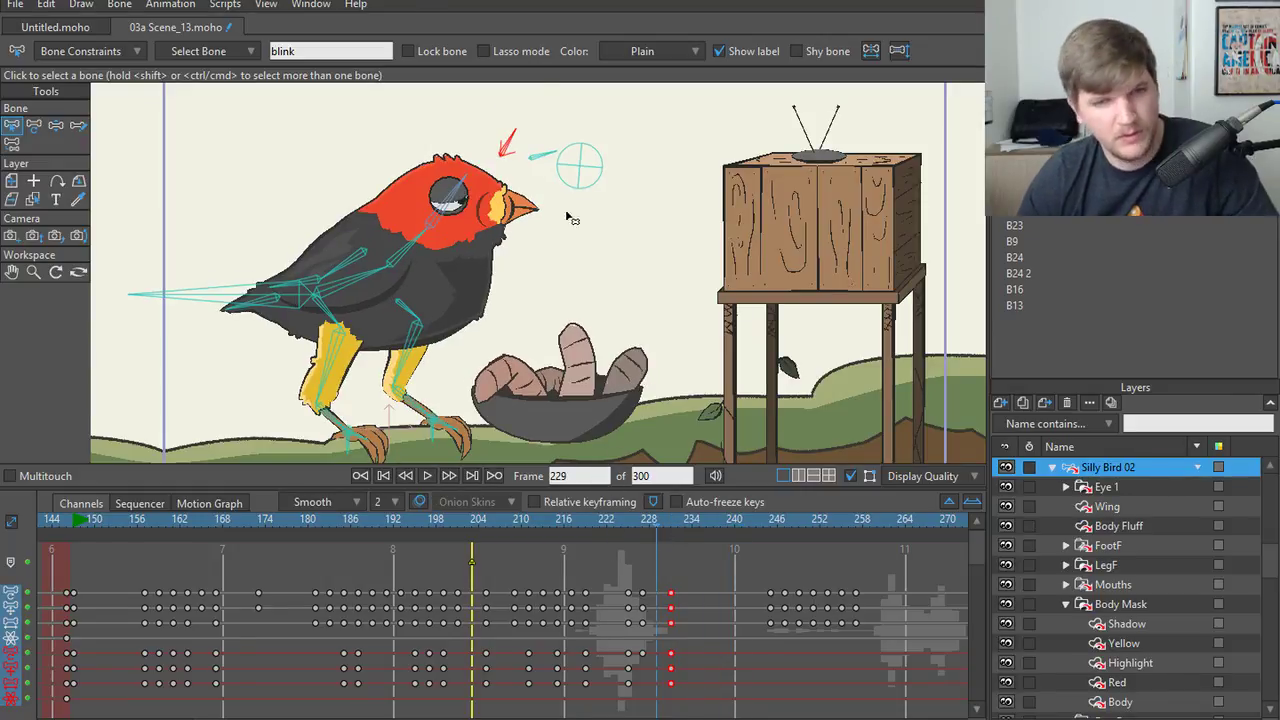
key("z")
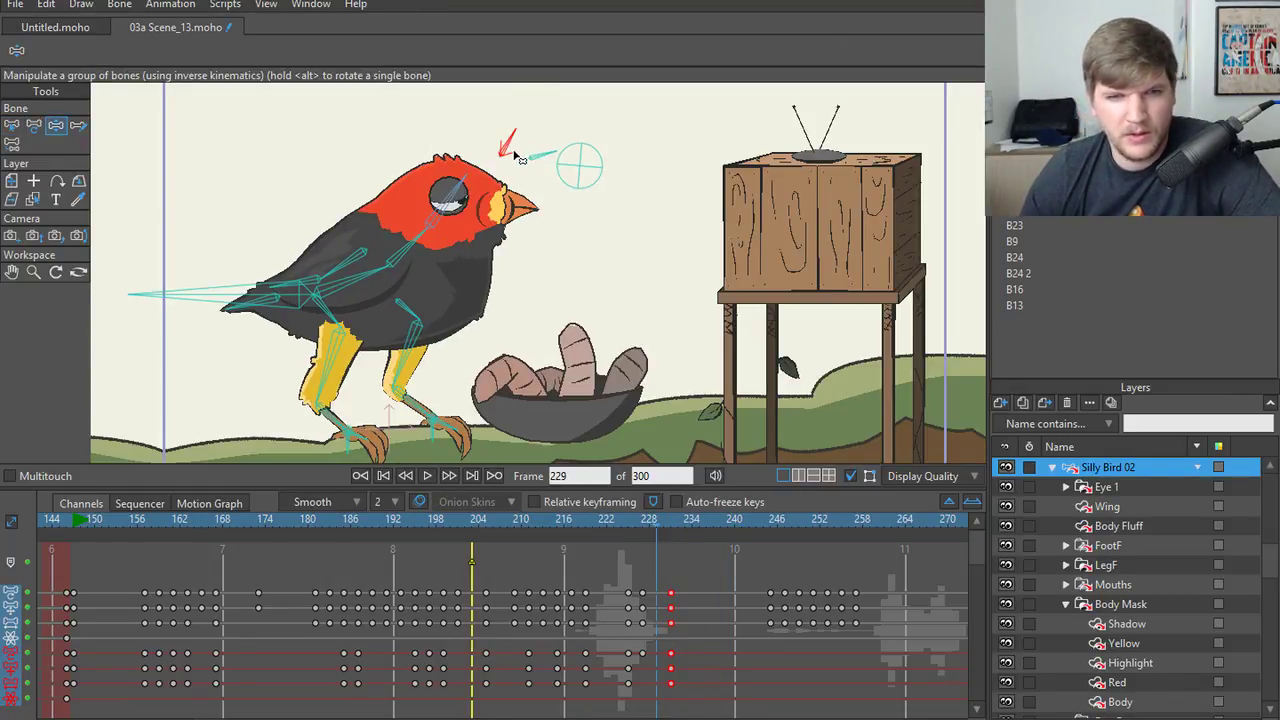
mouse_move(513, 146)
left_mouse_down()
mouse_move(491, 122)
mouse_move(527, 116)
left_mouse_up()
key("ctrl+Right")
key("ctrl+Right")
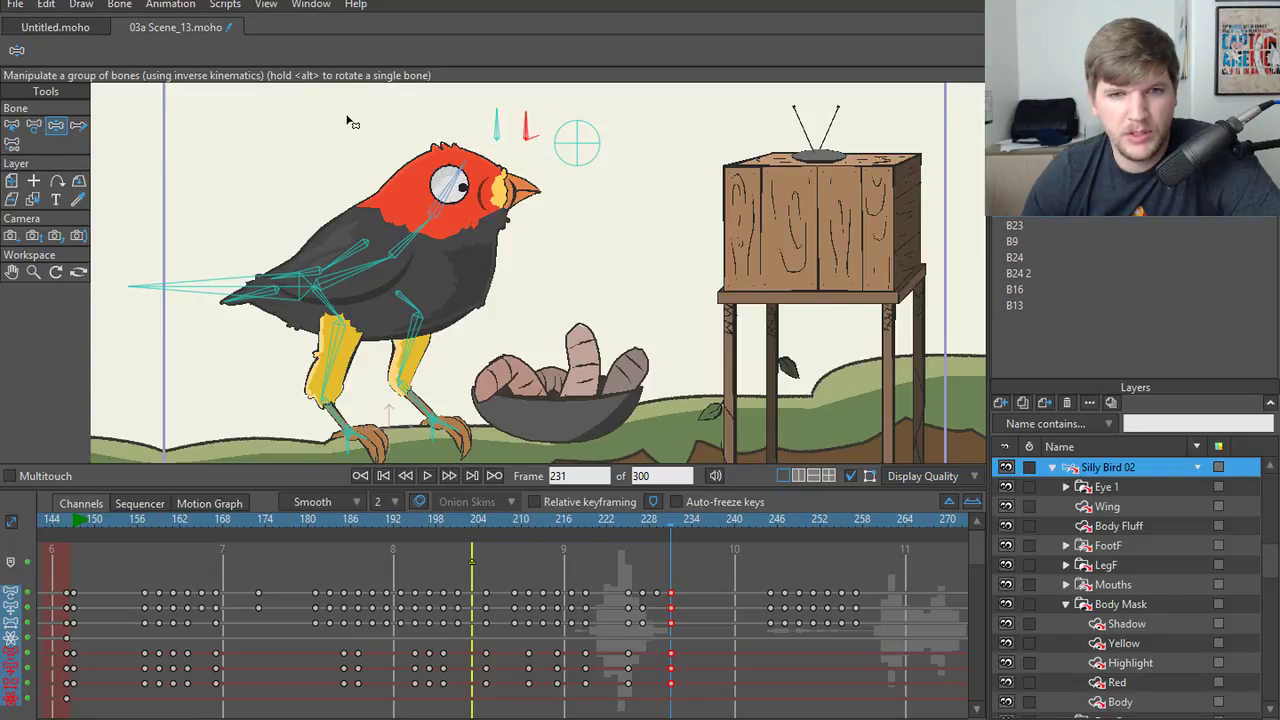
- Play back the feeding and head-raise section repeatedly from several starting frames to check the blink timing
left_click(436, 518)
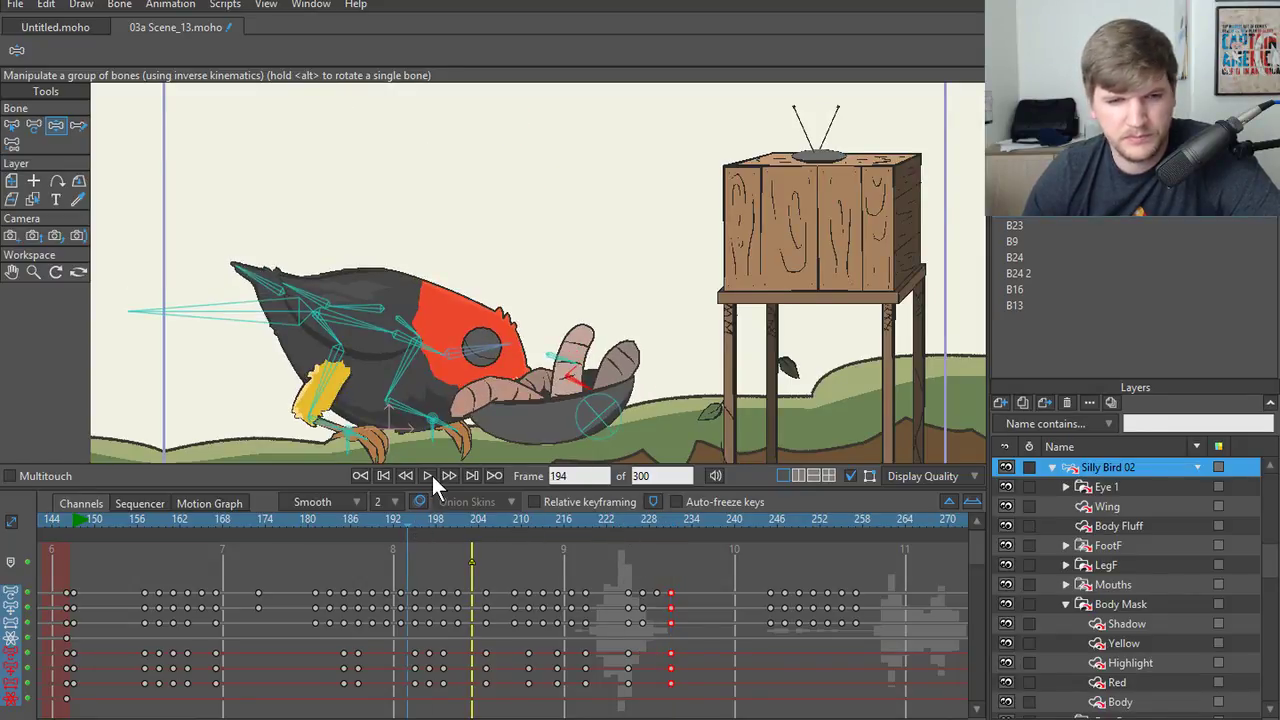
left_click(432, 476)
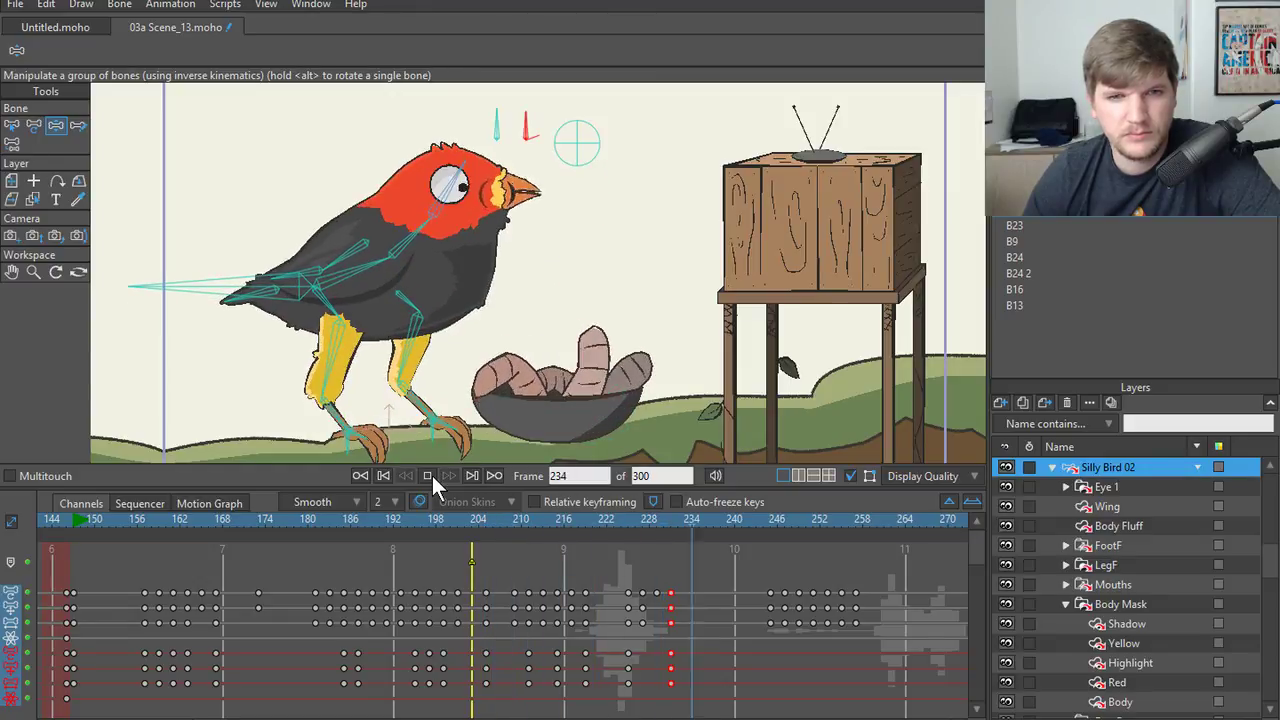
left_click(427, 476)
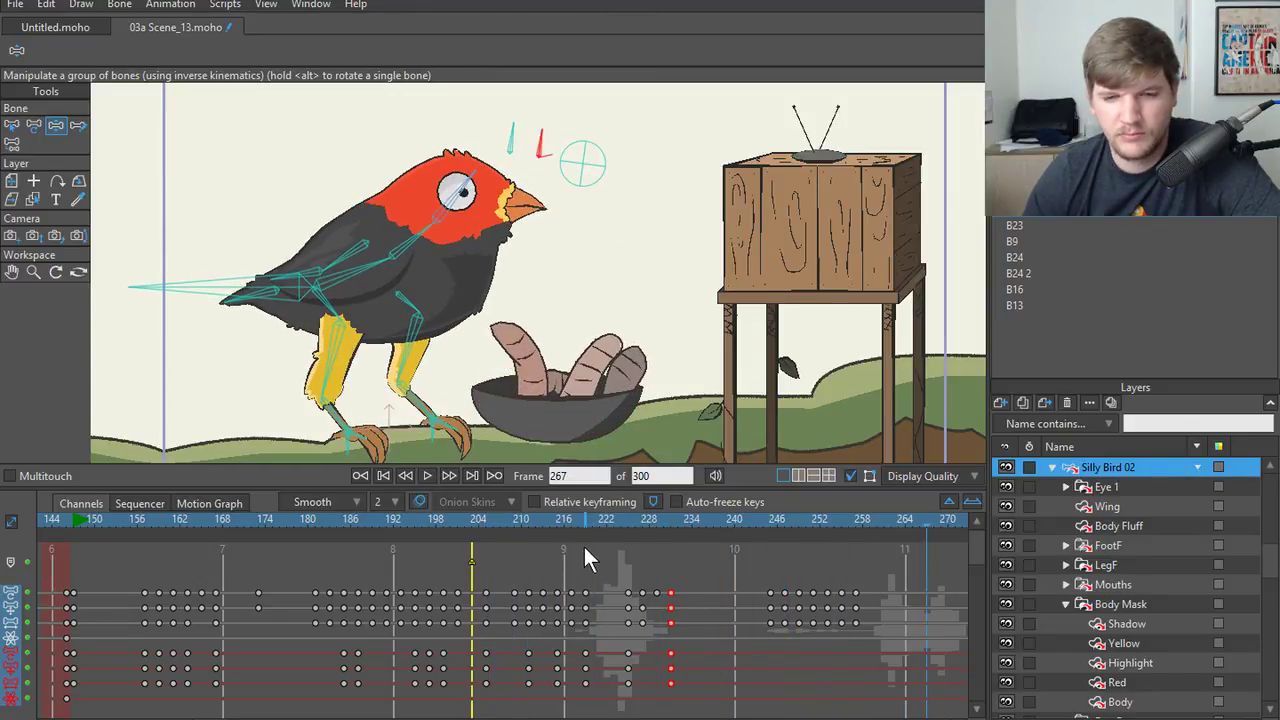
left_click(565, 542)
left_click(437, 475)
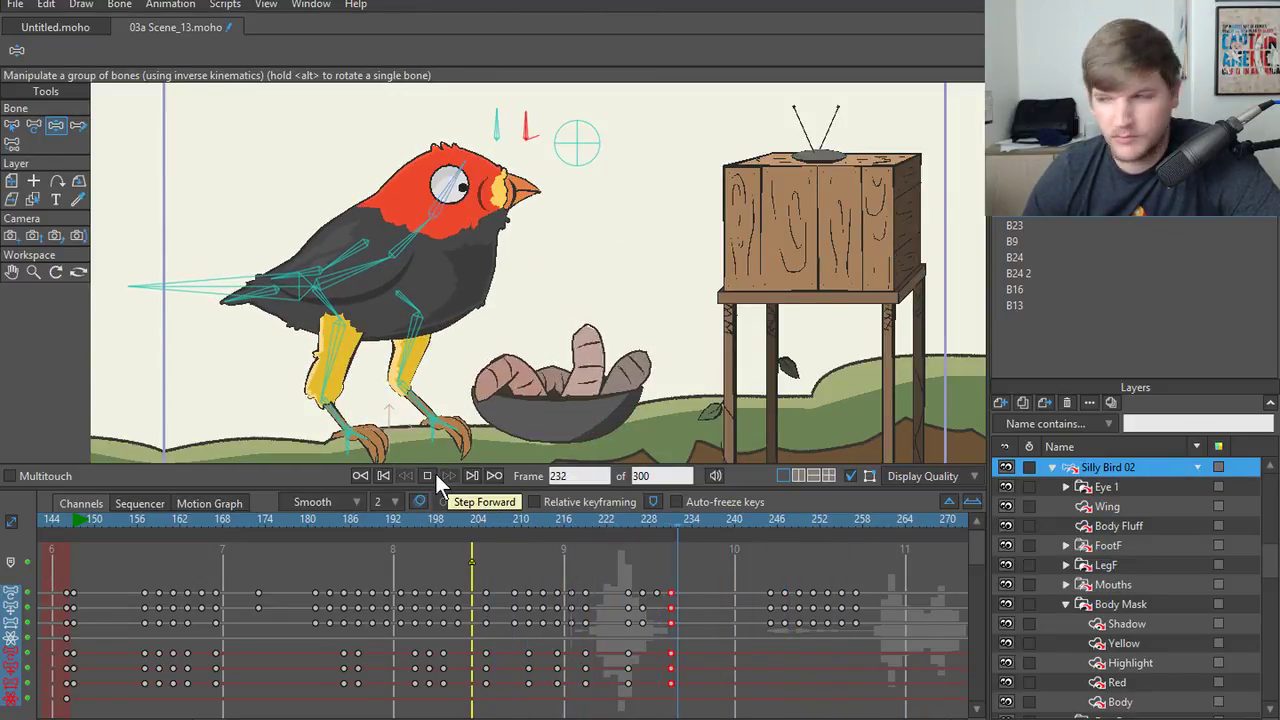
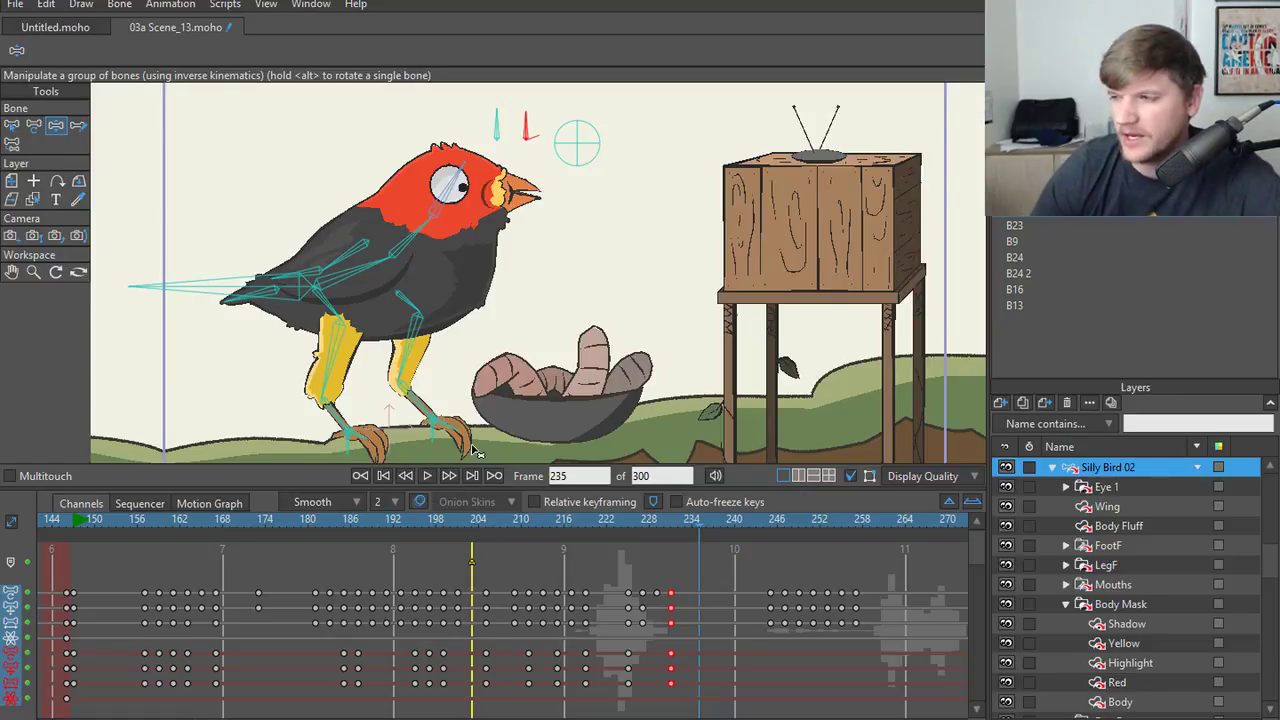
left_click(296, 519)
left_click(428, 476)
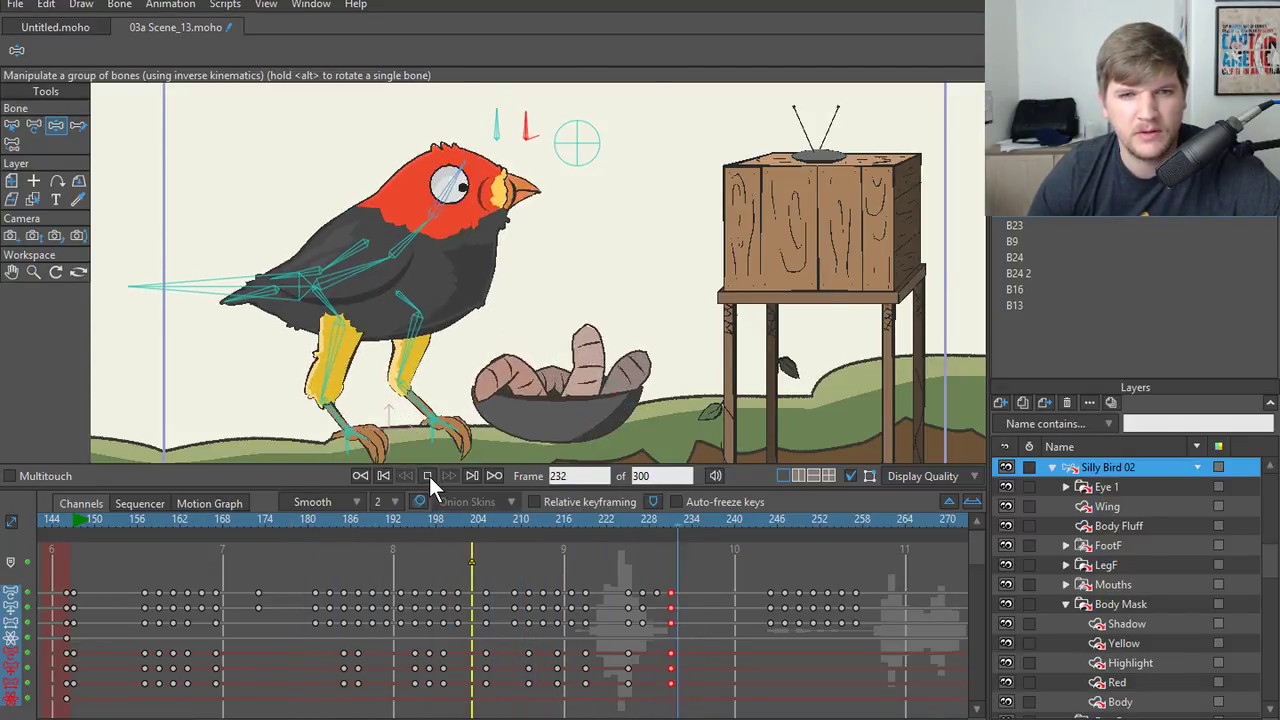
left_click(428, 476)
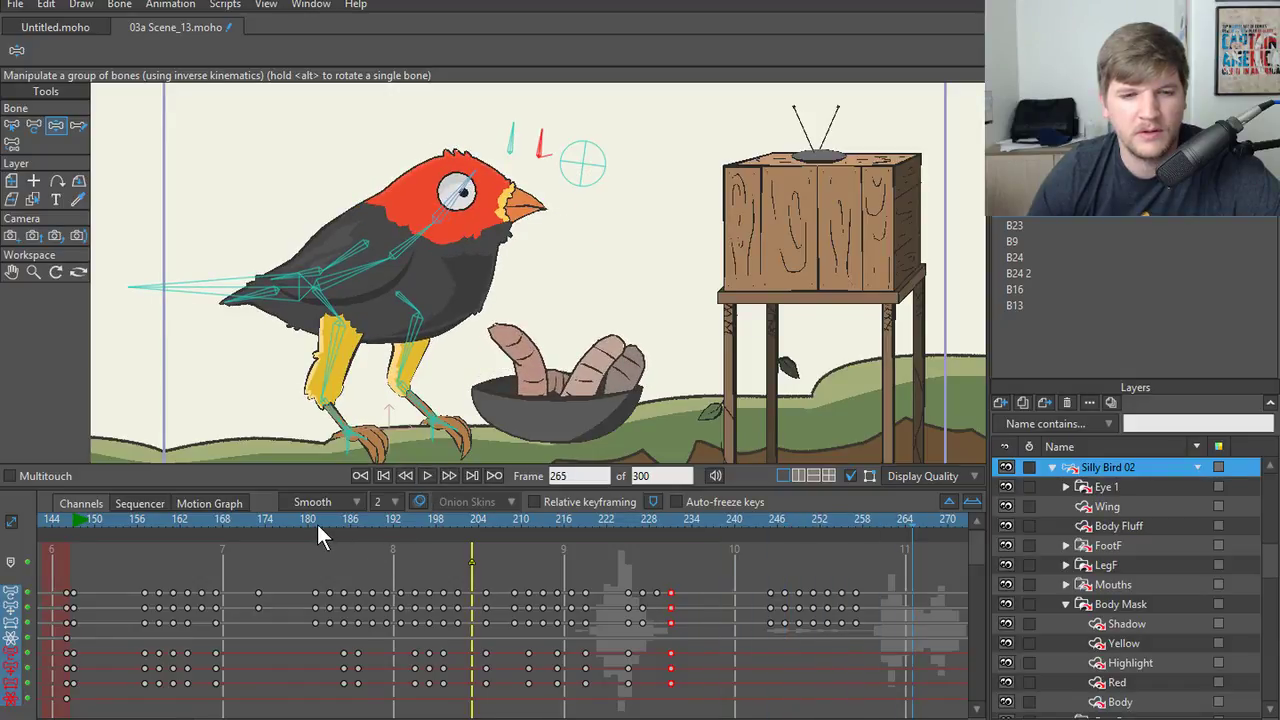
left_click(317, 524)
left_click(428, 476)
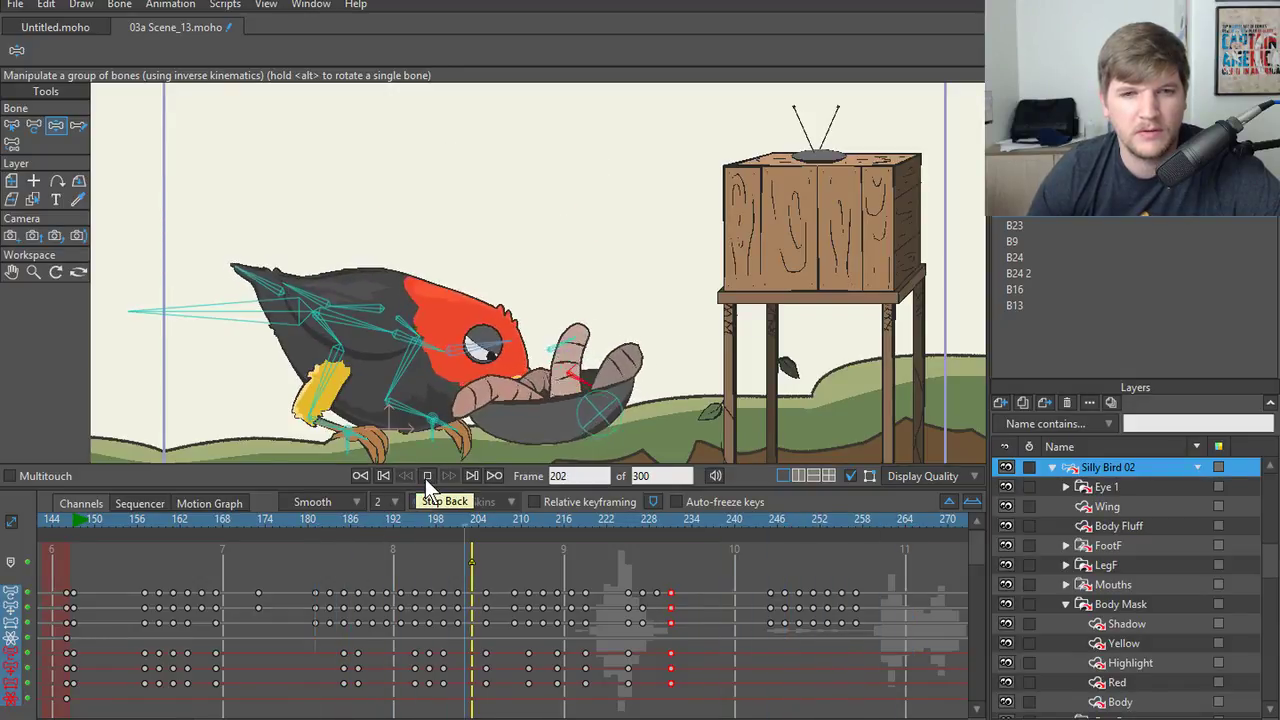
left_click(426, 477)
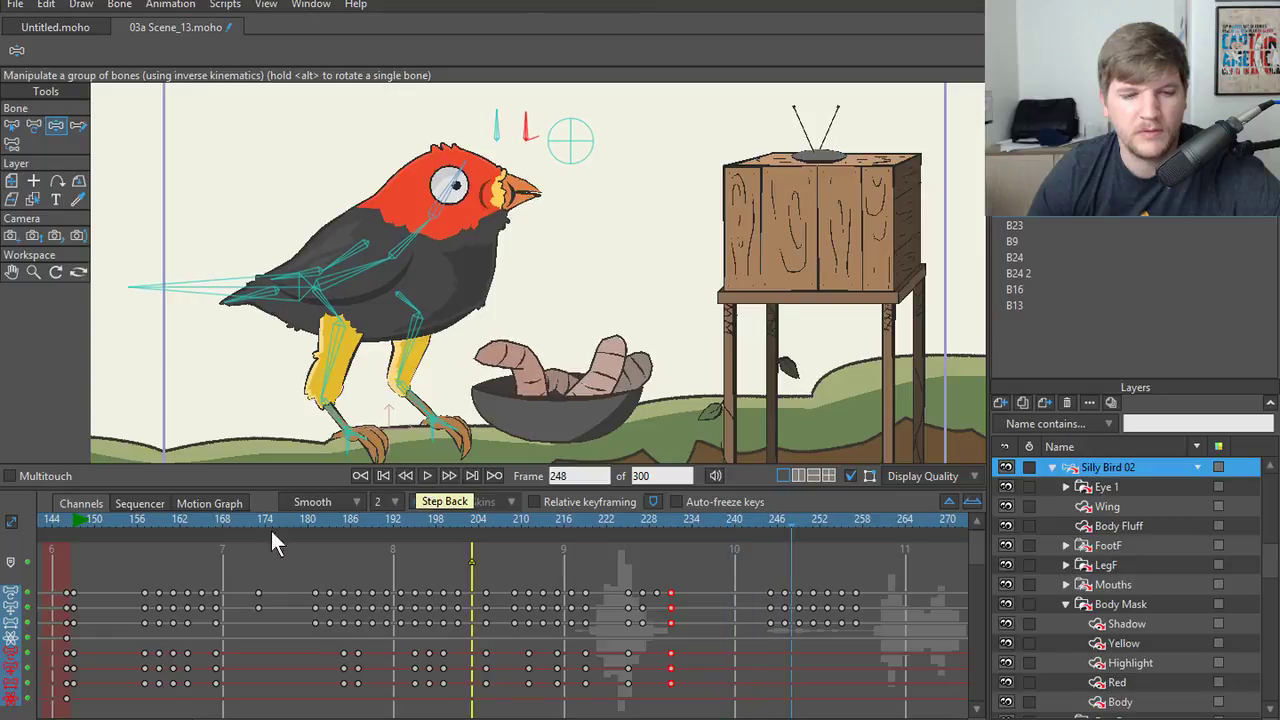
left_click(426, 477)
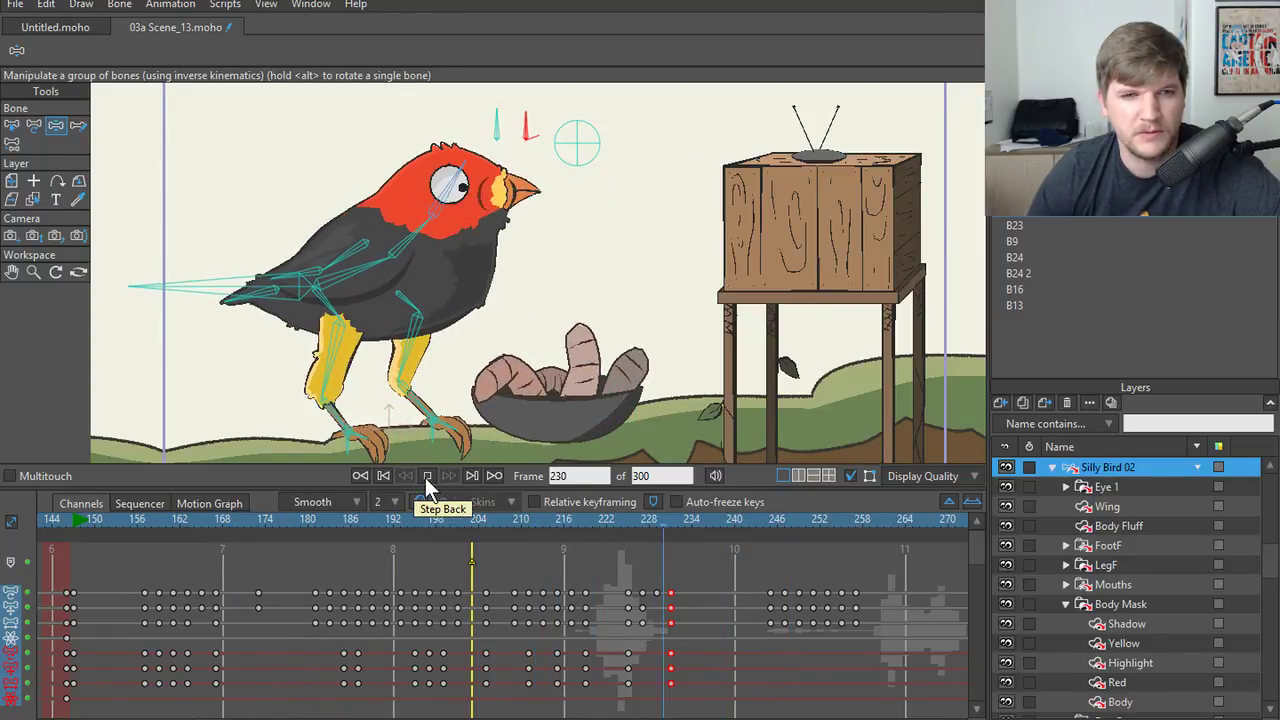
left_click(272, 526)
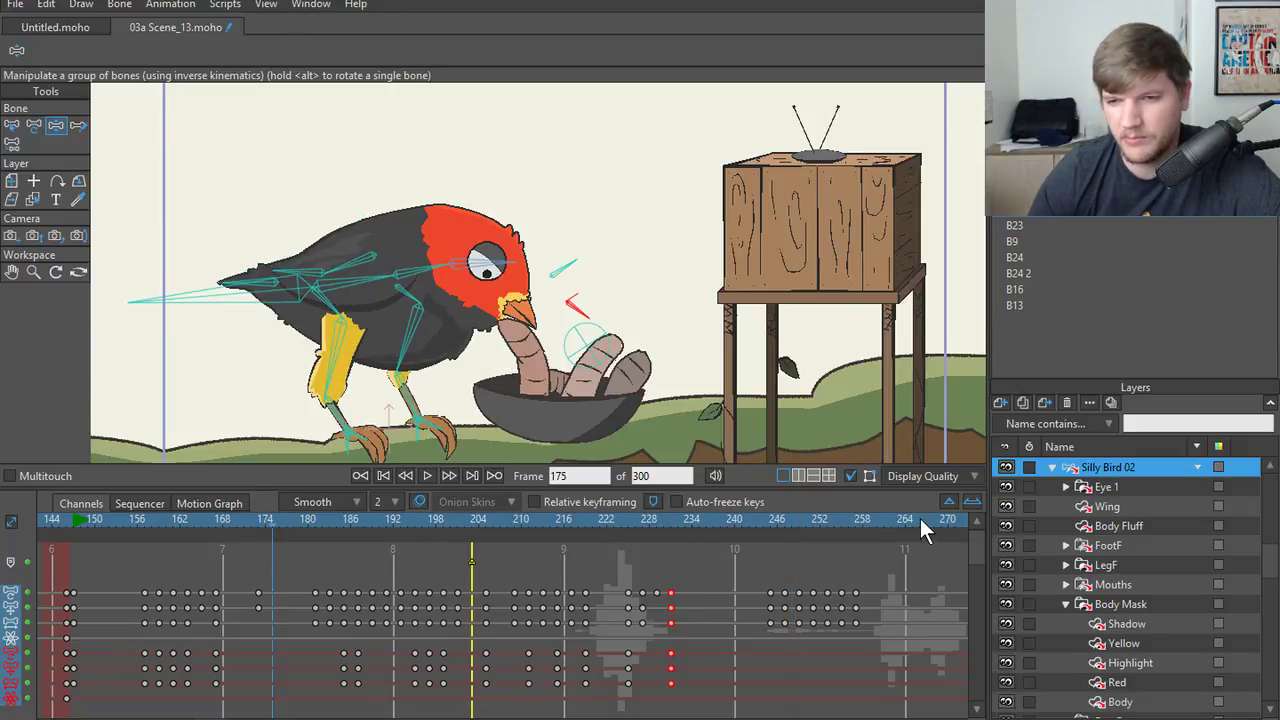
- Review playback from frame 167 and the frames up to 233 with the bone overlay hidden, and restore the overlay
left_click(847, 476)
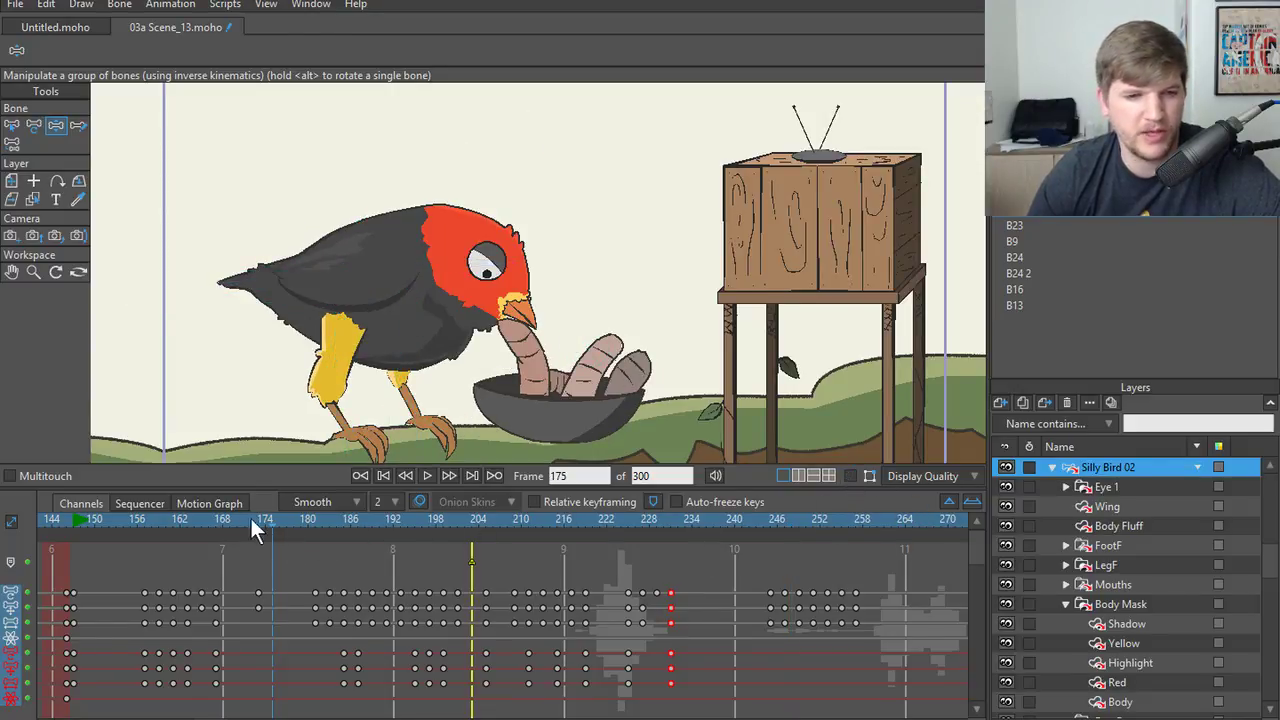
left_click(216, 520)
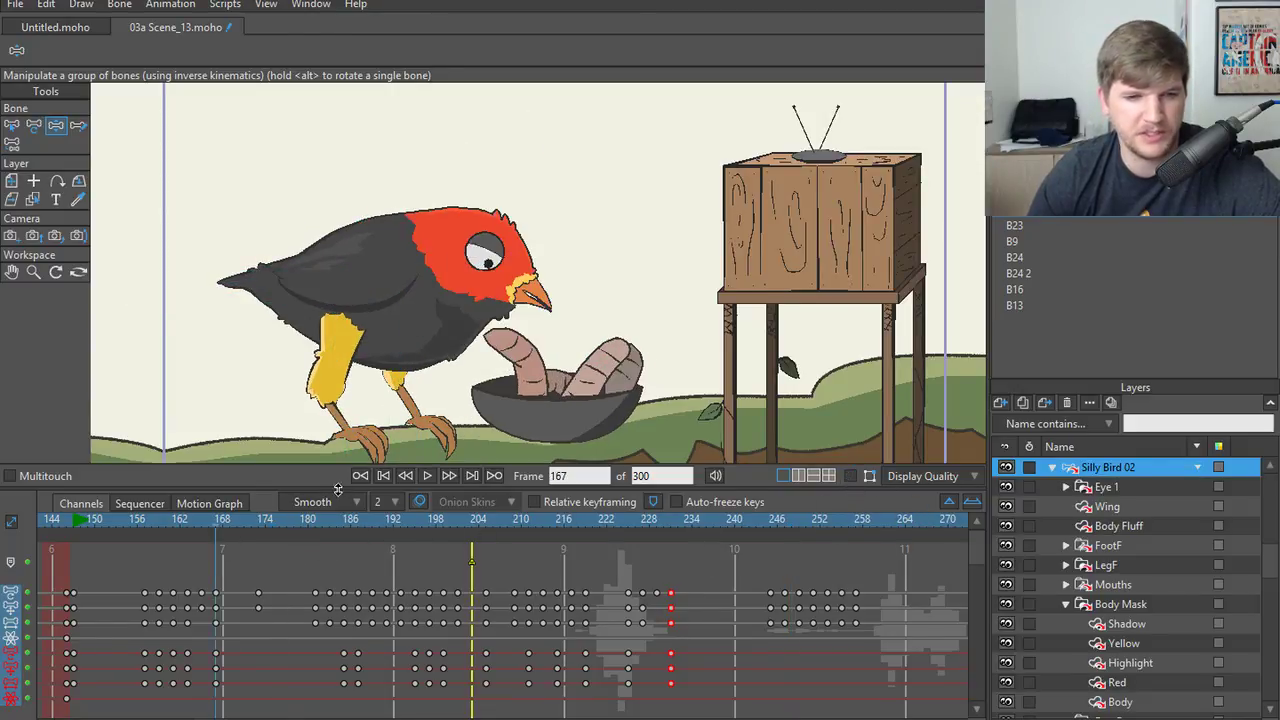
left_click(426, 475)
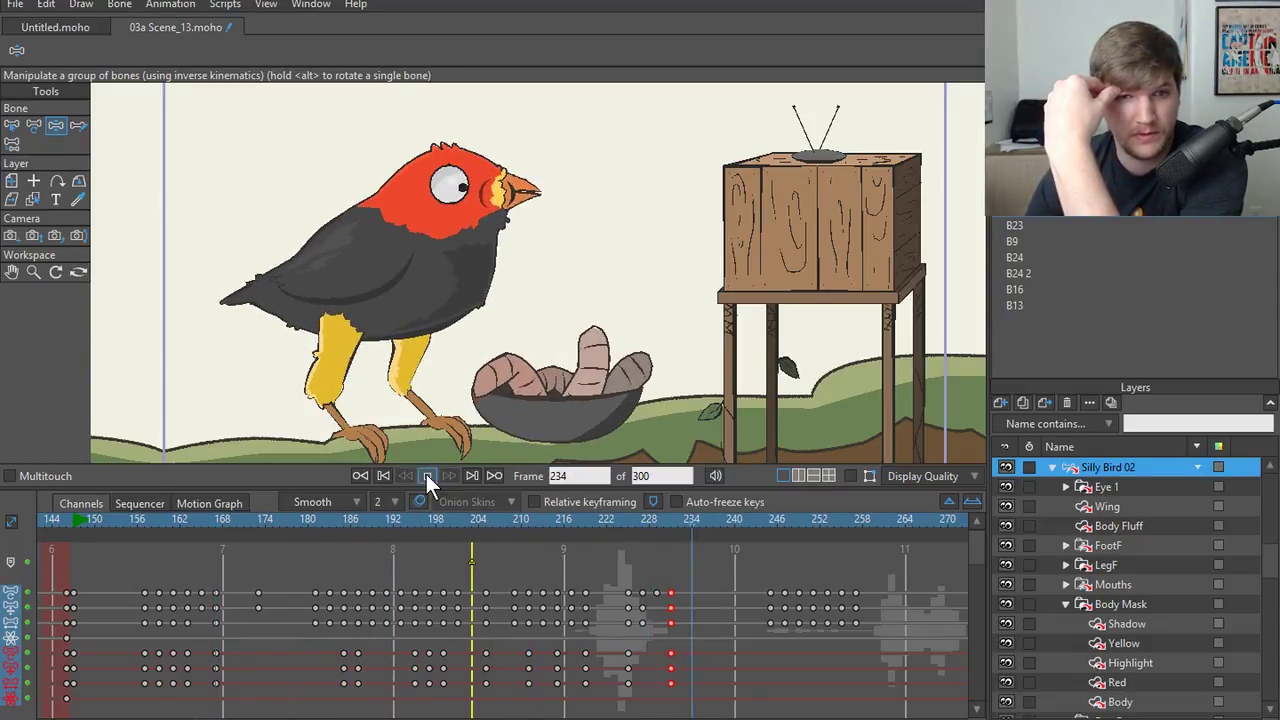
left_click(426, 474)
left_click(316, 520)
left_click(424, 477)
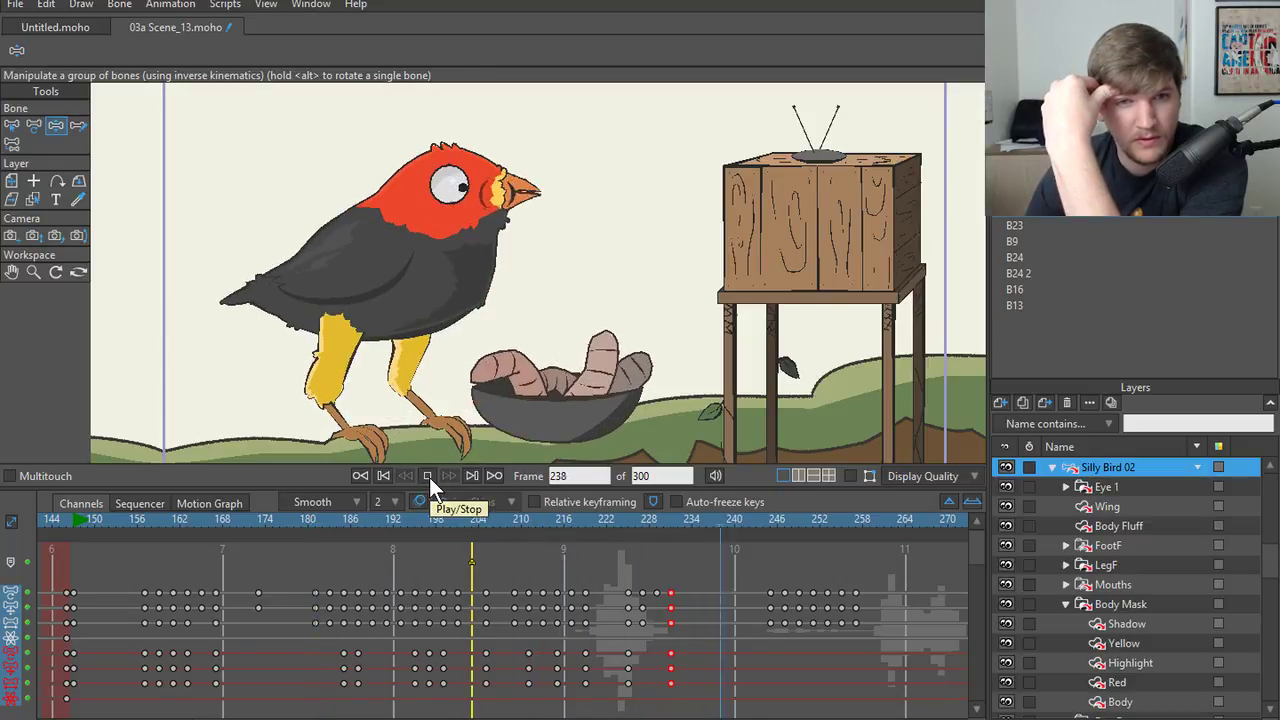
left_click(427, 476)
left_click(481, 524)
left_click_drag(481, 528, 685, 514)
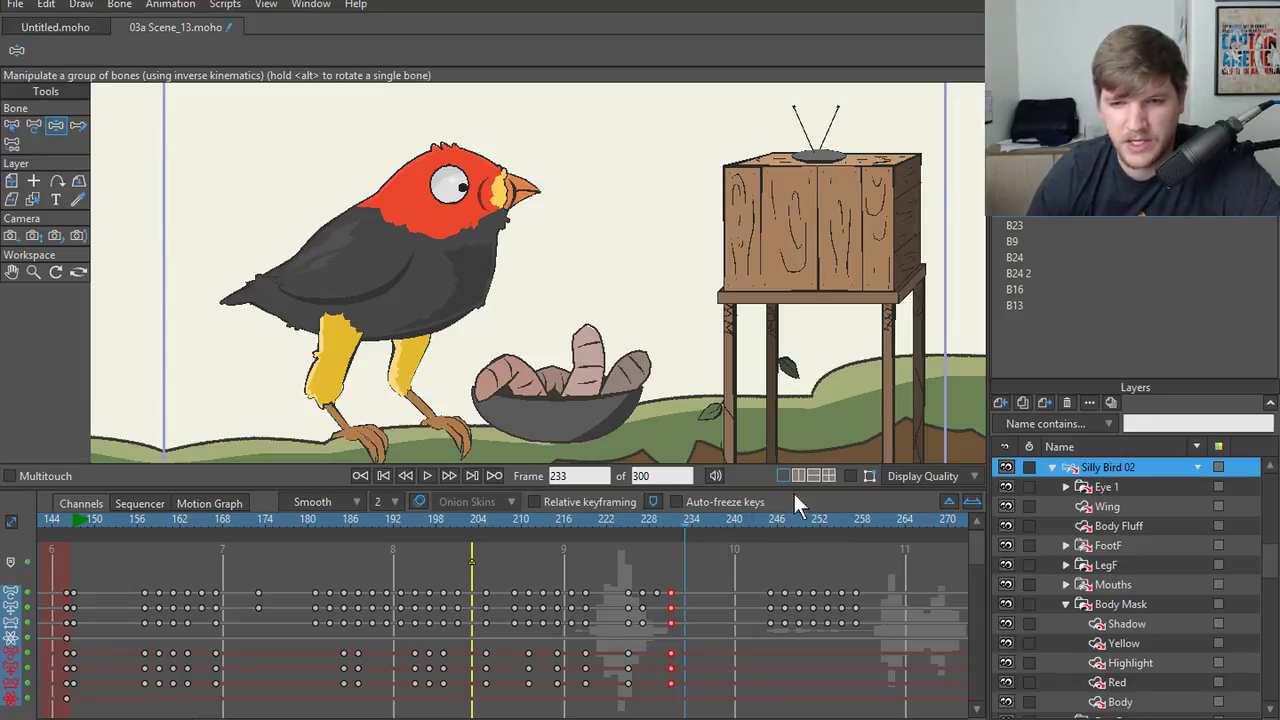
left_click(849, 476)
- Examine the bird's squash and blink poses frame by frame between frames 225 and 231
key("ctrl+Left")
key("ctrl+Left")
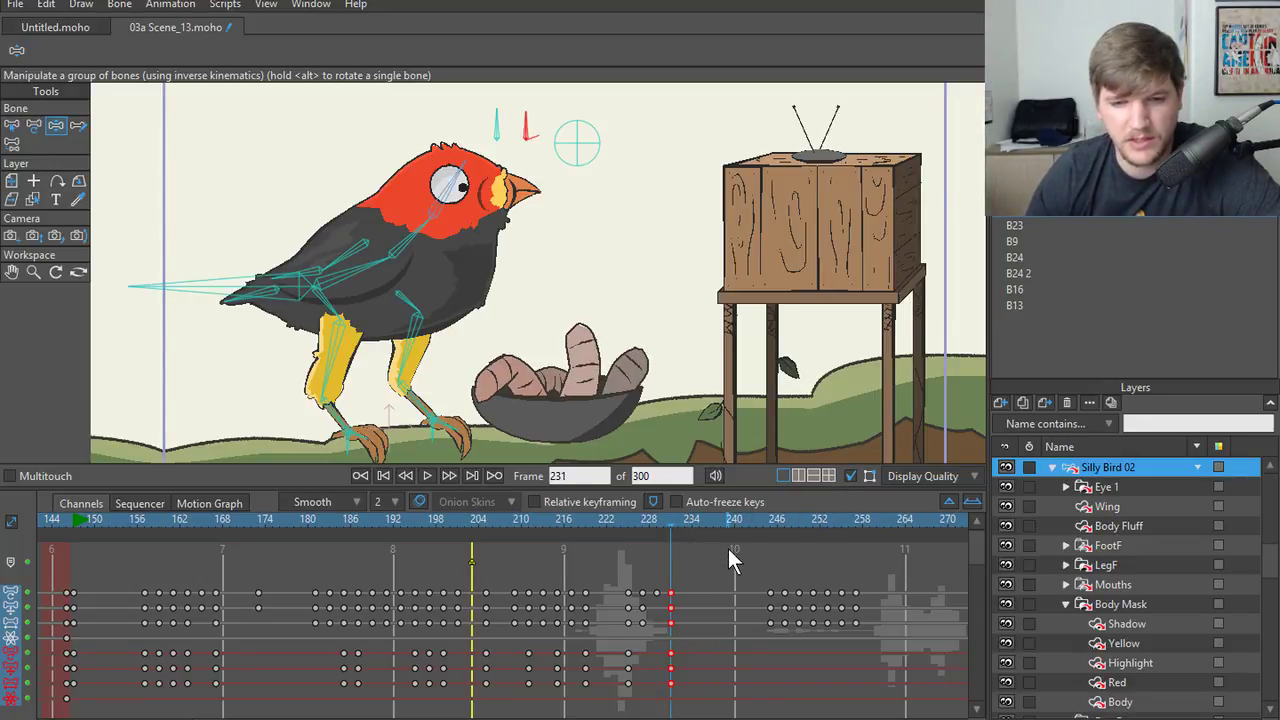
key("Left")
key("Left")
key("Right")
key("Right")
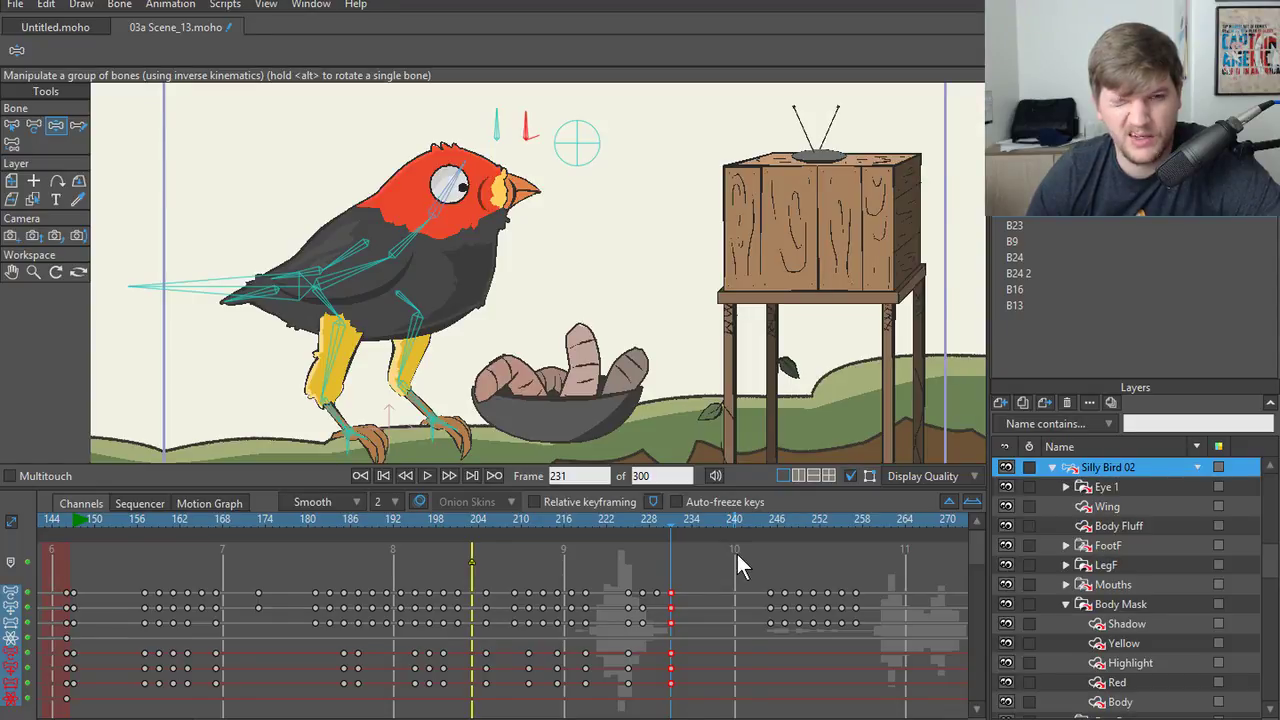
key("Left")
key("Left")
key("Left")
key("Left")
key("Left")
key("Left")
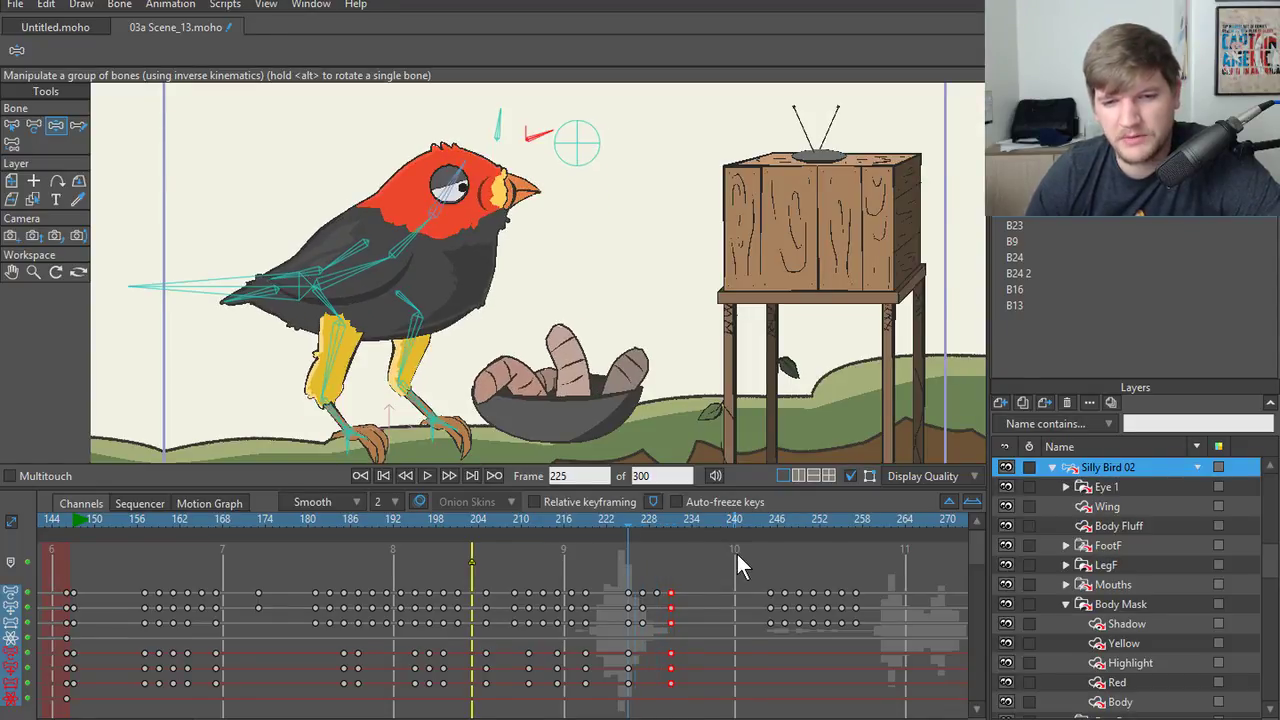
key("Right")
key("Right")
key("Right")
key("Right")
key("Right")
key("Right")
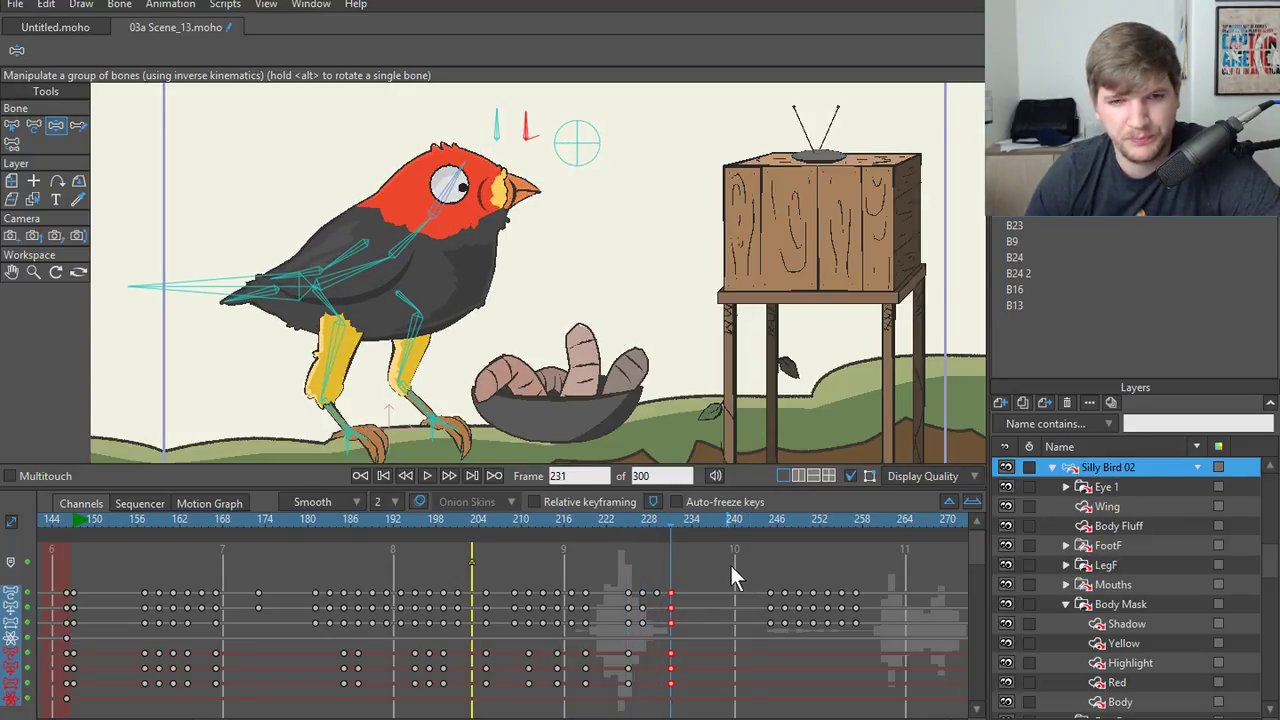
- Try raising the front foot's target bone at frame 229, and undo it
key("Left")
key("Left")
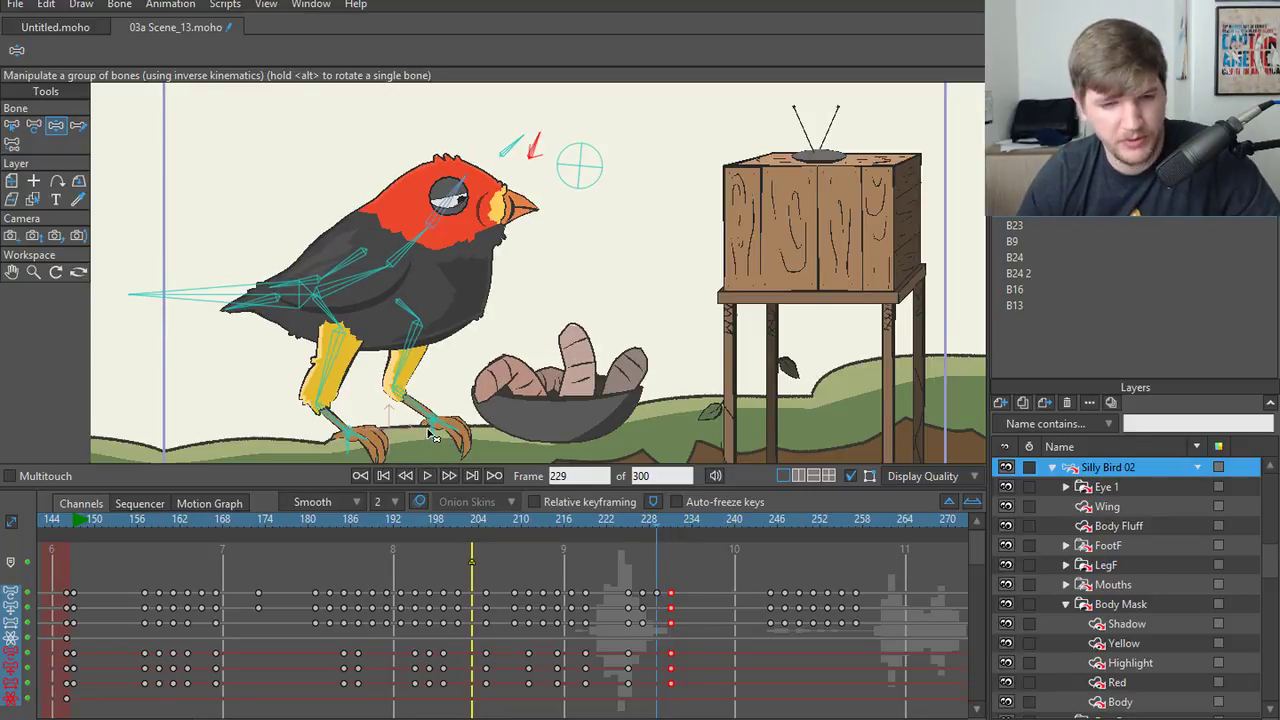
left_click_drag(432, 435, 430, 418)
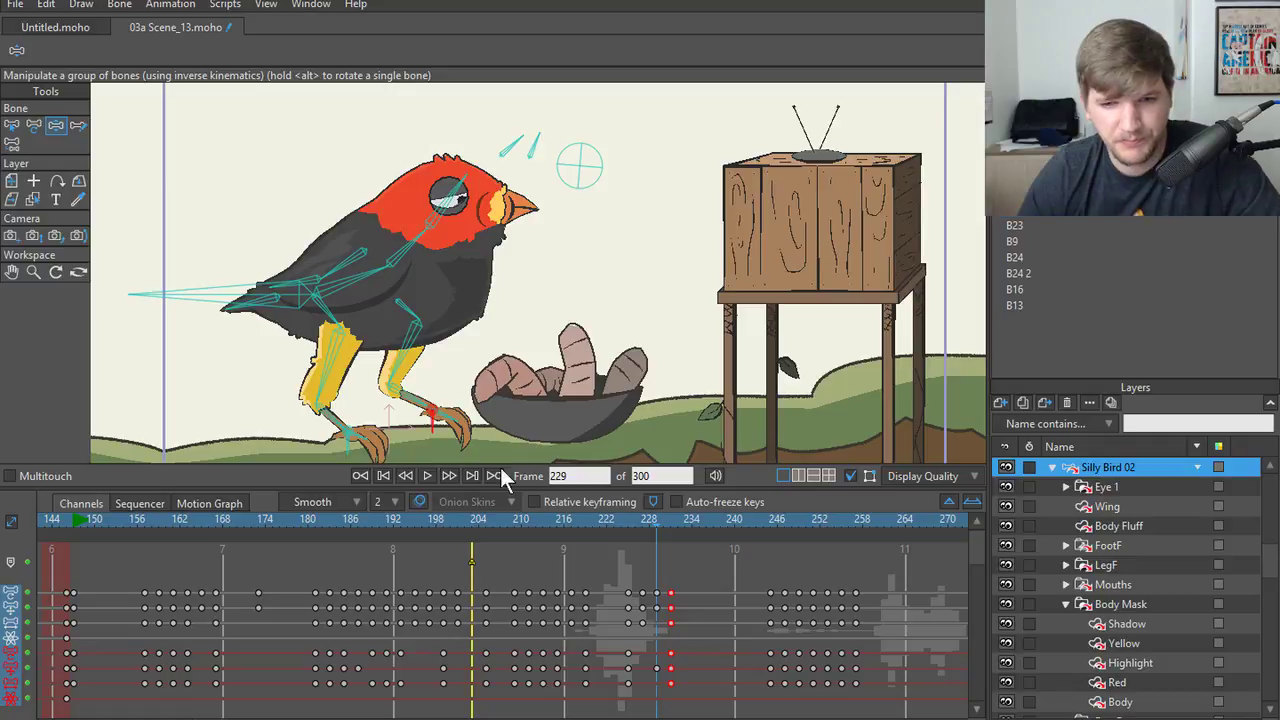
key("Left")
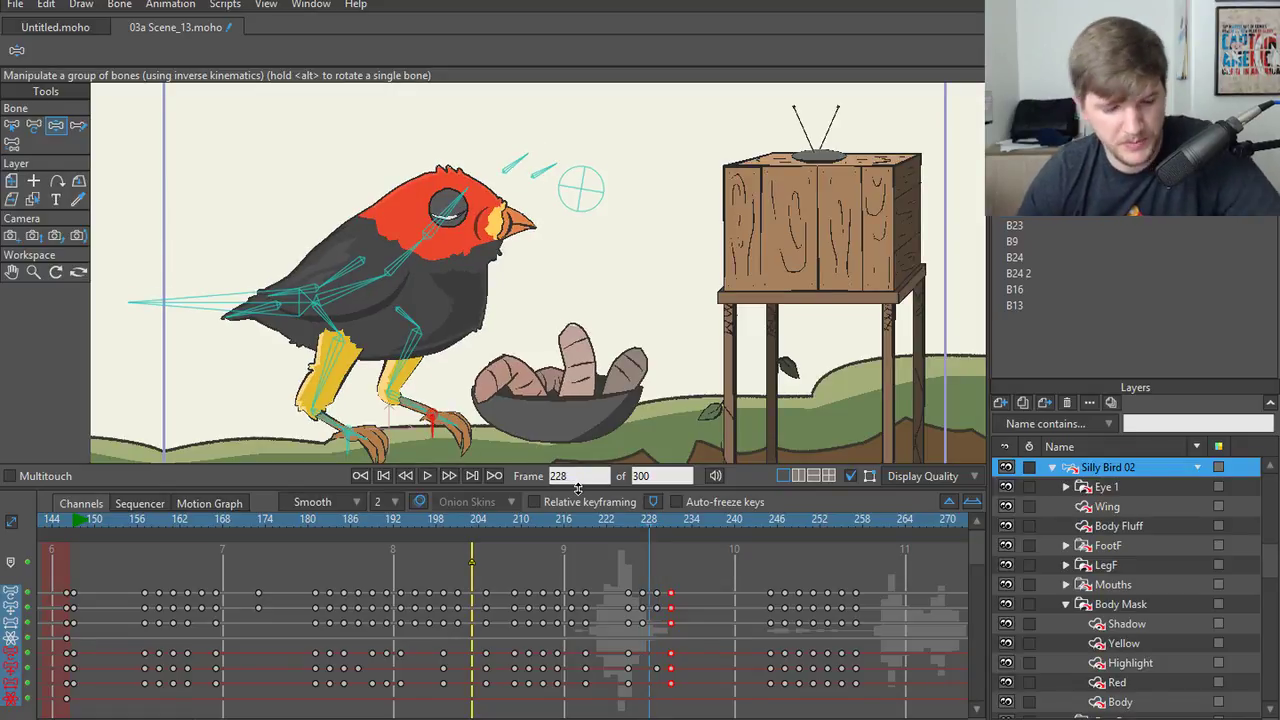
key("Right")
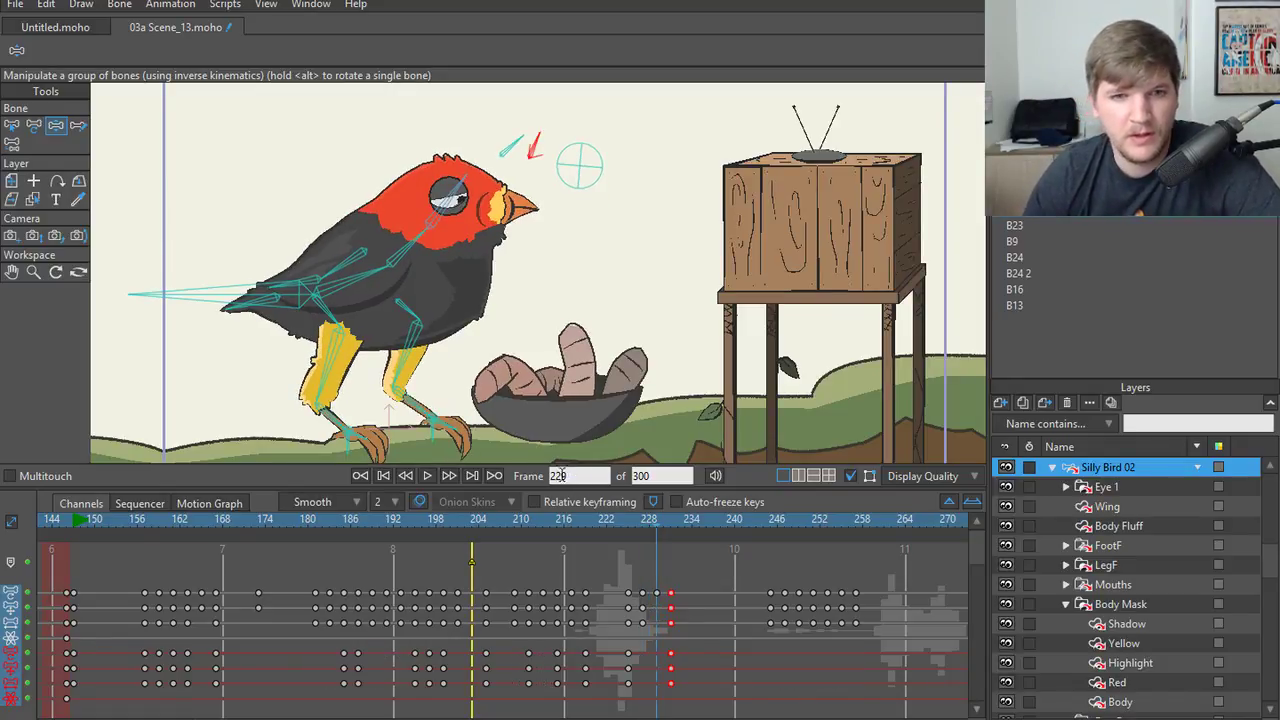
- Raise Silly Bird 02's root bone slightly at frame 231
key("Right")
key("Right")
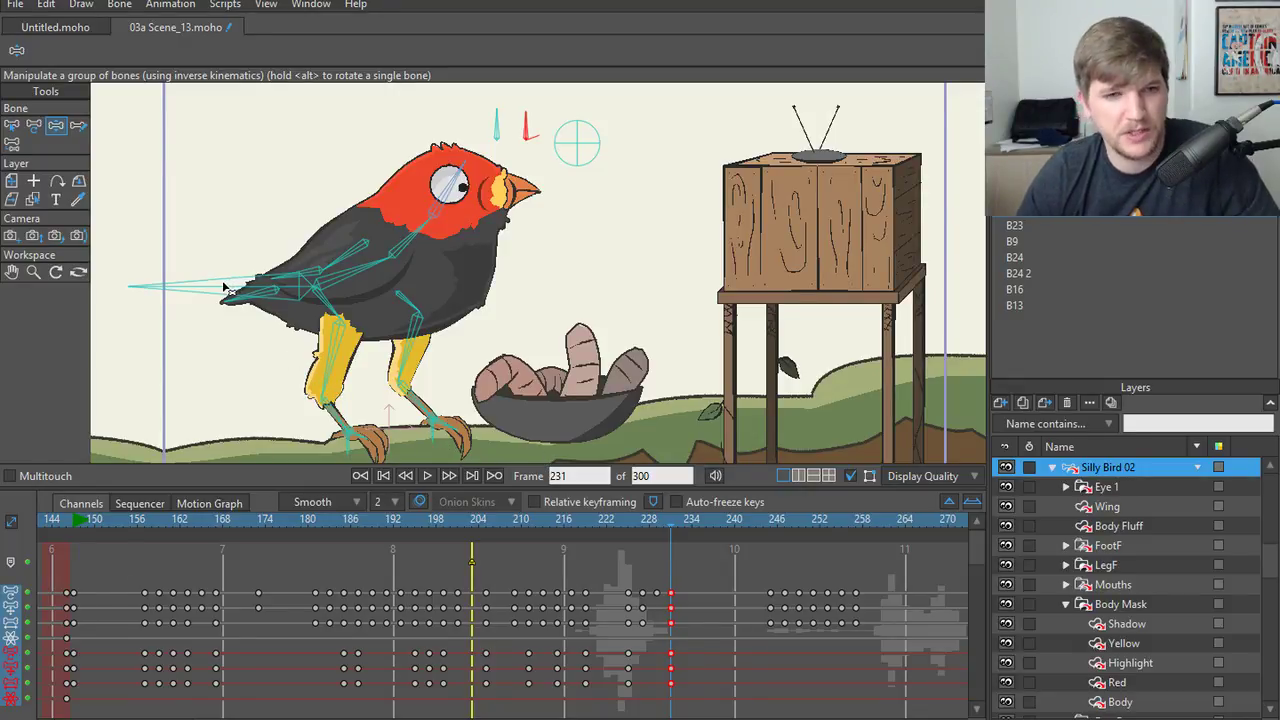
left_click_drag(228, 294, 222, 285)
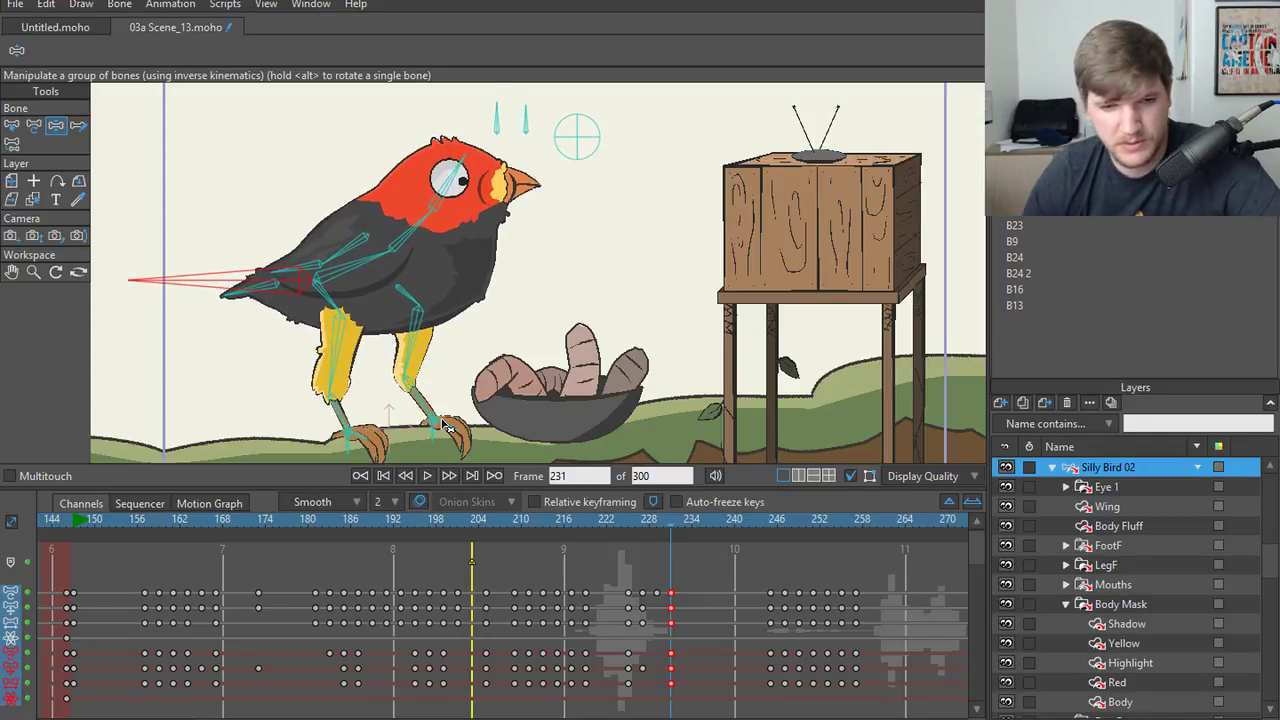
- Compare the poses around frames 229 to 232 and raise the bird's root bone further at frame 231
key("ctrl+Left")
key("ctrl+Left")
key("ctrl+Right")
key("ctrl+Right")
key("ctrl+Right")
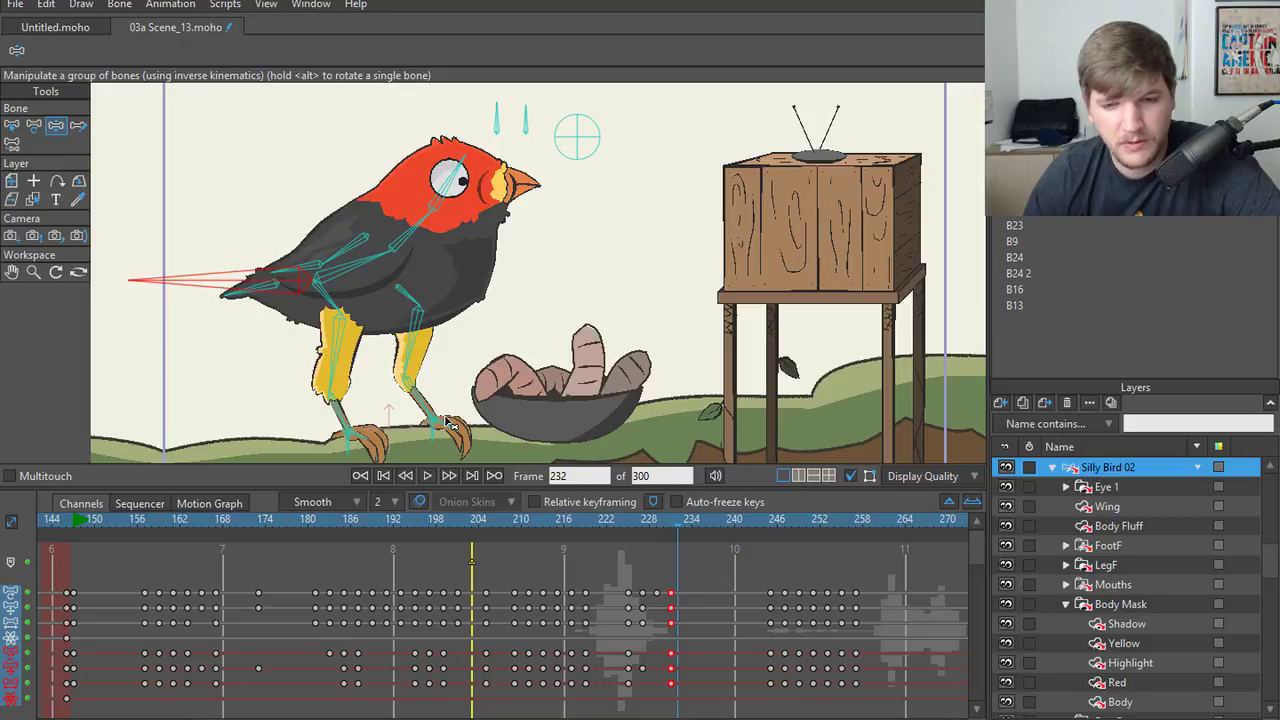
key("ctrl+Left")
key("ctrl+Left")
key("ctrl+Left")
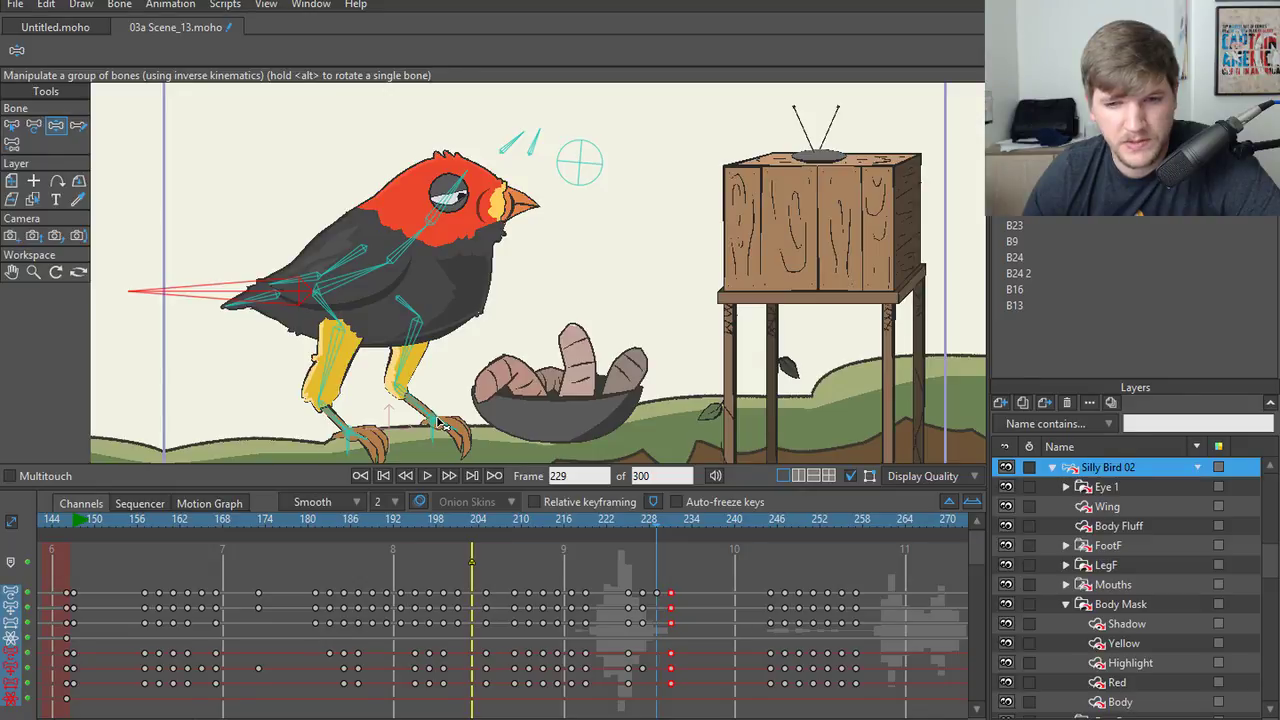
key("ctrl+Right")
key("ctrl+Right")
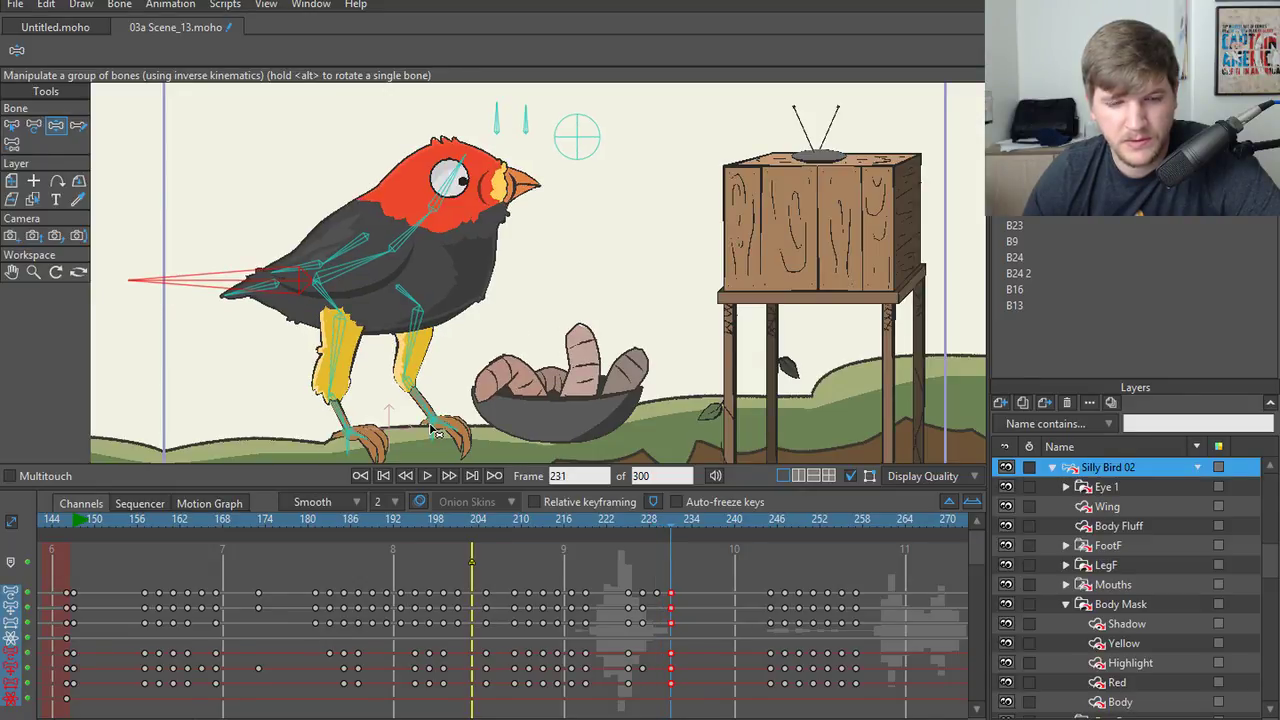
left_click_drag(257, 285, 262, 279)
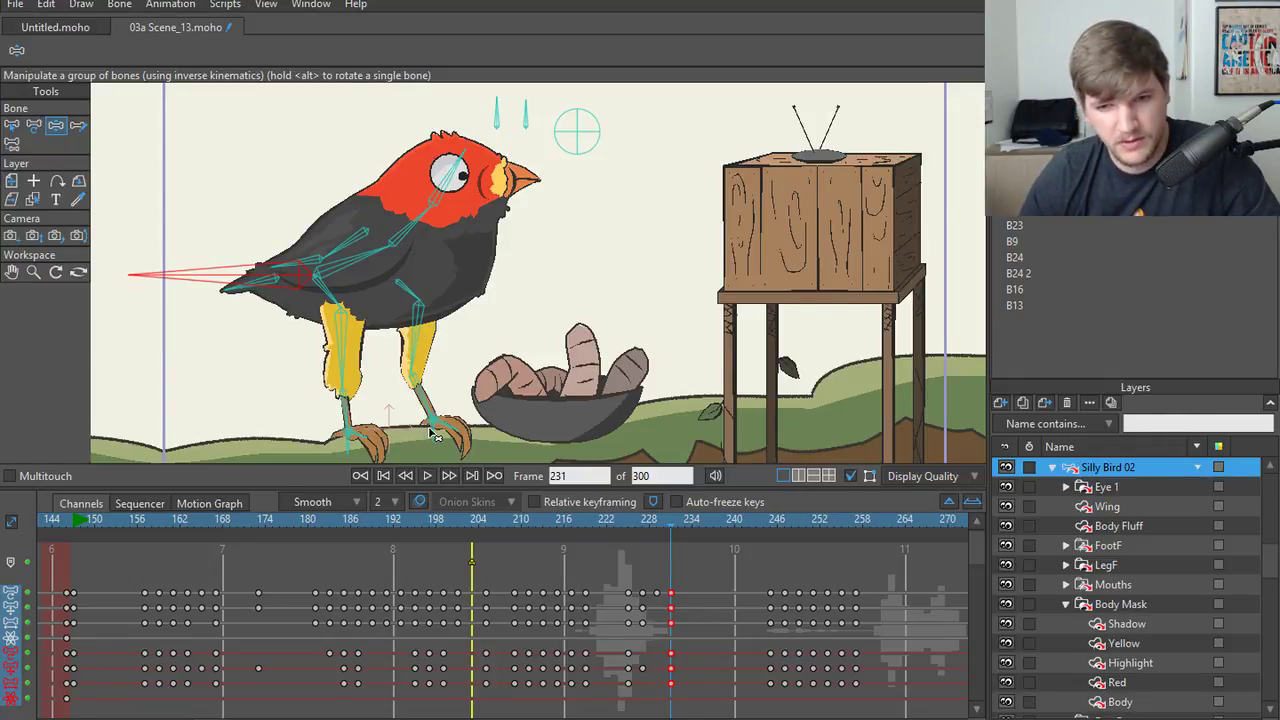
- Lift the front foot's target bone off the ground at frame 231, keeping the raise moderate
left_click_drag(429, 434, 428, 406)
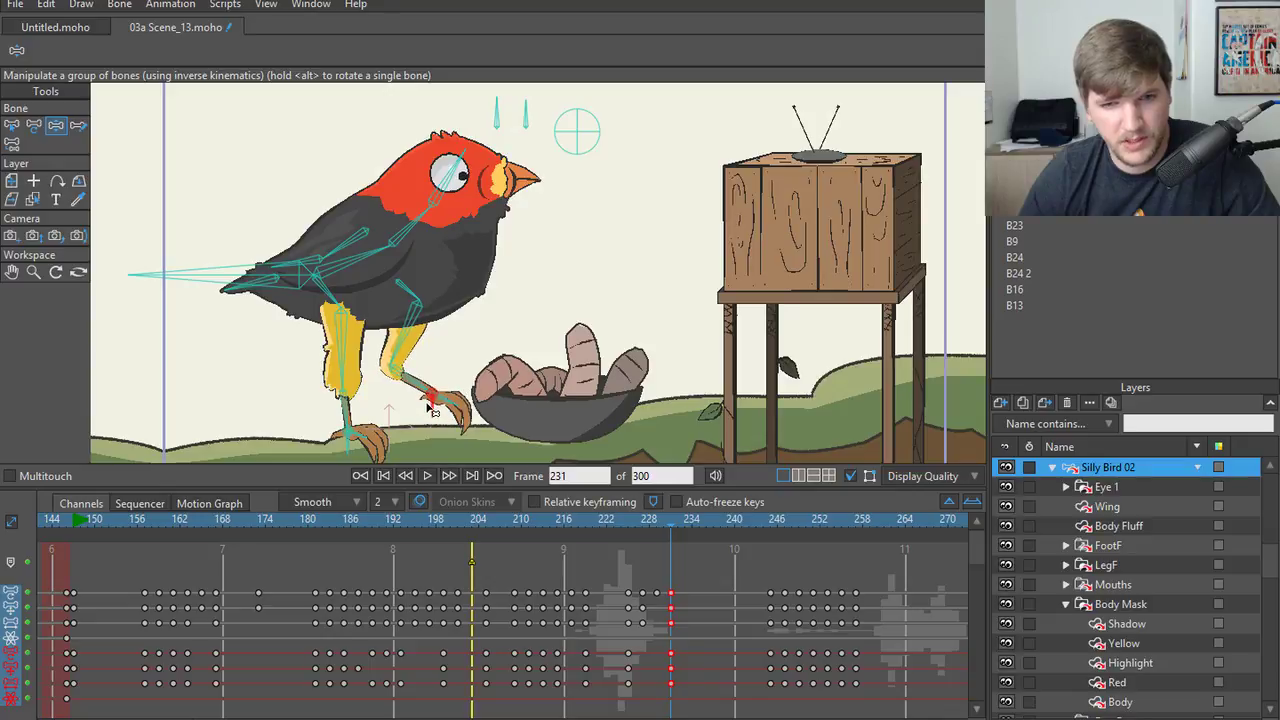
mouse_move(670, 522)
left_mouse_down()
mouse_move(655, 522)
mouse_move(668, 519)
left_mouse_up()
left_click_drag(432, 435, 436, 420)
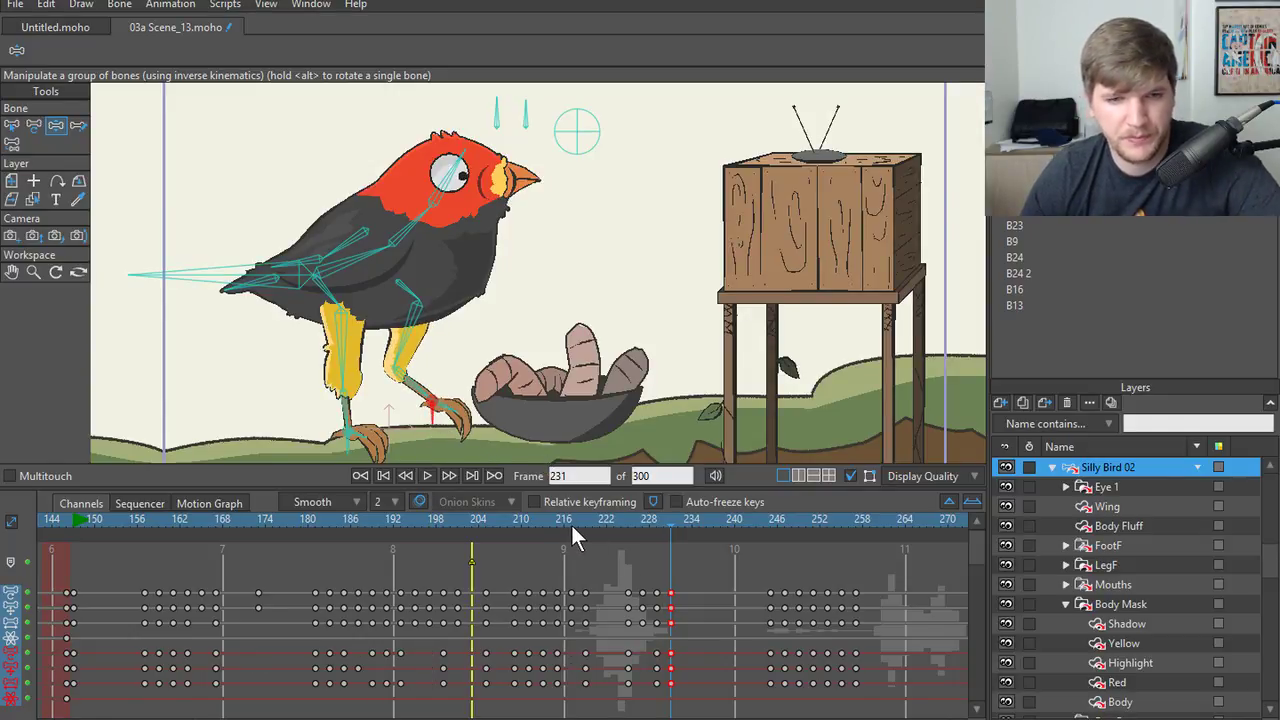
- Lower the bird's root bone toward its resting height at frame 234
key("Right")
key("Right")
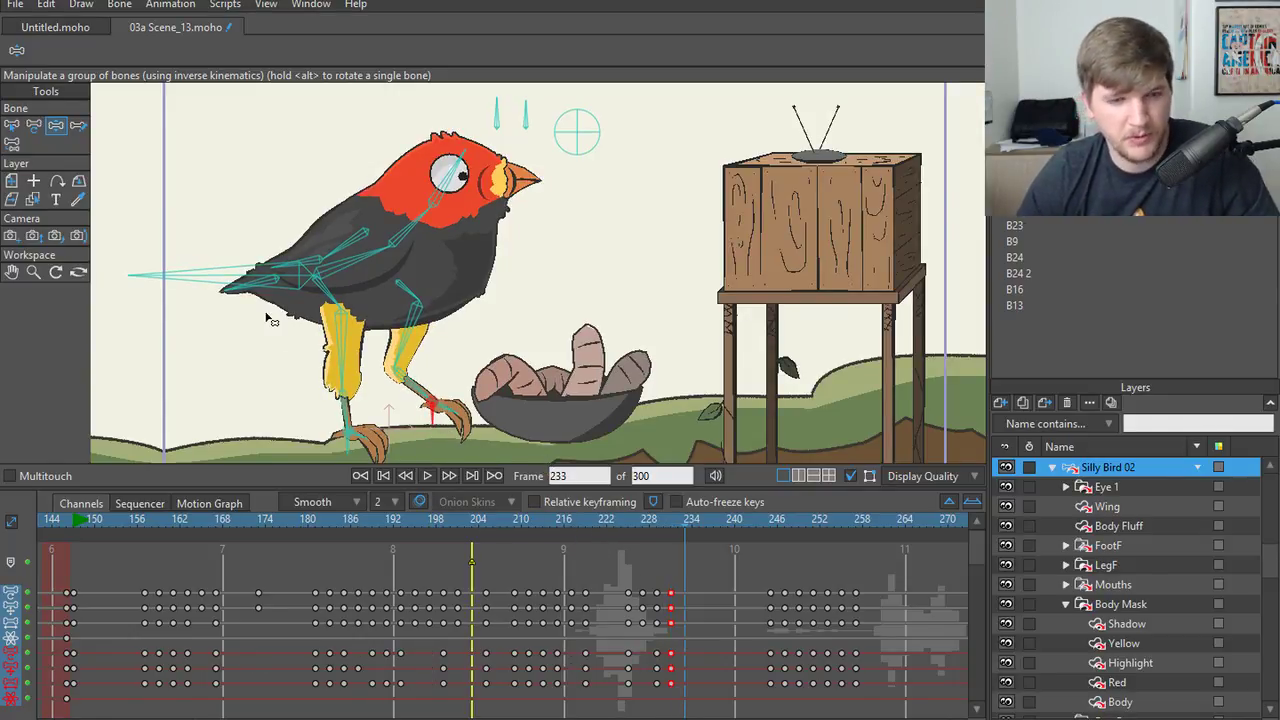
key("Right")
left_click_drag(224, 283, 214, 284)
left_click(683, 601)
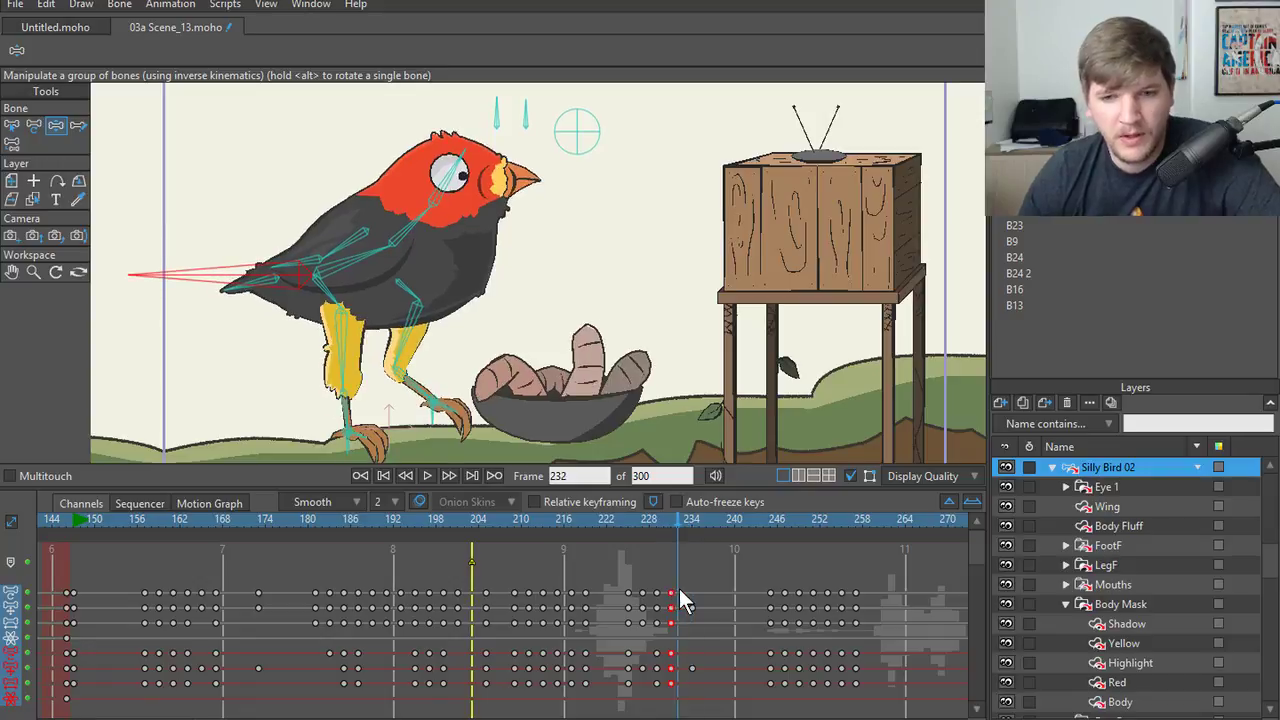
- Check frames 231 to 233 and move the root bone's lowered key from frame 234 to frame 235
key("Right")
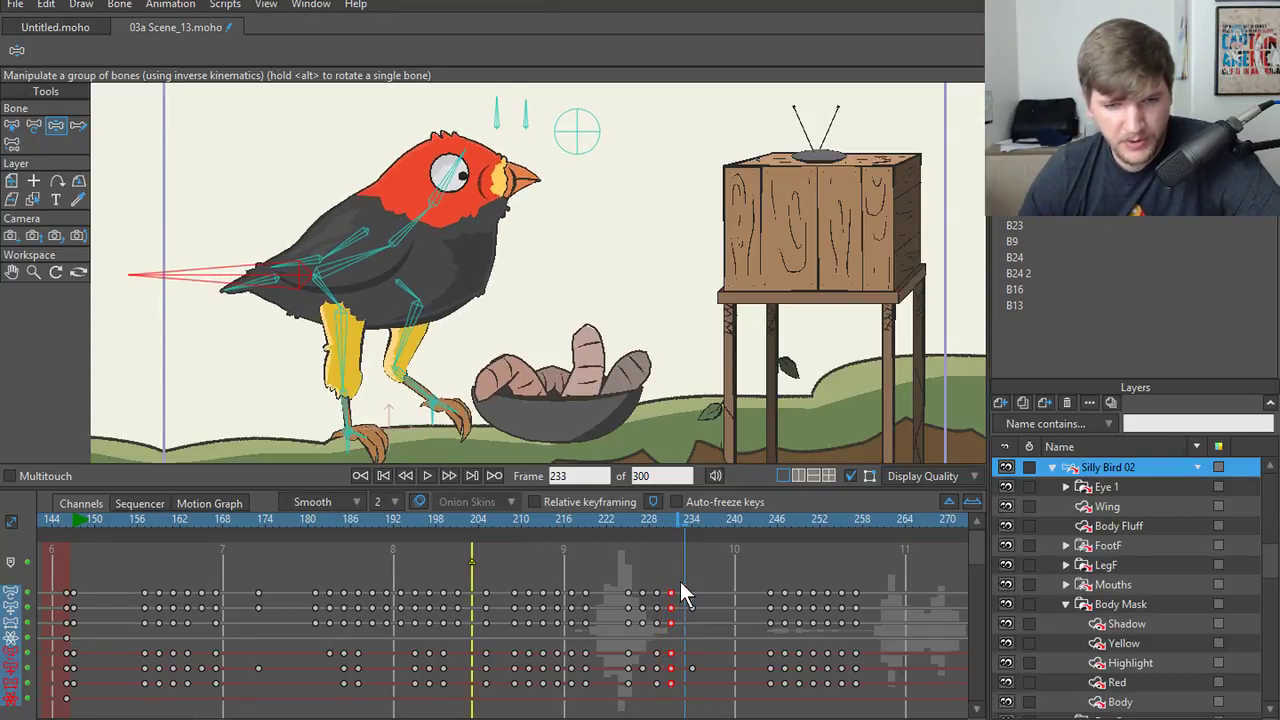
key("Left")
key("Left")
key("Right")
key("Left")
key("Right")
key("Right")
key("Left")
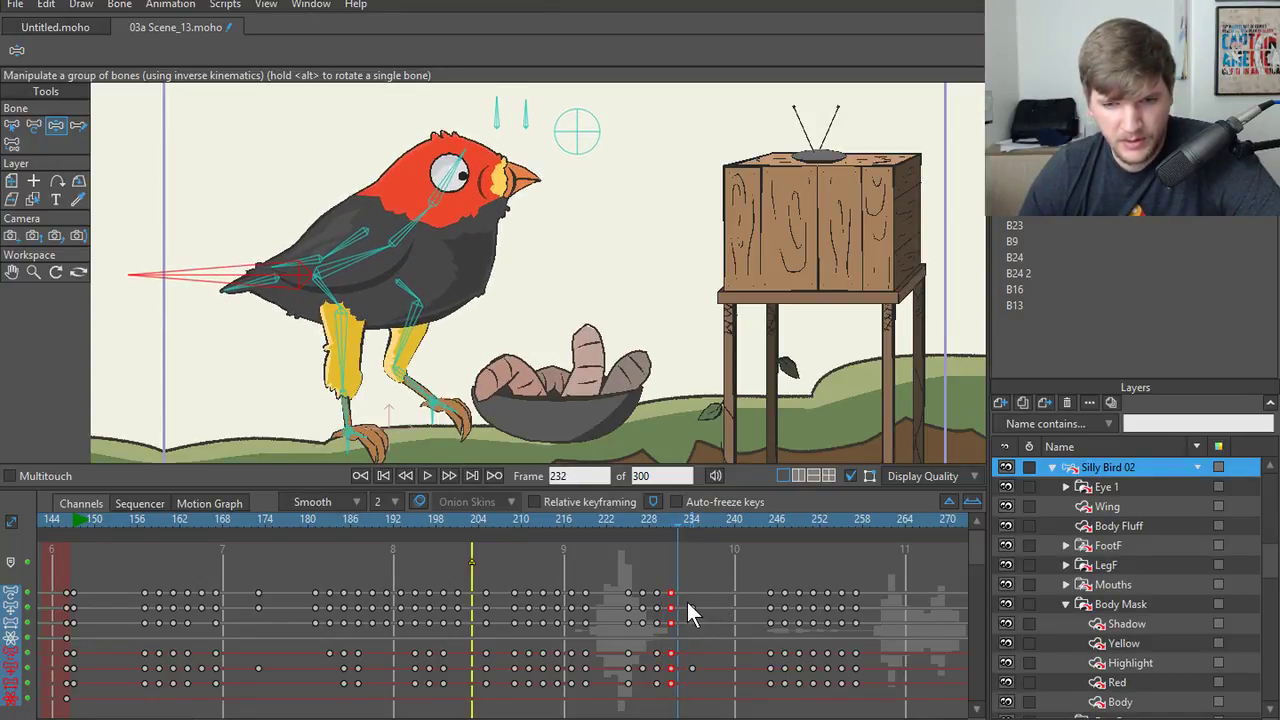
key("Delete")
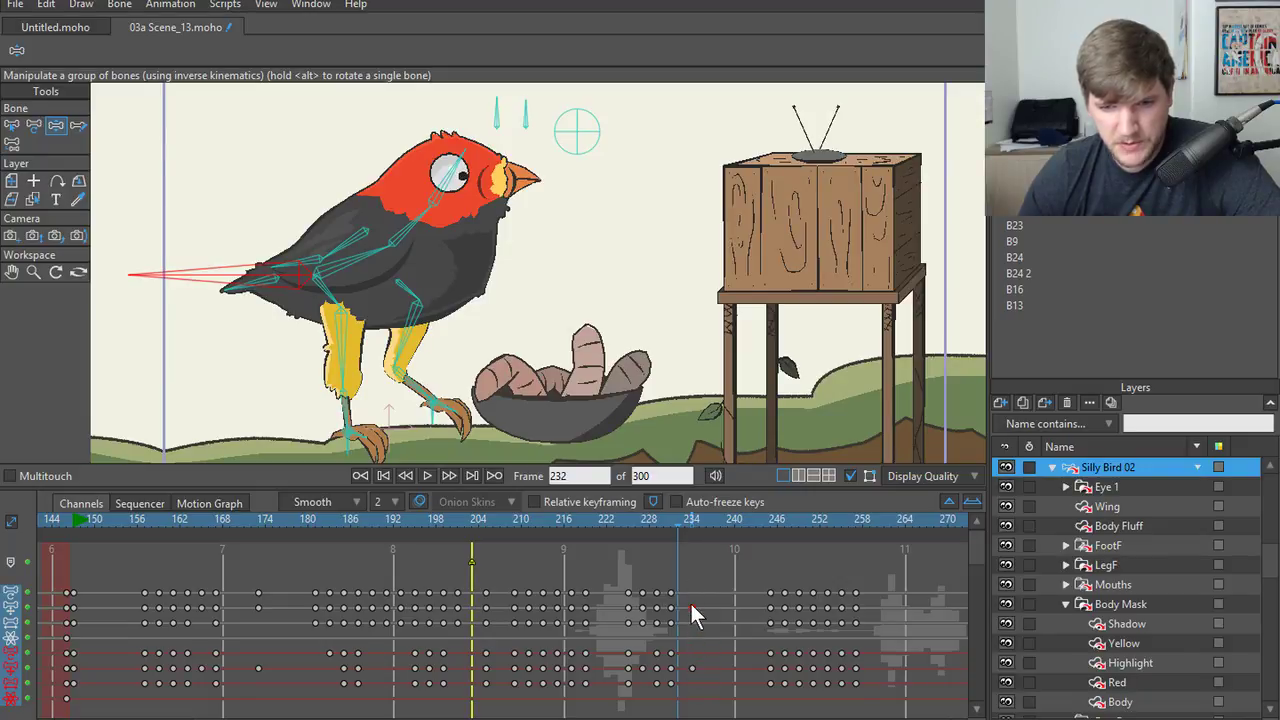
key("Right")
key("ctrl+v")
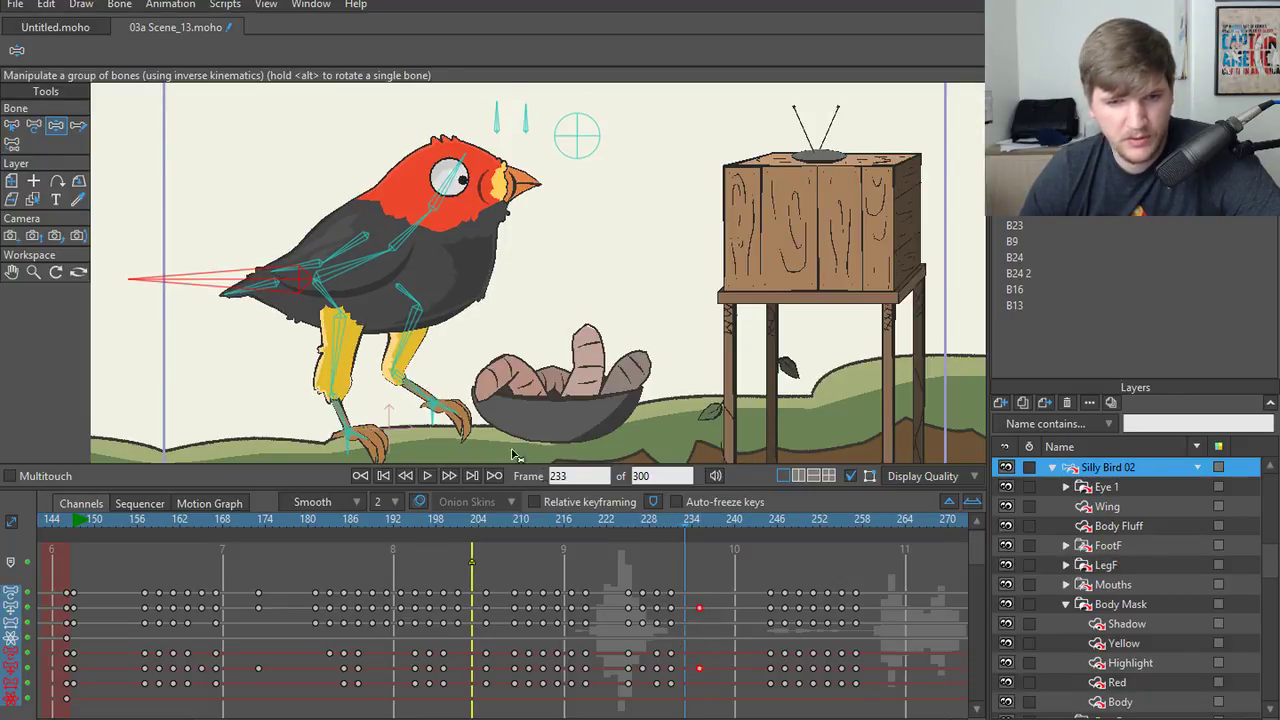
- Lower the front foot's target bone at frame 233, leaving the foot slightly above the ground
left_click_drag(435, 422, 435, 440)
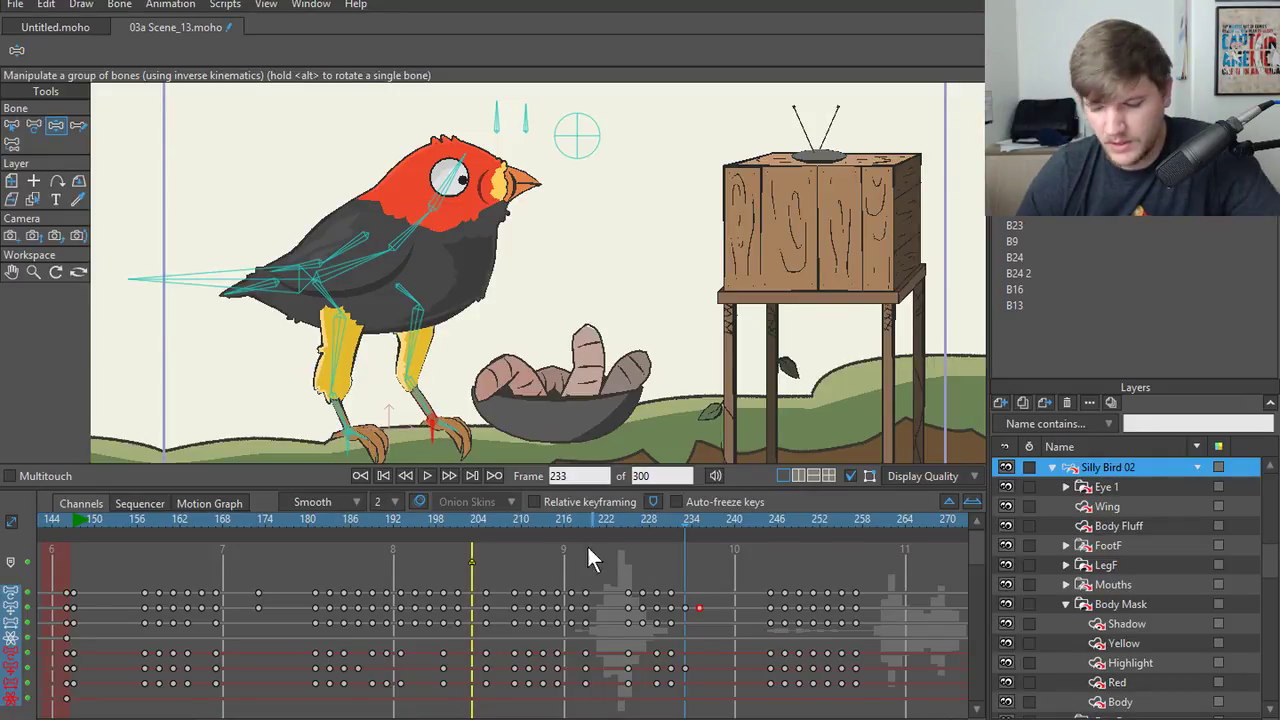
key("Left")
key("Right")
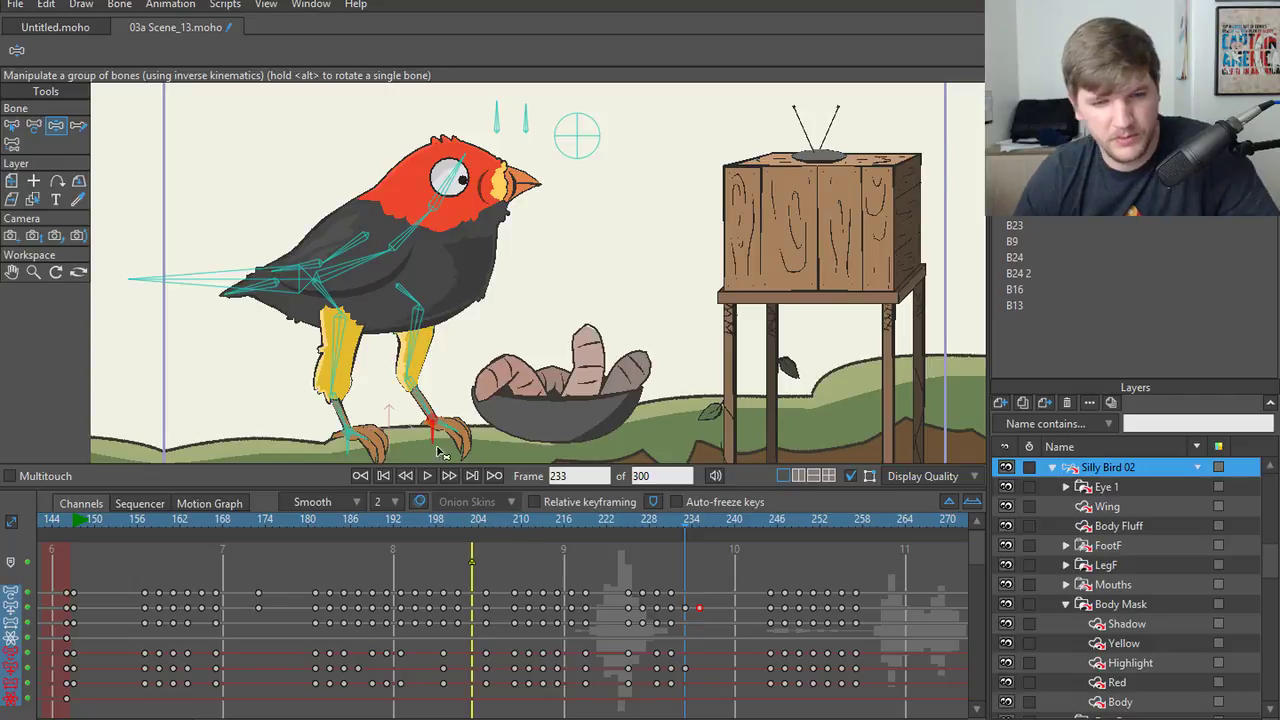
left_click_drag(438, 440, 440, 434)
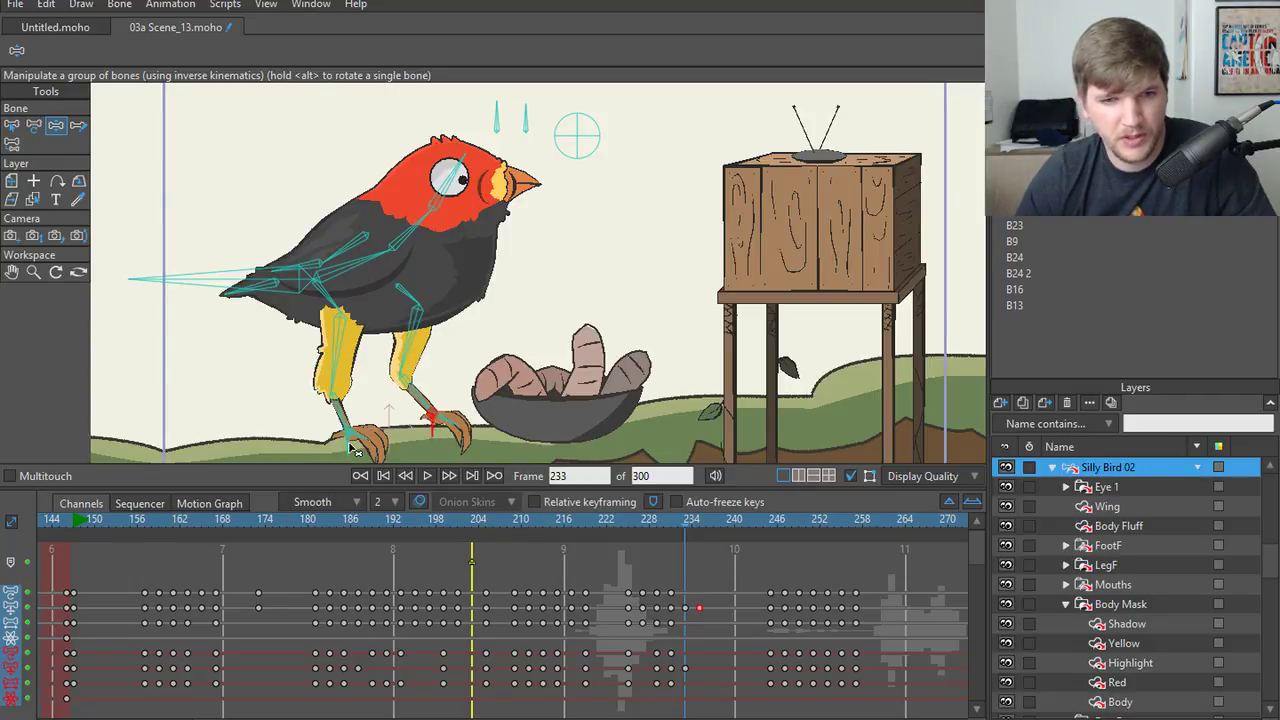
- Try lifting the back foot at frame 233, undo it, and raise the back foot's target bone at frame 235 instead
left_click_drag(355, 450, 358, 434)
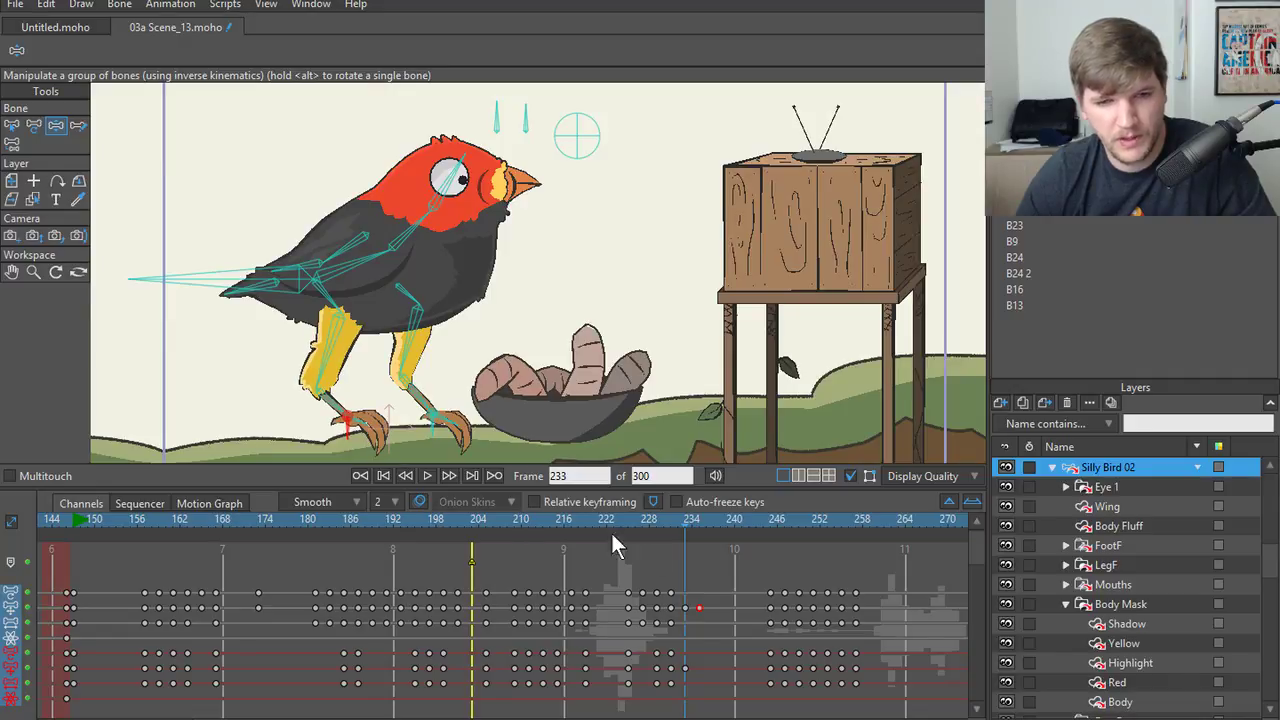
key("ctrl+z")
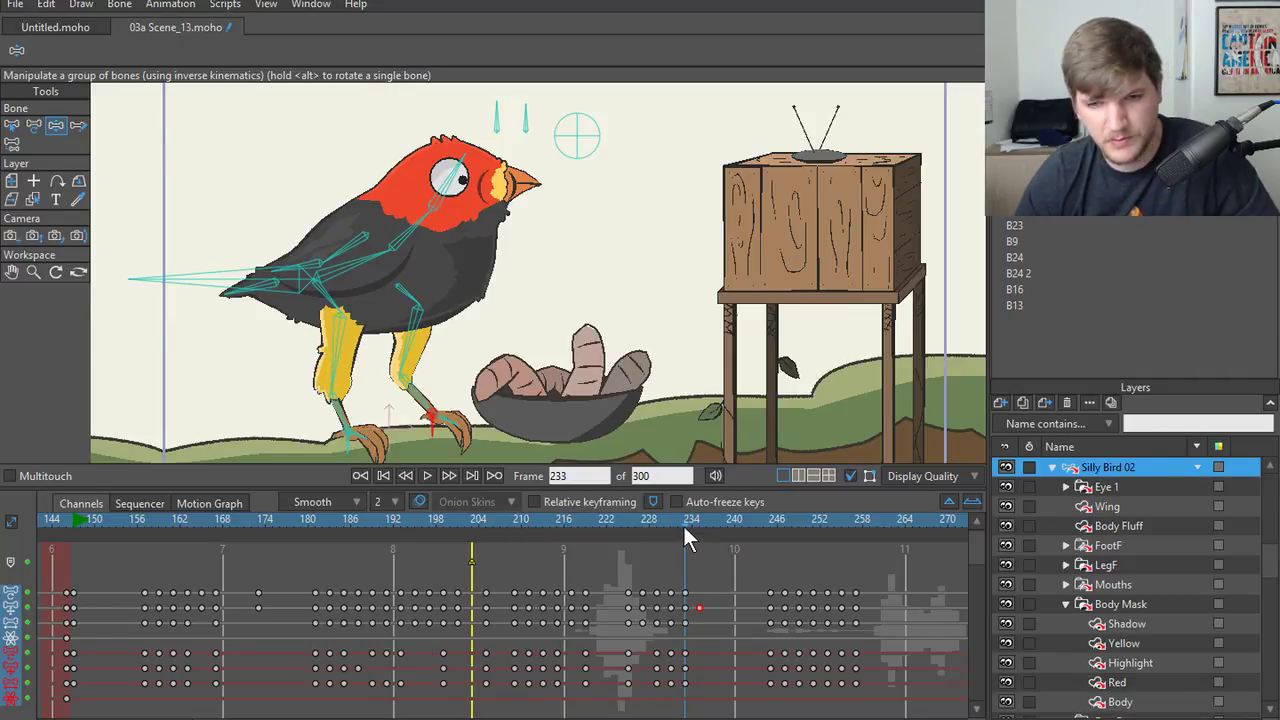
left_click(697, 521)
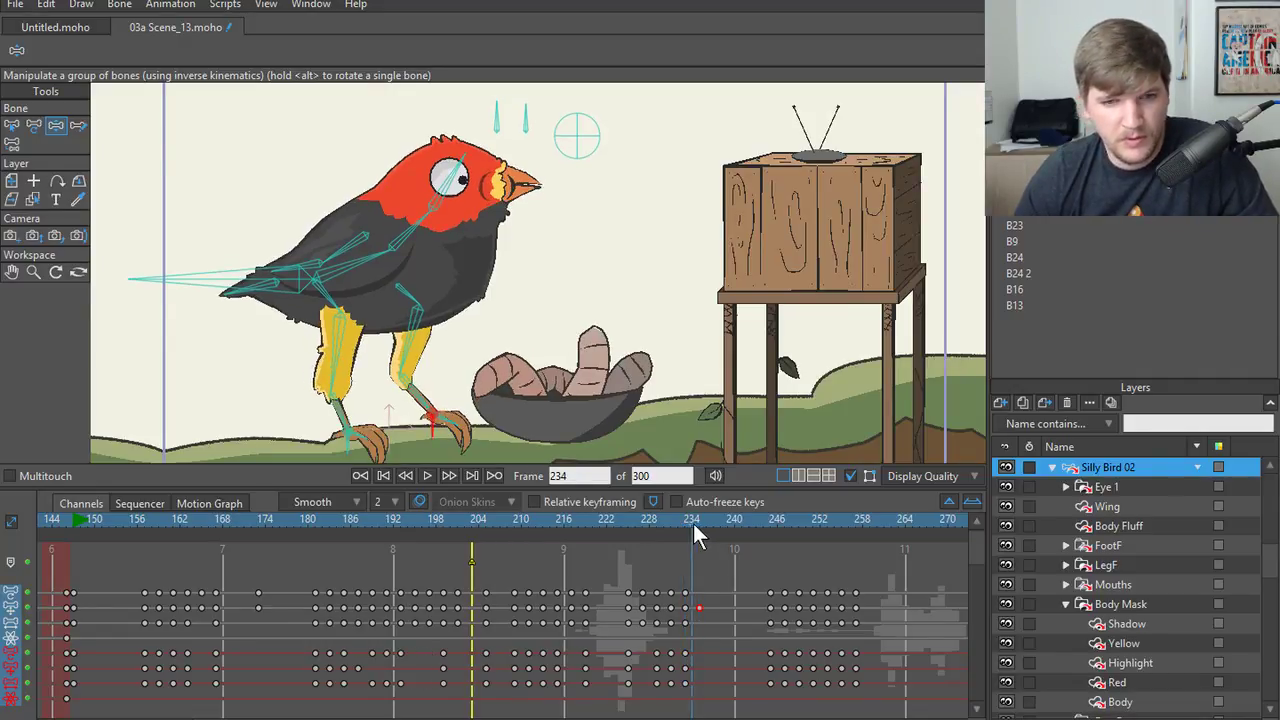
left_click_drag(351, 443, 354, 437)
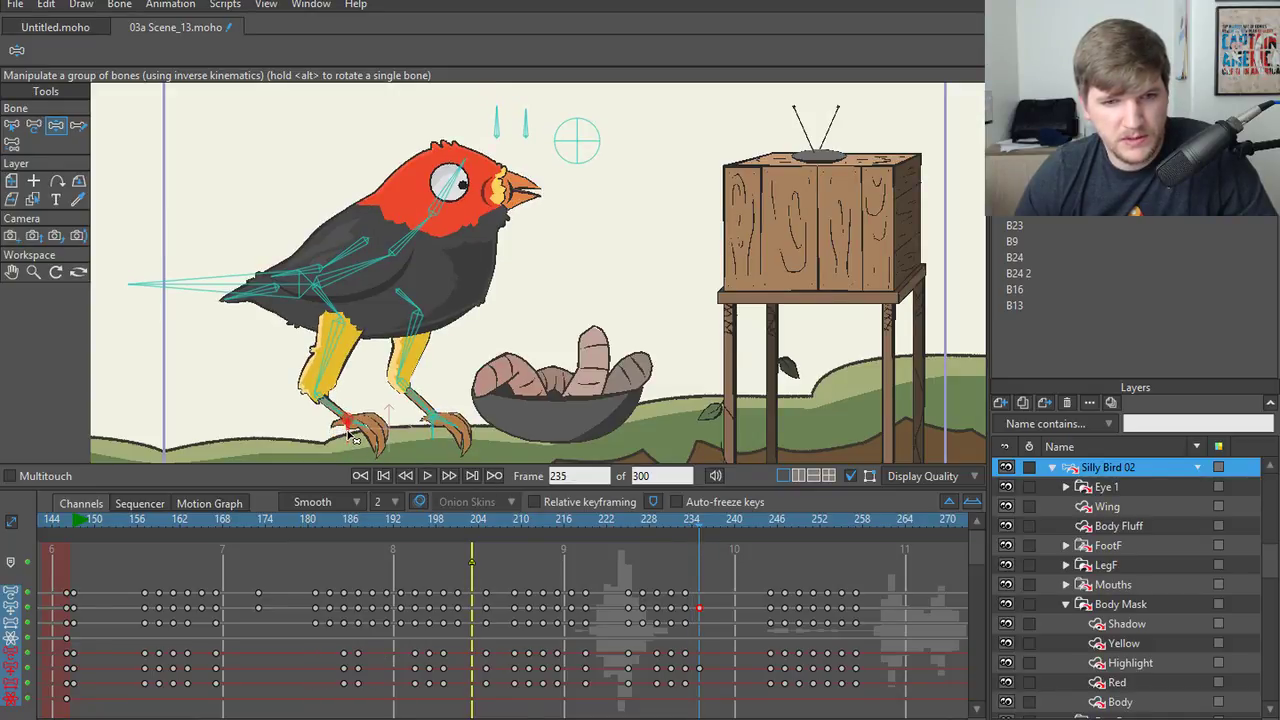
- Check the foot poses around frames 235 to 237 and copy the front foot target's frame 225 key to frame 237
key("ctrl+Right")
key("ctrl+Right")
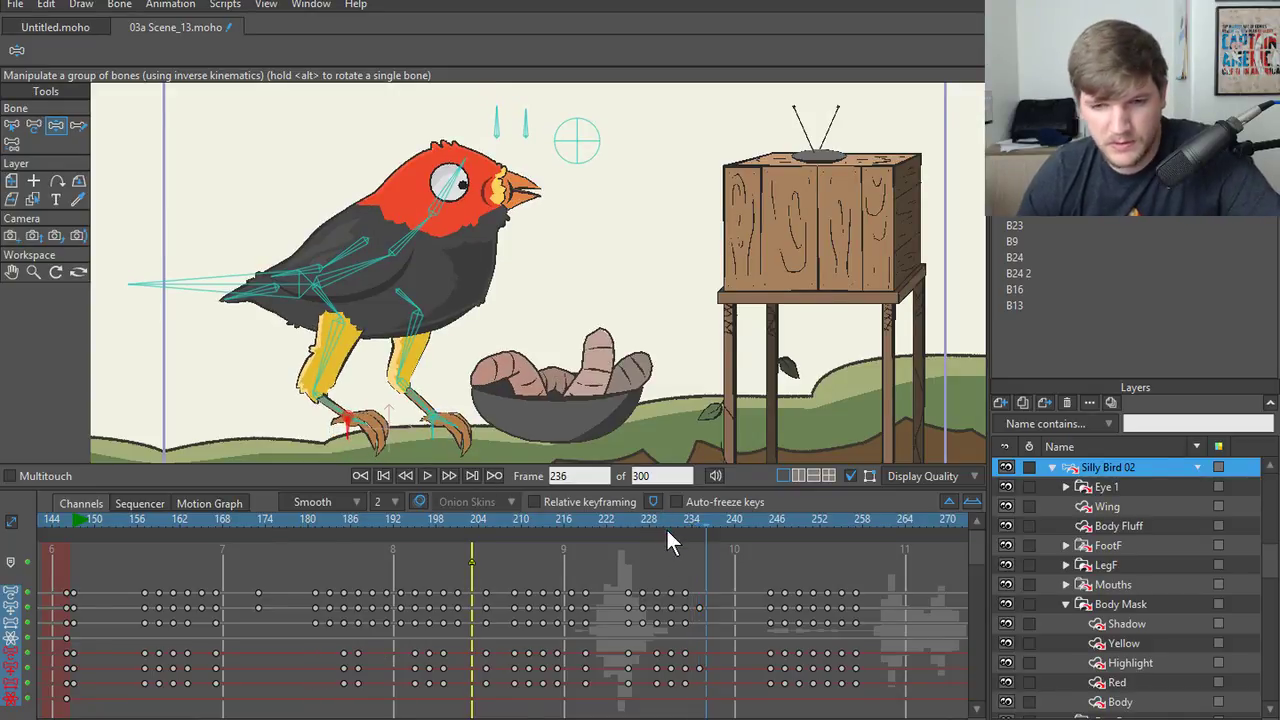
key("ctrl+Left")
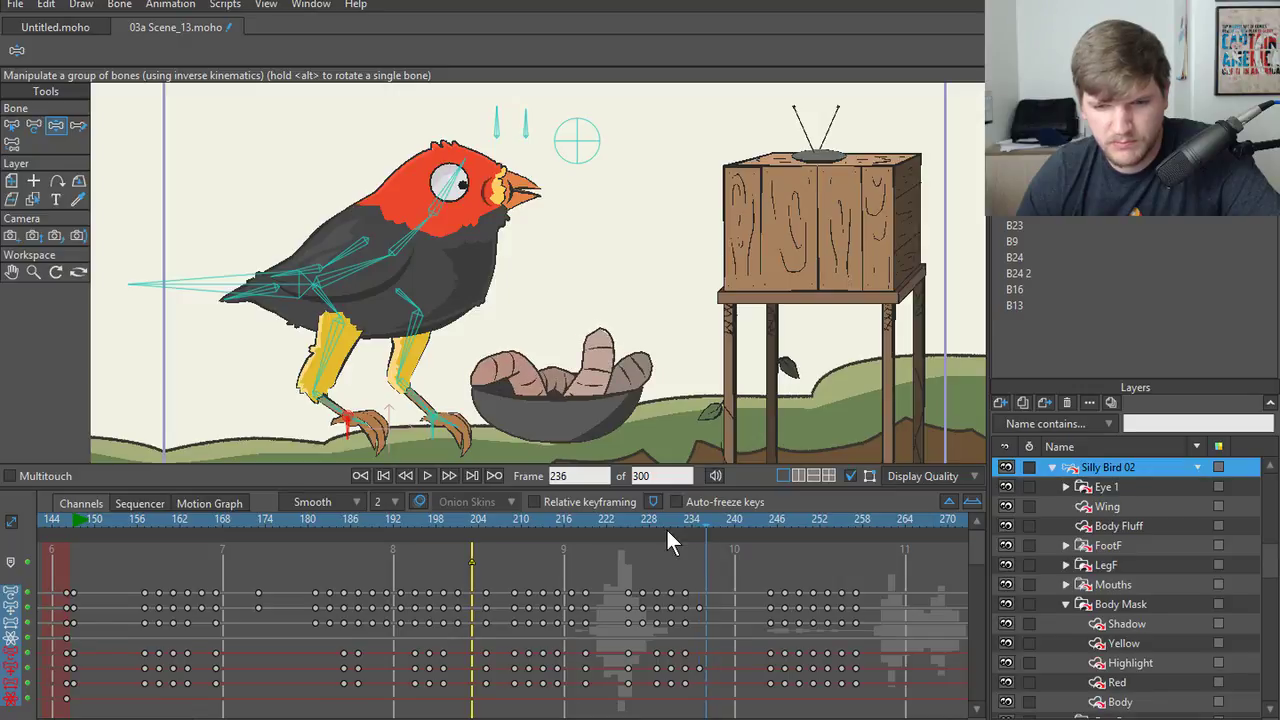
key("Left")
key("Left")
key("Right")
key("Right")
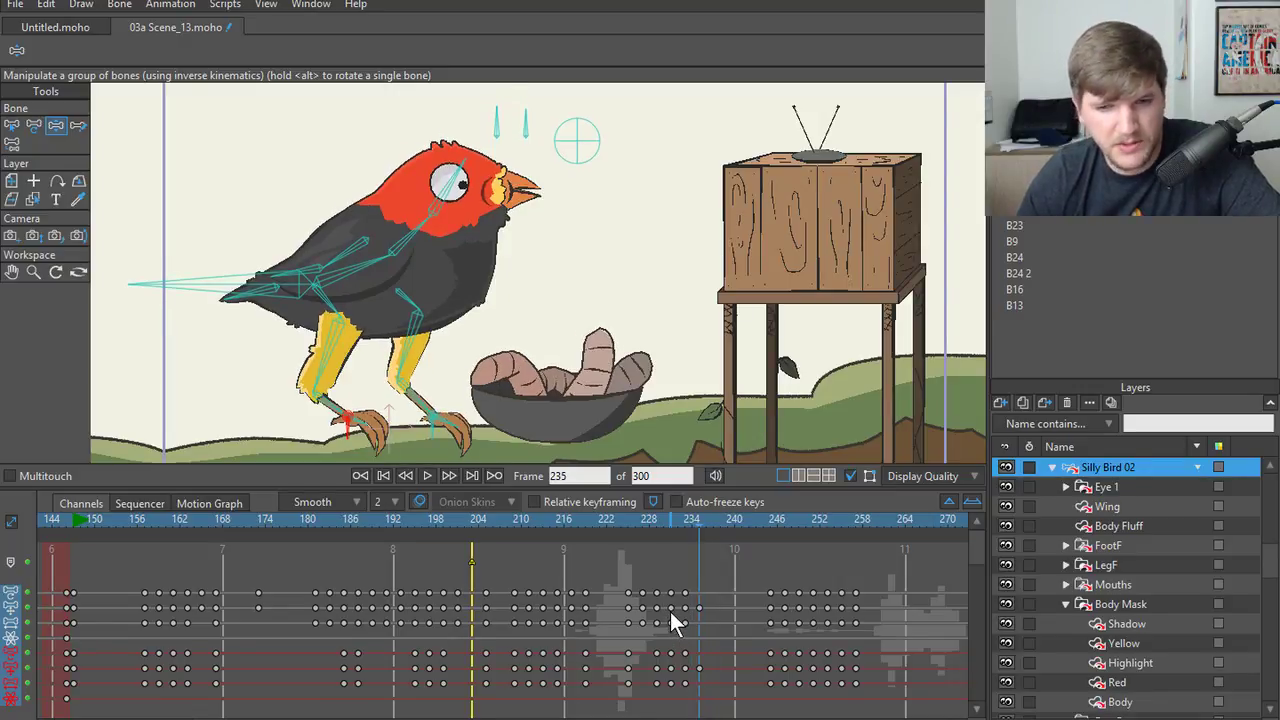
key("Right")
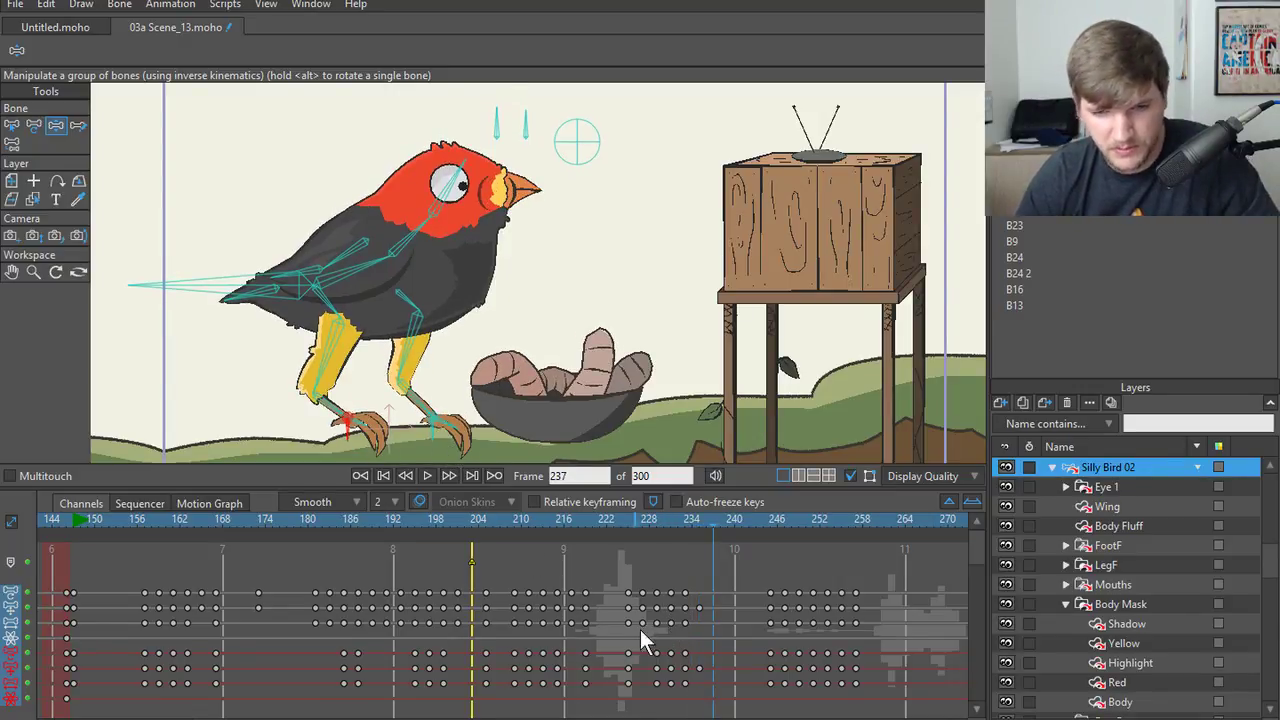
left_click(437, 438)
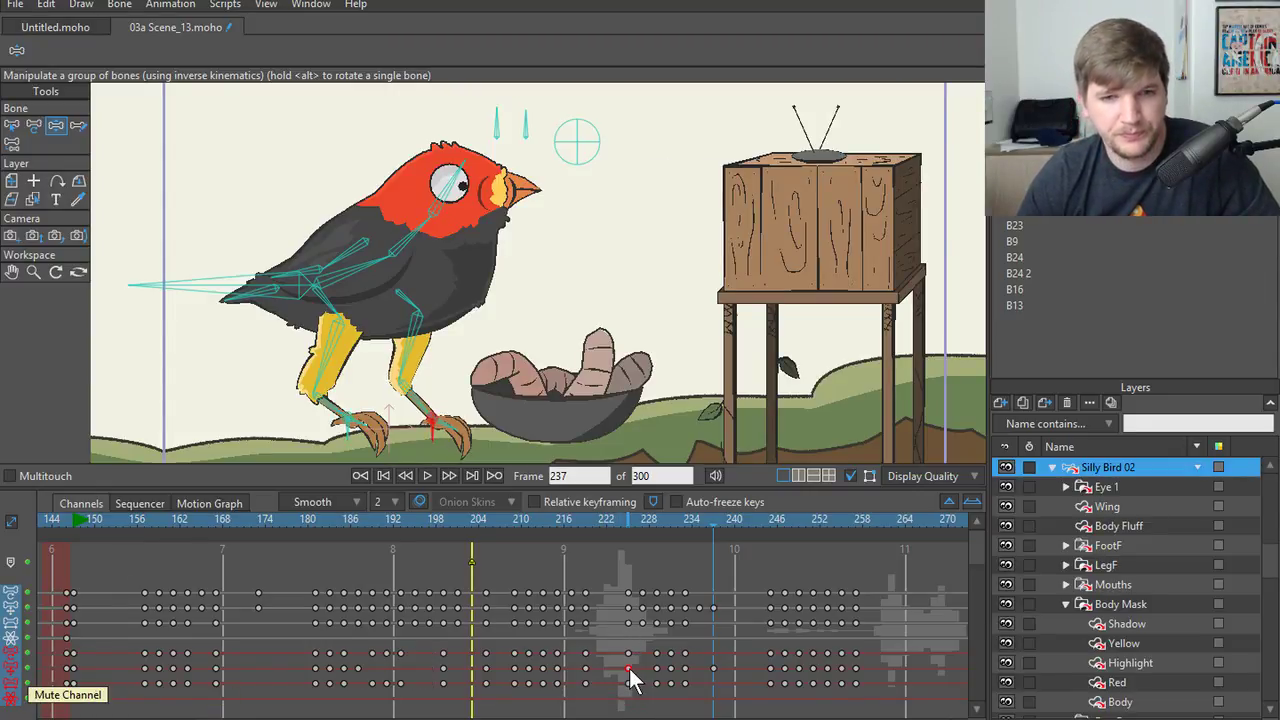
- Play back the hop and foot movement from frame 225
left_click(628, 518)
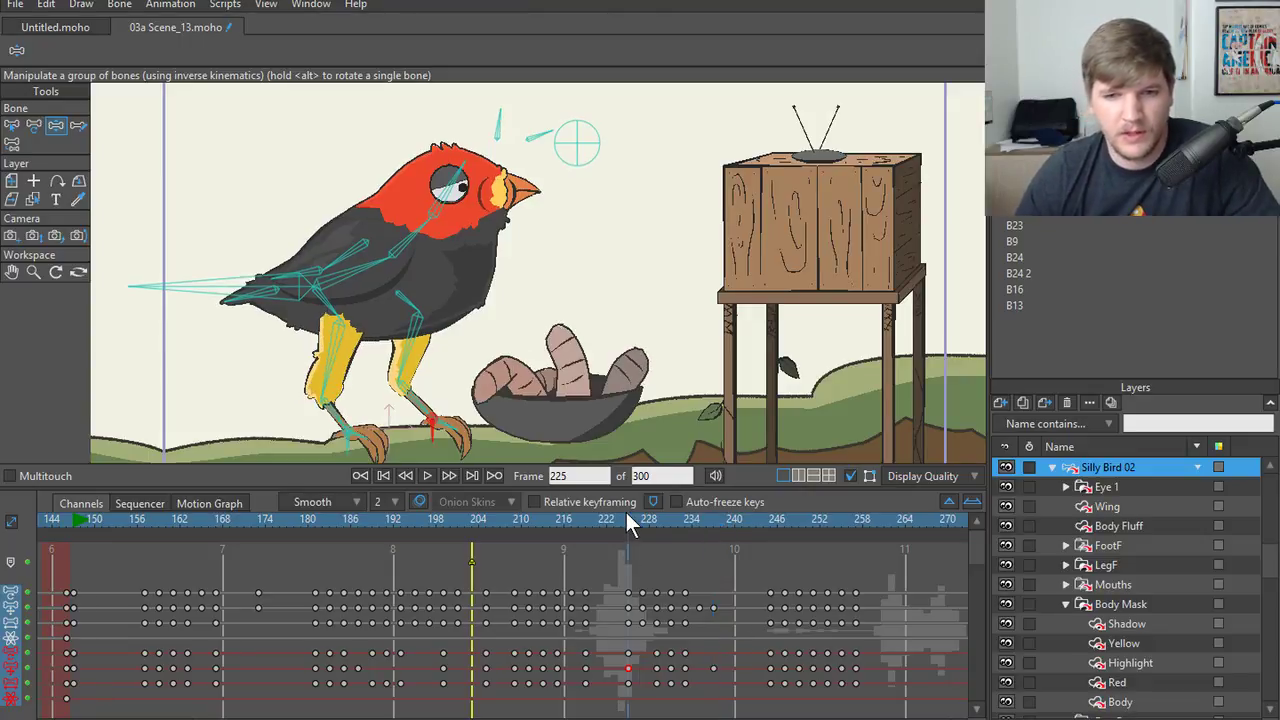
key("space")
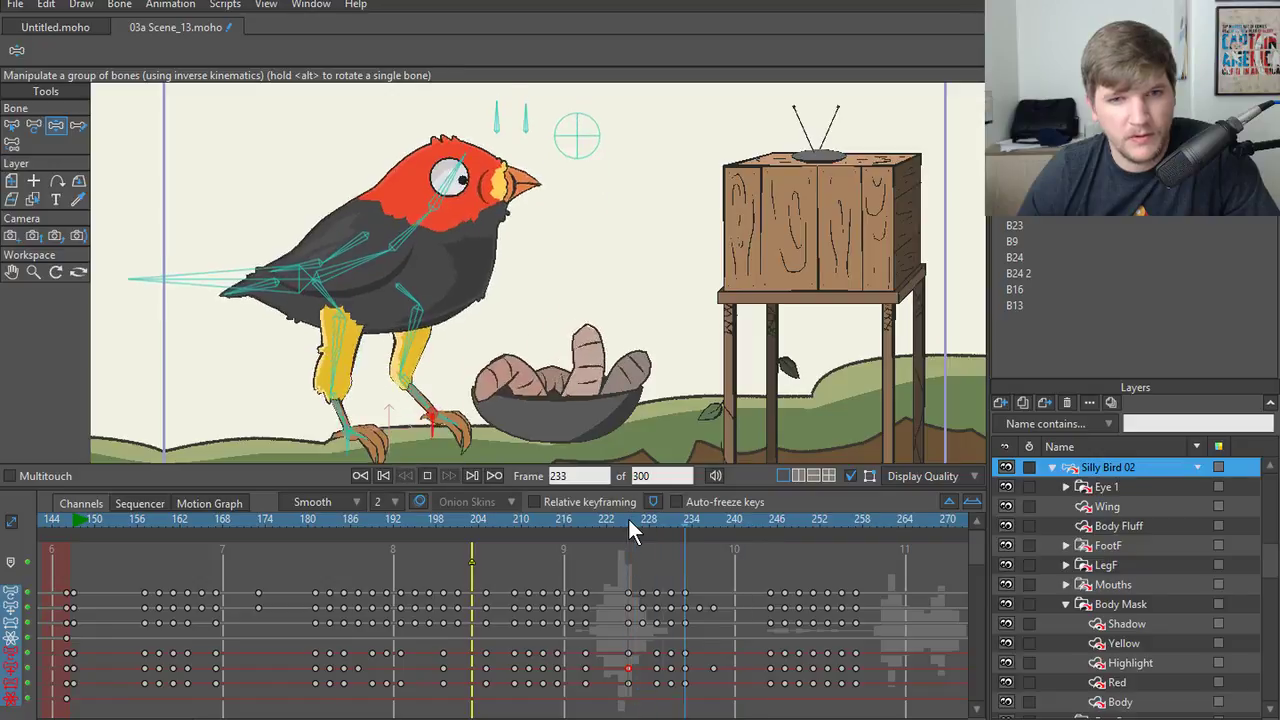
key("space")
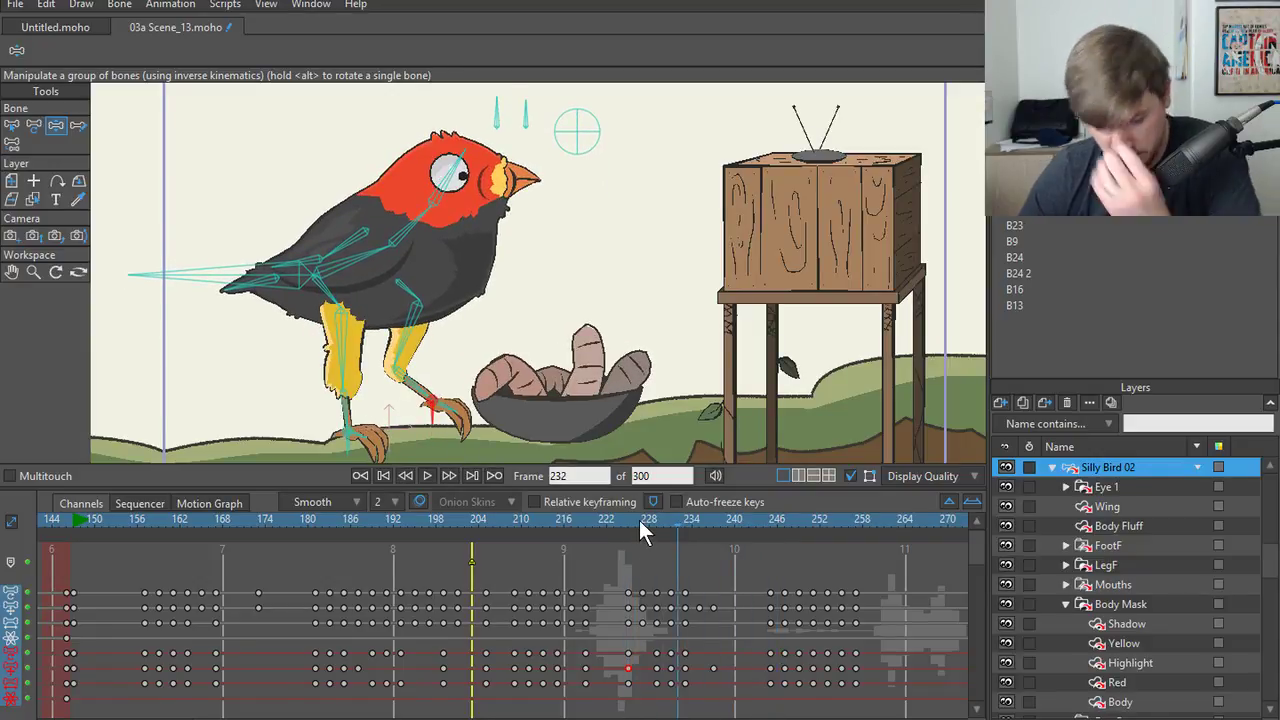
- Shift the back foot target B18's keys two frames earlier to frames 231 and 233, and play back from frame 220
left_click_drag(639, 520, 632, 523)
key("z")
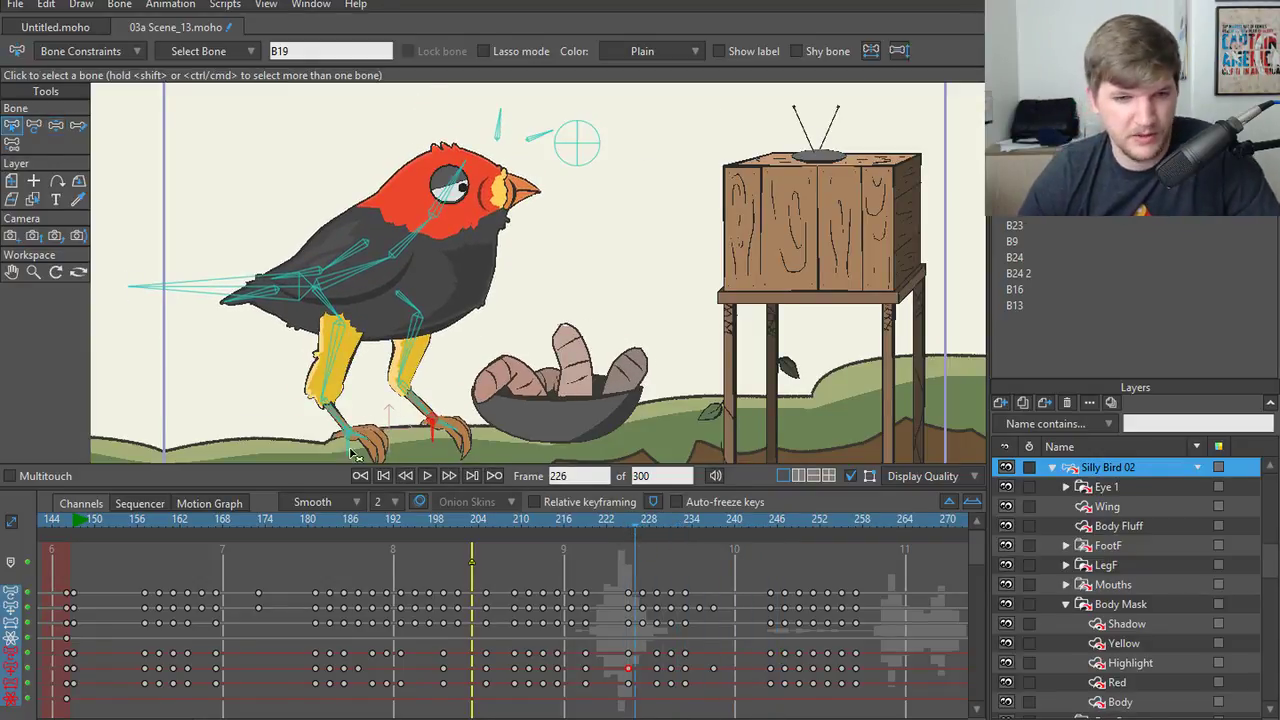
left_click(352, 448)
left_click_drag(636, 521, 689, 555)
left_click(673, 669)
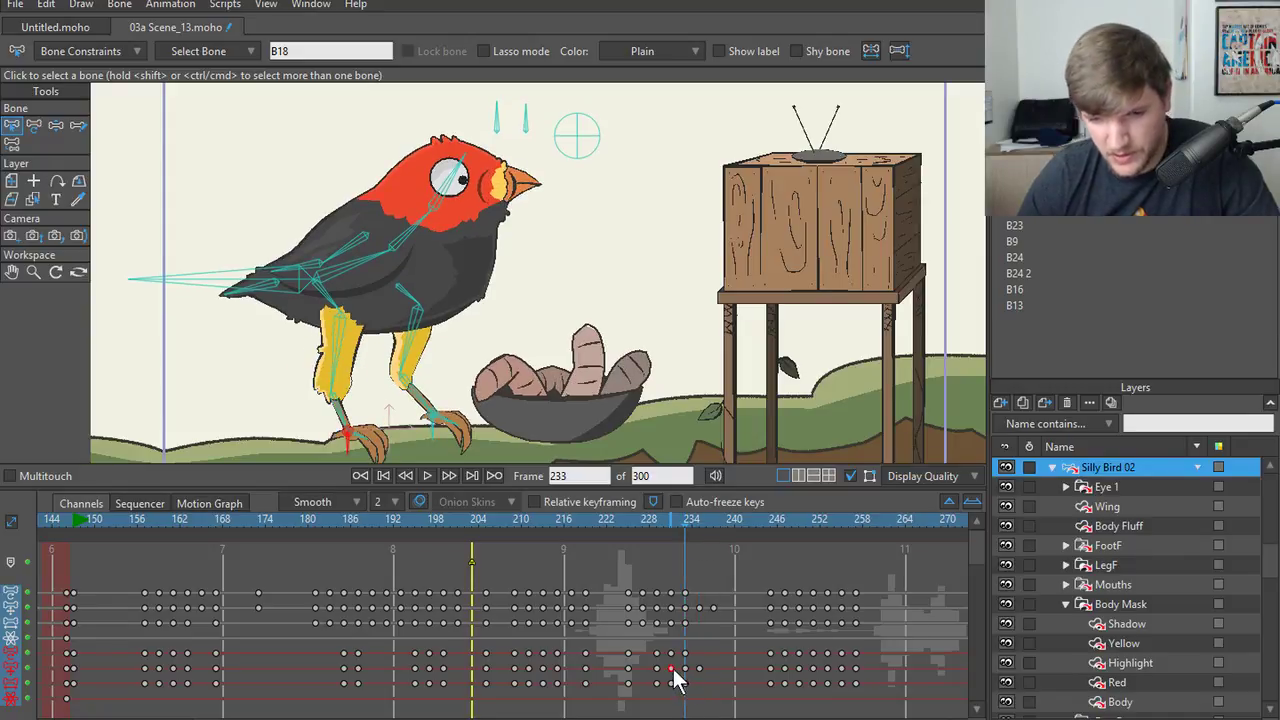
left_click_drag(714, 669, 668, 669)
left_click_drag(664, 522, 591, 529)
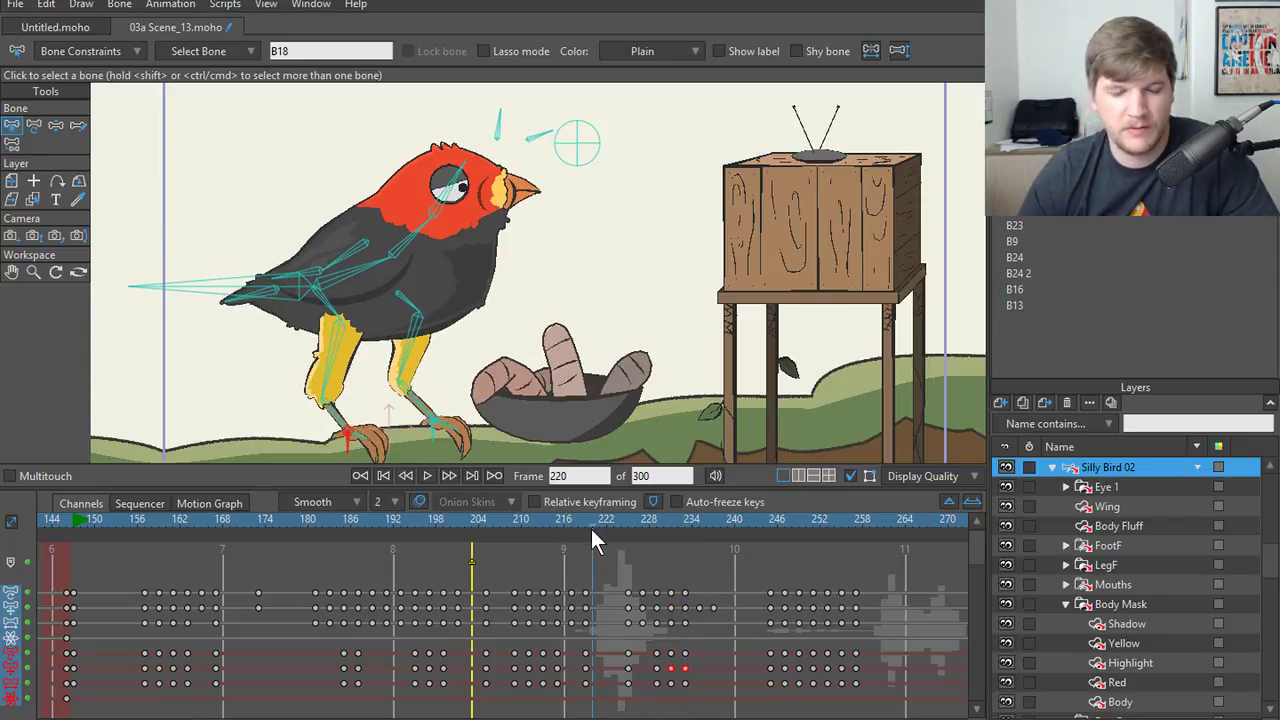
key("space")
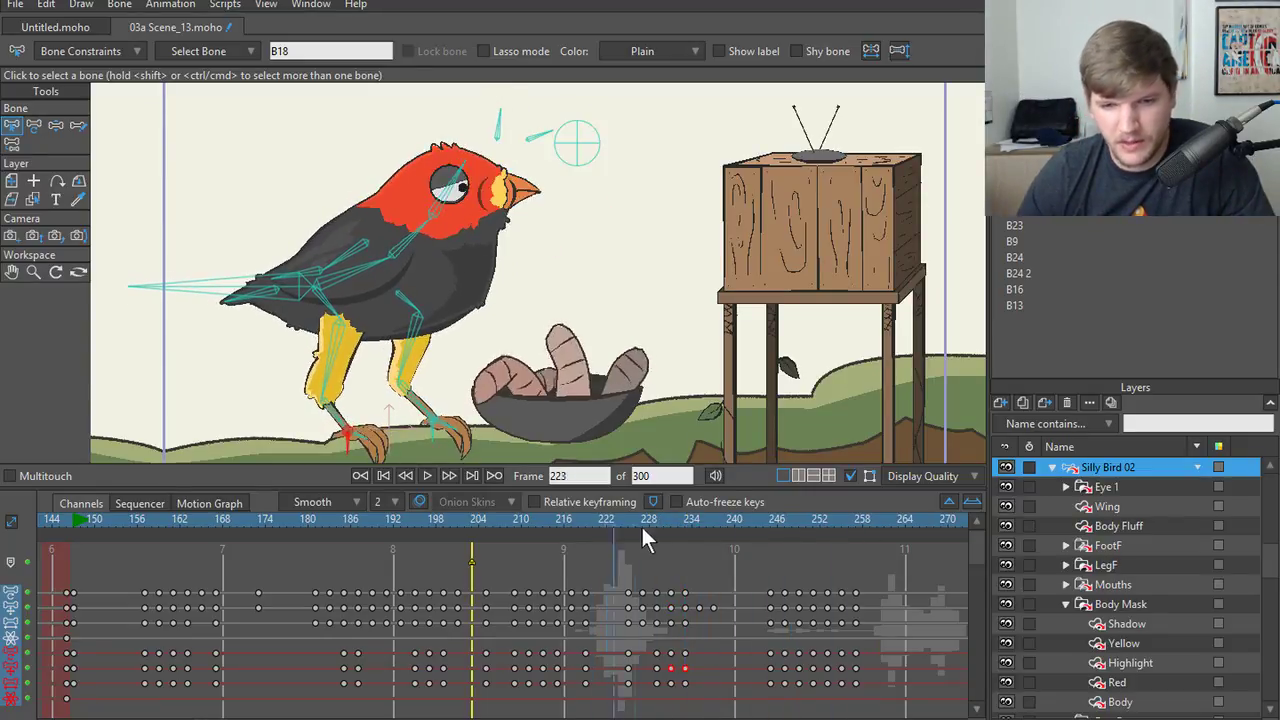
- Copy the back foot target B18's frame 225 key to frame 235 and return to frame 222
left_click(691, 530)
left_click(628, 668)
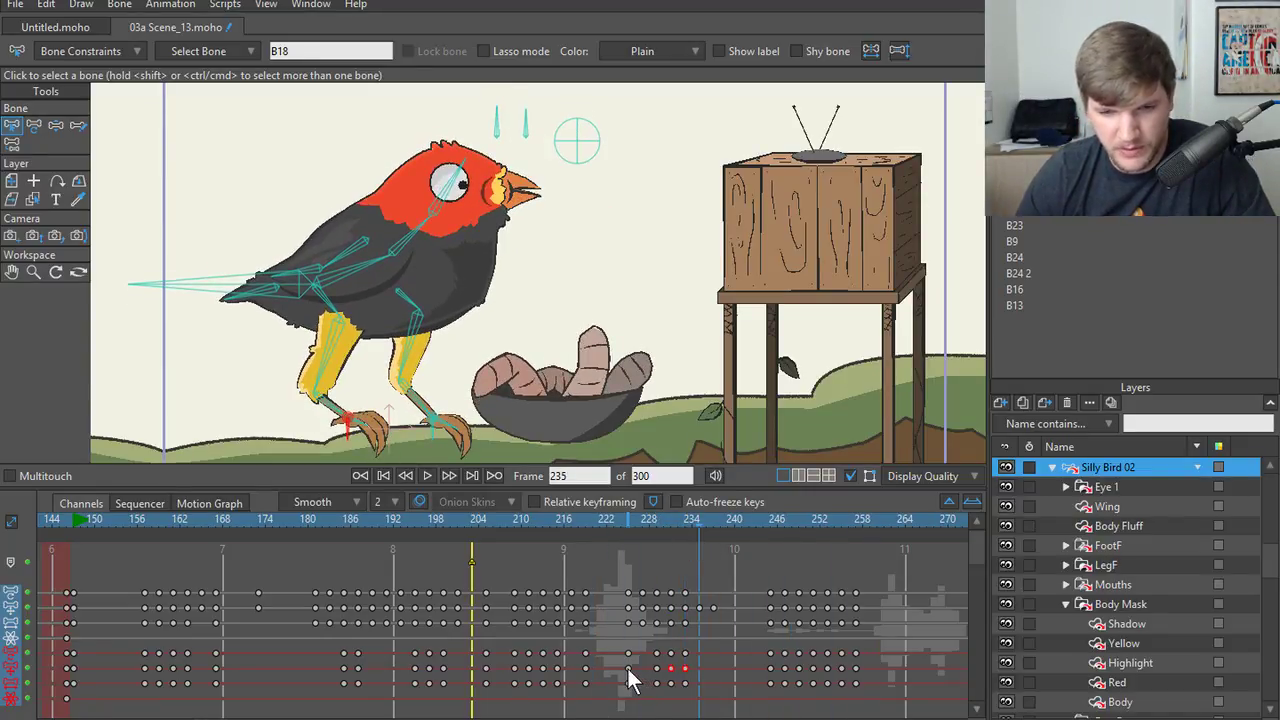
left_click(608, 524)
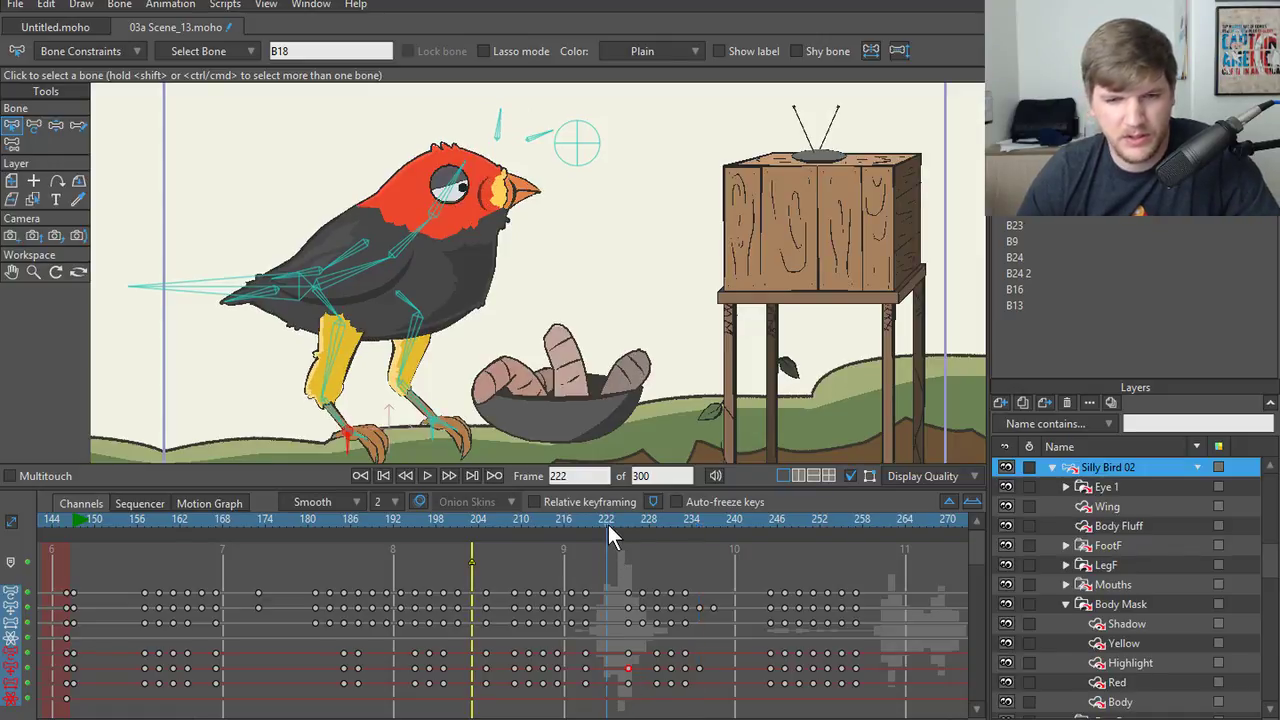
- Play back the hop from frame 222 and inspect the bird's pose at frames 234 and 235
key("space")
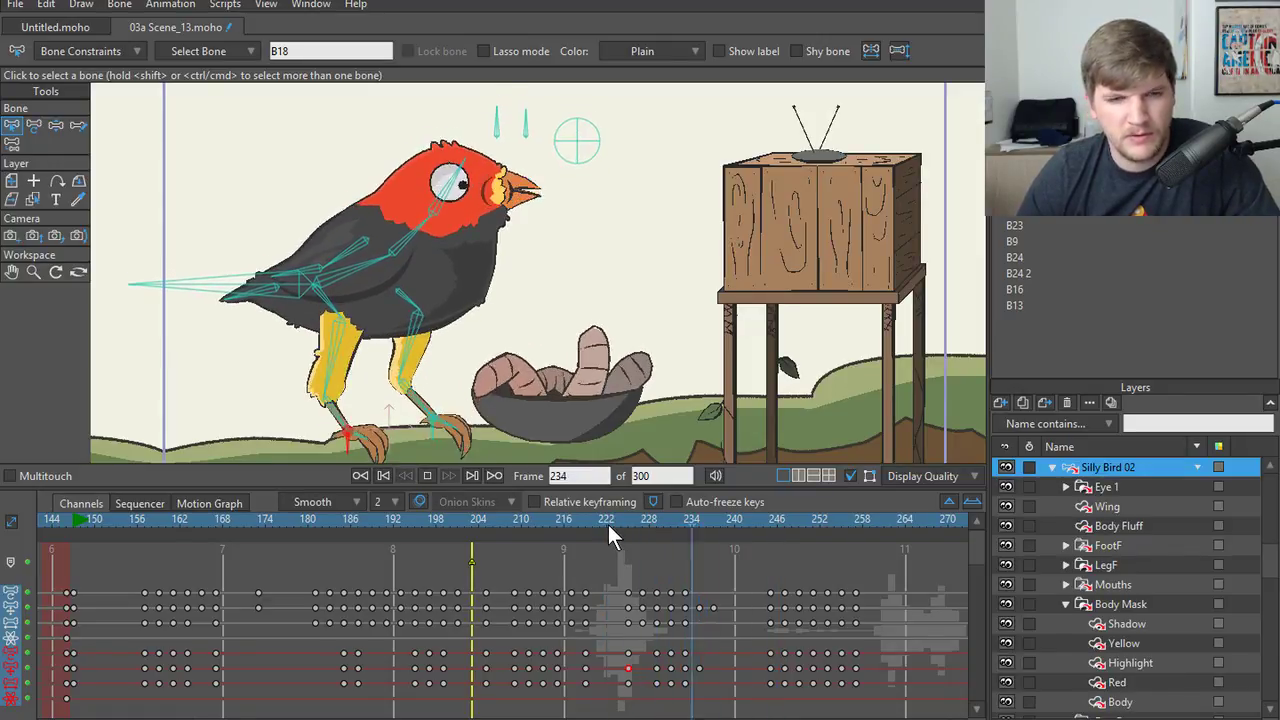
key("space")
left_click(696, 531)
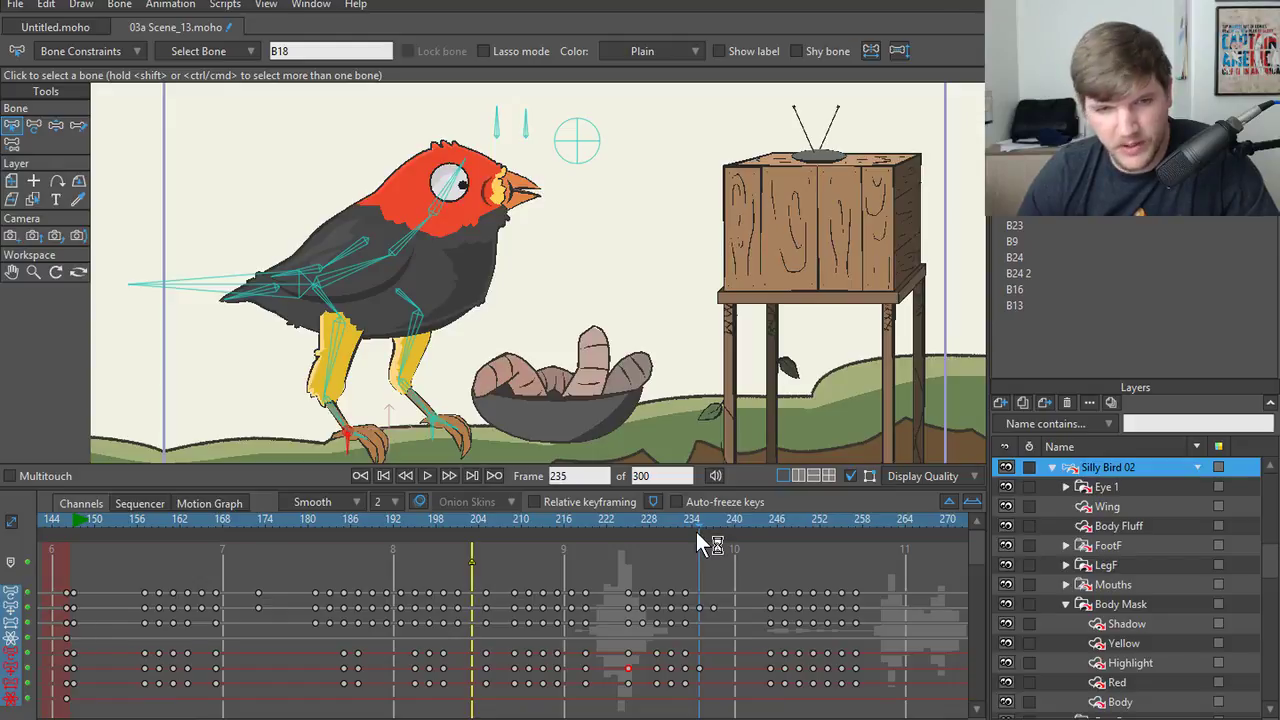
left_click(695, 532)
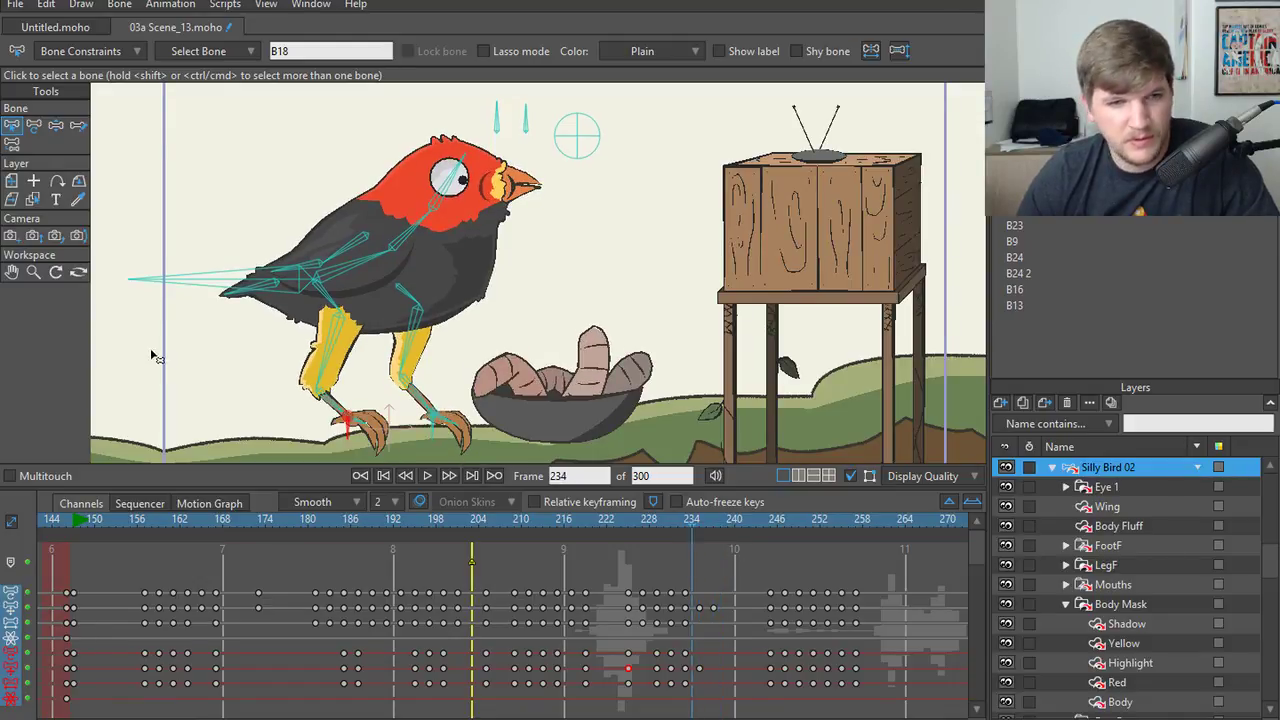
- Select the body bone B21 and play back the hop from frame 221
left_click(205, 286)
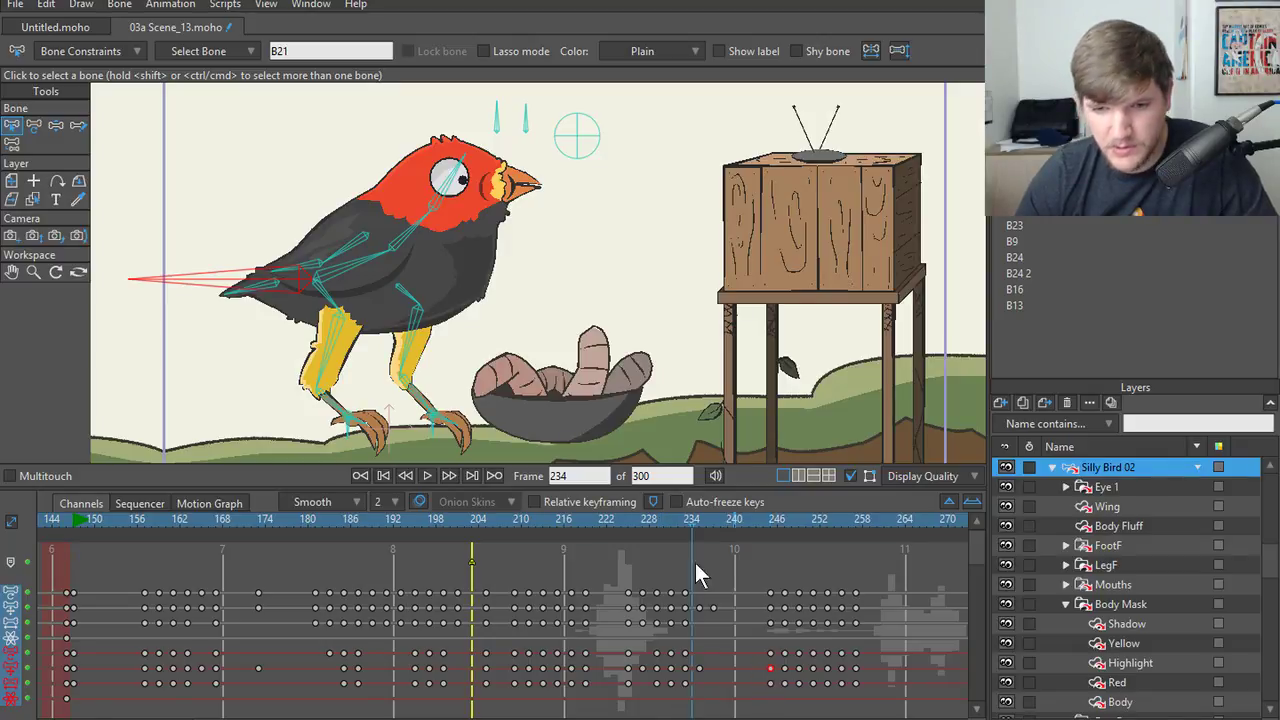
left_click_drag(692, 517, 592, 520)
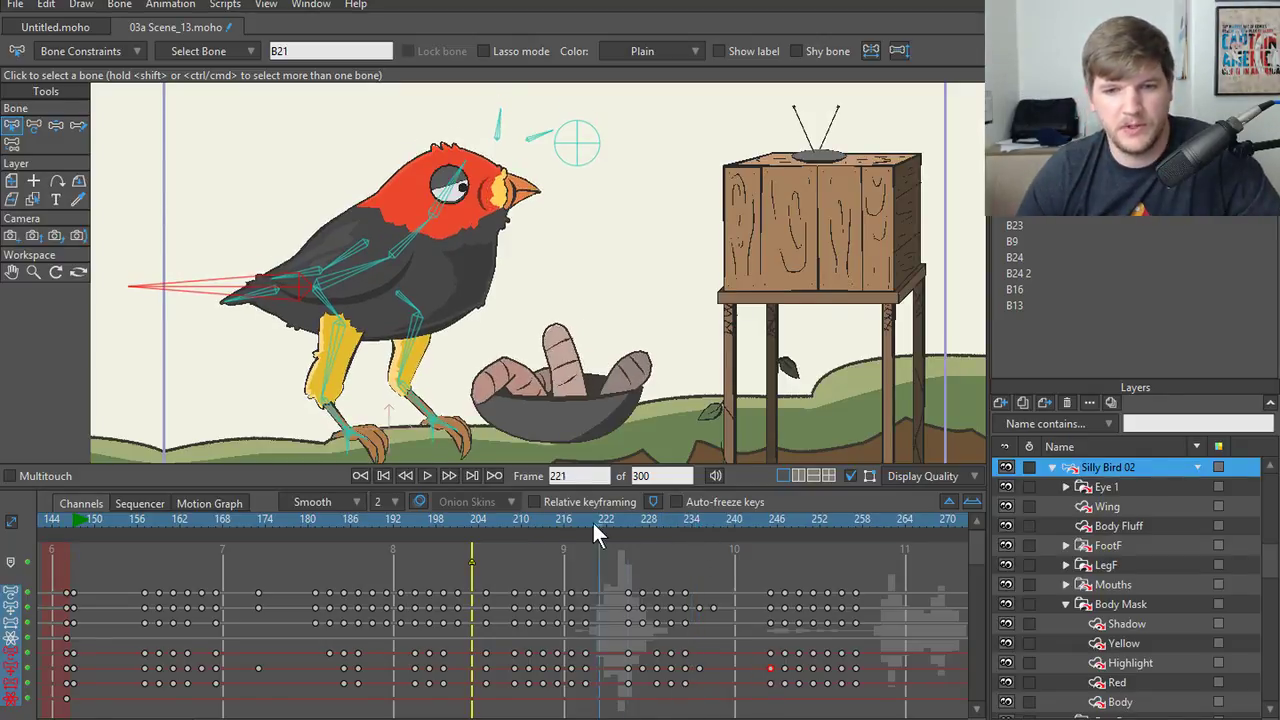
key("space")
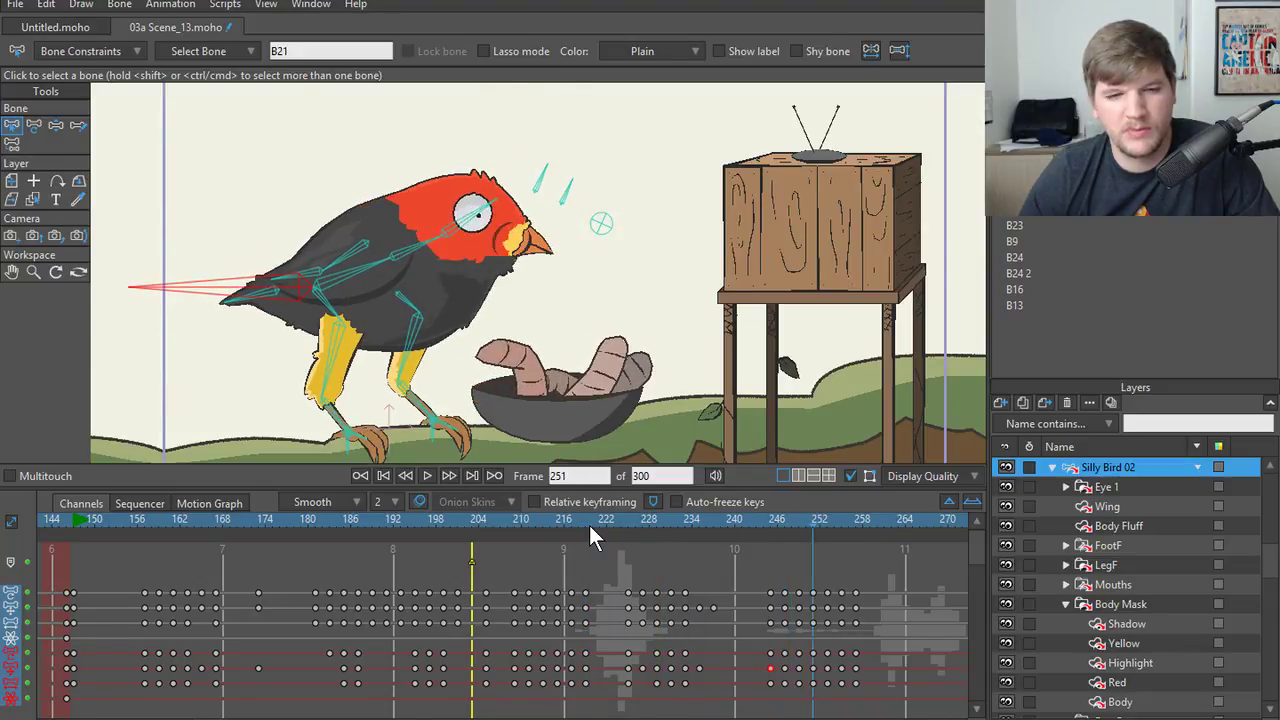
mouse_move(592, 525)
left_mouse_down()
mouse_move(706, 532)
mouse_move(592, 537)
left_mouse_up()
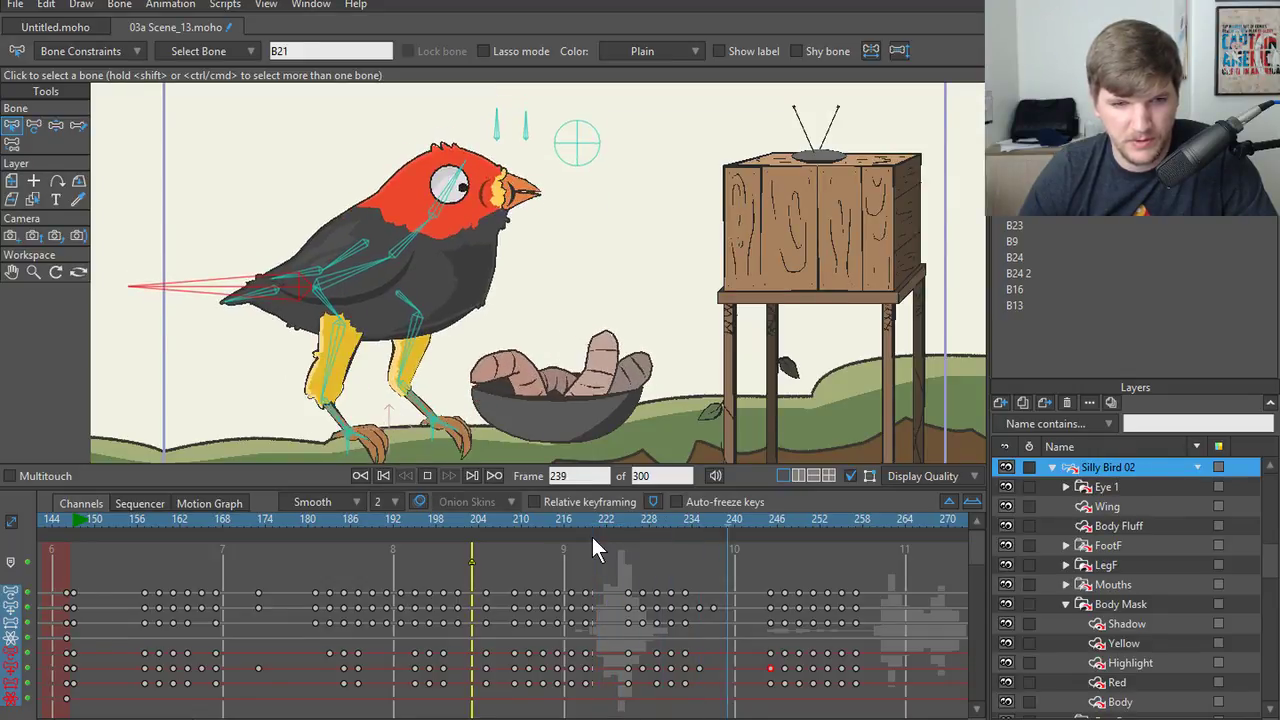
- Step back and forth through frames 225 to 235 to examine the body's dip and rise against the foot lifts
left_click(624, 520)
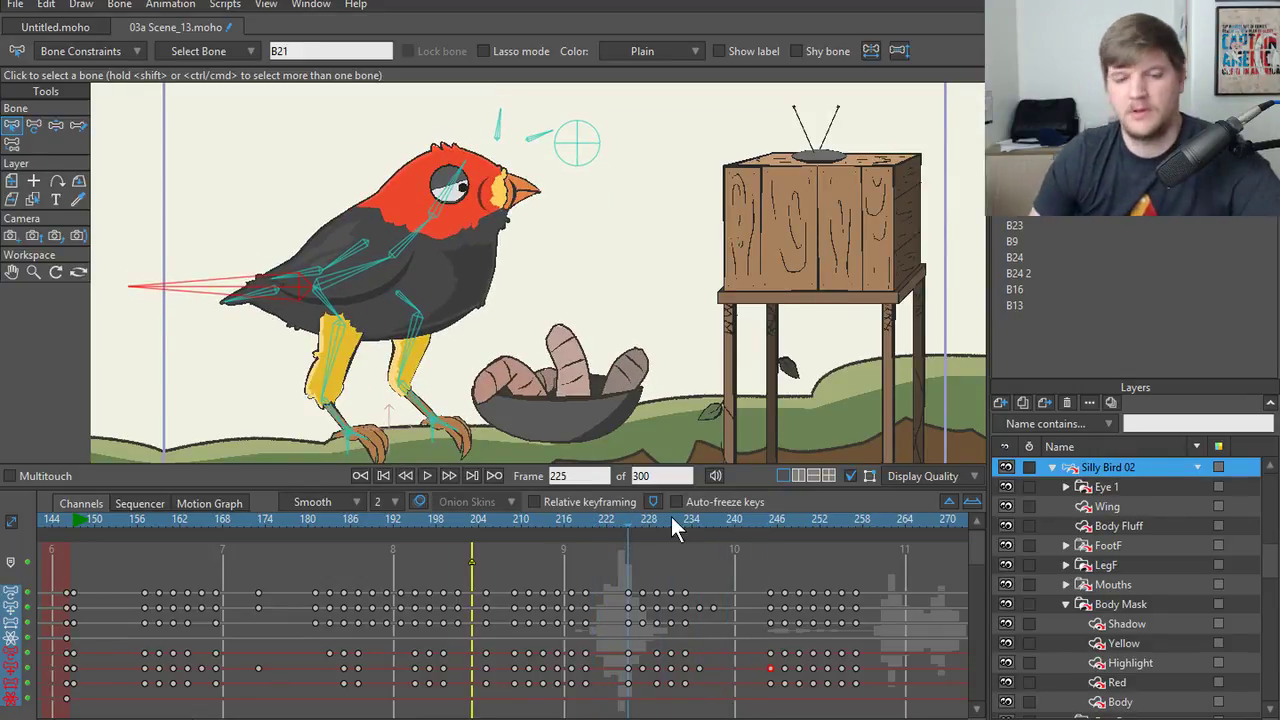
left_click(651, 554)
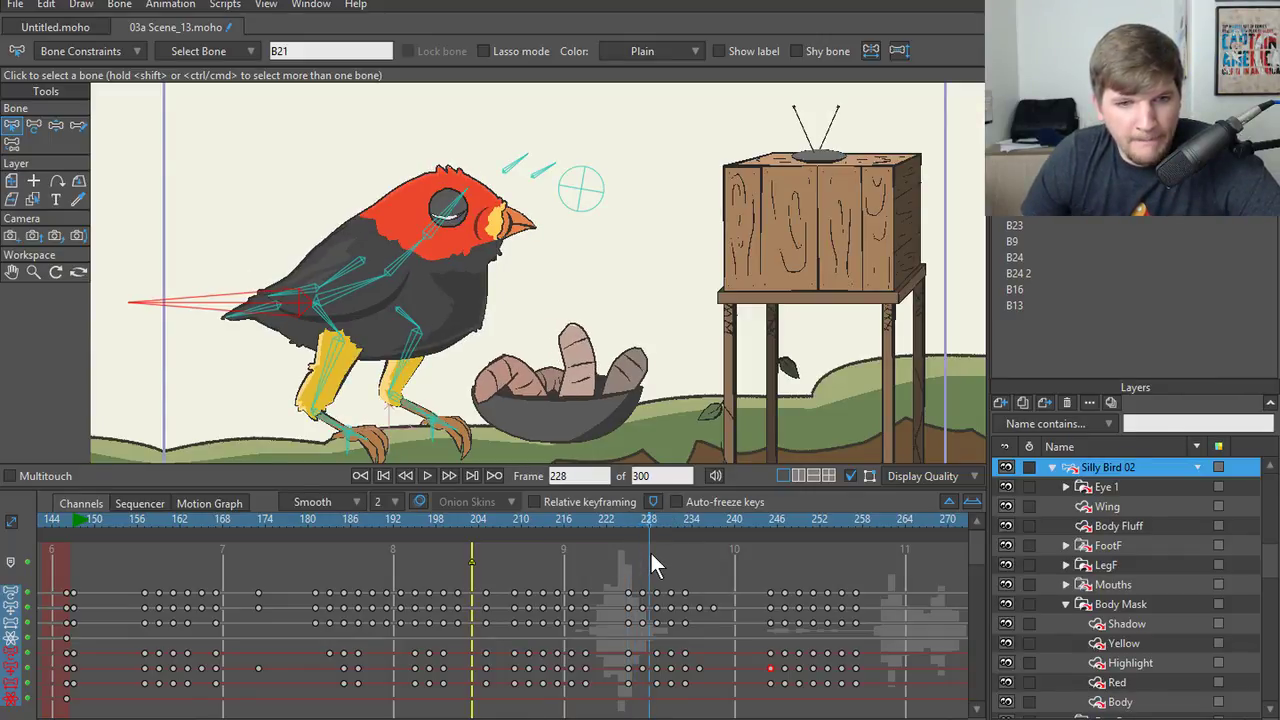
key("Right")
key("Right")
key("Right")
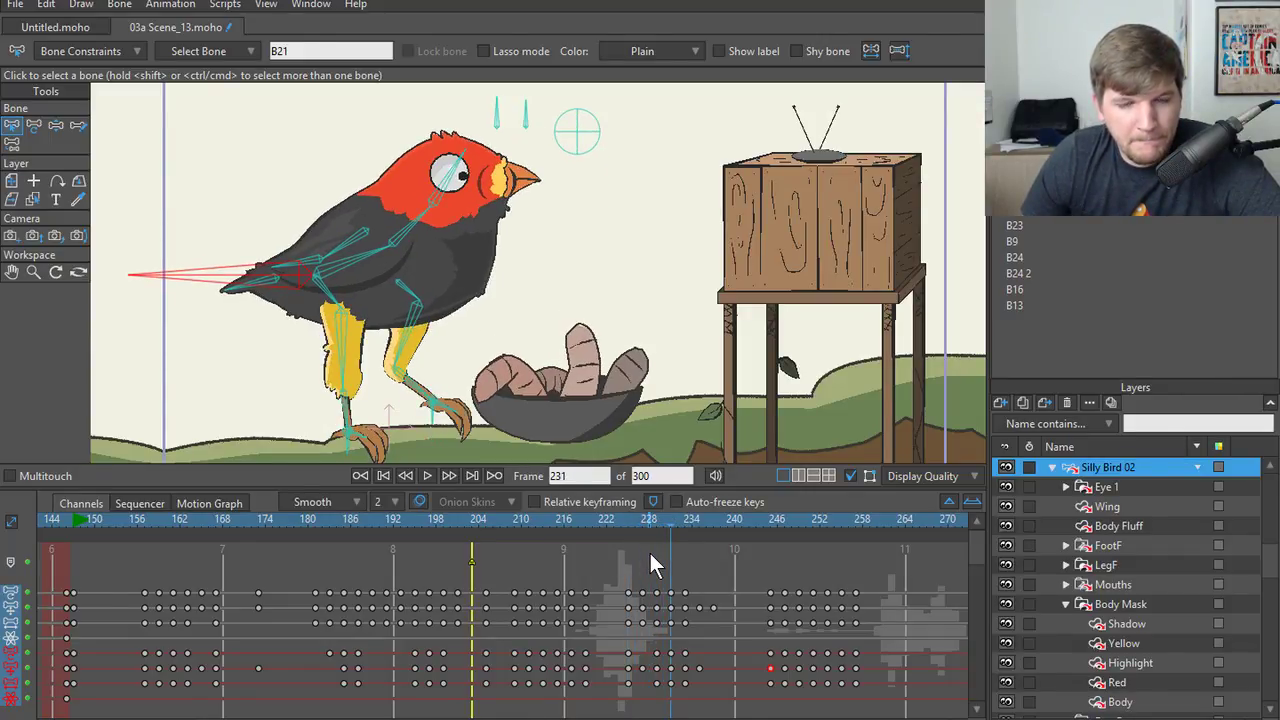
key("Right")
key("Right")
key("Right")
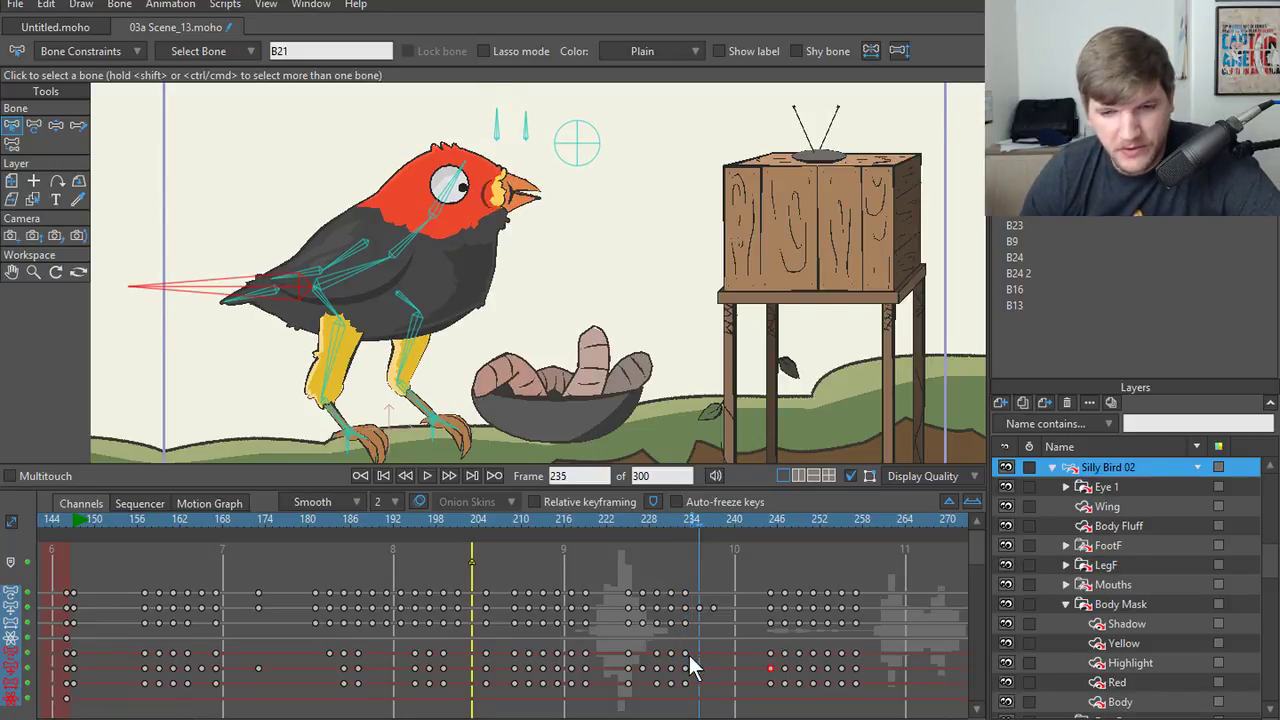
key("Left")
key("Left")
key("Left")
key("Left")
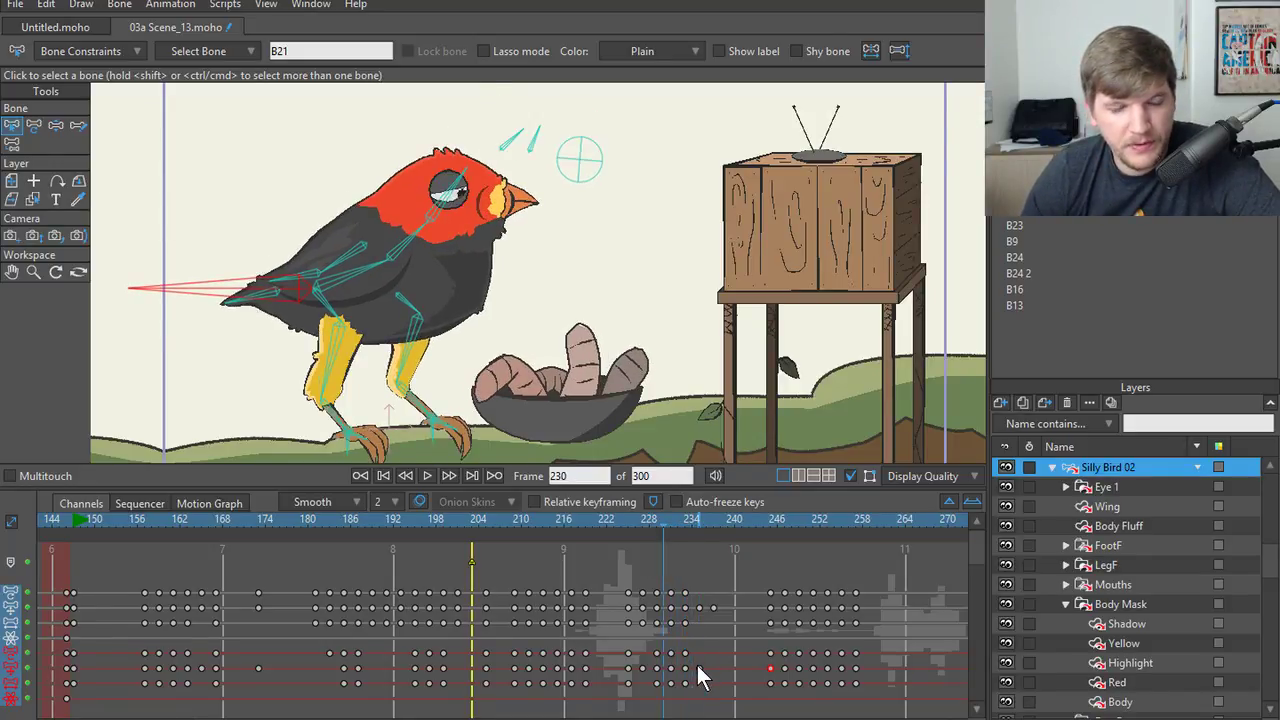
key("Right")
key("Right")
key("Left")
key("Left")
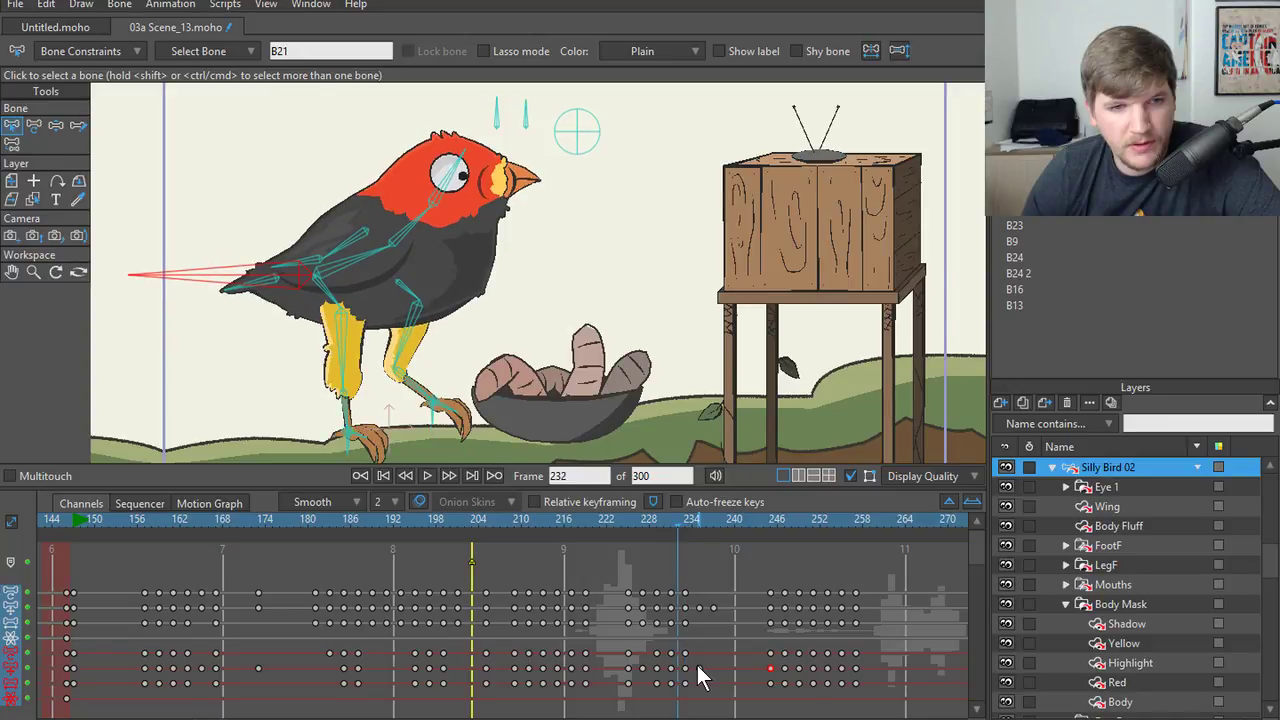
key("Left")
key("Left")
key("Left")
key("Left")
key("Left")
key("Left")
key("Left")
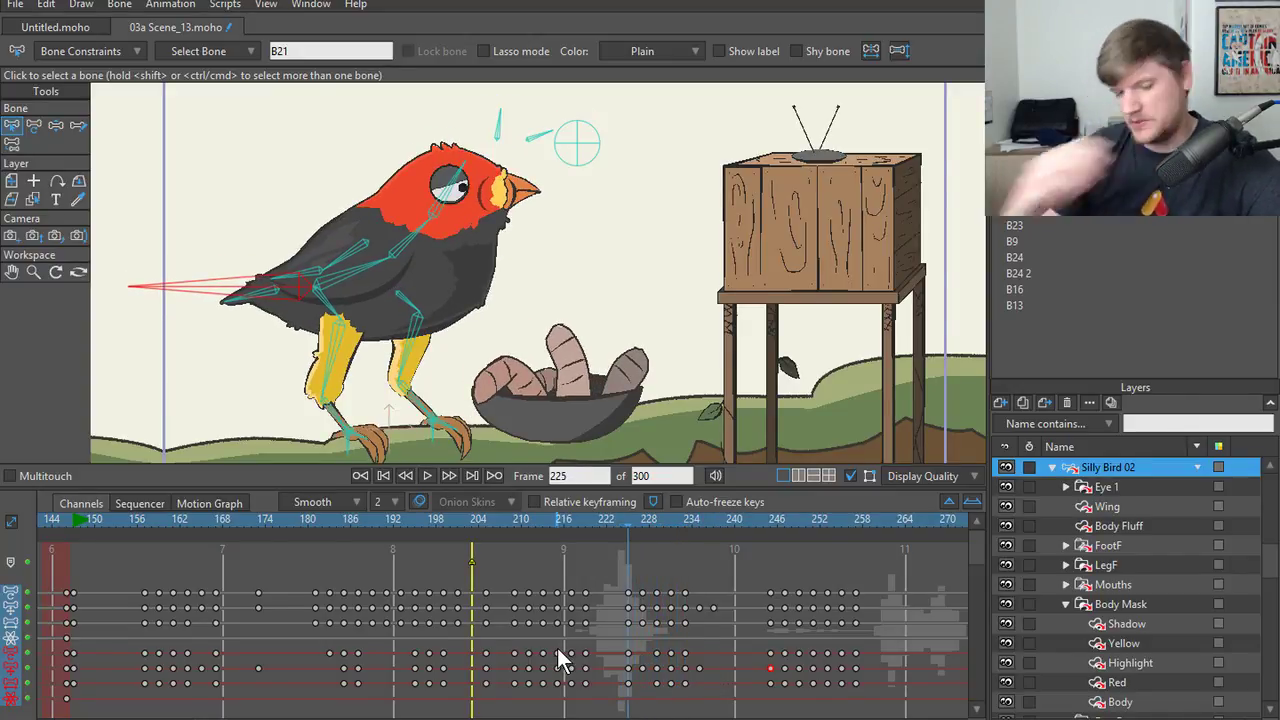
key("Right")
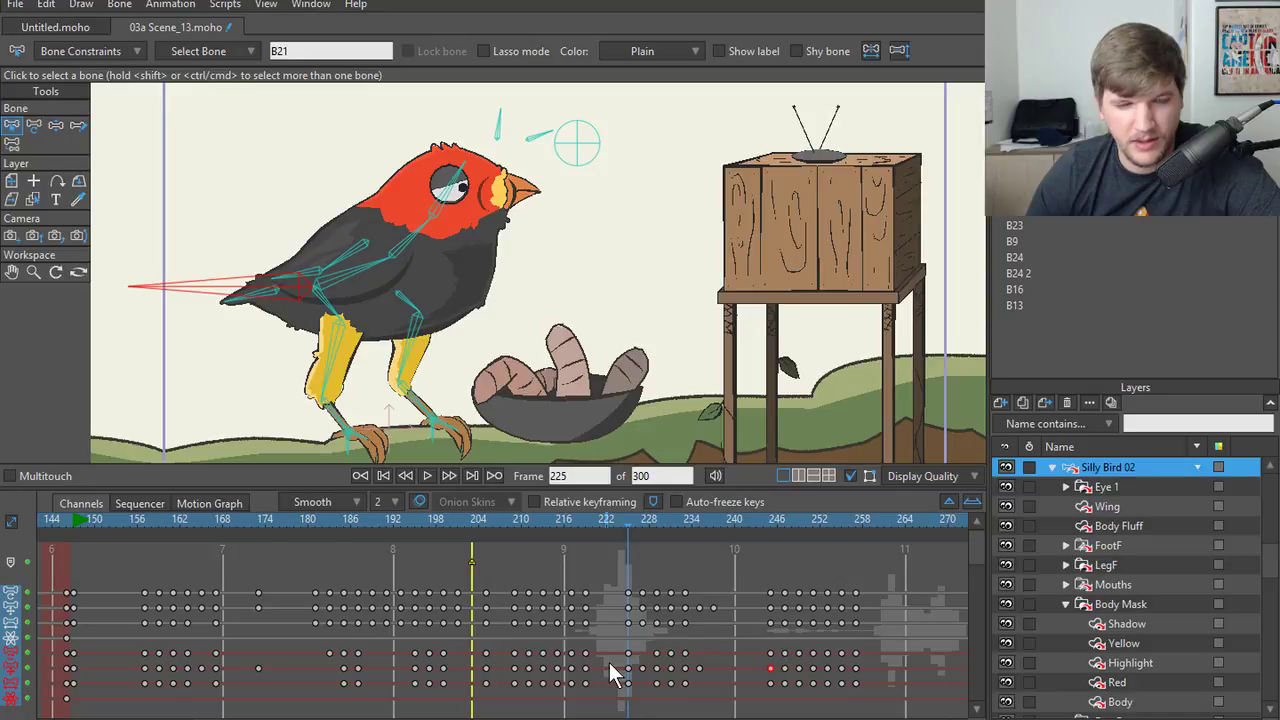
left_click_drag(609, 662, 712, 682)
right_click(701, 668)
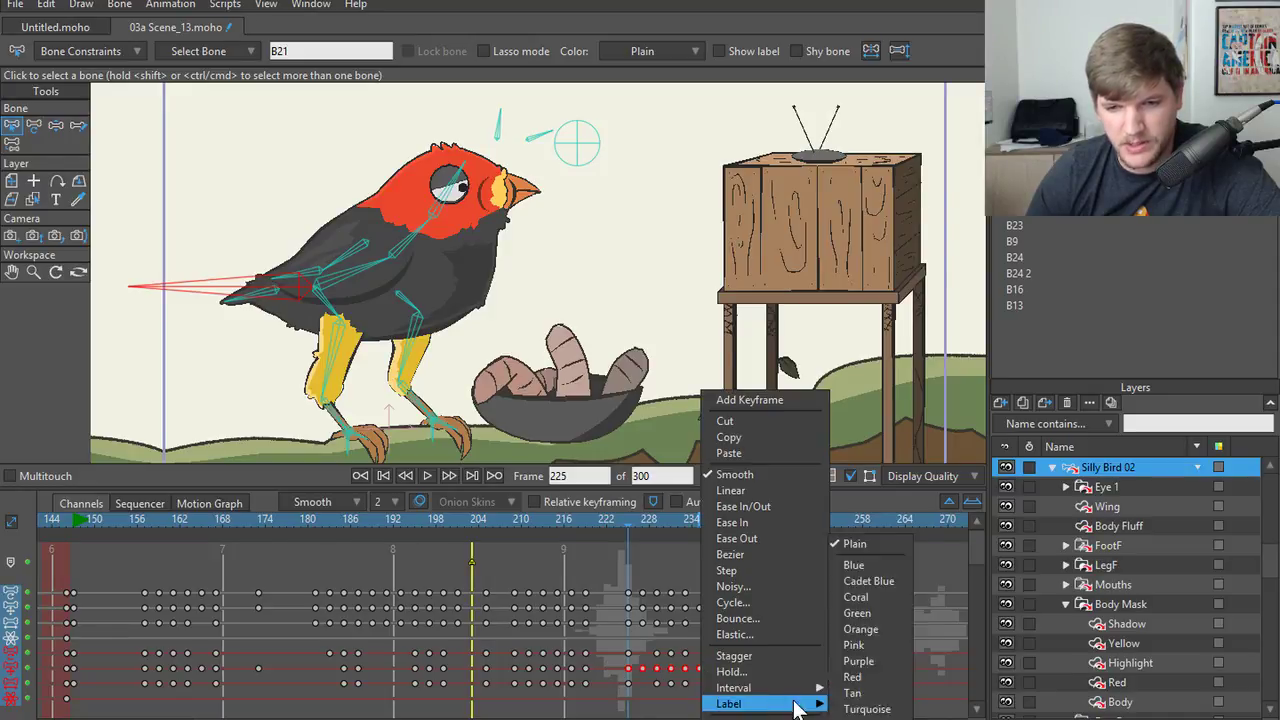
mouse_move(789, 690)
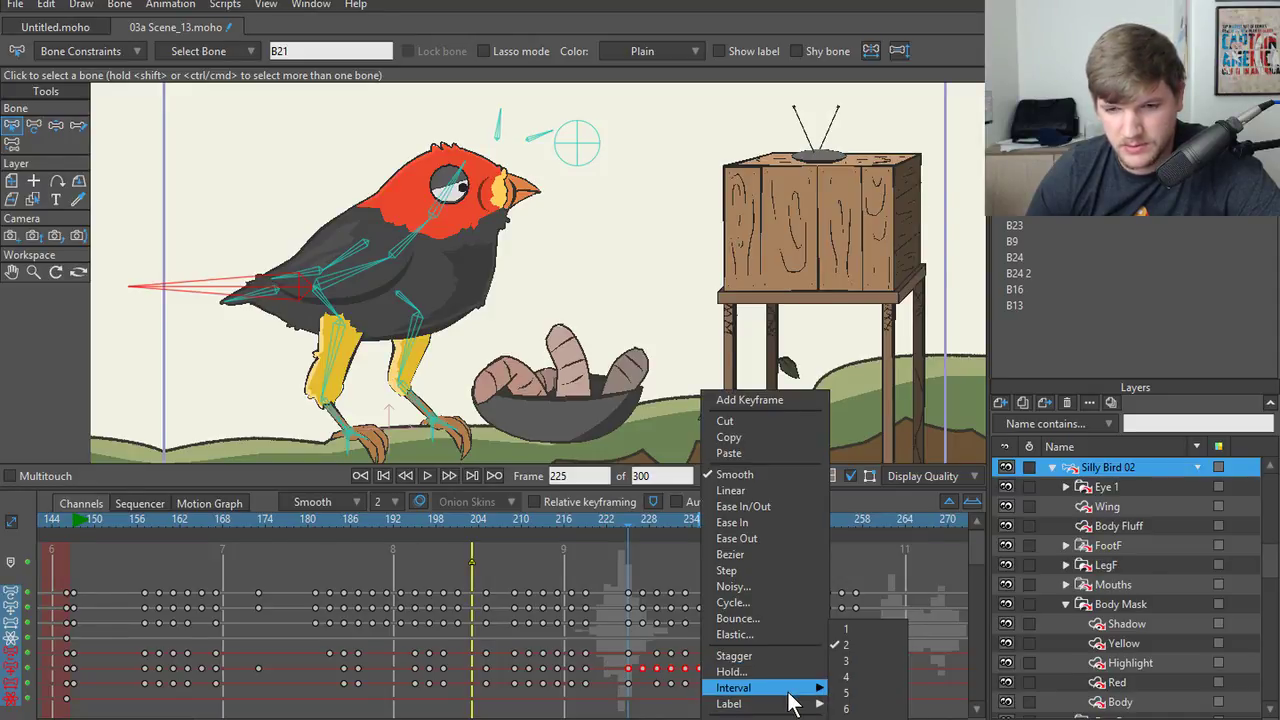
left_click(695, 640)
- Play back the reaction from frame 223 and return to frame 218
left_click(613, 524)
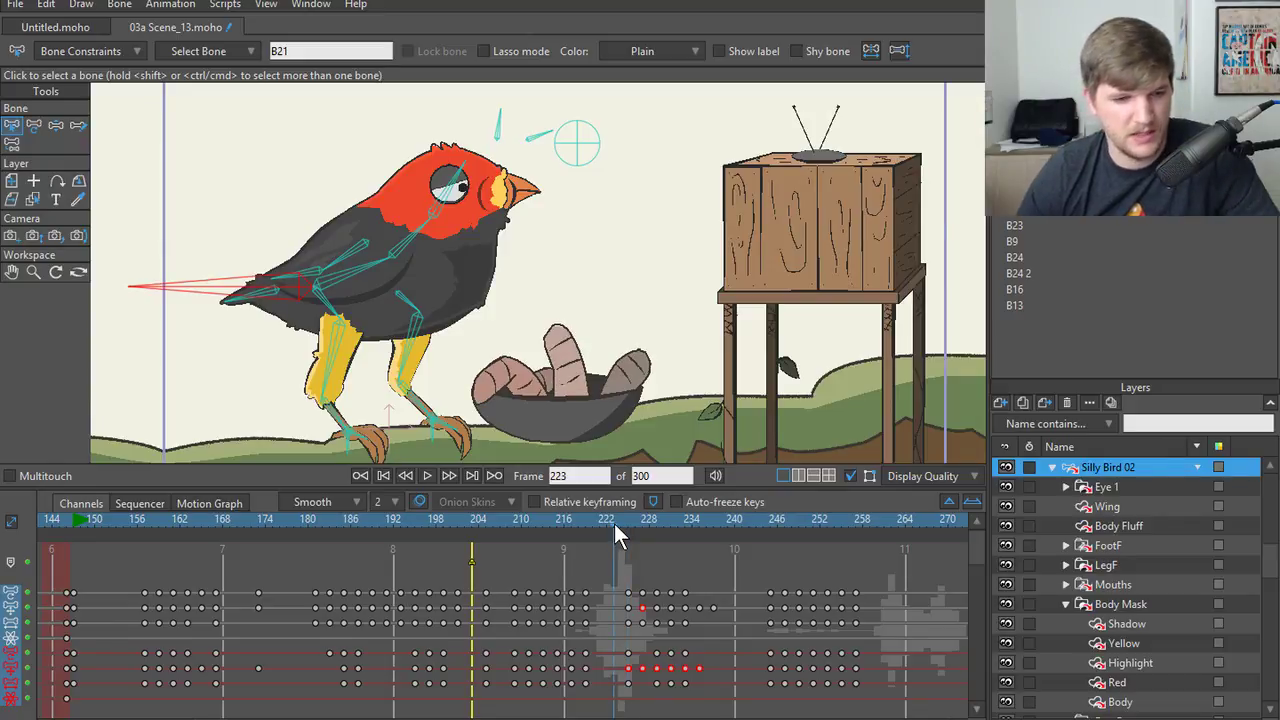
key("space")
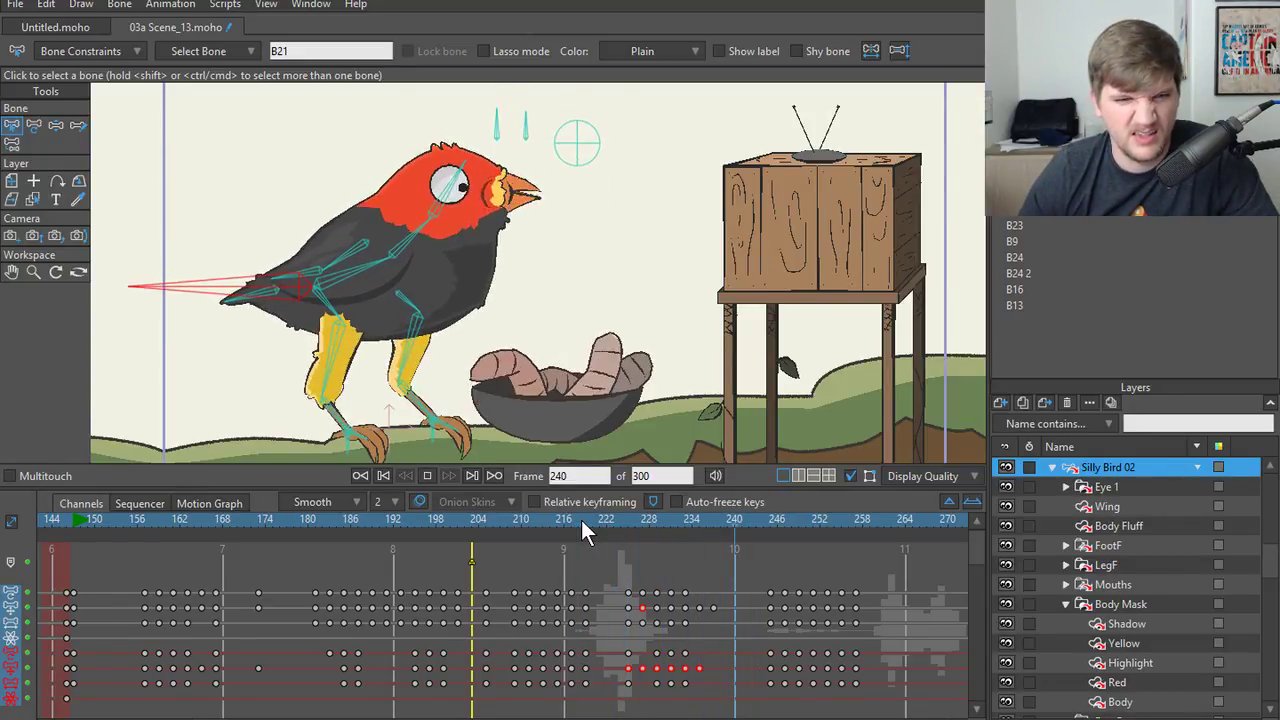
key("space")
left_click(581, 520)
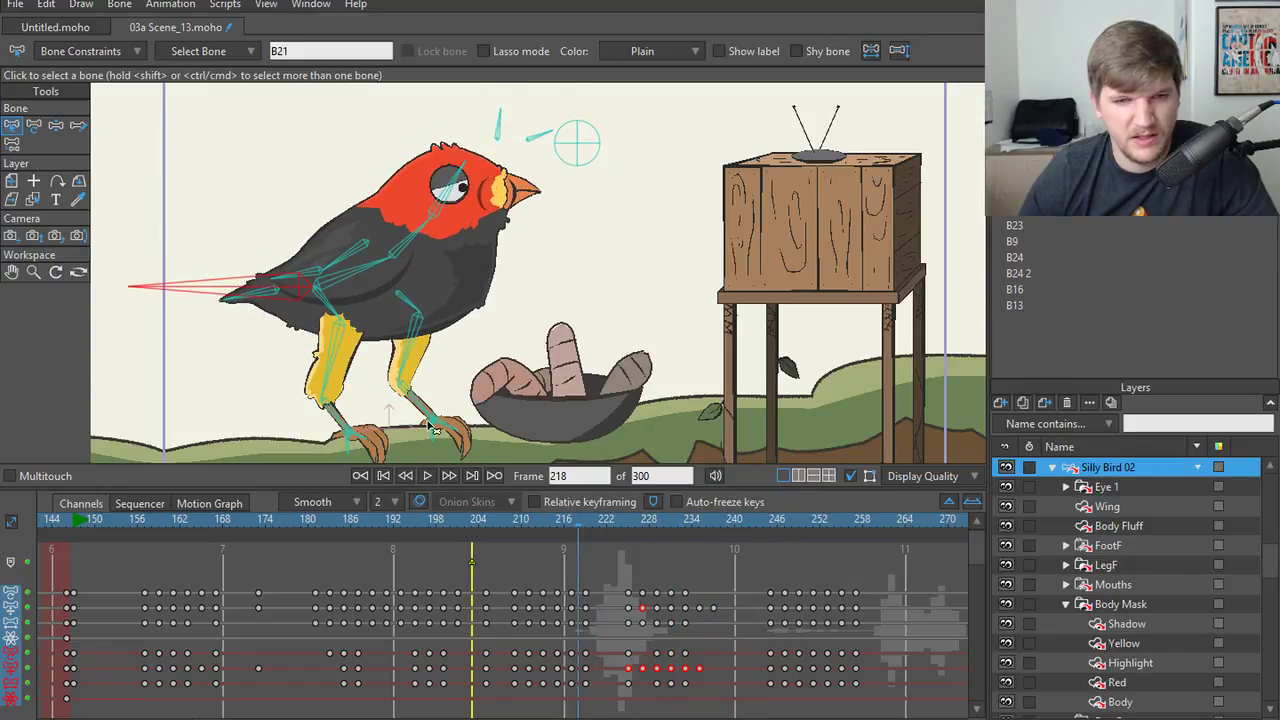
- Copy the front foot target B19's frame 237 key to frame 233 and delete the key at frame 237
left_click(672, 520)
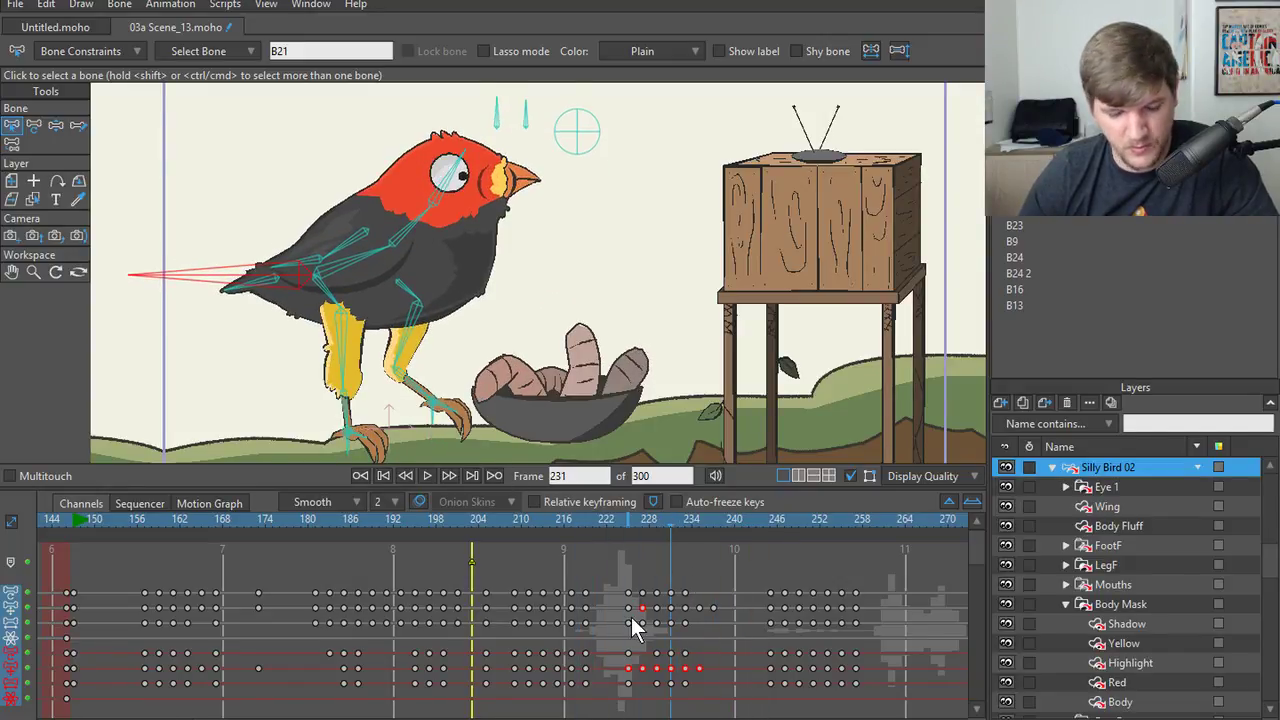
left_click(440, 415)
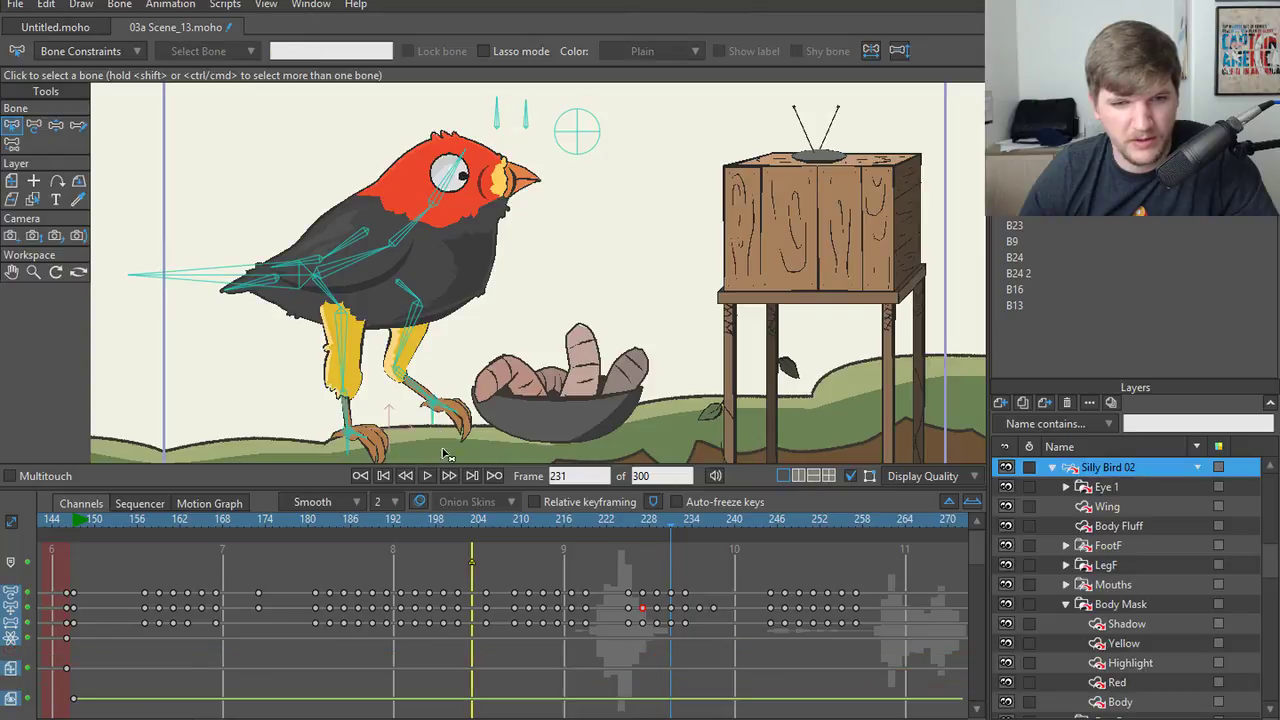
key("Left")
key("Left")
key("Left")
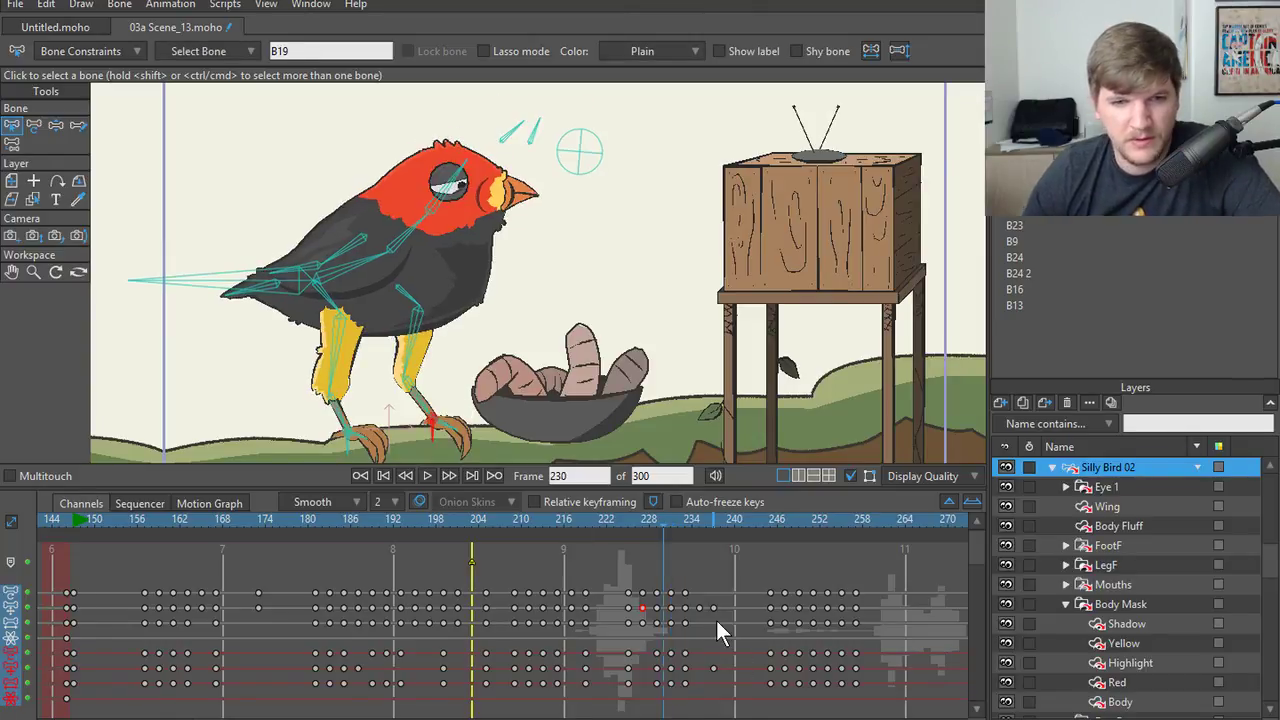
key("Right")
key("Right")
key("Right")
key("Right")
key("Right")
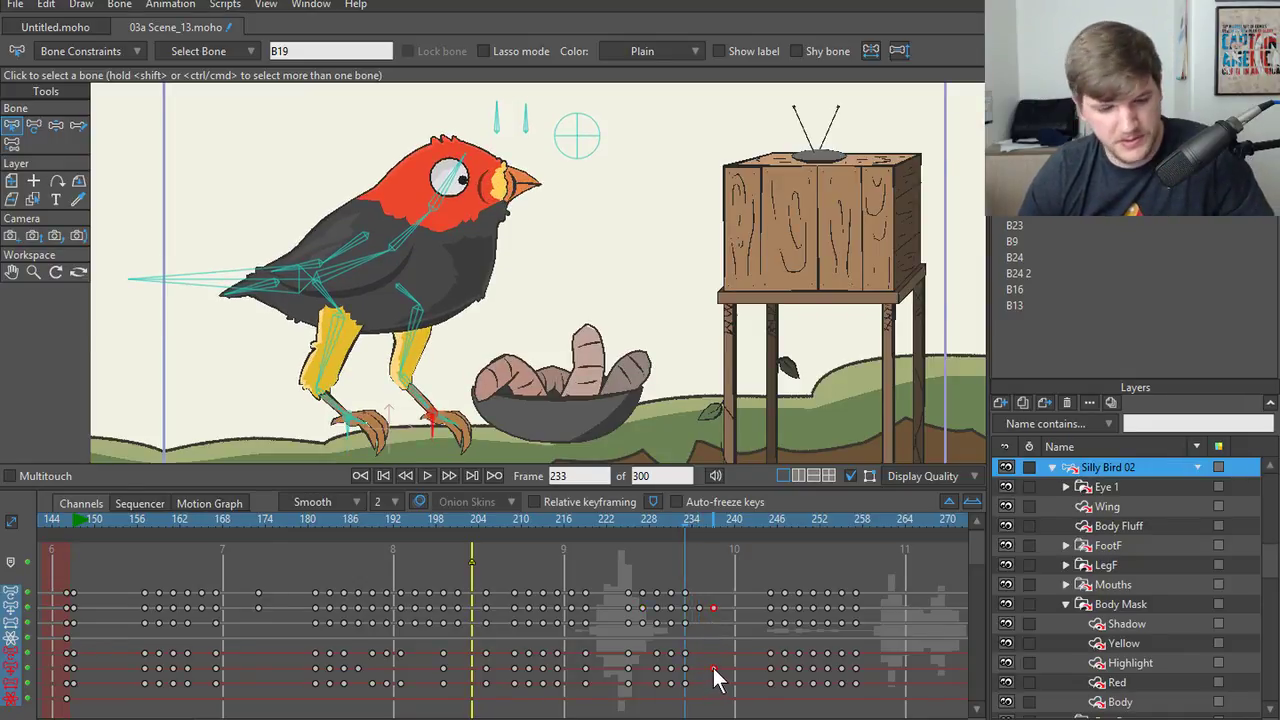
key("ctrl+v")
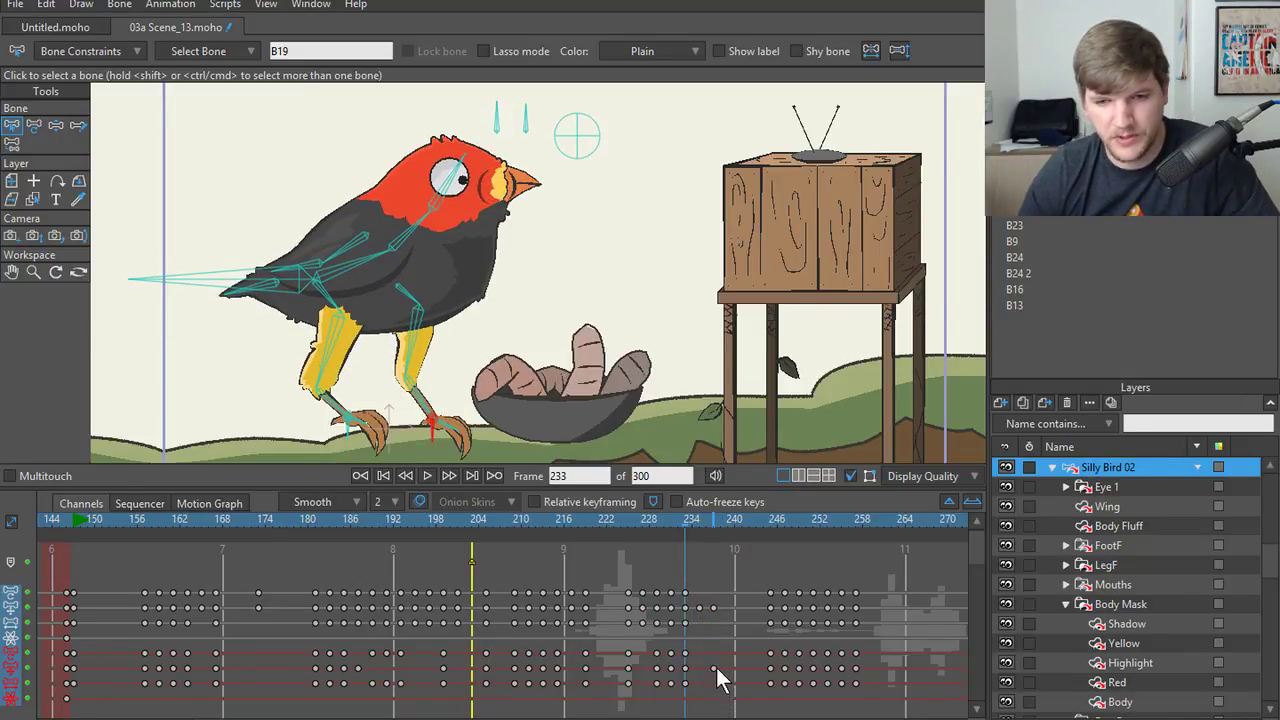
key("Delete")
- Play back the retimed front foot from around frame 216 and go to the crouch pose at frame 227
left_click_drag(677, 520, 603, 543)
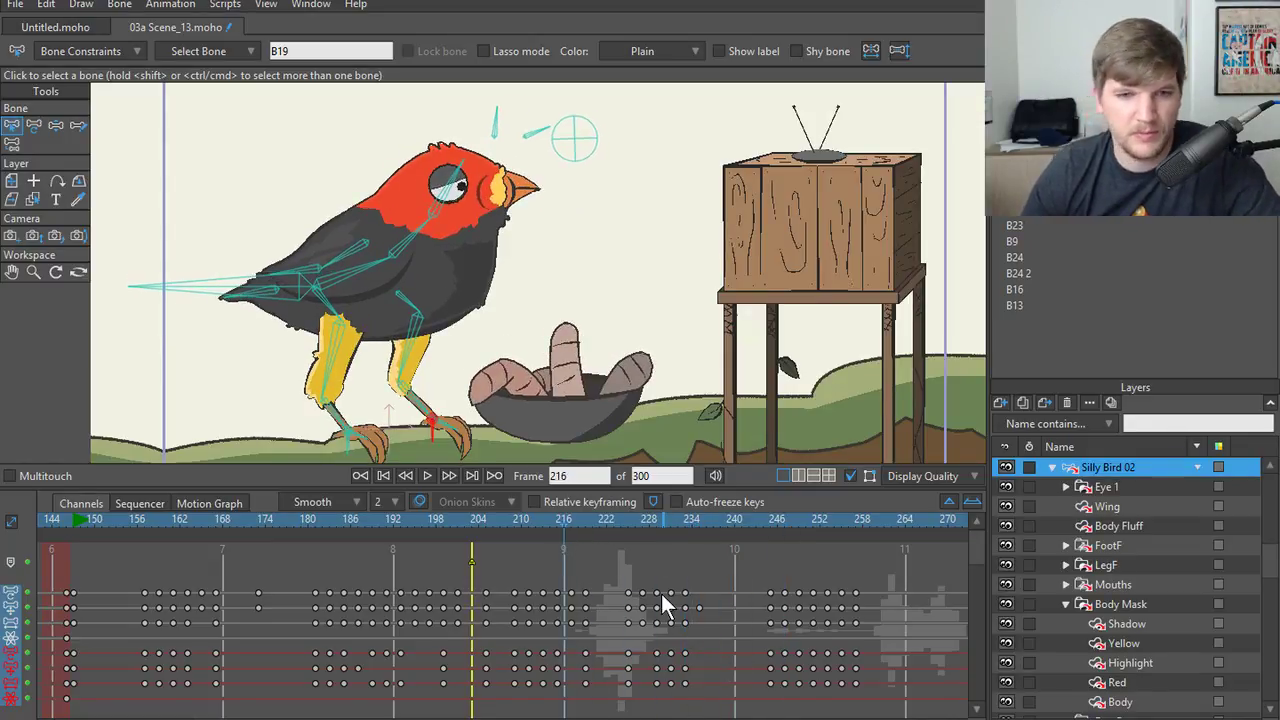
key("space")
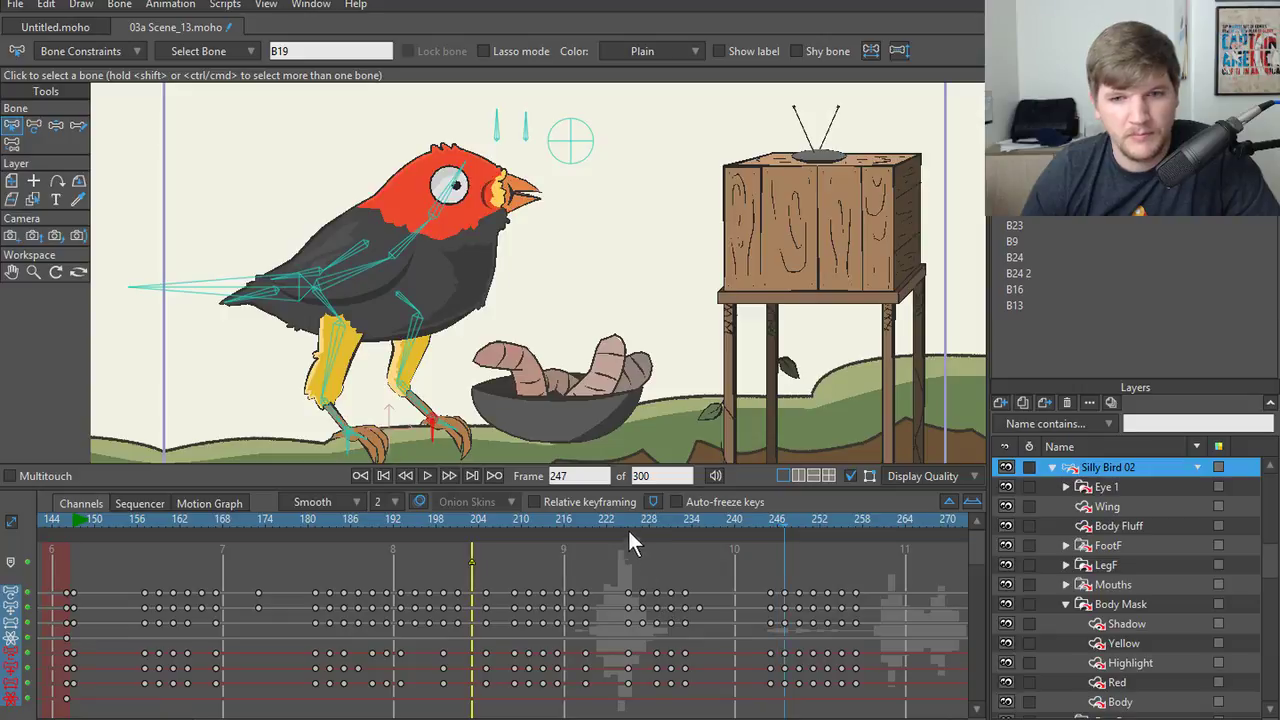
left_click(619, 519)
left_click_drag(618, 519, 643, 535)
- Try to reposition the neck bone at frame 227 with Transform Bone, and undo the change
key("z")
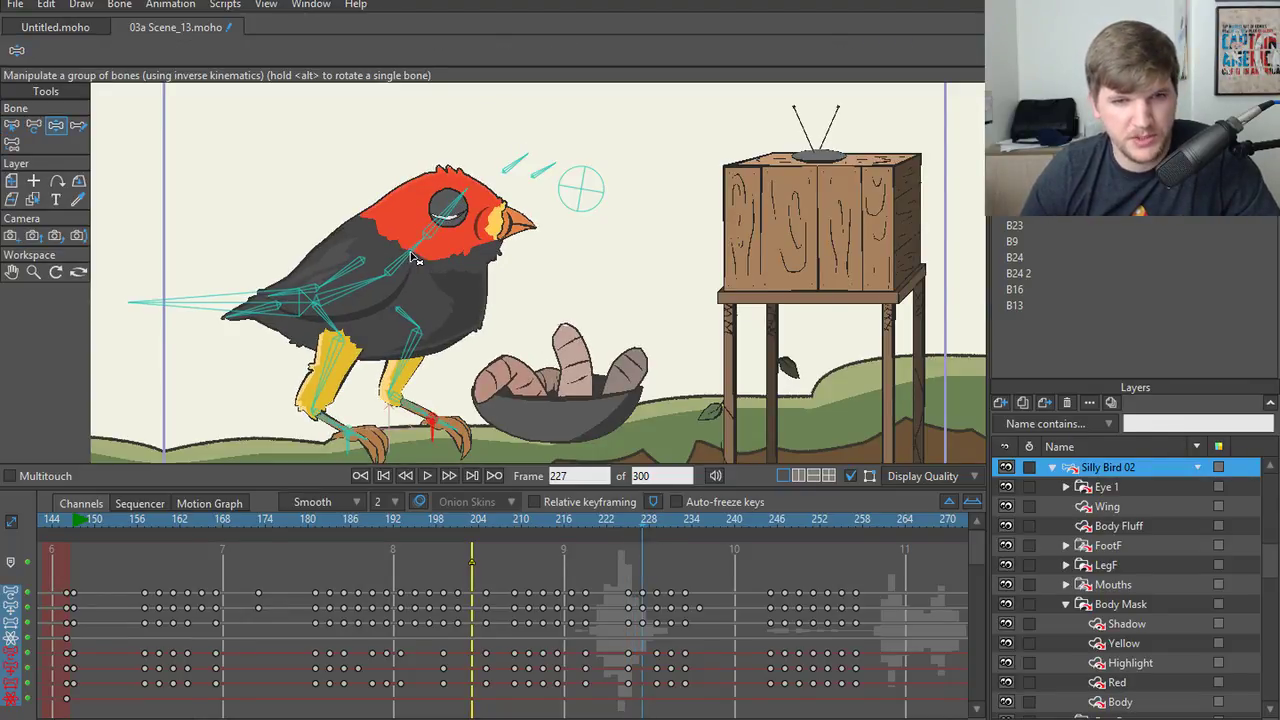
key("t")
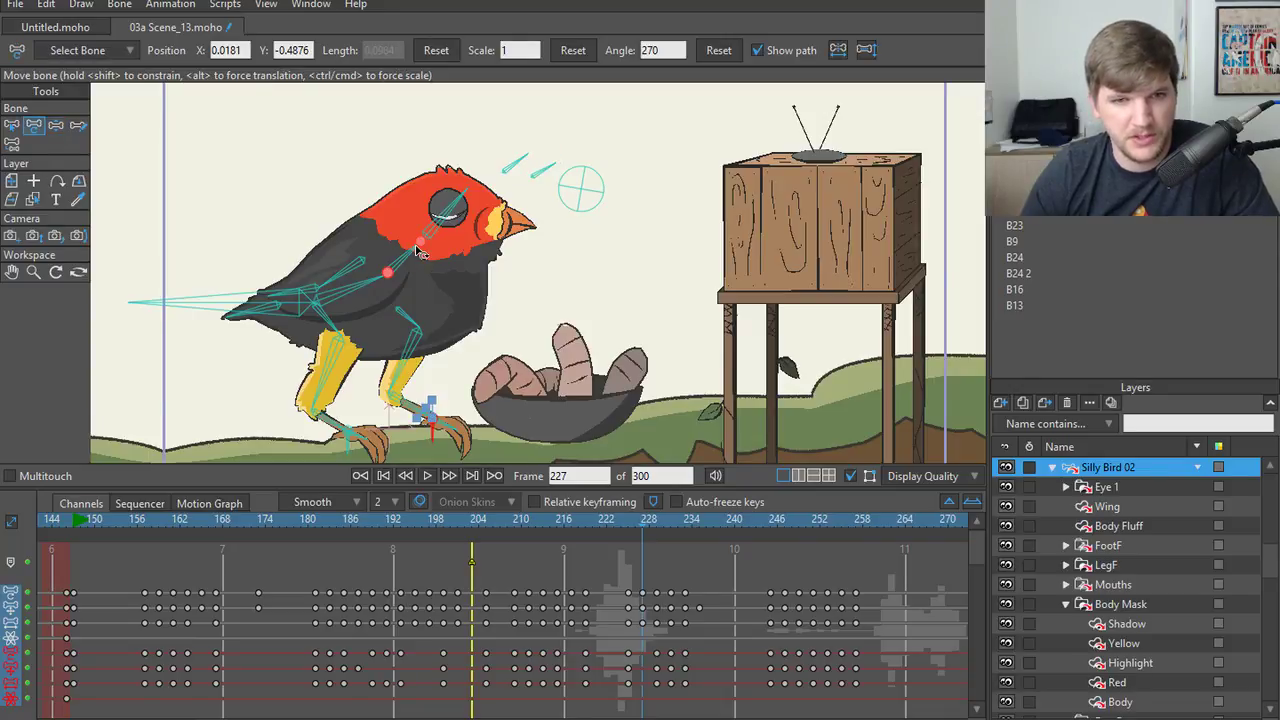
mouse_move(422, 248)
left_mouse_down()
mouse_move(384, 282)
mouse_move(367, 277)
mouse_move(433, 271)
left_mouse_up()
key("ctrl+z")
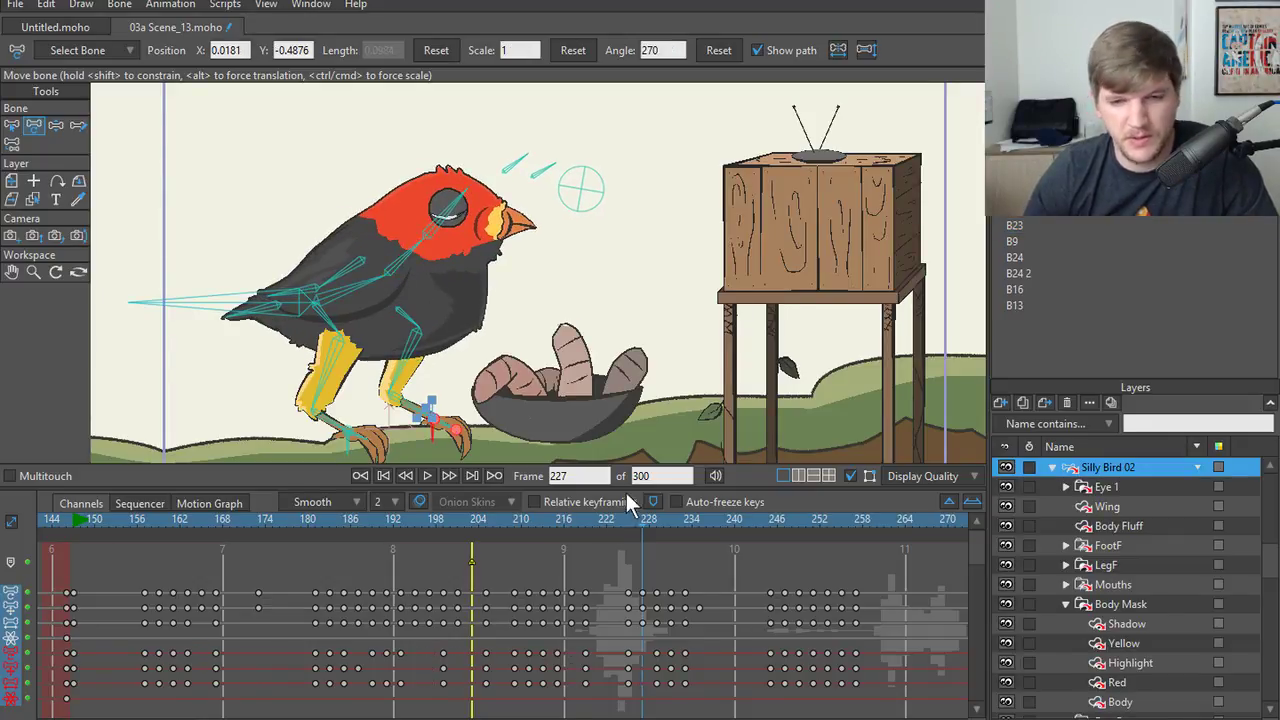
- Review the reaction in playback and return to the crouch pose at frame 227
key("space")
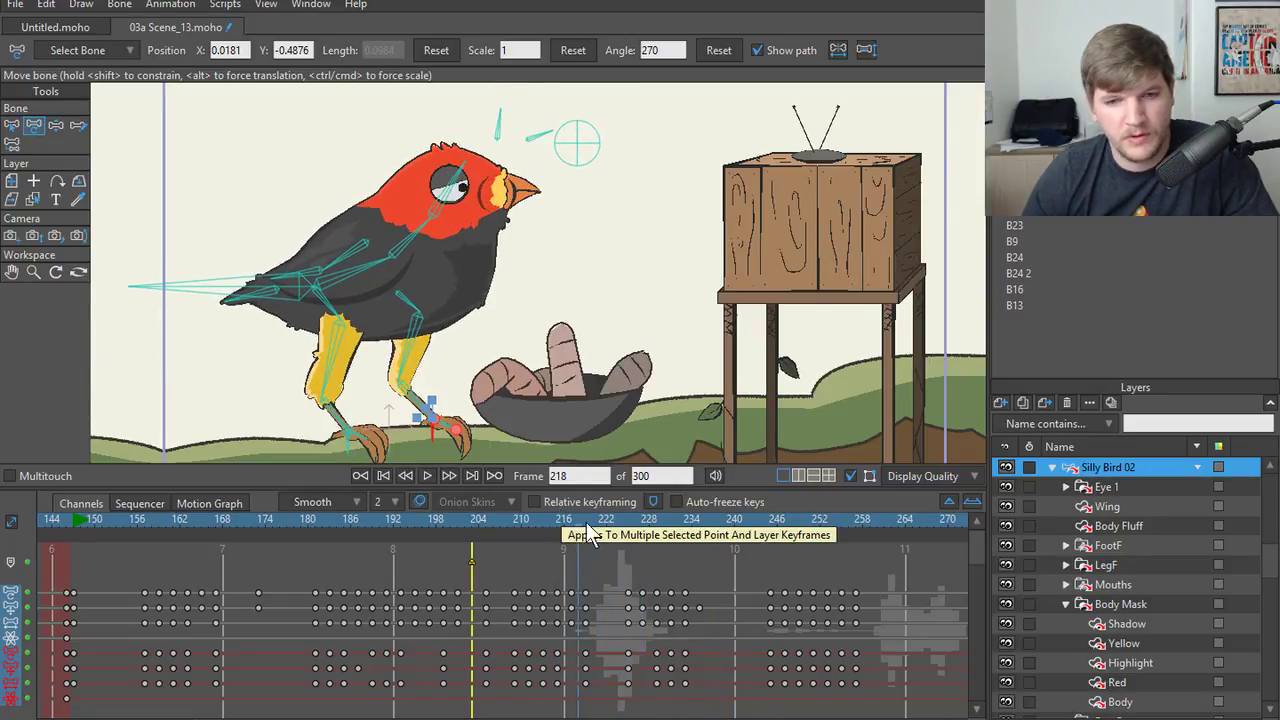
key("space")
left_click(641, 528)
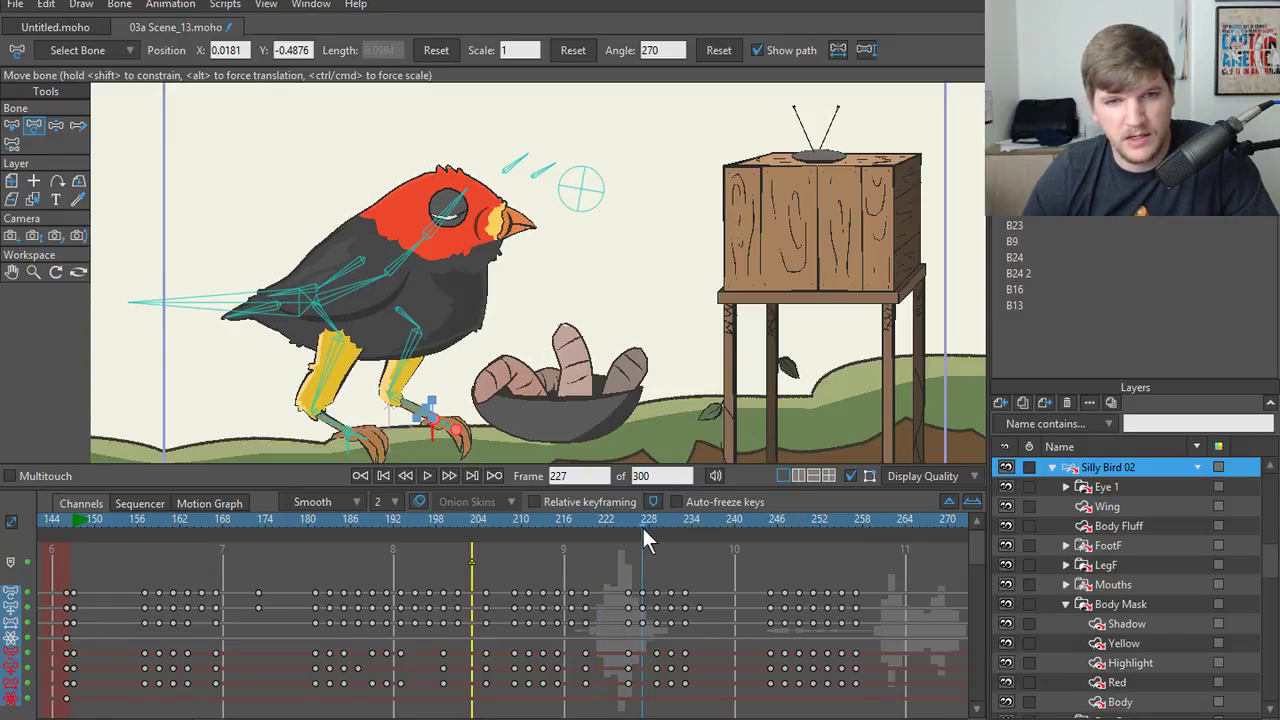
mouse_move(642, 525)
left_mouse_down()
mouse_move(661, 528)
mouse_move(627, 529)
mouse_move(641, 534)
left_mouse_up()
- Bend the neck and head bones forward and down at frame 227 with Manipulate Bones, and play back from about frame 221
key("z")
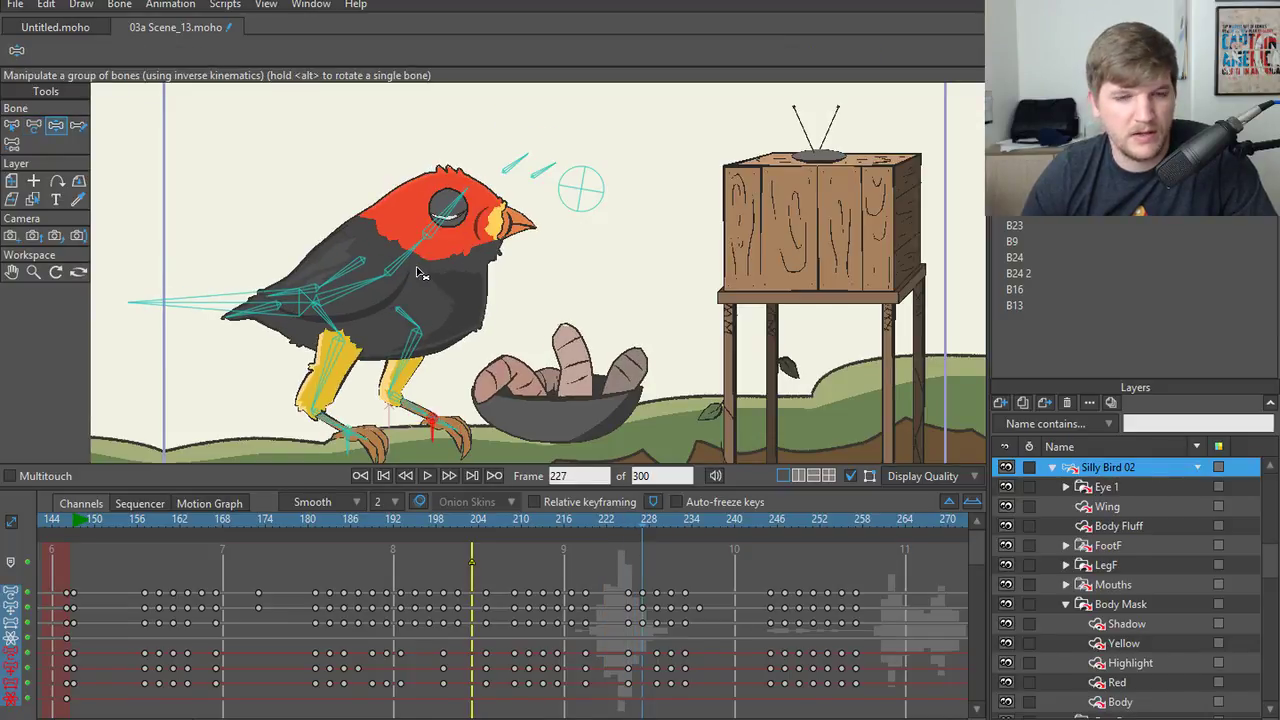
left_click_drag(418, 273, 455, 258)
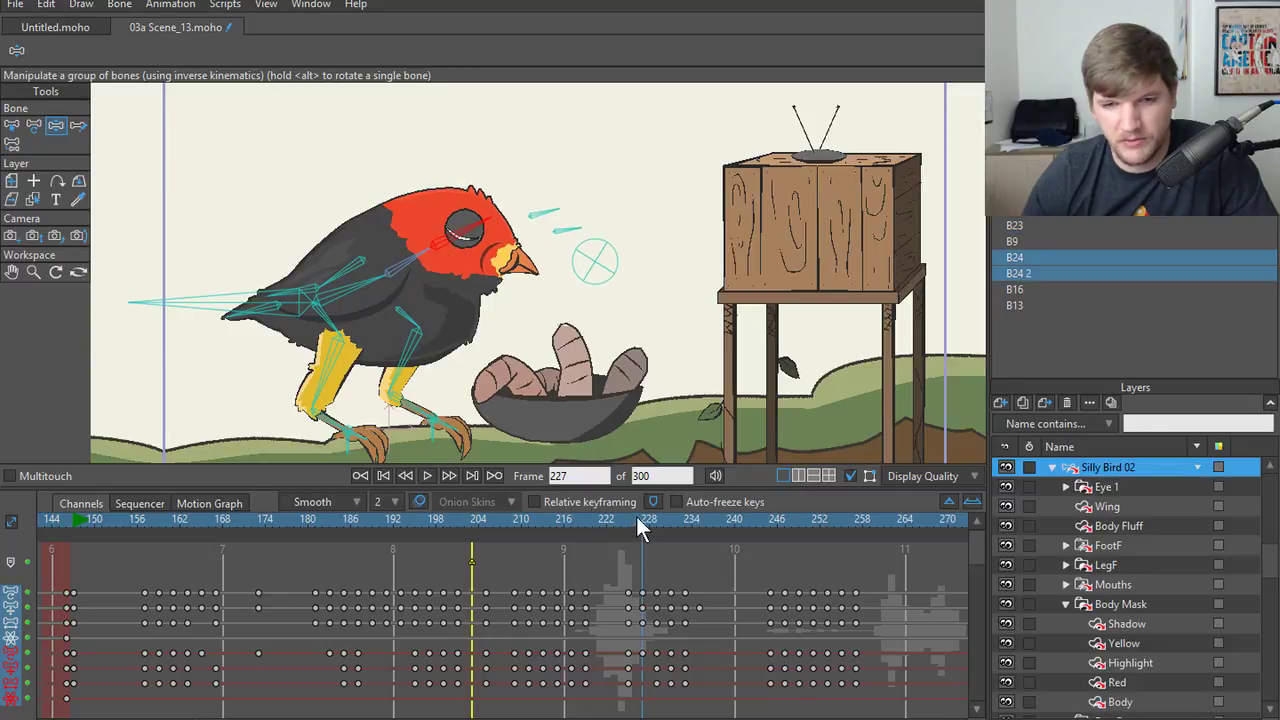
left_click_drag(639, 519, 596, 521)
key("space")
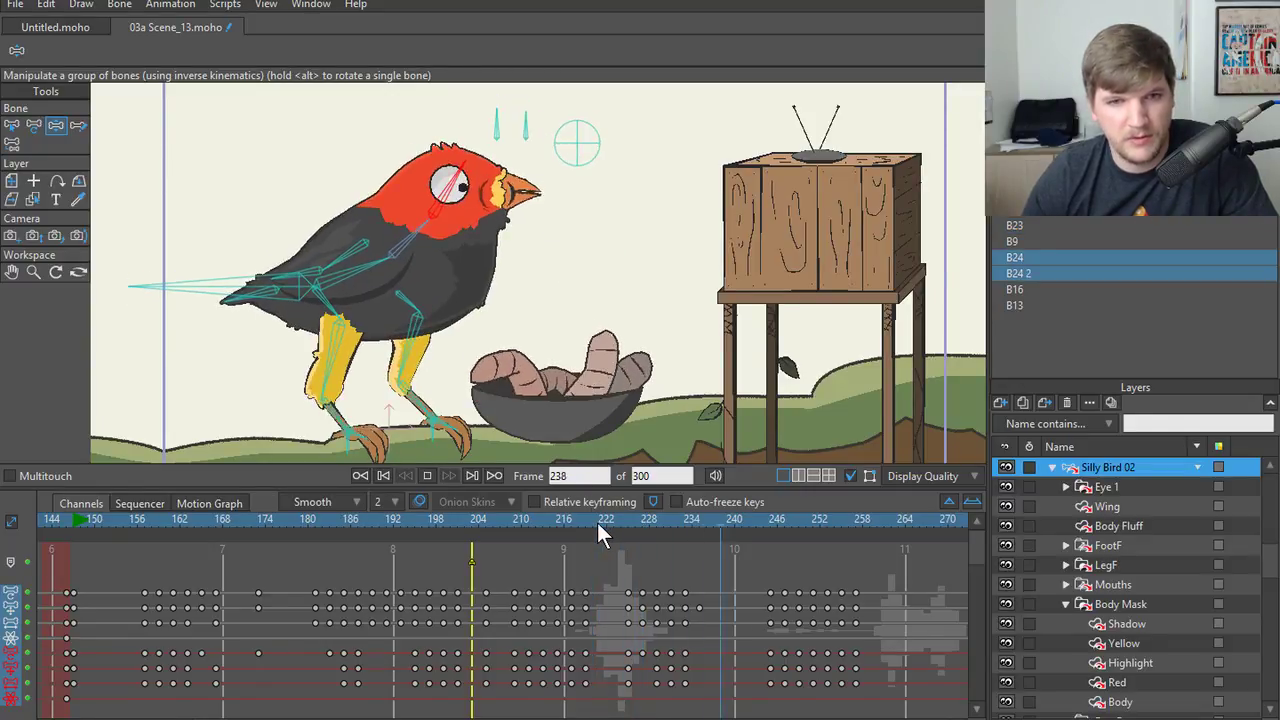
- Play back the bird's surprised reaction repeatedly, stopping to examine the pose changes between about frames 225 and 240
key("space")
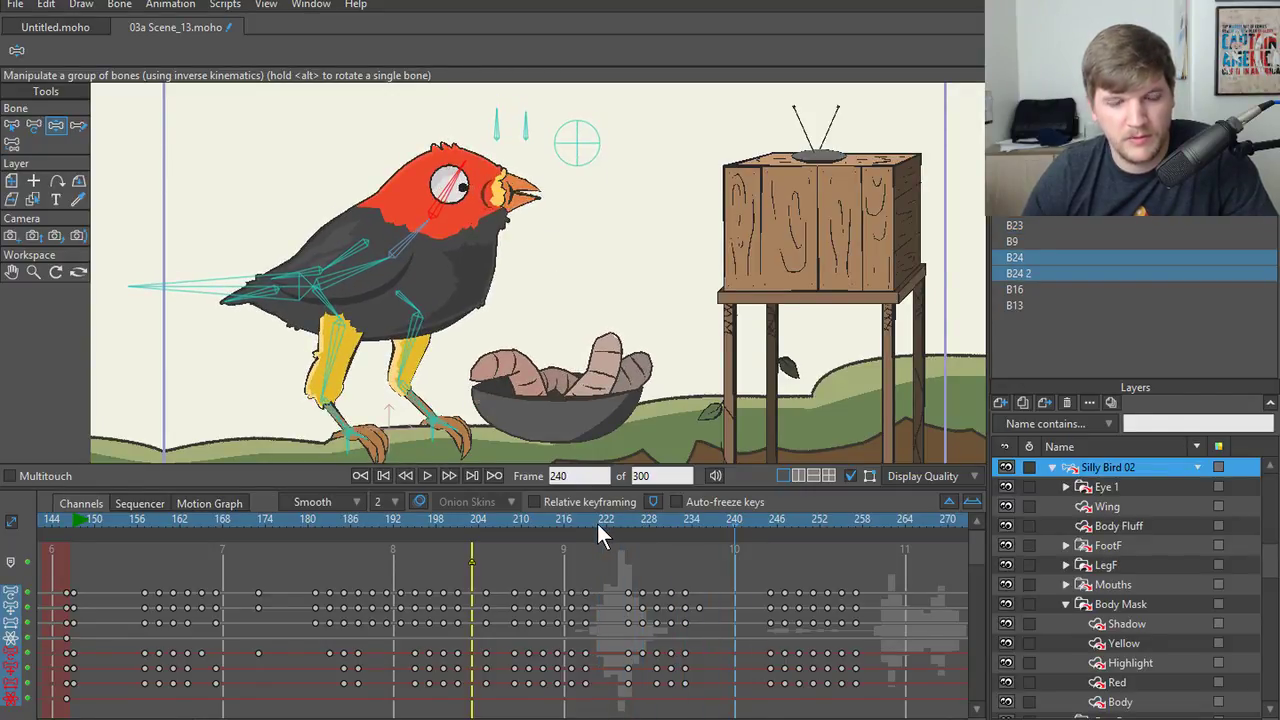
key("space")
key("space")
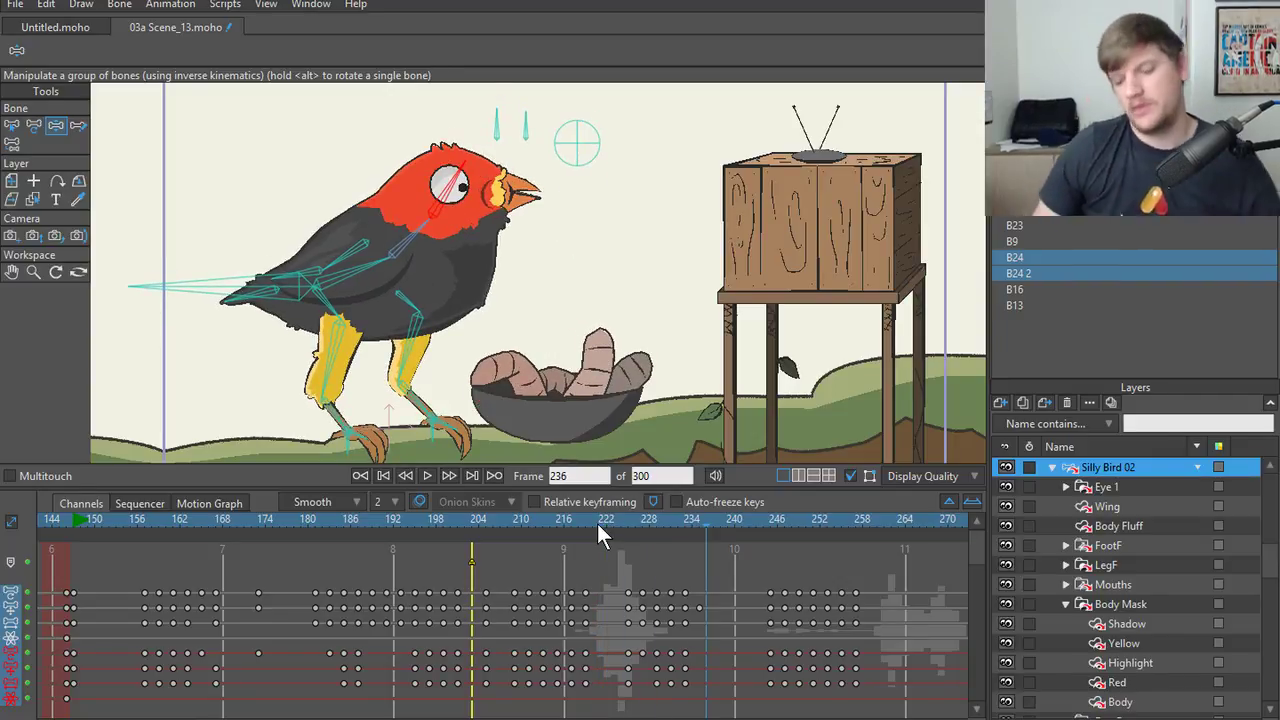
key("space")
key("space")
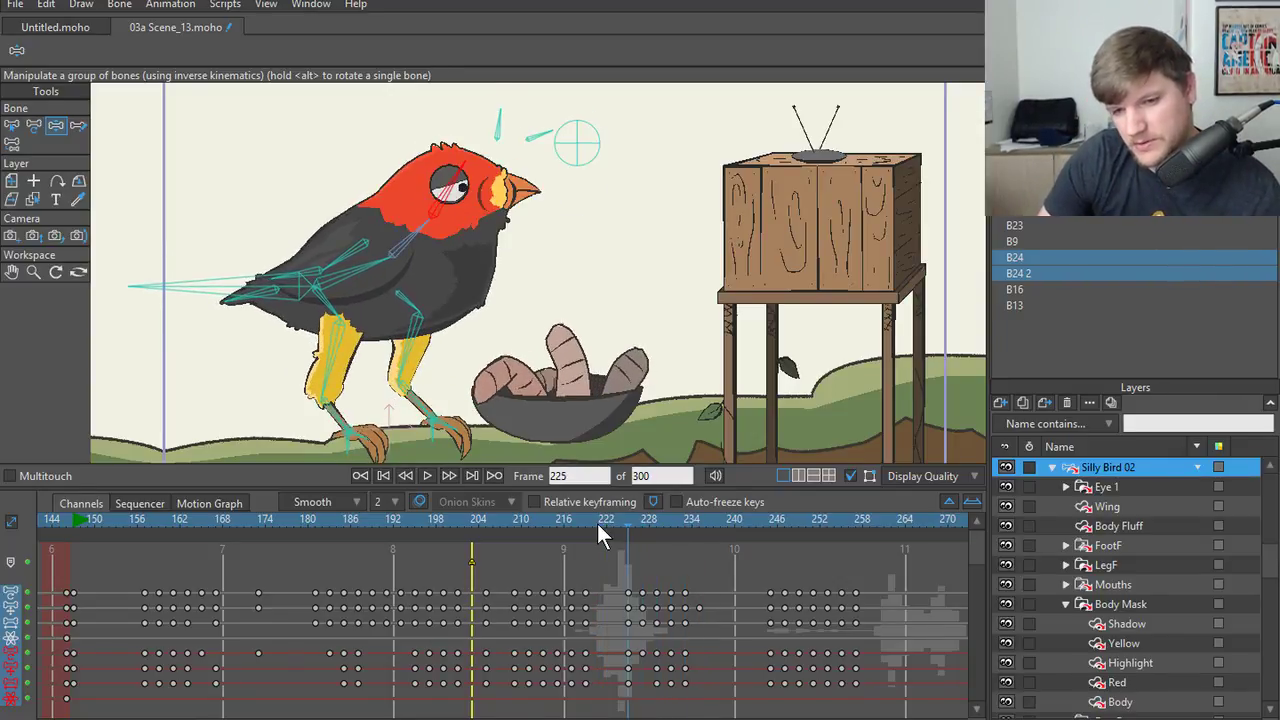
key("space")
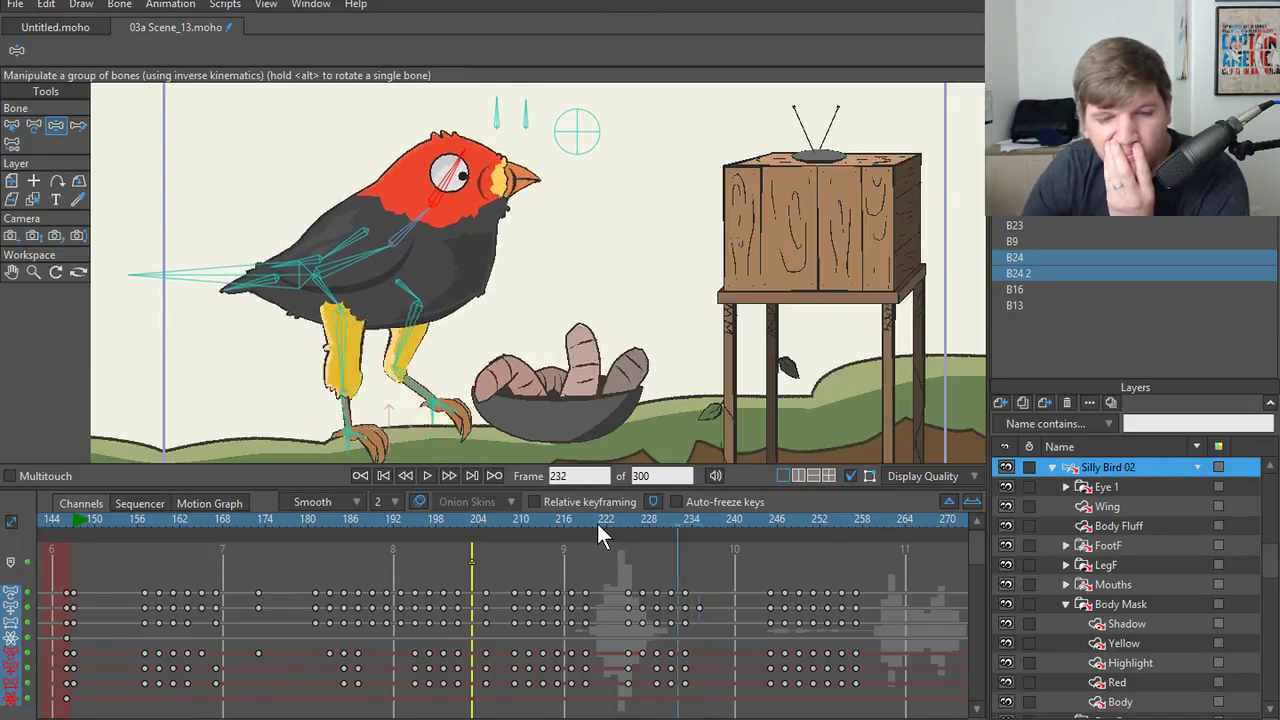
- Save the project as a new incremental version named 03a Scene_14 in the Scenes folder
key("ctrl+shift+s")
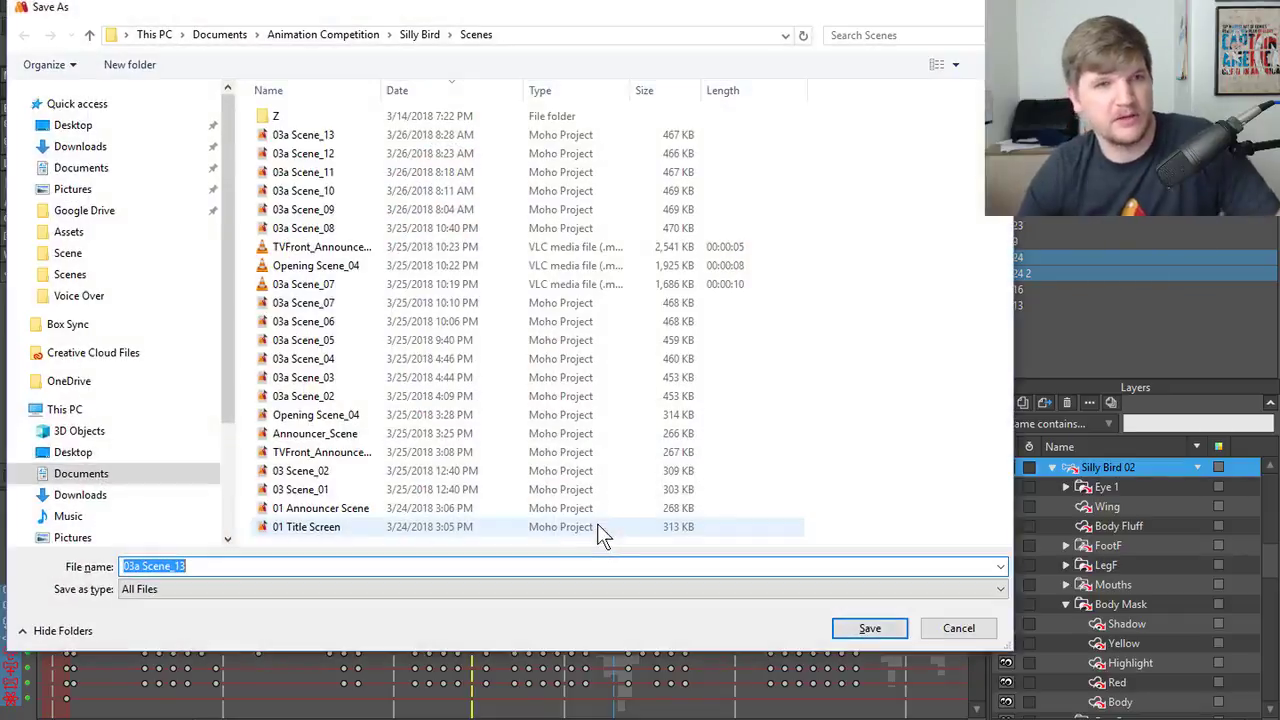
left_click(243, 567)
key("BackSpace")
type("4")
key("Return")
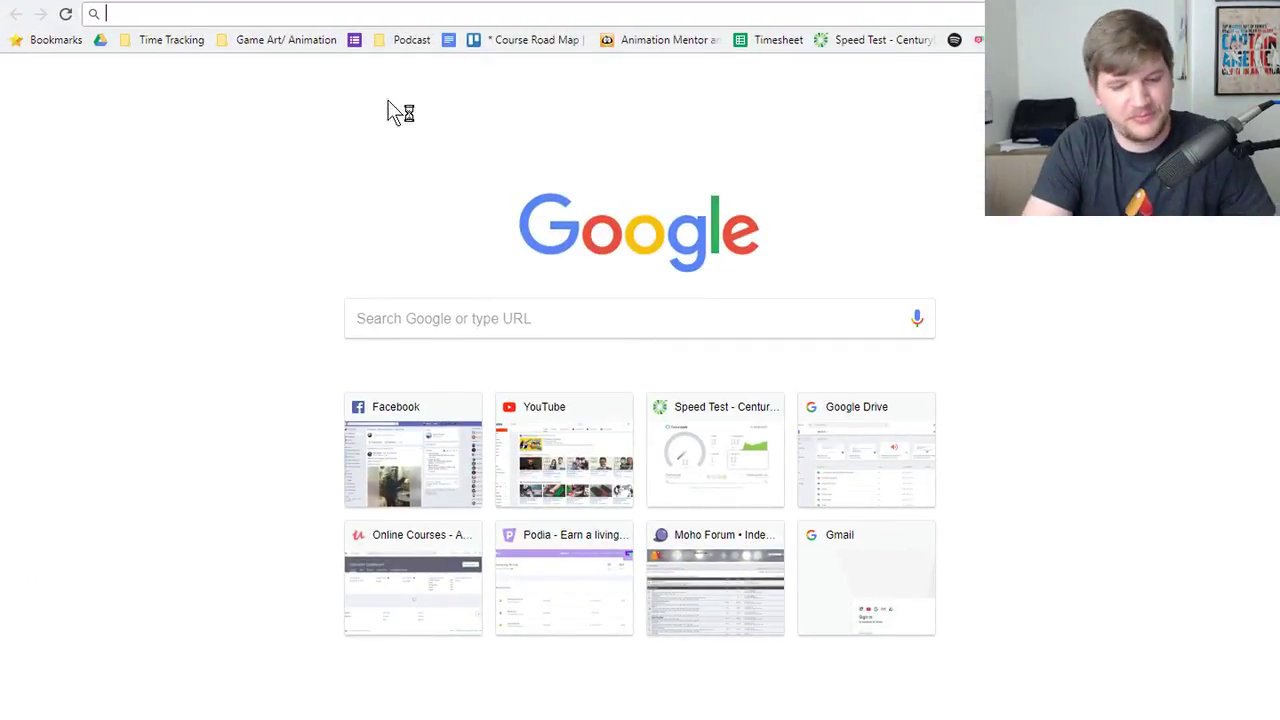
- Switch to the web browser, open youtube.com, and search for "cockatoo scares himself" as motion reference
type("youtube.com")
key("Return")
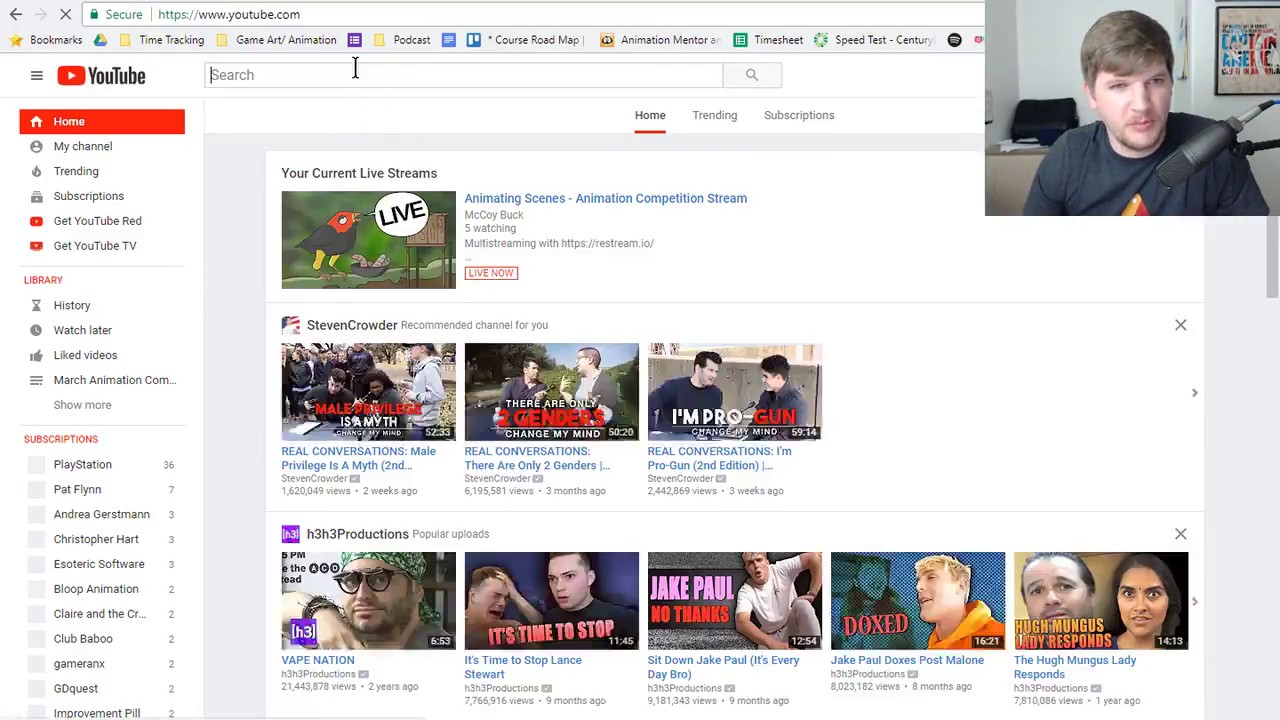
type("cocka")
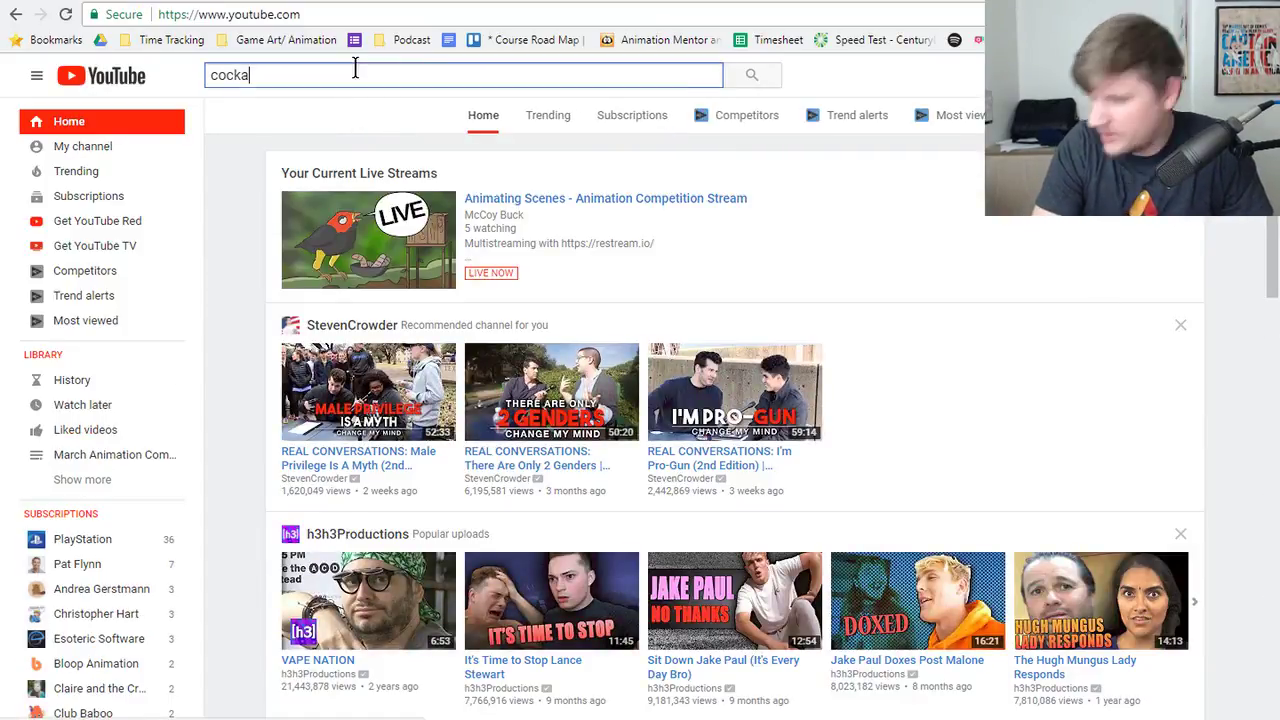
type("too s")
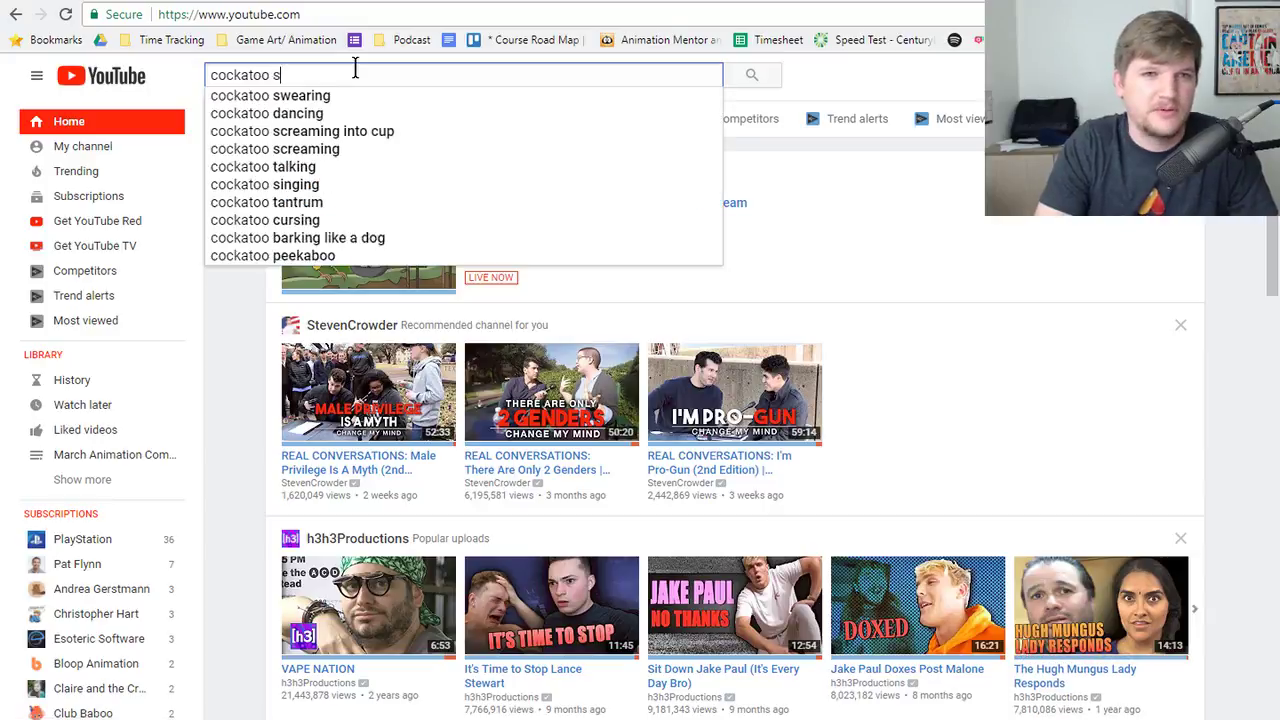
type("care")
key("Down")
key("Down")
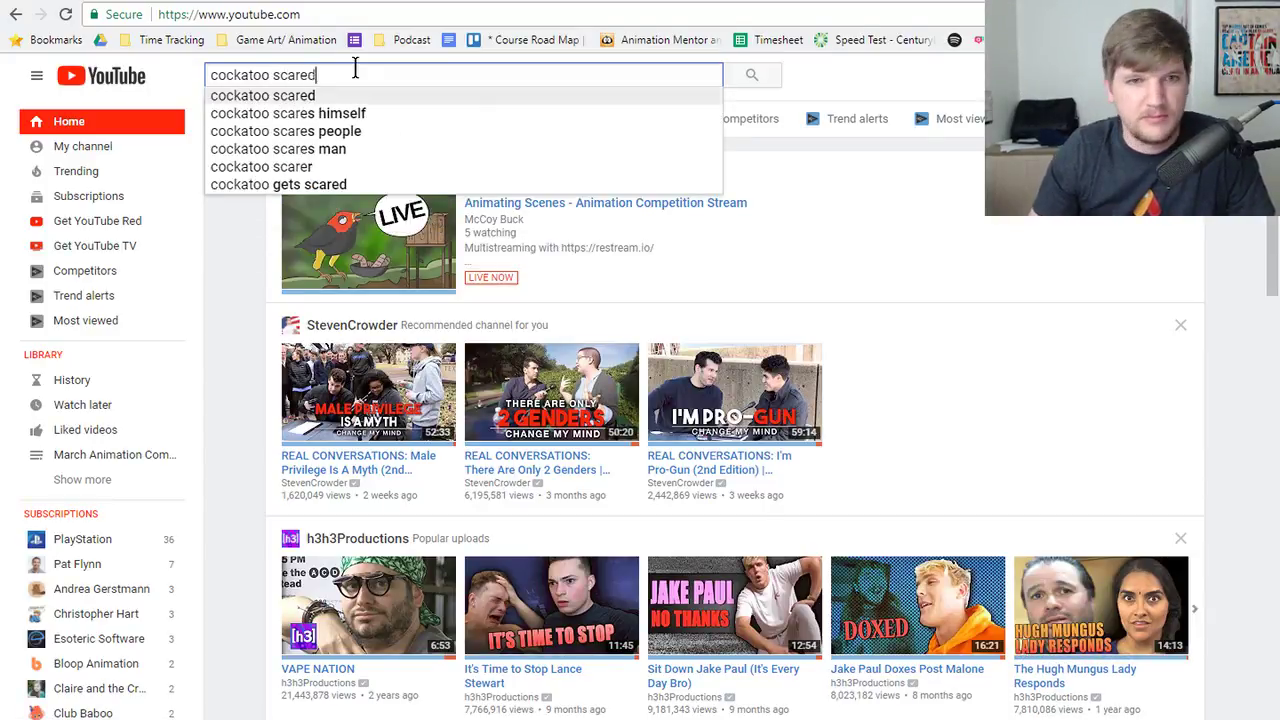
key("Return")
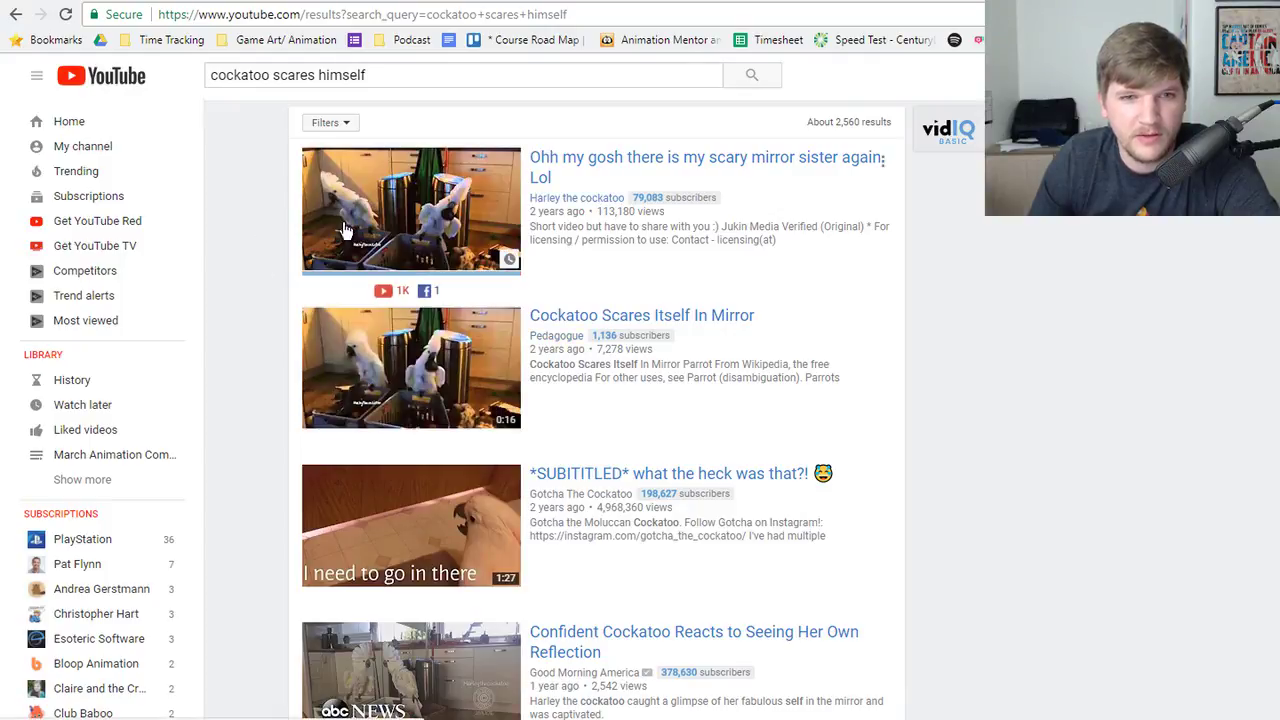
- Watch "Ohh my gosh there is my scary mirror sister again Lol", replay the startled wing flap, and pause at about 0:11
left_click(330, 370)
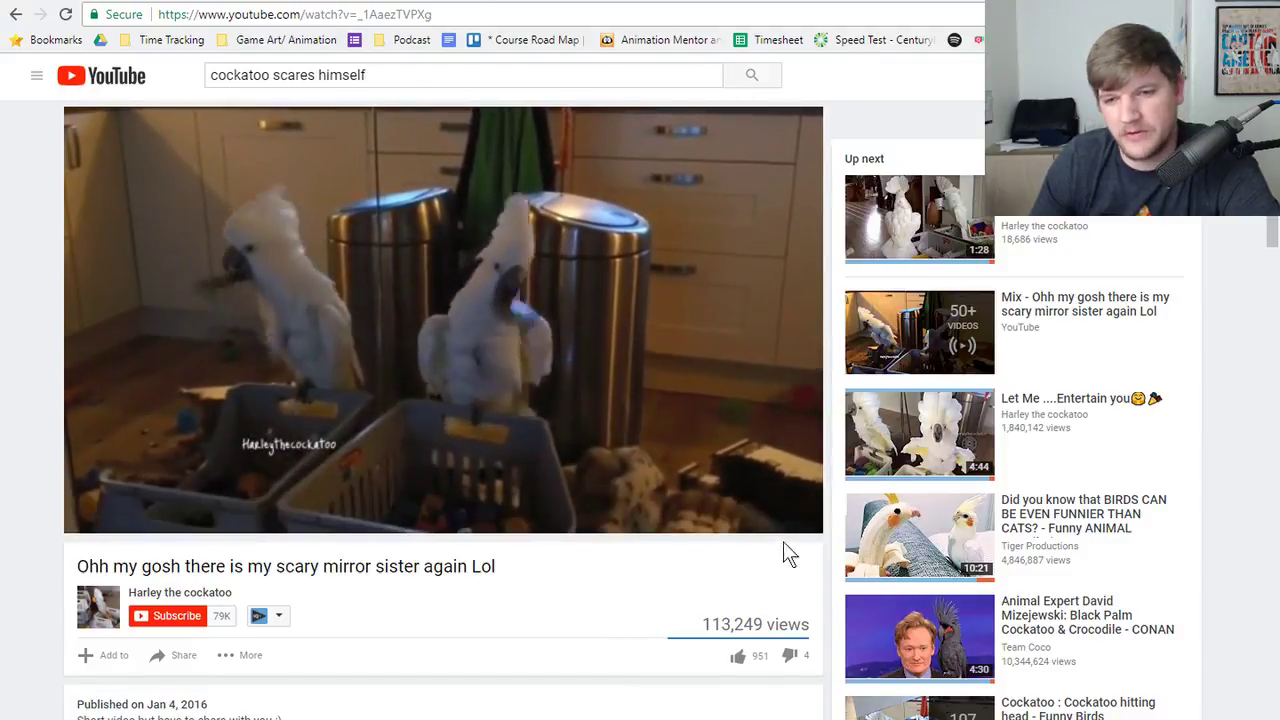
left_click(163, 517)
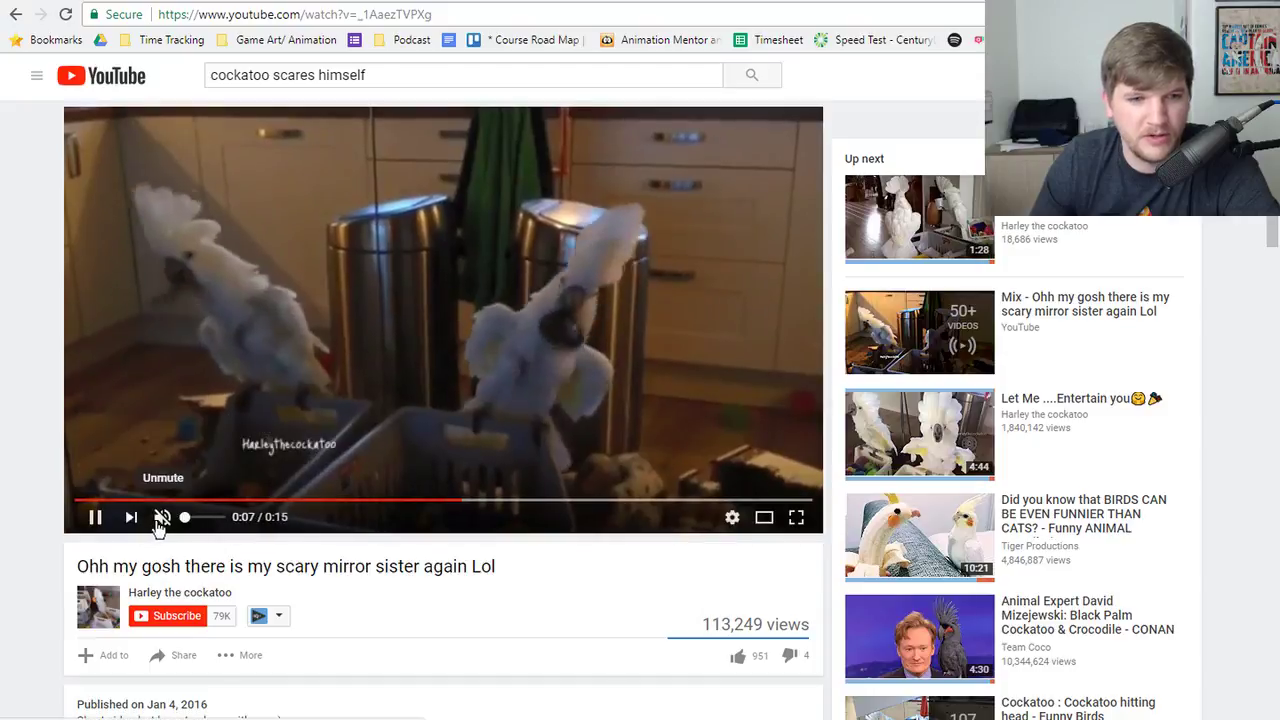
left_click(163, 517)
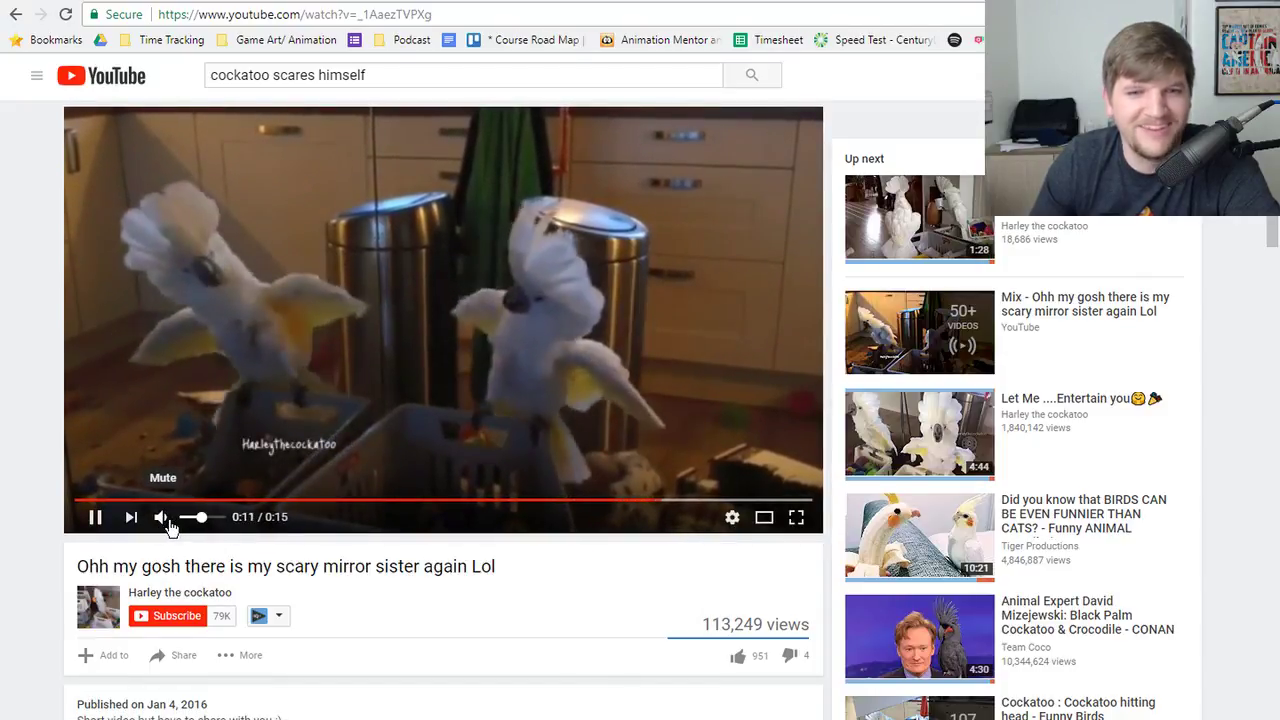
left_click(163, 517)
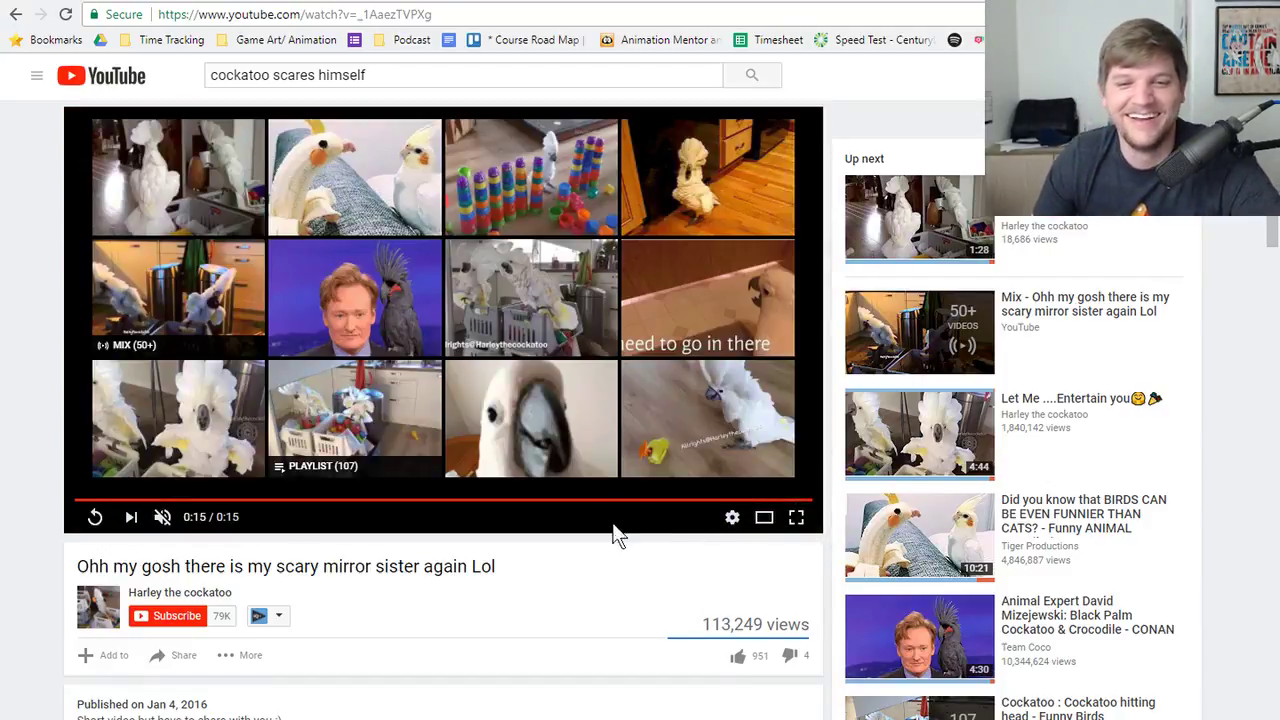
left_click(607, 502)
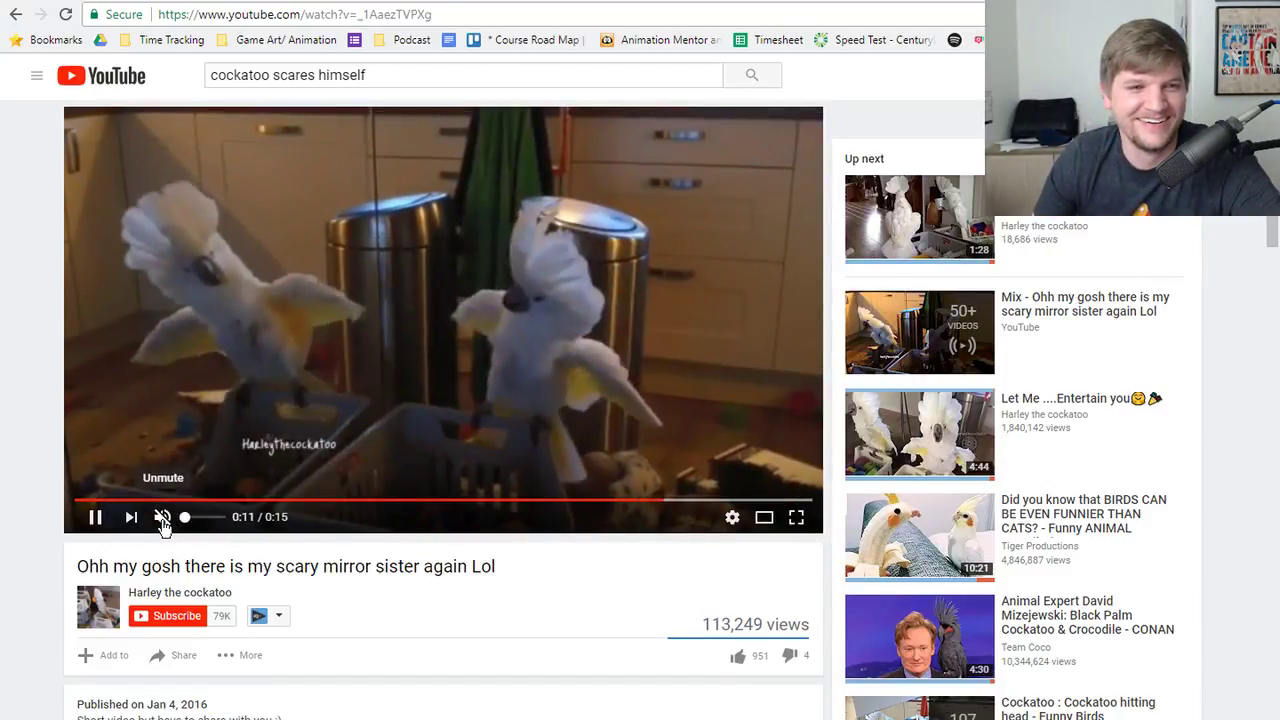
left_click(588, 502)
left_click(95, 517)
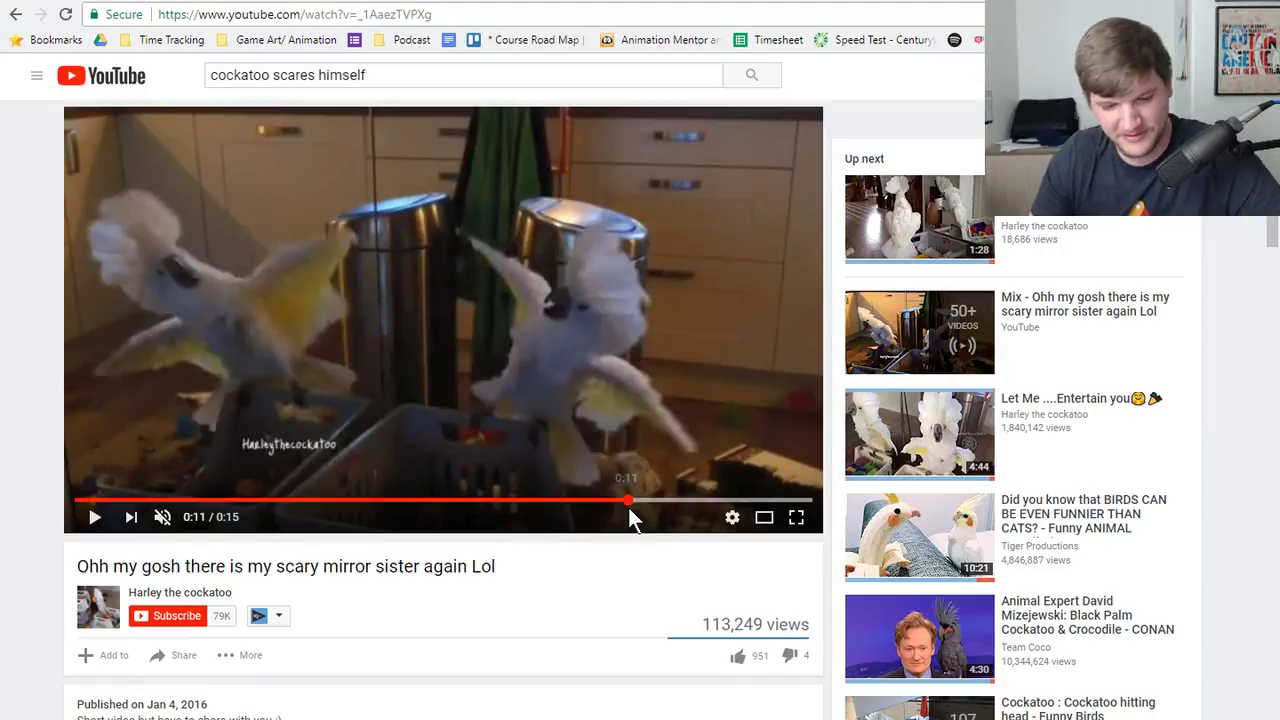
- Step the paused video back frame by frame to the cockatoo's crouch just before the startled flap, at about 0:10
key("comma")
key("comma")
key("comma")
key("comma")
key("comma")
key("comma")
key("comma")
key("comma")
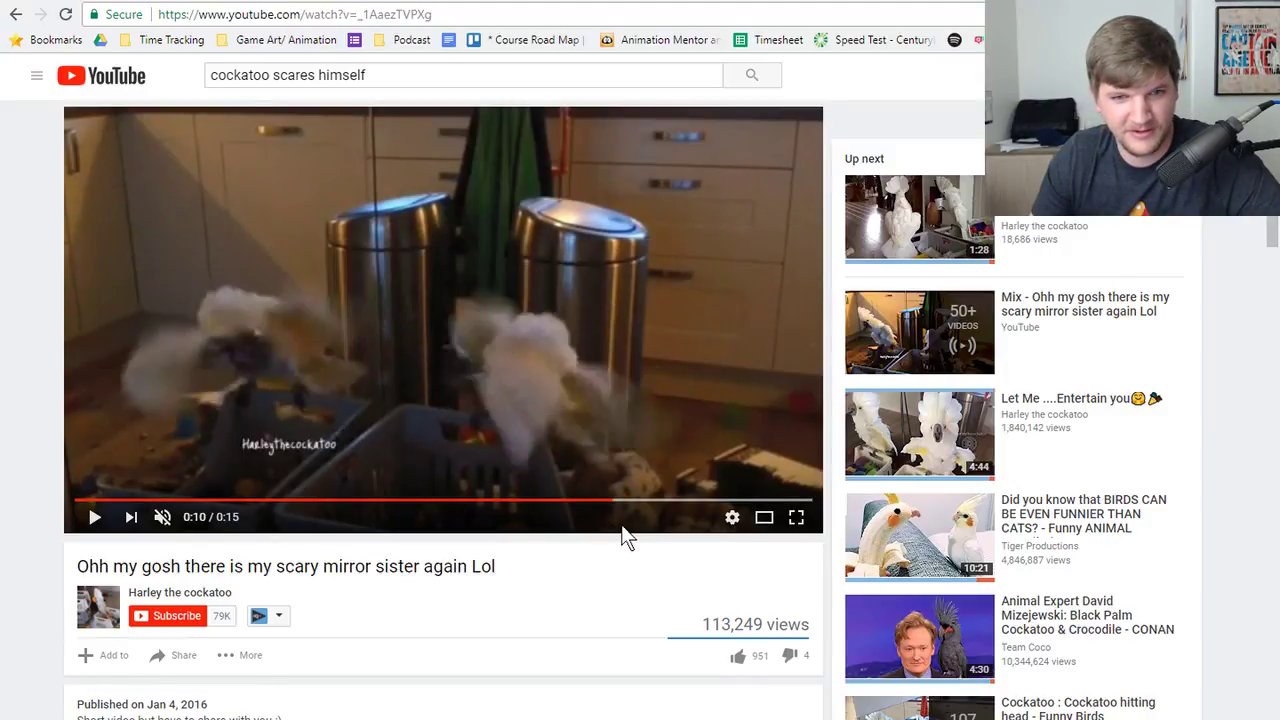
key("comma")
key("comma")
key("comma")
key("comma")
key("comma")
key("comma")
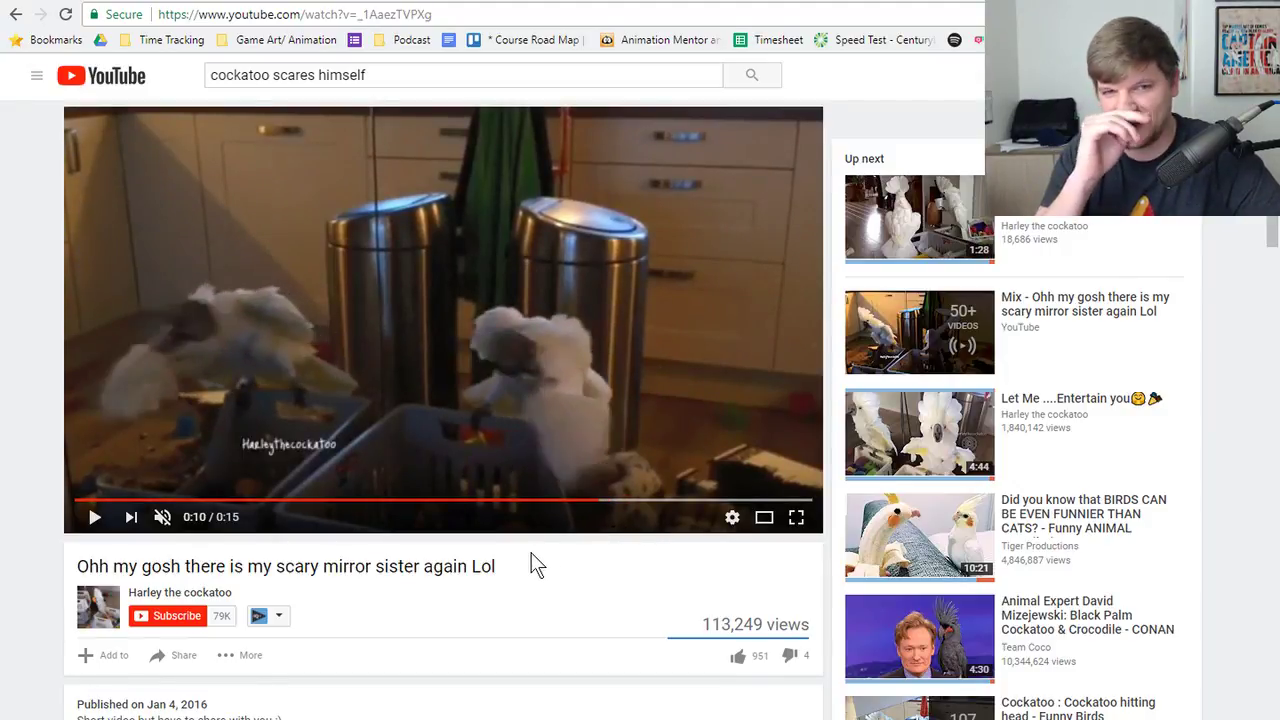
key("comma")
- Step the video forward frame by frame through the cockatoo's startle, from the crouch to the spread wings at about 0:11
key("period")
key("period")
key("period")
key("period")
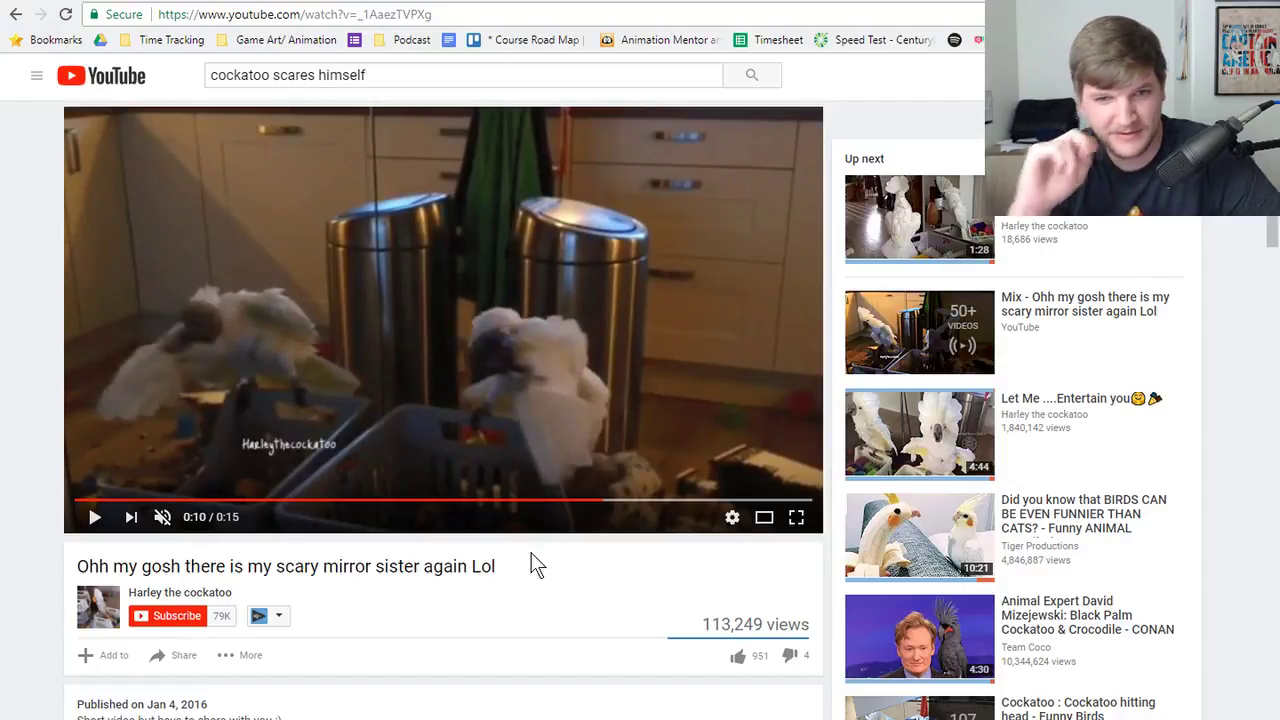
key("period")
key("period")
key("period")
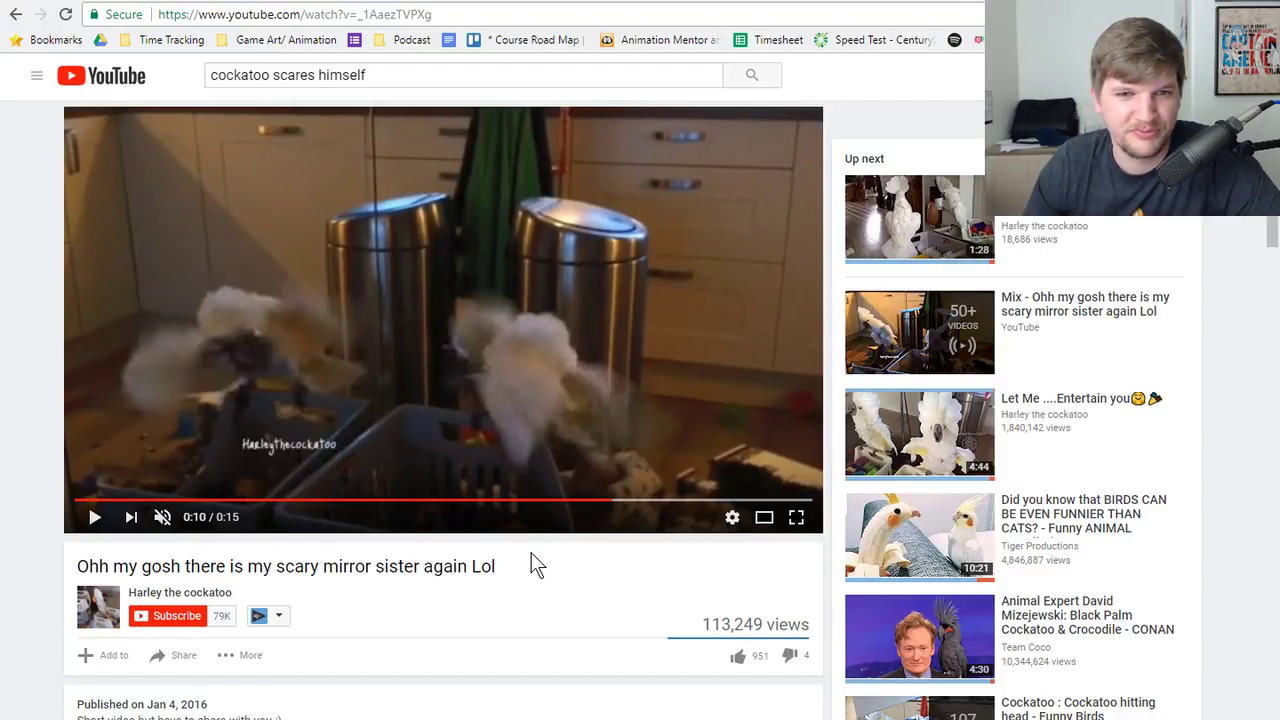
key("period")
key("period")
key("period")
key("period")
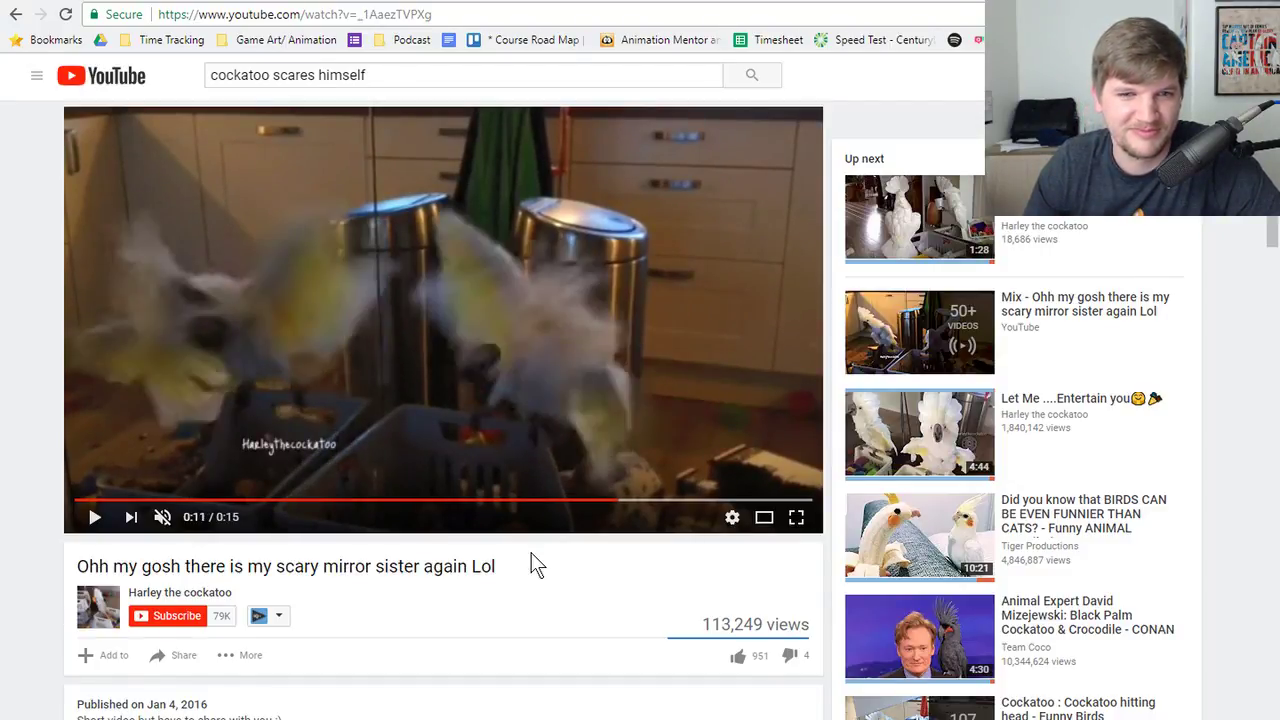
key("period")
key("period")
key("period")
key("period")
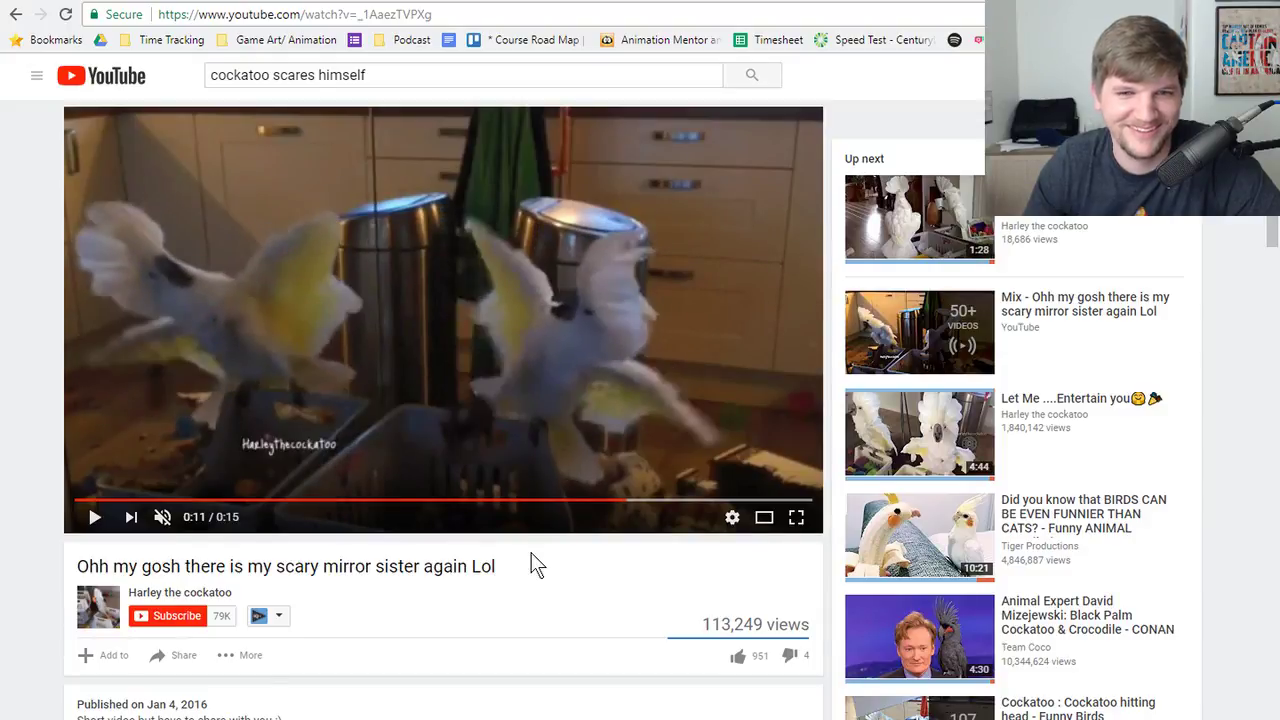
key("period")
key("period")
key("period")
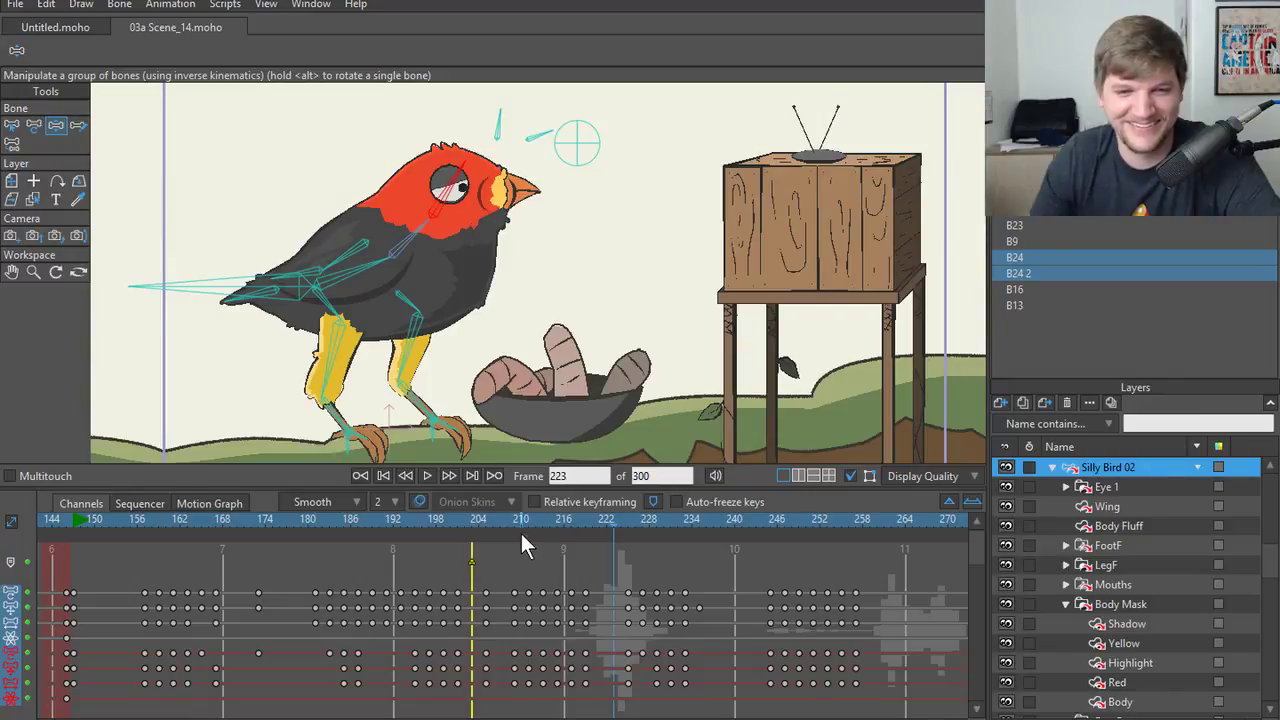
- Return to 03a Scene_14 in Moho and play back the bird's reaction from frame 194
left_click_drag(473, 521, 407, 519)
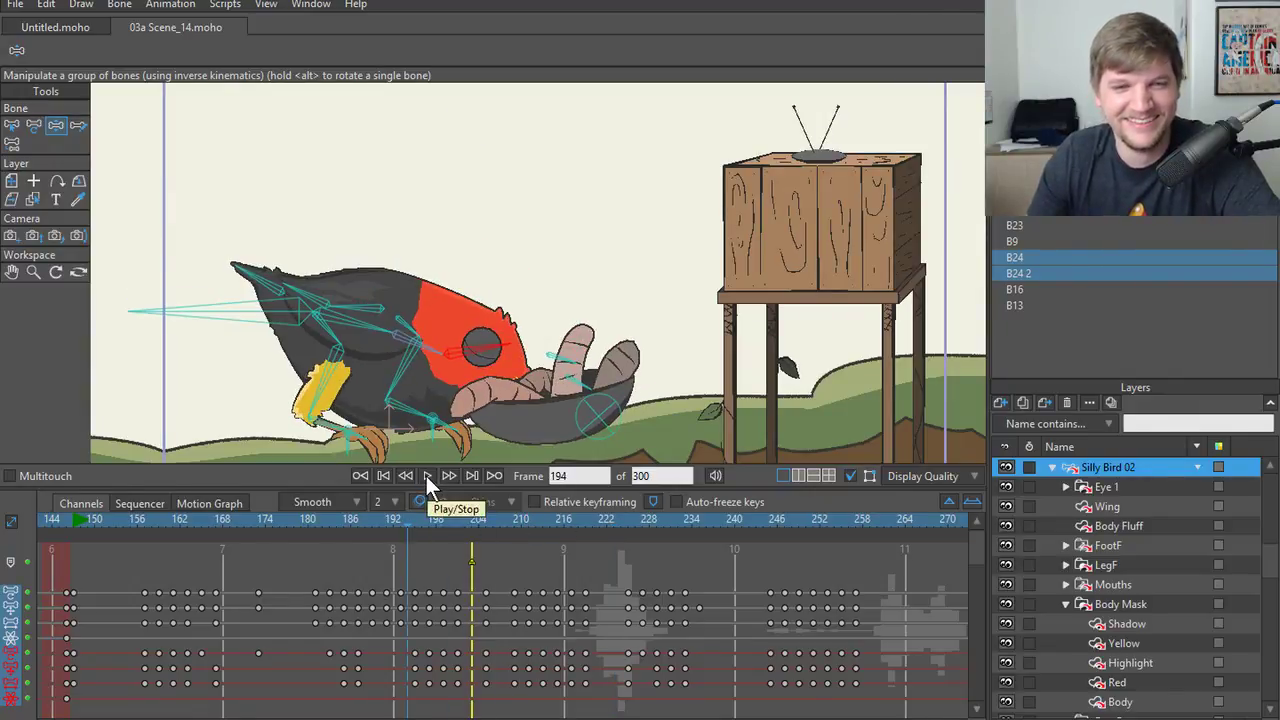
left_click(426, 474)
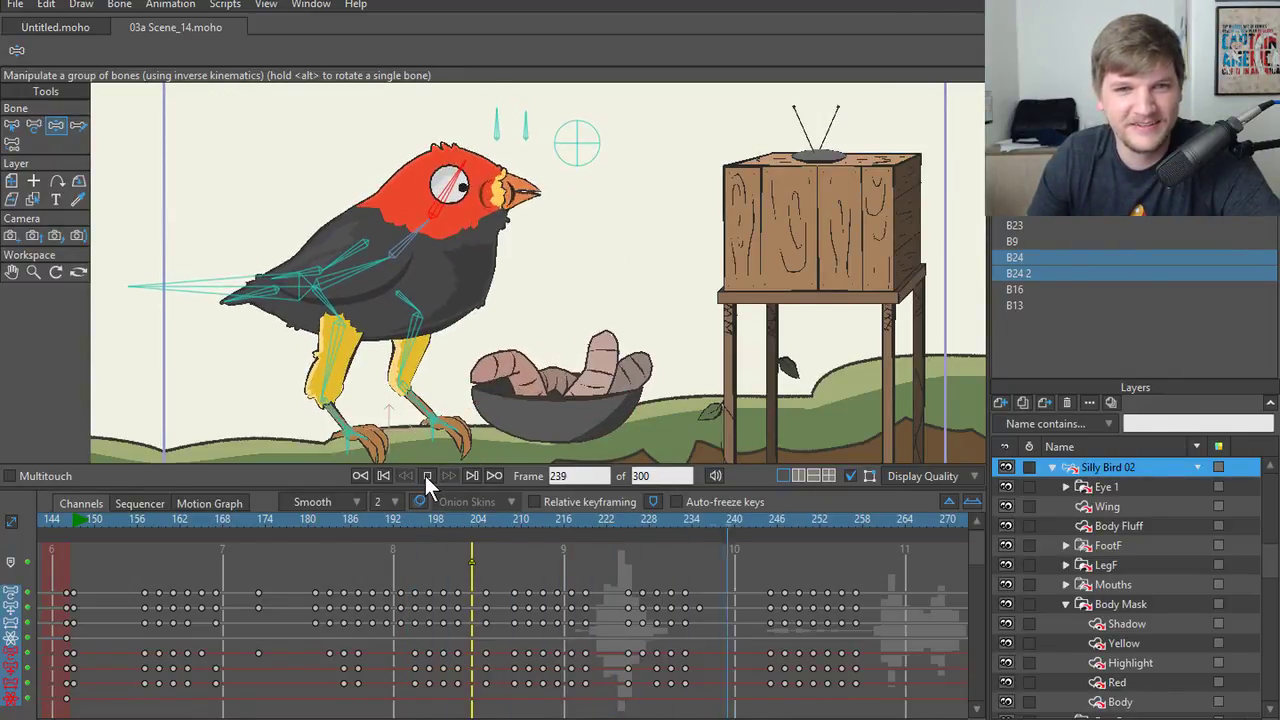
left_click(425, 475)
- Select the back foot's target bone B18 at frame 211 and examine its keyed poses through frame 218, returning to frame 215
left_click_drag(426, 518, 529, 524)
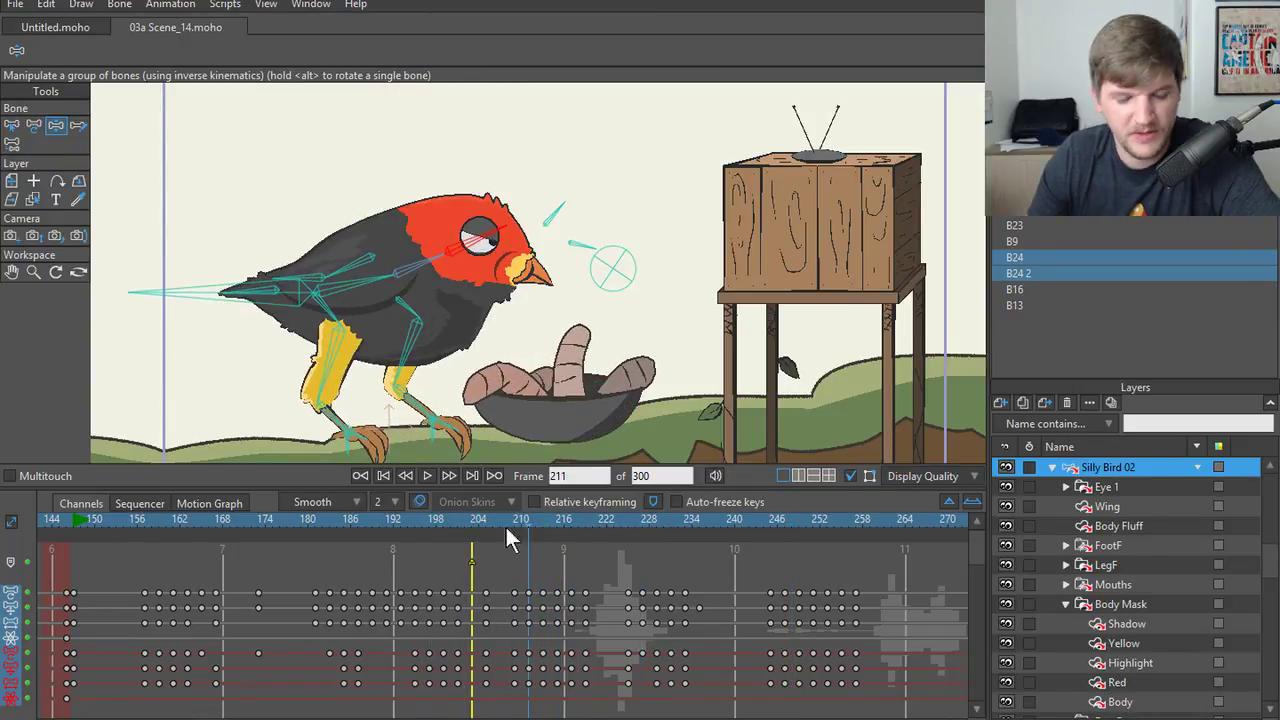
key("b")
left_click(350, 444)
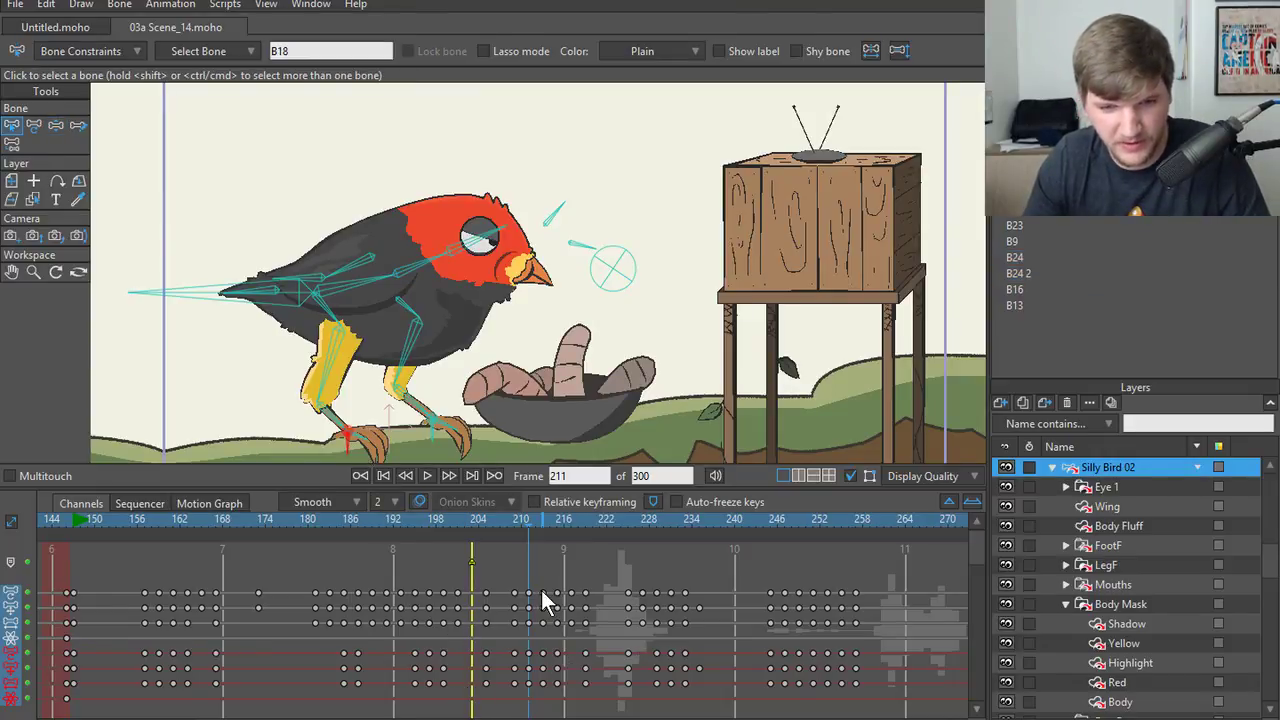
key("ctrl+Right")
key("ctrl+Right")
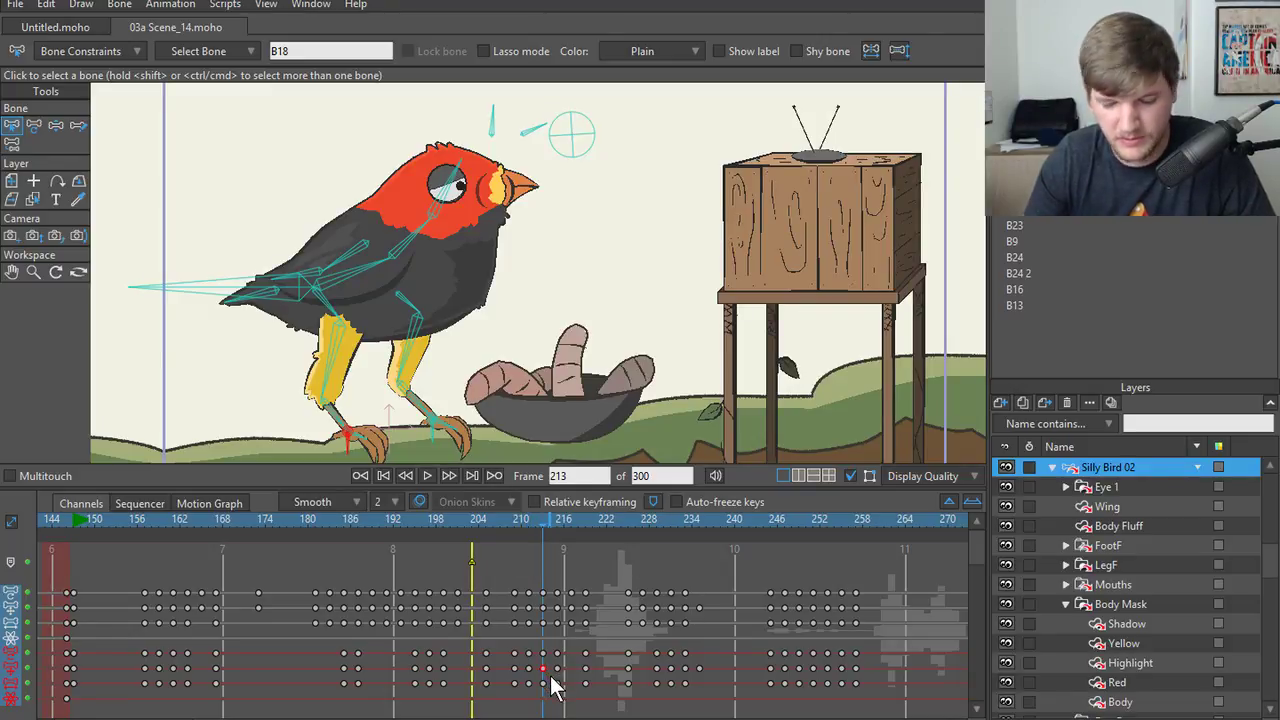
key("ctrl+Right")
key("ctrl+Right")
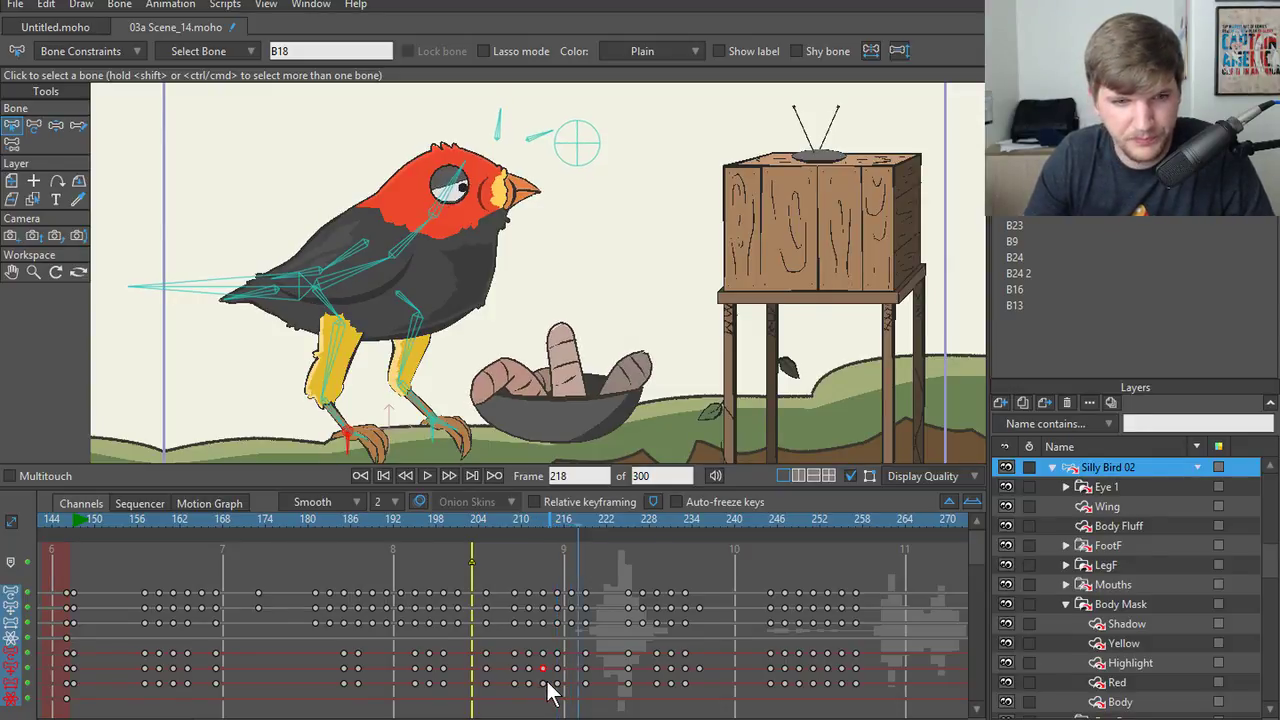
key("ctrl+Left")
key("Left")
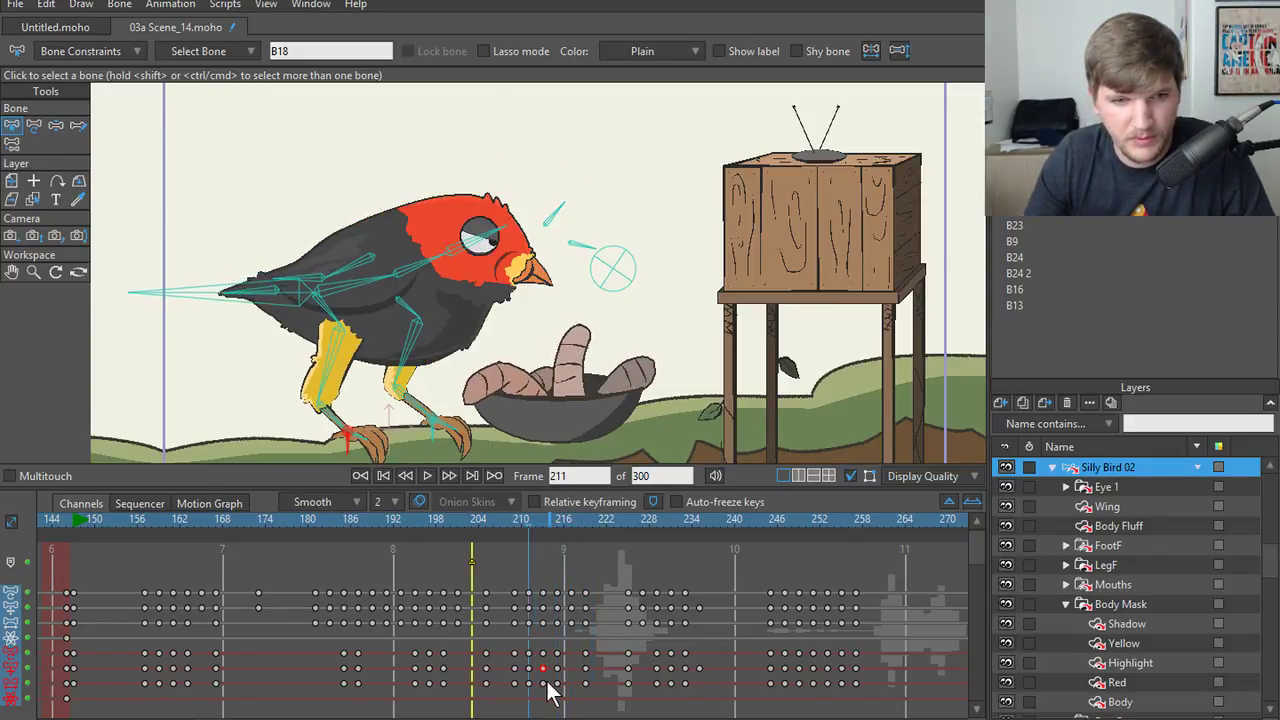
key("Right")
key("Right")
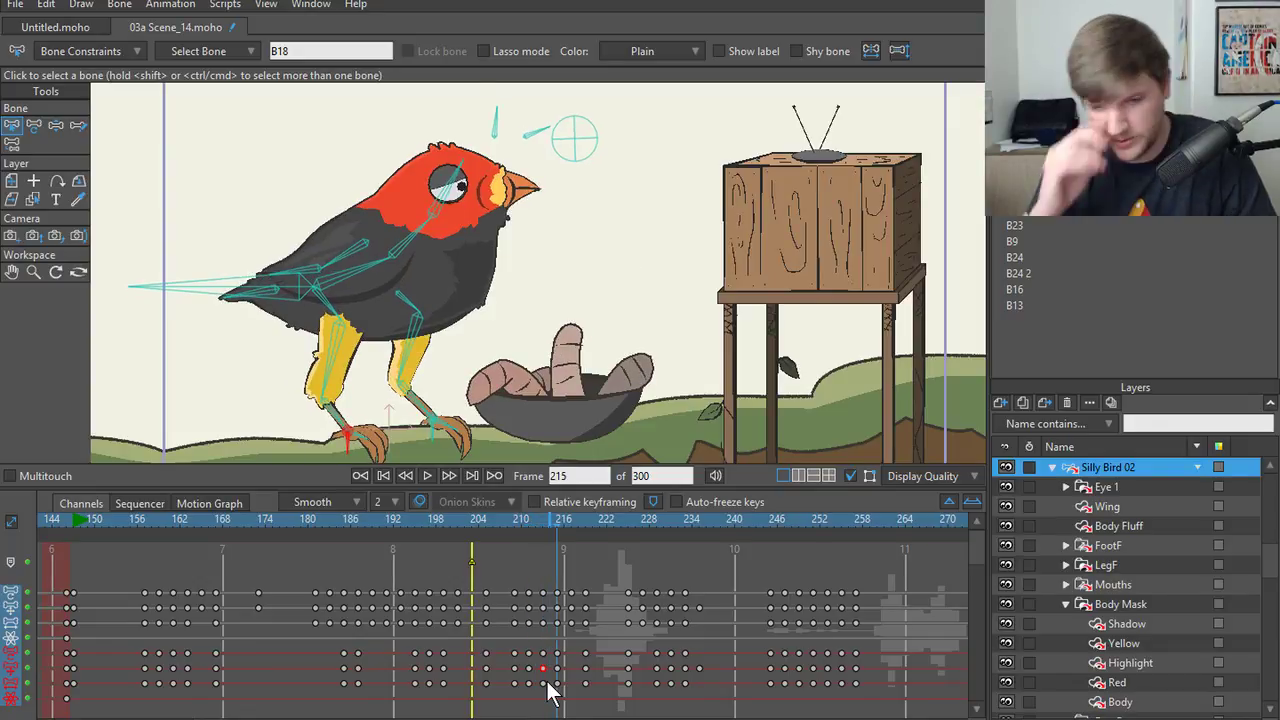
- Try to adjust the long bone behind the tail at frame 215 with Manipulate Bones, undo the change, and go to frame 216
key("z")
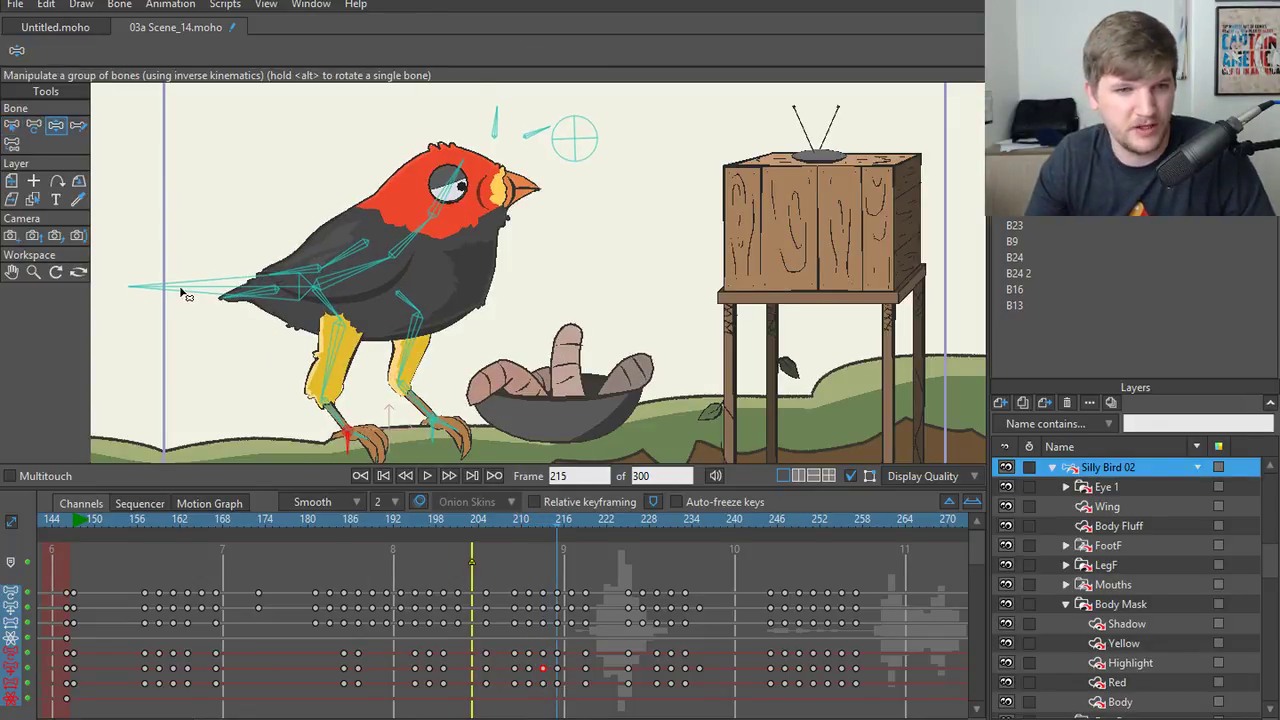
left_click_drag(181, 292, 192, 299)
key("ctrl+z")
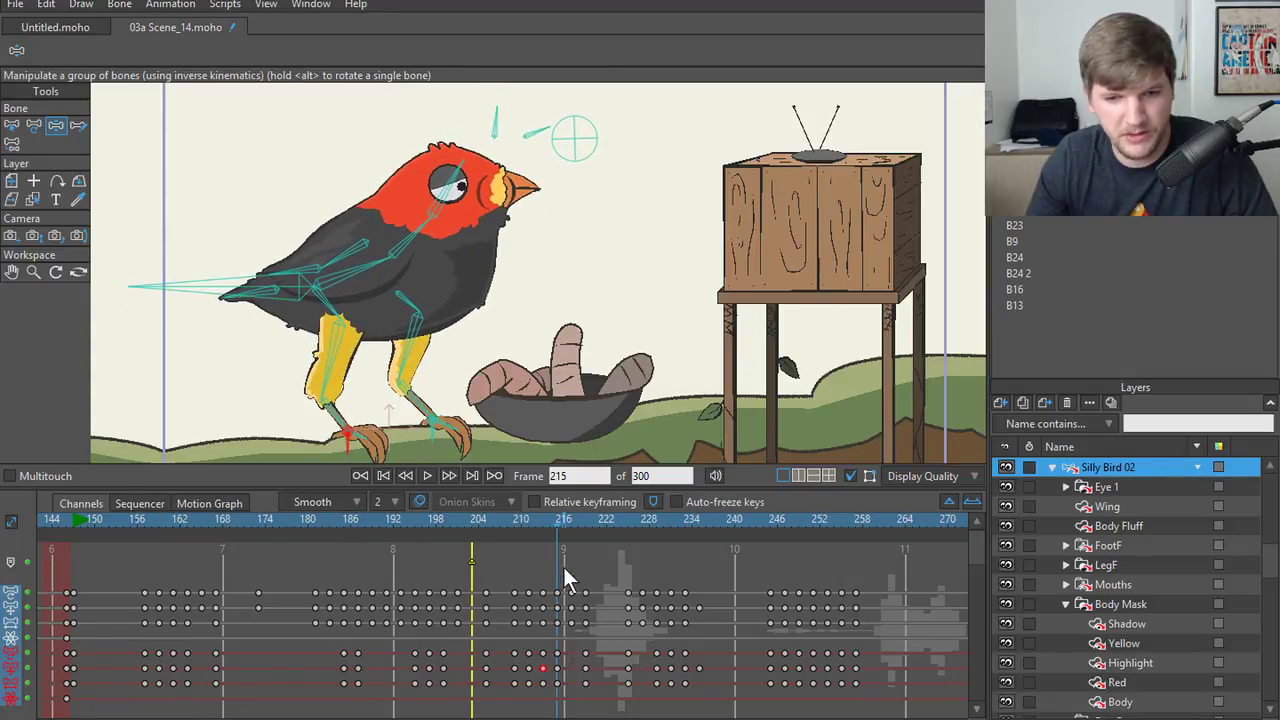
mouse_move(554, 523)
left_mouse_down()
mouse_move(464, 532)
mouse_move(697, 525)
mouse_move(566, 541)
left_mouse_up()
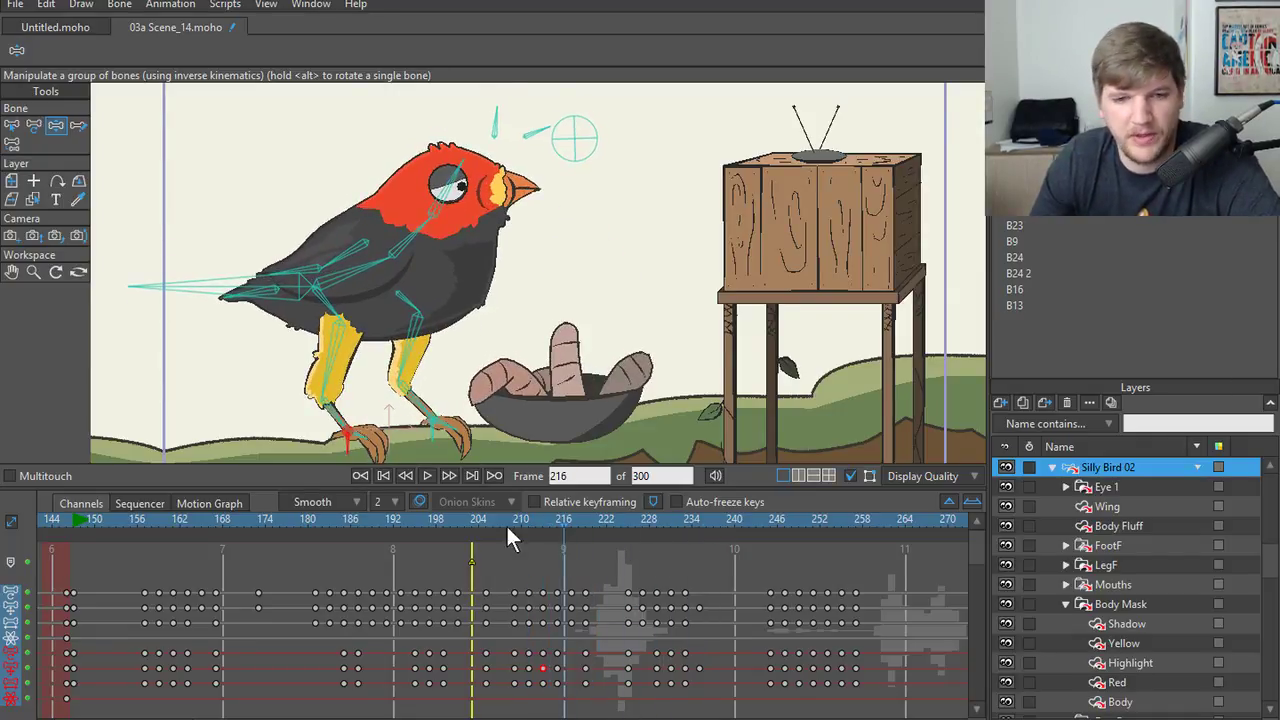
- Play back the bird's reaction, then scrub the timeline from about frame 213 to frame 227
left_click(428, 476)
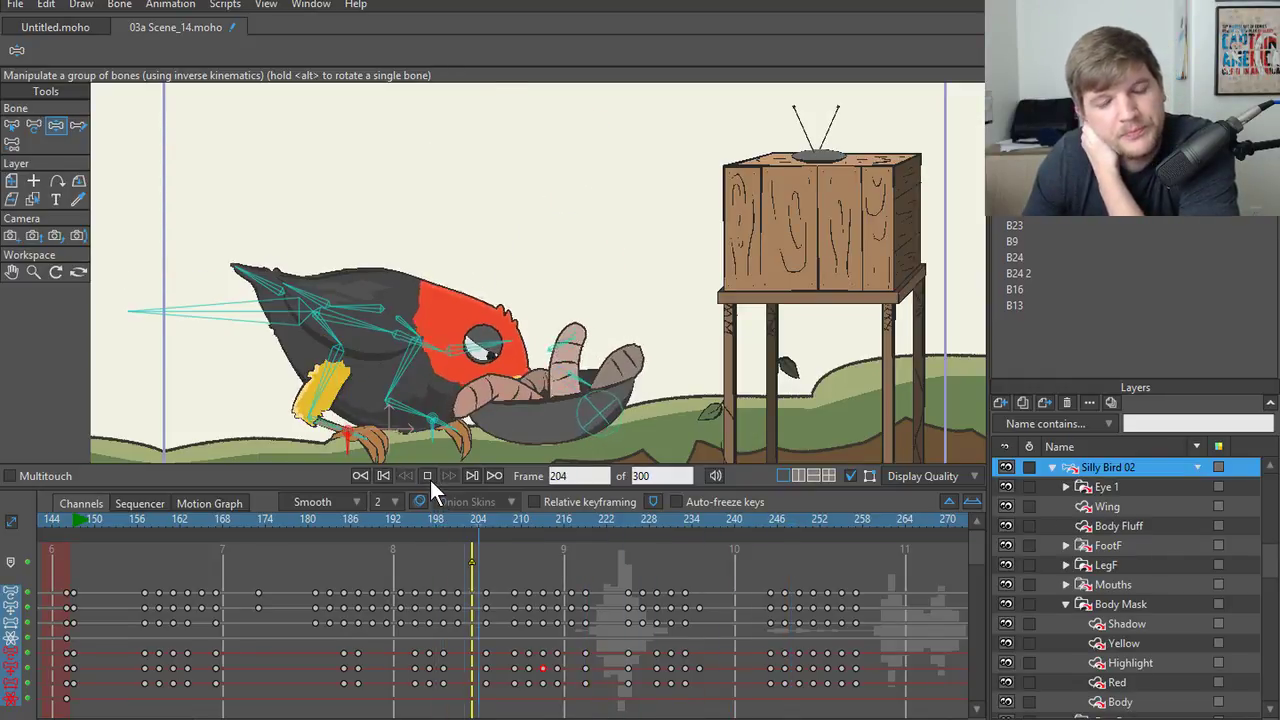
left_click(430, 478)
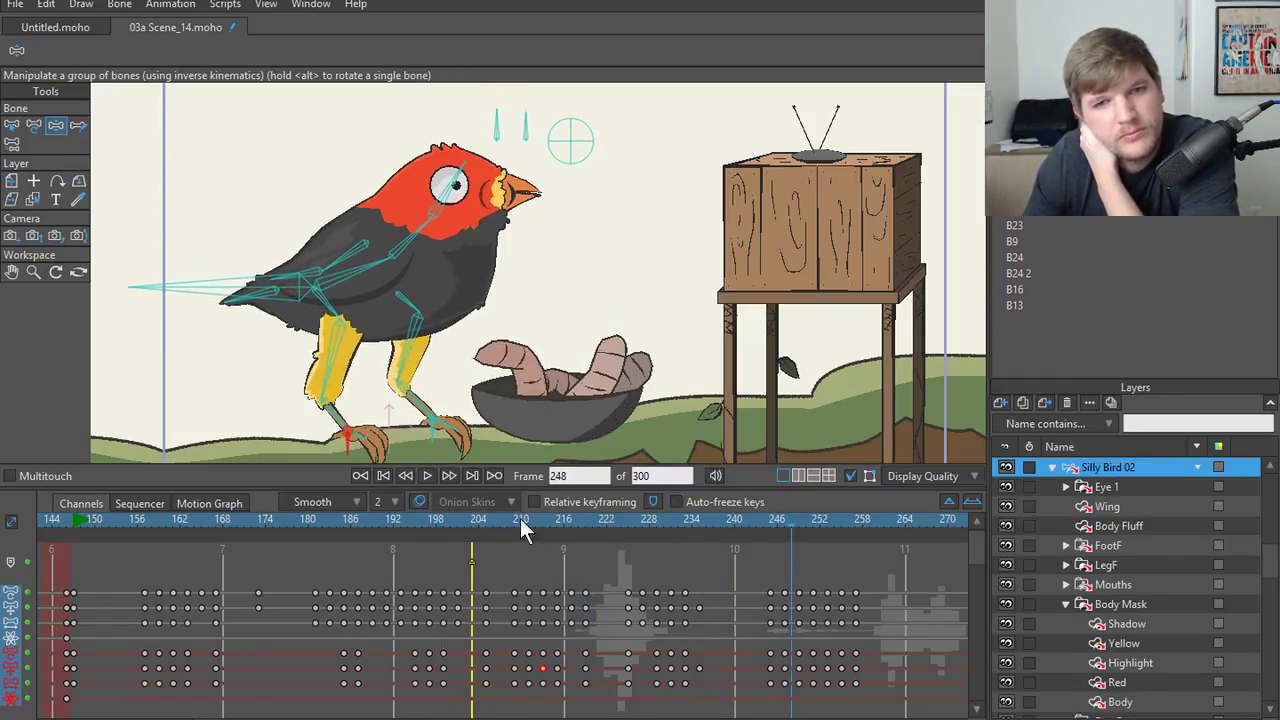
left_click(538, 518)
left_click_drag(538, 516, 645, 523)
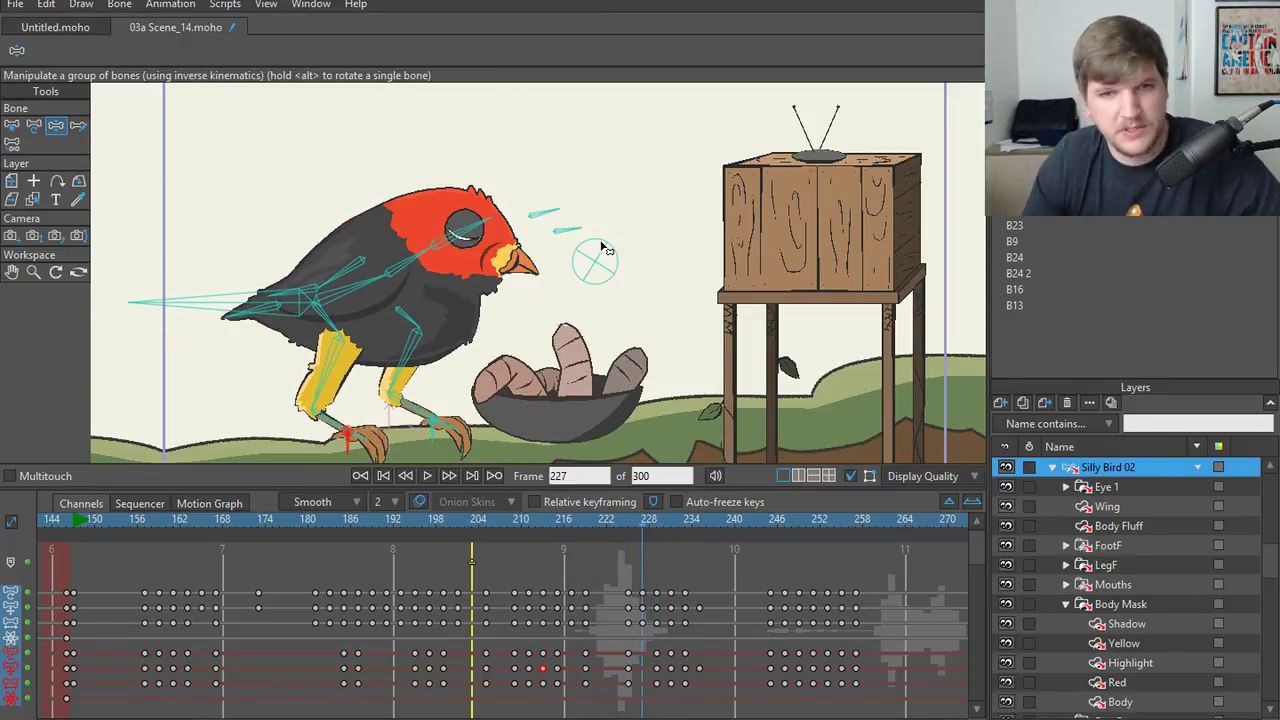
- Select the small bone in front of the forehead at frame 227 and examine its poses through frame 231, returning to frame 225
left_click_drag(543, 216, 548, 224)
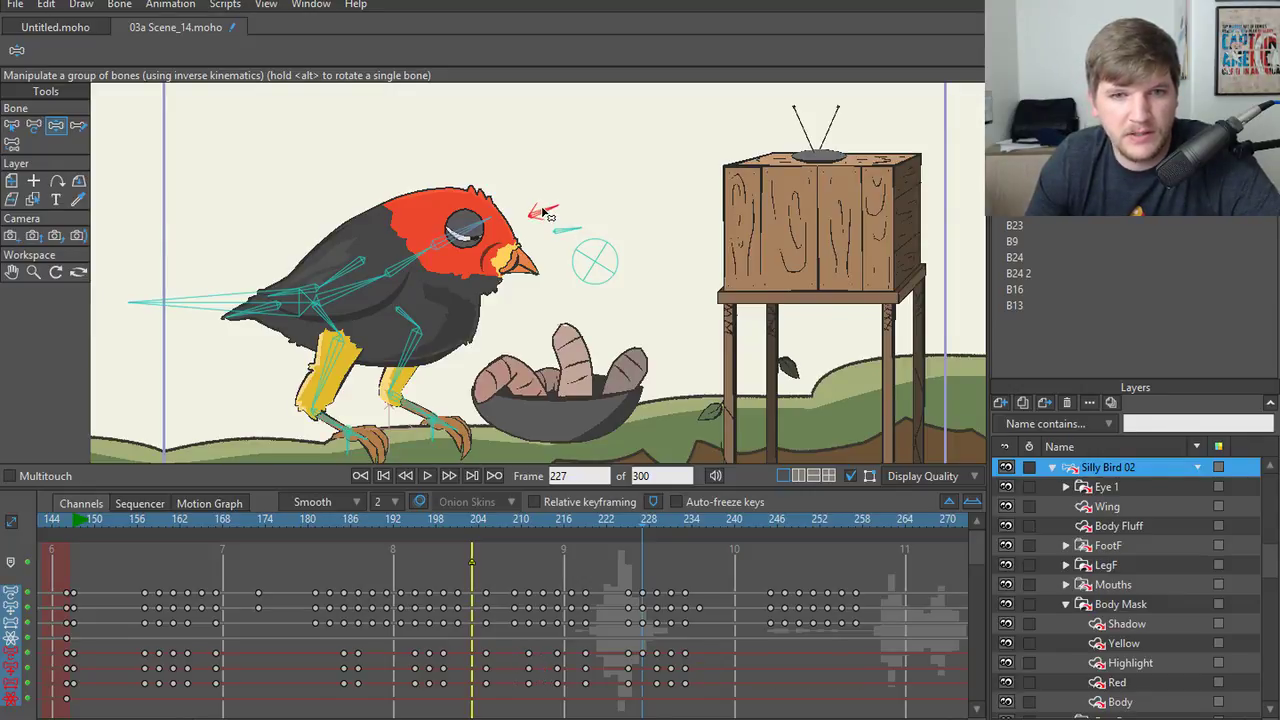
key("ctrl+Right")
key("ctrl+Right")
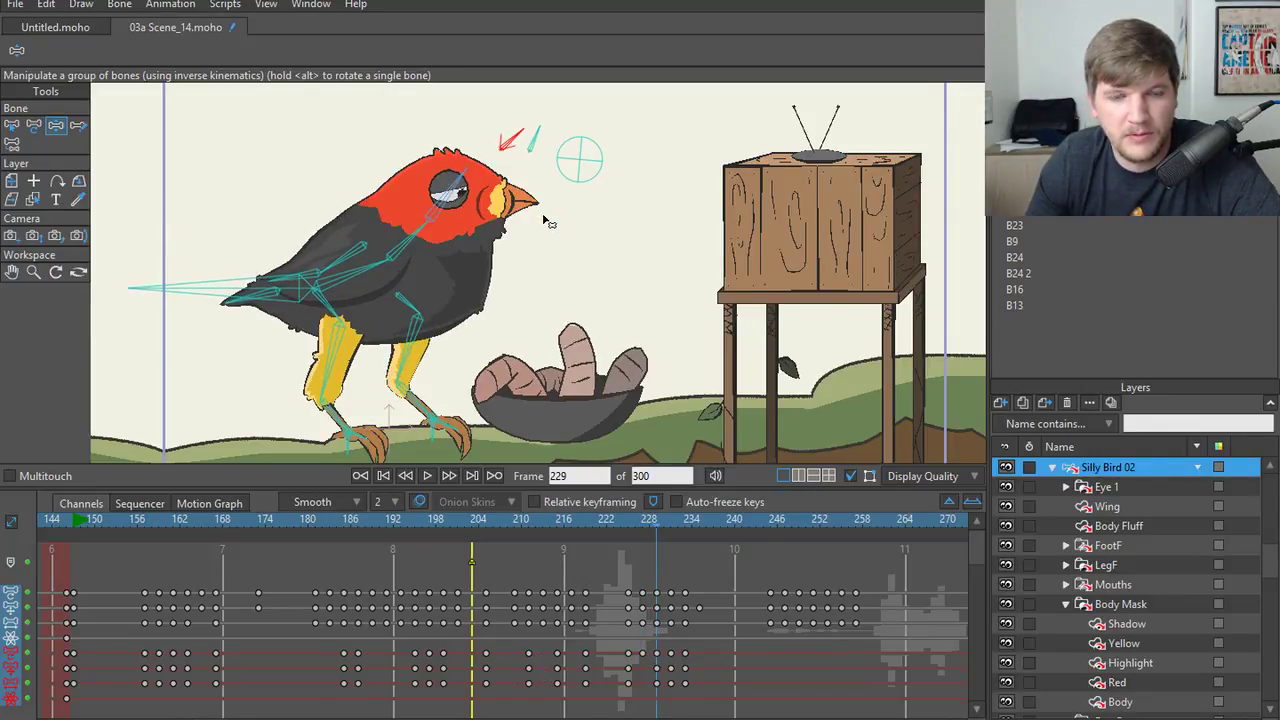
key("ctrl+Right")
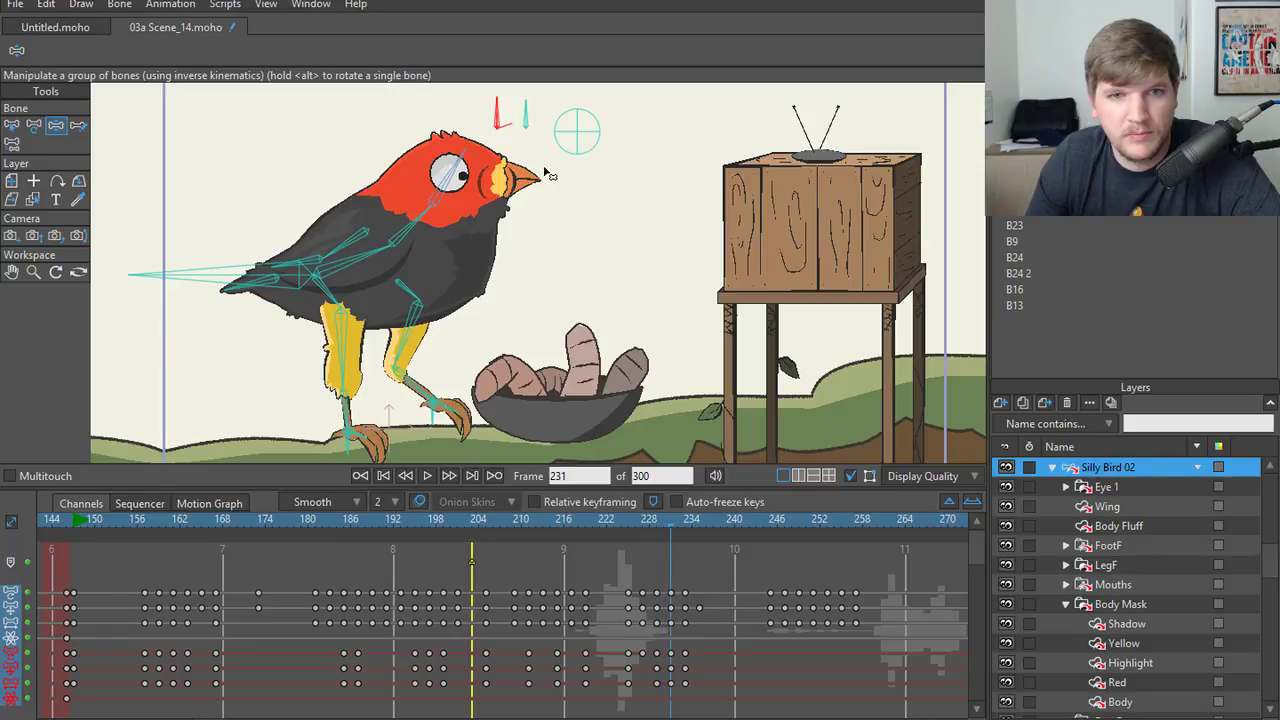
key("ctrl+Left")
key("ctrl+Left")
key("ctrl+Left")
key("ctrl+Left")
key("ctrl+Left")
key("ctrl+Left")
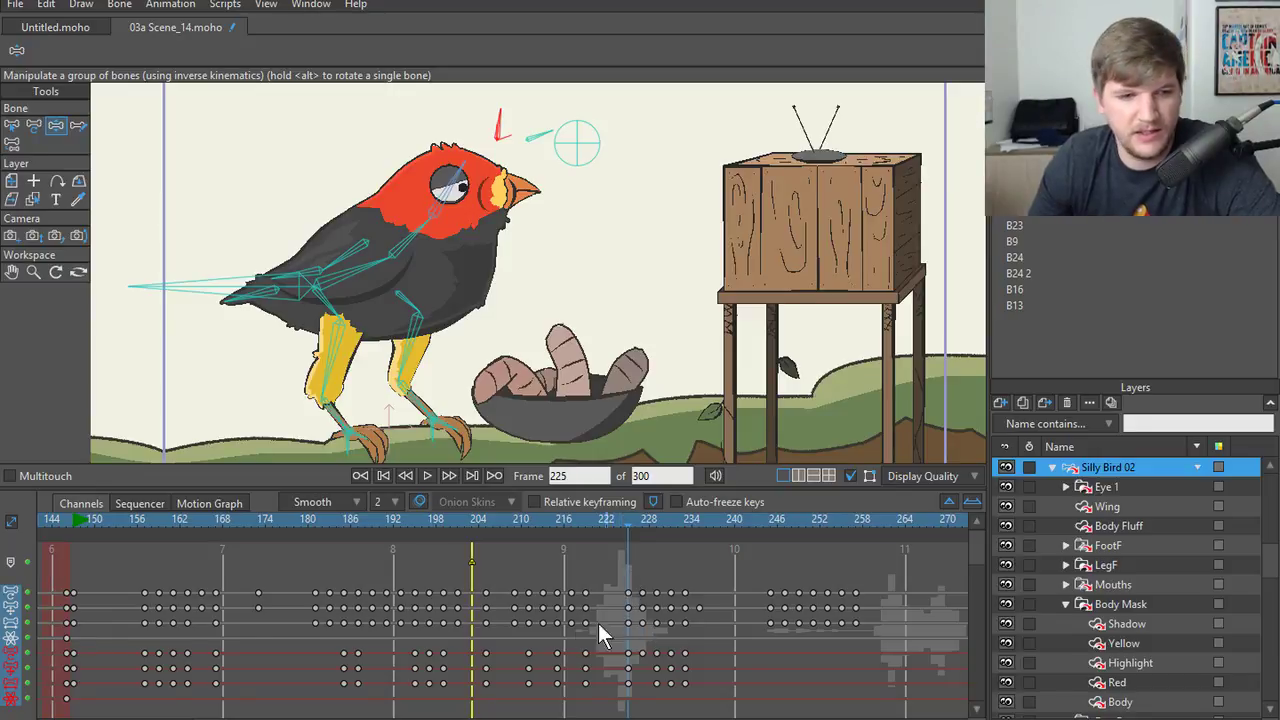
- Sync the empty bone channel to its original and set the keyframe interval to 1 for the bone keys at frames 225 to 235
right_click(8, 645)
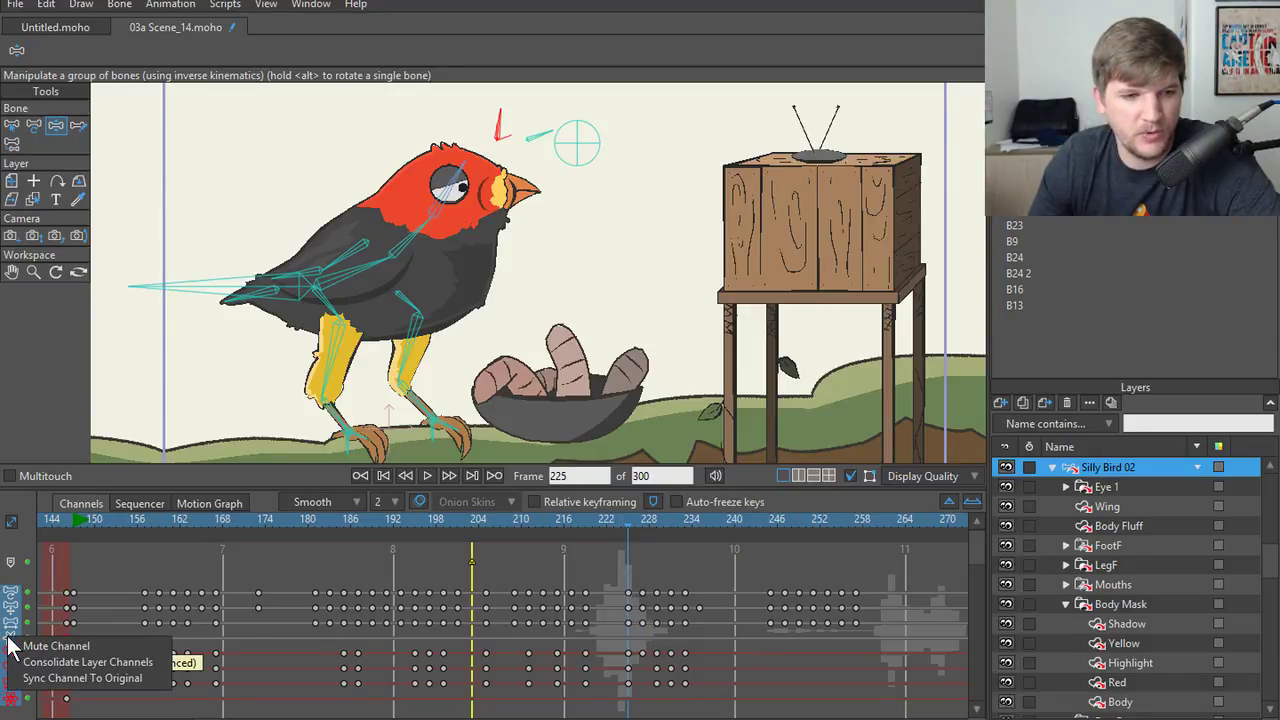
left_click(88, 679)
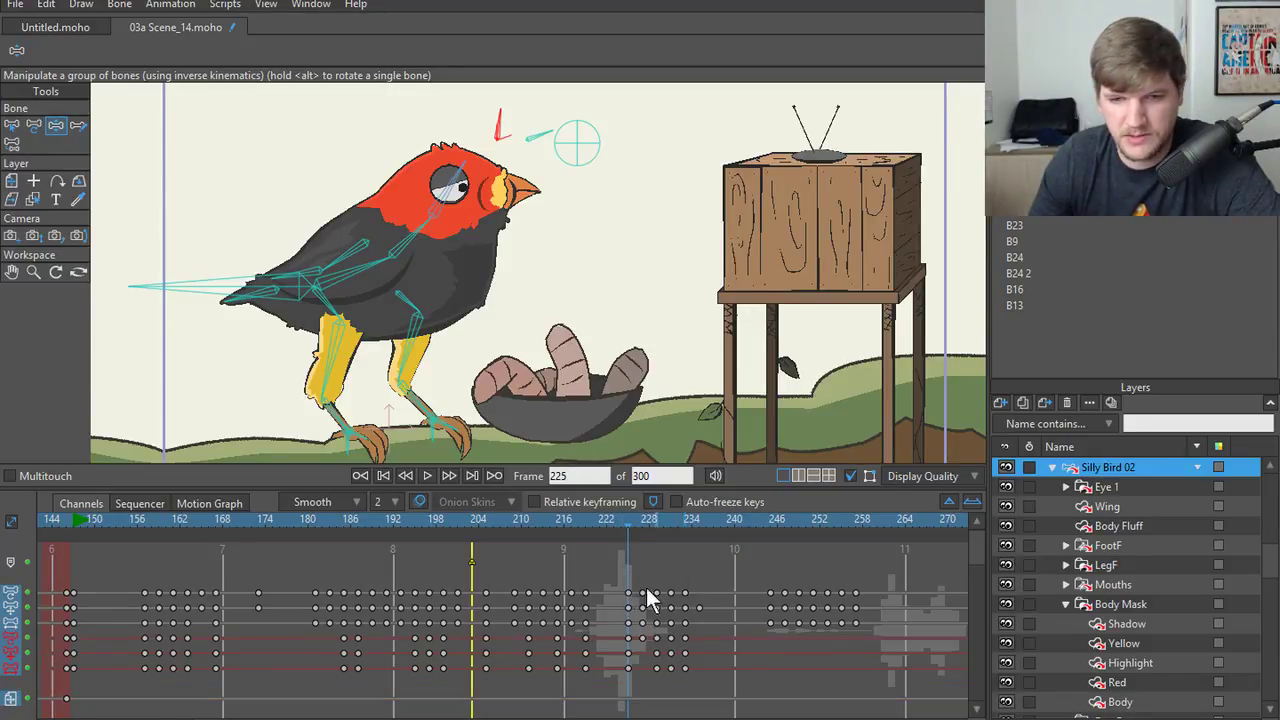
left_click_drag(708, 617, 701, 630)
key("b")
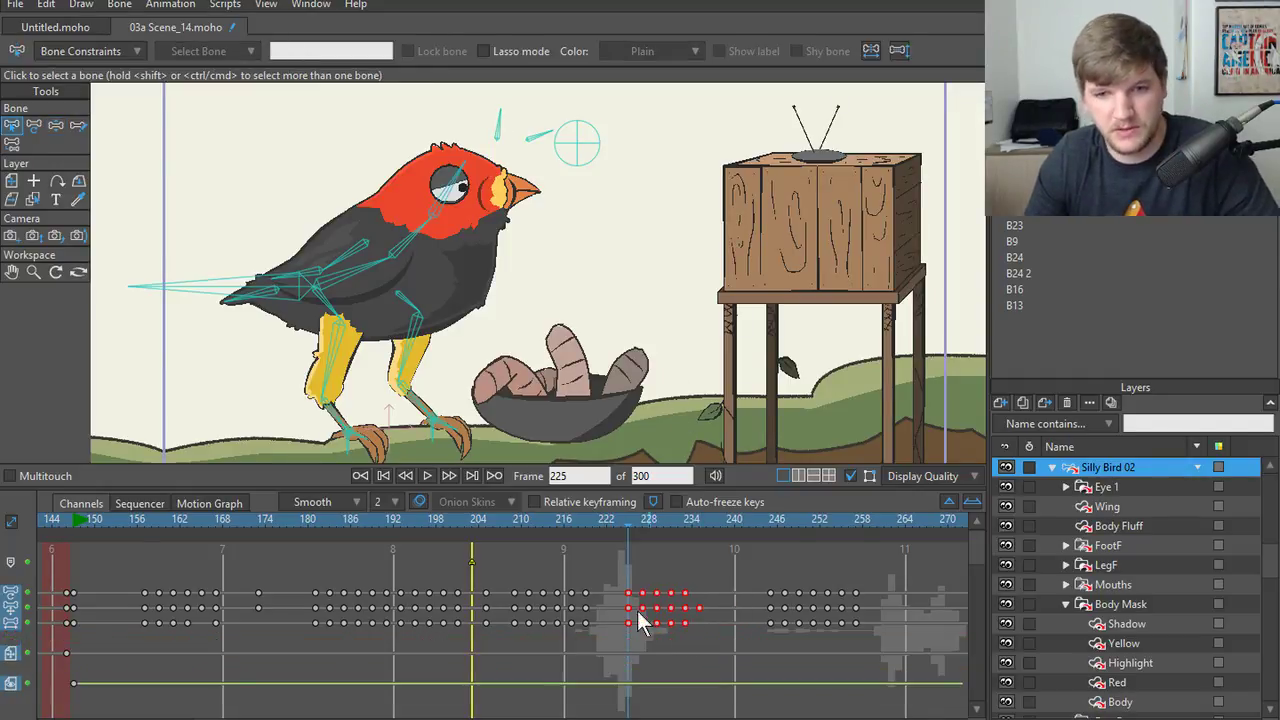
left_click_drag(609, 565, 694, 648)
key("space")
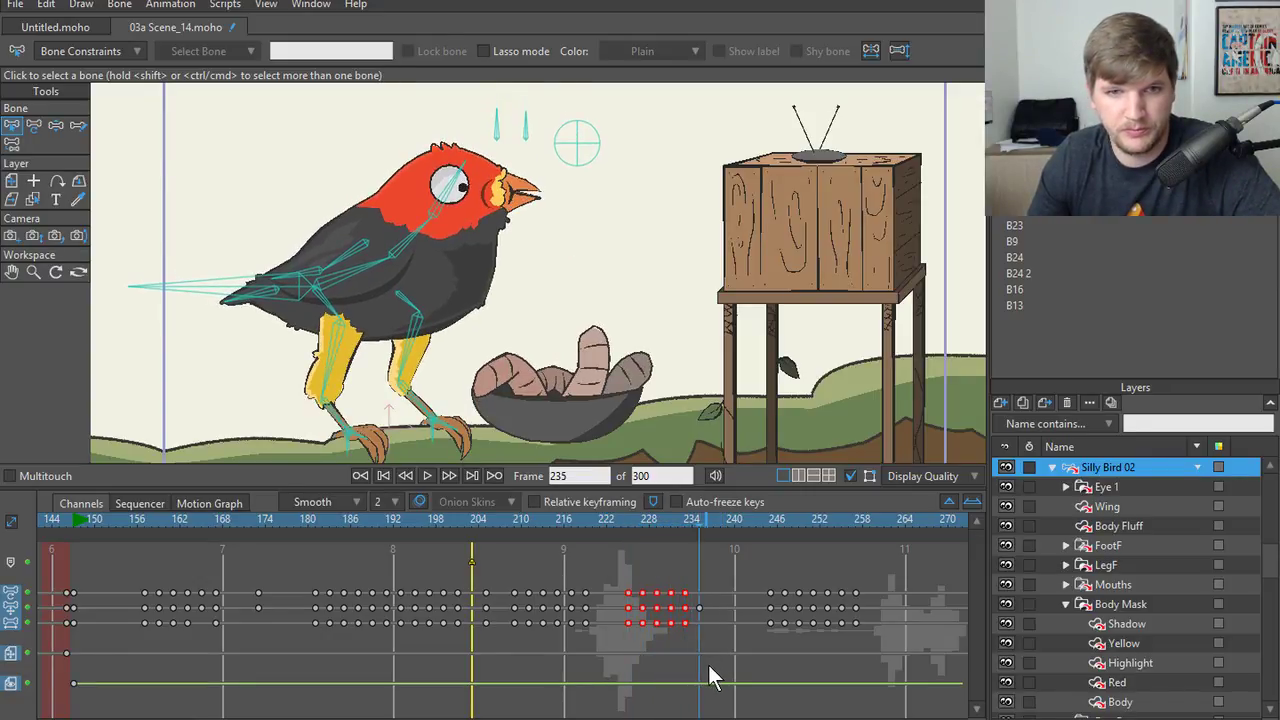
left_click_drag(723, 574, 617, 630)
right_click(632, 622)
mouse_move(690, 688)
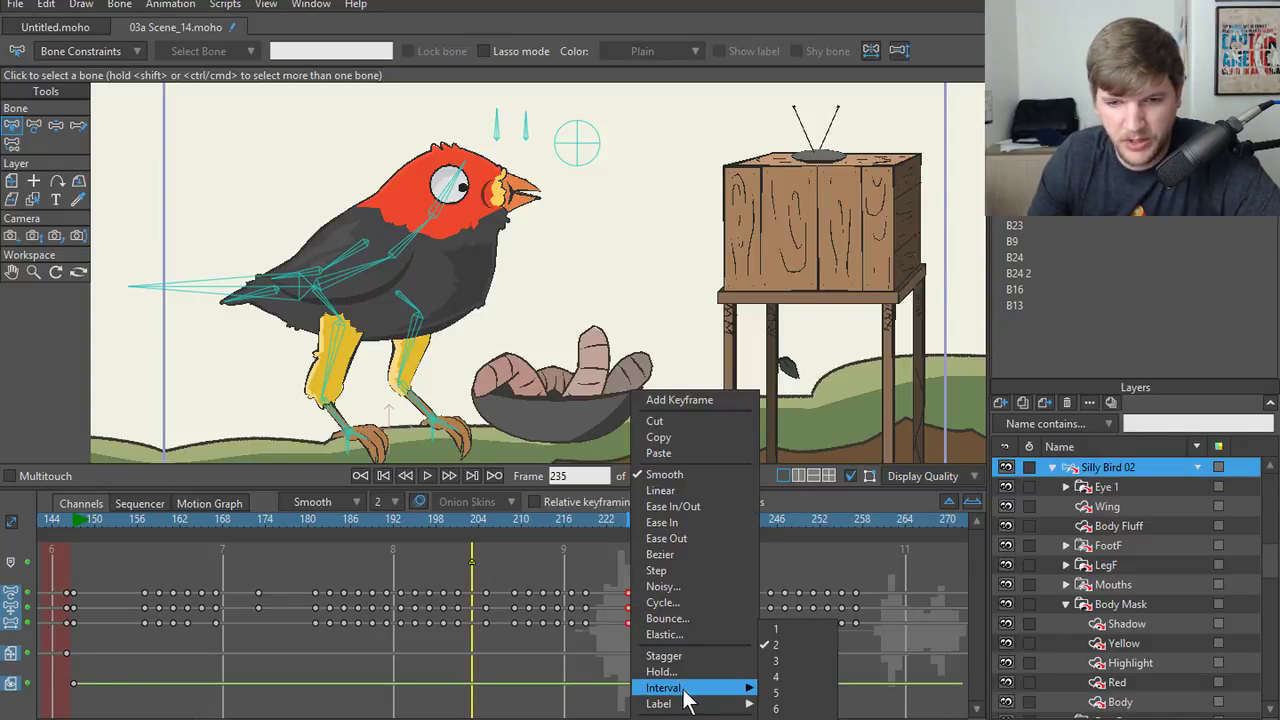
left_click(777, 629)
- Play back and scrub the reaction from frames 223 and 220 to check the timing, returning to frame 223
left_click(611, 522)
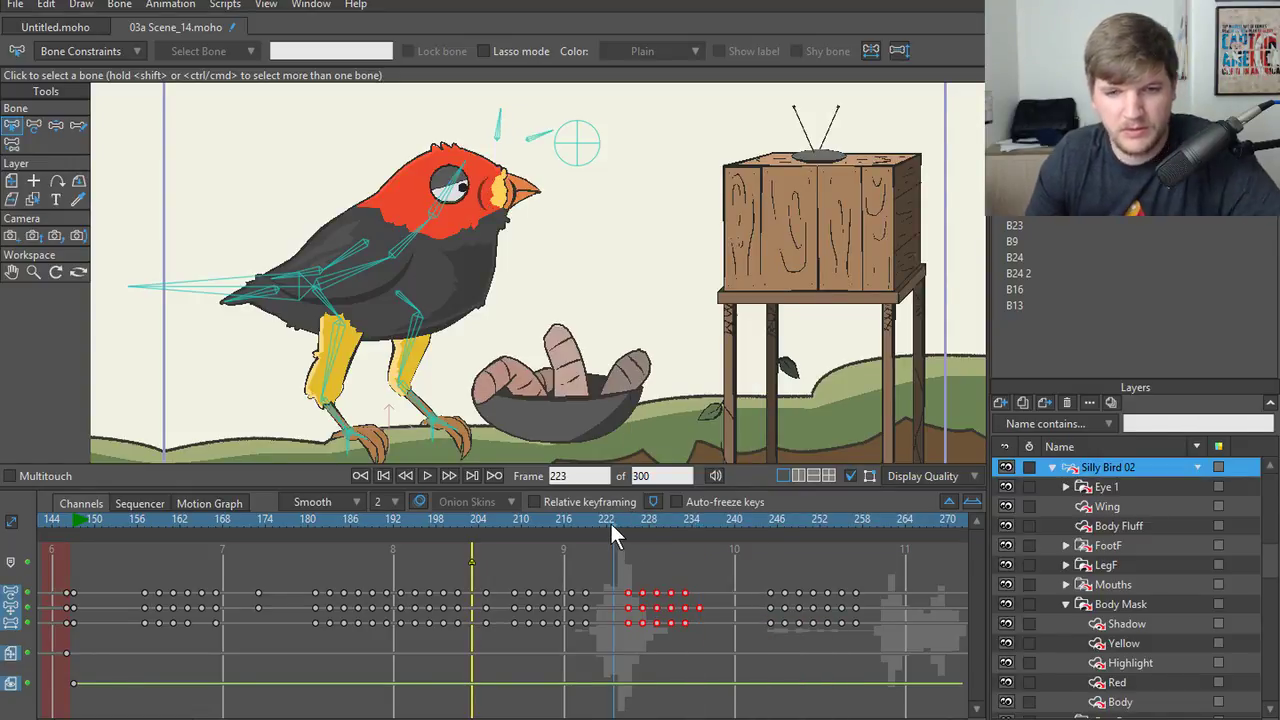
key("space")
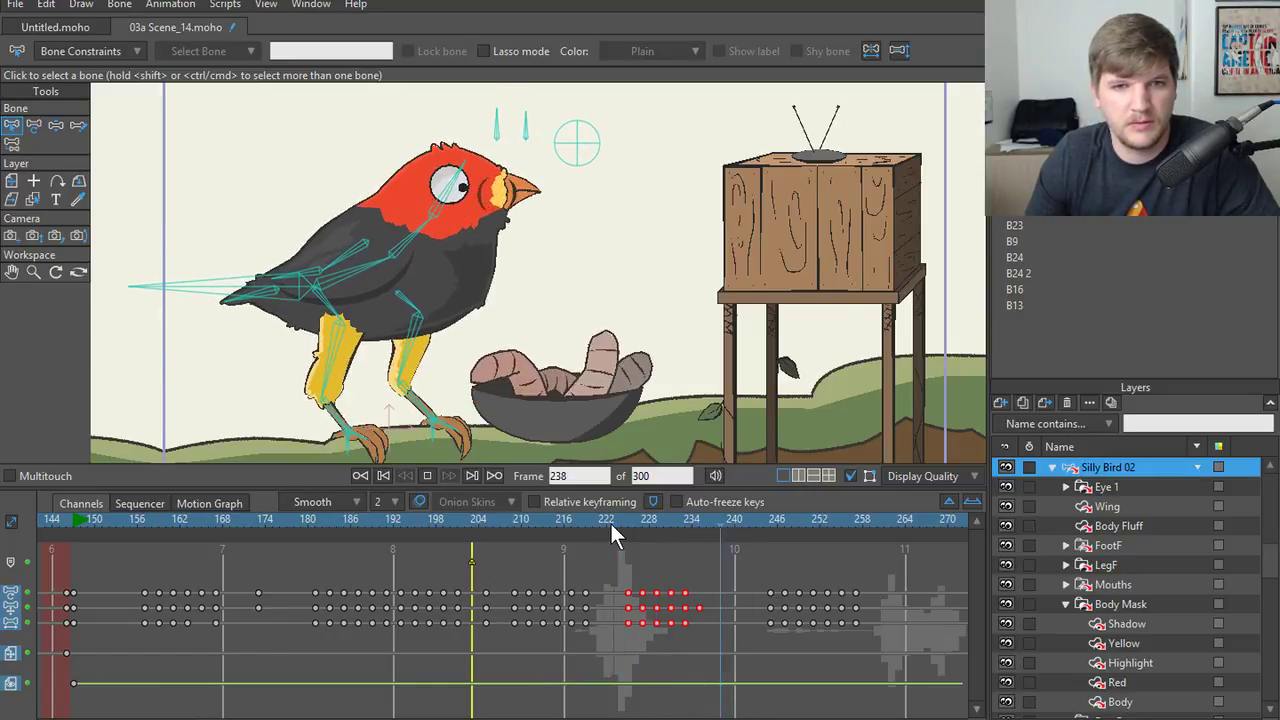
key("space")
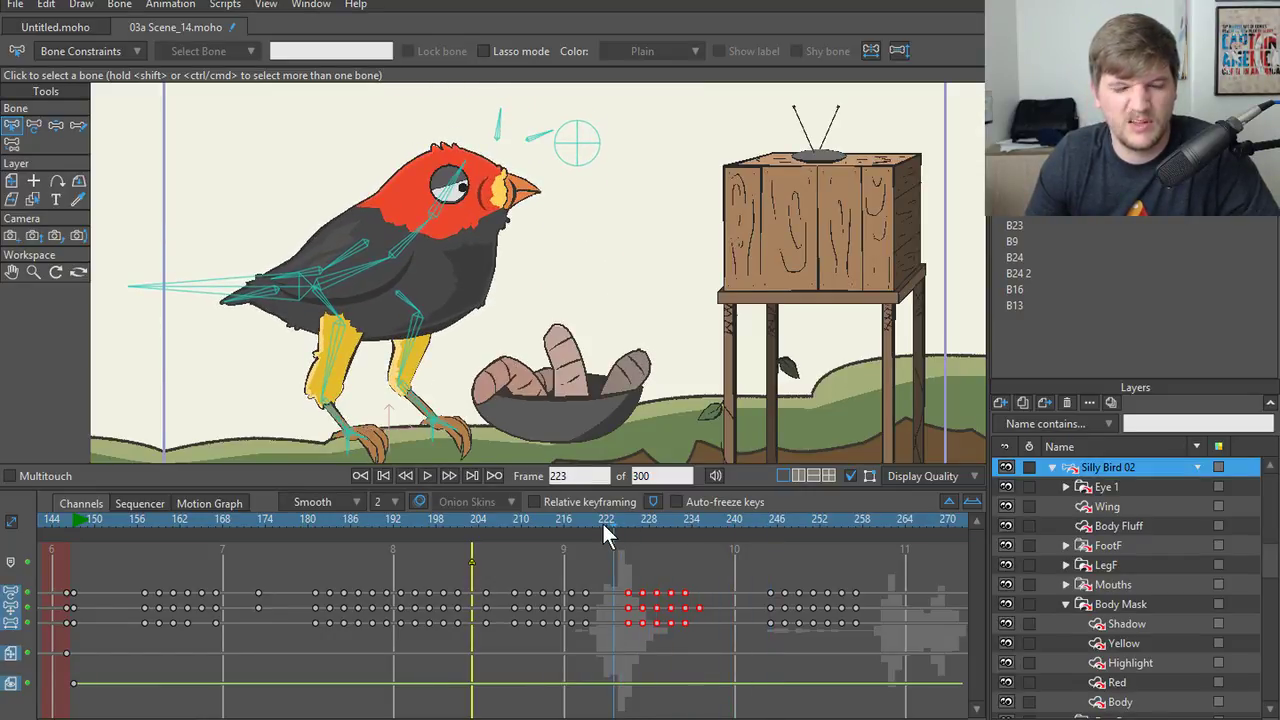
left_click(596, 521)
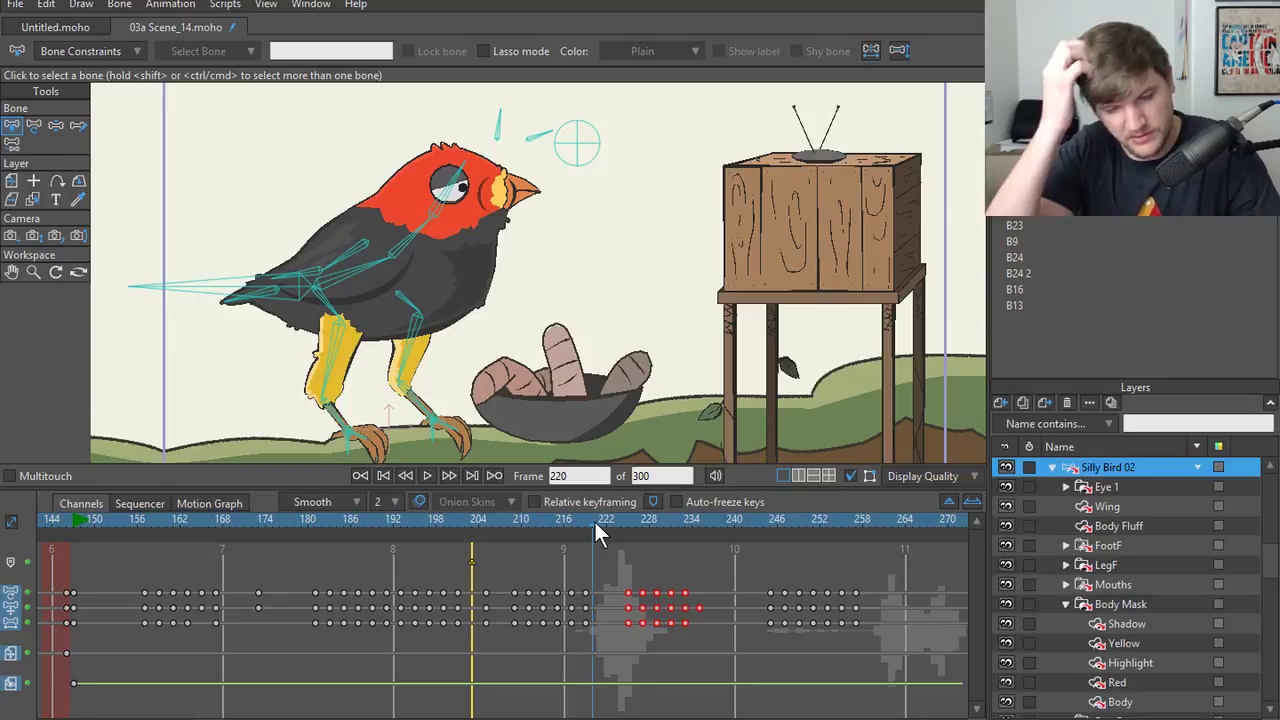
key("space")
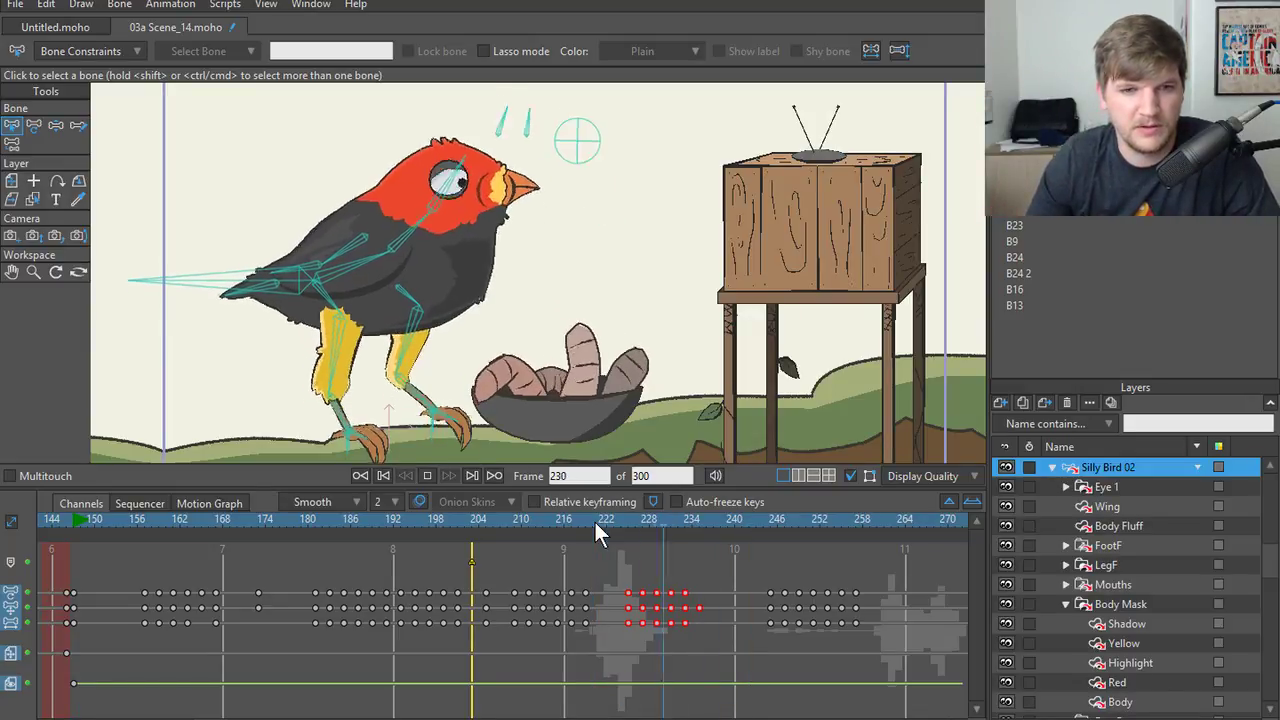
left_click(592, 521)
left_click_drag(591, 523, 684, 520)
left_click(613, 528)
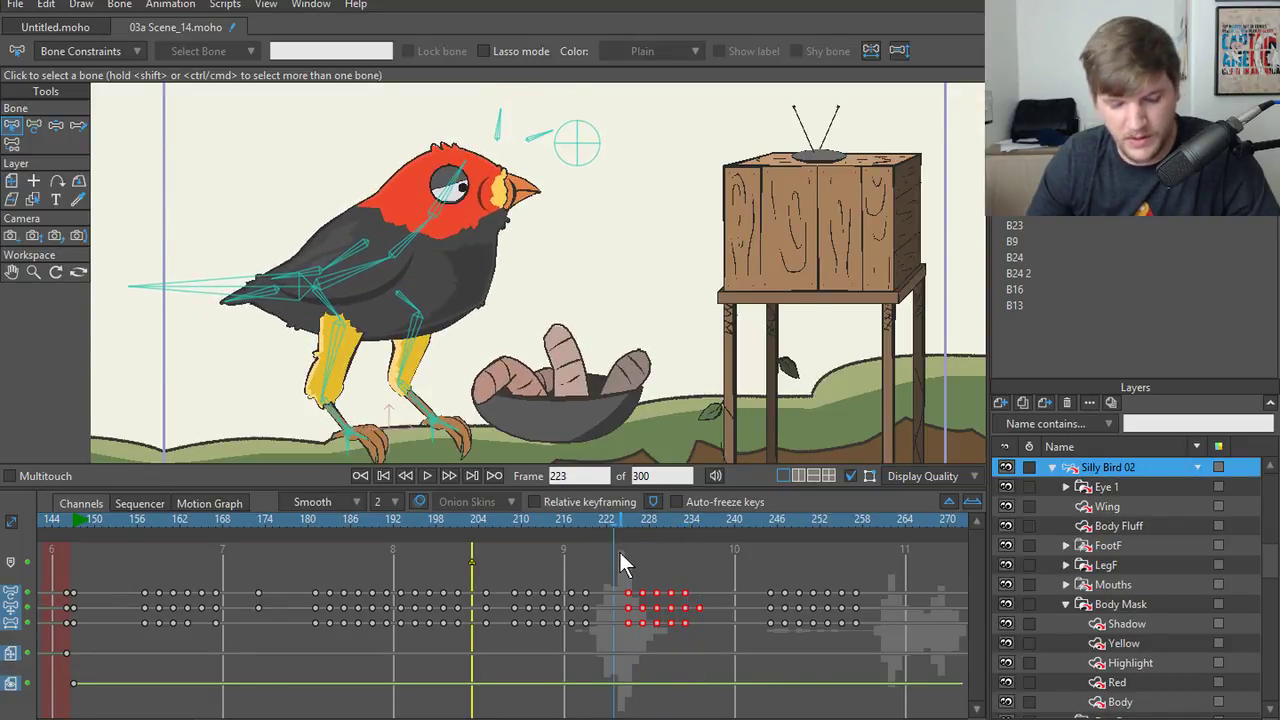
- Select root bone B21 with Transform Bone and inspect its motion path up close at frames 223 to 226
left_click(296, 292)
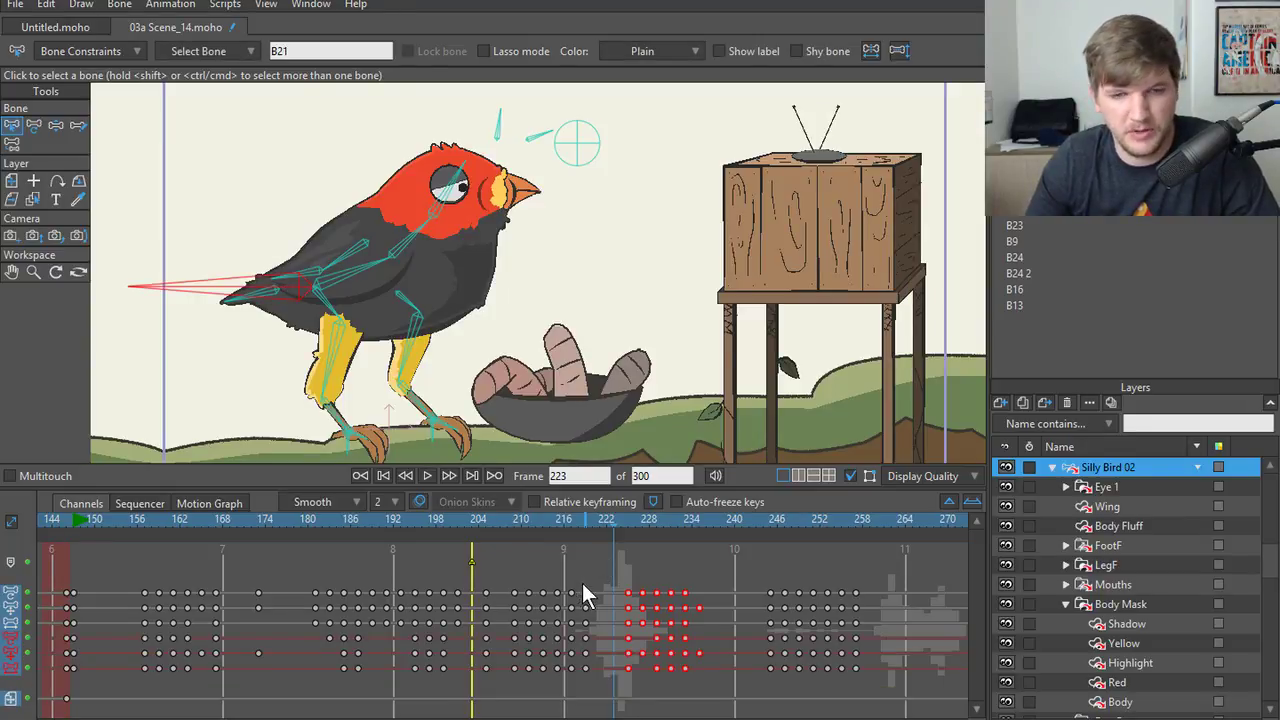
key("t")
scroll(342, 398, "up", 6)
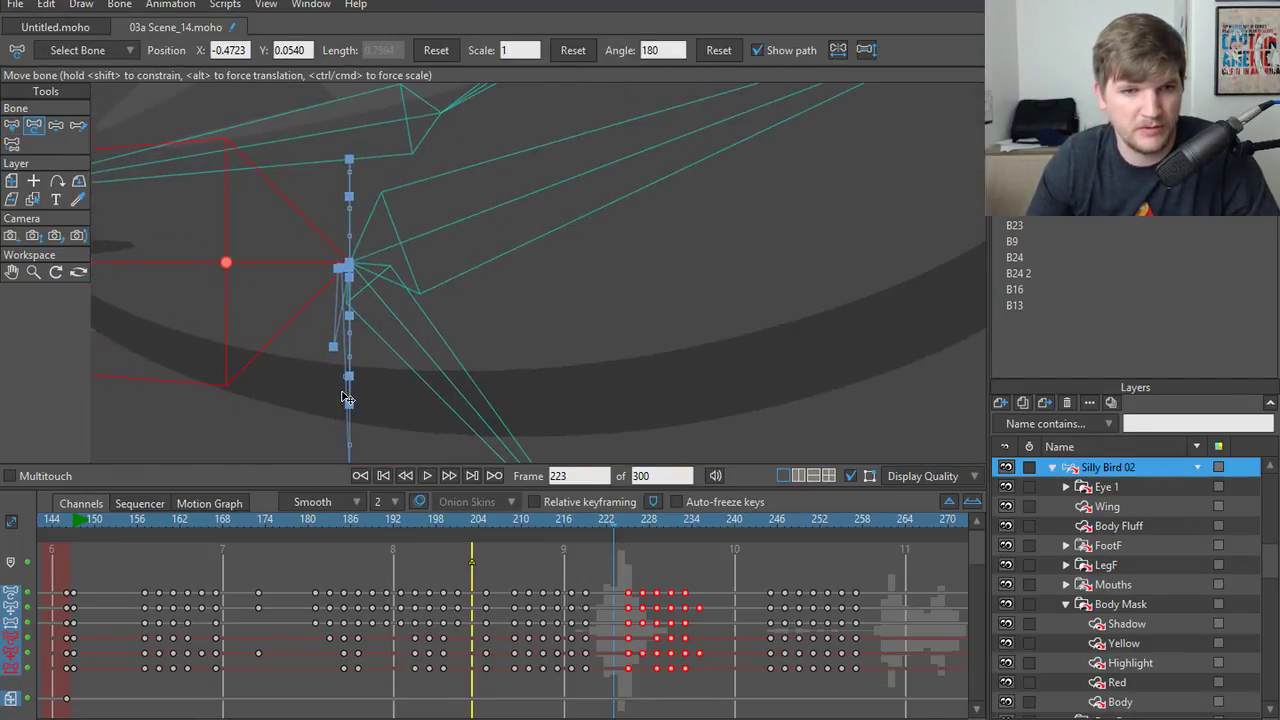
left_click(627, 520)
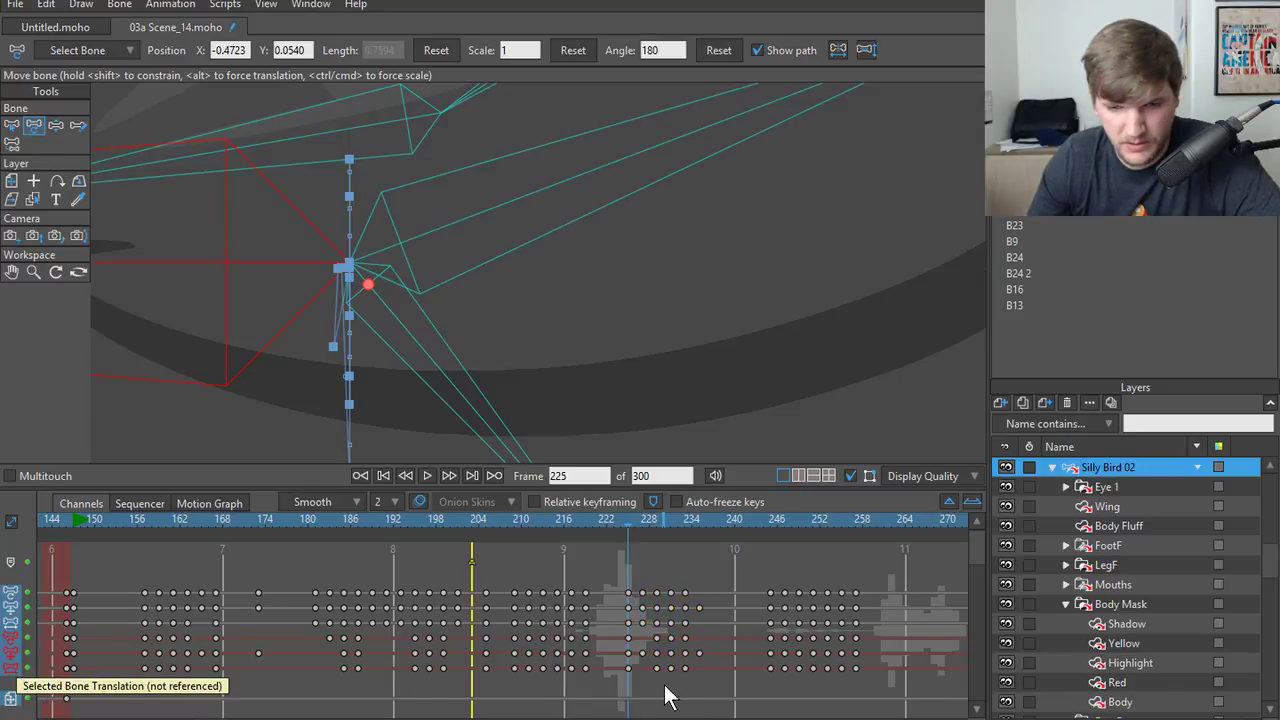
key("Right")
scroll(643, 351, "down", 6)
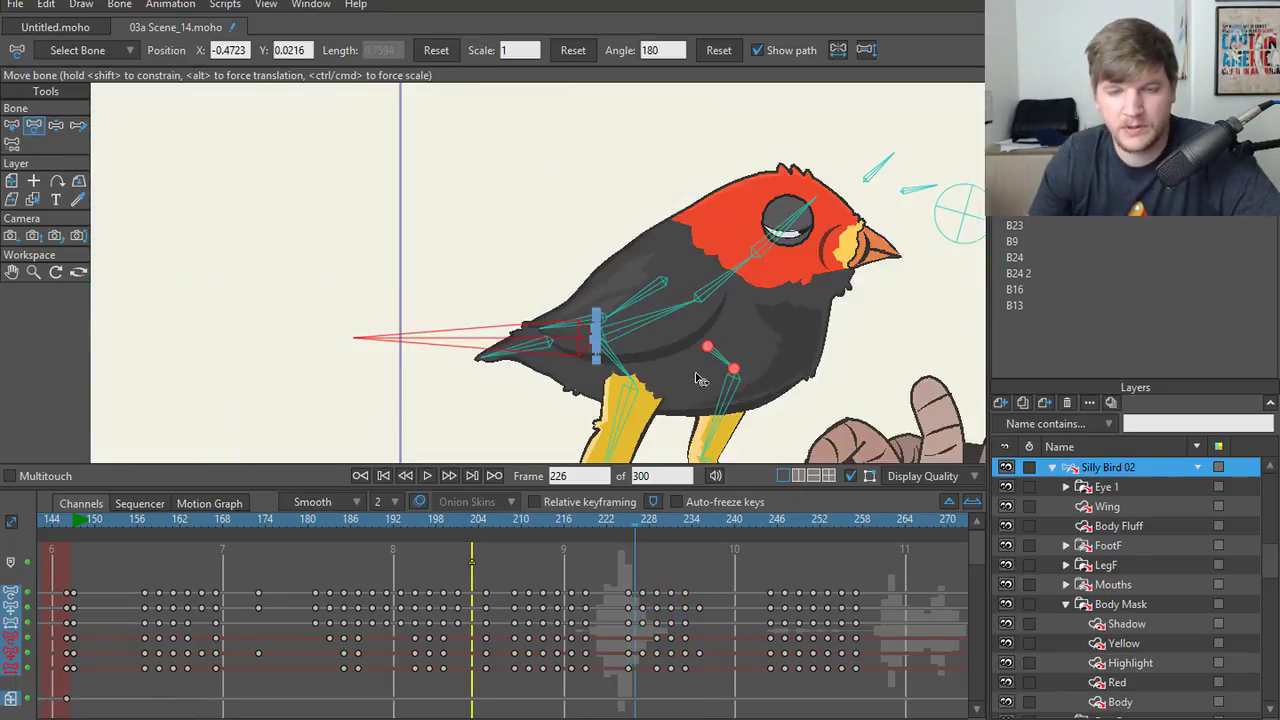
left_click_drag(700, 378, 546, 337)
- Step back and forth through frames 226 to 229 to examine how B21 drops and rises
key("Right")
key("Right")
key("Left")
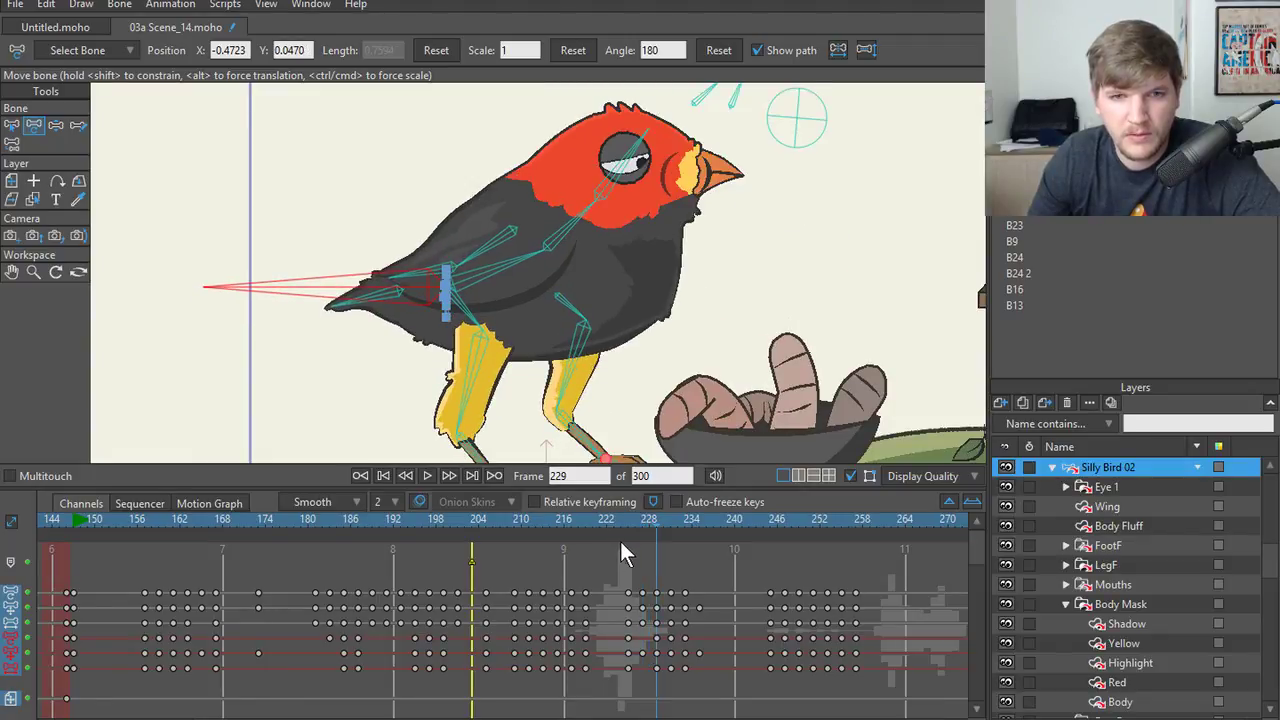
key("Right")
key("Left")
key("Left")
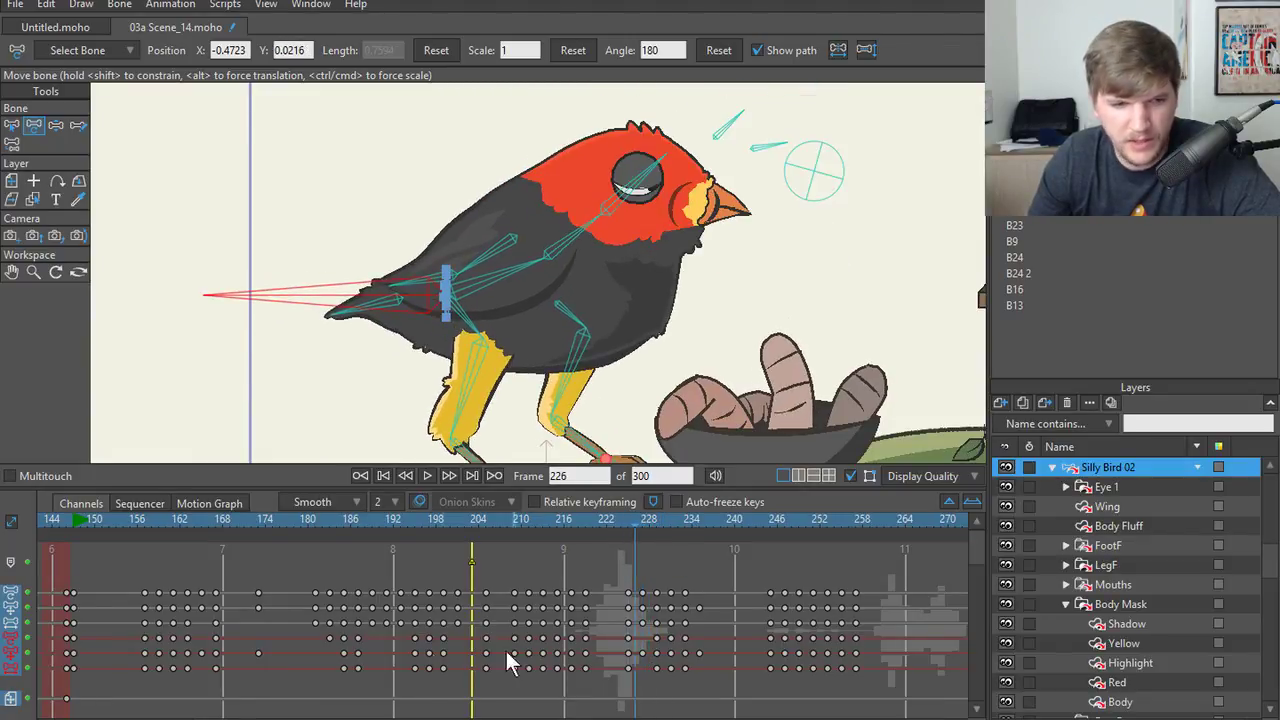
key("Right")
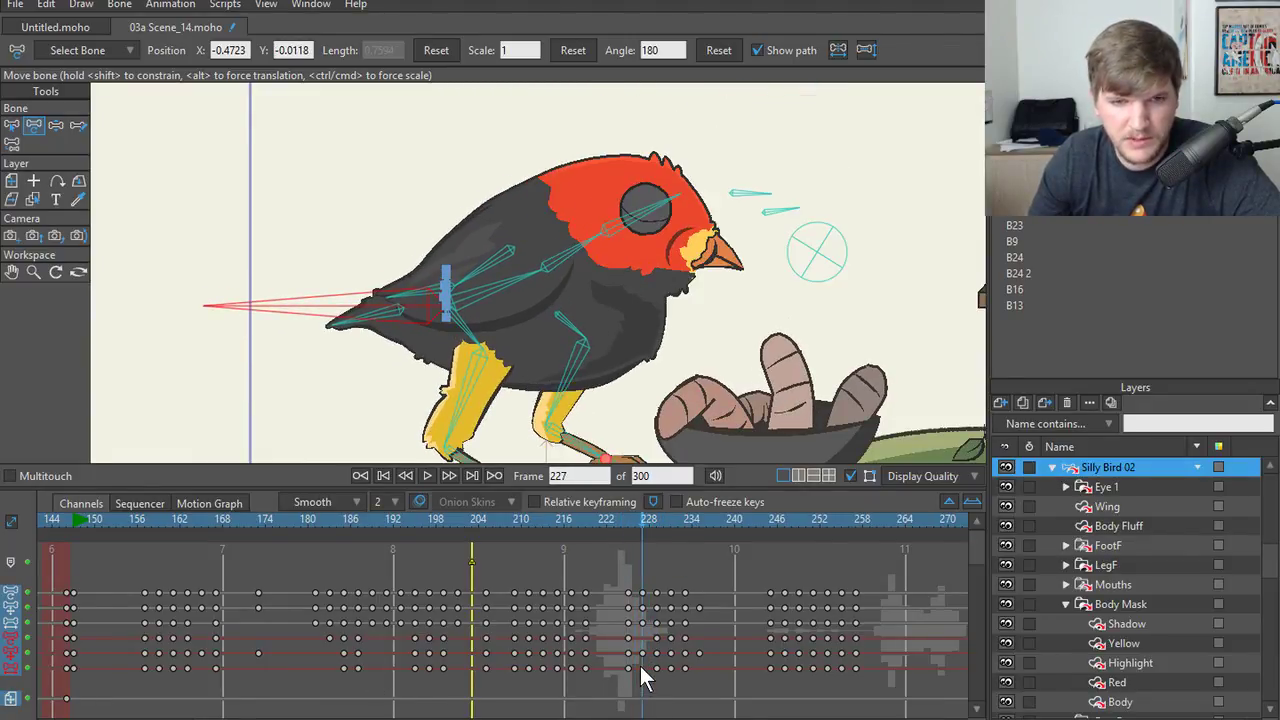
key("Right")
key("Right")
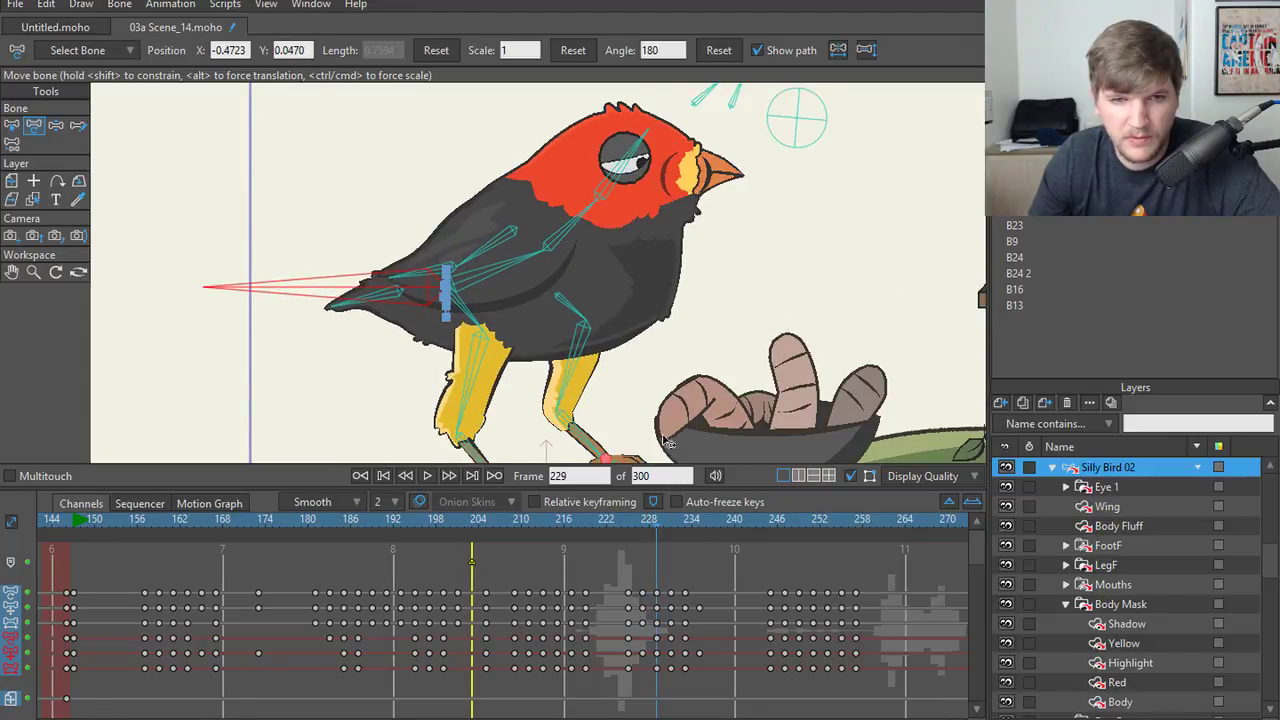
- Delete B21's translation keys at frames 229 and 233, checking the poses through frame 235
key("Right")
key("Right")
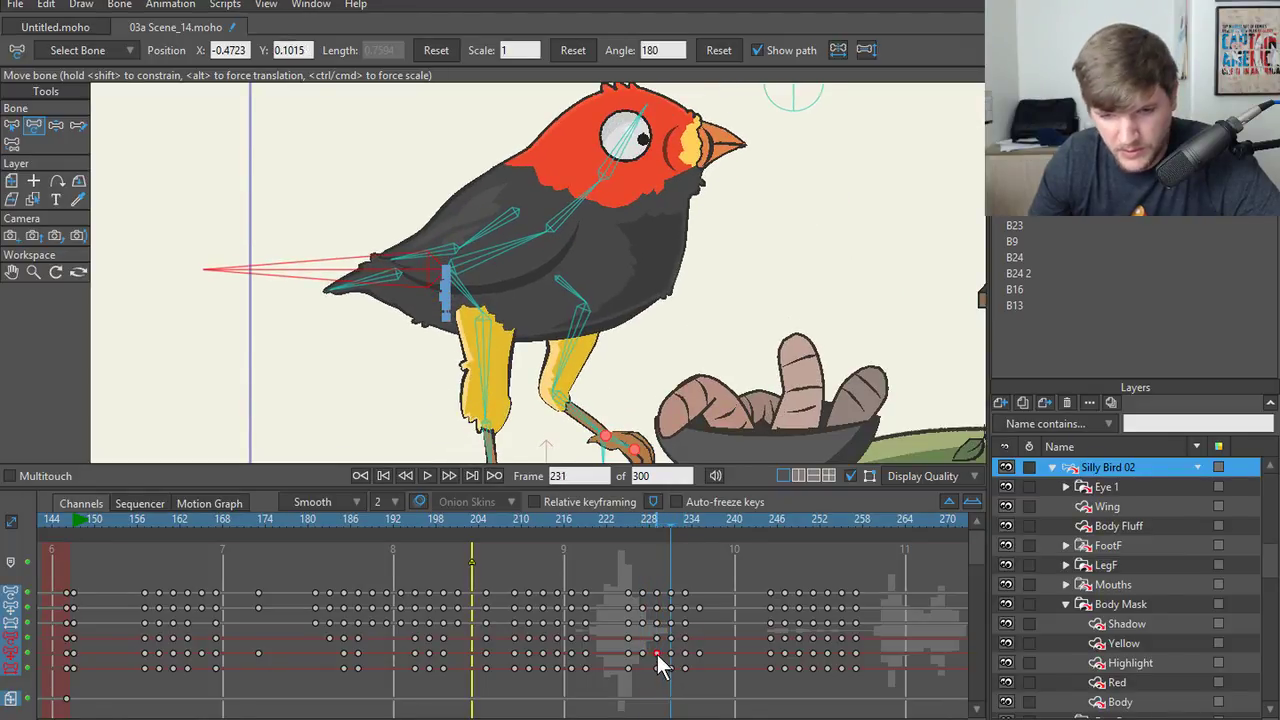
key("Right")
key("Right")
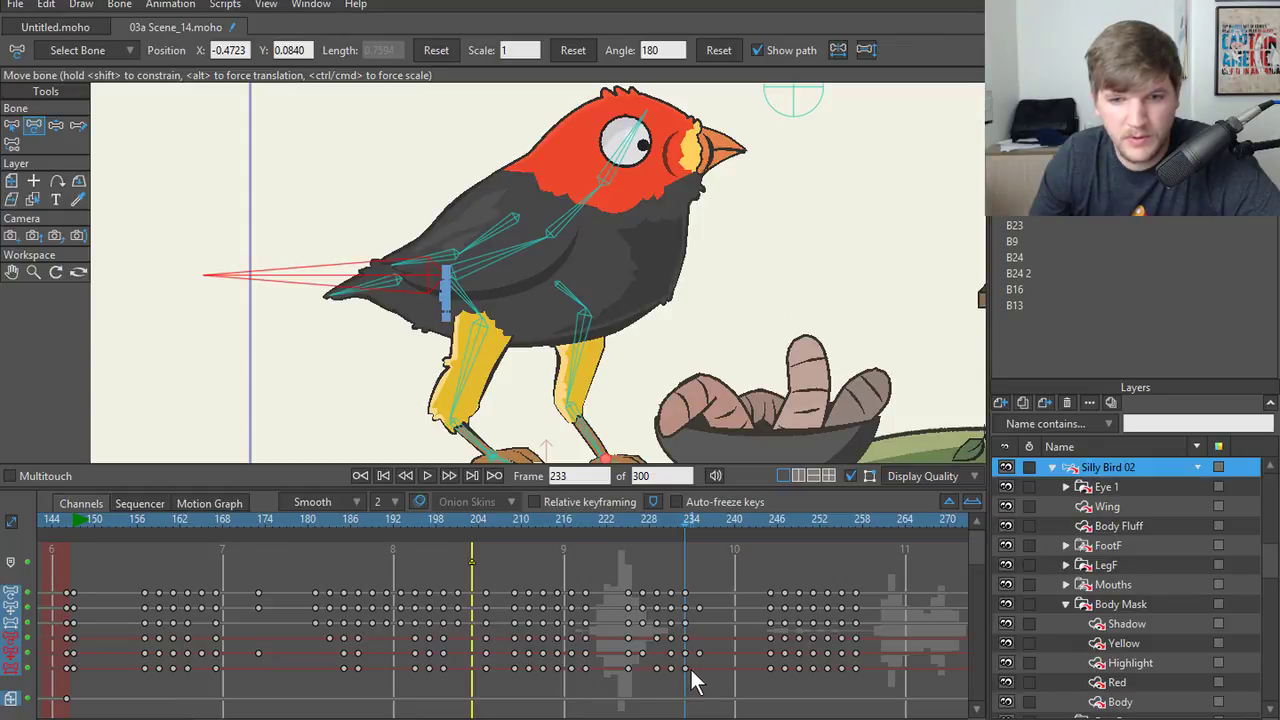
key("Right")
key("Right")
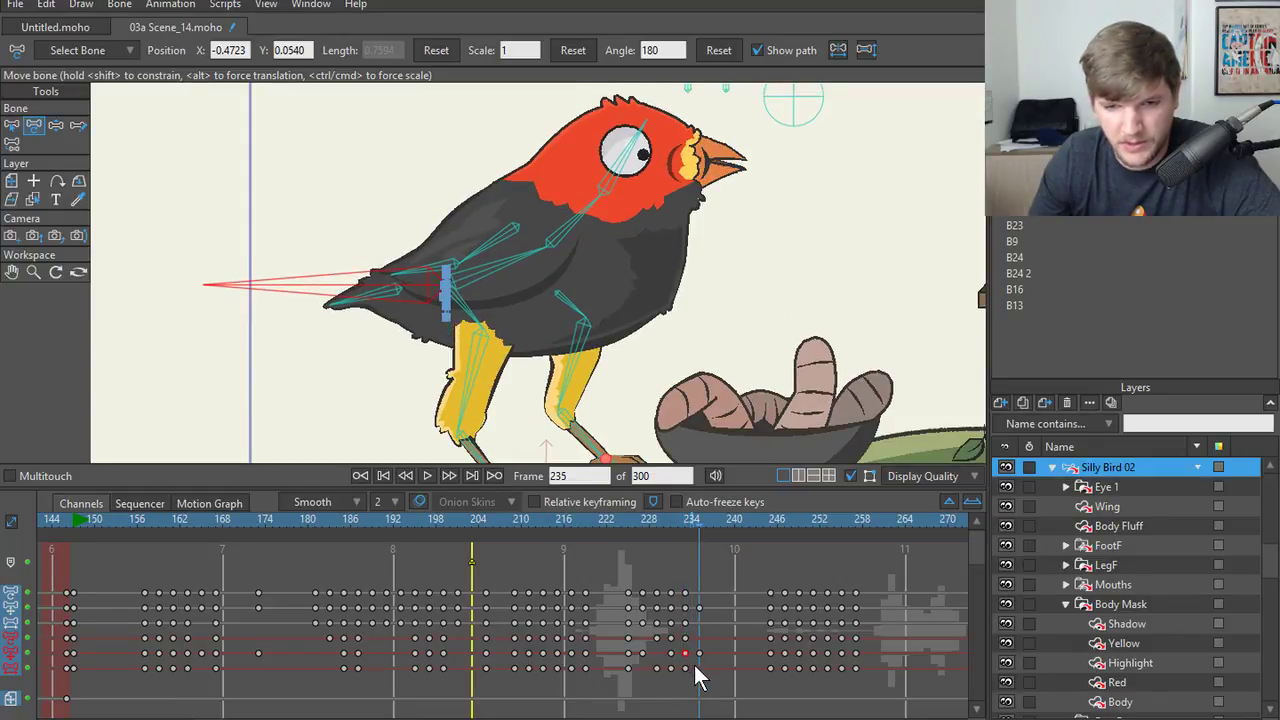
- Set B21's remaining translation keys from frame 225 to 235 to Bezier interpolation
left_click_drag(722, 664, 610, 648)
right_click(645, 658)
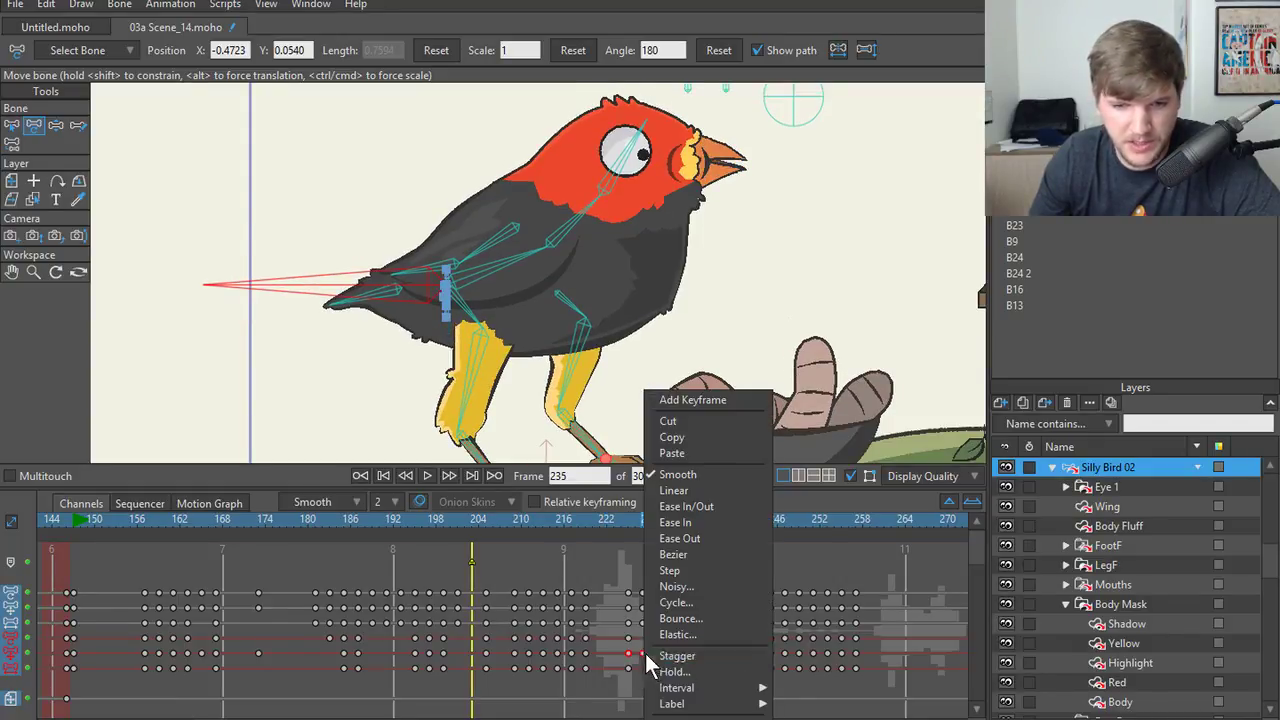
left_click(686, 620)
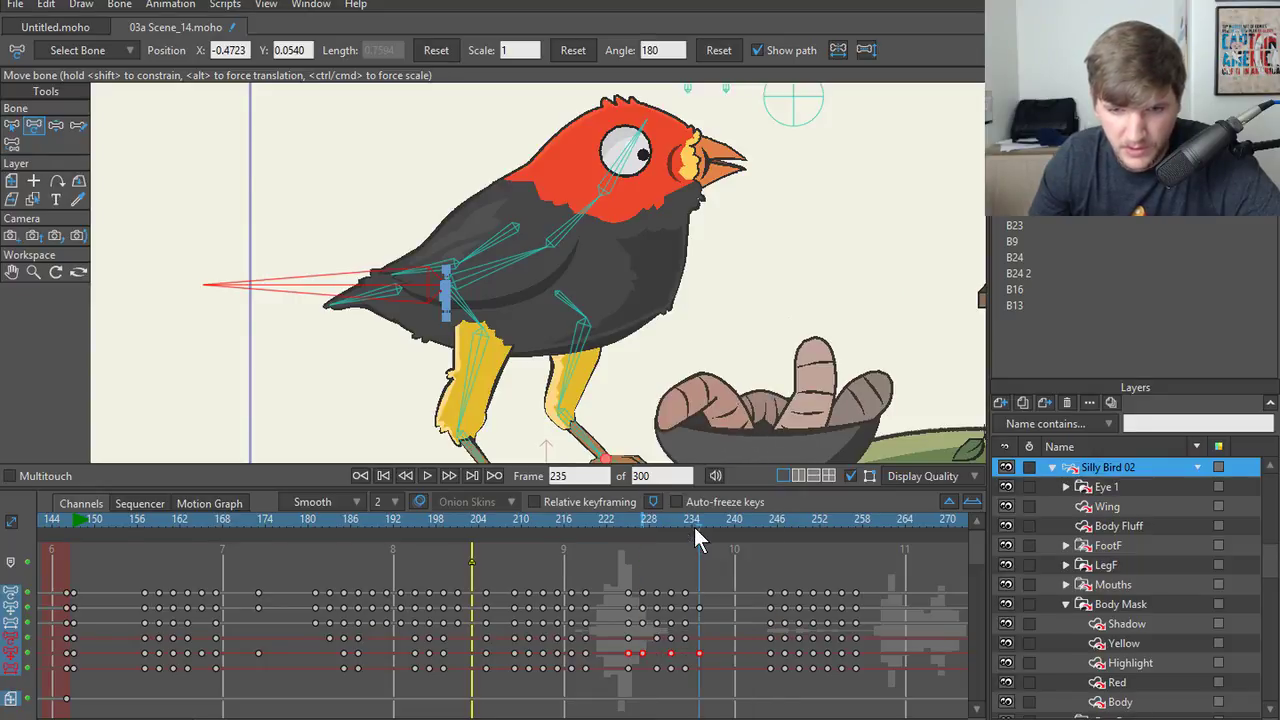
right_click(676, 662)
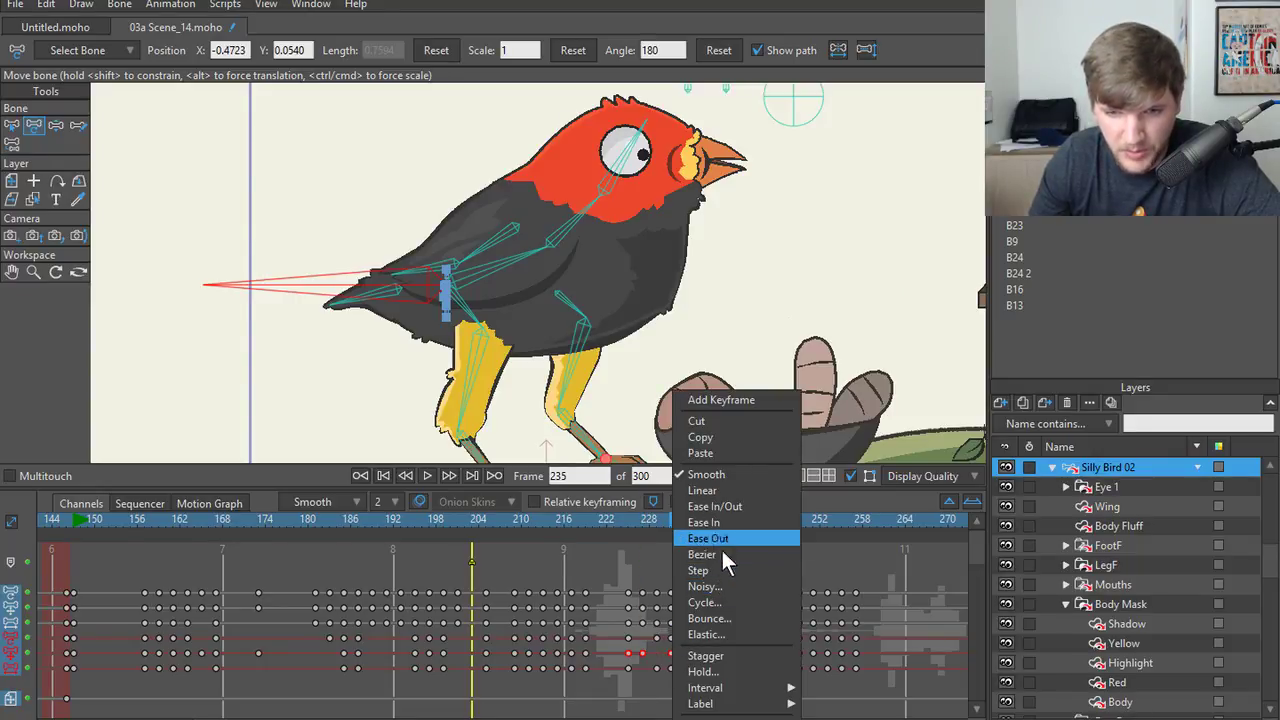
left_click(719, 554)
- Display B21's translation curves in the motion graph and frame the Bezier keys between frames 225 and 235
left_click(214, 505)
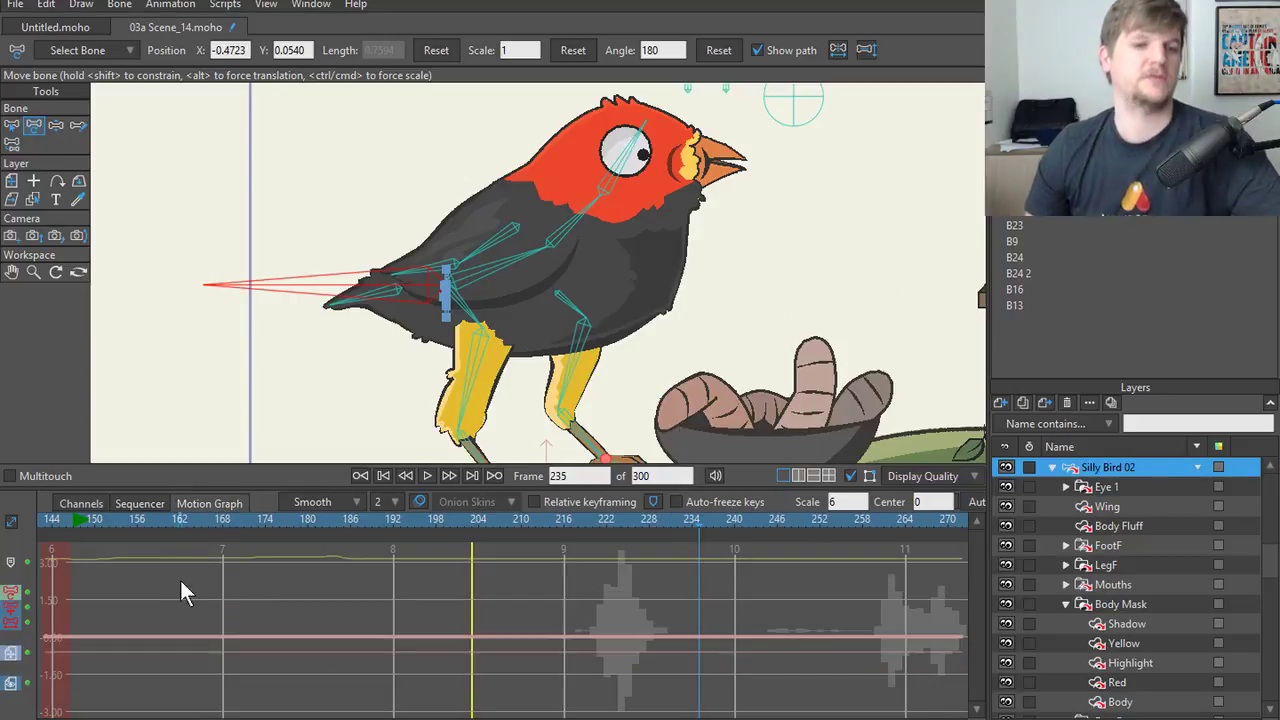
left_click(11, 592)
scroll(689, 601, "down", 4)
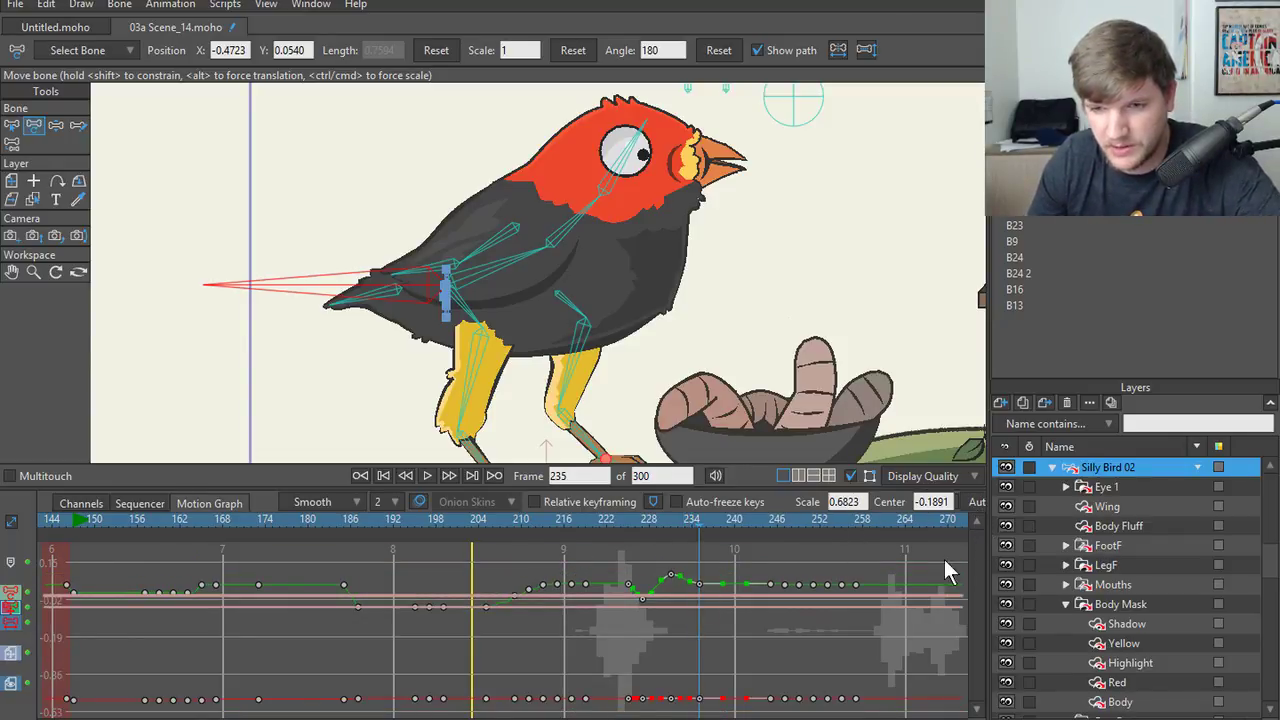
left_click_drag(724, 616, 619, 622)
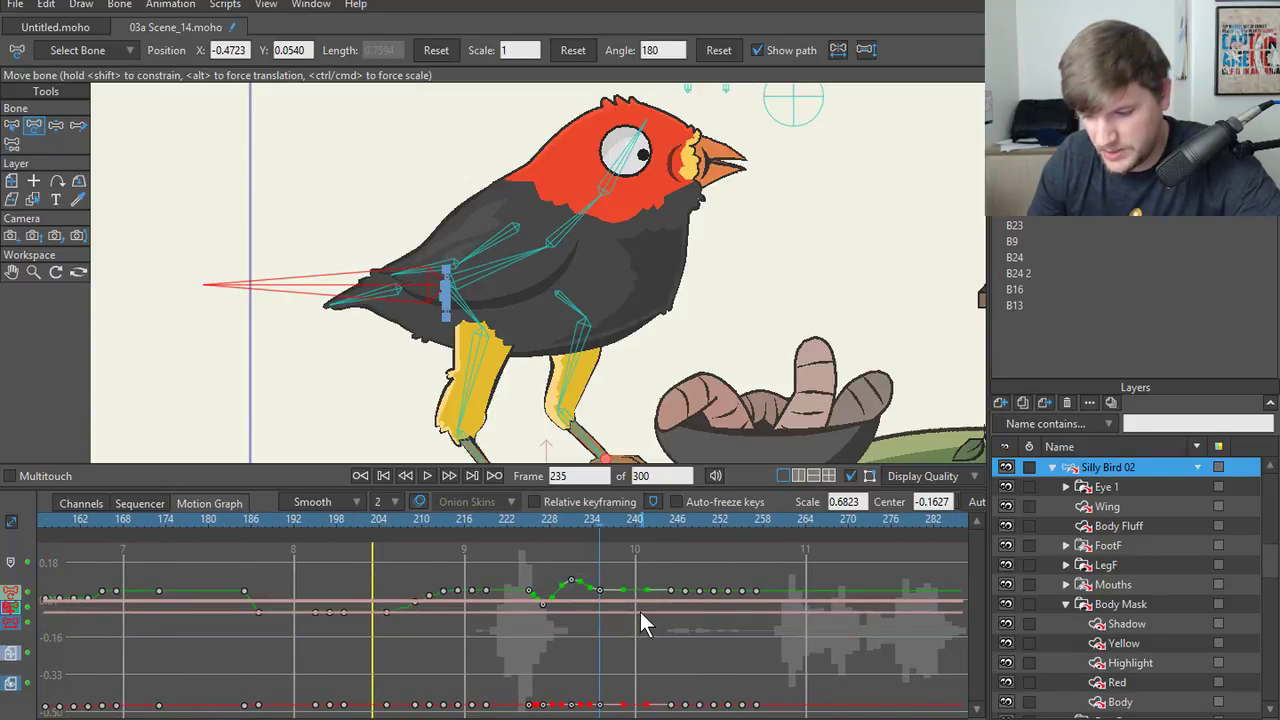
scroll(640, 612, "up", 4)
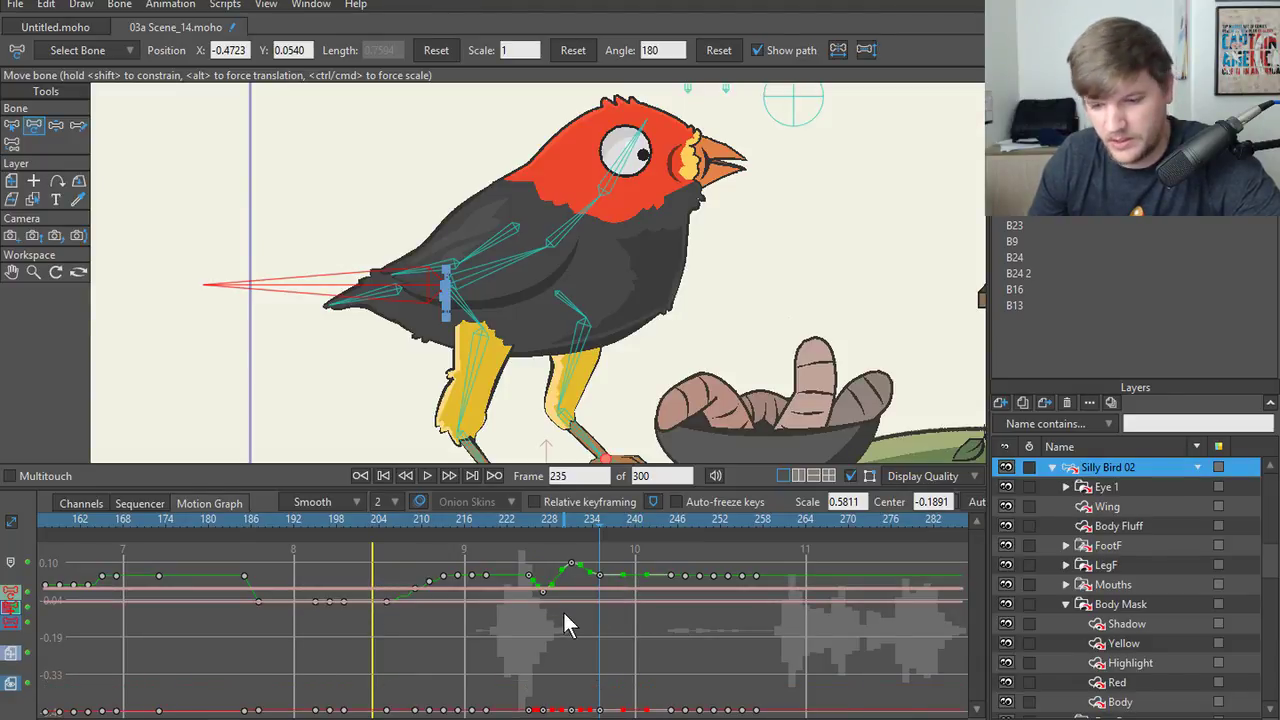
key("ctrl+r")
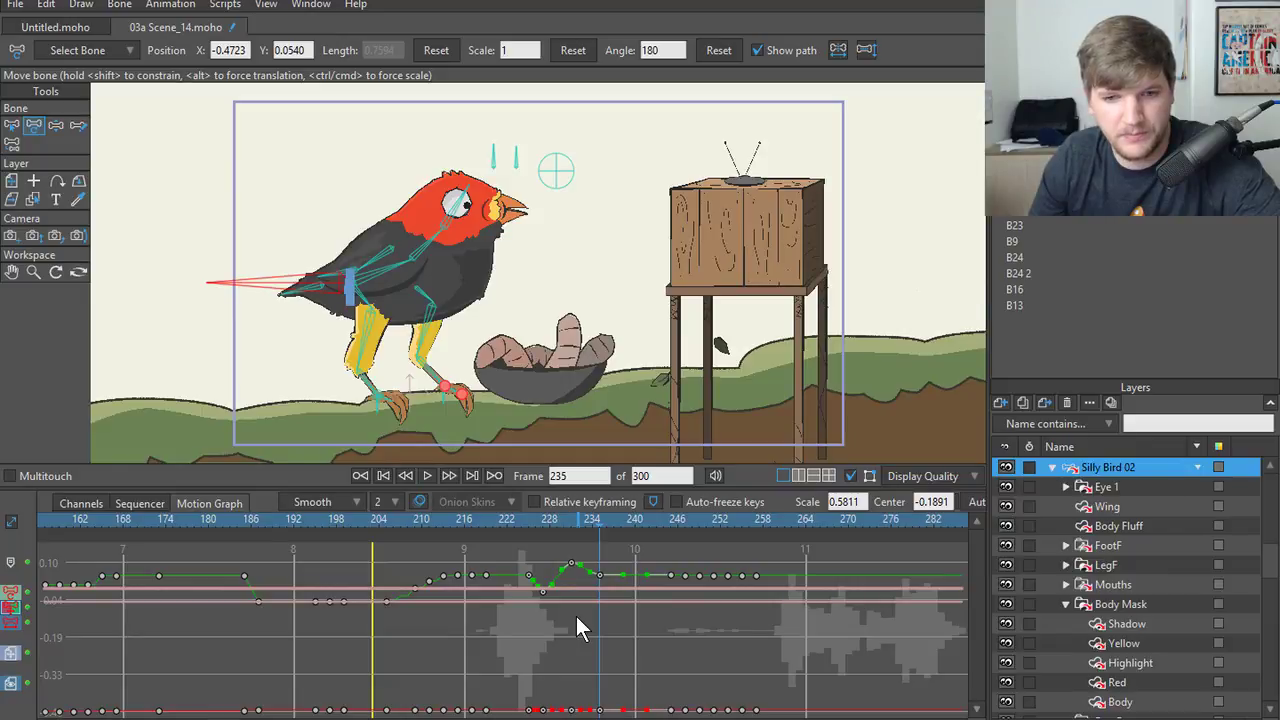
scroll(216, 318, "up", 5)
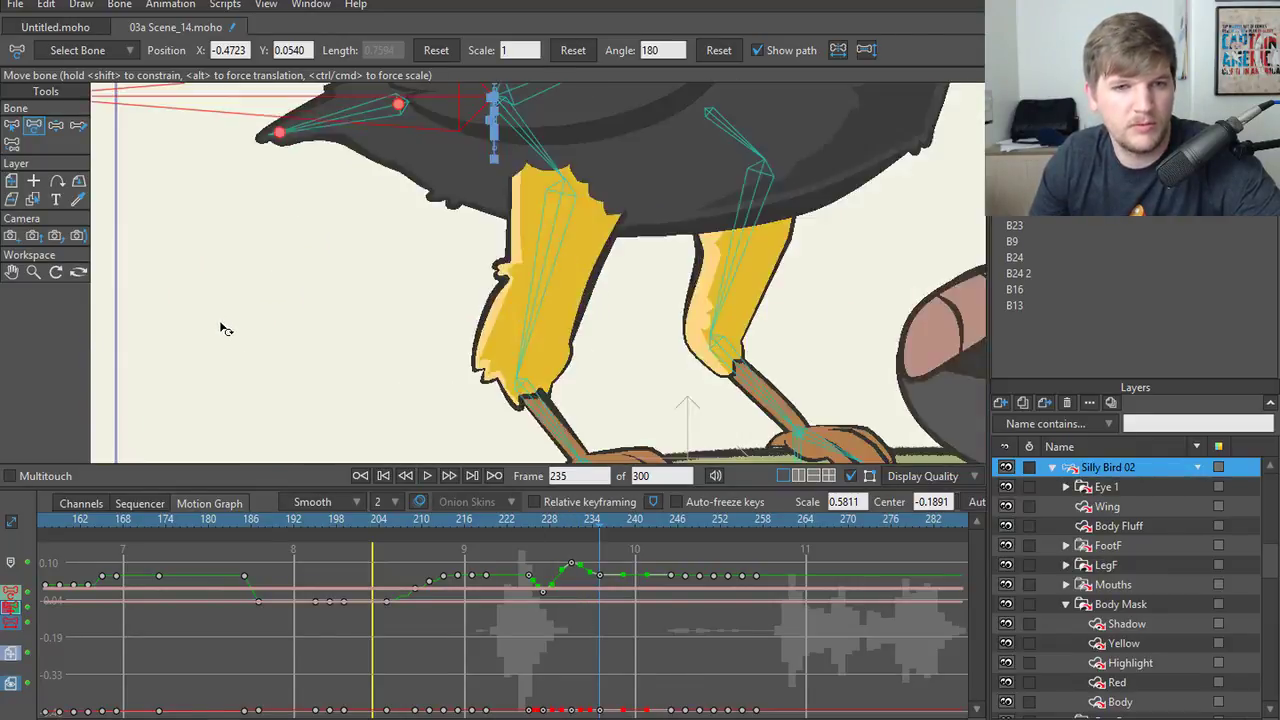
key("ctrl+r")
scroll(216, 325, "up", 10)
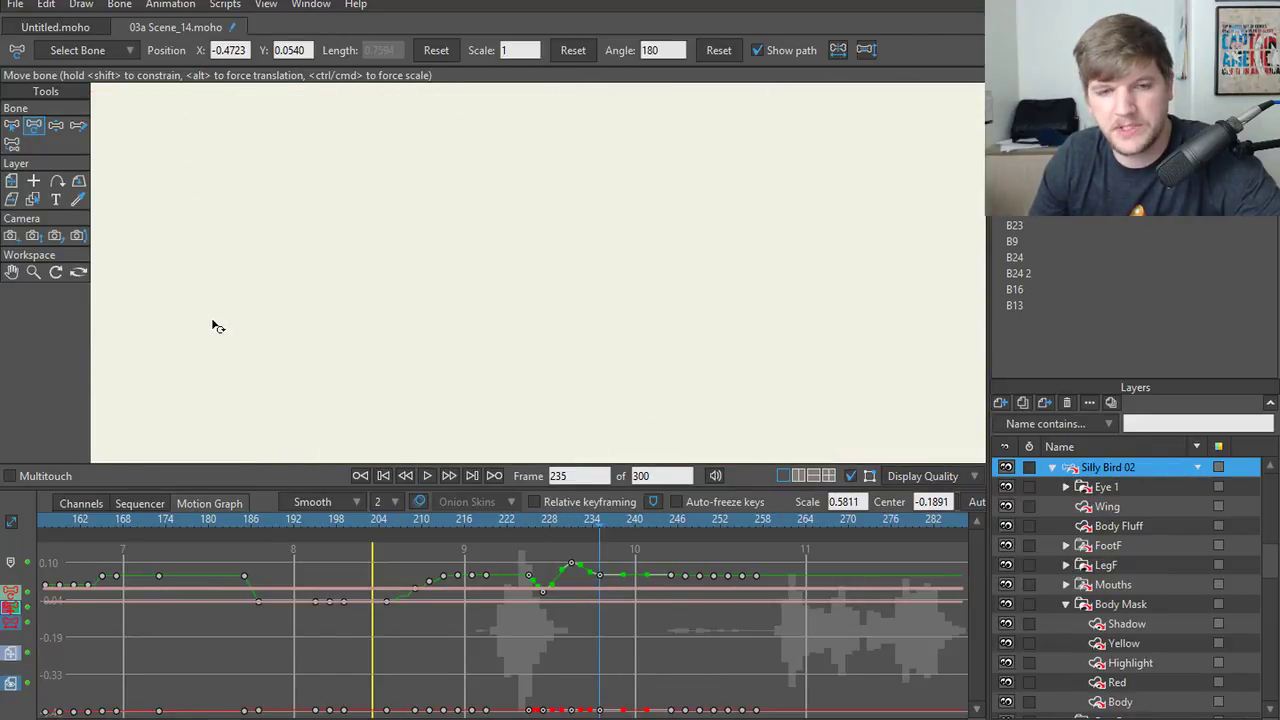
key("ctrl+r")
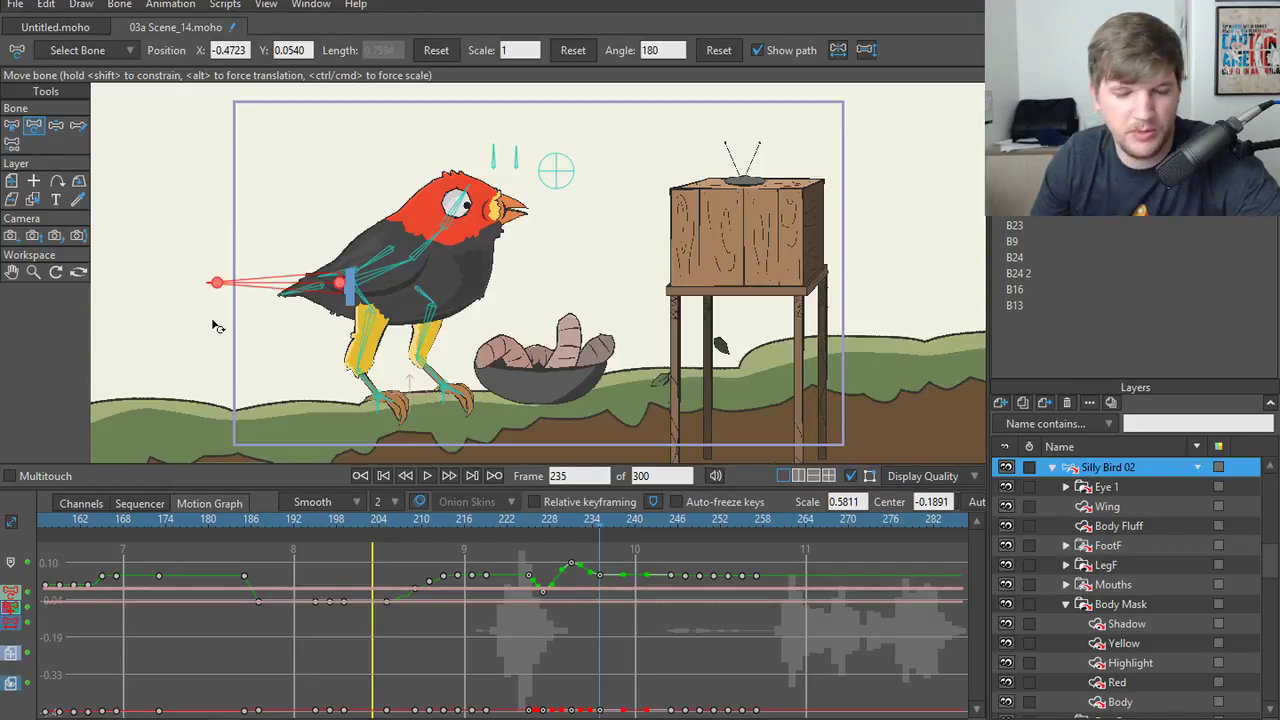
scroll(234, 343, "up", 10)
key("ctrl+r")
scroll(240, 366, "up", 5)
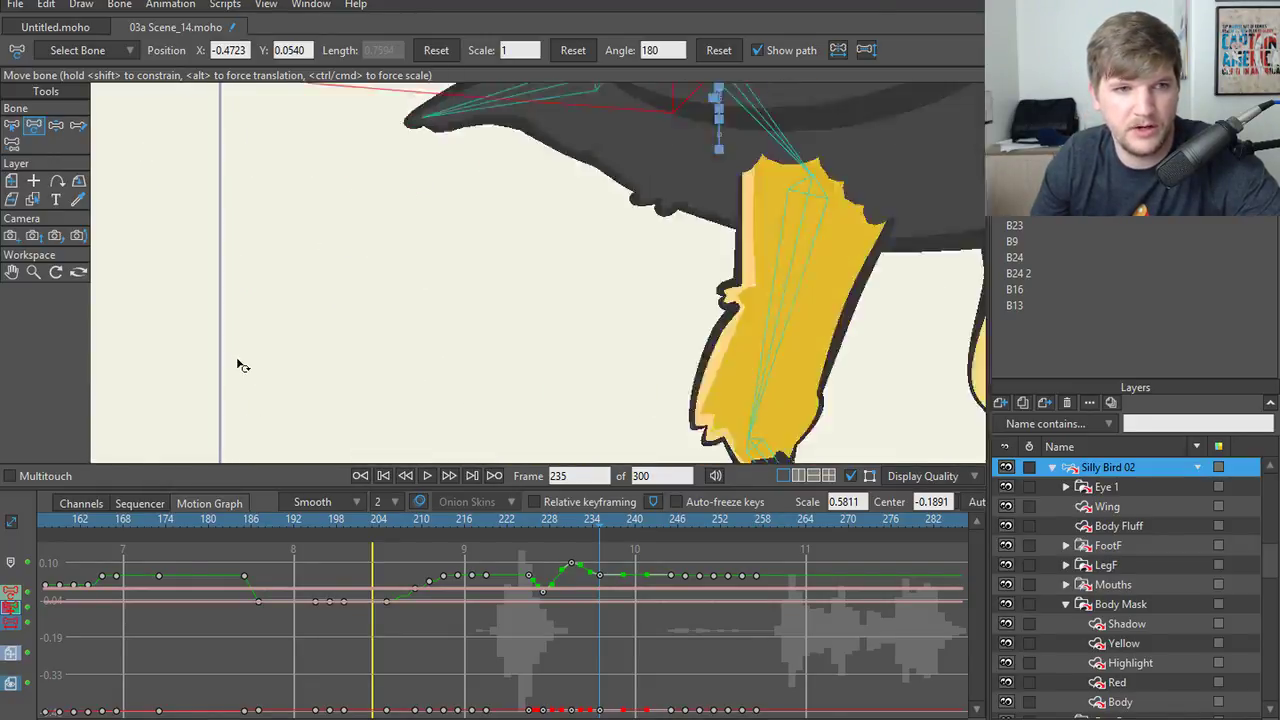
key("ctrl+r")
scroll(232, 360, "up", 10)
key("ctrl+r")
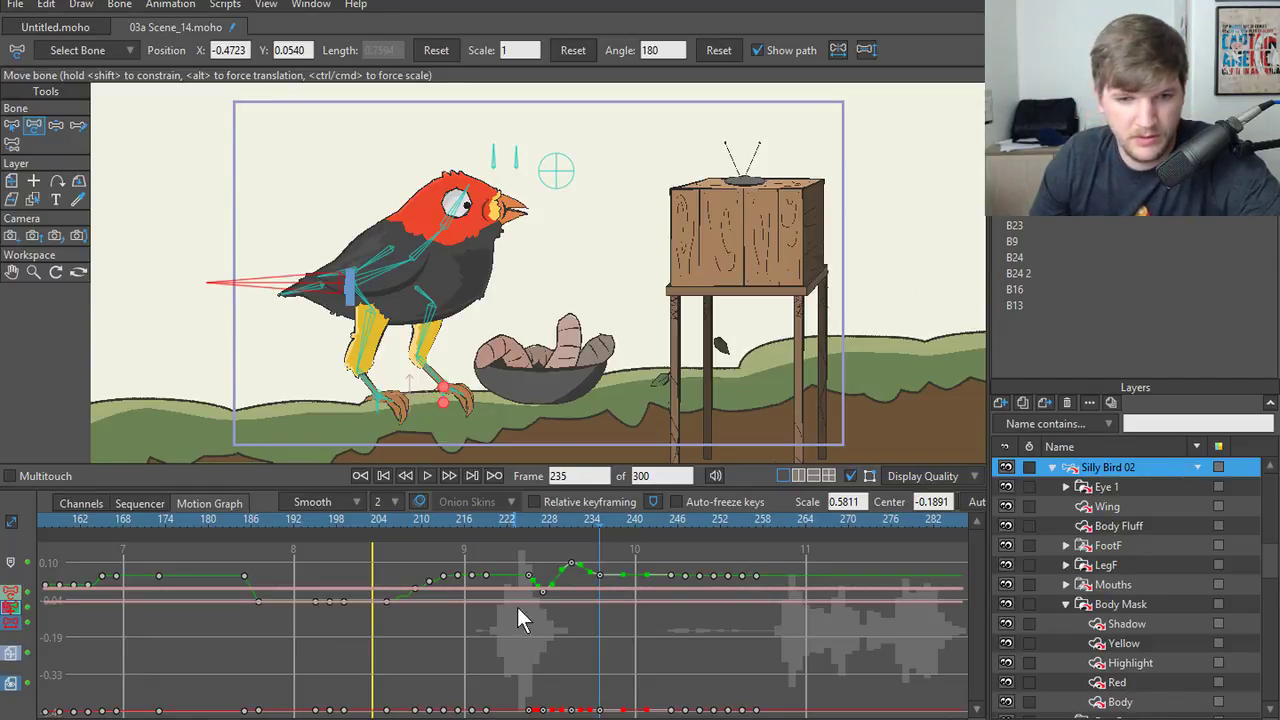
- Set the motion graph's scale to 0.4346 and center to -0.0575, and frame B21's Bezier keys between frames 225 and 235
scroll(592, 589, "down", 3)
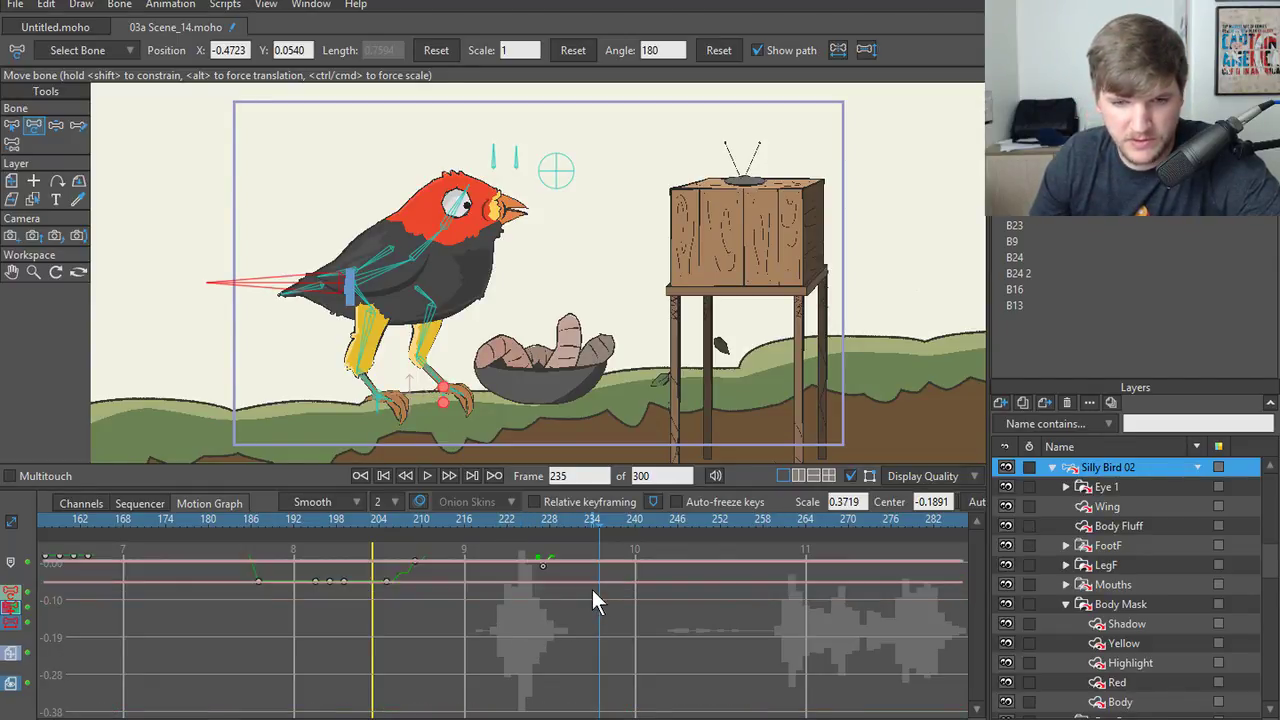
left_click_drag(568, 606, 549, 658)
scroll(551, 636, "up", 4)
scroll(549, 658, "down", 2)
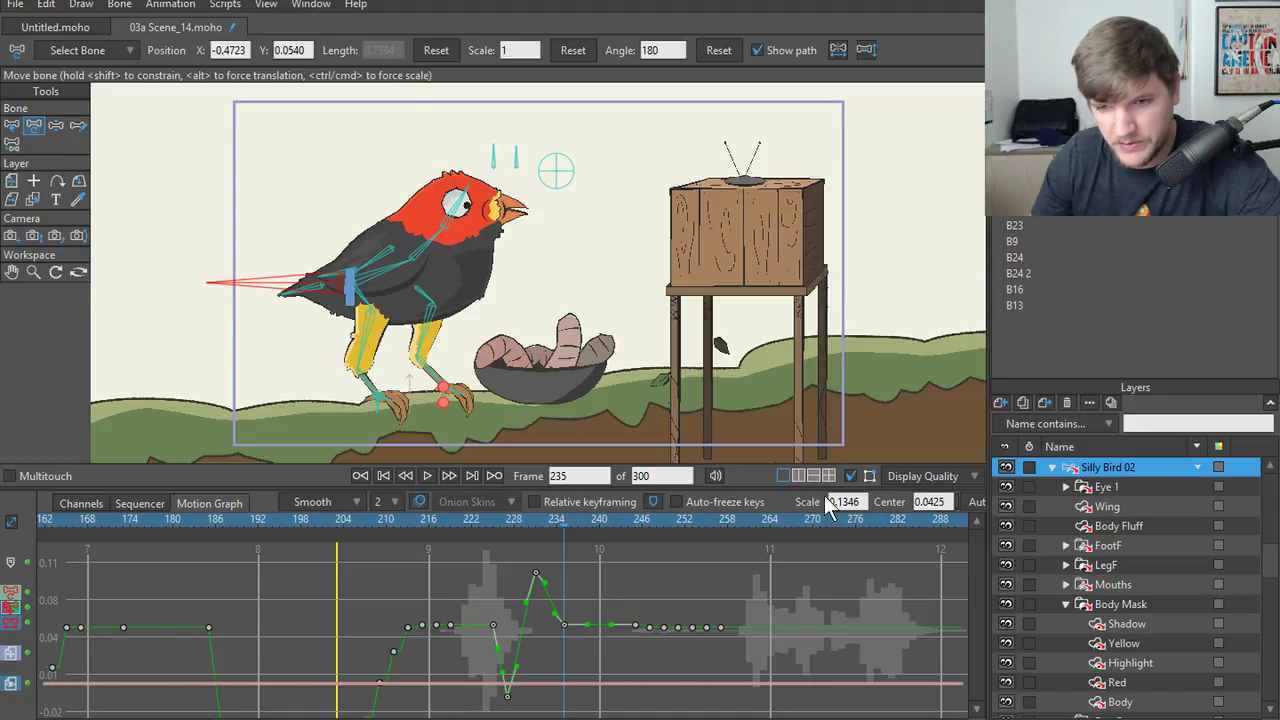
scroll(845, 505, "up", 3)
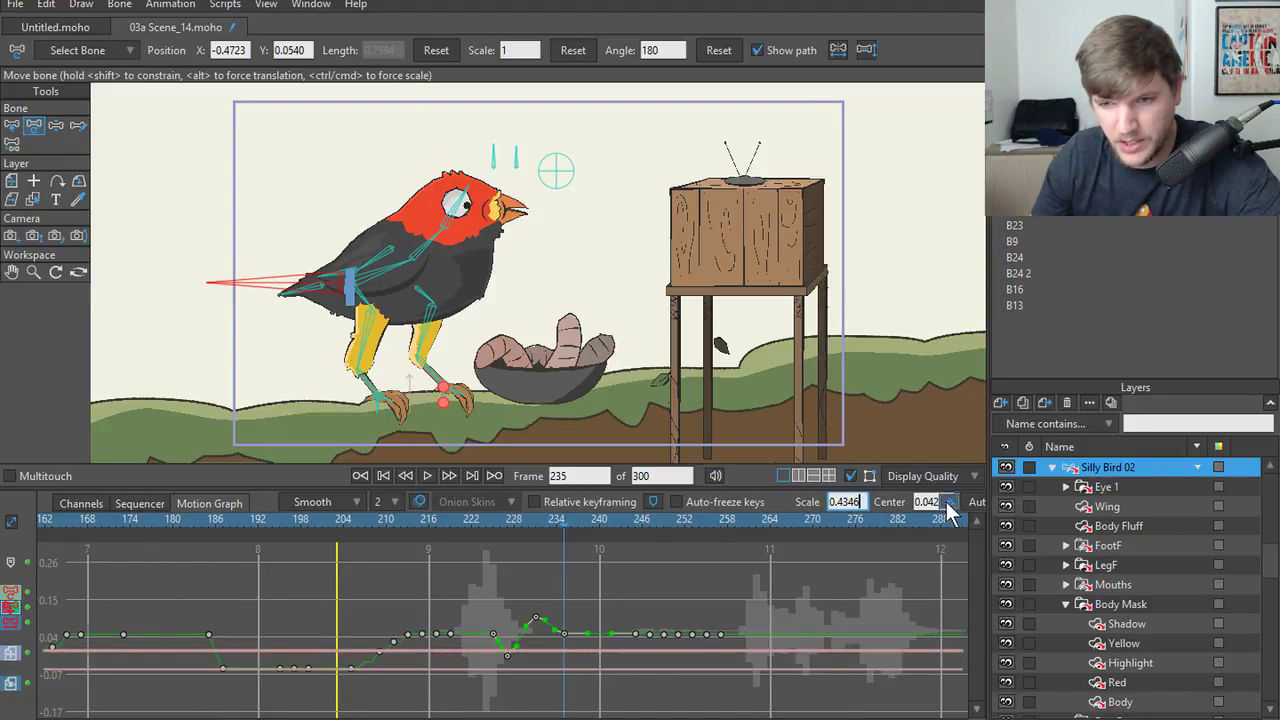
scroll(950, 511, "down", 2)
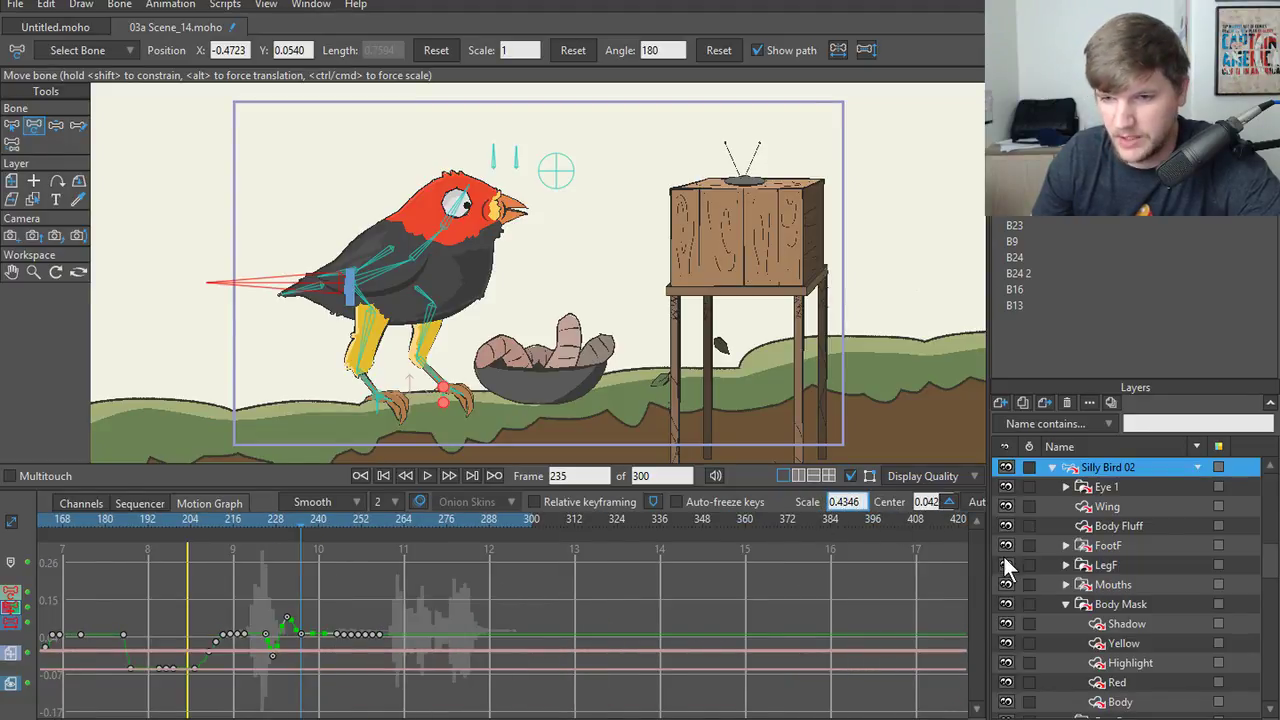
scroll(930, 505, "down", 3)
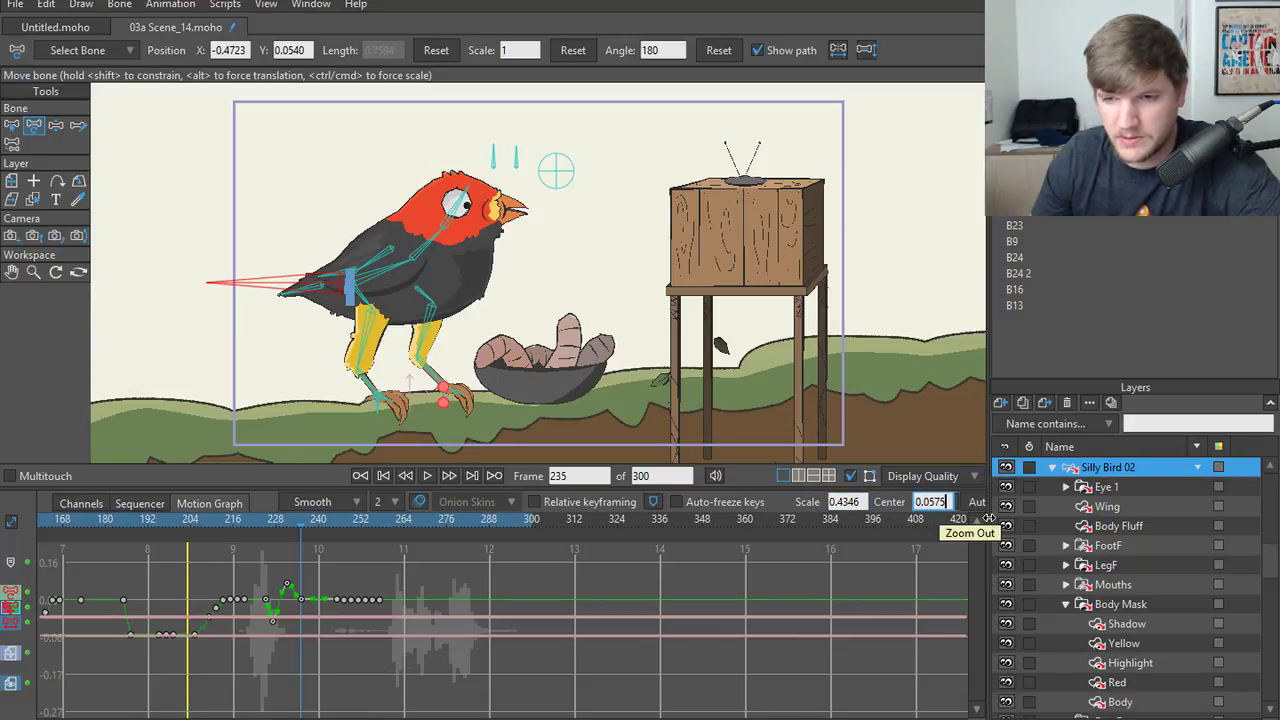
left_click_drag(988, 518, 1070, 518)
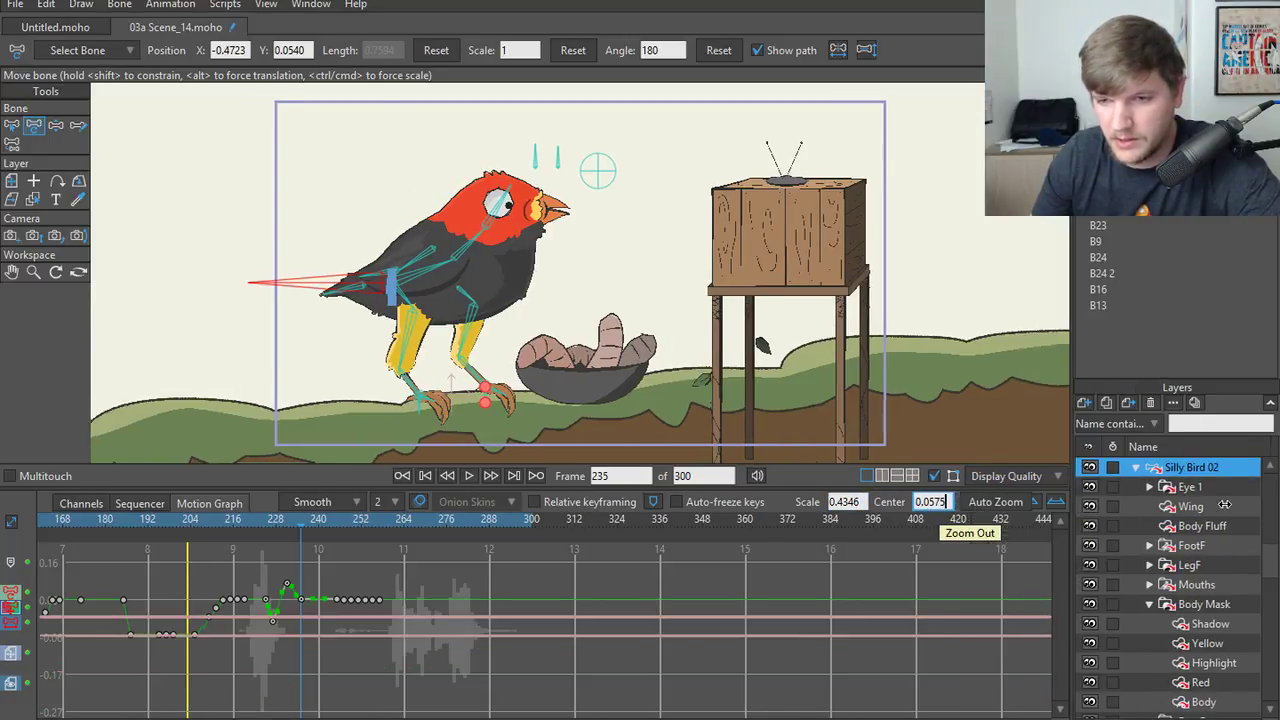
left_click(1056, 504)
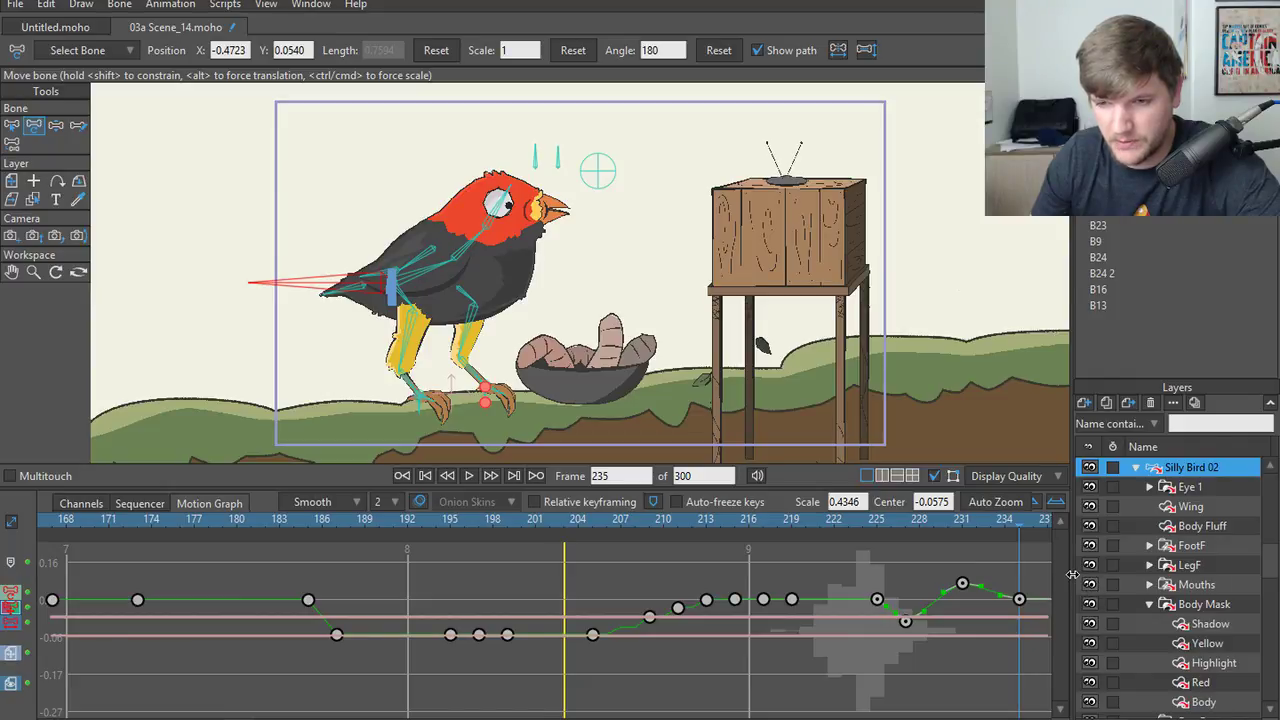
left_click_drag(1072, 575, 1010, 610)
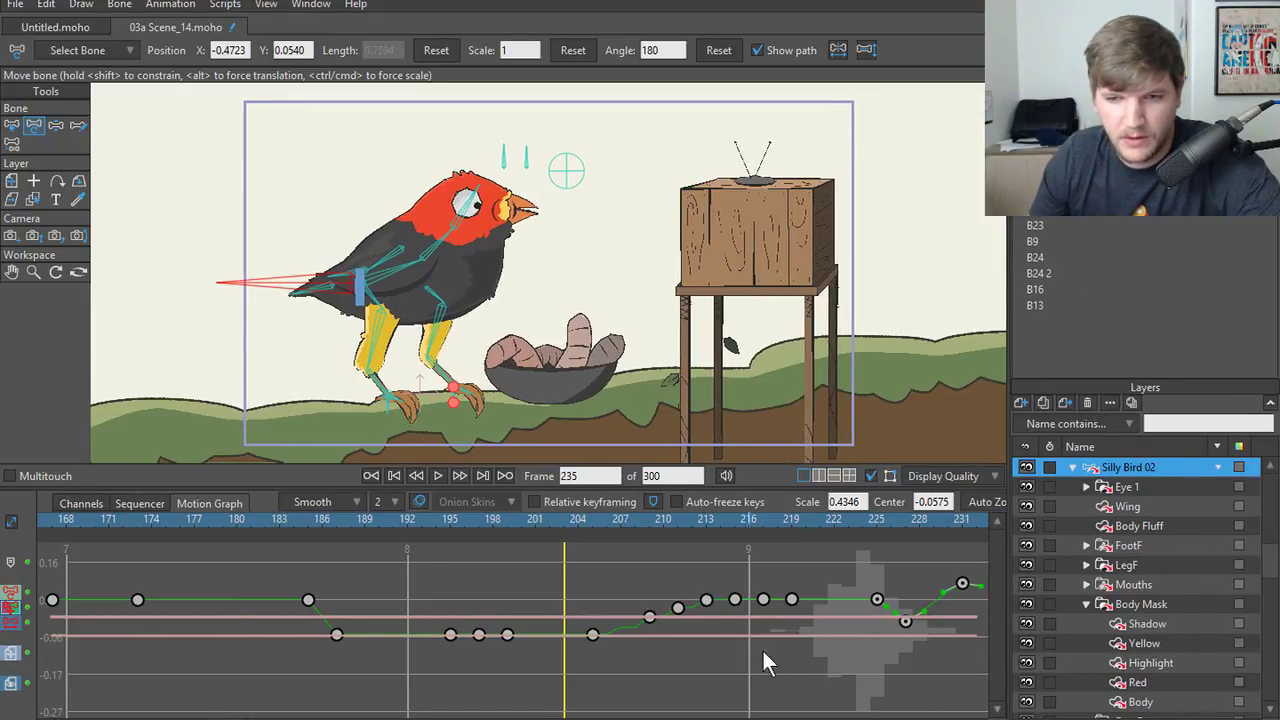
left_click_drag(762, 648, 473, 650)
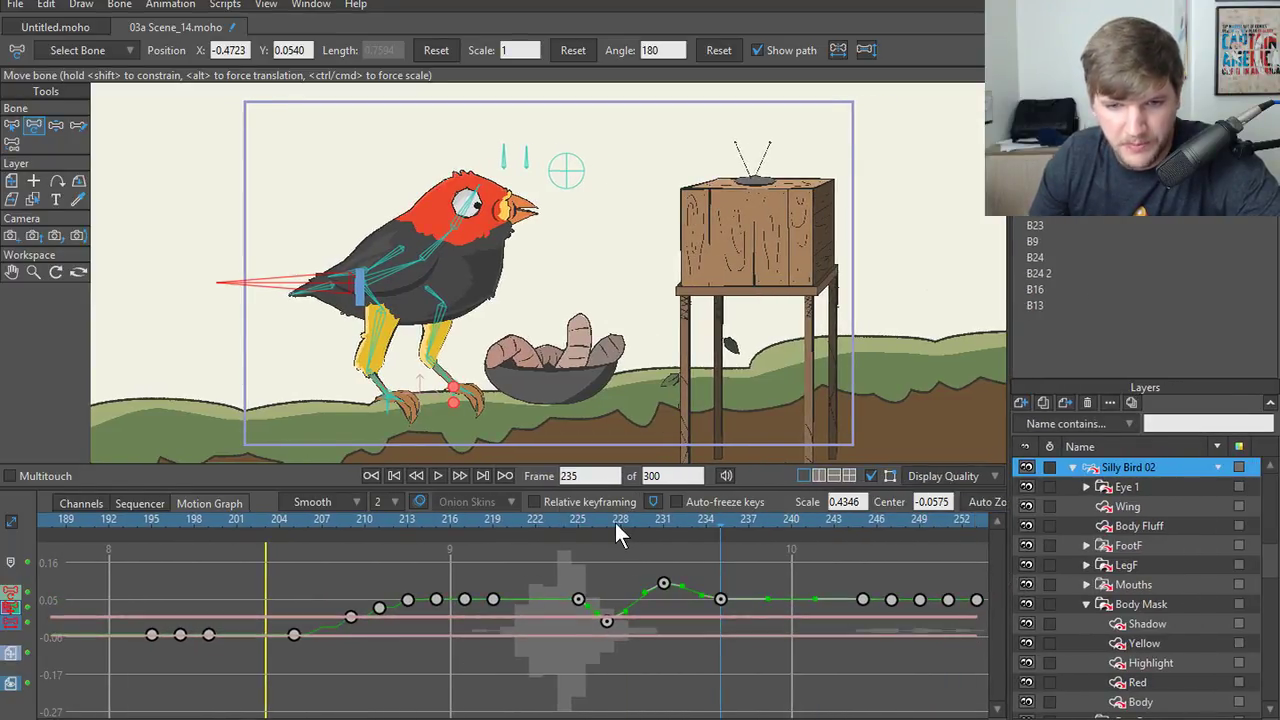
- Lengthen and flatten the outgoing Bezier handle of B21's vertical translation key at frame 227, checking the pose through frame 229
left_click_drag(615, 523, 602, 524)
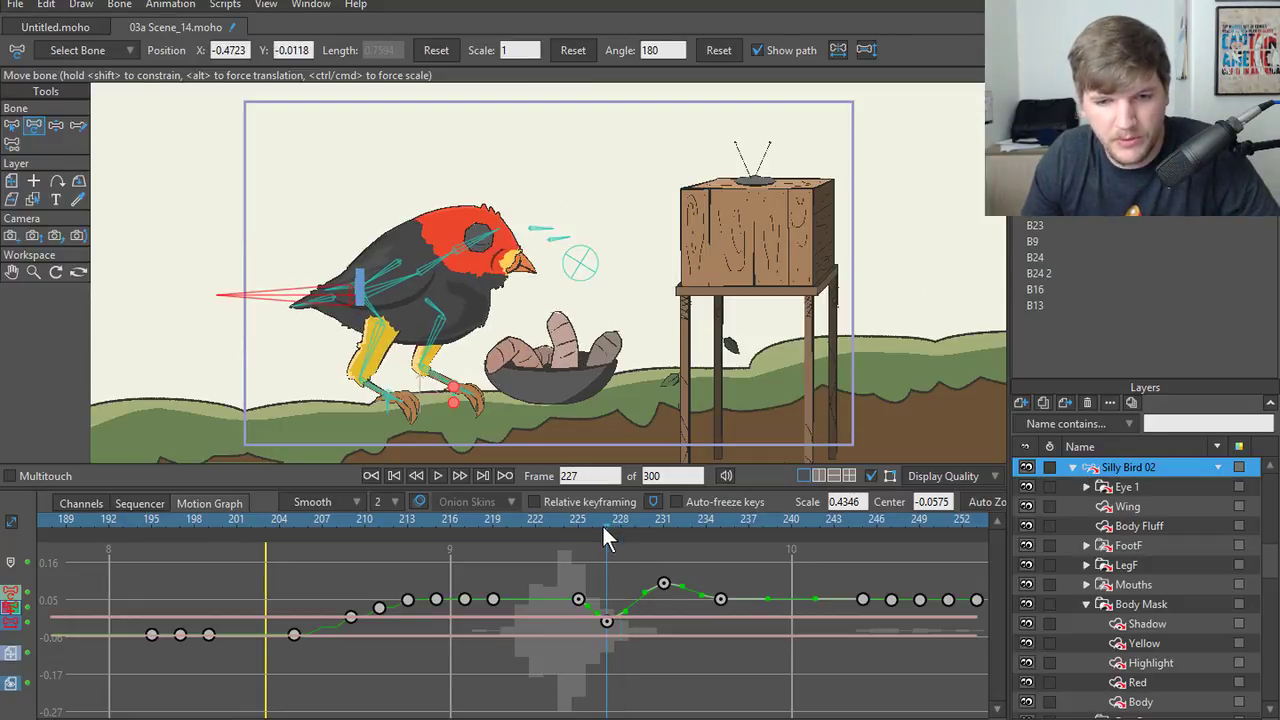
left_click_drag(631, 618, 644, 622)
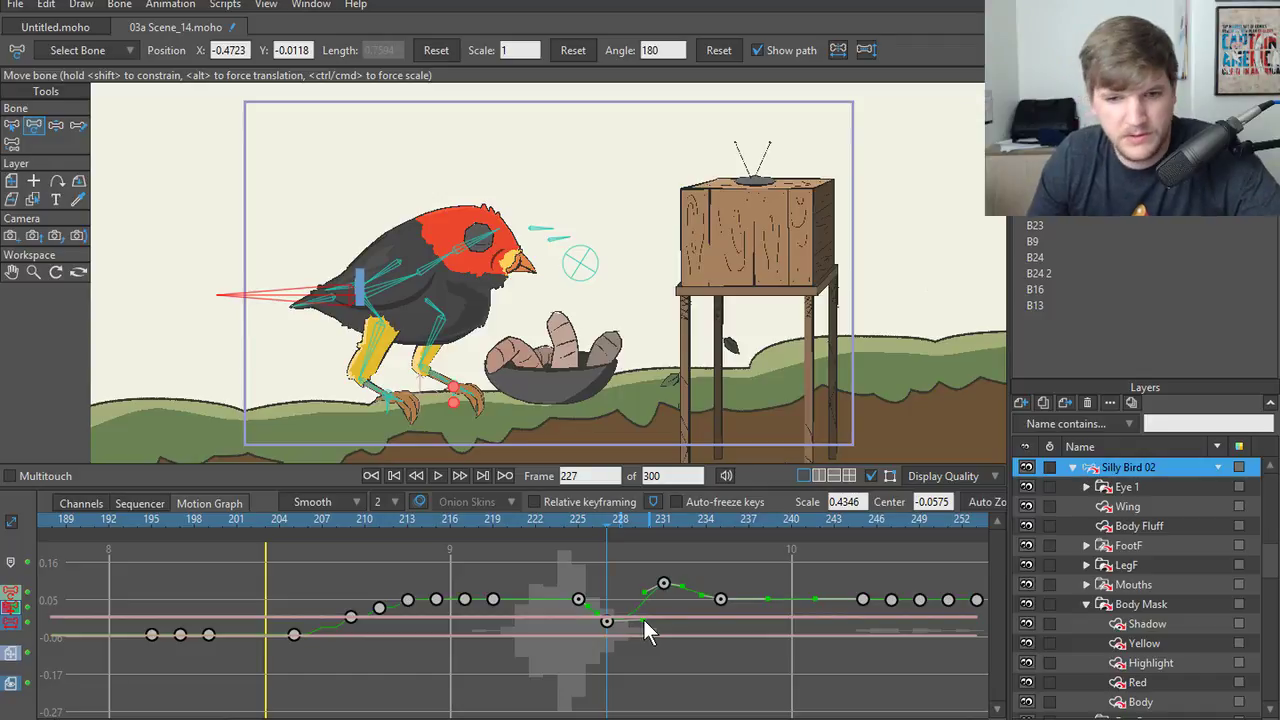
key("Right")
key("Right")
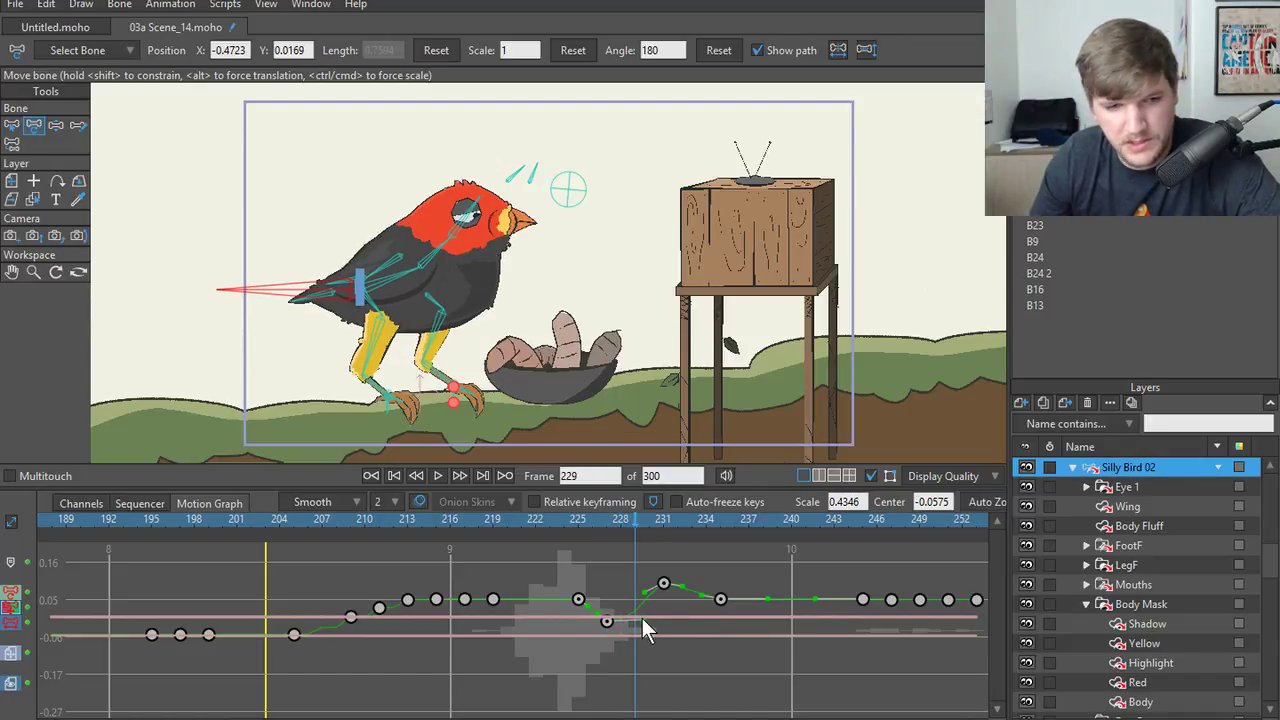
- Try separating the dimensions of B21's translation channel, and rejoin them
right_click(20, 612)
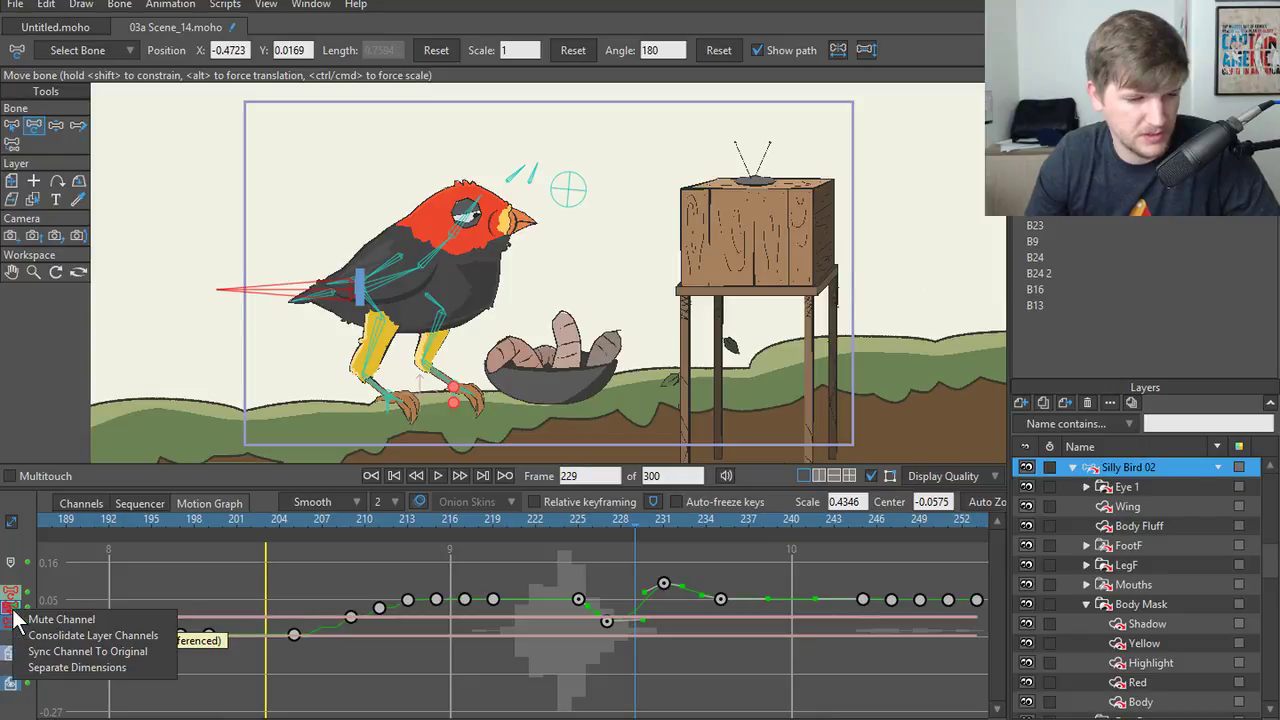
left_click(78, 667)
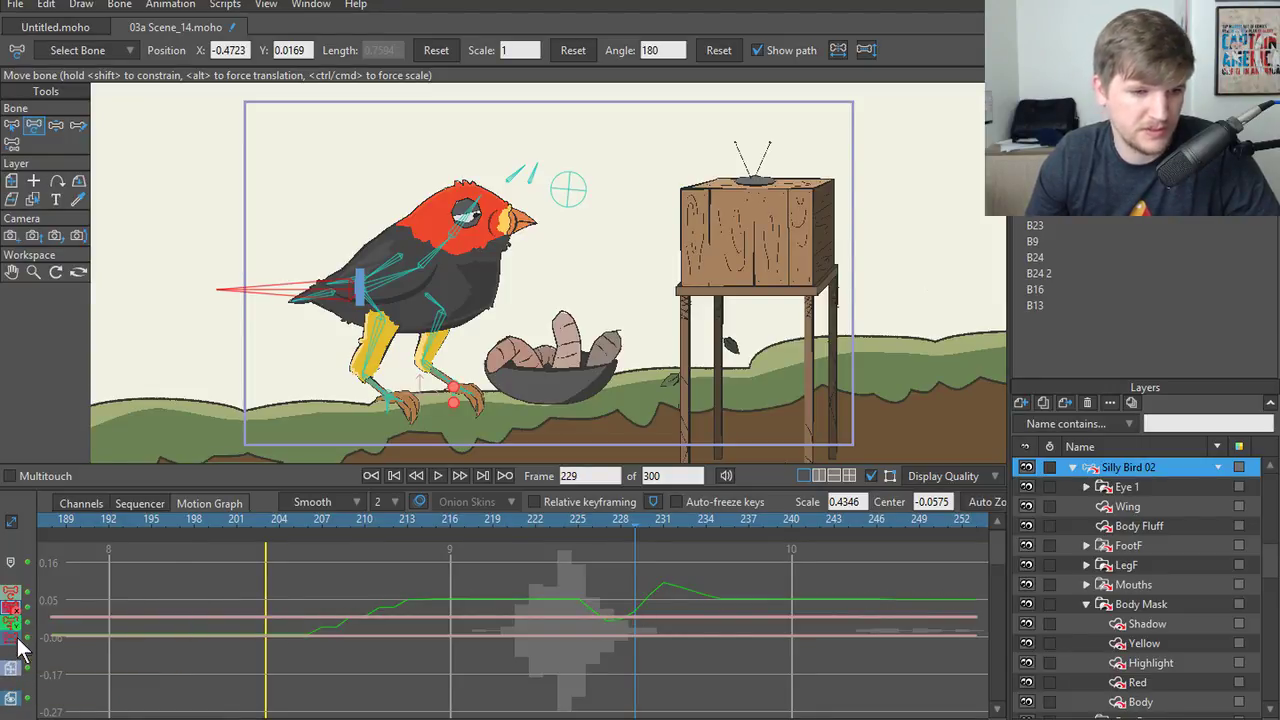
right_click(12, 605)
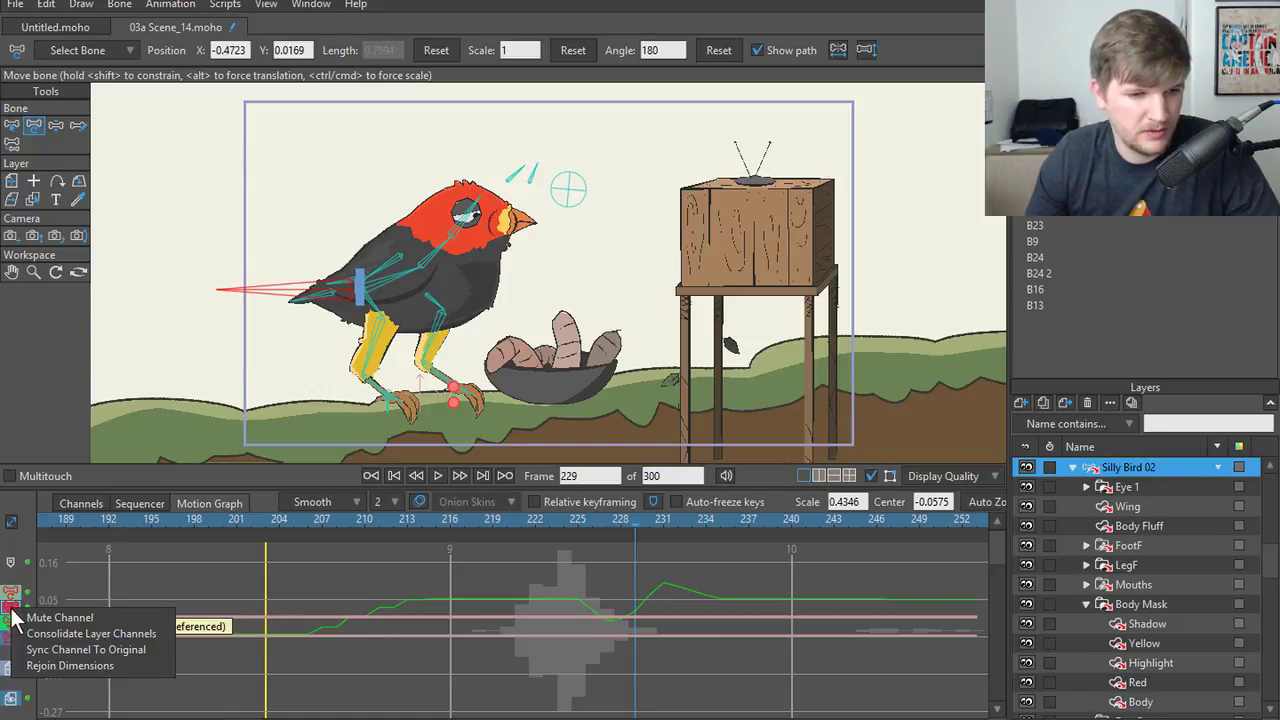
left_click(49, 664)
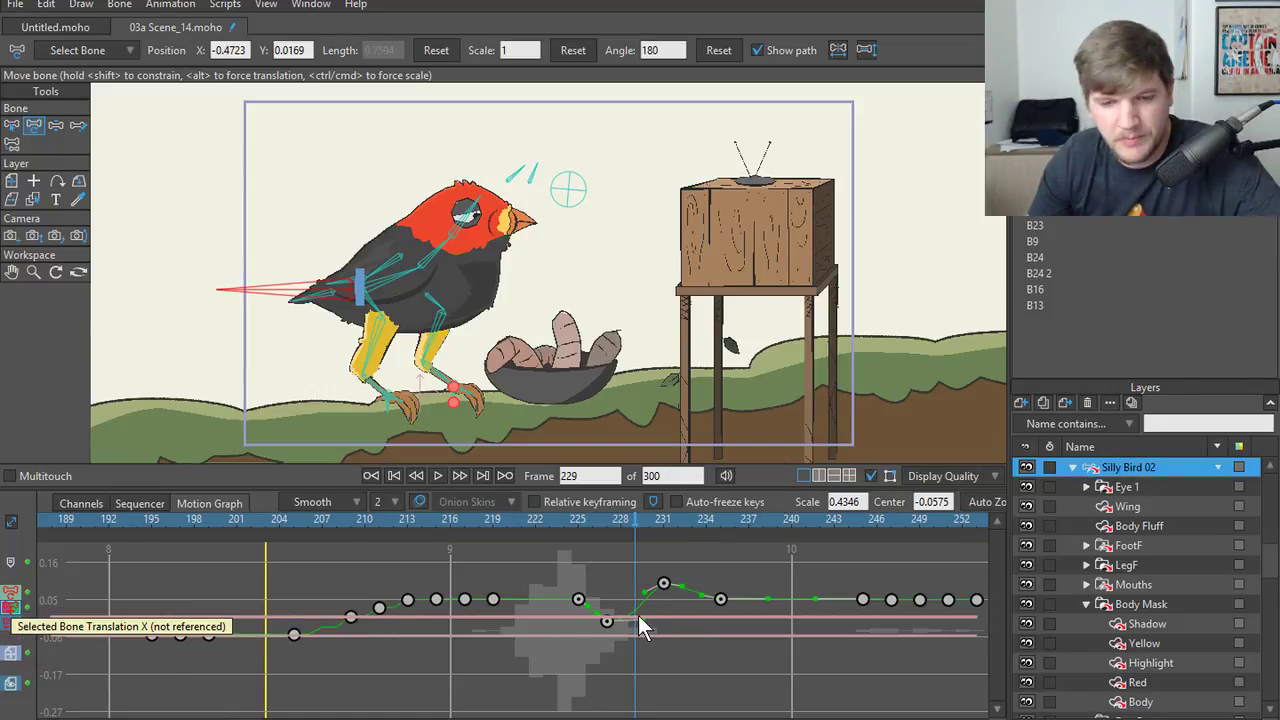
- Flatten the Bezier handles of B21's vertical translation key at frame 231, checking the rise frame by frame from frame 227
key("Left")
key("Left")
key("Left")
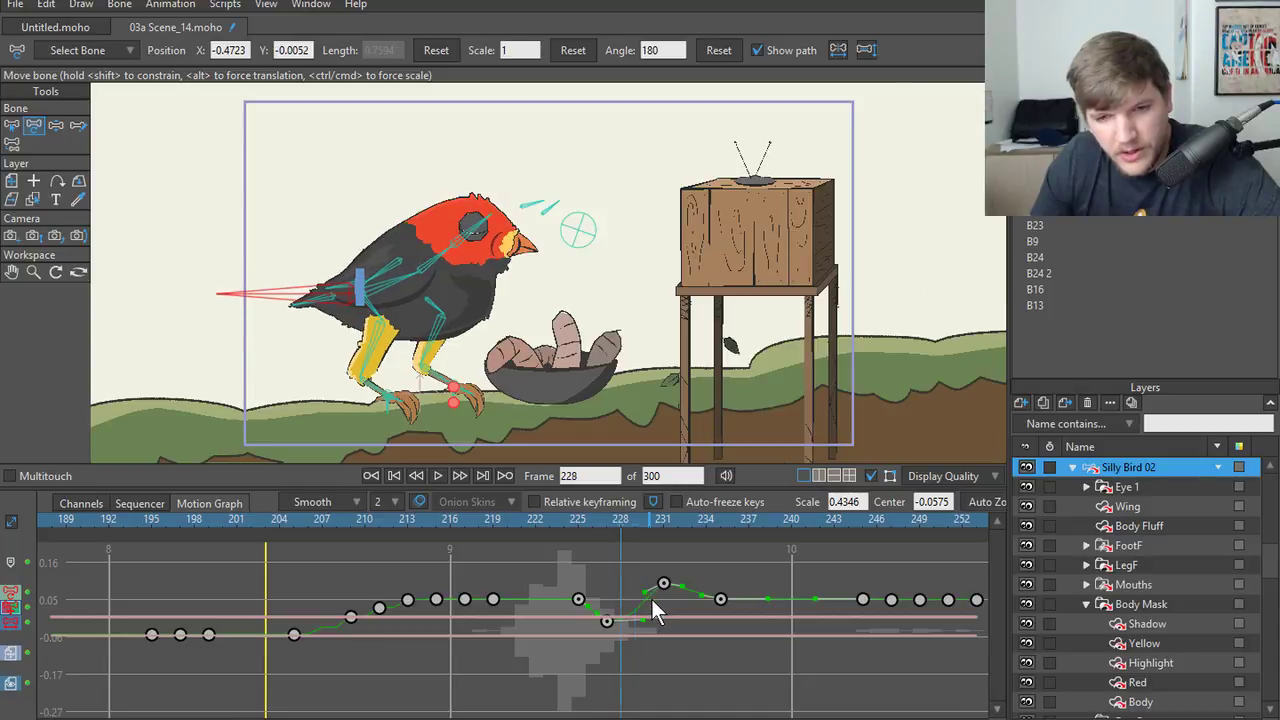
key("Right")
key("Right")
key("Right")
key("Right")
key("Right")
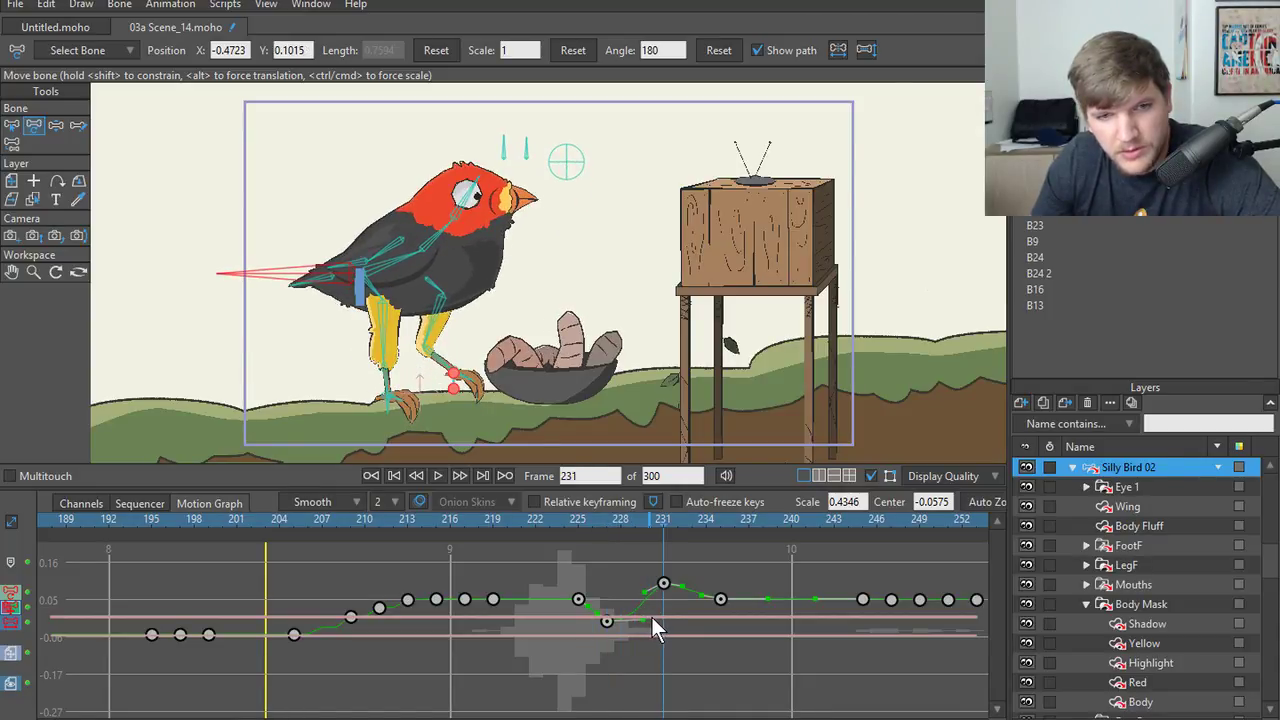
left_click_drag(644, 590, 652, 578)
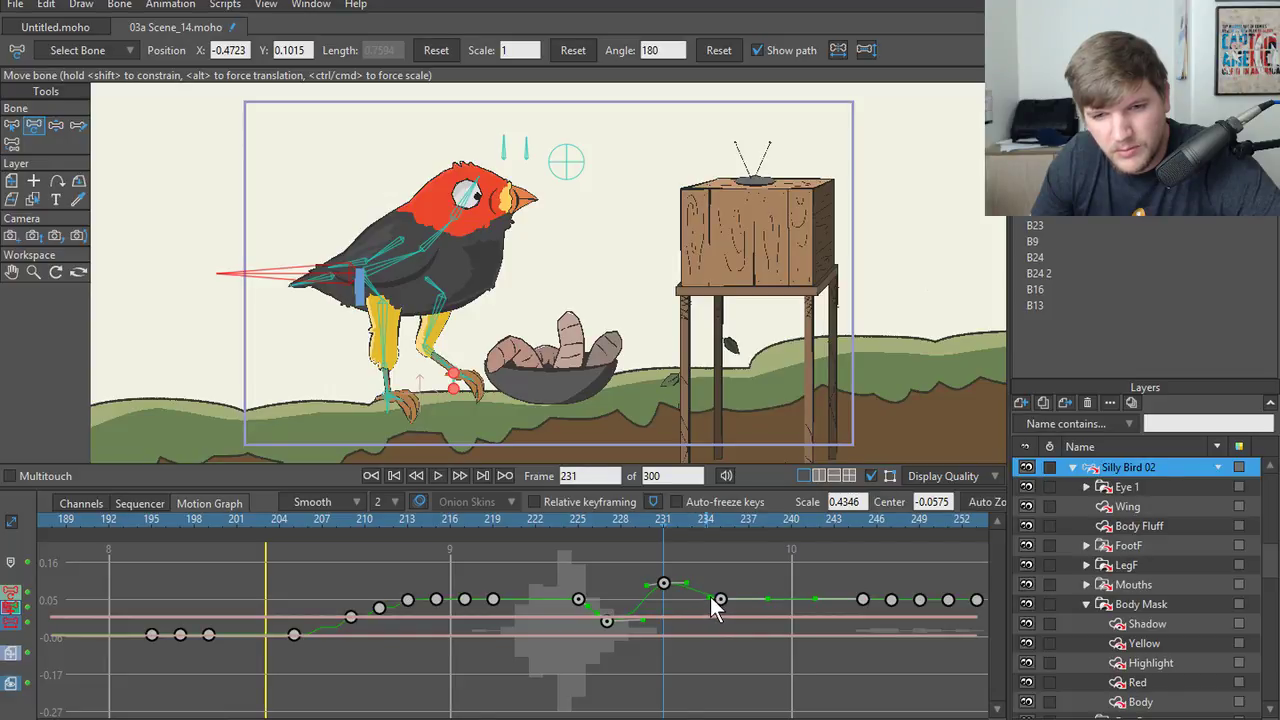
- Step back from frame 231 through the rise and play the reaction repeatedly from around frame 224 to judge its timing
key("Left")
key("Left")
key("Left")
key("Left")
key("Left")
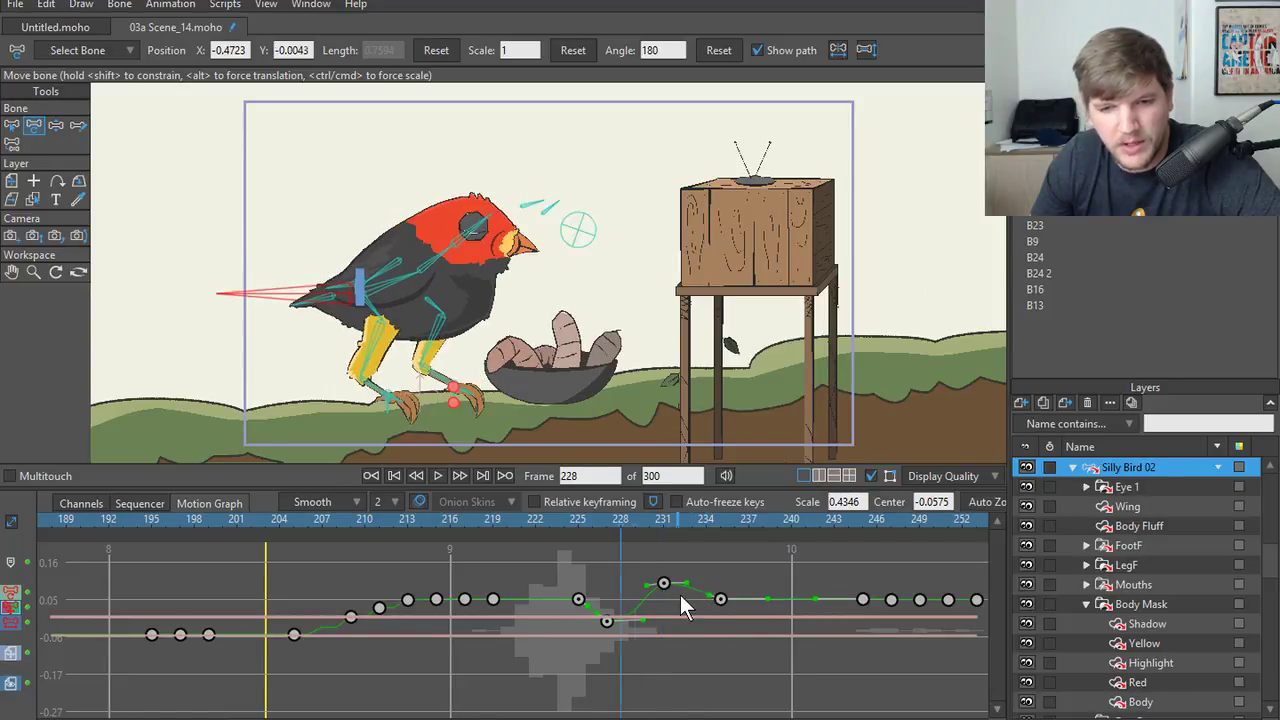
left_click(437, 475)
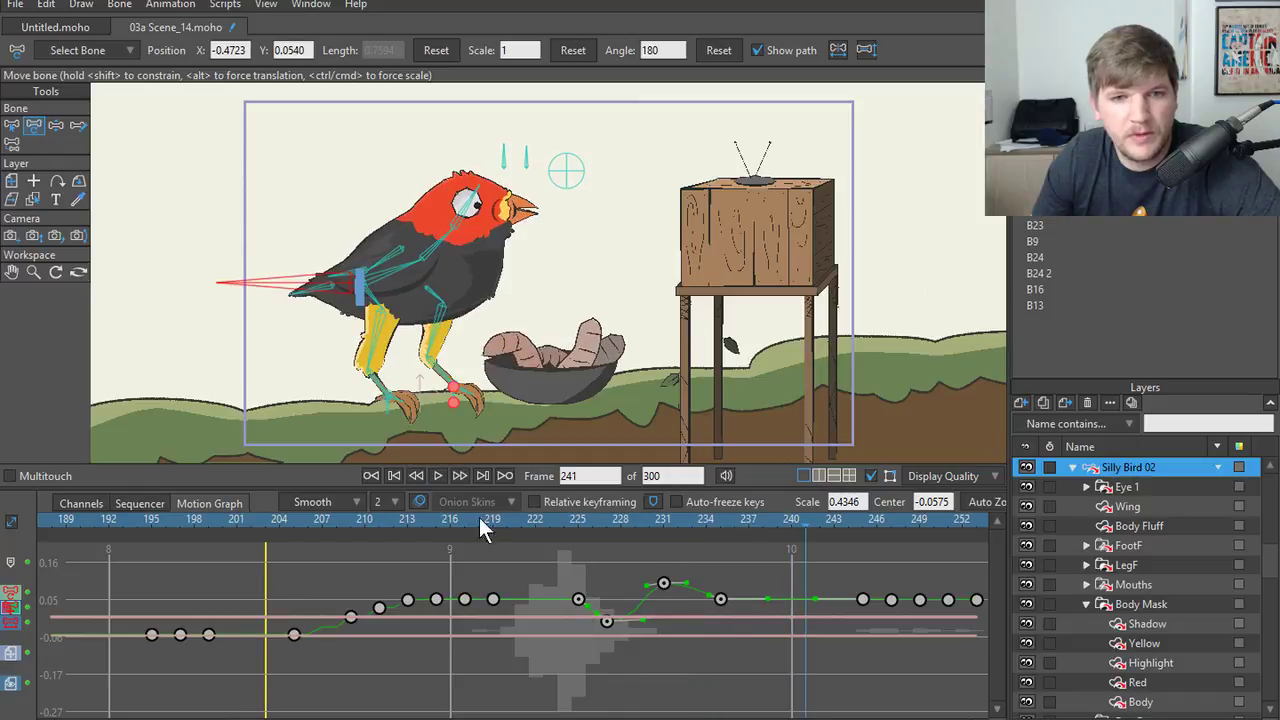
left_click(565, 521)
left_click(441, 474)
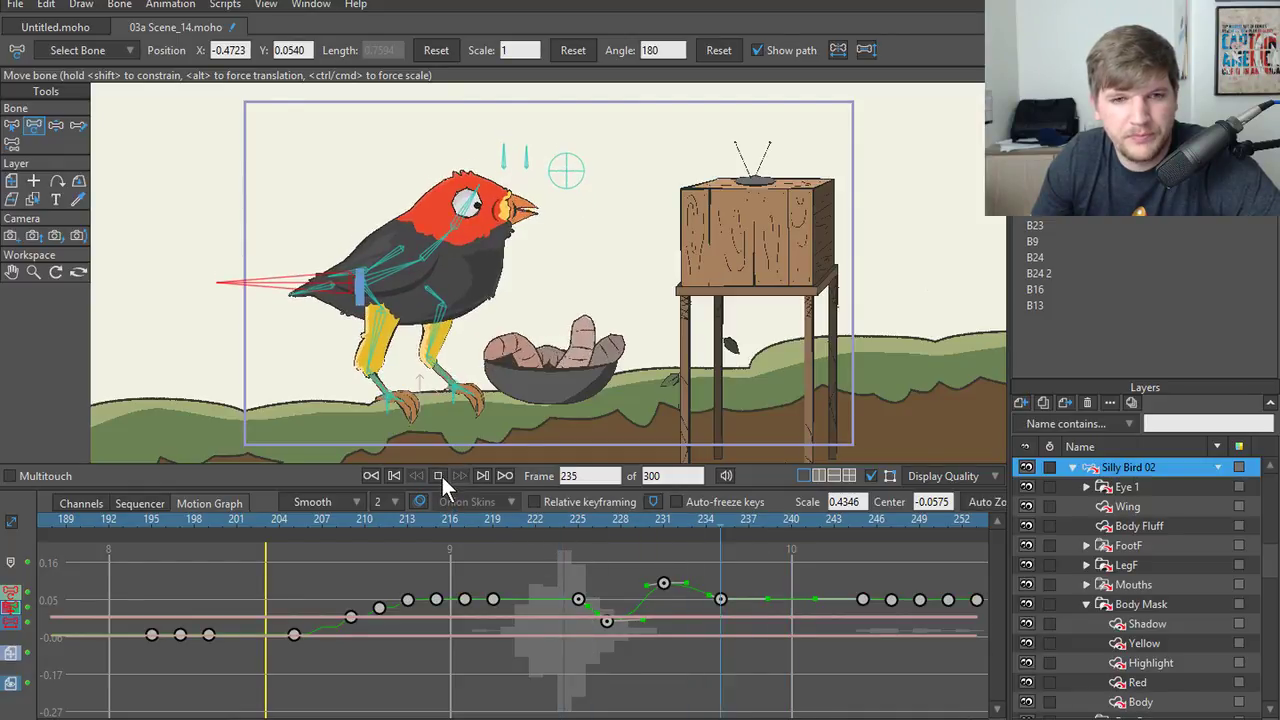
left_click(573, 519)
left_click(437, 475)
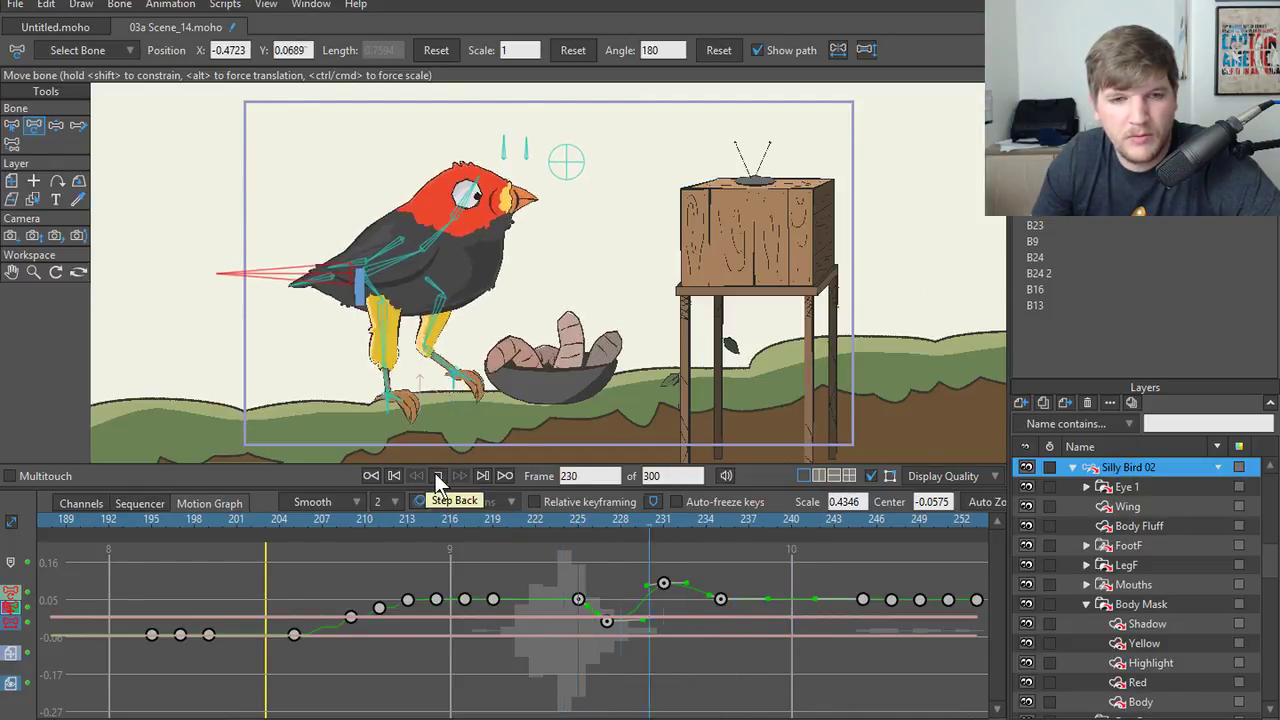
left_click(437, 475)
- Extend frame 227's outgoing Bezier handle to about frame 231 and level frame 231's incoming handle, reviewing the motion from frame 224
left_click_drag(611, 521, 631, 523)
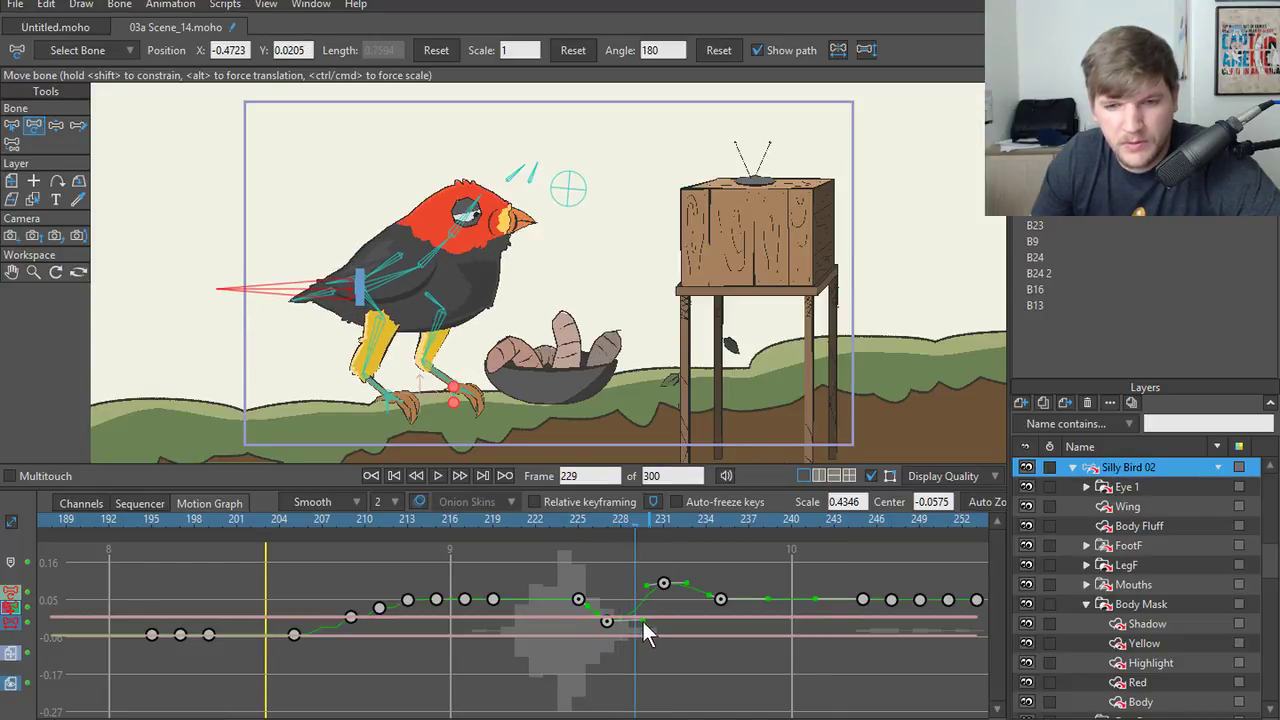
left_click_drag(642, 619, 672, 620)
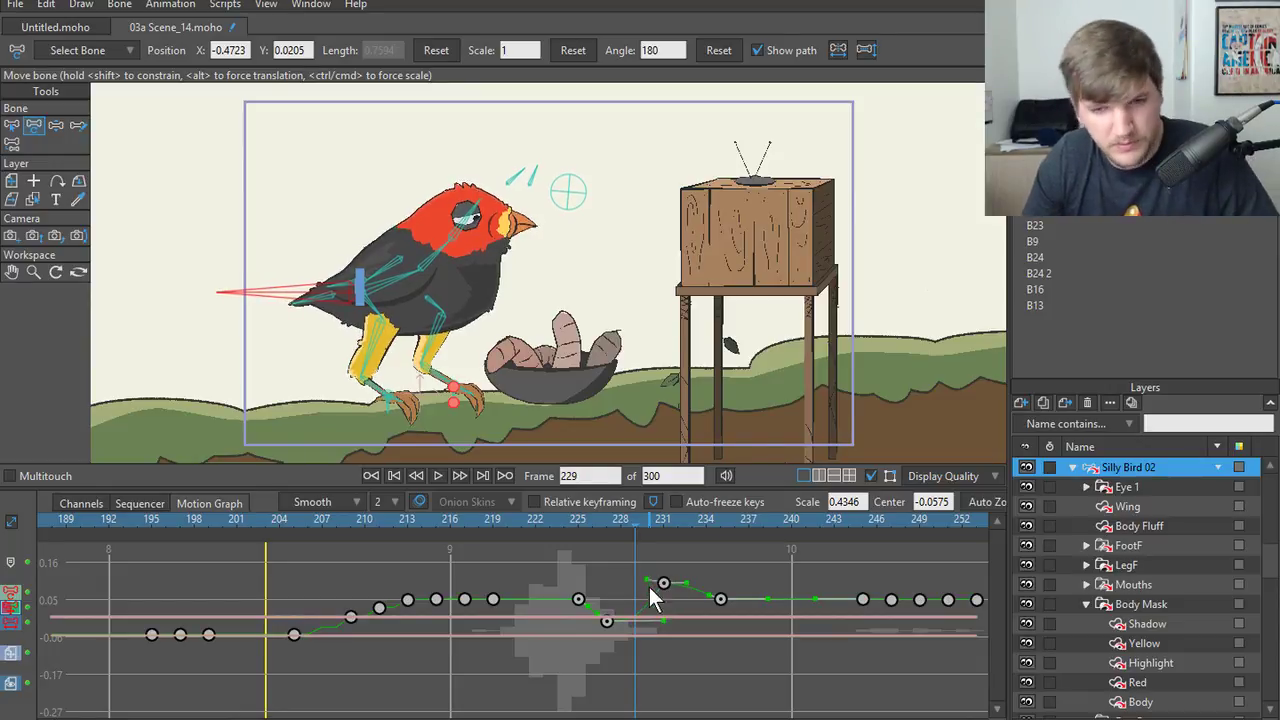
mouse_move(649, 587)
left_mouse_down()
mouse_move(657, 612)
mouse_move(653, 596)
left_mouse_up()
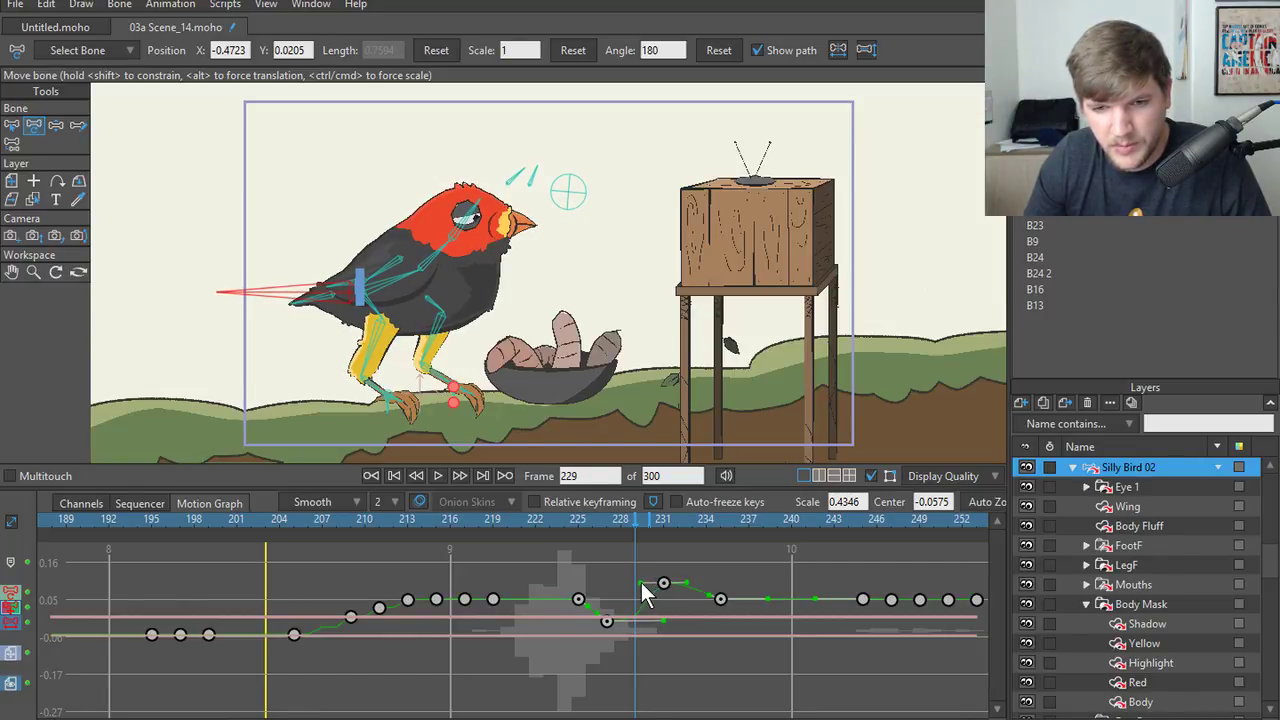
left_click(566, 527)
left_click(445, 476)
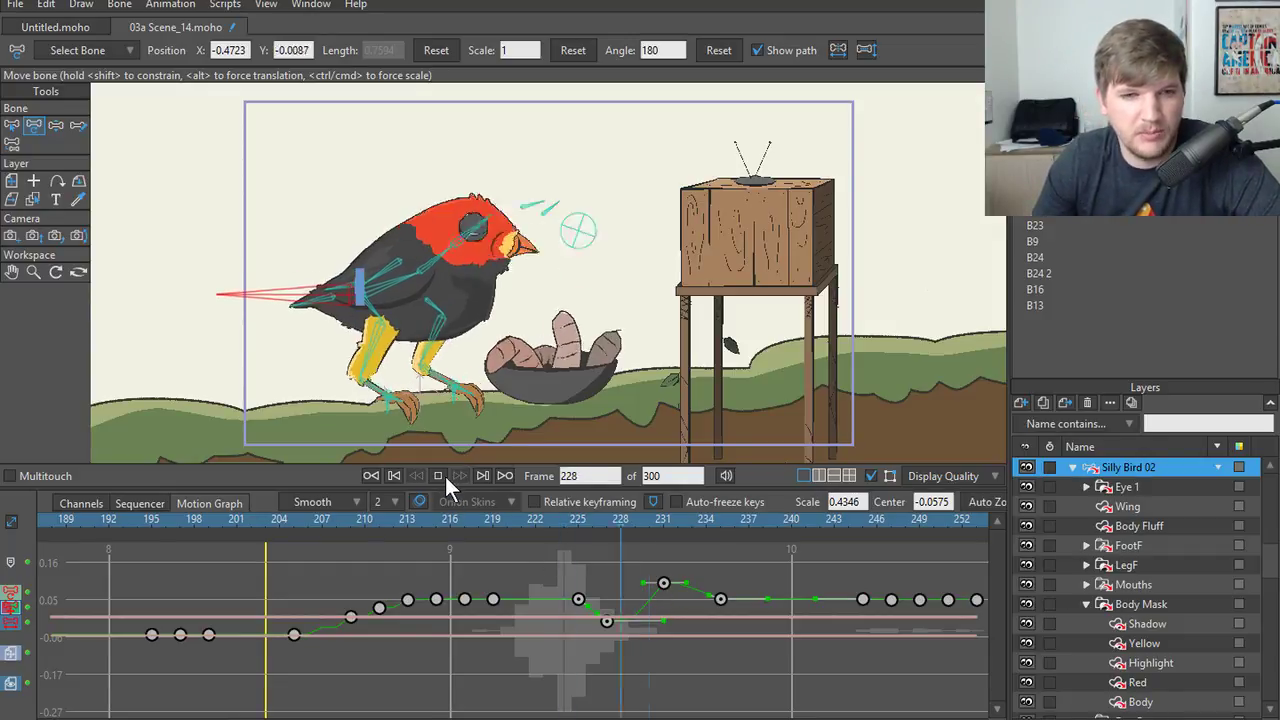
left_click(444, 476)
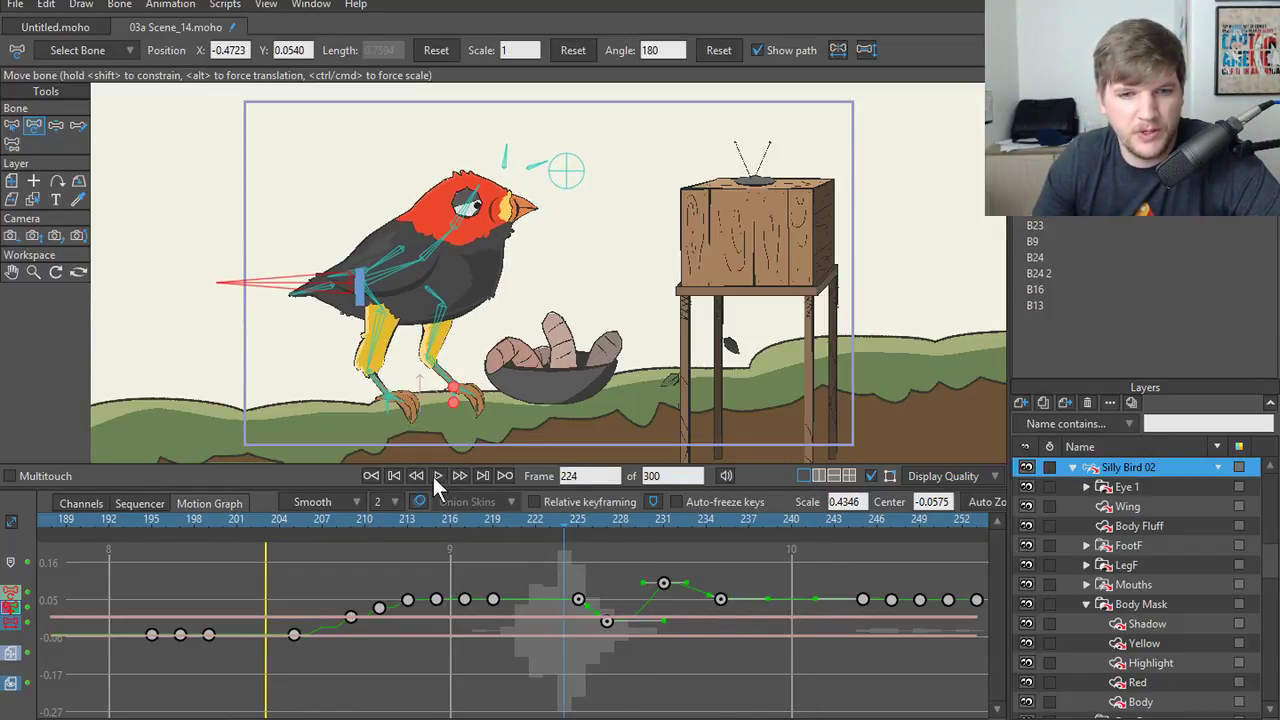
- Replay the bird's surprised reaction several times from frame 224 to check the eased drop and rise
left_click(443, 476)
left_click(565, 528)
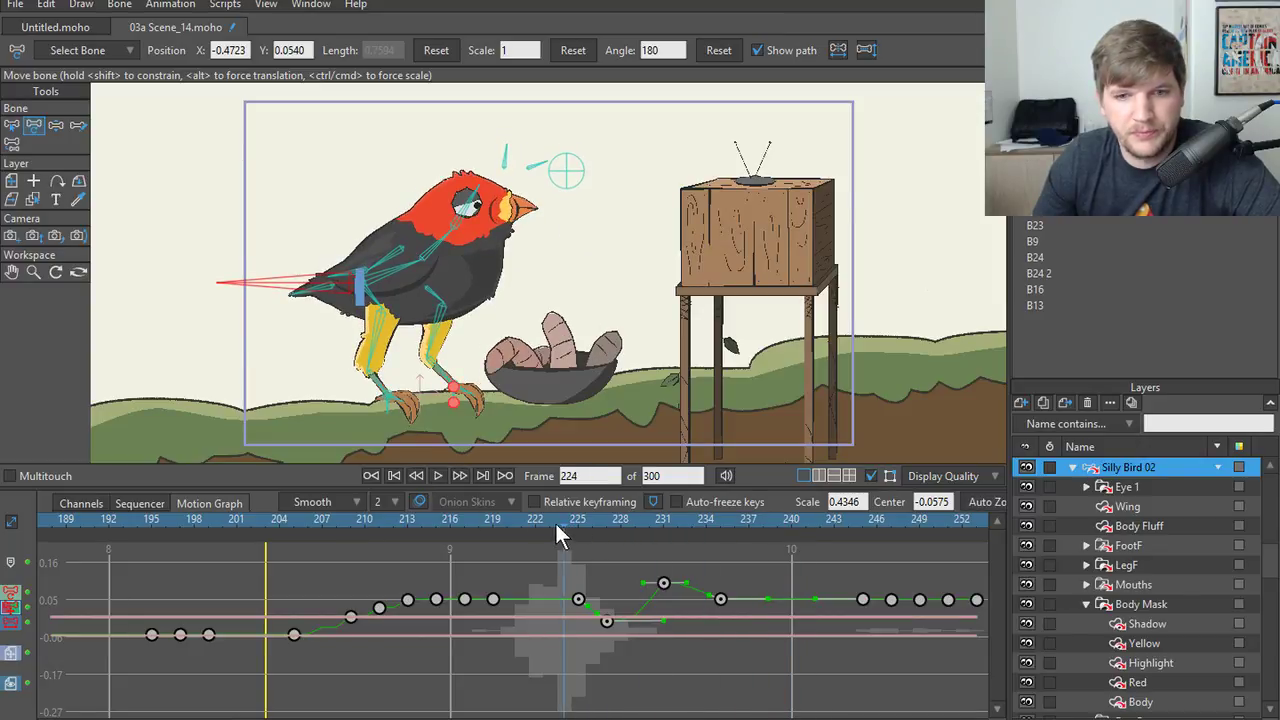
left_click(440, 478)
left_click(439, 478)
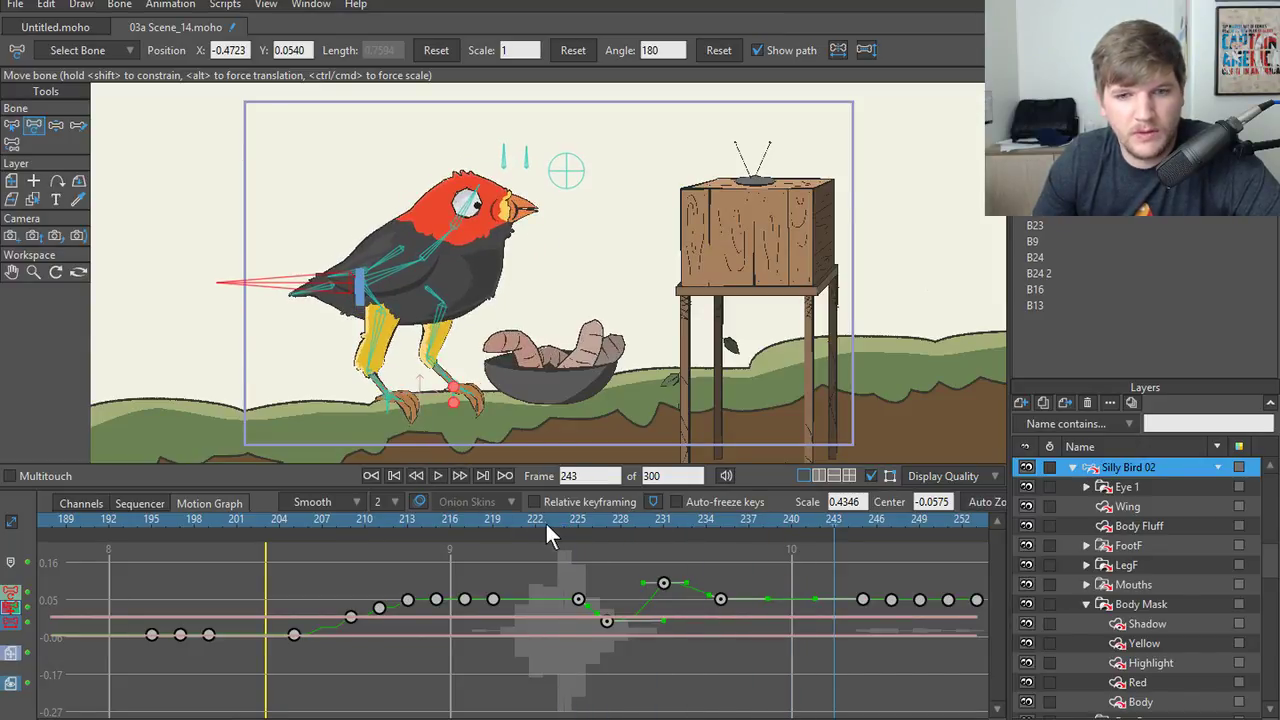
left_click(564, 522)
left_click(442, 477)
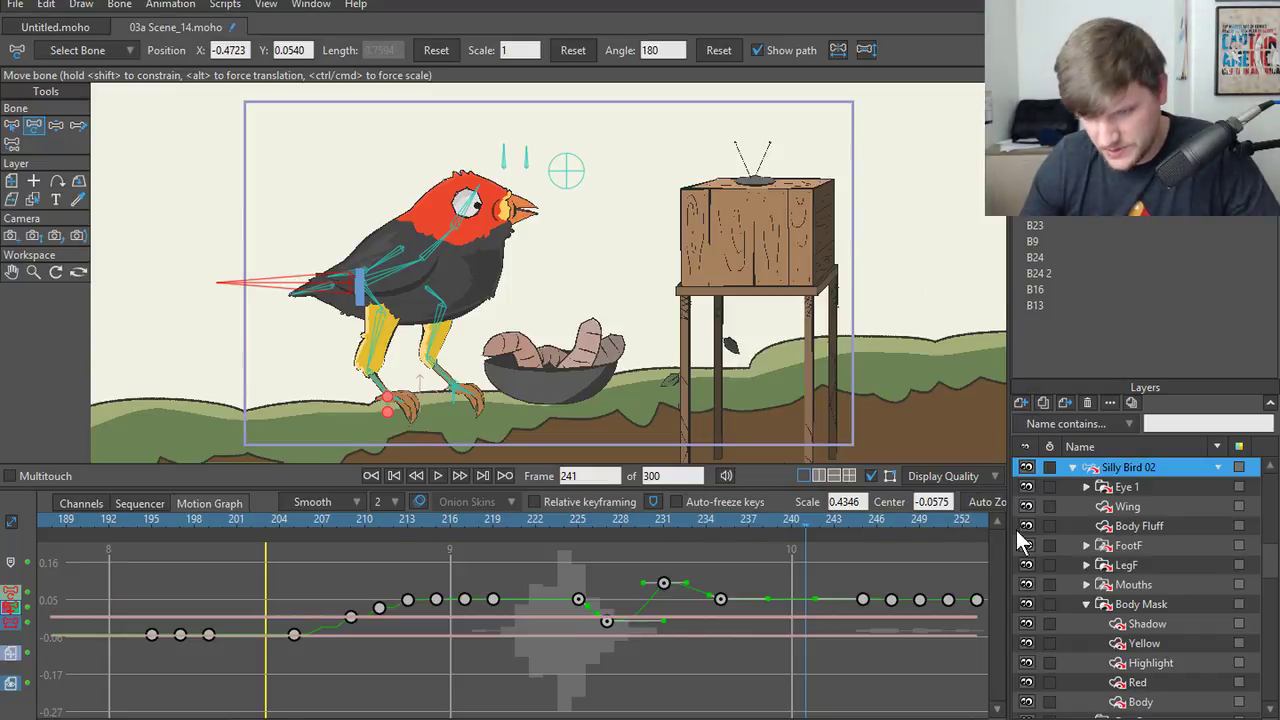
- Switch from the motion graph to the channel keyframes over a wider time range, and play the reaction from frame 217
left_click(60, 505)
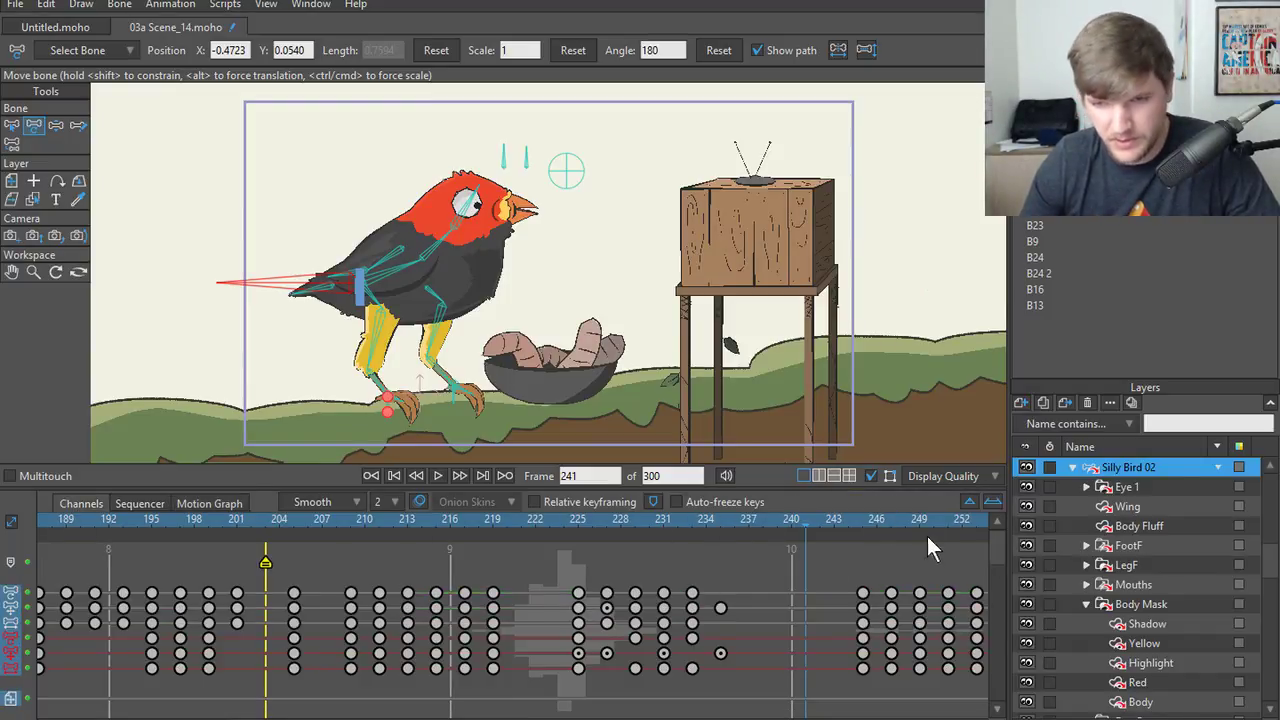
left_click(976, 503)
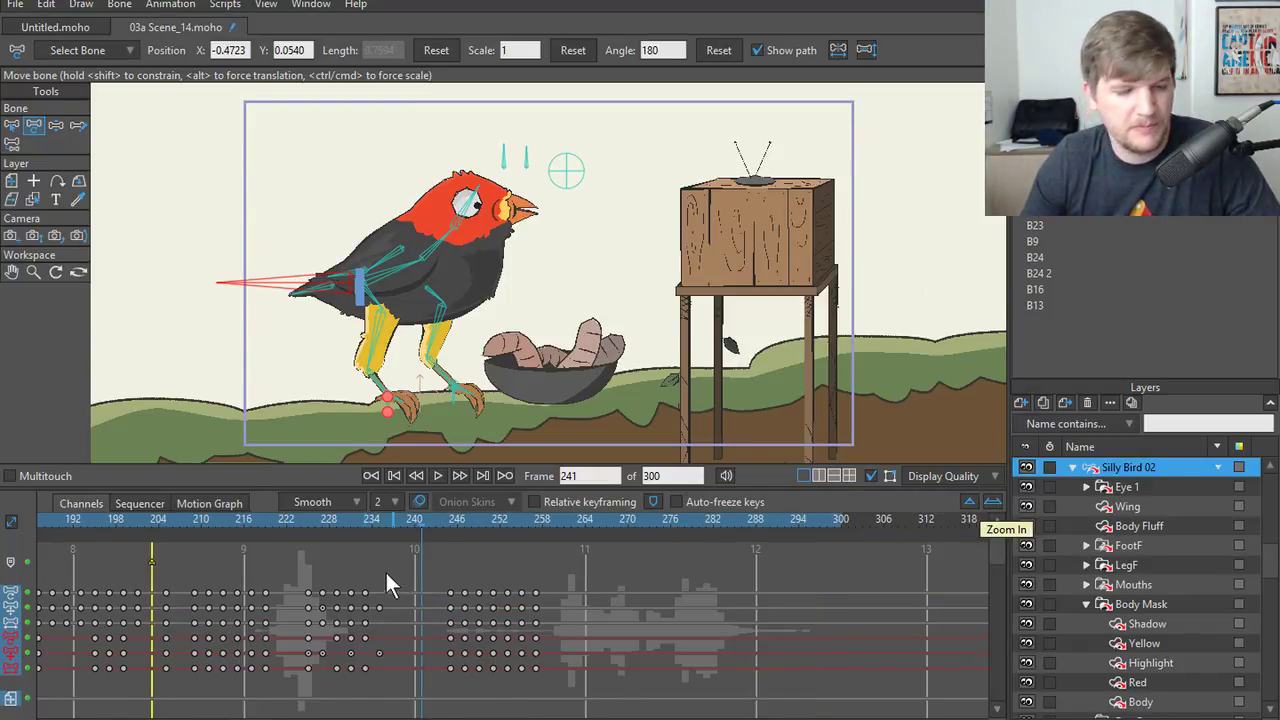
left_click_drag(431, 531, 244, 538)
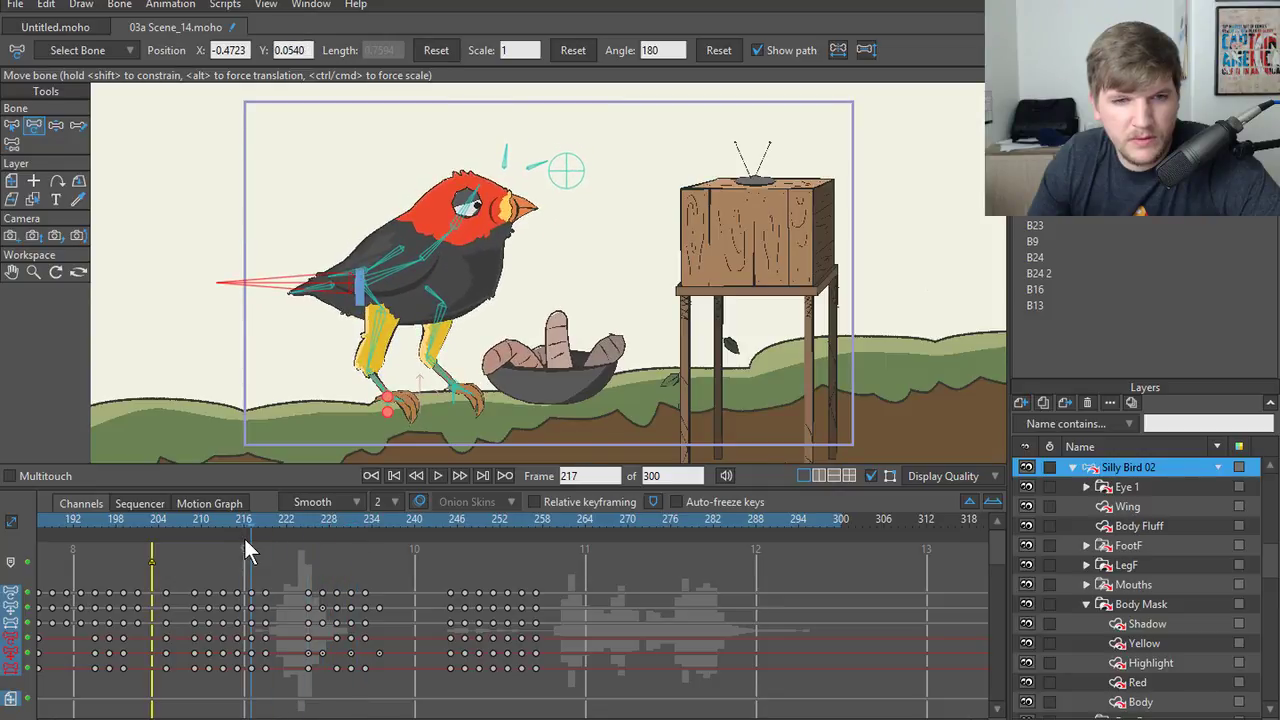
left_click(439, 477)
left_click(439, 477)
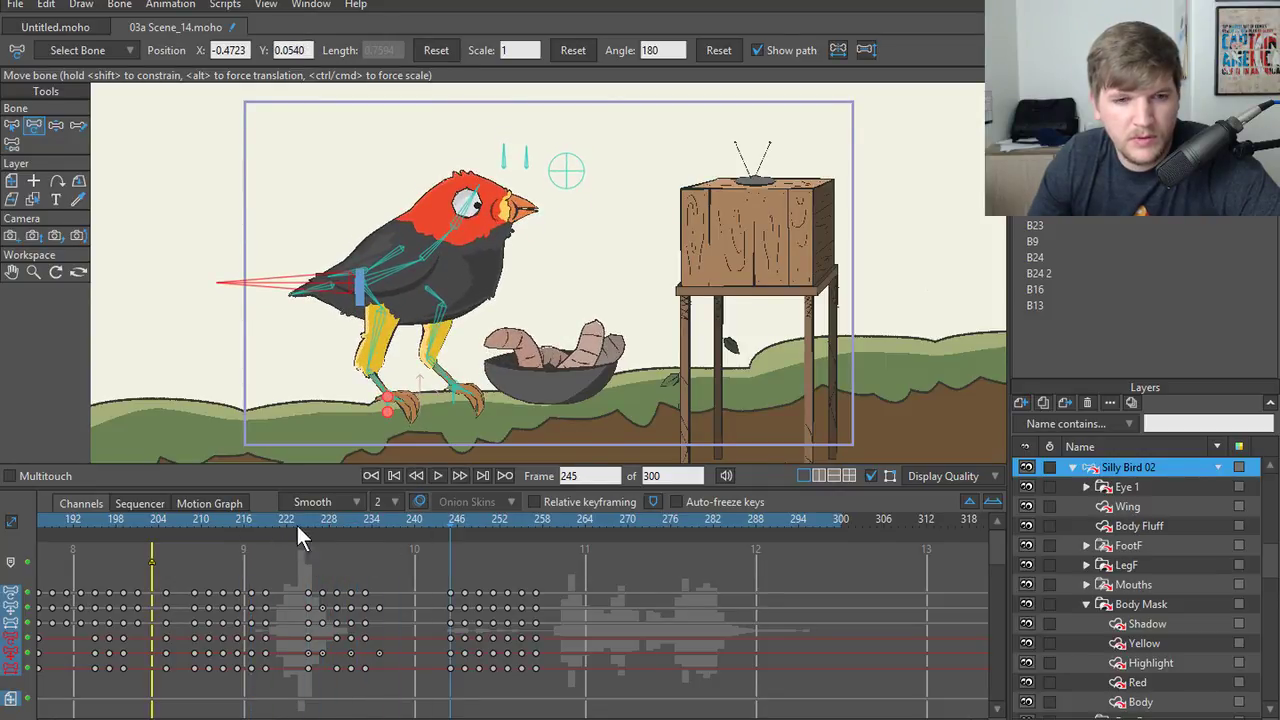
- At frame 231, pull the bird's neck and head bones up and back with Manipulate Bones for a more startled pose
left_click_drag(296, 523, 346, 524)
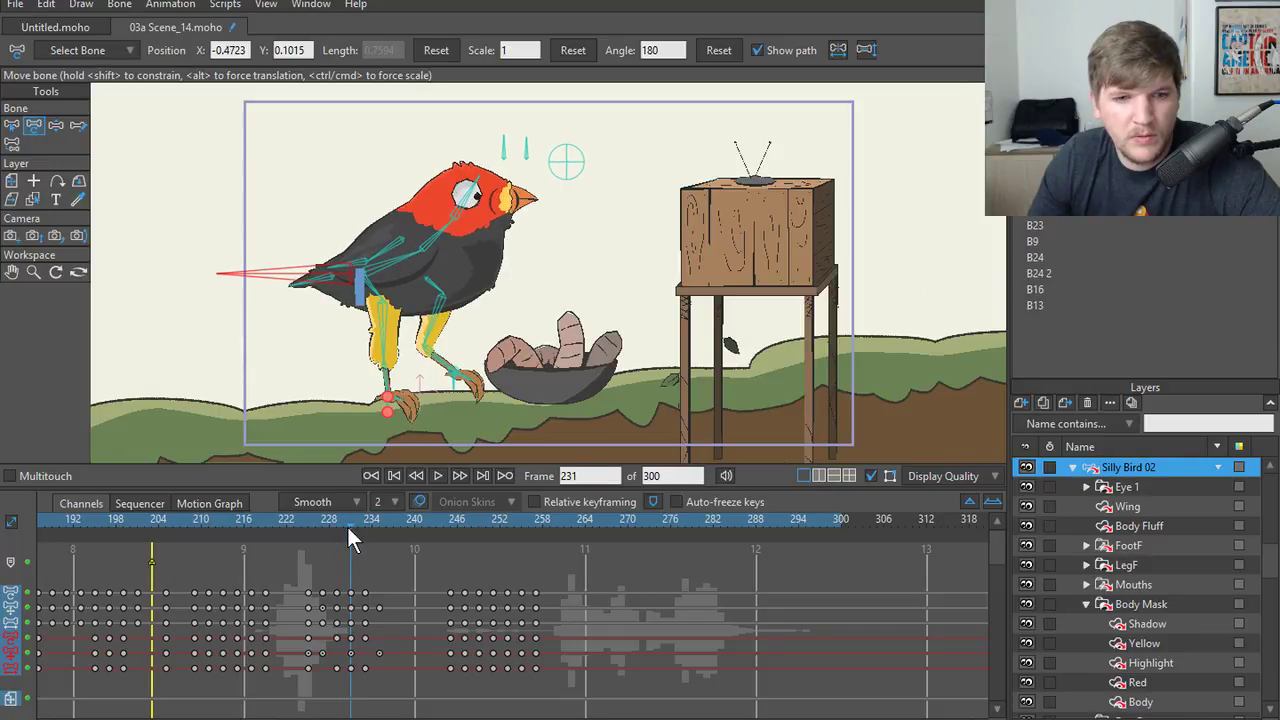
scroll(431, 129, "up", 2)
left_click_drag(467, 328, 463, 288)
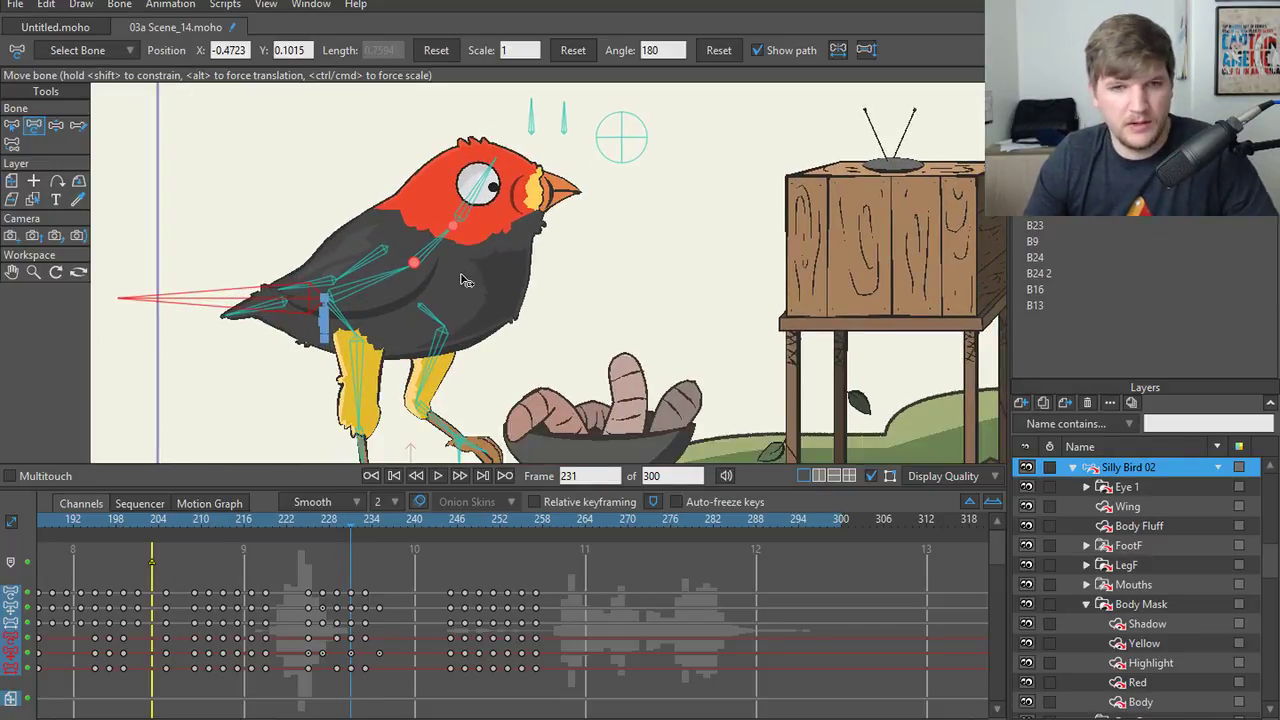
key("z")
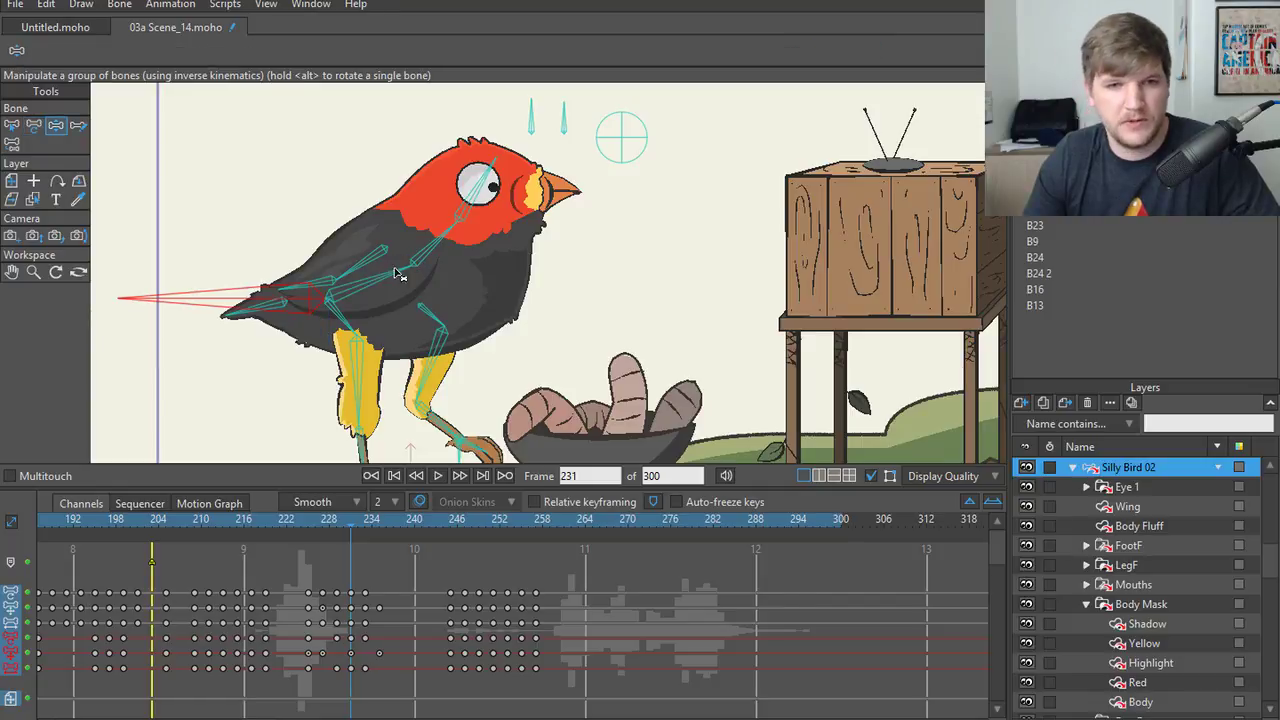
left_click_drag(398, 281, 452, 206)
left_click(404, 266)
- Stretch the torso bone B24 2 to a scale of 1.06 and the neck bone B23 to 1.08 at frame 231
key("t")
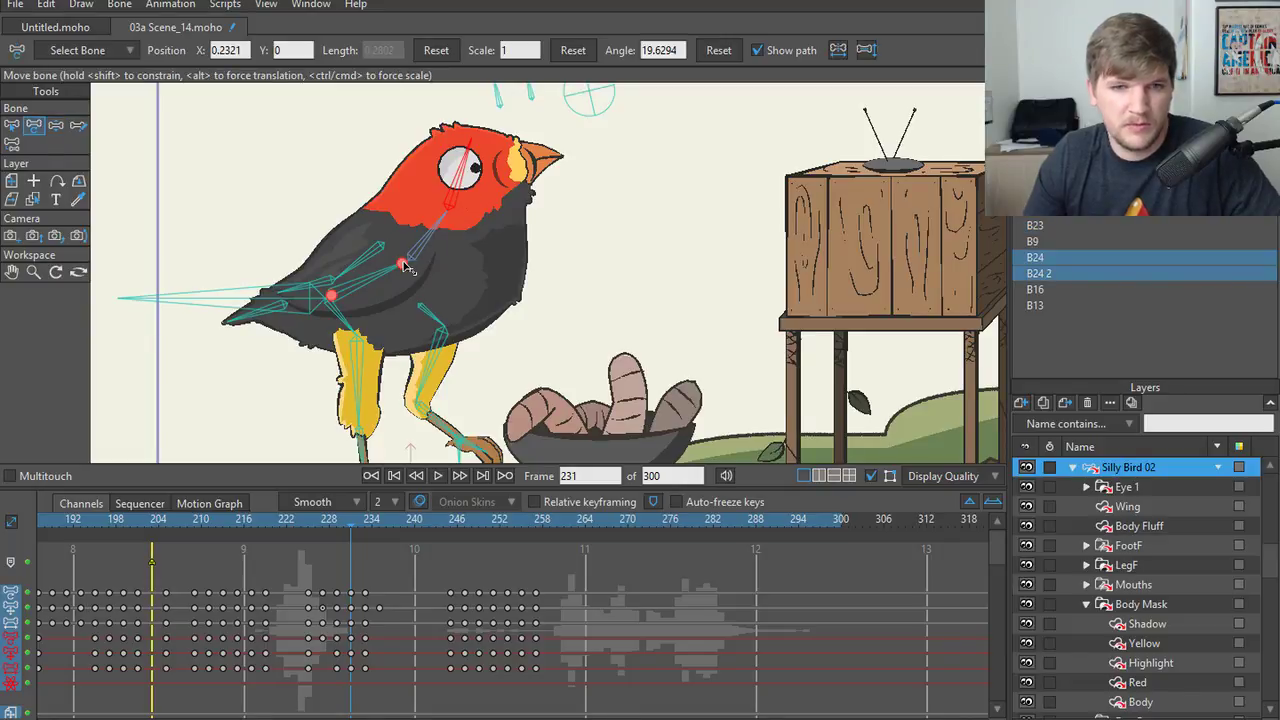
left_click_drag(406, 266, 415, 263)
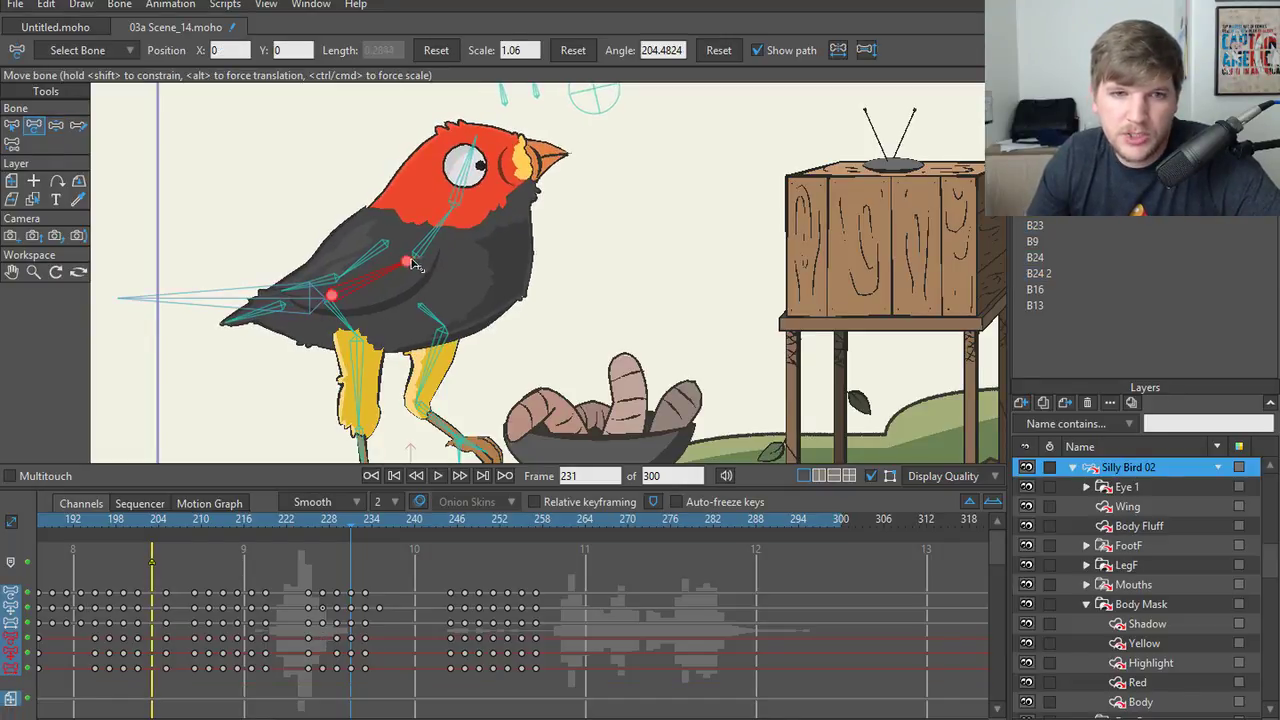
left_click_drag(452, 221, 457, 217)
- Step through frames 229 to 236 to examine how the stretched pose at frame 231 rises and settles
left_click_drag(351, 526, 330, 528)
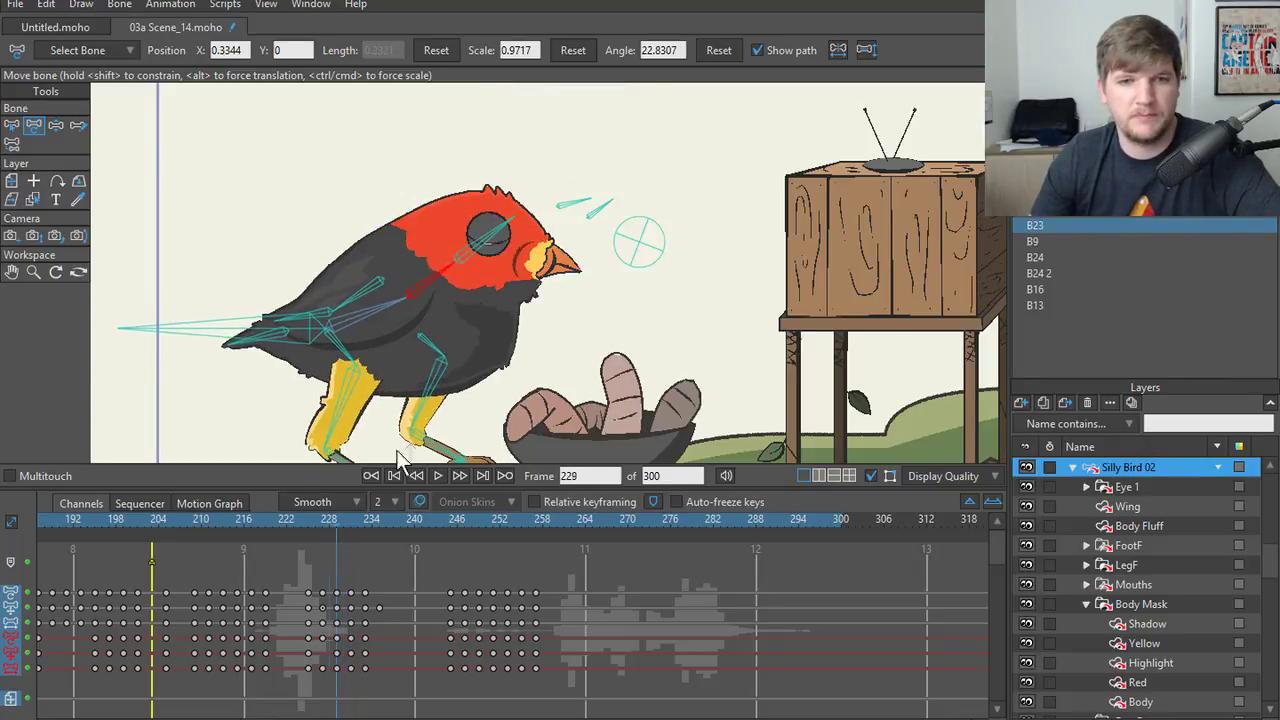
scroll(432, 362, "down", 5)
left_click_drag(450, 432, 447, 411)
key("Right")
key("Right")
key("Right")
scroll(456, 370, "up", 1)
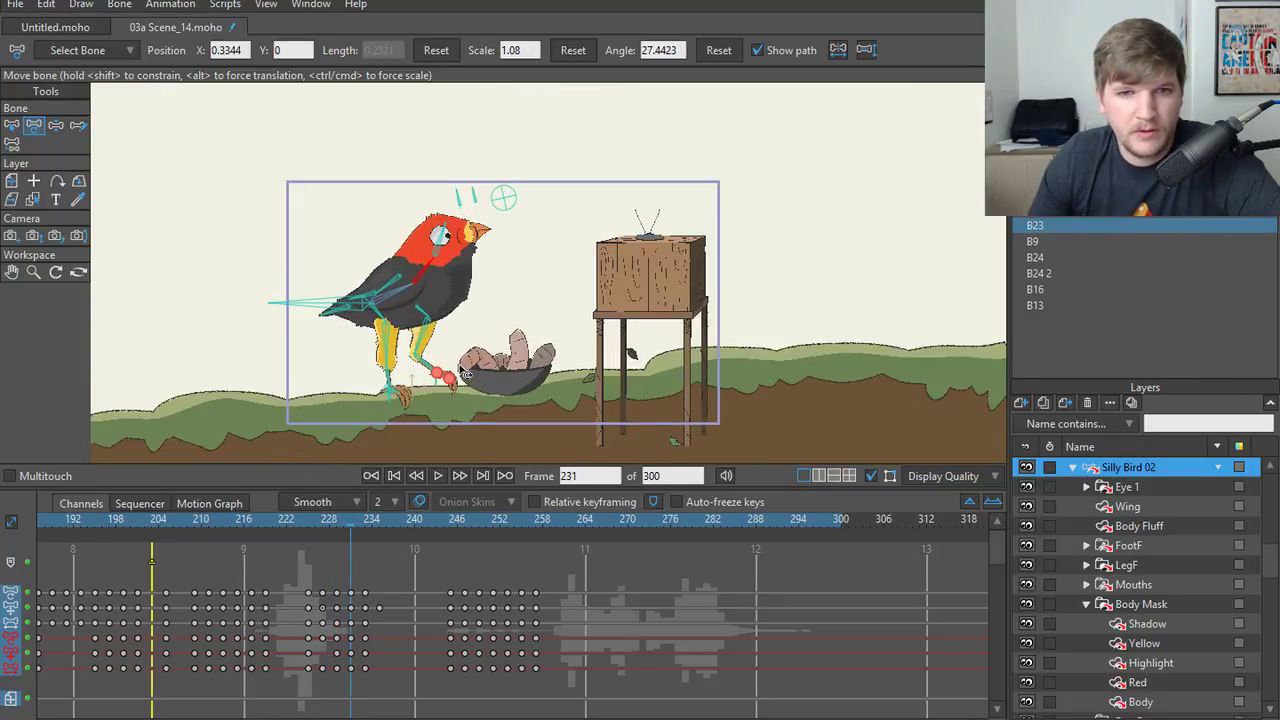
key("Right")
scroll(440, 340, "up", 1)
key("Right")
key("Right")
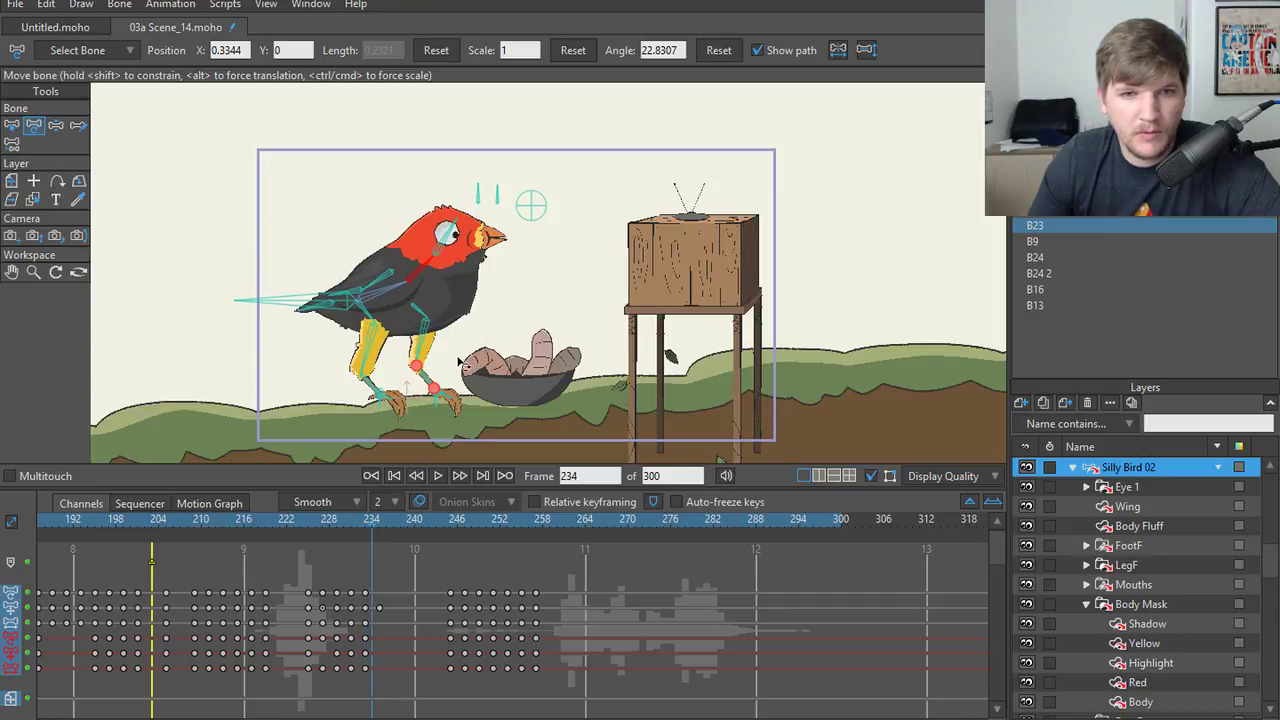
key("Right")
scroll(453, 362, "up", 2)
key("Right")
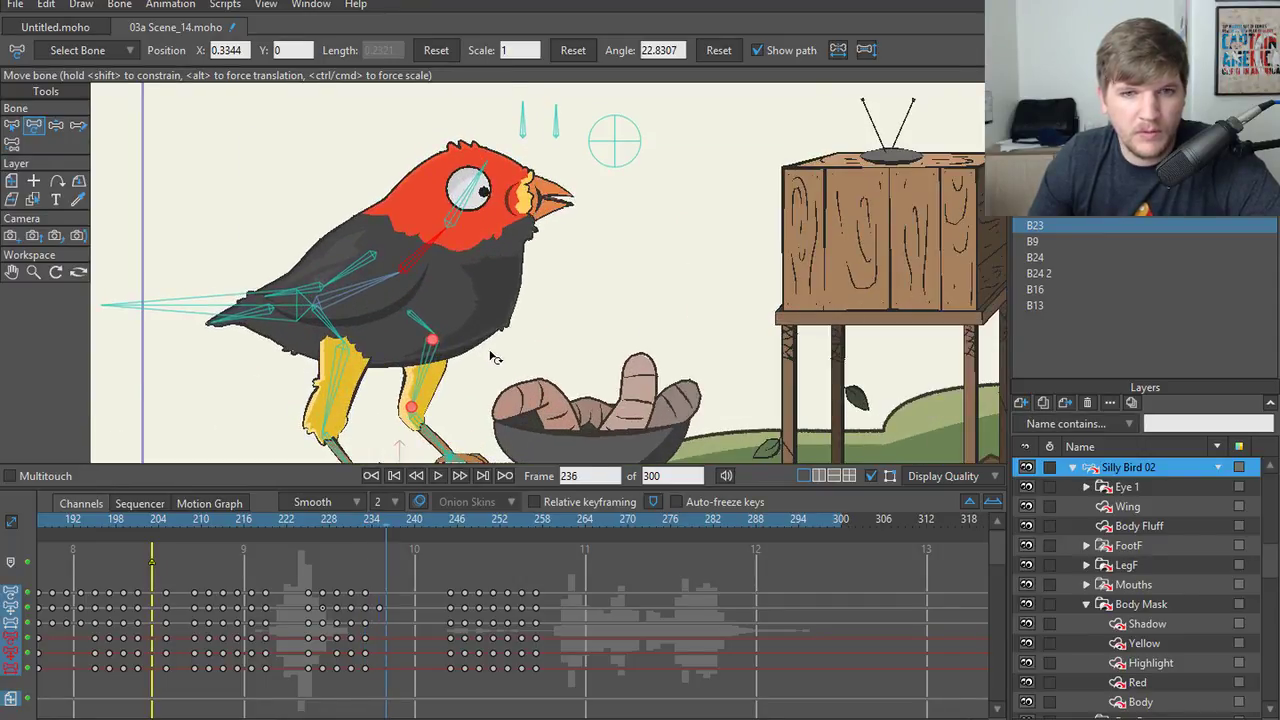
- Step back from frame 236 to the crouch at frame 227, and play the reaction from around frame 222
key("Left")
key("Left")
key("Left")
key("Left")
key("Left")
key("Left")
key("Left")
key("Left")
key("Left")
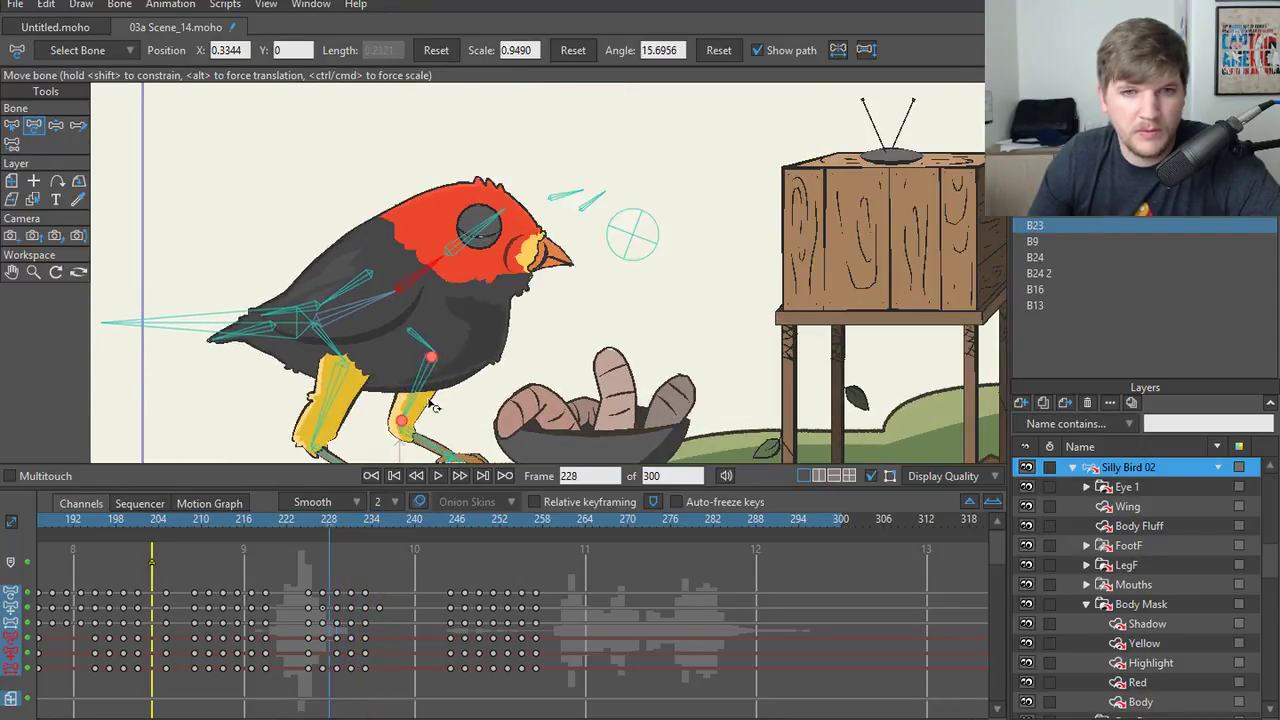
scroll(432, 356, "down", 4)
scroll(432, 357, "up", 3)
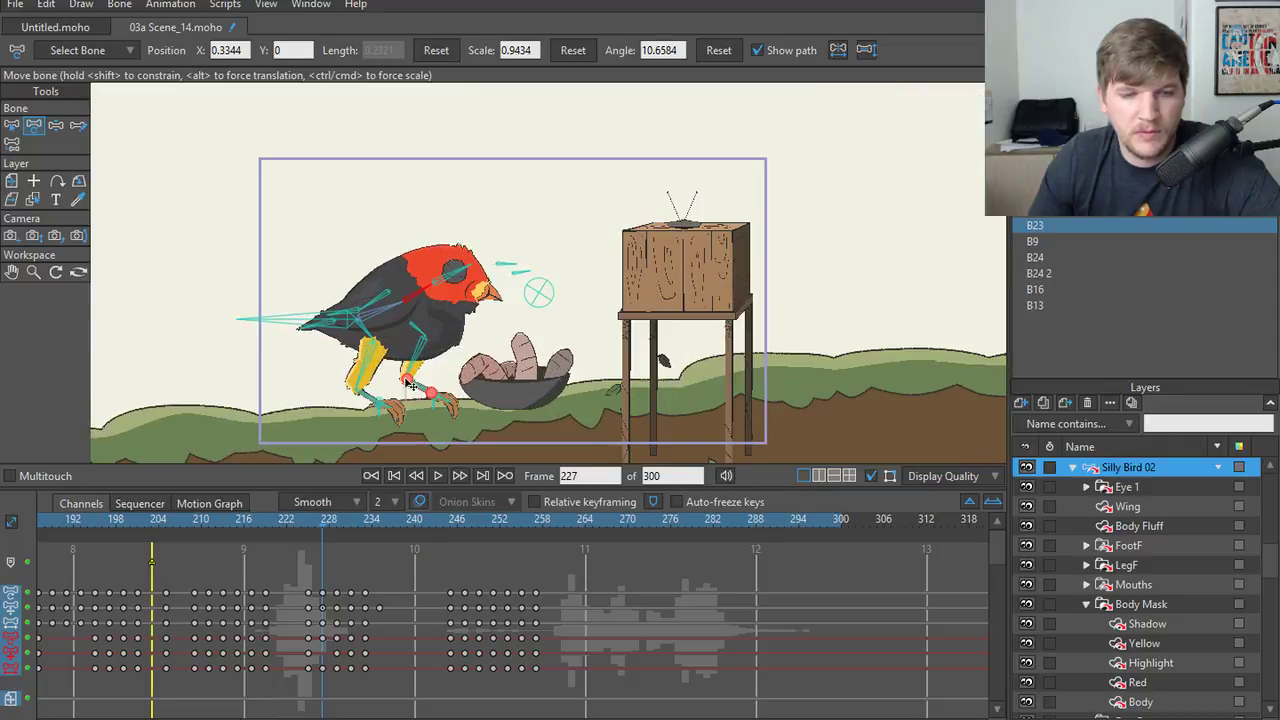
left_click(284, 520)
left_click(437, 477)
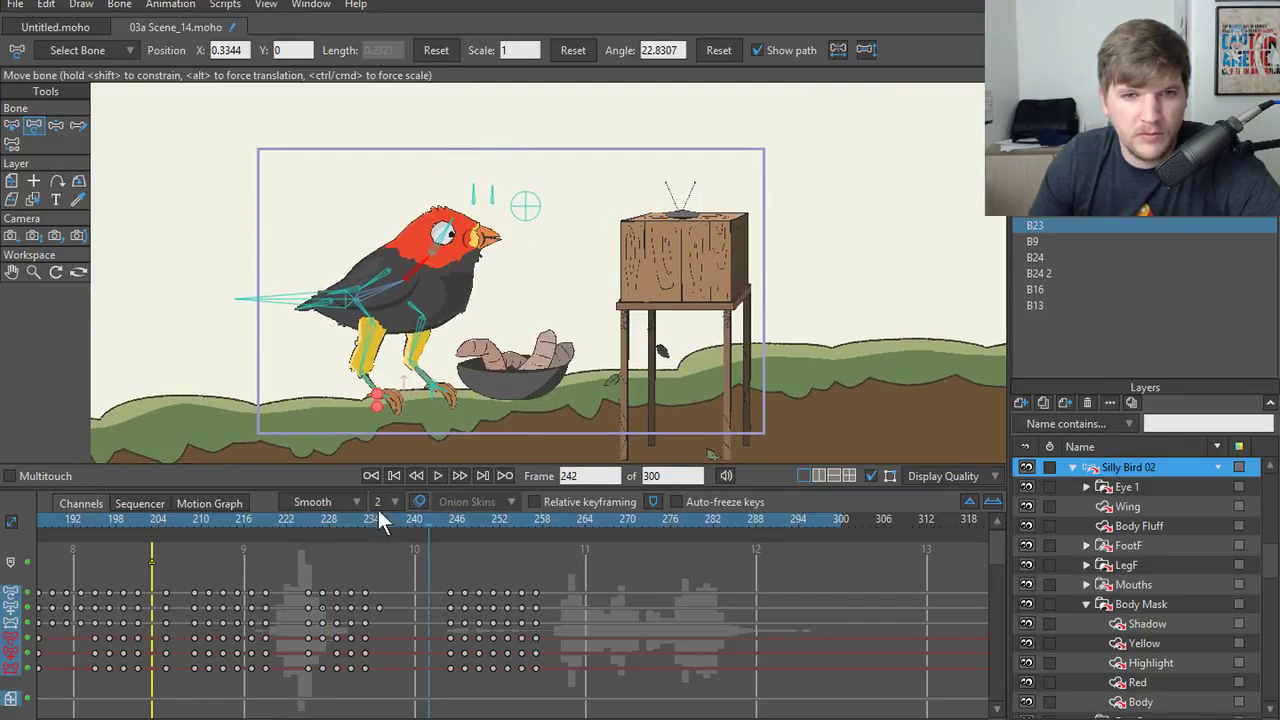
- Play back the bird's movement from around frame 220 and examine its timing
left_click(439, 477)
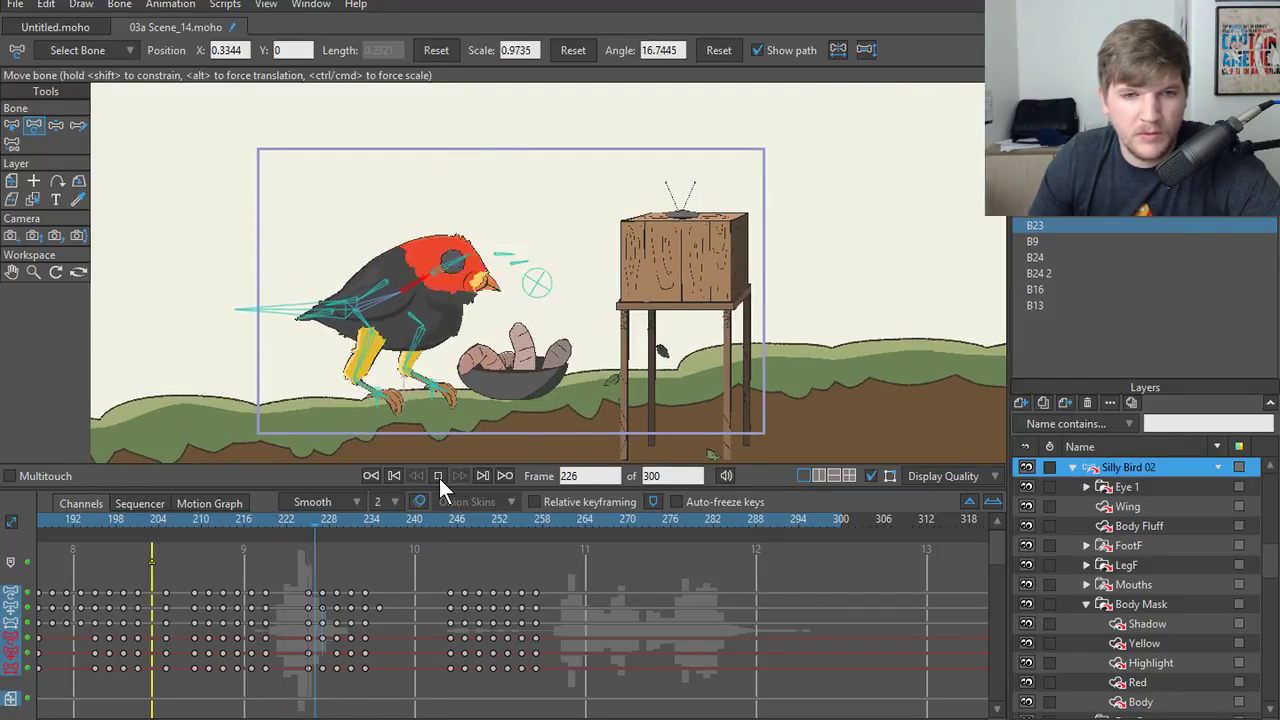
left_click(439, 478)
scroll(553, 297, "up", 3)
scroll(553, 297, "down", 1)
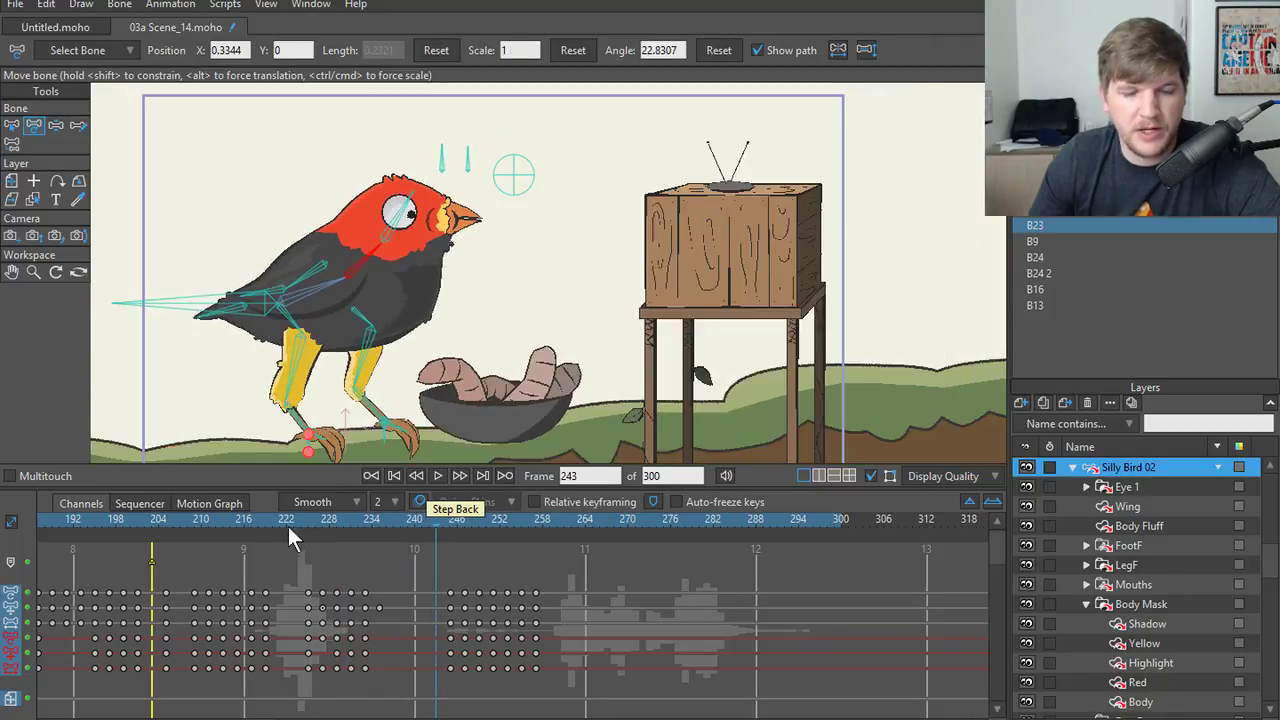
left_click(274, 520)
left_click(437, 476)
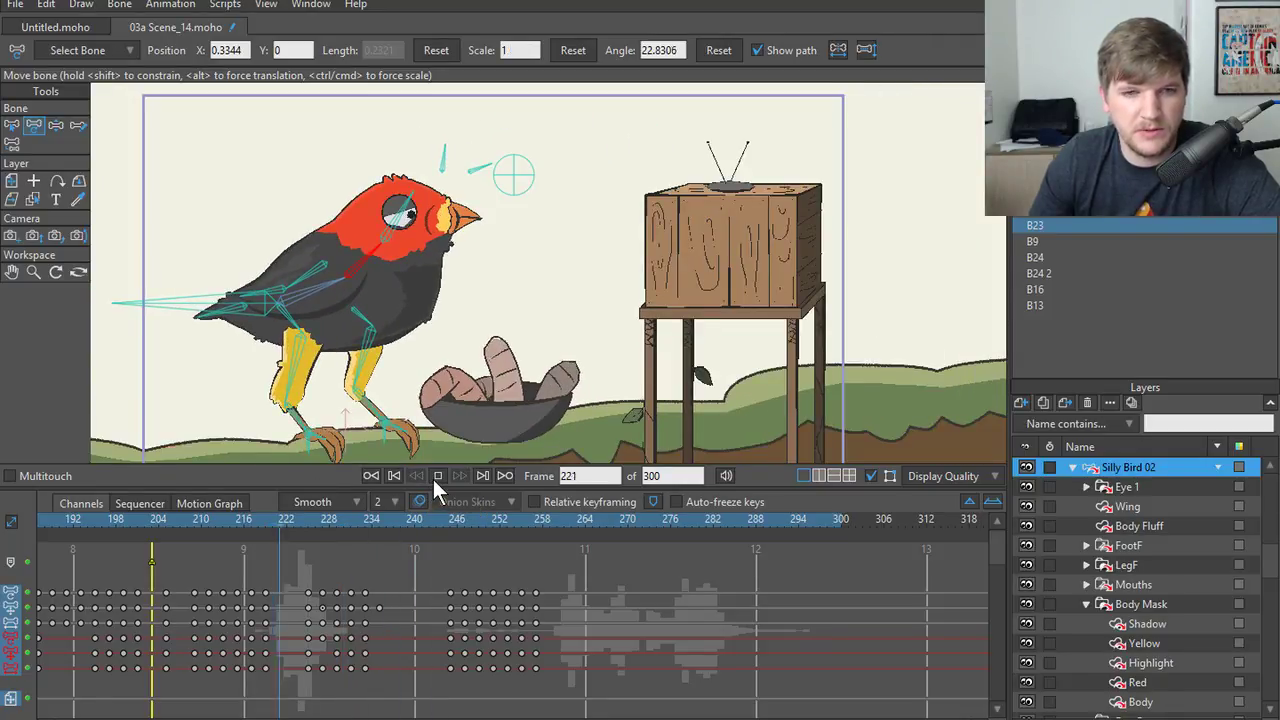
left_click(289, 521)
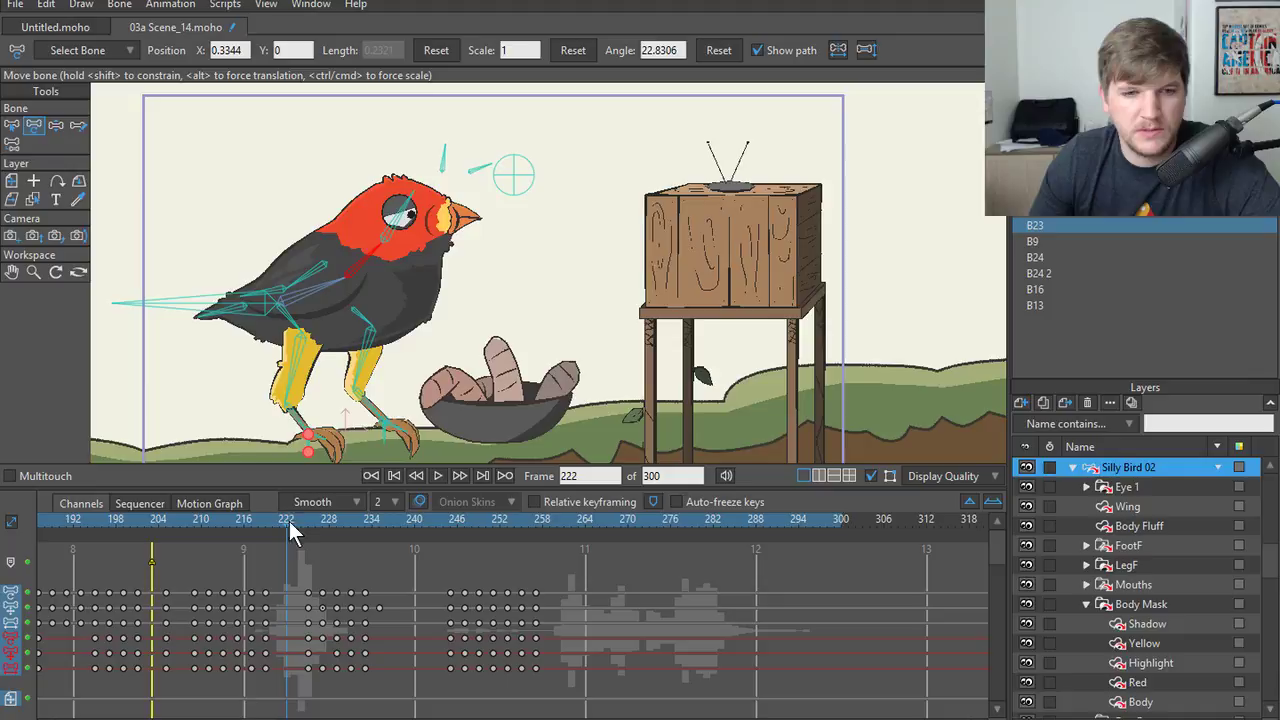
left_click(437, 477)
left_click(437, 477)
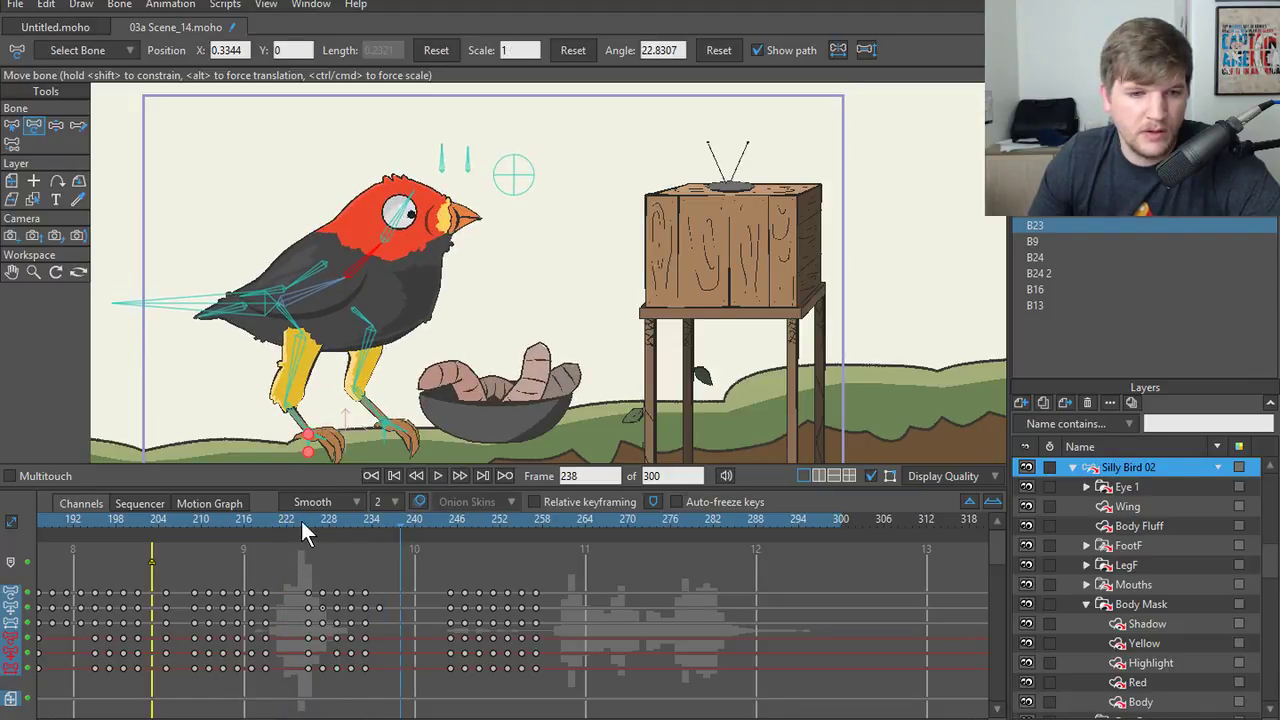
left_click(307, 520)
scroll(310, 410, "up", 2)
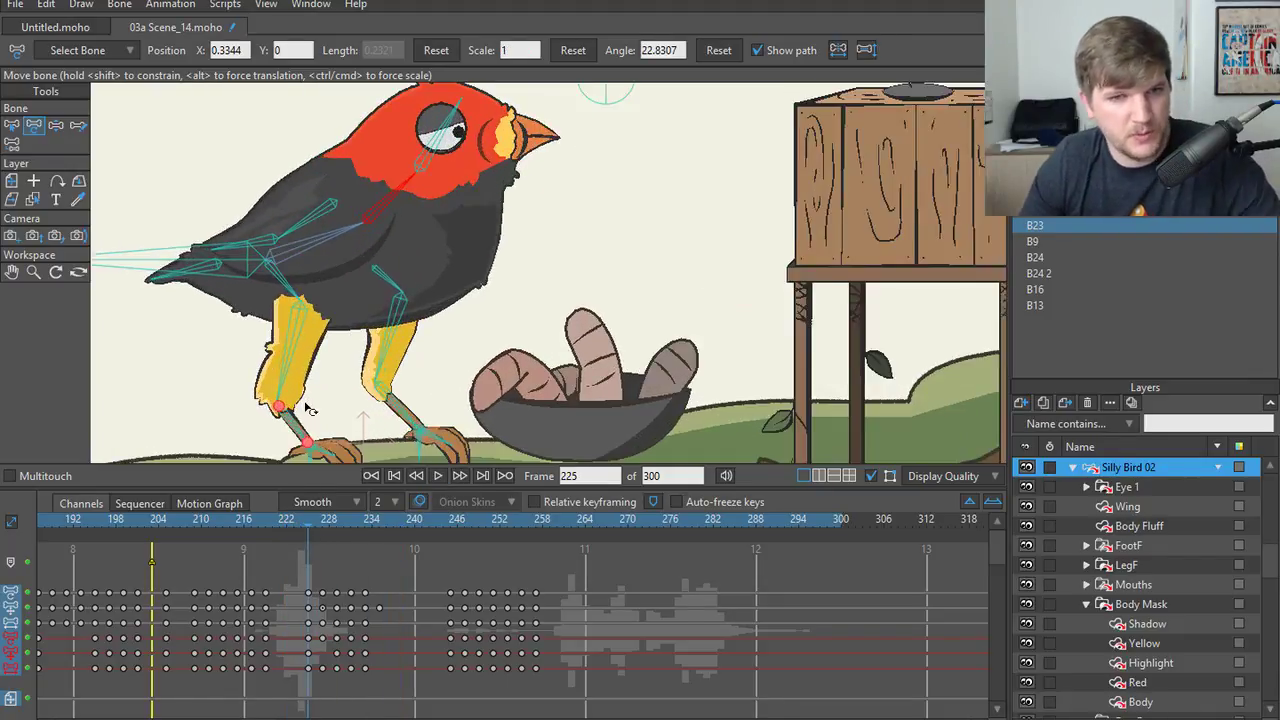
key("z")
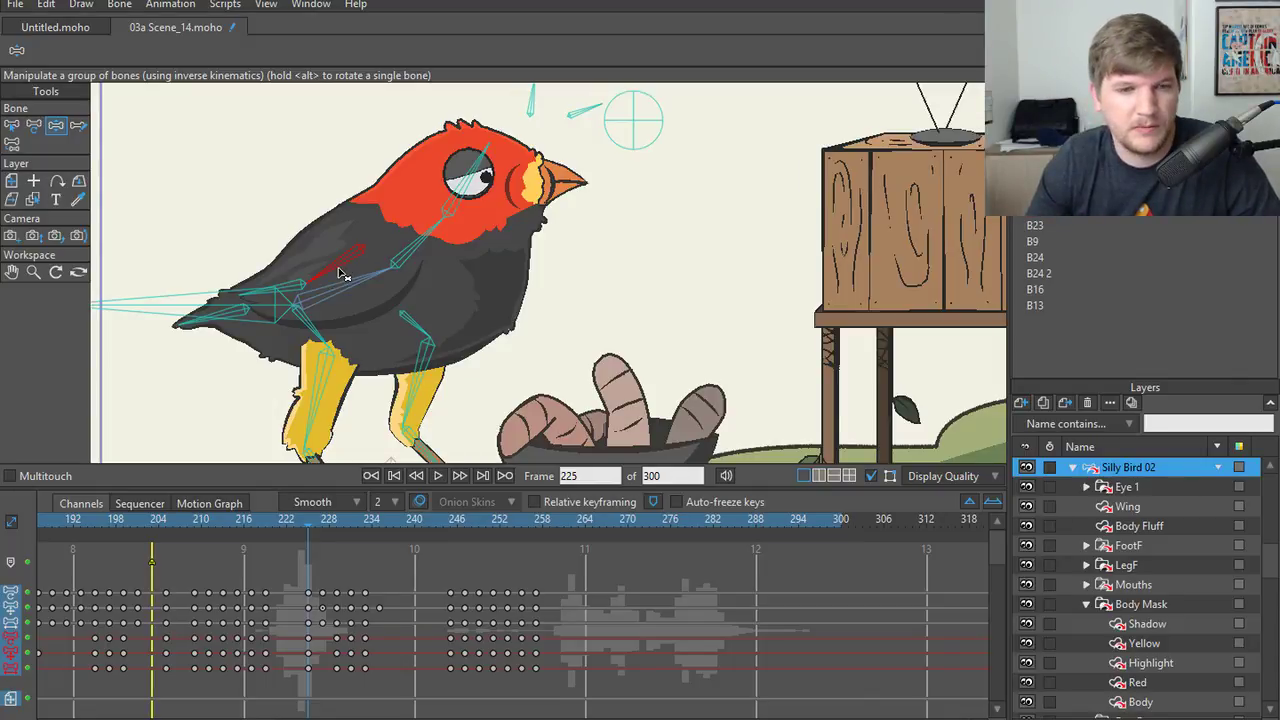
left_click_drag(340, 273, 323, 264)
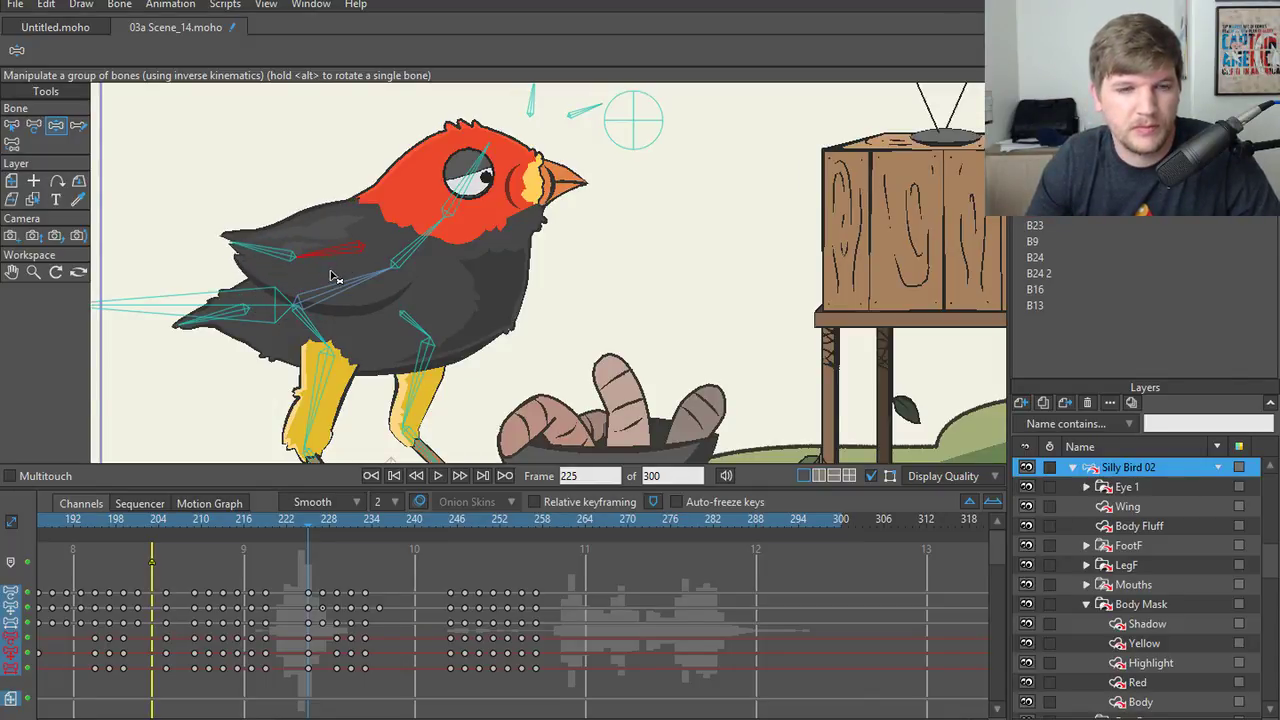
key("ctrl+z")
- At frame 231, raise the bird's wing away from its body and angle the wingtip bone slightly upward
left_click_drag(307, 518, 348, 518)
left_click_drag(341, 263, 258, 240)
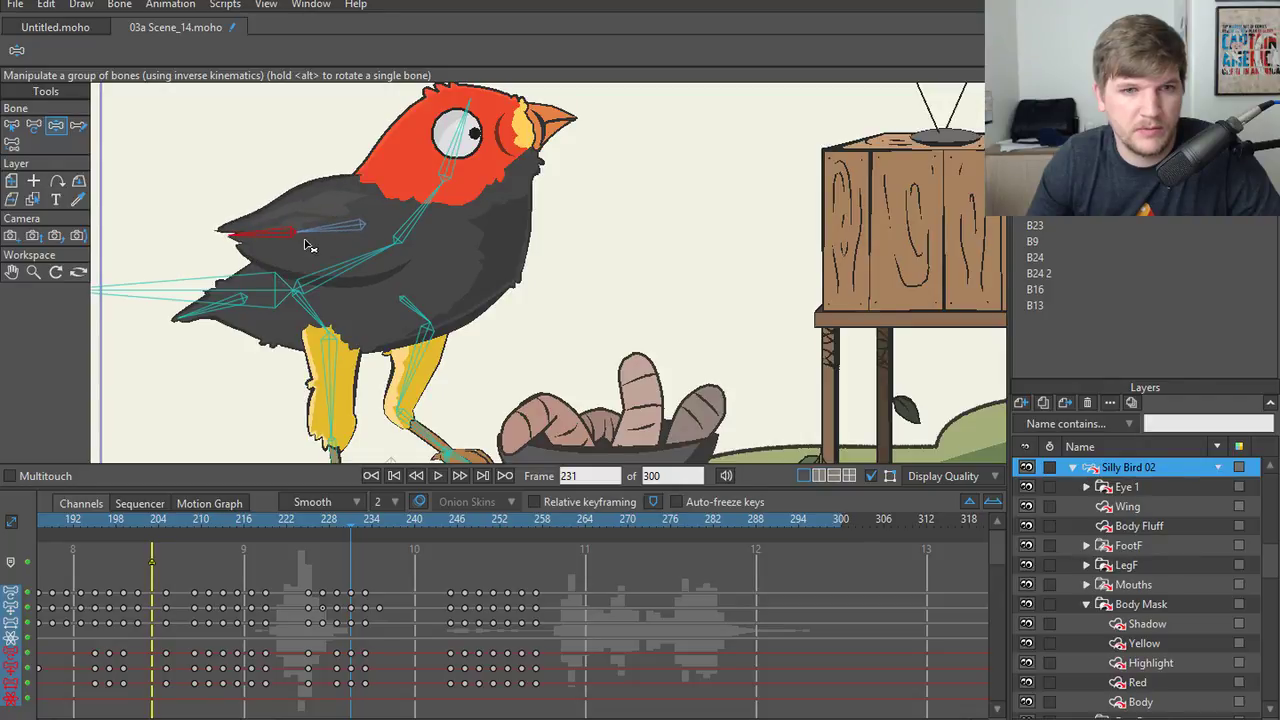
key("t")
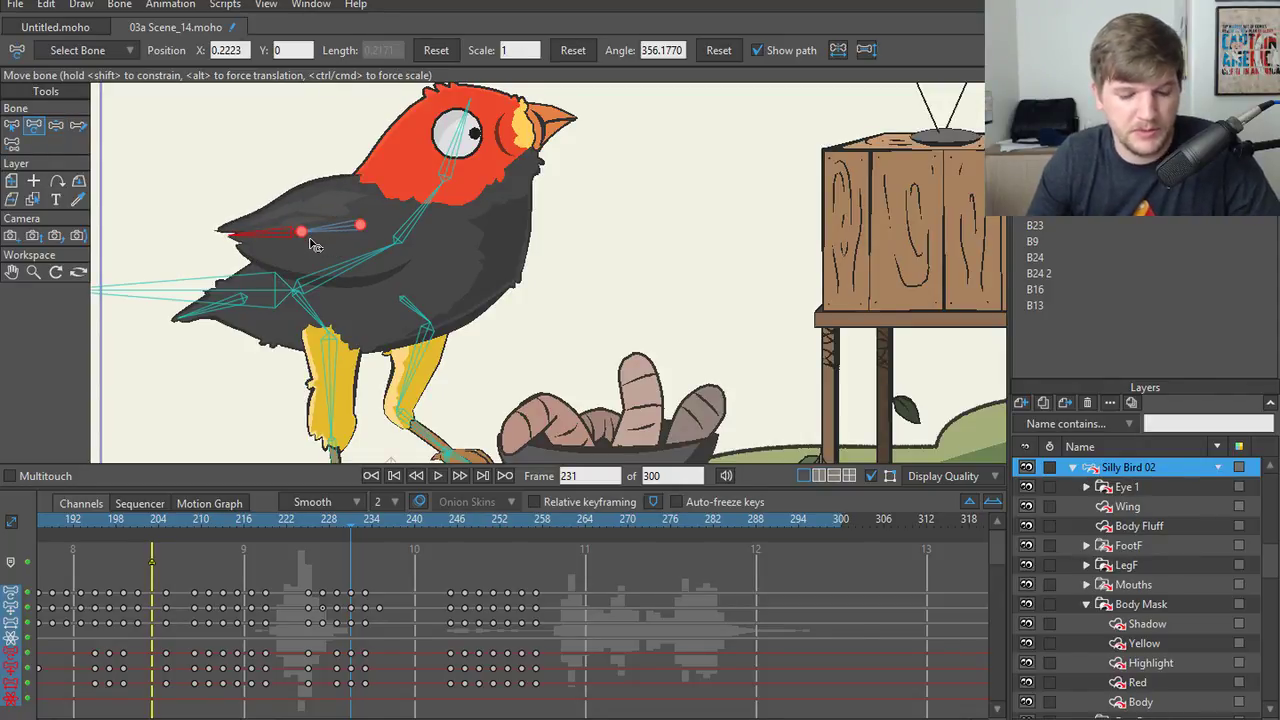
left_click_drag(310, 240, 258, 234)
key("z")
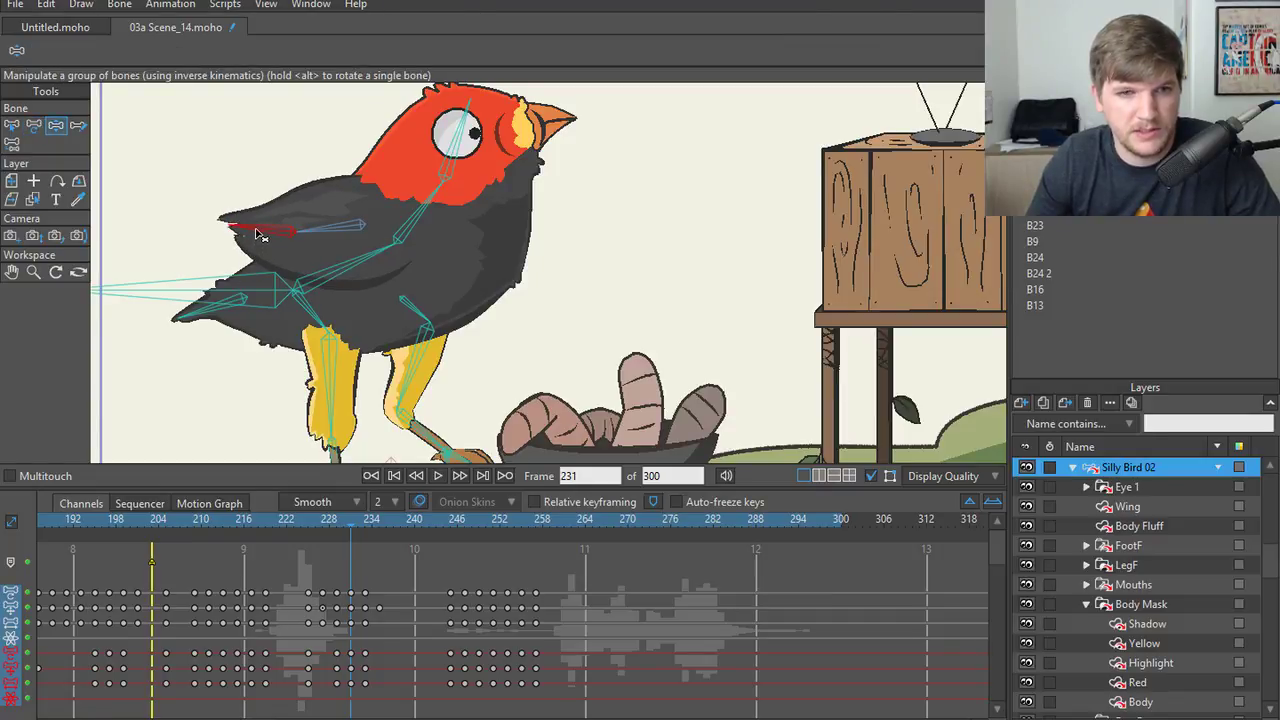
- Step back and forth through the frames around 231 to examine how the wing lifts
key("ctrl+Left")
key("ctrl+Left")
key("ctrl+Left")
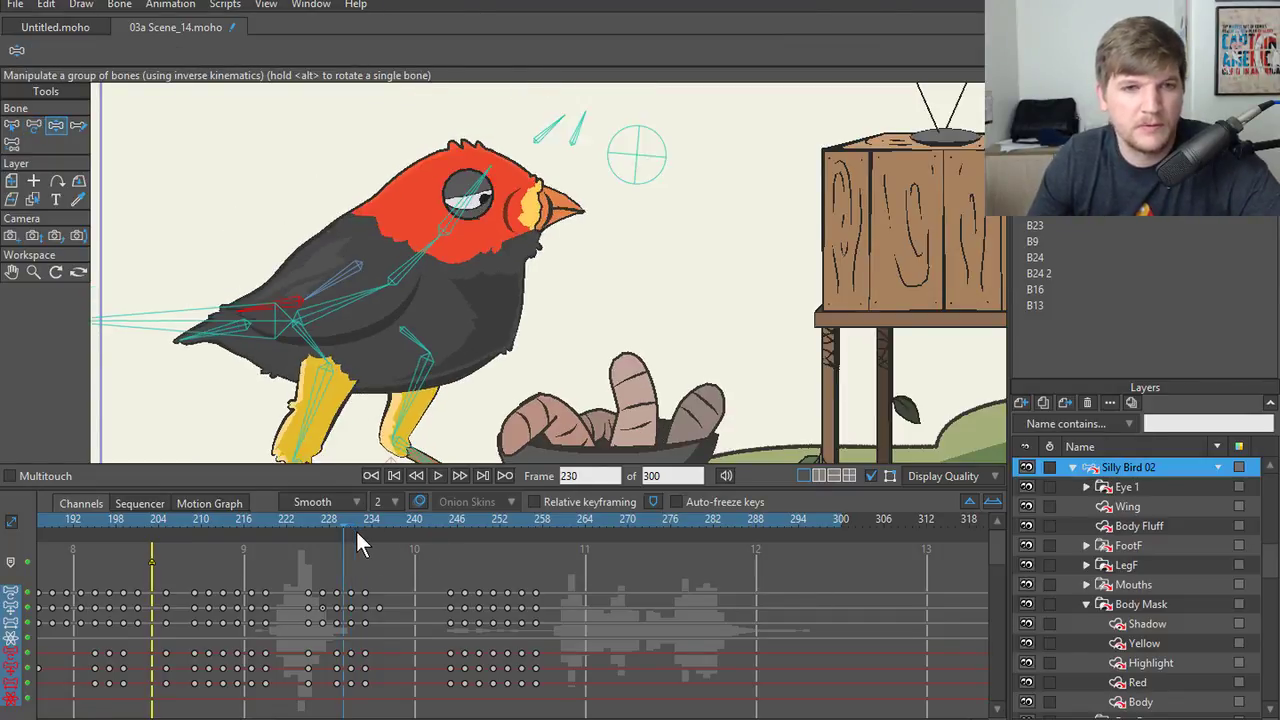
left_click_drag(359, 535, 367, 539)
key("Right")
key("Left")
key("Left")
key("Left")
key("Left")
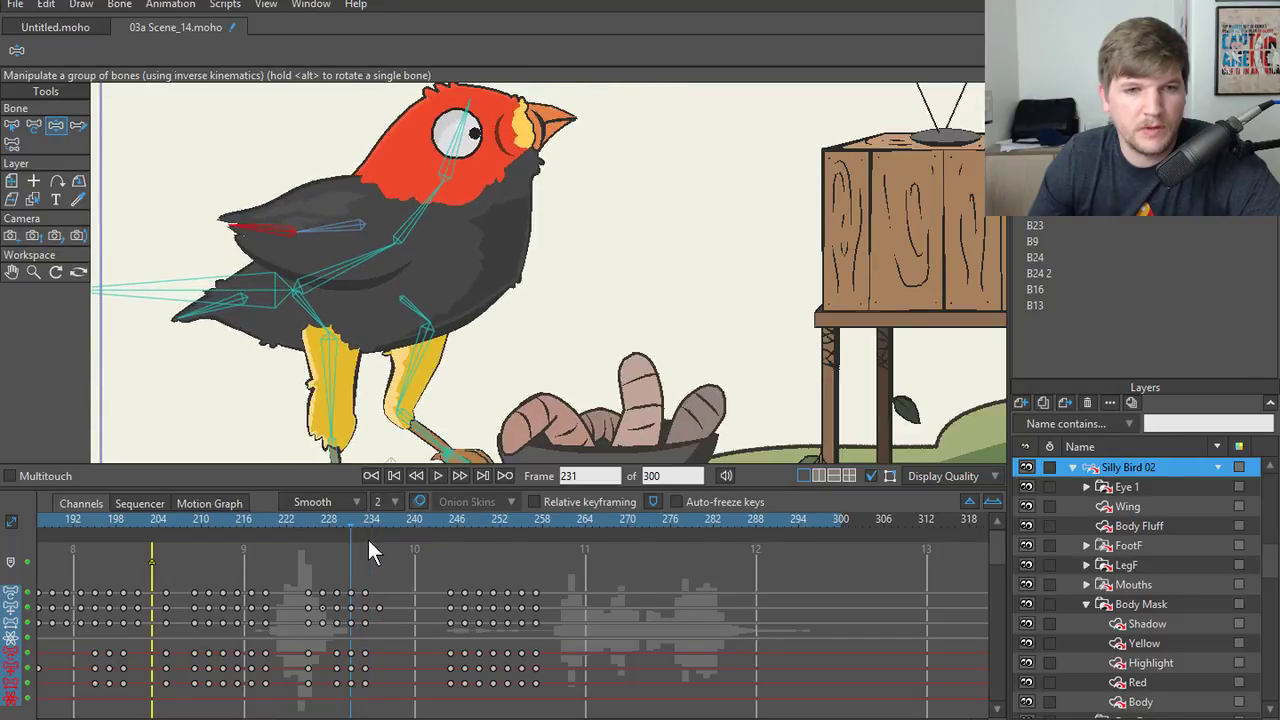
- At frame 233, fold the wing down against the body and rotate the wingtip bone slightly upward
key("Right")
key("Right")
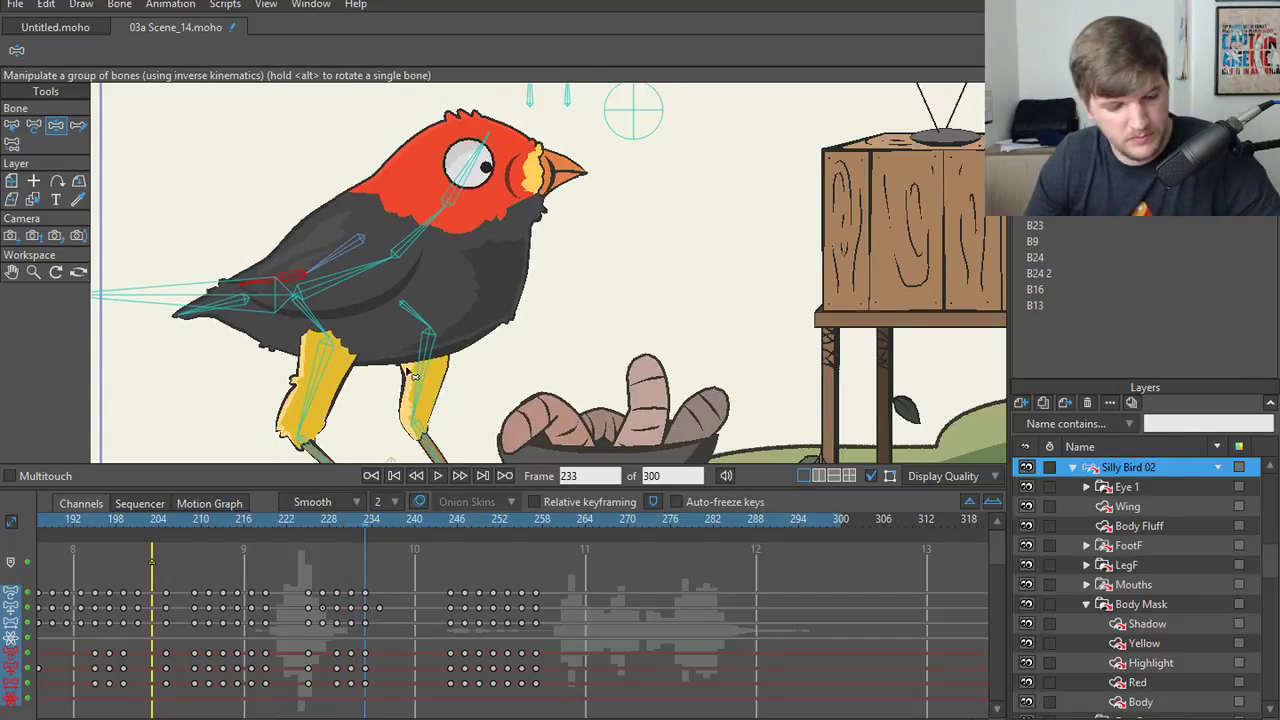
left_click_drag(326, 262, 320, 283)
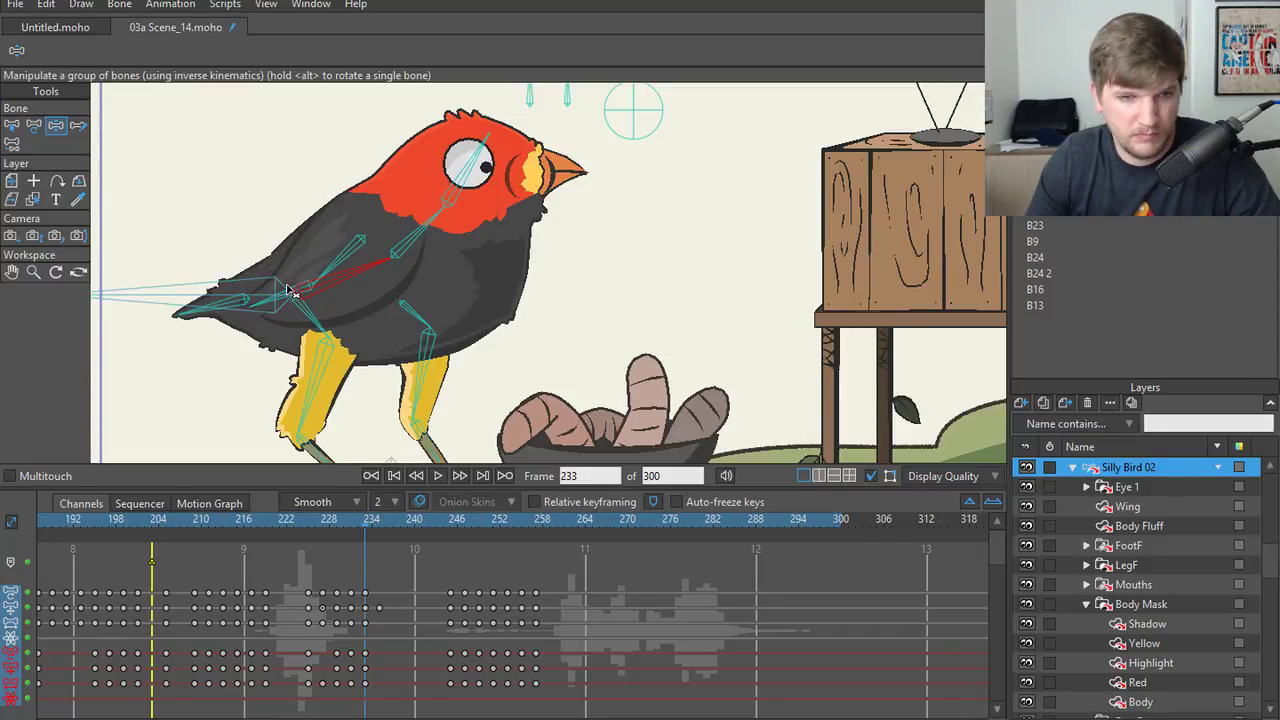
scroll(300, 290, "up", 3)
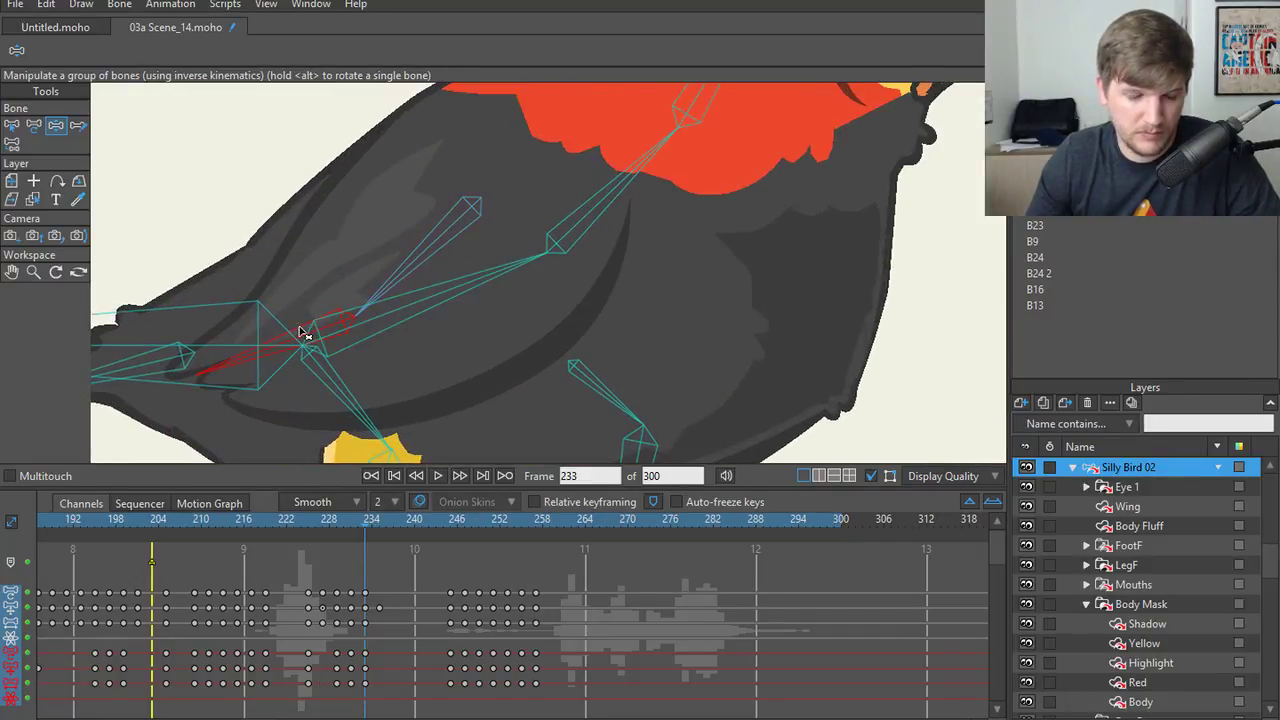
left_click_drag(305, 333, 294, 297)
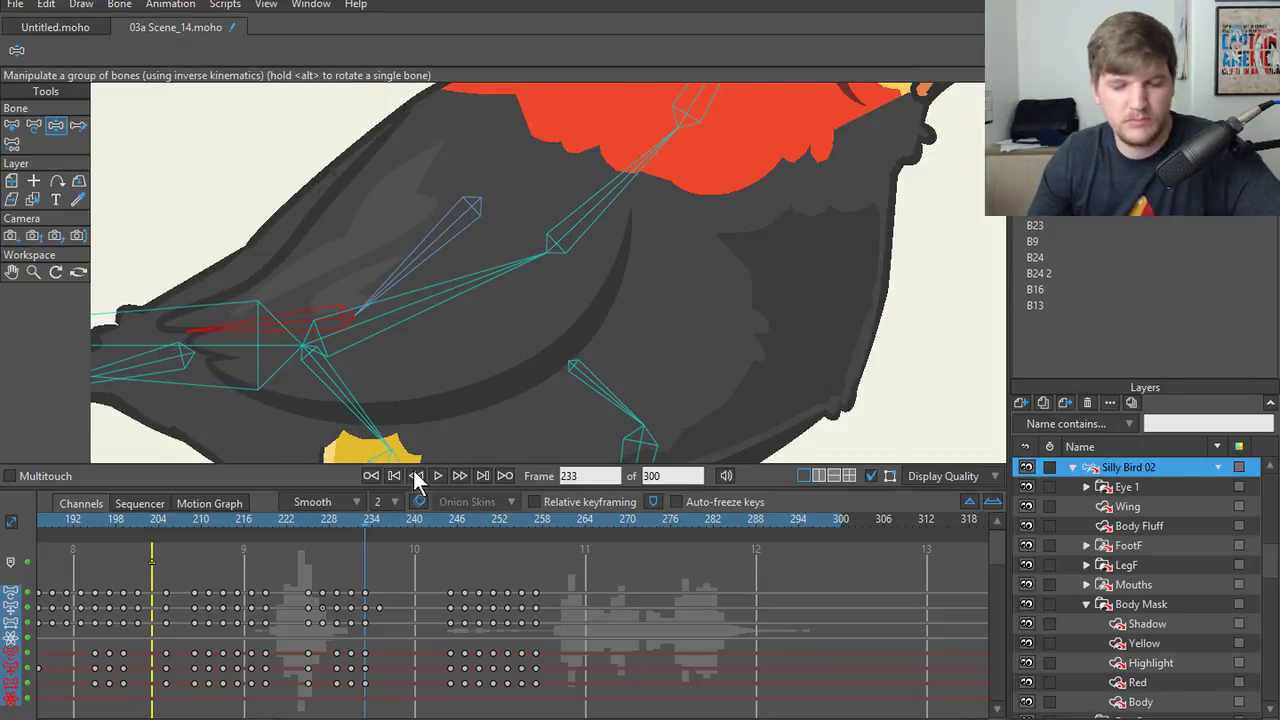
scroll(440, 400, "down", 4)
scroll(447, 410, "up", 2)
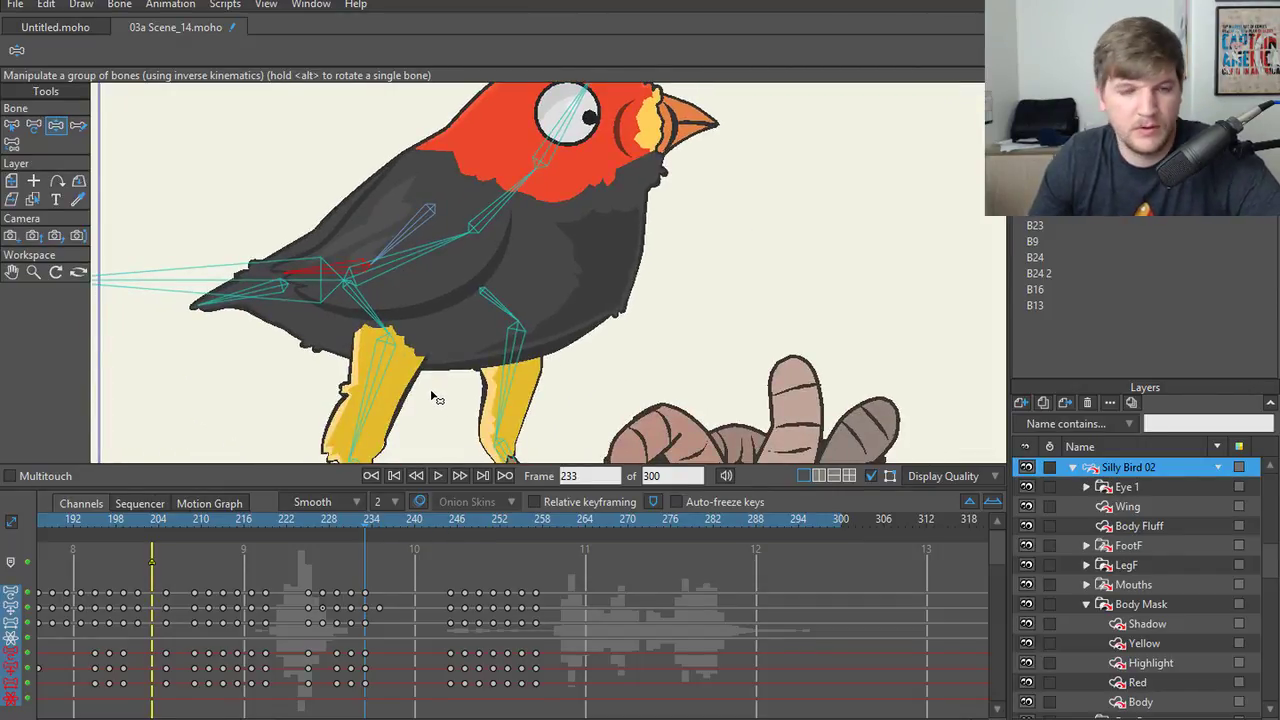
- At frame 235, select both wing bones and keyframe their folded pose
key("Right")
key("Right")
key("Right")
key("Right")
key("Left")
key("Left")
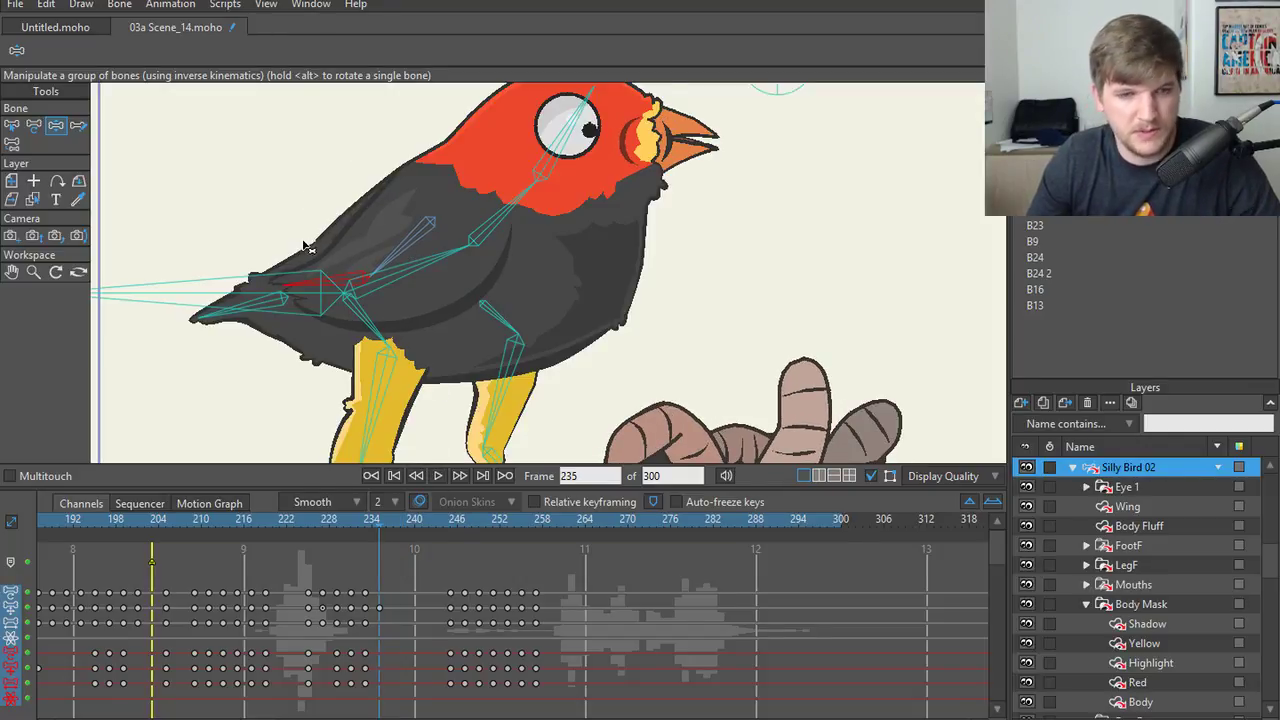
key("z")
left_click(425, 229)
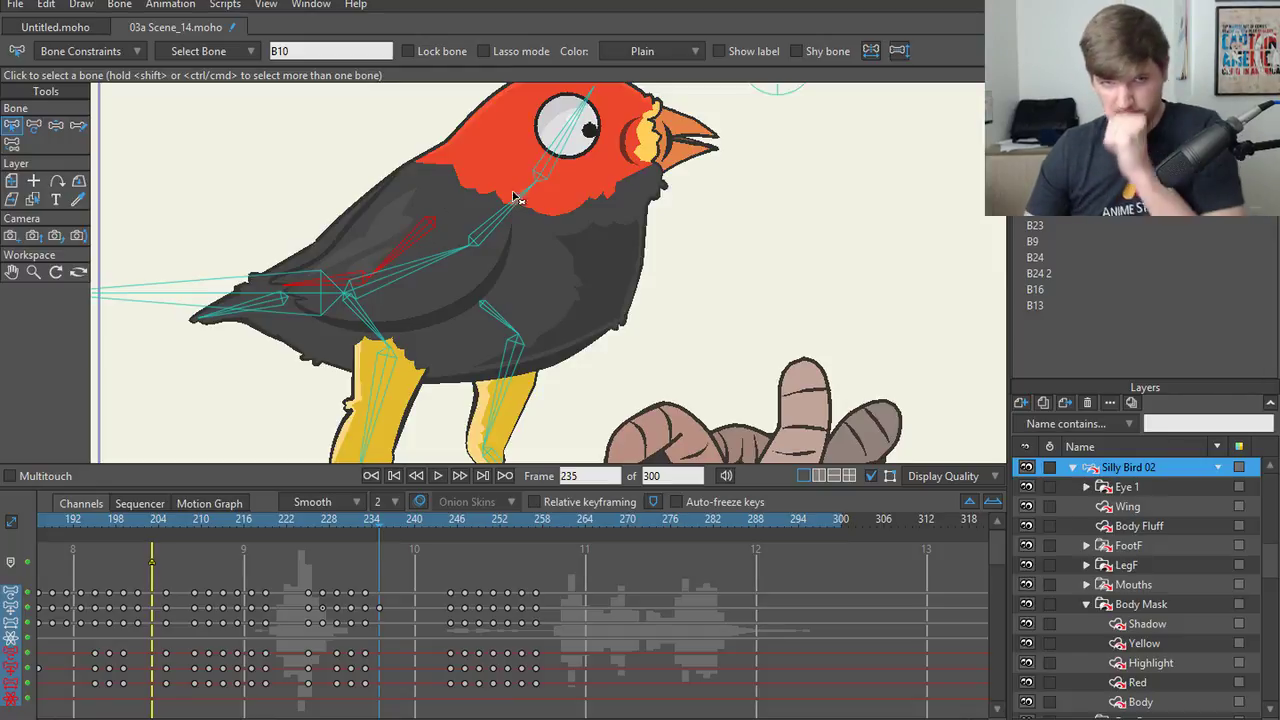
key("t")
left_click(701, 48)
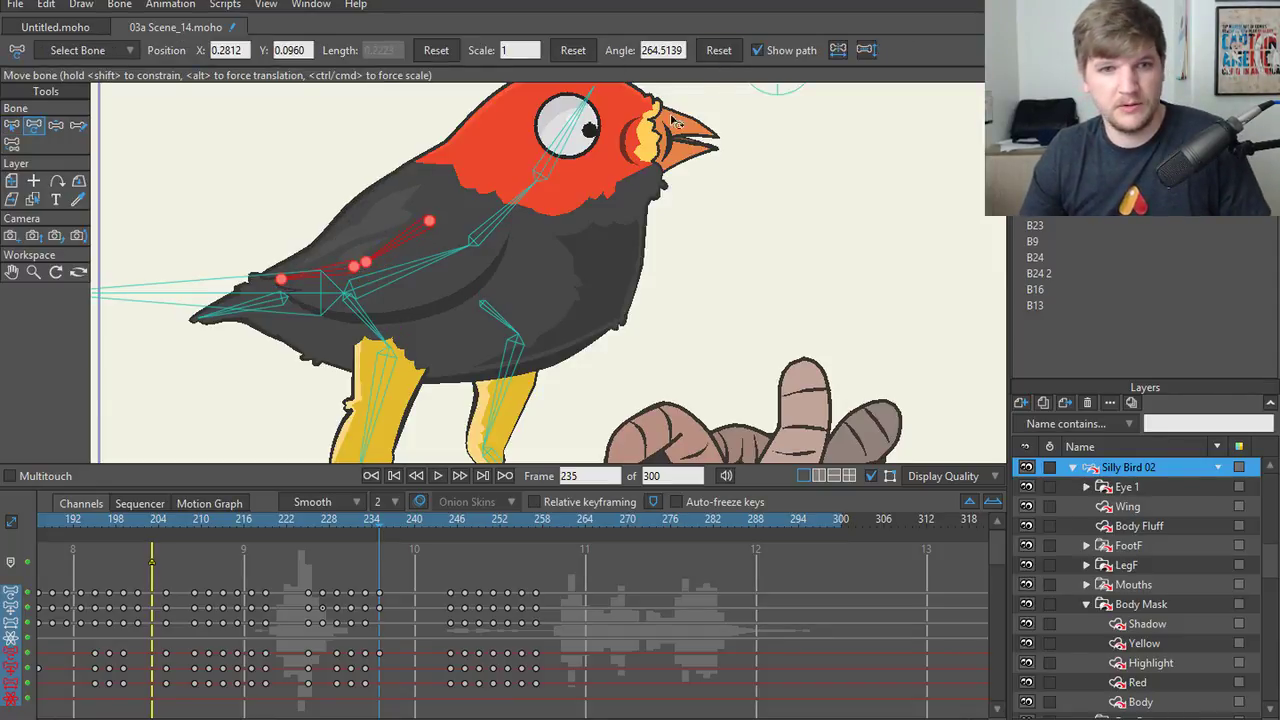
- Play the animation from around frame 222 and review the wing flap together with the body movement
left_click(286, 520)
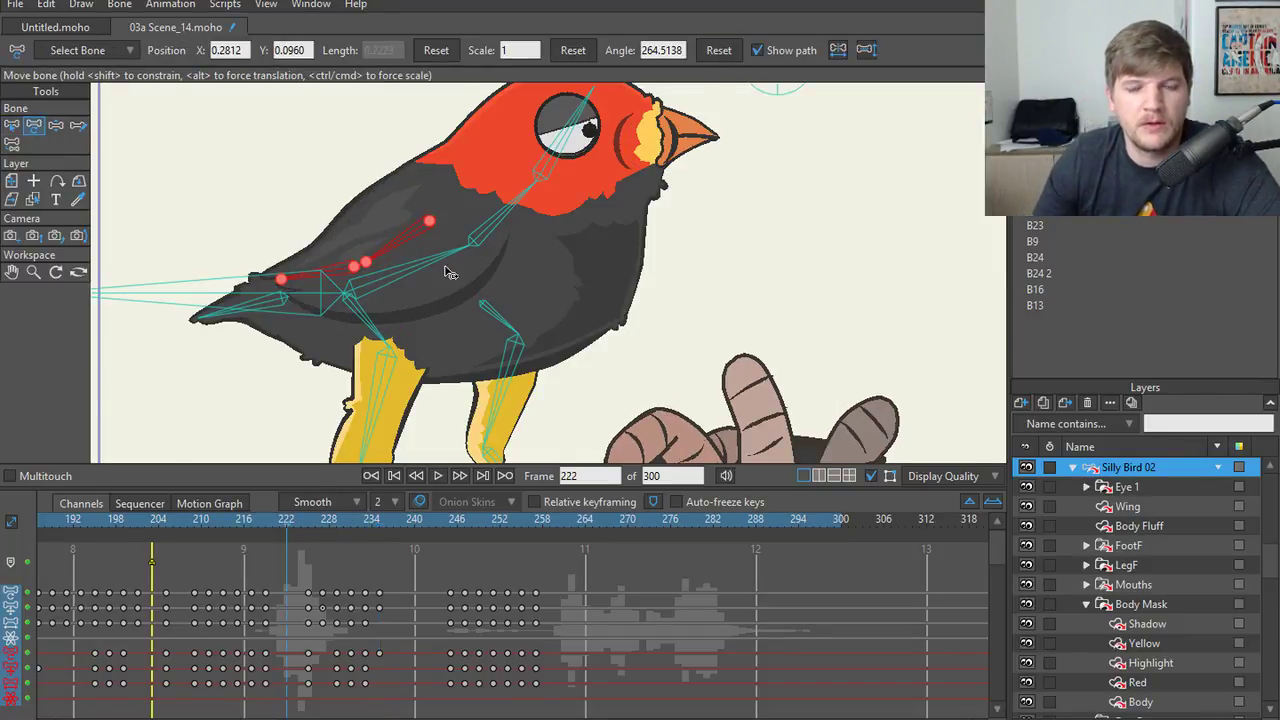
key("Home")
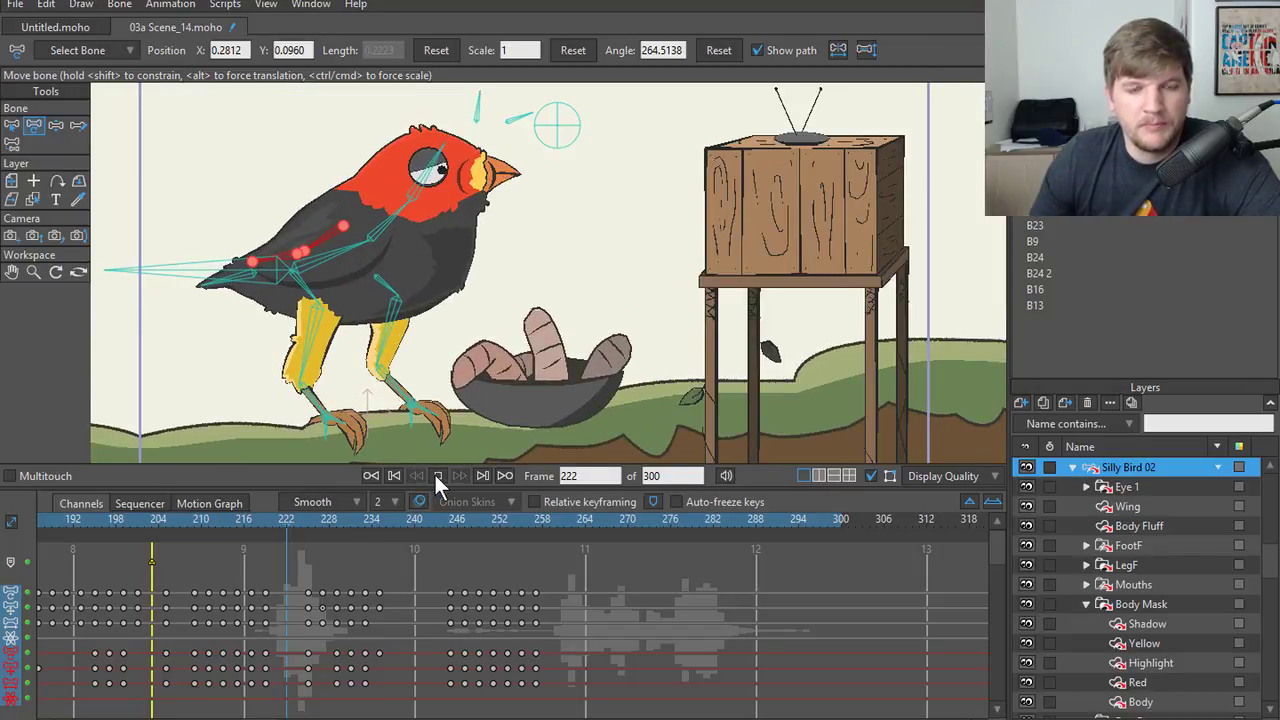
left_click(436, 475)
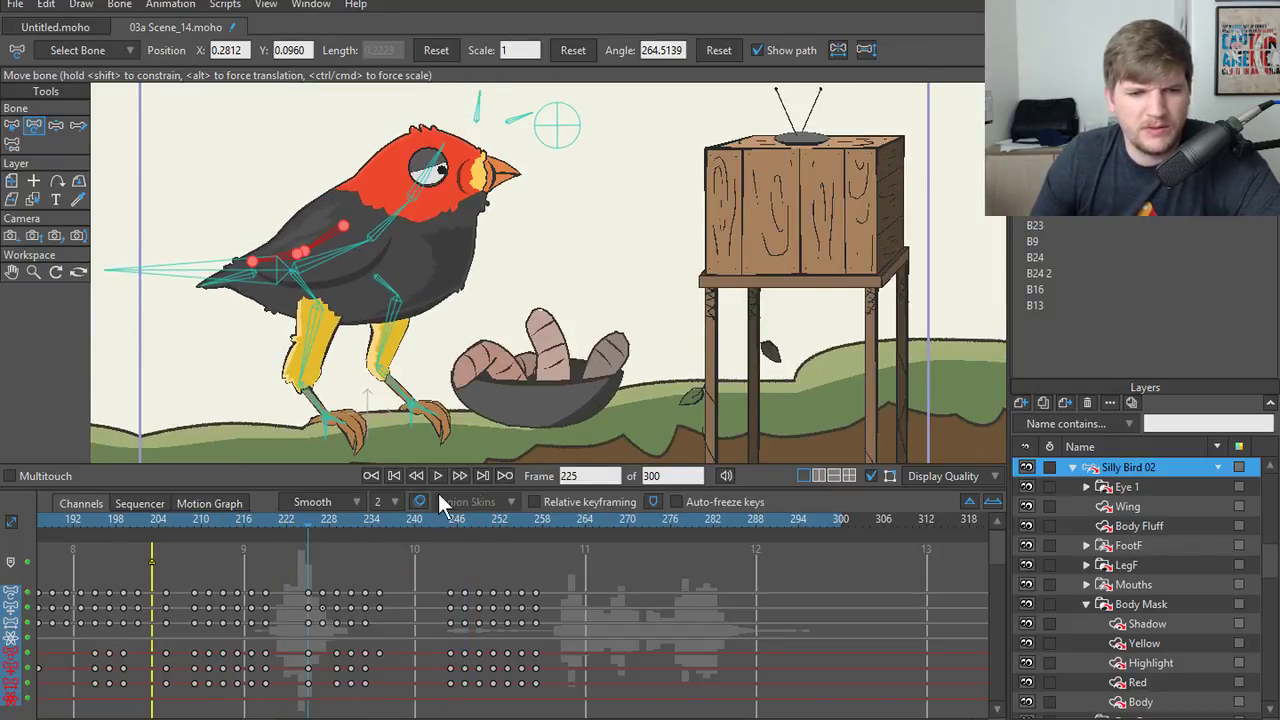
left_click(436, 475)
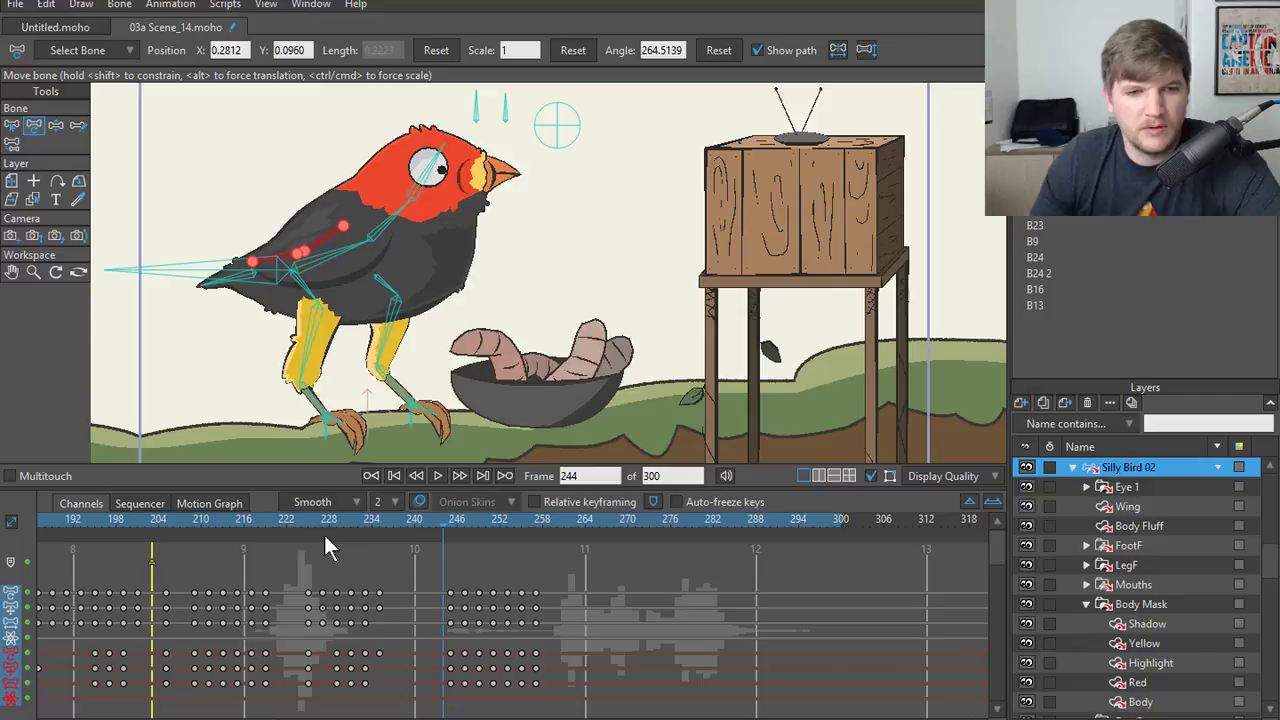
left_click(244, 519)
left_click(438, 476)
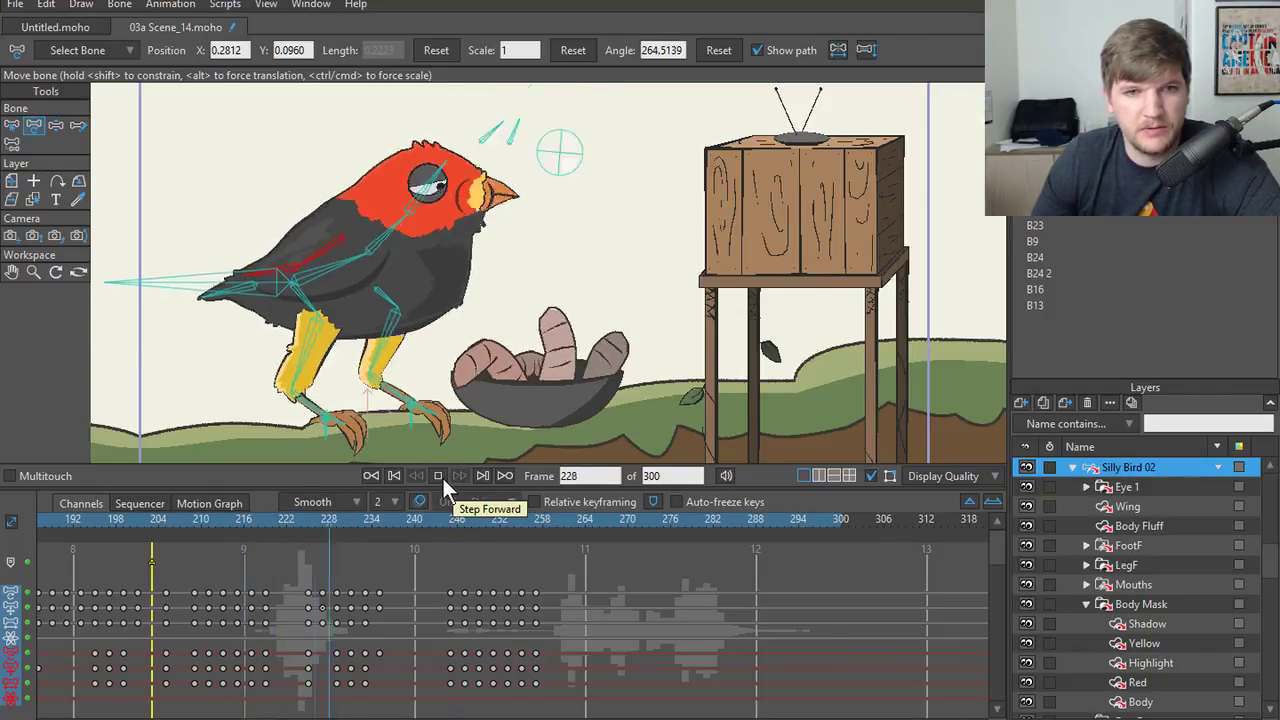
- At frame 227, repose the upper wing bone and rotate the wingtip bone so the wing rests against the crouched body
left_click_drag(283, 519, 325, 520)
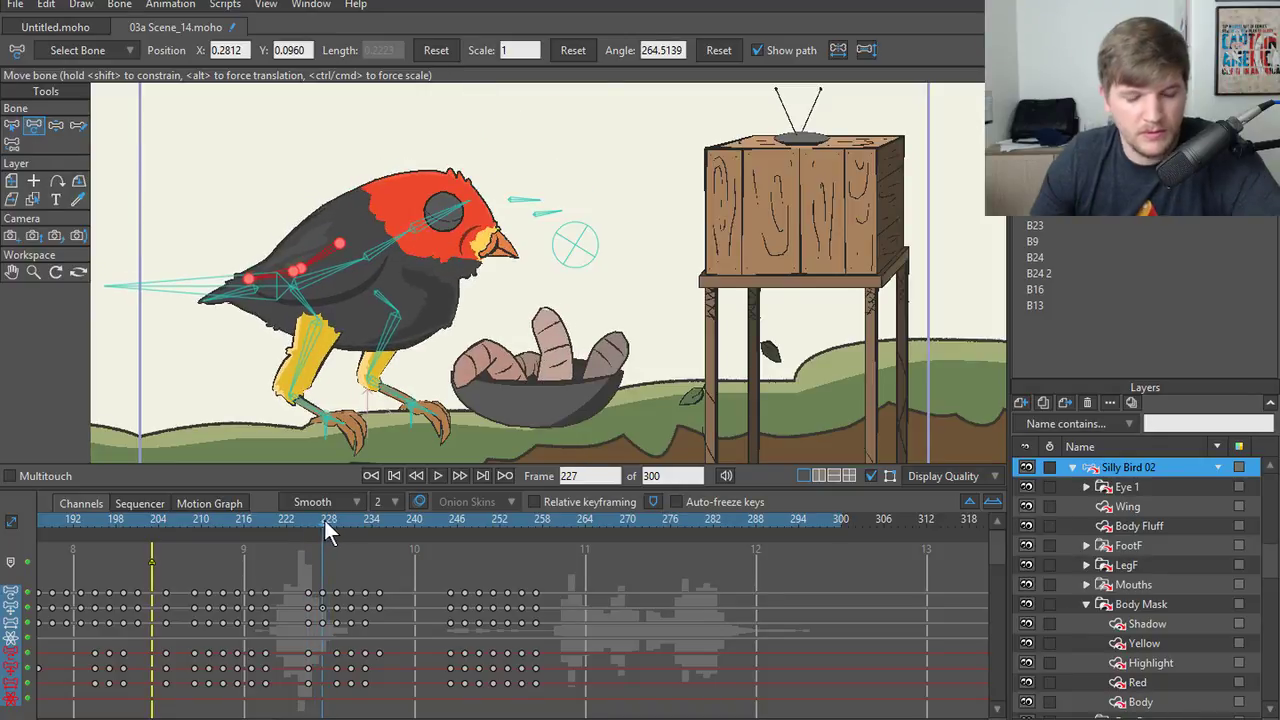
key("z")
left_click_drag(313, 260, 319, 268)
scroll(285, 310, "up", 3)
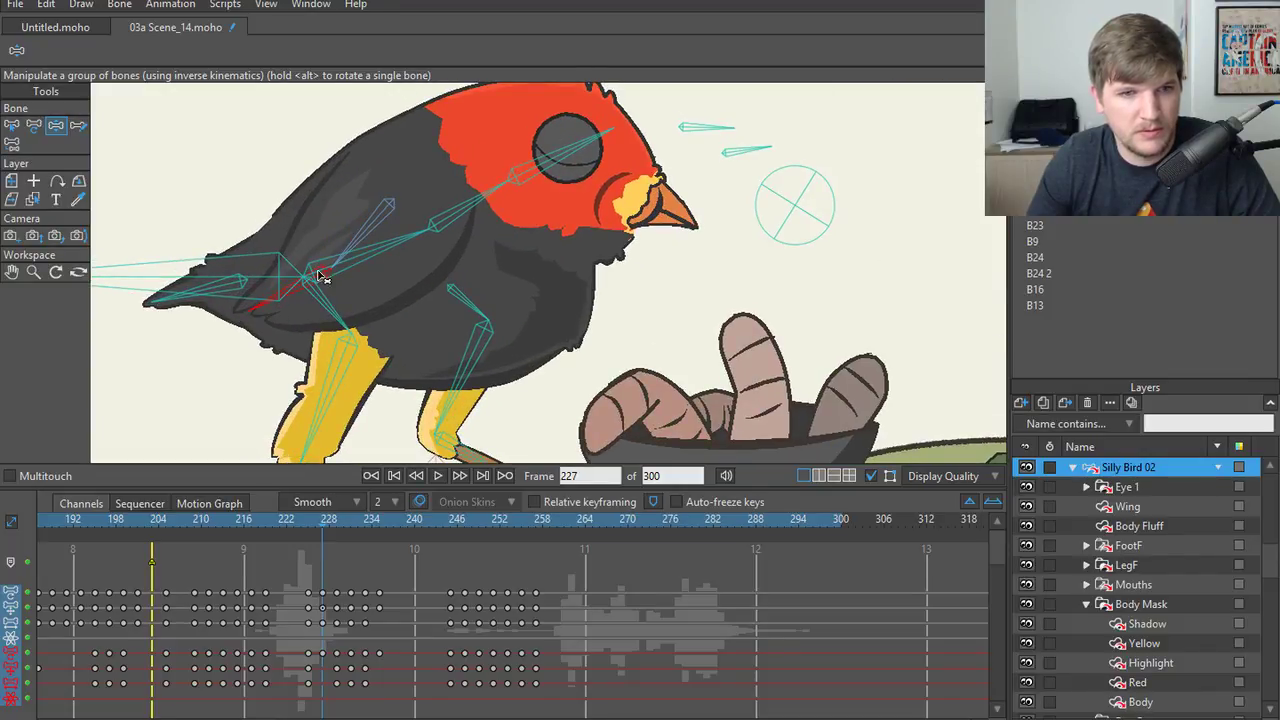
left_click_drag(322, 277, 366, 235)
left_click(289, 280)
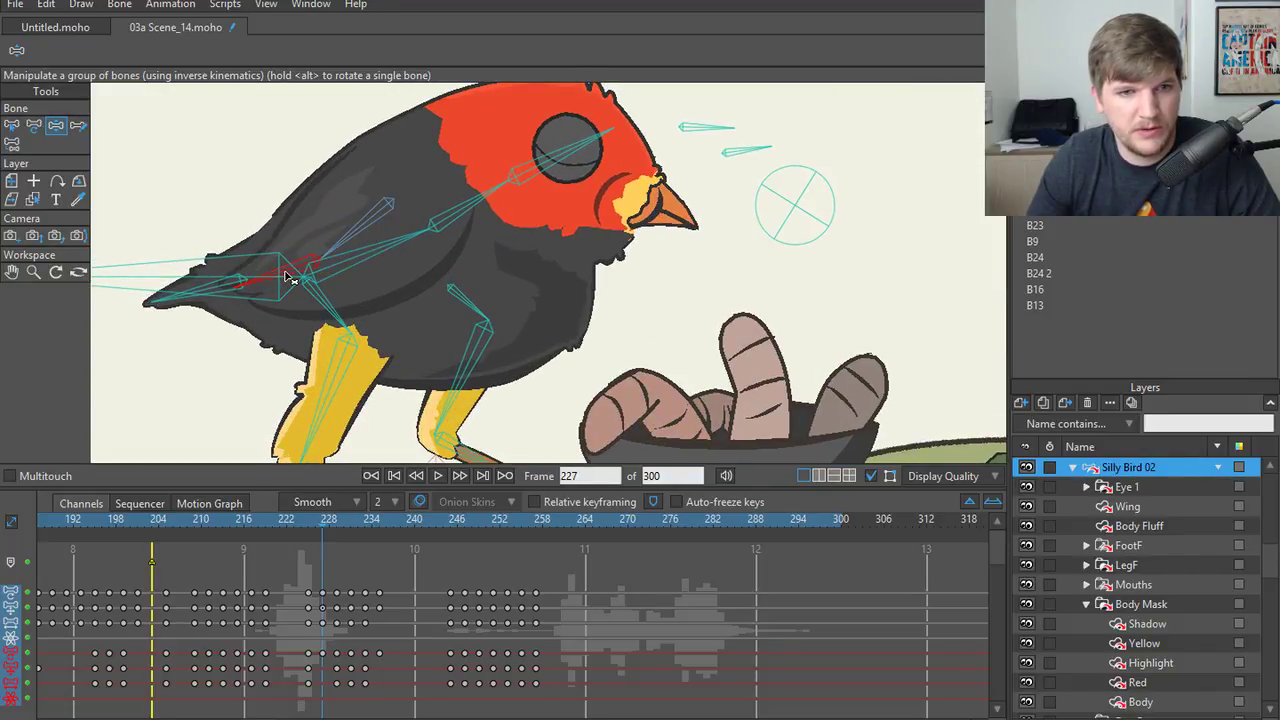
left_click_drag(288, 278, 292, 283)
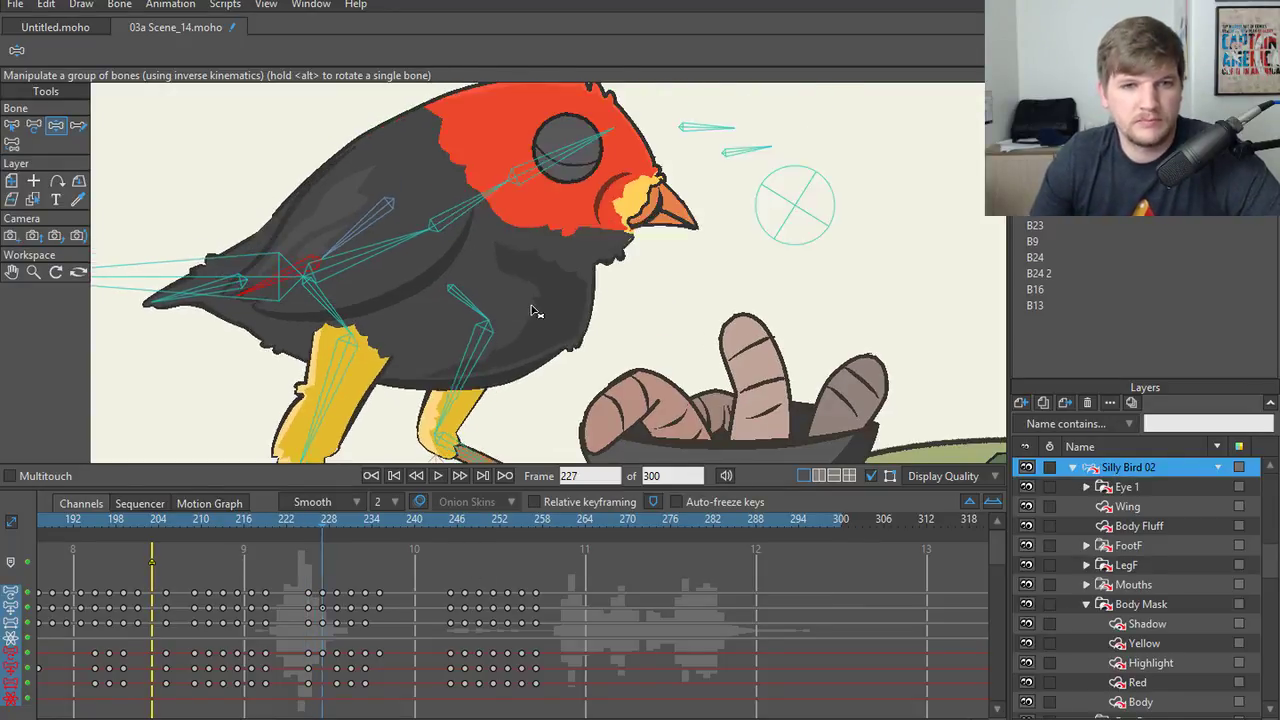
- Step back and forth between frames 227 and 231 to examine the wing's motion from crouch to raised pose
key("Right")
key("Right")
key("Right")
key("Right")
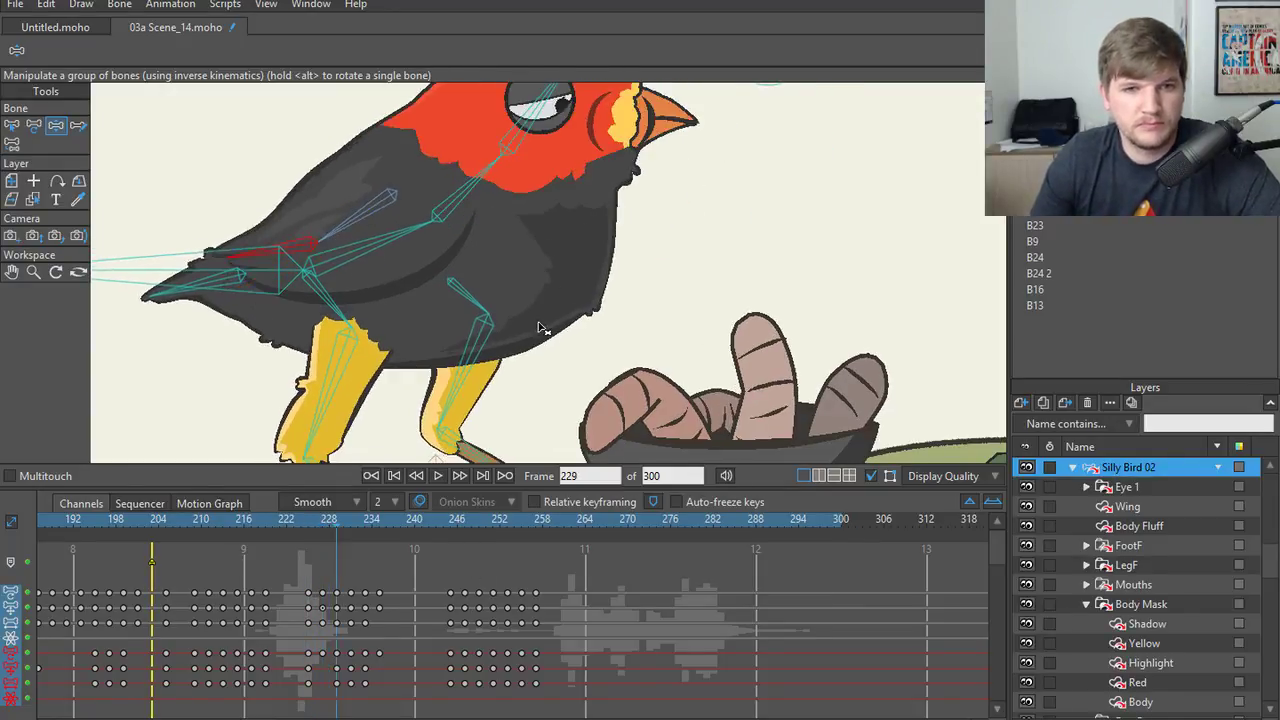
scroll(531, 286, "down", 4)
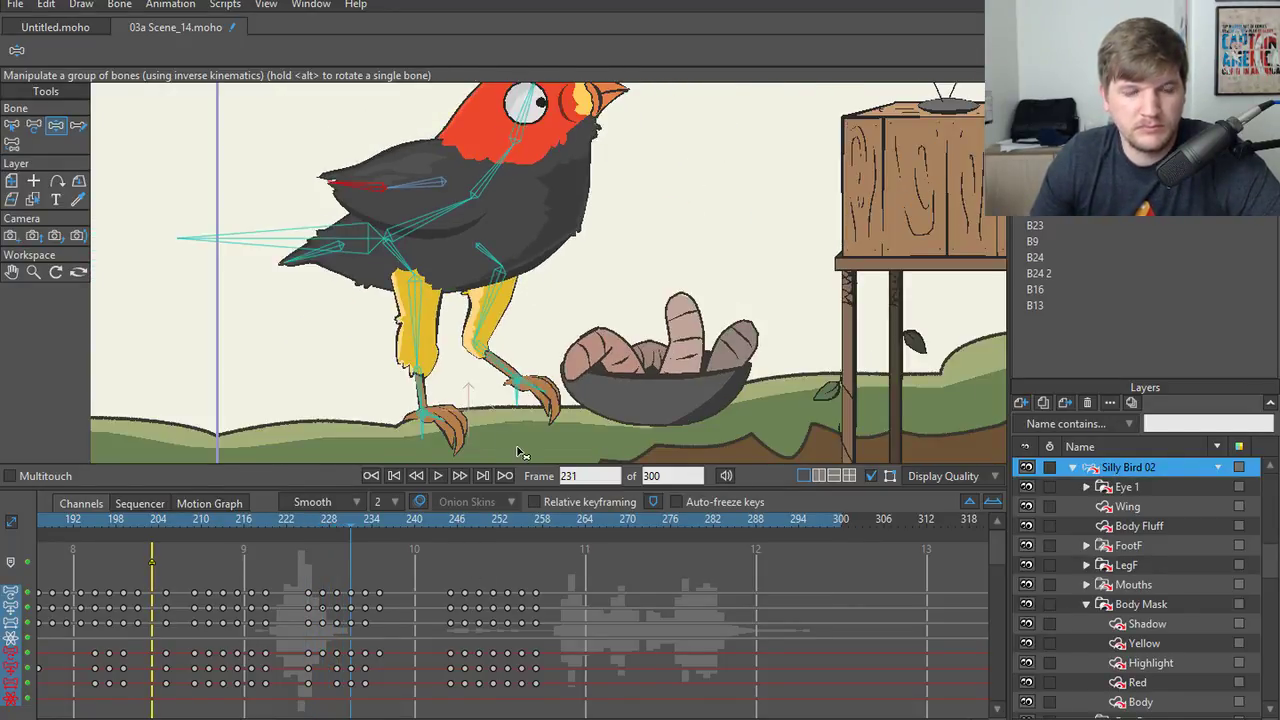
key("Left")
key("Left")
key("Left")
key("Left")
key("Right")
key("Right")
key("Right")
key("Right")
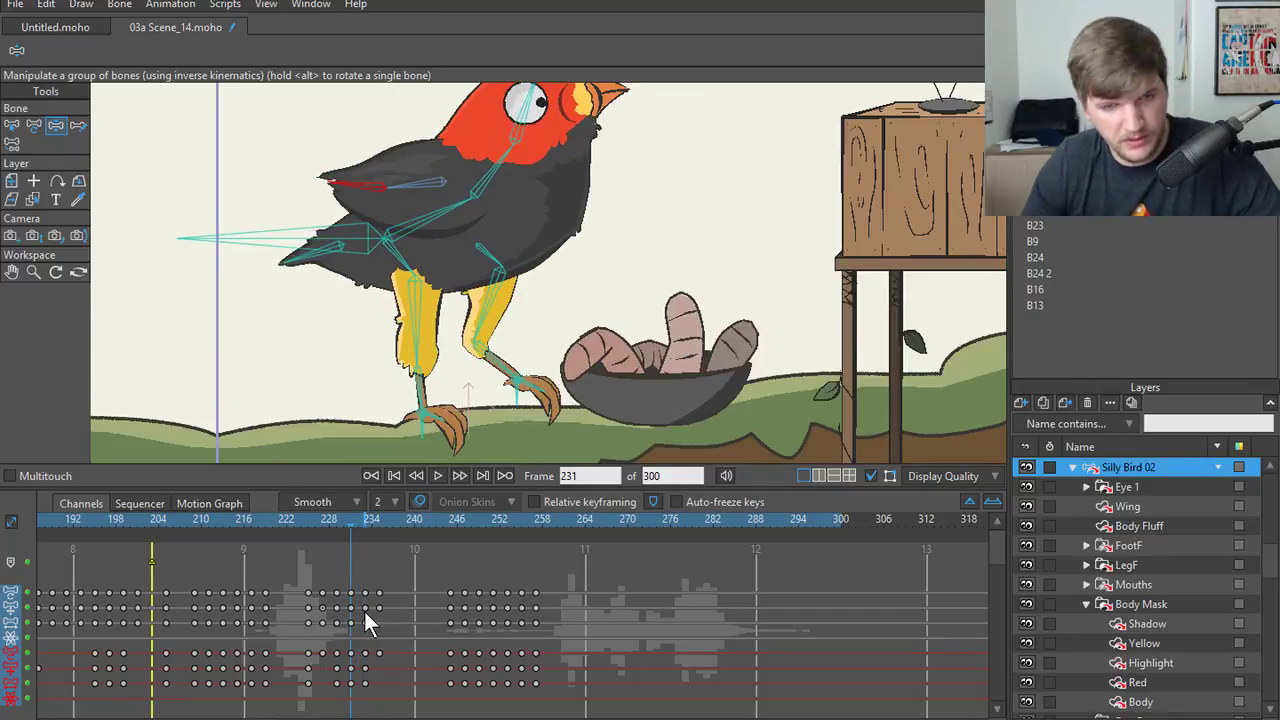
- Select both wing bones, delete their keyframes at frame 233, and check the wing pose on the frames after 231
key("z")
left_click(380, 187)
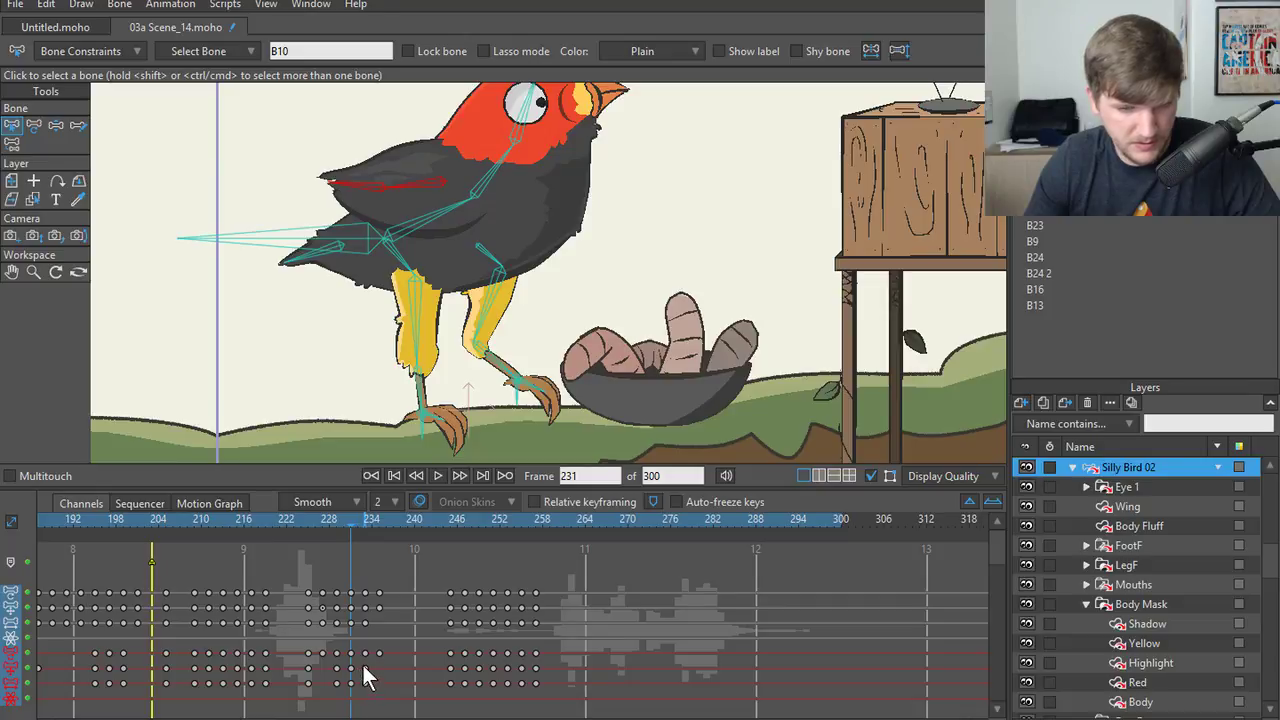
key("ctrl+Right")
key("ctrl+Right")
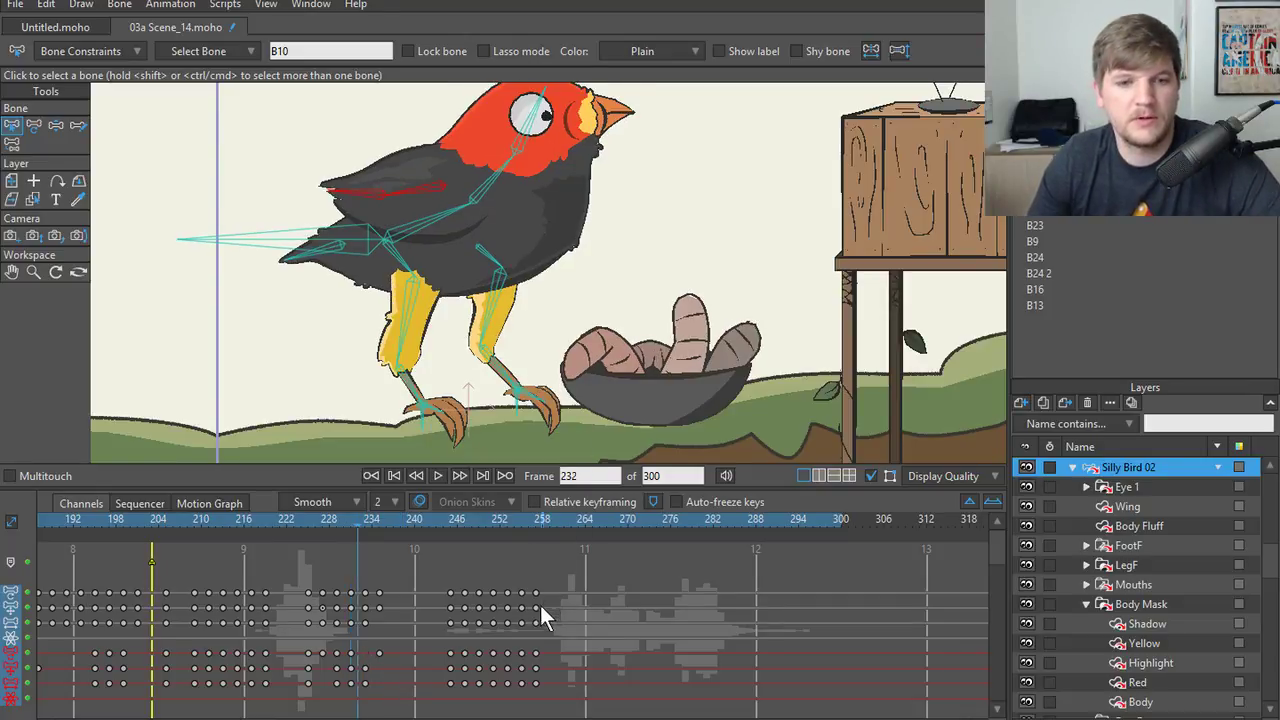
- Check the wing pose between frames 233 and 239, and retime the wing bones' rotation keyframes after frame 231 to frames 234 and 236
key("ctrl+Right")
key("ctrl+Right")
key("ctrl+Right")
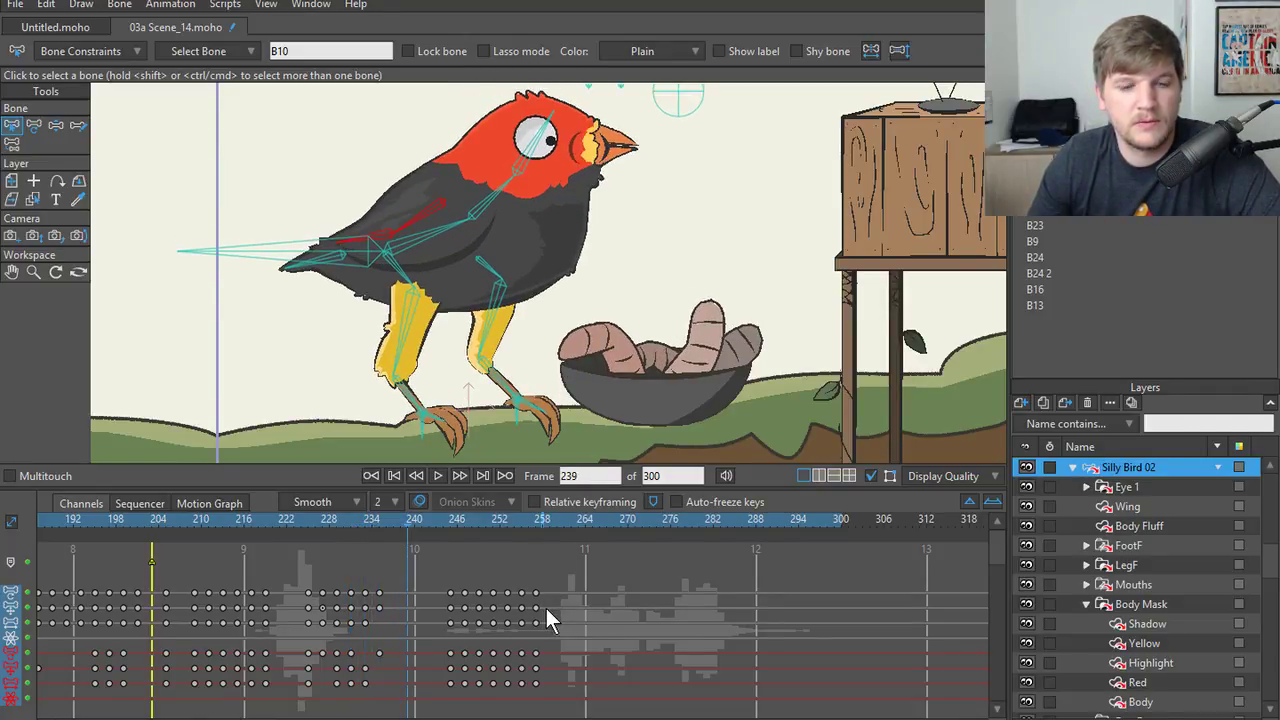
key("ctrl+Left")
key("ctrl+Left")
key("ctrl+Left")
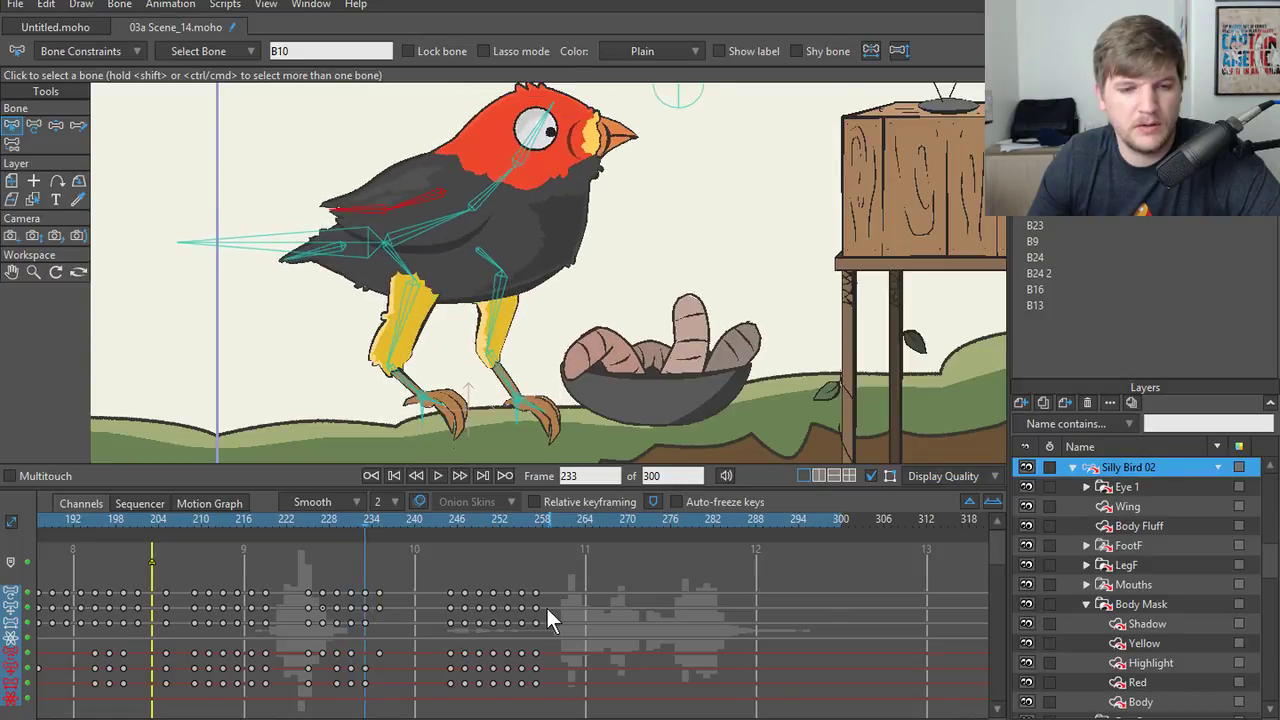
left_click(365, 653)
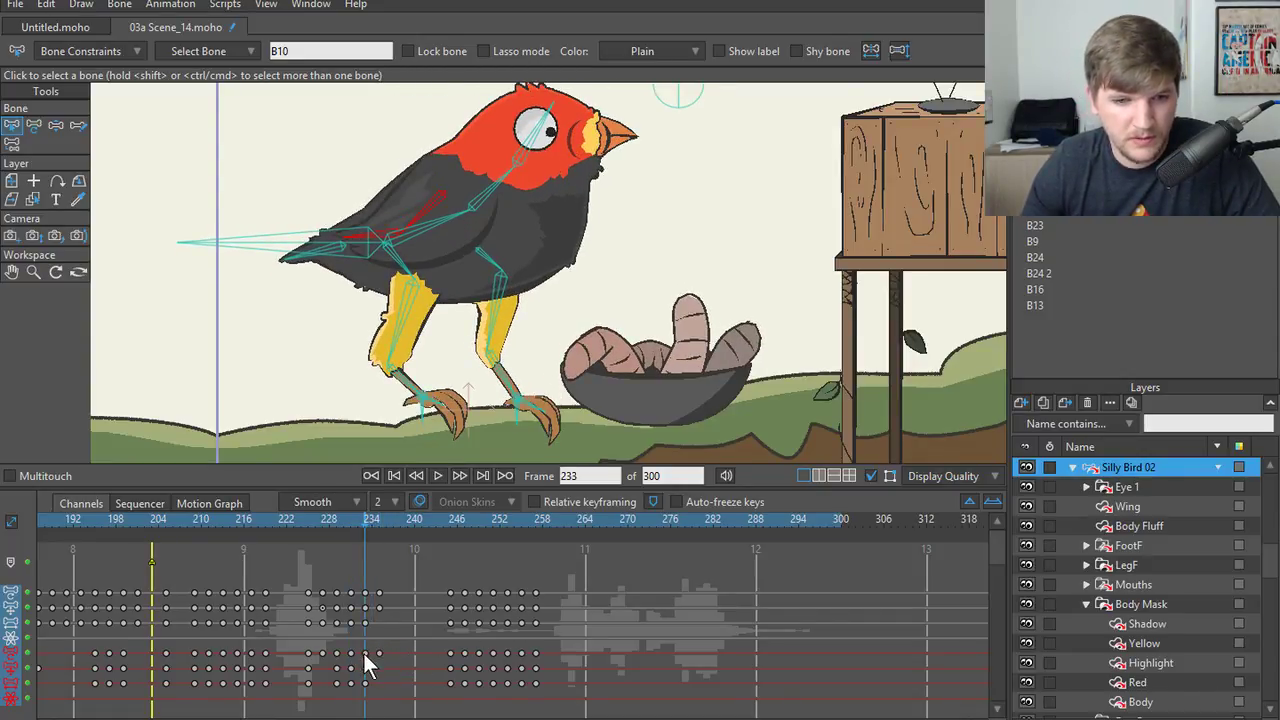
left_click(375, 648)
mouse_move(379, 652)
left_mouse_down()
mouse_move(392, 653)
mouse_move(373, 654)
left_mouse_up()
left_click(366, 655)
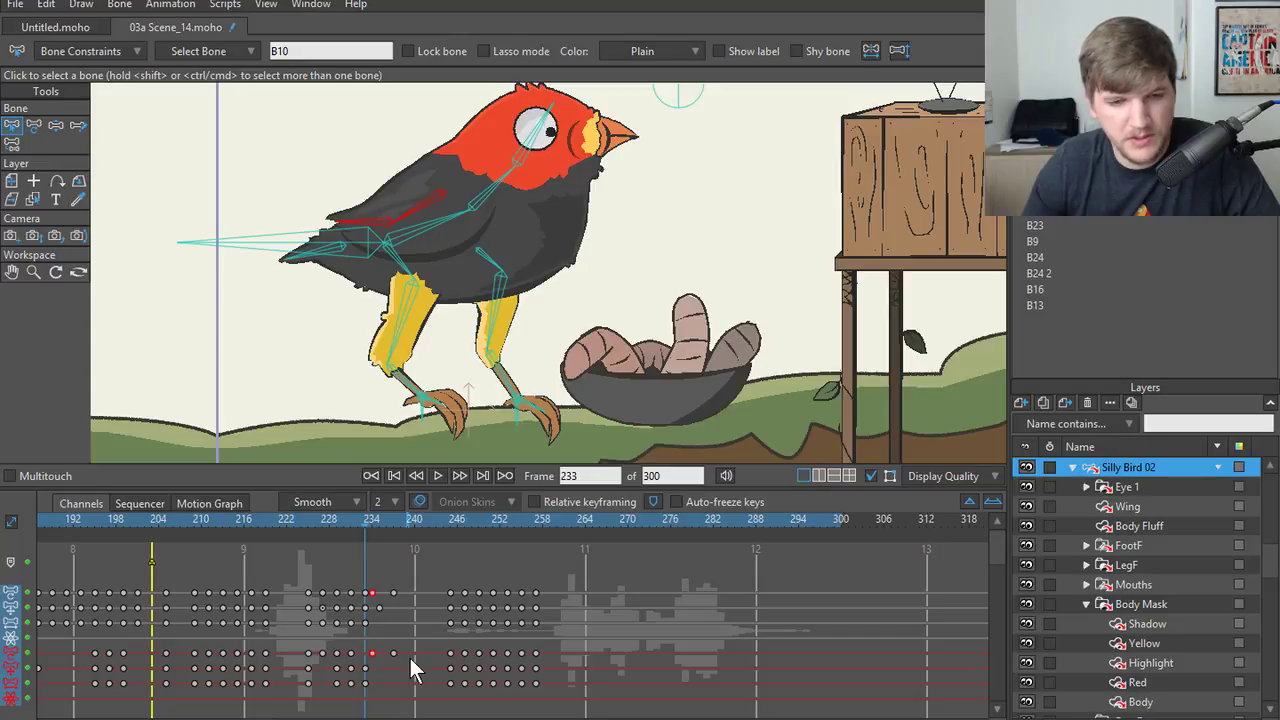
left_click_drag(395, 654, 389, 654)
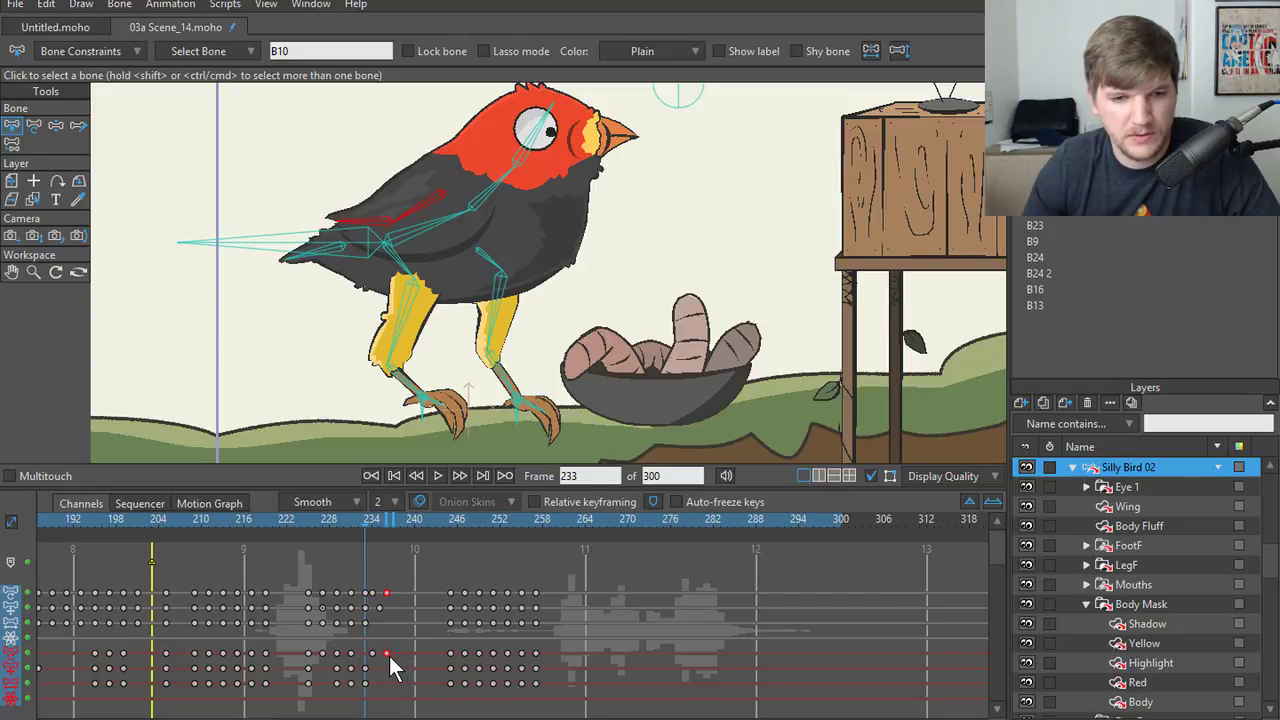
- Step back and forth through frames 231 to 237 to examine how the wing settles onto the body
key("Left")
key("Left")
key("Left")
key("Left")
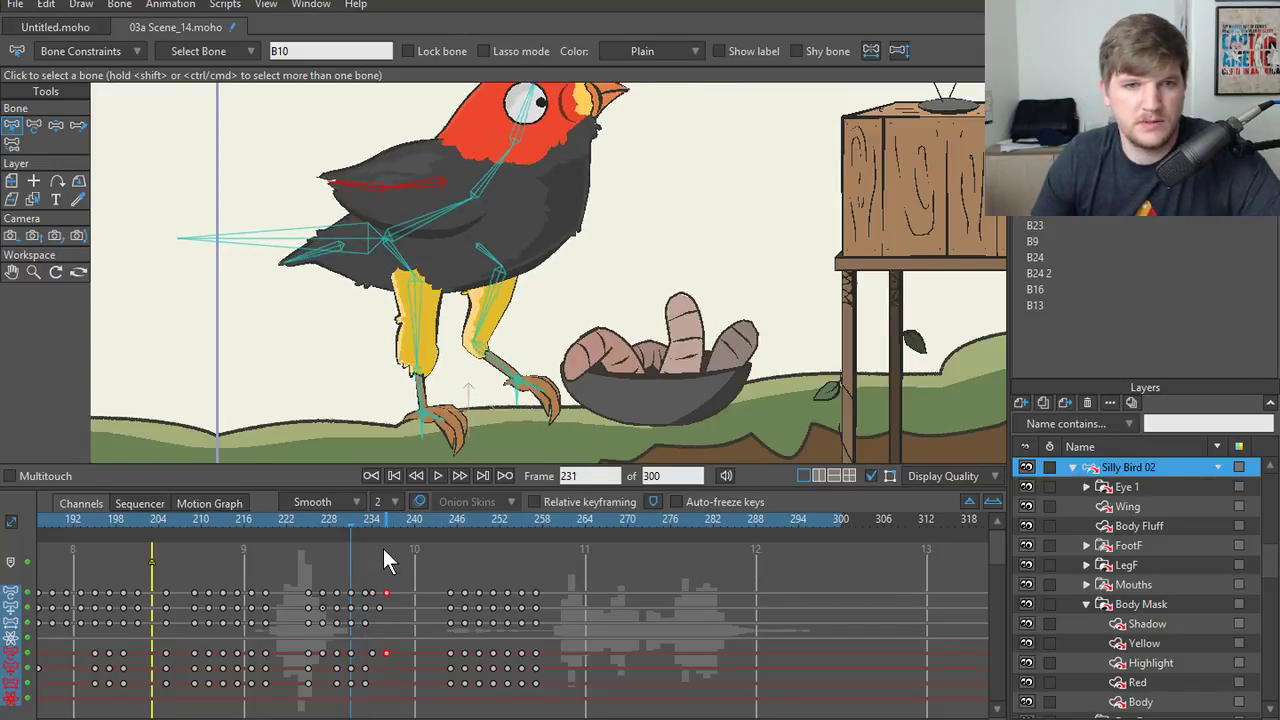
key("Right")
key("Right")
key("Right")
key("Right")
key("Right")
key("Right")
key("Right")
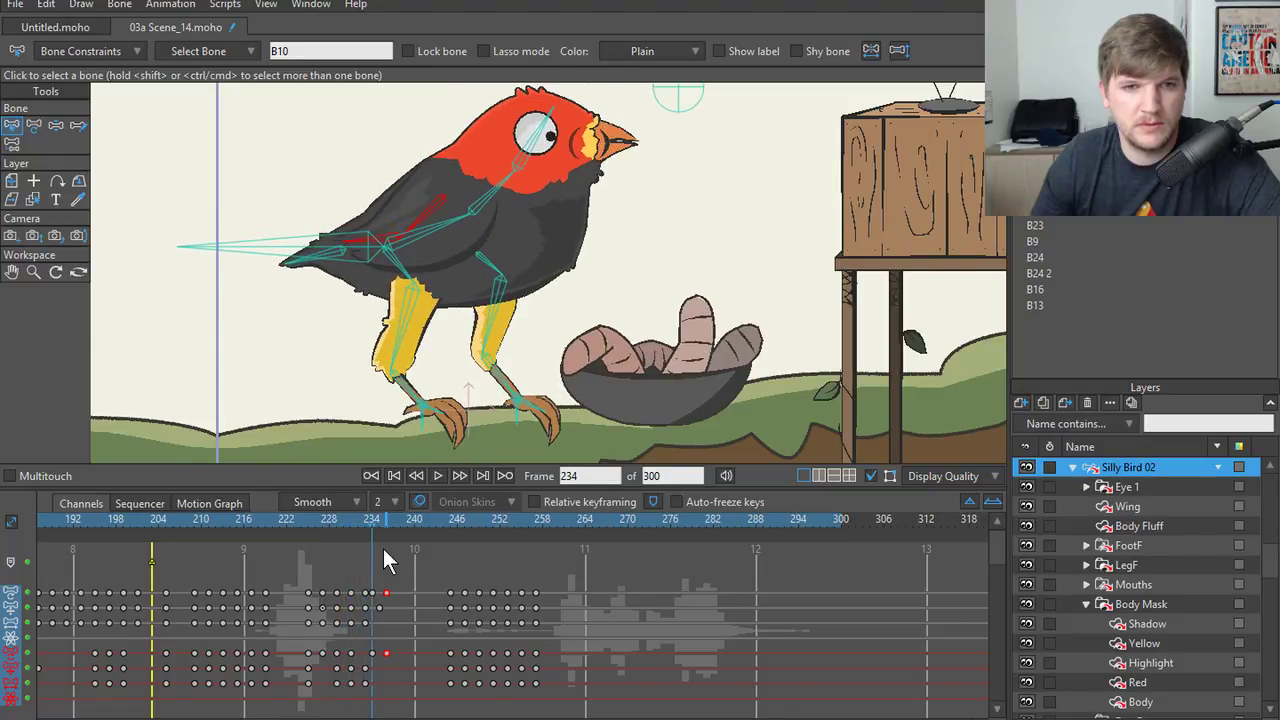
key("Right")
key("Left")
key("Right")
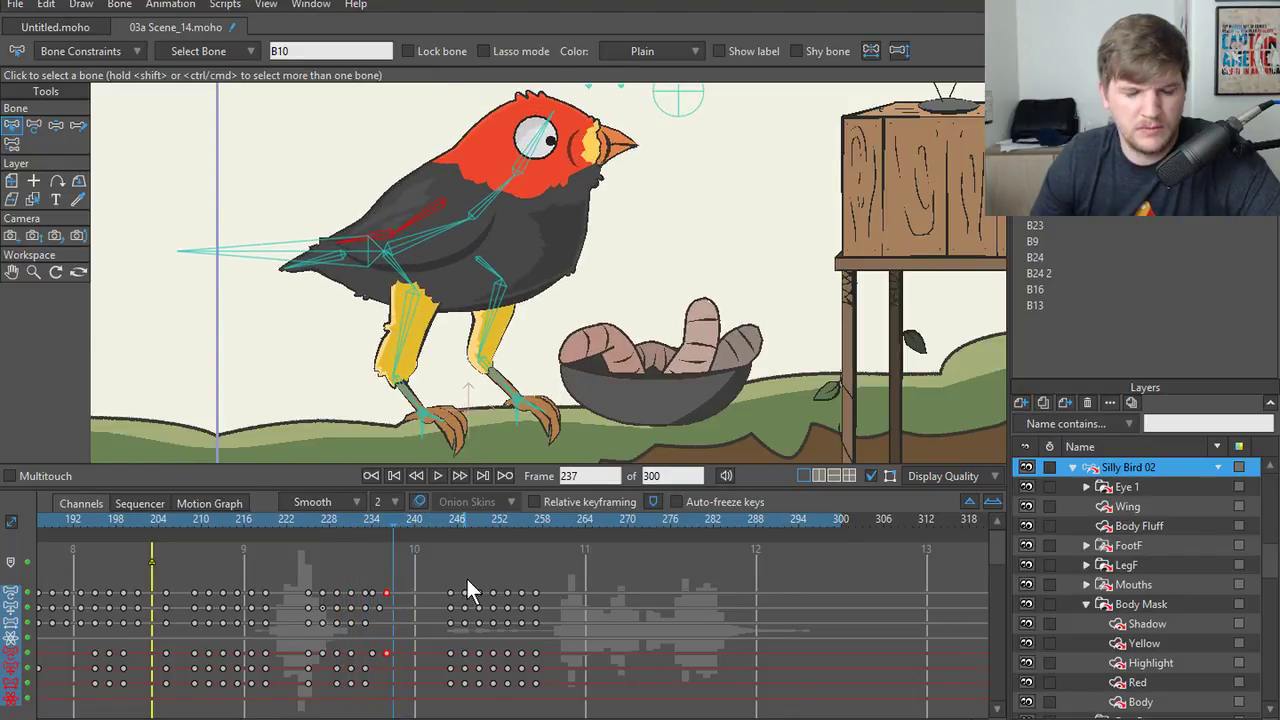
key("Left")
key("Left")
key("Left")
key("Left")
key("Left")
key("Left")
key("Left")
key("Left")
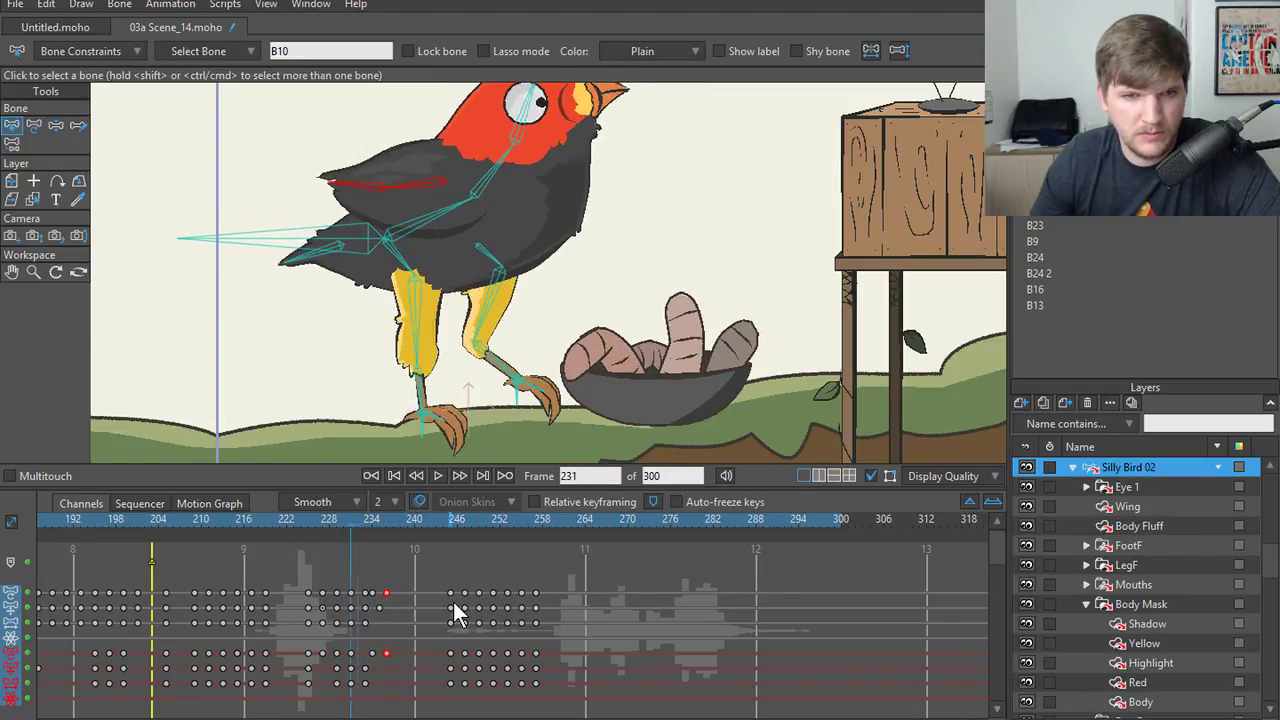
- Play the animation repeatedly from around frame 223 to review the timing of the wing flap
left_click(438, 477)
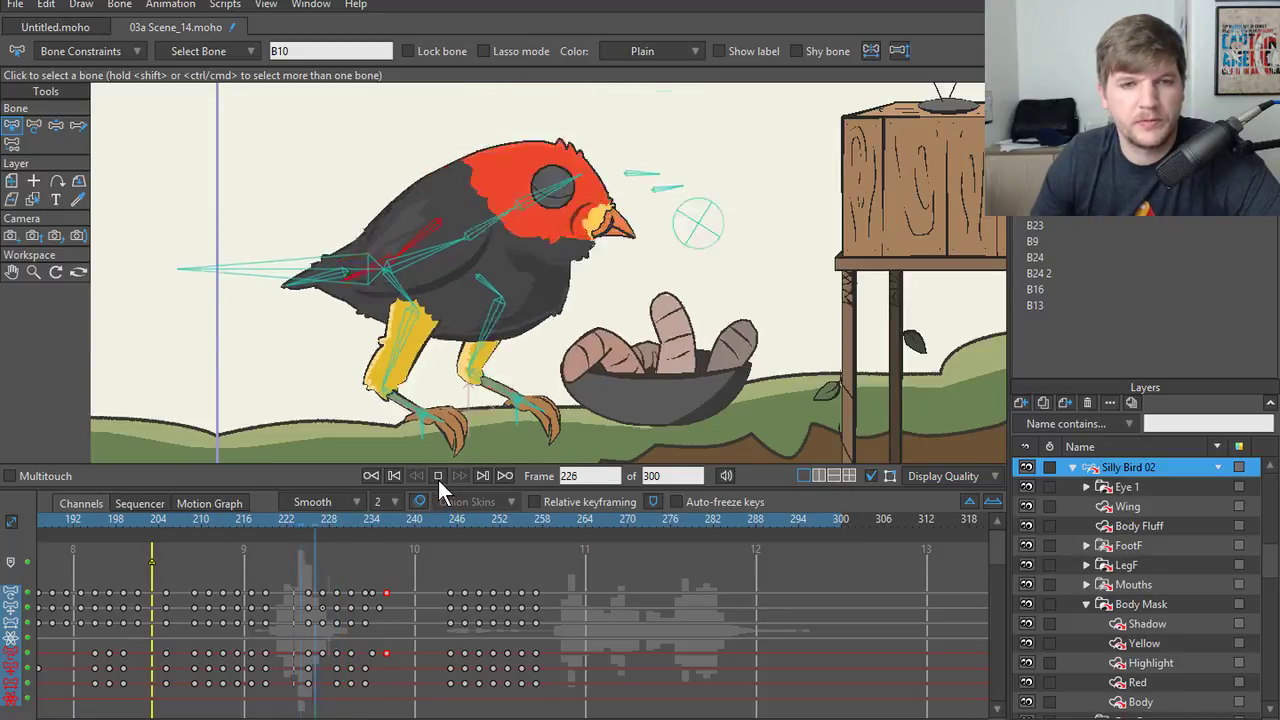
left_click(438, 477)
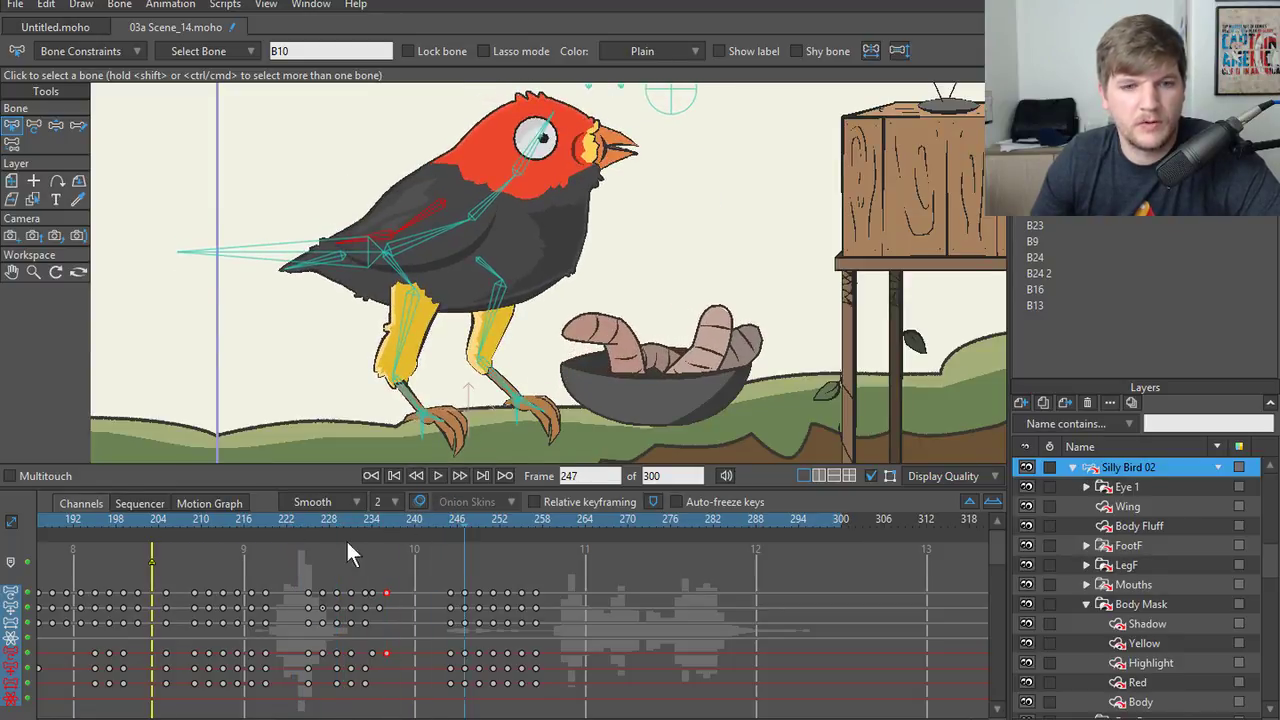
left_click(438, 477)
left_click(438, 477)
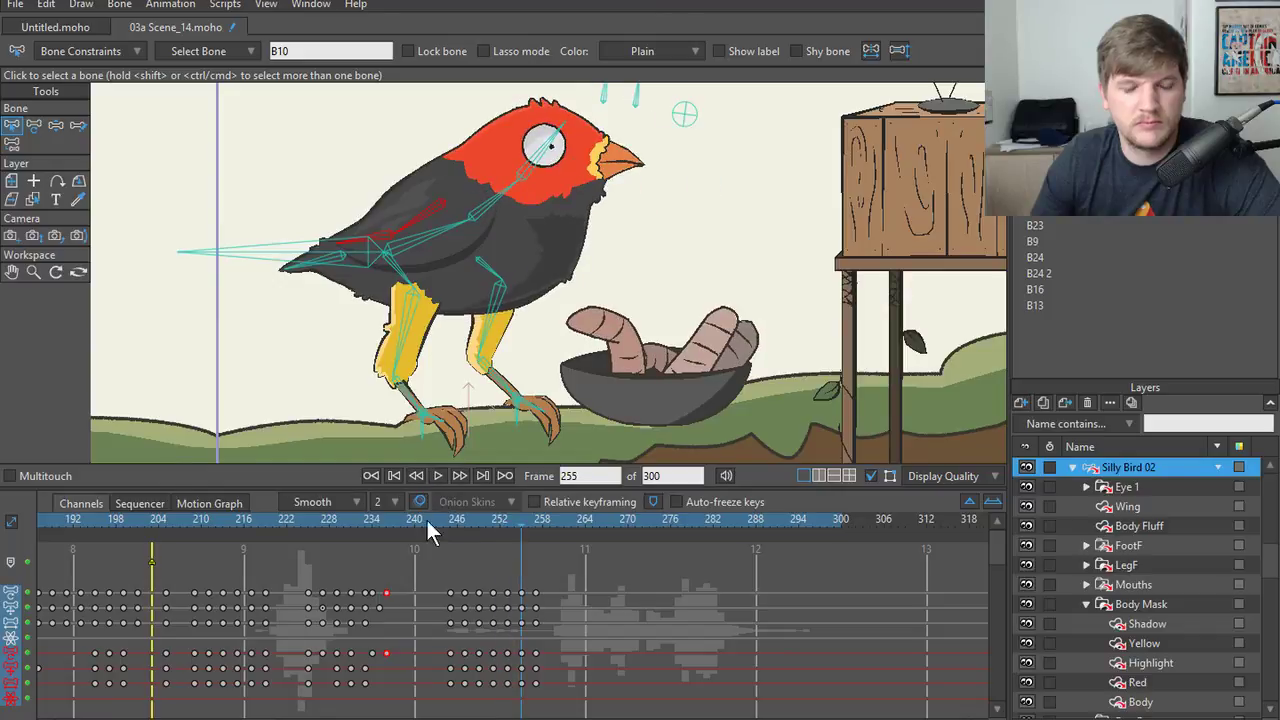
left_click(292, 519)
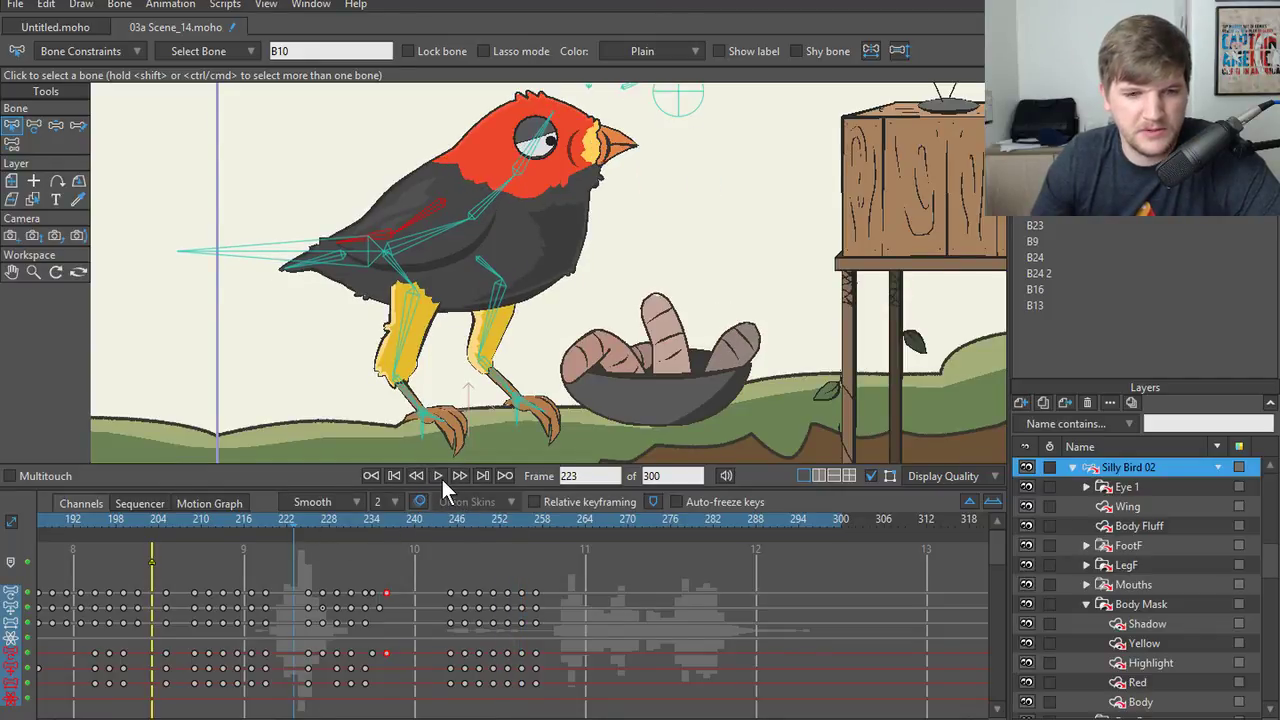
left_click(438, 476)
left_click(438, 476)
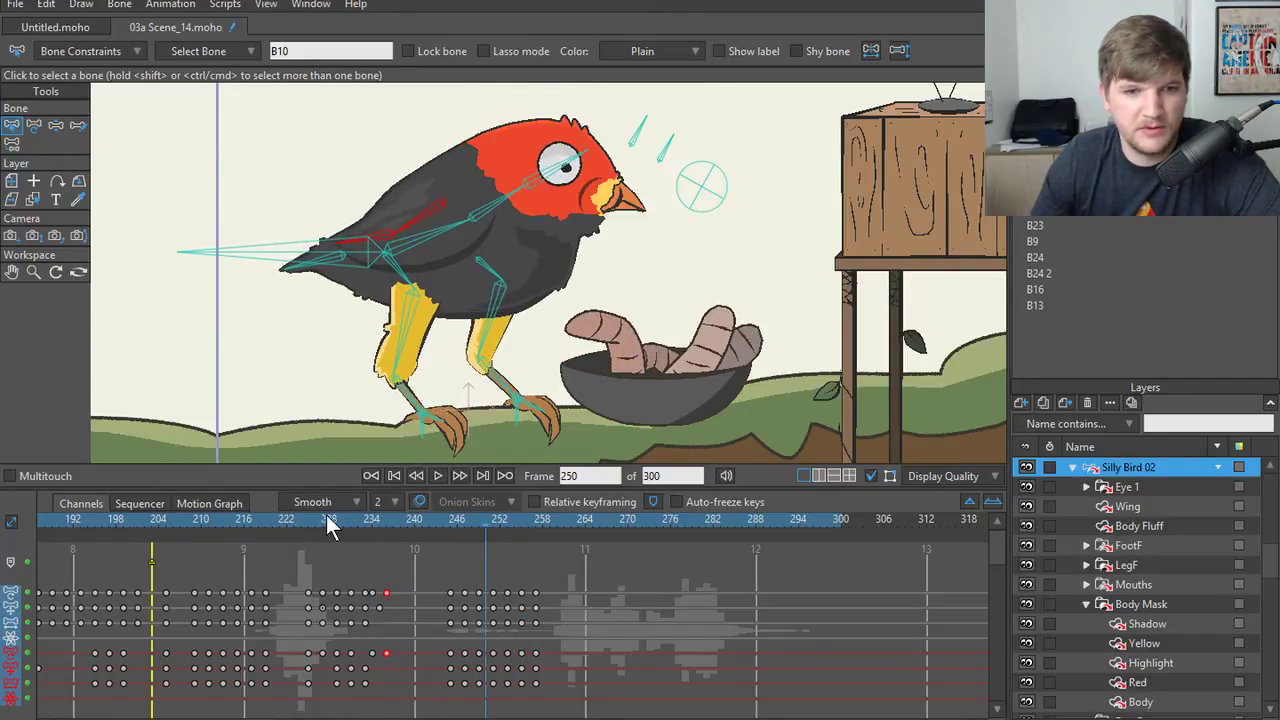
left_click(300, 519)
left_click(441, 477)
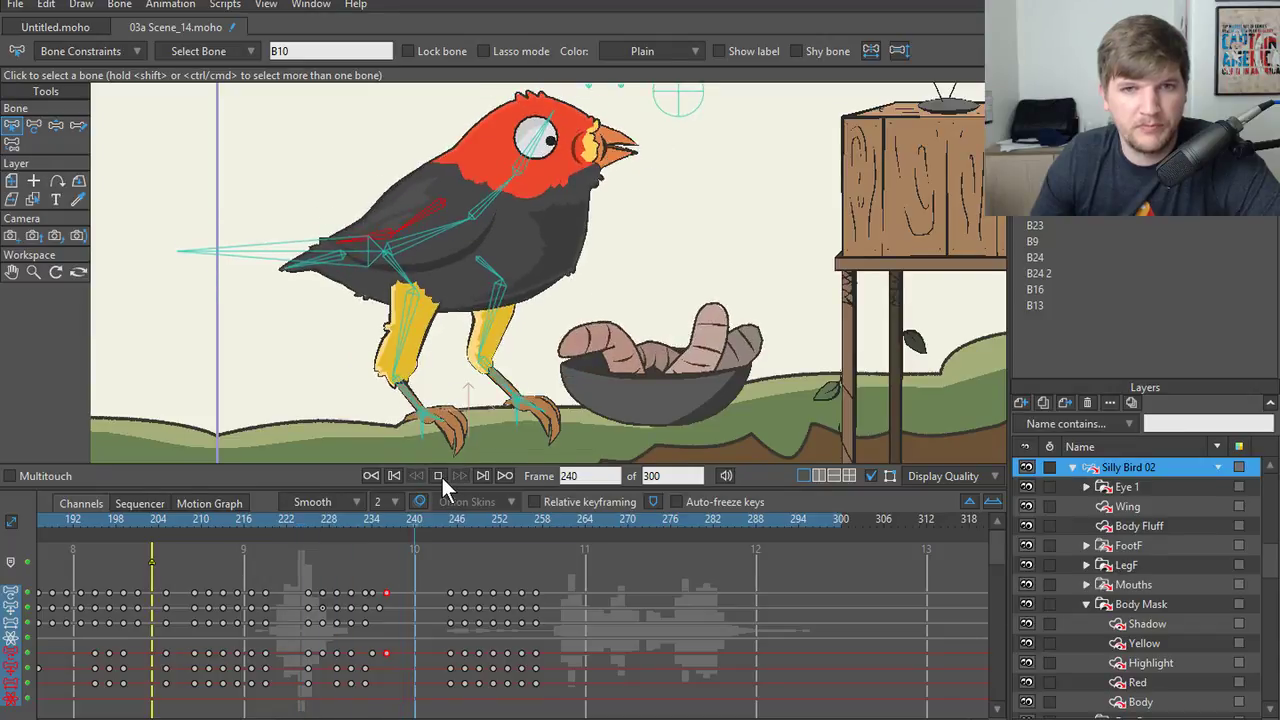
left_click(441, 477)
- Frame the whole scene and play the animation from frame 155 to review the full bird performance
scroll(538, 329, "down", 3)
scroll(538, 329, "down", 2)
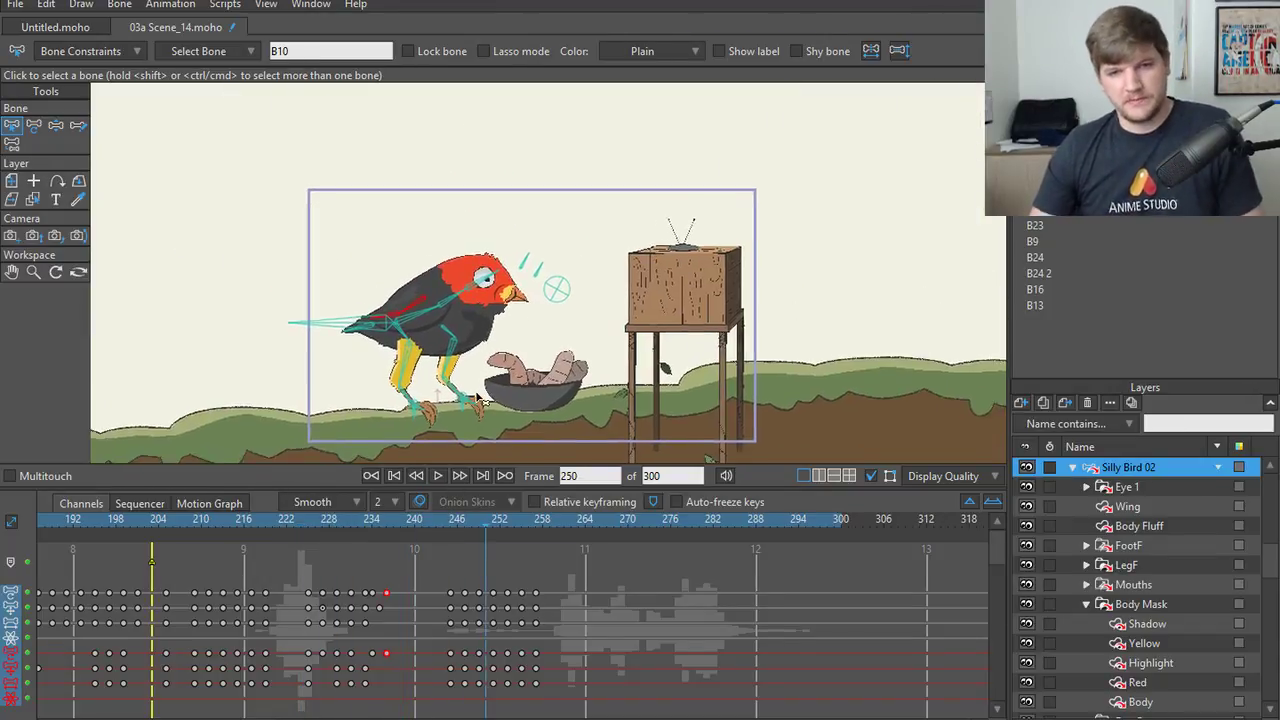
scroll(490, 370, "up", 4)
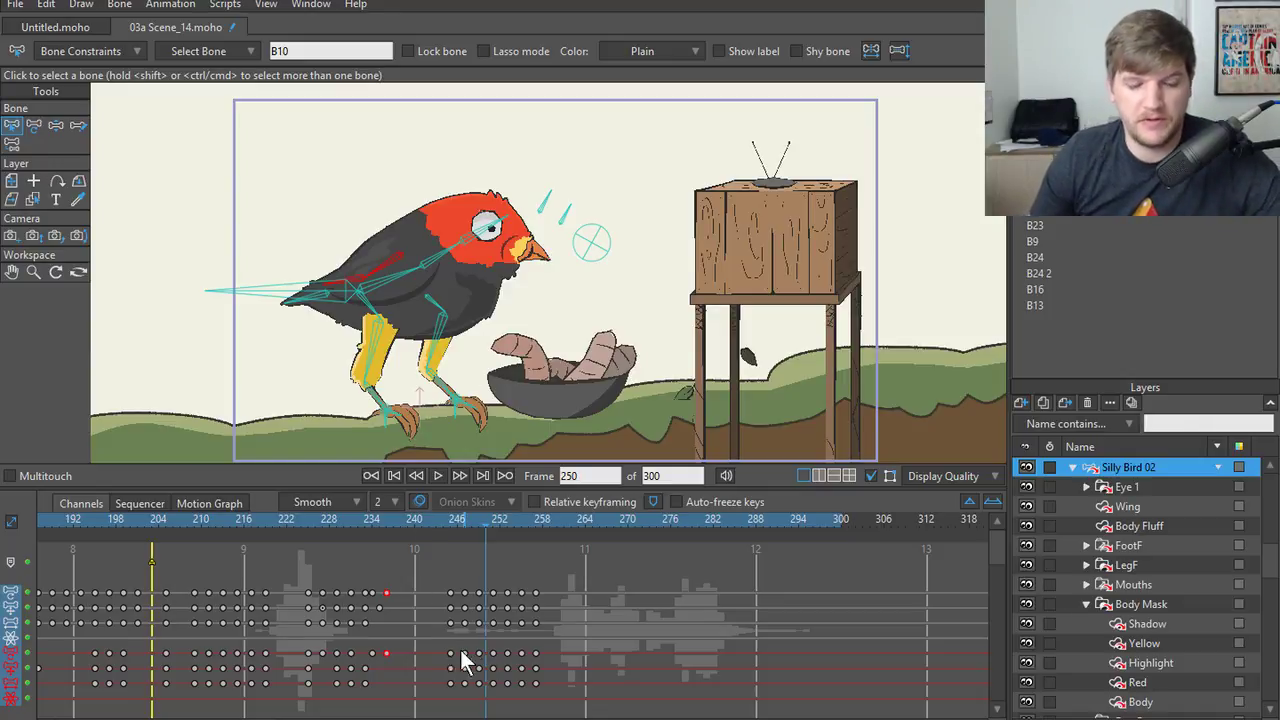
left_click_drag(420, 600, 790, 600)
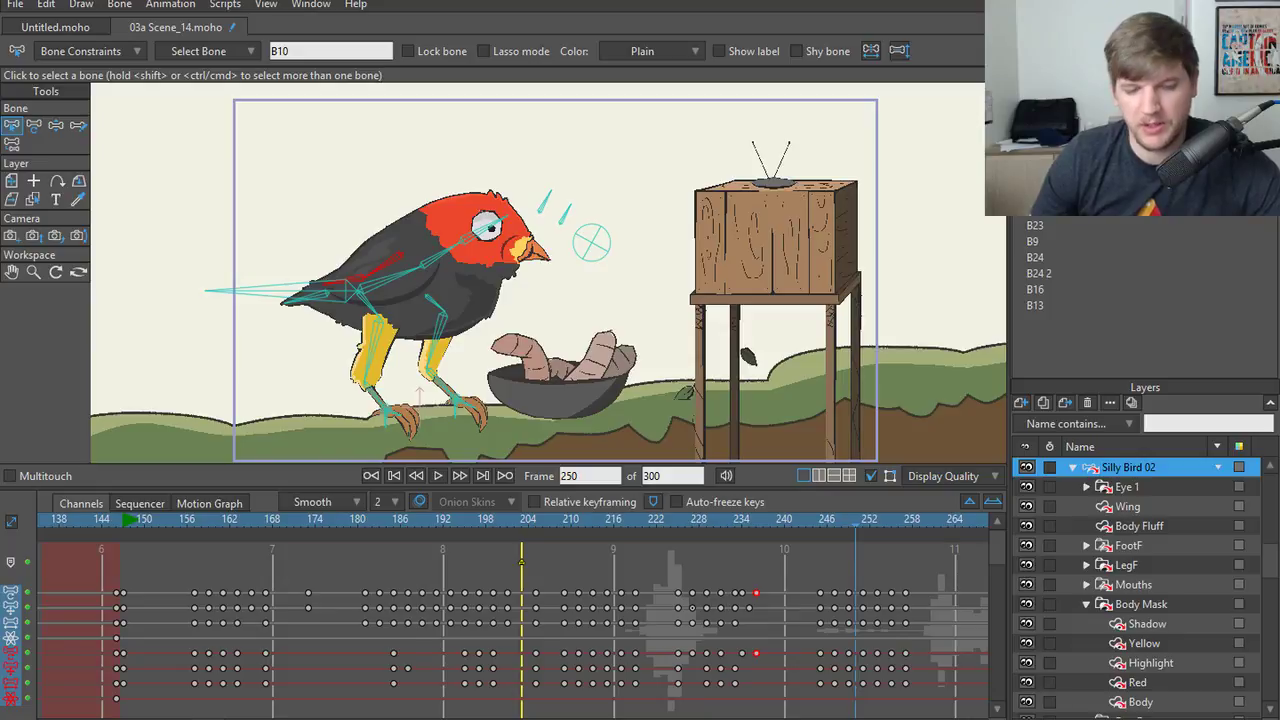
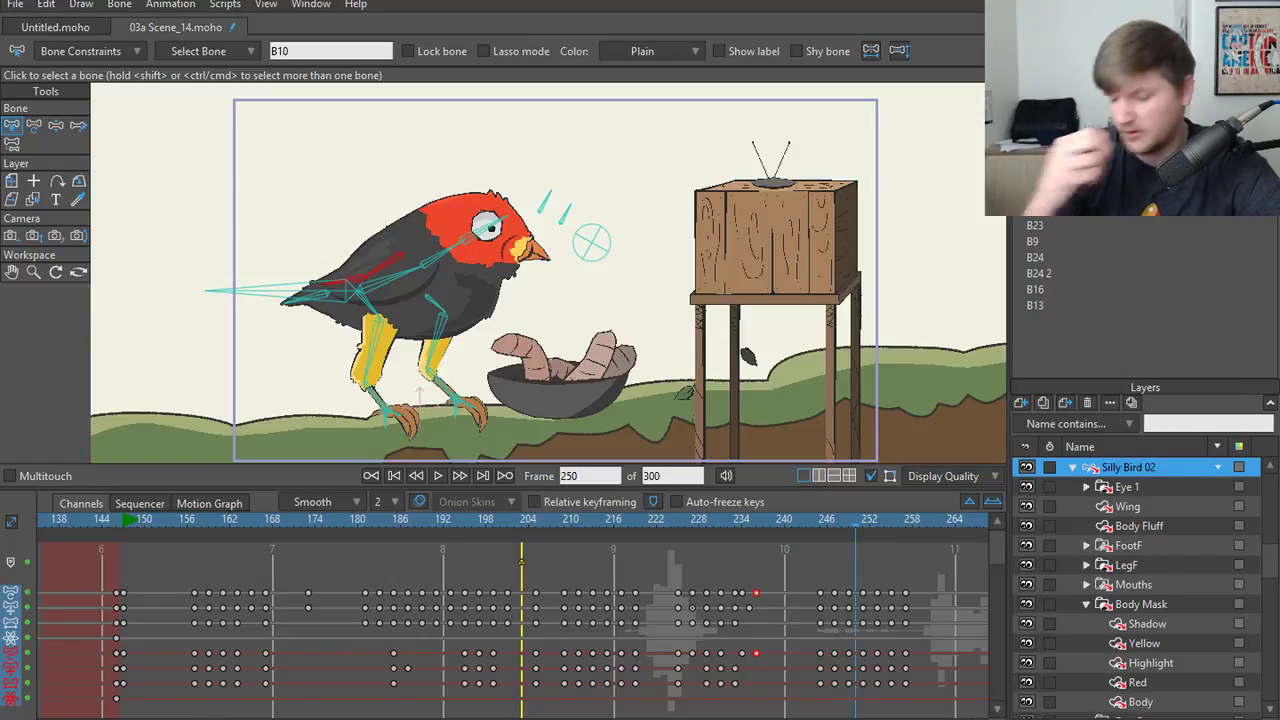
left_click(181, 521)
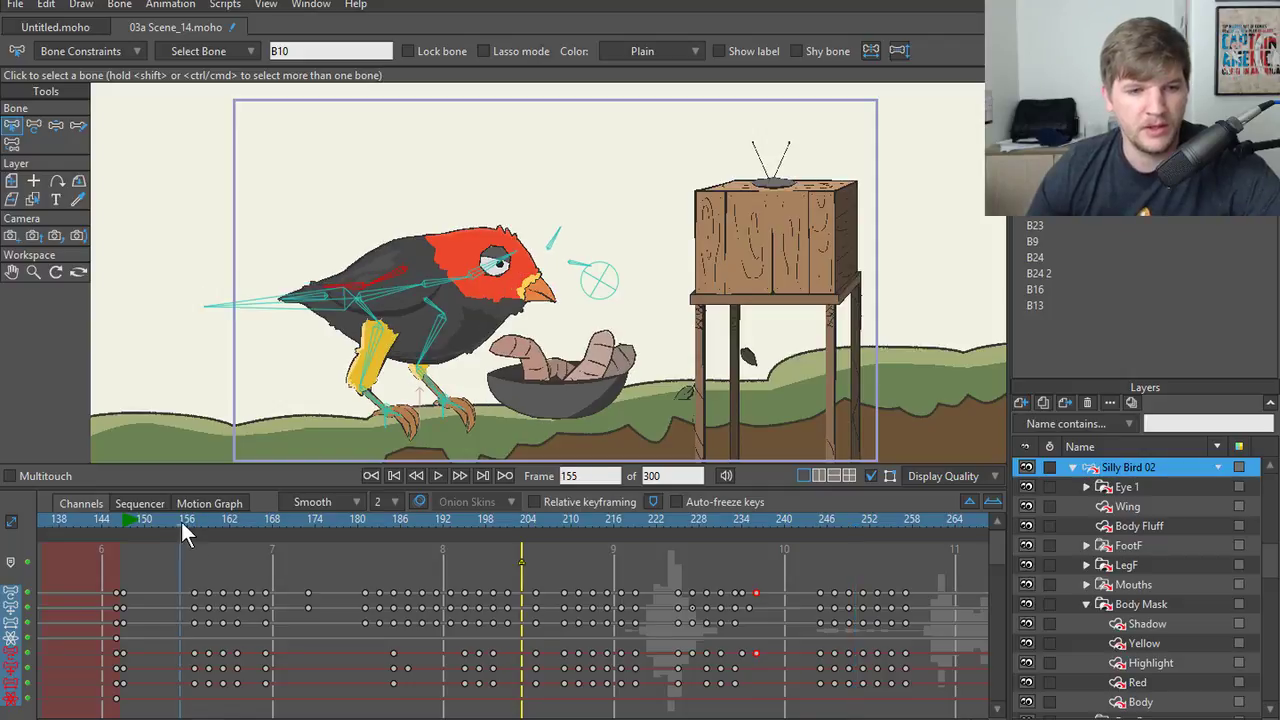
scroll(594, 258, "down", 2)
scroll(580, 280, "up", 2)
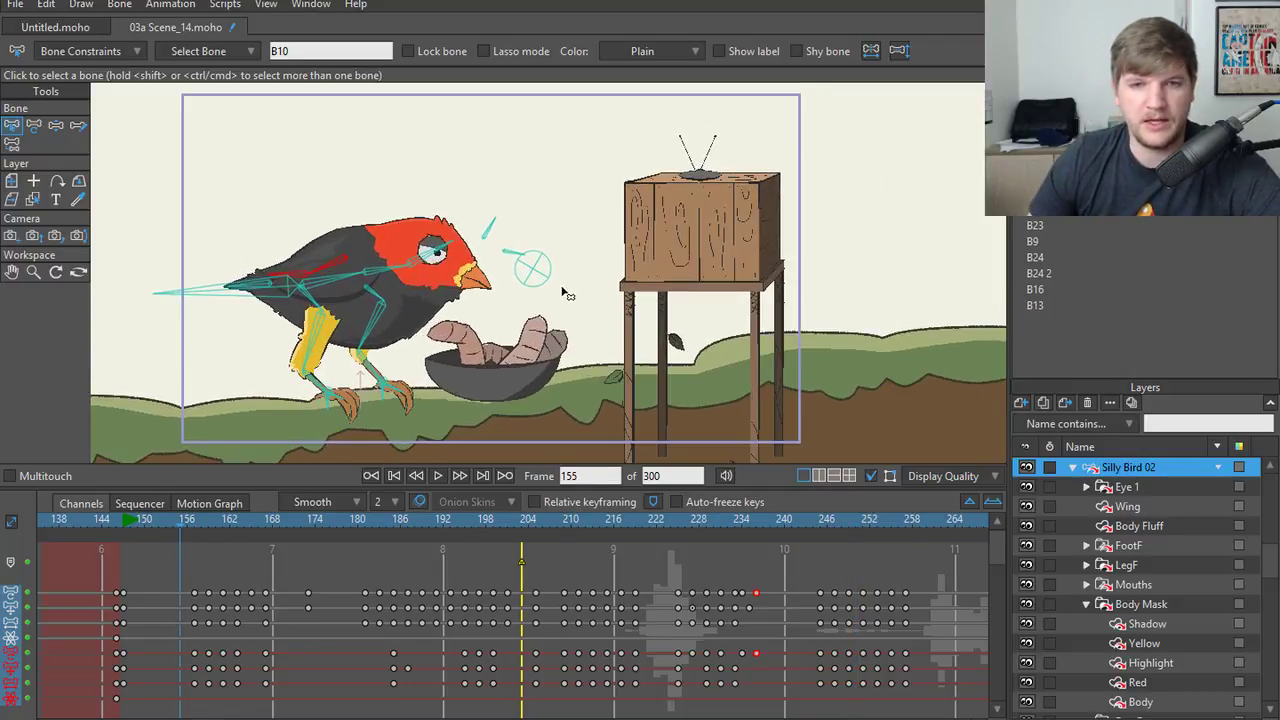
scroll(567, 308, "down", 2)
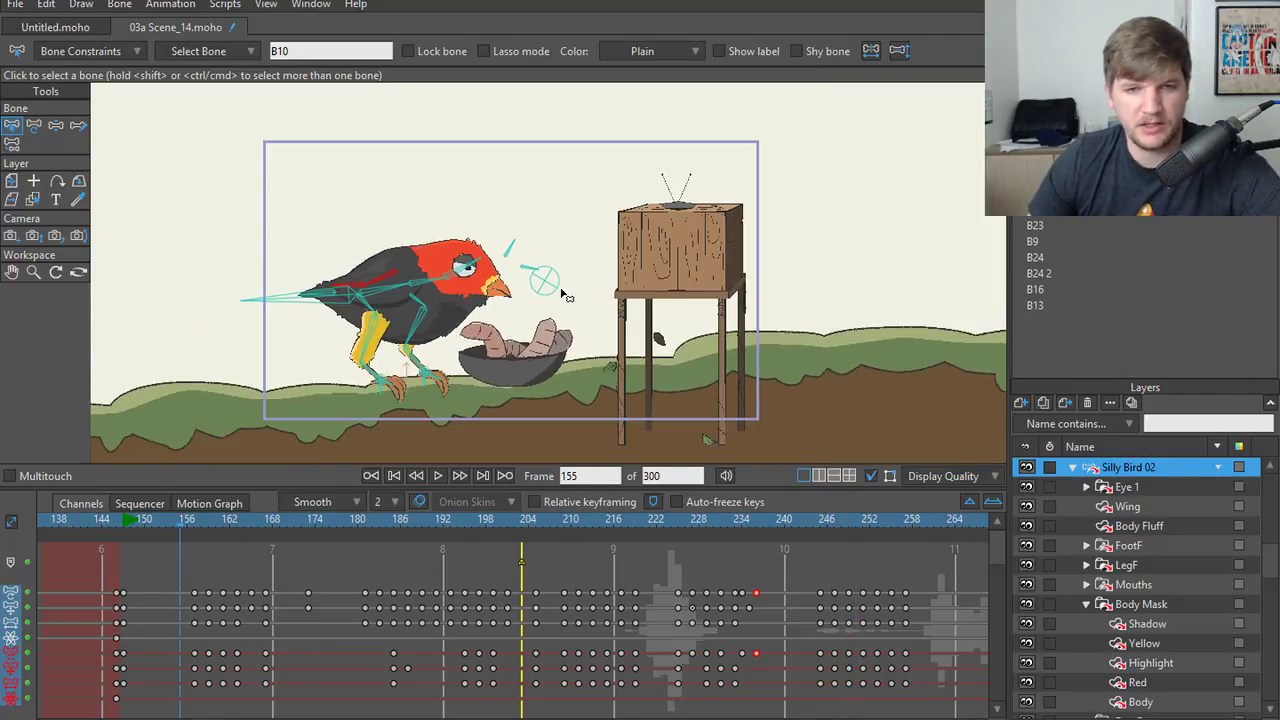
scroll(568, 309, "up", 2)
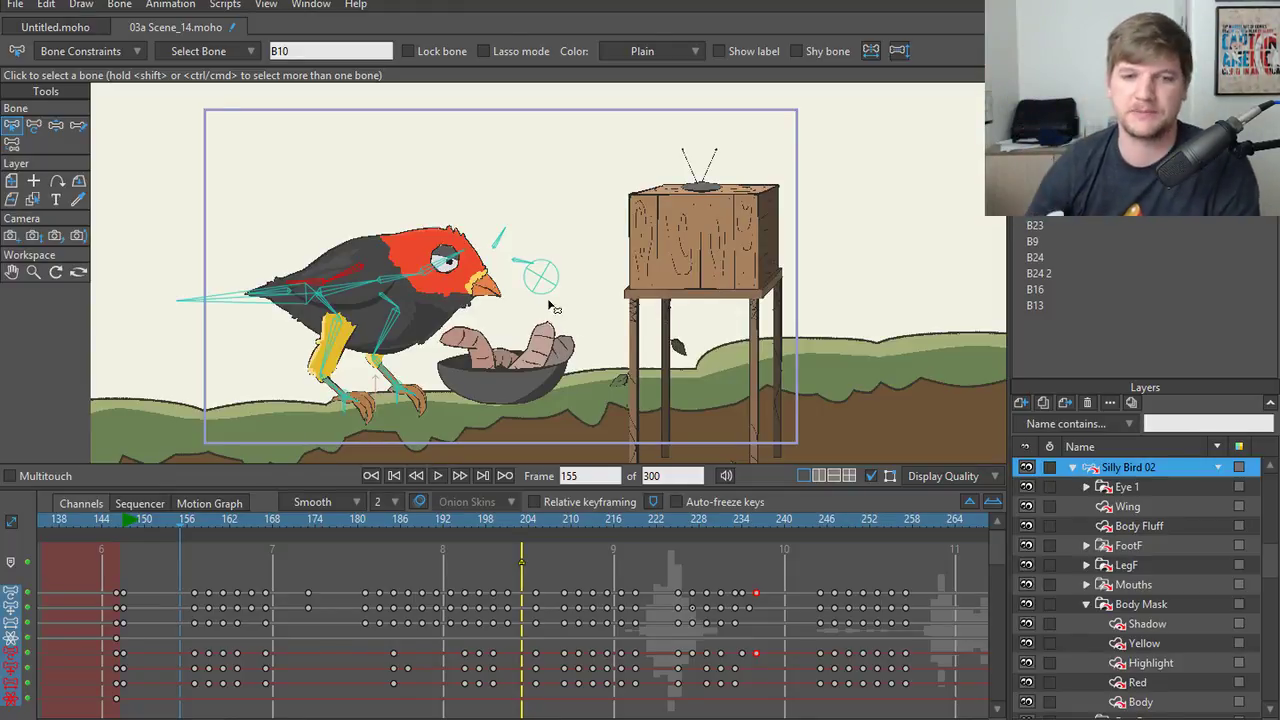
left_click(437, 476)
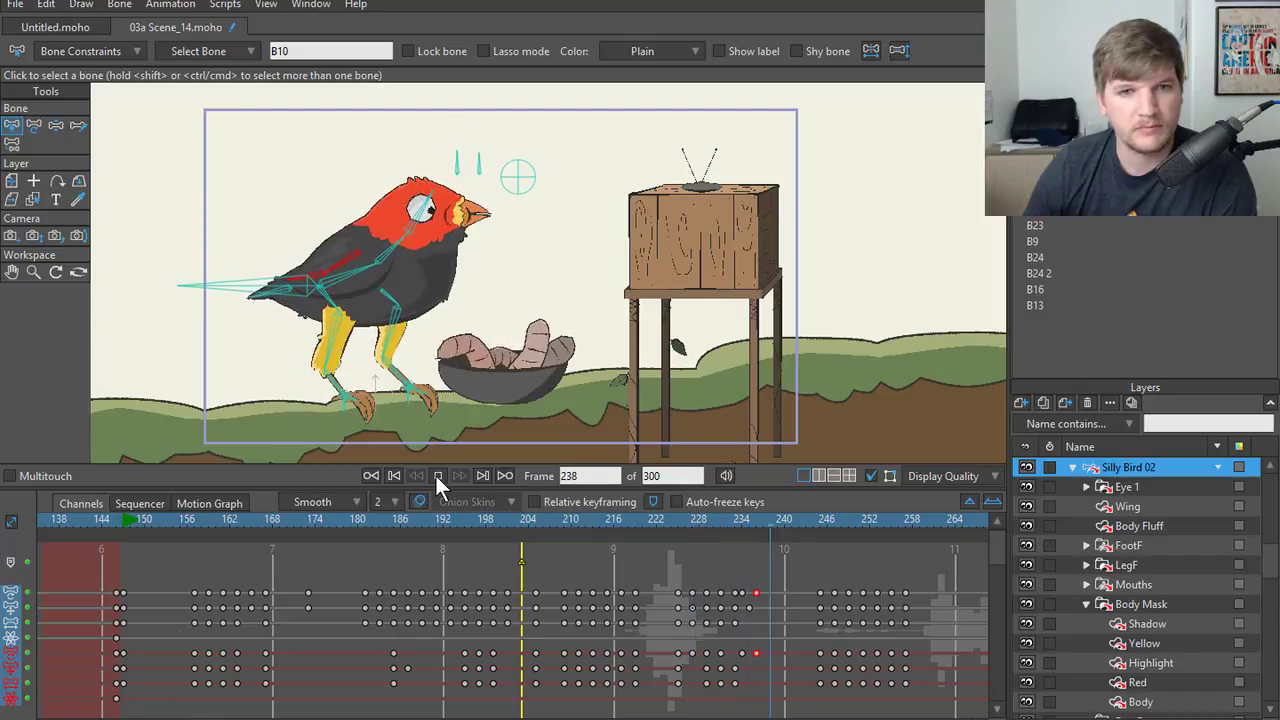
left_click(437, 476)
- Replay the animation from around frame 197 to review the bird rising from the bowl with its wing flap
mouse_move(479, 522)
left_mouse_down()
mouse_move(753, 520)
mouse_move(479, 521)
left_mouse_up()
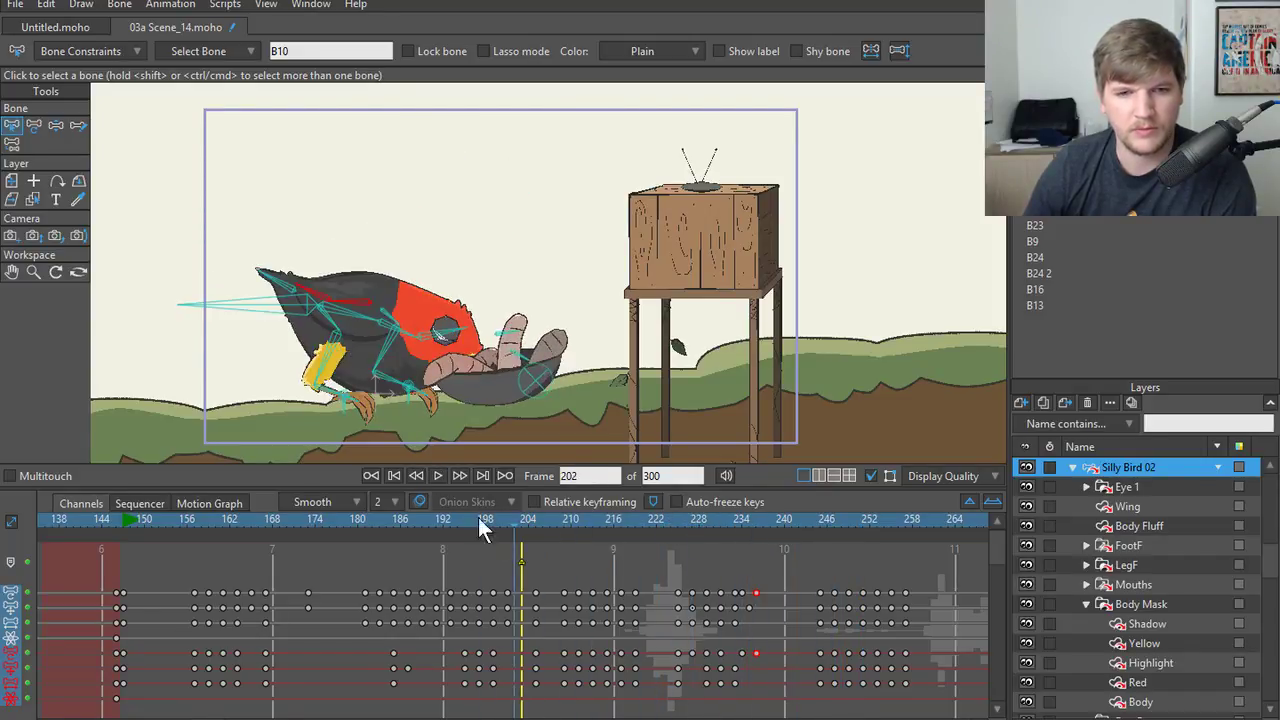
left_click(439, 474)
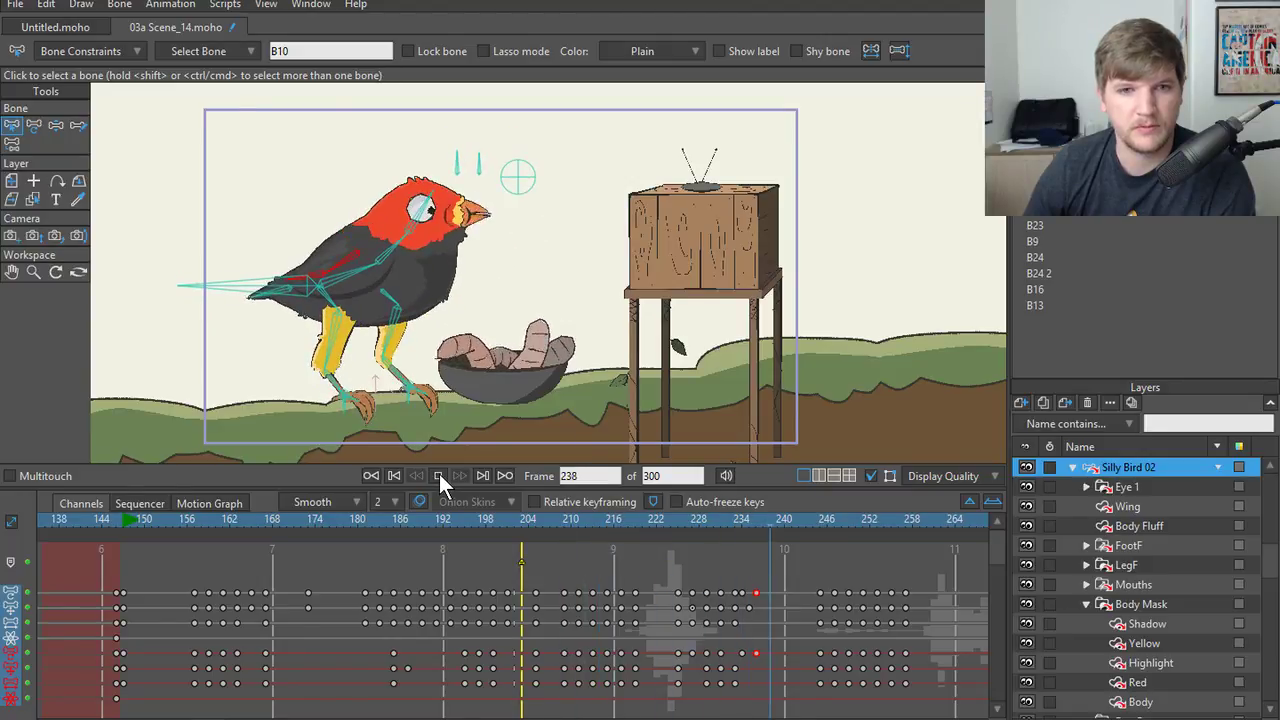
left_click(439, 474)
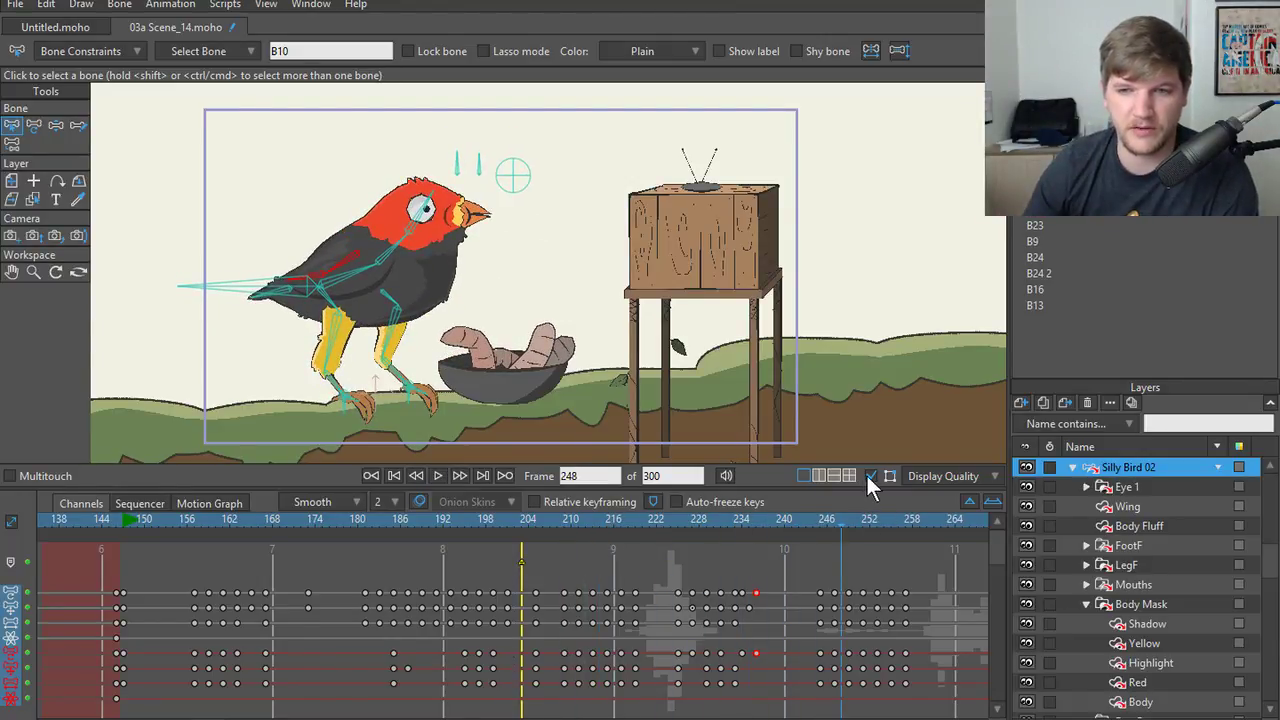
- Hide the bone overlay, replay the bird's motion from around frame 218, and show the overlay again
left_click(869, 476)
left_click(630, 520)
left_click(437, 477)
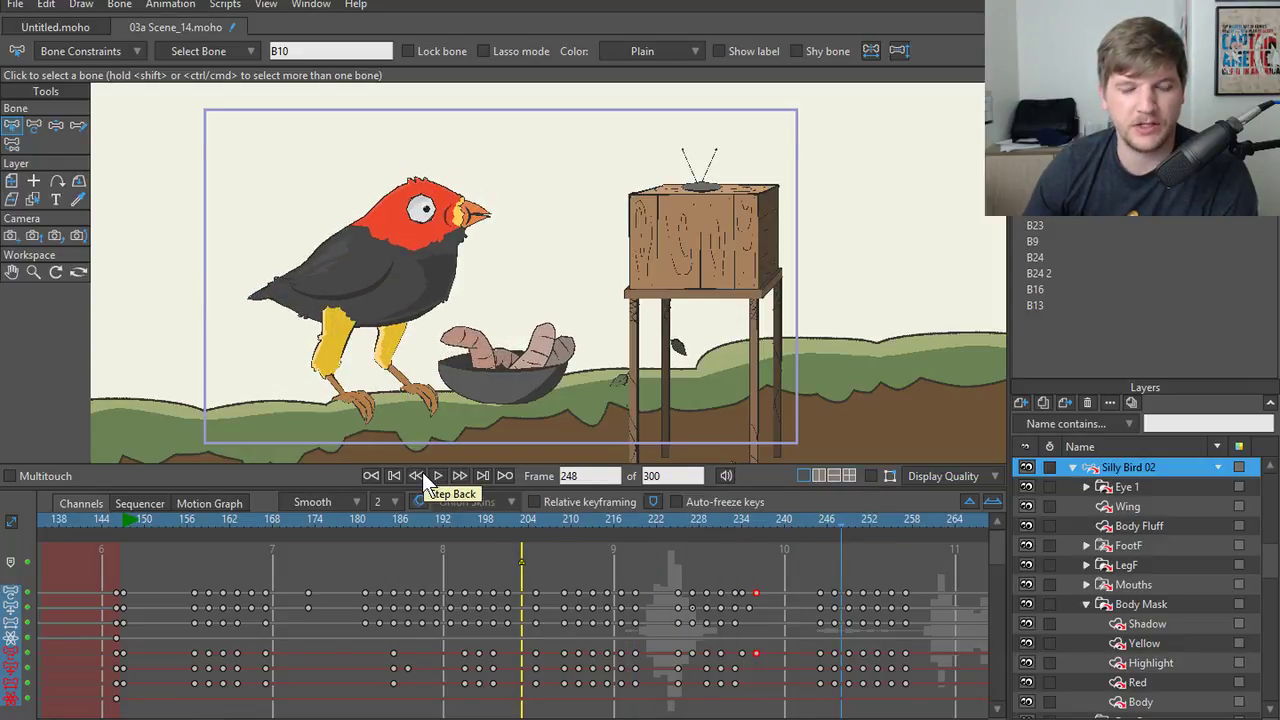
left_click(438, 475)
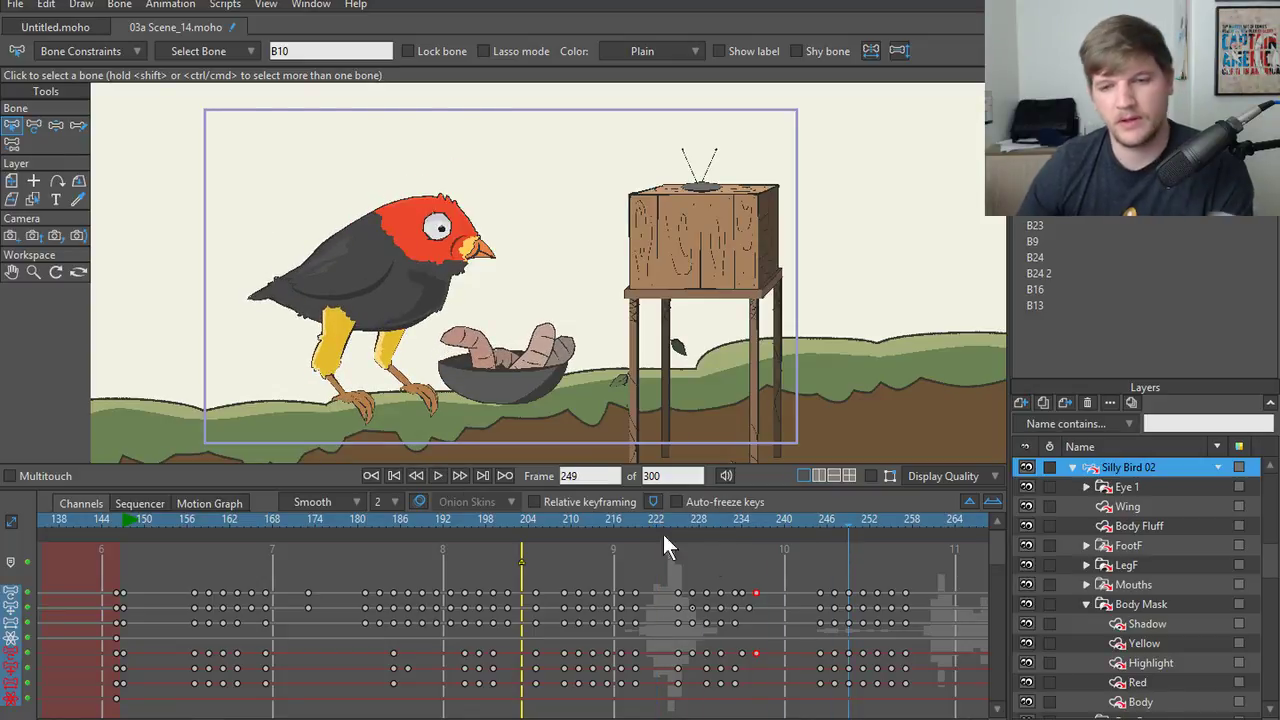
scroll(560, 255, "up", 2)
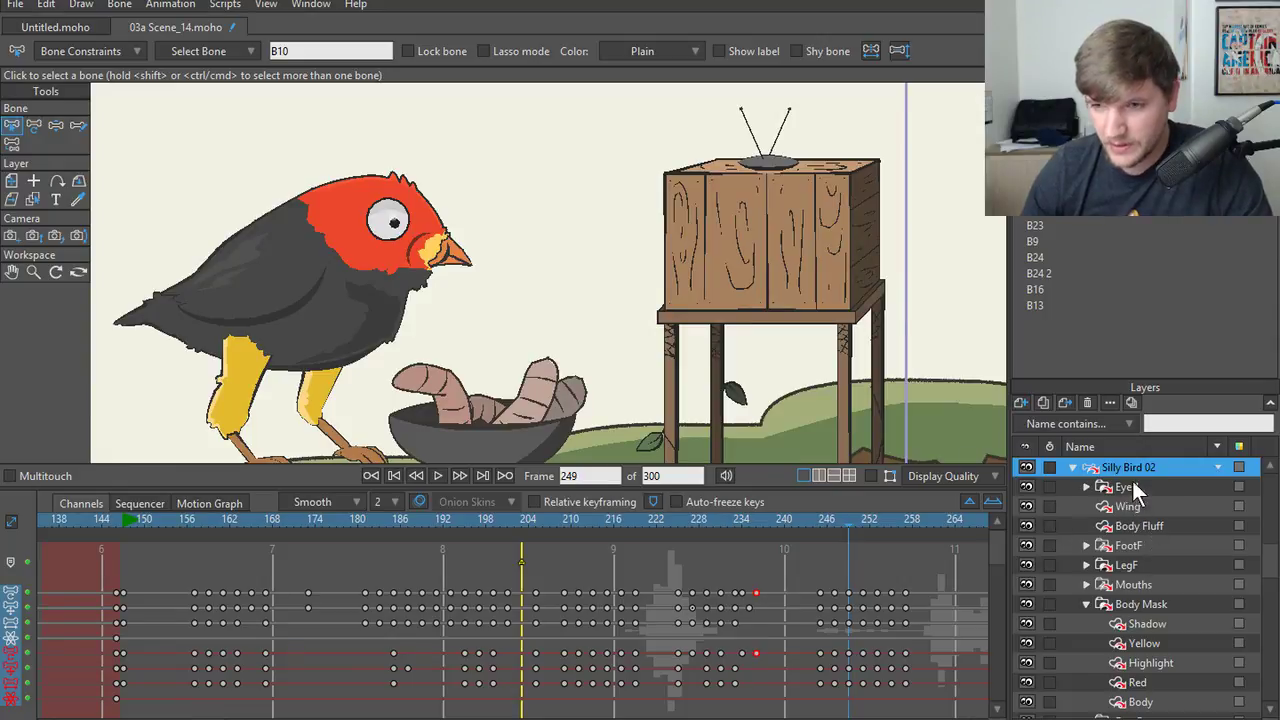
scroll(622, 420, "down", 1)
left_click(870, 476)
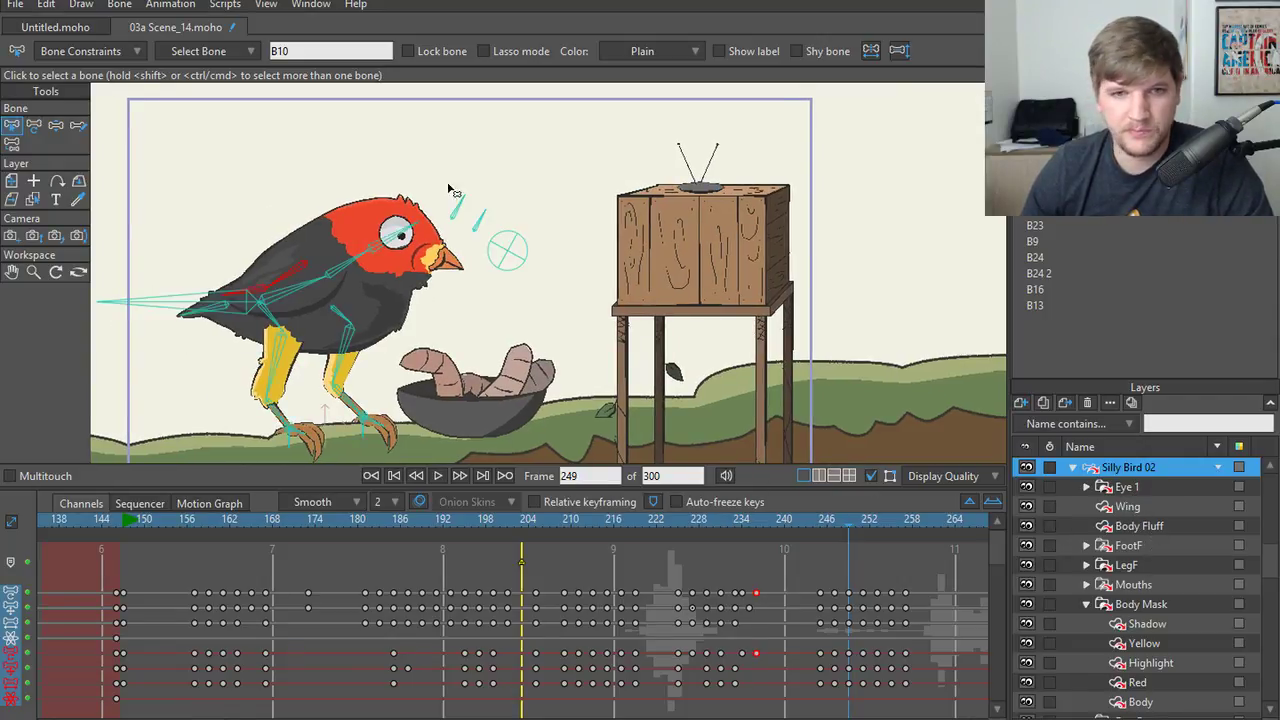
- Select the circular control bone B4 in front of the bird's head and inspect its keyframes from frame 245 onward
scroll(538, 313, "up", 2)
left_click(538, 298)
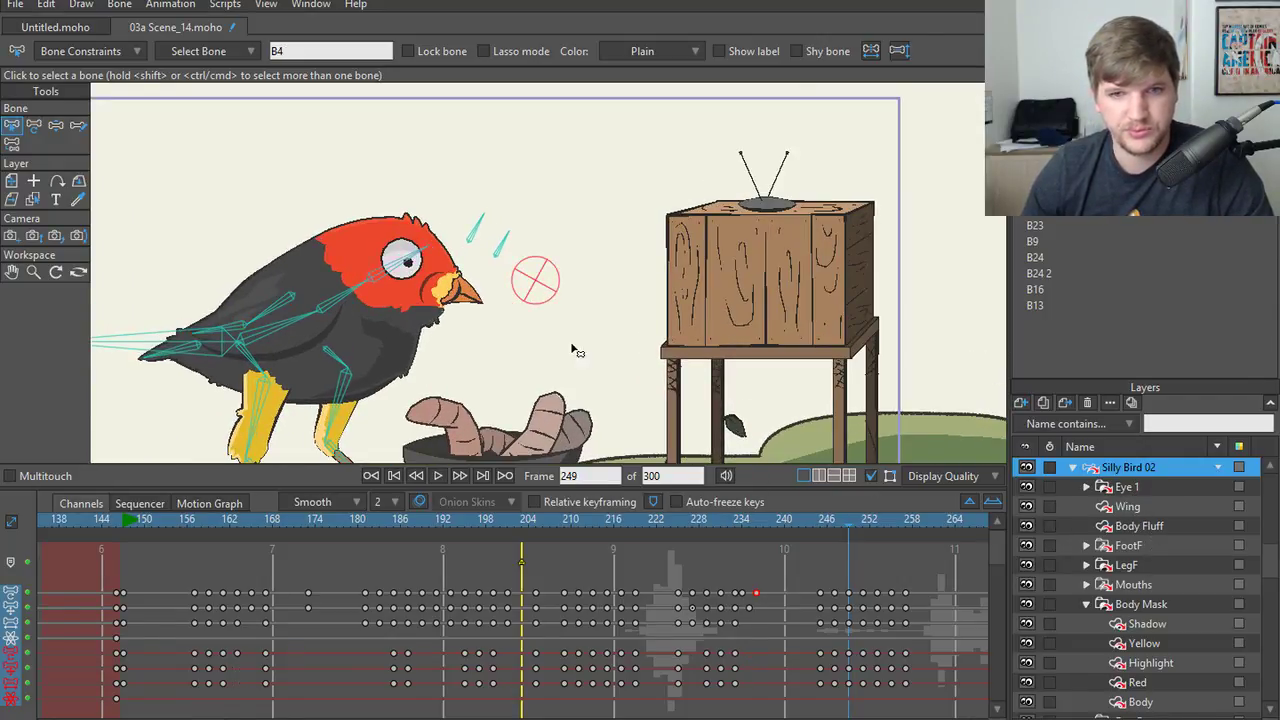
left_click_drag(846, 523, 819, 520)
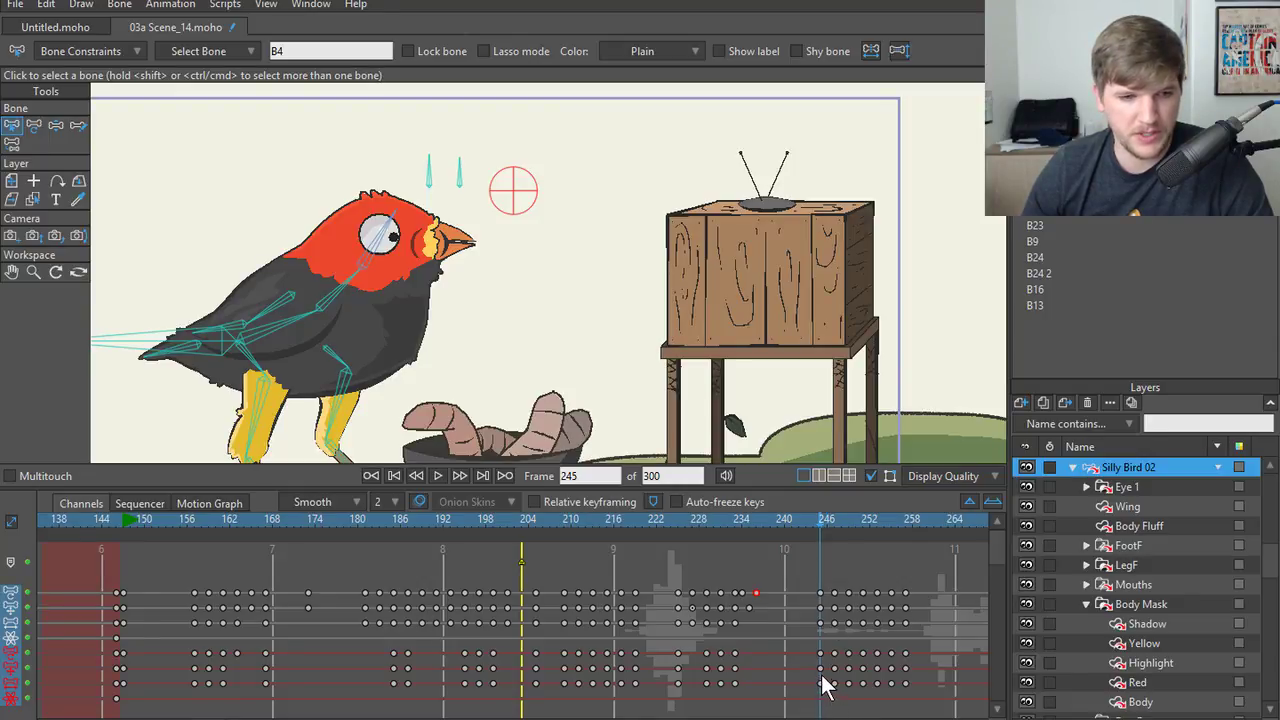
left_click_drag(805, 664, 912, 674)
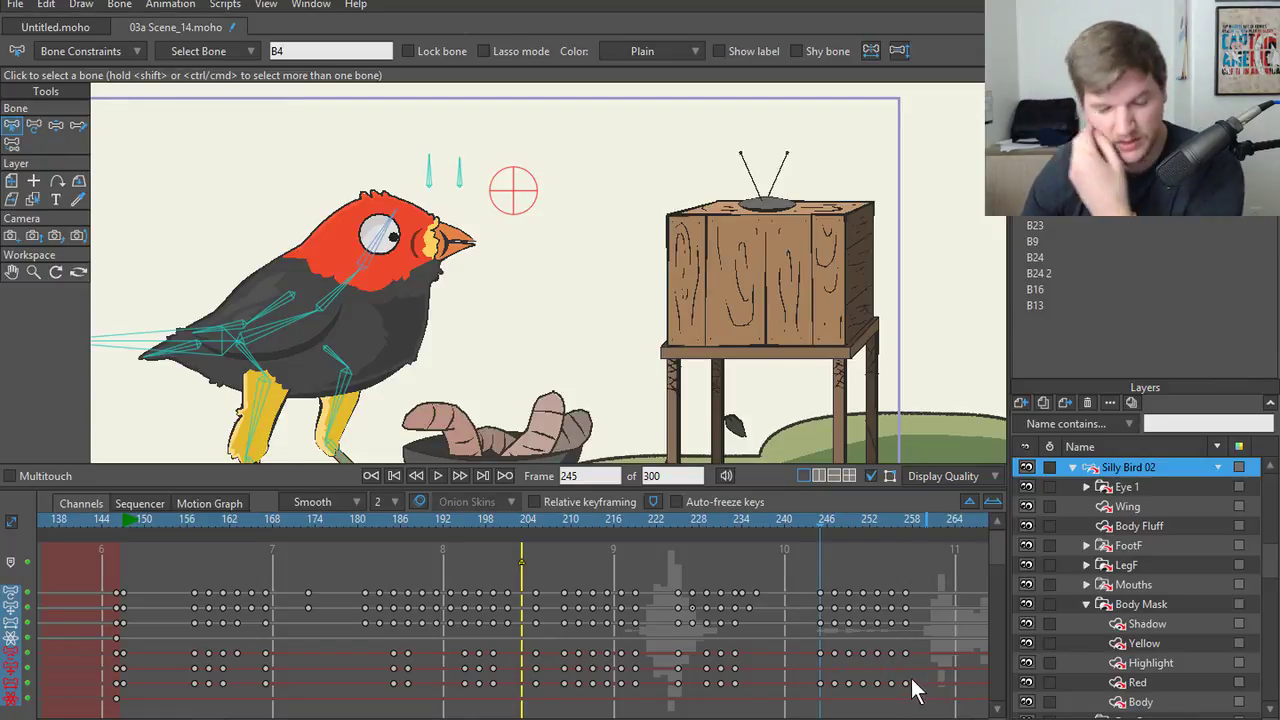
- Switch to the Silly Bird sequence in Premiere Pro and play the finished bird shot from around 00:00:56:08
key("alt+Tab")
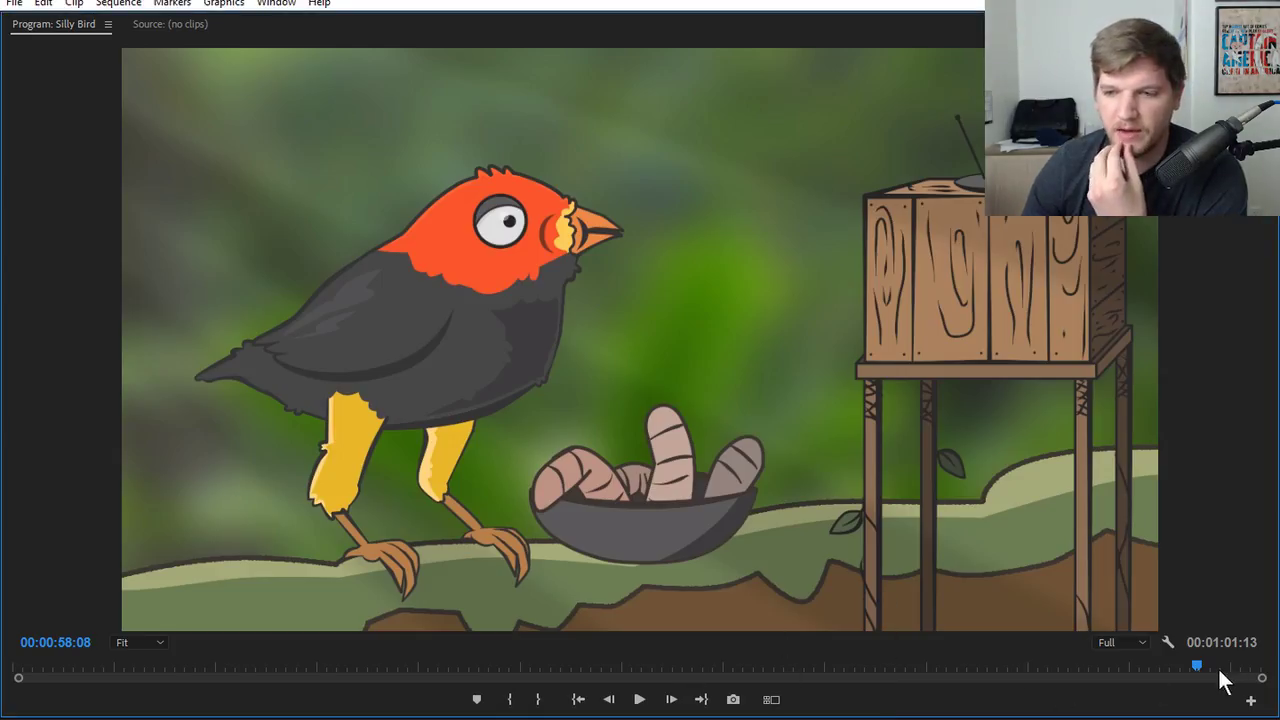
left_click_drag(1197, 664, 1134, 665)
left_click(636, 699)
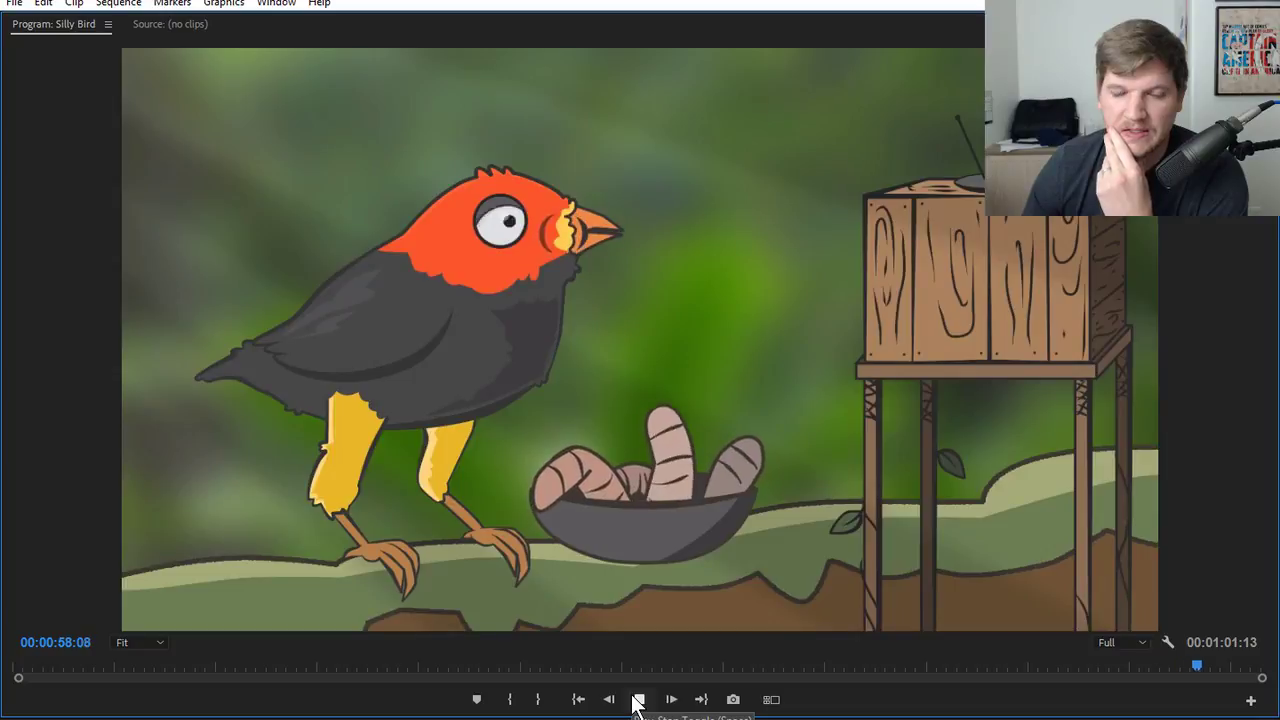
left_click(638, 699)
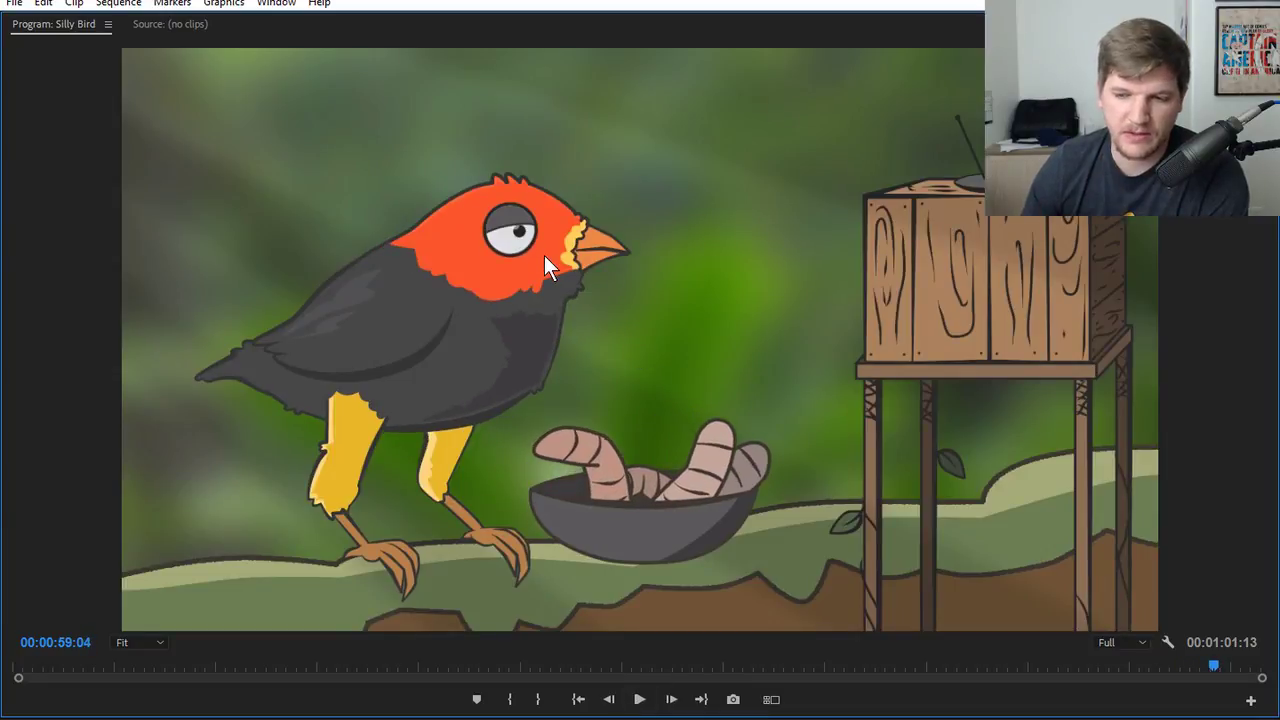
left_click_drag(1213, 674, 1157, 676)
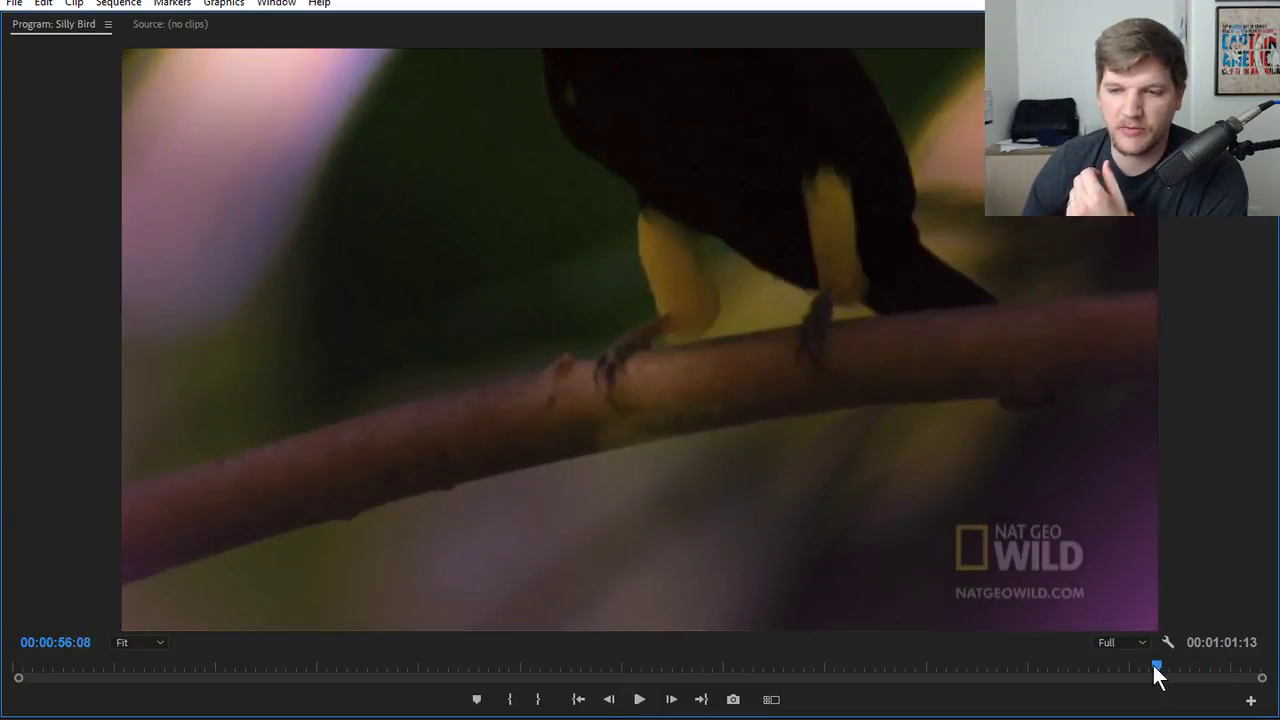
left_click(638, 702)
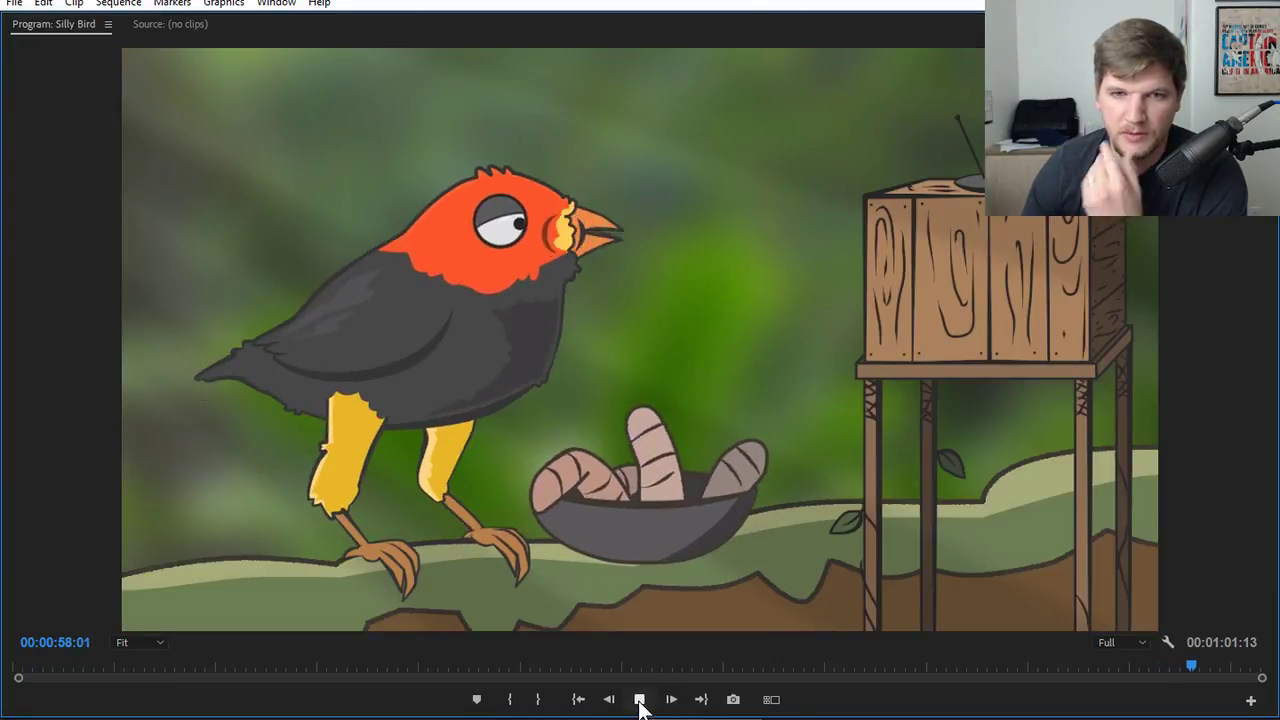
left_click(639, 699)
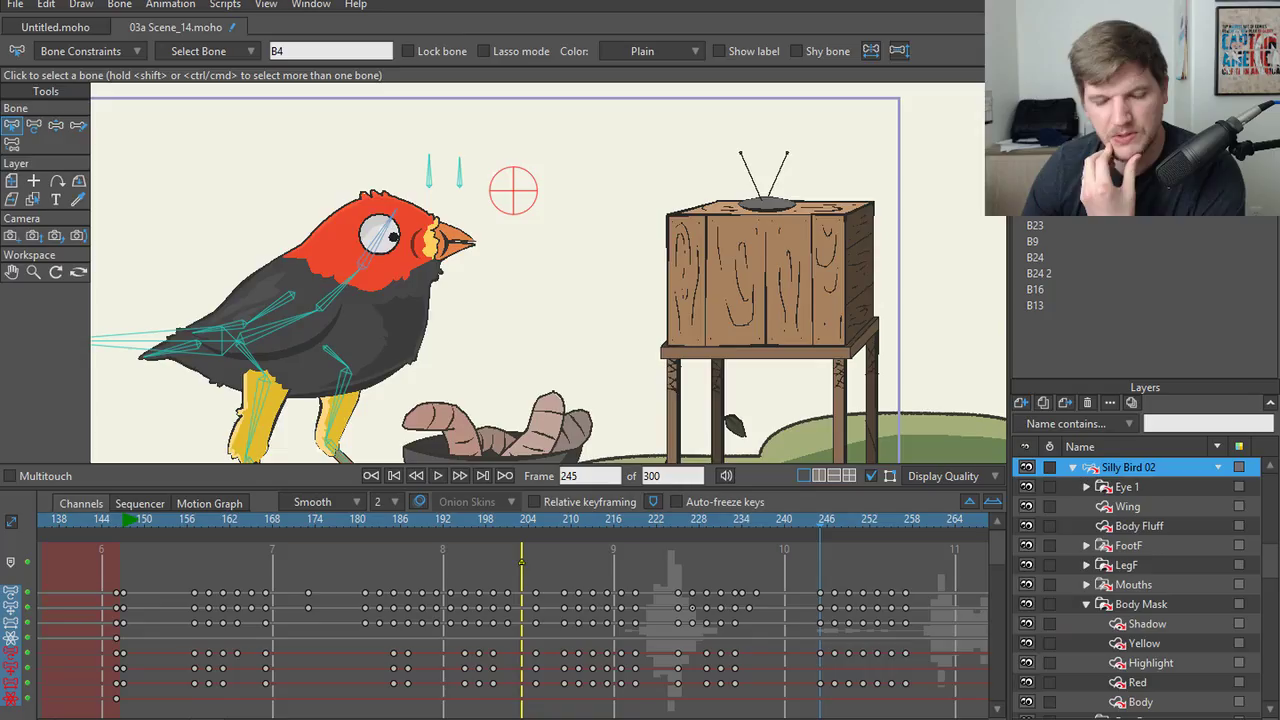
- Return to Scene_14 in Moho, frame the whole scene, and play the bird animation from frame 146
left_click_drag(454, 526, 119, 534)
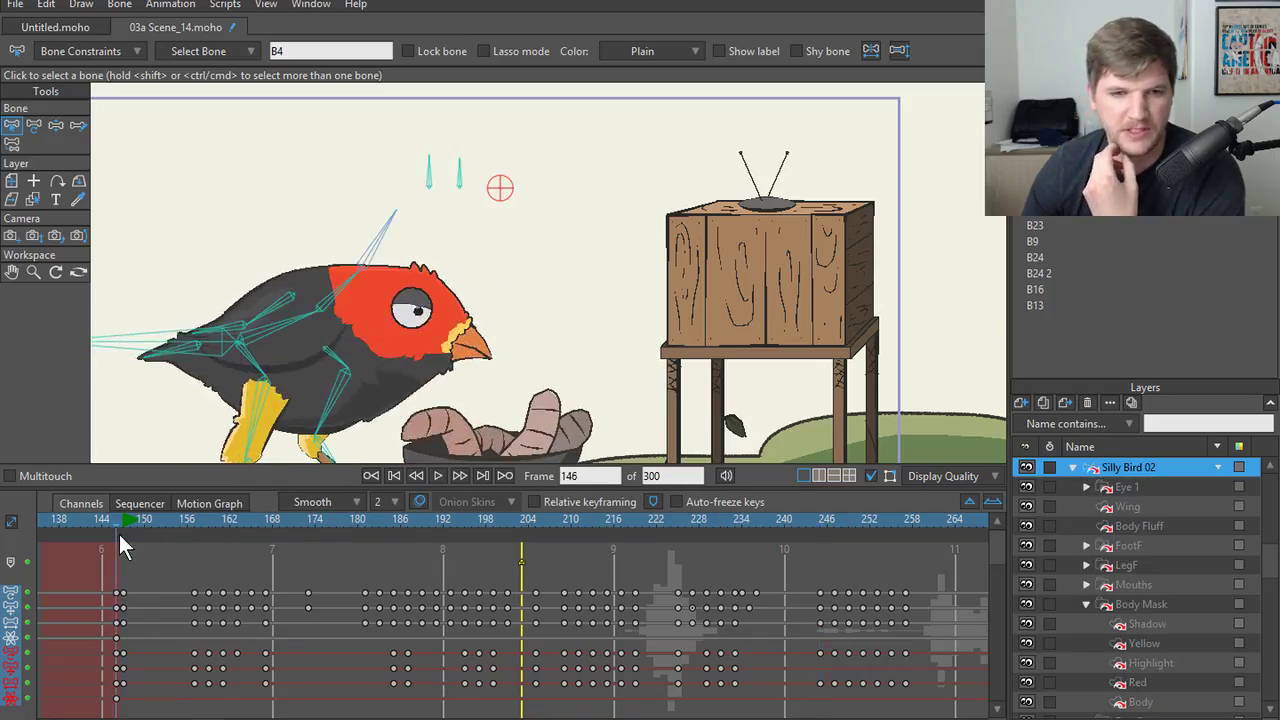
scroll(430, 296, "down", 2)
scroll(426, 405, "up", 1)
left_click_drag(426, 405, 485, 393)
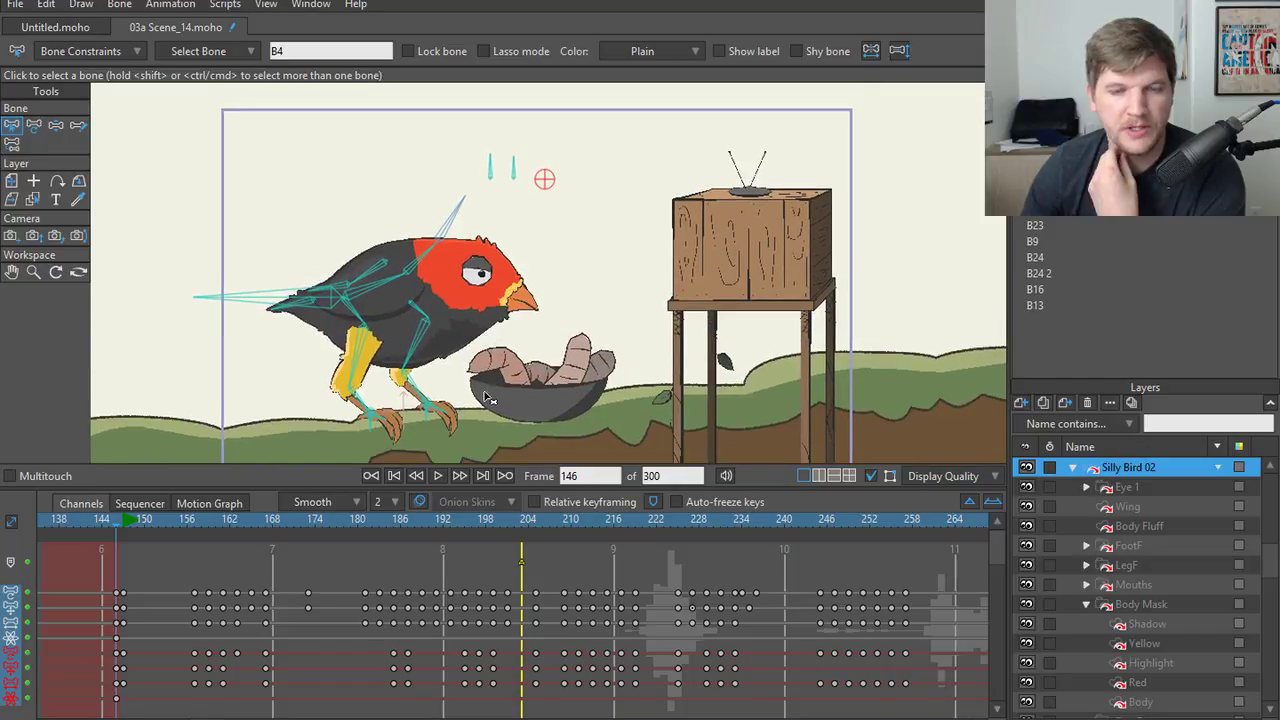
left_click(436, 477)
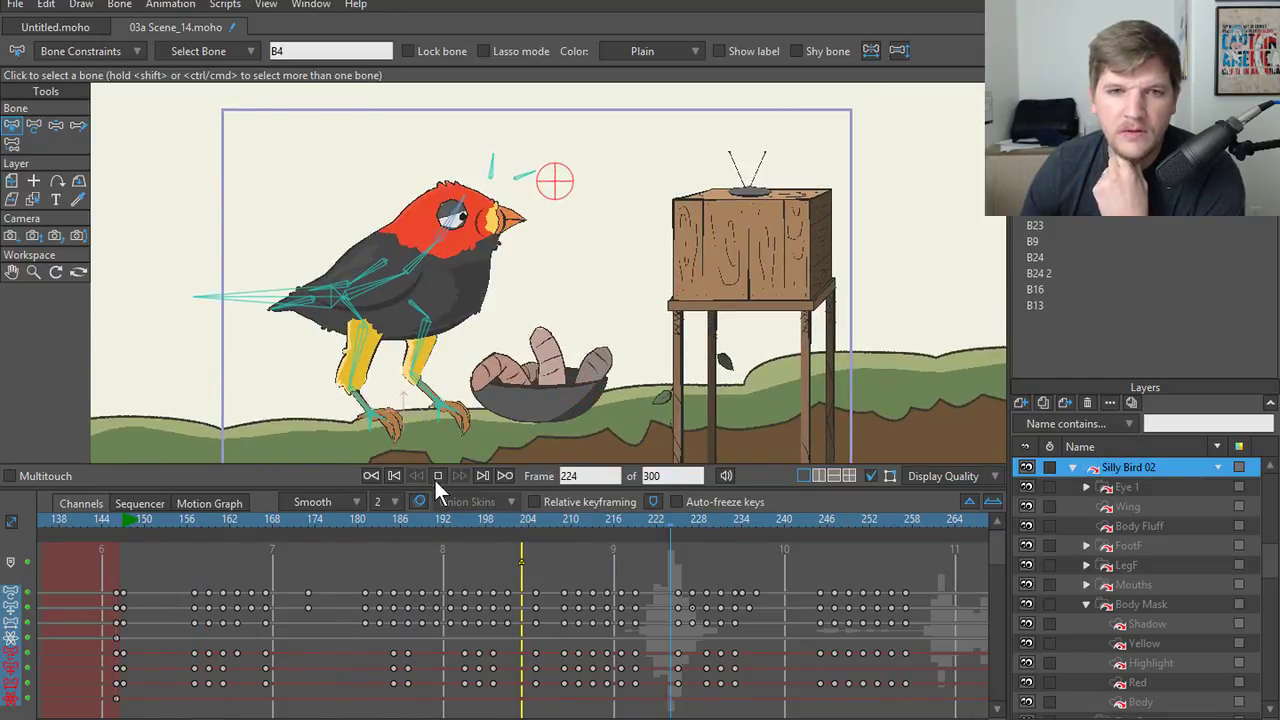
left_click(436, 477)
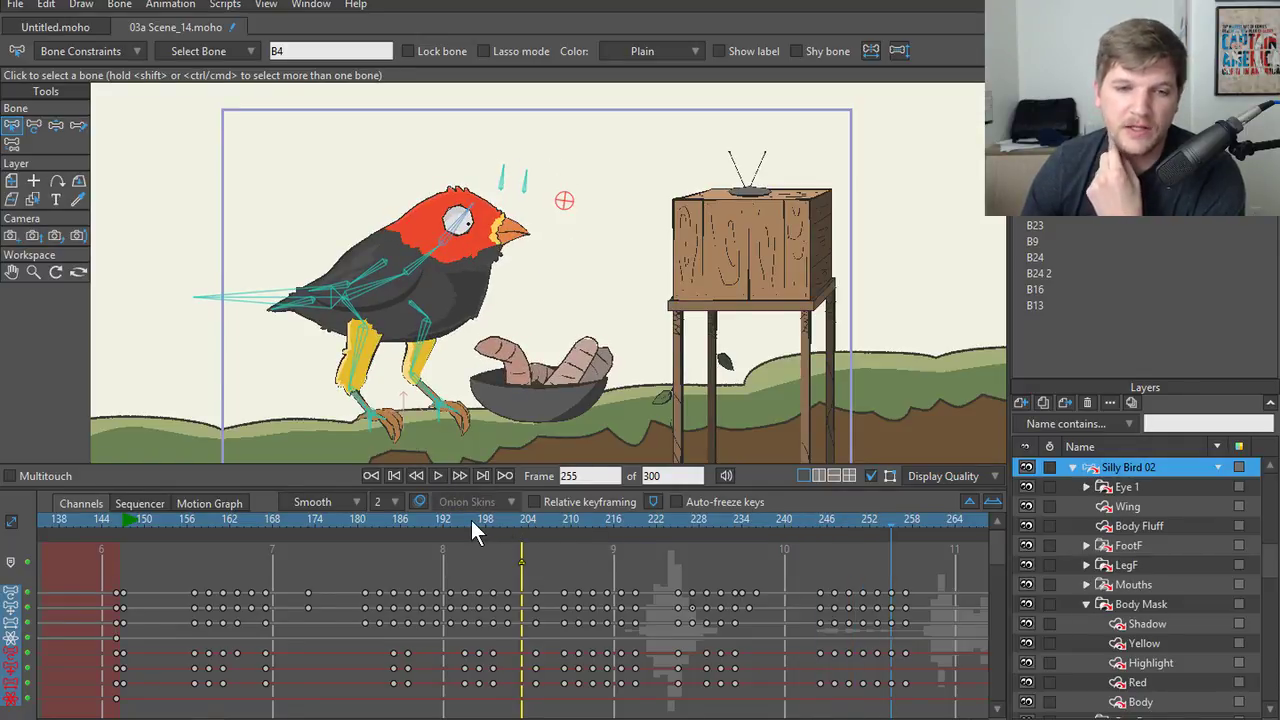
- Replay the bird animation from around frame 148 through the end of the shot
left_click_drag(466, 517, 132, 525)
left_click(435, 475)
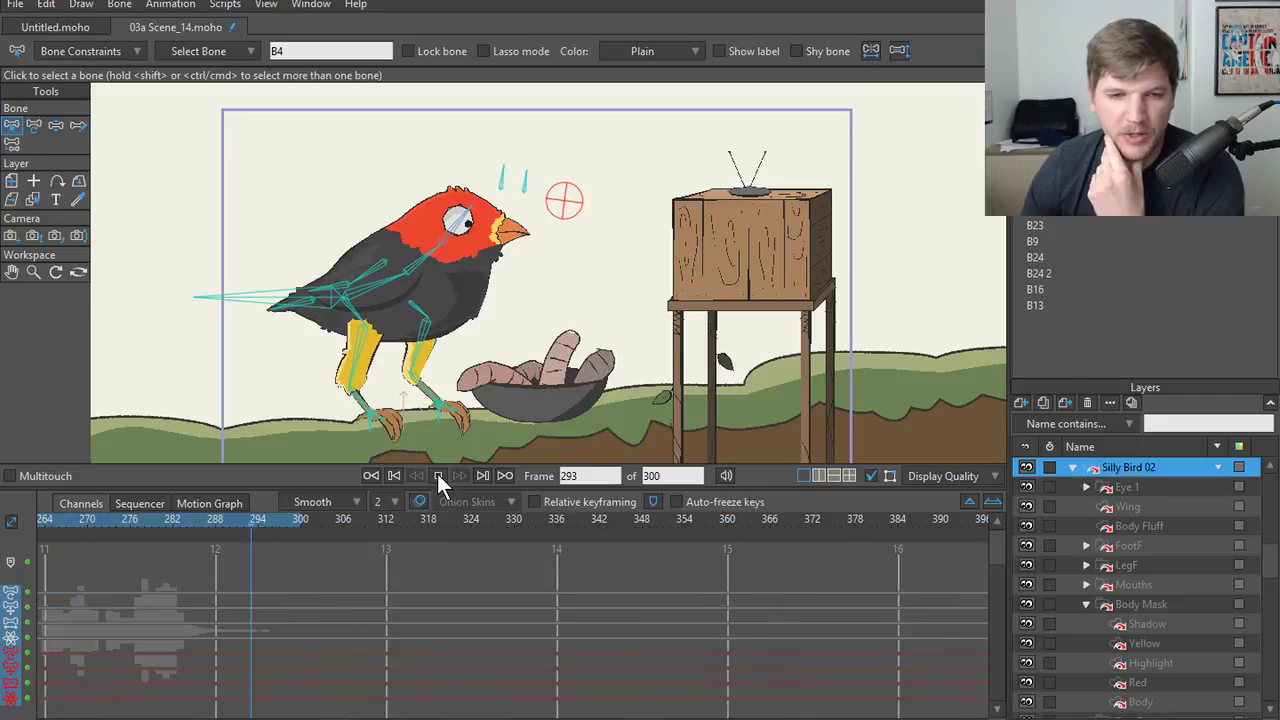
left_click(437, 475)
scroll(330, 636, "right", 10)
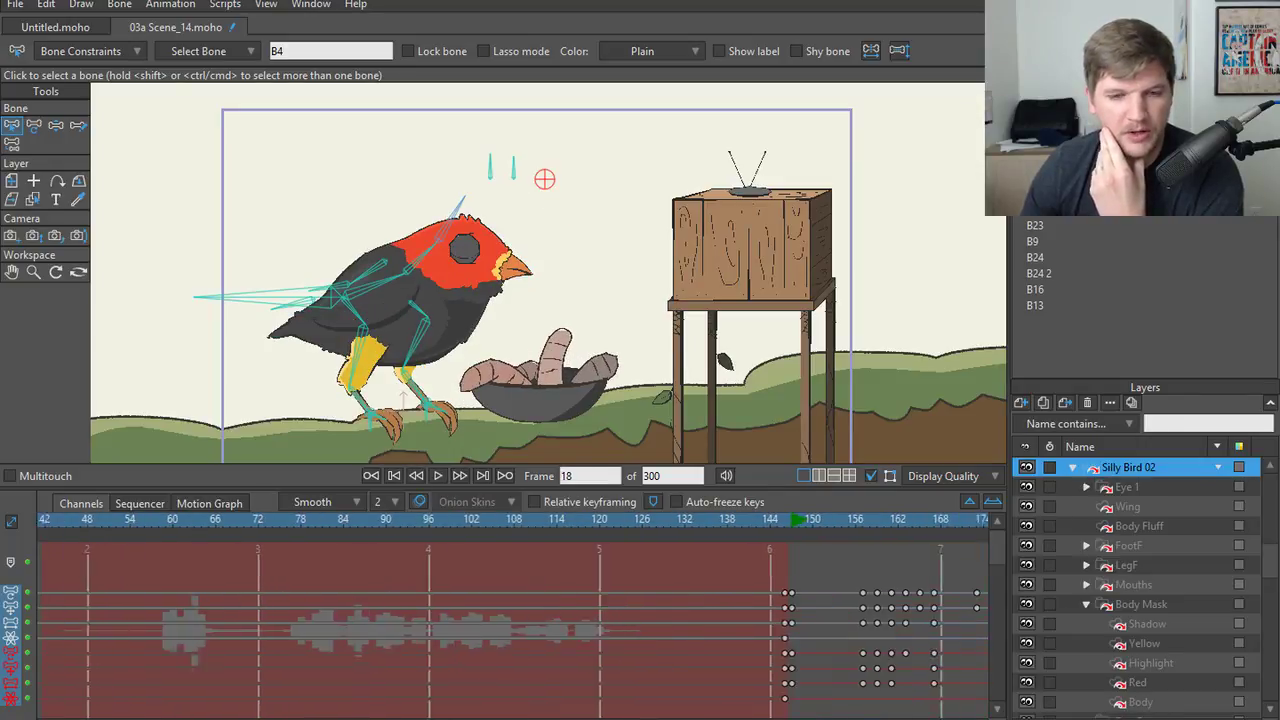
scroll(330, 636, "left", 5)
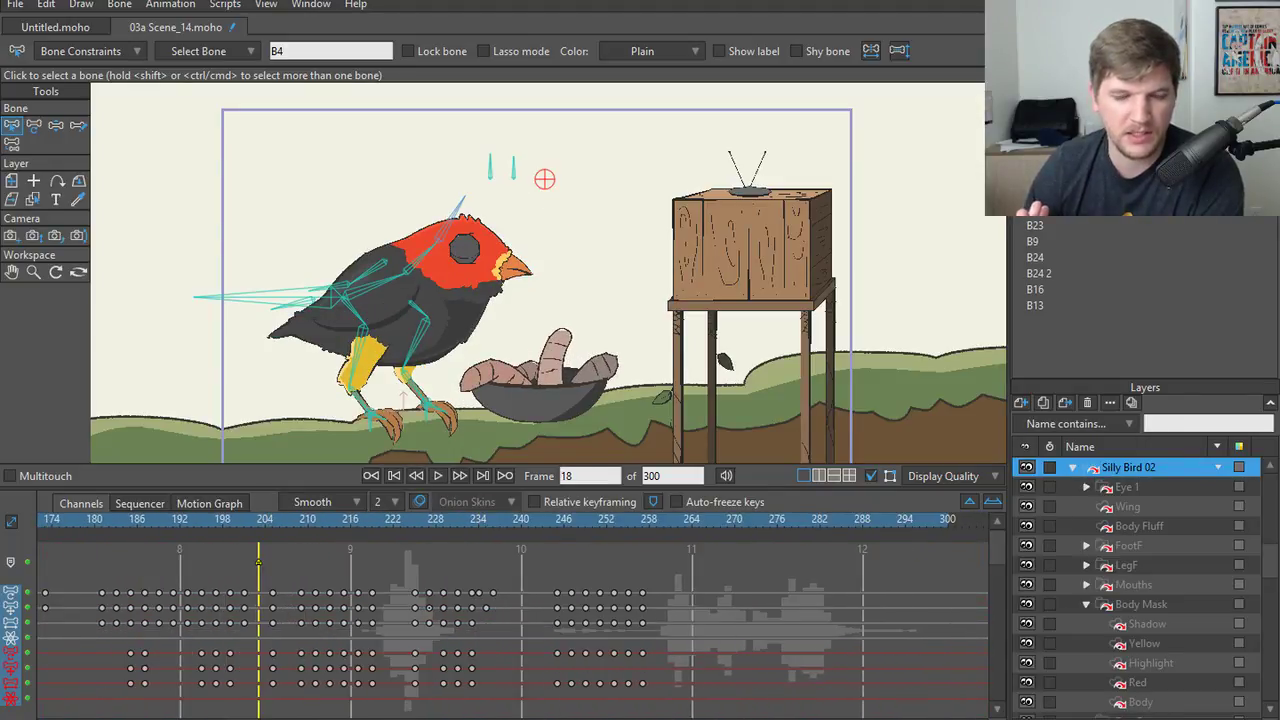
- Play the animation from around frame 181 and scrub from frame 189 to 256 to examine the bird's rise
left_click(102, 519)
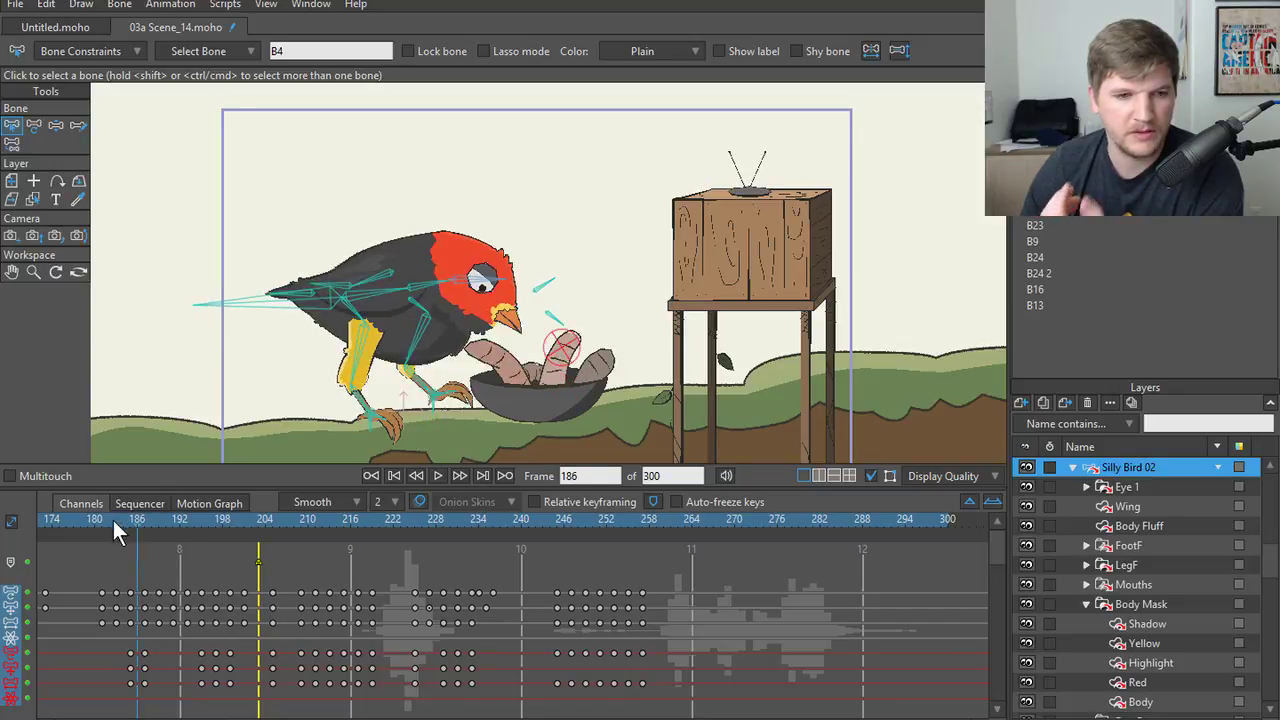
left_click(438, 475)
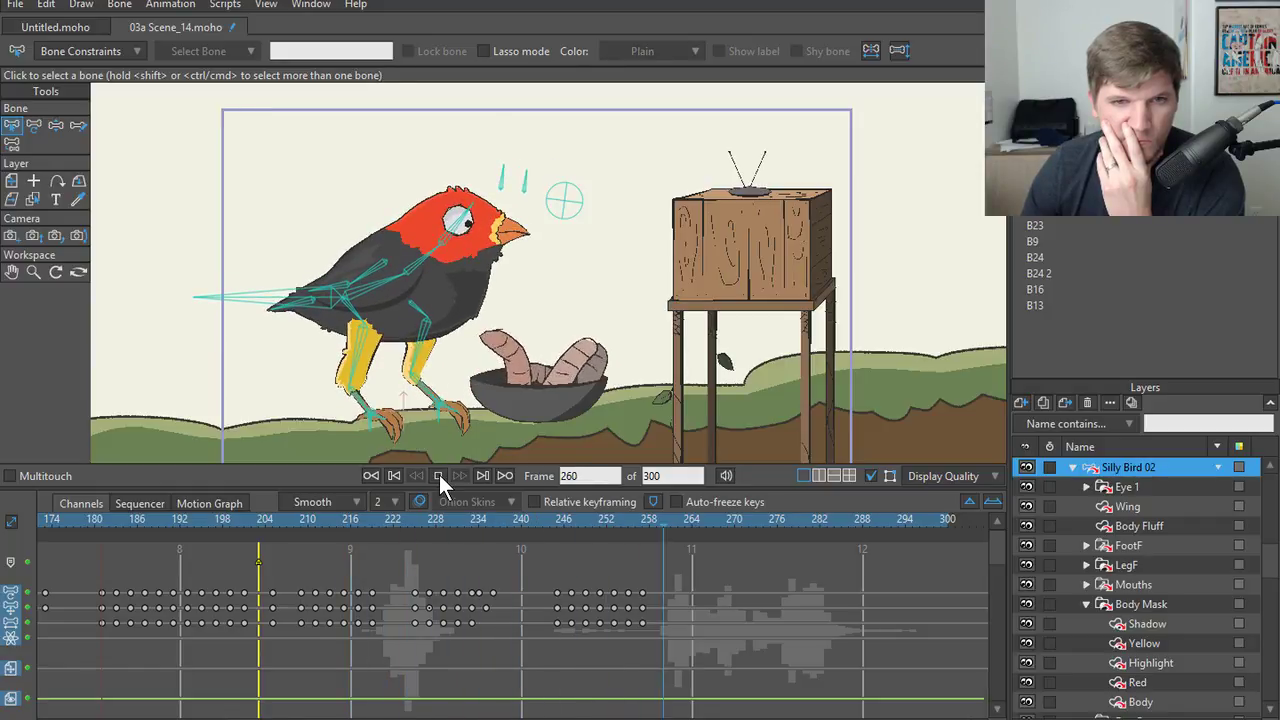
left_click(439, 475)
left_click(159, 520)
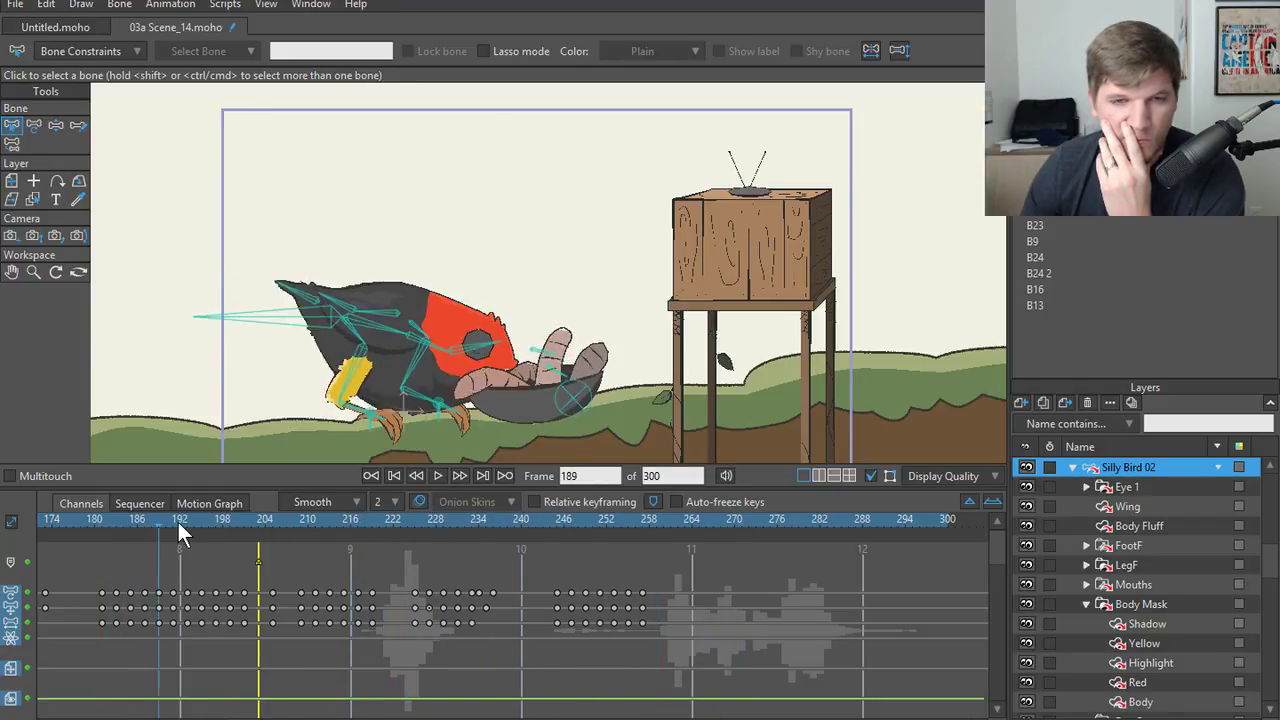
left_click_drag(178, 520, 636, 544)
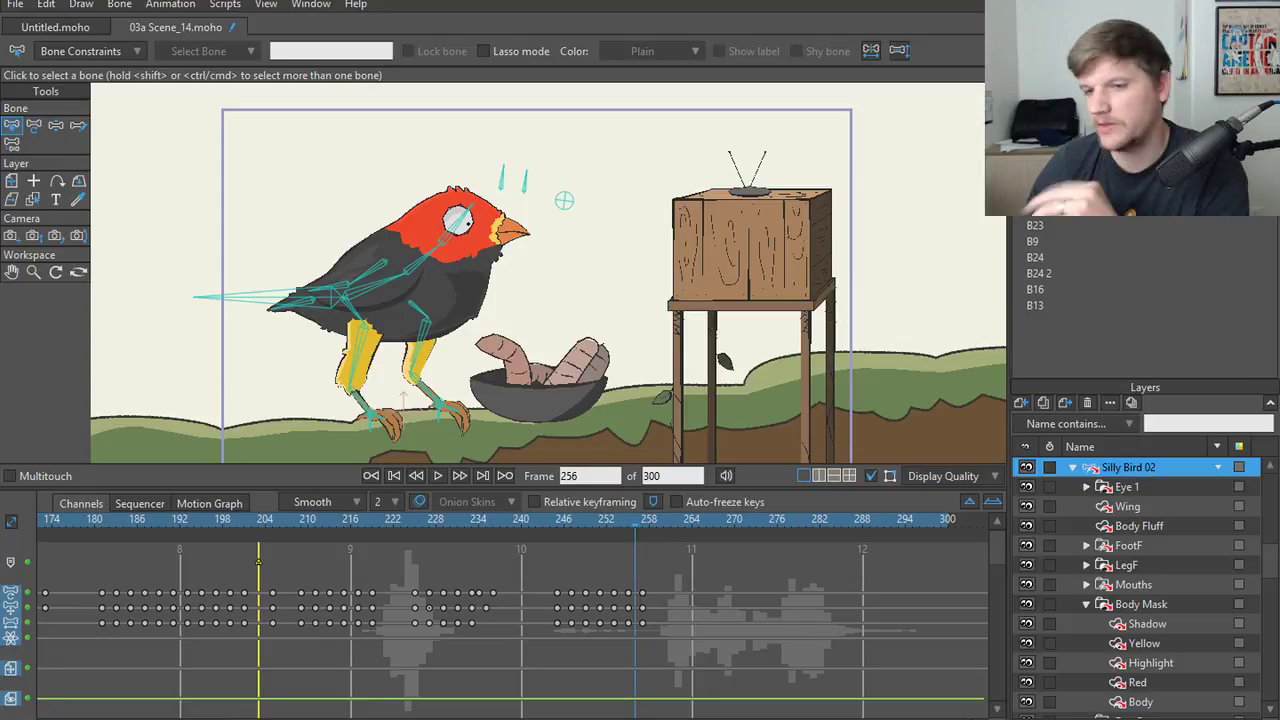
- Select control bone B4 in front of the bird's head and delete its last scale keyframe, at frame 257
scroll(590, 250, "up", 3)
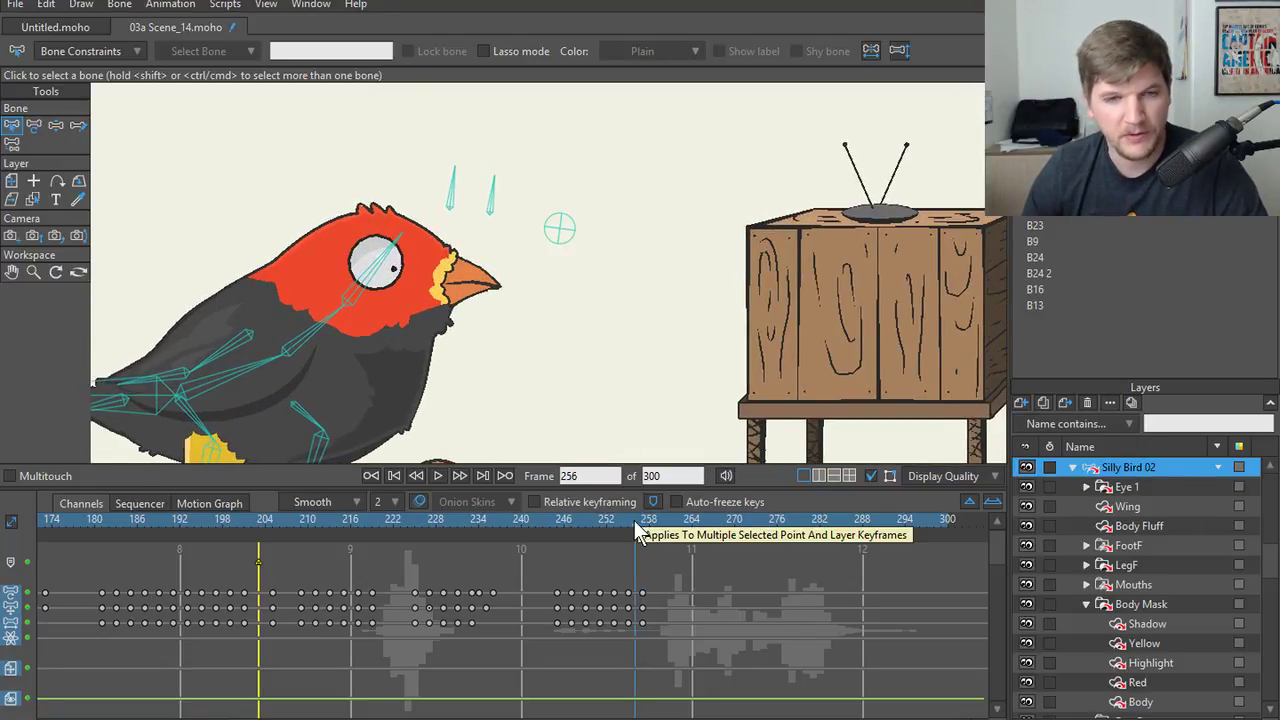
key("ctrl+Left")
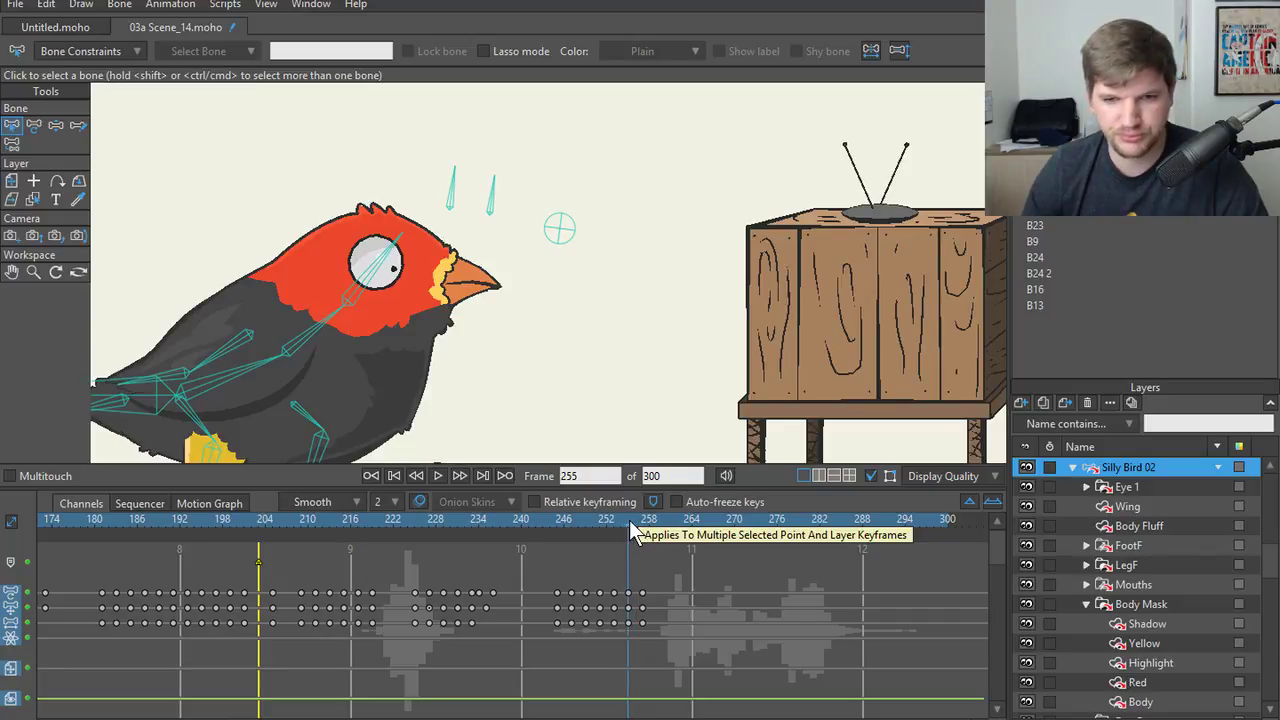
left_click(561, 239)
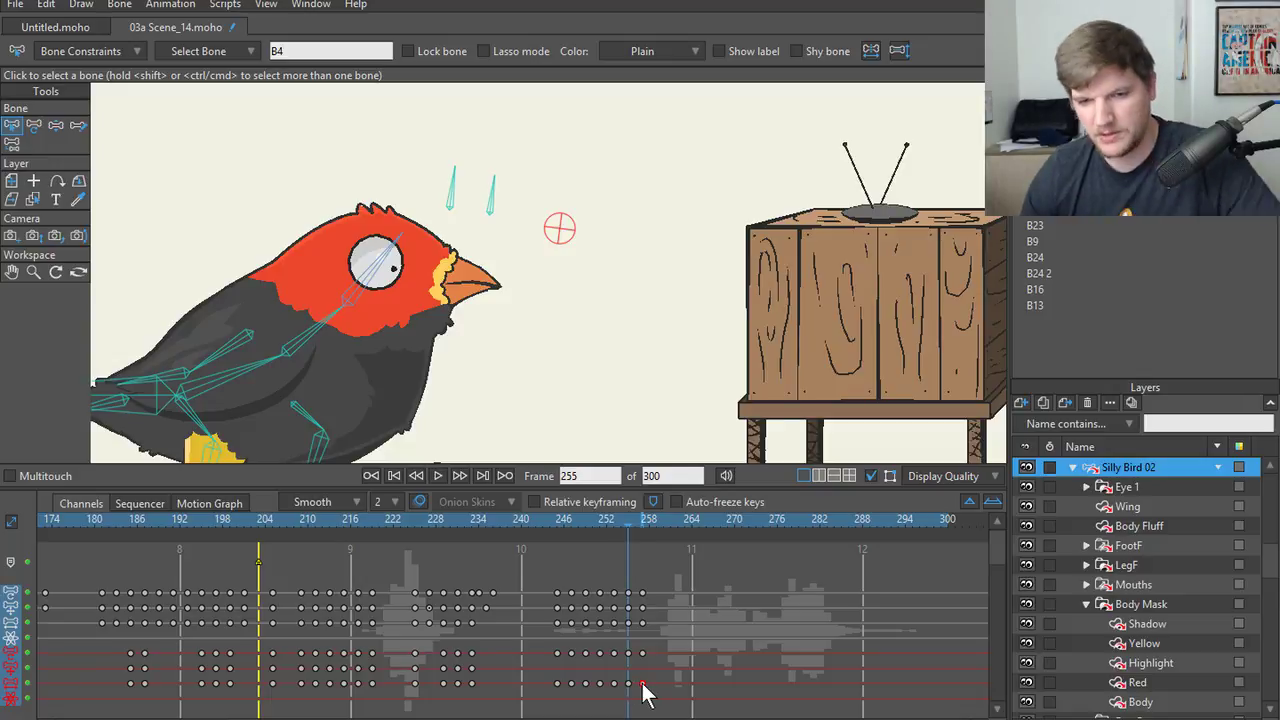
- Play the animation from frame 218 with more of the bird and bowl in view to check the eye movement
left_click_drag(630, 522, 364, 519)
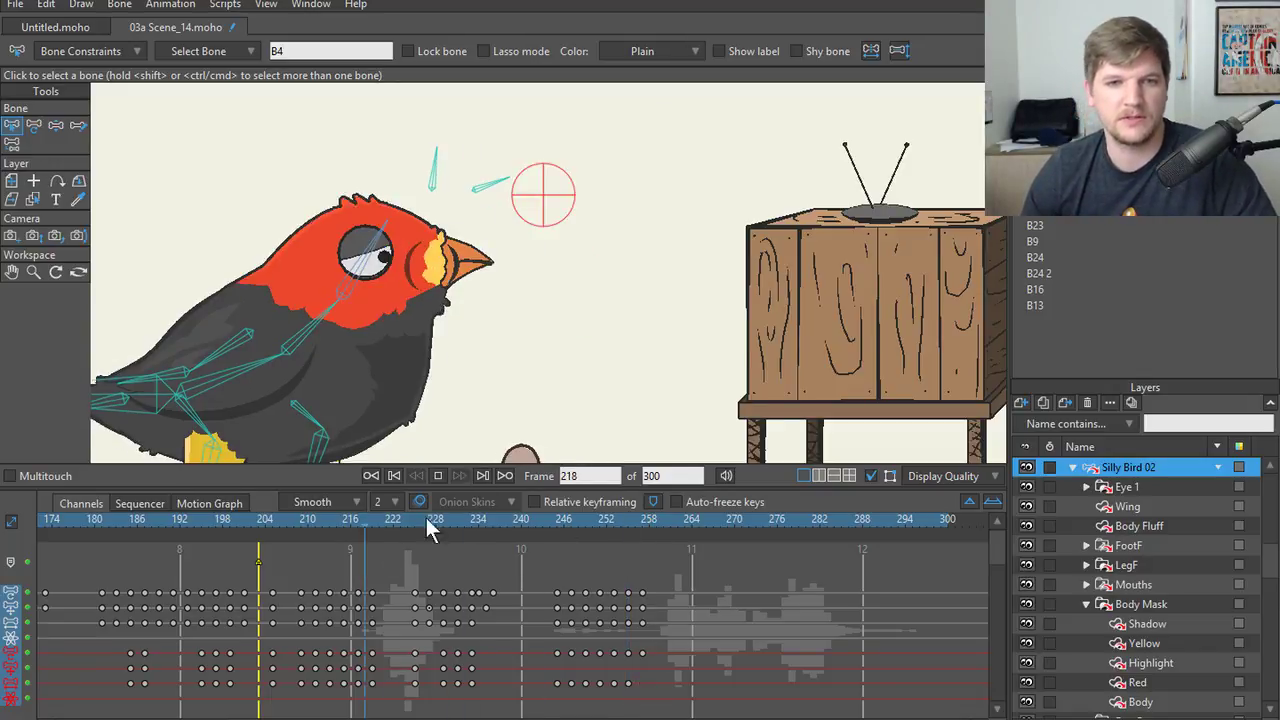
key("space")
scroll(525, 278, "down", 2)
left_click_drag(540, 300, 547, 268)
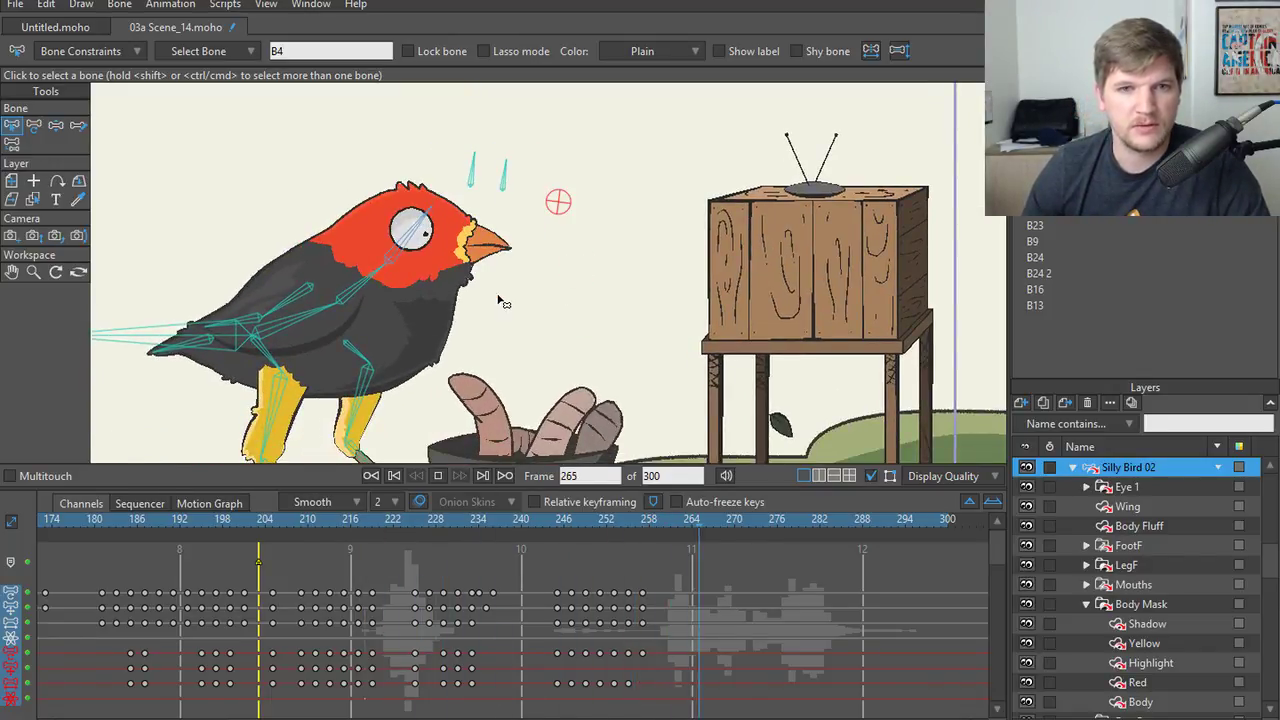
key("space")
- Replay the bird's motion from frames 223 and 216, and scrub to frame 234 to inspect the mouth opening
left_click(404, 518)
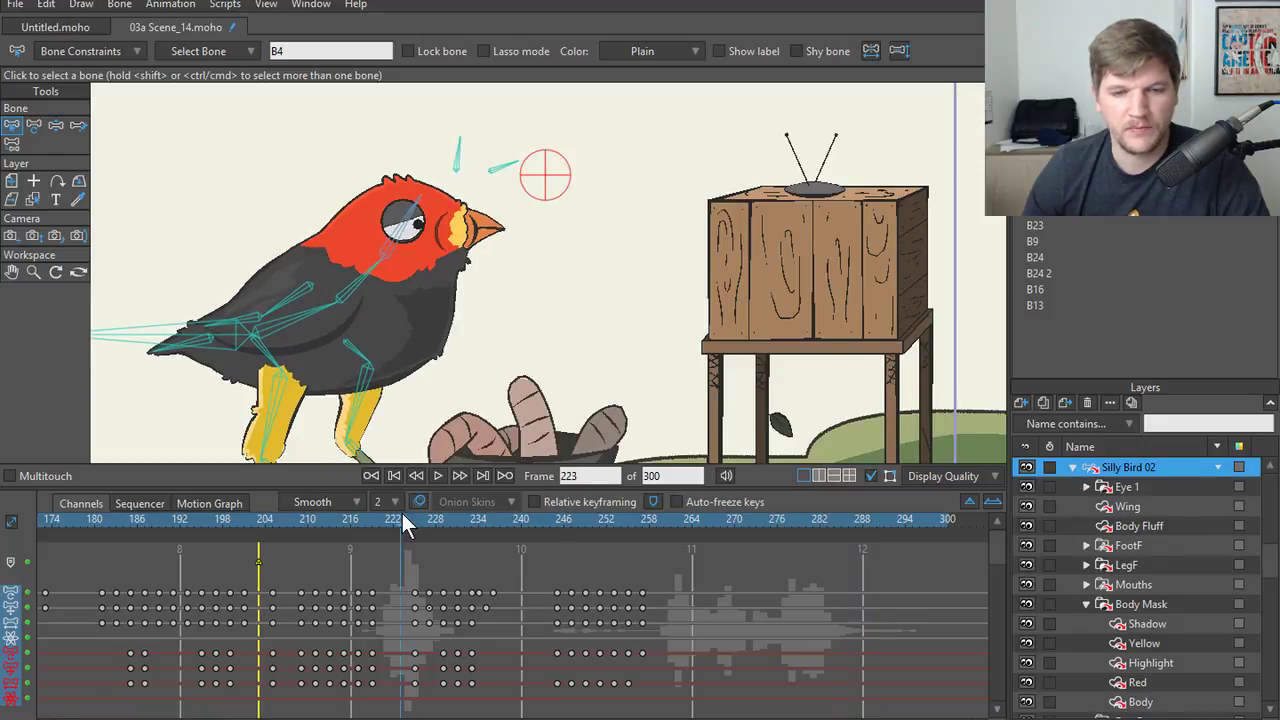
key("space")
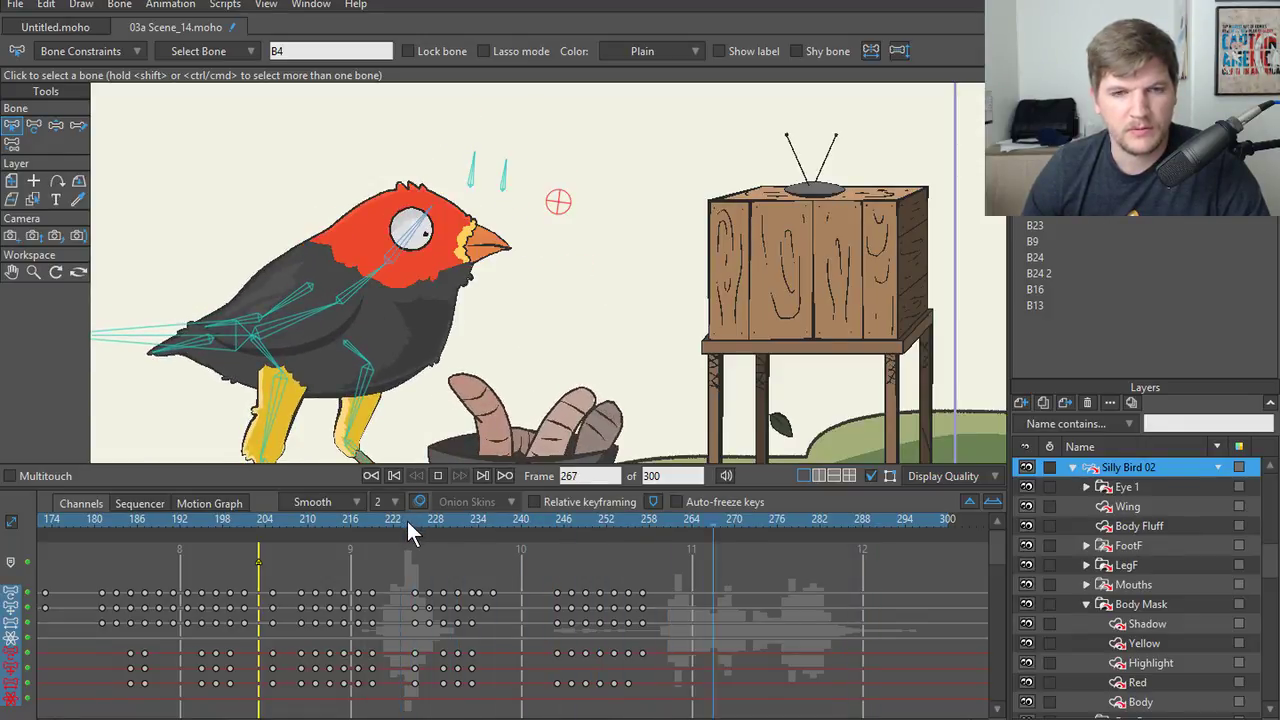
key("space")
left_click(347, 519)
key("space")
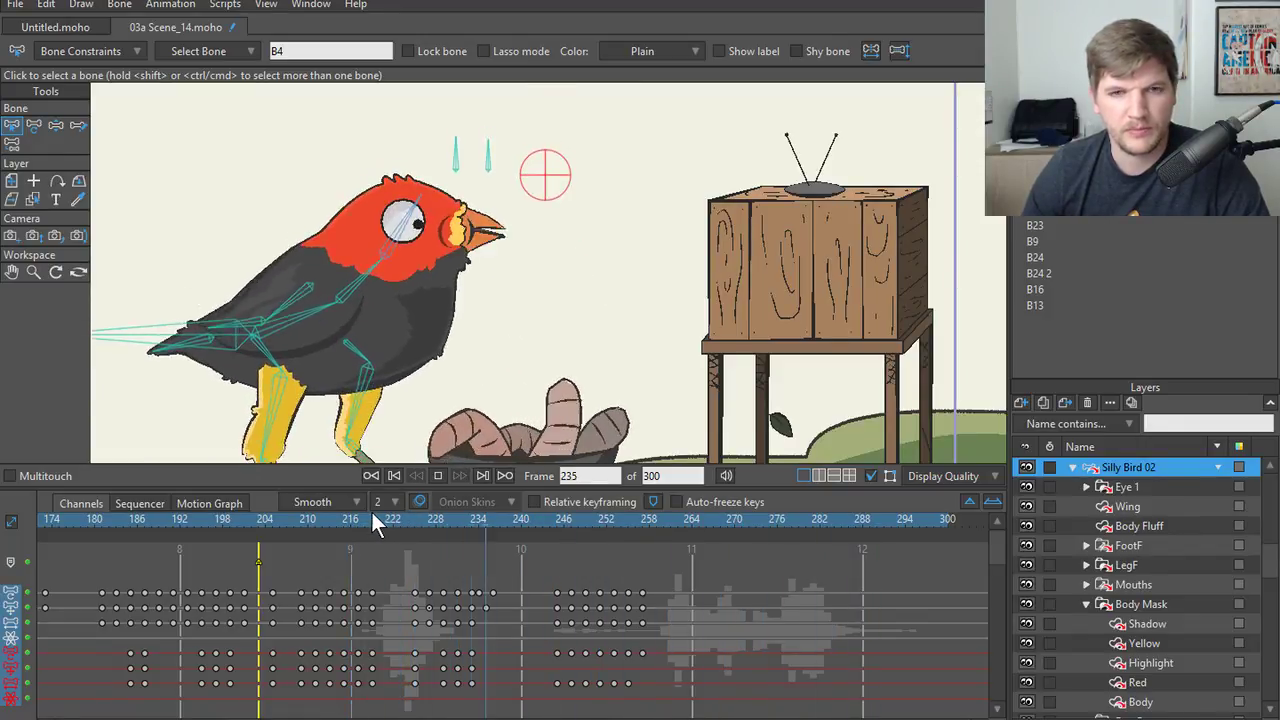
left_click_drag(357, 518, 479, 535)
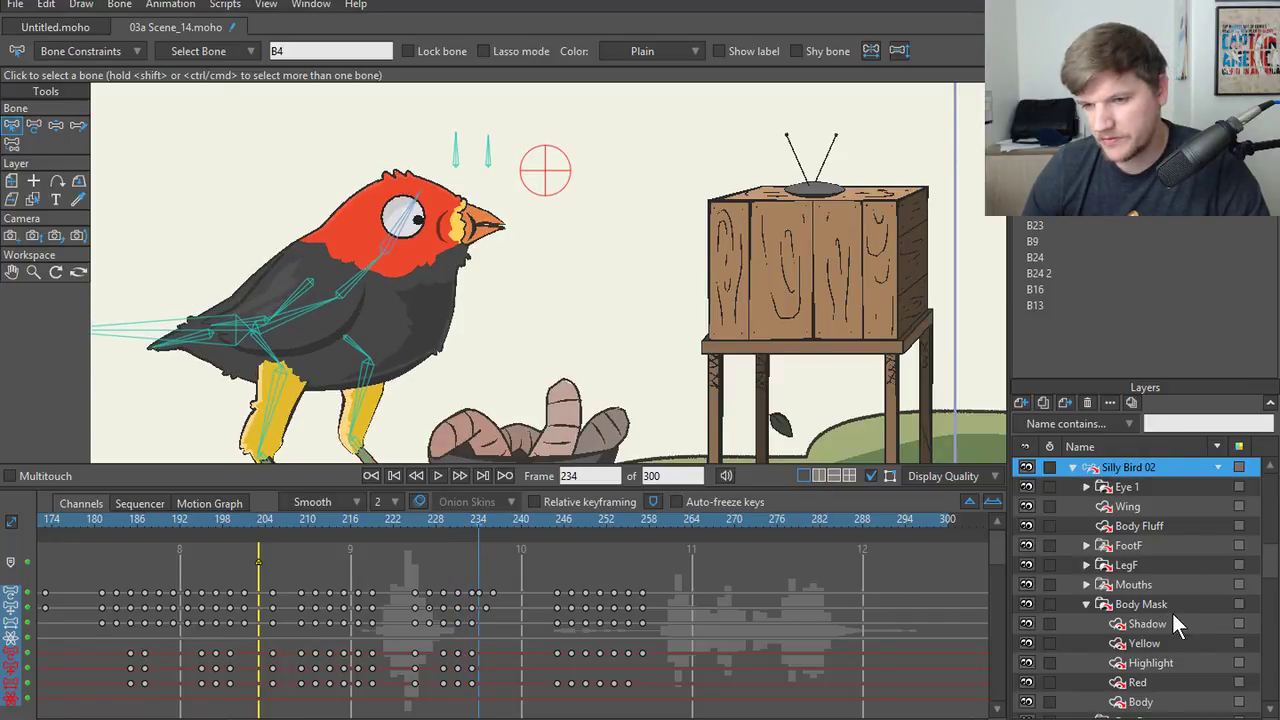
- Select the Mouths layer and play its switch animation from frame 214 with the whole bird in view
left_click(1135, 585)
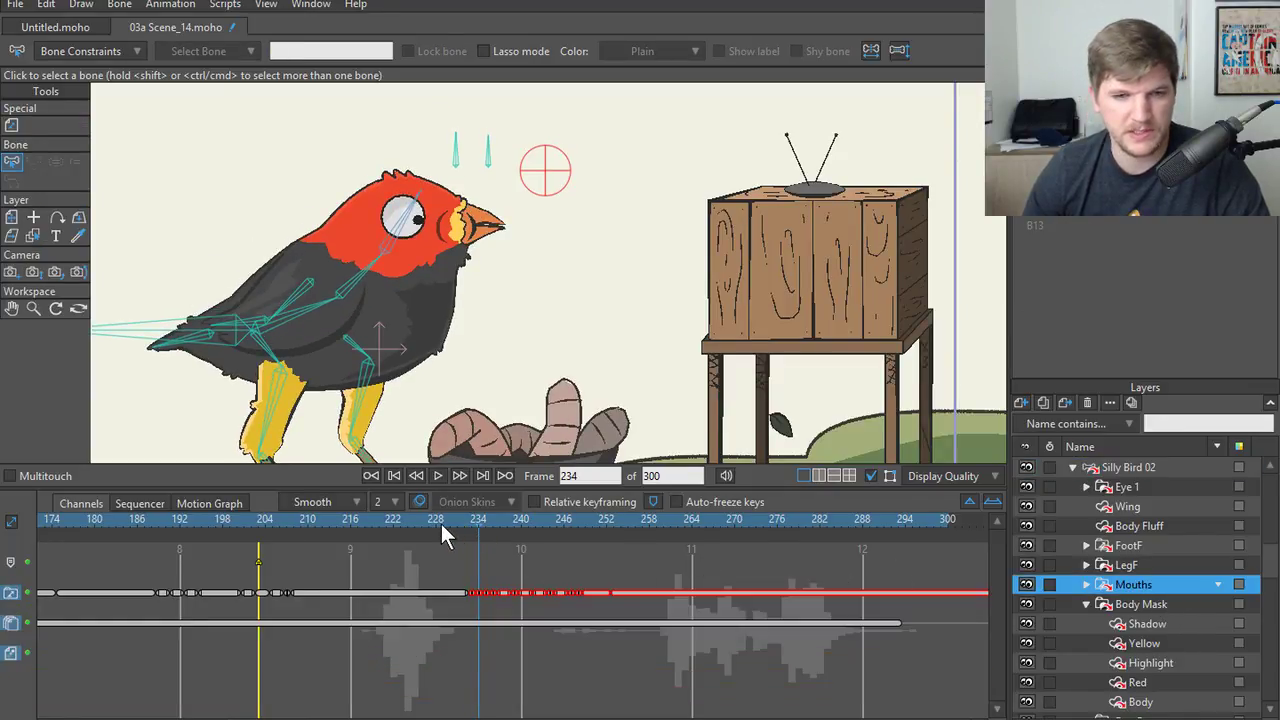
left_click_drag(440, 521, 336, 520)
scroll(395, 288, "down", 2)
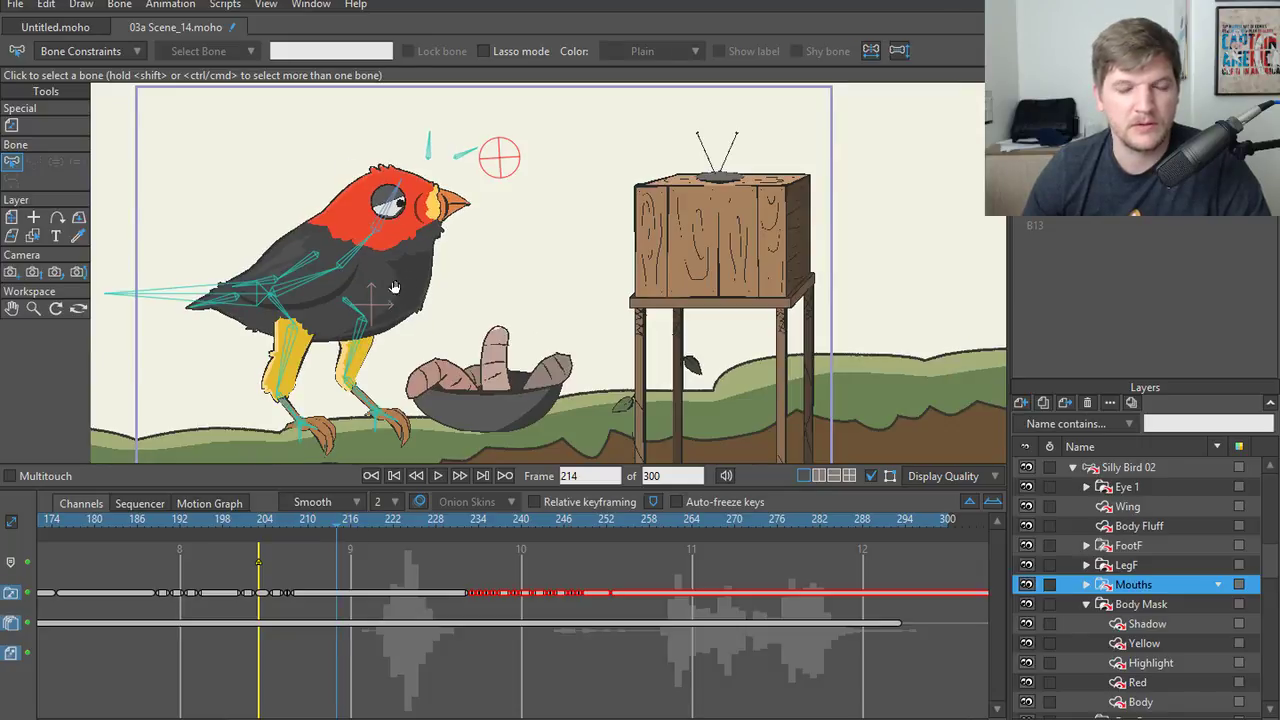
key("space")
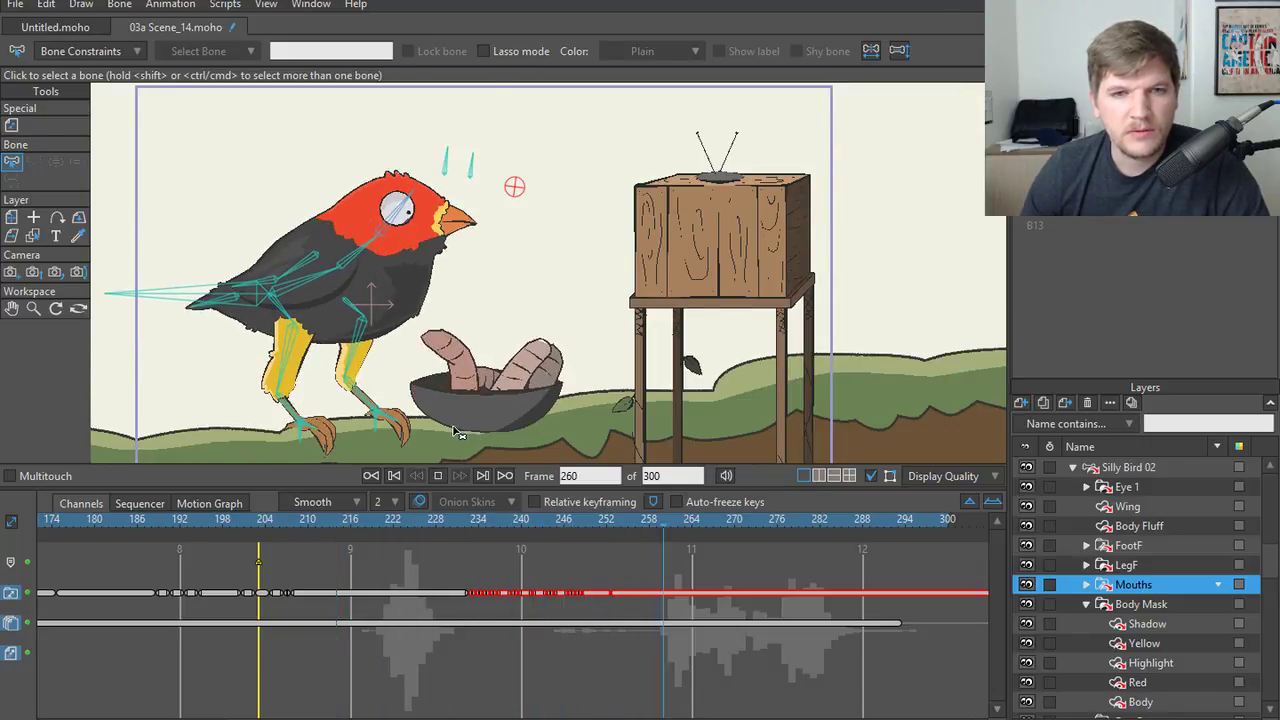
key("space")
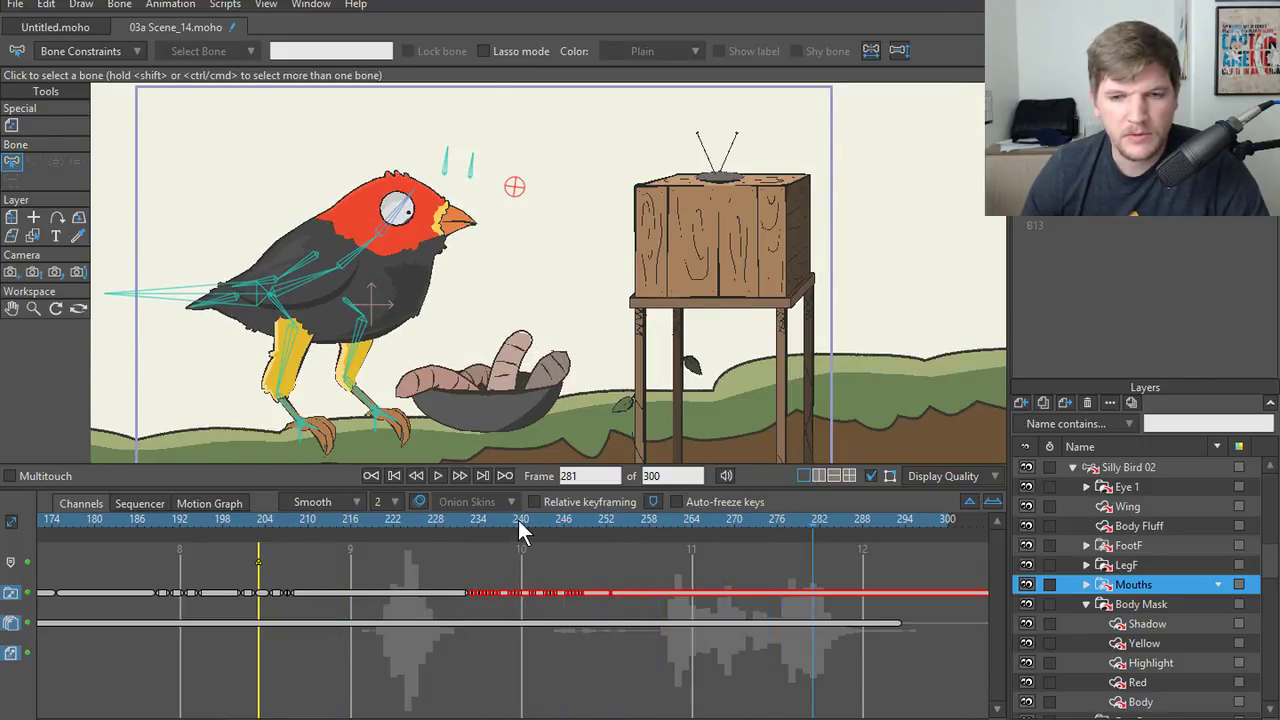
- Scrub through the closing frames to frame 289 and extend the animation's end frame to 400
left_click_drag(518, 520, 873, 544)
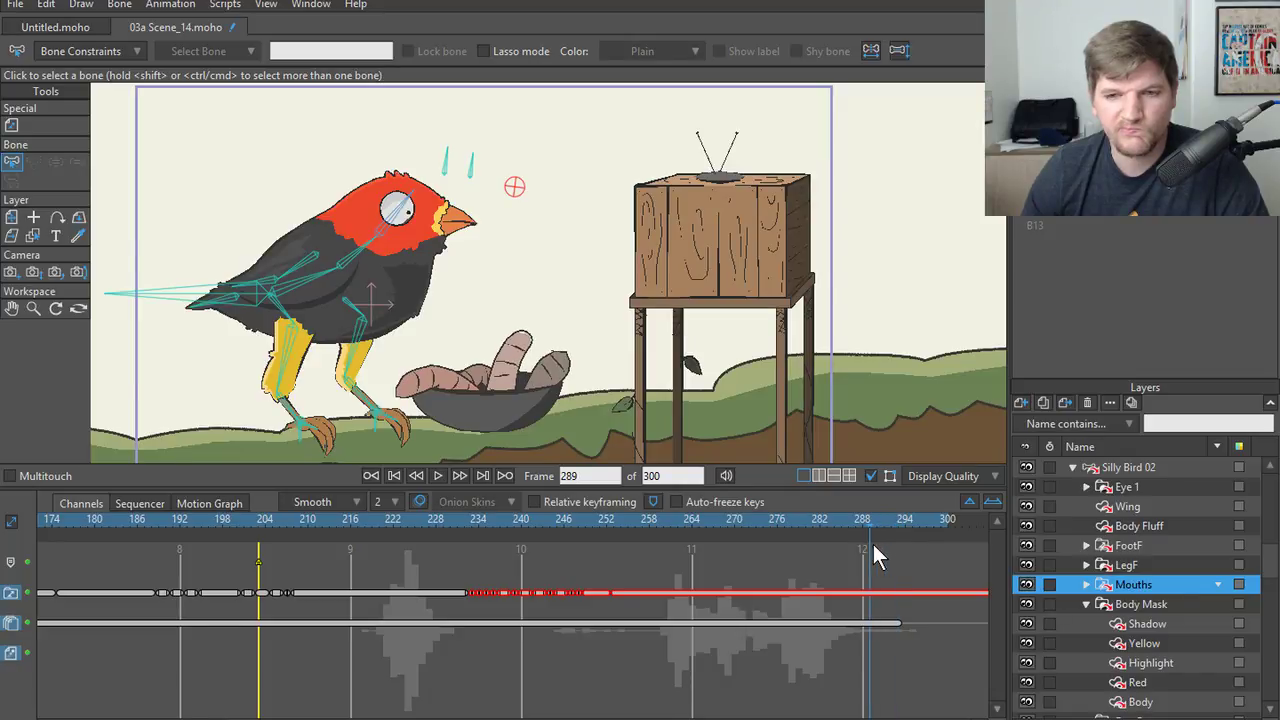
double_click(683, 478)
type("400")
key("Return")
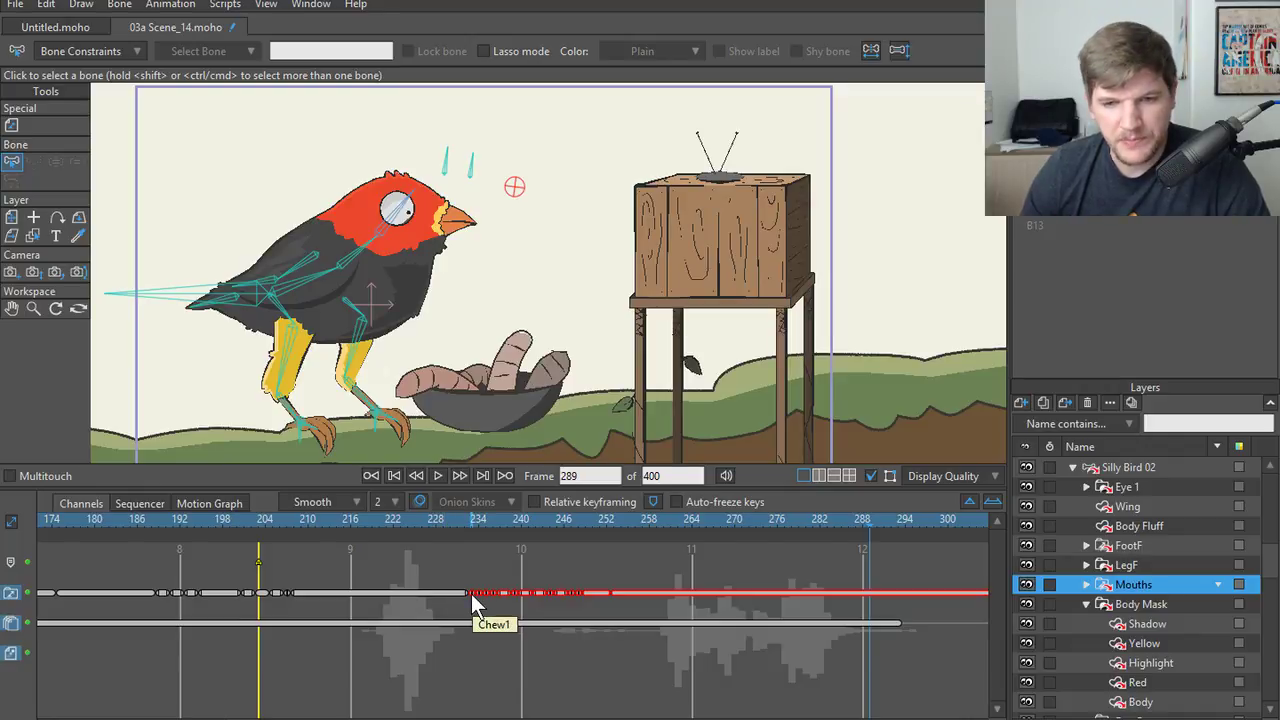
- Move the selected Mouths switch keyframes, beginning with Chew1, forward to start around frame 265, and play from about frame 213
left_click_drag(471, 594, 703, 595)
left_click_drag(400, 524, 328, 530)
key("space")
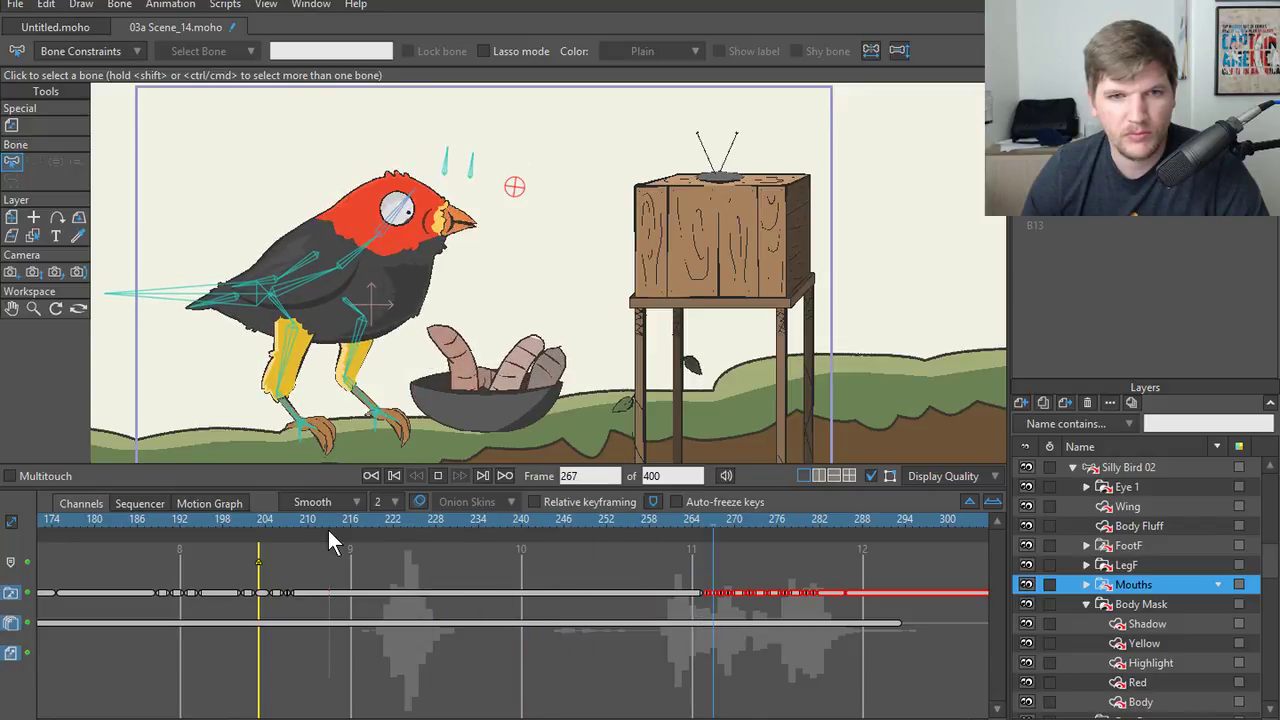
- Scrub around frame 248 and play from about frame 250 to check the mouth movement against the audio
mouse_move(560, 525)
left_mouse_down()
mouse_move(364, 532)
mouse_move(633, 545)
mouse_move(394, 539)
mouse_move(584, 550)
mouse_move(596, 563)
mouse_move(414, 556)
mouse_move(577, 544)
left_mouse_up()
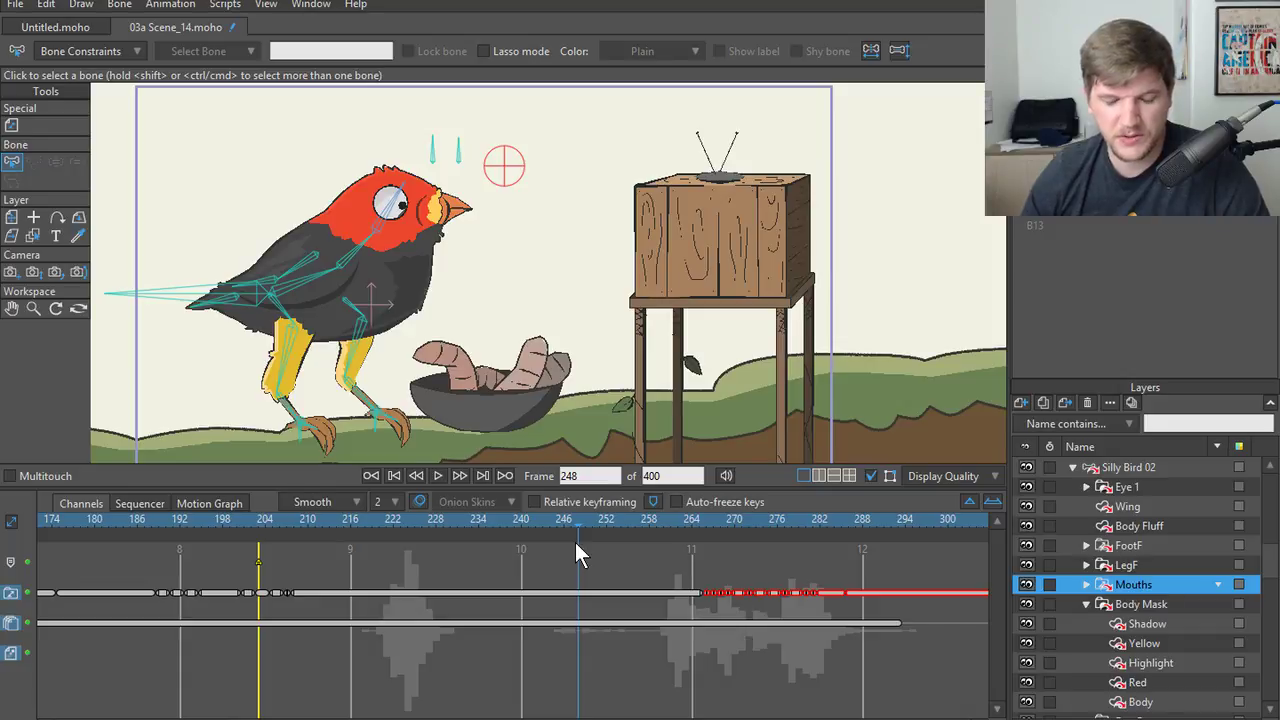
left_click_drag(665, 517, 592, 526)
key("space")
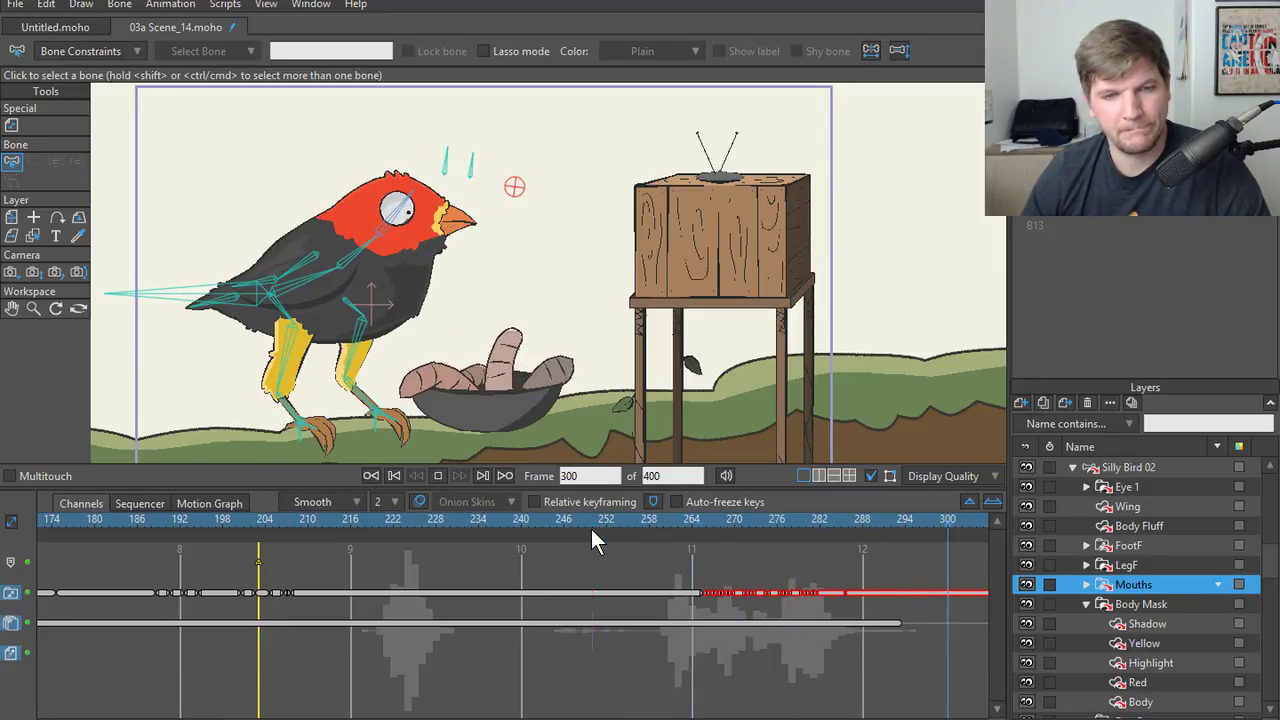
- Stop playback and scrub back from frame 261 through frame 226 to frame 214 to check the bird's poses
key("space")
left_click(669, 521)
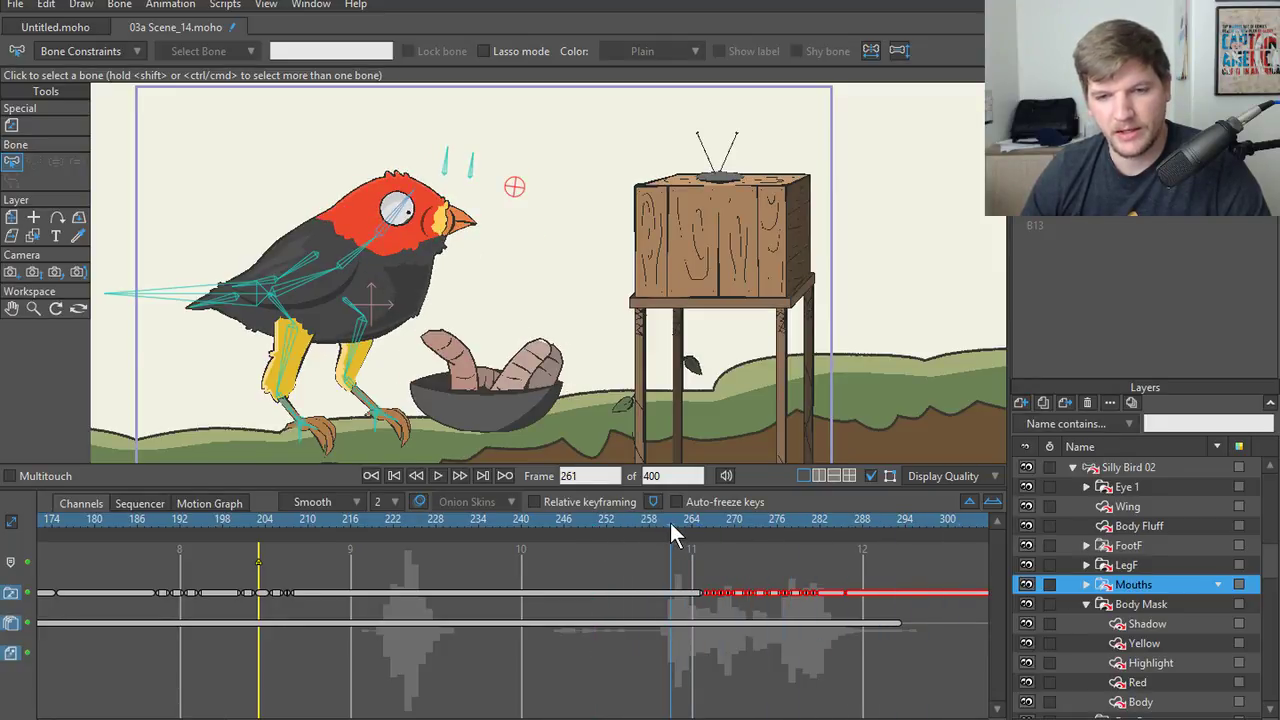
left_click(634, 522)
left_click_drag(608, 522, 418, 524)
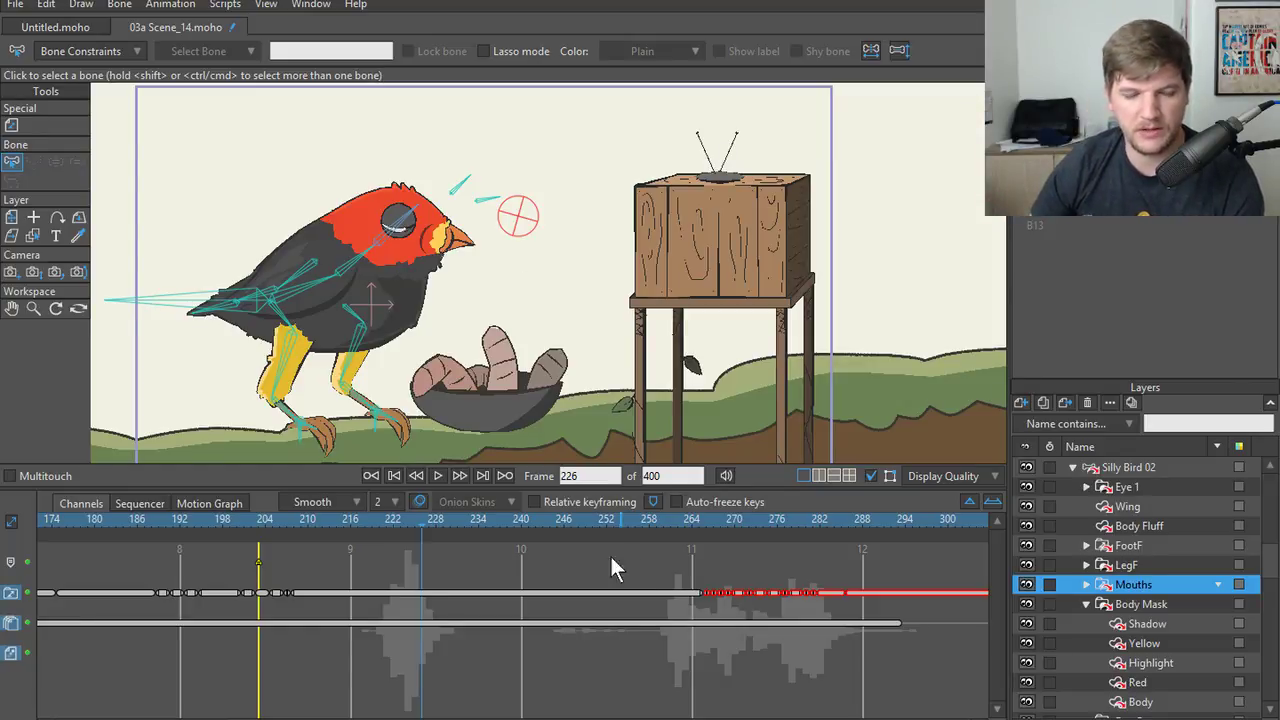
left_click(337, 527)
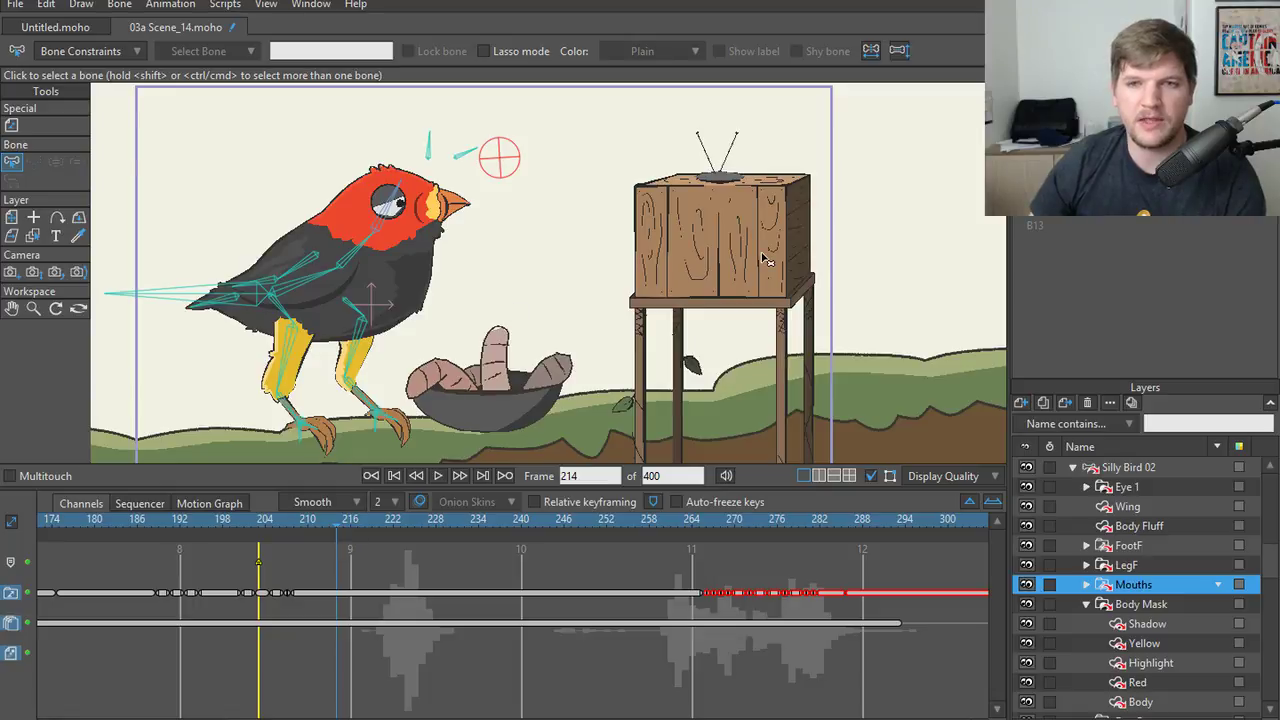
- Play the animation from frame 186 with the whole camera frame in view
scroll(767, 260, "down", 1)
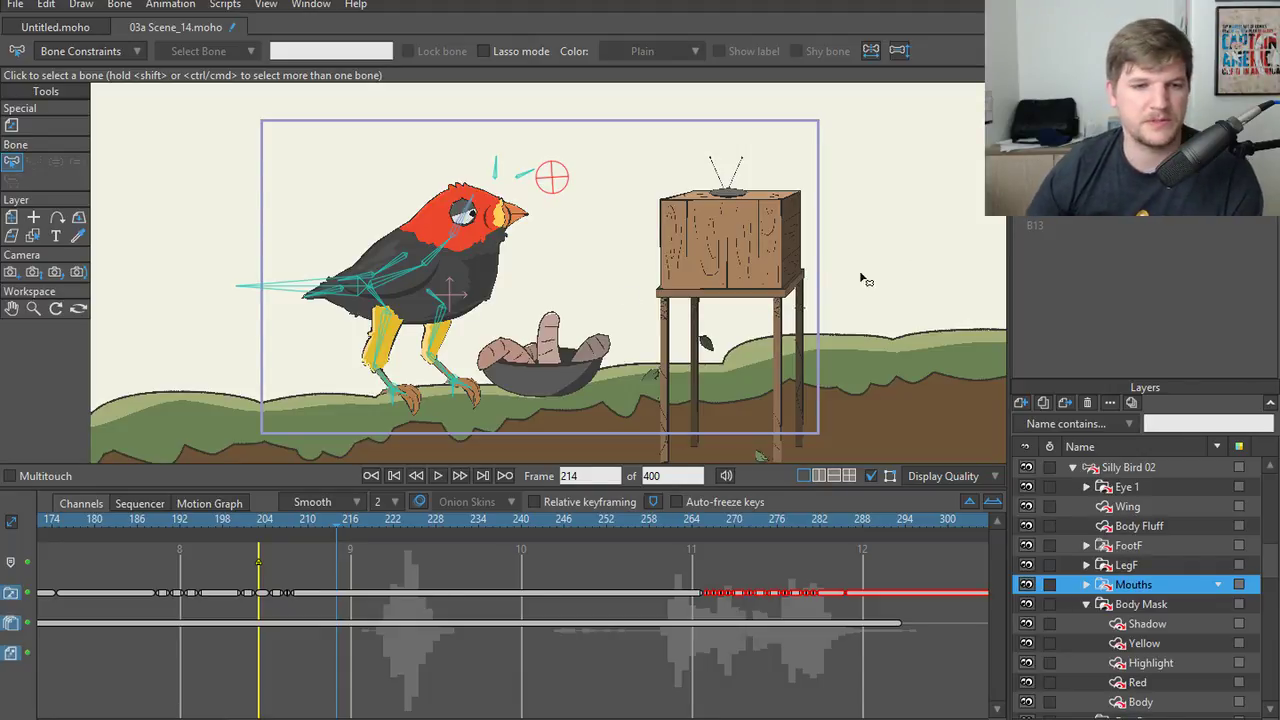
left_click(140, 522)
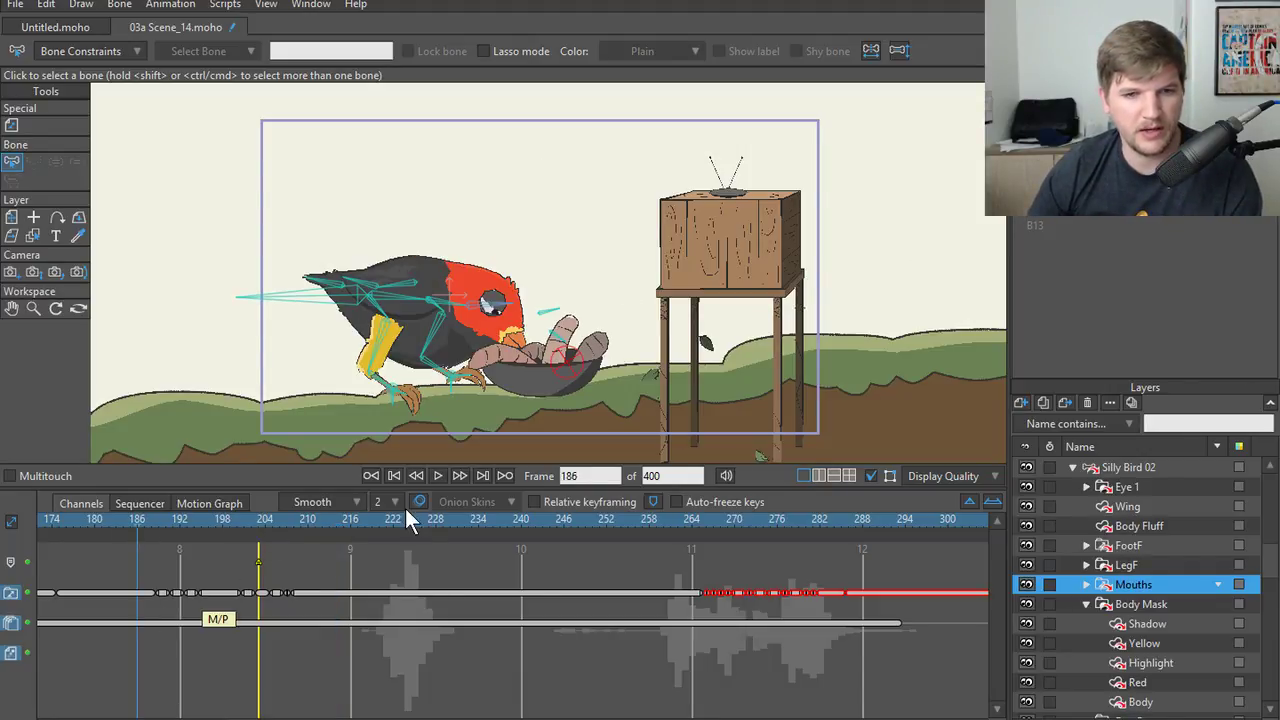
left_click(434, 474)
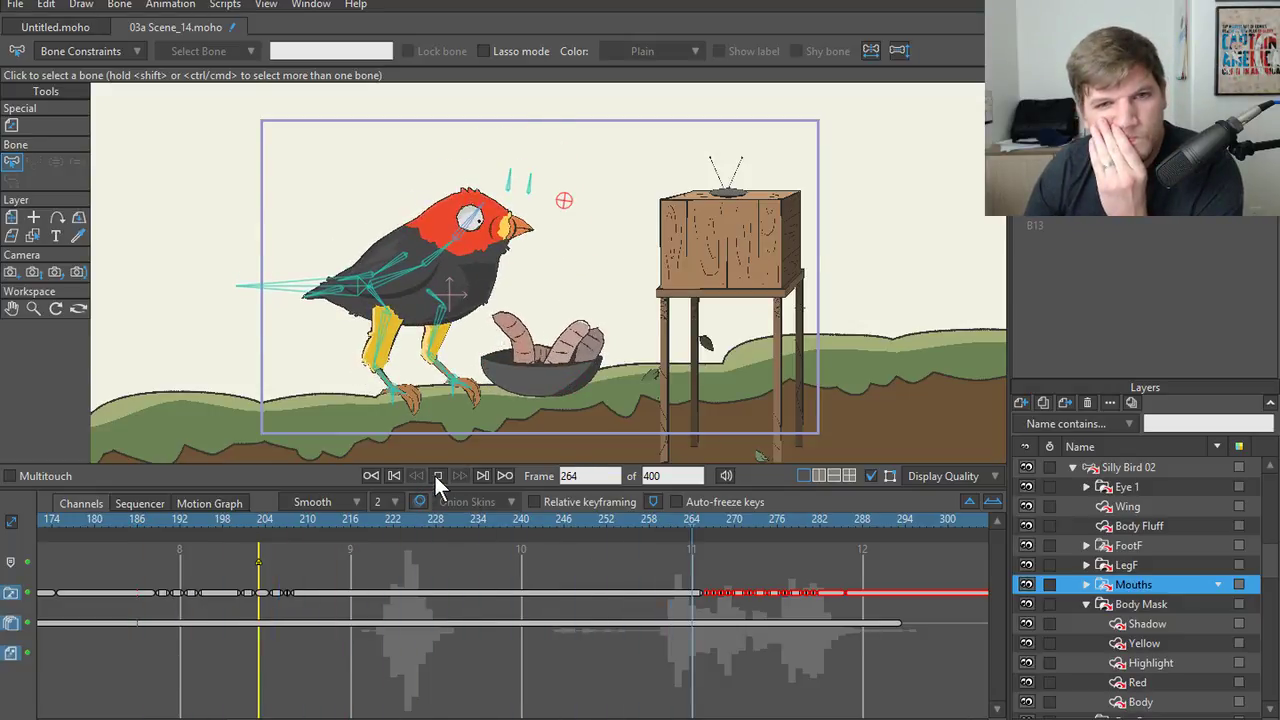
left_click(437, 475)
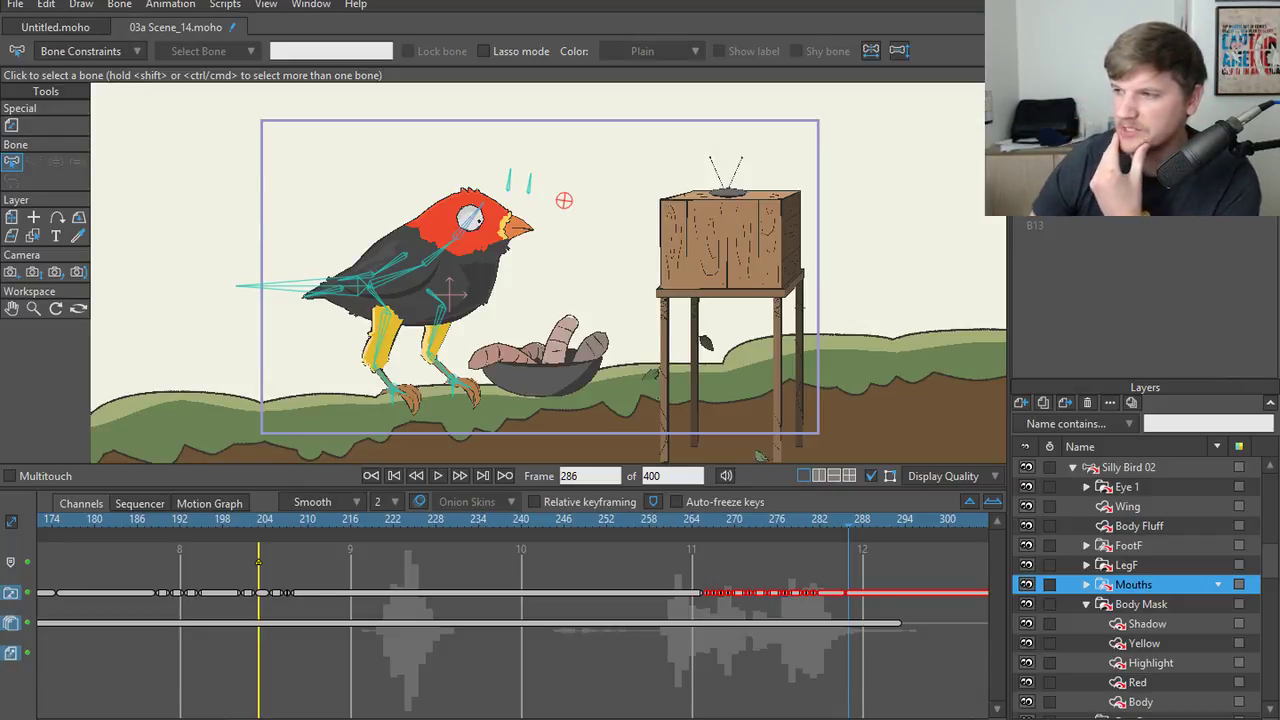
- Replay the bird's head rise from frames 221 and 210, scrubbing to frame 237 between playbacks
left_click(387, 519)
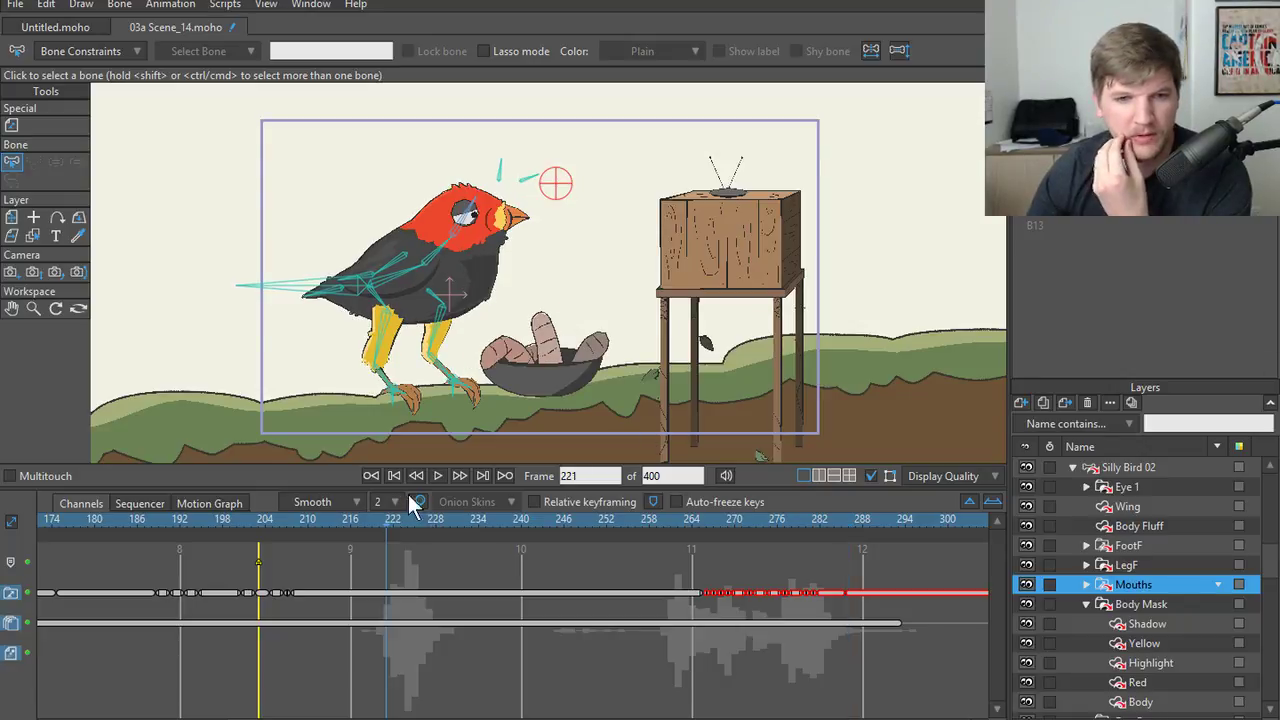
left_click(438, 476)
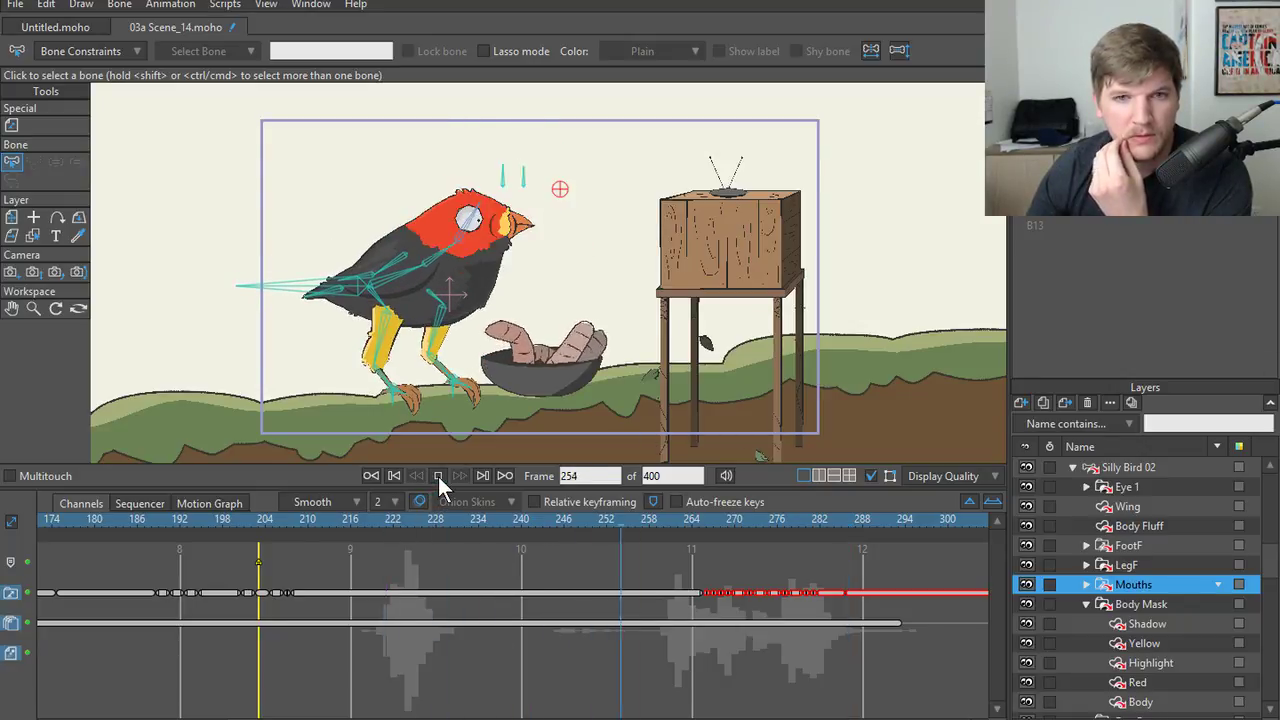
left_click_drag(416, 522, 499, 535)
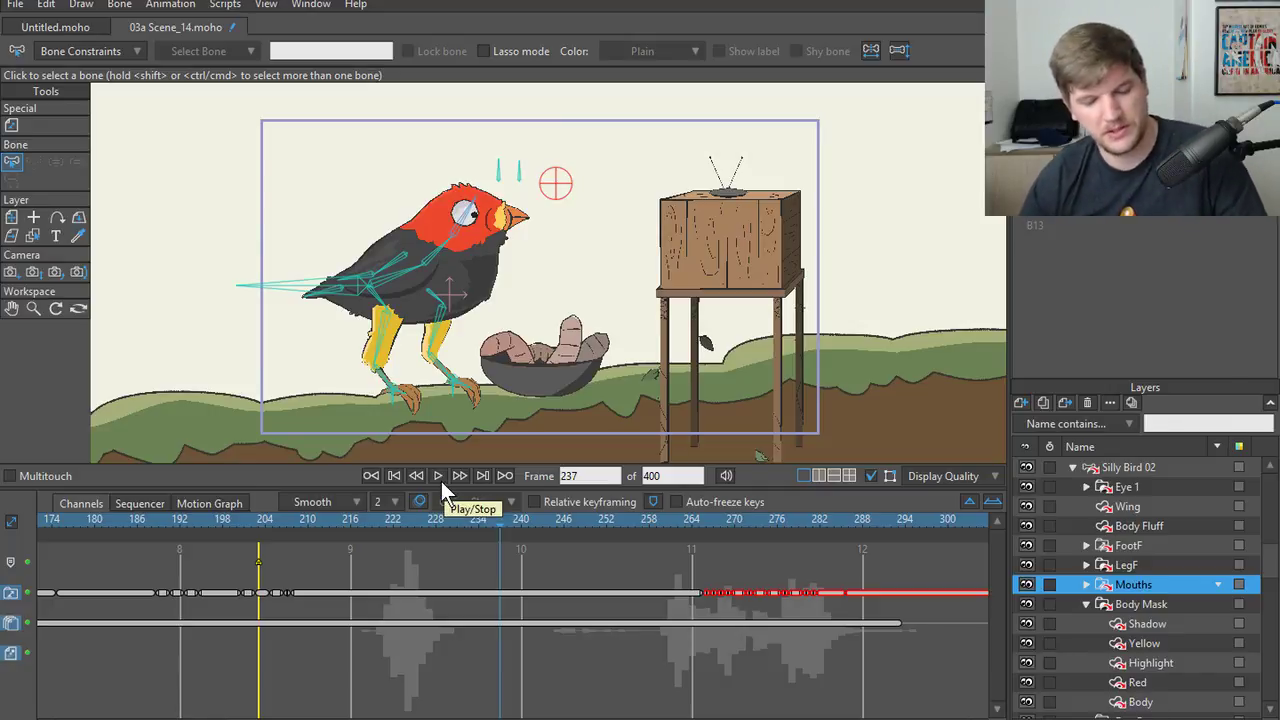
left_click(308, 524)
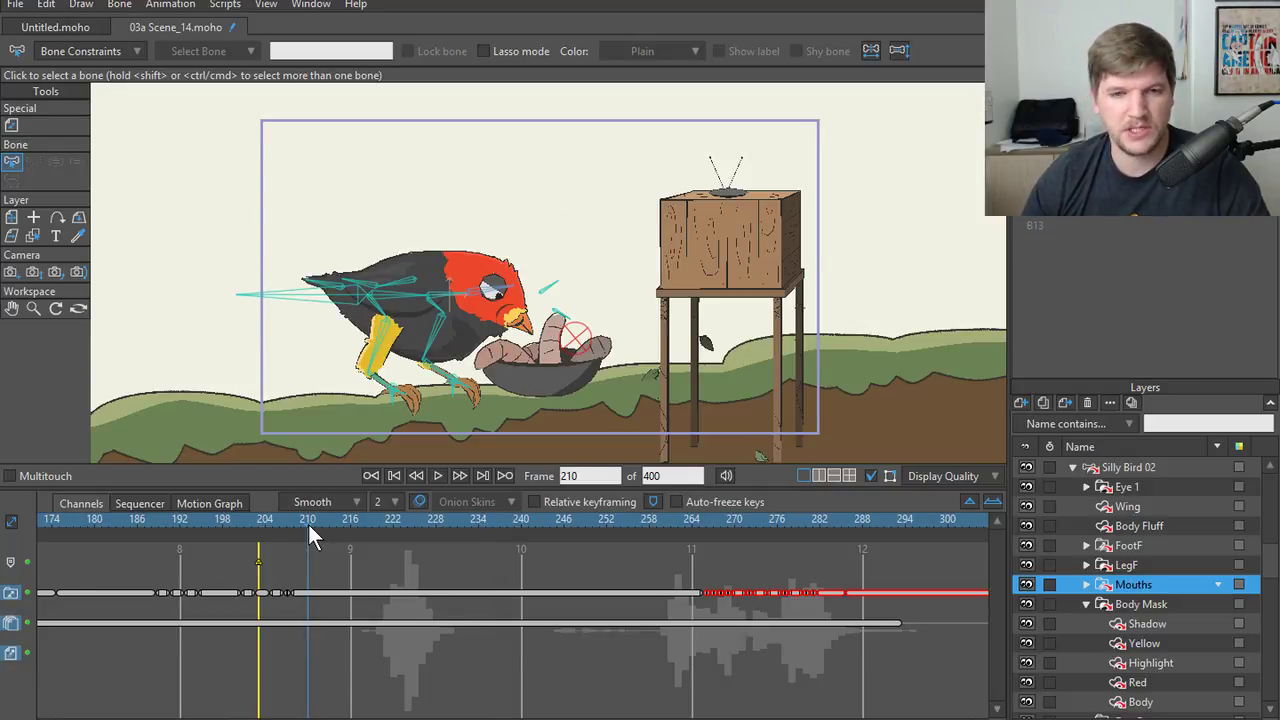
left_click(444, 471)
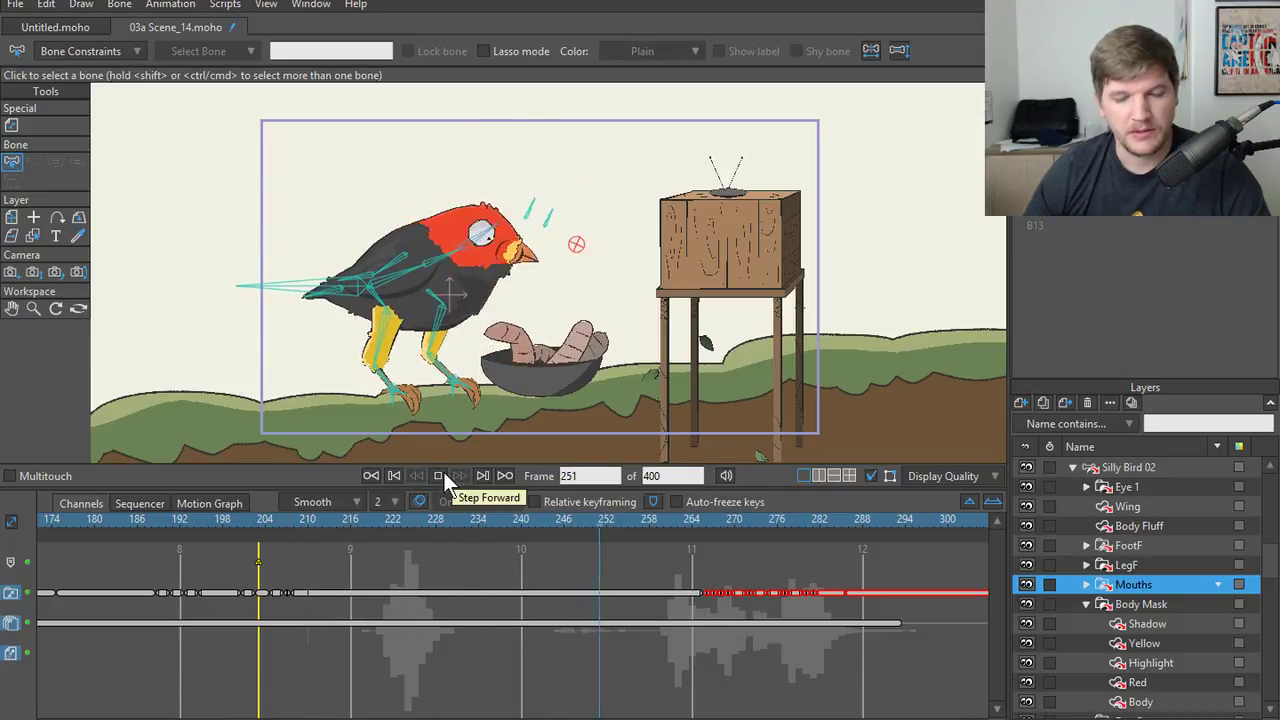
left_click(443, 472)
- Play the mouth movement against the closing audio from frame 263
left_click(682, 520)
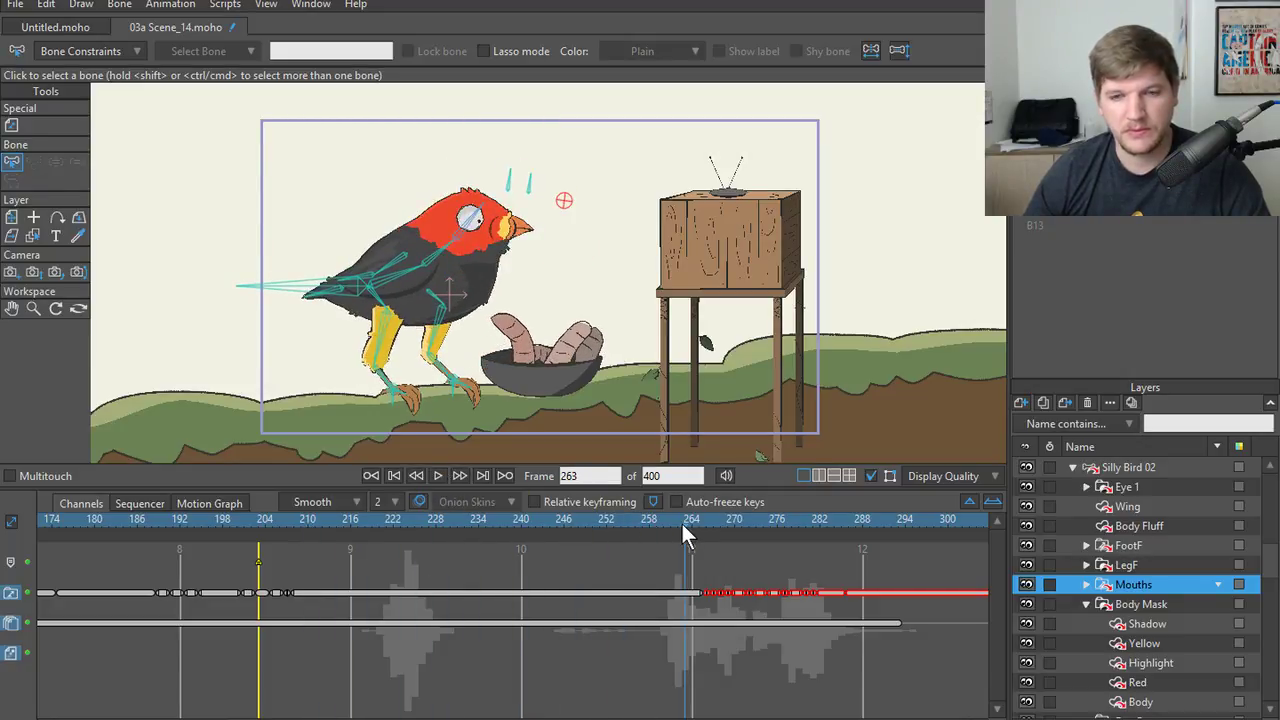
left_click(444, 474)
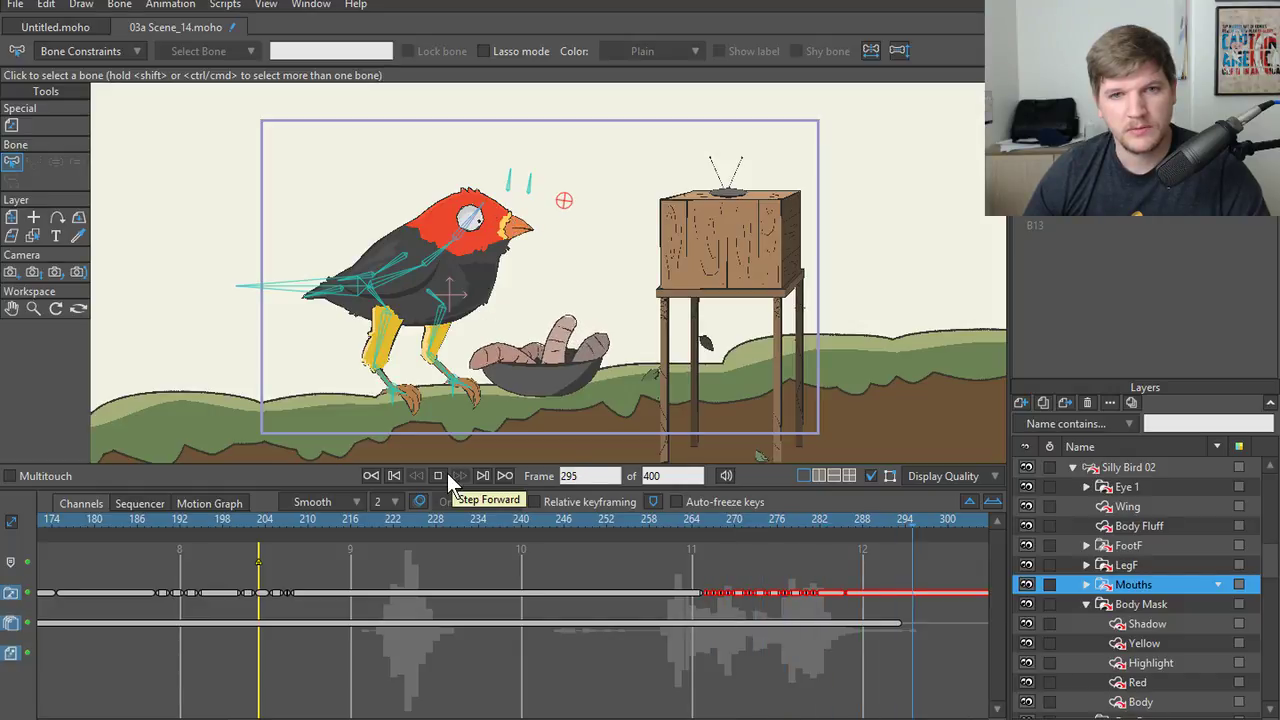
left_click(440, 476)
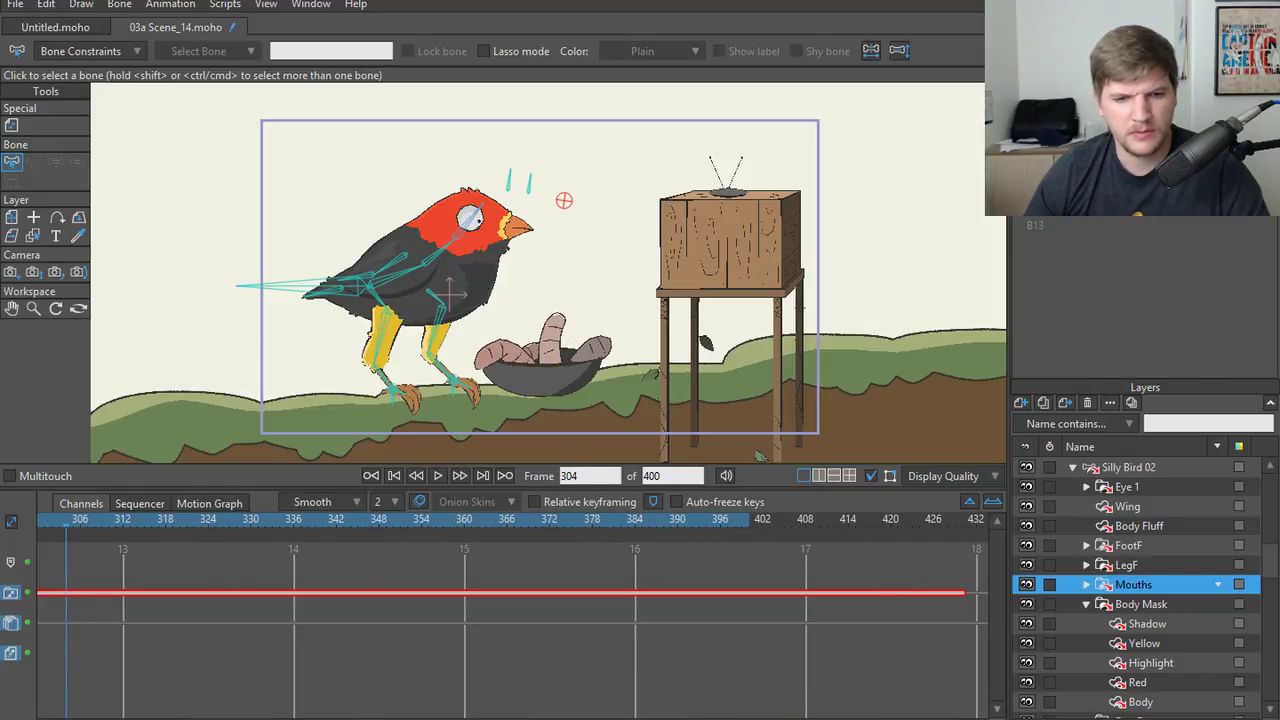
- Select the Silly Bird 02 layer and its head bone B23, and scrub to frame 249
mouse_move(335, 528)
left_mouse_down()
mouse_move(250, 516)
mouse_move(352, 523)
mouse_move(249, 520)
mouse_move(337, 523)
left_mouse_up()
scroll(1152, 521, "up", 2)
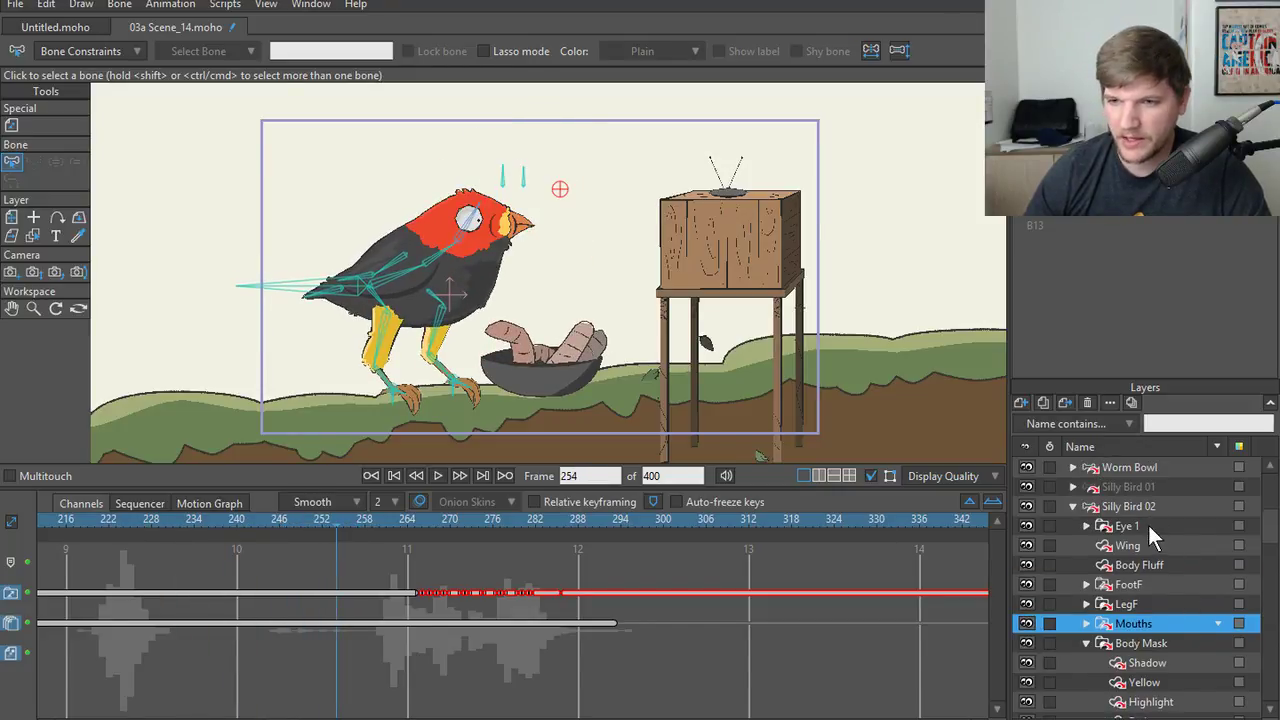
left_click(1128, 506)
scroll(517, 312, "up", 2)
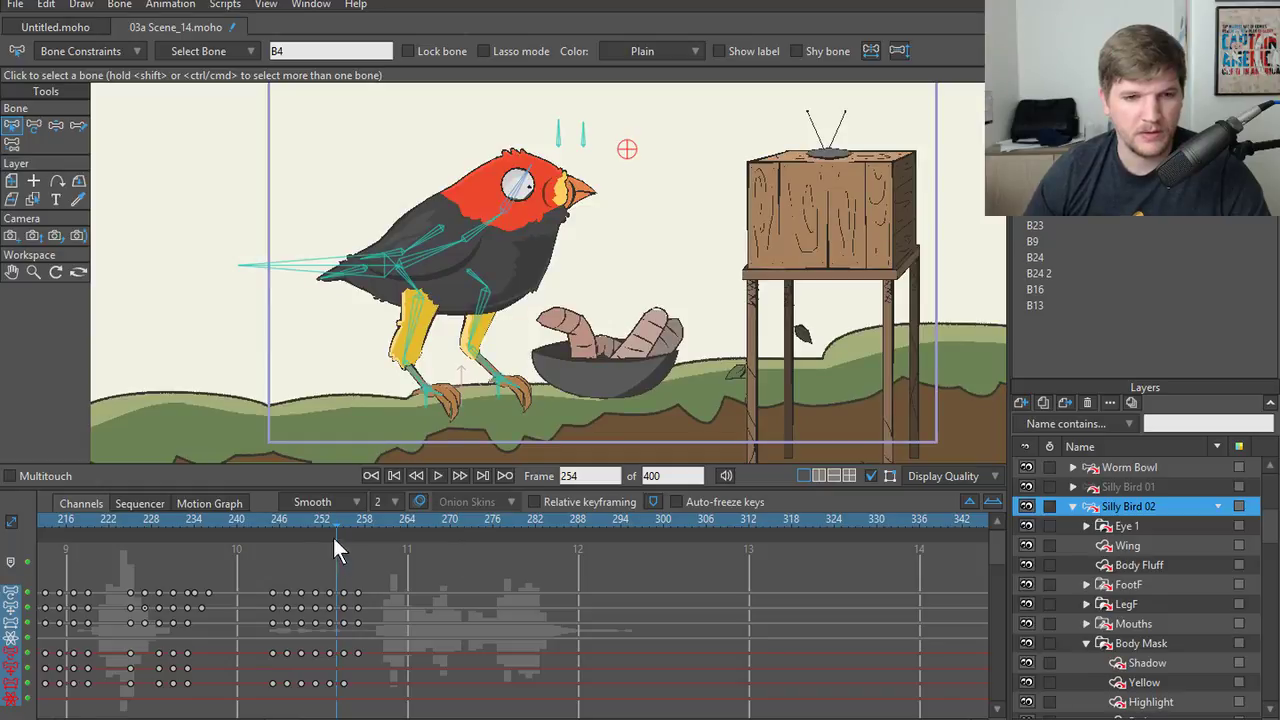
left_click_drag(333, 538, 290, 524)
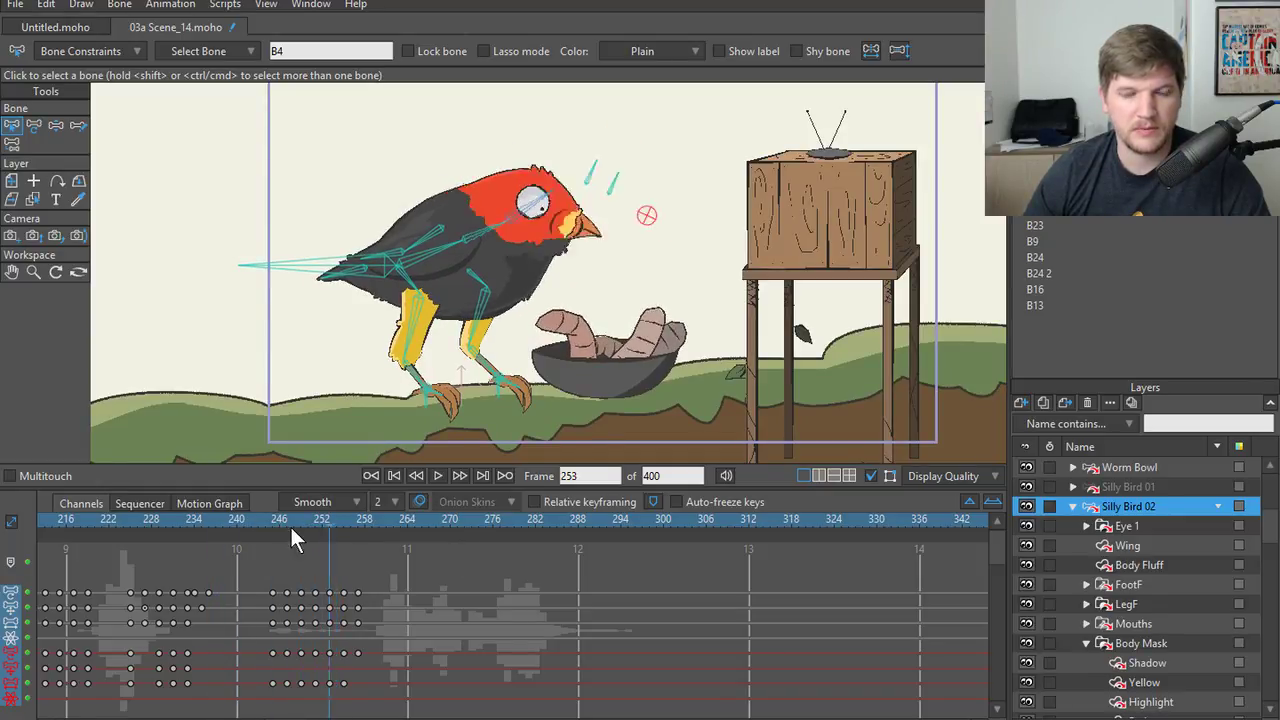
left_click(477, 241)
mouse_move(313, 522)
left_mouse_down()
mouse_move(244, 521)
mouse_move(305, 527)
left_mouse_up()
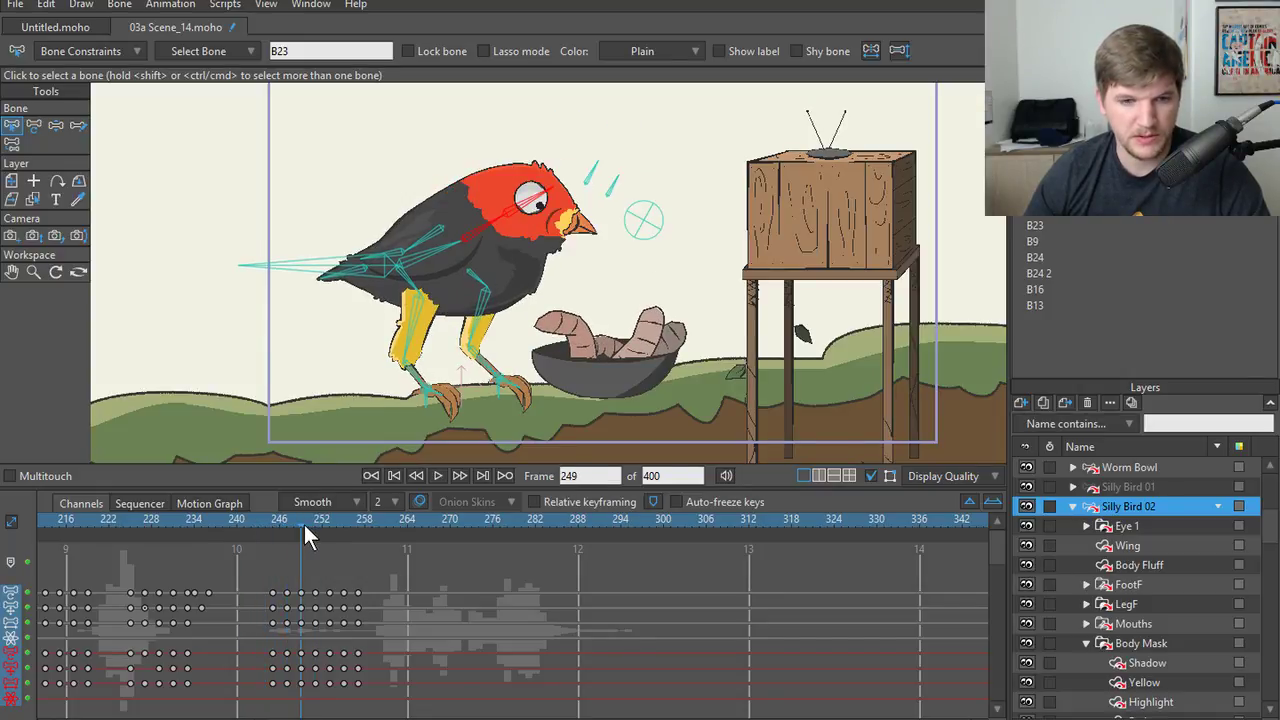
- Shift B23's keys from frame 251 onward to start at frame 254, and copy its frame 249 keys to frame 251
left_click(323, 668)
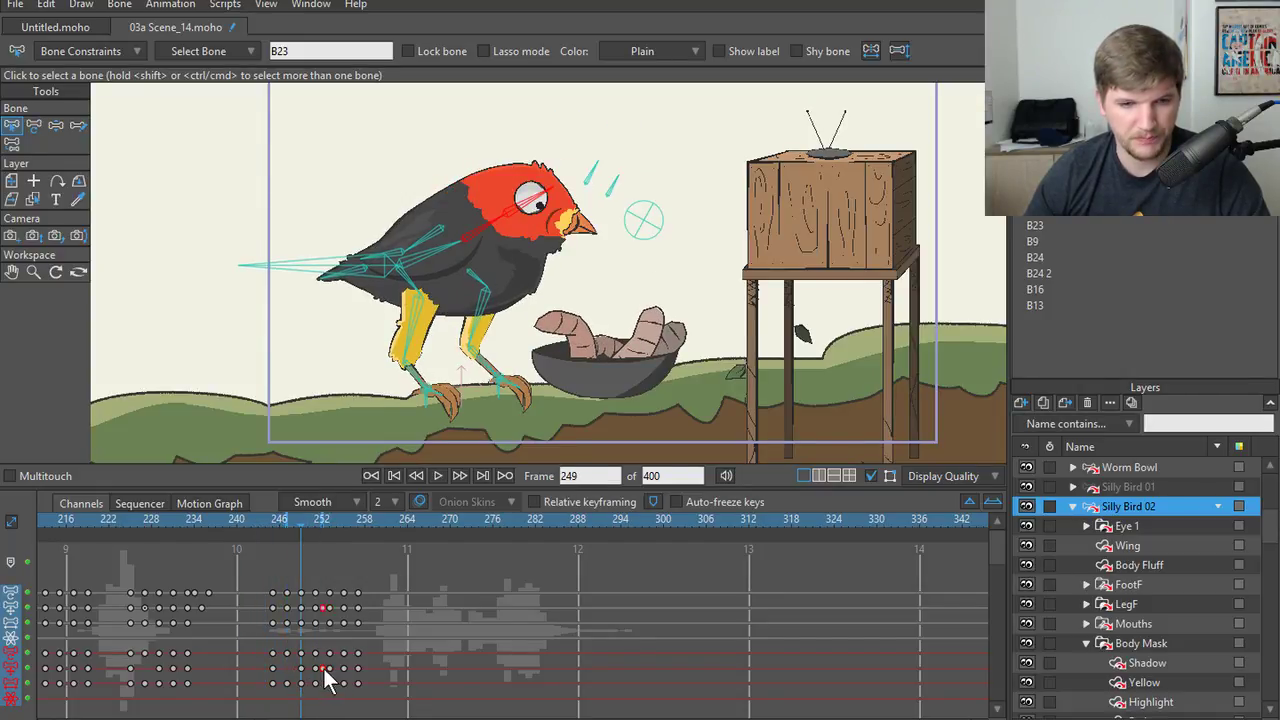
left_click_drag(297, 677, 314, 700)
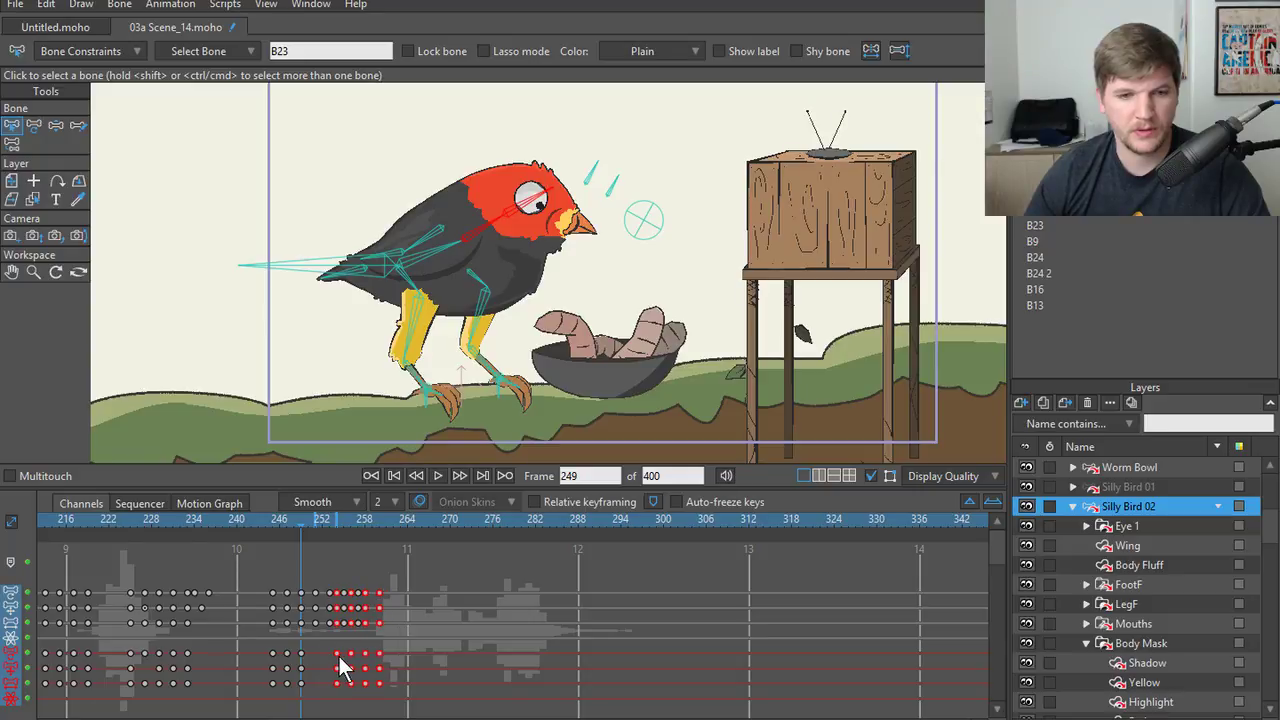
left_click_drag(318, 651, 301, 698)
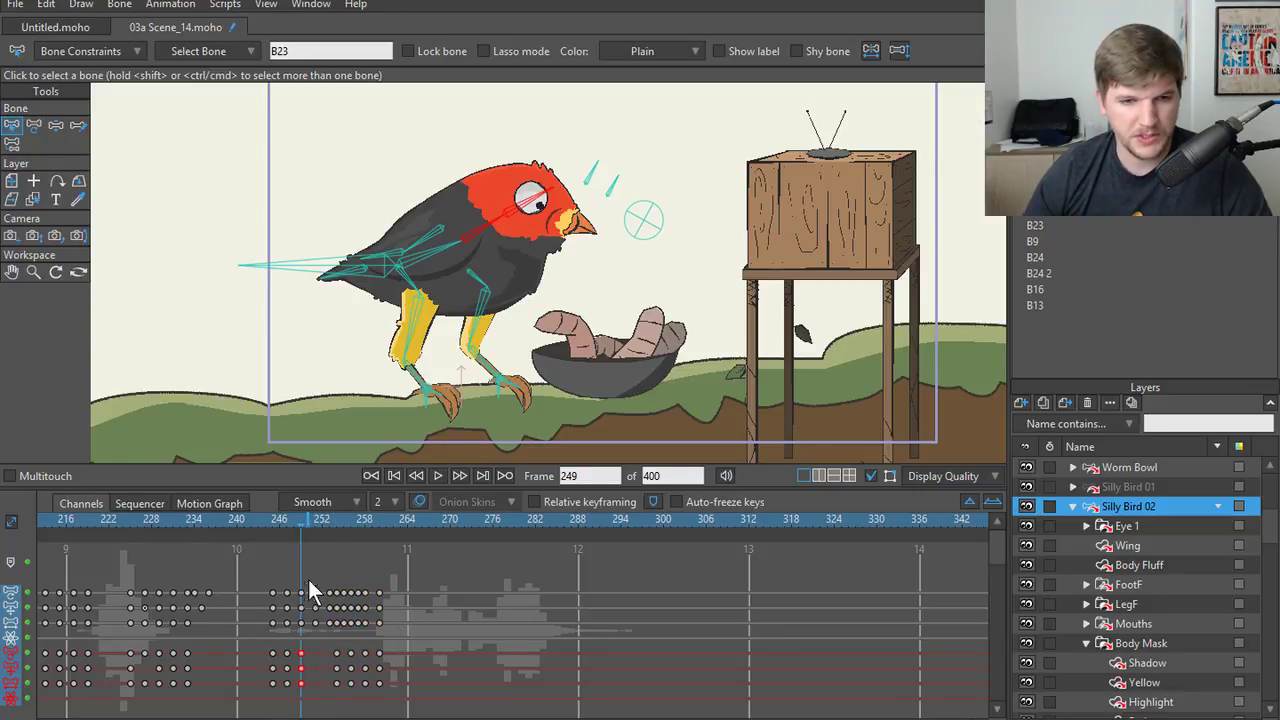
left_click_drag(302, 530, 315, 518)
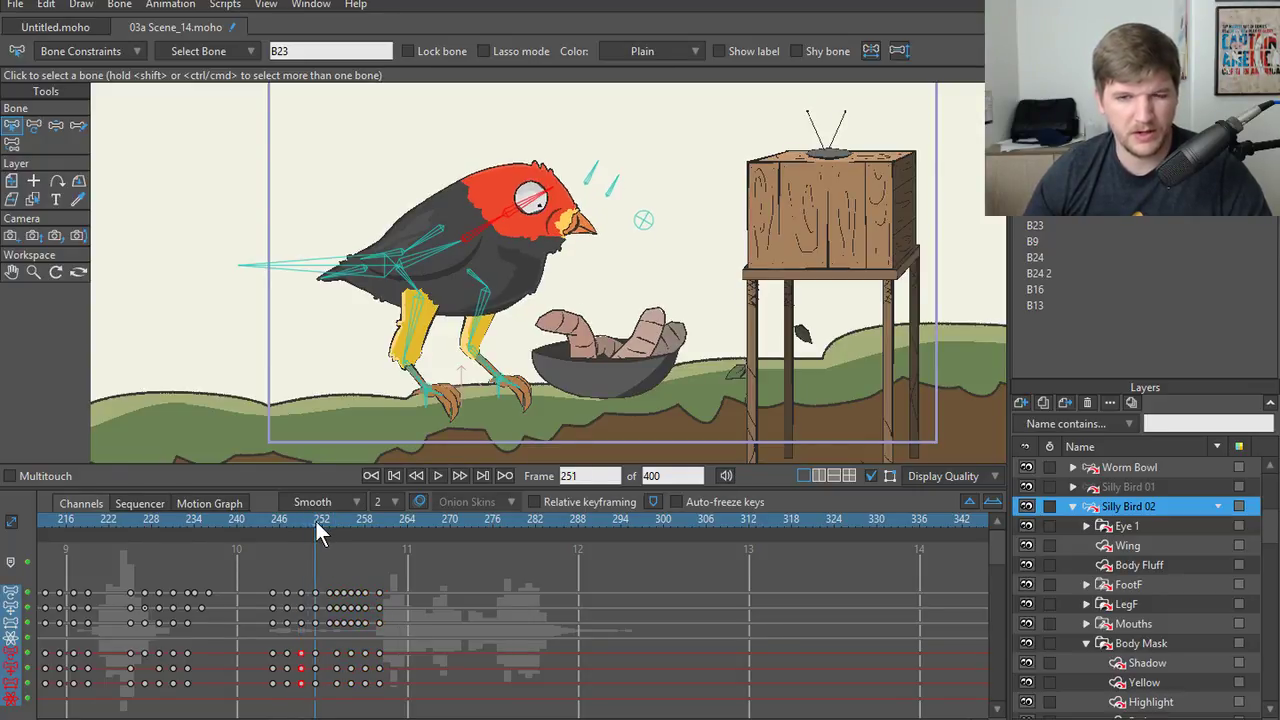
- Move B23's final four sets of keys forward to span frames 278 to 284
left_click_drag(330, 646, 404, 700)
left_click_drag(330, 522, 543, 547)
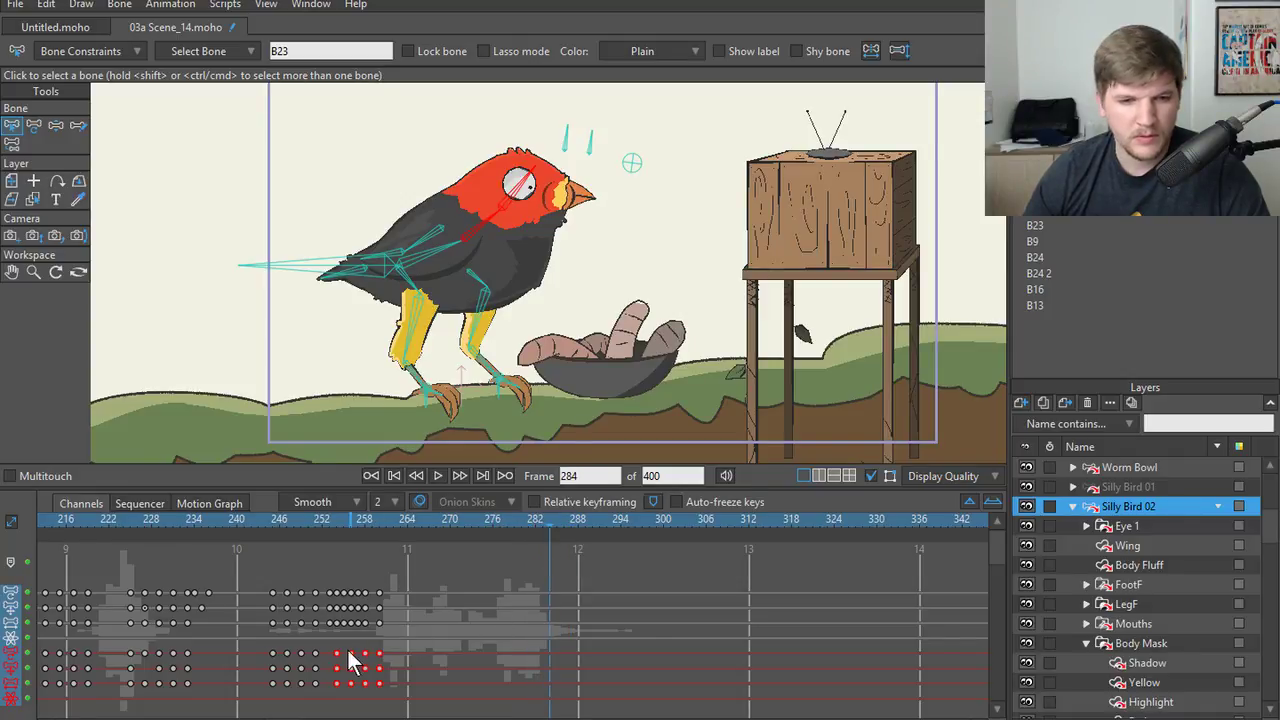
left_click_drag(350, 667, 510, 670)
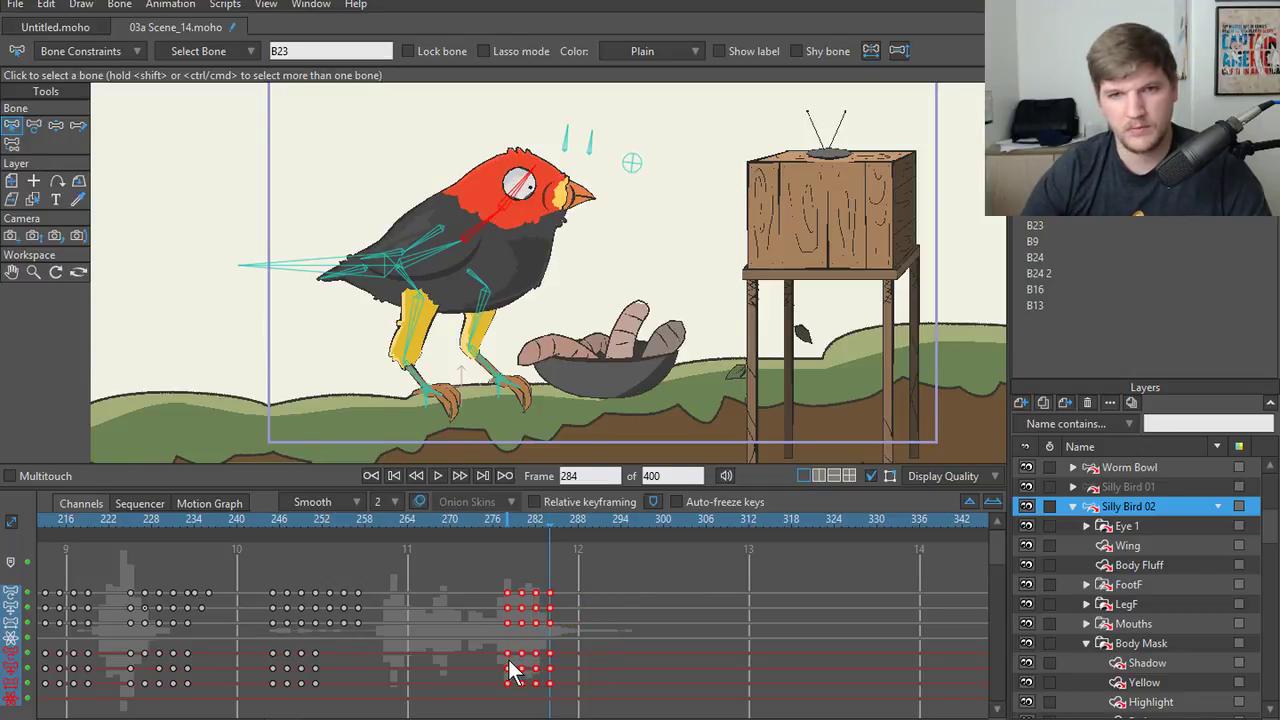
- Step back and forth between frames 284 and 266 to examine the head's motion into the moved keys
key("Left")
key("Left")
key("Left")
key("Left")
key("Left")
key("Left")
key("Left")
key("Left")
key("Left")
key("Left")
key("Left")
key("Right")
key("Right")
key("Right")
key("Right")
key("Right")
key("Right")
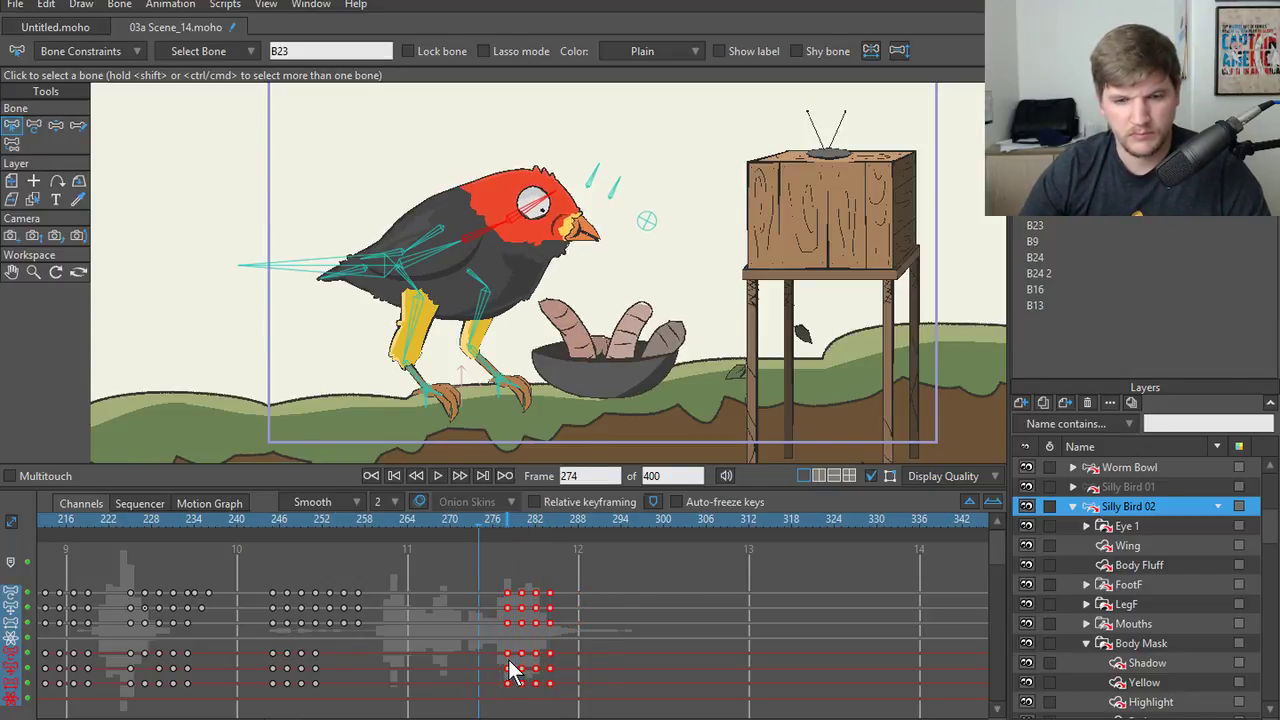
key("Right")
key("Right")
key("Right")
key("Right")
key("Right")
key("Right")
key("Right")
key("Right")
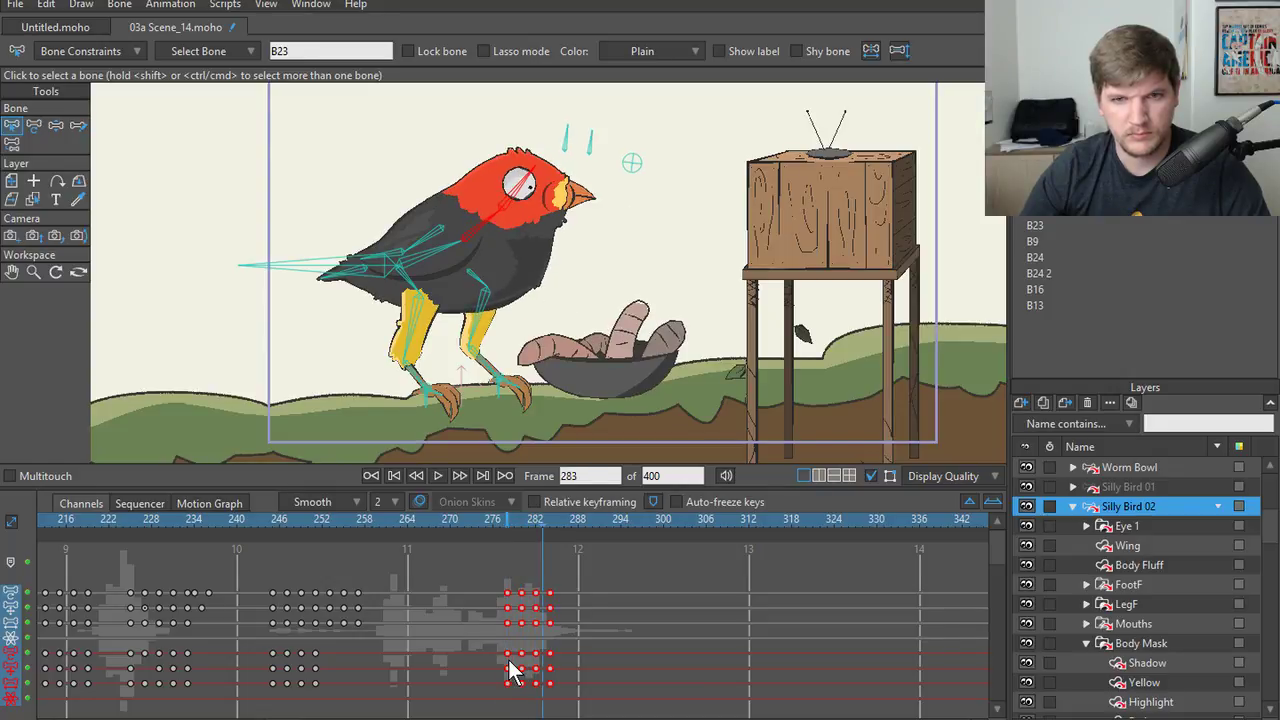
key("Left")
key("Left")
key("Left")
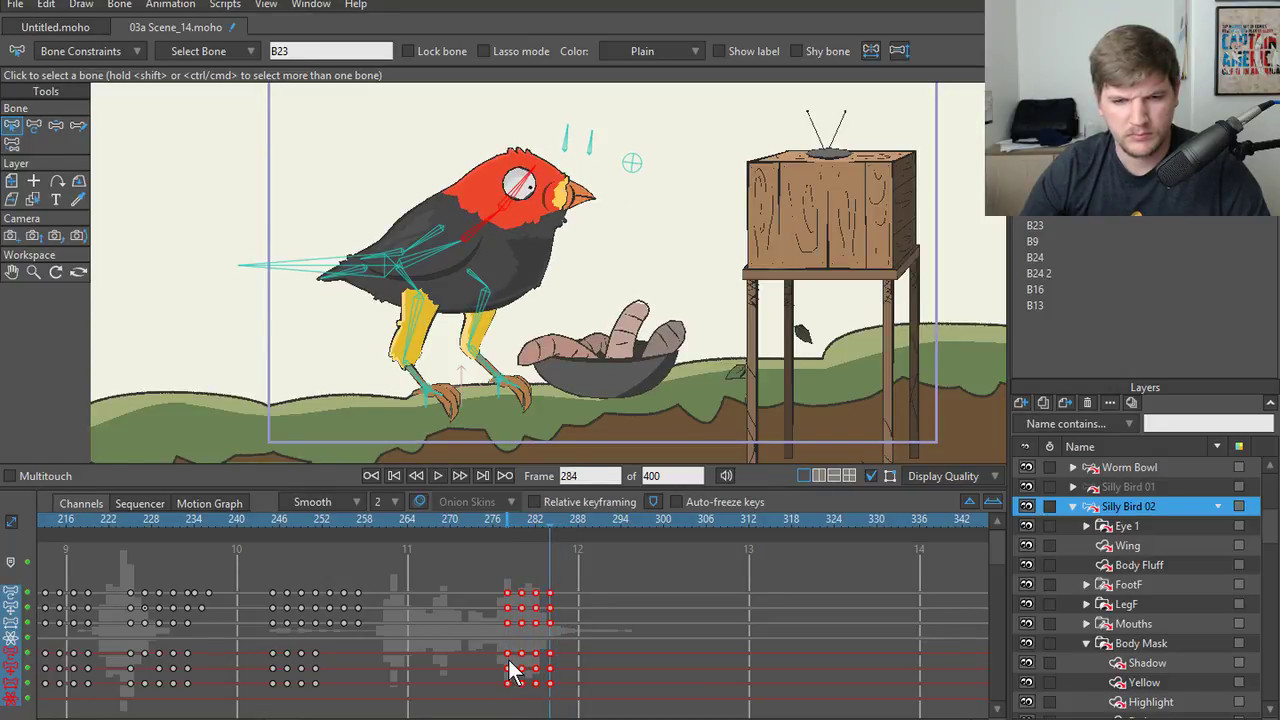
key("Left")
key("Left")
key("Left")
key("Left")
key("Left")
key("Left")
key("Left")
key("Left")
key("Left")
key("Left")
key("Left")
key("Left")
key("Left")
key("Left")
key("Left")
key("Left")
key("Left")
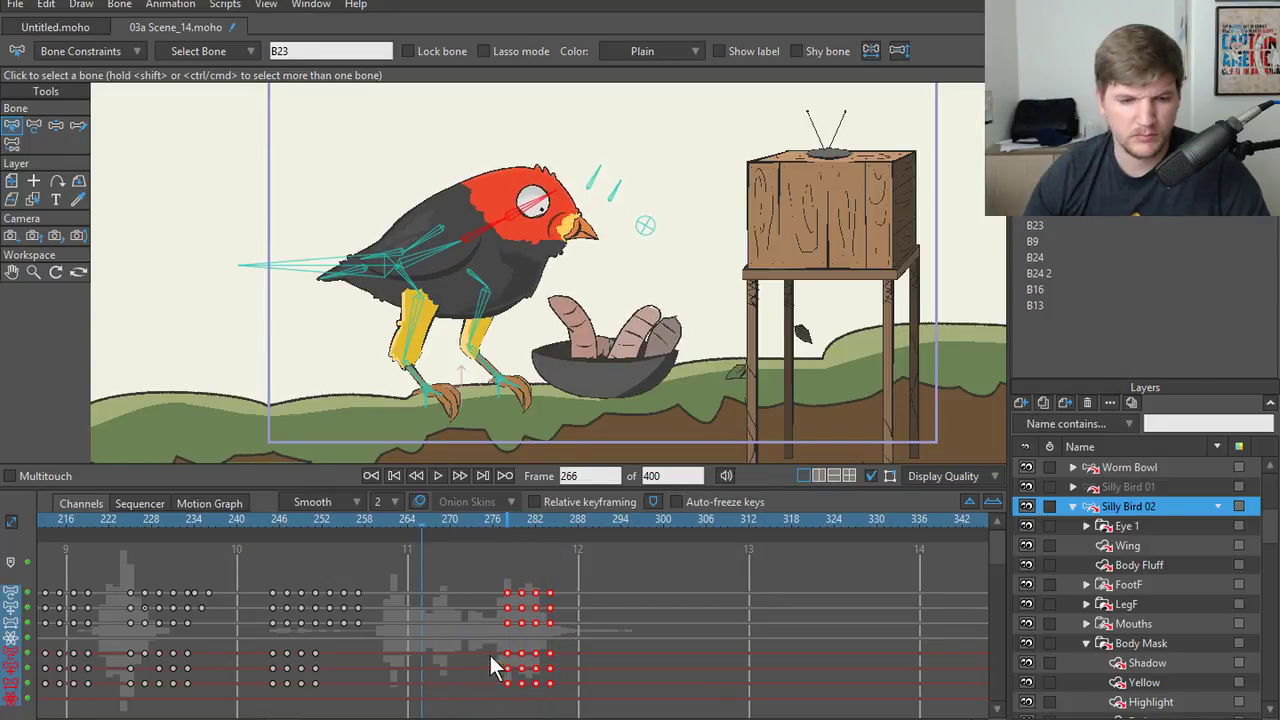
- Move B23's held-pose keys from frame 251 to frame 276, check frame 284, and clear the key selection
left_click_drag(310, 640, 497, 677)
left_click_drag(497, 523, 551, 520)
left_click(565, 606)
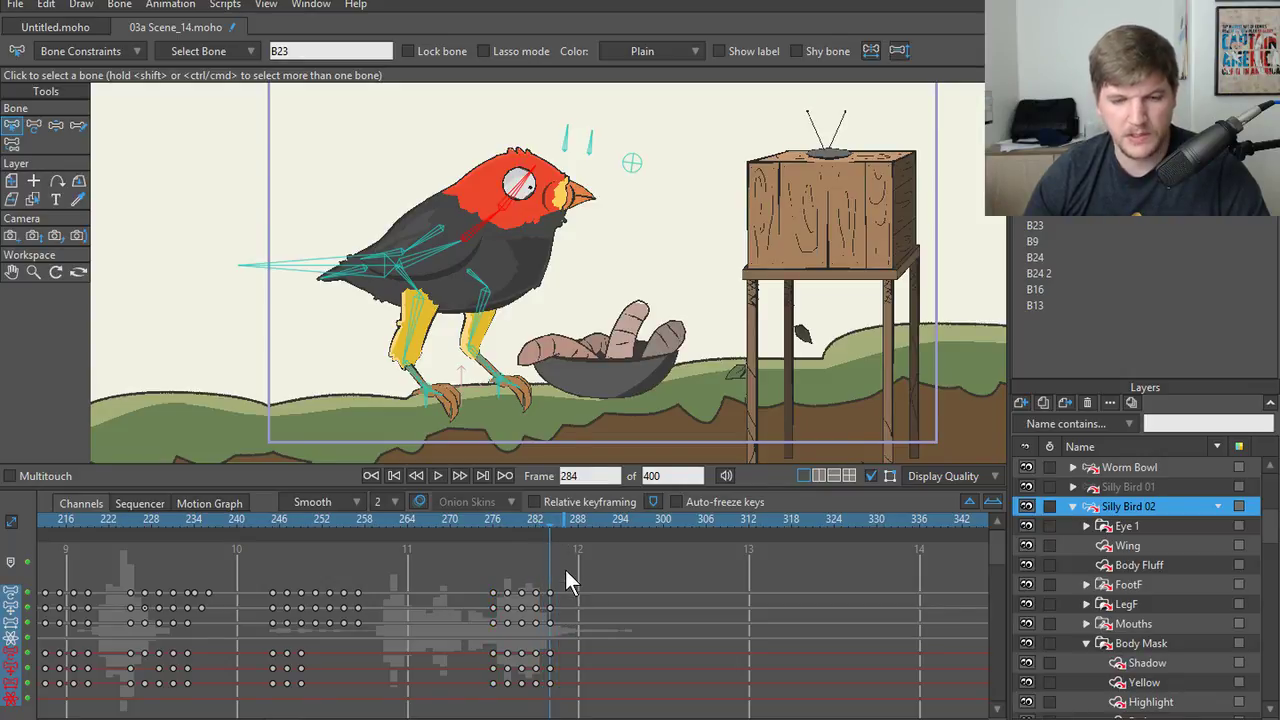
left_click_drag(566, 570, 527, 558)
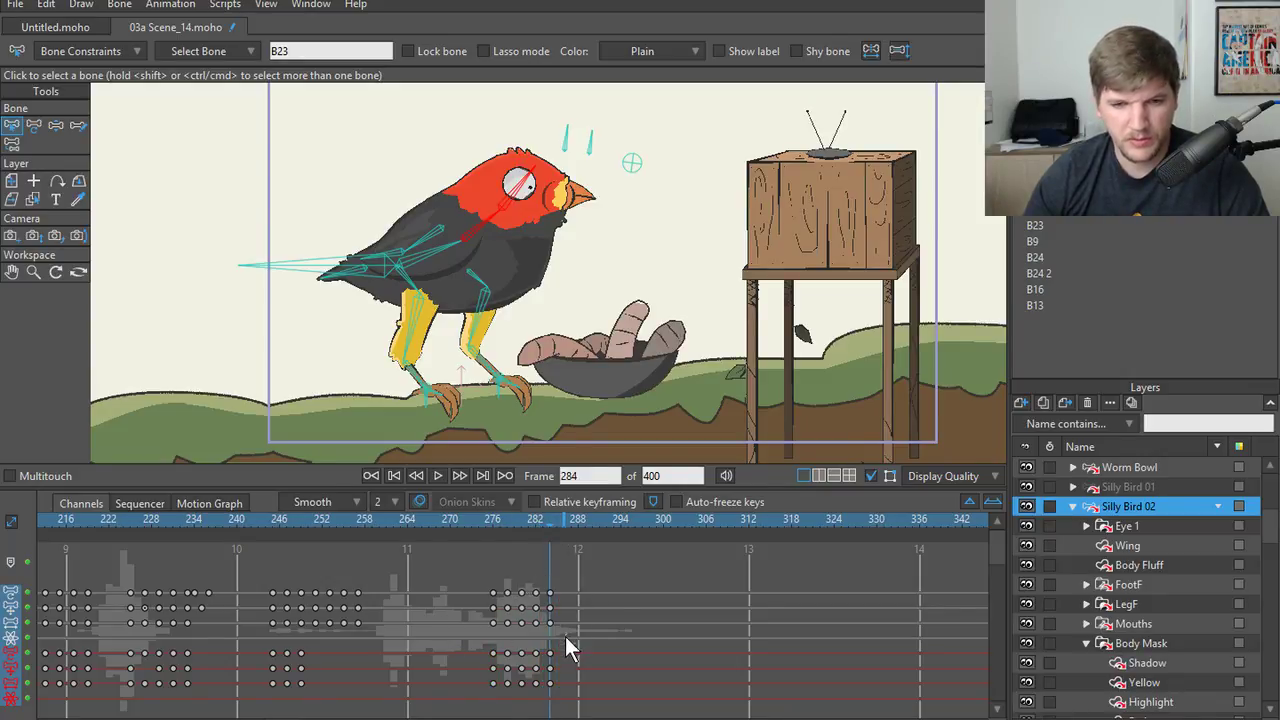
- Shift B23's last five sets of keys one frame earlier to start at frame 275, and play from frame 271
left_click_drag(566, 634, 484, 700)
left_click_drag(493, 653, 485, 638)
left_click_drag(464, 520, 451, 518)
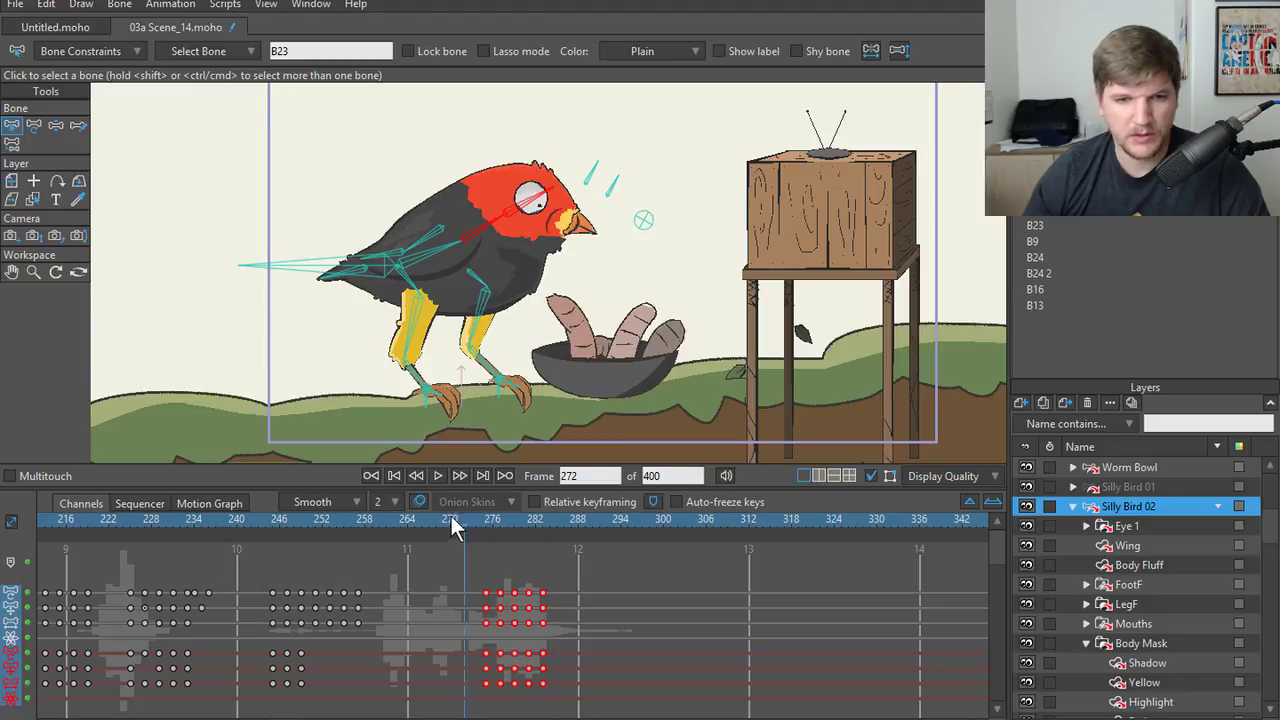
key("space")
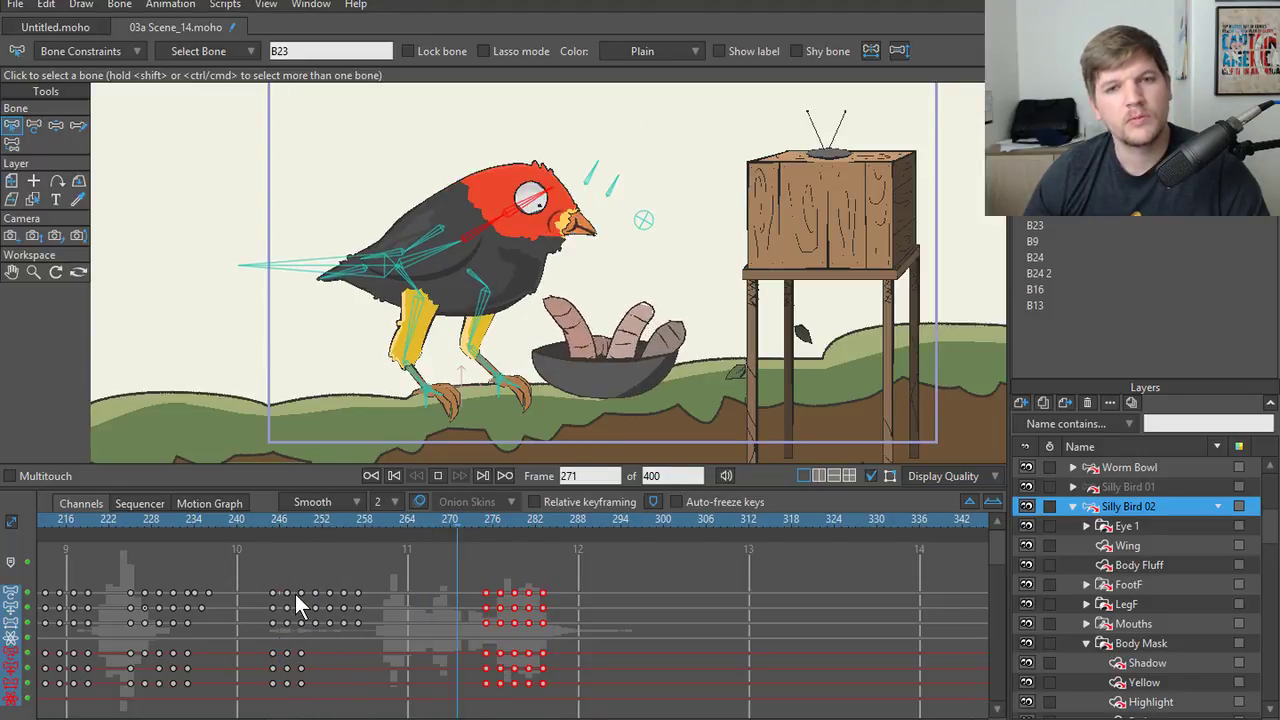
key("space")
- Scrub back to frame 247 and clear the selection of B23's keys
left_click_drag(320, 519, 283, 524)
left_click(377, 662)
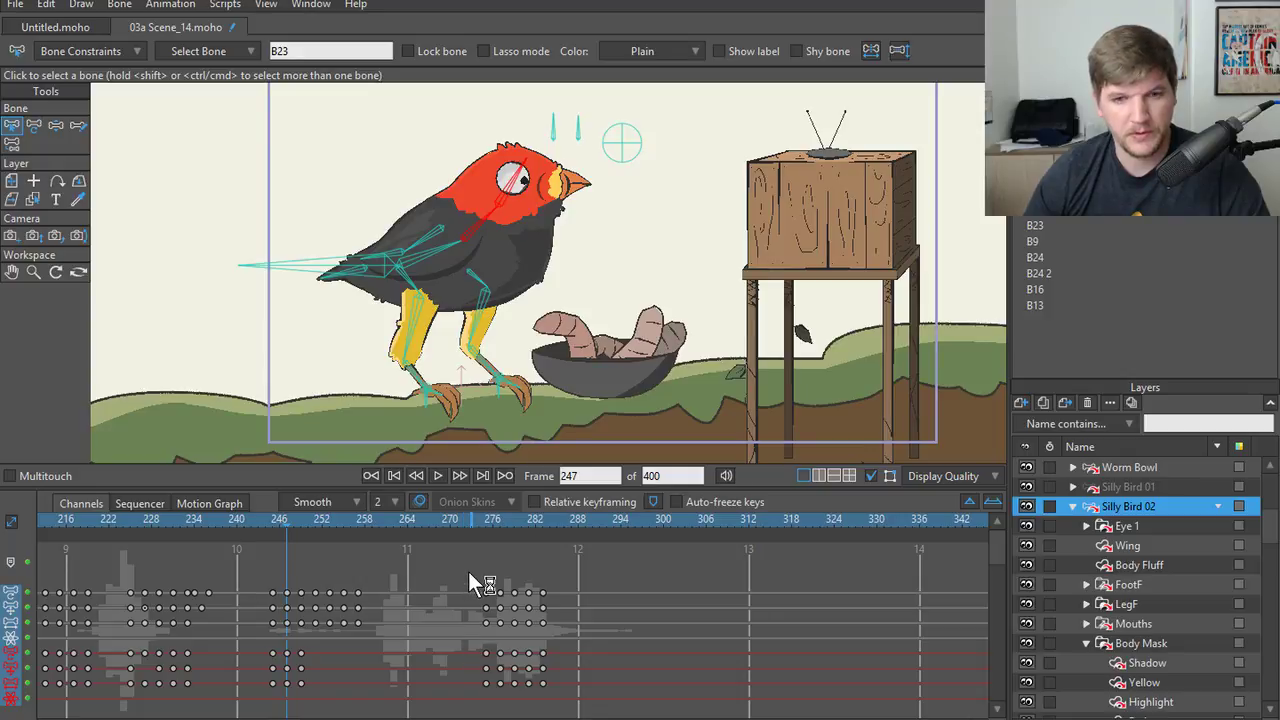
left_click_drag(466, 520, 291, 540)
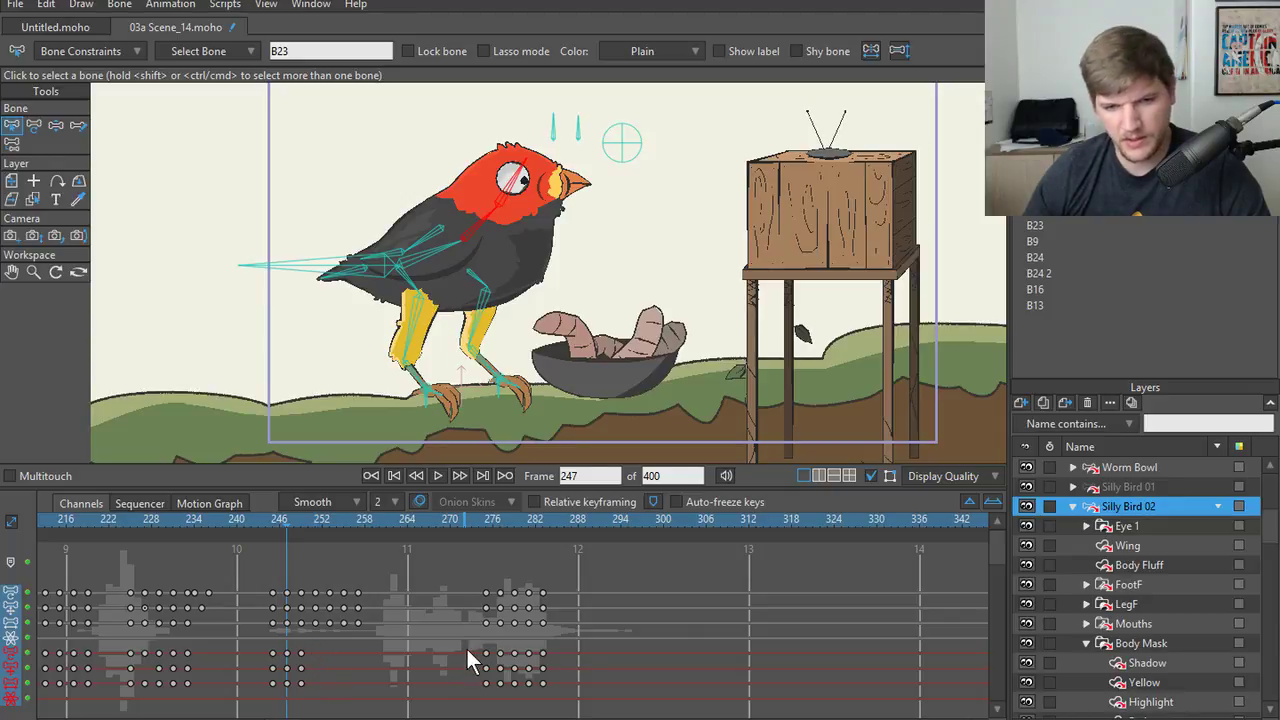
- Move B23's keys from frame 249 to frame 273, and replay the head motion from frame 240 and from around frame 222
left_click_drag(470, 645, 306, 679)
left_click_drag(420, 521, 238, 540)
key("space")
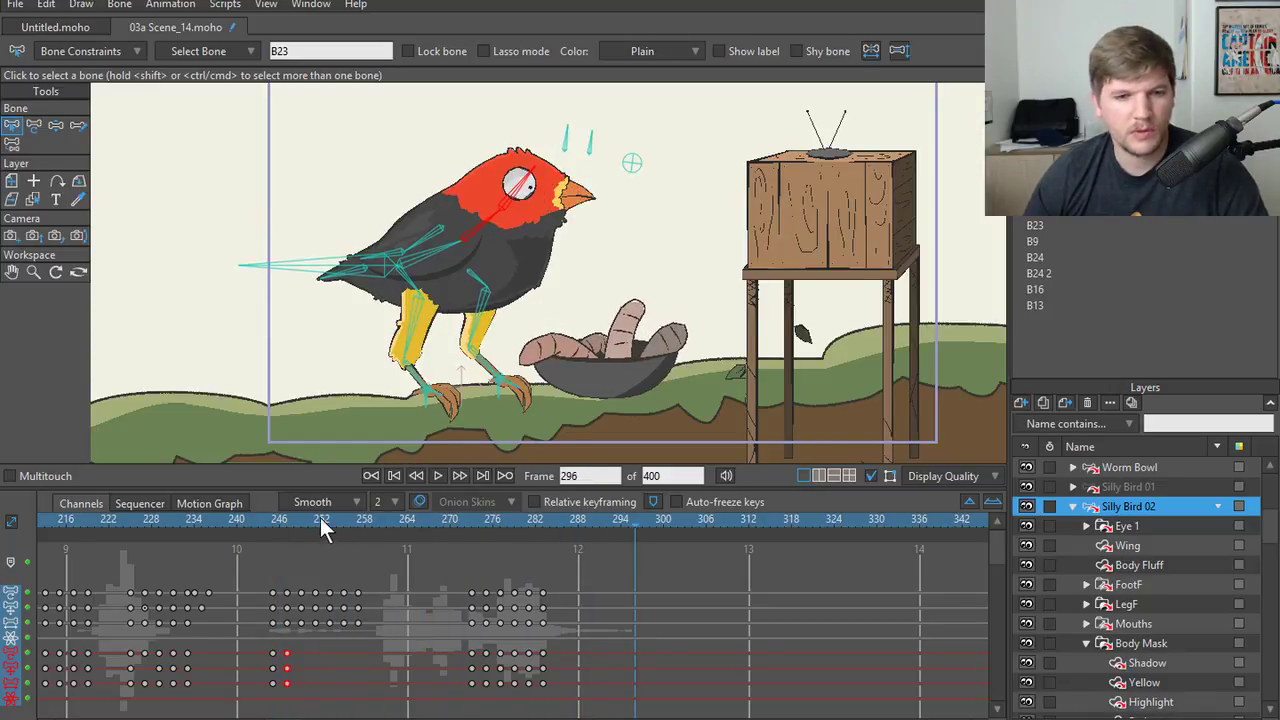
left_click_drag(320, 517, 237, 520)
key("space")
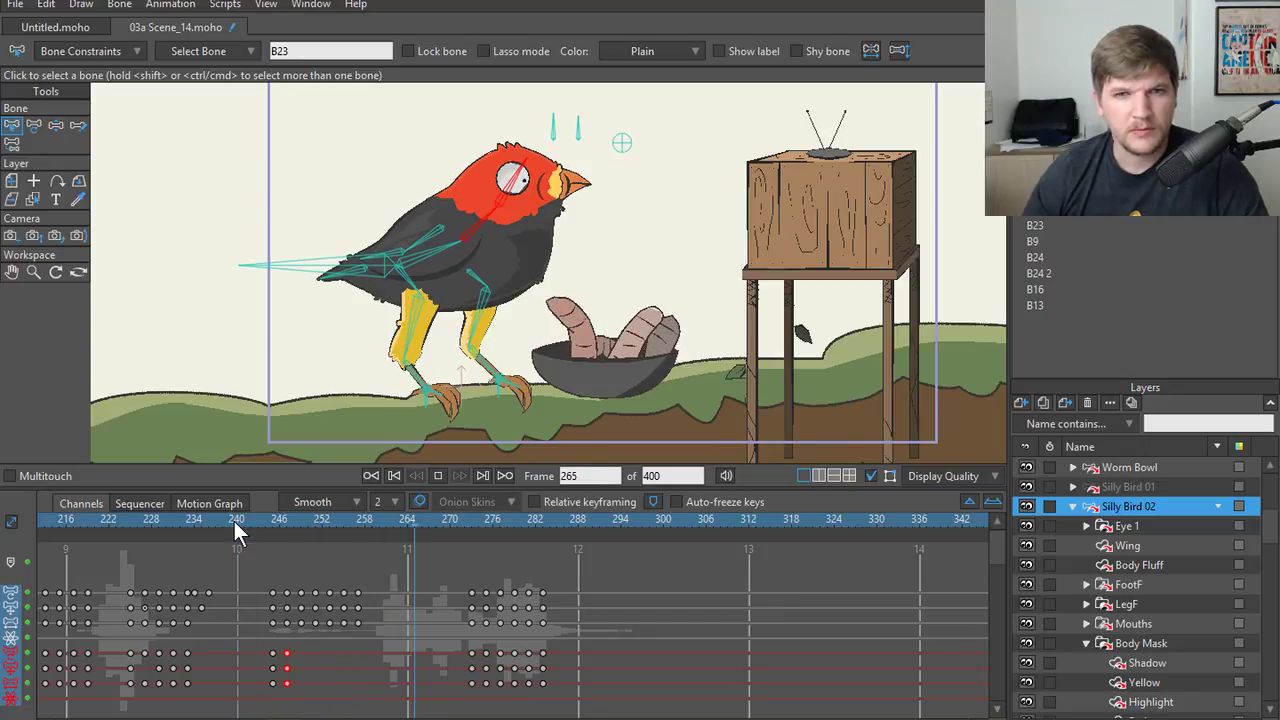
left_click(144, 521)
key("space")
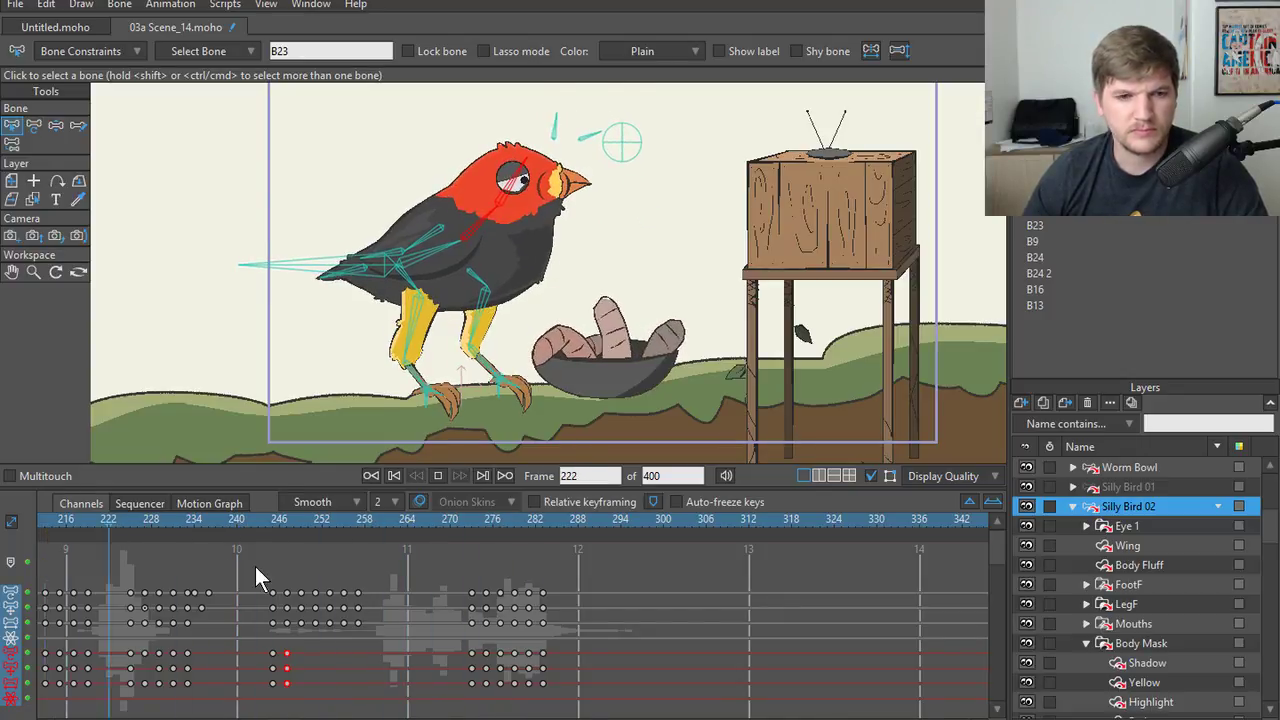
key("space")
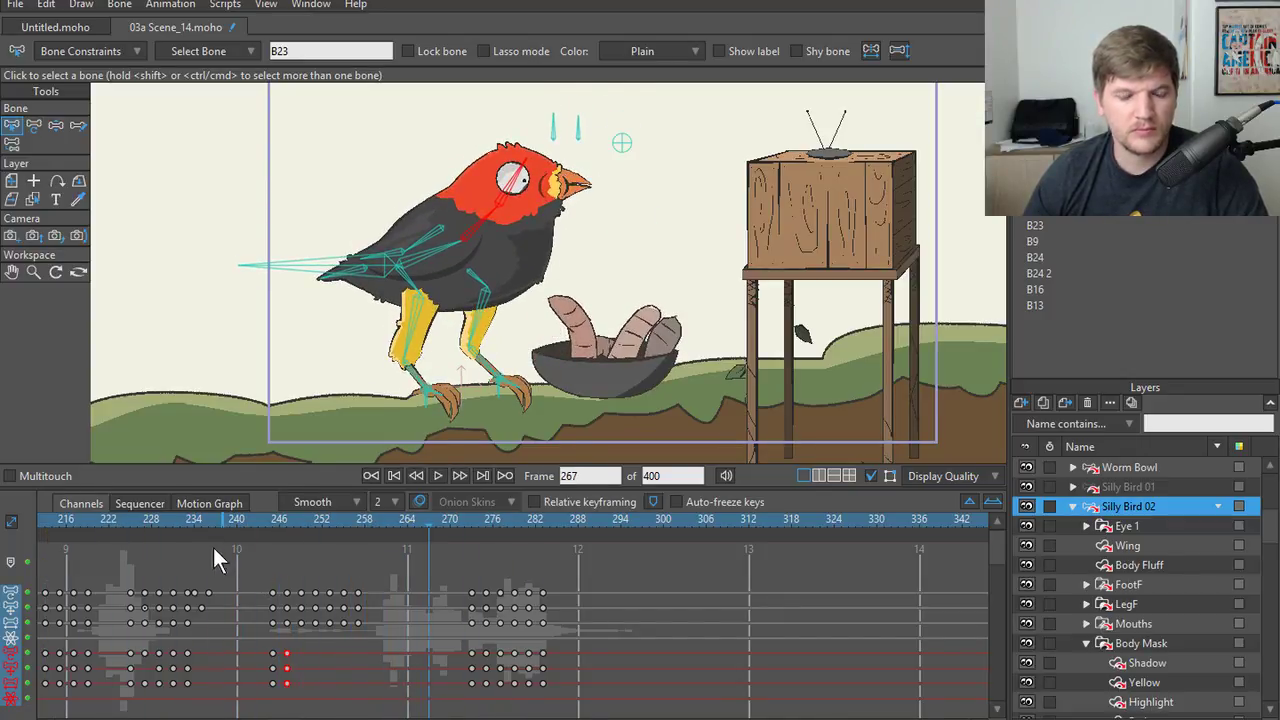
- Select bone B4 and delete its scale keys at frames 253 and 255
left_click_drag(182, 518, 391, 555)
left_click(626, 148)
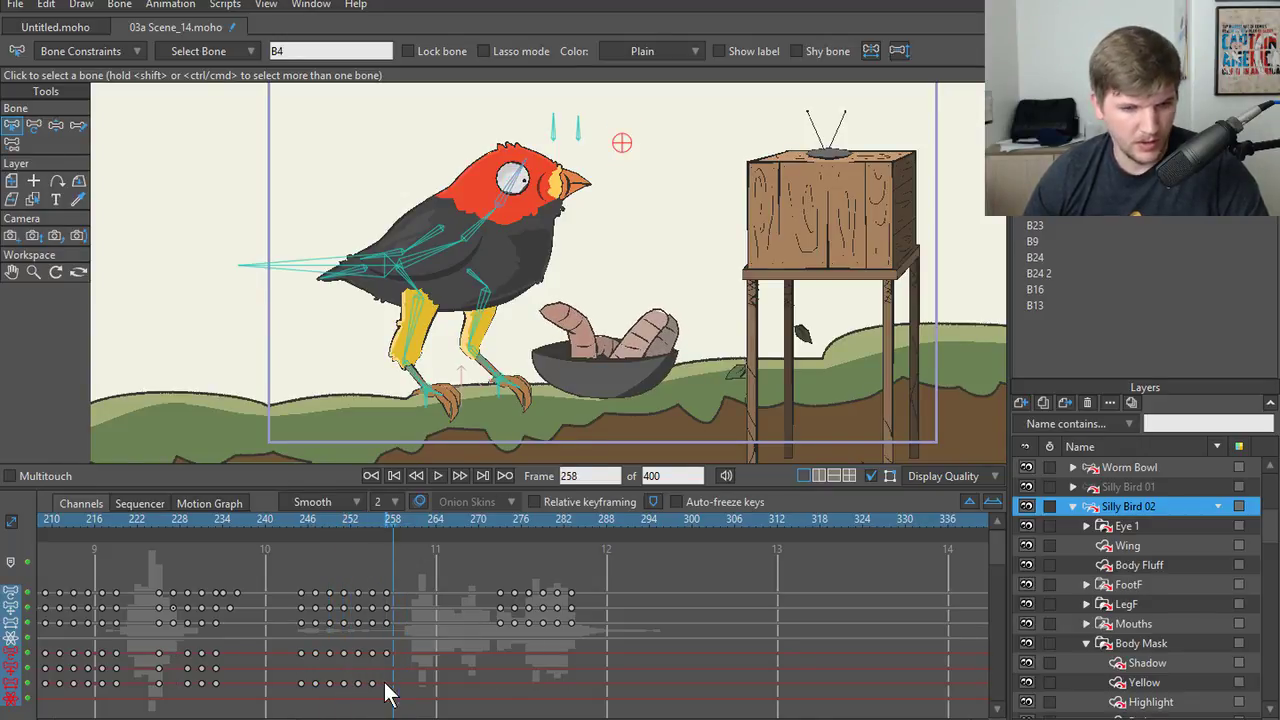
left_click(366, 520)
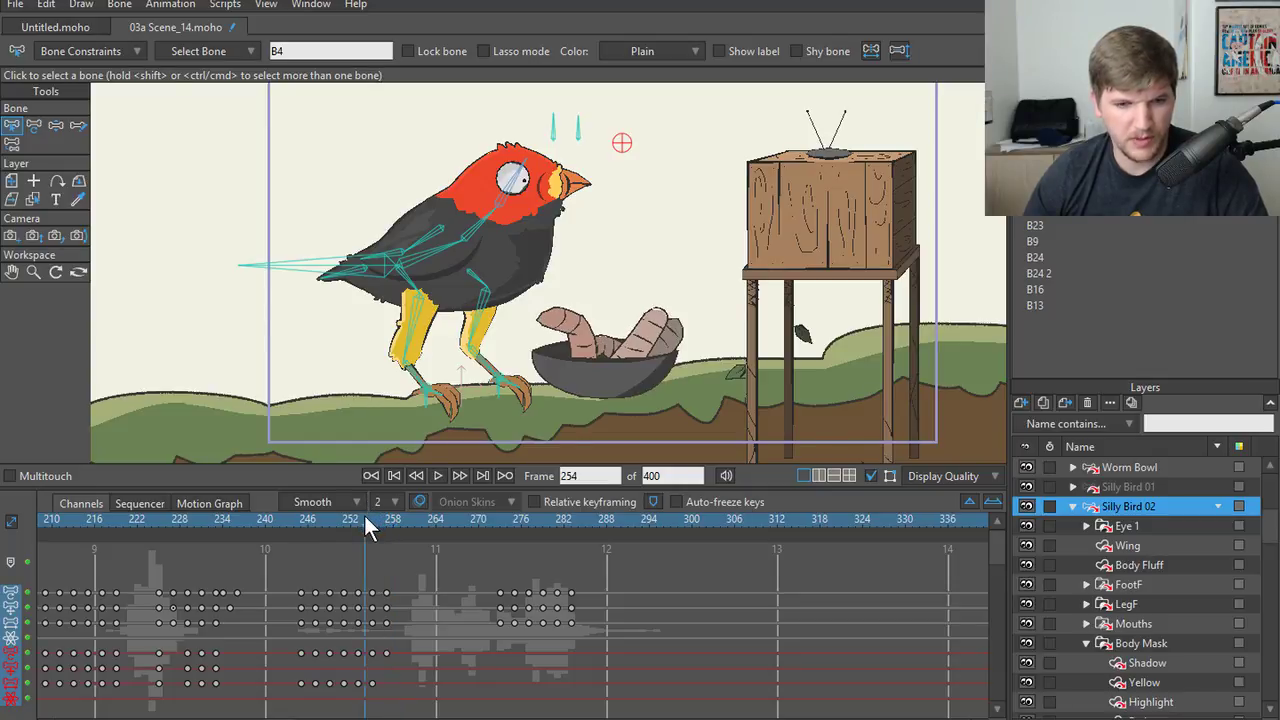
mouse_move(366, 520)
left_mouse_down()
mouse_move(326, 520)
mouse_move(369, 518)
mouse_move(343, 523)
left_mouse_up()
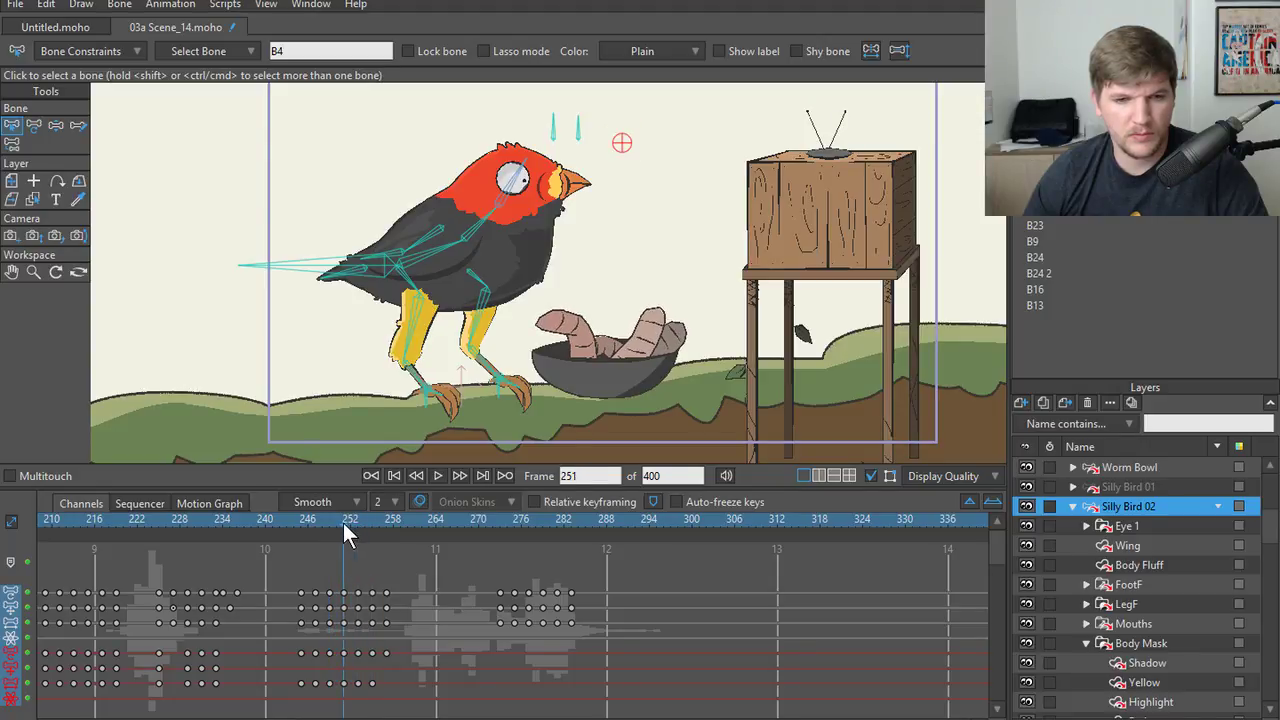
left_click_drag(410, 692, 326, 676)
key("Delete")
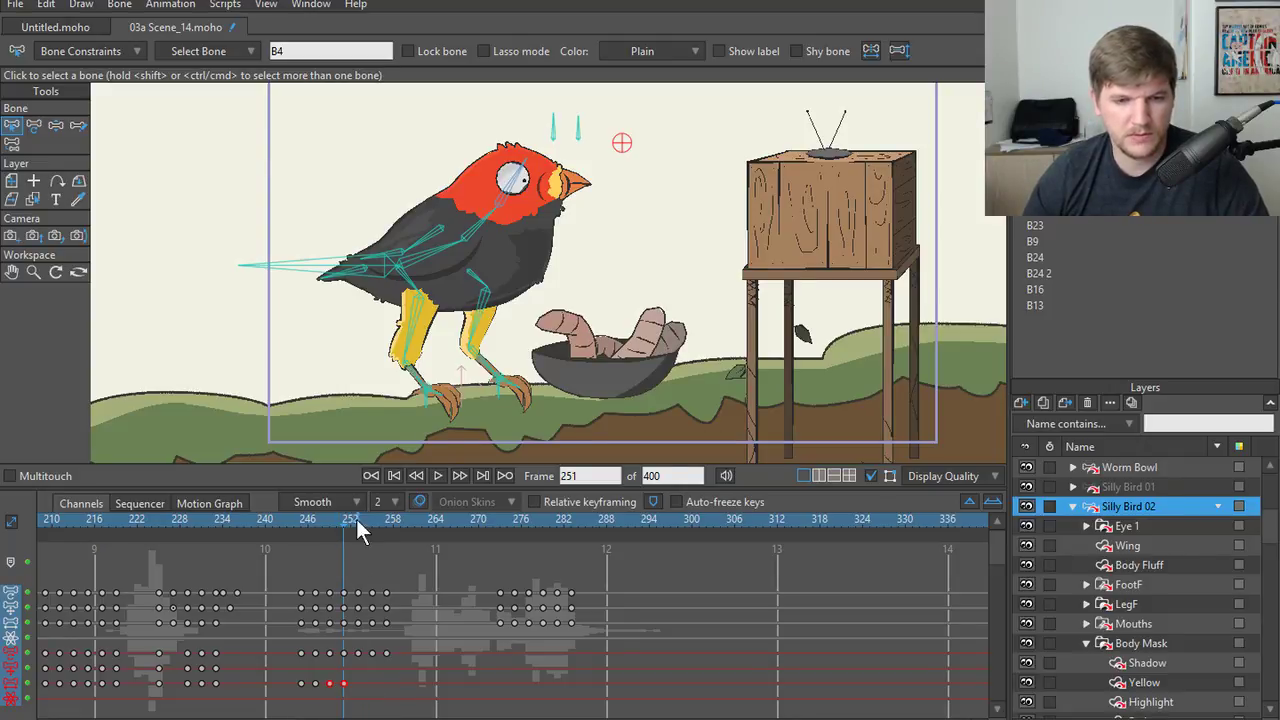
- Move B4's scale keys from frames 249 and 251 to frames 276 and 278, and play from frame 256
left_click_drag(340, 521, 524, 549)
left_click_drag(331, 685, 523, 689)
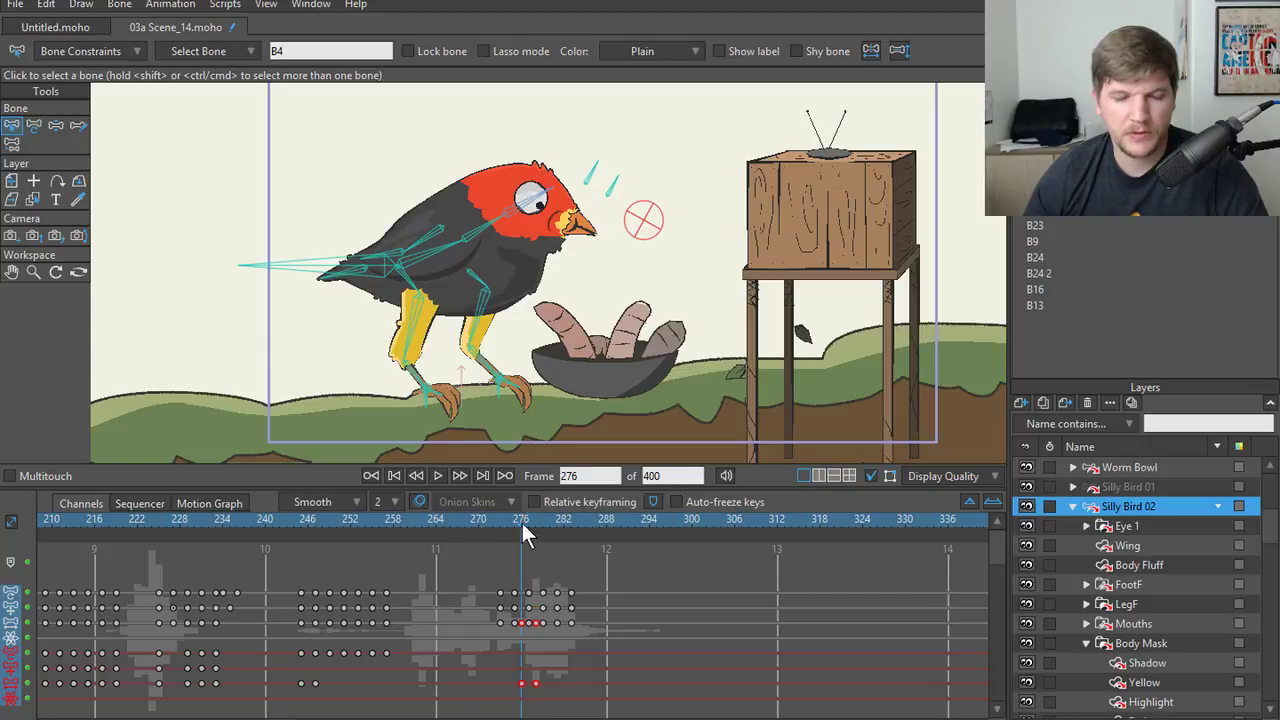
key("space")
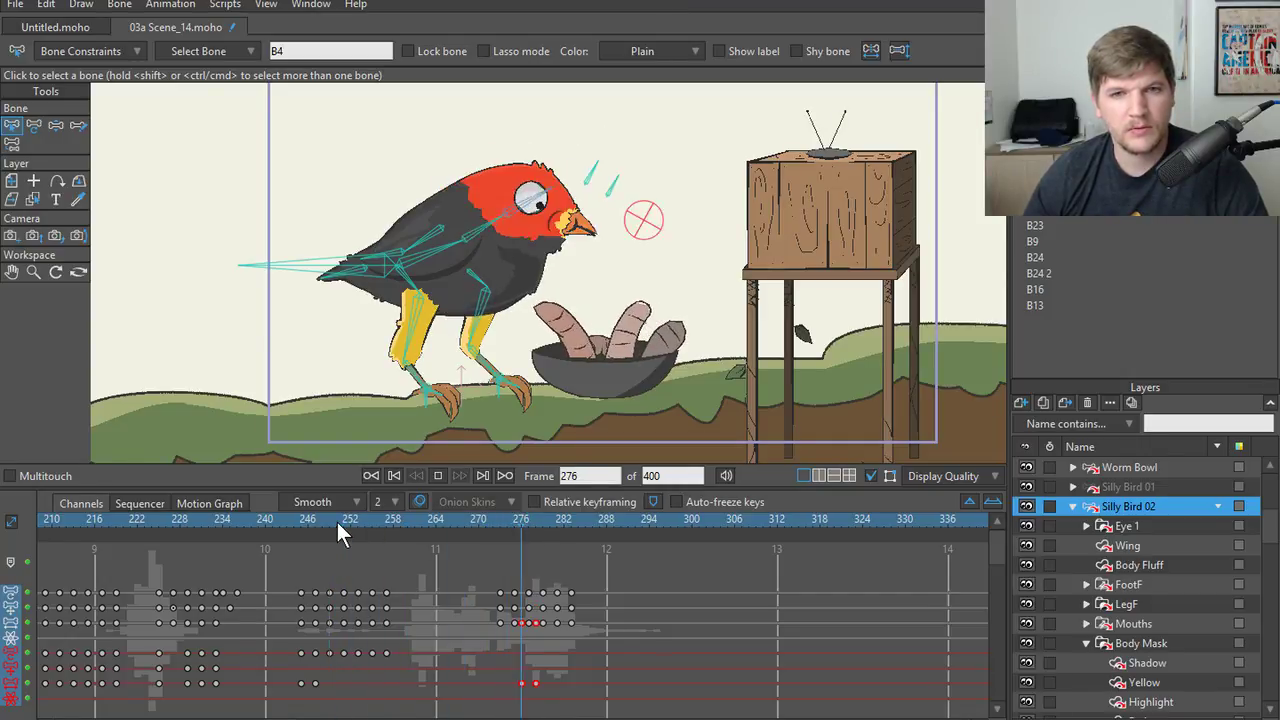
left_click(381, 524)
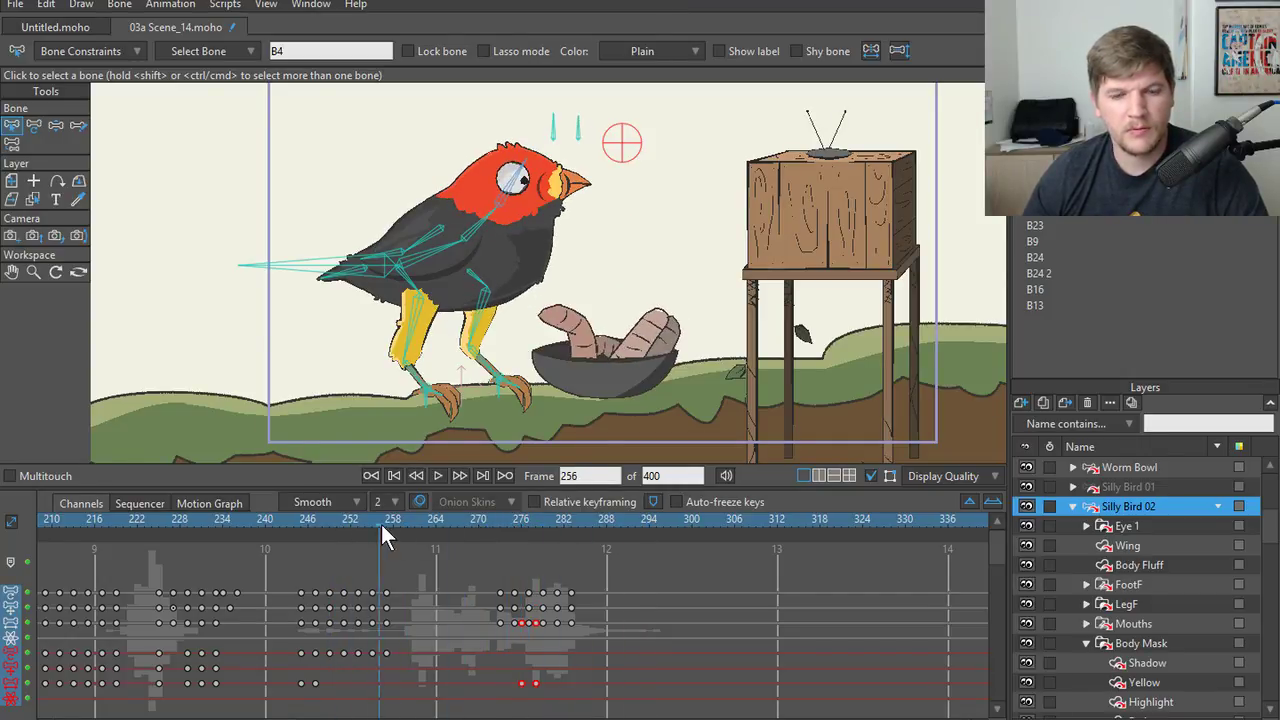
key("space")
key("space")
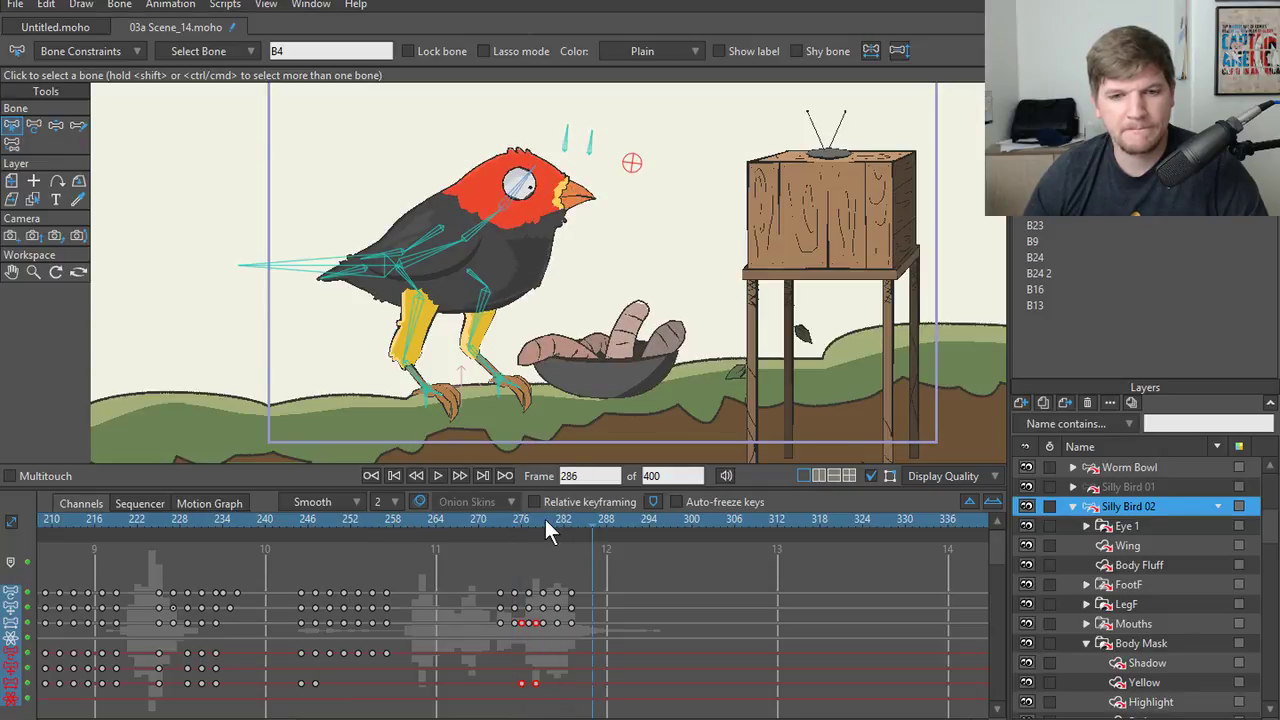
- Play from frame 240, and shift B4's two moved scale keys one frame earlier to frames 275 and 277
left_click_drag(545, 519, 264, 537)
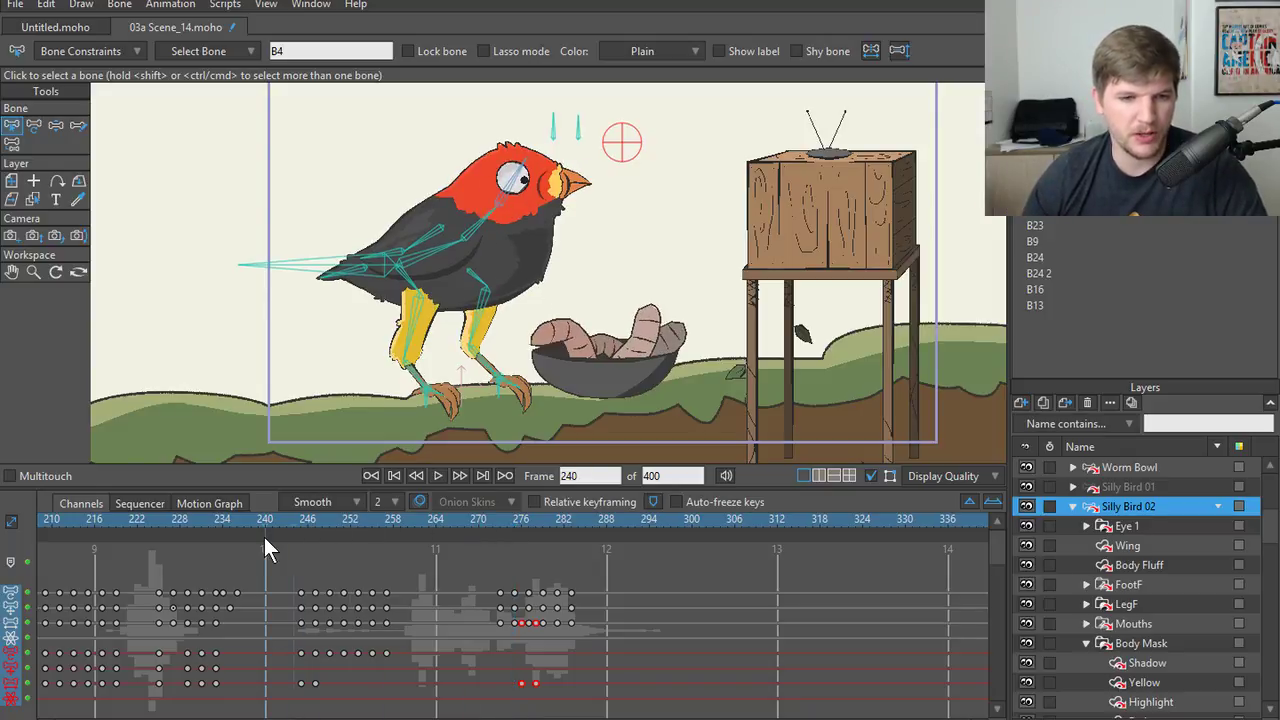
key("space")
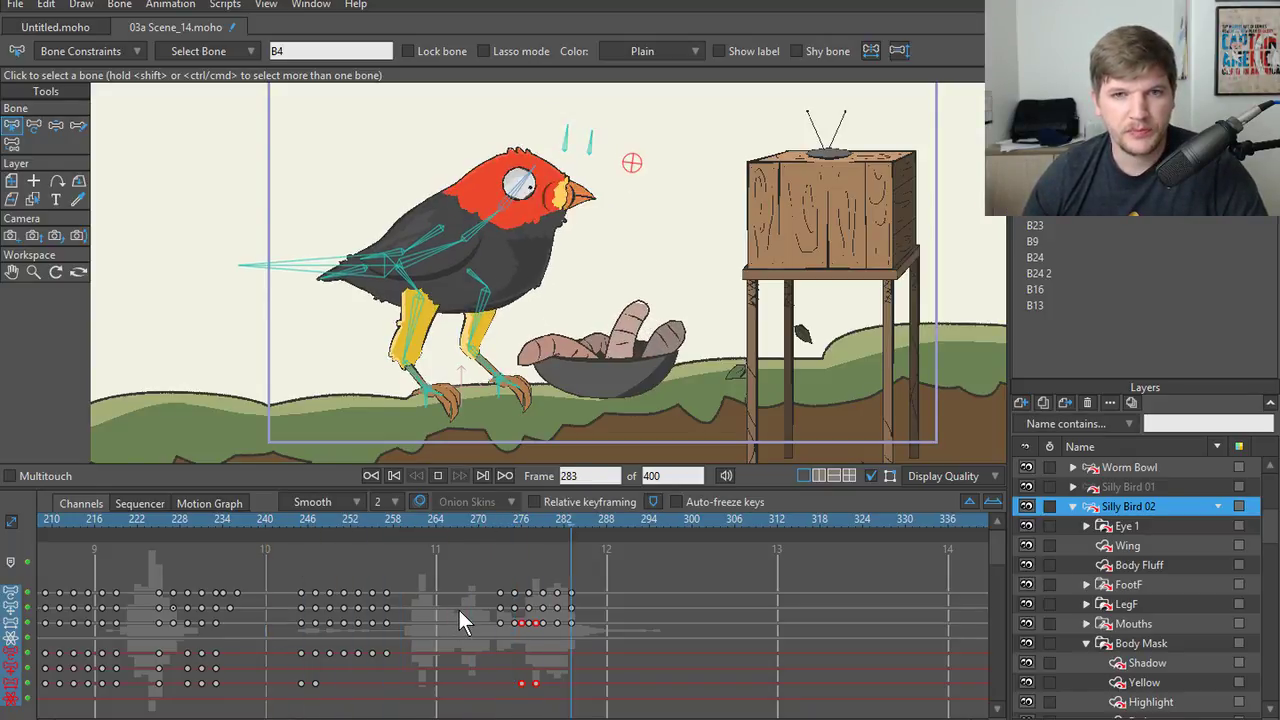
key("space")
left_click_drag(546, 520, 521, 534)
left_click_drag(537, 685, 529, 685)
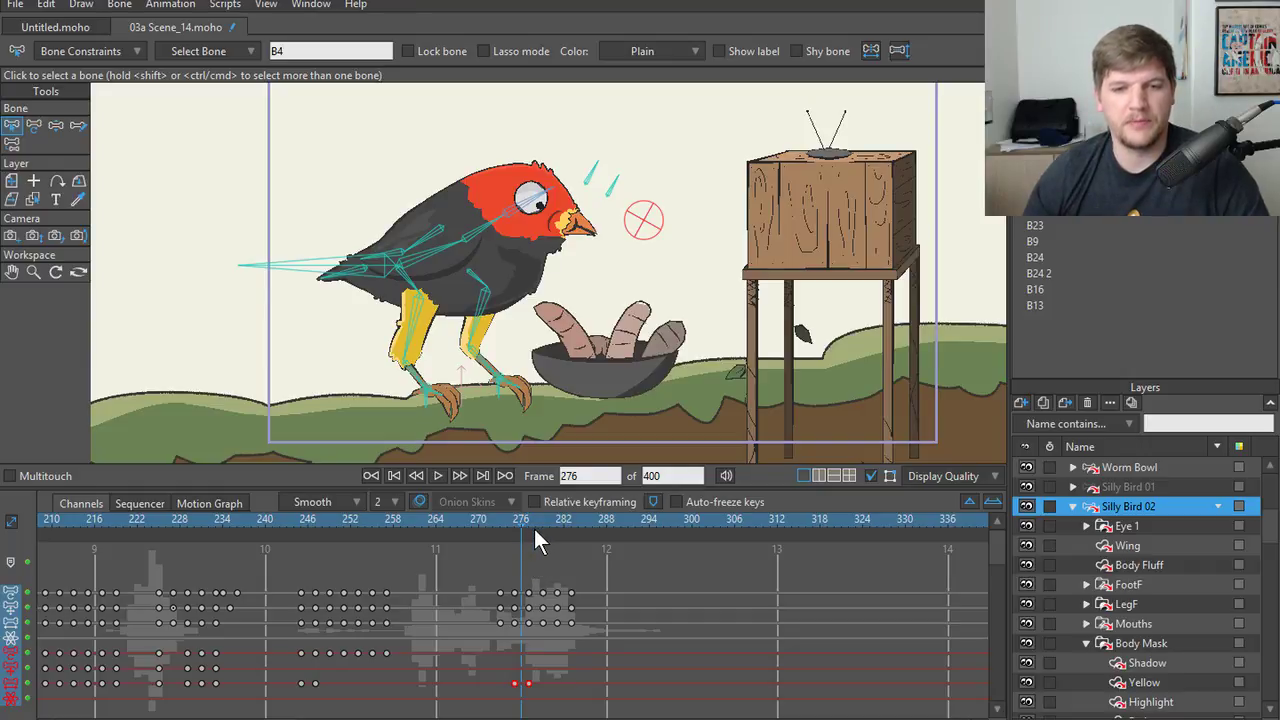
- Key B4's current position at frame 281, and move the bone to X 0.5504, Y -0.2944 at frame 283 with Transform Bone
left_click_drag(520, 522, 560, 533)
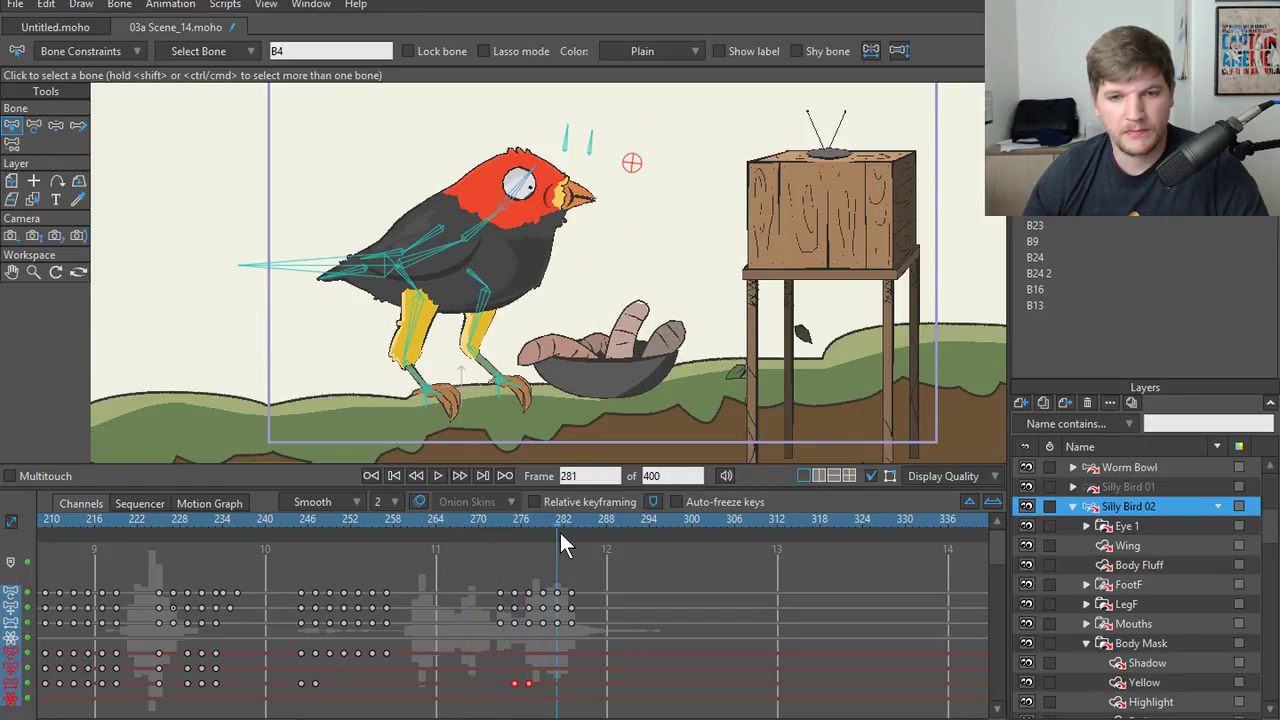
key("t")
scroll(617, 211, "up", 2)
scroll(645, 300, "up", 3)
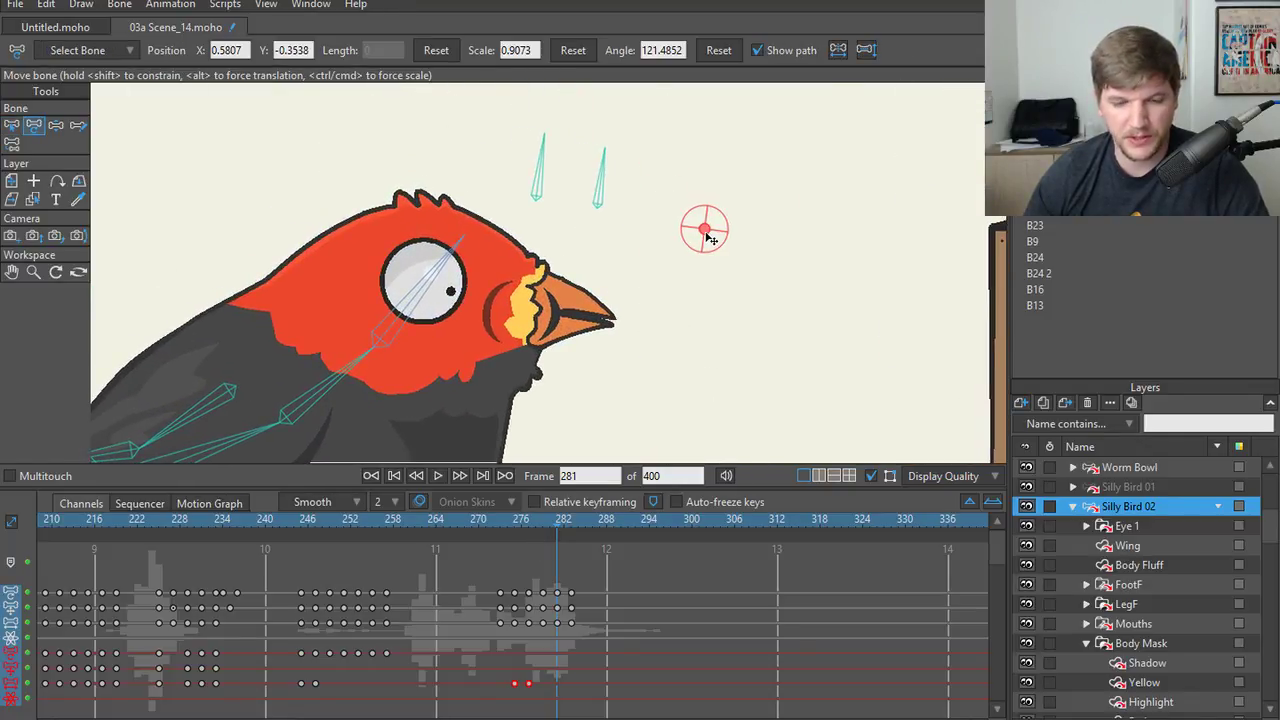
key("ctrl+Right")
key("ctrl+Right")
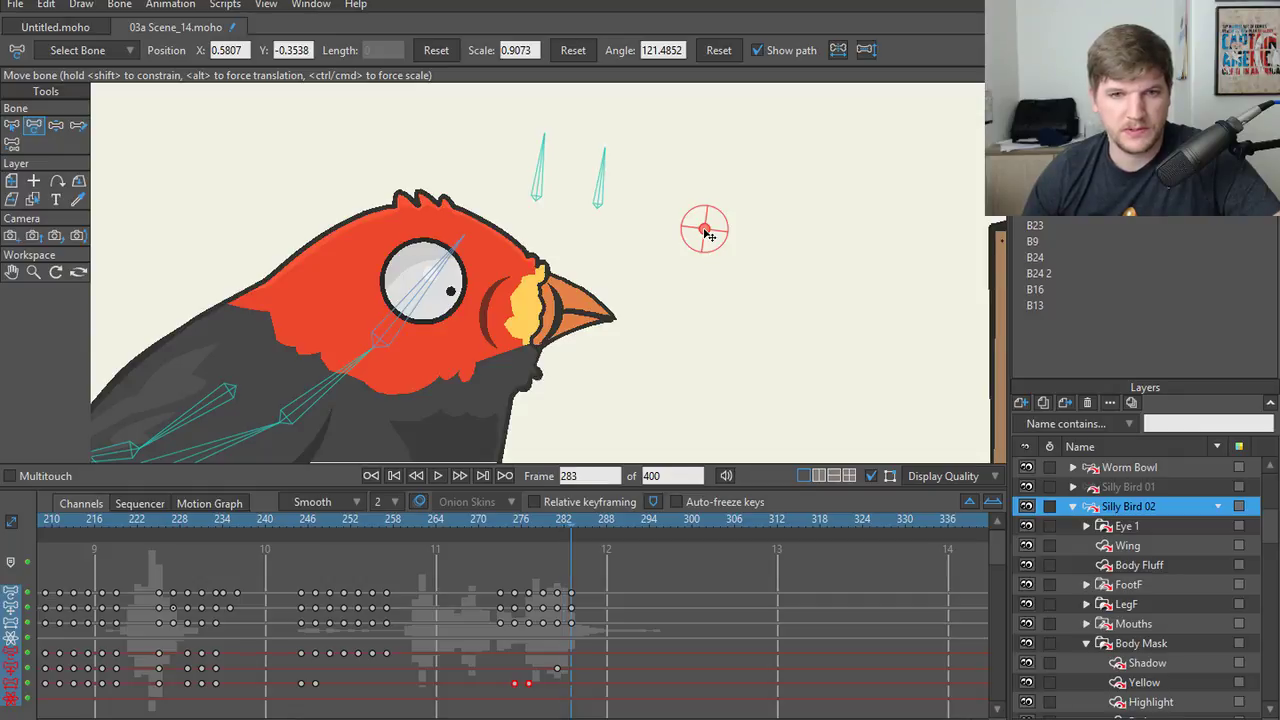
left_click_drag(708, 234, 671, 221)
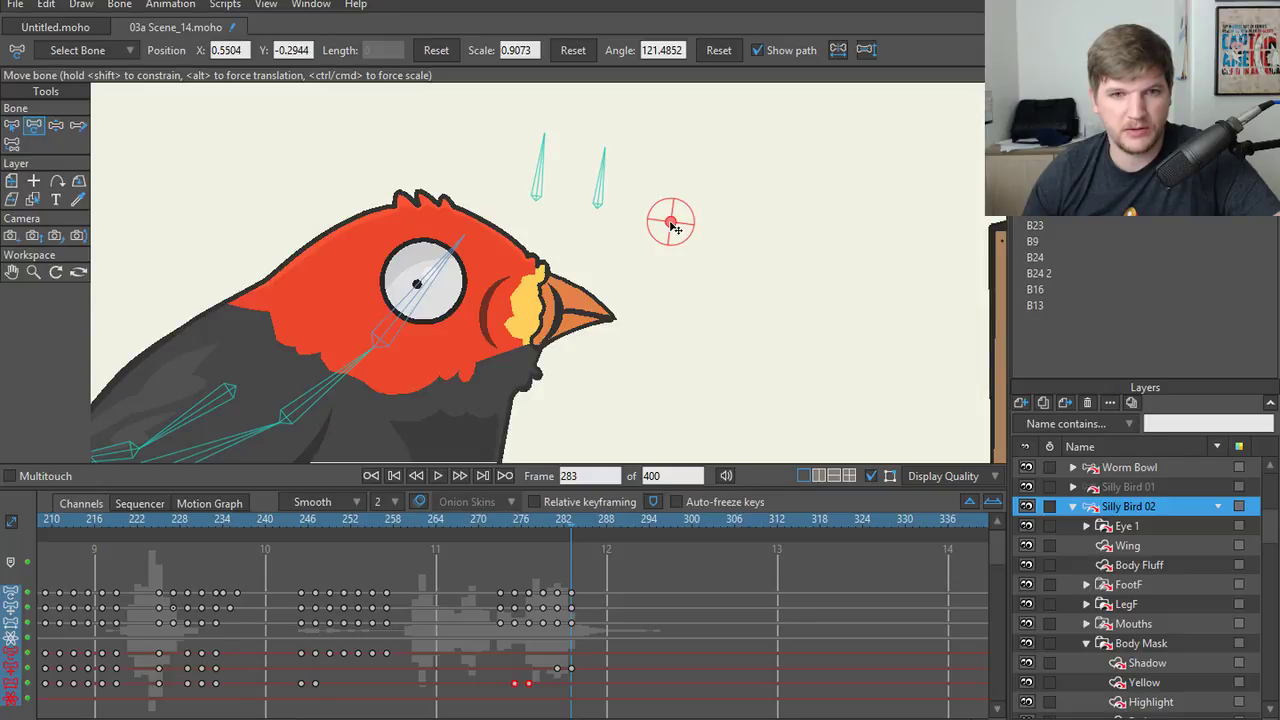
- Step back through the eye's motion to frame 277 and move B4's position key from frame 281 to frame 277
key("Left")
key("Left")
key("Left")
key("Left")
key("Left")
key("Left")
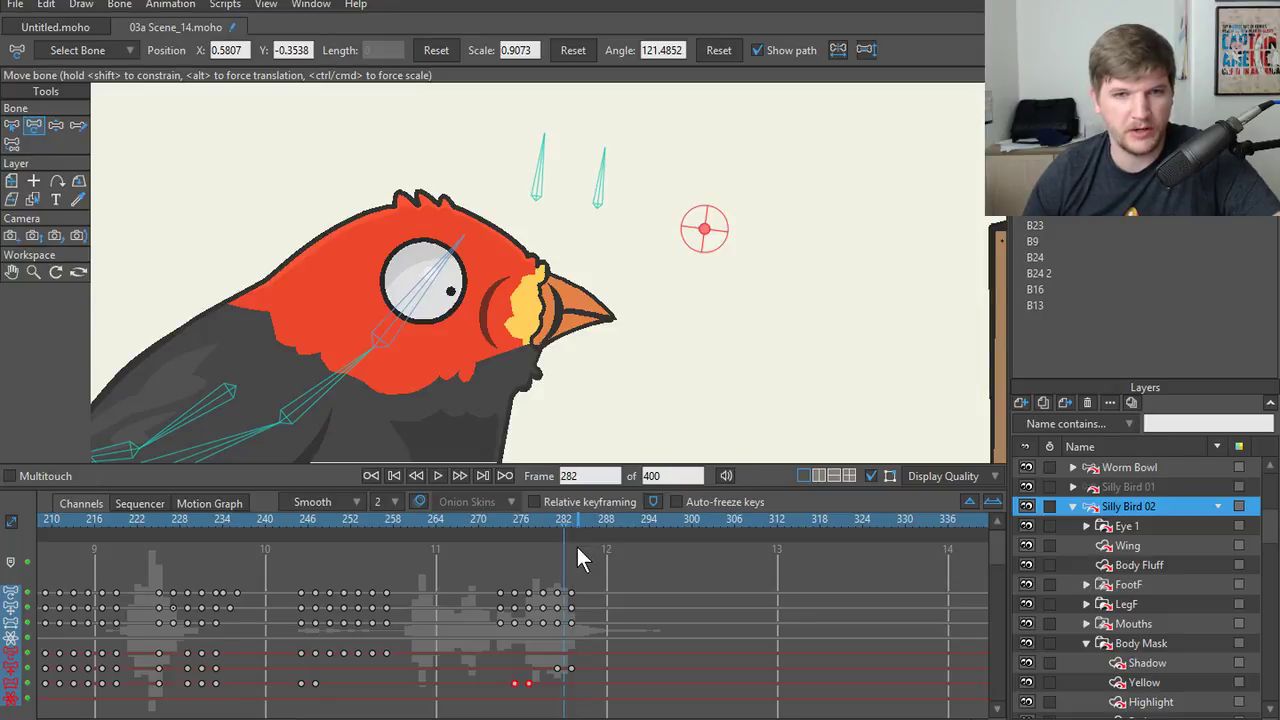
key("Left")
key("Left")
key("Right")
key("Right")
key("Right")
key("Right")
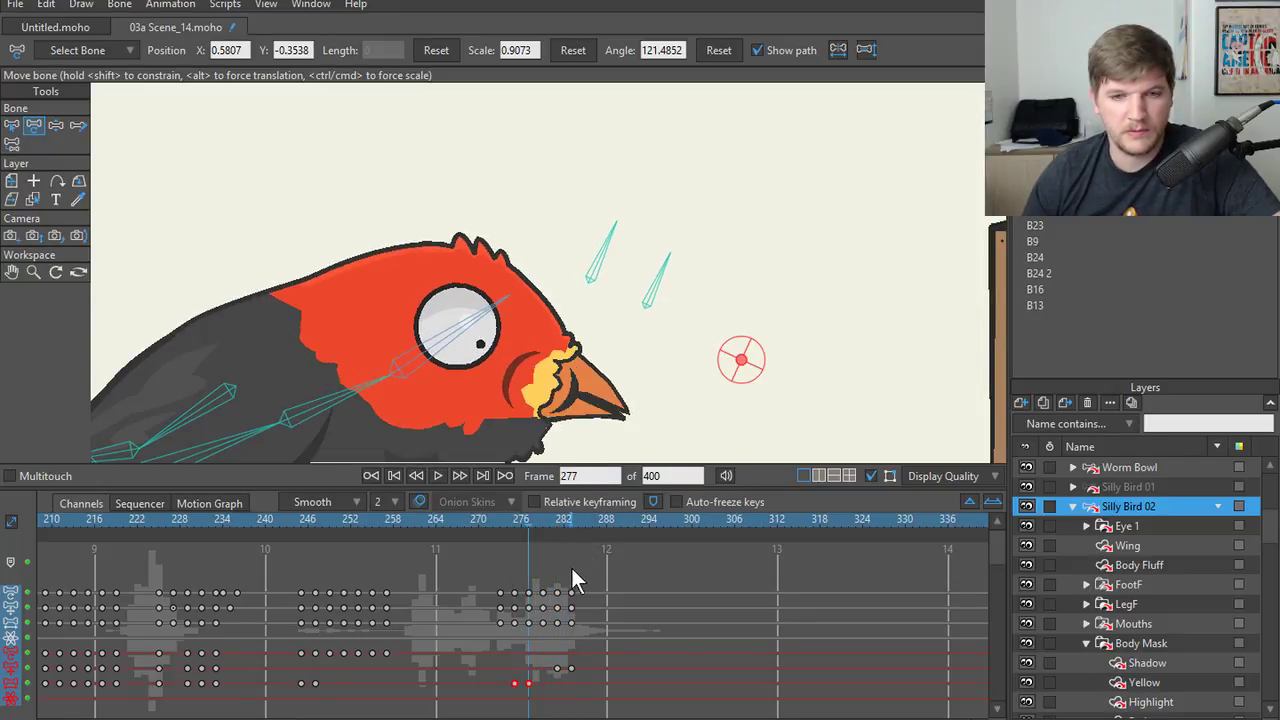
left_click_drag(557, 669, 528, 667)
- Step through the frames between 277 and 284 to examine the pupil's drift, ending on frame 283
key("Left")
key("Left")
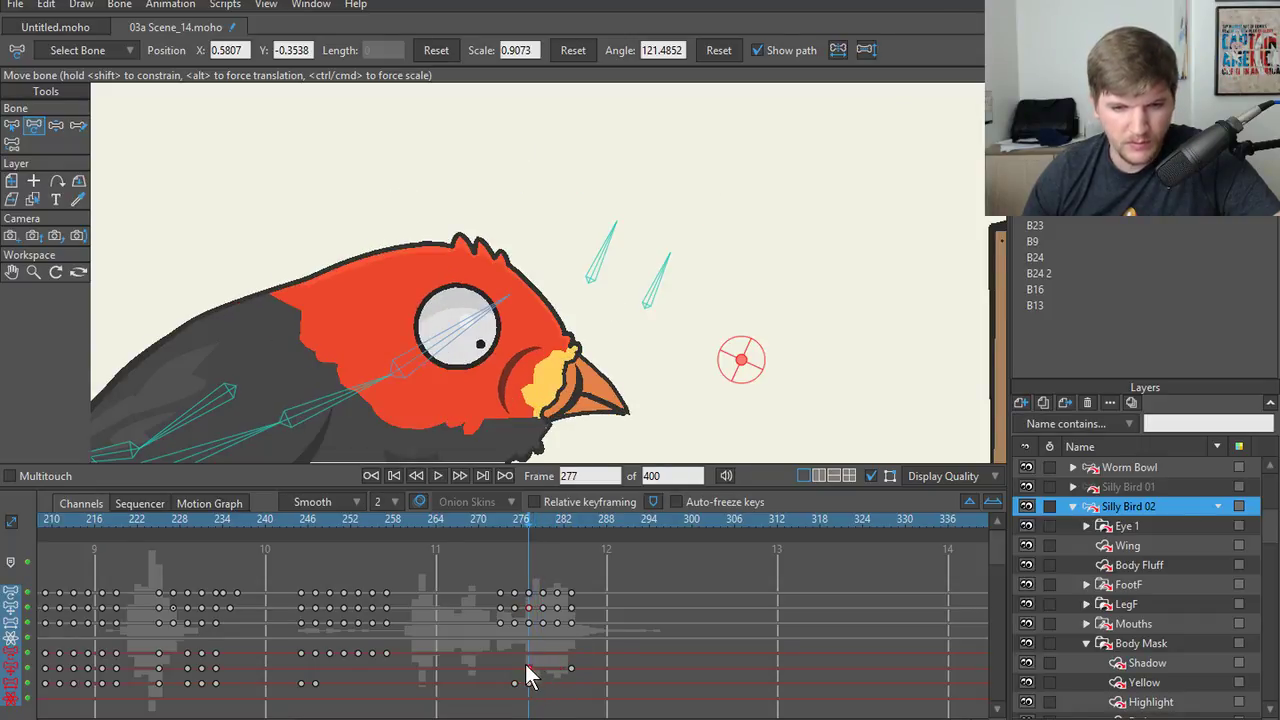
key("Left")
key("Right")
key("Right")
key("Right")
key("Right")
key("Right")
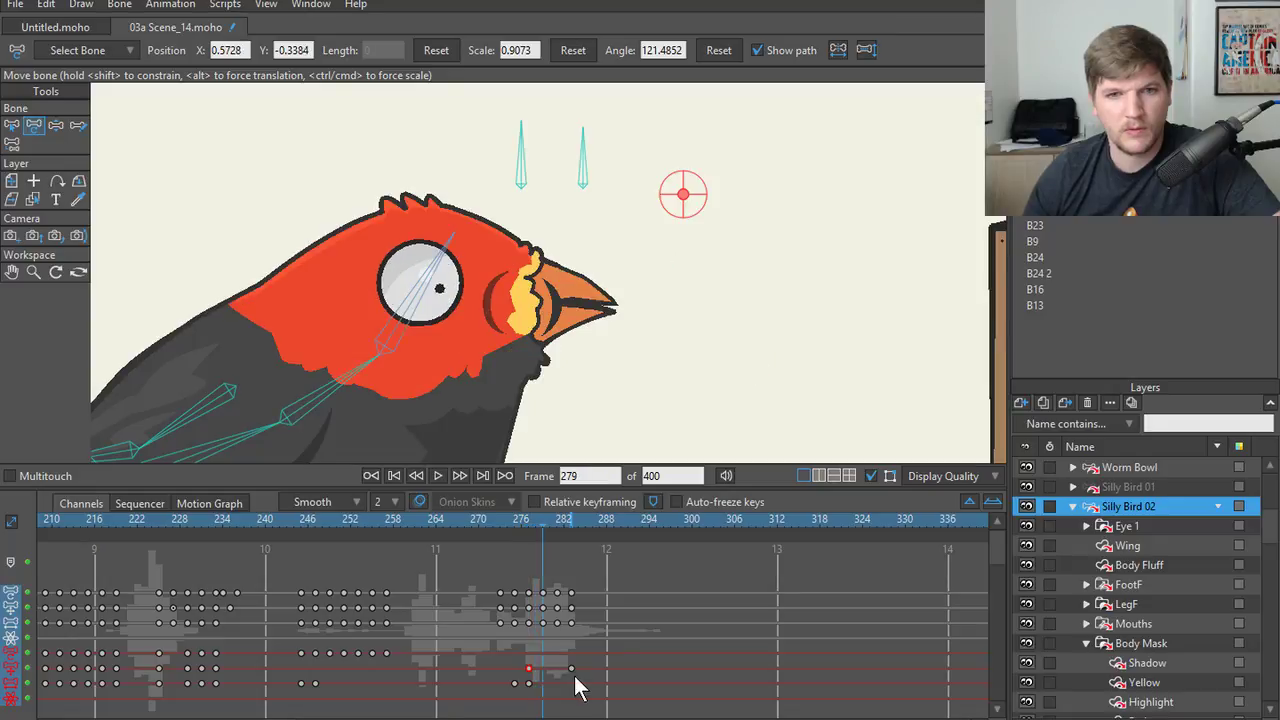
key("Right")
key("Right")
key("Right")
key("Right")
key("Right")
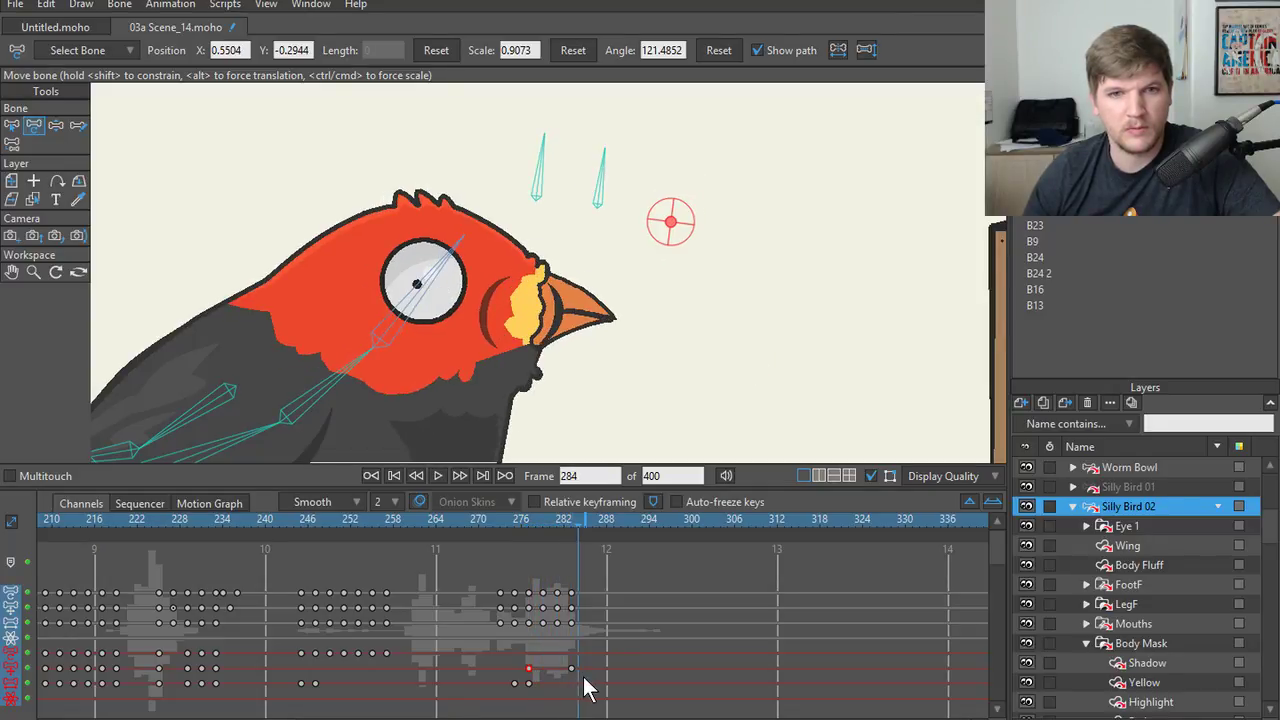
key("Left")
key("Left")
key("Left")
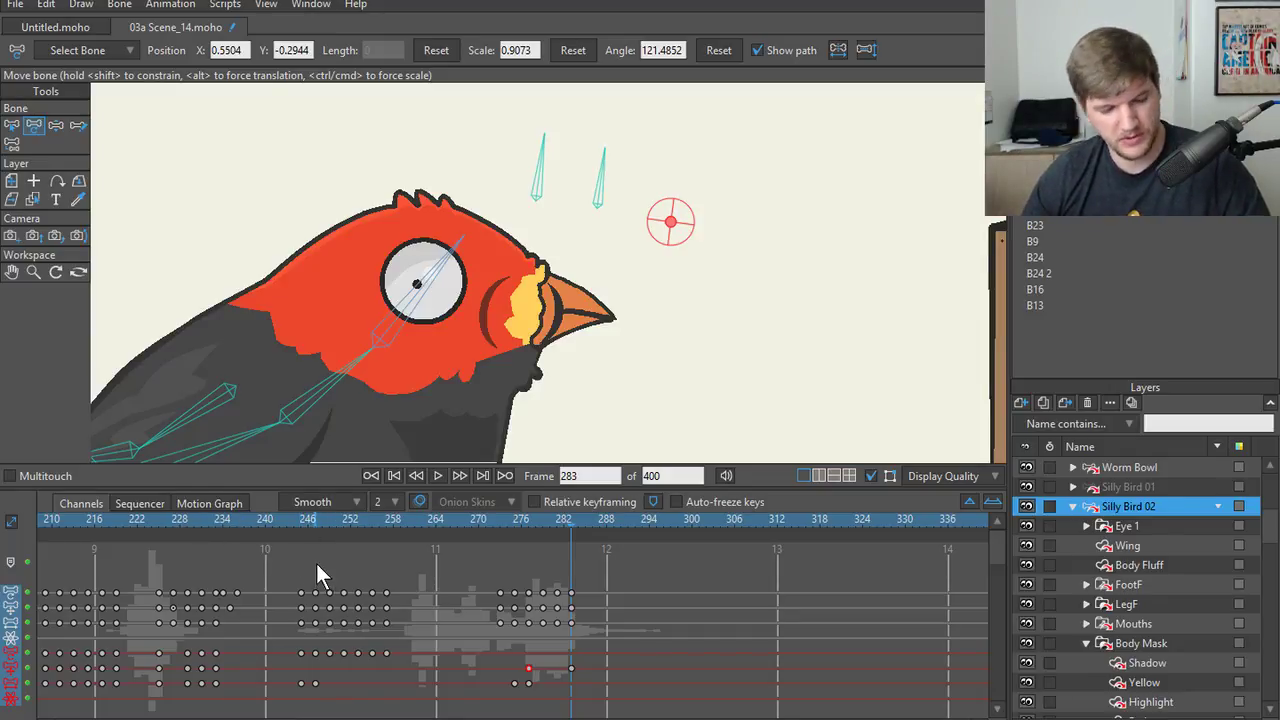
- Save the project as a new version named 03a Scene_15
key("ctrl+shift+s")
left_click(246, 566)
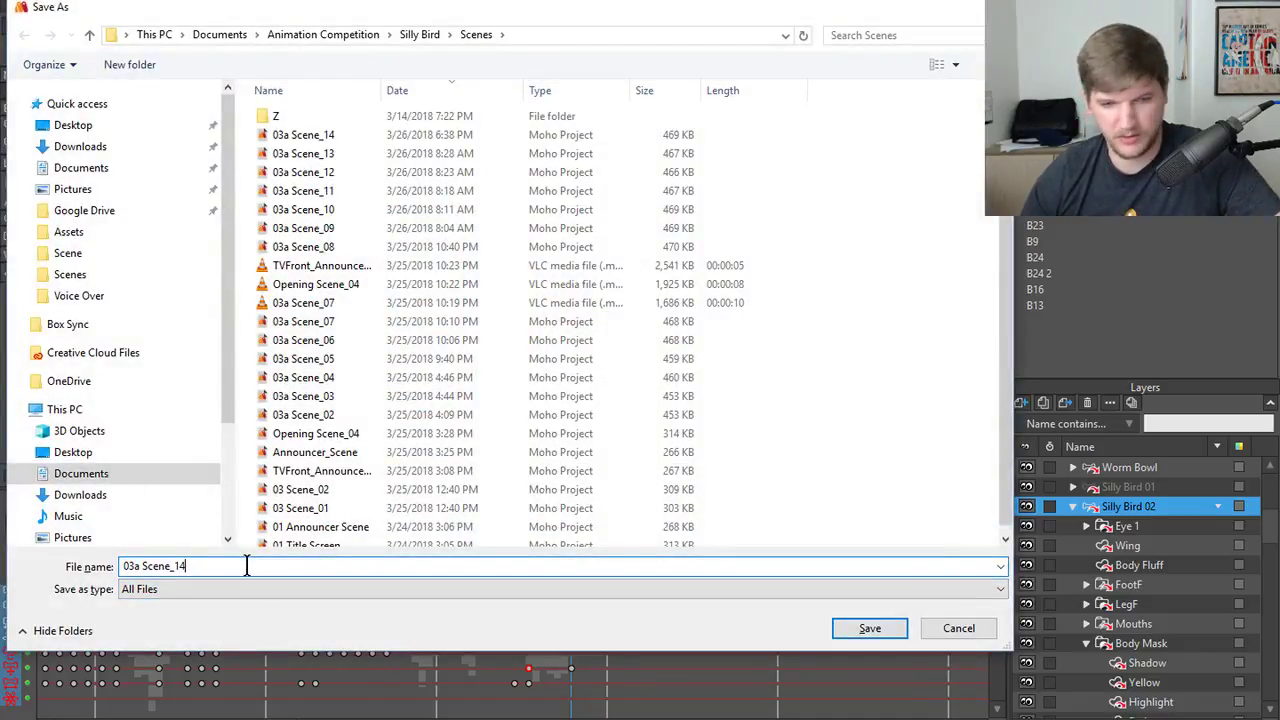
key("BackSpace")
type("5")
key("Return")
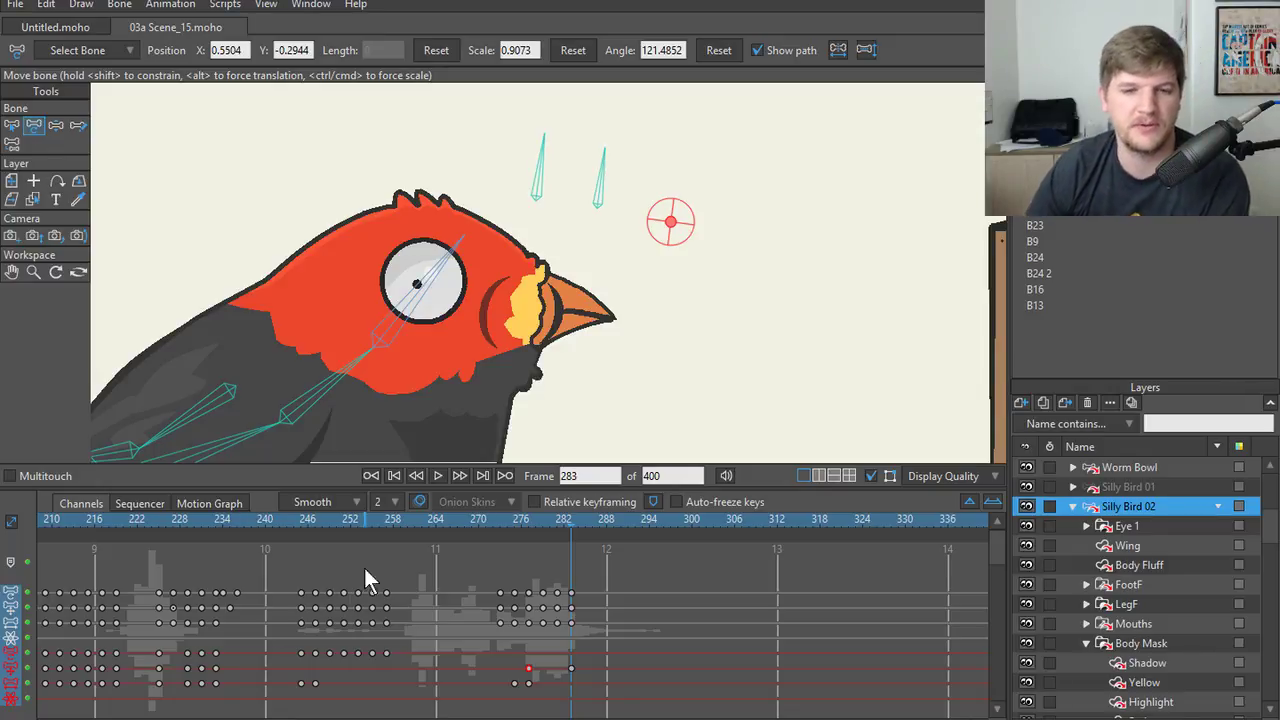
- Play the full shot of the bird and television from frame 183, and return to frame 220
left_click_drag(437, 514, 187, 521)
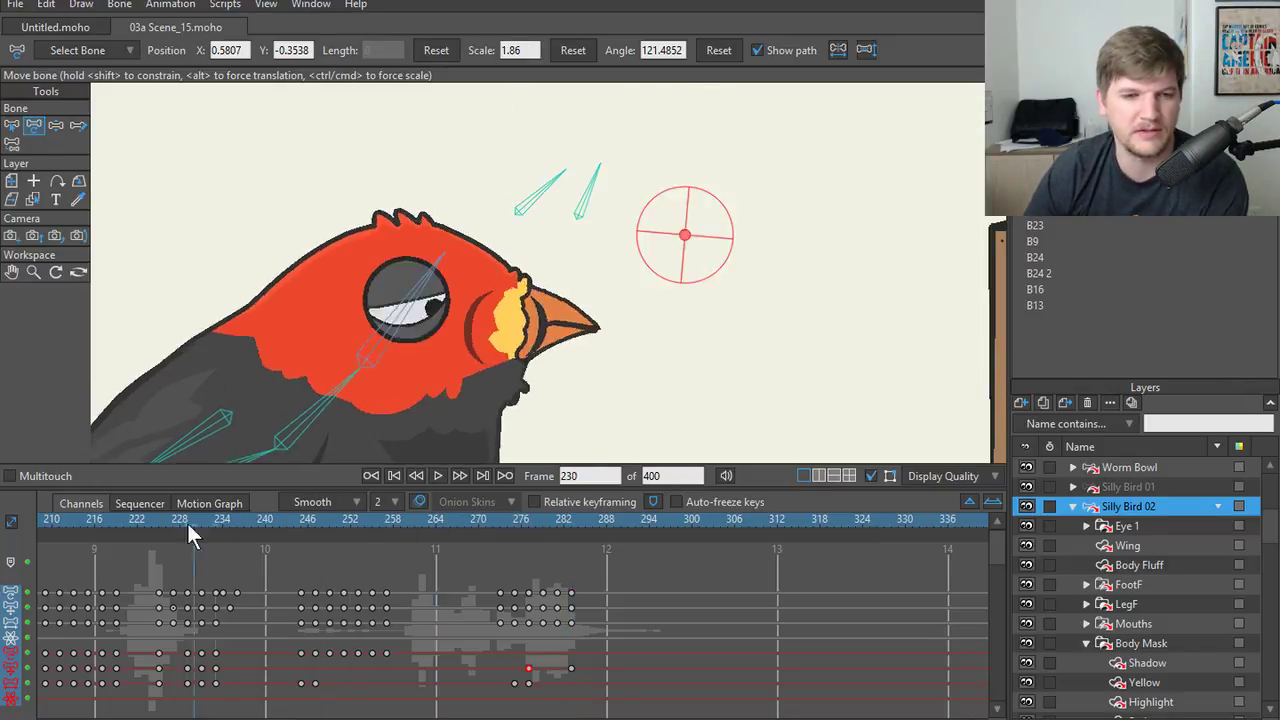
scroll(267, 357, "down", 4)
scroll(413, 278, "up", 1)
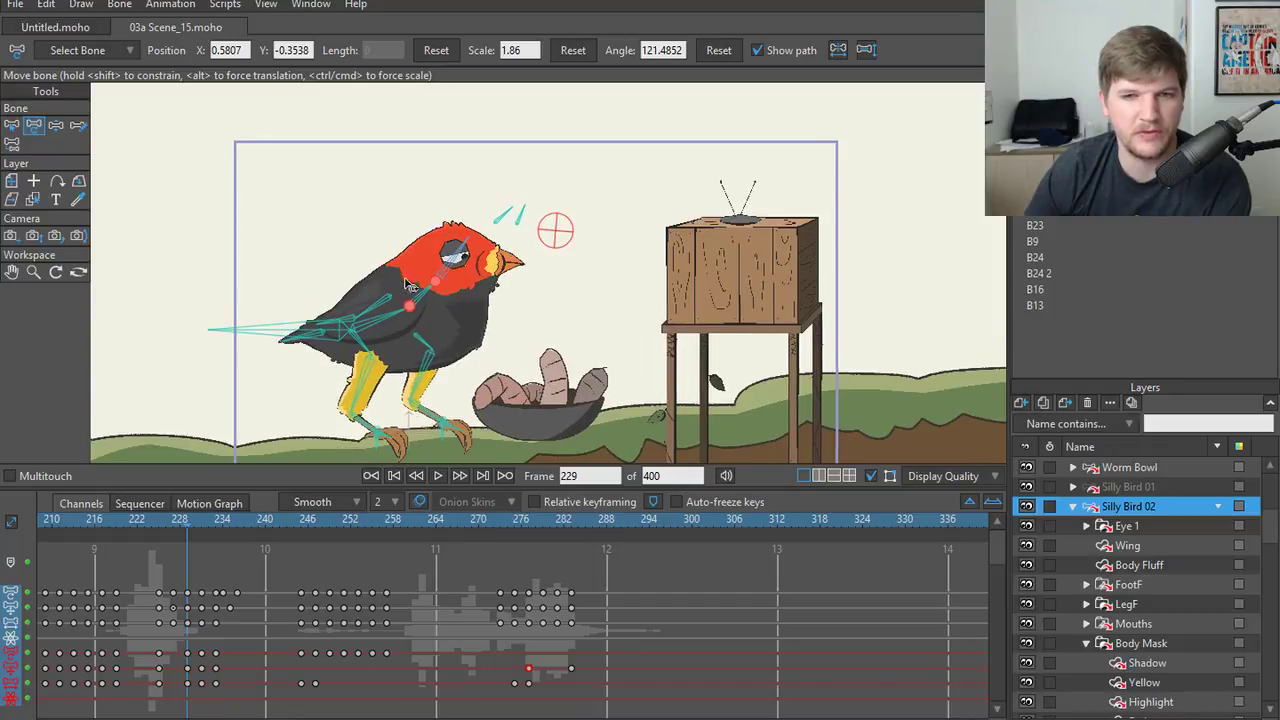
left_click_drag(411, 282, 415, 250)
scroll(406, 270, "down", 1)
scroll(364, 427, "down", 3)
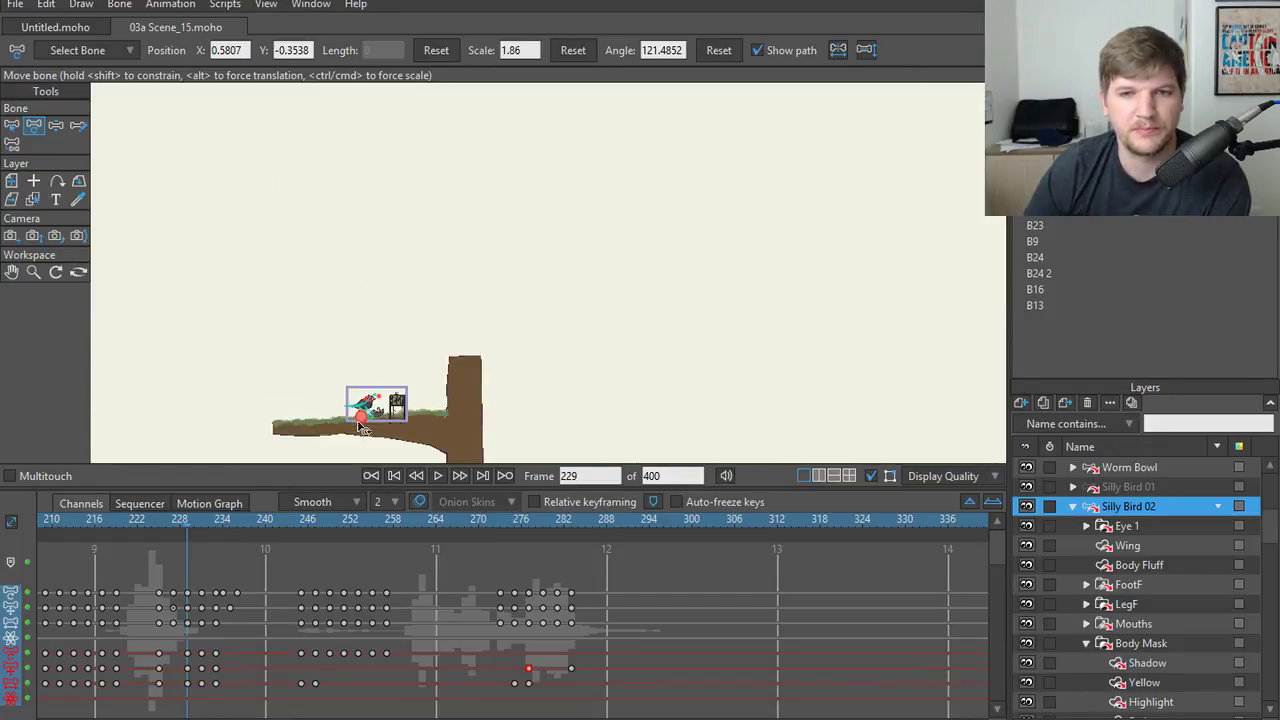
scroll(362, 429, "up", 3)
scroll(373, 432, "down", 1)
scroll(375, 432, "up", 4)
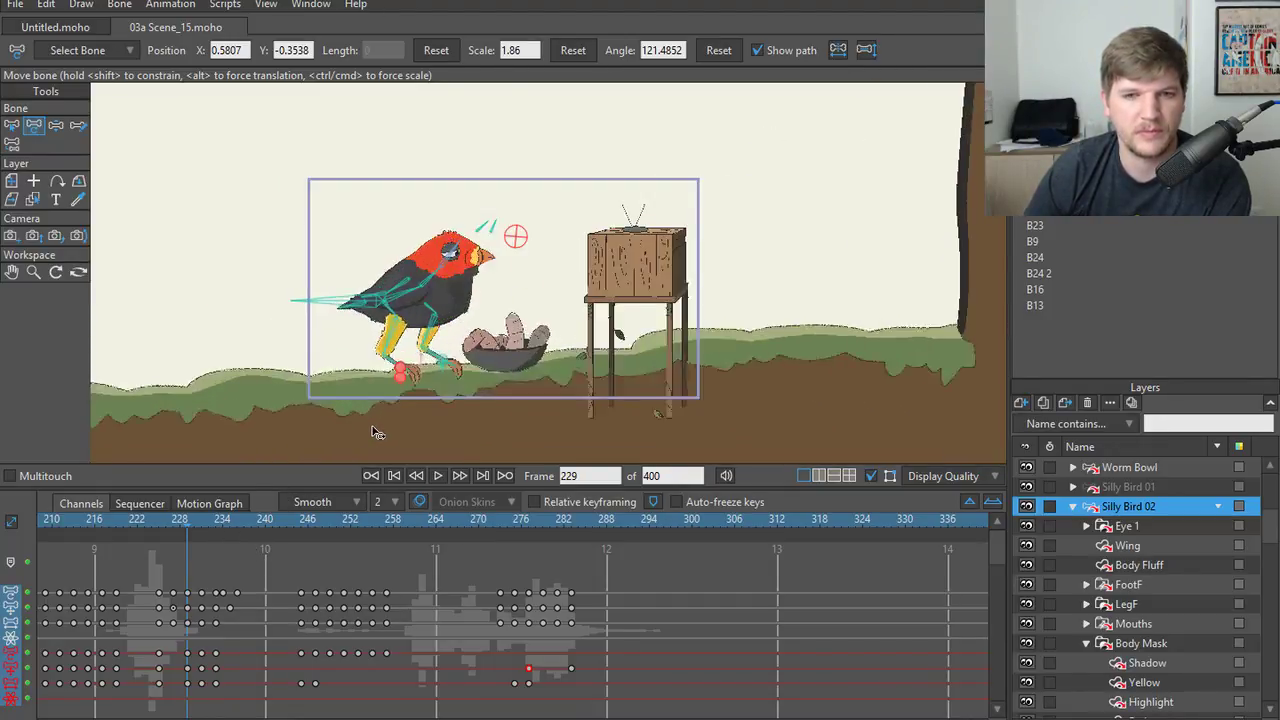
scroll(410, 430, "down", 1)
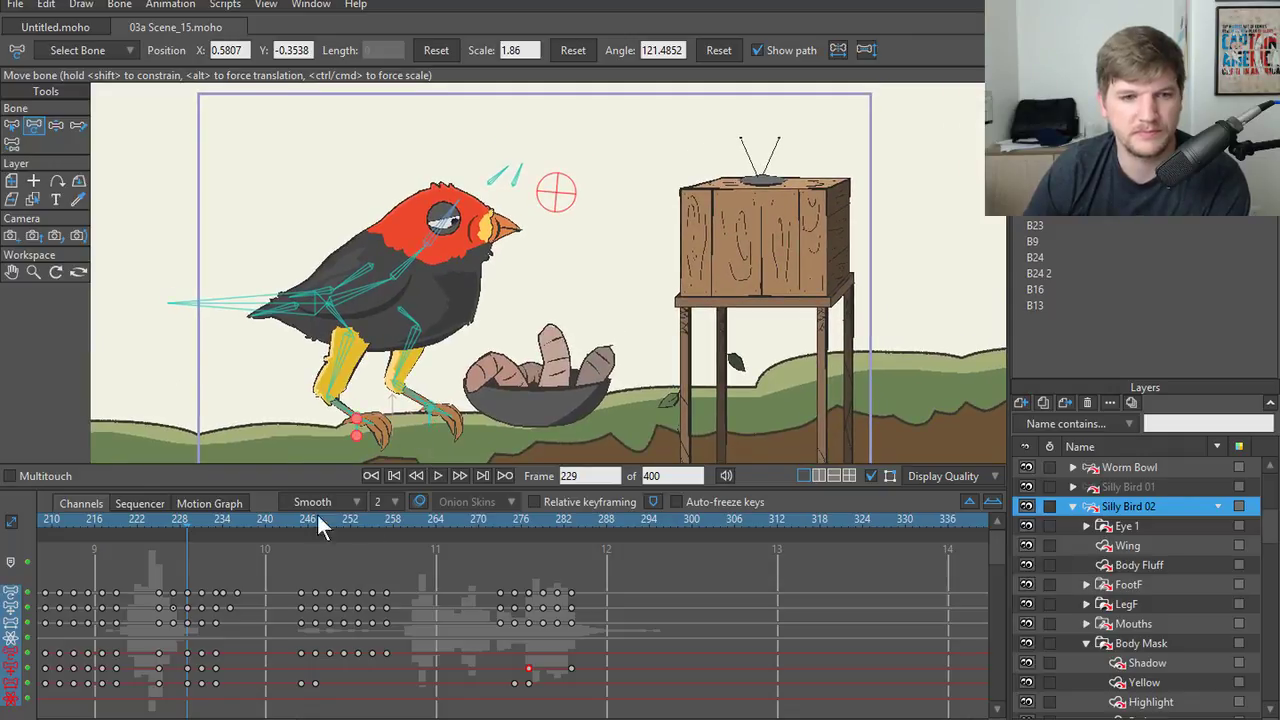
left_click_drag(184, 521, 73, 521)
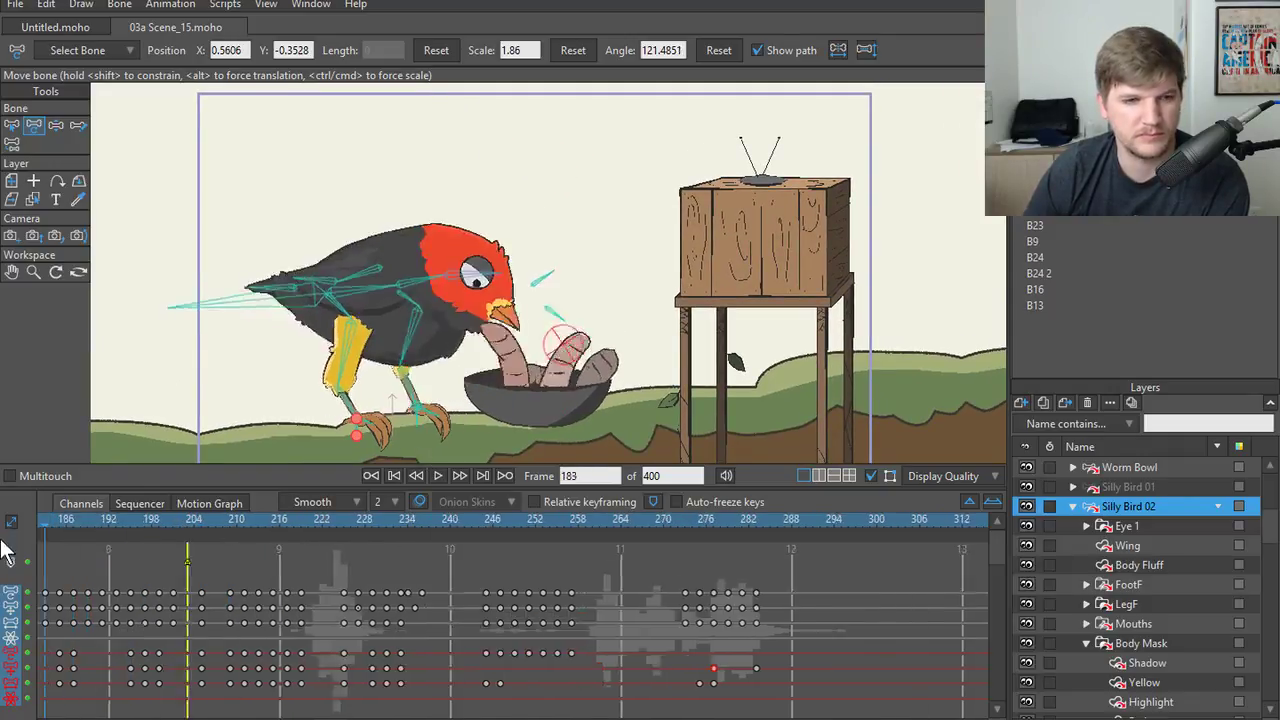
left_click(434, 479)
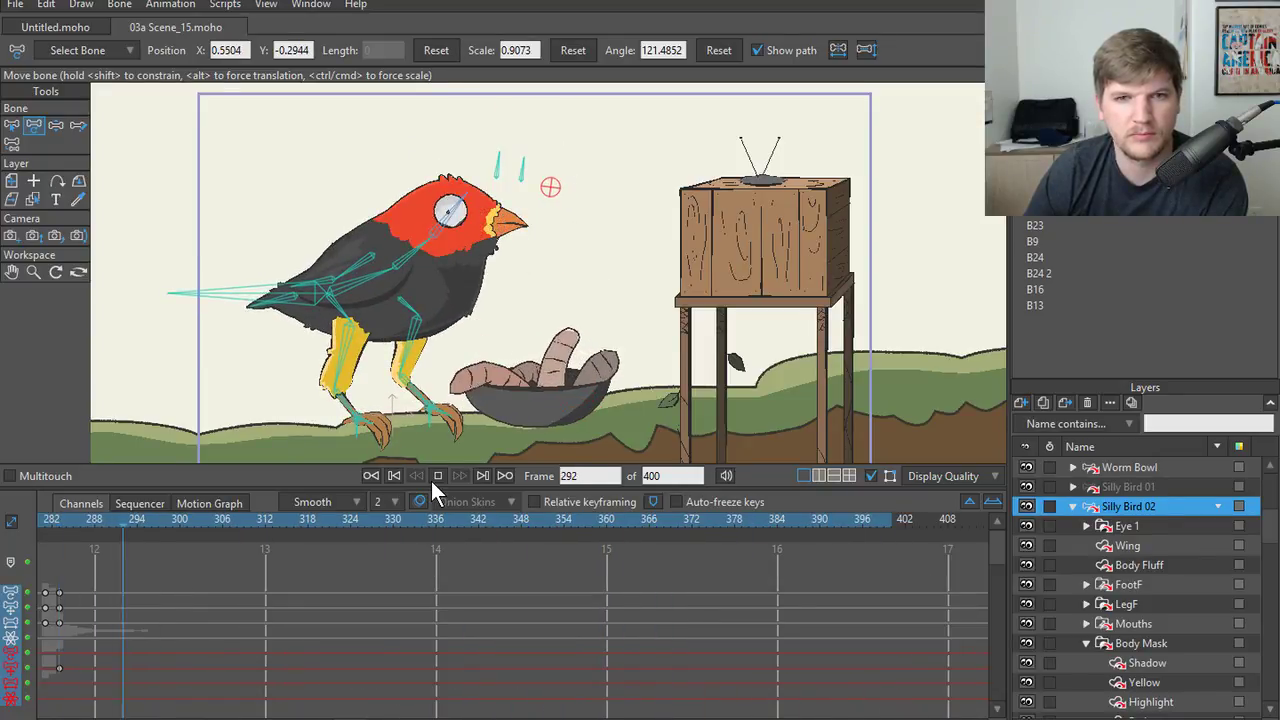
left_click(44, 519)
left_click_drag(5, 553, 152, 544)
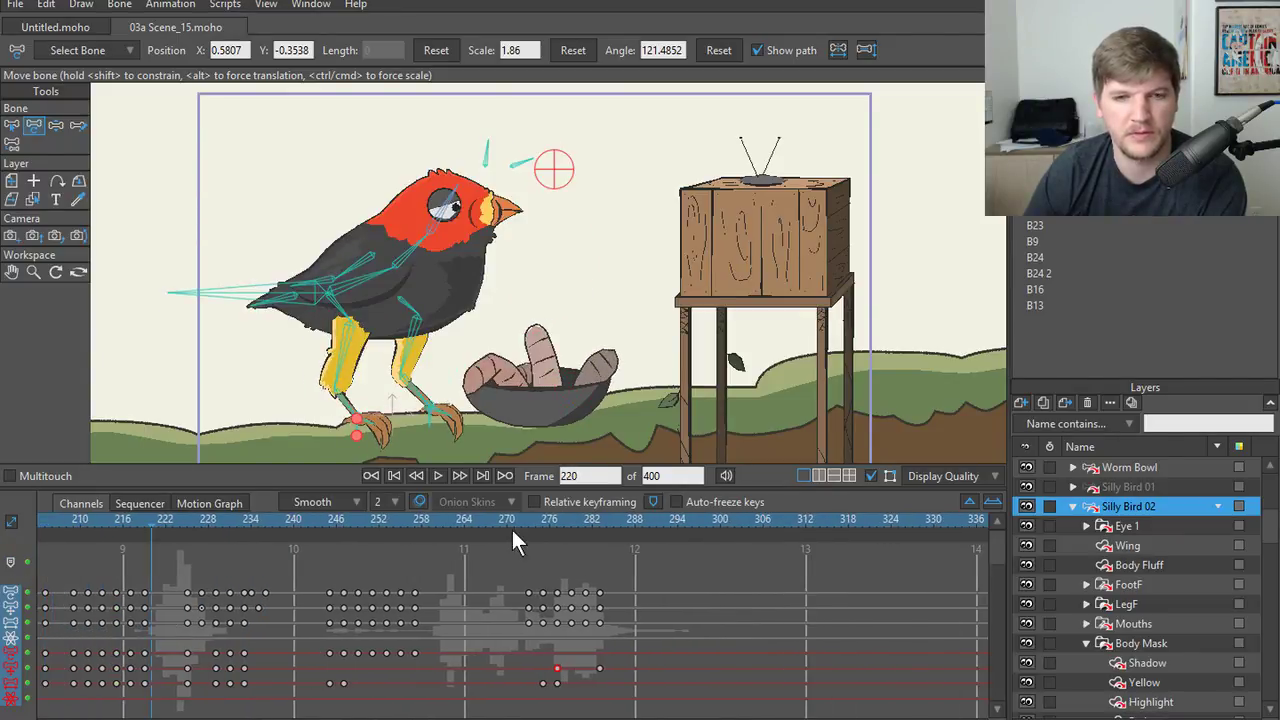
- Play the shot from frame 220, and scrub through the frames of the final line, ending on frame 283
left_click(438, 476)
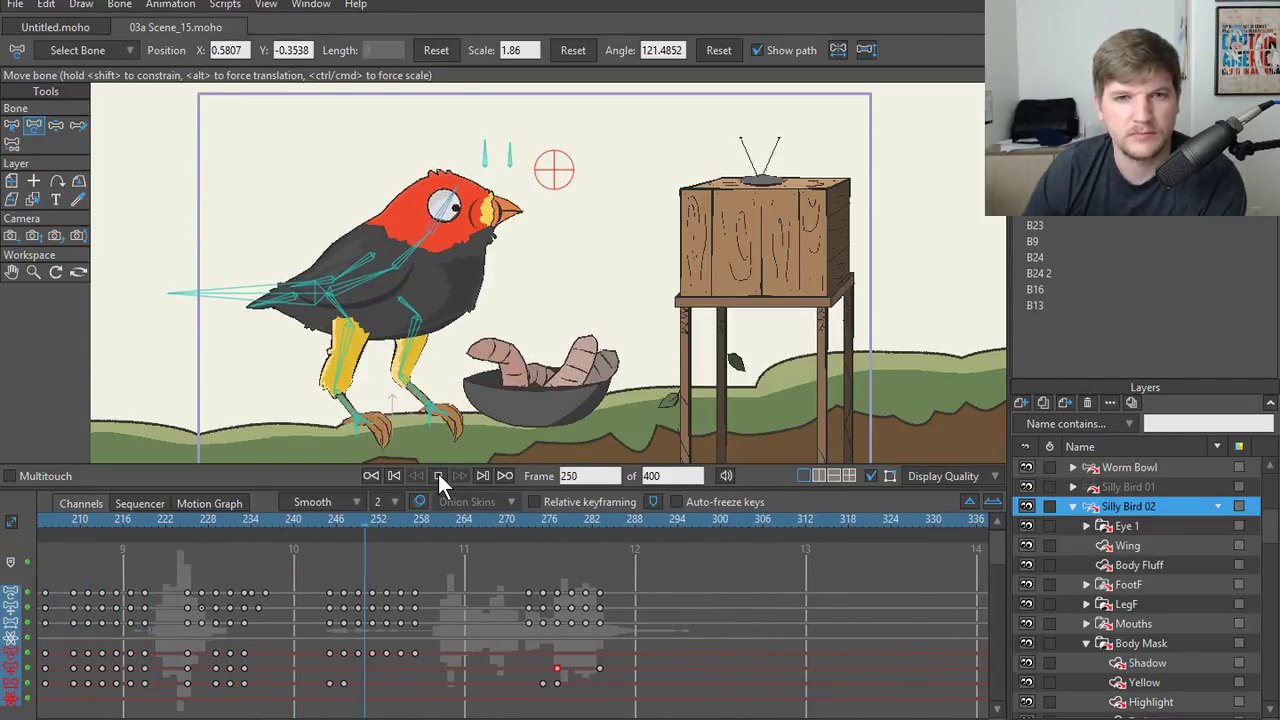
left_click(438, 476)
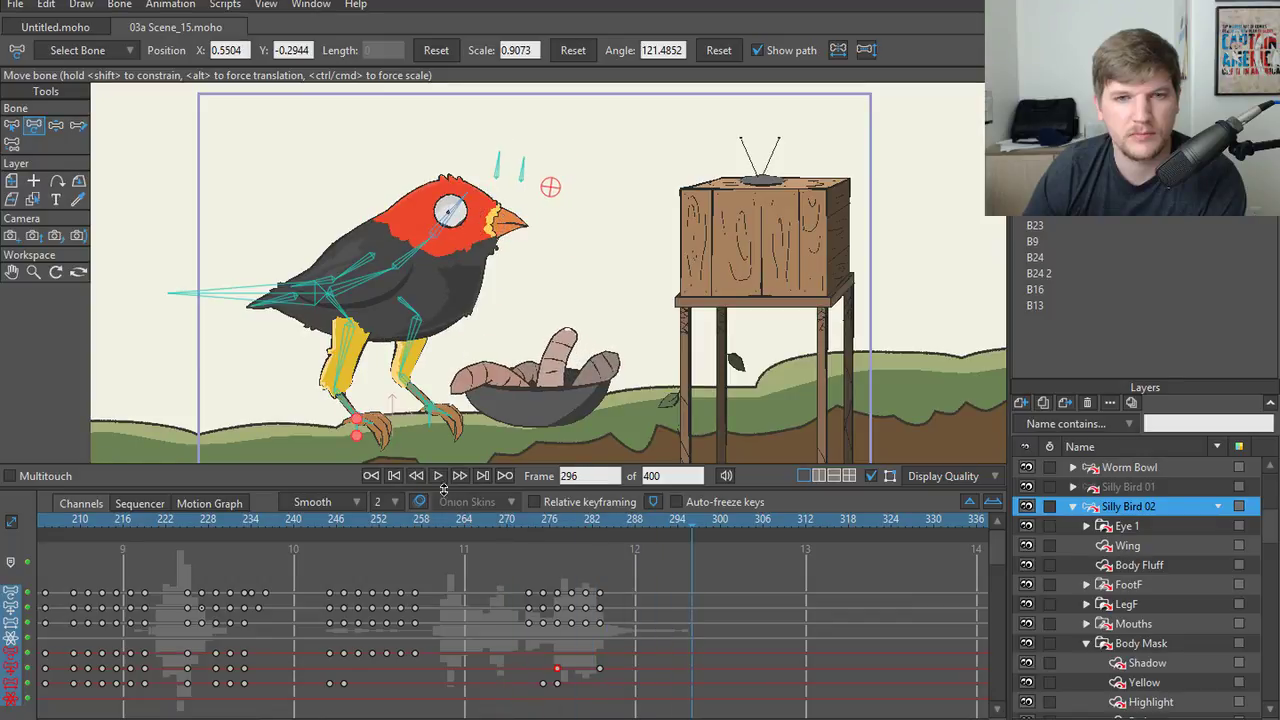
left_click(451, 526)
left_click_drag(513, 524, 619, 535)
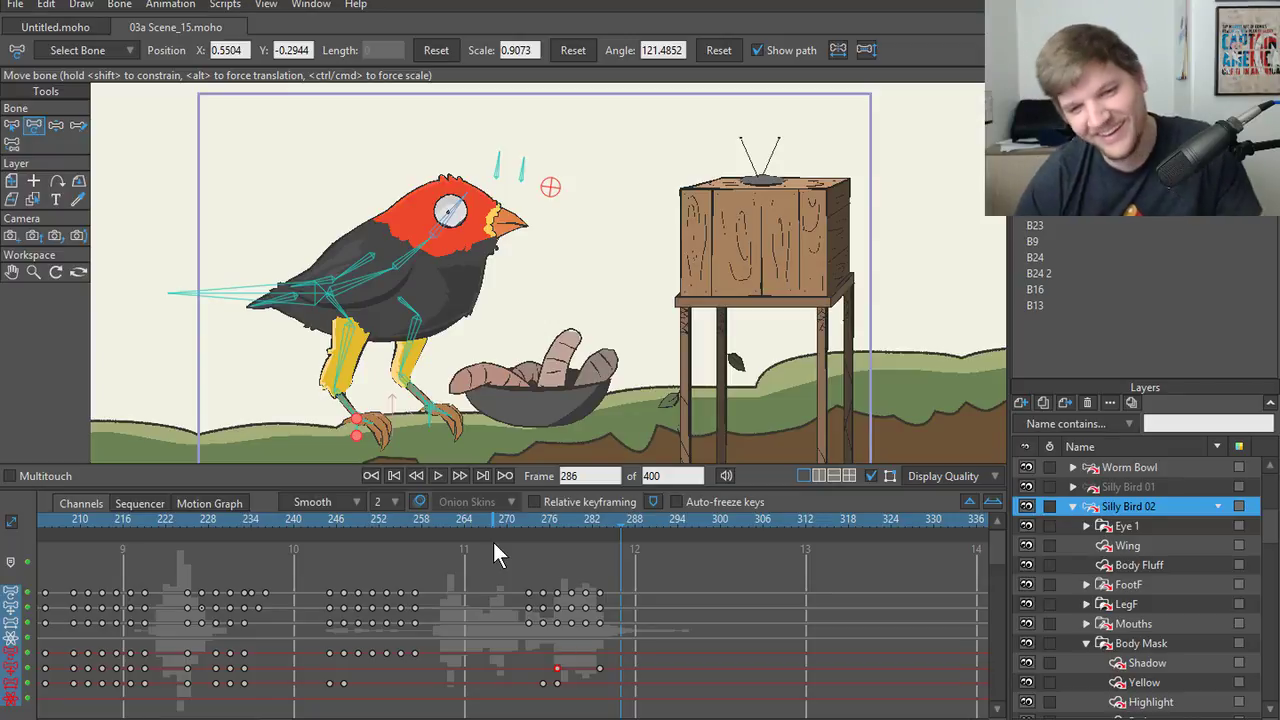
left_click_drag(495, 526, 600, 528)
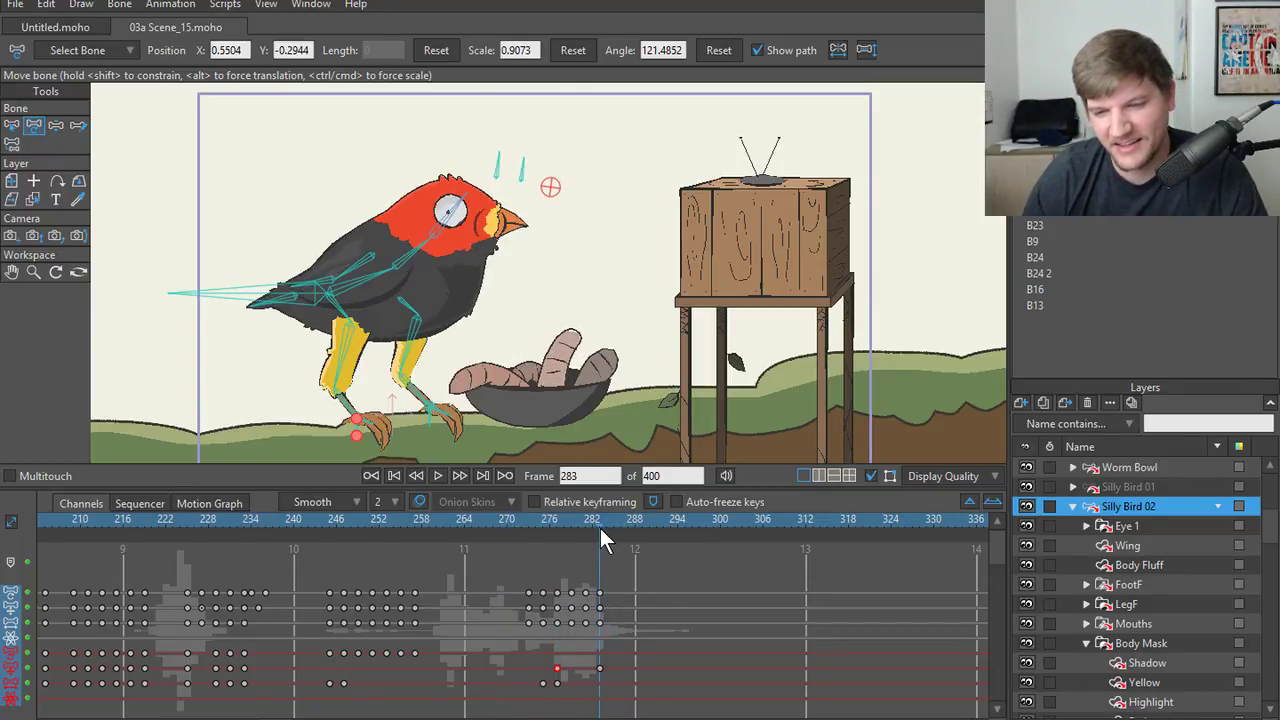
- Select the Mouths layer's switch keys for the final line, from around frame 265 onward, and shift them two frames earlier
left_click(1113, 626)
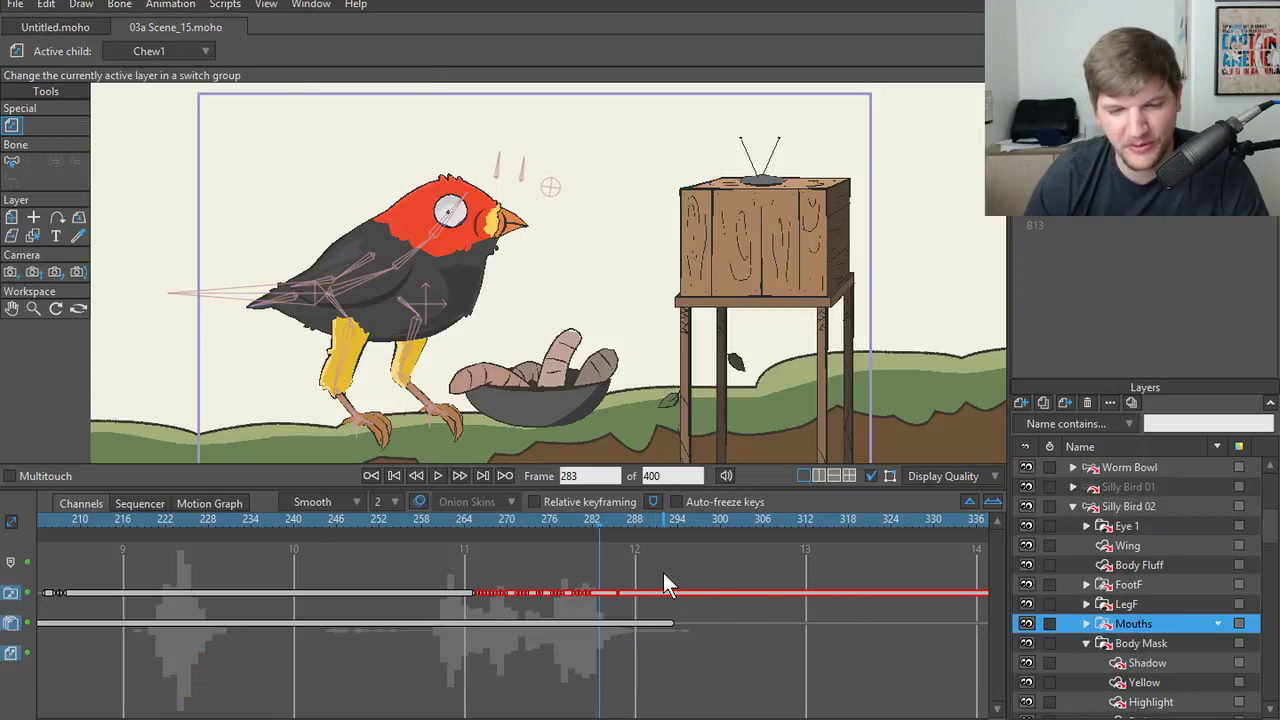
left_click(617, 562)
mouse_move(612, 624)
left_mouse_down()
mouse_move(457, 606)
mouse_move(508, 595)
mouse_move(632, 614)
left_mouse_up()
left_click(482, 576)
left_click_drag(654, 571, 480, 610)
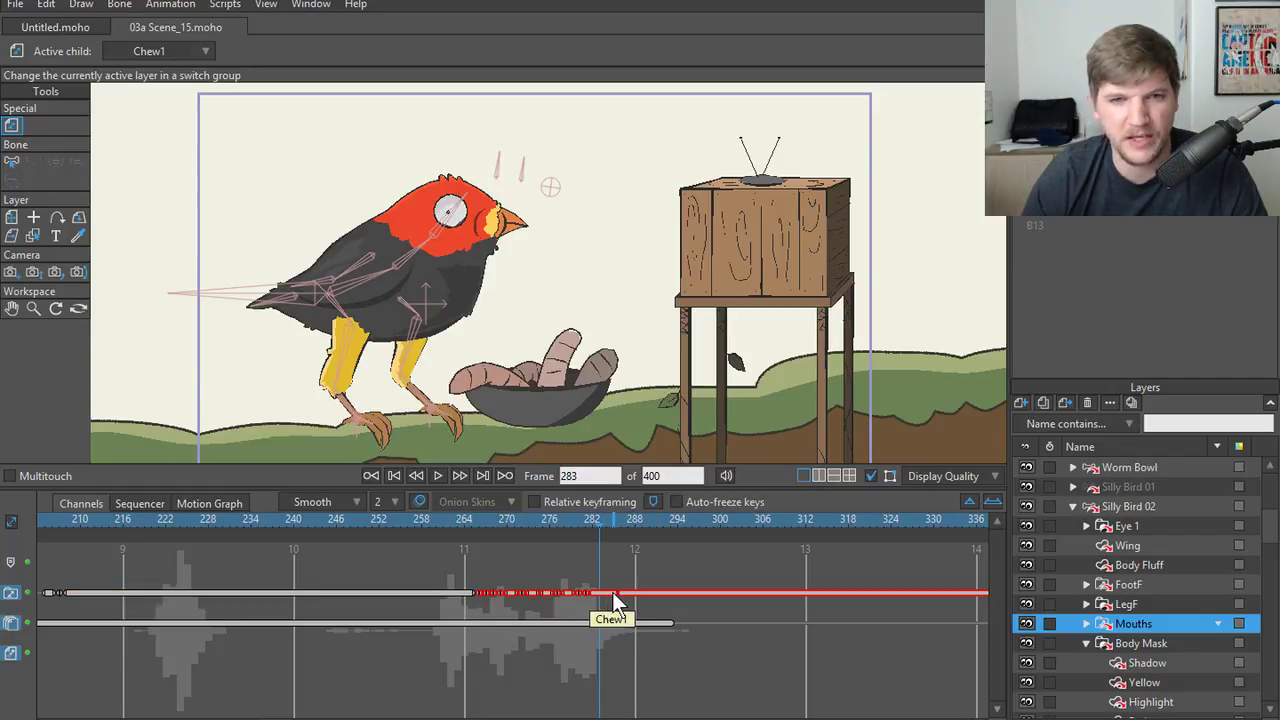
left_click_drag(611, 592, 599, 595)
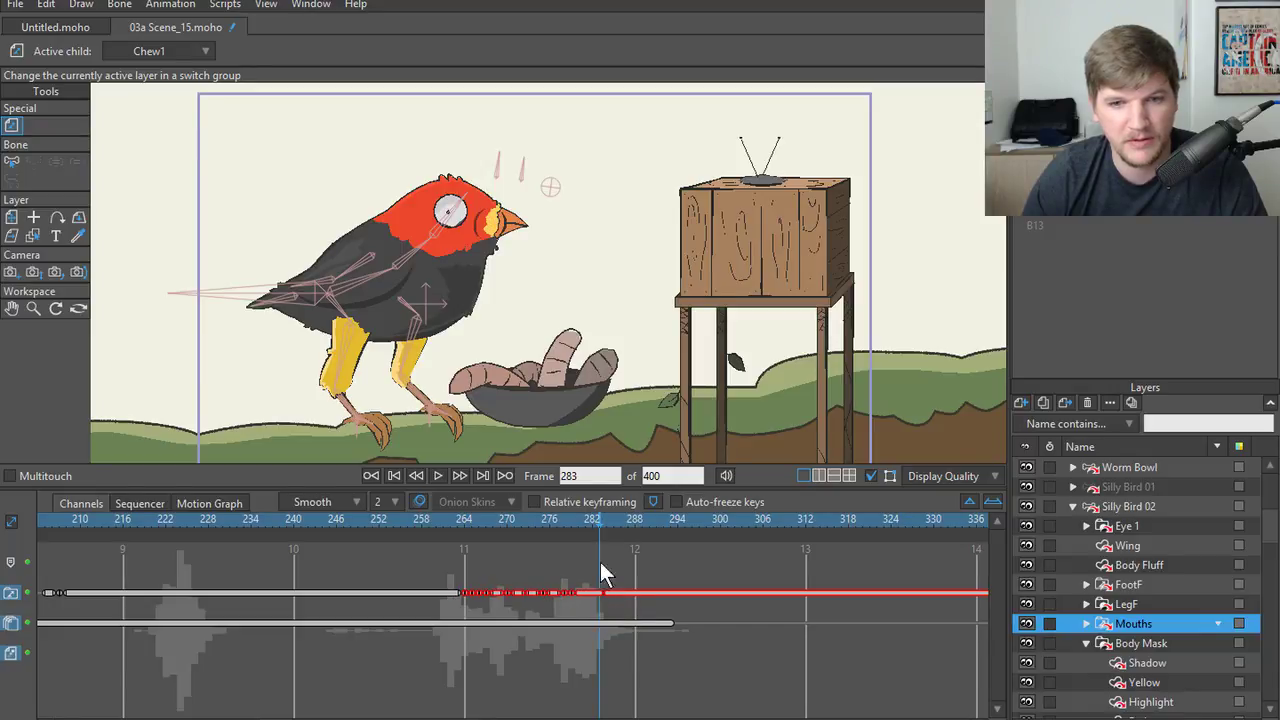
- Replay the final line against the audio and nudge the selected mouth switch keys two more frames earlier, one frame at a time
left_click(446, 531)
key("space")
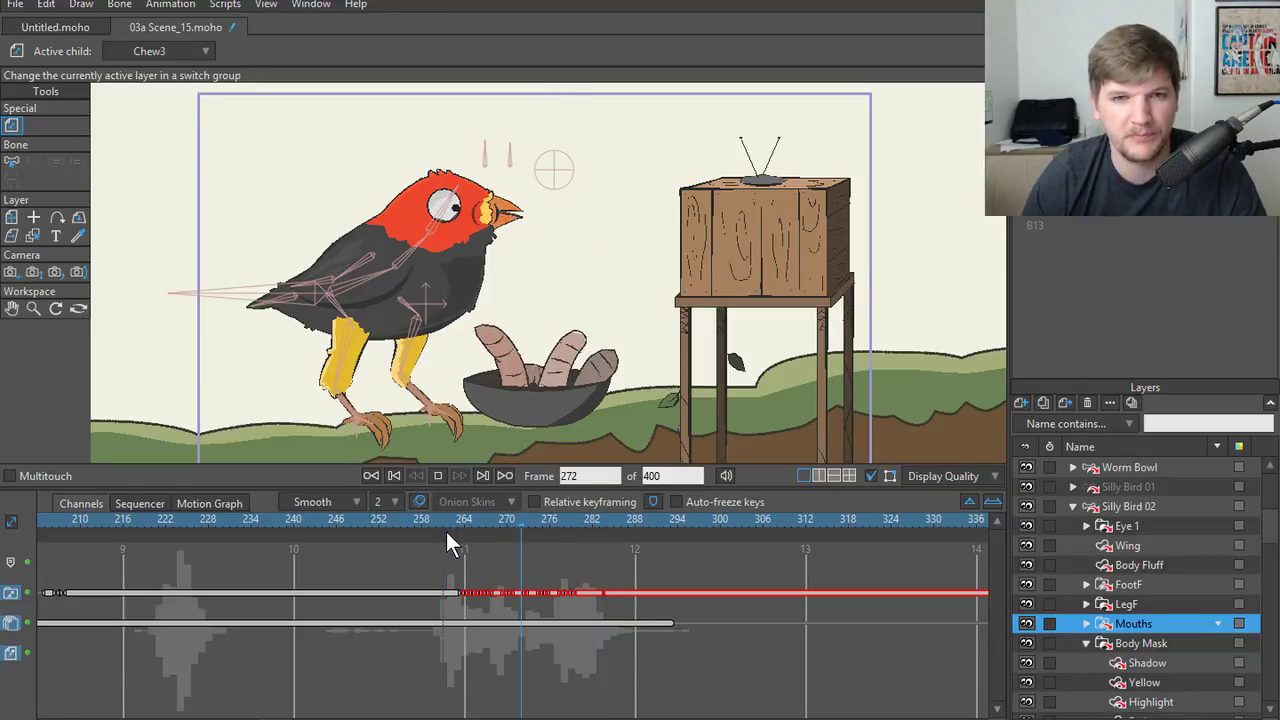
key("space")
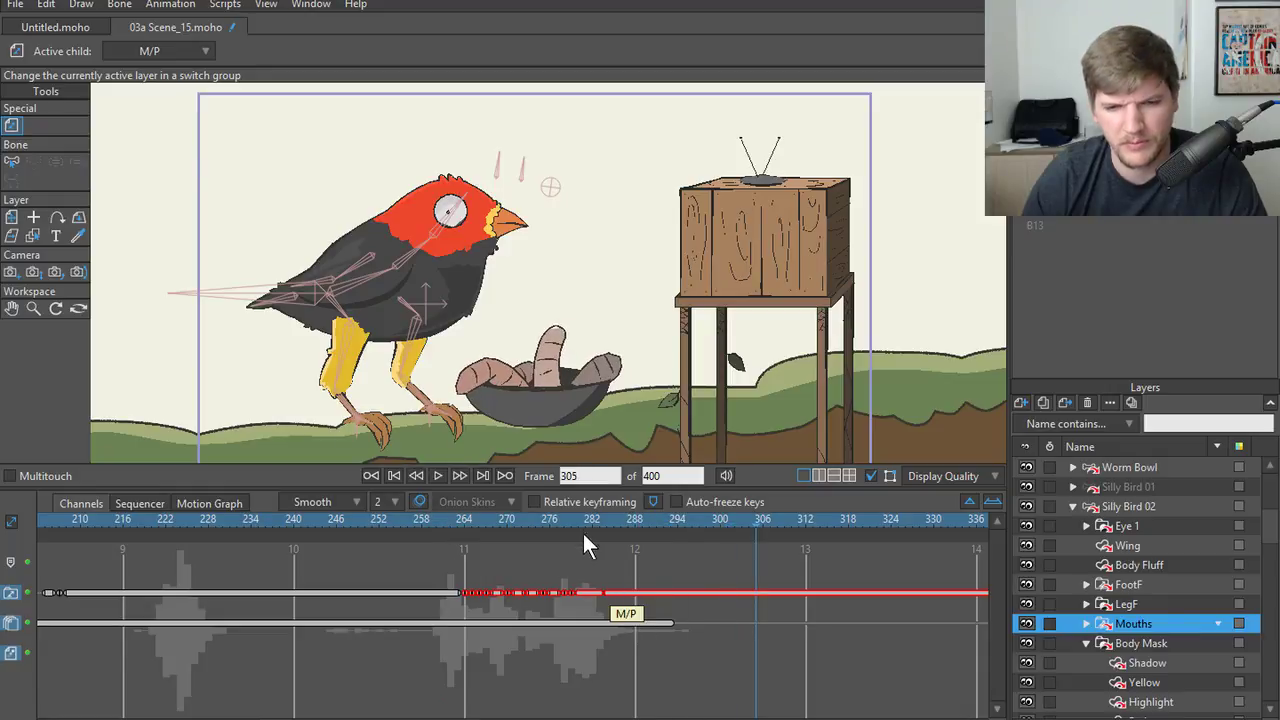
left_click(592, 521)
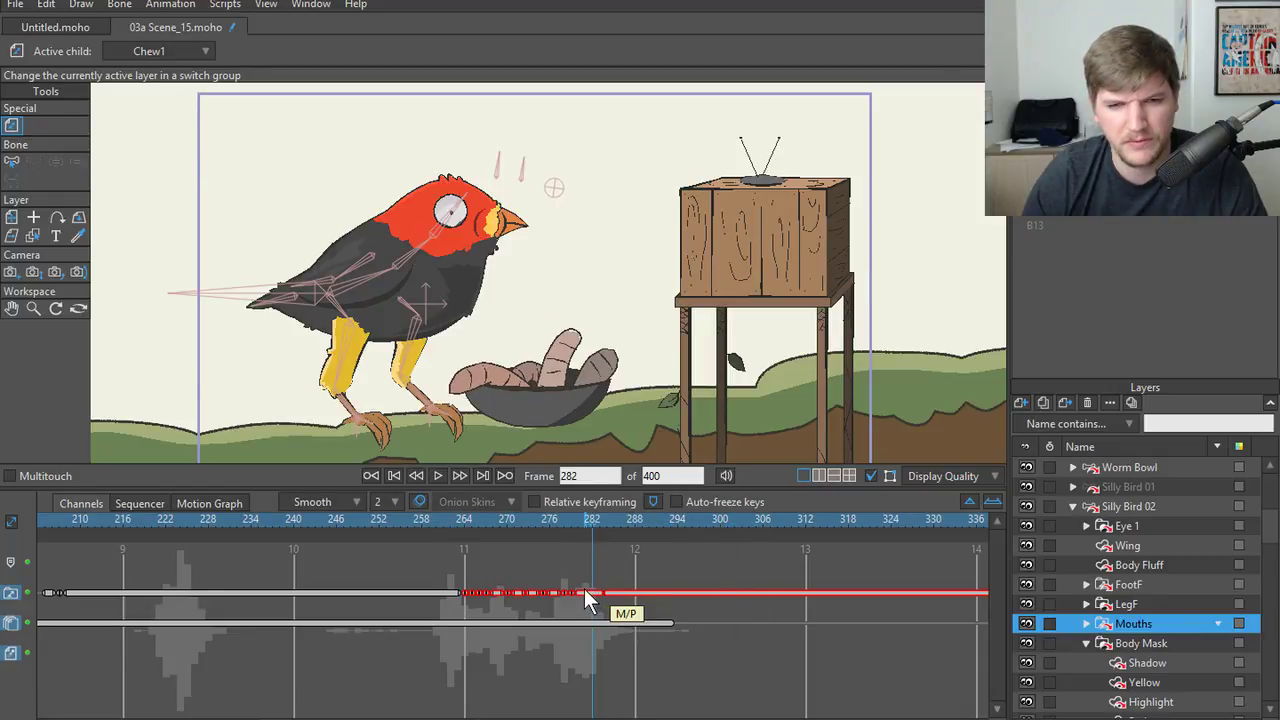
left_click_drag(586, 594, 579, 594)
left_click(424, 518)
key("space")
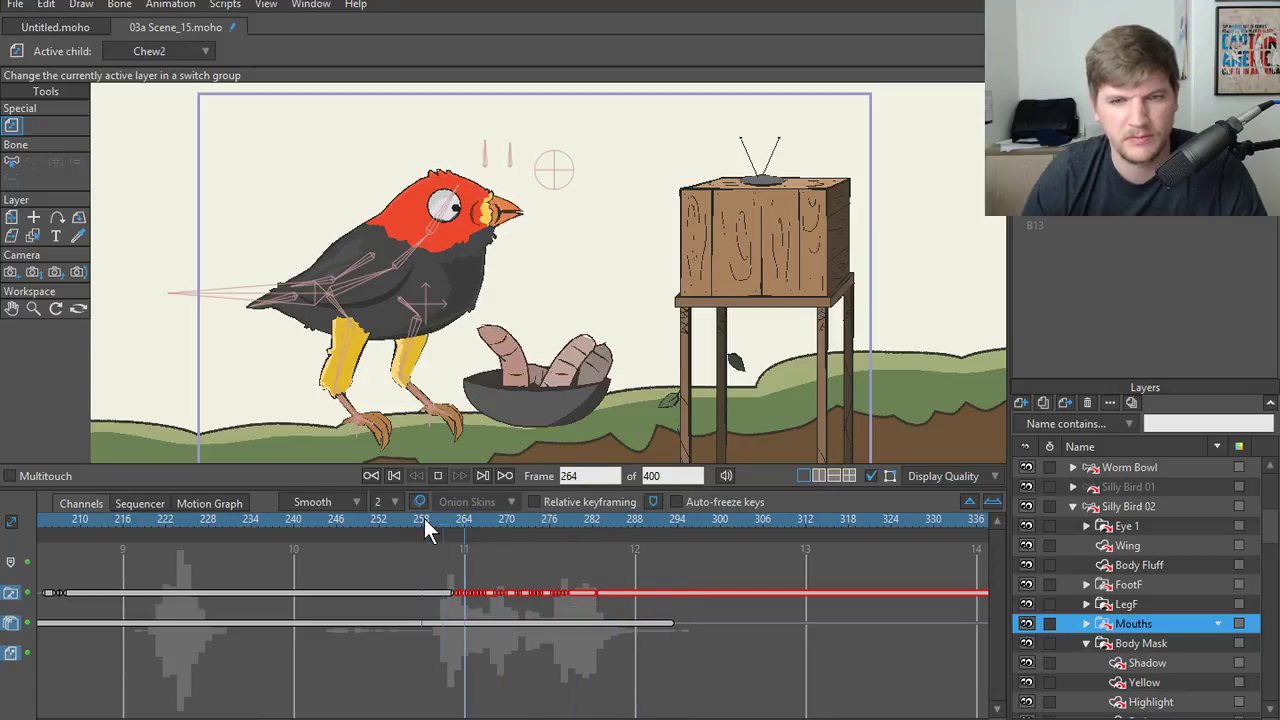
key("space")
left_click_drag(582, 592, 579, 592)
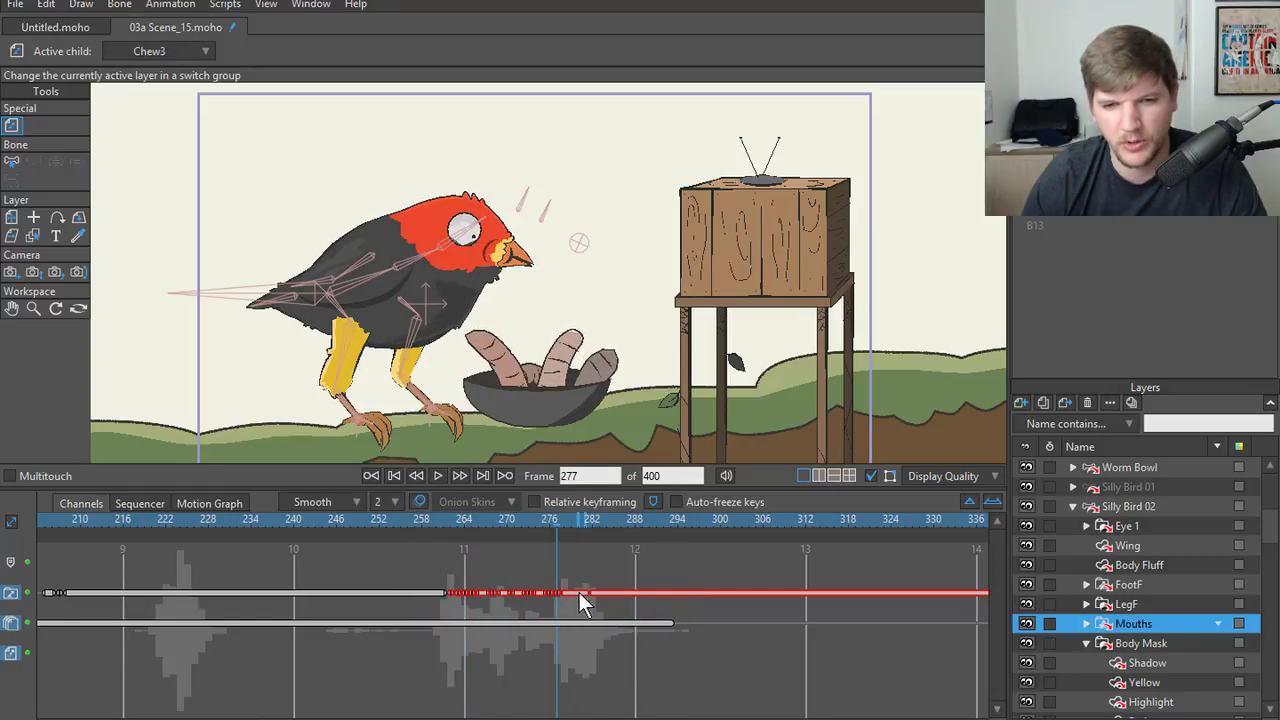
- Shift the selected mouth switch keys a further three frames earlier so they start around frame 258, replaying the line between moves
left_click(426, 514)
key("space")
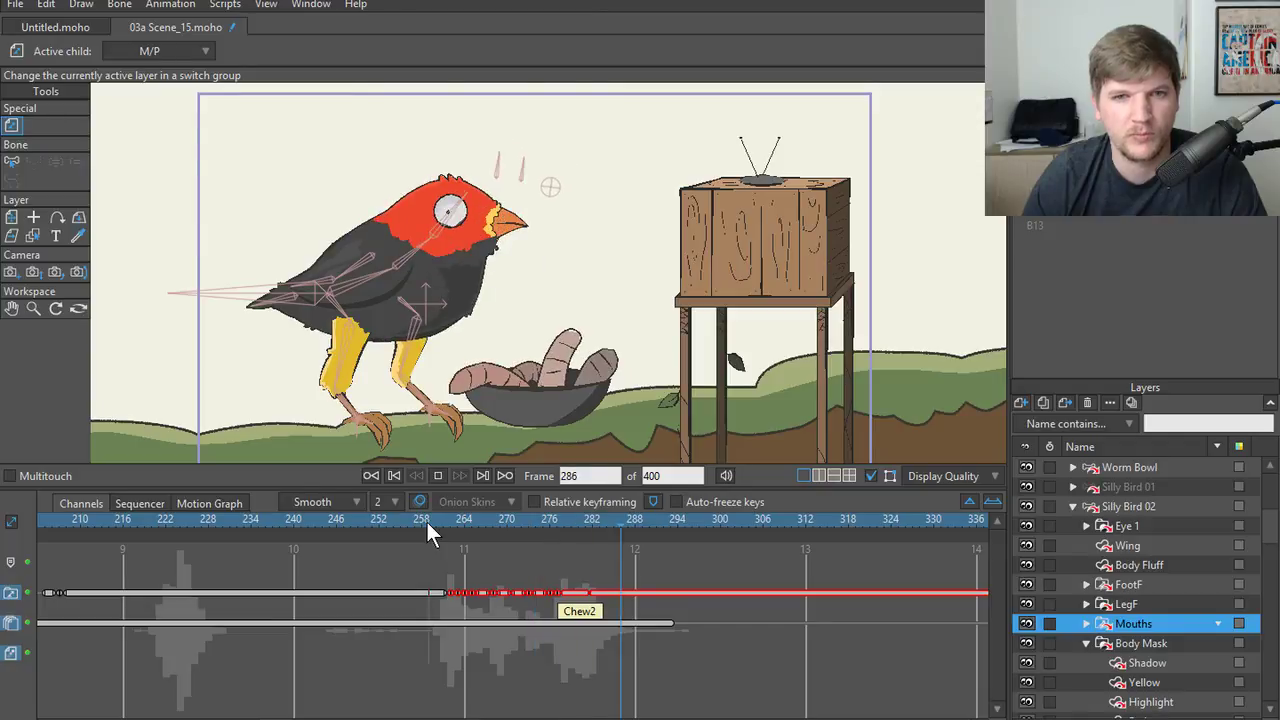
key("space")
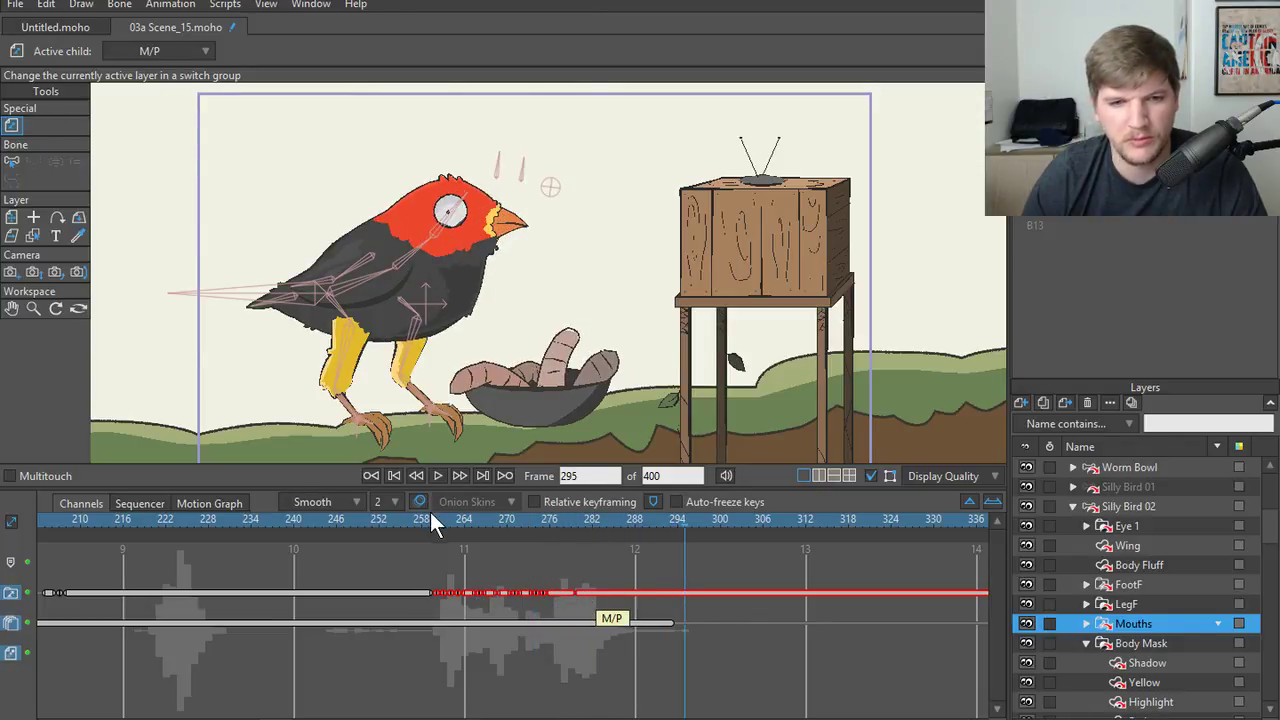
left_click(418, 522)
key("space")
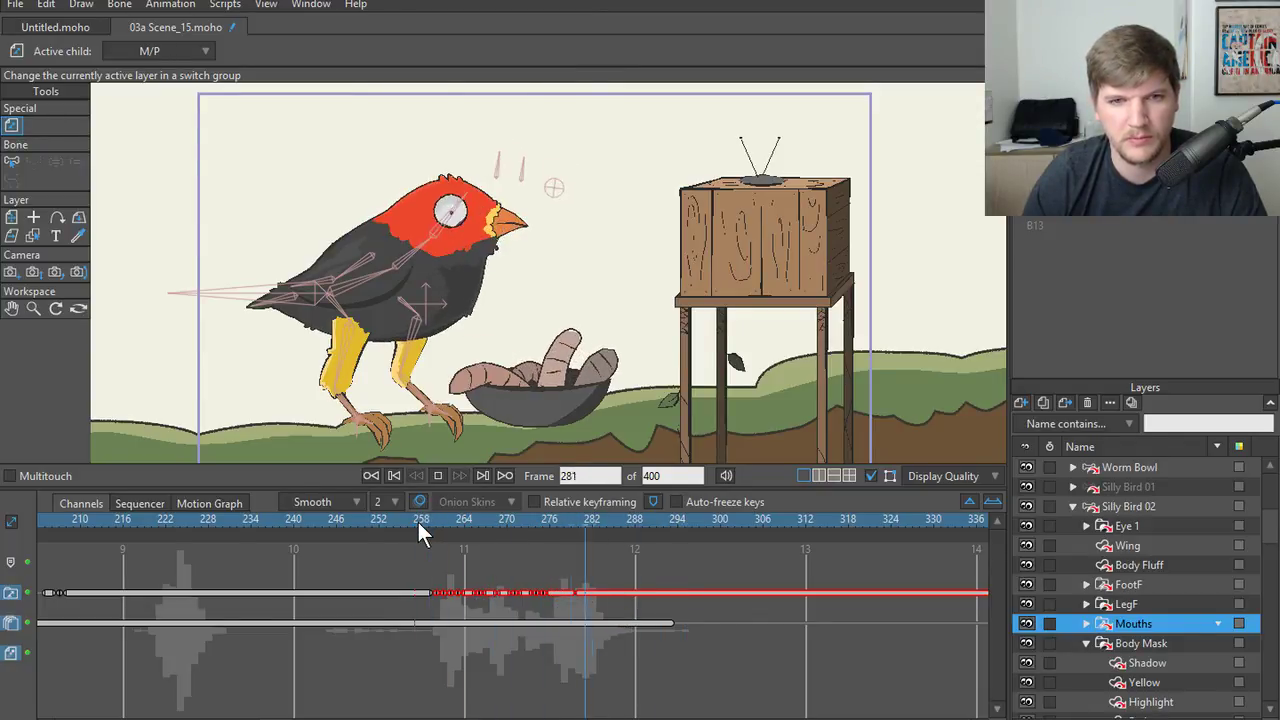
key("space")
left_click_drag(434, 521, 568, 546)
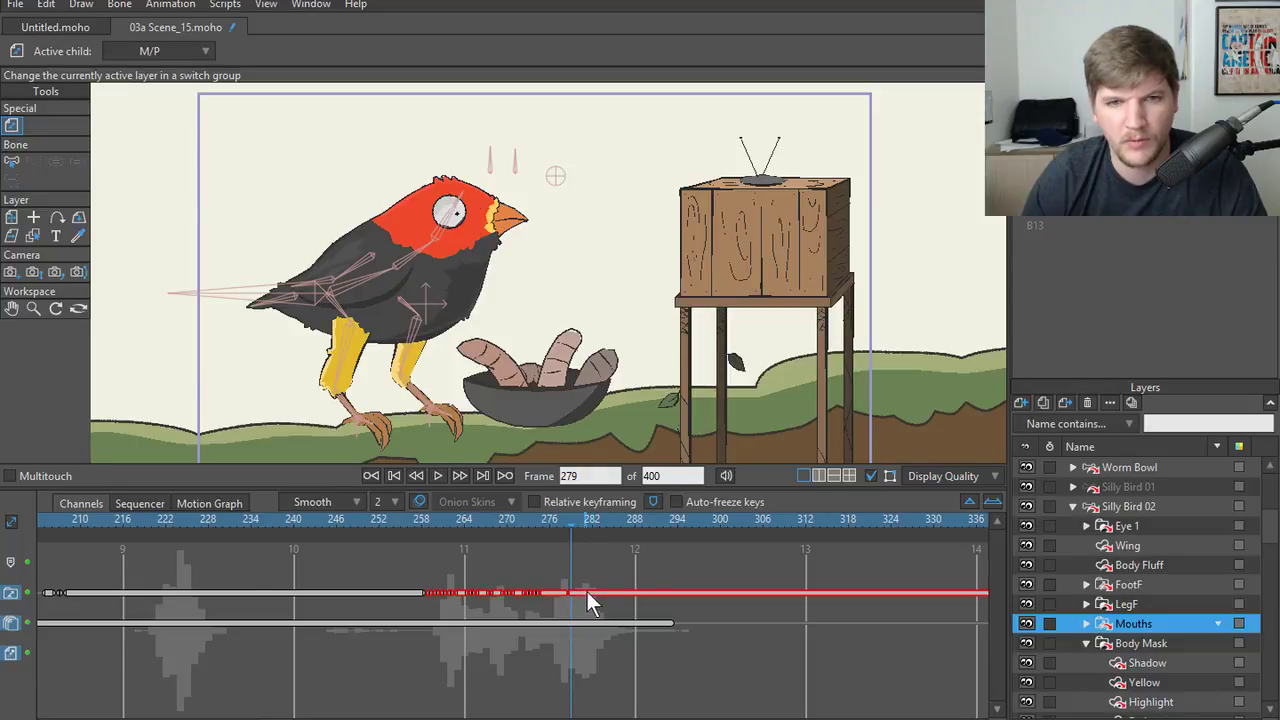
- Play the shot from around frames 255, 211 and 225 to check the mouth timing against the audio
left_click_drag(568, 528, 400, 533)
key("space")
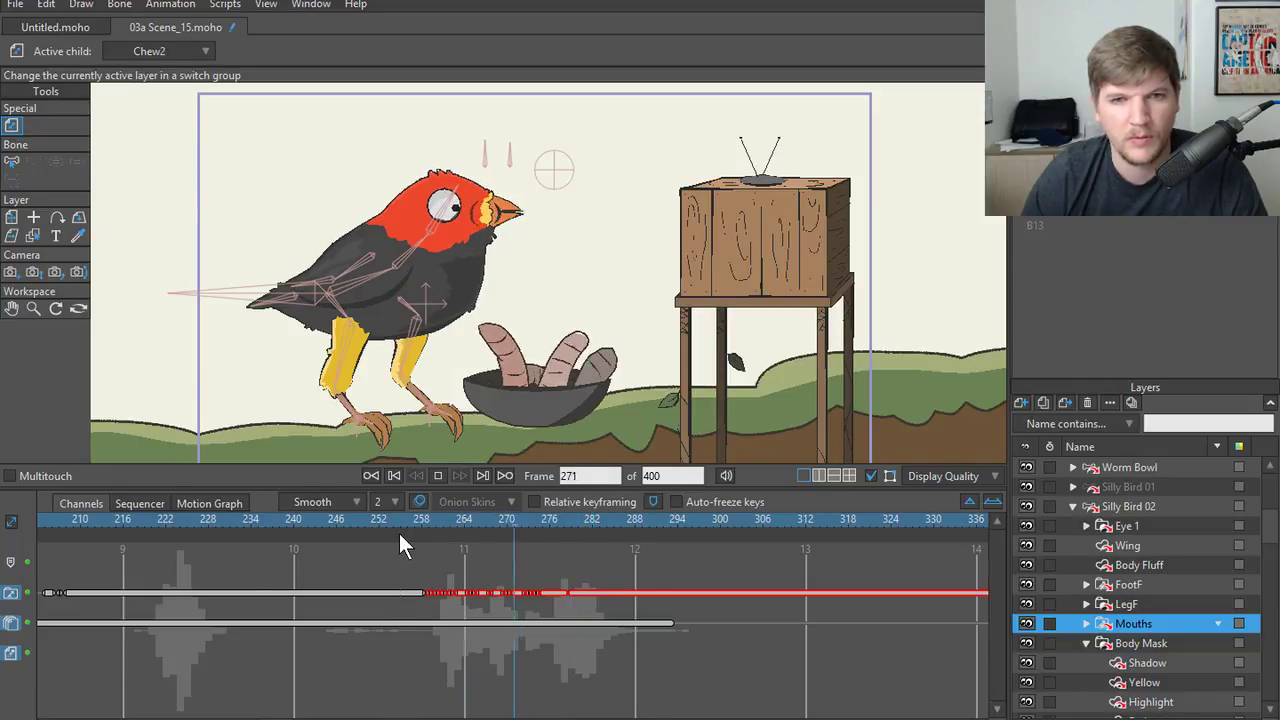
key("space")
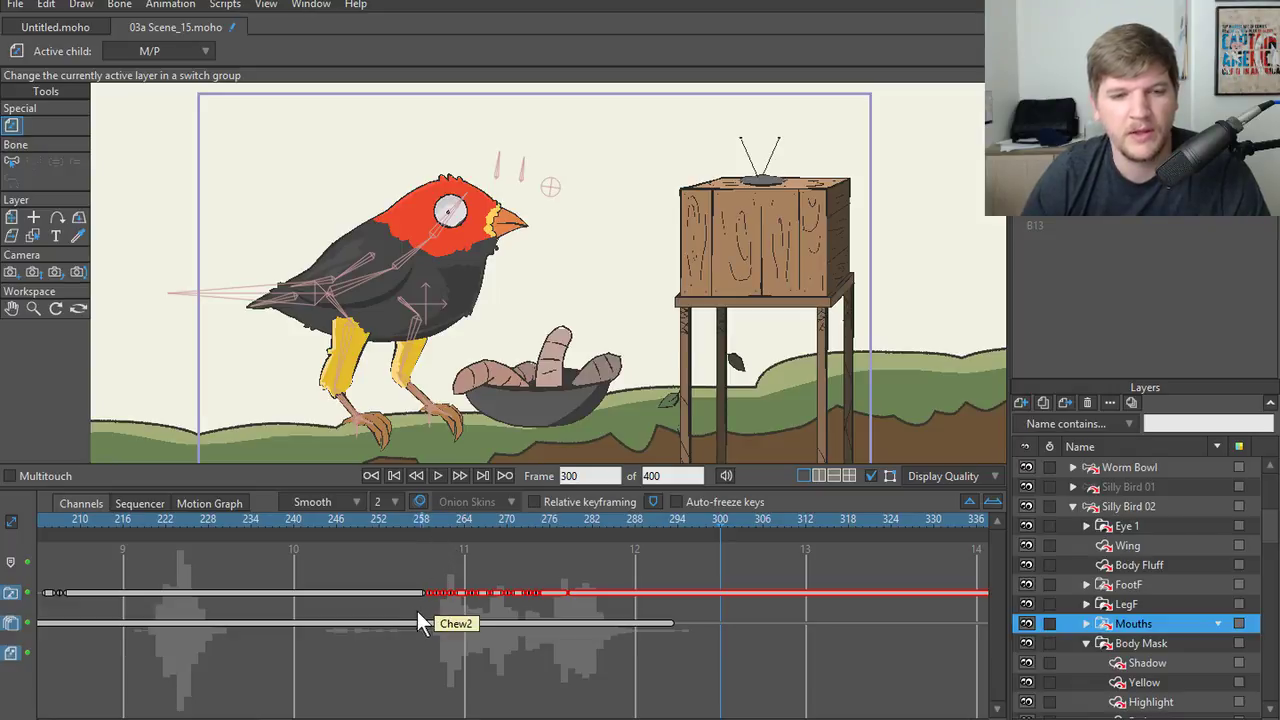
left_click(137, 519)
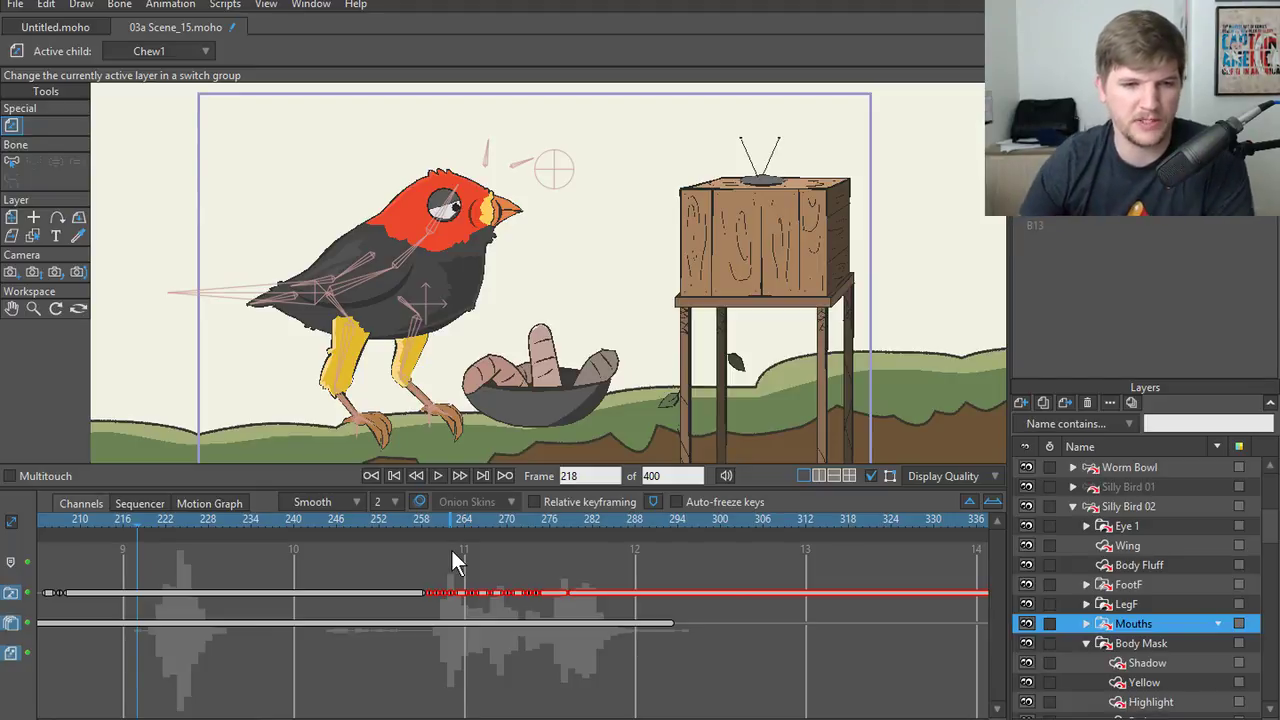
left_click(89, 520)
key("space")
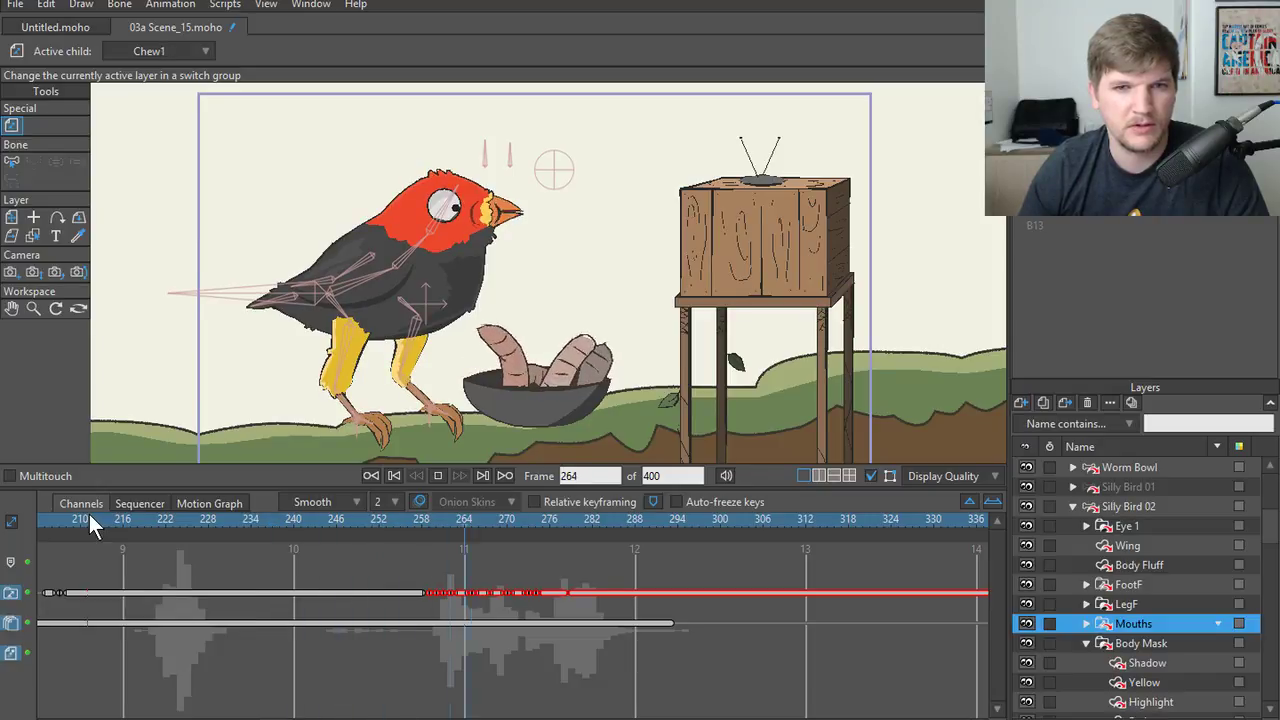
key("space")
left_click_drag(300, 517, 429, 560)
key("space")
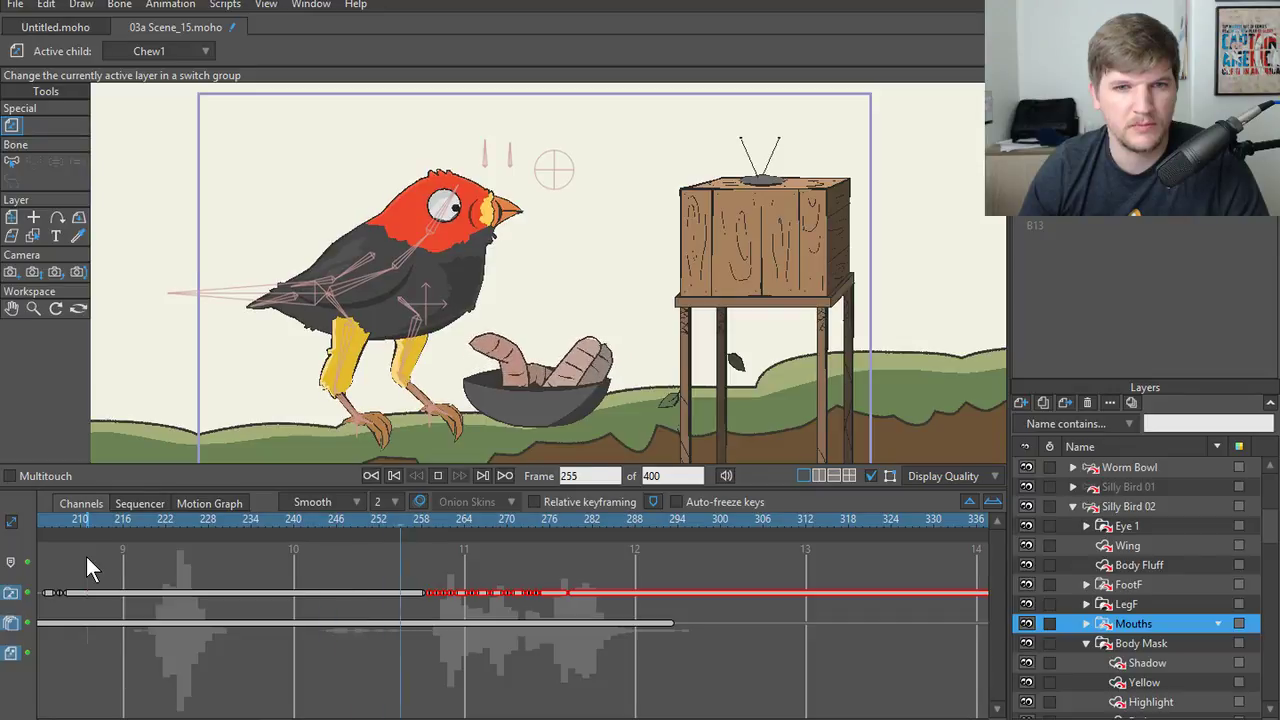
key("space")
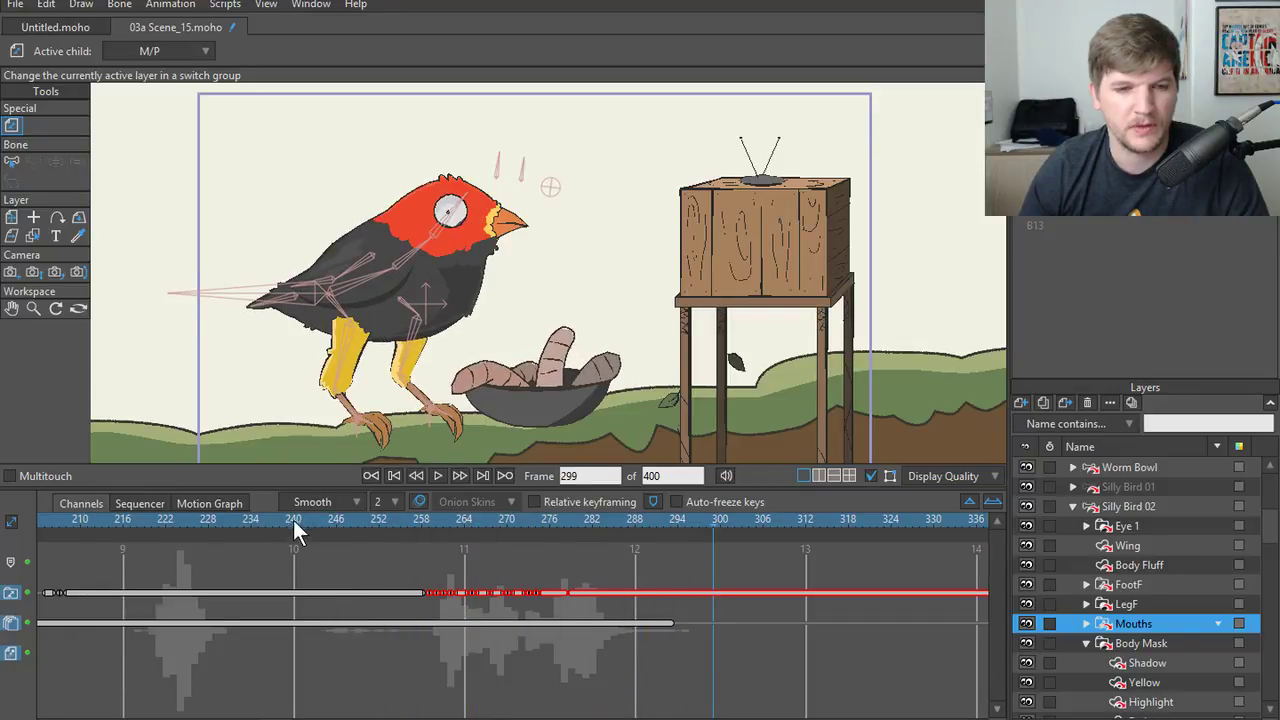
left_click(191, 521)
key("space")
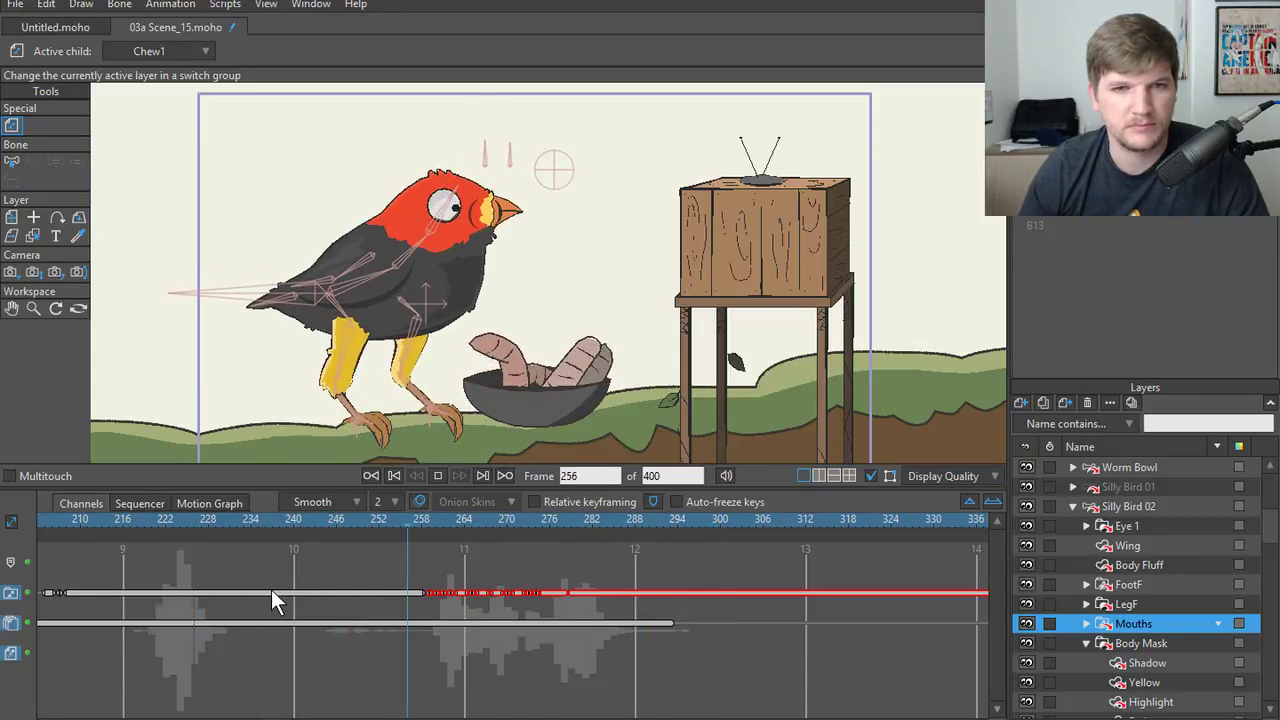
key("space")
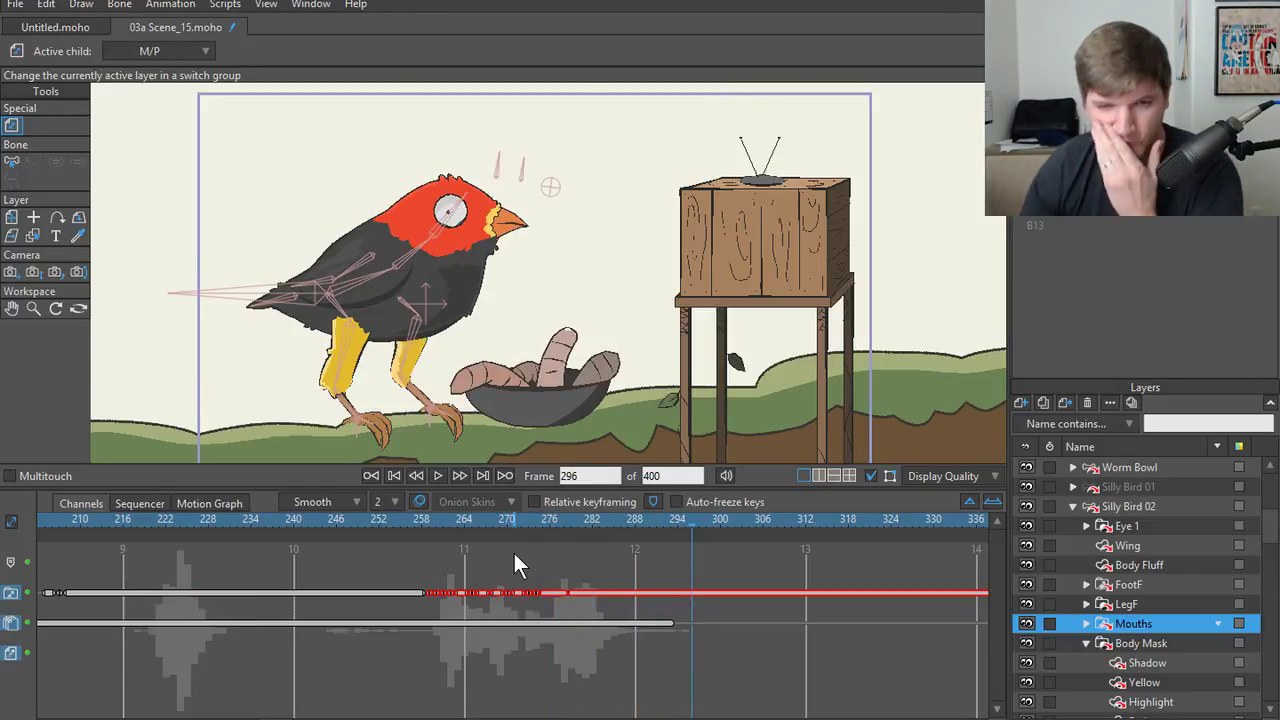
- Collapse the Silly Bird 02 layer and keep it selected to show its bone keys
left_click(1128, 506)
left_click(1074, 507)
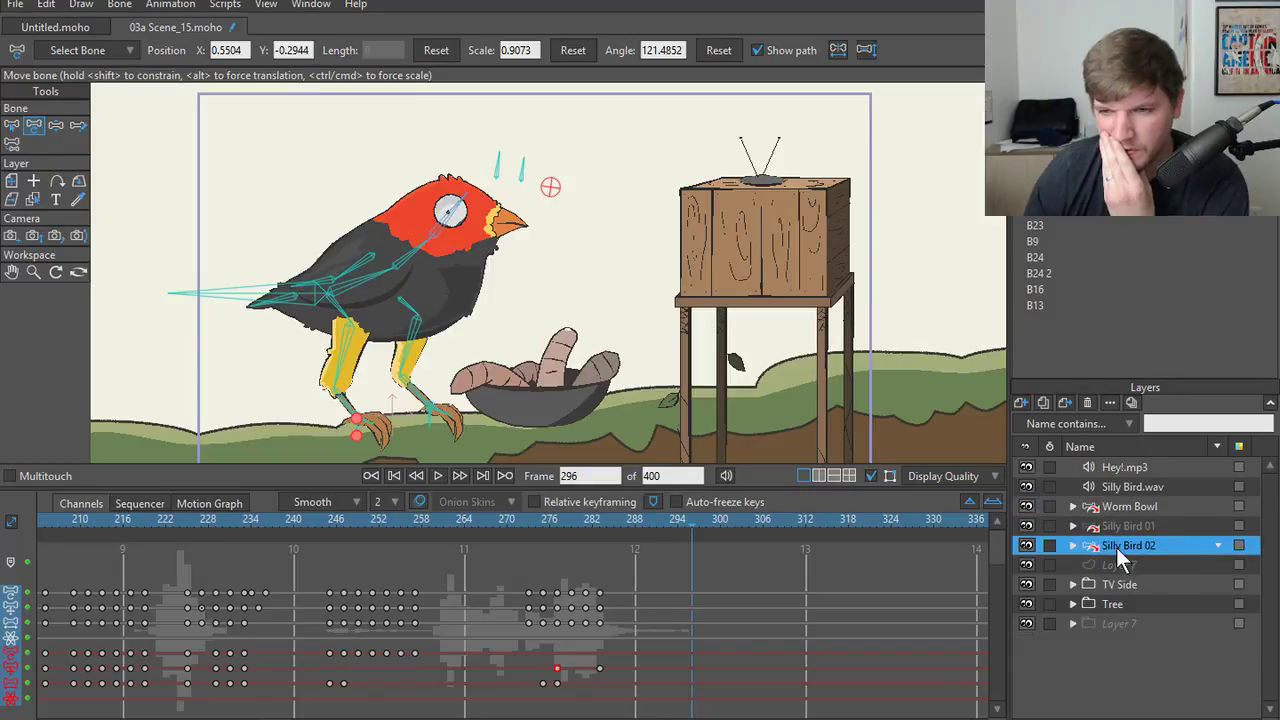
left_click(1125, 527)
left_click(1121, 544)
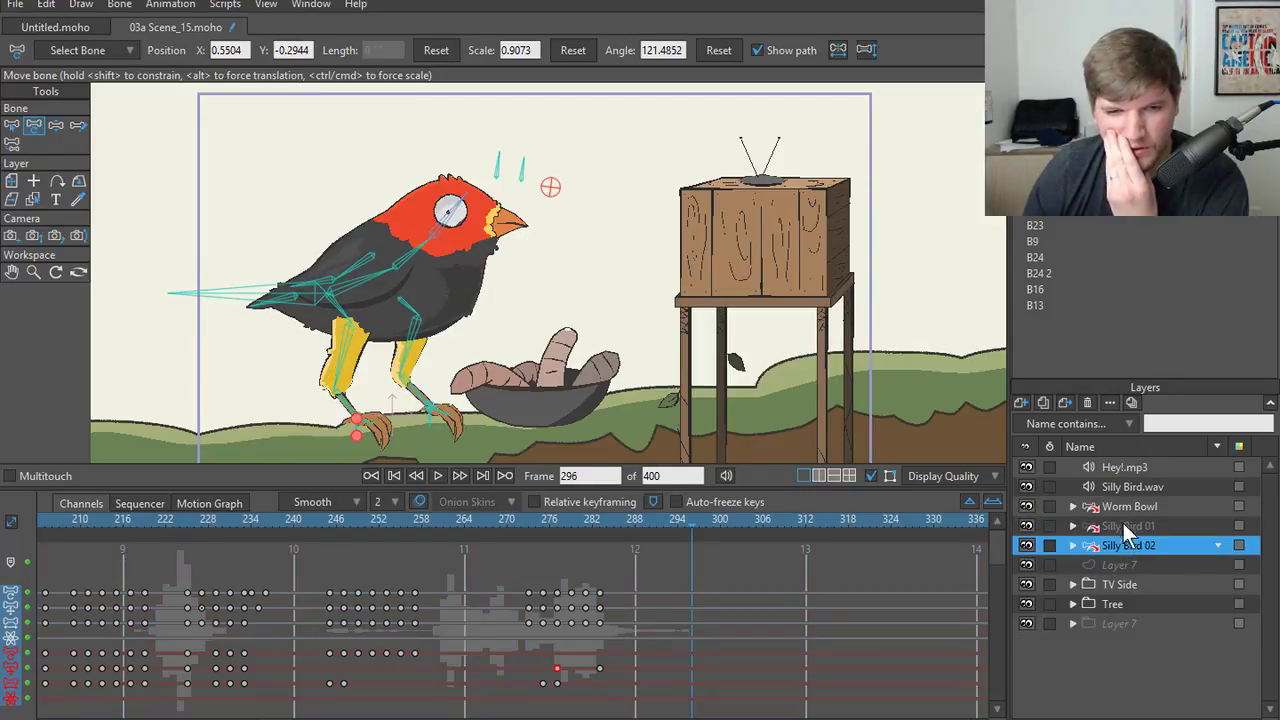
- Play the bird's animation from frame 224 and again from around frame 237 to examine the body motion
left_click_drag(366, 541, 348, 511)
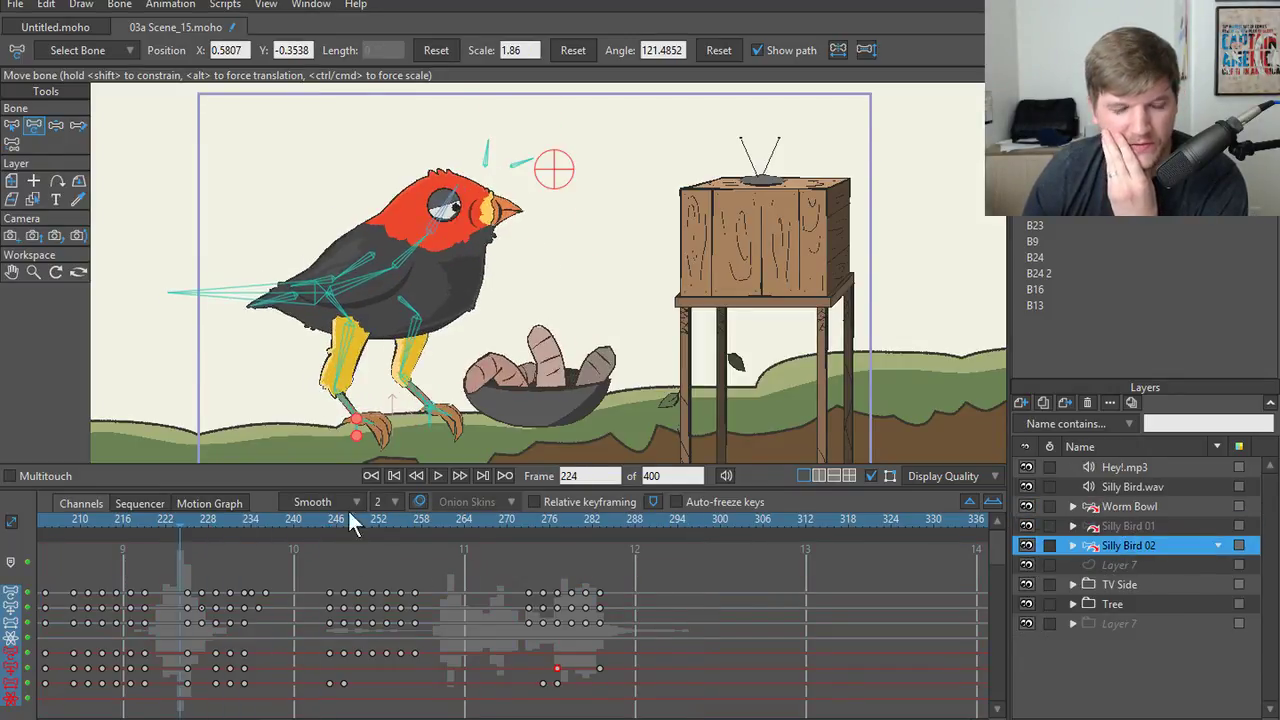
left_click(443, 471)
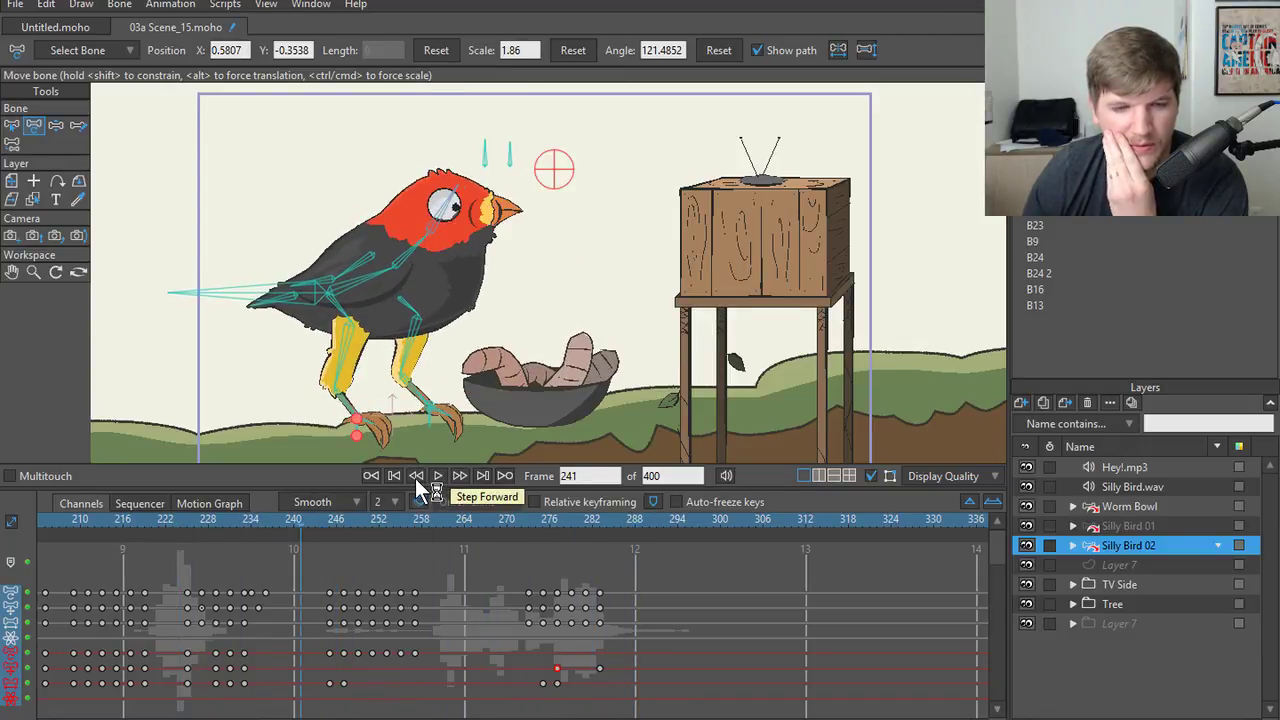
left_click(437, 475)
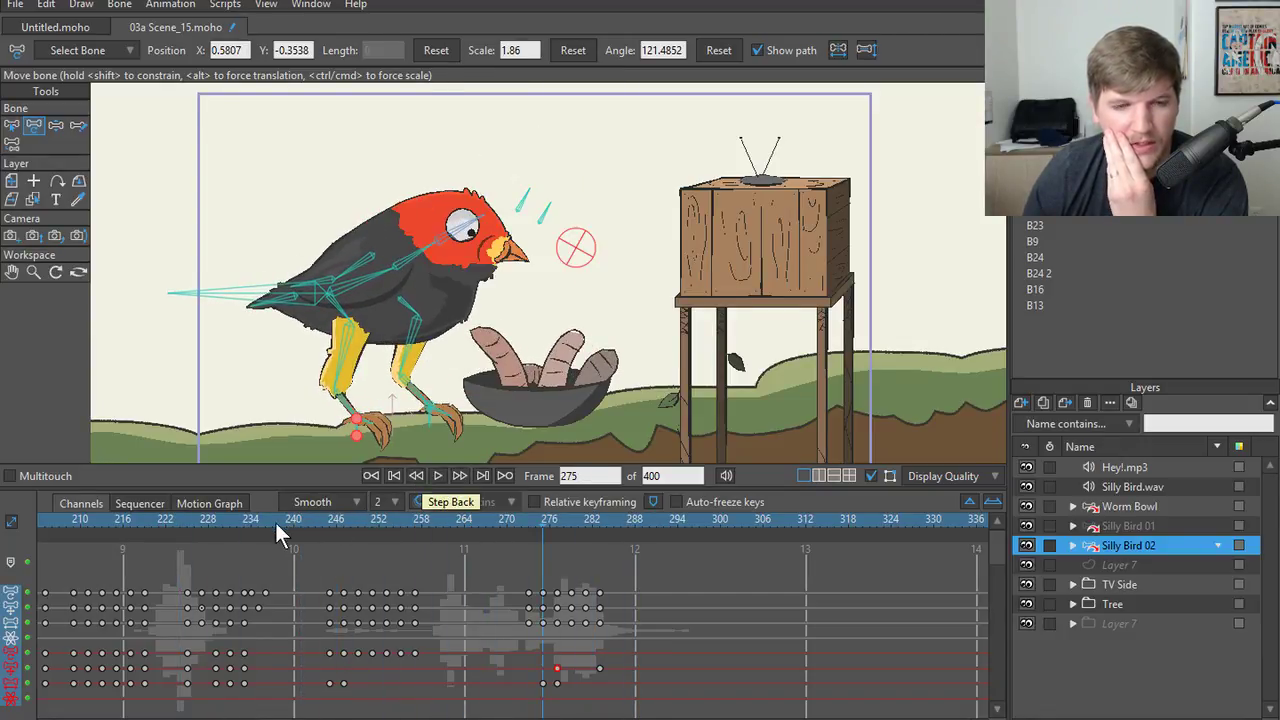
left_click(275, 520)
left_click(438, 477)
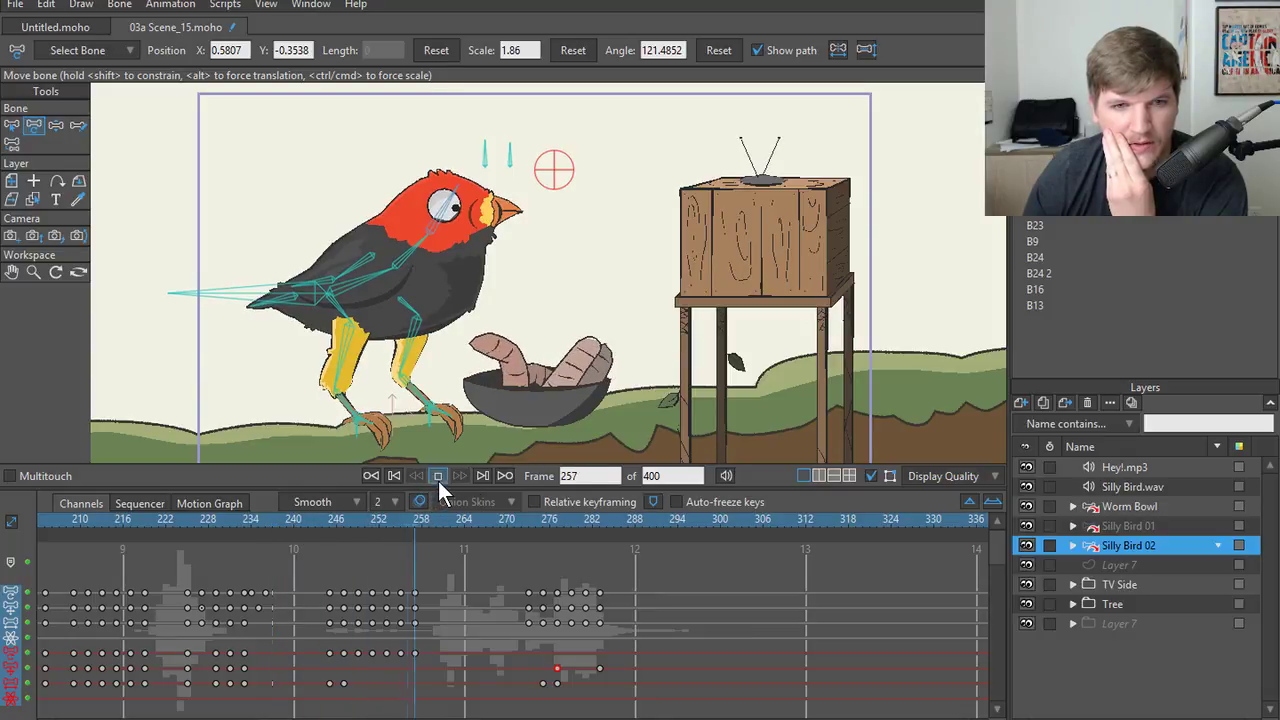
left_click(438, 477)
- Move Silly Bird 02's bone angle key from frame 236 to frame 237
left_click(274, 533)
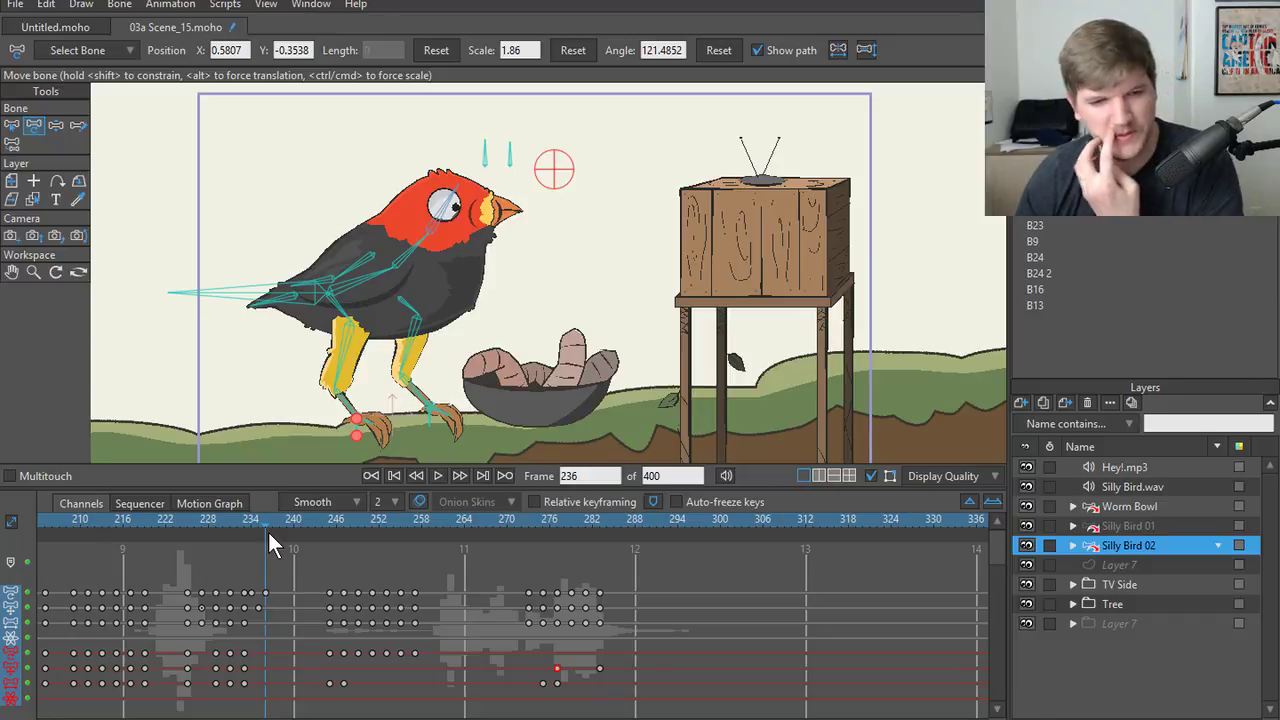
mouse_move(267, 593)
left_mouse_down()
mouse_move(340, 597)
mouse_move(264, 597)
mouse_move(321, 592)
mouse_move(273, 591)
left_mouse_up()
left_click_drag(262, 530, 252, 530)
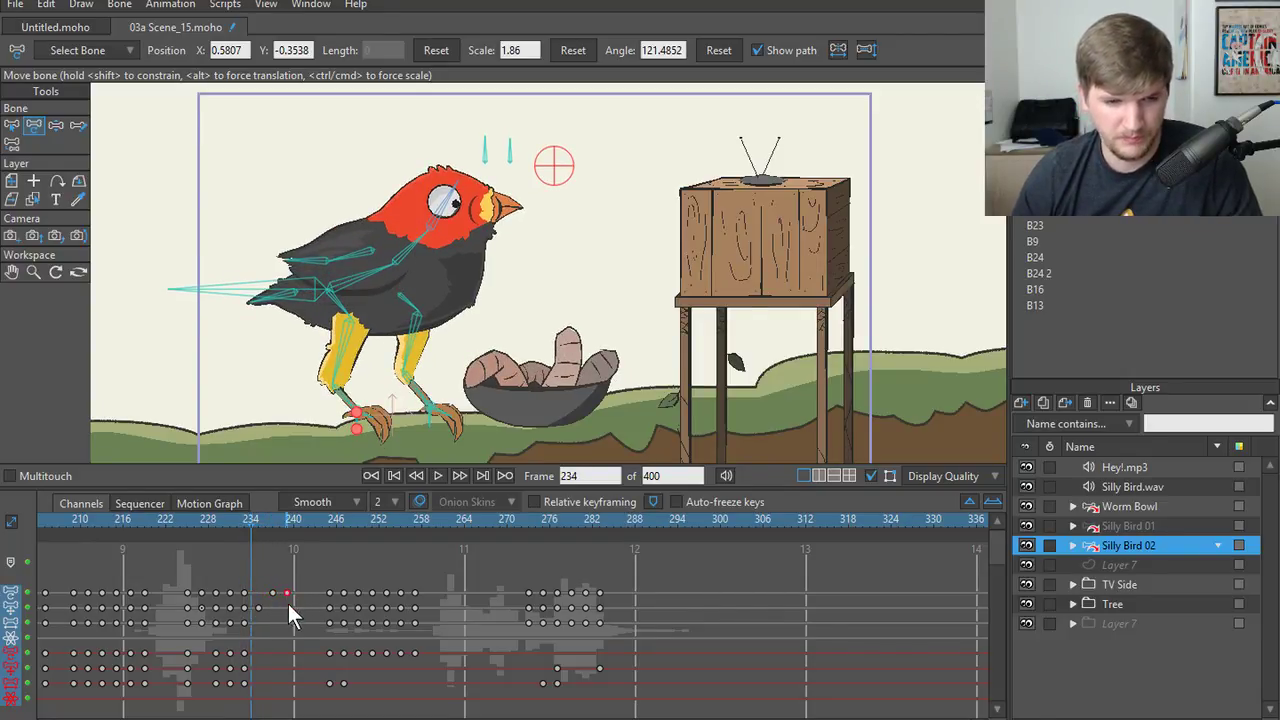
- Try to shift the bone angle and position keys from frame 234 to 237 one frame later, and undo the shift
left_click_drag(292, 593, 258, 595)
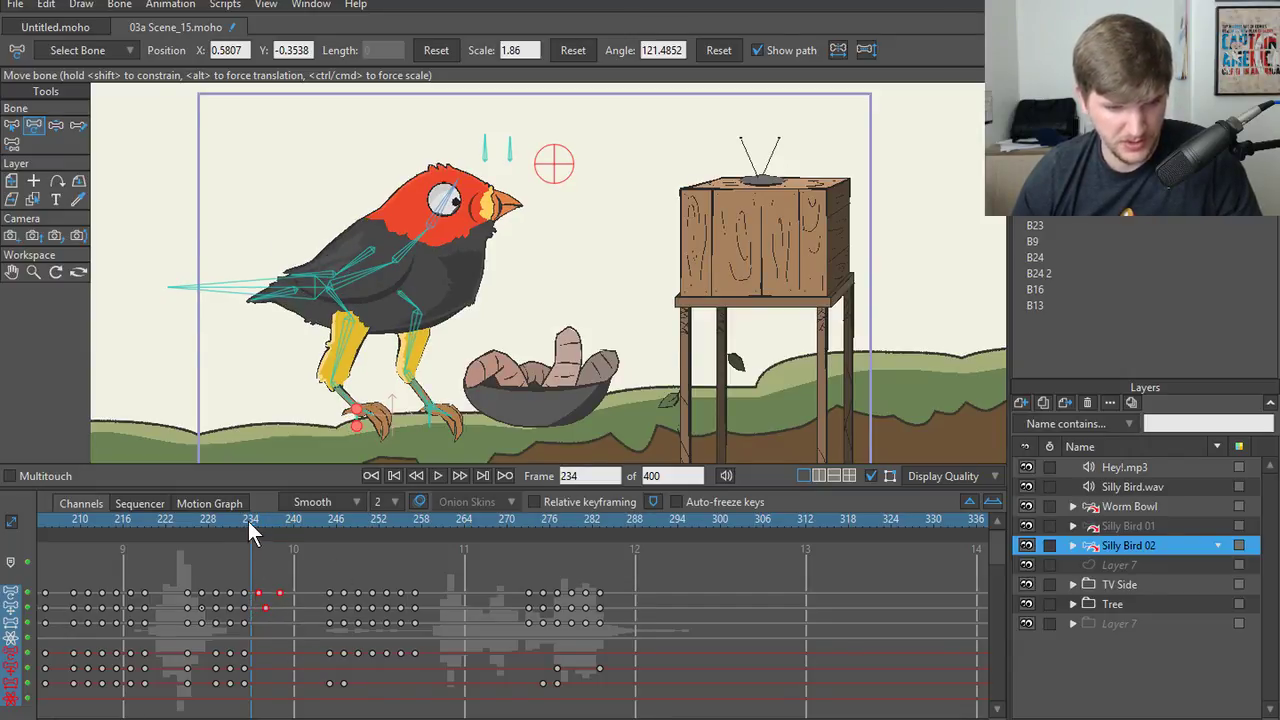
left_click_drag(254, 525, 245, 524)
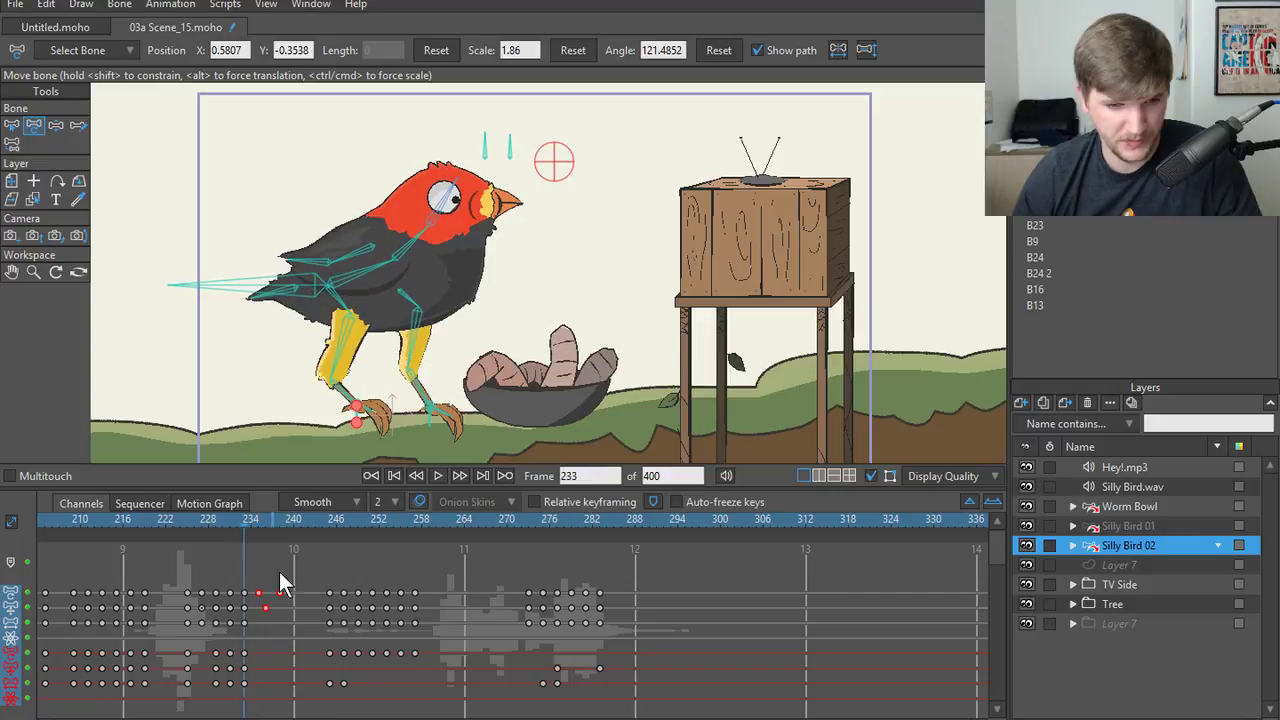
key("ctrl+z")
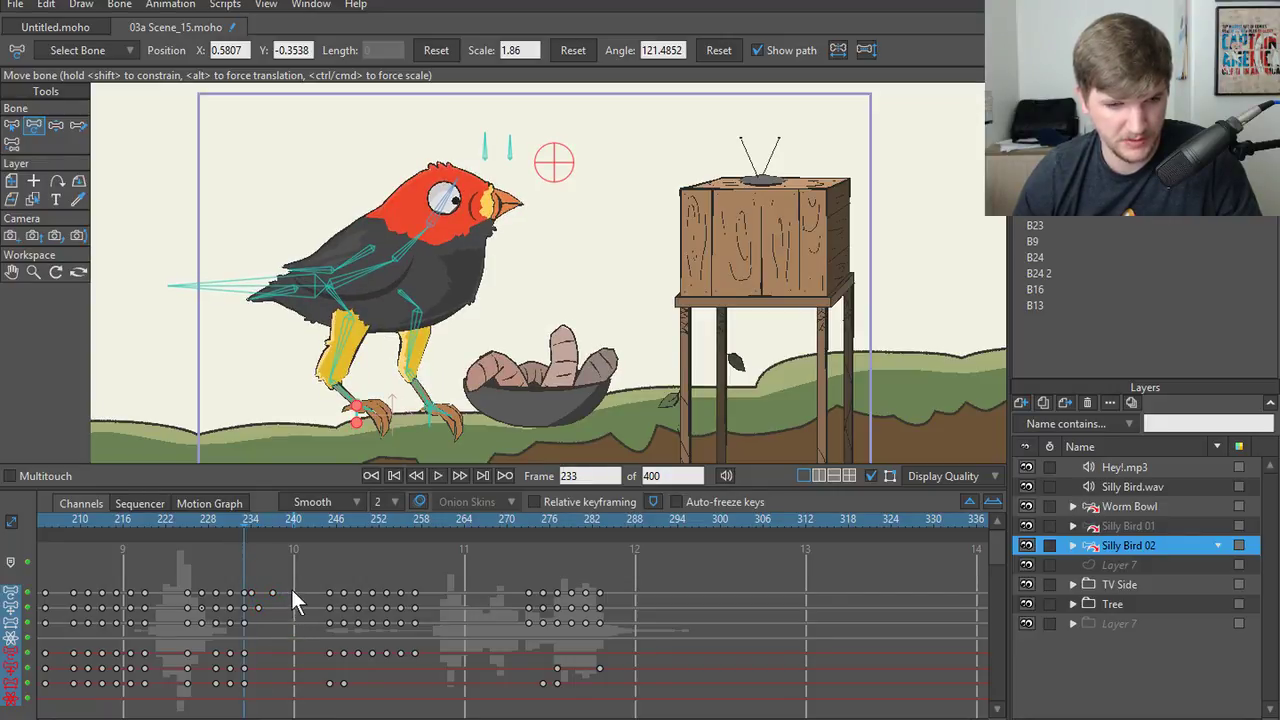
- Move Silly Bird 02's bone angle keys at frames 234 and 237 one frame later and play the result
left_click_drag(253, 597, 258, 593)
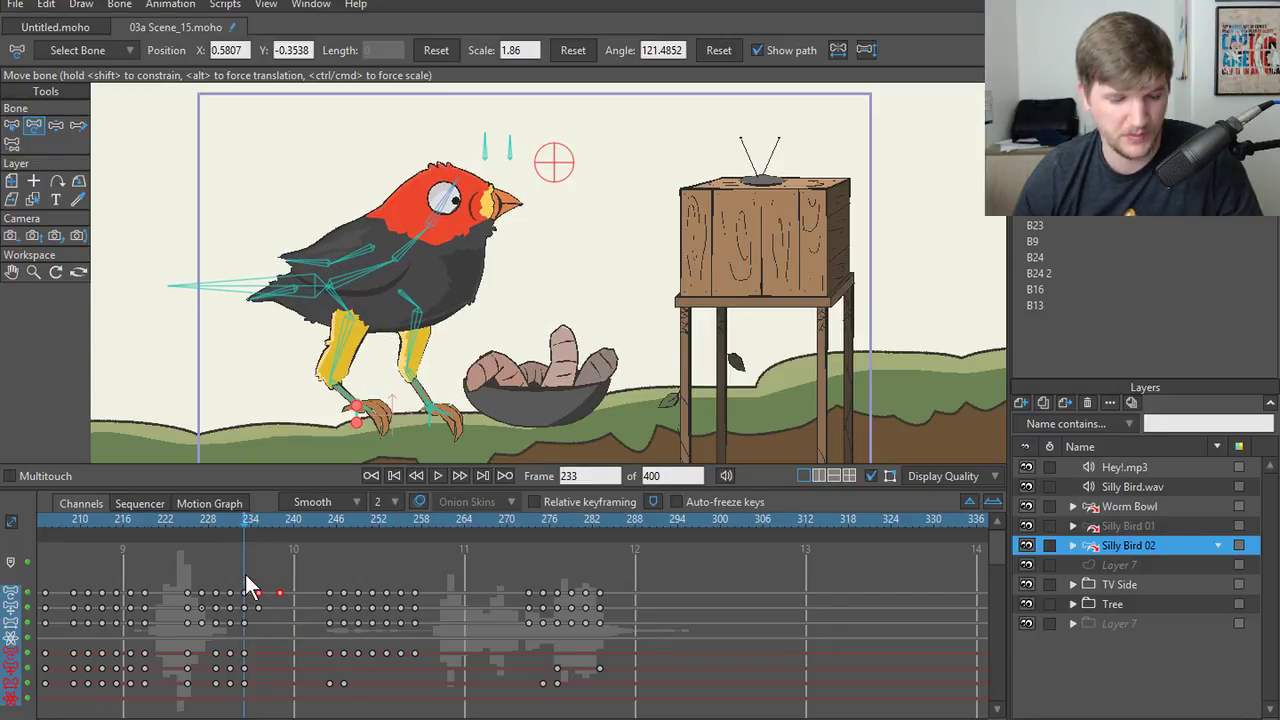
key("space")
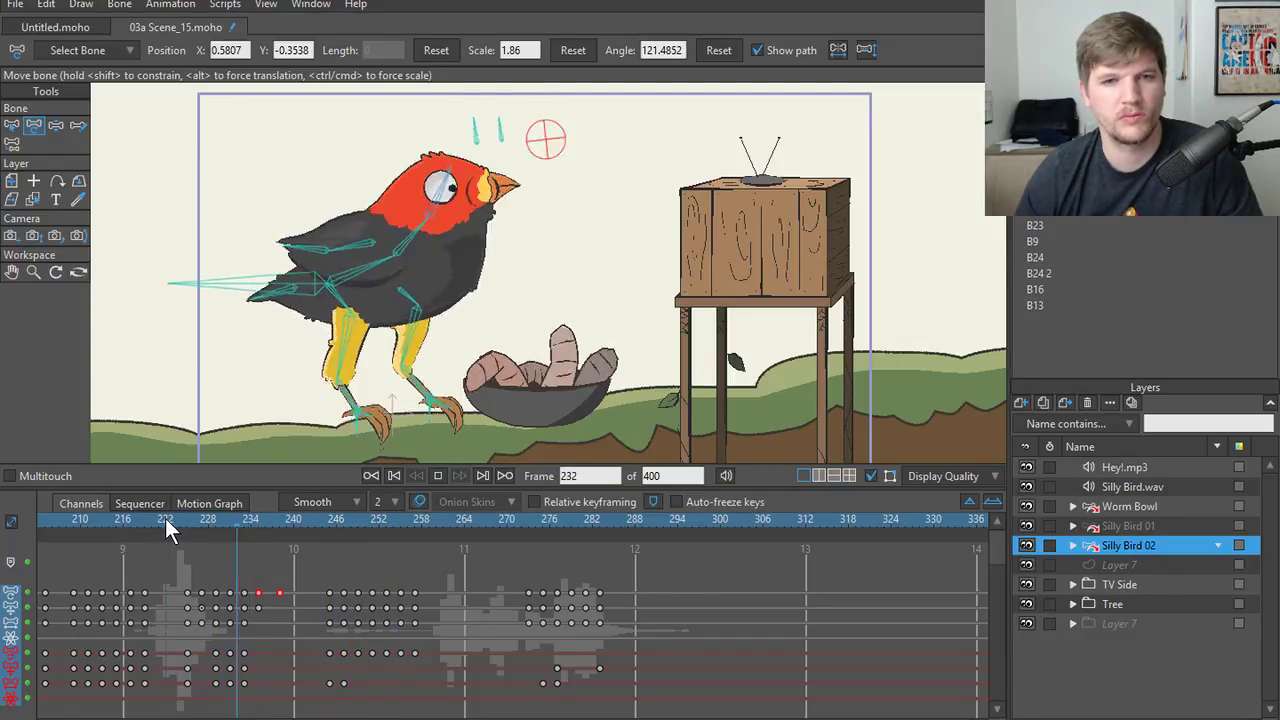
key("space")
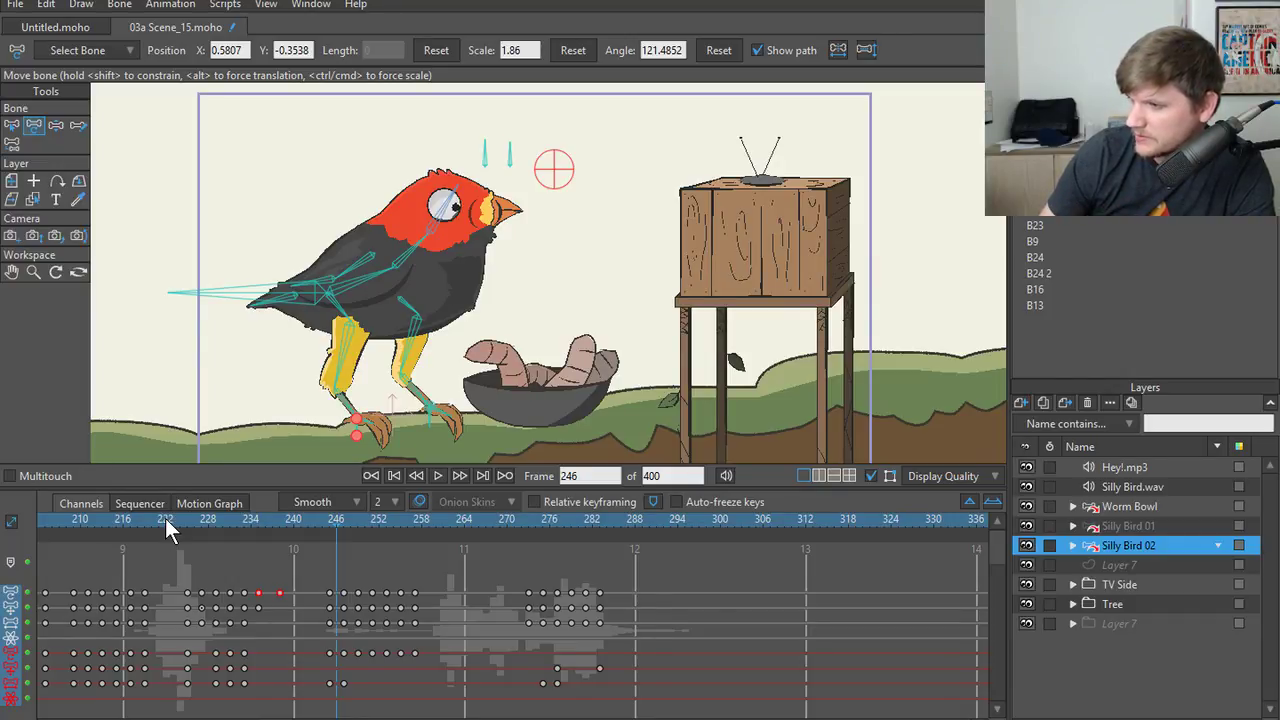
- Play the bird's animation from frame 191 and again from around frame 141 to examine the overall timing
left_click_drag(165, 522, 8, 540)
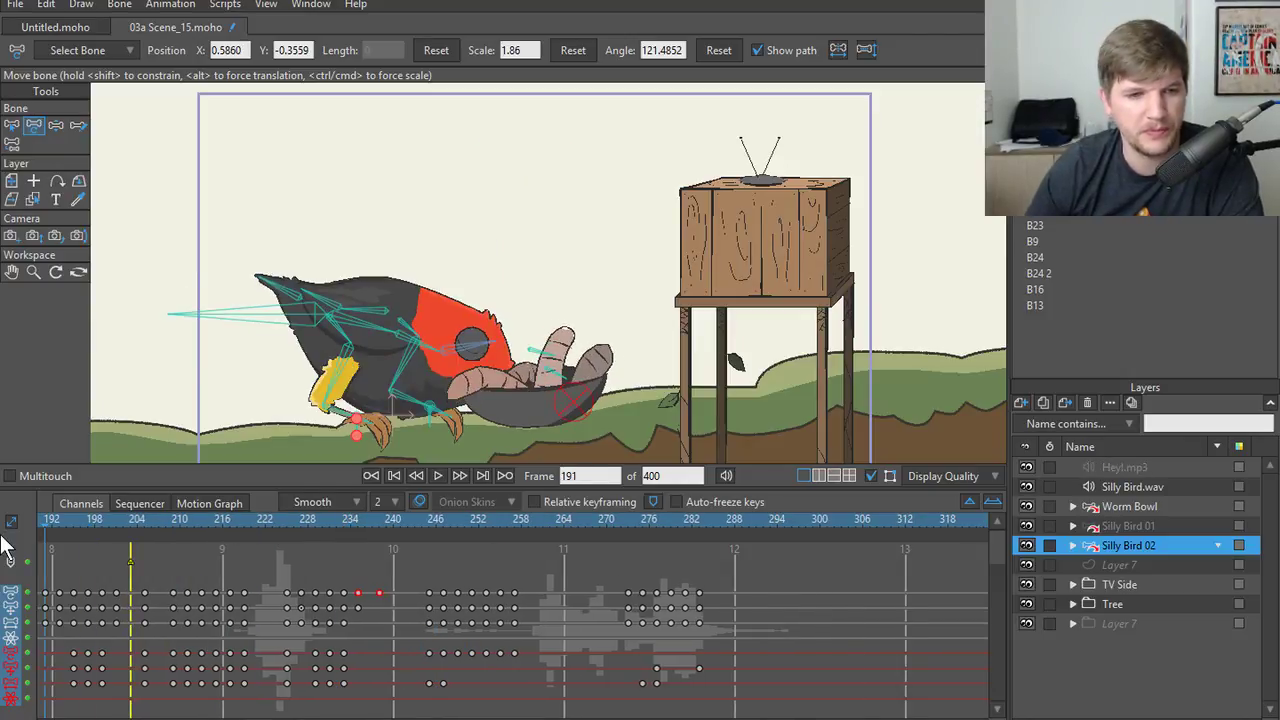
left_click(437, 476)
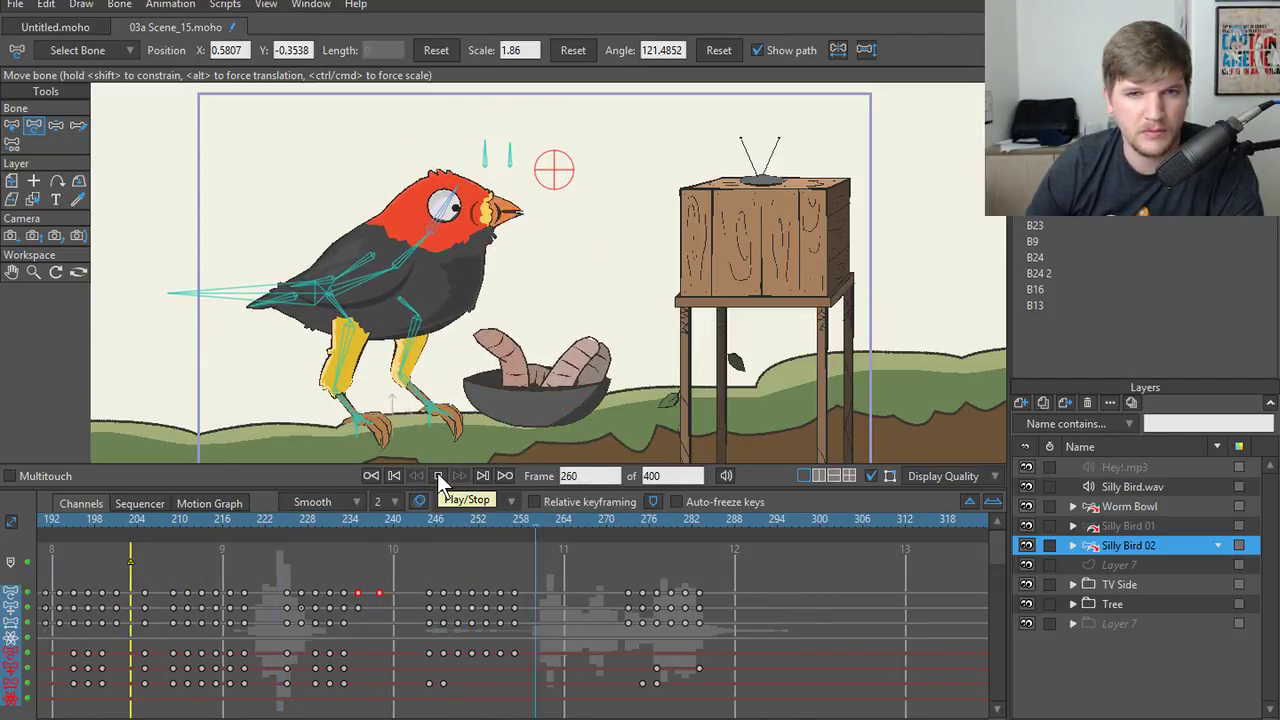
left_click(437, 476)
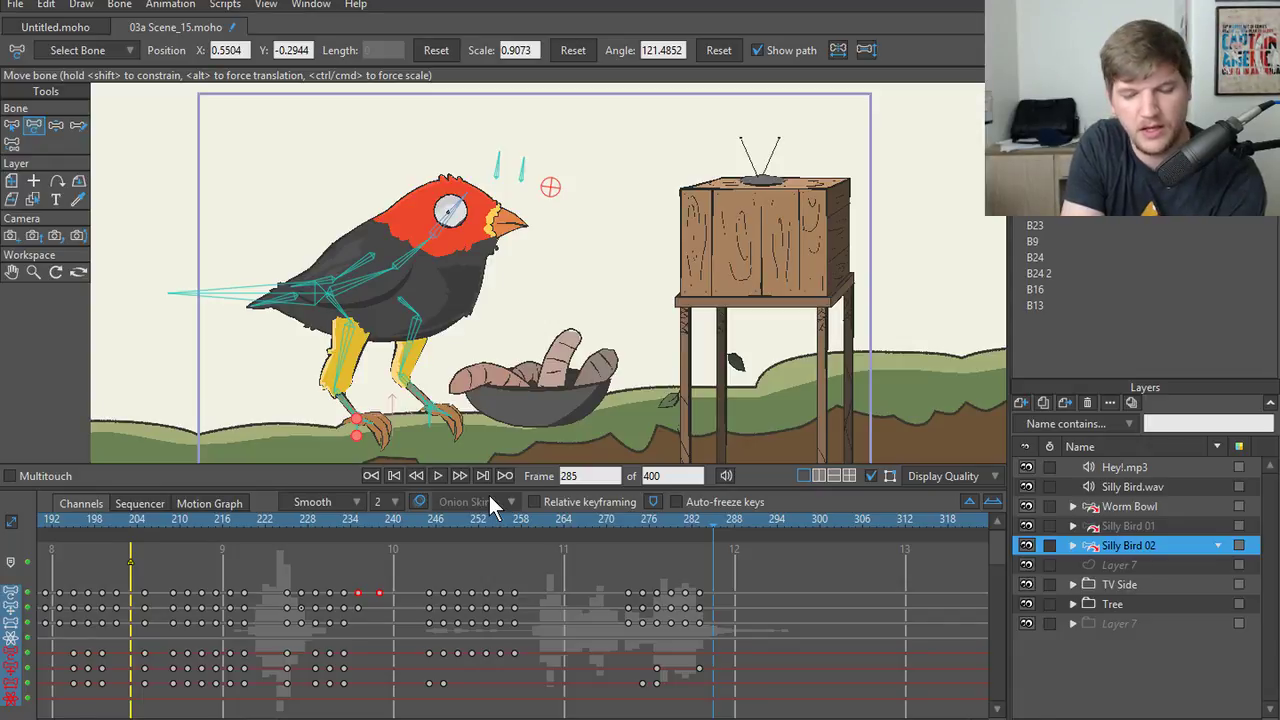
key("ctrl+r")
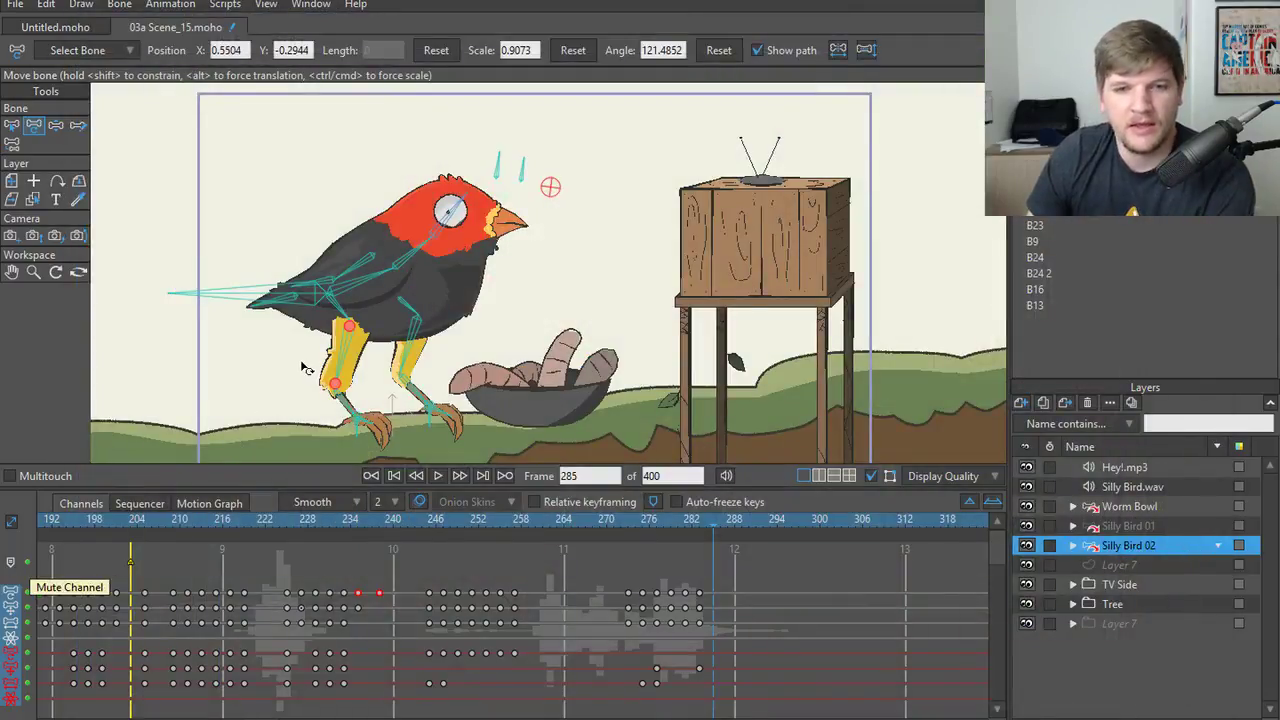
mouse_move(303, 366)
left_mouse_down()
mouse_move(280, 357)
mouse_move(292, 350)
left_mouse_up()
scroll(297, 360, "down", 1)
scroll(297, 360, "up", 1)
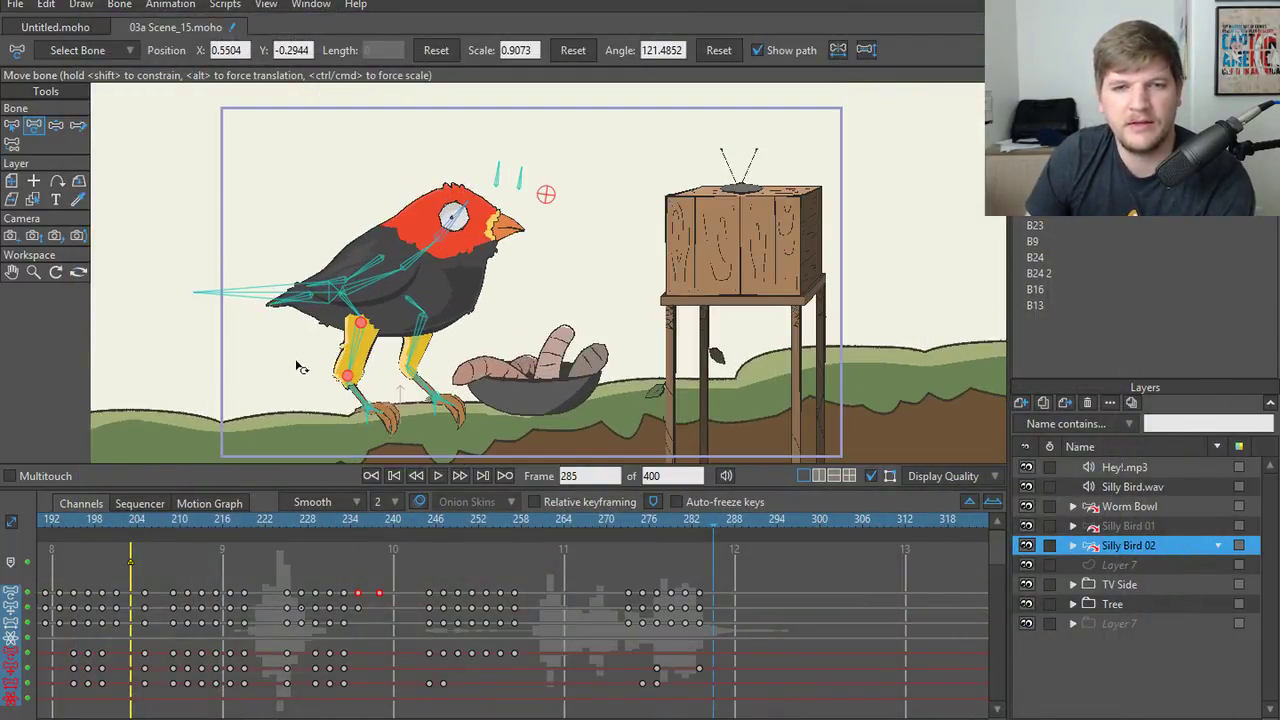
left_click(310, 413)
left_click_drag(276, 521, 265, 553)
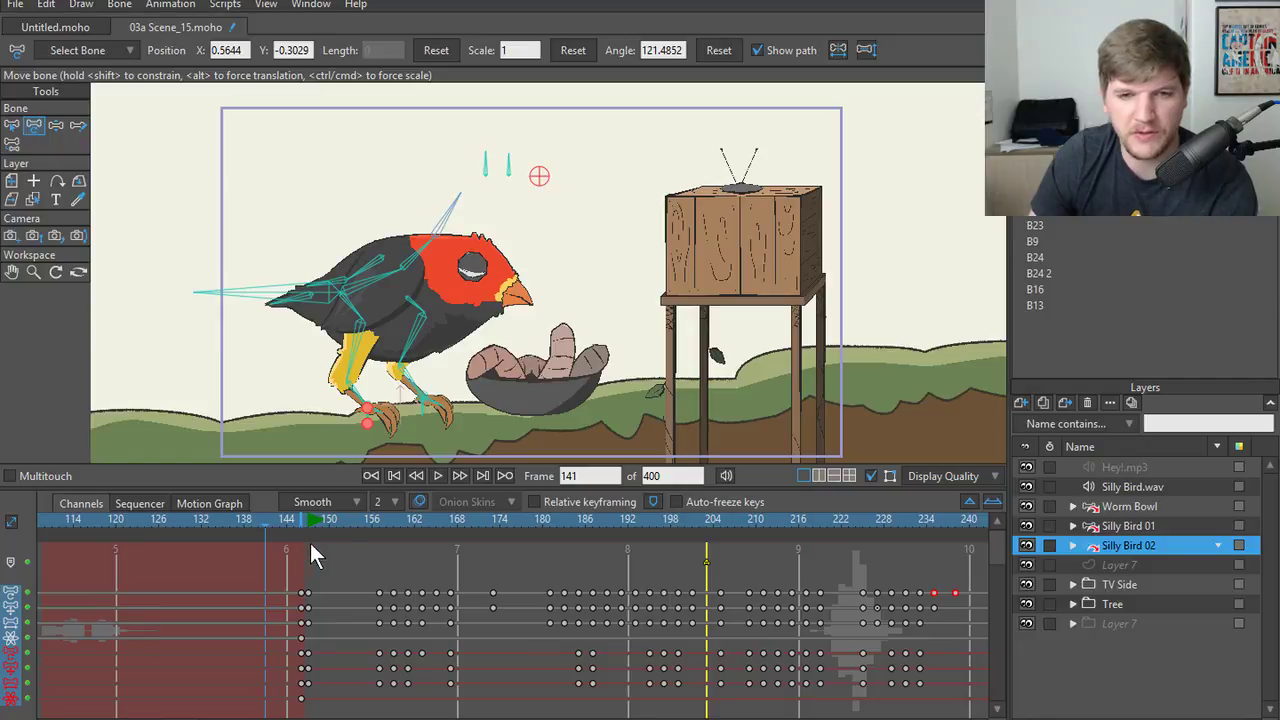
left_click(439, 476)
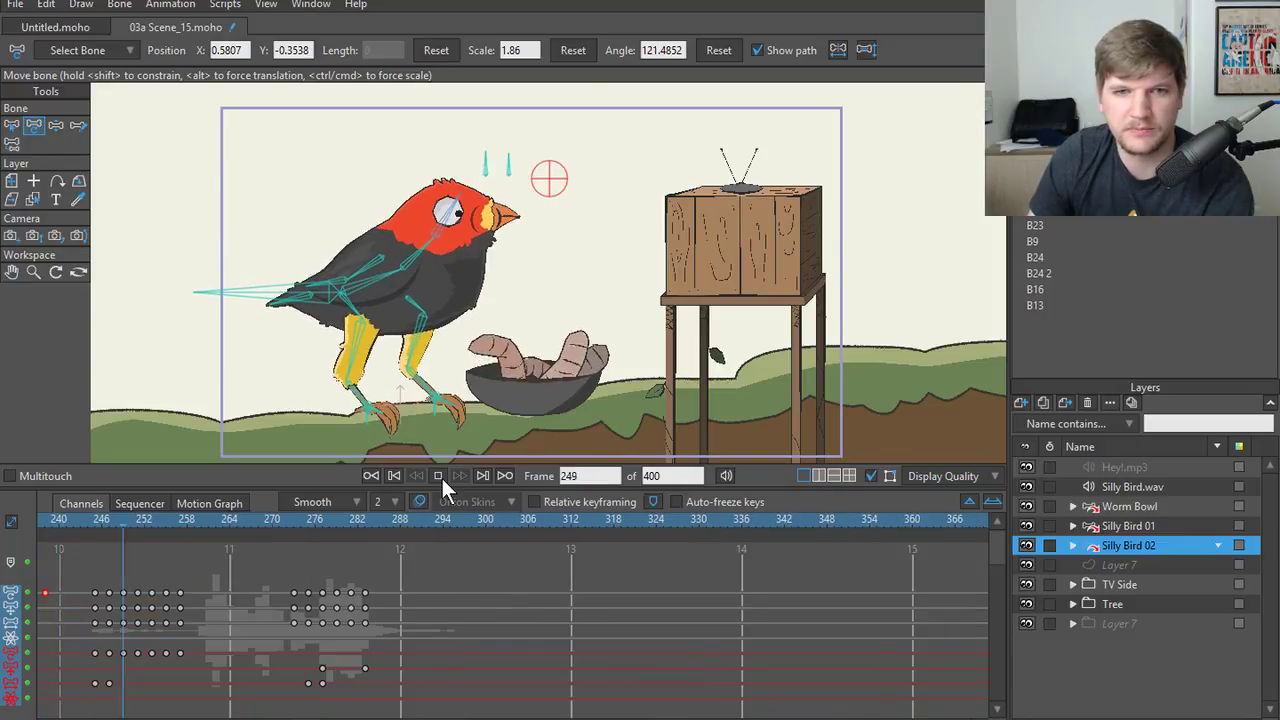
left_click(439, 476)
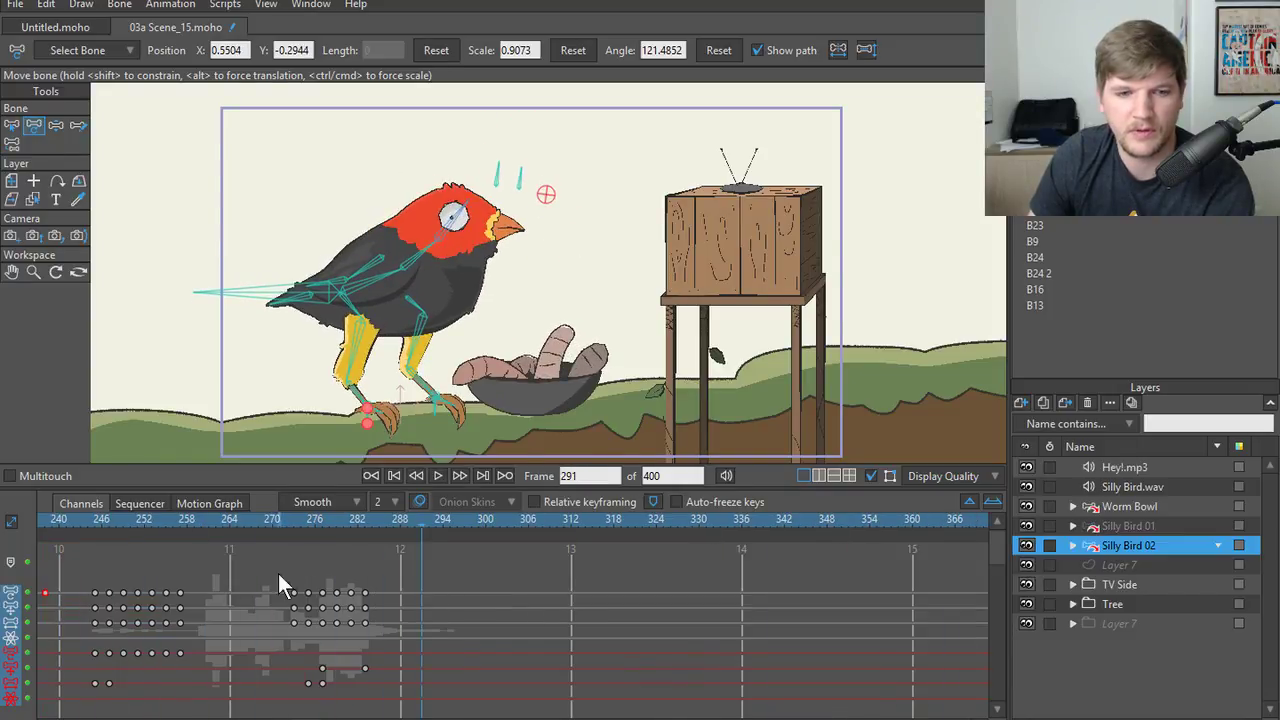
- Scrub the bird's animation around frame 237 and compare its pose with the edit in Premiere Pro
left_click_drag(249, 518, 275, 533)
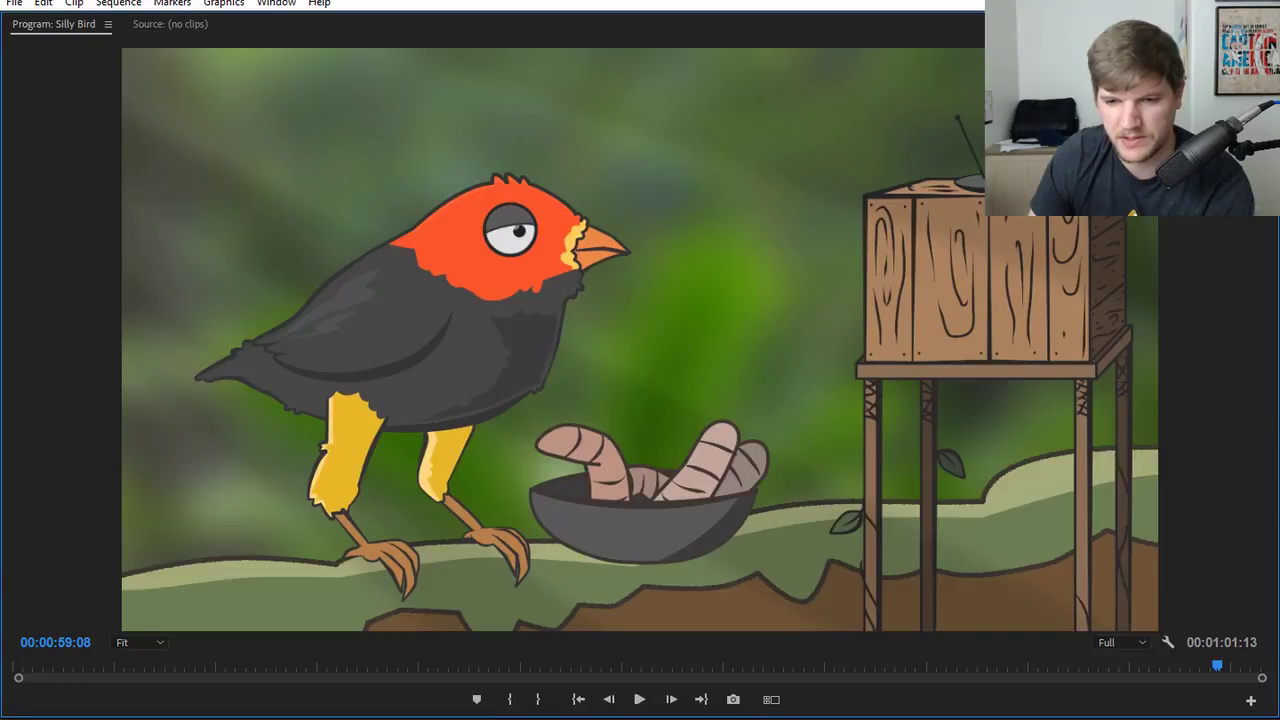
left_click(788, 718)
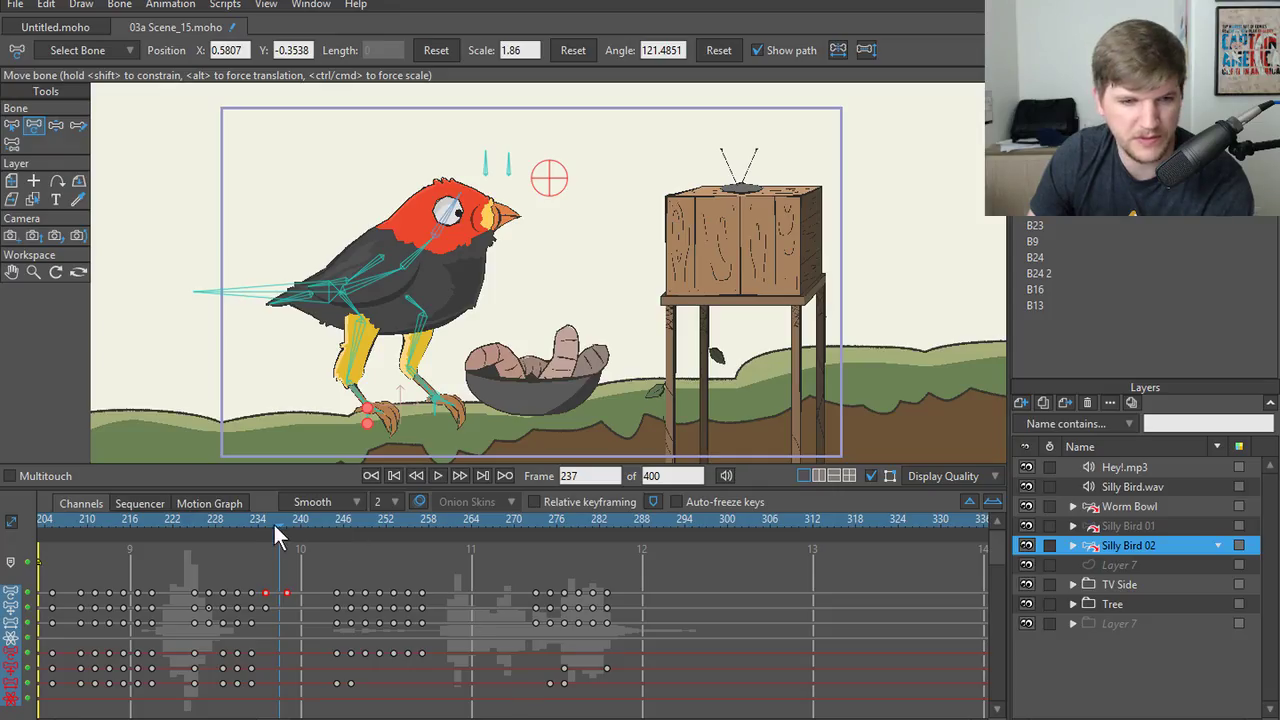
left_click_drag(277, 530, 385, 582)
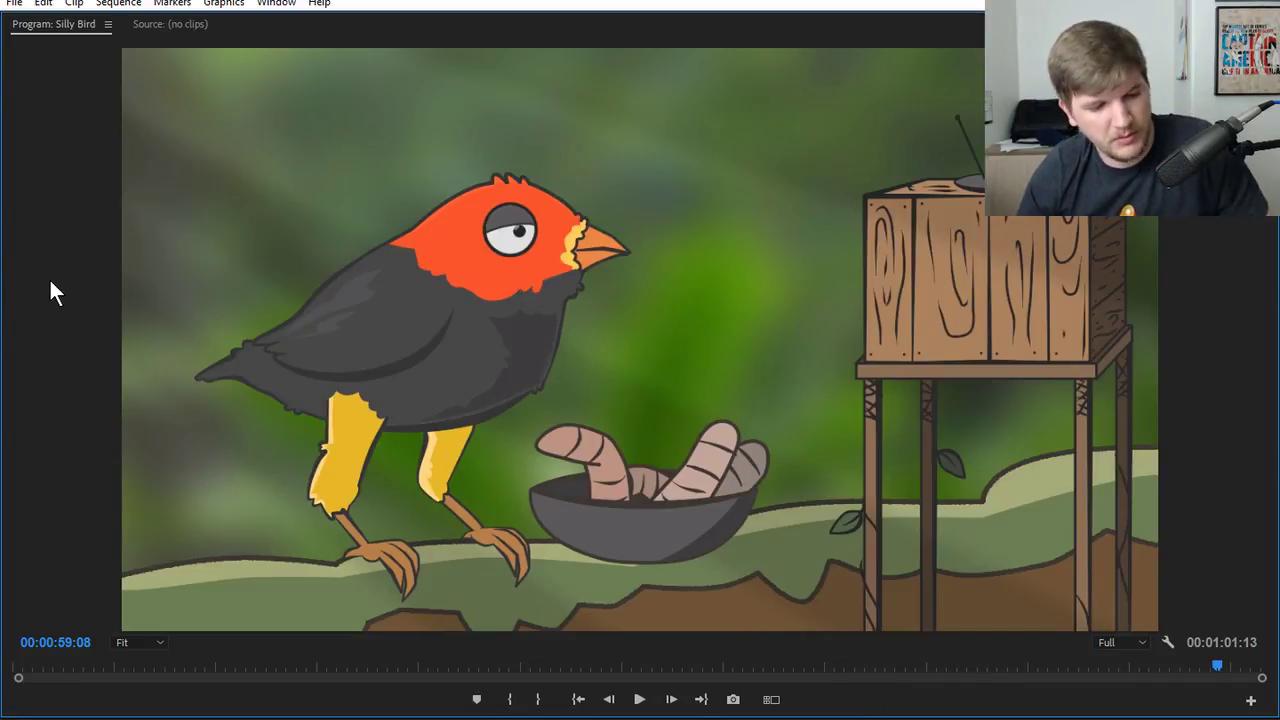
- Switch to Premiere Pro, restore the full editing layout and review the Silly Bird sequence around the Hey! audio clip
key("grave")
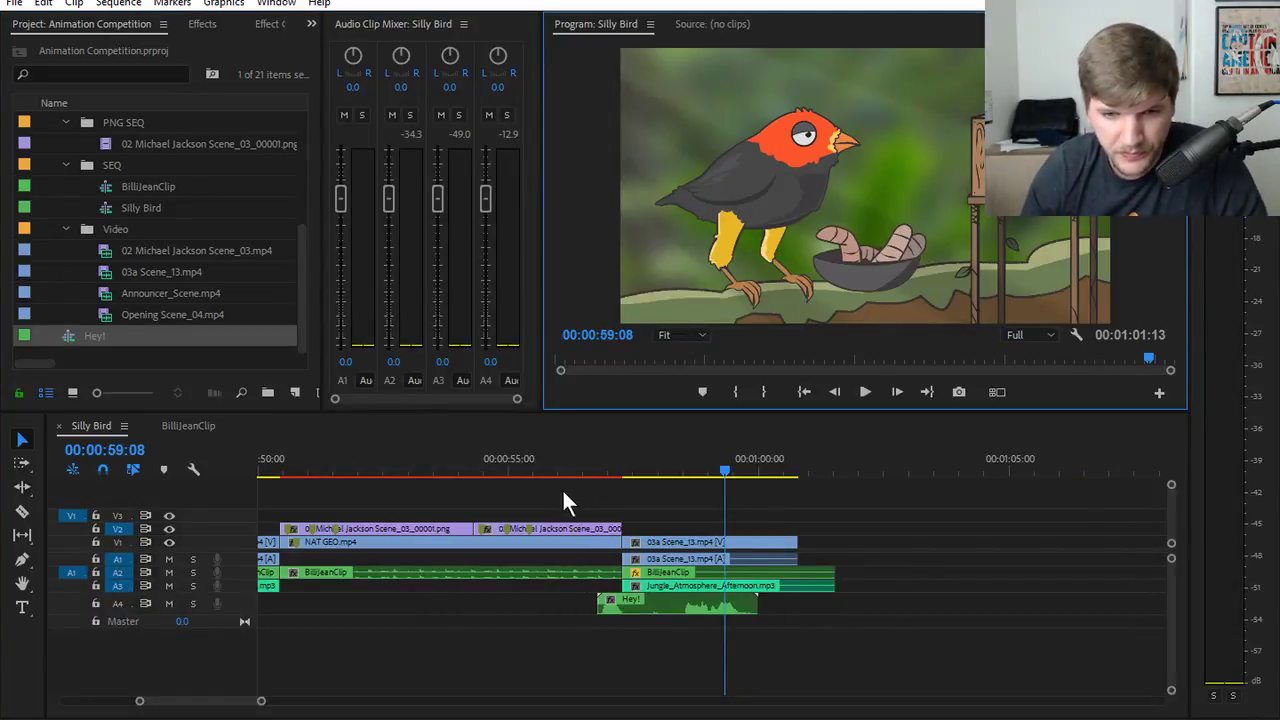
left_click_drag(590, 464, 754, 509)
key("space")
key("space")
- Cut the Hey! audio clip on track A4 at 00:00:57:08 and save the project
key("c")
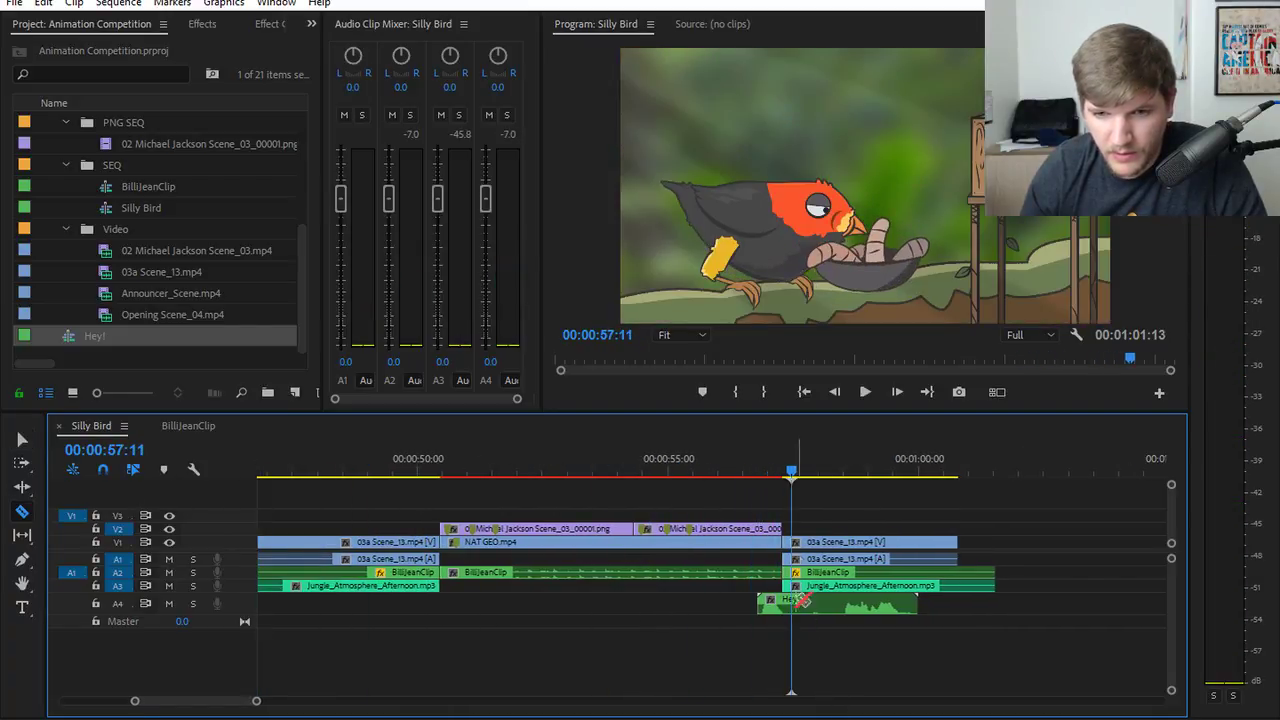
key("equal")
key("equal")
key("equal")
left_click_drag(650, 470, 641, 476)
left_click(639, 604)
key("v")
key("ctrl+s")
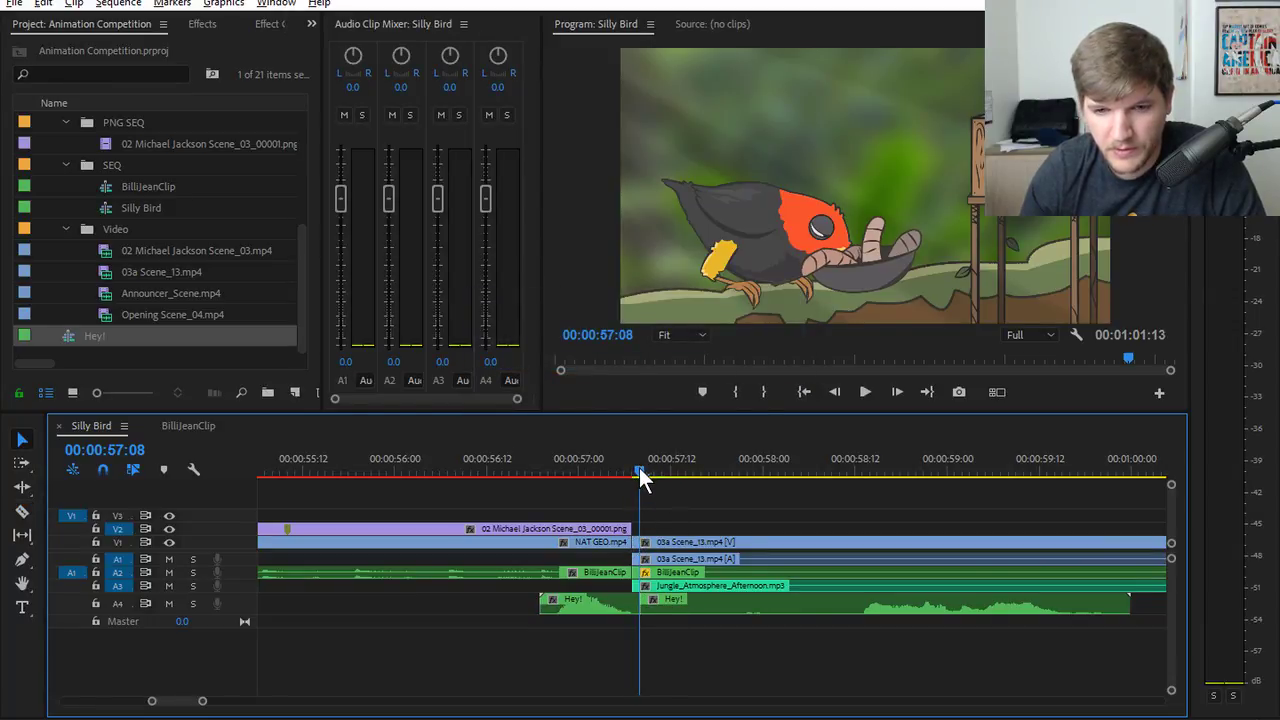
- Cut the Hey! clip again at 00:00:58:07 and ripple-delete the segment between the two cuts
left_click_drag(639, 467, 815, 503)
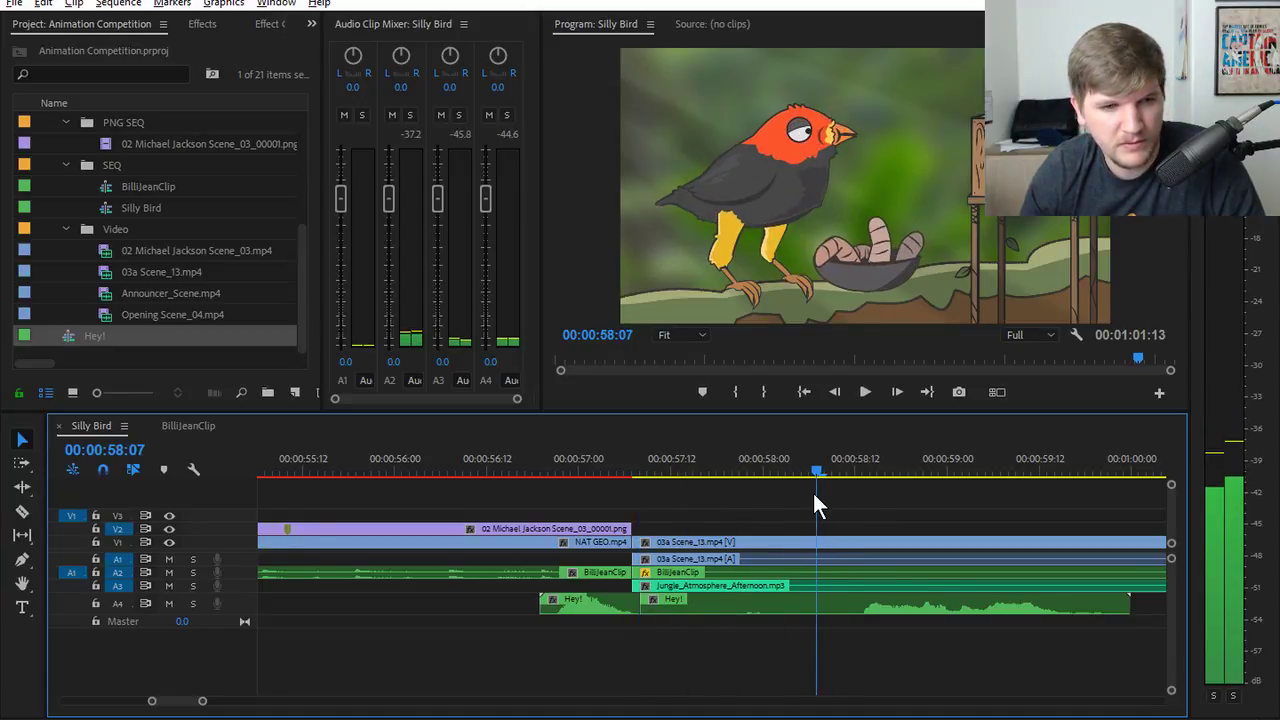
key("c")
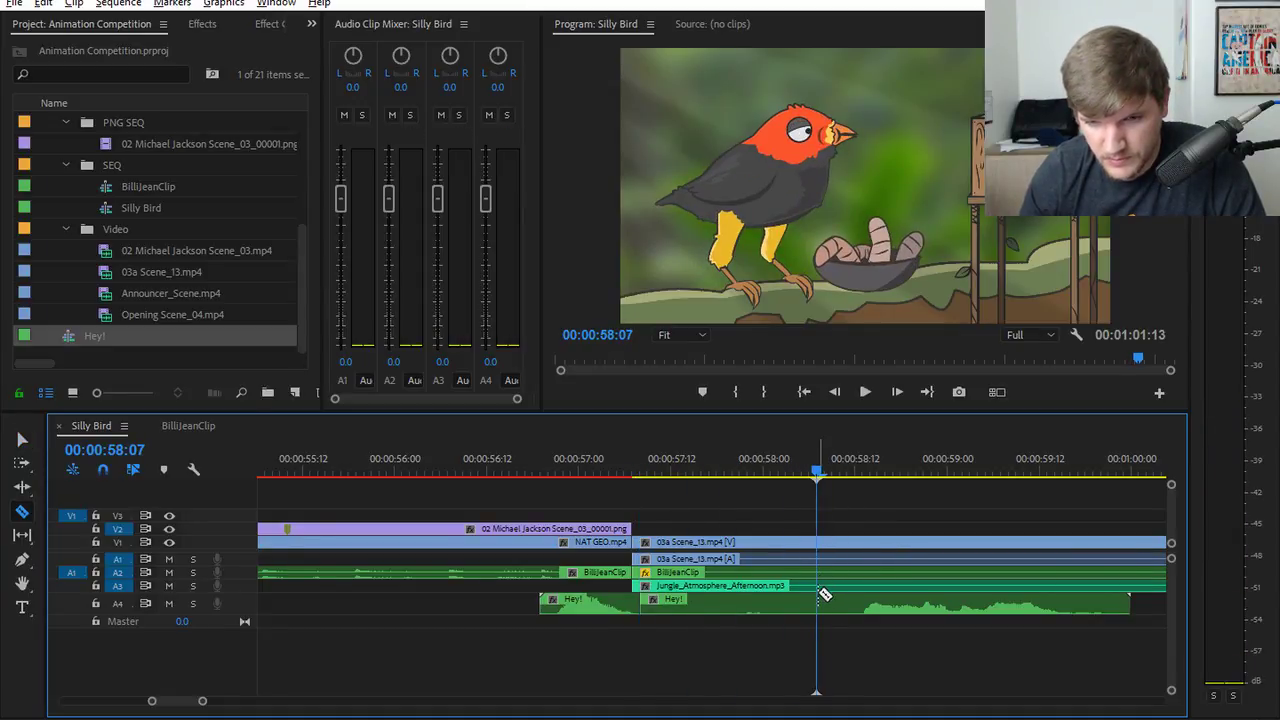
left_click(822, 598)
key("v")
left_click(786, 606)
key("shift+Delete")
key("Up")
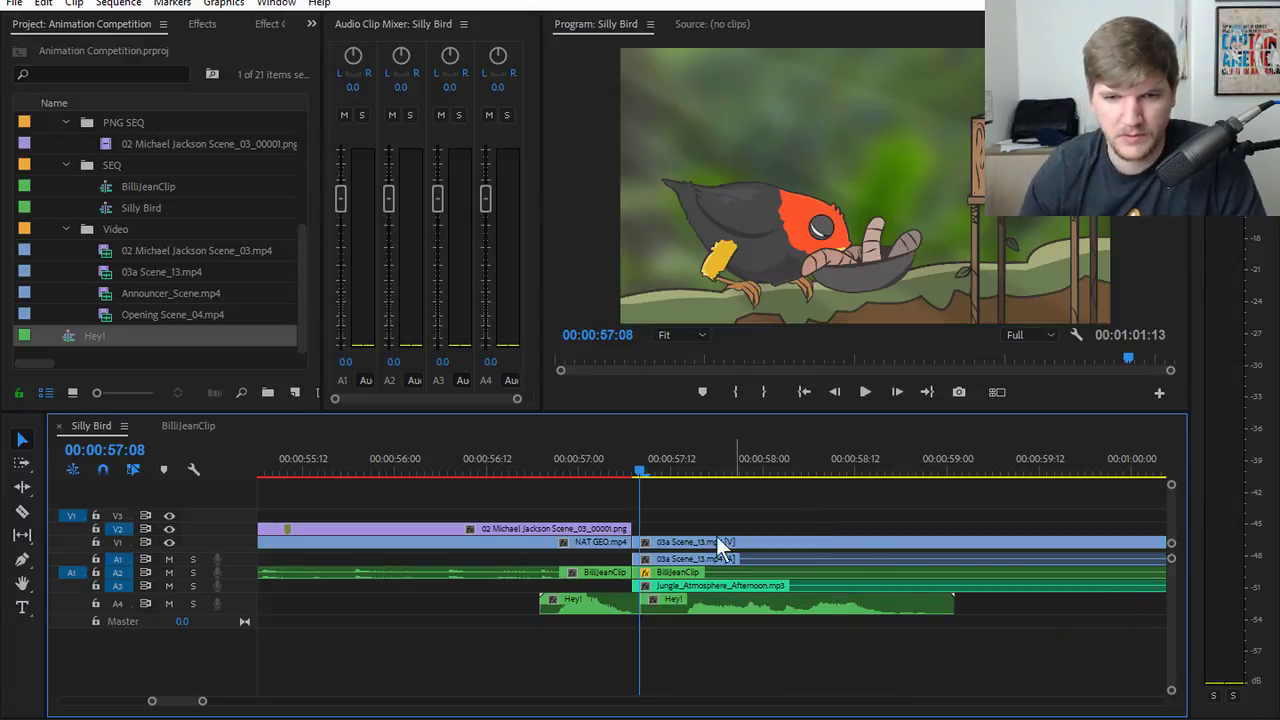
- Play the Silly Bird sequence from just before the Hey! clips to check the tightened audio
left_click(507, 470)
key("space")
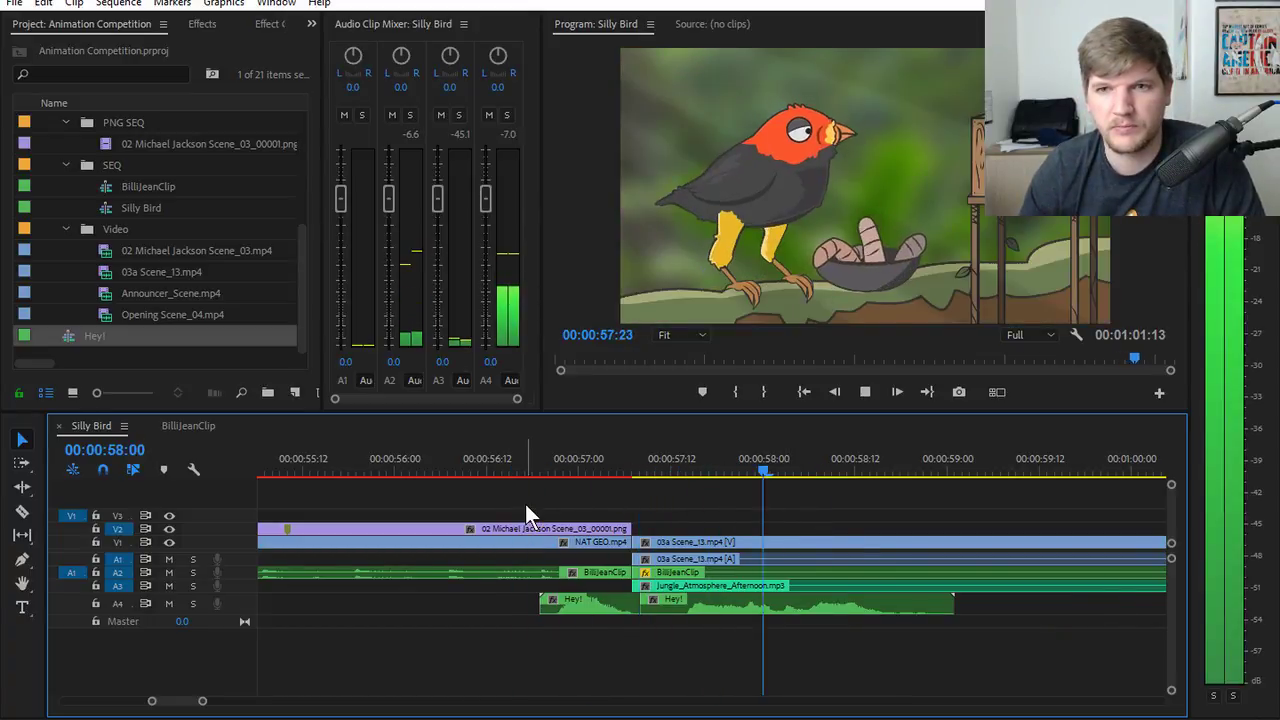
key("space")
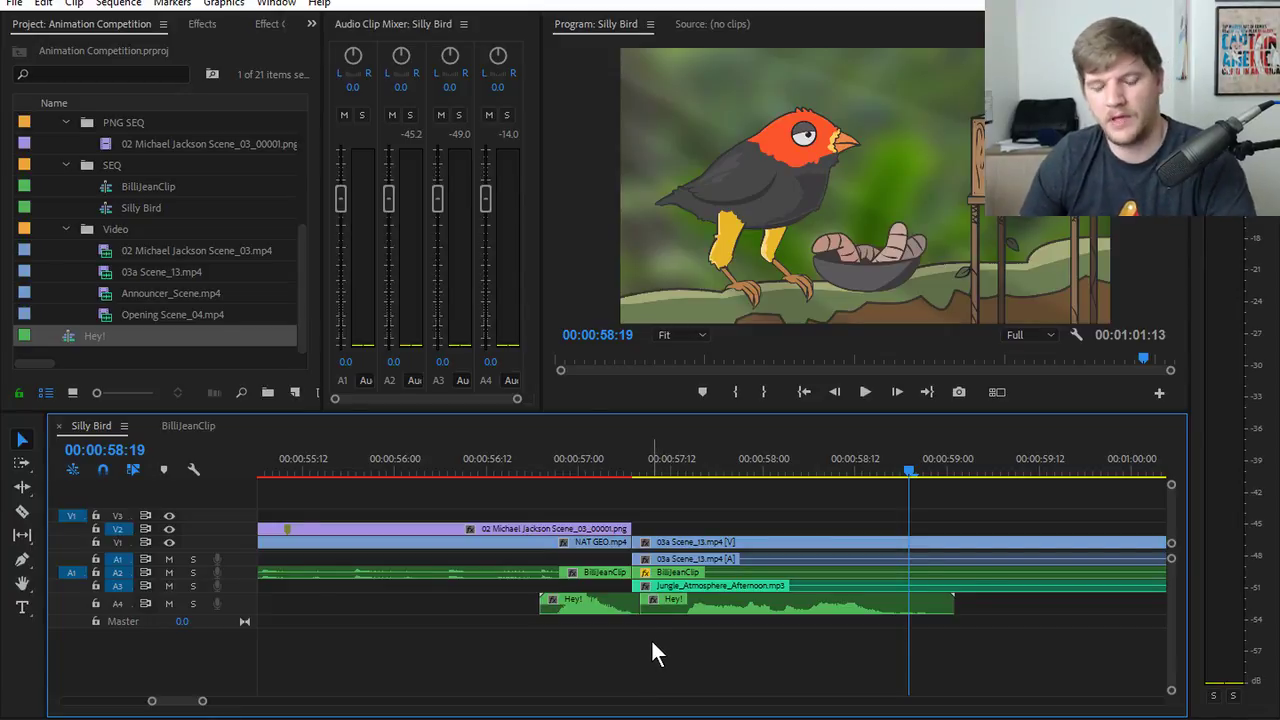
left_click(591, 606)
left_click(697, 607)
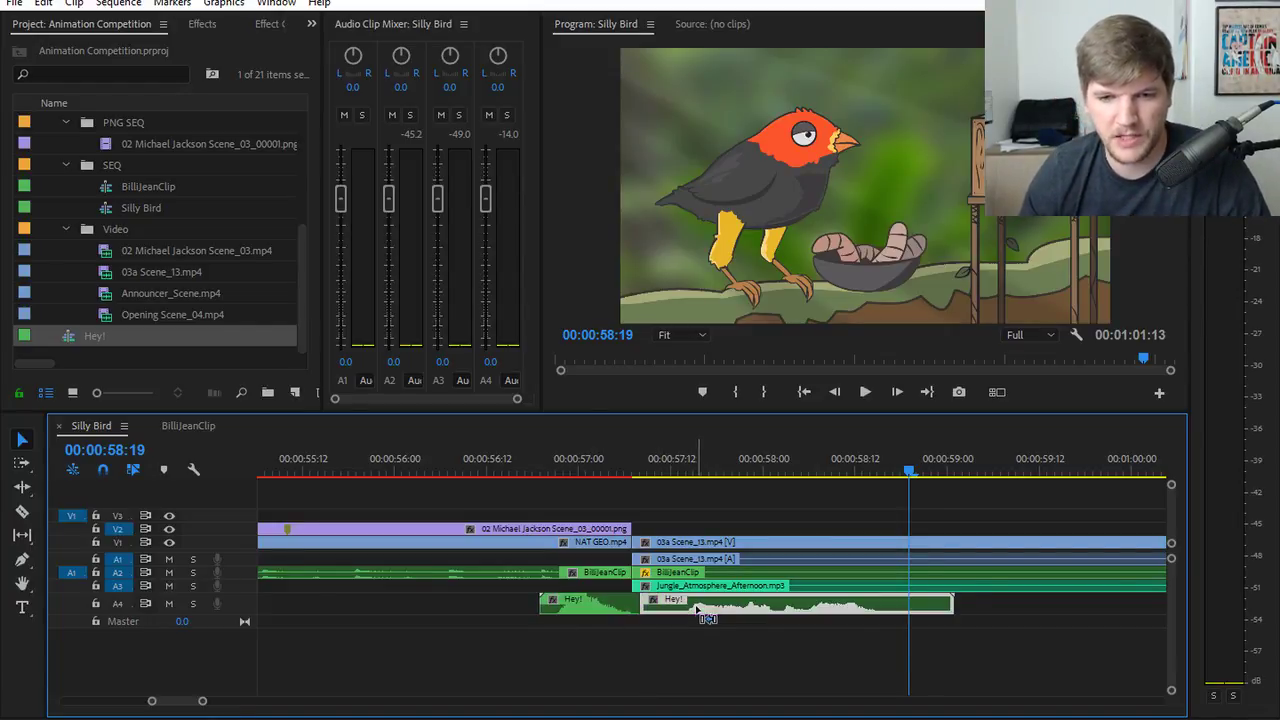
key("g")
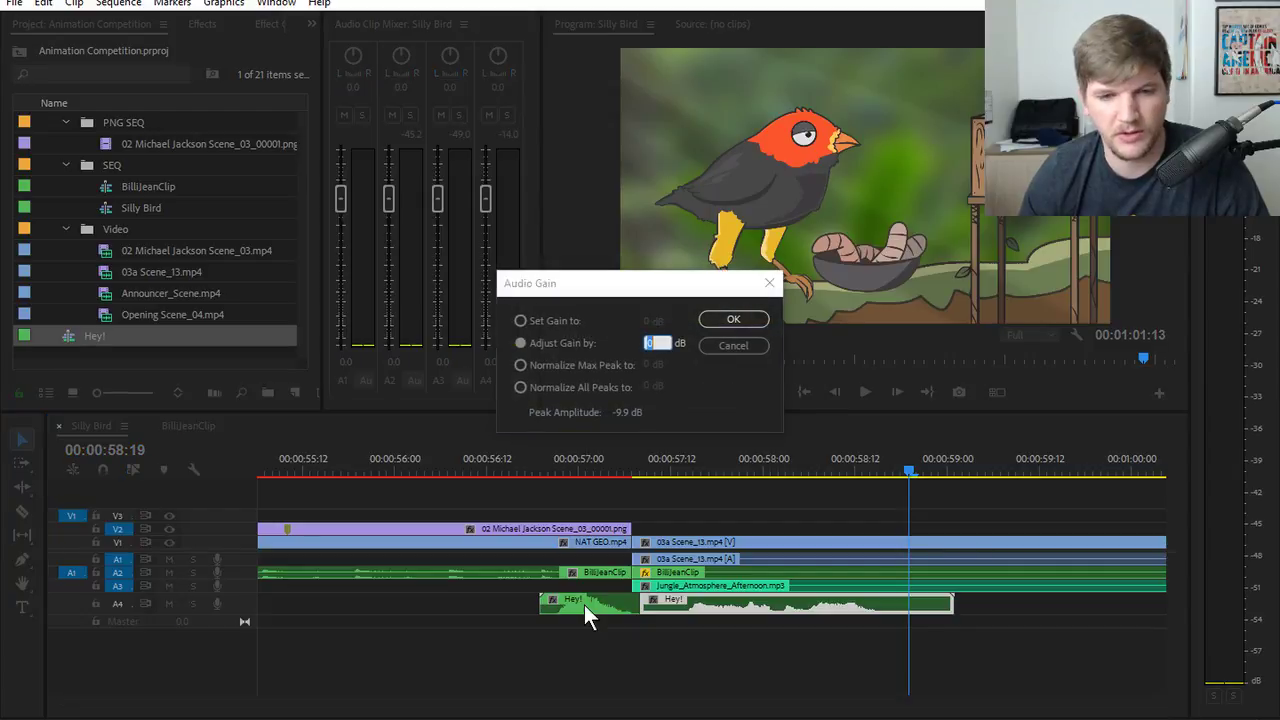
left_click(726, 346)
left_click(580, 602)
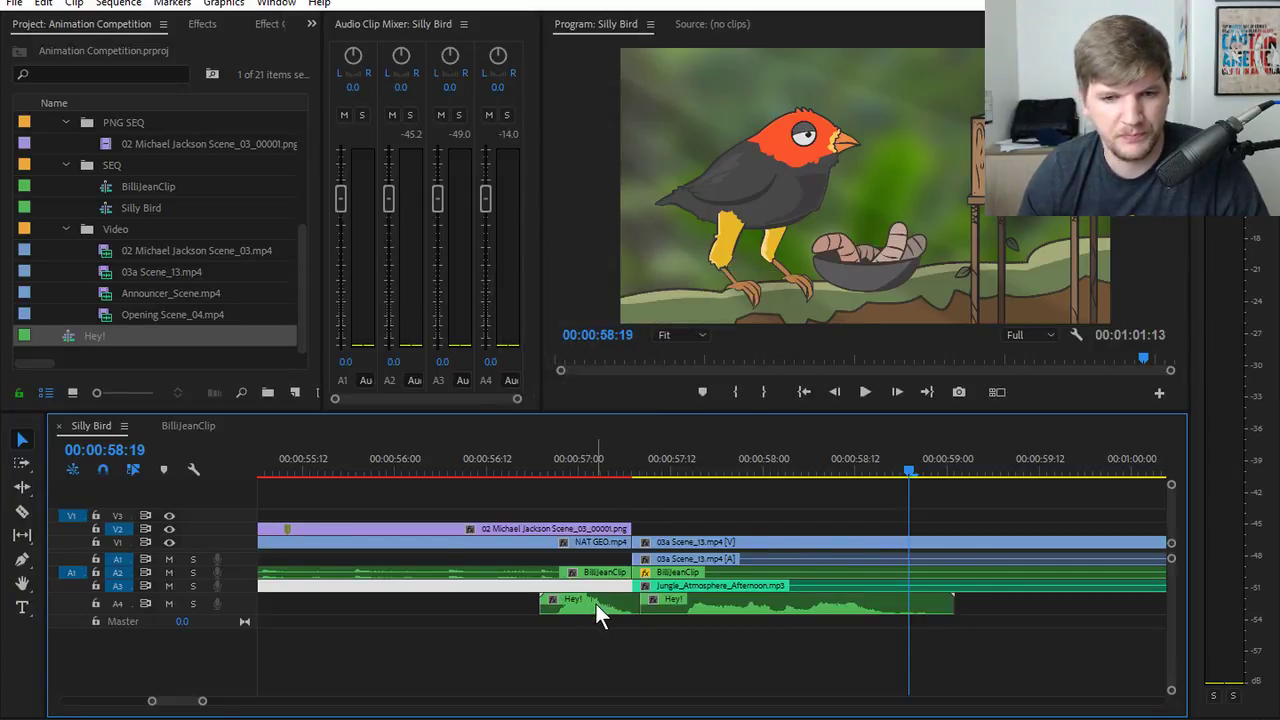
left_click(707, 603, "shift")
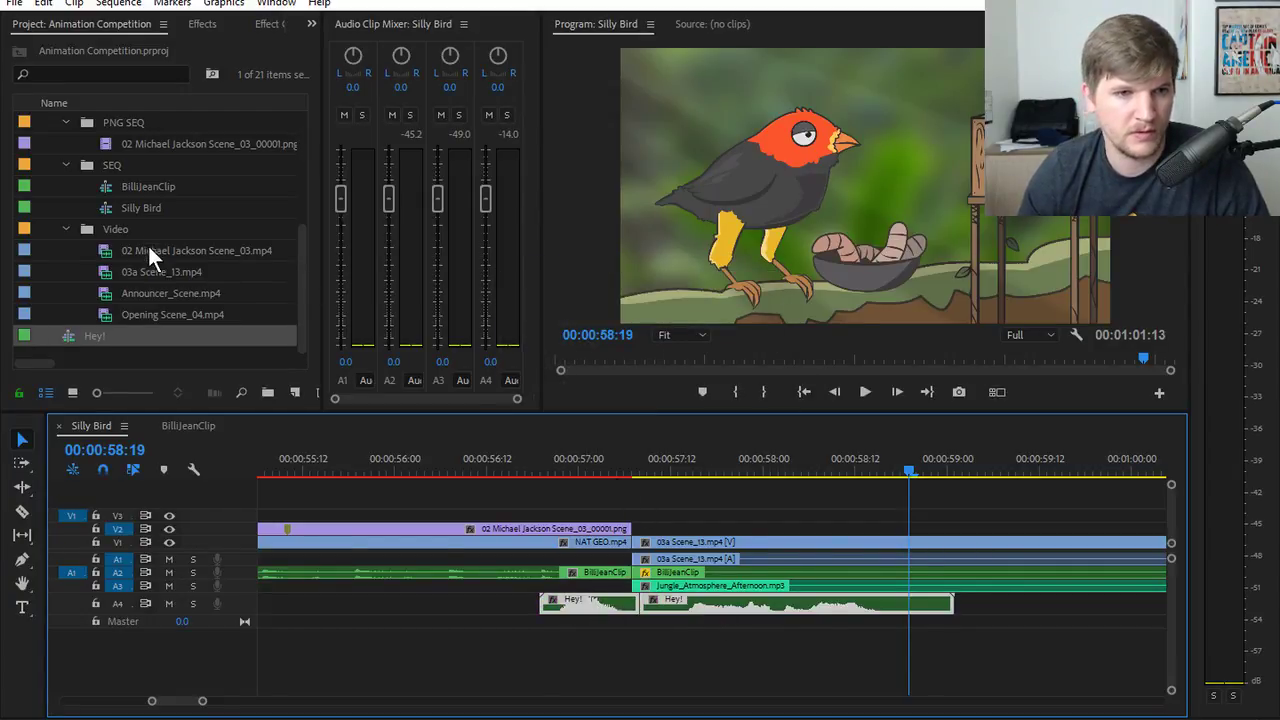
- Open the Hey! sequence and move the second SB_ScratchTrack.wav clip earlier so it butts against the first clip
double_click(91, 337)
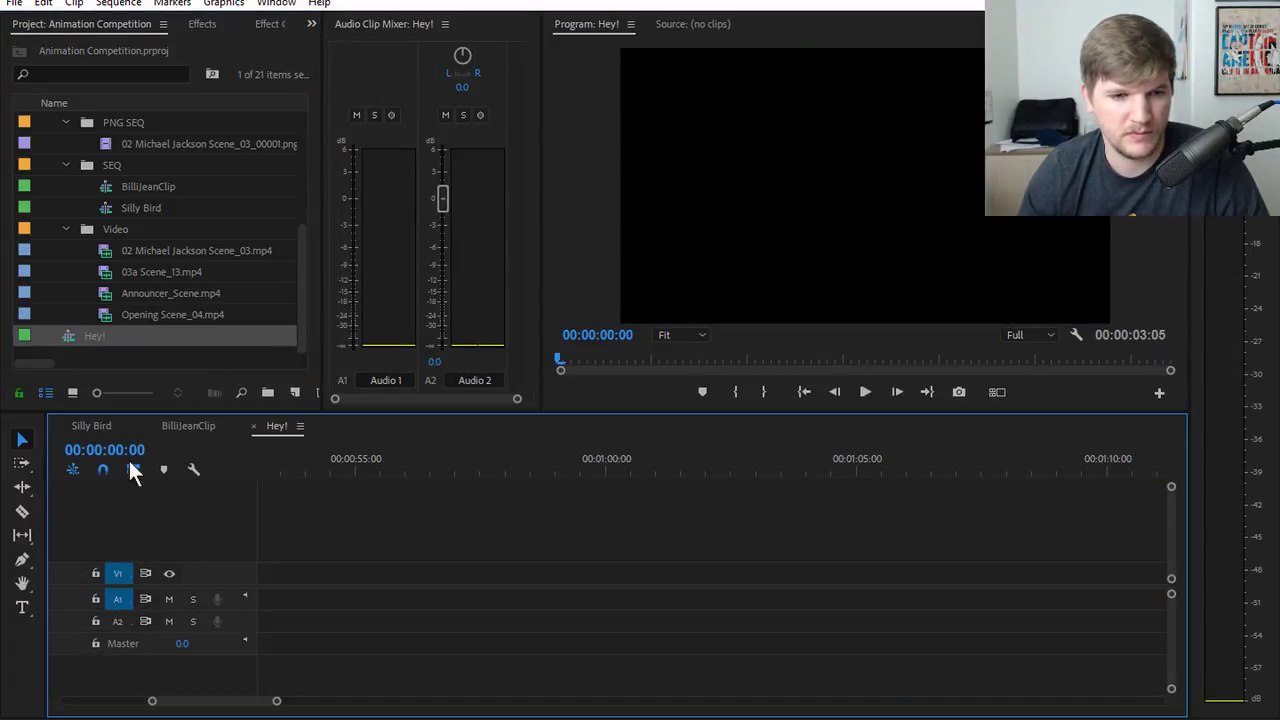
left_click_drag(210, 710, 66, 700)
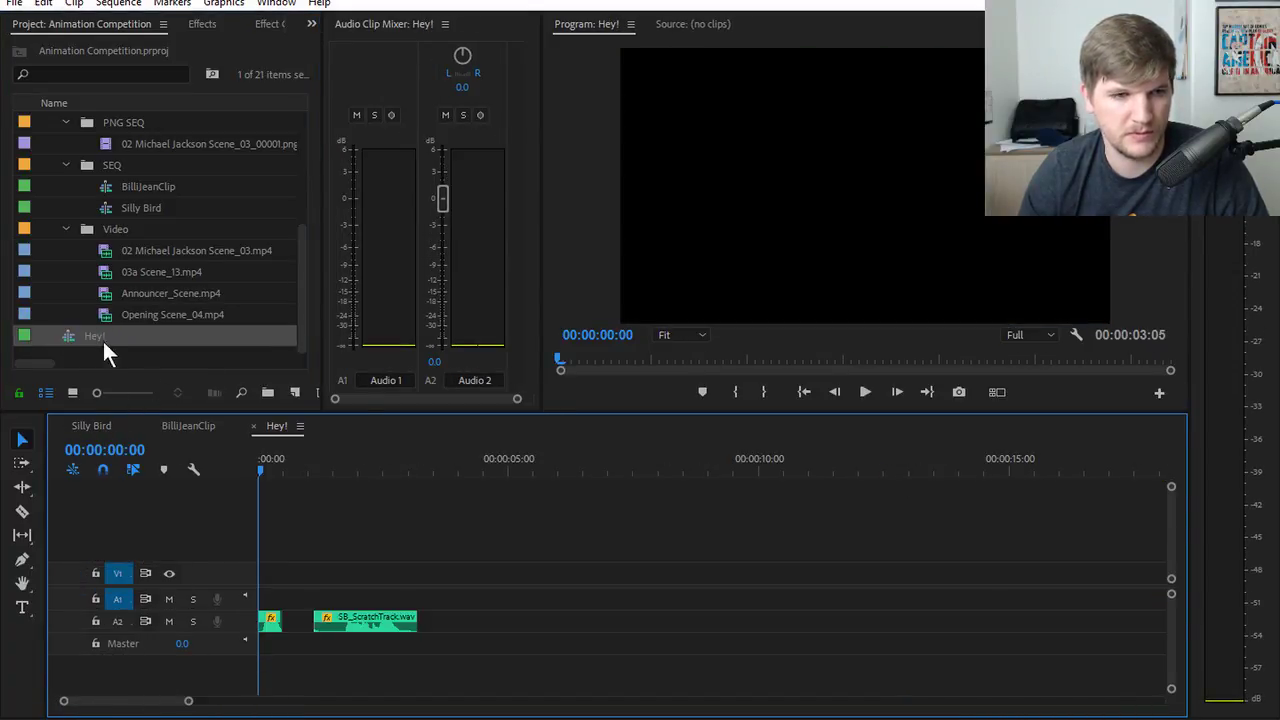
left_click(341, 622)
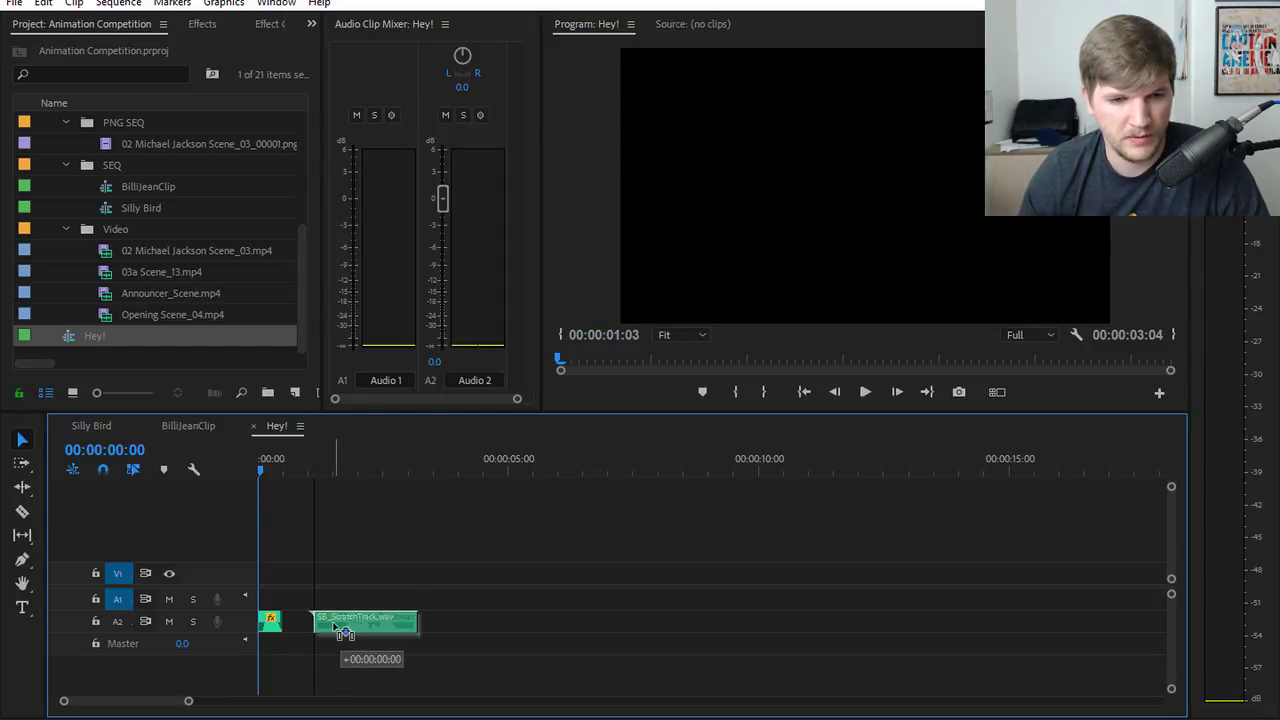
key("space")
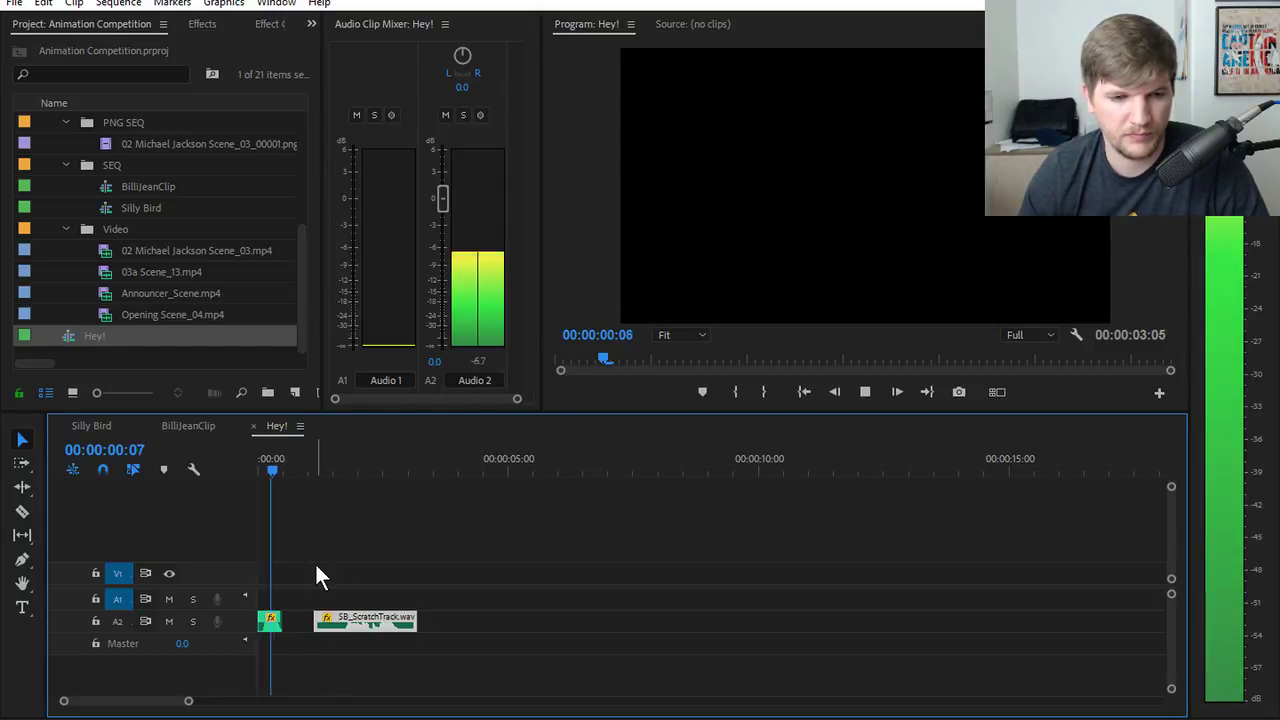
key("space")
left_click_drag(351, 627, 322, 628)
- Play the Hey! sequence from its start twice to check the shortened pause between the clips
key("Home")
key("space")
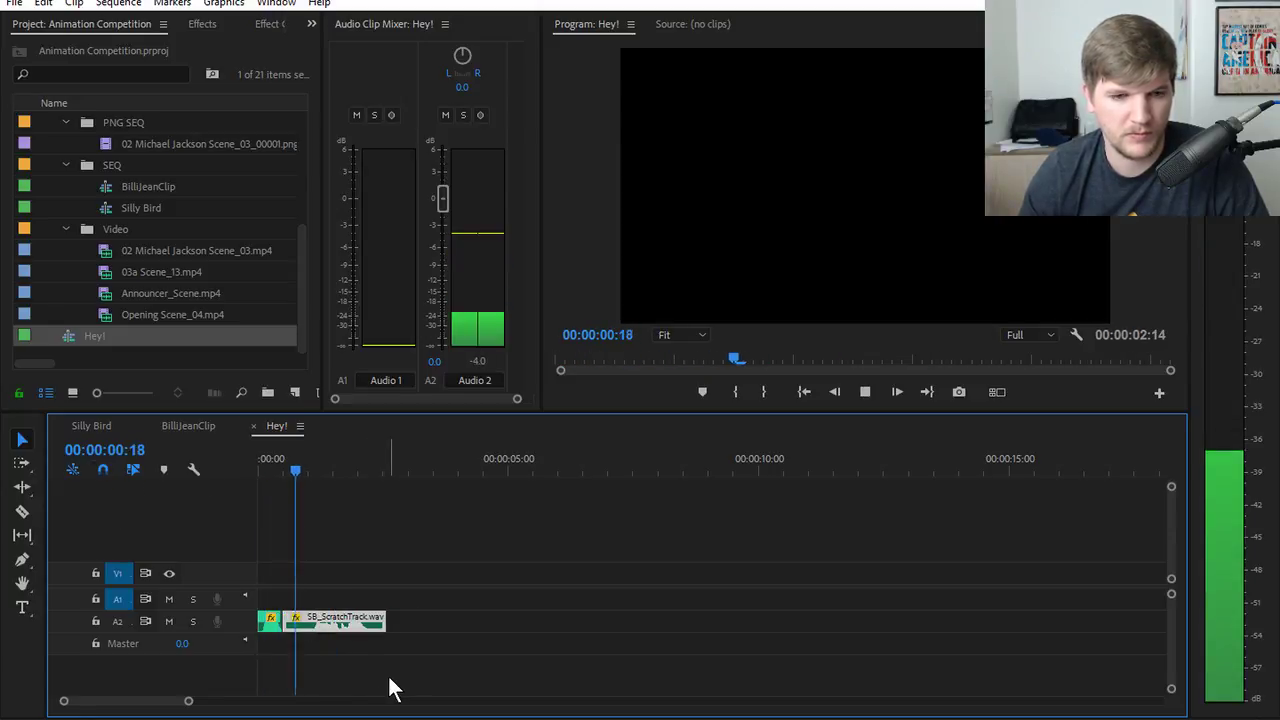
key("space")
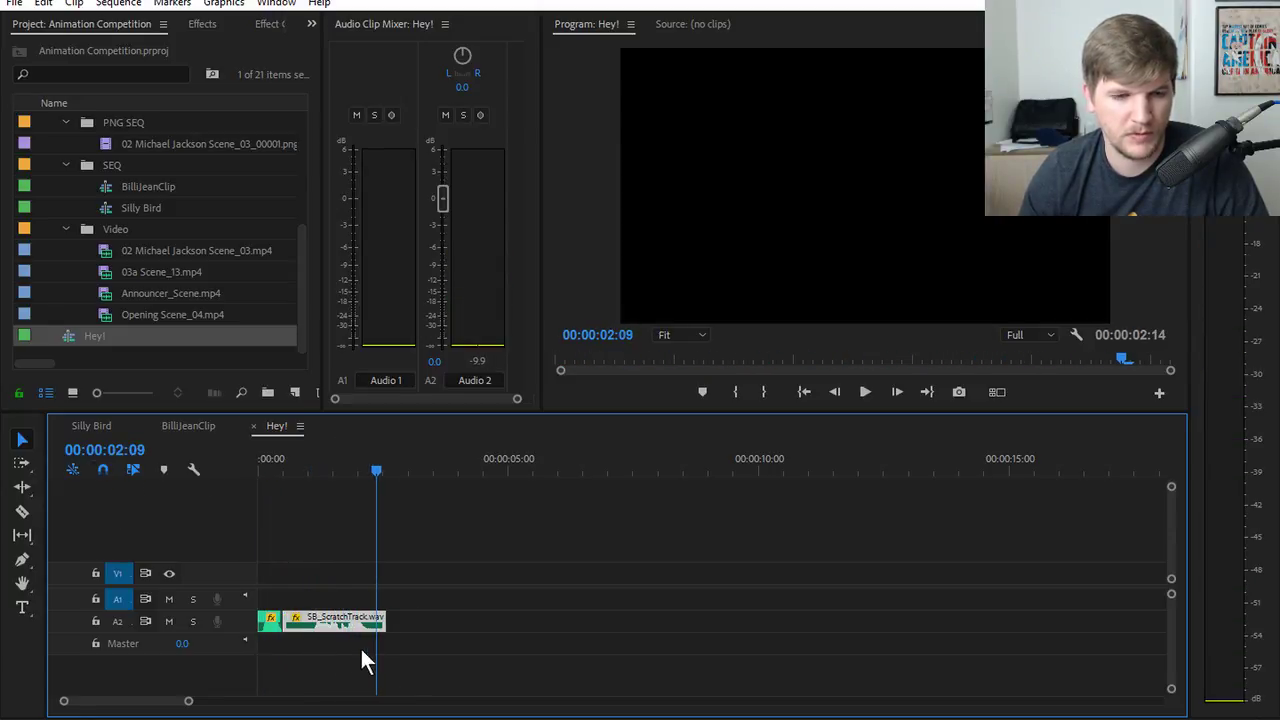
key("Home")
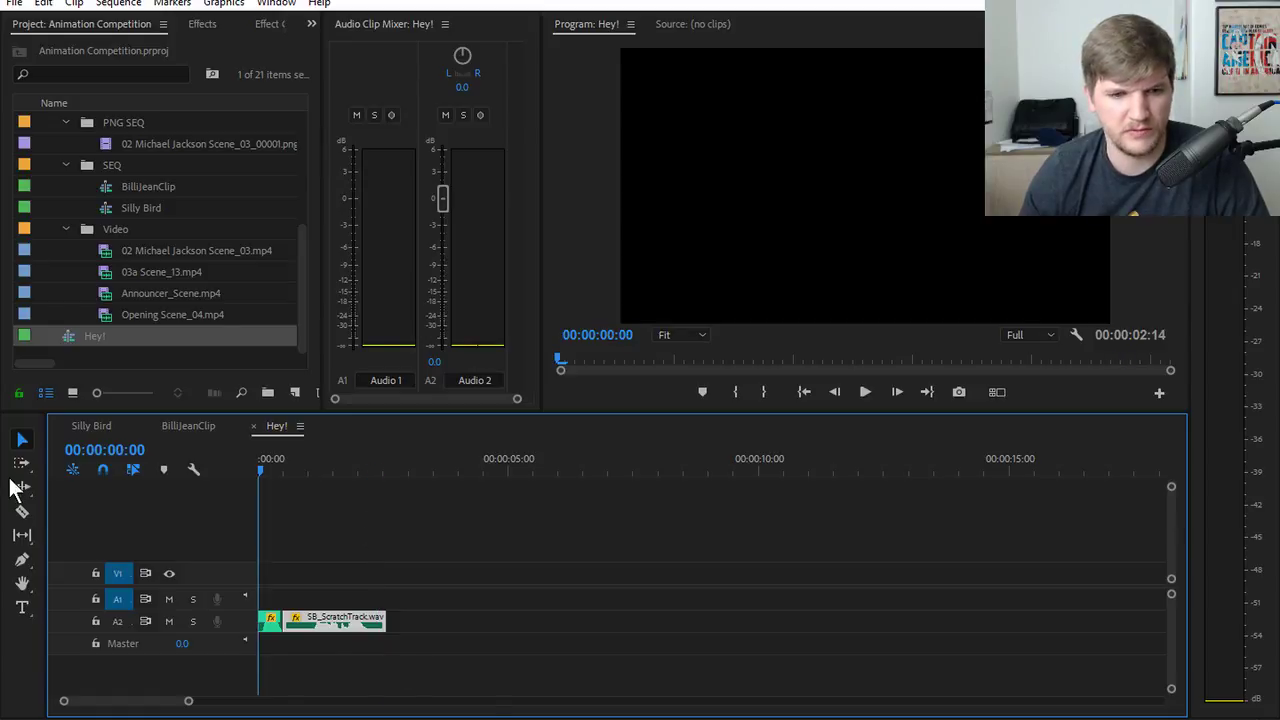
key("space")
key("space")
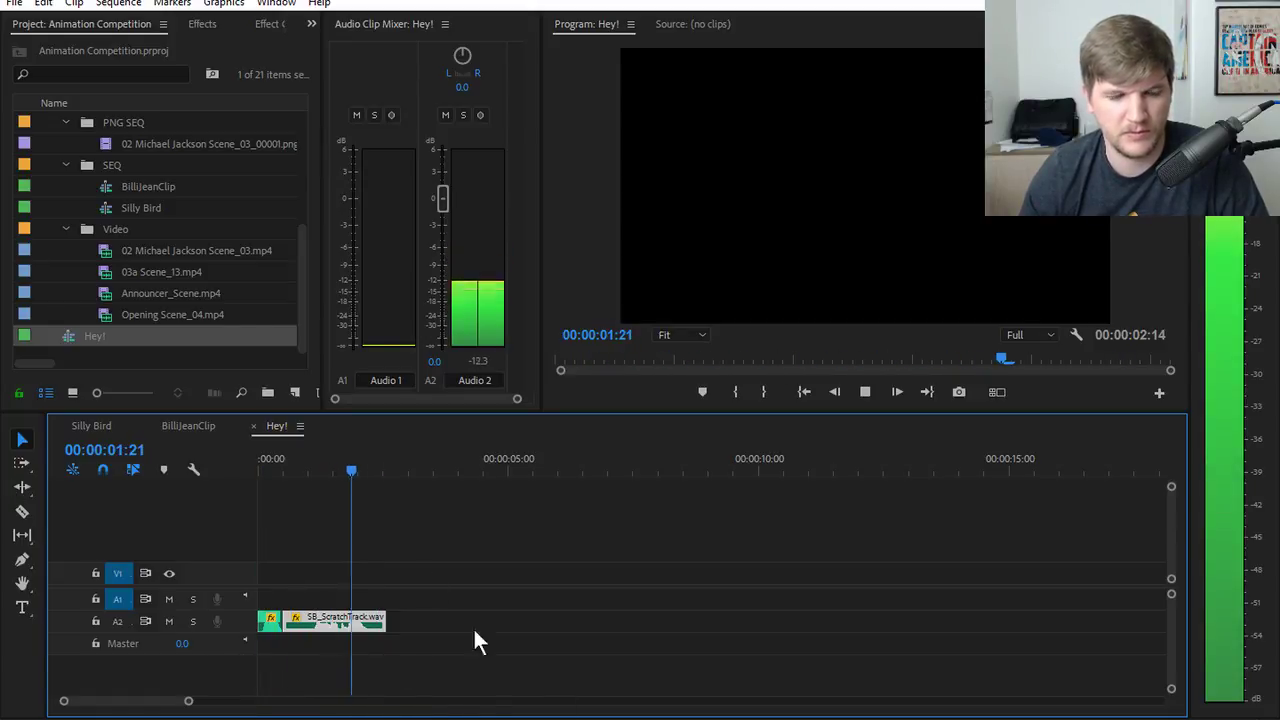
- Select the Hey! sequence in the project and open its media export settings
left_click(14, 4)
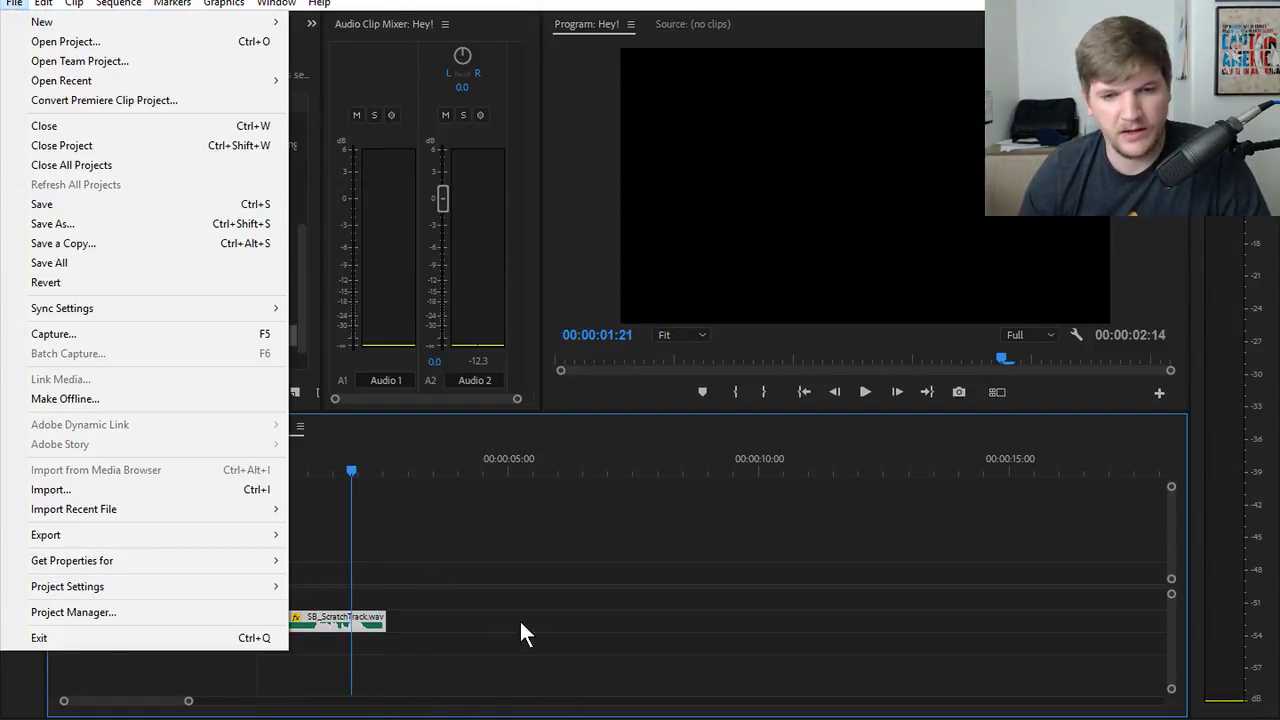
left_click(278, 620)
left_click(88, 337)
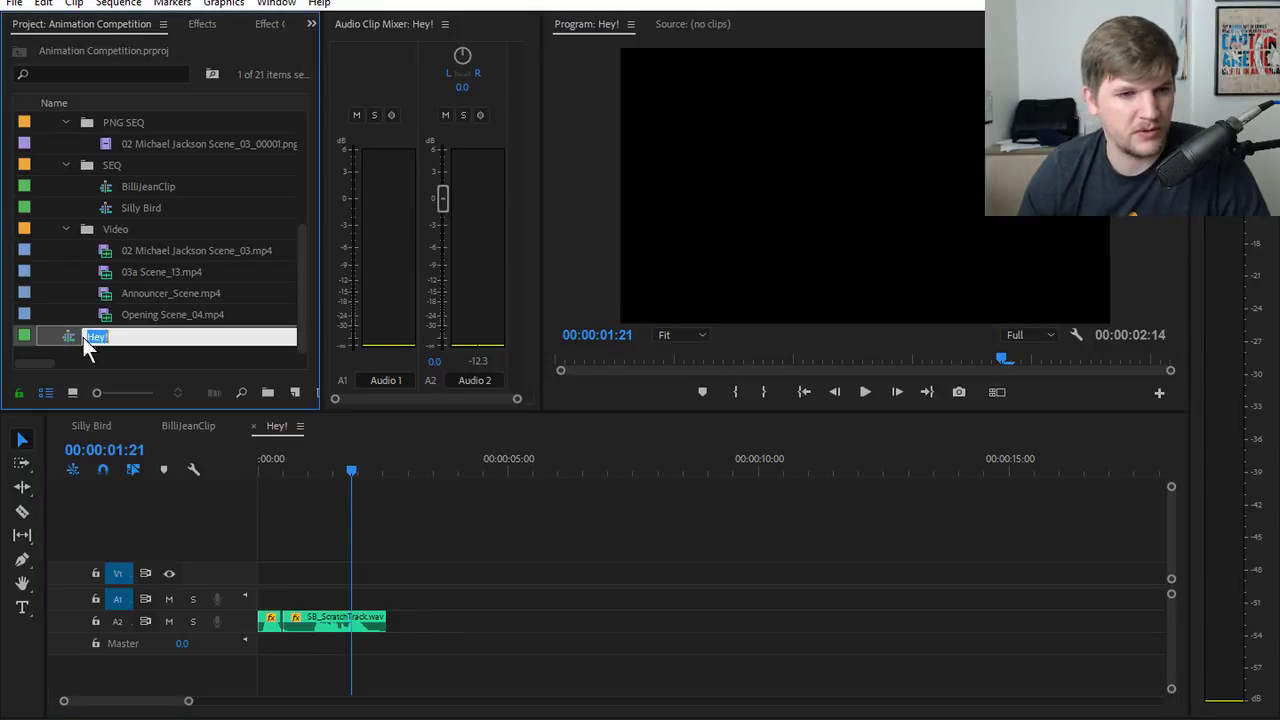
left_click(14, 4)
left_click(330, 451)
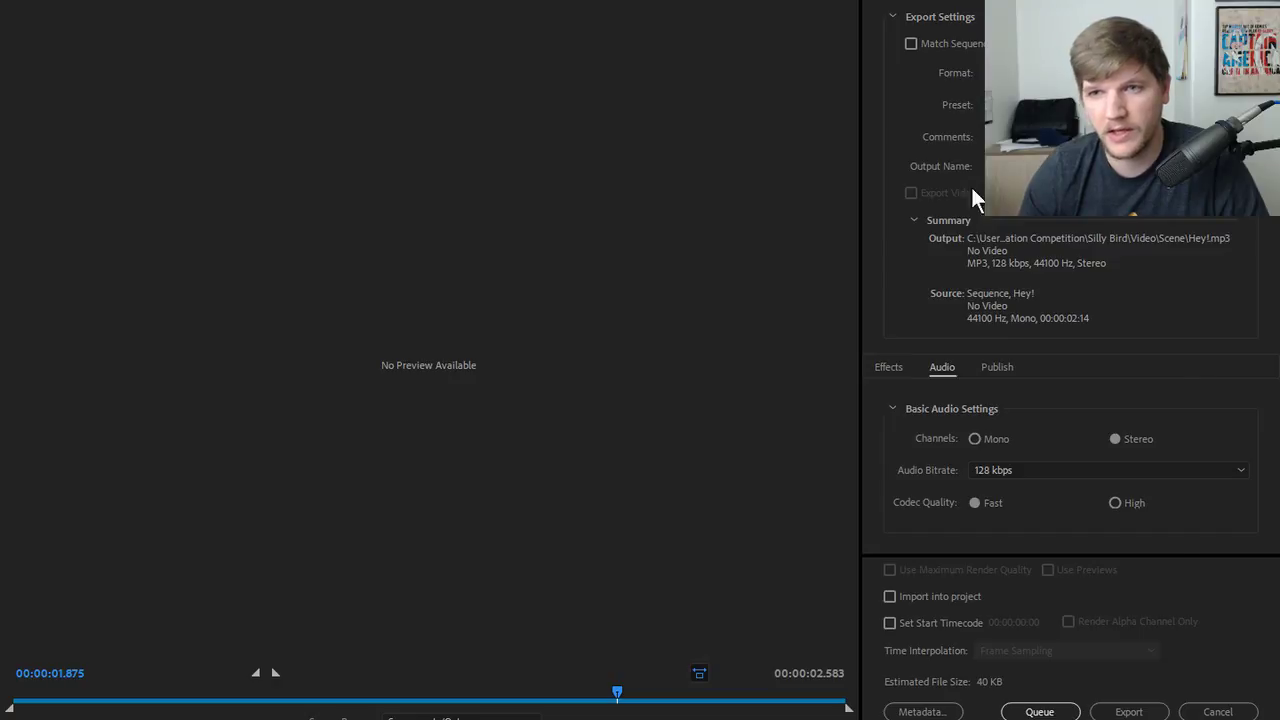
- Set the export output to Hey!.mp3 in the Silly Bird project's Audio > Voice Over folder, accepting replacement of the existing file
left_click(990, 166)
left_click(496, 79)
left_click(444, 78)
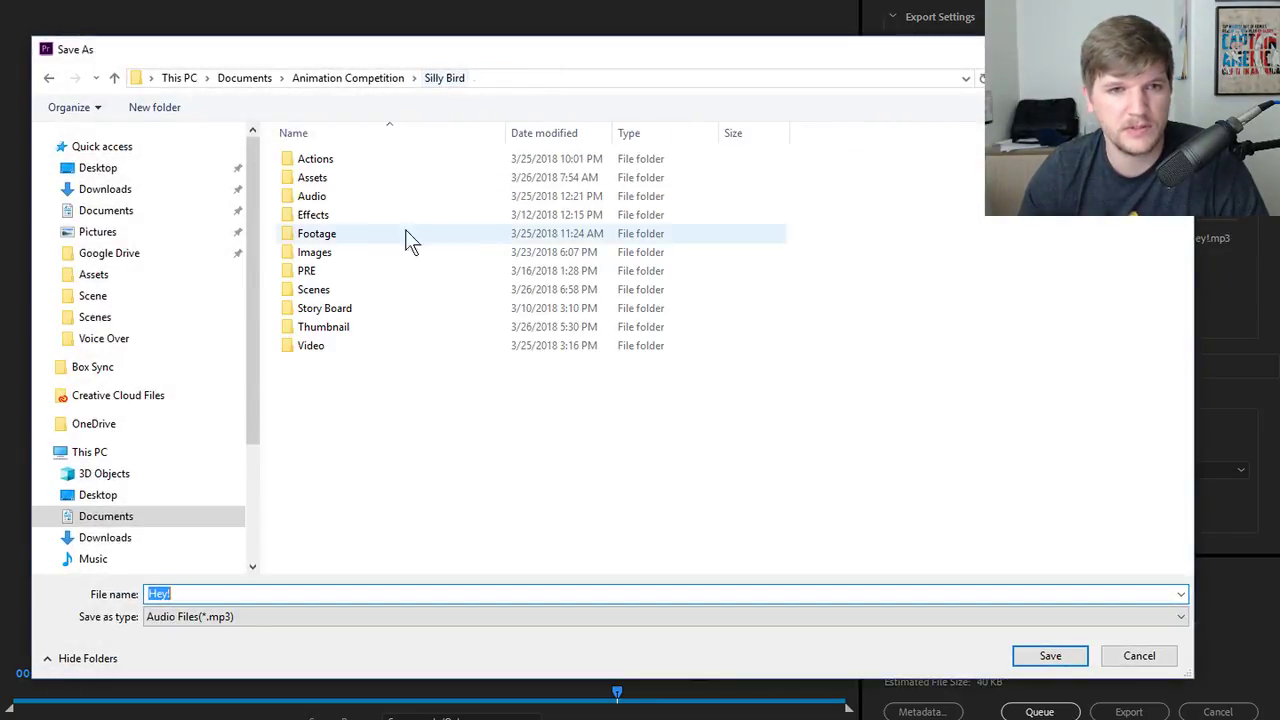
left_click(334, 196)
double_click(334, 196)
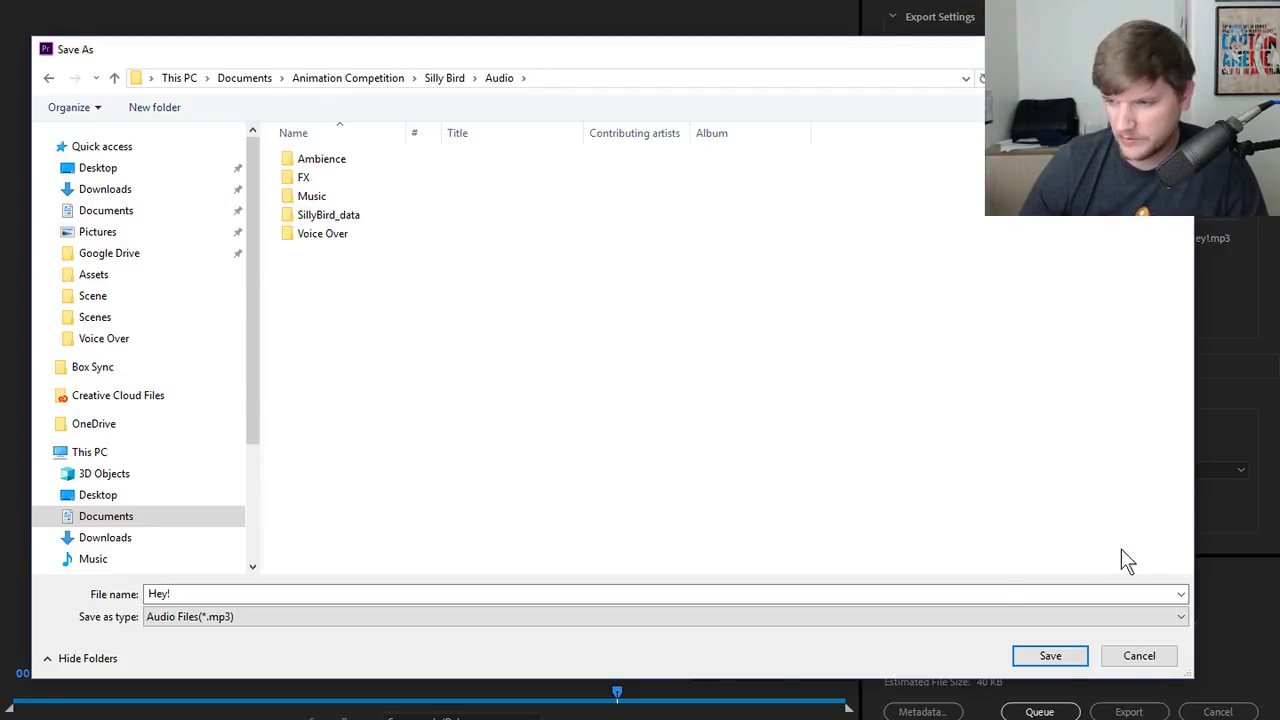
key("Return")
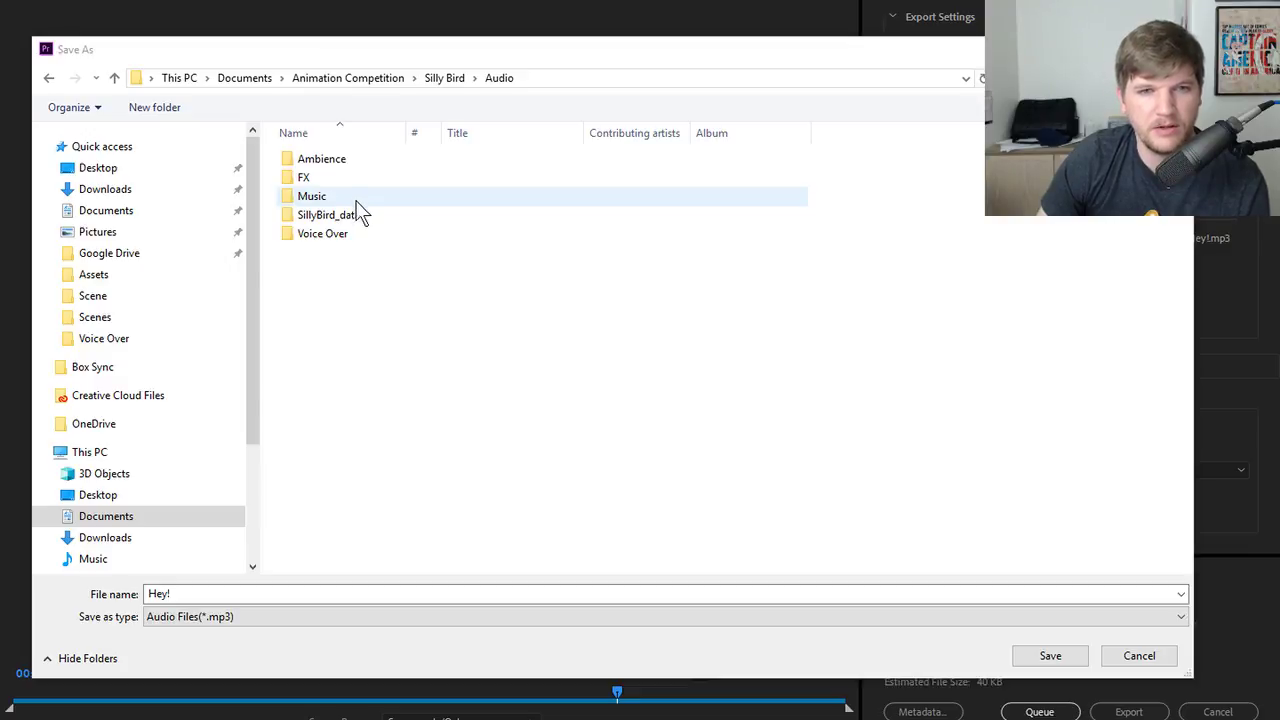
double_click(351, 237)
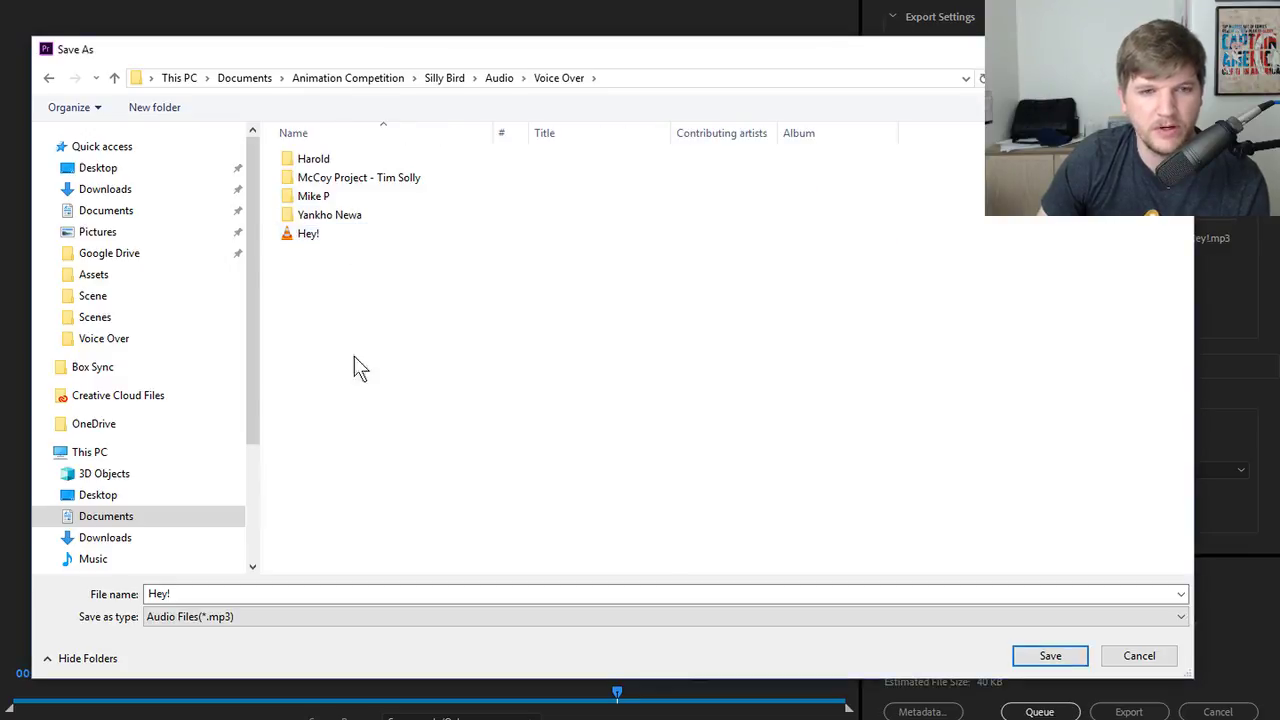
left_click(315, 238)
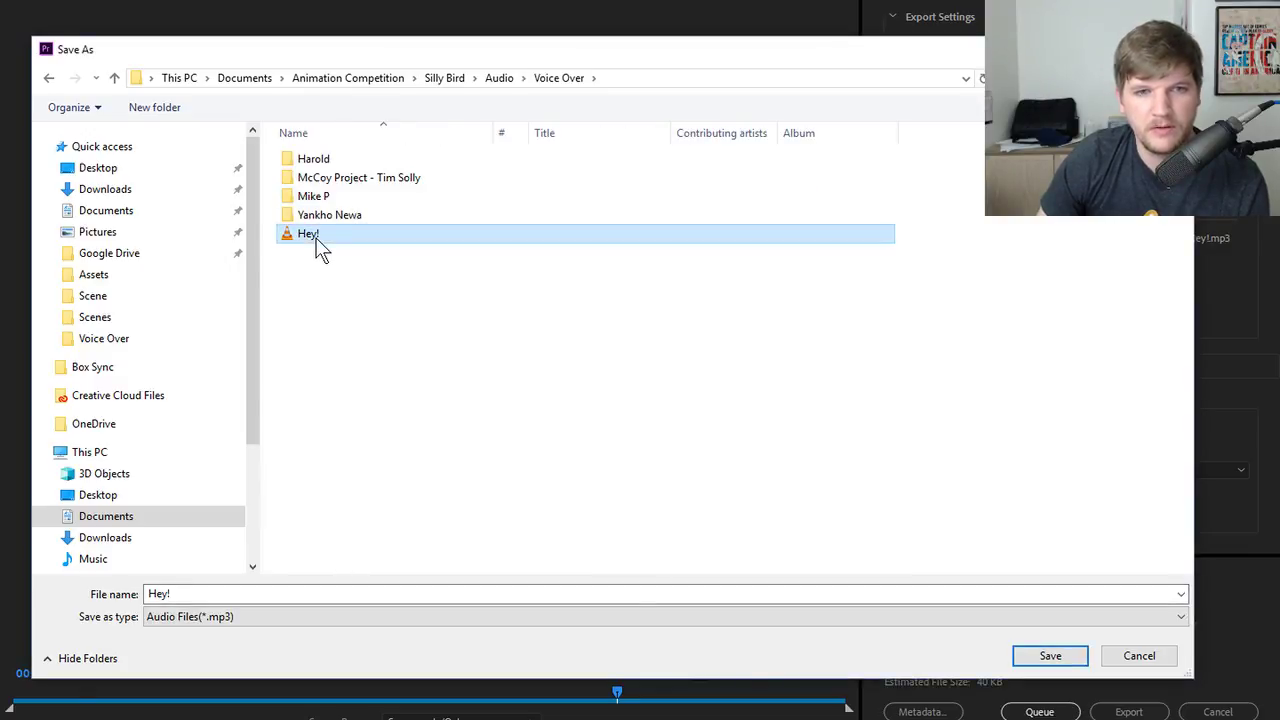
left_click(1043, 660)
left_click(700, 399)
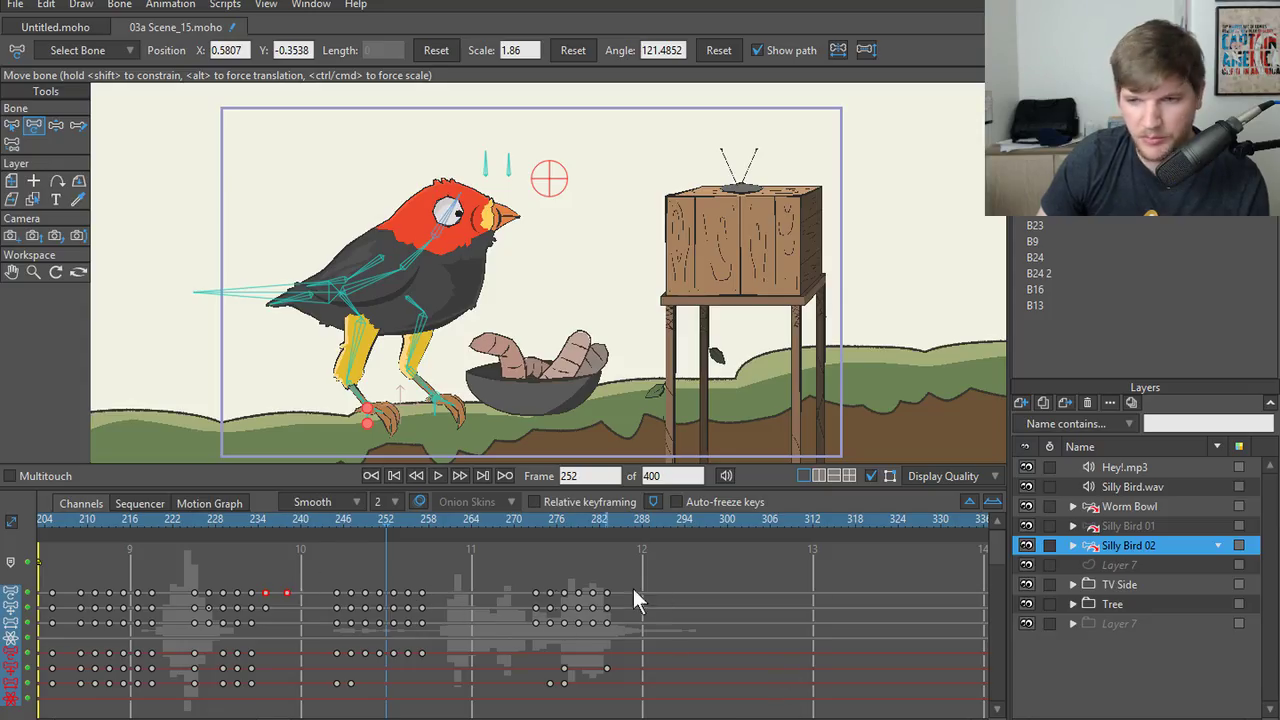
- Switch to Moho and set the Hey!.mp3 layer's source audio to Hey! from the Audio > Voice Over folder
right_click(1135, 466)
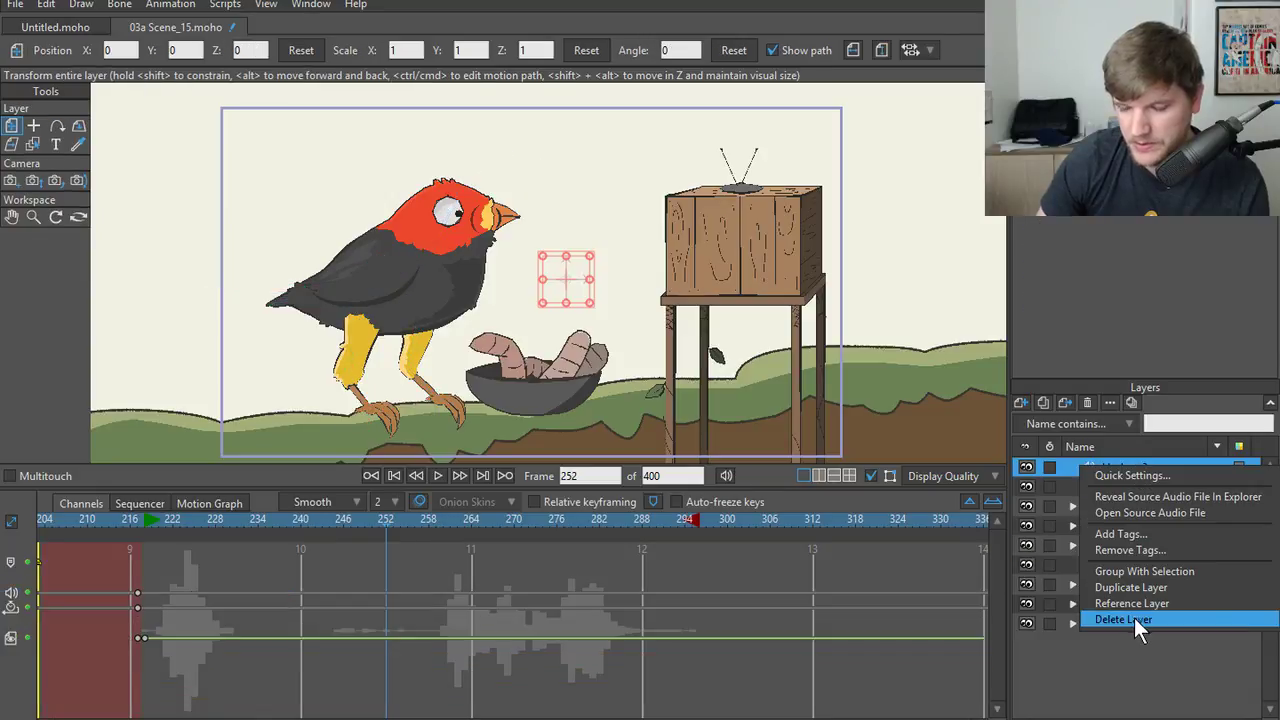
left_click(1066, 468)
double_click(1066, 468)
left_click(595, 66)
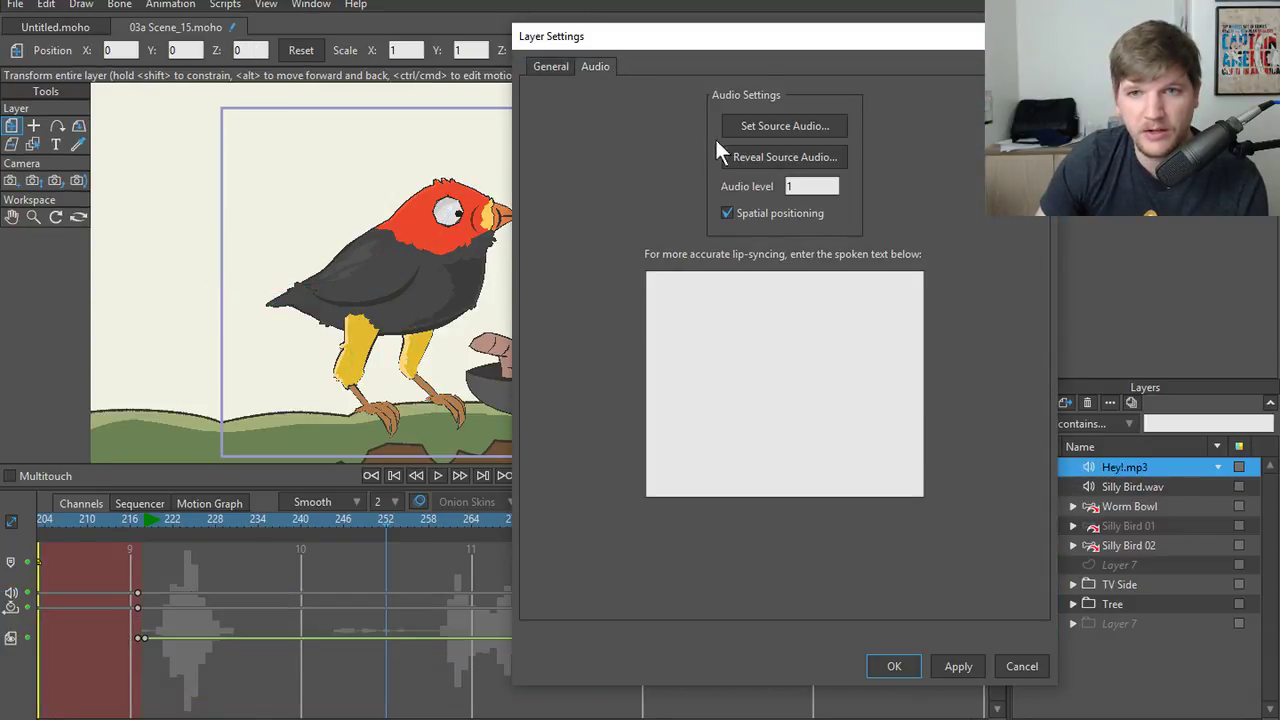
left_click(789, 127)
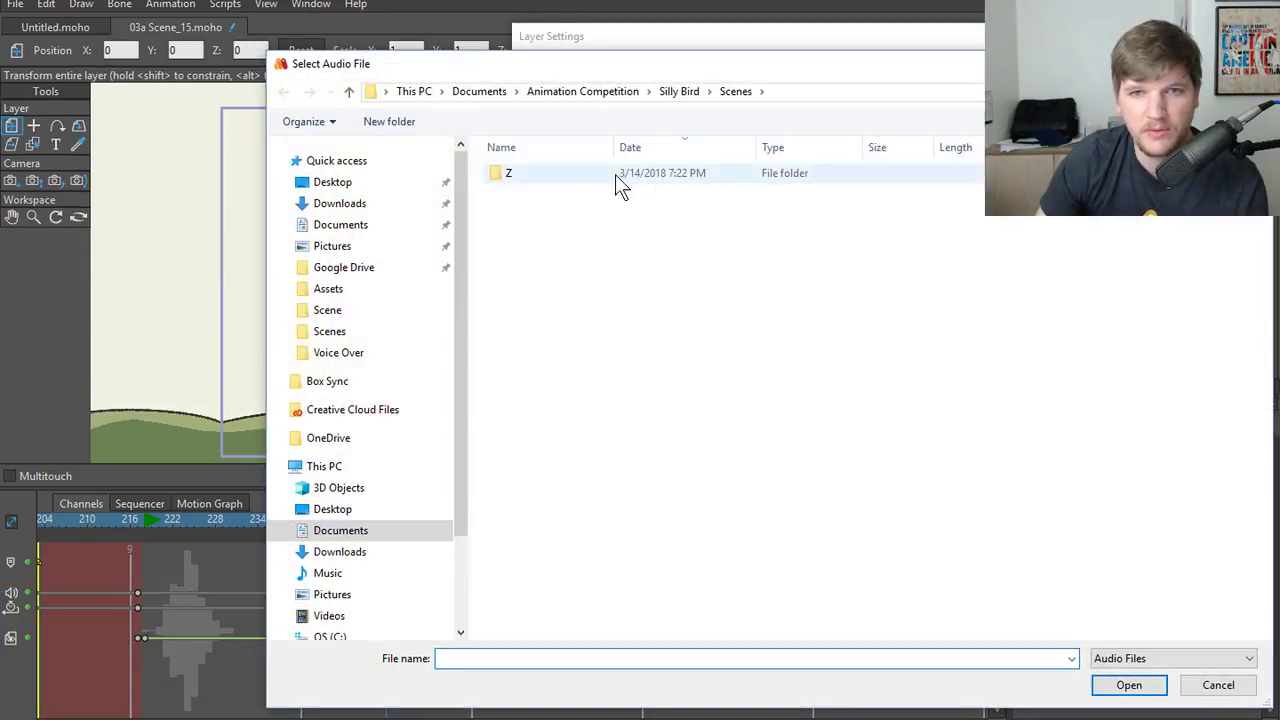
left_click(683, 93)
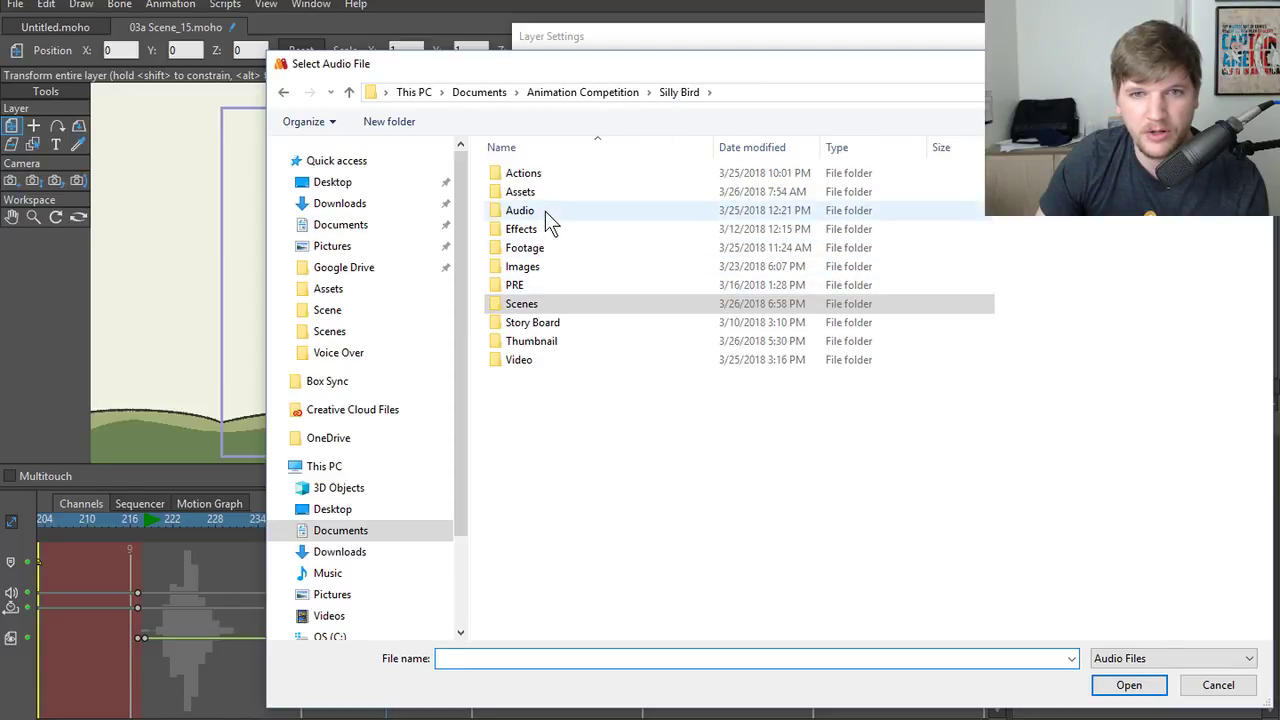
double_click(545, 211)
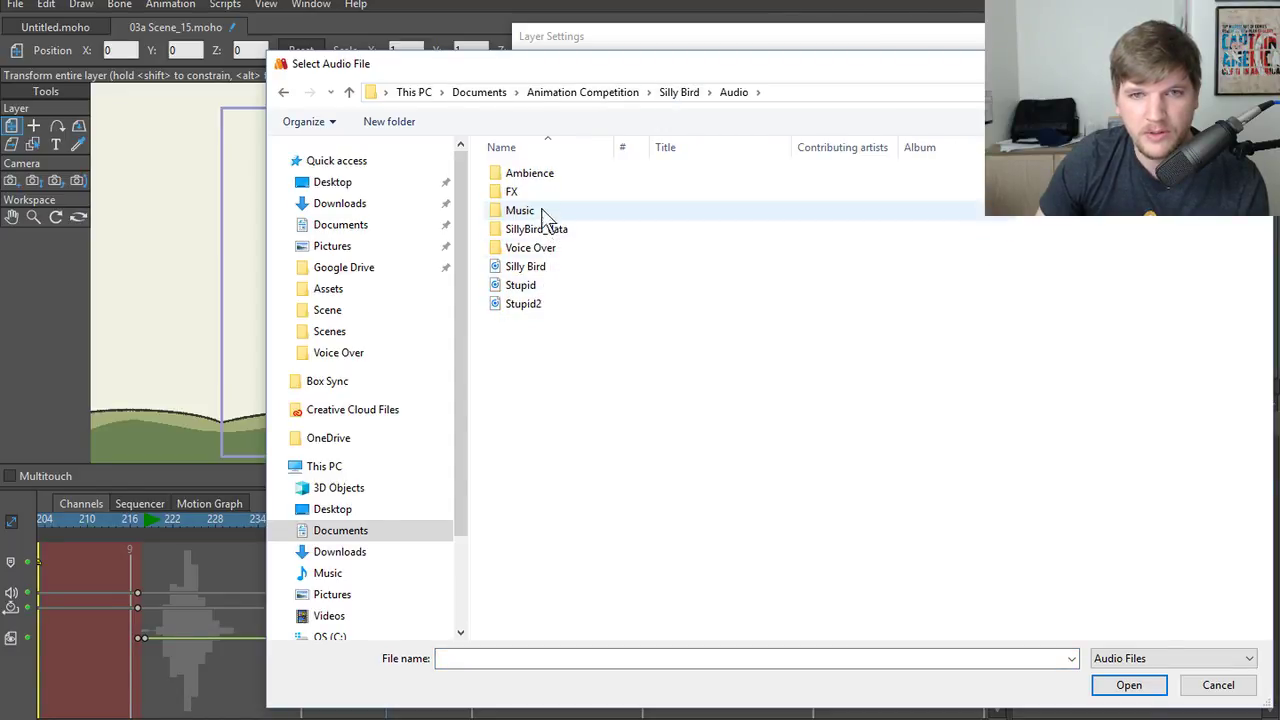
double_click(548, 249)
double_click(551, 269)
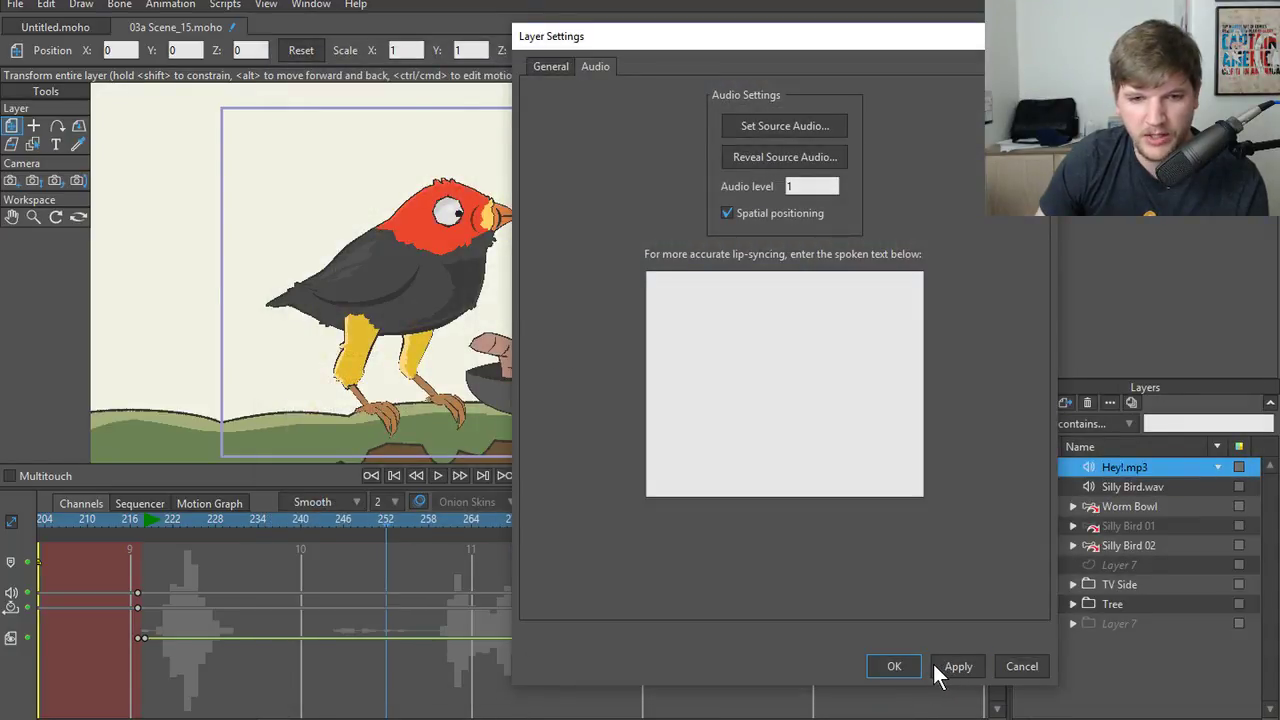
left_click(896, 667)
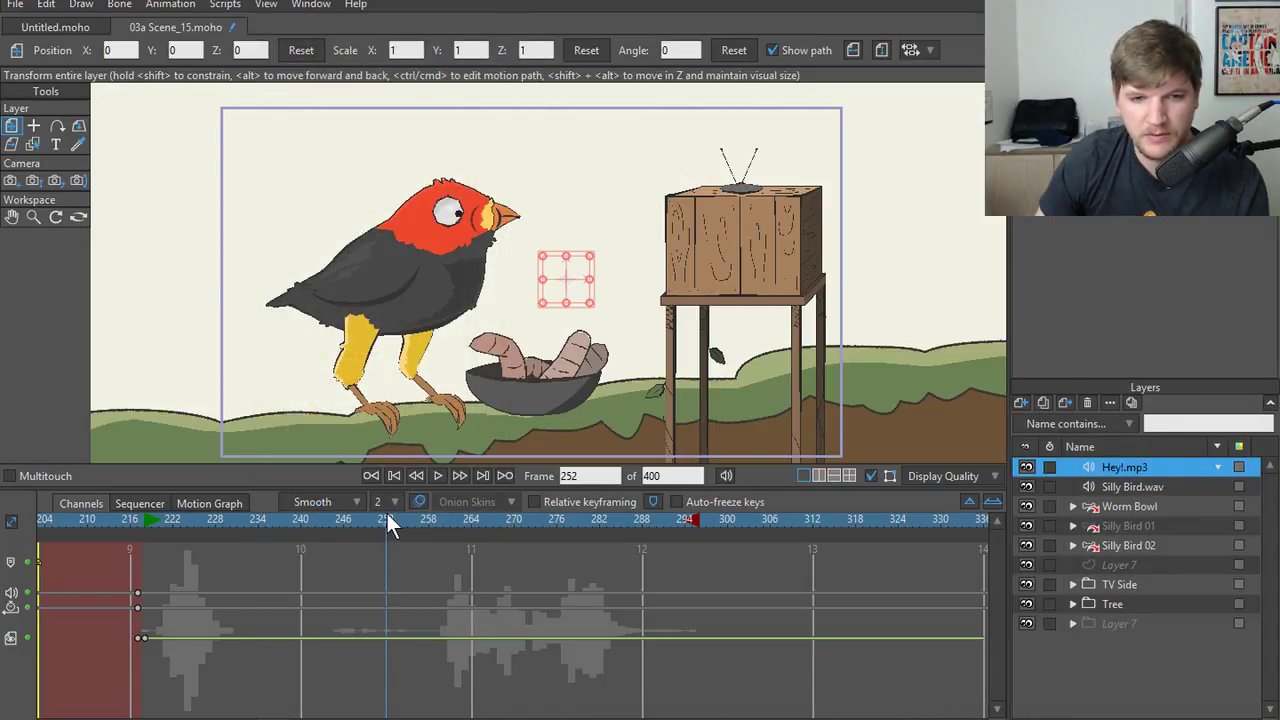
- Select the Silly Bird 02 layer and play the scene from just before the Hey! audio to check it
left_click(1146, 510)
left_click(1147, 526)
left_click(1149, 545)
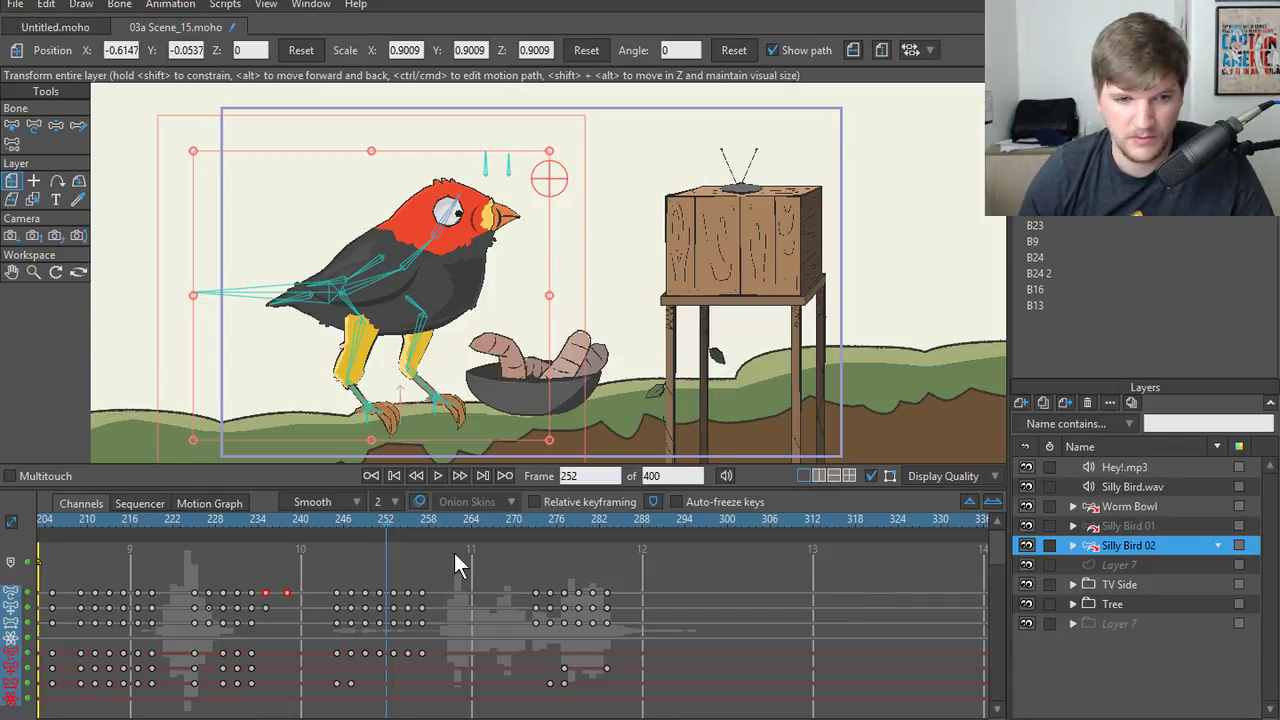
left_click_drag(124, 520, 109, 518)
key("space")
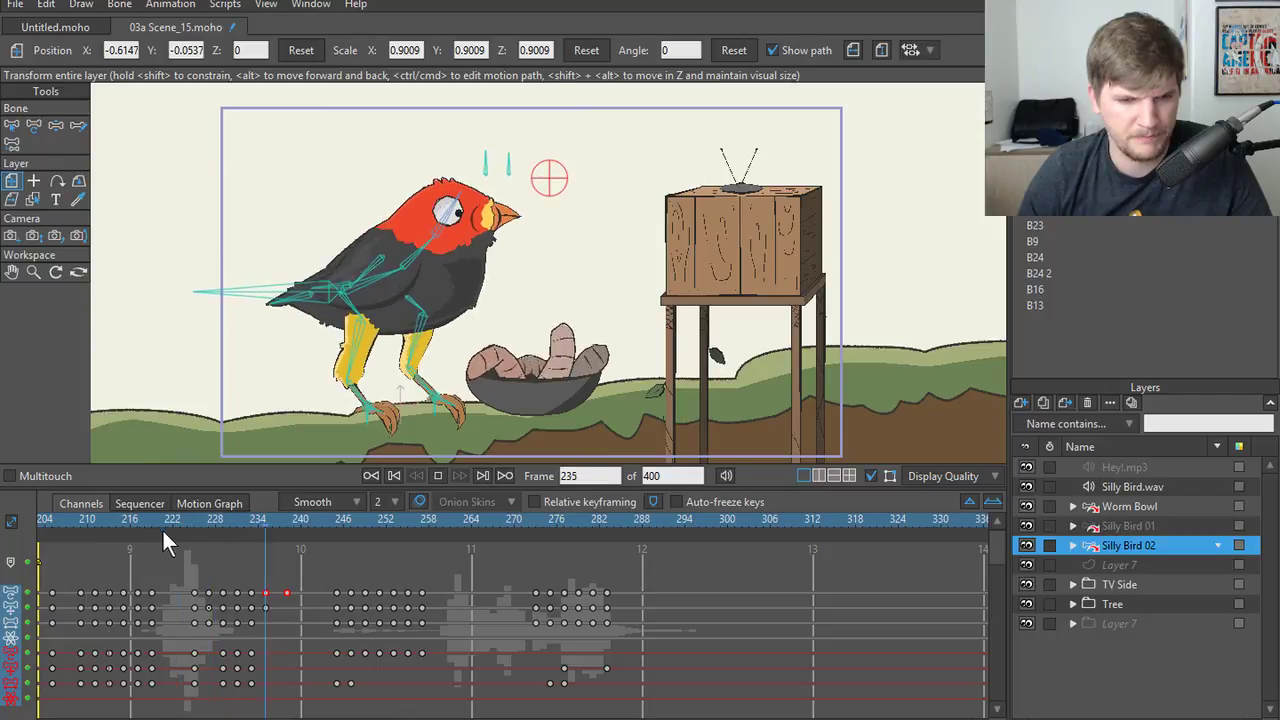
key("space")
- Delete the Hey!.mp3 audio layer and undo the deletion
left_click(1123, 468)
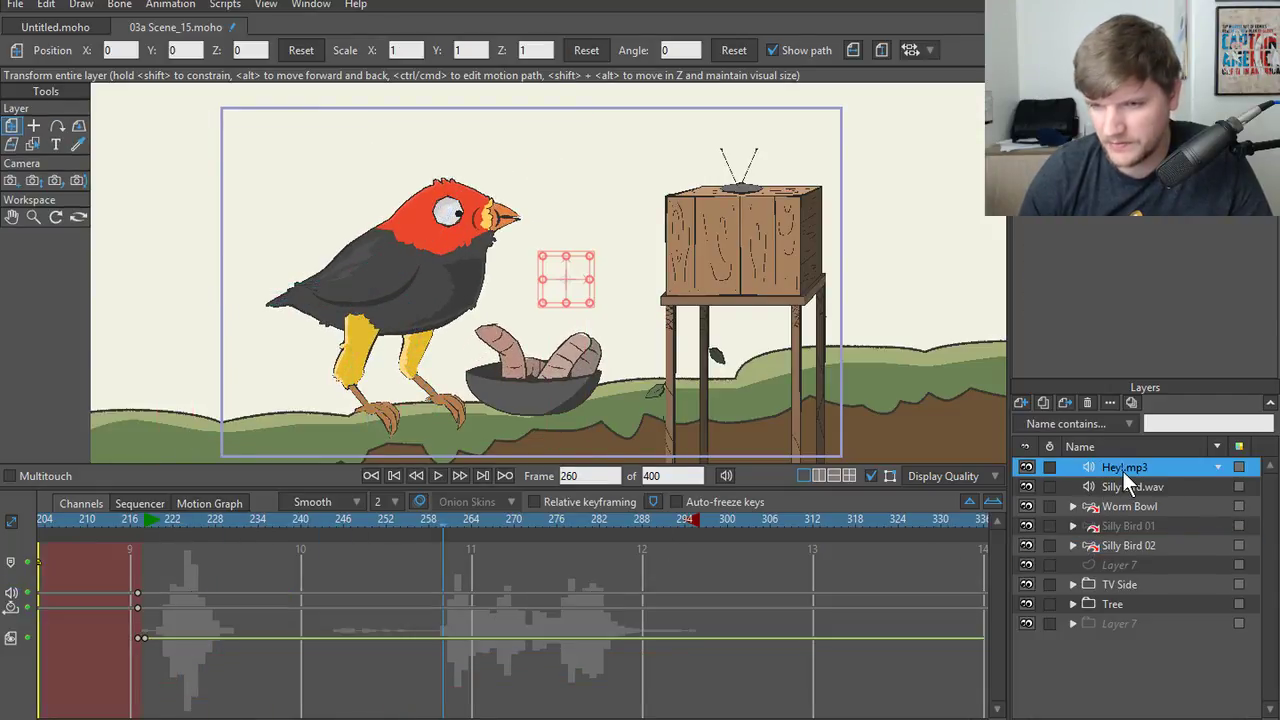
left_click(1088, 402)
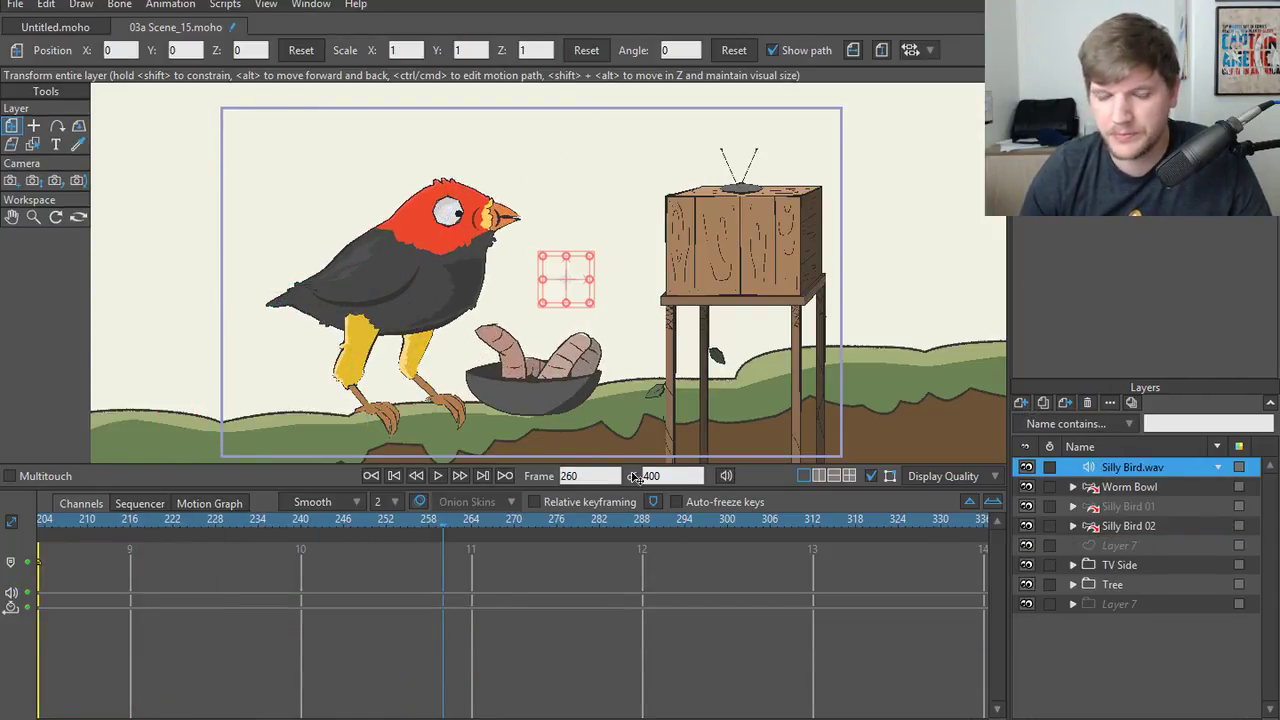
left_click(152, 530)
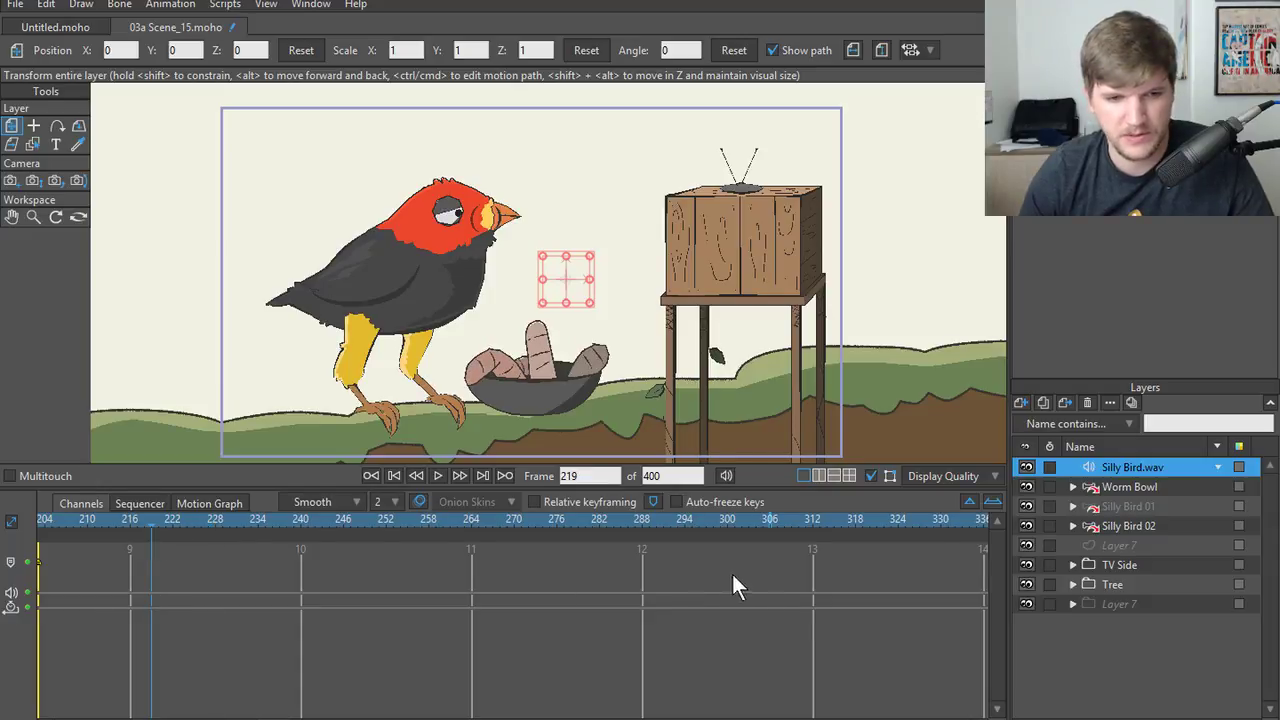
key("ctrl+z")
- At frame 218, delete the Hey!.mp3 layer, import Hey! from Voice Over as a new audio layer and play the scene
mouse_move(159, 522)
left_mouse_down()
mouse_move(129, 523)
mouse_move(153, 521)
left_mouse_up()
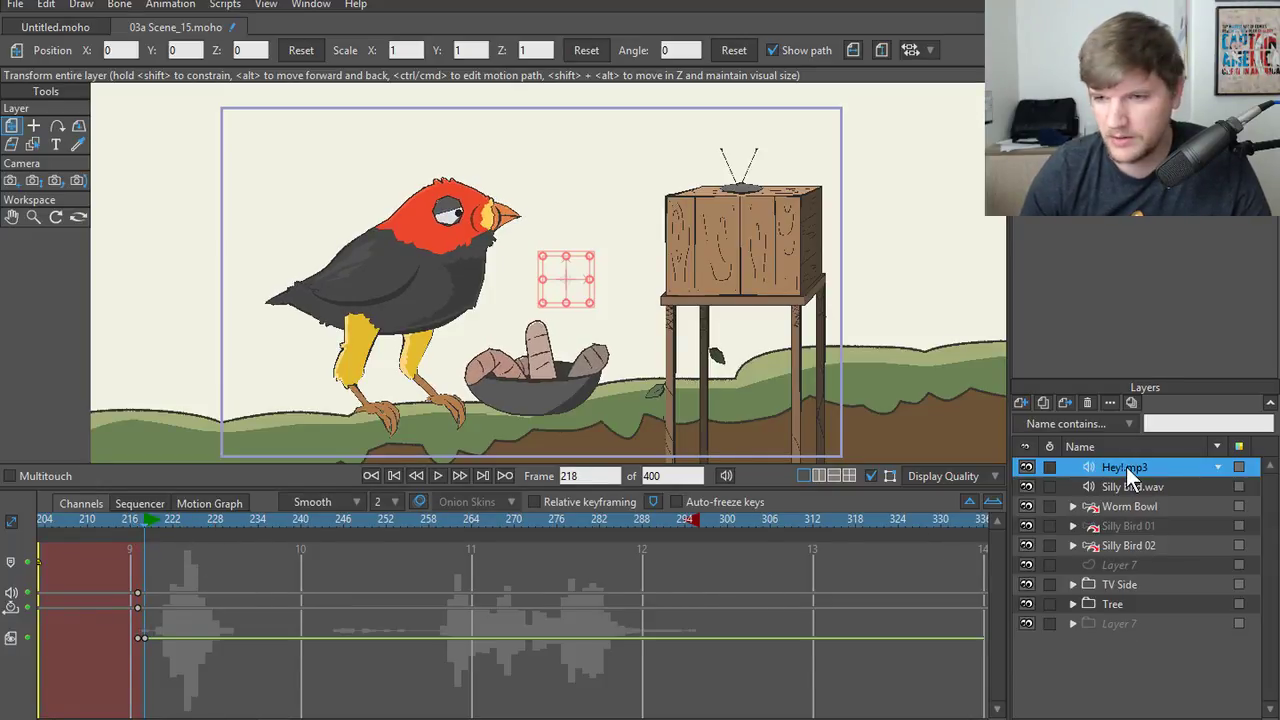
left_click(1087, 403)
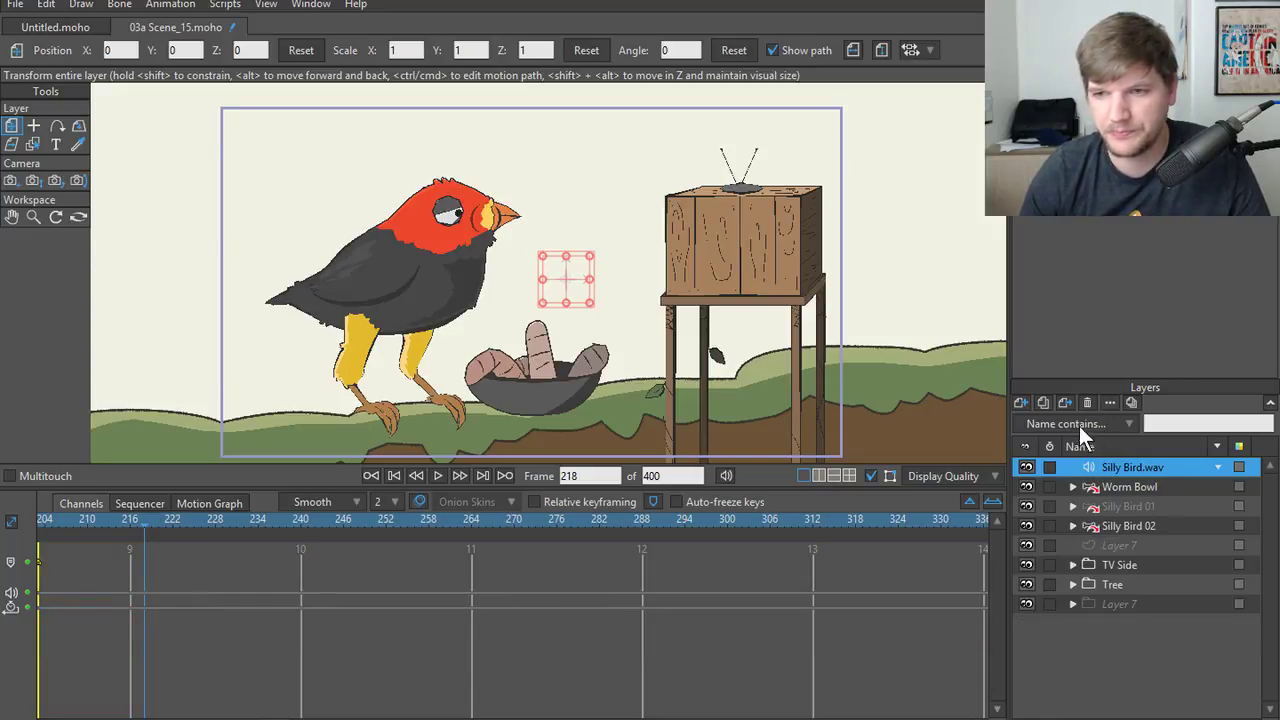
left_click(1020, 402)
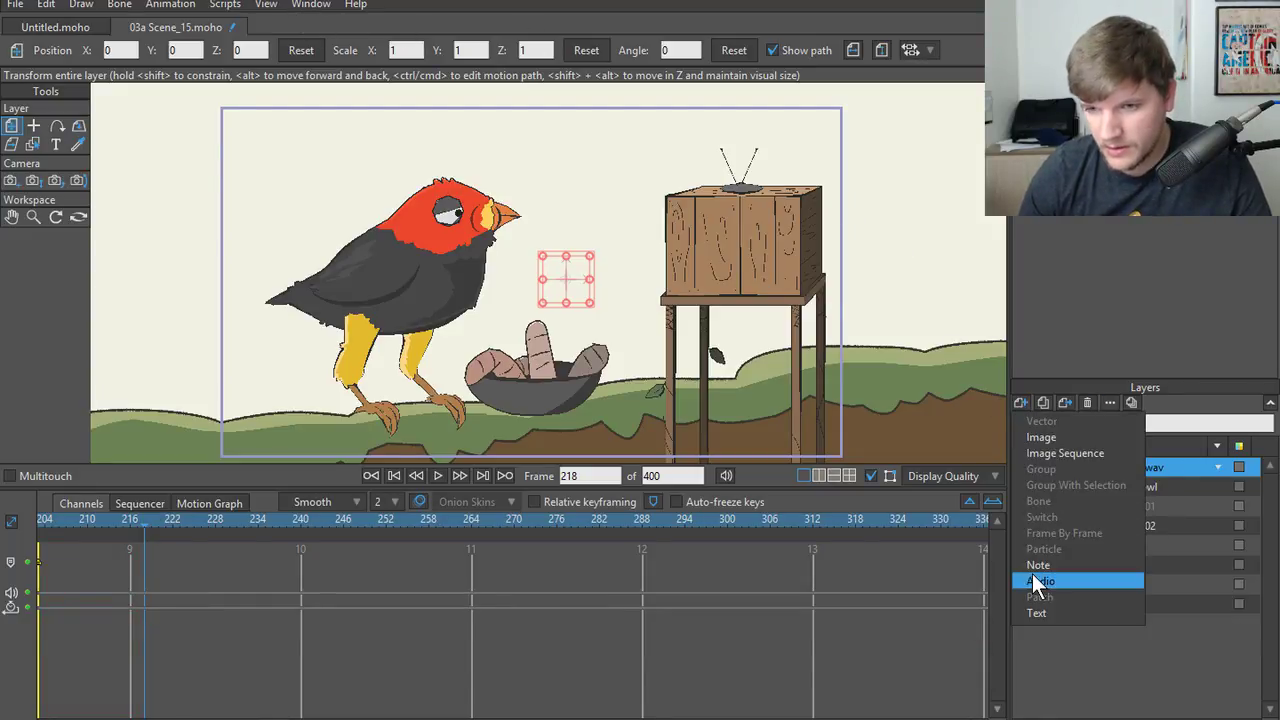
left_click(1036, 581)
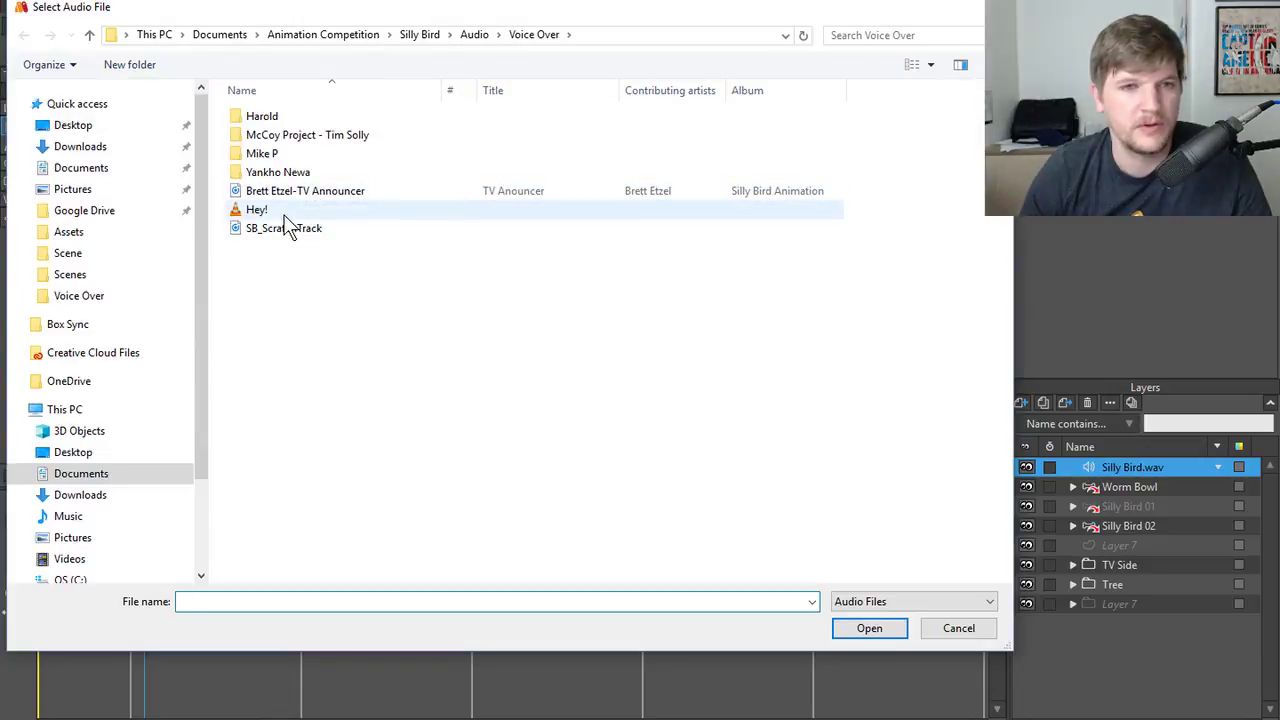
double_click(286, 212)
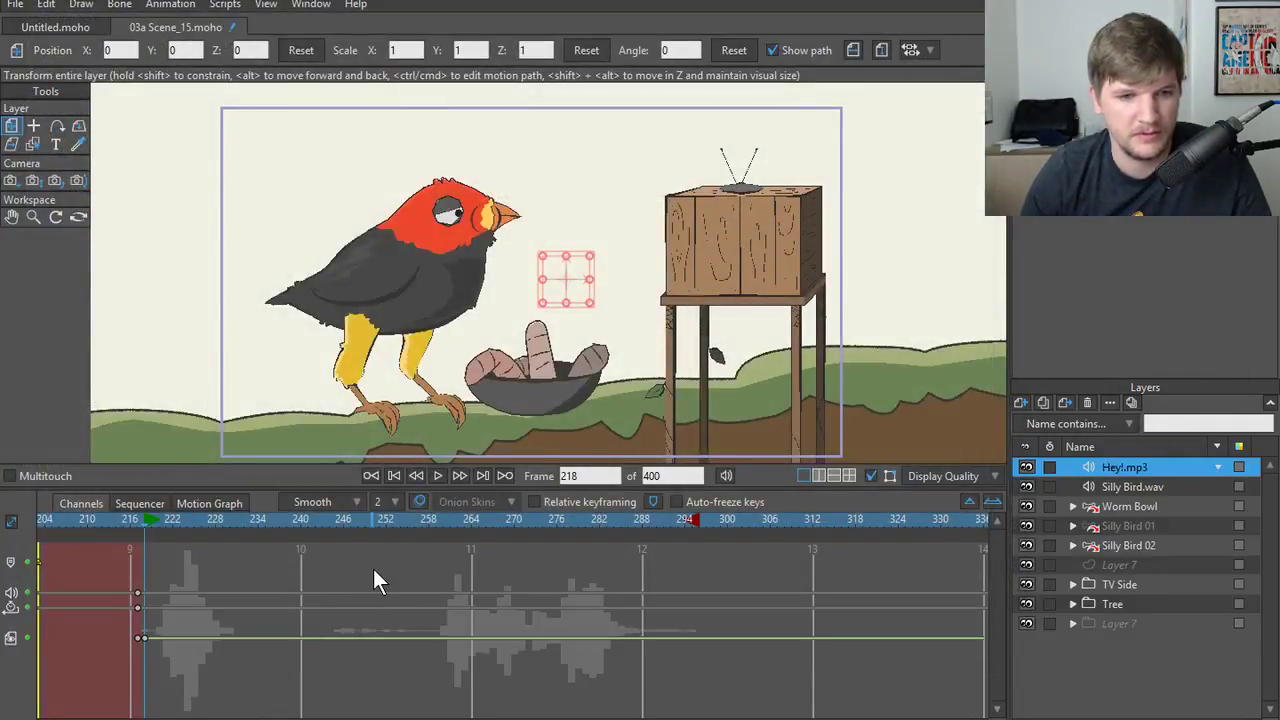
key("space")
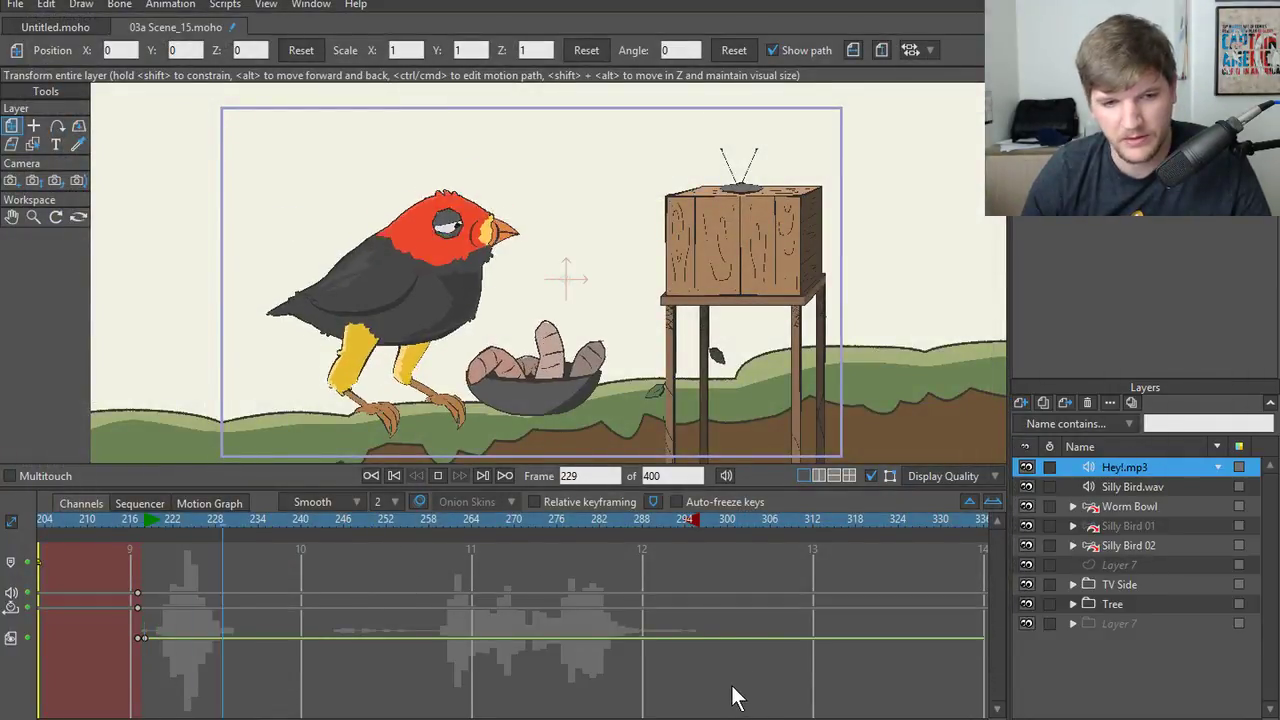
key("space")
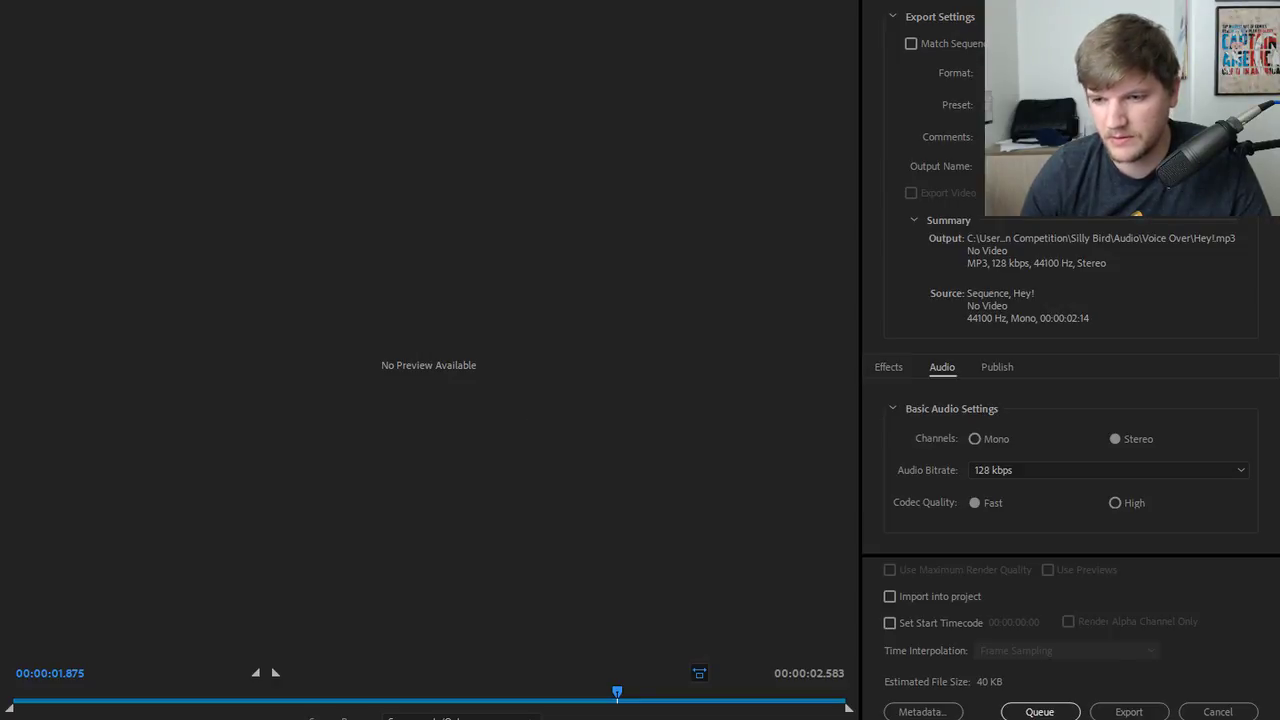
- Switch to Premiere Pro, export the Hey! sequence over the existing Hey!.mp3 and return to Moho
left_click(1127, 712)
left_click(733, 386)
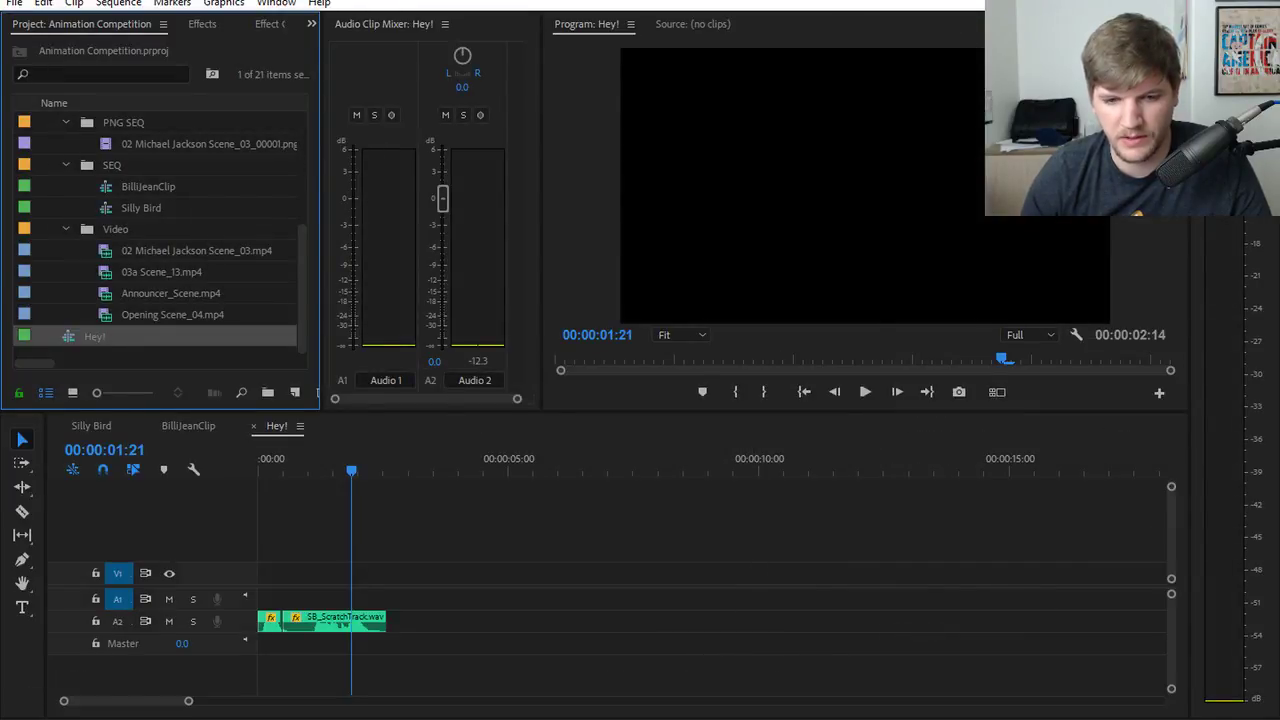
key("alt+Tab")
- Reload Hey! from Voice Over as the Hey!.mp3 layer's source audio and play the scene from just before that audio starts
double_click(1124, 472)
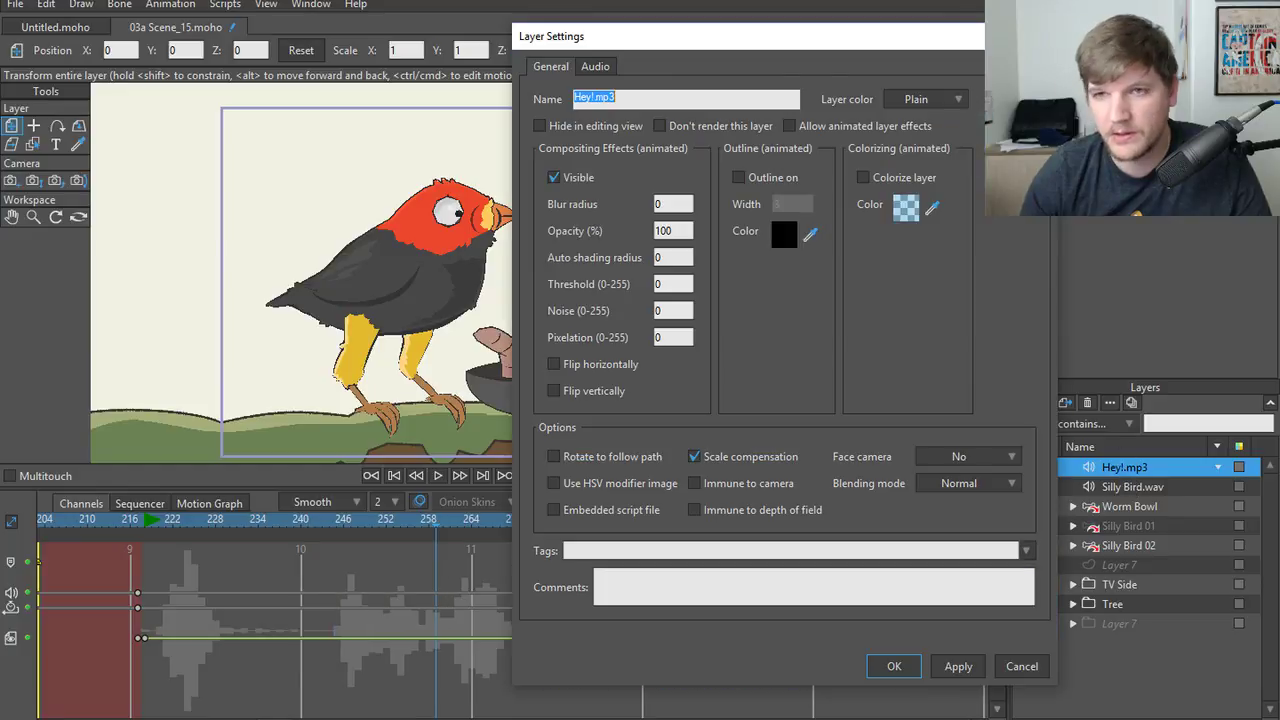
left_click(595, 66)
left_click(778, 128)
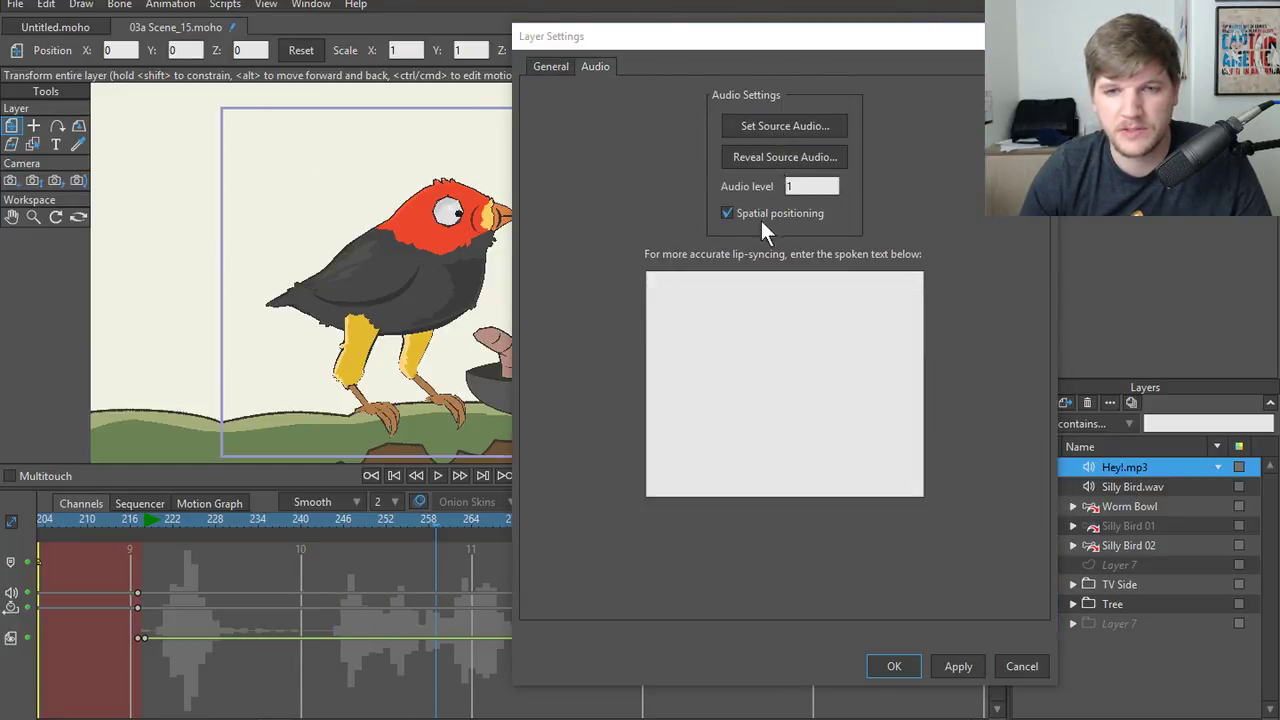
double_click(528, 270)
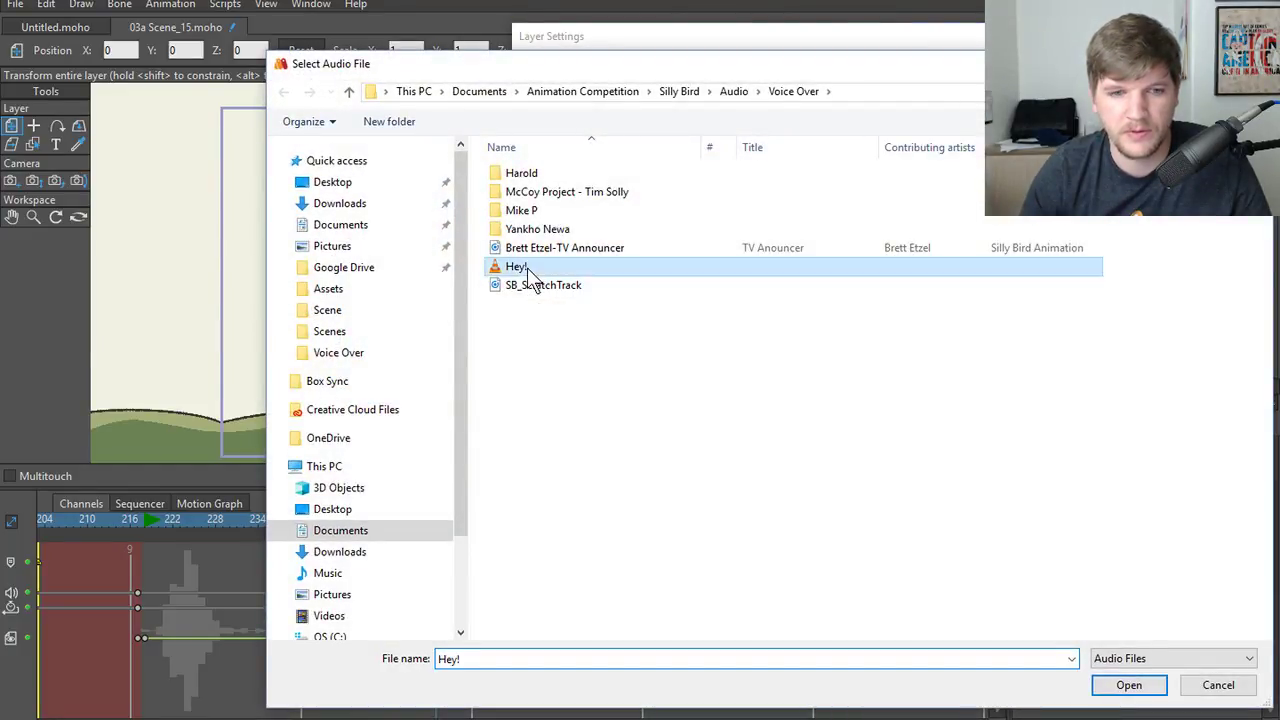
left_click(958, 676)
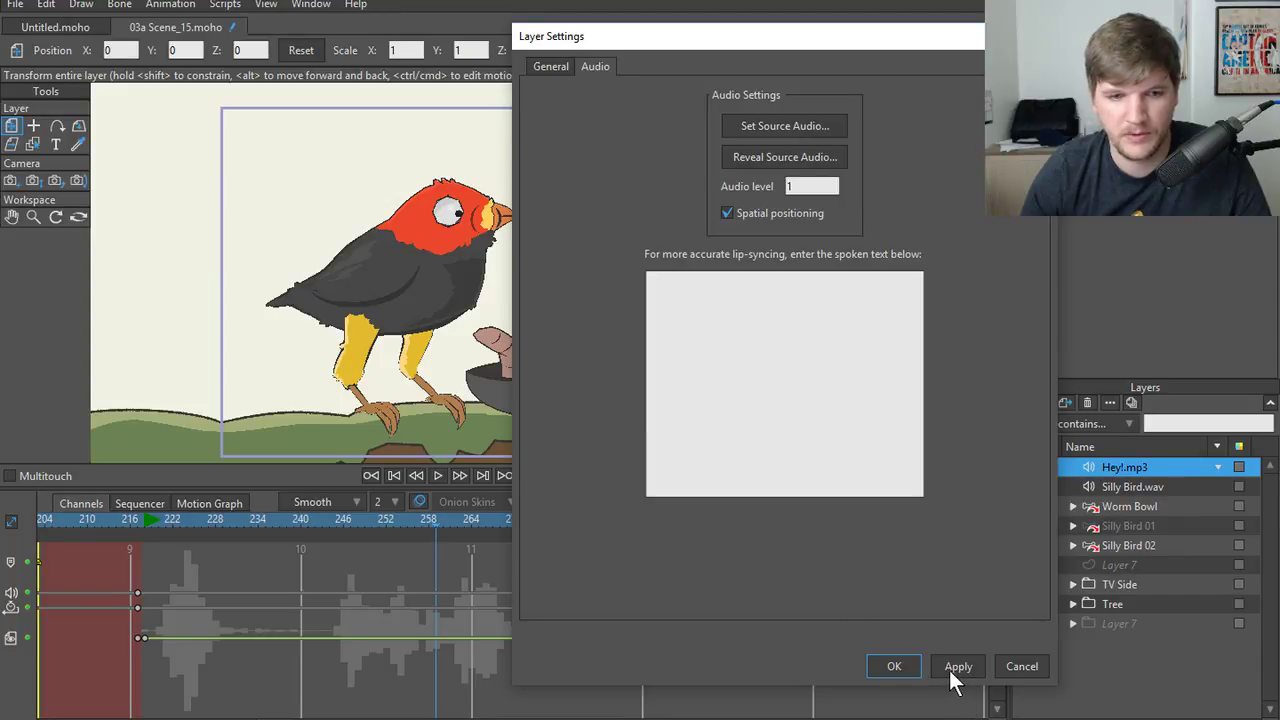
left_click(897, 664)
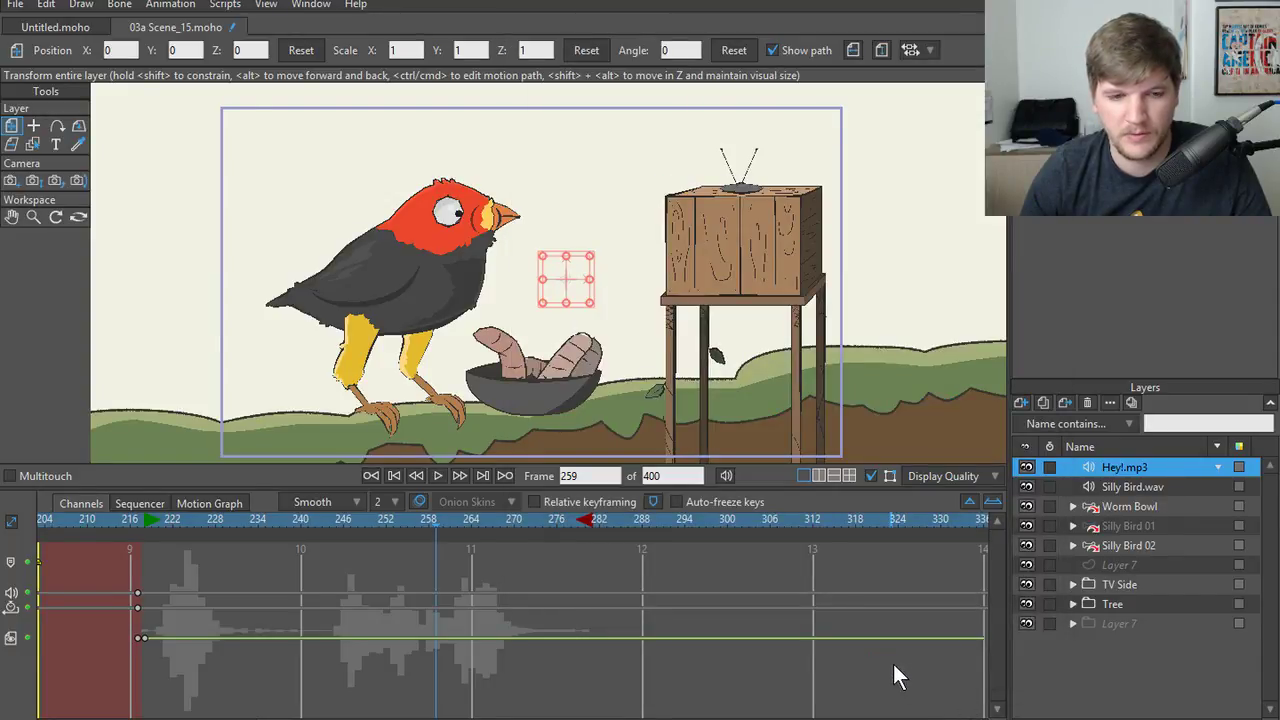
left_click(137, 521)
key("space")
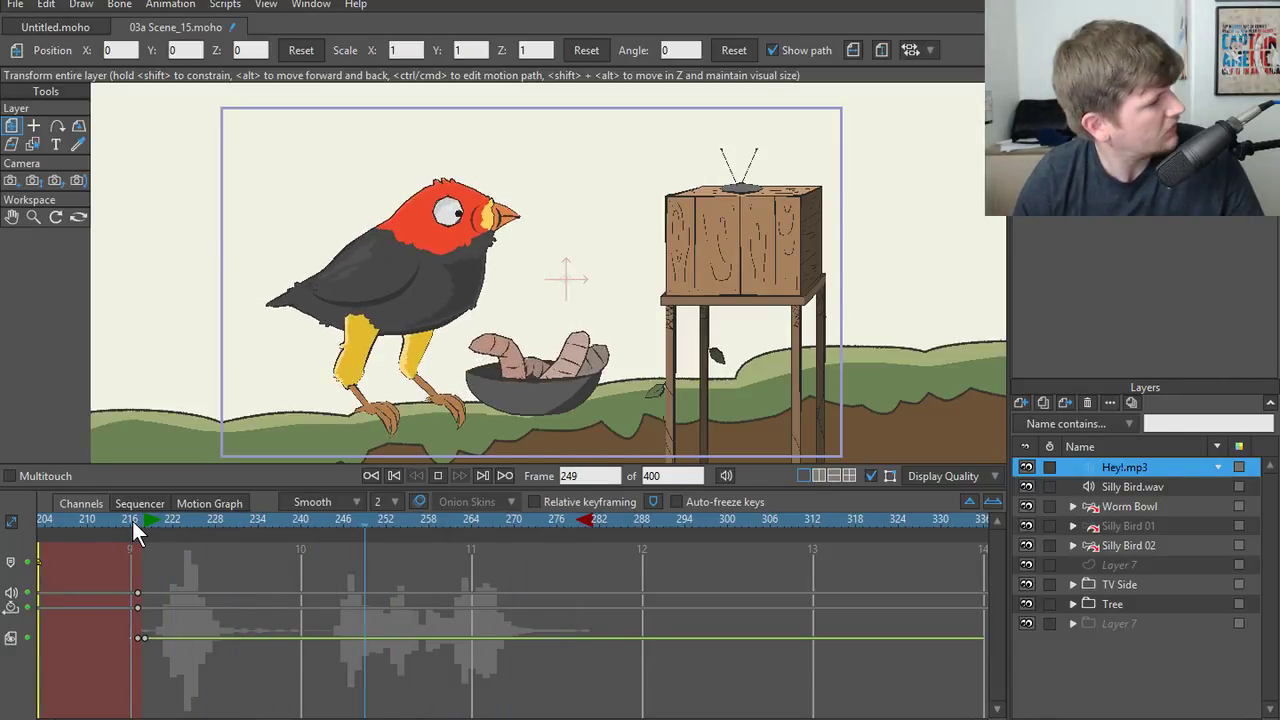
- Select the Silly Bird 02 layer and play the scene from about frame 225 to check the bird's motion against the audio
left_click(299, 525)
key("space")
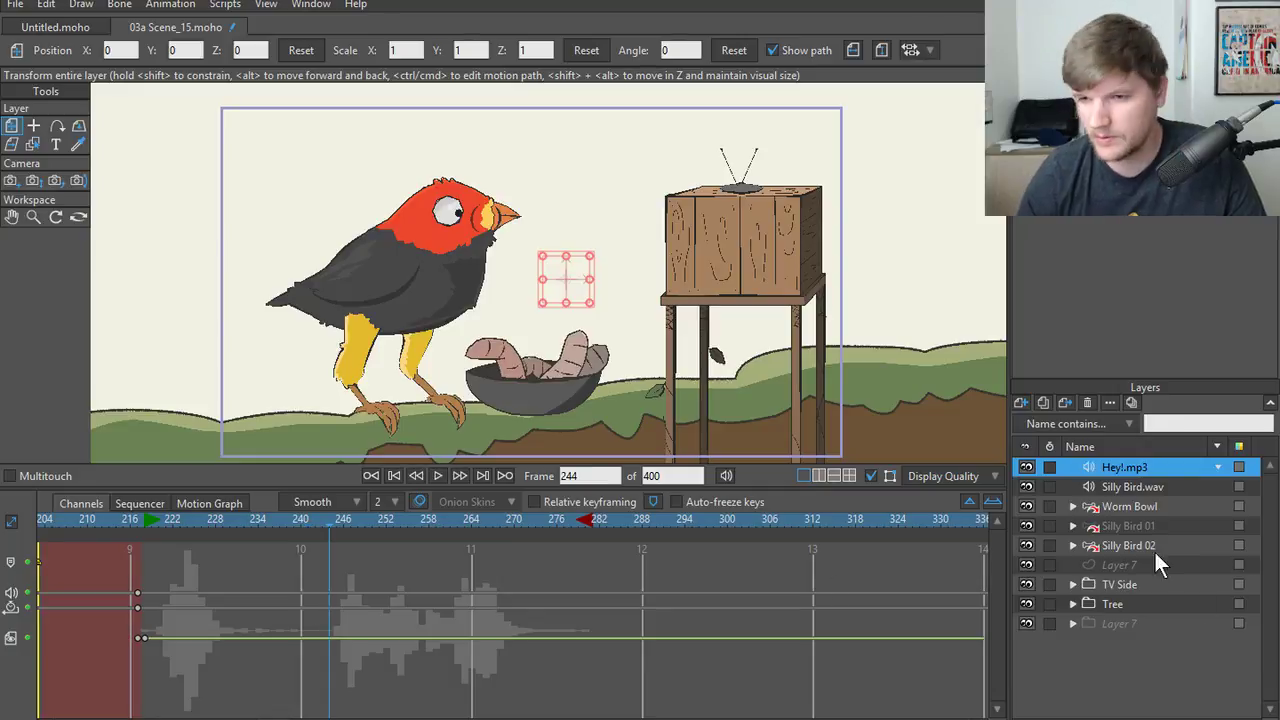
left_click(1140, 525)
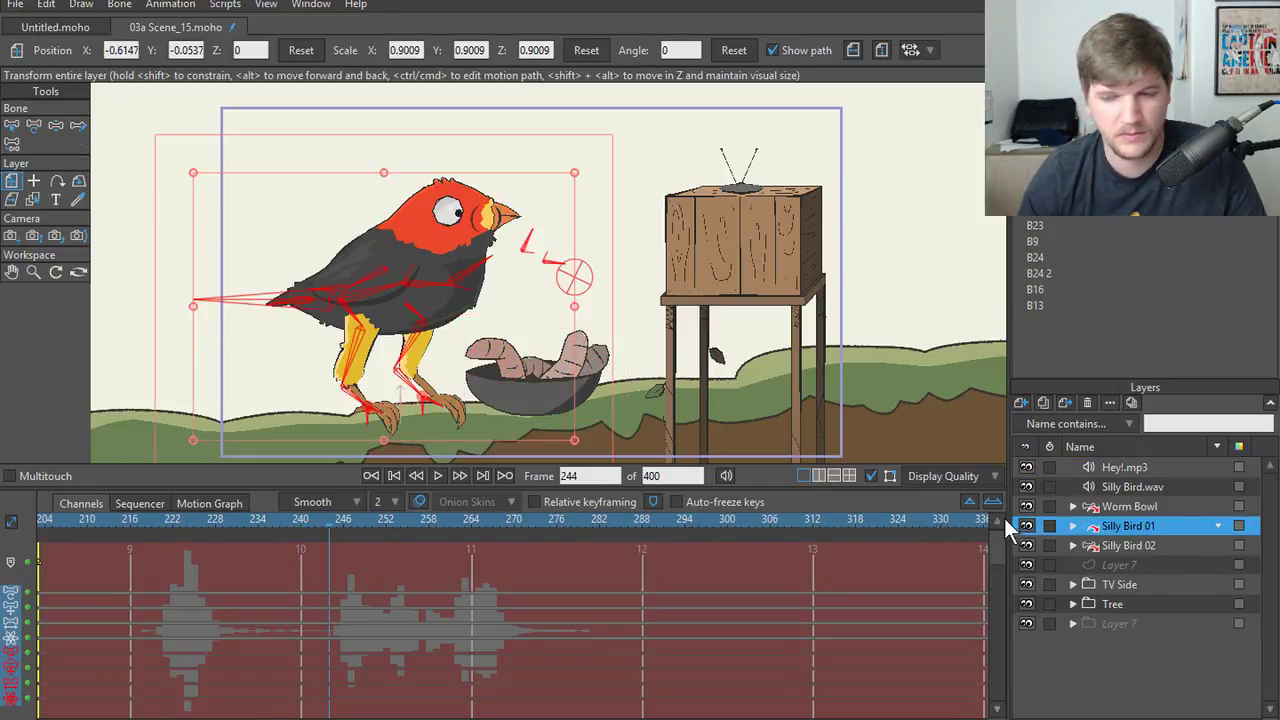
left_click(1126, 545)
left_click(196, 521)
key("space")
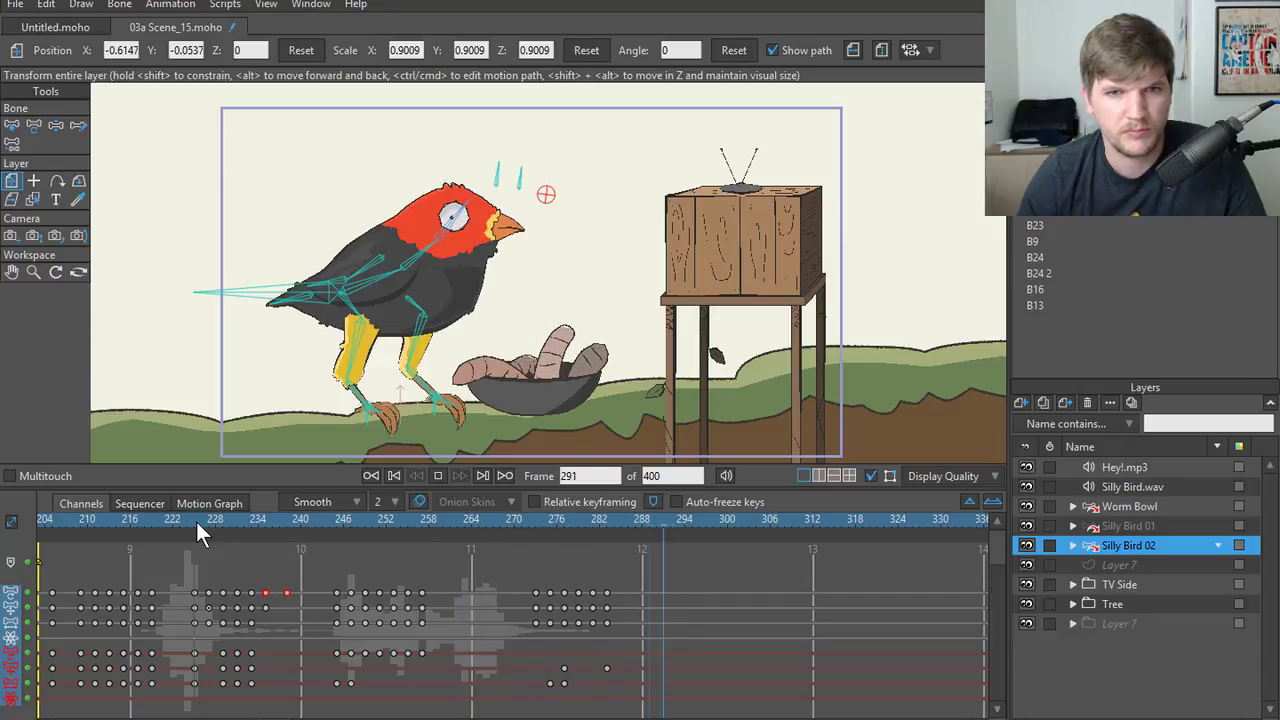
left_click(196, 522)
key("space")
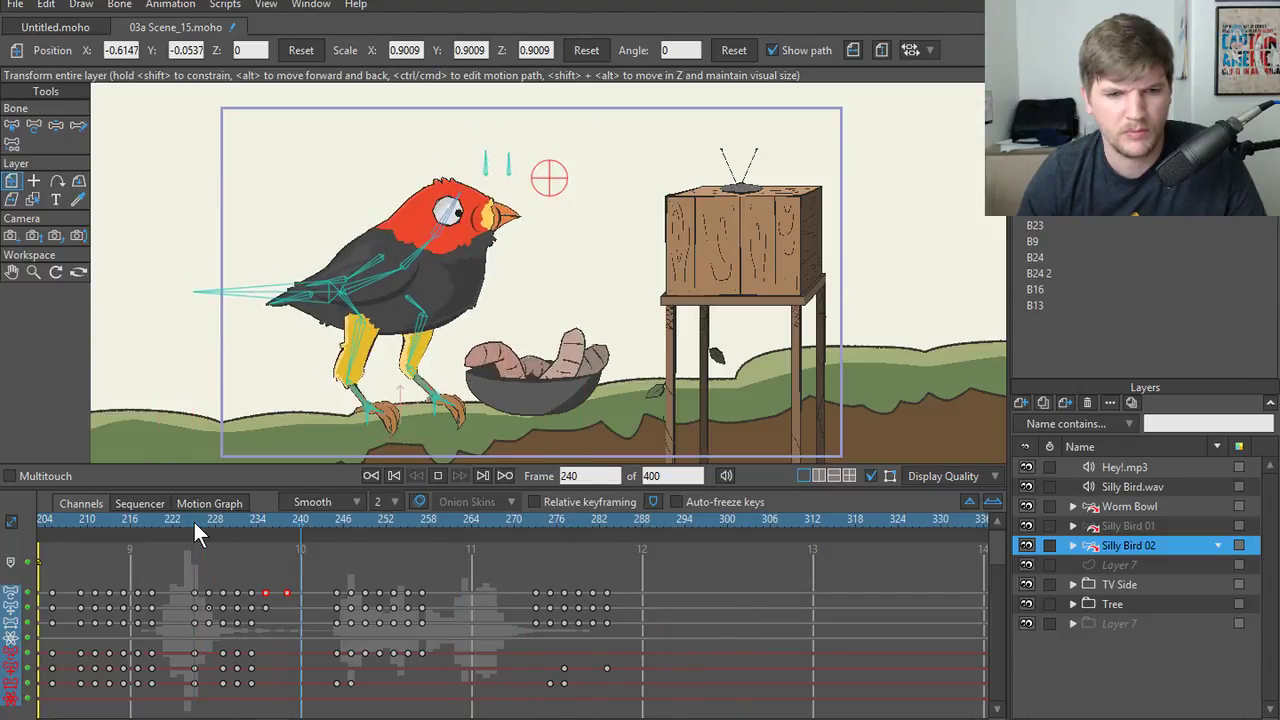
- Scrub and replay the Hey! audio section, ending at frame 268, to compare the bird's keyframes with the waveform
left_click_drag(193, 519, 402, 538)
left_click_drag(489, 548, 164, 542)
key("space")
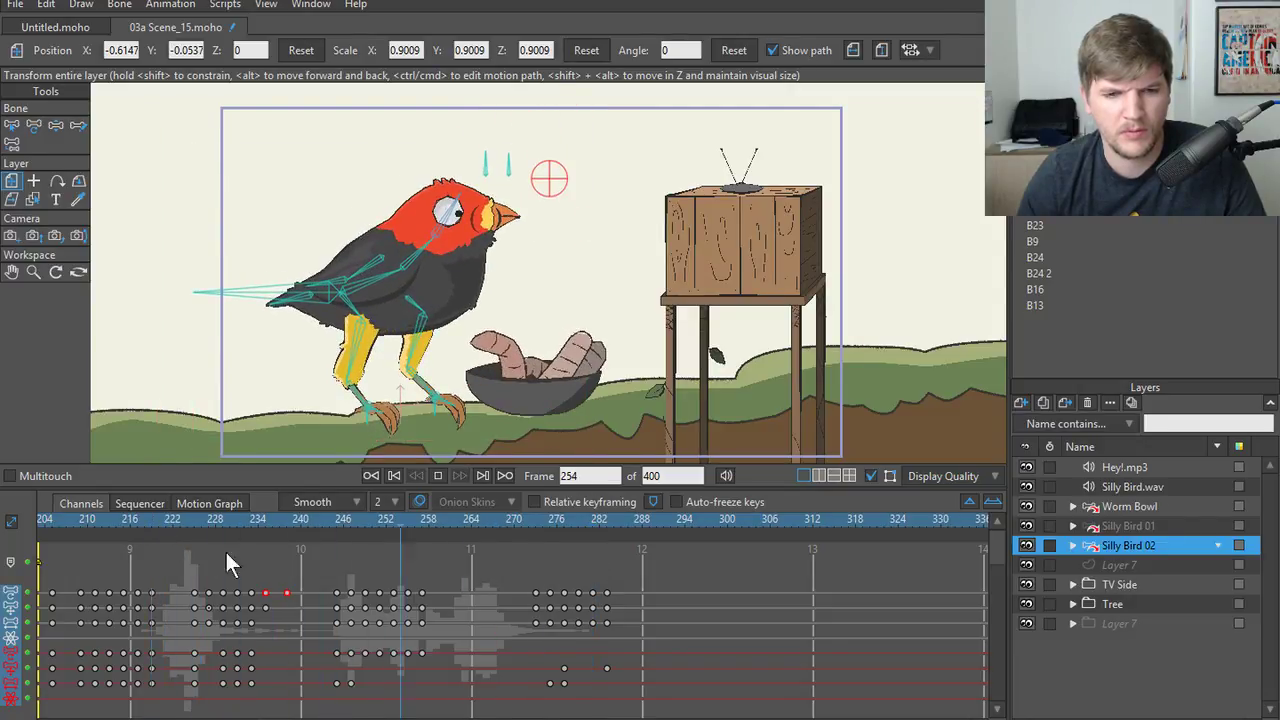
key("space")
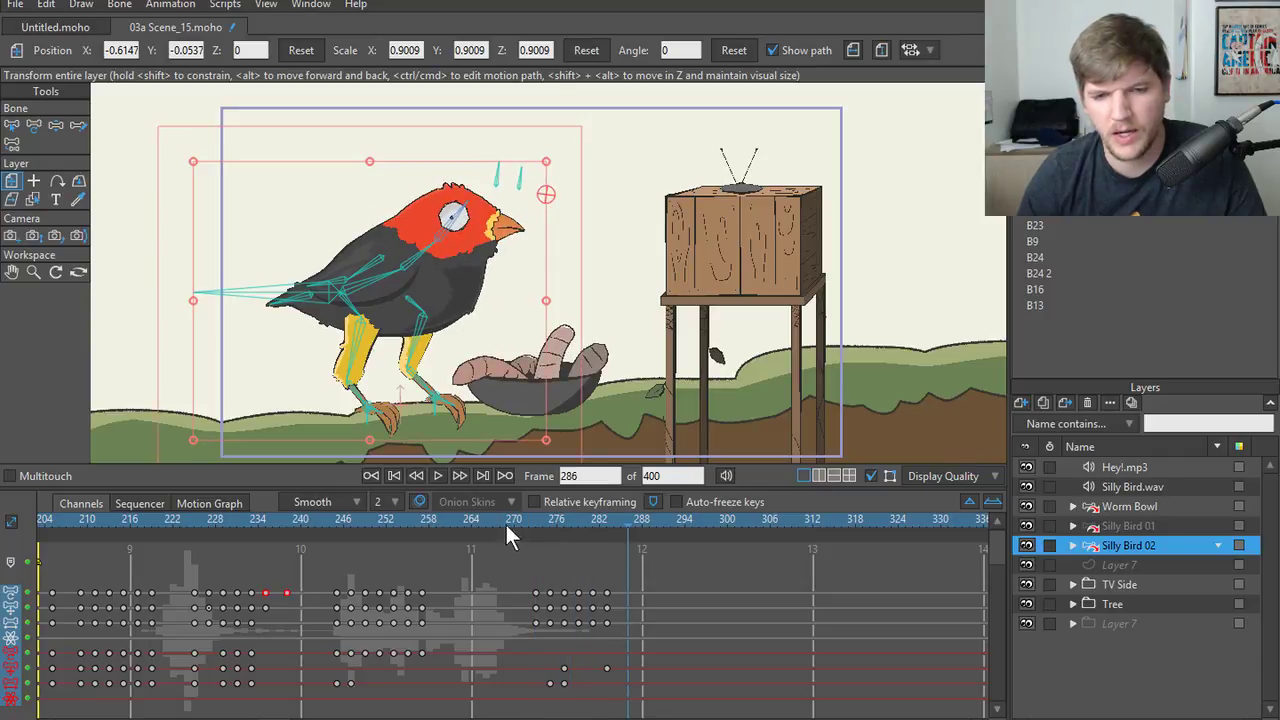
left_click_drag(505, 519, 505, 548)
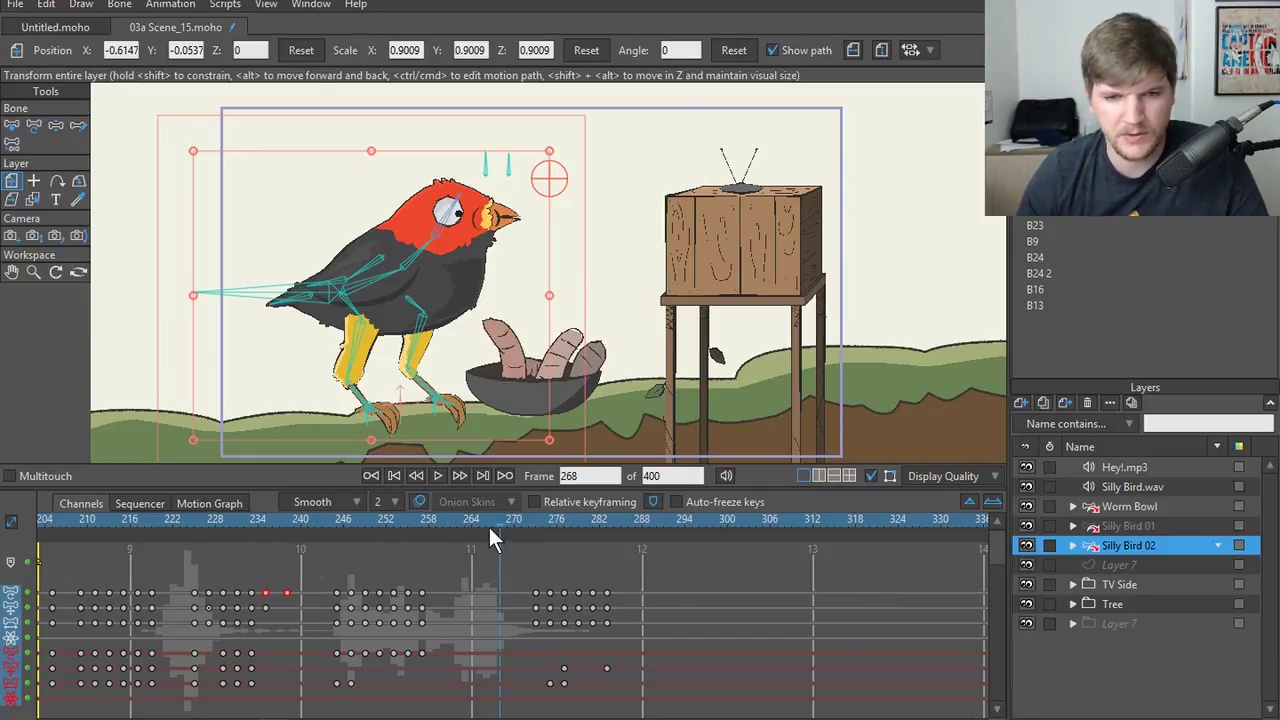
- Expand the Silly Bird 02 layer and scrub to frame 279 to examine the bird's last head movement
left_click(1144, 524)
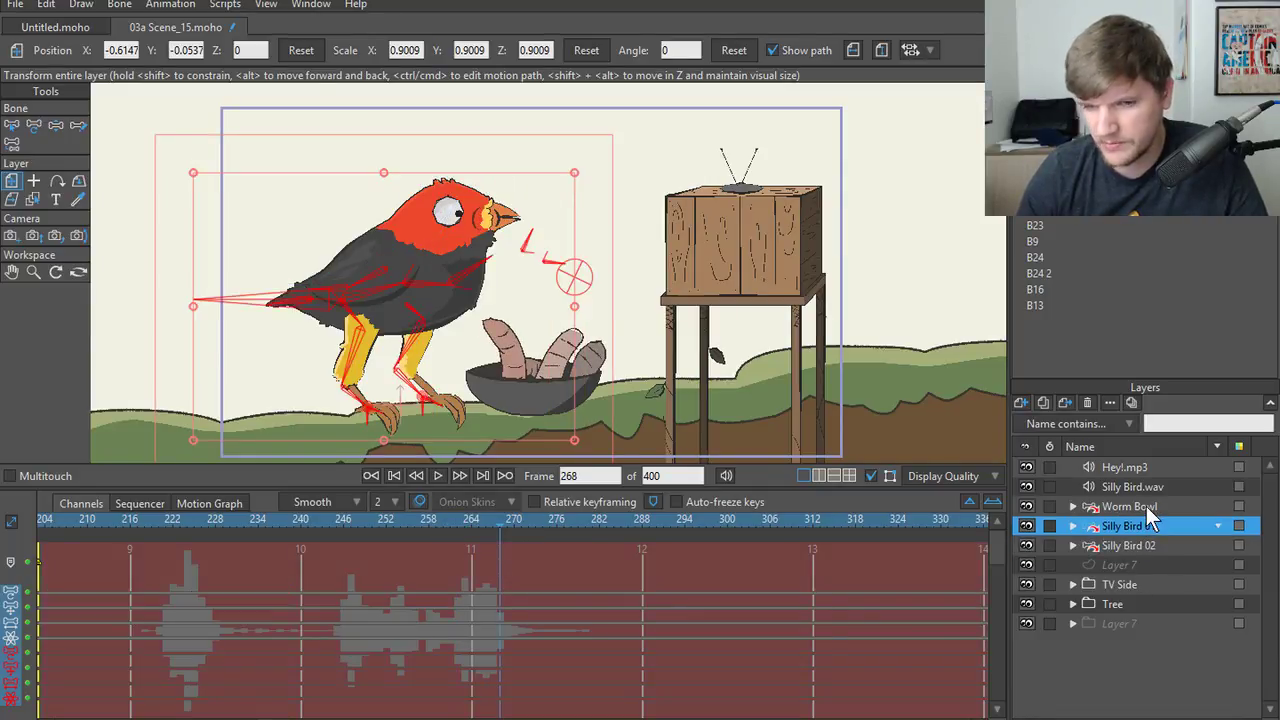
left_click(1148, 507)
left_click(1131, 548)
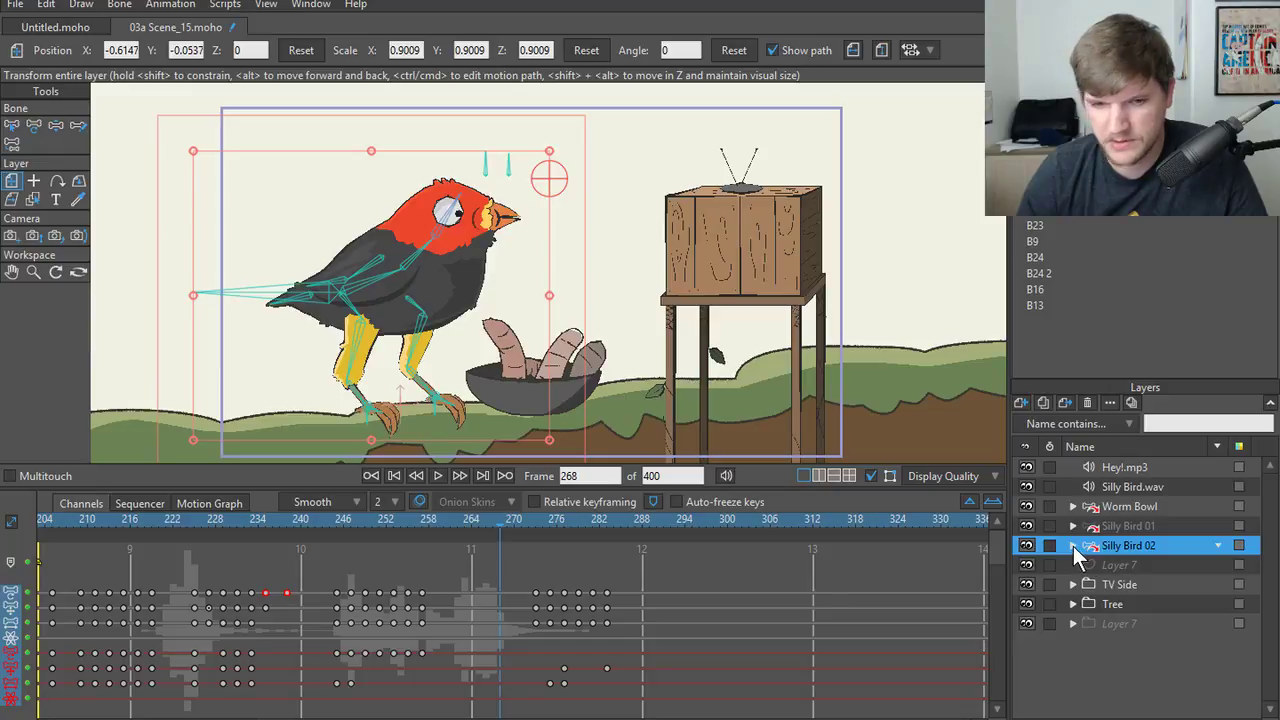
left_click(1073, 545)
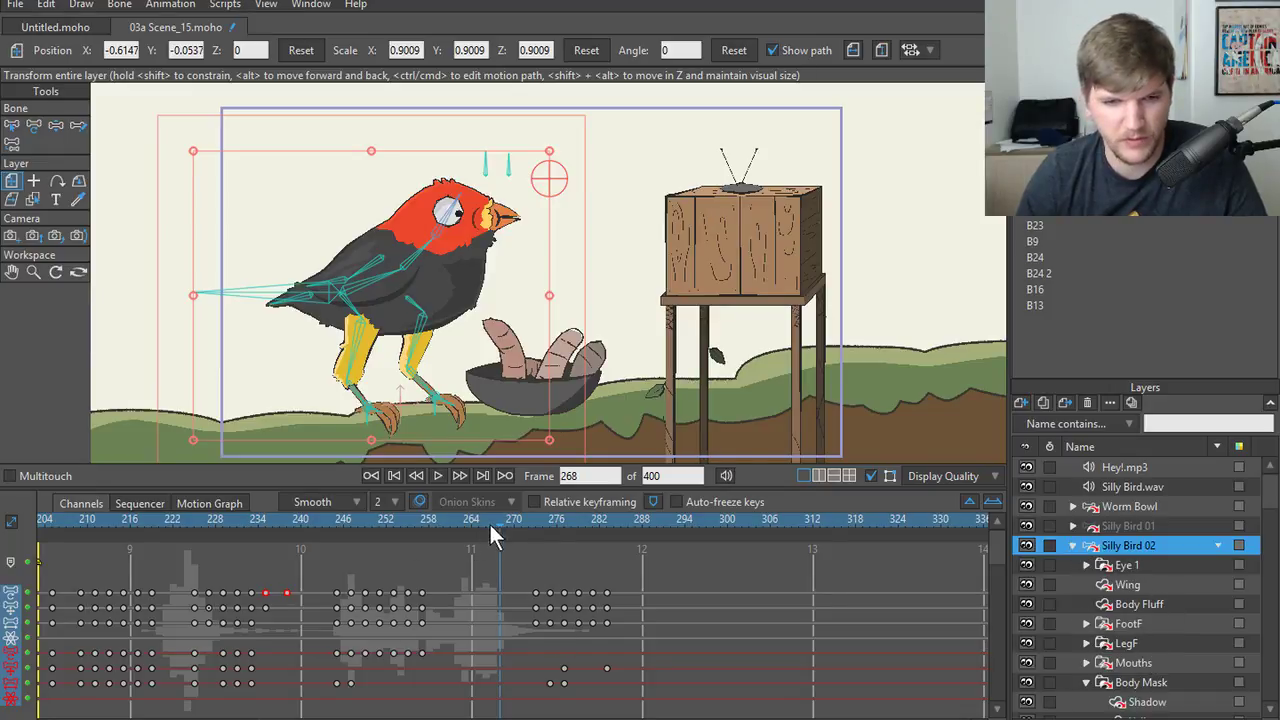
left_click_drag(489, 522, 557, 533)
left_click_drag(572, 538, 578, 538)
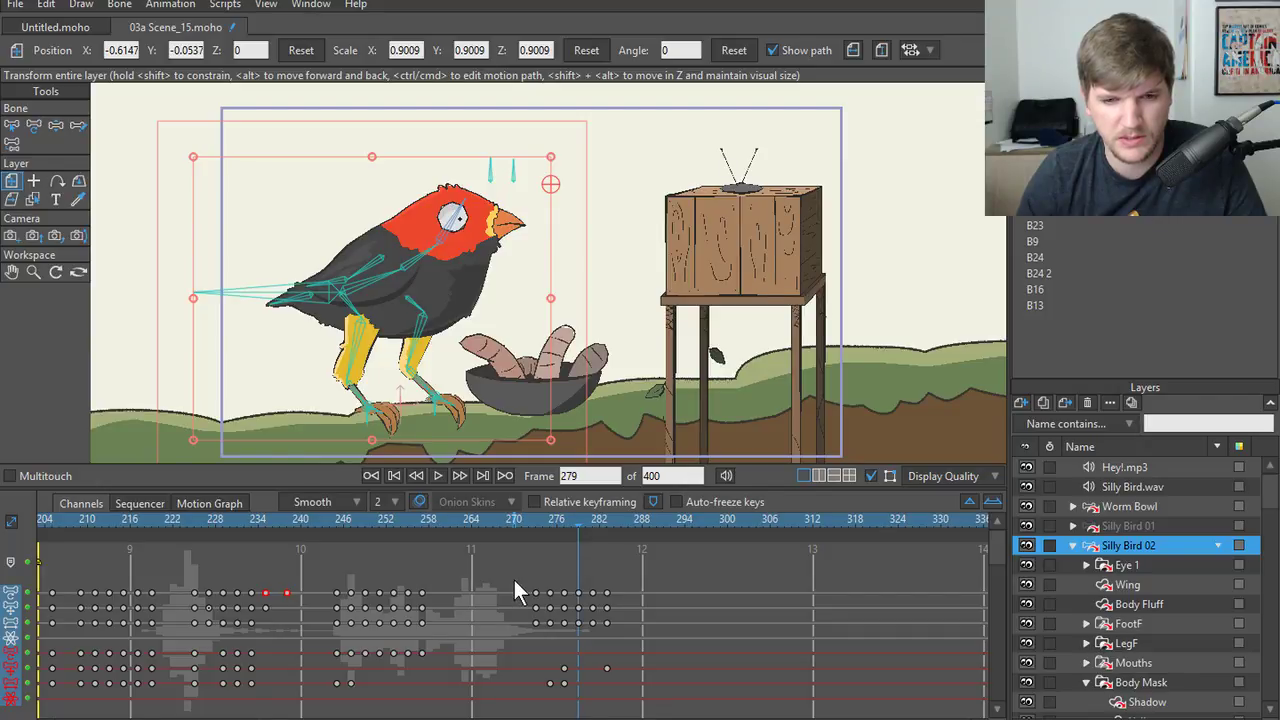
- Try moving Silly Bird 02's last group of keyframes 12 frames later, check the pose around frame 278 and undo the move
left_click_drag(514, 576, 657, 646)
left_click_drag(578, 600, 667, 607)
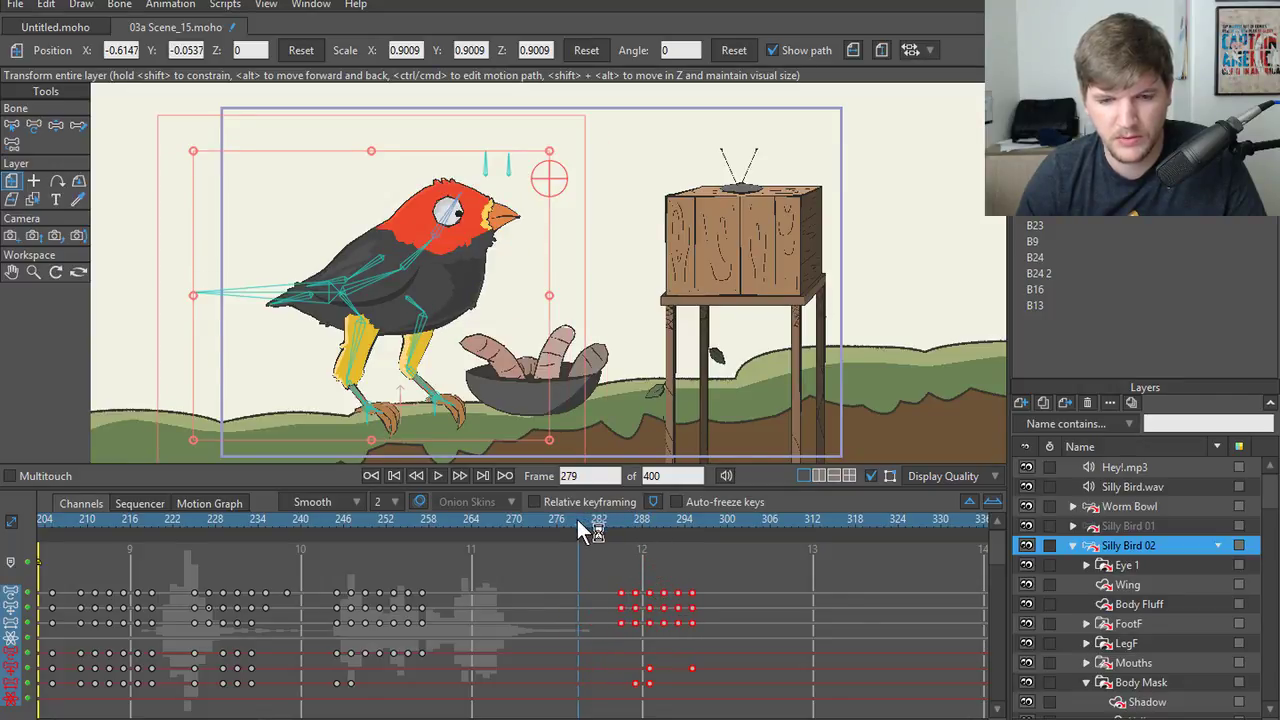
mouse_move(586, 526)
left_mouse_down()
mouse_move(618, 526)
mouse_move(423, 530)
mouse_move(572, 538)
left_mouse_up()
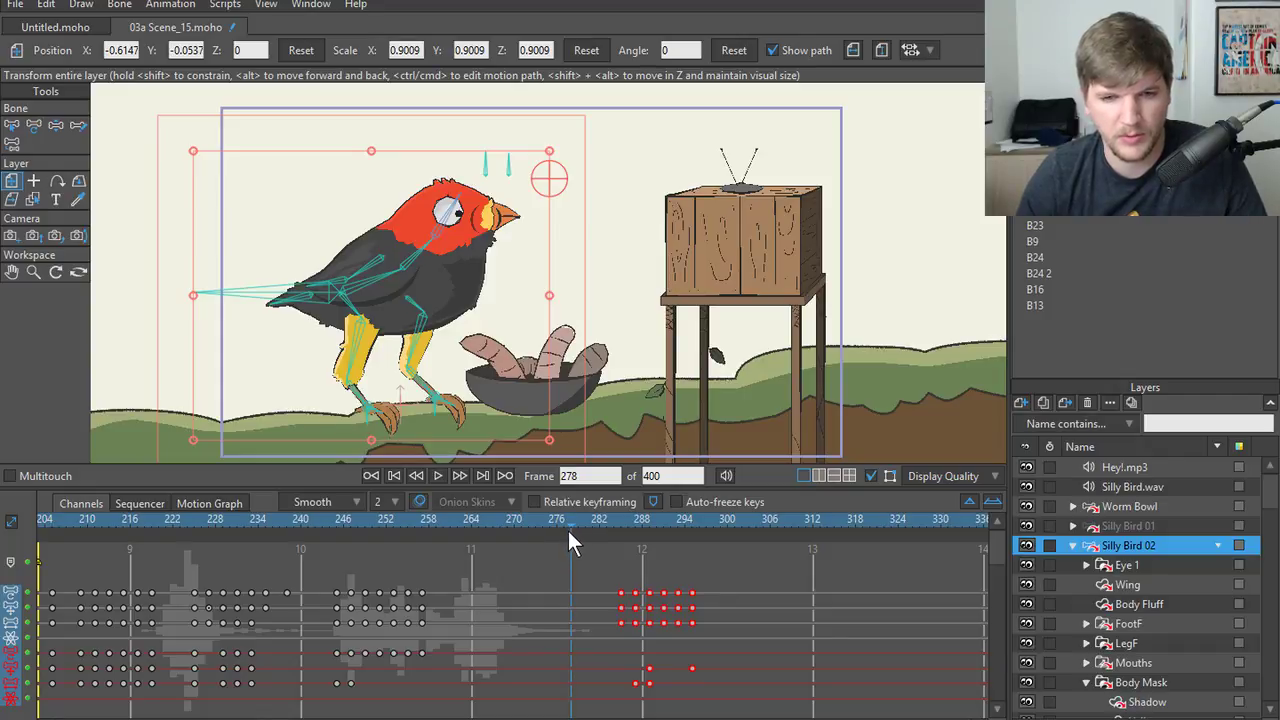
key("ctrl+z")
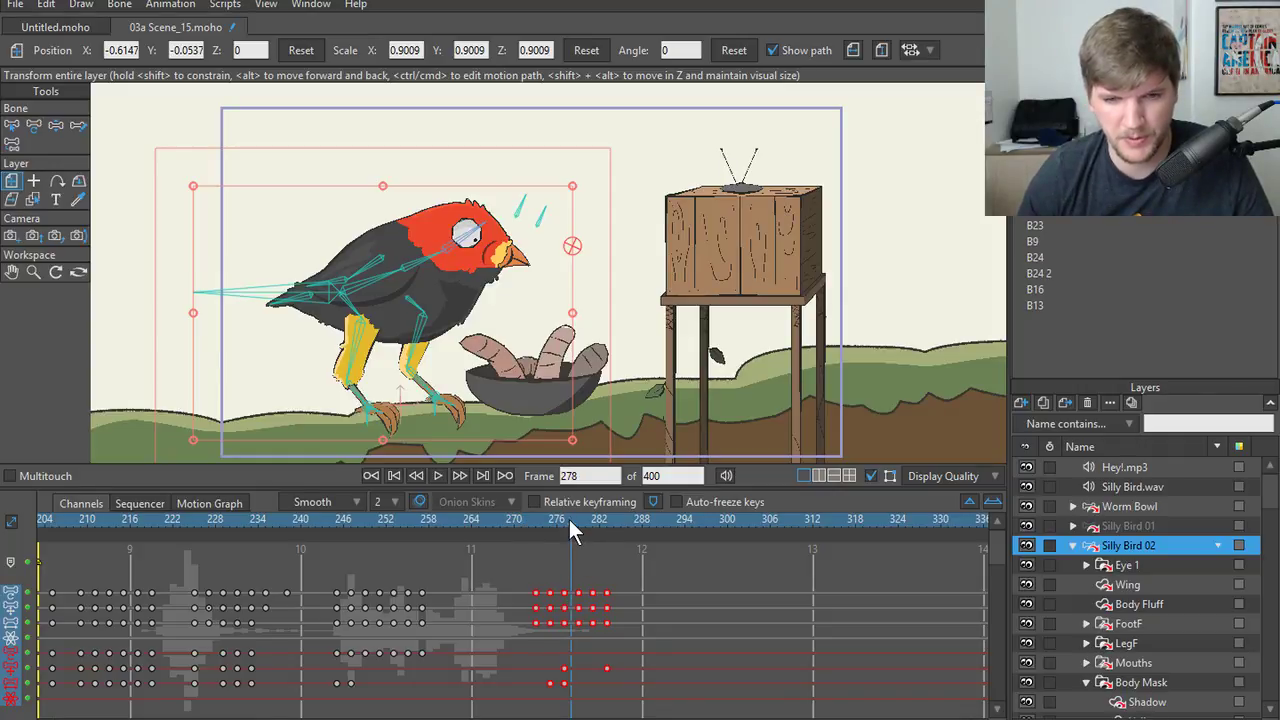
- Move Silly Bird 02's last group of keyframes 4 frames later, to frames 277–287, and check the motion up to frame 283
left_click_drag(569, 516, 578, 518)
left_click_drag(564, 592, 600, 600)
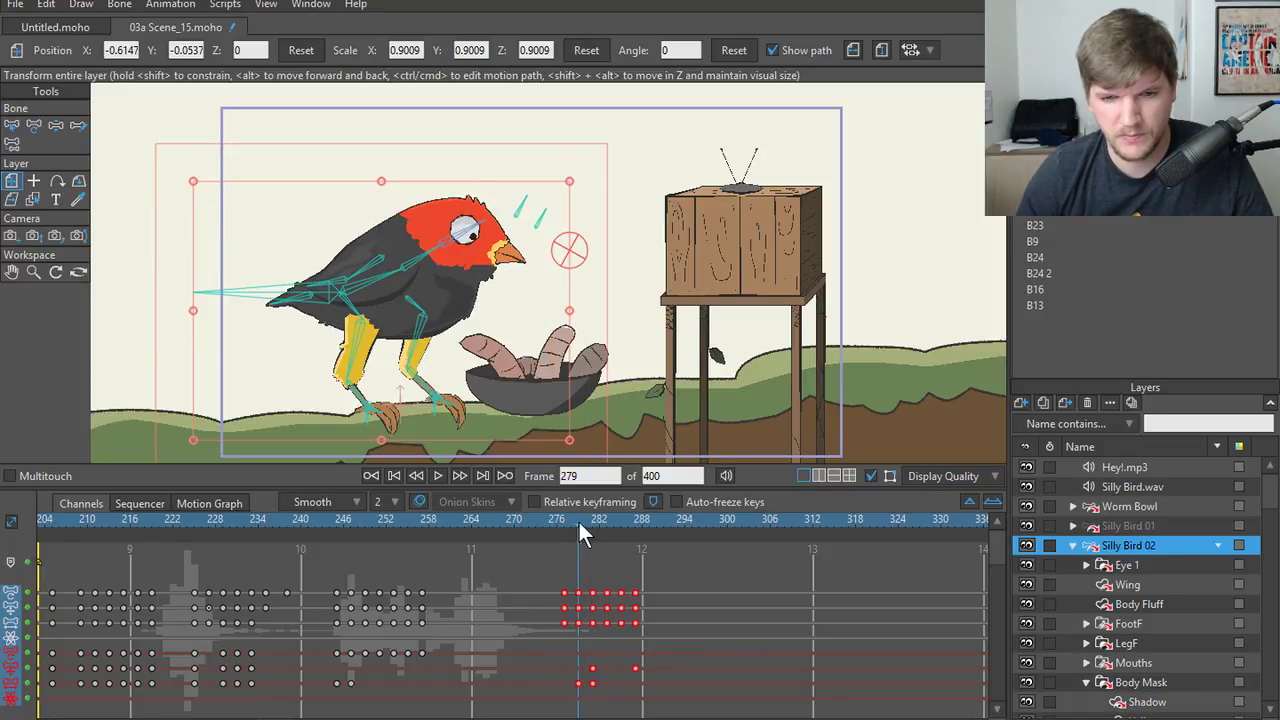
left_click_drag(579, 522, 608, 545)
- Move the chewing and following switch keys on Silly Bird 02's Mouths layer 4 frames later to match the head movement
left_click(1150, 665)
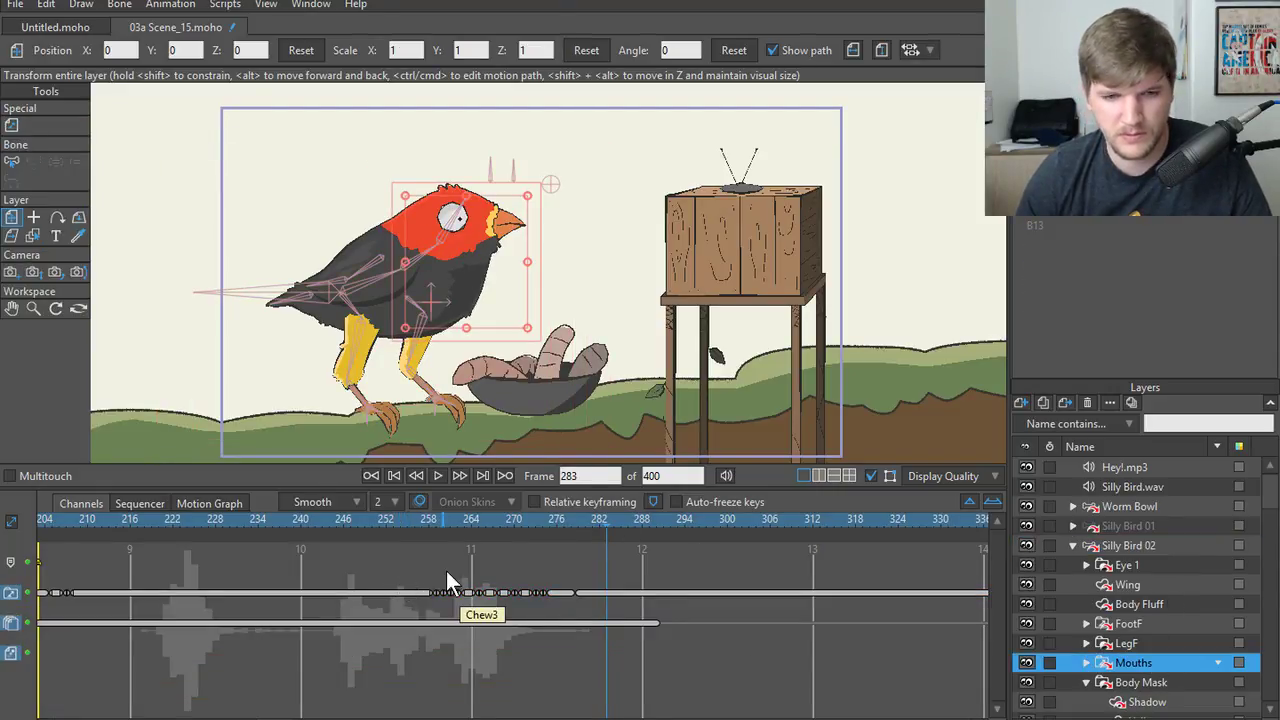
left_click_drag(589, 560, 439, 614)
left_click_drag(580, 556, 473, 595)
key("Right")
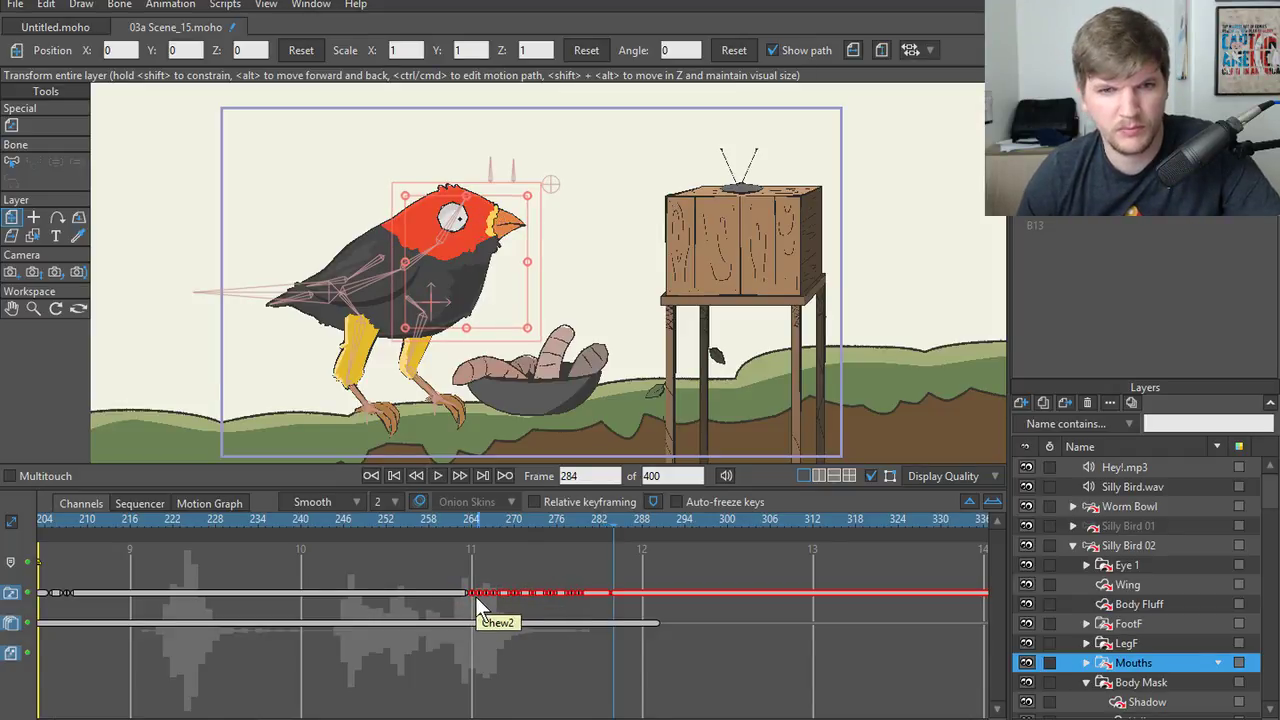
key("Left")
key("Left")
key("Right")
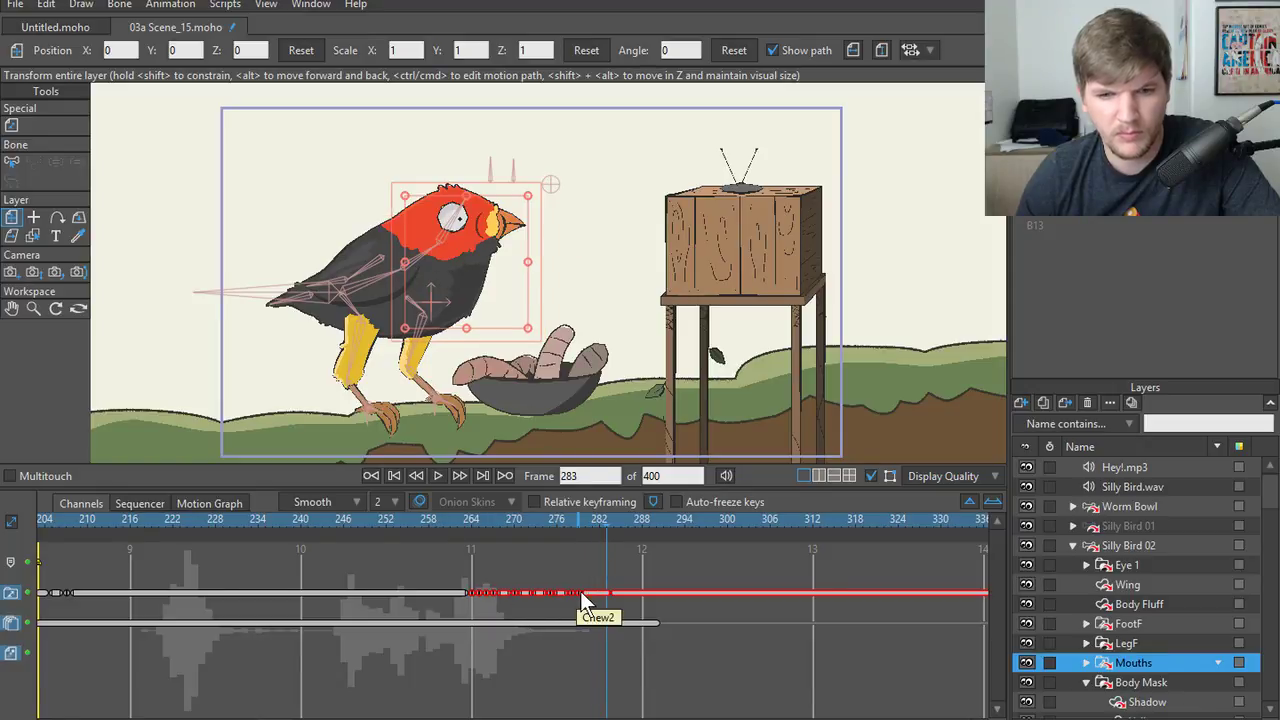
left_click_drag(469, 593, 466, 593)
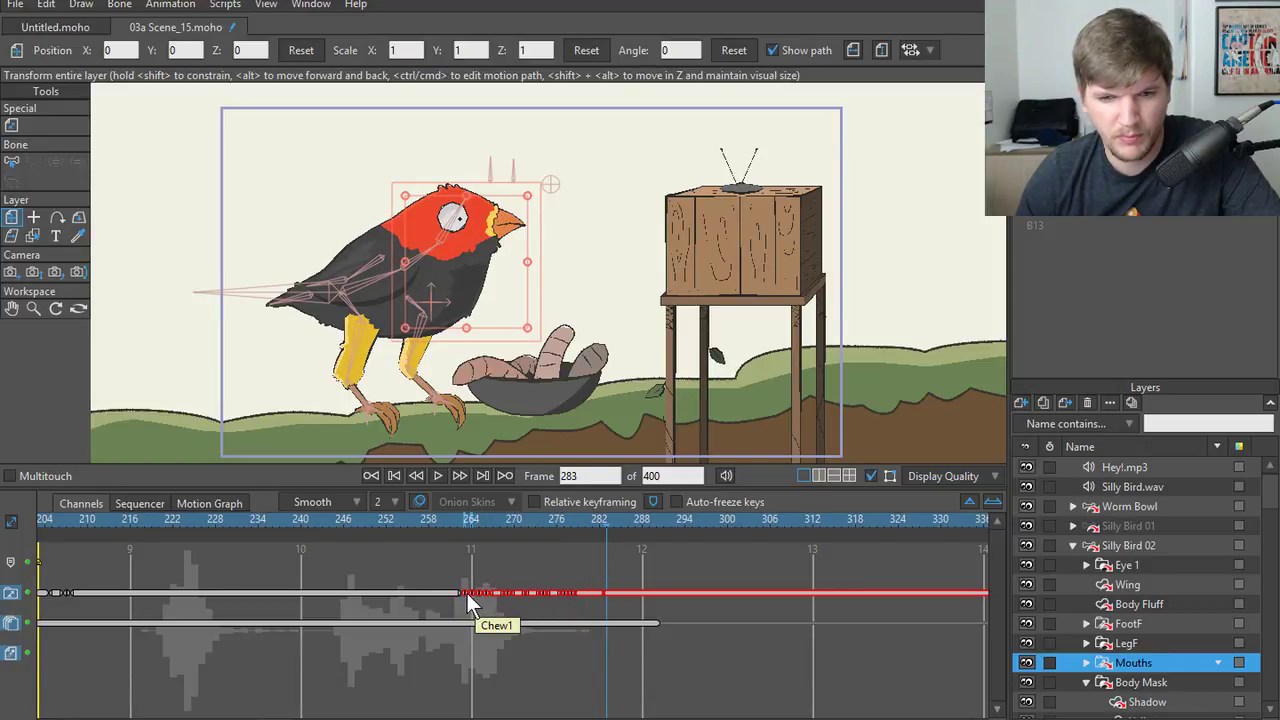
- Step frame by frame through about frames 281 to 286 to examine the mouth shapes against the head motion
key("Right")
key("Left")
key("Left")
key("Left")
key("Right")
key("Right")
key("Right")
key("Right")
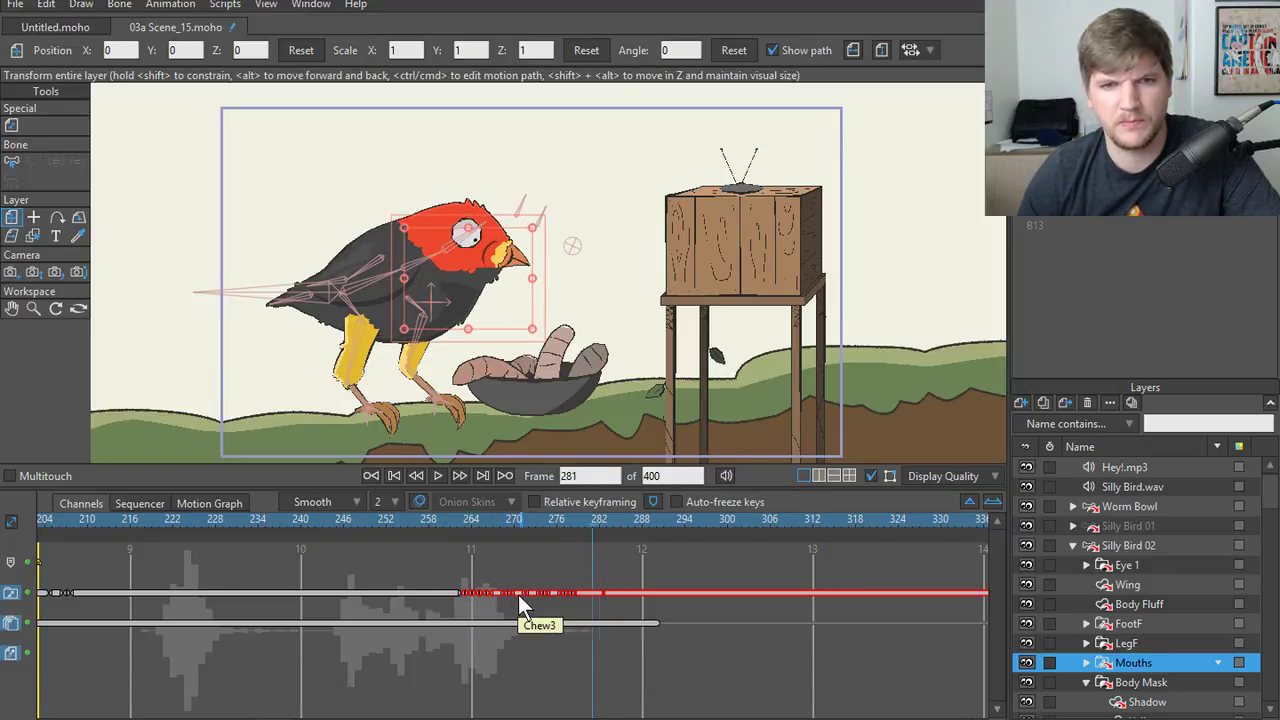
key("Left")
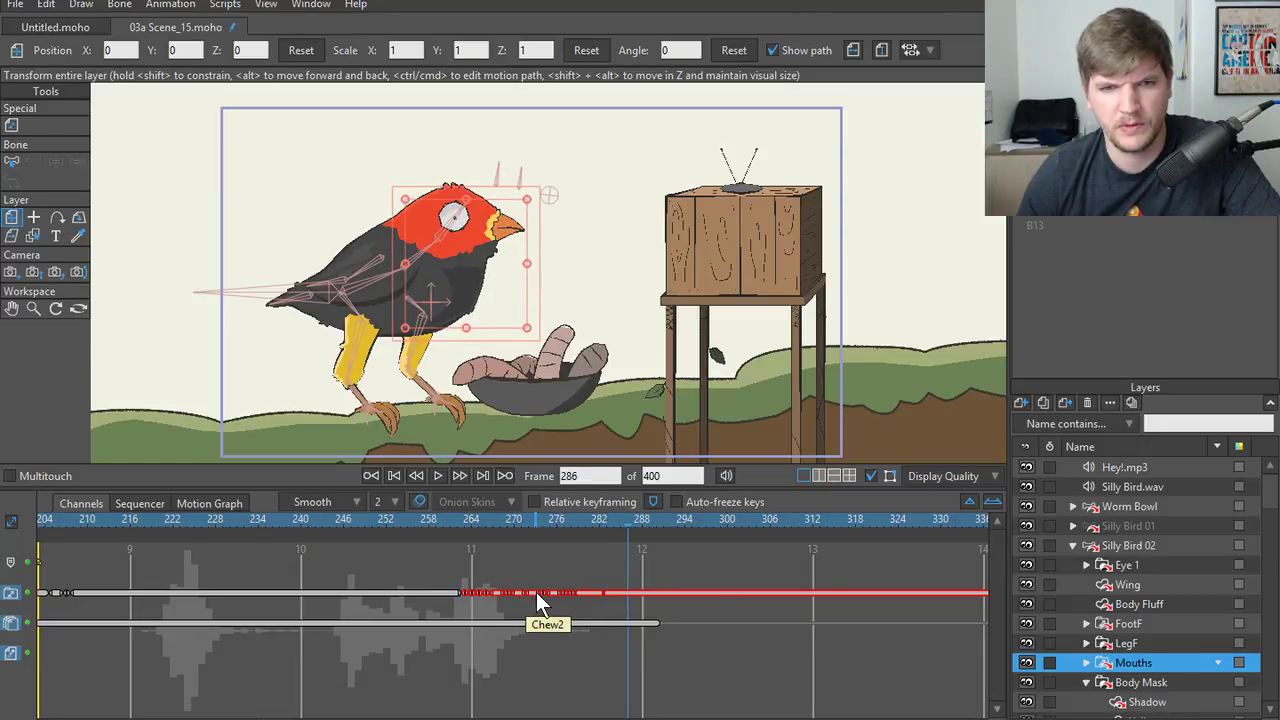
- Collapse the Silly Bird 02 layer, play the scene from frame 205 to review the timing, and return to frame 198
left_click(1104, 549)
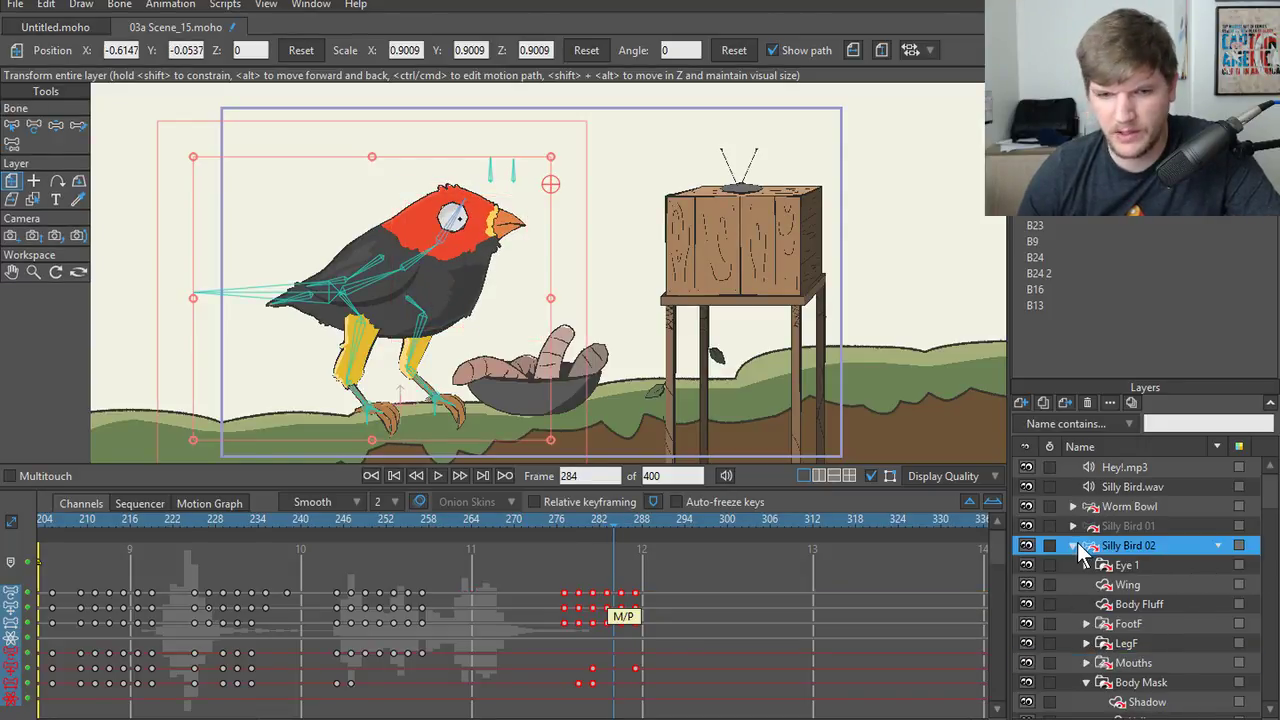
left_click(1073, 545)
left_click_drag(219, 518, 52, 518)
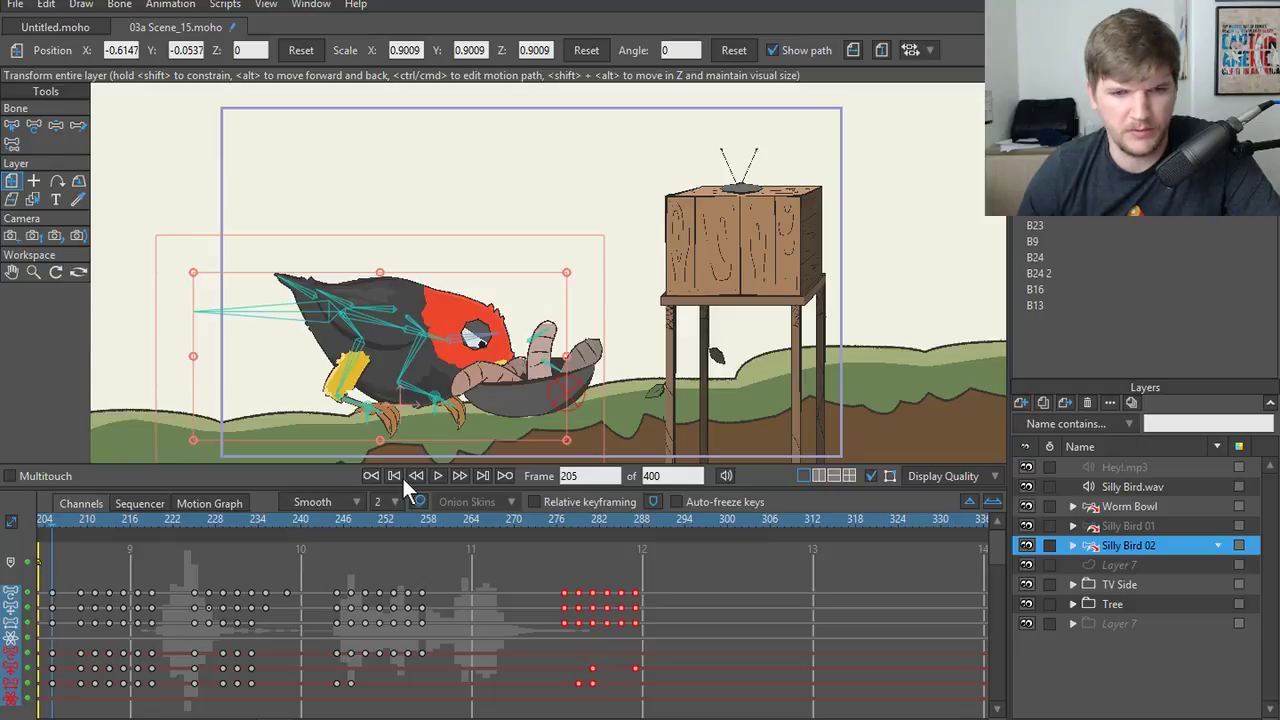
left_click(438, 475)
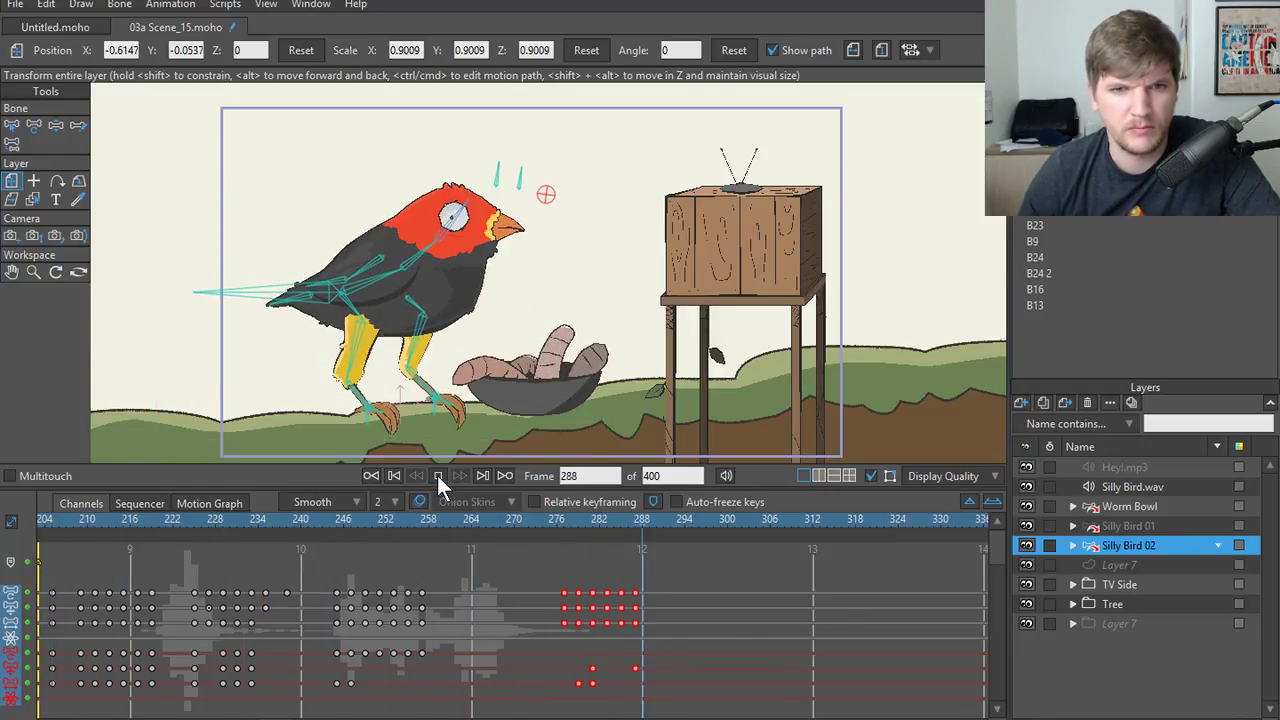
left_click_drag(428, 521, 42, 522)
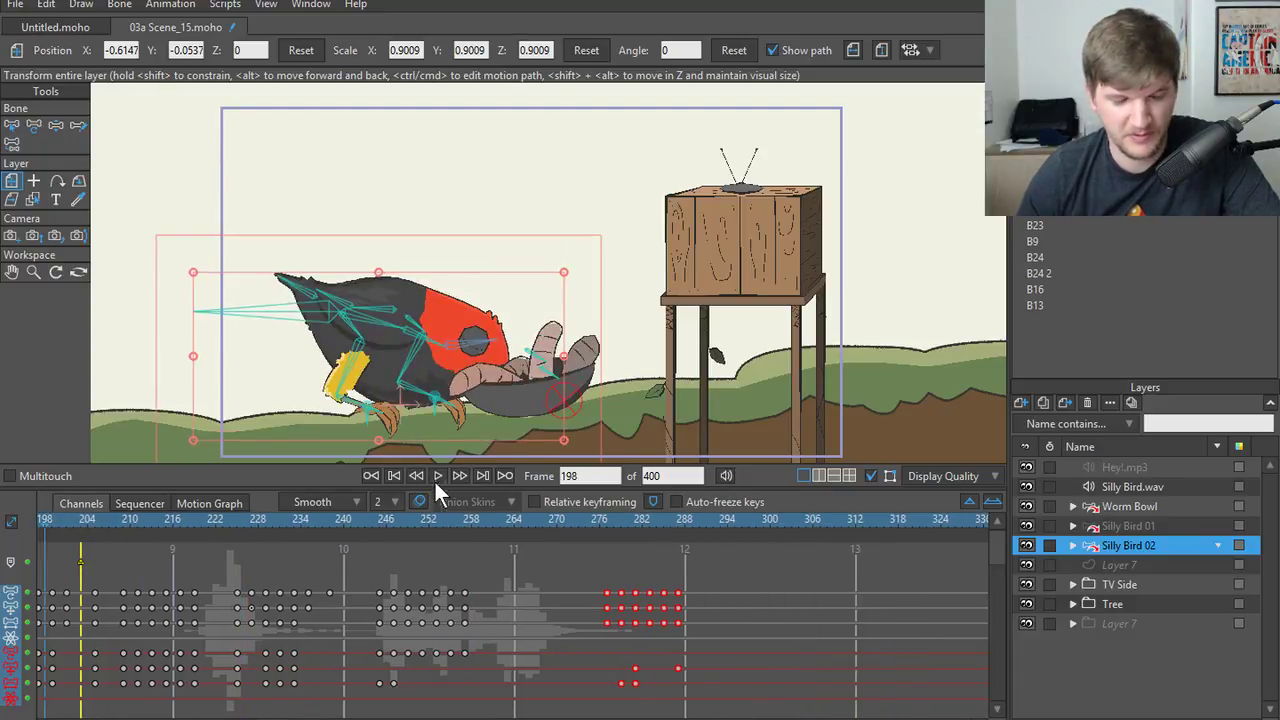
- Save the project as 03a Scene_16, render frame 198 as a preview and close the render
key("ctrl+shift+s")
left_click(268, 567)
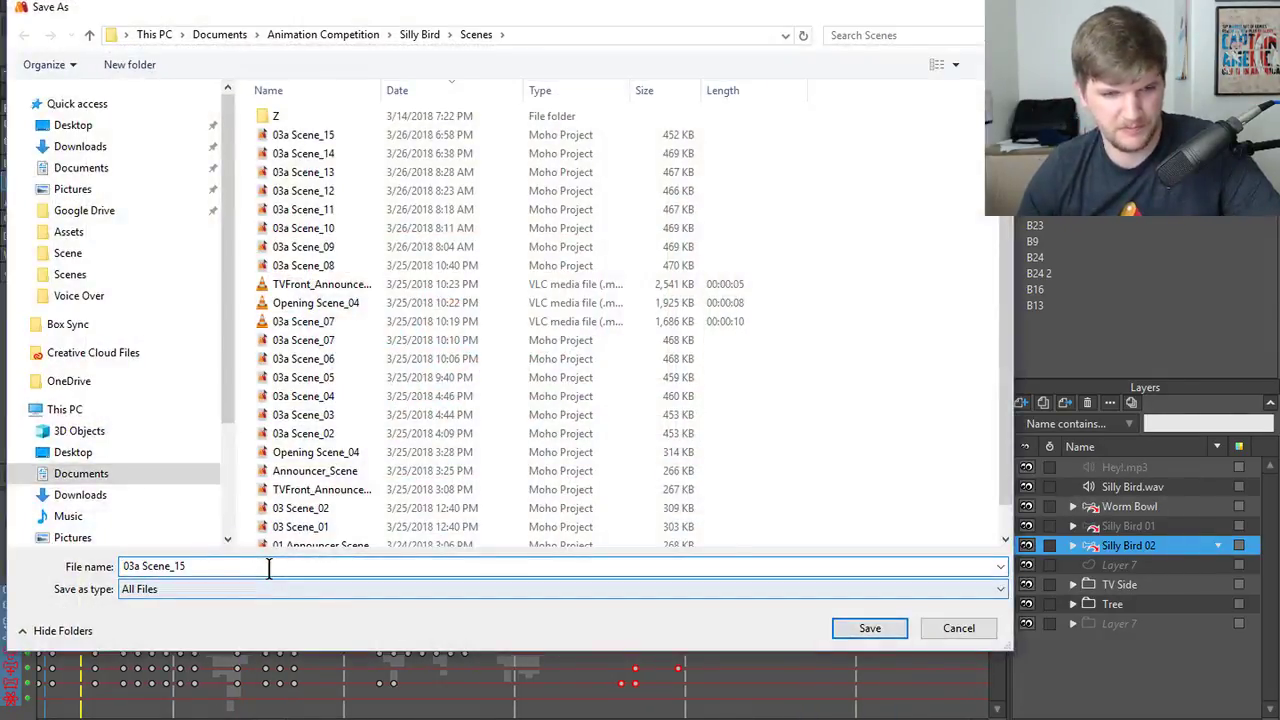
key("BackSpace")
type("6")
key("Return")
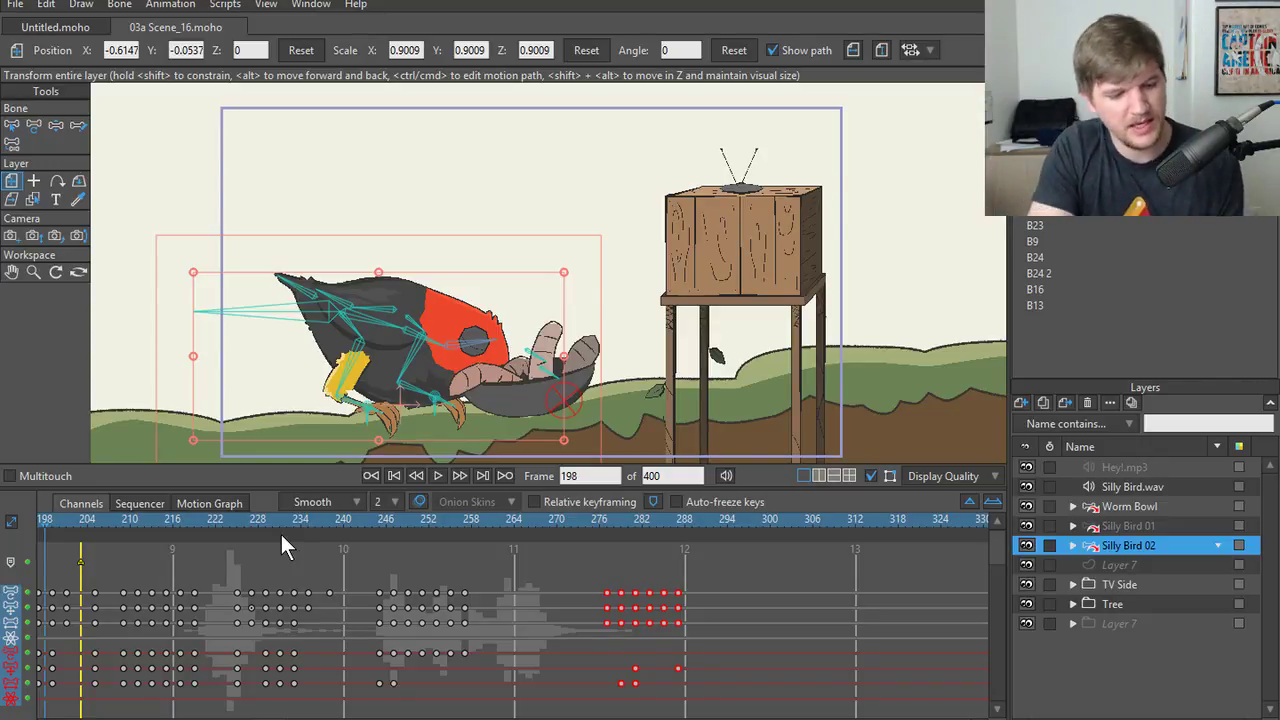
key("ctrl+r")
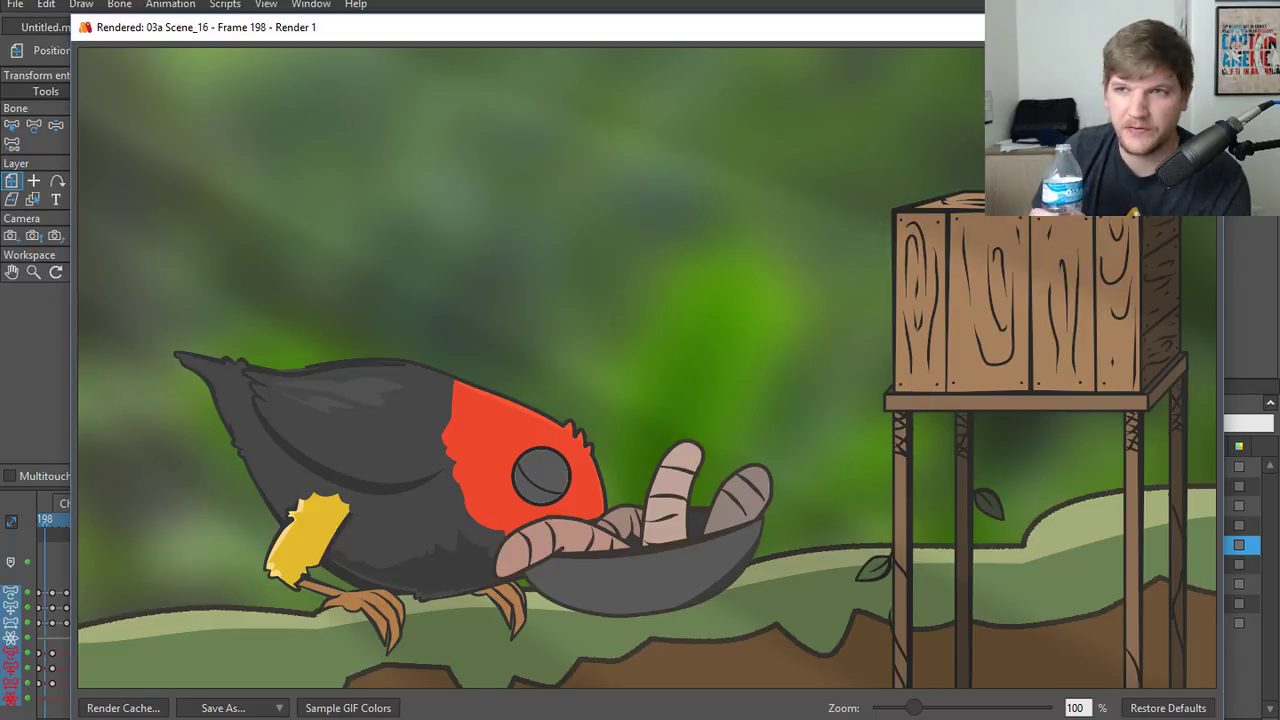
left_click(1203, 27)
- Switch to Premiere Pro, scrub the Silly Bird sequence to 00:00:51:03 and return to Moho
key("alt+Tab")
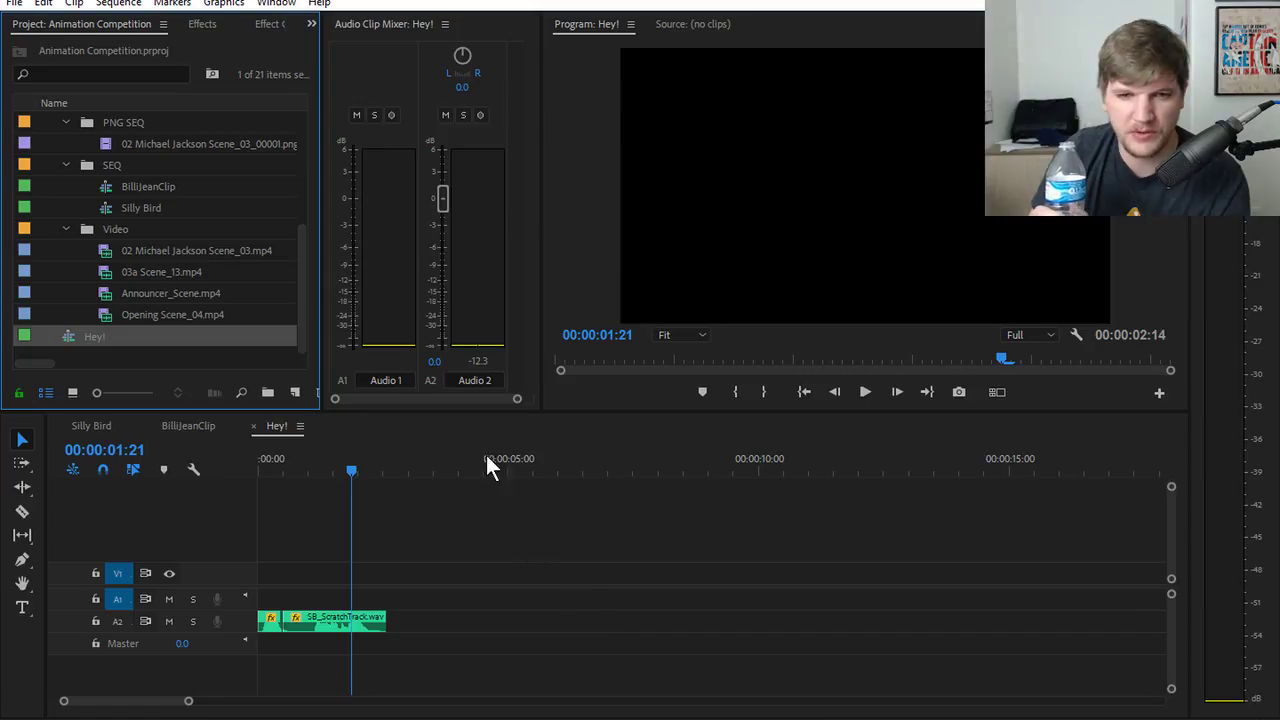
left_click(185, 427)
left_click(100, 428)
left_click_drag(286, 463, 200, 480)
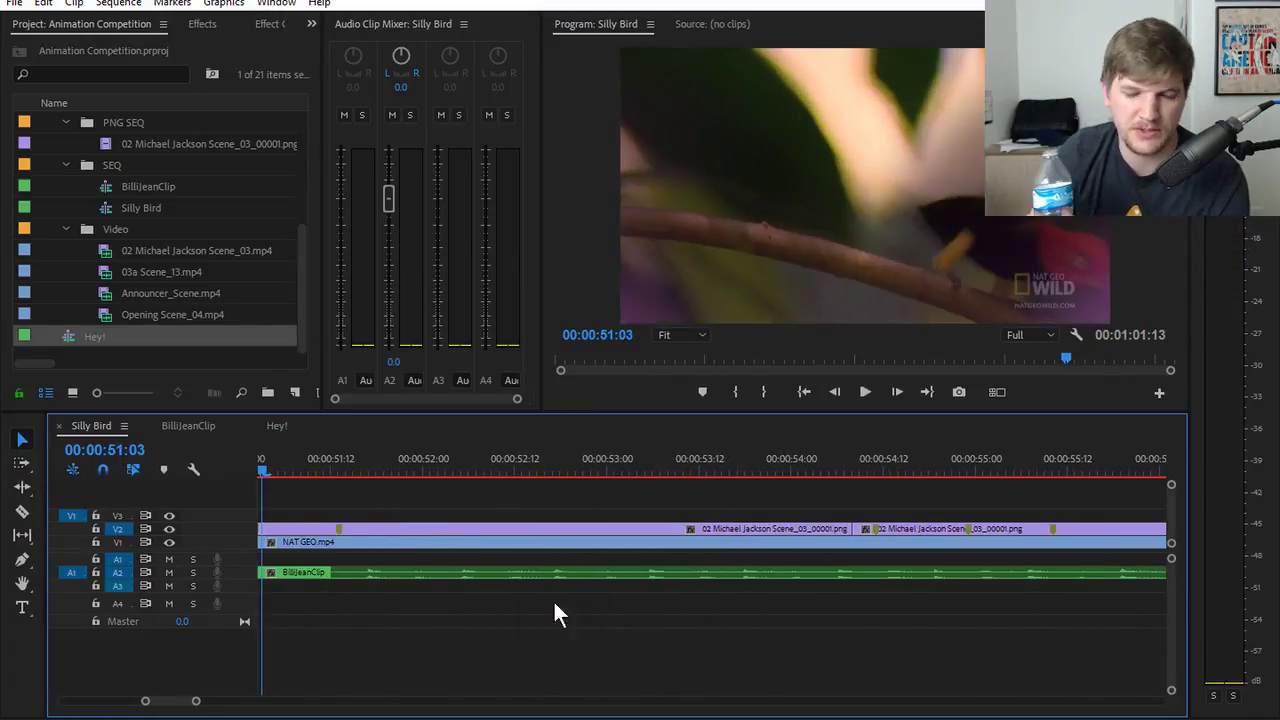
key("alt+Tab")
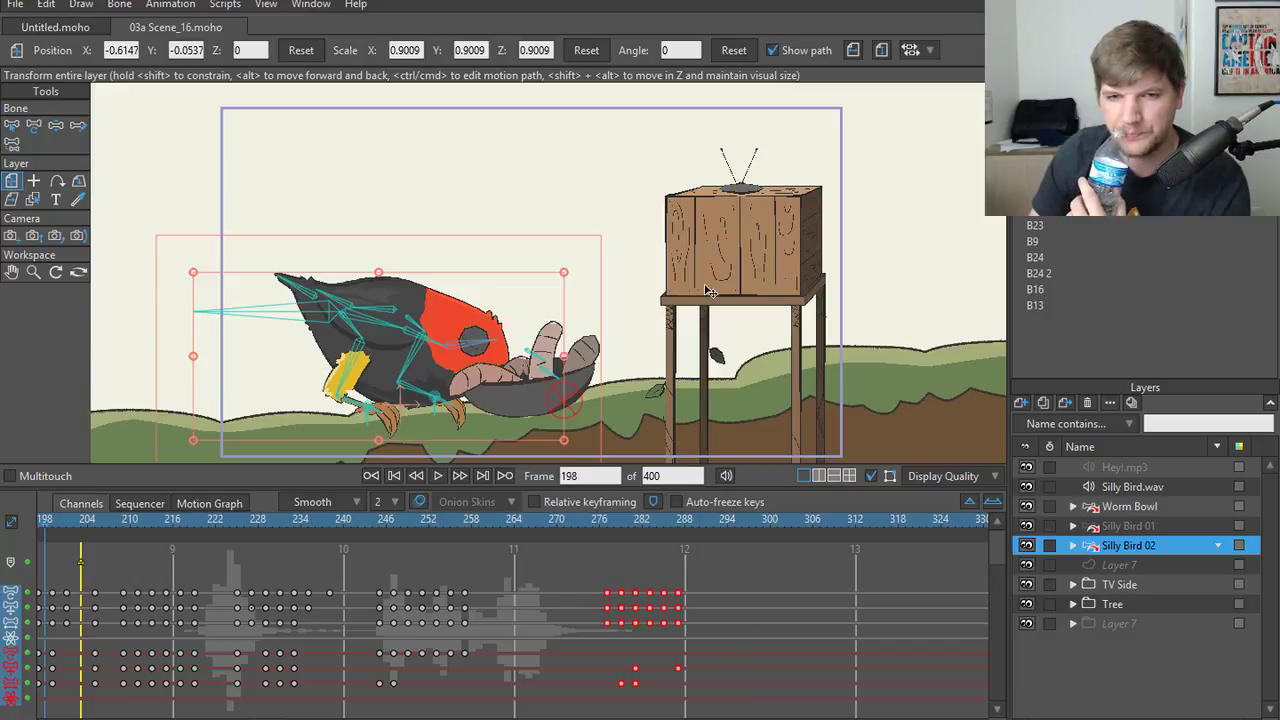
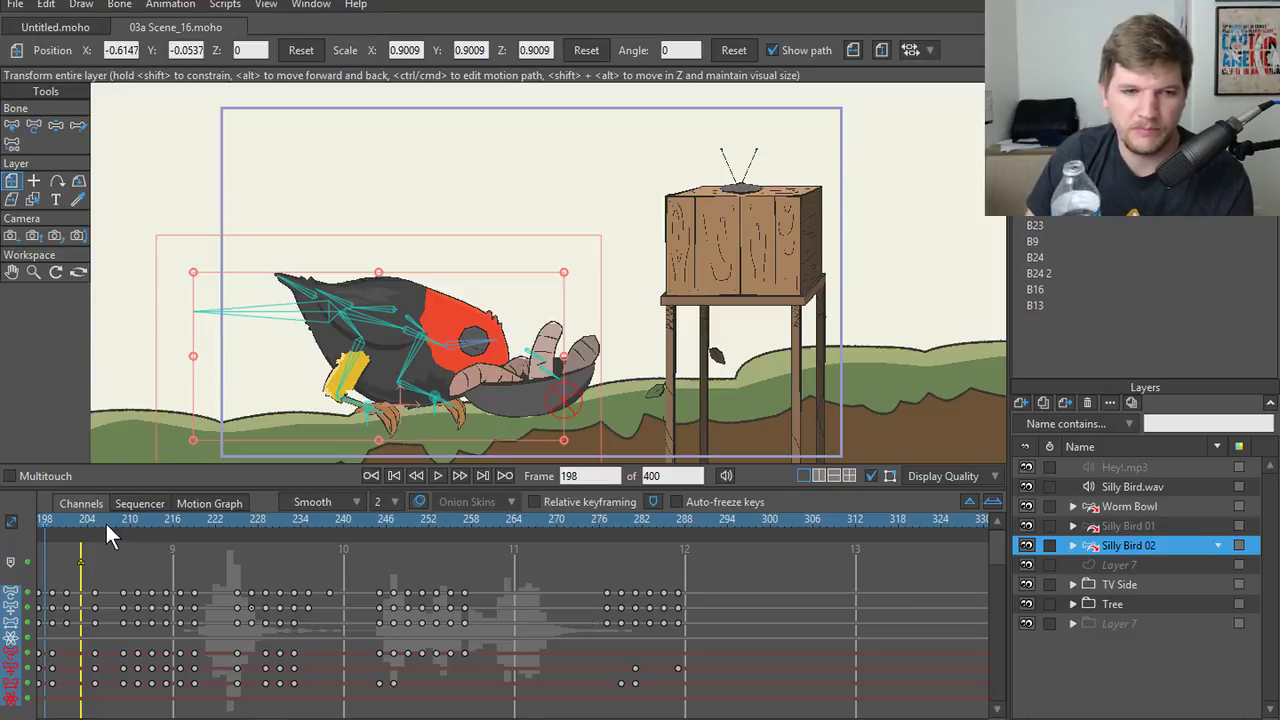
- Play the scene from frame 196 to review the retimed bird animation
left_click_drag(106, 525, 335, 538)
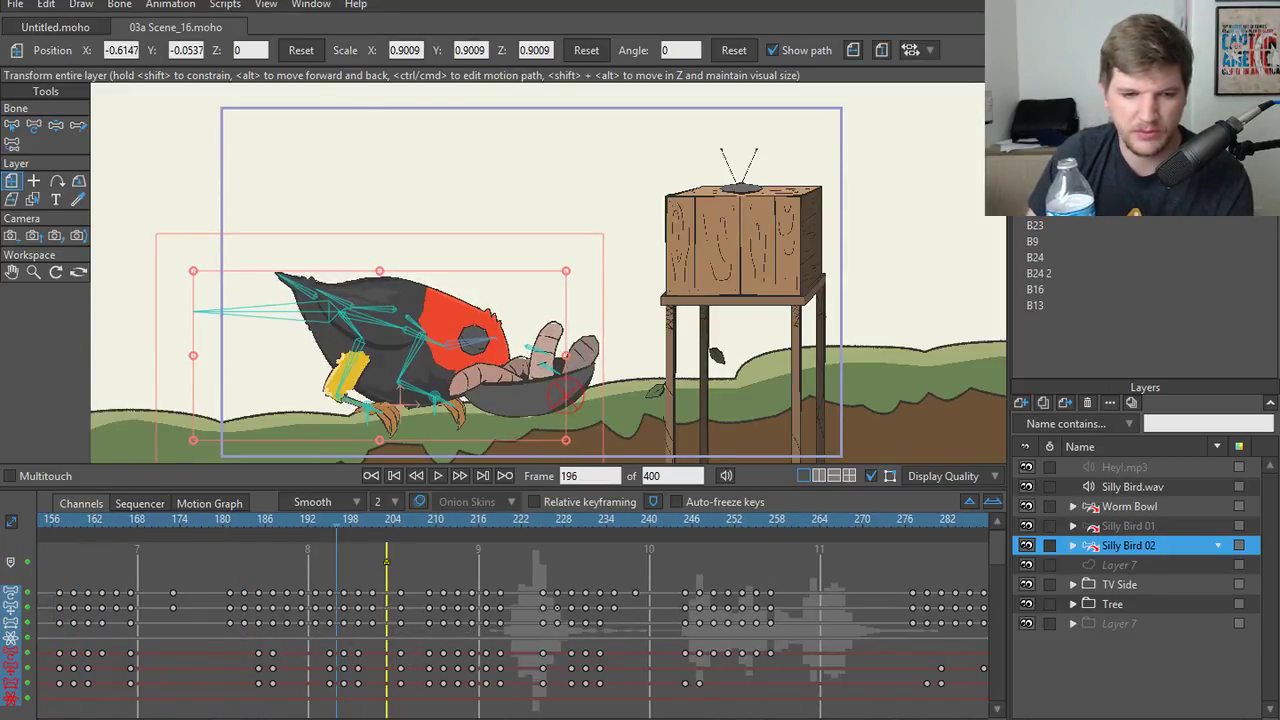
left_click_drag(396, 575, 246, 575)
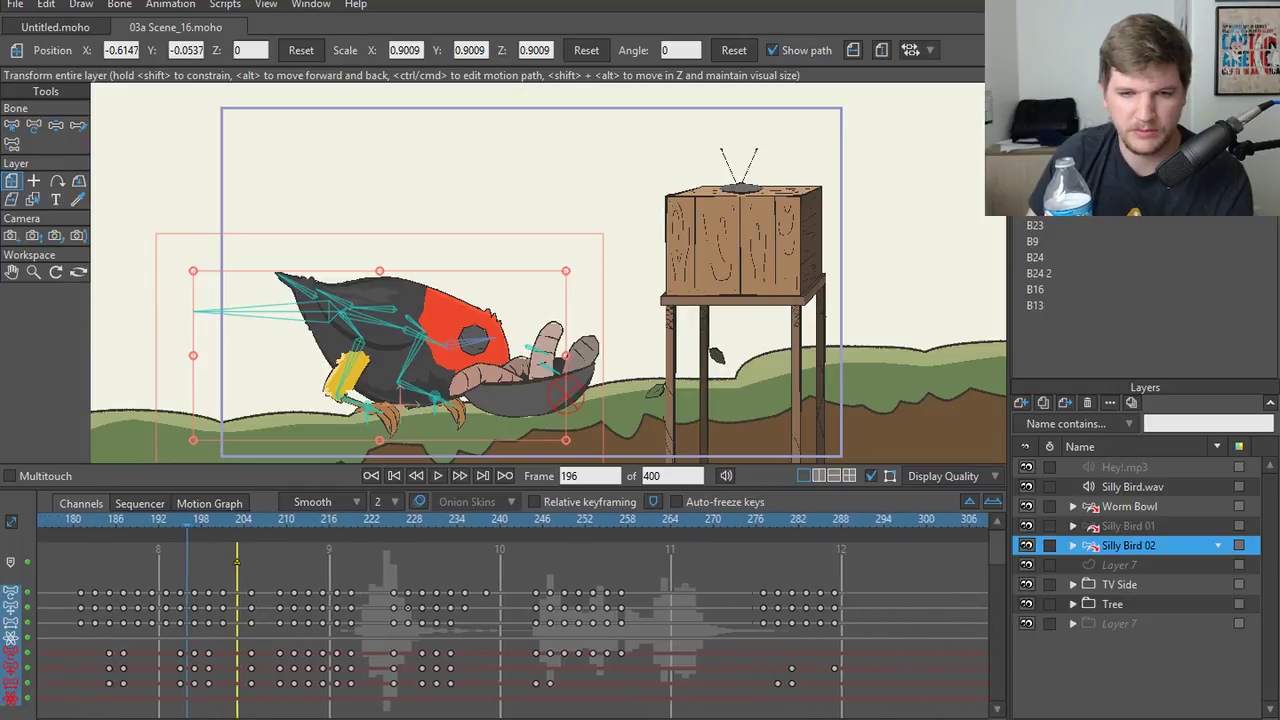
left_click(437, 476)
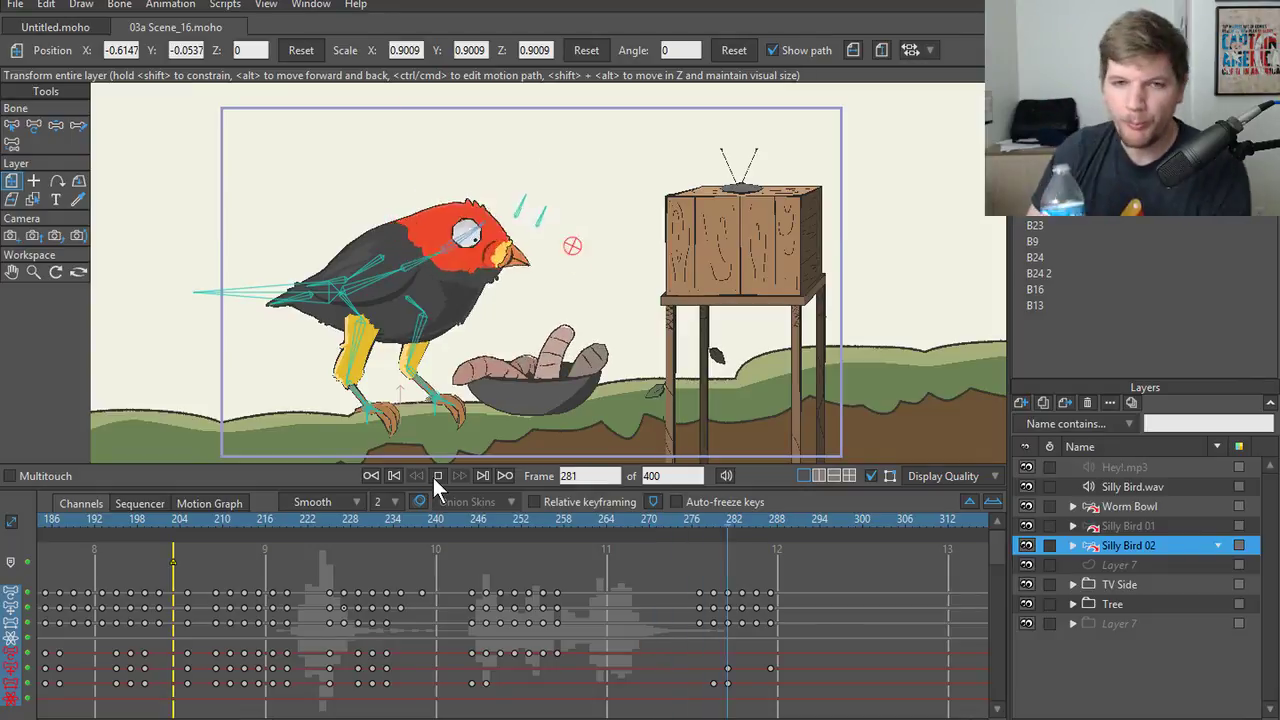
- Play the scene from around frames 225, 242 and 221 to review the bird's timing against the audio
left_click(437, 476)
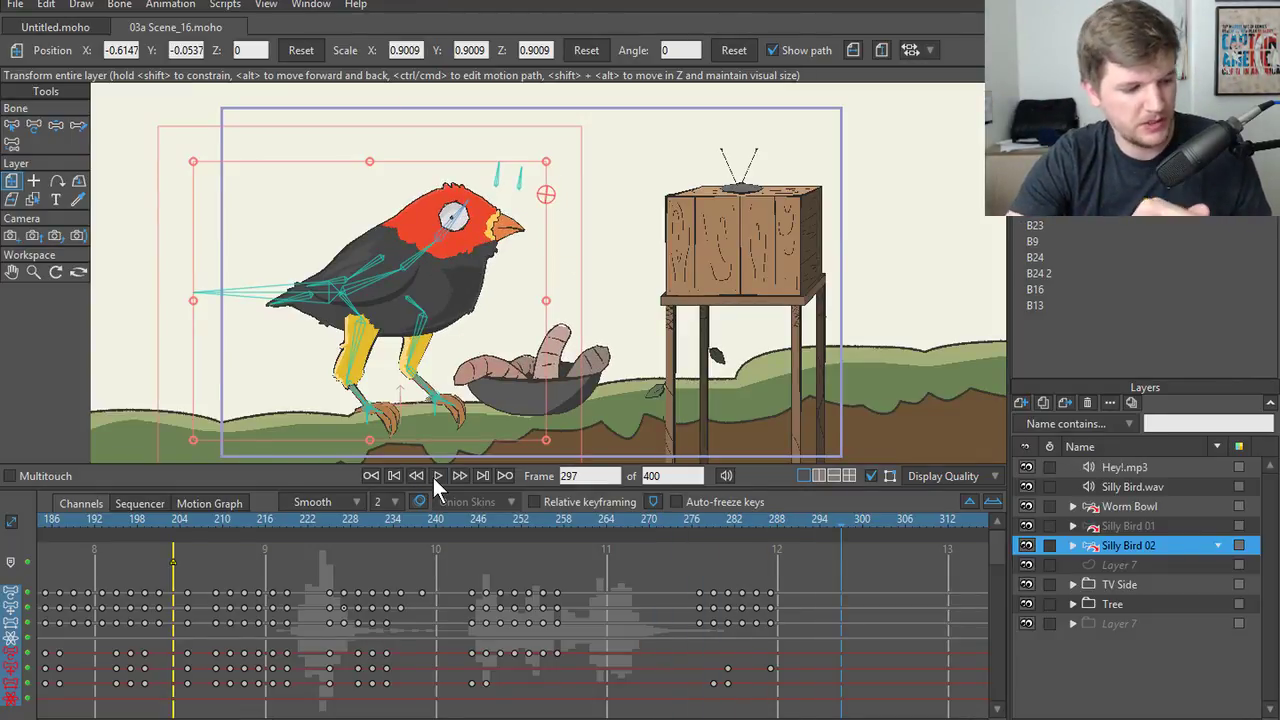
left_click(330, 524)
key("space")
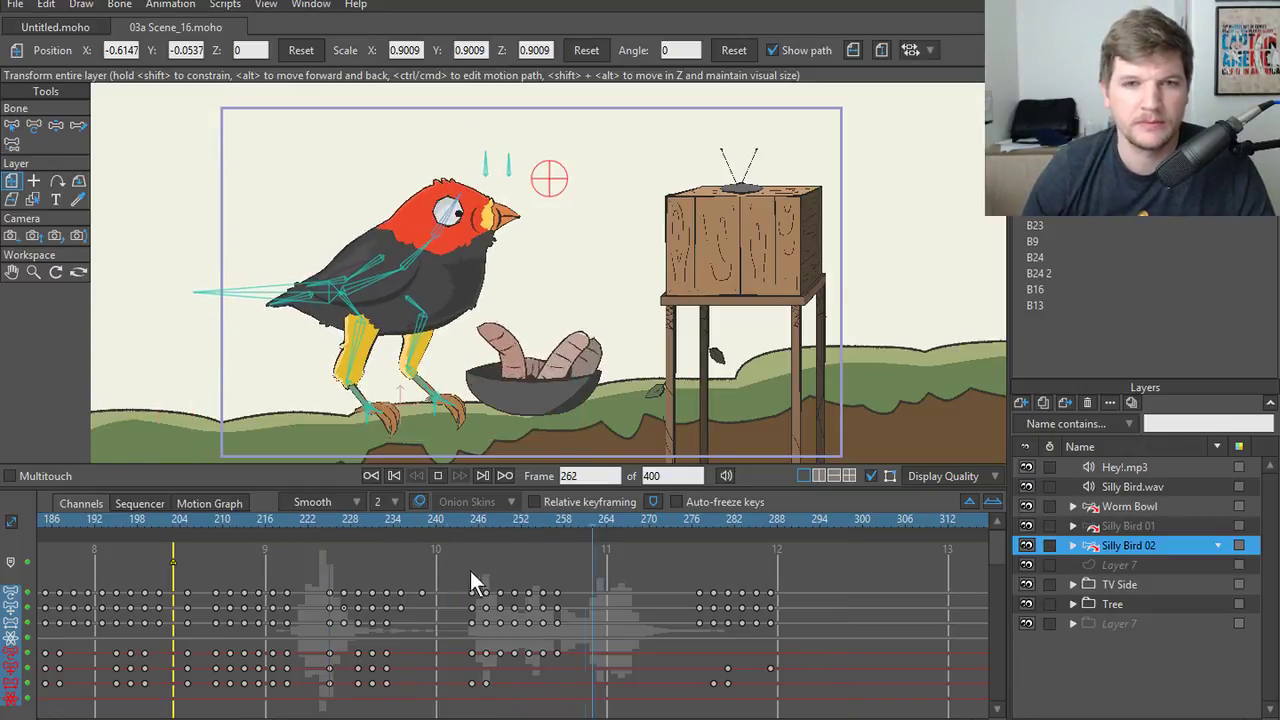
key("space")
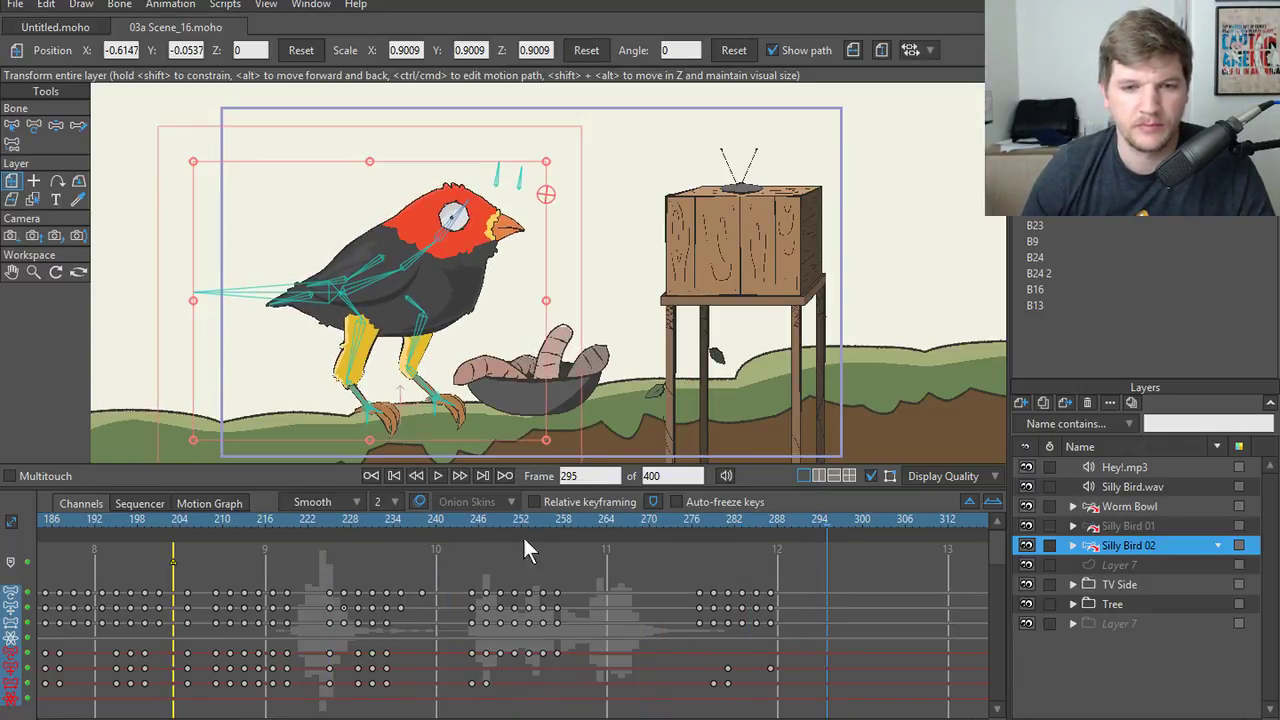
left_click(454, 519)
key("space")
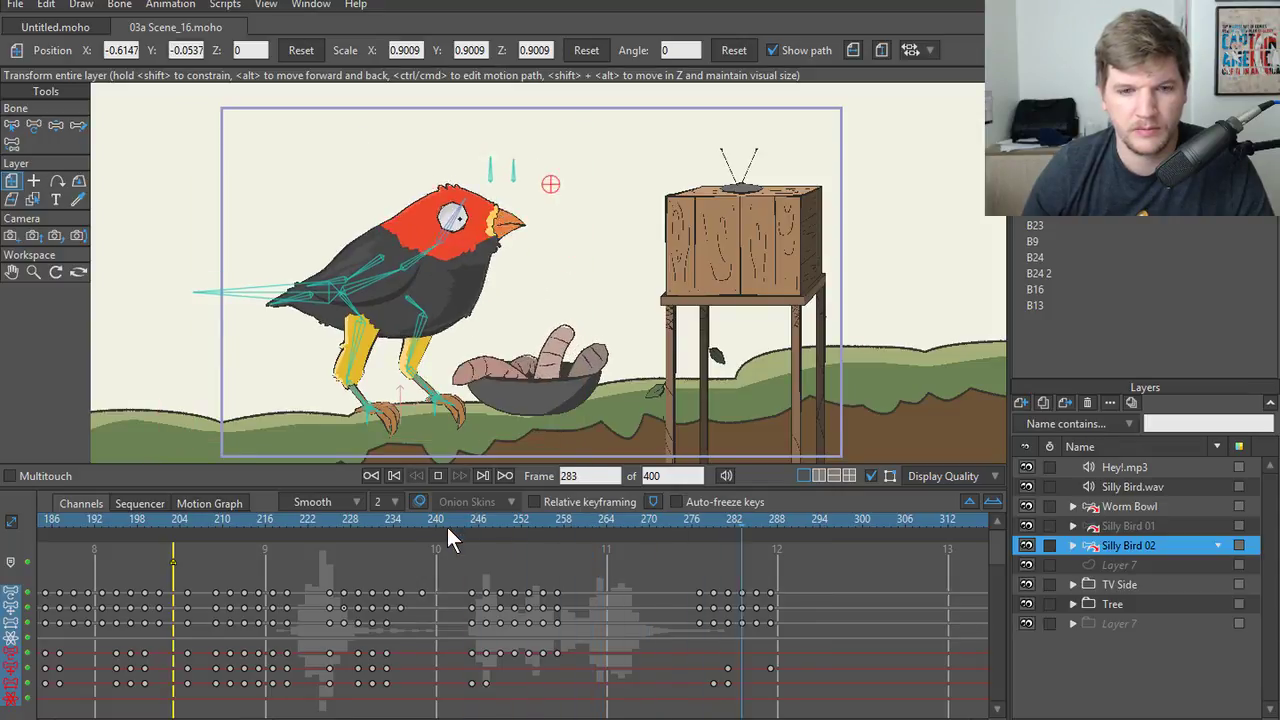
key("space")
left_click(303, 522)
key("space")
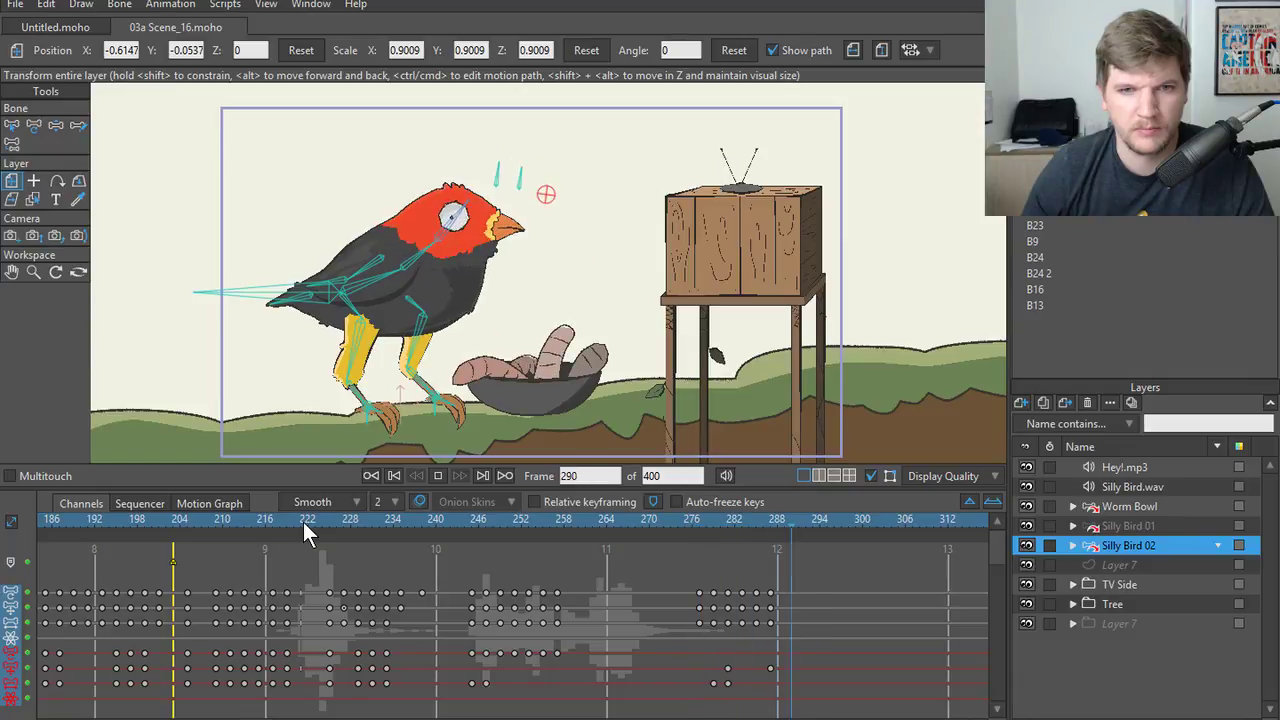
key("space")
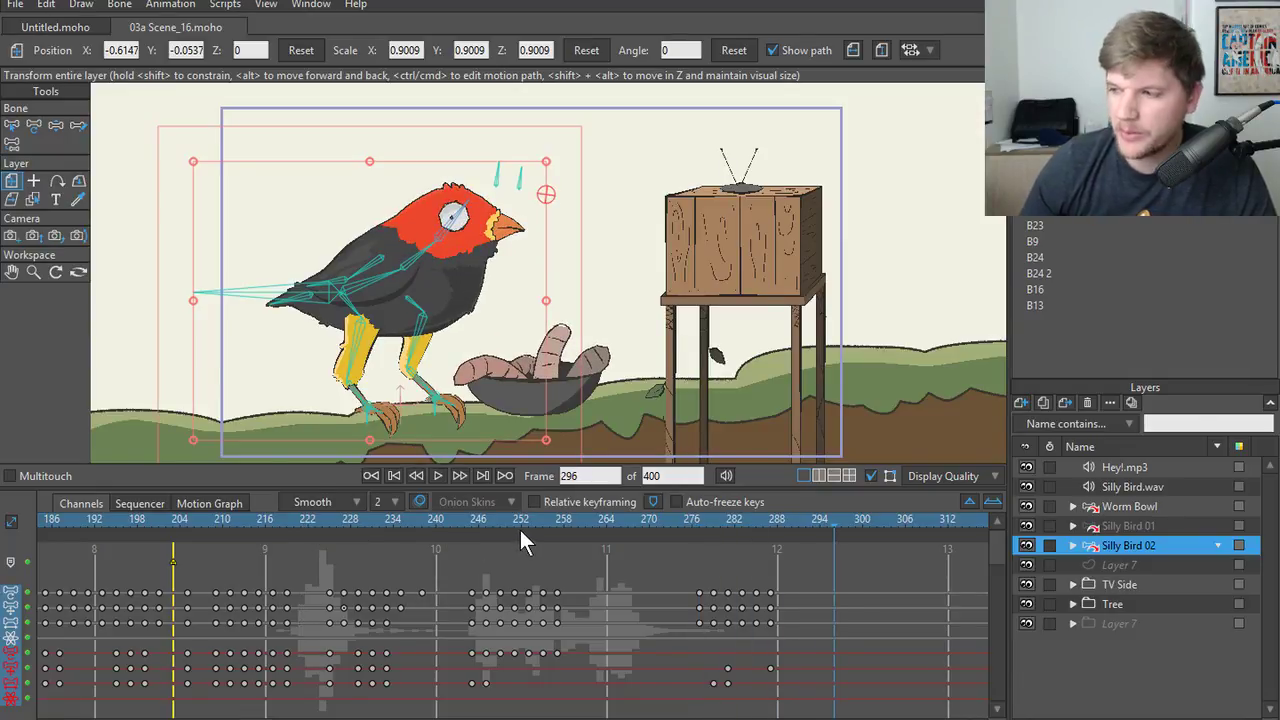
- Delete the Mouths layer's switch keys between about frames 263 and 267 inside Silly Bird 02
left_click_drag(520, 522, 612, 520)
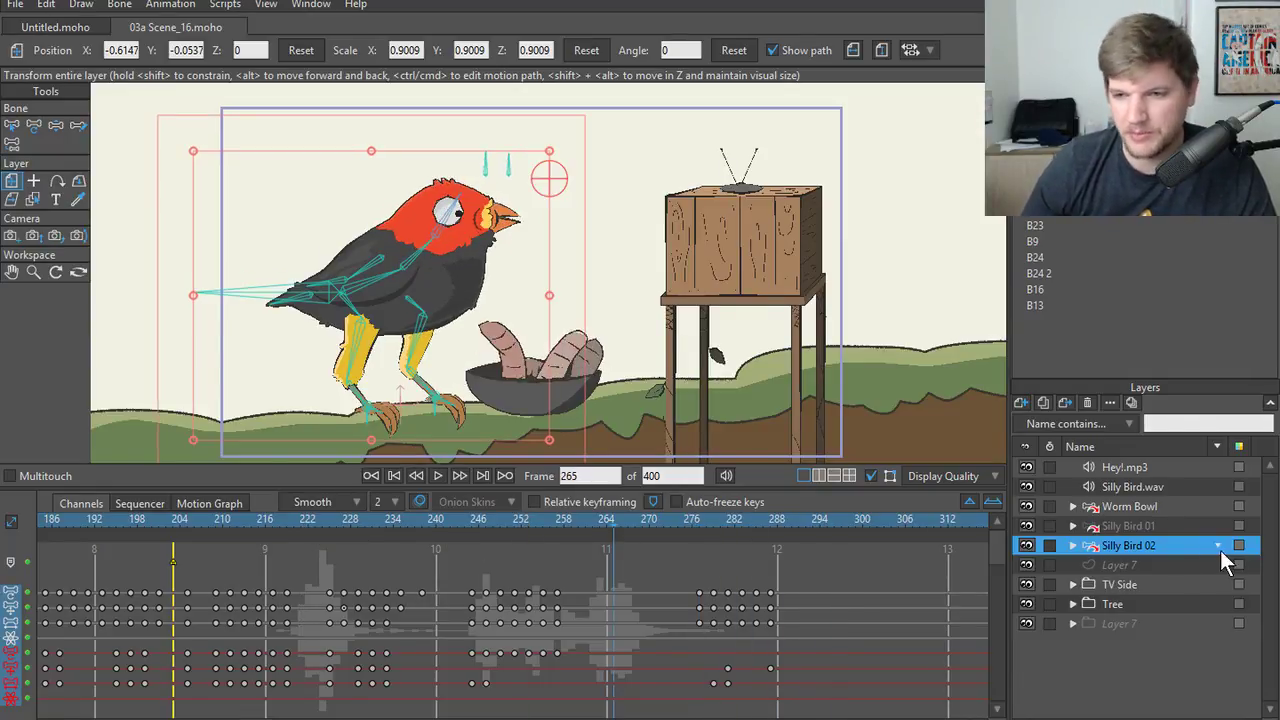
left_click(1073, 546)
left_click(1134, 663)
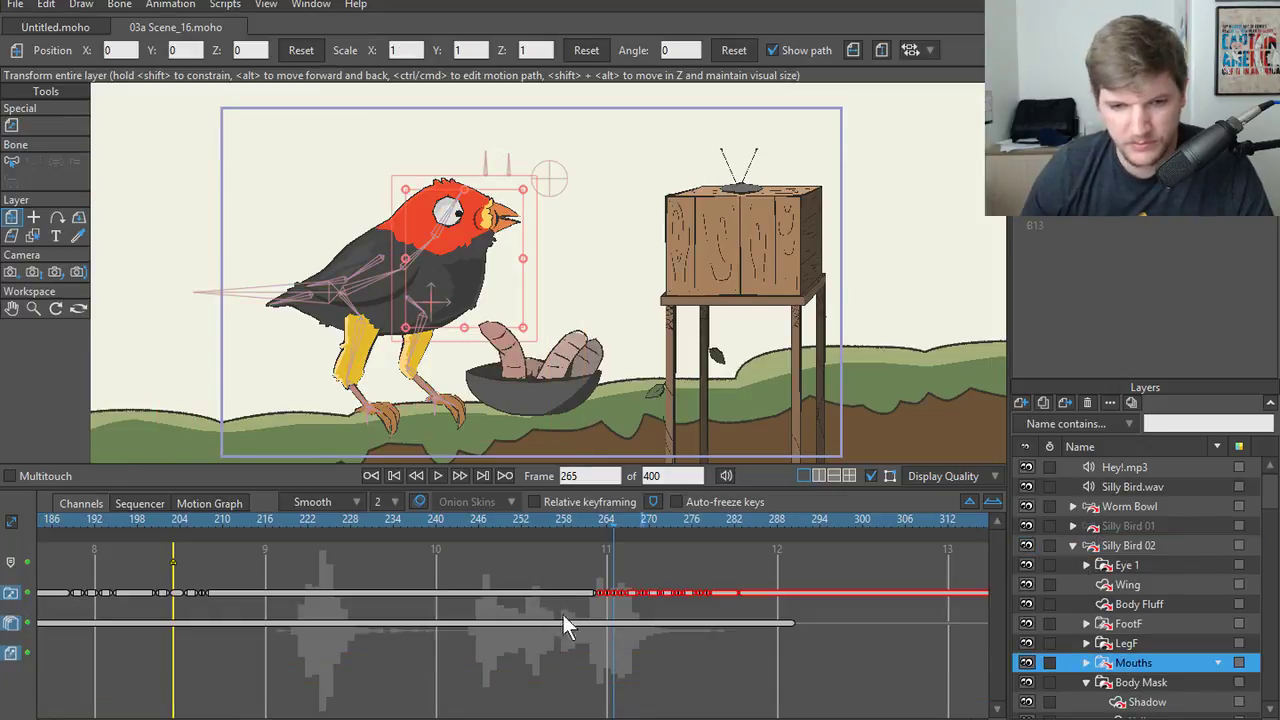
mouse_move(611, 525)
left_mouse_down()
mouse_move(627, 518)
mouse_move(600, 524)
mouse_move(630, 529)
left_mouse_up()
left_click(593, 572)
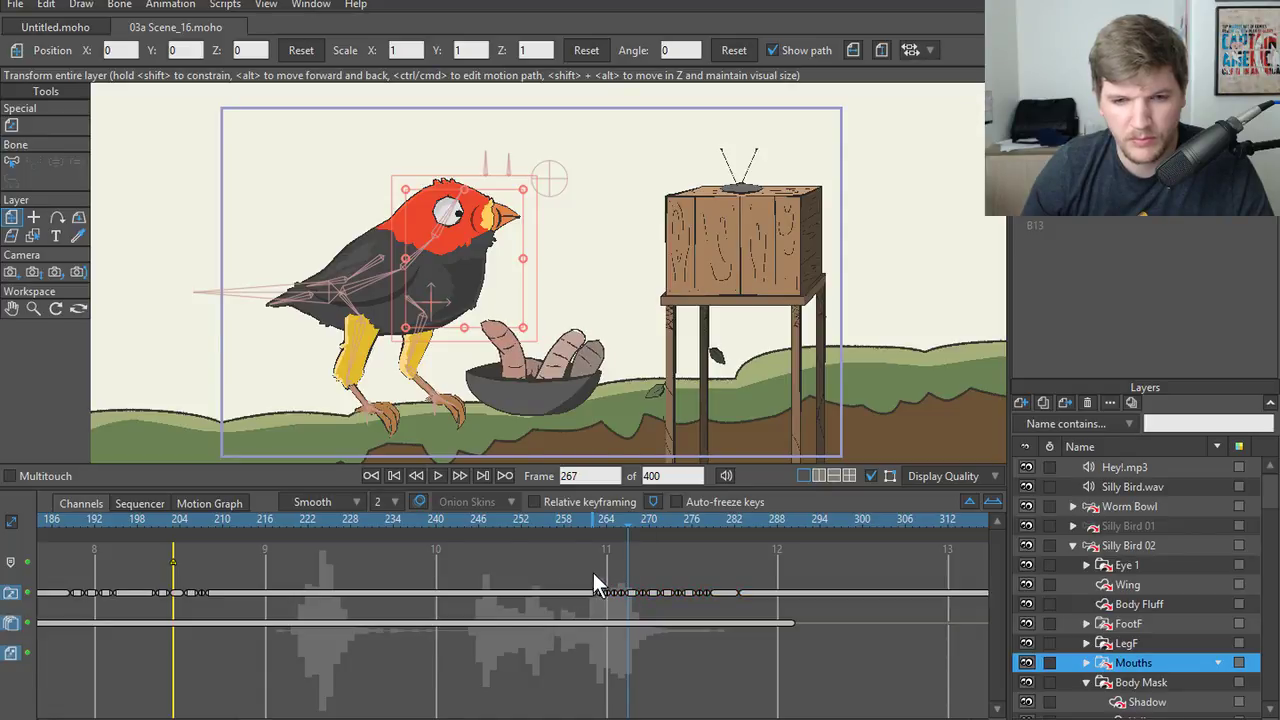
left_click_drag(616, 610, 630, 611)
left_click_drag(598, 568, 631, 614)
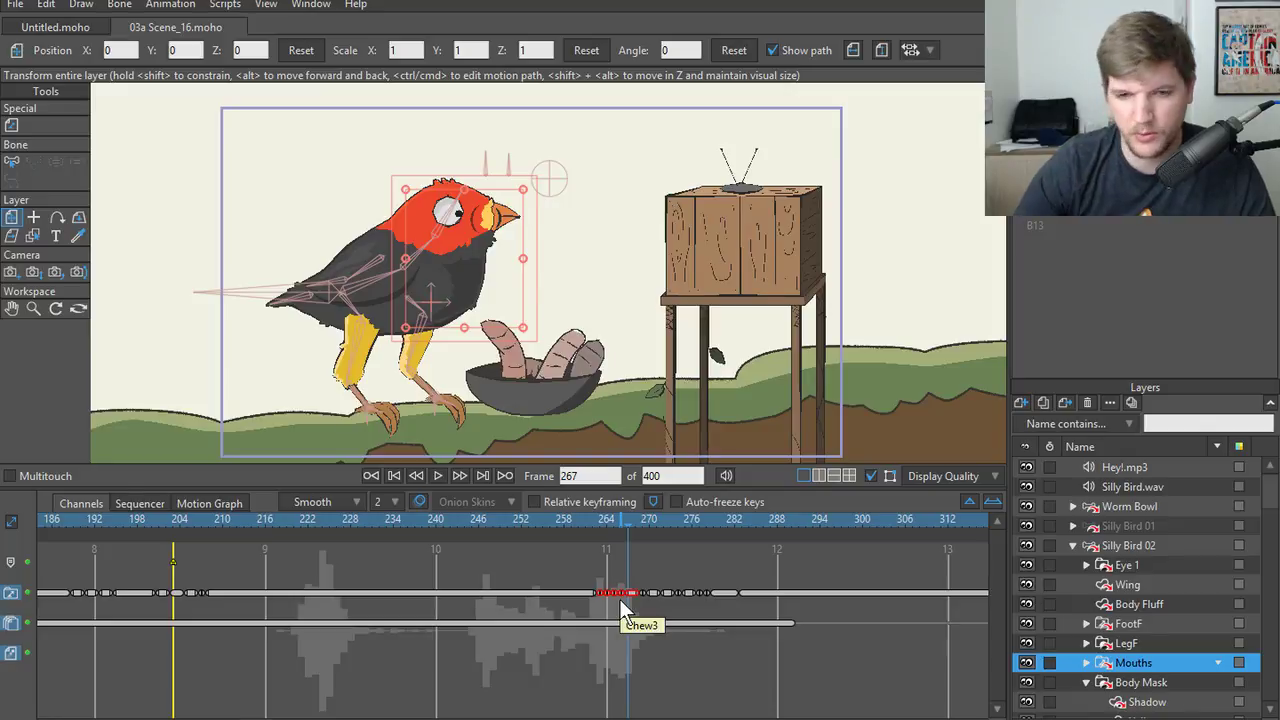
key("Delete")
- Play the scene from around frame 258 to review the mouth animation, and return to frame 267
key("space")
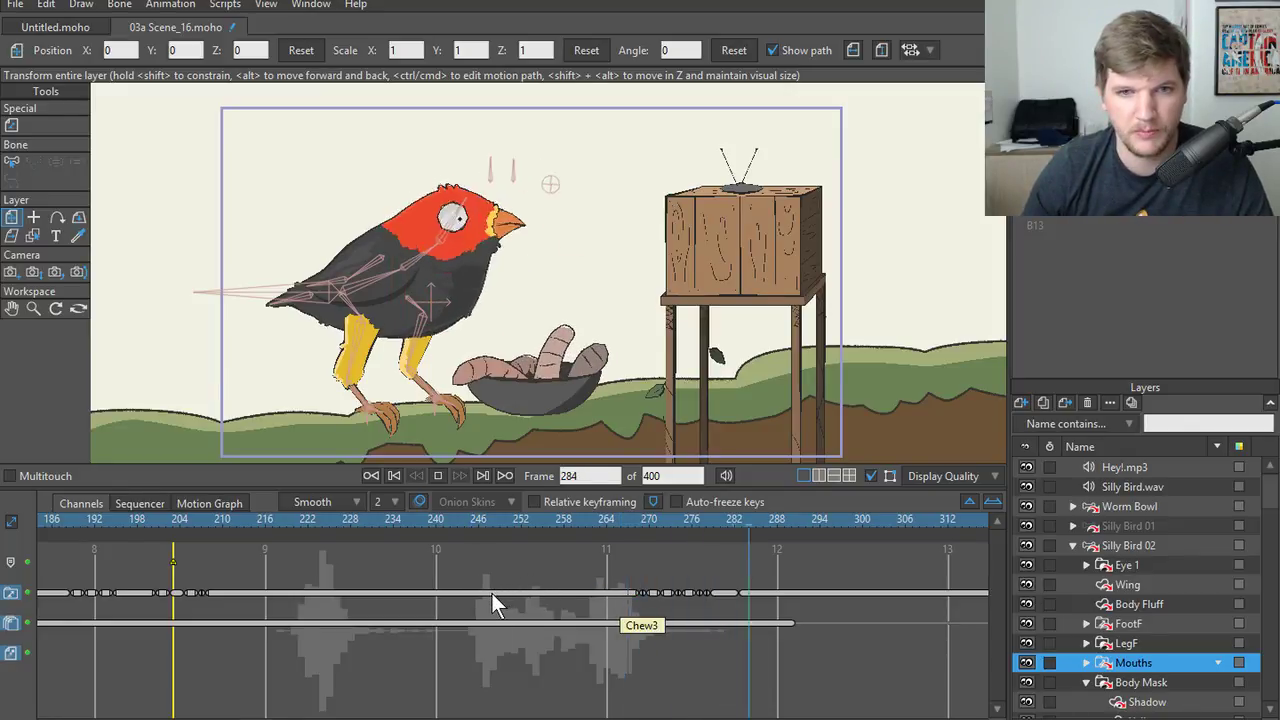
left_click(563, 518)
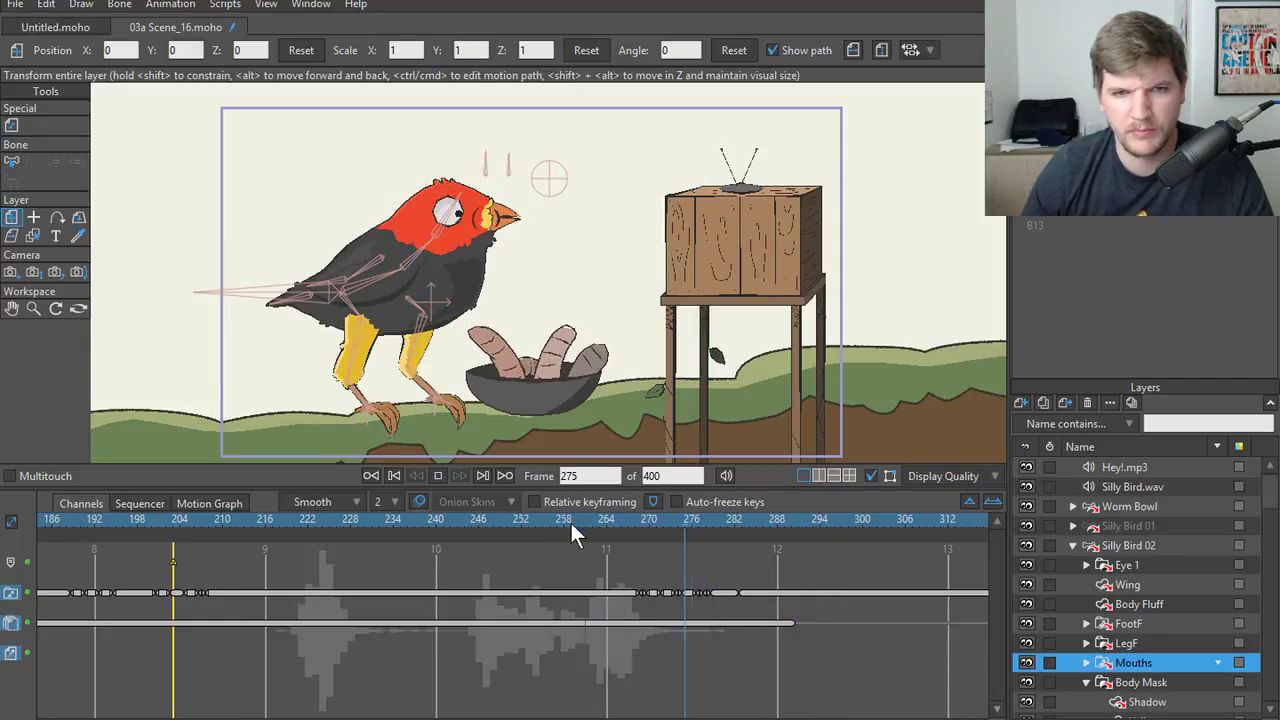
left_click(630, 520)
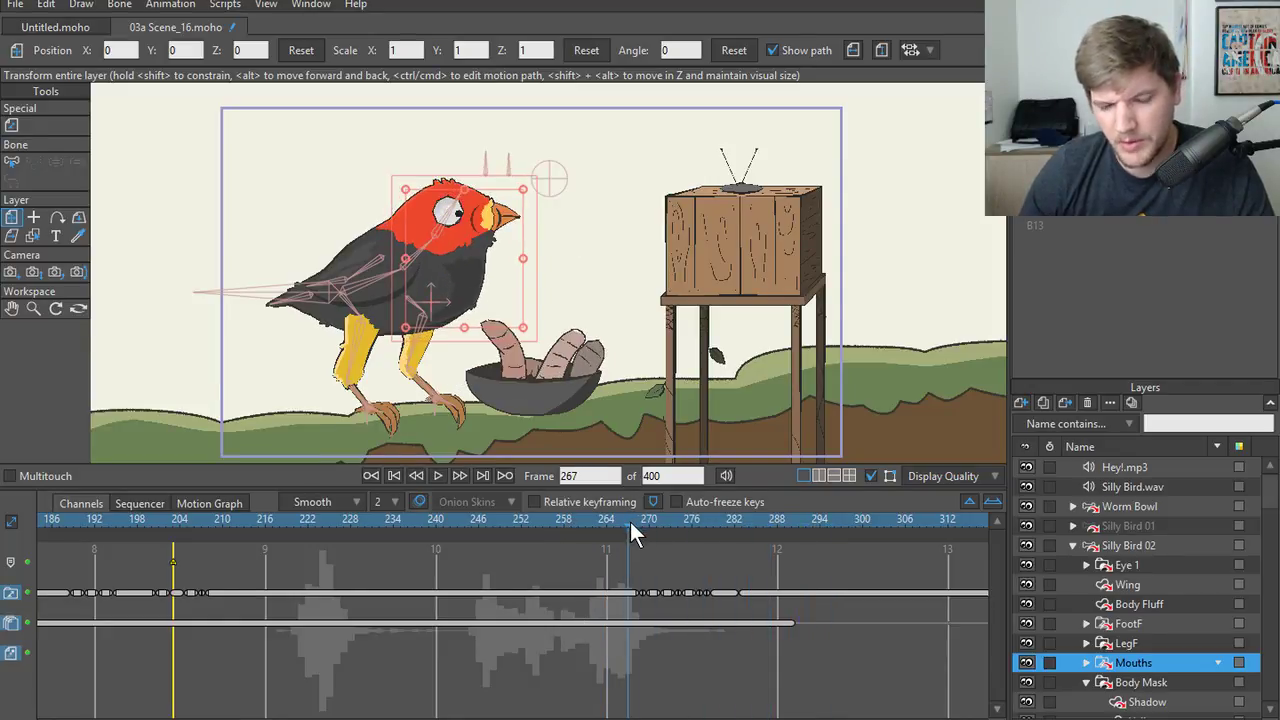
left_click_drag(627, 573, 739, 606)
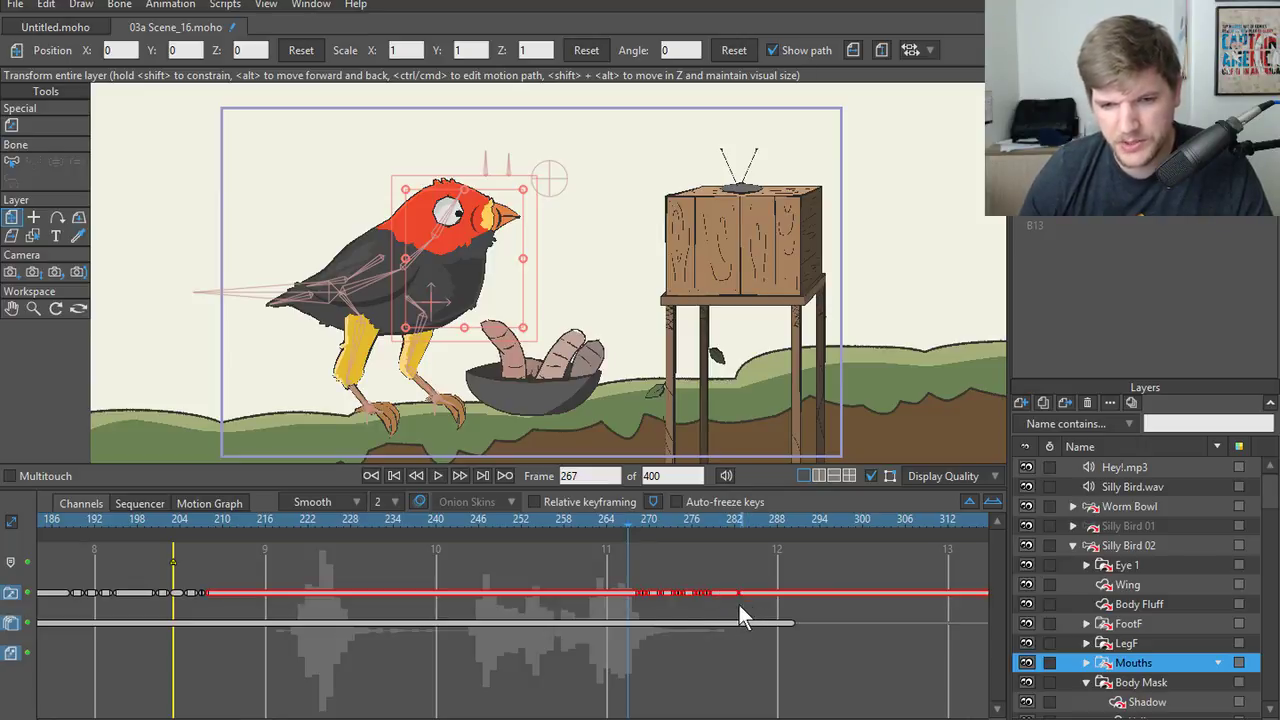
left_click(979, 593)
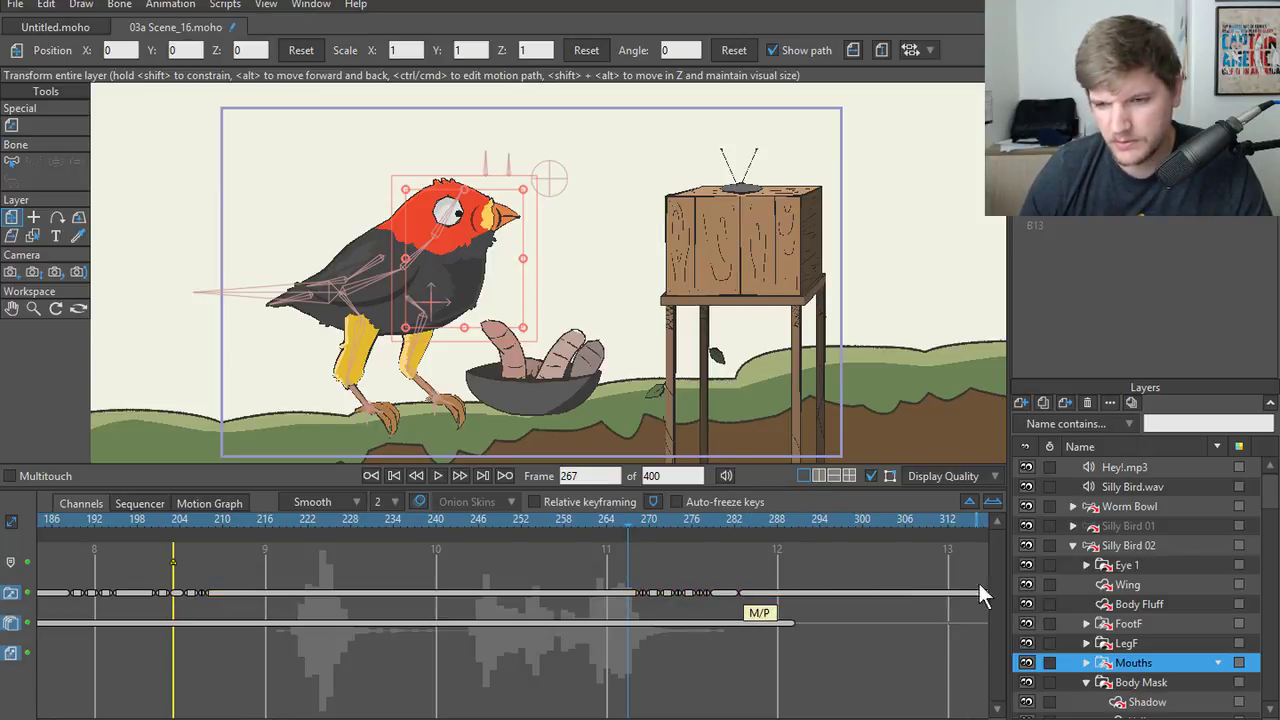
- Shift the Silly Bird 02 layer's last group of bone keys four frames later so that it starts at frame 281
left_click(1143, 548)
left_click_drag(663, 536, 753, 538)
left_click_drag(678, 580, 849, 636)
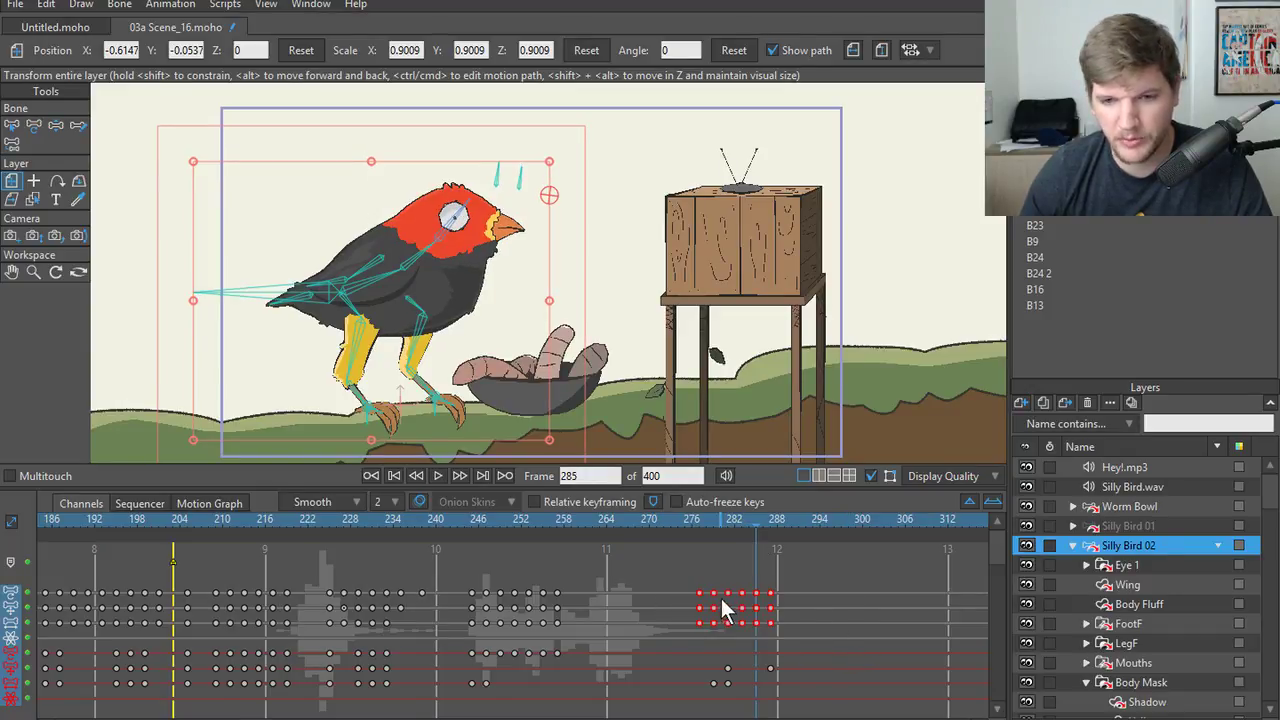
left_click_drag(698, 592, 730, 600)
- Play the scene from around frame 252 to review the head movement, and compare the poses at frames 285 and 287
left_click_drag(762, 519, 518, 546)
key("space")
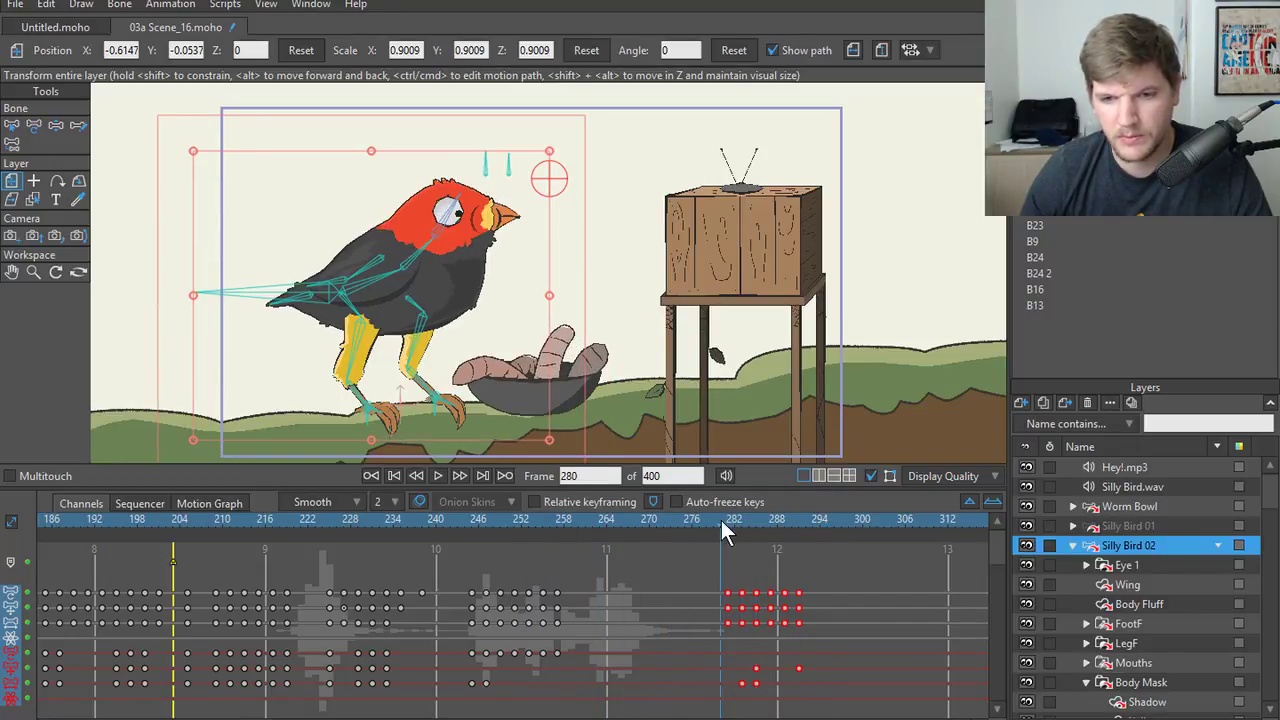
left_click(775, 520)
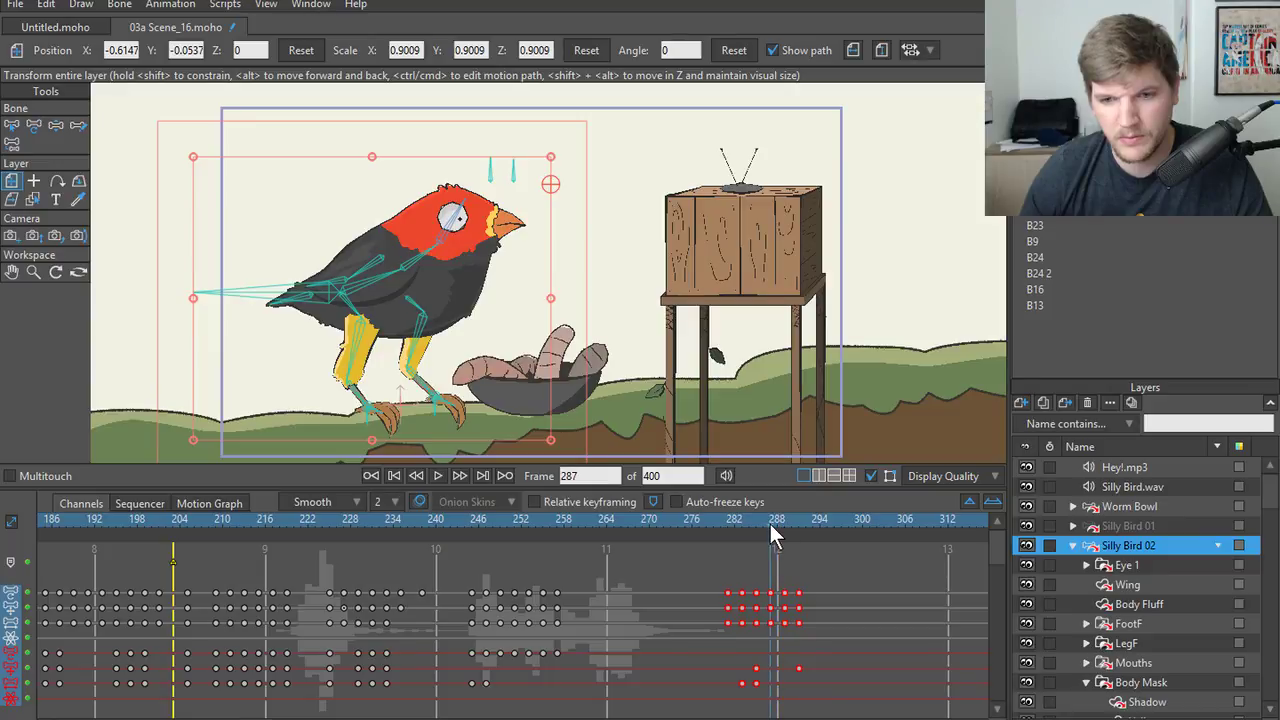
key("Left")
key("Left")
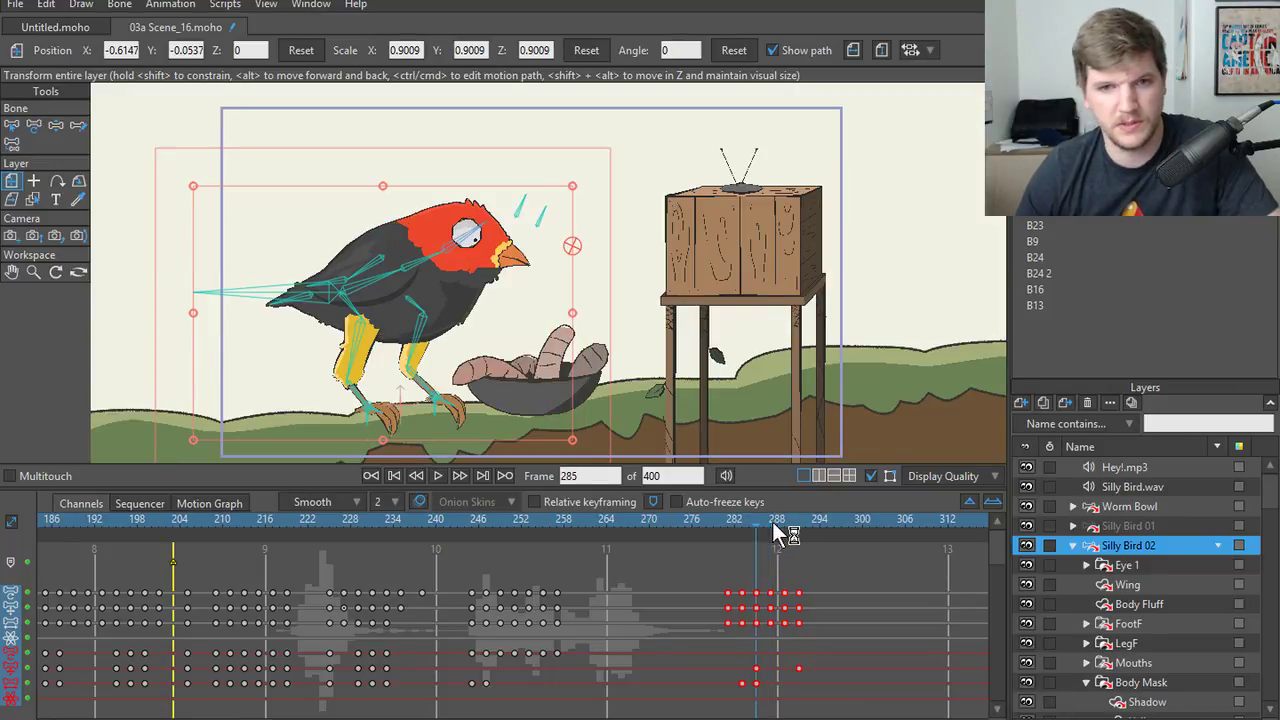
key("Right")
key("Right")
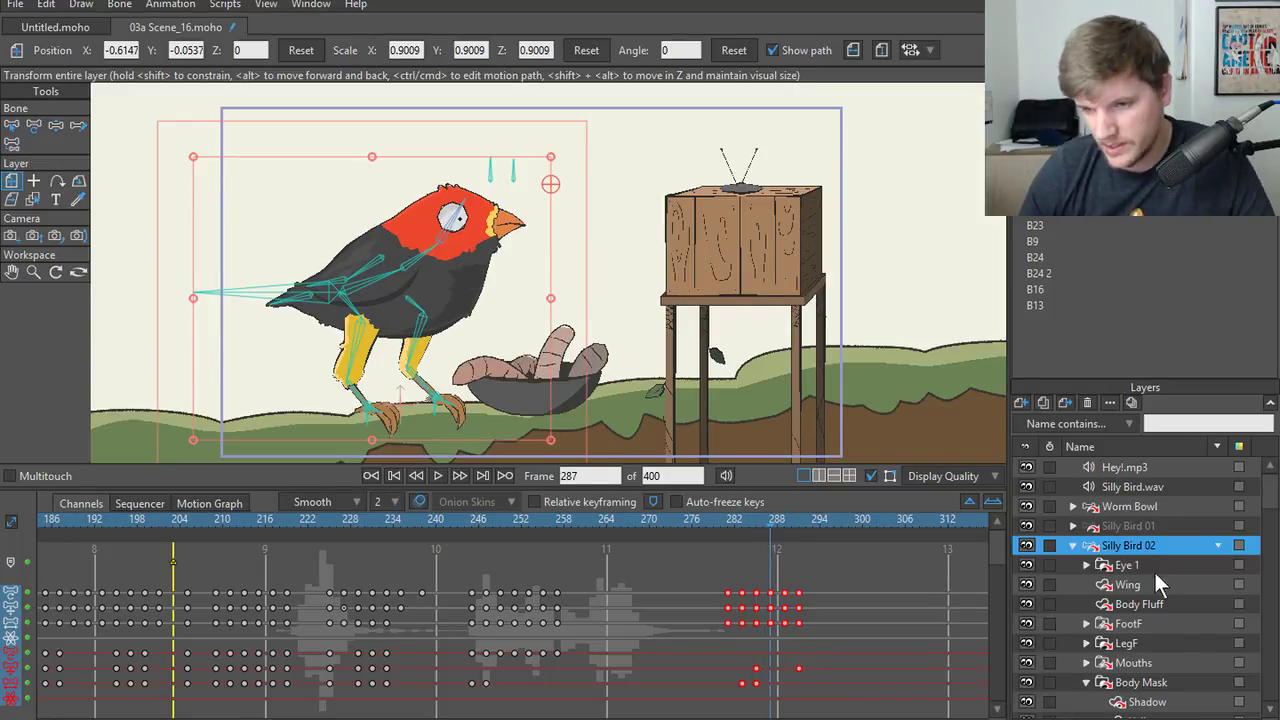
- Shift the selected chewing keys on the Mouths layer about 4 frames later, starting near frame 272, and preview the timing
left_click(1135, 662)
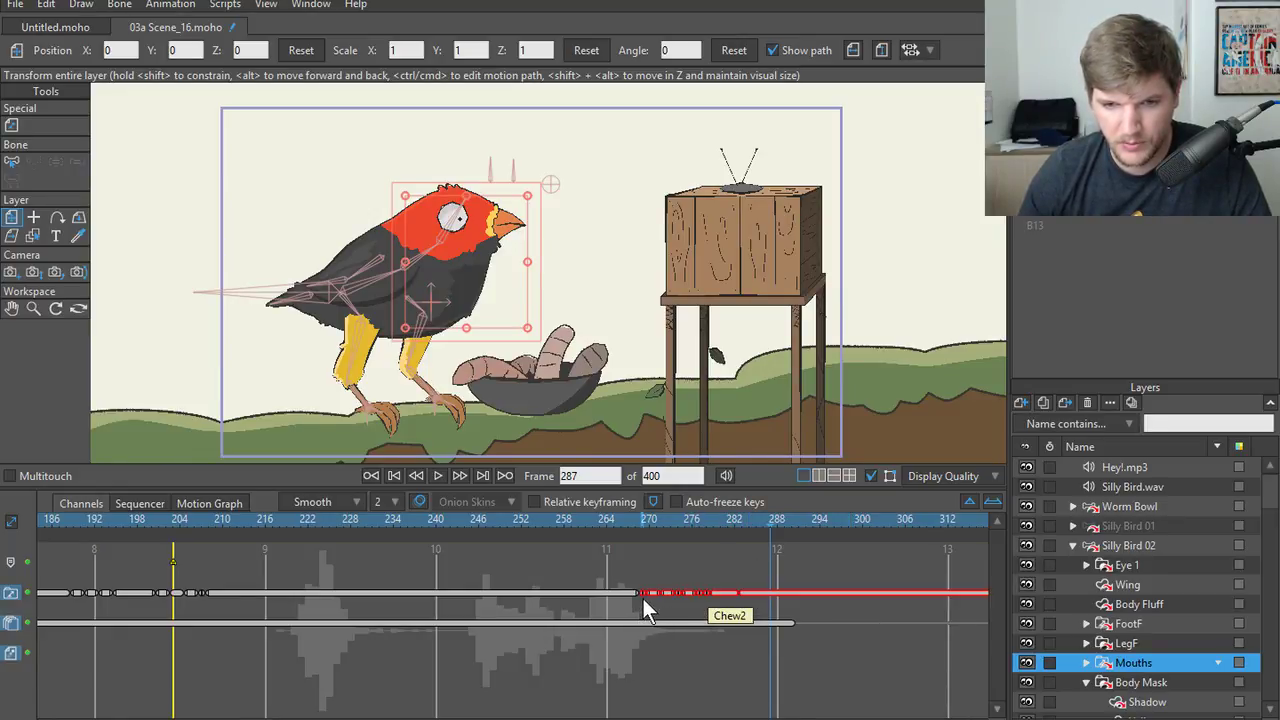
left_click_drag(643, 595, 672, 597)
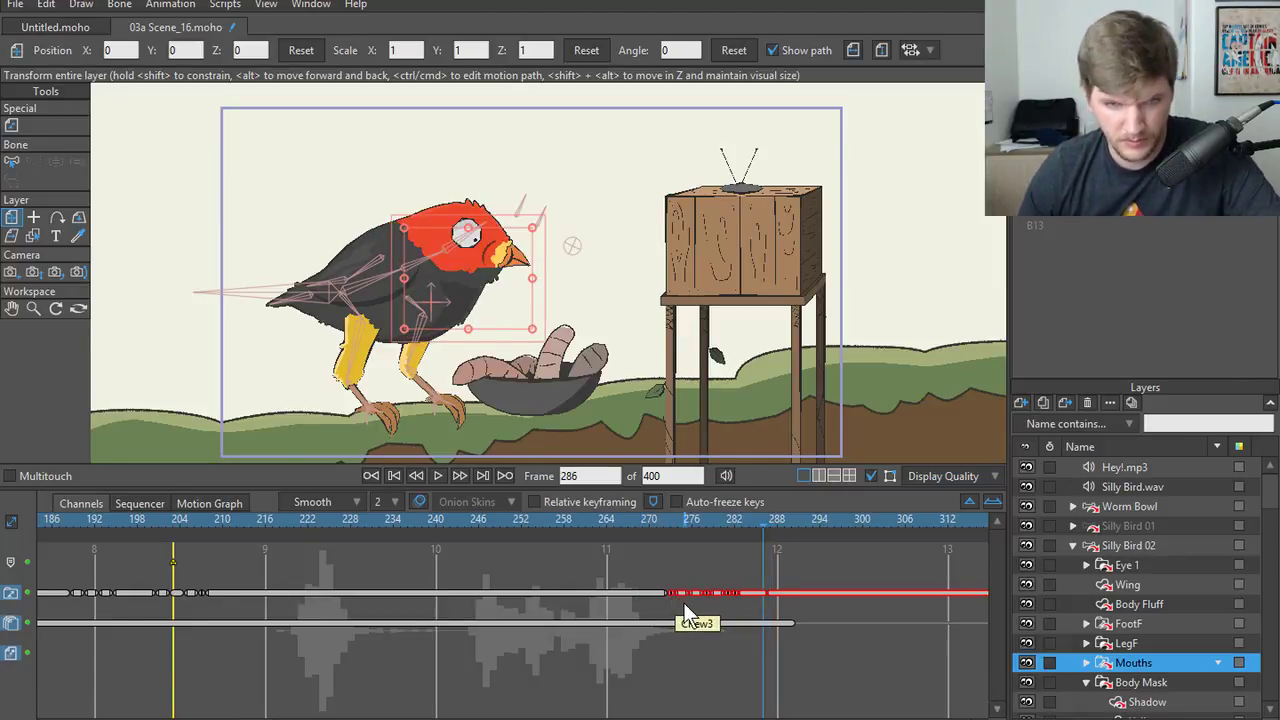
key("space")
left_click(254, 529)
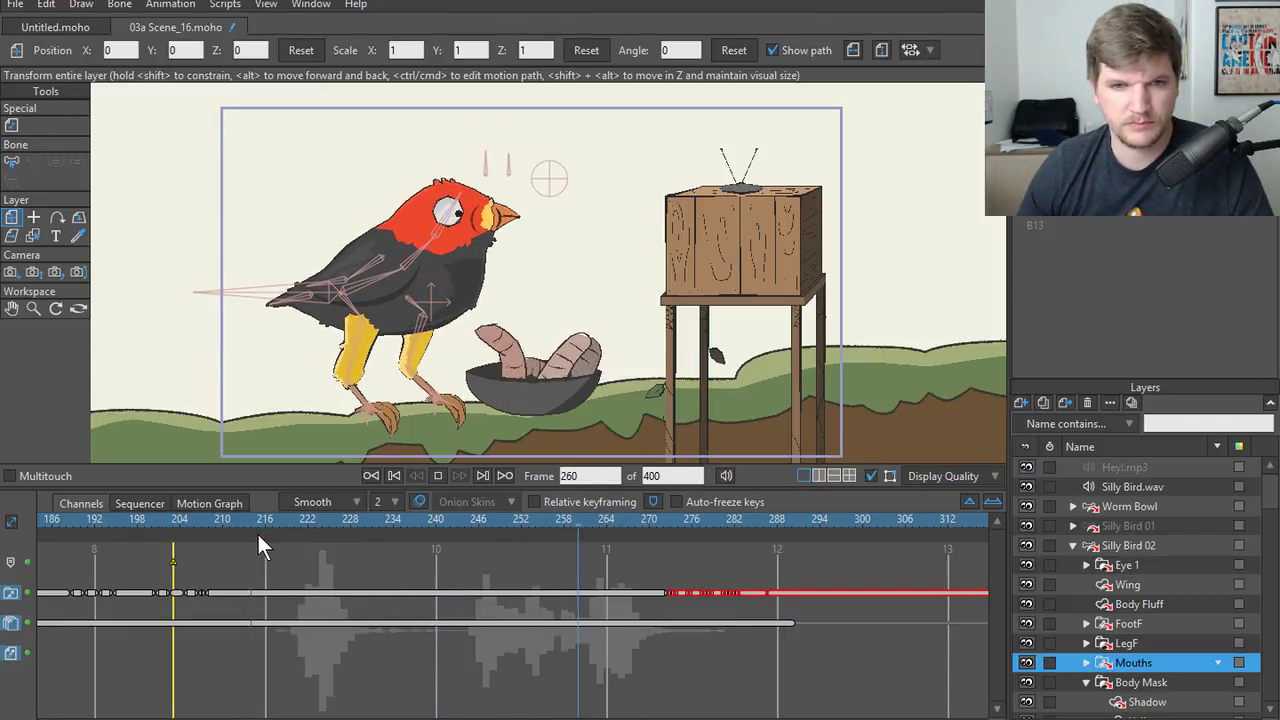
left_click(618, 528)
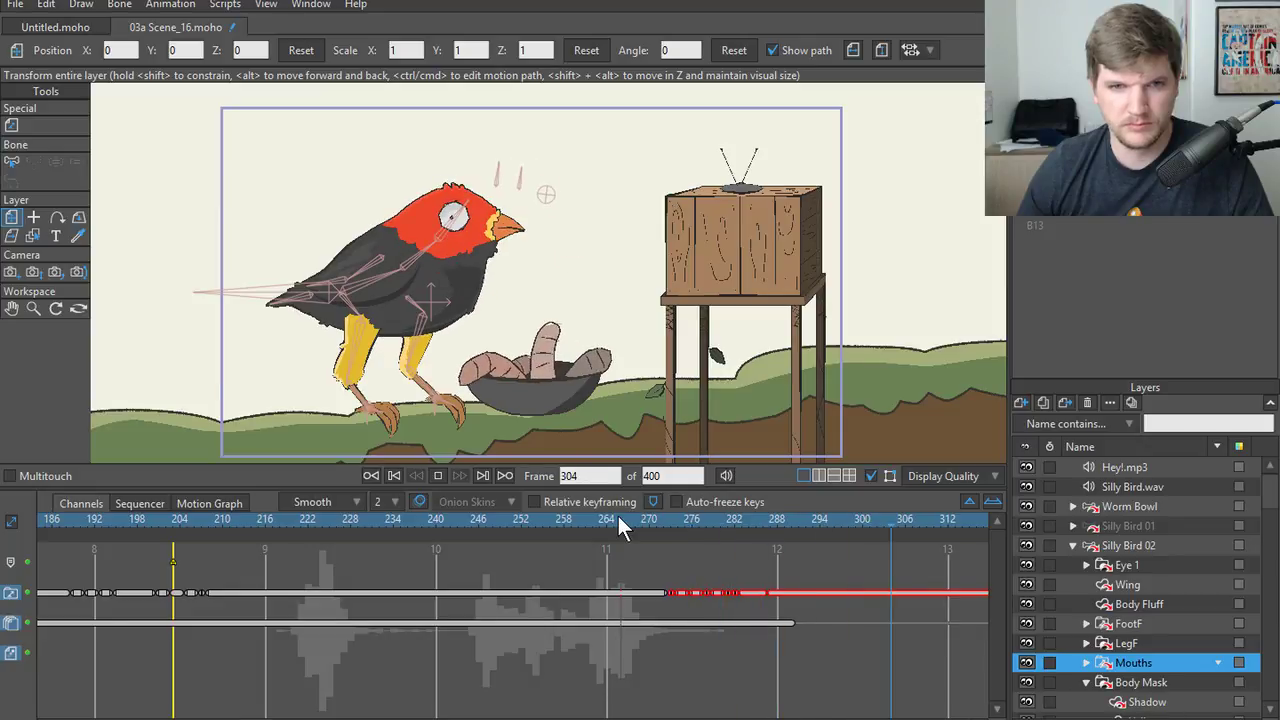
key("space")
left_click(608, 522)
key("space")
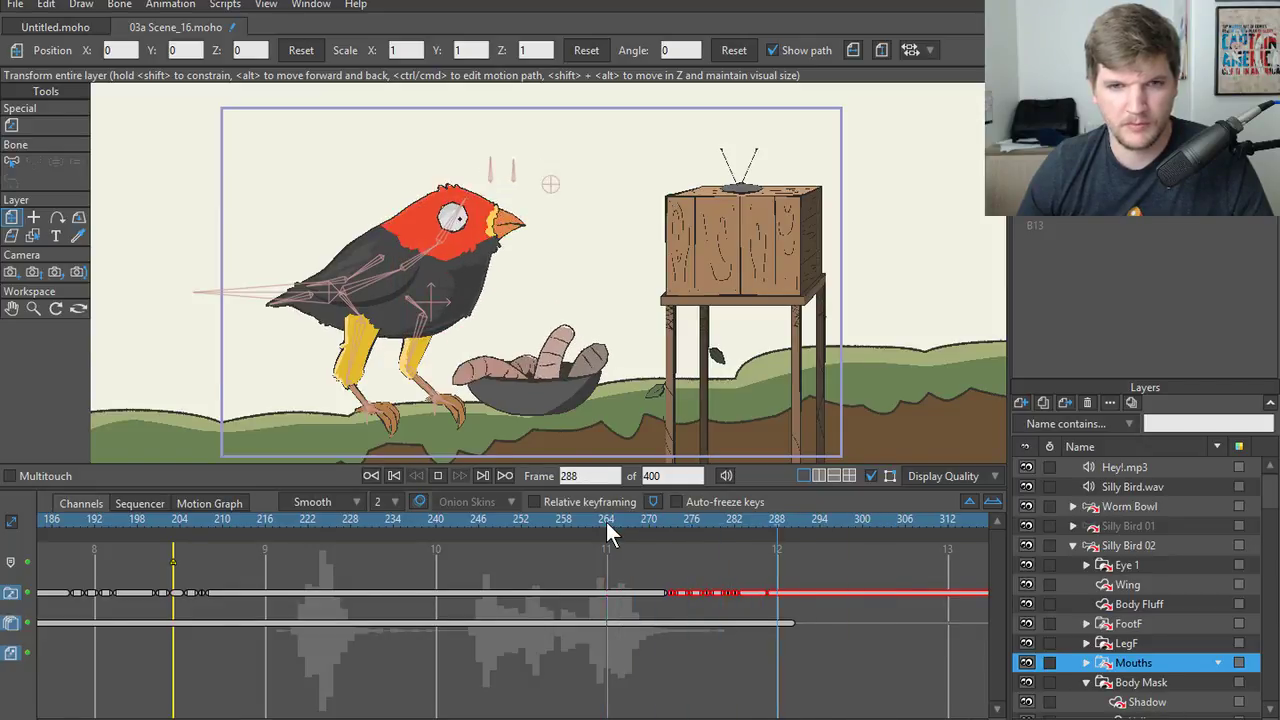
key("space")
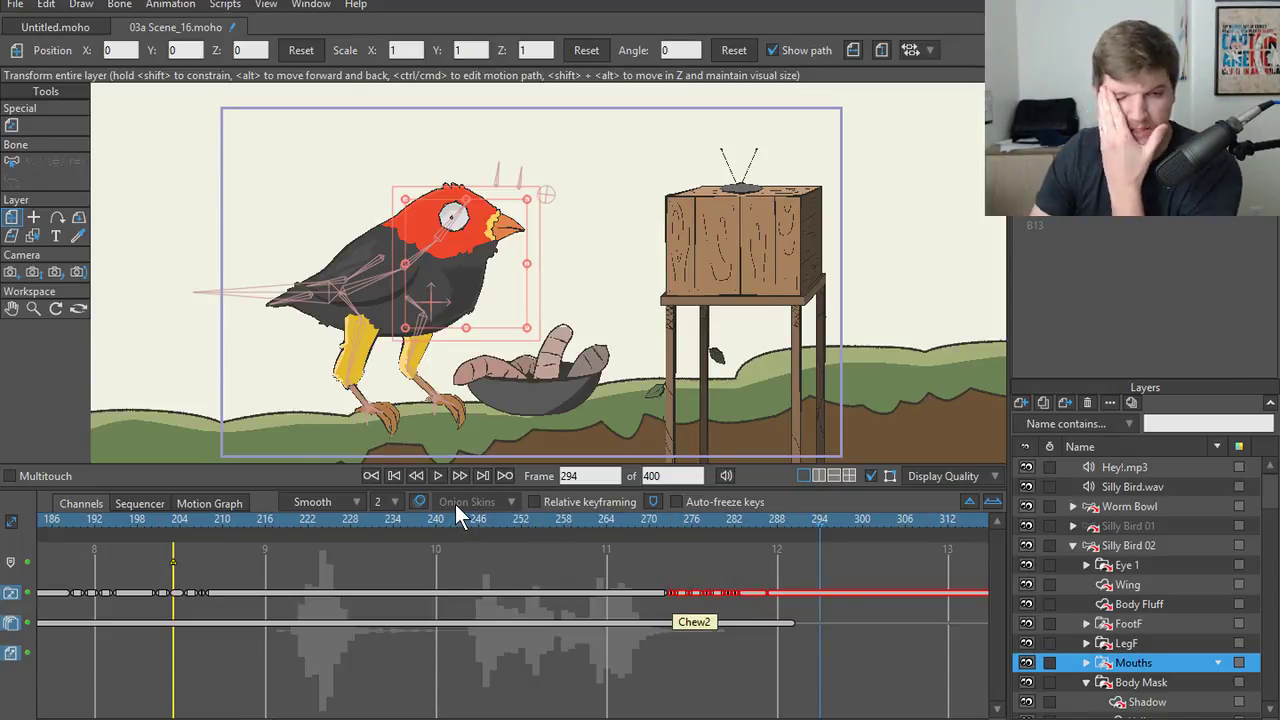
- Deselect the mouth keys, play the whole scene from the beginning, and return to frame 0
left_click(515, 558)
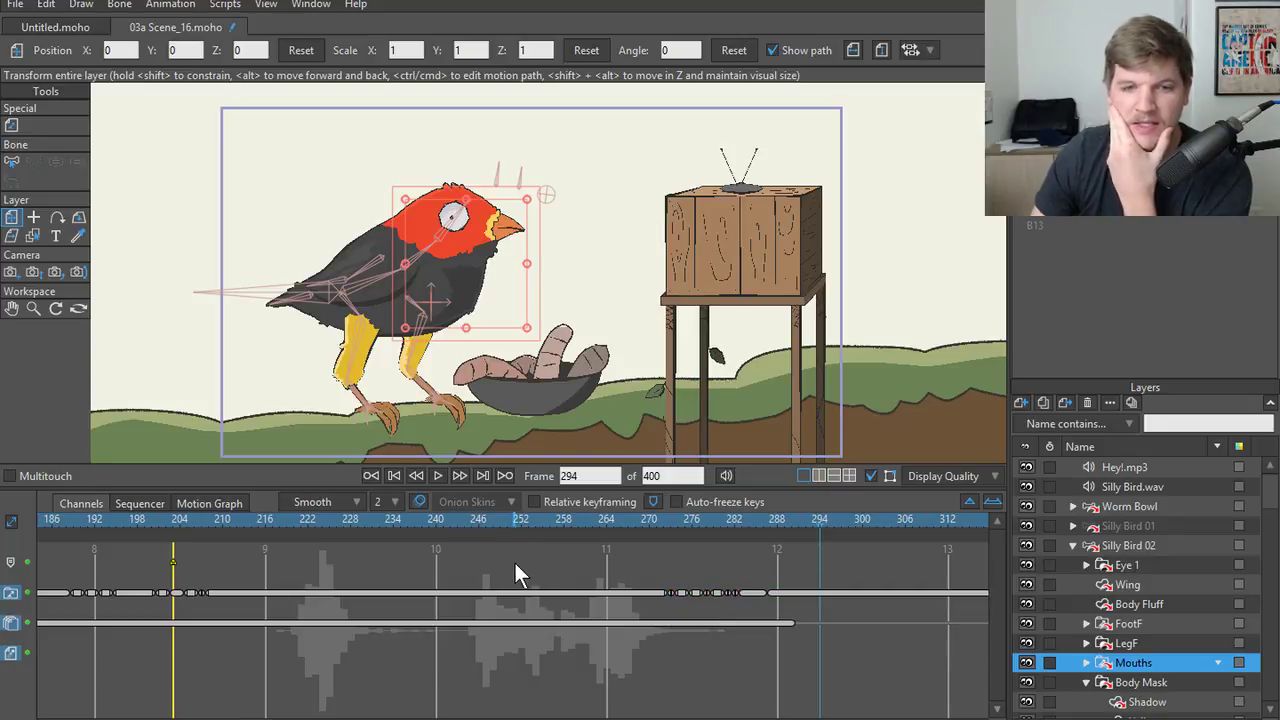
left_click(395, 474)
left_click(434, 472)
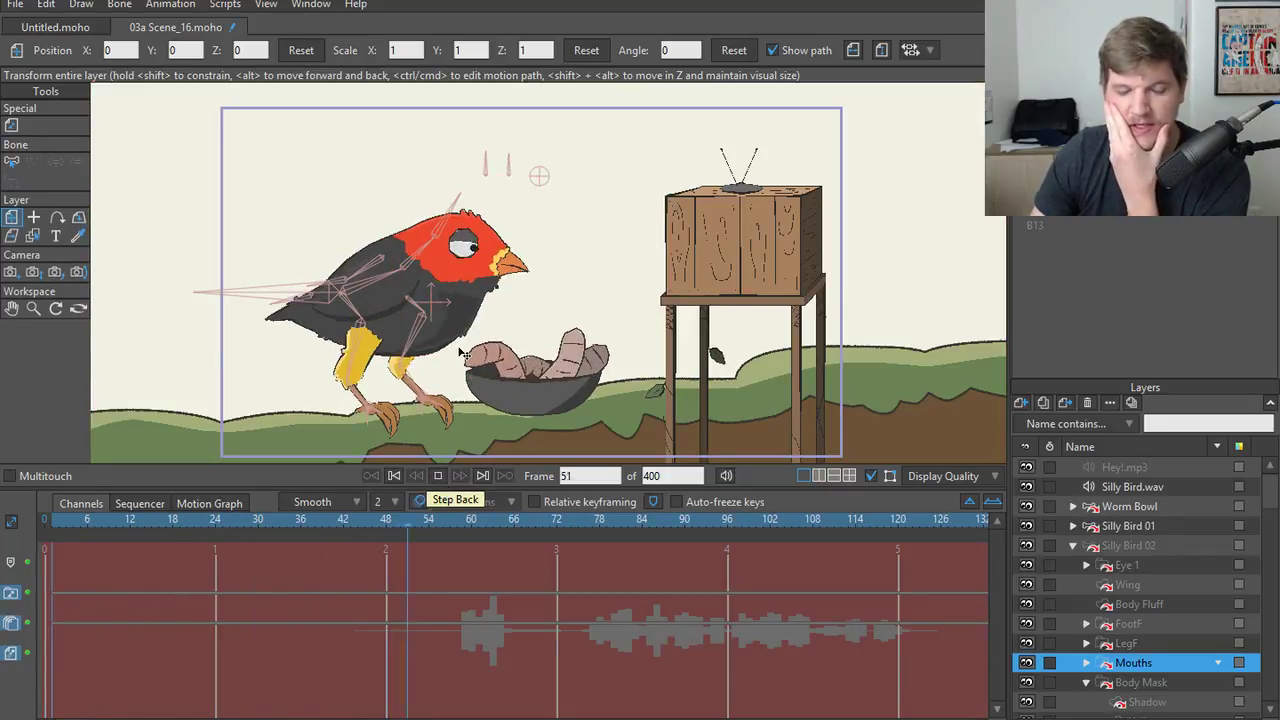
left_click(442, 471)
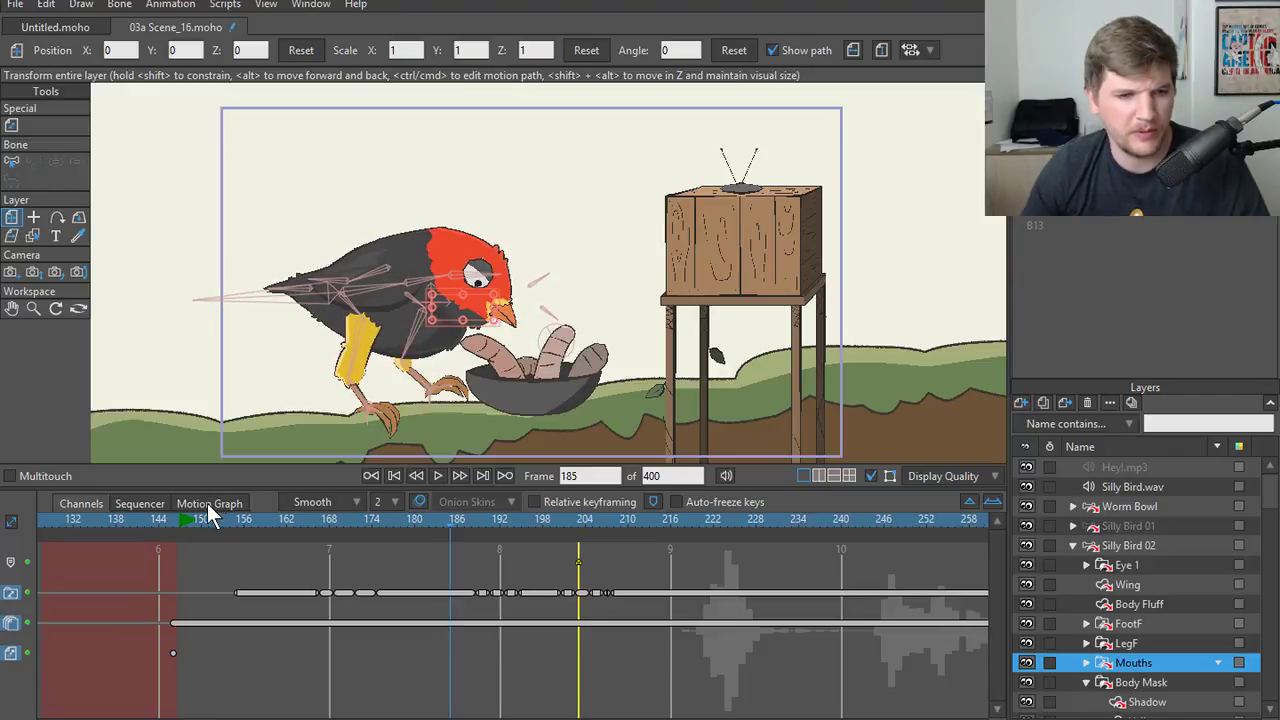
key("space")
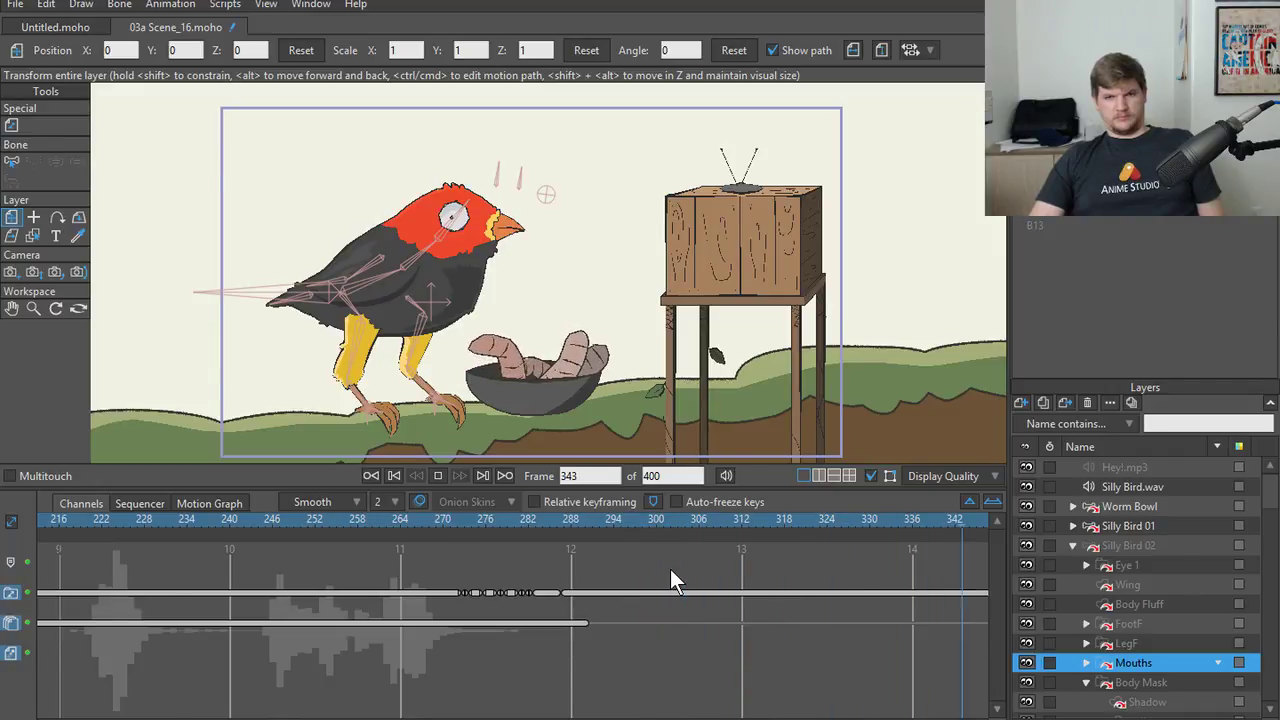
left_click(372, 476)
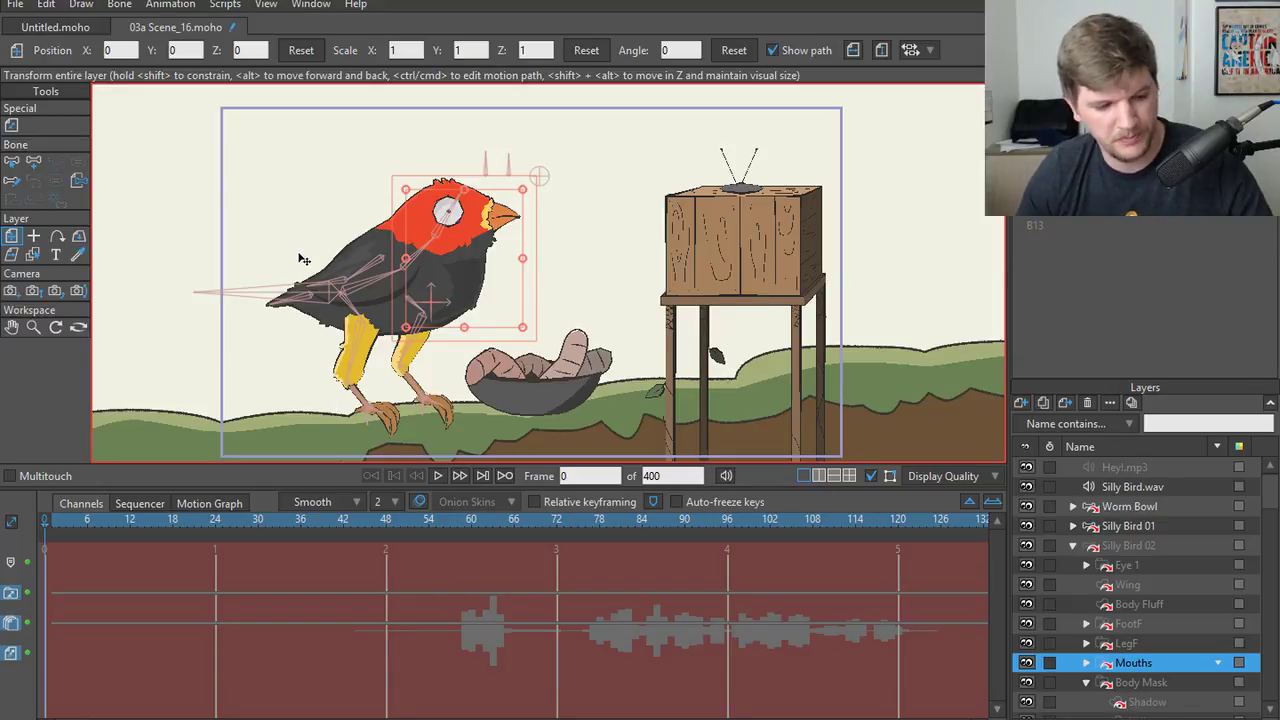
- Save the project as a new version named 03a Scene_17
key("ctrl+shift+s")
left_click(215, 566)
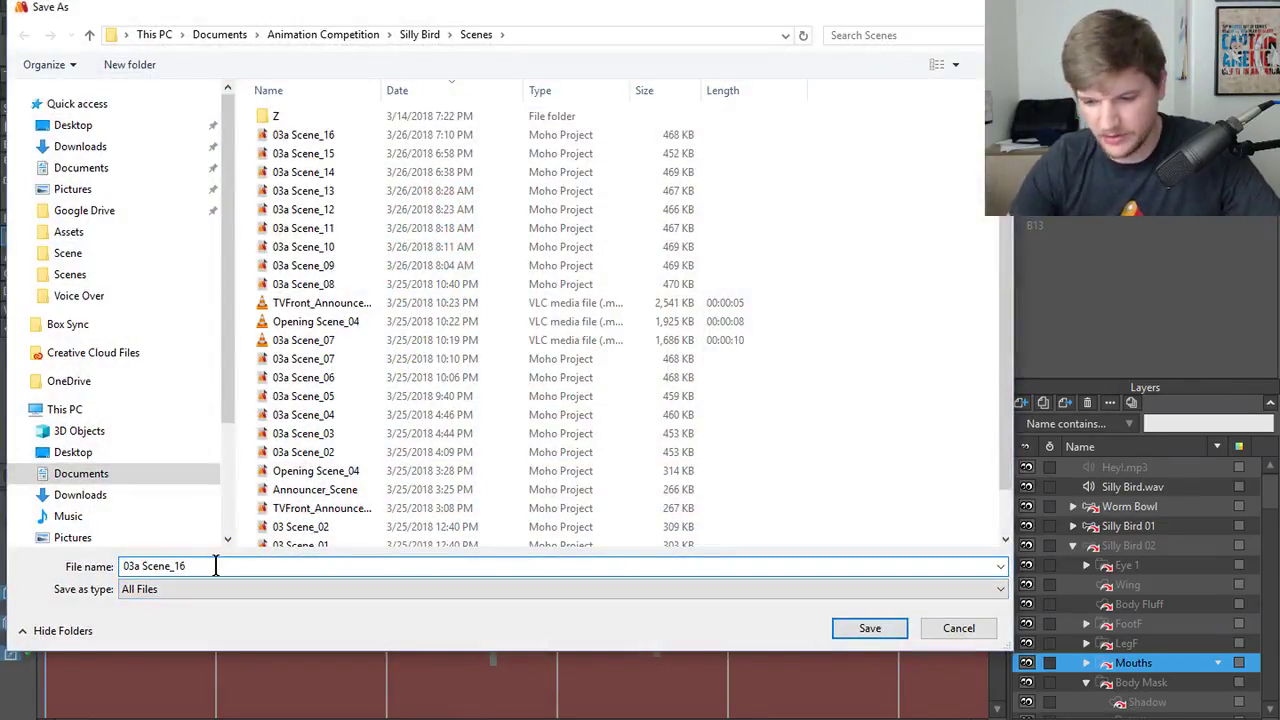
key("BackSpace")
type("7")
key("Return")
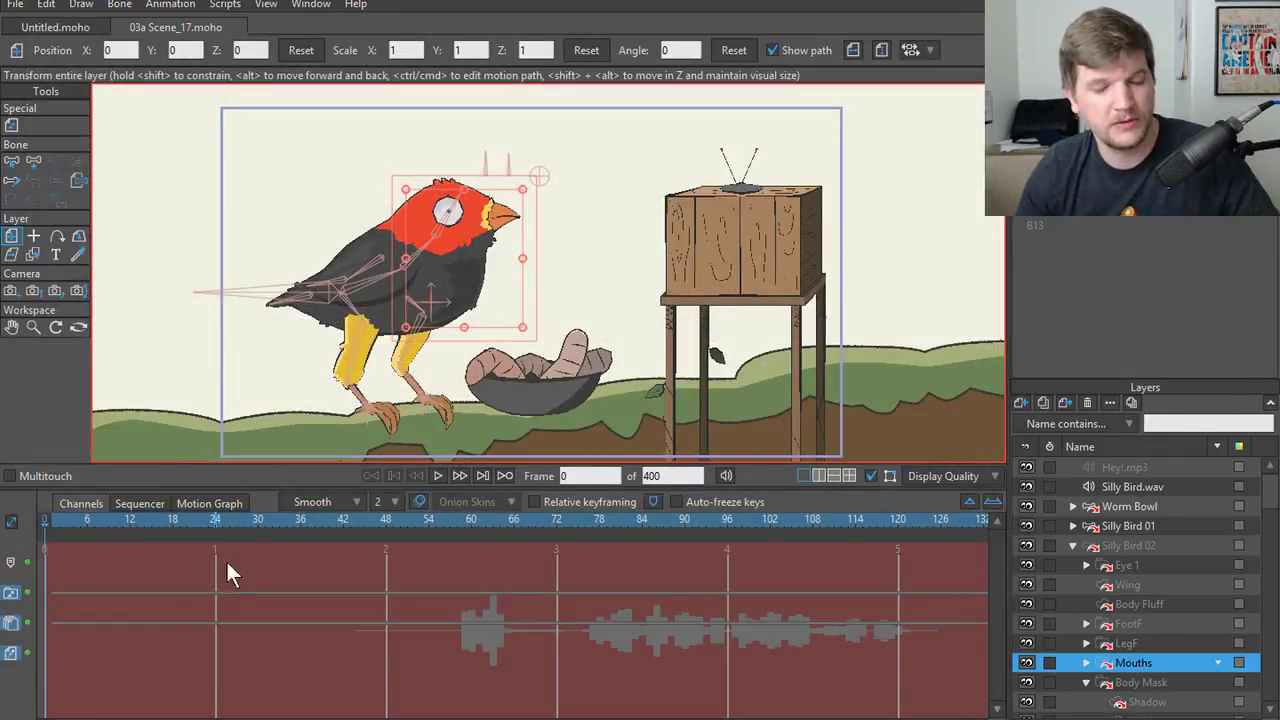
- Export frames 1 to 400 as 03a Scene_17.mp4 in MP4 format to the Silly Bird\Video\Scene folder
key("ctrl+r")
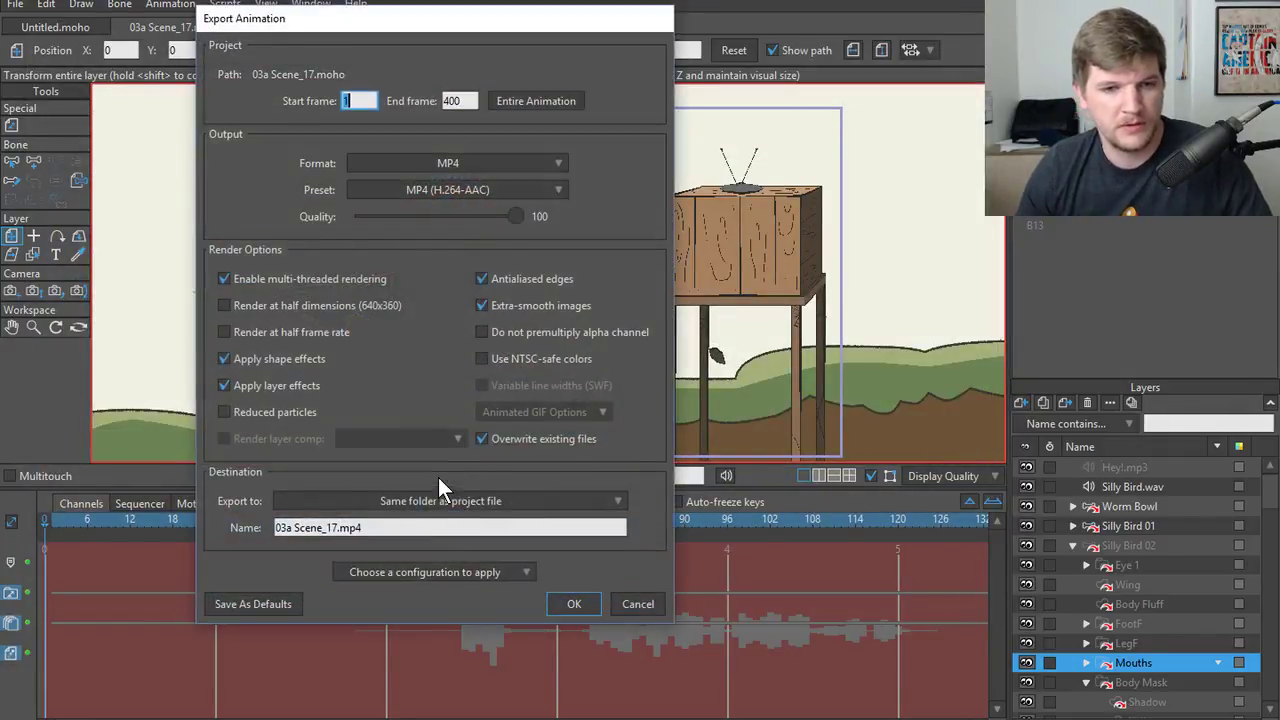
left_click(582, 503)
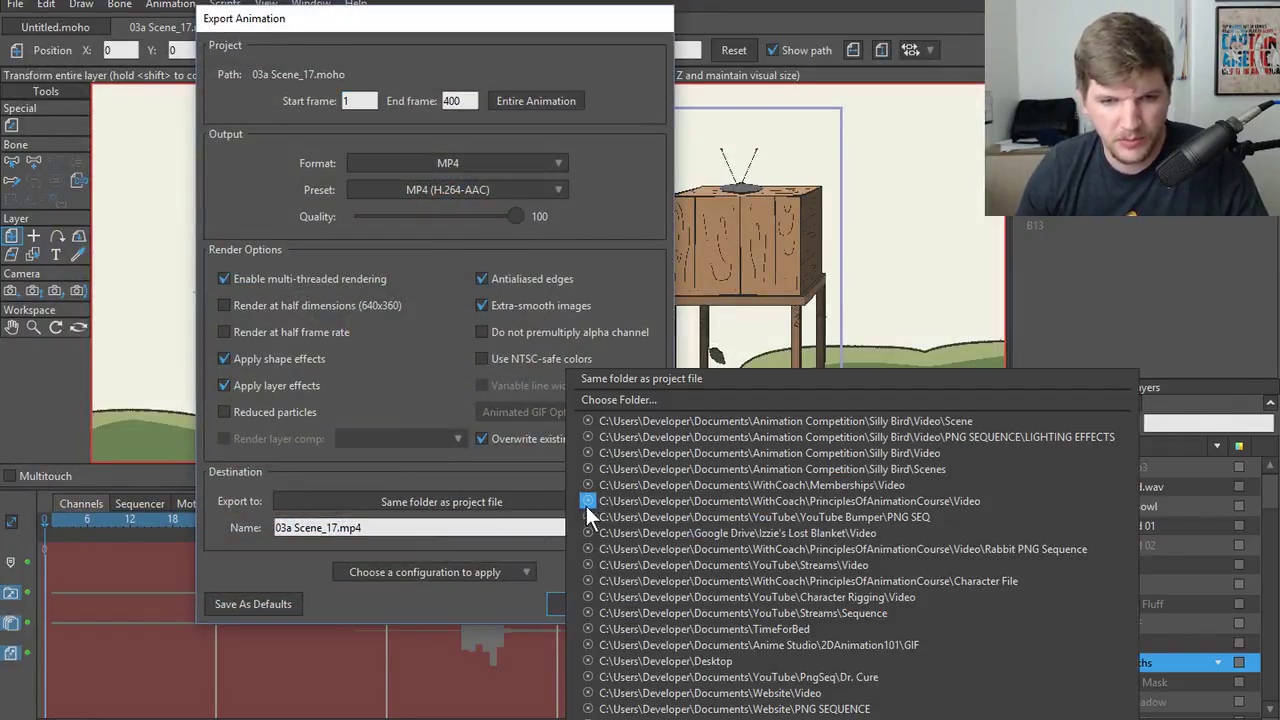
left_click(759, 425)
left_click(574, 604)
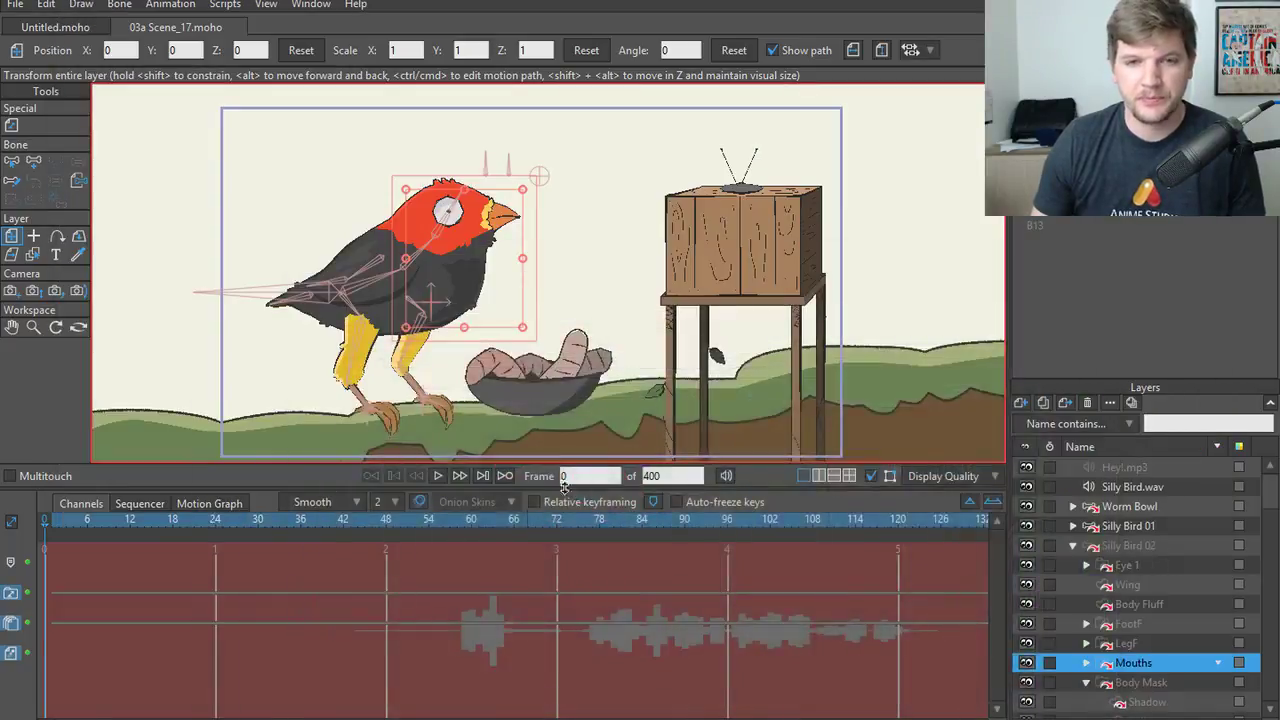
- Examine the keyframes on the Silly Bird 01 and Silly Bird 02 layers, and play the animation from frame 146
left_click(1130, 545)
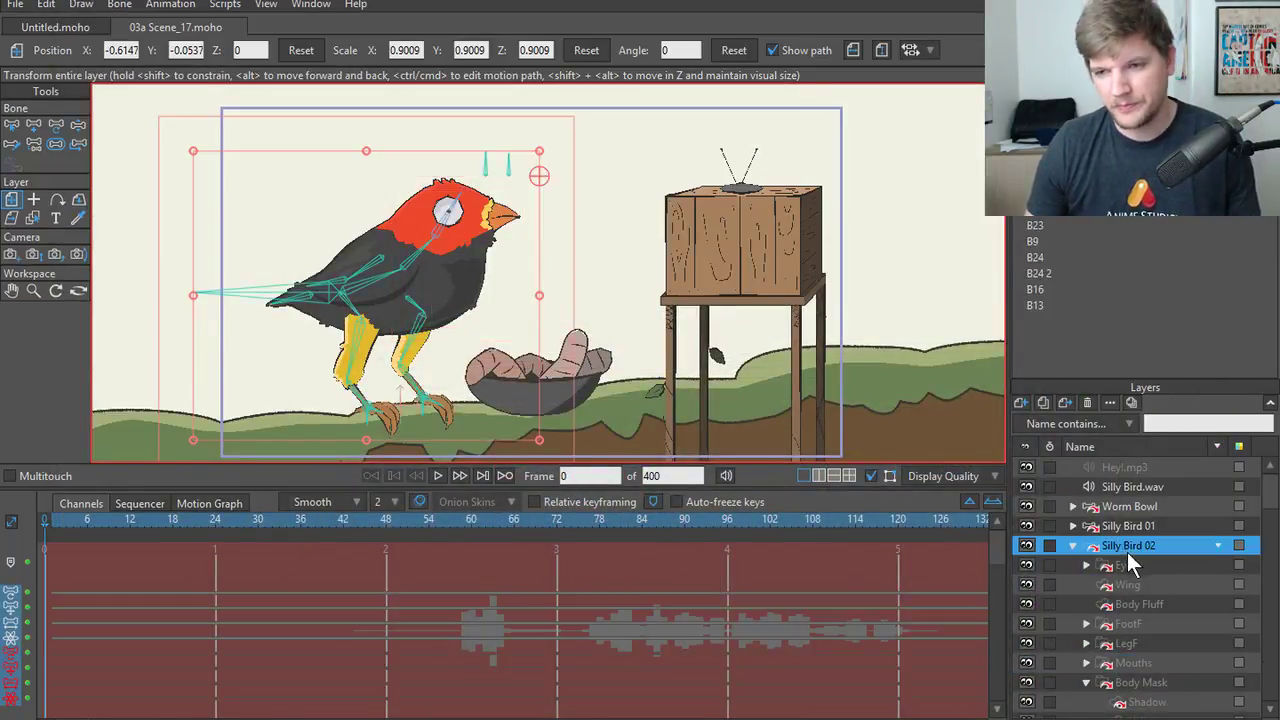
left_click(1126, 527)
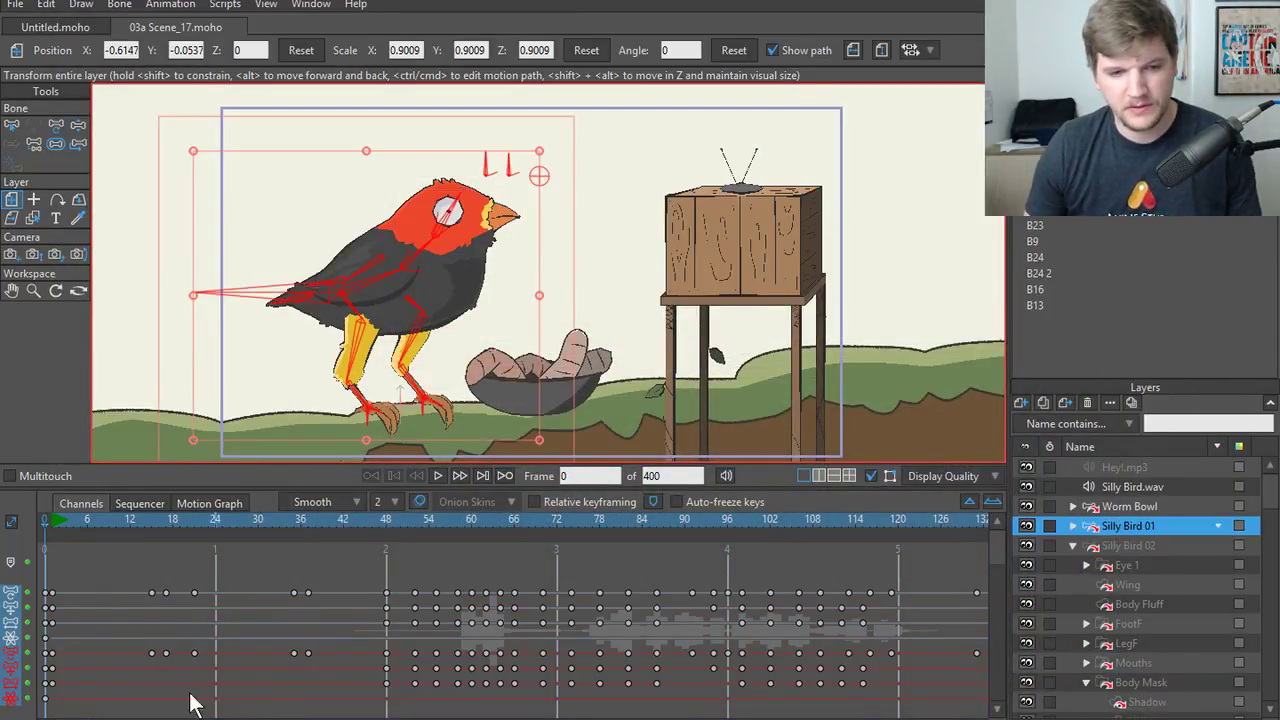
scroll(515, 620, "right", 10)
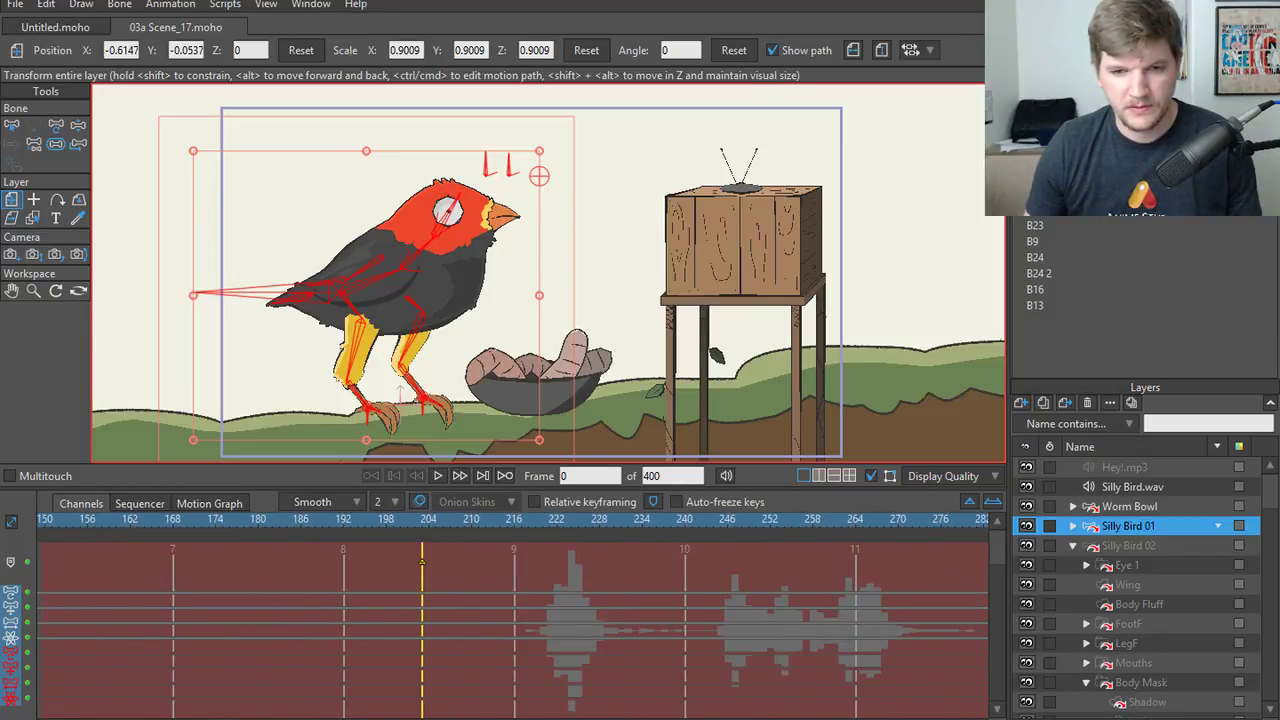
scroll(864, 540, "right", 1)
left_click(1186, 545)
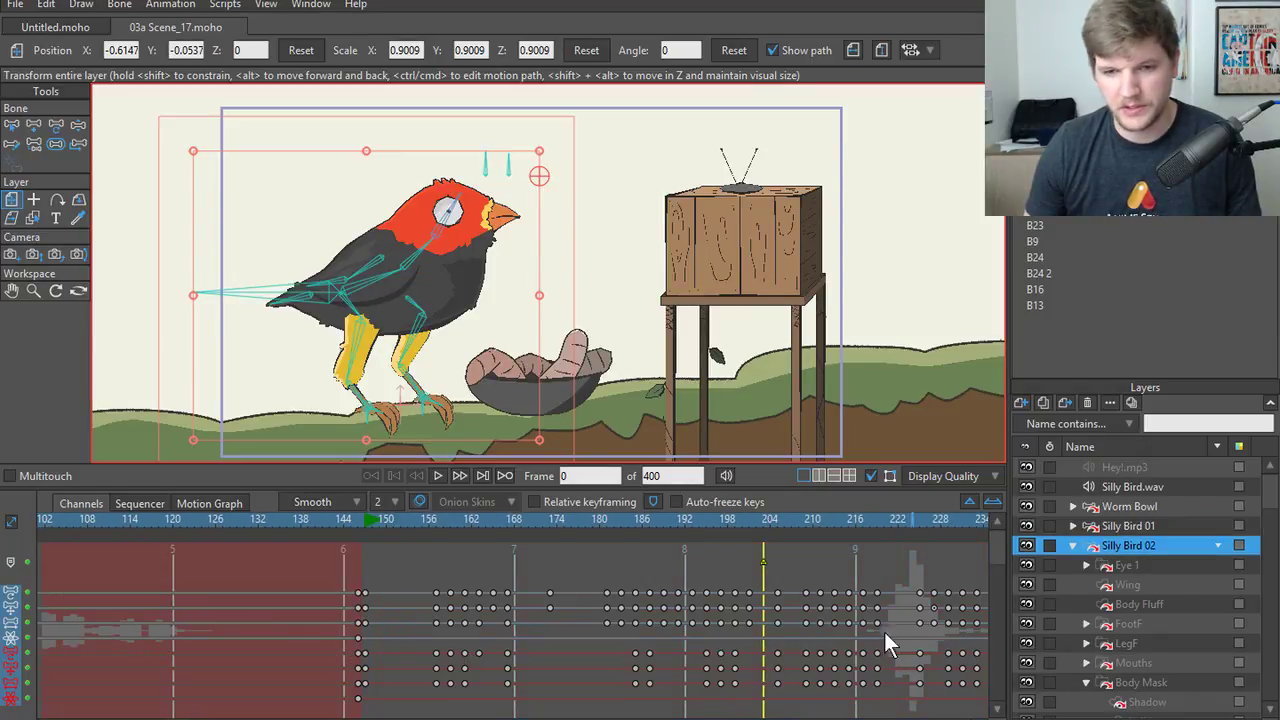
scroll(515, 620, "right", 5)
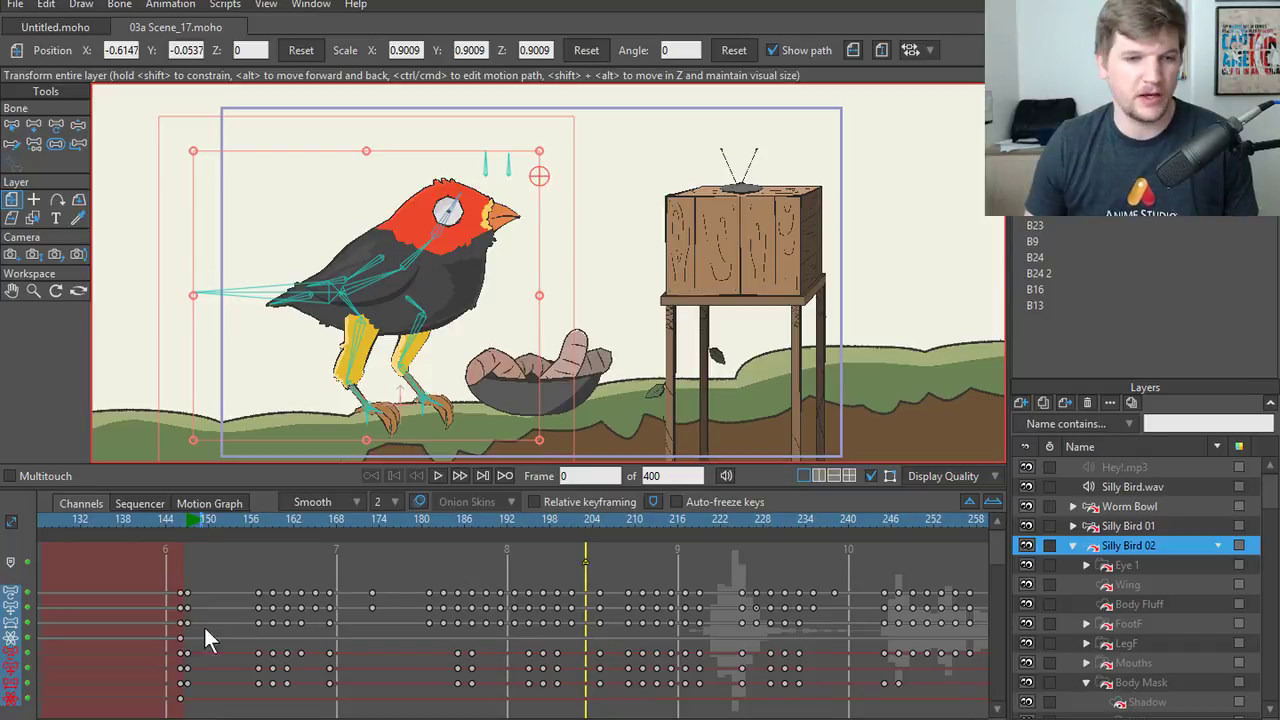
left_click(183, 522)
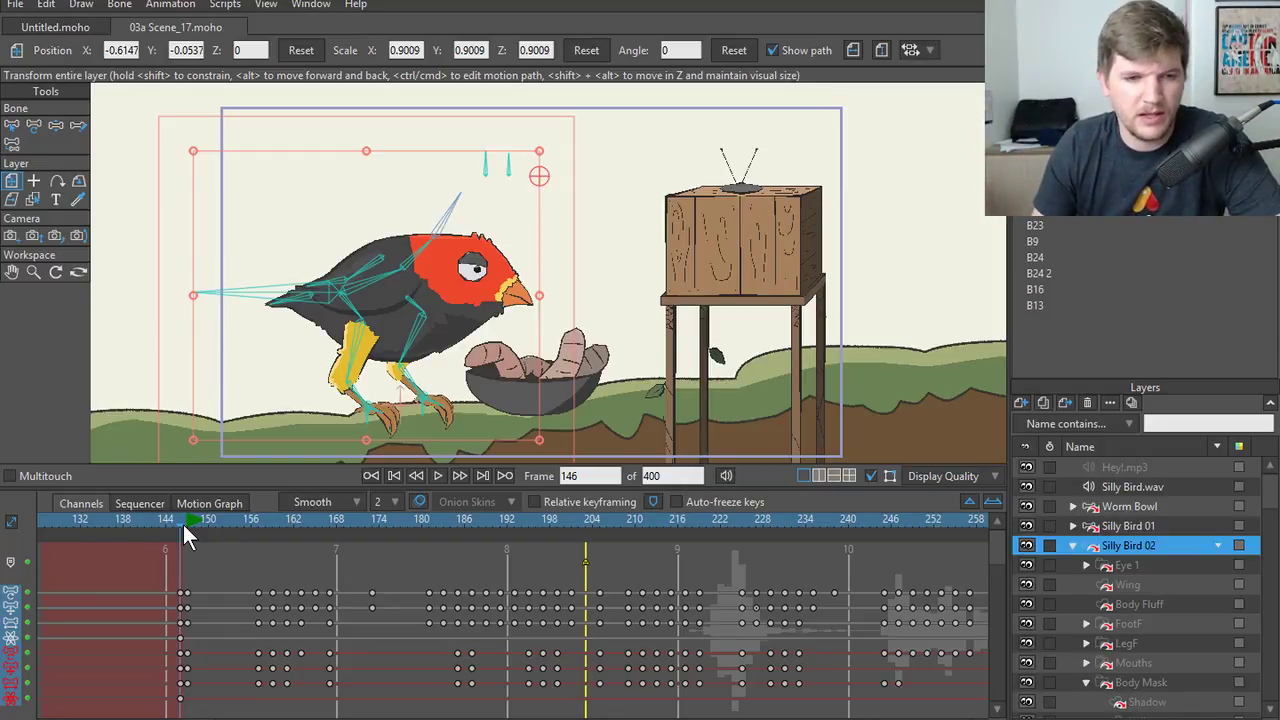
left_click(438, 476)
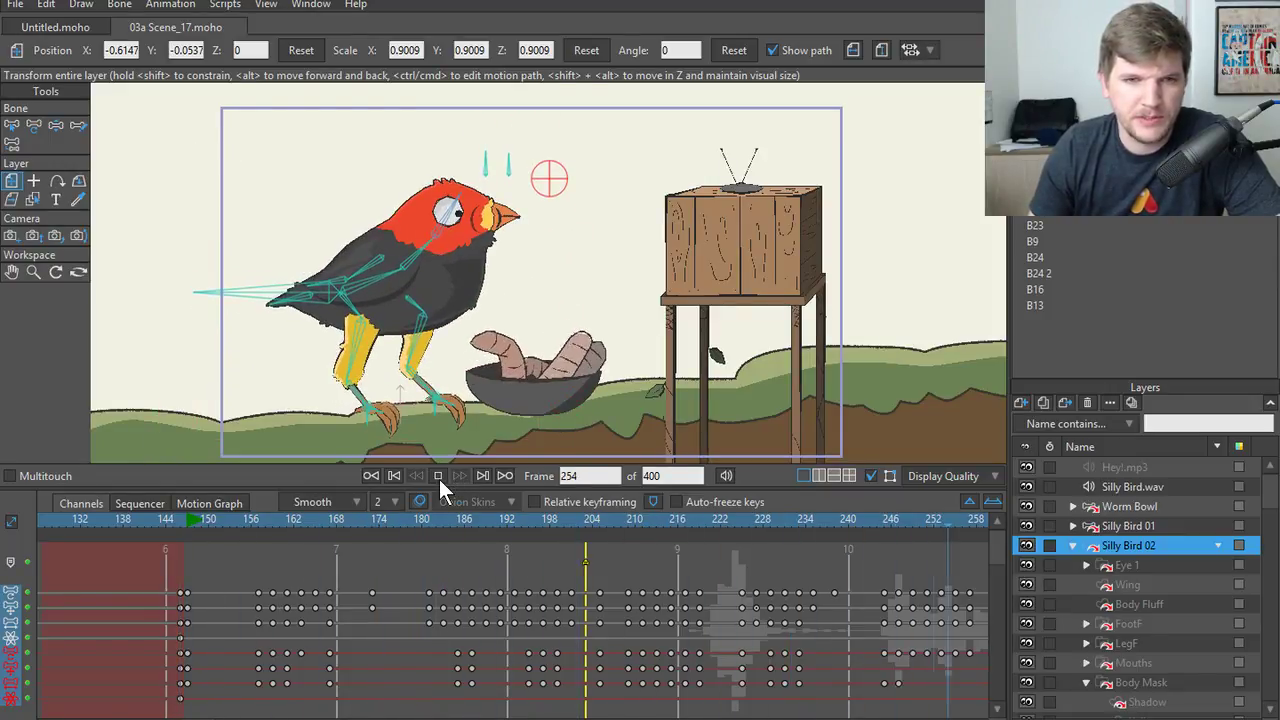
left_click(438, 476)
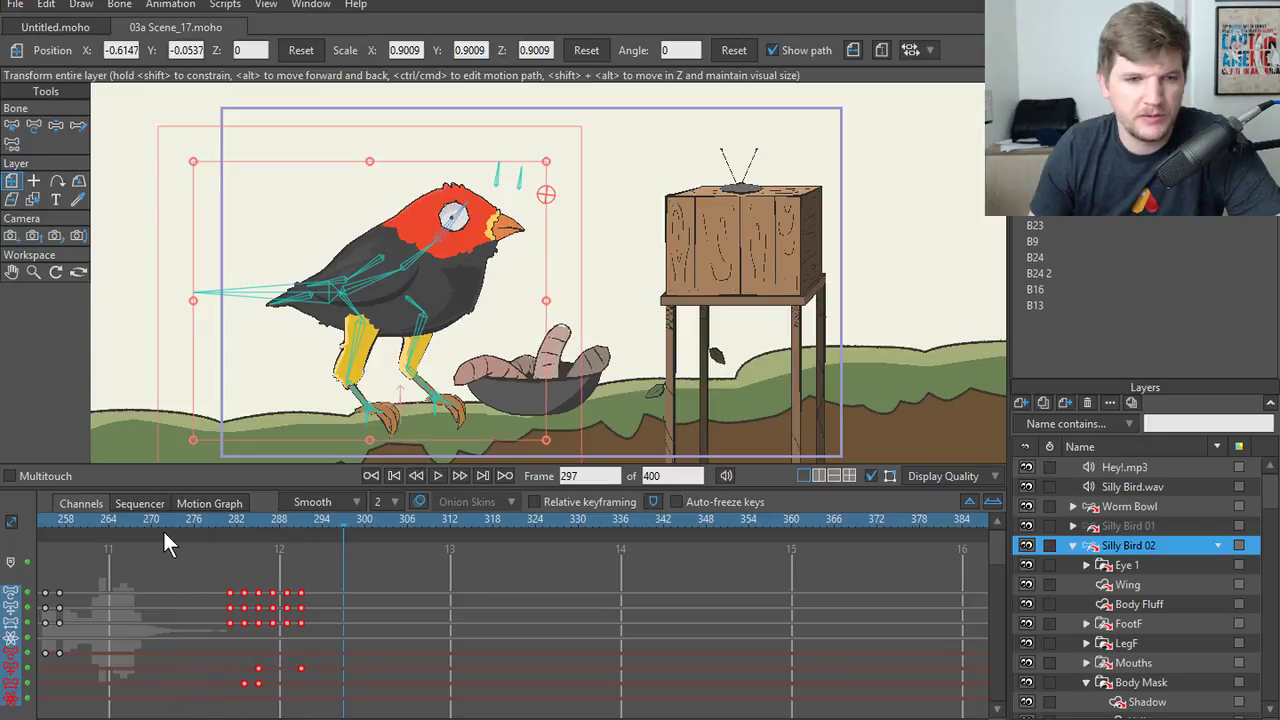
- Replay the end of the Silly Bird 02 dialogue and the chewing to check their timing, and deselect the layer's keys
left_click_drag(163, 529, 45, 519)
left_click(439, 481)
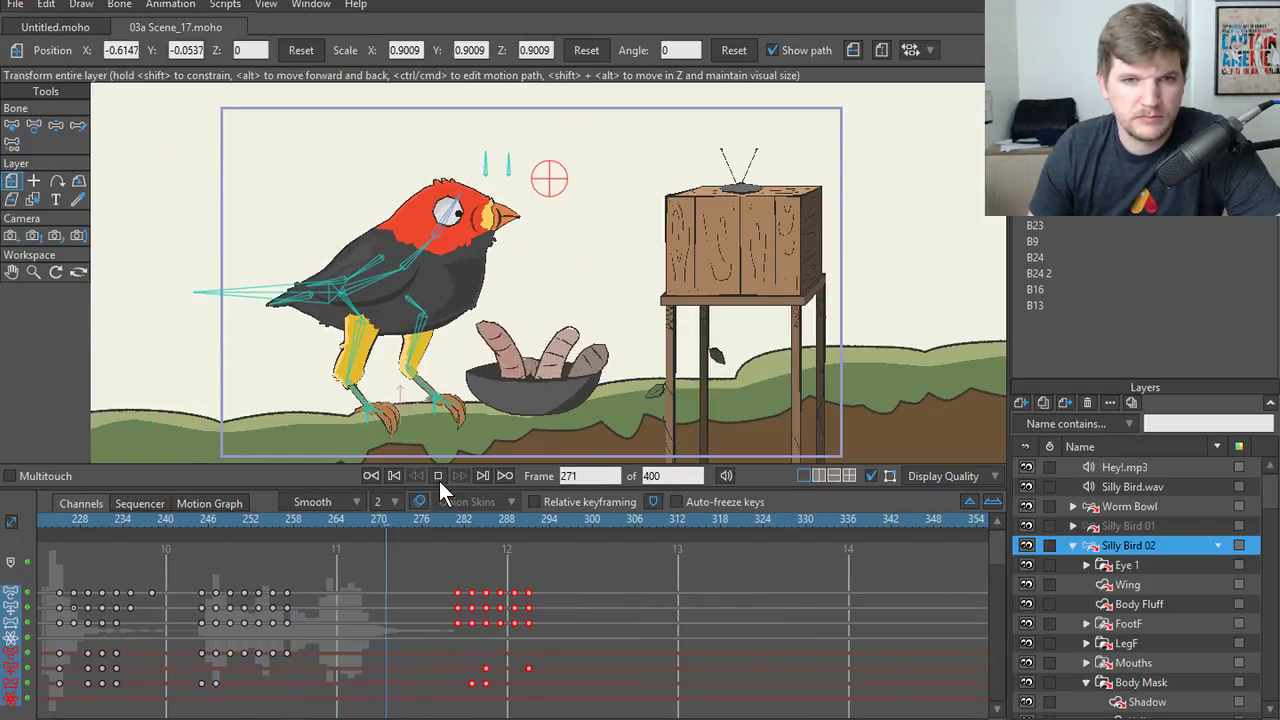
left_click(439, 481)
left_click_drag(428, 520, 359, 517)
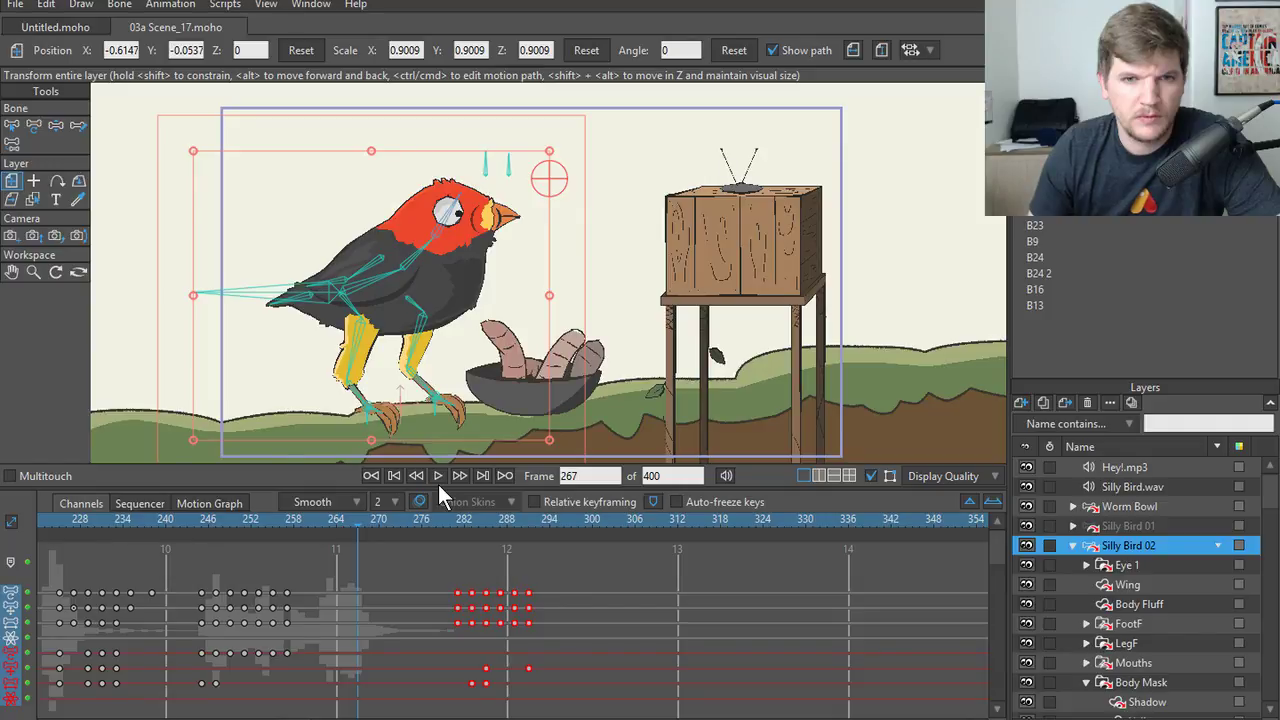
left_click(438, 475)
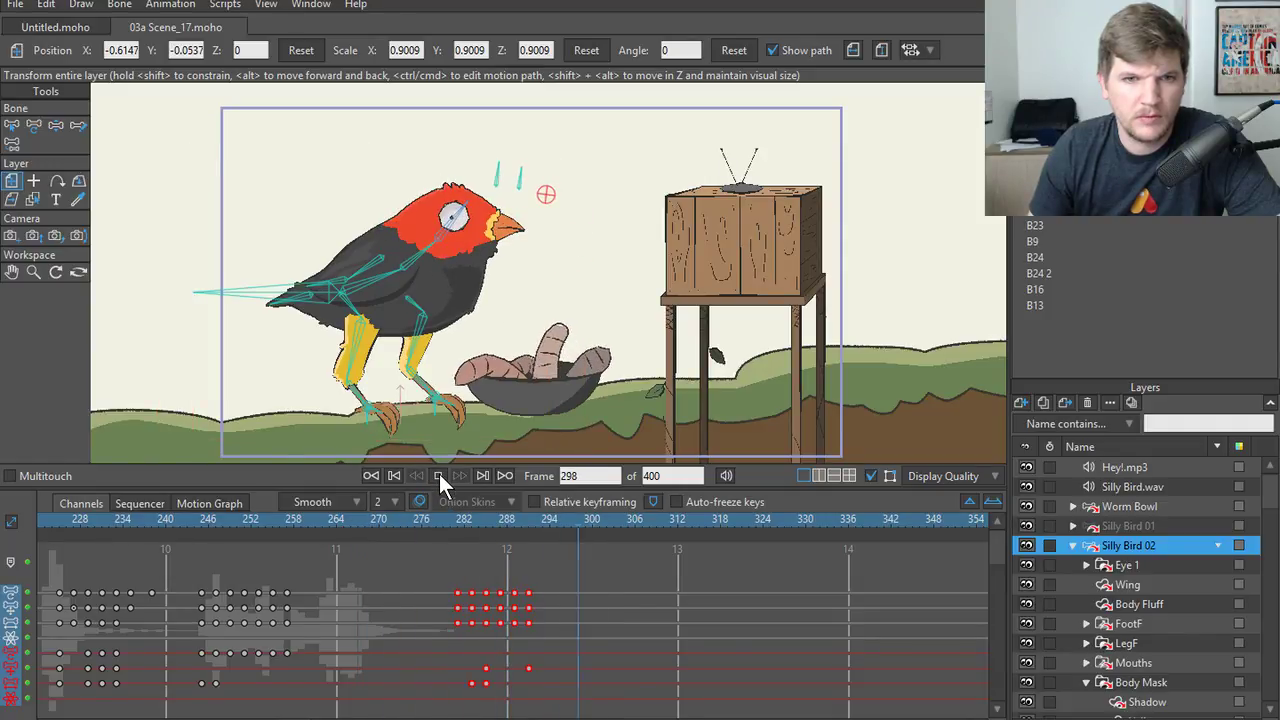
left_click(439, 474)
left_click(166, 540)
left_click(439, 478)
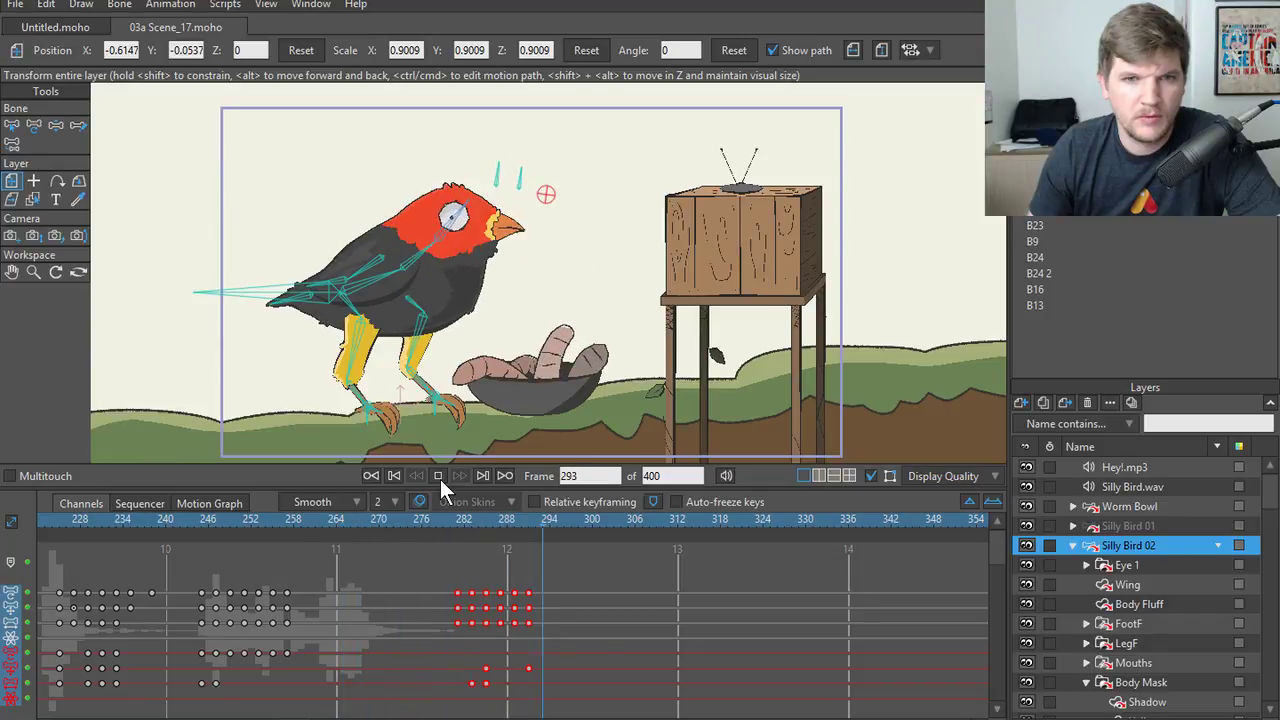
left_click(438, 476)
left_click(416, 525)
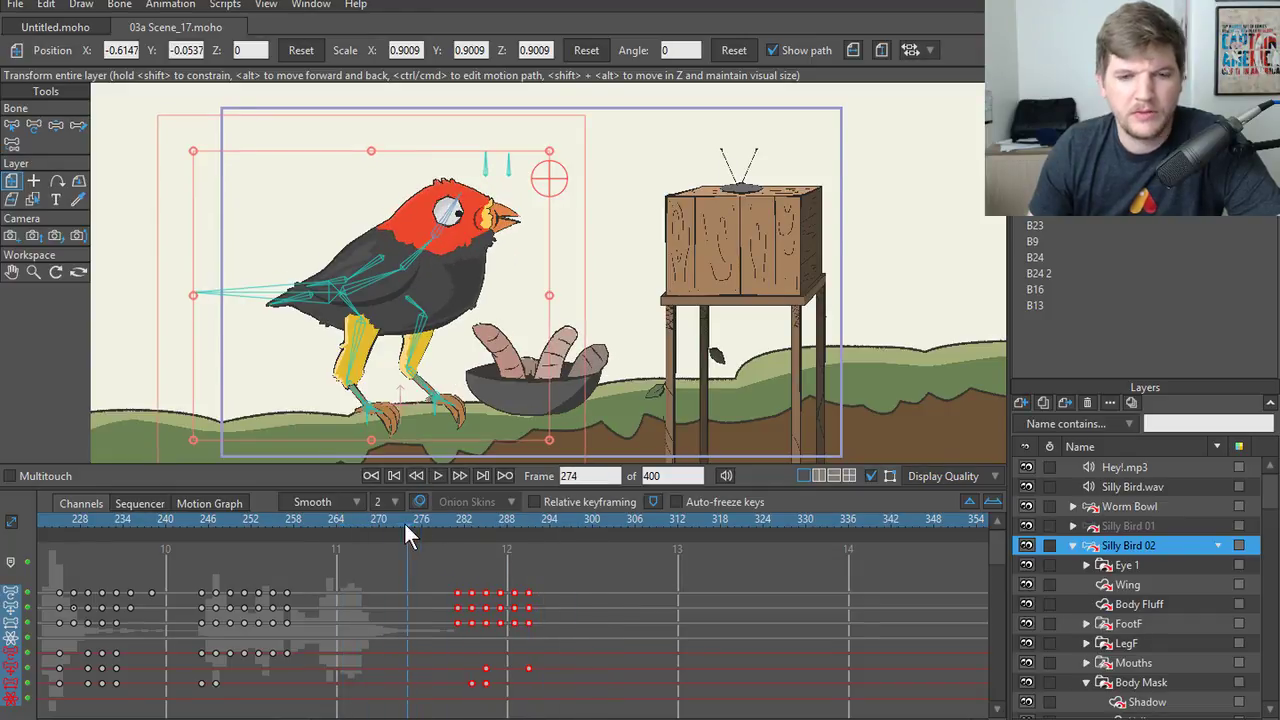
left_click(662, 583)
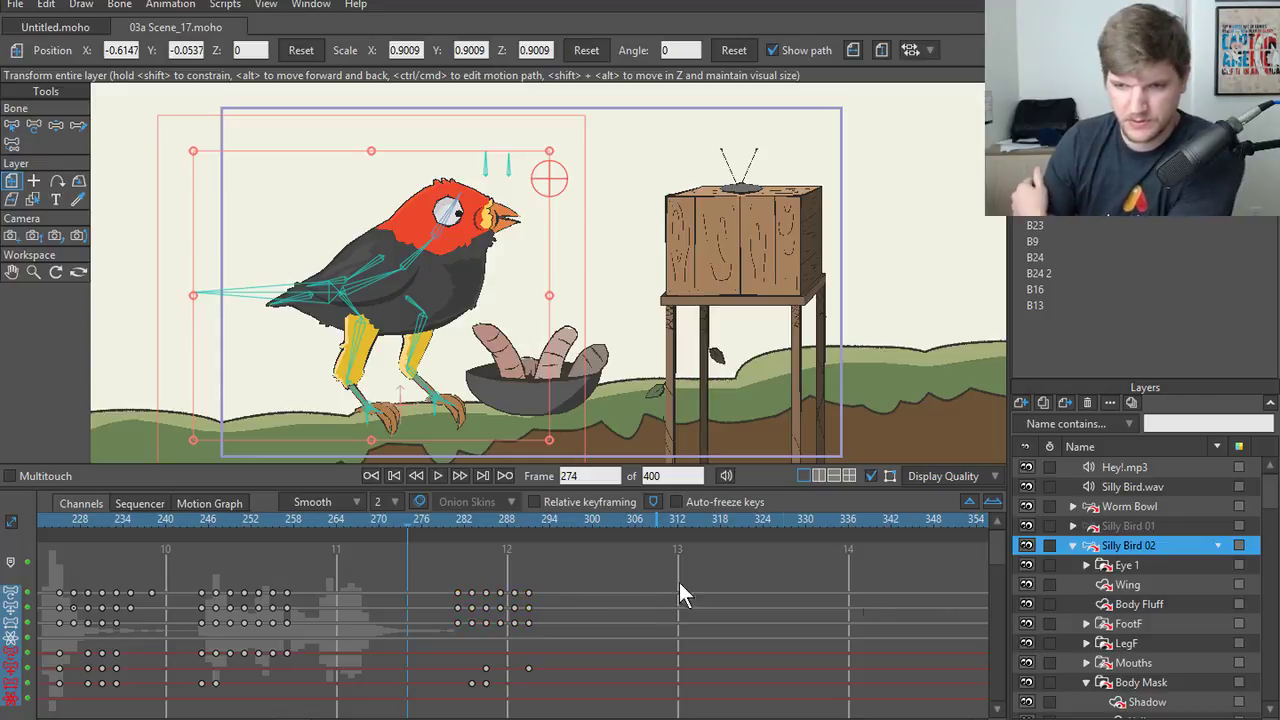
- Select the Mouths layer and step through the chewing frames between 265 and 282 to examine the mouth switches
left_click(1134, 664)
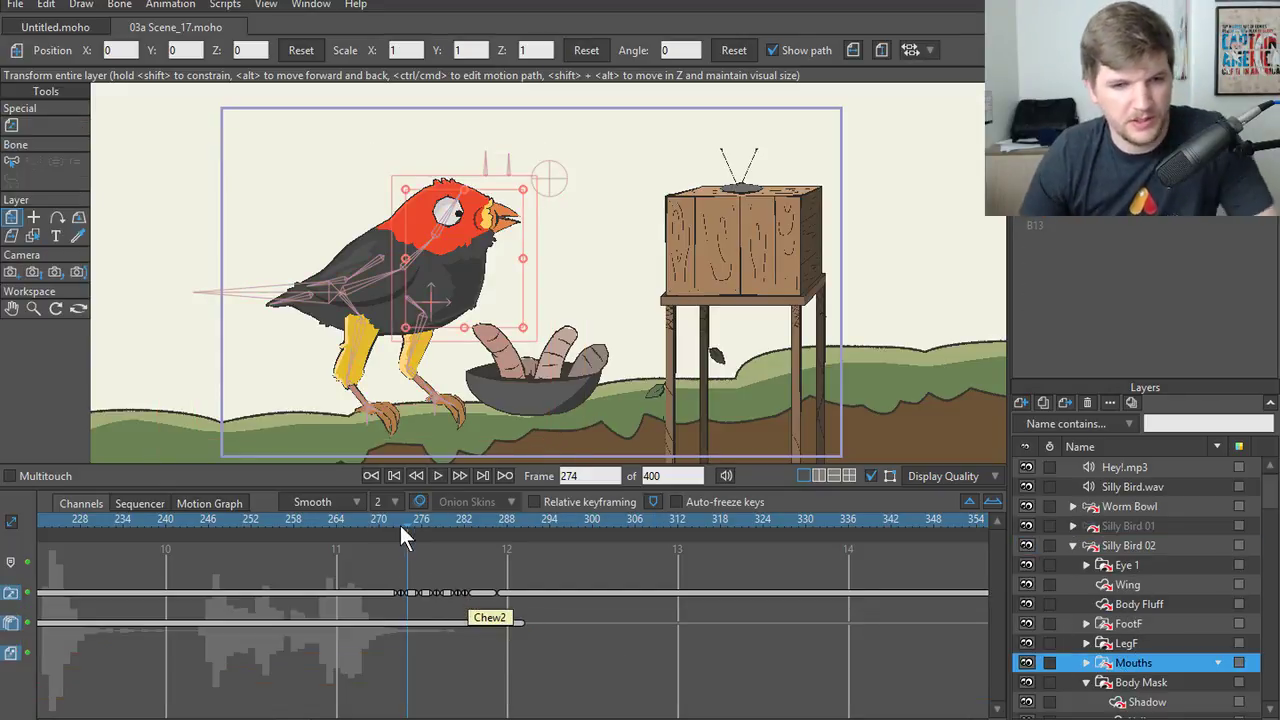
left_click_drag(405, 518, 344, 521)
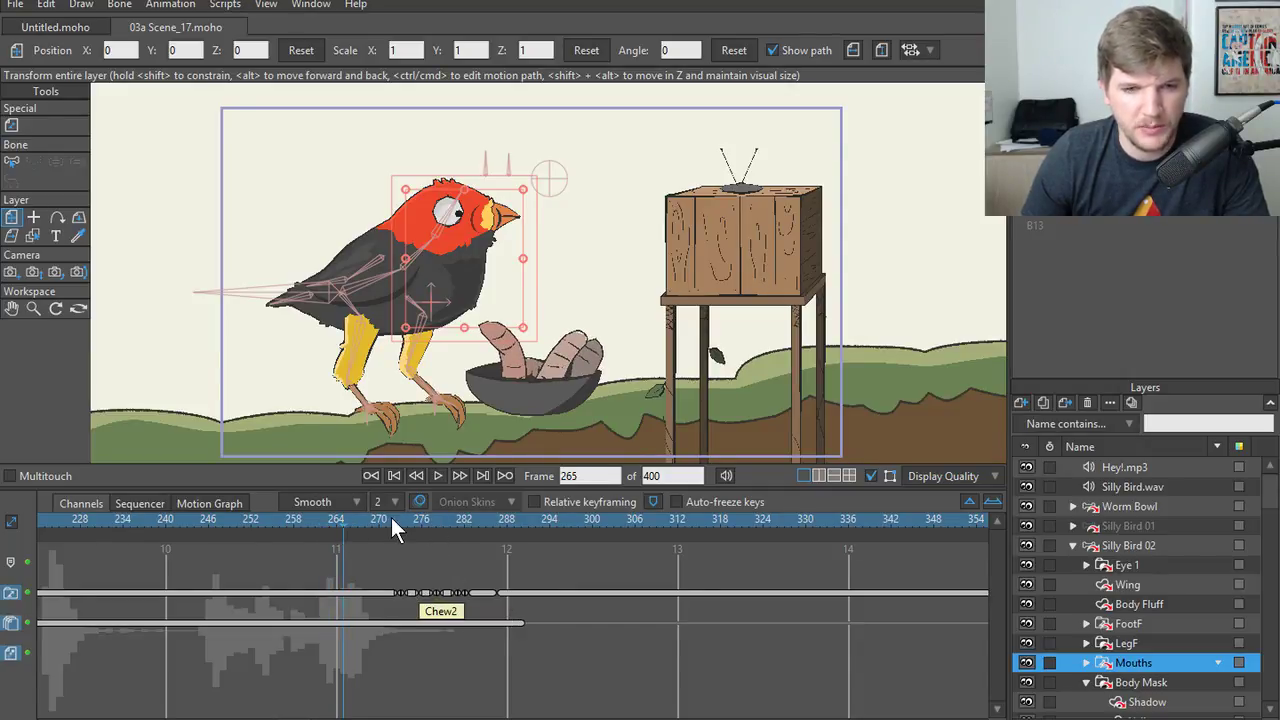
left_click(391, 517)
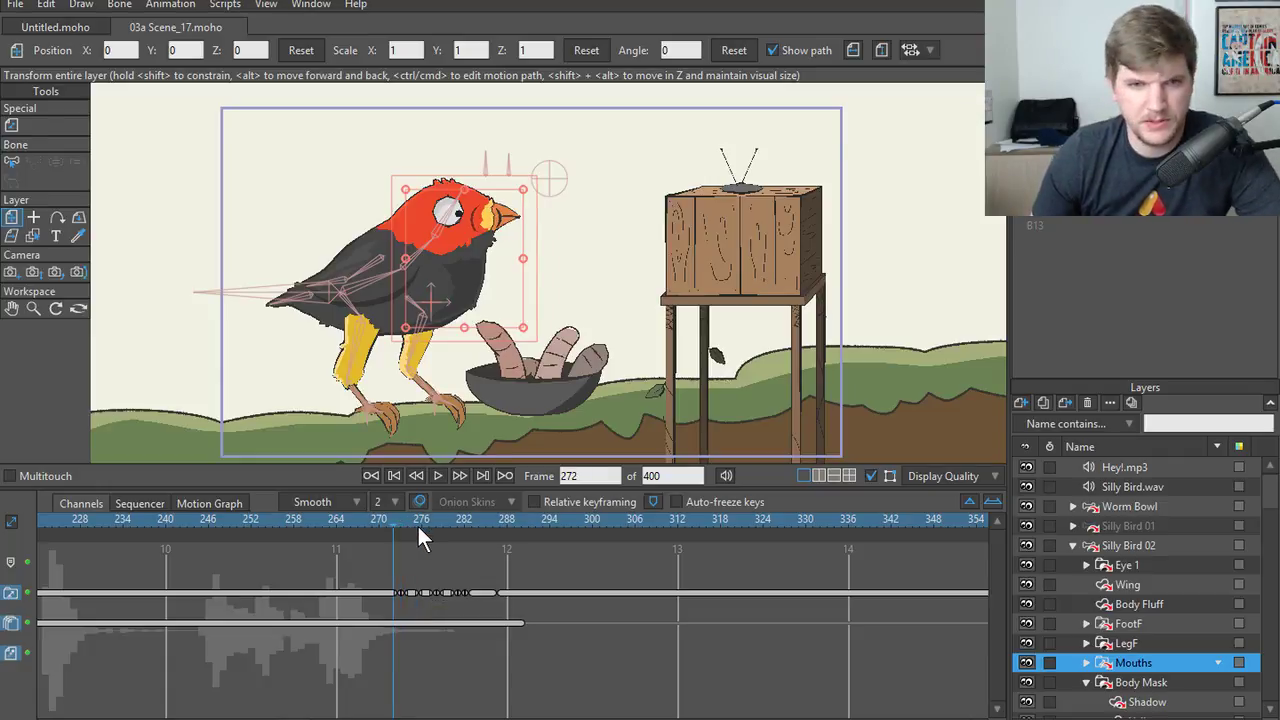
key("Right")
key("Right")
key("Right")
key("Right")
key("Right")
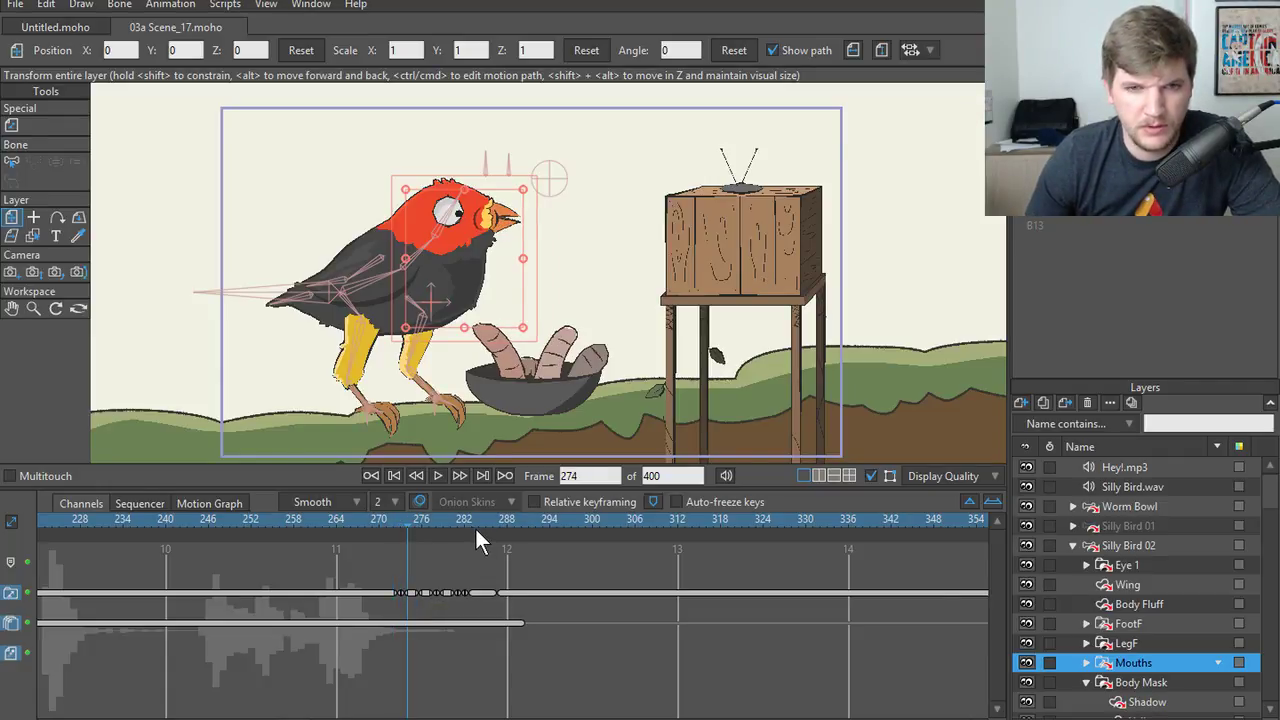
key("Right")
key("Right")
key("Right")
key("Right")
key("Right")
key("Right")
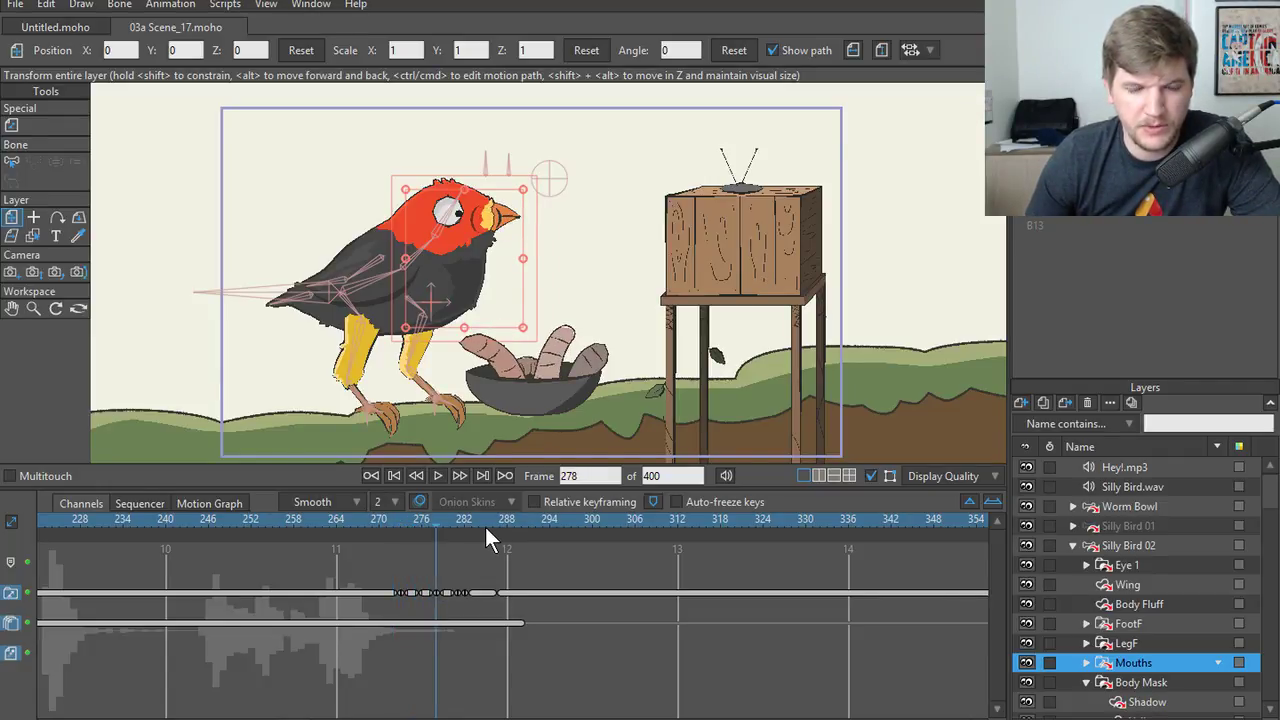
key("Left")
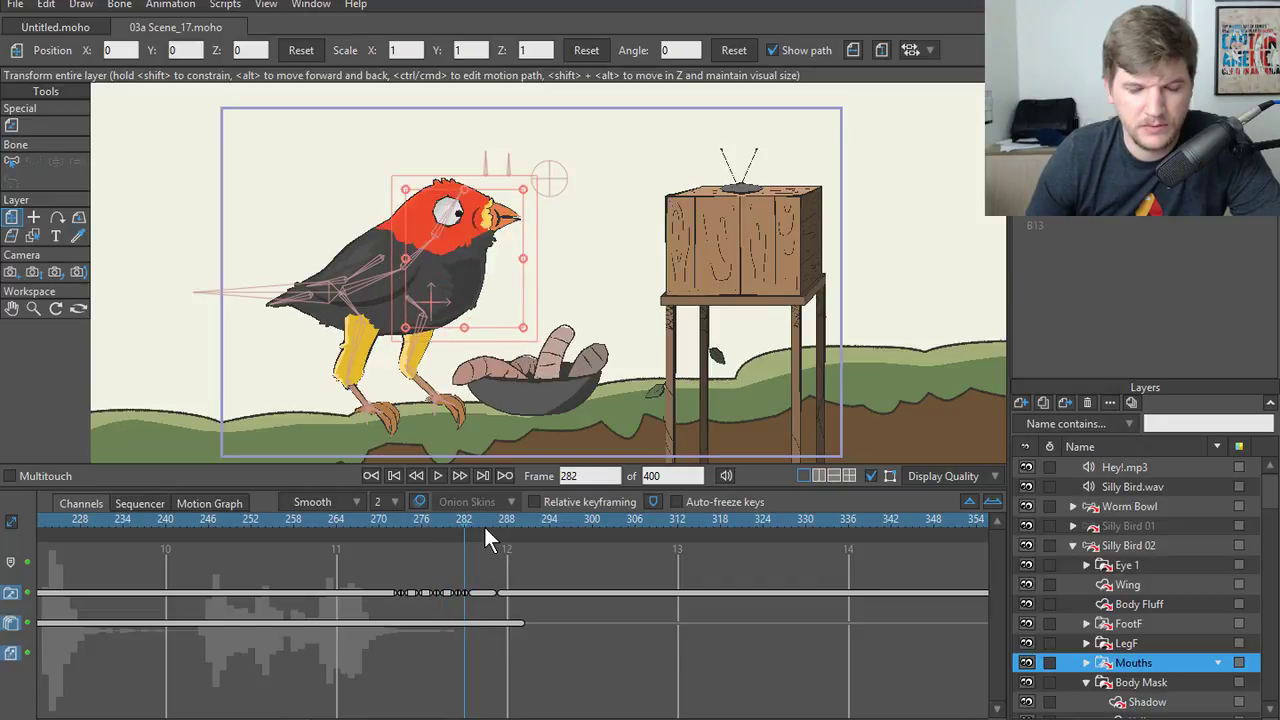
key("Left")
key("Left")
key("Left")
key("Left")
key("Left")
key("Left")
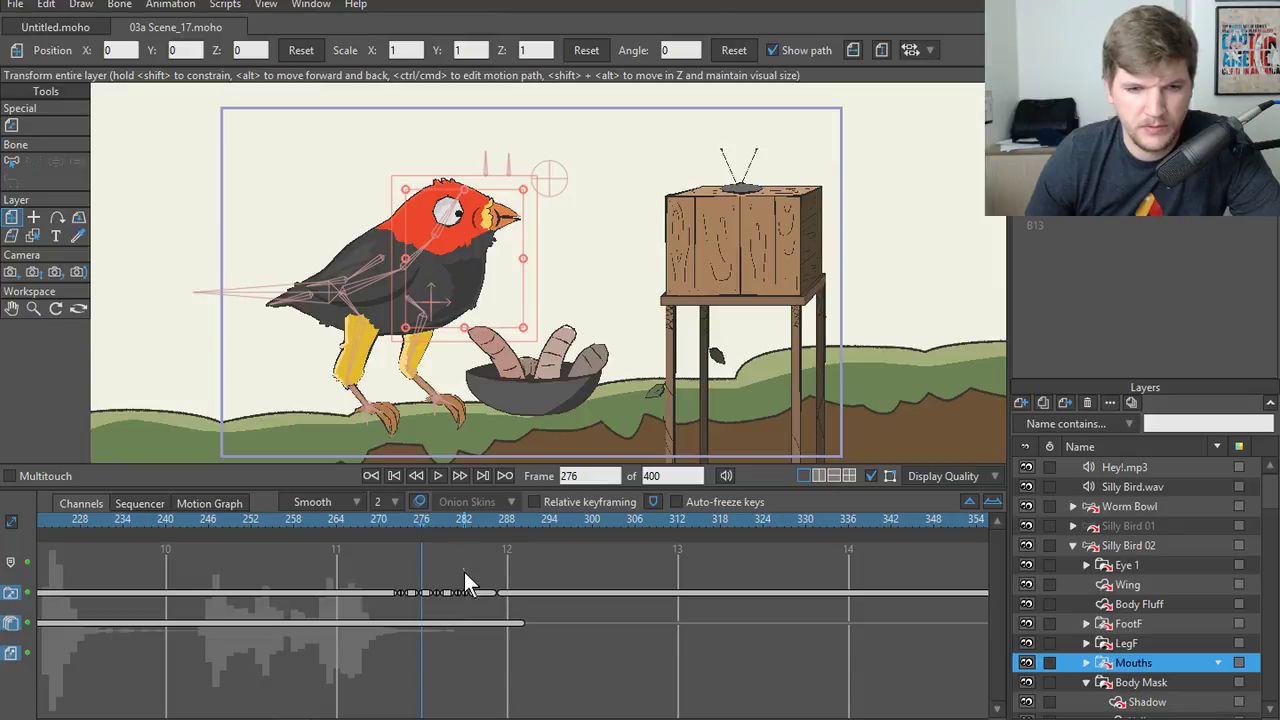
- Try to duplicate the chewing keys of the Mouths layer at frame 266, and undo the paste
left_click_drag(464, 572, 405, 605)
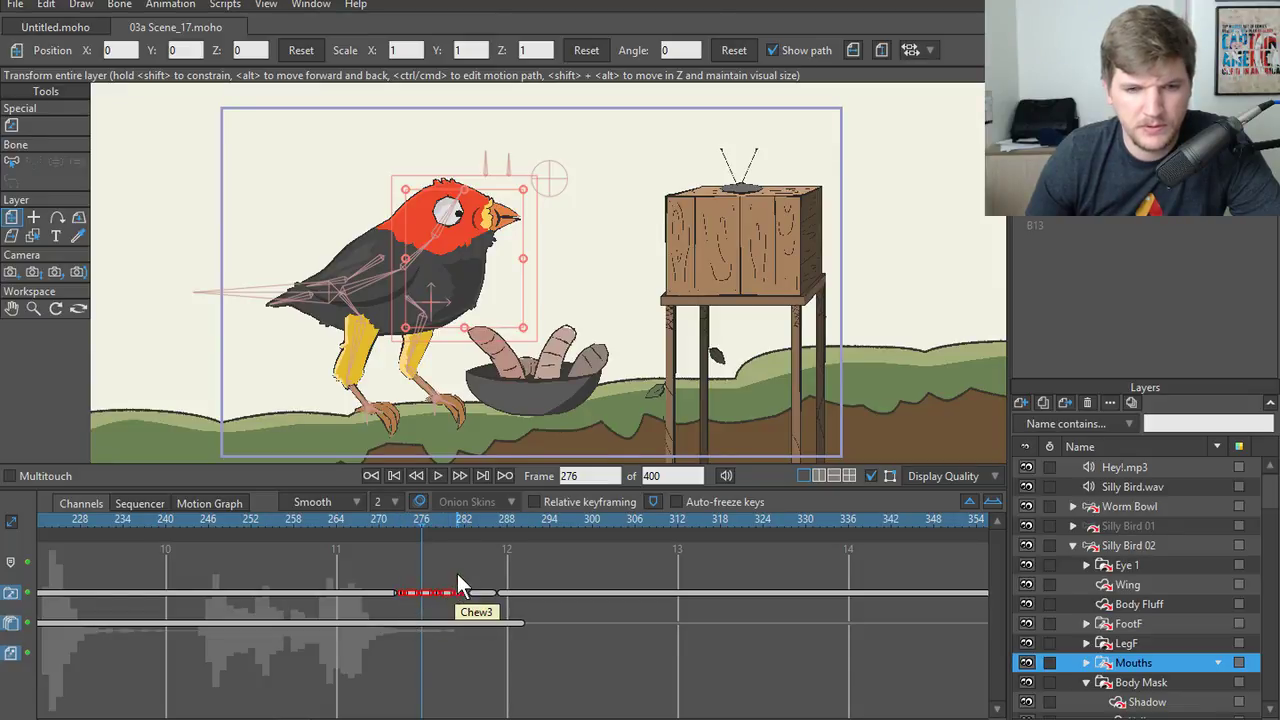
key("Left")
left_click_drag(379, 524, 349, 529)
key("ctrl+v")
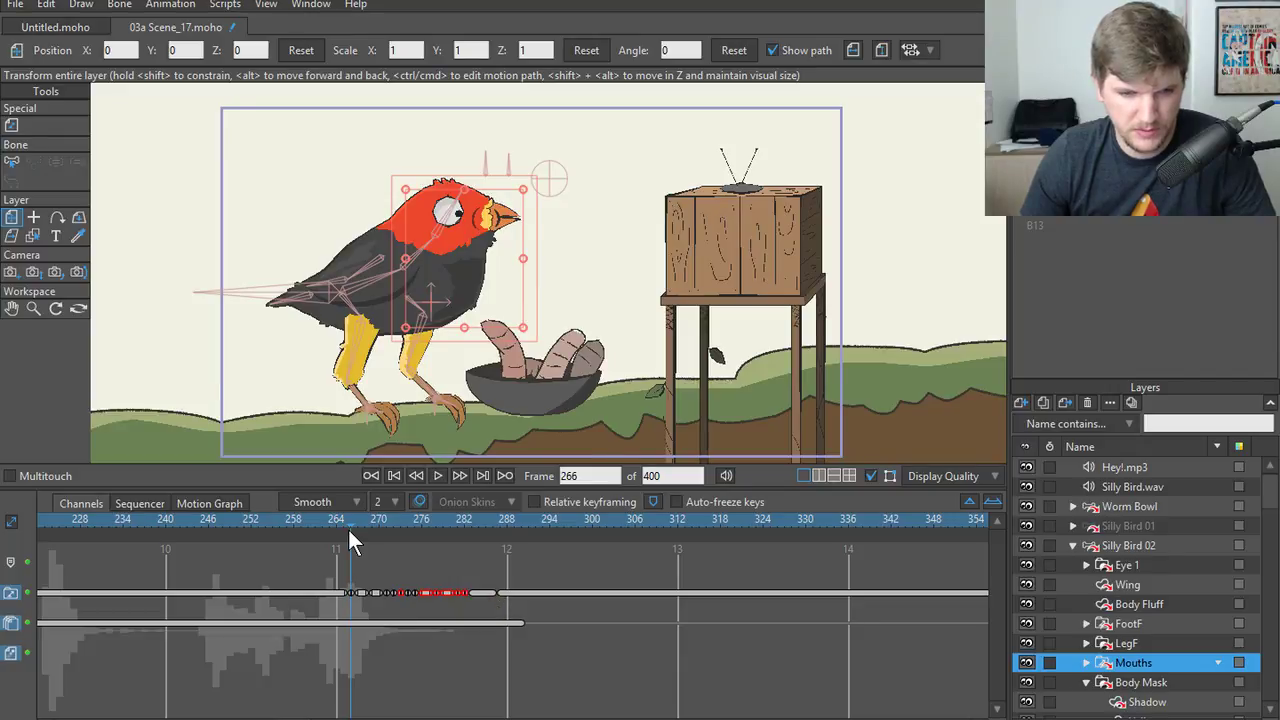
key("ctrl+z")
- Try the copied chewing keys at frame 263 on the Mouths layer, play them back, and remove the pasted keys
left_click(328, 519)
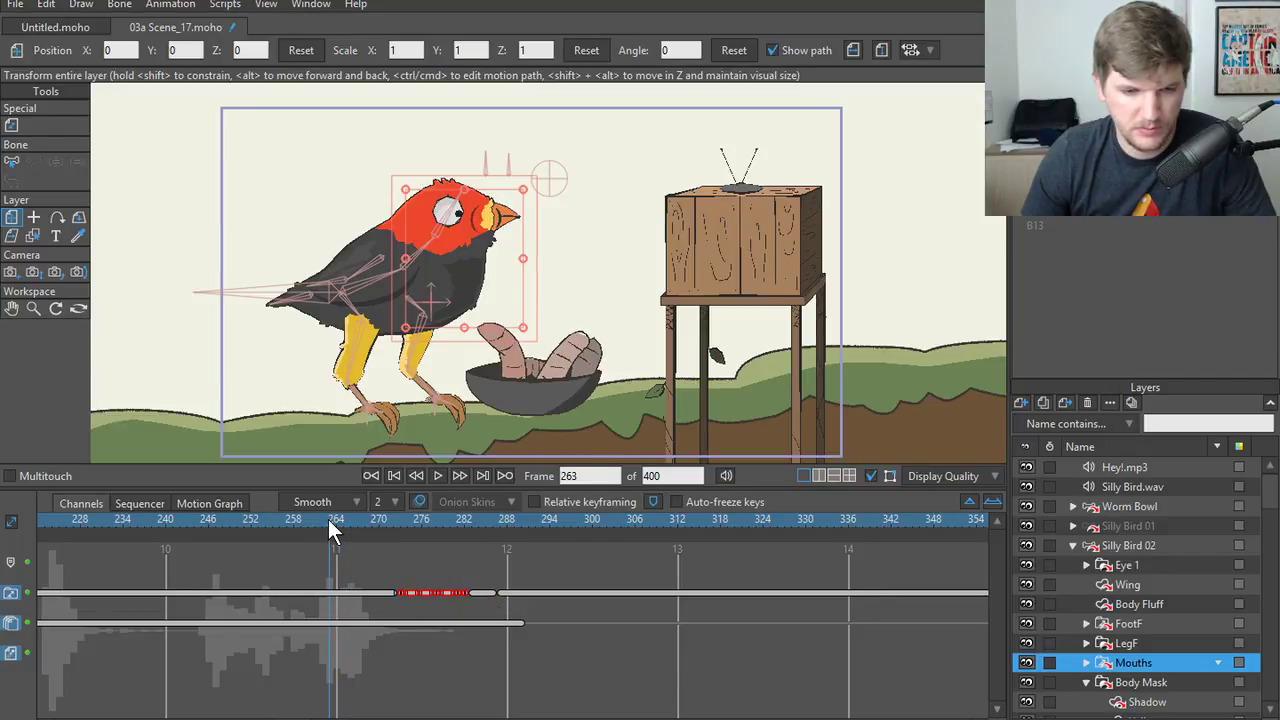
key("ctrl+v")
mouse_move(328, 519)
left_mouse_down()
mouse_move(456, 527)
mouse_move(328, 541)
left_mouse_up()
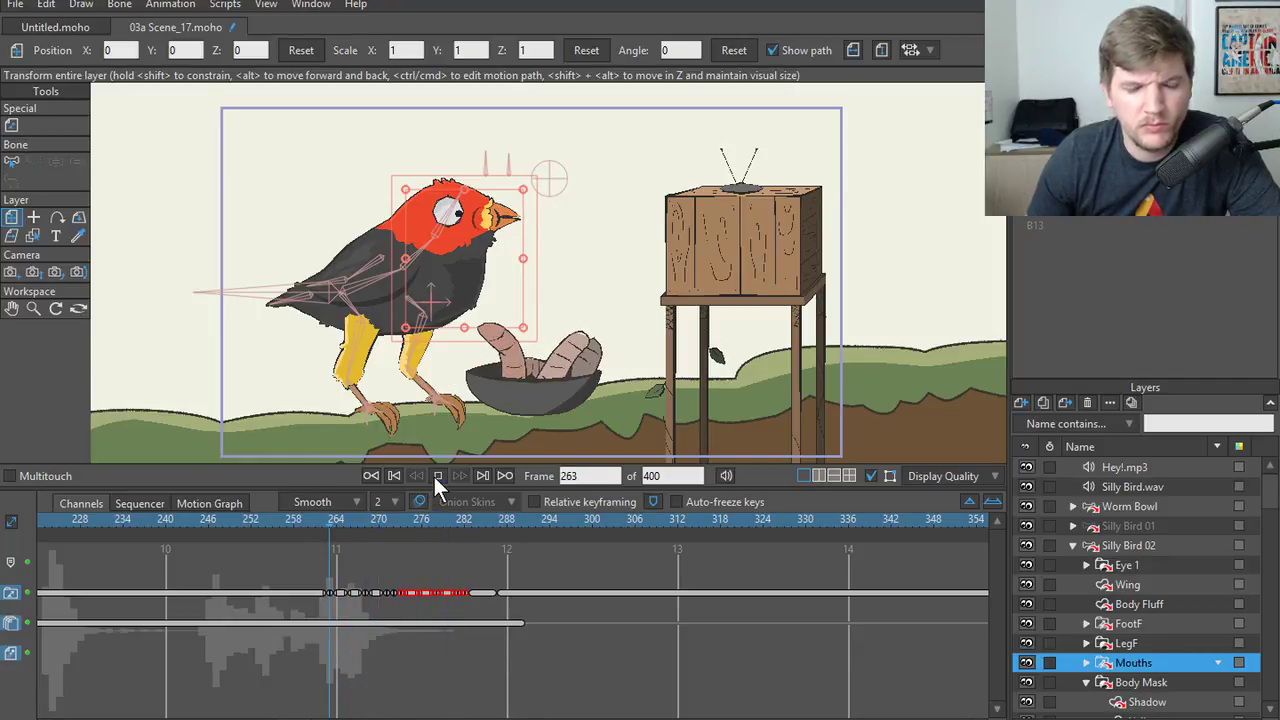
left_click(435, 475)
left_click(332, 519)
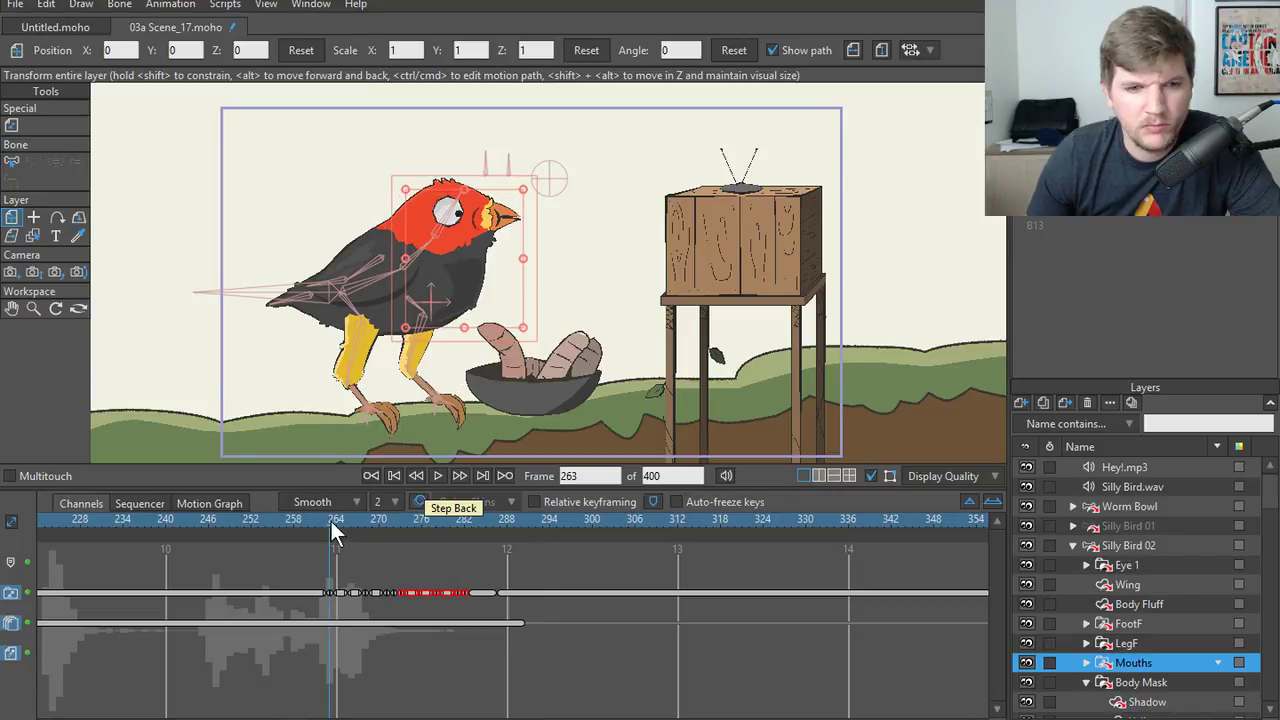
left_click(443, 474)
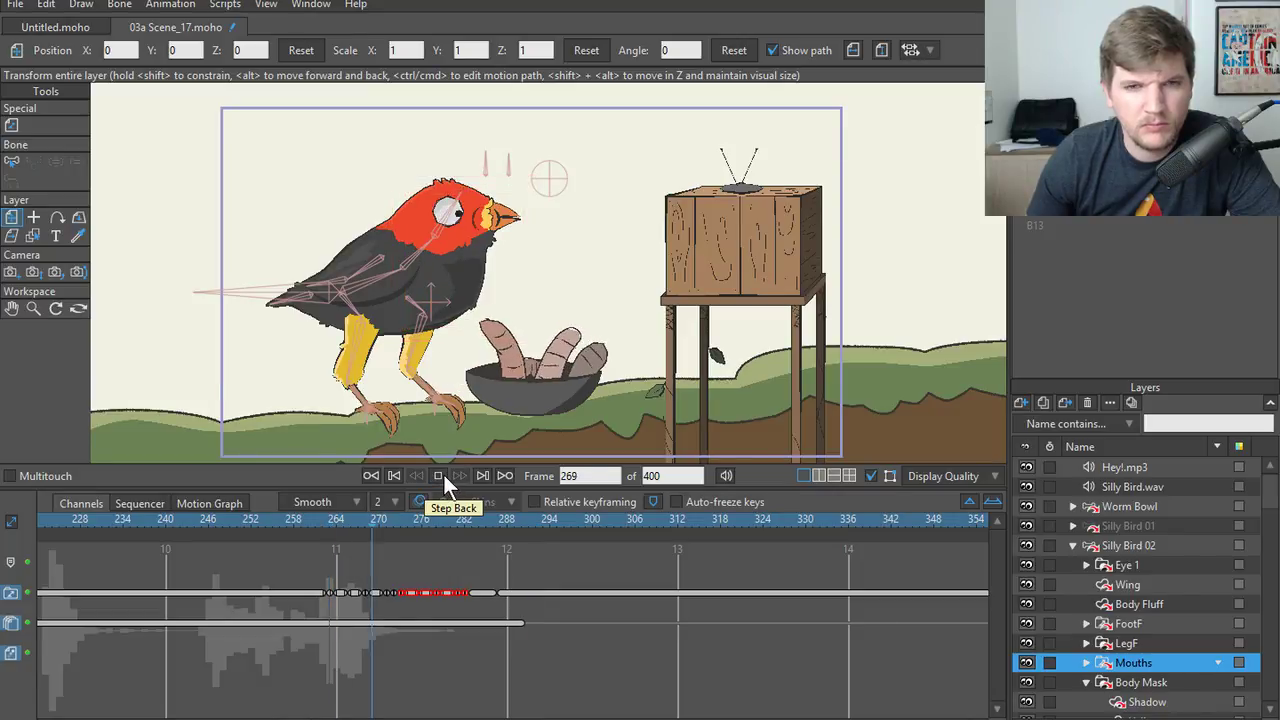
left_click(335, 524)
mouse_move(330, 524)
left_mouse_down()
mouse_move(362, 525)
mouse_move(325, 529)
mouse_move(348, 540)
mouse_move(329, 533)
left_mouse_up()
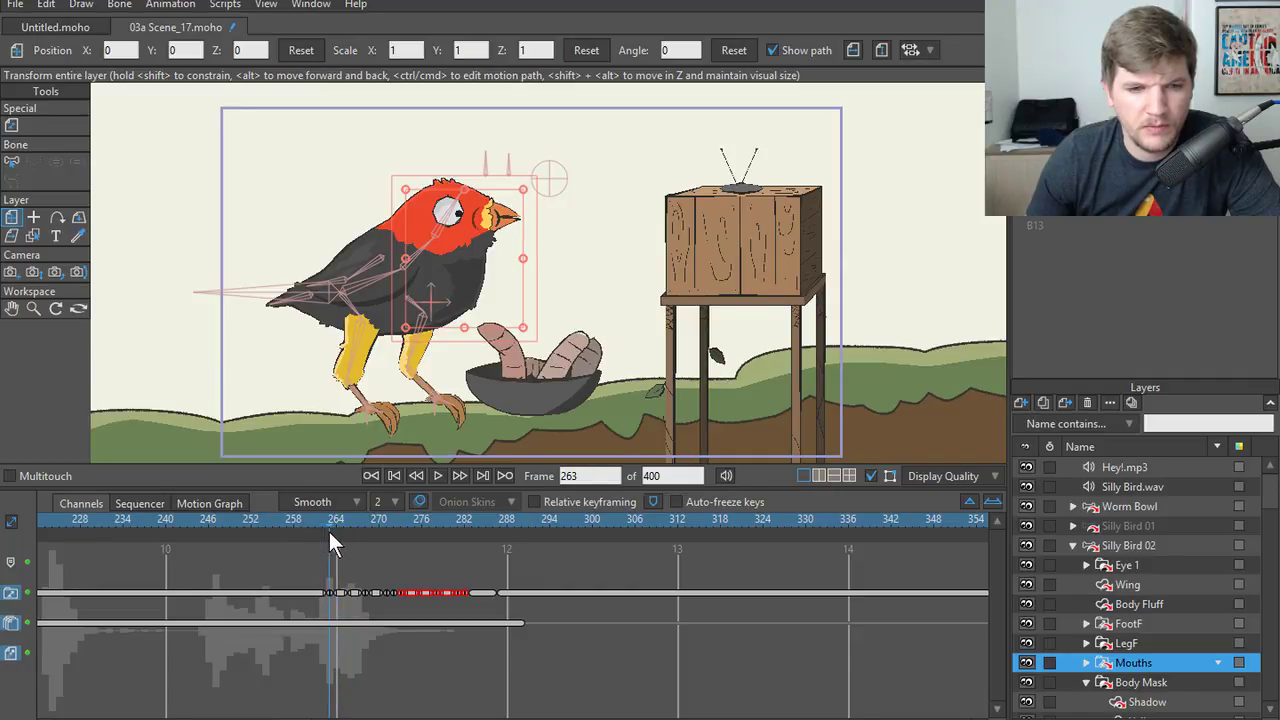
key("Delete")
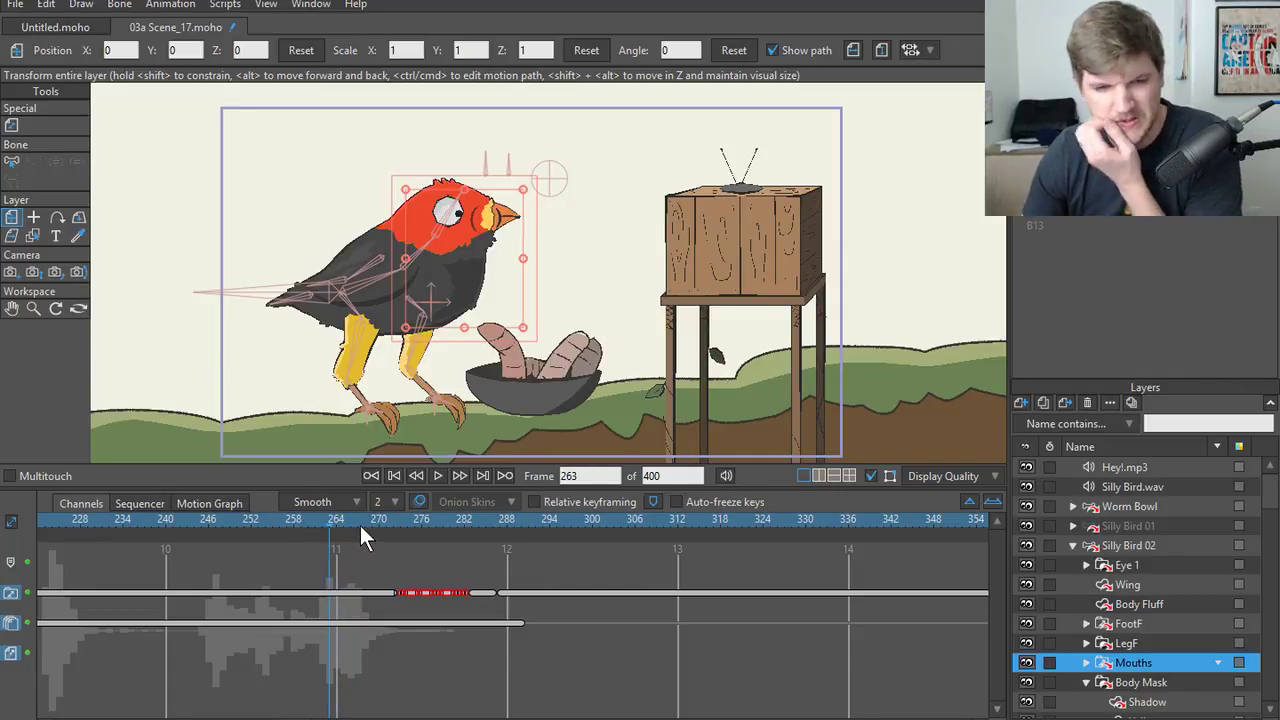
- Deselect the chewing keys and add a timeline marker at frame 297
left_click(372, 520)
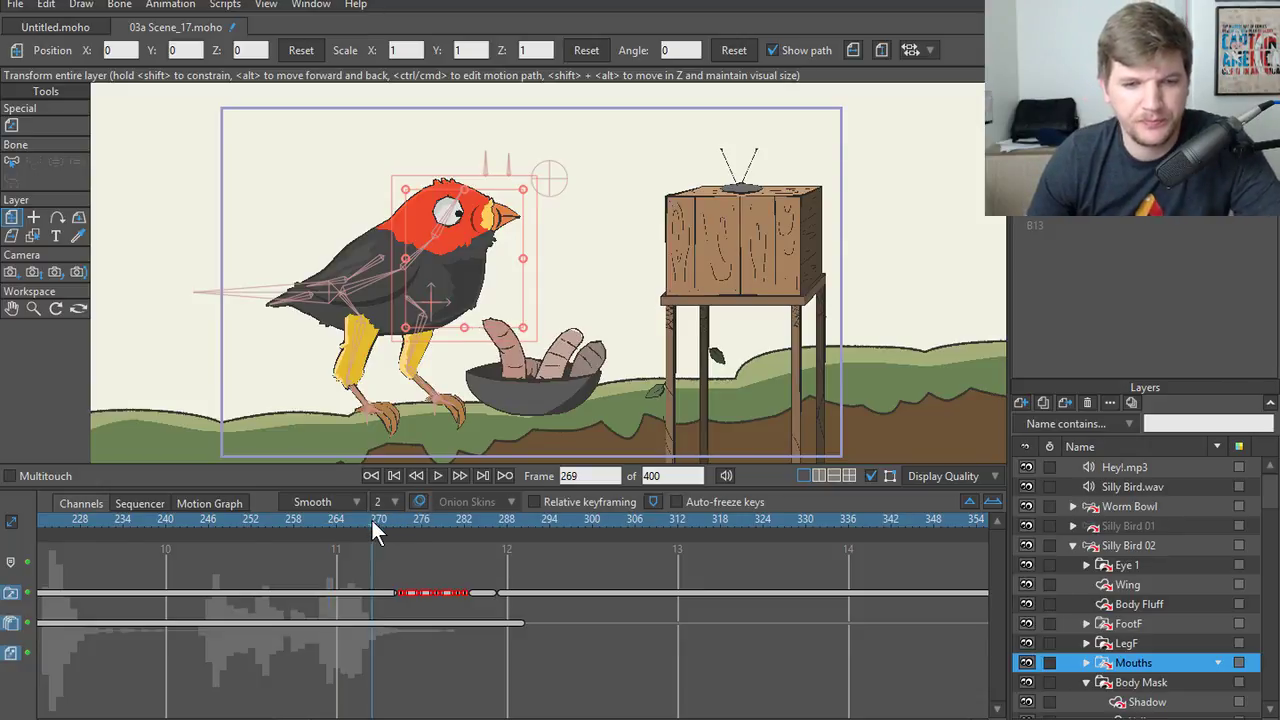
left_click(467, 554)
left_click(392, 520)
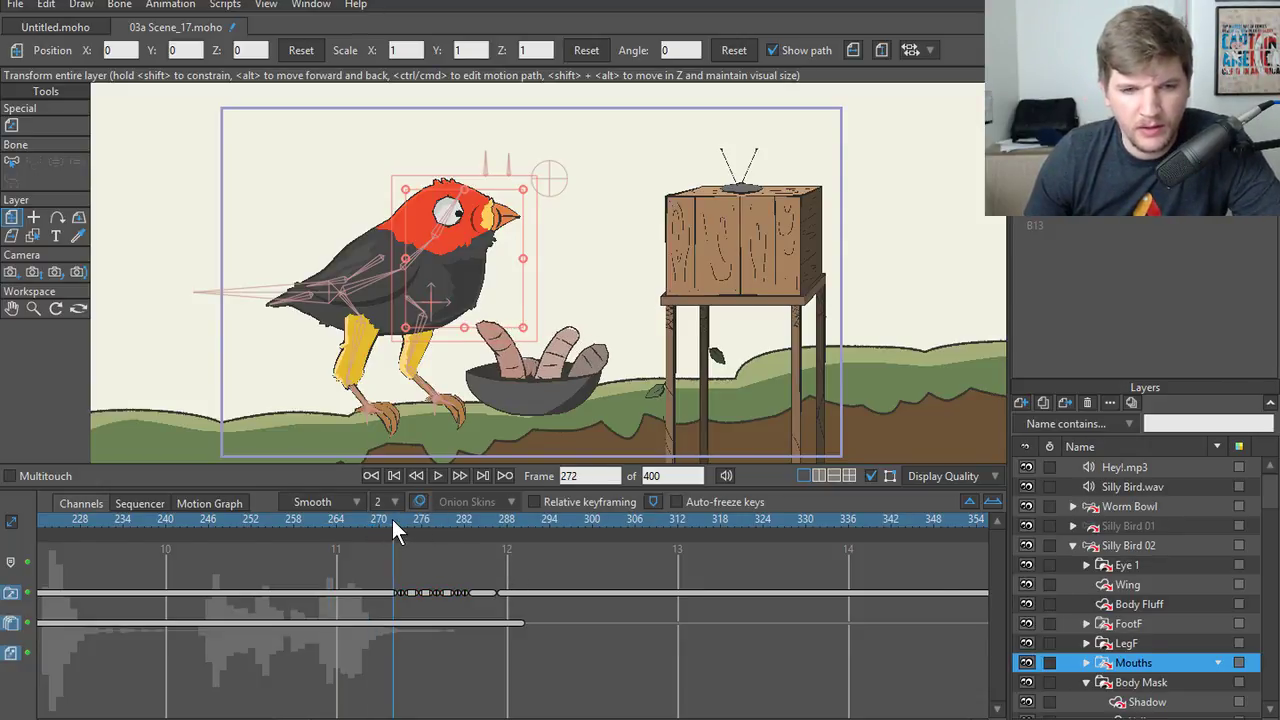
left_click_drag(396, 519, 567, 533)
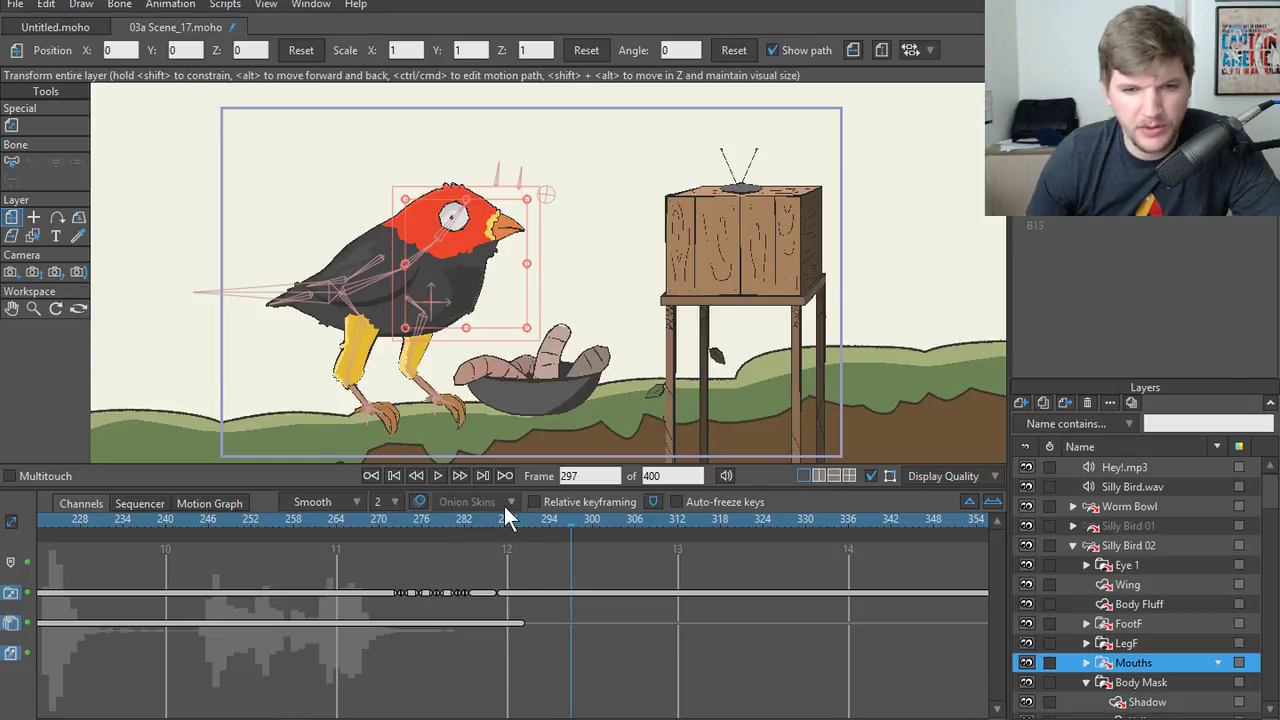
left_click(654, 503)
left_click(660, 470)
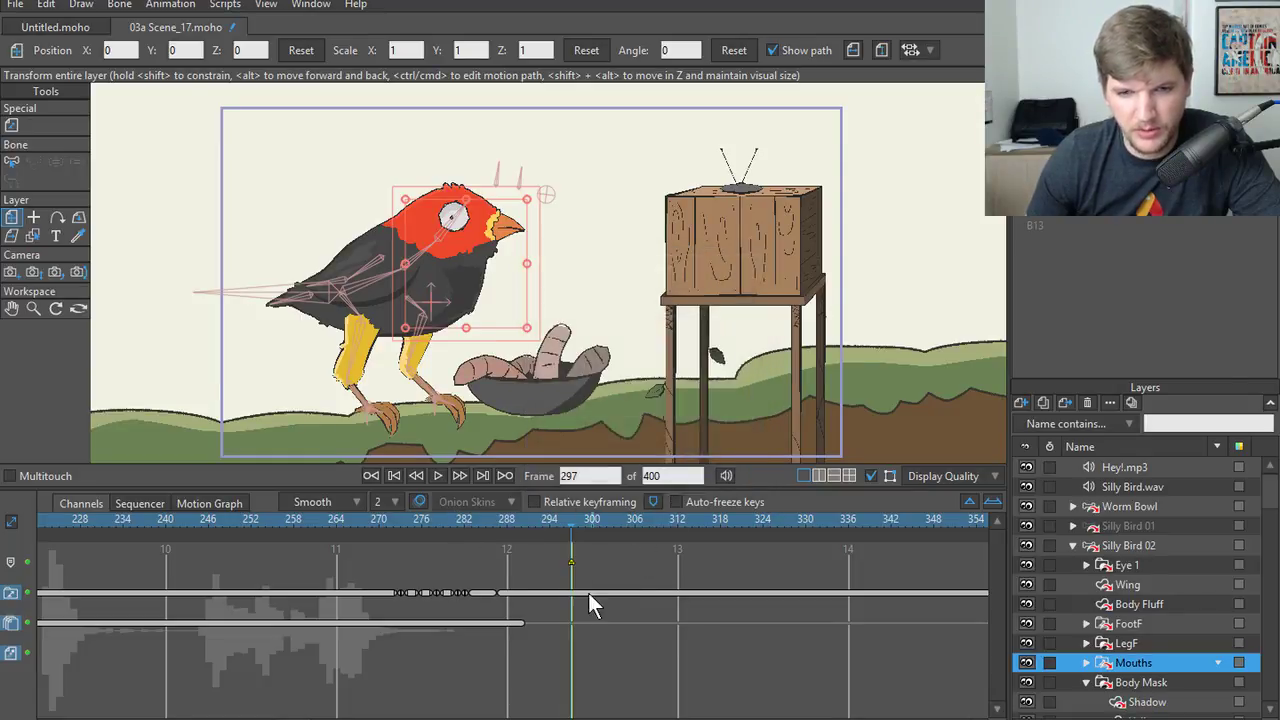
- Move the last group of Silly Bird 02 keys 10 frames later on the timeline, so it starts at about frame 291
left_click(1146, 544)
left_click_drag(432, 578, 545, 624)
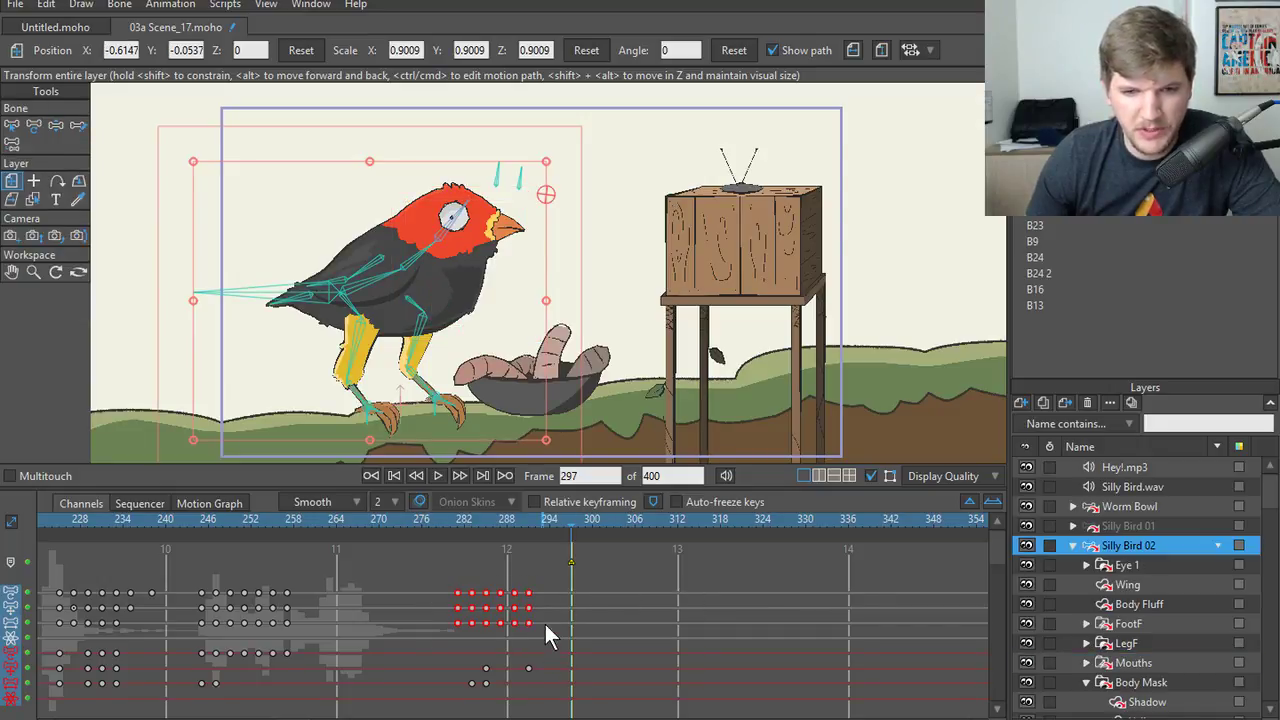
left_click_drag(457, 593, 532, 603)
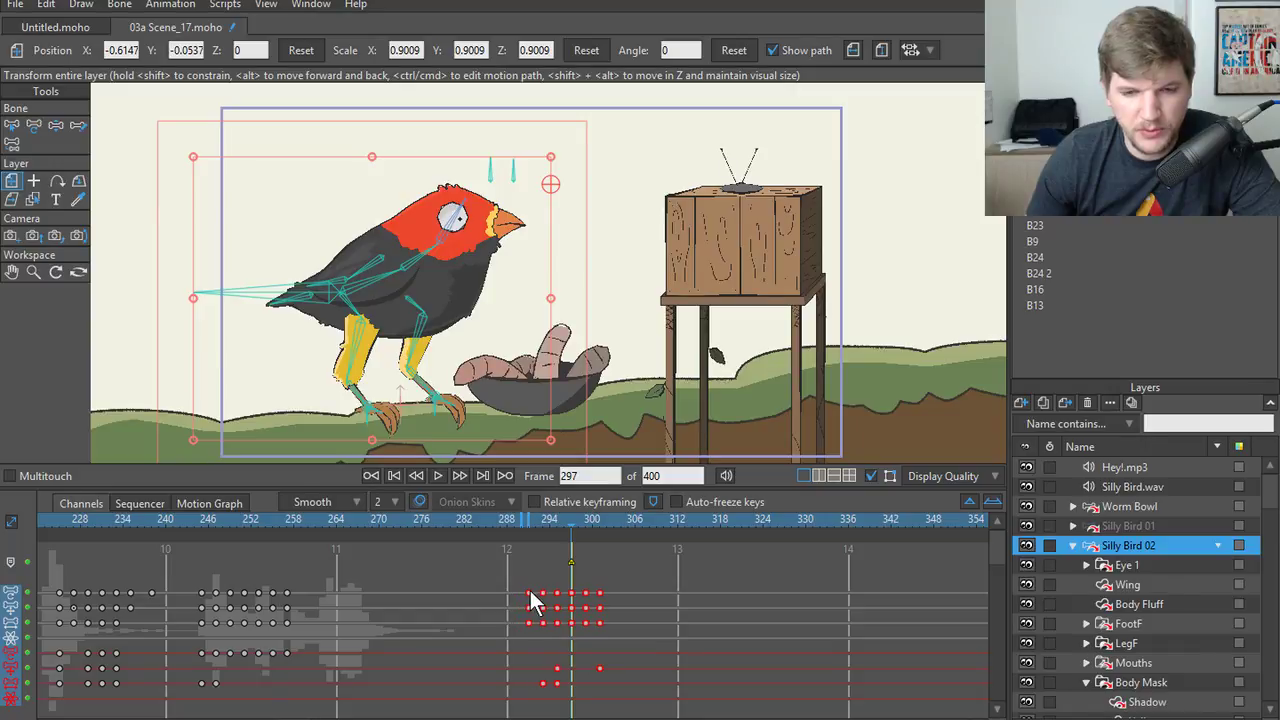
mouse_move(571, 529)
left_mouse_down()
mouse_move(451, 537)
mouse_move(569, 539)
left_mouse_up()
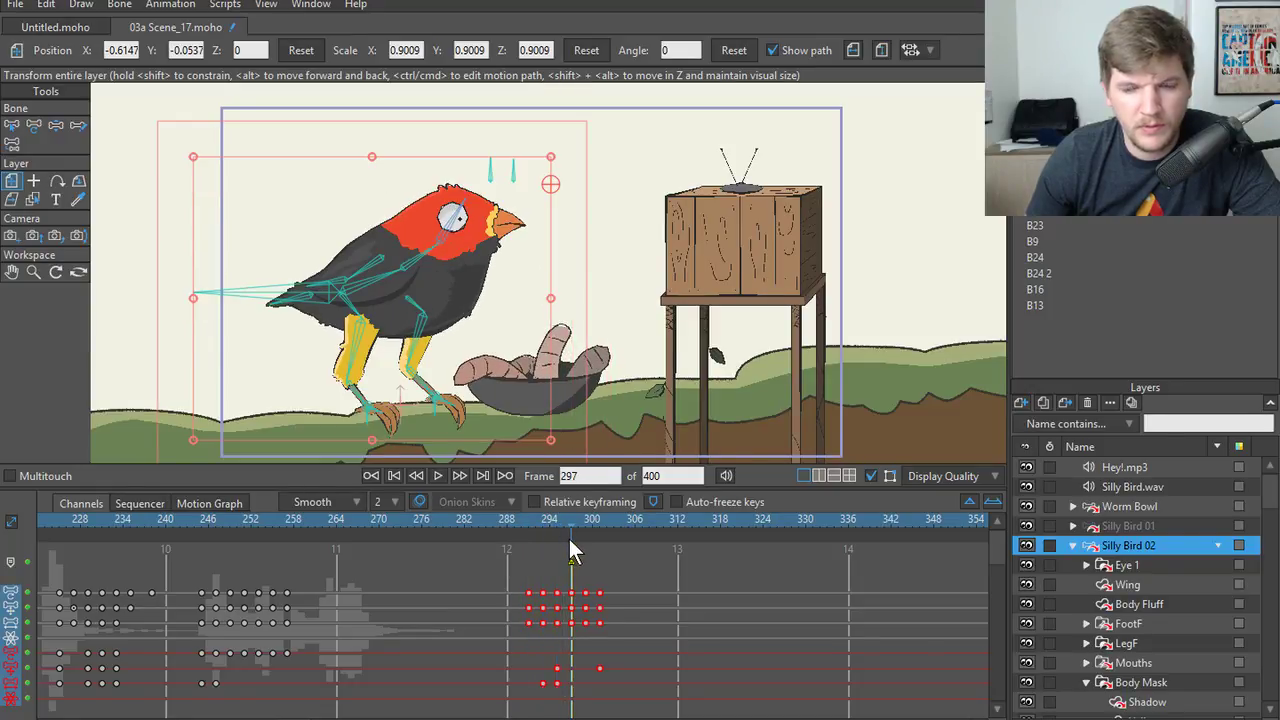
- Move the chewing keys on the Mouths layer about 10 frames later, ending at the frame 297 marker, and play the result
left_click(1106, 666)
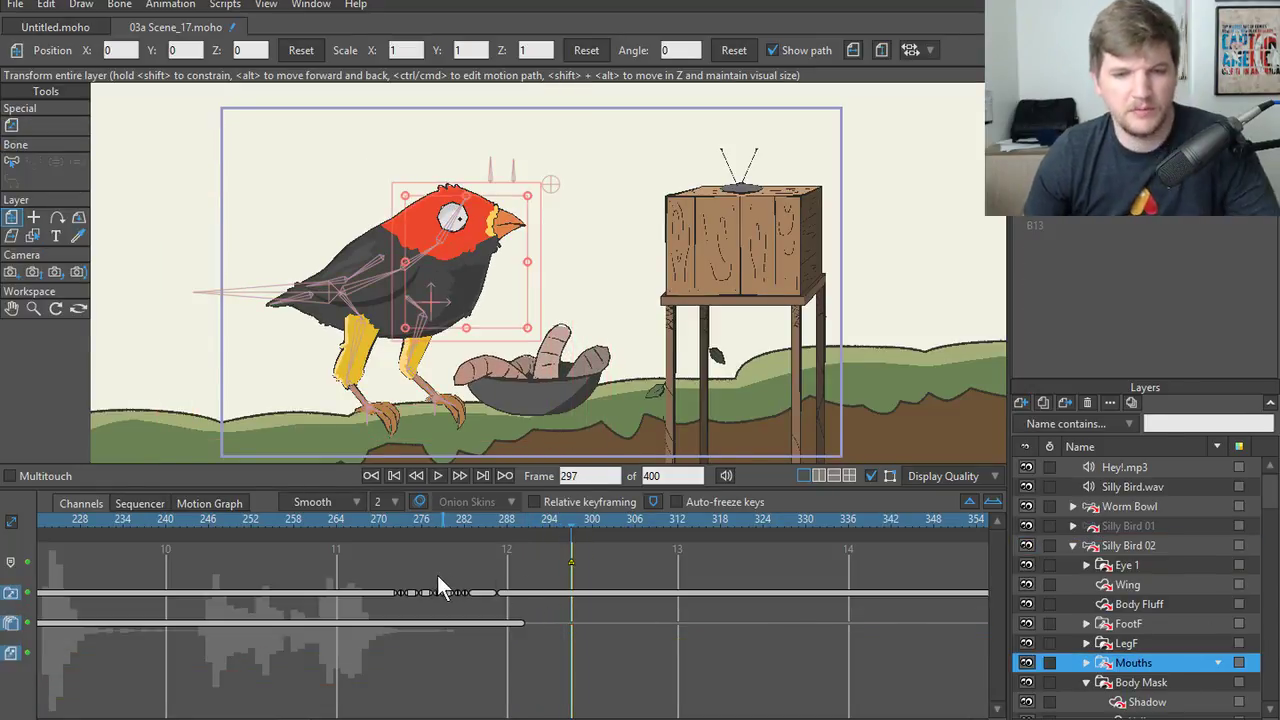
left_click_drag(380, 565, 469, 595)
left_click_drag(470, 523, 272, 525)
left_click(437, 477)
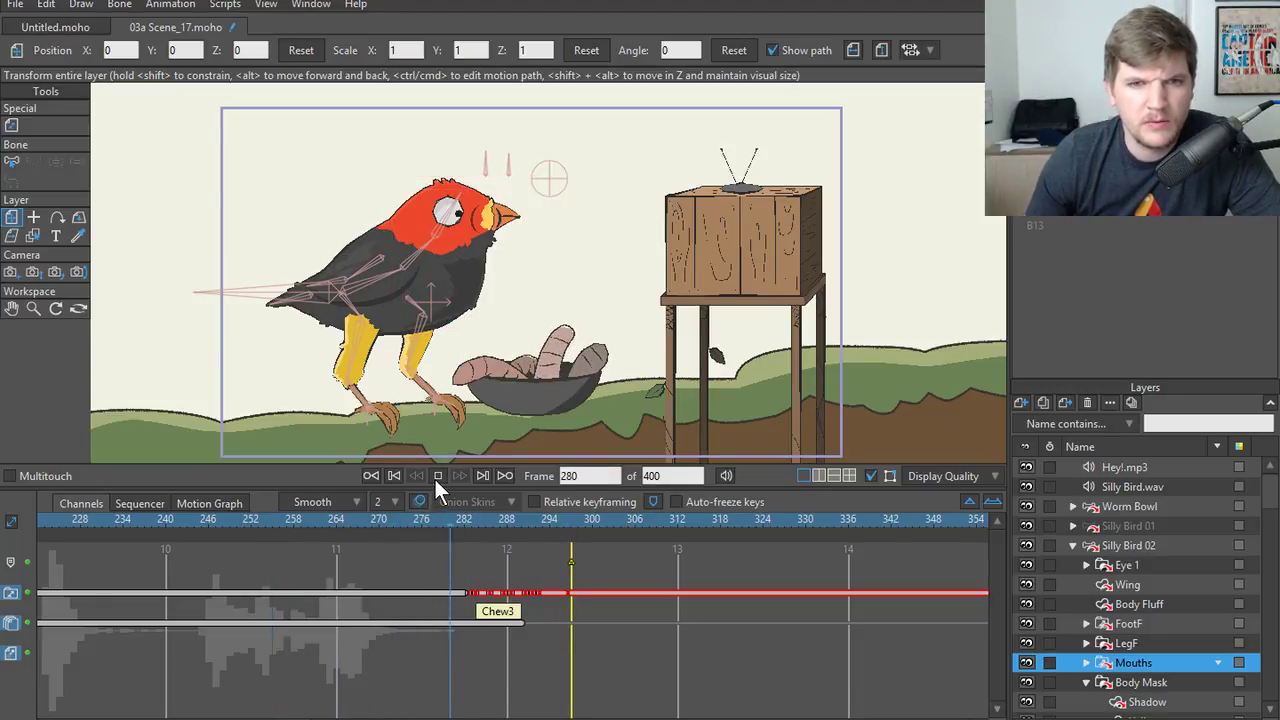
left_click(436, 478)
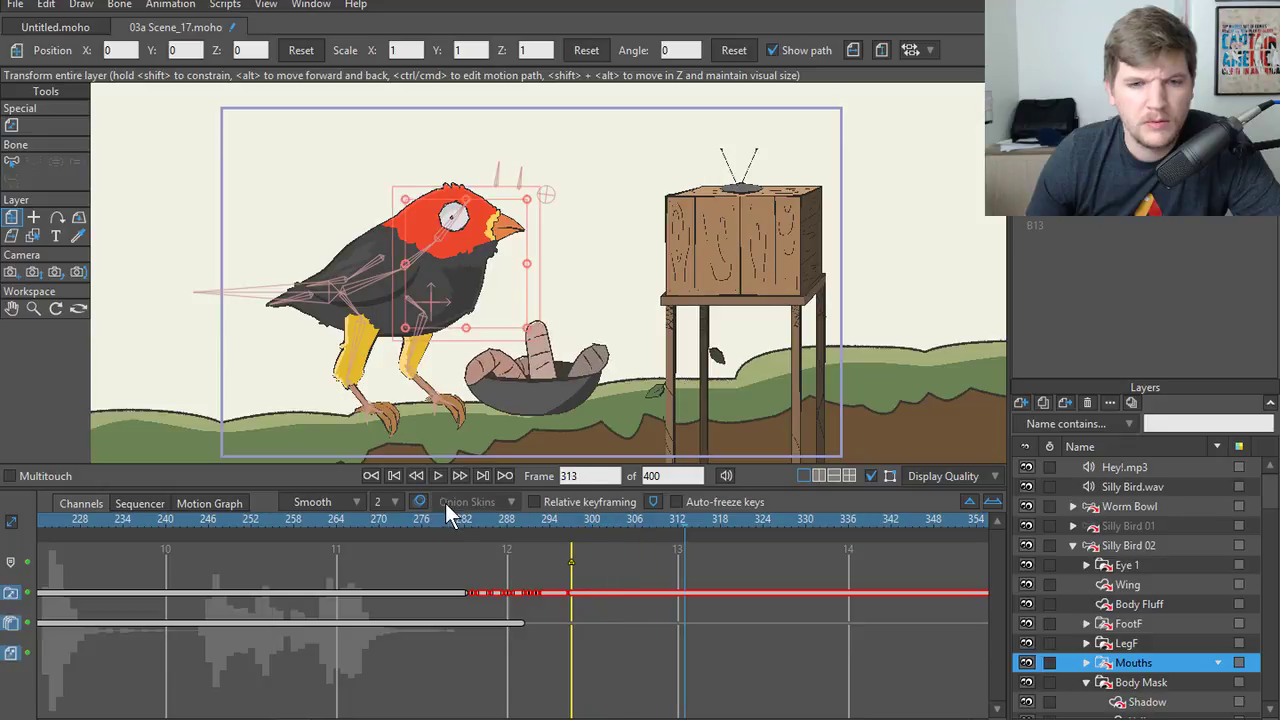
- Replay the shifted chewing from frames 270 and 265, deselect the mouth keys, and scrub through the pause before the chewing
left_click(383, 526)
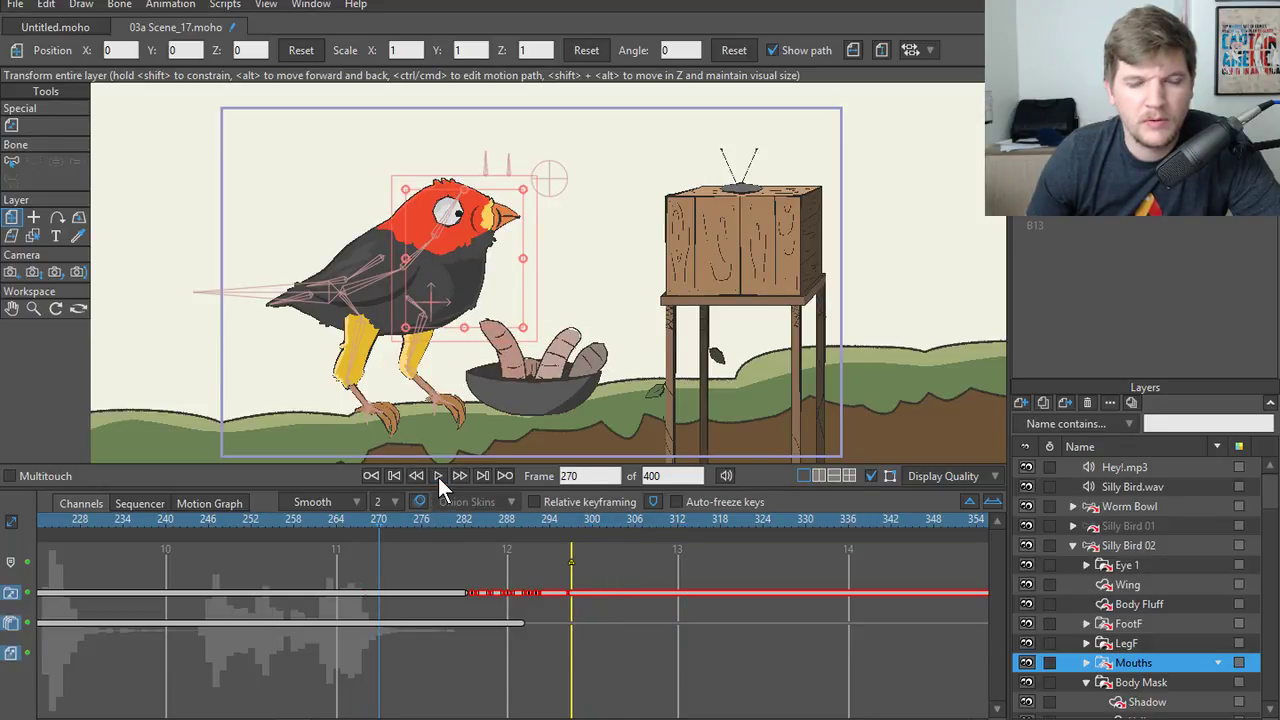
left_click(438, 477)
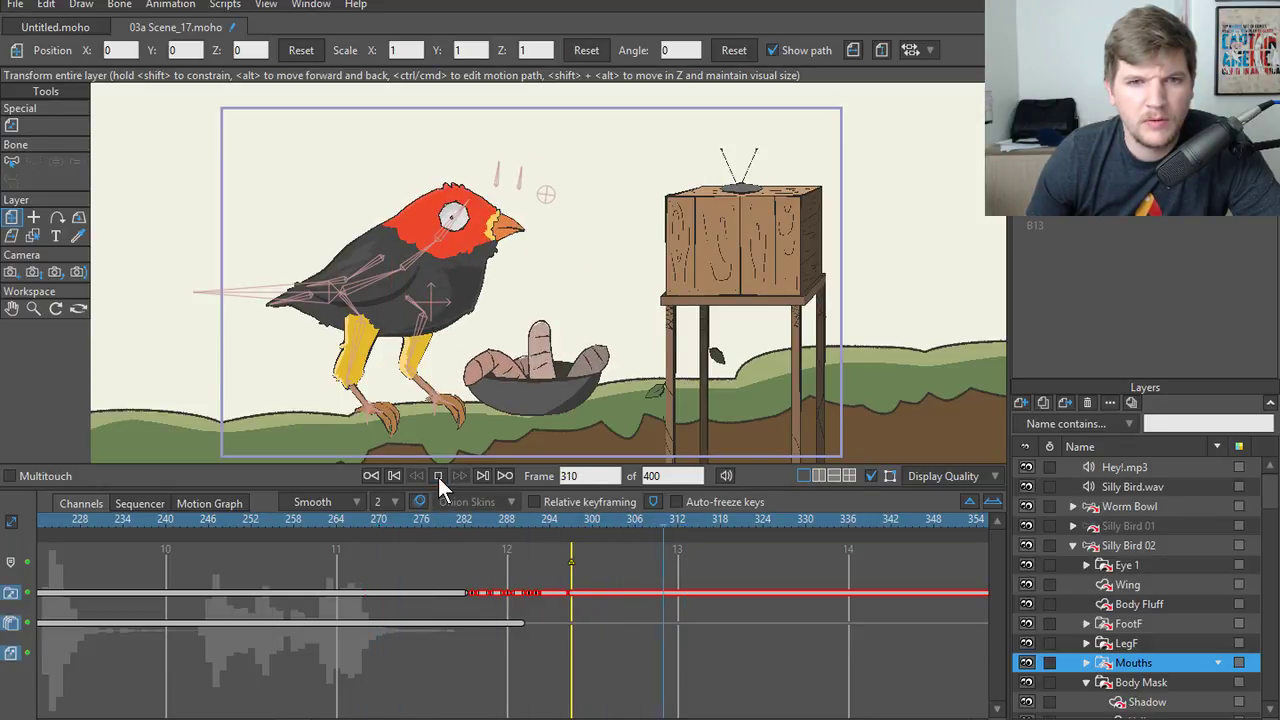
left_click(438, 477)
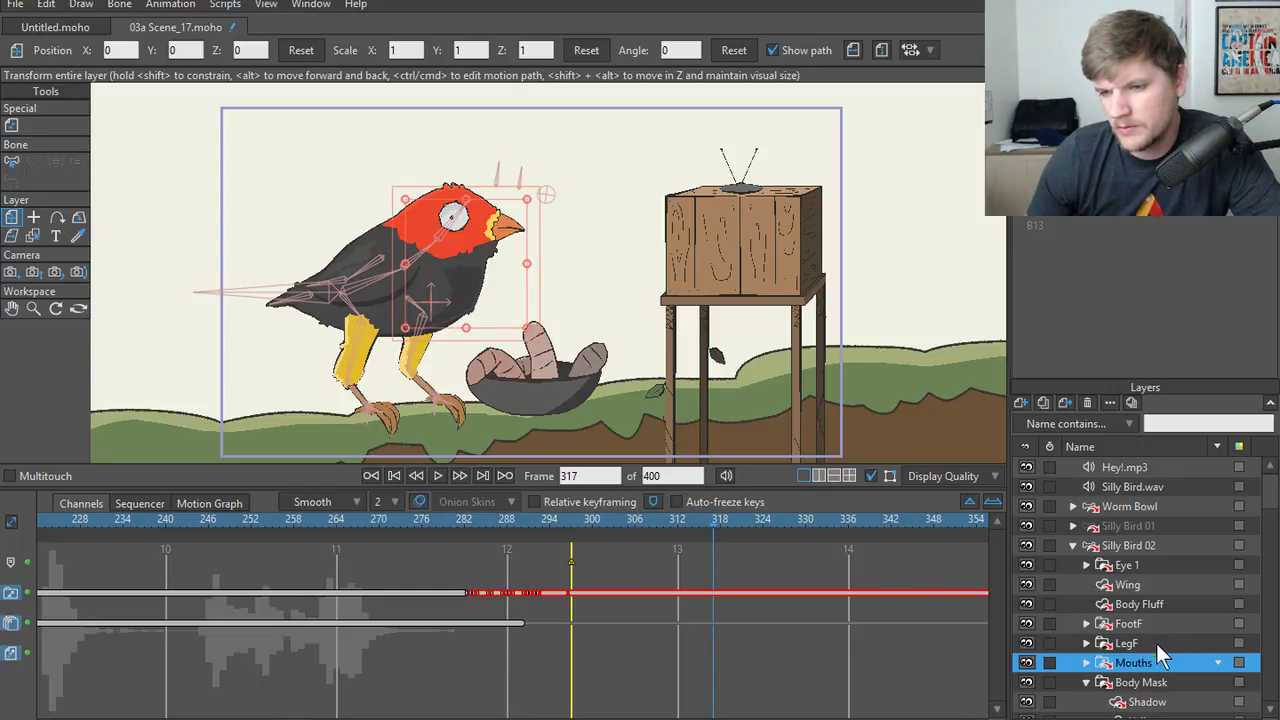
left_click(340, 528)
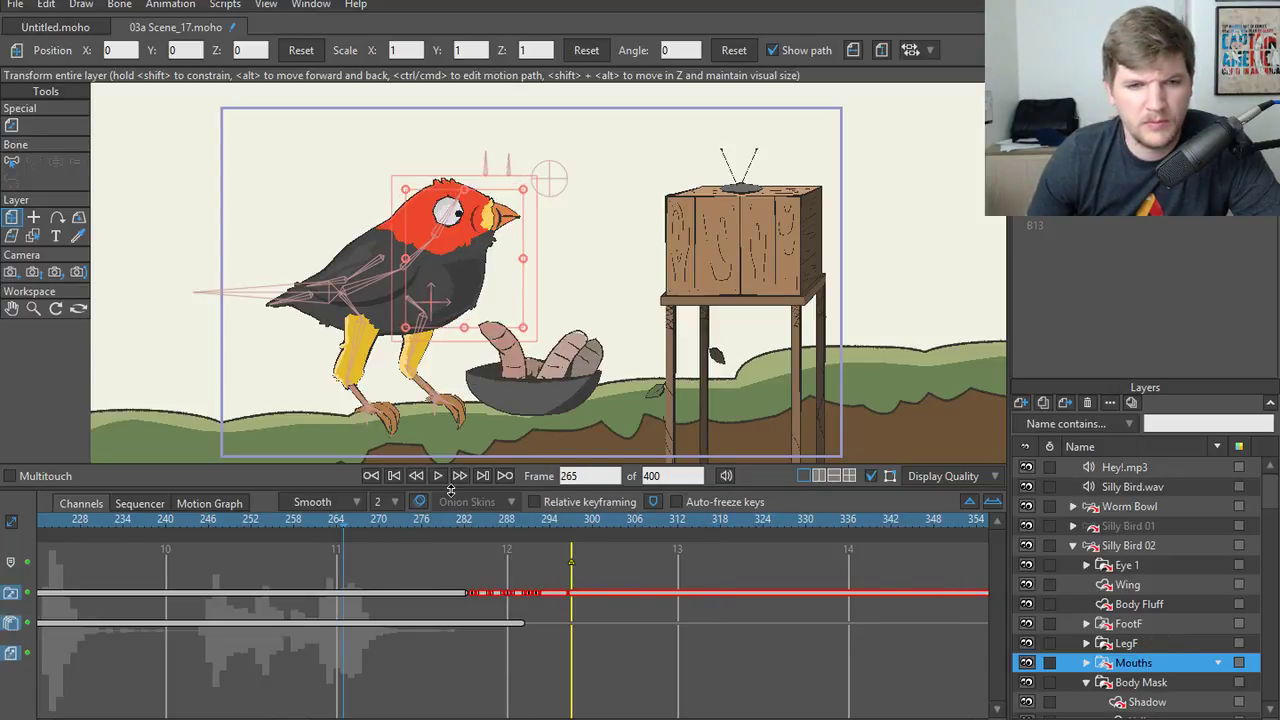
left_click(437, 476)
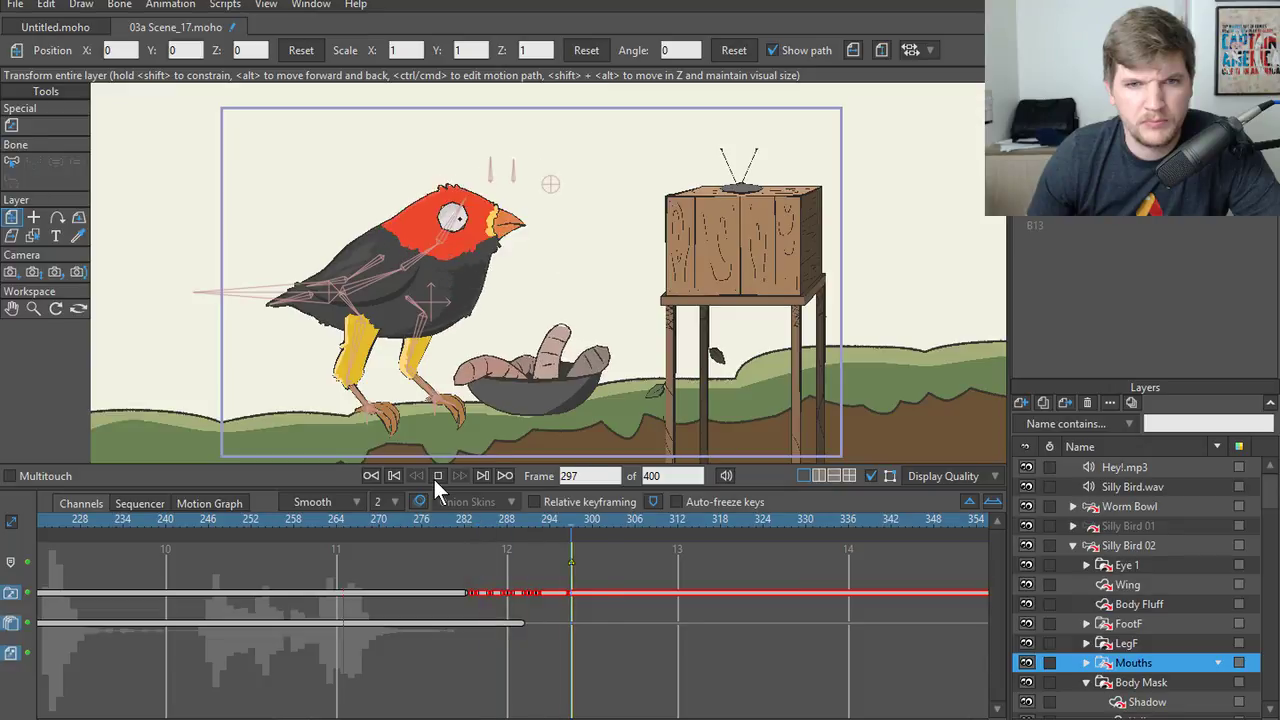
left_click(437, 476)
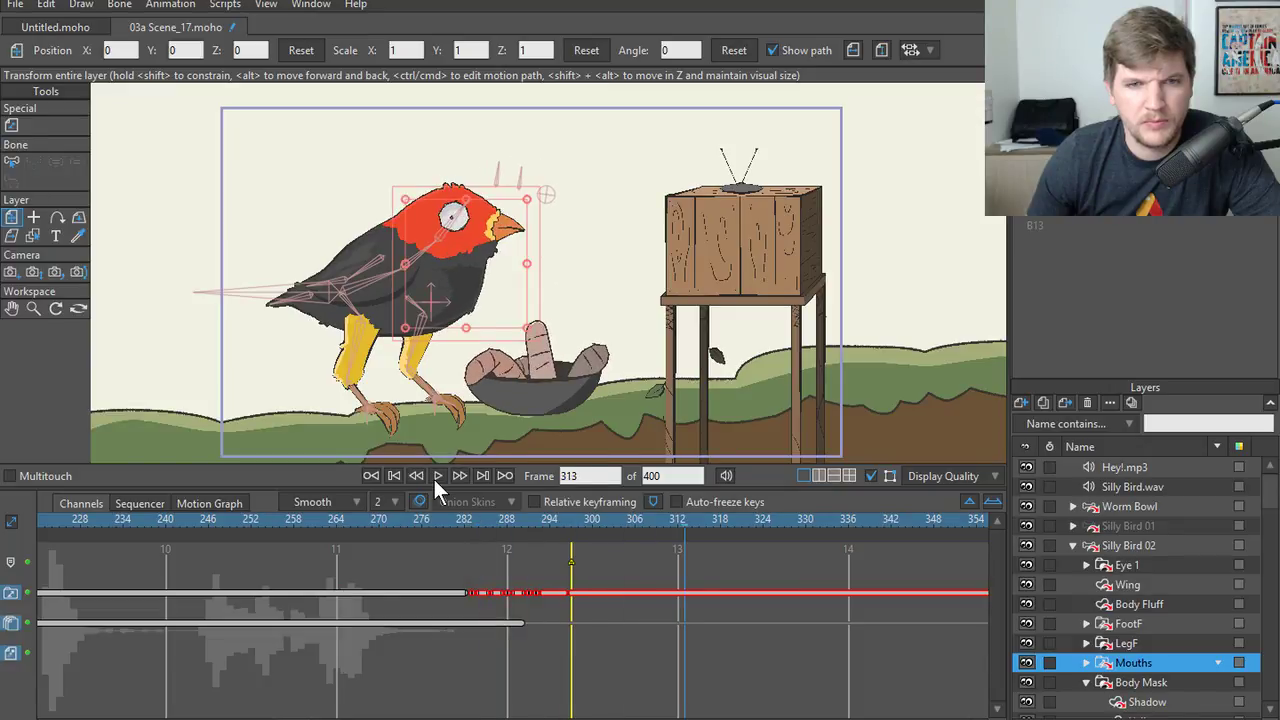
left_click(461, 544)
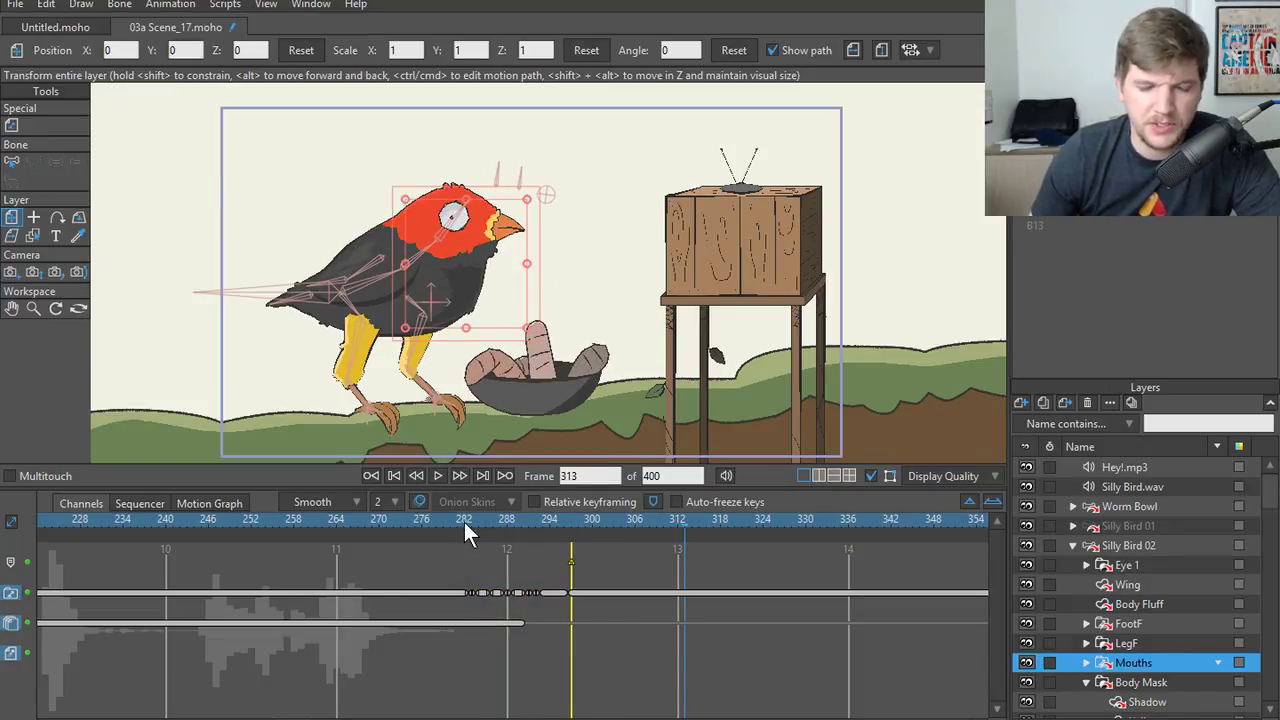
left_click_drag(464, 523, 433, 543)
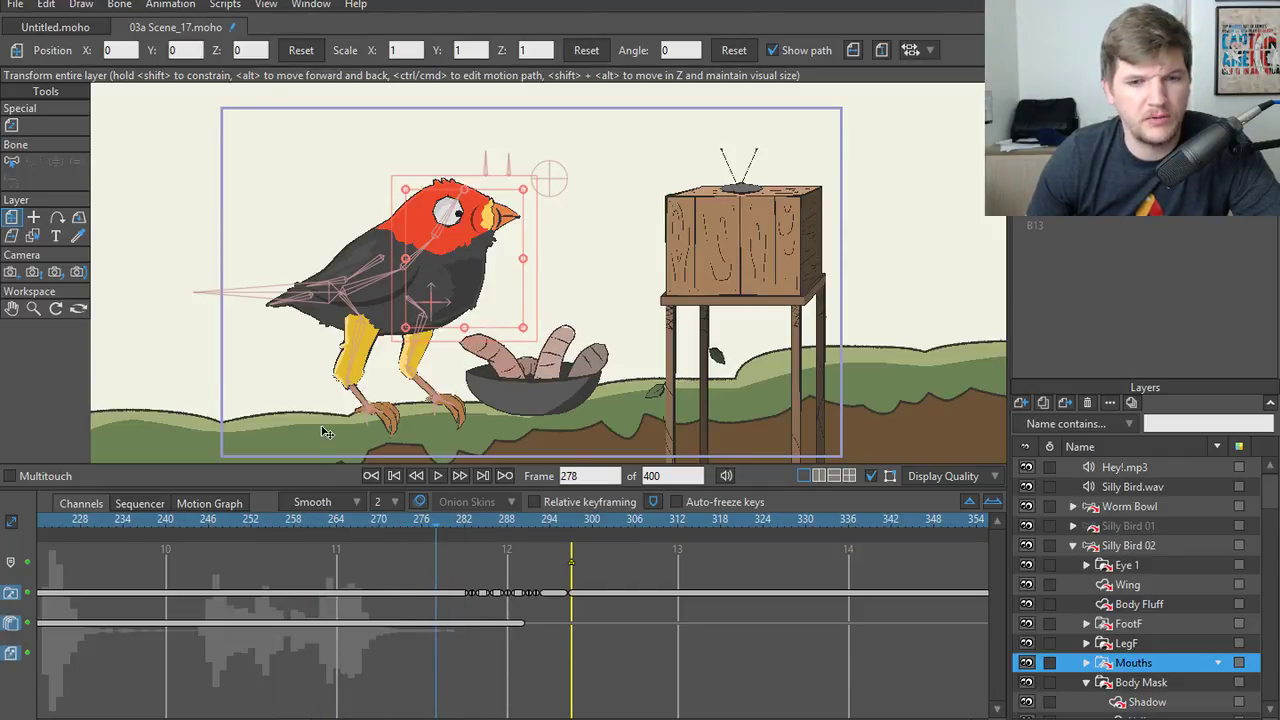
left_click_drag(453, 516, 426, 522)
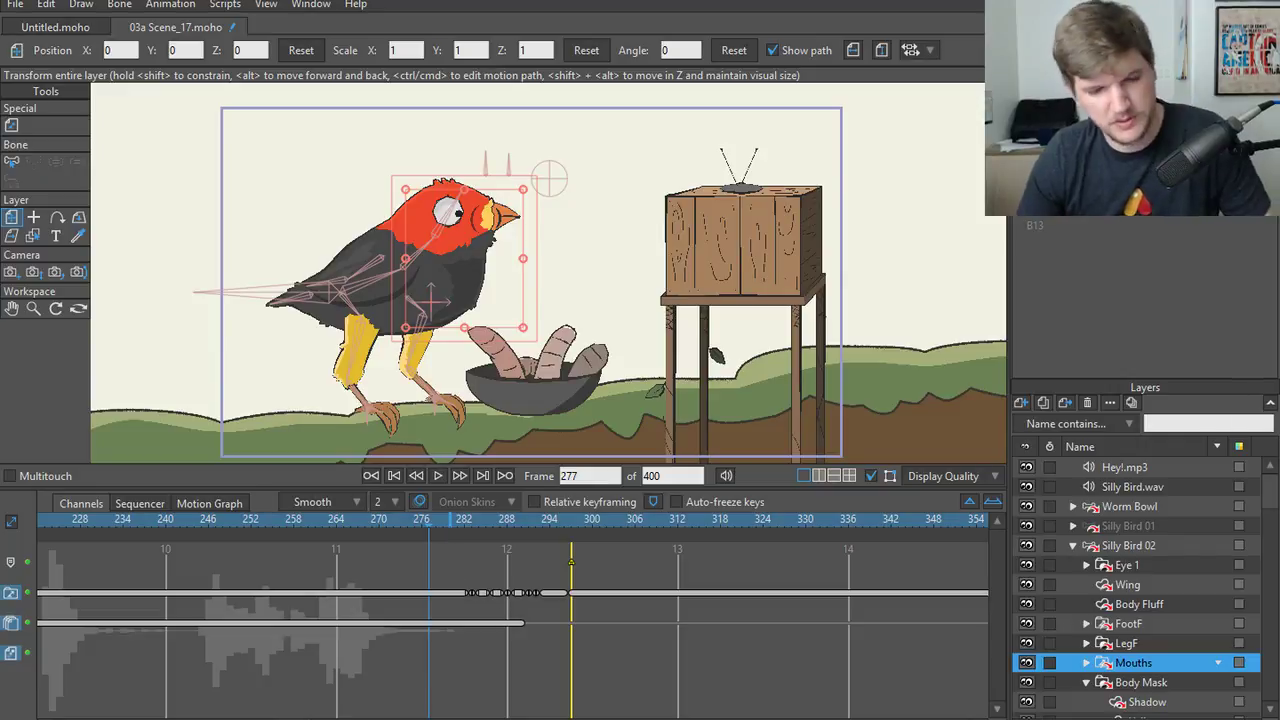
- Save the scene as a new version named 03a Scene_18
key("ctrl+shift+s")
left_click(255, 567)
key("BackSpace")
type("8")
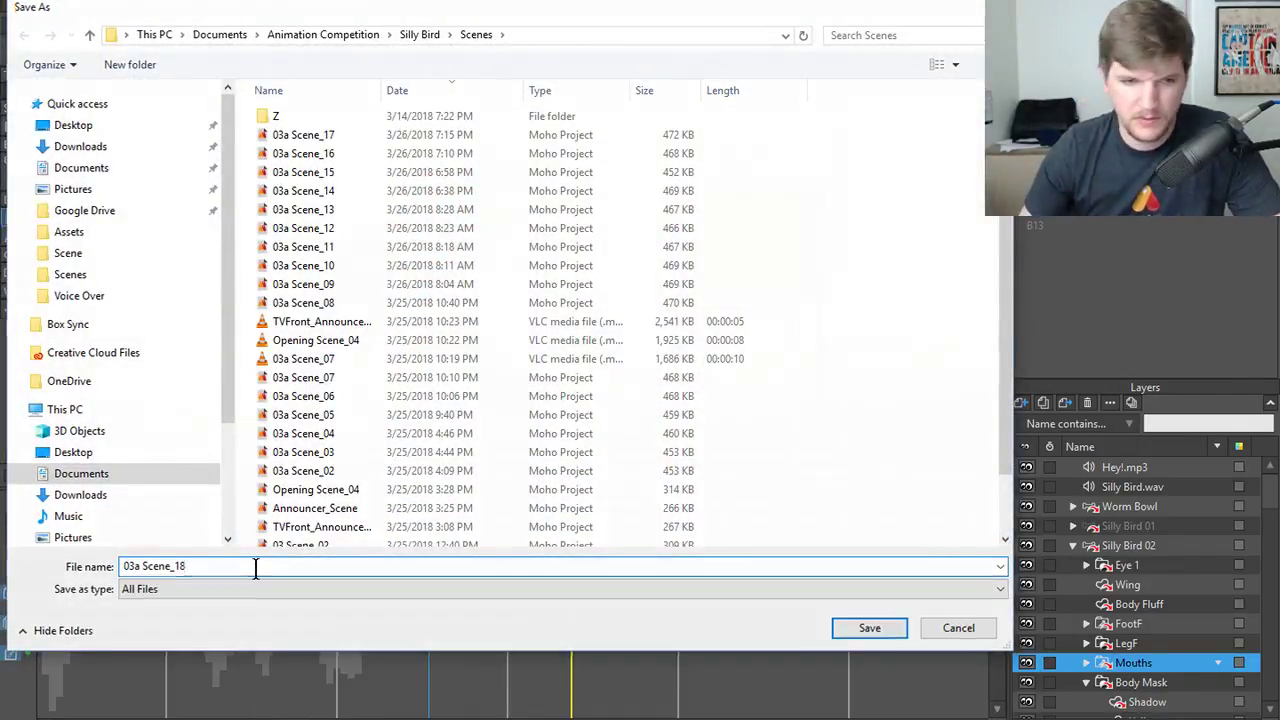
key("Return")
- Open the Mouths layer's switch selection and key additional Chew1 and Chew2 mouths between about frames 277 and 282
left_click(316, 6)
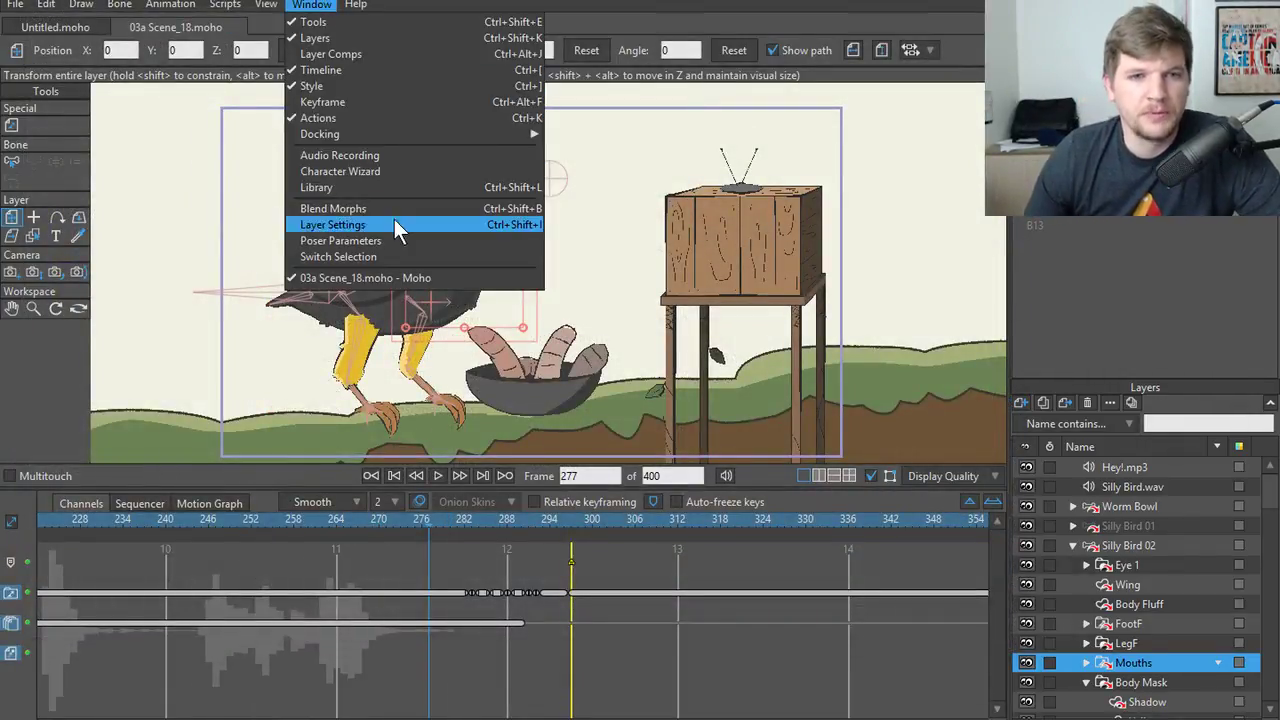
left_click(386, 253)
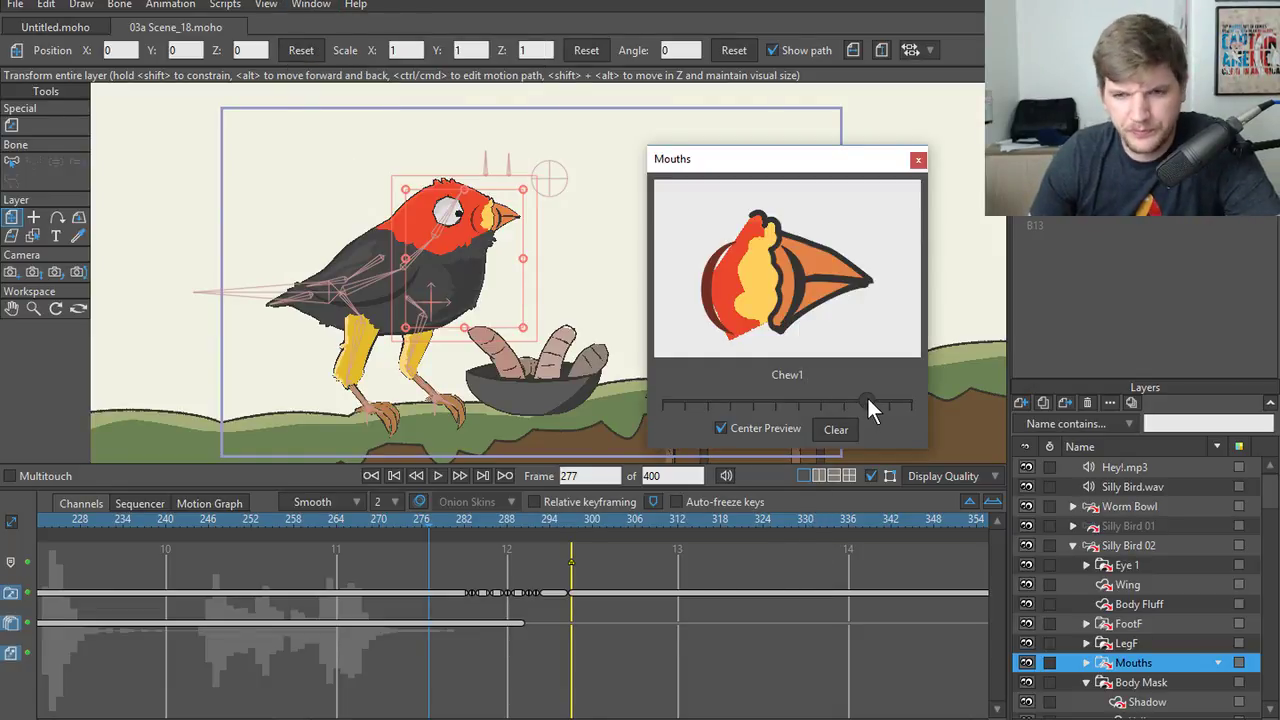
key("Right")
key("Right")
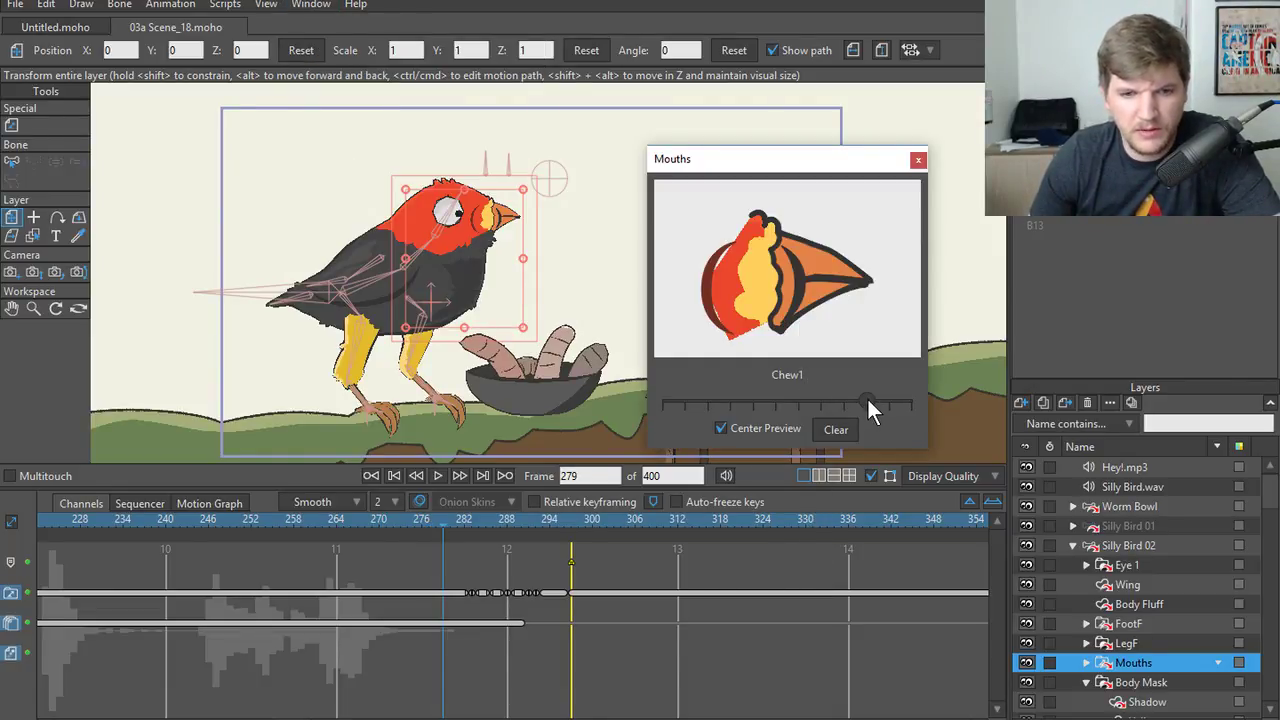
key("Left")
key("Left")
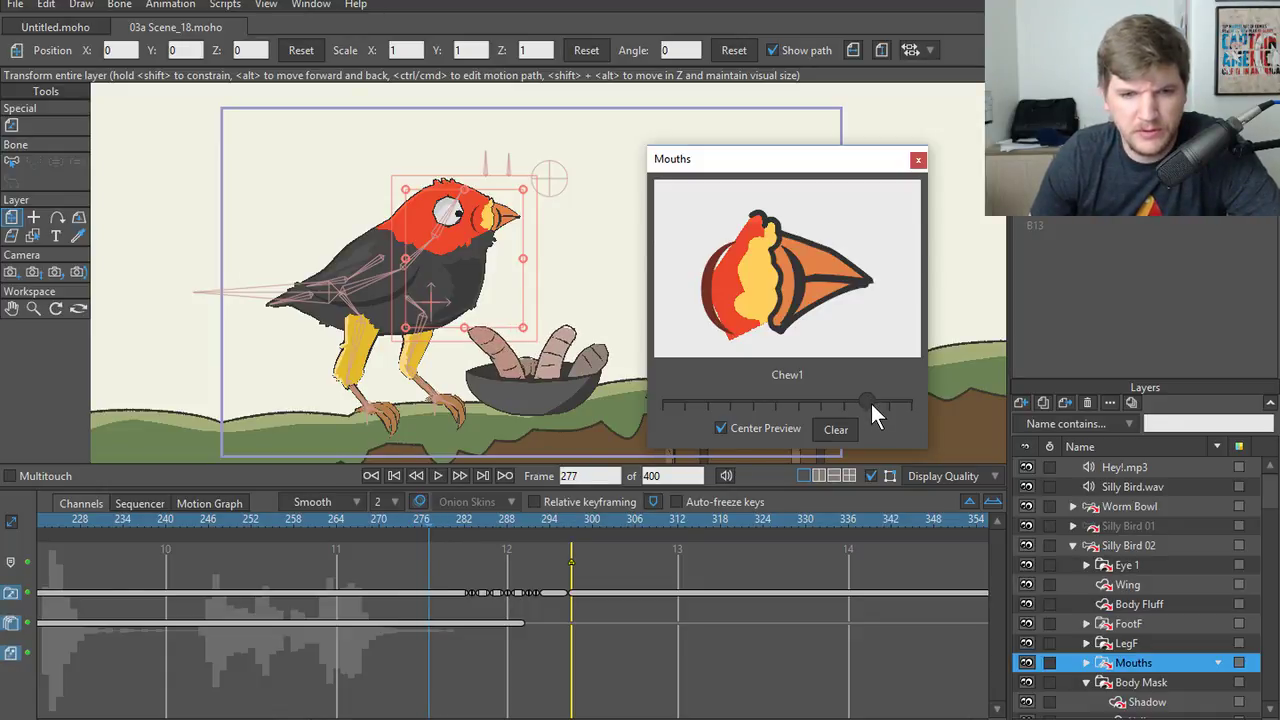
left_click_drag(871, 403, 886, 402)
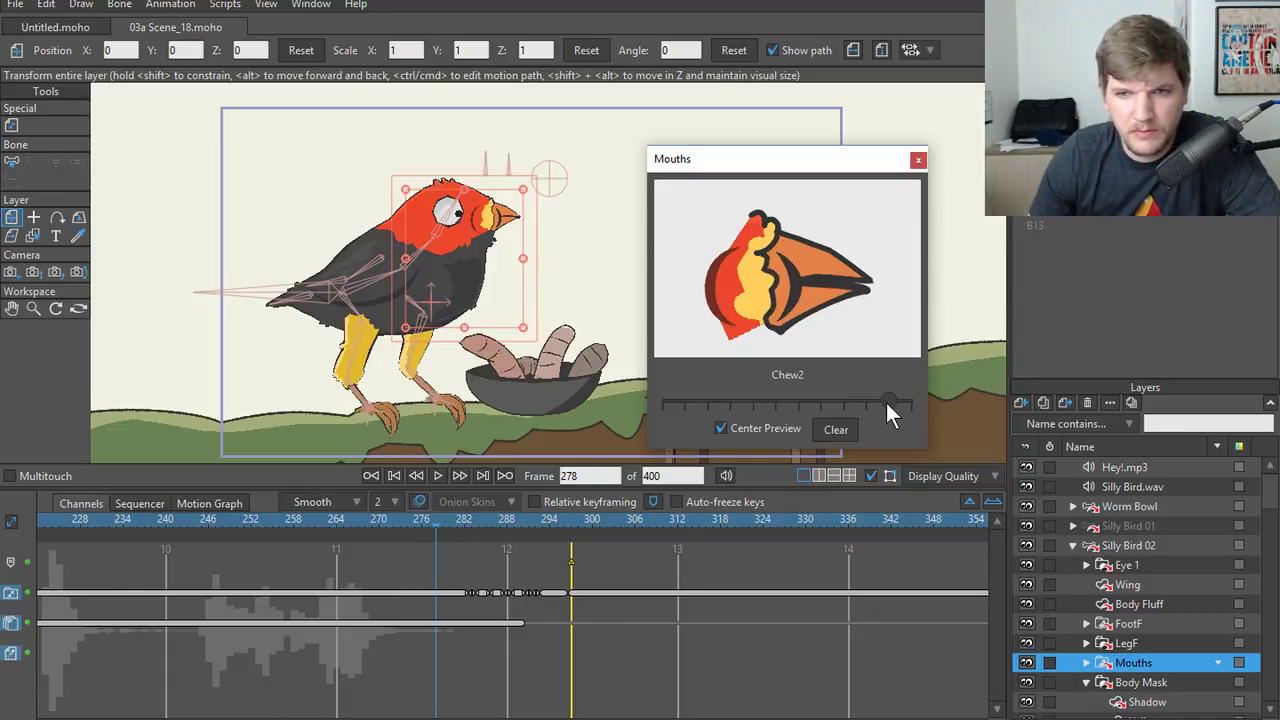
key("Right")
key("Right")
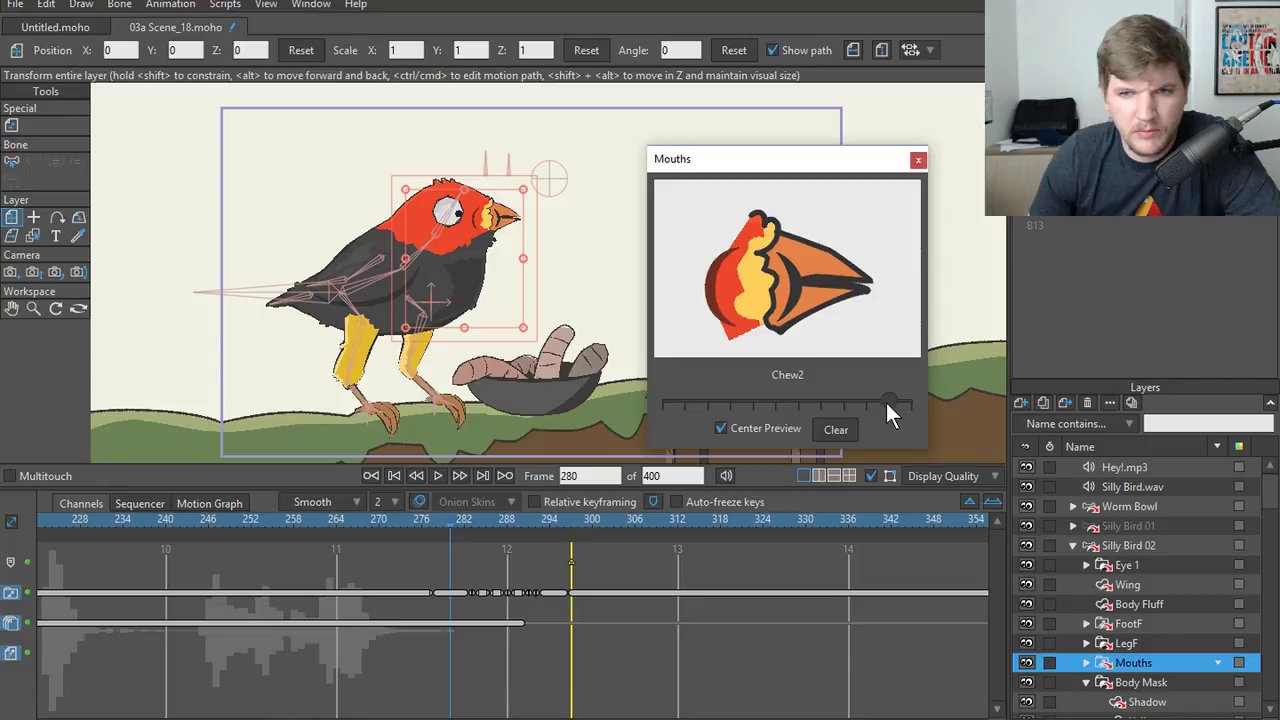
left_click_drag(899, 401, 896, 402)
key("Right")
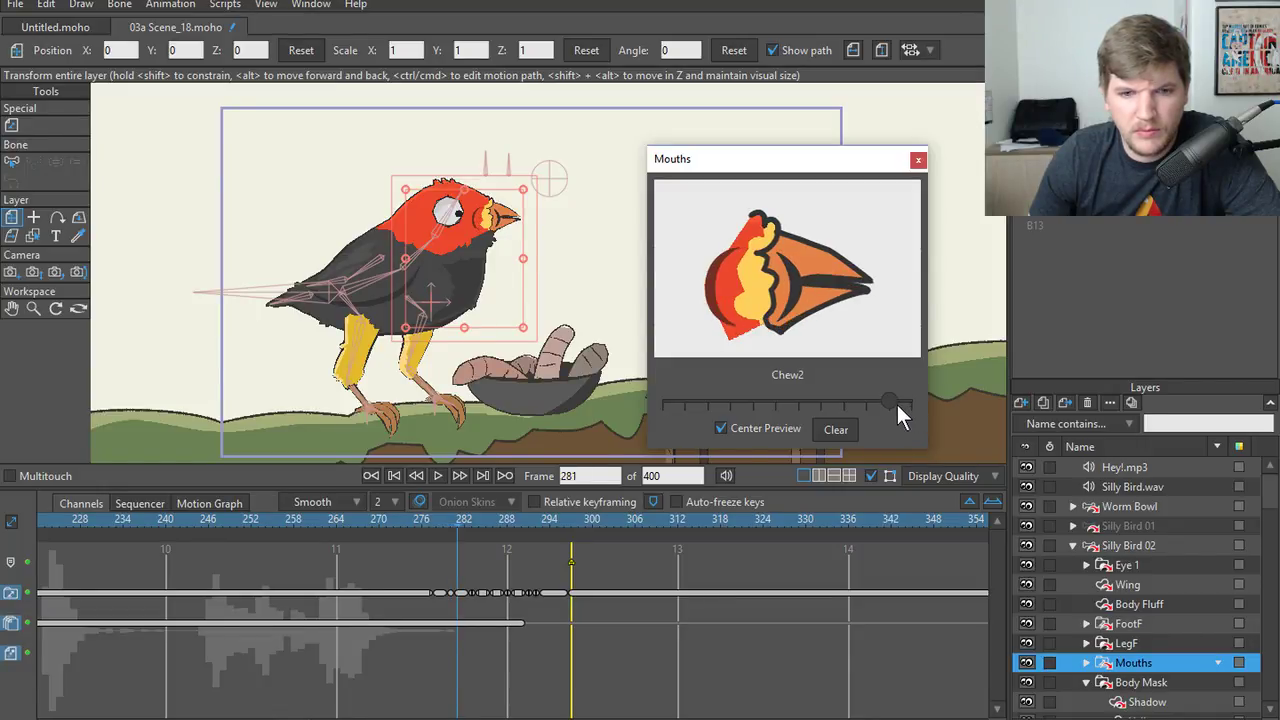
key("Right")
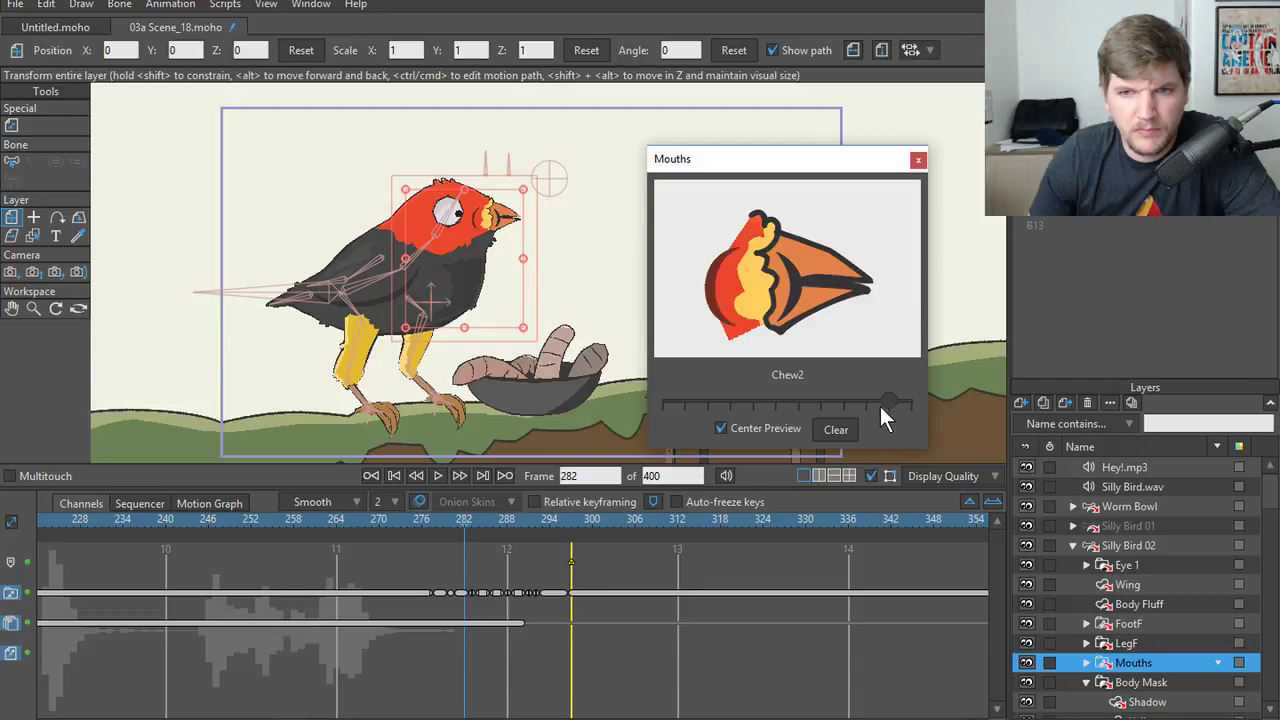
key("Right")
key("Right")
- Play the earlier chewing from about frames 274, 271 and 270, scrub back to frame 243, and close the mouth selection window
key("Left")
key("Left")
key("Left")
key("Left")
key("Left")
key("Left")
key("Left")
key("Left")
key("Left")
key("Left")
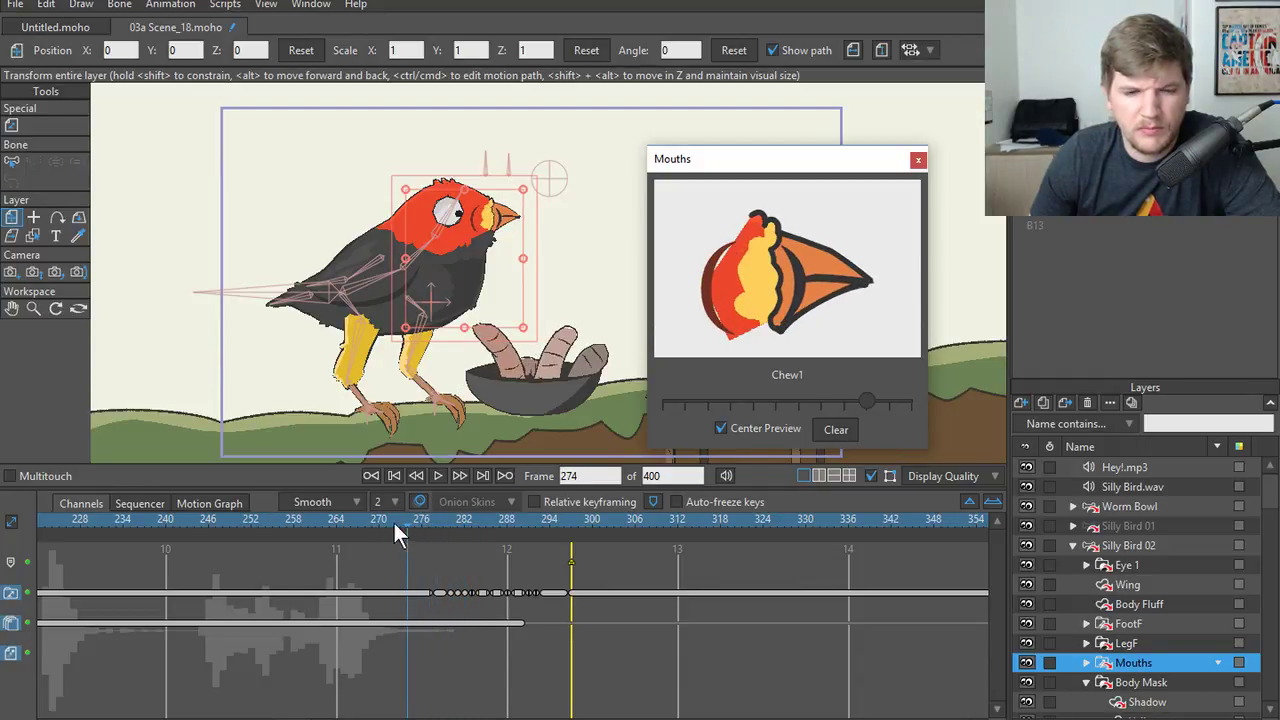
left_click(436, 475)
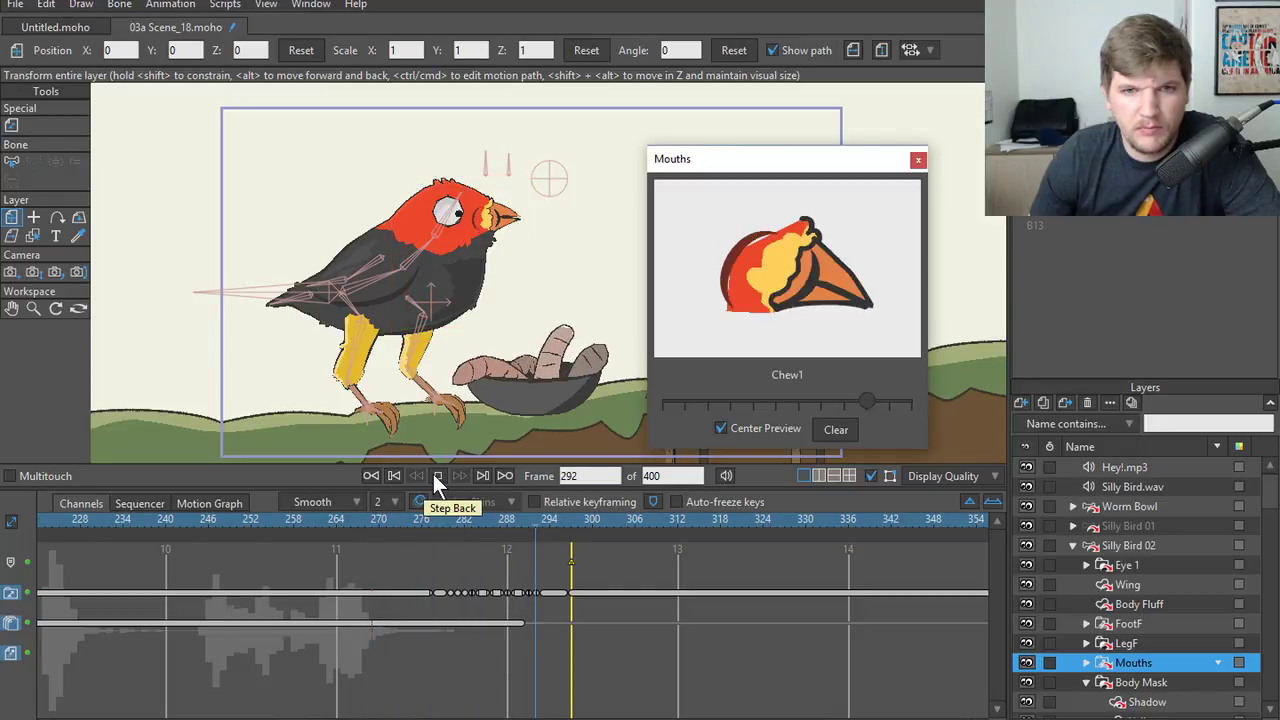
left_click(386, 522)
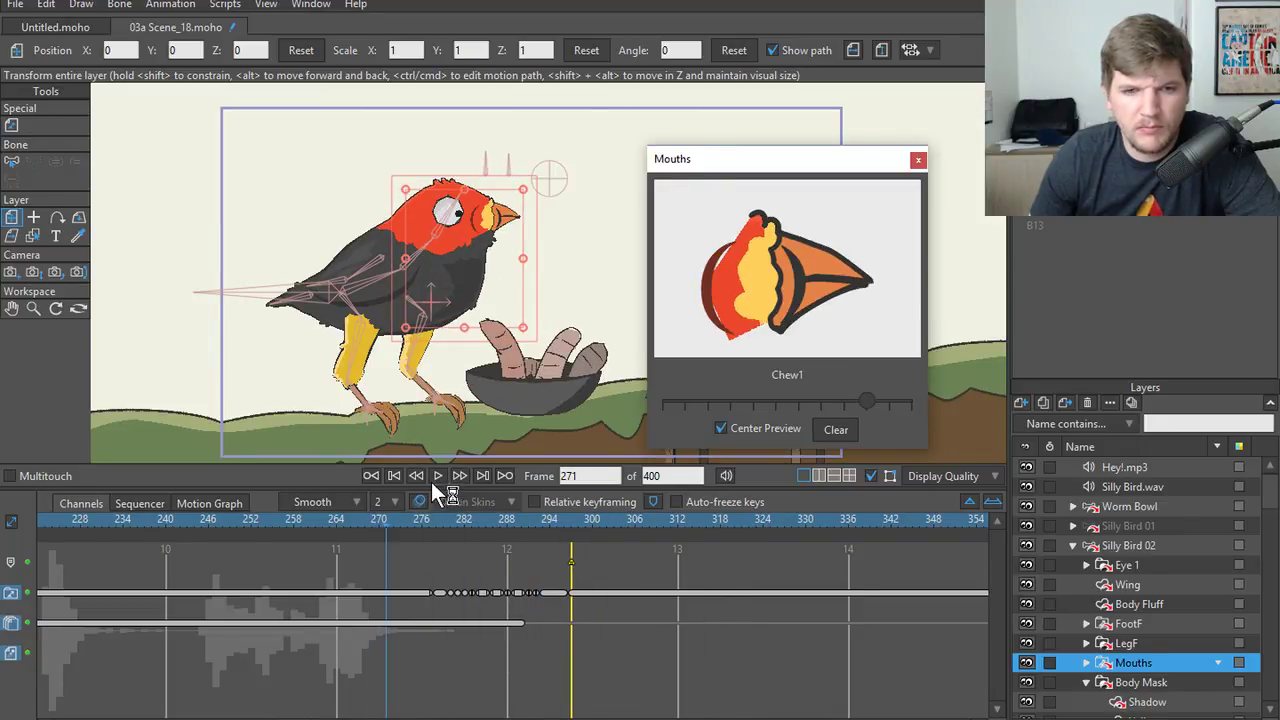
left_click(441, 476)
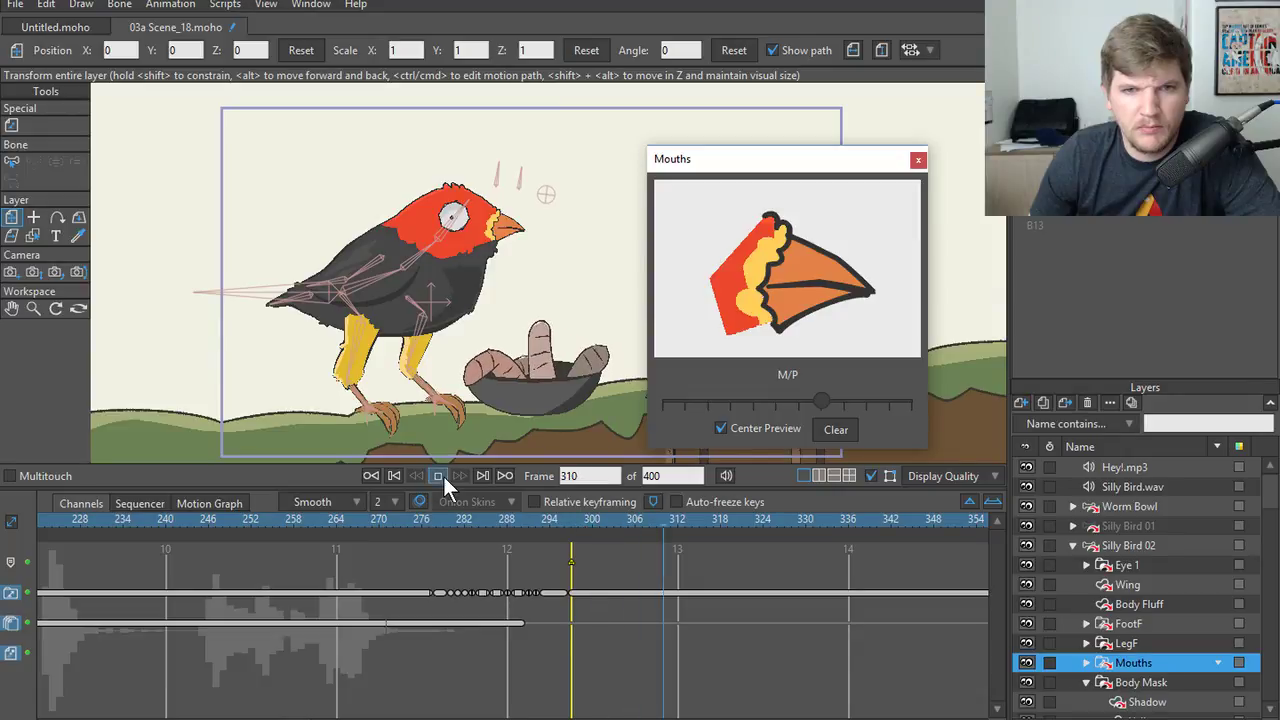
left_click(378, 522)
left_click(437, 476)
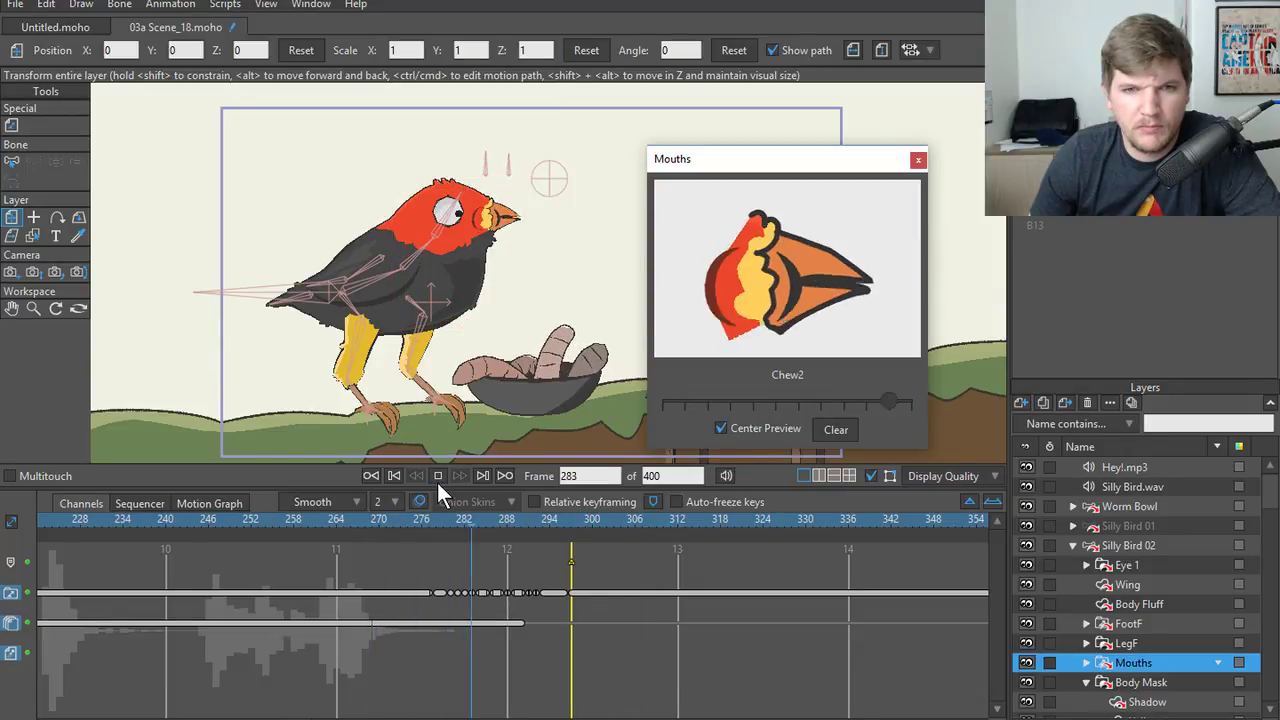
left_click(437, 476)
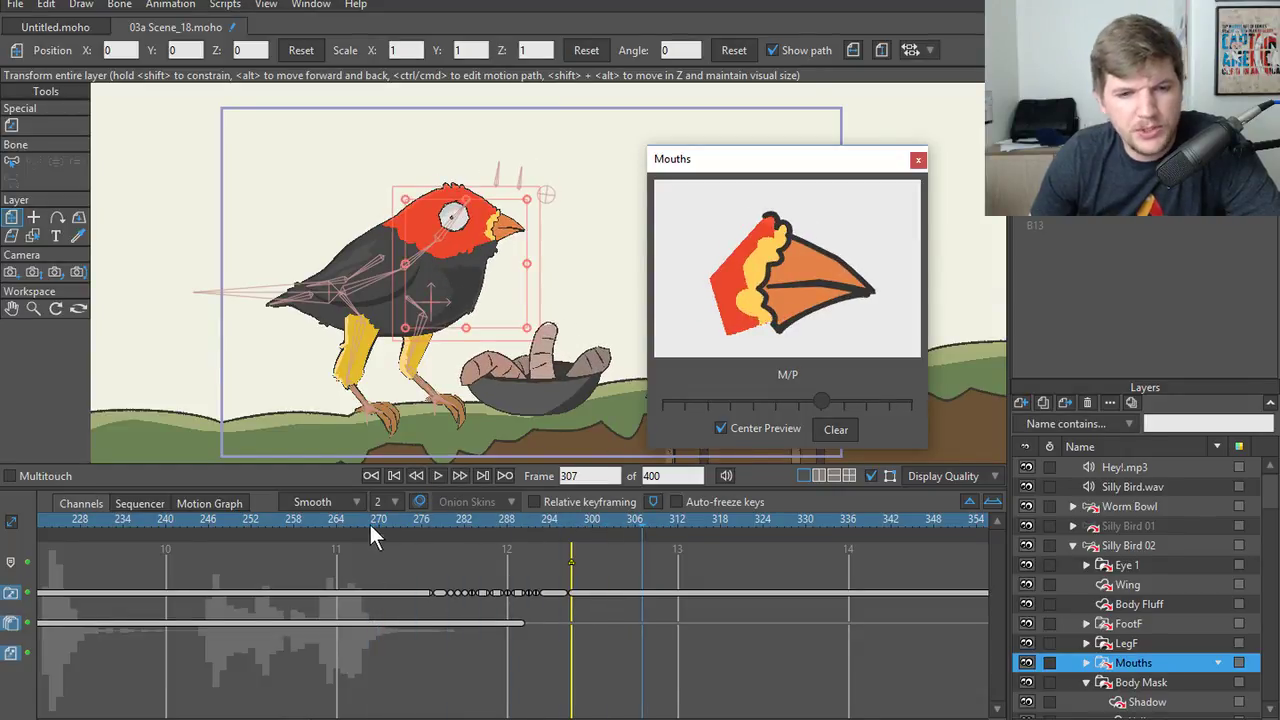
left_click_drag(373, 522, 186, 520)
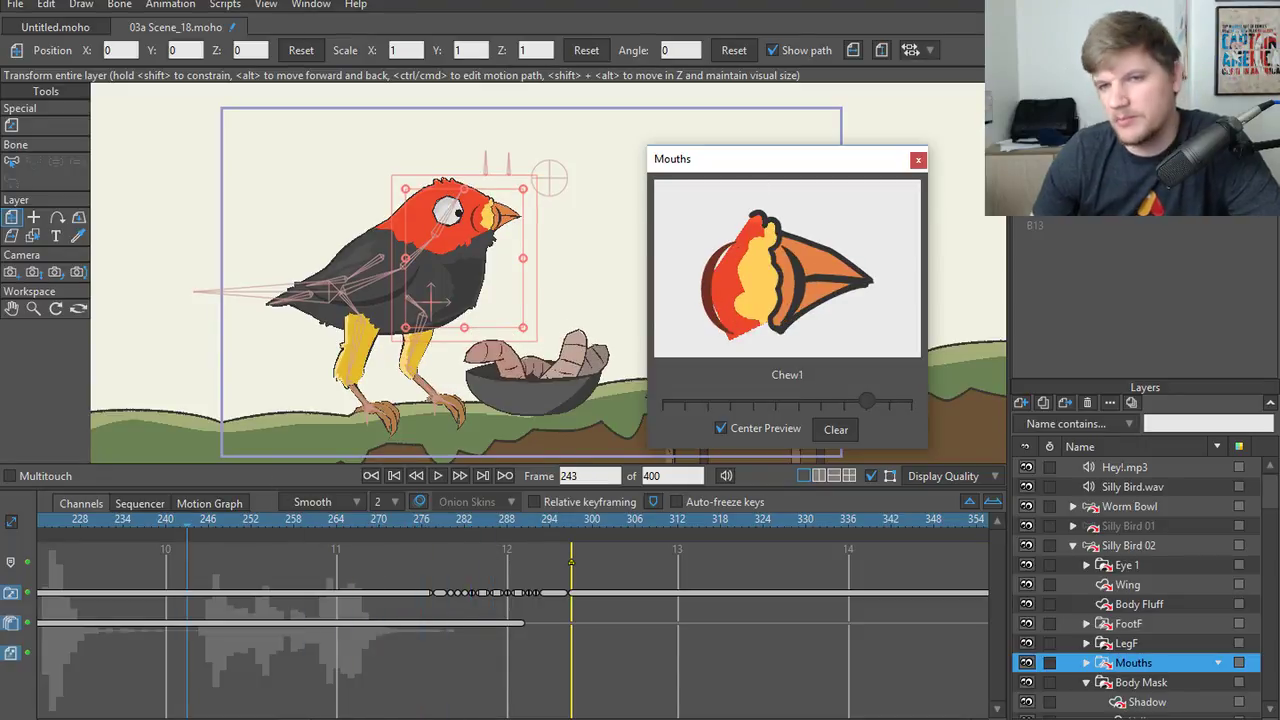
left_click(918, 160)
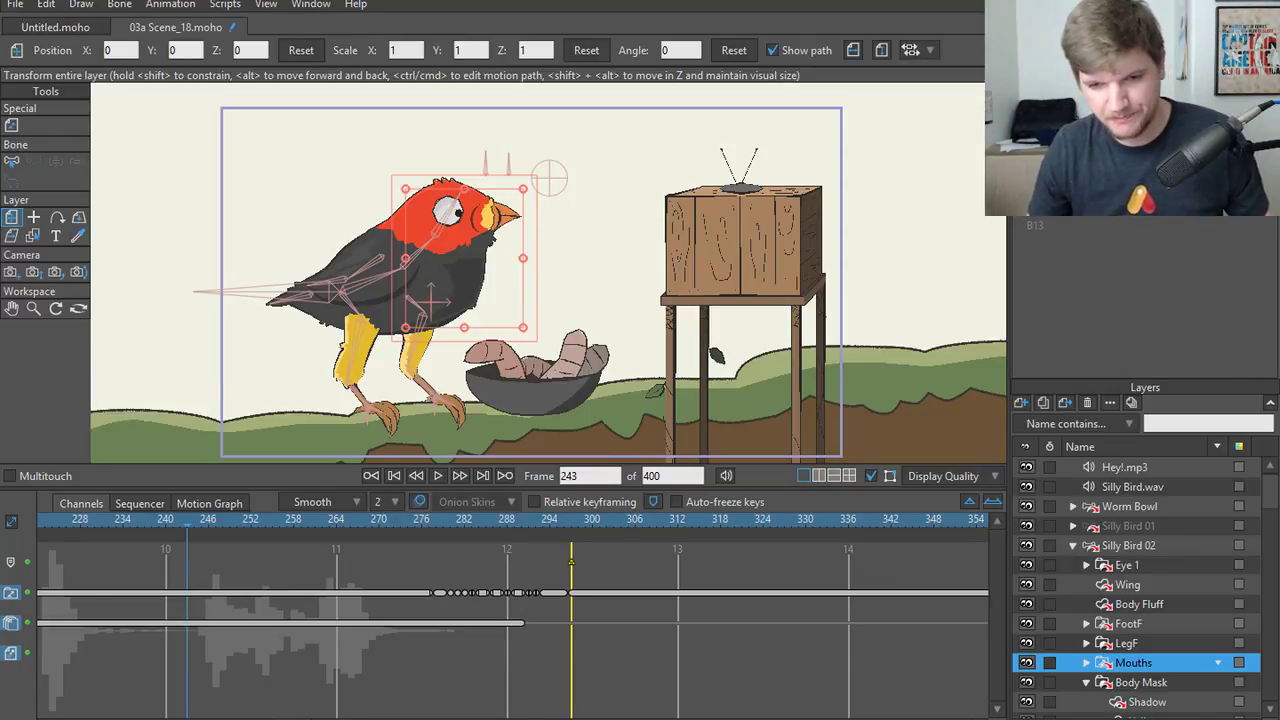
- Check the export preview of 03a Scene_17.mp4 and return to the 03a Scene_18 project
mouse_move(717, 719)
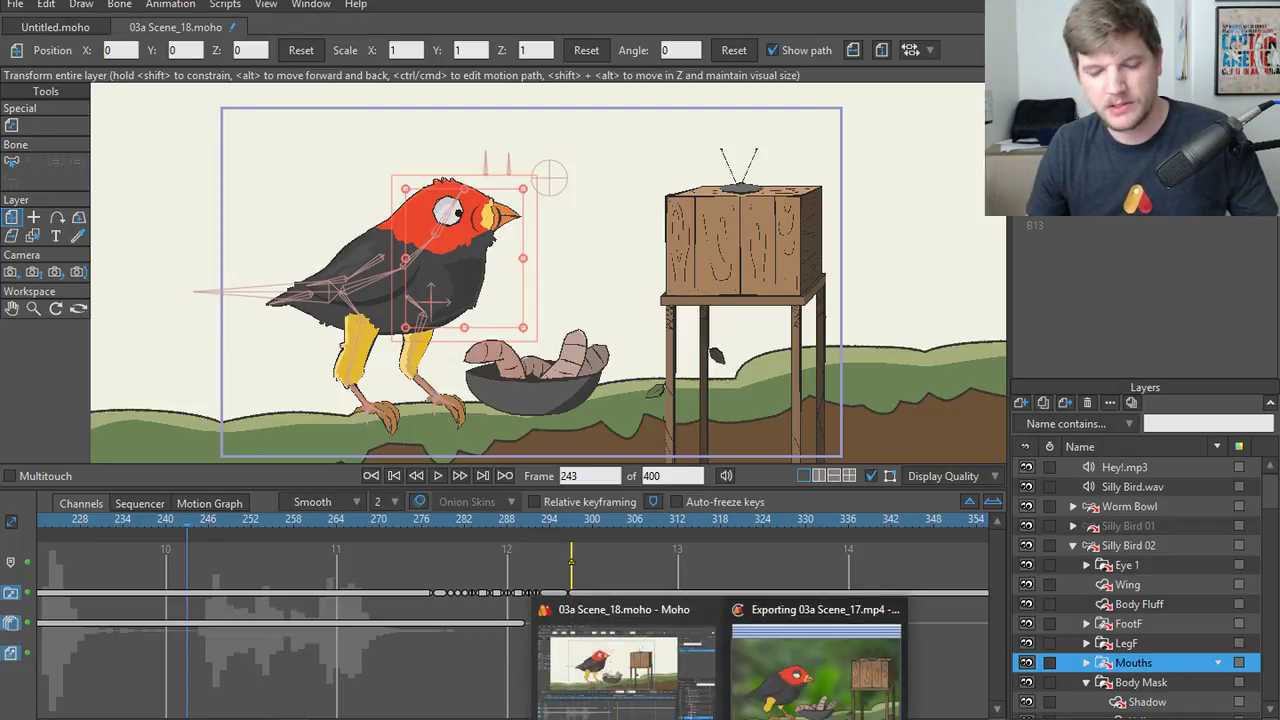
left_click(816, 686)
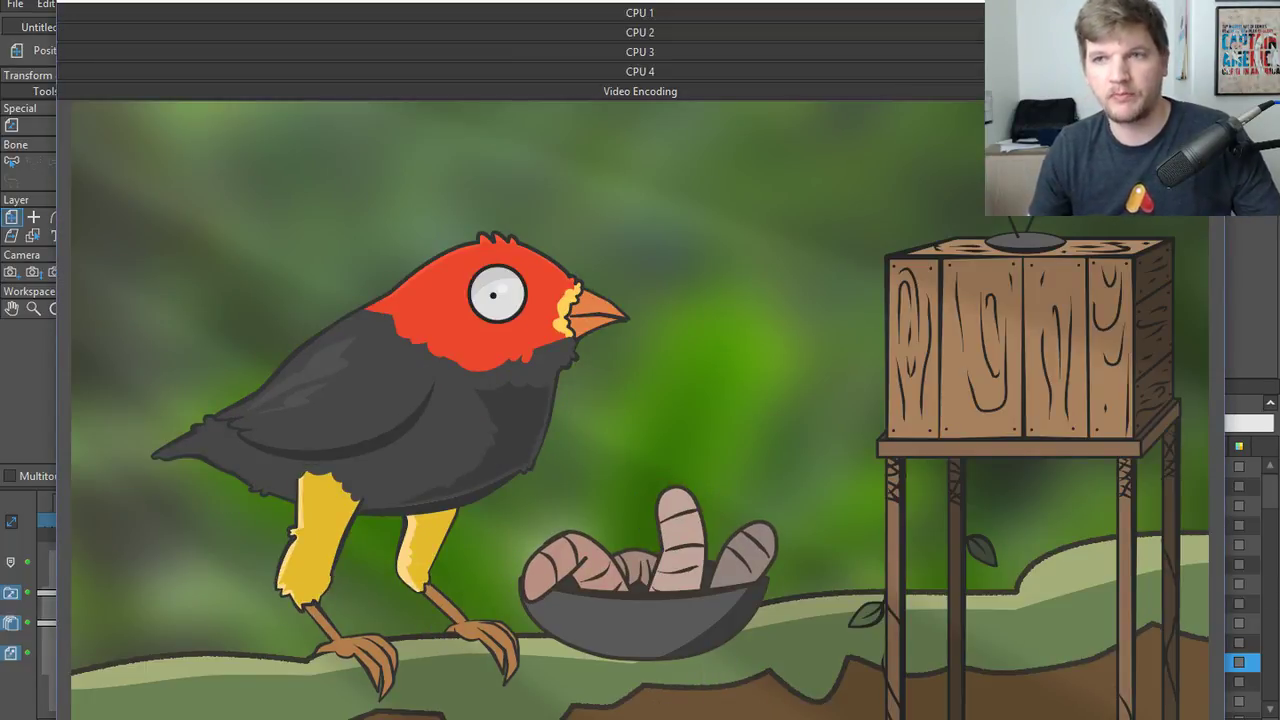
left_click(1110, 2)
- Play the scene from about frame 227 through the chewing to review the overall timing
scroll(498, 382, "down", 1)
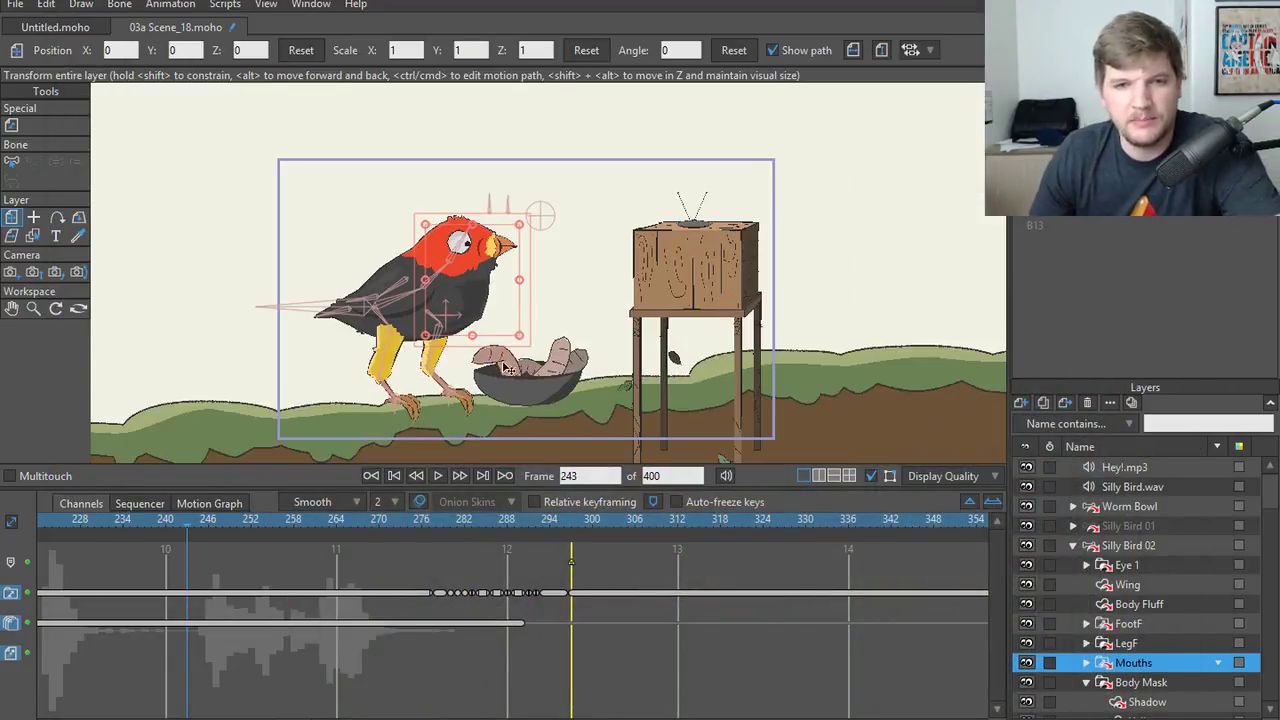
left_click_drag(498, 382, 580, 390)
left_click_drag(357, 527, 65, 523)
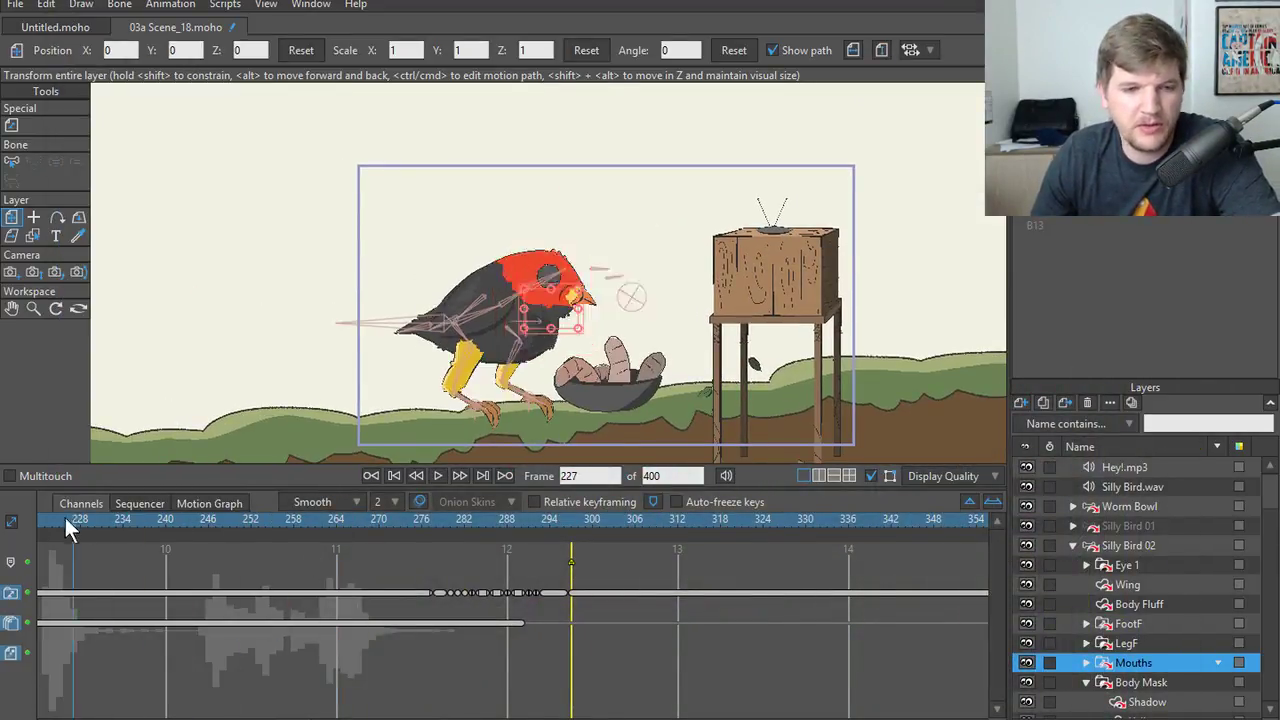
left_click(436, 477)
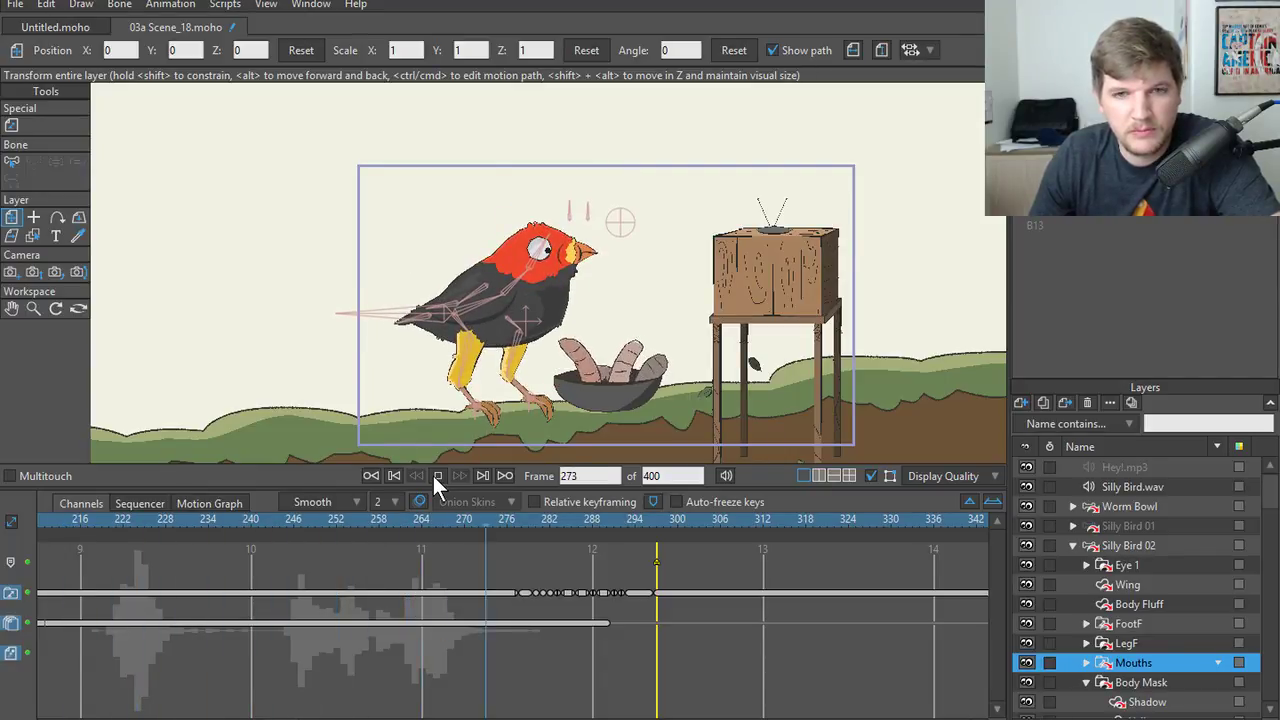
left_click(435, 475)
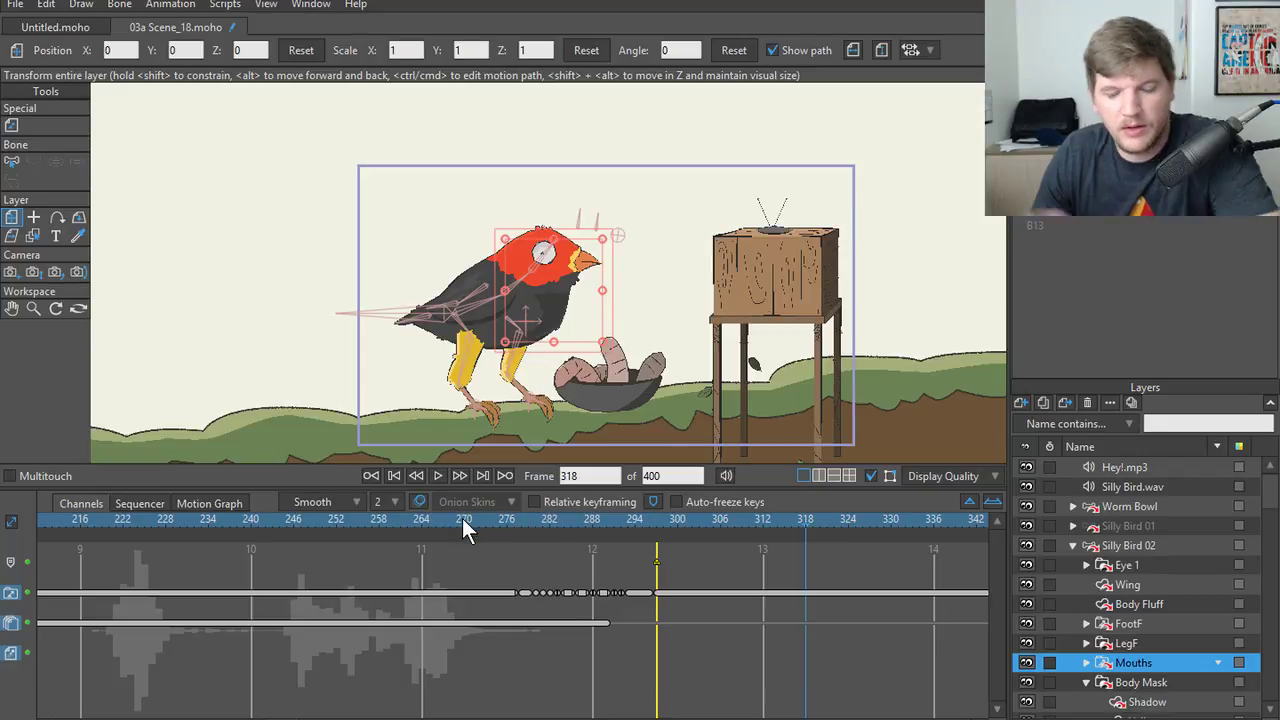
- Select and collapse the Silly Bird 02 layer and play its chewing and body motion from frame 270
left_click(461, 518)
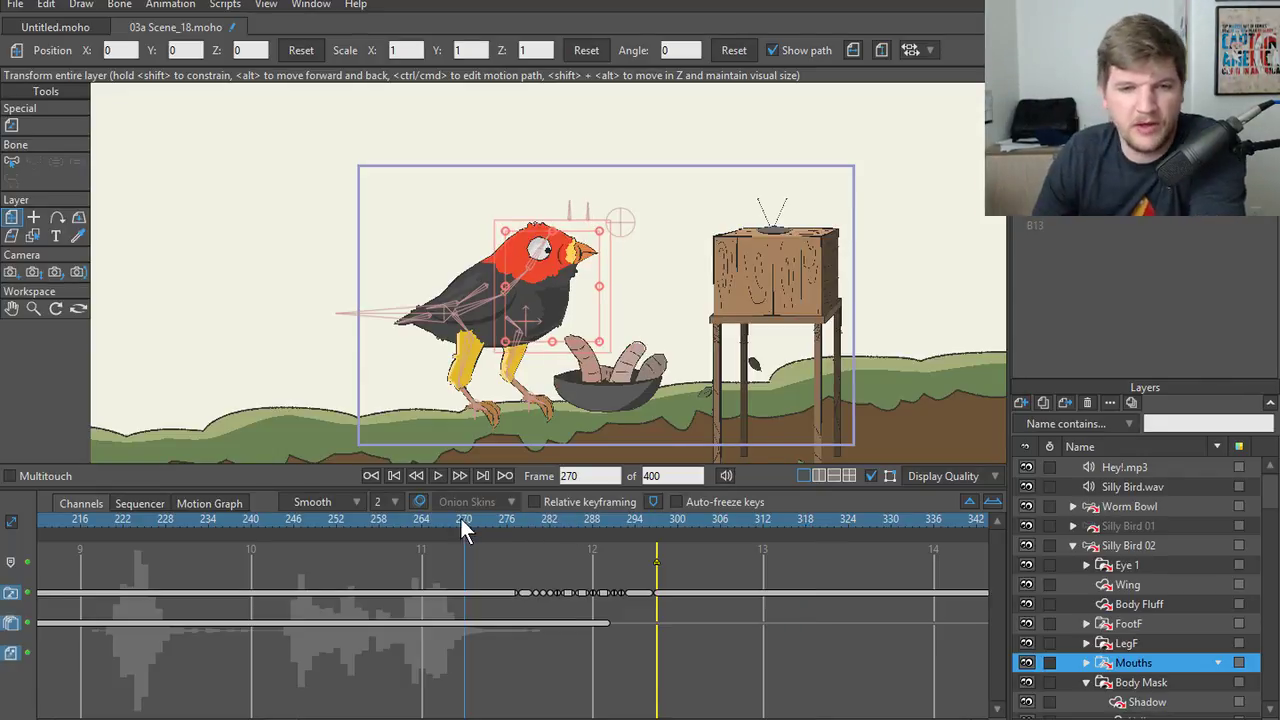
left_click(1125, 546)
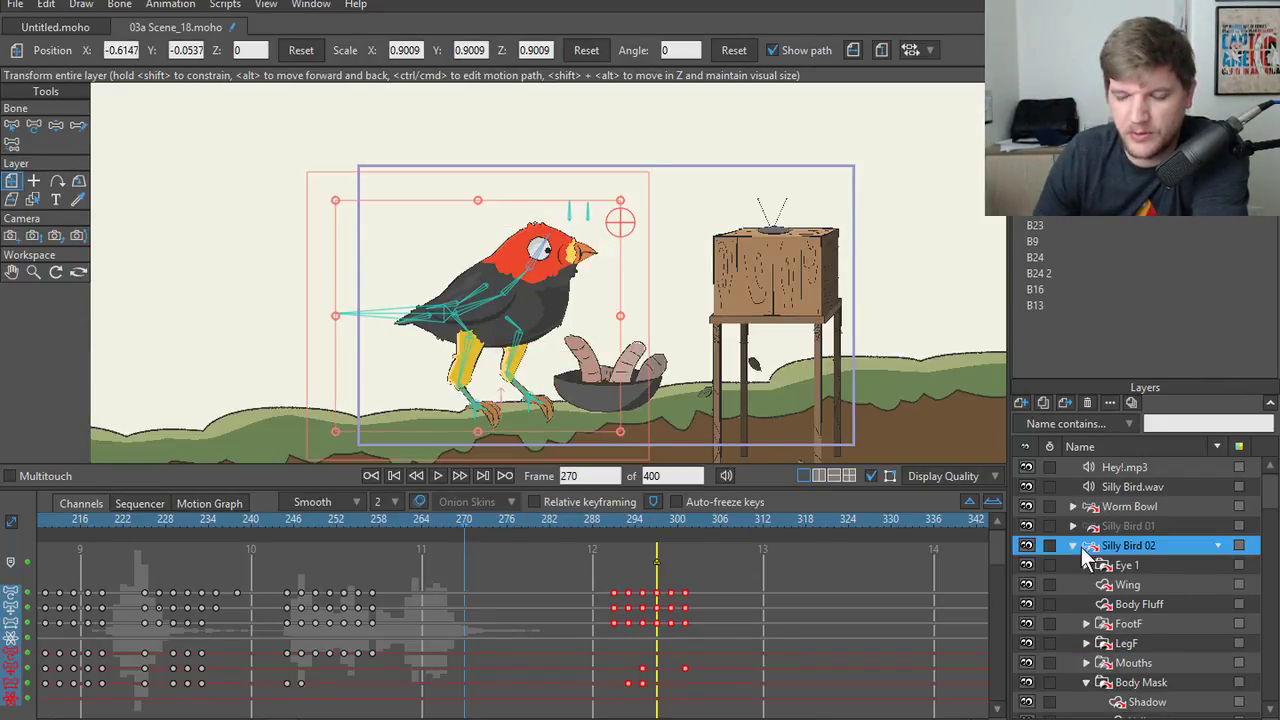
left_click(1073, 547)
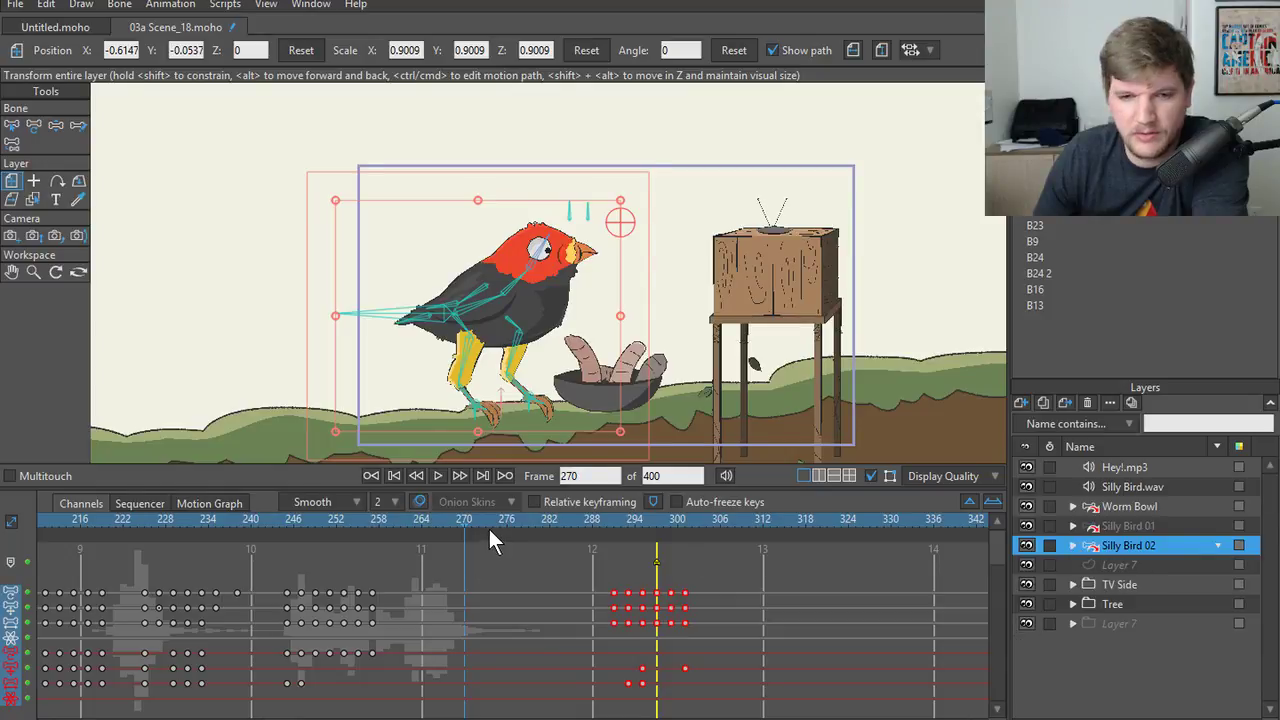
left_click(438, 476)
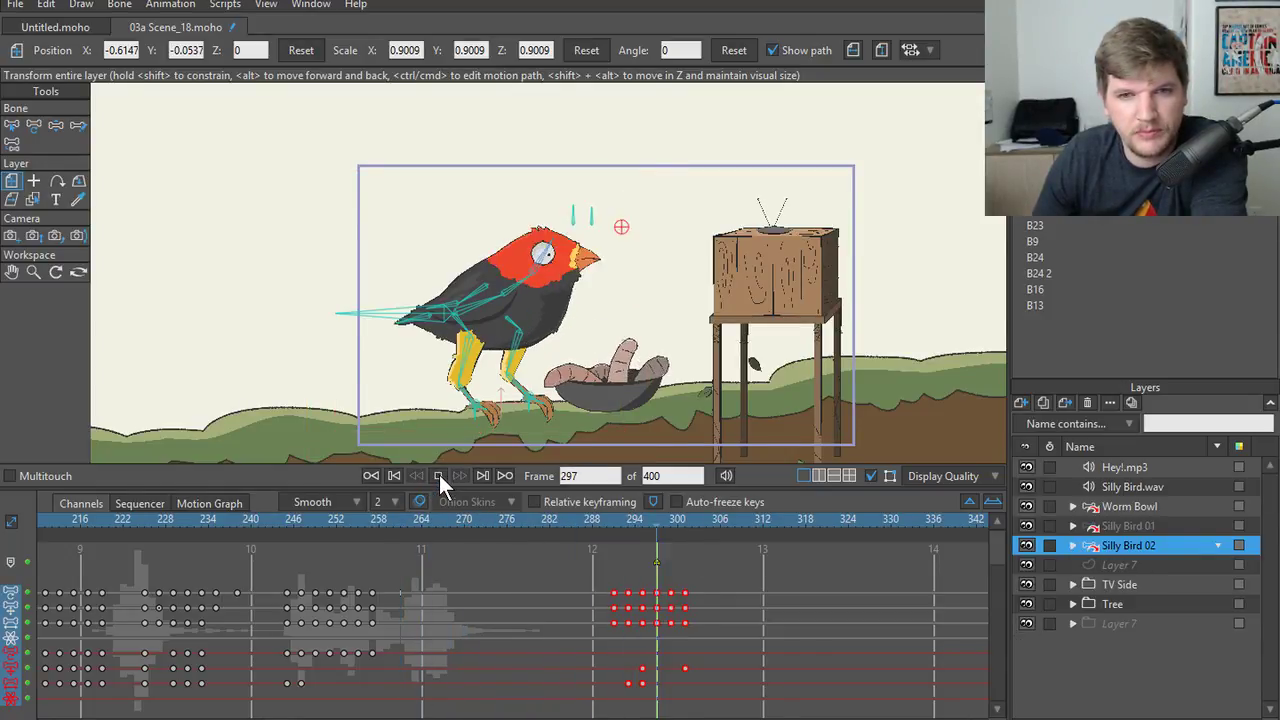
left_click(439, 475)
- Key the current position of Silly Bird 02's eye target bone at frame 307
left_click_drag(530, 518, 699, 523)
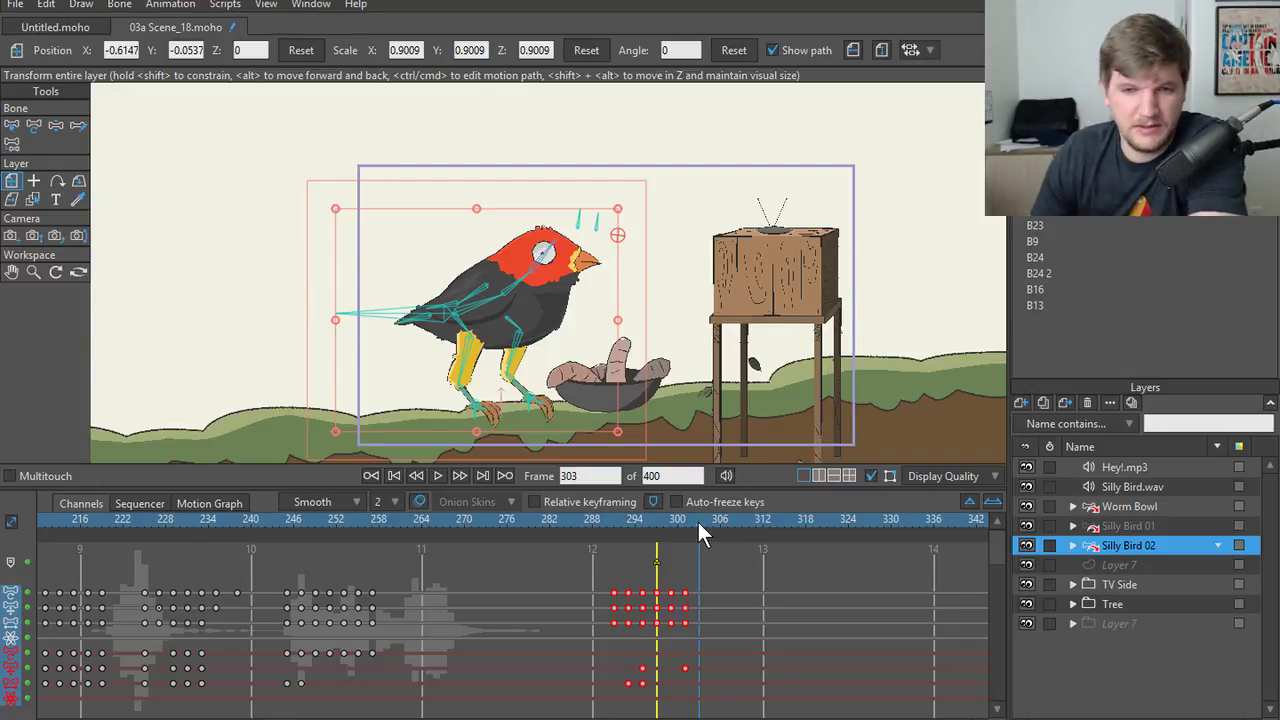
mouse_move(698, 522)
left_mouse_down()
mouse_move(503, 523)
mouse_move(691, 527)
mouse_move(706, 541)
left_mouse_up()
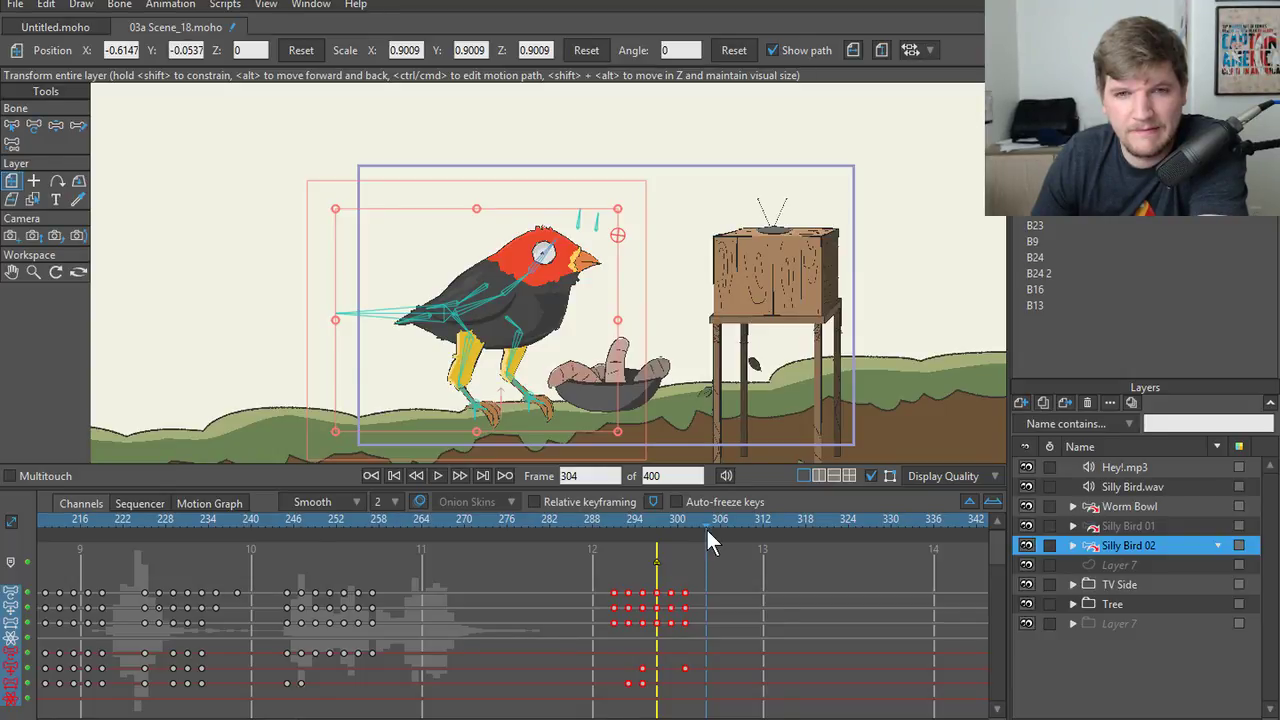
left_click_drag(707, 531, 726, 530)
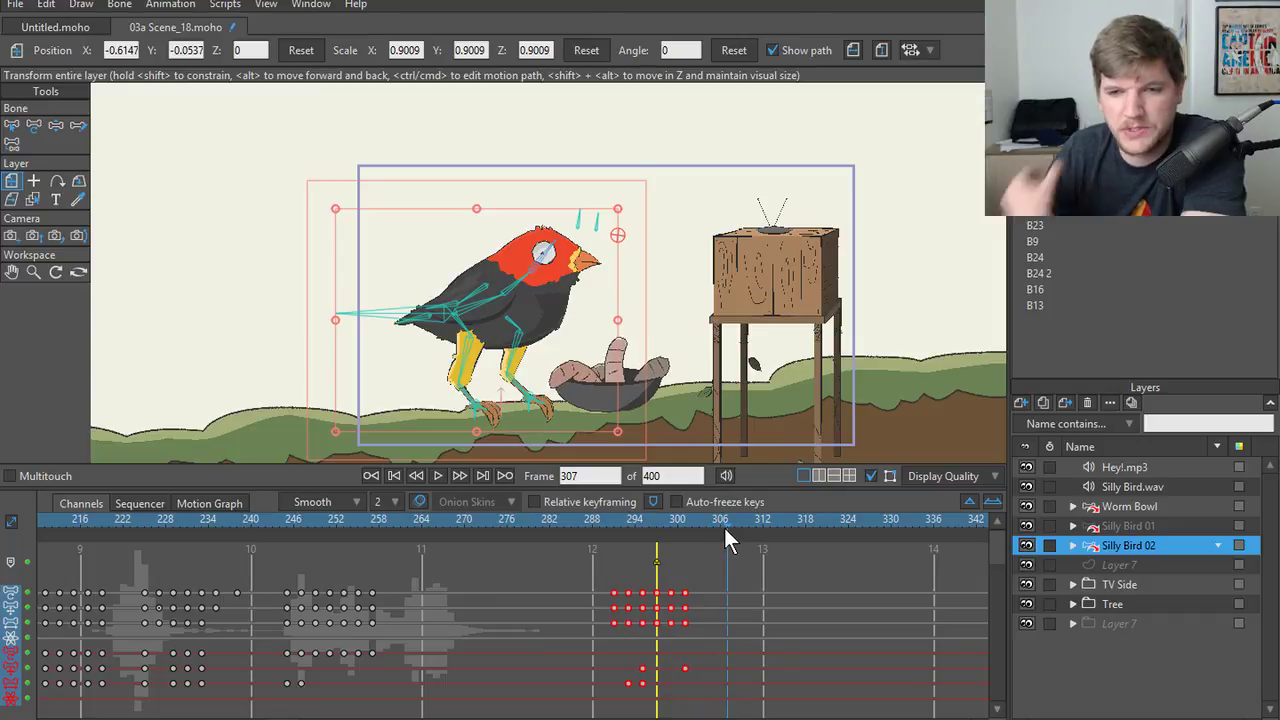
scroll(465, 325, "up", 2)
left_click_drag(595, 340, 549, 309)
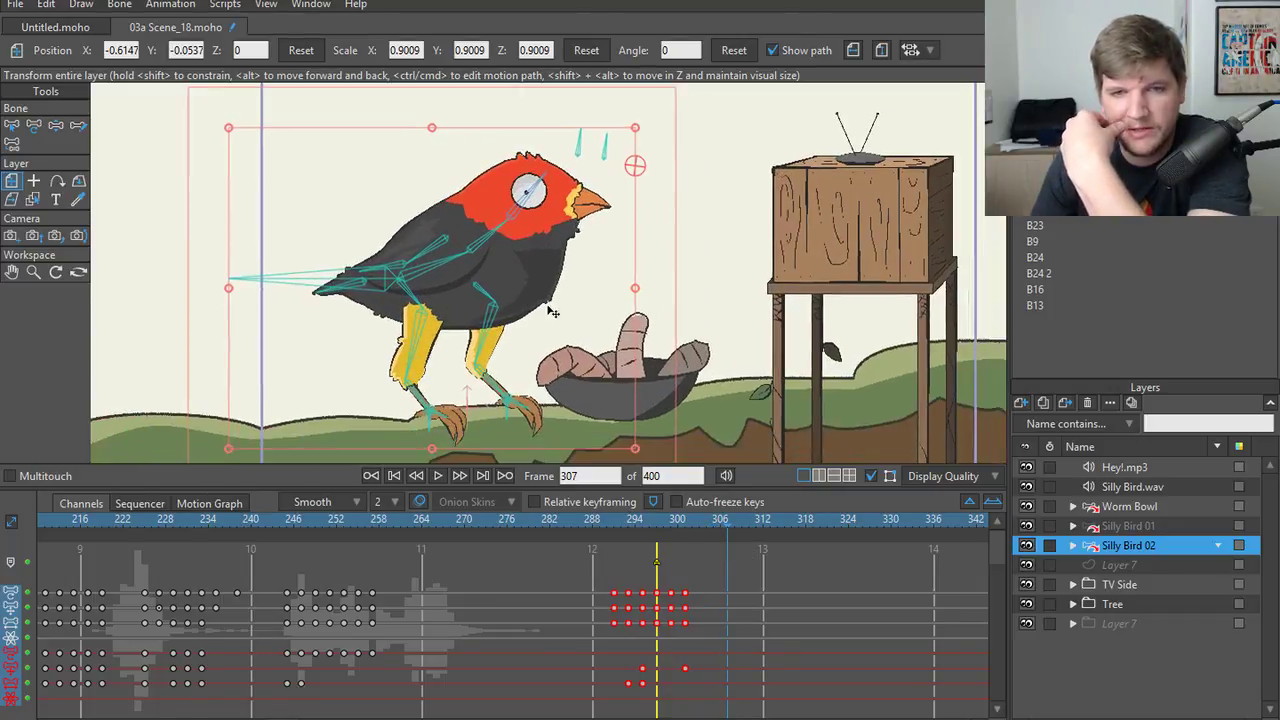
left_click_drag(677, 257, 685, 296)
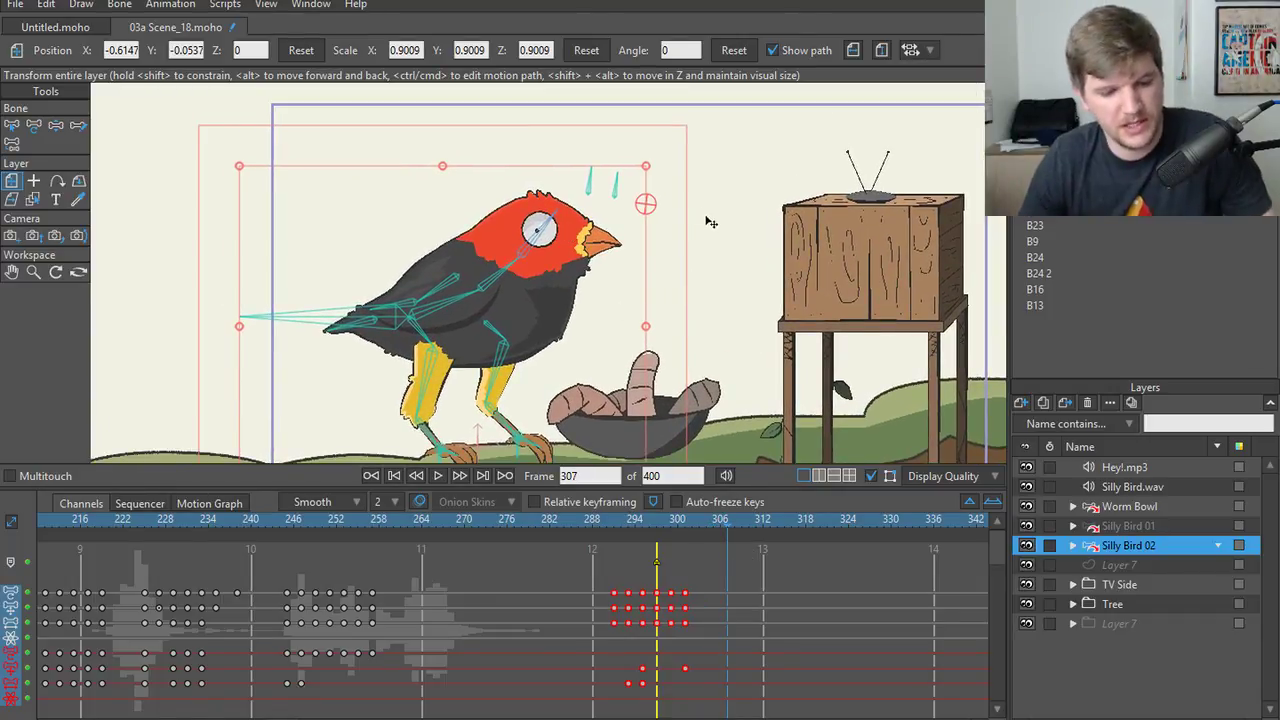
key("t")
left_click(648, 208)
- Move the eye target bone slightly forward and down at frame 309, and shift that new key one frame later to frame 310
key("ctrl+Right")
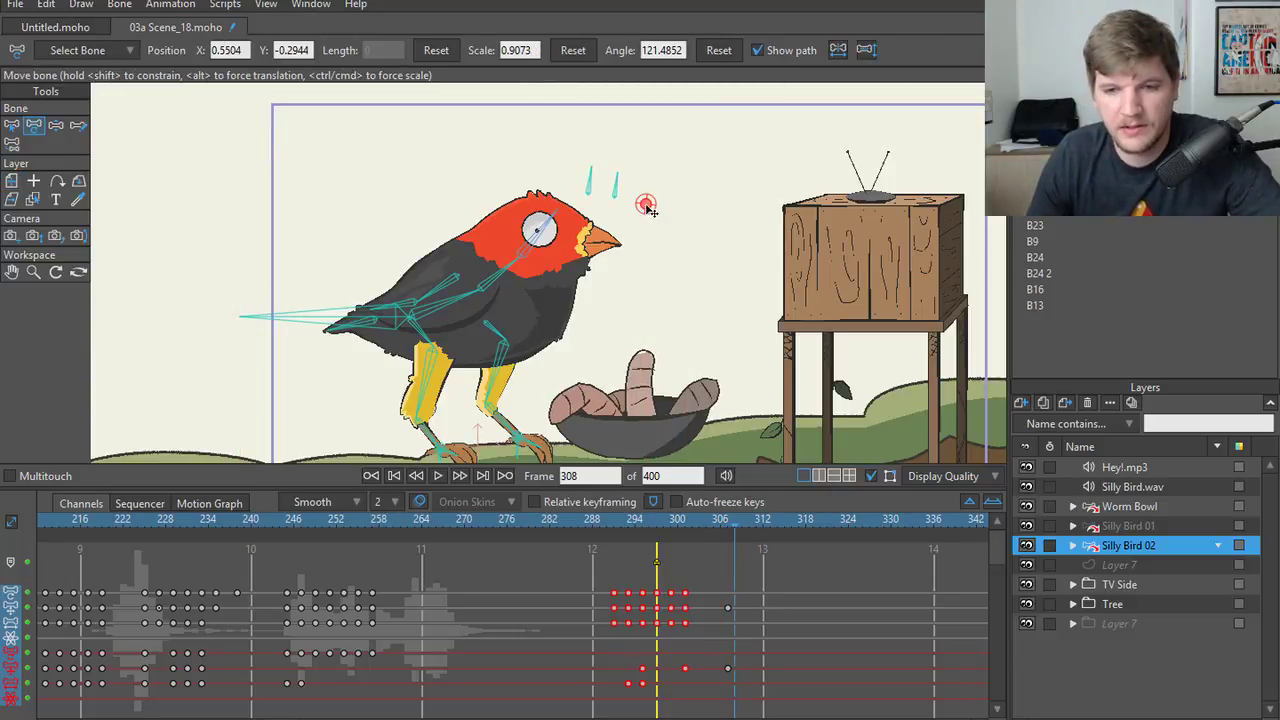
mouse_move(648, 208)
left_mouse_down()
mouse_move(651, 223)
mouse_move(666, 211)
mouse_move(658, 228)
mouse_move(659, 213)
left_mouse_up()
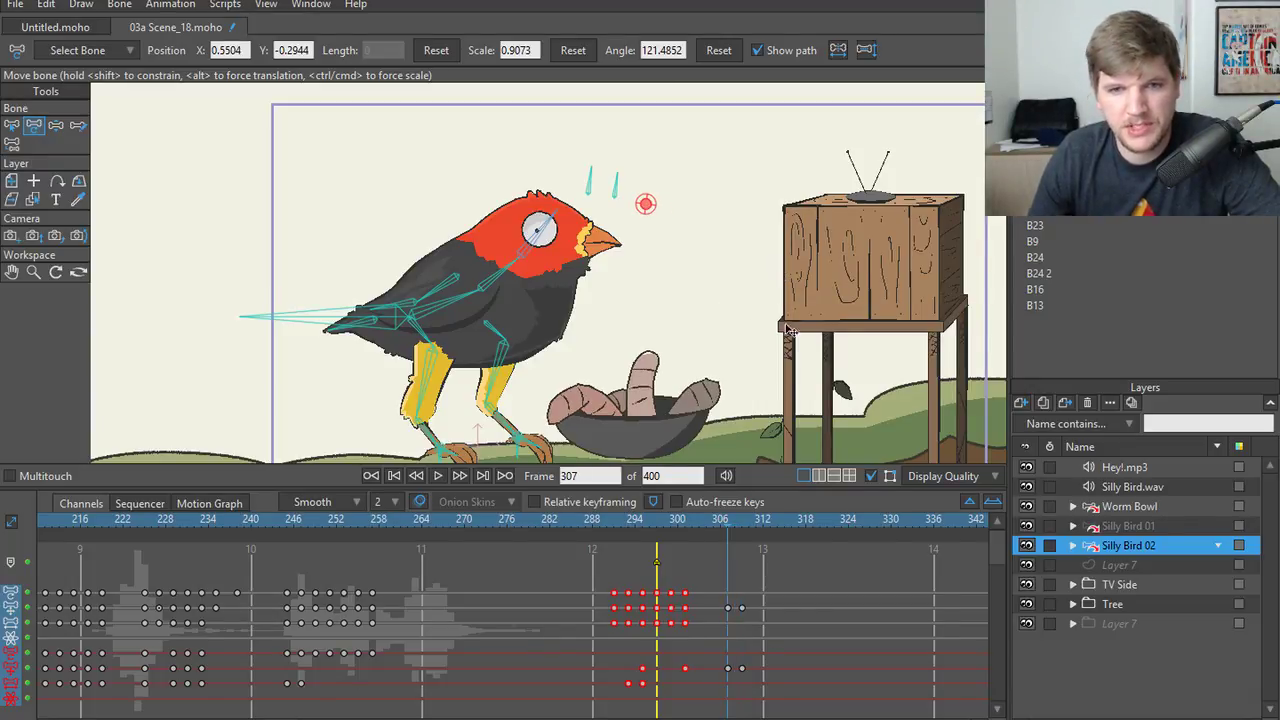
left_click_drag(741, 669, 749, 669)
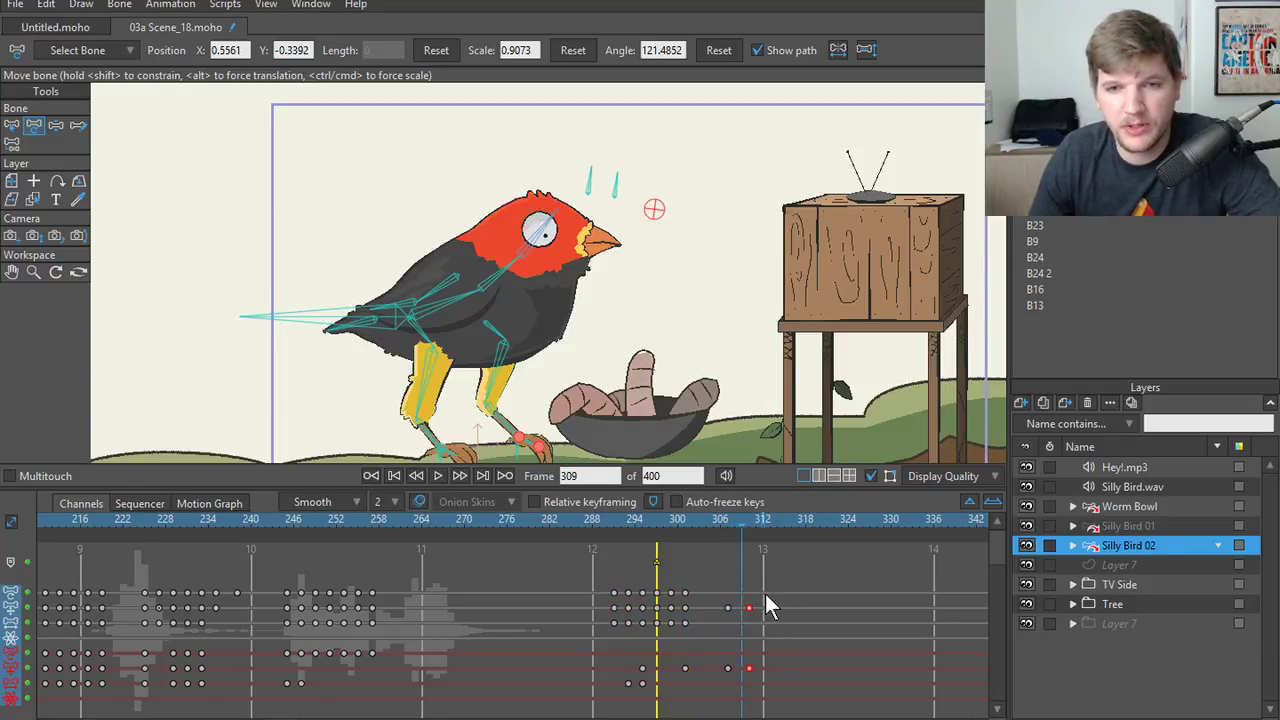
- Switch to Premiere Pro, find and select the last 03a Scene_13.mp4 clip in the Silly Bird sequence, and preview it at 00:00:57:11
key("ctrl+Right")
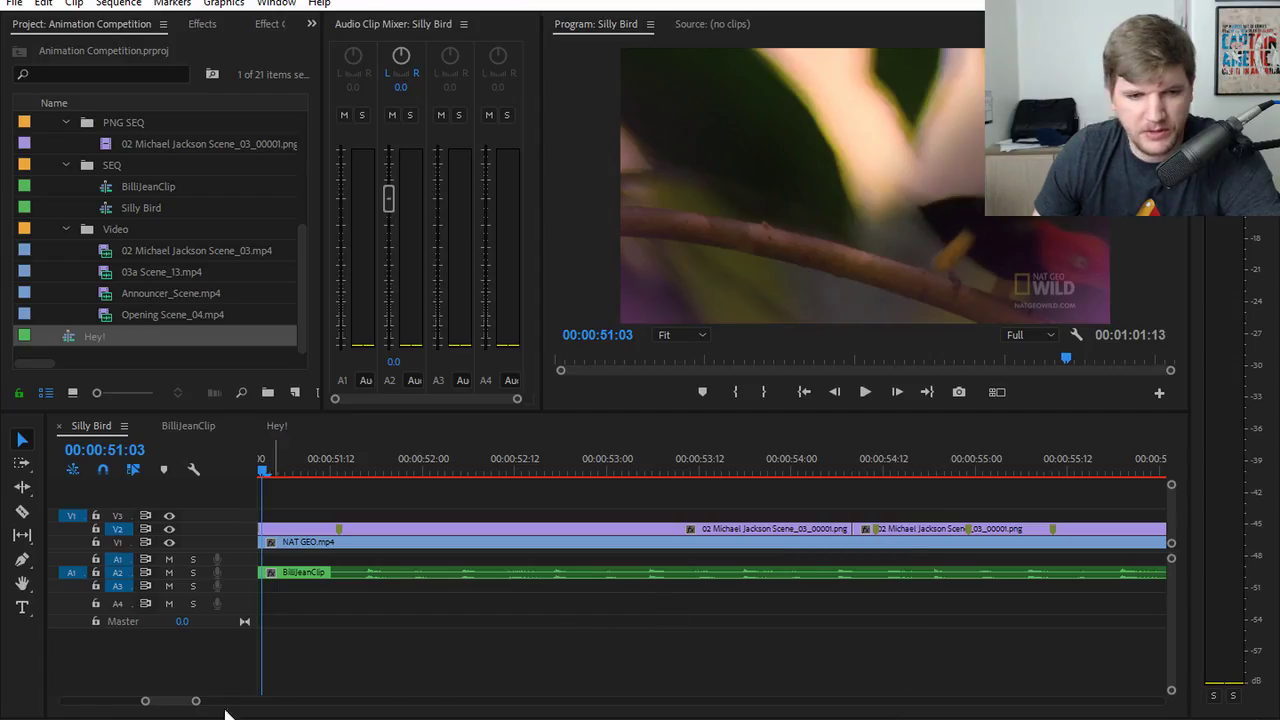
scroll(342, 629, "down", 4)
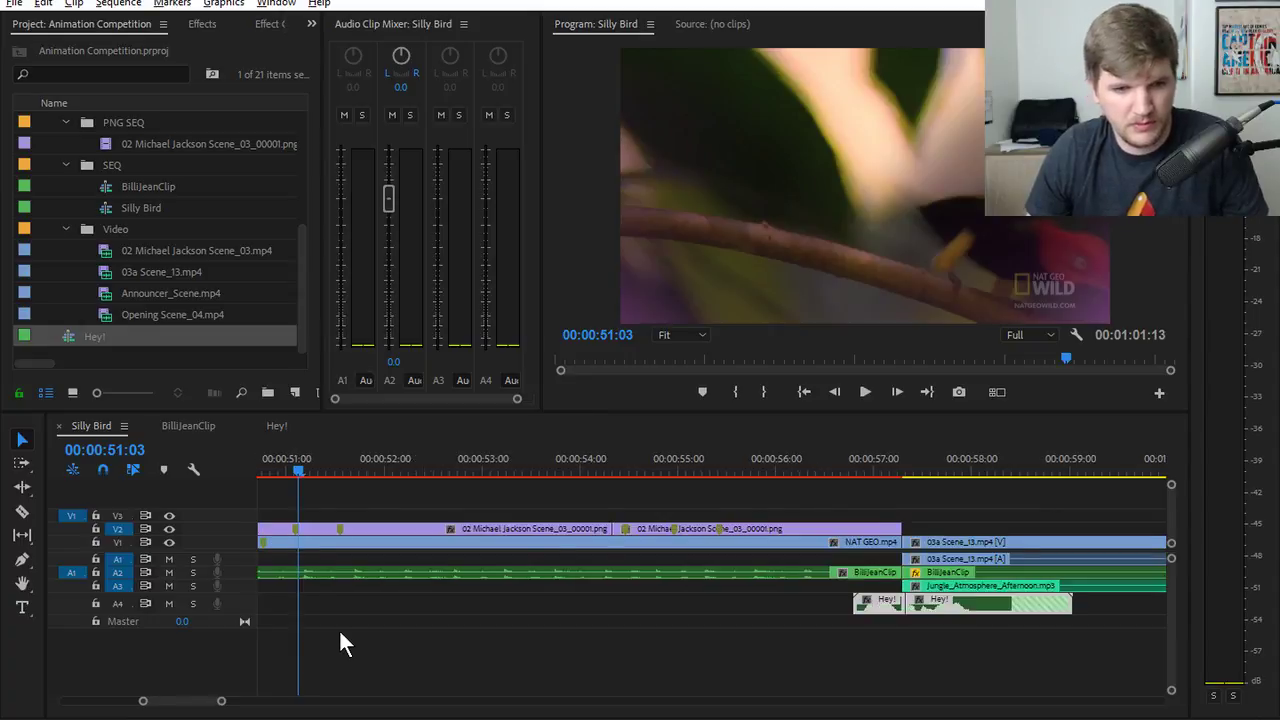
left_click_drag(742, 466, 722, 470)
left_click(751, 547)
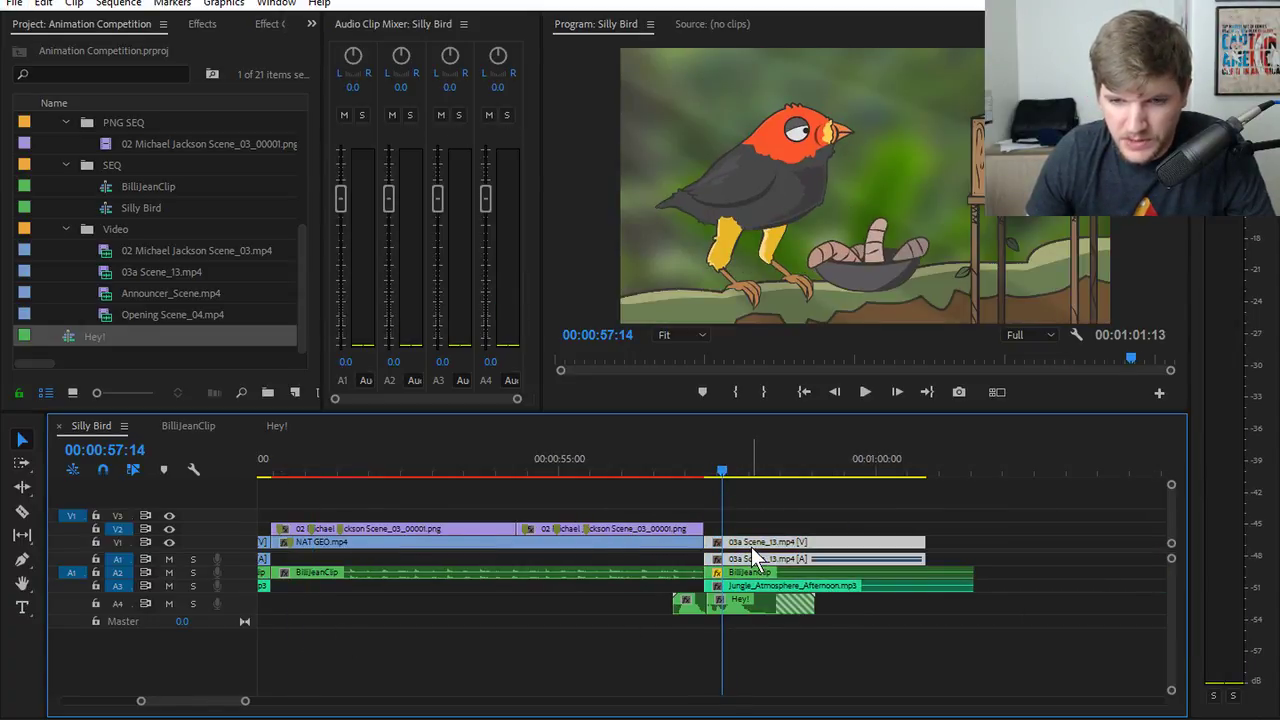
left_click(716, 470)
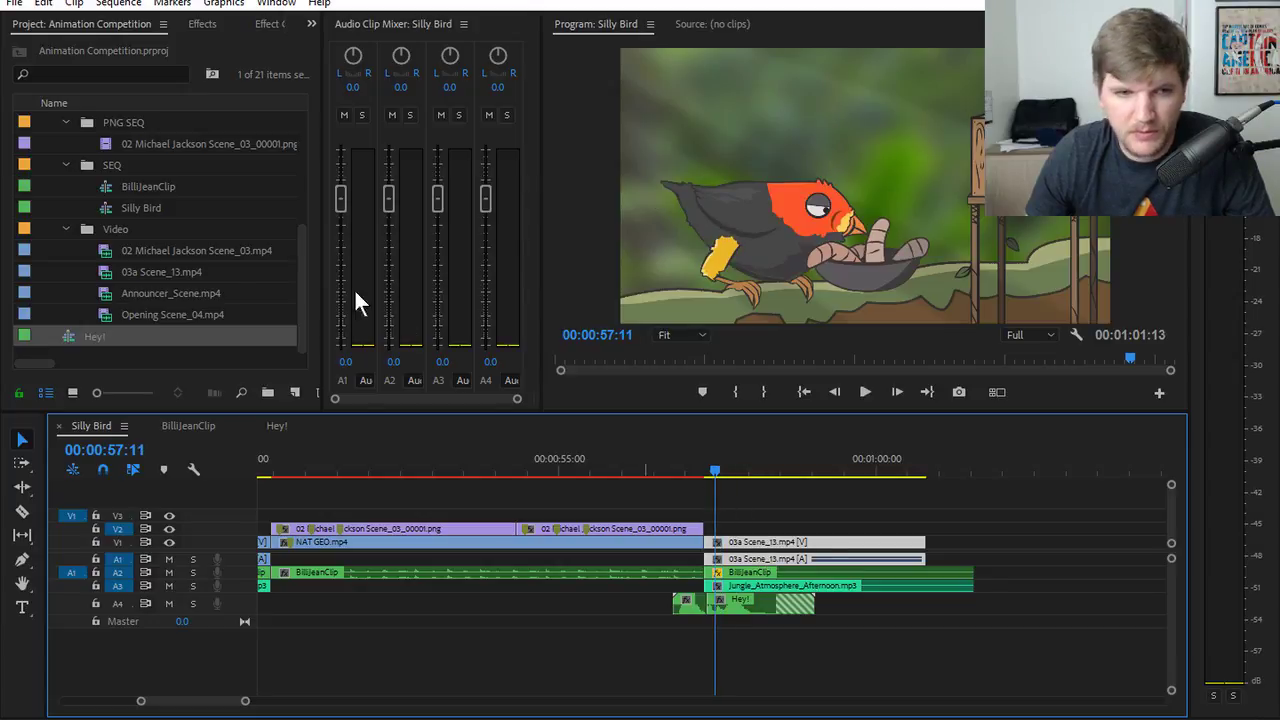
- Replace the 03a Scene_13.mp4 footage with 03a Scene_17.mp4 from the Silly Bird Video\Scene folder
right_click(171, 273)
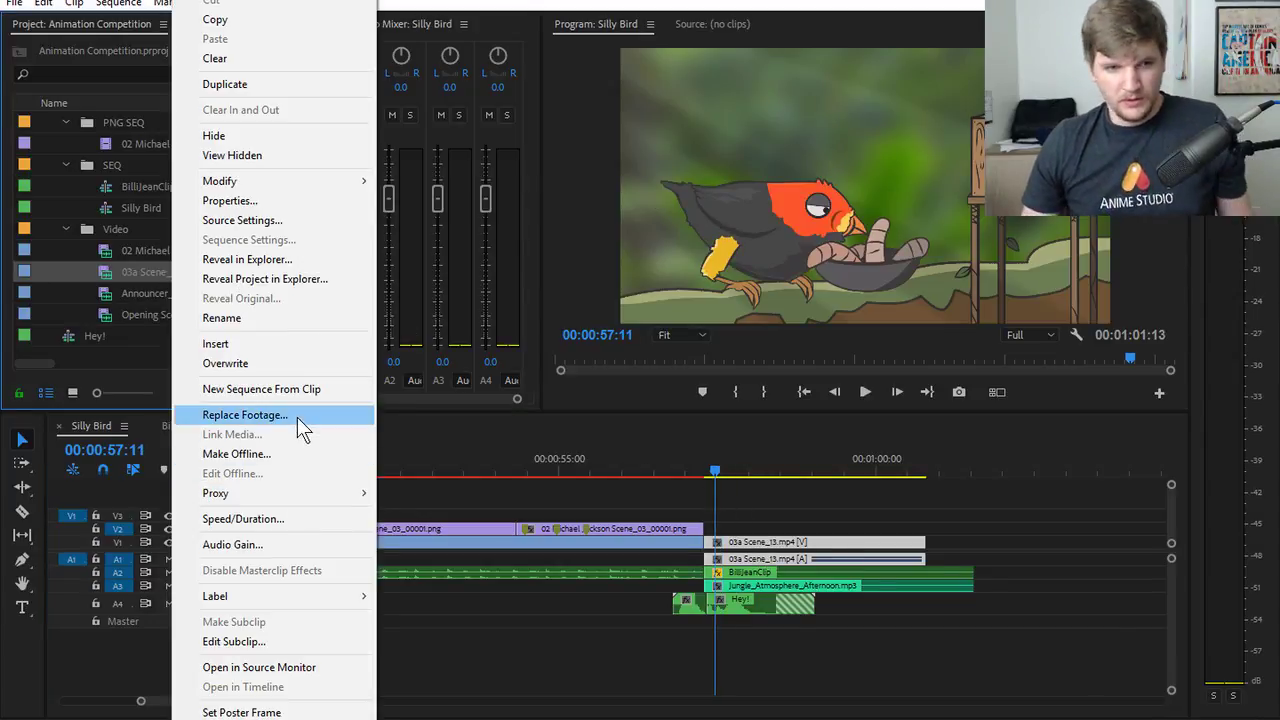
left_click(297, 417)
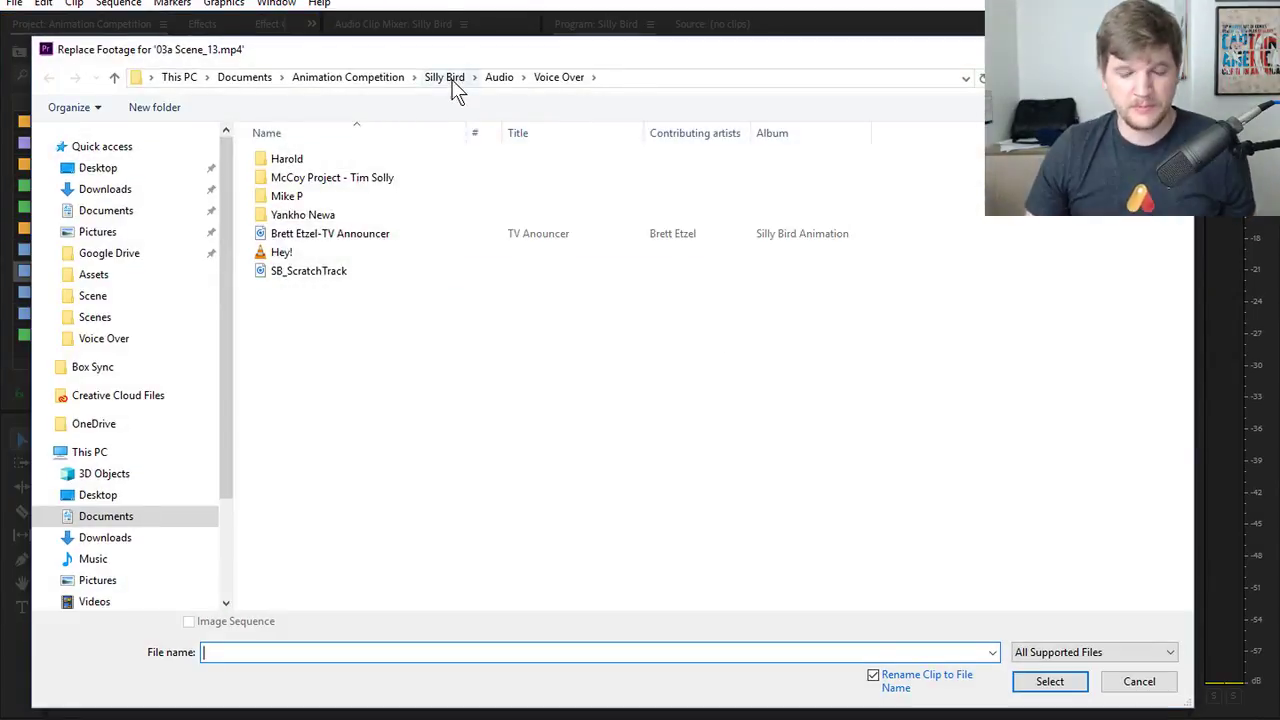
left_click(447, 78)
double_click(330, 345)
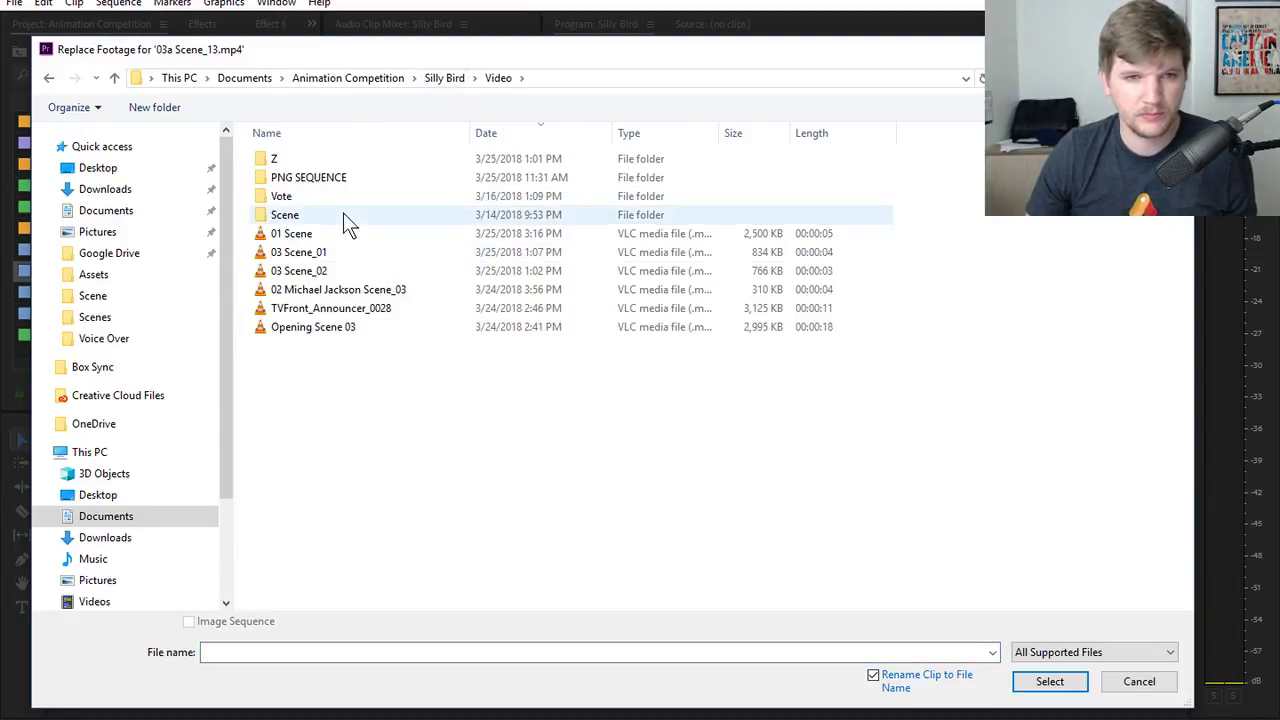
double_click(337, 214)
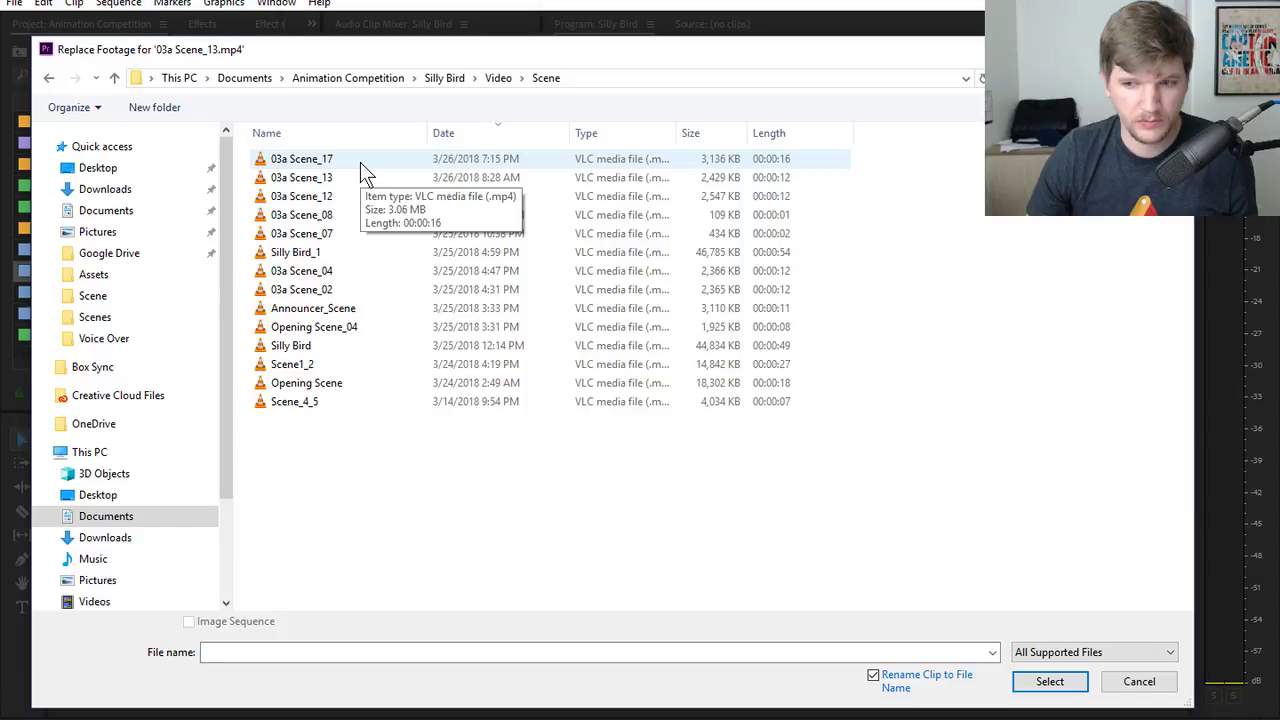
double_click(360, 160)
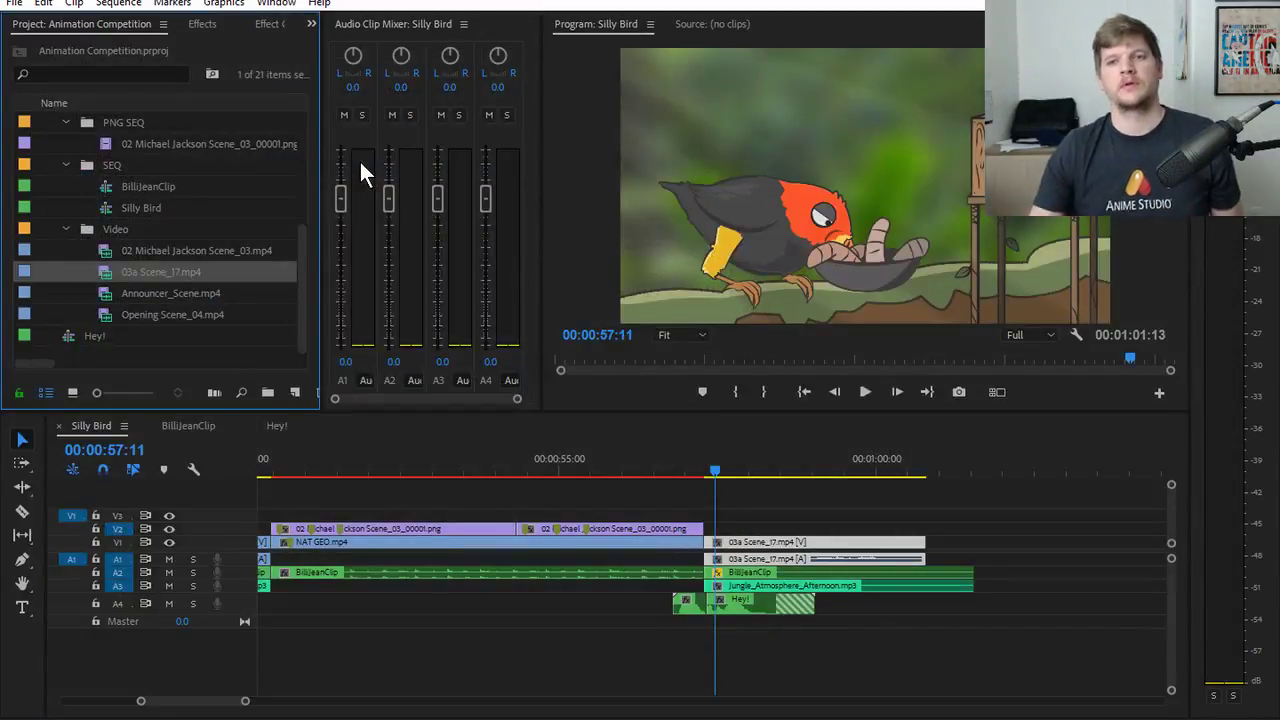
- Rewind the Silly Bird sequence to about 00:00:42 and play it at enlarged preview size until 00:01:00:00, restoring the normal layout
left_click(270, 470)
key("j")
key("j")
key("j")
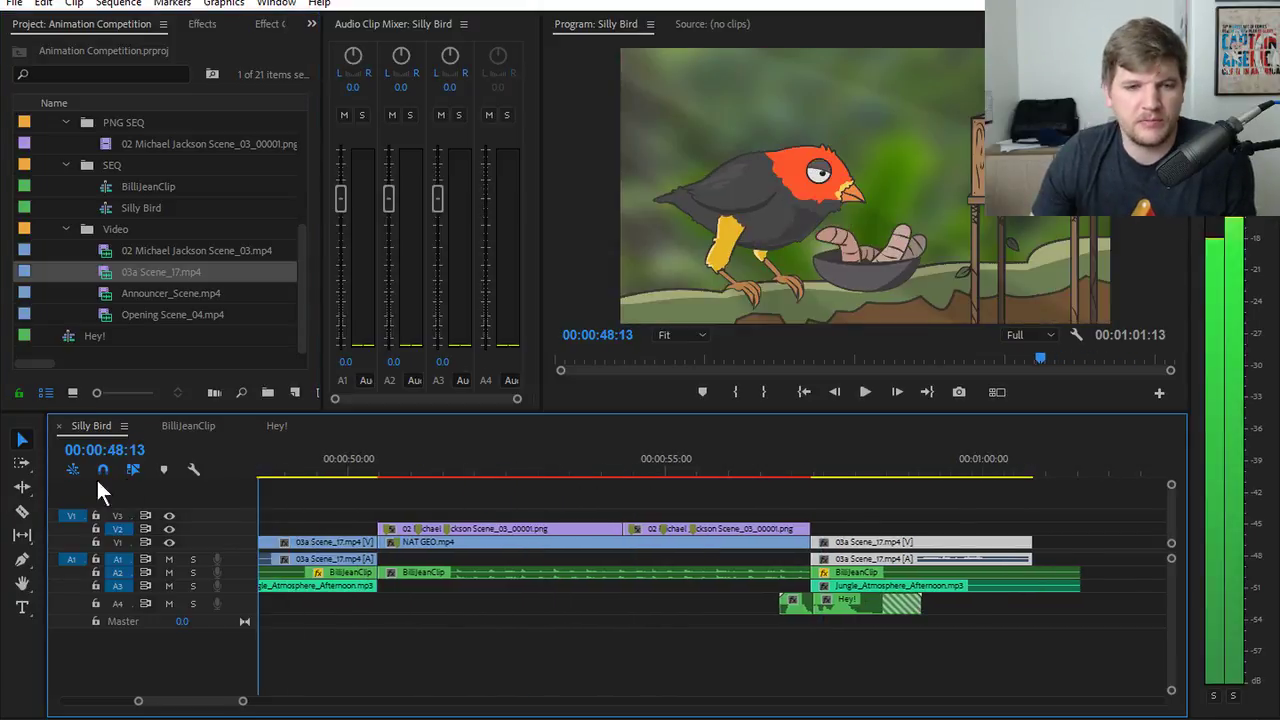
left_click(865, 392)
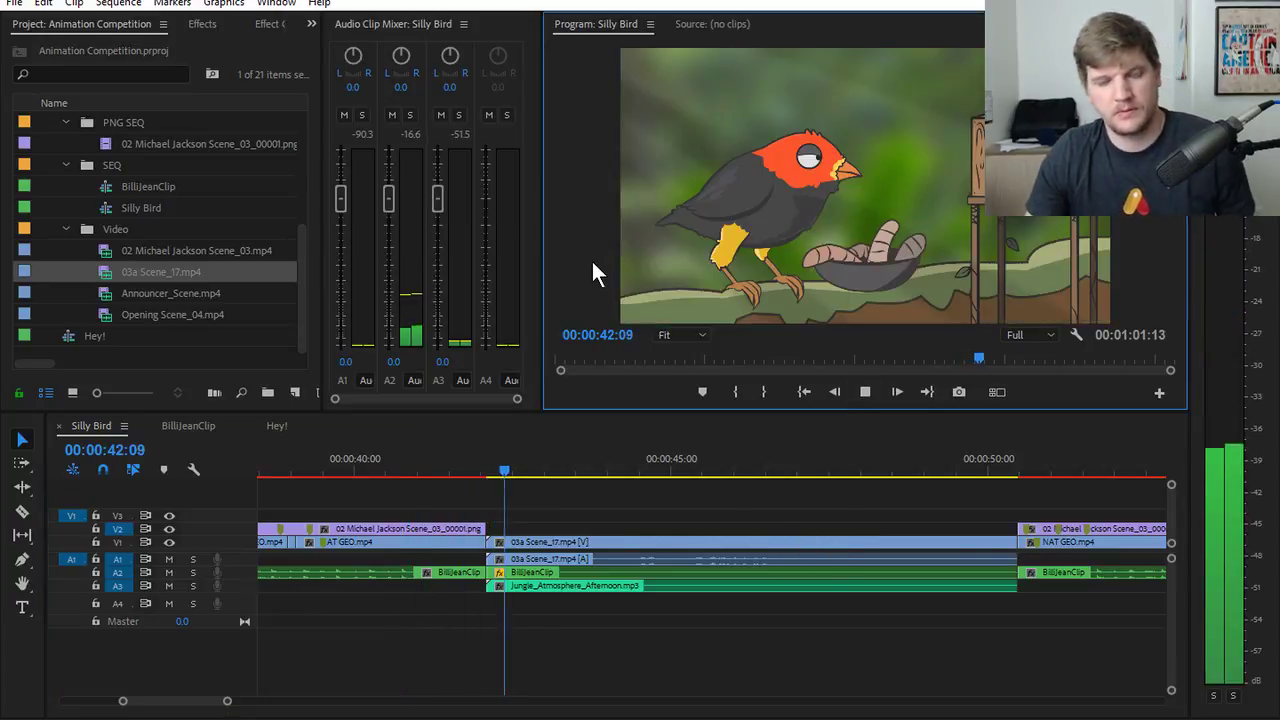
key("grave")
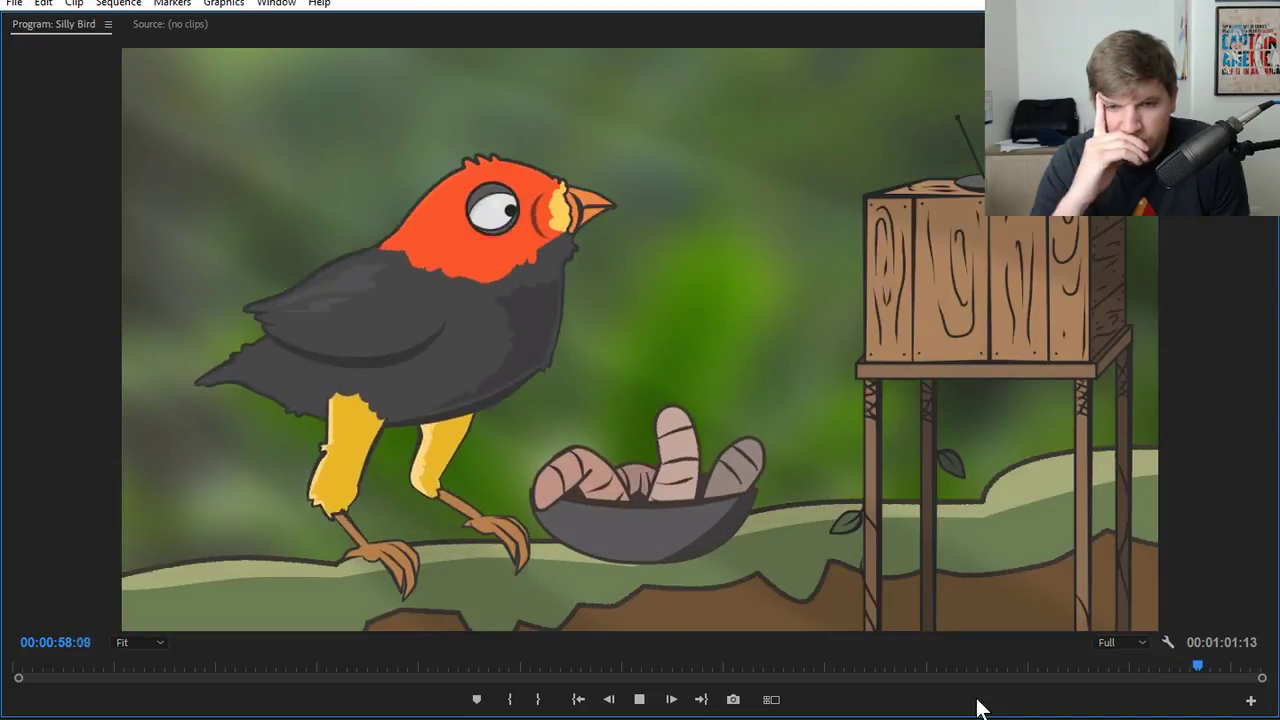
left_click(639, 699)
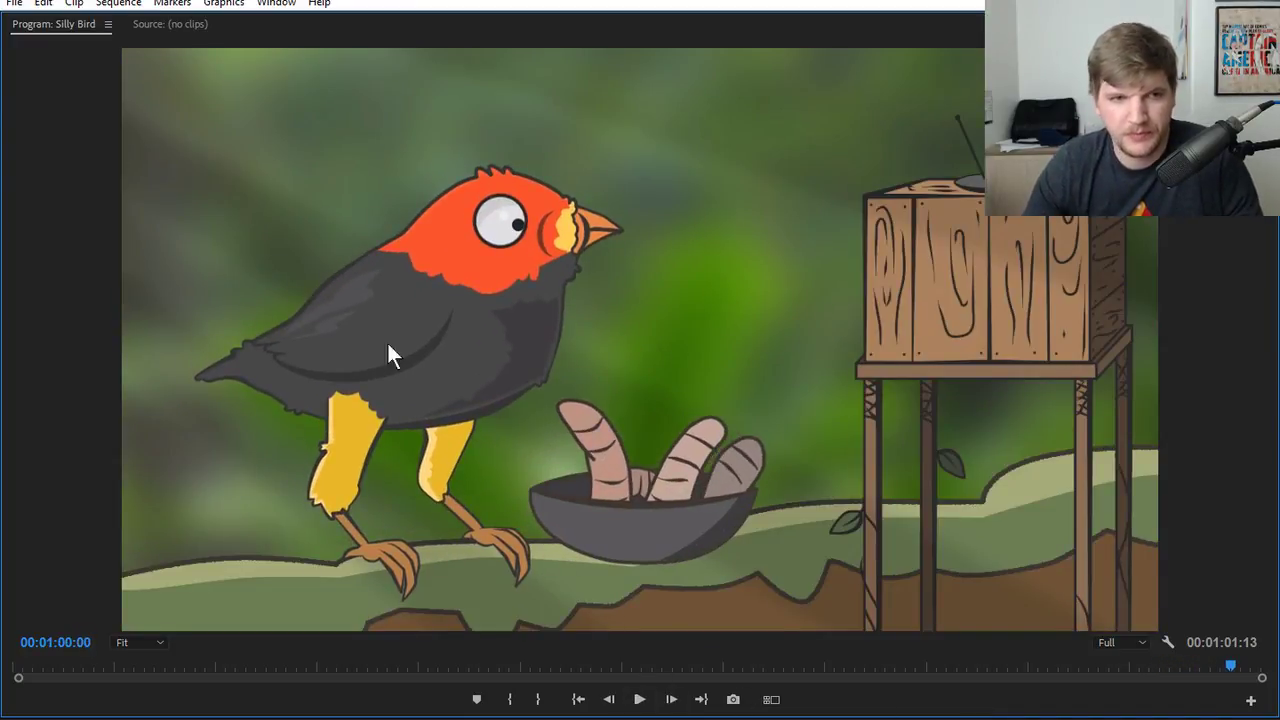
key("grave")
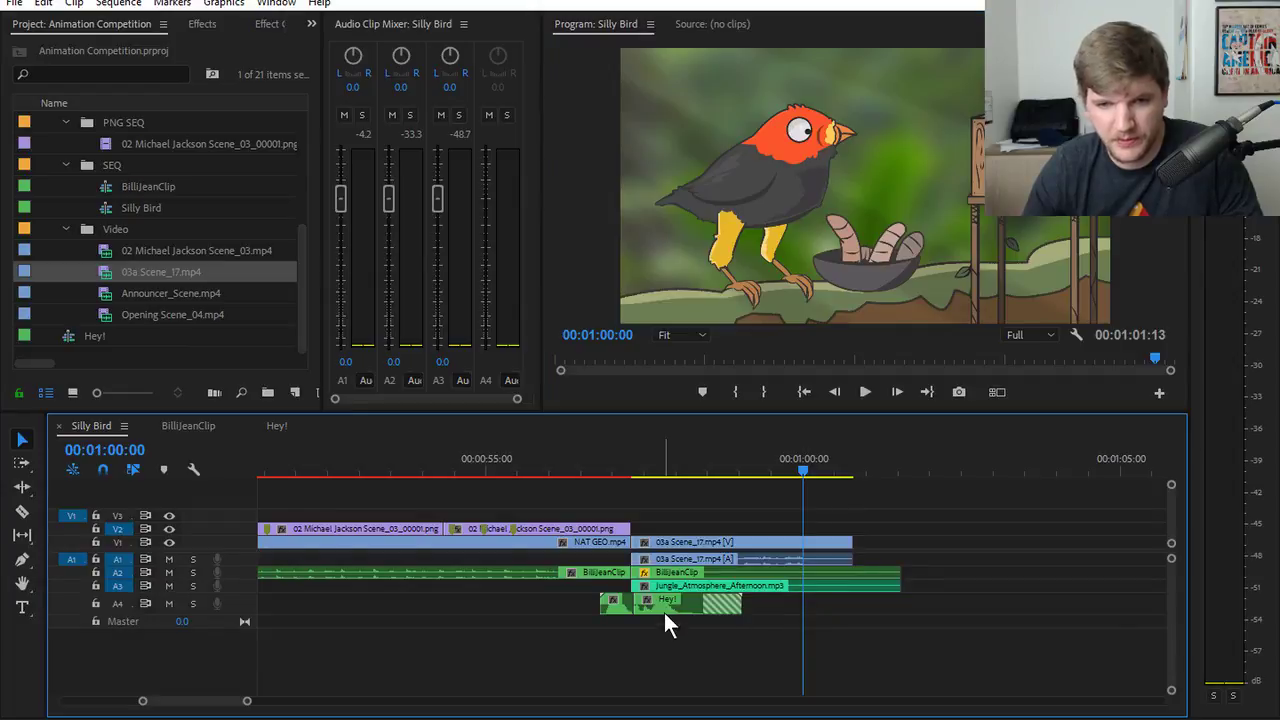
- Inspect the two Hey! clips beneath the final scene and mute their audio track A4
left_click(663, 583)
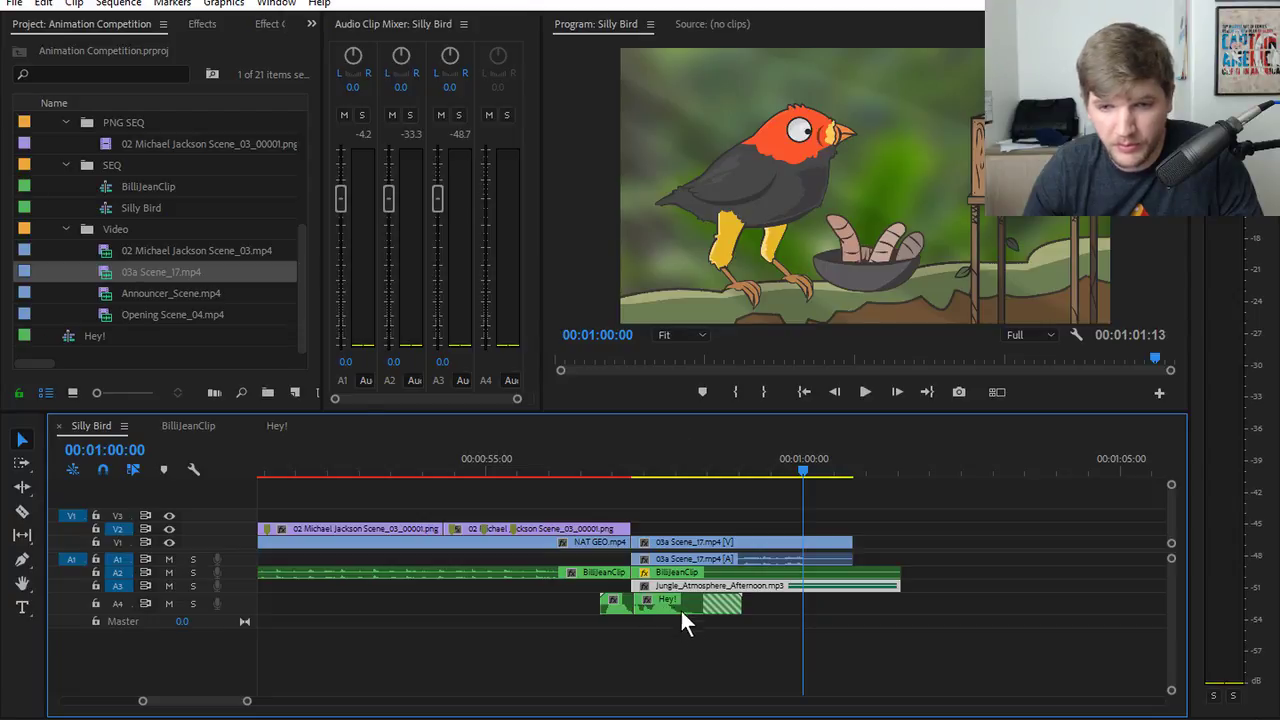
left_click(683, 617)
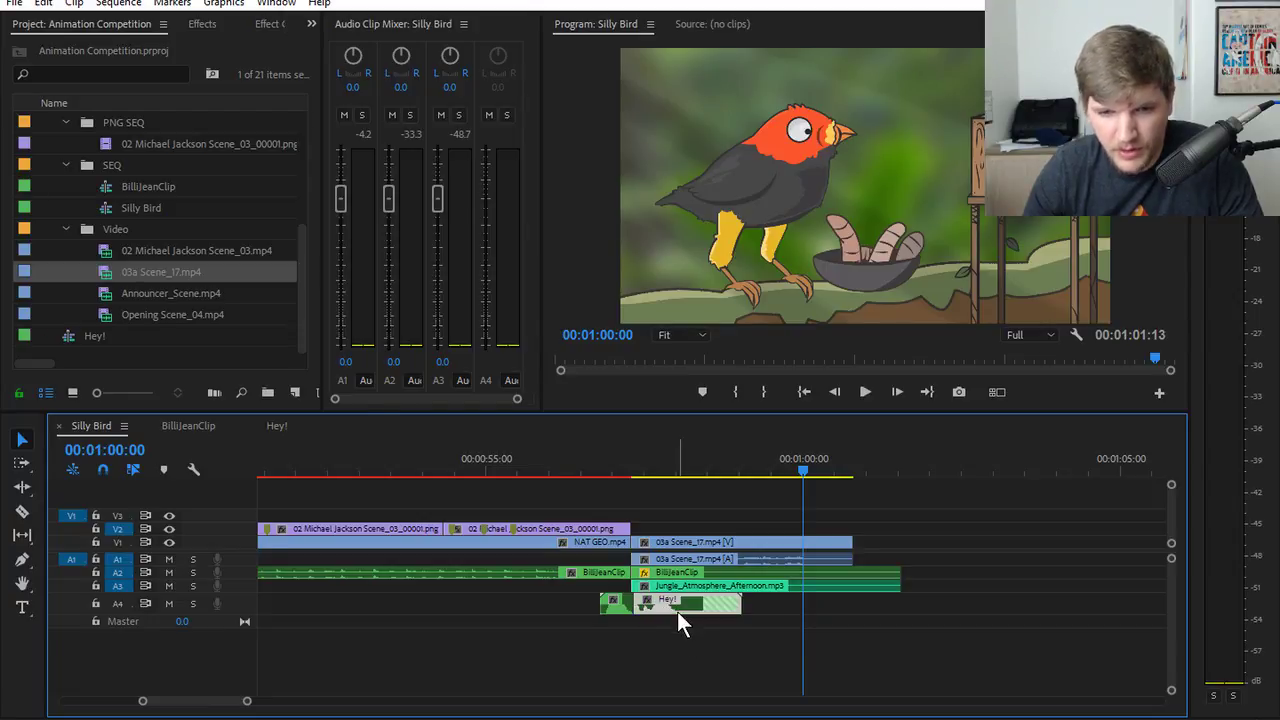
left_click(618, 604)
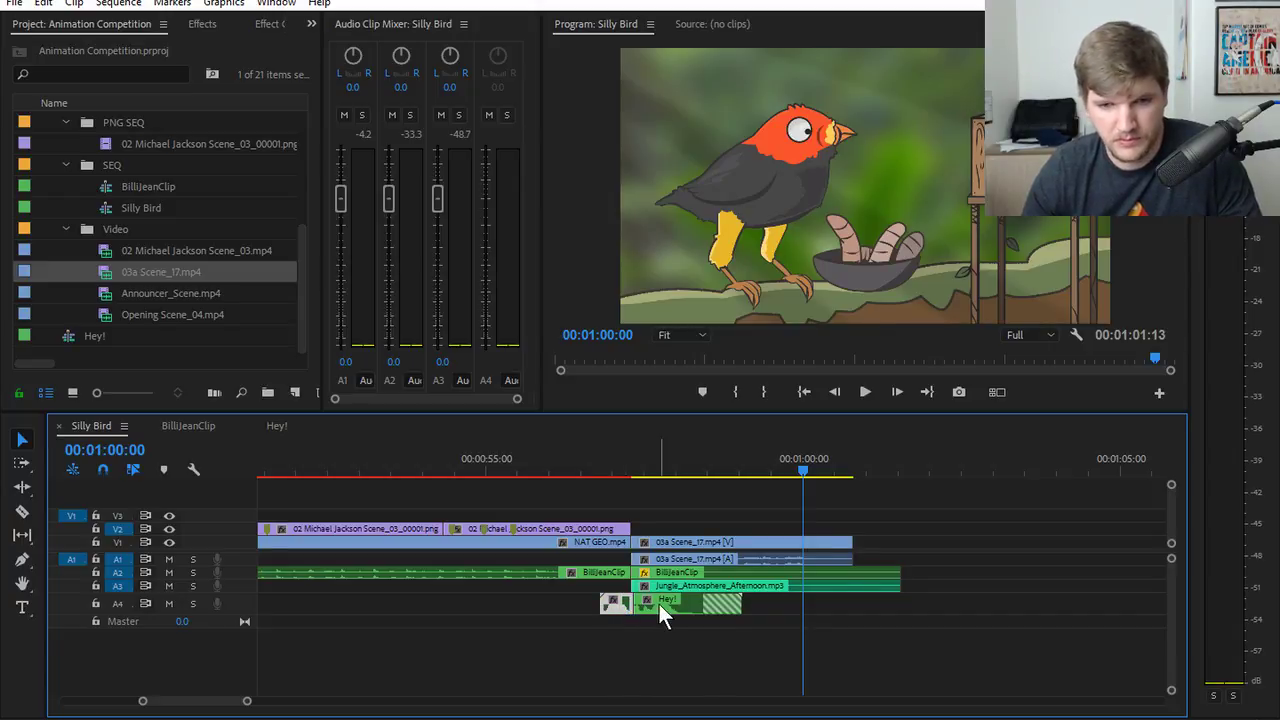
left_click(169, 603)
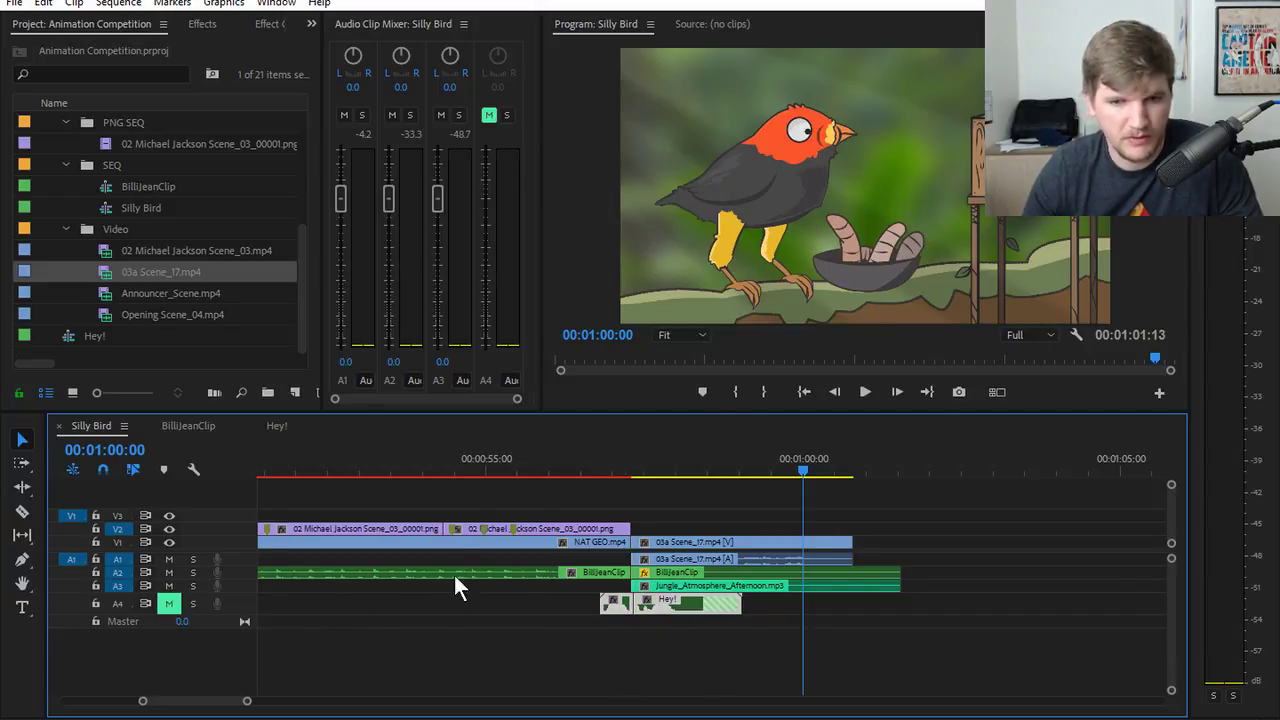
- Play the sequence's ending from 00:00:56:05 with an enlarged preview, and replay it from shortly before the final 03a Scene_17.mp4 clip
left_click(556, 470)
key("grave")
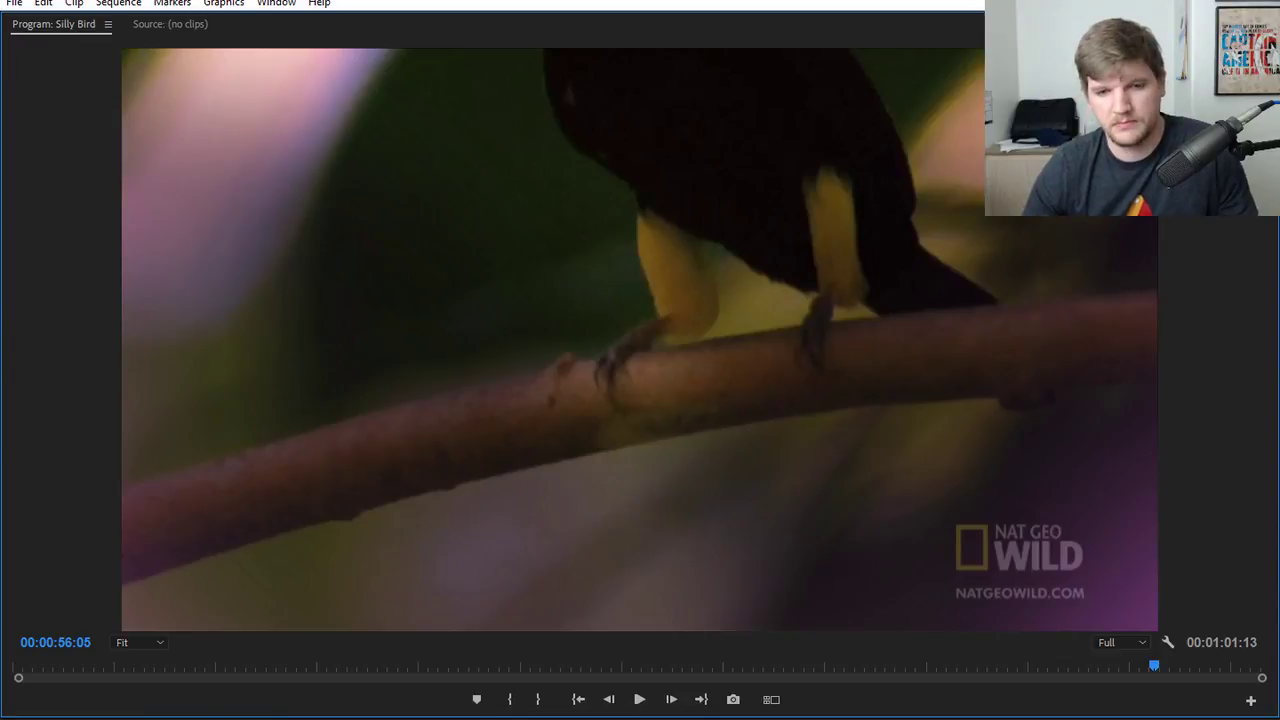
left_click(639, 699)
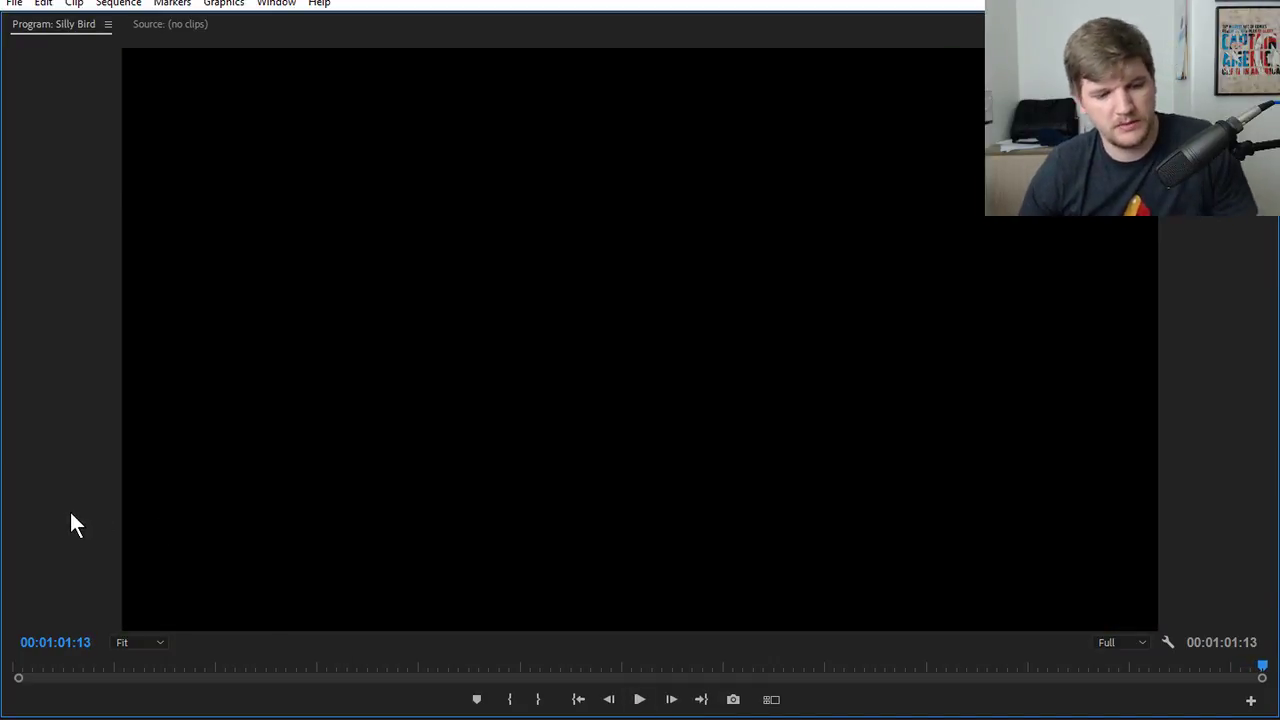
key("grave")
left_click_drag(876, 482, 777, 490)
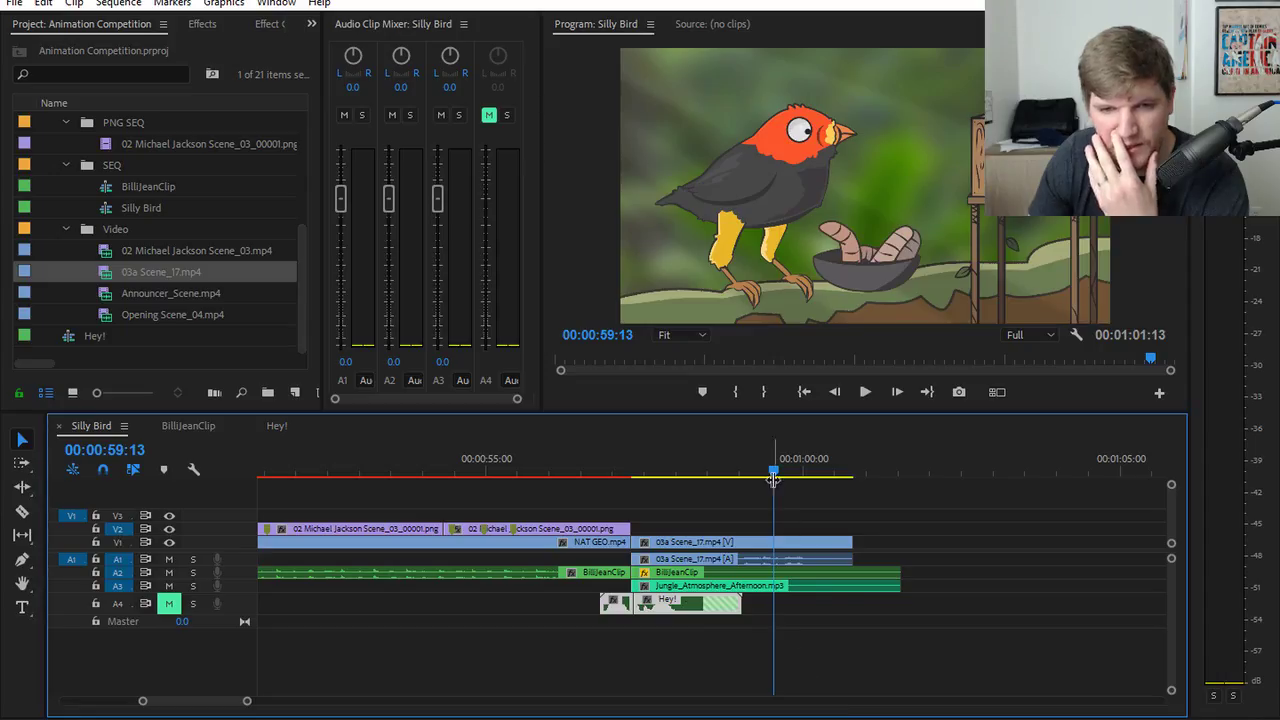
left_click_drag(766, 474, 588, 470)
left_click(875, 391)
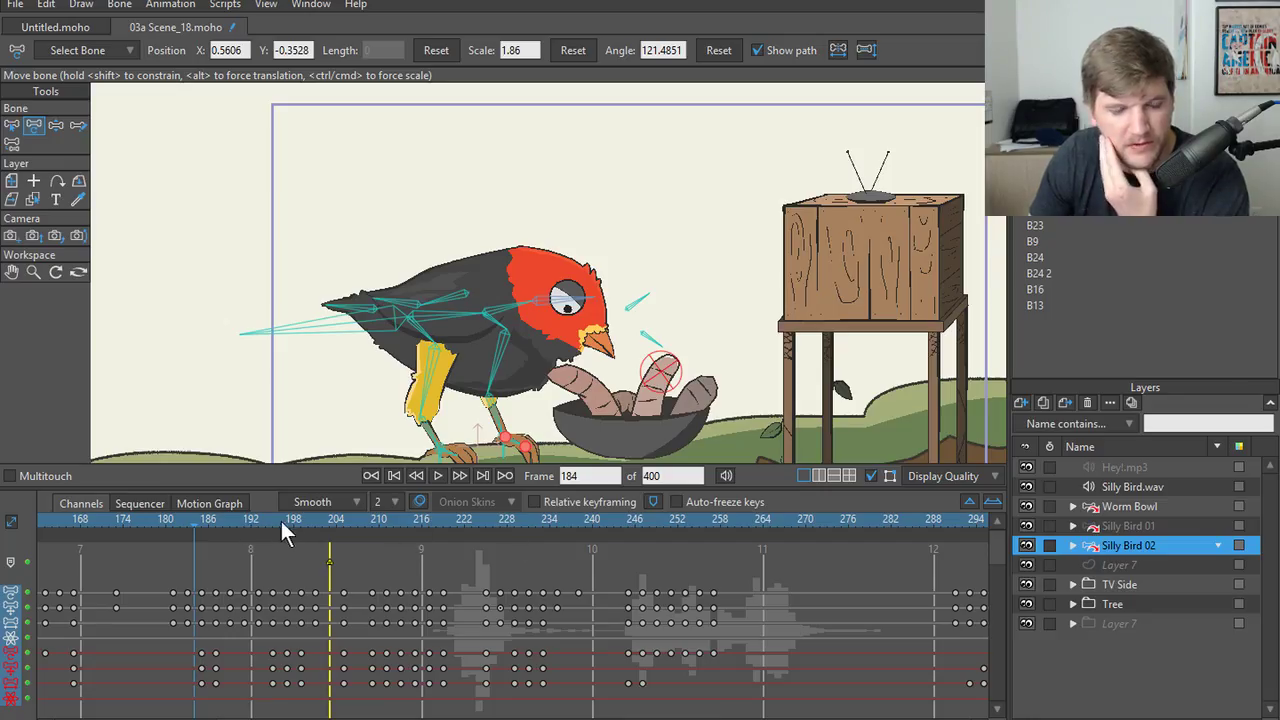
- Check frame 197 in Moho, and play the Premiere Pro sequence enlarged from 00:00:42:05 through the eating scene to 00:00:51:14
left_click(284, 520)
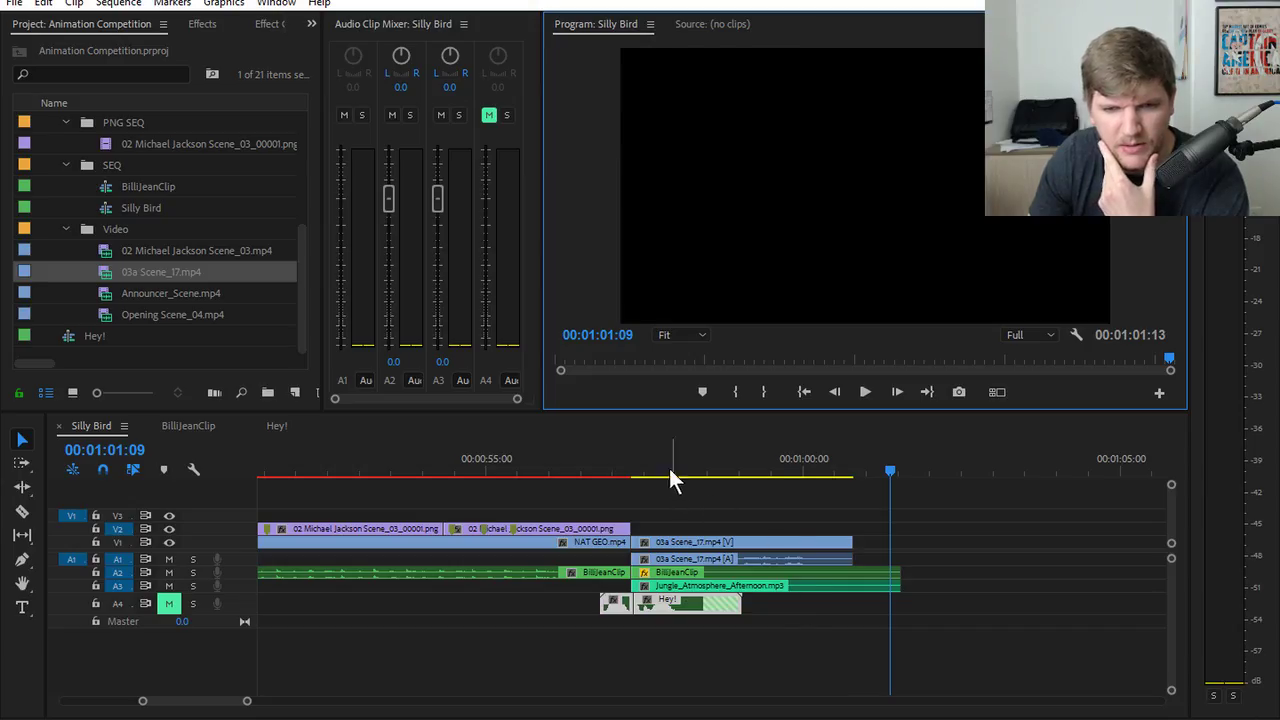
left_click_drag(669, 468, 316, 511)
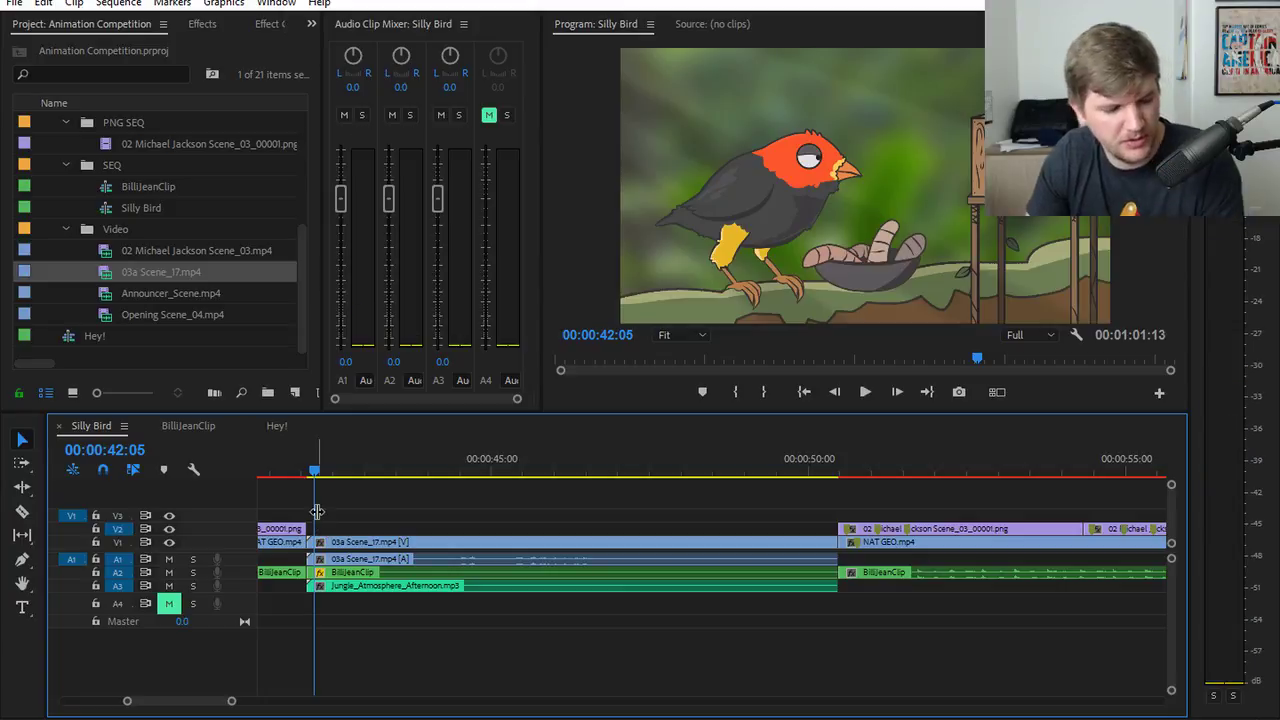
key("grave")
key("grave")
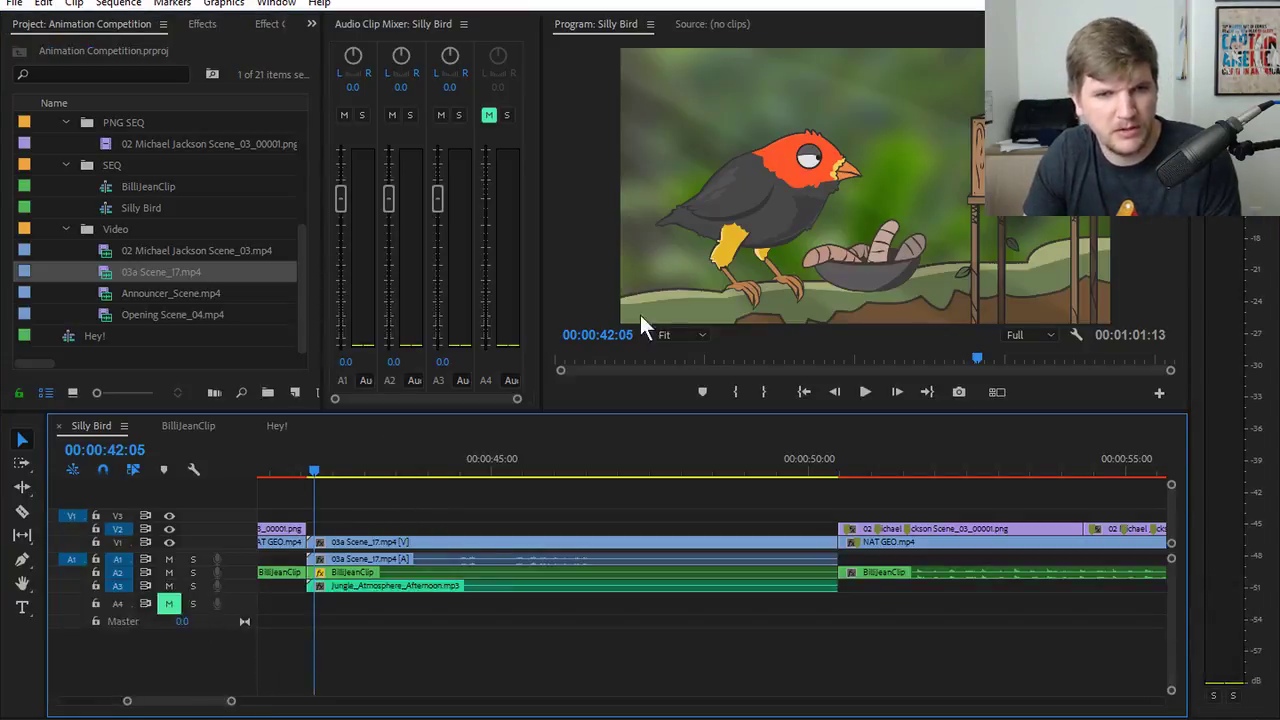
key("grave")
left_click(640, 699)
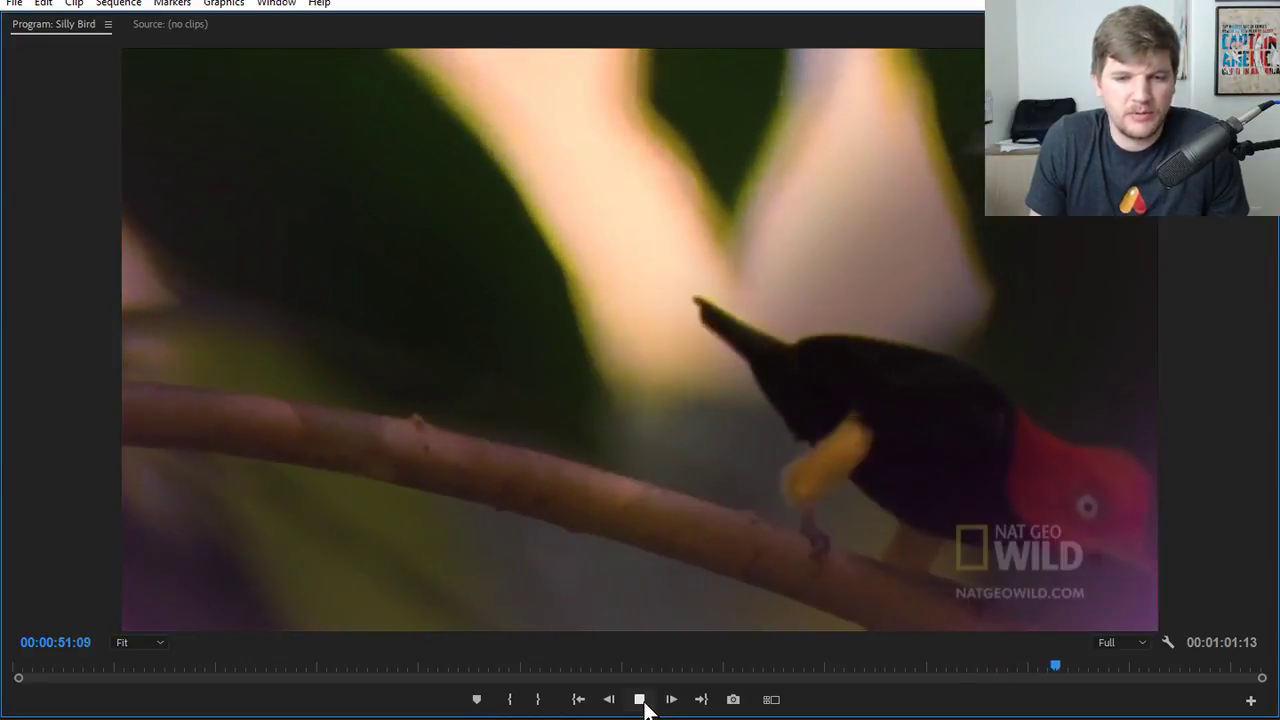
left_click(639, 699)
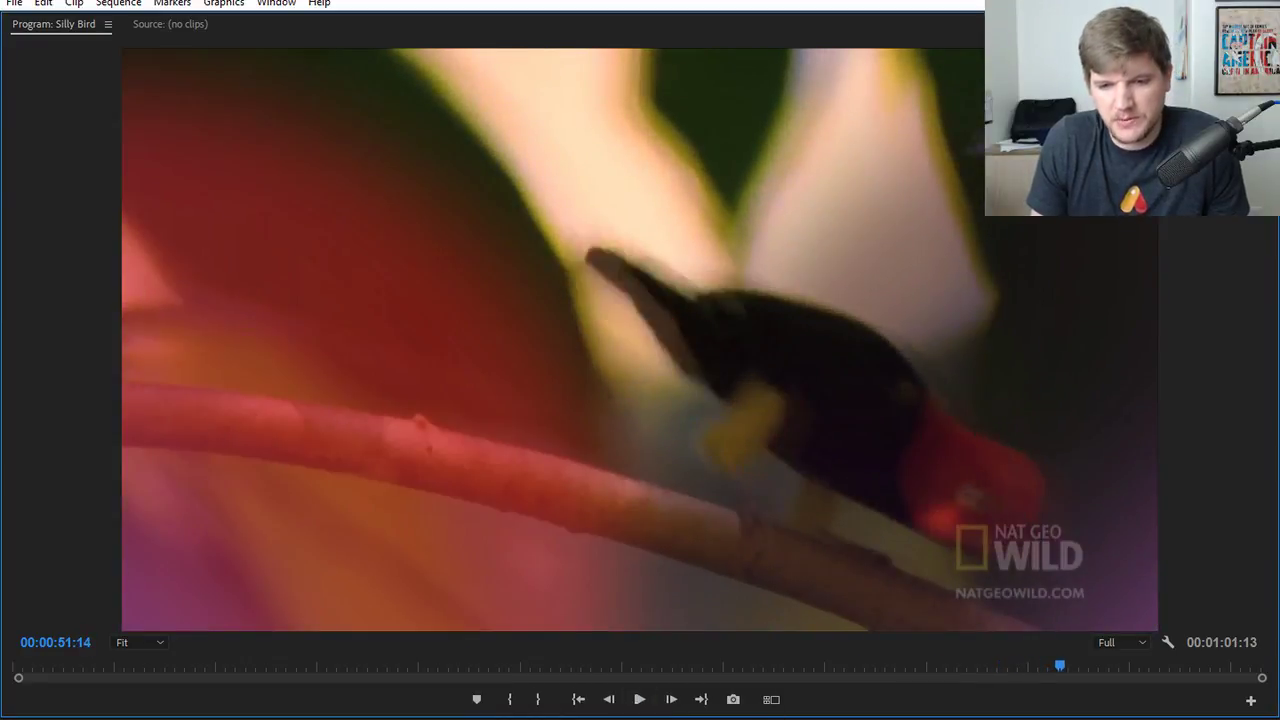
- Switch to Moho and scrub 03a Scene_18 from its beginning to the bird layer changeover at frame 146
key("alt+Tab")
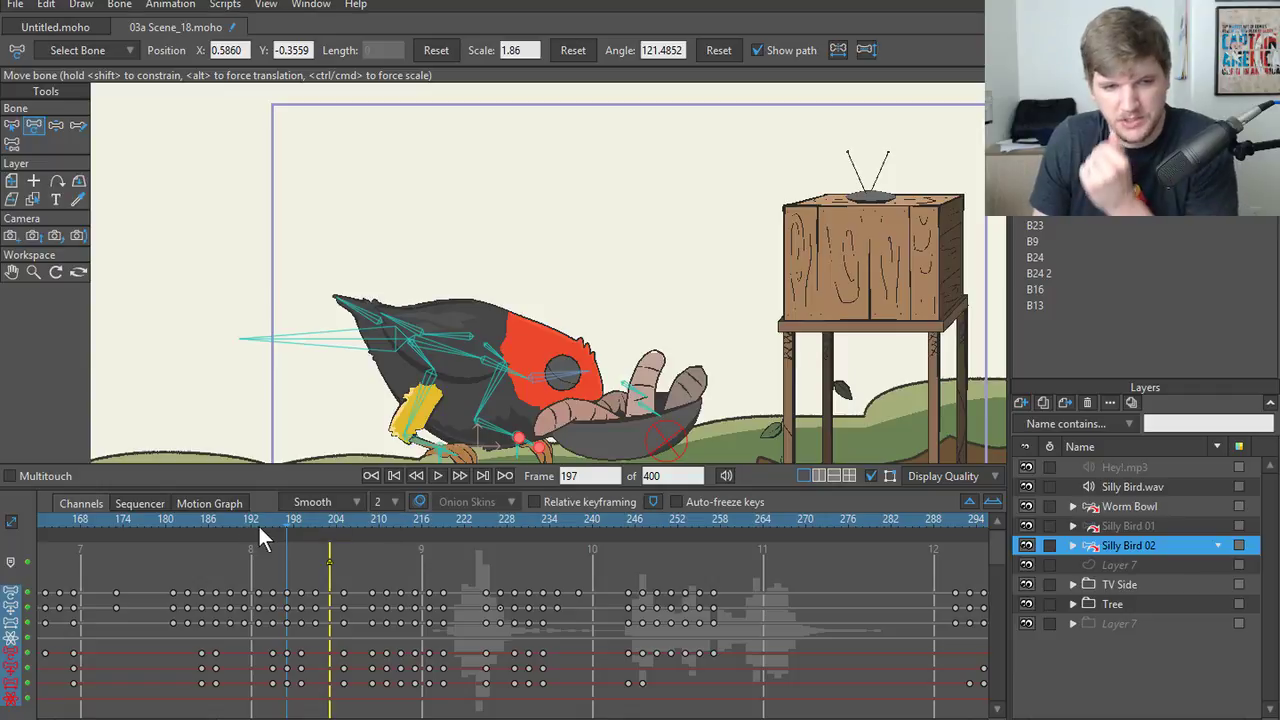
left_click_drag(258, 524, 10, 570)
left_click_drag(464, 575, 697, 586)
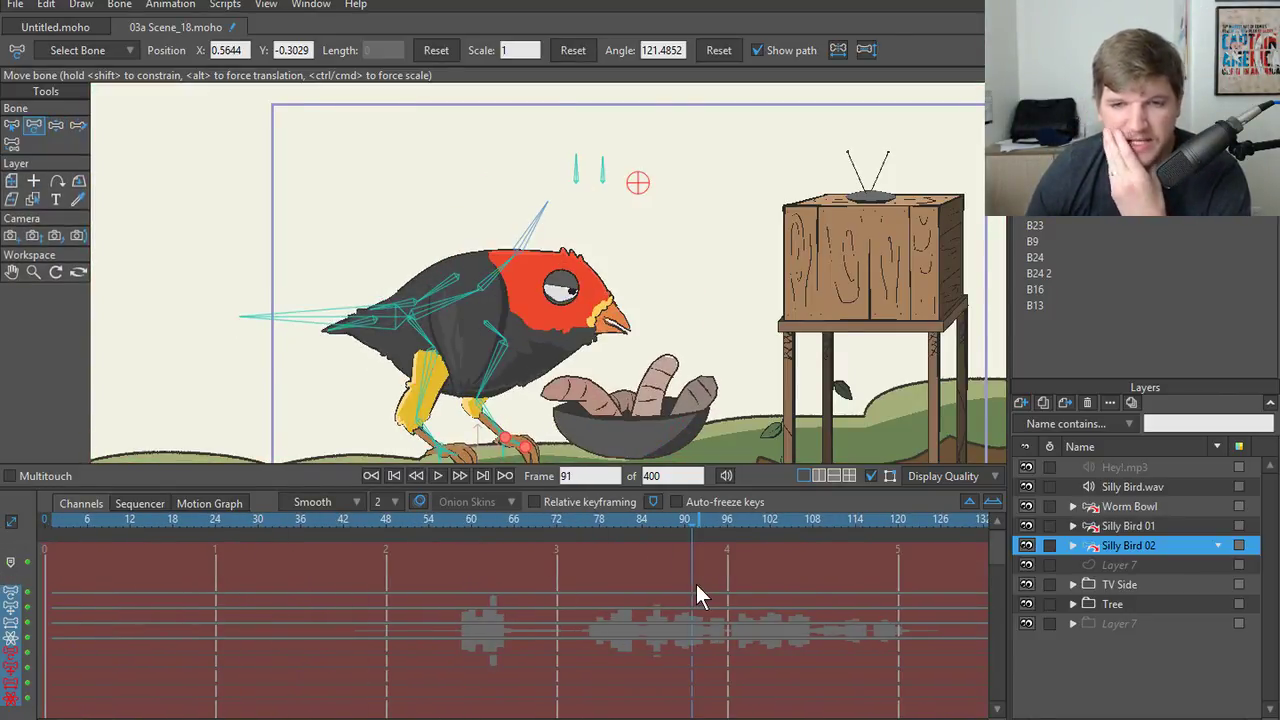
left_click_drag(576, 524, 430, 580)
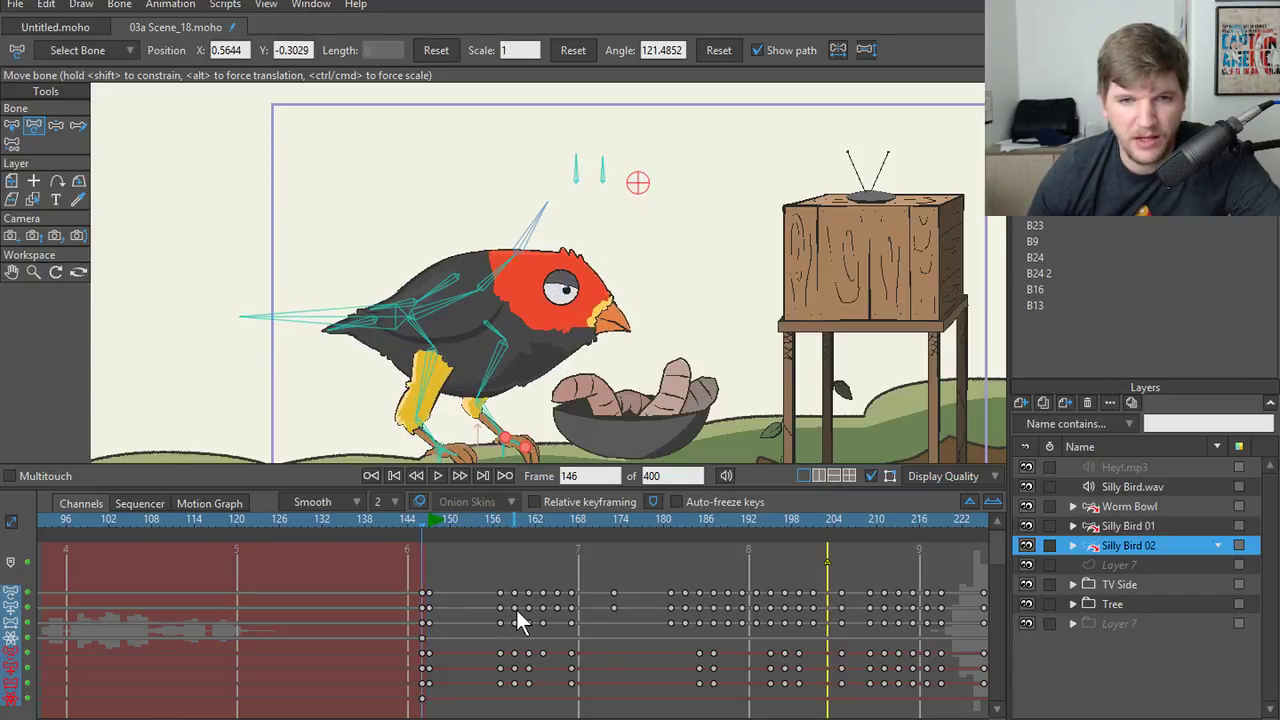
- Step back and forth between frames 146 and 147 to compare the bird's pose with the Silly Bird 02 layer selected
key("Right")
key("Left")
key("Right")
key("Left")
key("Right")
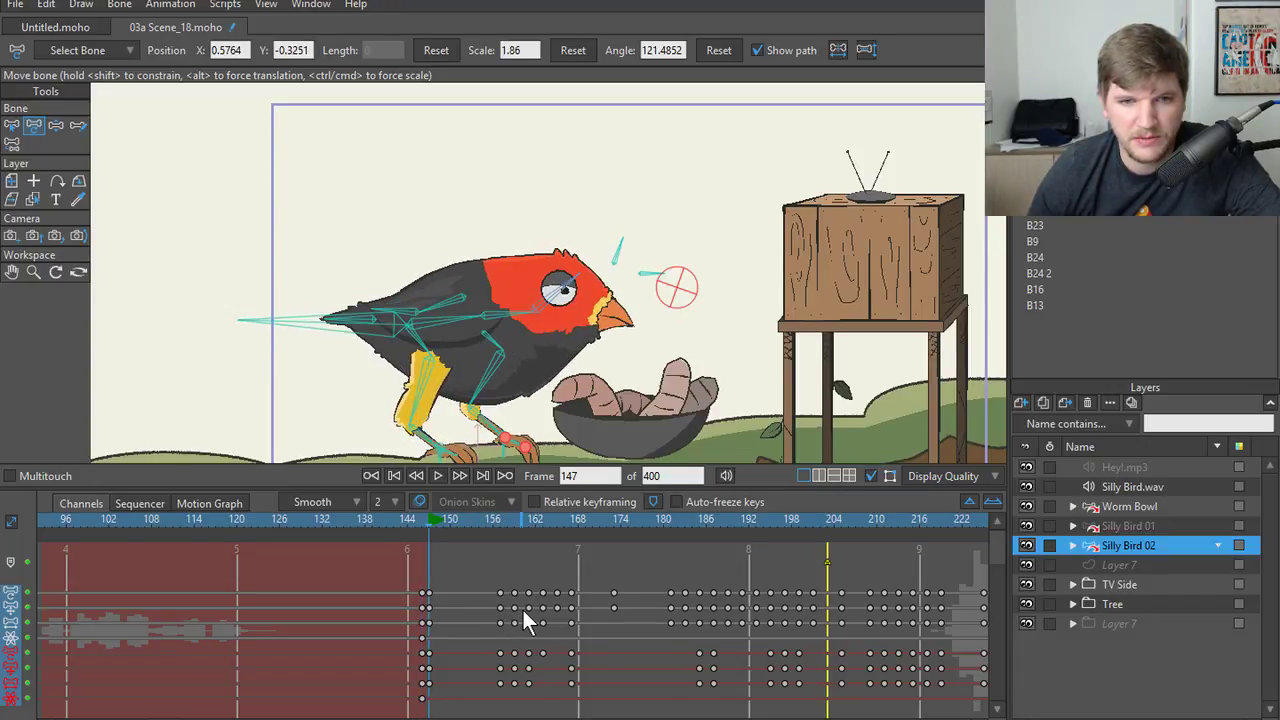
key("Left")
key("Right")
key("Left")
key("Right")
key("Left")
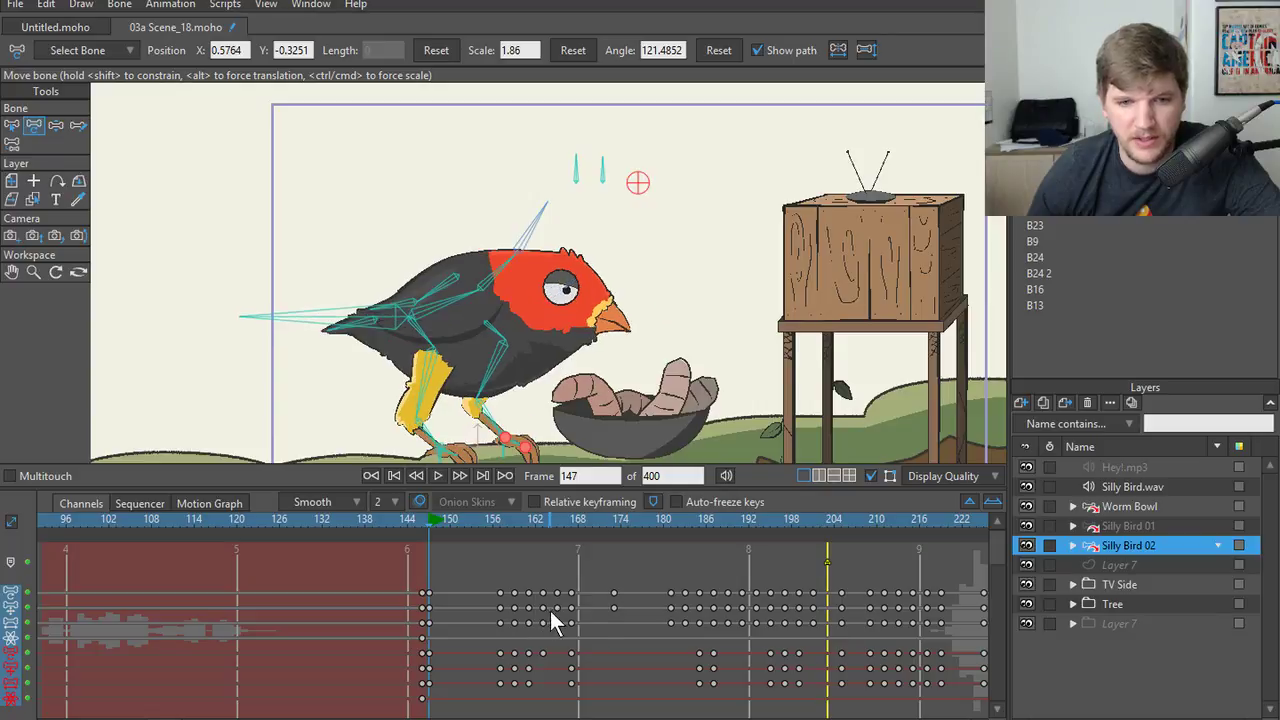
- Select the Silly Bird 01 layer and compare its bone positions across frames 146 and 147
left_click(1131, 527)
key("Right")
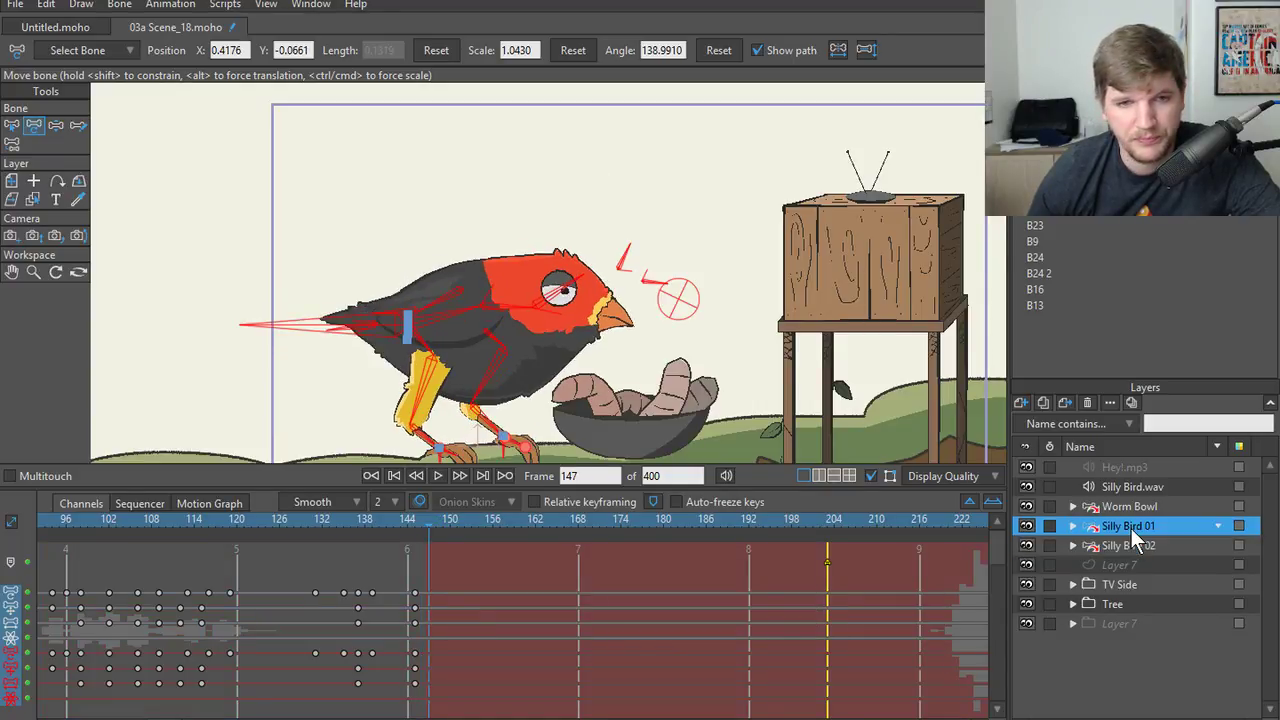
key("Left")
key("Right")
key("Left")
key("Right")
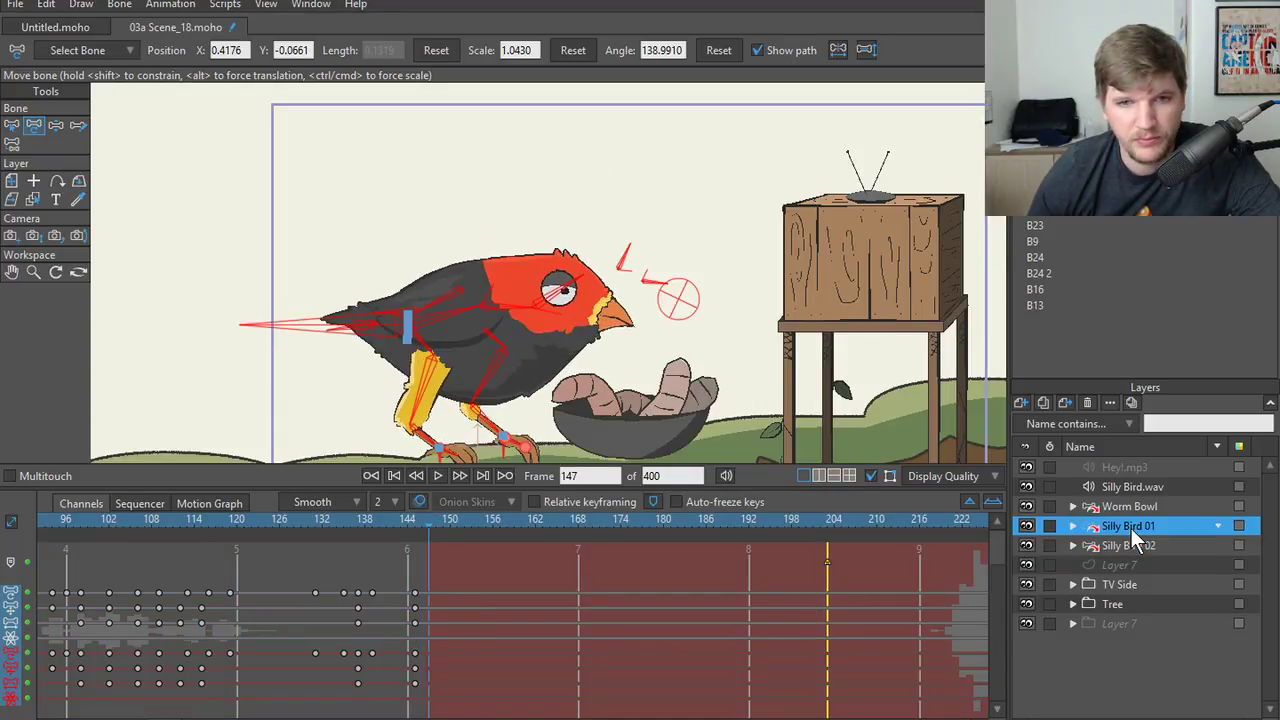
key("Left")
- Reselect the Silly Bird 02 layer and recheck its pose across frames 147 and 146
left_click(1128, 542)
key("Right")
key("Left")
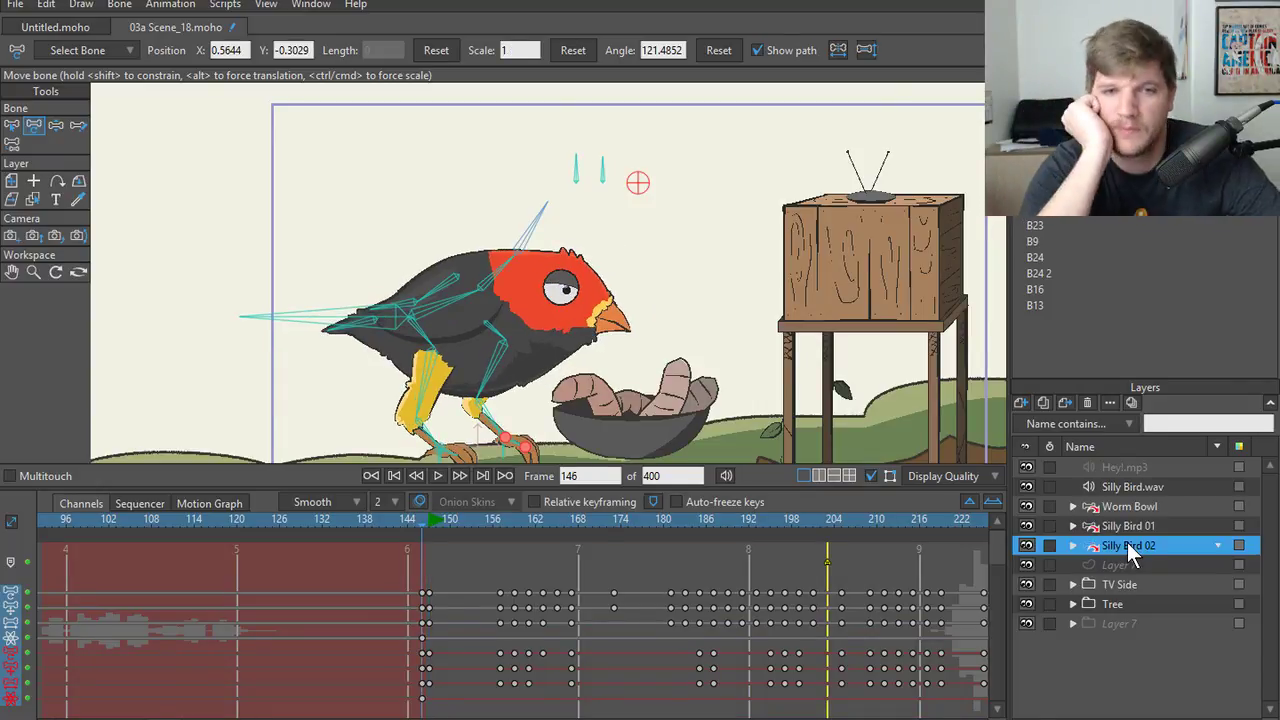
- Compare the bird's pose across frames 146 and 147 with both Silly Bird 01 and Silly Bird 02 layers selected
key("Right")
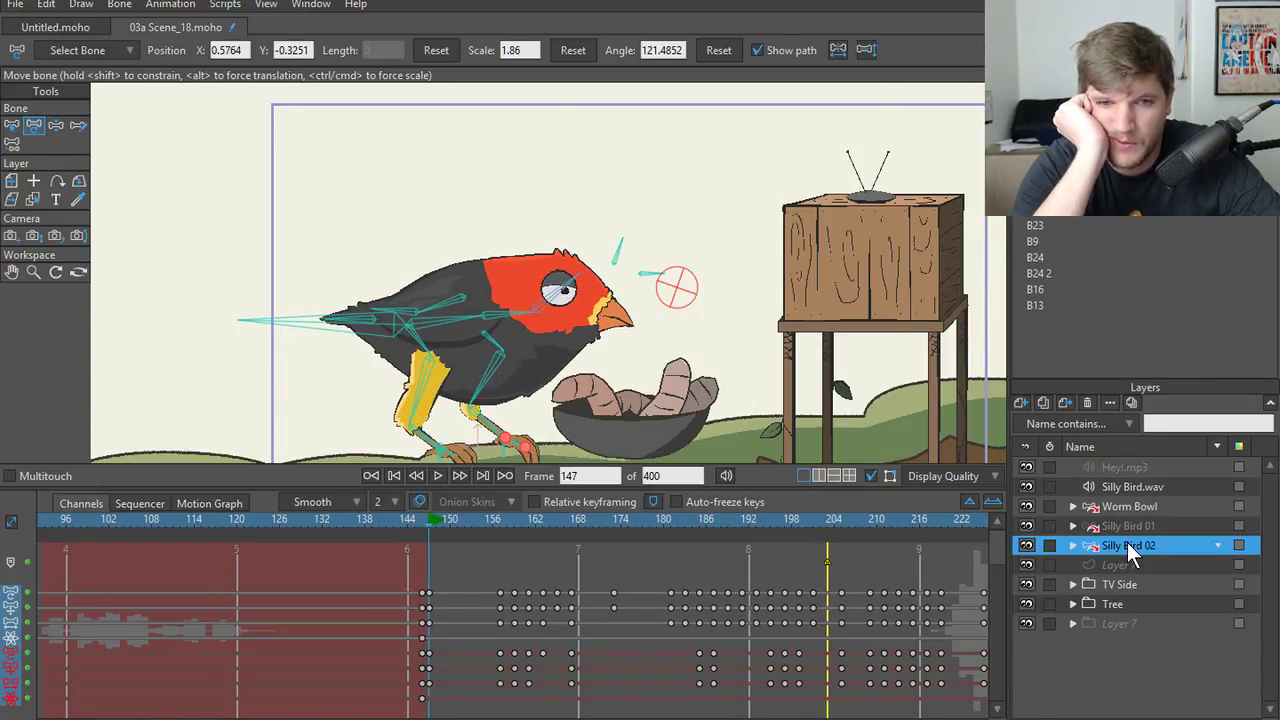
key("Left")
key("Right")
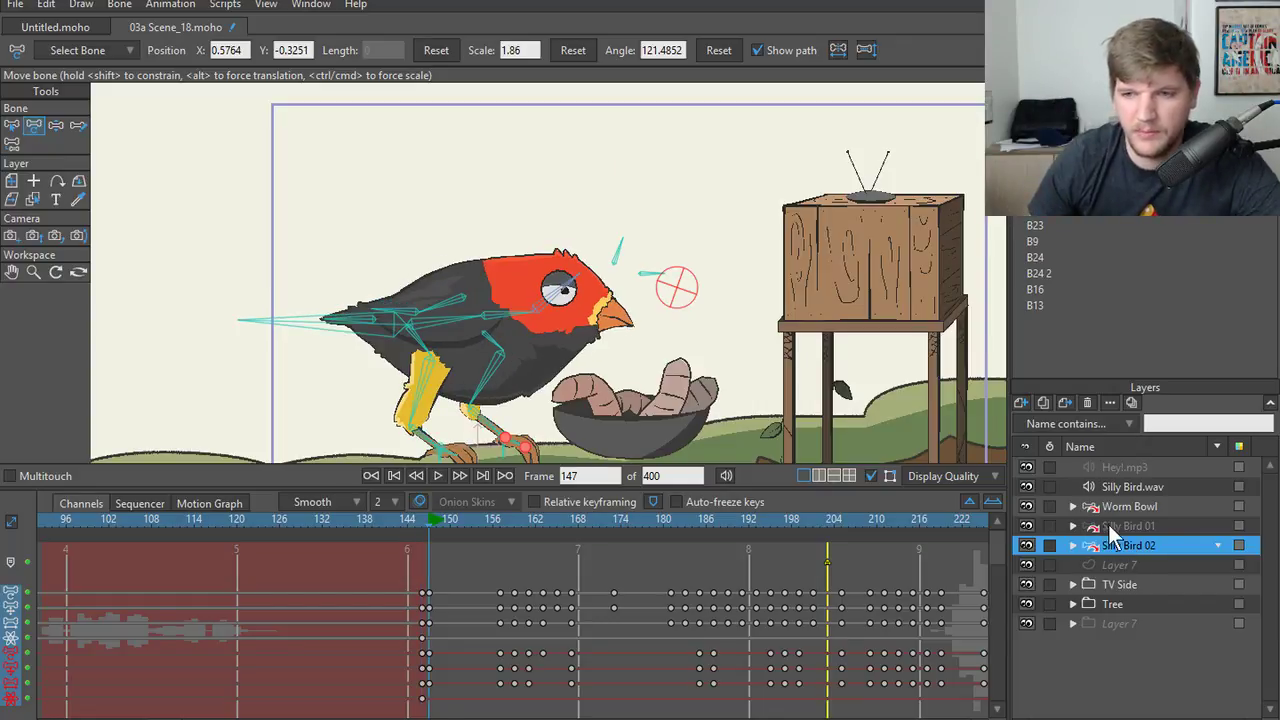
left_click(1125, 528, "ctrl")
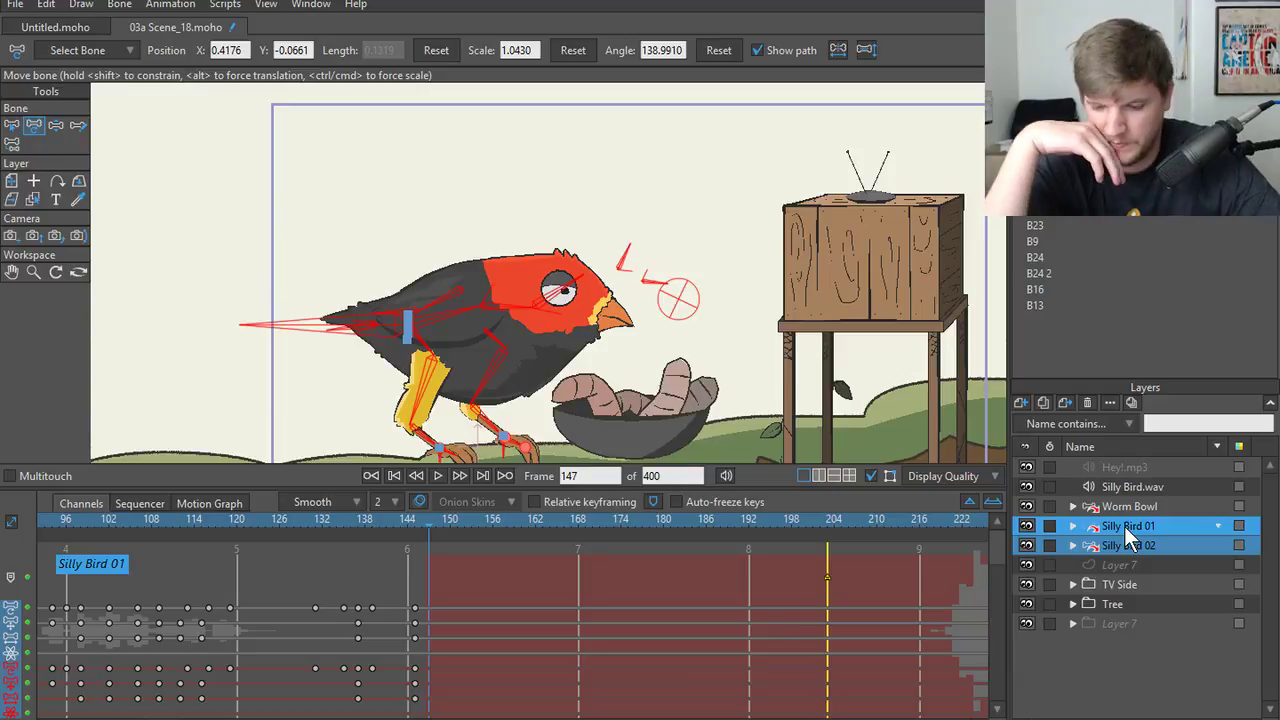
key("Left")
key("Right")
key("Left")
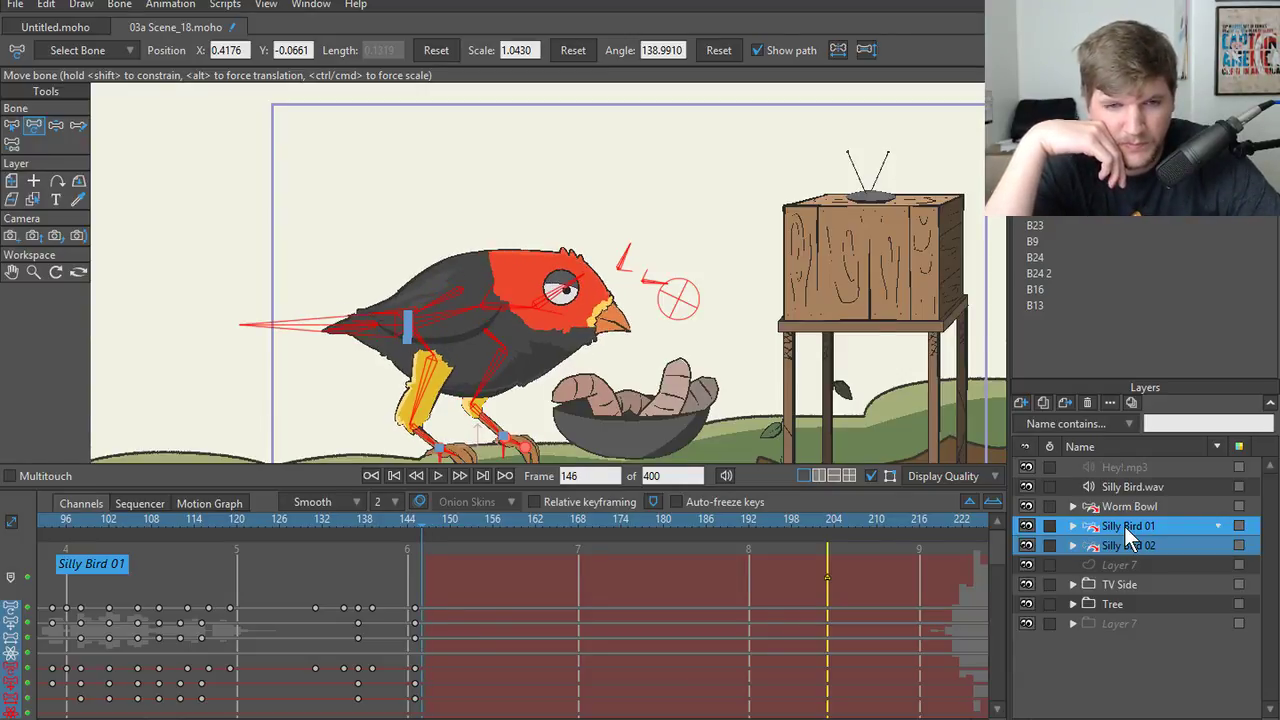
key("Right")
key("Left")
key("Right")
key("Left")
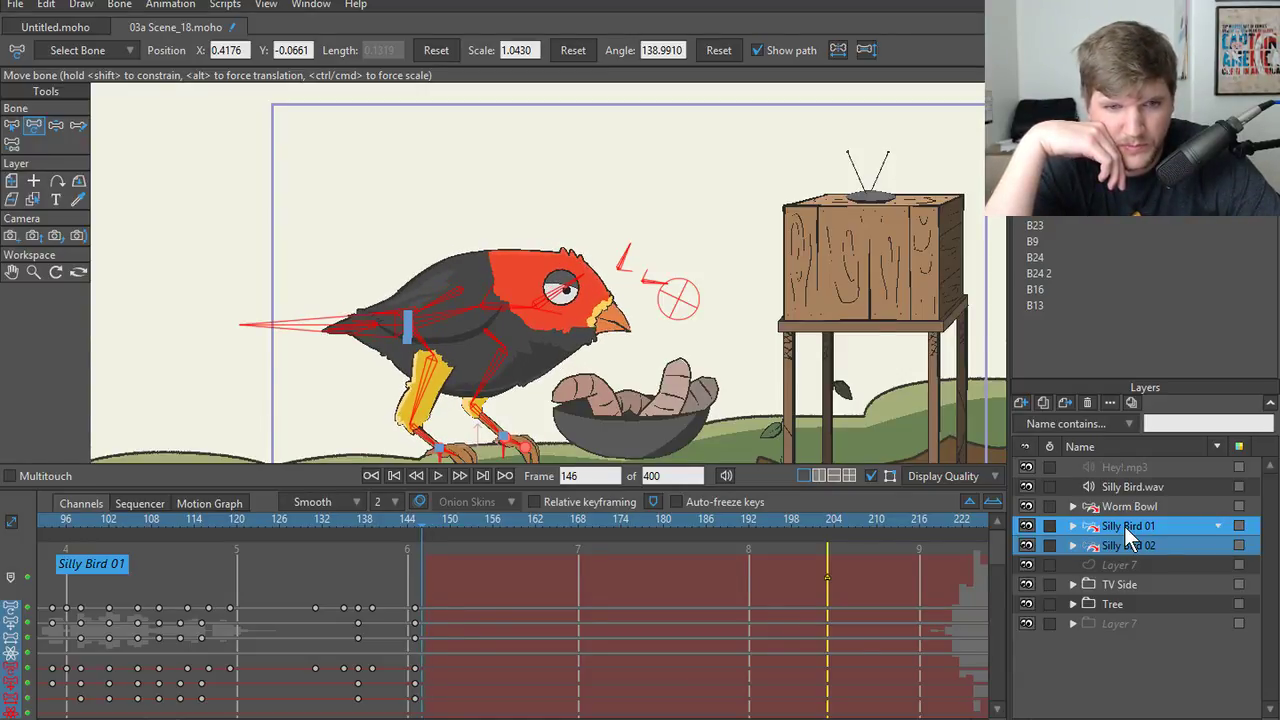
- Select only the Silly Bird 01 layer and recheck its pose around the changeover at frames 146 and 147
left_click(1127, 508)
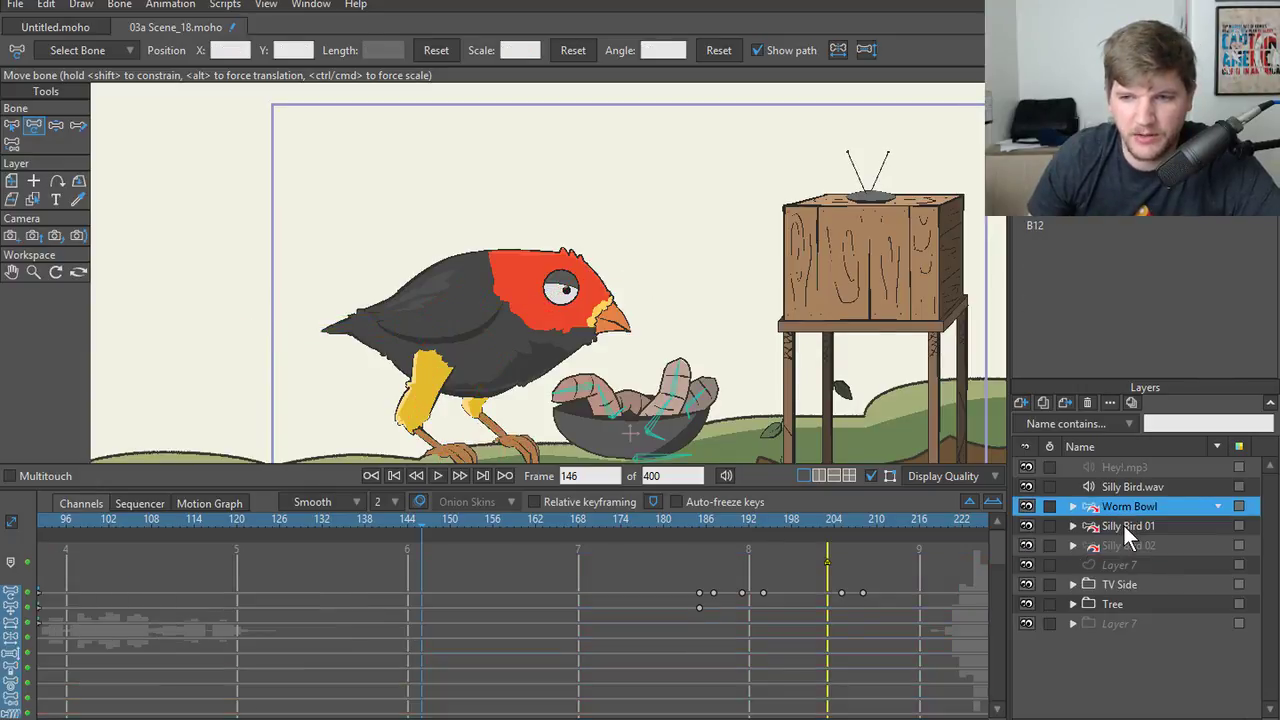
left_click(1124, 526)
key("Left")
key("Right")
key("Left")
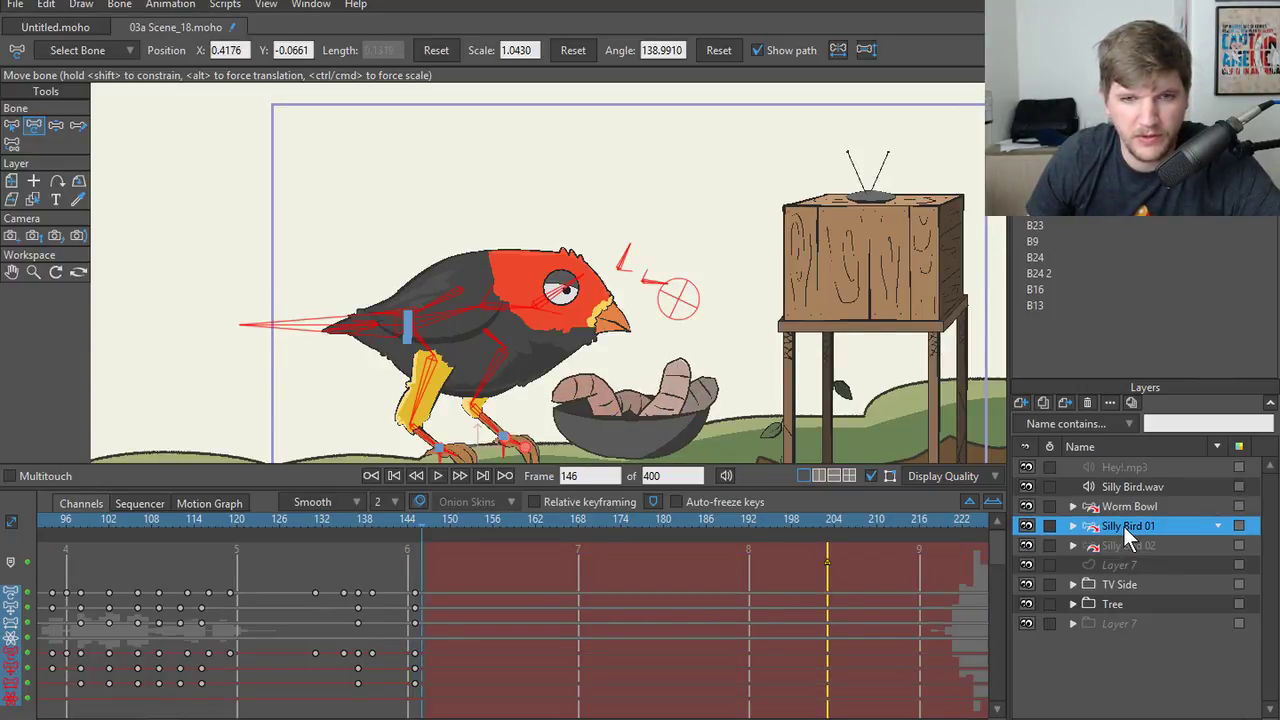
key("Right")
key("Left")
- Alternate between the Silly Bird 02 and Silly Bird 01 layers to compare their bone setups at frames 146 and 147
left_click(1128, 546)
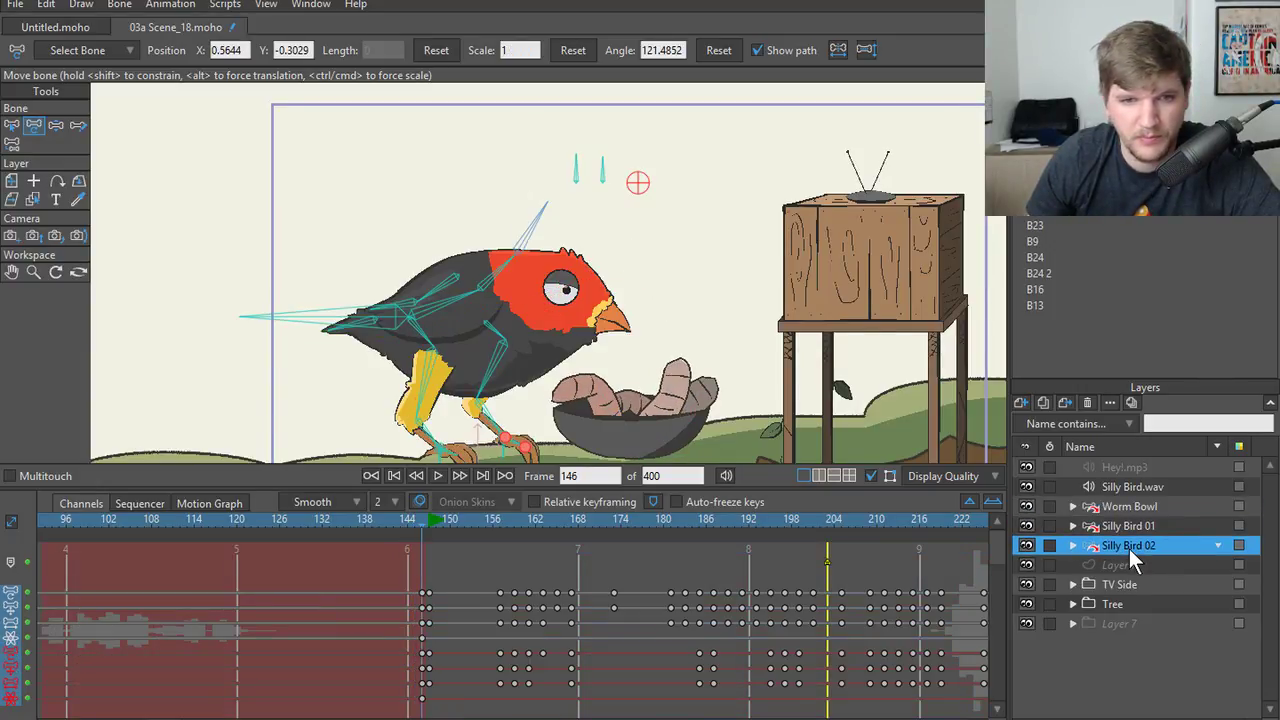
key("Right")
key("Right")
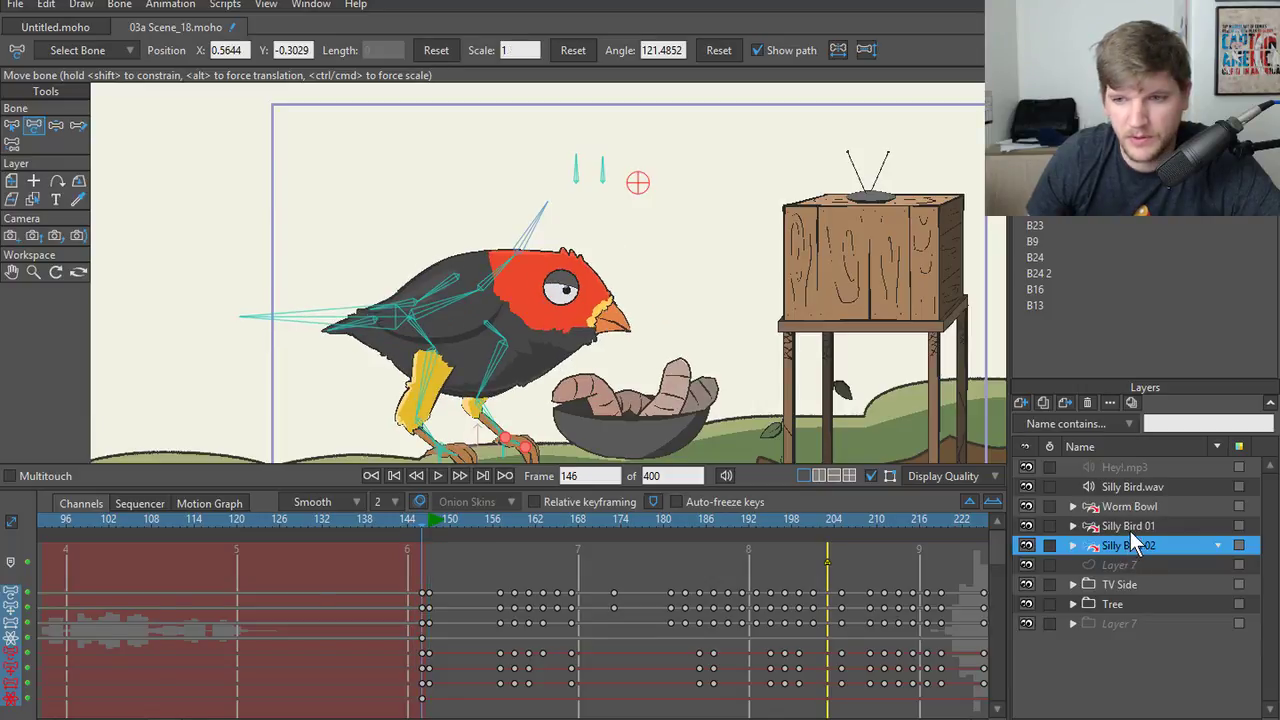
left_click(1130, 531)
key("Left")
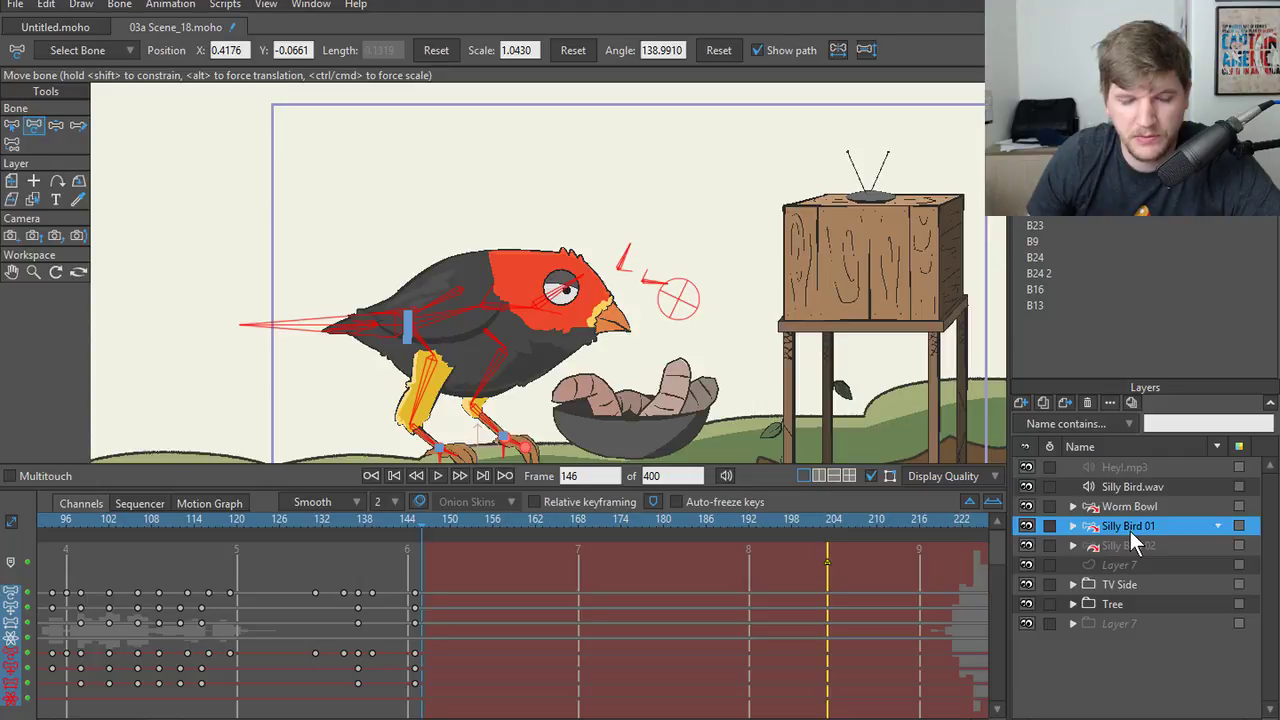
key("Right")
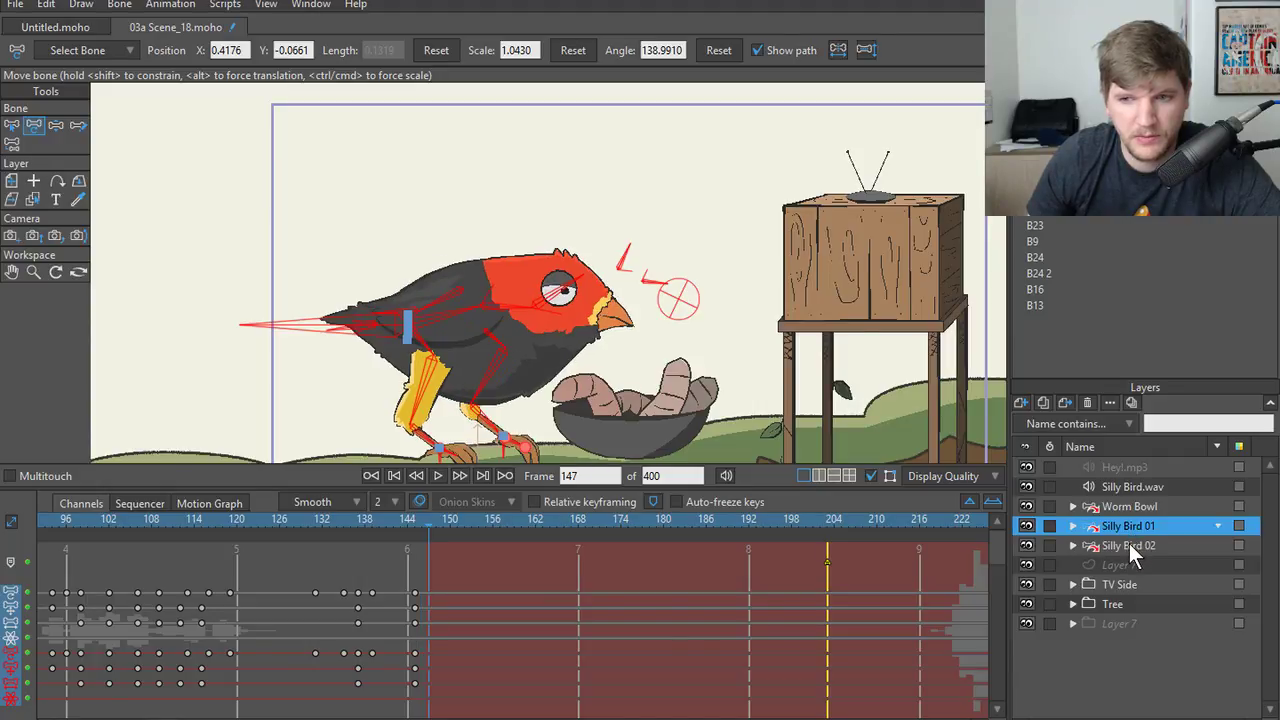
left_click(1129, 544)
key("Left")
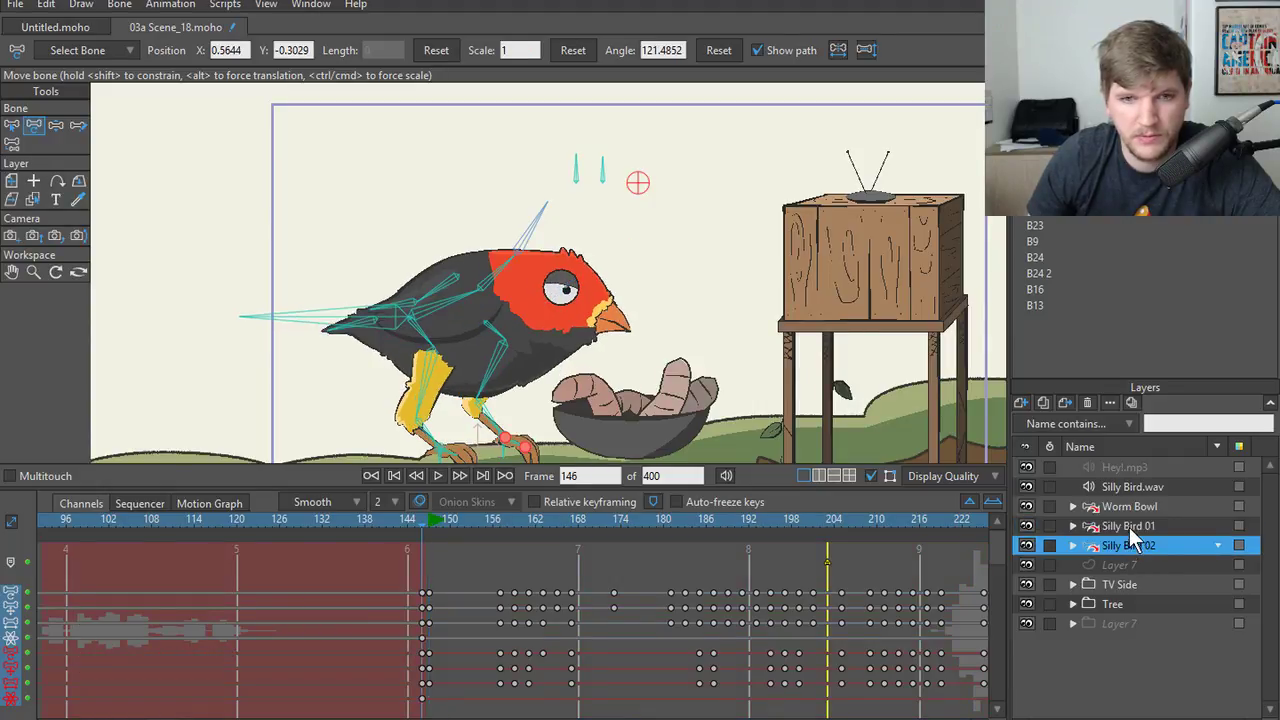
left_click(1129, 526)
key("Right")
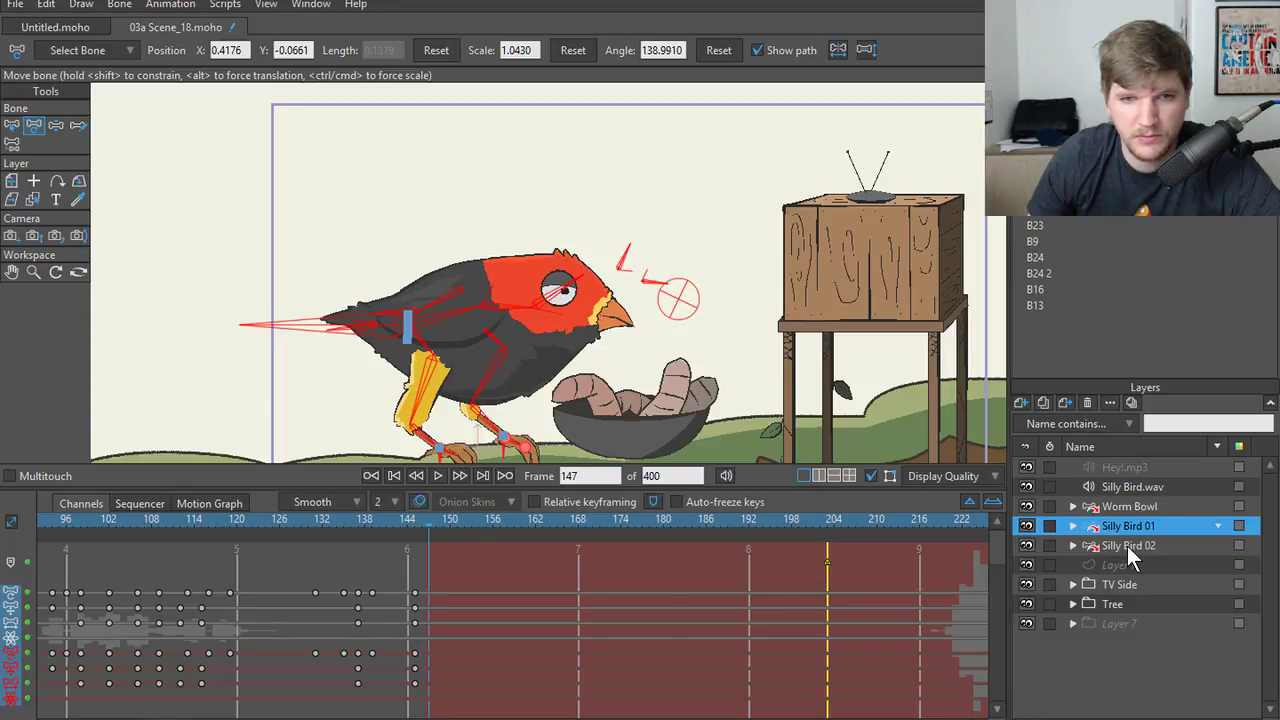
left_click(1127, 546)
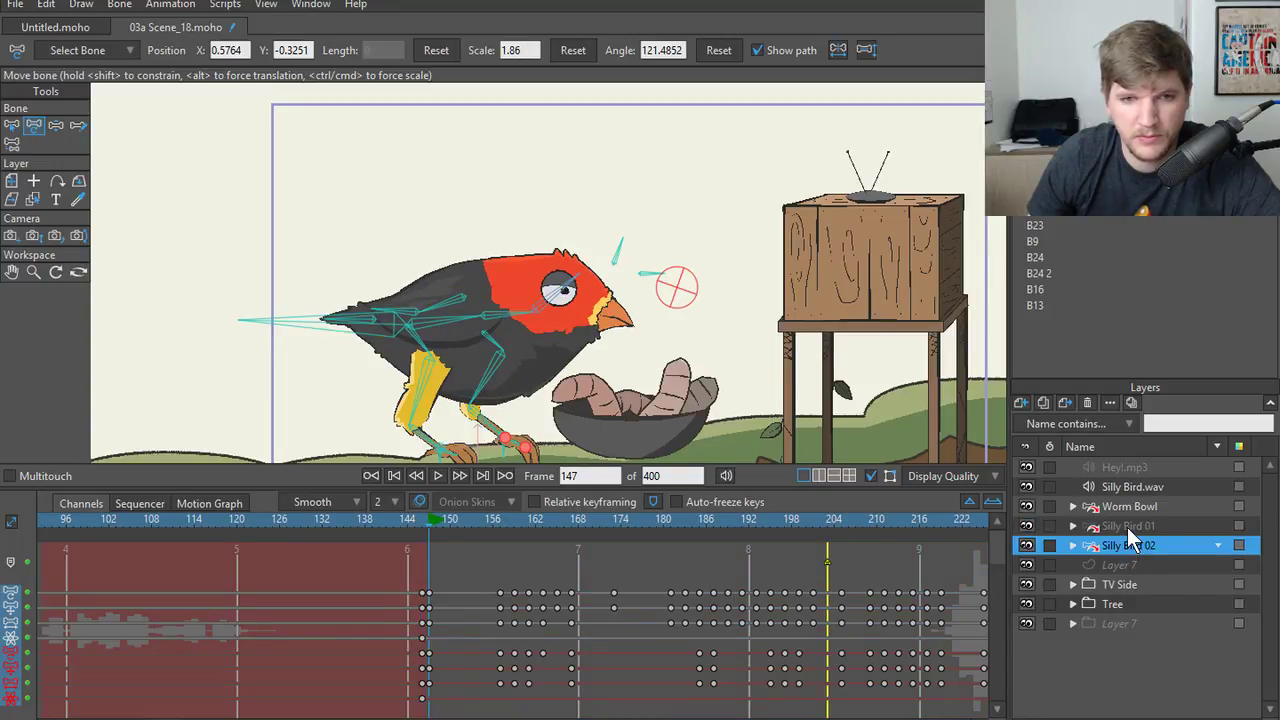
key("Left")
left_click(1127, 527)
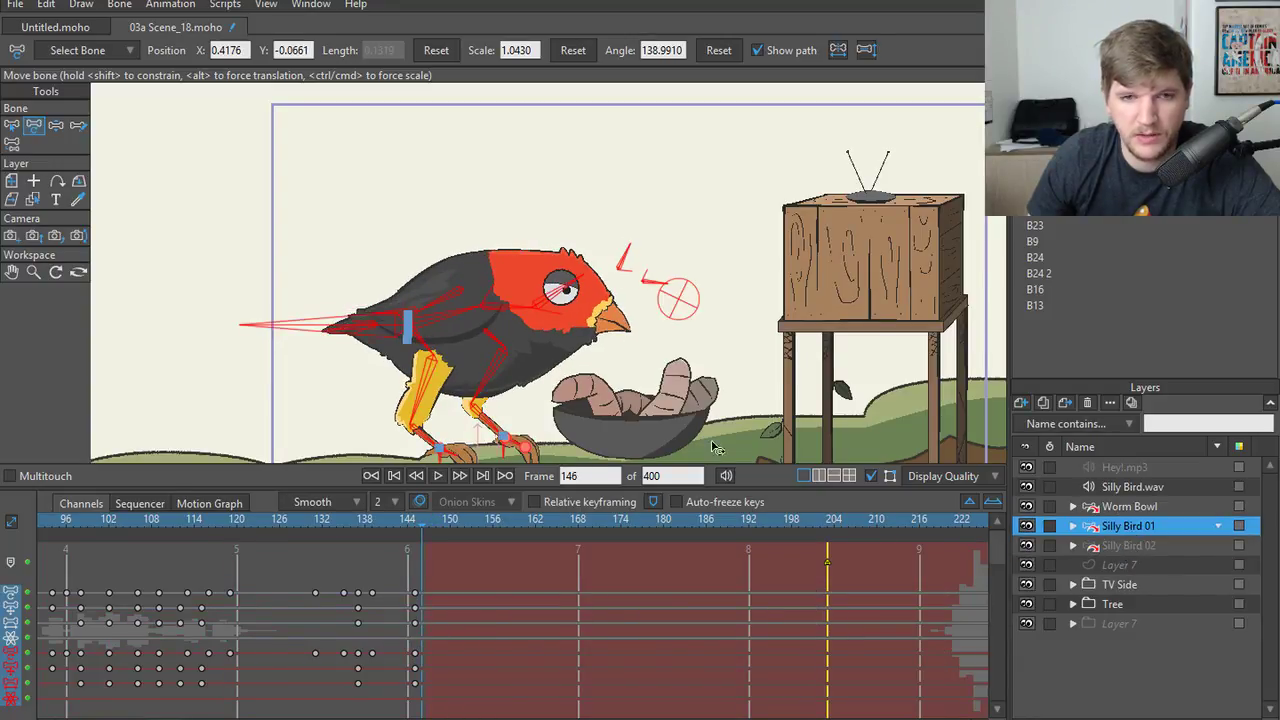
- Select the main body bone of Silly Bird 01 at frame 146 with the Transform Bone tool and inspect its transform values
scroll(417, 353, "up", 3)
key("z")
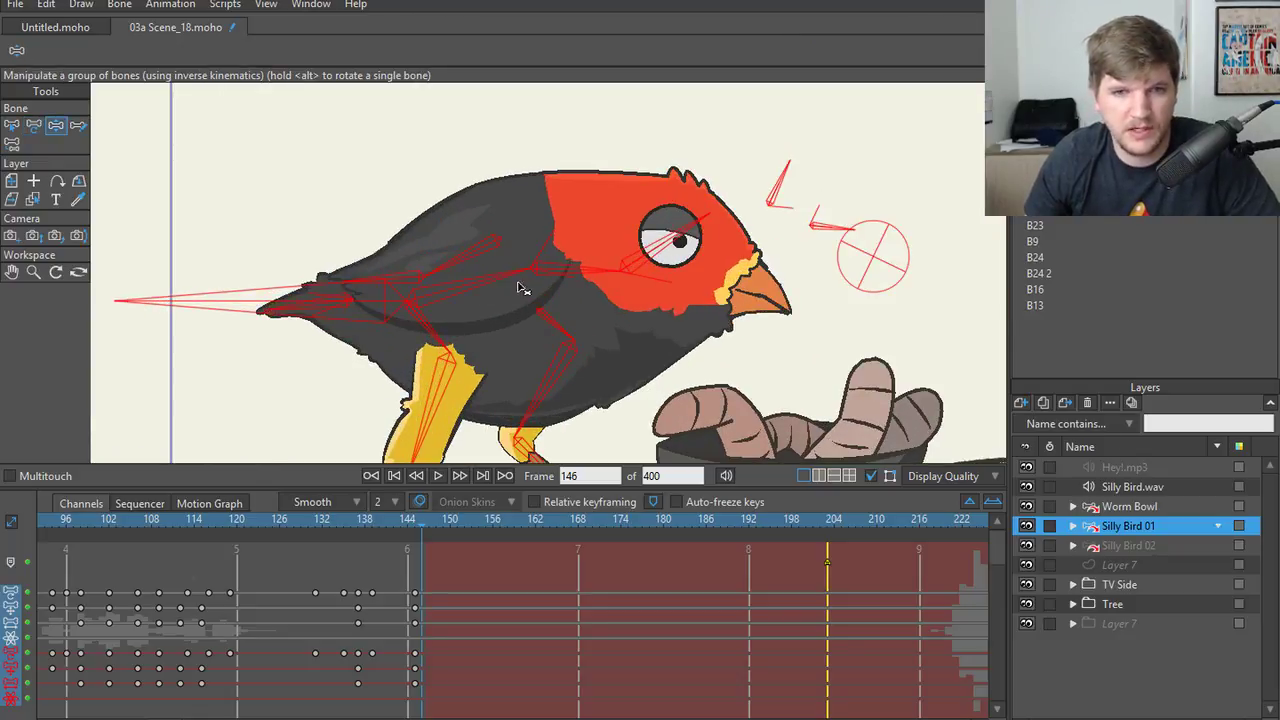
key("z")
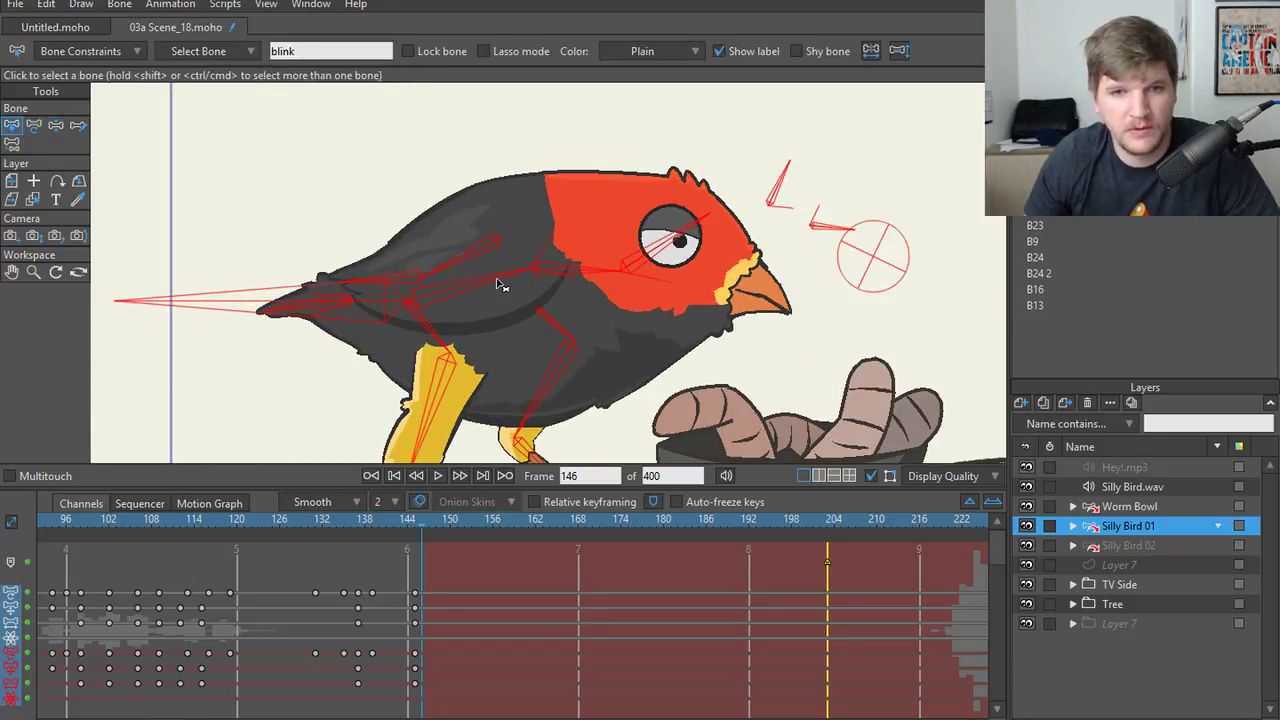
key("t")
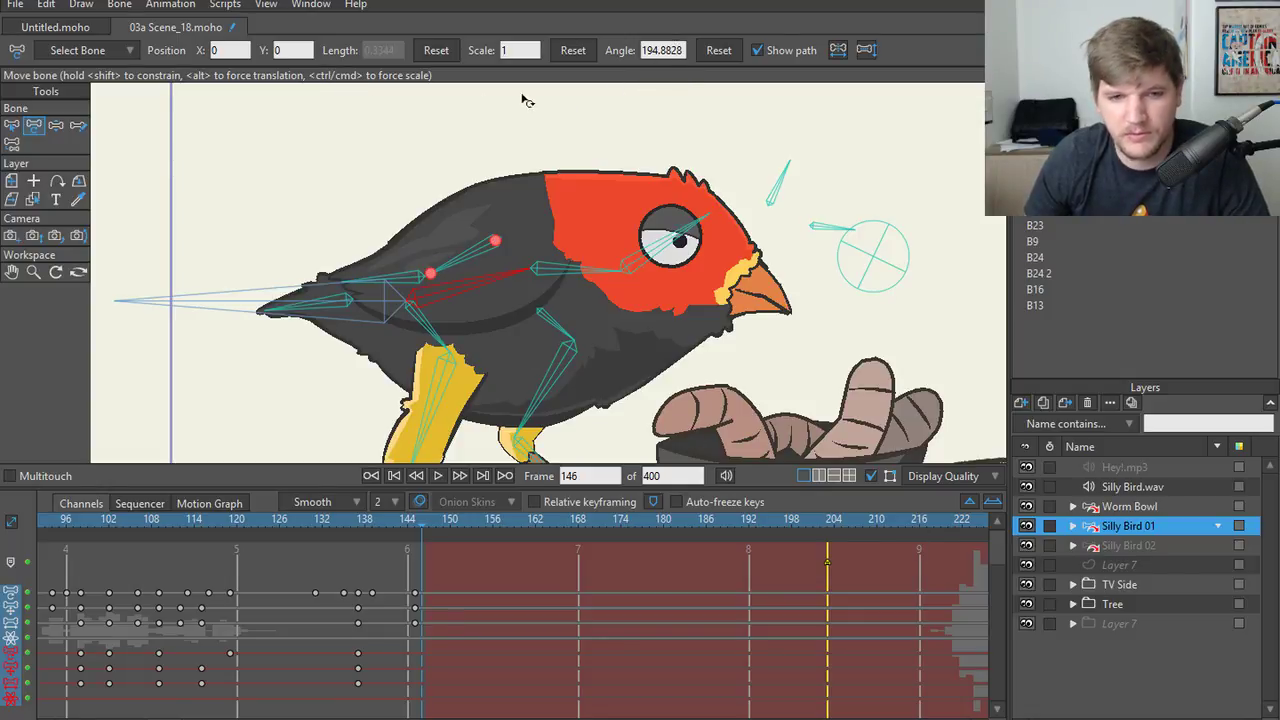
double_click(660, 51)
key("ctrl+a")
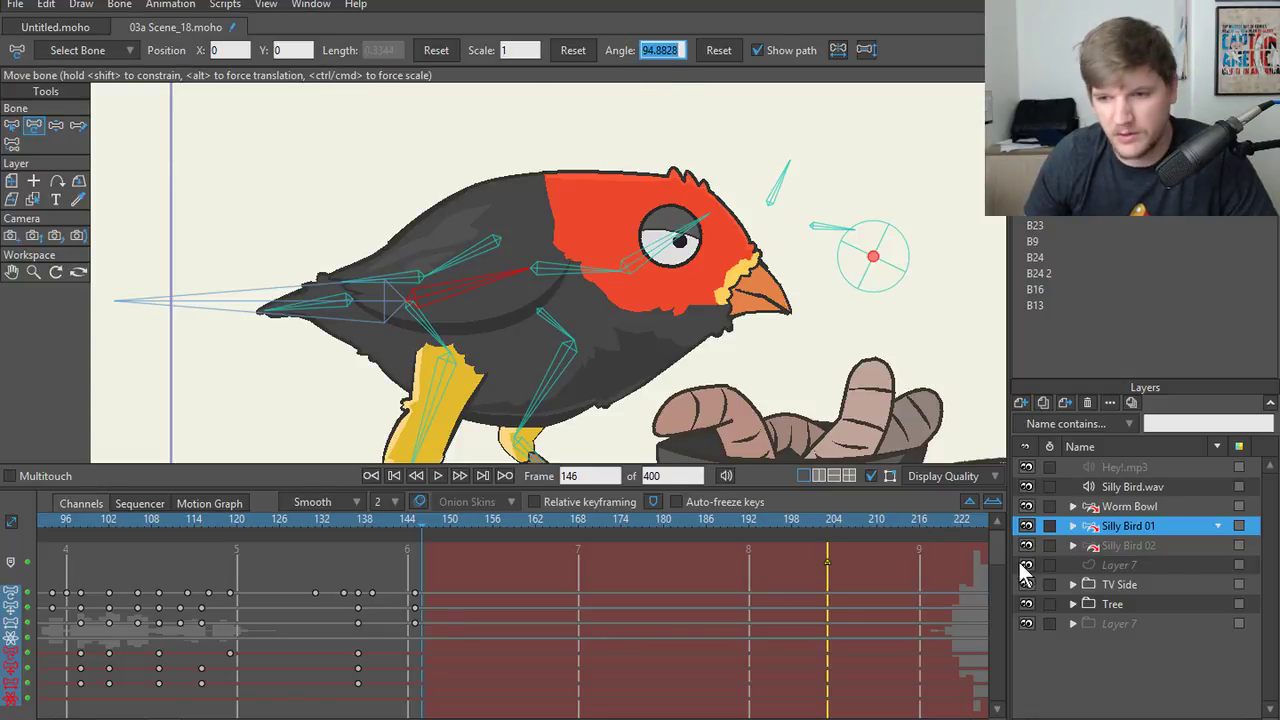
left_click(1155, 506)
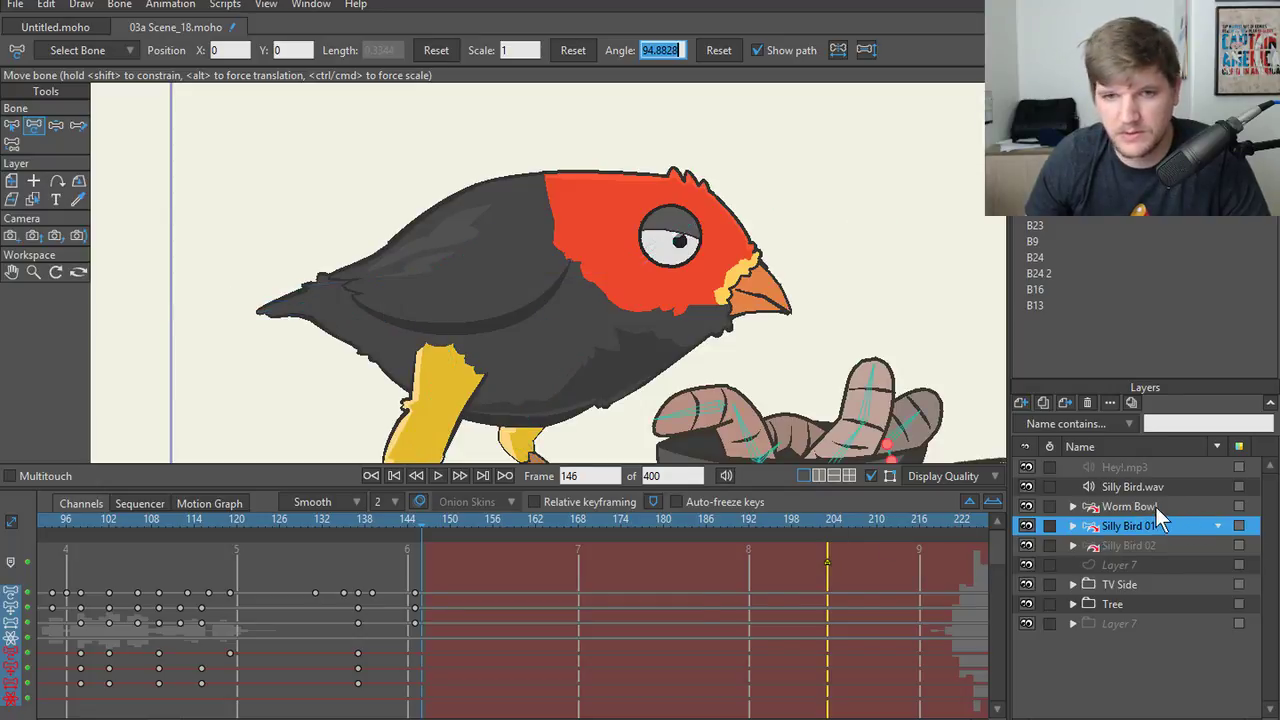
left_click(1128, 528)
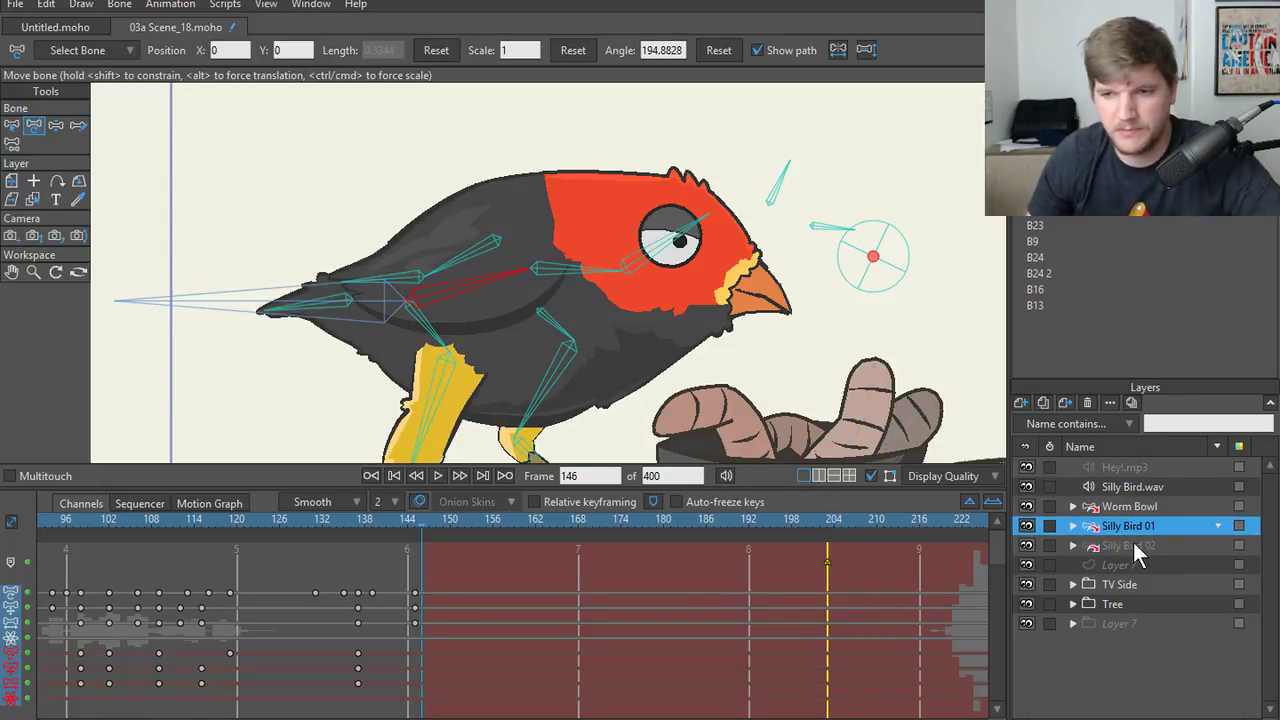
- Try copying the 1.86 bone scale from Silly Bird 02 at frame 147 to Silly Bird 01's body bone at frame 146
key("ctrl+Right")
left_click(1130, 546)
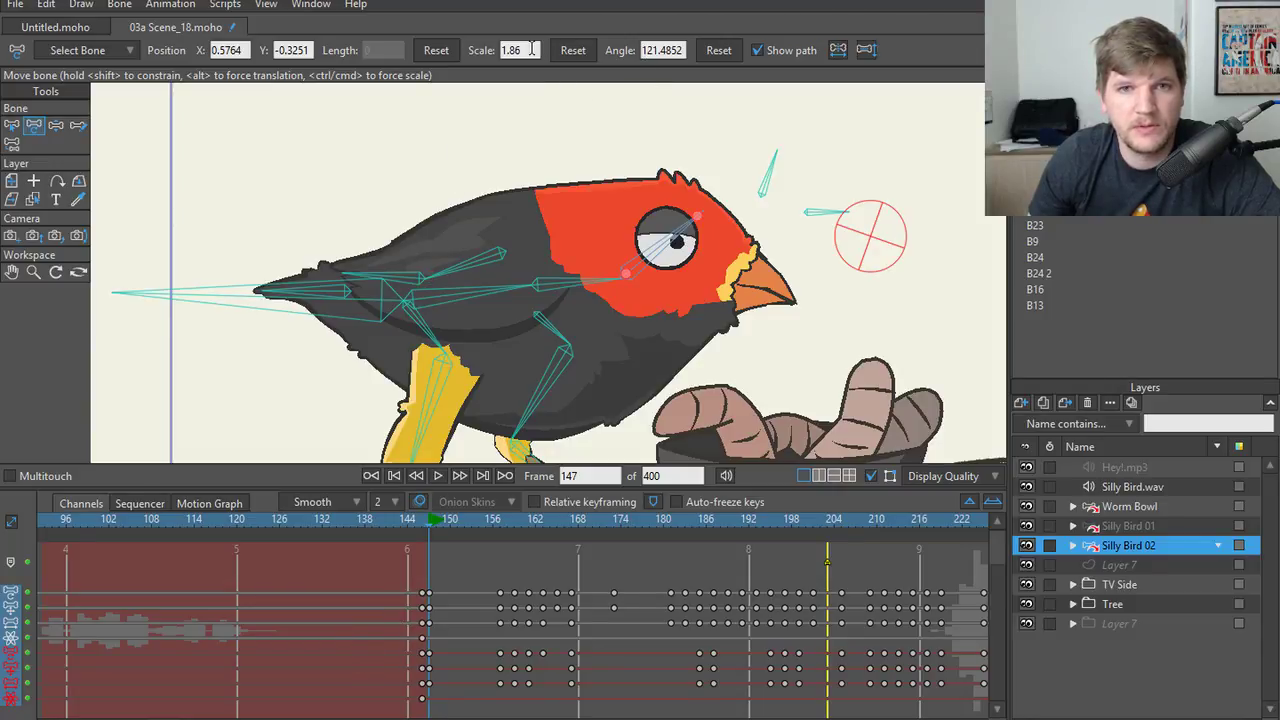
double_click(531, 49)
key("ctrl+c")
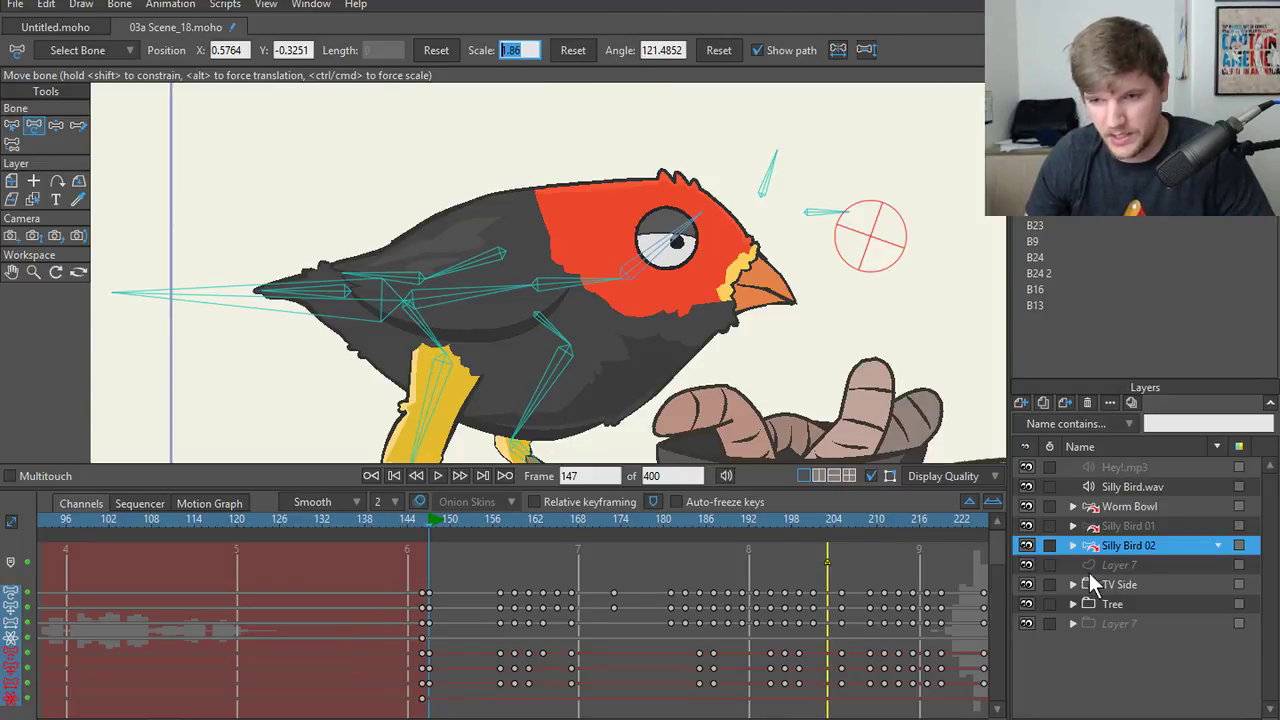
left_click(1130, 526)
key("Left")
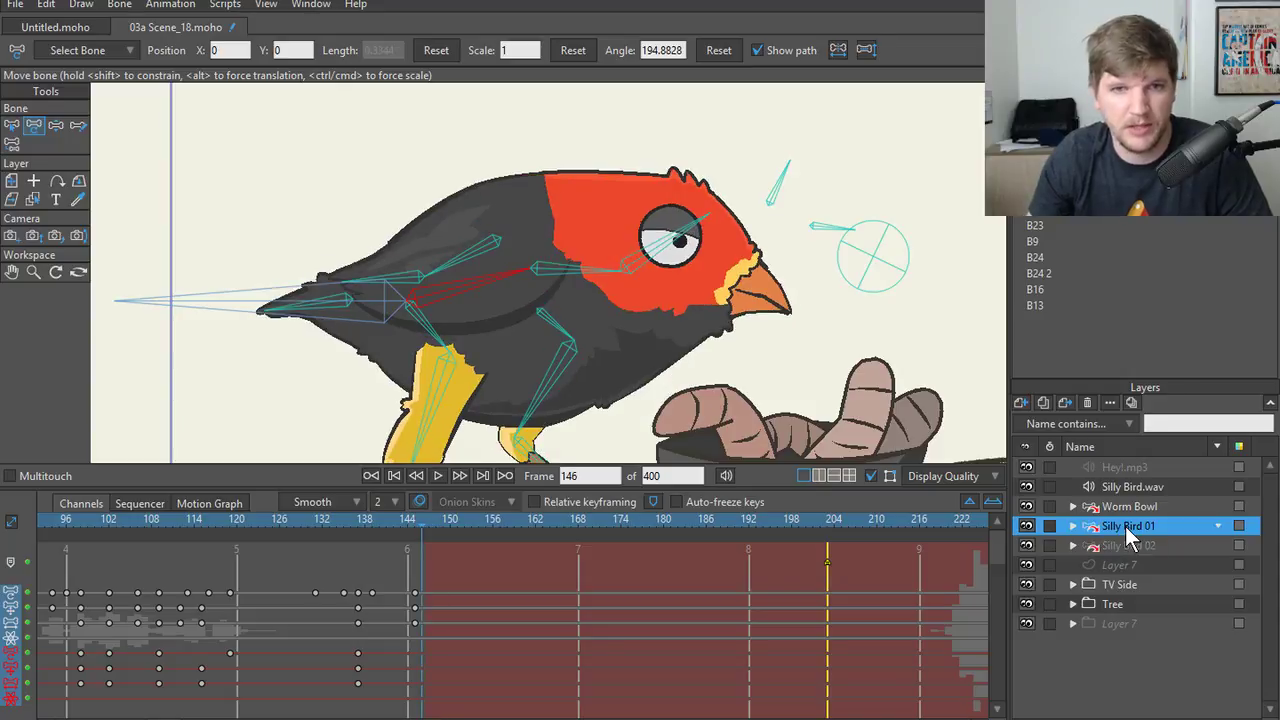
left_click_drag(522, 51, 368, 56)
key("ctrl+v")
key("Return")
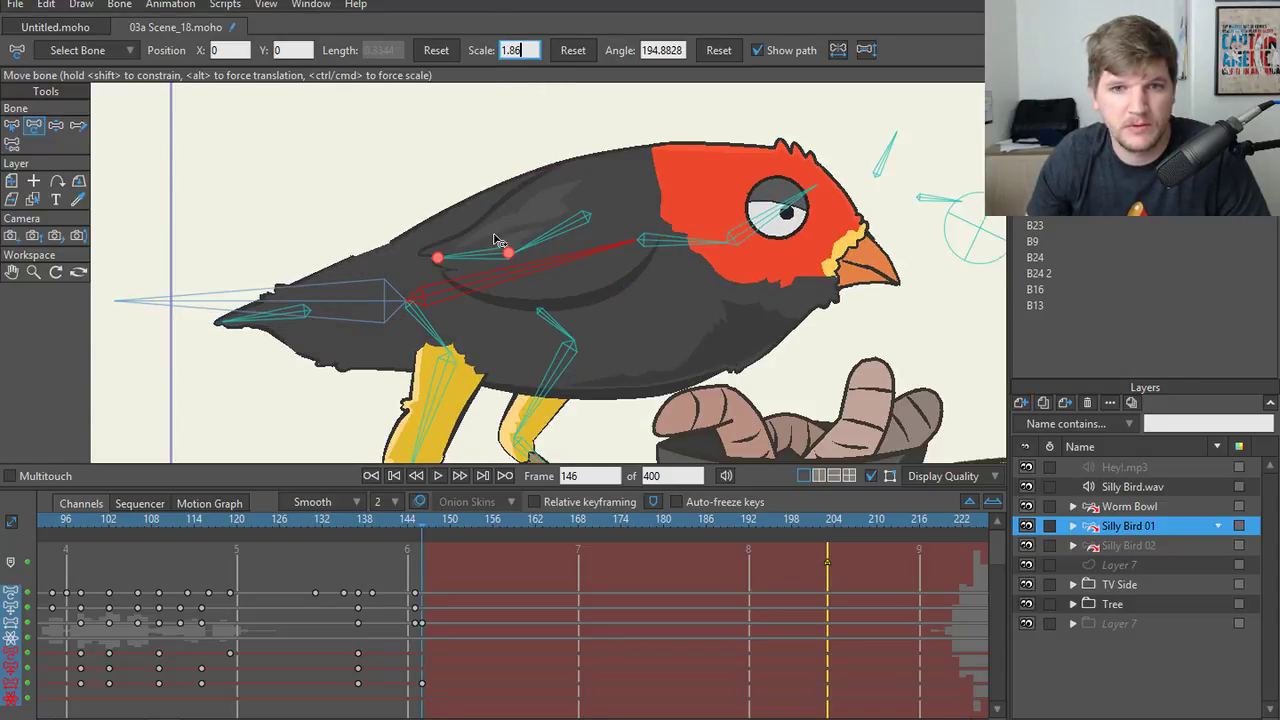
key("ctrl+z")
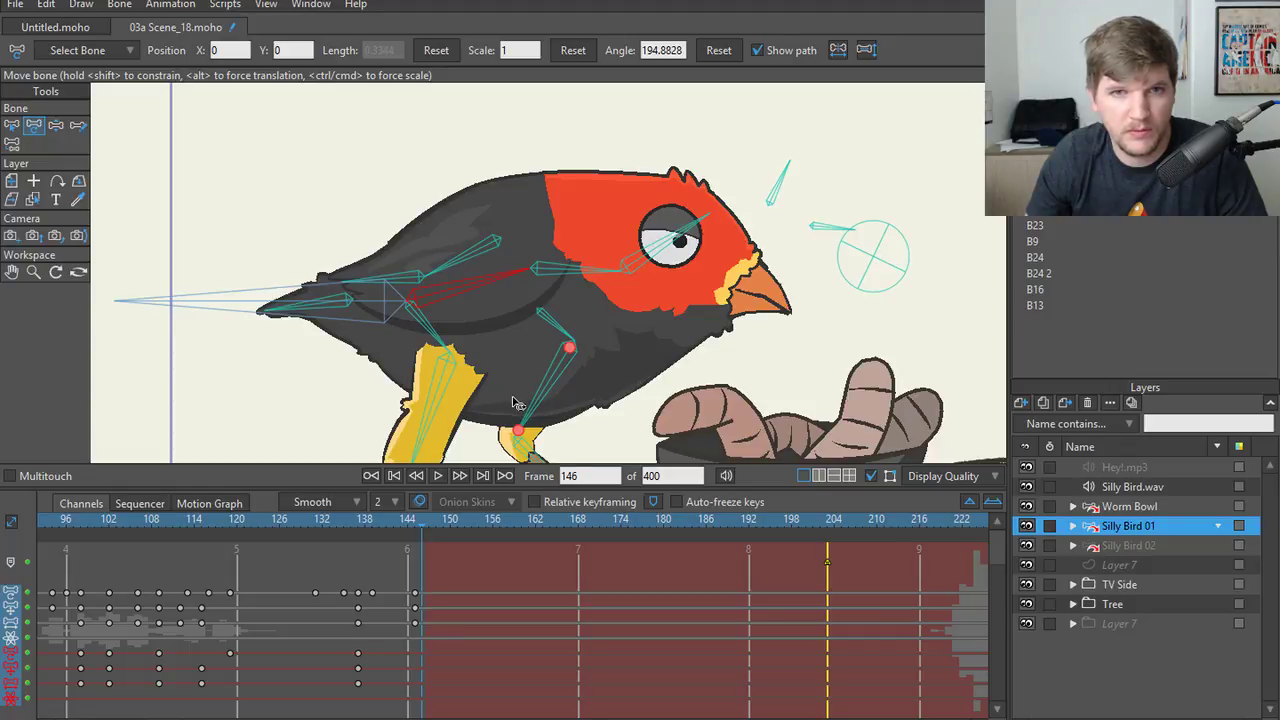
- Try the 1.86 scale on Silly Bird 01's body bone at frame 146 once more, and undo it
double_click(522, 50)
key("ctrl+v")
key("Return")
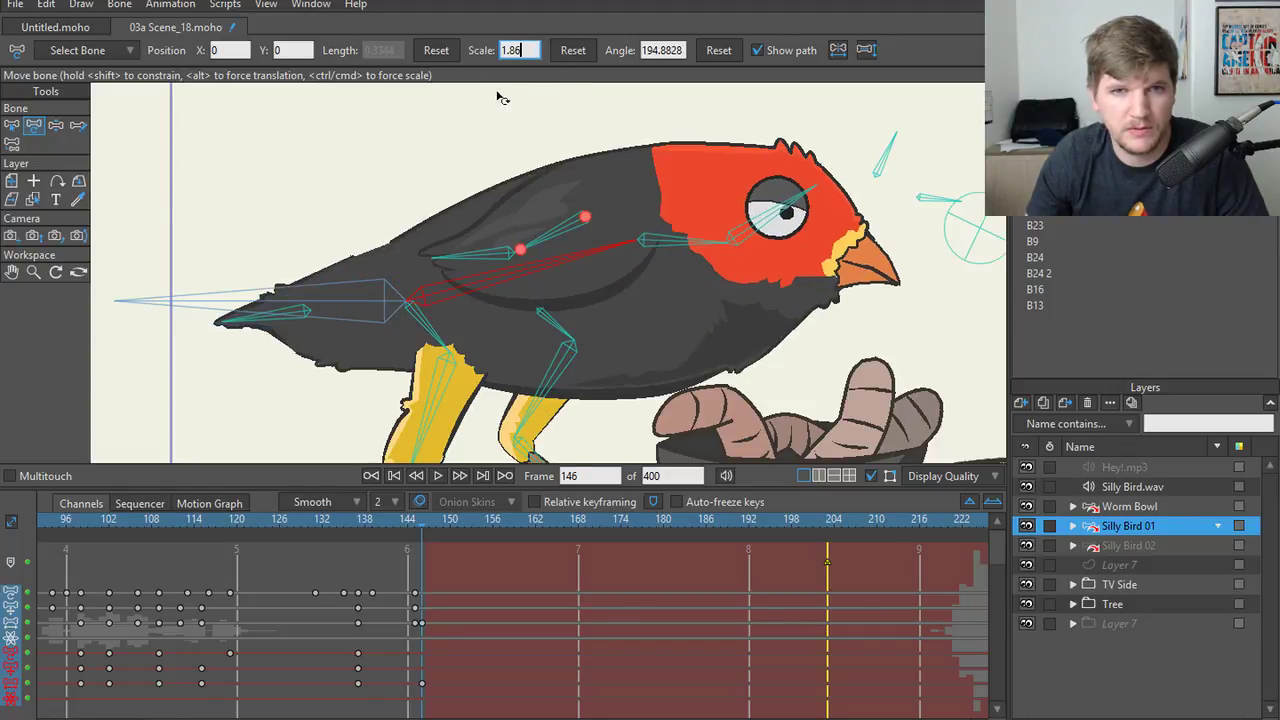
key("ctrl+z")
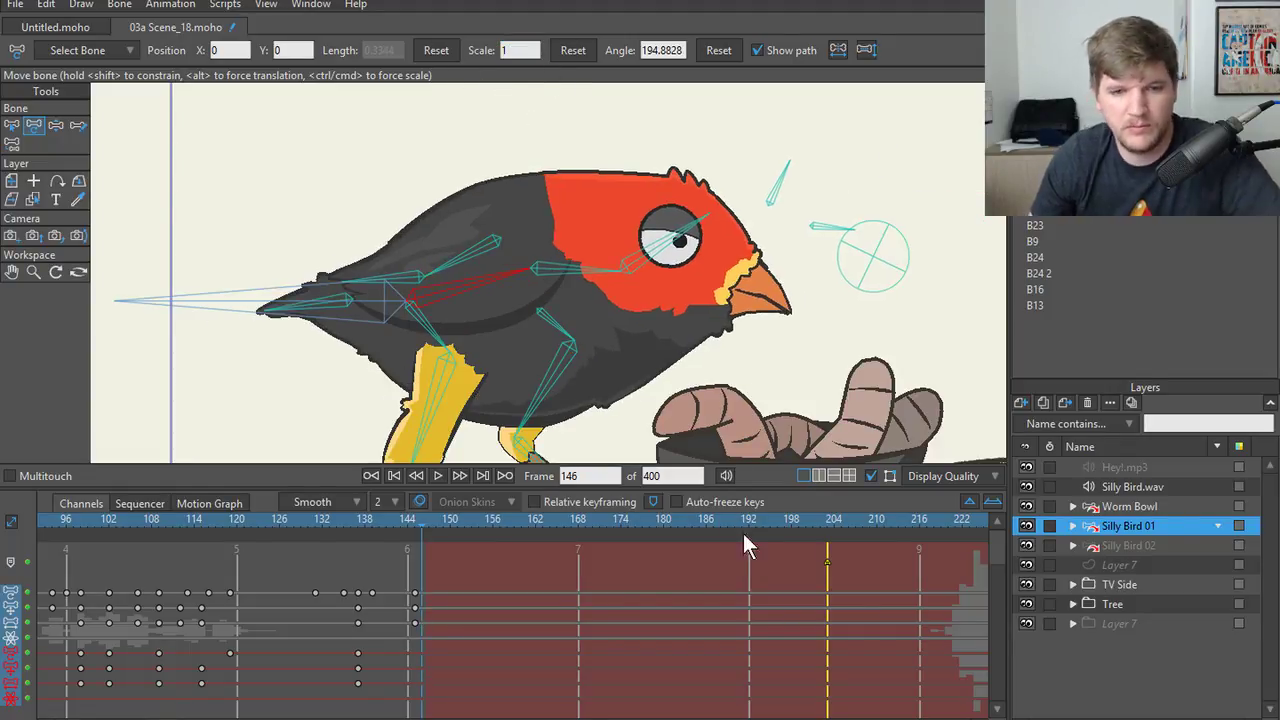
- Select the Silly Bird 02 layer and compare its body and head pose up close across frames 146 and 147
key("ctrl+Right")
left_click(1125, 545)
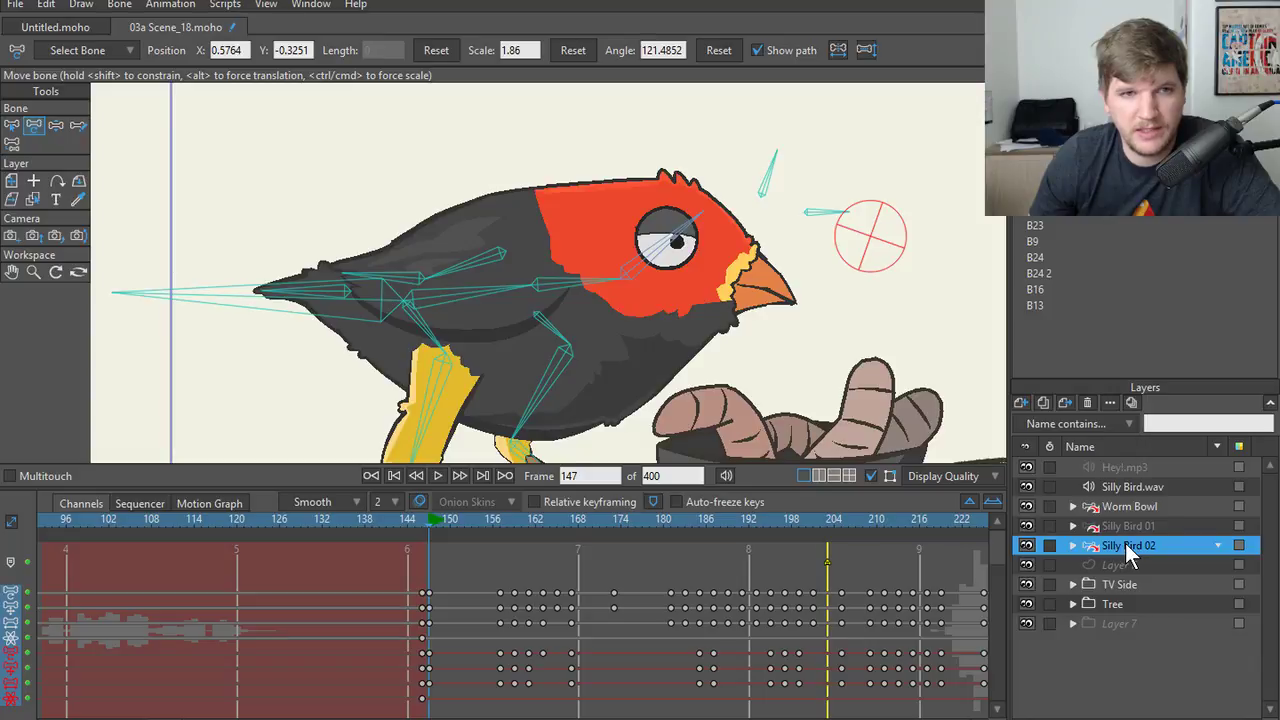
key("Left")
key("Right")
key("Left")
key("Right")
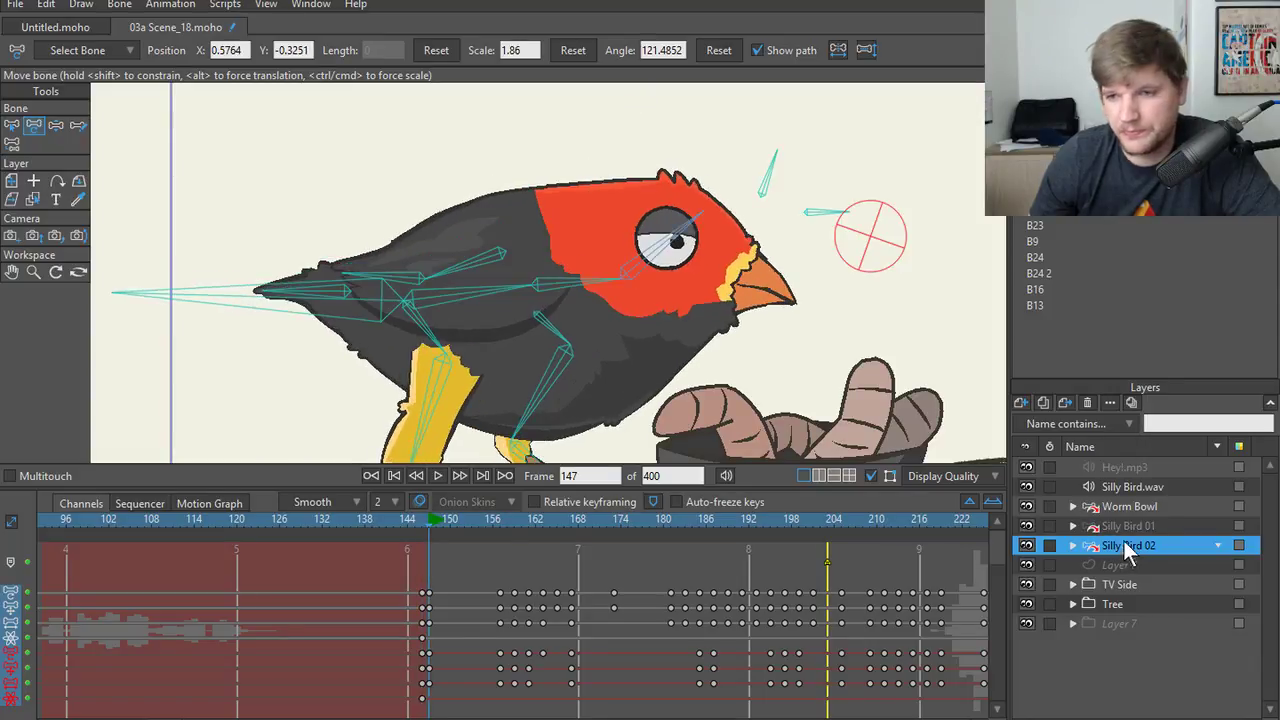
- Switch to the Silly Bird 01 layer and compare its bones up close across frames 146 and 147
left_click(1123, 530)
key("Left")
key("Right")
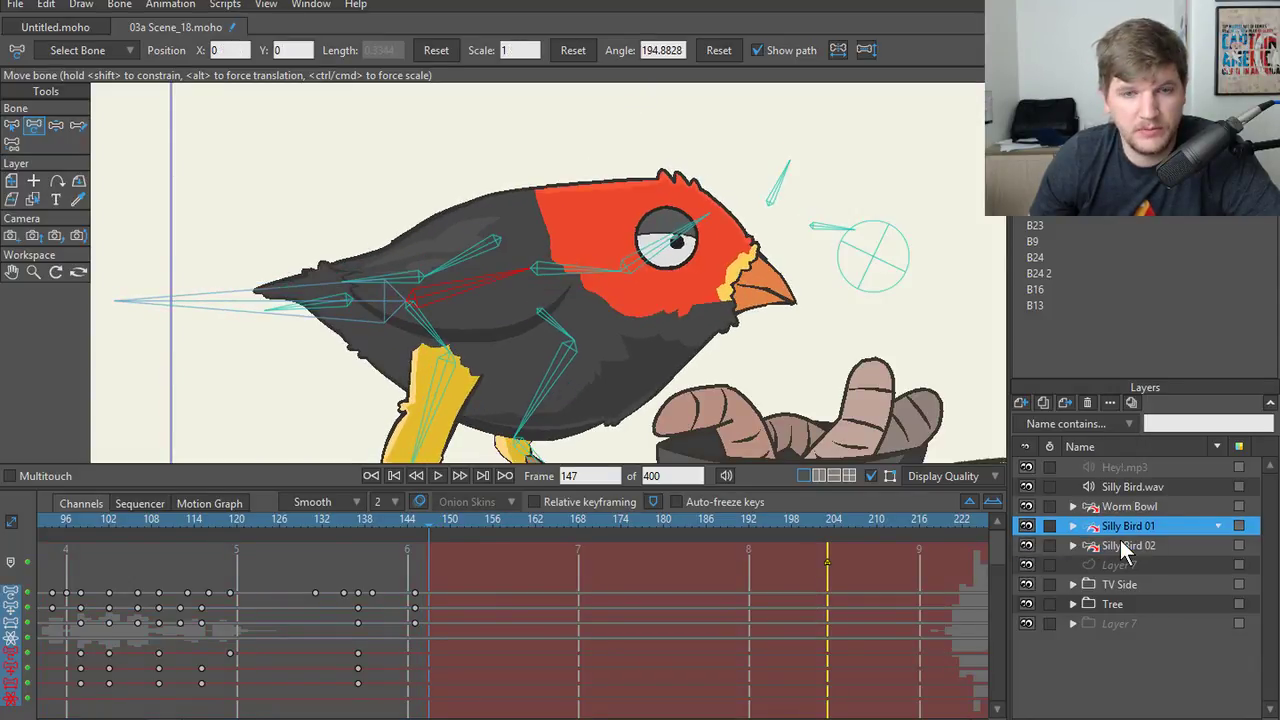
key("Left")
left_click(873, 257)
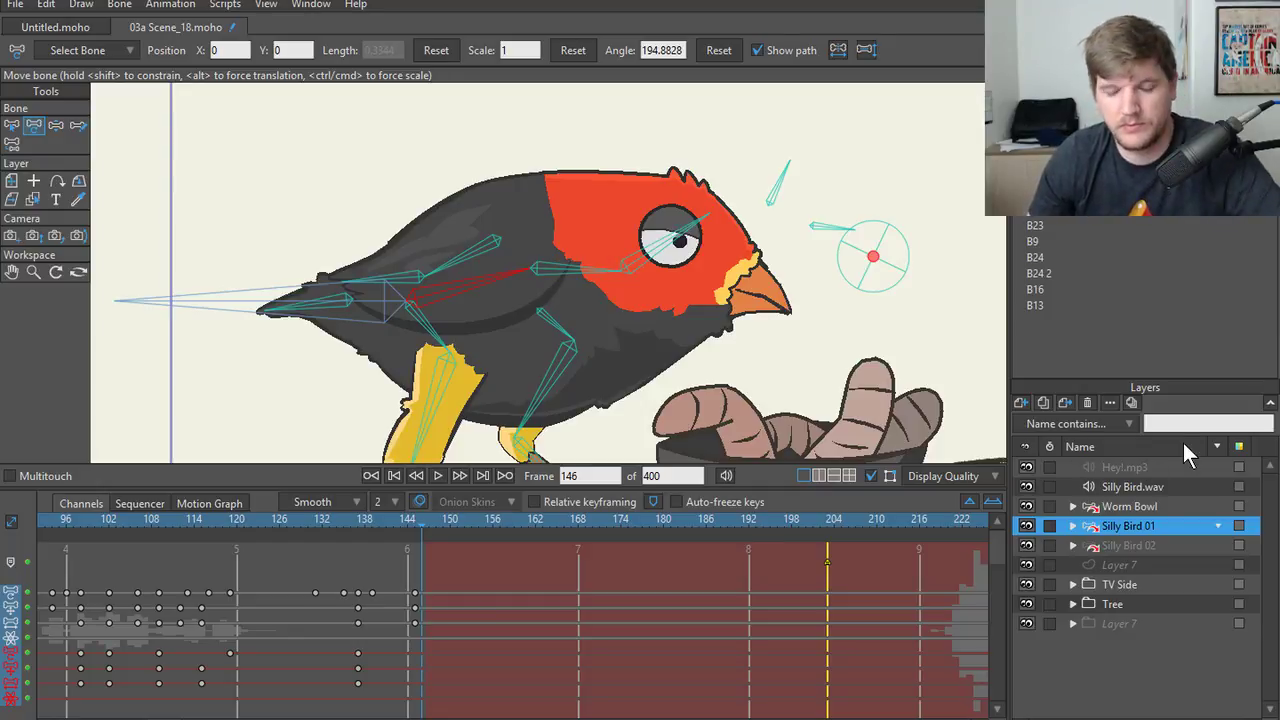
- Check Silly Bird 01's last keyframes and compare its bones with Silly Bird 02's across the frame 146–147 changeover
left_click(1128, 507)
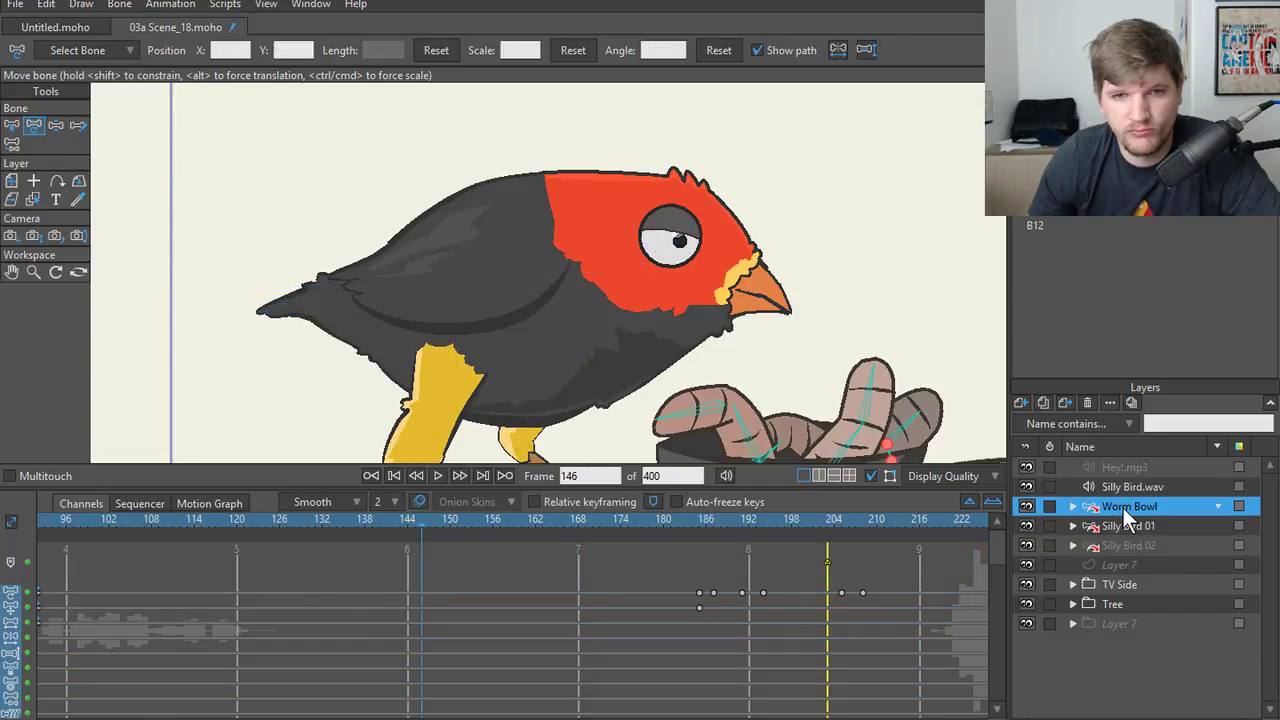
left_click(1128, 527)
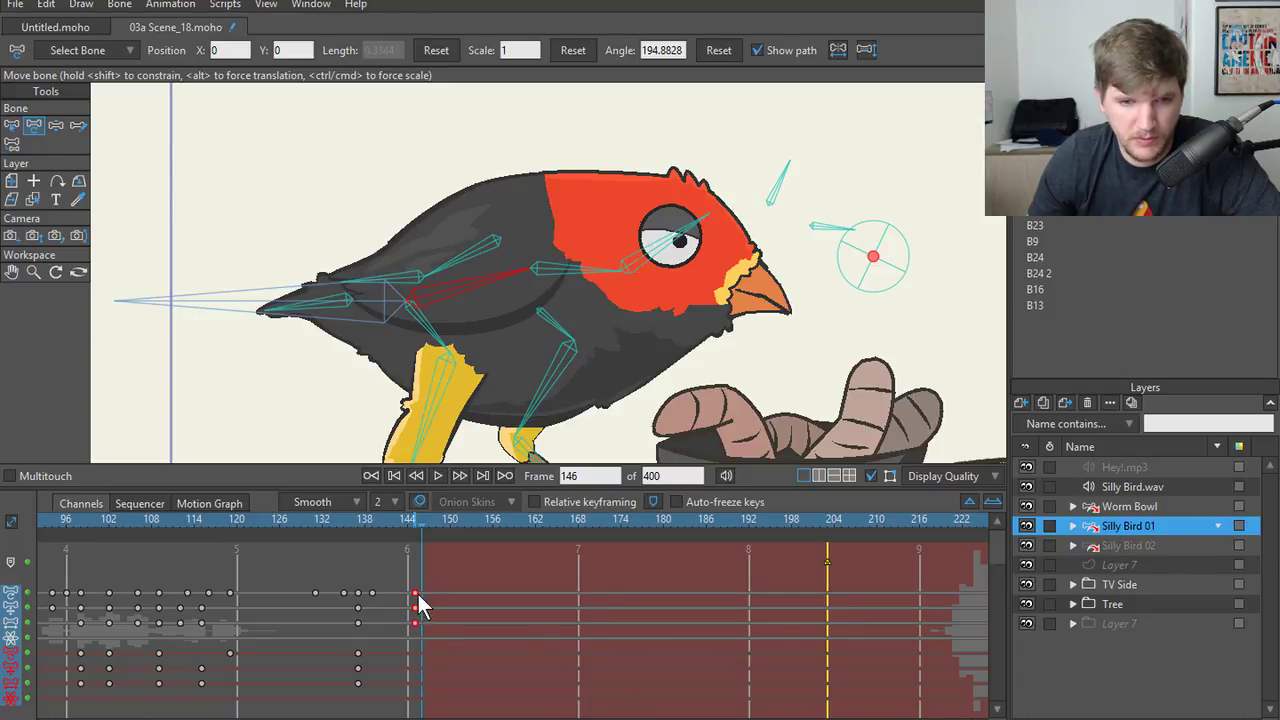
left_click(415, 605)
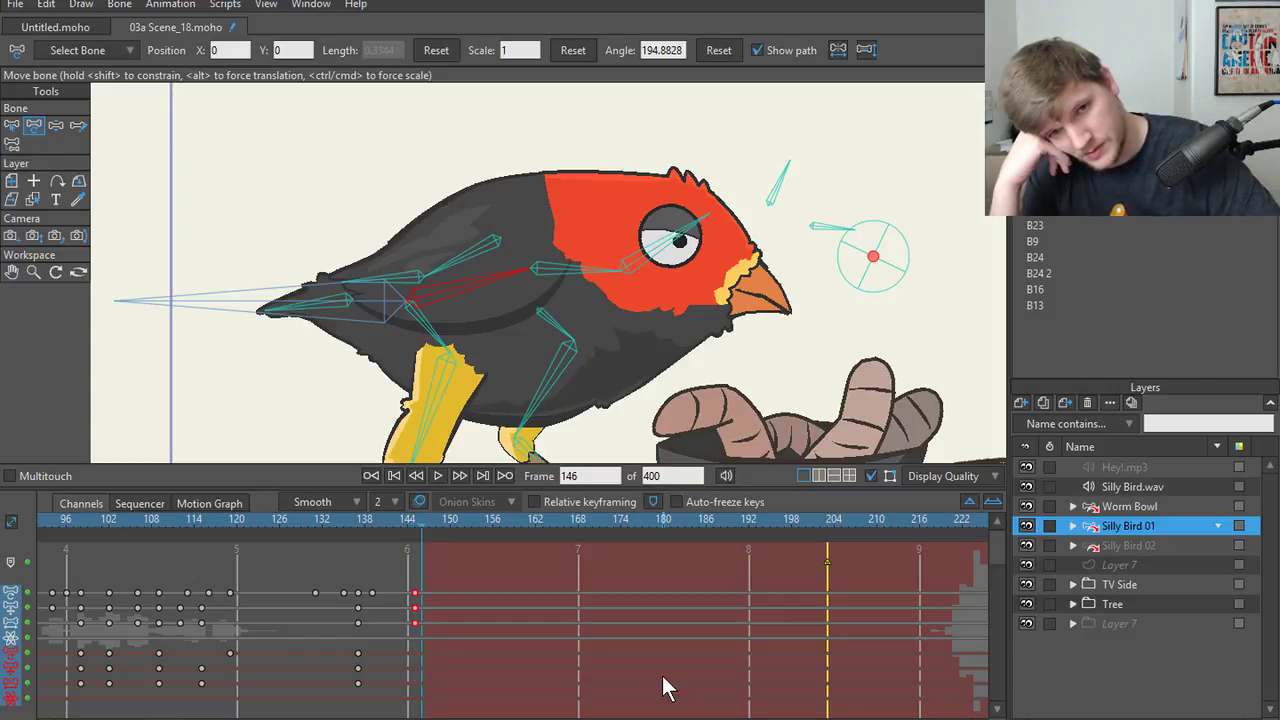
key("ctrl+Right")
key("ctrl+Right")
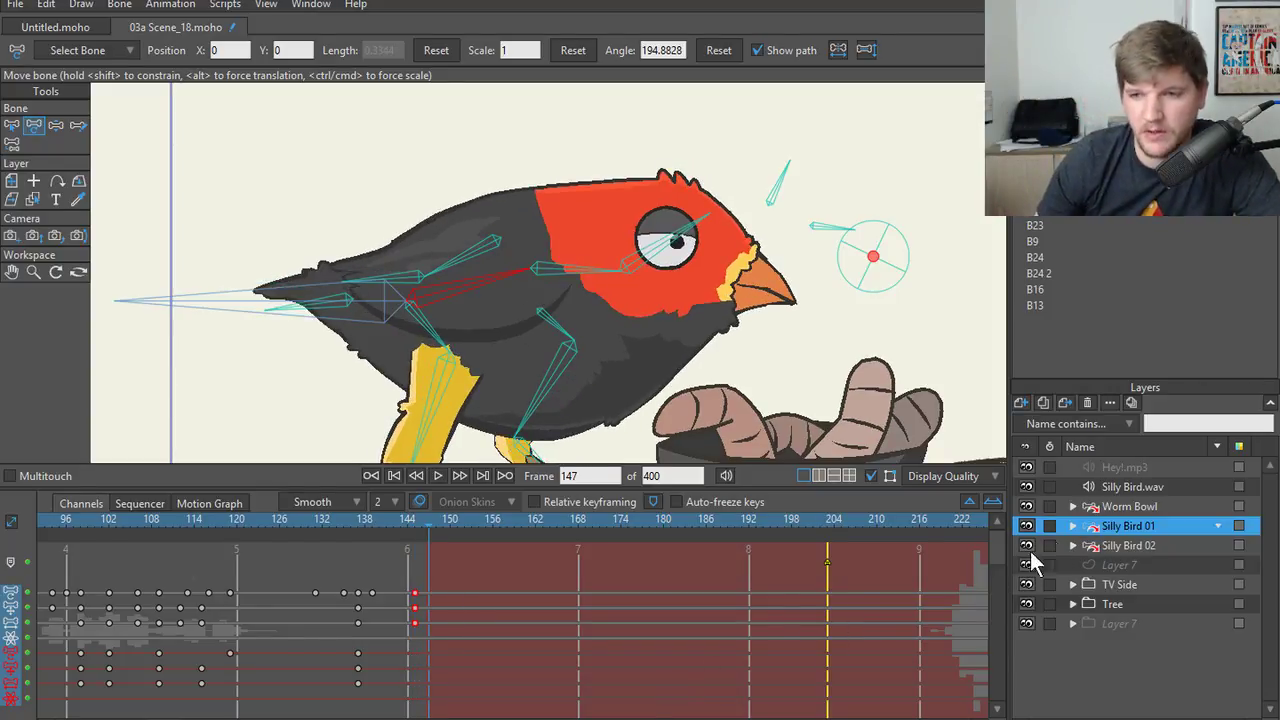
key("ctrl+Left")
left_click(1139, 508)
left_click(1138, 525)
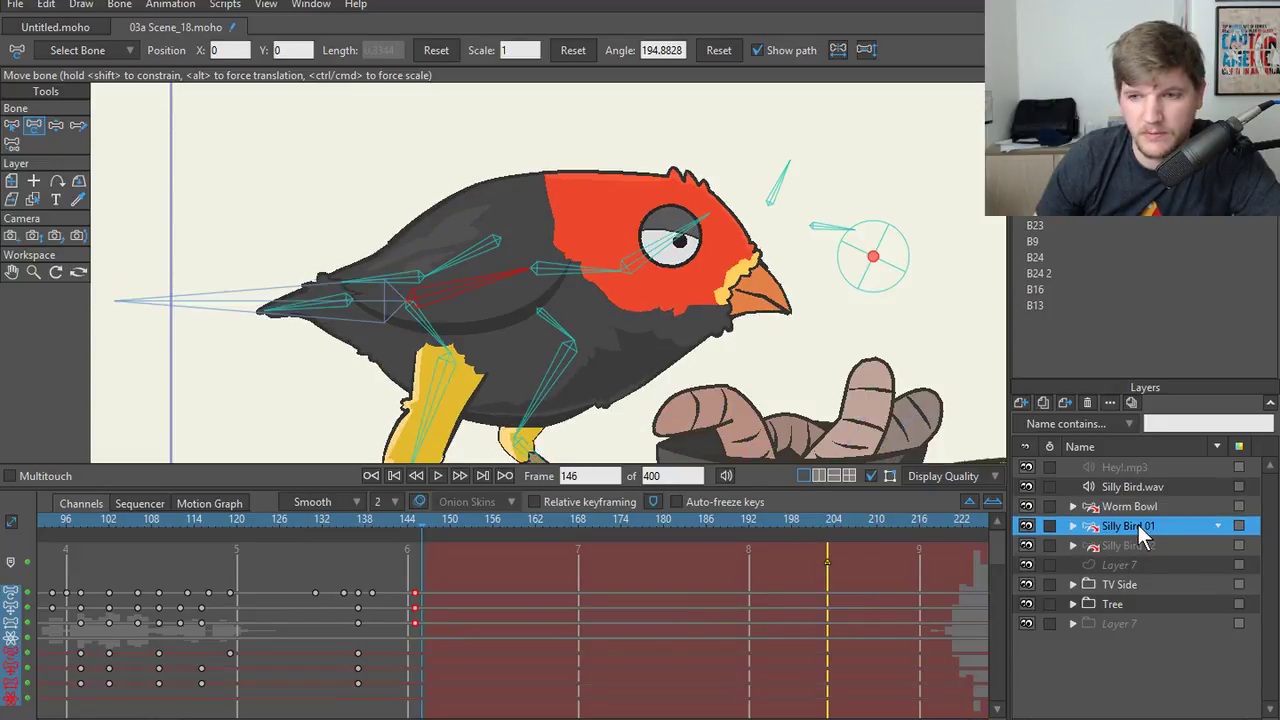
left_click(1128, 546)
key("ctrl+Right")
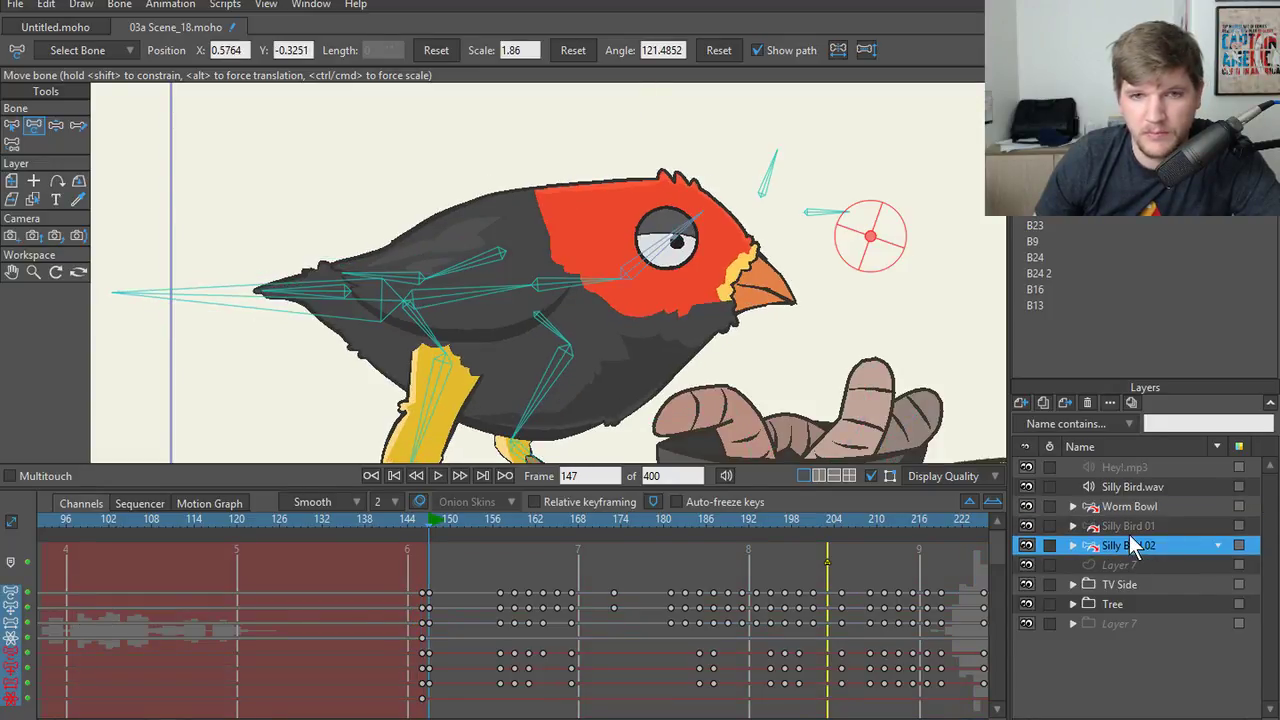
- Alternate between the Silly Bird 01 and Silly Bird 02 layers at frame 147 to compare their bone positions
left_click(1129, 527)
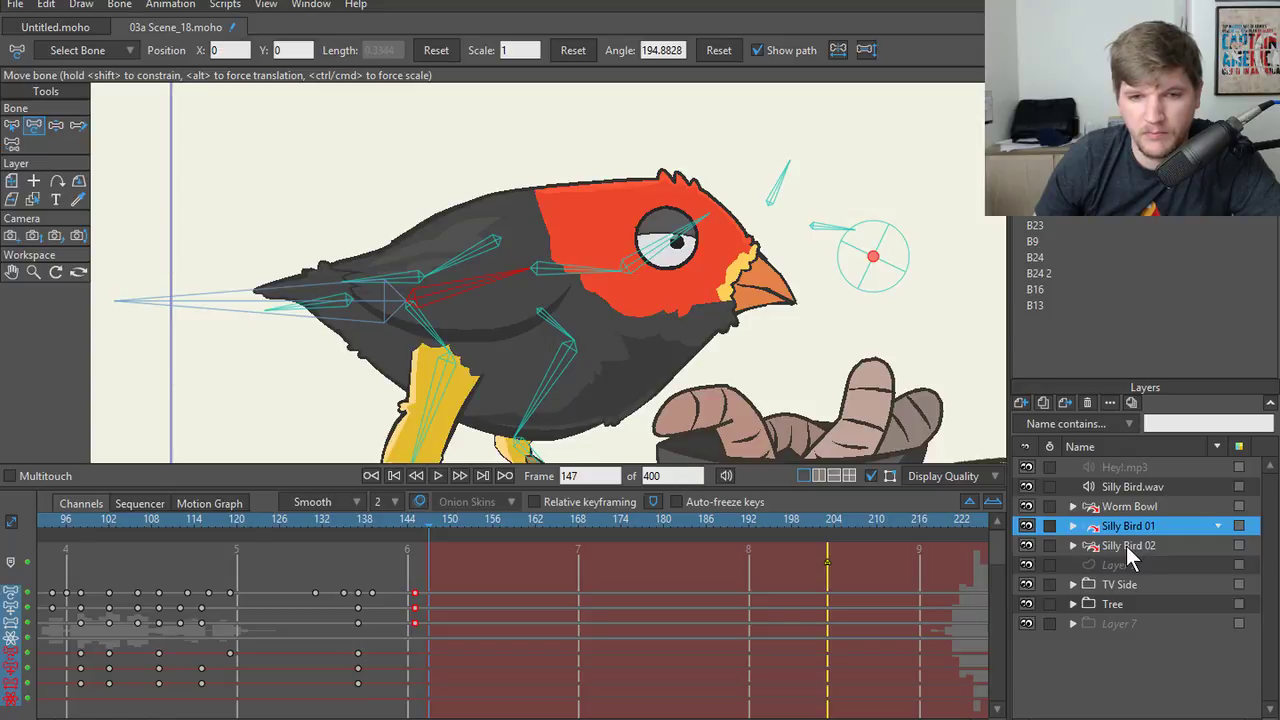
left_click(1126, 544)
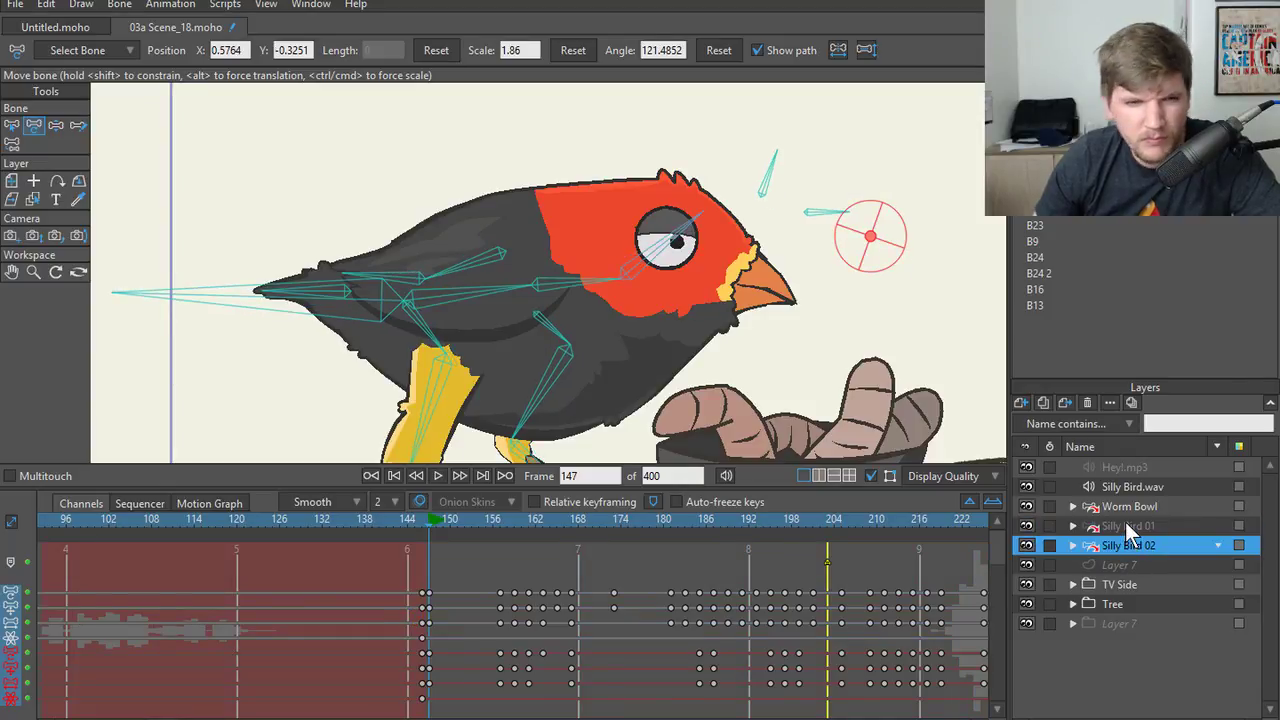
left_click(1125, 522)
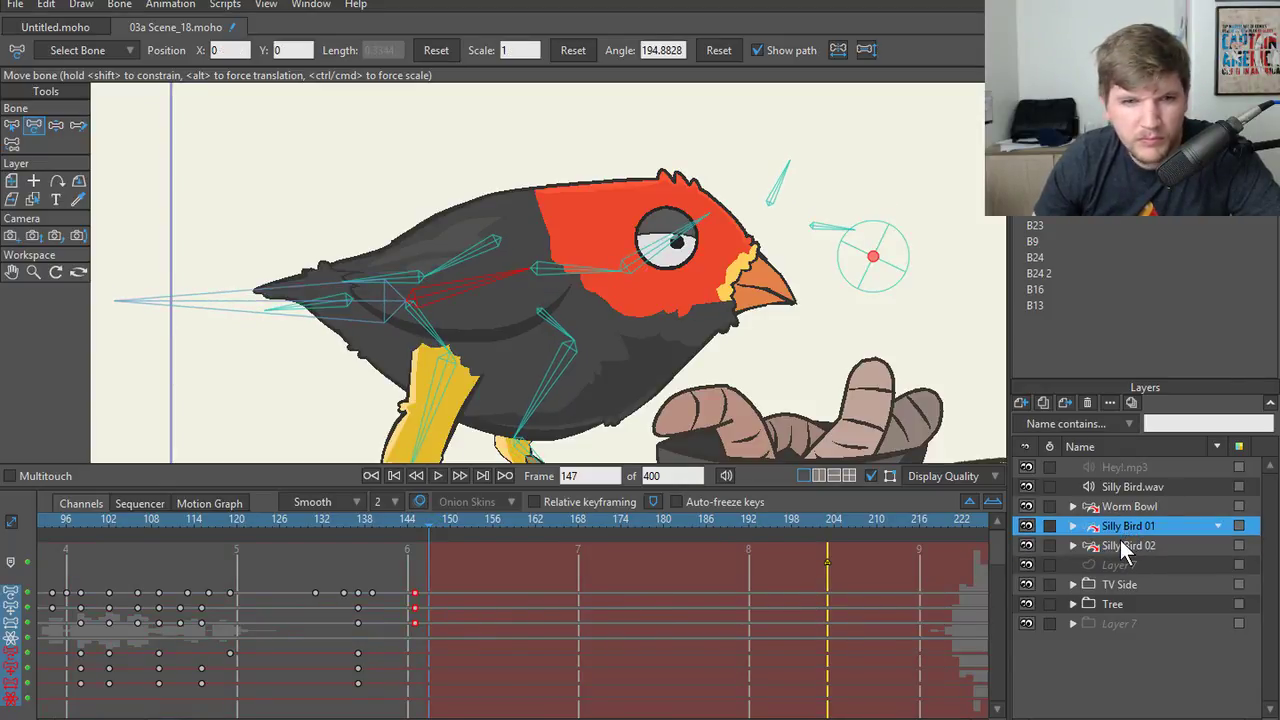
left_click(1121, 541)
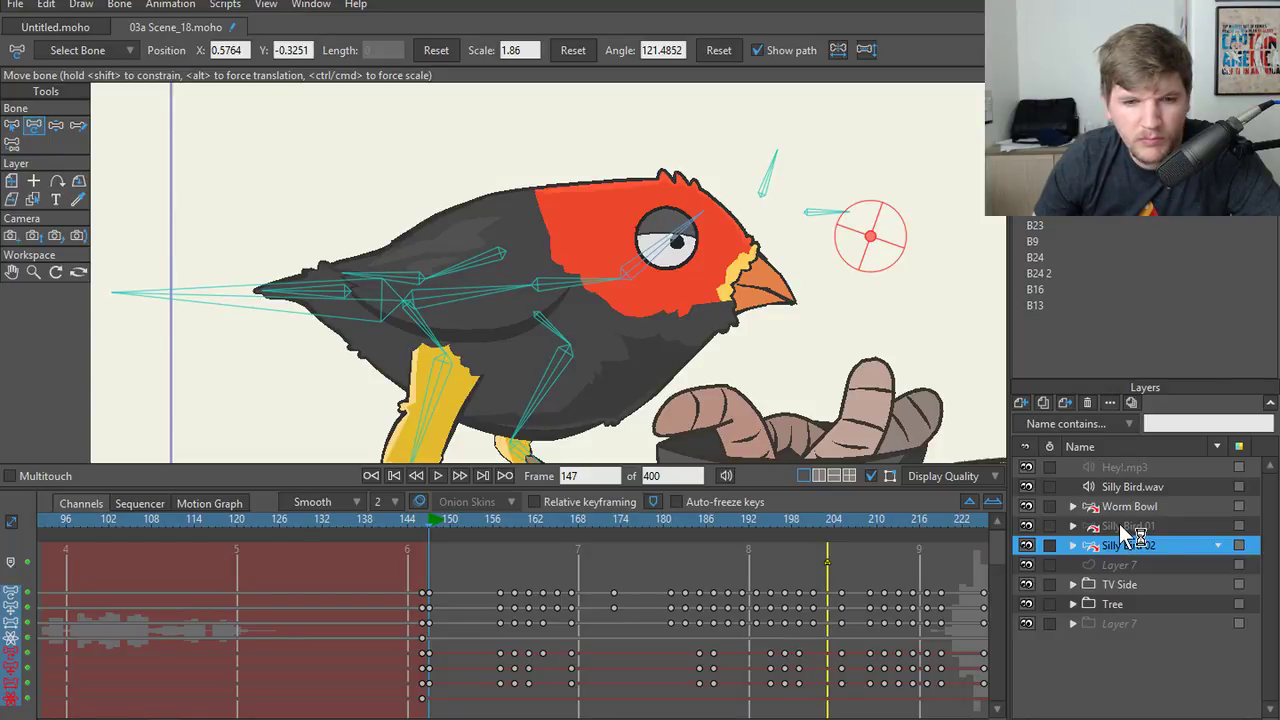
left_click(1120, 525)
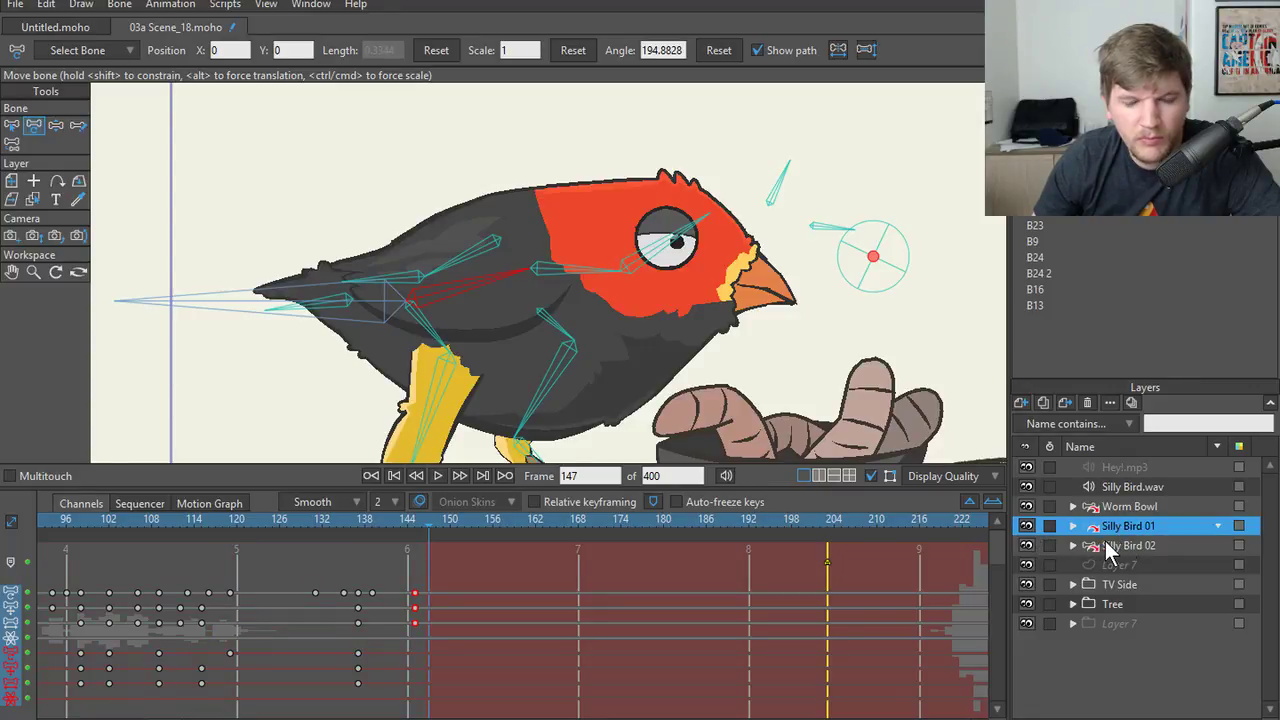
left_click(1117, 550)
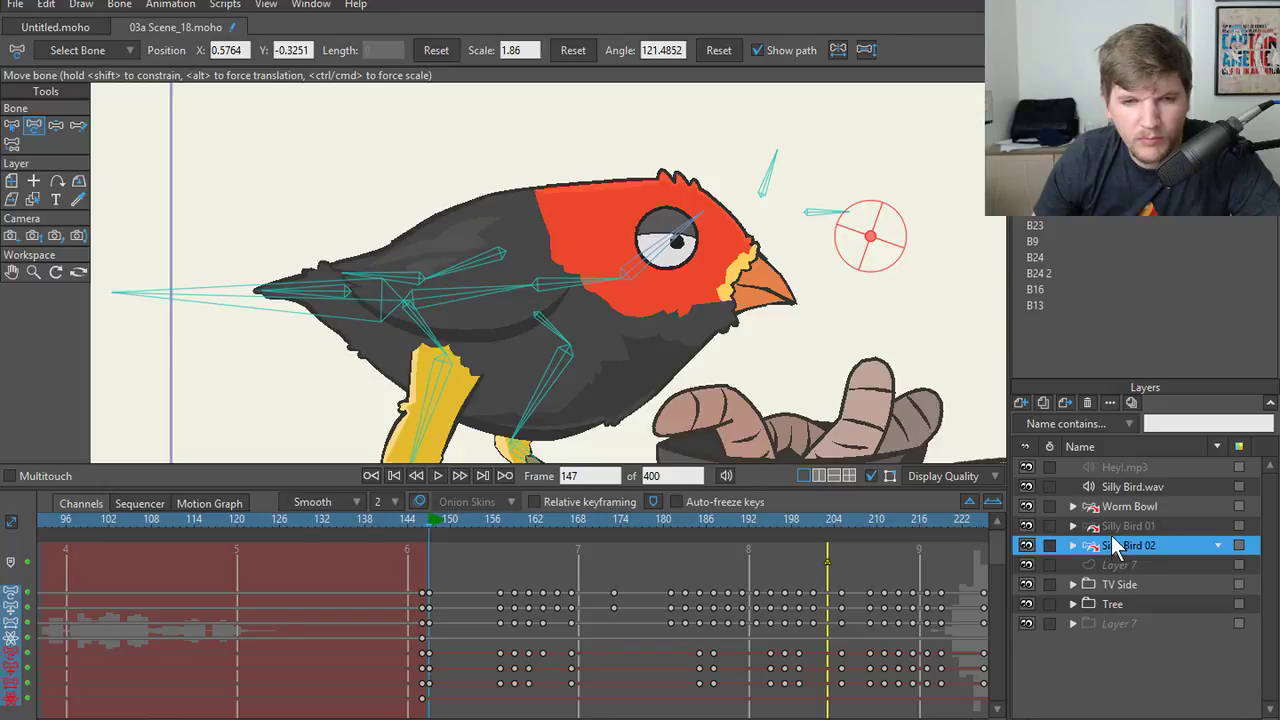
left_click(1117, 530)
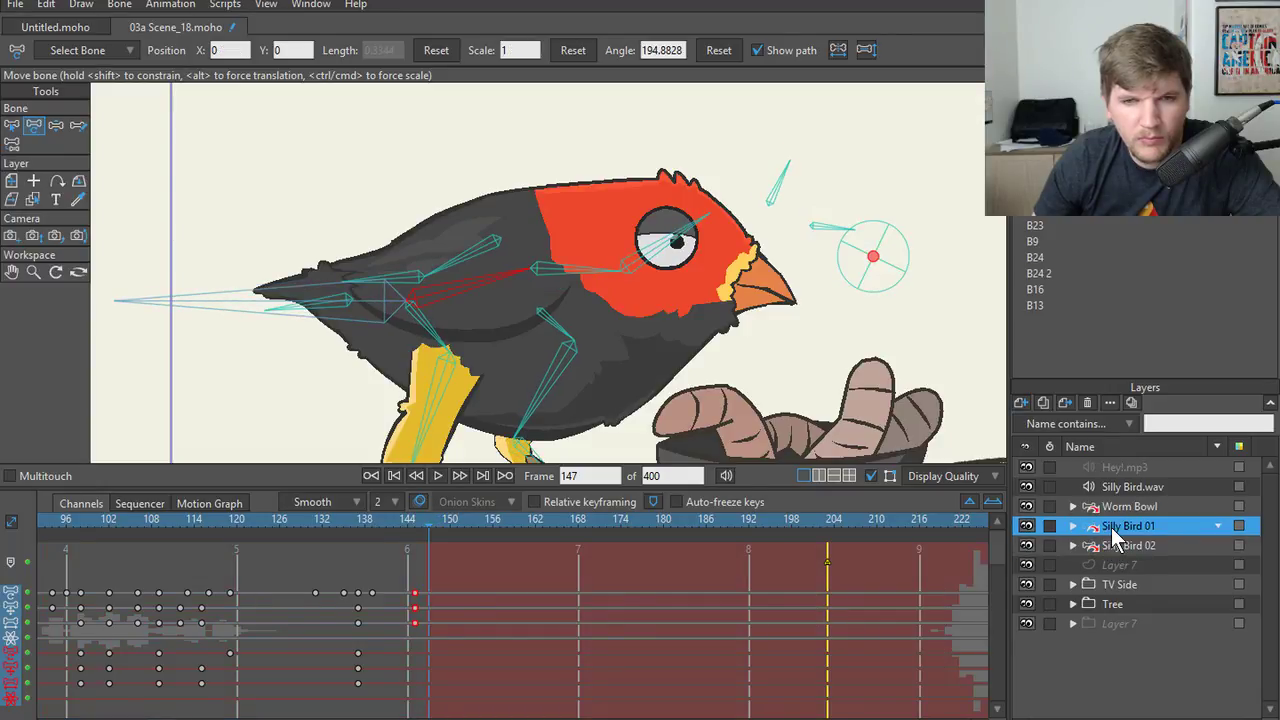
left_click(1117, 550)
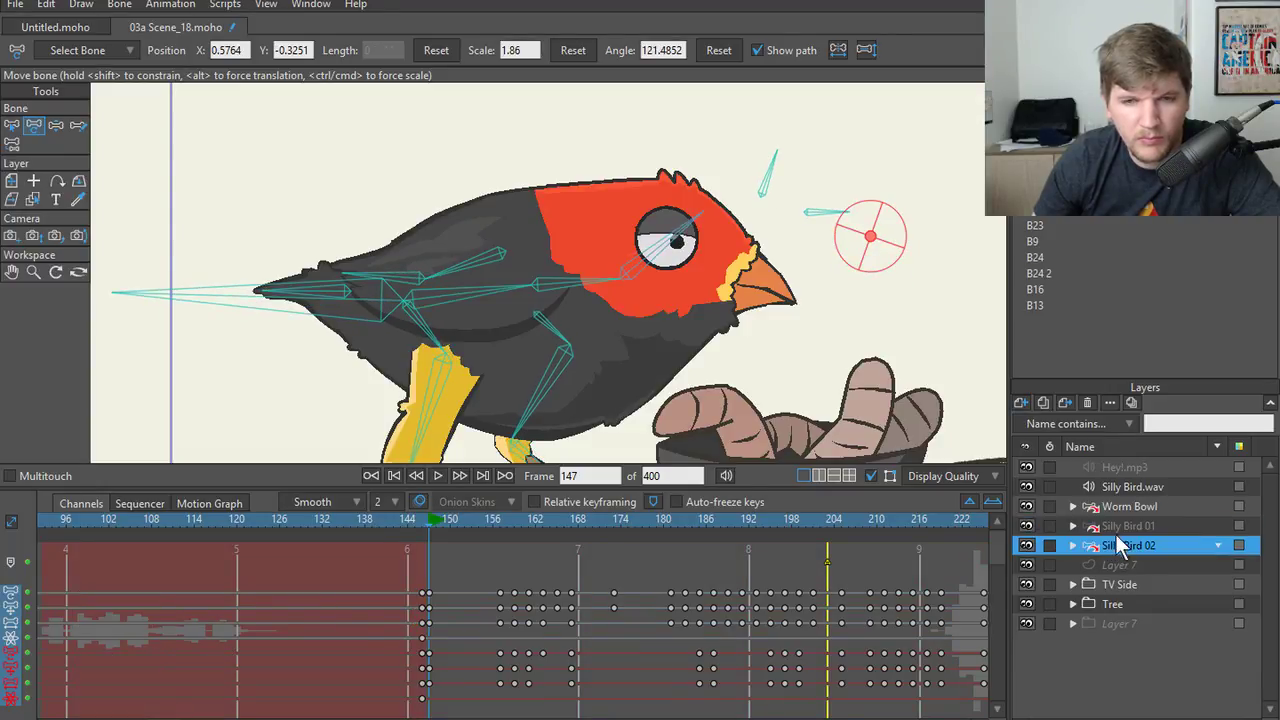
left_click(1117, 530)
- At frame 145, repose Silly Bird 01's body and neck with the Manipulate Bones tool to match Silly Bird 02's pose
key("Left")
key("Left")
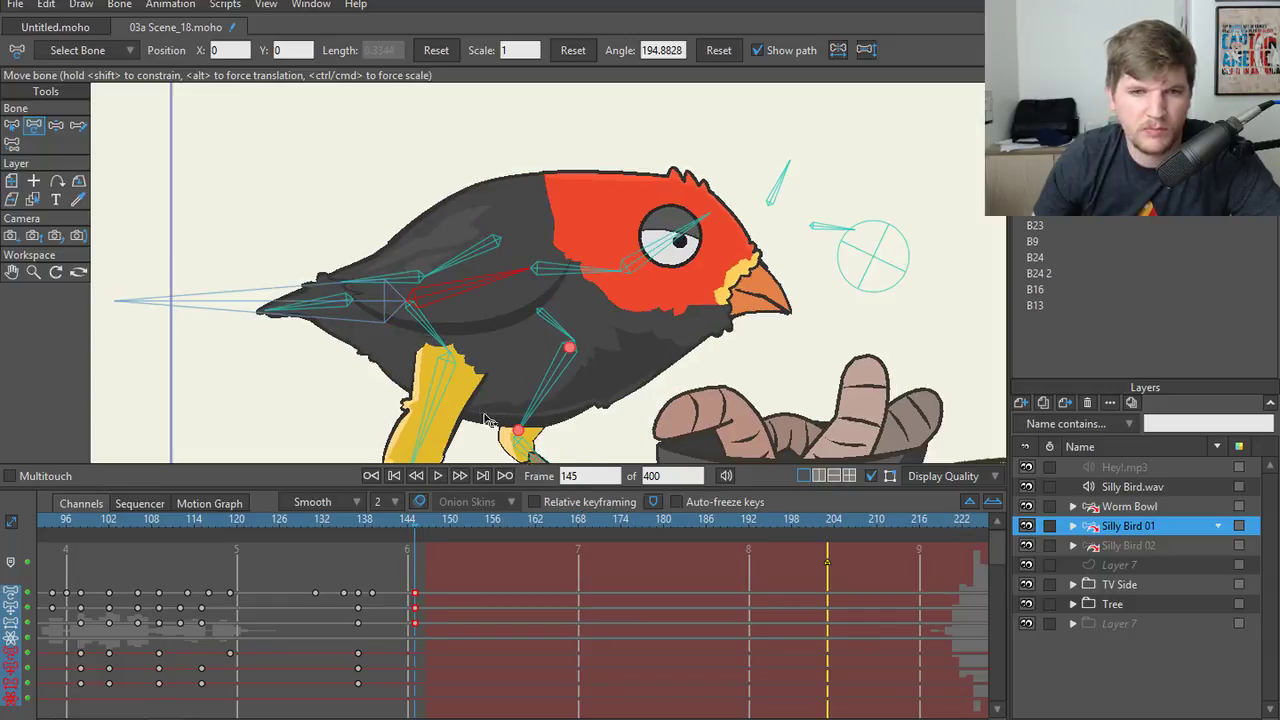
left_click(875, 258)
left_click(458, 290)
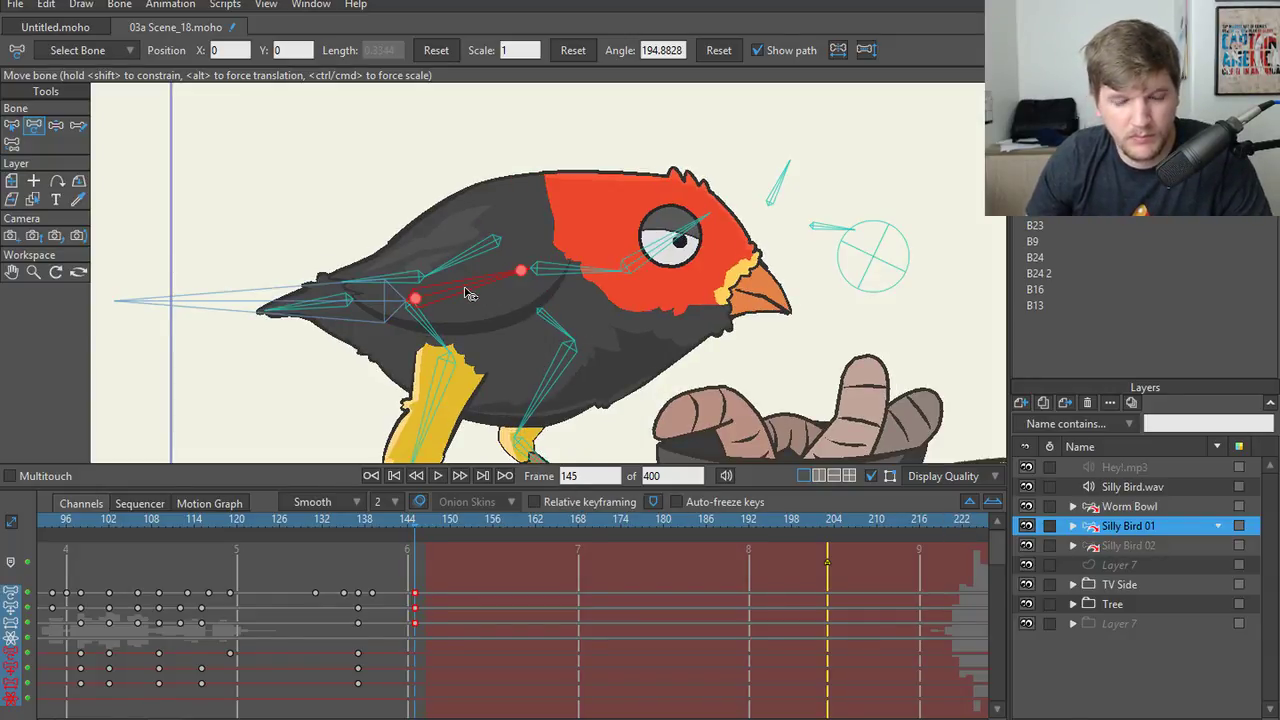
left_click_drag(463, 293, 472, 296)
key("ctrl+z")
key("z")
left_click_drag(576, 286, 572, 262)
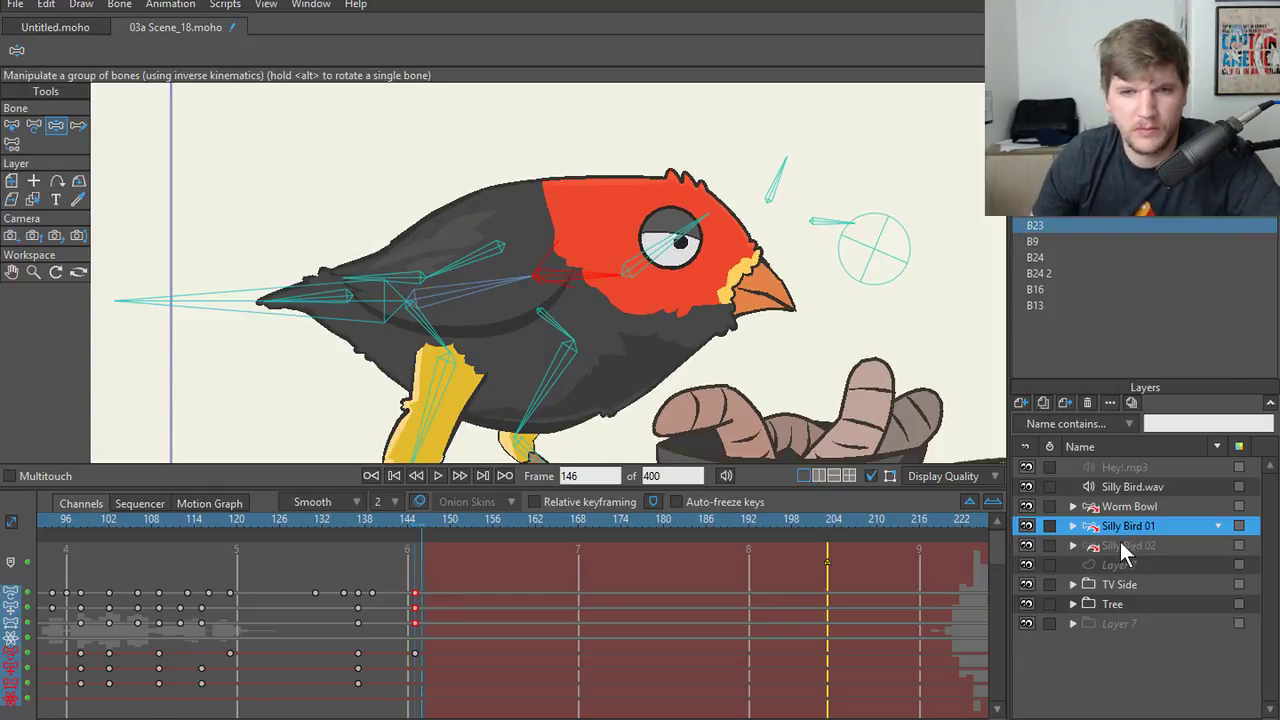
- Examine how Silly Bird 01's adjusted pose flows into Silly Bird 02 across frames 146 and 147, with the whole bird in view
key("ctrl+Right")
key("Right")
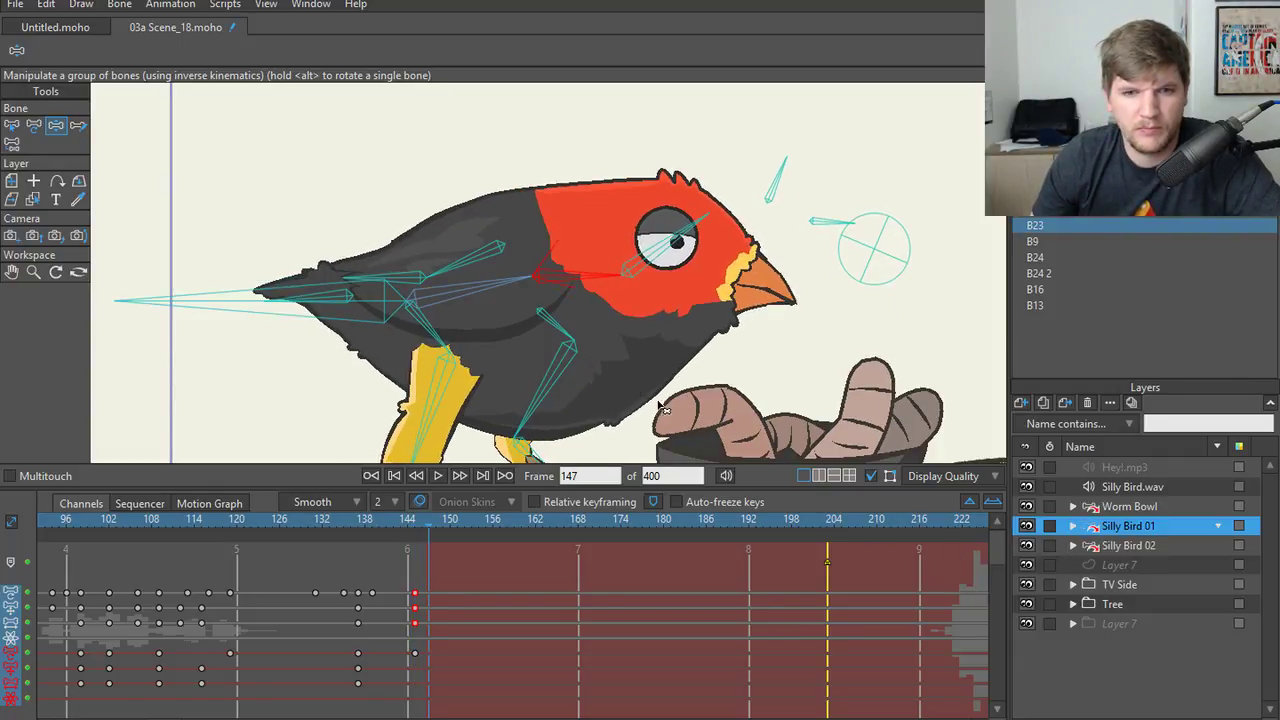
scroll(621, 178, "down", 2)
key("Left")
key("Right")
scroll(575, 288, "up", 1)
scroll(577, 291, "up", 2)
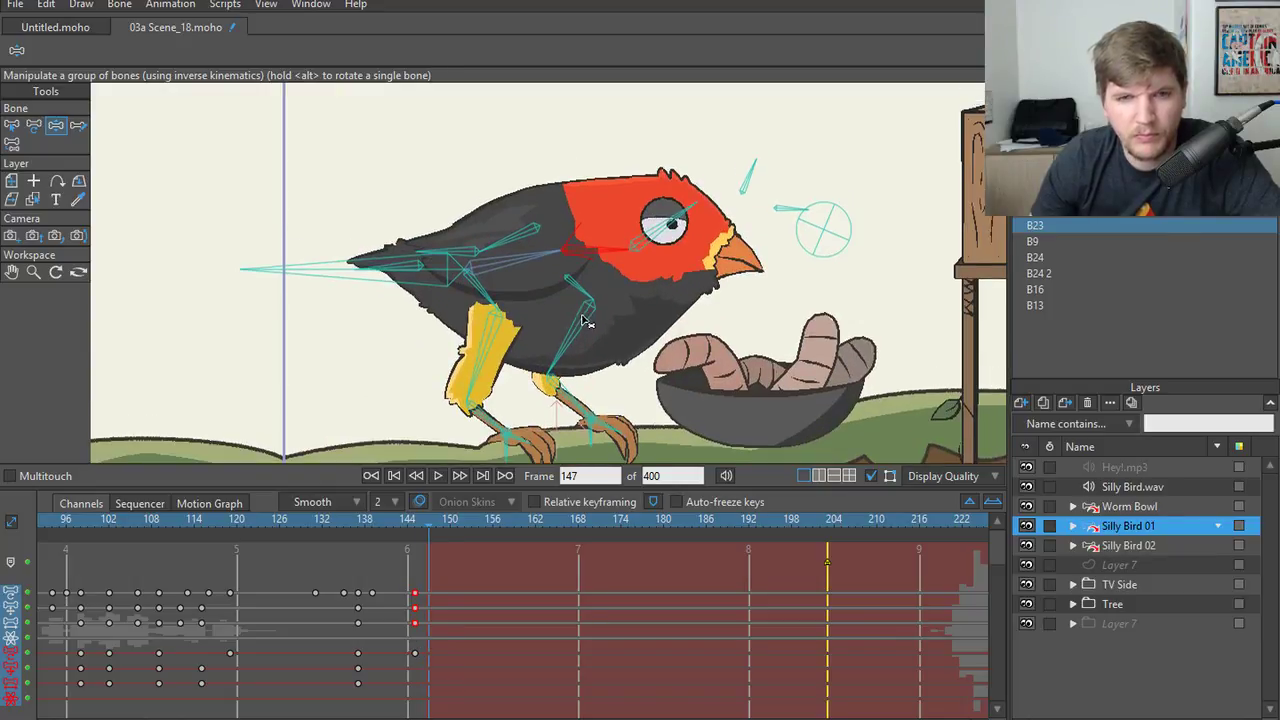
key("Left")
key("Right")
key("Left")
key("Right")
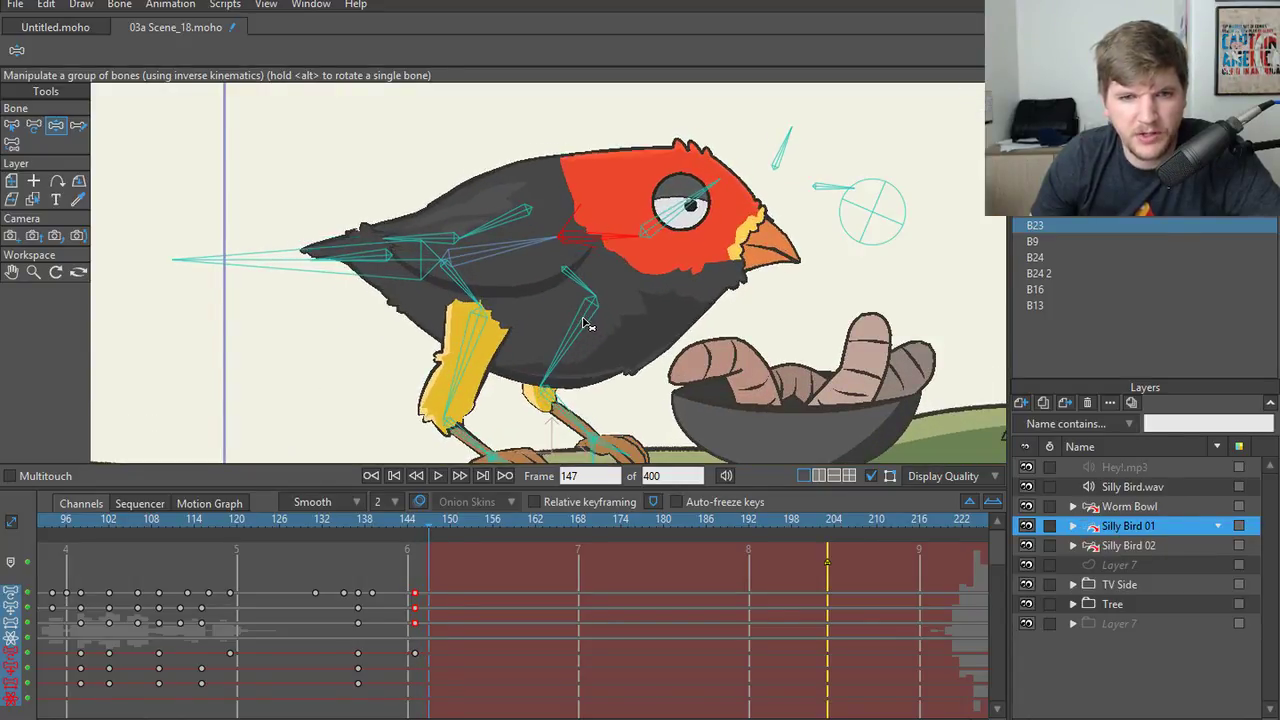
key("Left")
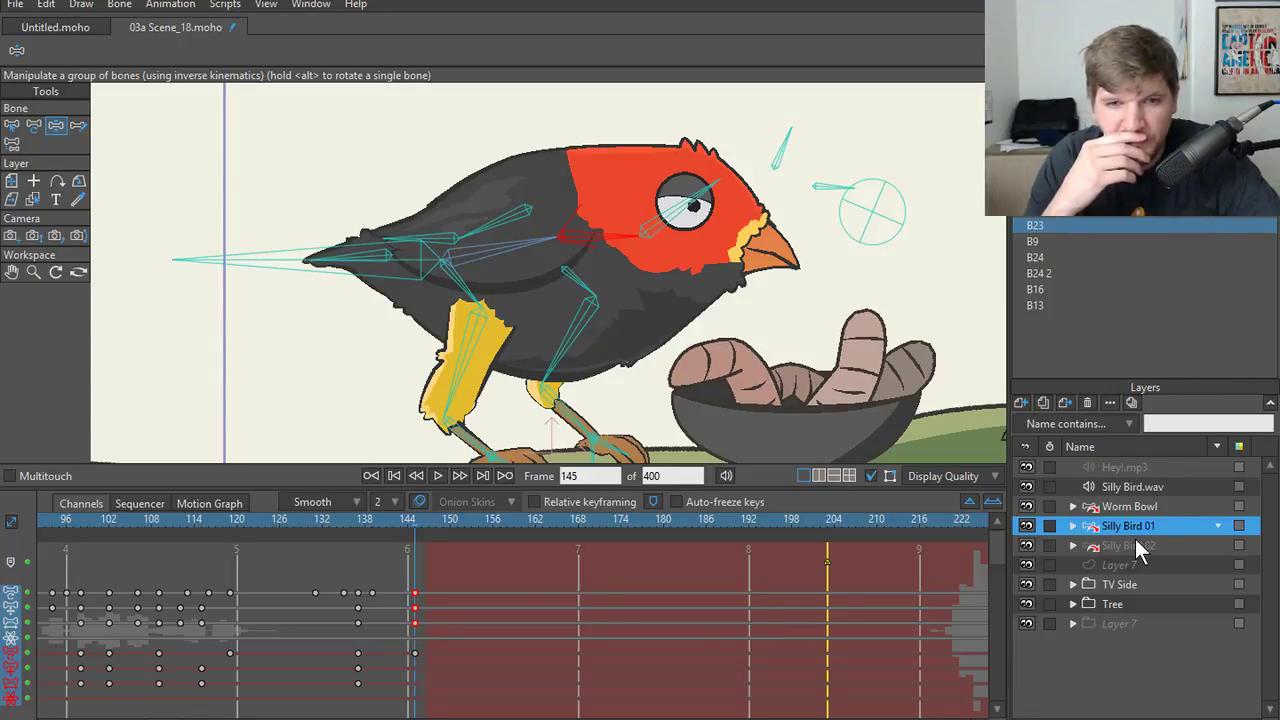
- Select the Silly Bird 02 layer and compare its bones and artwork between frames 146 and 147
left_click(1135, 541)
key("Right")
key("Right")
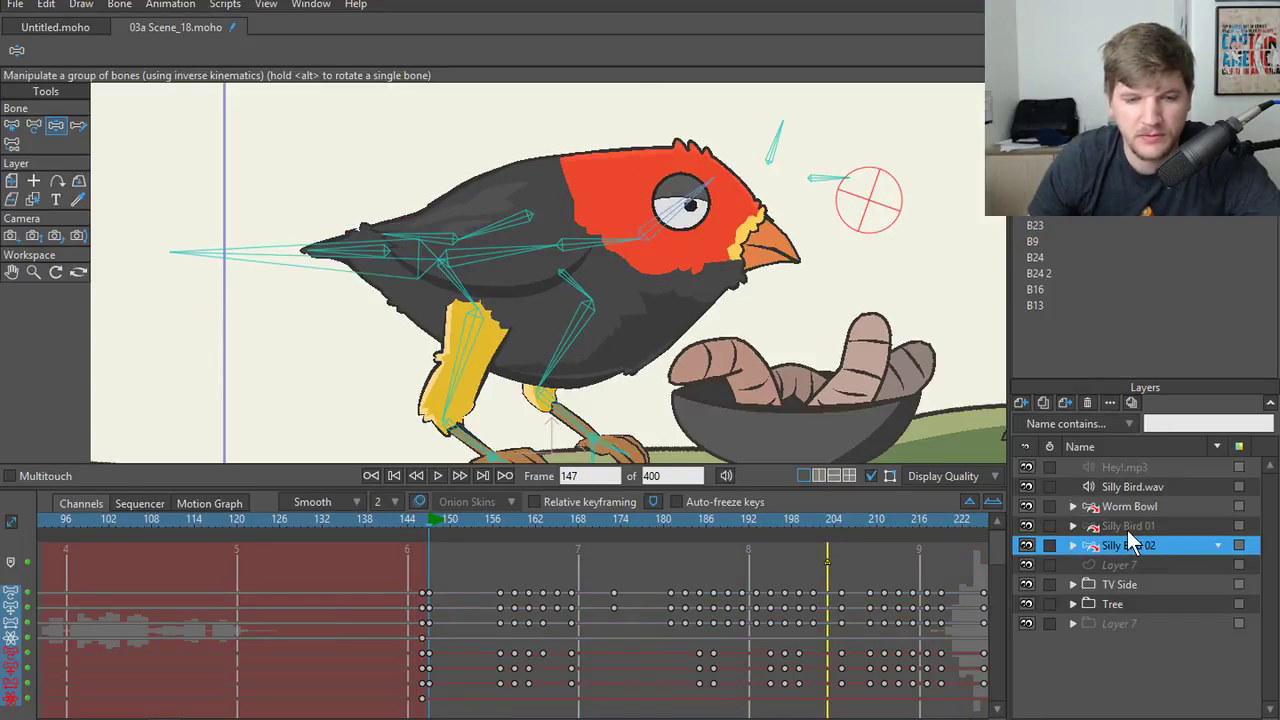
key("Left")
key("Right")
key("Left")
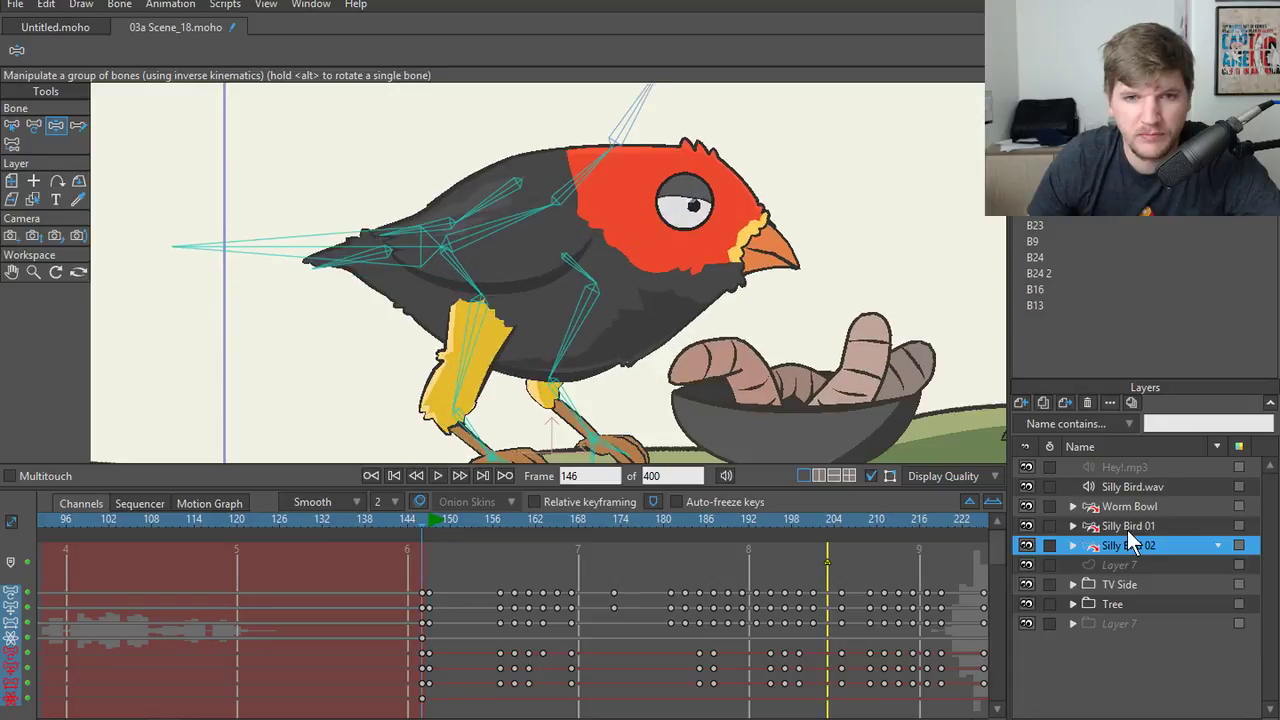
key("Right")
key("Left")
key("Right")
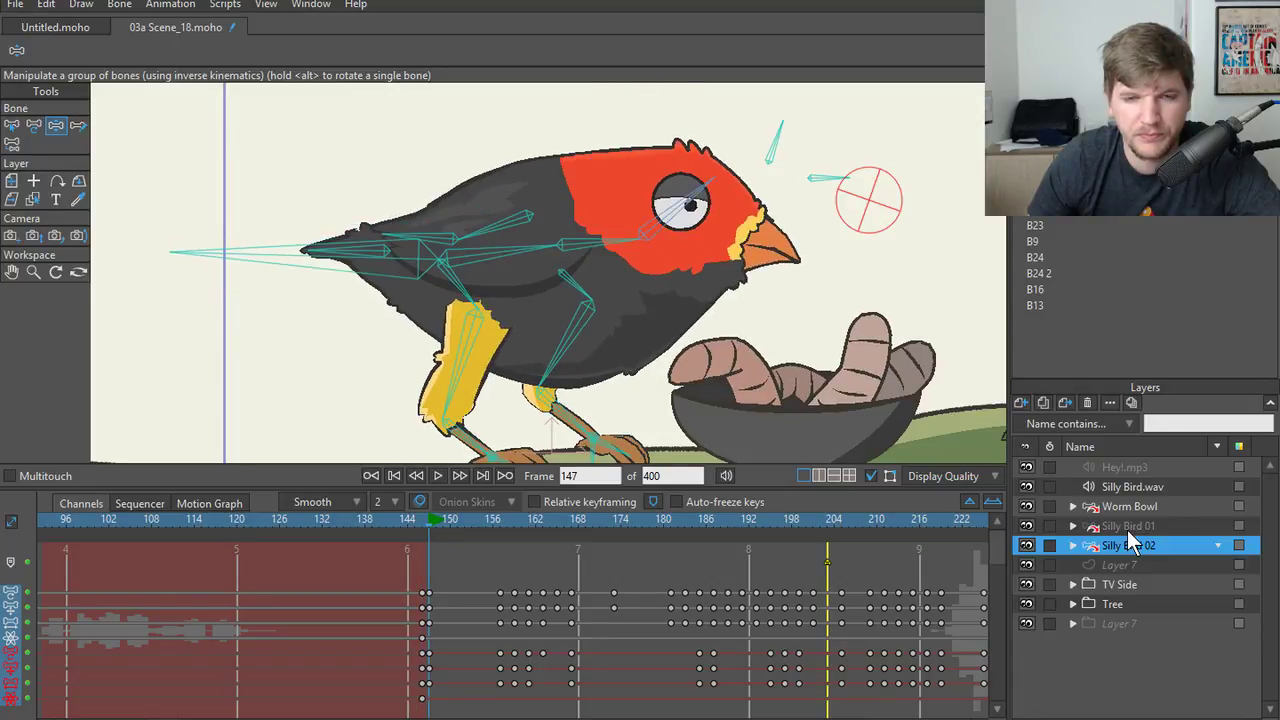
key("Left")
key("Right")
- Return to the Silly Bird 01 layer and recheck its pose between frames 145 and 147
left_click(1128, 528)
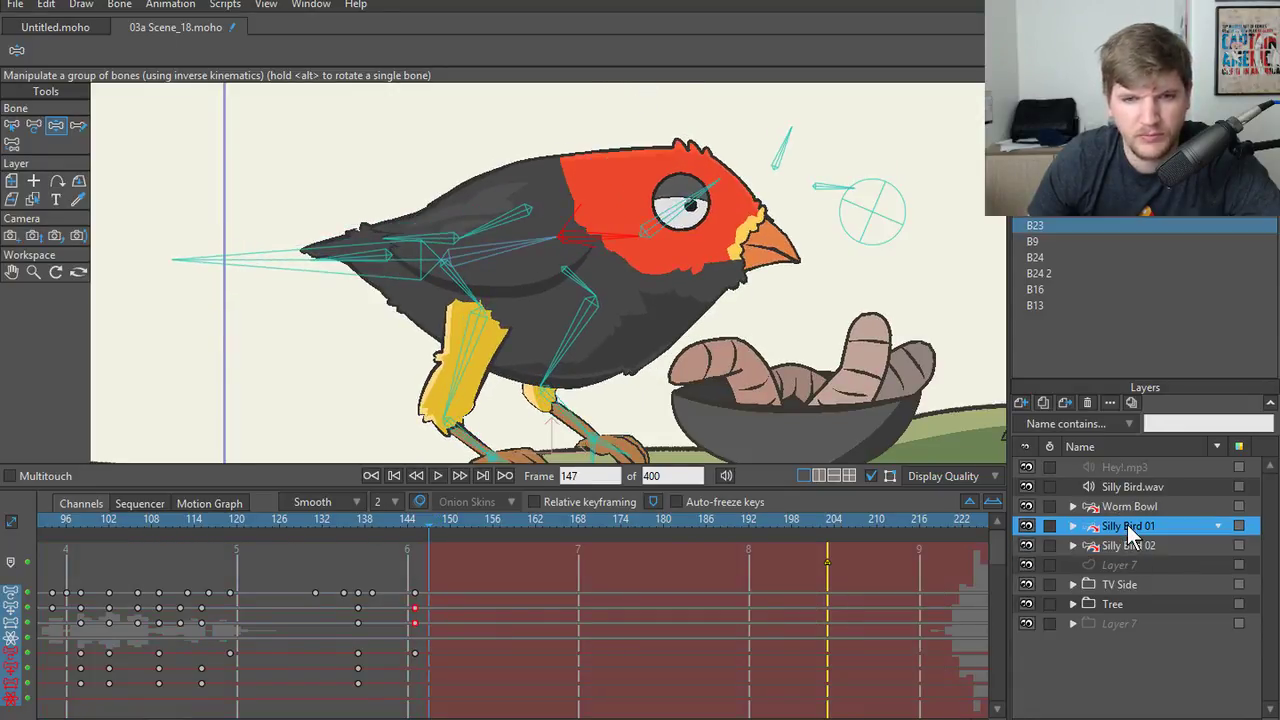
key("Left")
key("Right")
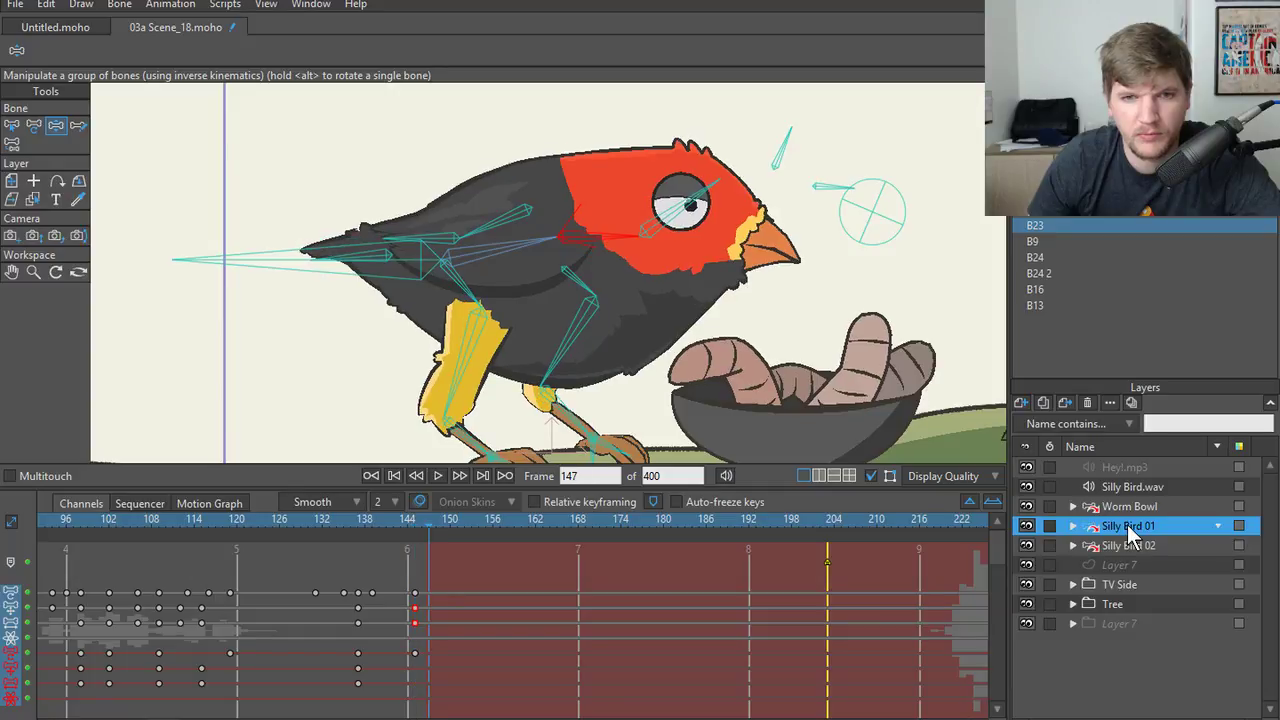
key("Left")
key("Left")
key("Right")
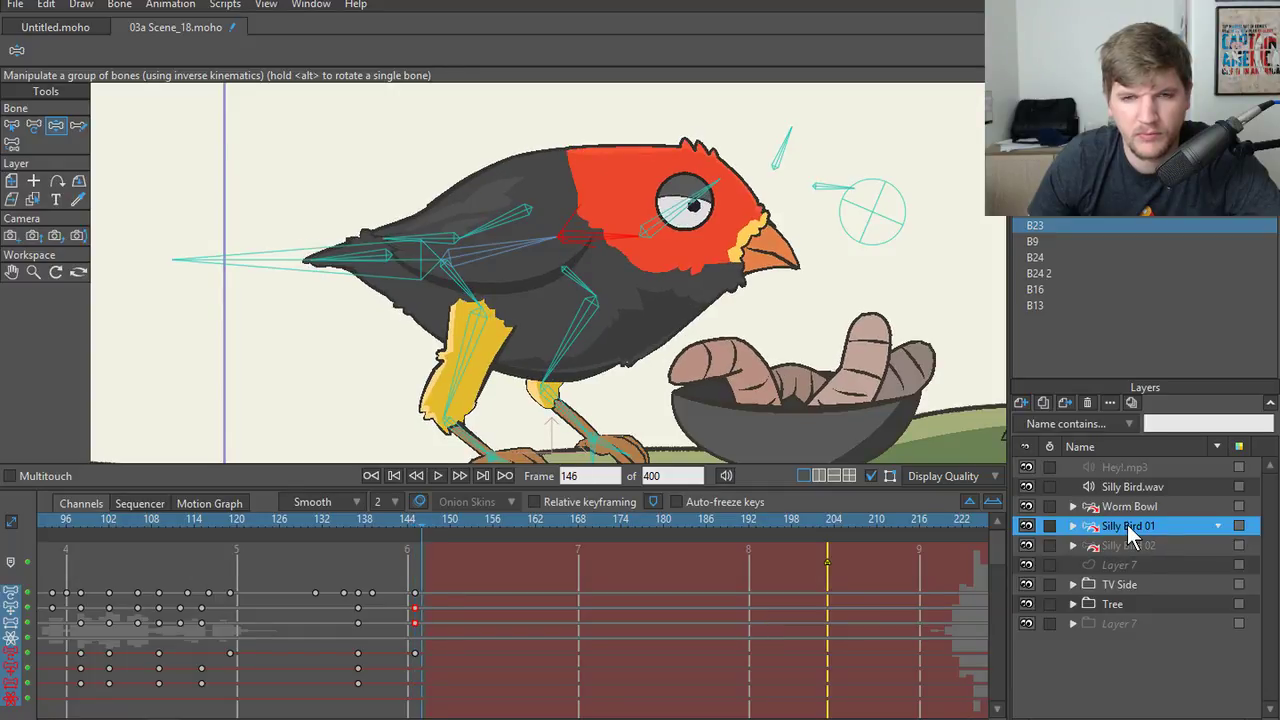
key("Right")
- Select the Silly Bird 02 layer and compare its pose between frames 147 and 148
left_click(1130, 544)
key("Right")
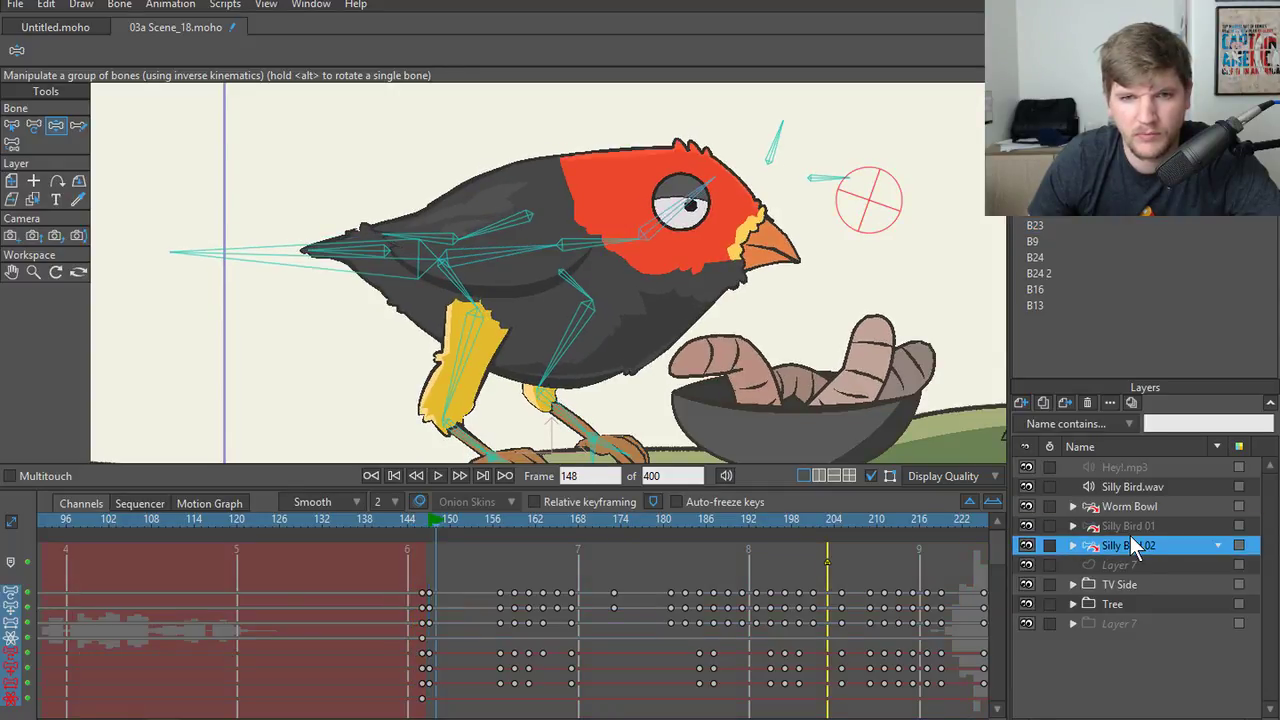
key("Left")
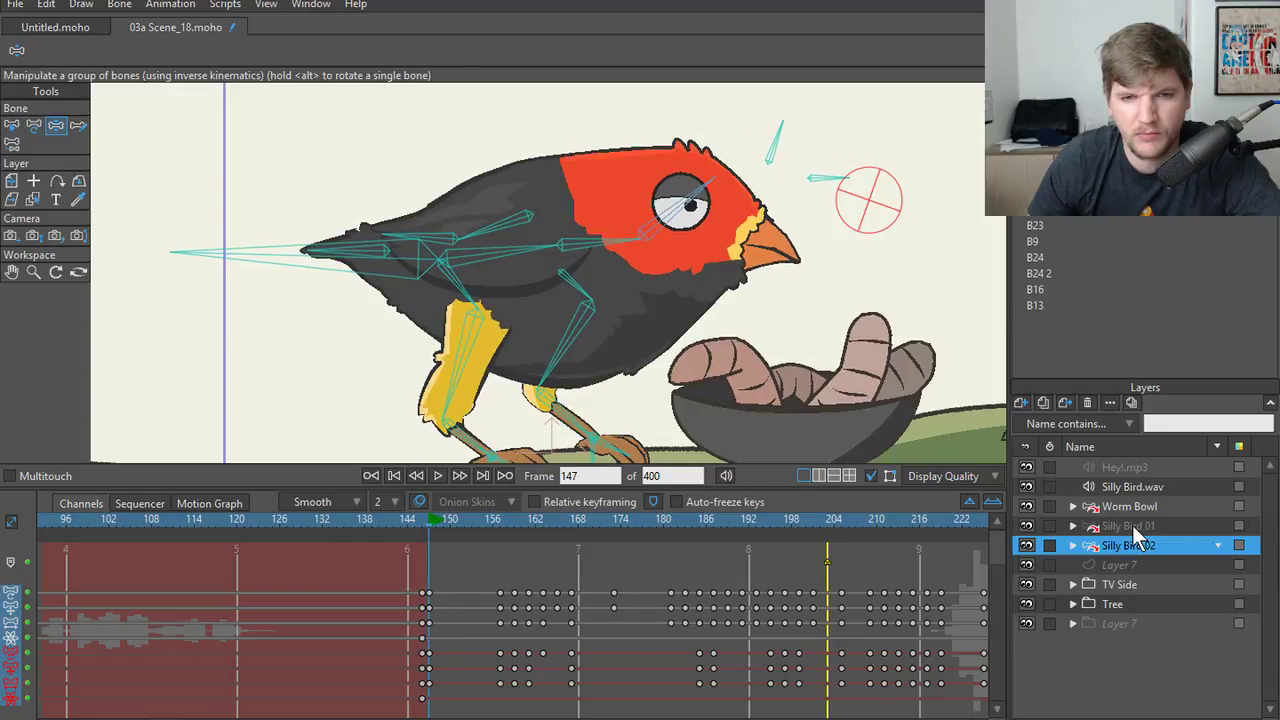
key("Right")
key("Left")
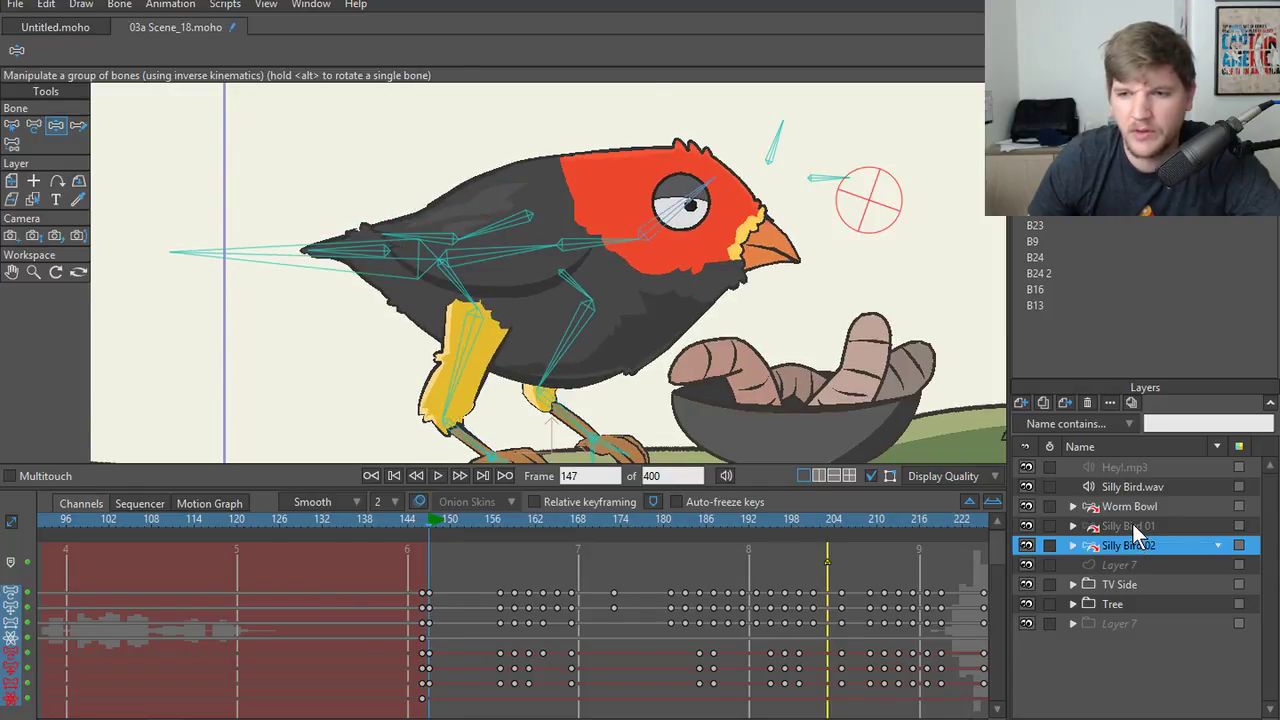
- Select the bone keyframes at frame 145 on the Silly Bird 01 layer
left_click(1132, 525)
key("Left")
key("Left")
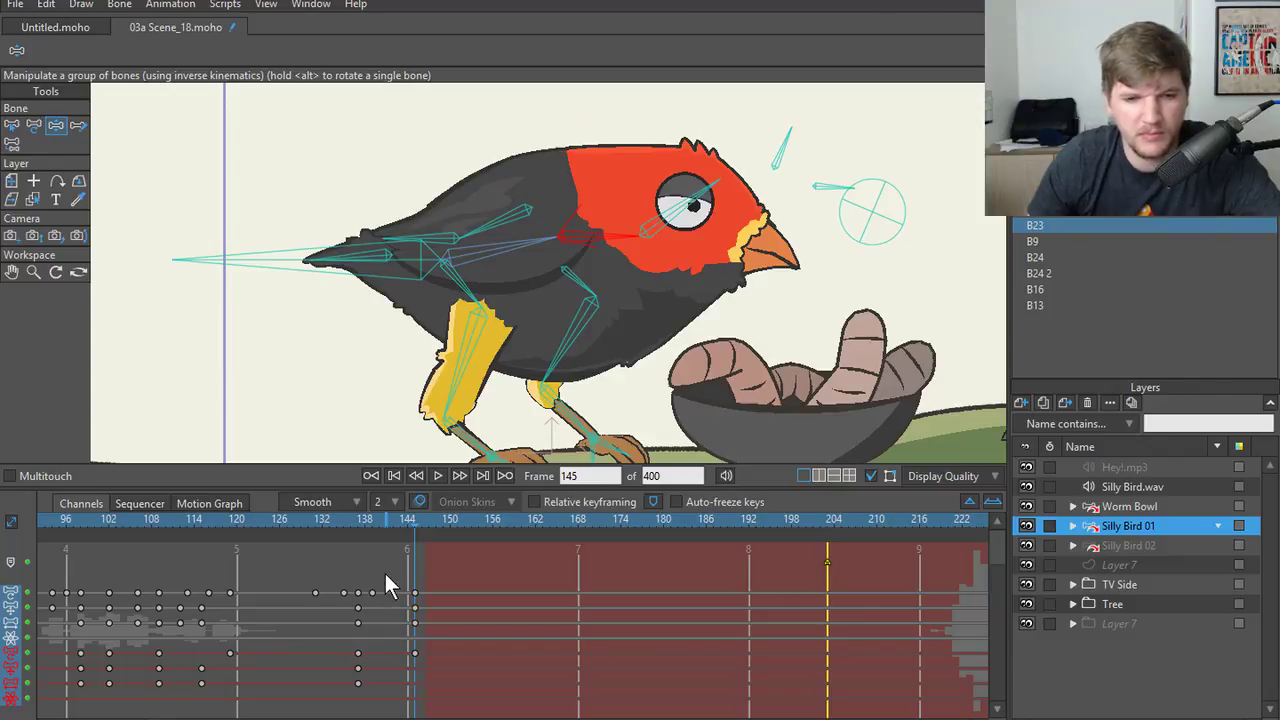
left_click_drag(384, 571, 415, 633)
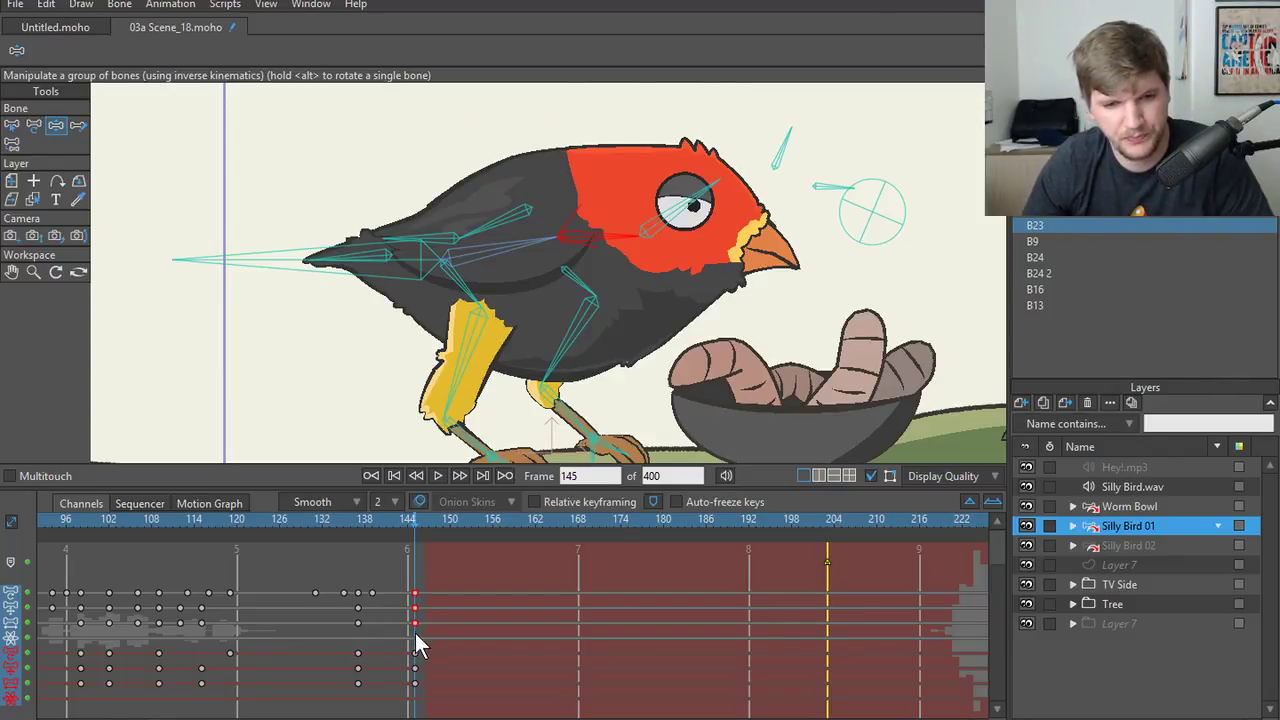
- Check Silly Bird 02's bones at frame 147, and switch back to the Silly Bird 01 layer on that frame
left_click(1100, 547)
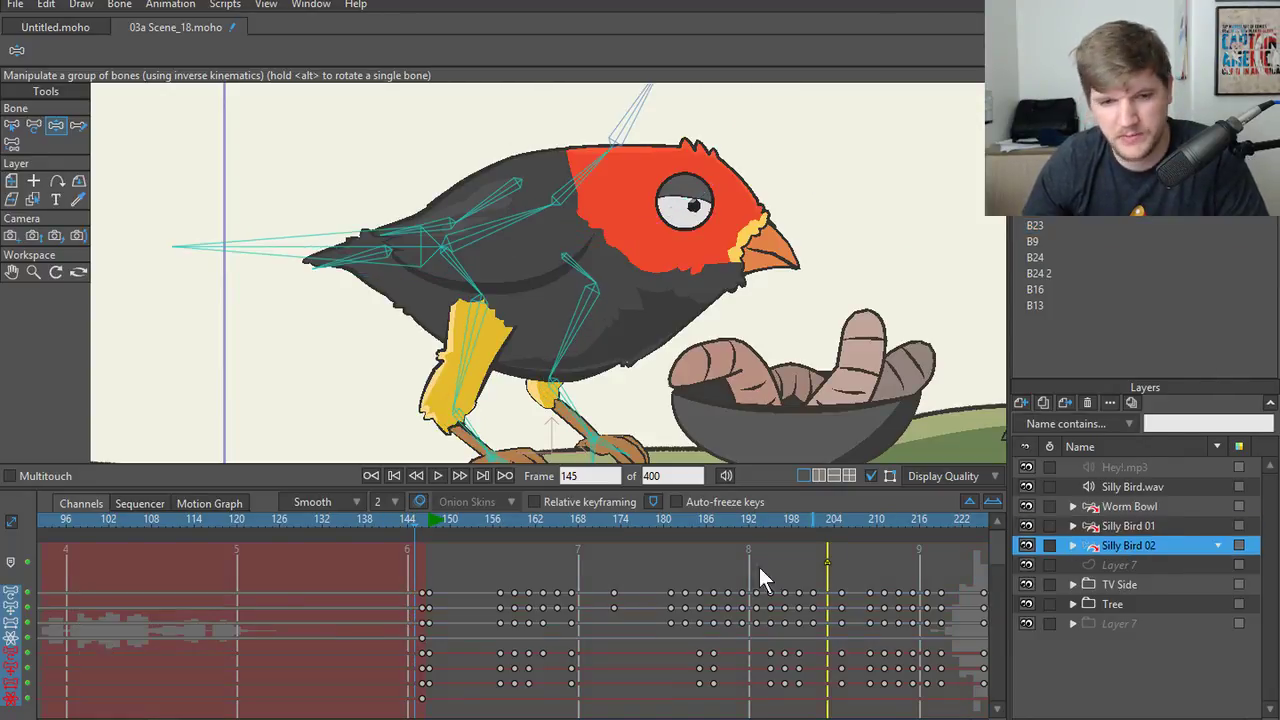
left_click(439, 523)
left_click(431, 524)
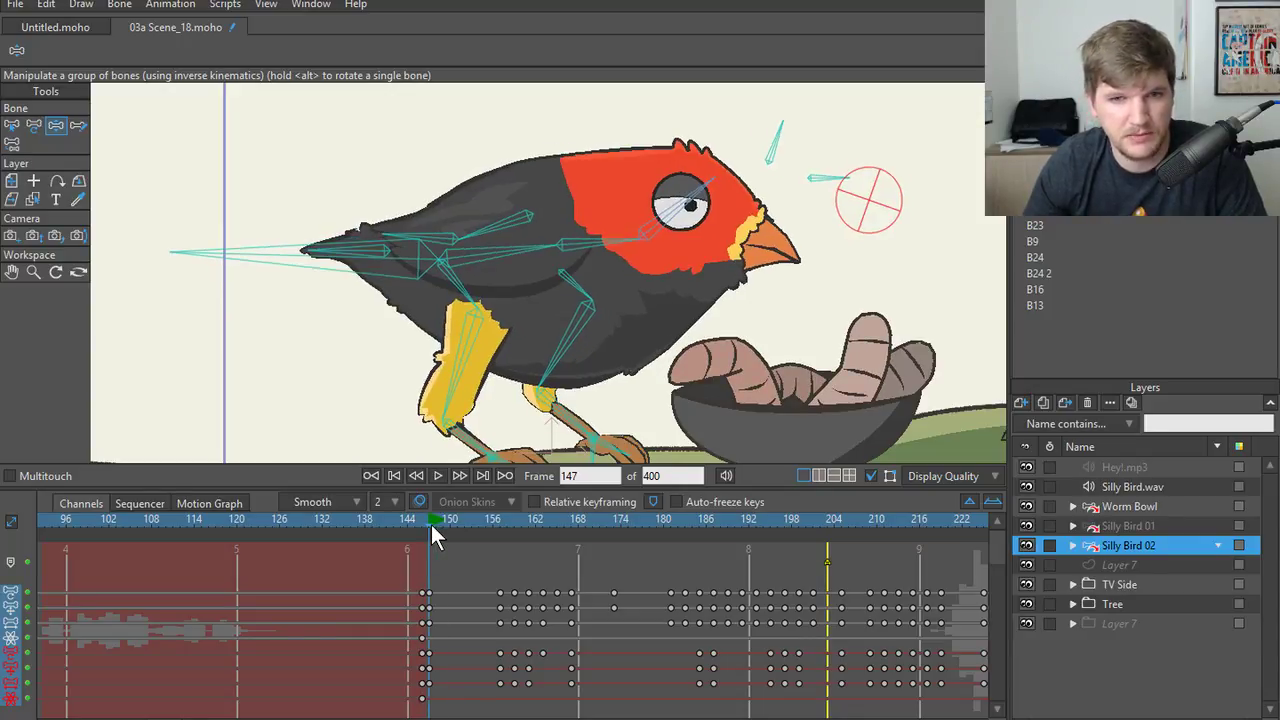
left_click(1155, 526)
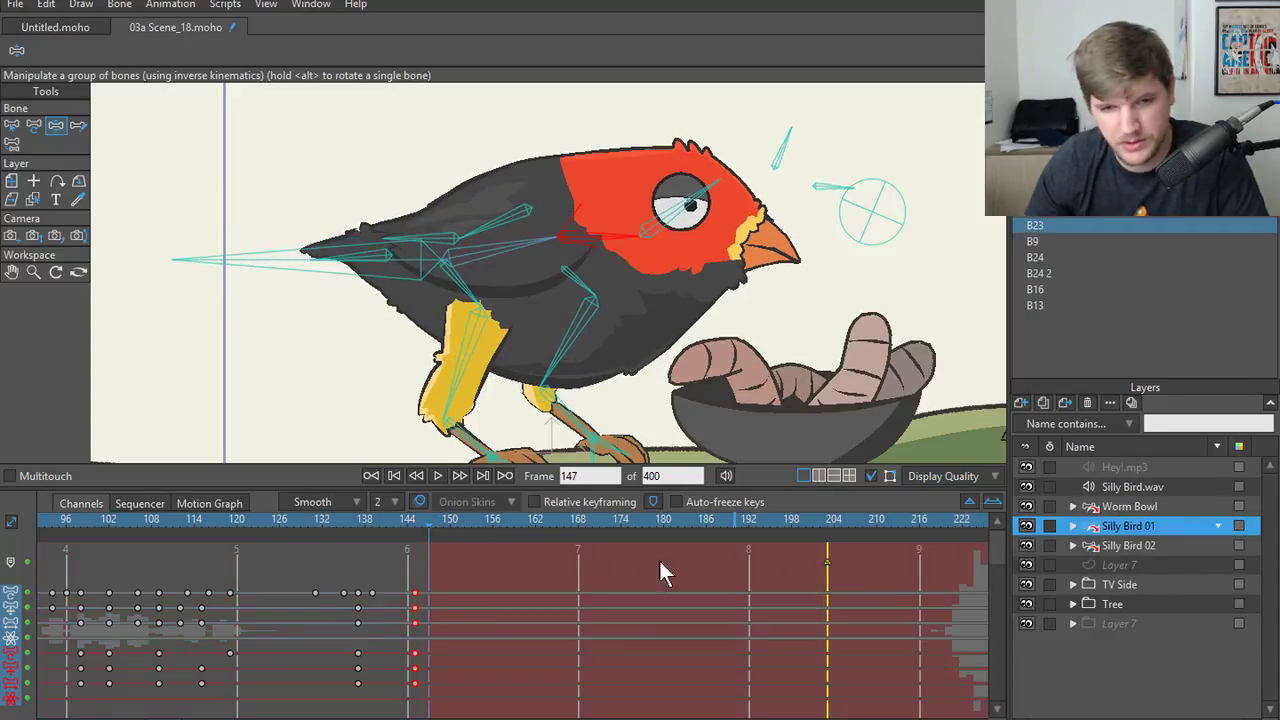
- Select Silly Bird 02's keyframes at frame 147, and compare that pose with Silly Bird 01 at frame 145
left_click(1127, 545)
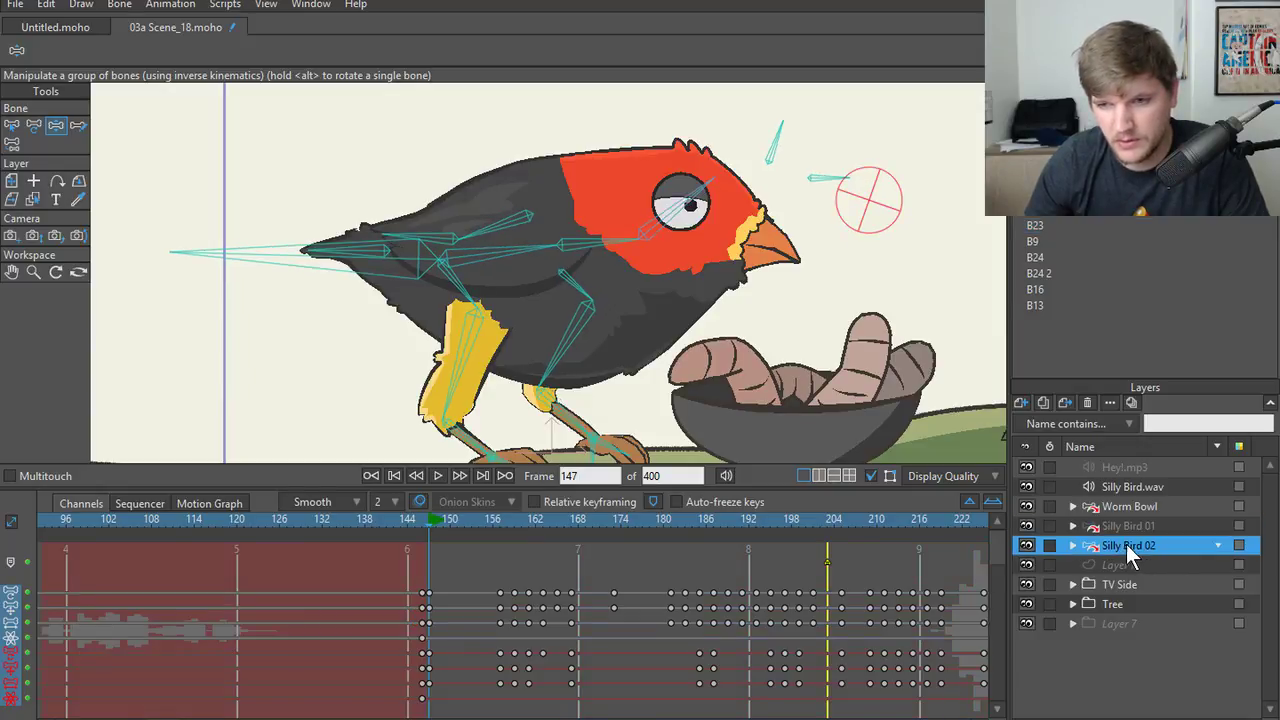
left_click_drag(449, 577, 430, 629)
left_click(1130, 526)
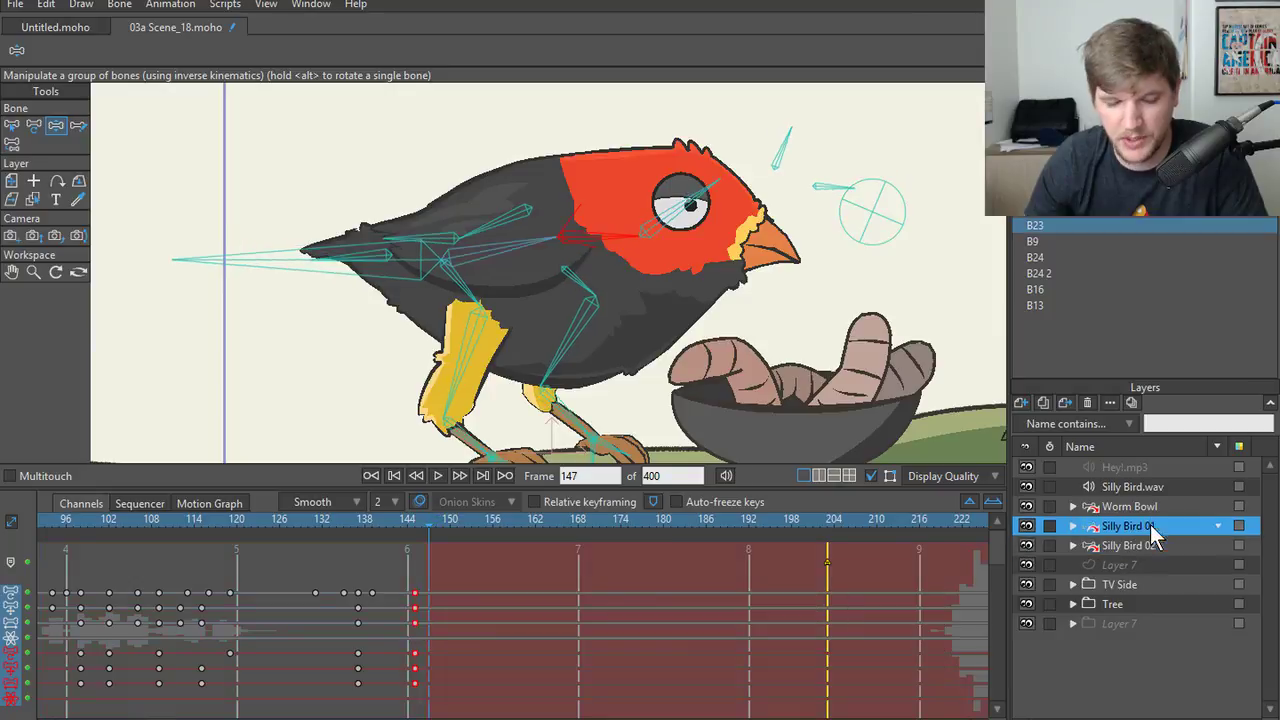
left_click_drag(424, 521, 413, 522)
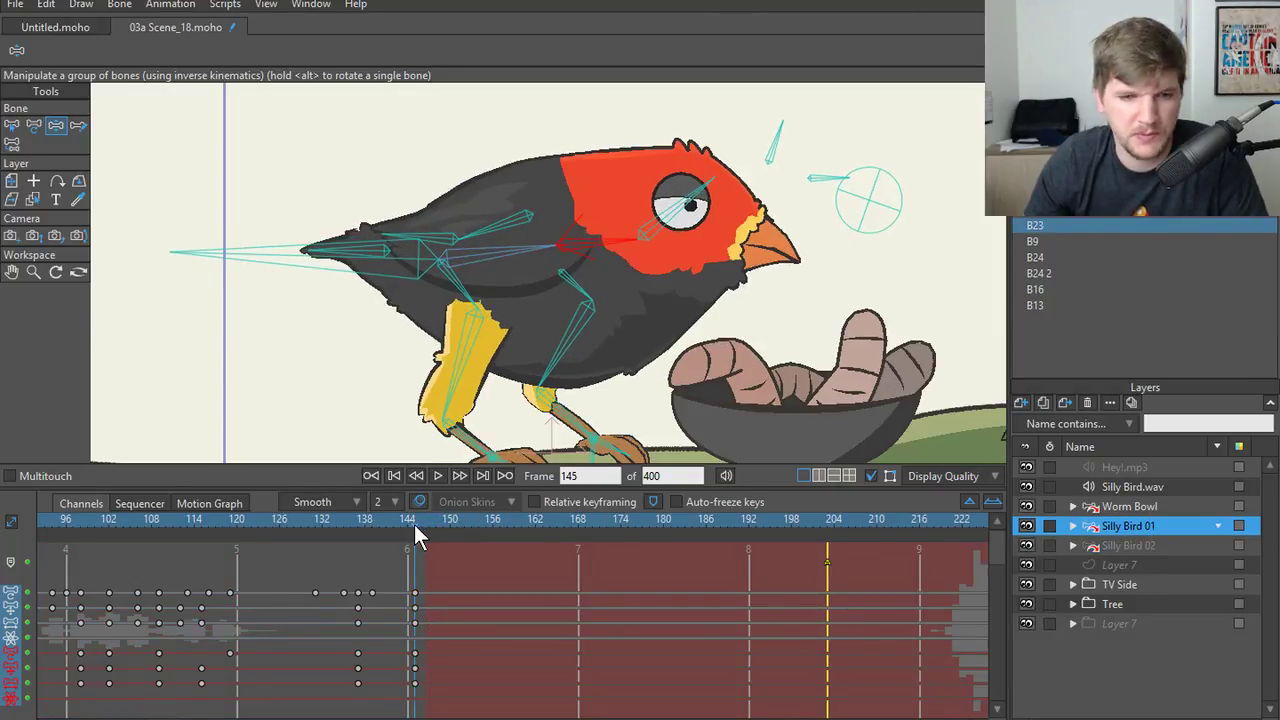
- Review Silly Bird 01's animation from frame 145 back to frame 120, ending on frame 124
left_click_drag(414, 524, 271, 520)
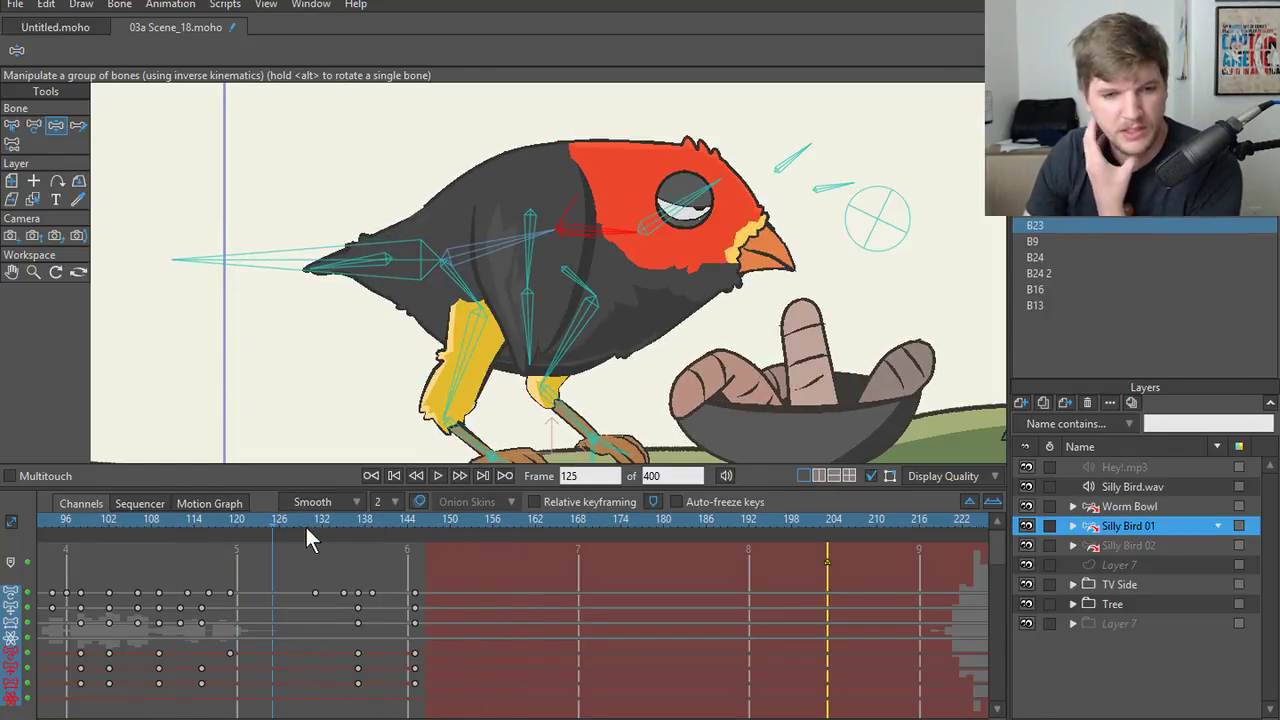
left_click_drag(271, 524, 238, 533)
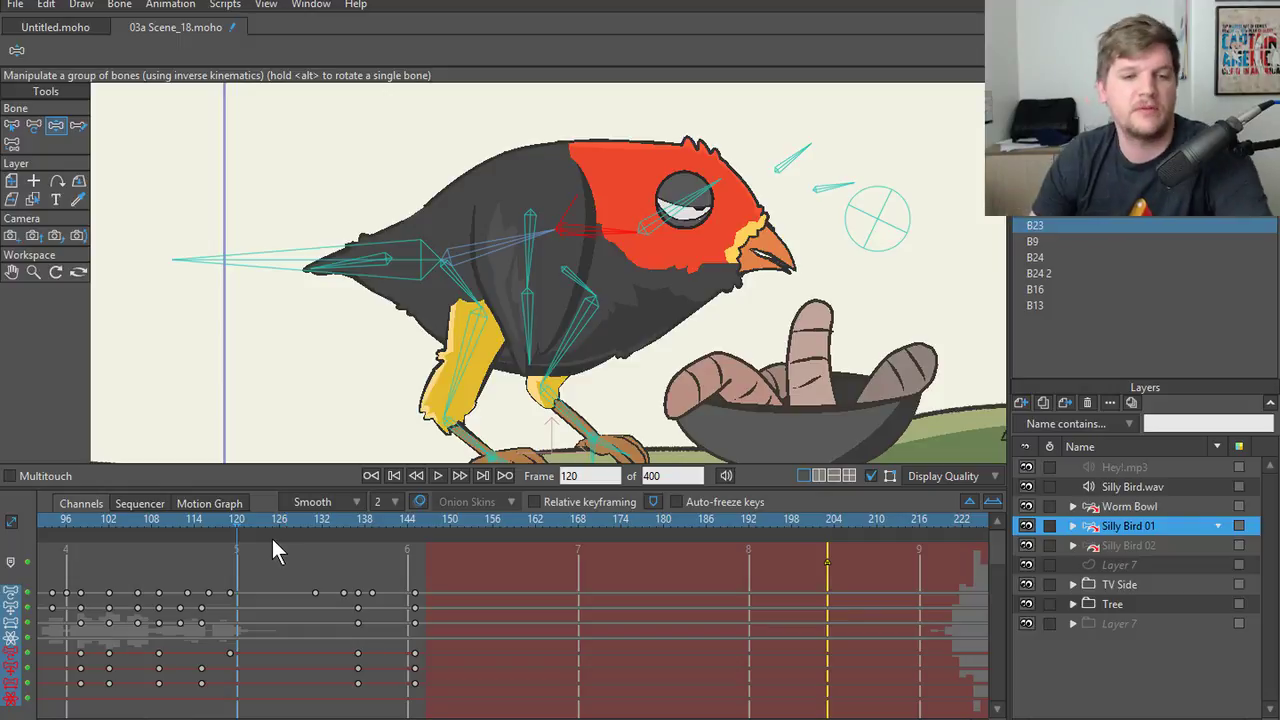
left_click(266, 527)
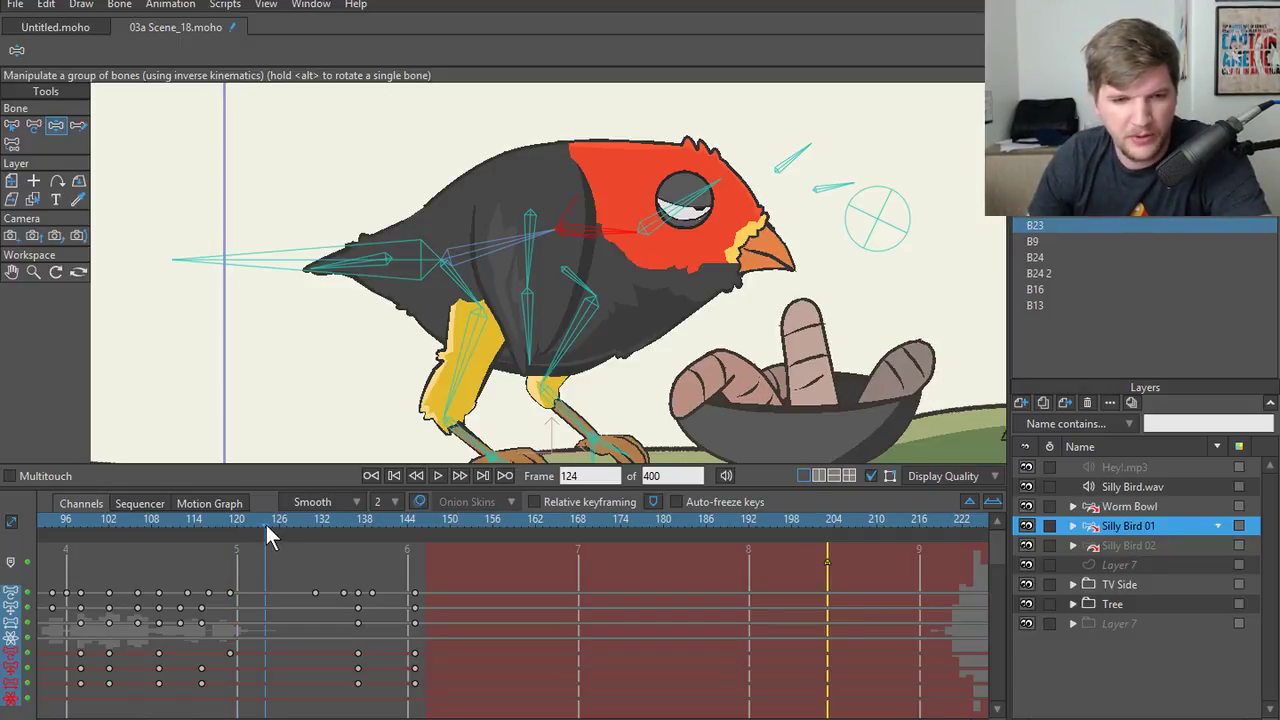
- Play the scene from the beginning with the whole frame in view and the bone overlays hidden
scroll(401, 268, "down", 5)
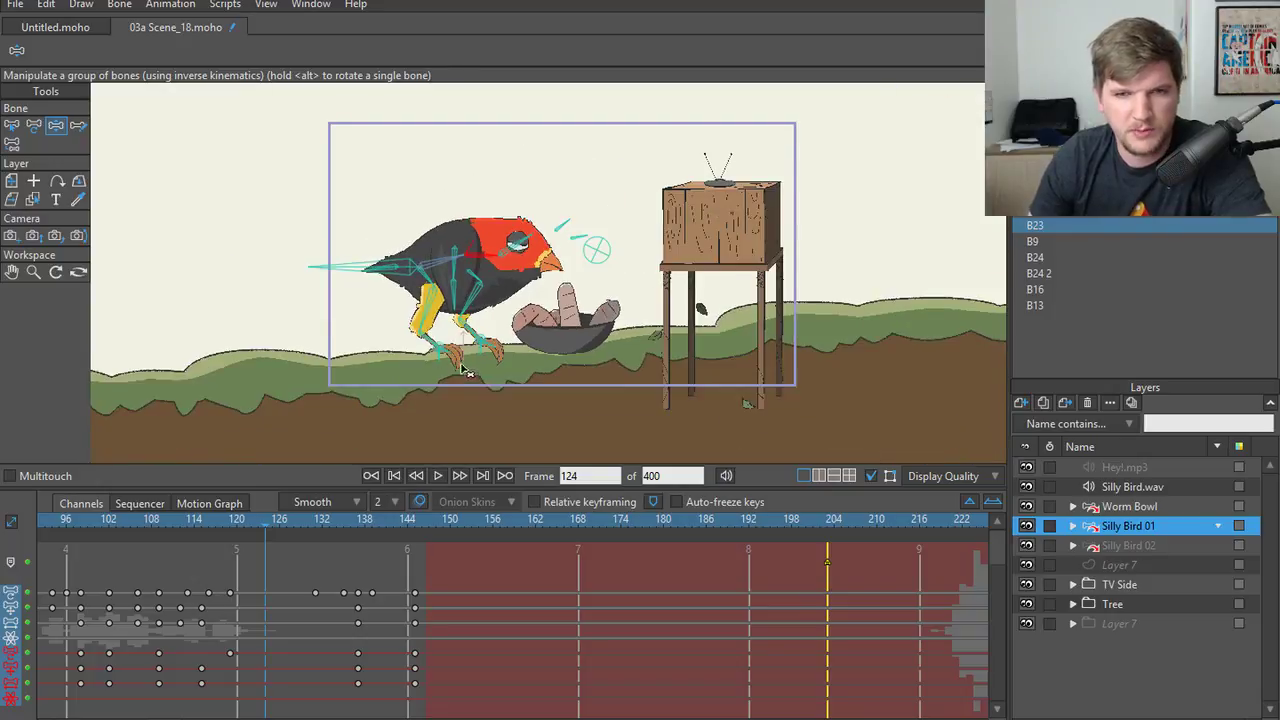
left_click_drag(463, 364, 394, 404)
scroll(402, 412, "up", 1)
left_click(379, 476)
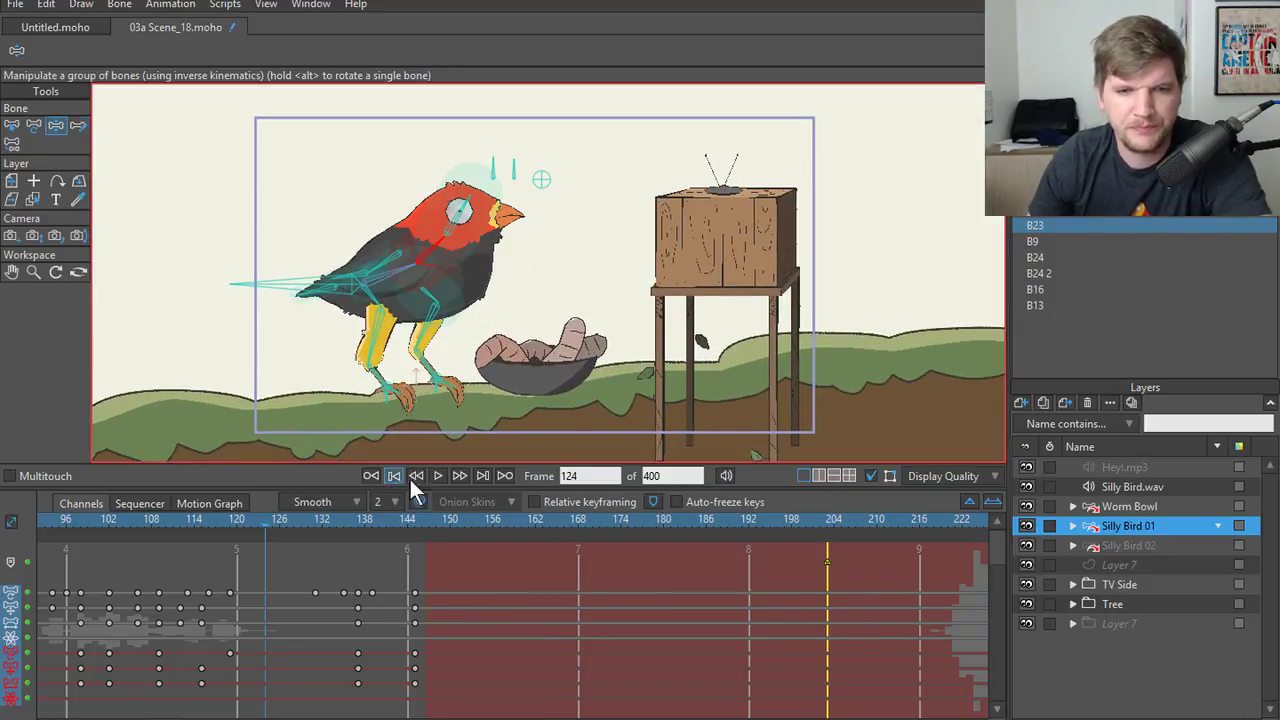
left_click(438, 475)
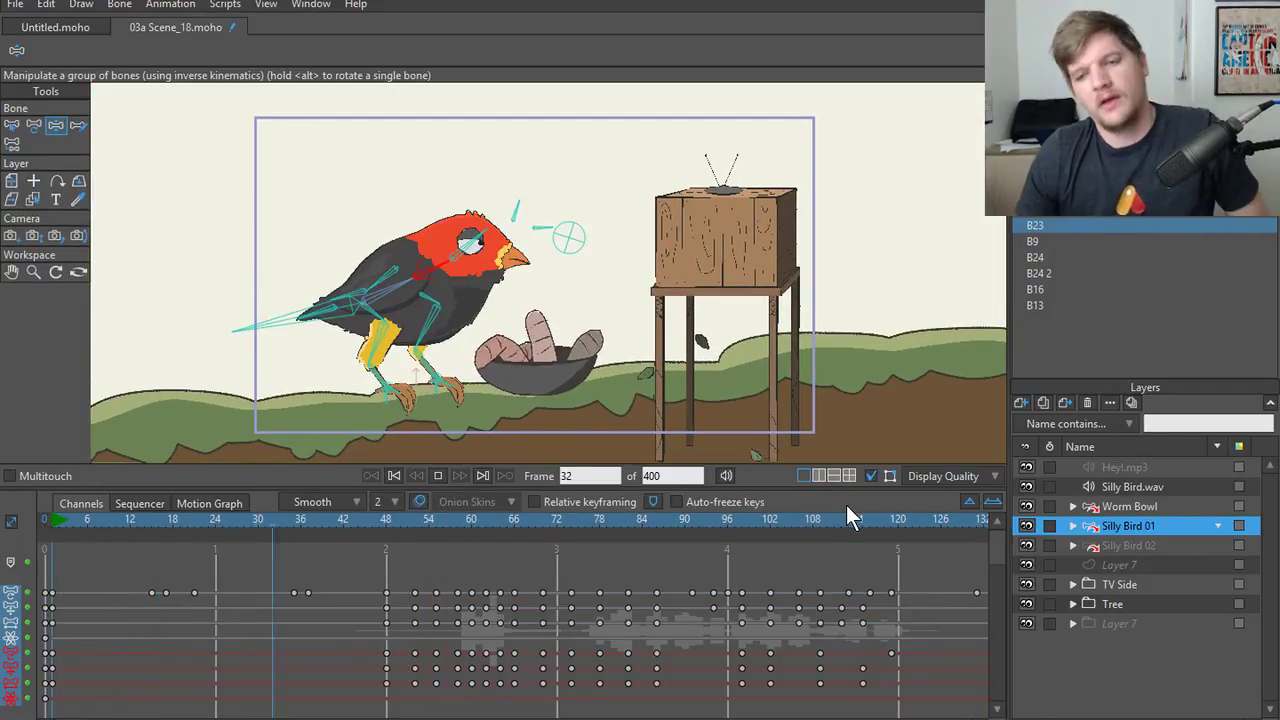
left_click(868, 477)
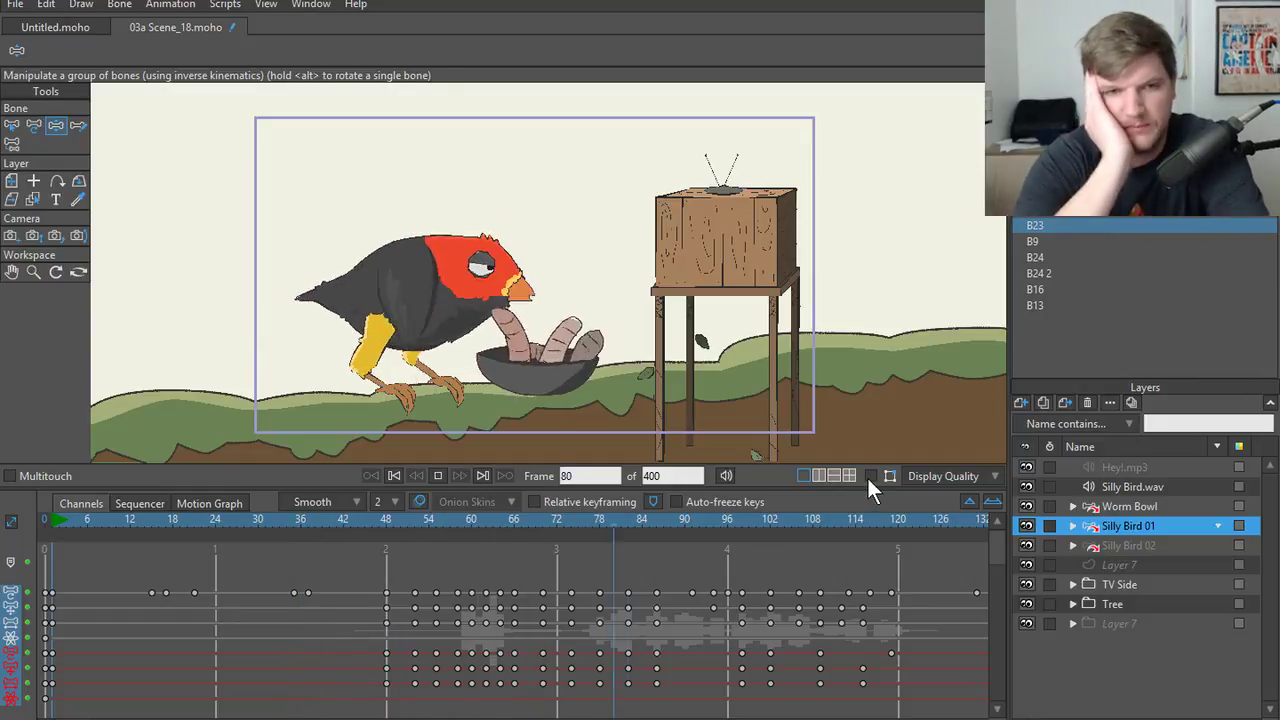
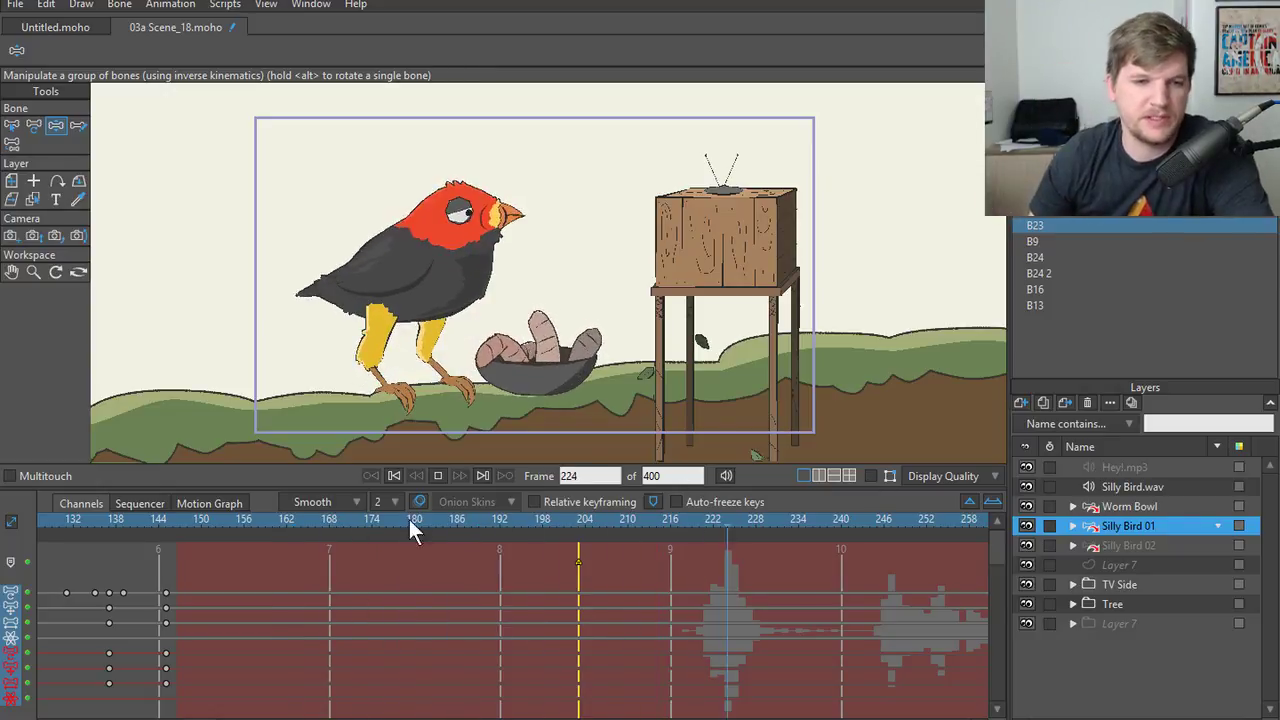
- Replay the layer changeover from around frame 137, and examine the bird's mouth and head movement back to frame 158
left_click_drag(409, 519, 175, 521)
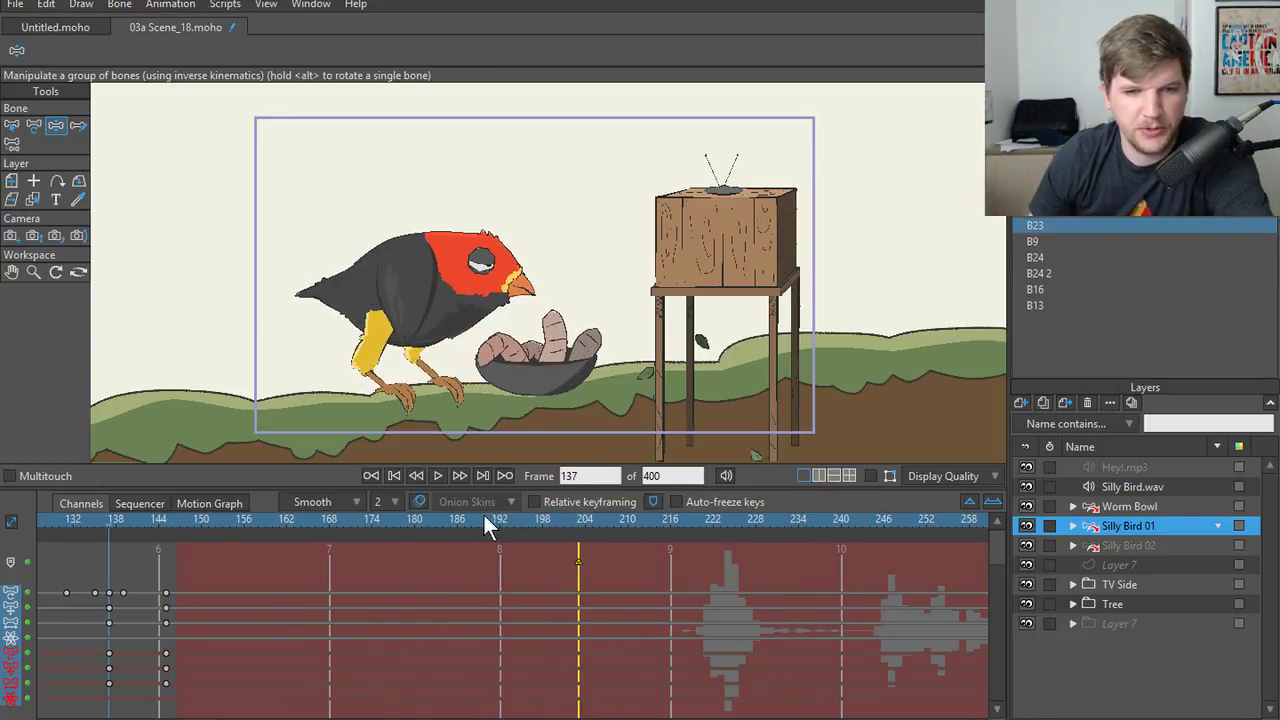
left_click(439, 475)
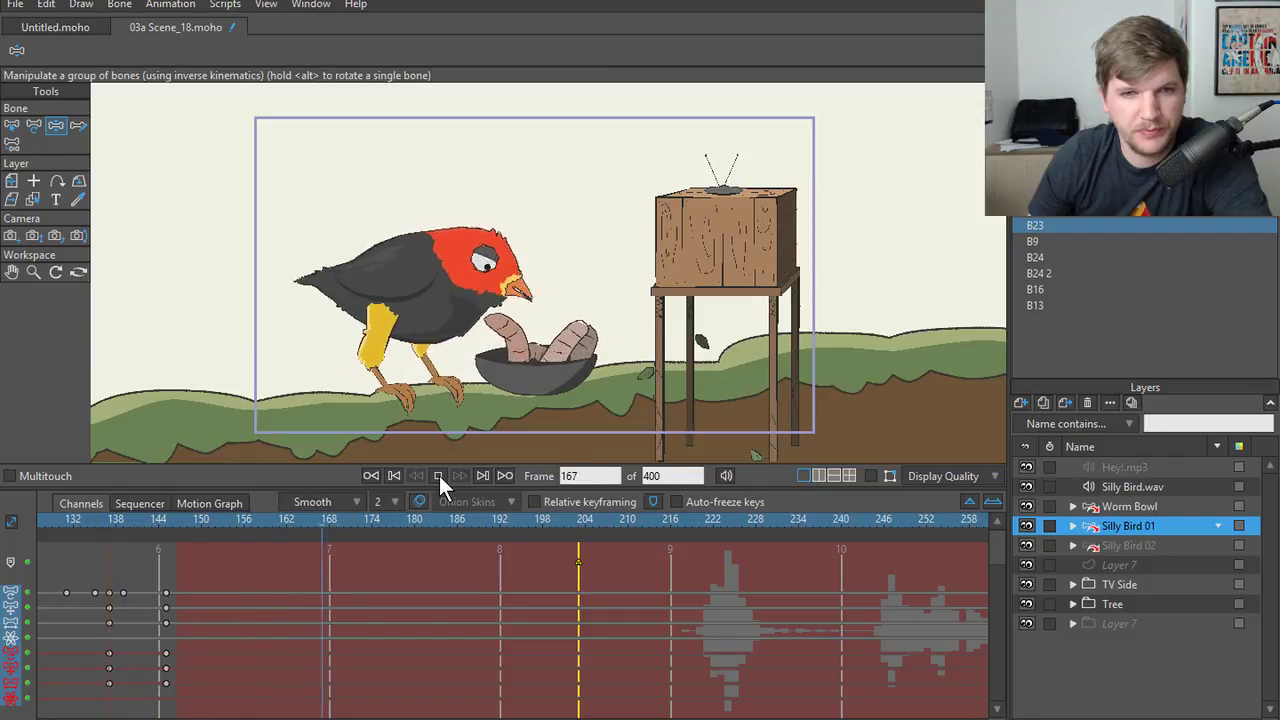
left_click(439, 475)
left_click(214, 520)
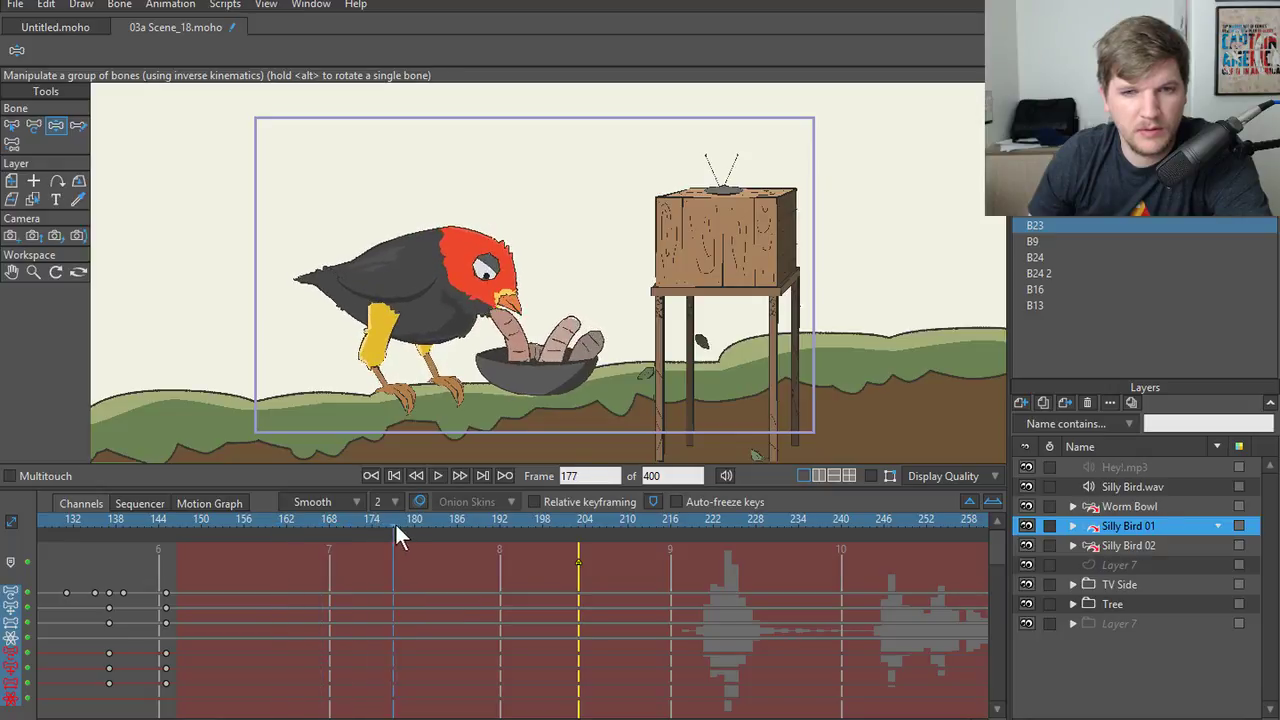
left_click_drag(396, 527, 256, 530)
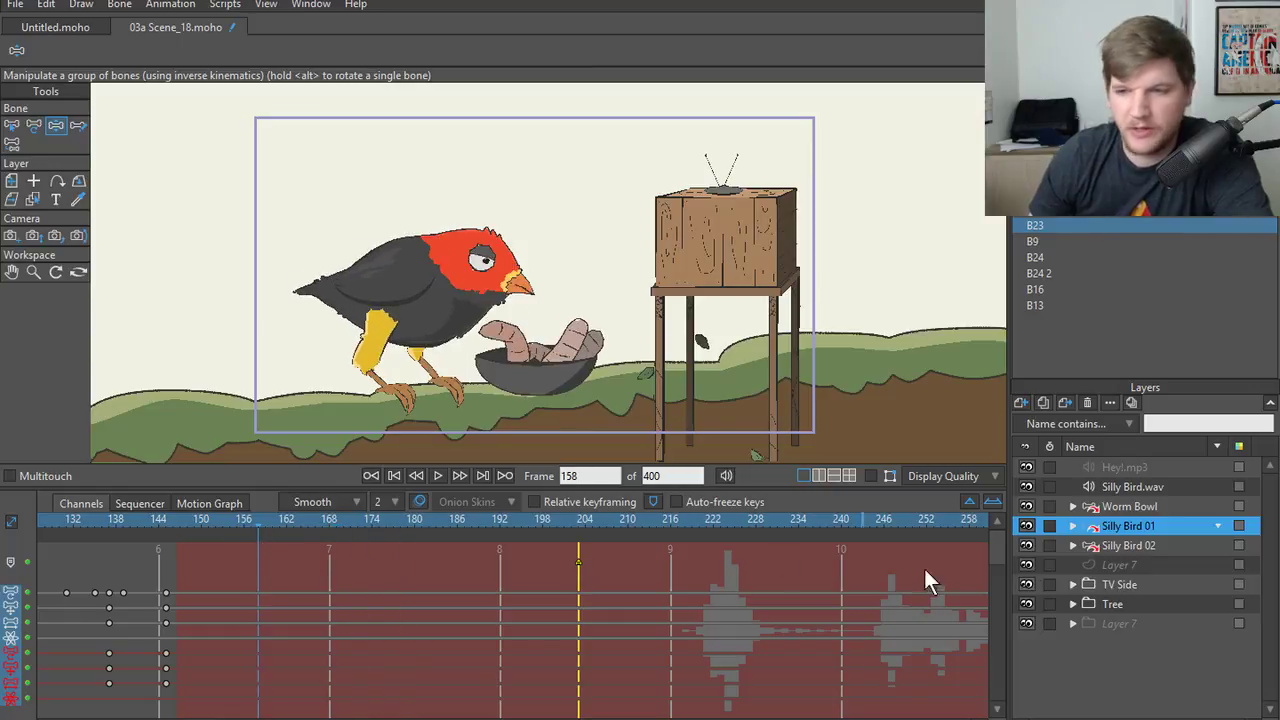
- Look through the Worm Bowl group, and select the Mouths switch layer inside Silly Bird 02
left_click(1115, 507)
left_click(1073, 506)
left_click(1086, 545)
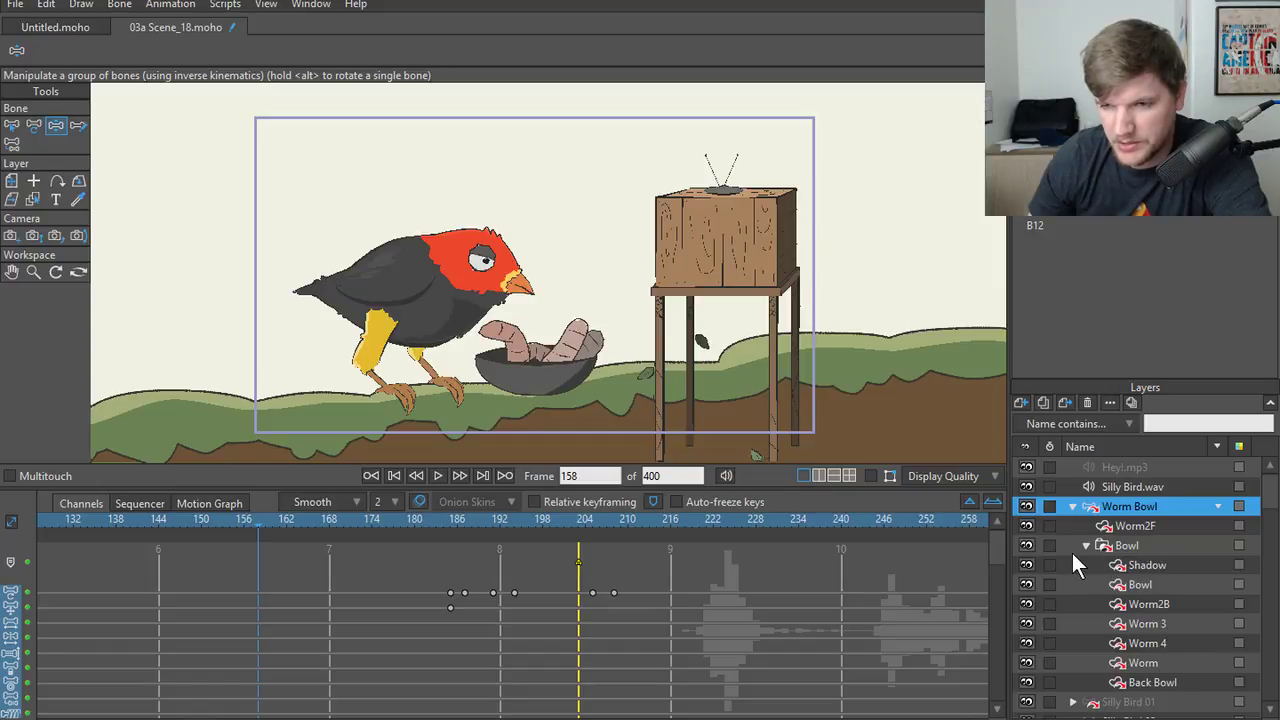
left_click(1072, 506)
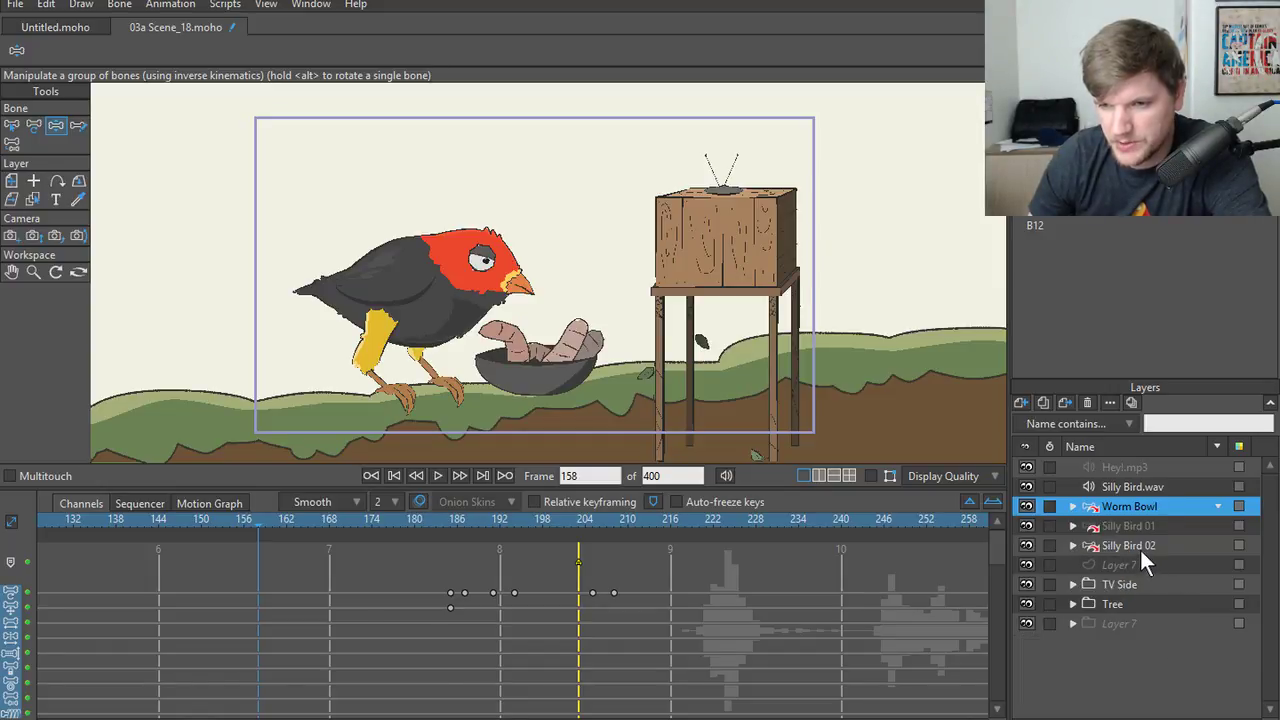
left_click(1086, 546)
left_click(1073, 546)
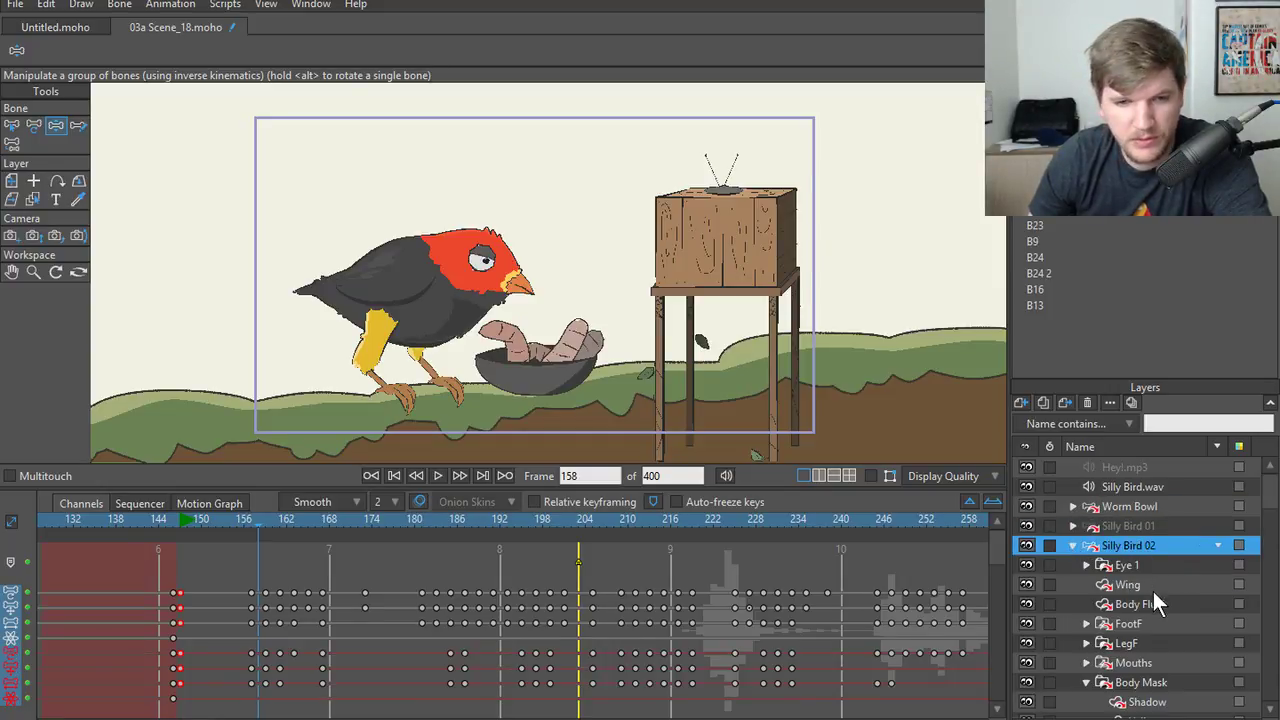
left_click(1150, 663)
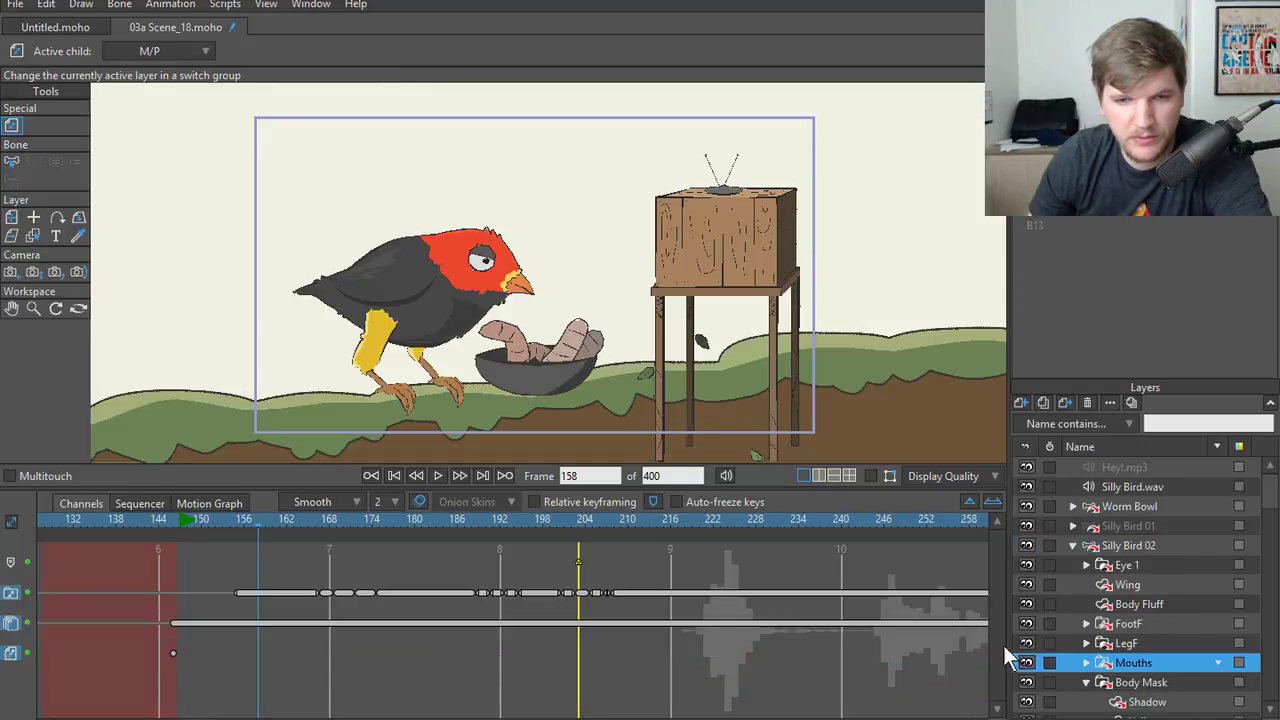
- Try deleting the Mouths switch keys from about frame 155 to 175, check the playback, and undo the deletion
left_click_drag(538, 574, 644, 609)
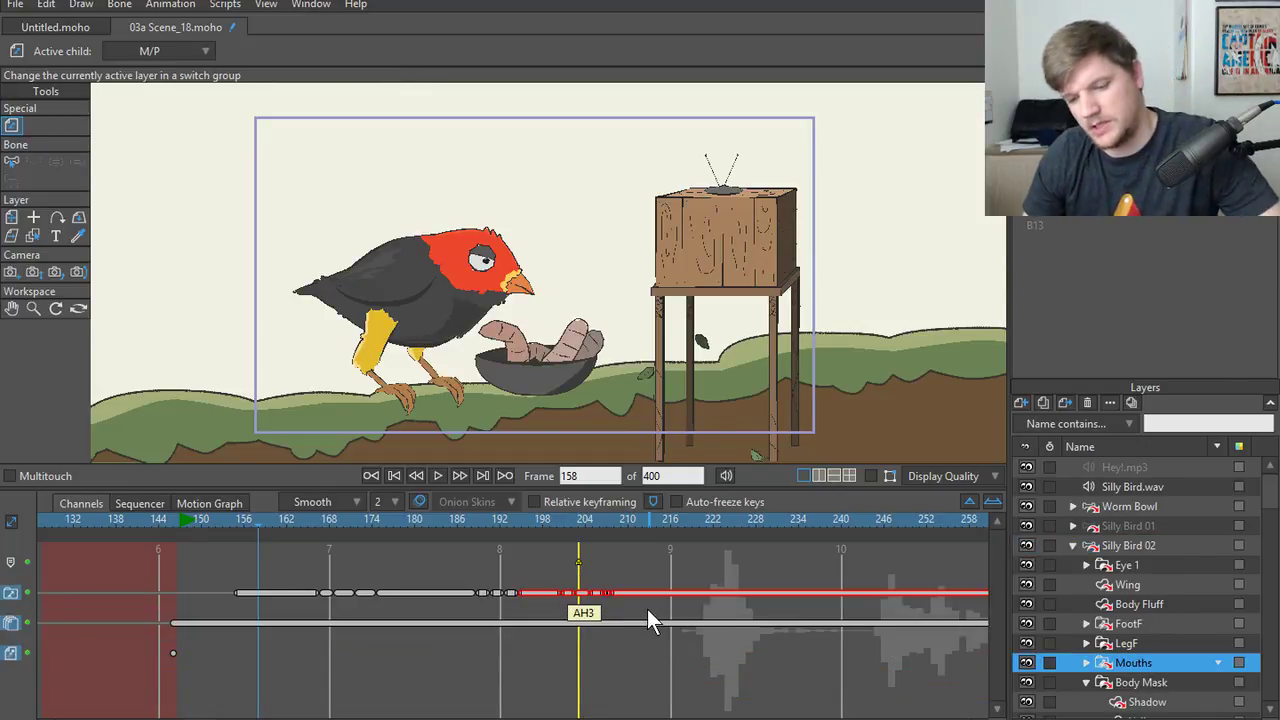
key("Delete")
left_click_drag(562, 525, 400, 607)
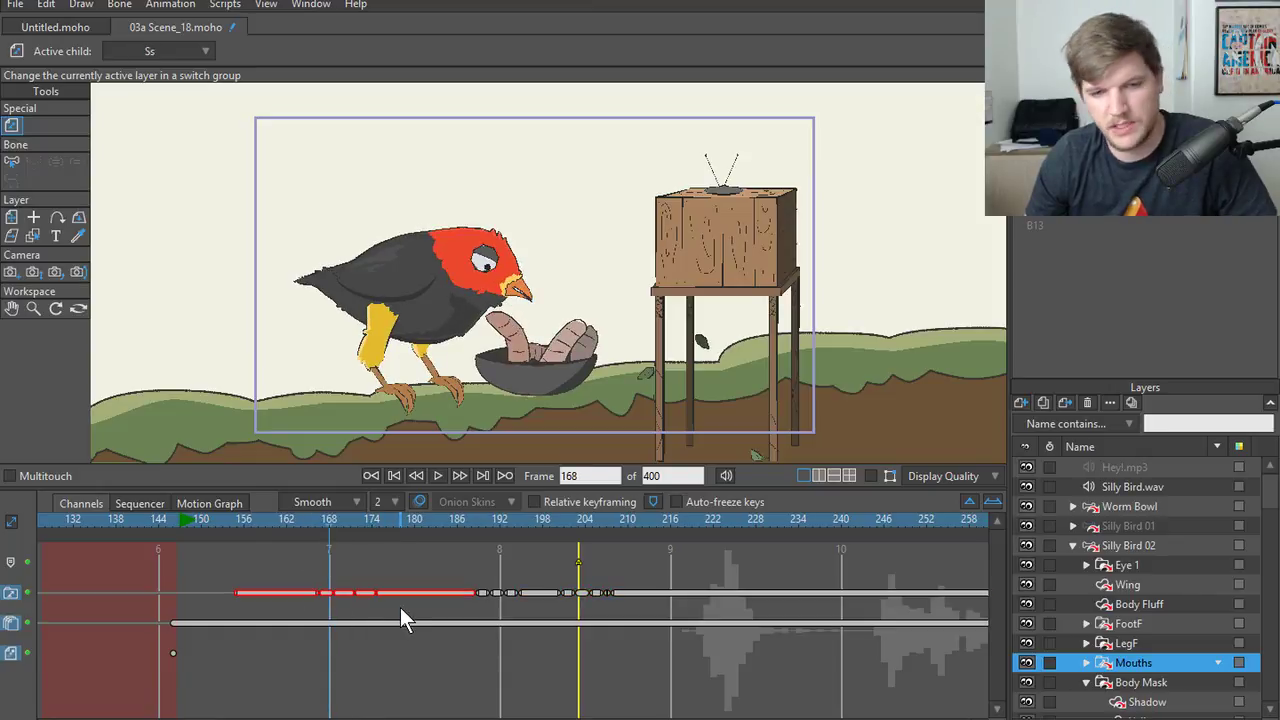
key("Delete")
left_click(209, 525)
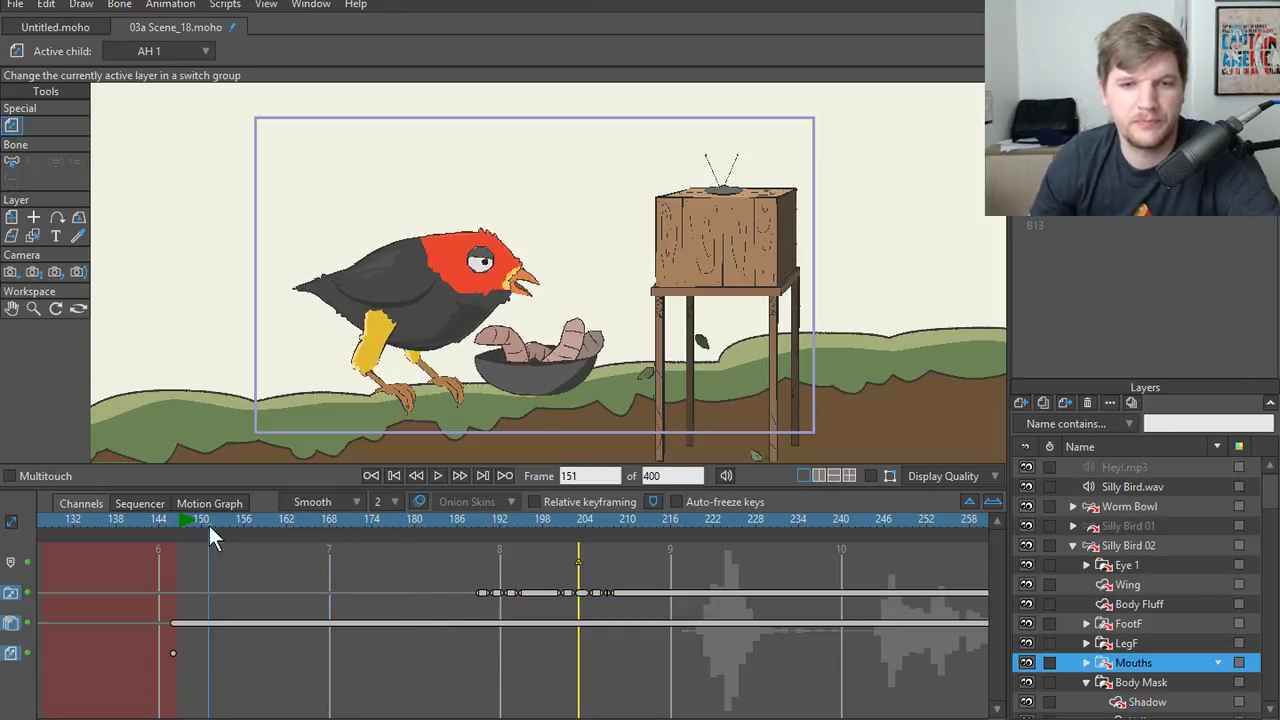
left_click(435, 475)
left_click(433, 475)
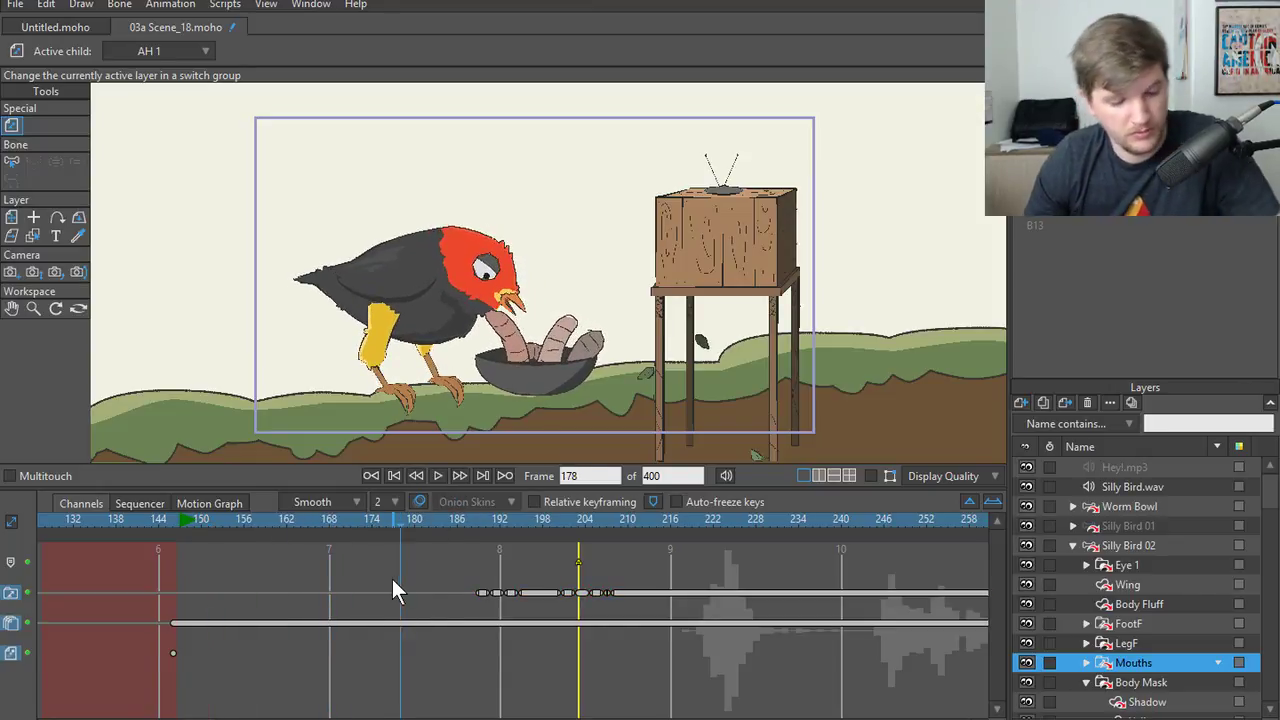
key("ctrl+z")
- Delete only the Mouths switch keys between about frames 166 and 172, and check the result in playback
left_click_drag(393, 523, 369, 594)
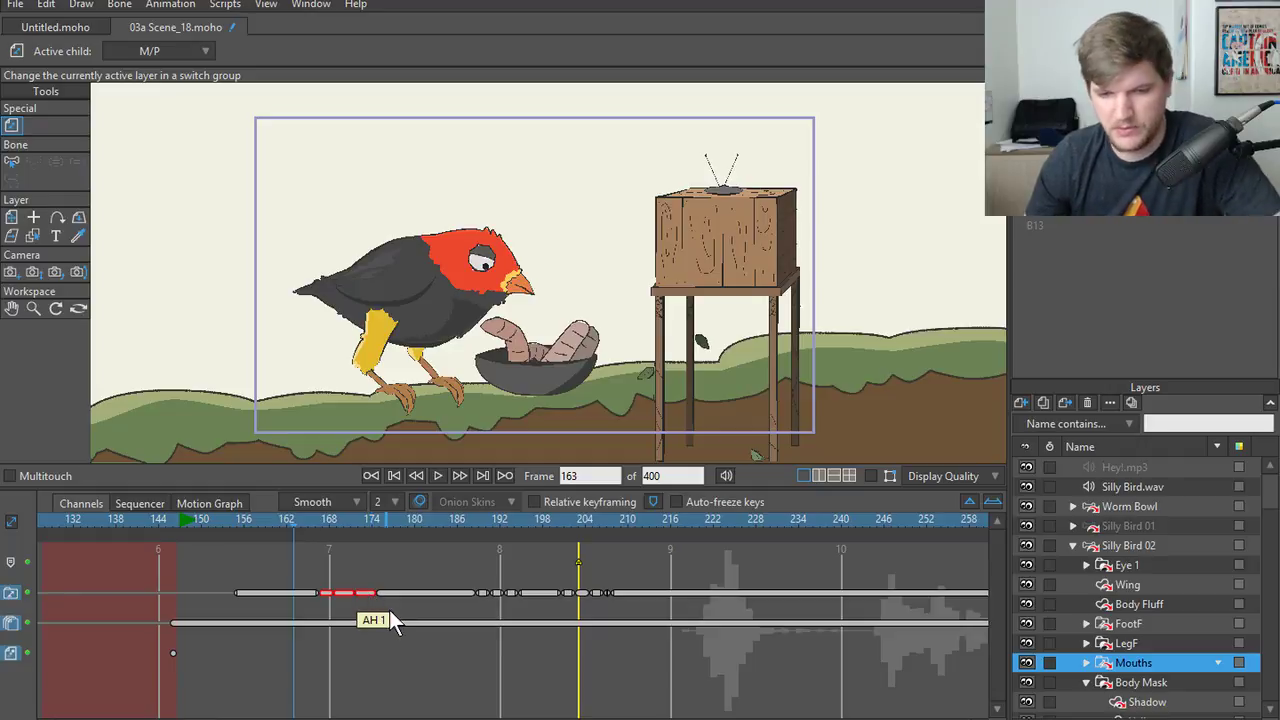
key("Delete")
left_click(375, 520)
left_click_drag(375, 521, 217, 536)
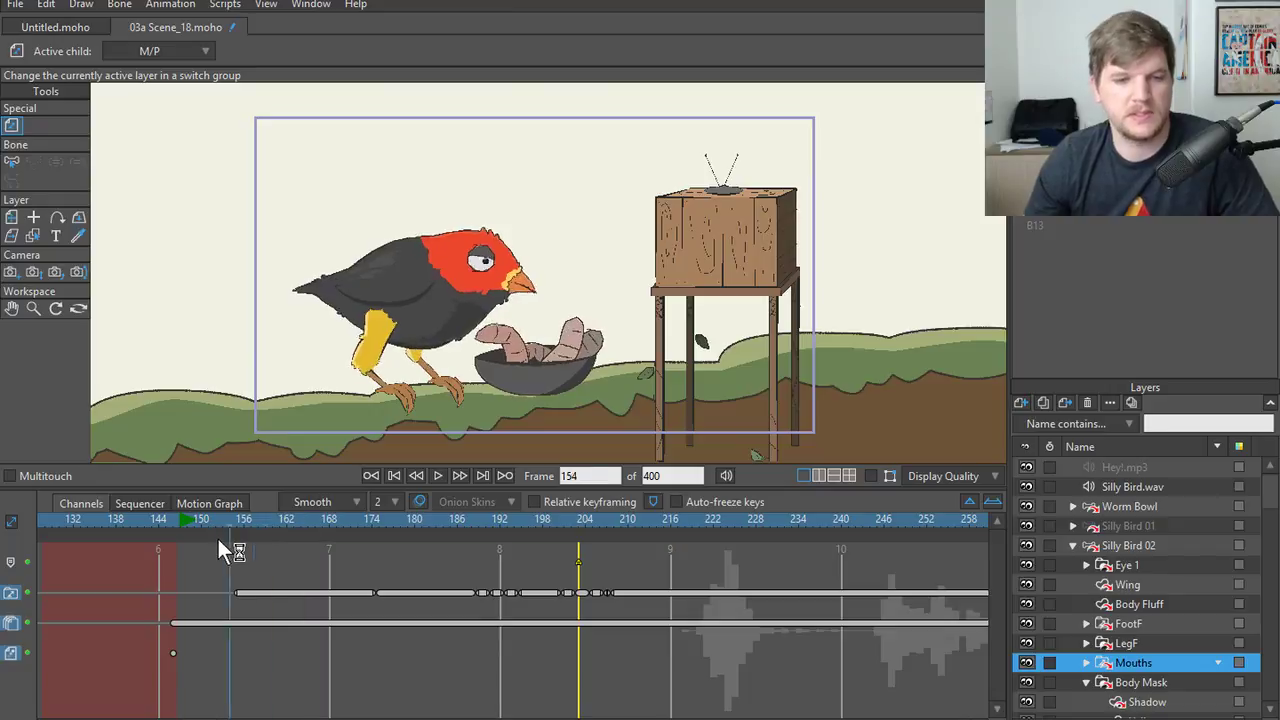
left_click(436, 477)
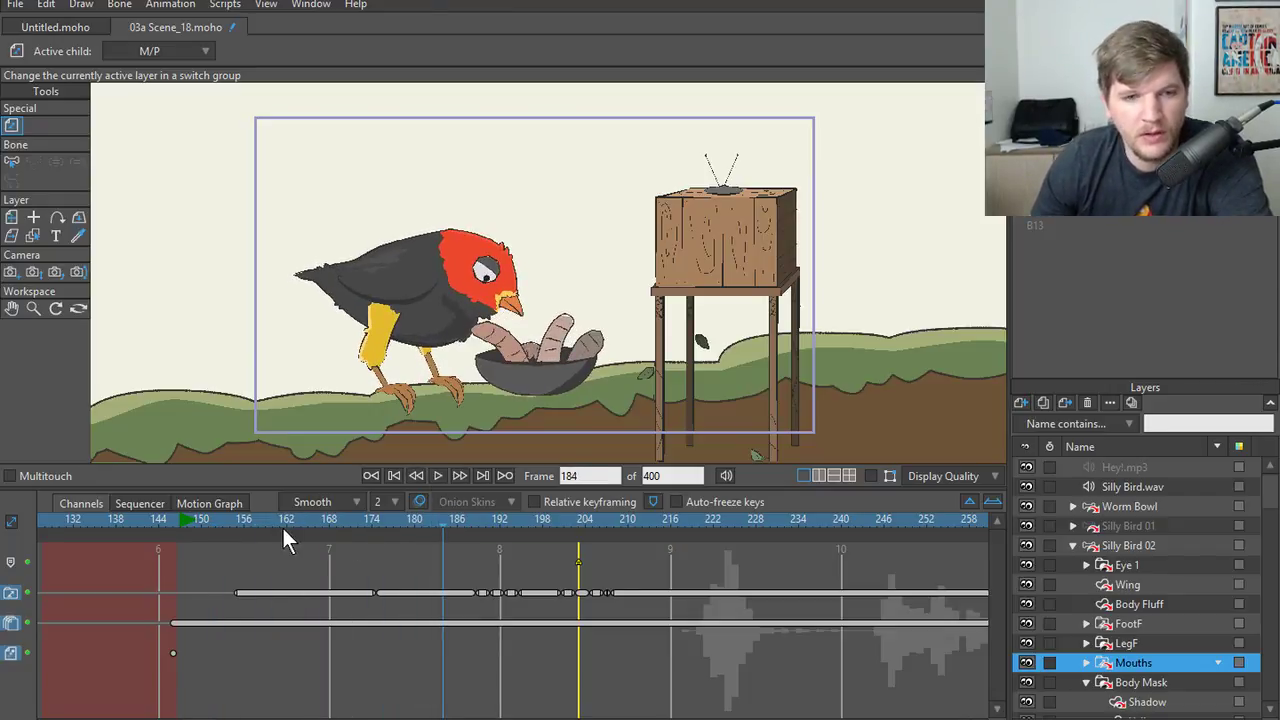
left_click_drag(284, 530, 350, 540)
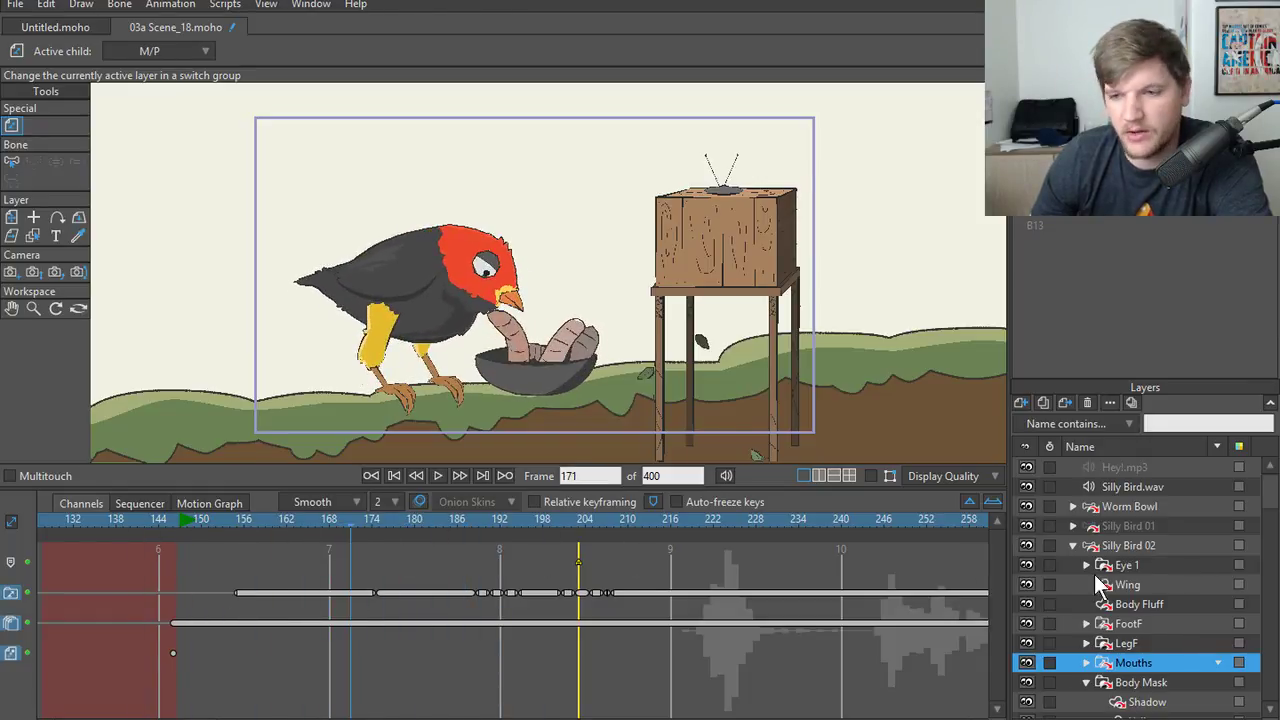
- Return to the Silly Bird 02 bone layer, and review its head and body motion between frames 166 and 181
left_click(1129, 545)
left_click(1073, 545)
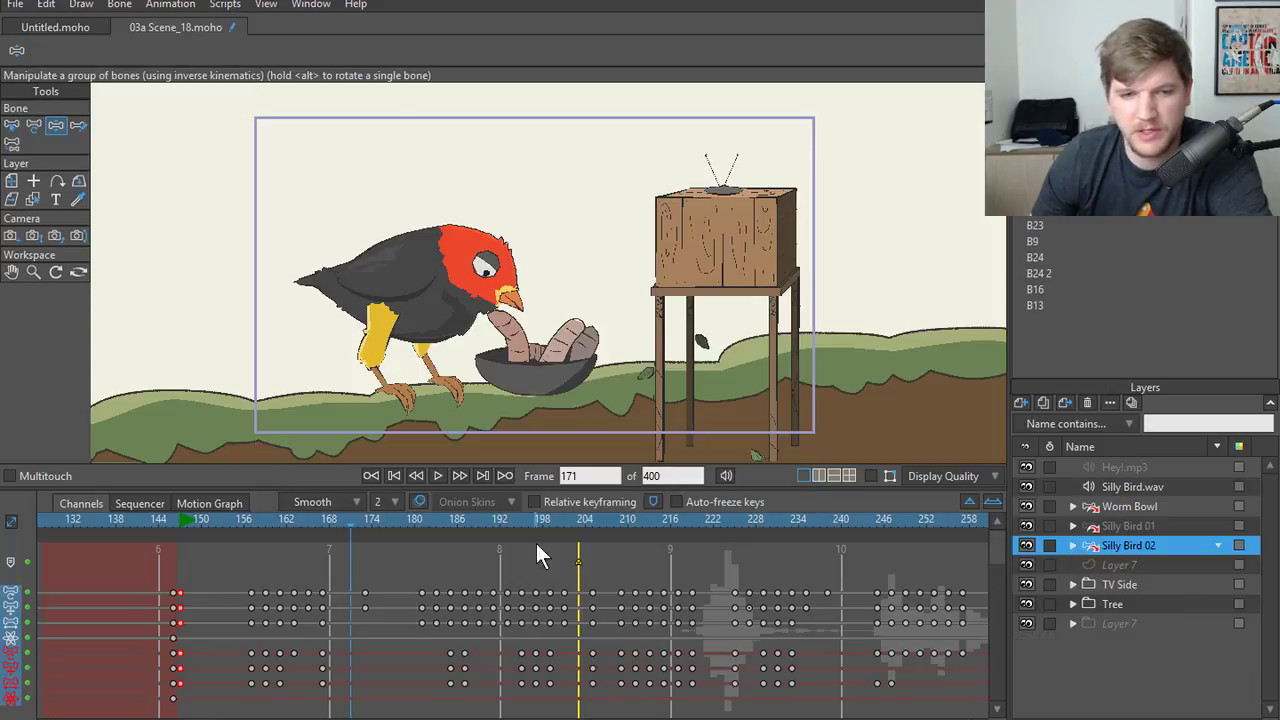
mouse_move(306, 530)
left_mouse_down()
mouse_move(241, 529)
mouse_move(304, 530)
left_mouse_up()
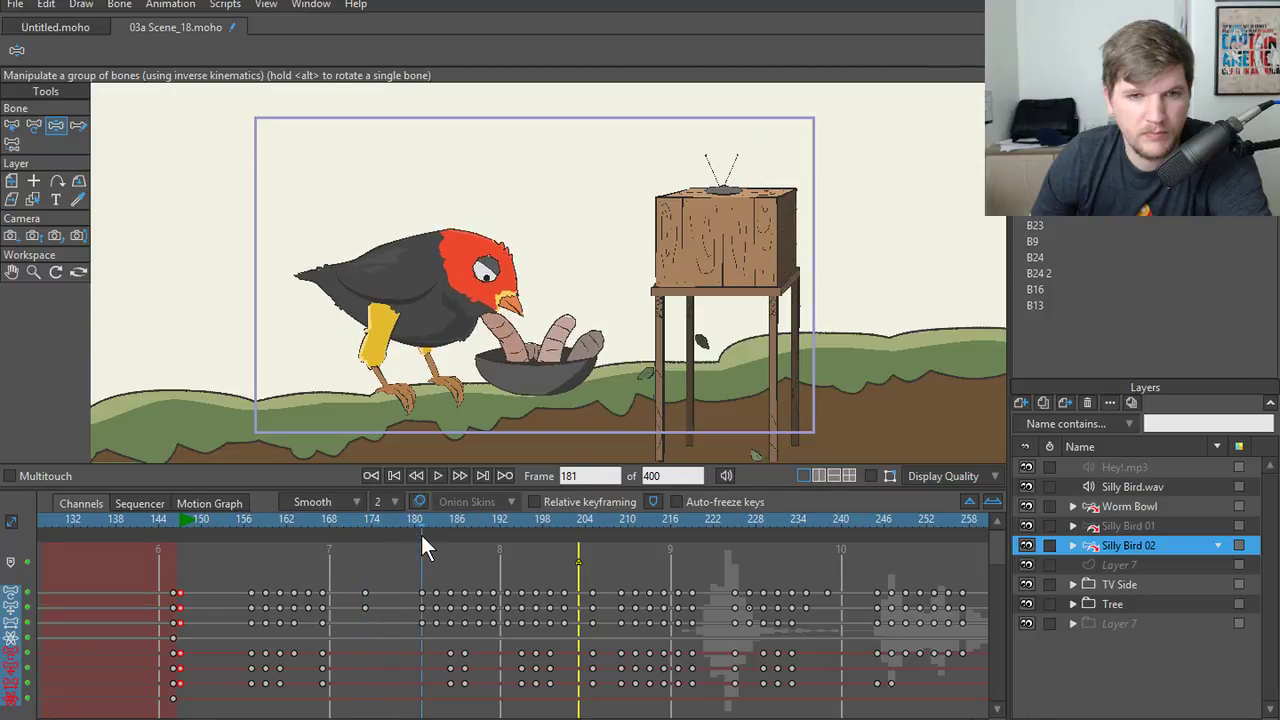
left_click_drag(426, 532, 318, 545)
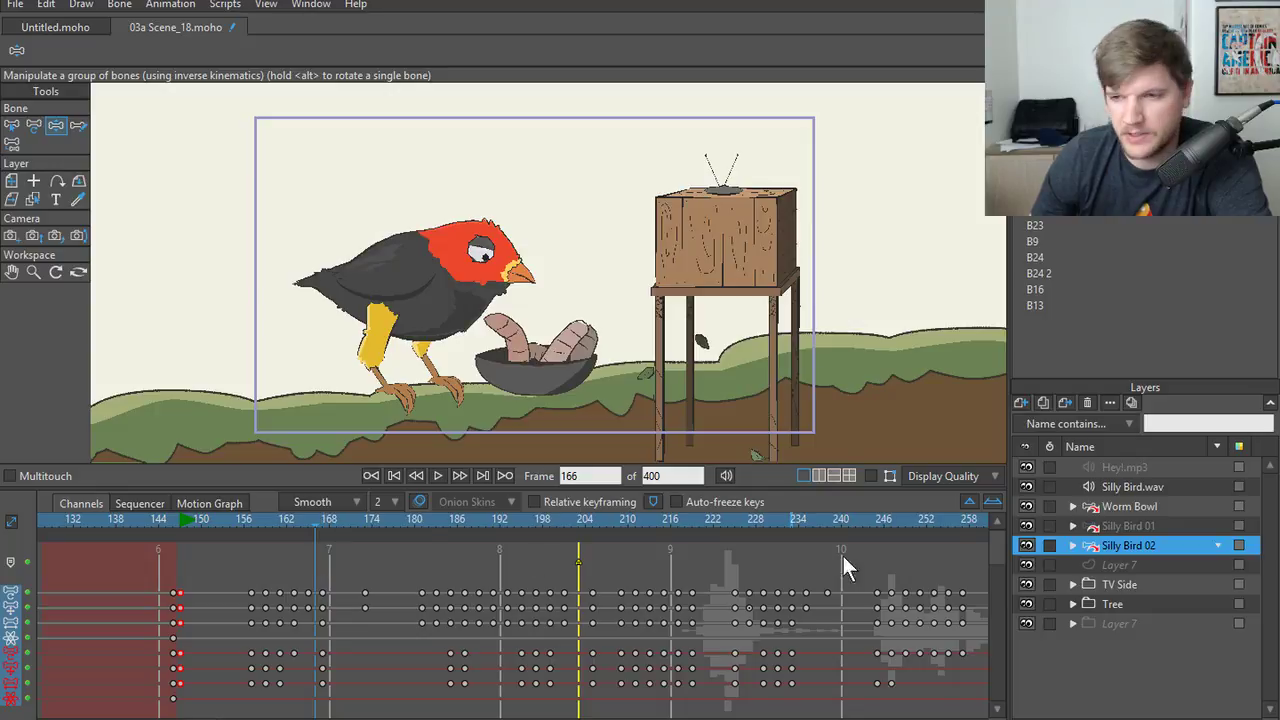
- Show the bone overlays, select body bone B27 at frame 167, and delete its key at frame 173
left_click(871, 476)
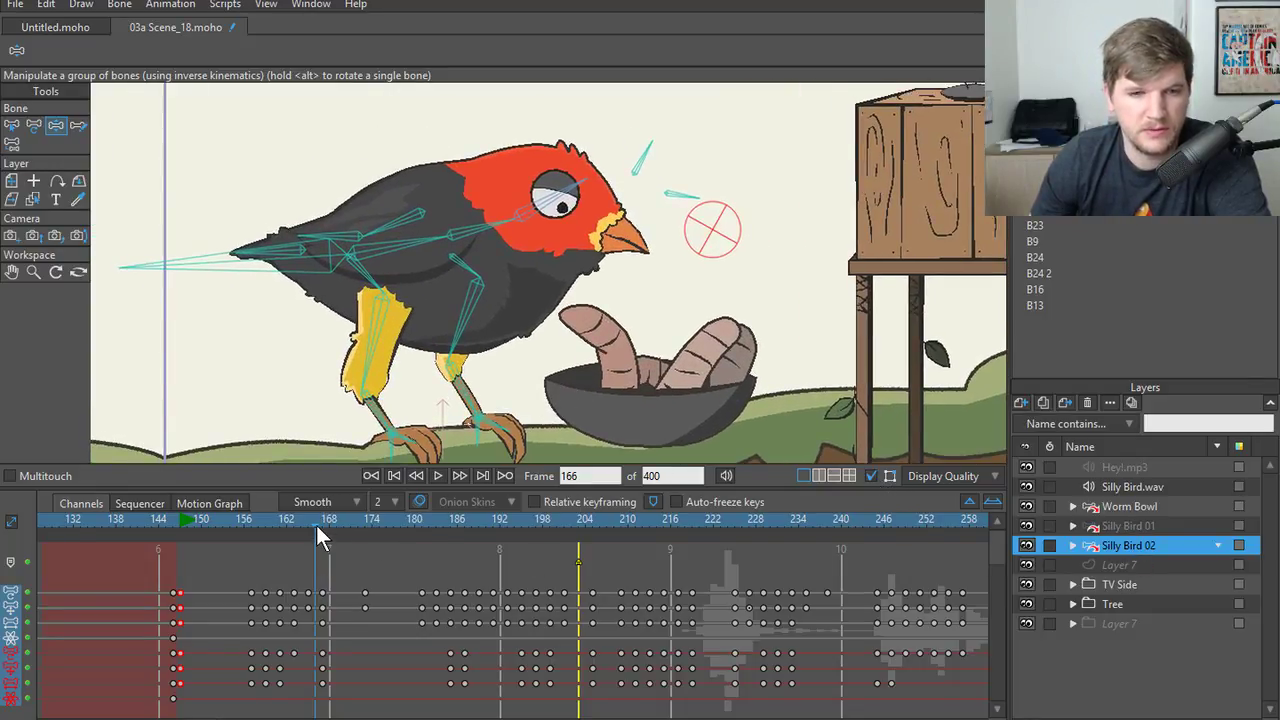
mouse_move(316, 525)
left_mouse_down()
mouse_move(410, 524)
mouse_move(329, 537)
left_mouse_up()
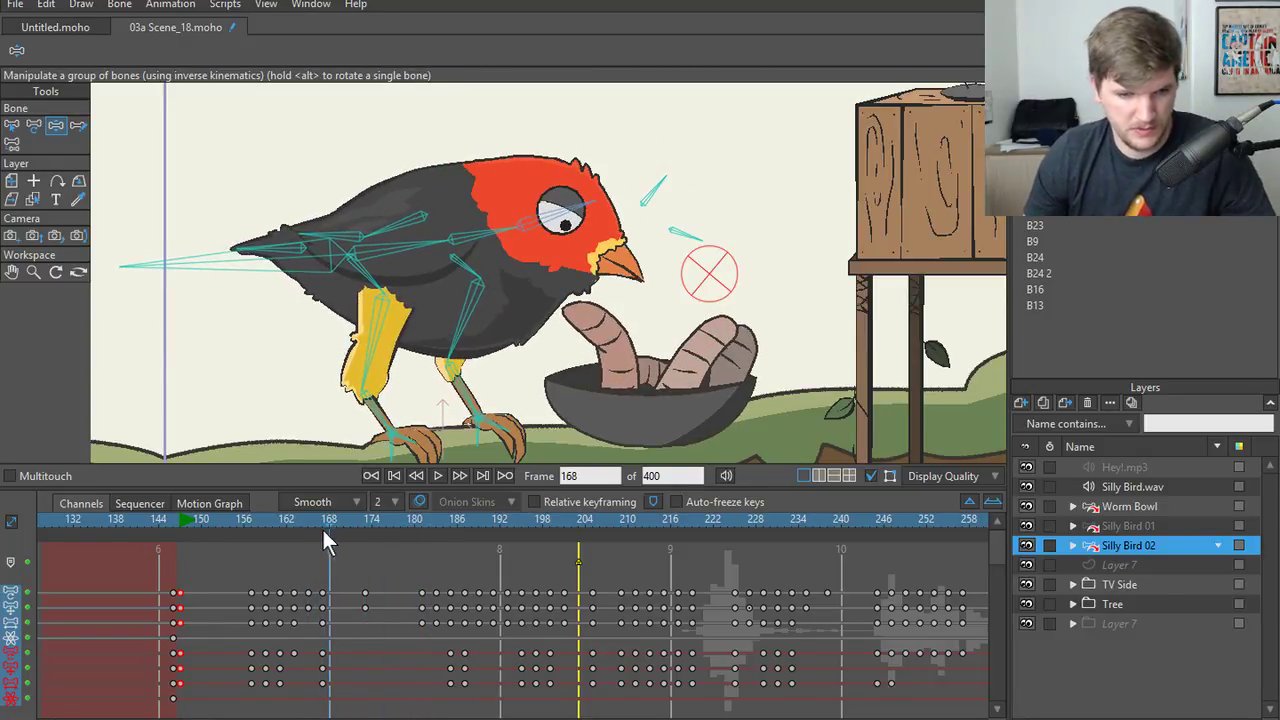
left_click(321, 521)
key("z")
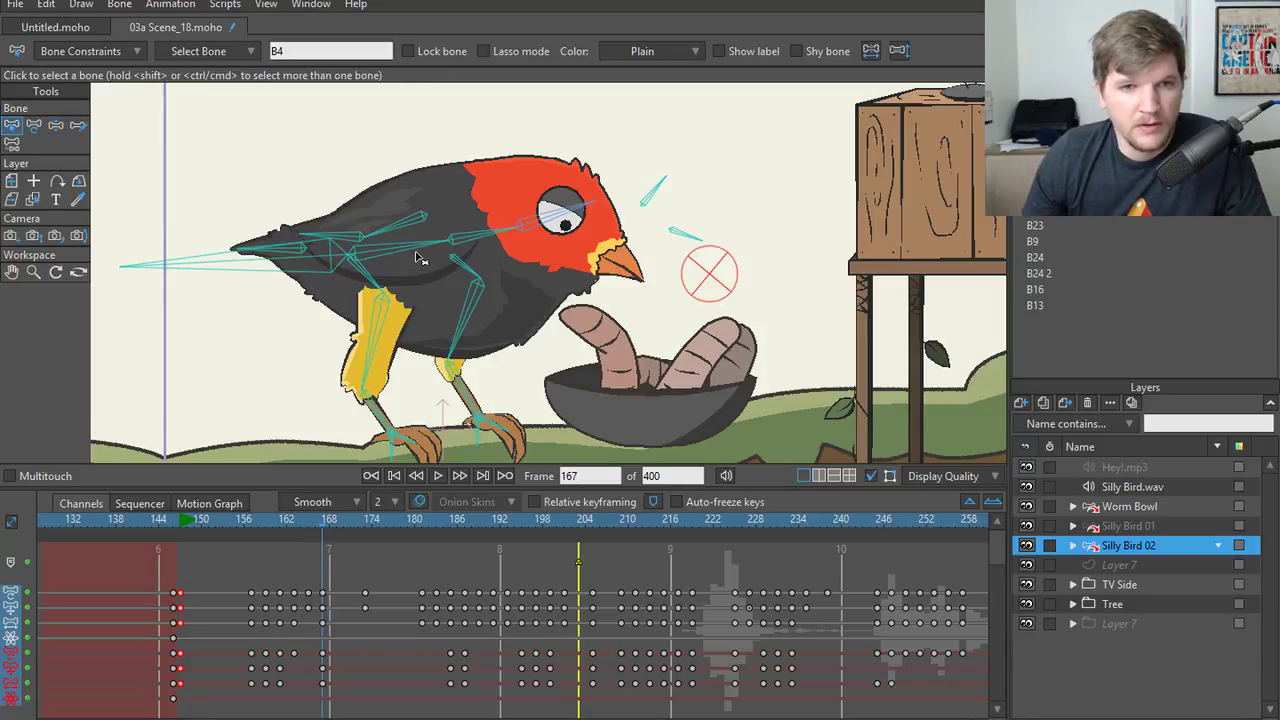
left_click(420, 258)
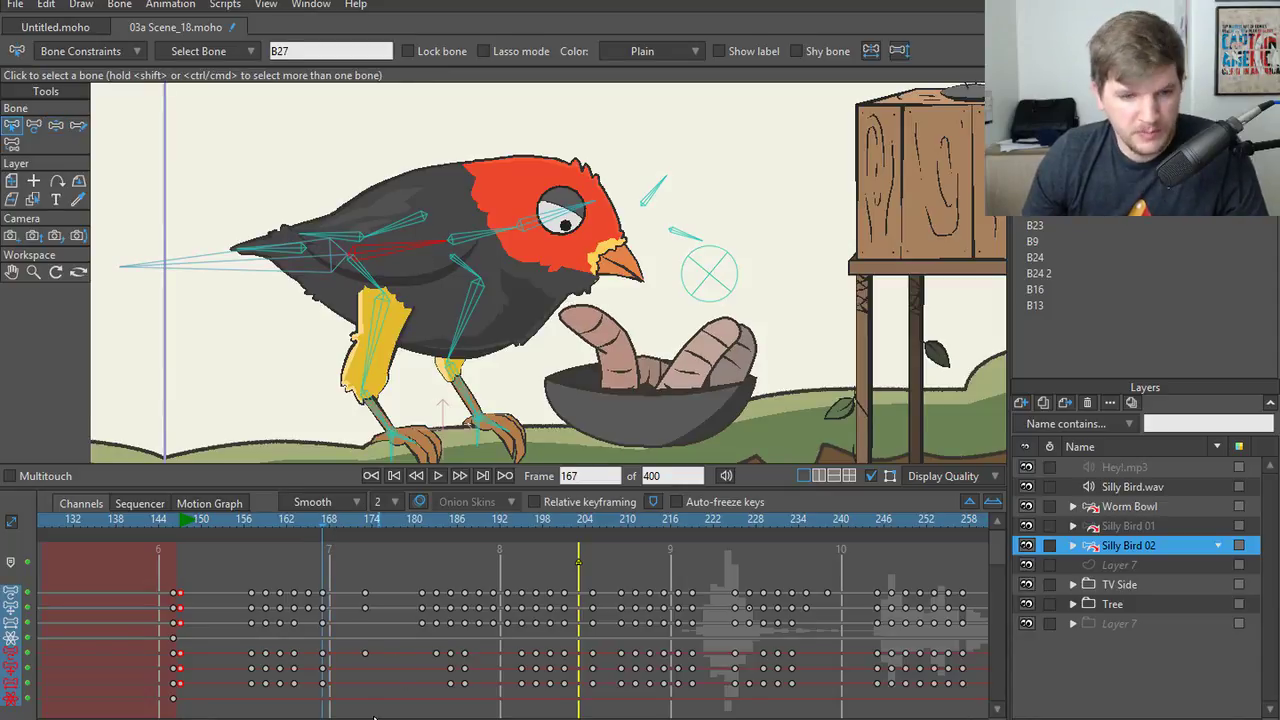
left_click(364, 655)
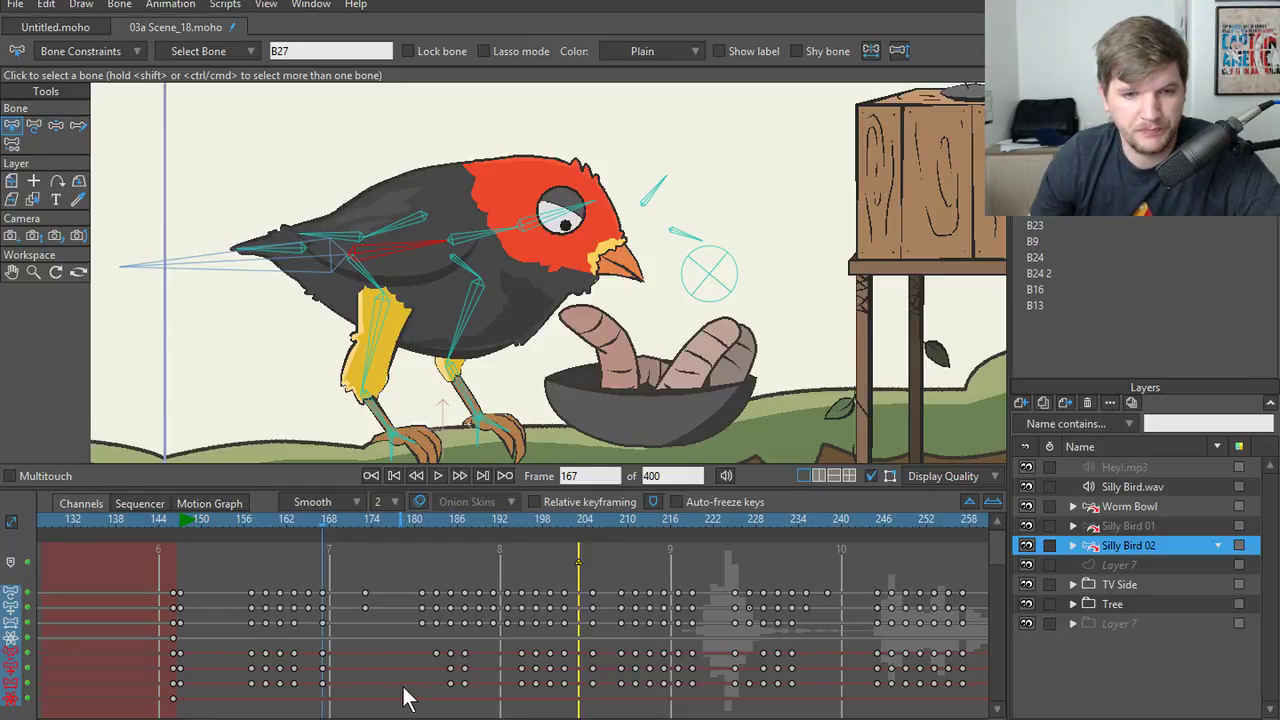
- Inspect the keys of body bones B27 and B21, and compare the pose between frames 167 and 168
mouse_move(325, 524)
left_mouse_down()
mouse_move(426, 522)
mouse_move(329, 526)
left_mouse_up()
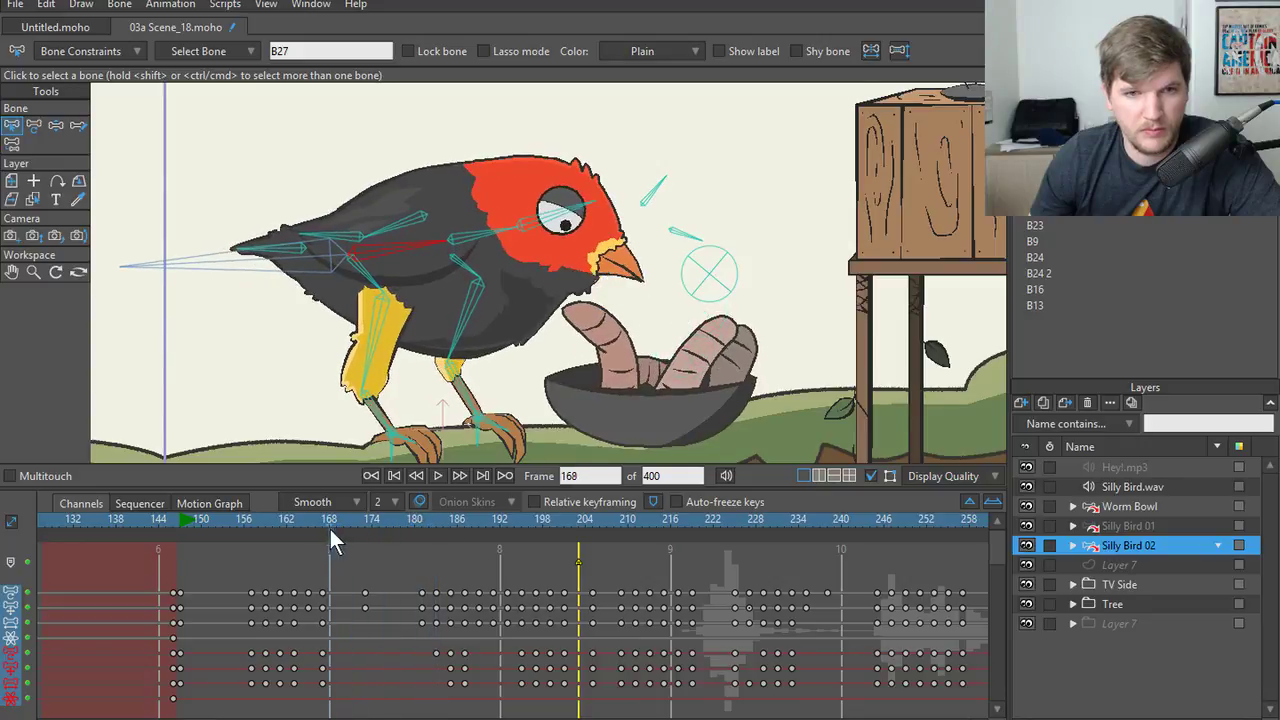
left_click(322, 655)
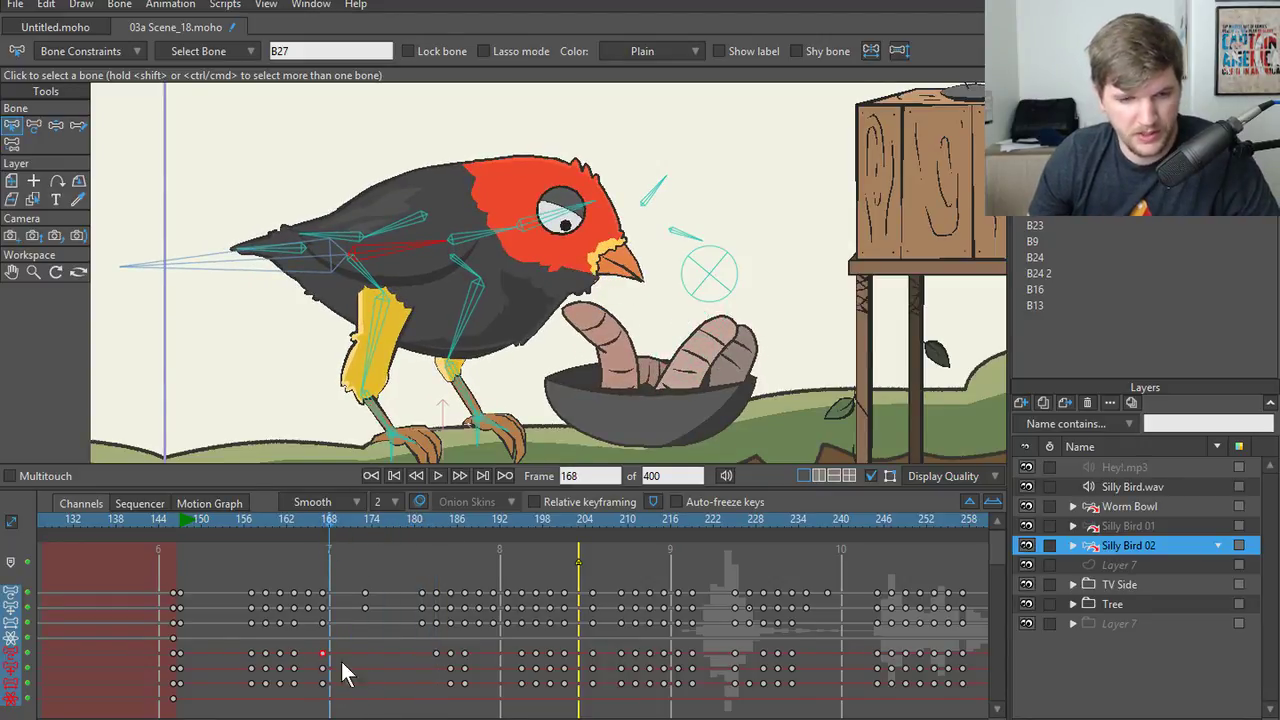
left_click_drag(443, 526, 326, 542)
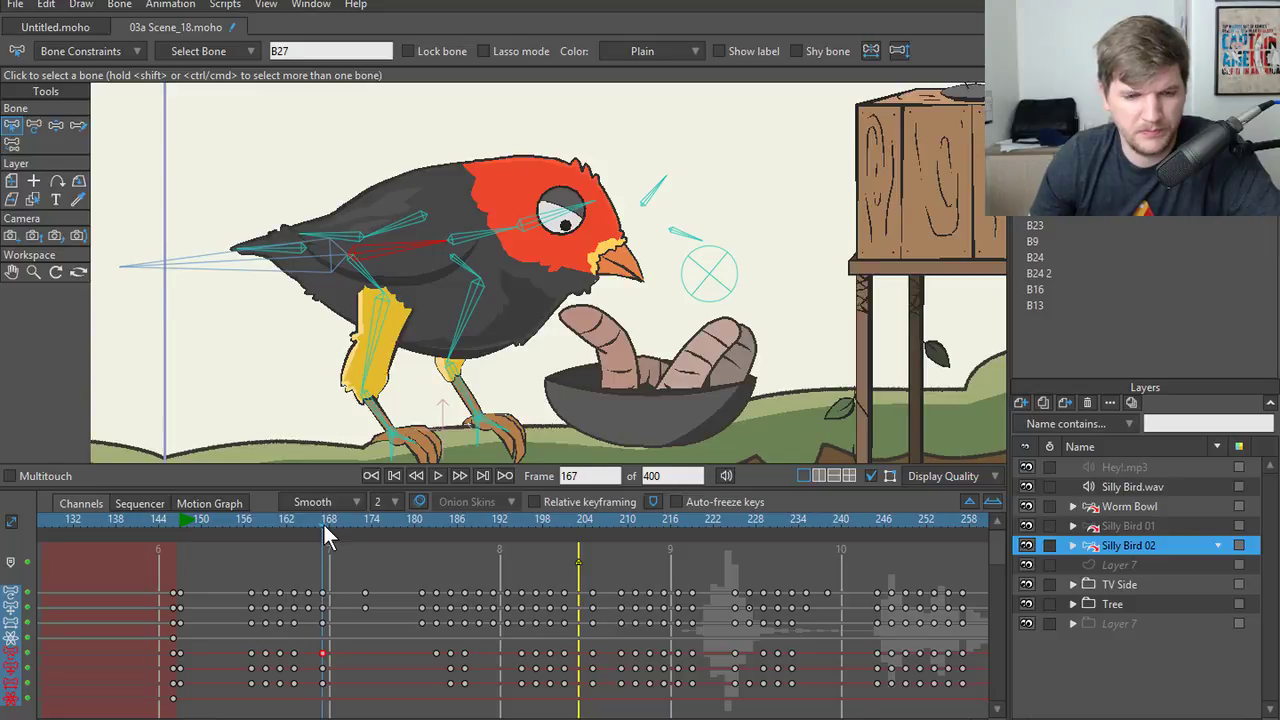
mouse_move(323, 524)
left_mouse_down()
mouse_move(354, 536)
mouse_move(430, 528)
mouse_move(320, 540)
mouse_move(444, 536)
mouse_move(331, 538)
left_mouse_up()
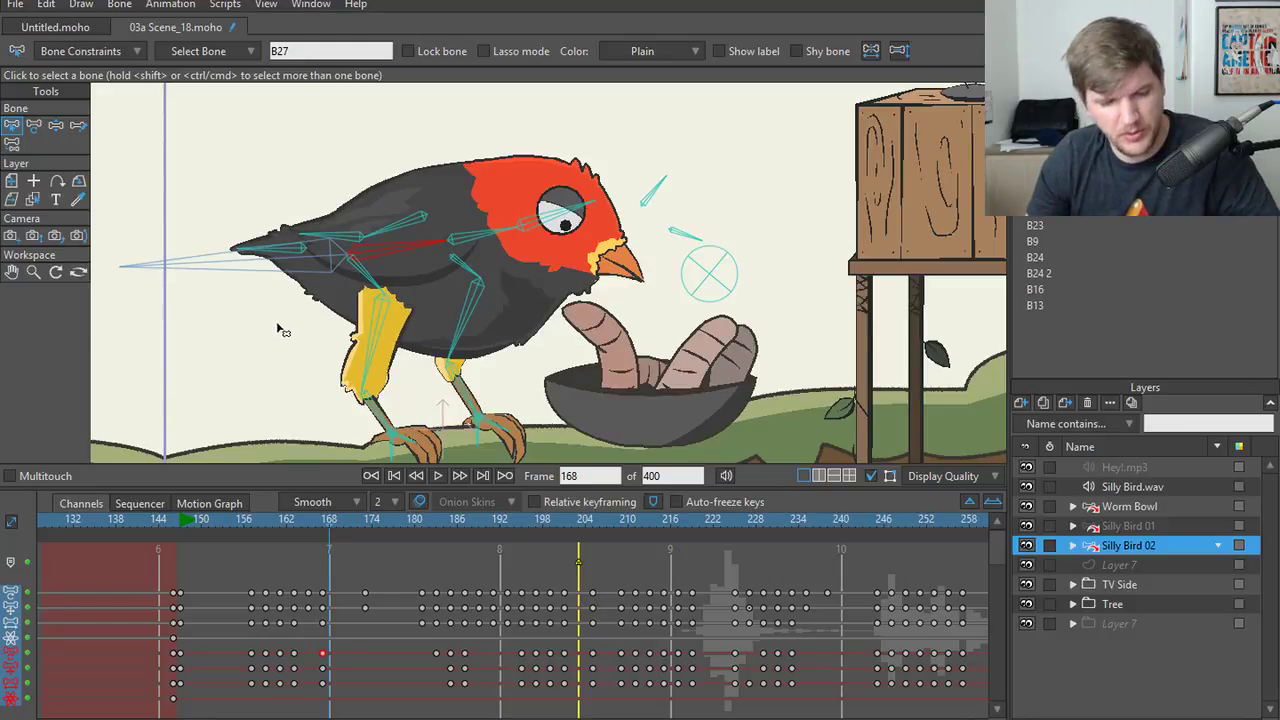
left_click(253, 268)
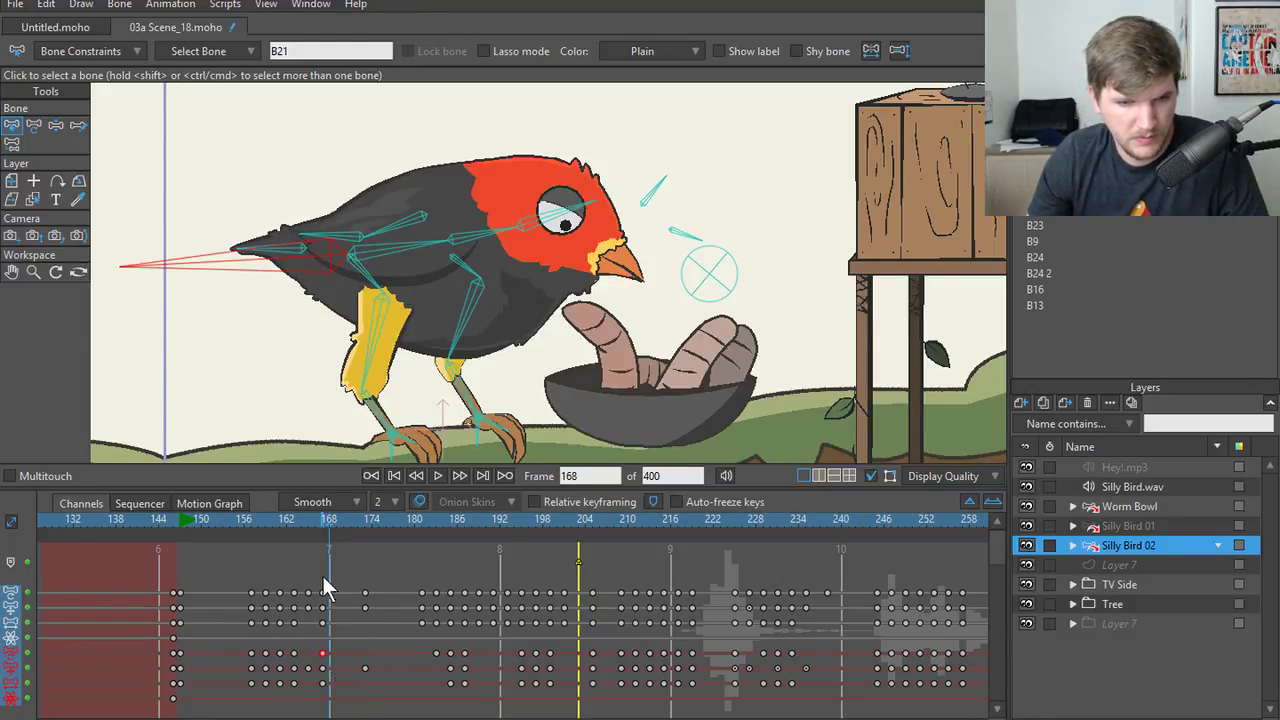
mouse_move(325, 520)
left_mouse_down()
mouse_move(434, 523)
mouse_move(271, 529)
mouse_move(437, 534)
mouse_move(310, 535)
mouse_move(330, 540)
left_mouse_up()
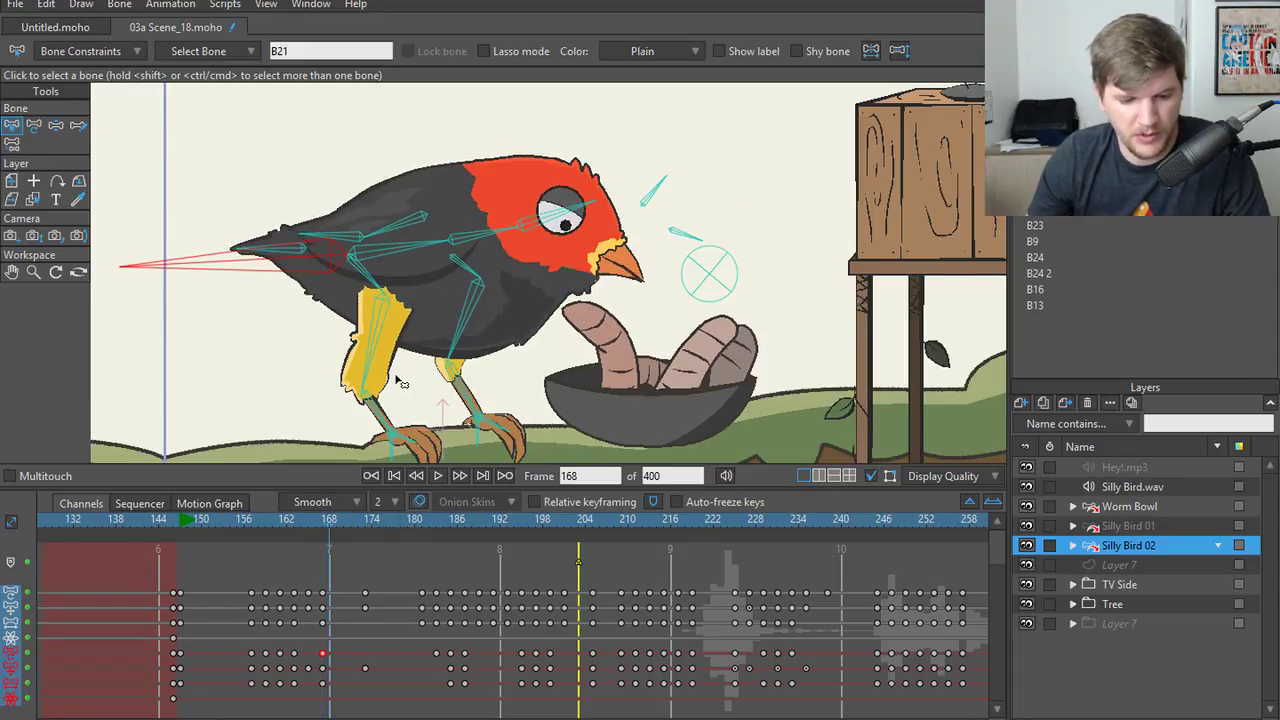
- Select B27 with the neck and head bones, pick their shared angle key at frame 167, and review the motion in playback
left_click(446, 259)
left_click(482, 239, "shift")
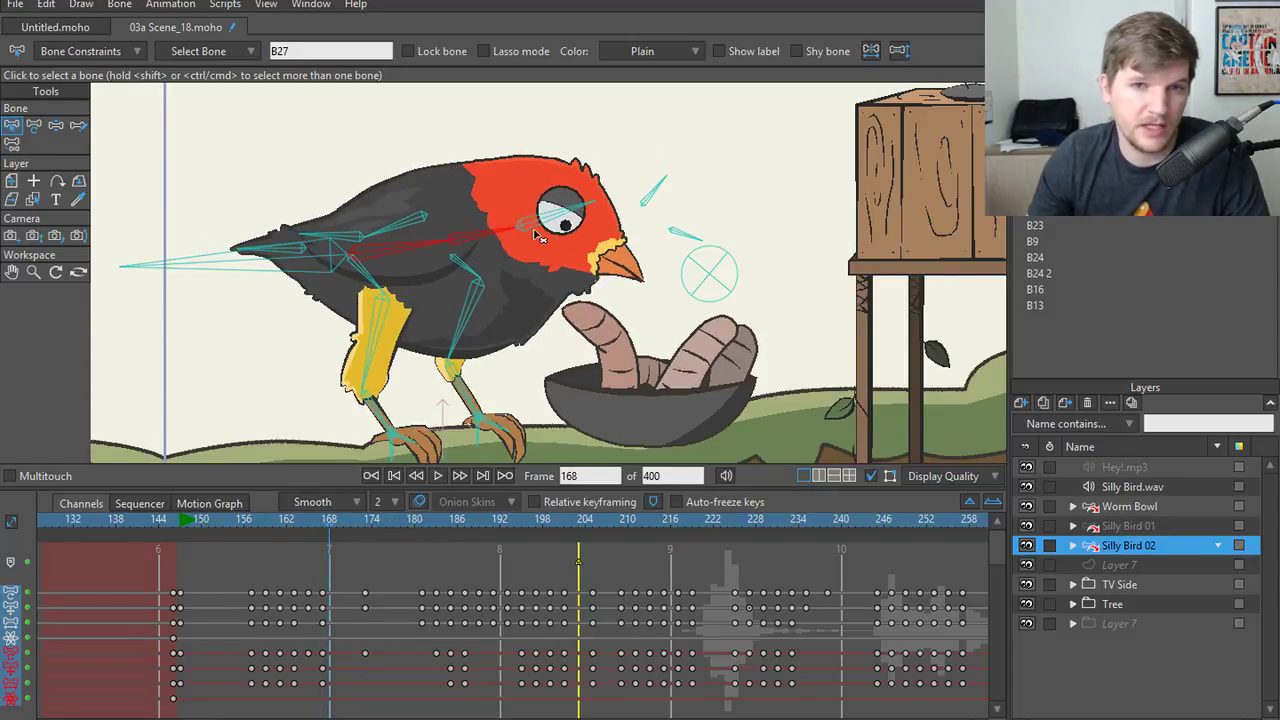
left_click(531, 225, "shift")
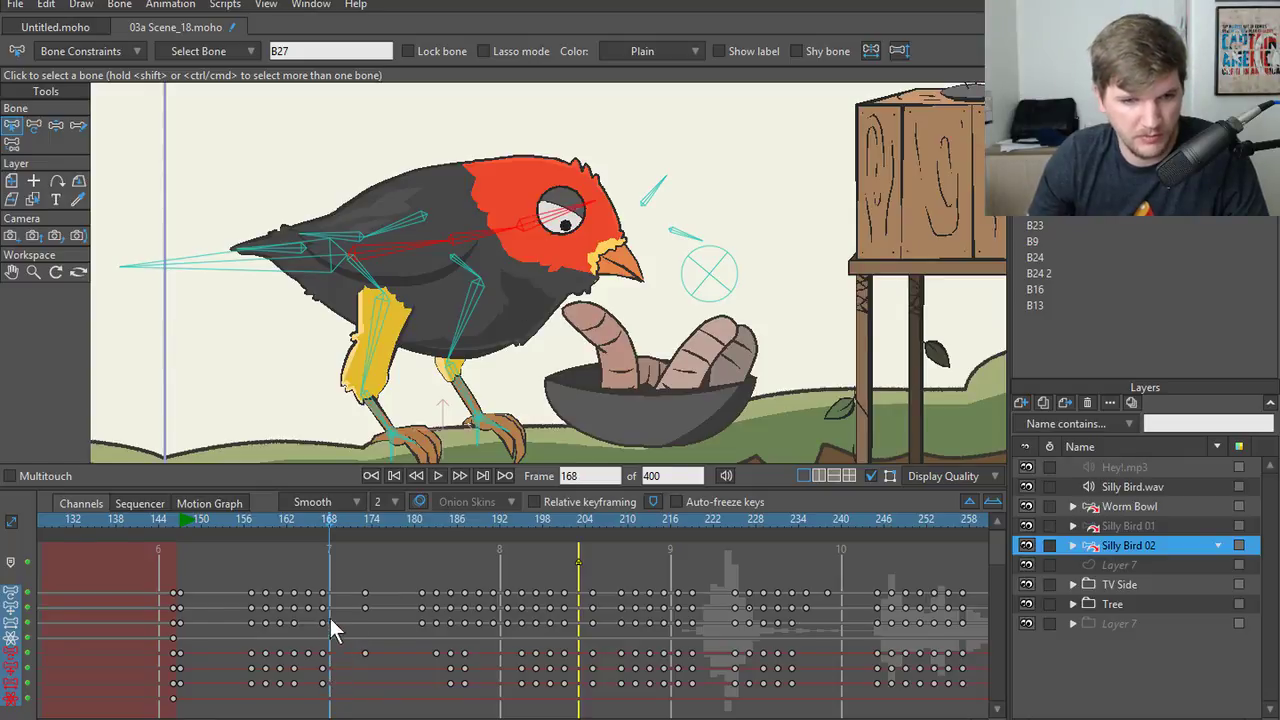
left_click(323, 520)
left_click(323, 653)
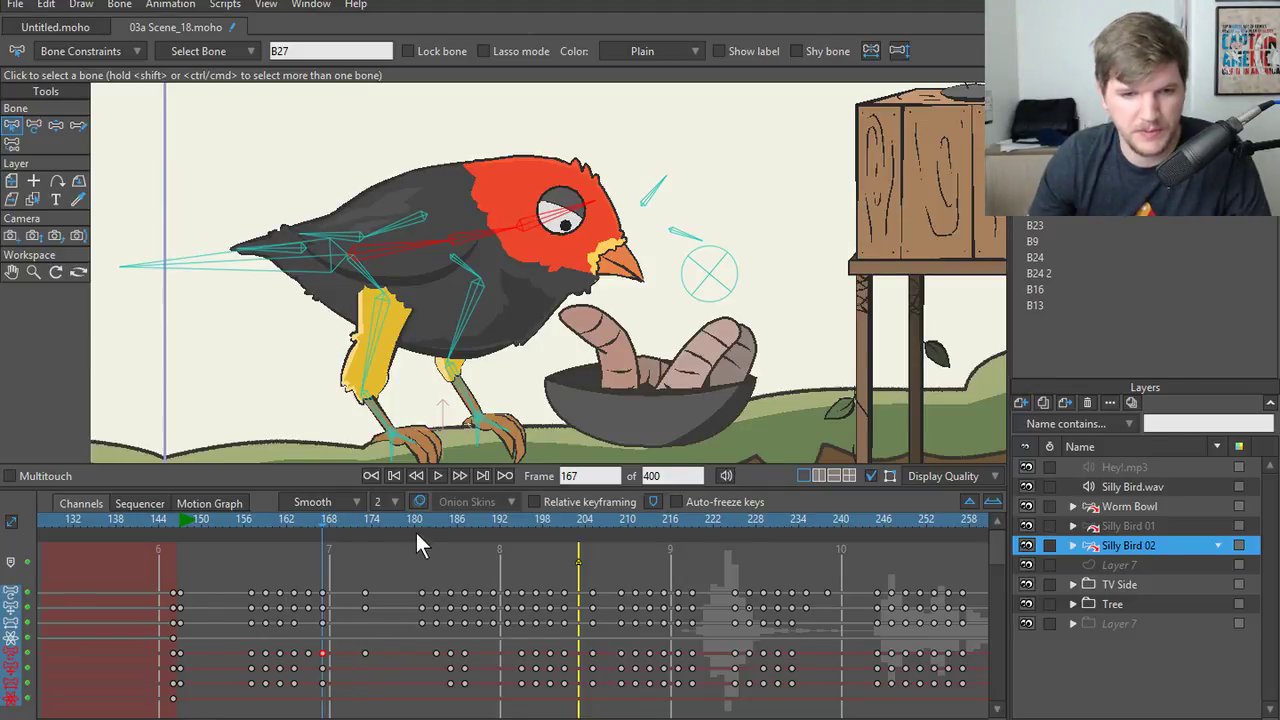
left_click_drag(415, 528, 222, 542)
key("space")
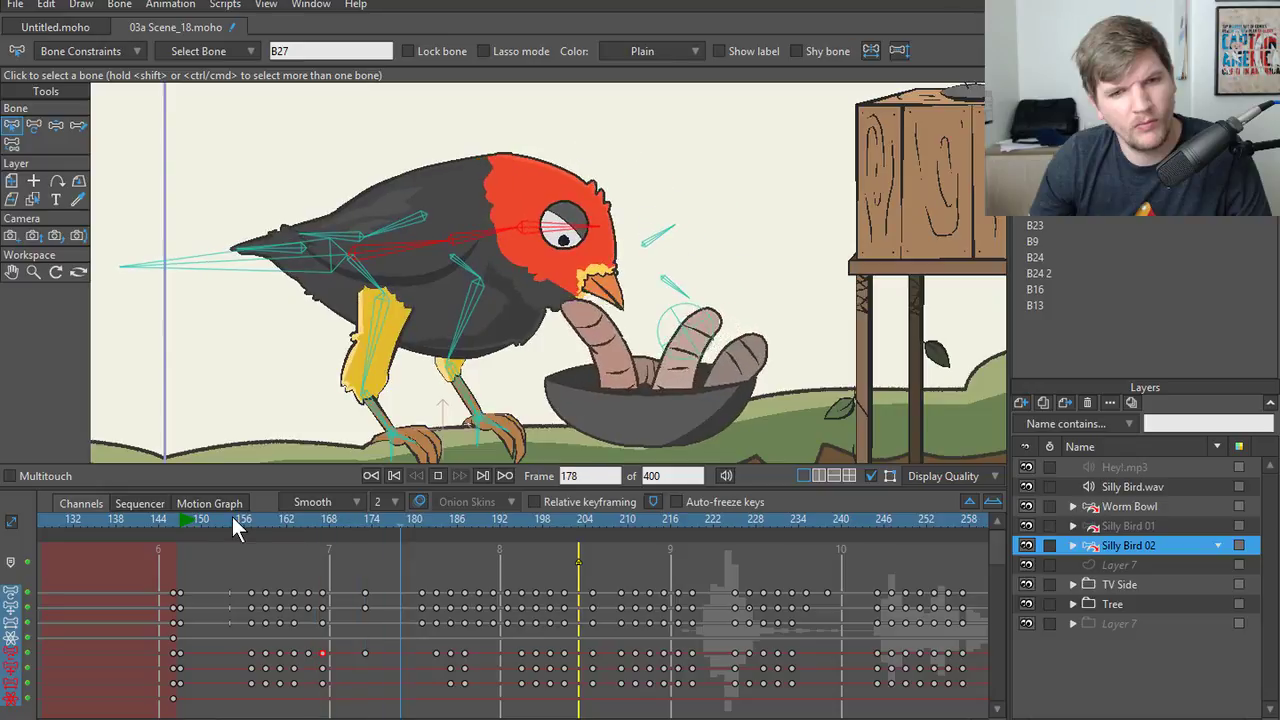
key("space")
mouse_move(237, 527)
left_mouse_down()
mouse_move(301, 520)
mouse_move(246, 528)
left_mouse_up()
- Select only bone B21 and review its motion between frames 156 and 168
left_click(226, 284)
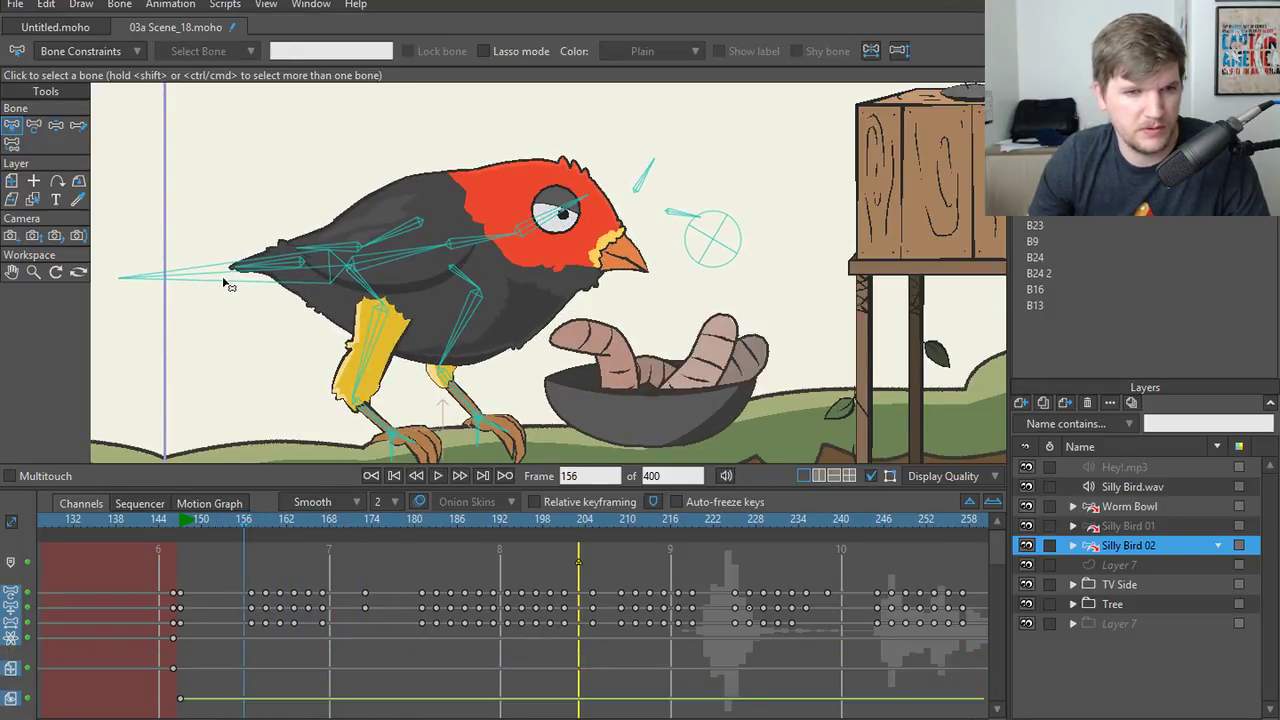
left_click(222, 272)
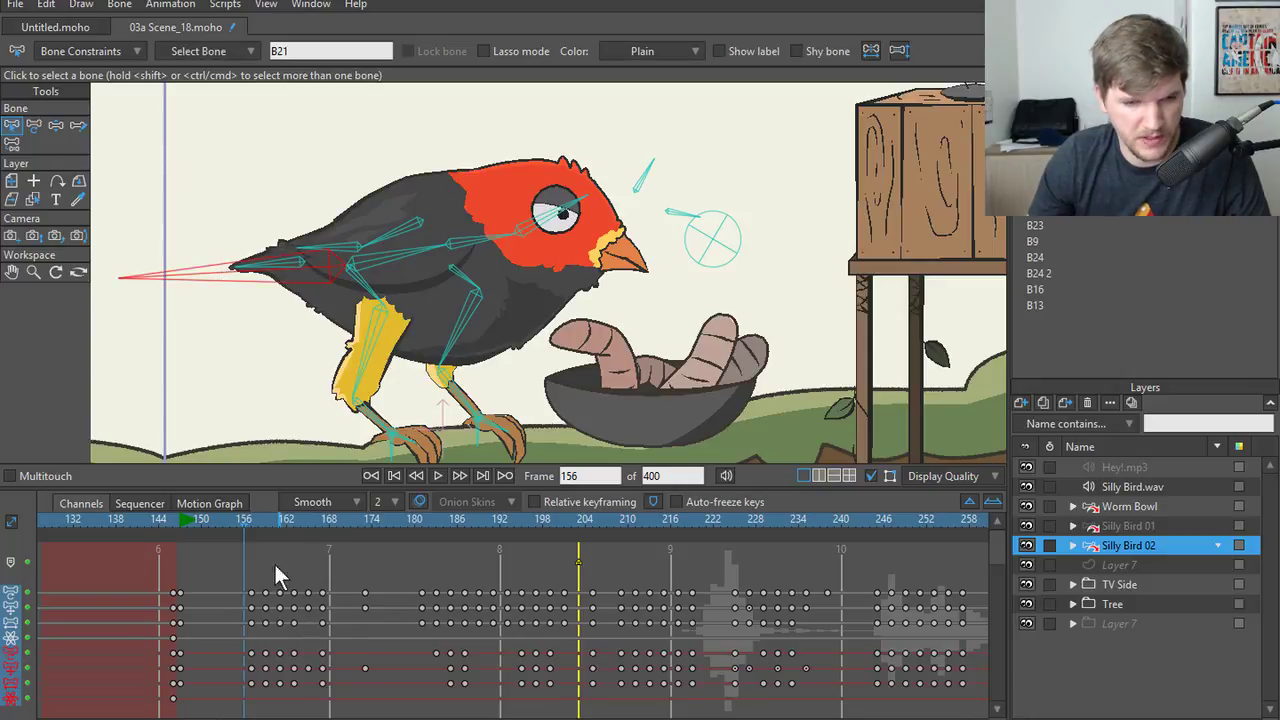
left_click_drag(244, 524, 332, 534)
- Raise the bird's head at frame 173 by rotating head bone B24 with Manipulate Bones, and select its angle key there
left_click(552, 235)
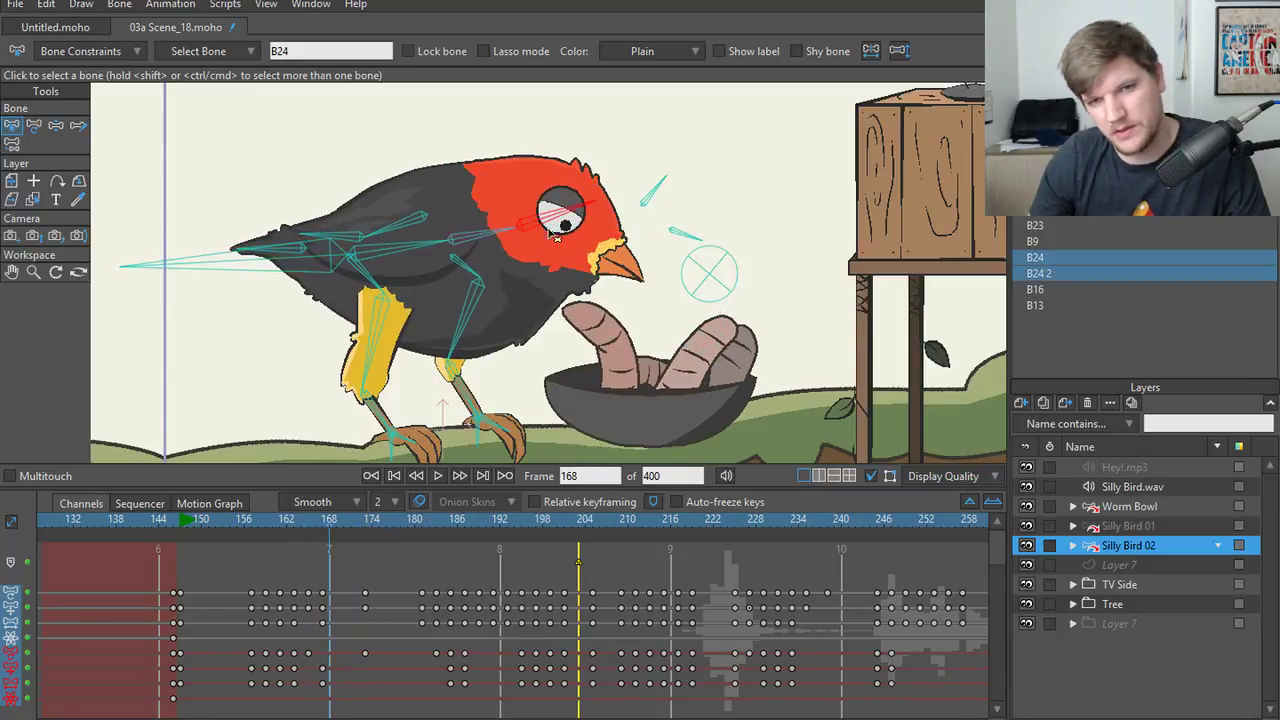
left_click_drag(329, 519, 364, 527)
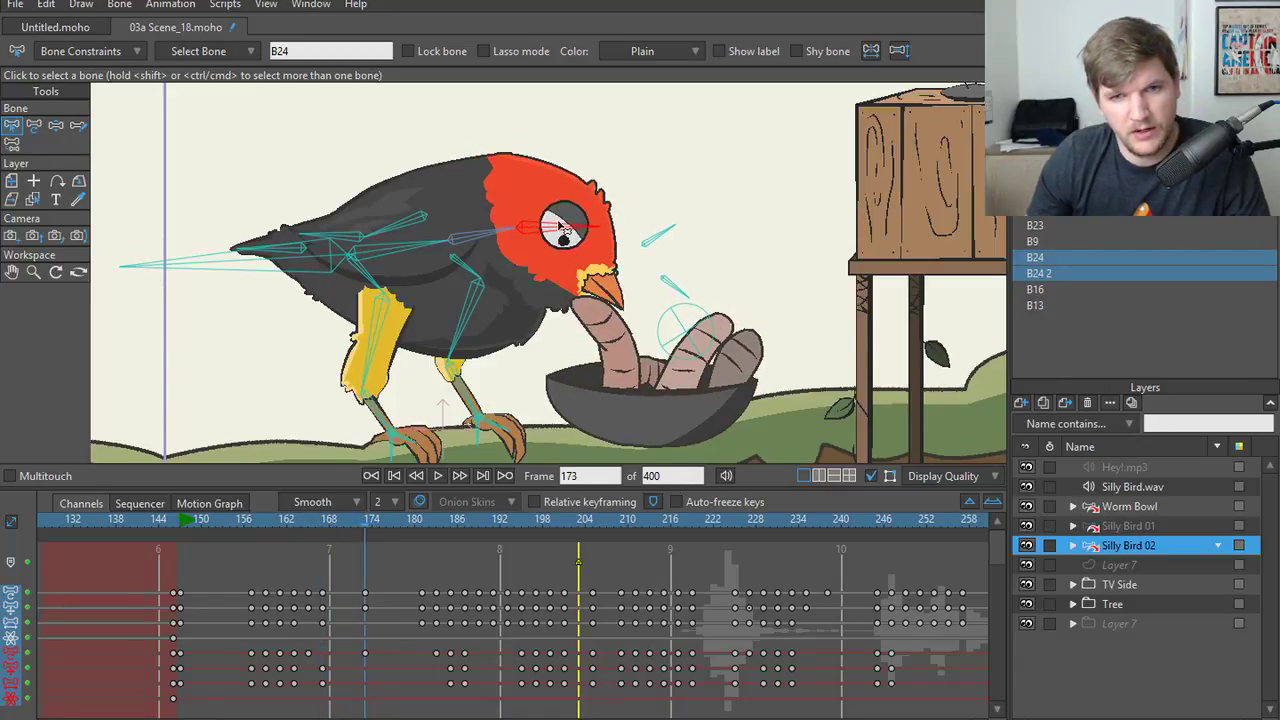
key("z")
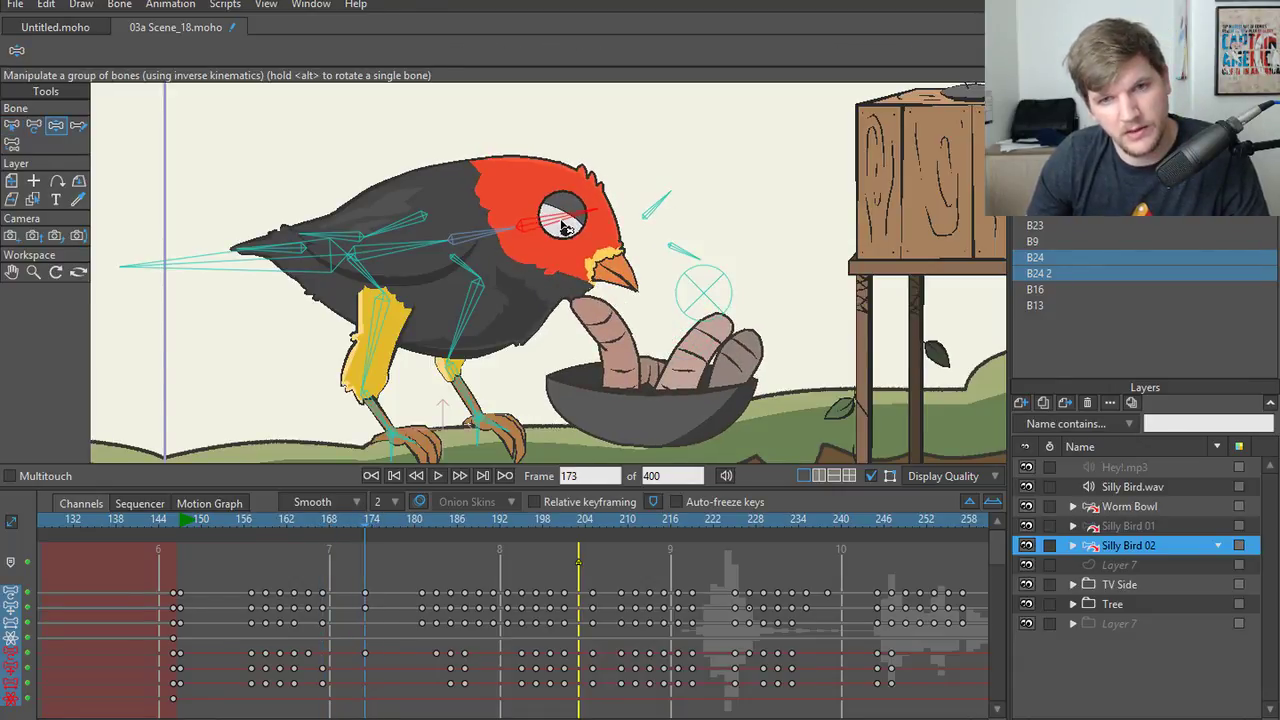
left_click(365, 653)
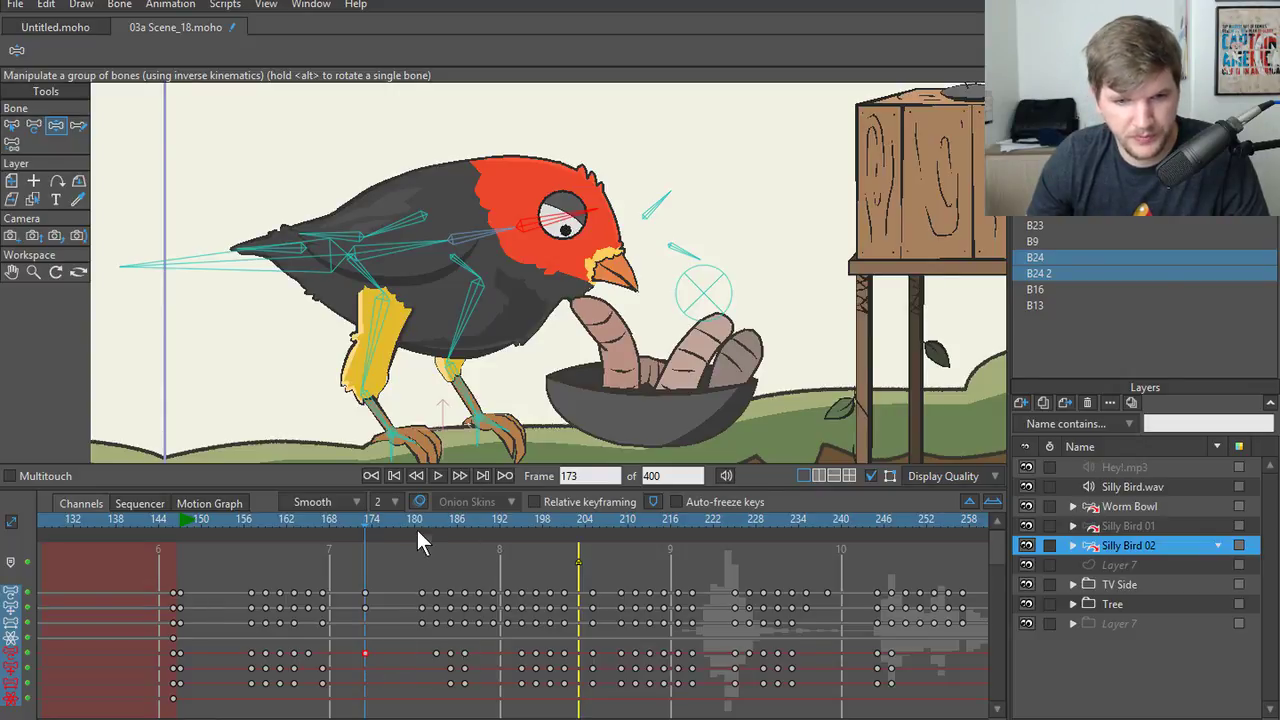
- Play the animation from about frame 152, and check the head's pose up to frame 183
left_click_drag(417, 528, 257, 531)
key("space")
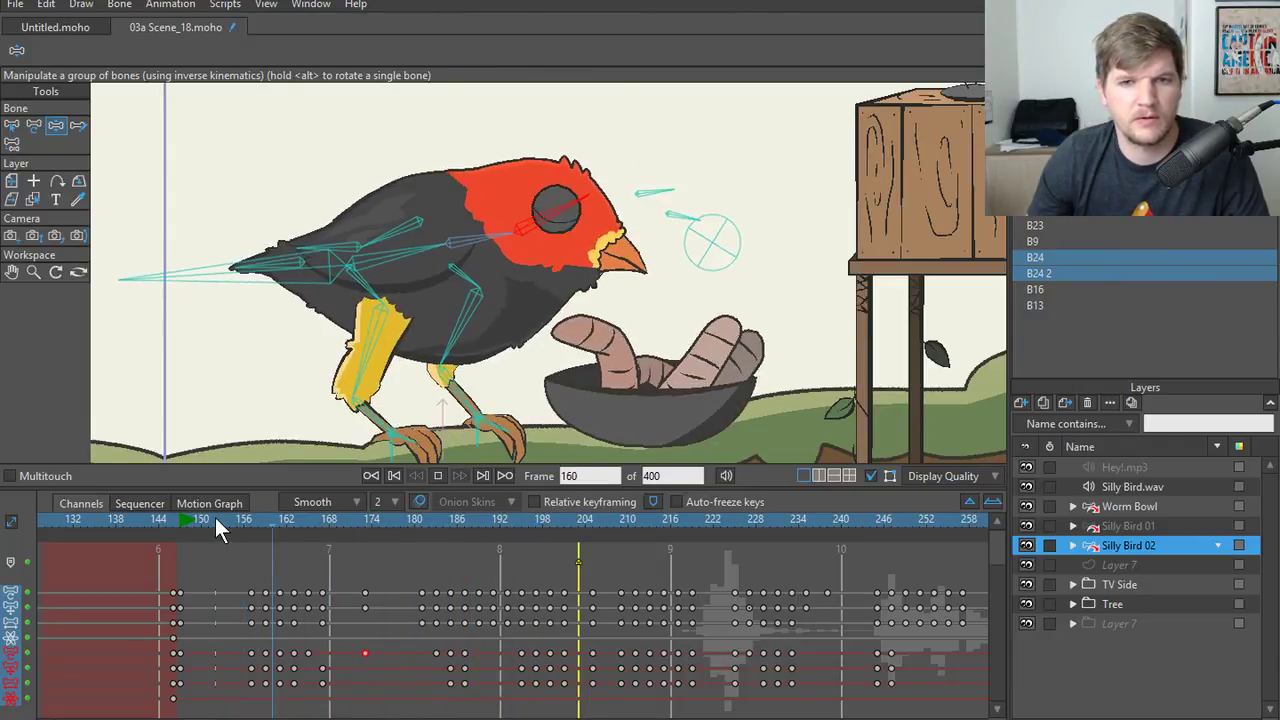
left_click(216, 517)
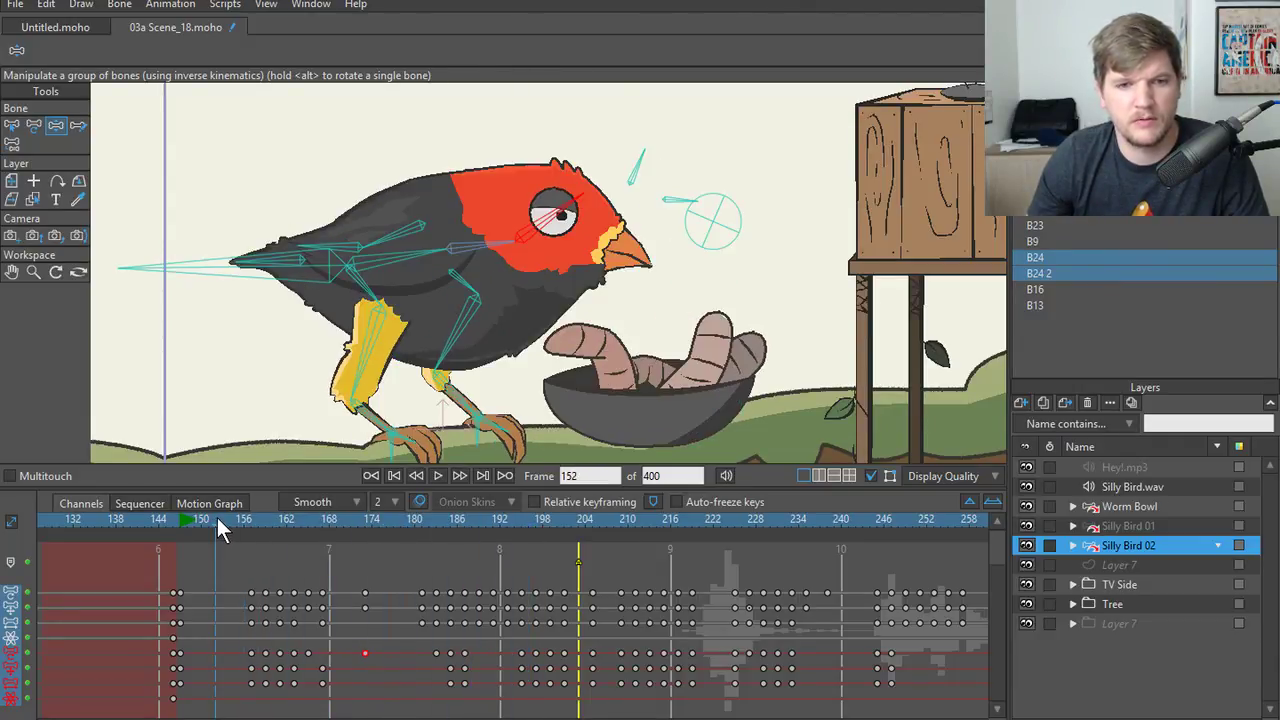
key("space")
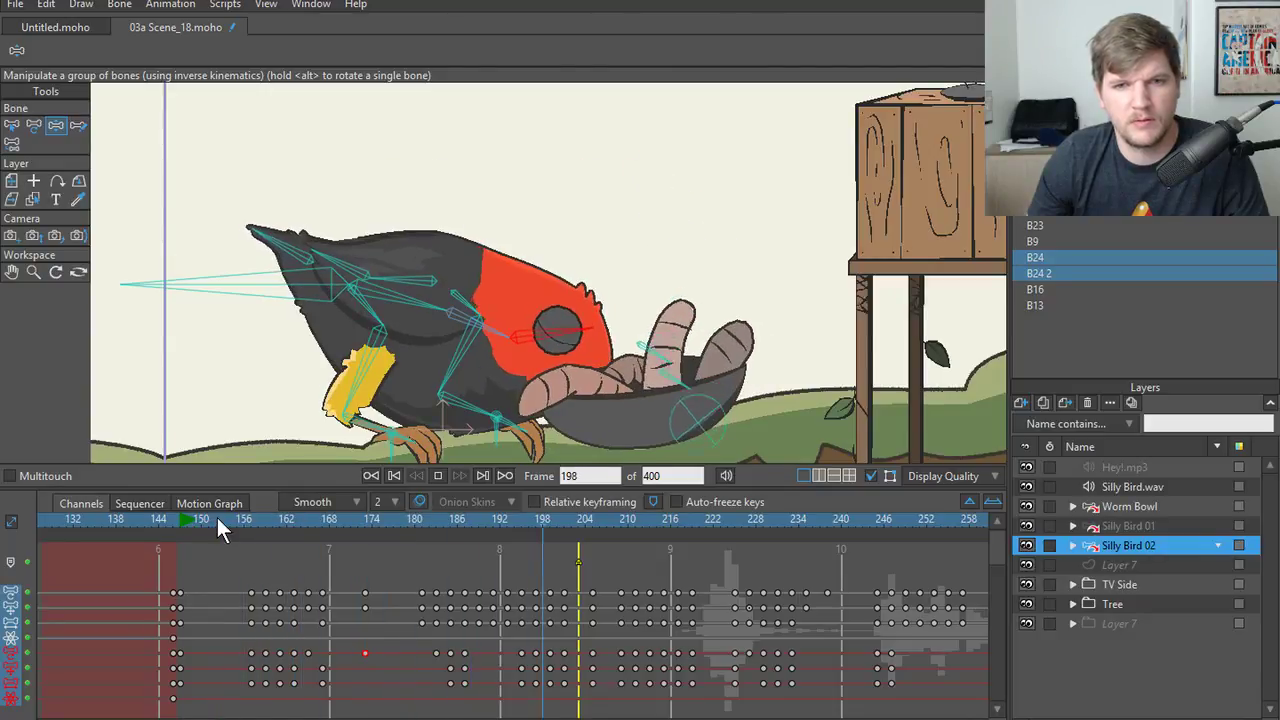
left_click_drag(217, 517, 438, 545)
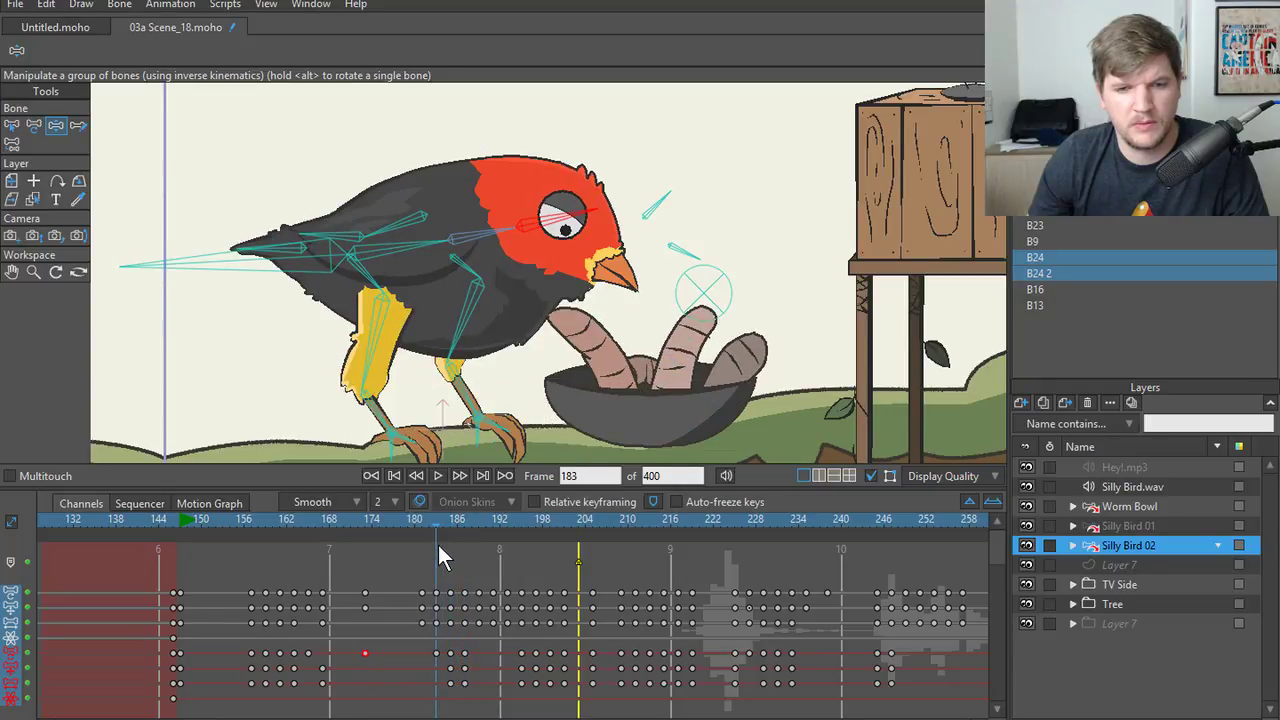
- Clear the bone selection and examine frame by frame how the bird lowers toward the bowl between frames 179 and 186
key("z")
left_click(294, 380)
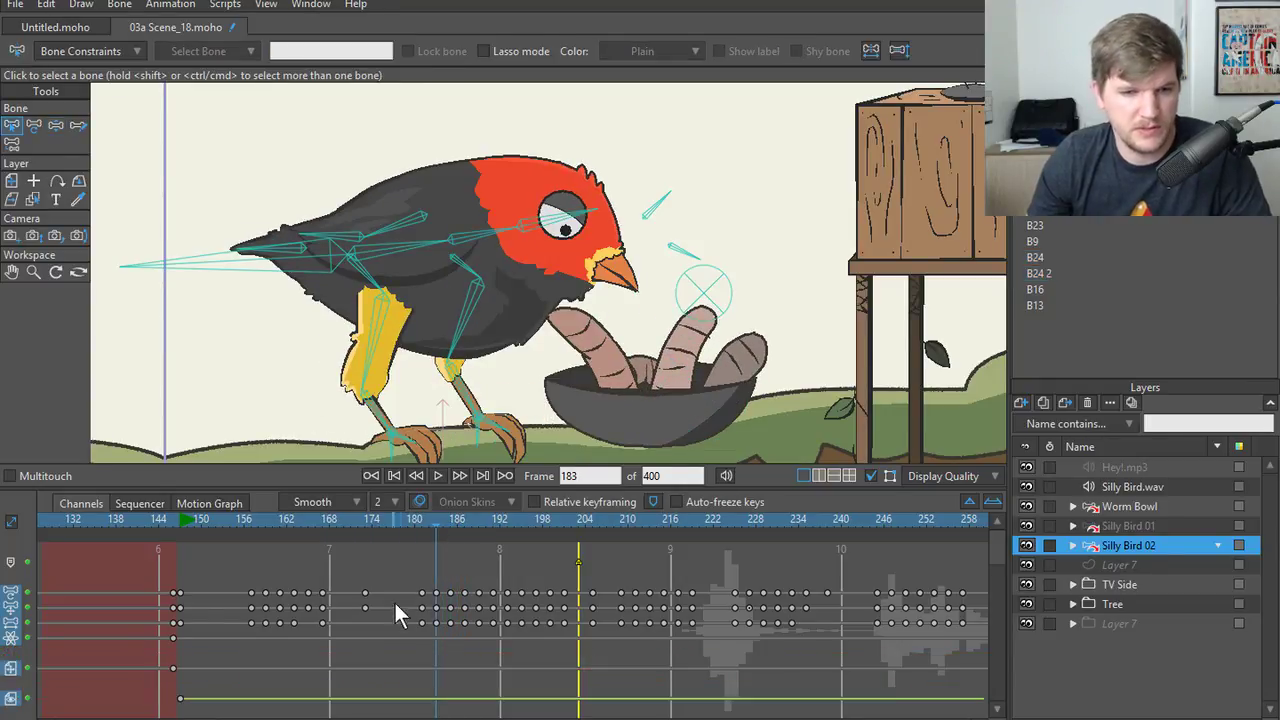
left_click_drag(439, 520, 419, 521)
key("Left")
key("Left")
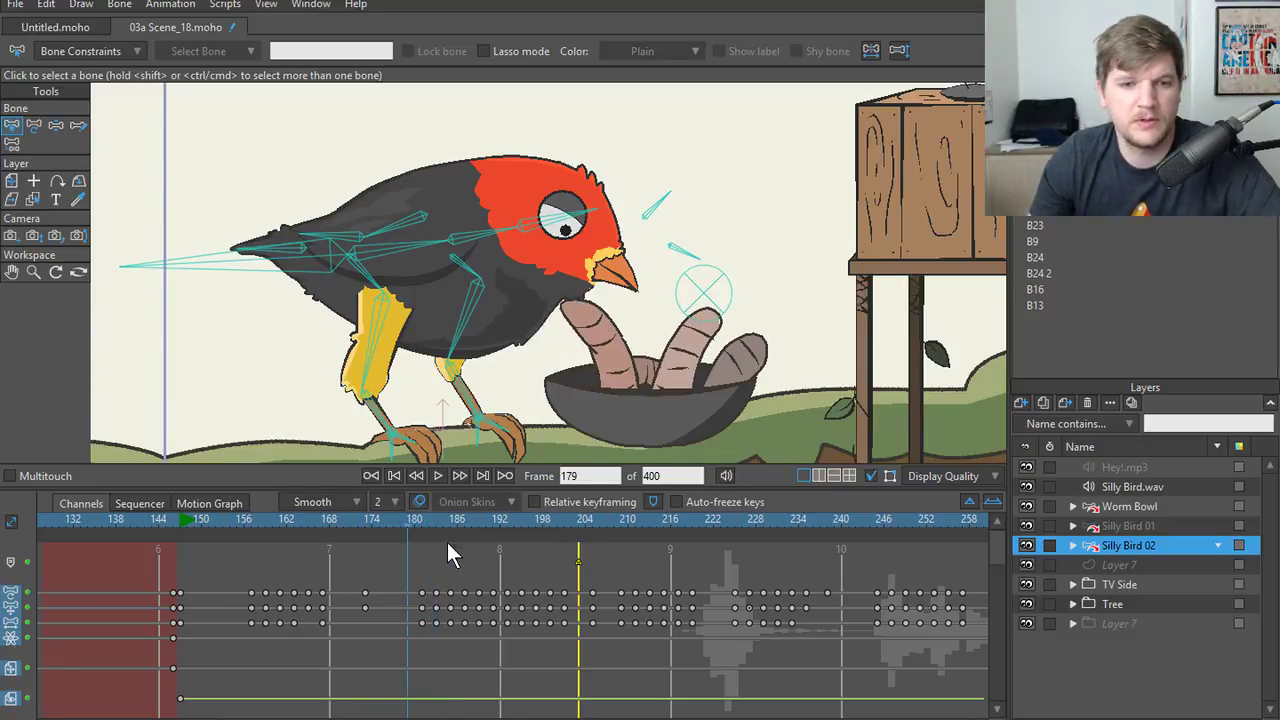
key("Right")
key("Right")
key("Right")
key("Right")
key("Right")
key("Right")
key("Right")
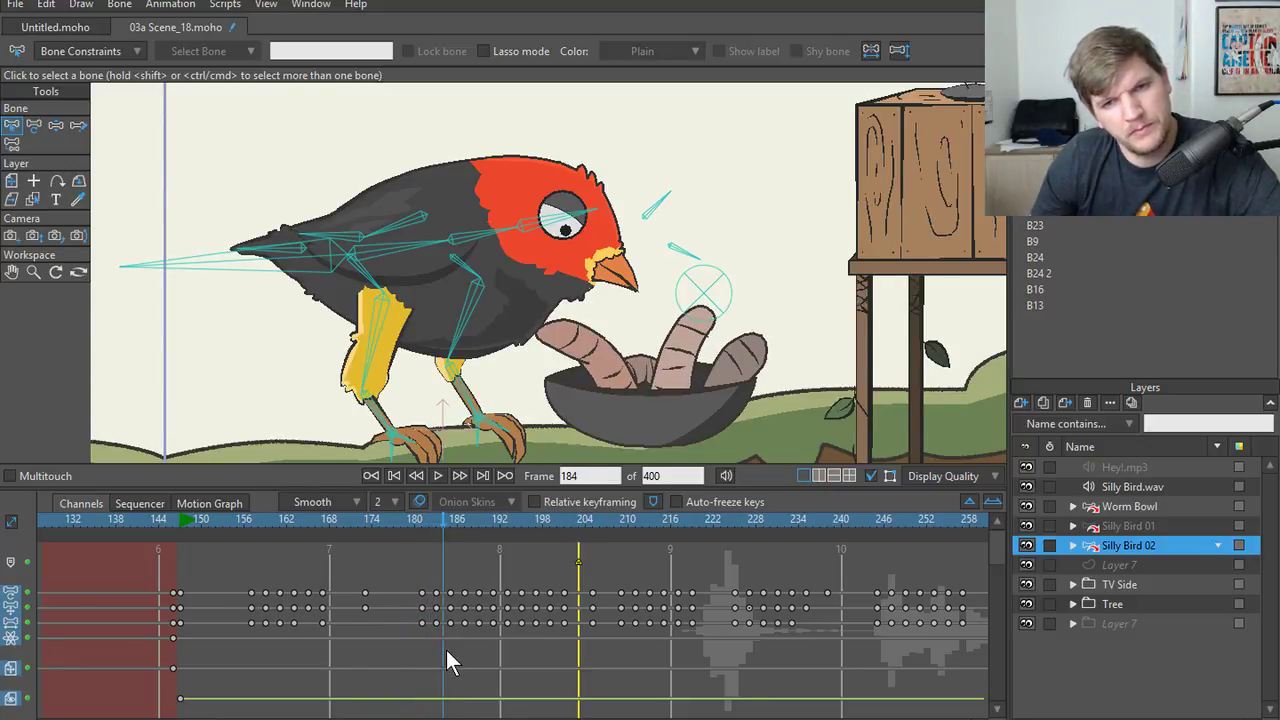
key("Left")
key("Right")
key("Right")
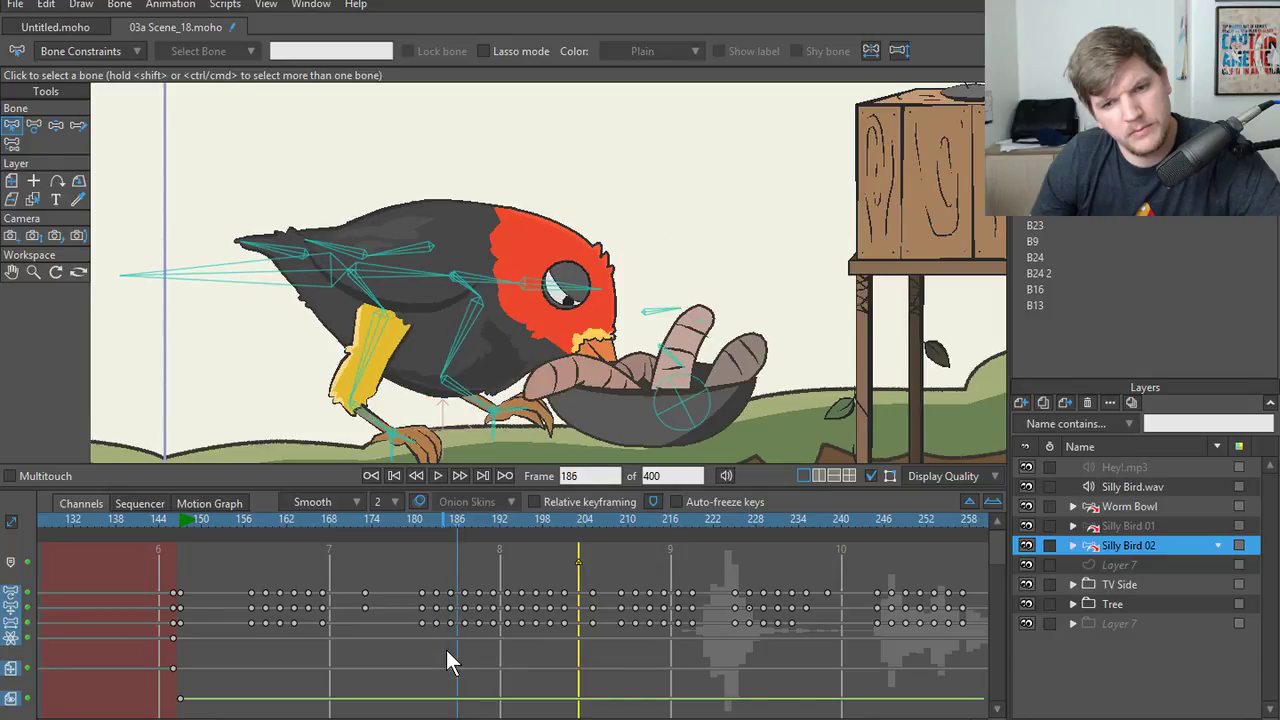
key("Left")
key("Left")
key("Left")
key("Left")
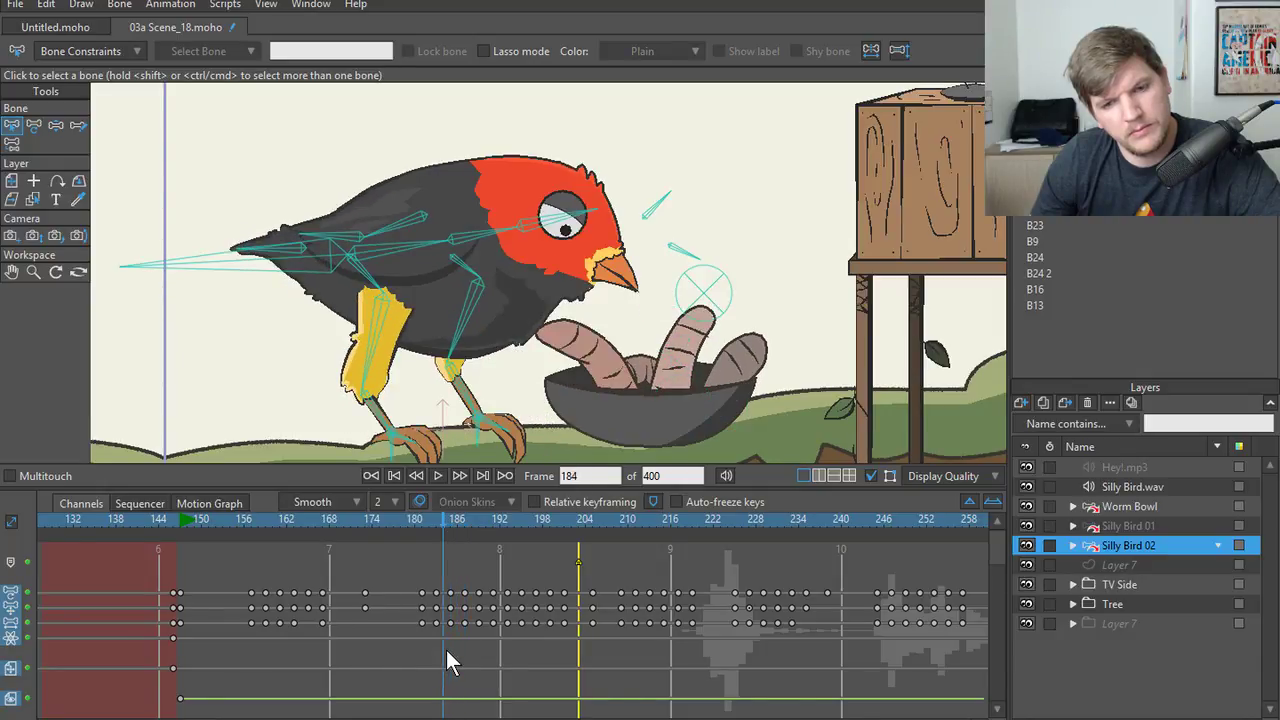
- Select all bone keys from frame 183 to 187 and set their interpolation interval to 1
left_click_drag(455, 633, 436, 635)
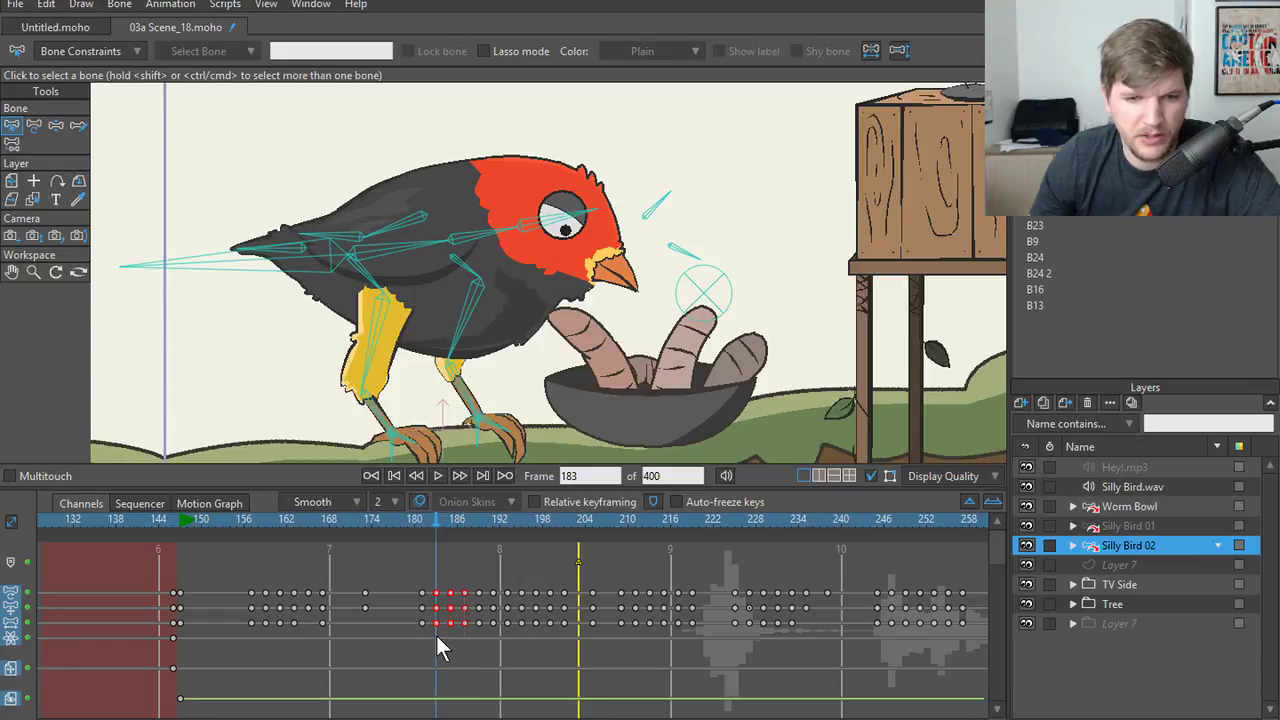
right_click(434, 622)
mouse_move(493, 704)
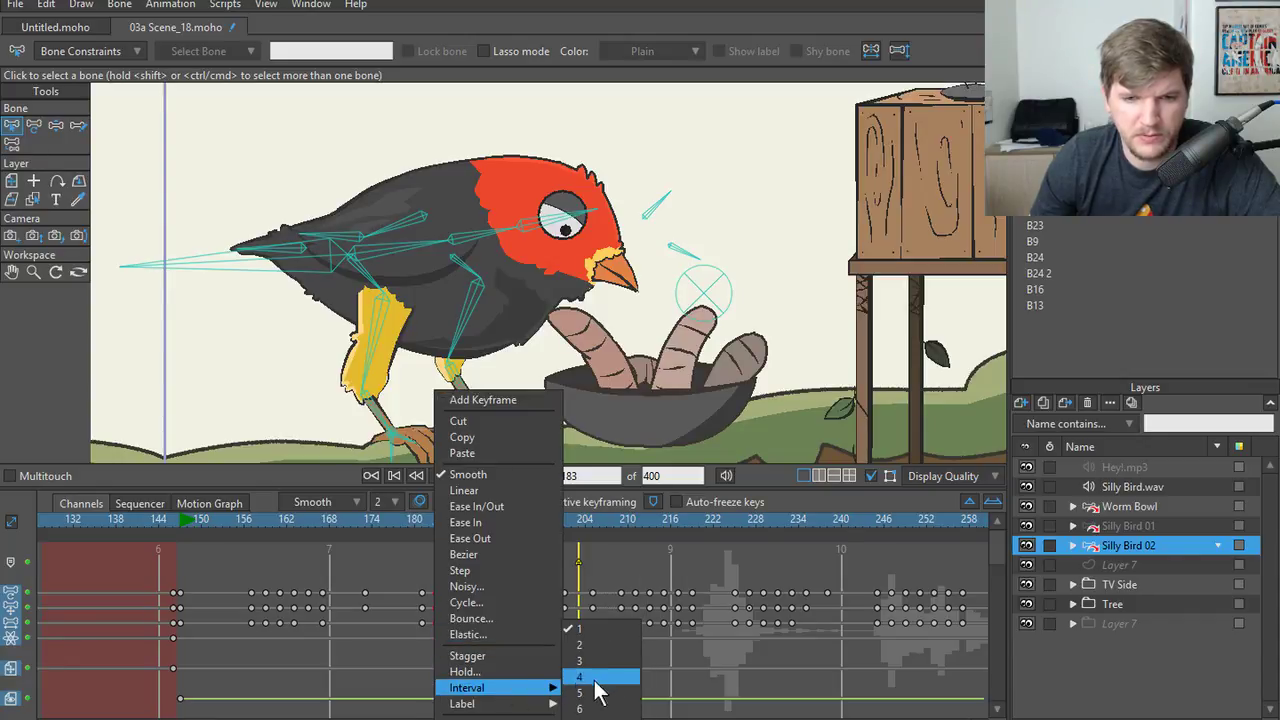
key("Escape")
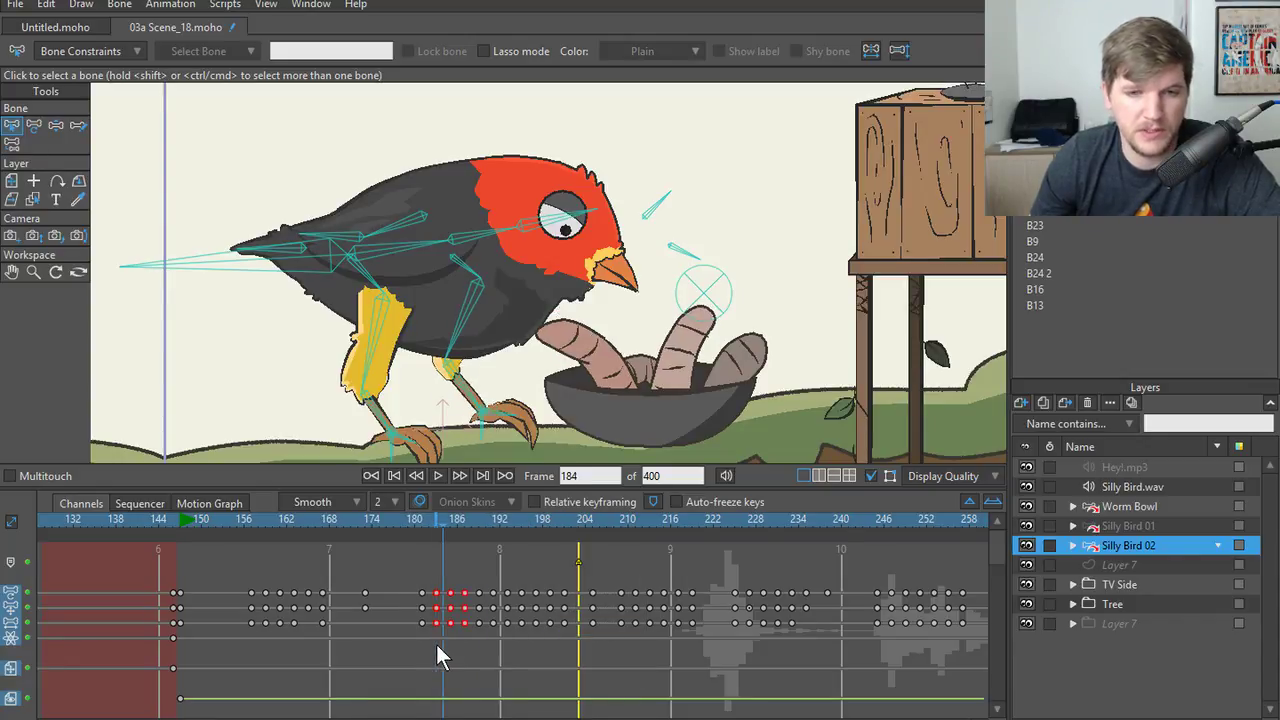
- Check the in-between poses of the head and front foot frame by frame from frame 184 to 186
key("Right")
key("Right")
key("Right")
key("Right")
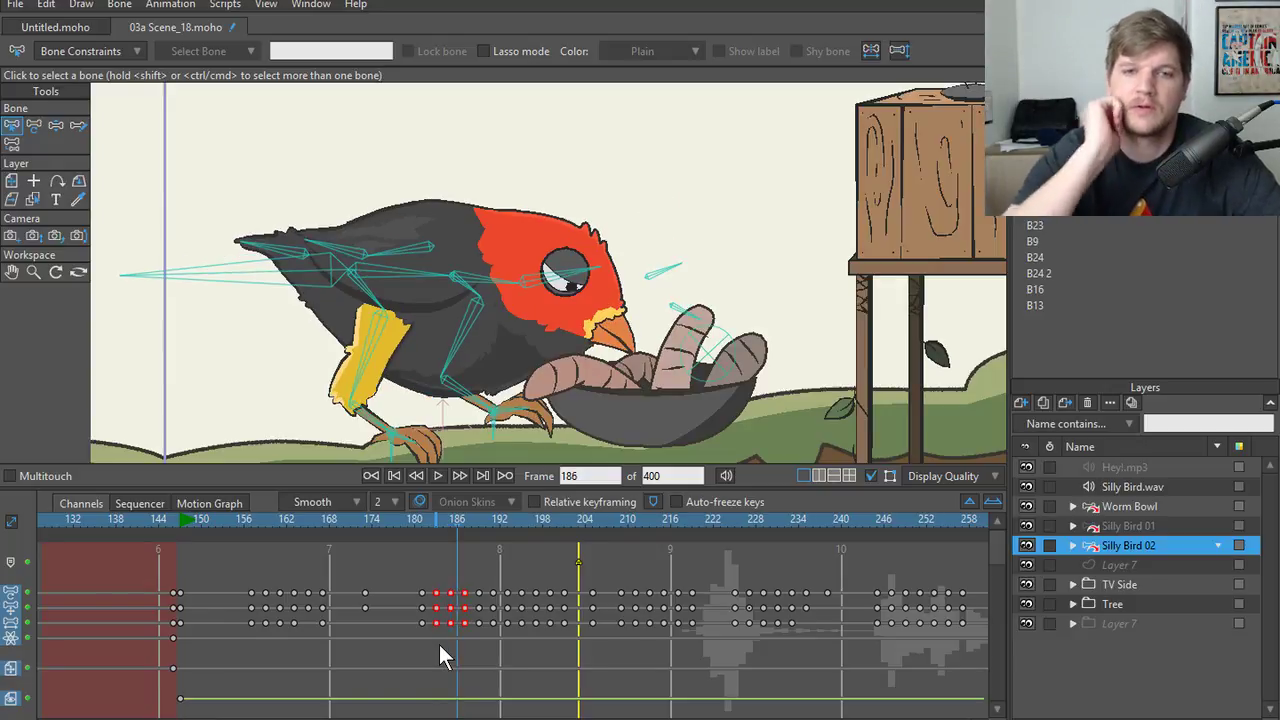
key("Left")
key("Left")
key("Left")
key("Left")
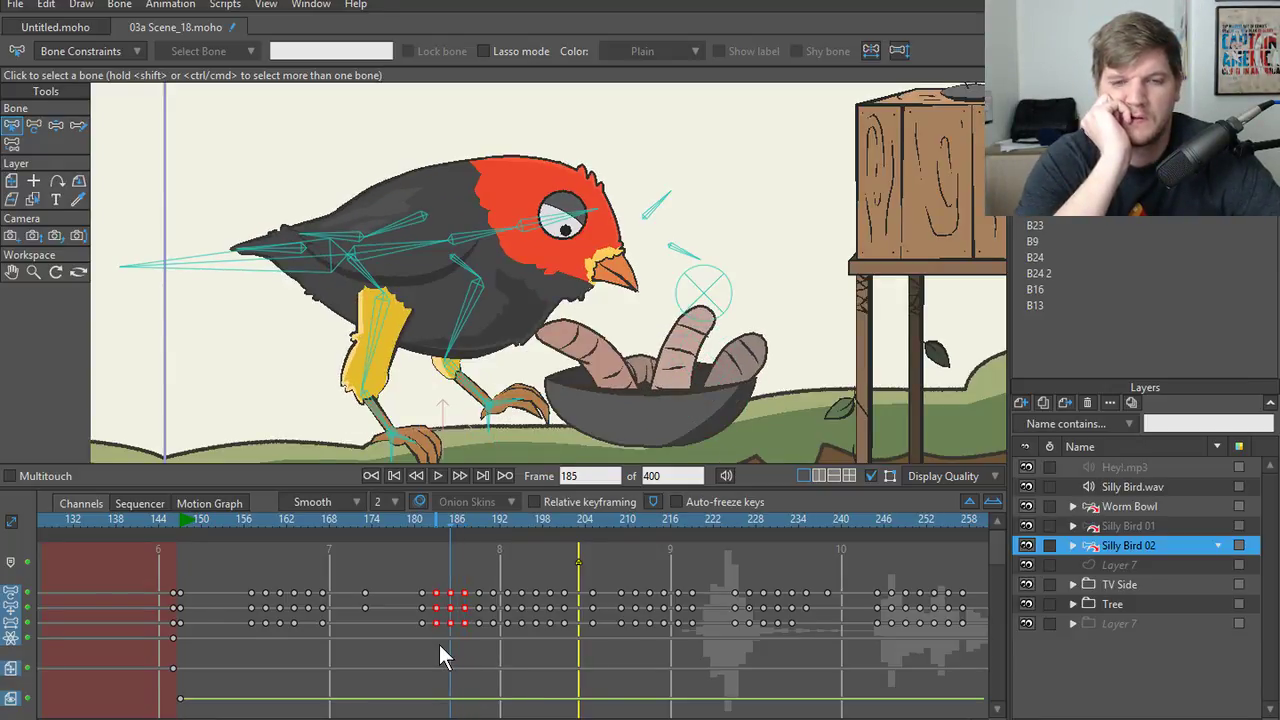
- Clear the key selection and compare the bird's lowering poses frame by frame between frames 184 and 186
left_click(475, 640)
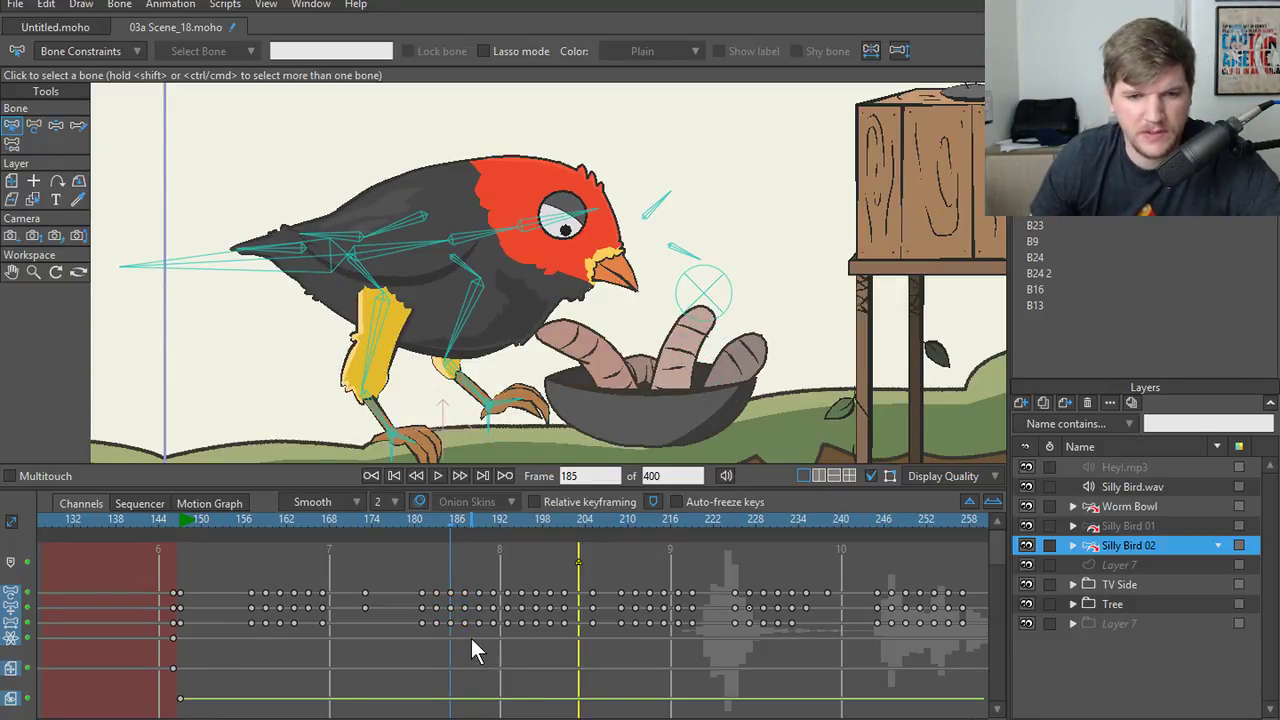
key("Left")
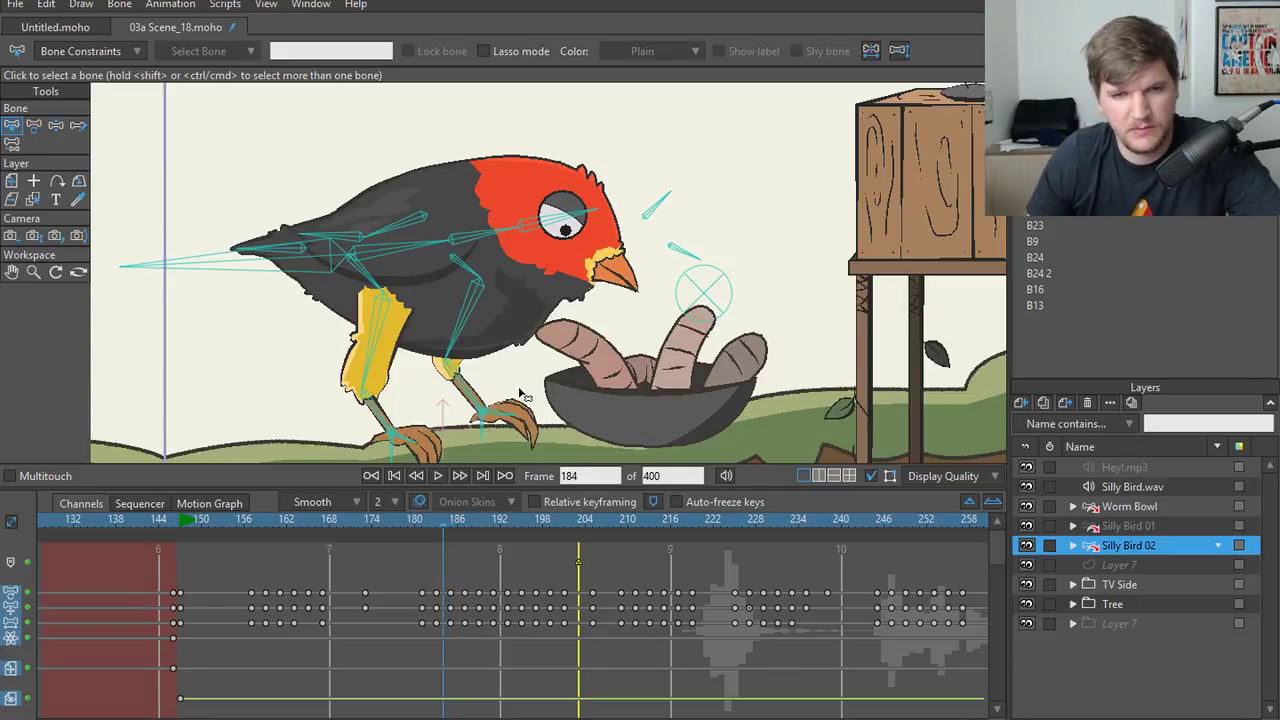
key("Right")
key("Right")
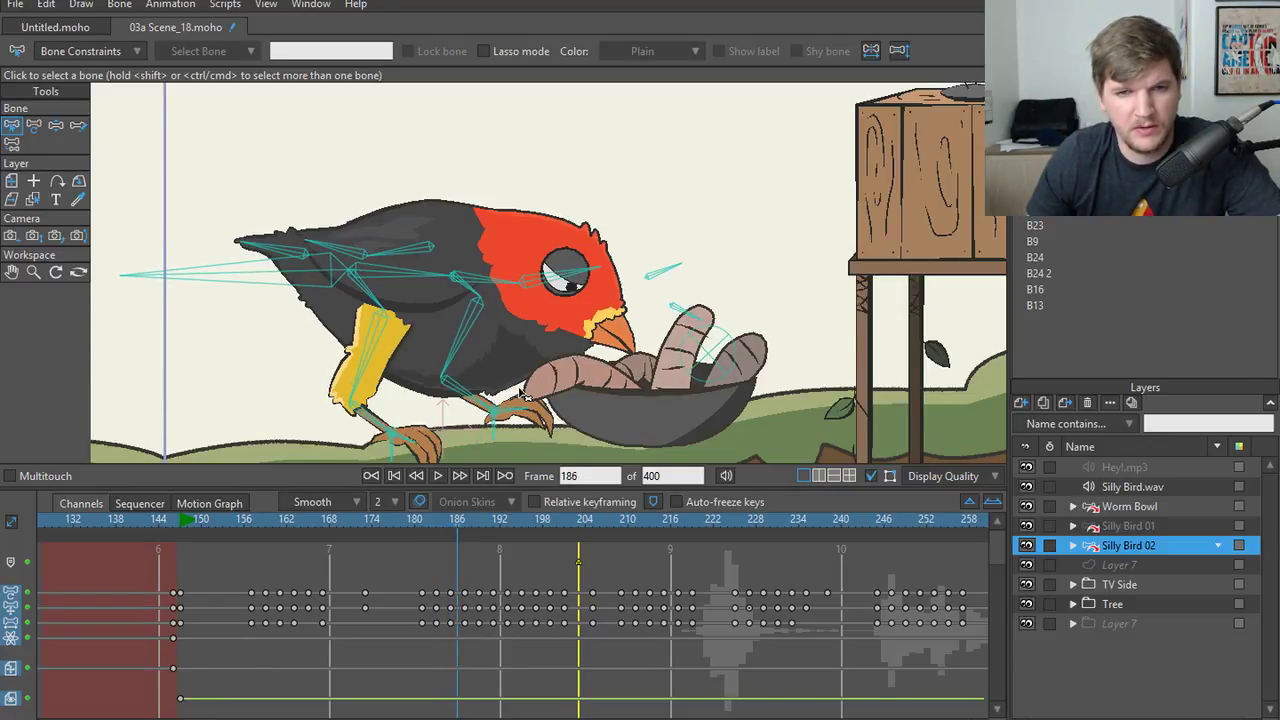
key("Left")
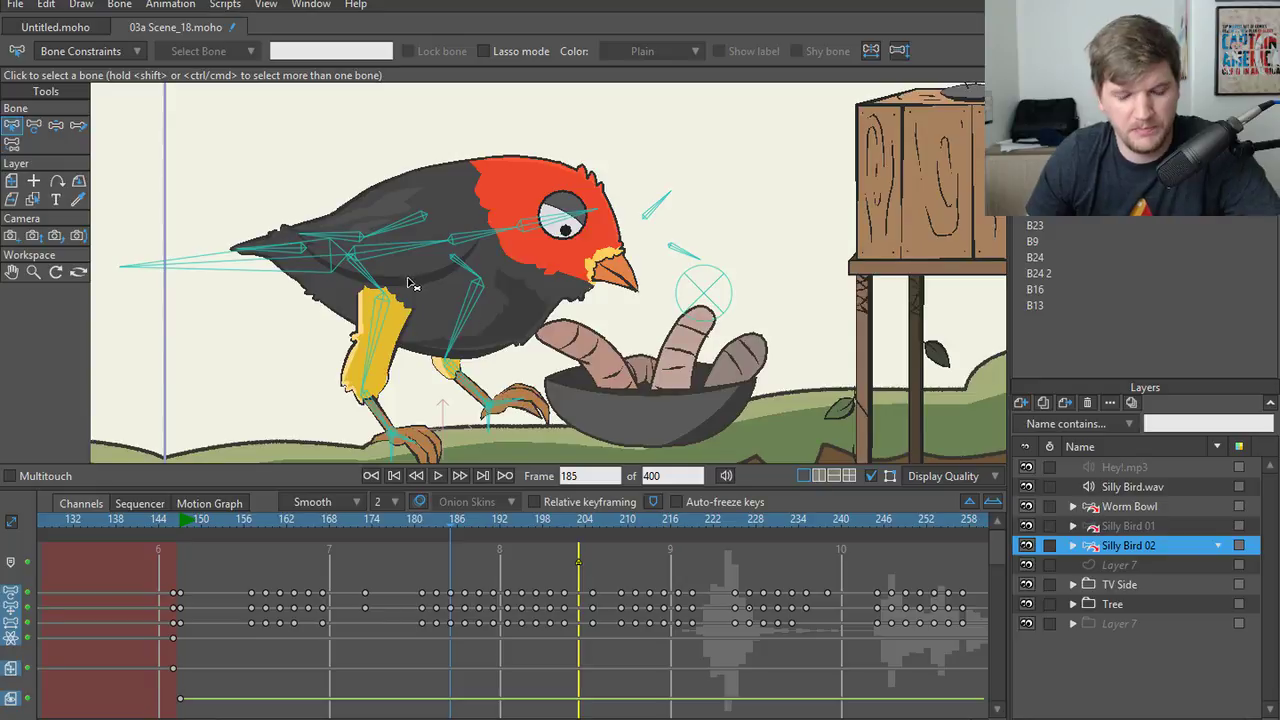
- Select body bone B21 together with the spine, neck and head bones, and move their frame 187 keys to frame 189
left_click(295, 271)
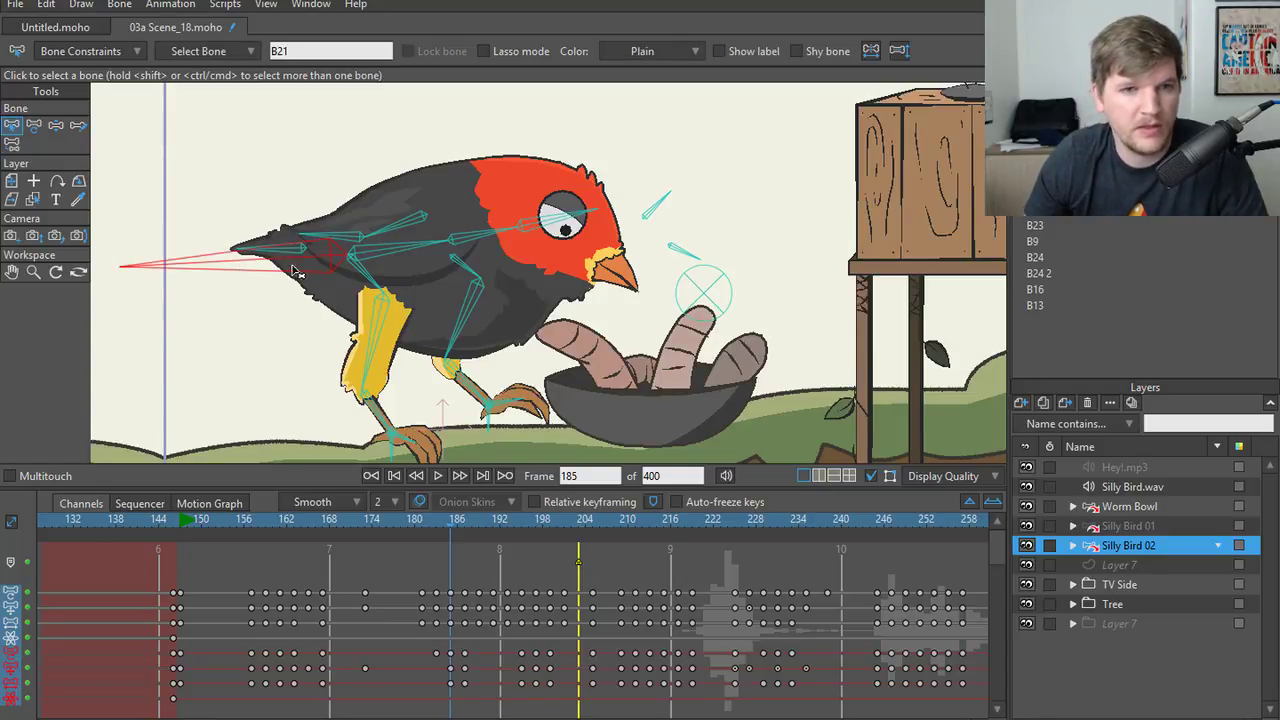
left_click(408, 257, "shift")
left_click(471, 247, "shift")
left_click(542, 231, "shift")
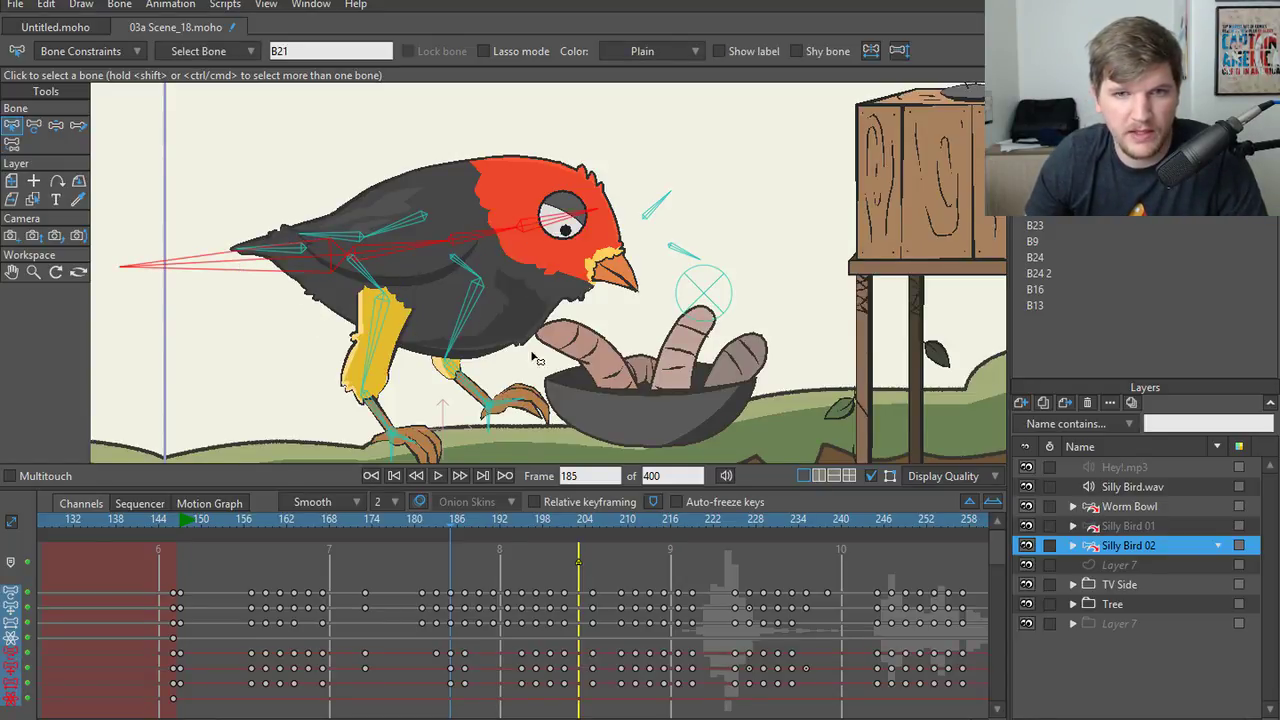
left_click(466, 668)
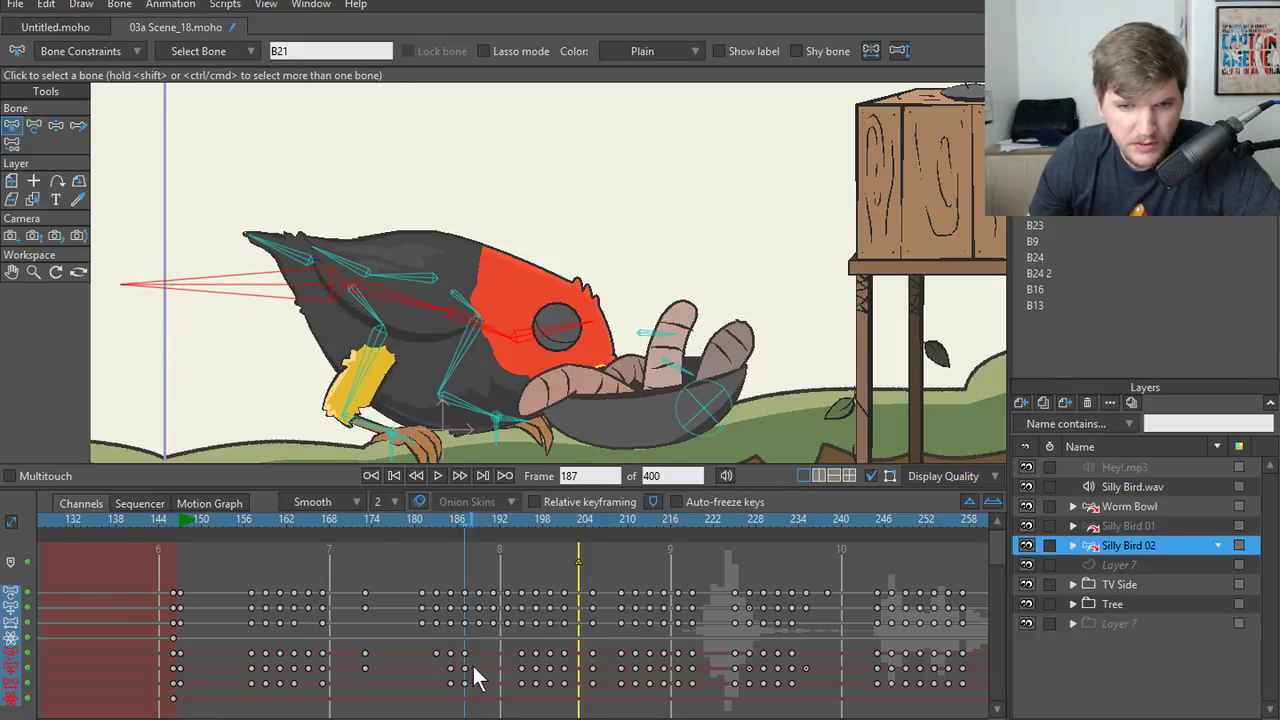
mouse_move(474, 646)
left_mouse_down()
mouse_move(466, 710)
mouse_move(470, 668)
left_mouse_up()
key("Right")
key("Right")
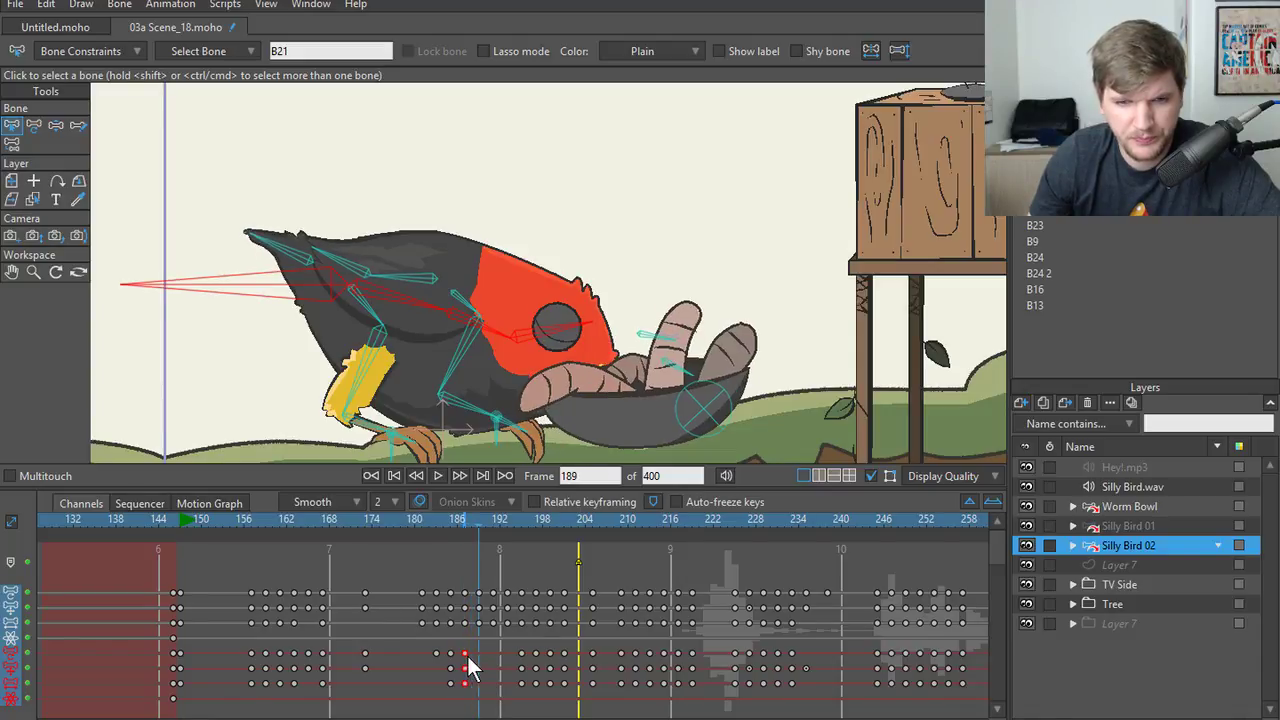
key("Left")
key("Left")
key("Left")
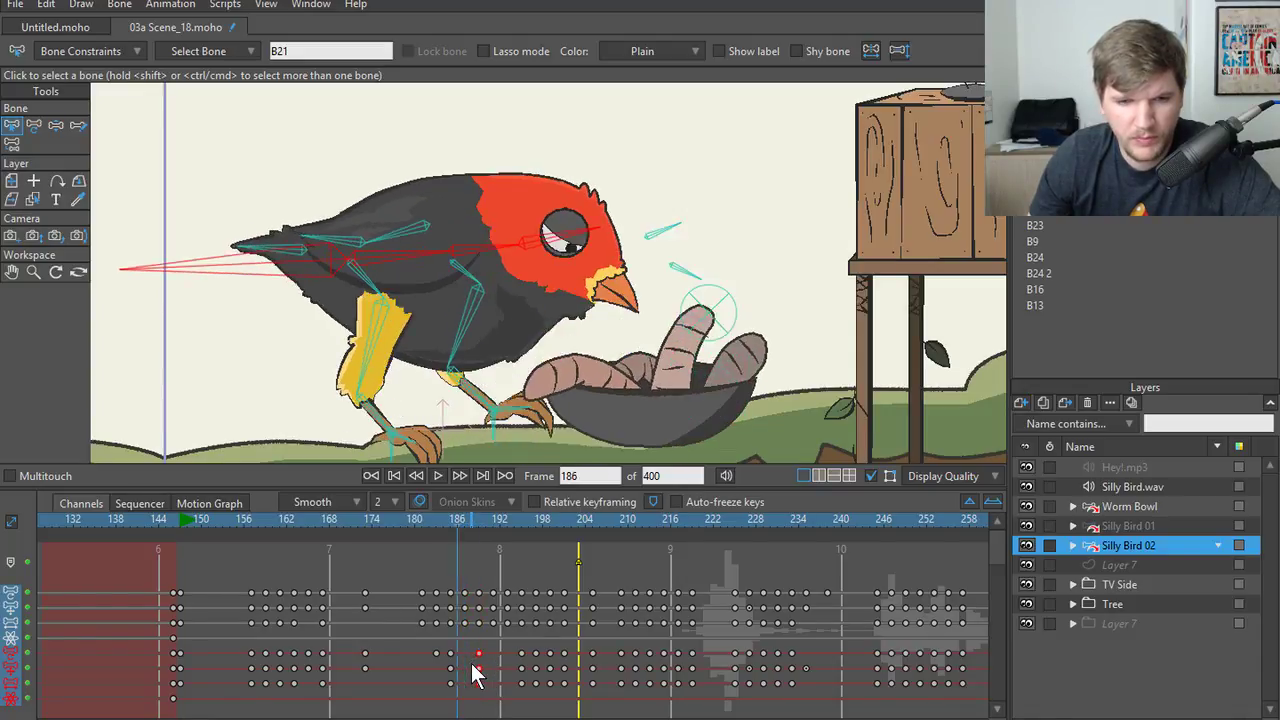
- Play the bird's dip toward the bowl from about frame 175 to check its timing
key("Left")
key("Left")
key("Left")
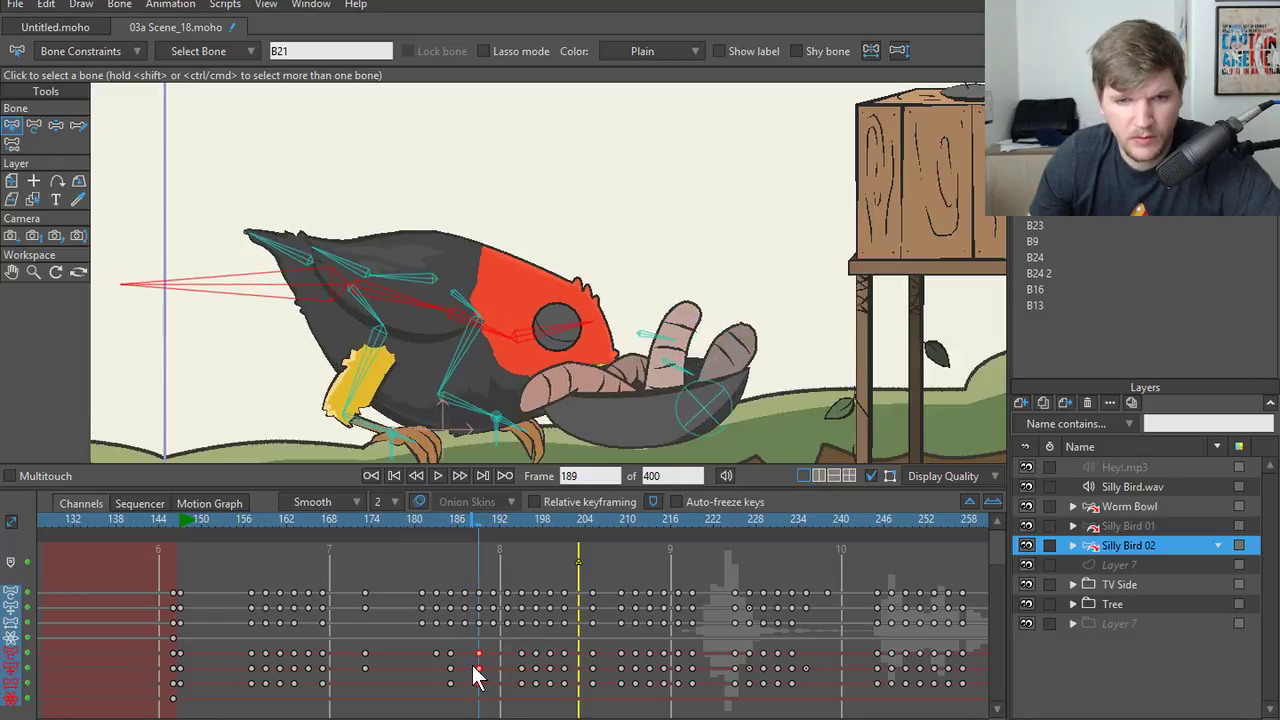
left_click(402, 524)
left_click(435, 474)
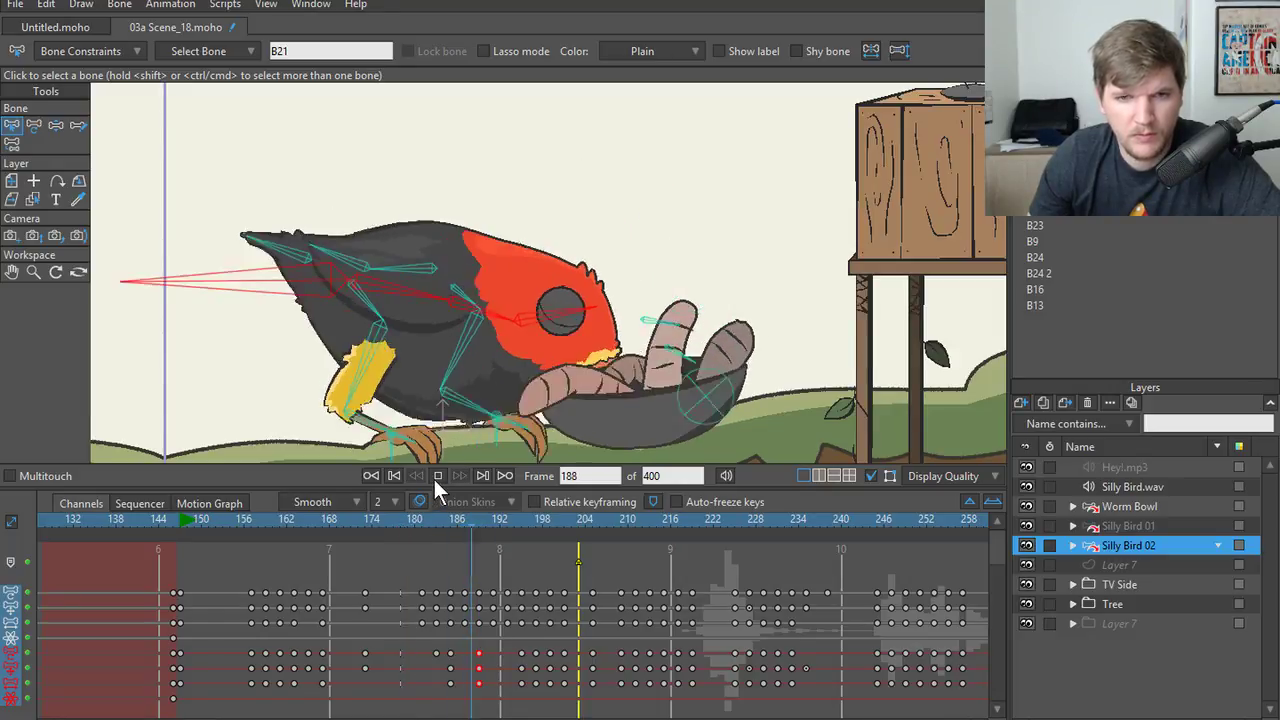
left_click(378, 524)
left_click(445, 476)
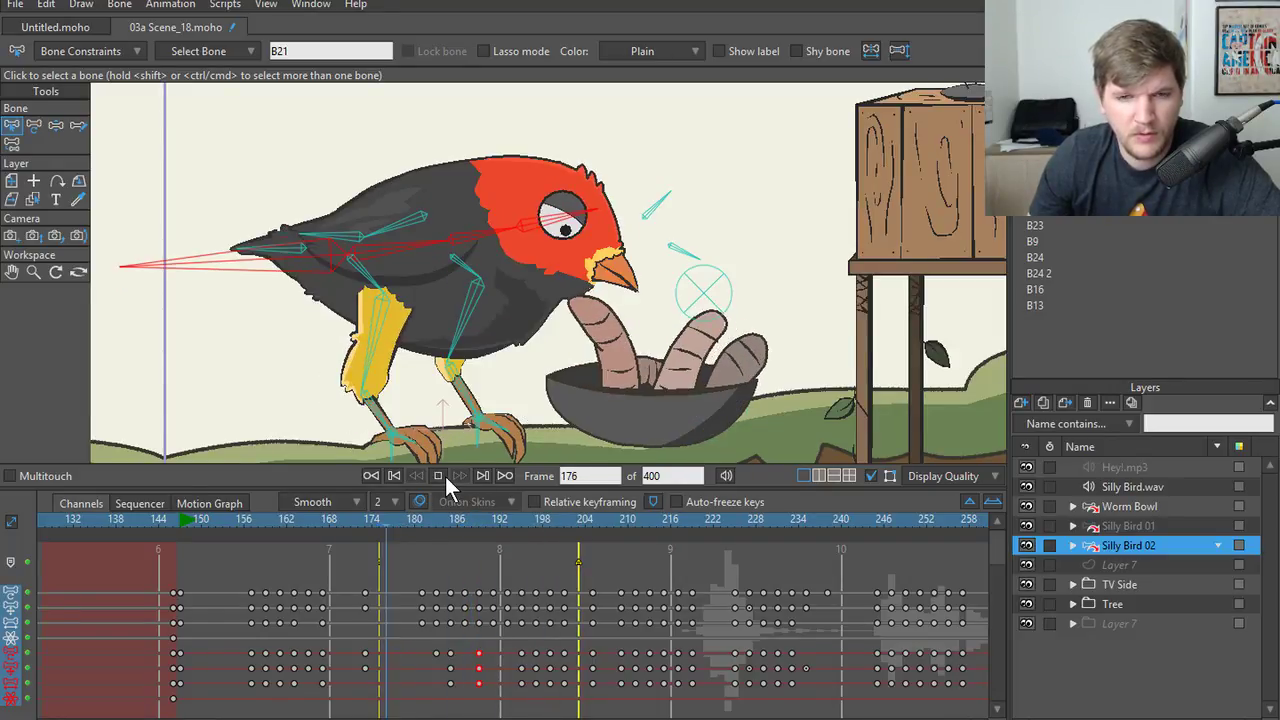
left_click(445, 476)
- Play from frame 117 through the layer changeover with the bones hidden, then scrub to frame 163 and show the bones again
left_click(199, 523)
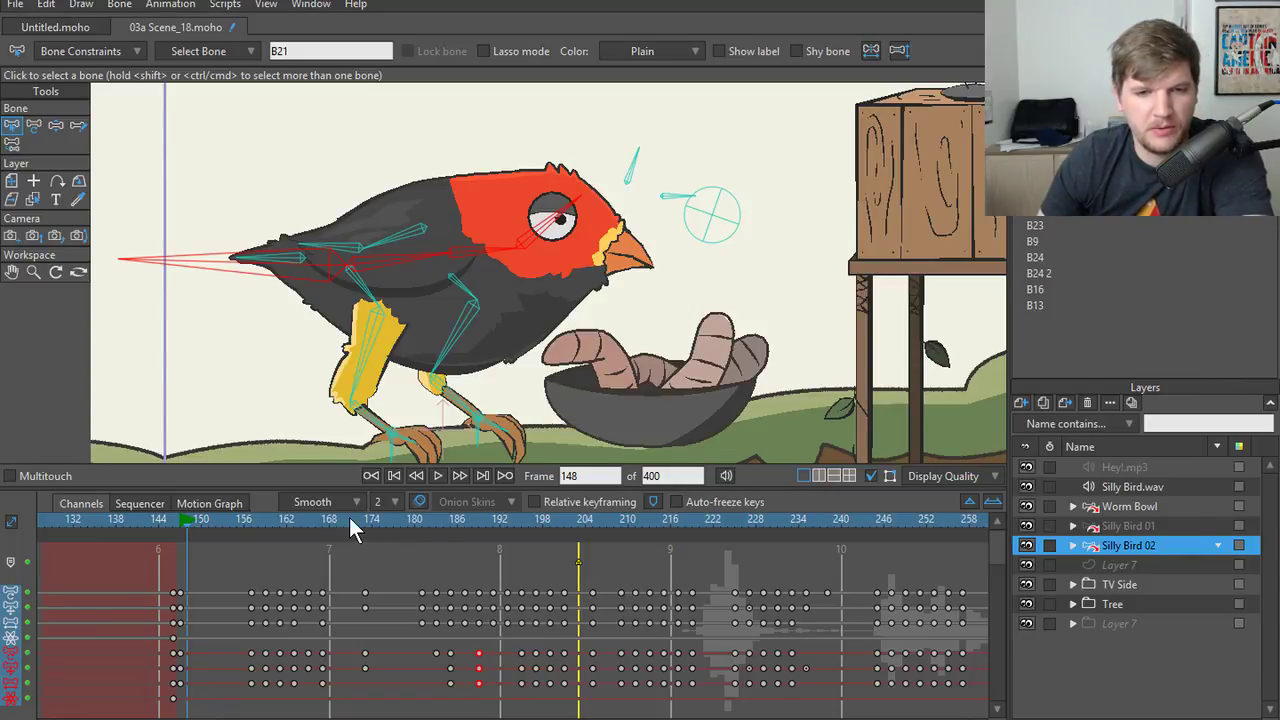
left_click_drag(349, 524, 25, 543)
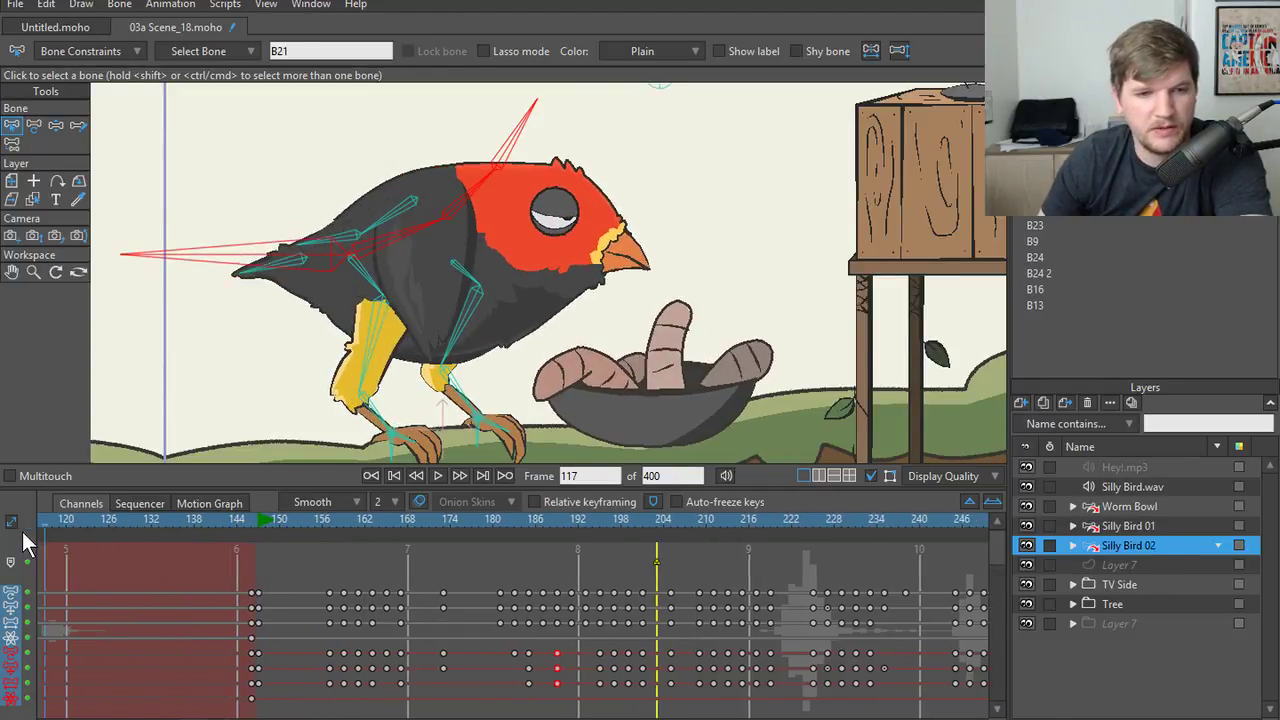
left_click(871, 476)
left_click(437, 475)
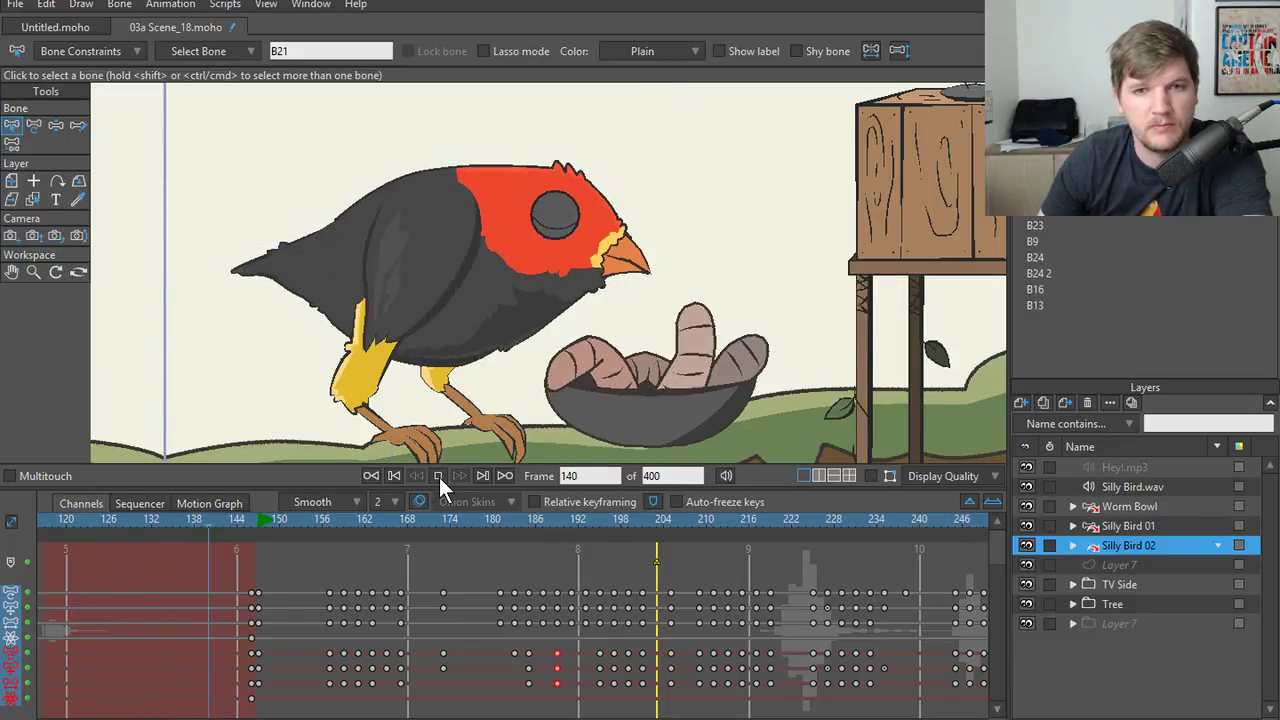
left_click(439, 477)
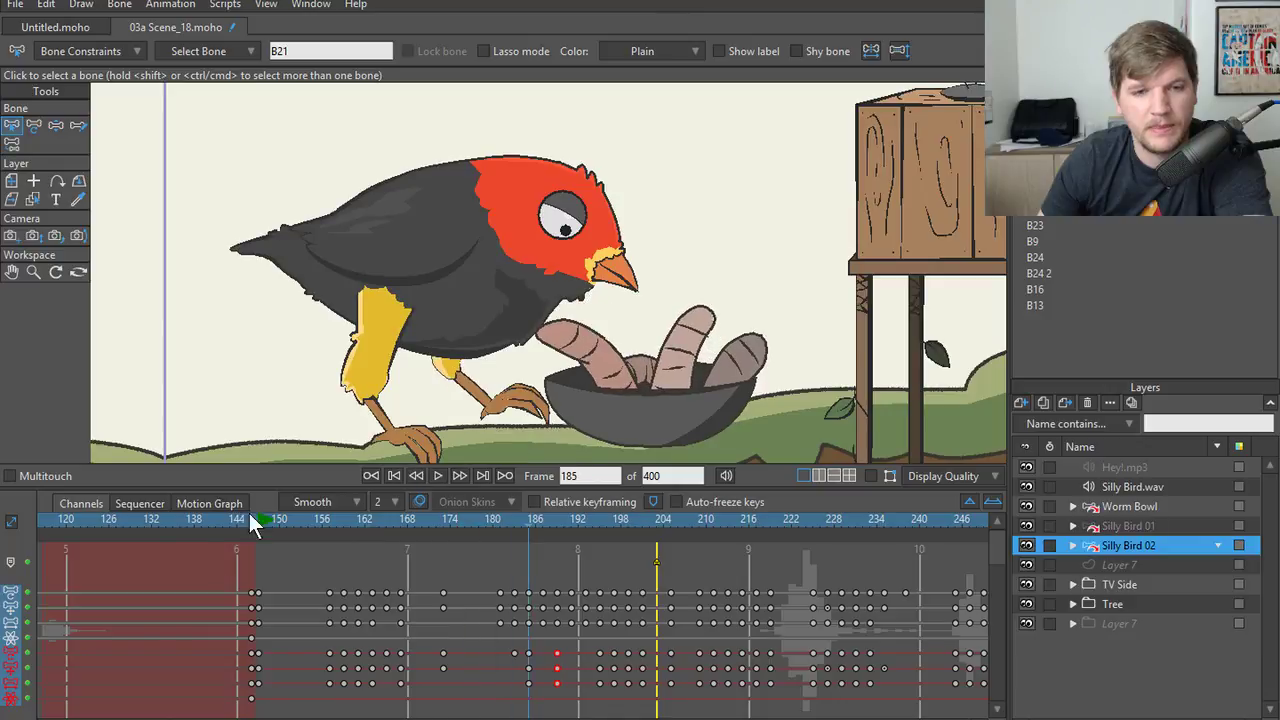
left_click_drag(250, 519, 376, 547)
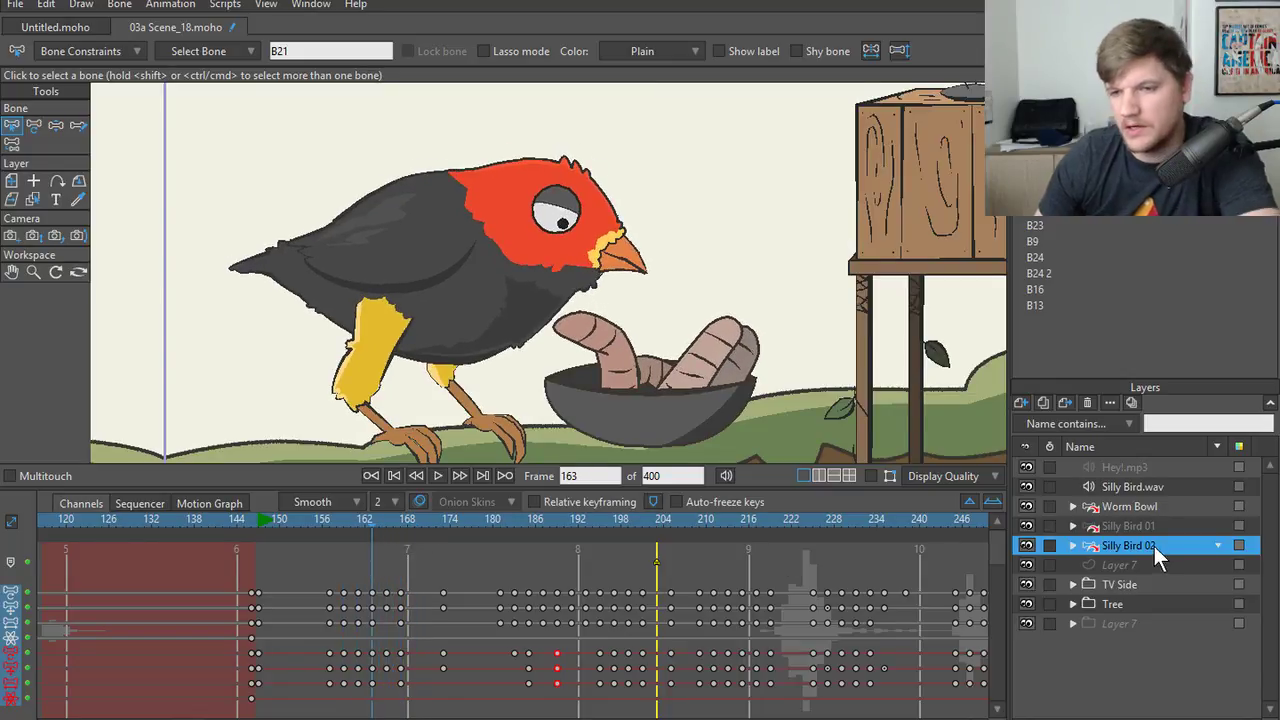
left_click(871, 477)
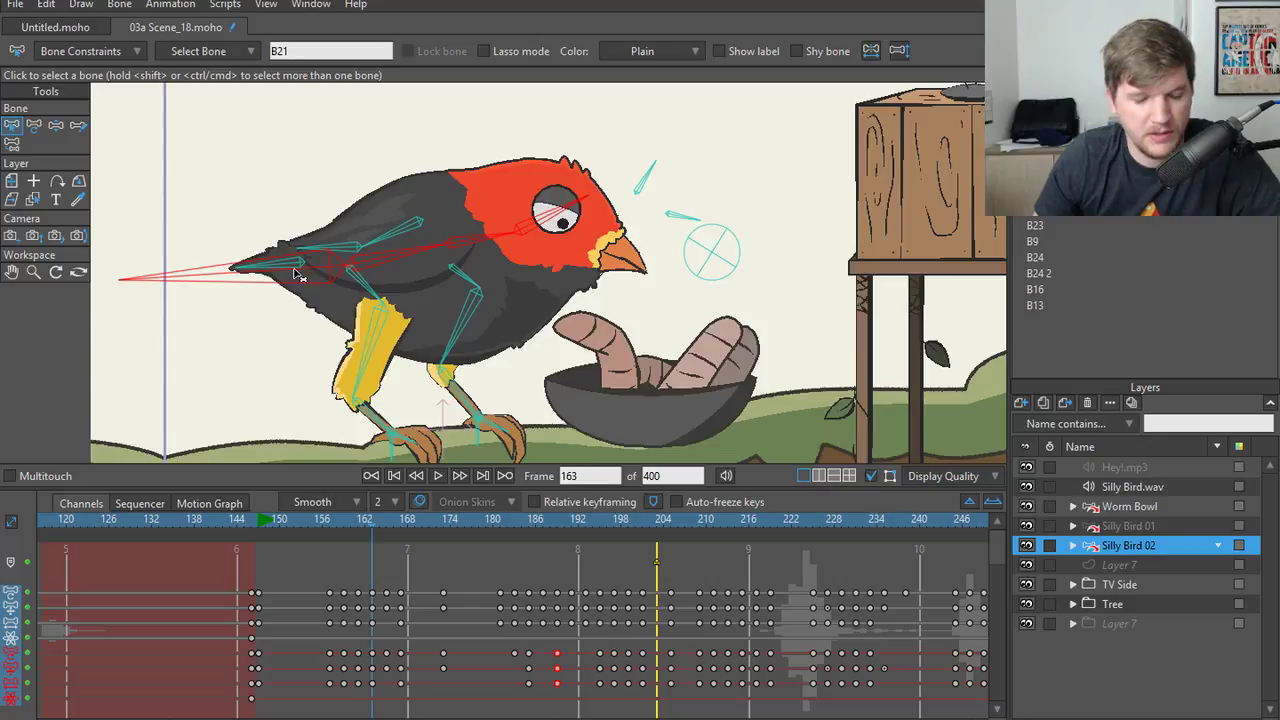
- Select only body bone B21 and compare the body's pose frame by frame between frames 162 and 165
left_click(222, 285)
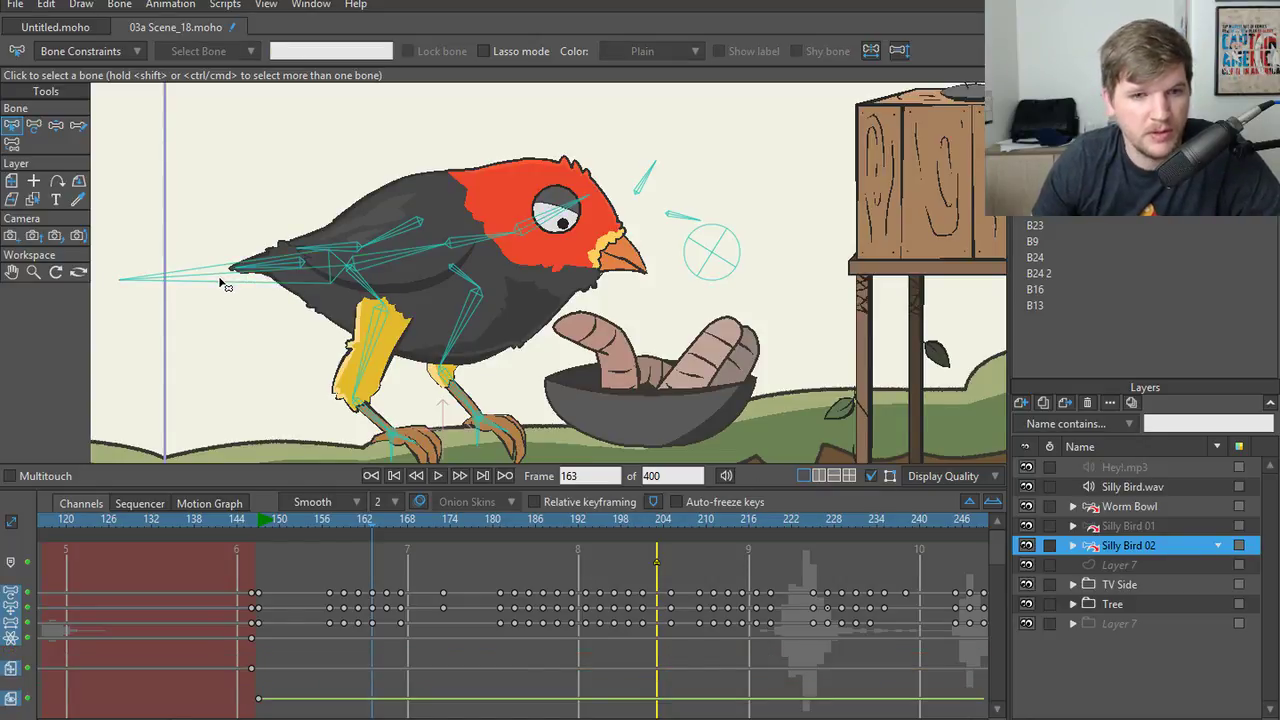
left_click(222, 284)
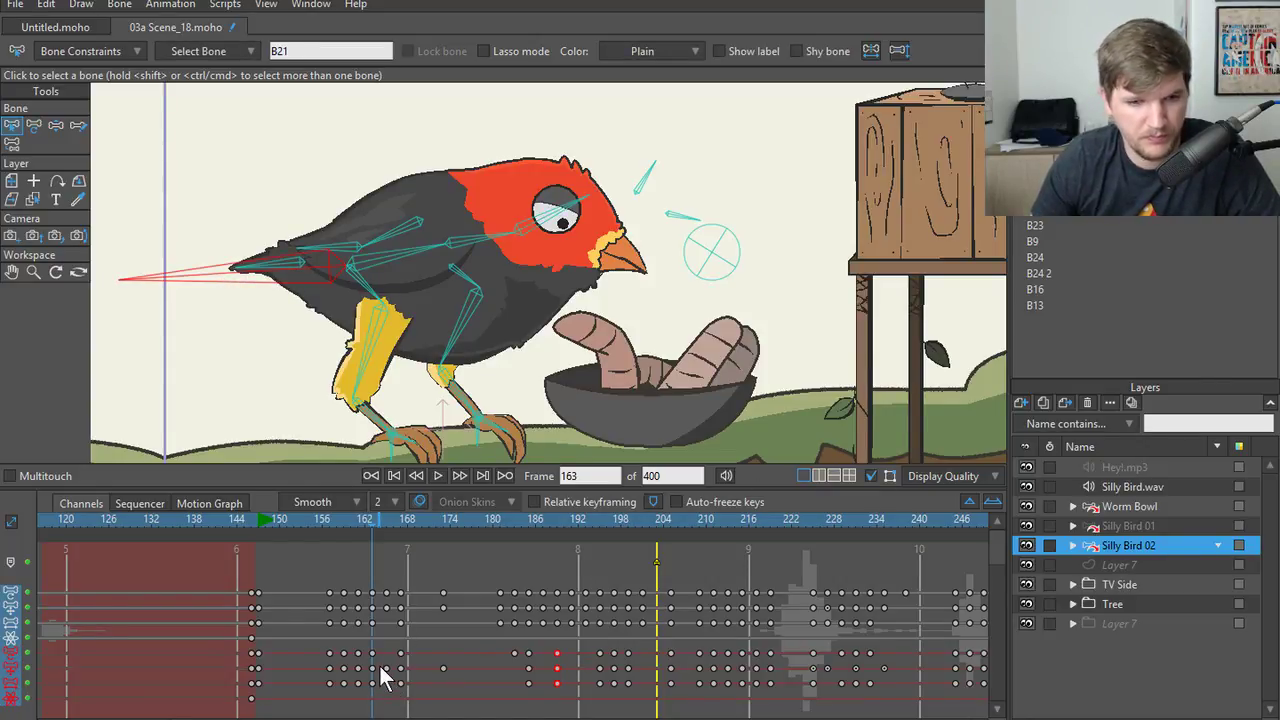
mouse_move(365, 522)
left_mouse_down()
mouse_move(406, 523)
mouse_move(374, 525)
left_mouse_up()
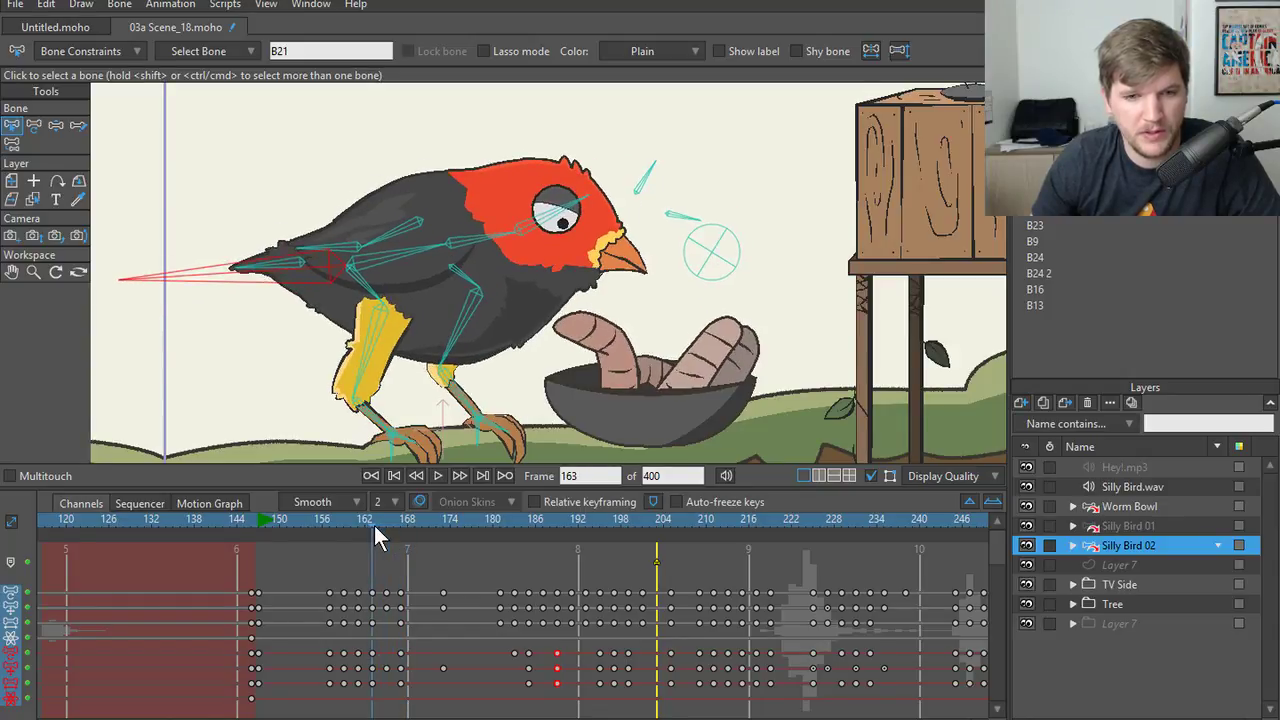
left_click(372, 653)
key("Right")
key("Right")
key("Right")
key("Right")
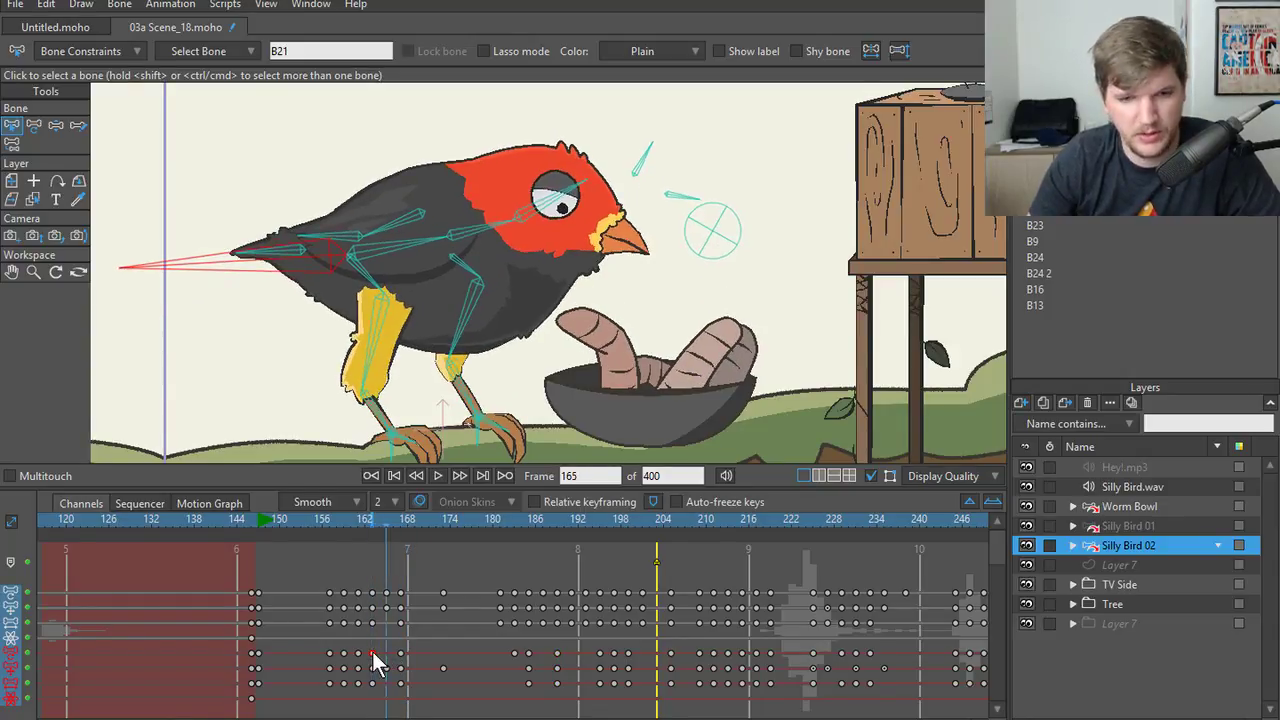
key("Left")
key("Left")
key("Left")
key("Left")
key("Left")
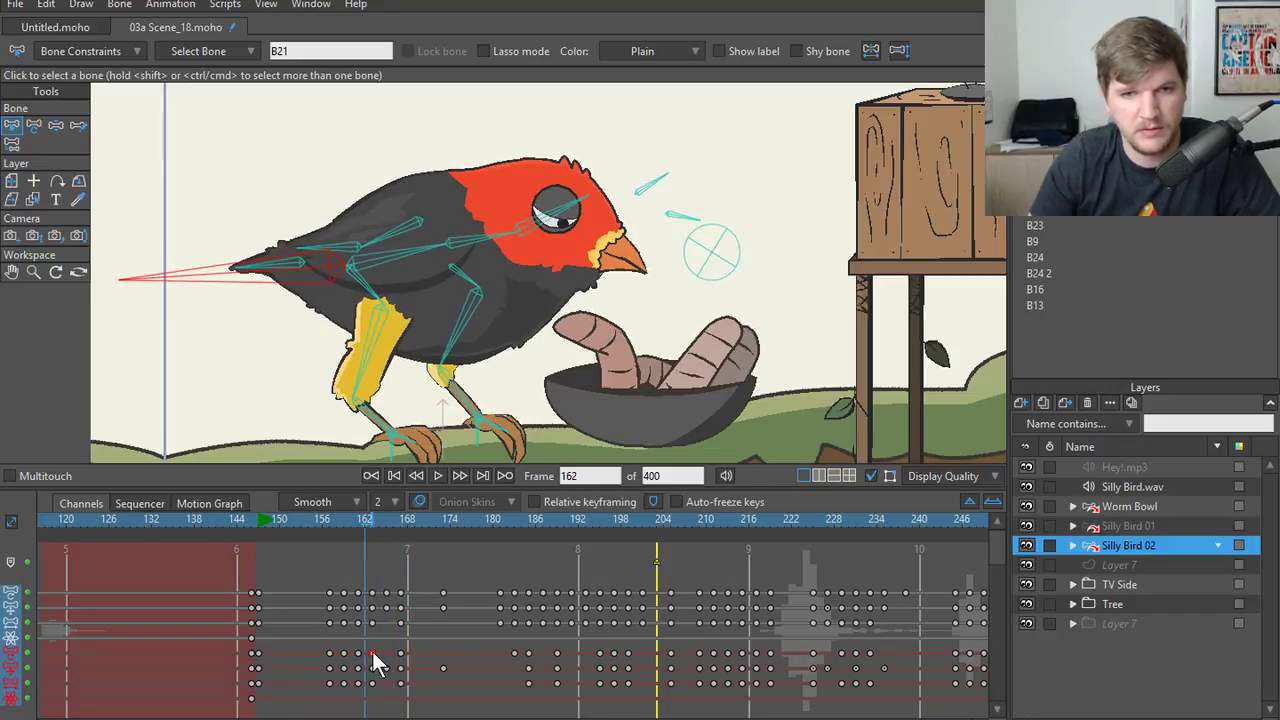
key("Right")
key("Right")
key("Right")
key("Right")
key("Right")
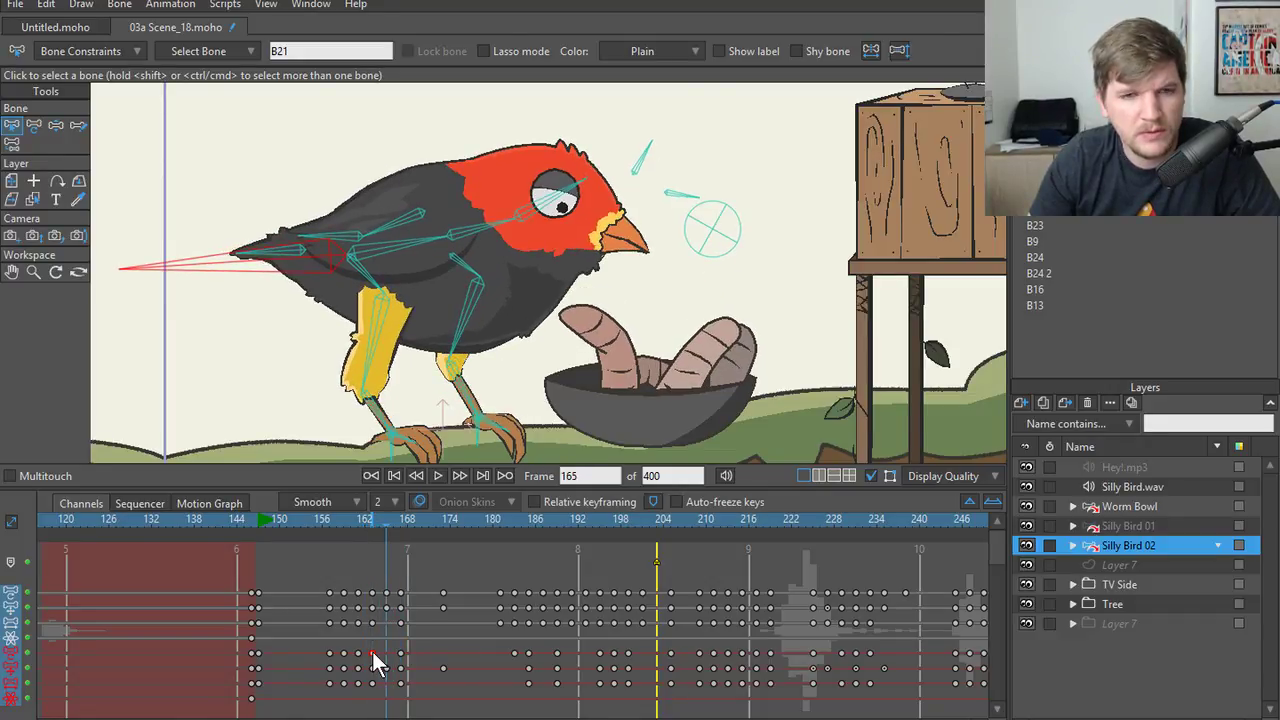
key("Left")
key("Left")
key("Left")
key("Left")
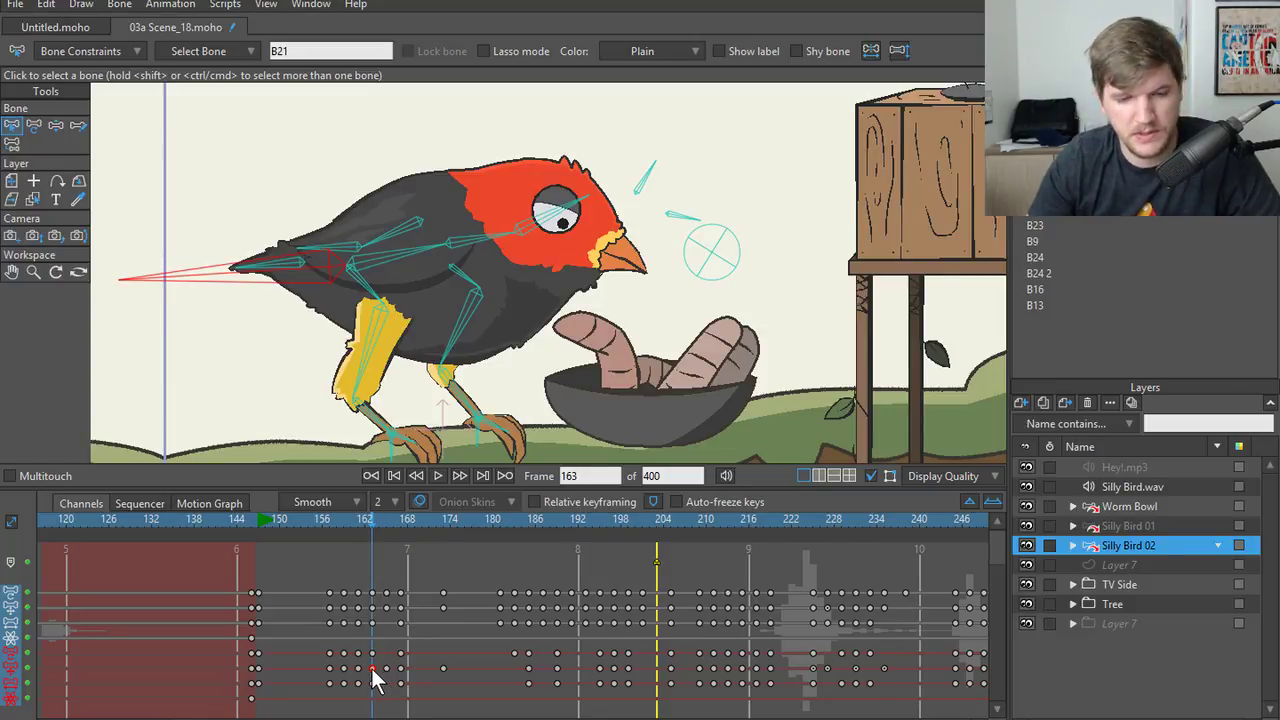
- Delete body bone B21's position key at frame 165
key("Right")
key("Right")
key("Right")
key("Right")
key("Left")
key("Left")
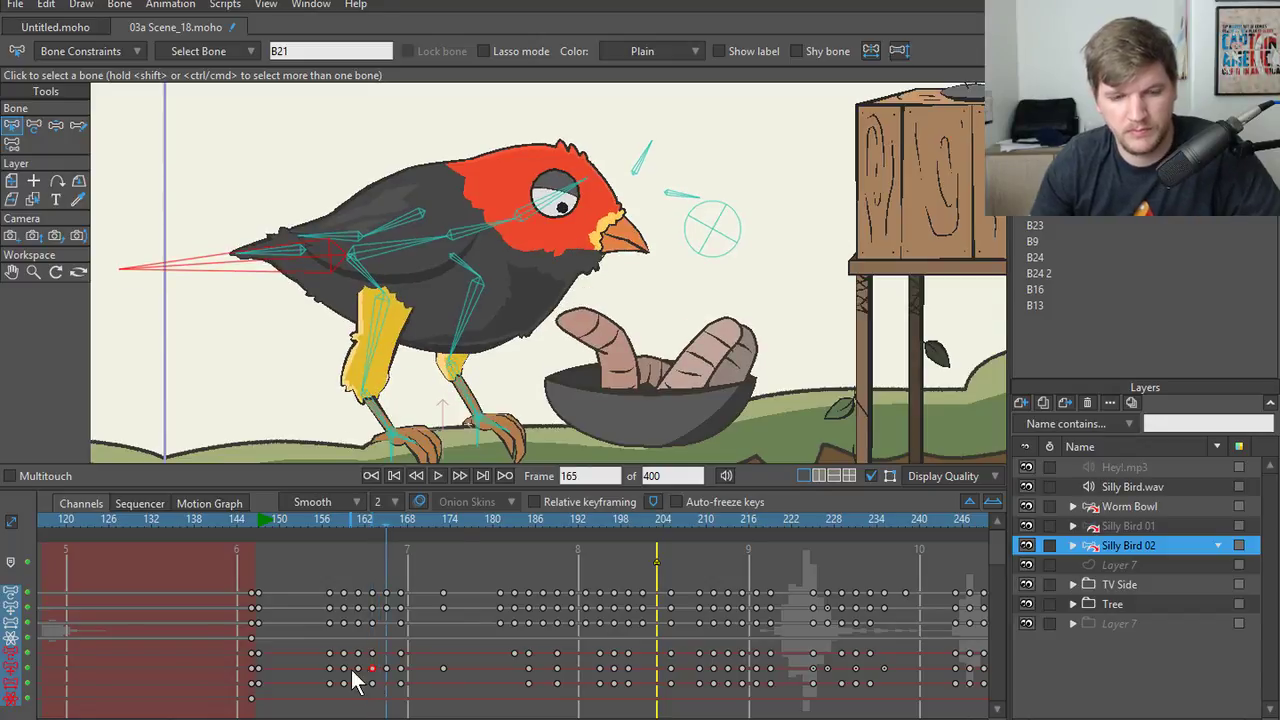
left_click(387, 669)
key("Left")
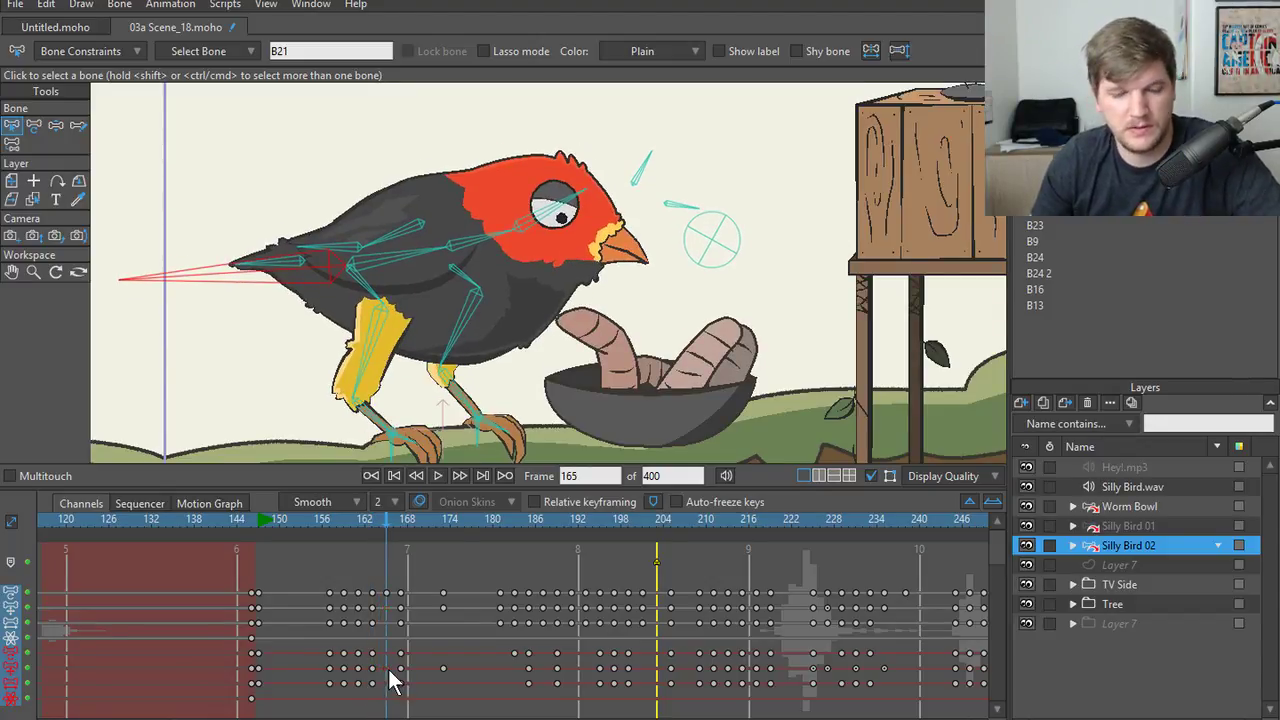
- Step back and forth between frames 158 and 167 to examine how the body and head move
key("Left")
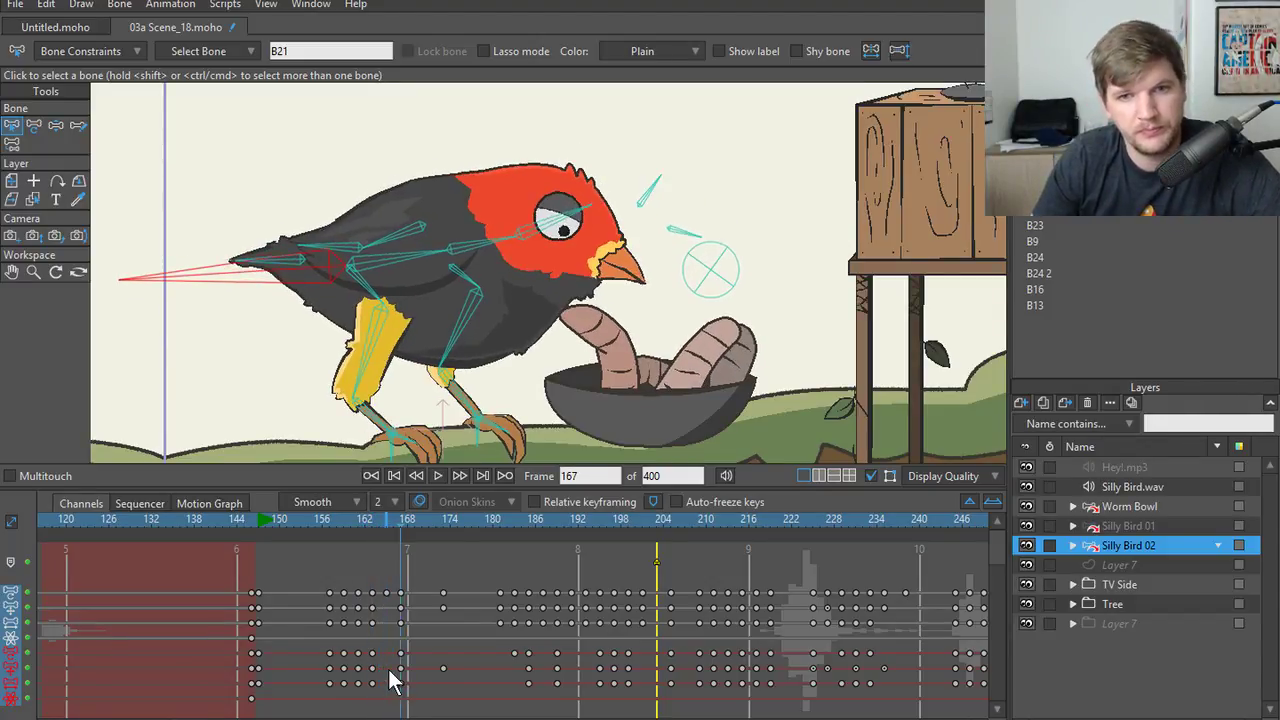
key("Right")
key("Right")
key("Right")
key("Right")
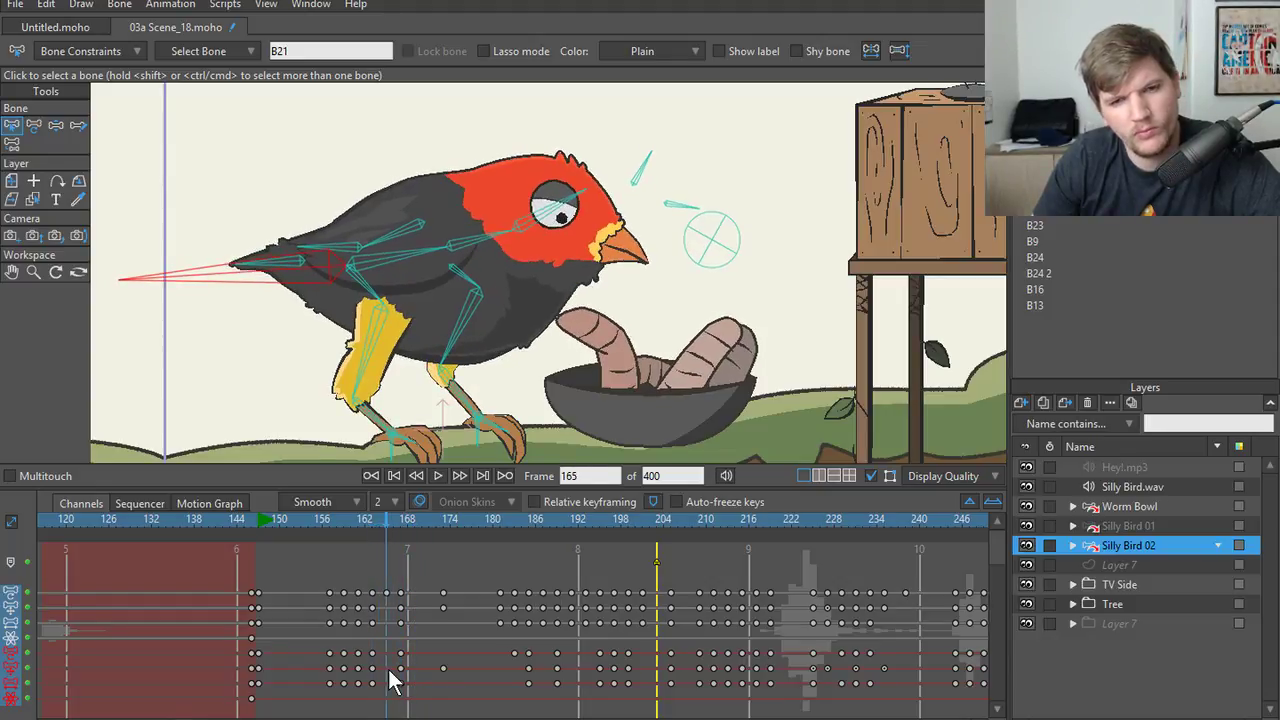
key("Left")
key("Left")
key("Left")
key("Left")
key("Left")
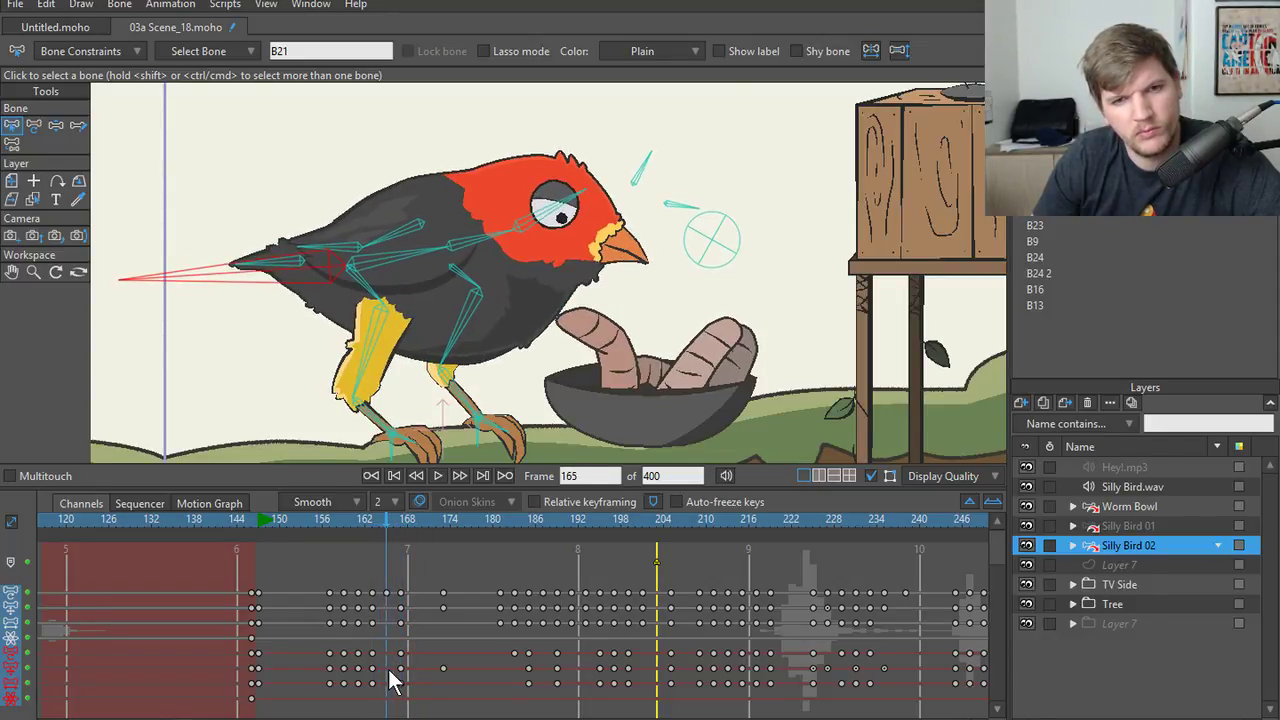
key("Right")
key("Right")
key("Right")
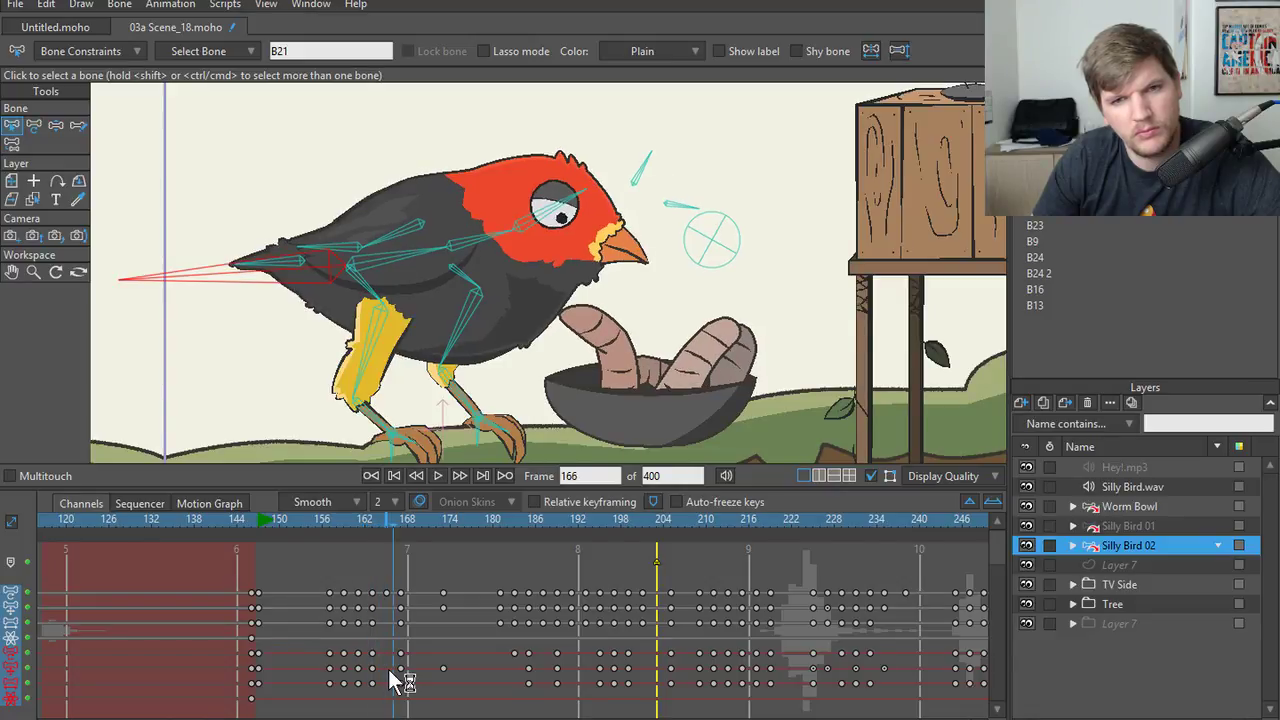
key("Left")
key("Left")
key("Left")
key("Left")
key("Left")
key("Left")
key("Left")
key("Left")
key("Left")
key("Left")
key("Left")
key("Left")
key("Left")
key("Left")
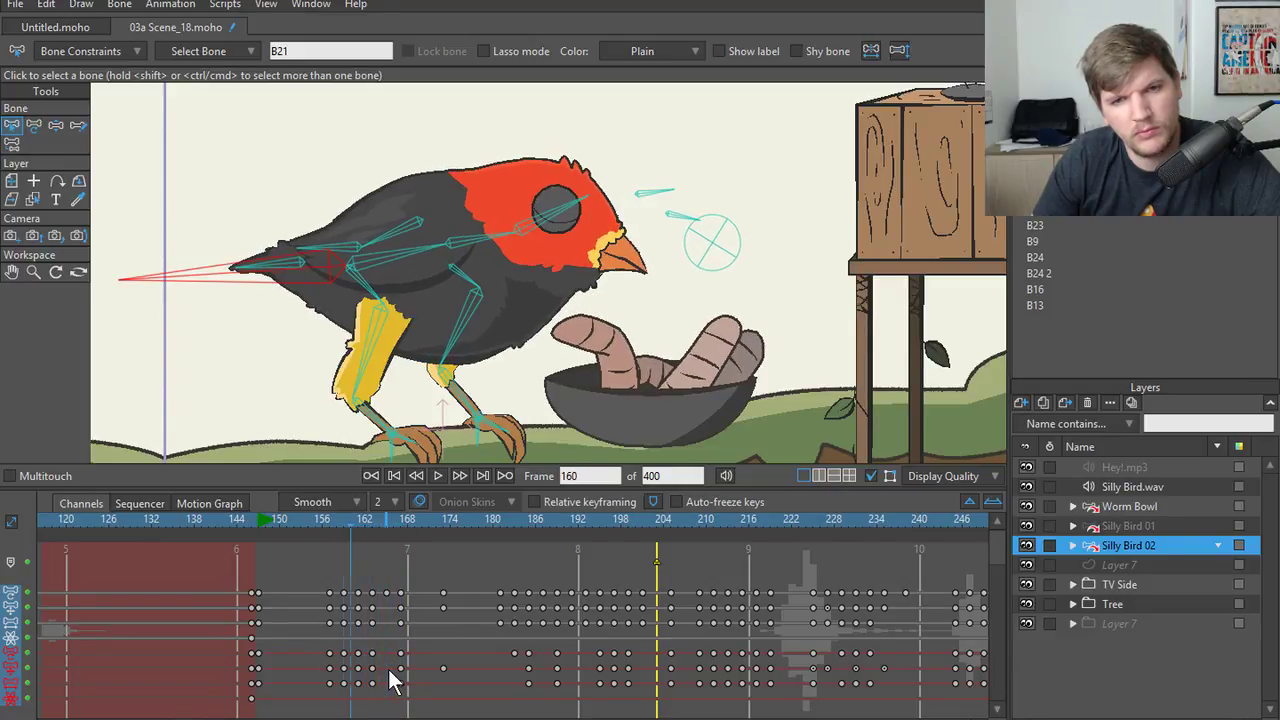
key("Right")
key("Right")
key("Right")
key("Right")
key("Right")
key("Right")
key("Right")
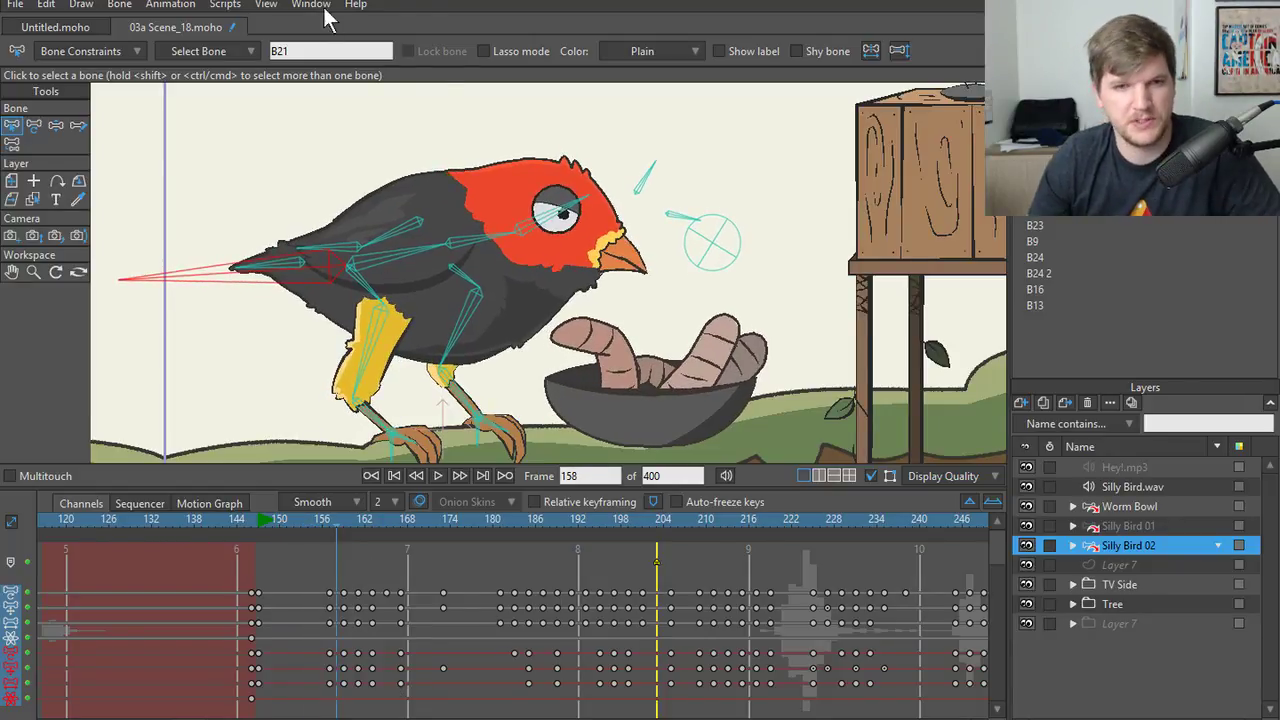
- Select bone B23 and step through frames 158 to 177 to examine how the head and body move
left_click(490, 244)
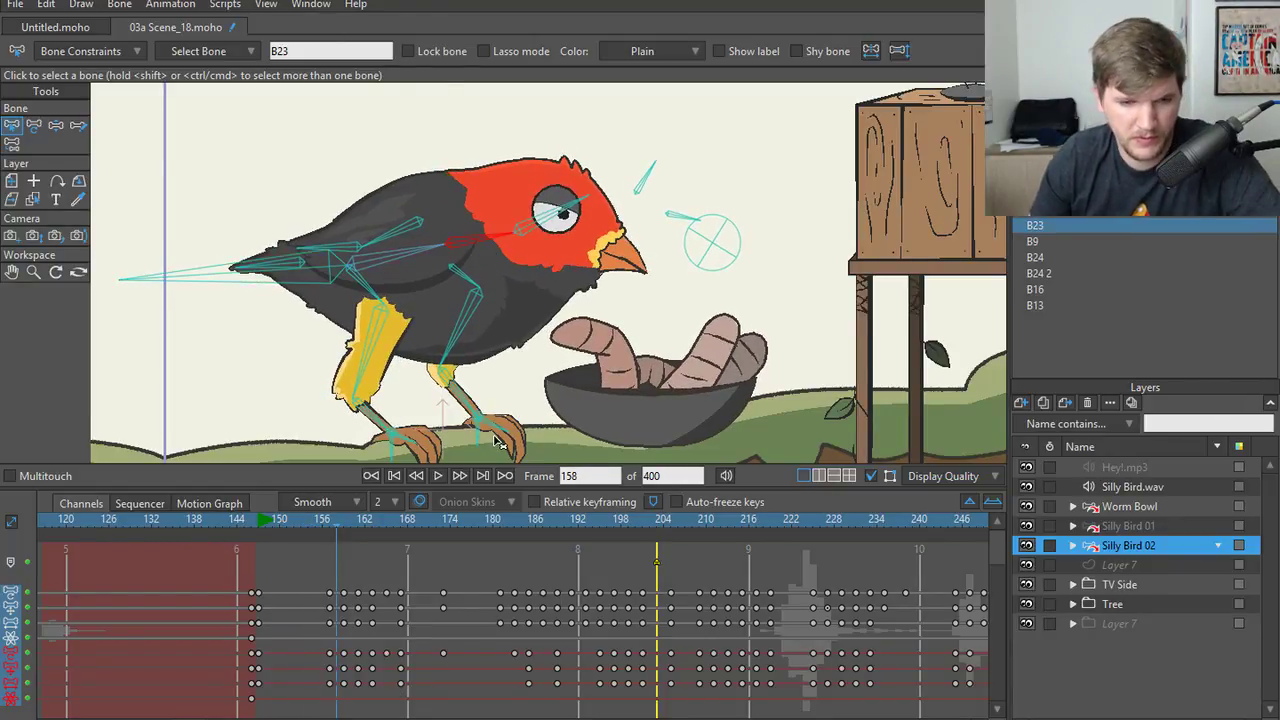
key("Right")
key("Right")
key("Right")
key("Right")
key("Right")
key("Right")
key("Right")
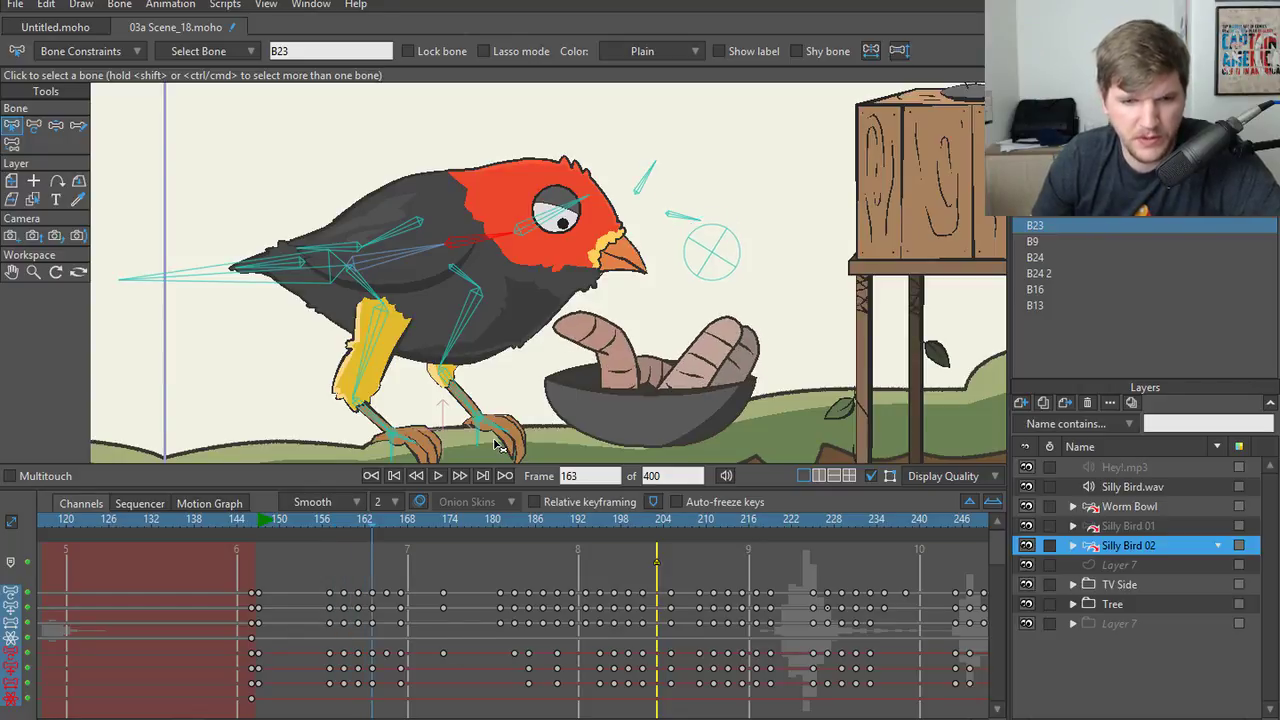
key("Right")
key("Right")
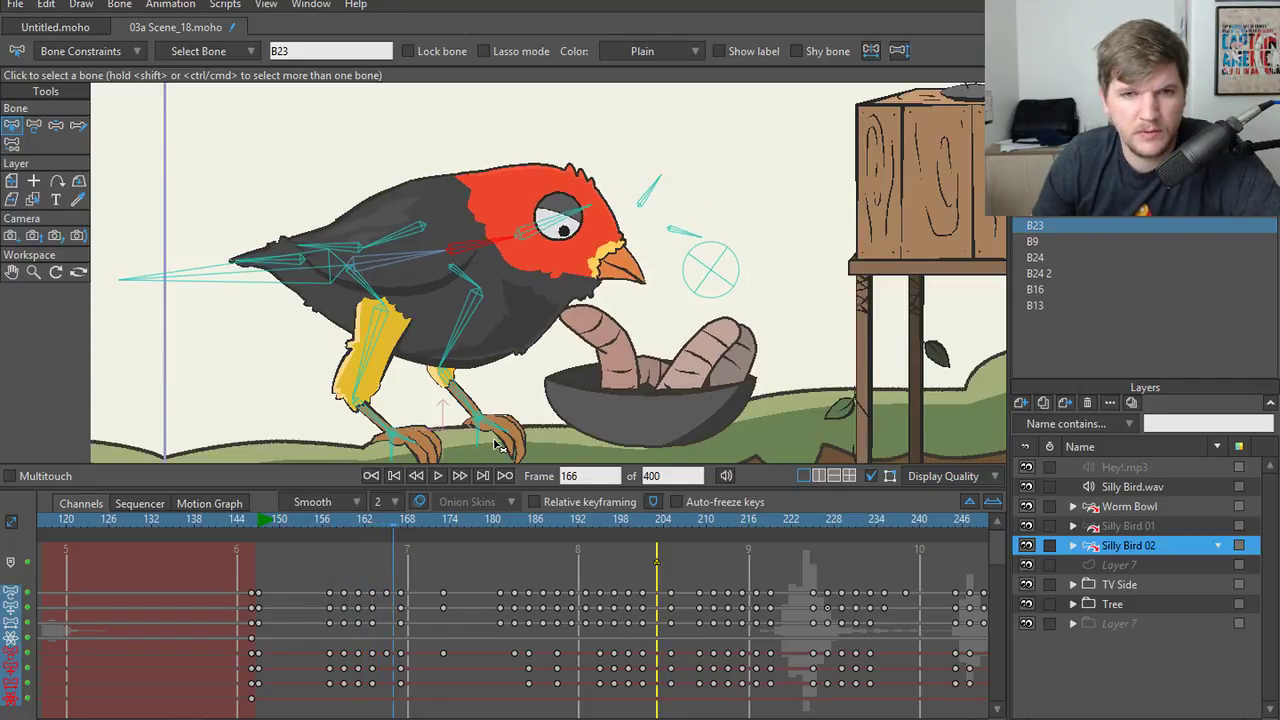
key("Left")
key("Left")
key("Left")
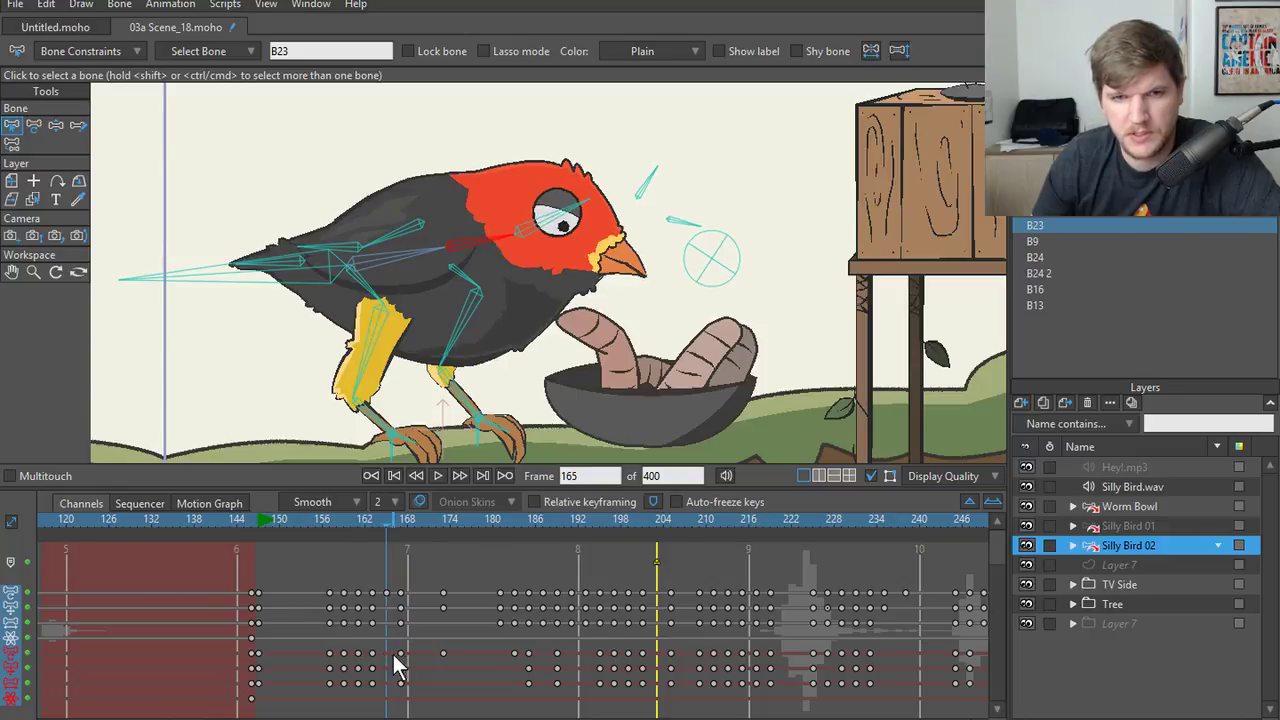
key("Right")
key("Right")
key("Right")
key("Right")
key("Right")
key("Right")
key("Right")
key("Right")
key("Right")
key("Right")
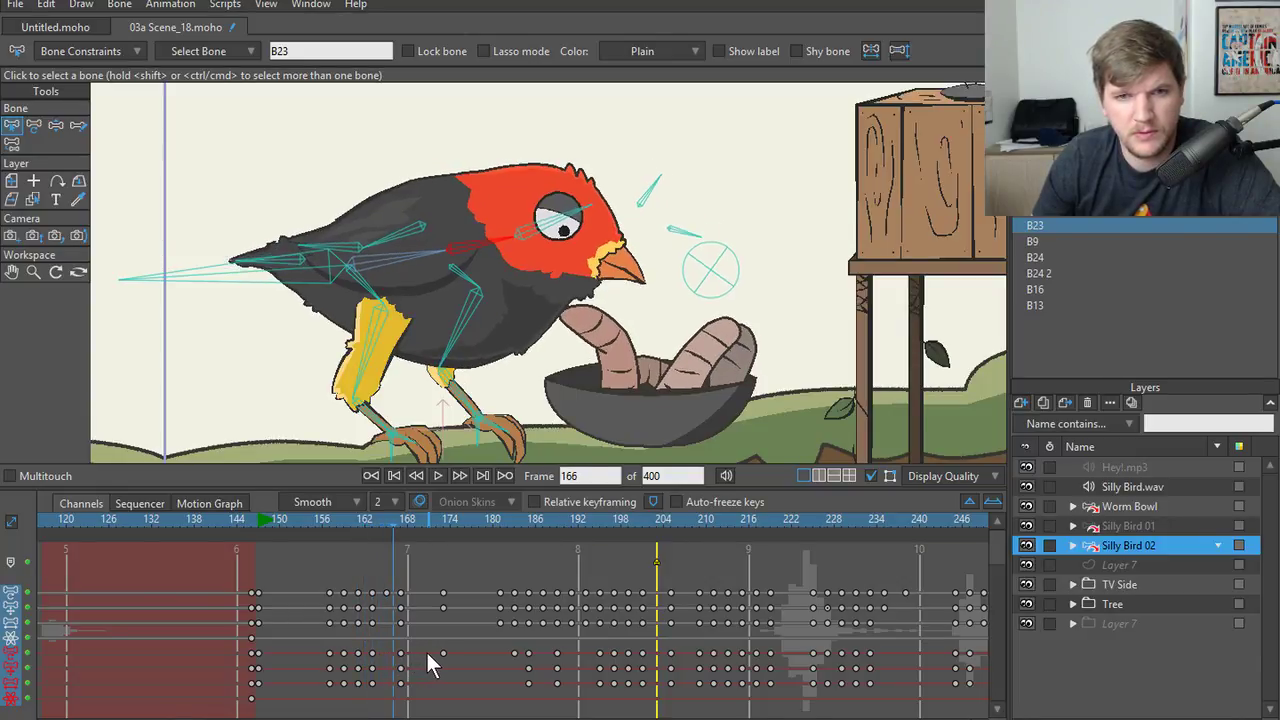
key("Right")
key("Right")
key("Right")
key("Right")
key("Right")
key("Right")
key("Right")
key("Right")
key("Right")
key("Right")
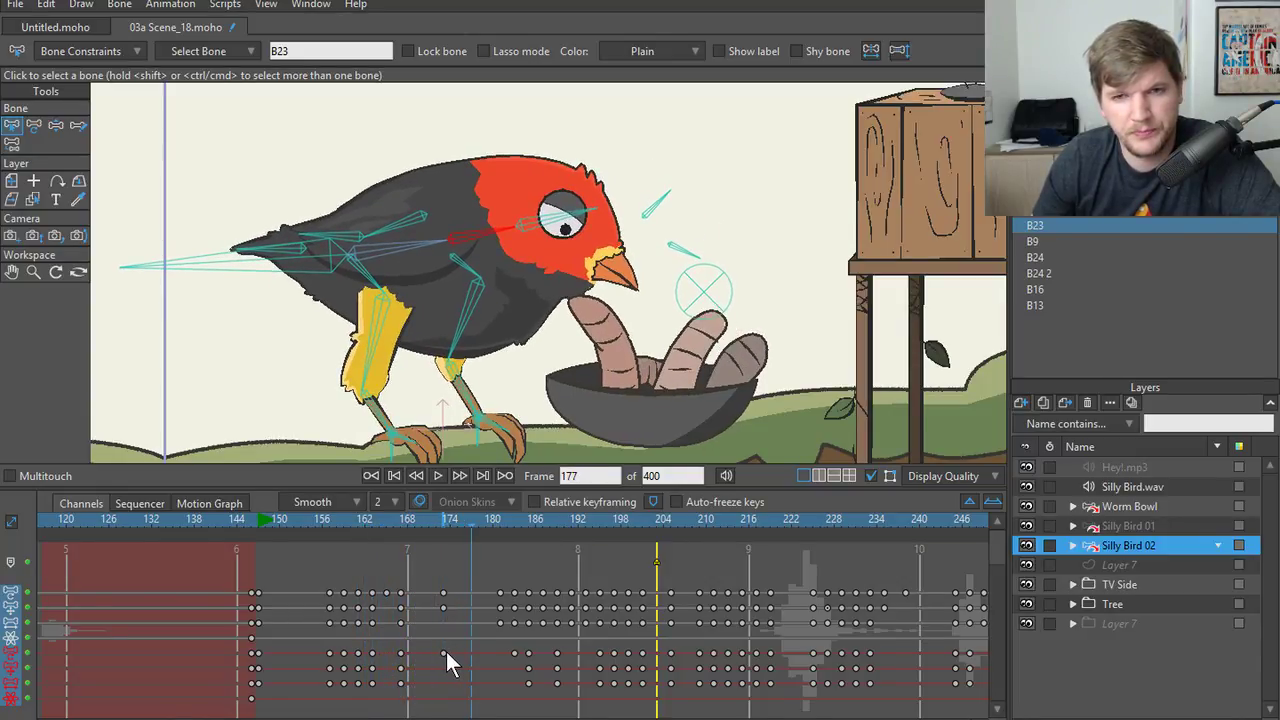
- Rewind and play the animation past frame 300, then scrub to frame 311
left_click(394, 476)
left_click(439, 476)
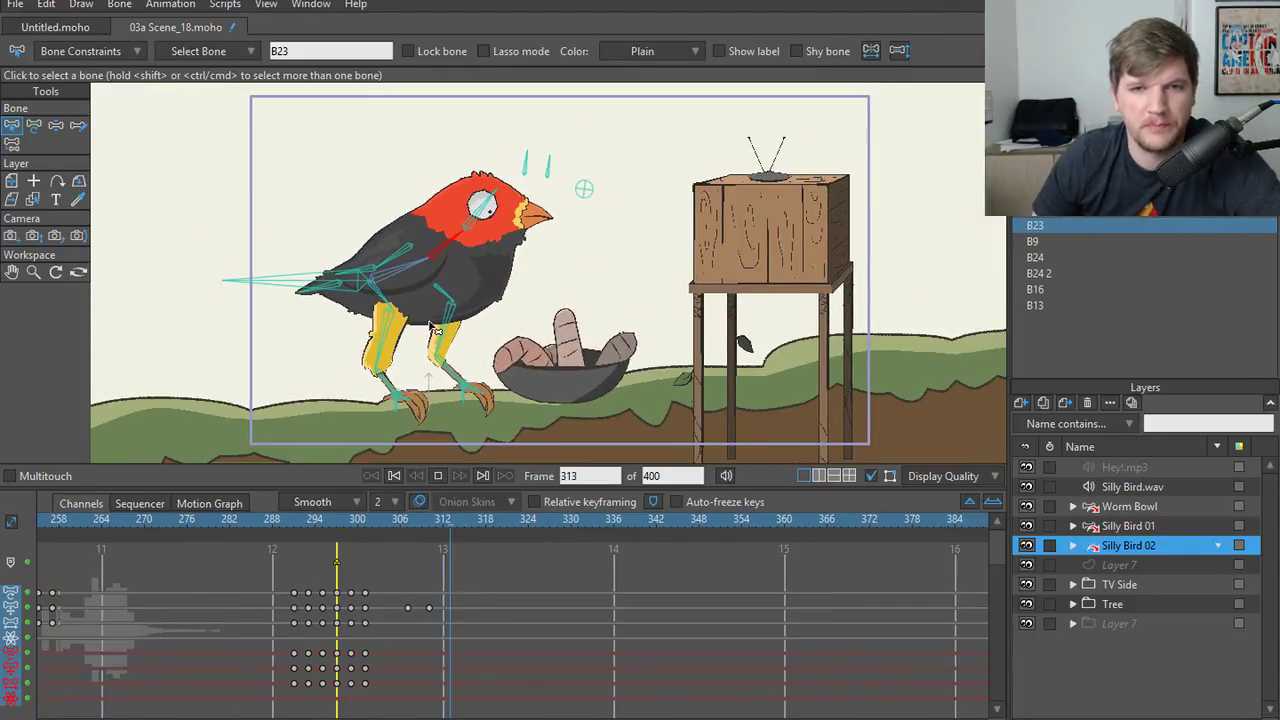
left_click_drag(236, 521, 436, 556)
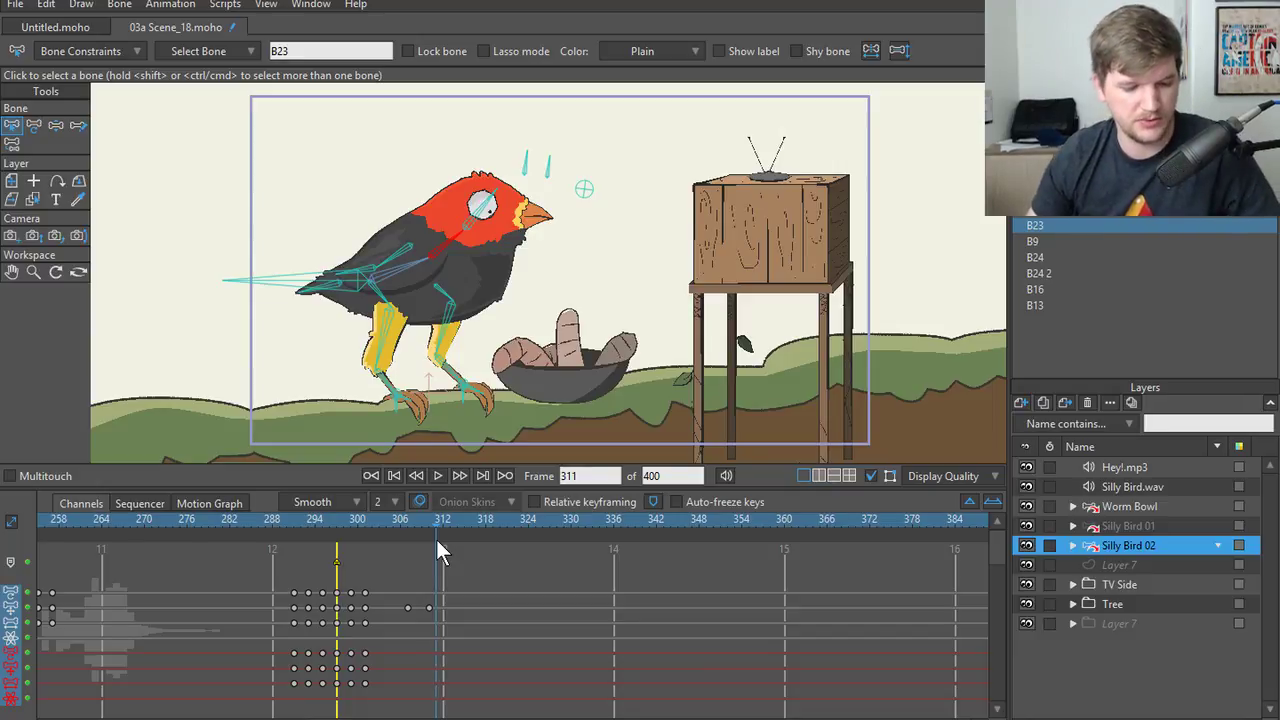
- Save the project as a new version named 03a Scene_19
key("ctrl+shift+s")
left_click(285, 567)
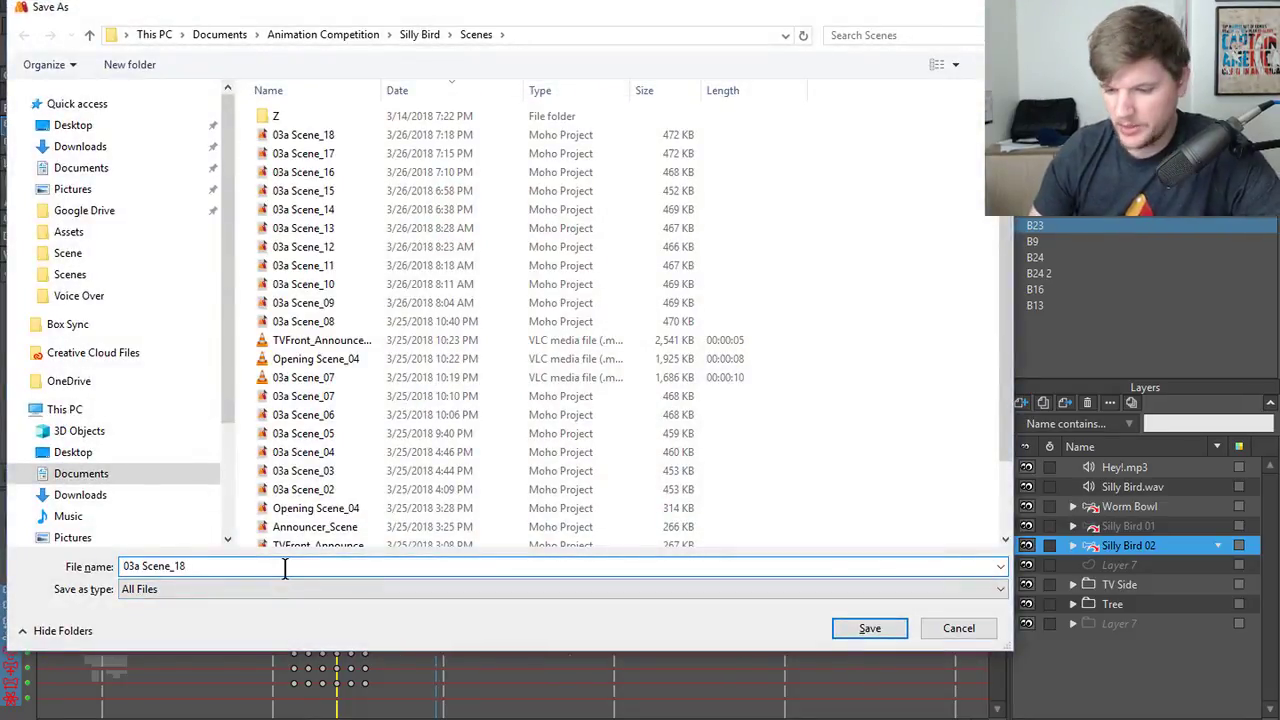
key("BackSpace")
type("9")
key("Return")
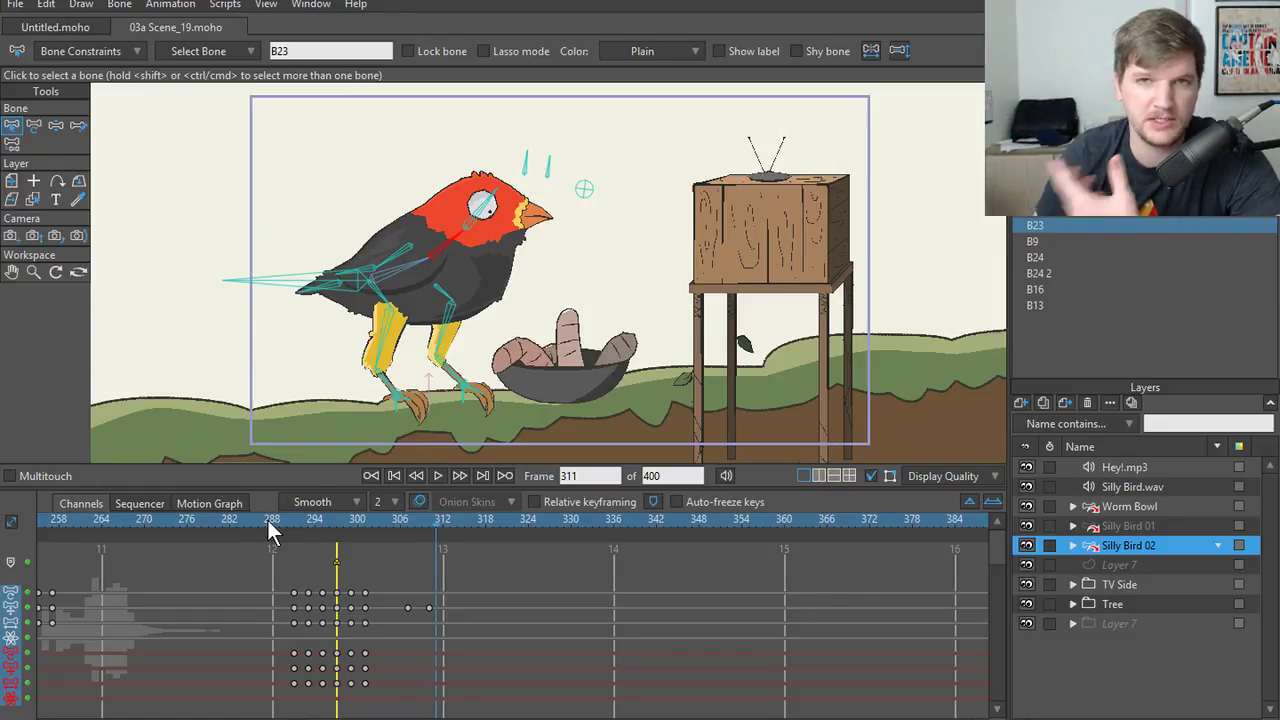
- Delete the last two bone position keys, at frames 307 and 310, and rewind the timeline
left_click_drag(267, 520, 425, 607)
key("Delete")
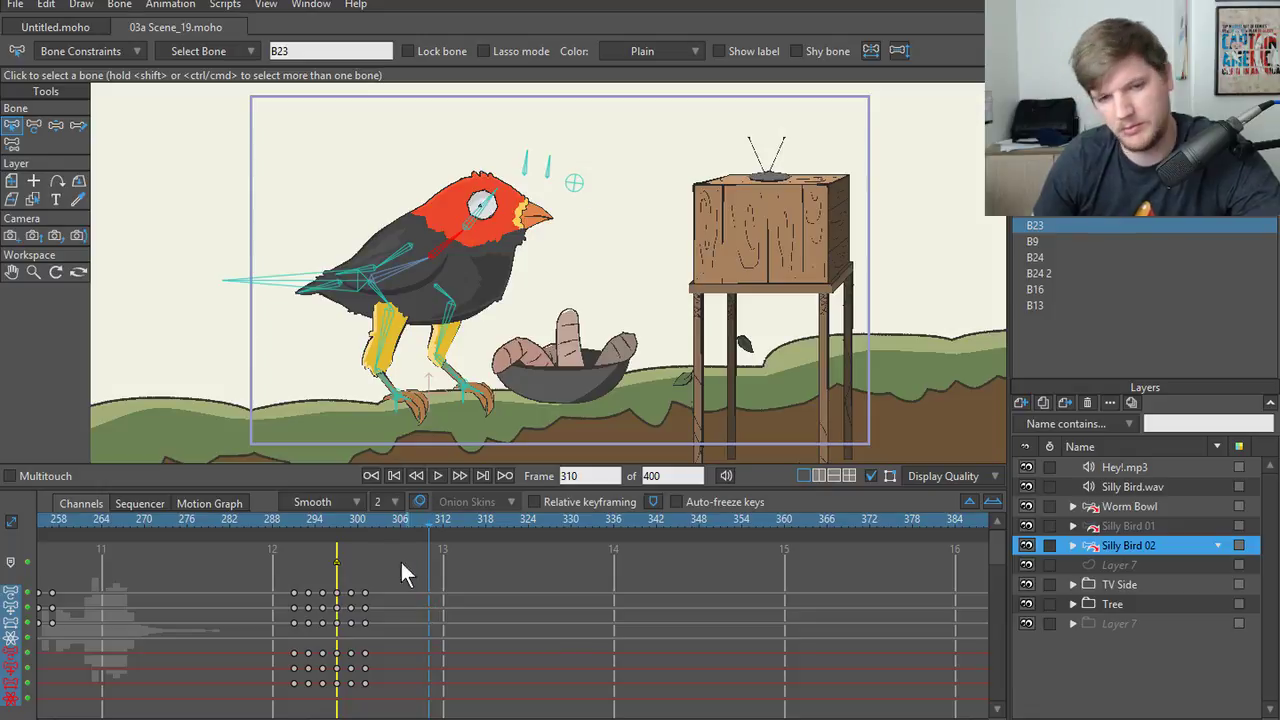
left_click(397, 477)
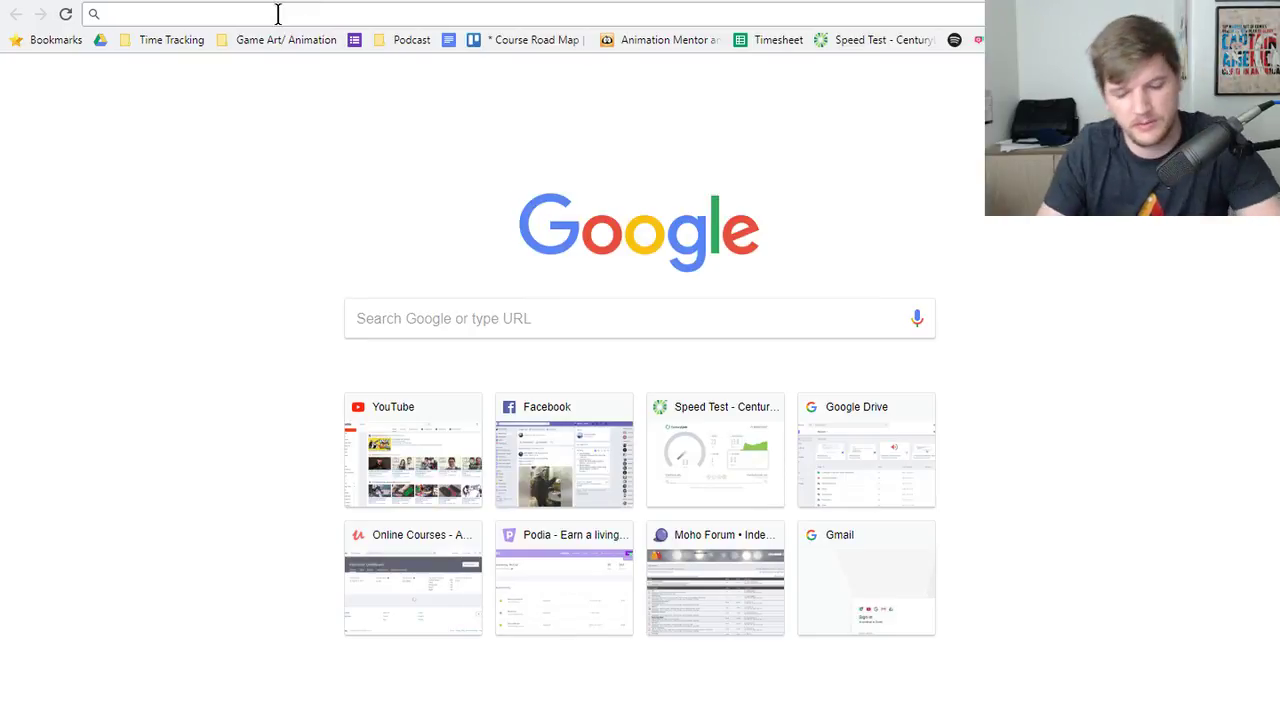
- Switch to Chrome, open the Moho Studio Academy website and review its membership page and monthly plan
type("mccoy")
key("Return")
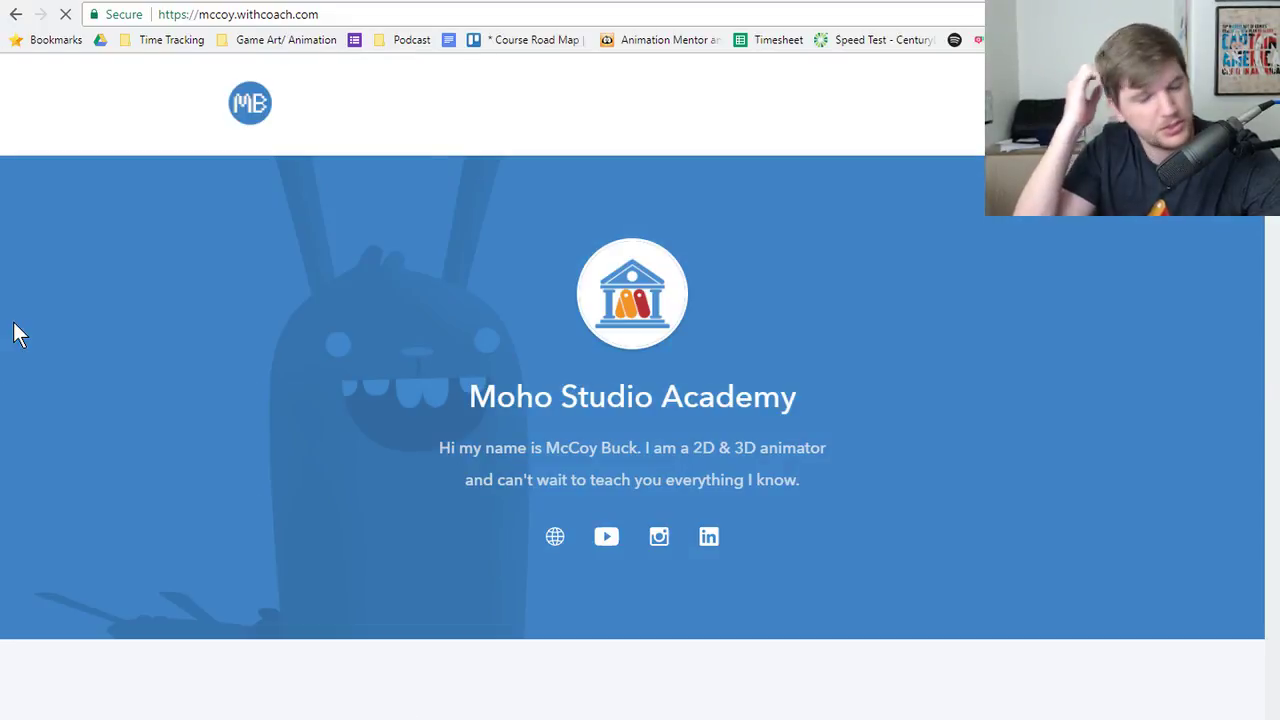
scroll(13, 322, "down", 4)
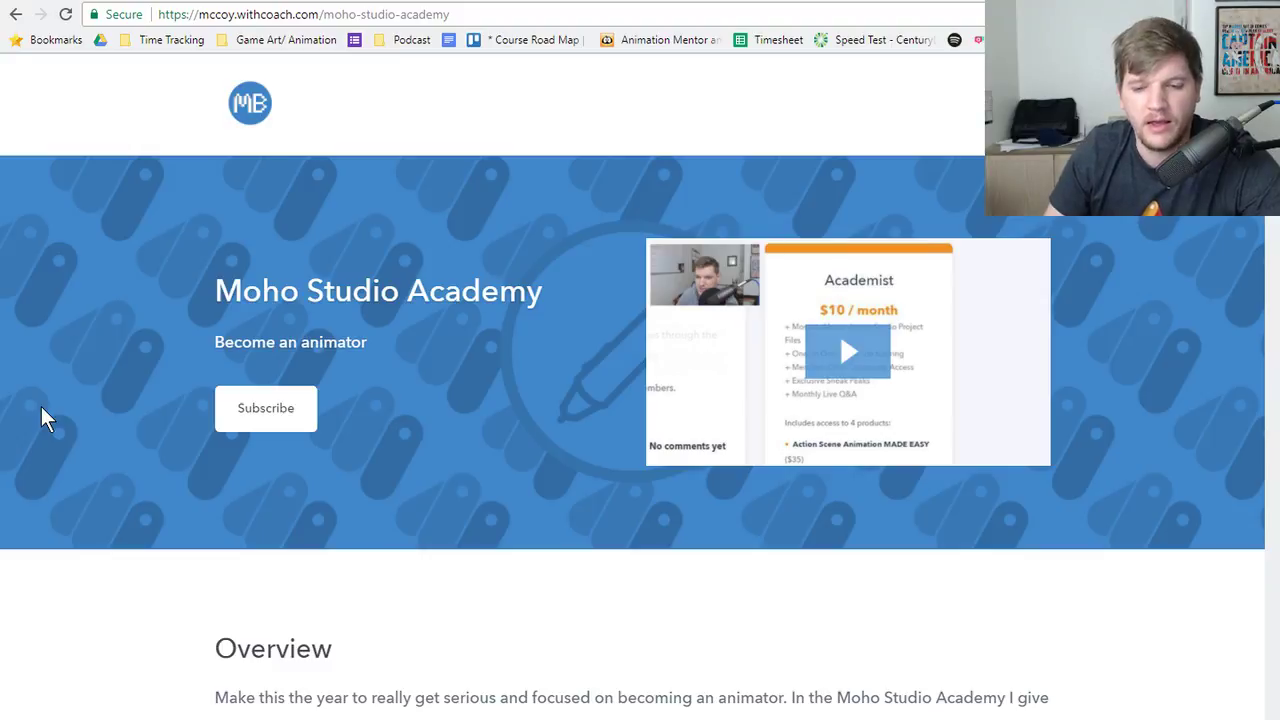
scroll(122, 412, "down", 5)
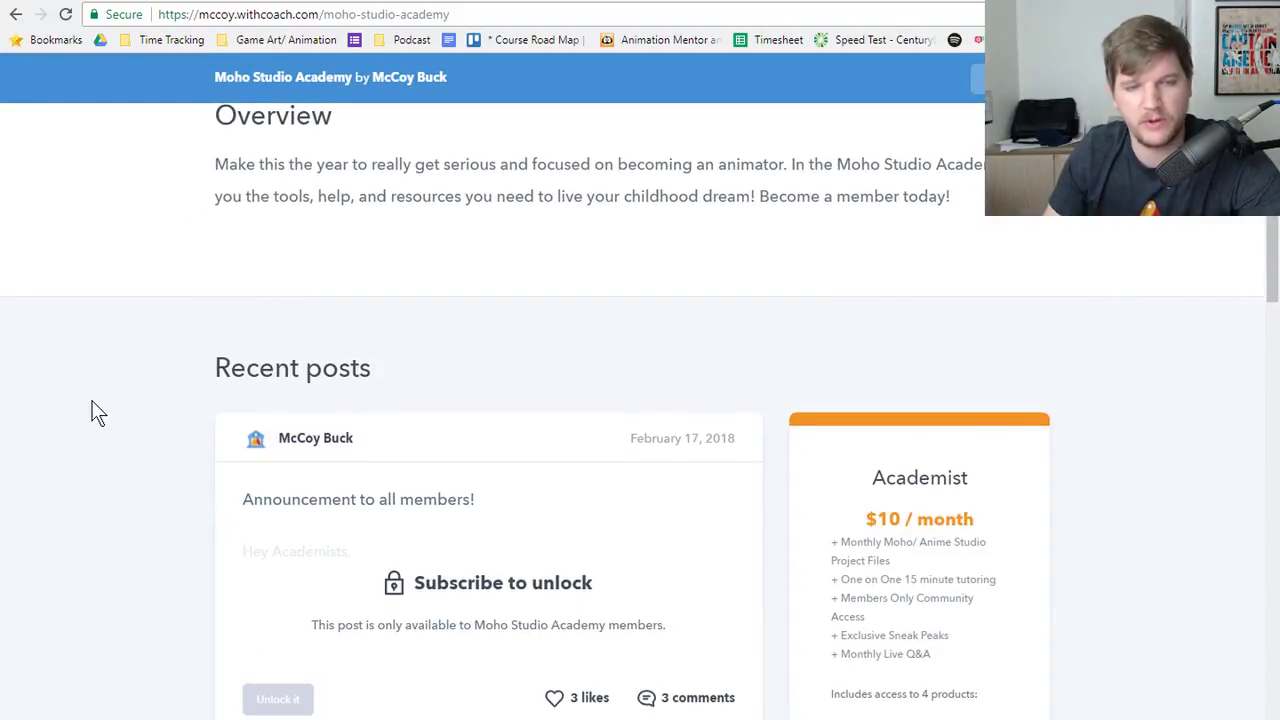
scroll(97, 412, "up", 5)
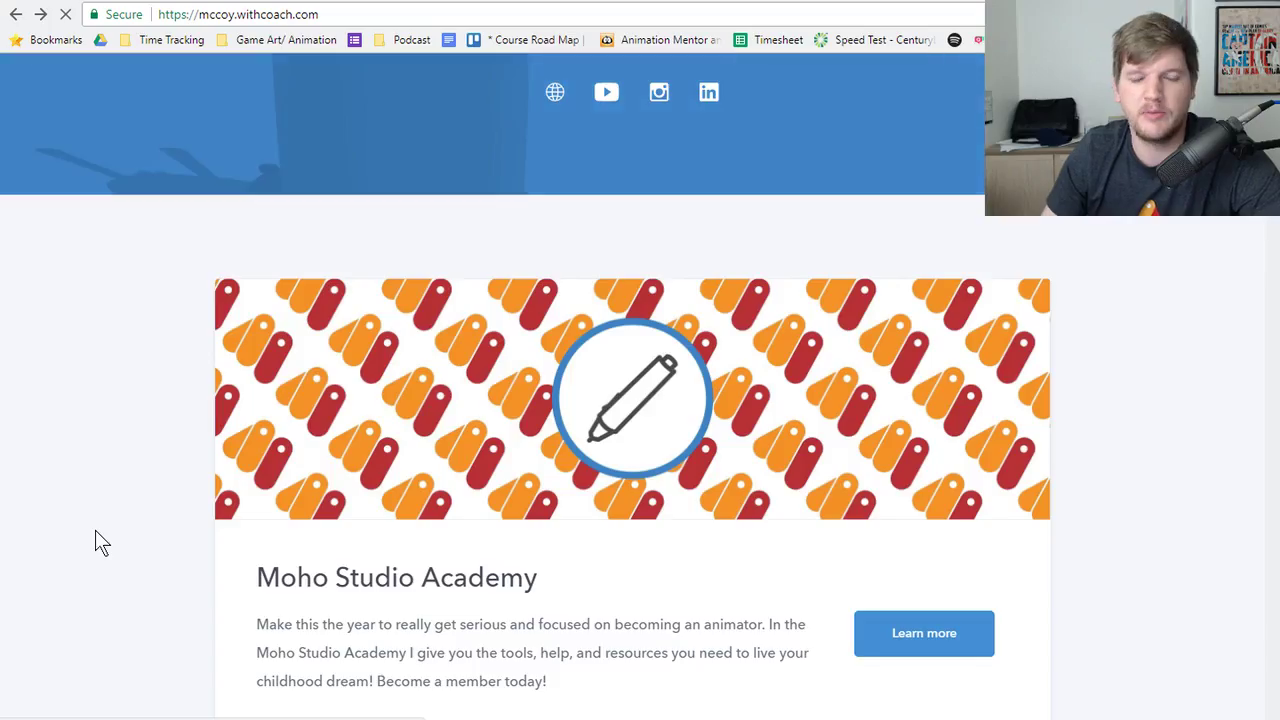
- Look over the first courses listed on the home page and reopen the Moho Studio Academy membership page
scroll(95, 535, "down", 5)
scroll(90, 485, "down", 3)
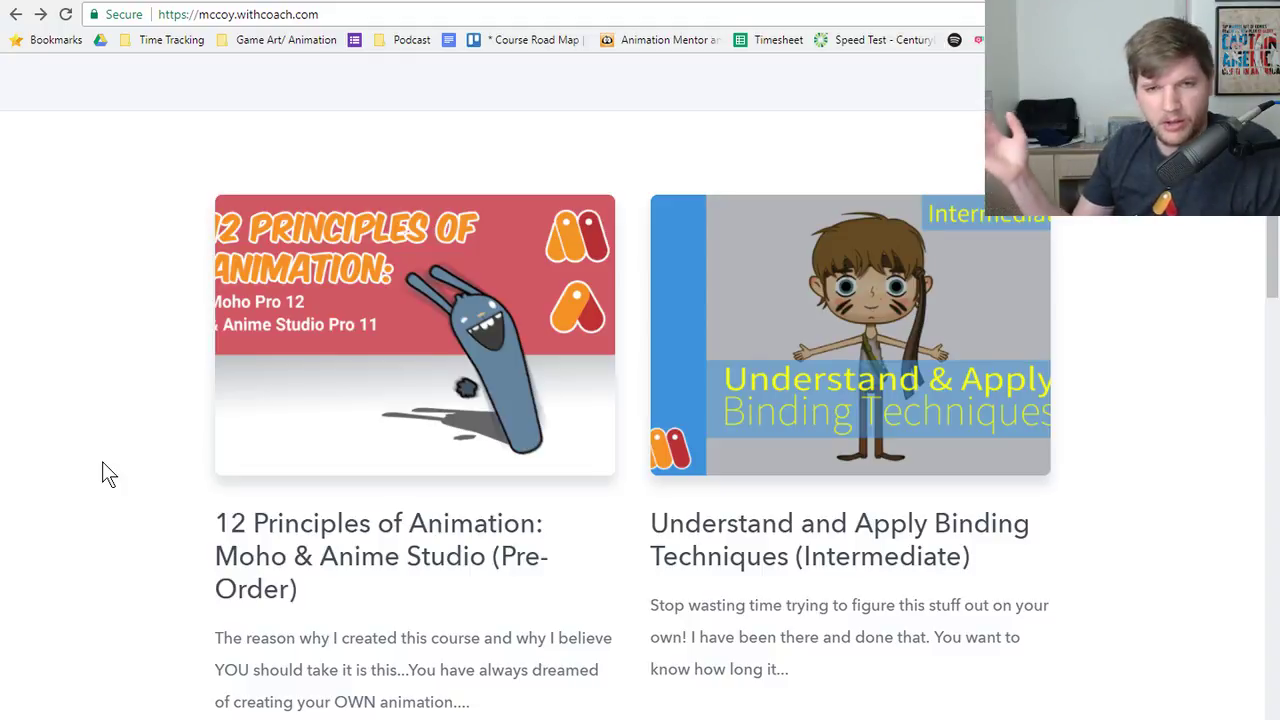
scroll(343, 329, "down", 2)
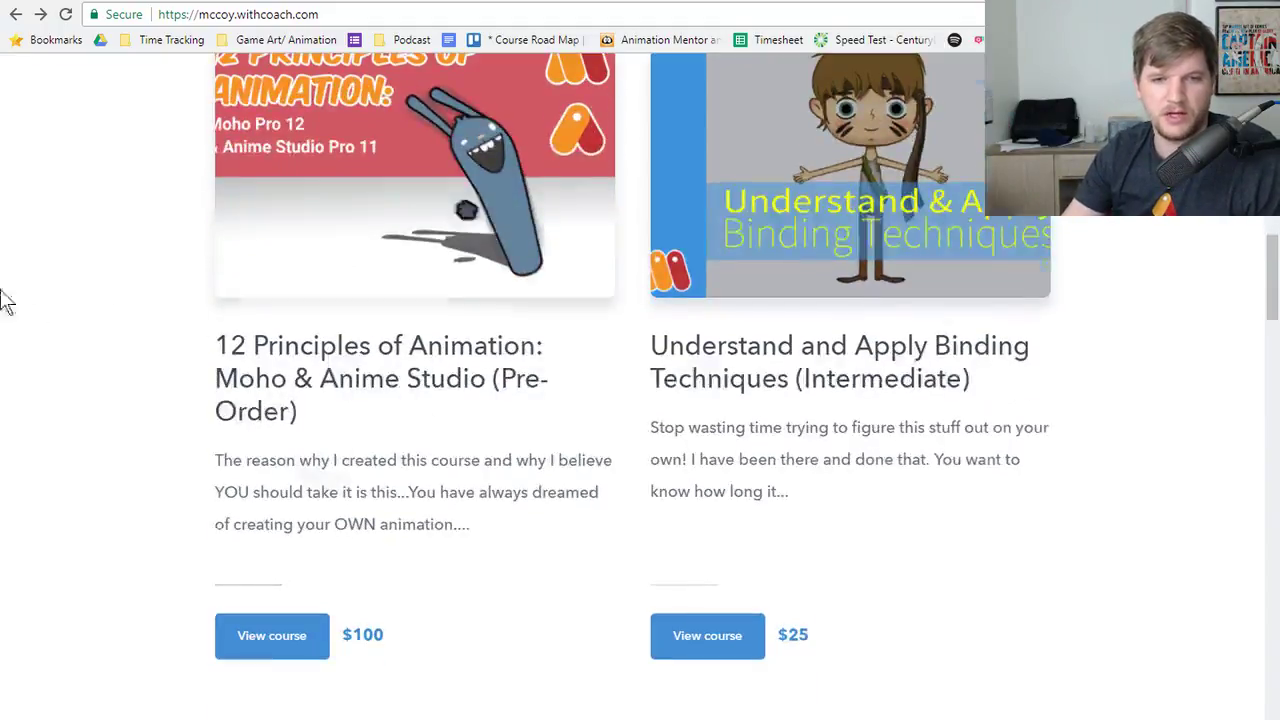
scroll(338, 152, "up", 1)
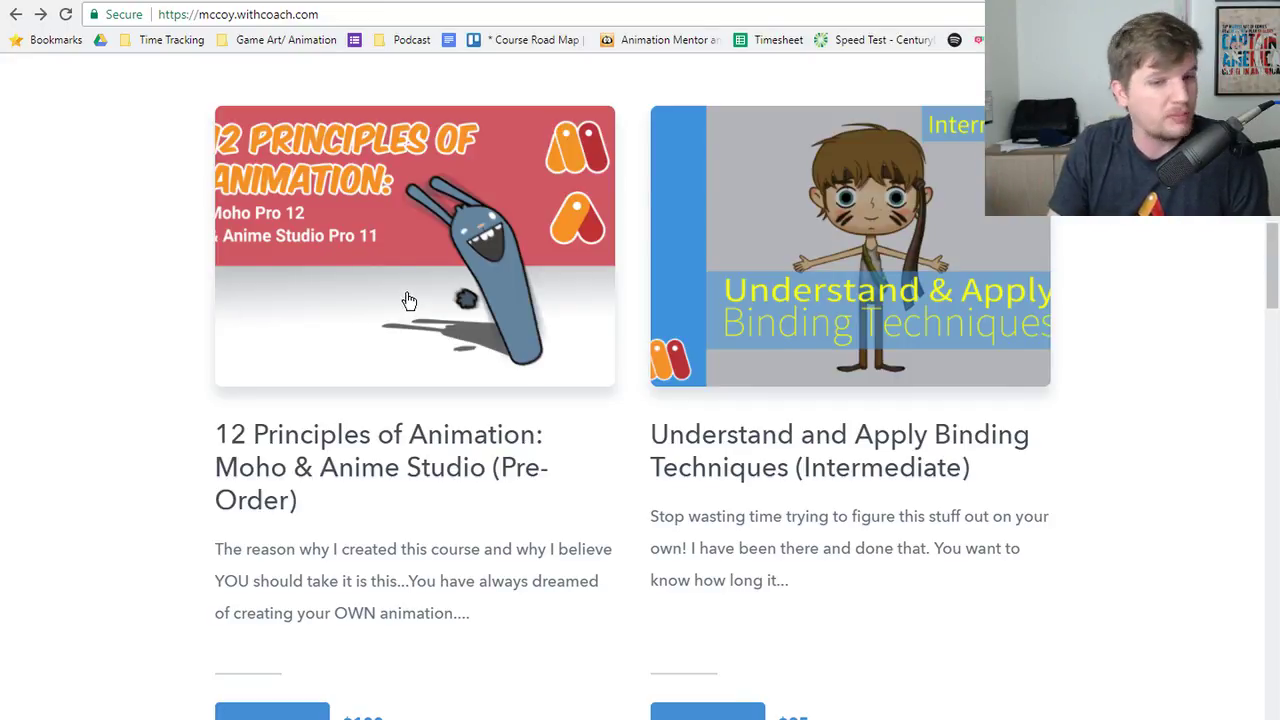
scroll(124, 326, "down", 1)
scroll(124, 324, "up", 1)
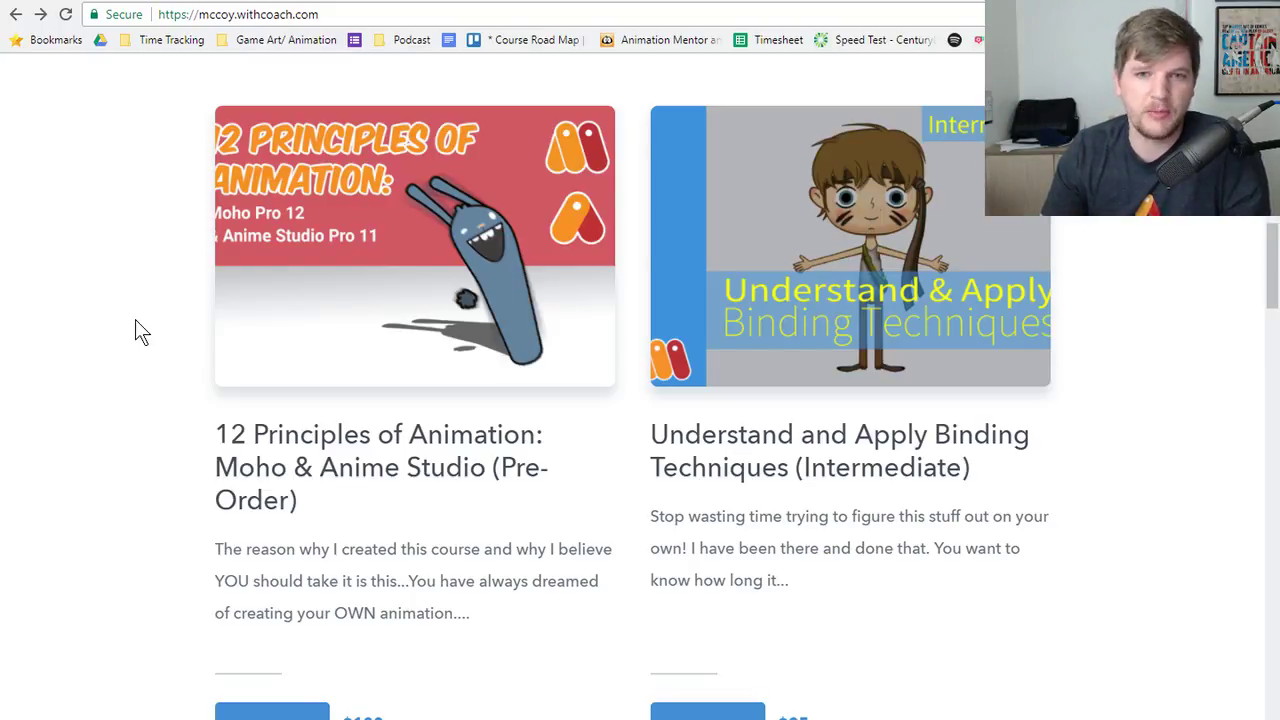
scroll(135, 331, "up", 10)
scroll(362, 386, "down", 4)
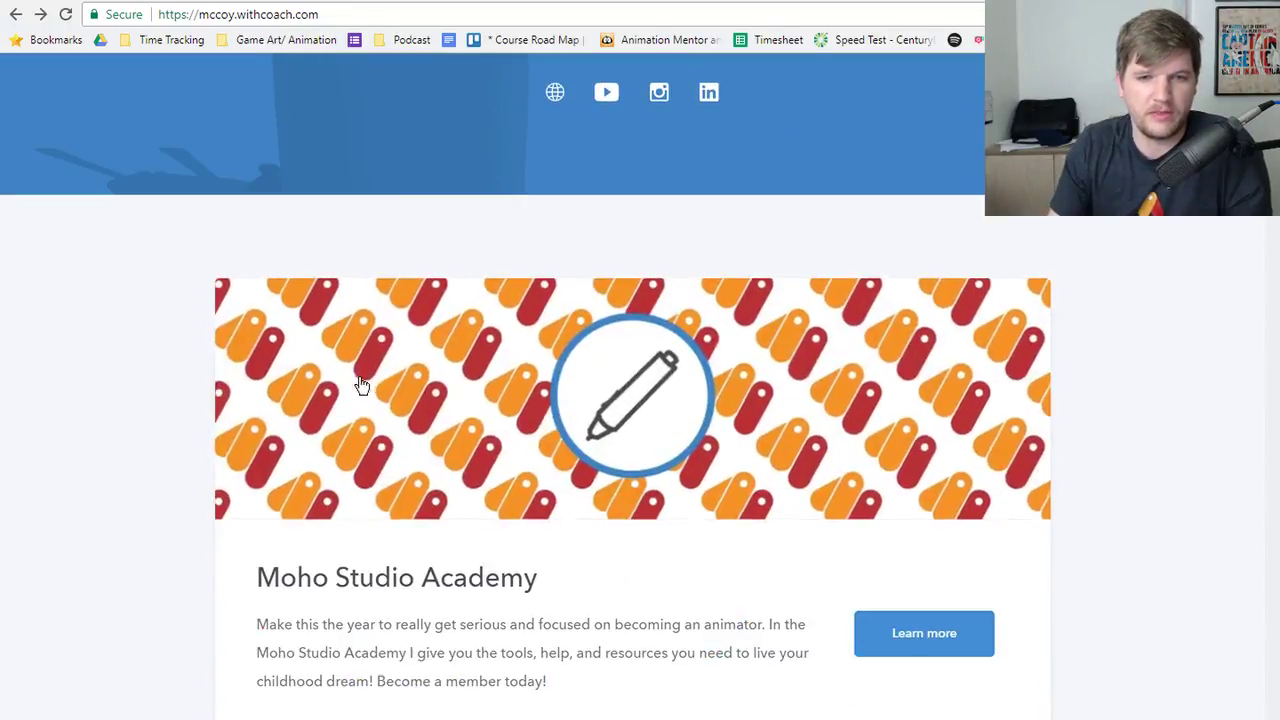
left_click(371, 522)
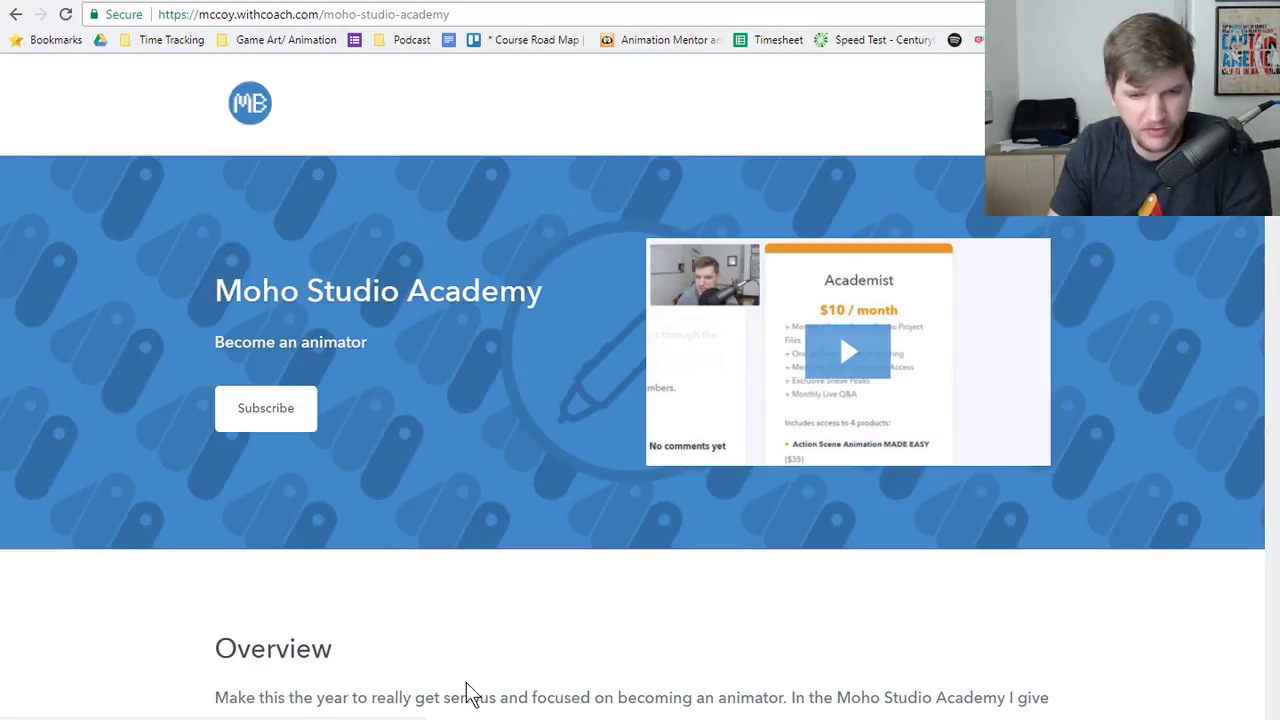
- Switch to File Explorer and open the Silly Bird folder inside Documents, Animation Competition
key("super+e")
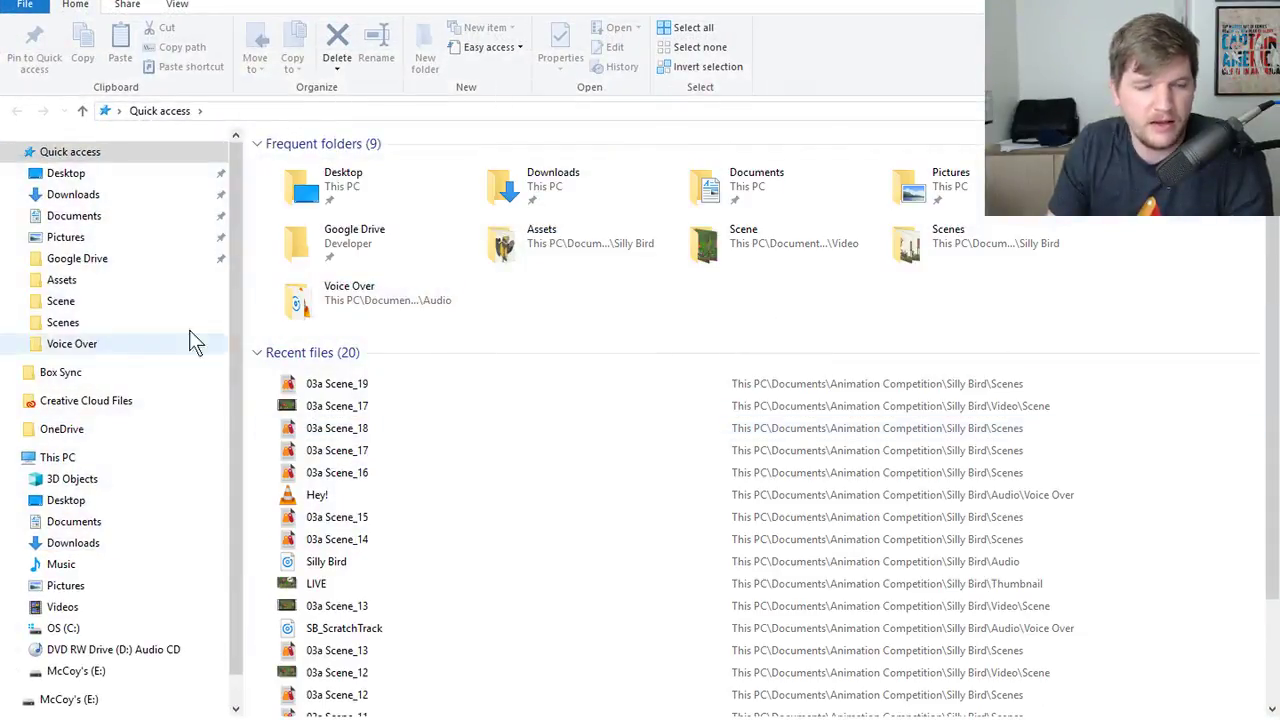
left_click(124, 216)
double_click(366, 222)
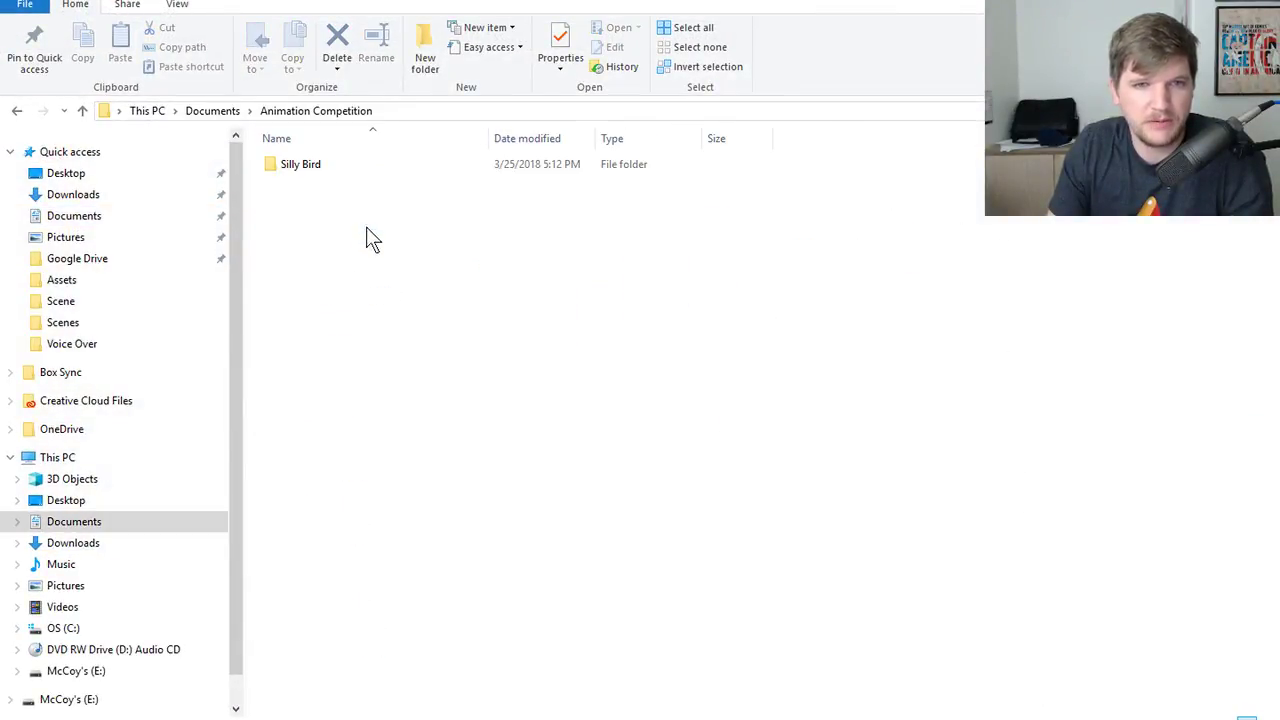
double_click(326, 165)
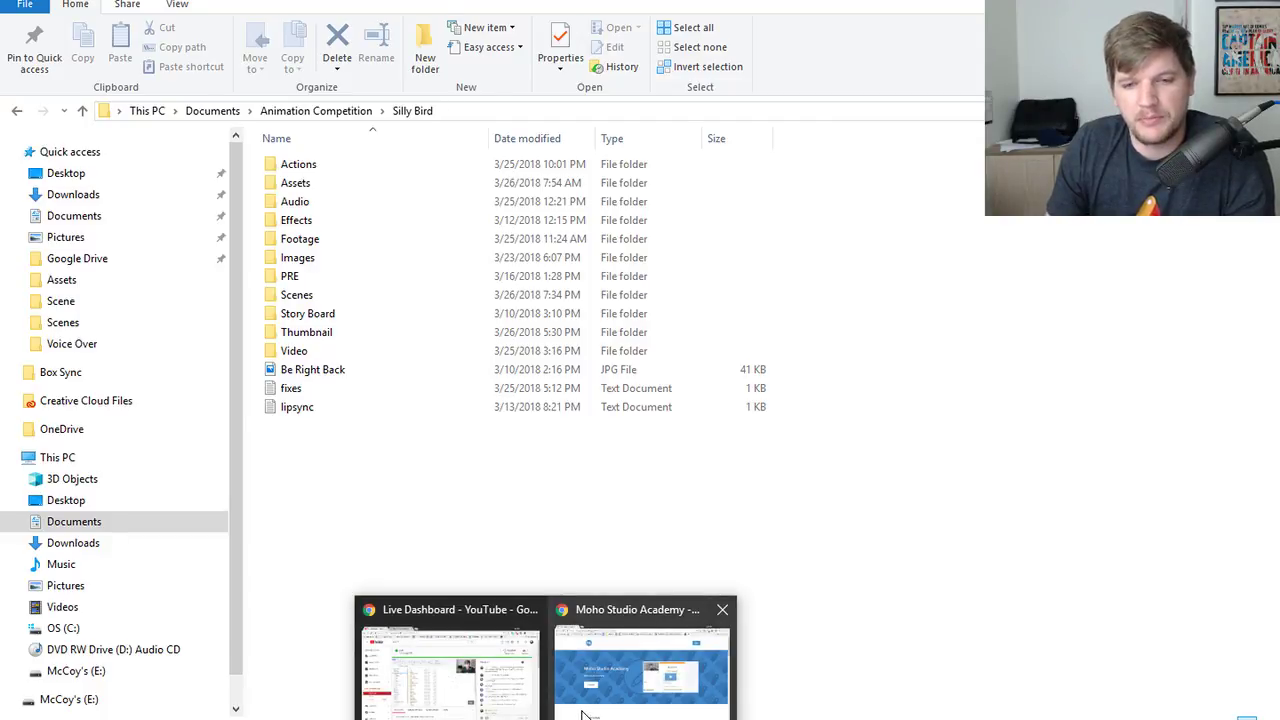
- Switch back to Chrome, return to the site's home page and browse its course list down to the beginner tool guides
left_click(640, 665)
left_click(250, 104)
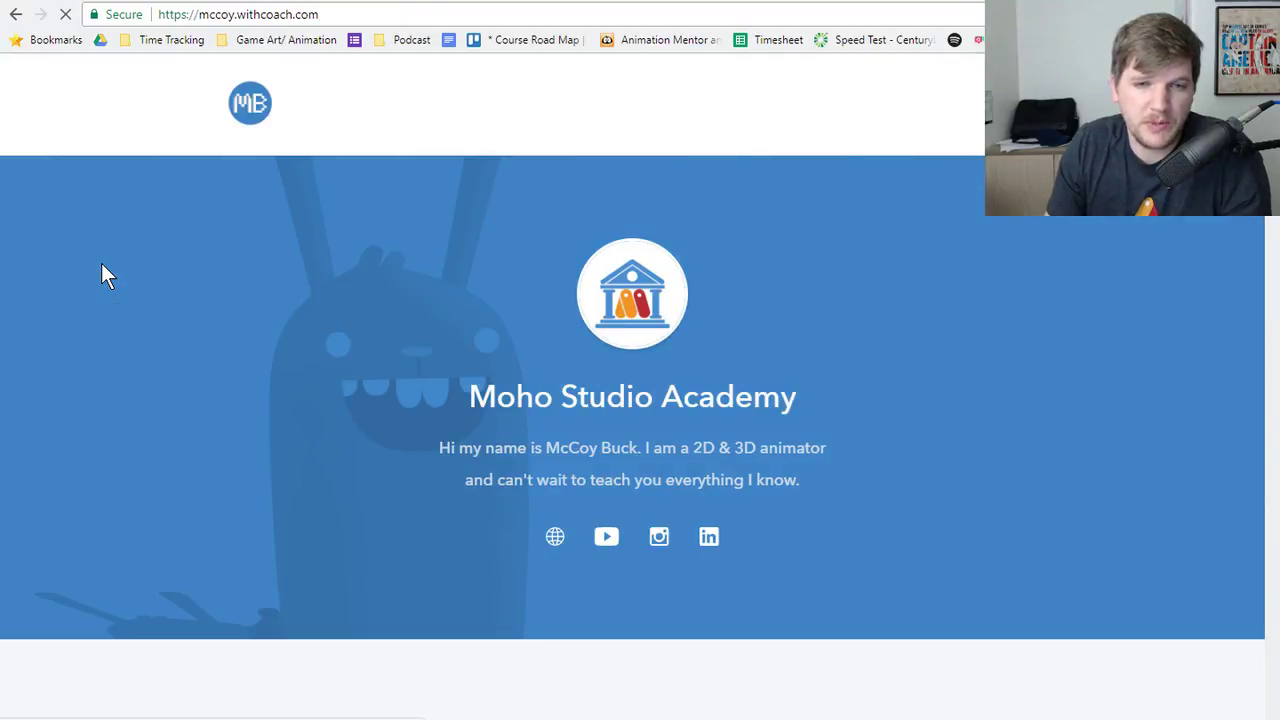
scroll(101, 264, "down", 14)
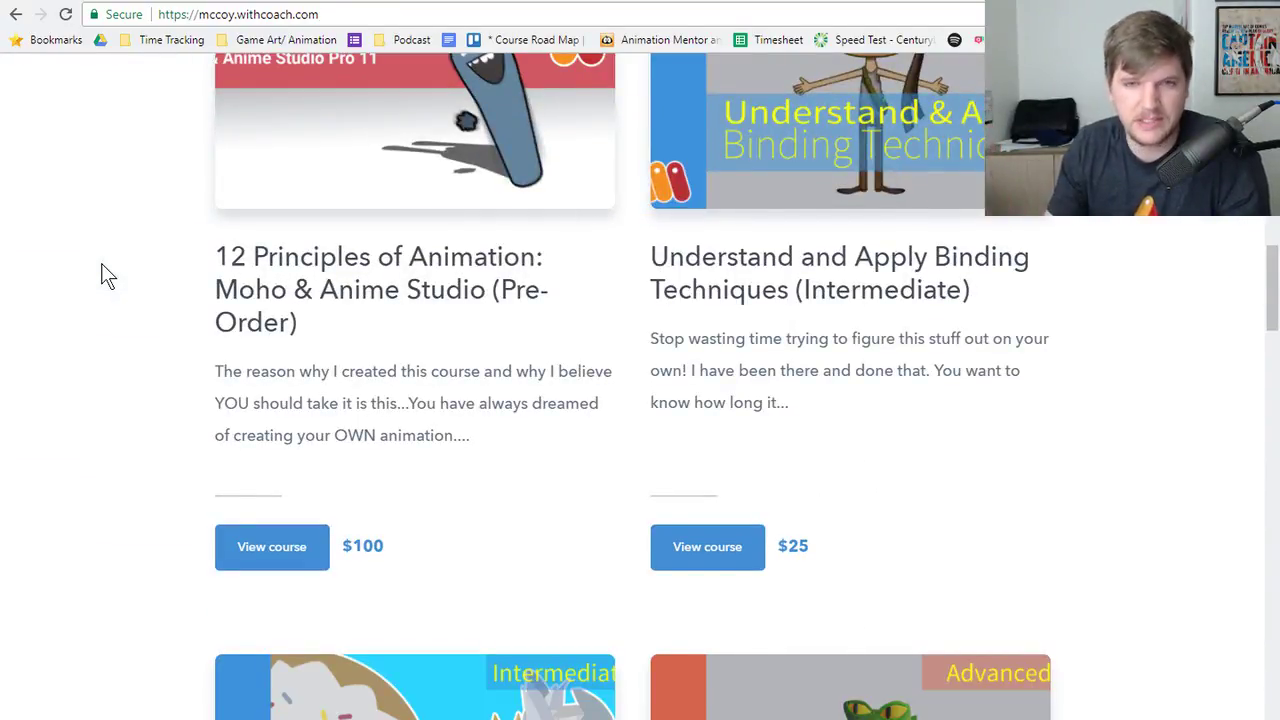
scroll(101, 263, "down", 3)
scroll(104, 330, "down", 3)
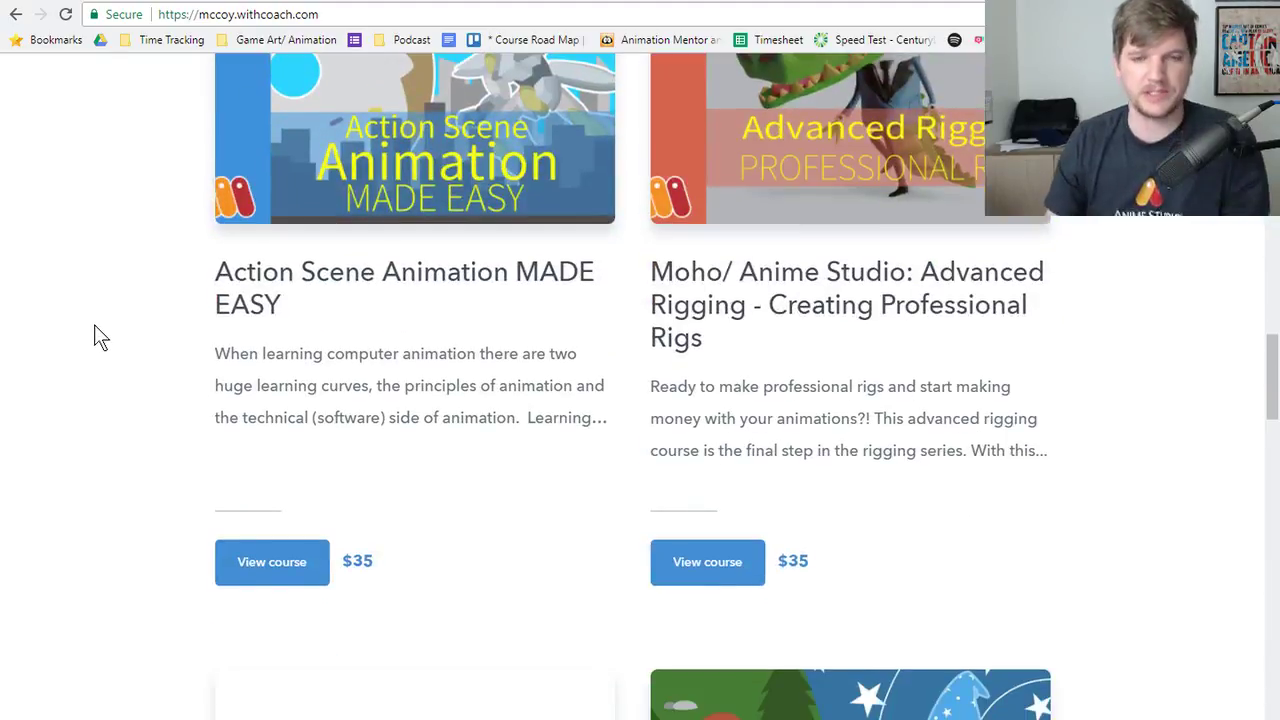
scroll(94, 324, "down", 4)
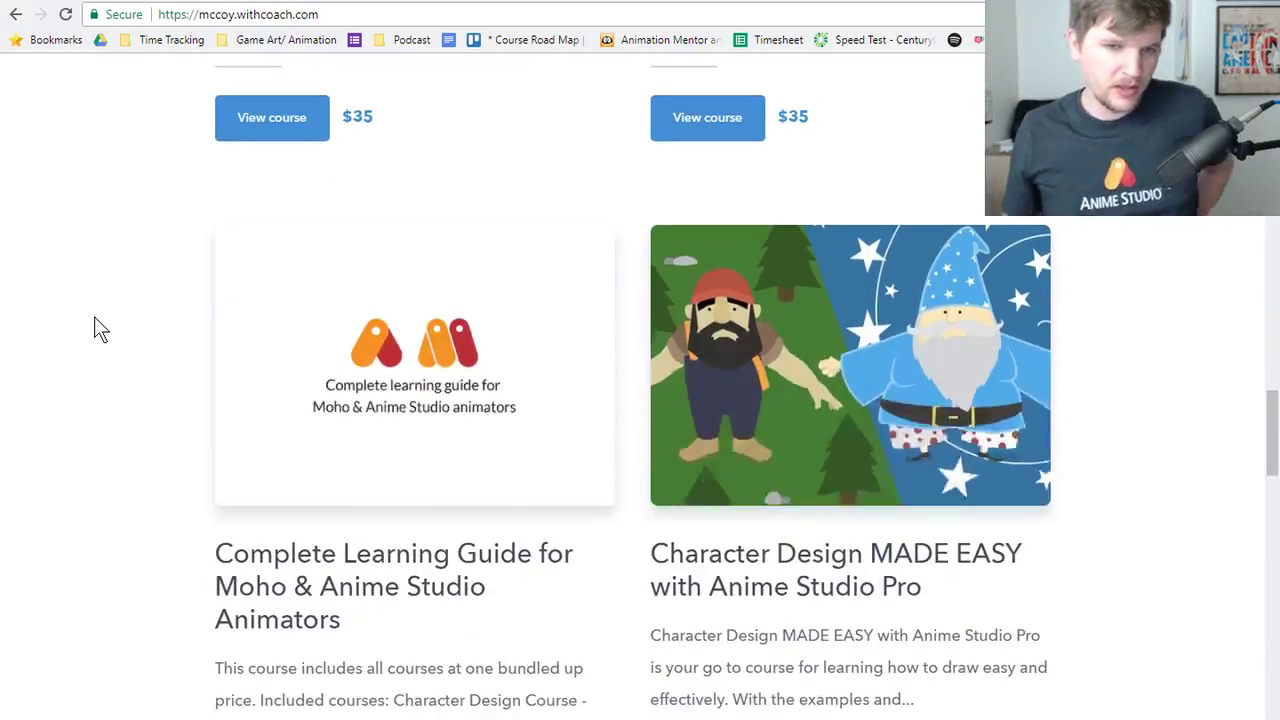
scroll(97, 302, "down", 2)
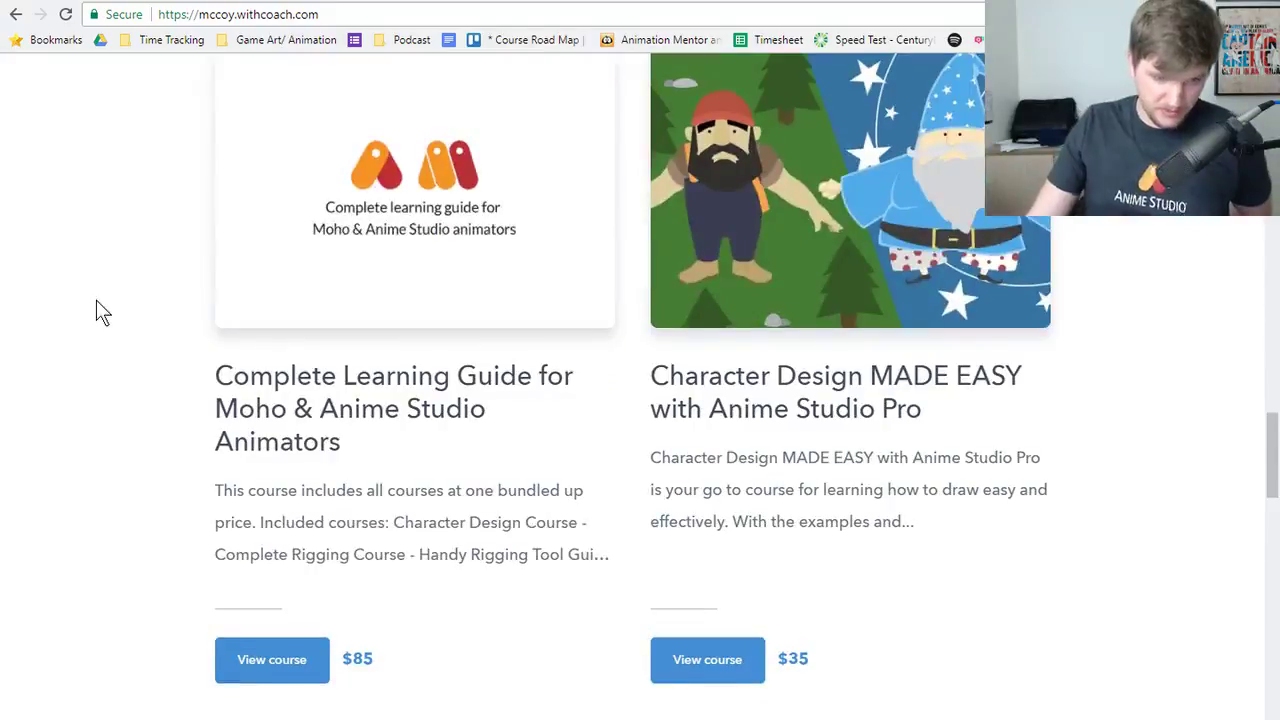
scroll(97, 315, "down", 4)
scroll(96, 321, "up", 15)
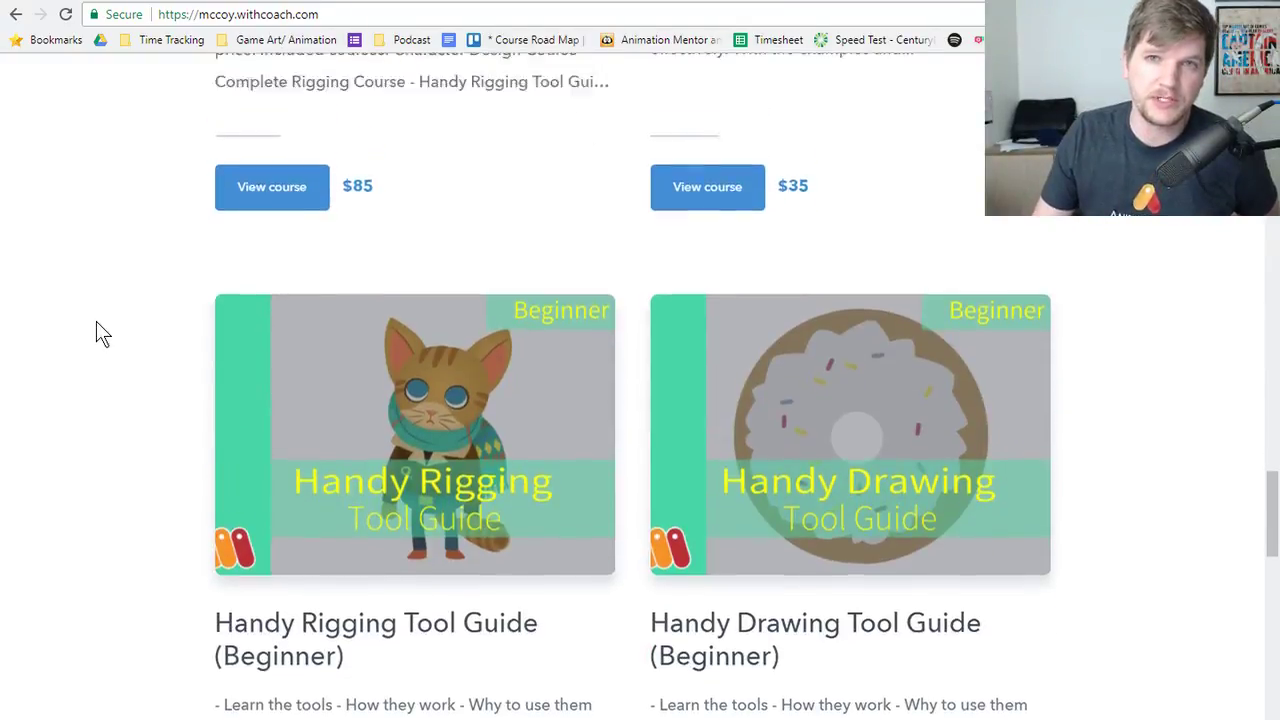
scroll(96, 322, "up", 9)
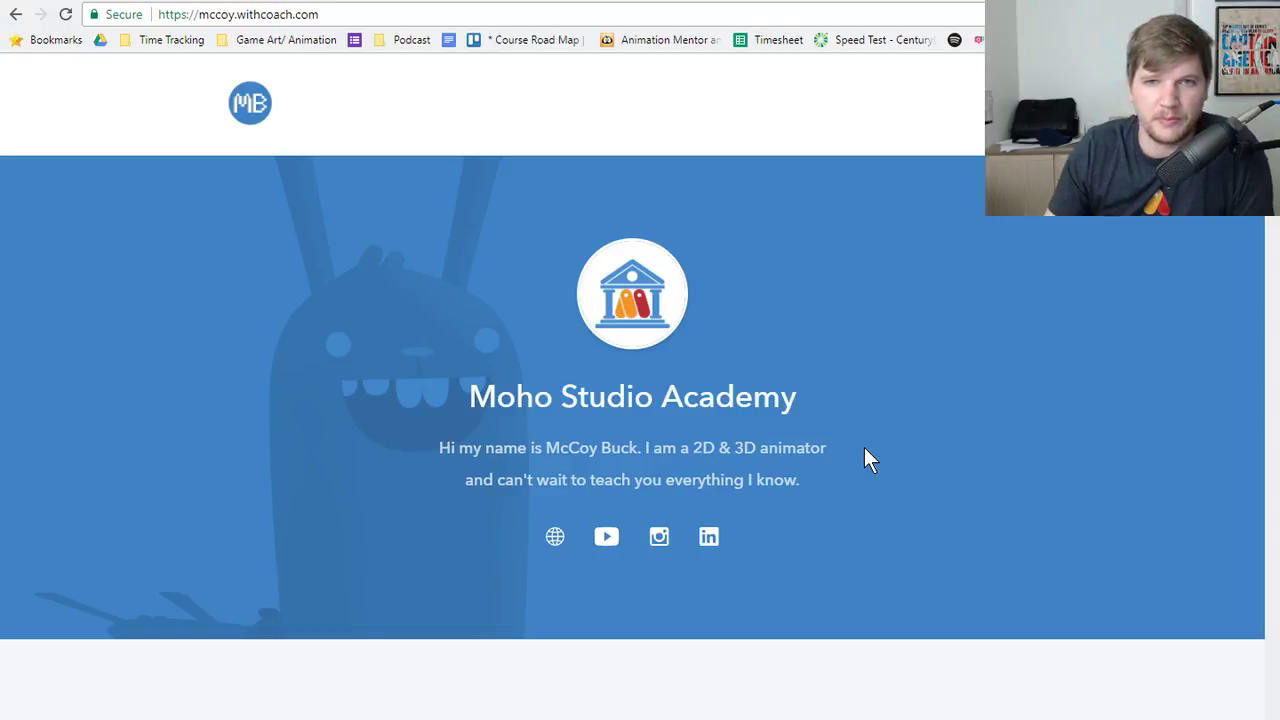
- Reload the Moho Studio Academy home page from its web address
left_click(580, 13)
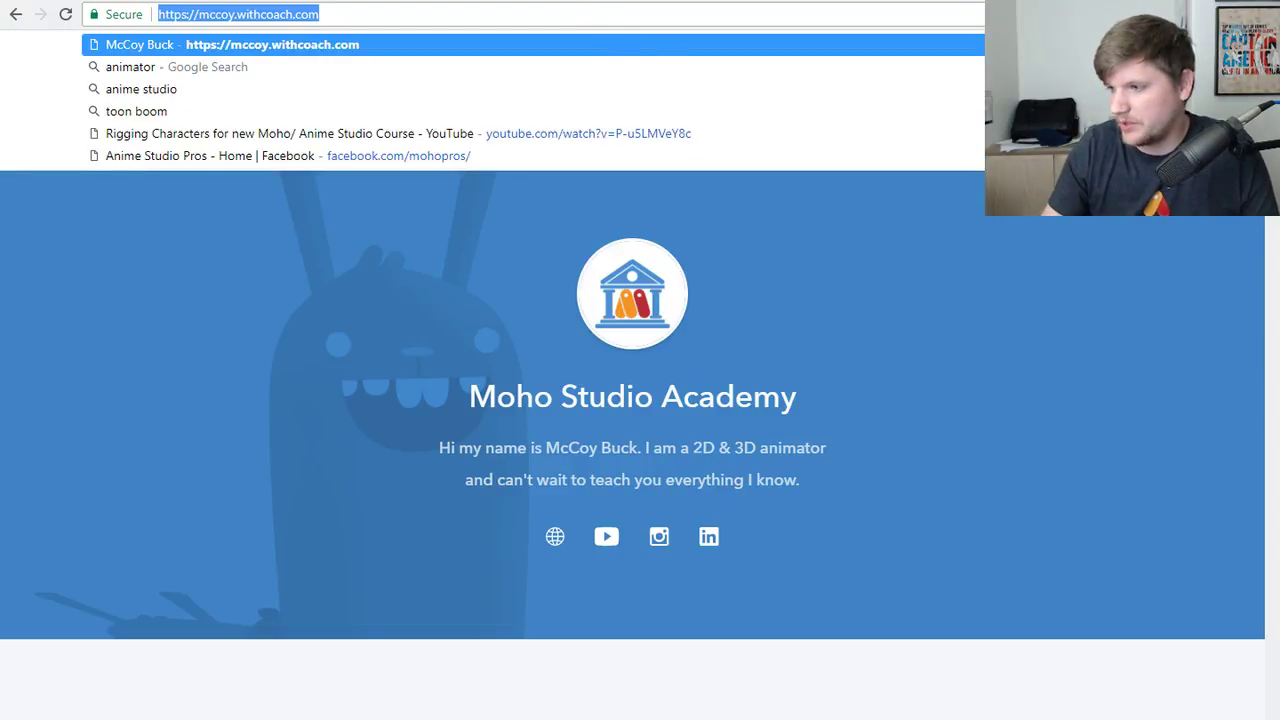
key("Return")
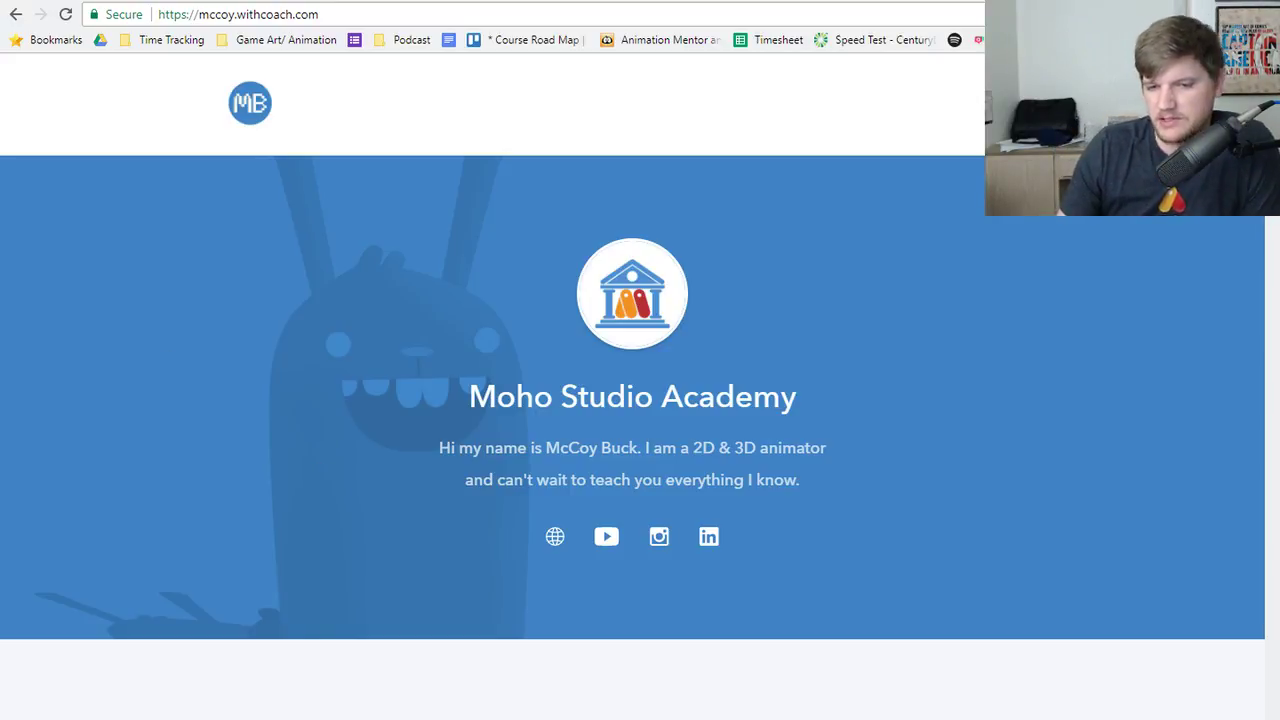
mouse_move(632, 715)
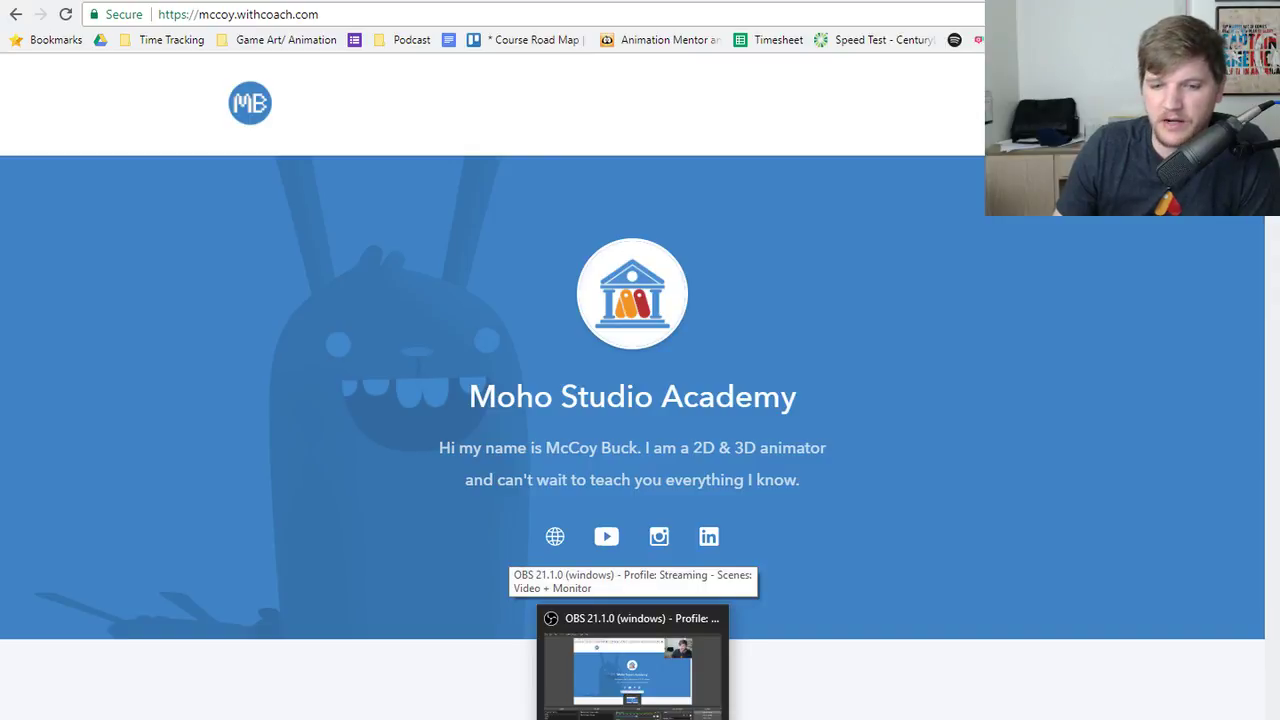